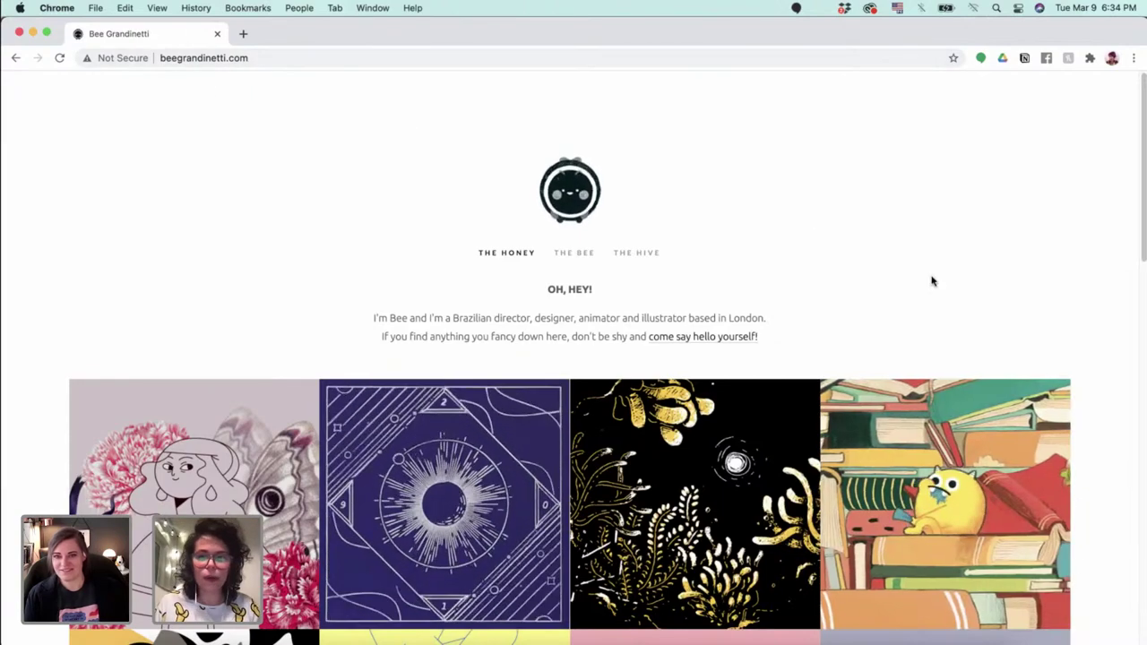
Look through all the project thumbnails on the portfolio's The Honey page, down to the last row and back to the beginning.
{"action": "scroll", "coordinate": [1006, 282], "scroll_direction": "down", "scroll_amount": 2}
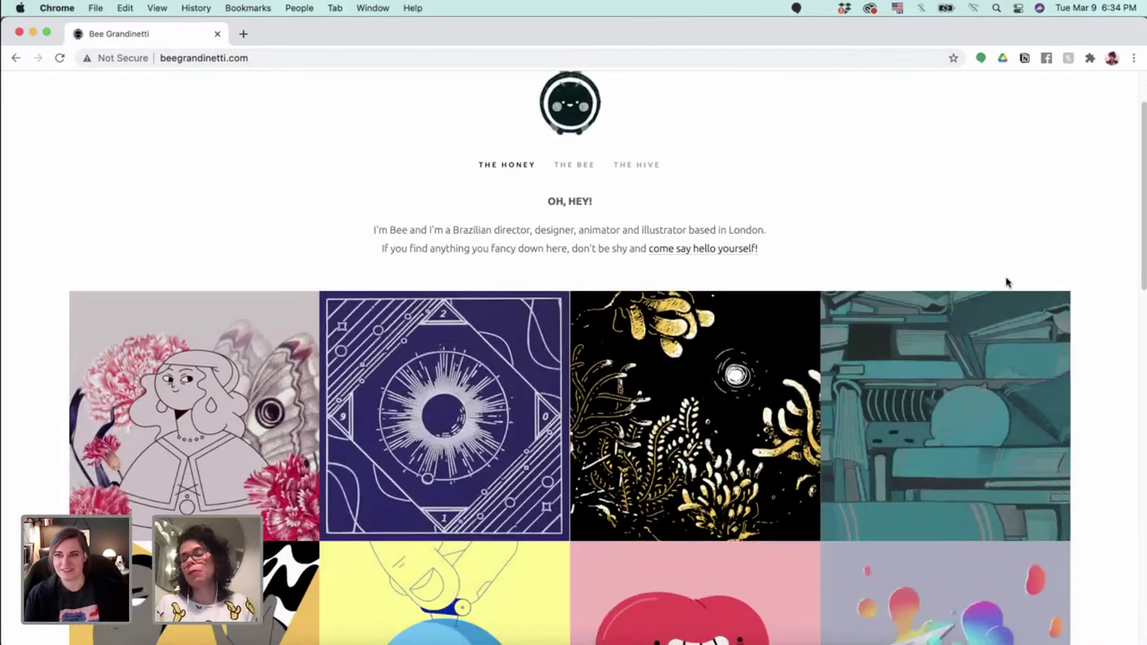
{"action": "scroll", "coordinate": [1006, 282], "scroll_direction": "down", "scroll_amount": 3}
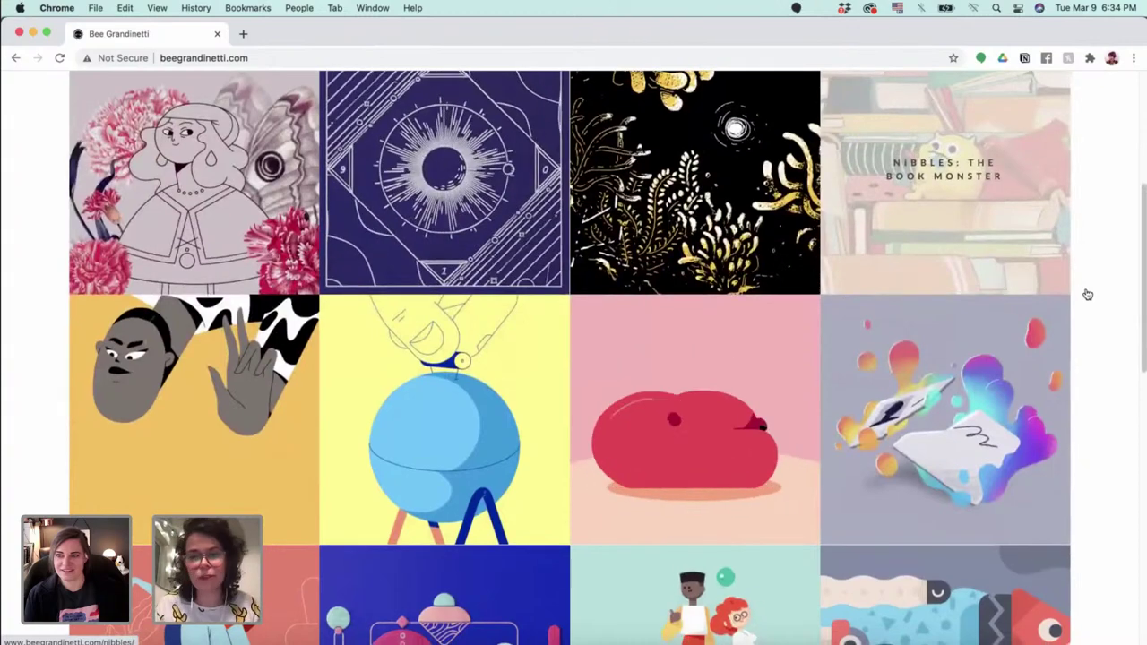
{"action": "scroll", "coordinate": [1100, 358], "scroll_direction": "down", "scroll_amount": 2}
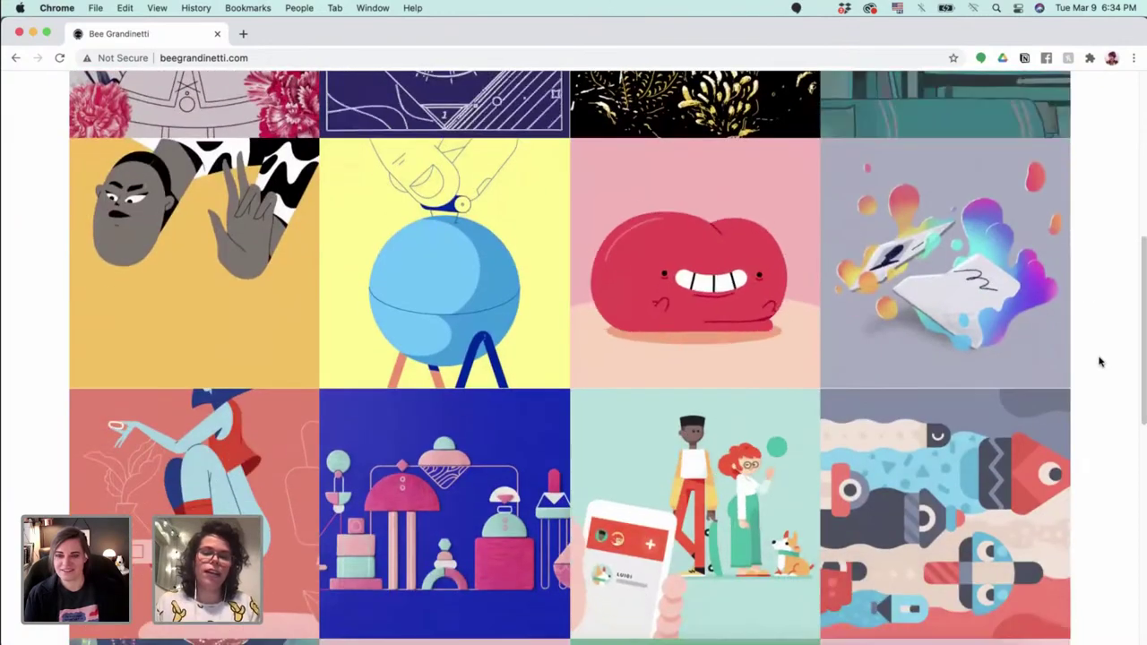
{"action": "scroll", "coordinate": [1100, 362], "scroll_direction": "down", "scroll_amount": 5}
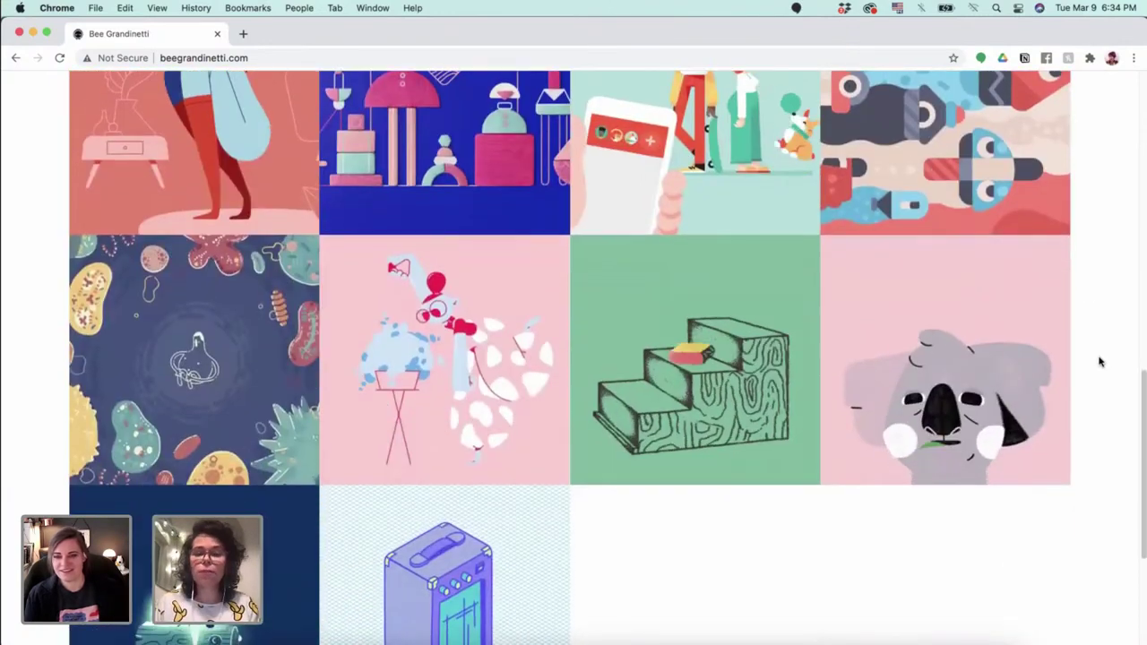
{"action": "scroll", "coordinate": [1101, 362], "scroll_direction": "down", "scroll_amount": 3}
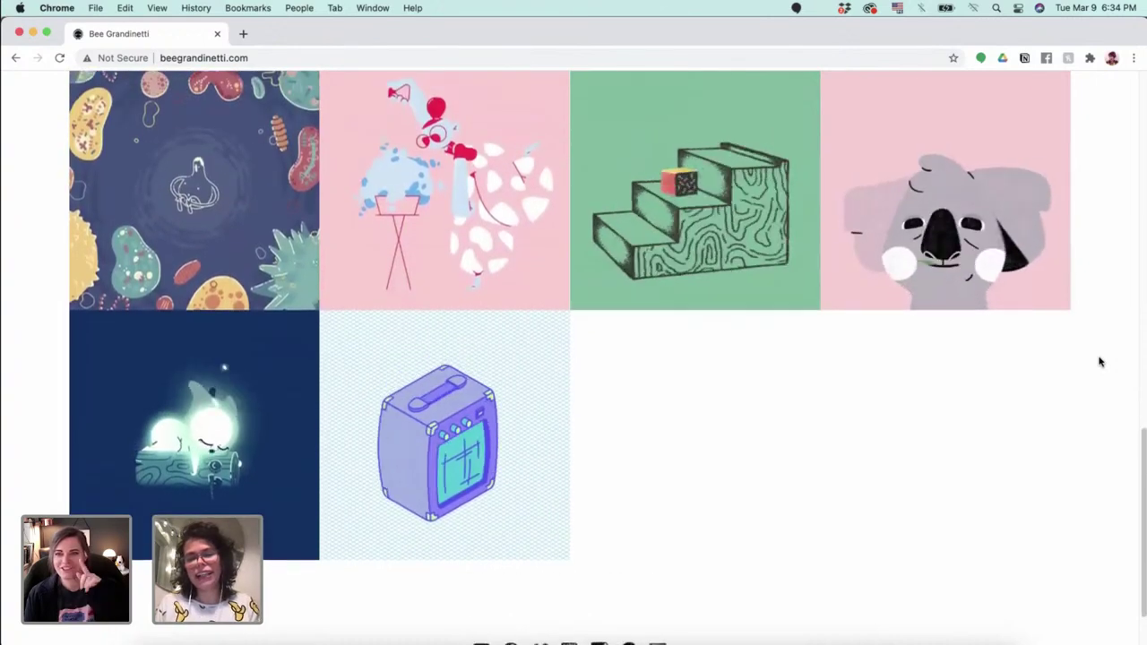
{"action": "scroll", "coordinate": [1101, 361], "scroll_direction": "down", "scroll_amount": 1}
{"action": "scroll", "coordinate": [1101, 361], "scroll_direction": "up", "scroll_amount": 2}
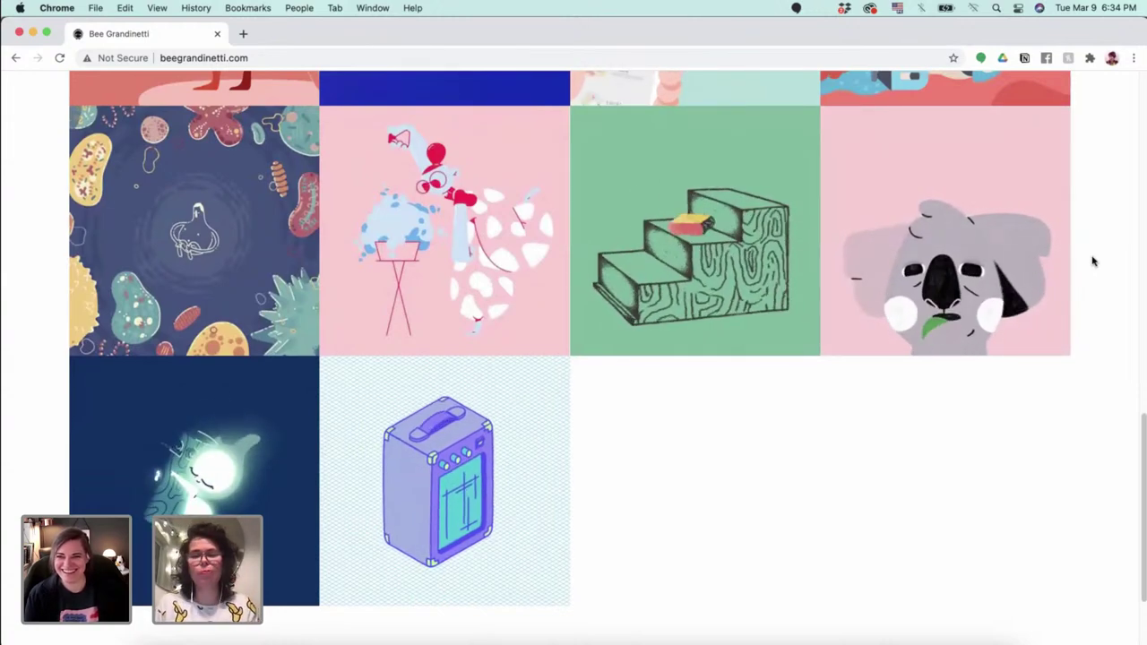
{"action": "scroll", "coordinate": [1093, 261], "scroll_direction": "up", "scroll_amount": 1}
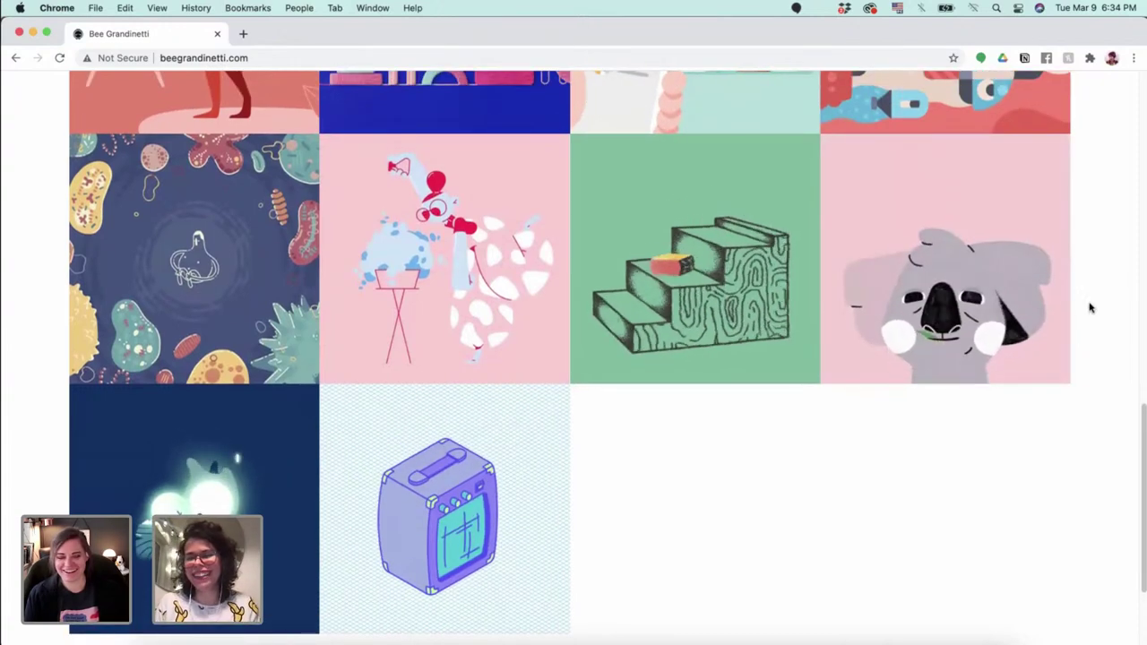
{"action": "scroll", "coordinate": [1090, 307], "scroll_direction": "up", "scroll_amount": 4}
{"action": "scroll", "coordinate": [1090, 307], "scroll_direction": "down", "scroll_amount": 2}
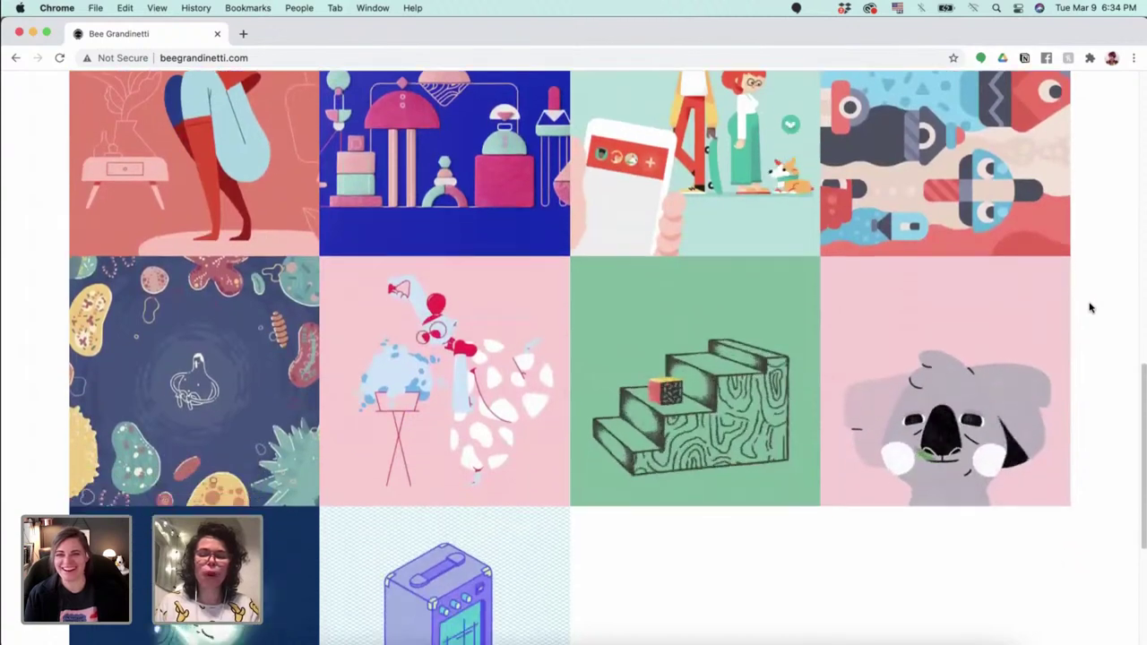
{"action": "scroll", "coordinate": [1090, 308], "scroll_direction": "down", "scroll_amount": 5}
{"action": "scroll", "coordinate": [1089, 307], "scroll_direction": "up", "scroll_amount": 2}
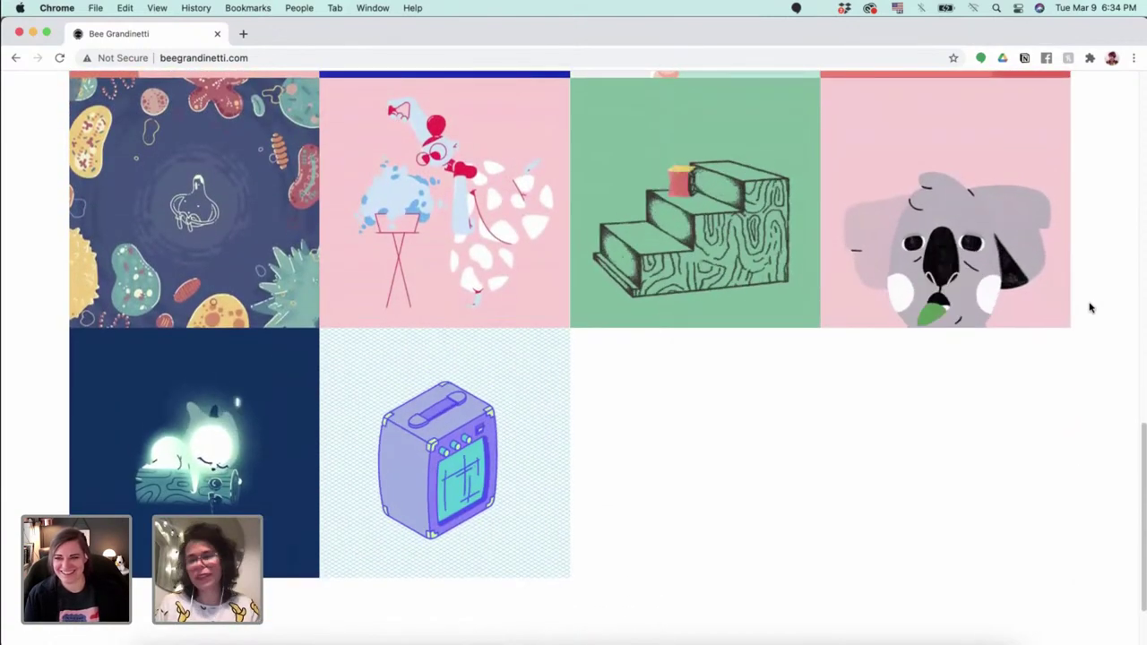
{"action": "scroll", "coordinate": [1089, 308], "scroll_direction": "up", "scroll_amount": 5}
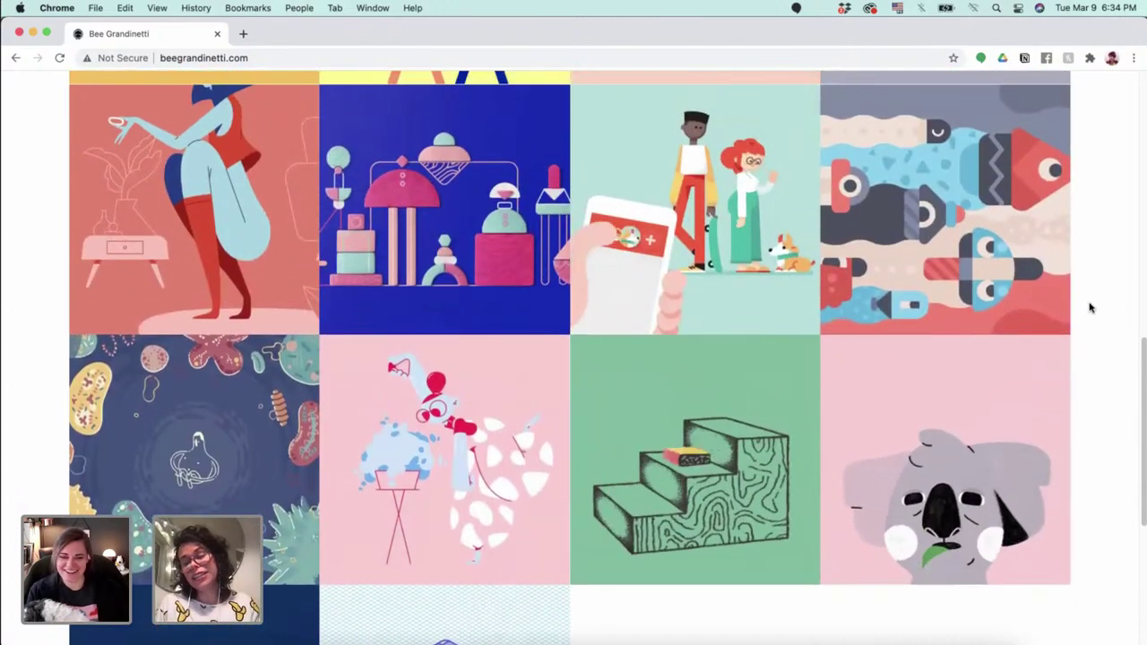
{"action": "scroll", "coordinate": [1090, 308], "scroll_direction": "up", "scroll_amount": 5}
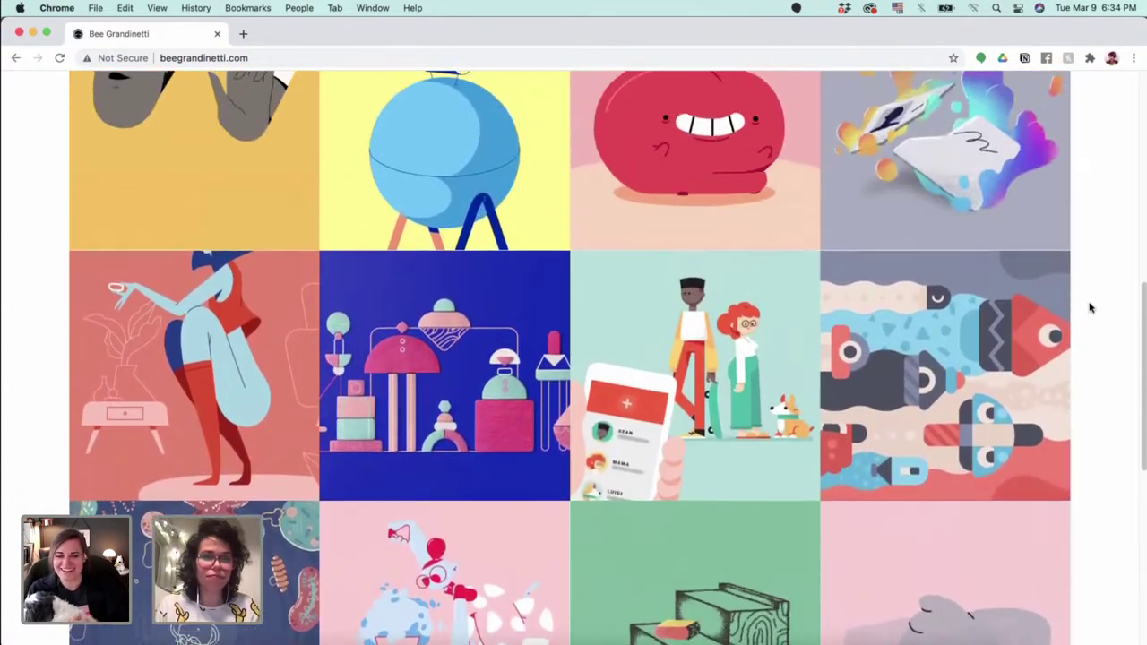
{"action": "scroll", "coordinate": [1089, 307], "scroll_direction": "up", "scroll_amount": 7}
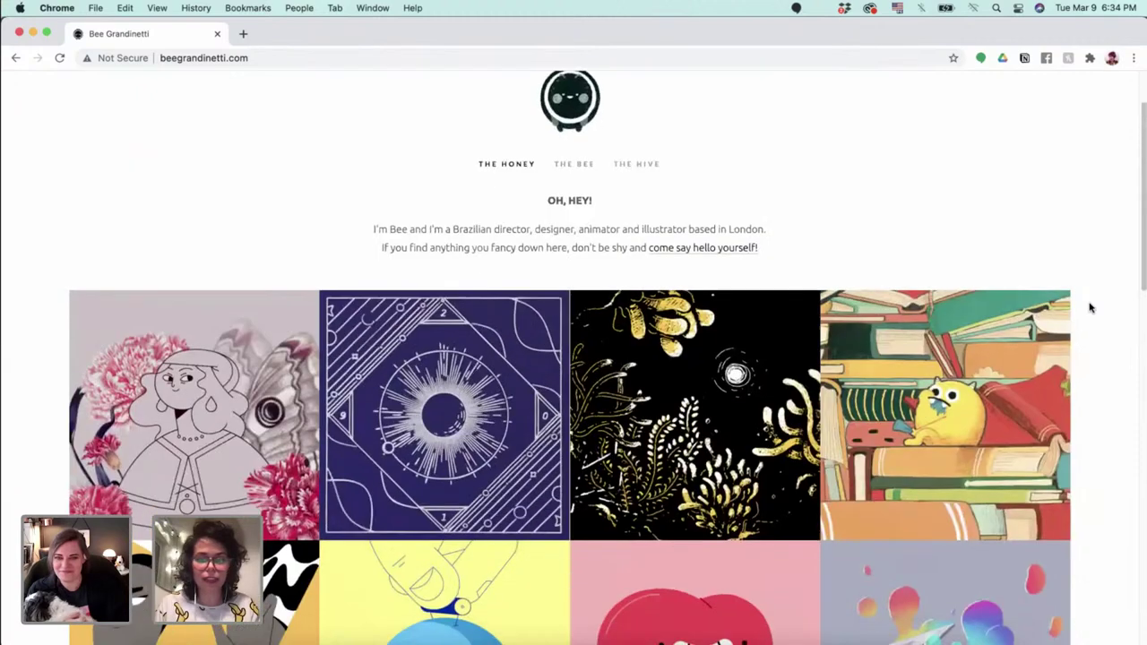
{"action": "scroll", "coordinate": [1090, 307], "scroll_direction": "up", "scroll_amount": 2}
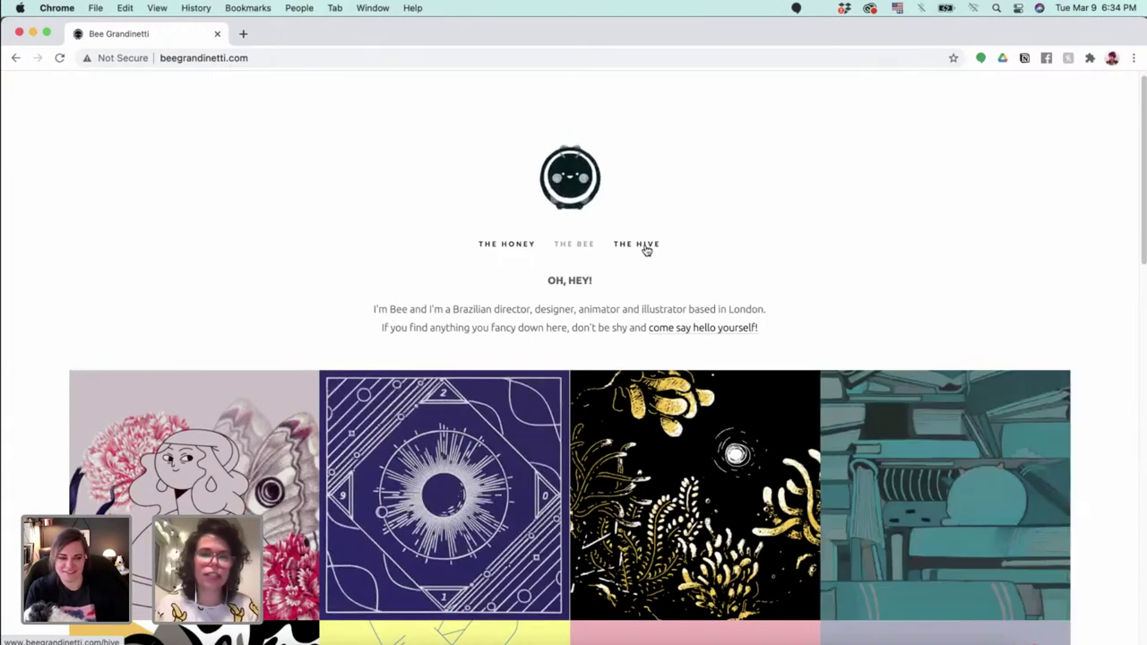
{"action": "left_click", "coordinate": [641, 244]}
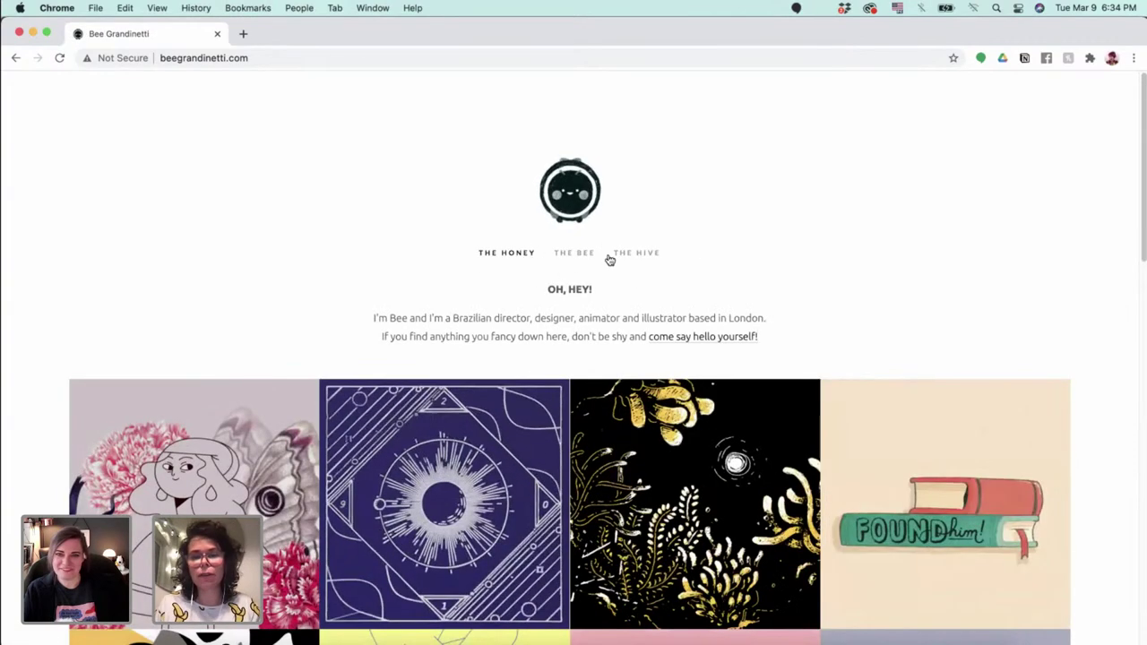
Open the Mulheres Fantásticas project and examine its video, description, styleframes, first sketches and animation material.
{"action": "scroll", "coordinate": [906, 343], "scroll_direction": "down", "scroll_amount": 2}
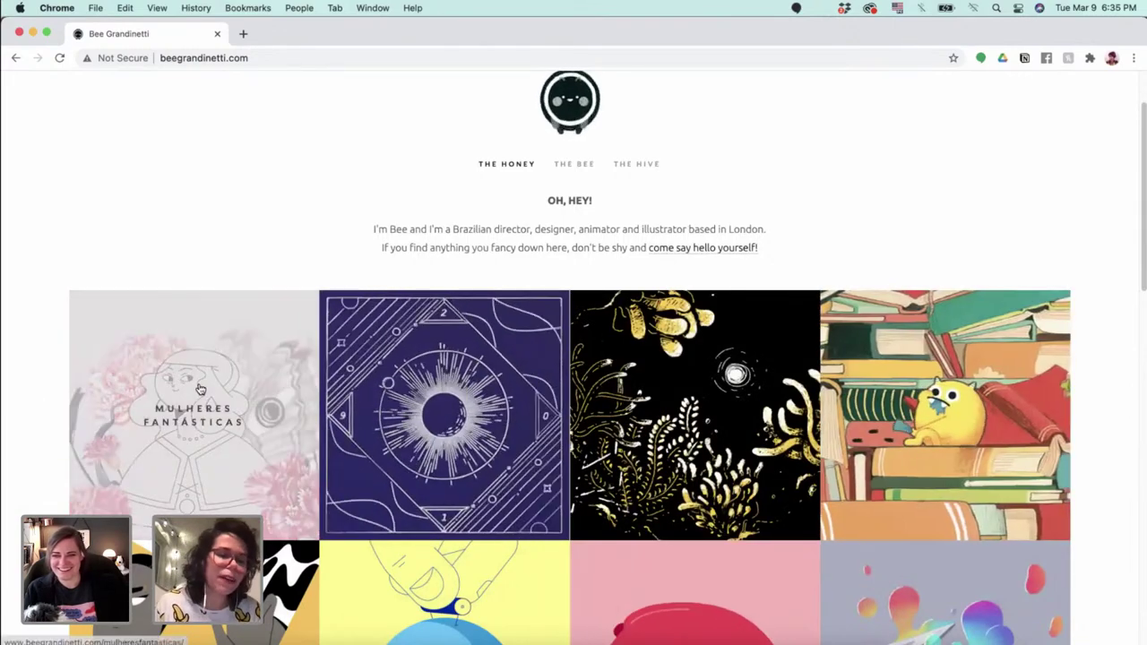
{"action": "left_click", "coordinate": [134, 400]}
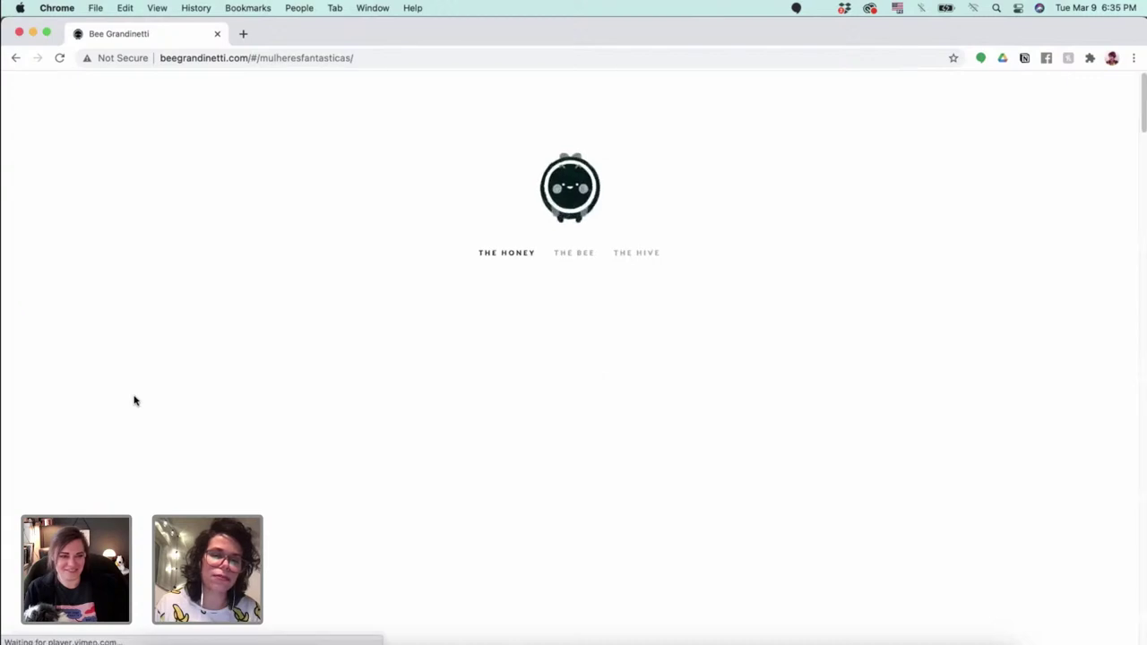
{"action": "scroll", "coordinate": [135, 401], "scroll_direction": "down", "scroll_amount": 4}
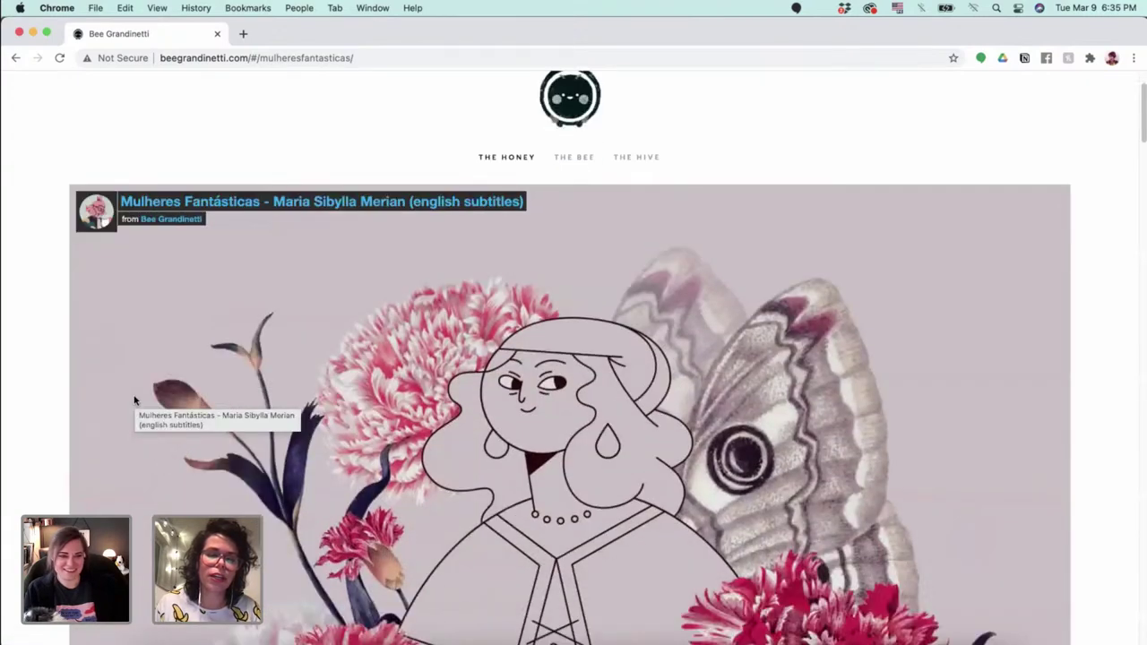
{"action": "scroll", "coordinate": [67, 363], "scroll_direction": "down", "scroll_amount": 2}
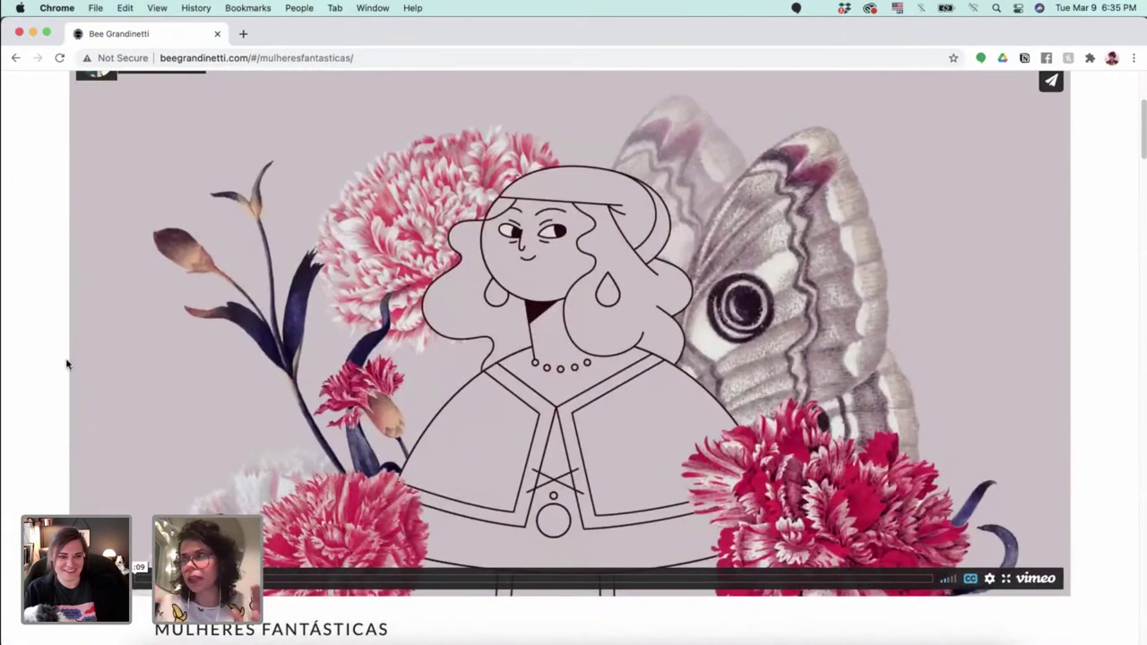
{"action": "scroll", "coordinate": [66, 362], "scroll_direction": "down", "scroll_amount": 10}
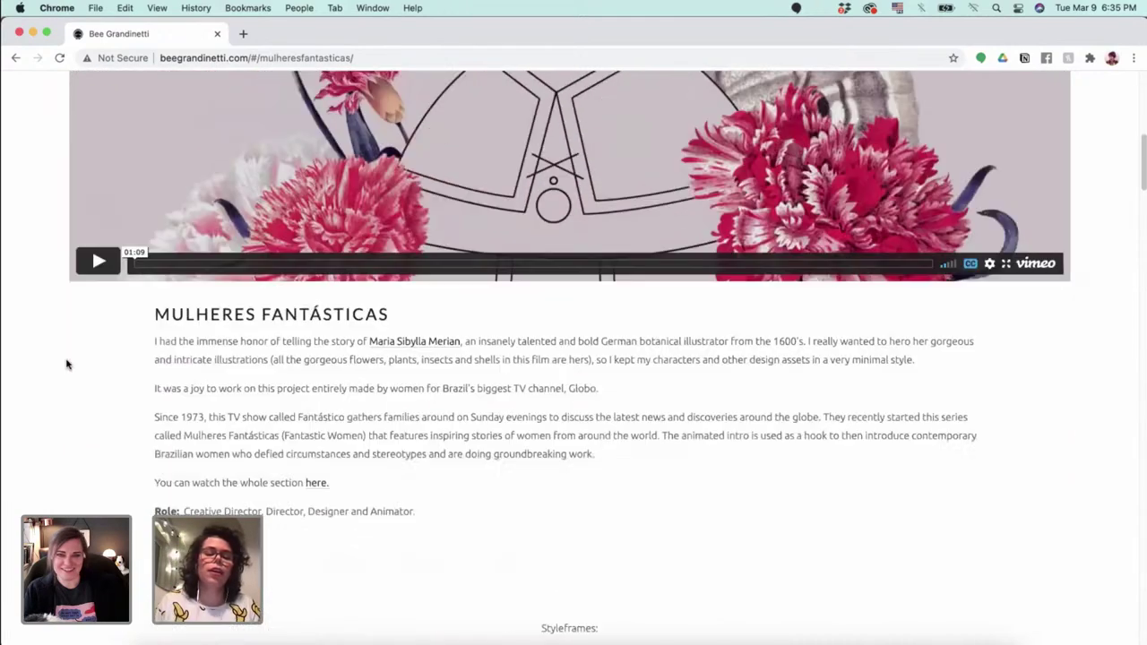
{"action": "scroll", "coordinate": [406, 338], "scroll_direction": "down", "scroll_amount": 10}
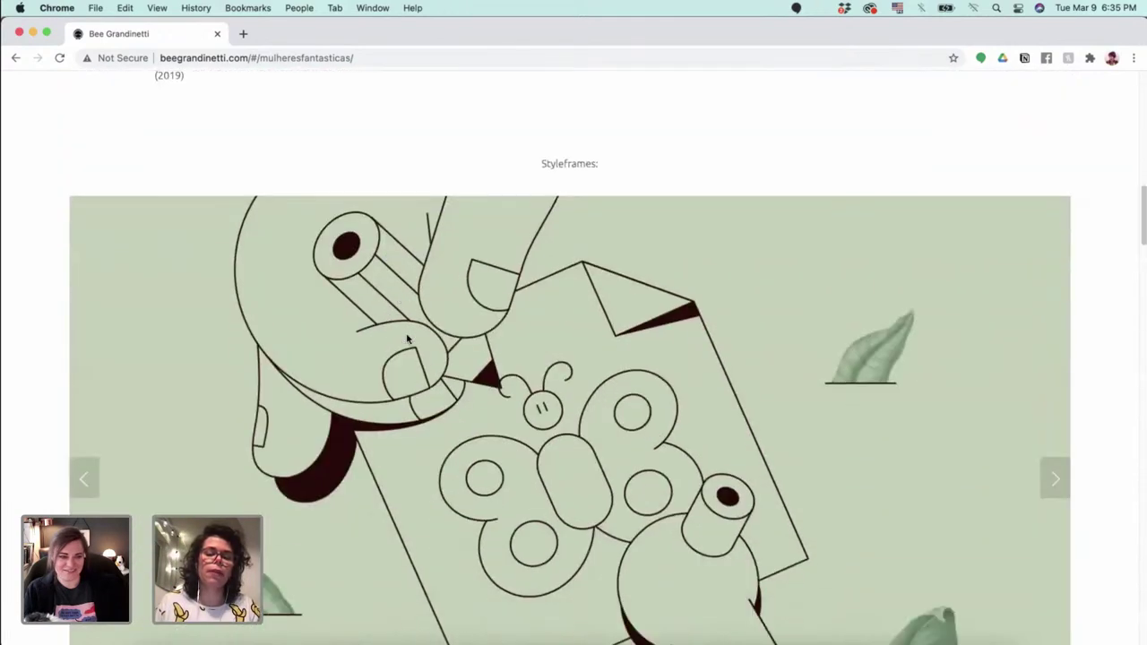
{"action": "scroll", "coordinate": [405, 385], "scroll_direction": "down", "scroll_amount": 15}
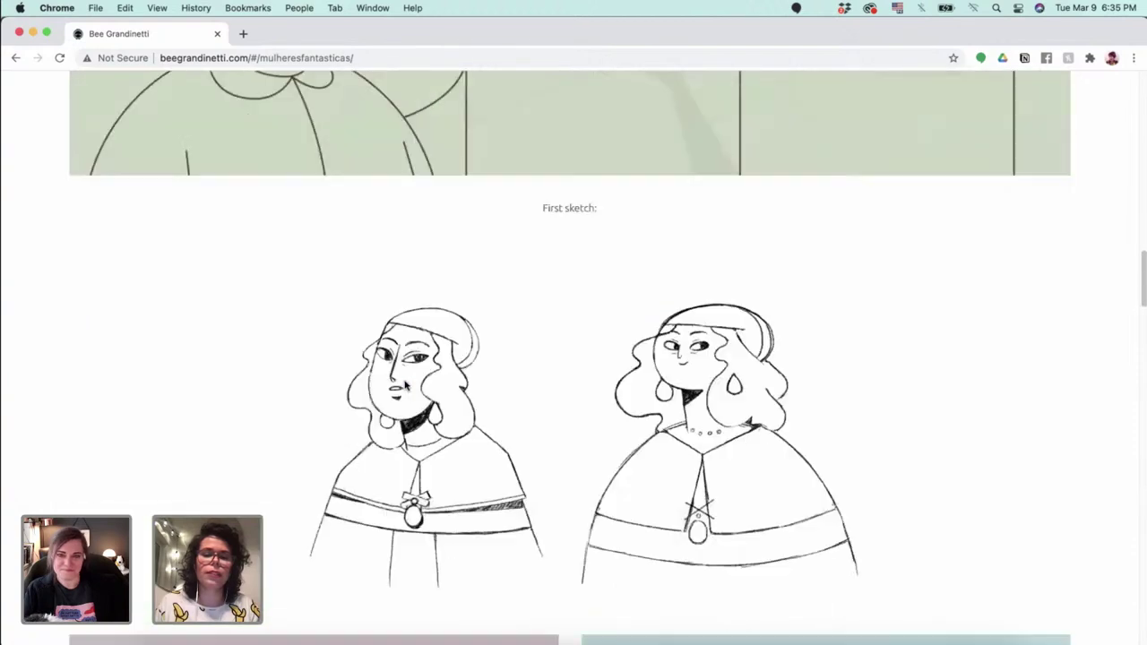
{"action": "scroll", "coordinate": [405, 385], "scroll_direction": "down", "scroll_amount": 4}
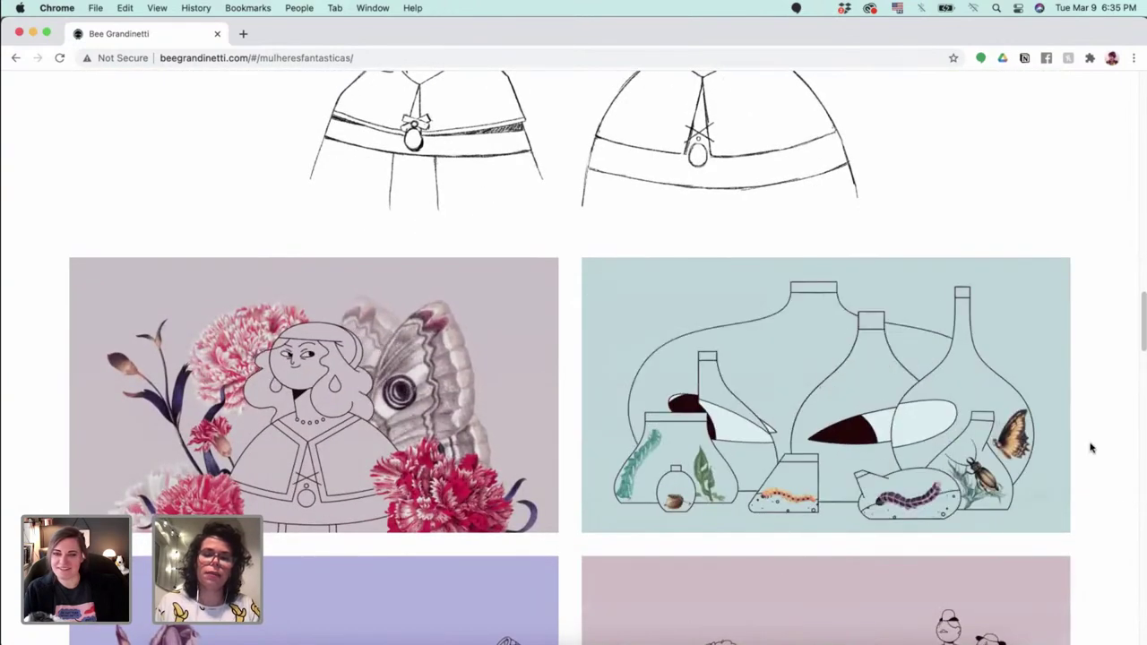
{"action": "scroll", "coordinate": [1091, 448], "scroll_direction": "down", "scroll_amount": 1}
{"action": "scroll", "coordinate": [1091, 448], "scroll_direction": "down", "scroll_amount": 13}
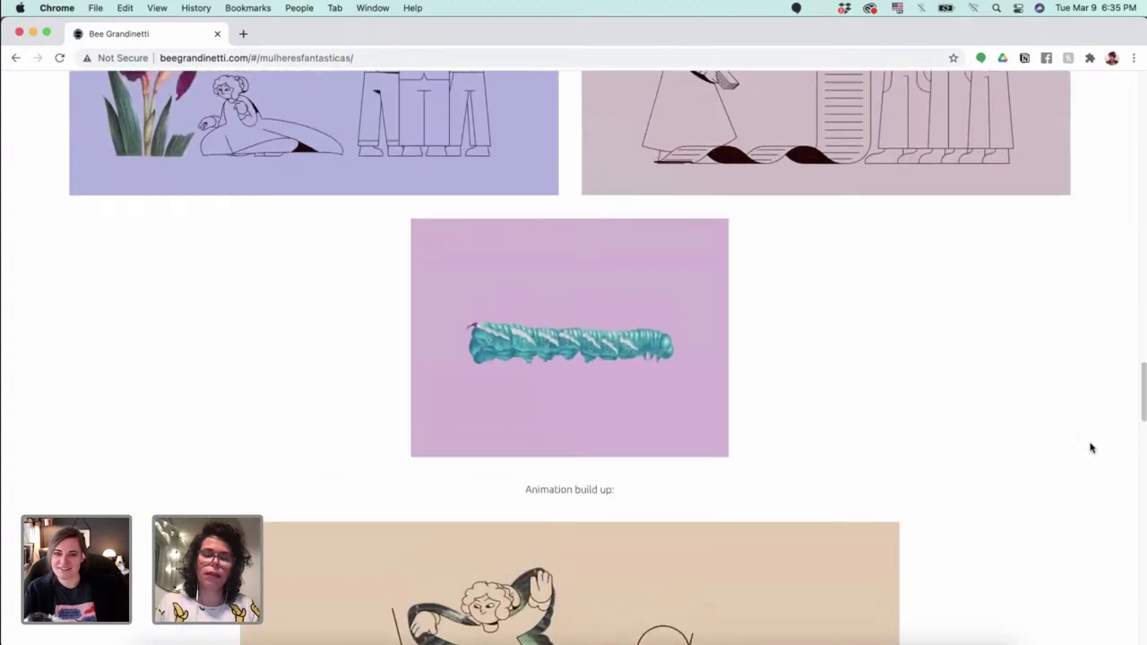
{"action": "scroll", "coordinate": [1091, 449], "scroll_direction": "up", "scroll_amount": 18}
{"action": "scroll", "coordinate": [1090, 448], "scroll_direction": "up", "scroll_amount": 20}
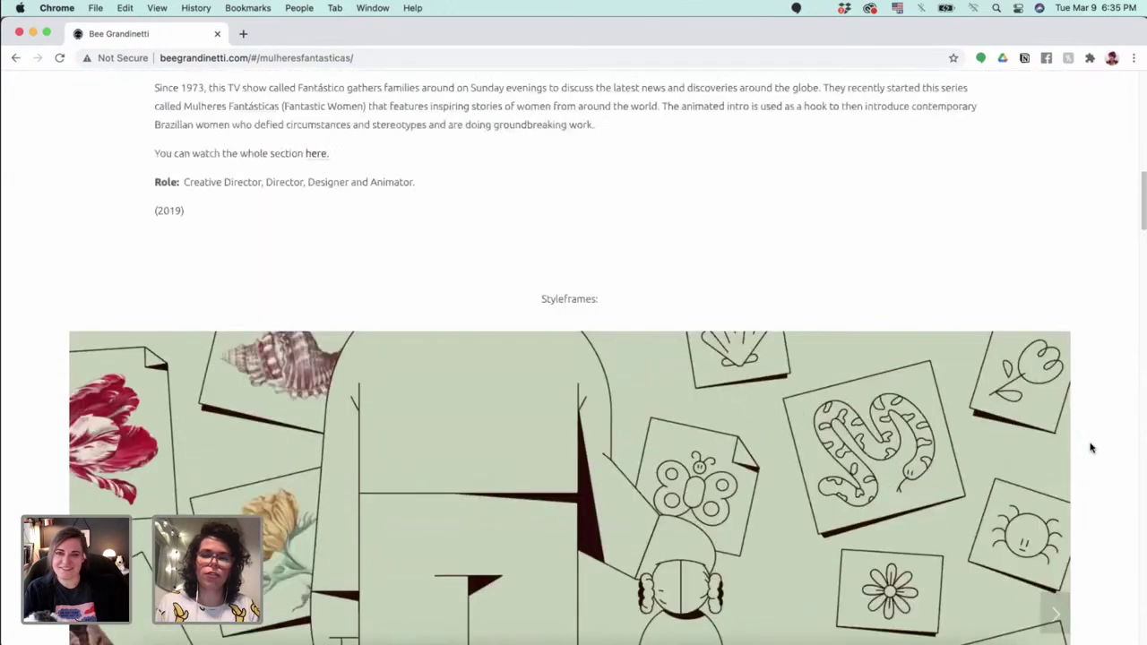
Open The Hive page and look through its illustrations, character designs, unicorn sketches and animated pieces, returning to the page's beginning.
{"action": "scroll", "coordinate": [1091, 448], "scroll_direction": "up", "scroll_amount": 5}
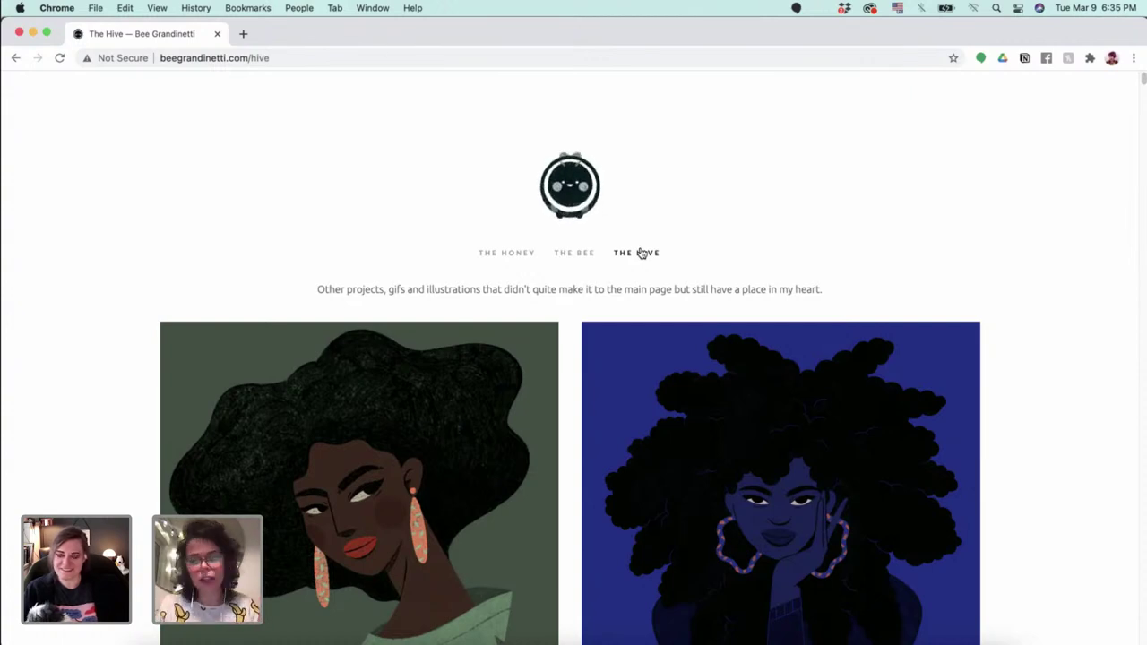
{"action": "scroll", "coordinate": [1087, 412], "scroll_direction": "down", "scroll_amount": 5}
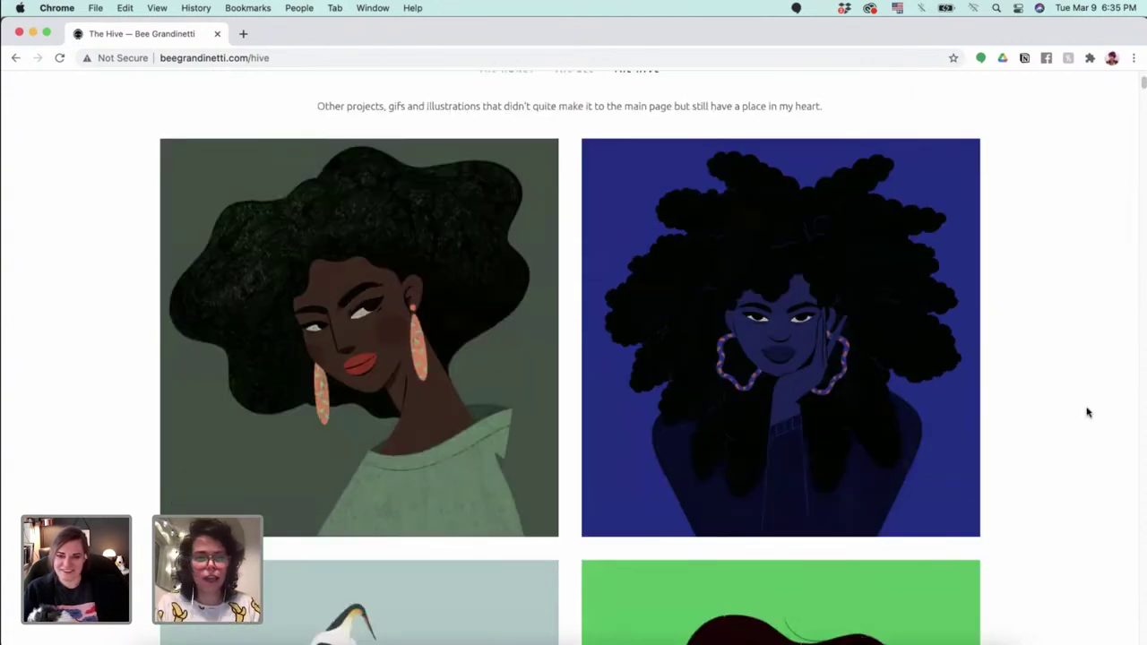
{"action": "scroll", "coordinate": [1087, 412], "scroll_direction": "down", "scroll_amount": 3}
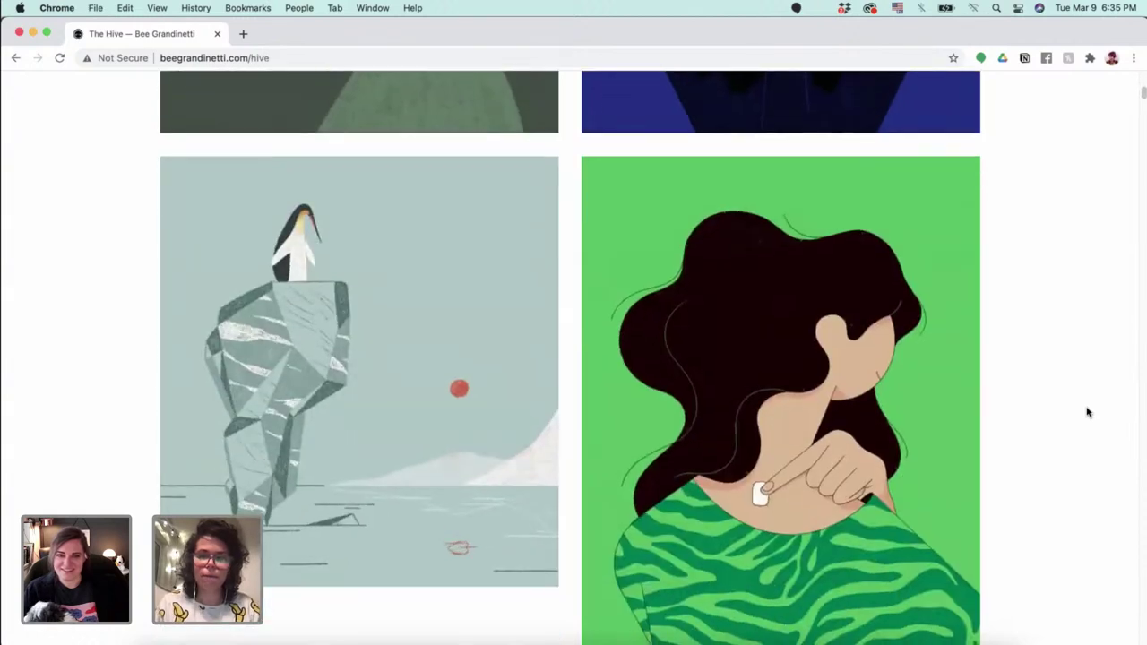
{"action": "scroll", "coordinate": [1087, 413], "scroll_direction": "down", "scroll_amount": 1}
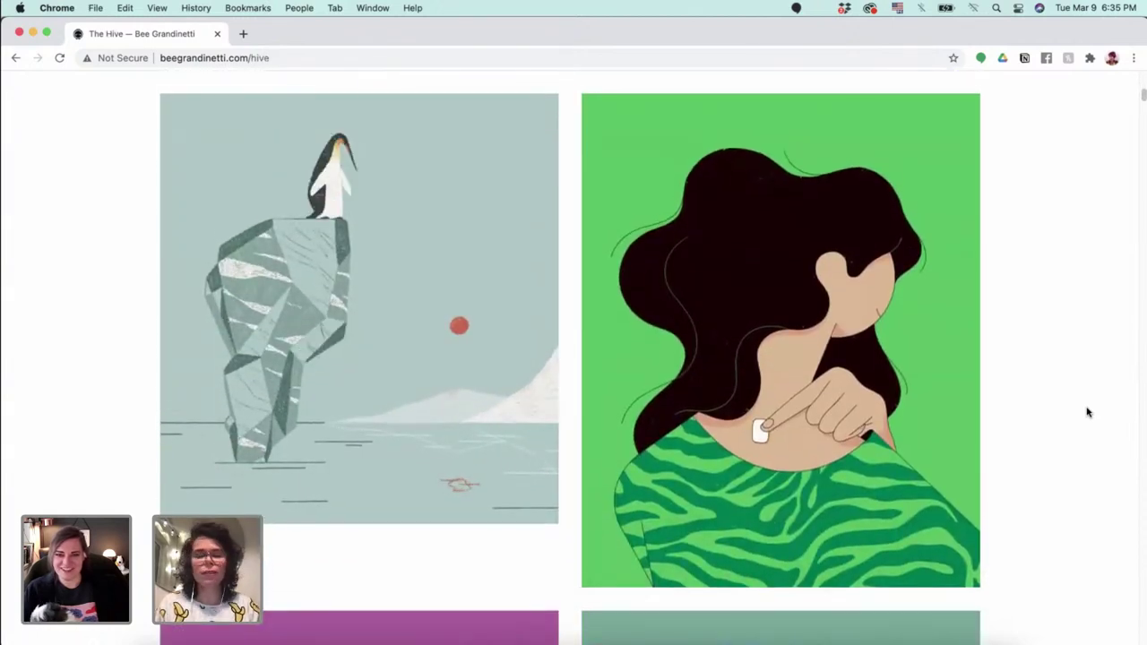
{"action": "scroll", "coordinate": [1087, 413], "scroll_direction": "down", "scroll_amount": 2}
{"action": "scroll", "coordinate": [1087, 413], "scroll_direction": "down", "scroll_amount": 3}
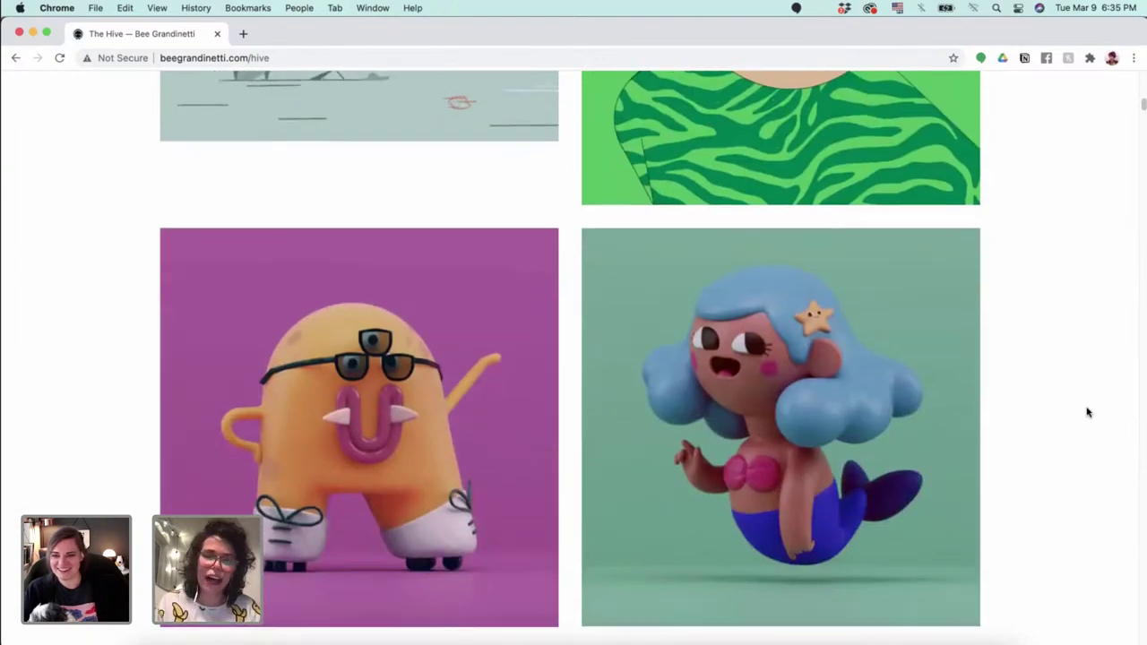
{"action": "scroll", "coordinate": [1087, 412], "scroll_direction": "down", "scroll_amount": 4}
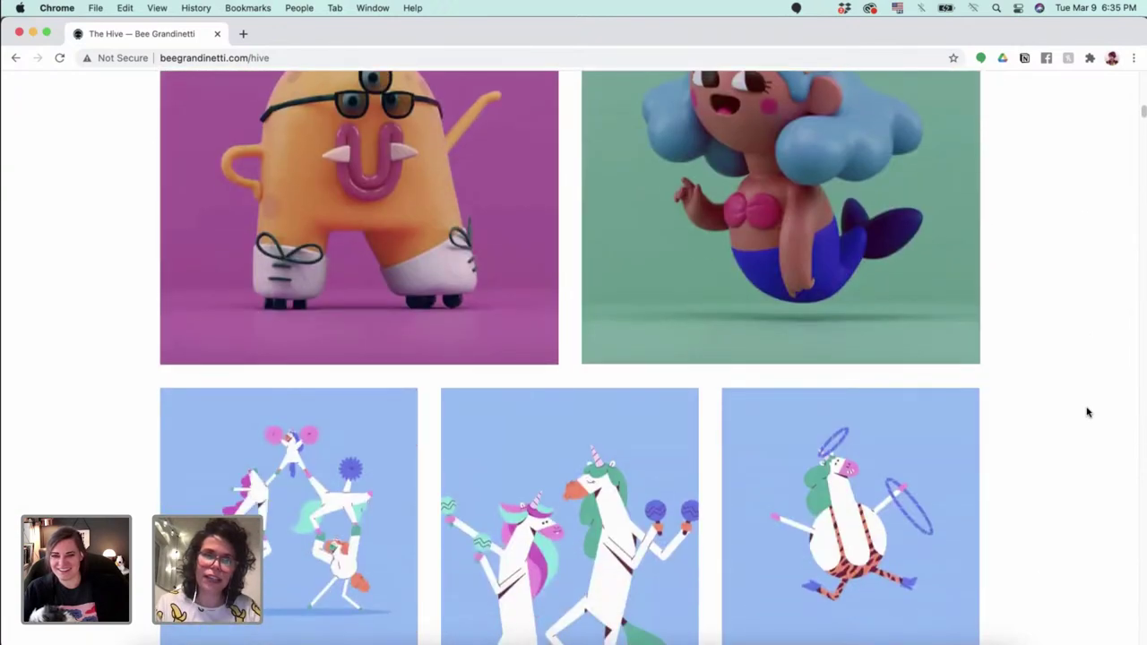
{"action": "scroll", "coordinate": [1087, 412], "scroll_direction": "down", "scroll_amount": 1}
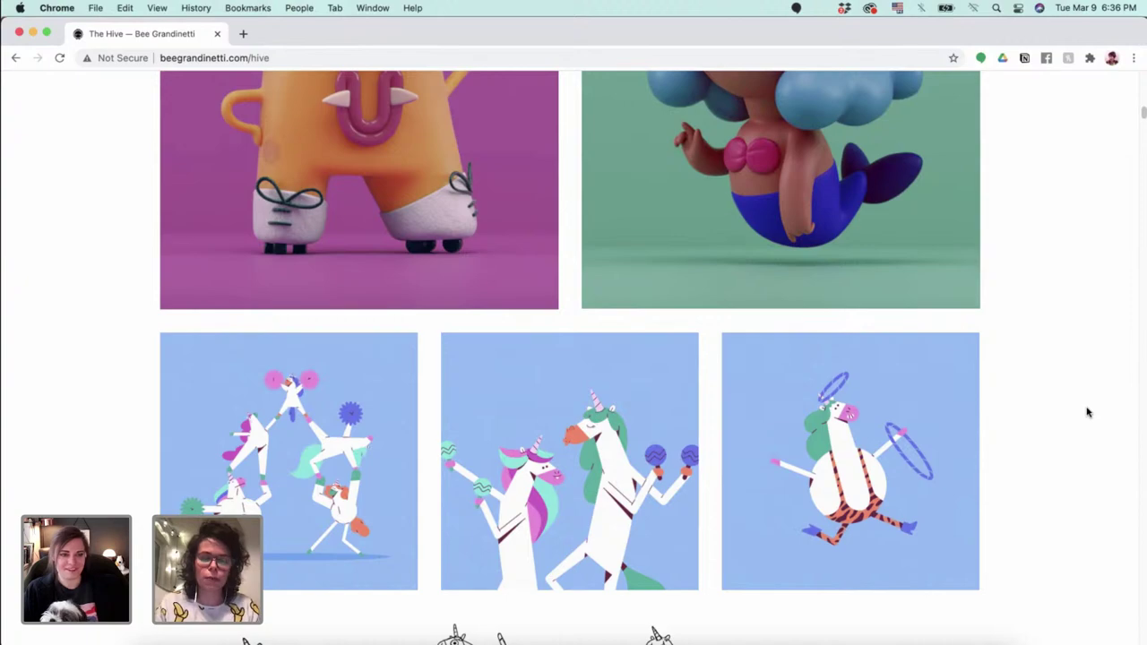
{"action": "scroll", "coordinate": [1087, 412], "scroll_direction": "down", "scroll_amount": 3}
{"action": "scroll", "coordinate": [1087, 412], "scroll_direction": "down", "scroll_amount": 5}
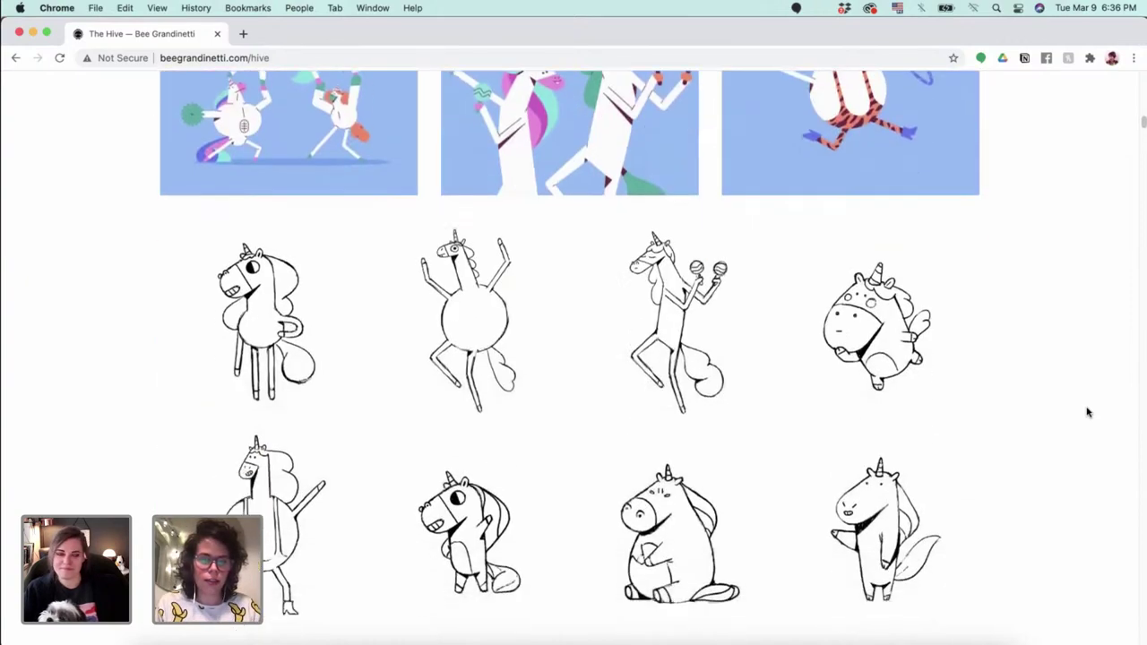
{"action": "scroll", "coordinate": [1087, 412], "scroll_direction": "down", "scroll_amount": 10}
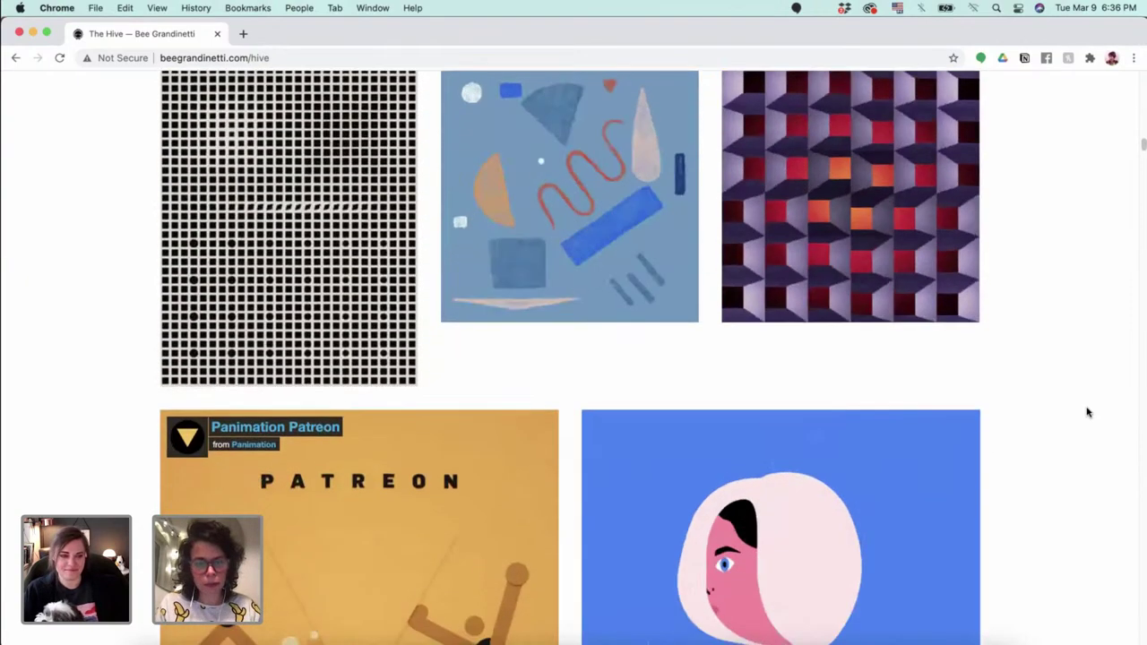
{"action": "scroll", "coordinate": [1087, 412], "scroll_direction": "up", "scroll_amount": 10}
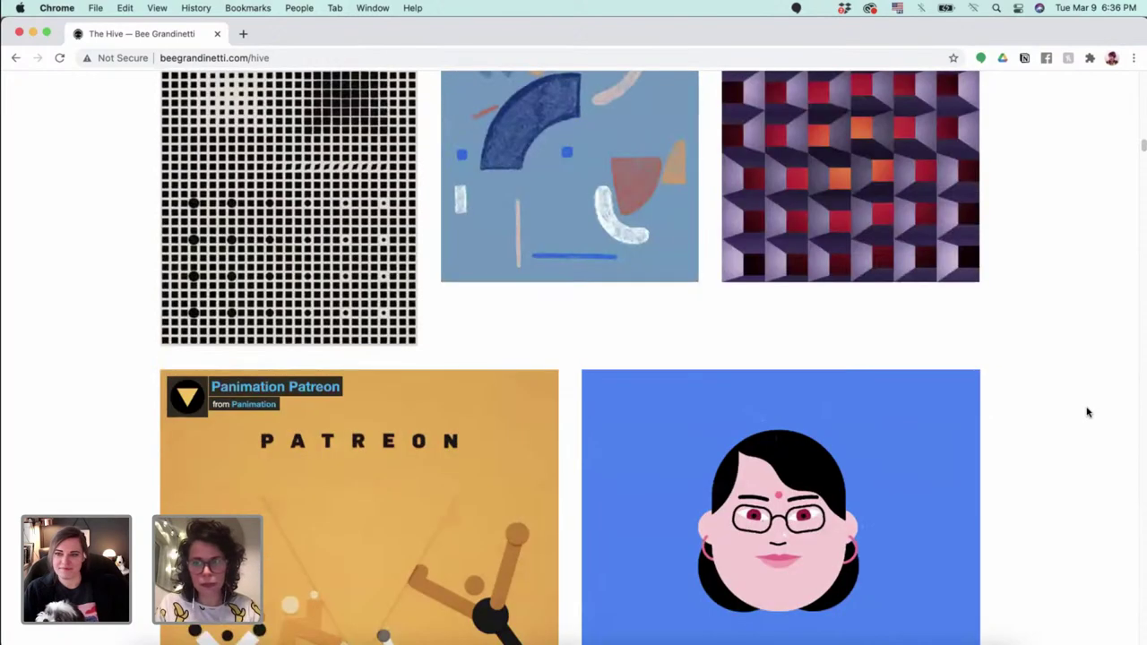
{"action": "scroll", "coordinate": [1087, 413], "scroll_direction": "up", "scroll_amount": 12}
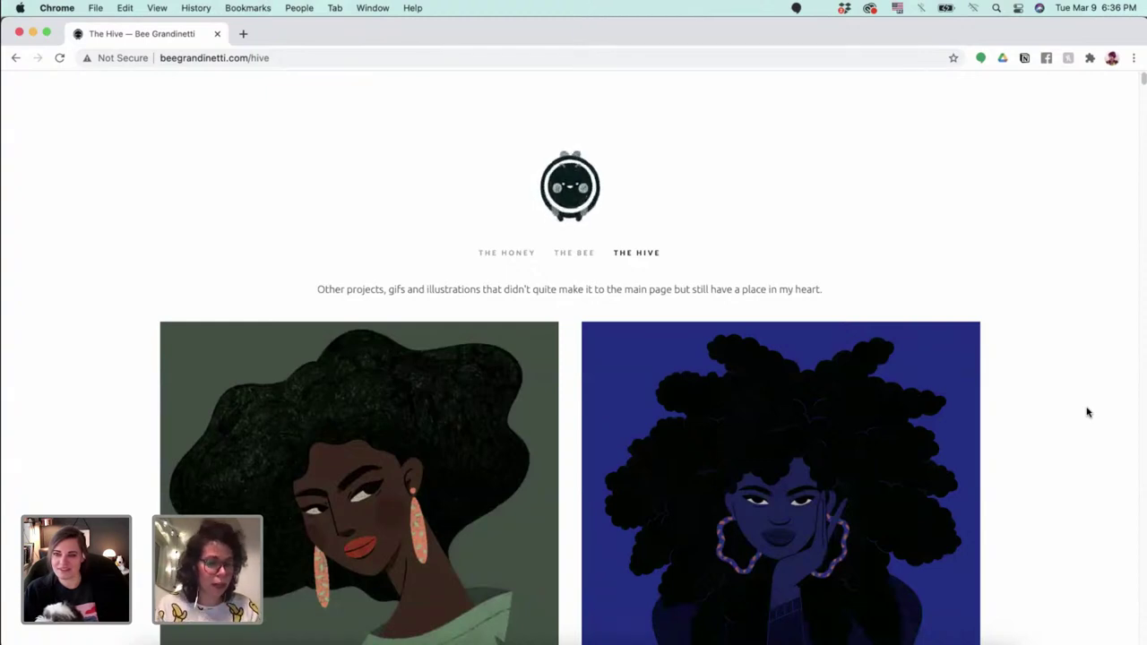
Open the Instagram profile at instagram.com/panimation.tv and look through its grid of posts.
{"action": "left_click", "coordinate": [271, 57]}
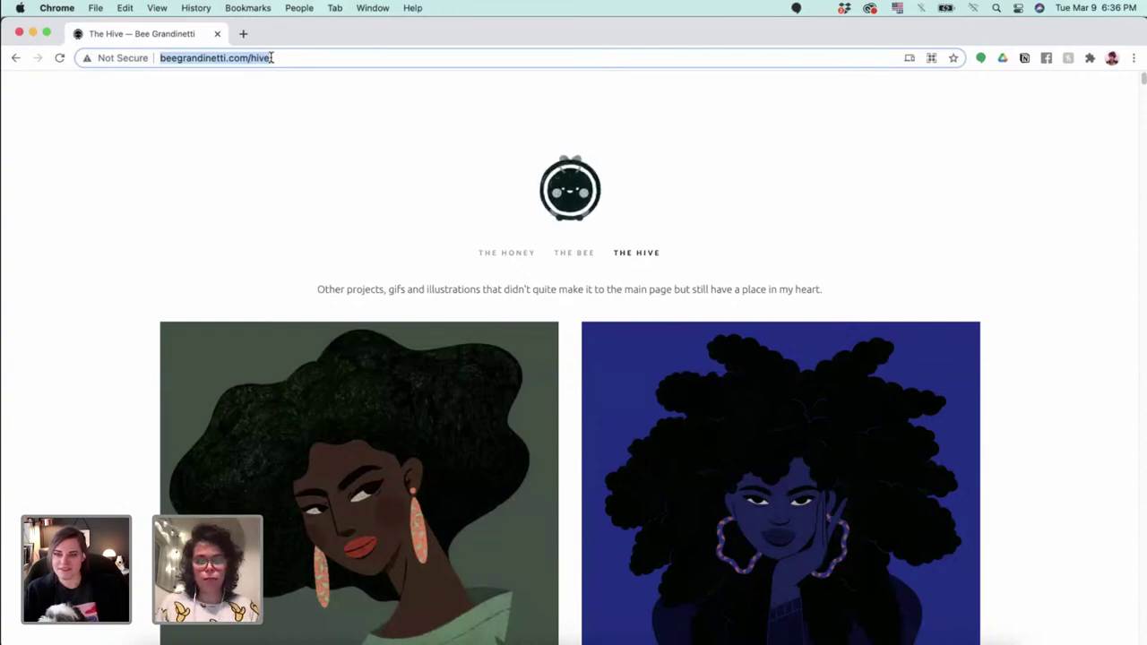
{"action": "type", "text": "instagr"}
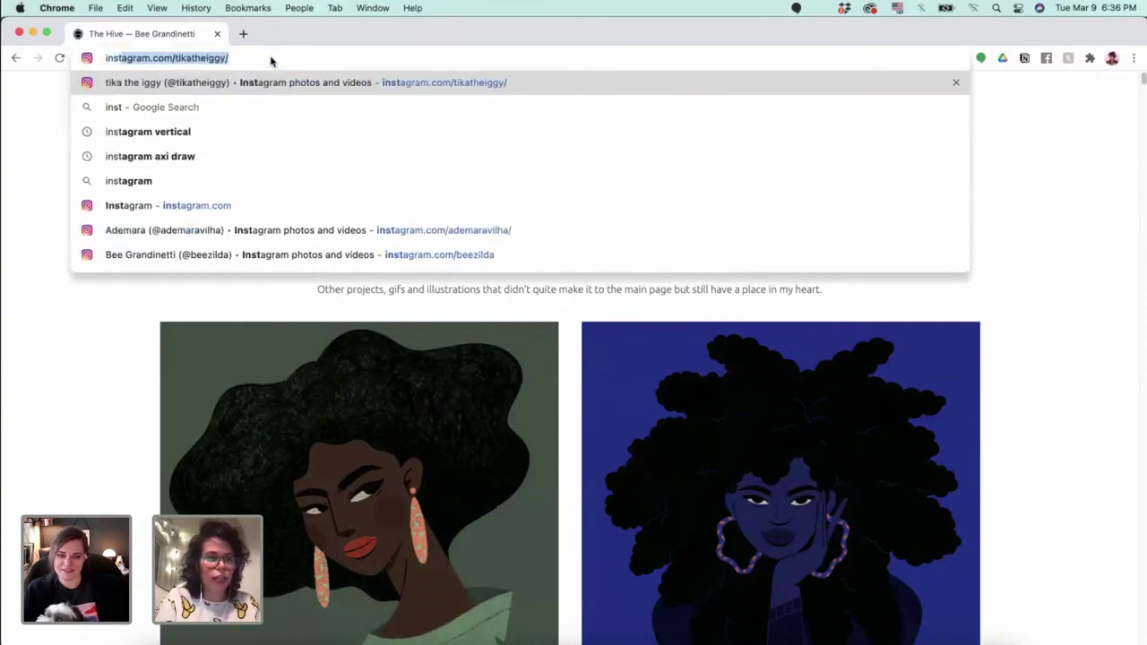
{"action": "type", "text": "am.comn/"}
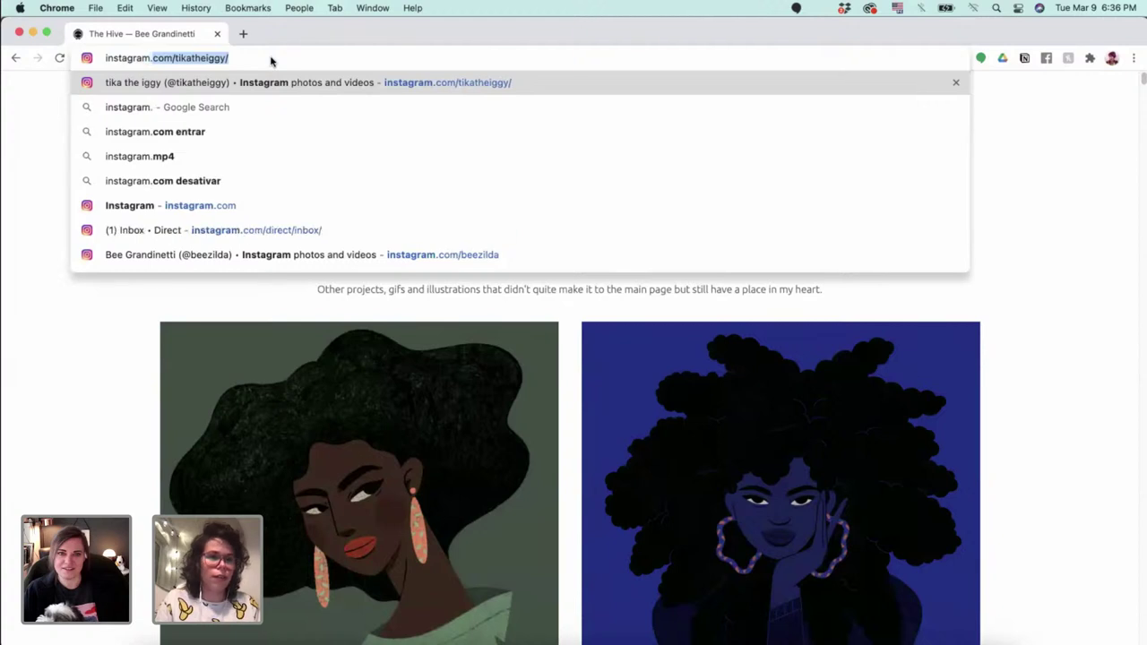
{"action": "key", "text": "BackSpace"}
{"action": "key", "text": "BackSpace"}
{"action": "type", "text": "/"}
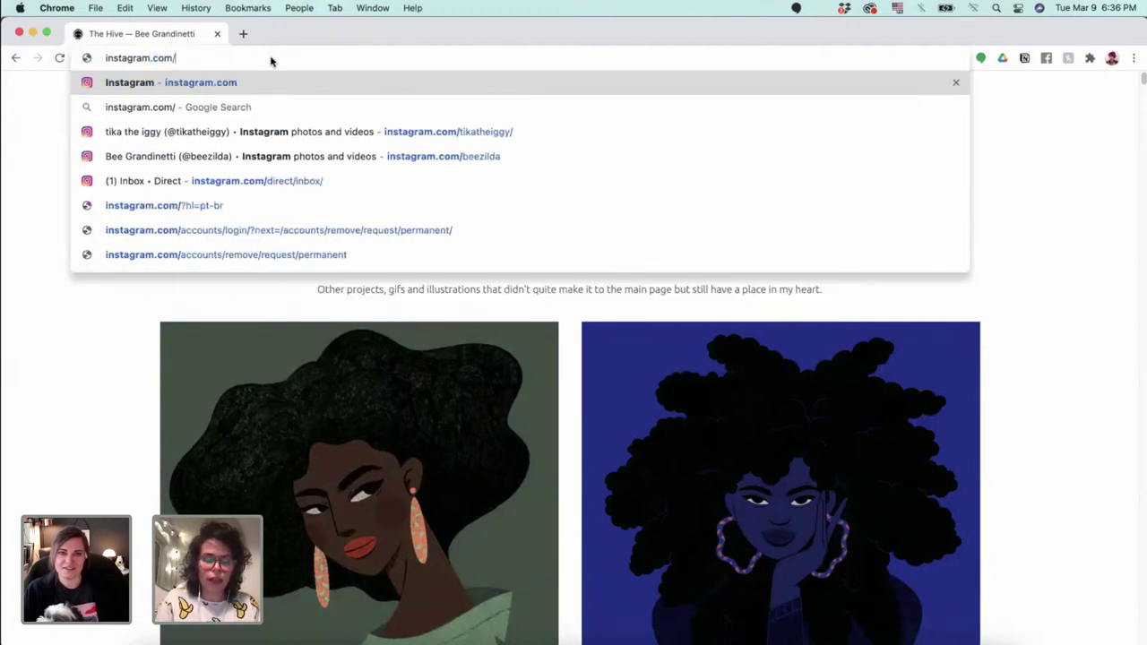
{"action": "type", "text": "panimation.tv"}
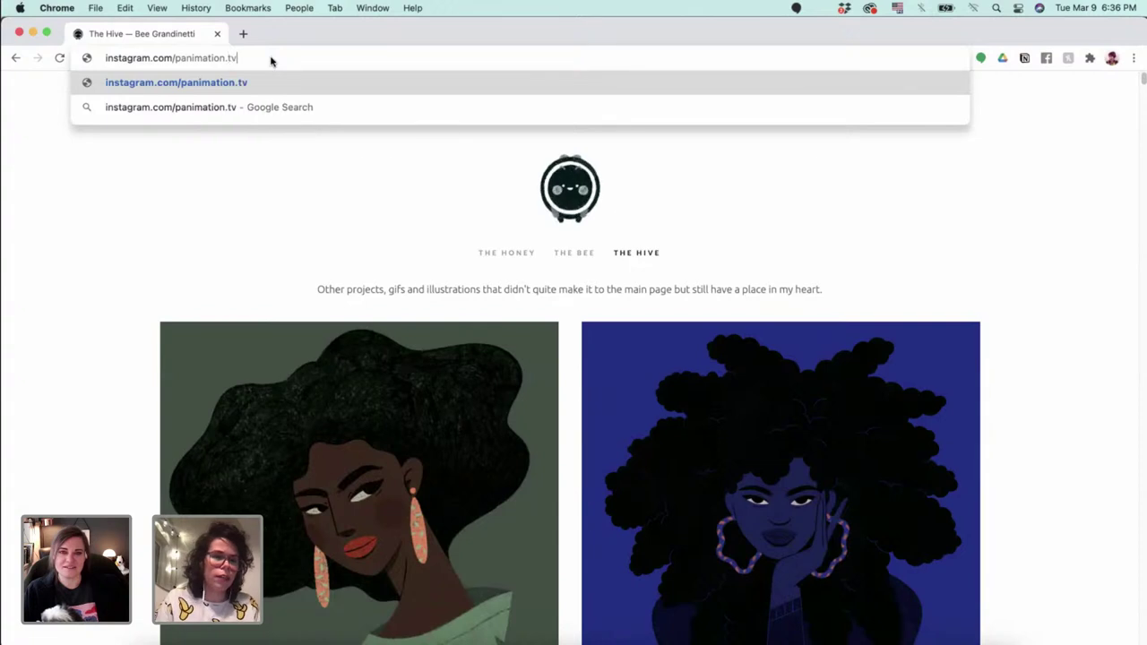
{"action": "key", "text": "Return"}
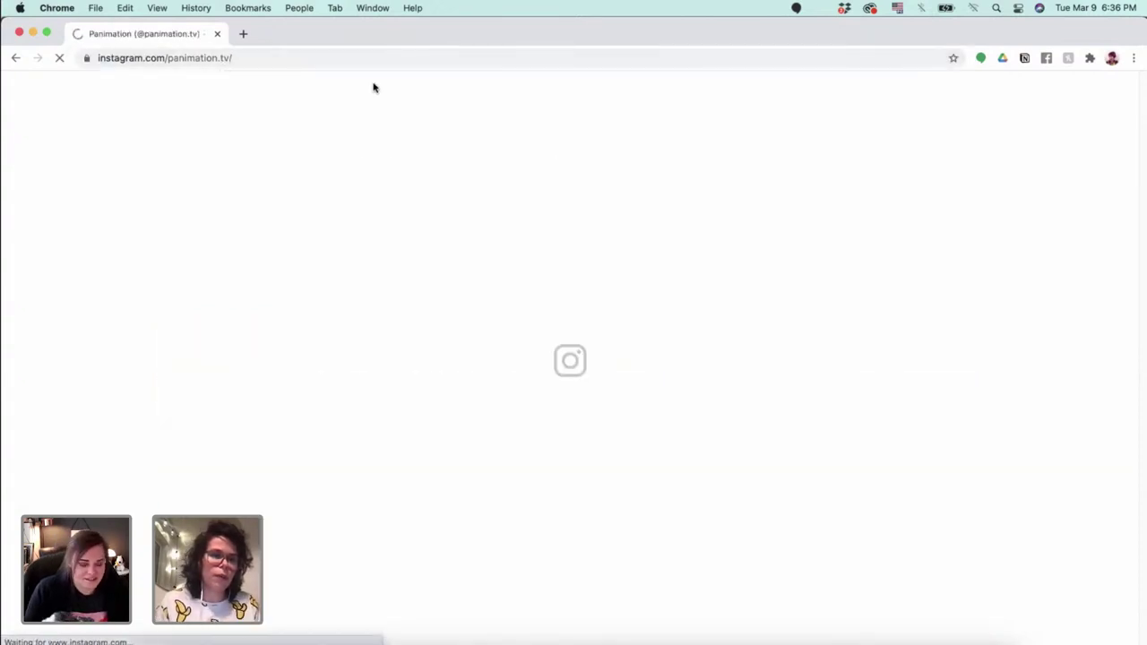
{"action": "scroll", "coordinate": [956, 314], "scroll_direction": "down", "scroll_amount": 2}
{"action": "scroll", "coordinate": [956, 313], "scroll_direction": "down", "scroll_amount": 5}
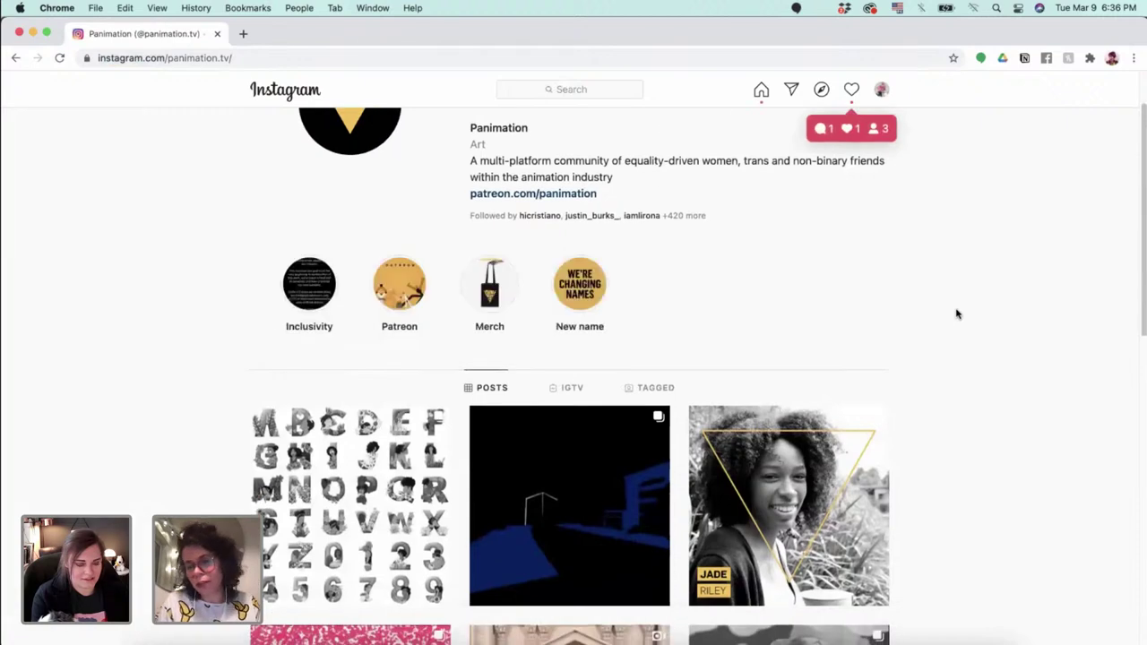
{"action": "scroll", "coordinate": [957, 314], "scroll_direction": "down", "scroll_amount": 5}
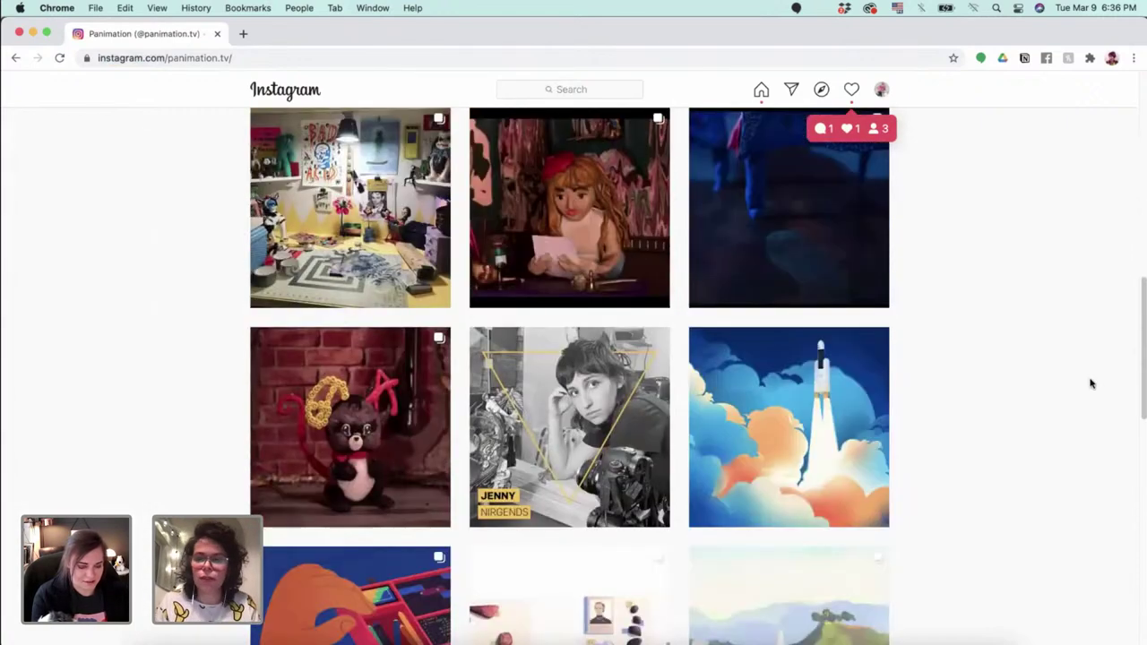
{"action": "scroll", "coordinate": [1091, 383], "scroll_direction": "down", "scroll_amount": 6}
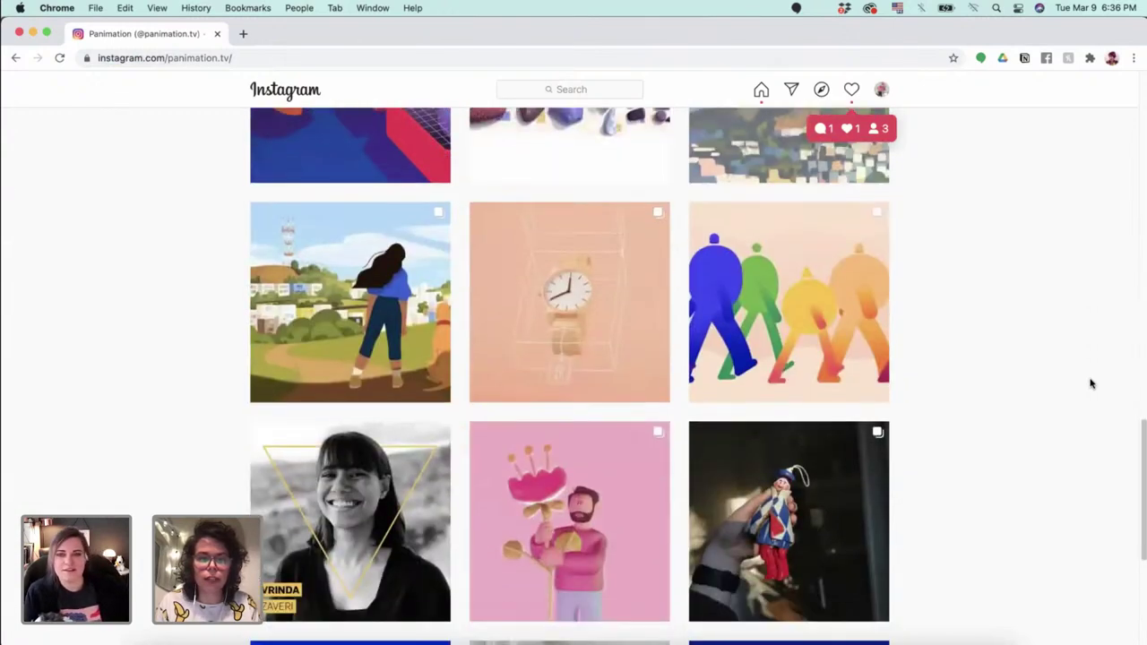
{"action": "scroll", "coordinate": [1091, 383], "scroll_direction": "down", "scroll_amount": 1}
{"action": "left_click", "coordinate": [349, 61]}
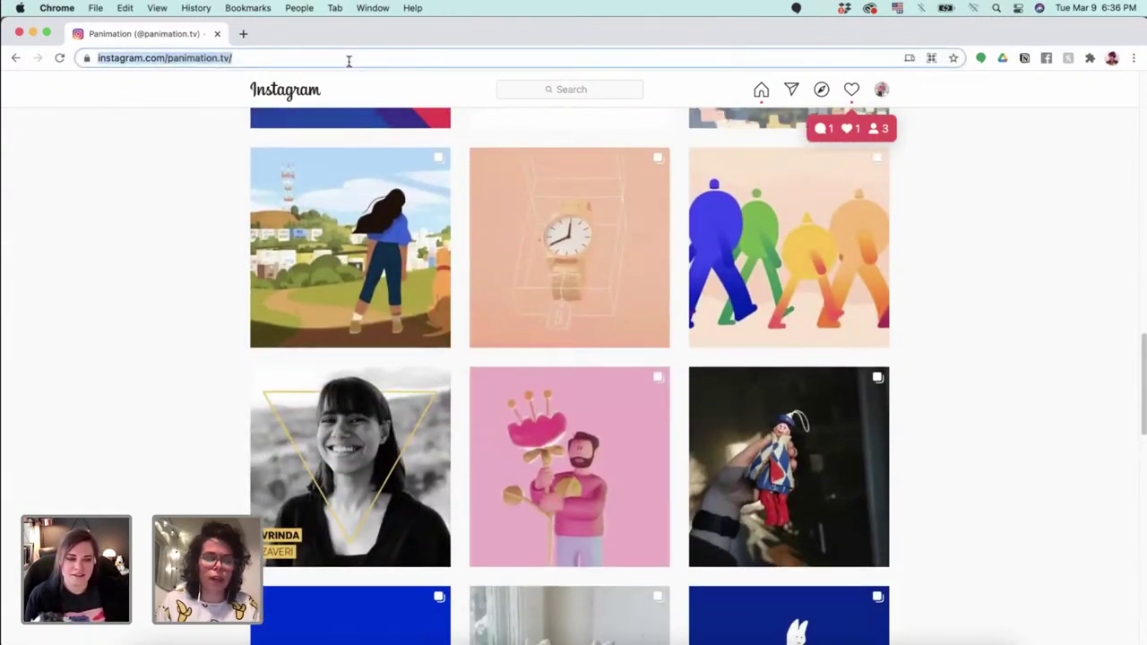
{"action": "type", "text": "www.panima"}
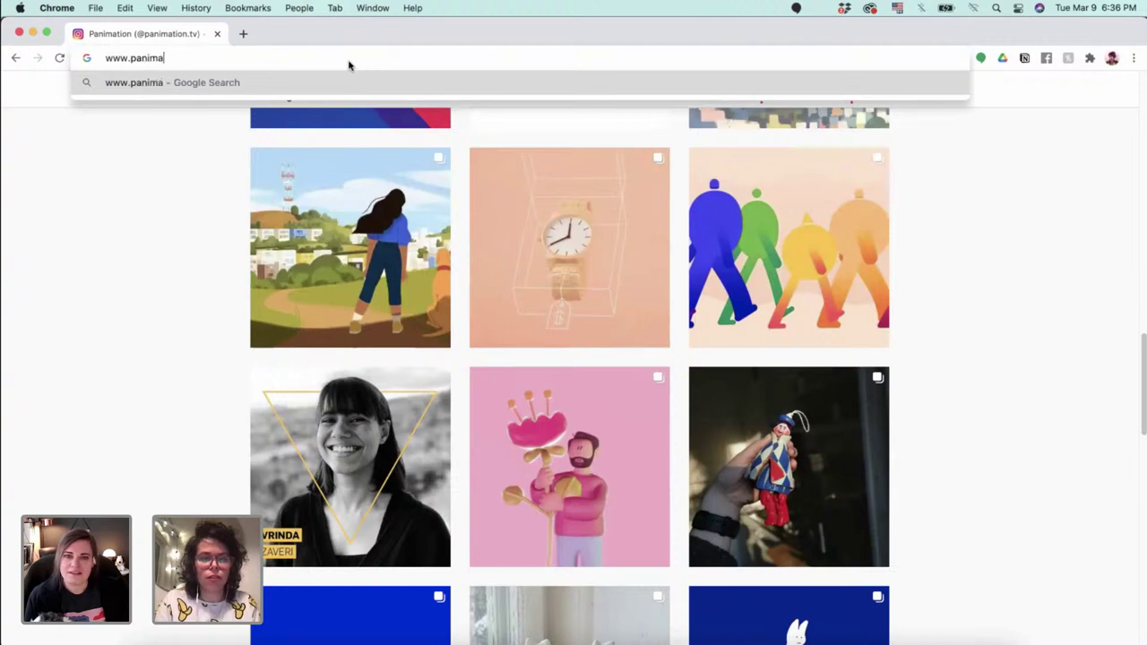
{"action": "type", "text": "tion.t"}
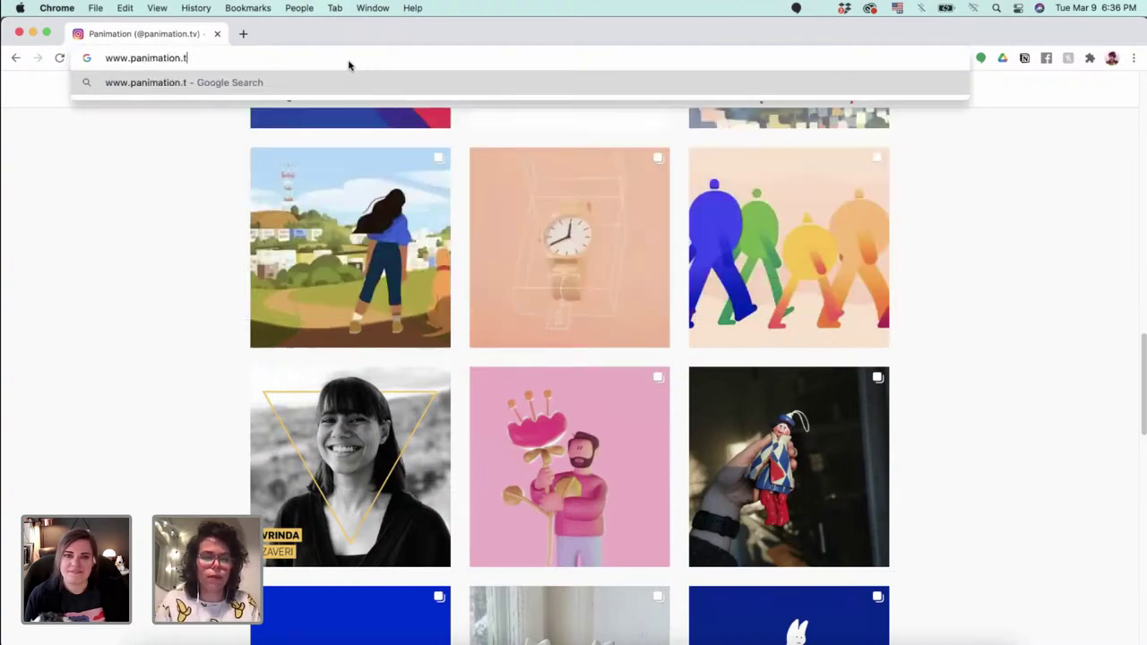
{"action": "type", "text": "v"}
{"action": "key", "text": "Return"}
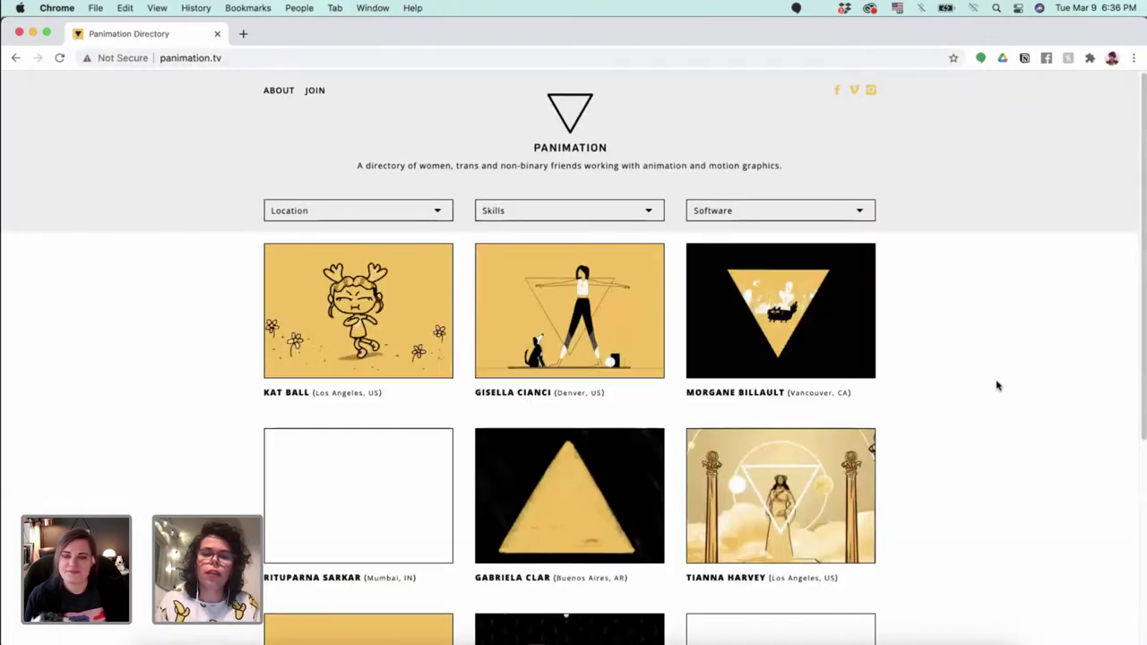
{"action": "scroll", "coordinate": [997, 386], "scroll_direction": "down", "scroll_amount": 2}
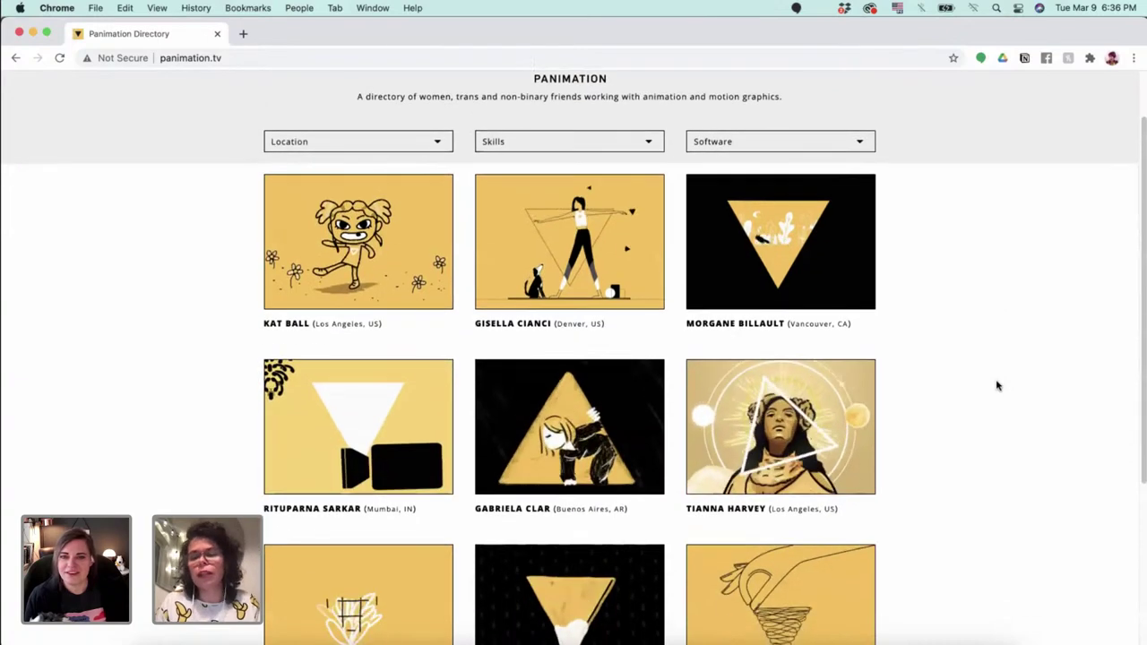
{"action": "scroll", "coordinate": [463, 280], "scroll_direction": "up", "scroll_amount": 2}
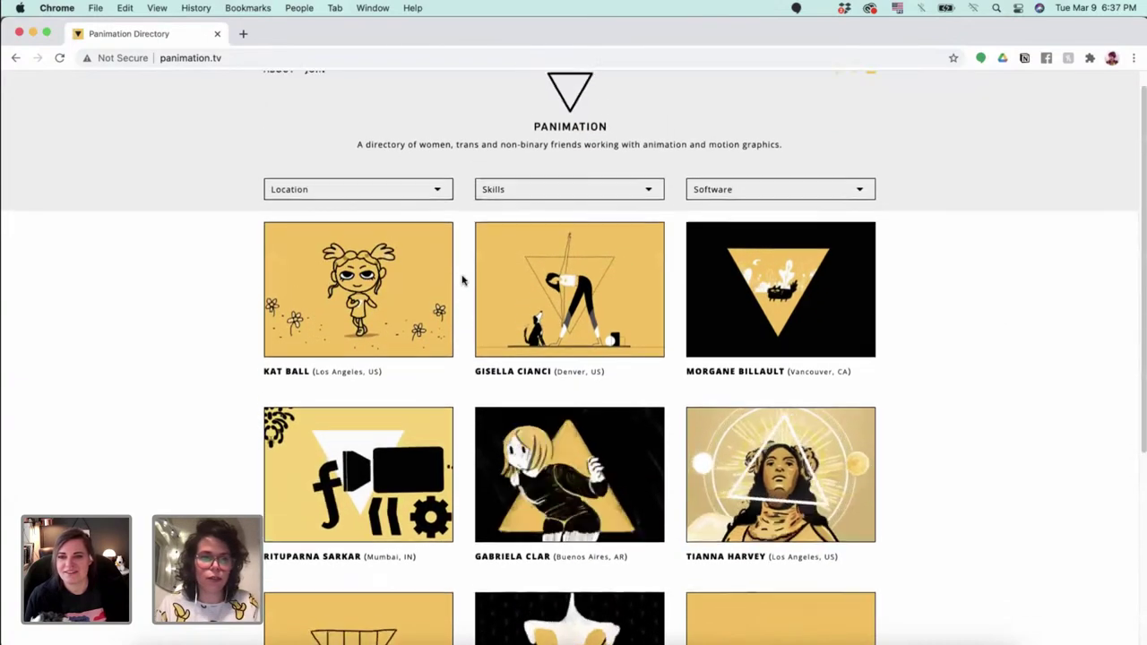
{"action": "scroll", "coordinate": [463, 280], "scroll_direction": "up", "scroll_amount": 1}
{"action": "left_click", "coordinate": [398, 210]}
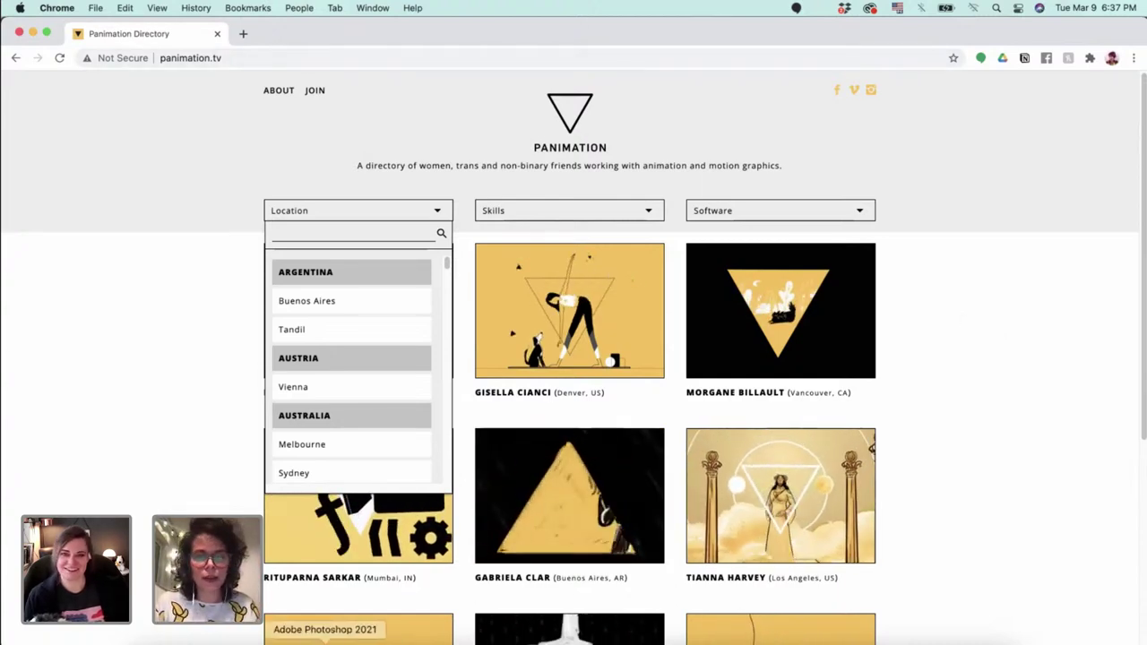
Switch to Photoshop, hide layer A and preview Layer 1, Layer 1 copy and Layer 1 copy 2 one at a time.
{"action": "left_click", "coordinate": [325, 643]}
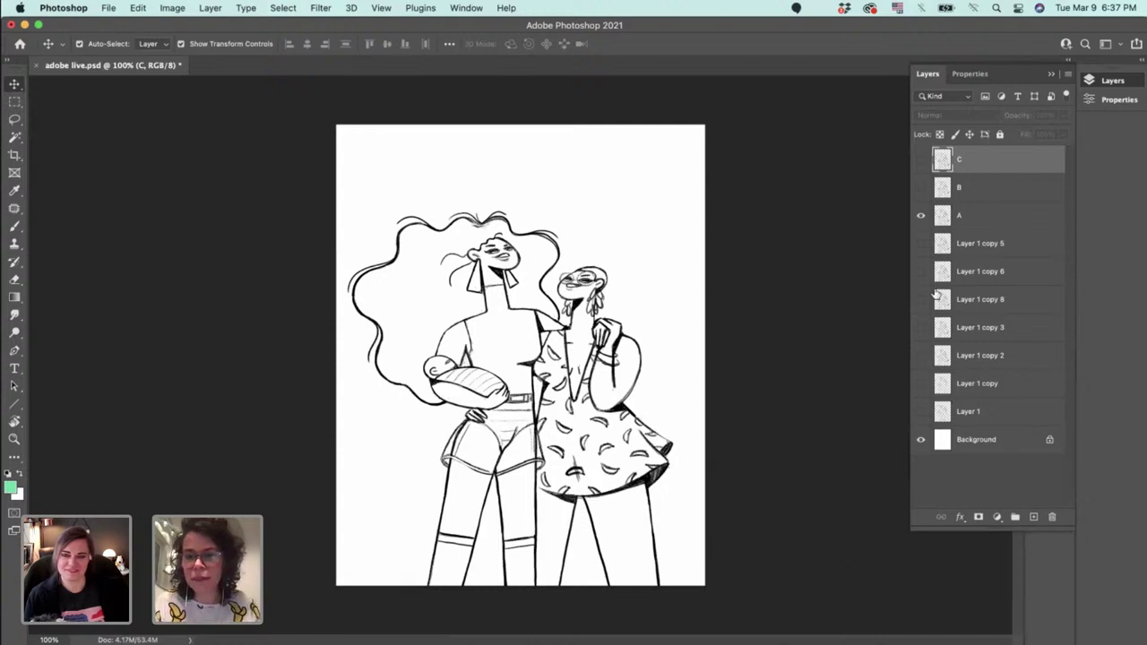
{"action": "left_click", "coordinate": [921, 216]}
{"action": "left_click", "coordinate": [921, 414]}
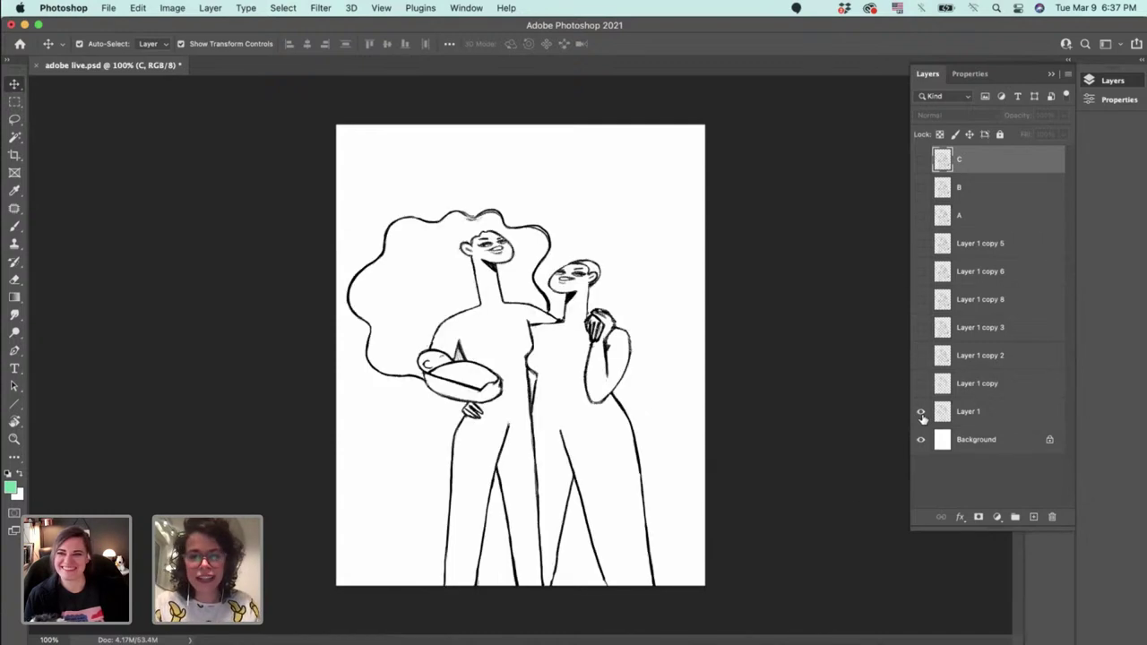
{"action": "left_click", "coordinate": [921, 413]}
{"action": "left_click", "coordinate": [920, 384]}
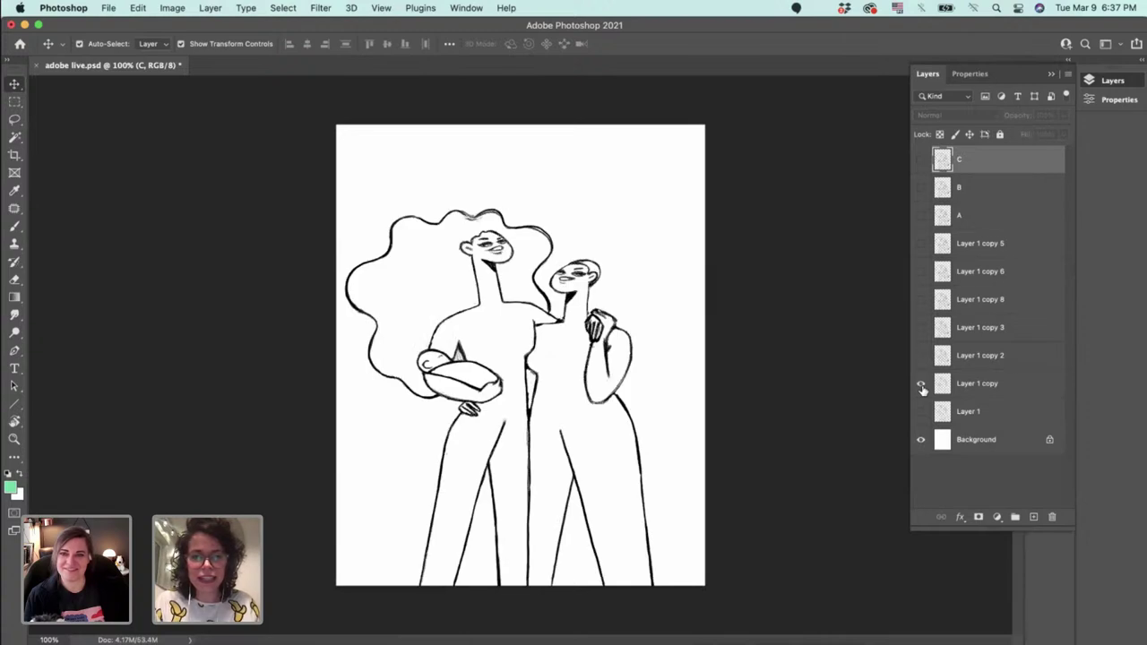
{"action": "left_click", "coordinate": [921, 384]}
{"action": "left_click", "coordinate": [920, 355]}
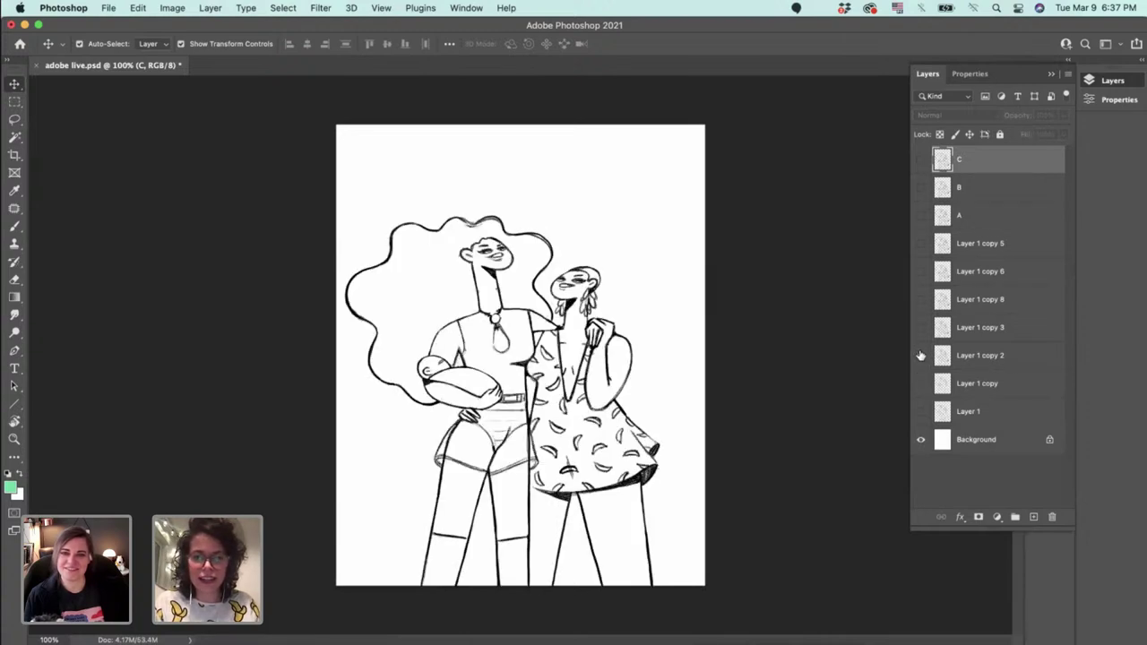
{"action": "left_click", "coordinate": [920, 356]}
Preview the sketch versions on Layer 1 copy 3, Layer 1 copy 8 and Layer 1 copy 6 one at a time.
{"action": "left_click", "coordinate": [921, 328]}
{"action": "left_click", "coordinate": [921, 328]}
{"action": "left_click", "coordinate": [920, 301]}
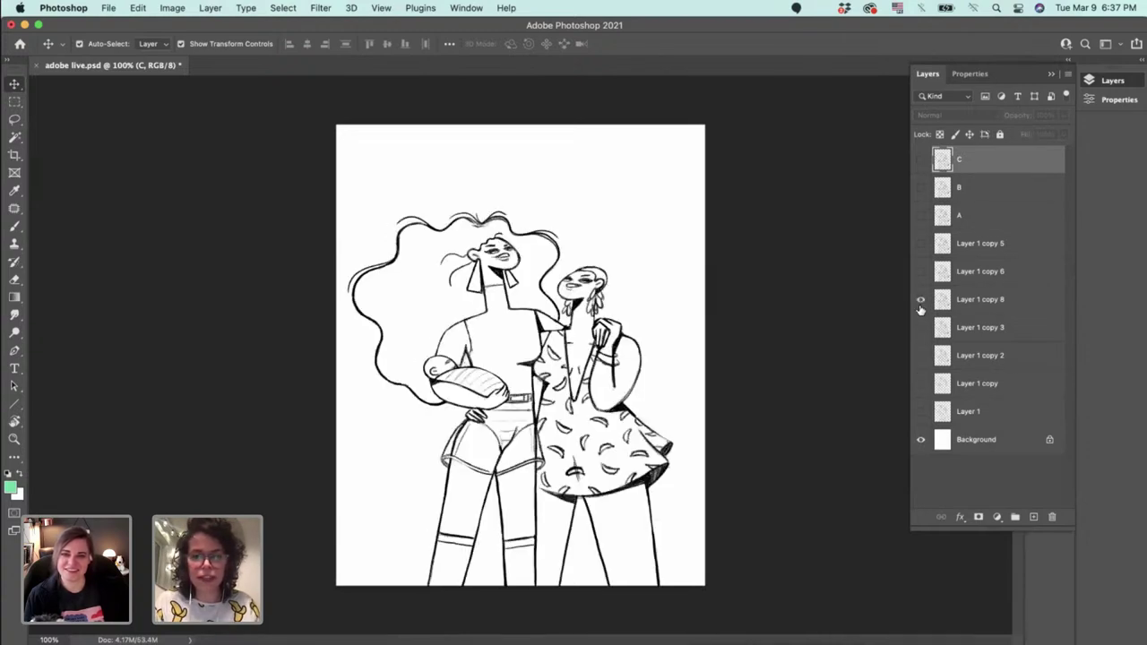
{"action": "left_click", "coordinate": [921, 301]}
{"action": "left_click", "coordinate": [920, 273]}
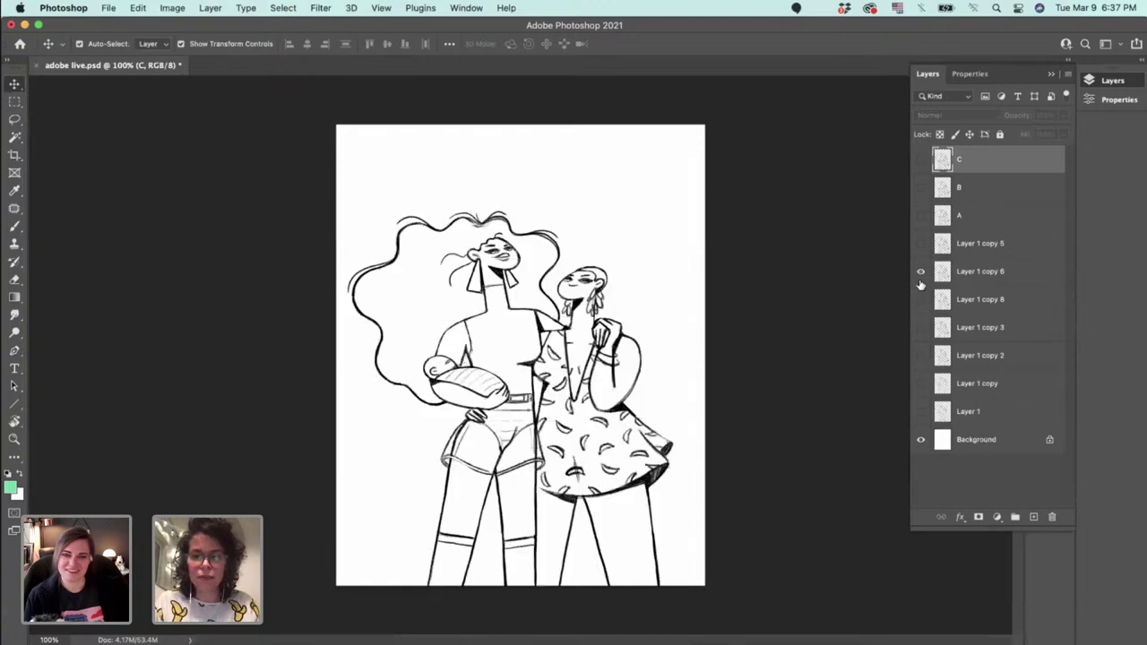
{"action": "left_click", "coordinate": [920, 272]}
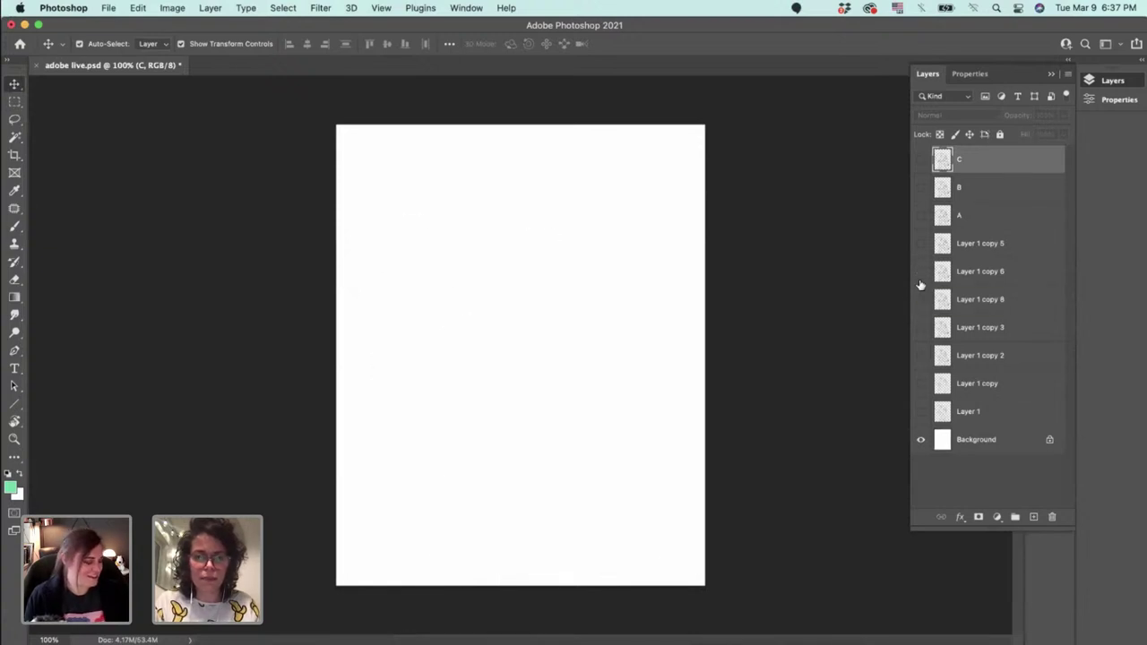
Show Layer 1 copy 5, examine the two women's sketch at 200% and clear the layer selection.
{"action": "left_click", "coordinate": [920, 245]}
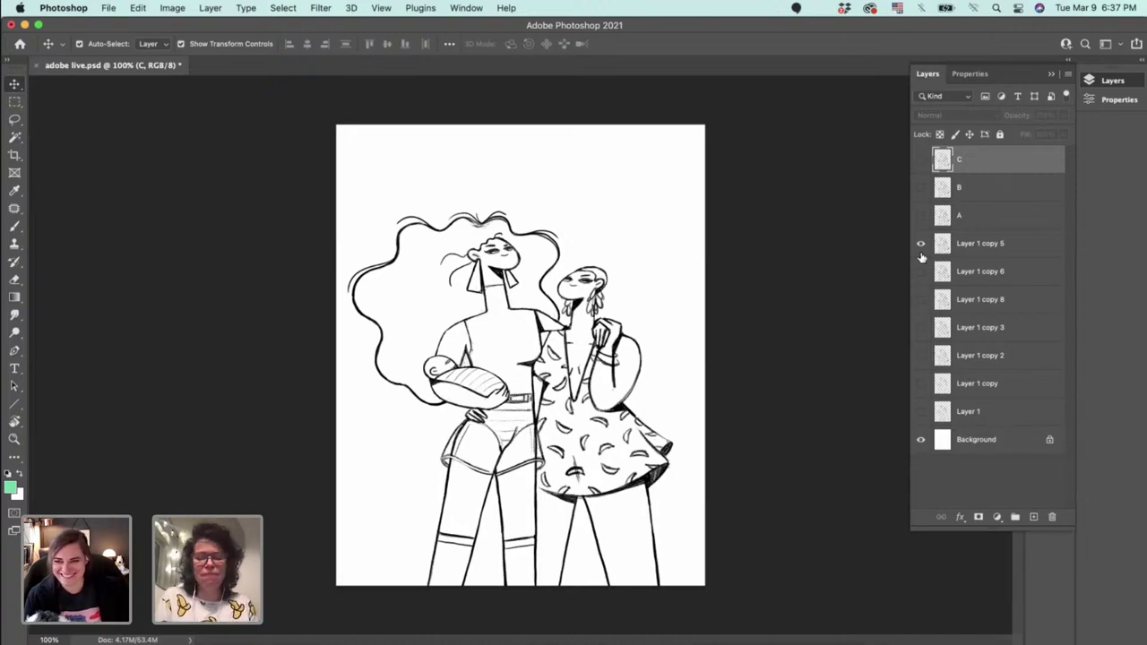
{"action": "key", "text": "super+plus"}
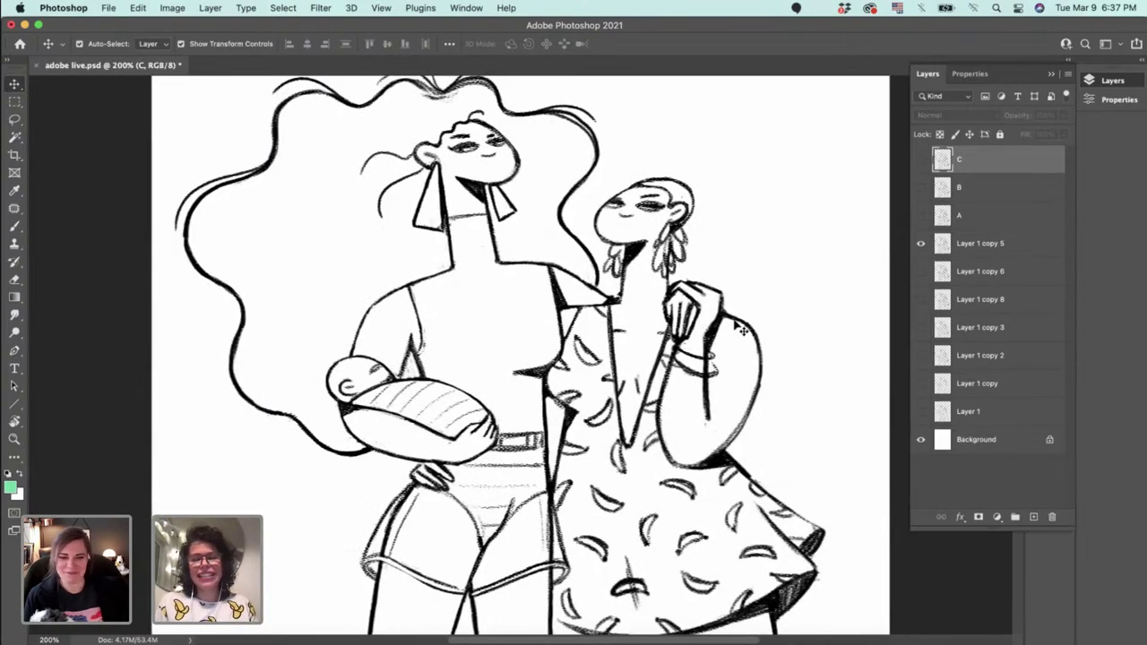
{"action": "scroll", "coordinate": [742, 330], "scroll_direction": "right", "scroll_amount": 2}
{"action": "scroll", "coordinate": [740, 331], "scroll_direction": "down", "scroll_amount": 5}
{"action": "scroll", "coordinate": [735, 326], "scroll_direction": "up", "scroll_amount": 5}
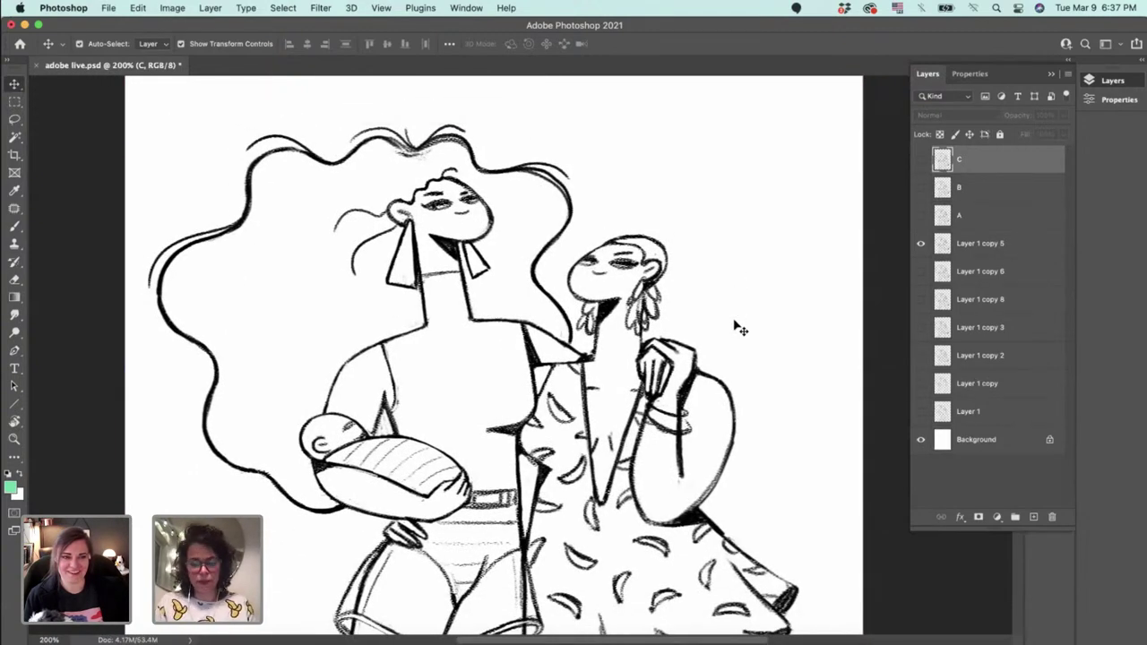
{"action": "left_click", "coordinate": [879, 479]}
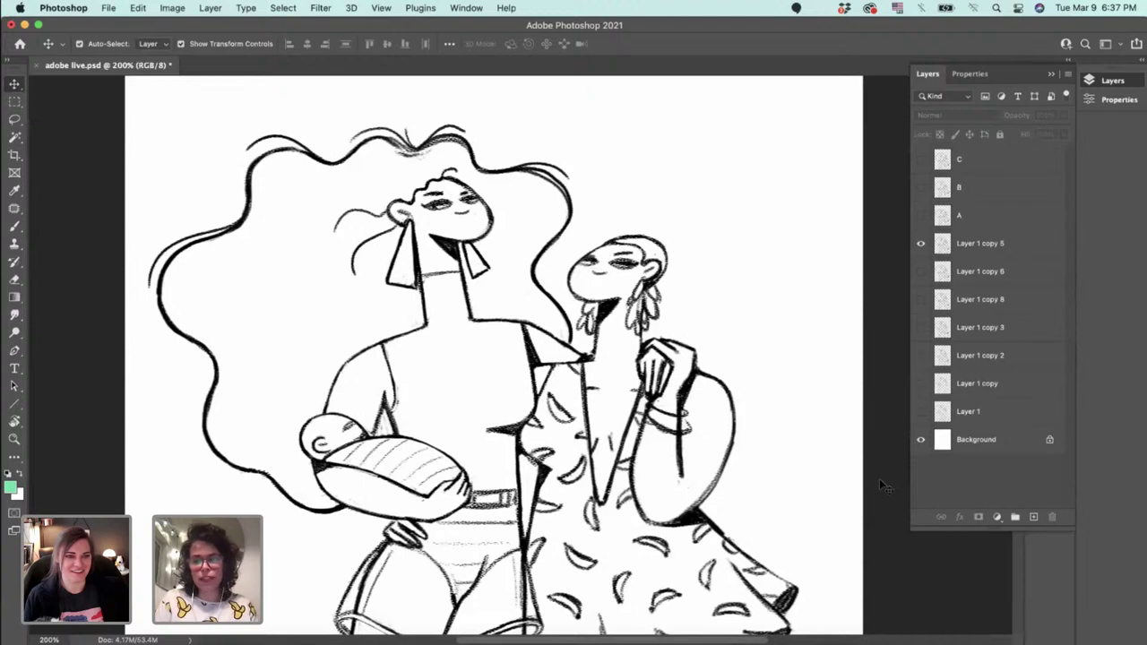
Show layer A in place of Layer 1 copy 5 and view the whole drawing at 100%.
{"action": "left_click", "coordinate": [920, 215]}
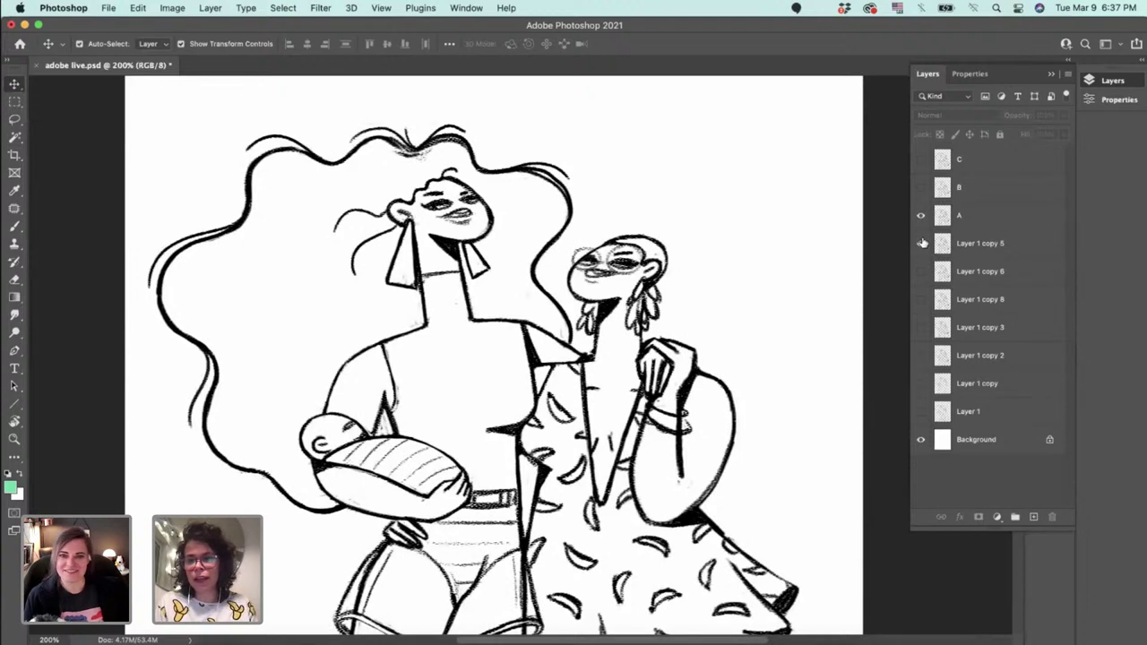
{"action": "left_click", "coordinate": [923, 243]}
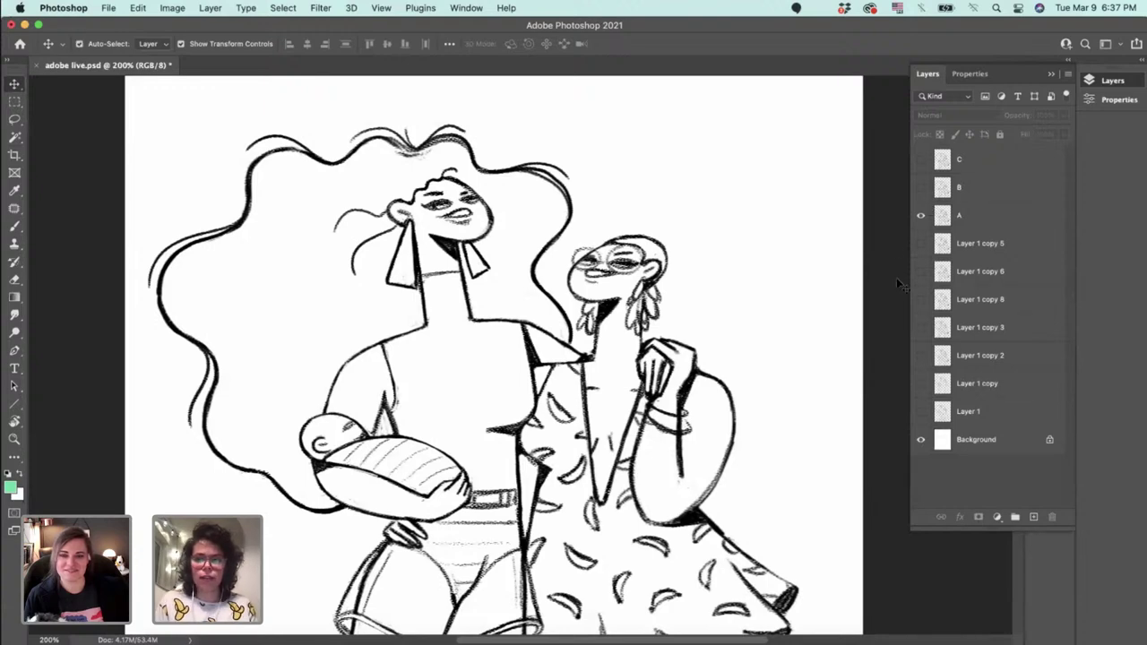
{"action": "key", "text": "super+1"}
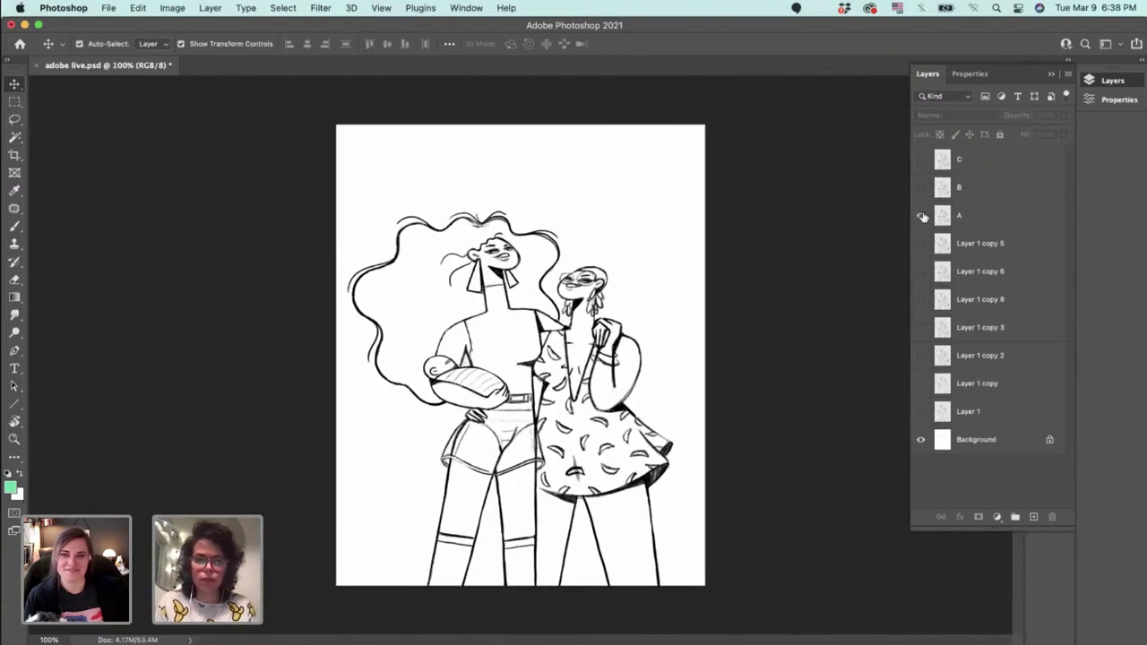
Compare face versions B and C by showing each alone, finishing with only layer A visible above the background.
{"action": "left_click", "coordinate": [920, 187]}
{"action": "left_click", "coordinate": [920, 215]}
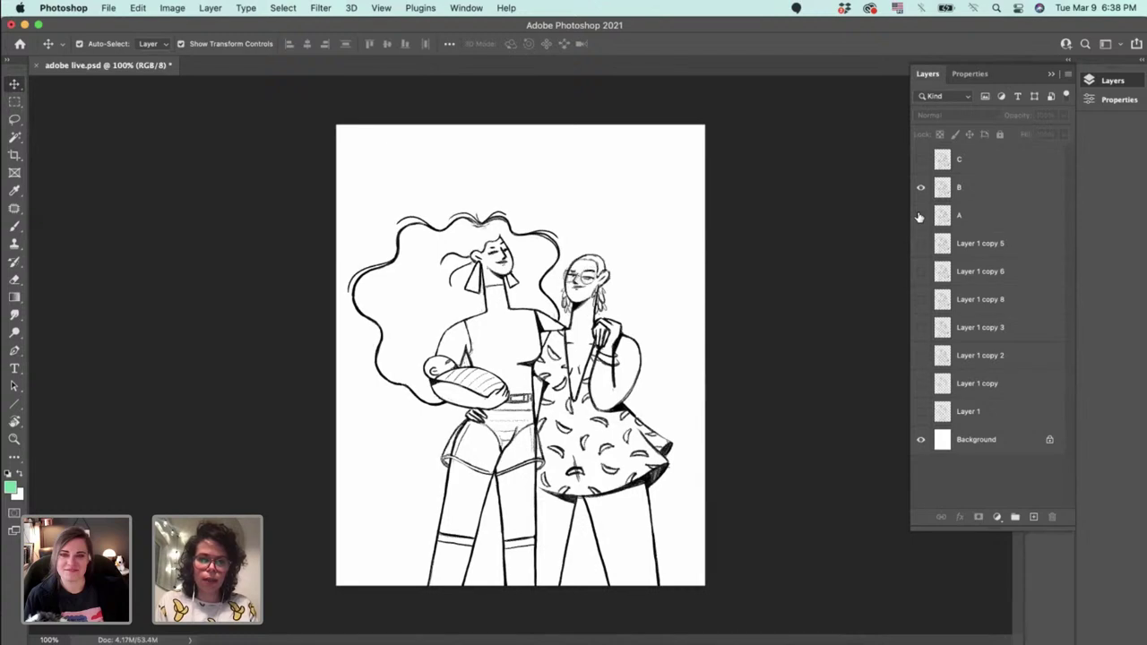
{"action": "left_click", "coordinate": [920, 158]}
{"action": "left_click", "coordinate": [920, 187]}
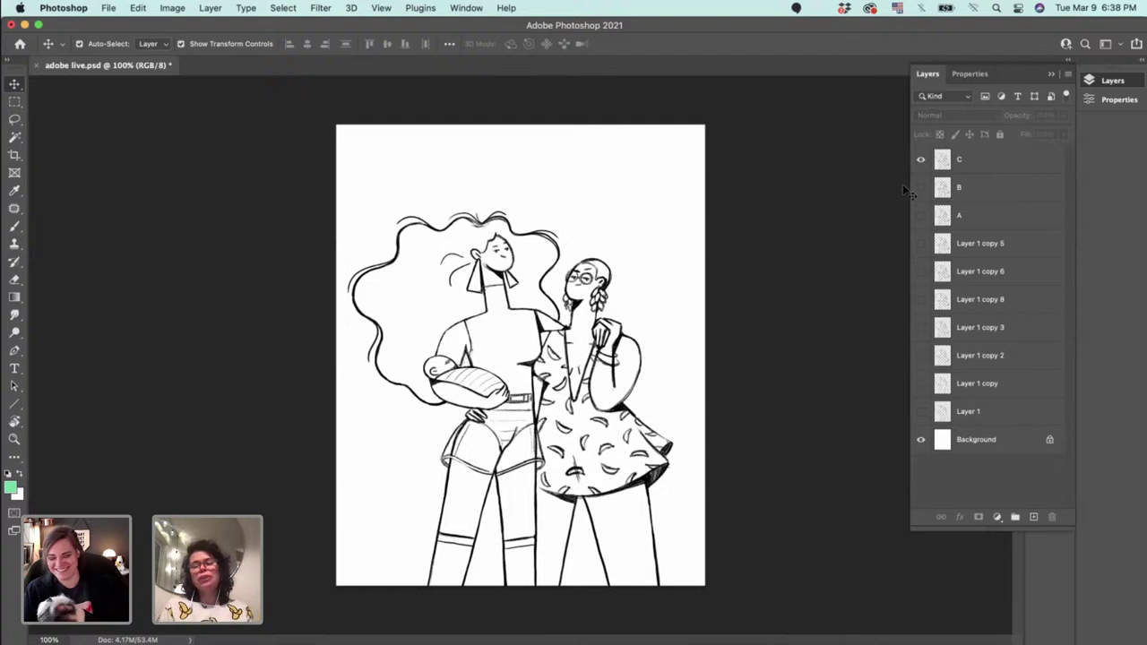
{"action": "left_click", "coordinate": [920, 160]}
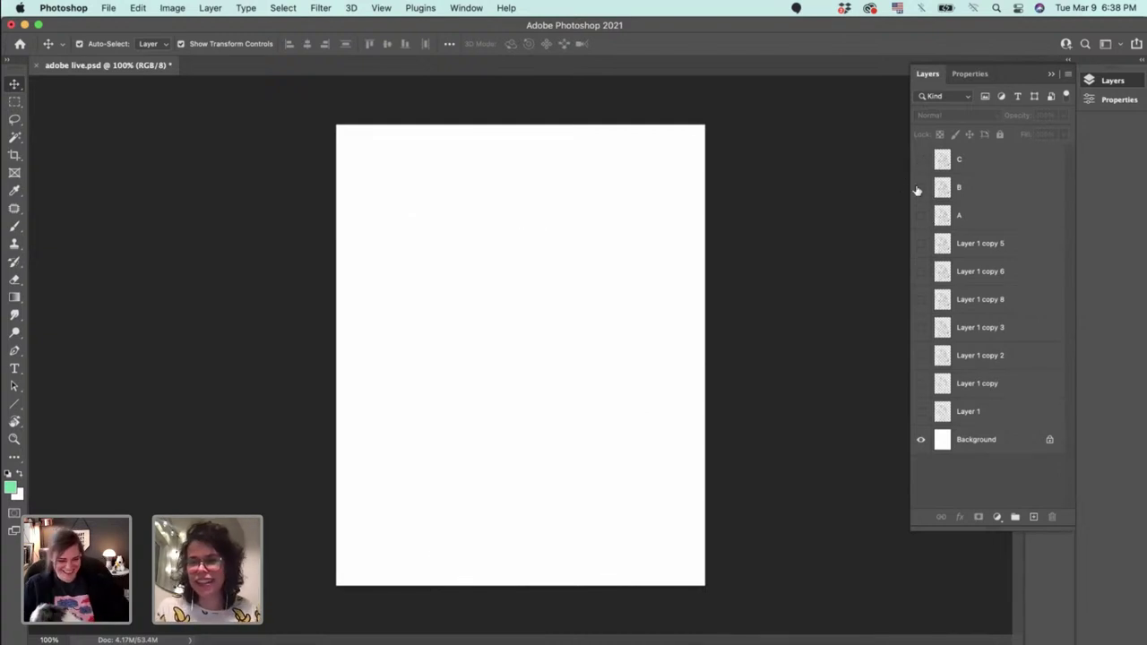
{"action": "left_click", "coordinate": [919, 188]}
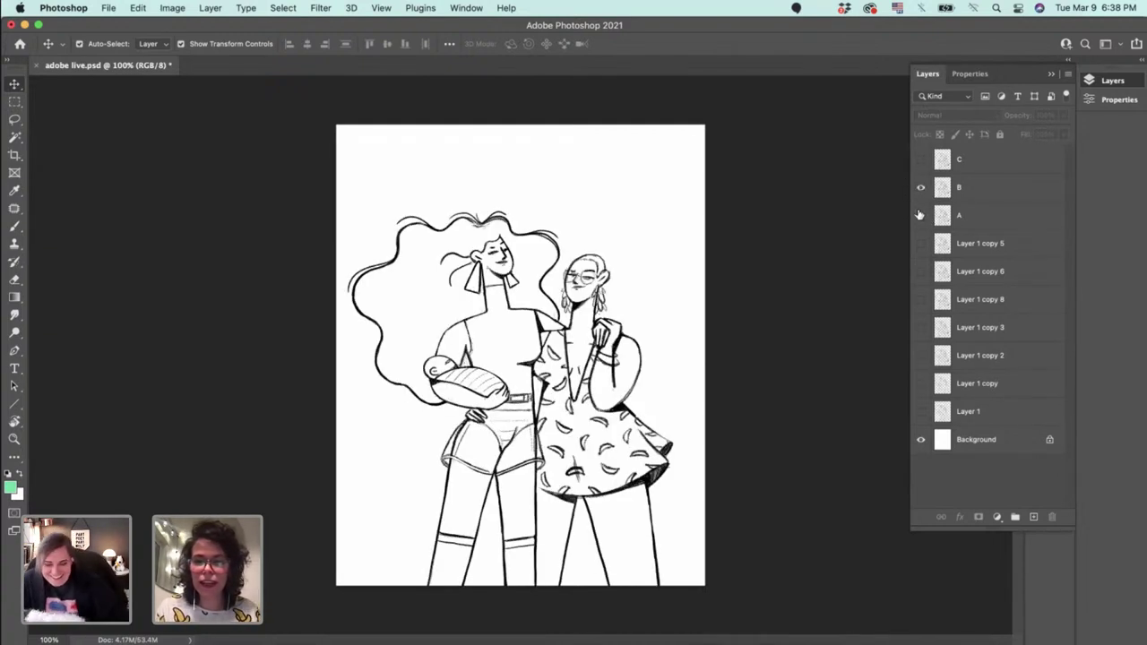
{"action": "left_click", "coordinate": [921, 216]}
{"action": "left_click", "coordinate": [920, 188]}
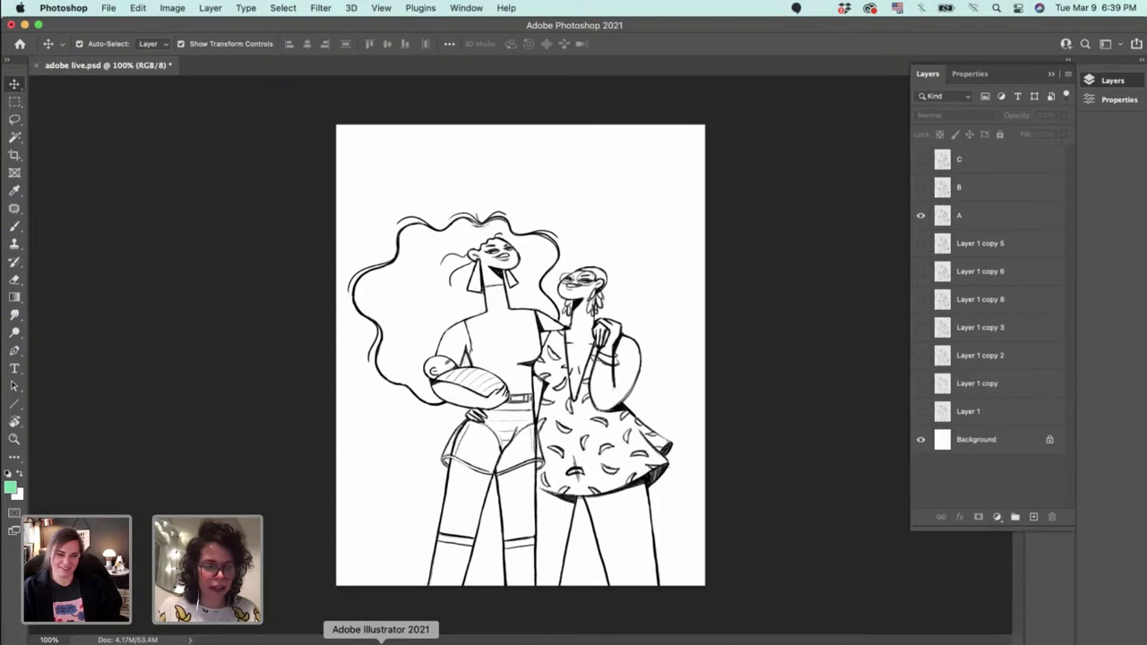
Switch to Adobe Illustrator with the adobe live.jpg sketch and display its layers.
{"action": "left_click", "coordinate": [381, 644]}
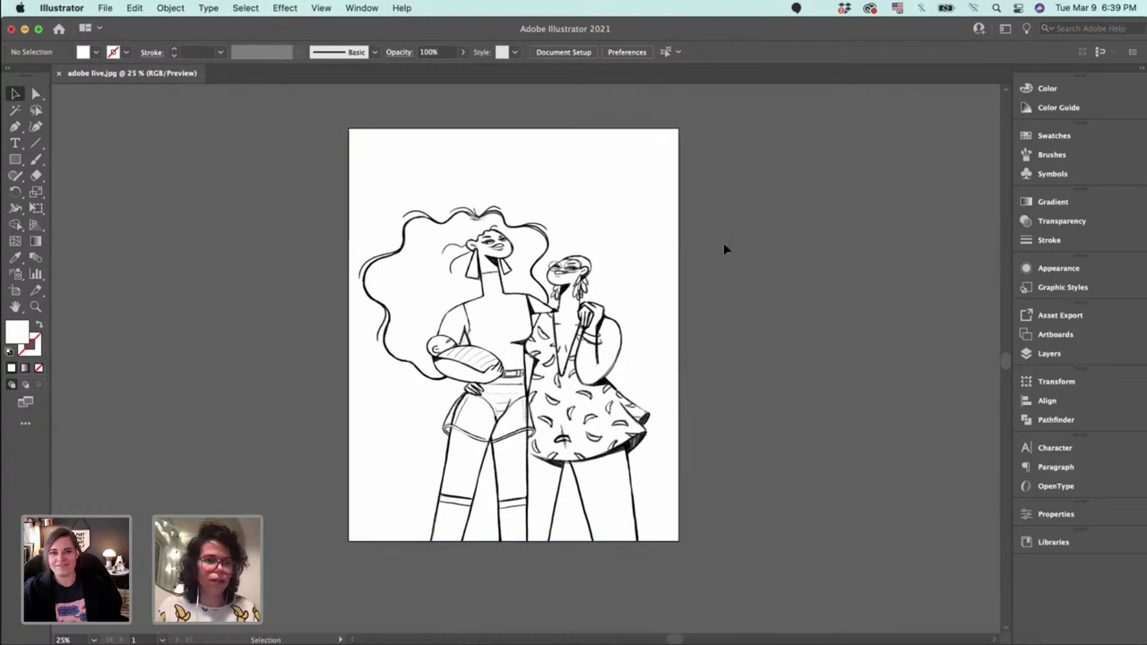
{"action": "key", "text": "plus"}
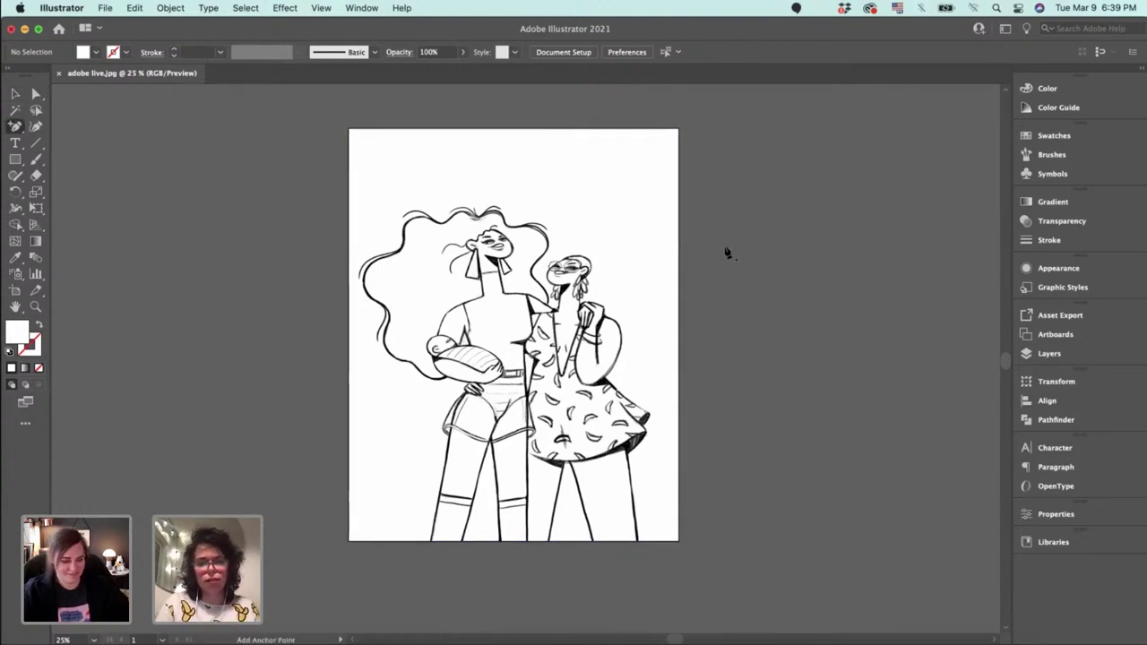
{"action": "key", "text": "v"}
{"action": "key", "text": "super+equal"}
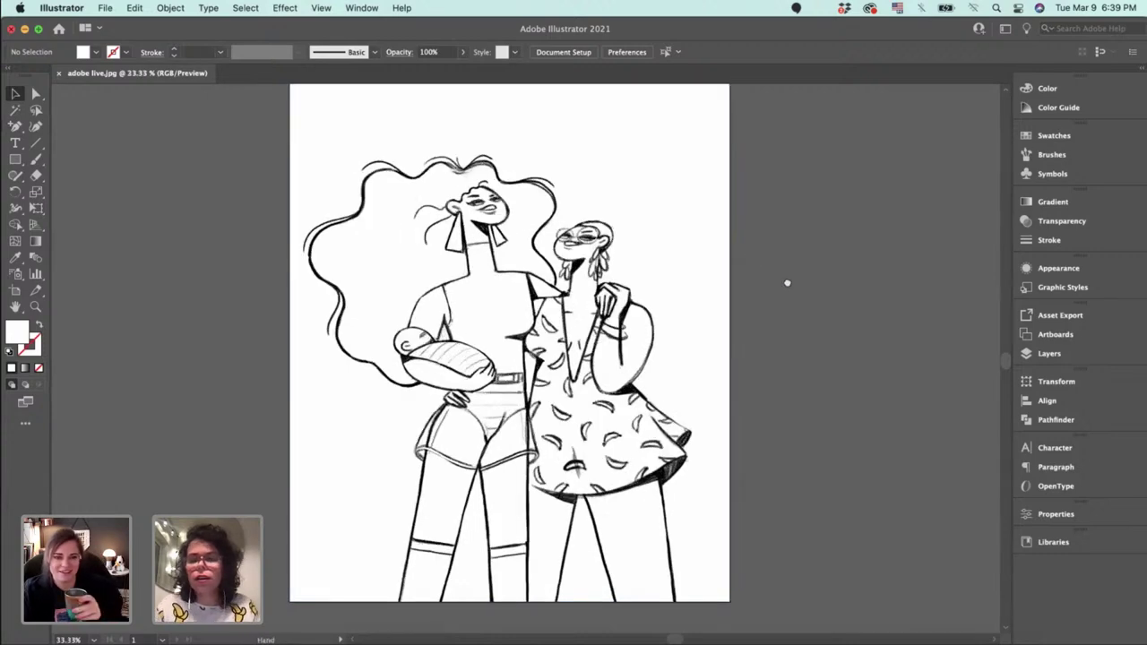
{"action": "scroll", "coordinate": [789, 305], "scroll_direction": "up", "scroll_amount": 2}
{"action": "left_click", "coordinate": [1049, 354]}
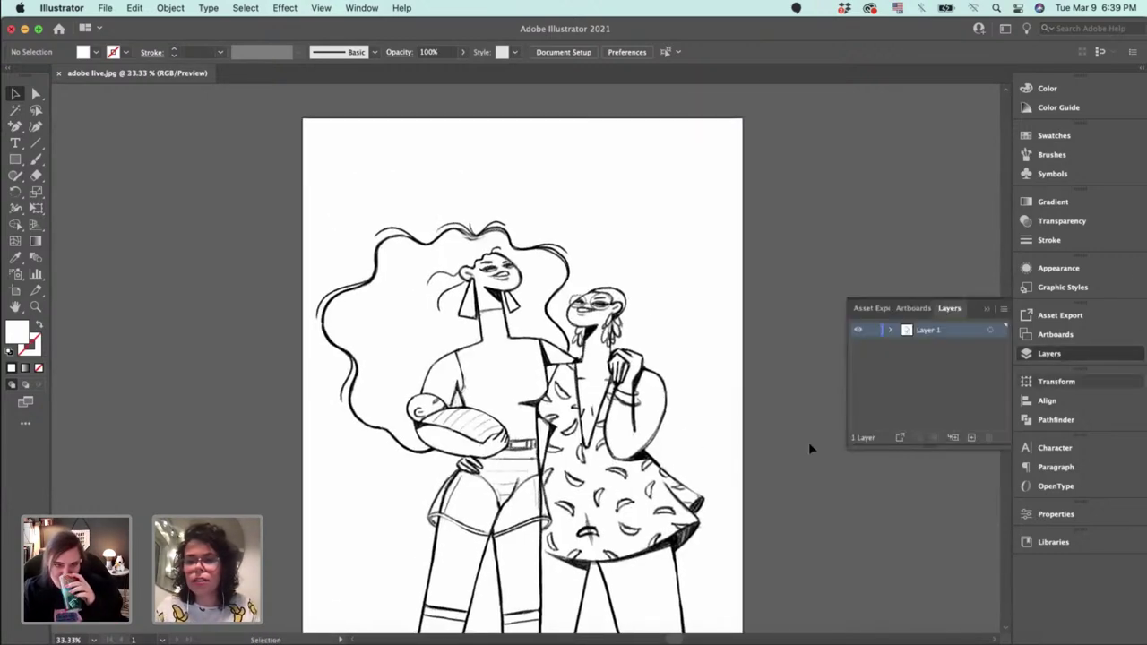
Lower the opacity of the two-women sketch image to 45%.
{"action": "left_click", "coordinate": [673, 435]}
{"action": "left_click_drag", "start_coordinate": [845, 400], "coordinate": [829, 367]}
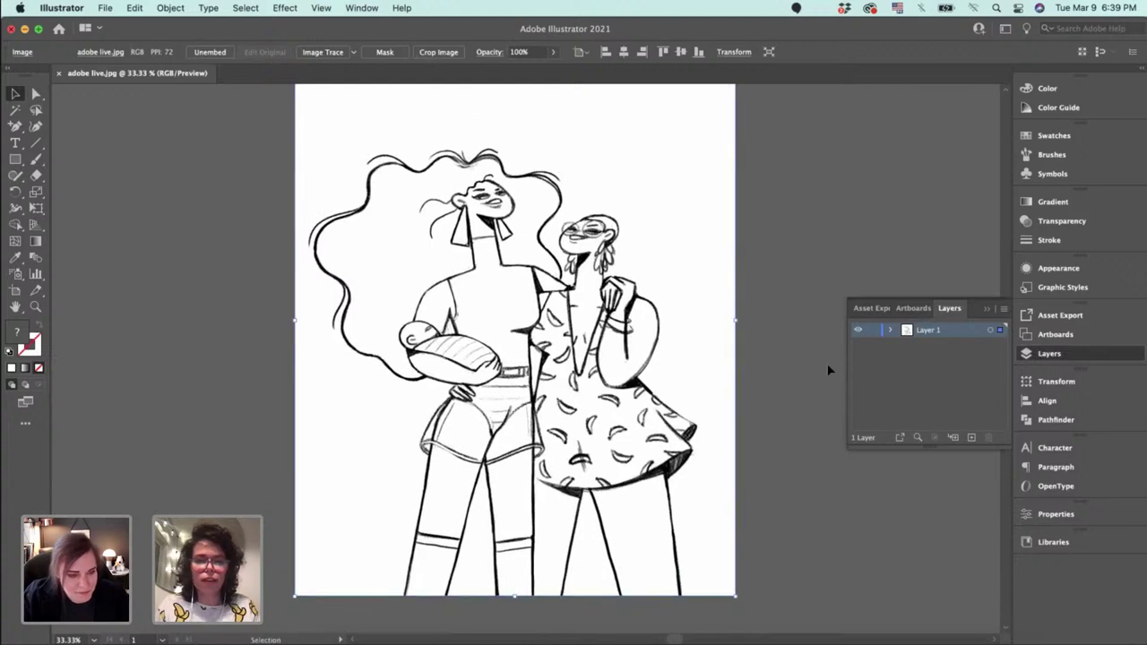
{"action": "left_click", "coordinate": [553, 52]}
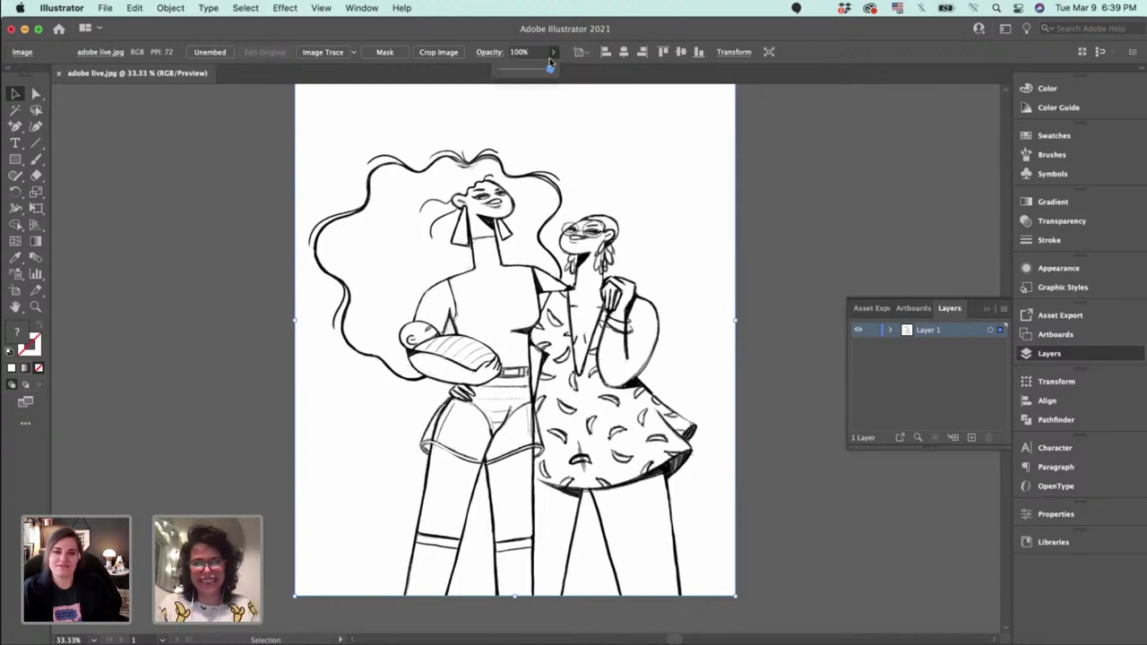
{"action": "left_click_drag", "start_coordinate": [526, 71], "coordinate": [525, 71]}
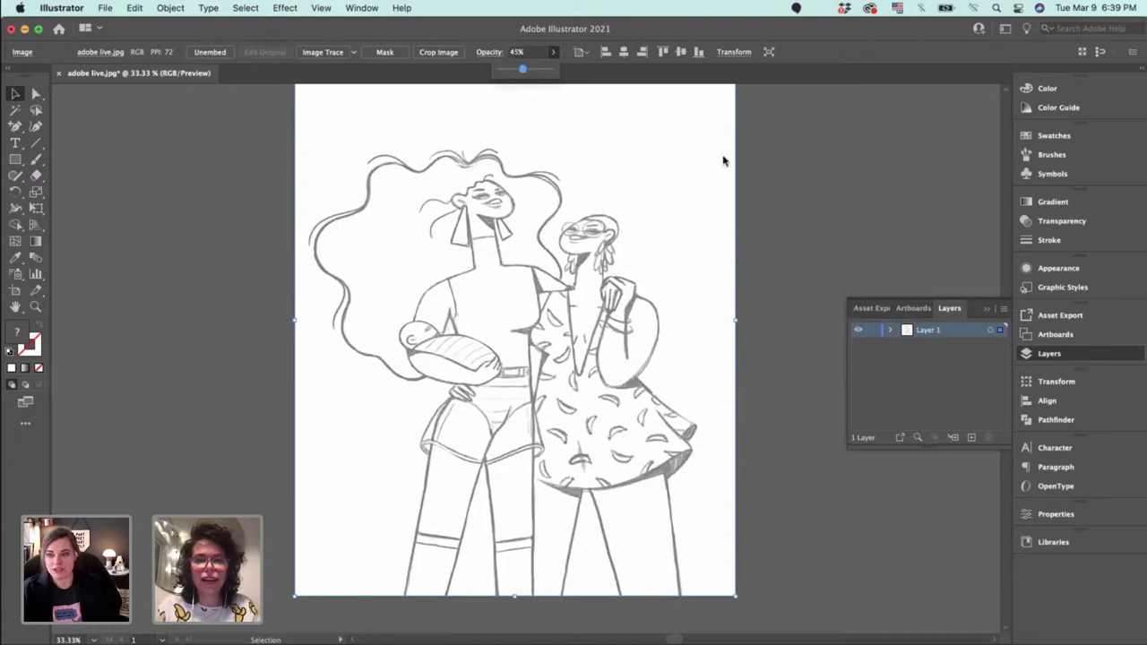
{"action": "left_click", "coordinate": [765, 159]}
Add a new layer and place it beneath the sketch's Layer 1.
{"action": "left_click", "coordinate": [644, 338]}
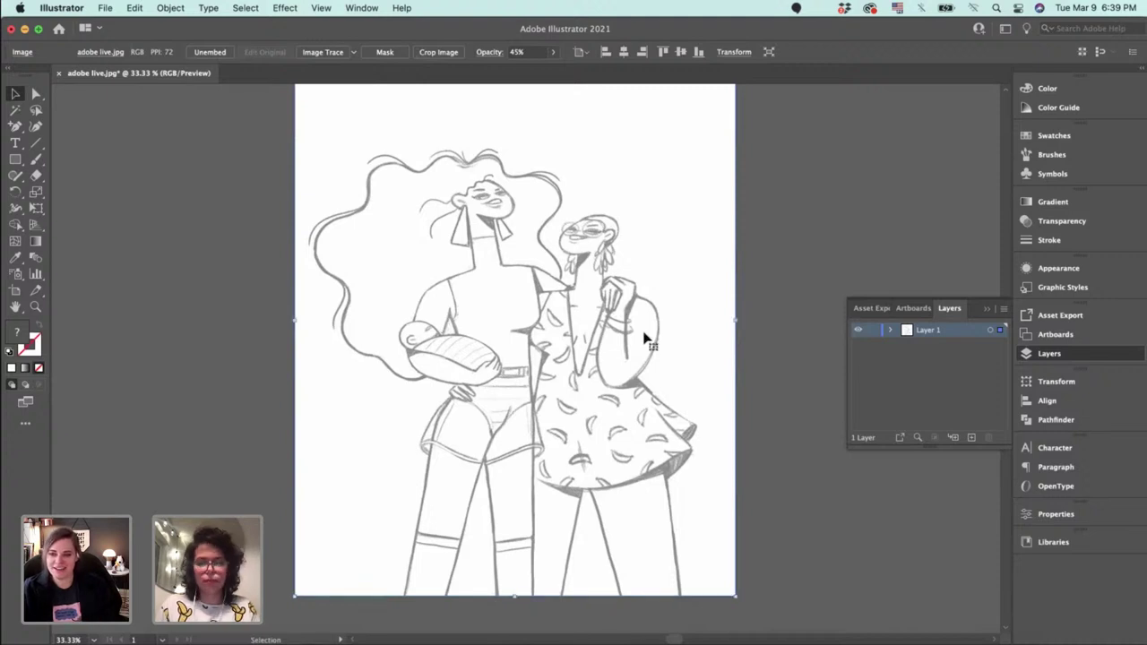
{"action": "key", "text": "a"}
{"action": "key", "text": "v"}
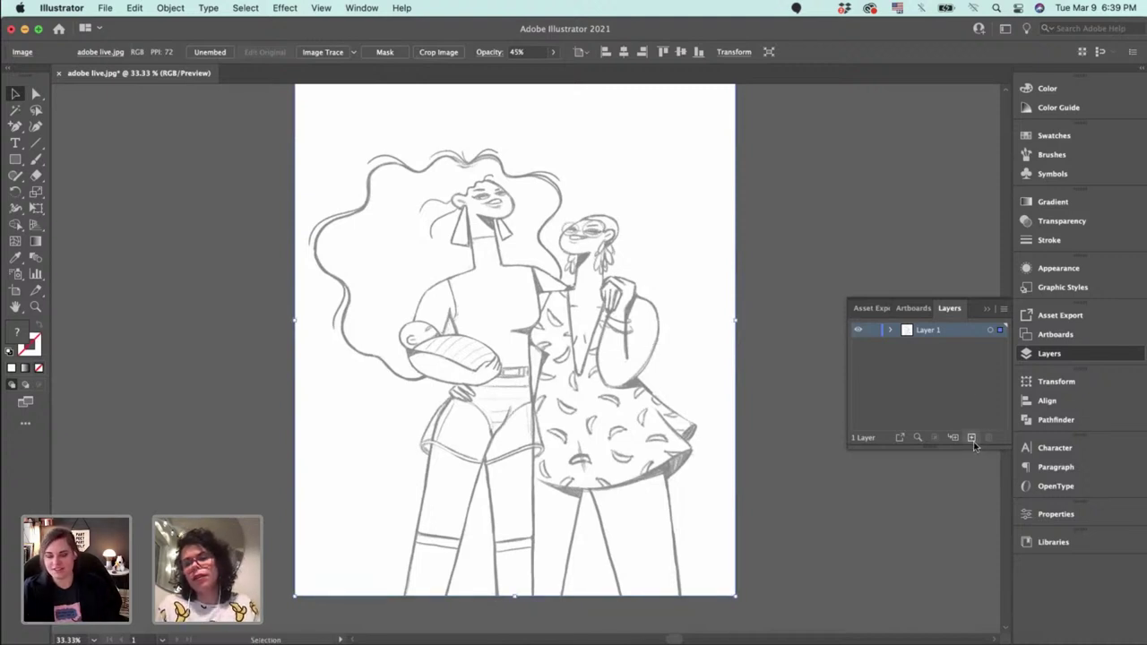
{"action": "left_click", "coordinate": [972, 438]}
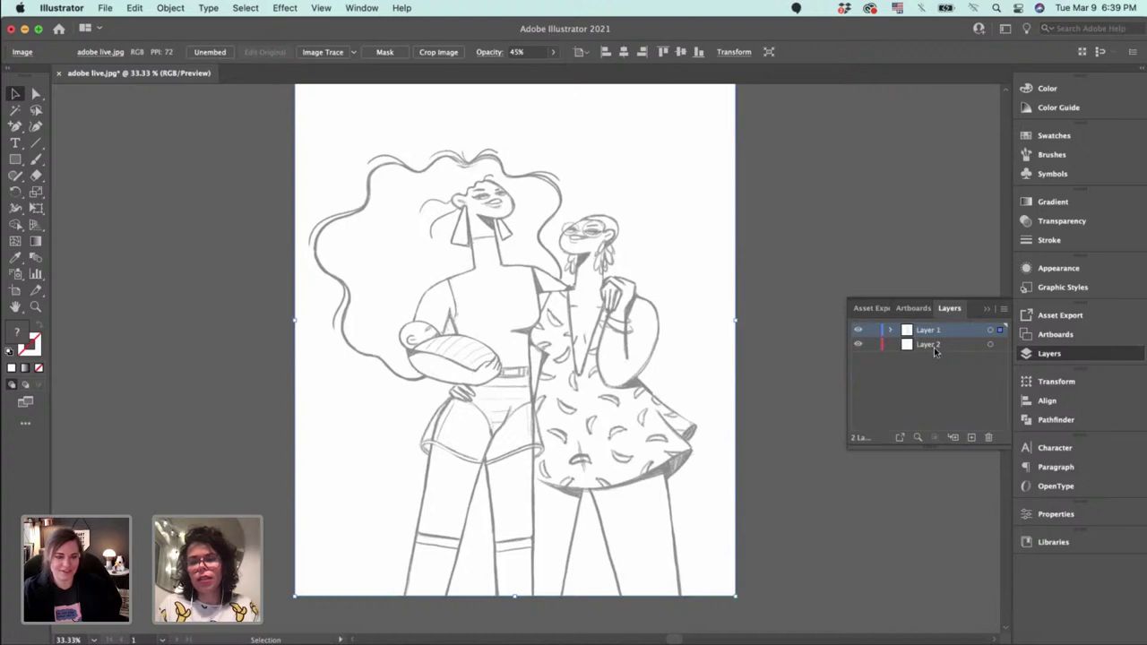
{"action": "left_click", "coordinate": [789, 297]}
Set the blend mode of the sketch image to Multiply and deselect it.
{"action": "left_click", "coordinate": [625, 345]}
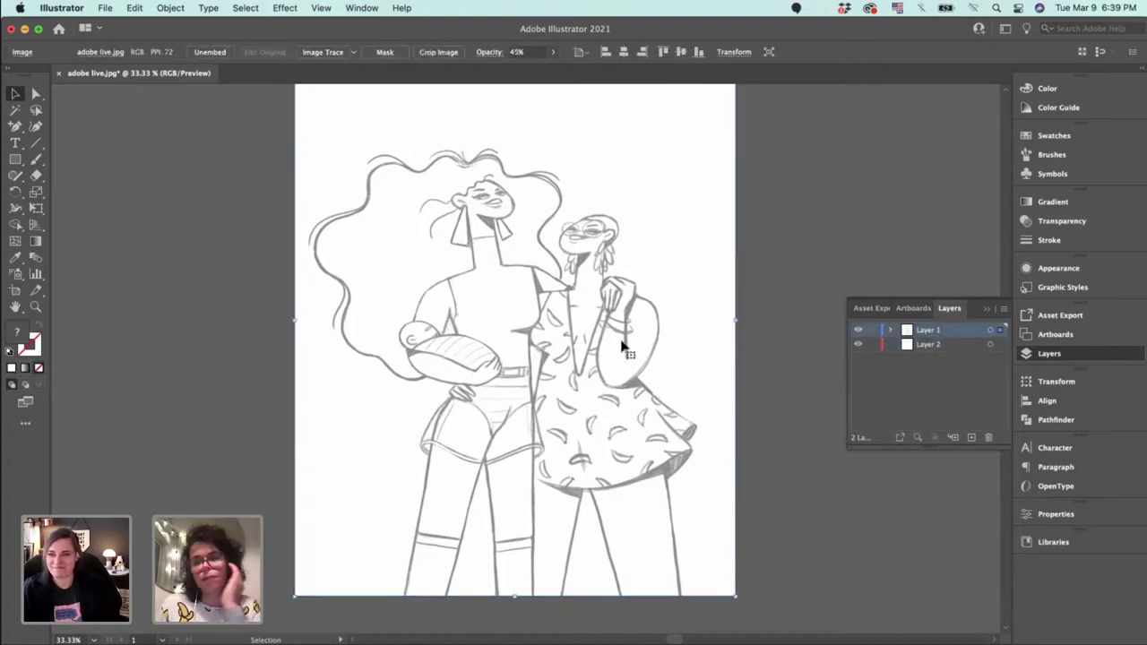
{"action": "left_click", "coordinate": [1048, 224]}
{"action": "left_click", "coordinate": [897, 218]}
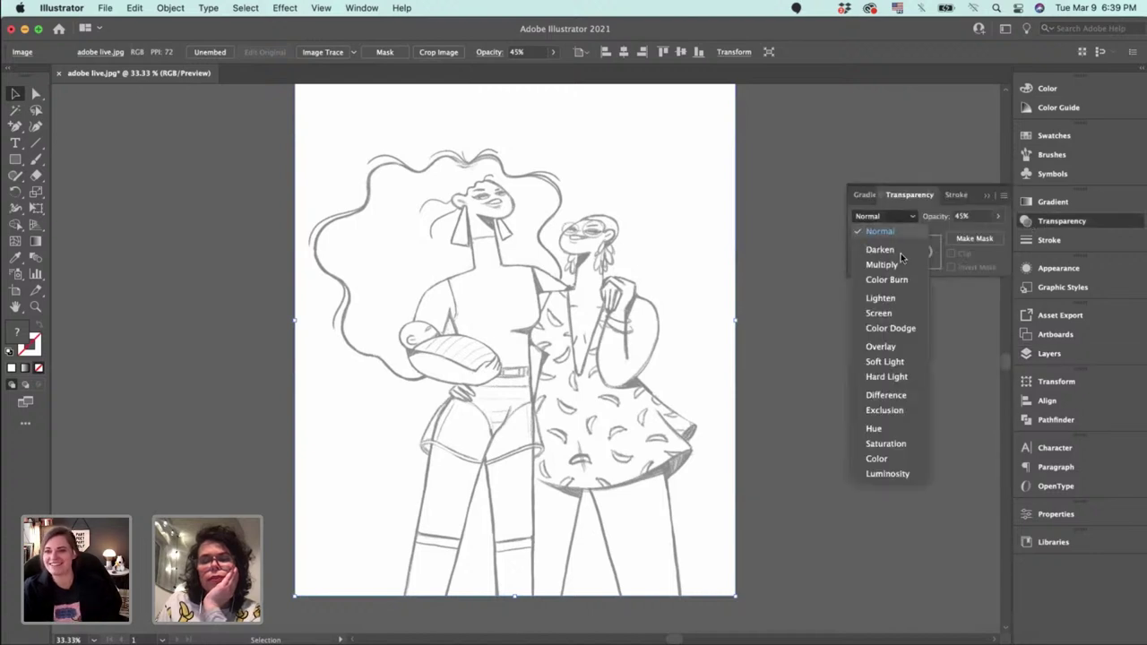
{"action": "left_click", "coordinate": [900, 263]}
{"action": "left_click", "coordinate": [973, 366]}
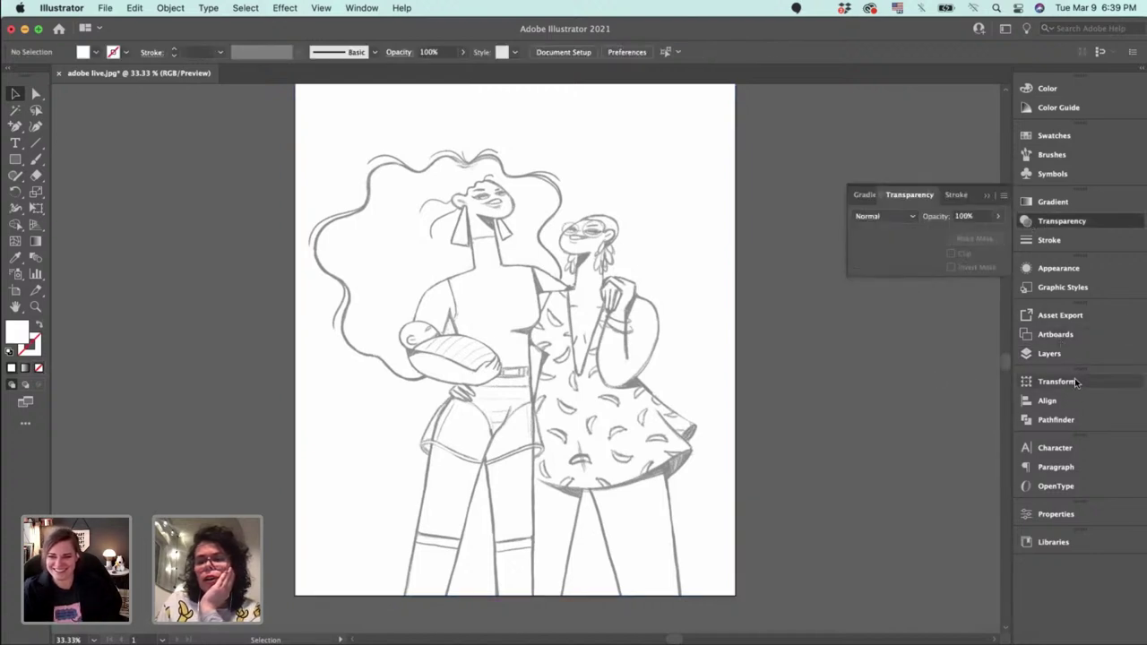
Lock Layer 1, which holds the sketch image.
{"action": "left_click", "coordinate": [1049, 353]}
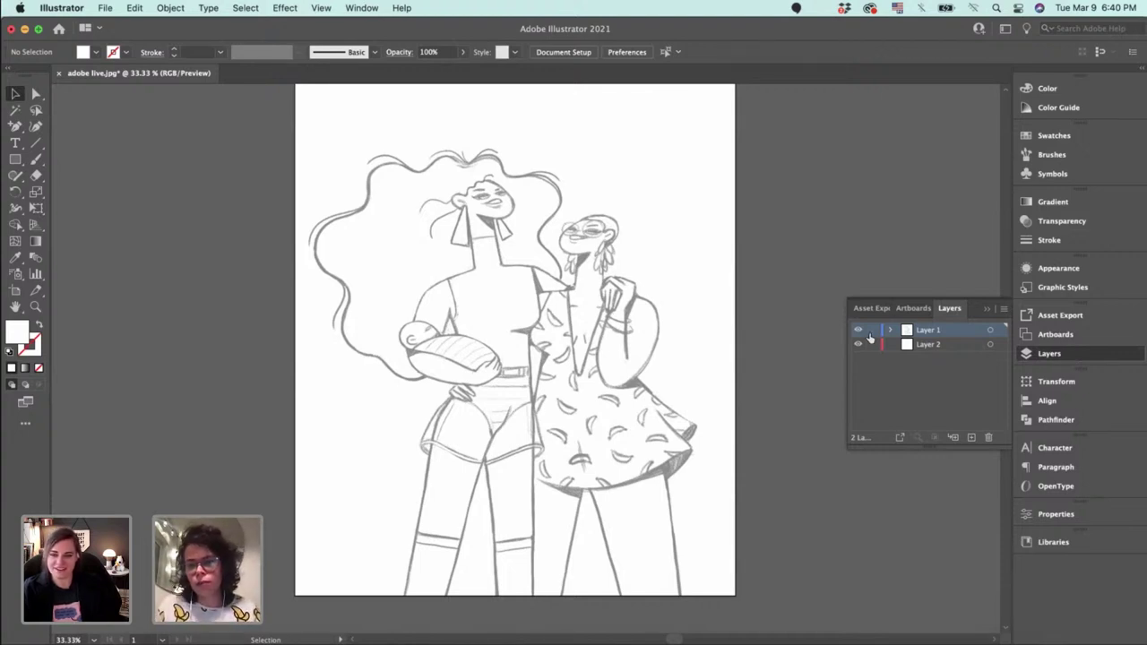
{"action": "left_click", "coordinate": [570, 338]}
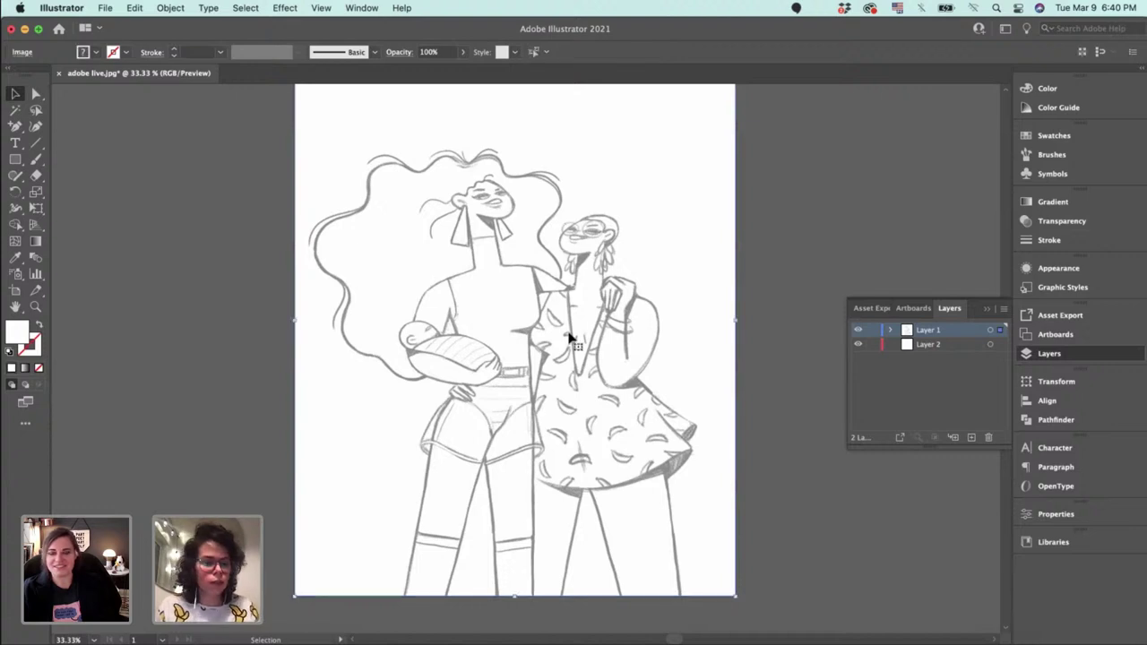
{"action": "key", "text": "super+equal"}
{"action": "key", "text": "equal"}
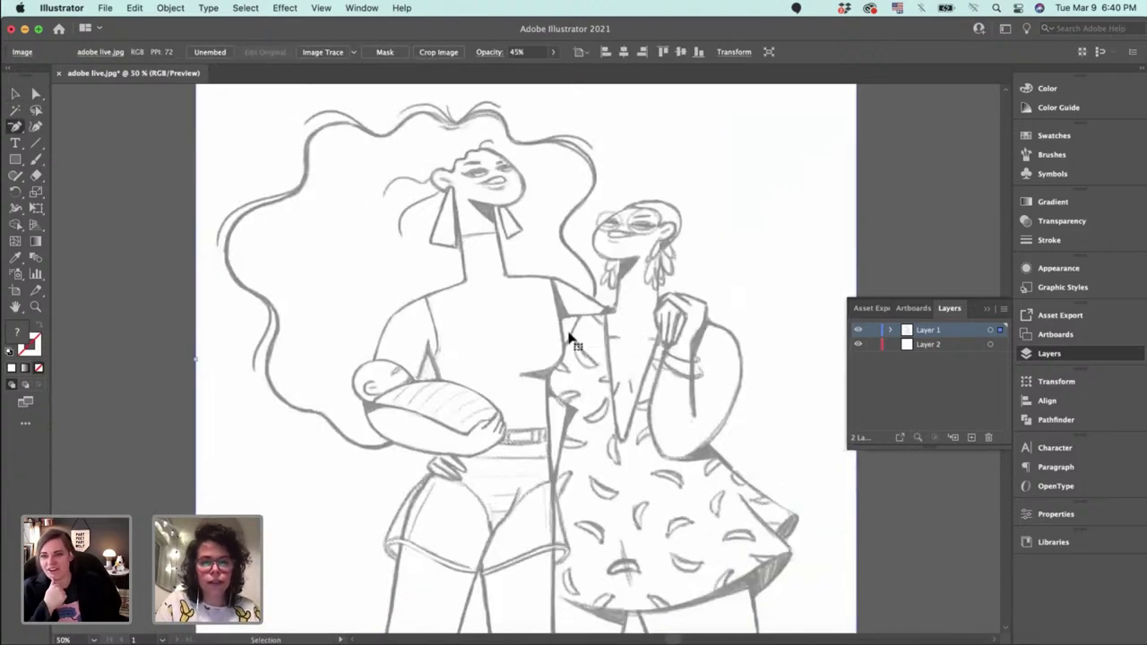
{"action": "key", "text": "super+minus"}
{"action": "key", "text": "minus"}
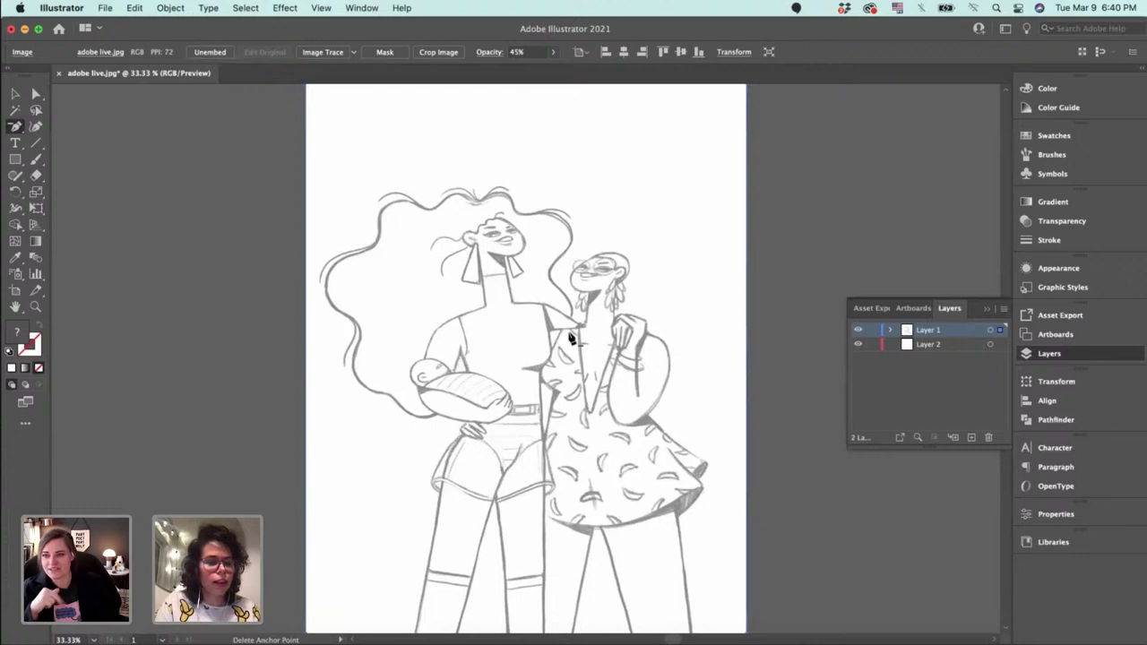
{"action": "key", "text": "super+equal"}
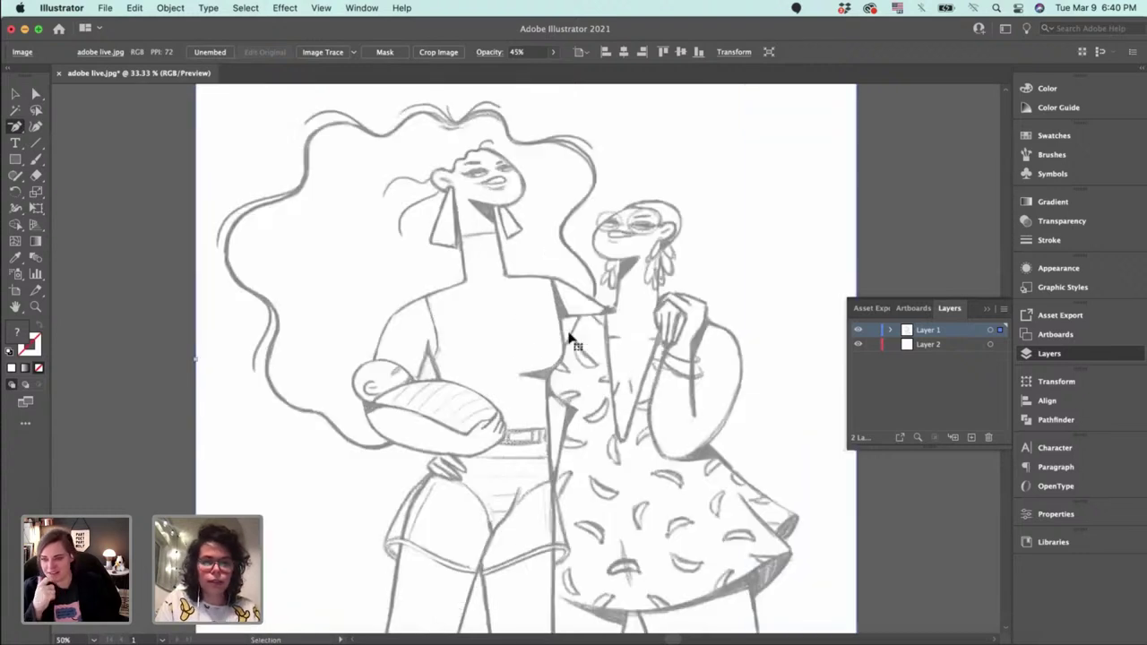
{"action": "key", "text": "super+minus"}
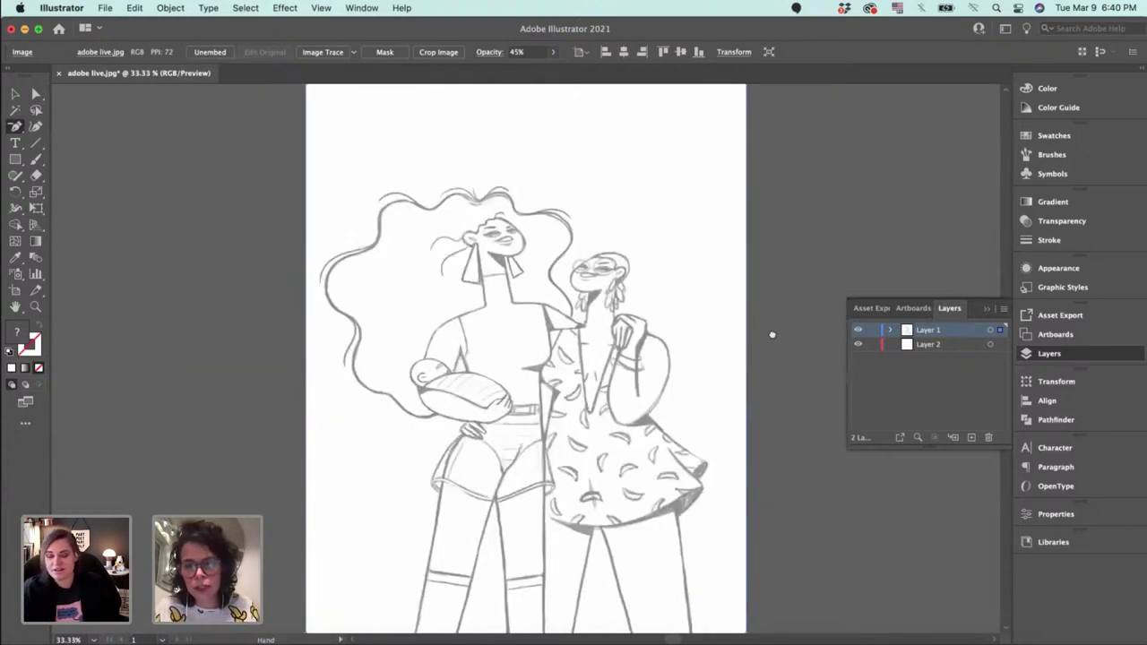
{"action": "scroll", "coordinate": [768, 332], "scroll_direction": "down", "scroll_amount": 3}
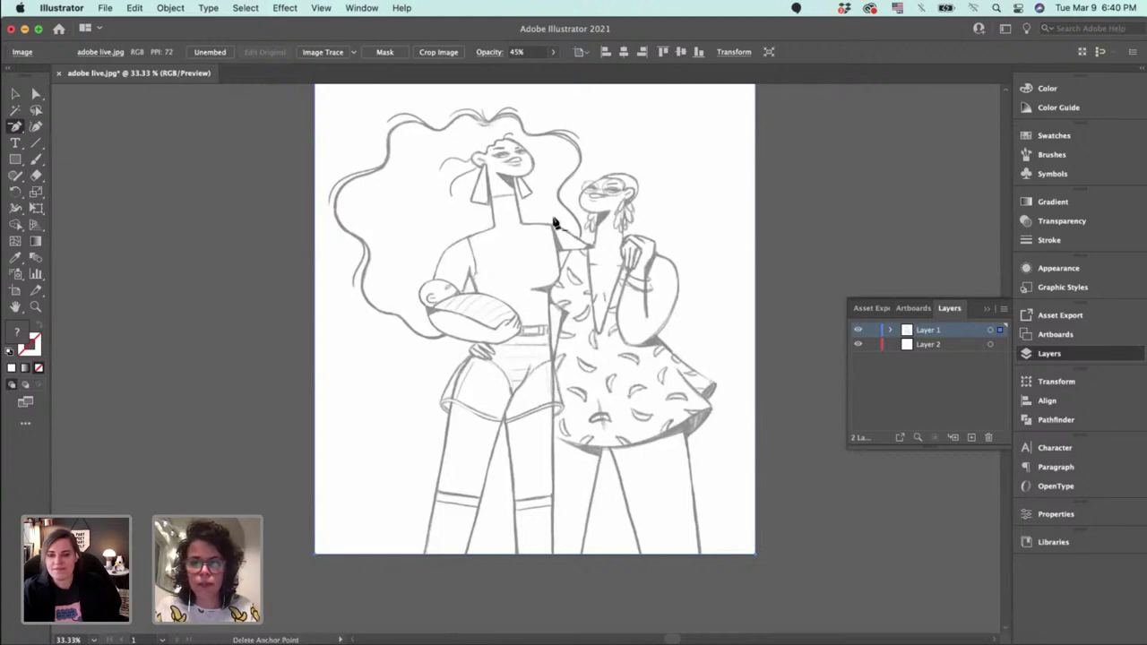
{"action": "left_click", "coordinate": [874, 329]}
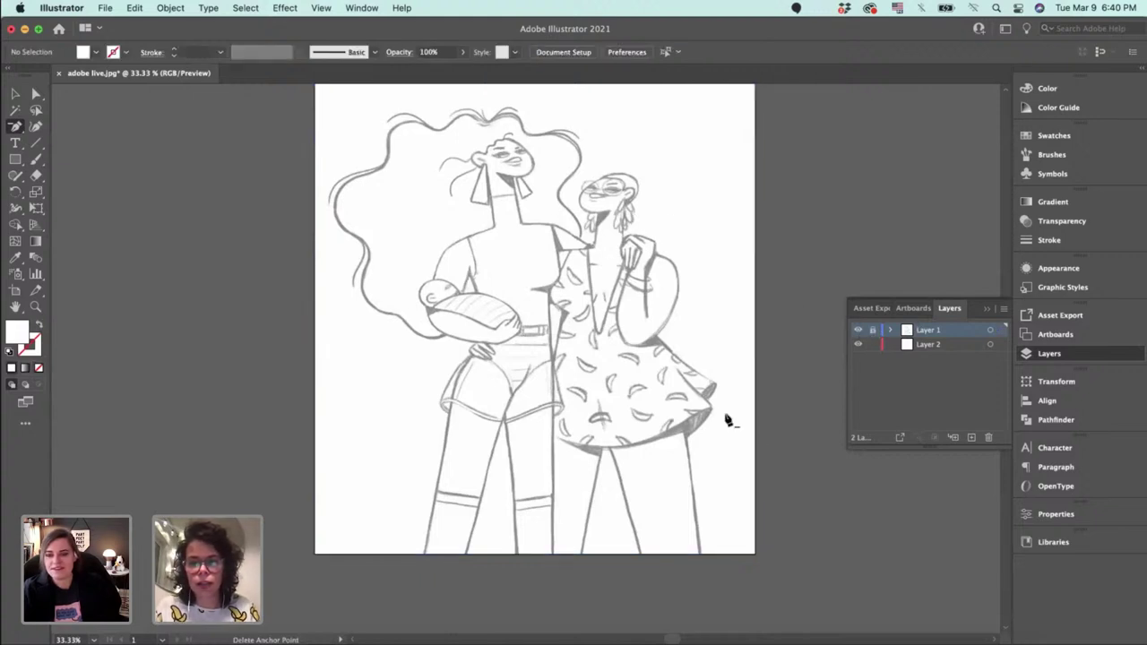
On Layer 2, trace the taller woman's ear as a closed curved shape with the Pen tool.
{"action": "left_click_drag", "start_coordinate": [778, 212], "coordinate": [761, 296]}
{"action": "key", "text": "super+="}
{"action": "key", "text": "super+="}
{"action": "key", "text": "super+="}
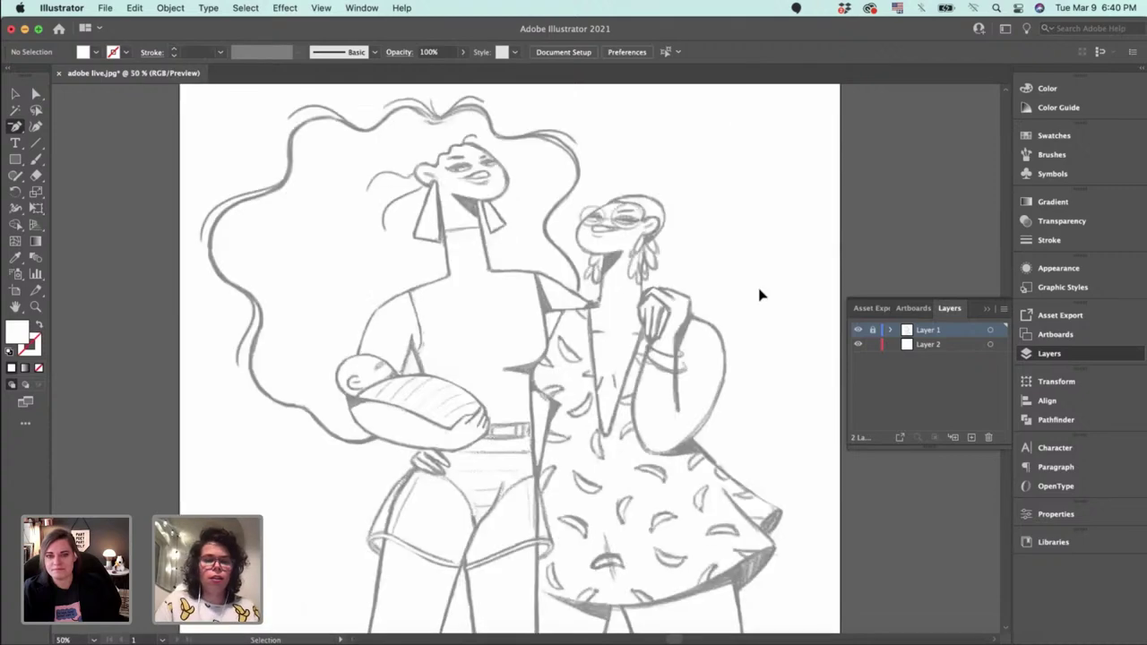
{"action": "left_click_drag", "start_coordinate": [505, 125], "coordinate": [637, 437]}
{"action": "key", "text": "super+equal"}
{"action": "key", "text": "super+equal"}
{"action": "left_click_drag", "start_coordinate": [633, 384], "coordinate": [698, 445]}
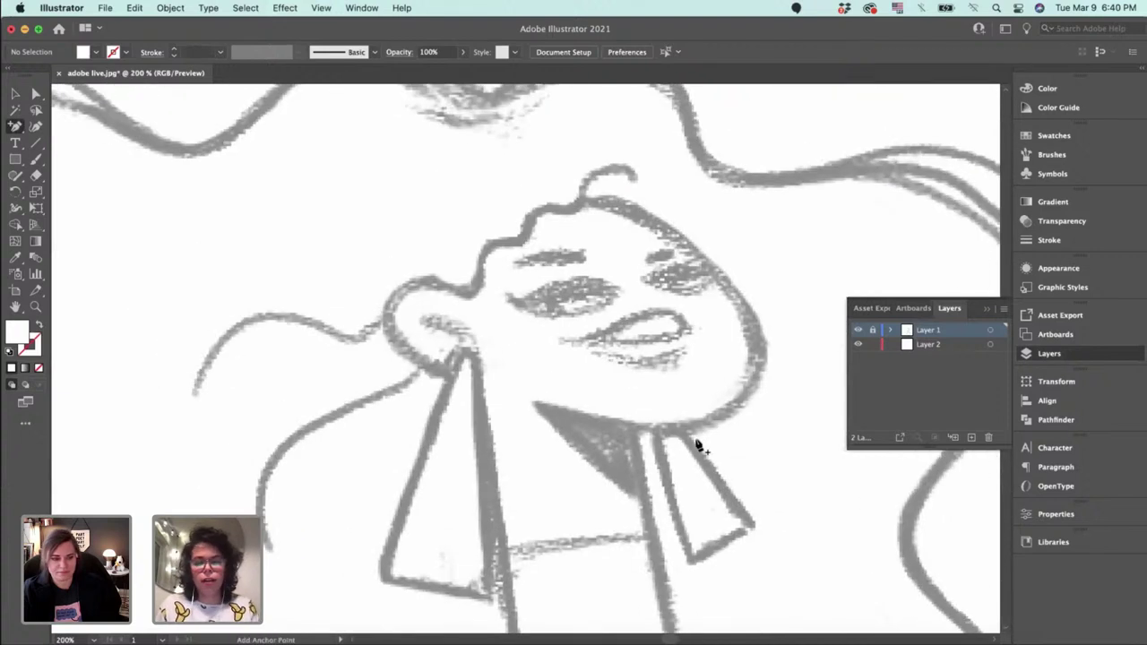
{"action": "key", "text": "p"}
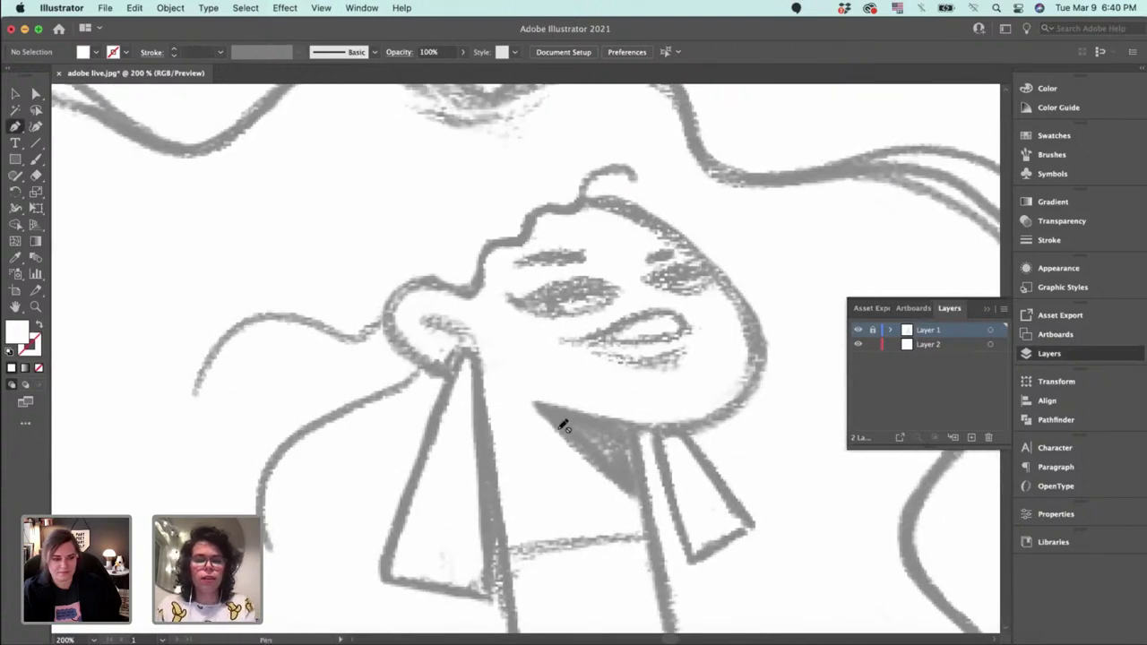
{"action": "left_click", "coordinate": [928, 345]}
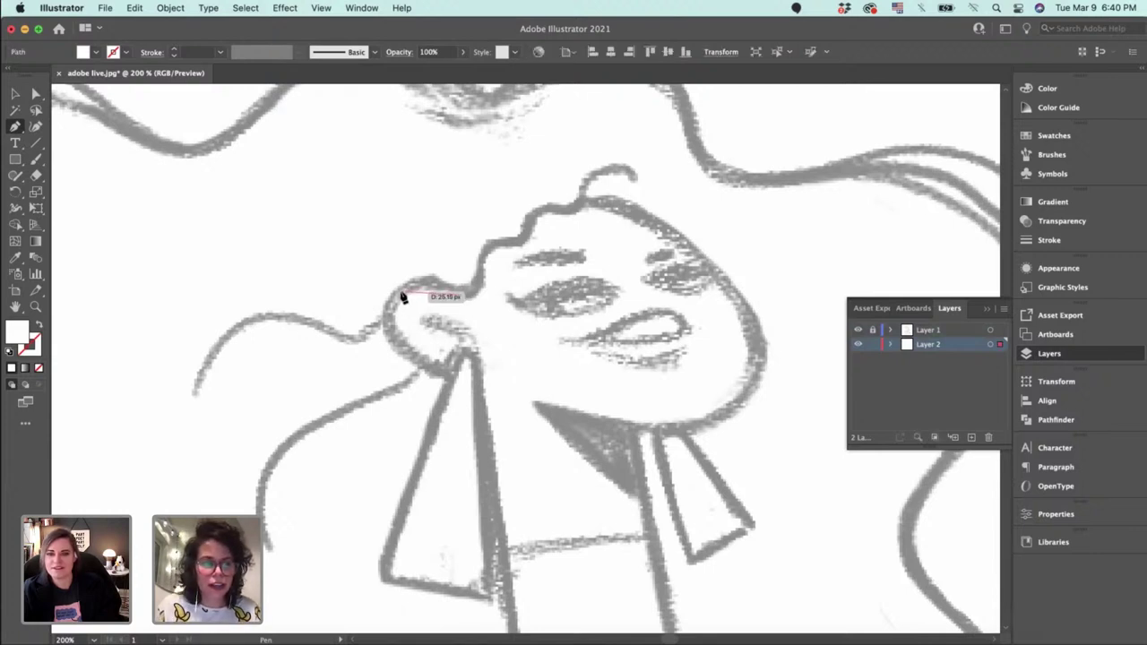
{"action": "left_click_drag", "start_coordinate": [403, 299], "coordinate": [387, 312]}
{"action": "left_click_drag", "start_coordinate": [457, 378], "coordinate": [505, 365]}
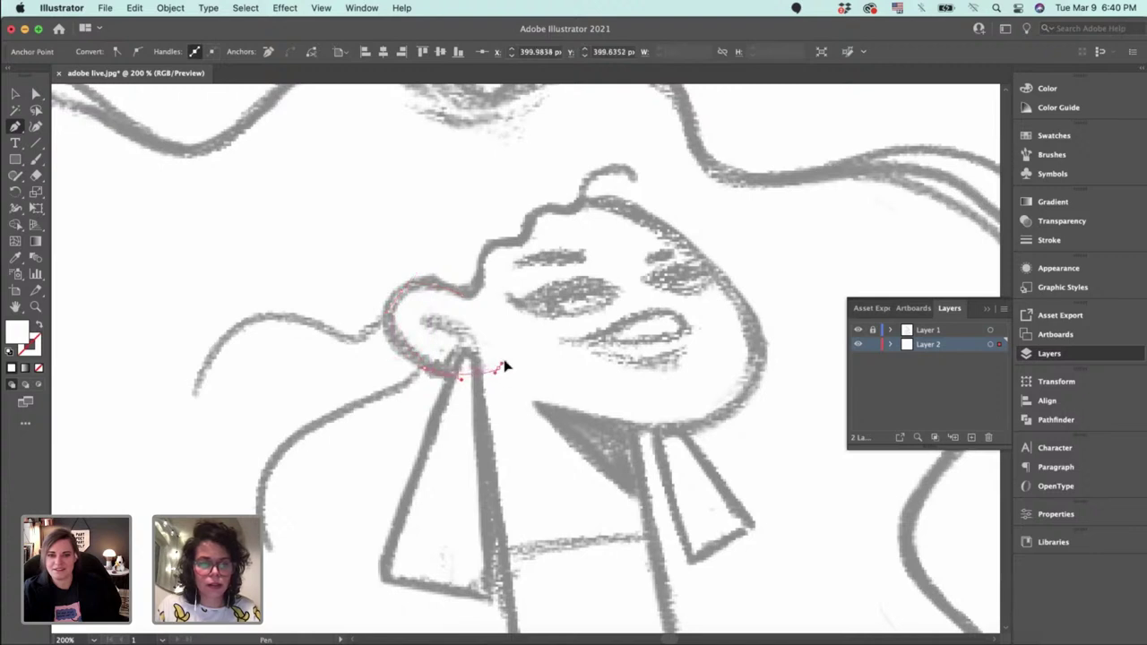
{"action": "left_click_drag", "start_coordinate": [464, 295], "coordinate": [415, 275]}
Adjust the curve handles on the ear shape's upper and lower face-side anchor points to smooth its outline.
{"action": "key", "text": "a"}
{"action": "left_click", "coordinate": [462, 296]}
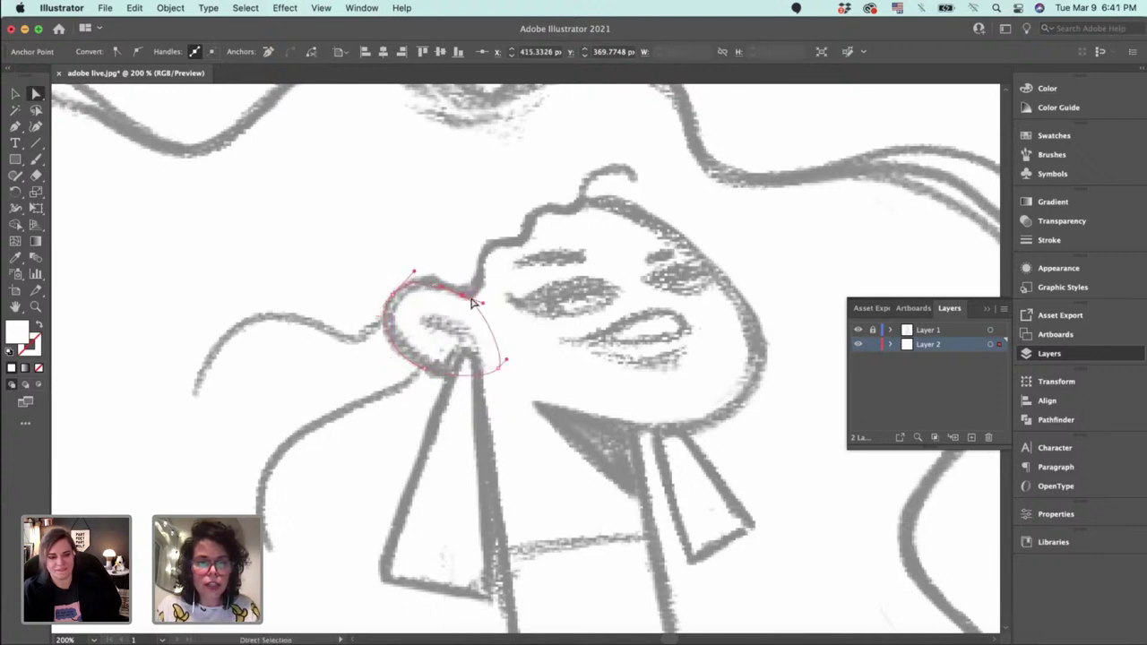
{"action": "left_click_drag", "start_coordinate": [482, 307], "coordinate": [484, 315]}
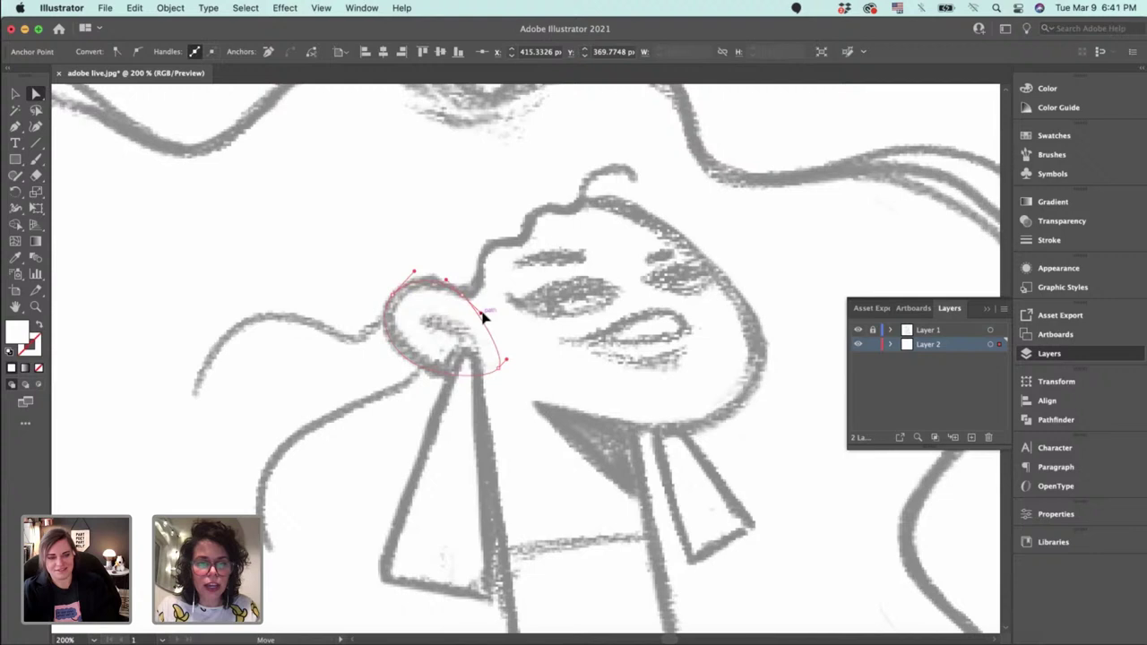
{"action": "left_click", "coordinate": [506, 362]}
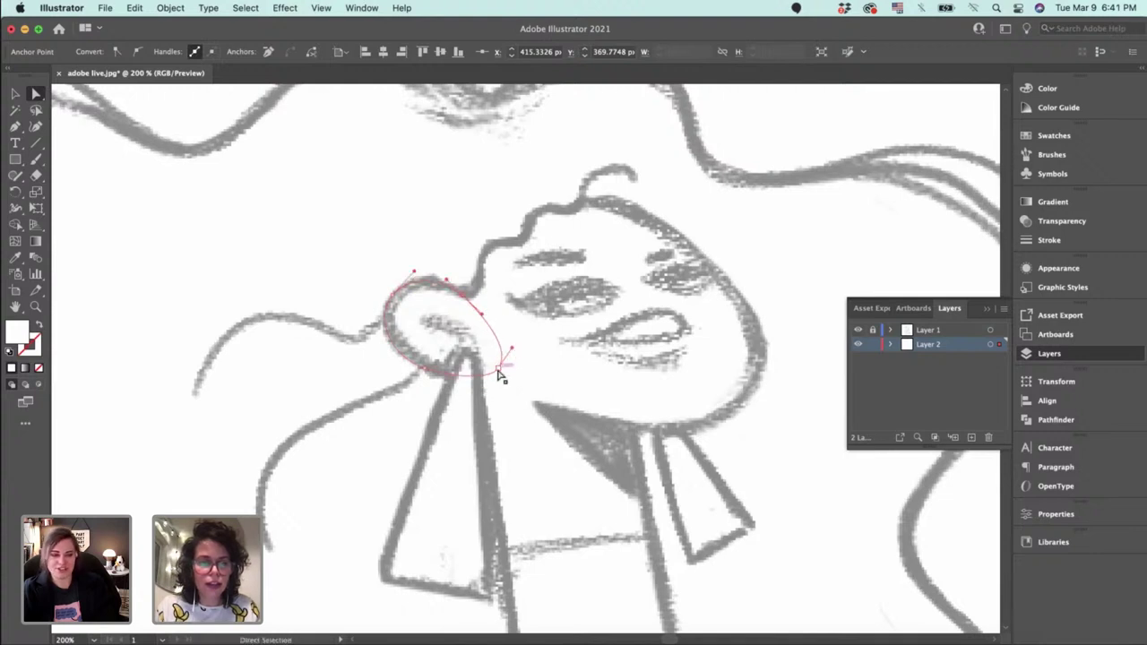
{"action": "left_click_drag", "start_coordinate": [491, 385], "coordinate": [486, 389]}
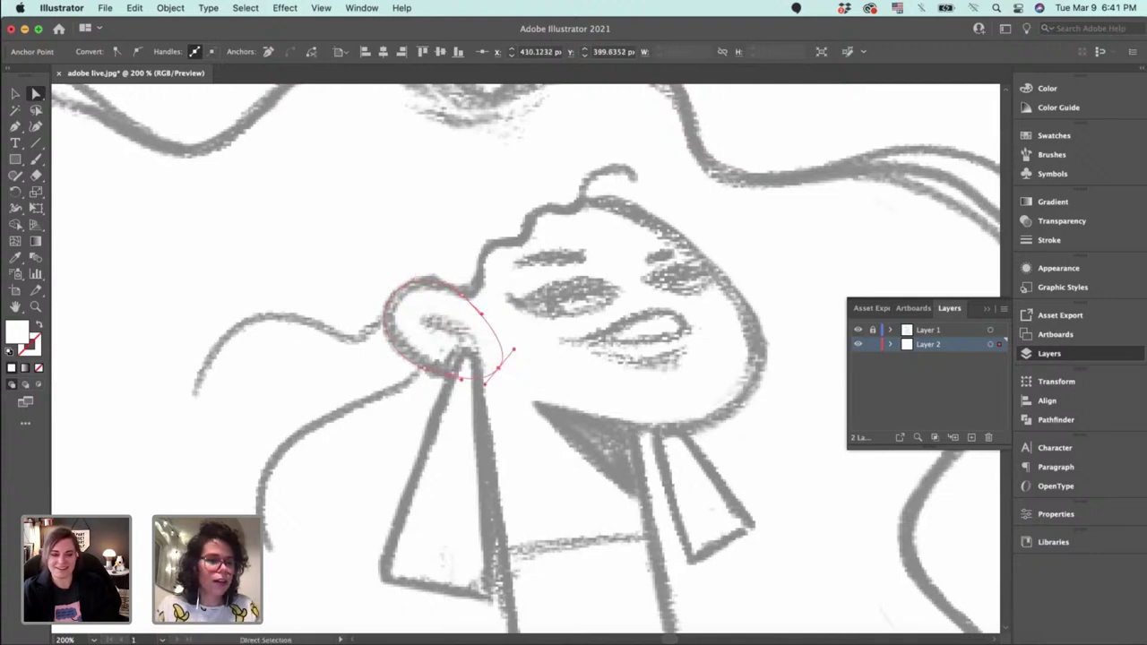
Fill the ear shape with golden yellow E0A82B and remove its stroke.
{"action": "double_click", "coordinate": [33, 340]}
{"action": "mouse_move", "coordinate": [733, 203]}
{"action": "left_mouse_down"}
{"action": "mouse_move", "coordinate": [766, 186]}
{"action": "mouse_move", "coordinate": [761, 200]}
{"action": "left_mouse_up"}
{"action": "key", "text": "Return"}
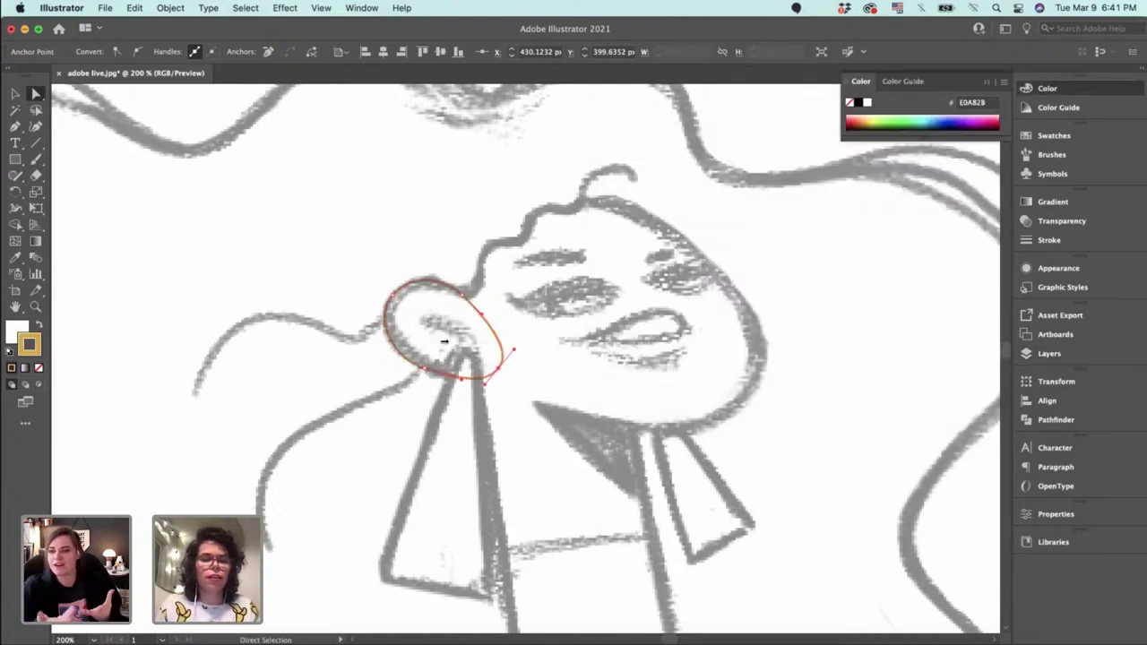
{"action": "left_click", "coordinate": [38, 327]}
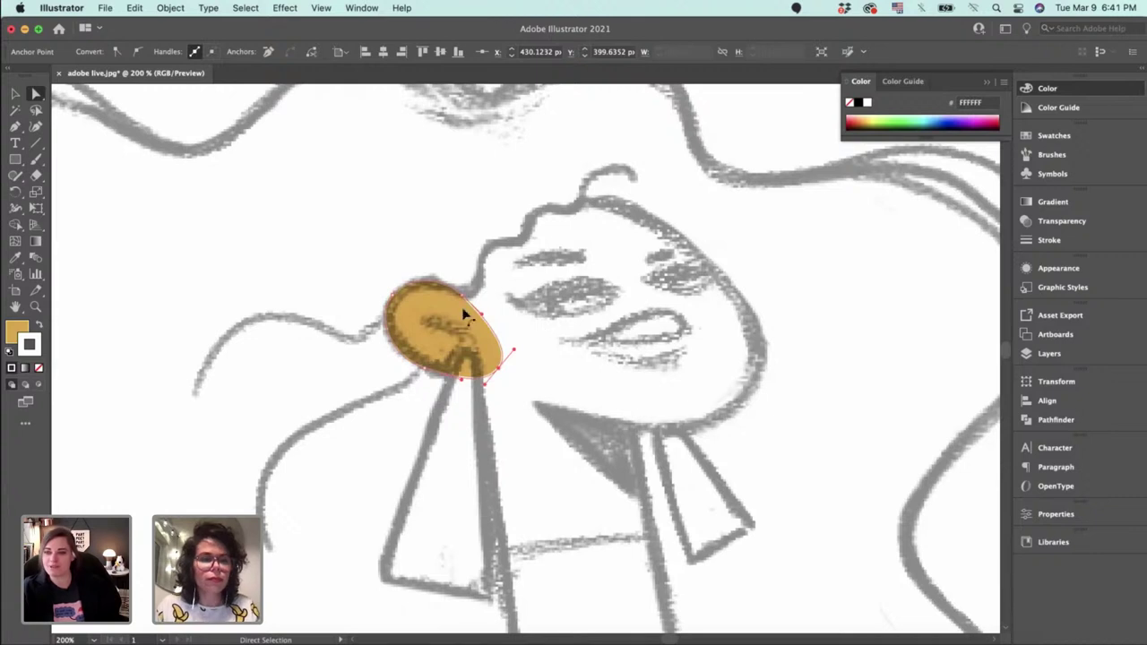
{"action": "left_click", "coordinate": [38, 368]}
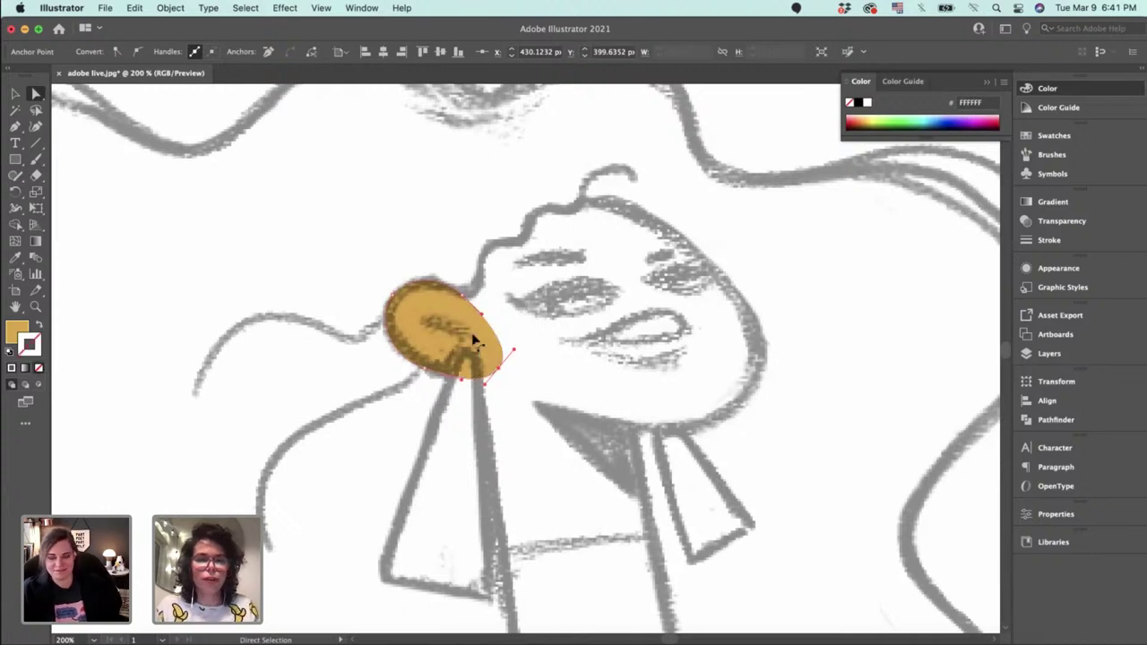
Fine-tune the curve on the ear shape's upper face-side edge and deselect the shape.
{"action": "left_click_drag", "start_coordinate": [481, 314], "coordinate": [486, 315]}
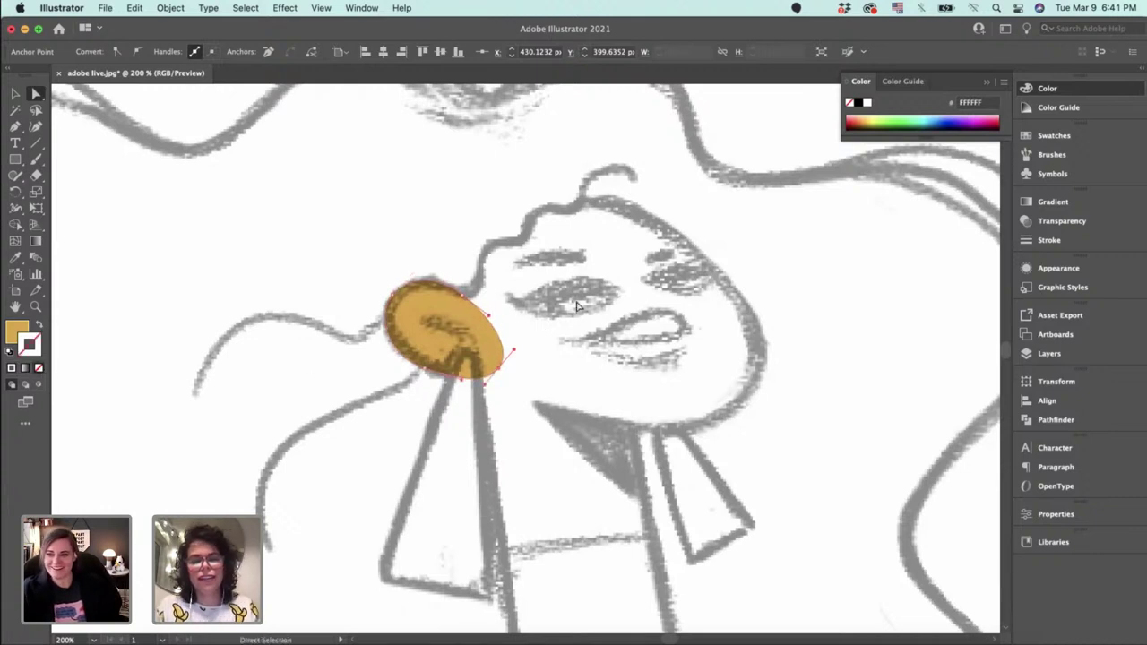
{"action": "left_click", "coordinate": [518, 331]}
{"action": "scroll", "coordinate": [520, 328], "scroll_direction": "down", "scroll_amount": 2}
{"action": "scroll", "coordinate": [520, 328], "scroll_direction": "right", "scroll_amount": 2}
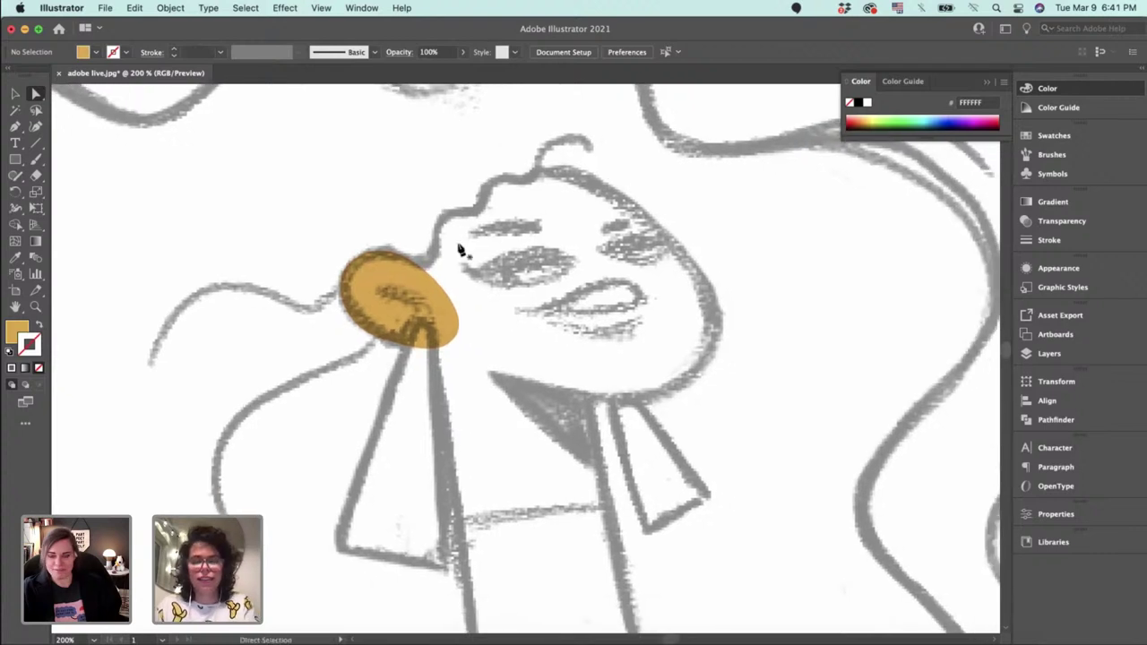
Trace the taller woman's head with the Pen tool as a closed curved shape running from the jaw over the forehead to behind the ear.
{"action": "key", "text": "p"}
{"action": "scroll", "coordinate": [408, 288], "scroll_direction": "up", "scroll_amount": 2}
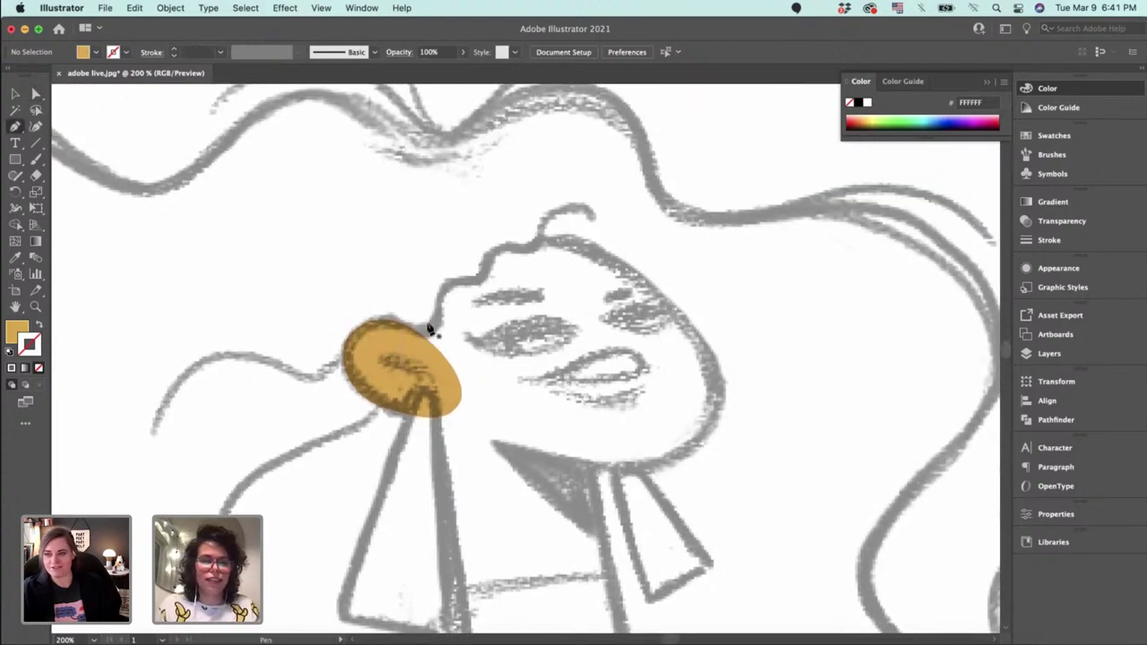
{"action": "left_click", "coordinate": [444, 415]}
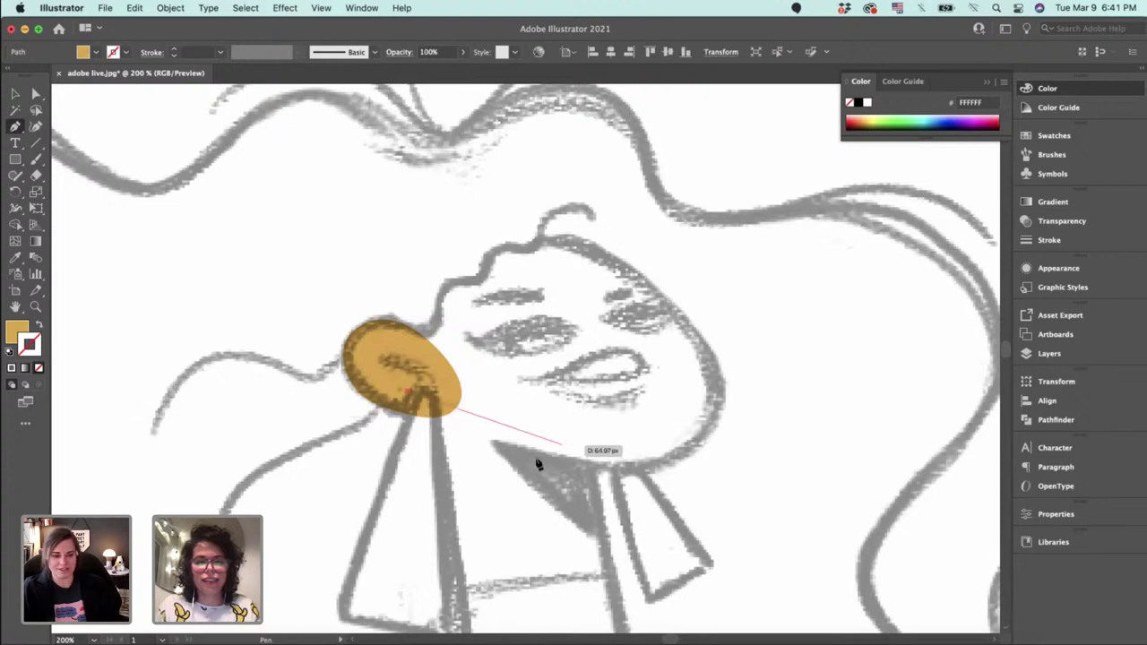
{"action": "left_click", "coordinate": [572, 468]}
{"action": "left_click_drag", "start_coordinate": [692, 445], "coordinate": [744, 406]}
{"action": "left_click_drag", "start_coordinate": [668, 300], "coordinate": [635, 275]}
{"action": "left_click_drag", "start_coordinate": [518, 234], "coordinate": [415, 239]}
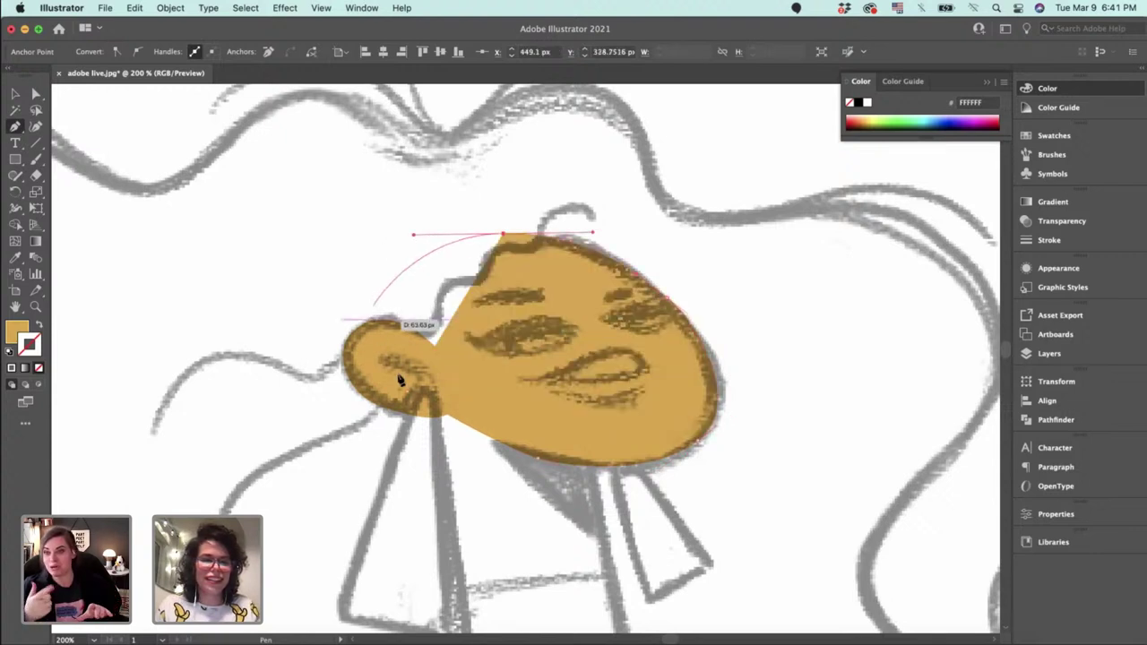
{"action": "left_click_drag", "start_coordinate": [413, 399], "coordinate": [476, 473]}
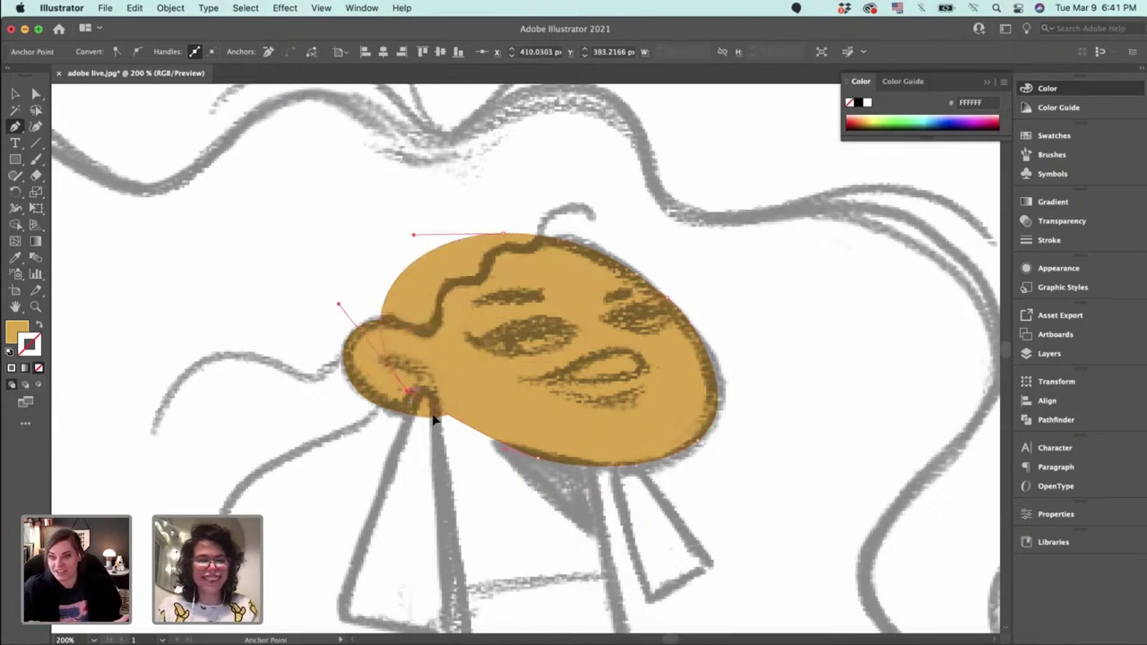
Reposition the head shape's anchor point behind the ear and extend its curve handles to smooth the back of the head.
{"action": "left_click_drag", "start_coordinate": [434, 420], "coordinate": [464, 445]}
{"action": "key", "text": "a"}
{"action": "left_click_drag", "start_coordinate": [408, 394], "coordinate": [391, 376]}
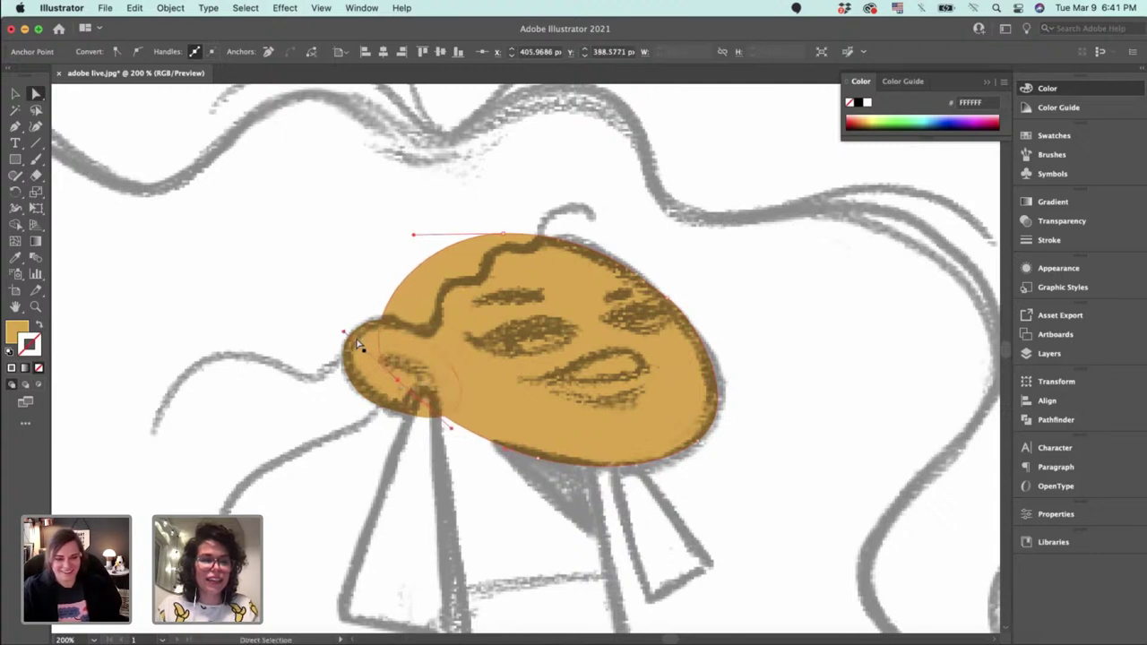
{"action": "left_click_drag", "start_coordinate": [345, 333], "coordinate": [328, 317]}
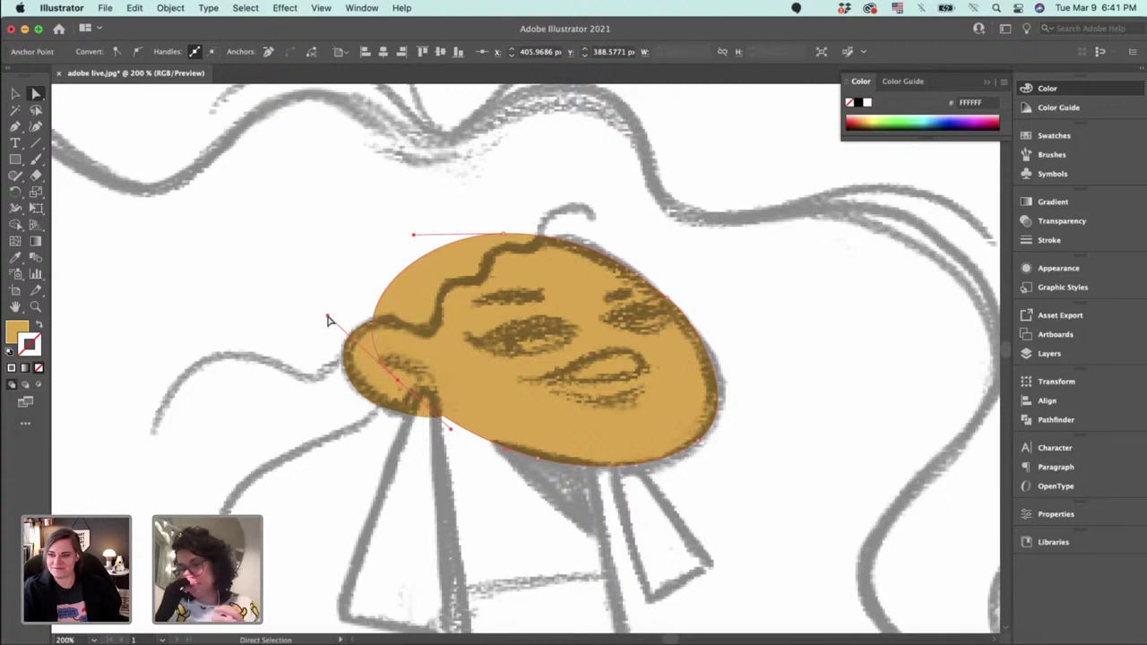
{"action": "key", "text": "v"}
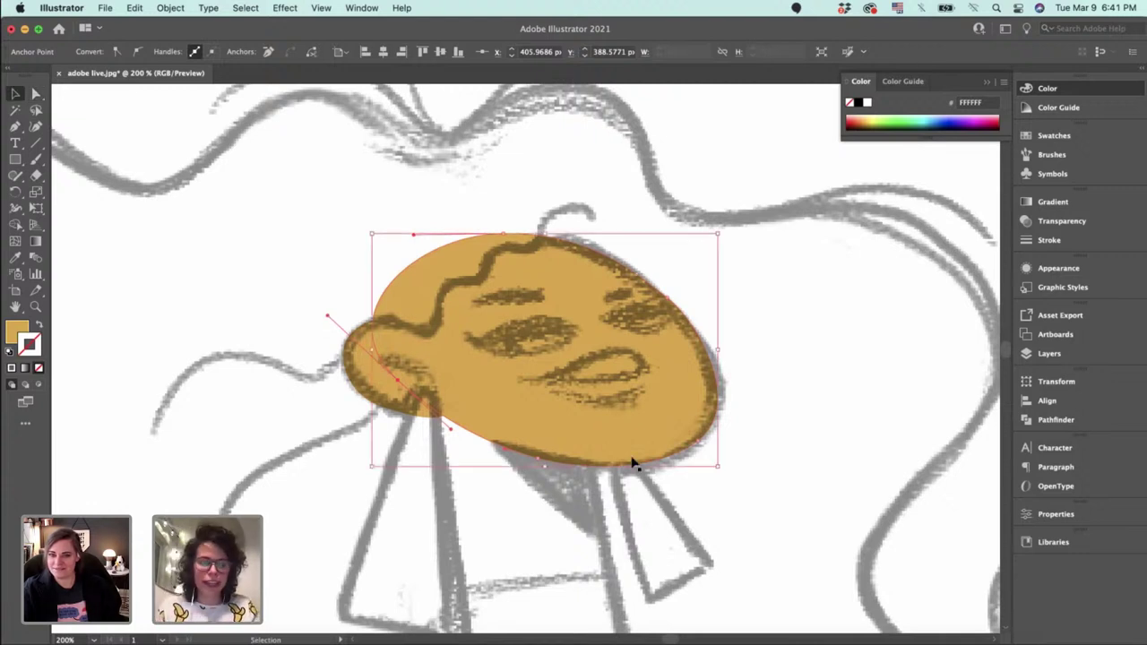
Nudge the head shape's chin anchor point slightly inward to refine the jaw curve.
{"action": "scroll", "coordinate": [655, 401], "scroll_direction": "down", "scroll_amount": 5}
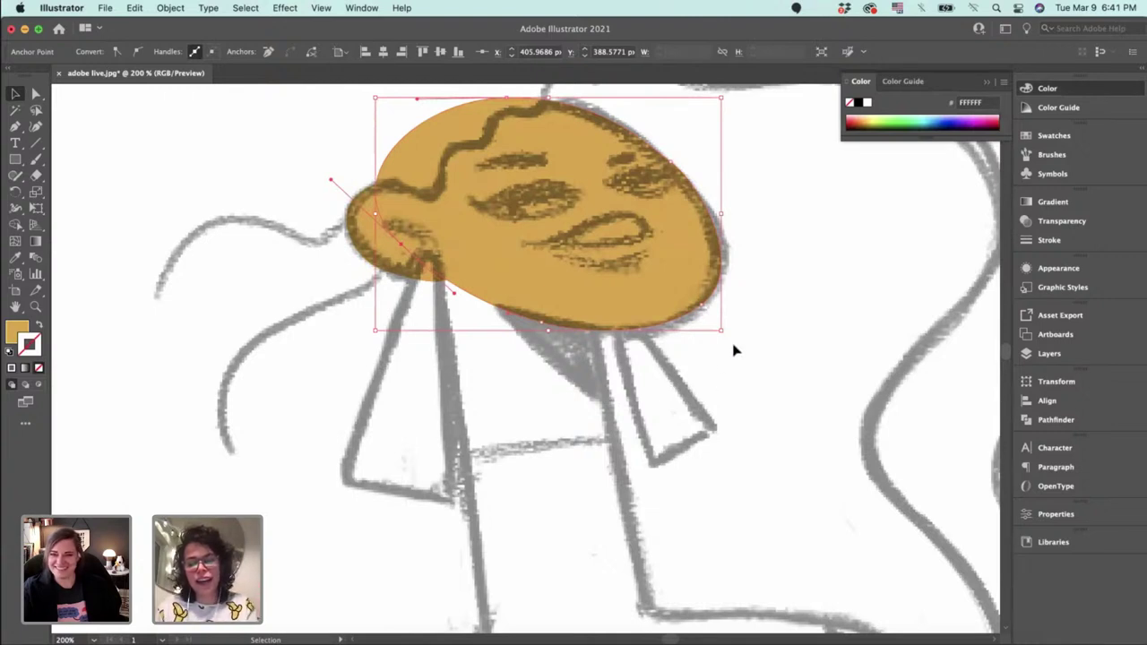
{"action": "key", "text": "p"}
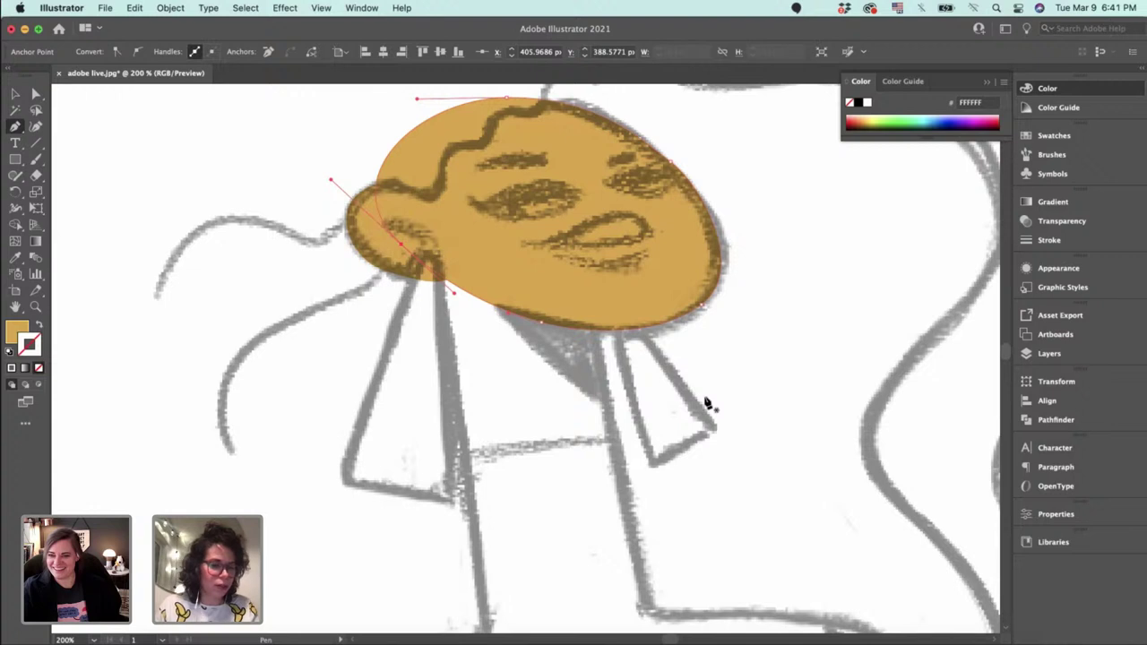
{"action": "left_click_drag", "start_coordinate": [694, 326], "coordinate": [743, 478]}
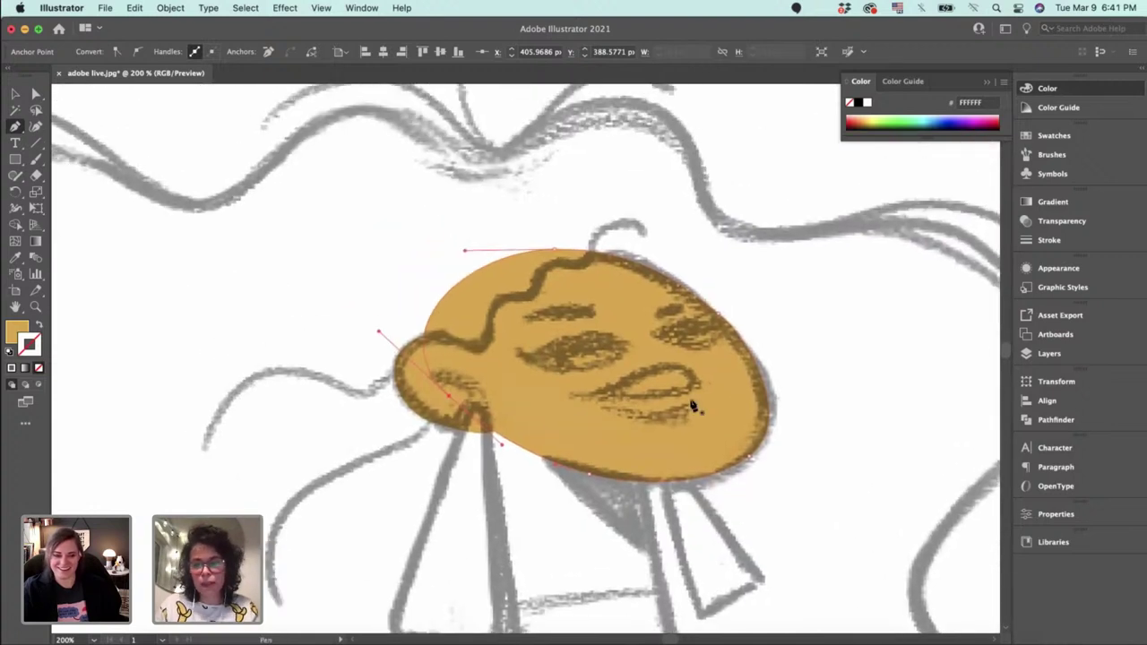
{"action": "key", "text": "a"}
{"action": "left_click", "coordinate": [722, 316]}
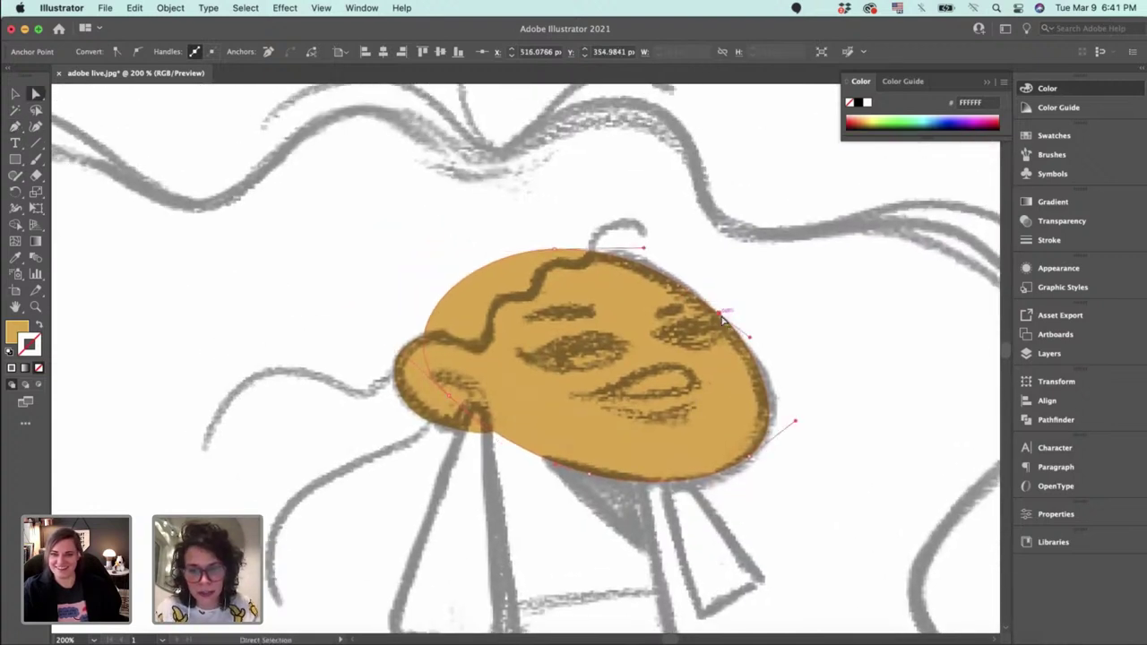
{"action": "left_click_drag", "start_coordinate": [749, 458], "coordinate": [744, 461]}
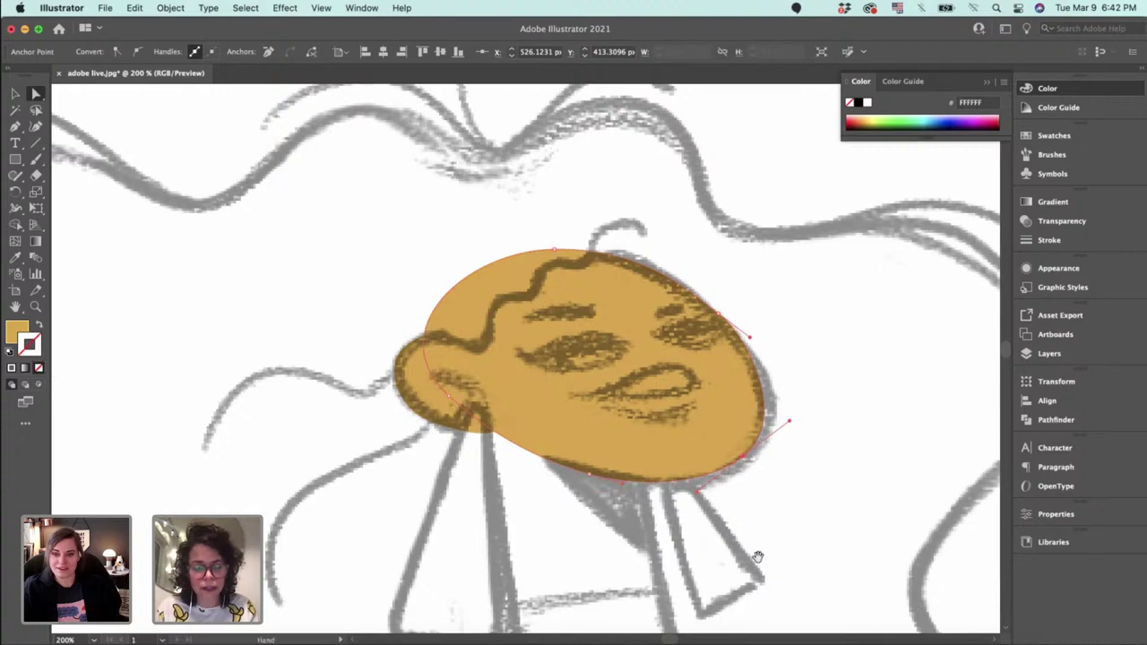
Trace the taller woman's neck as a closed four-sided Pen tool shape from below the ear down to the shoulder line.
{"action": "left_click_drag", "start_coordinate": [757, 557], "coordinate": [743, 388]}
{"action": "key", "text": "p"}
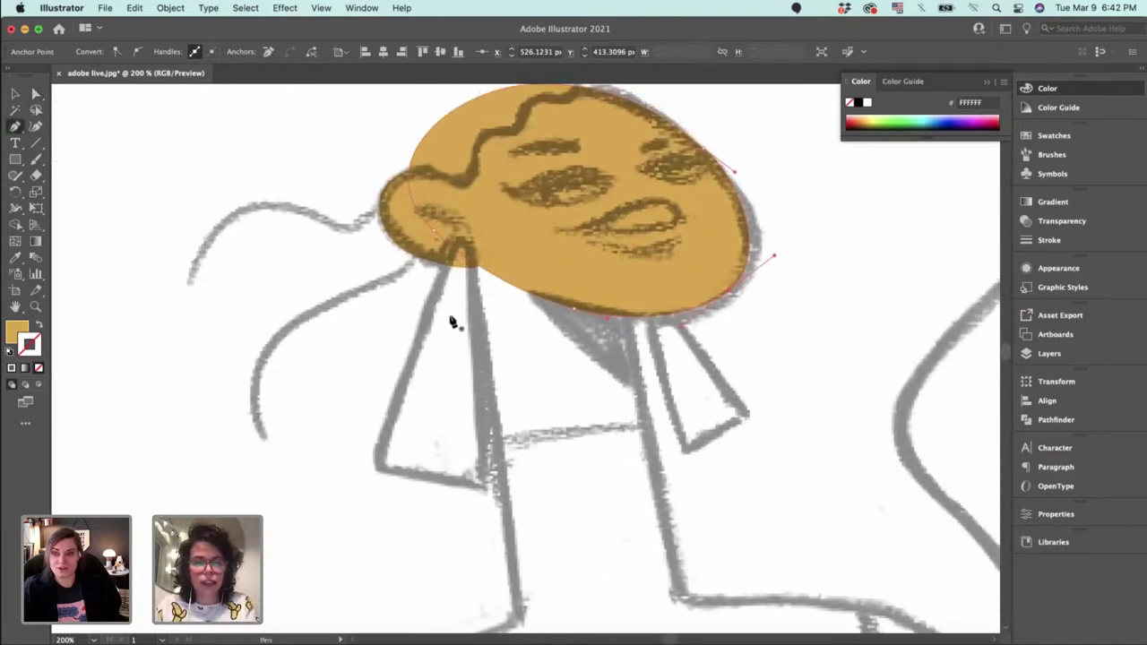
{"action": "left_click", "coordinate": [468, 254]}
{"action": "scroll", "coordinate": [473, 247], "scroll_direction": "down", "scroll_amount": 5}
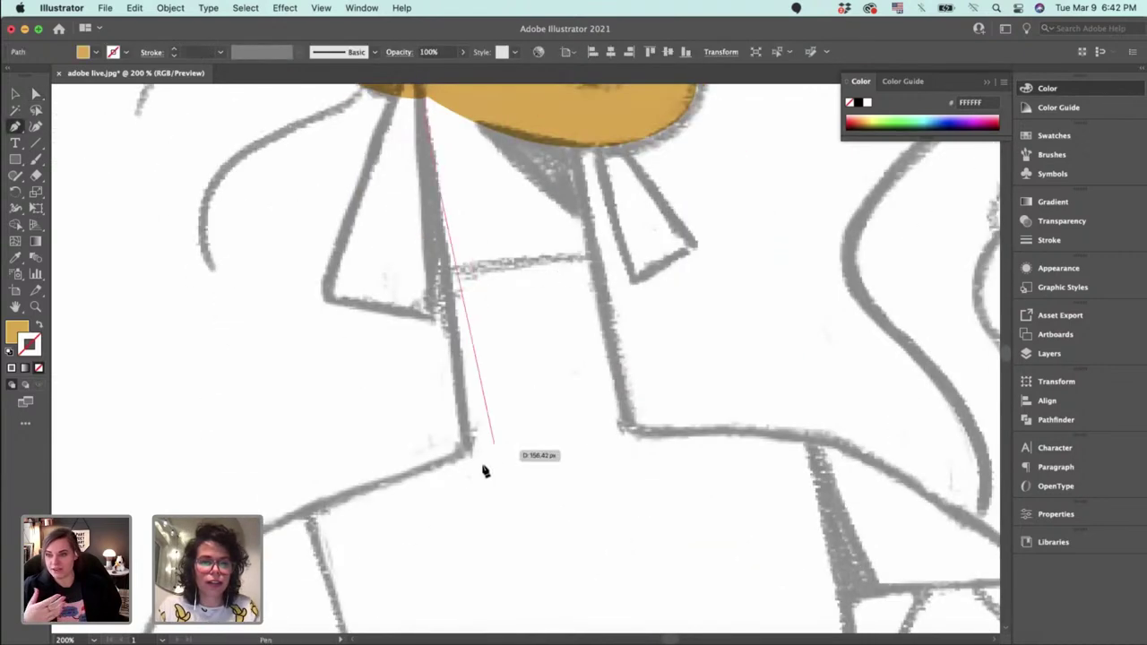
{"action": "left_click", "coordinate": [471, 460]}
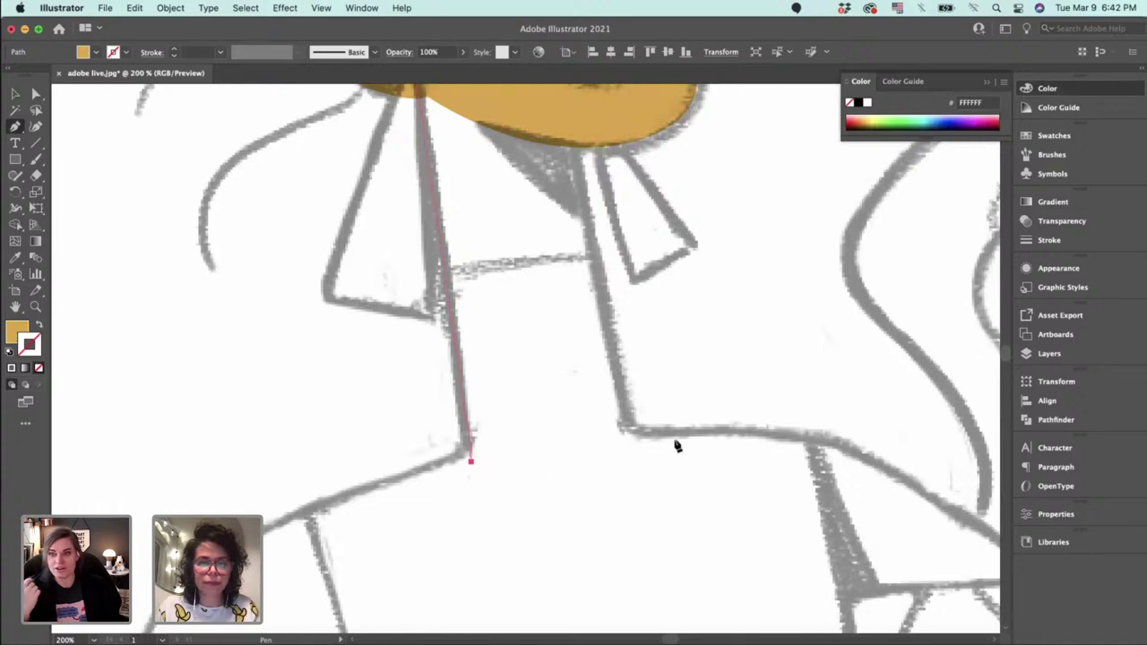
{"action": "left_click", "coordinate": [630, 436]}
{"action": "left_click_drag", "start_coordinate": [630, 437], "coordinate": [677, 605]}
{"action": "left_click", "coordinate": [624, 288]}
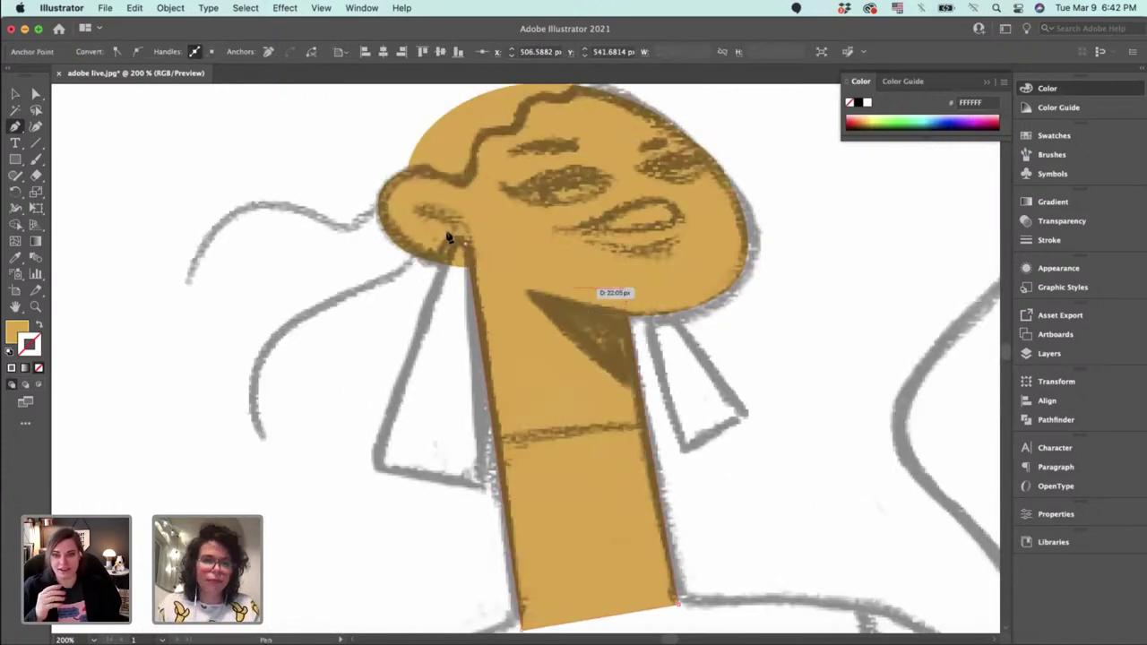
{"action": "left_click", "coordinate": [469, 250]}
Move the neck shape's two lower corner points outward to match the sketch and deselect the shape.
{"action": "scroll", "coordinate": [616, 363], "scroll_direction": "down", "scroll_amount": 5}
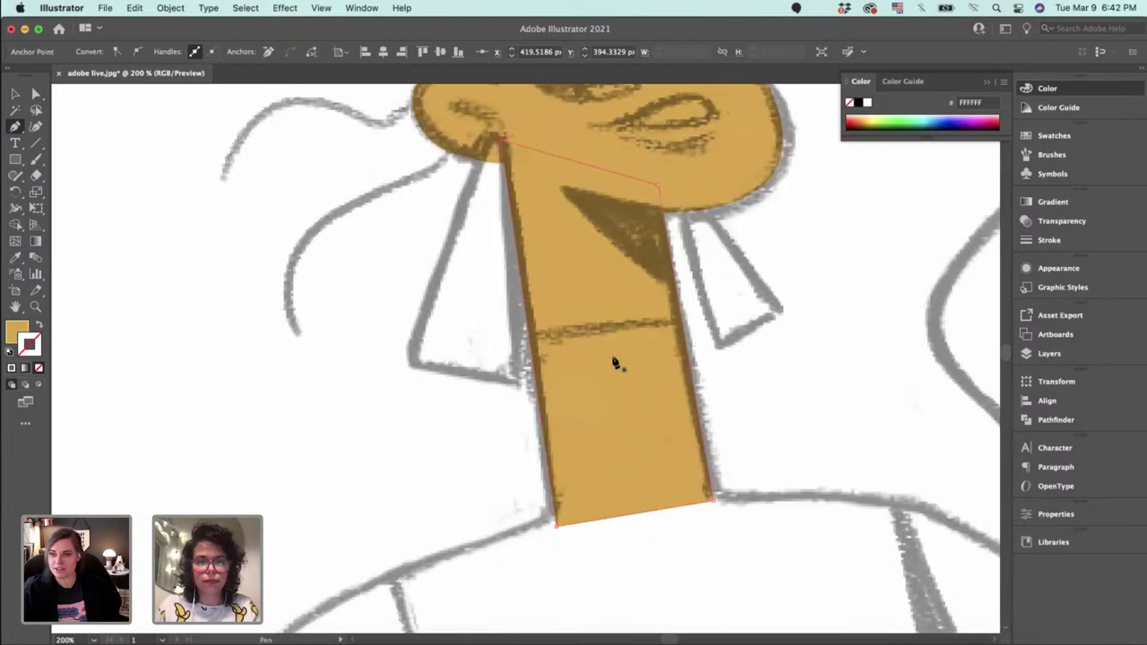
{"action": "key", "text": "a"}
{"action": "left_click", "coordinate": [549, 526]}
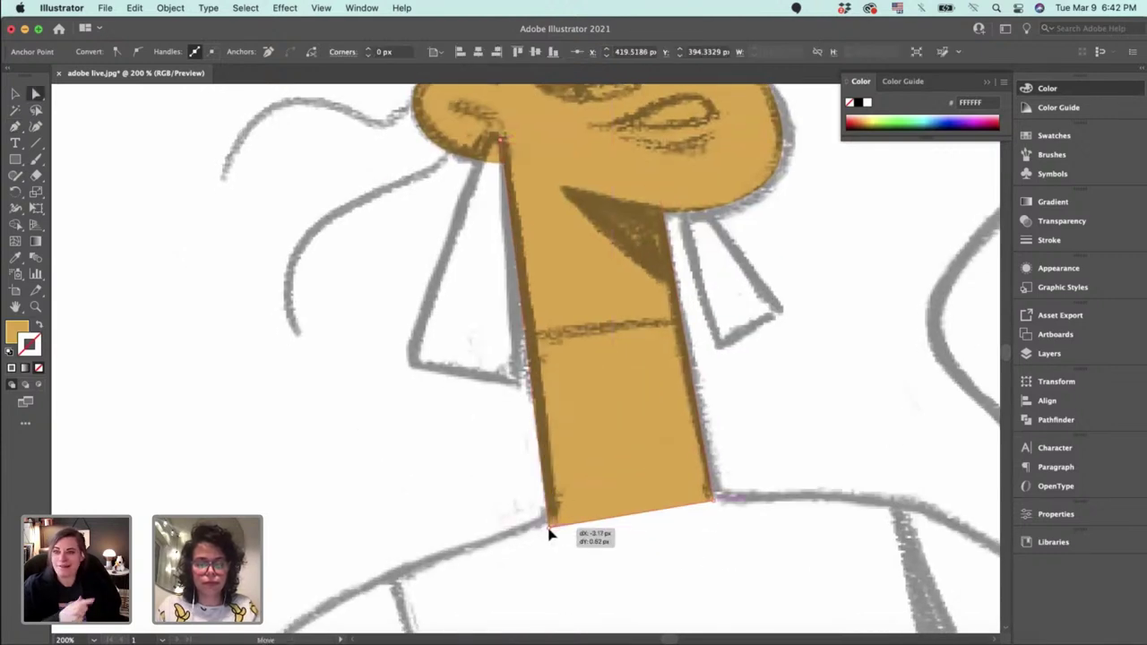
{"action": "left_click_drag", "start_coordinate": [714, 498], "coordinate": [720, 505]}
{"action": "left_click_drag", "start_coordinate": [744, 380], "coordinate": [714, 583]}
{"action": "key", "text": "v"}
{"action": "left_click", "coordinate": [833, 418]}
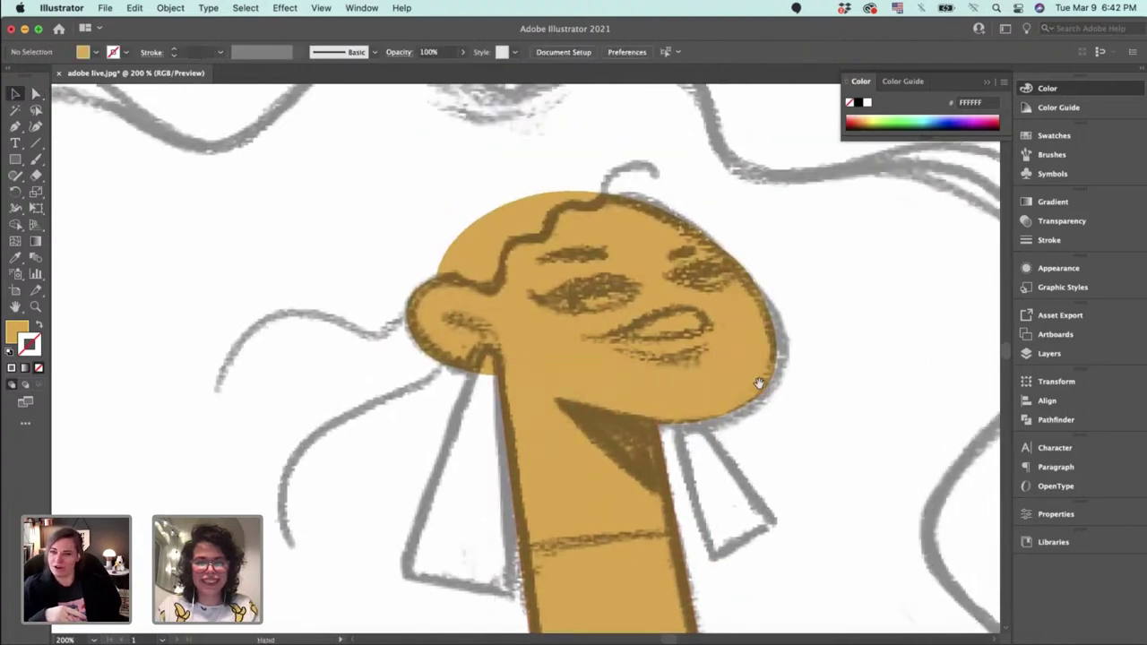
Start the torso shape with the Pen tool, tracing from the base of the neck along the shoulder above the baby's head.
{"action": "left_click_drag", "start_coordinate": [771, 476], "coordinate": [765, 301]}
{"action": "left_click_drag", "start_coordinate": [653, 573], "coordinate": [744, 289]}
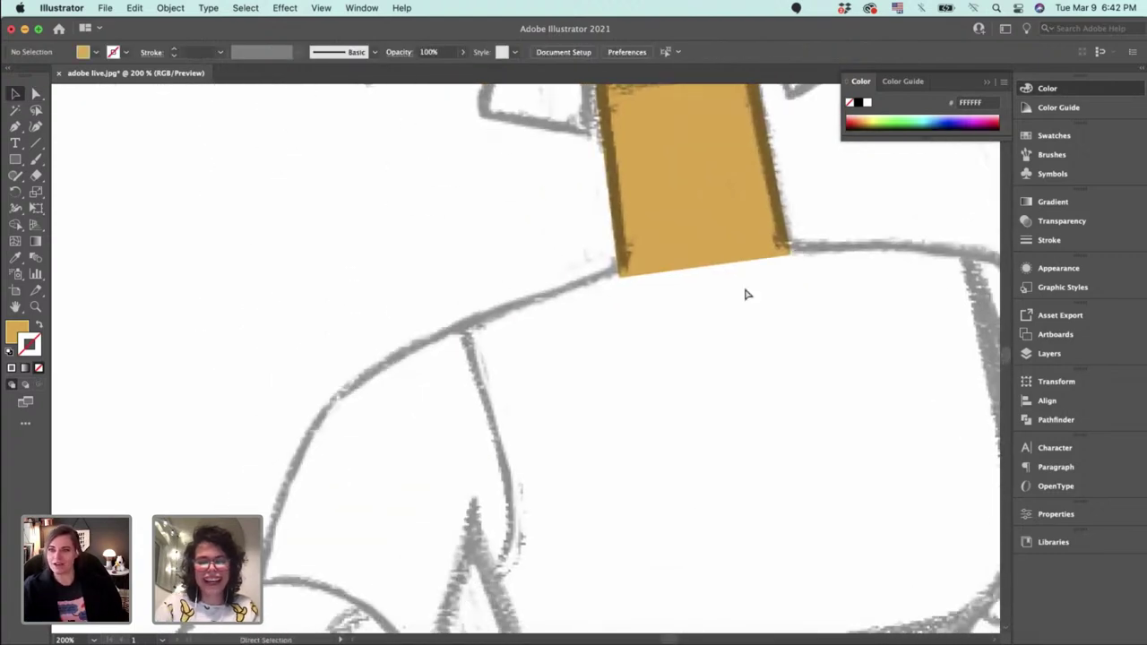
{"action": "key", "text": "ctrl+minus"}
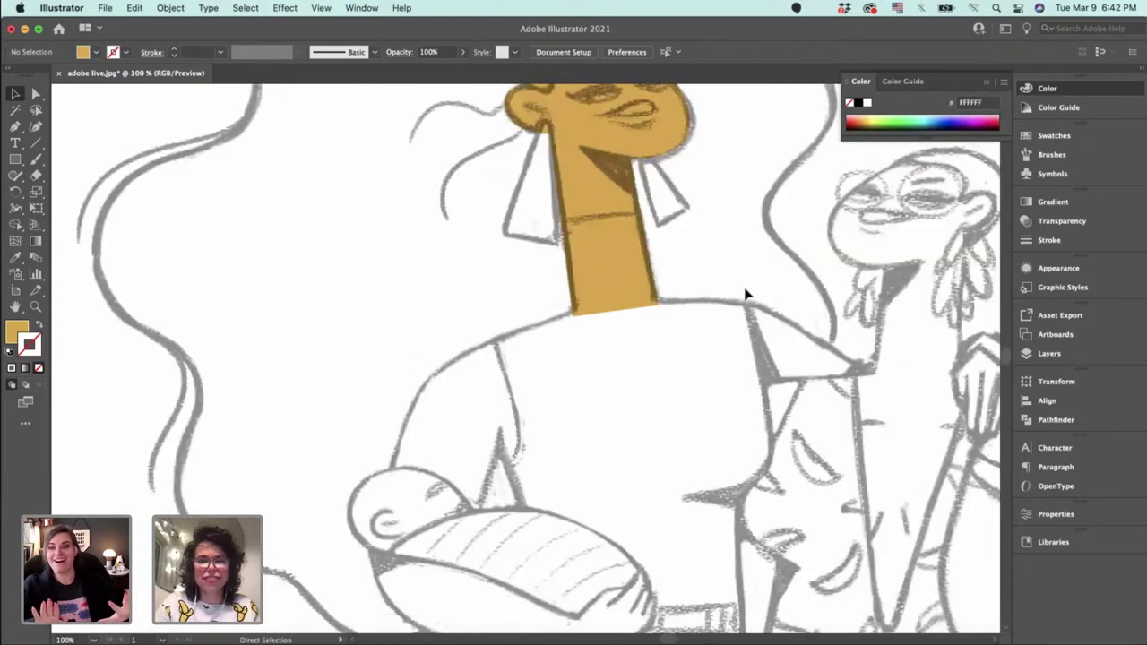
{"action": "key", "text": "ctrl+plus"}
{"action": "left_click_drag", "start_coordinate": [717, 301], "coordinate": [776, 289]}
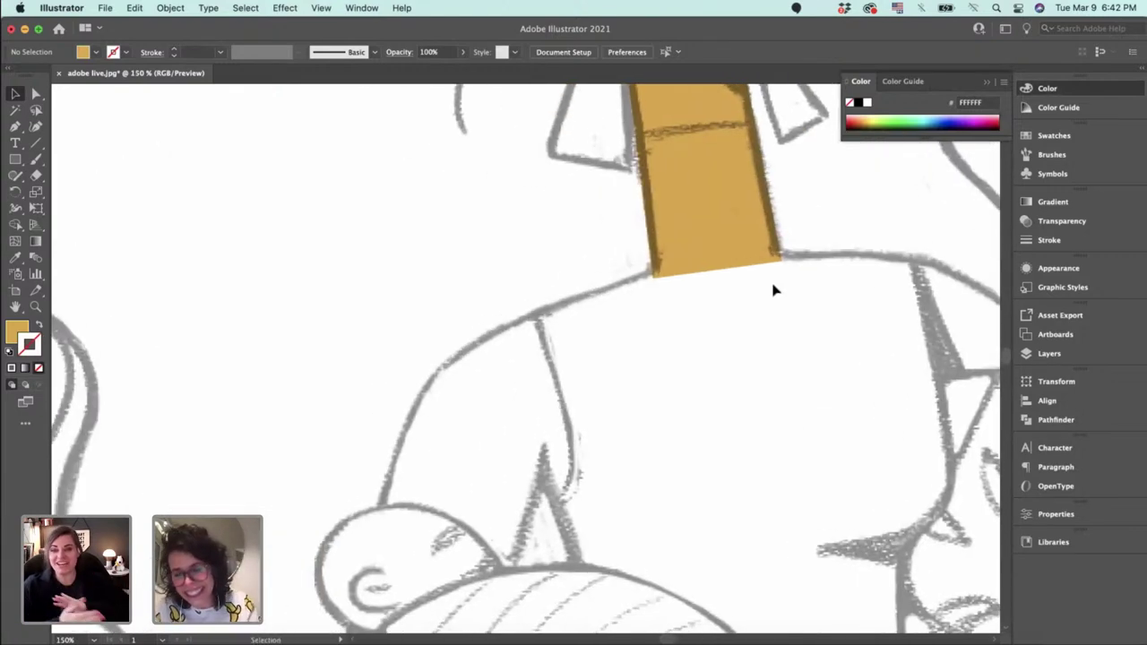
{"action": "key", "text": "p"}
{"action": "key", "text": "ctrl+plus"}
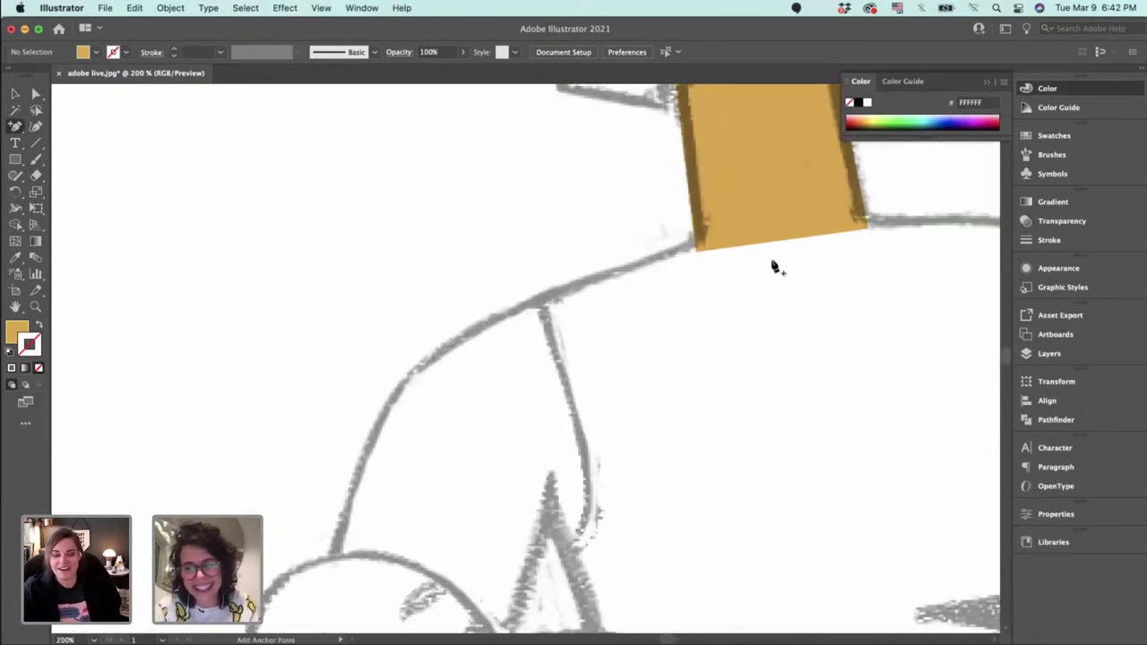
{"action": "key", "text": "p"}
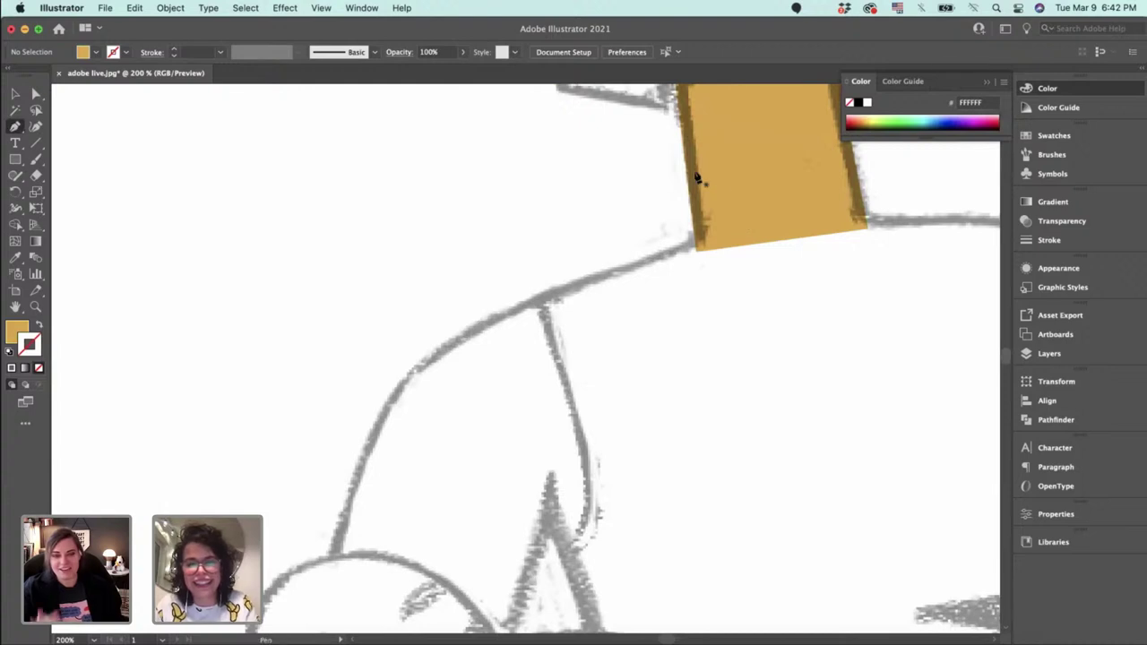
{"action": "left_click", "coordinate": [693, 224]}
{"action": "left_click", "coordinate": [655, 266]}
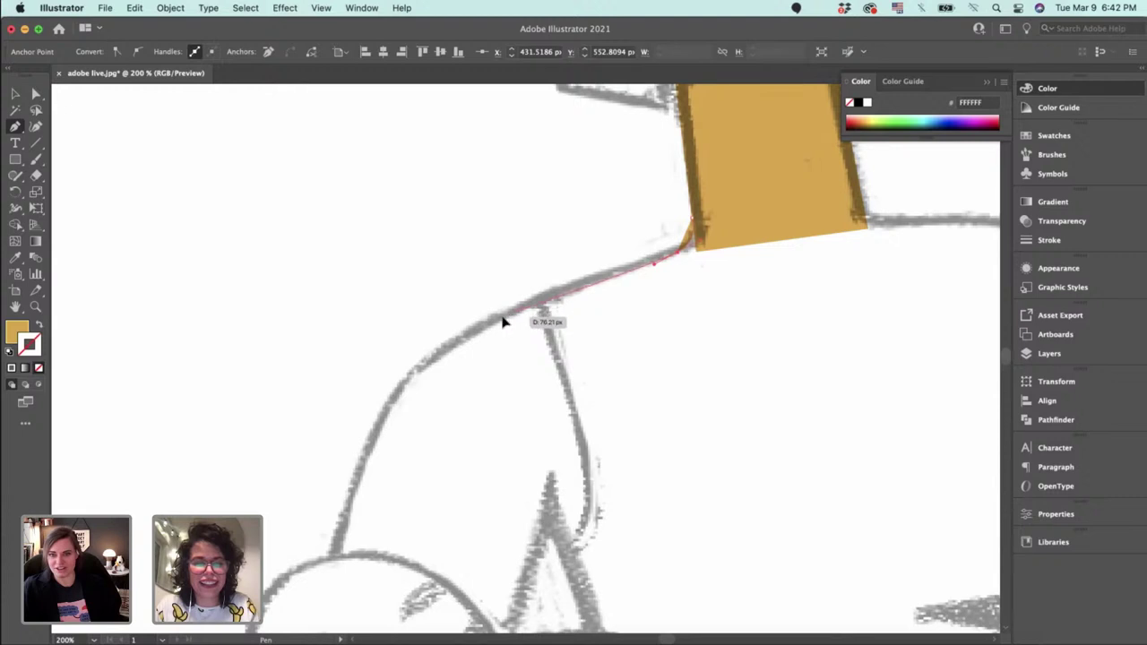
{"action": "left_click_drag", "start_coordinate": [502, 318], "coordinate": [461, 345]}
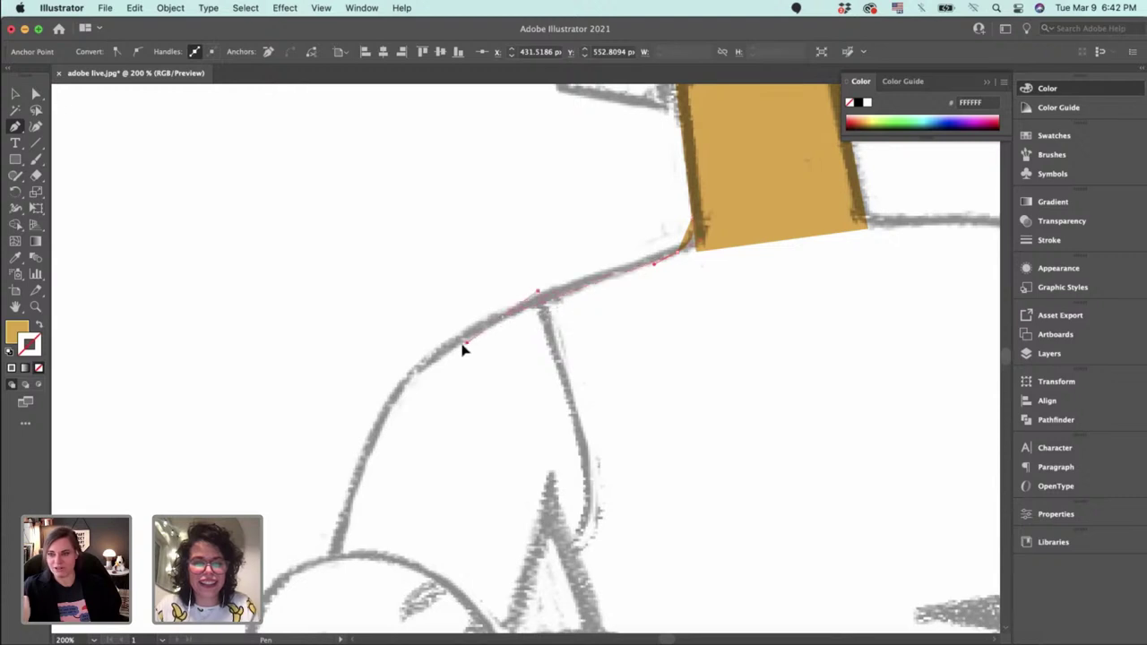
{"action": "left_click", "coordinate": [502, 318]}
Continue the torso path down past the underarm, behind the swaddled baby, and across to the opposite side of the waist.
{"action": "left_click_drag", "start_coordinate": [563, 561], "coordinate": [517, 290]}
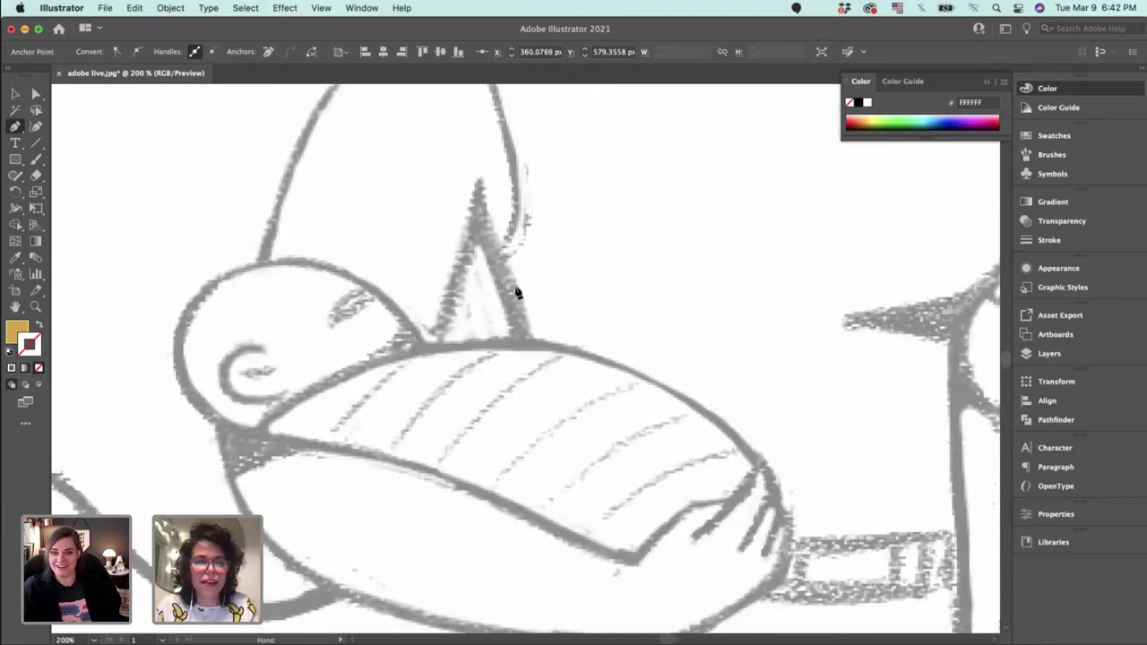
{"action": "left_click", "coordinate": [525, 341]}
{"action": "left_click_drag", "start_coordinate": [455, 262], "coordinate": [308, 82]}
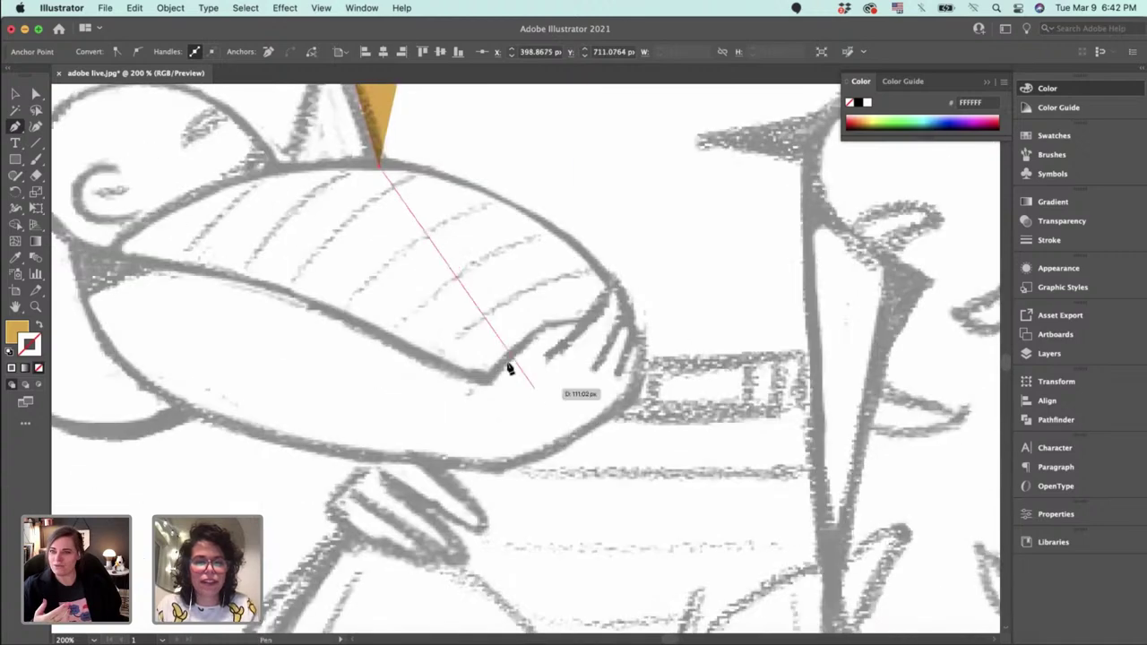
{"action": "left_click", "coordinate": [479, 379]}
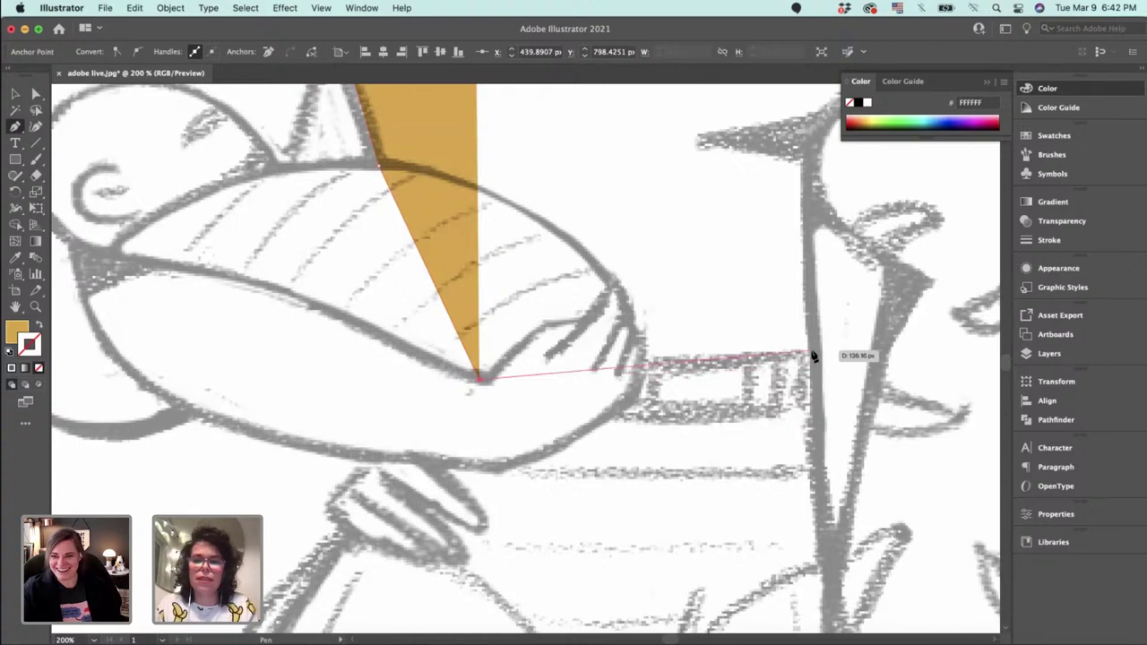
{"action": "left_click", "coordinate": [813, 356]}
Trace the torso's side up around the bust to the other shoulder and close the shape across the base of the neck.
{"action": "scroll", "coordinate": [810, 349], "scroll_direction": "up", "scroll_amount": 5}
{"action": "scroll", "coordinate": [810, 349], "scroll_direction": "right", "scroll_amount": 2}
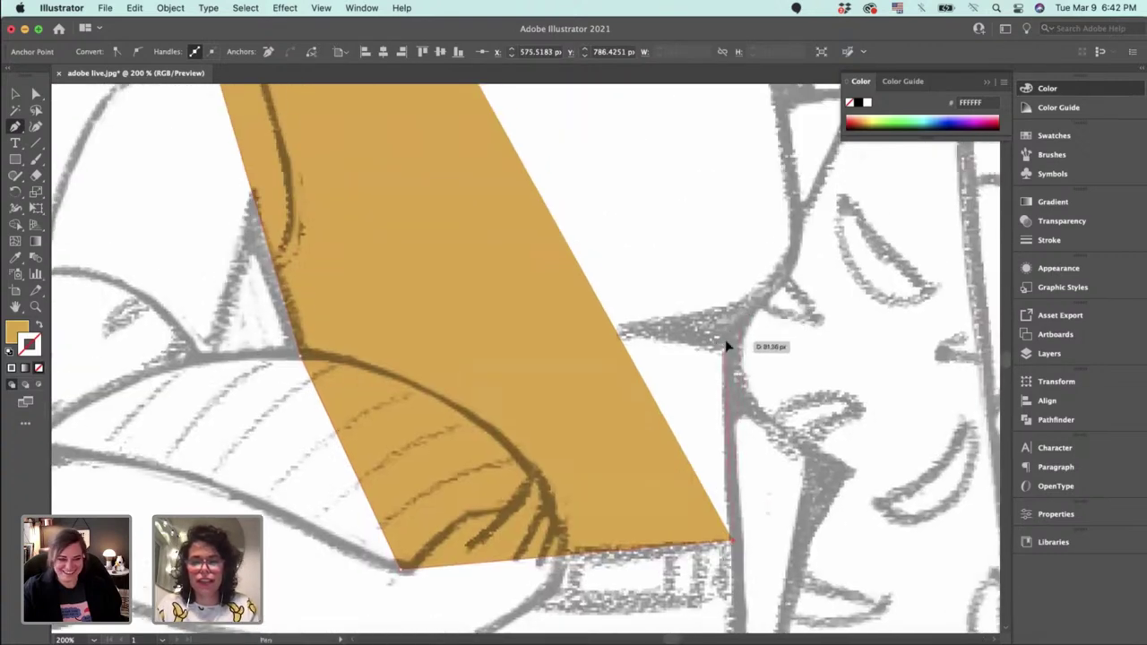
{"action": "left_click", "coordinate": [741, 323]}
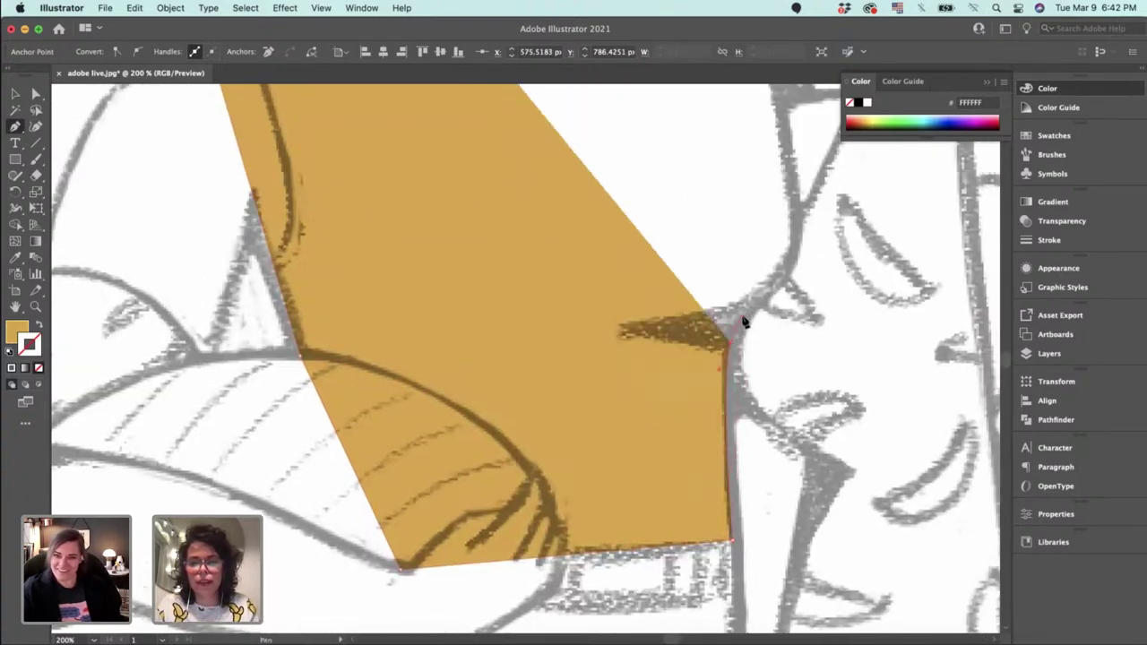
{"action": "left_click", "coordinate": [800, 253]}
{"action": "scroll", "coordinate": [788, 247], "scroll_direction": "up", "scroll_amount": 5}
{"action": "scroll", "coordinate": [788, 247], "scroll_direction": "right", "scroll_amount": 1}
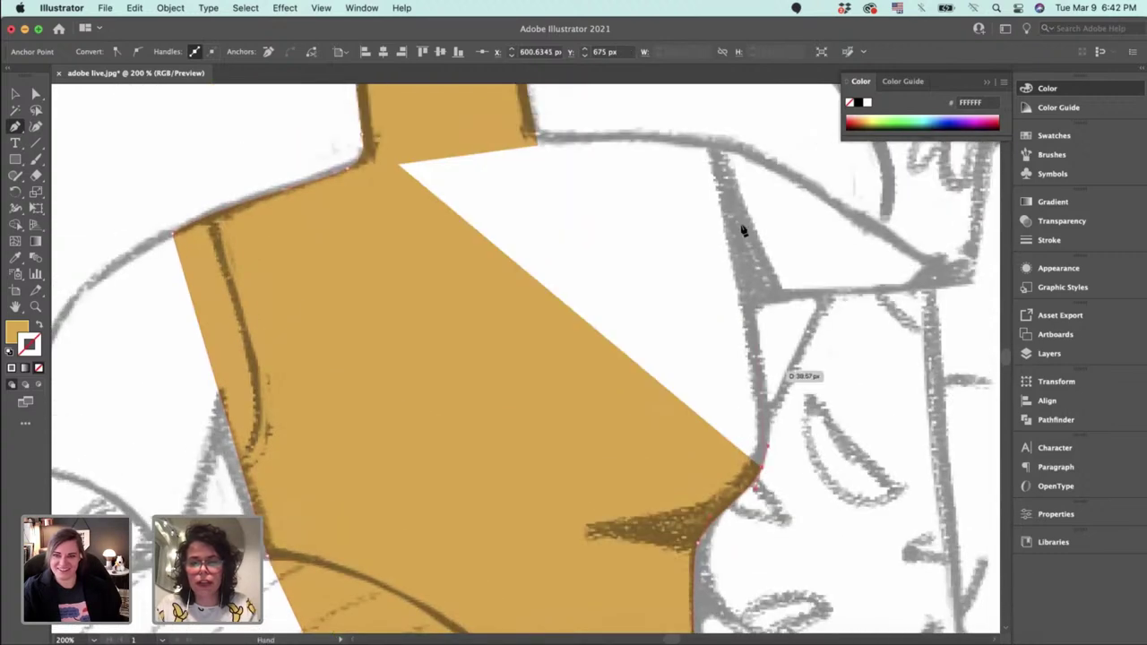
{"action": "left_click", "coordinate": [714, 143]}
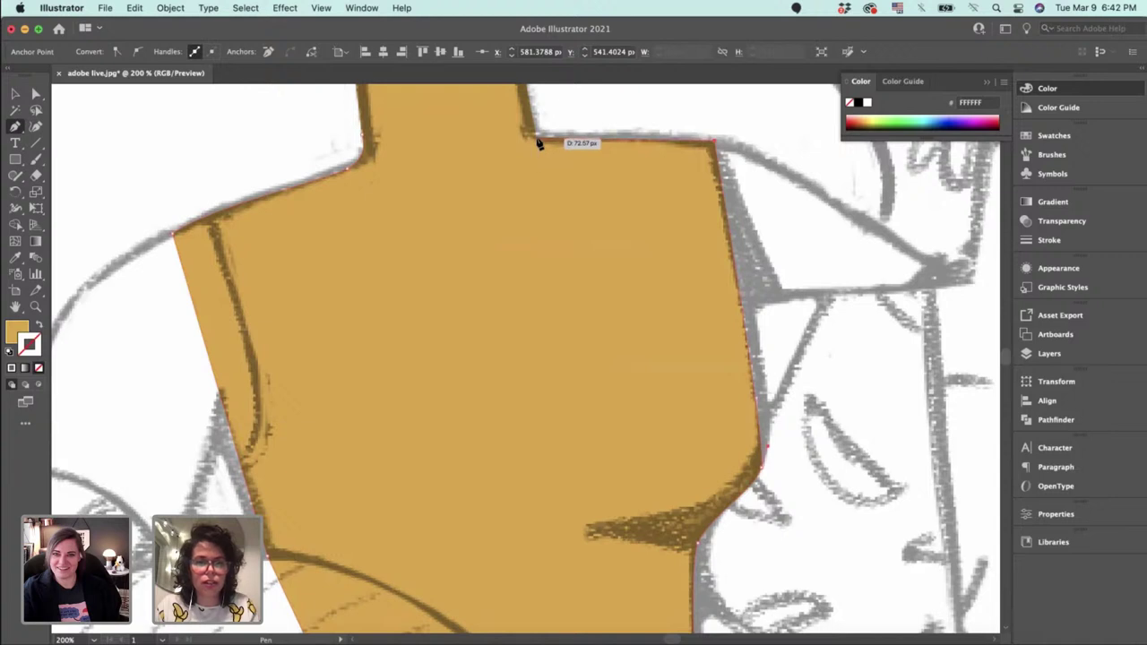
{"action": "left_click", "coordinate": [537, 140]}
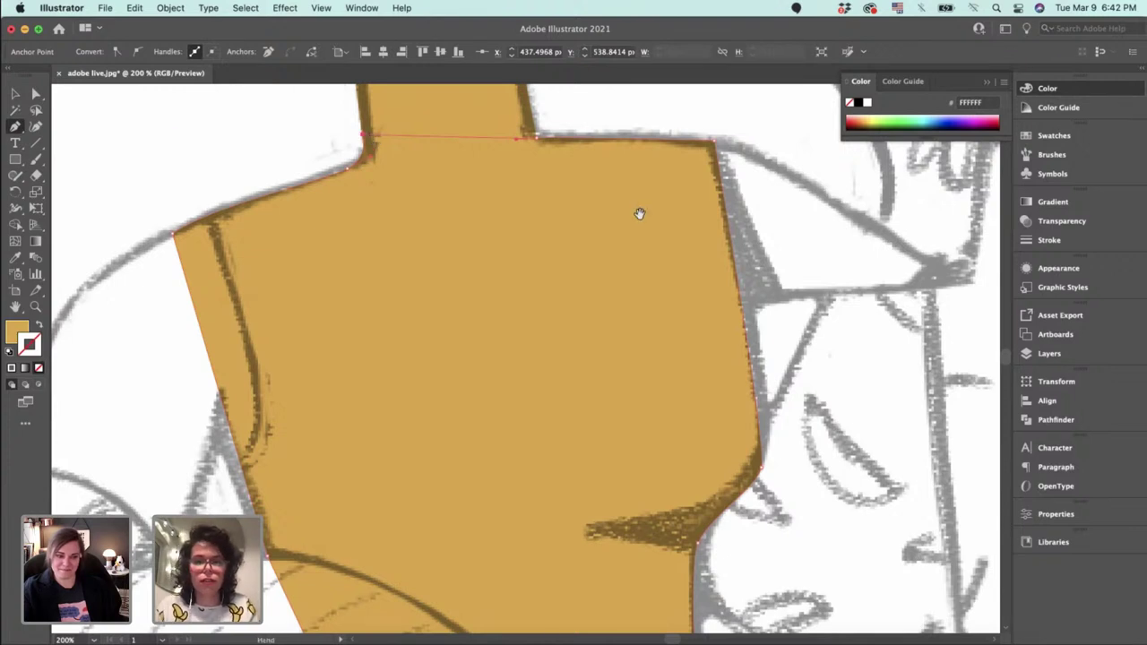
{"action": "left_click_drag", "start_coordinate": [640, 213], "coordinate": [617, 320]}
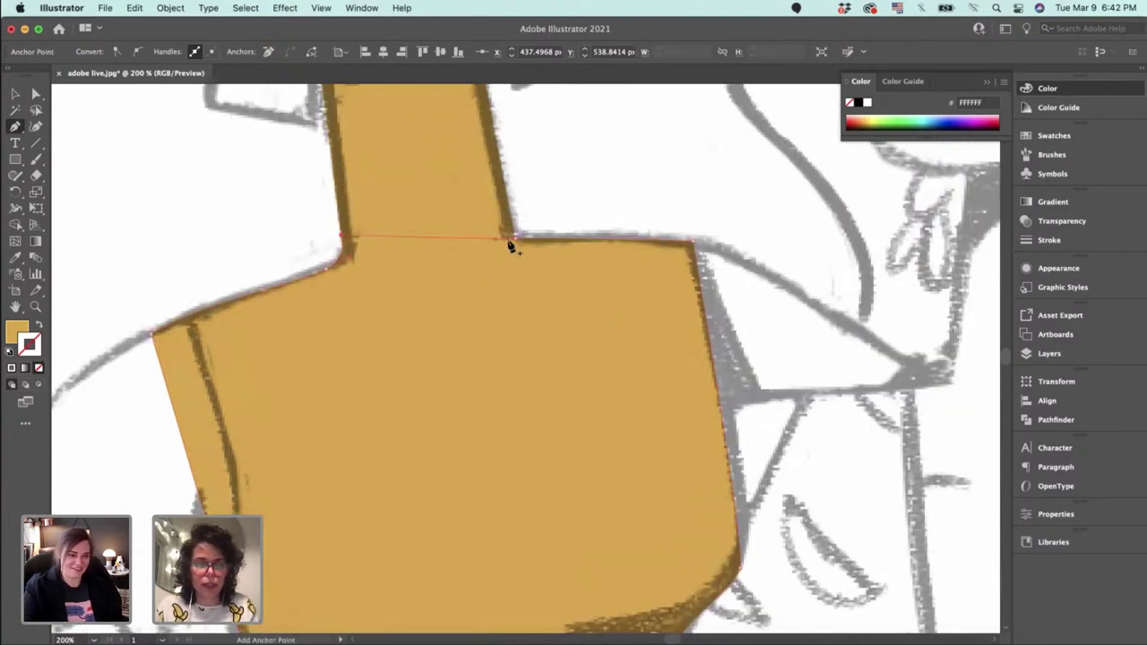
Adjust the curve handle of the torso's shoulder corner point to match the sketched shoulder line and deselect the shape.
{"action": "left_click_drag", "start_coordinate": [469, 318], "coordinate": [497, 281]}
{"action": "key", "text": "v"}
{"action": "left_click_drag", "start_coordinate": [707, 234], "coordinate": [834, 181]}
{"action": "key", "text": "p"}
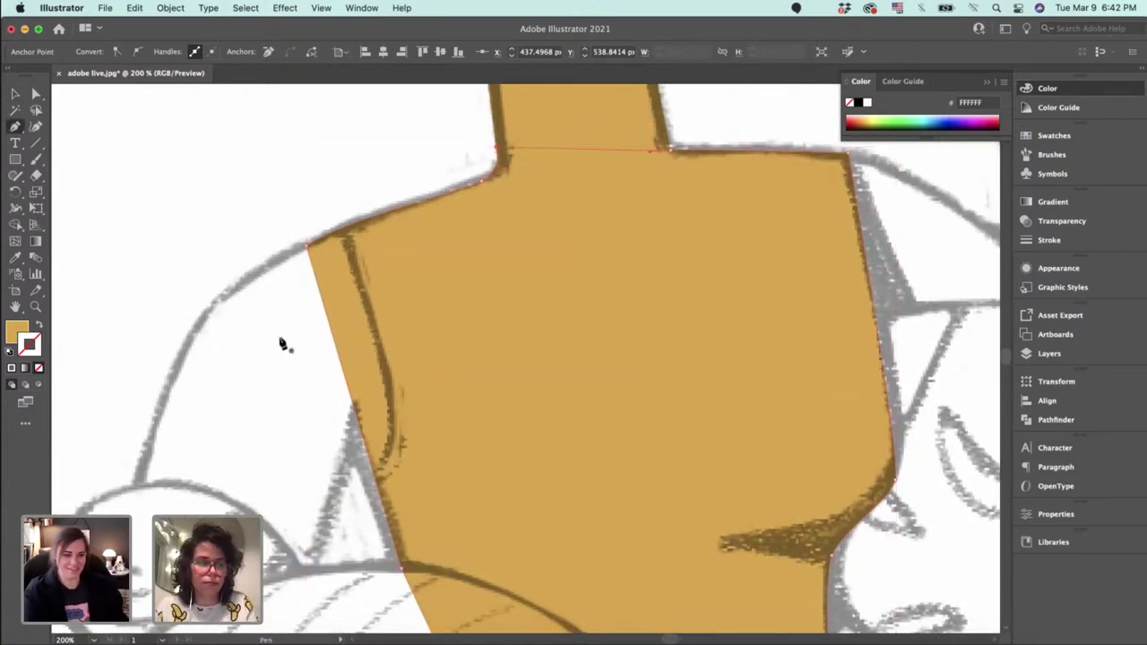
{"action": "key", "text": "a"}
{"action": "left_click", "coordinate": [310, 248]}
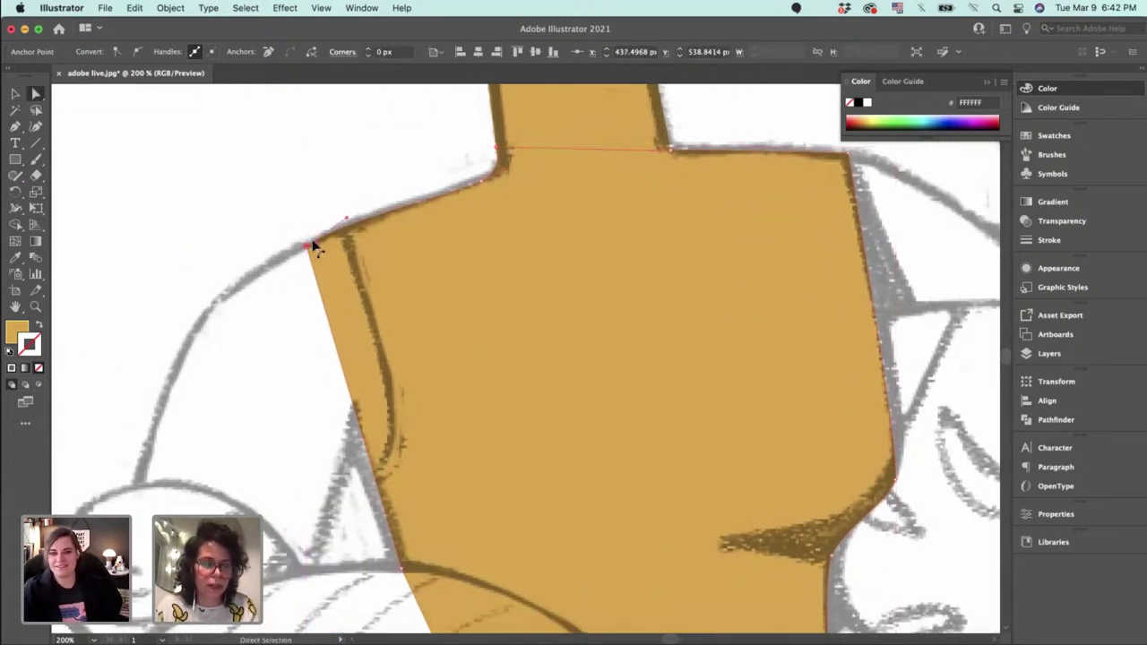
{"action": "left_click", "coordinate": [344, 220]}
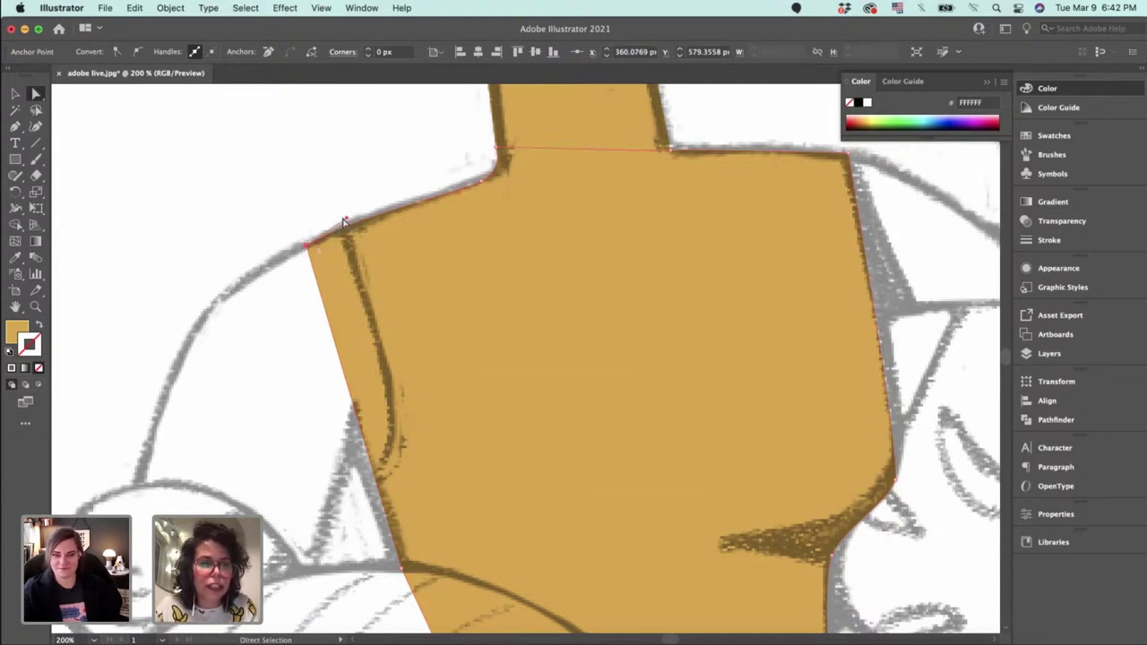
{"action": "left_click_drag", "start_coordinate": [360, 228], "coordinate": [361, 215]}
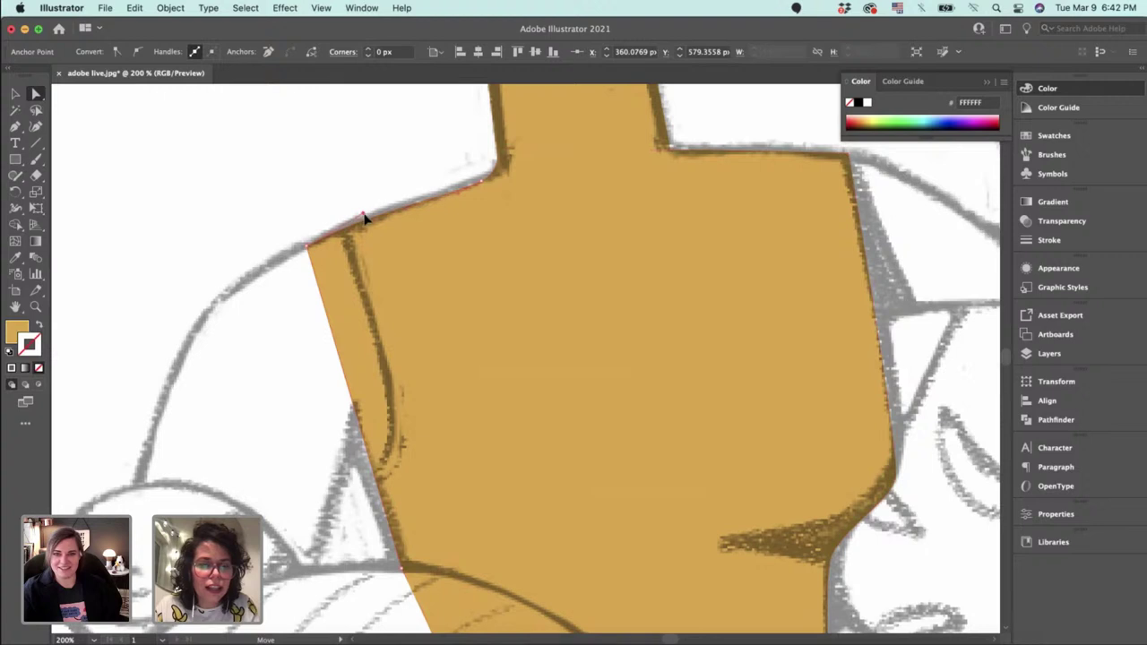
{"action": "left_click", "coordinate": [295, 293]}
Trace the upper arm with the Pen tool from the shoulder down behind the baby's head and up to the armpit, closing the shape.
{"action": "scroll", "coordinate": [367, 278], "scroll_direction": "left", "scroll_amount": 5}
{"action": "scroll", "coordinate": [367, 278], "scroll_direction": "down", "scroll_amount": 3}
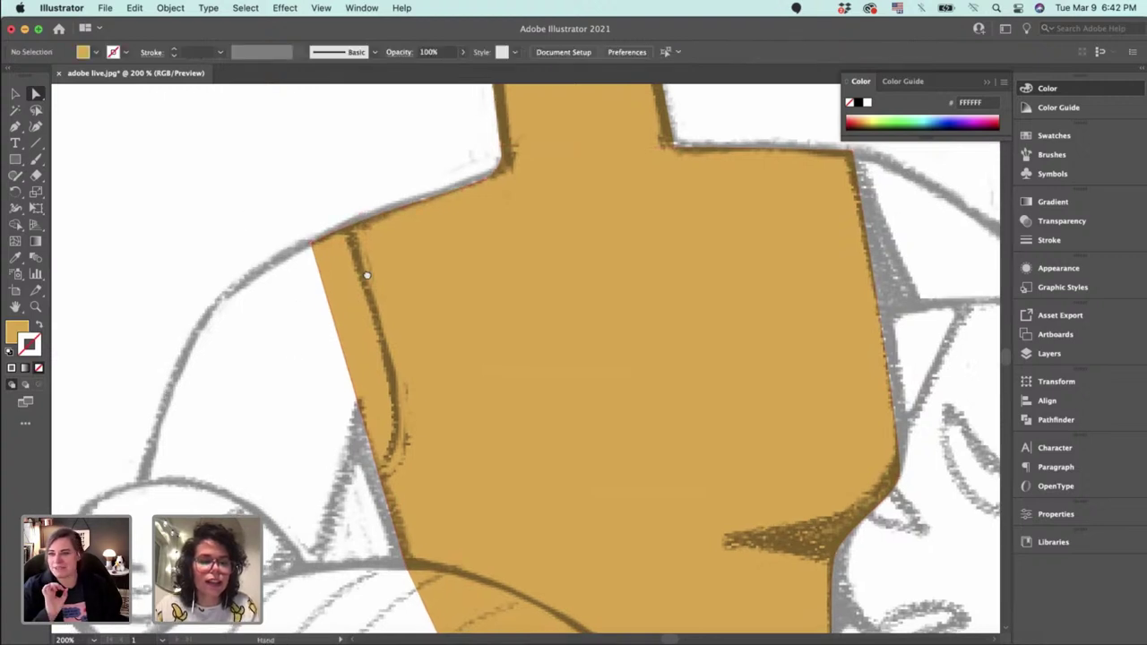
{"action": "key", "text": "p"}
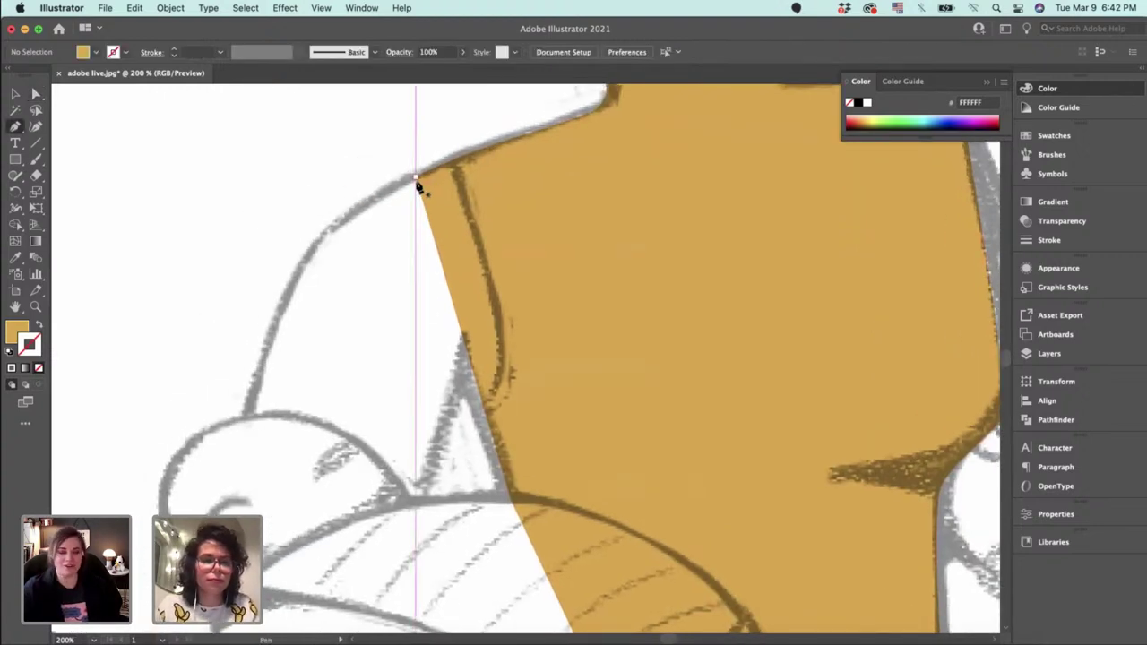
{"action": "left_click", "coordinate": [417, 177]}
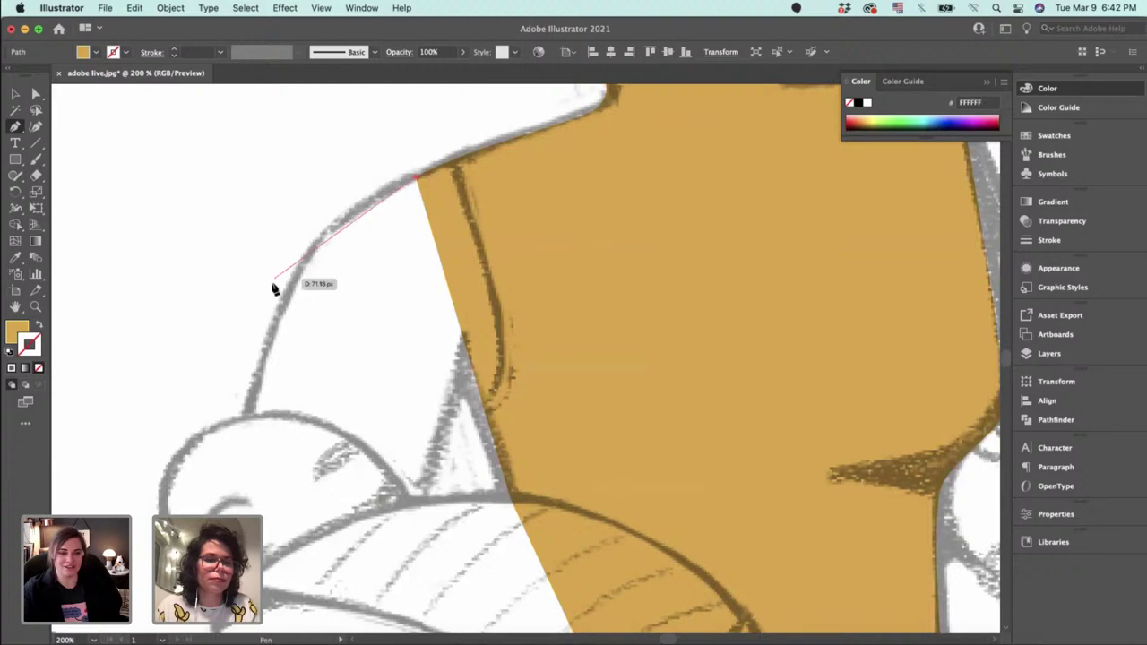
{"action": "left_click", "coordinate": [318, 238]}
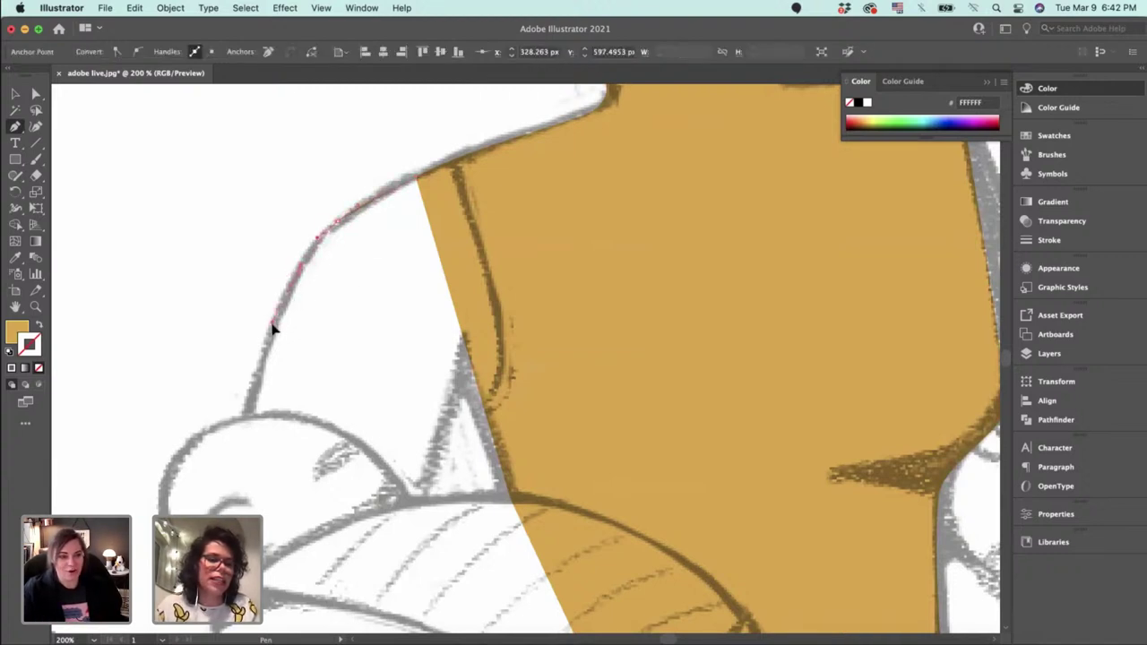
{"action": "left_click", "coordinate": [274, 328]}
{"action": "left_click", "coordinate": [233, 455]}
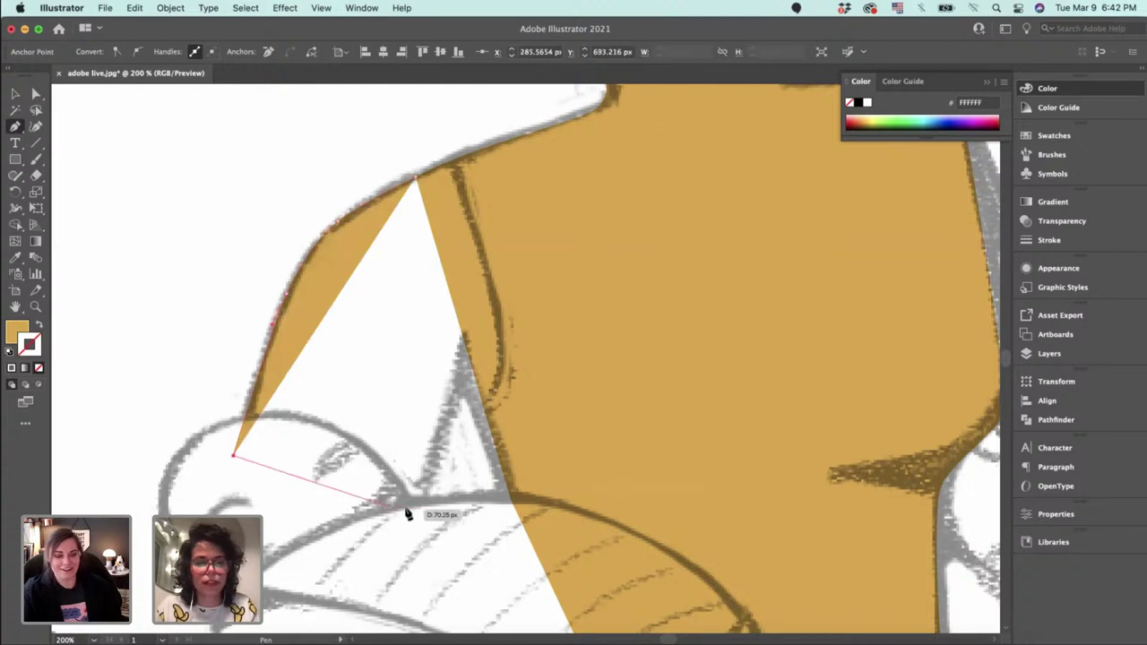
{"action": "left_click", "coordinate": [417, 509]}
{"action": "left_click", "coordinate": [477, 344]}
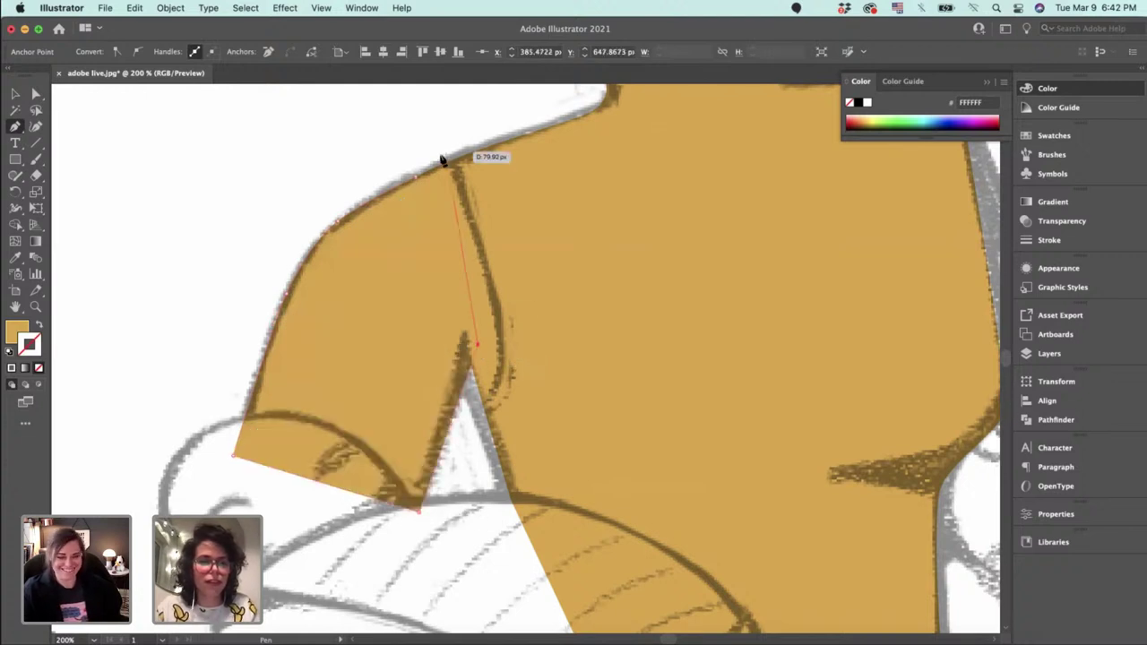
{"action": "left_click", "coordinate": [419, 178]}
Shift the upper arm shape's shoulder point and curve handle onto the sketch line with Direct Selection, and deselect the shape.
{"action": "key", "text": "a"}
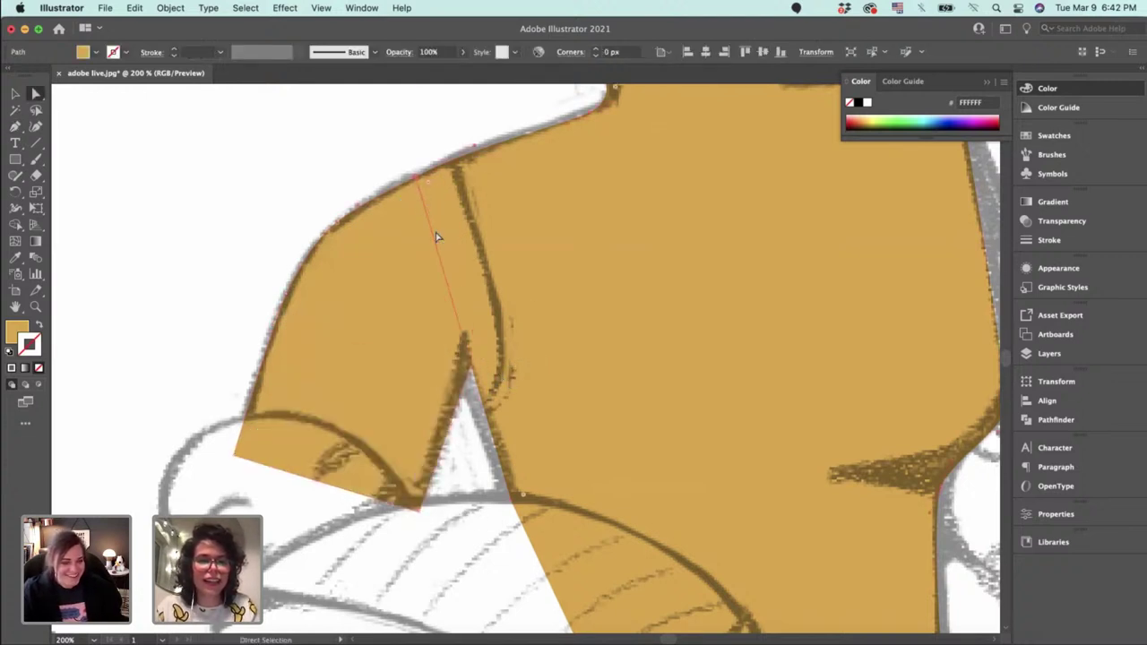
{"action": "left_click_drag", "start_coordinate": [417, 179], "coordinate": [392, 192]}
{"action": "key", "text": "super+z"}
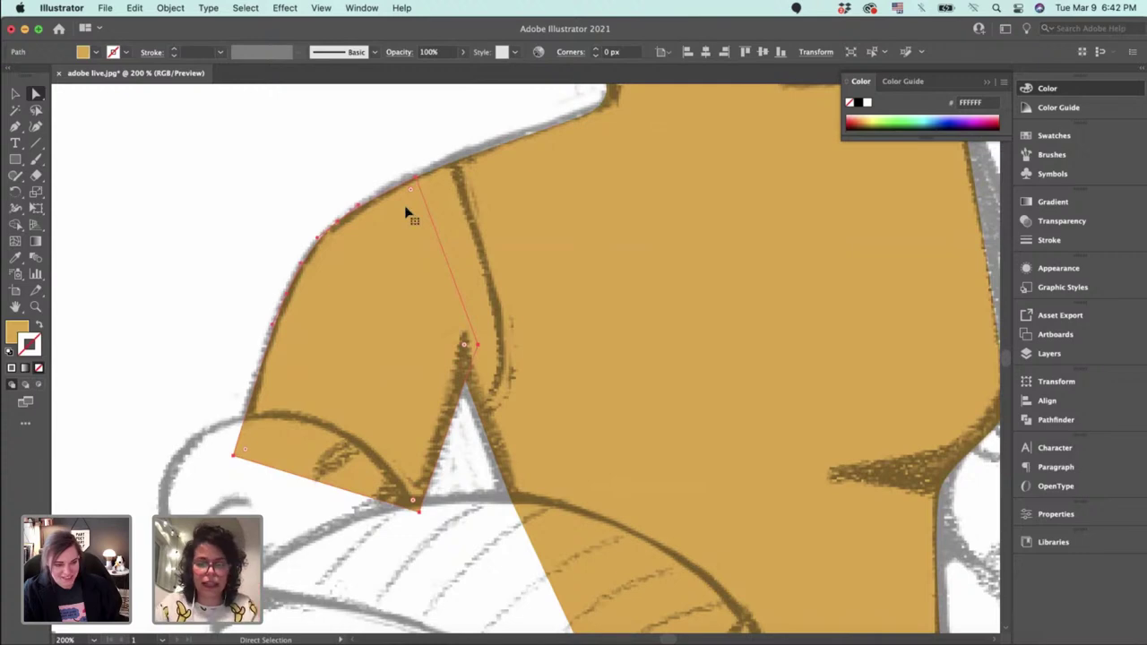
{"action": "key", "text": "super+equal"}
{"action": "key", "text": "super+equal"}
{"action": "left_click_drag", "start_coordinate": [543, 240], "coordinate": [475, 411]}
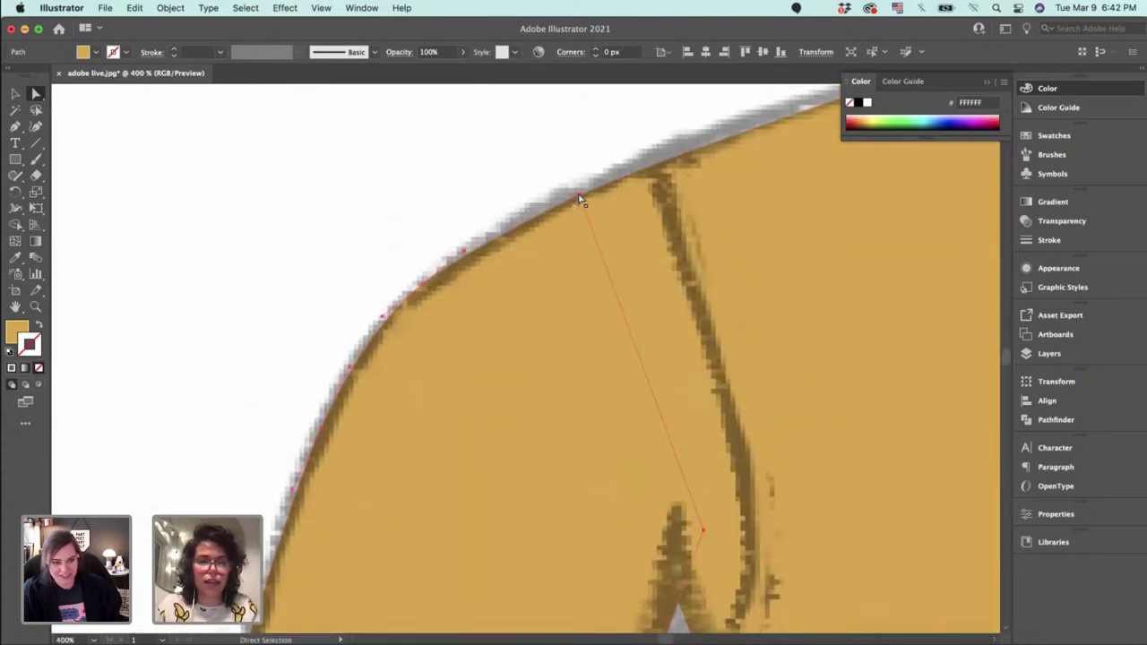
{"action": "left_click_drag", "start_coordinate": [579, 199], "coordinate": [539, 212]}
{"action": "left_click", "coordinate": [505, 200]}
{"action": "left_click_drag", "start_coordinate": [467, 243], "coordinate": [469, 244]}
{"action": "key", "text": "v"}
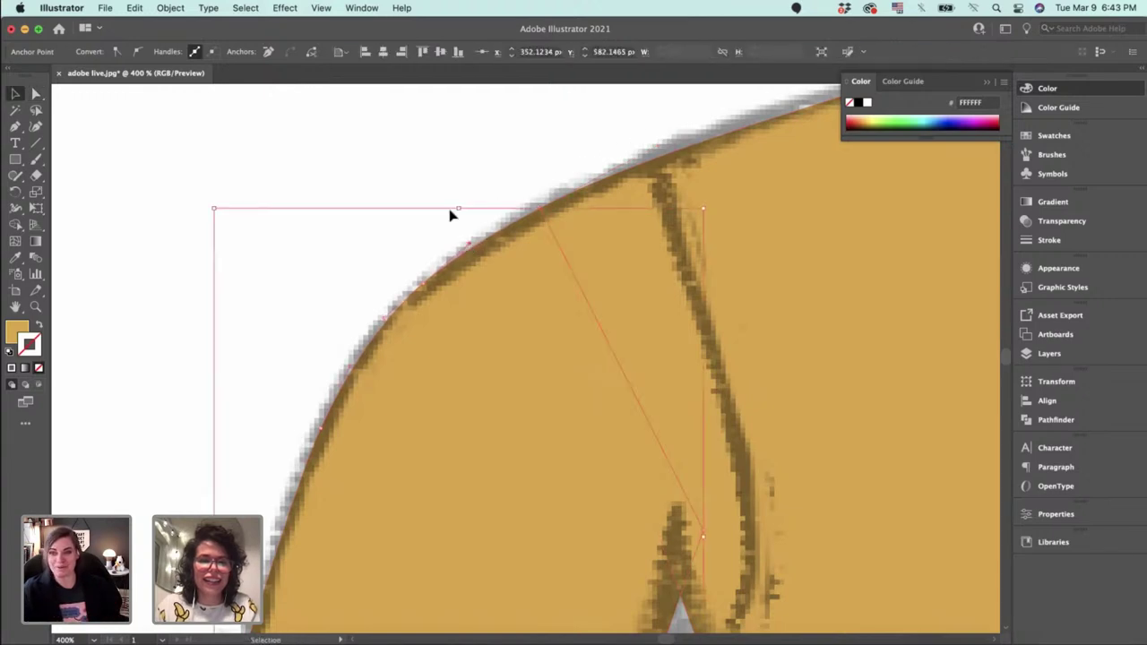
{"action": "left_click", "coordinate": [451, 215]}
Start the forearm shape with the Pen tool at the elbow under the baby's head and trace its lower edge beneath the baby.
{"action": "key", "text": "space"}
{"action": "left_click_drag", "start_coordinate": [479, 283], "coordinate": [498, 148]}
{"action": "left_click_drag", "start_coordinate": [687, 393], "coordinate": [647, 233]}
{"action": "scroll", "coordinate": [723, 281], "scroll_direction": "down", "scroll_amount": 8}
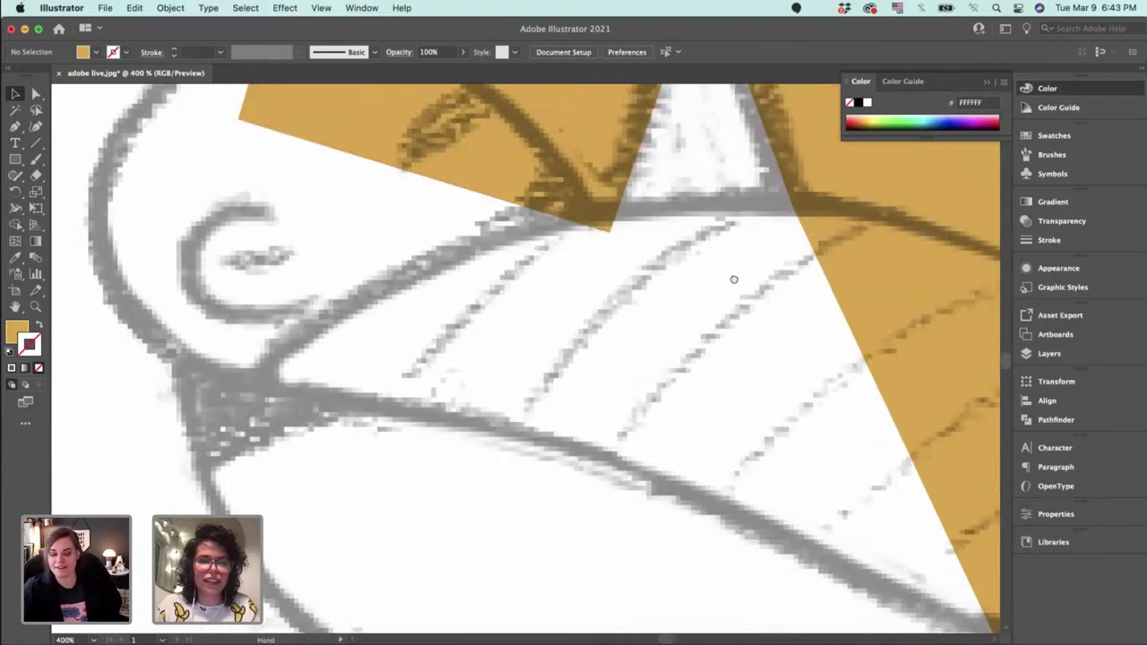
{"action": "left_click_drag", "start_coordinate": [733, 279], "coordinate": [724, 309]}
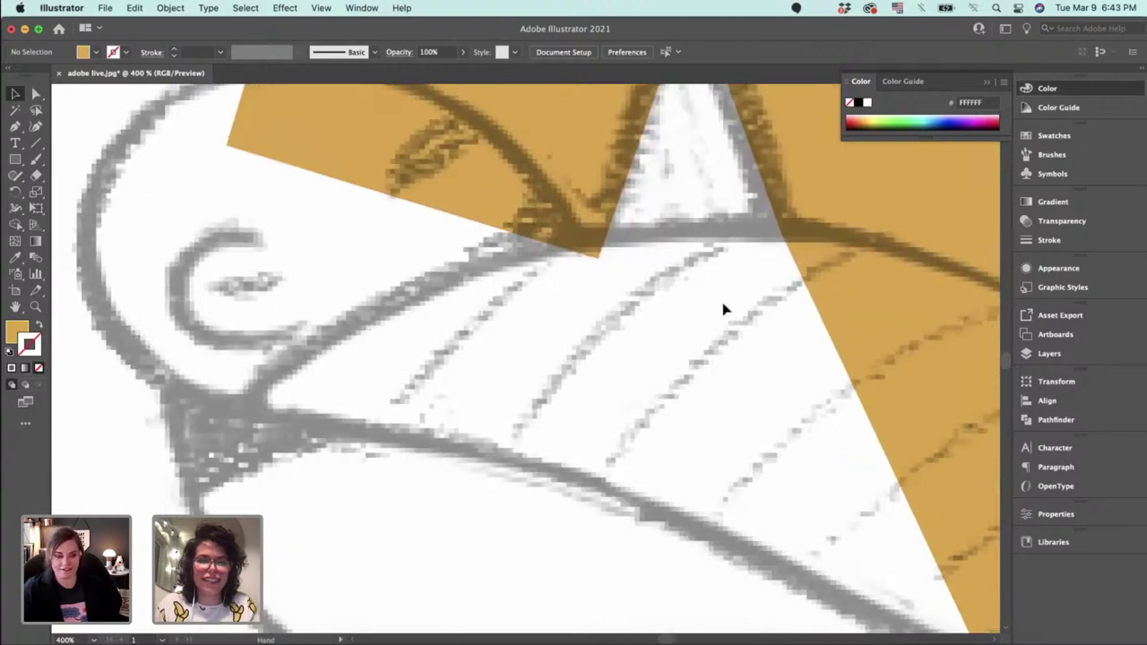
{"action": "key", "text": "super+minus"}
{"action": "key", "text": "super+minus"}
{"action": "key", "text": "super+minus"}
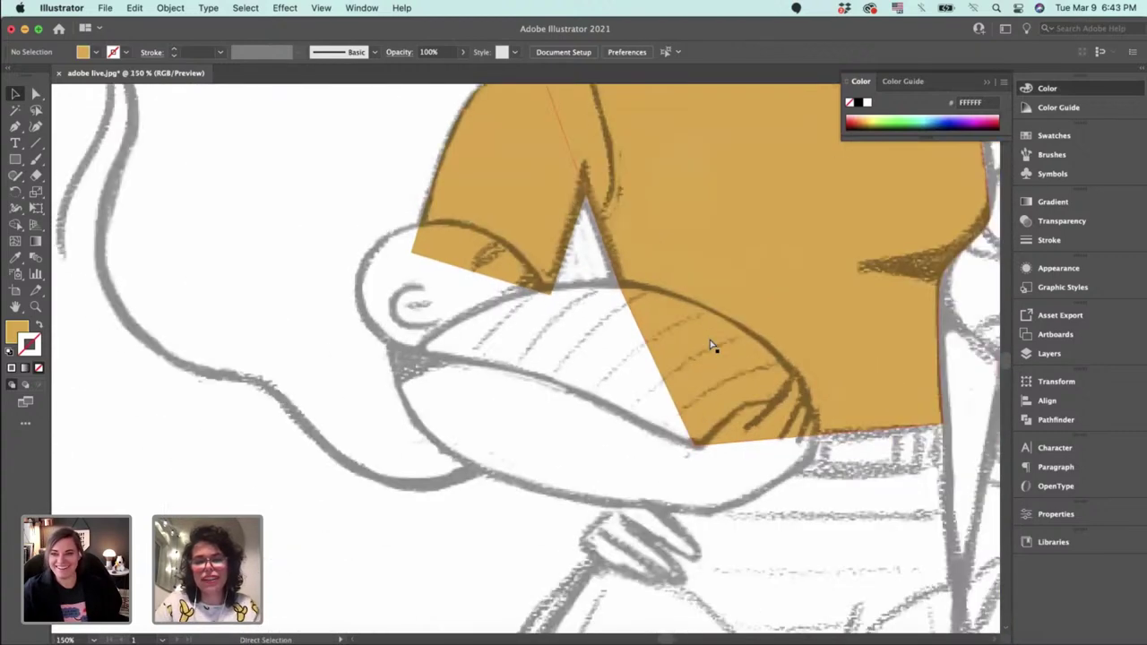
{"action": "key", "text": "super+equal"}
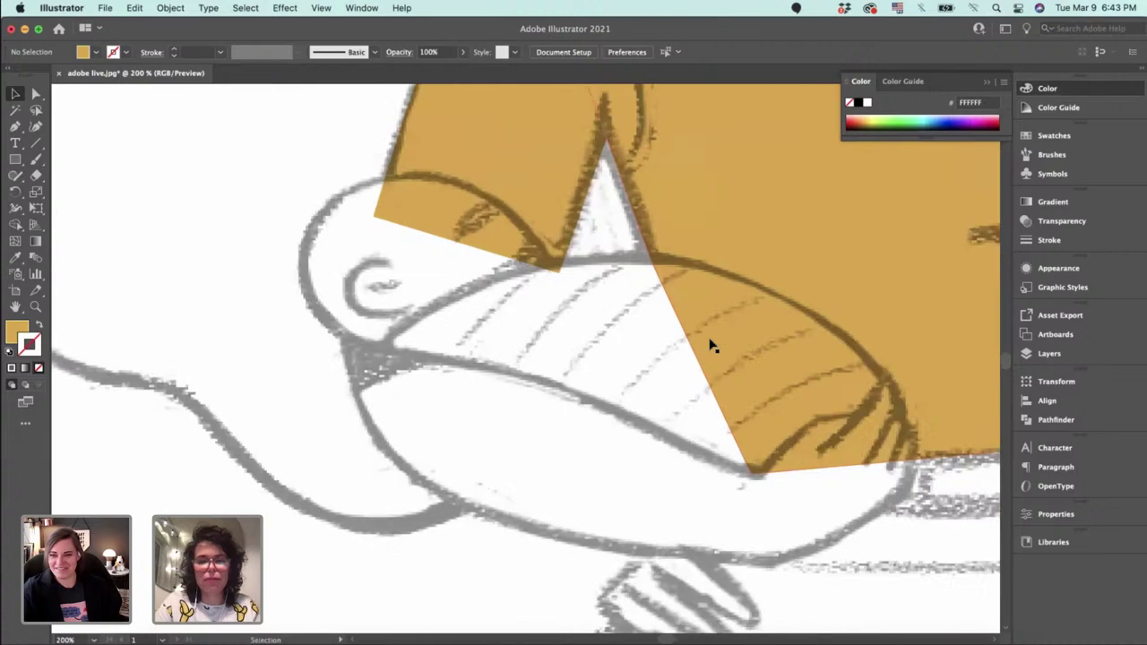
{"action": "left_click_drag", "start_coordinate": [683, 340], "coordinate": [578, 323]}
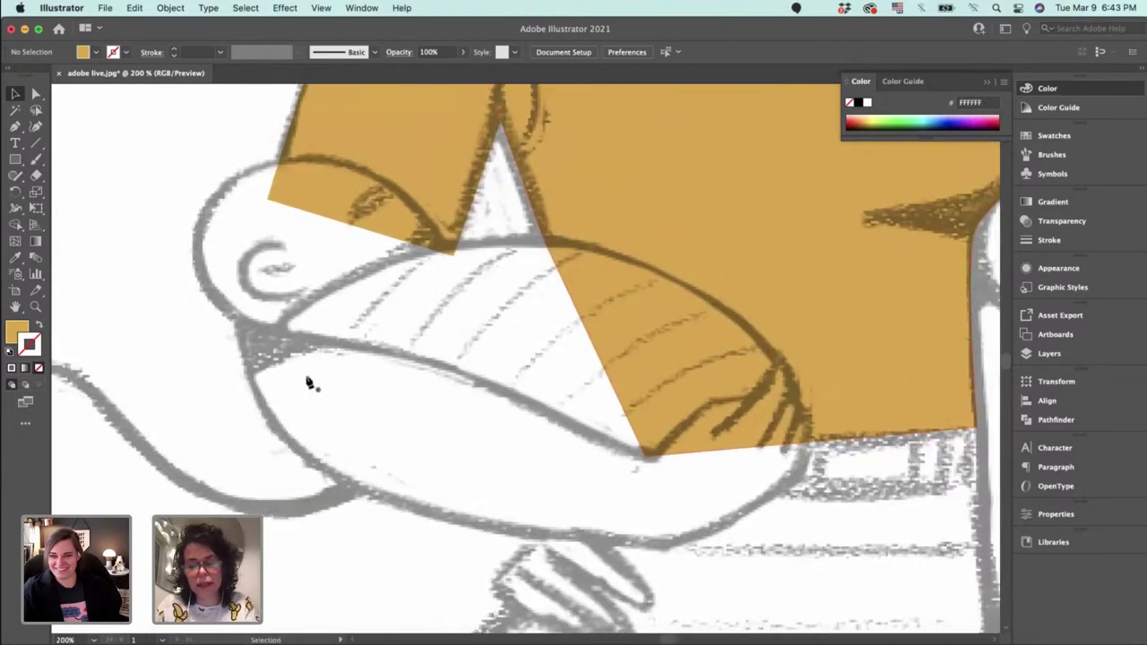
{"action": "key", "text": "p"}
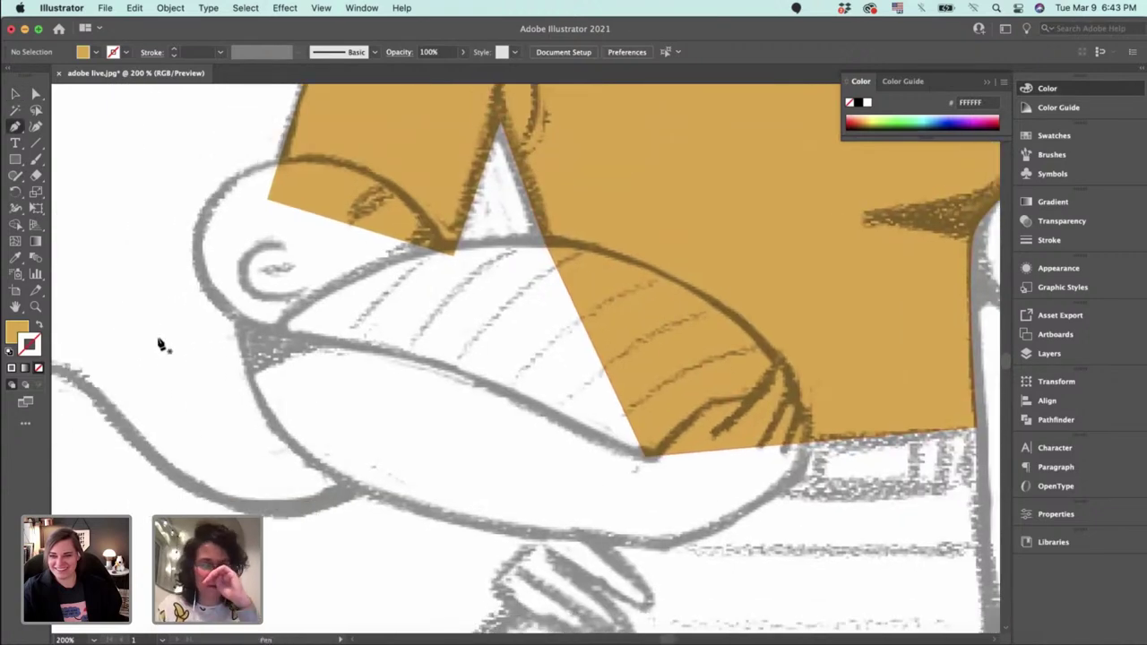
{"action": "left_click", "coordinate": [239, 316]}
{"action": "left_click_drag", "start_coordinate": [284, 440], "coordinate": [330, 476]}
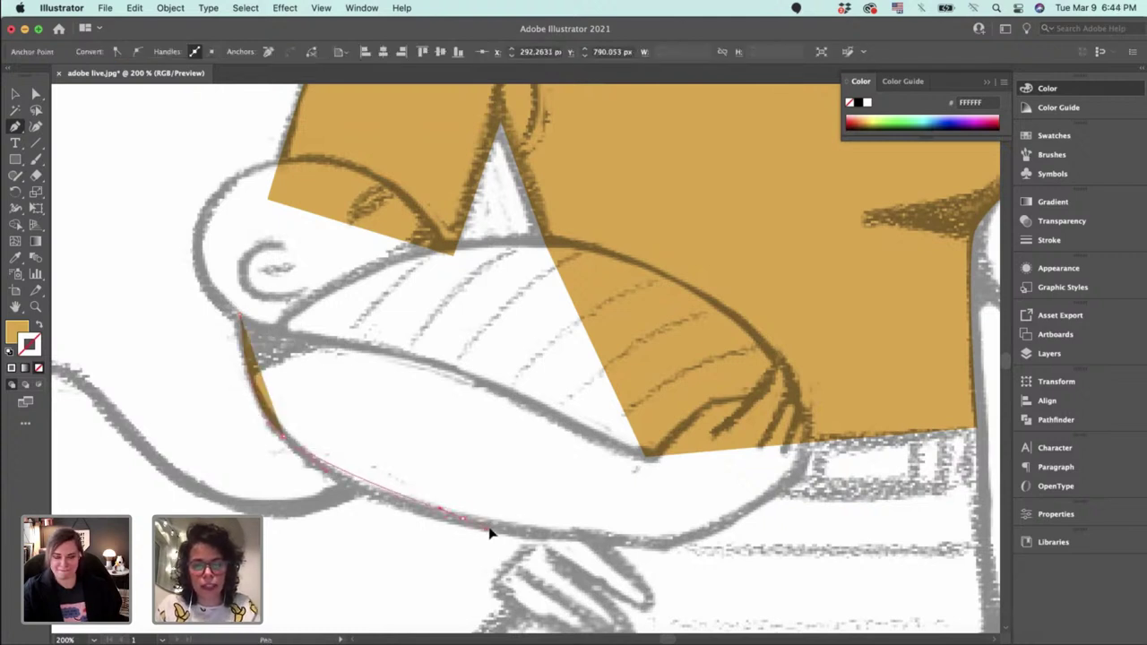
{"action": "left_click", "coordinate": [460, 518]}
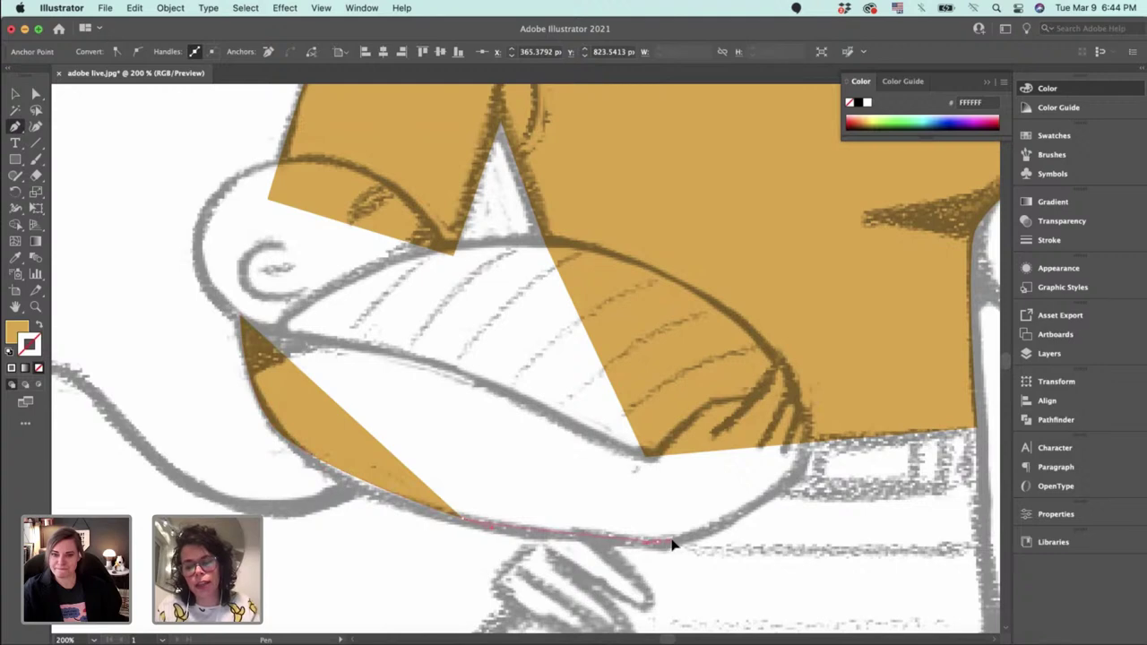
{"action": "left_click", "coordinate": [672, 543]}
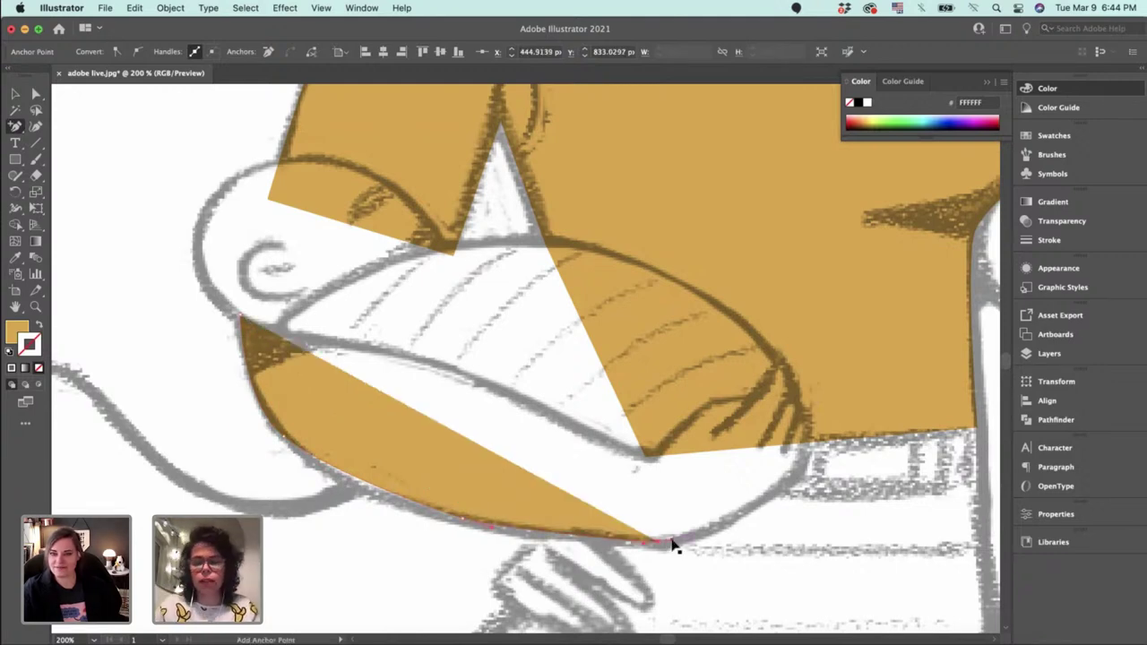
Continue the forearm path around the outer edge of the hand and up past the waistband.
{"action": "key", "text": "super+equal"}
{"action": "left_click_drag", "start_coordinate": [672, 363], "coordinate": [708, 474]}
{"action": "scroll", "coordinate": [802, 411], "scroll_direction": "up", "scroll_amount": 1}
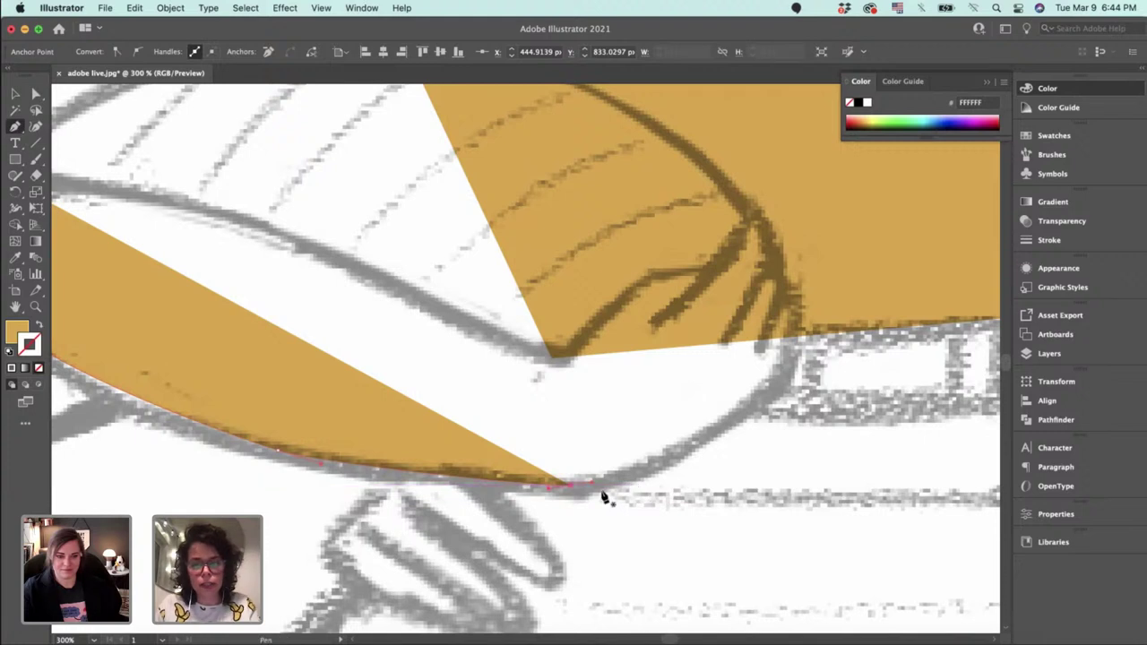
{"action": "left_click", "coordinate": [571, 486]}
{"action": "left_click_drag", "start_coordinate": [767, 391], "coordinate": [811, 359]}
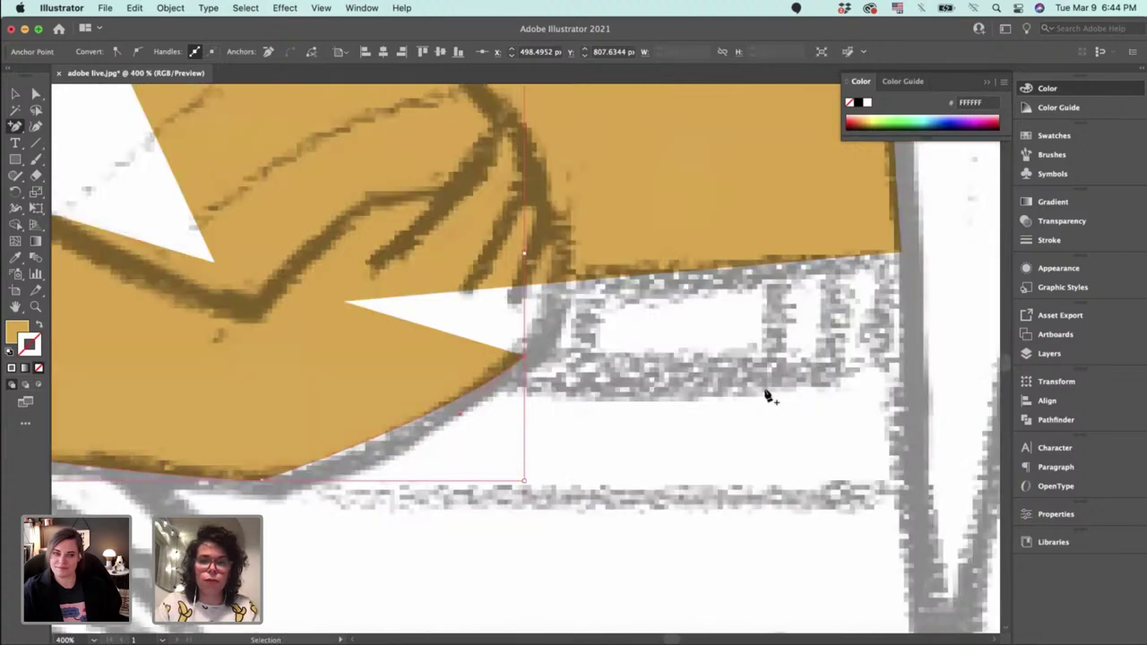
{"action": "key", "text": "super+equal"}
{"action": "left_click_drag", "start_coordinate": [700, 374], "coordinate": [883, 461]}
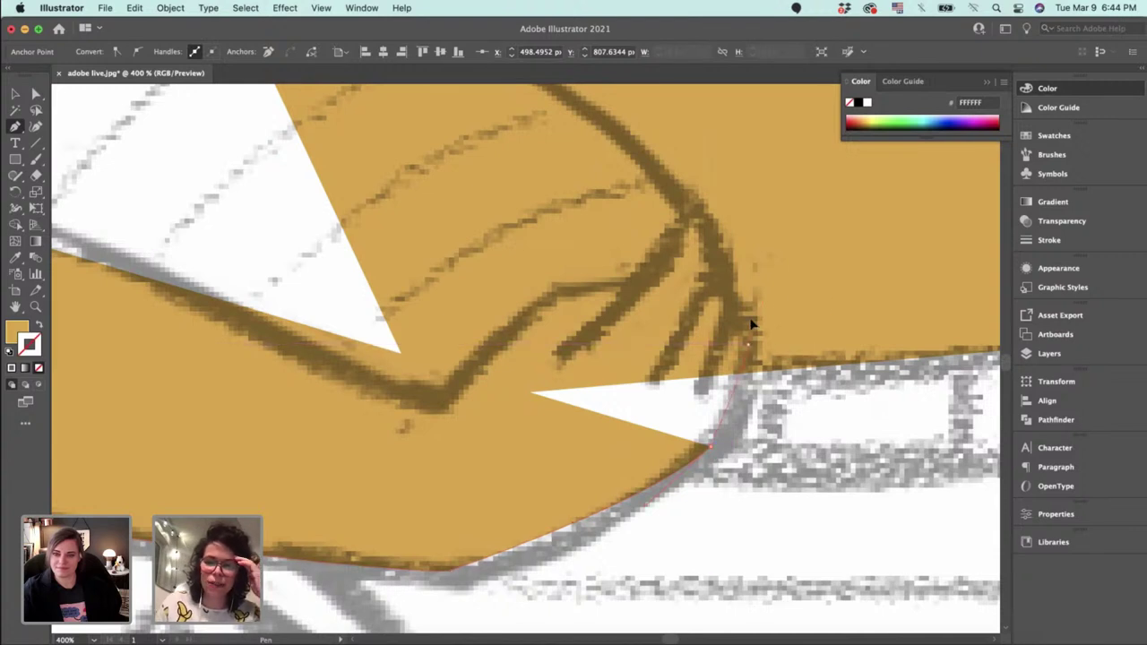
{"action": "left_click_drag", "start_coordinate": [751, 320], "coordinate": [734, 329]}
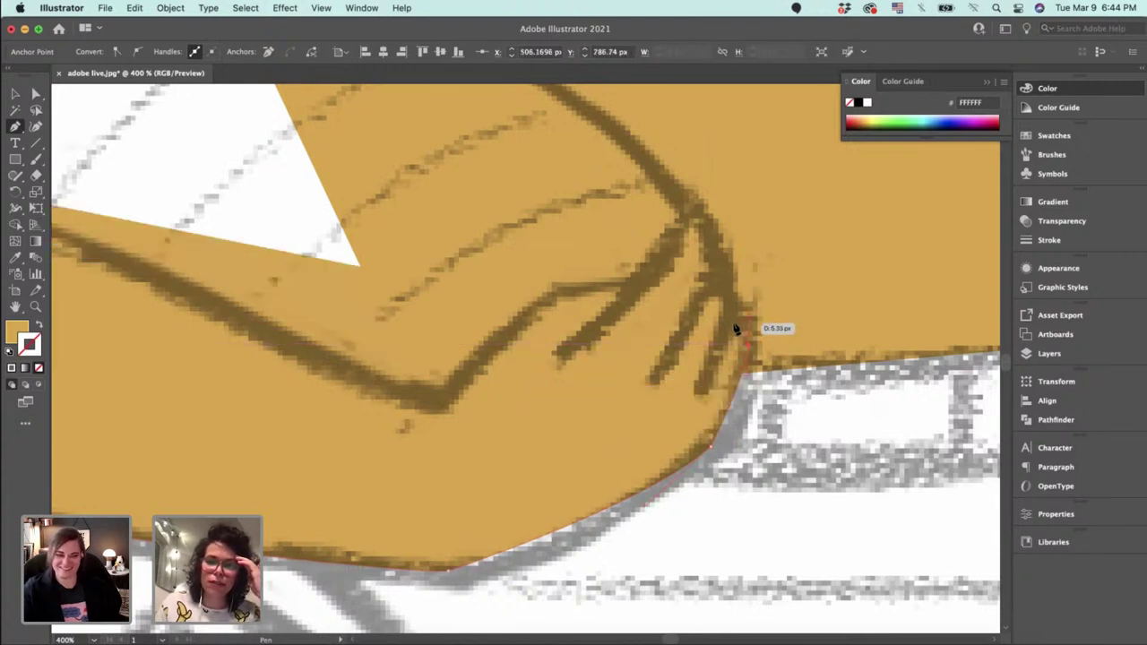
Extend the path up the side of the hand, tracing the outer contour of the lower fingers.
{"action": "key", "text": "super+="}
{"action": "key", "text": "super+="}
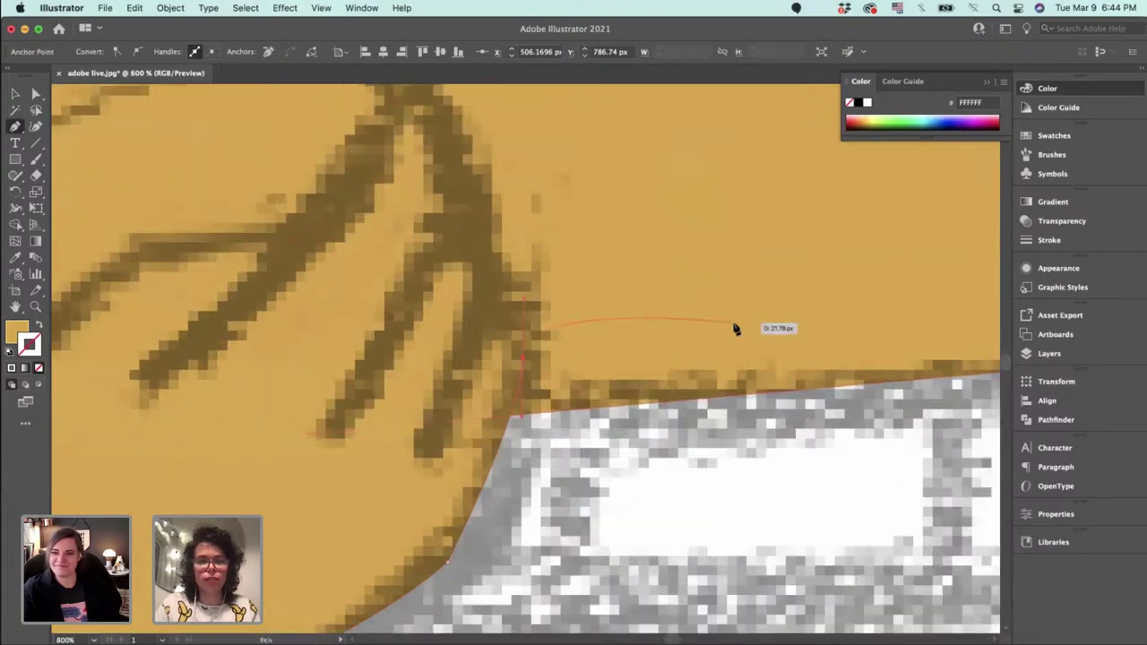
{"action": "left_click_drag", "start_coordinate": [486, 340], "coordinate": [686, 416]}
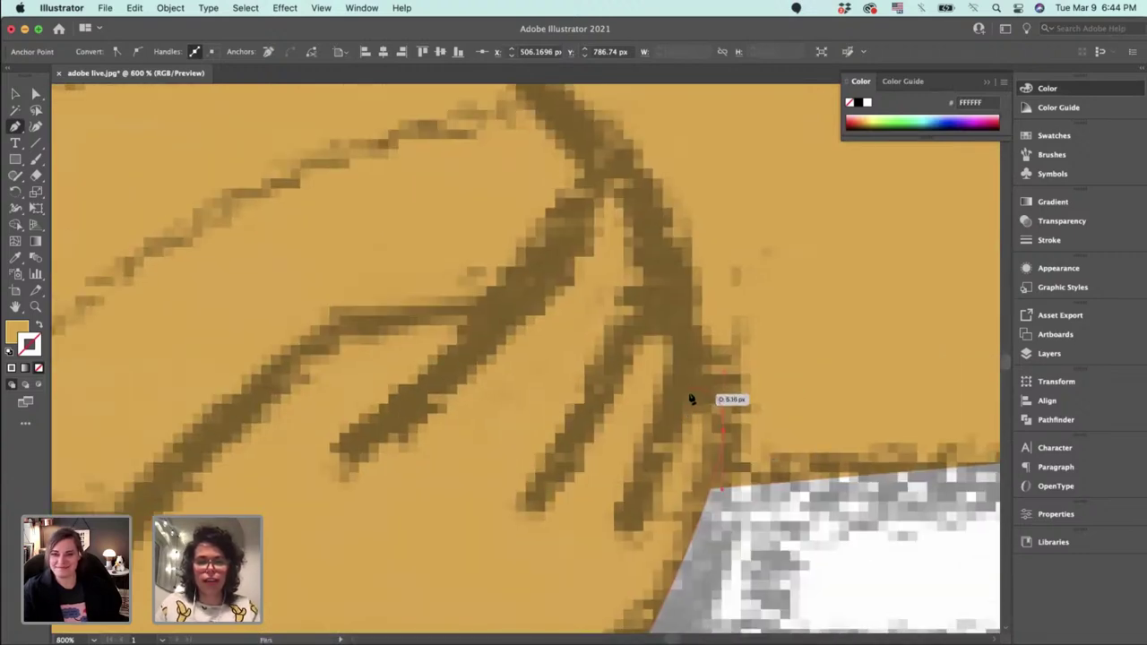
{"action": "left_click", "coordinate": [689, 393]}
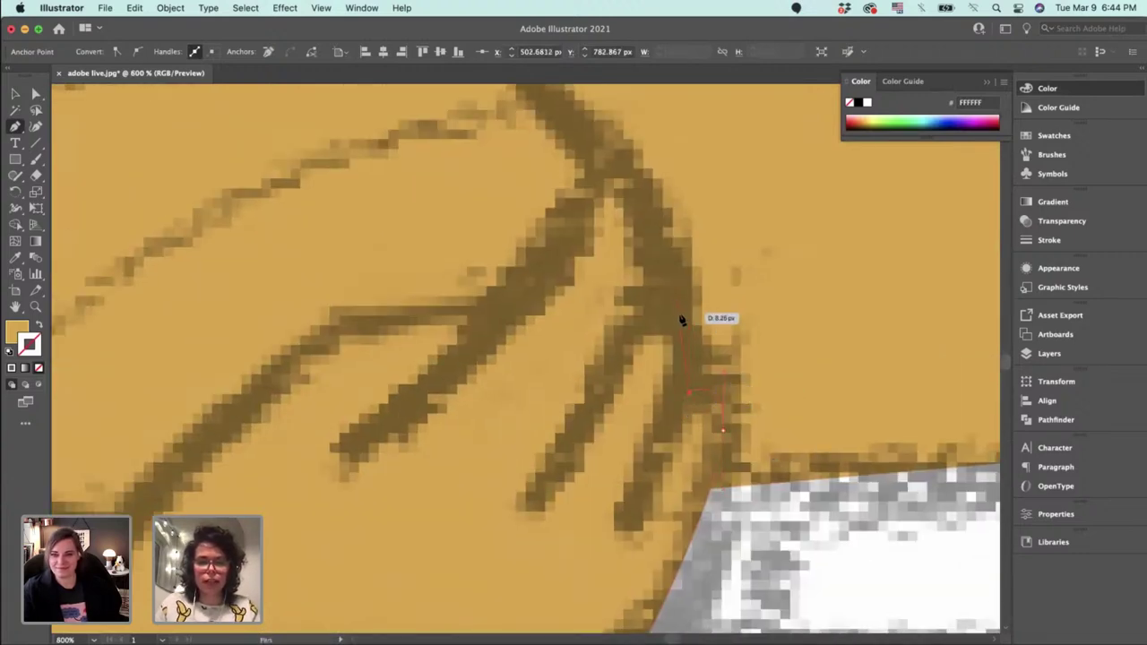
{"action": "left_click_drag", "start_coordinate": [679, 313], "coordinate": [653, 307]}
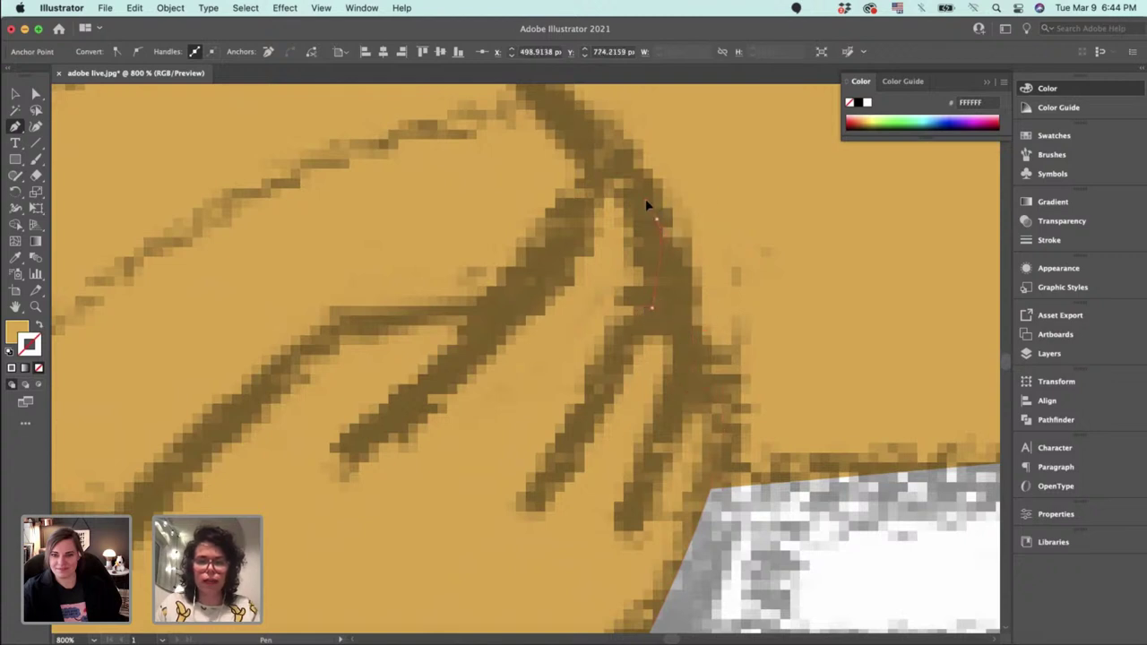
Extend the forearm path over the outer knuckles to the base of the index finger at the top of the hand.
{"action": "left_click_drag", "start_coordinate": [625, 158], "coordinate": [729, 311]}
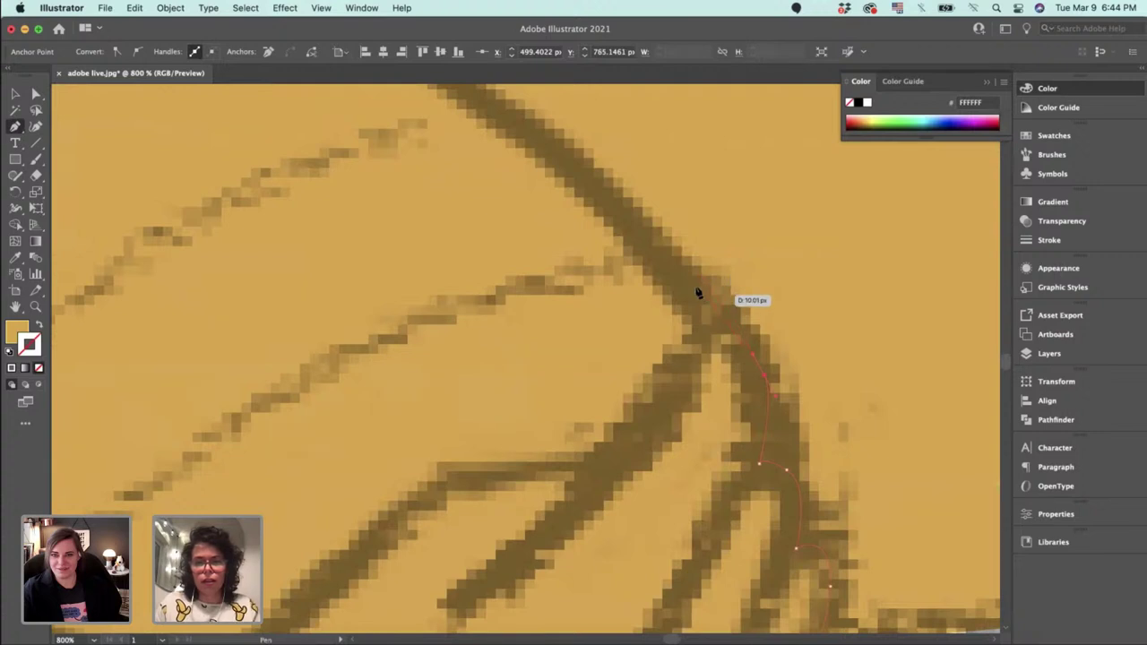
{"action": "left_click_drag", "start_coordinate": [682, 281], "coordinate": [658, 276]}
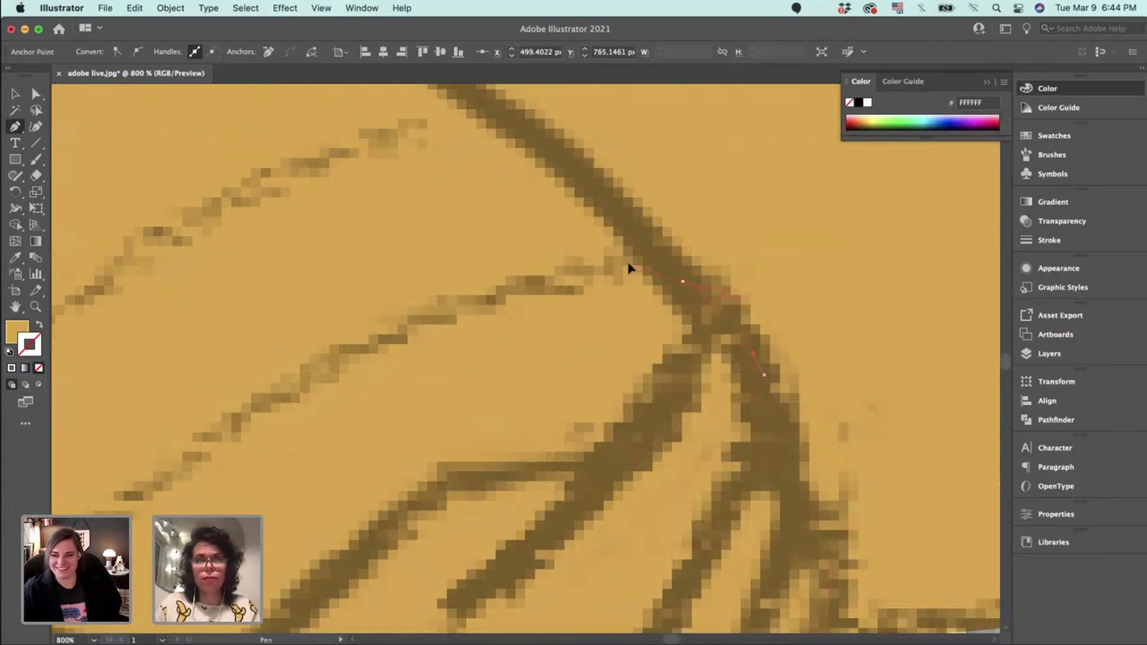
{"action": "left_click_drag", "start_coordinate": [686, 287], "coordinate": [706, 330]}
{"action": "left_click", "coordinate": [703, 325]}
{"action": "left_click_drag", "start_coordinate": [682, 425], "coordinate": [749, 297]}
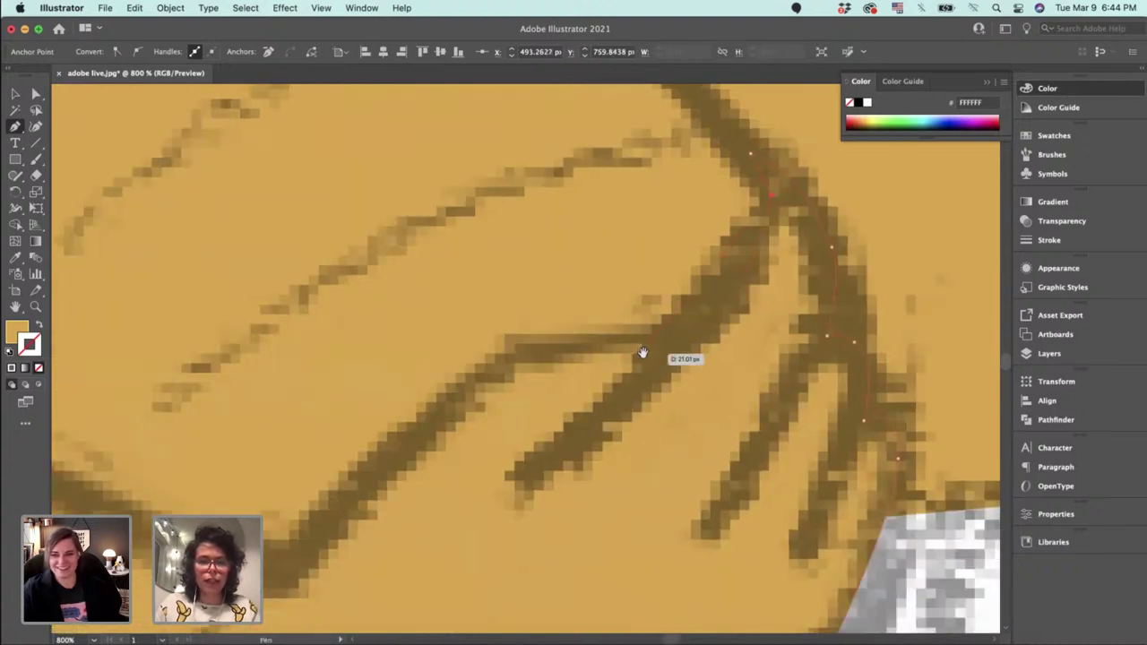
Continue the hand outline along the index finger and thumb down to the inner wrist corner below the baby.
{"action": "left_click_drag", "start_coordinate": [665, 348], "coordinate": [636, 311]}
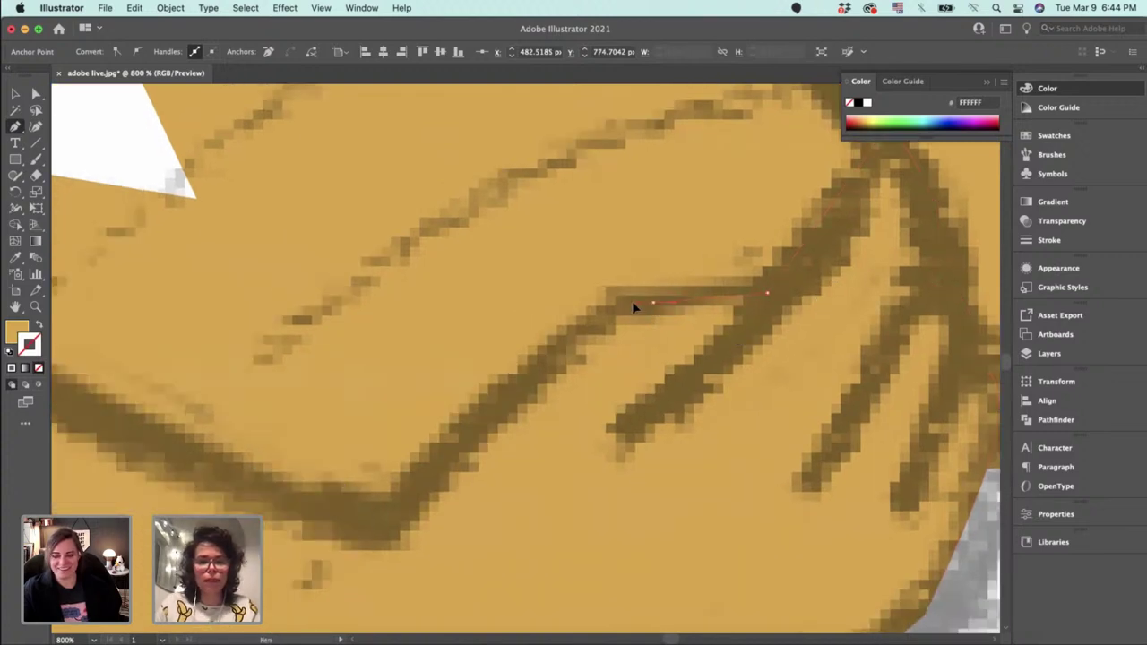
{"action": "left_click_drag", "start_coordinate": [583, 340], "coordinate": [706, 285]}
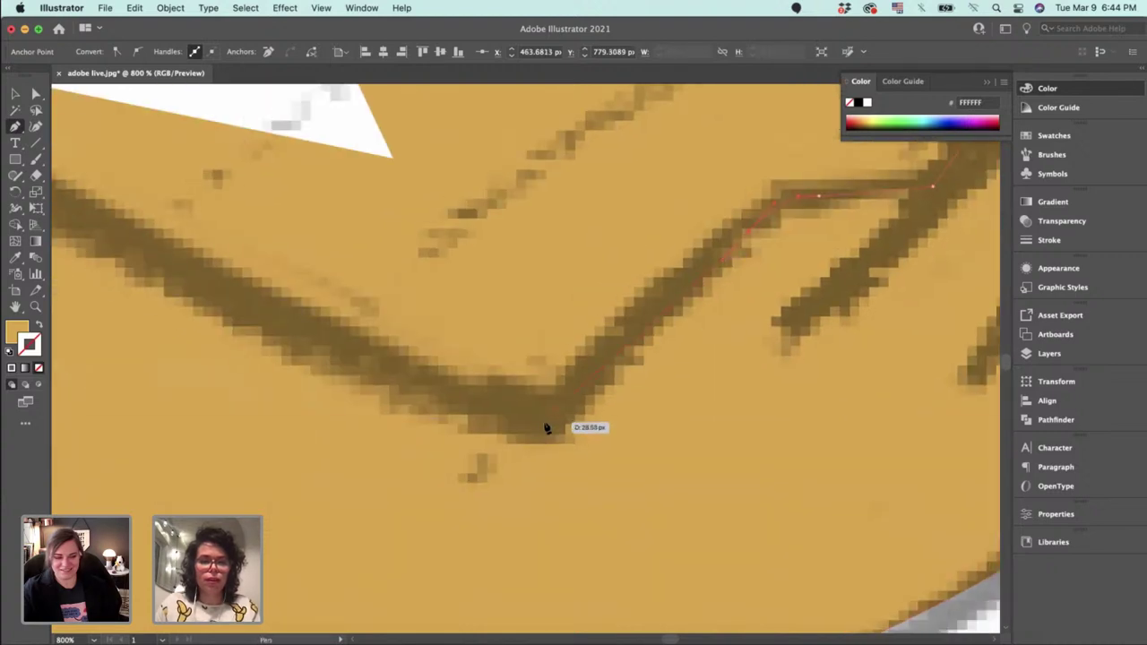
{"action": "left_click_drag", "start_coordinate": [546, 428], "coordinate": [545, 427]}
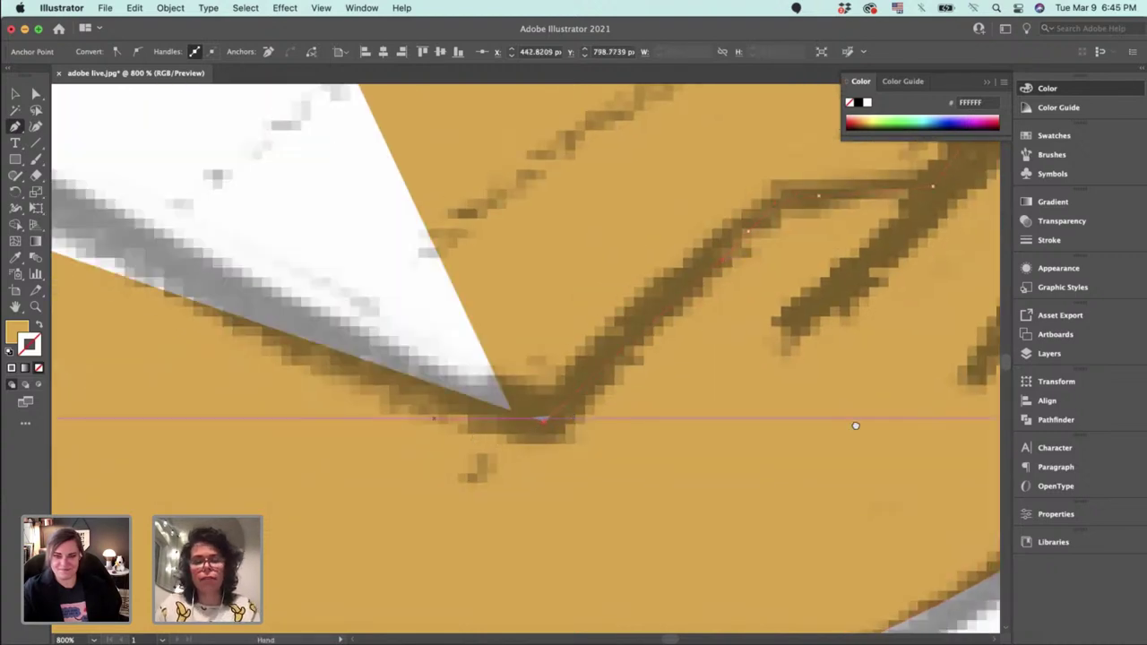
{"action": "left_click_drag", "start_coordinate": [856, 425], "coordinate": [858, 426]}
{"action": "key", "text": "super+minus"}
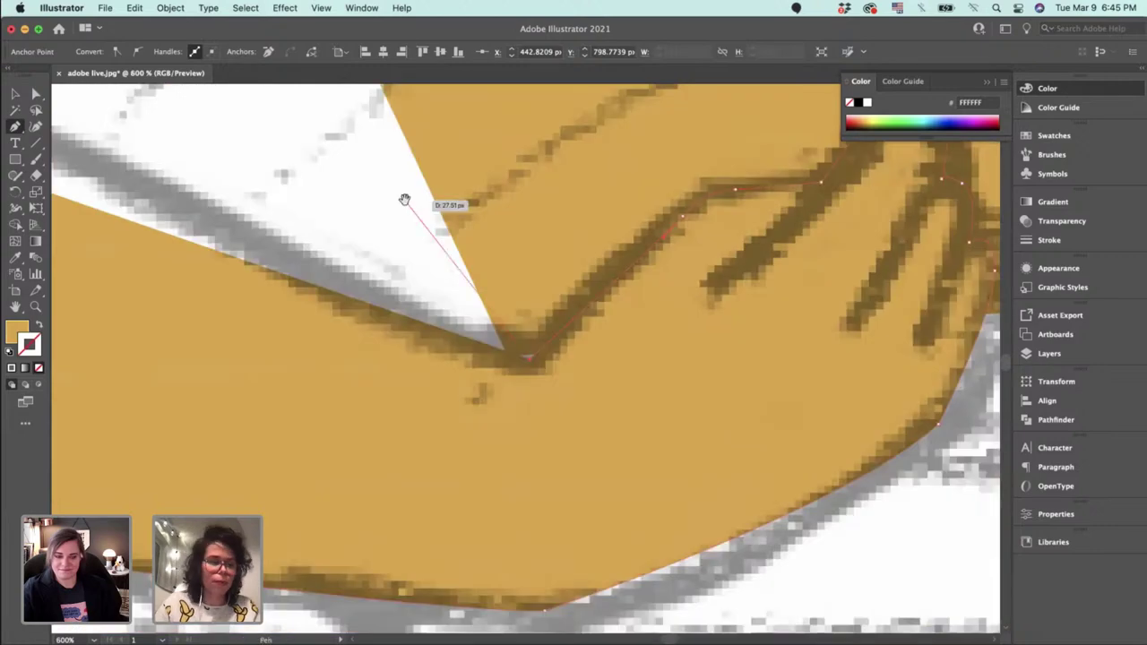
Trace the forearm's upper edge along the baby's underside and close the path at the elbow.
{"action": "scroll", "coordinate": [475, 346], "scroll_direction": "left", "scroll_amount": 10}
{"action": "scroll", "coordinate": [475, 347], "scroll_direction": "up", "scroll_amount": 5}
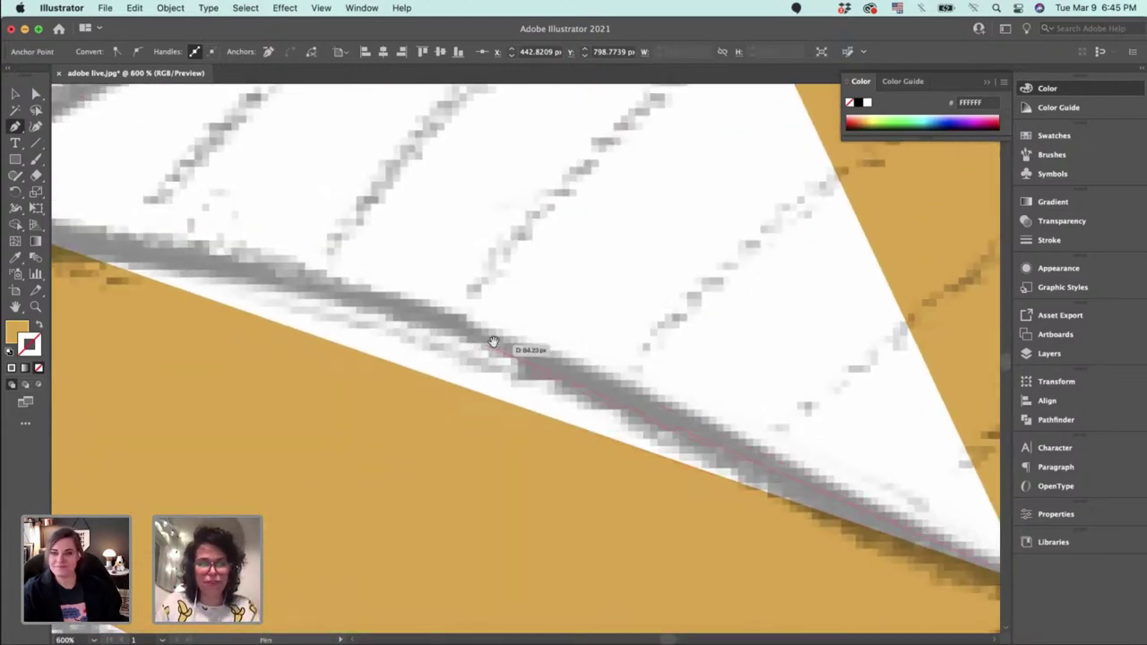
{"action": "left_click", "coordinate": [493, 340]}
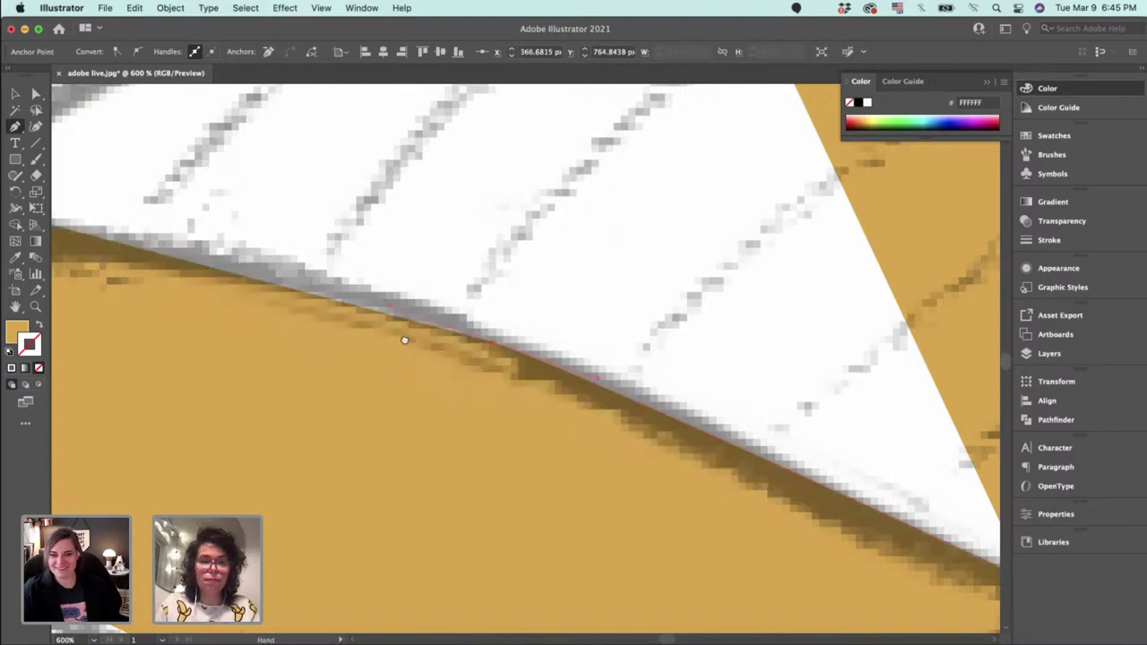
{"action": "scroll", "coordinate": [402, 332], "scroll_direction": "left", "scroll_amount": 8}
{"action": "scroll", "coordinate": [402, 333], "scroll_direction": "up", "scroll_amount": 1}
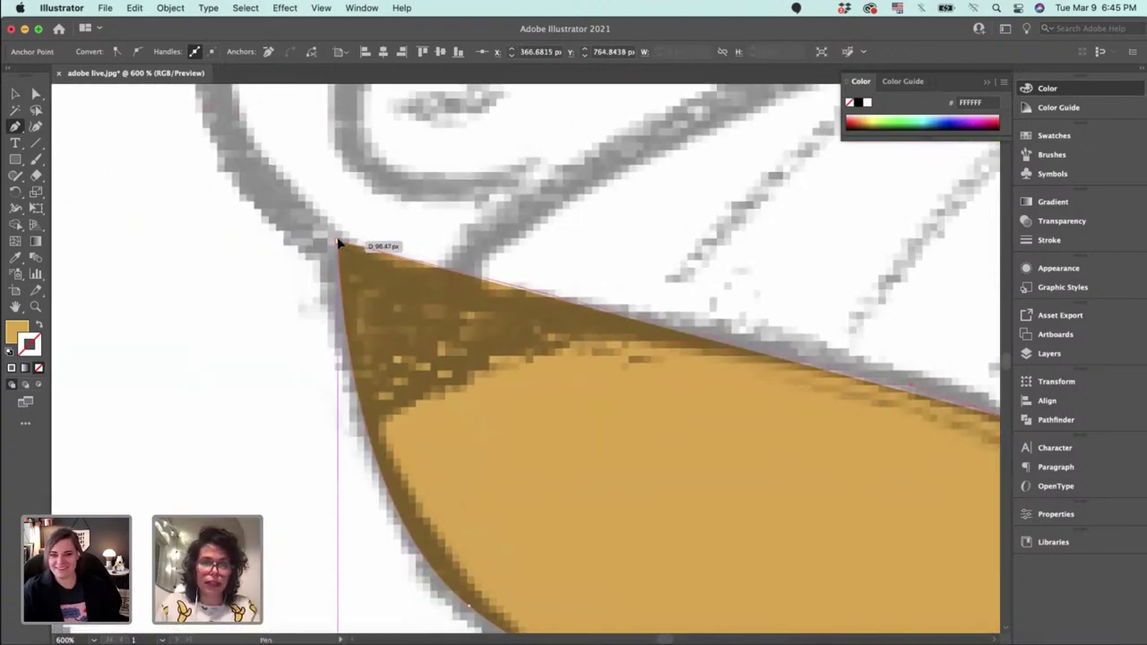
{"action": "left_click_drag", "start_coordinate": [338, 242], "coordinate": [225, 226]}
{"action": "key", "text": "space"}
Adjust the elbow point, the upper-edge midpoint and its curve handles with Direct Selection so the forearm's upper edge follows the sketch.
{"action": "left_click_drag", "start_coordinate": [665, 316], "coordinate": [599, 284]}
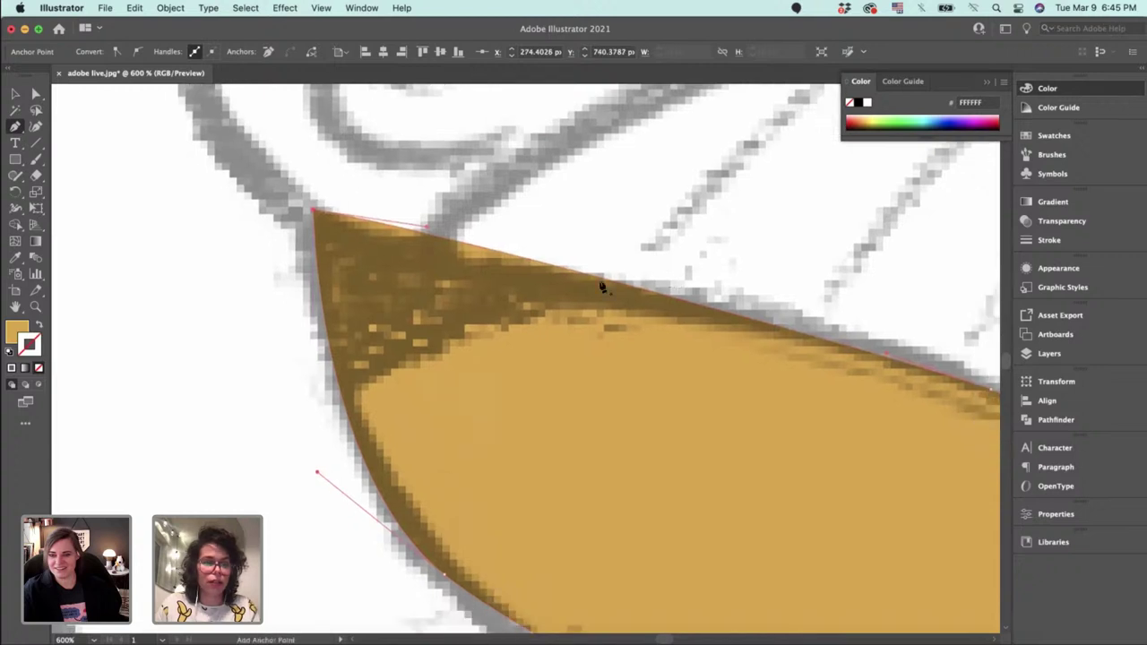
{"action": "key", "text": "a"}
{"action": "left_click_drag", "start_coordinate": [314, 210], "coordinate": [312, 222]}
{"action": "key", "text": "space"}
{"action": "left_click_drag", "start_coordinate": [712, 313], "coordinate": [428, 235]}
{"action": "left_click_drag", "start_coordinate": [726, 321], "coordinate": [699, 299]}
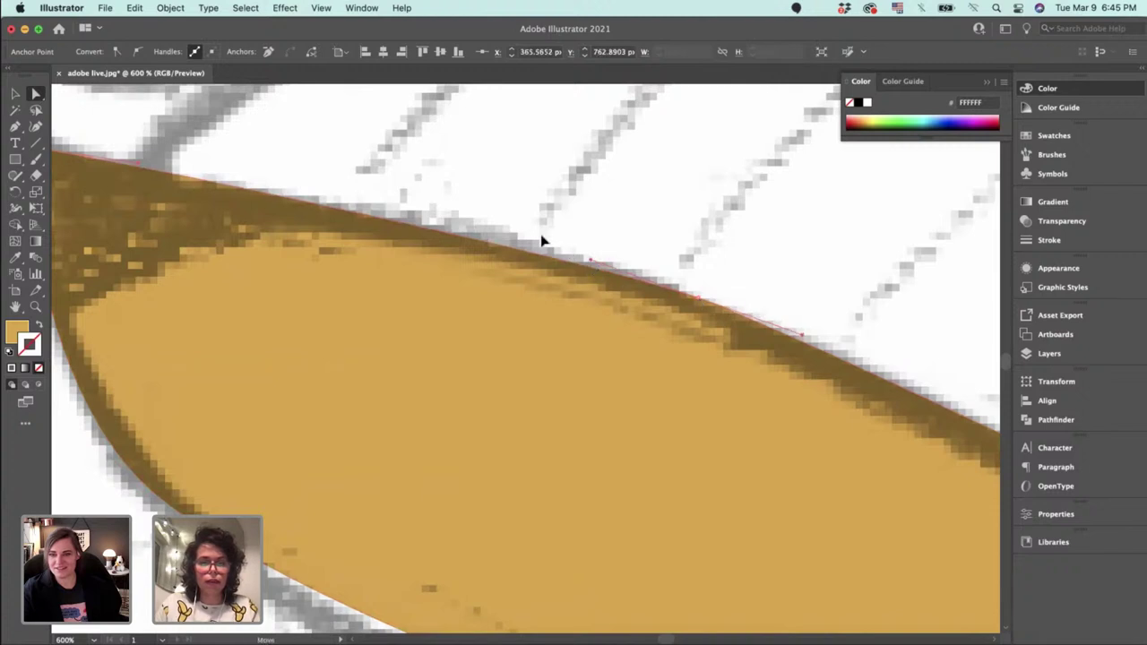
{"action": "left_click_drag", "start_coordinate": [541, 238], "coordinate": [504, 234]}
{"action": "left_click_drag", "start_coordinate": [805, 357], "coordinate": [607, 288]}
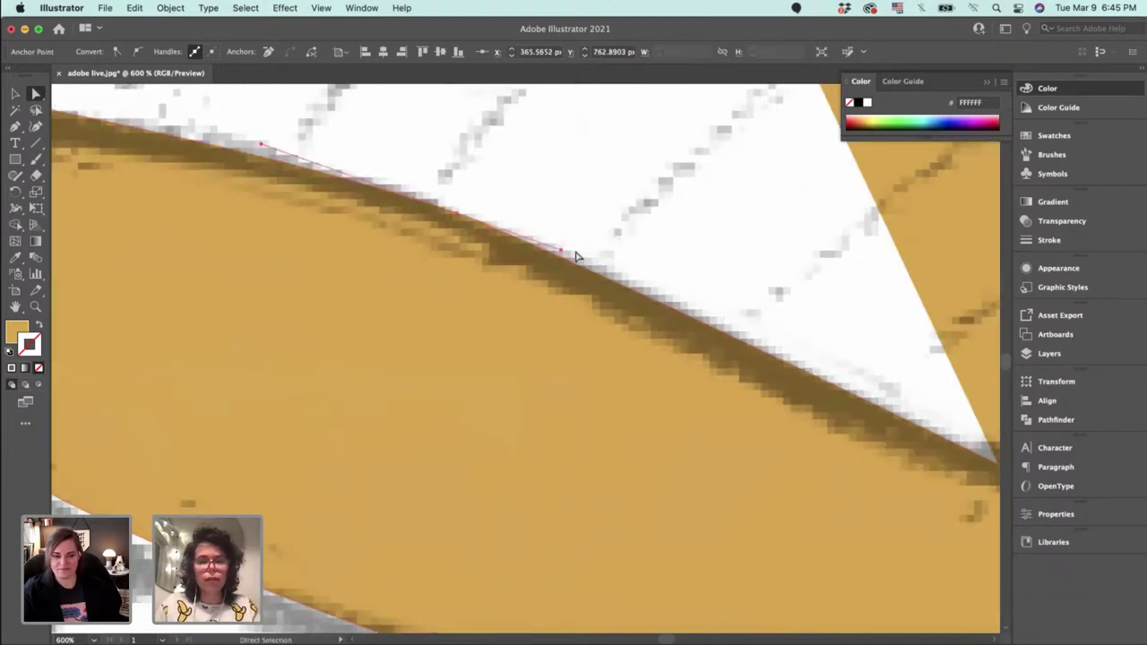
{"action": "left_click_drag", "start_coordinate": [563, 253], "coordinate": [652, 289]}
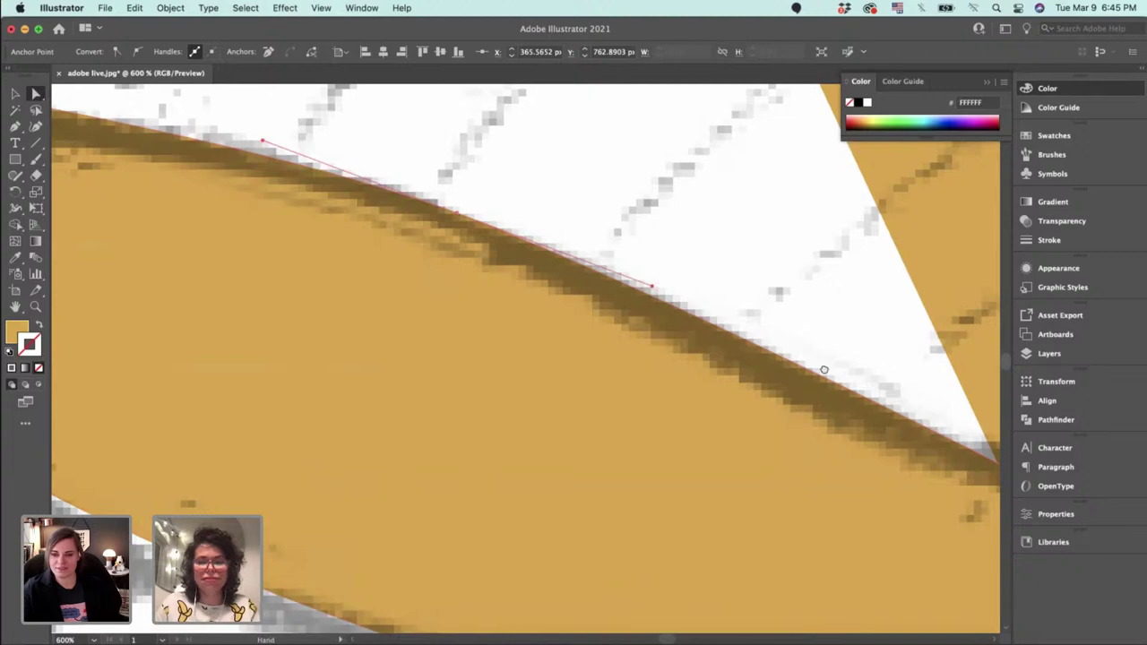
{"action": "left_click_drag", "start_coordinate": [824, 369], "coordinate": [567, 258]}
Add an anchor point beside the lowest corner of the forearm shape and round the corner into a curve.
{"action": "left_click", "coordinate": [525, 303]}
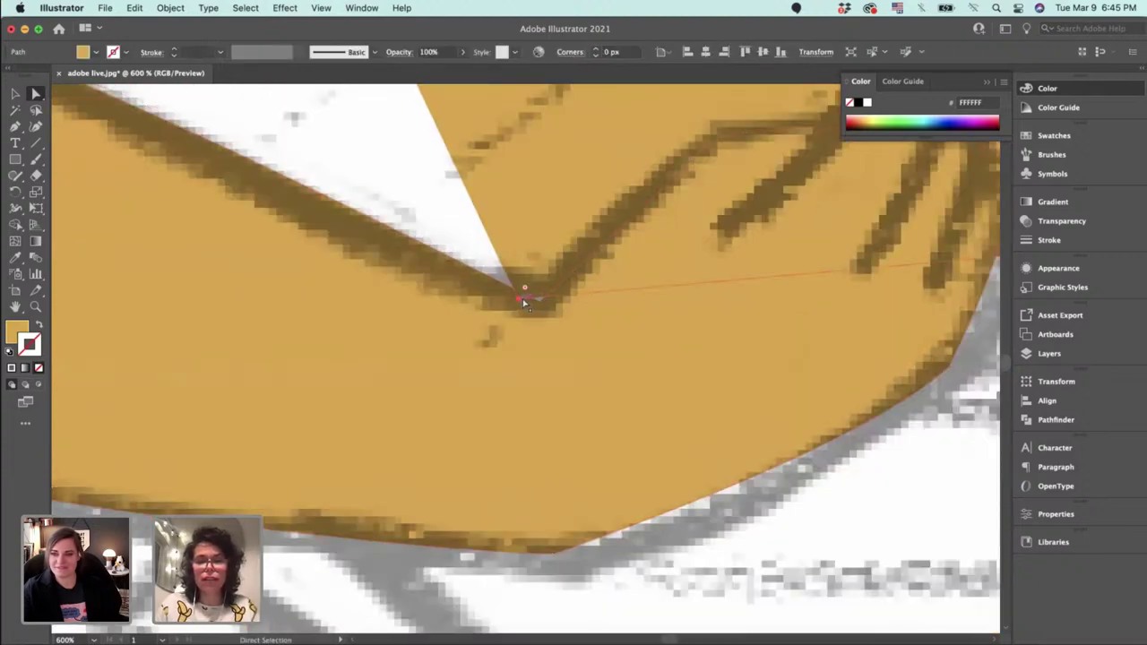
{"action": "key", "text": "super+minus"}
{"action": "key", "text": "super+minus"}
{"action": "key", "text": "super+minus"}
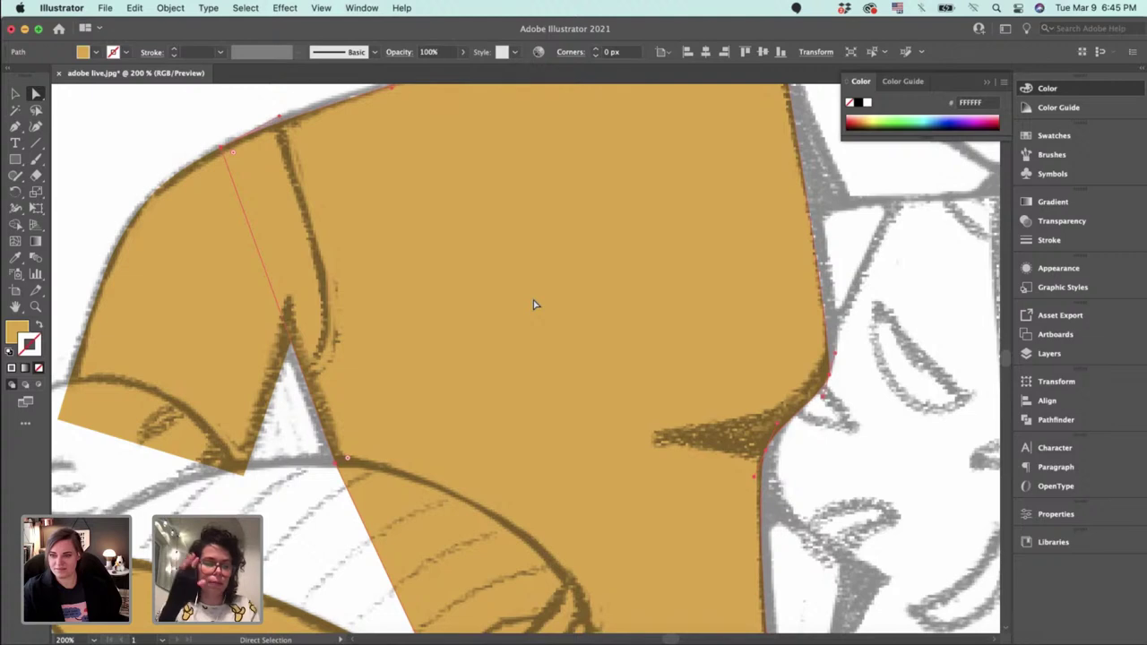
{"action": "scroll", "coordinate": [638, 287], "scroll_direction": "down", "scroll_amount": 6}
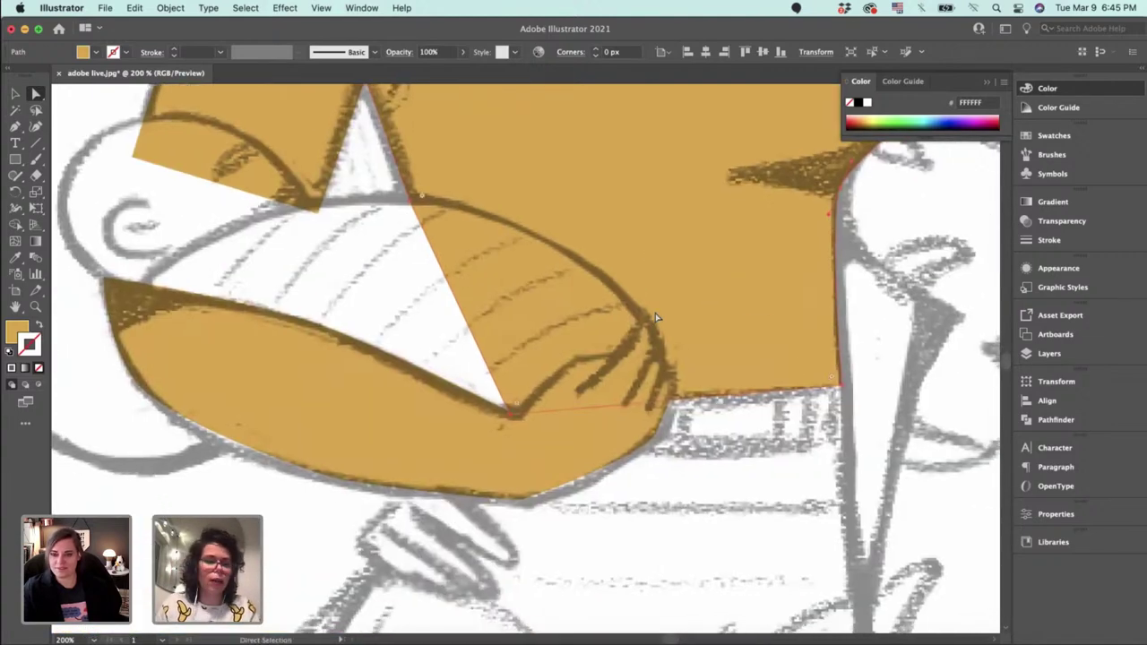
{"action": "left_click_drag", "start_coordinate": [574, 523], "coordinate": [637, 397]}
{"action": "key", "text": "super+plus"}
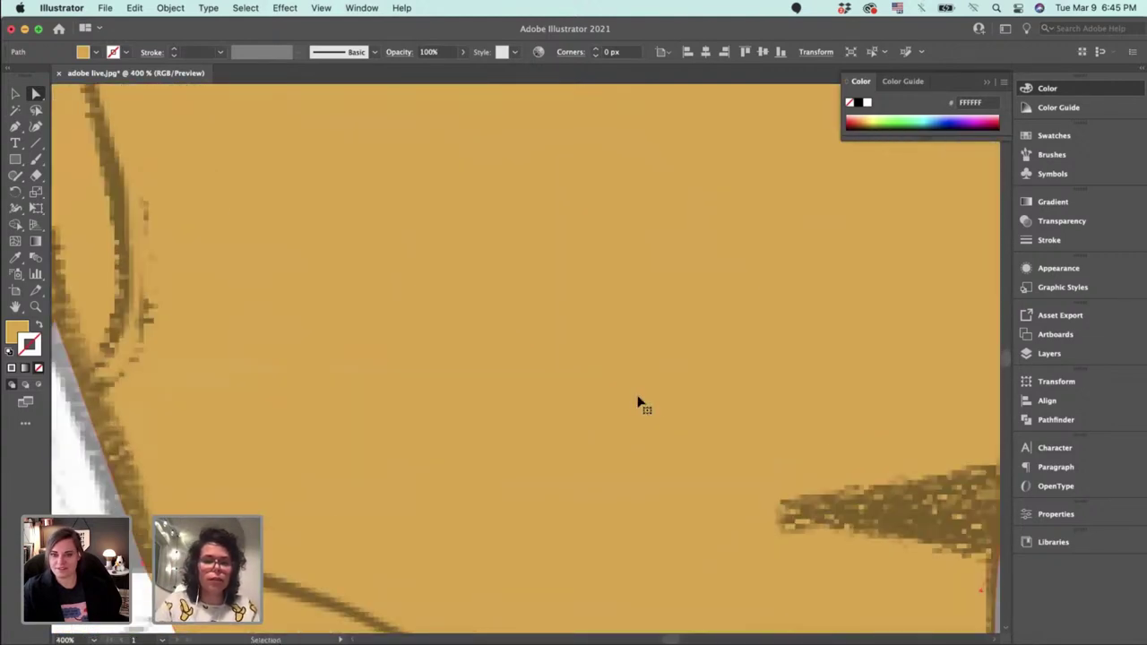
{"action": "left_click_drag", "start_coordinate": [650, 482], "coordinate": [630, 211]}
{"action": "left_click_drag", "start_coordinate": [658, 457], "coordinate": [676, 210]}
{"action": "left_click_drag", "start_coordinate": [690, 395], "coordinate": [815, 215]}
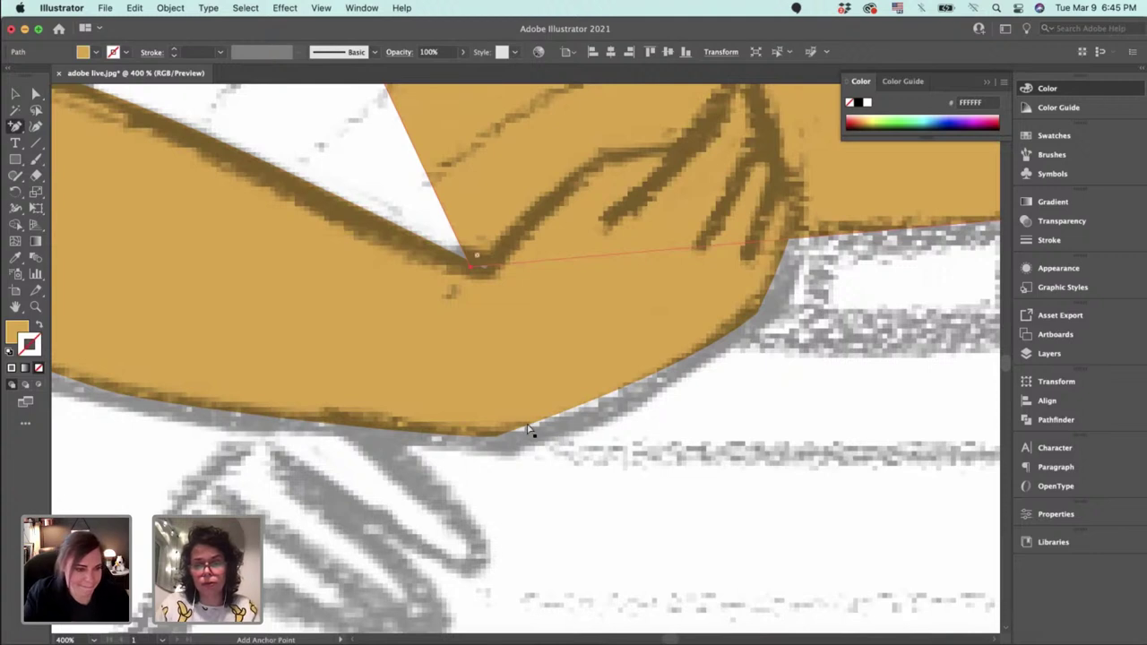
{"action": "left_click_drag", "start_coordinate": [531, 428], "coordinate": [758, 414]}
{"action": "key", "text": "super+equal"}
{"action": "key", "text": "super+equal"}
{"action": "key", "text": "super+equal"}
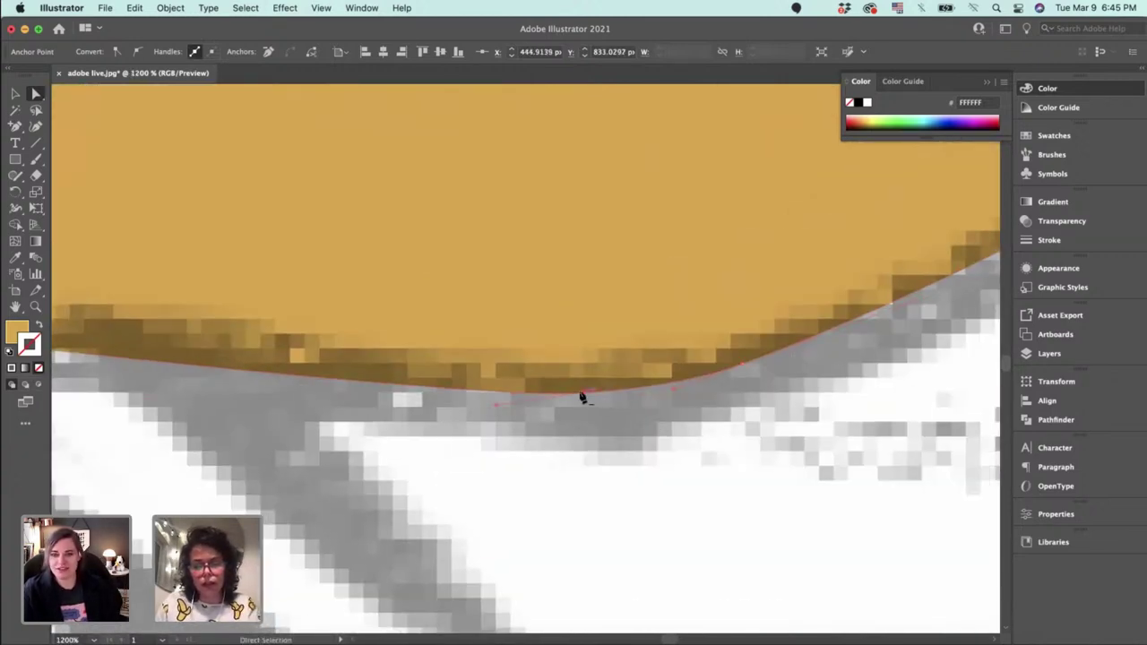
Fine-tune the anchor point at the forearm's lowest curve with the Pen and Direct Selection tools.
{"action": "key", "text": "p"}
{"action": "left_click", "coordinate": [581, 392]}
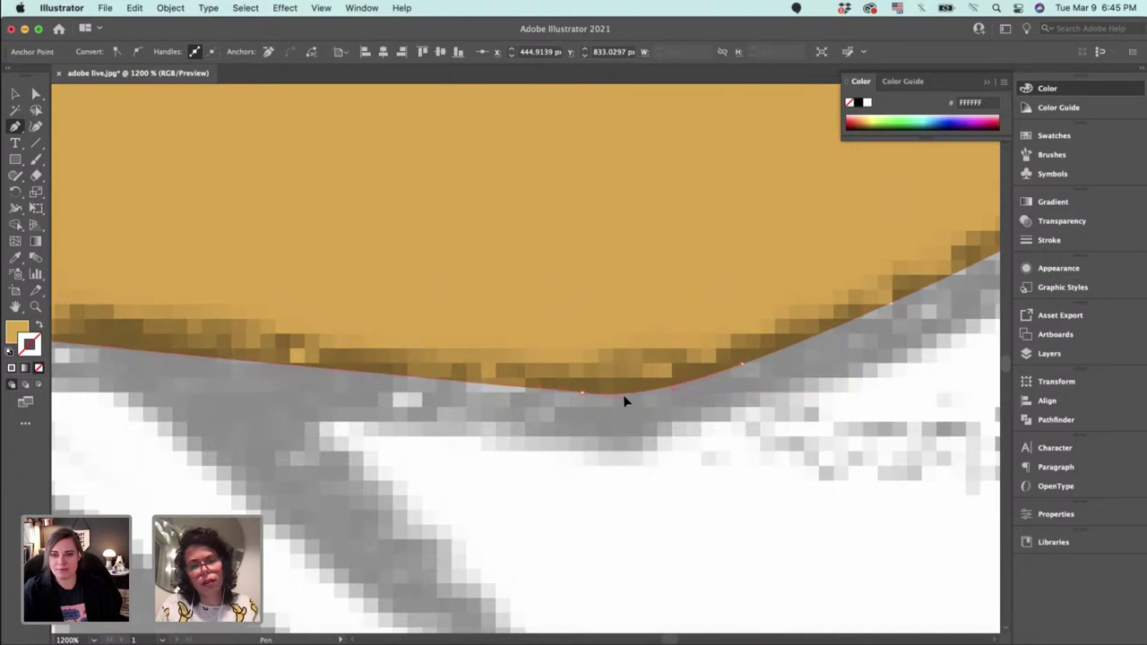
{"action": "key", "text": "a"}
{"action": "left_click_drag", "start_coordinate": [577, 402], "coordinate": [598, 390]}
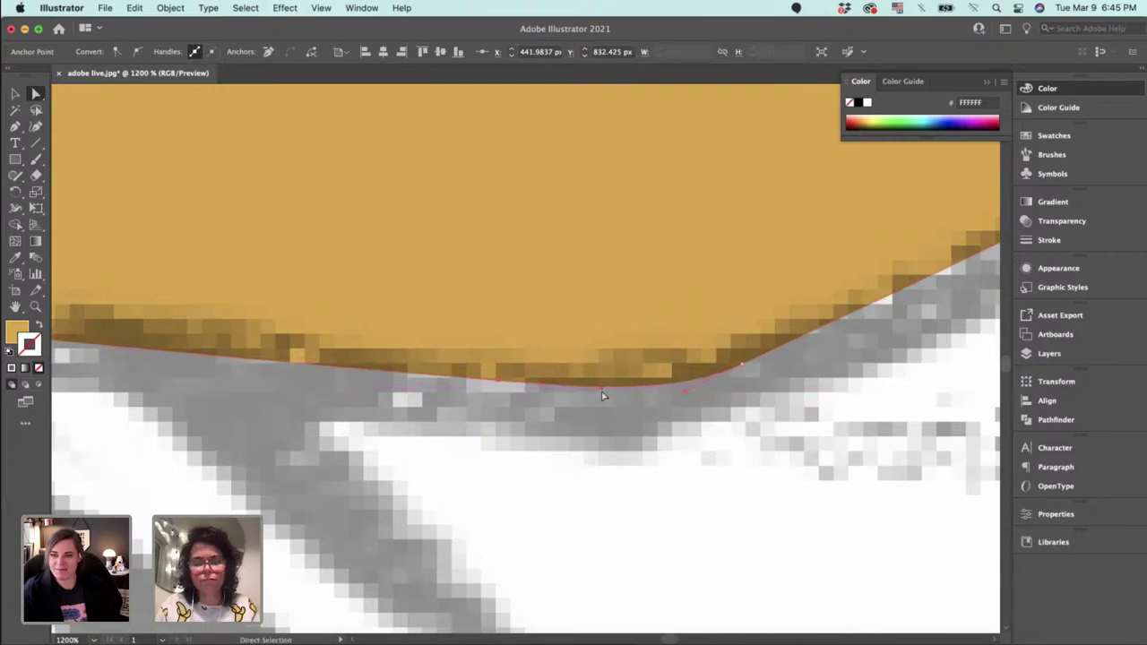
{"action": "key", "text": "super+minus"}
{"action": "key", "text": "super+minus"}
{"action": "key", "text": "super+minus"}
{"action": "key", "text": "super+minus"}
{"action": "key", "text": "super+minus"}
{"action": "key", "text": "super+minus"}
Round the outer corner of the hand below the waistband by adding anchor points around it and shifting the lower point and handle.
{"action": "key", "text": "super+equal"}
{"action": "key", "text": "super+equal"}
{"action": "key", "text": "super+equal"}
{"action": "key", "text": "super+equal"}
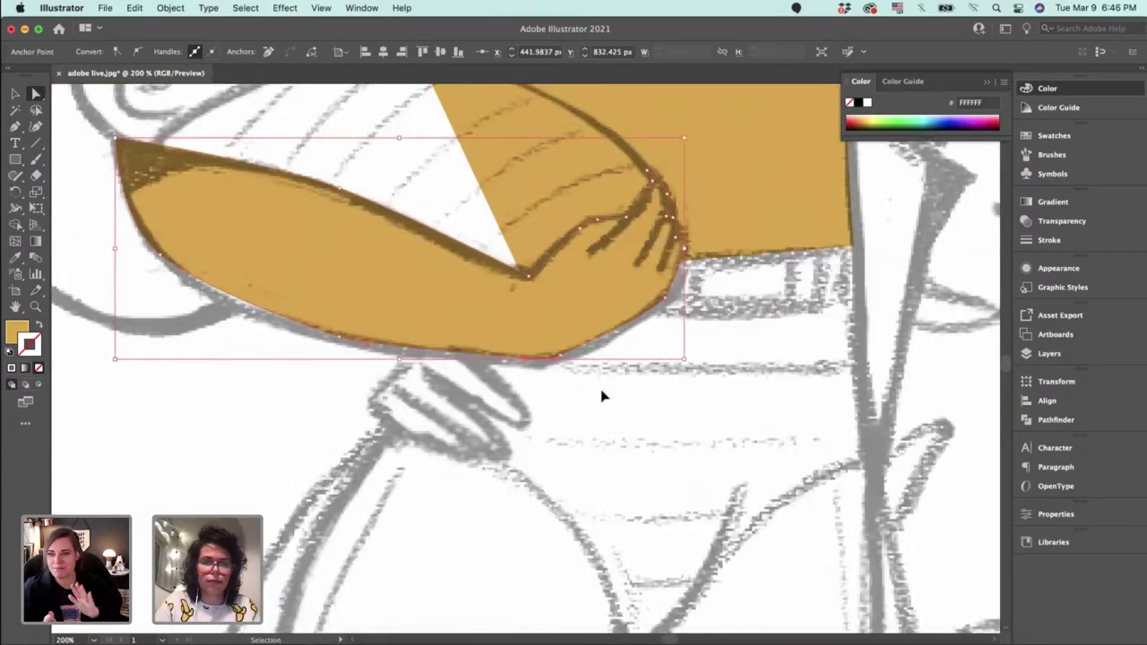
{"action": "left_click_drag", "start_coordinate": [371, 421], "coordinate": [144, 536]}
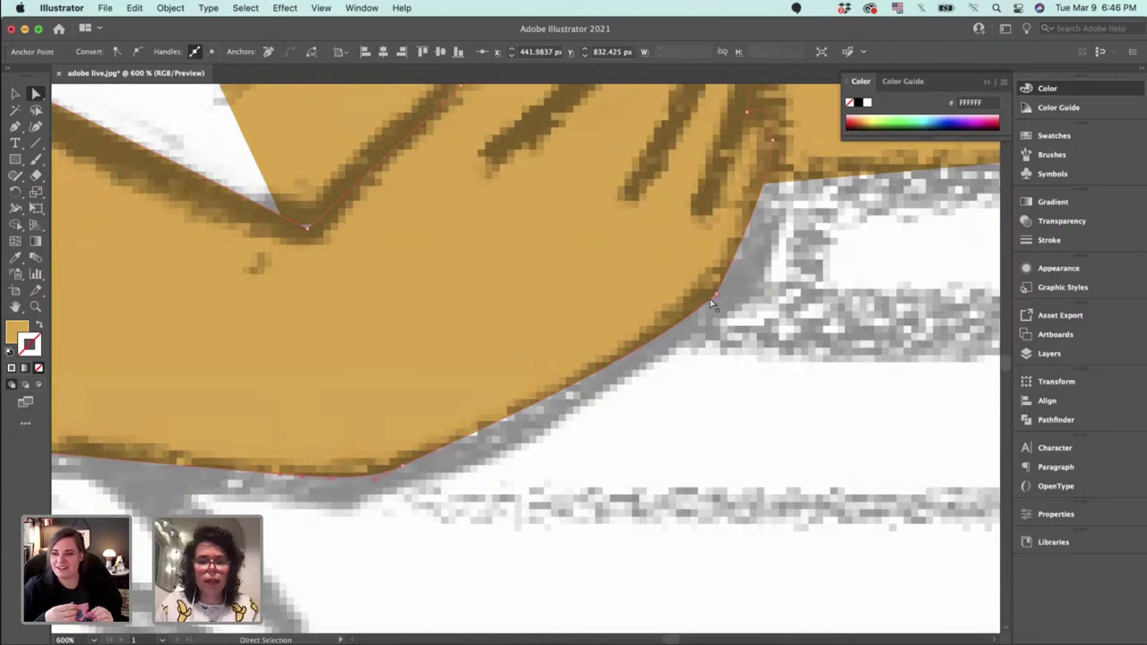
{"action": "key", "text": "plus"}
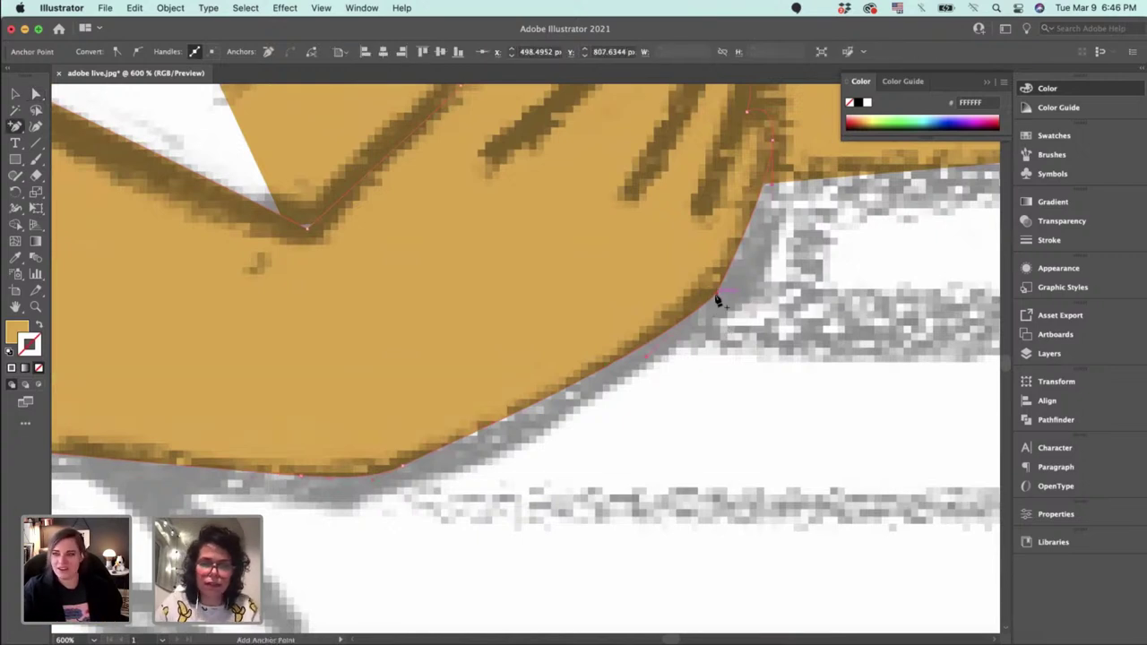
{"action": "key", "text": "super+equal"}
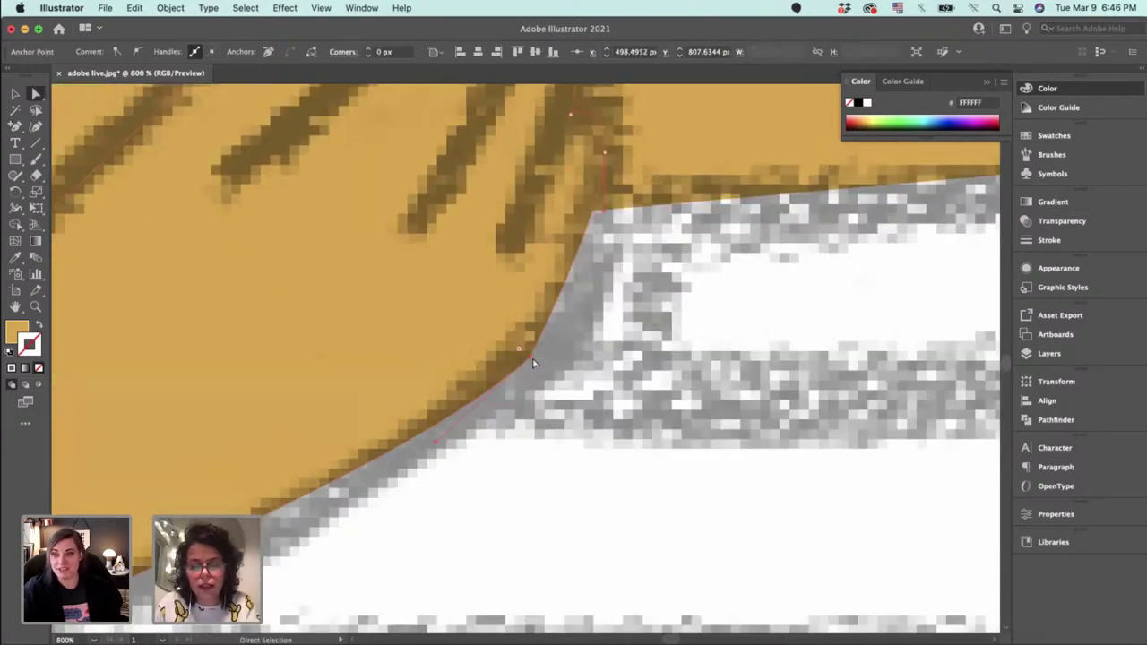
{"action": "key", "text": "p"}
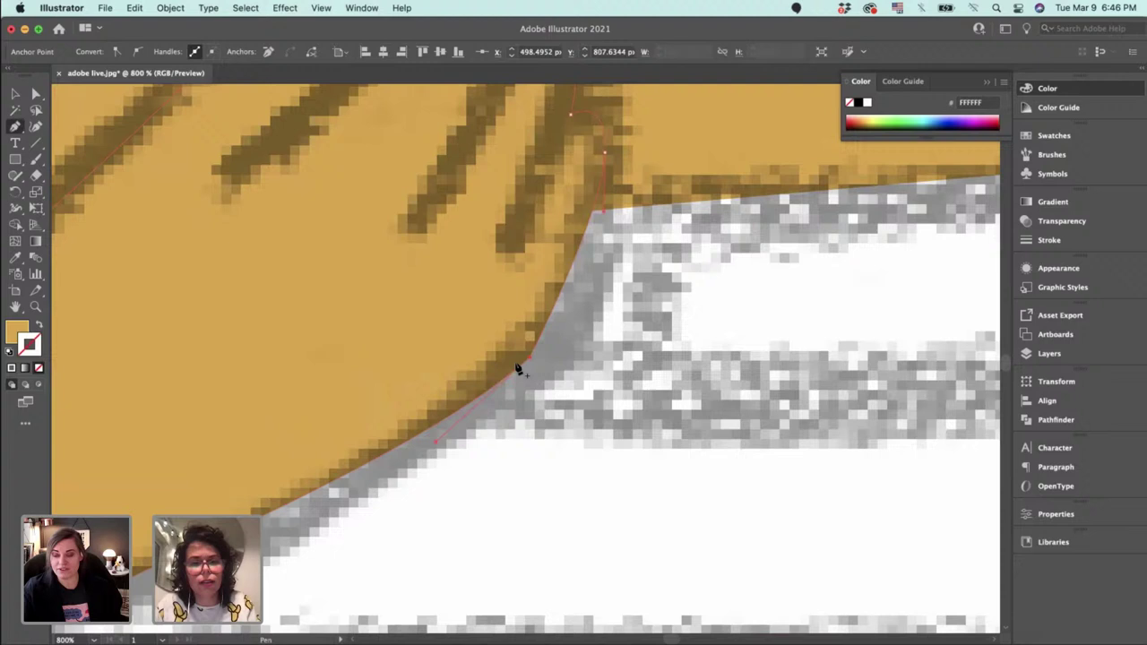
{"action": "left_click", "coordinate": [548, 322]}
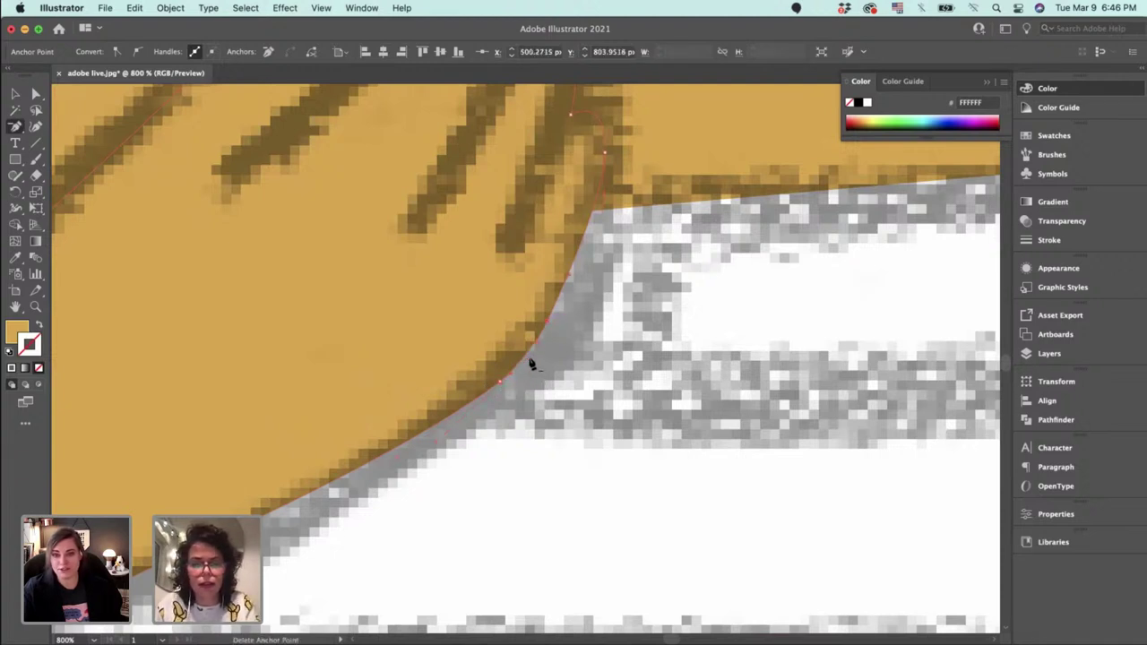
{"action": "key", "text": "a"}
{"action": "left_click_drag", "start_coordinate": [527, 363], "coordinate": [485, 393]}
{"action": "left_click_drag", "start_coordinate": [379, 468], "coordinate": [385, 480]}
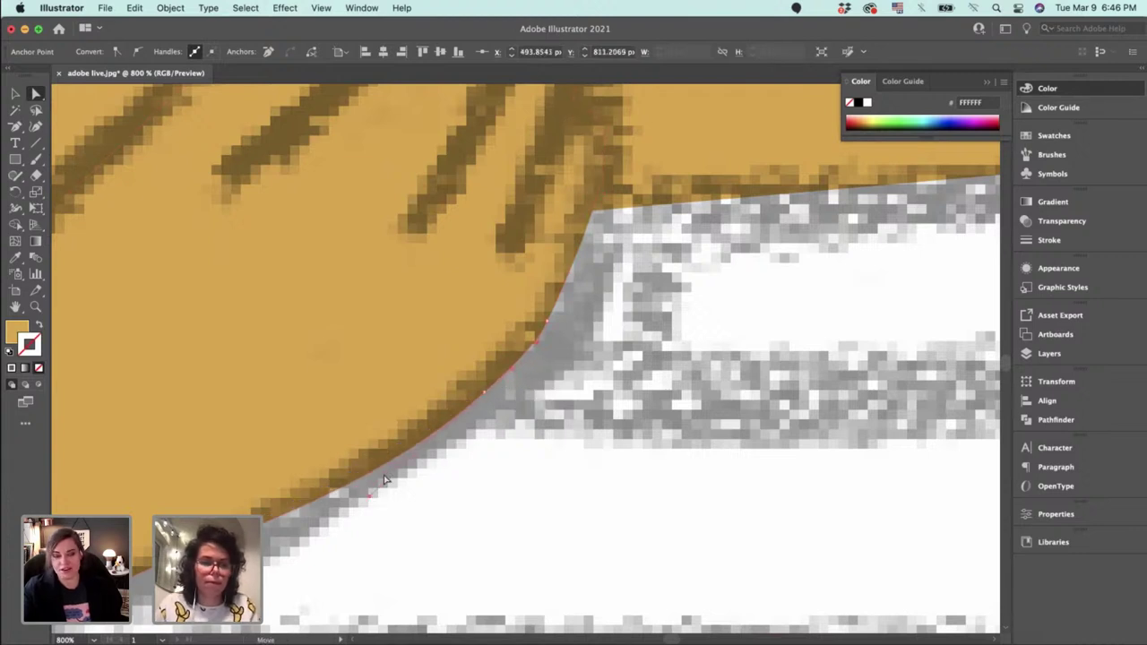
Move the right-hand anchor of the forearm's lowest curve outward onto the sketch line and deselect the shape.
{"action": "scroll", "coordinate": [269, 487], "scroll_direction": "down", "scroll_amount": 5}
{"action": "scroll", "coordinate": [269, 486], "scroll_direction": "left", "scroll_amount": 5}
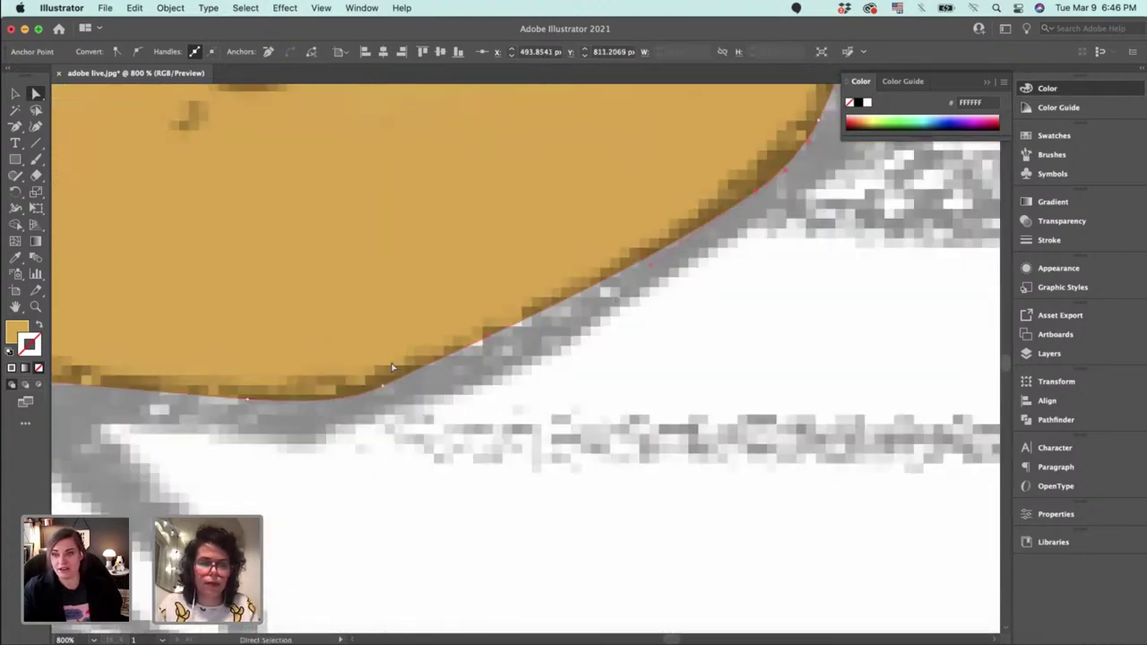
{"action": "left_click_drag", "start_coordinate": [382, 388], "coordinate": [240, 412]}
{"action": "left_click", "coordinate": [484, 422]}
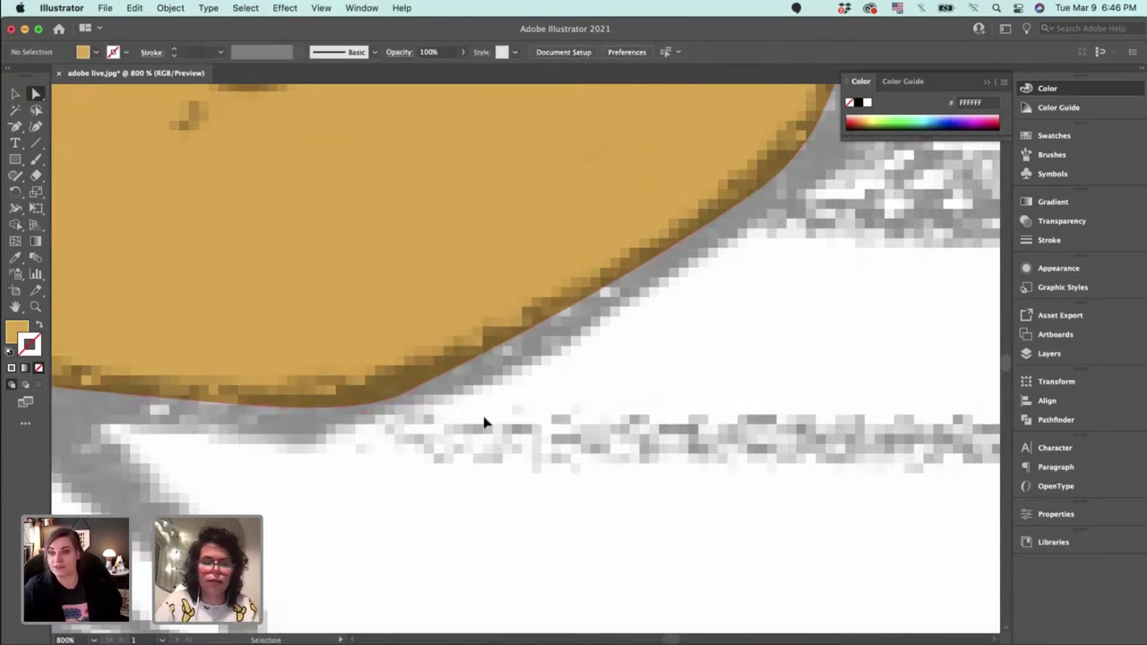
Trace the taller woman's shoulder beside the shorter woman's neck as a closed golden yellow Pen tool shape joining the torso.
{"action": "key", "text": "super+minus"}
{"action": "key", "text": "super+minus"}
{"action": "key", "text": "super+minus"}
{"action": "key", "text": "super+minus"}
{"action": "scroll", "coordinate": [484, 422], "scroll_direction": "down", "scroll_amount": 1}
{"action": "key", "text": "super+minus"}
{"action": "key", "text": "super+minus"}
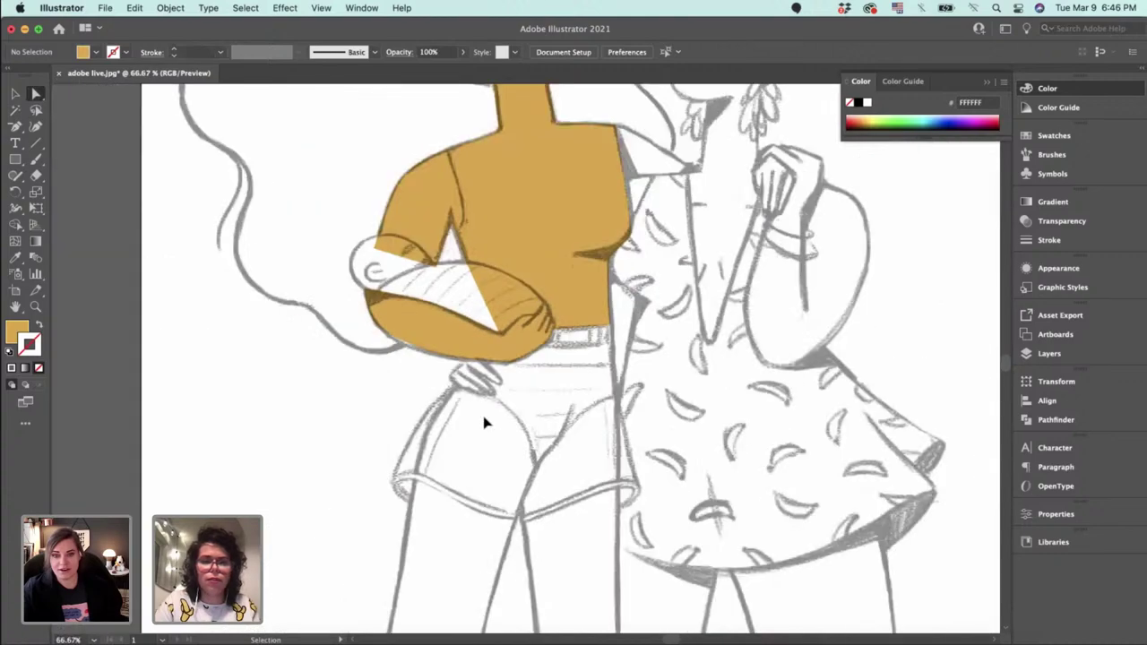
{"action": "key", "text": "super+equal"}
{"action": "key", "text": "super+equal"}
{"action": "left_click_drag", "start_coordinate": [745, 144], "coordinate": [593, 538]}
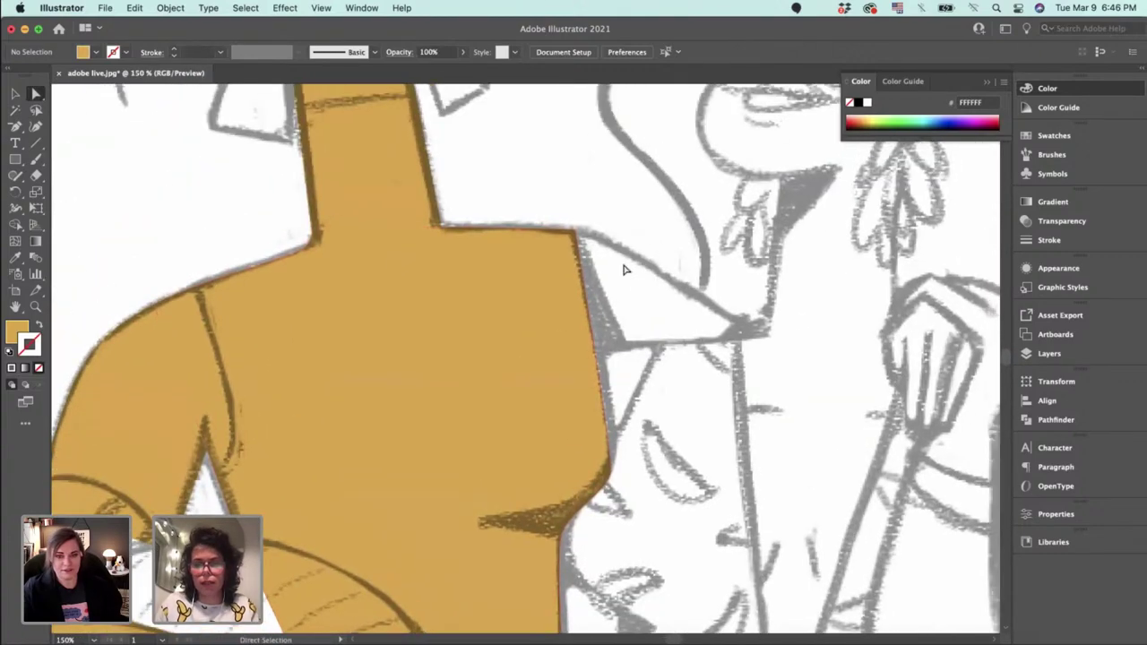
{"action": "scroll", "coordinate": [625, 268], "scroll_direction": "up", "scroll_amount": 5}
{"action": "left_click_drag", "start_coordinate": [630, 256], "coordinate": [338, 520]}
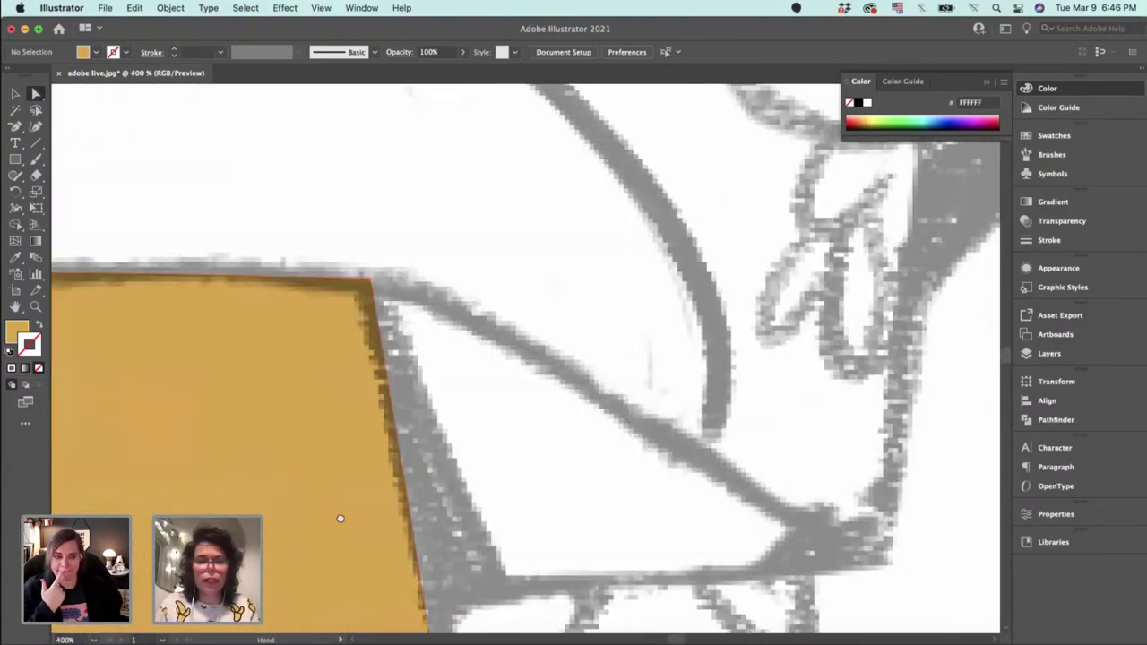
{"action": "scroll", "coordinate": [346, 382], "scroll_direction": "down", "scroll_amount": 3}
{"action": "key", "text": "p"}
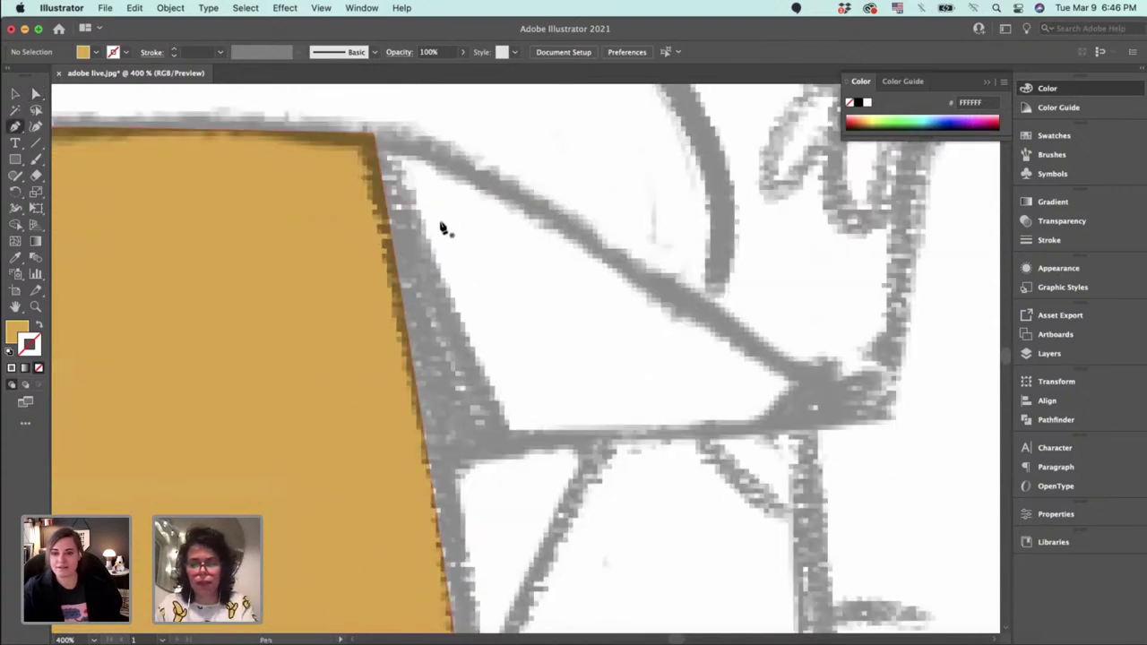
{"action": "left_click", "coordinate": [374, 136]}
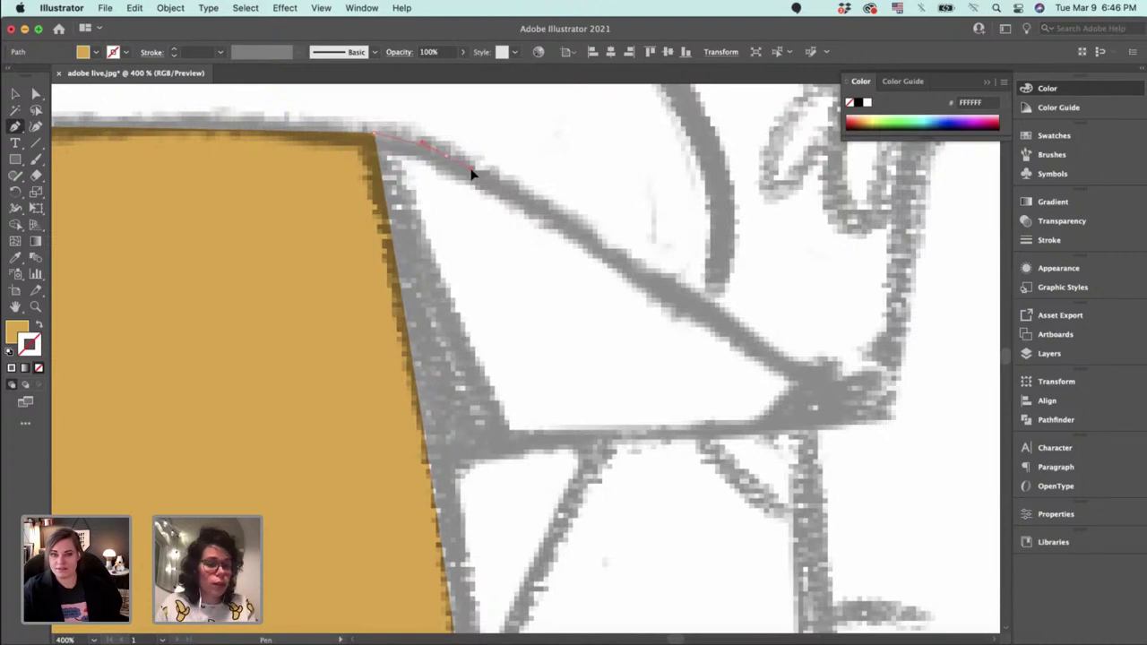
{"action": "left_click", "coordinate": [879, 418]}
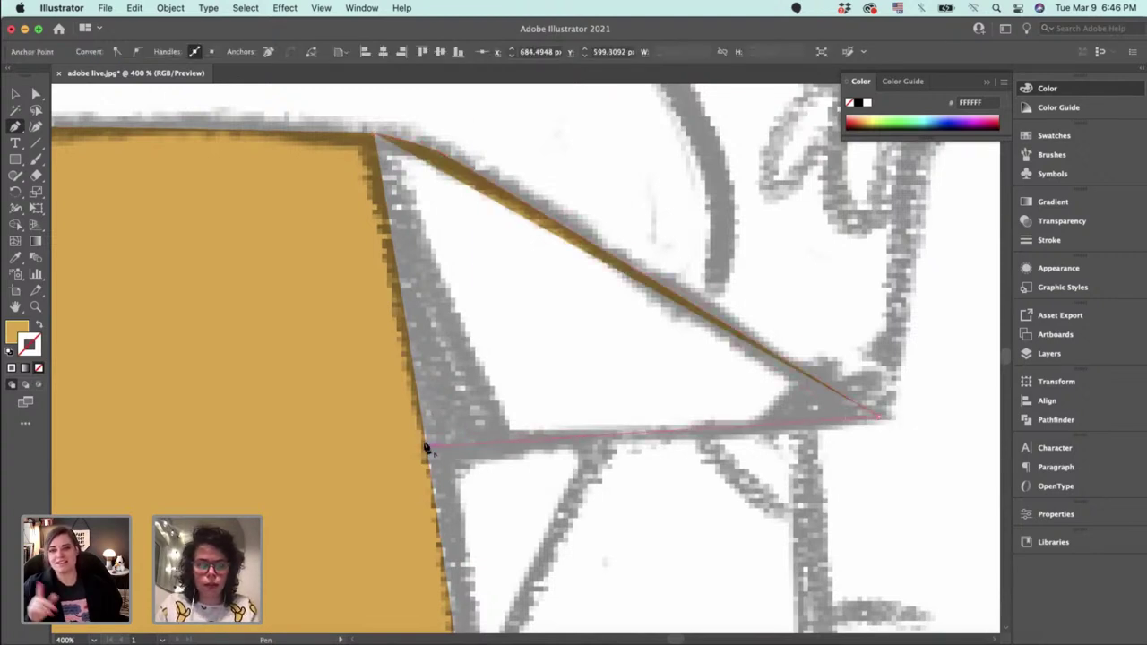
{"action": "left_click", "coordinate": [425, 445]}
{"action": "left_click", "coordinate": [375, 136]}
Smooth the upper curve of the new shoulder shape by adjusting its anchor point and handle, and deselect it.
{"action": "key", "text": "a"}
{"action": "left_click", "coordinate": [446, 156]}
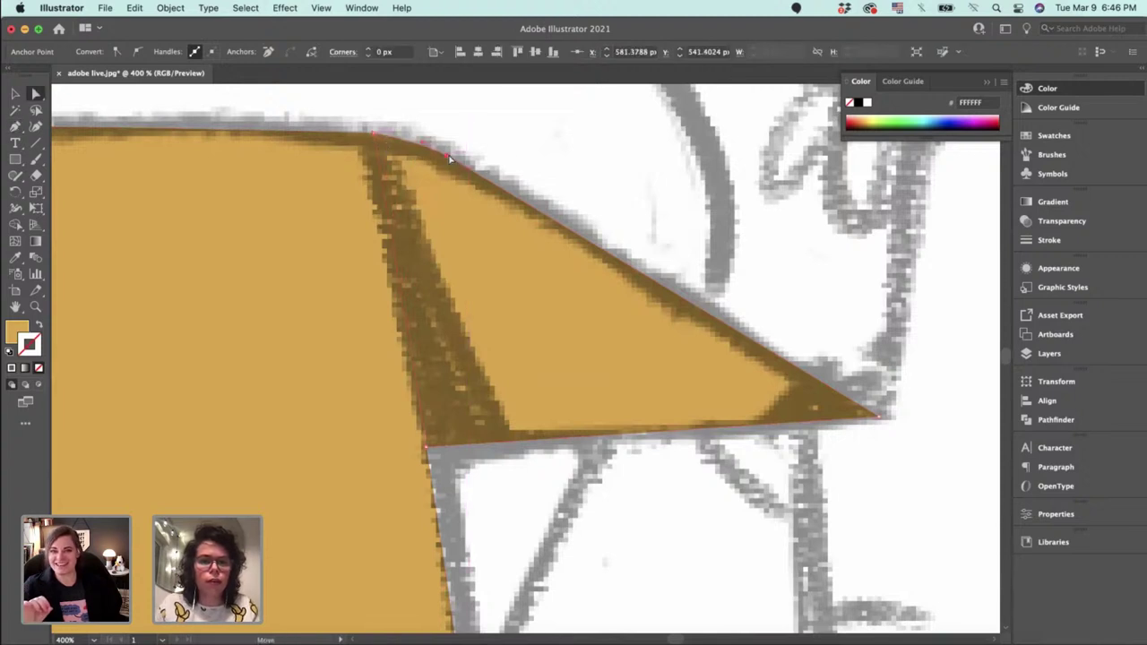
{"action": "left_click", "coordinate": [371, 136]}
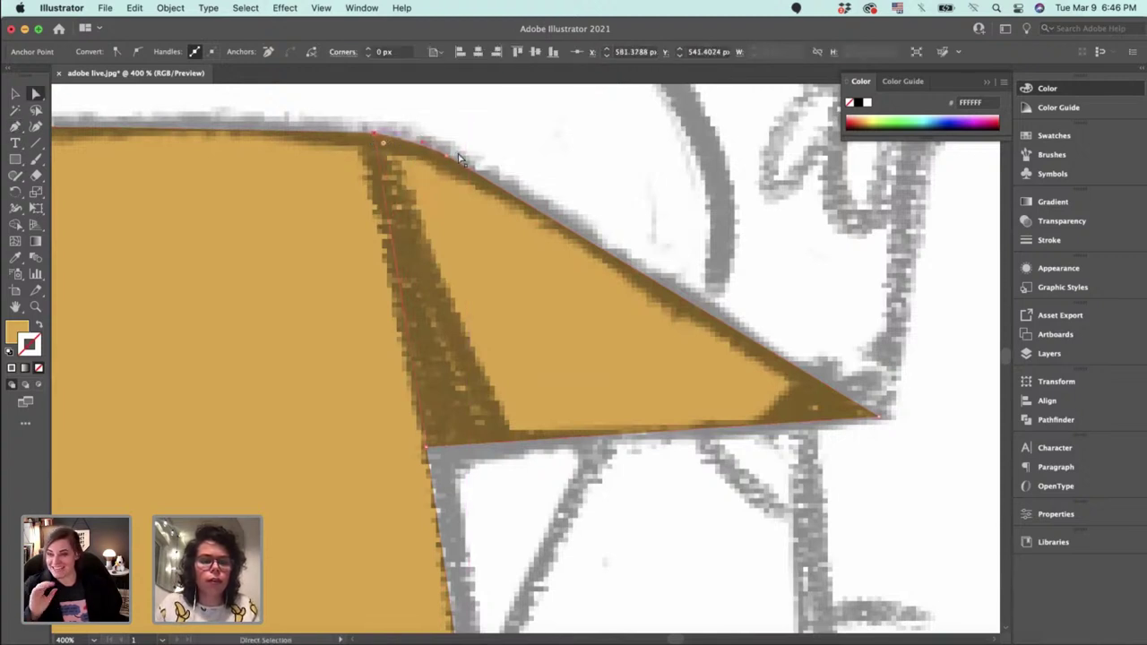
{"action": "left_click_drag", "start_coordinate": [460, 159], "coordinate": [423, 140]}
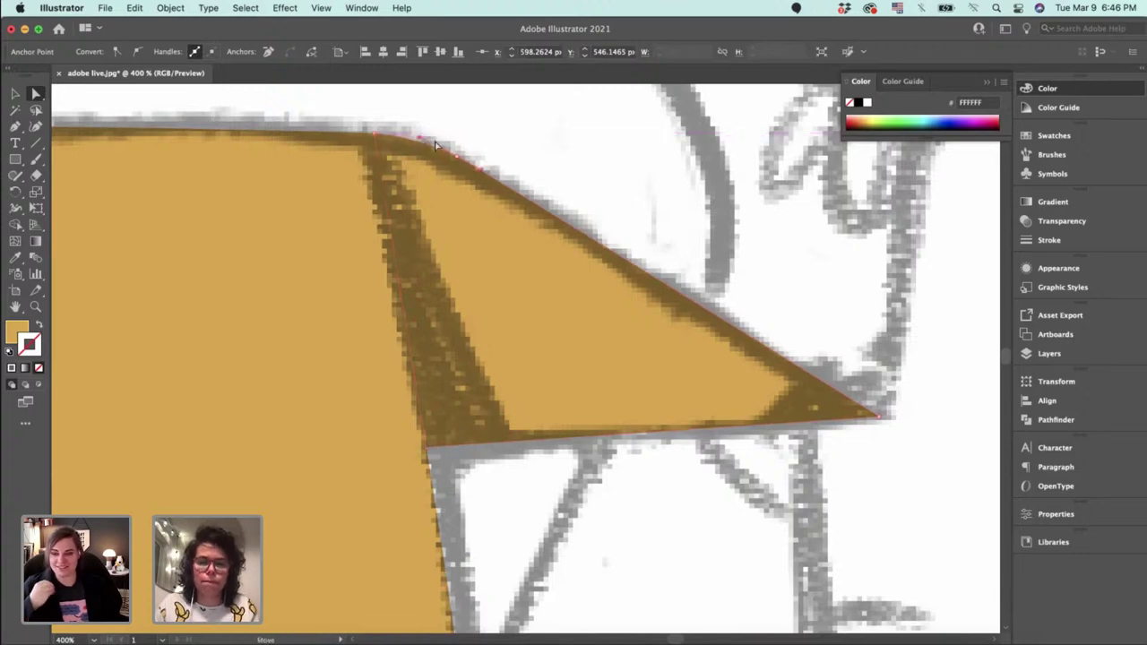
{"action": "key", "text": "v"}
{"action": "left_click", "coordinate": [651, 180]}
Start a Pen tool path at the hip below the hand and curve it down the outer thigh past the shorts hem.
{"action": "key", "text": "super+minus"}
{"action": "key", "text": "super+minus"}
{"action": "key", "text": "super+minus"}
{"action": "key", "text": "super+minus"}
{"action": "key", "text": "super+minus"}
{"action": "key", "text": "super+minus"}
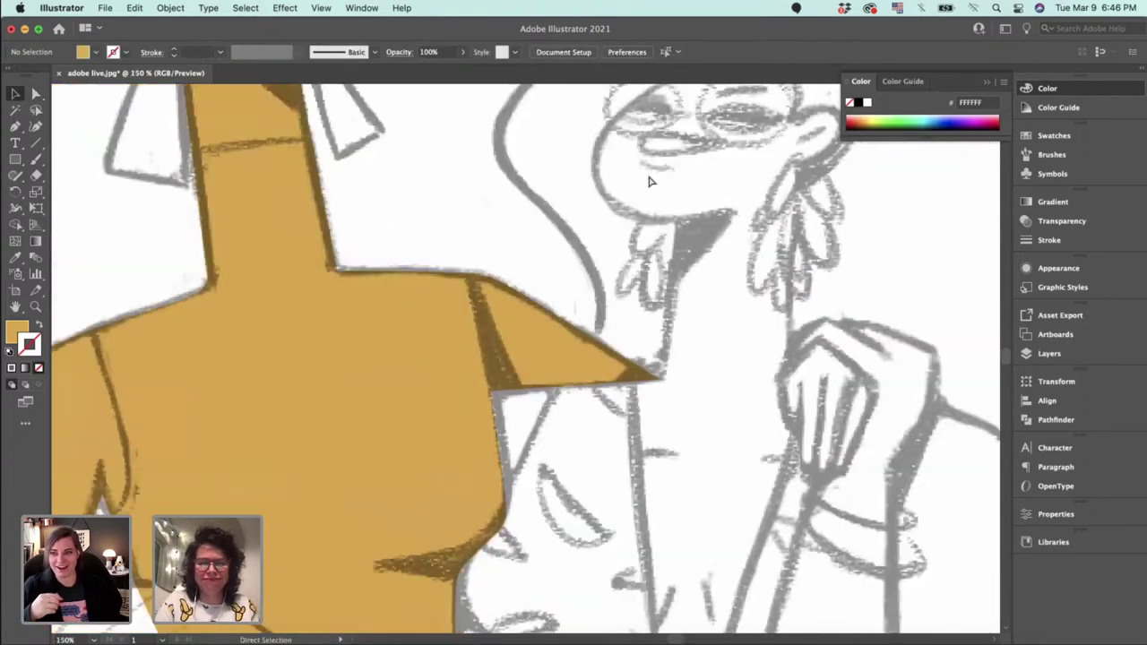
{"action": "key", "text": "super+plus"}
{"action": "key", "text": "super+plus"}
{"action": "key", "text": "super+plus"}
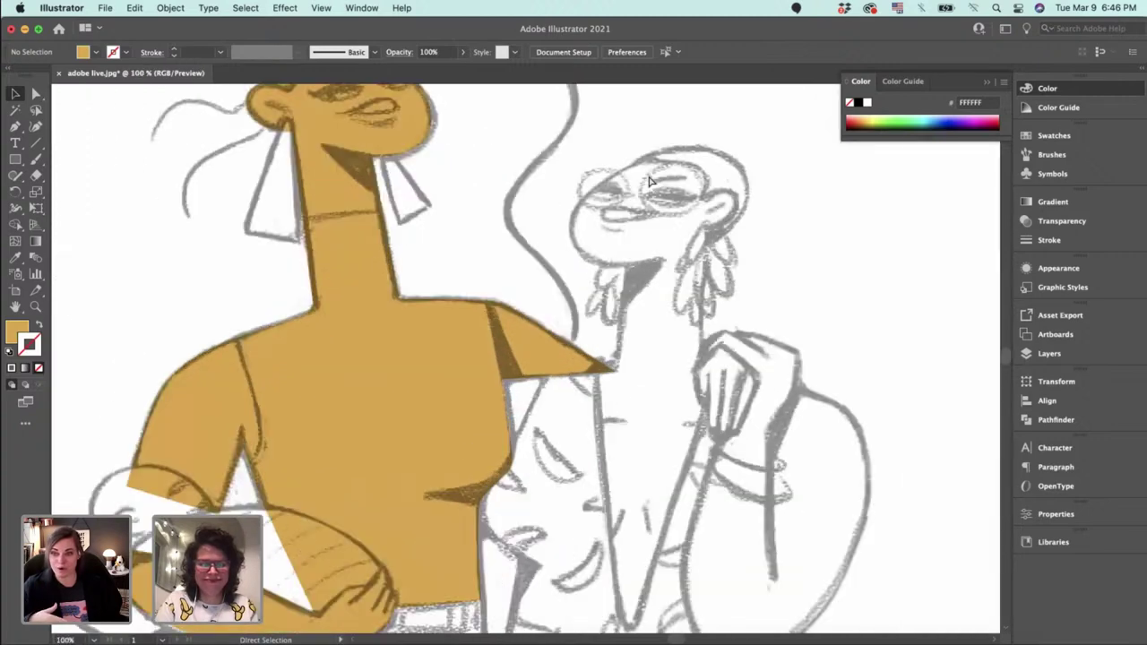
{"action": "key", "text": "super+minus"}
{"action": "key", "text": "super+minus"}
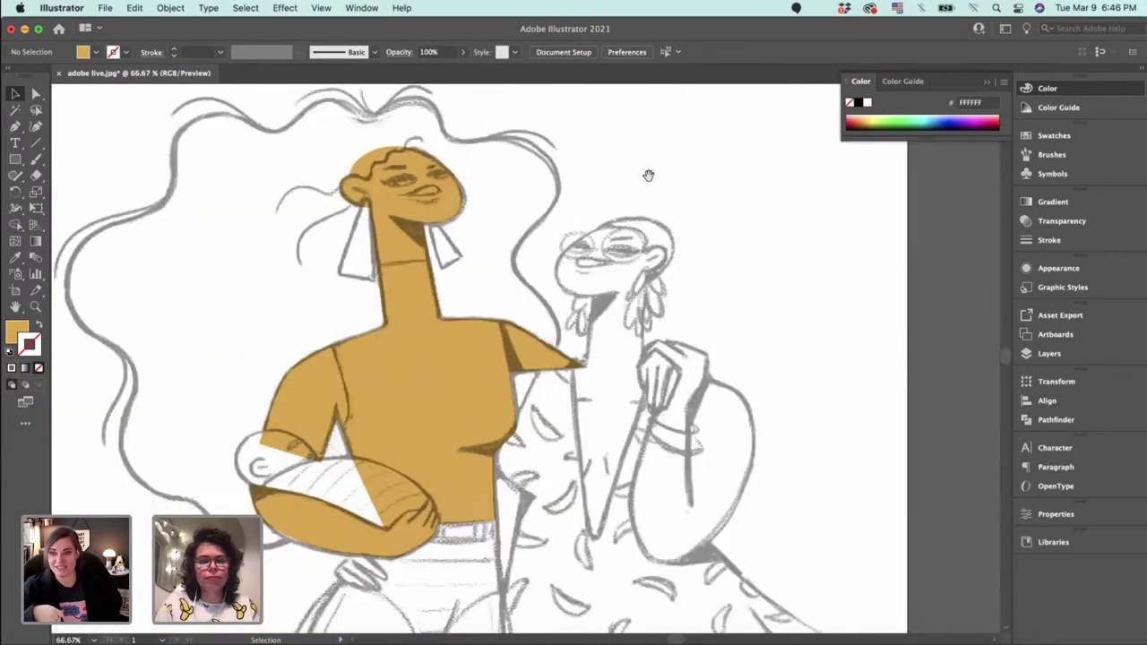
{"action": "left_click_drag", "start_coordinate": [557, 502], "coordinate": [699, 221]}
{"action": "key", "text": "super+plus"}
{"action": "key", "text": "super+plus"}
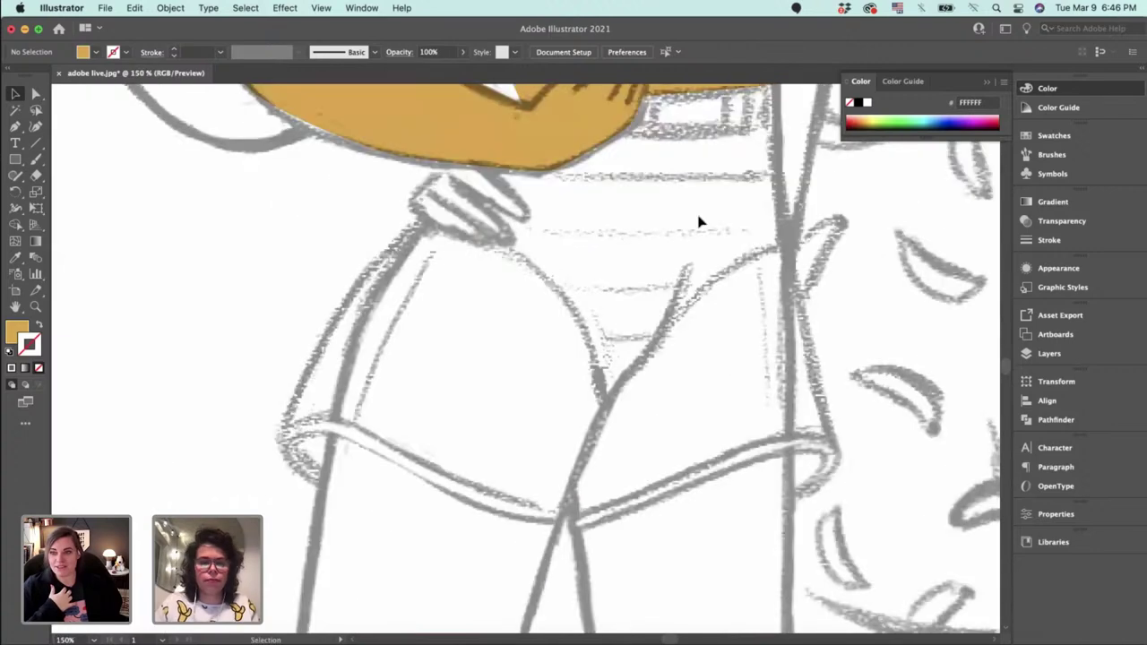
{"action": "left_click_drag", "start_coordinate": [656, 346], "coordinate": [652, 323]}
{"action": "key", "text": "p"}
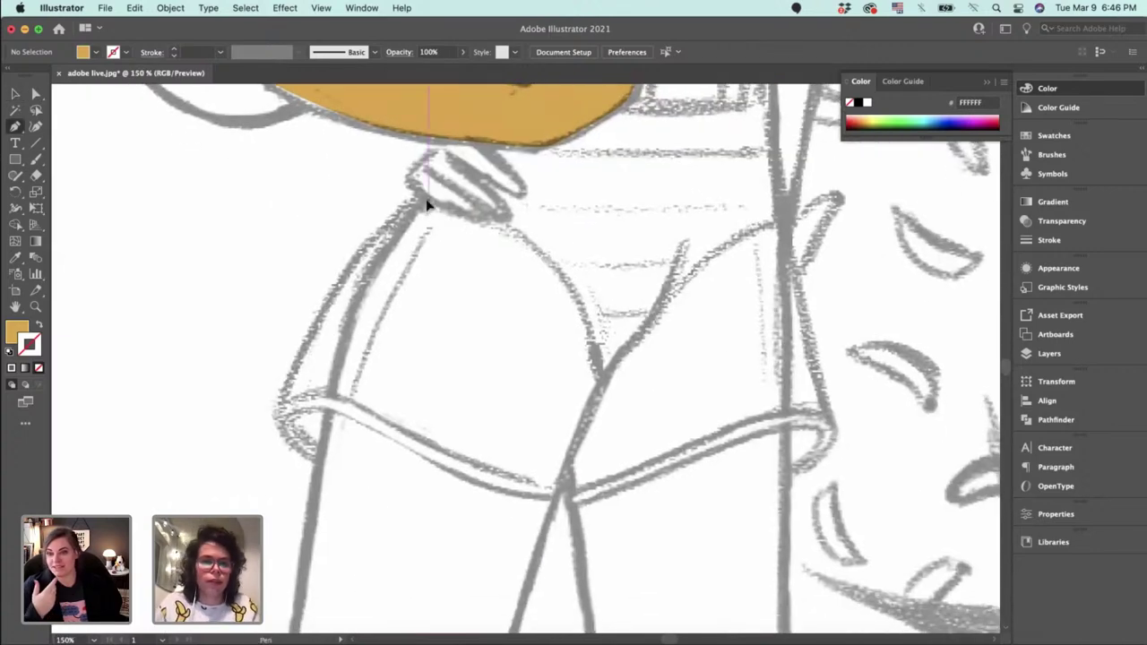
{"action": "left_click", "coordinate": [426, 205]}
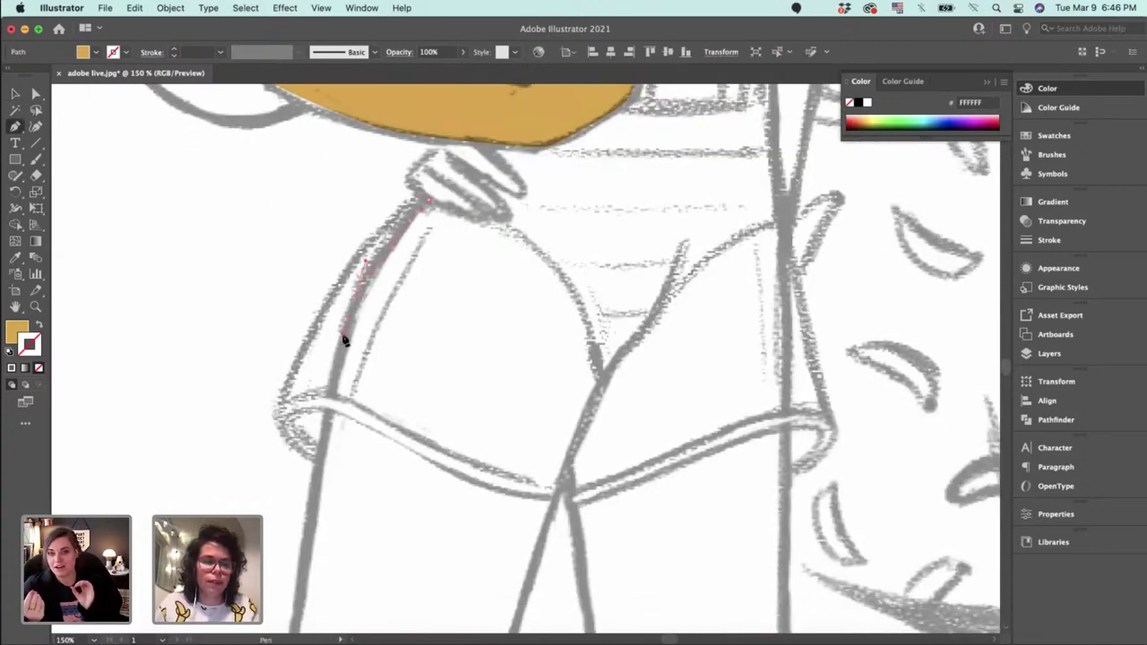
{"action": "left_click", "coordinate": [343, 339]}
{"action": "scroll", "coordinate": [443, 189], "scroll_direction": "down", "scroll_amount": 10}
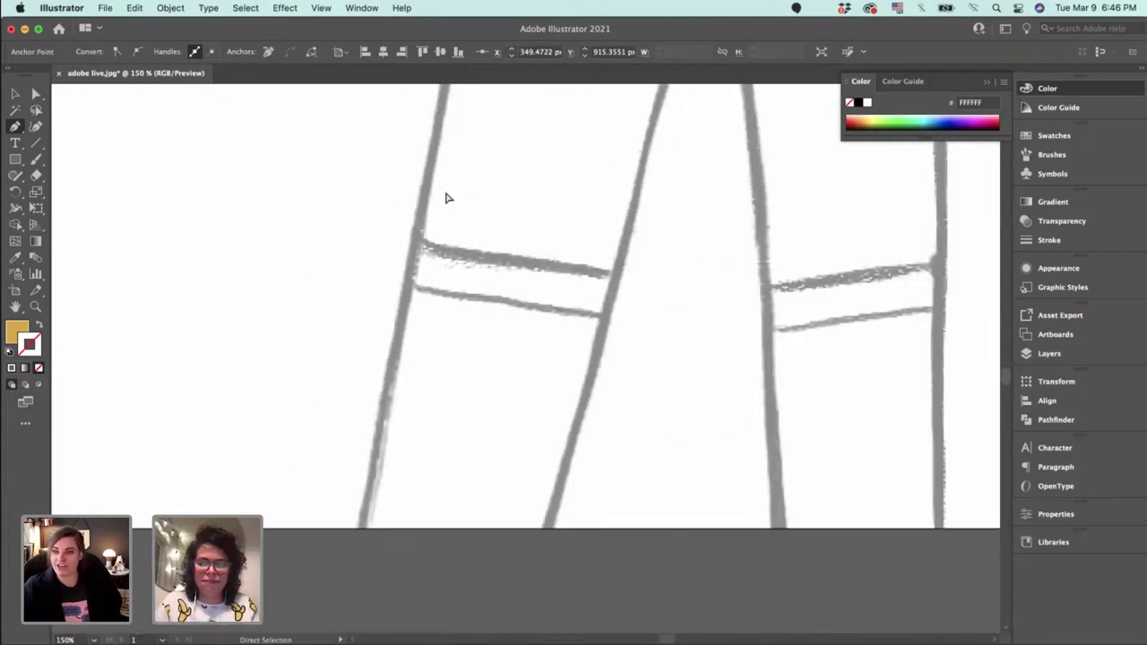
{"action": "key", "text": "super+minus"}
{"action": "left_click_drag", "start_coordinate": [491, 539], "coordinate": [489, 554]}
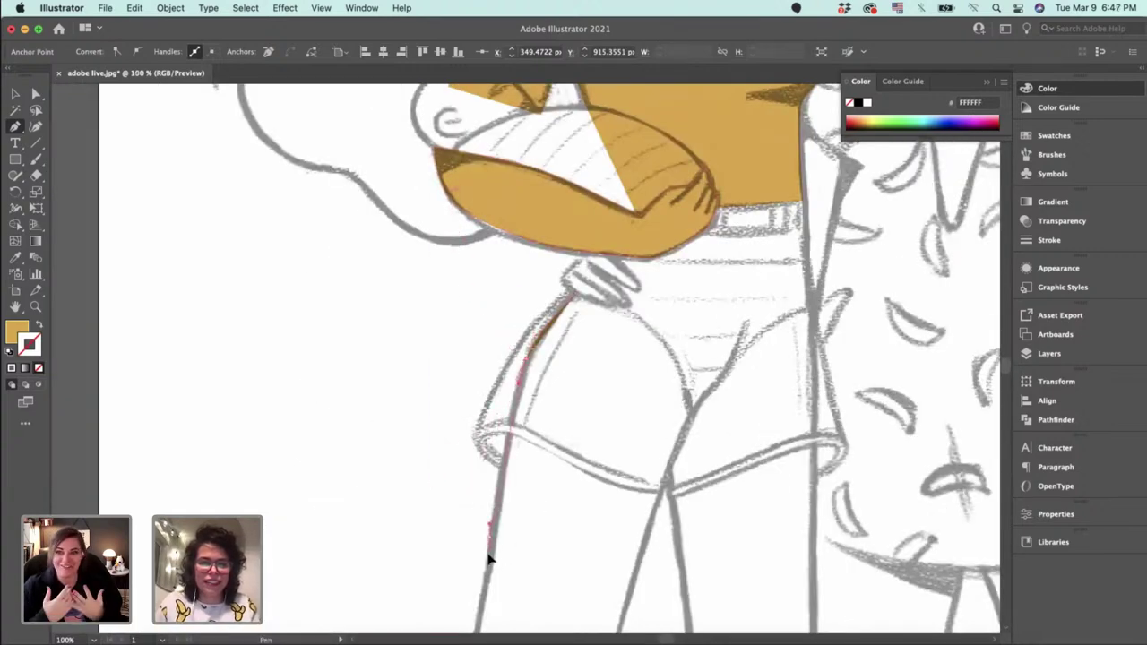
{"action": "left_click", "coordinate": [492, 571]}
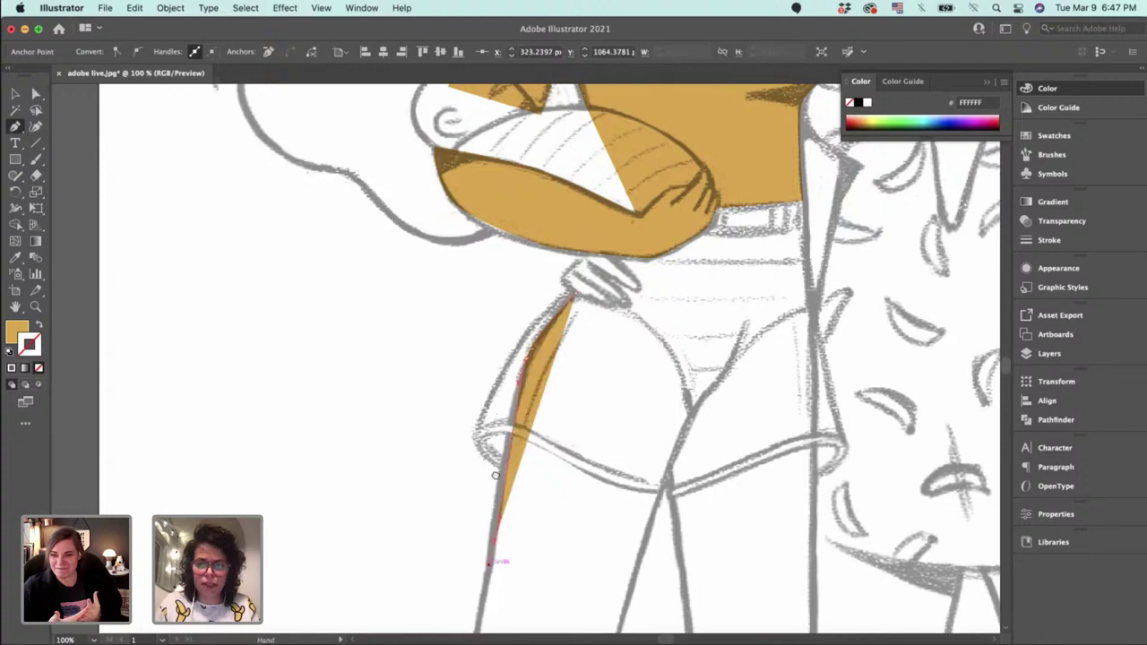
Continue the leg path to the artboard's lower edge, across the leg's width, and up the inner leg to the crotch.
{"action": "scroll", "coordinate": [494, 560], "scroll_direction": "down", "scroll_amount": 8}
{"action": "left_click", "coordinate": [442, 564]}
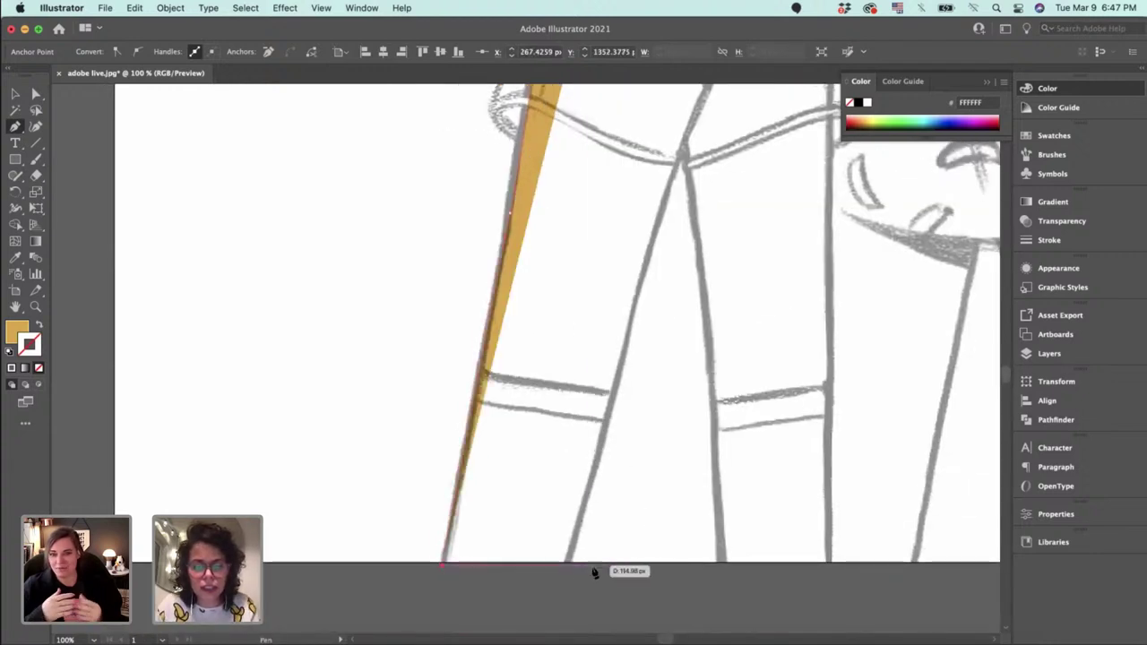
{"action": "left_click", "coordinate": [570, 564]}
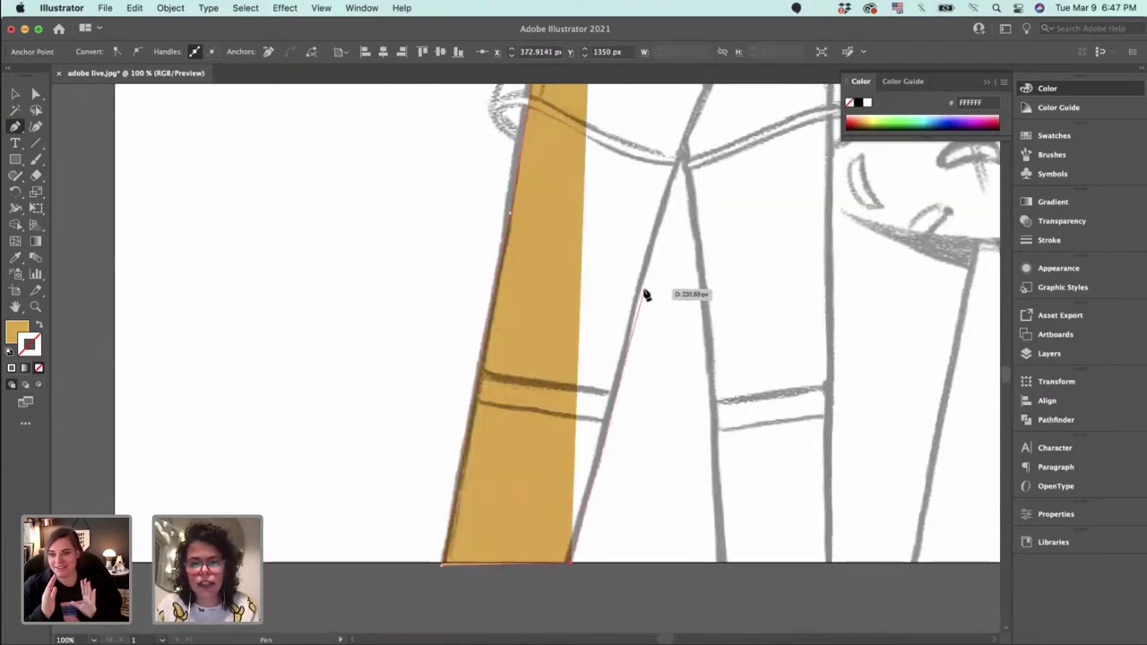
{"action": "left_click", "coordinate": [640, 296]}
{"action": "scroll", "coordinate": [651, 274], "scroll_direction": "up", "scroll_amount": 5}
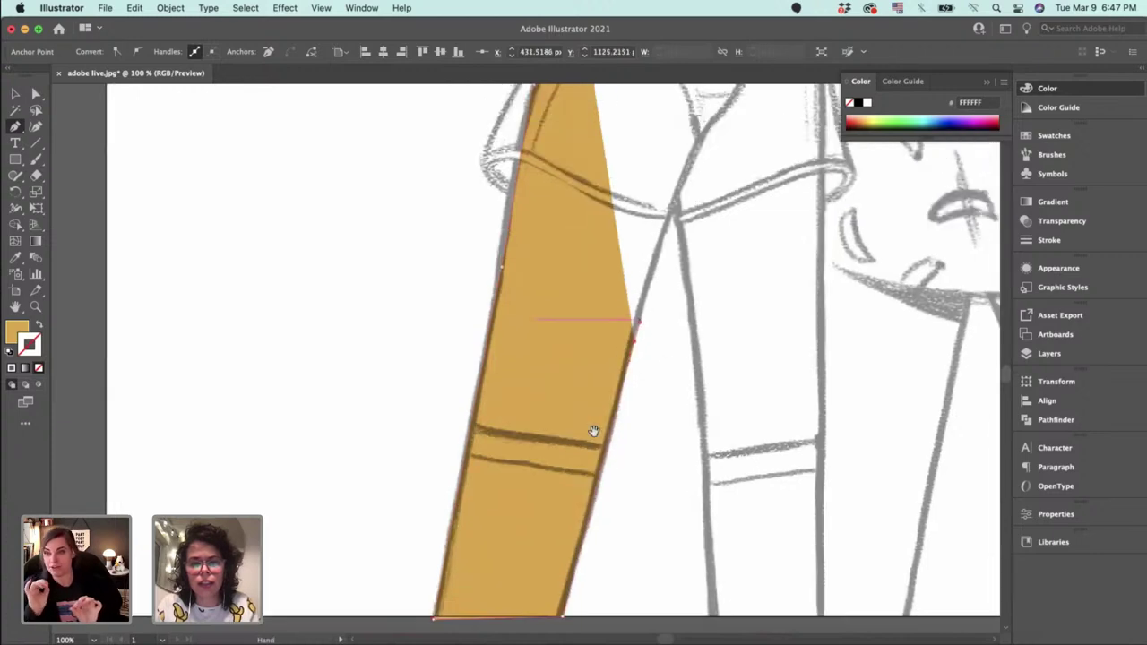
{"action": "left_click", "coordinate": [652, 313]}
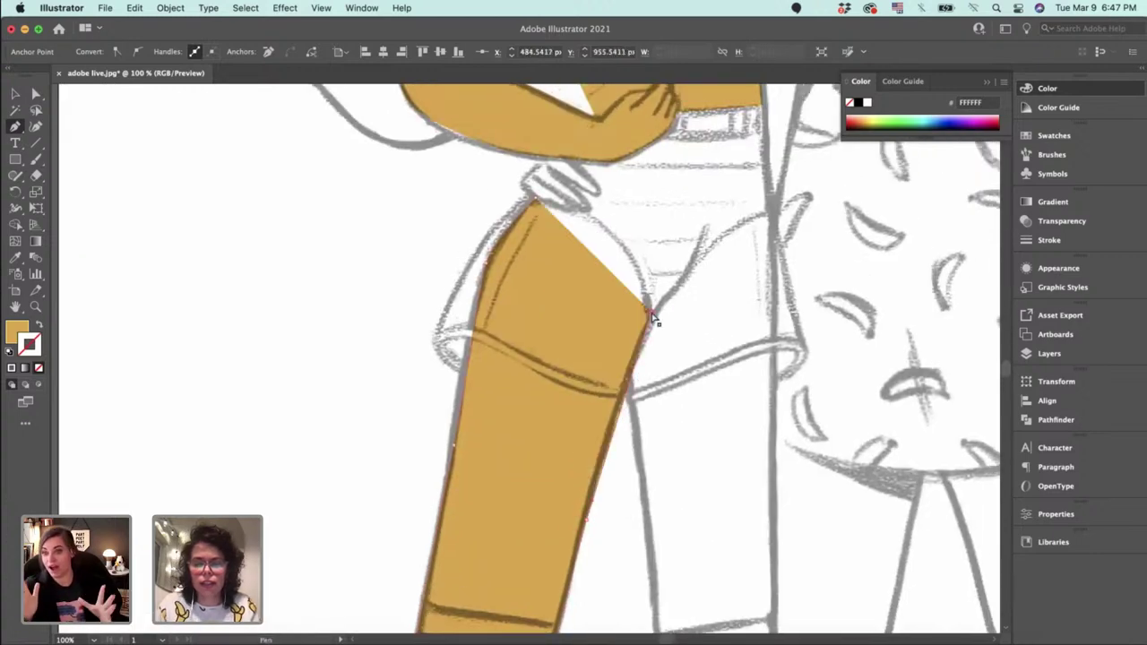
Close the leg shape by curving the path over the rounded top of the thigh back to the hip.
{"action": "key", "text": "super+equal"}
{"action": "key", "text": "super+equal"}
{"action": "key", "text": "super+equal"}
{"action": "left_click_drag", "start_coordinate": [653, 312], "coordinate": [730, 490]}
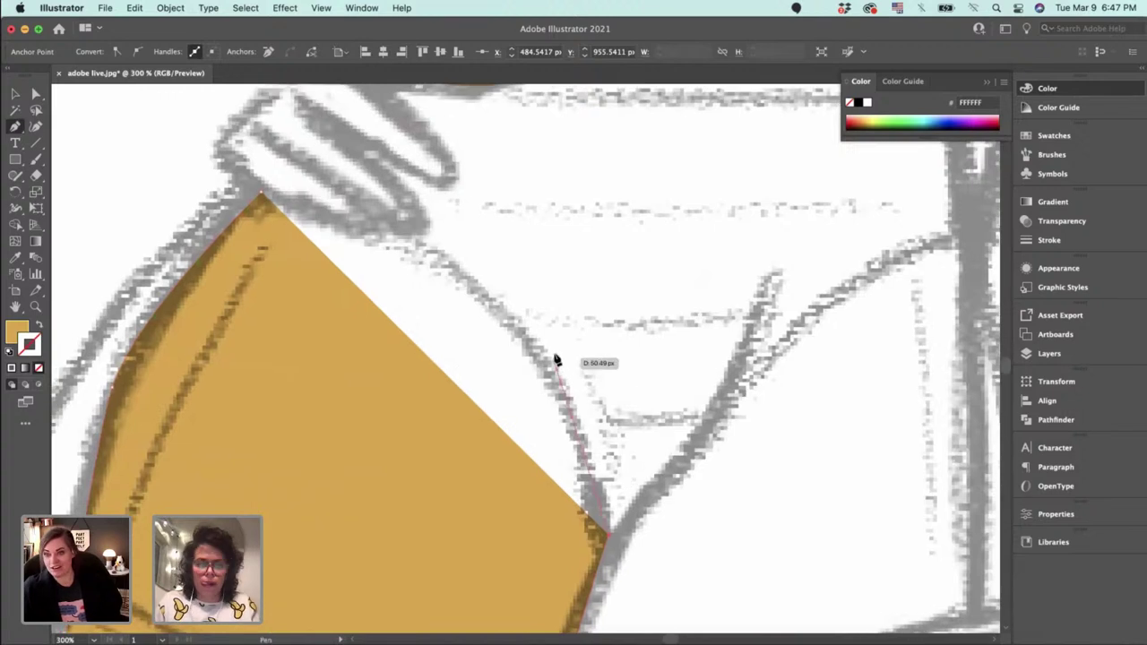
{"action": "left_click_drag", "start_coordinate": [551, 333], "coordinate": [512, 289]}
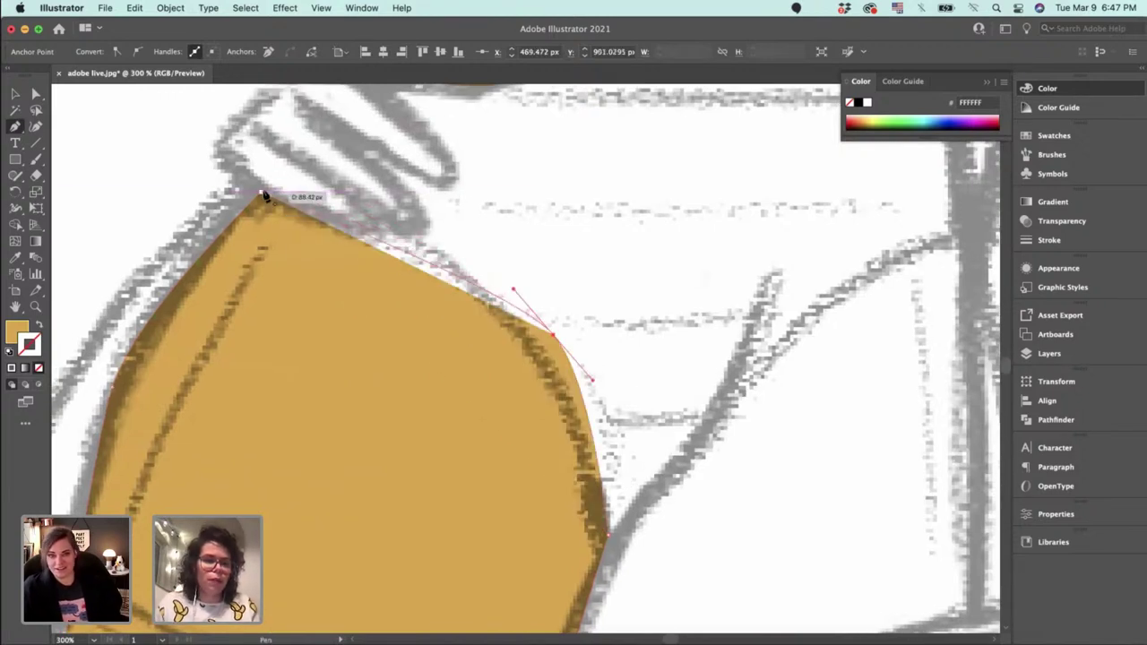
{"action": "left_click_drag", "start_coordinate": [263, 192], "coordinate": [205, 204]}
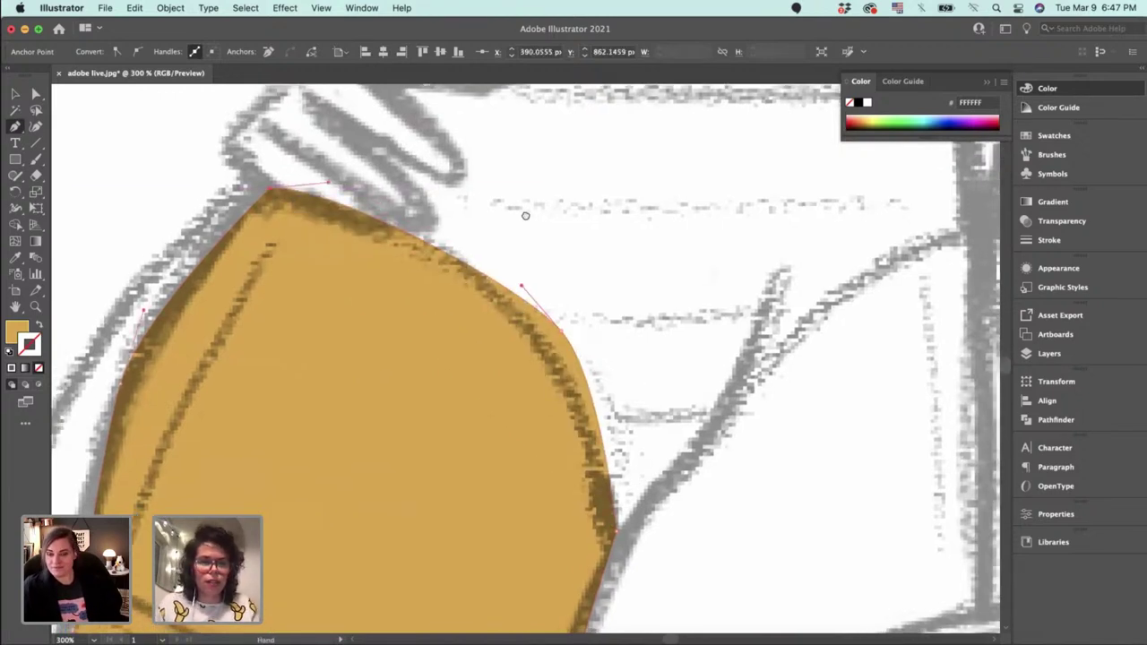
Adjust the direction handles on the upper thigh curve and the outer hip so the leg shape follows the sketch.
{"action": "scroll", "coordinate": [526, 213], "scroll_direction": "left", "scroll_amount": 5}
{"action": "key", "text": "a"}
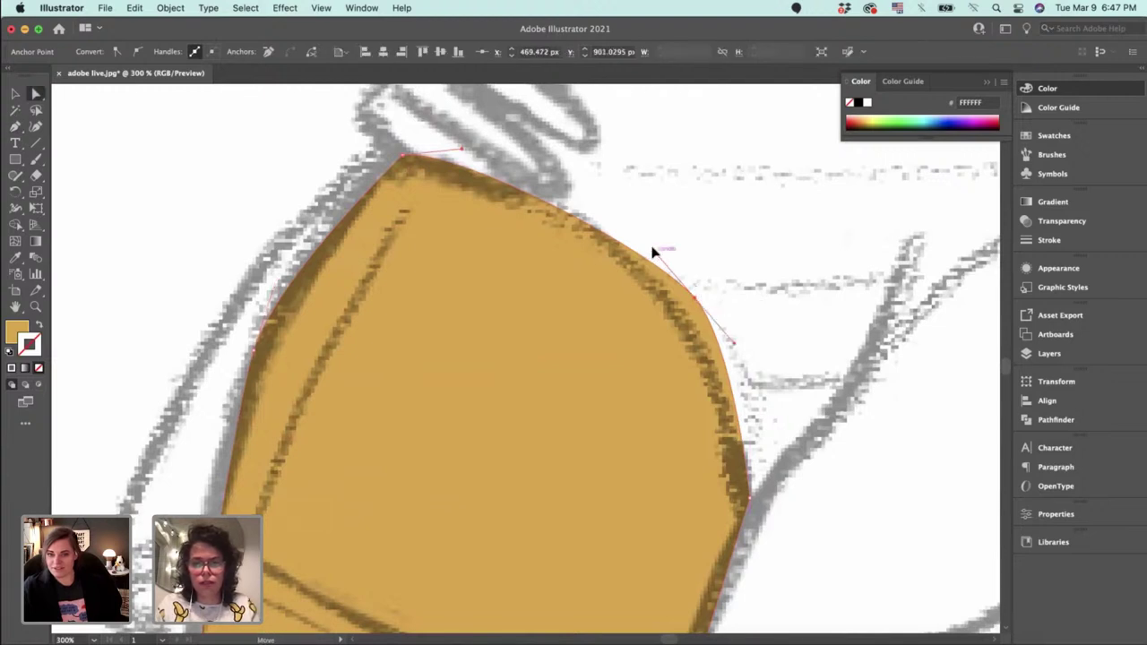
{"action": "left_click_drag", "start_coordinate": [652, 252], "coordinate": [617, 194]}
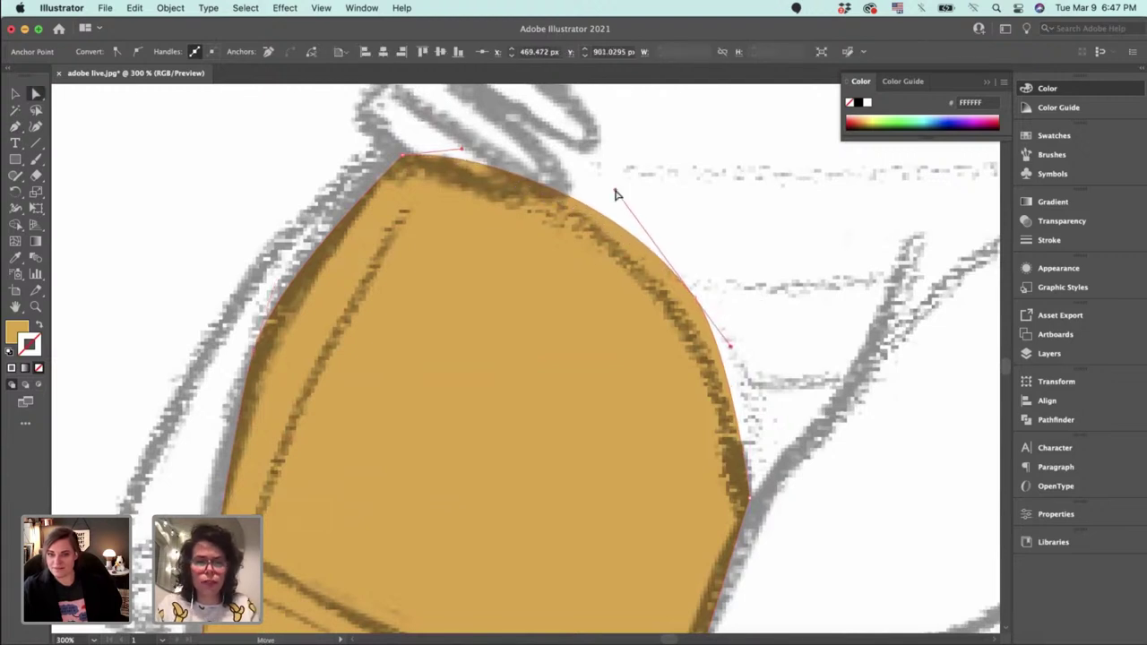
{"action": "left_click", "coordinate": [253, 357]}
{"action": "left_click_drag", "start_coordinate": [230, 427], "coordinate": [213, 459]}
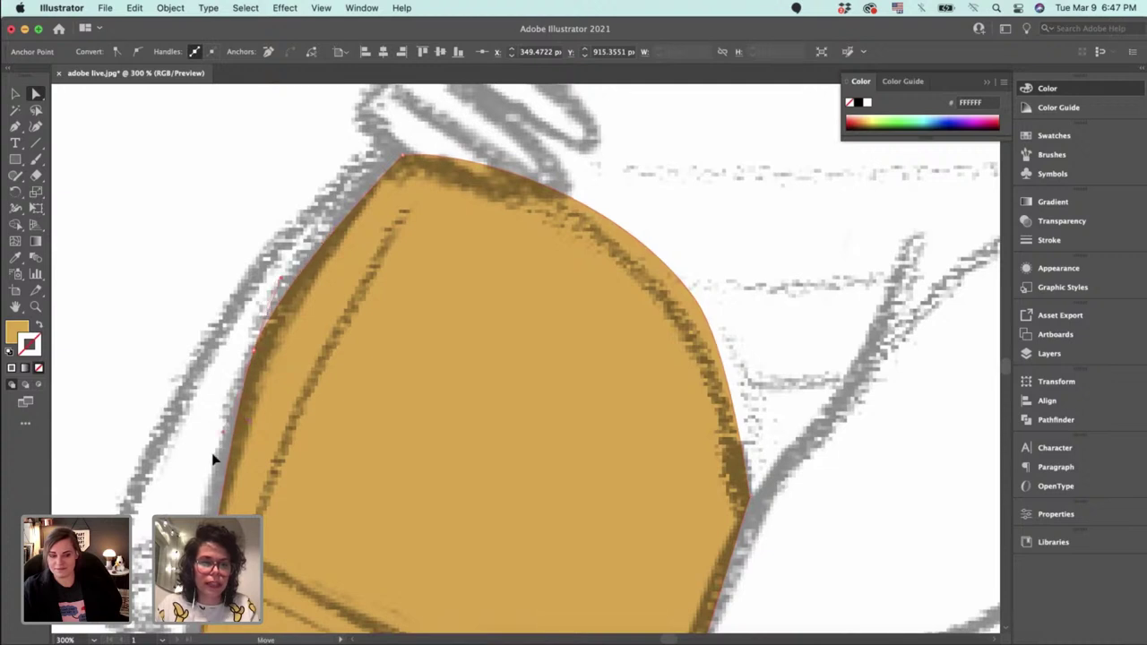
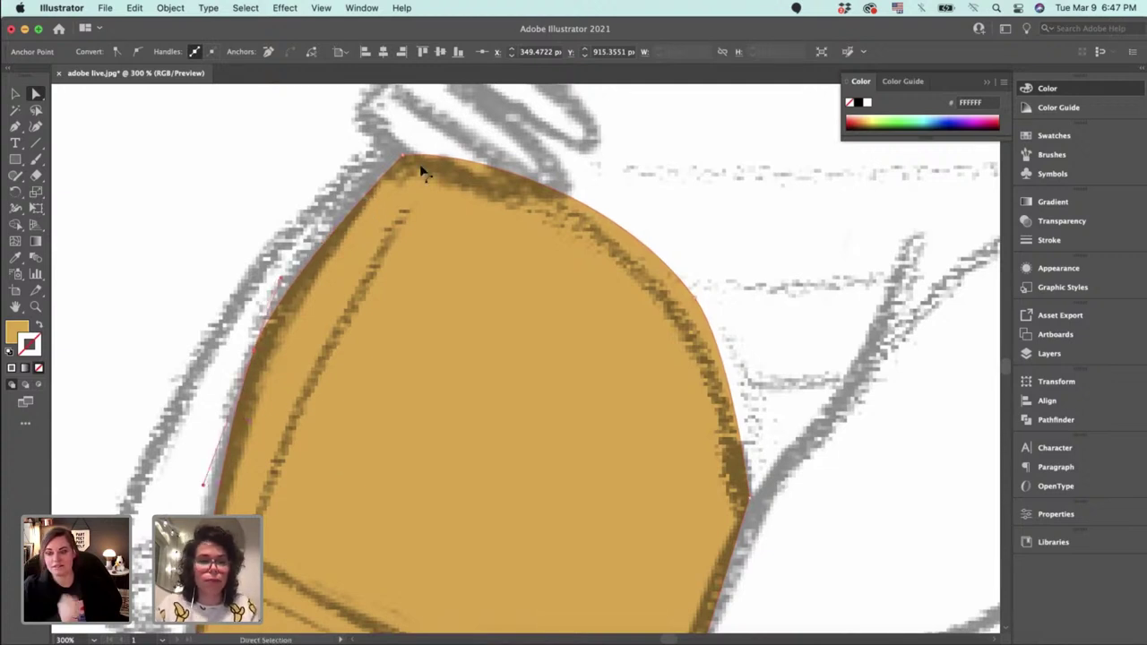
Move the leg shape's hip corner slightly up under the hand and reshape its handle to flatten the adjoining curve.
{"action": "left_click_drag", "start_coordinate": [403, 168], "coordinate": [373, 183]}
{"action": "key", "text": "p"}
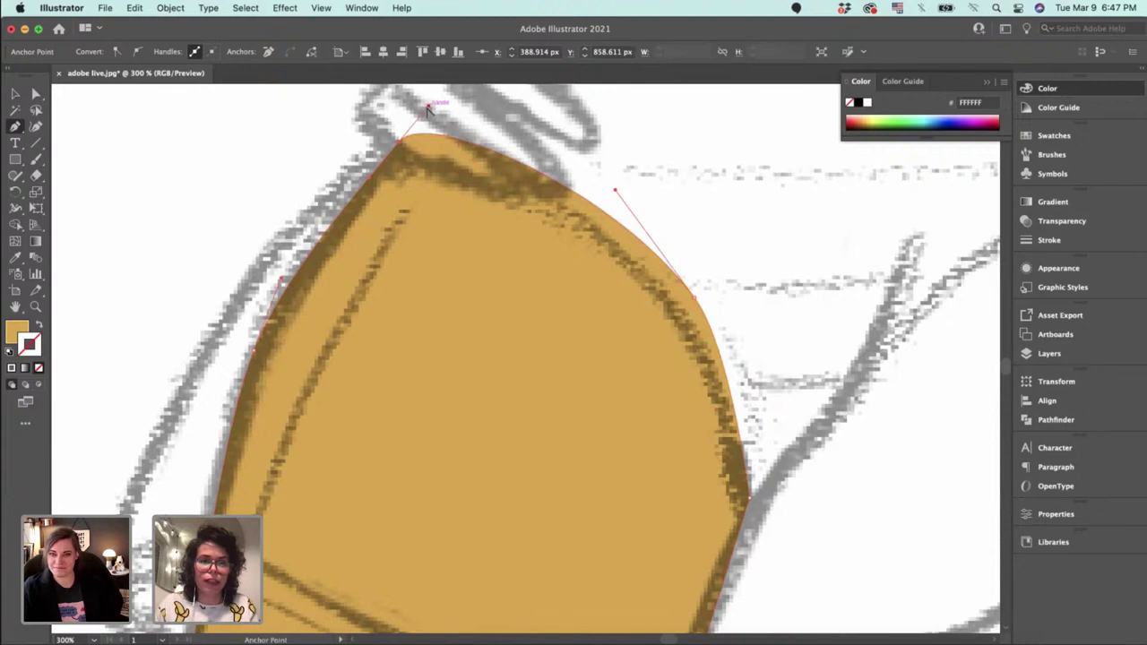
{"action": "left_click_drag", "start_coordinate": [428, 108], "coordinate": [464, 154]}
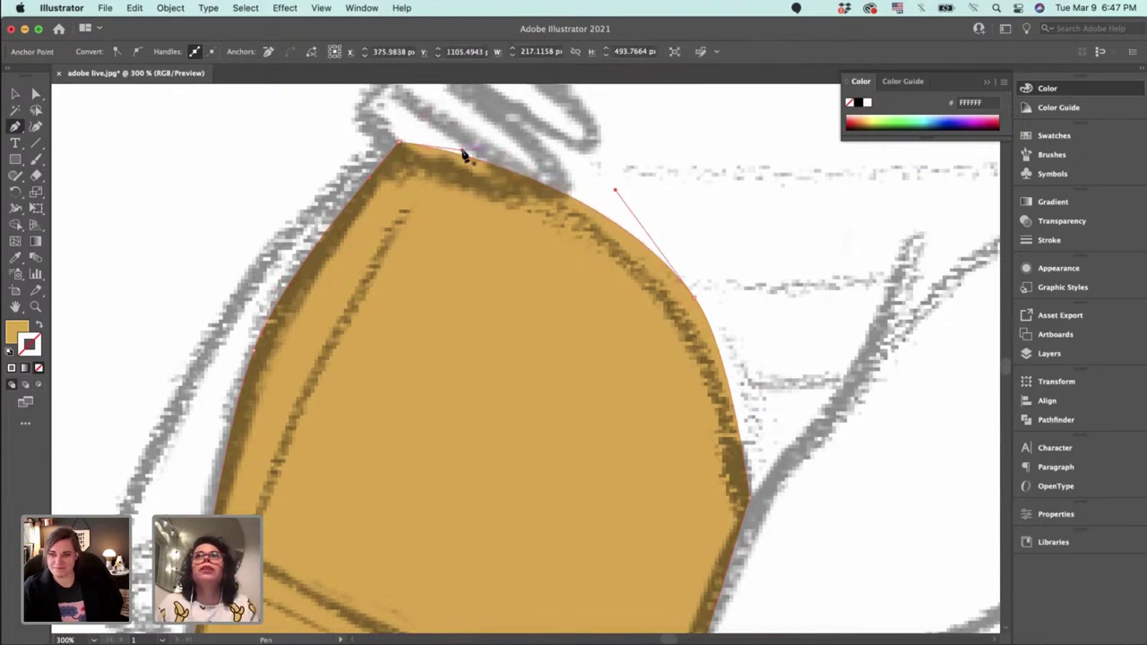
Shift the anchor point on the leg's outer edge below the shorts hem onto the sketch line.
{"action": "left_click_drag", "start_coordinate": [467, 474], "coordinate": [658, 91]}
{"action": "key", "text": "a"}
{"action": "left_click_drag", "start_coordinate": [341, 526], "coordinate": [328, 532]}
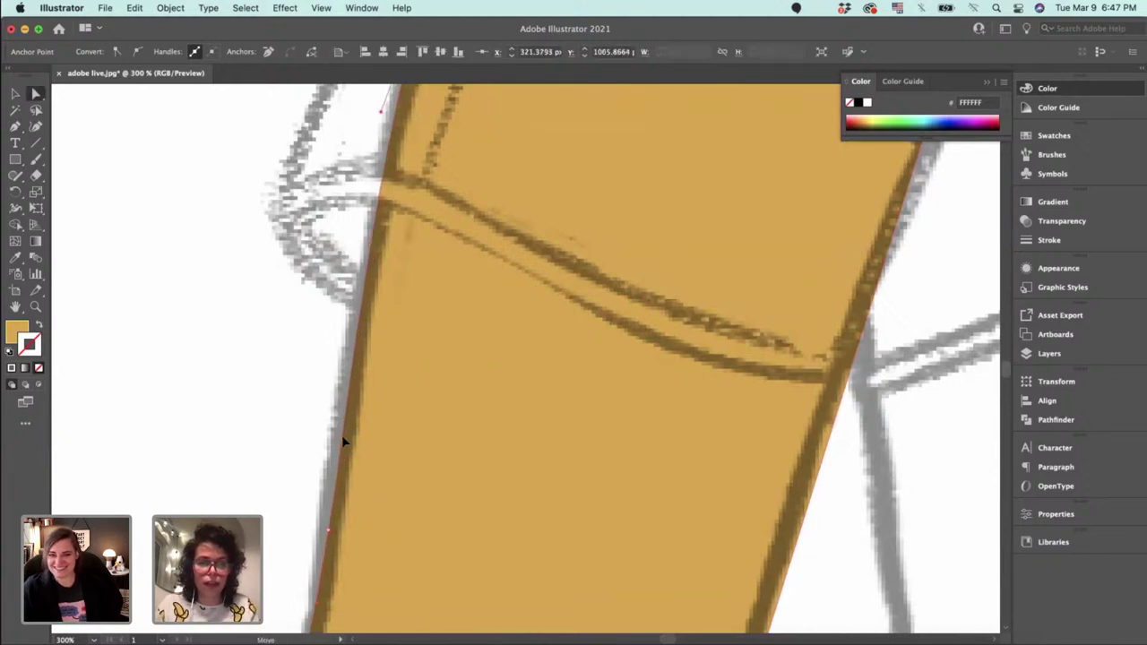
{"action": "scroll", "coordinate": [387, 534], "scroll_direction": "down", "scroll_amount": 10}
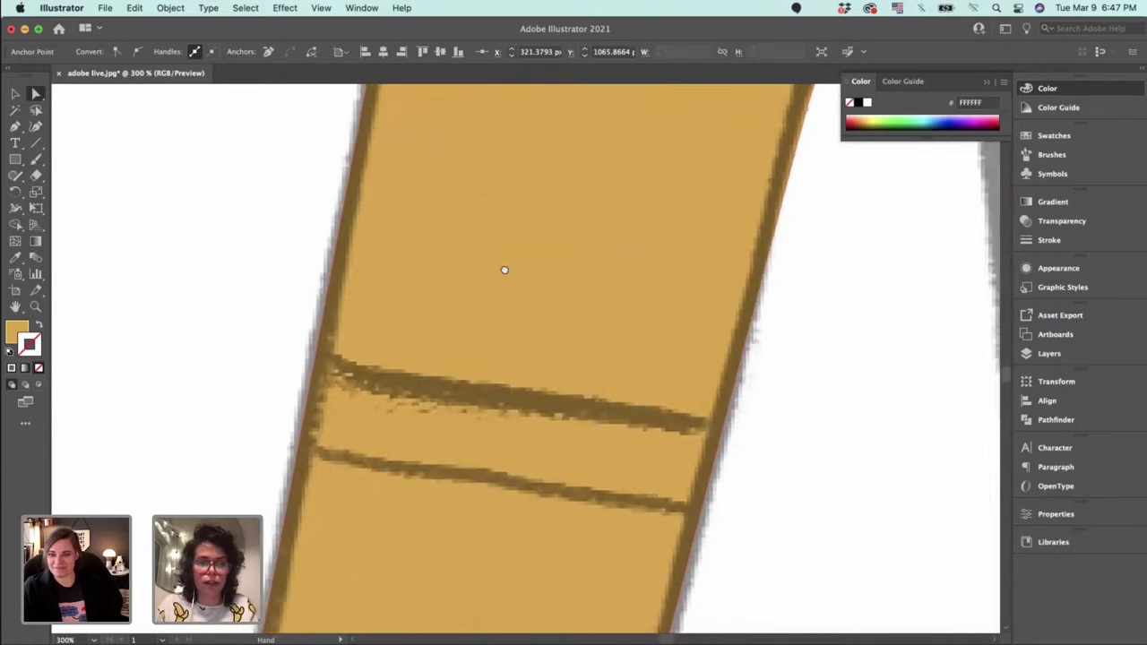
{"action": "key", "text": "super+minus"}
{"action": "key", "text": "super+minus"}
{"action": "key", "text": "super+minus"}
{"action": "key", "text": "super+minus"}
{"action": "key", "text": "space"}
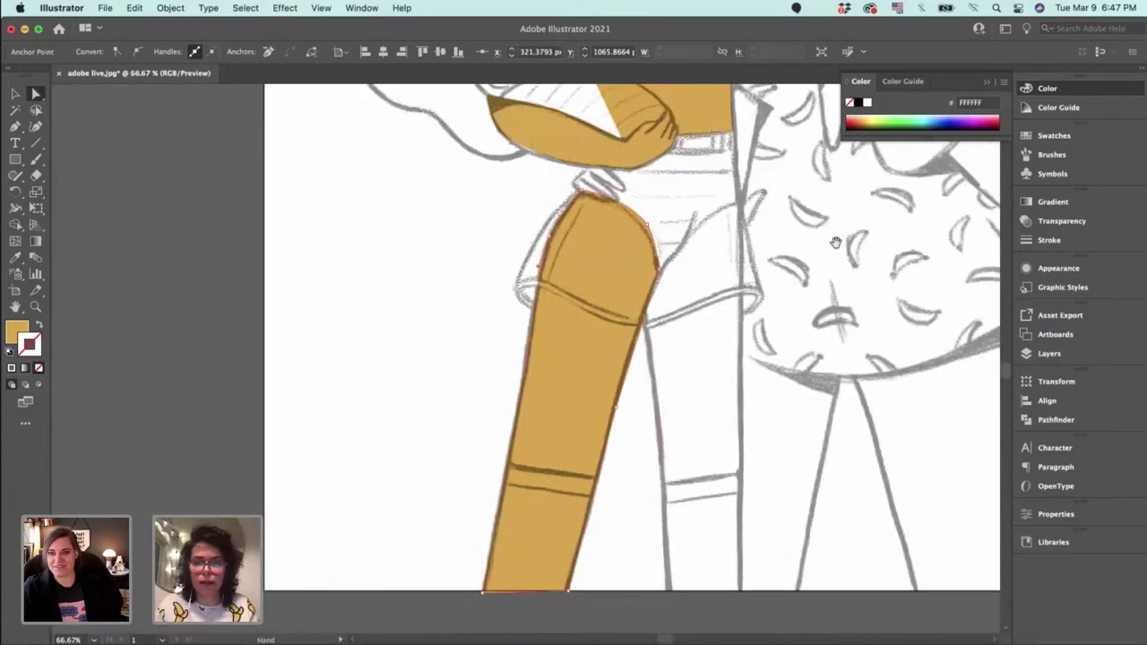
{"action": "key", "text": "super+1"}
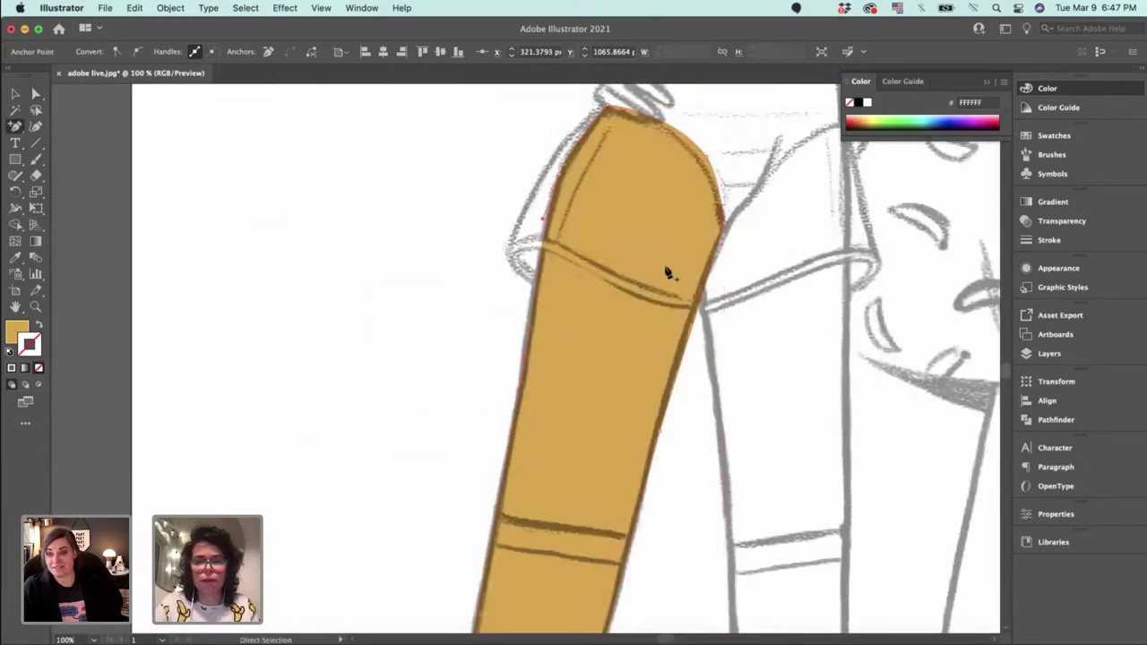
Start the second leg shape with the Pen tool, from the inner thigh through the crotch and over the curved thigh top to the hip.
{"action": "key", "text": "super+equal"}
{"action": "key", "text": "super+equal"}
{"action": "left_click_drag", "start_coordinate": [728, 262], "coordinate": [591, 272]}
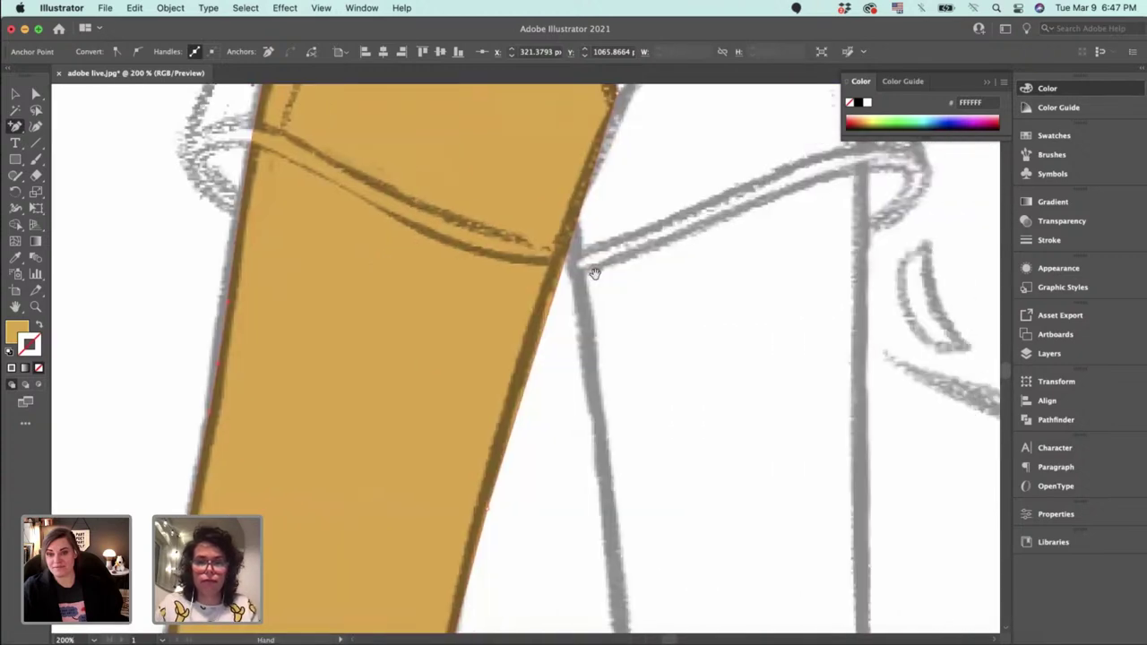
{"action": "left_click_drag", "start_coordinate": [685, 281], "coordinate": [508, 548]}
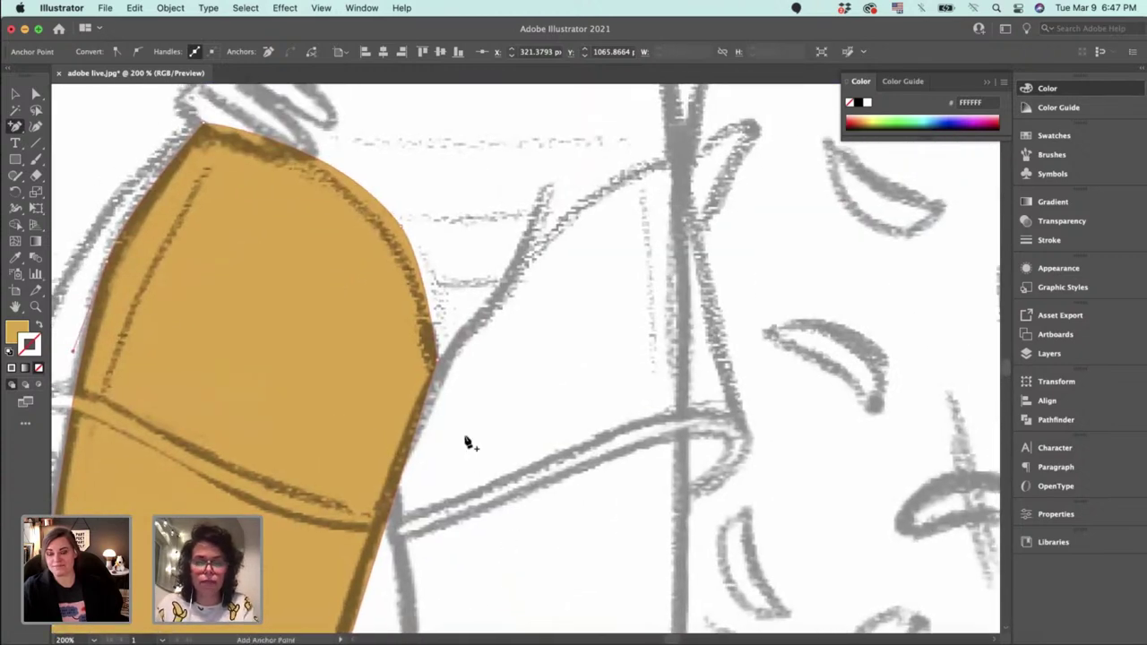
{"action": "left_click", "coordinate": [390, 476]}
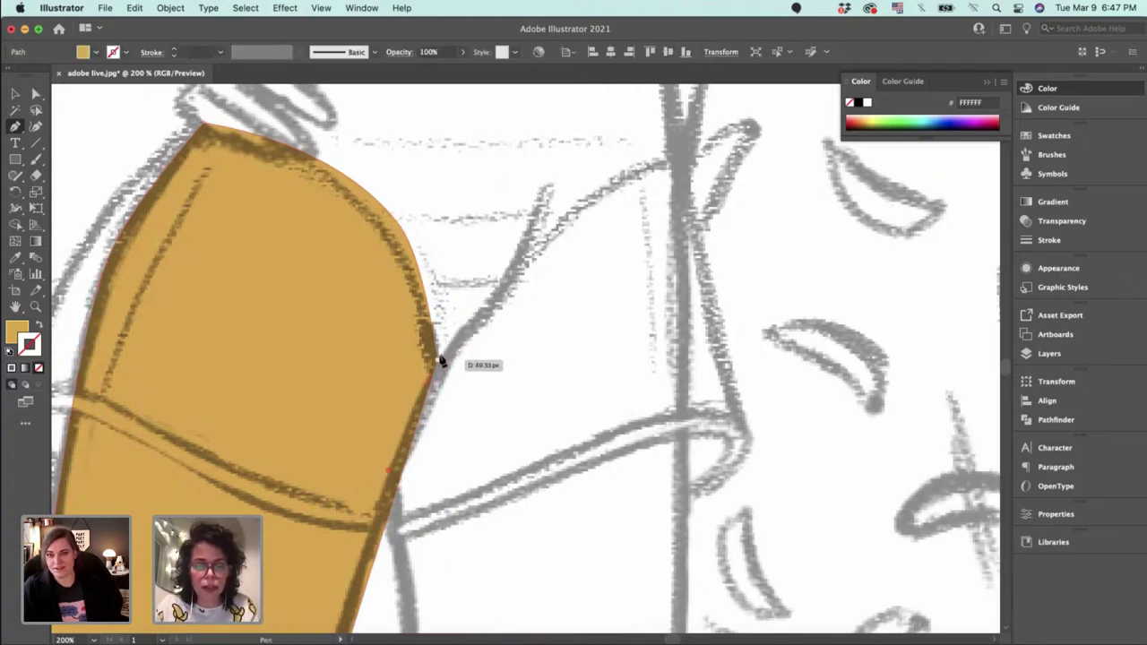
{"action": "left_click", "coordinate": [439, 359]}
{"action": "left_click_drag", "start_coordinate": [584, 197], "coordinate": [620, 174]}
{"action": "left_click", "coordinate": [685, 156]}
Extend the second leg's path down its outer edge to the bottom of the artboard.
{"action": "key", "text": "space"}
{"action": "left_click_drag", "start_coordinate": [697, 572], "coordinate": [659, 294]}
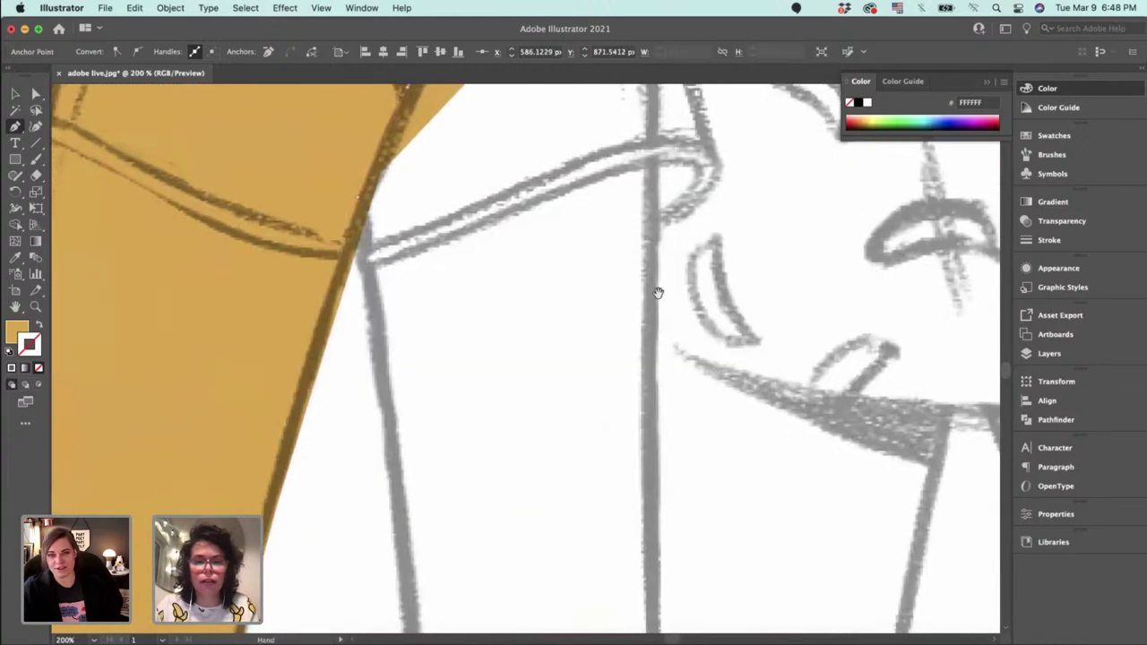
{"action": "key", "text": "super+minus"}
{"action": "key", "text": "super+minus"}
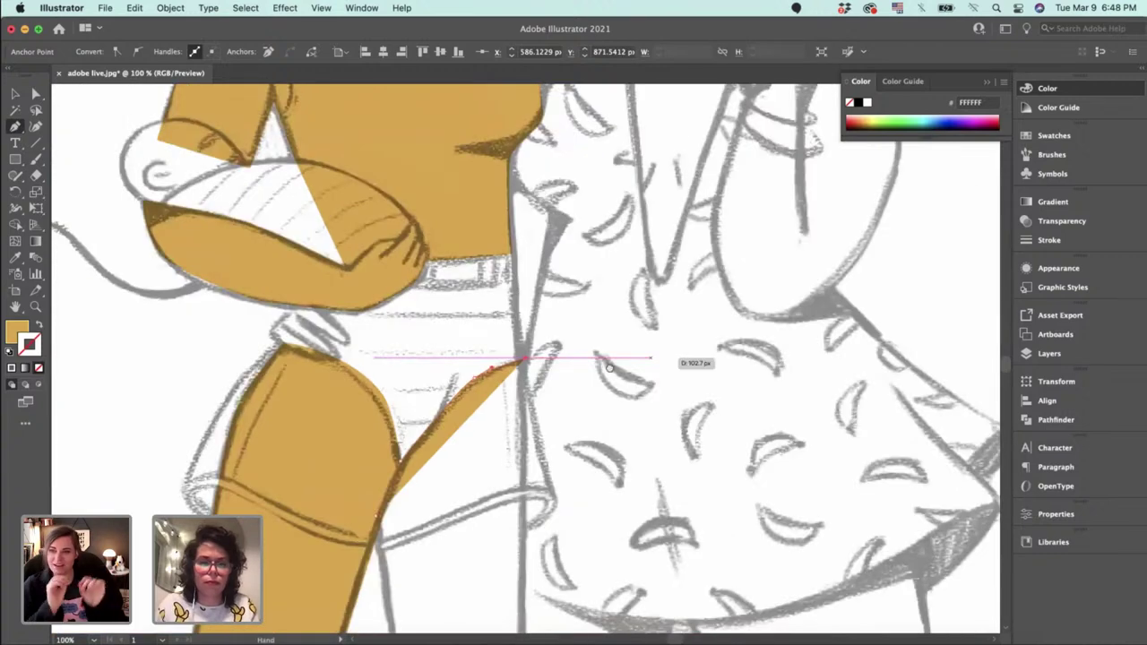
{"action": "scroll", "coordinate": [686, 354], "scroll_direction": "down", "scroll_amount": 10}
{"action": "scroll", "coordinate": [690, 355], "scroll_direction": "right", "scroll_amount": 12}
{"action": "left_click_drag", "start_coordinate": [70, 491], "coordinate": [637, 446]}
{"action": "scroll", "coordinate": [636, 446], "scroll_direction": "up", "scroll_amount": 3}
{"action": "scroll", "coordinate": [636, 446], "scroll_direction": "left", "scroll_amount": 4}
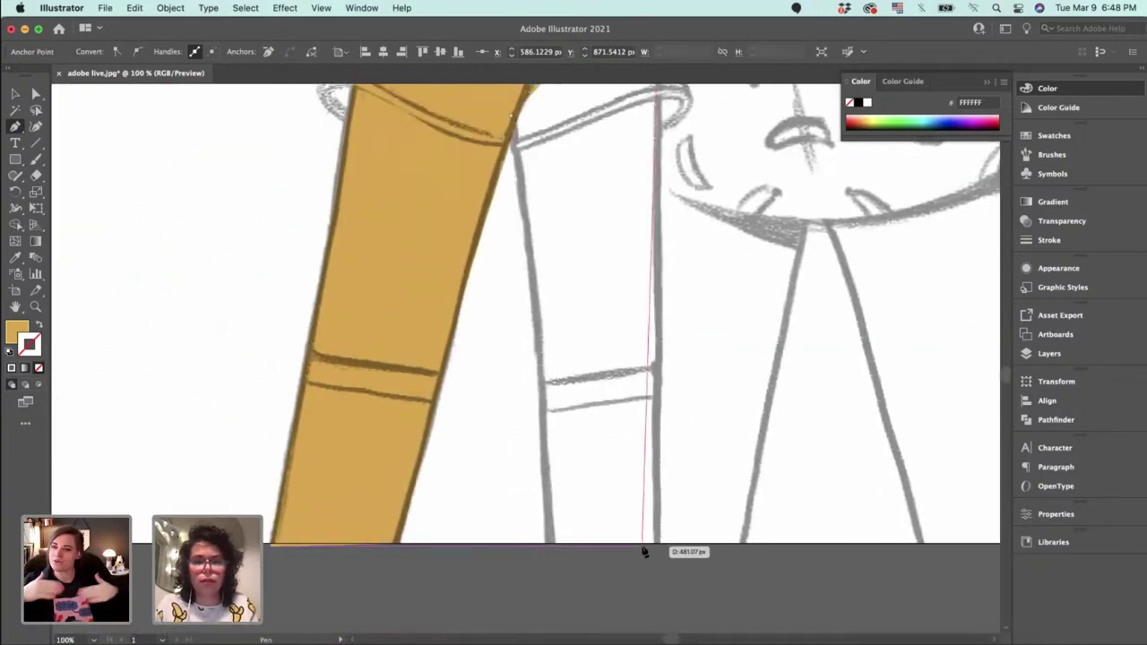
{"action": "left_click", "coordinate": [658, 545]}
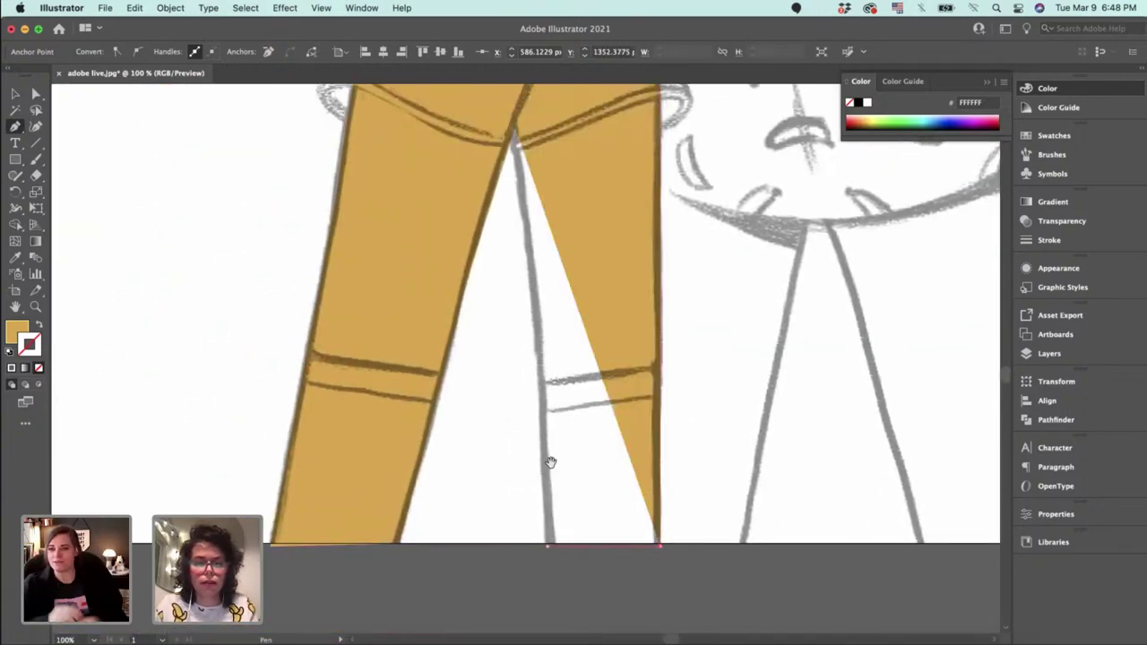
Continue the path across the leg's lower end and up its inner edge, closing the shape where the legs meet.
{"action": "left_click", "coordinate": [549, 545]}
{"action": "scroll", "coordinate": [594, 533], "scroll_direction": "up", "scroll_amount": 3}
{"action": "scroll", "coordinate": [594, 532], "scroll_direction": "left", "scroll_amount": 2}
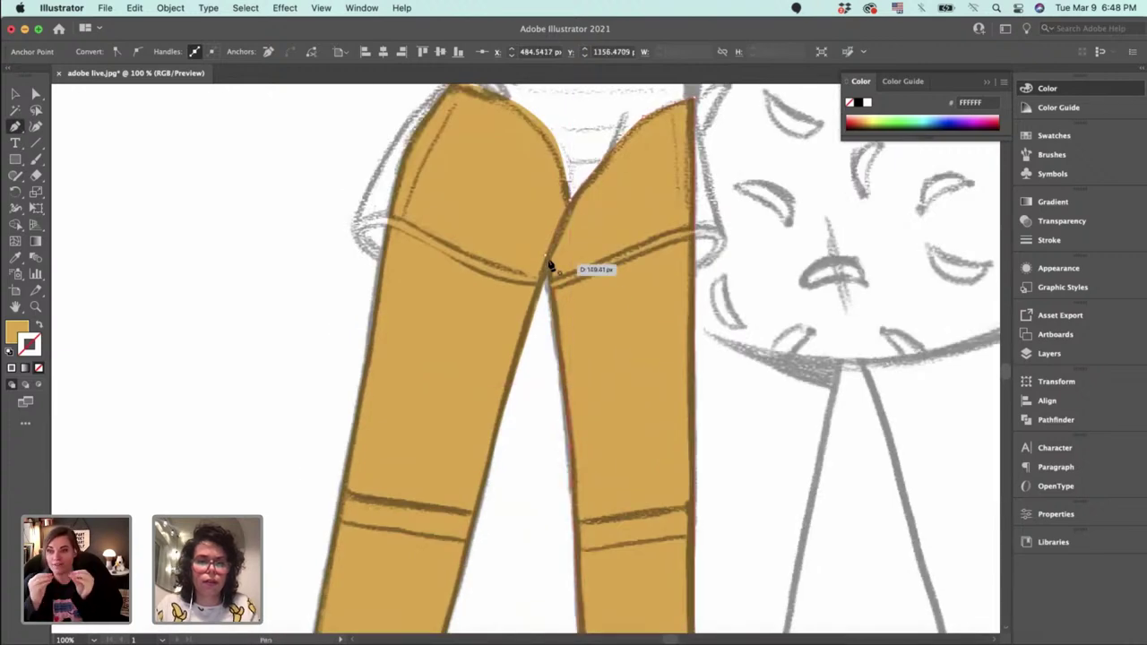
{"action": "scroll", "coordinate": [549, 265], "scroll_direction": "up", "scroll_amount": 5}
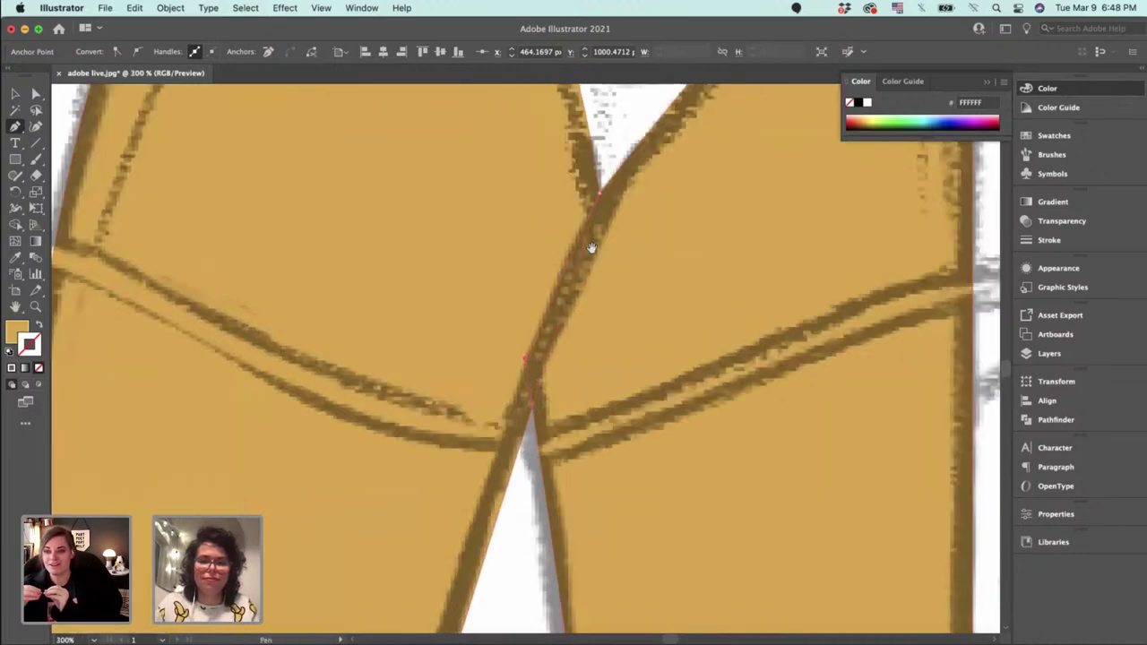
Nudge the anchor on the second leg's upper thigh curve, lengthen its handle toward the crotch to follow the sketch, and deselect the shape.
{"action": "key", "text": "a"}
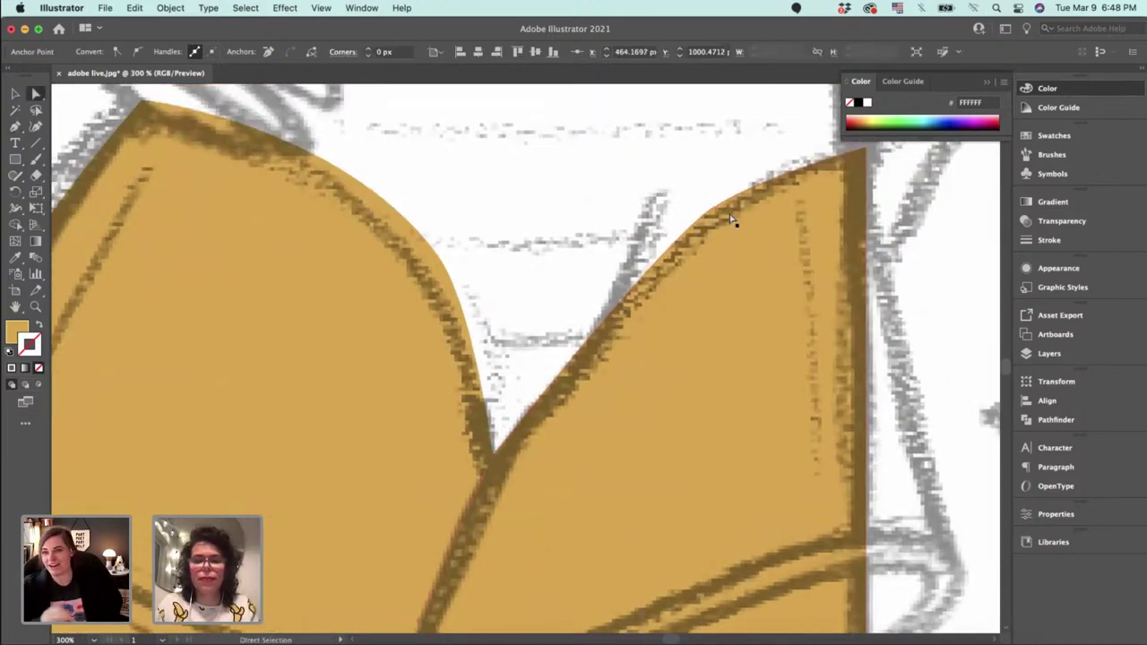
{"action": "left_click_drag", "start_coordinate": [717, 216], "coordinate": [717, 218]}
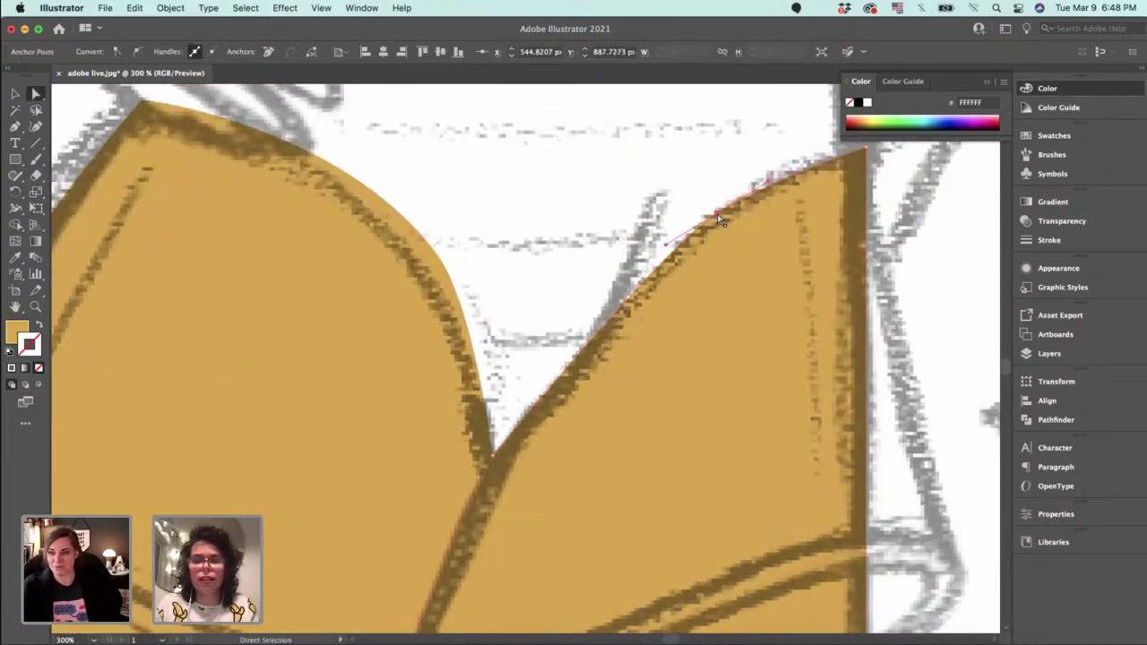
{"action": "left_click_drag", "start_coordinate": [649, 271], "coordinate": [591, 313]}
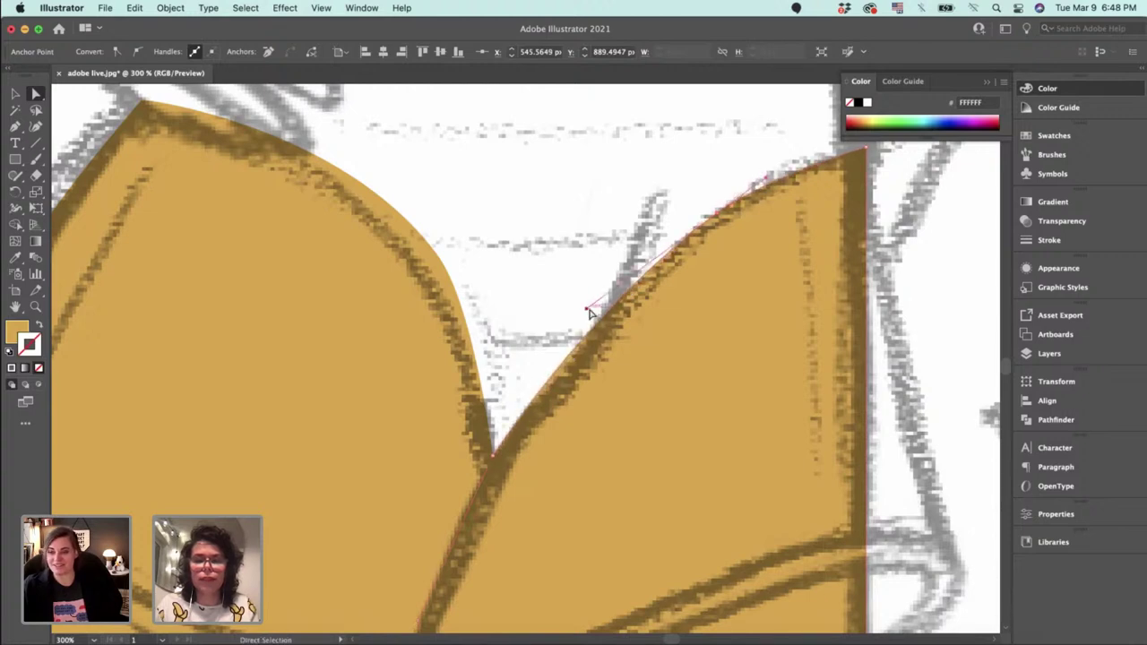
{"action": "scroll", "coordinate": [709, 389], "scroll_direction": "up", "scroll_amount": 5}
{"action": "scroll", "coordinate": [709, 389], "scroll_direction": "right", "scroll_amount": 2}
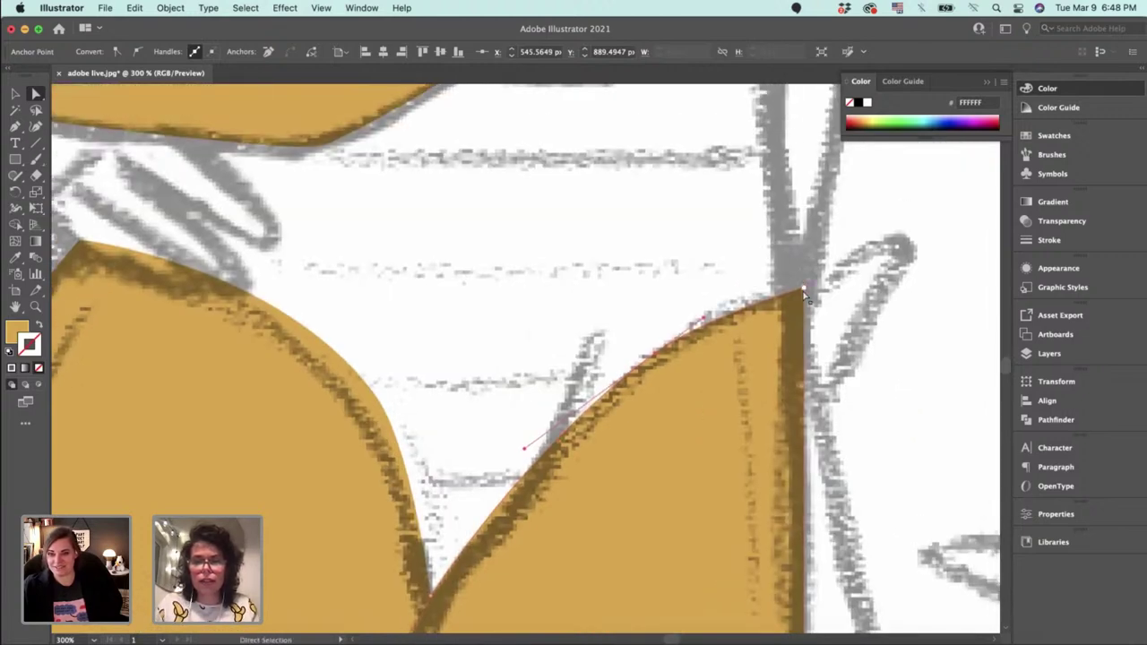
{"action": "key", "text": "super+minus"}
{"action": "key", "text": "super+minus"}
{"action": "key", "text": "super+minus"}
{"action": "key", "text": "super+minus"}
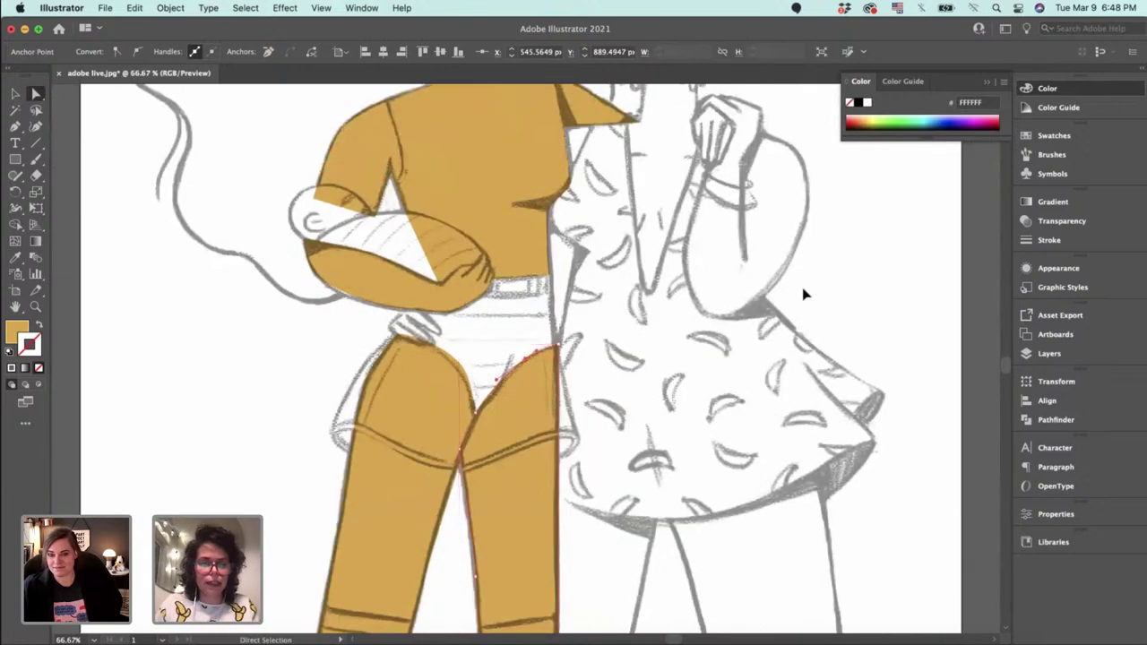
{"action": "scroll", "coordinate": [804, 293], "scroll_direction": "down", "scroll_amount": 8}
{"action": "left_click", "coordinate": [740, 379]}
{"action": "left_click_drag", "start_coordinate": [740, 379], "coordinate": [800, 448]}
Start a Pen tool shape for the fingers at the shorter woman's shoulder, from the top knuckle down the edge facing her neck.
{"action": "key", "text": "super+plus"}
{"action": "key", "text": "super+plus"}
{"action": "key", "text": "super+plus"}
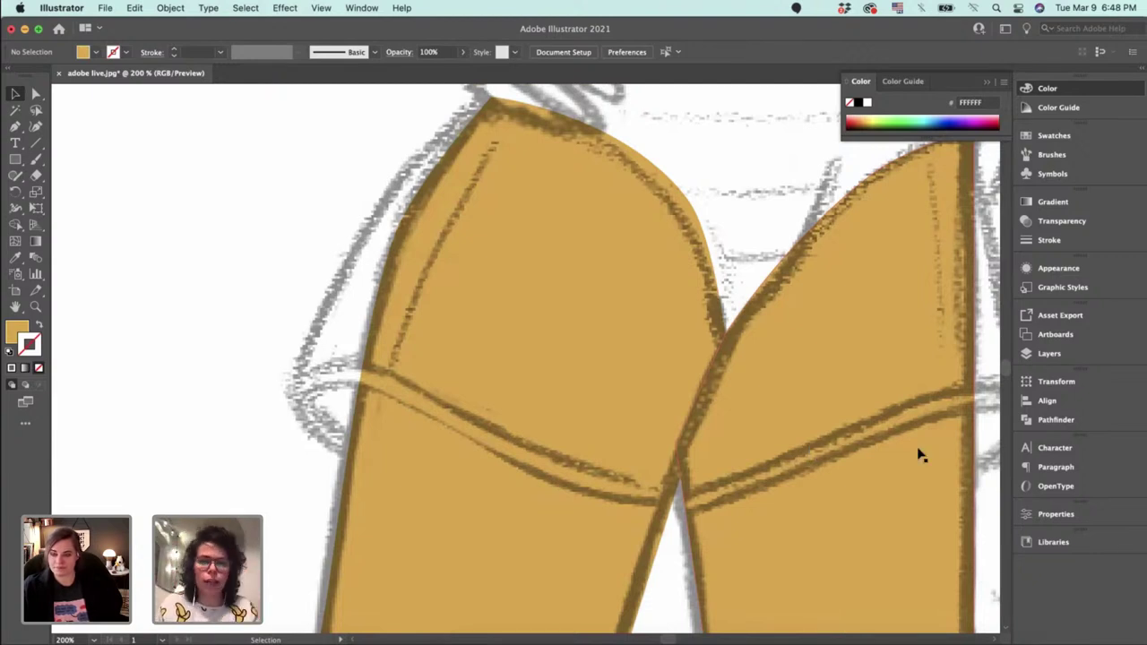
{"action": "left_click_drag", "start_coordinate": [890, 300], "coordinate": [707, 542]}
{"action": "key", "text": "super+plus"}
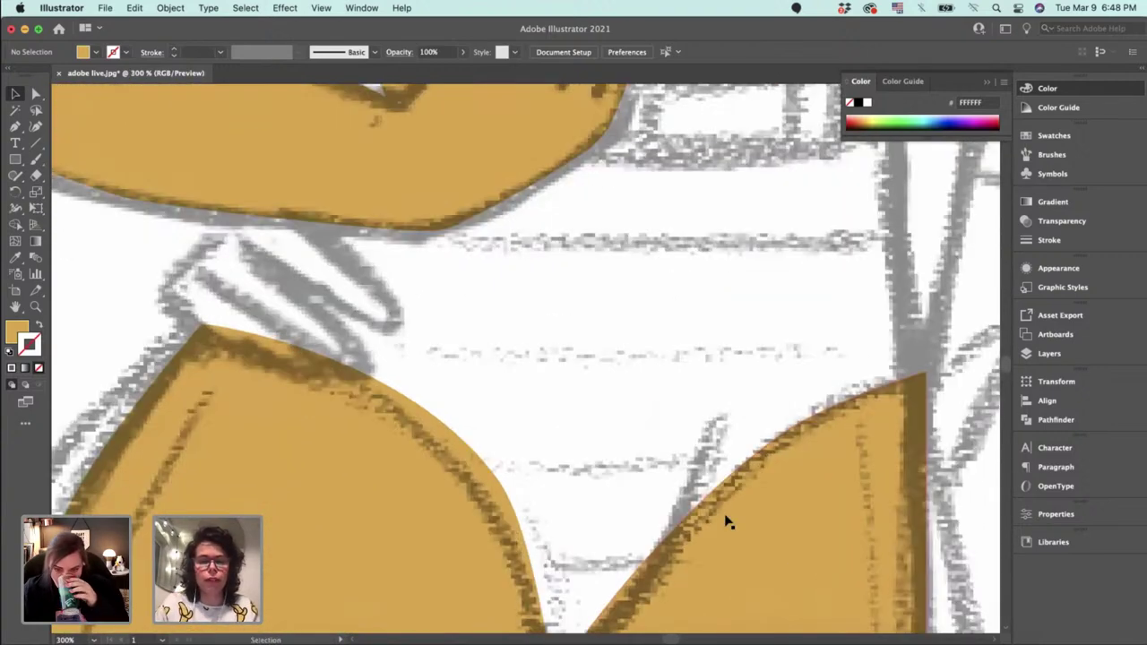
{"action": "mouse_move", "coordinate": [631, 480]}
{"action": "left_mouse_down"}
{"action": "mouse_move", "coordinate": [579, 517]}
{"action": "mouse_move", "coordinate": [737, 469]}
{"action": "mouse_move", "coordinate": [702, 310]}
{"action": "mouse_move", "coordinate": [467, 438]}
{"action": "mouse_move", "coordinate": [244, 458]}
{"action": "left_mouse_up"}
{"action": "left_click_drag", "start_coordinate": [766, 385], "coordinate": [613, 231]}
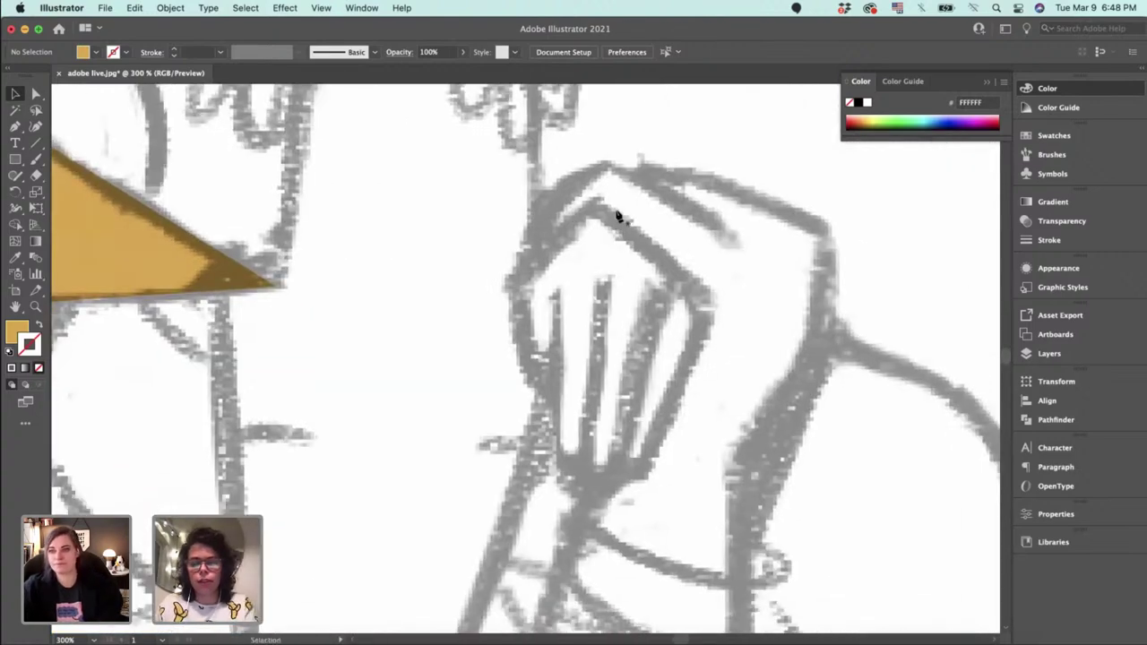
{"action": "key", "text": "p"}
{"action": "left_click", "coordinate": [590, 215]}
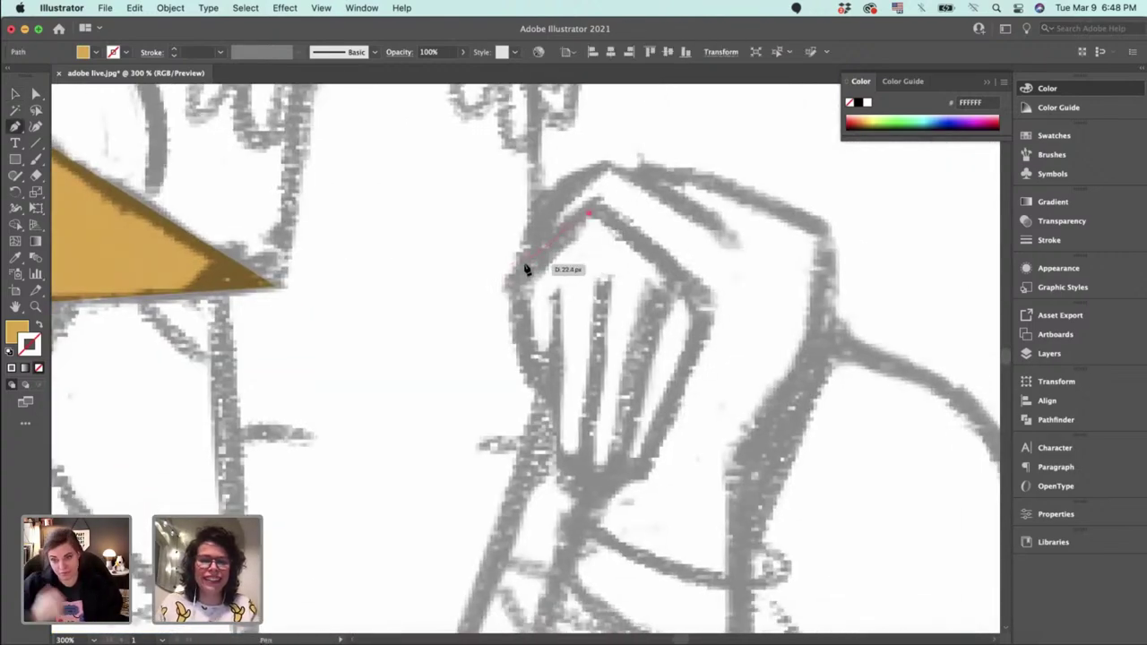
{"action": "left_click", "coordinate": [514, 268]}
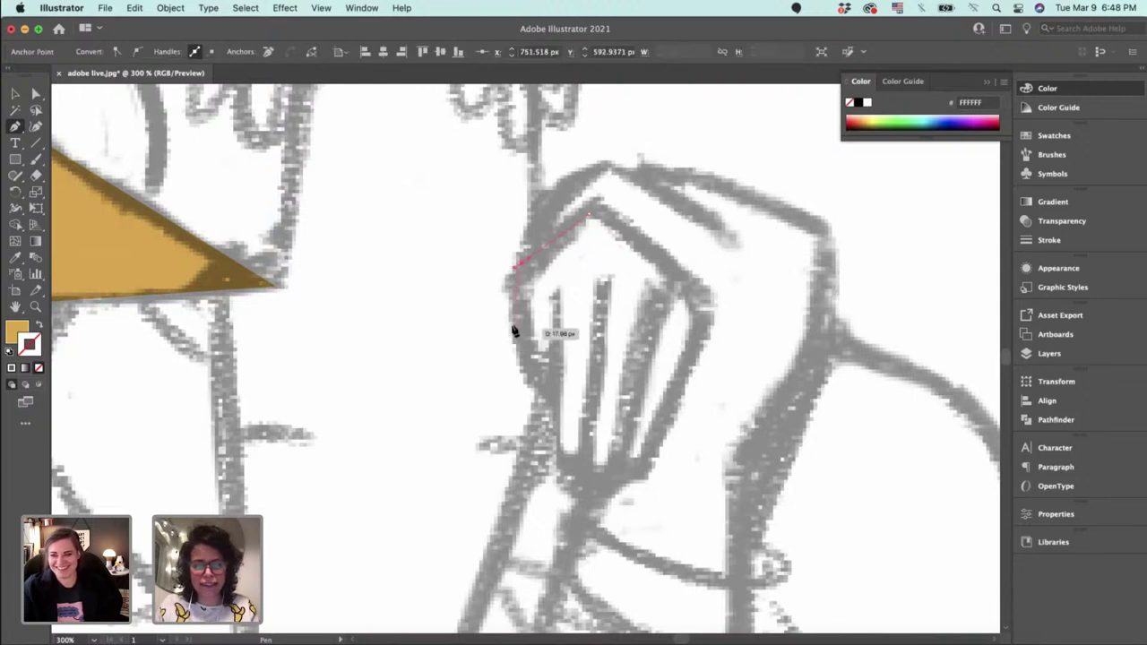
{"action": "left_click", "coordinate": [510, 307]}
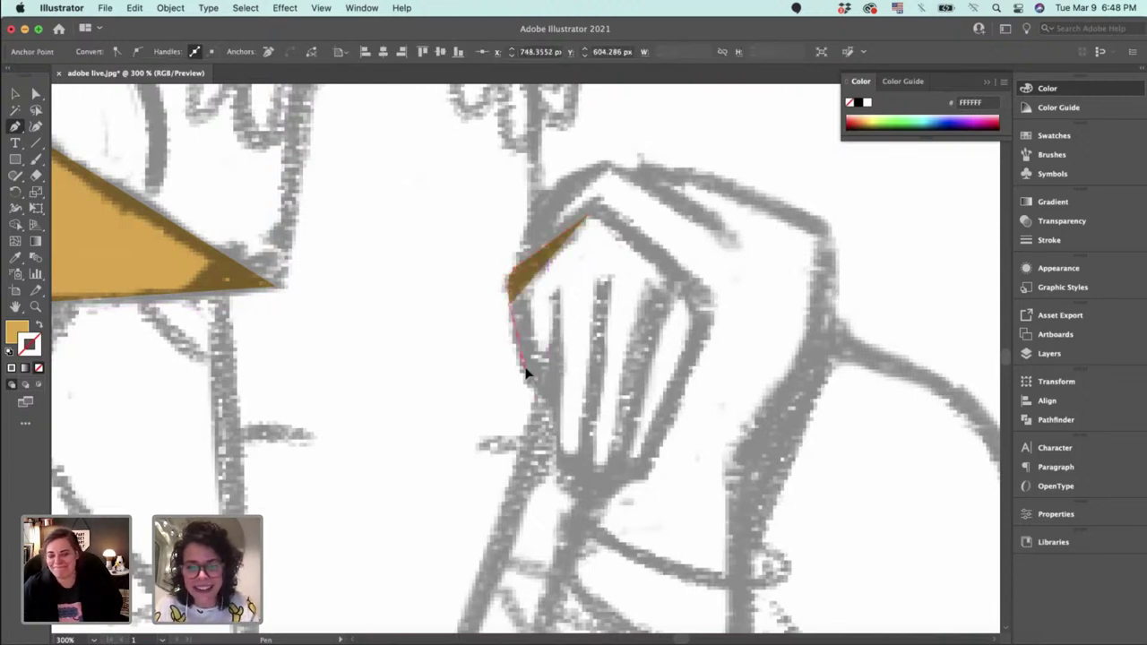
{"action": "left_click", "coordinate": [524, 363]}
{"action": "left_click", "coordinate": [554, 402]}
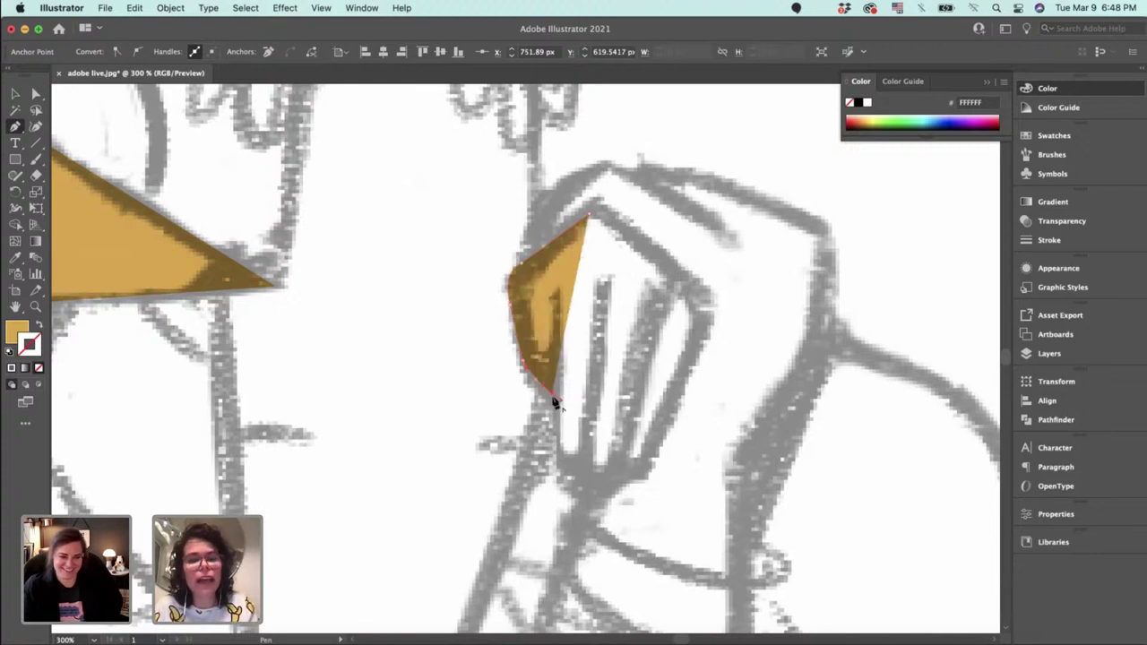
Trace the scalloped fingertips and the opposite side of the fingers, closing the shape with a rounded top knuckle.
{"action": "left_click", "coordinate": [562, 459]}
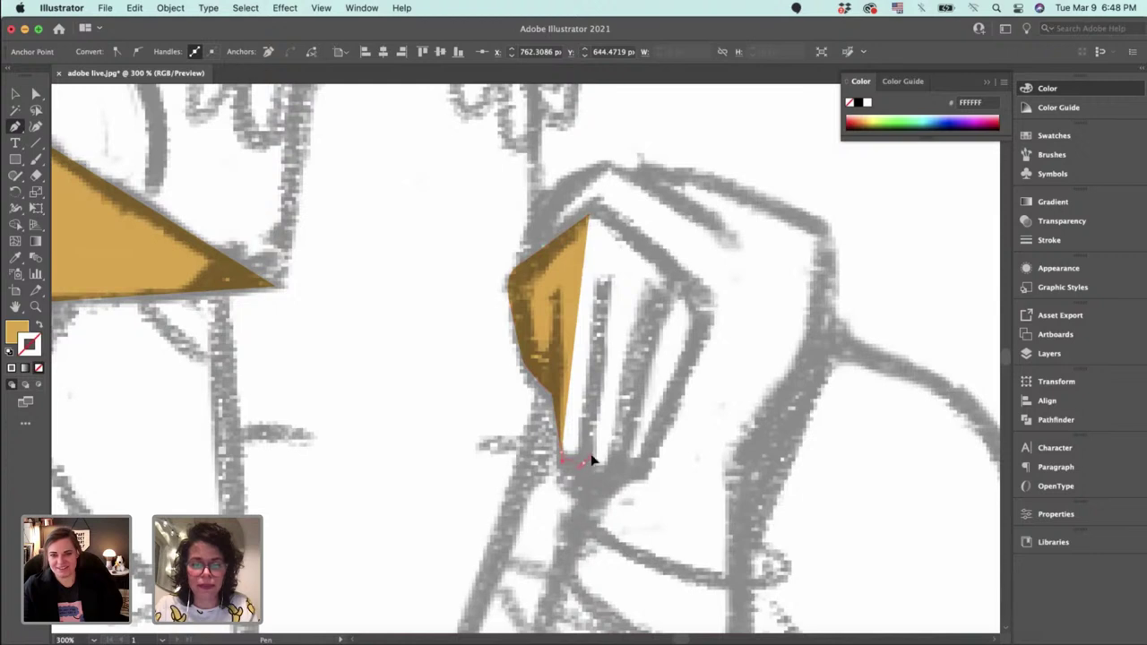
{"action": "left_click", "coordinate": [588, 465]}
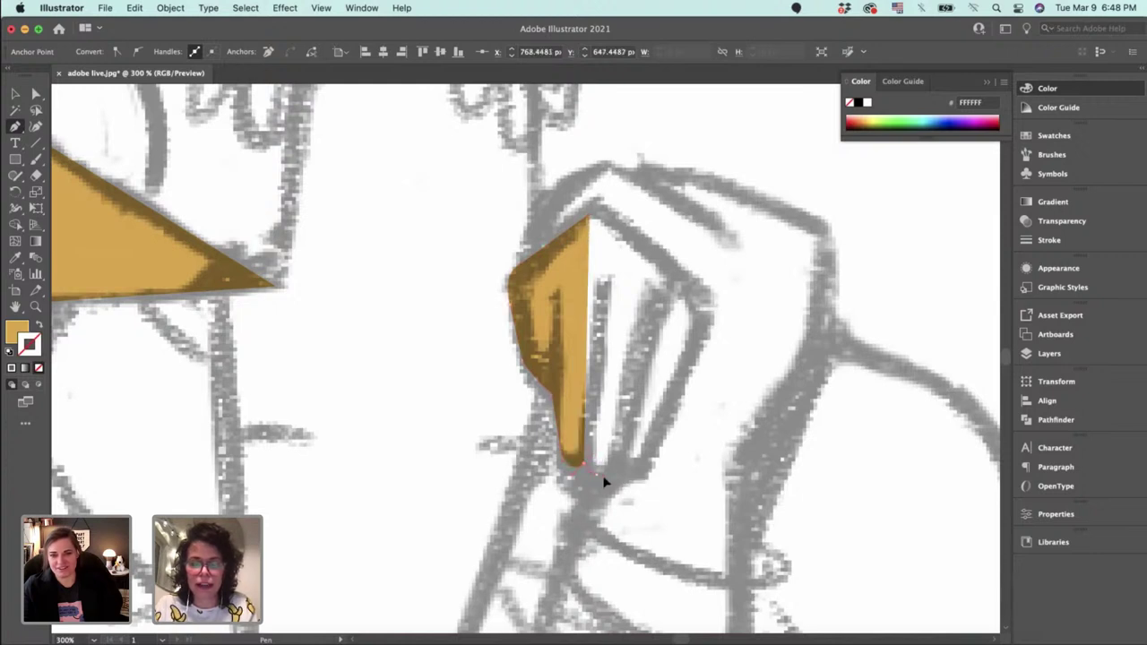
{"action": "left_click_drag", "start_coordinate": [610, 482], "coordinate": [660, 439]}
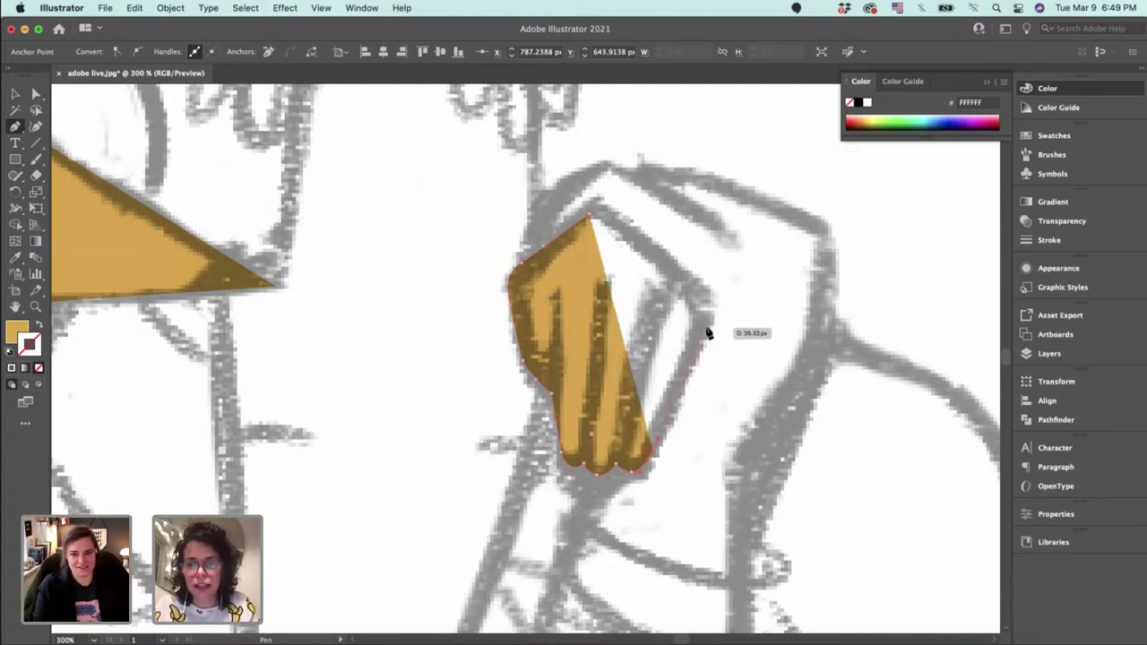
{"action": "left_click_drag", "start_coordinate": [710, 322], "coordinate": [677, 274]}
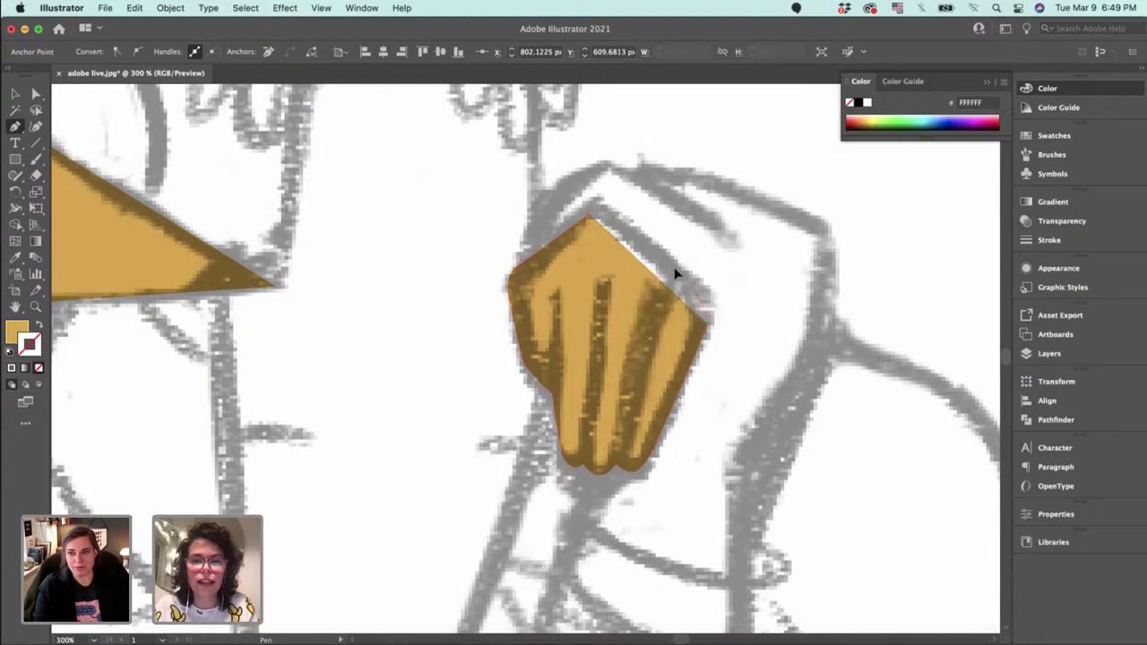
{"action": "left_click_drag", "start_coordinate": [590, 217], "coordinate": [593, 242]}
{"action": "key", "text": "a"}
{"action": "key", "text": "v"}
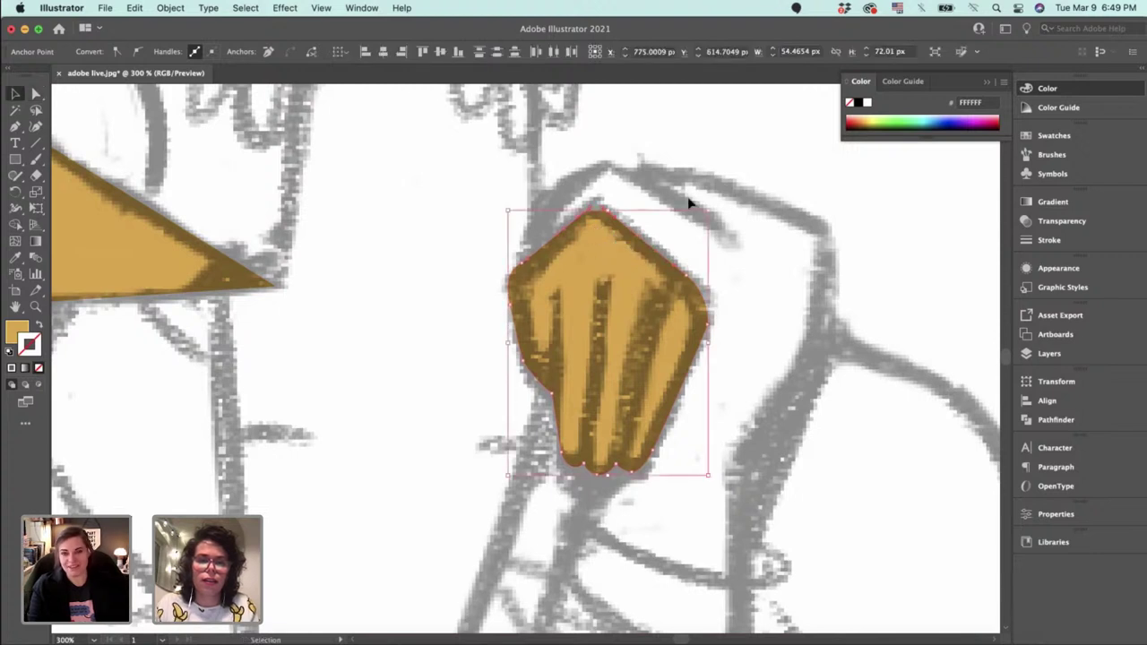
Reshape the curve at the finger shape's outer knuckle so it bulges out to the sketch line.
{"action": "left_click", "coordinate": [686, 200]}
{"action": "key", "text": "a"}
{"action": "left_click", "coordinate": [710, 298]}
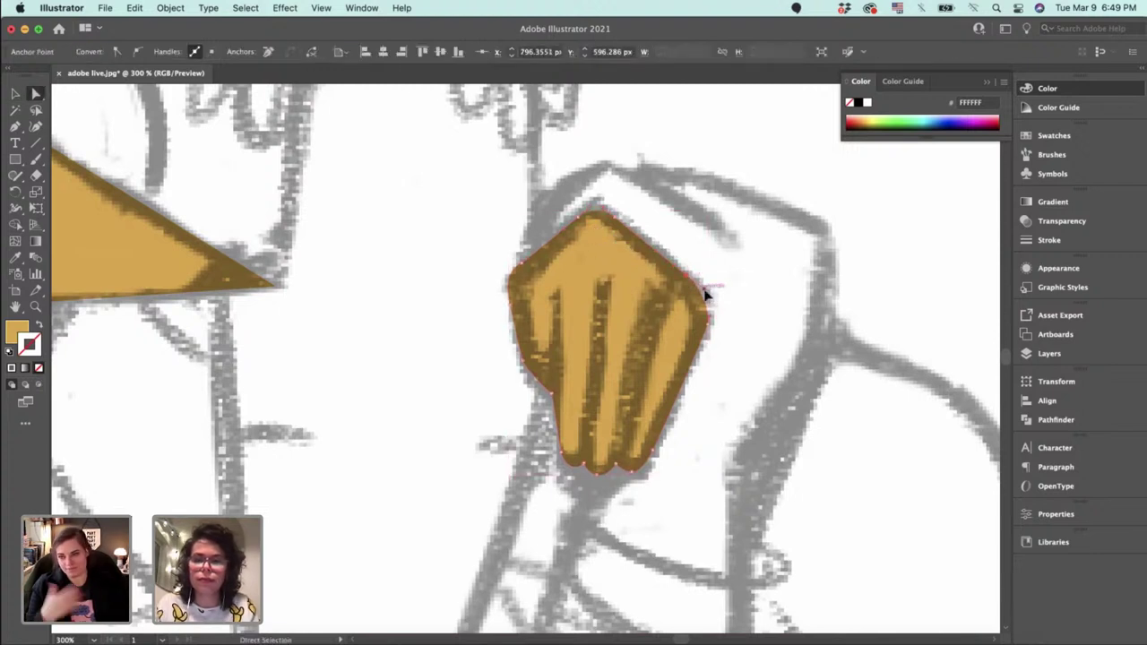
{"action": "left_click_drag", "start_coordinate": [715, 298], "coordinate": [719, 294]}
{"action": "left_click", "coordinate": [721, 286]}
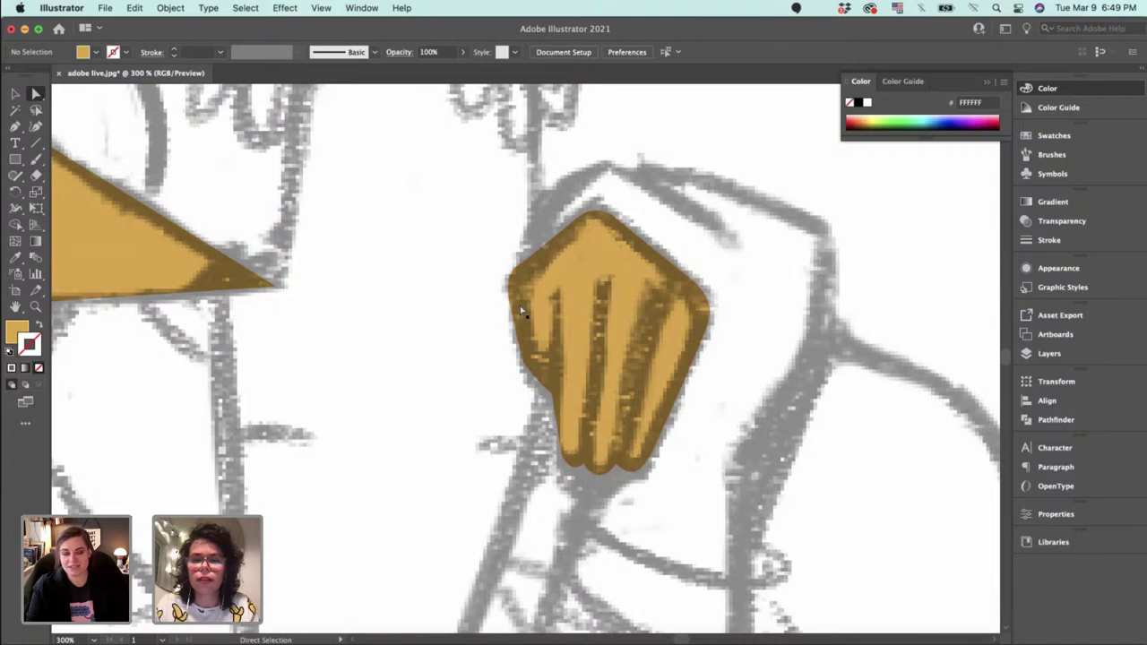
Shift the anchor at the knuckle nearest the shorter woman's neck slightly along the sketch line and deselect the finger shape.
{"action": "left_click", "coordinate": [525, 268]}
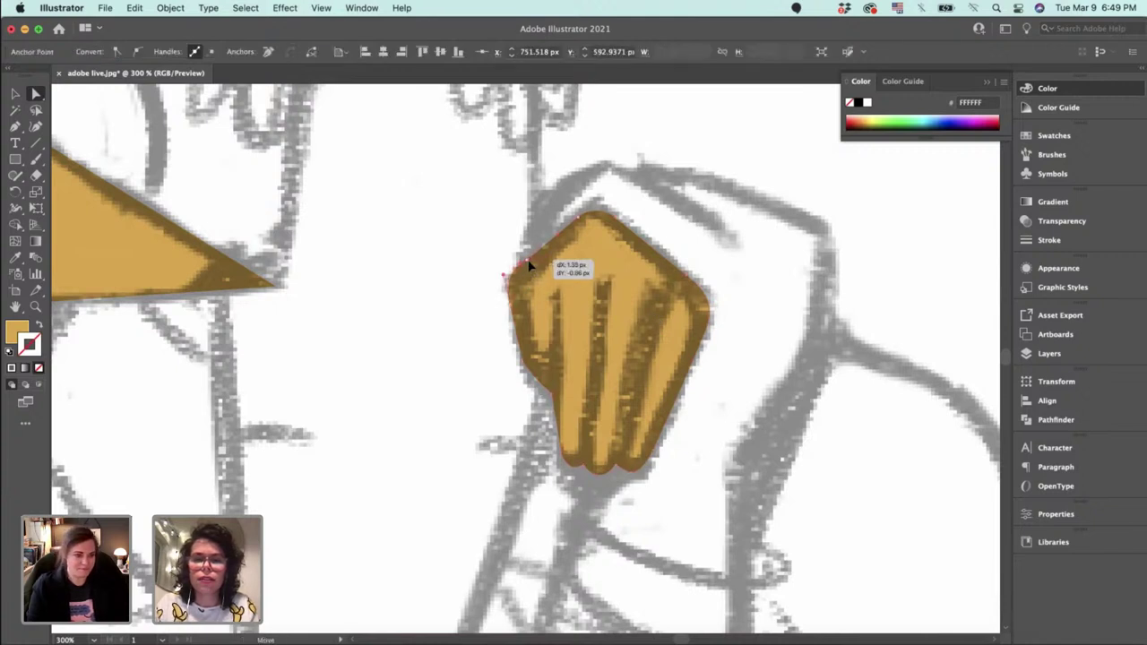
{"action": "left_click_drag", "start_coordinate": [528, 264], "coordinate": [530, 264]}
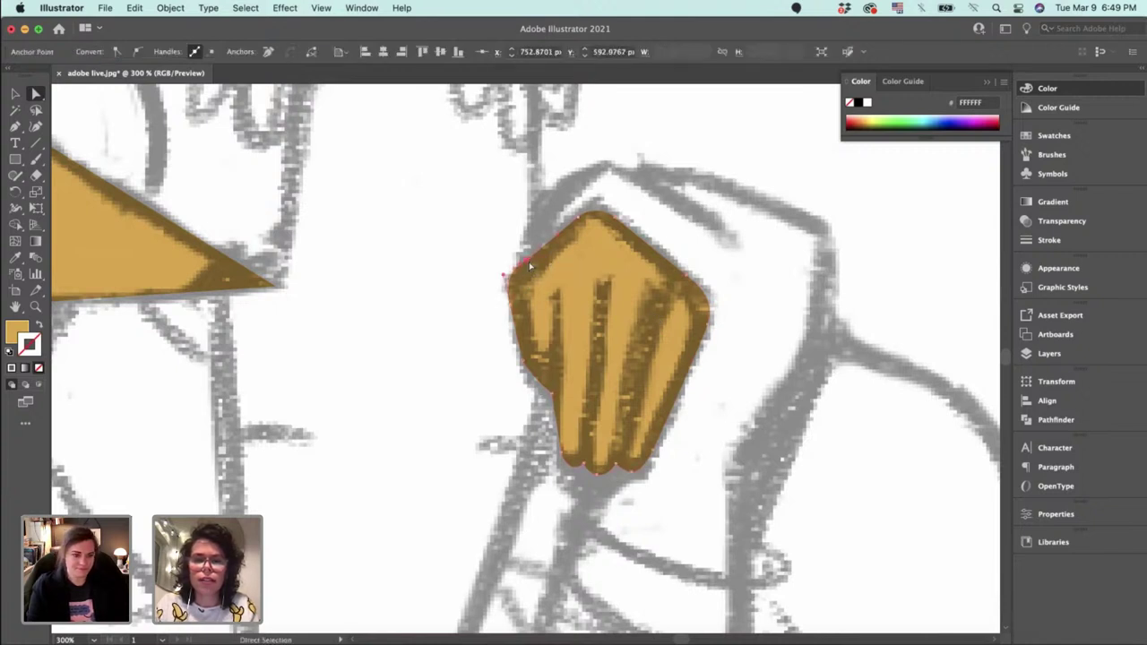
{"action": "key", "text": "v"}
{"action": "left_click", "coordinate": [744, 267]}
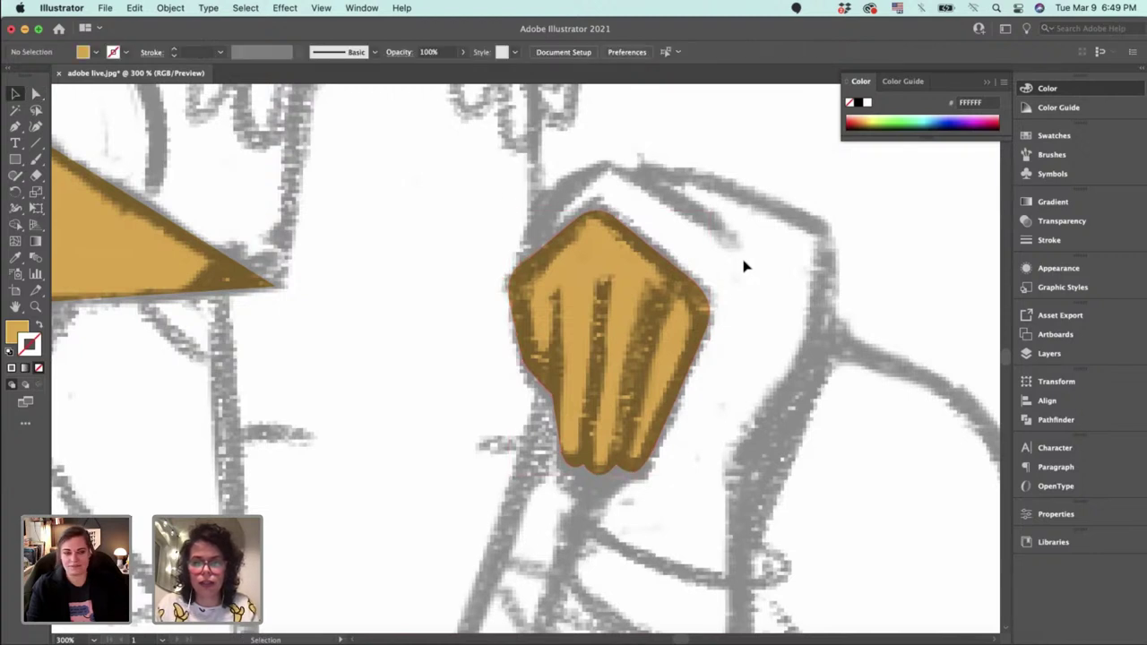
Pull the anchor below the finger shape's outer knuckle slightly inward and rework the adjoining knuckle anchor and curve.
{"action": "key", "text": "a"}
{"action": "left_click_drag", "start_coordinate": [708, 334], "coordinate": [701, 332]}
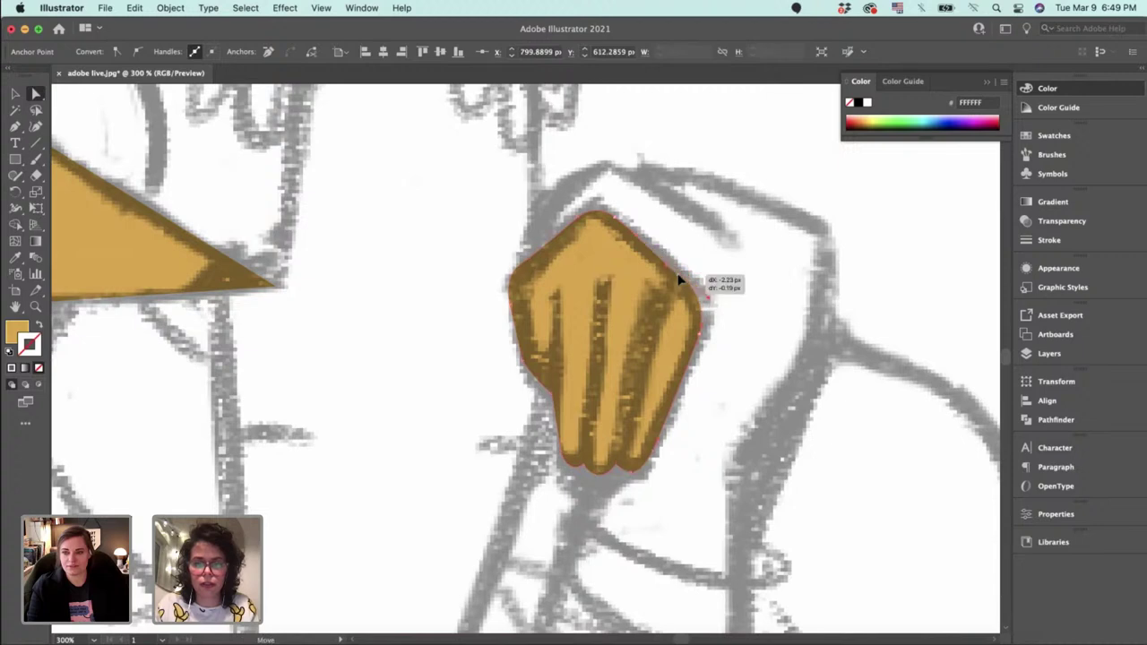
{"action": "left_click", "coordinate": [715, 300]}
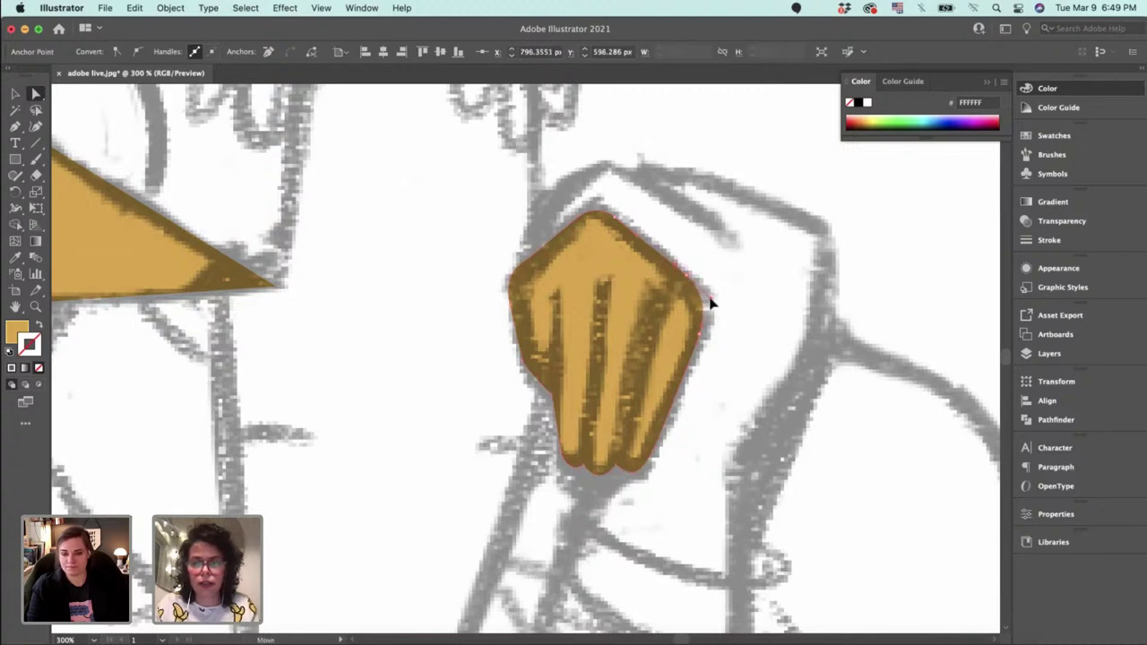
{"action": "key", "text": "Delete"}
{"action": "key", "text": "super+minus"}
{"action": "key", "text": "super+minus"}
{"action": "key", "text": "super+minus"}
{"action": "key", "text": "super+minus"}
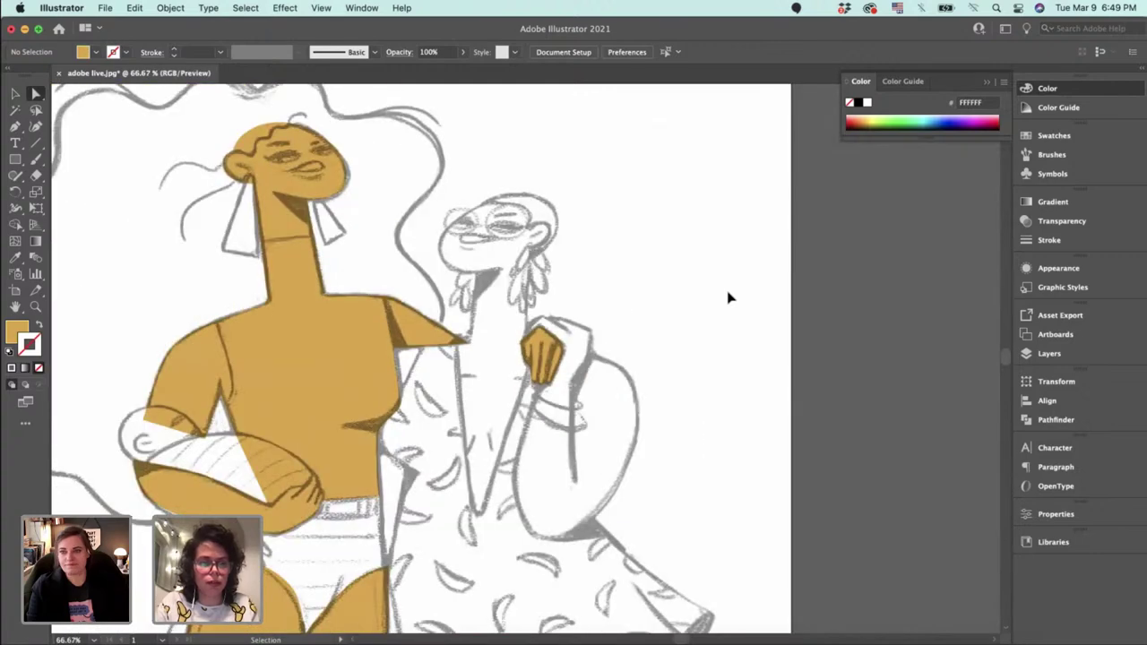
{"action": "key", "text": "super+plus"}
{"action": "key", "text": "super+minus"}
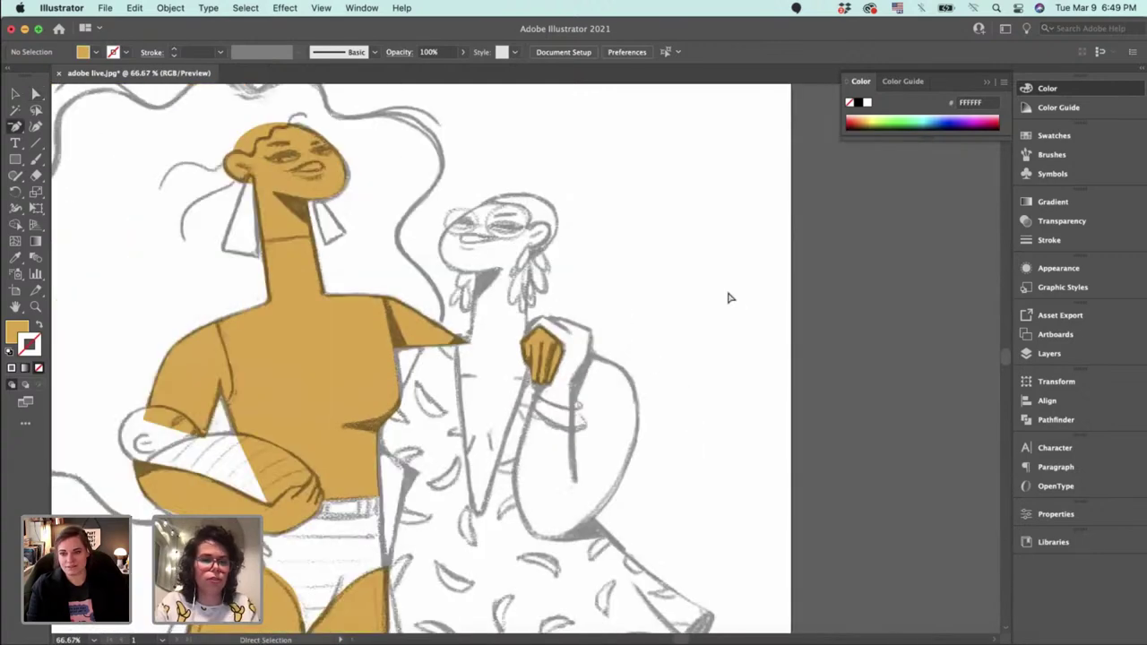
Set the fill colour for new shapes to magenta DD2CD4 with no artwork selected.
{"action": "key", "text": "super+minus"}
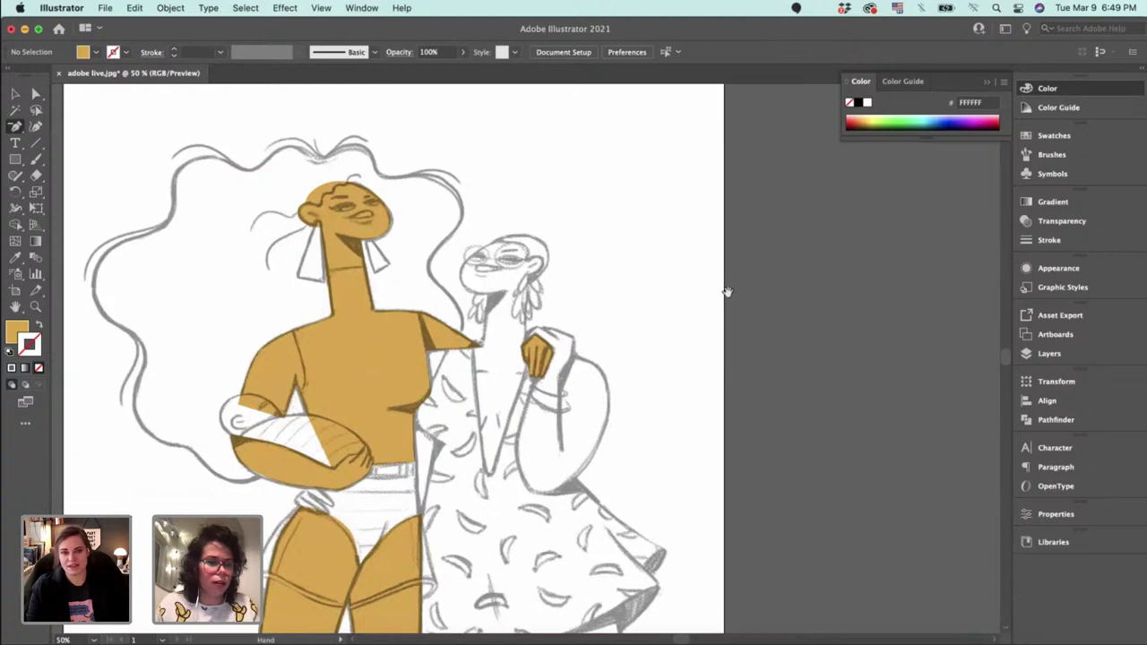
{"action": "left_click_drag", "start_coordinate": [692, 256], "coordinate": [782, 398]}
{"action": "key", "text": "v"}
{"action": "scroll", "coordinate": [812, 466], "scroll_direction": "up", "scroll_amount": 5}
{"action": "scroll", "coordinate": [812, 466], "scroll_direction": "left", "scroll_amount": 2}
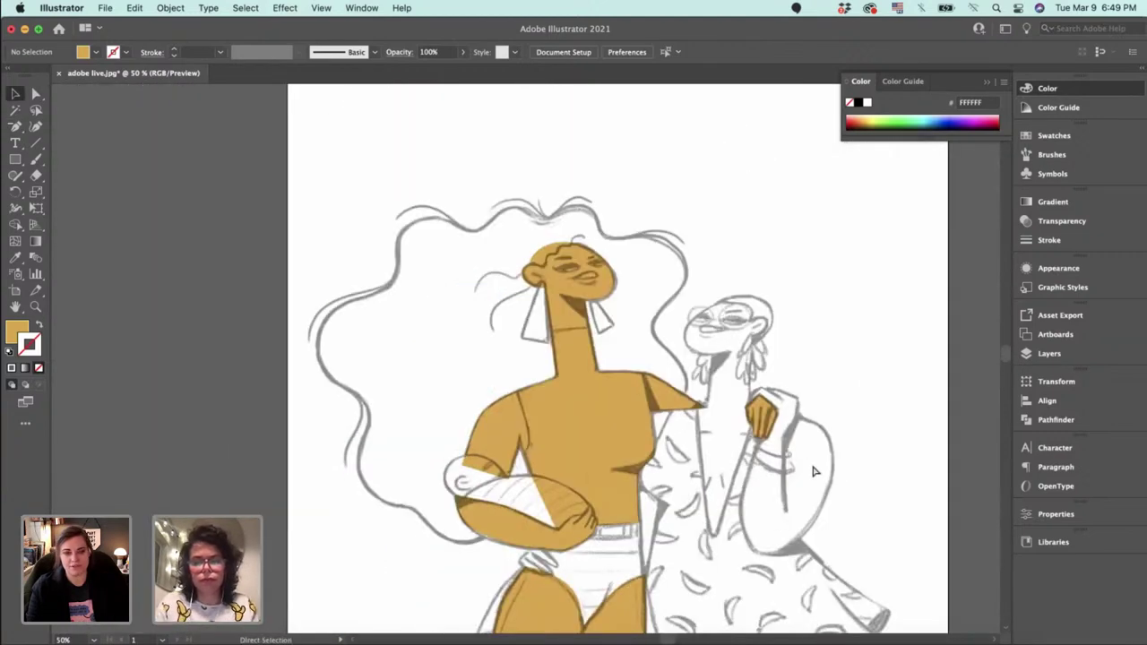
{"action": "key", "text": "super+equal"}
{"action": "key", "text": "super+equal"}
{"action": "scroll", "coordinate": [660, 466], "scroll_direction": "up", "scroll_amount": 4}
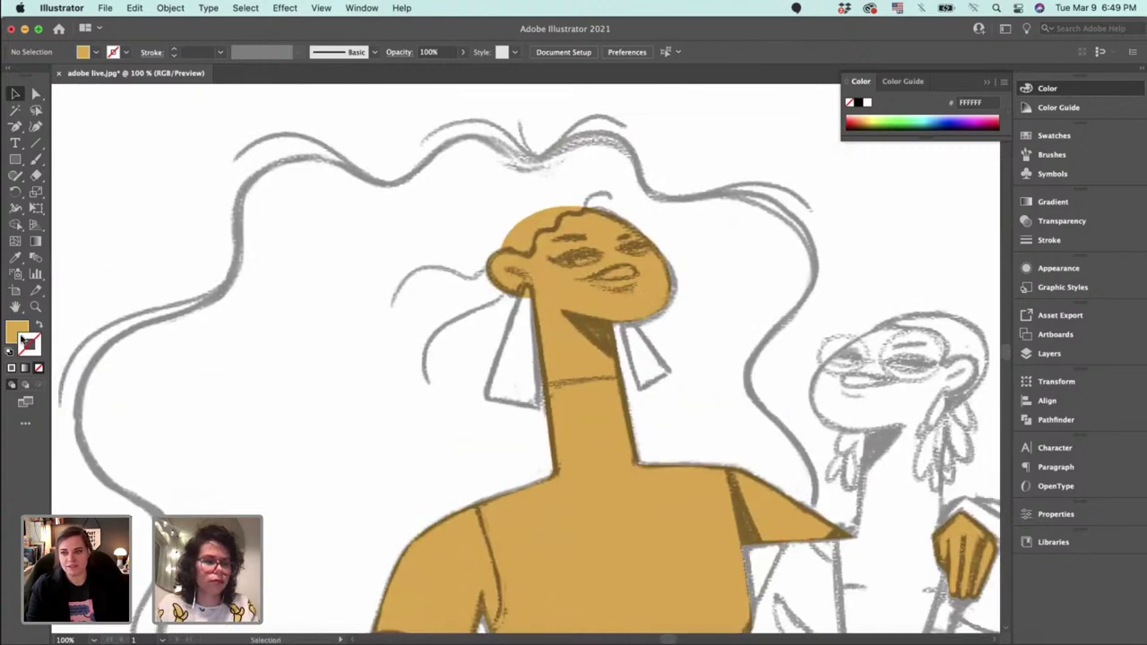
{"action": "double_click", "coordinate": [16, 330]}
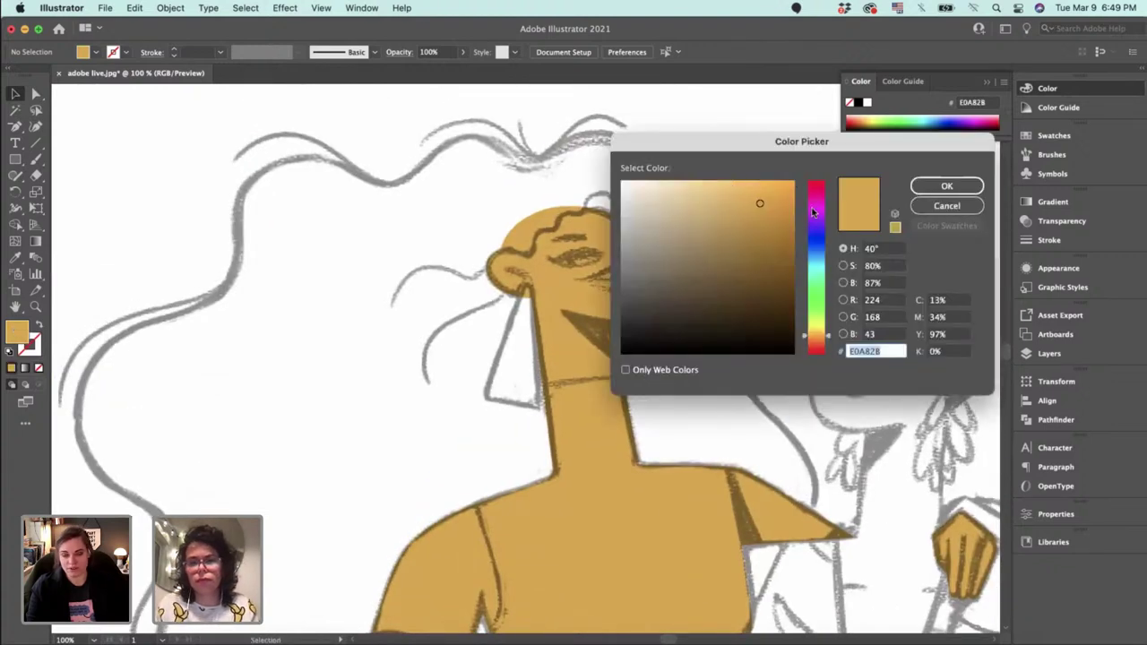
{"action": "left_click", "coordinate": [813, 210]}
{"action": "left_click", "coordinate": [946, 187]}
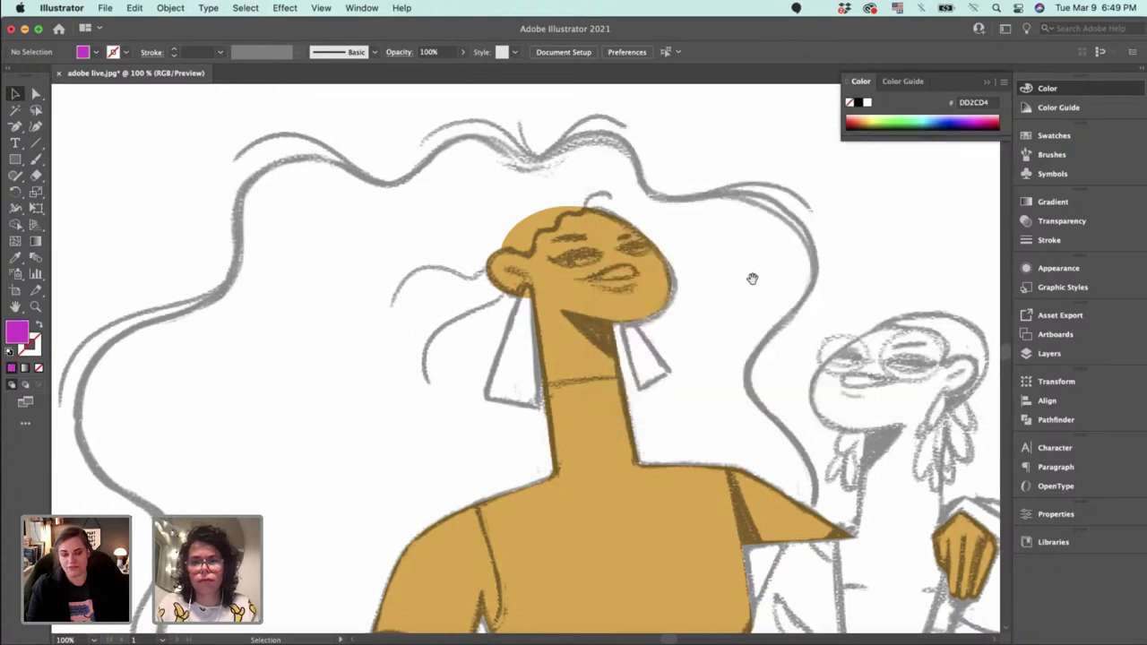
Start the taller woman's hair outline at the top parting notch and curve it to the crest on the side away from the shorter woman.
{"action": "left_click_drag", "start_coordinate": [751, 277], "coordinate": [856, 633]}
{"action": "key", "text": "super+equal"}
{"action": "key", "text": "super+equal"}
{"action": "key", "text": "super+equal"}
{"action": "key", "text": "p"}
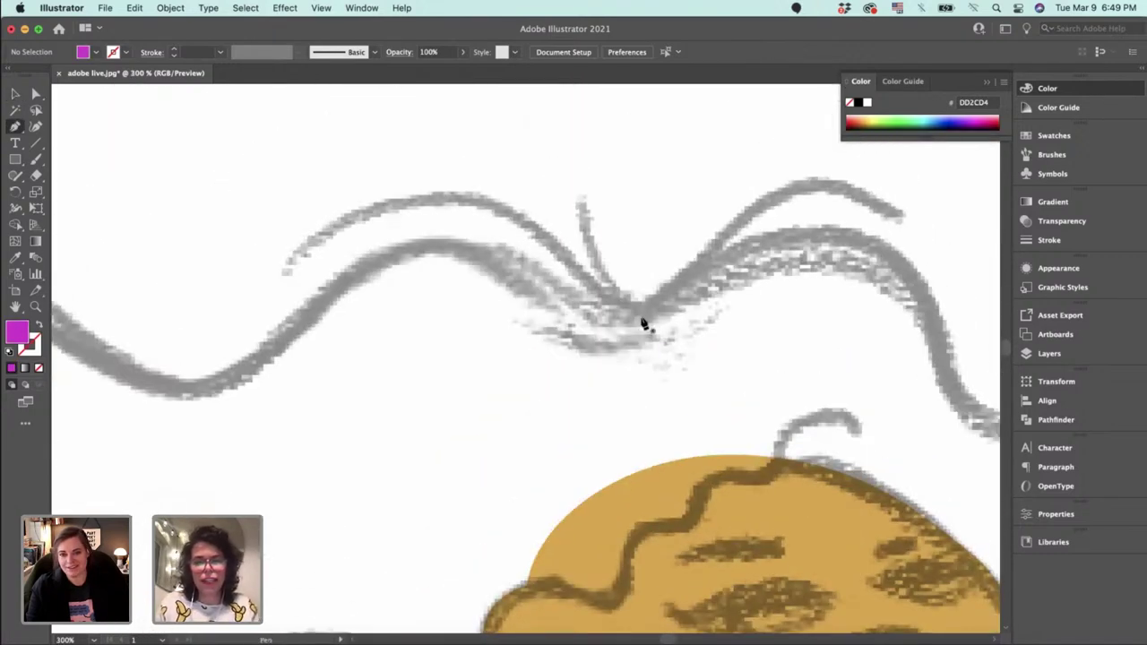
{"action": "left_click", "coordinate": [641, 317]}
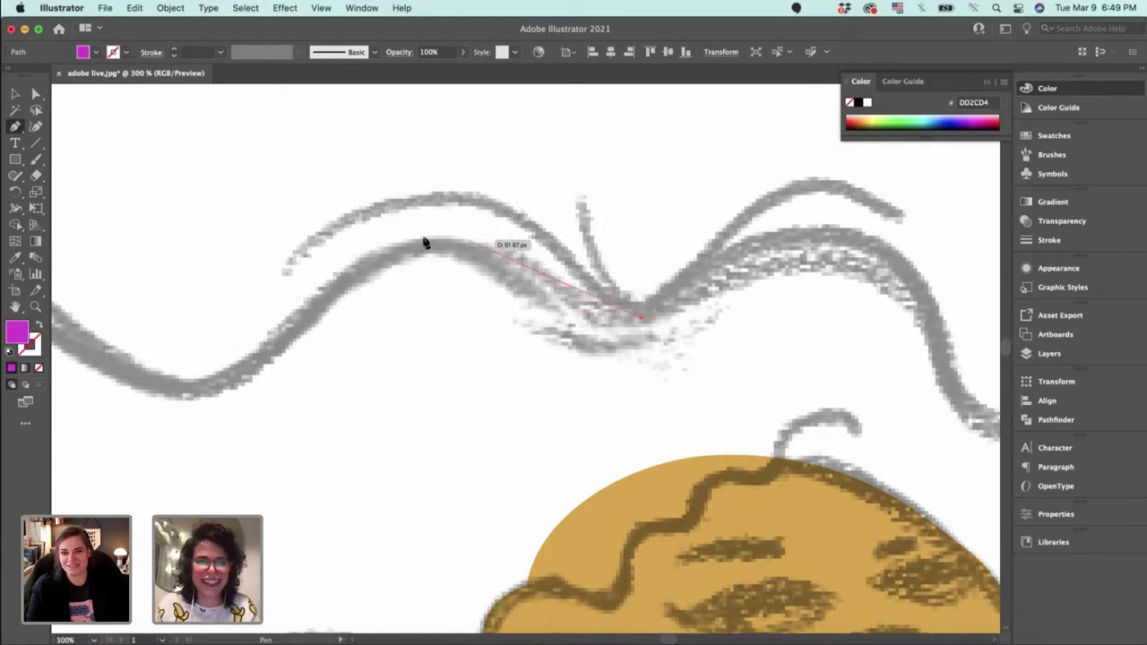
{"action": "left_click_drag", "start_coordinate": [412, 238], "coordinate": [333, 253]}
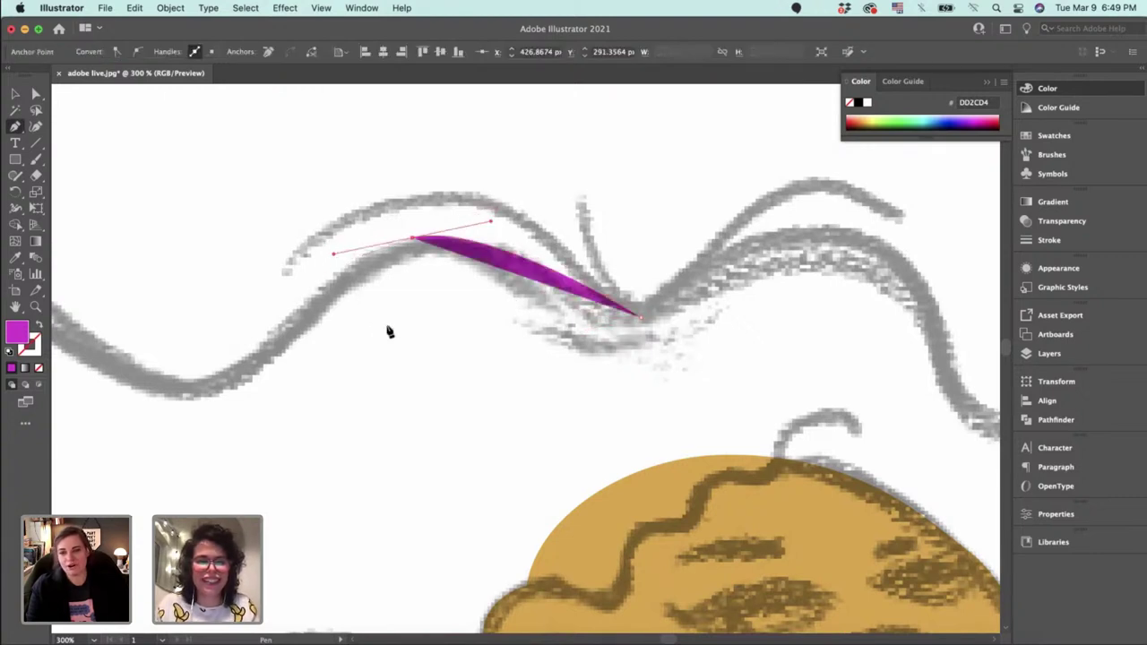
Continue the hair outline through the adjacent dip and over the next crest along the sketch line.
{"action": "scroll", "coordinate": [388, 331], "scroll_direction": "left", "scroll_amount": 5}
{"action": "scroll", "coordinate": [388, 331], "scroll_direction": "down", "scroll_amount": 2}
{"action": "left_click_drag", "start_coordinate": [530, 308], "coordinate": [397, 328]}
{"action": "scroll", "coordinate": [681, 297], "scroll_direction": "left", "scroll_amount": 8}
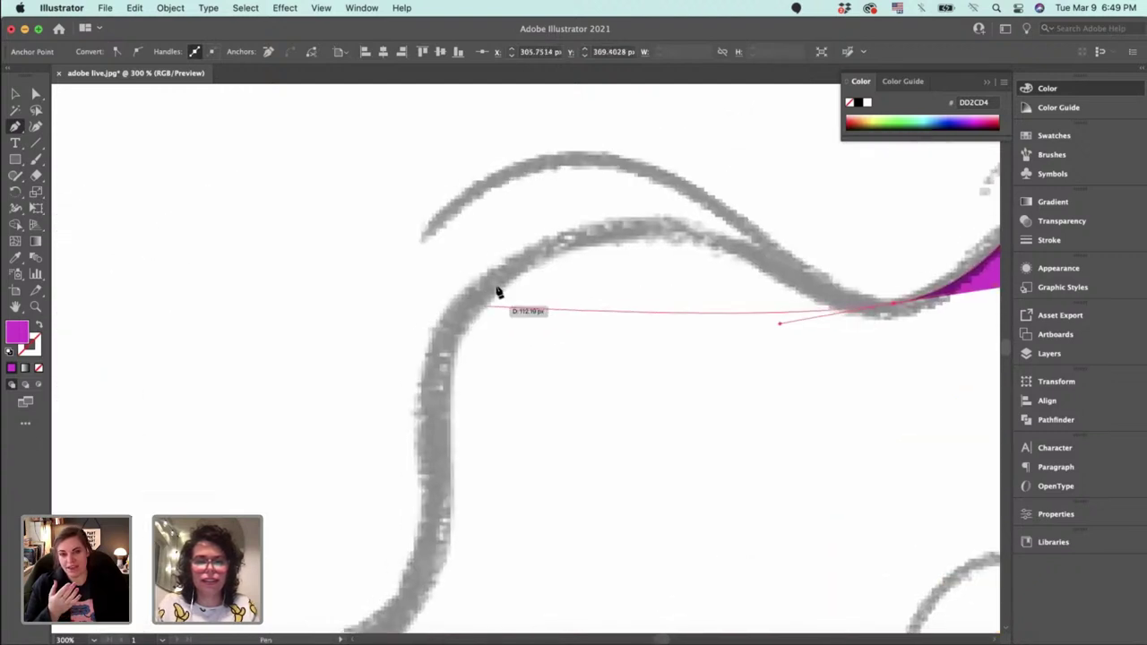
{"action": "left_click_drag", "start_coordinate": [510, 266], "coordinate": [340, 389]}
{"action": "scroll", "coordinate": [506, 322], "scroll_direction": "down", "scroll_amount": 1}
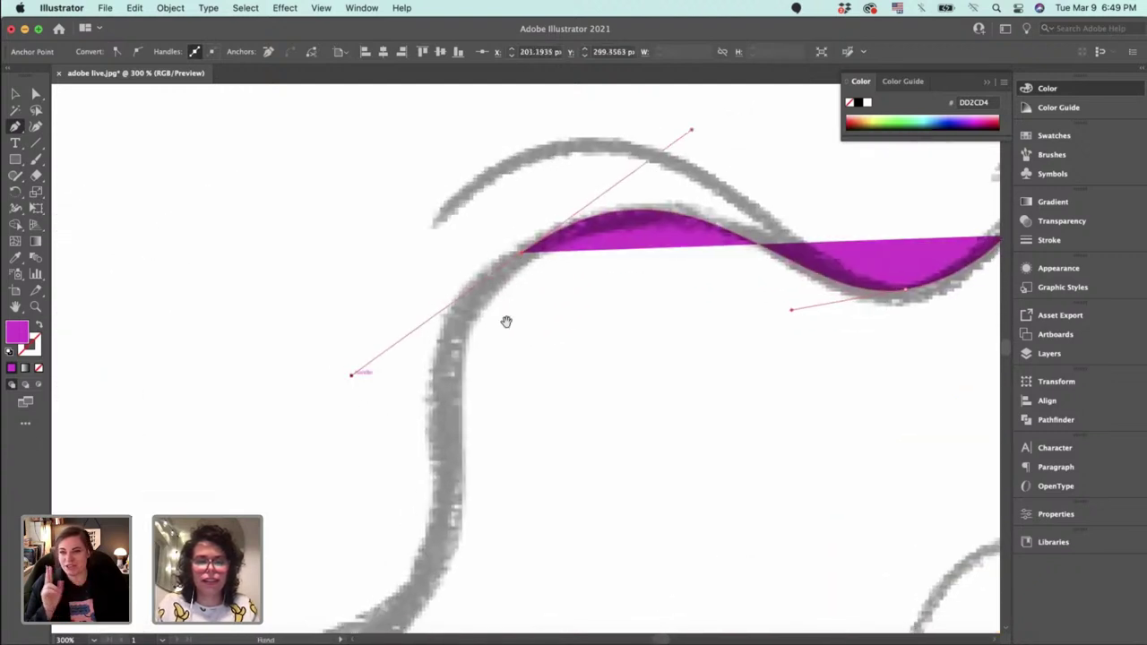
Trace the outer side of the hair down through its inward bend and onto the large outer bulge.
{"action": "scroll", "coordinate": [506, 321], "scroll_direction": "down", "scroll_amount": 5}
{"action": "scroll", "coordinate": [507, 322], "scroll_direction": "left", "scroll_amount": 3}
{"action": "left_click_drag", "start_coordinate": [573, 335], "coordinate": [520, 434]}
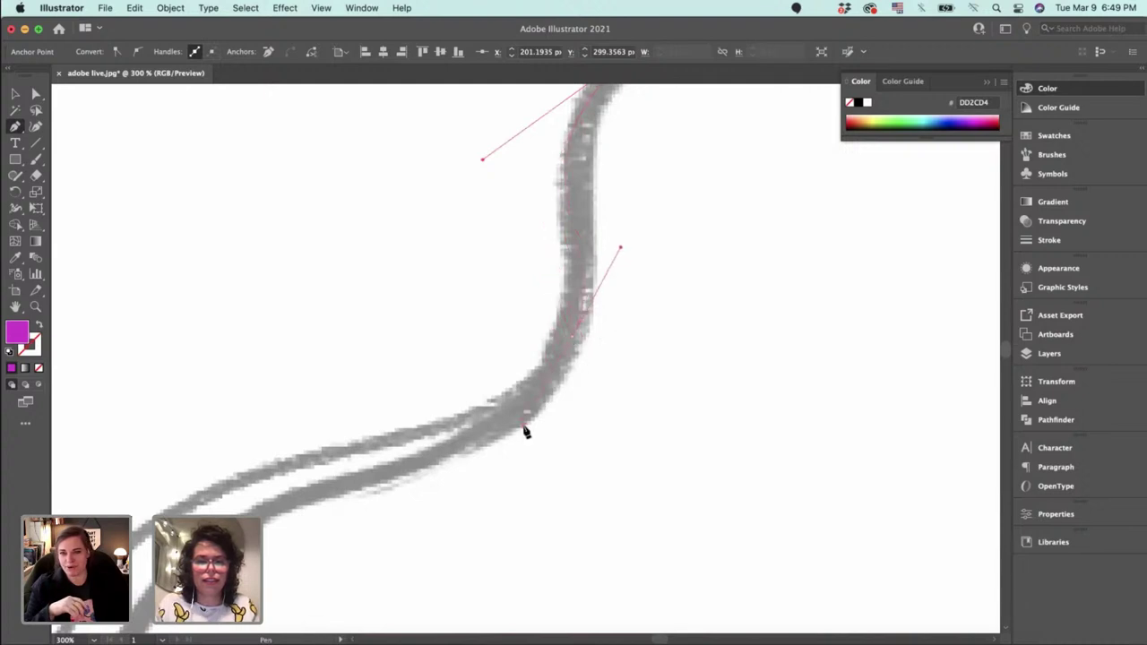
{"action": "scroll", "coordinate": [526, 432], "scroll_direction": "down", "scroll_amount": 4}
{"action": "scroll", "coordinate": [527, 432], "scroll_direction": "left", "scroll_amount": 2}
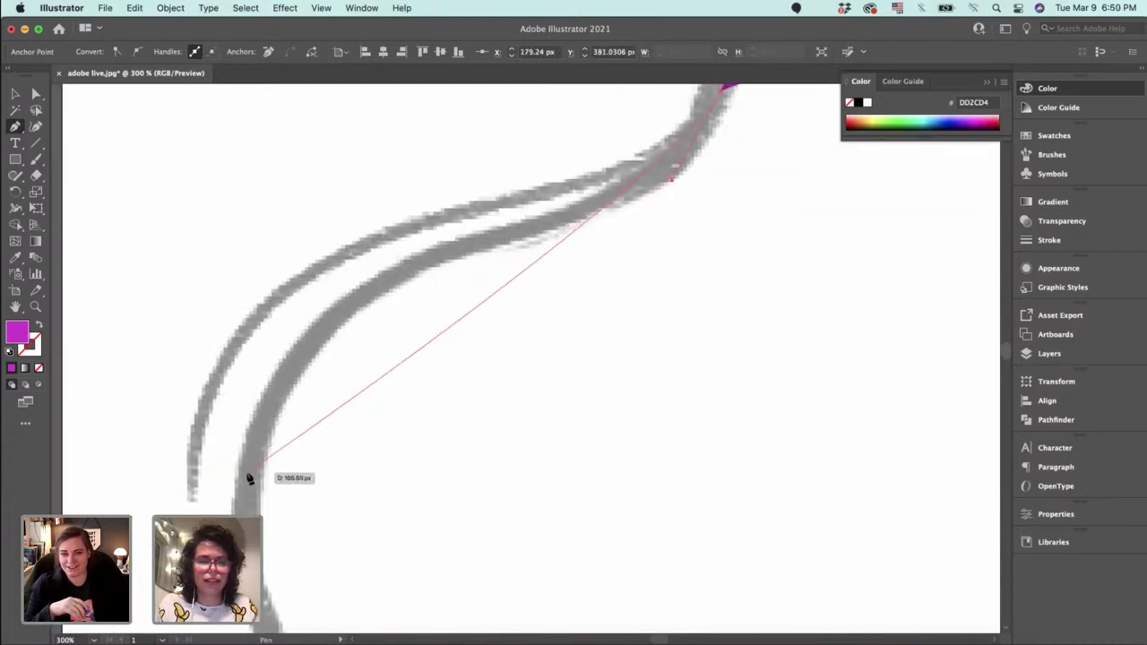
{"action": "scroll", "coordinate": [249, 480], "scroll_direction": "down", "scroll_amount": 4}
{"action": "left_click_drag", "start_coordinate": [247, 362], "coordinate": [215, 566]}
Trace the lower outer hair edge through the inward wave and around the bulge below it.
{"action": "scroll", "coordinate": [359, 218], "scroll_direction": "down", "scroll_amount": 10}
{"action": "key", "text": "space"}
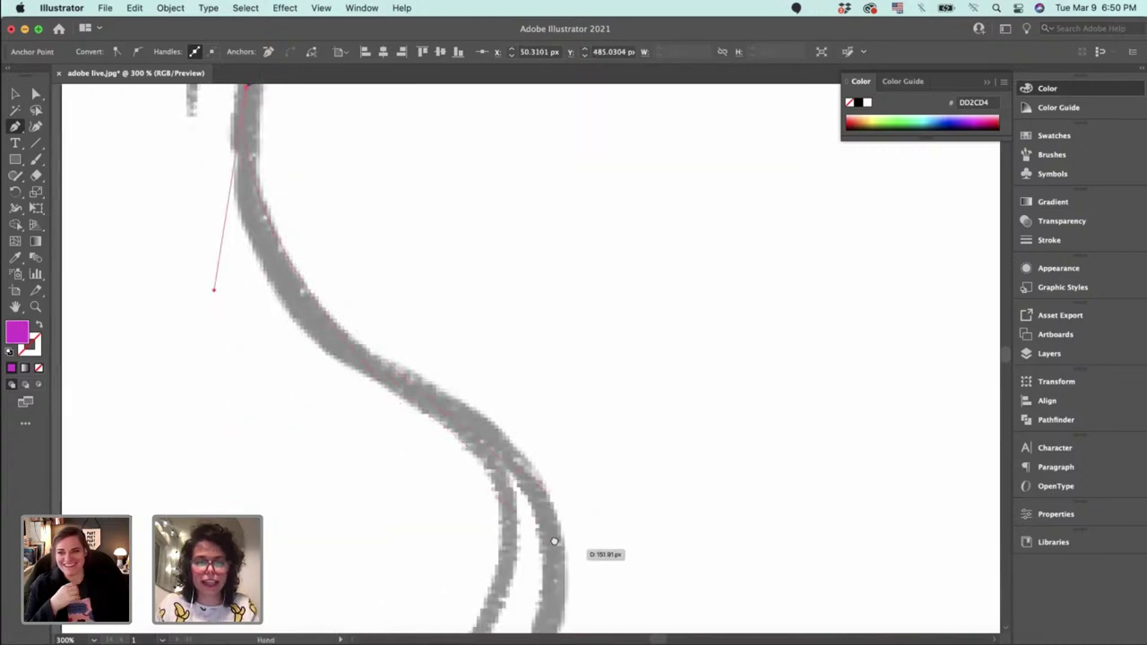
{"action": "scroll", "coordinate": [554, 541], "scroll_direction": "down", "scroll_amount": 8}
{"action": "scroll", "coordinate": [554, 542], "scroll_direction": "right", "scroll_amount": 2}
{"action": "left_click_drag", "start_coordinate": [517, 359], "coordinate": [520, 488]}
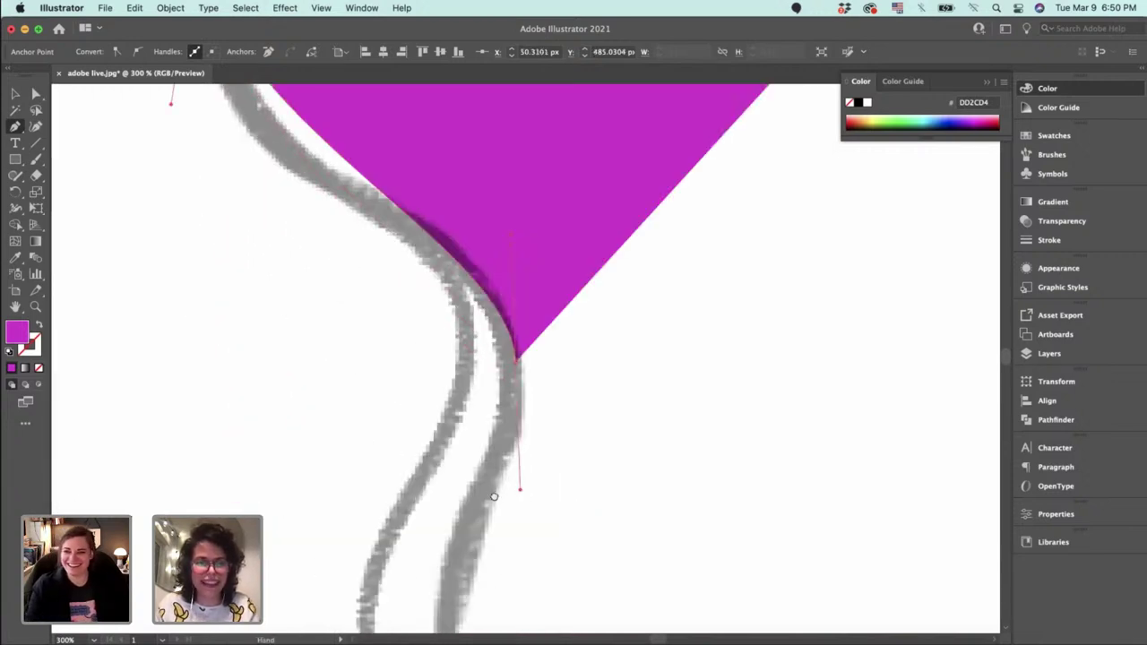
{"action": "scroll", "coordinate": [491, 421], "scroll_direction": "down", "scroll_amount": 10}
{"action": "left_click_drag", "start_coordinate": [490, 439], "coordinate": [593, 561]}
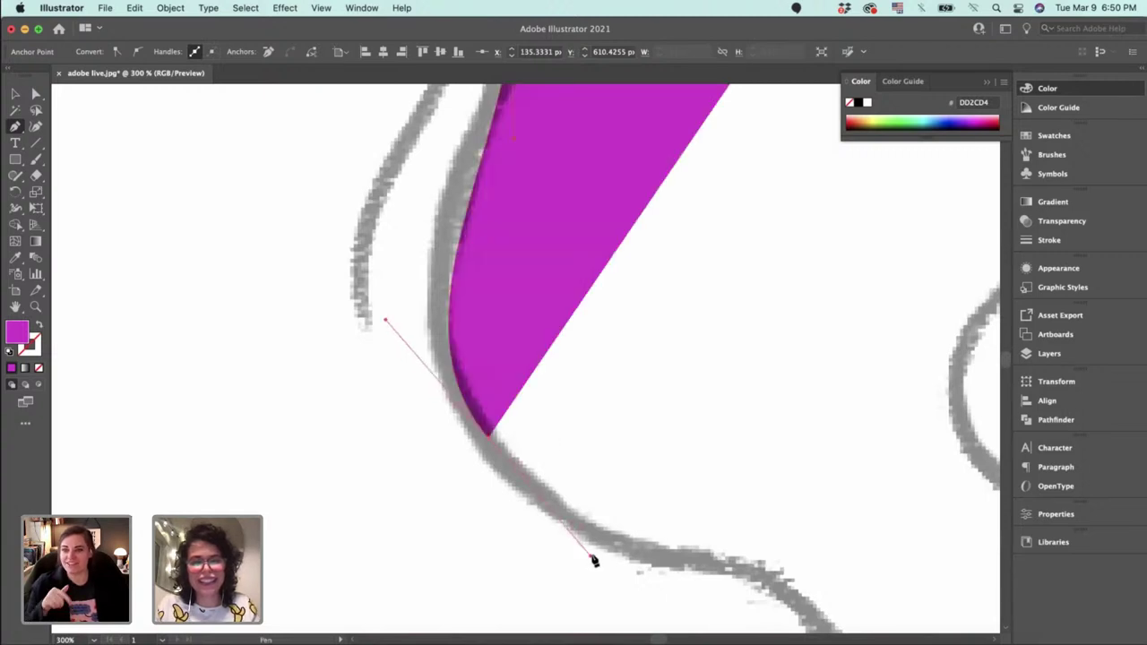
Trace the hair's bottom wave around its lowest curve and carry the outline across the taller woman's bent forearm.
{"action": "scroll", "coordinate": [593, 560], "scroll_direction": "down", "scroll_amount": 12}
{"action": "scroll", "coordinate": [594, 560], "scroll_direction": "right", "scroll_amount": 8}
{"action": "left_click_drag", "start_coordinate": [566, 211], "coordinate": [677, 314]}
{"action": "left_click_drag", "start_coordinate": [801, 470], "coordinate": [886, 475]}
{"action": "key", "text": "space"}
{"action": "left_click_drag", "start_coordinate": [881, 412], "coordinate": [550, 445]}
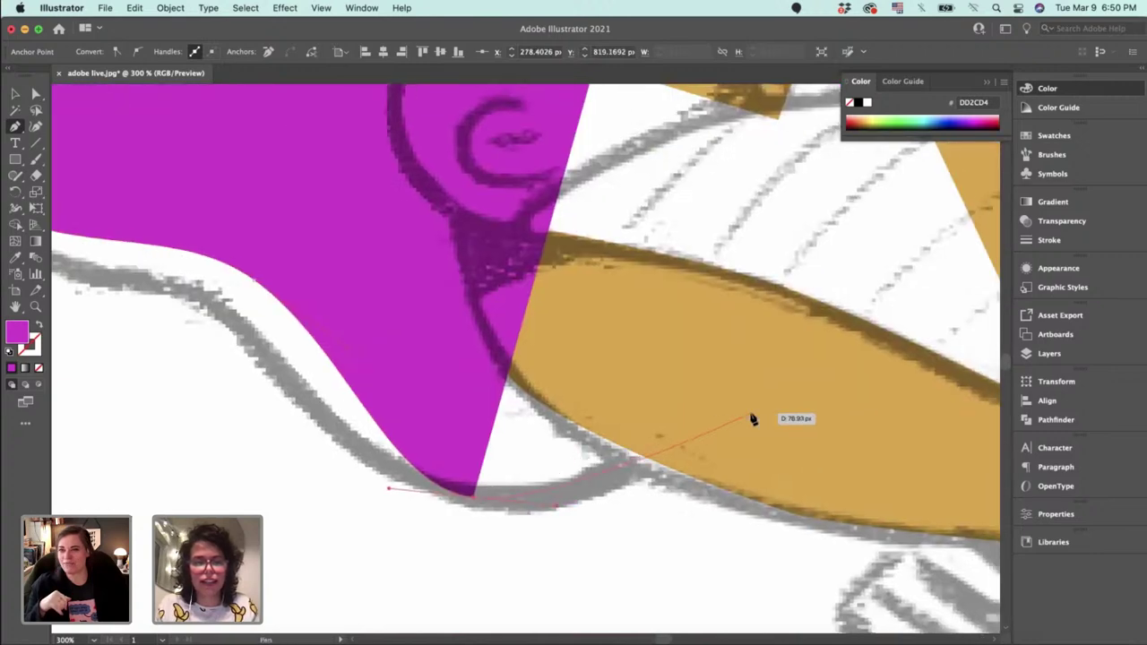
{"action": "left_click_drag", "start_coordinate": [751, 418], "coordinate": [750, 415]}
{"action": "left_click_drag", "start_coordinate": [860, 337], "coordinate": [335, 622]}
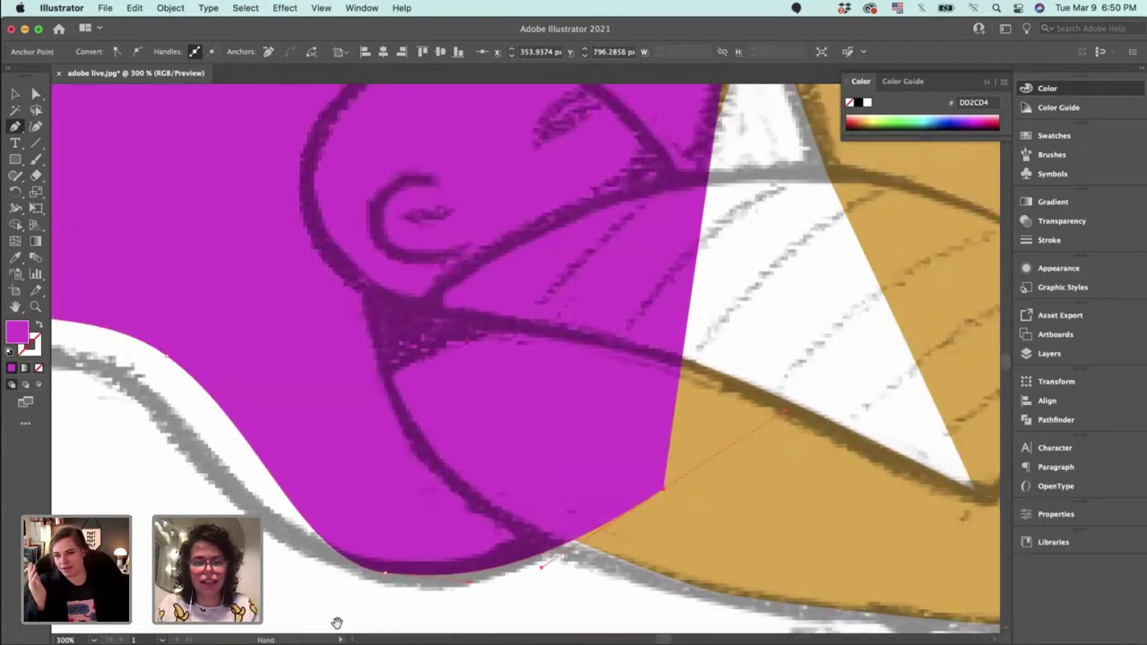
Carry the hair outline roughly across the taller woman's torso to the shoulder beside the shorter woman.
{"action": "left_click", "coordinate": [825, 347]}
{"action": "key", "text": "space"}
{"action": "left_click_drag", "start_coordinate": [844, 265], "coordinate": [157, 632]}
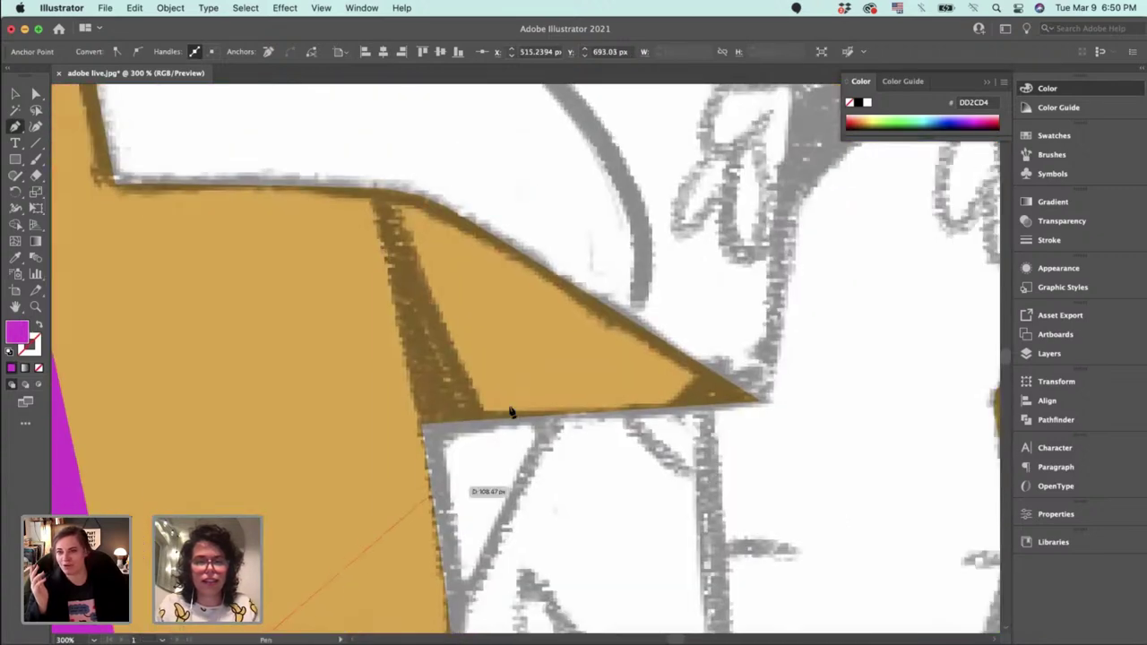
{"action": "left_click", "coordinate": [385, 383]}
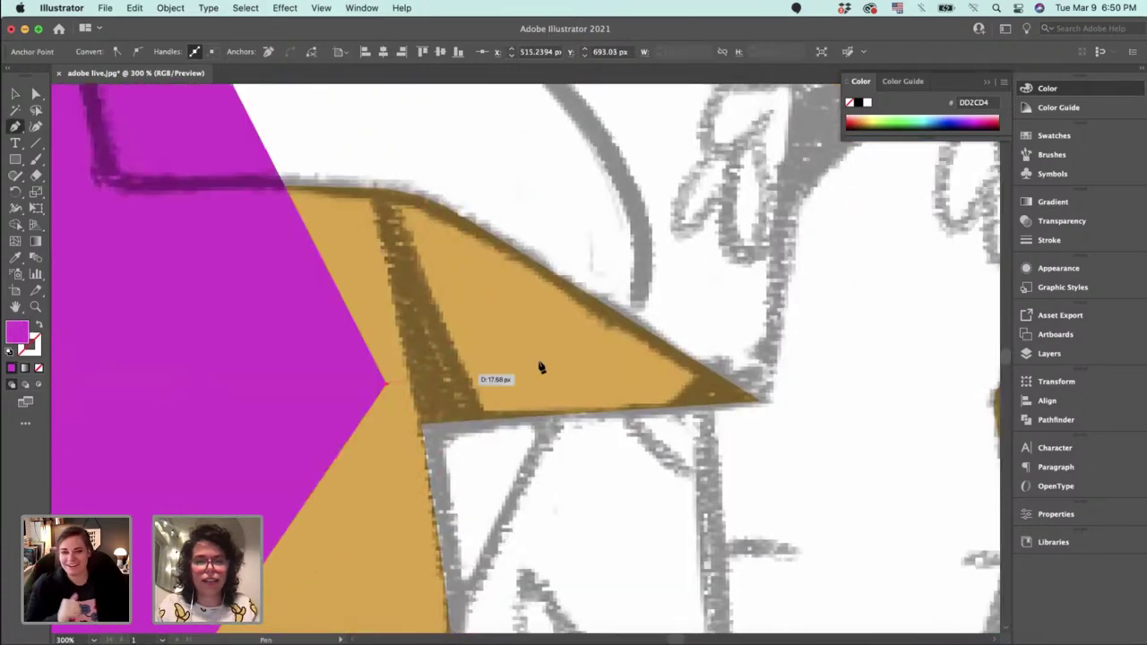
{"action": "left_click", "coordinate": [617, 343]}
Trace the hair edge between the two women upward from the shoulder through the inward bend beside the shorter woman's face.
{"action": "left_click_drag", "start_coordinate": [565, 347], "coordinate": [501, 625]}
{"action": "left_click_drag", "start_coordinate": [544, 424], "coordinate": [488, 348]}
{"action": "left_click_drag", "start_coordinate": [376, 412], "coordinate": [339, 562]}
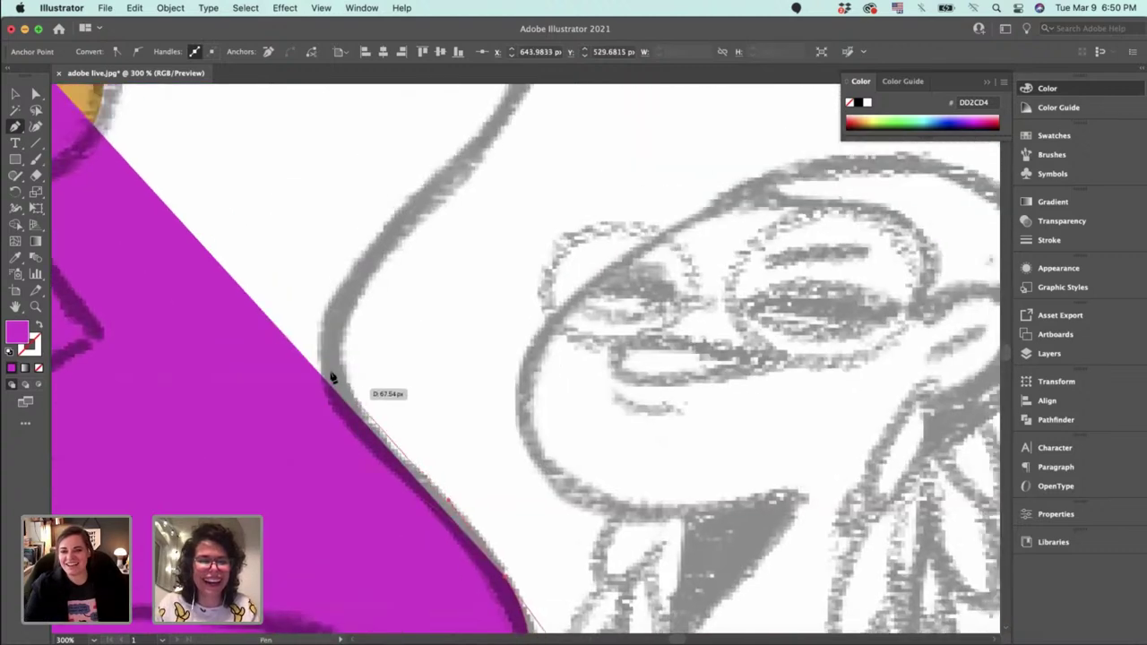
{"action": "left_click_drag", "start_coordinate": [323, 360], "coordinate": [323, 317]}
{"action": "left_click_drag", "start_coordinate": [374, 286], "coordinate": [269, 640]}
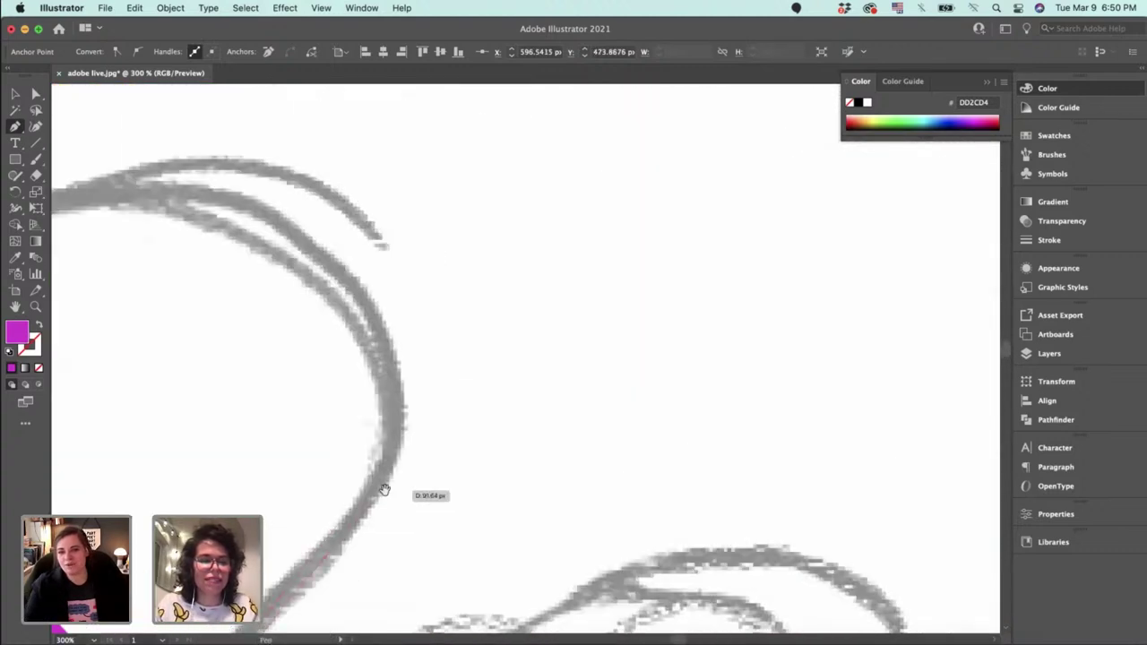
Trace the hair's rounded outer bulge above the shorter woman's head.
{"action": "scroll", "coordinate": [529, 328], "scroll_direction": "down", "scroll_amount": 5}
{"action": "scroll", "coordinate": [502, 345], "scroll_direction": "left", "scroll_amount": 4}
{"action": "left_click_drag", "start_coordinate": [524, 313], "coordinate": [554, 280]}
{"action": "left_click_drag", "start_coordinate": [486, 89], "coordinate": [648, 323]}
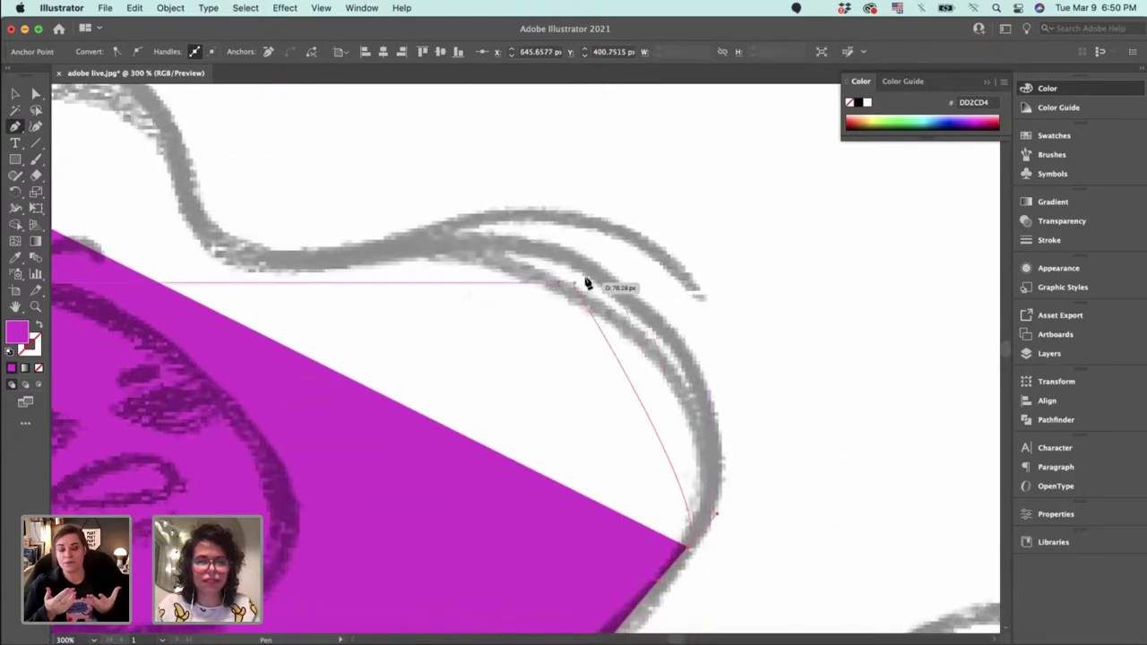
{"action": "left_click_drag", "start_coordinate": [587, 279], "coordinate": [478, 234]}
{"action": "left_click_drag", "start_coordinate": [401, 310], "coordinate": [582, 412]}
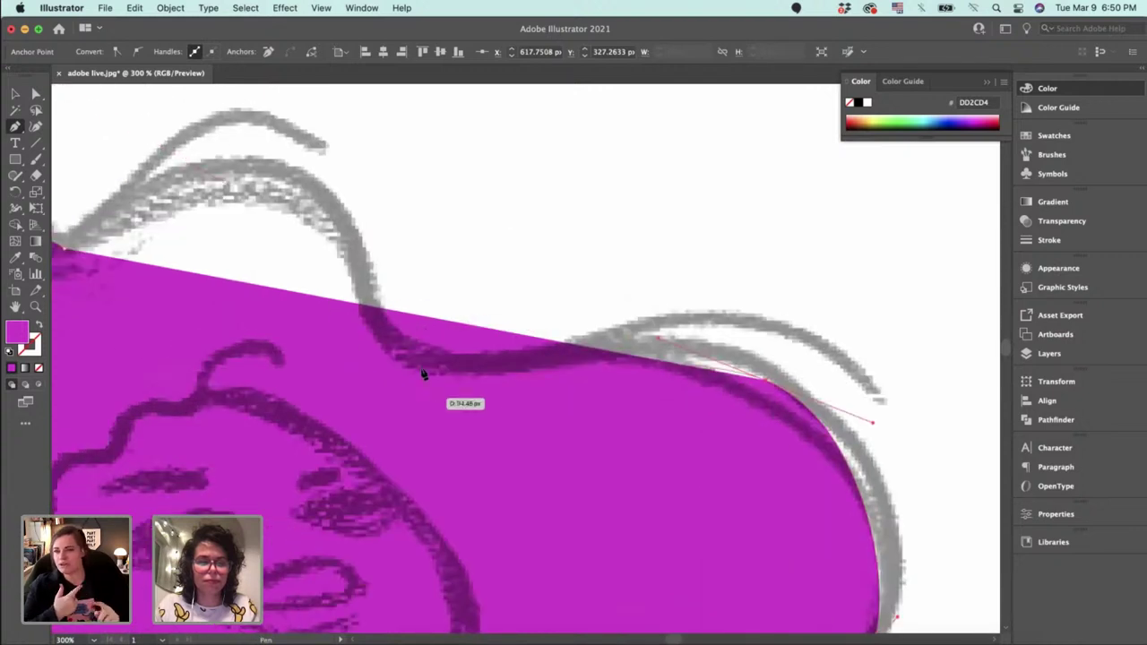
Trace the remaining dip and top crest and close the hair shape at the parting notch with a smooth curve.
{"action": "mouse_move", "coordinate": [440, 364]}
{"action": "left_mouse_down"}
{"action": "mouse_move", "coordinate": [394, 350]}
{"action": "mouse_move", "coordinate": [642, 475]}
{"action": "left_mouse_up"}
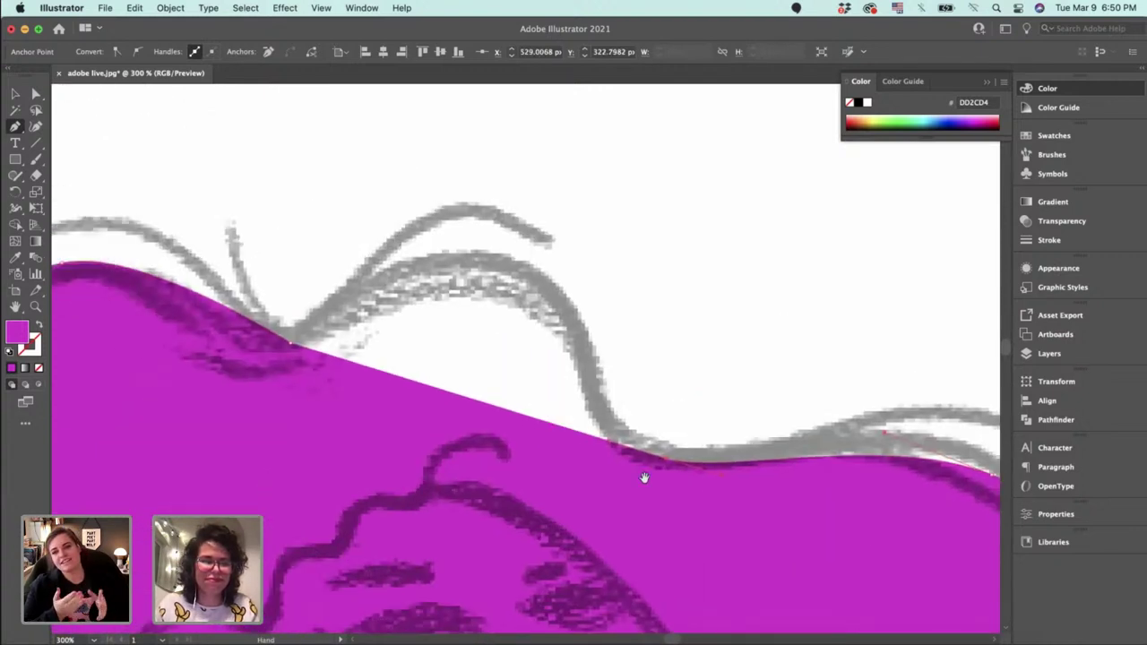
{"action": "left_click_drag", "start_coordinate": [527, 301], "coordinate": [415, 281]}
{"action": "left_click_drag", "start_coordinate": [326, 382], "coordinate": [474, 365]}
Adjust the handles and position of the crest anchor beside the parting notch and refine the curve through the notch.
{"action": "key", "text": "a"}
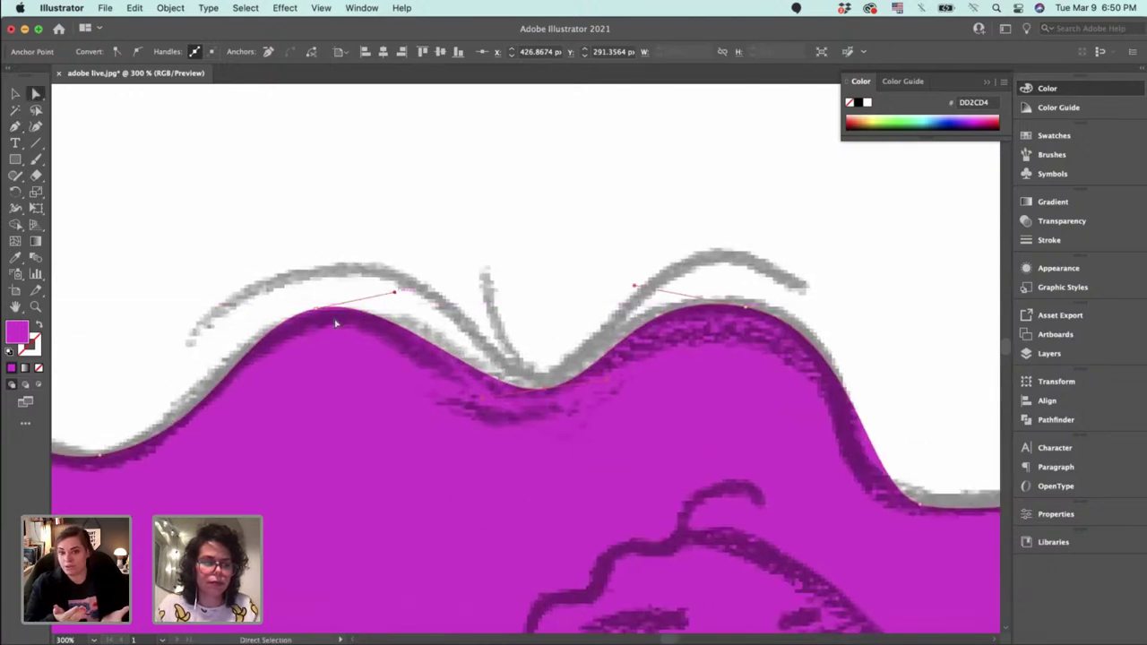
{"action": "key", "text": "p"}
{"action": "left_click_drag", "start_coordinate": [316, 308], "coordinate": [214, 330]}
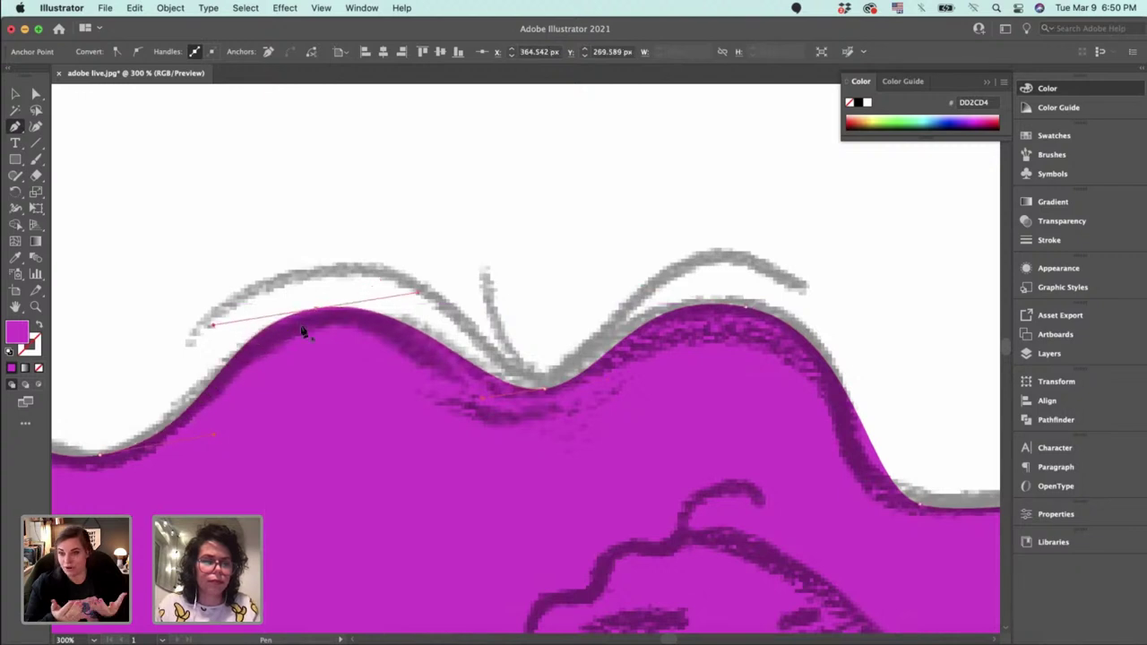
{"action": "key", "text": "a"}
{"action": "left_click_drag", "start_coordinate": [317, 317], "coordinate": [318, 318]}
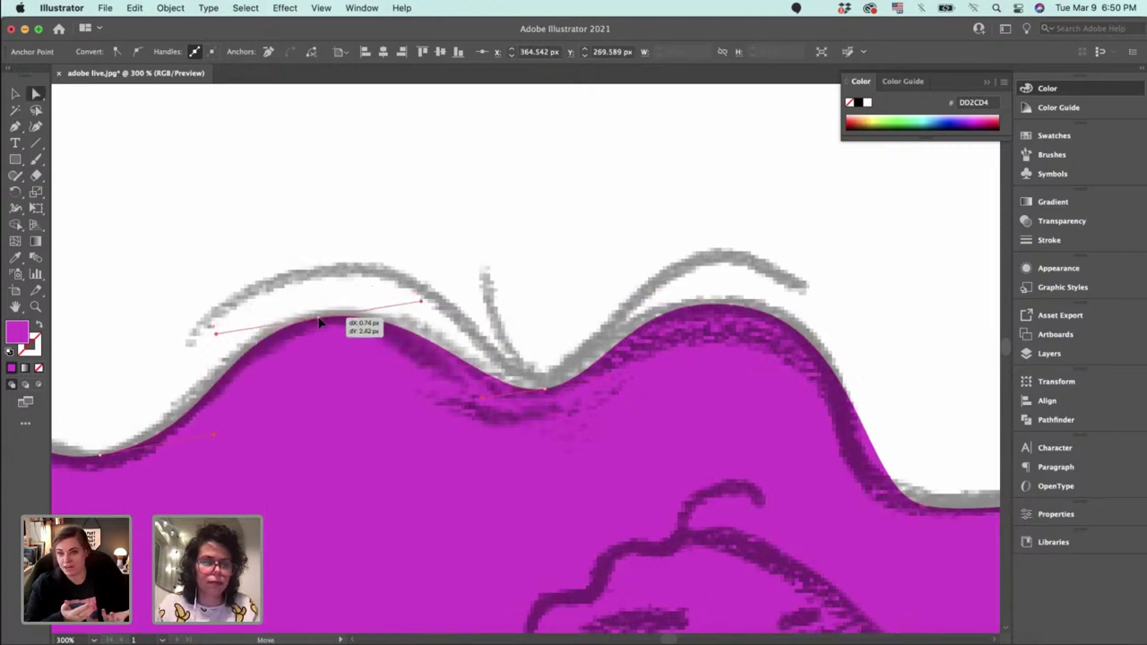
{"action": "left_click_drag", "start_coordinate": [541, 389], "coordinate": [604, 379]}
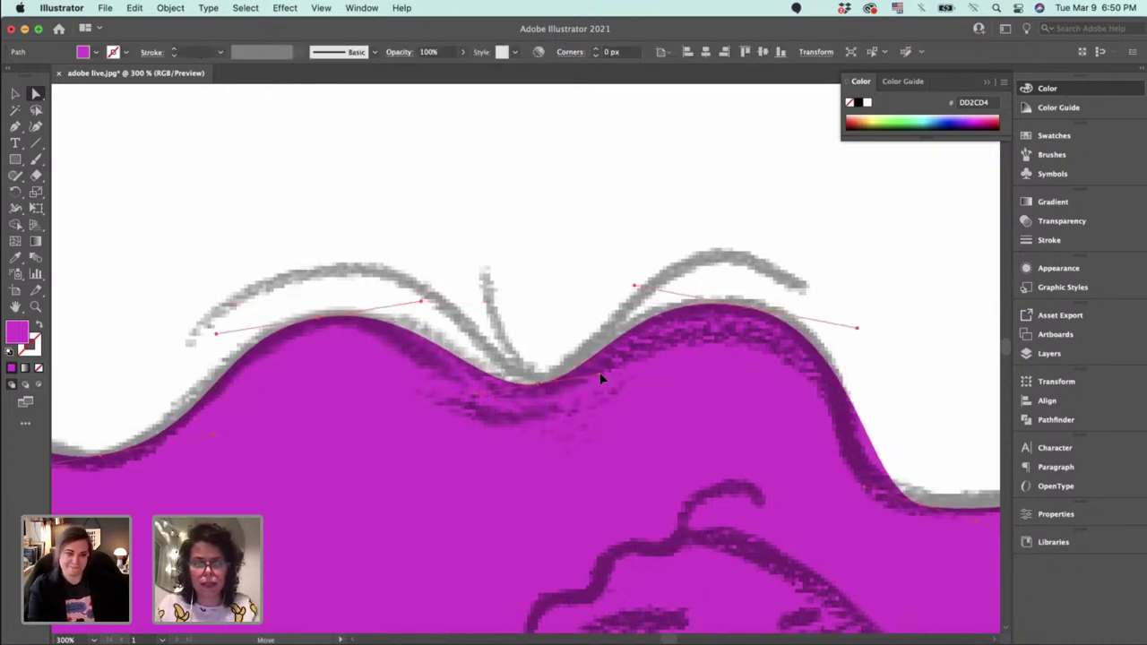
{"action": "left_click", "coordinate": [588, 388]}
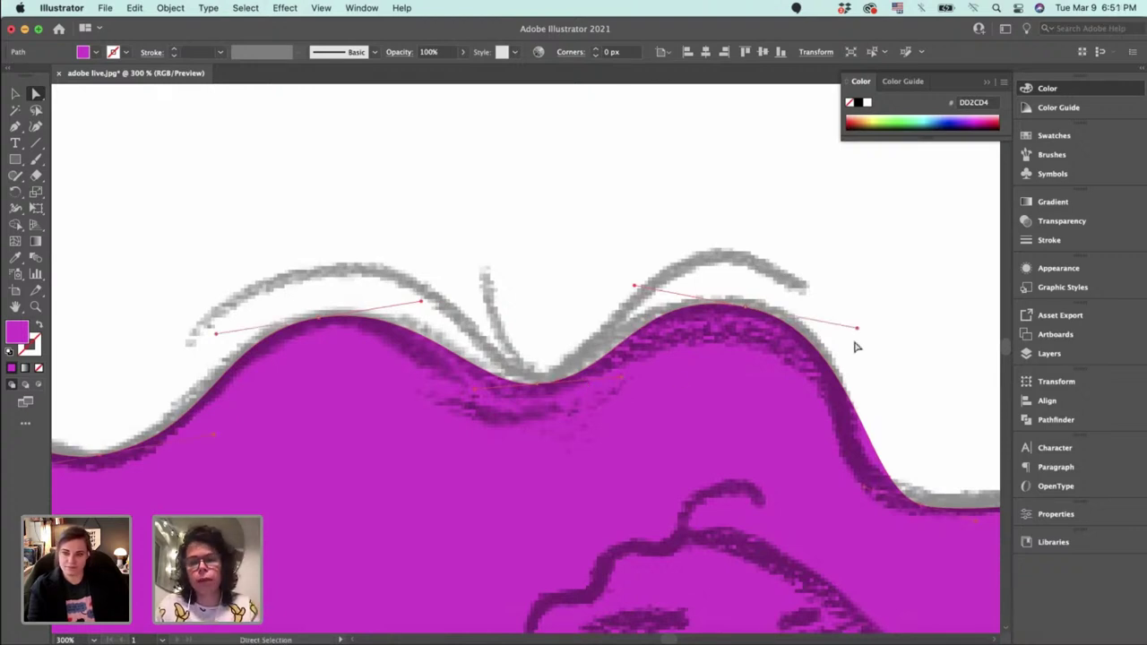
Move the dip anchor beside the top crest onto the sketch line and widen the outer bulge by adjusting its anchor and handle.
{"action": "left_click_drag", "start_coordinate": [760, 383], "coordinate": [617, 308]}
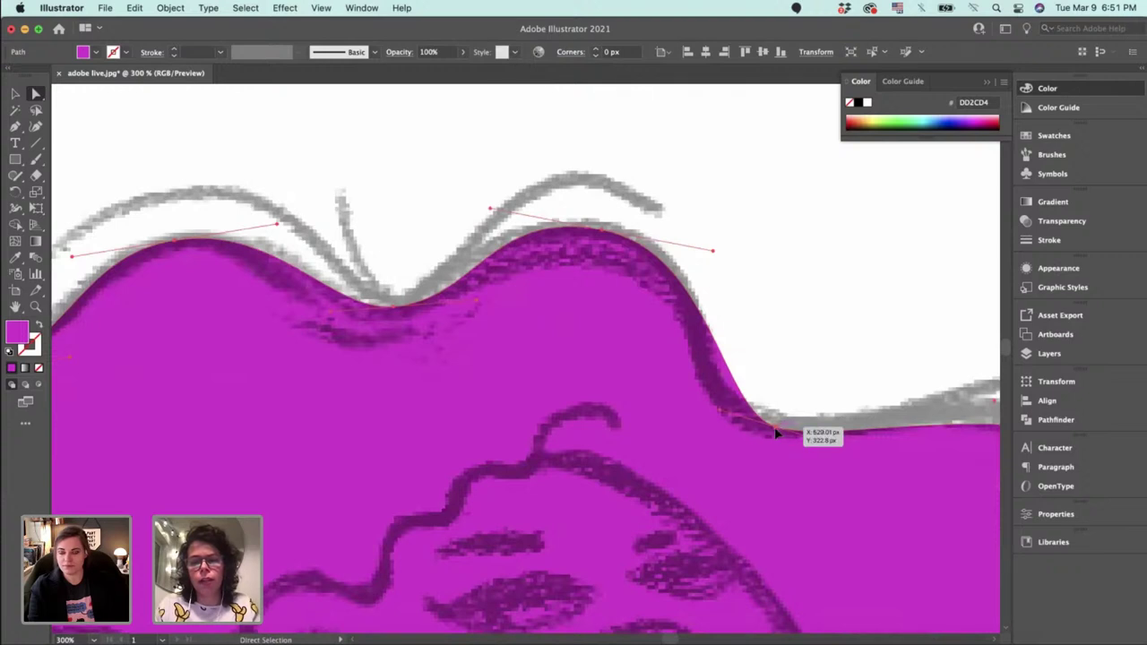
{"action": "left_click_drag", "start_coordinate": [774, 426], "coordinate": [708, 391]}
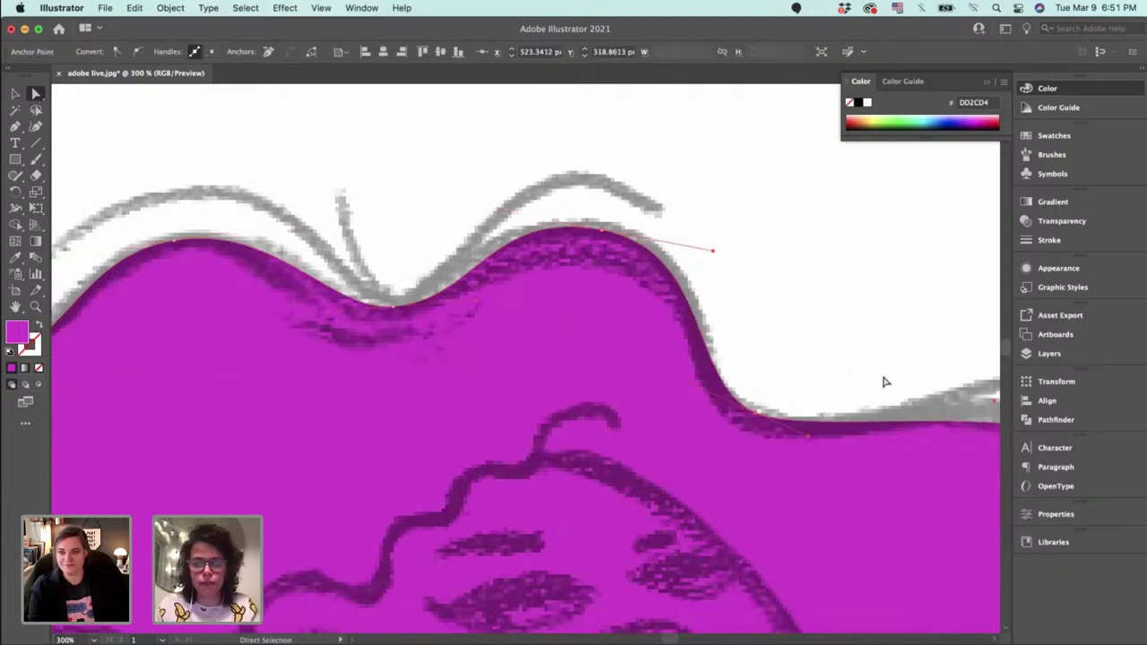
{"action": "left_click_drag", "start_coordinate": [782, 371], "coordinate": [312, 280]}
{"action": "left_click_drag", "start_coordinate": [630, 353], "coordinate": [632, 341]}
{"action": "left_click", "coordinate": [740, 383]}
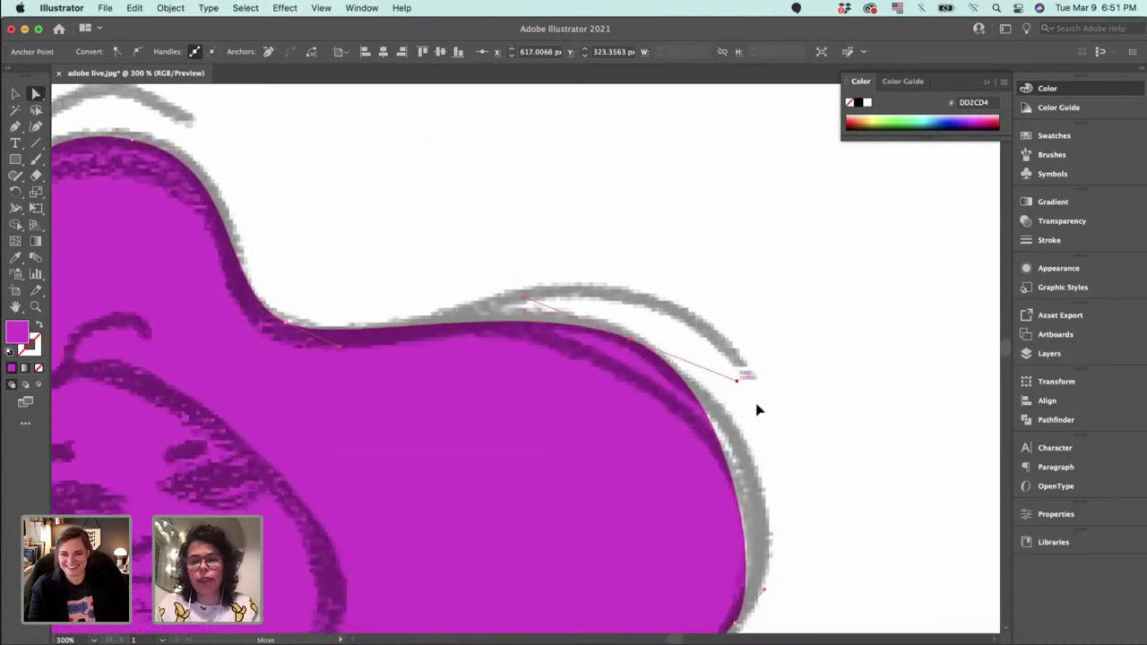
{"action": "left_click_drag", "start_coordinate": [737, 379], "coordinate": [792, 429]}
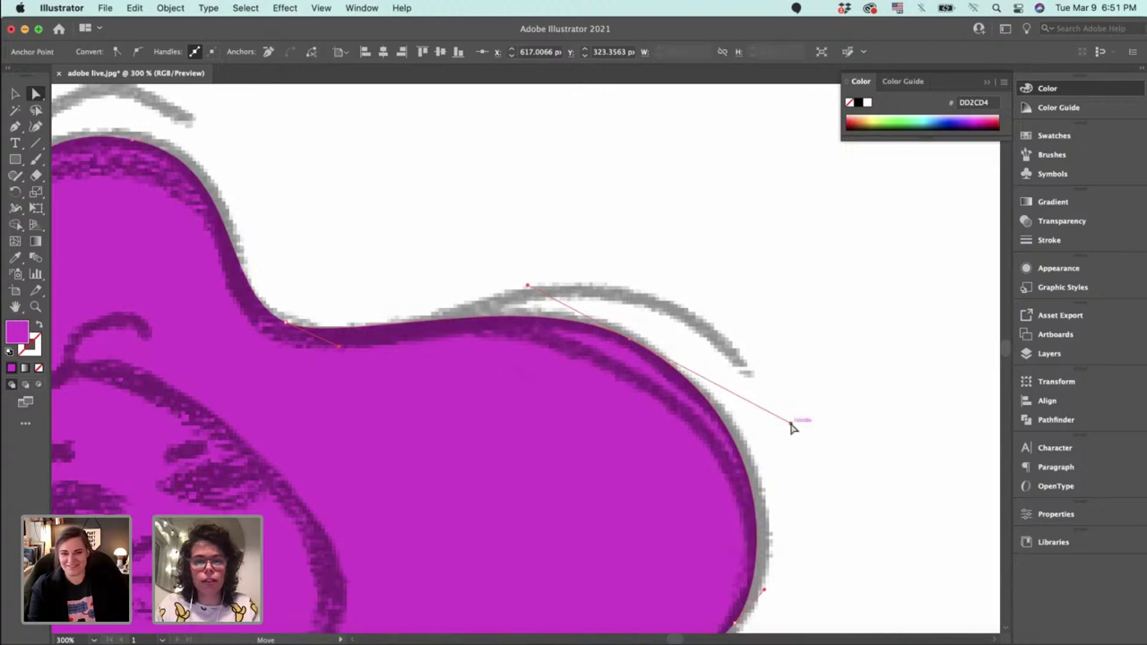
Reposition the hair anchor below the outer bulge and adjust its handles to follow the sketch line.
{"action": "left_click_drag", "start_coordinate": [788, 509], "coordinate": [752, 221]}
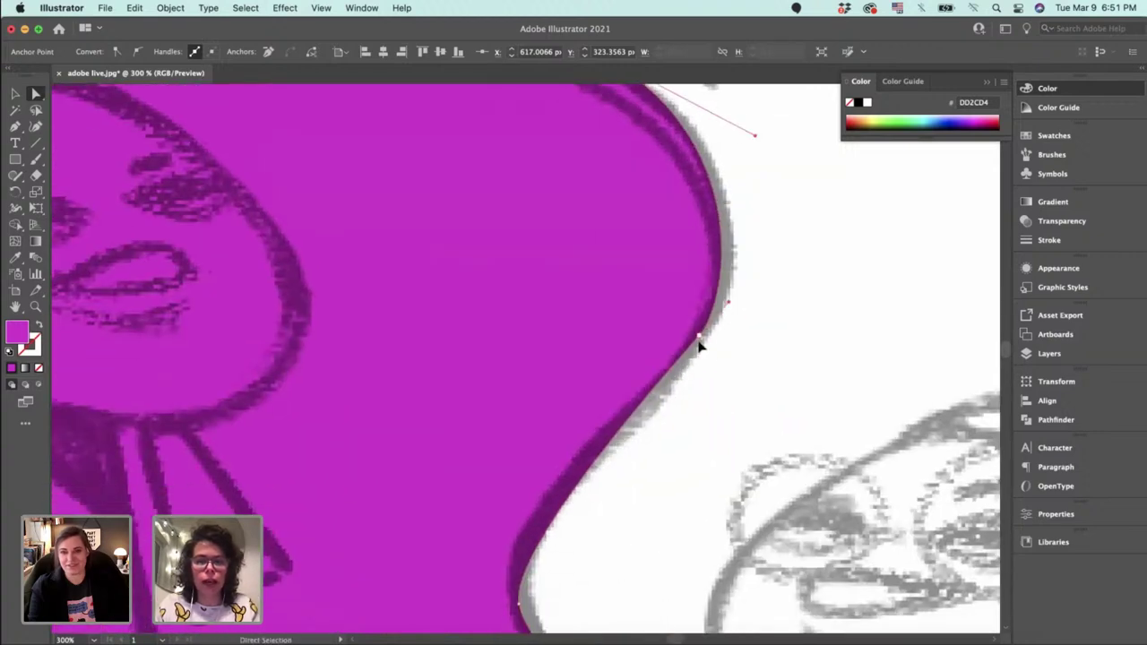
{"action": "left_click_drag", "start_coordinate": [697, 356], "coordinate": [739, 282]}
{"action": "left_click_drag", "start_coordinate": [677, 396], "coordinate": [652, 429]}
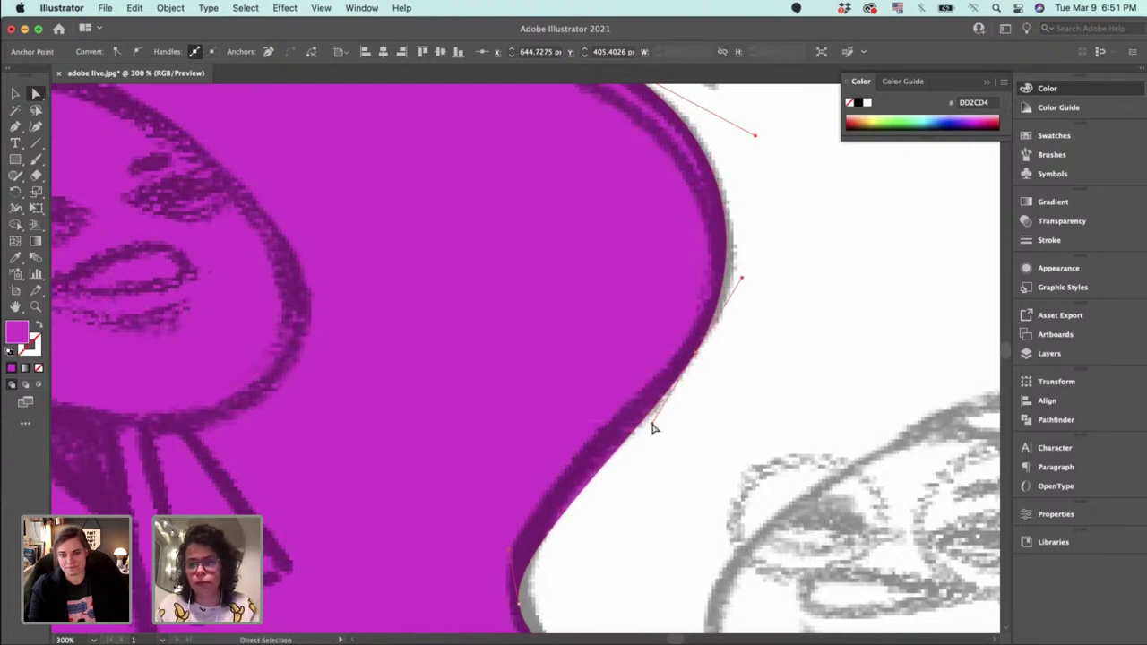
Reposition the inner dip anchor on the right hair edge and lengthen its handles to follow the sketch line.
{"action": "scroll", "coordinate": [601, 402], "scroll_direction": "down", "scroll_amount": 5}
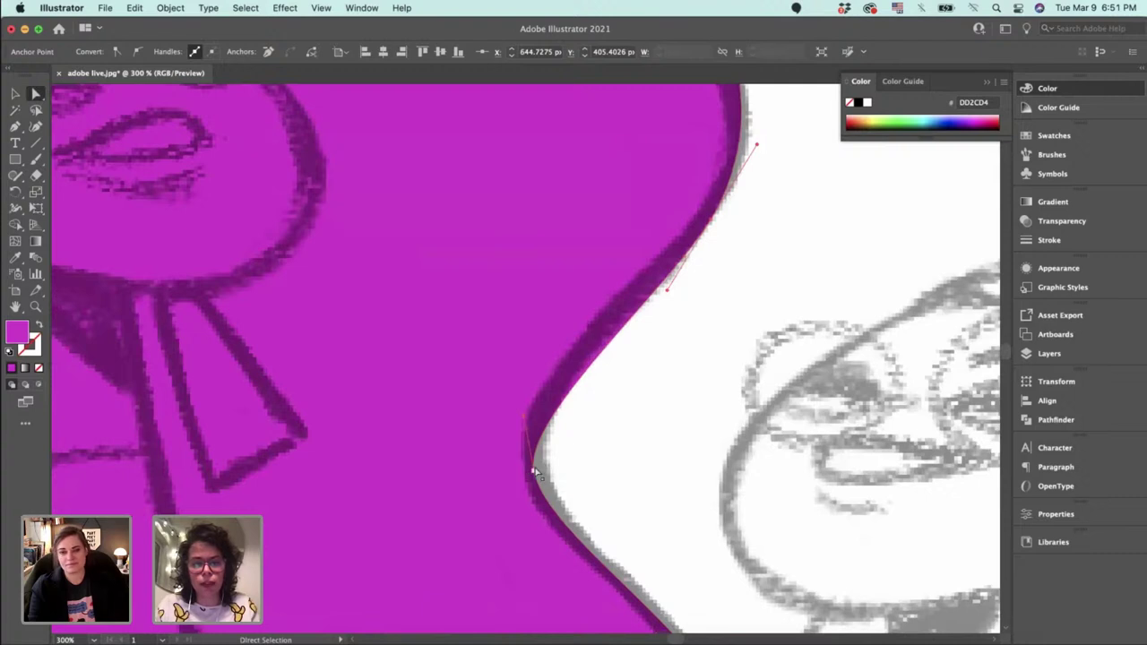
{"action": "left_click_drag", "start_coordinate": [537, 473], "coordinate": [534, 457]}
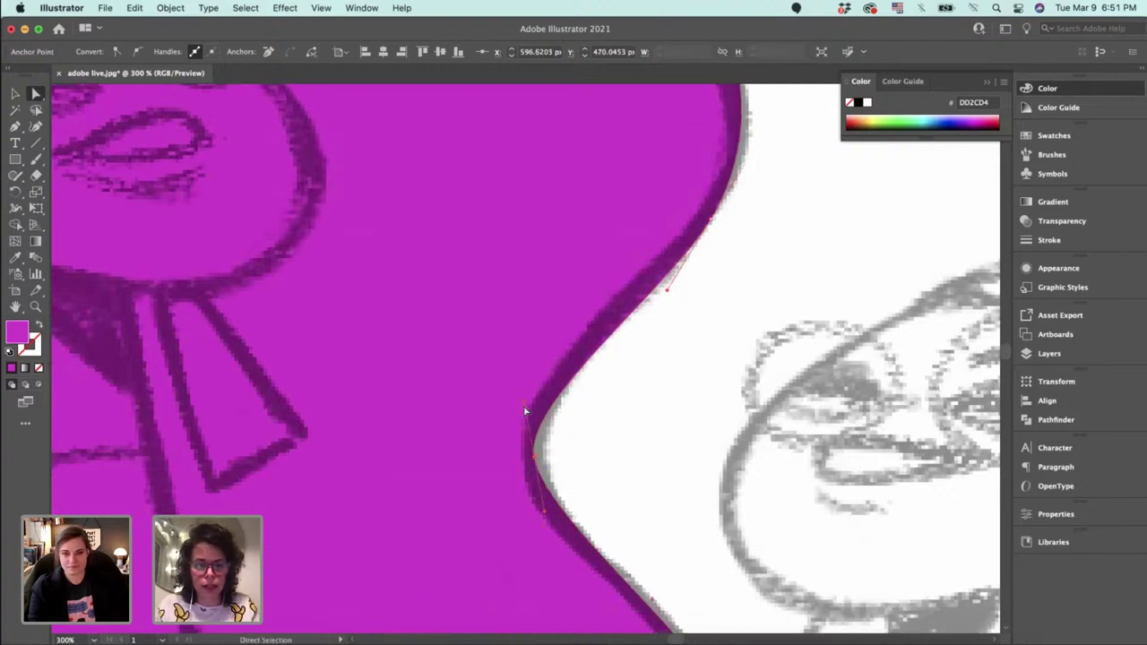
{"action": "left_click_drag", "start_coordinate": [526, 410], "coordinate": [530, 354]}
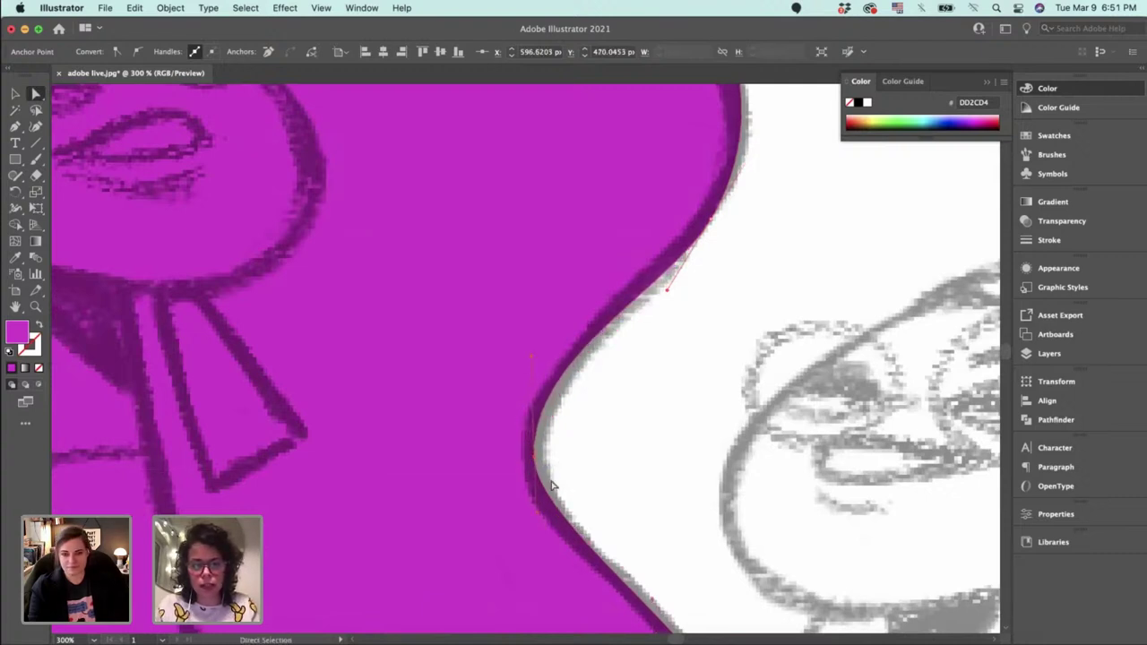
{"action": "left_click_drag", "start_coordinate": [537, 511], "coordinate": [543, 541]}
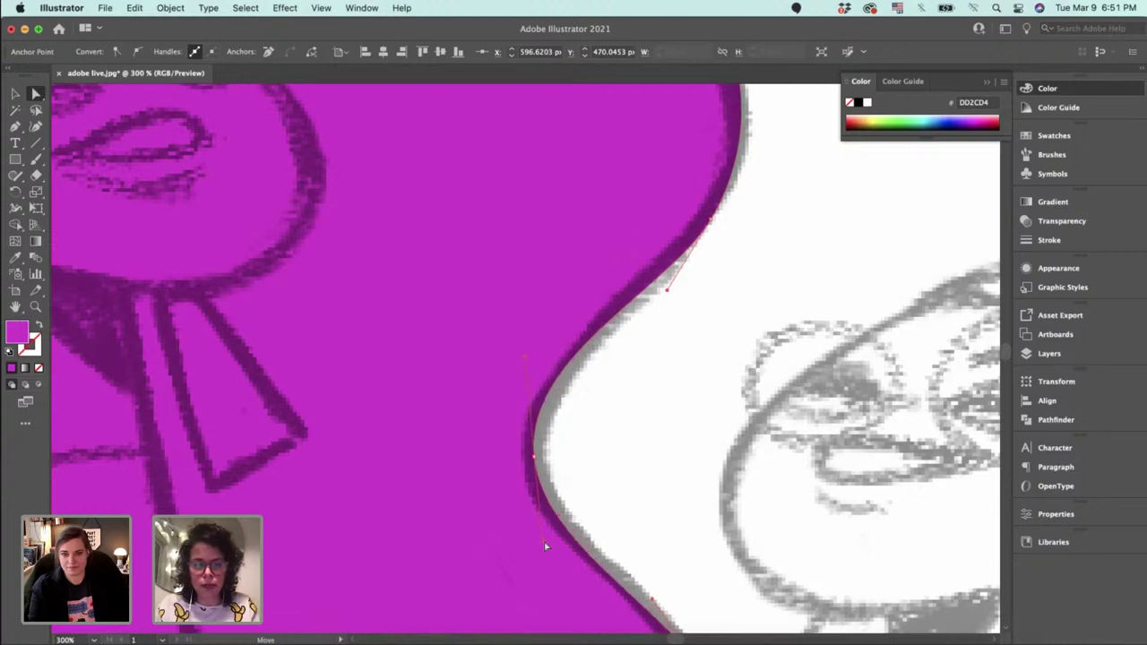
Shift the anchor on the hair's lowest bulge along the sketch line and angle its handle to round the curve.
{"action": "left_click_drag", "start_coordinate": [659, 536], "coordinate": [603, 335]}
{"action": "scroll", "coordinate": [603, 334], "scroll_direction": "down", "scroll_amount": 5}
{"action": "scroll", "coordinate": [603, 334], "scroll_direction": "right", "scroll_amount": 2}
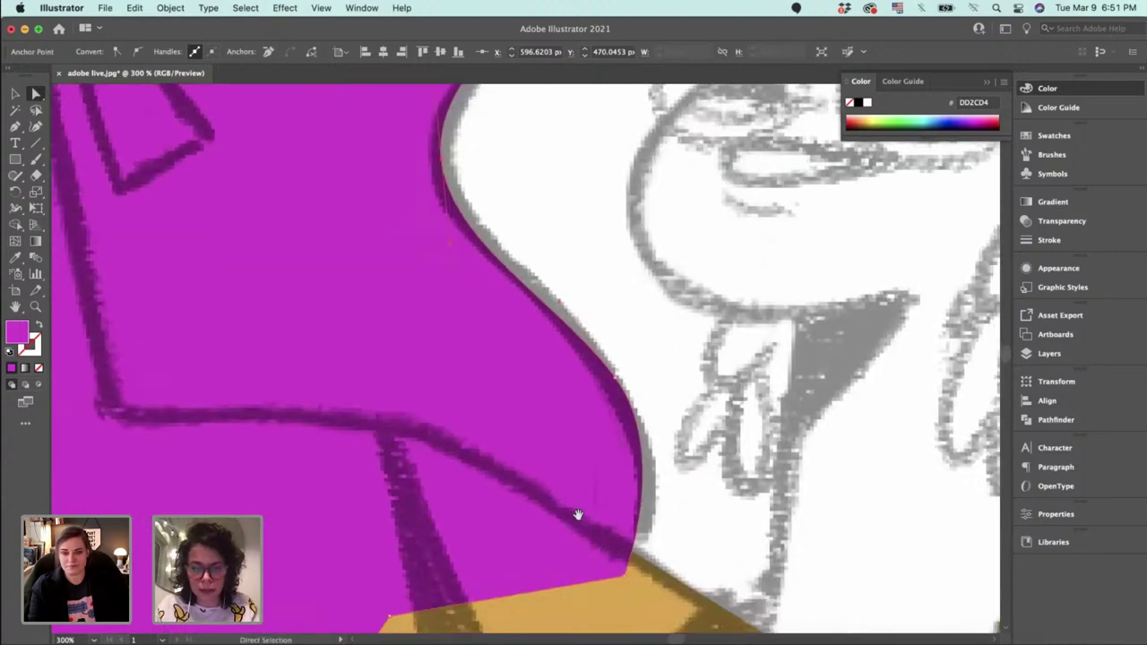
{"action": "scroll", "coordinate": [578, 515], "scroll_direction": "down", "scroll_amount": 10}
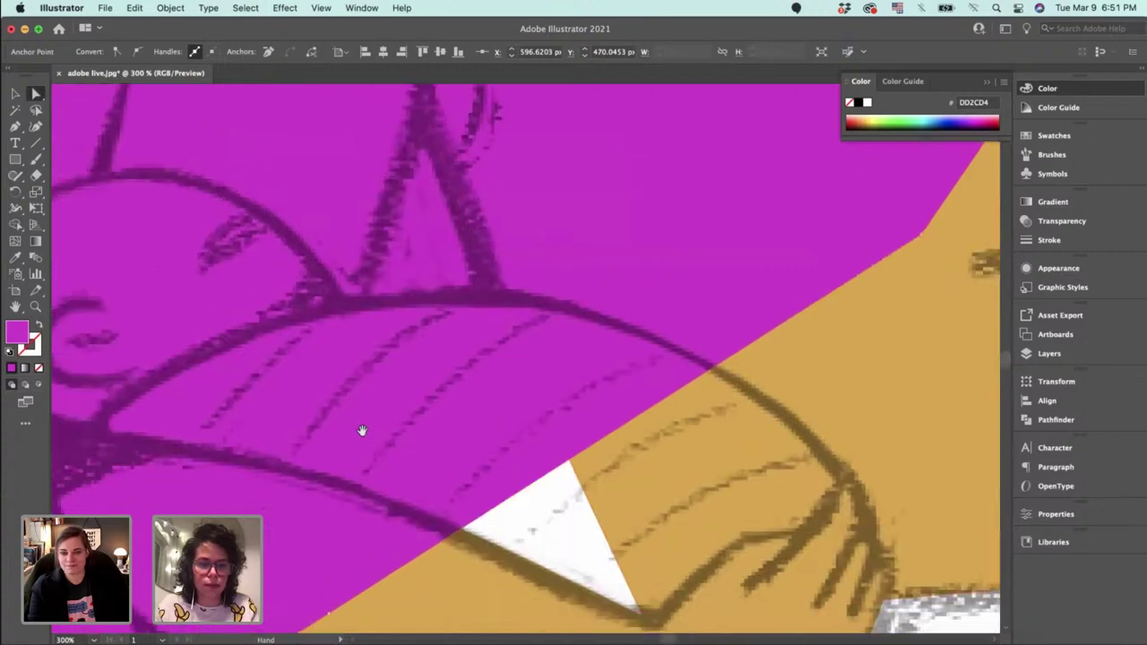
{"action": "scroll", "coordinate": [362, 430], "scroll_direction": "down", "scroll_amount": 10}
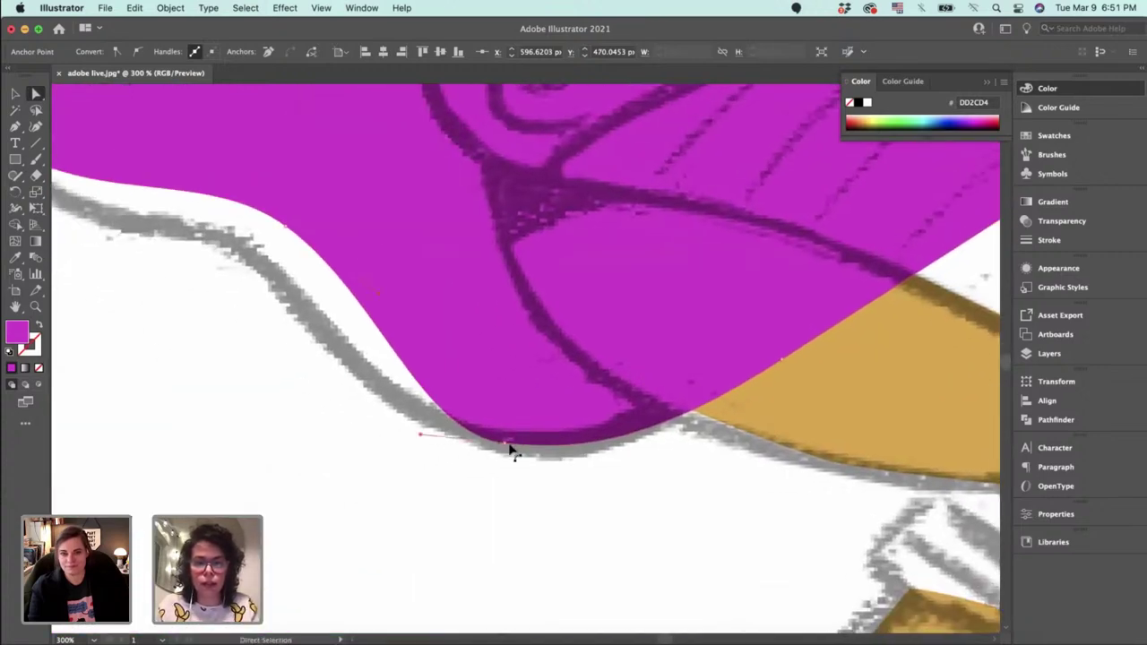
{"action": "left_click", "coordinate": [507, 444]}
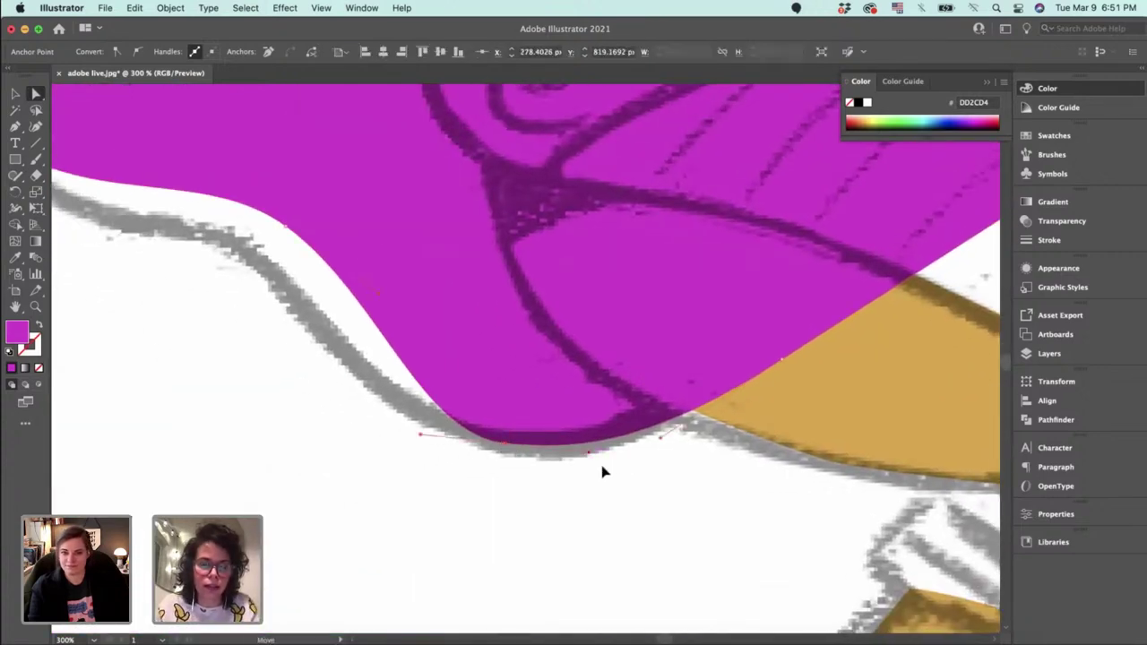
{"action": "left_click_drag", "start_coordinate": [508, 446], "coordinate": [479, 446]}
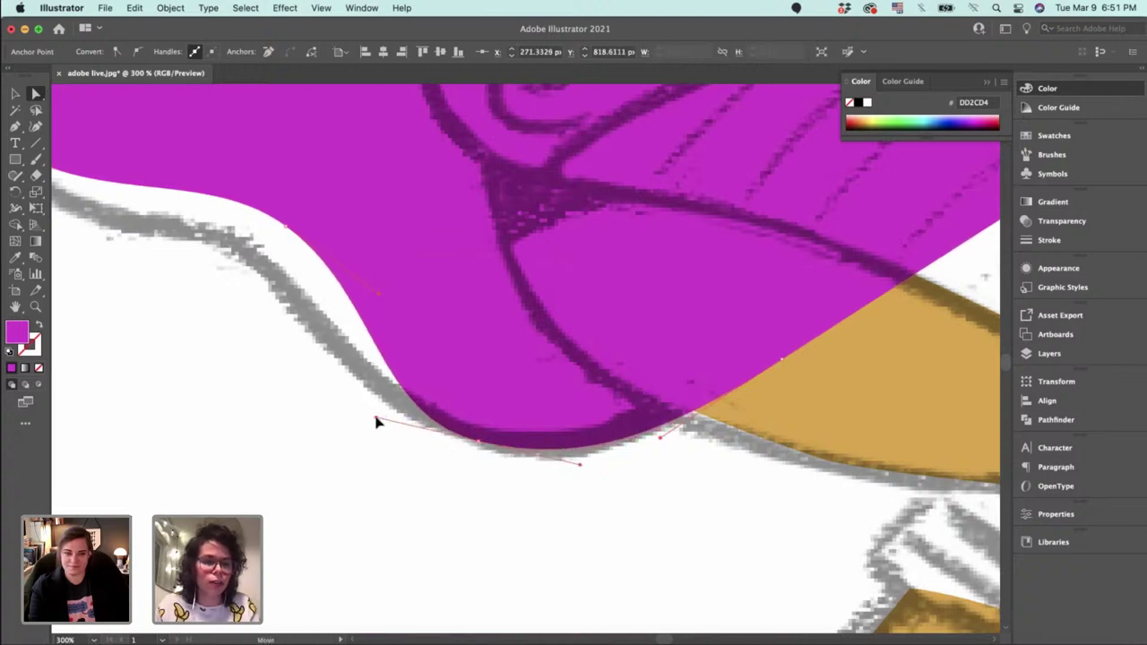
Nudge the lower-left wave anchor and lengthen the neighbouring bulge anchor's handle to bring the hair edge closer to the sketch.
{"action": "left_click_drag", "start_coordinate": [310, 427], "coordinate": [725, 556]}
{"action": "left_click_drag", "start_coordinate": [562, 466], "coordinate": [541, 498]}
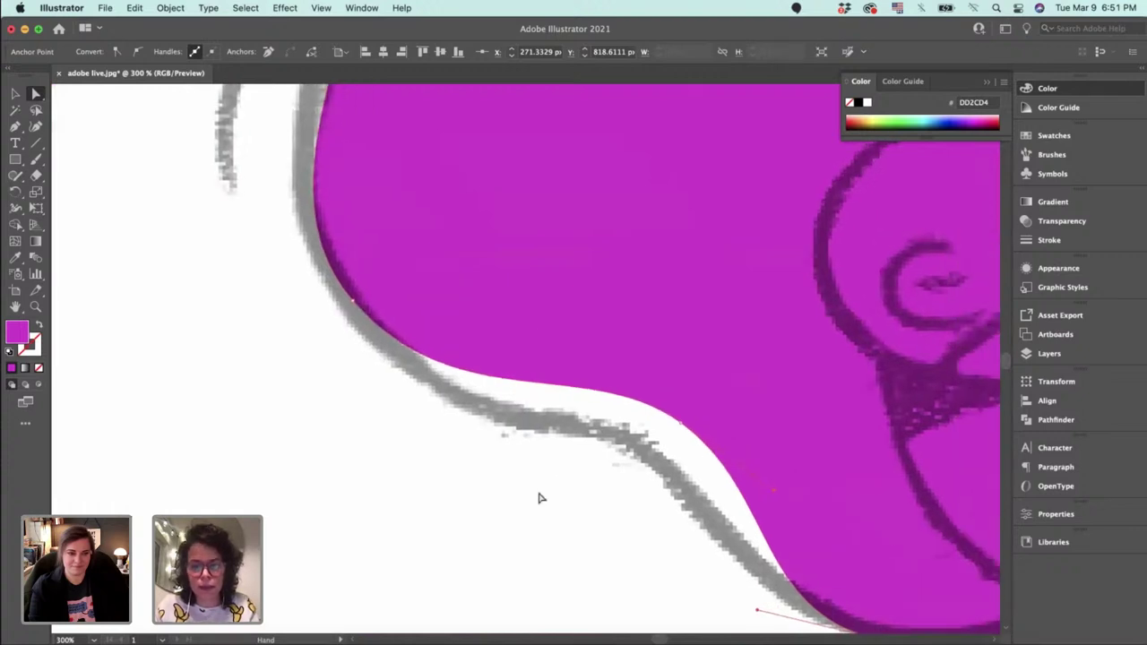
{"action": "left_click_drag", "start_coordinate": [678, 428], "coordinate": [678, 409]}
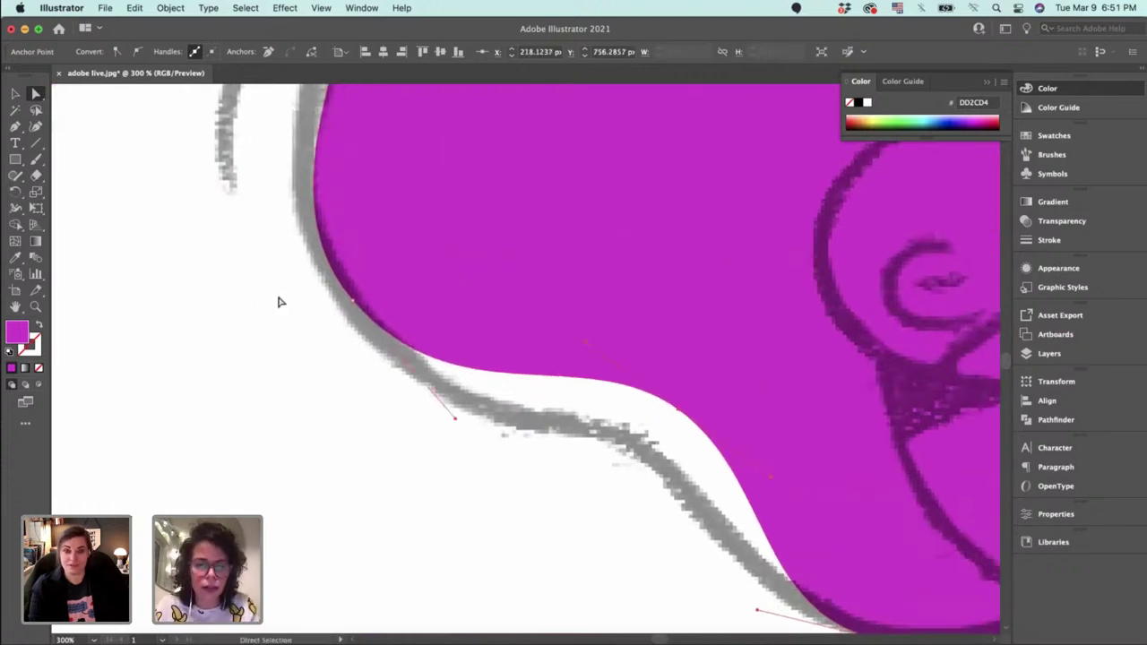
{"action": "left_click", "coordinate": [354, 300]}
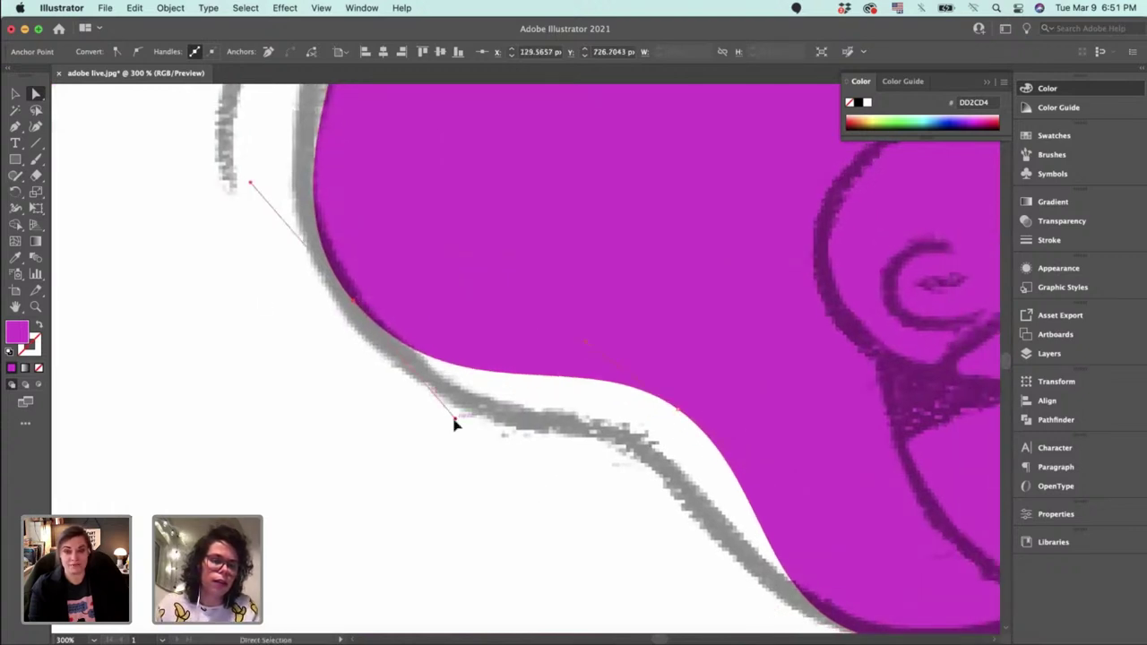
{"action": "left_click_drag", "start_coordinate": [454, 419], "coordinate": [463, 447]}
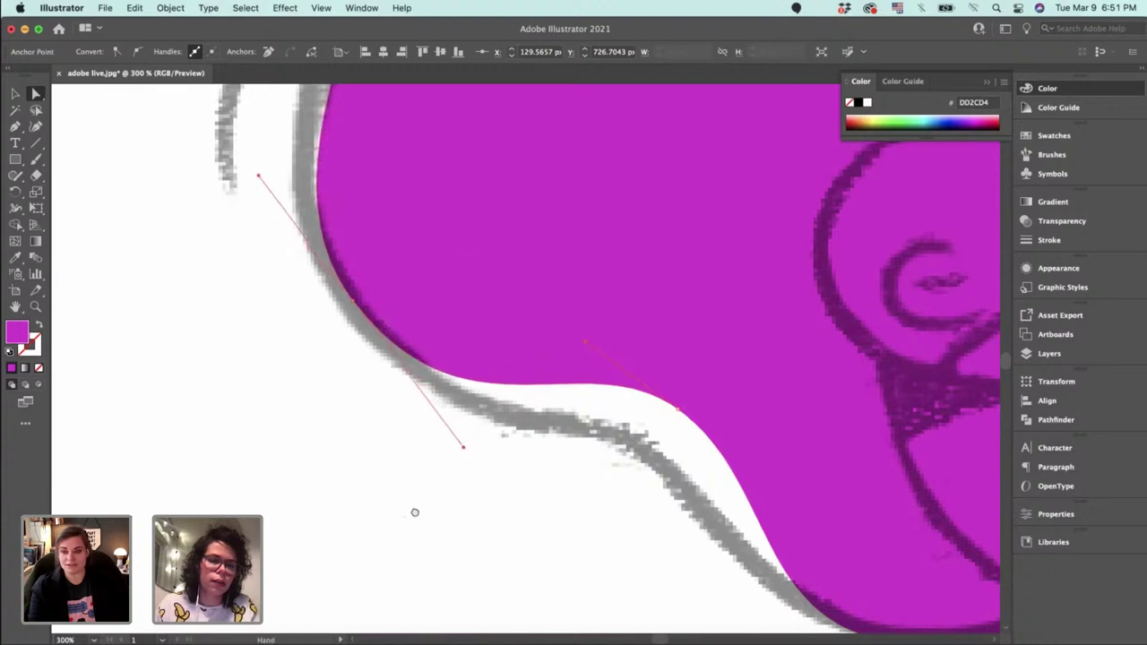
Adjust the inner dip anchor on the left hair edge and extend the lower handle of the large bulge above it.
{"action": "scroll", "coordinate": [415, 511], "scroll_direction": "up", "scroll_amount": 10}
{"action": "mouse_move", "coordinate": [434, 253]}
{"action": "left_mouse_down"}
{"action": "mouse_move", "coordinate": [455, 259]}
{"action": "mouse_move", "coordinate": [439, 255]}
{"action": "left_mouse_up"}
{"action": "scroll", "coordinate": [475, 269], "scroll_direction": "up", "scroll_amount": 4}
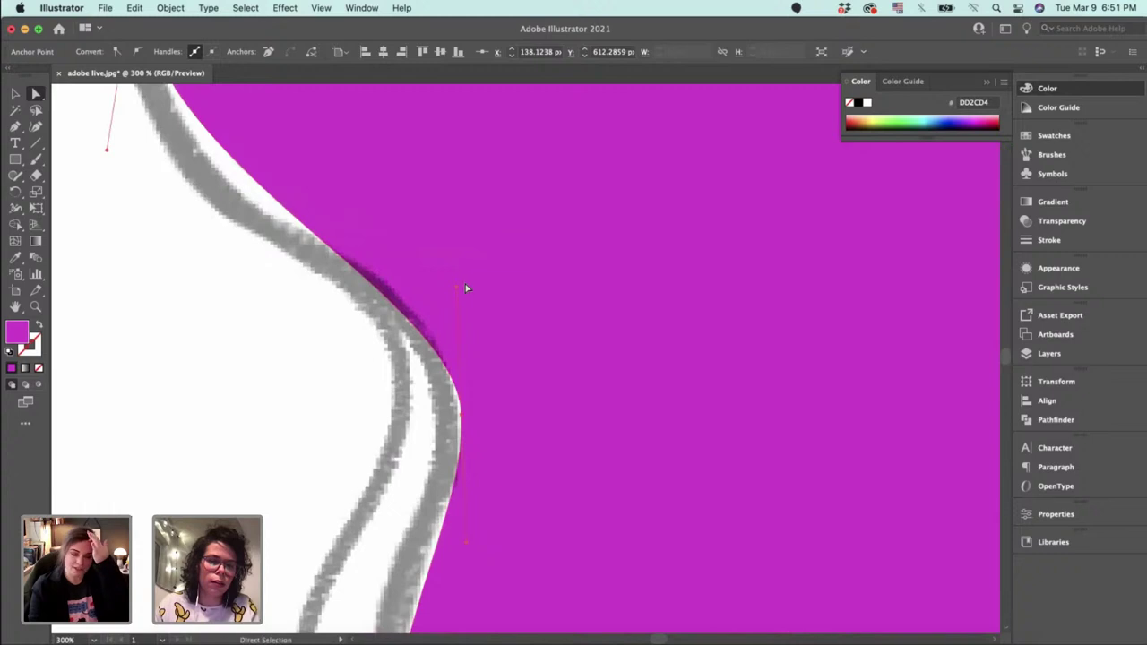
{"action": "scroll", "coordinate": [377, 296], "scroll_direction": "up", "scroll_amount": 8}
{"action": "scroll", "coordinate": [376, 296], "scroll_direction": "left", "scroll_amount": 4}
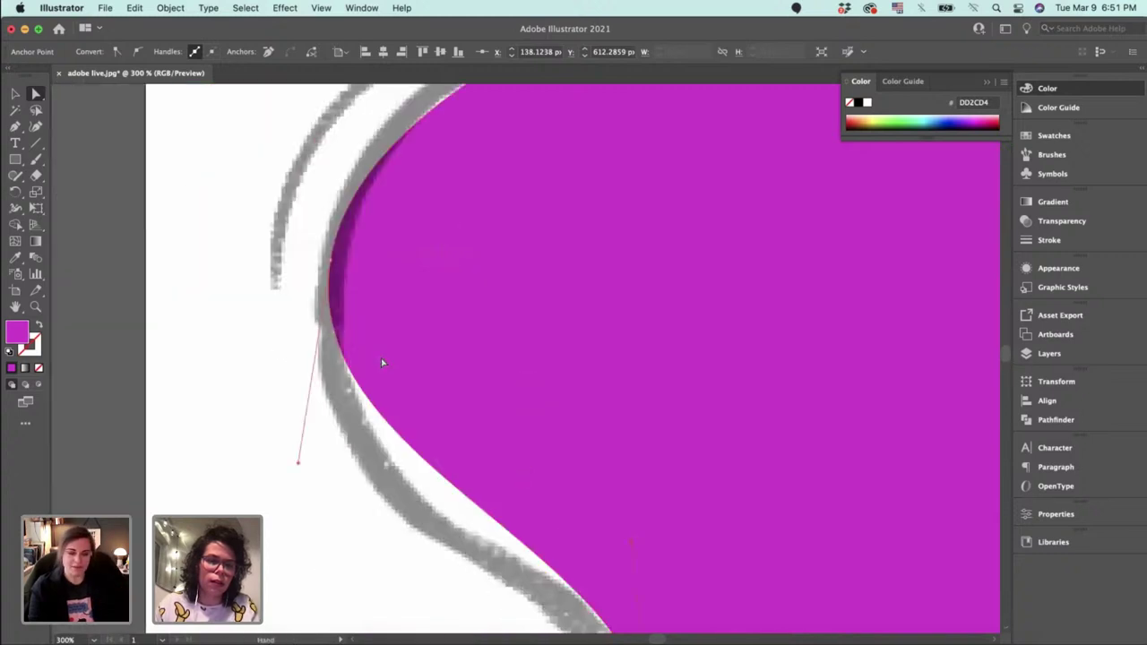
{"action": "left_click_drag", "start_coordinate": [300, 466], "coordinate": [299, 546]}
Move the dip anchor above the large left bulge onto the sketch and lengthen the handles of the segment between them.
{"action": "scroll", "coordinate": [476, 438], "scroll_direction": "up", "scroll_amount": 8}
{"action": "scroll", "coordinate": [475, 439], "scroll_direction": "right", "scroll_amount": 3}
{"action": "scroll", "coordinate": [475, 438], "scroll_direction": "up", "scroll_amount": 5}
{"action": "scroll", "coordinate": [476, 438], "scroll_direction": "right", "scroll_amount": 1}
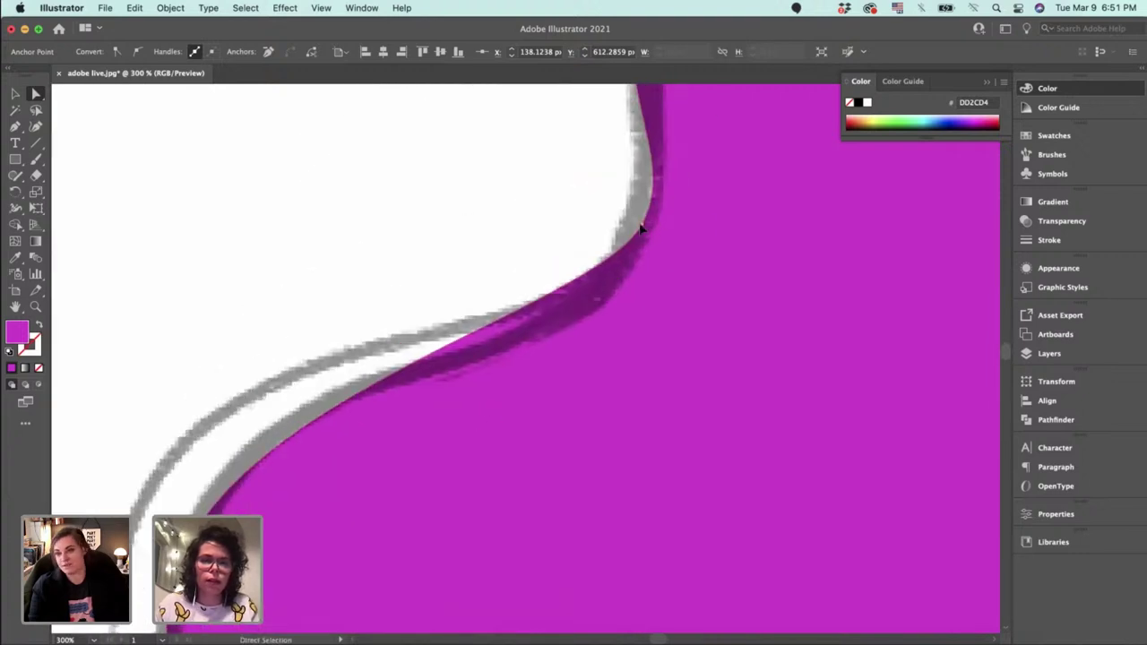
{"action": "left_click_drag", "start_coordinate": [641, 229], "coordinate": [633, 259]}
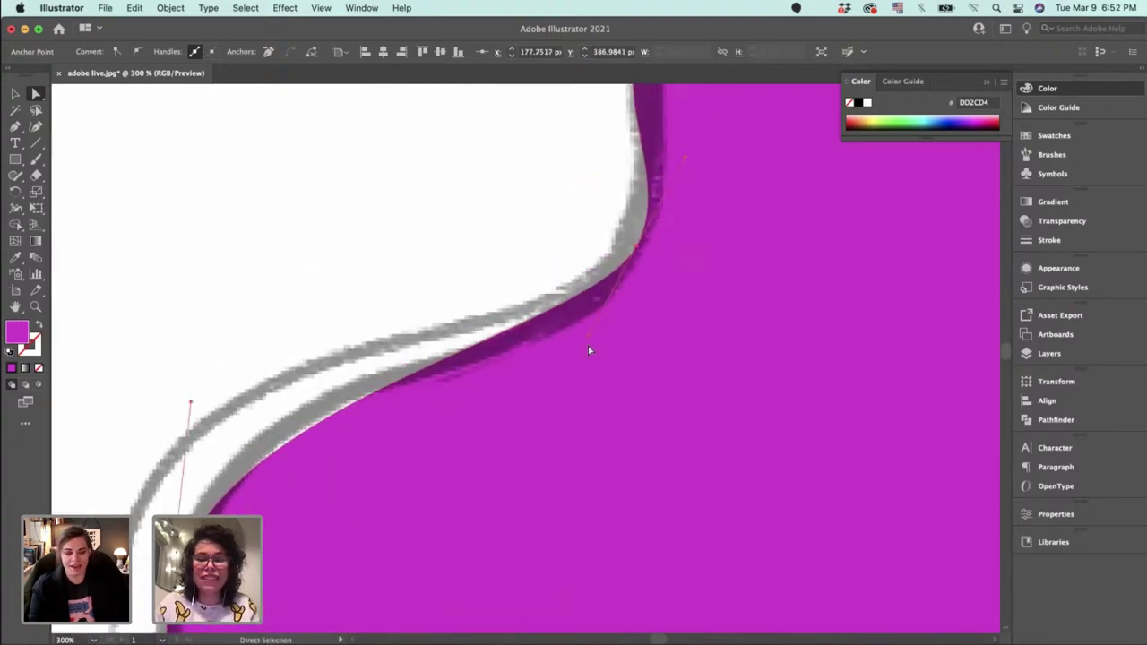
{"action": "left_click_drag", "start_coordinate": [588, 341], "coordinate": [577, 374]}
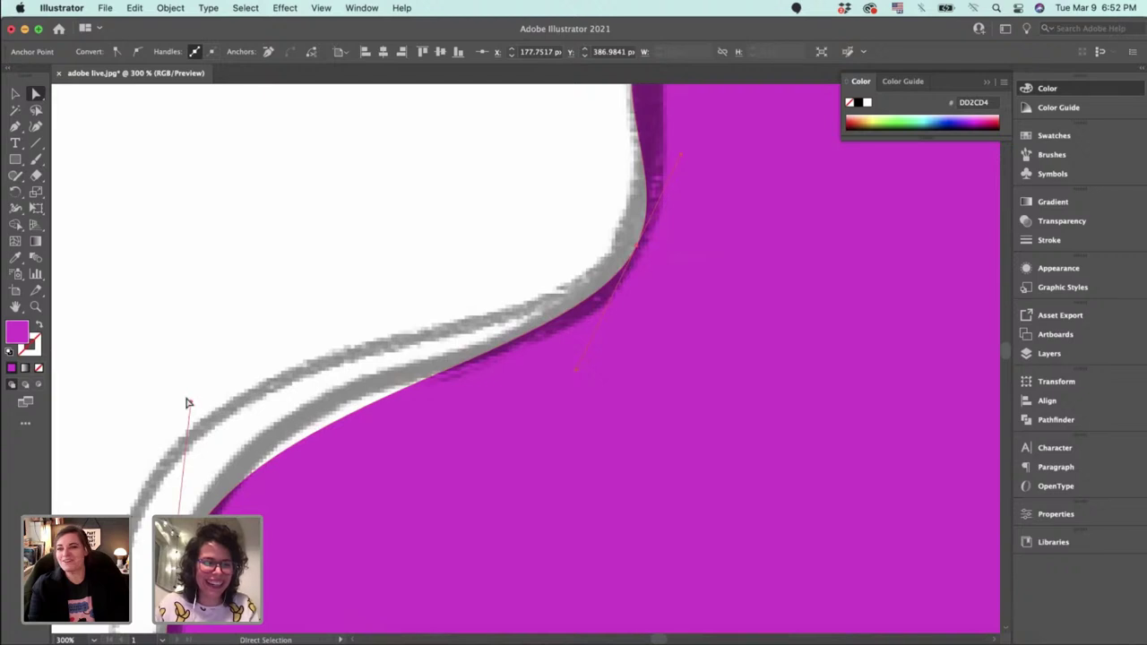
{"action": "left_click_drag", "start_coordinate": [190, 406], "coordinate": [209, 350]}
Adjust the upper-left crest anchor's handles and nudge the neighbouring dip anchor so the top wave follows the sketch, then deselect.
{"action": "scroll", "coordinate": [436, 294], "scroll_direction": "up", "scroll_amount": 8}
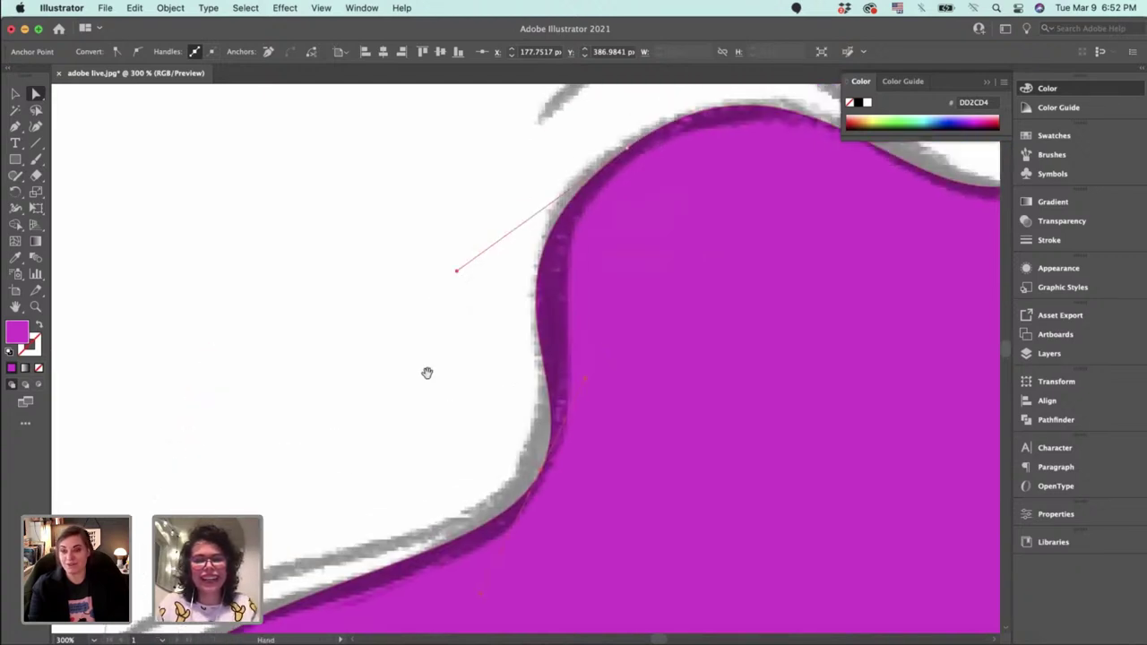
{"action": "left_click", "coordinate": [546, 242]}
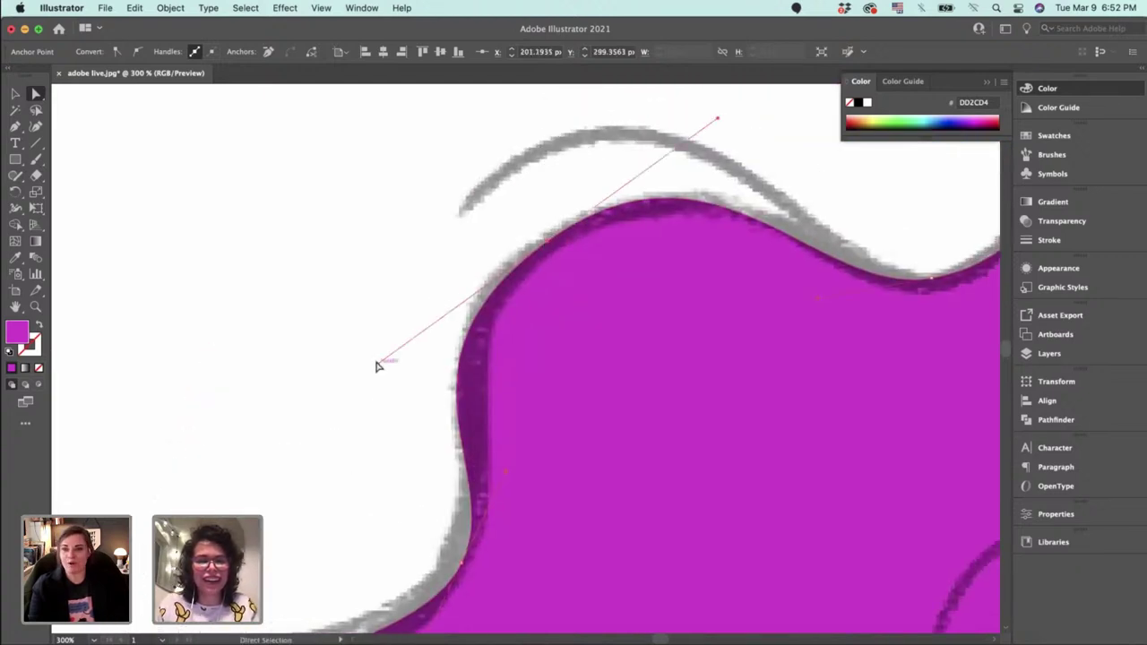
{"action": "left_click_drag", "start_coordinate": [379, 364], "coordinate": [413, 344]}
{"action": "scroll", "coordinate": [486, 384], "scroll_direction": "right", "scroll_amount": 5}
{"action": "scroll", "coordinate": [486, 384], "scroll_direction": "up", "scroll_amount": 2}
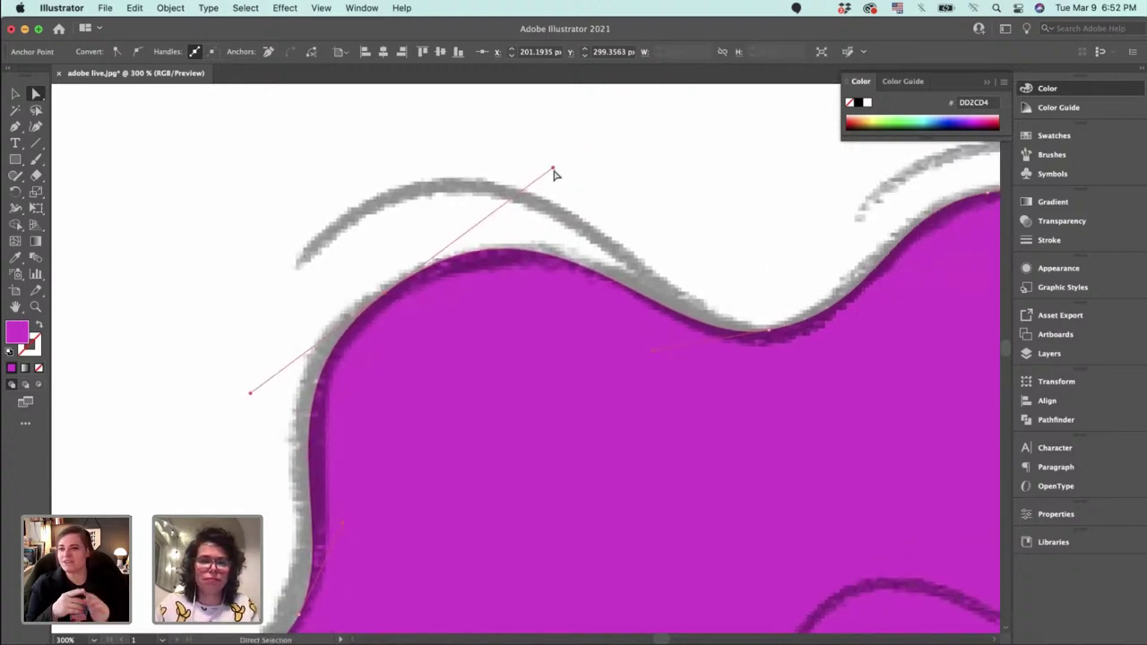
{"action": "left_click_drag", "start_coordinate": [688, 233], "coordinate": [574, 237]}
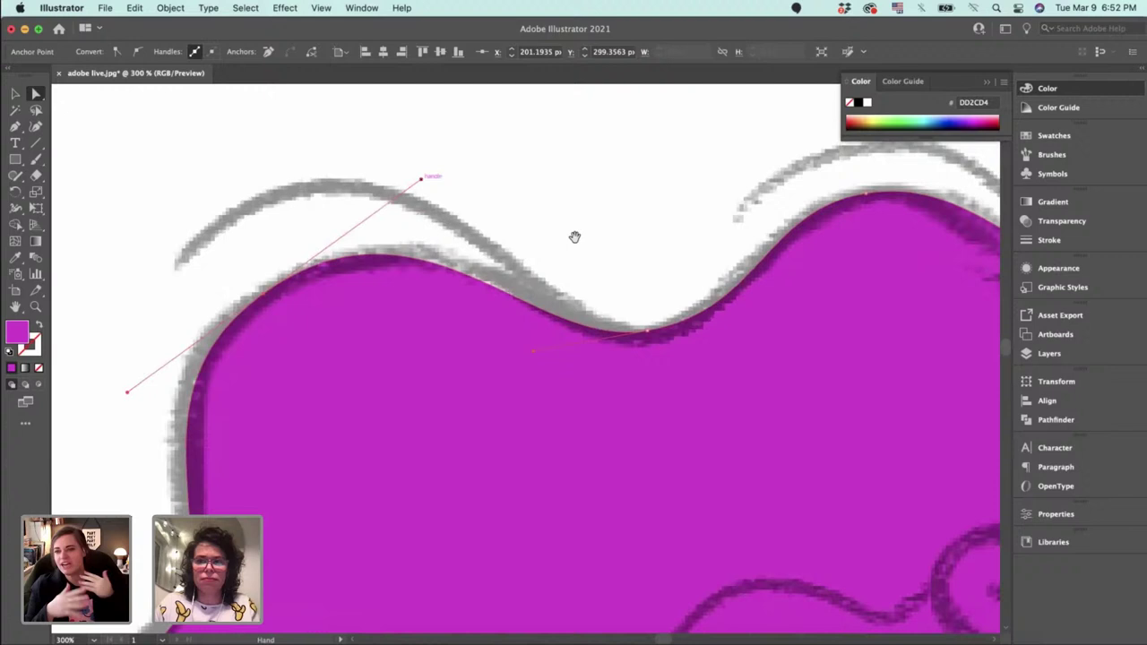
{"action": "left_click", "coordinate": [649, 325]}
{"action": "left_click_drag", "start_coordinate": [648, 331], "coordinate": [654, 331]}
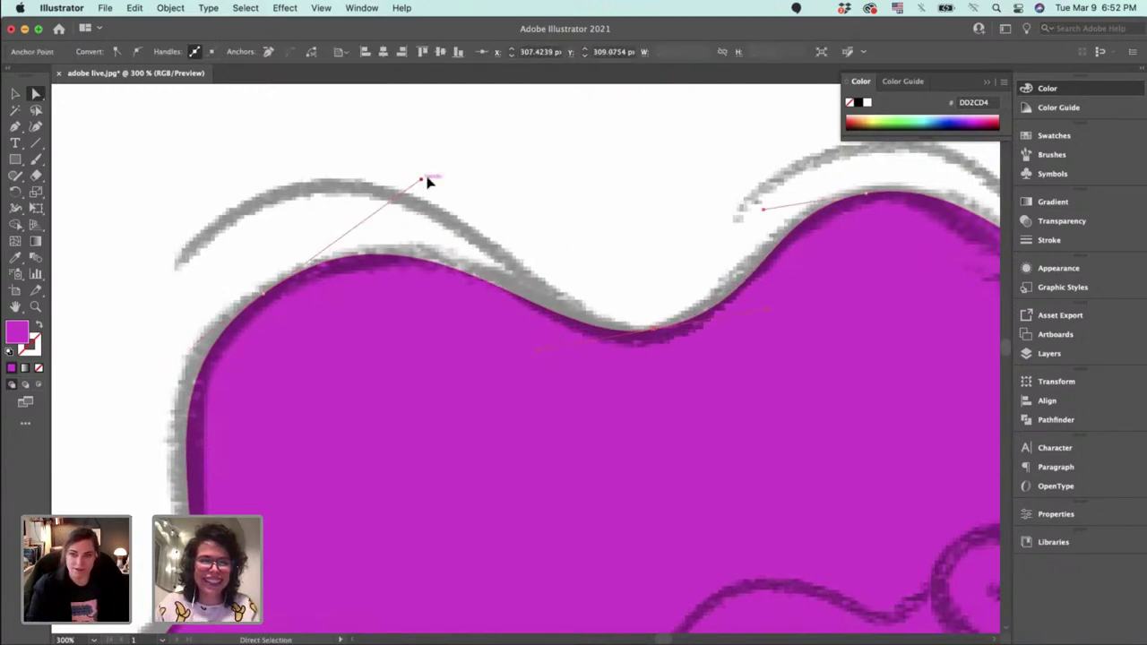
{"action": "left_click_drag", "start_coordinate": [428, 182], "coordinate": [461, 172]}
{"action": "left_click", "coordinate": [578, 259]}
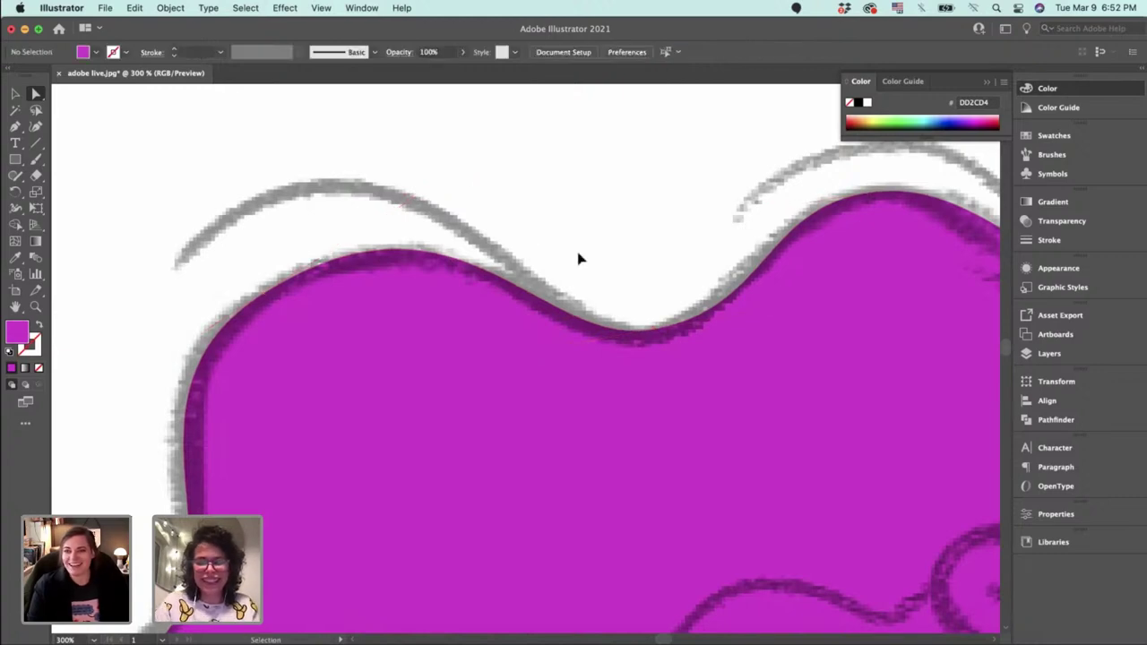
Cut the magenta hair shape and paste it behind the golden head and body.
{"action": "key", "text": "super+1"}
{"action": "scroll", "coordinate": [640, 372], "scroll_direction": "down", "scroll_amount": 5}
{"action": "scroll", "coordinate": [640, 371], "scroll_direction": "right", "scroll_amount": 4}
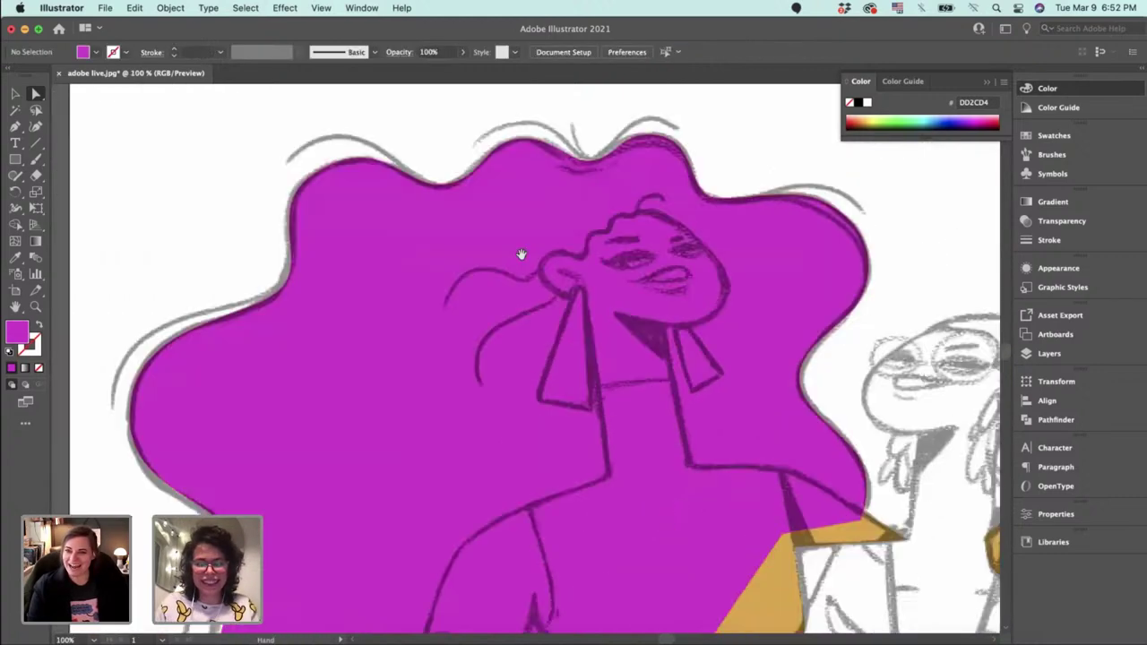
{"action": "key", "text": "v"}
{"action": "left_click", "coordinate": [779, 363]}
{"action": "key", "text": "Delete"}
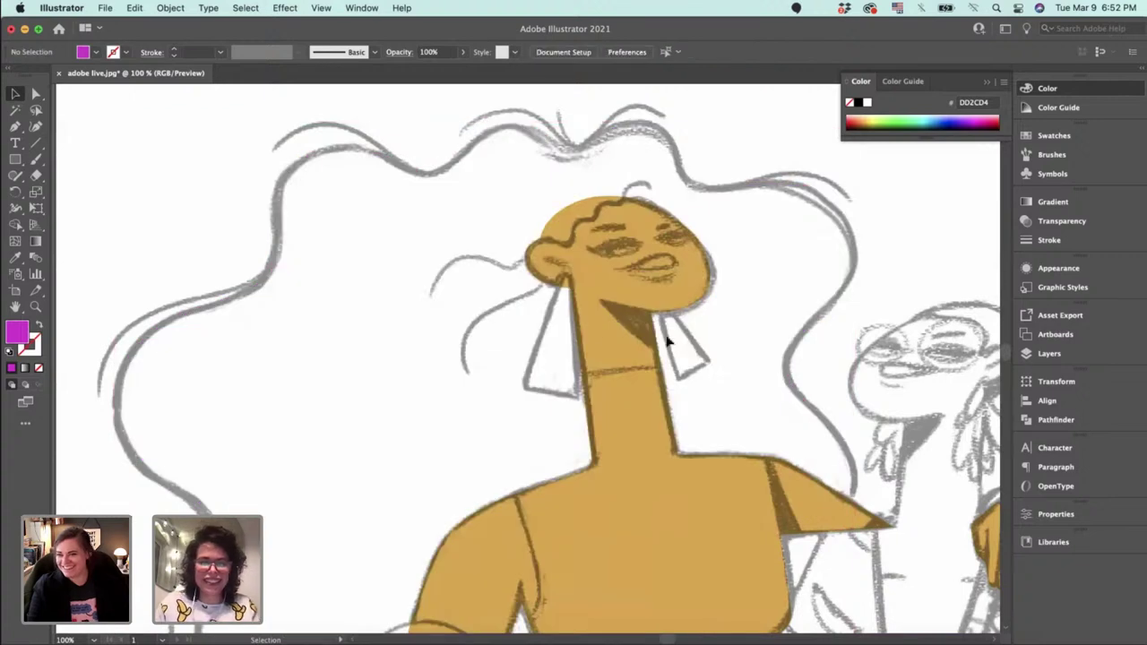
{"action": "left_click", "coordinate": [560, 273]}
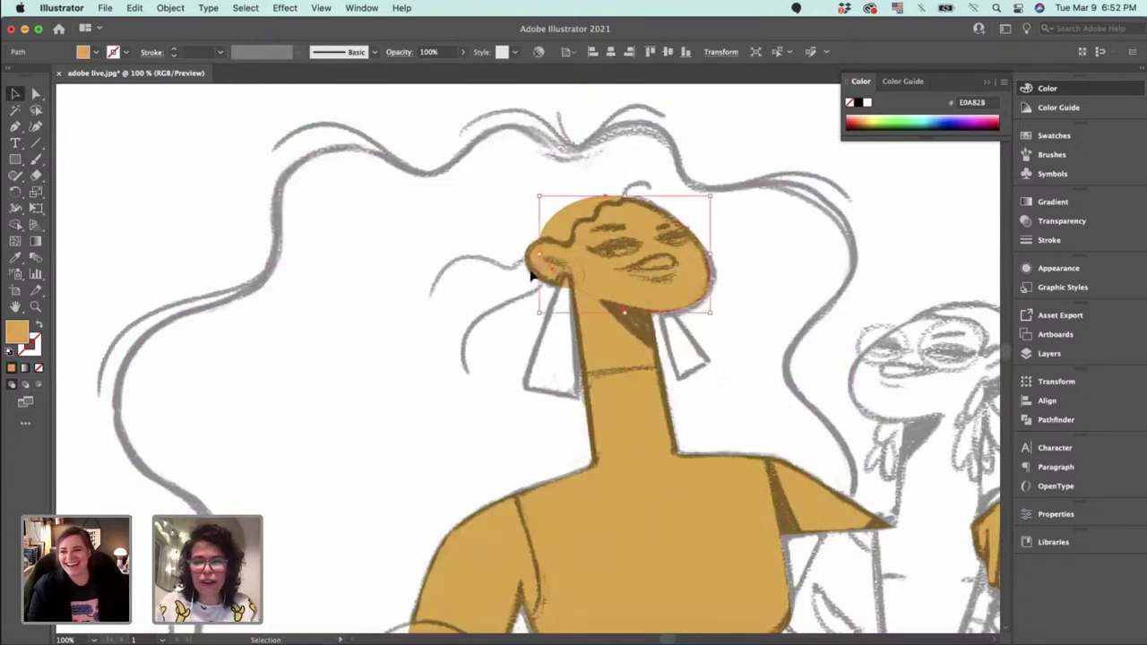
{"action": "key", "text": "super+z"}
{"action": "key", "text": "super+z"}
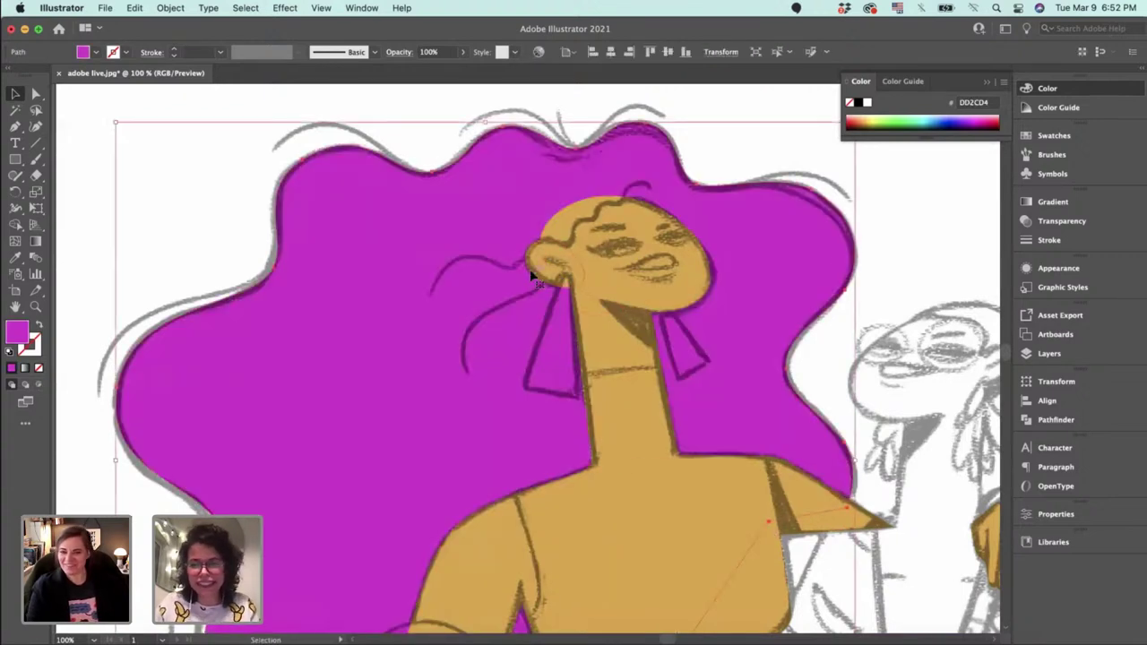
{"action": "left_click", "coordinate": [907, 233]}
{"action": "scroll", "coordinate": [860, 296], "scroll_direction": "up", "scroll_amount": 3}
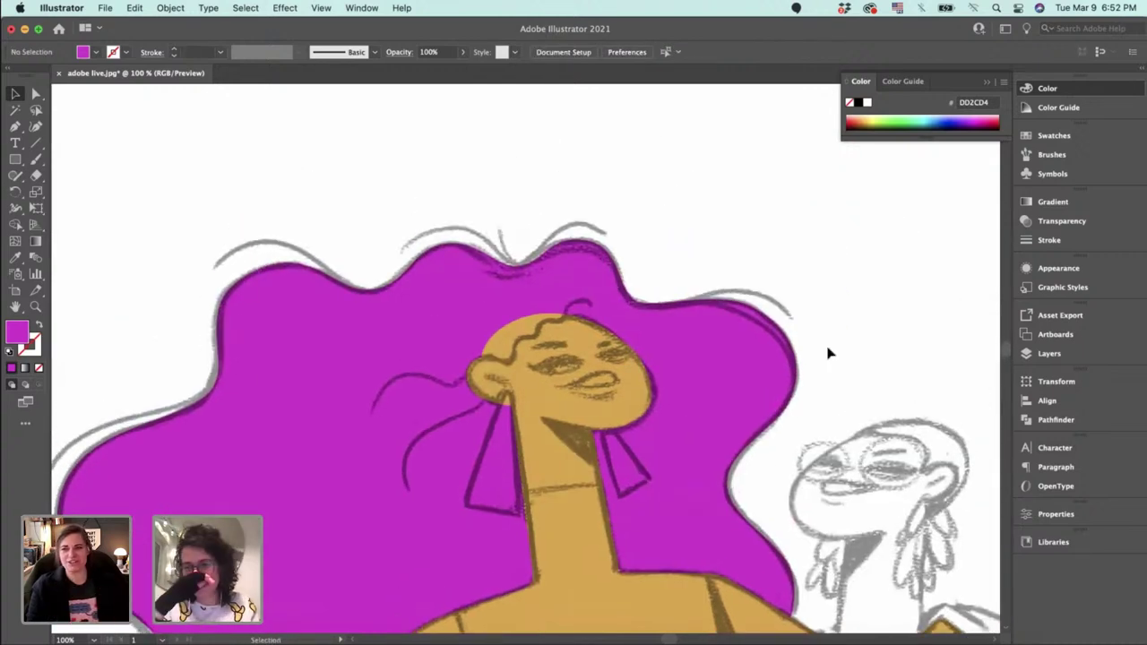
Trace the loose strand above the crest beside the parting with the Pen tool, ending in the parting notch.
{"action": "key", "text": "super+="}
{"action": "key", "text": "super+="}
{"action": "key", "text": "super+="}
{"action": "left_click_drag", "start_coordinate": [835, 461], "coordinate": [950, 564]}
{"action": "left_click_drag", "start_coordinate": [610, 450], "coordinate": [609, 598]}
{"action": "key", "text": "p"}
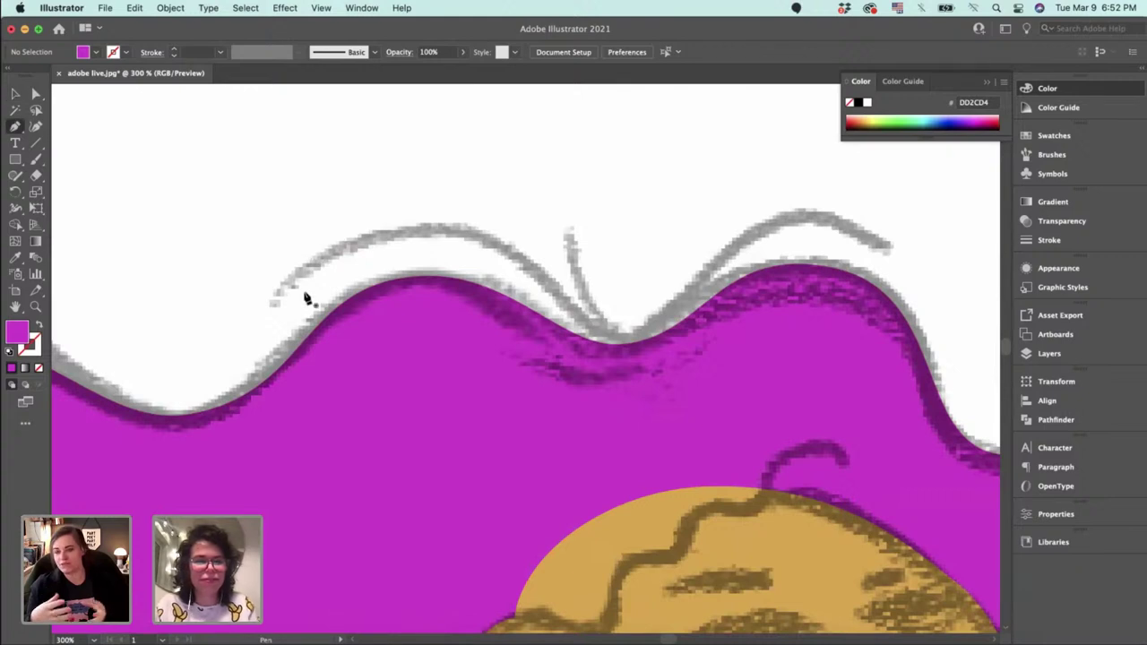
{"action": "left_click", "coordinate": [277, 290]}
{"action": "left_click_drag", "start_coordinate": [405, 233], "coordinate": [477, 235]}
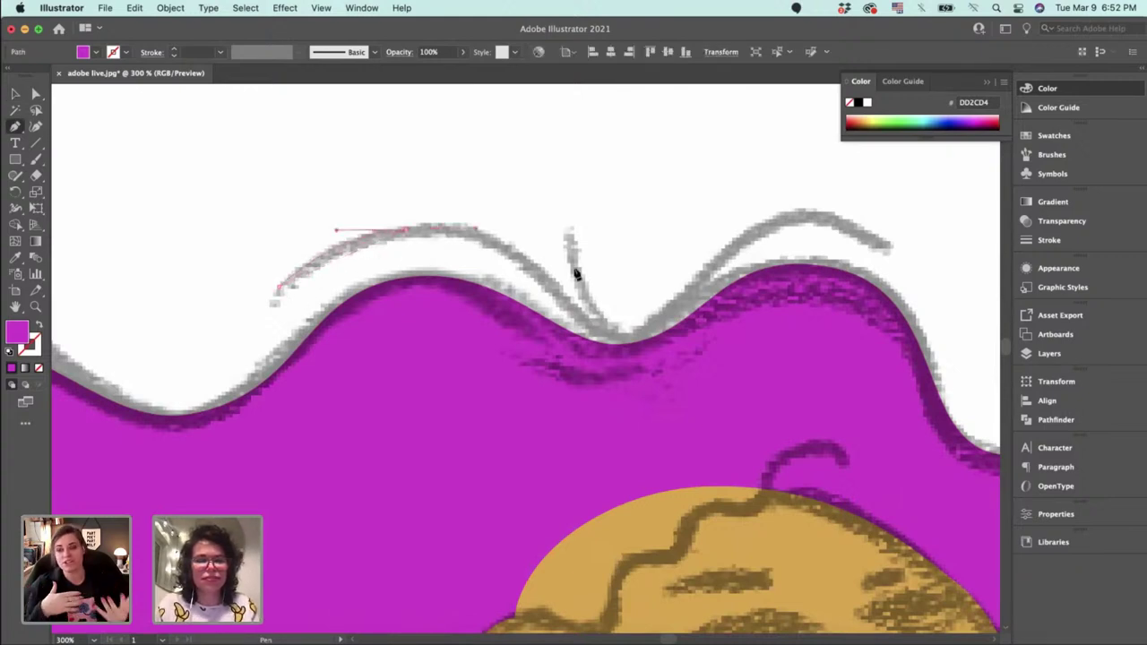
{"action": "left_click_drag", "start_coordinate": [587, 323], "coordinate": [658, 339]}
{"action": "left_click", "coordinate": [616, 339]}
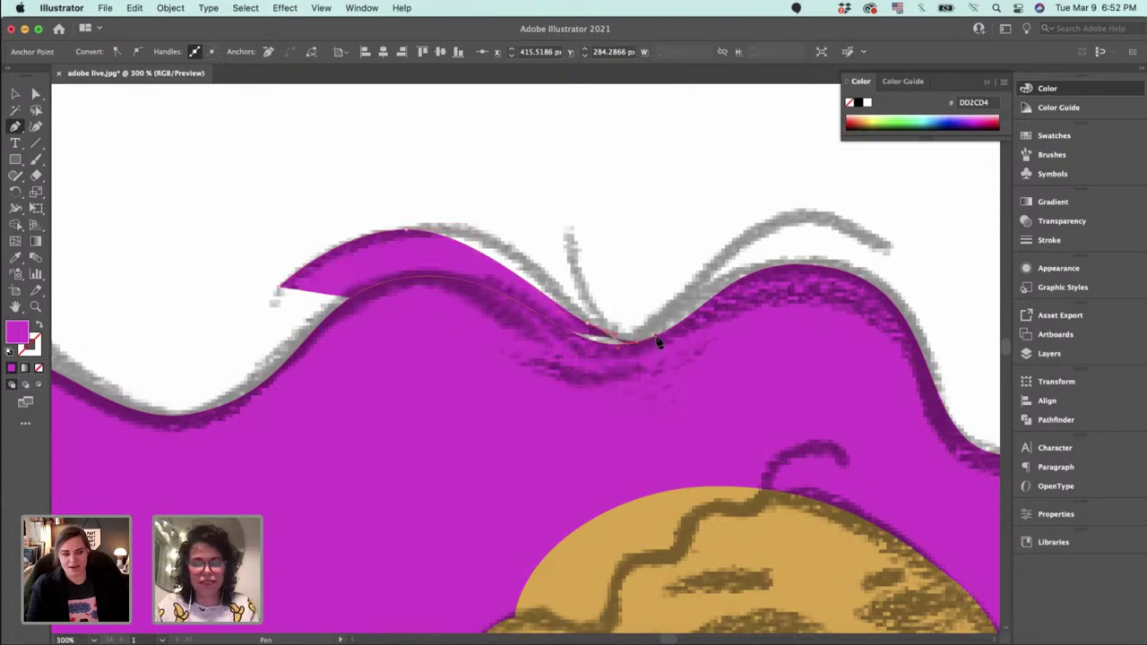
Move the strand's anchor near the parting notch down toward the notch.
{"action": "key", "text": "v"}
{"action": "key", "text": "a"}
{"action": "left_click_drag", "start_coordinate": [587, 324], "coordinate": [606, 343]}
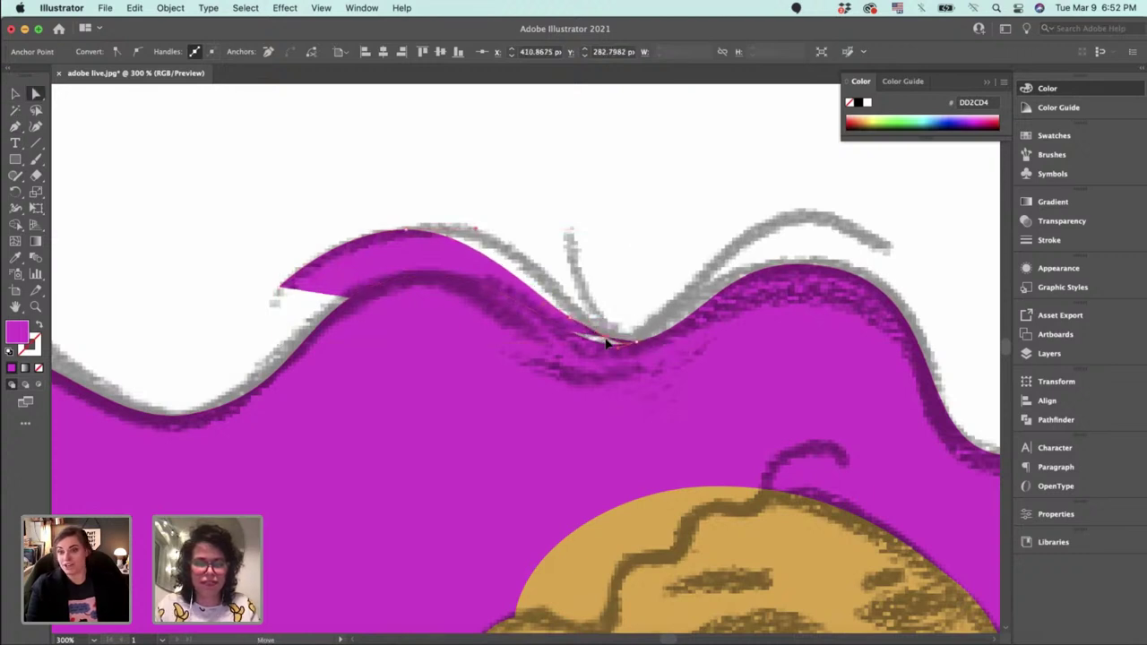
Swap the loose strand's fill and stroke to make it an unfilled magenta line, and set its stroke weight to 2 pt.
{"action": "left_click", "coordinate": [40, 332]}
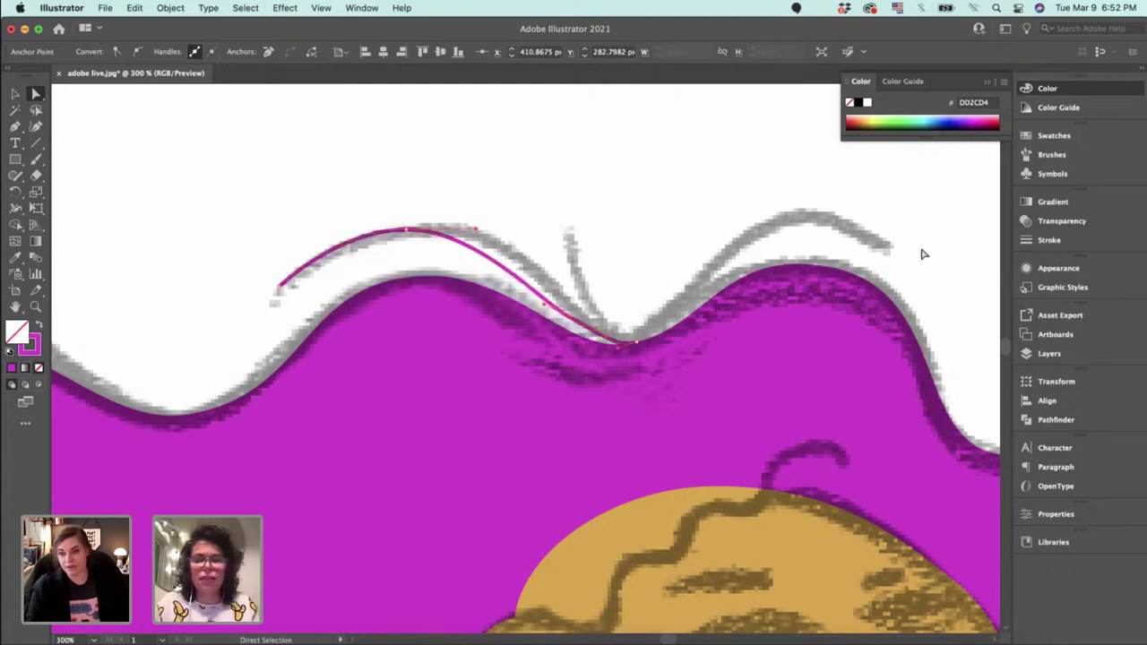
{"action": "left_click", "coordinate": [1048, 240]}
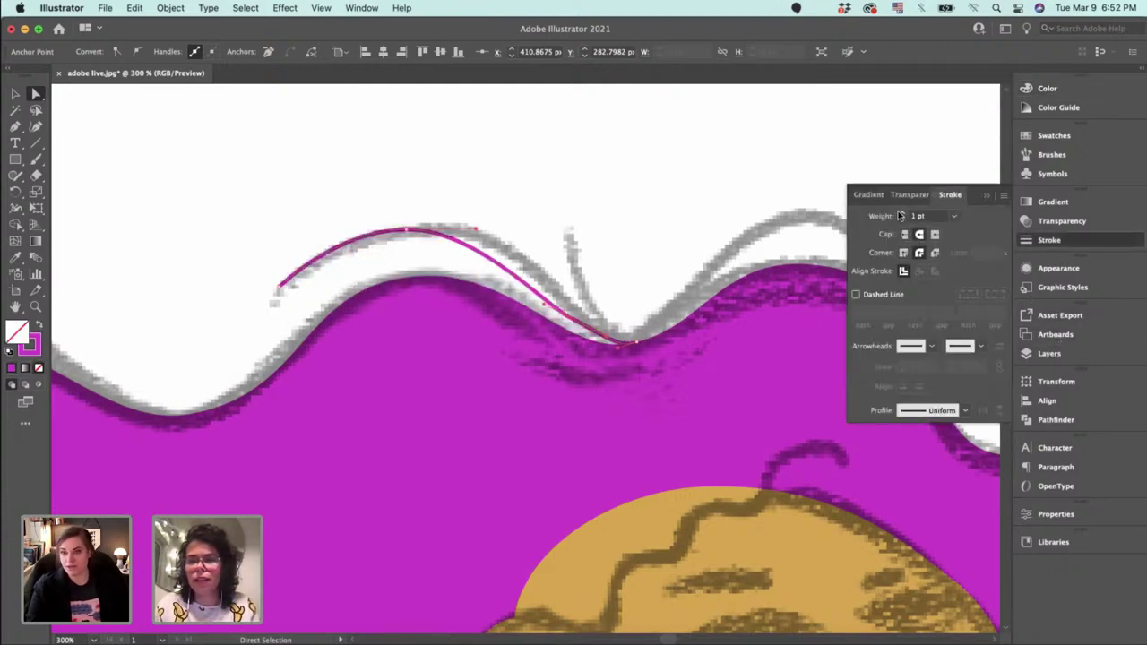
{"action": "left_click", "coordinate": [903, 214]}
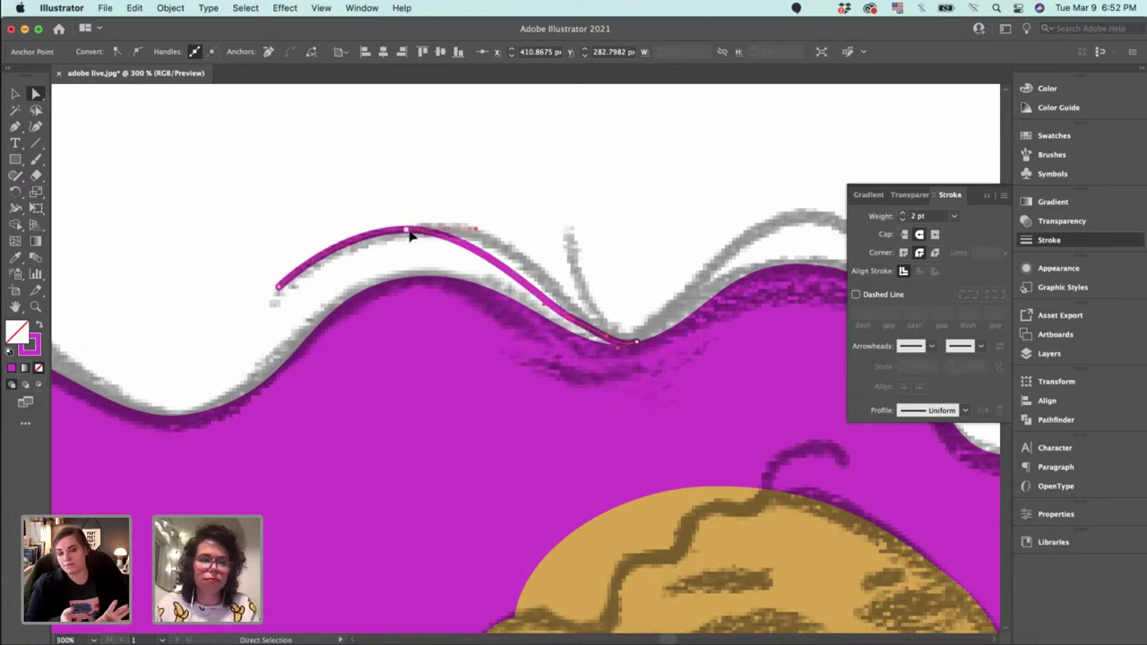
Reposition the strand's crest, outer end and notch anchors and adjust their handles to match the sketched hair line, finishing with it deselected.
{"action": "left_click_drag", "start_coordinate": [410, 235], "coordinate": [439, 232]}
{"action": "left_click_drag", "start_coordinate": [278, 287], "coordinate": [276, 305]}
{"action": "left_click_drag", "start_coordinate": [369, 233], "coordinate": [316, 232]}
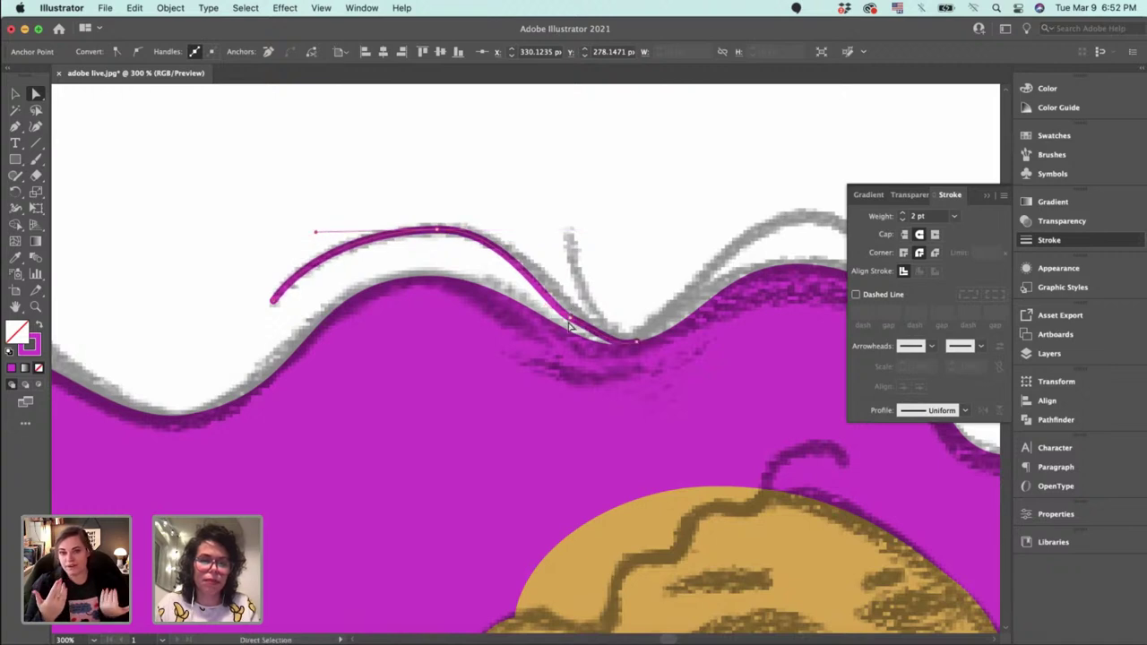
{"action": "left_click_drag", "start_coordinate": [570, 318], "coordinate": [618, 351]}
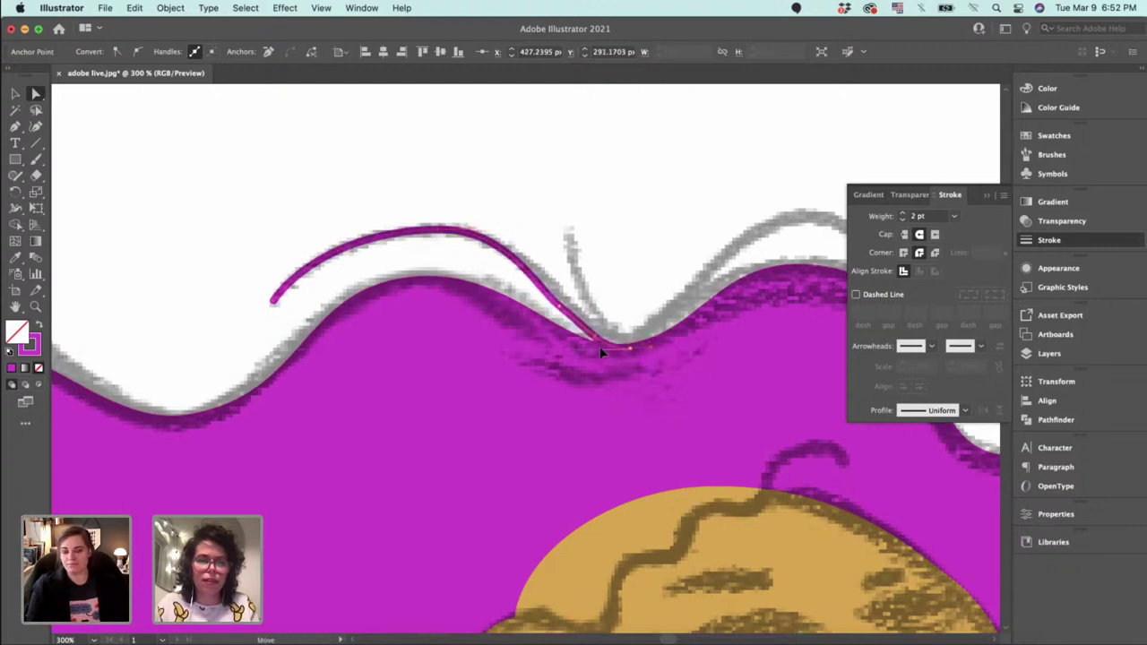
{"action": "left_click", "coordinate": [550, 299]}
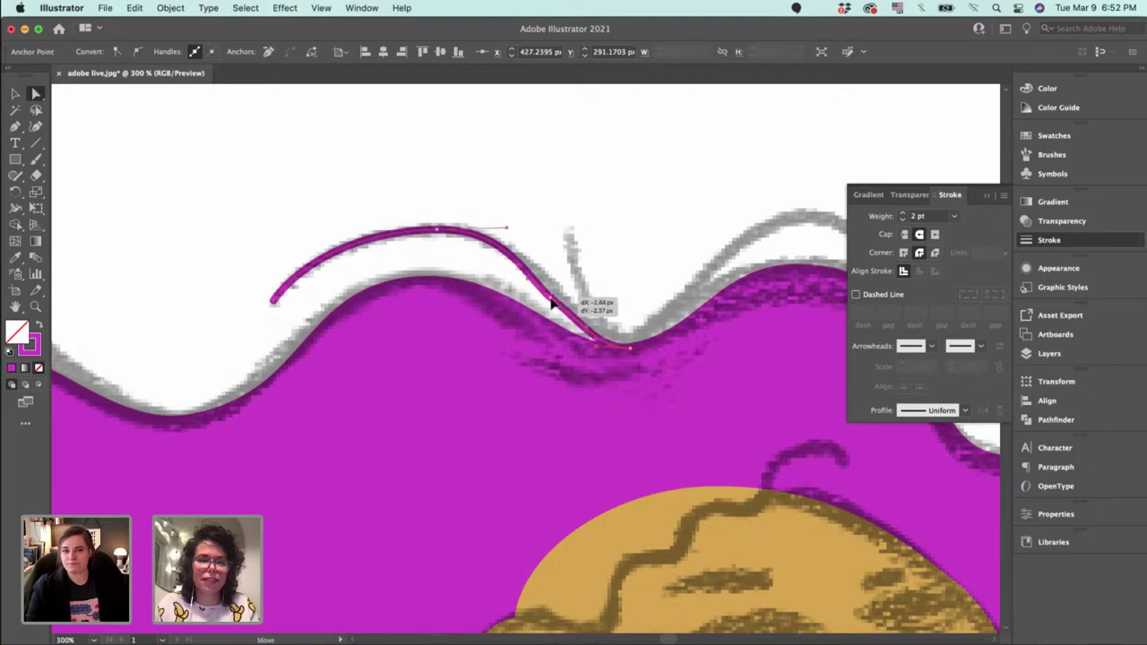
{"action": "left_click_drag", "start_coordinate": [590, 330], "coordinate": [573, 326]}
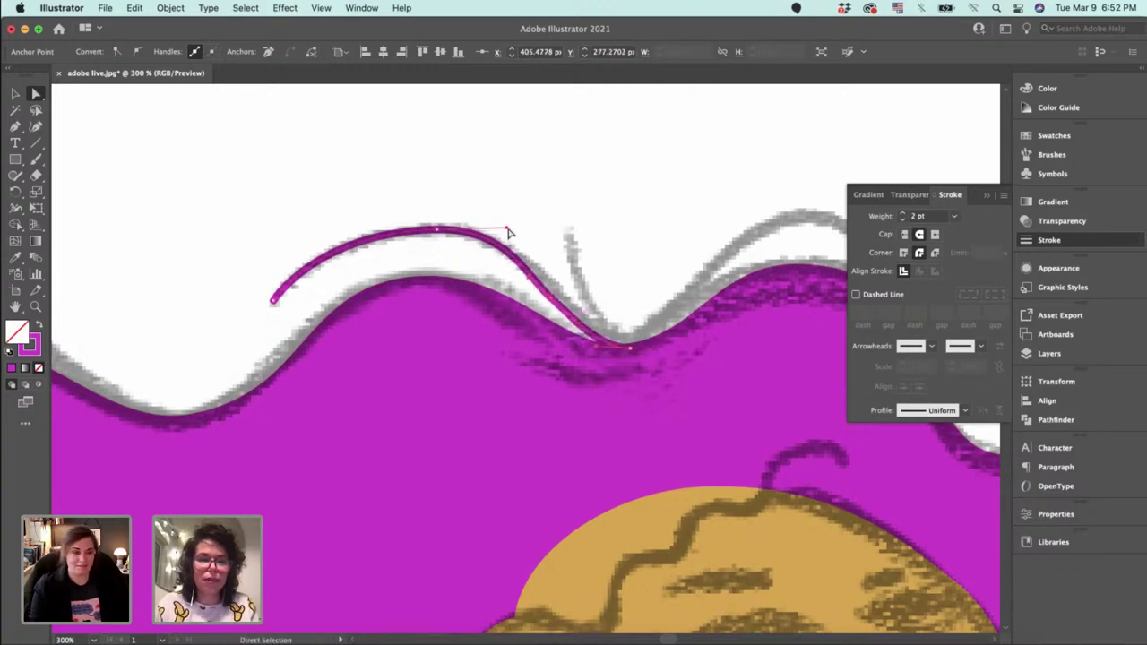
{"action": "left_click_drag", "start_coordinate": [507, 233], "coordinate": [502, 235]}
{"action": "left_click", "coordinate": [561, 245]}
Trace the short upright strand at the parting with the Pen tool and extend its lower anchor into the notch.
{"action": "key", "text": "p"}
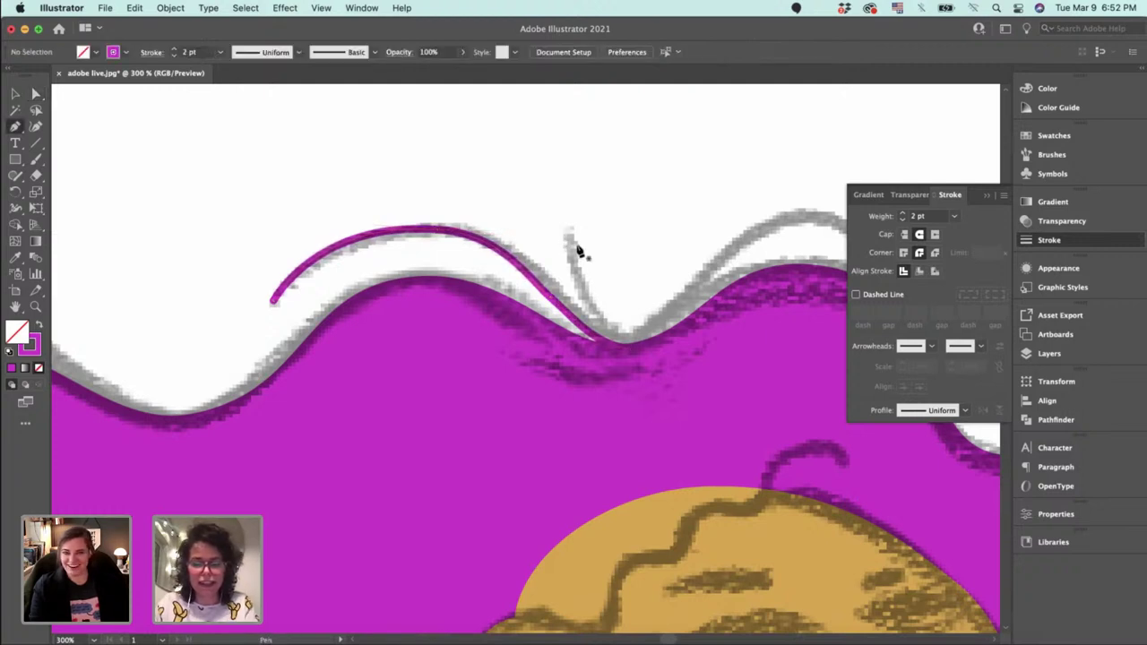
{"action": "left_click", "coordinate": [620, 334]}
{"action": "left_click", "coordinate": [621, 337]}
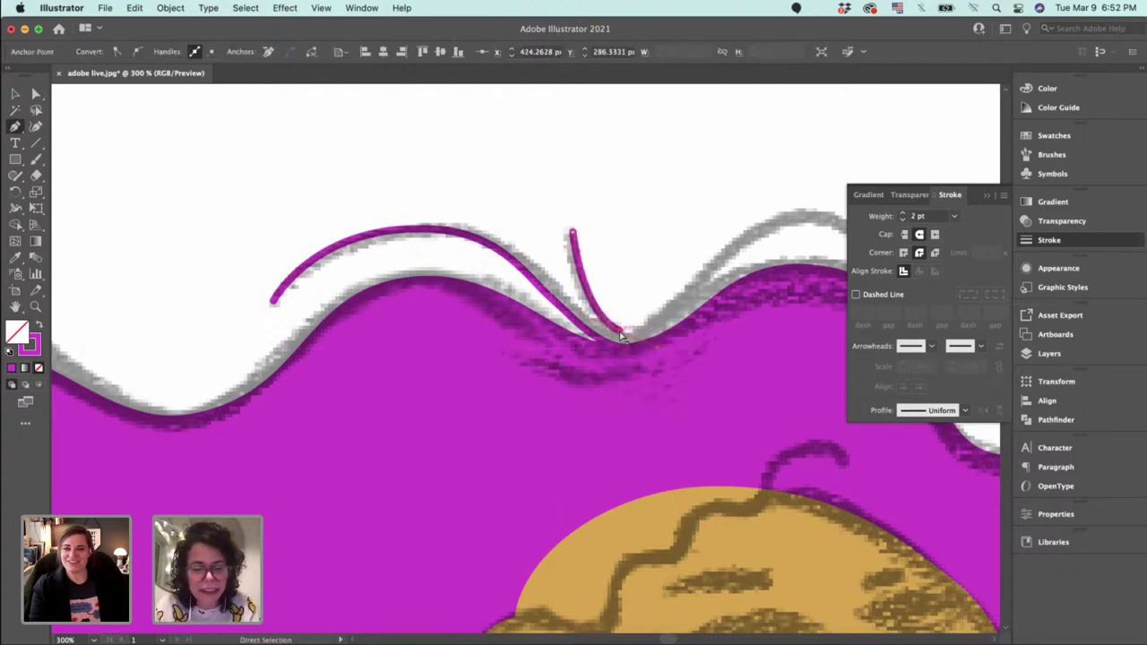
{"action": "key", "text": "a"}
{"action": "left_click_drag", "start_coordinate": [620, 332], "coordinate": [622, 344]}
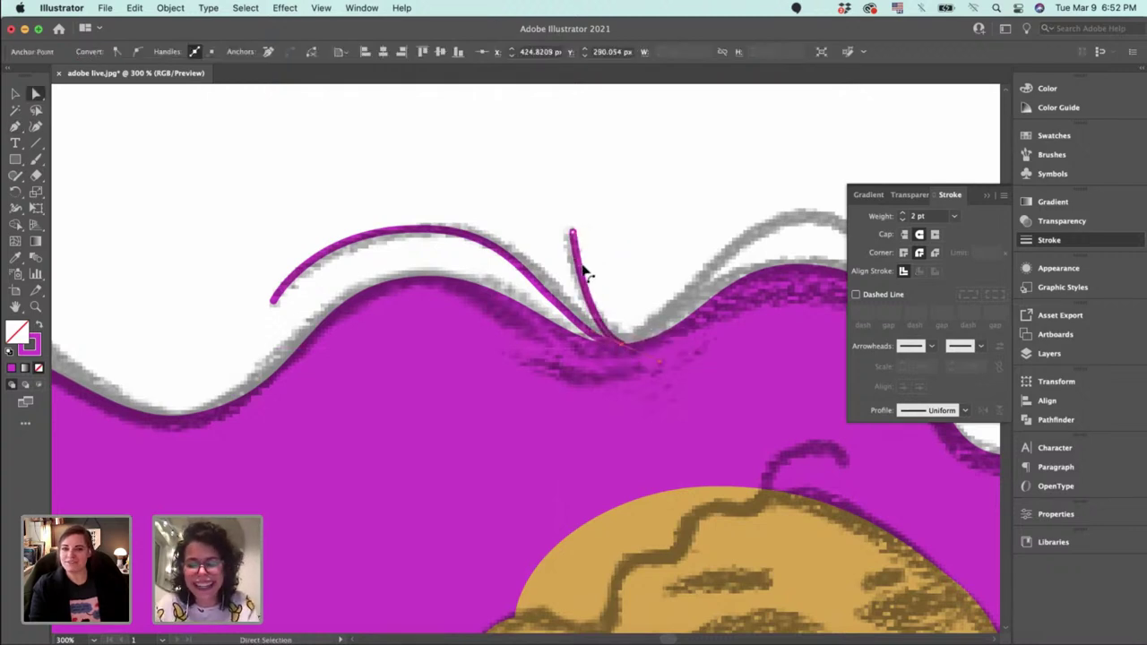
Bow the short upright strand outward toward the left crest, adjust the curve near its base, and deselect it.
{"action": "key", "text": "shift+c"}
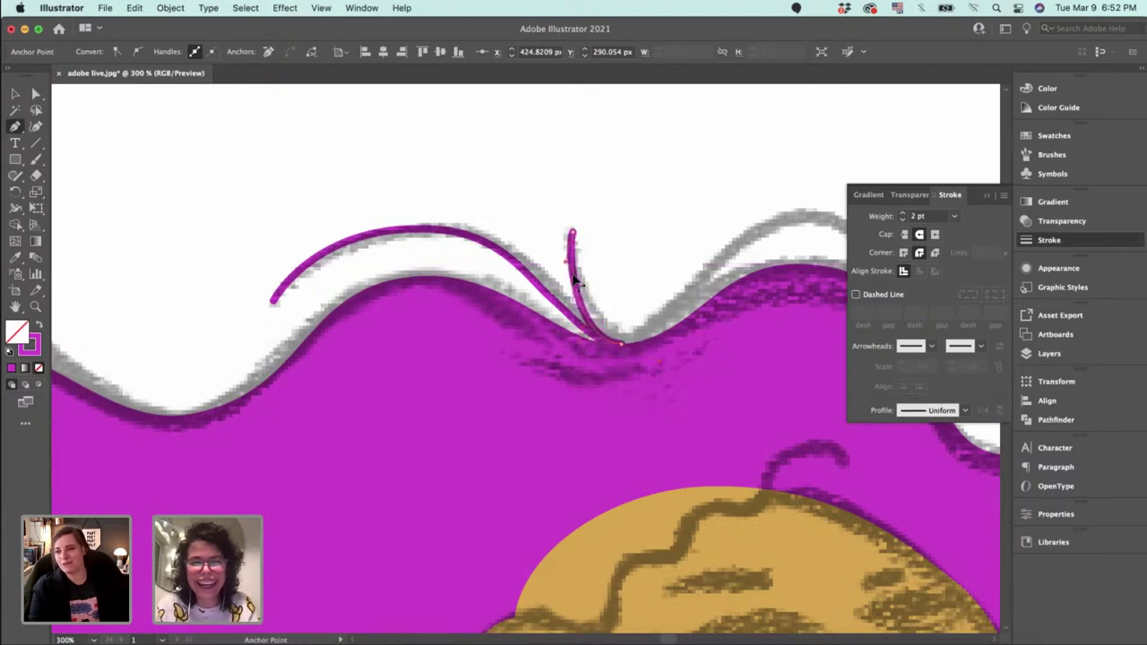
{"action": "left_click_drag", "start_coordinate": [572, 276], "coordinate": [559, 268]}
{"action": "key", "text": "a"}
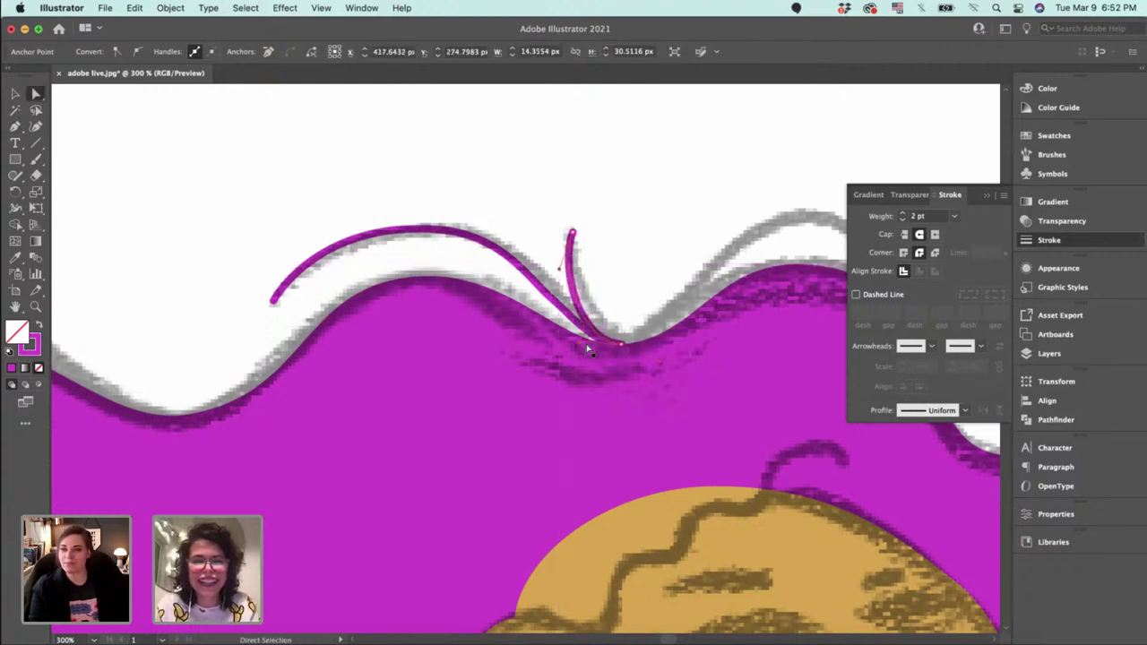
{"action": "left_click_drag", "start_coordinate": [582, 344], "coordinate": [578, 337]}
{"action": "key", "text": "v"}
{"action": "left_click", "coordinate": [649, 278]}
Trace the loose strand above the crest right of the parting, from its outer tip over the peak into the notch.
{"action": "key", "text": "space"}
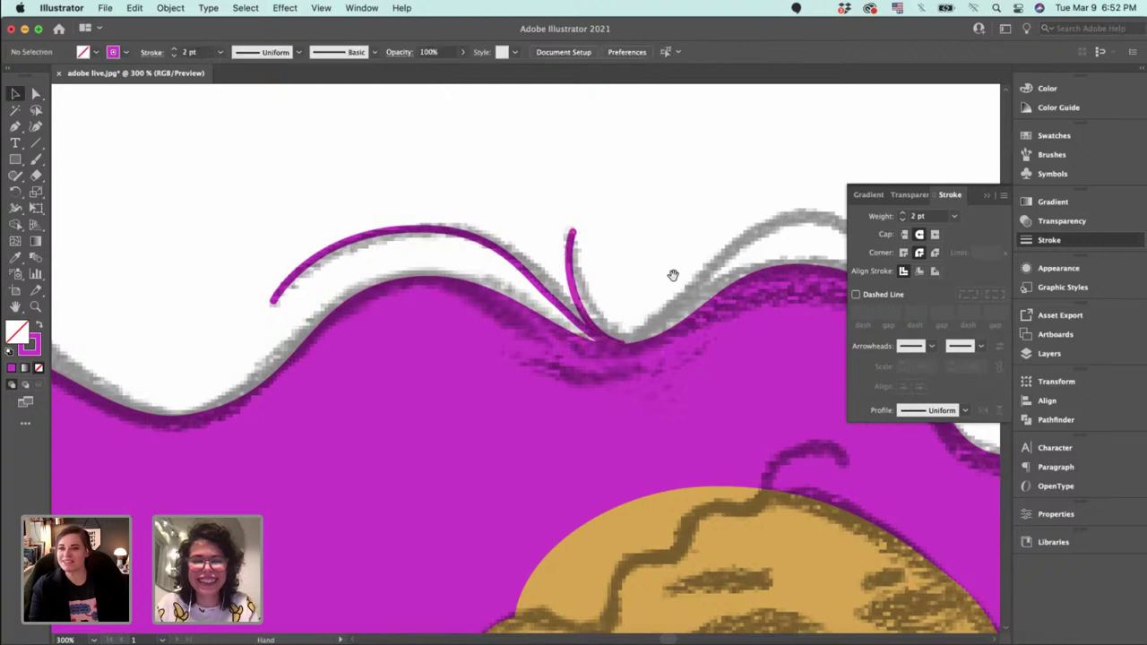
{"action": "left_click_drag", "start_coordinate": [673, 277], "coordinate": [542, 283]}
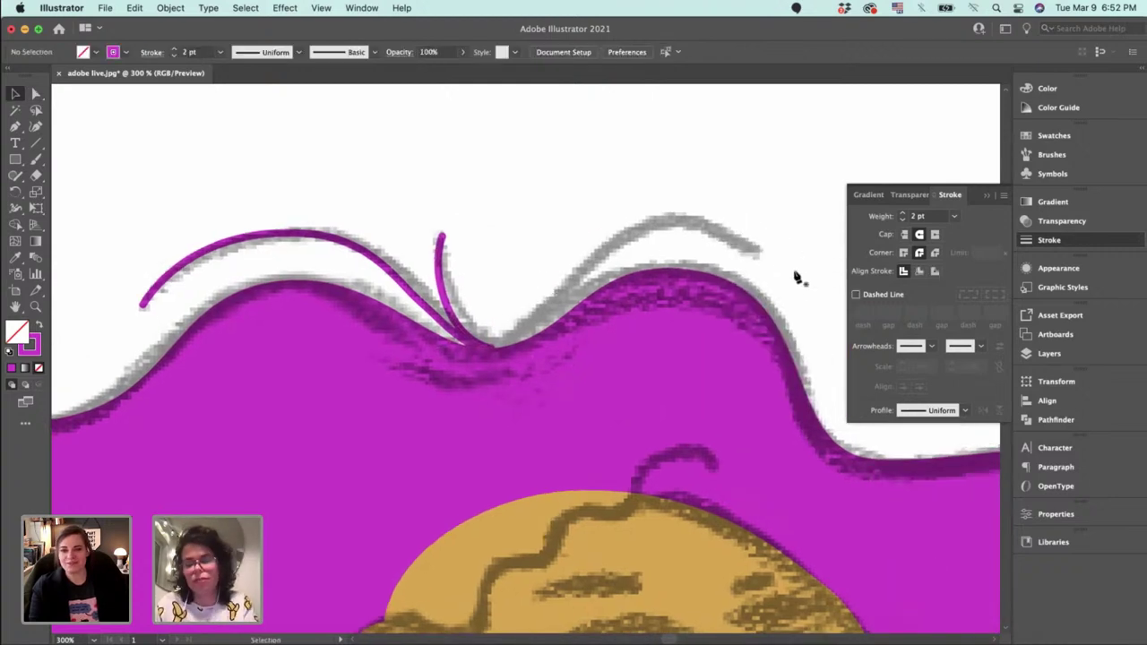
{"action": "key", "text": "p"}
{"action": "left_click", "coordinate": [756, 251]}
{"action": "left_click_drag", "start_coordinate": [661, 219], "coordinate": [591, 235]}
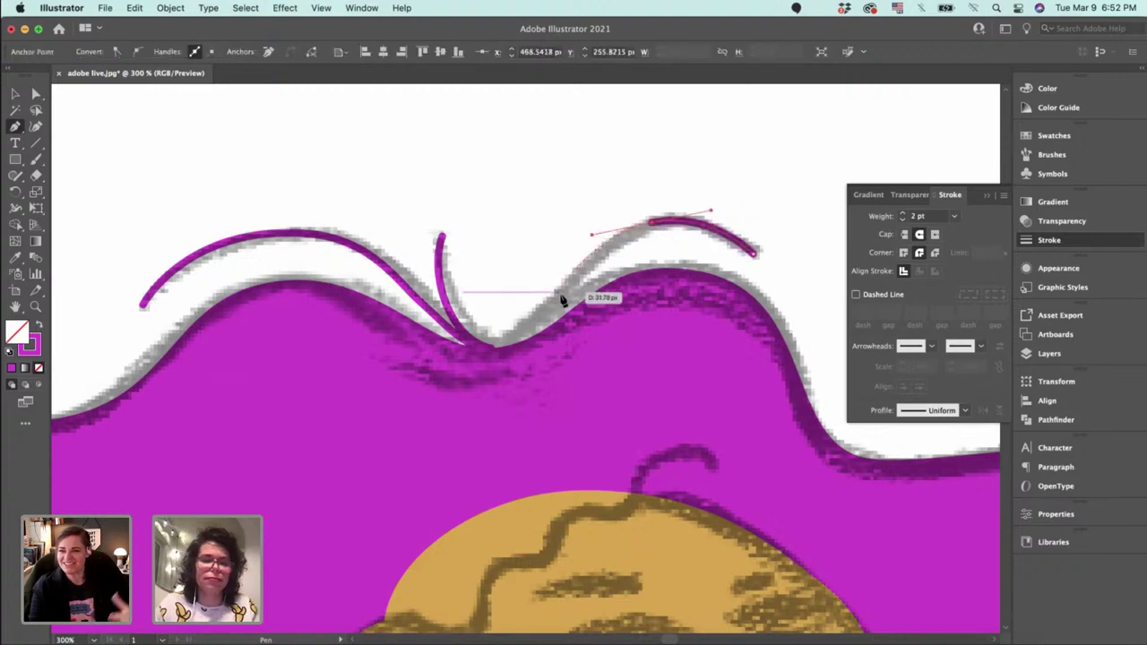
{"action": "left_click_drag", "start_coordinate": [541, 309], "coordinate": [497, 347]}
Shift the right strand's lower anchor down to the hair edge and adjust its crest handles to smooth the curve, then deselect.
{"action": "key", "text": "a"}
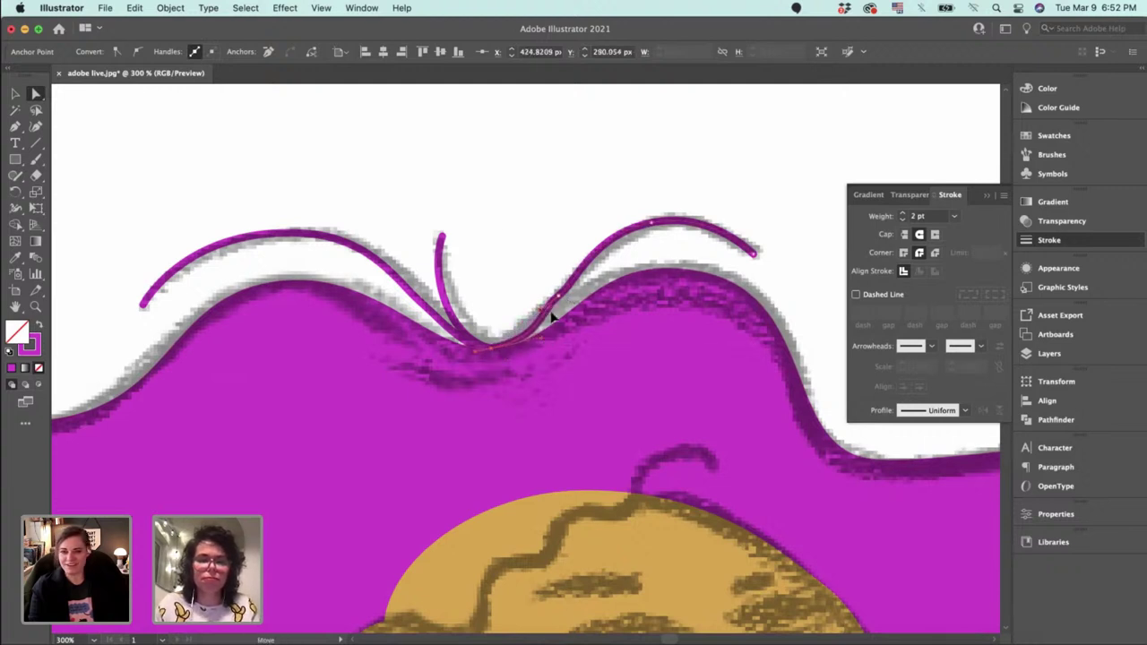
{"action": "mouse_move", "coordinate": [552, 316]}
{"action": "left_mouse_down"}
{"action": "mouse_move", "coordinate": [569, 304]}
{"action": "mouse_move", "coordinate": [554, 329]}
{"action": "left_mouse_up"}
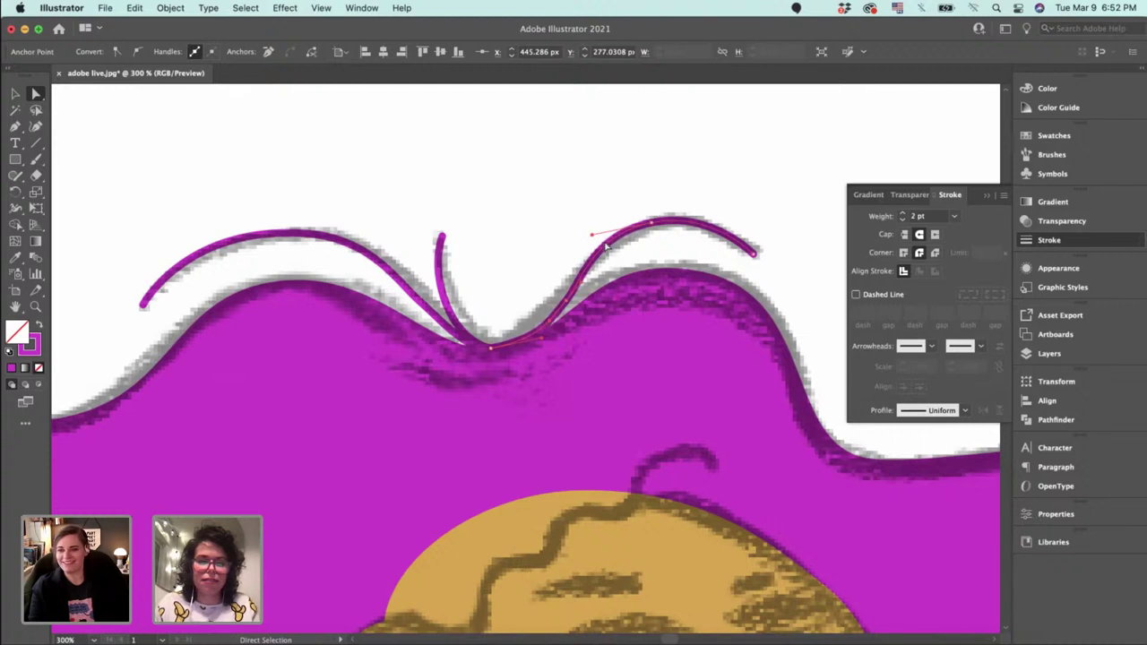
{"action": "left_click_drag", "start_coordinate": [592, 238], "coordinate": [725, 210]}
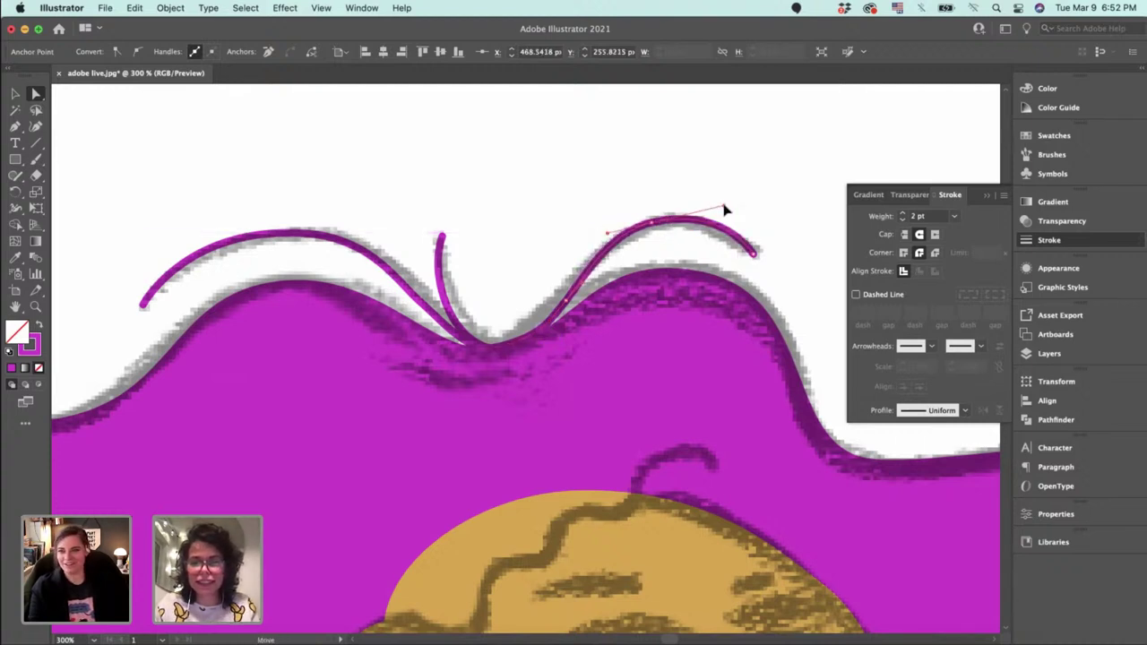
{"action": "left_click", "coordinate": [667, 262]}
Trace the loose strand above the far-left hair wave with the Pen tool, from its outer tip over the crest into the dip.
{"action": "left_click_drag", "start_coordinate": [127, 375], "coordinate": [659, 293]}
{"action": "left_click_drag", "start_coordinate": [482, 287], "coordinate": [487, 335]}
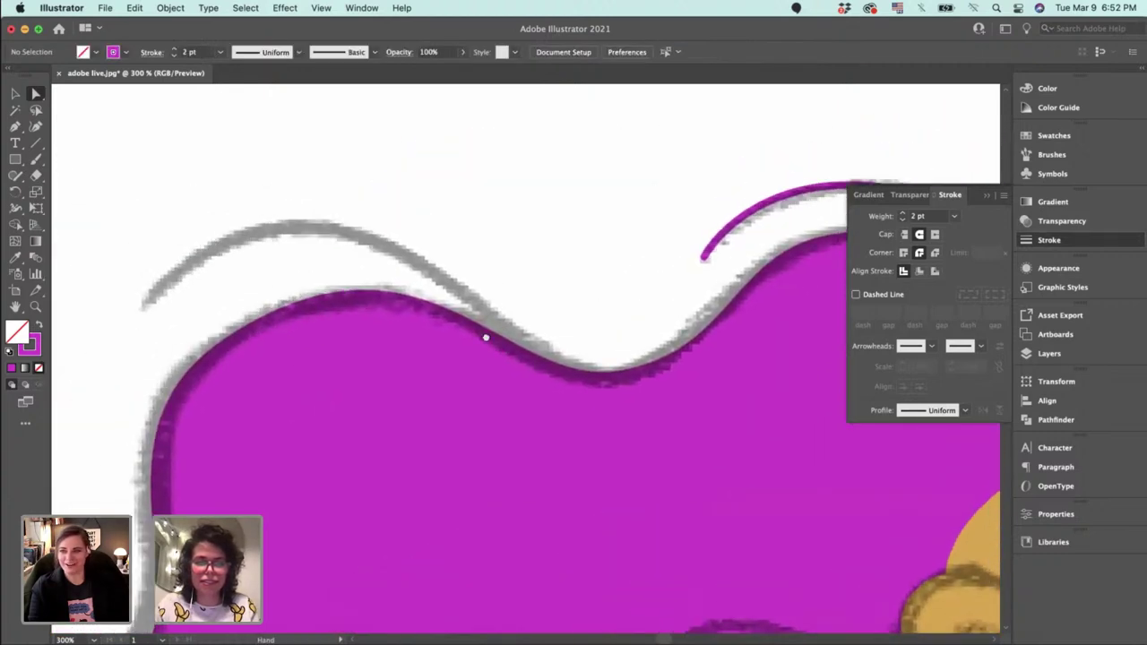
{"action": "key", "text": "v"}
{"action": "left_click", "coordinate": [688, 262]}
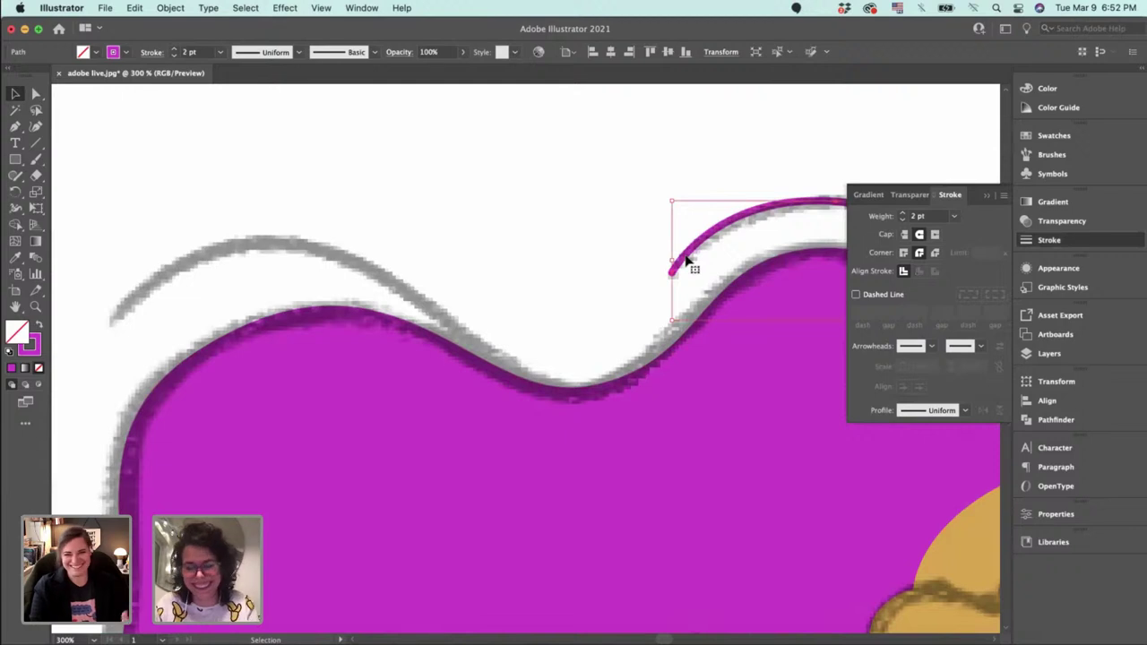
{"action": "key", "text": "p"}
{"action": "left_click_drag", "start_coordinate": [113, 316], "coordinate": [354, 240]}
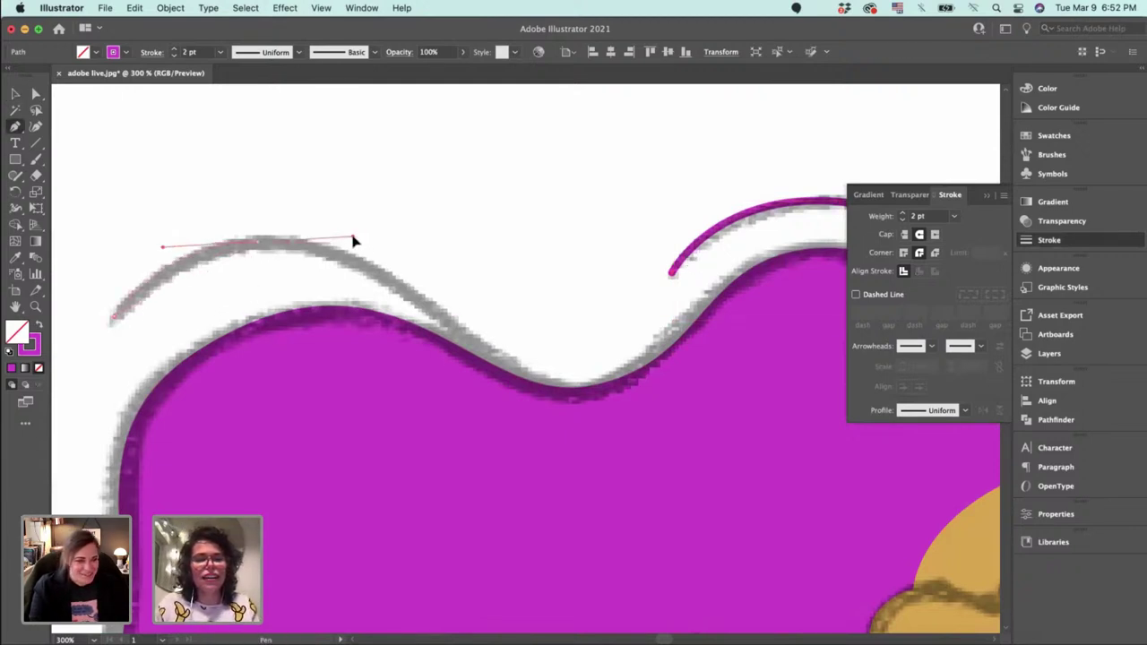
{"action": "mouse_move", "coordinate": [430, 309]}
{"action": "left_mouse_down"}
{"action": "mouse_move", "coordinate": [554, 401]}
{"action": "mouse_move", "coordinate": [620, 391]}
{"action": "left_mouse_up"}
{"action": "key", "text": "a"}
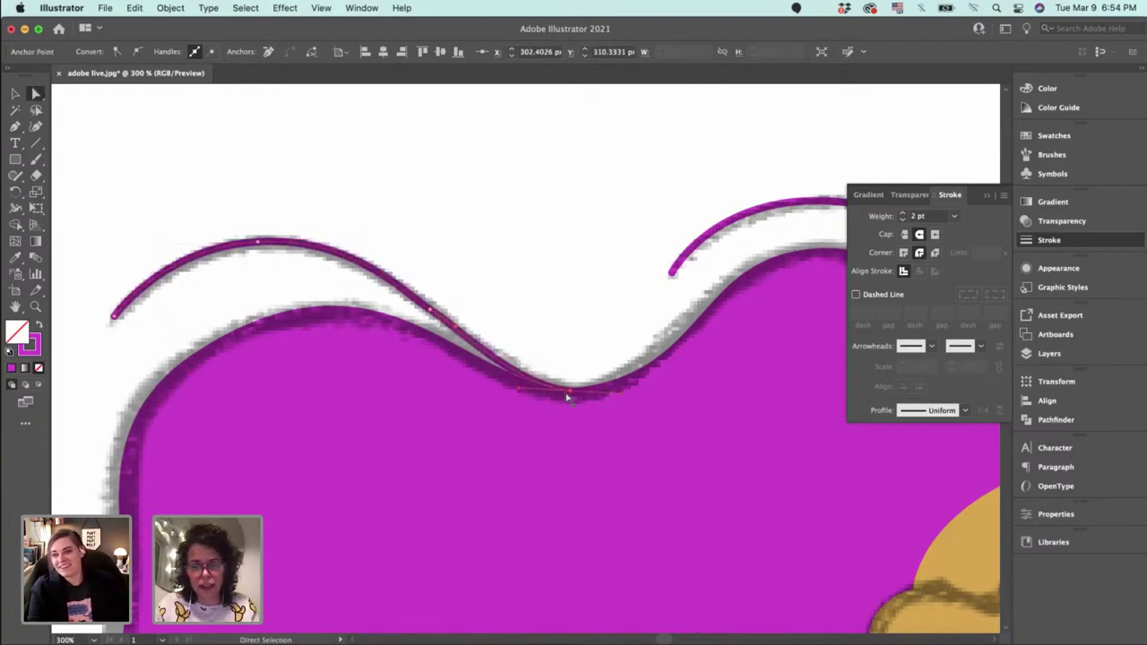
Adjust the end anchor point of the curved strand above the hair's upper-left lobe to meet the dip in the outline.
{"action": "left_click", "coordinate": [570, 391]}
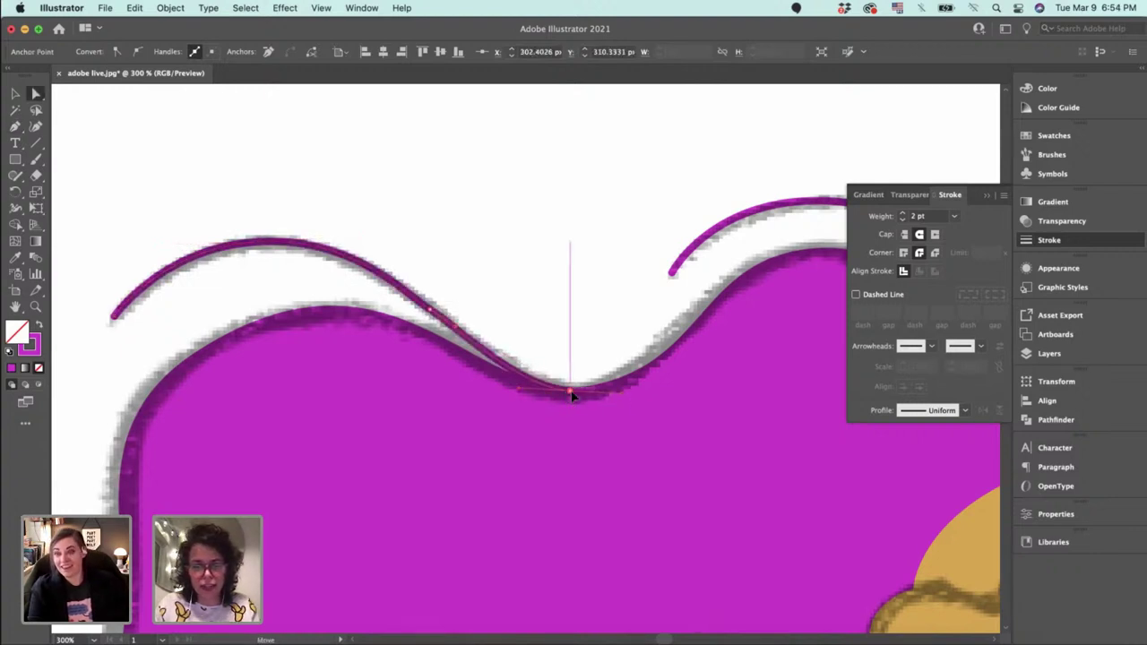
{"action": "key", "text": "v"}
{"action": "left_click", "coordinate": [551, 317]}
Examine the traced flyaway strands and the hair's upper outline against the sketch, both overall and close up.
{"action": "key", "text": "super+minus"}
{"action": "key", "text": "super+minus"}
{"action": "key", "text": "super+minus"}
{"action": "key", "text": "super+minus"}
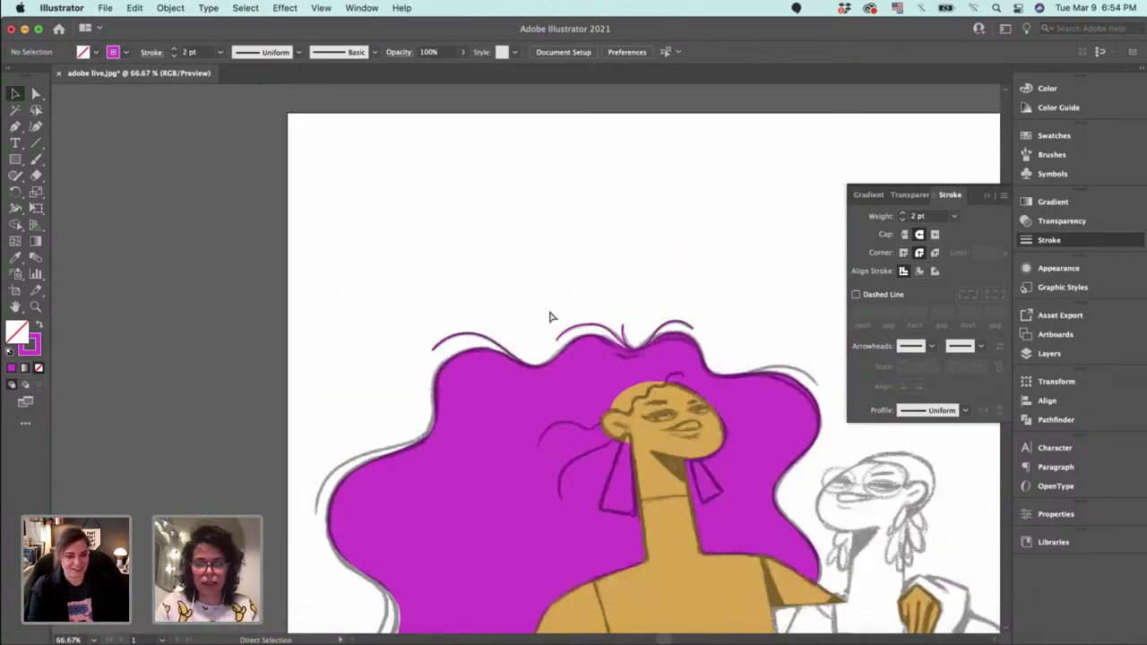
{"action": "key", "text": "super+plus"}
{"action": "key", "text": "super+plus"}
{"action": "key", "text": "super+plus"}
{"action": "left_click_drag", "start_coordinate": [642, 349], "coordinate": [238, 238]}
{"action": "key", "text": "super+minus"}
{"action": "key", "text": "super+minus"}
{"action": "key", "text": "super+minus"}
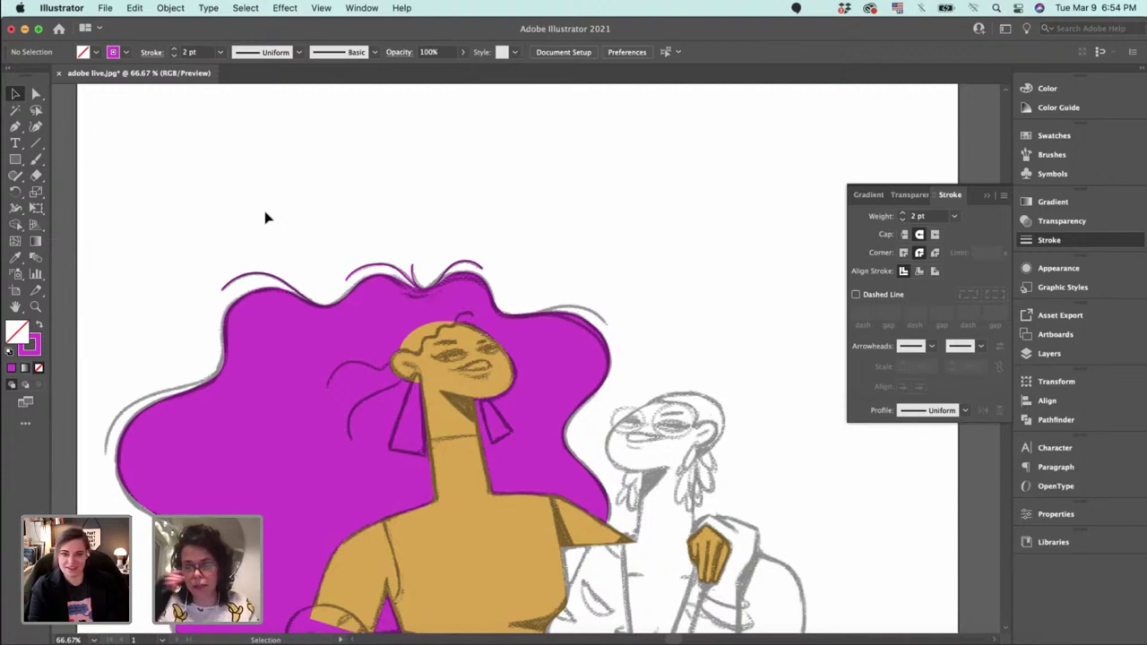
{"action": "key", "text": "super+equal"}
{"action": "key", "text": "super+equal"}
{"action": "key", "text": "super+equal"}
{"action": "key", "text": "super+equal"}
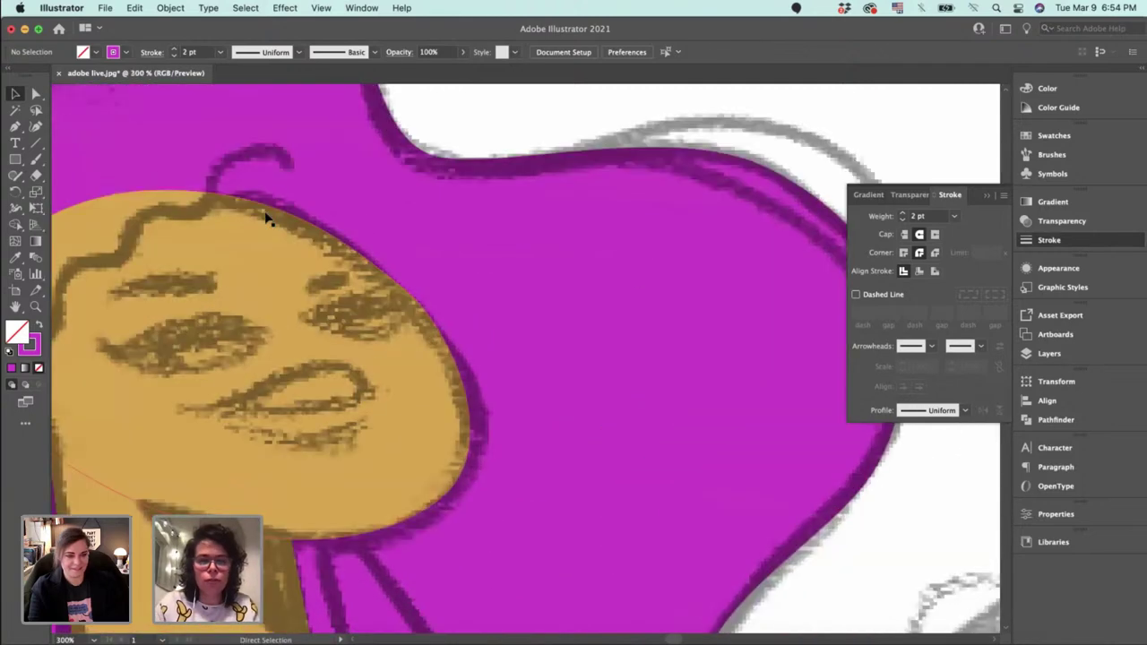
{"action": "key", "text": "super+minus"}
{"action": "key", "text": "super+minus"}
{"action": "key", "text": "super+minus"}
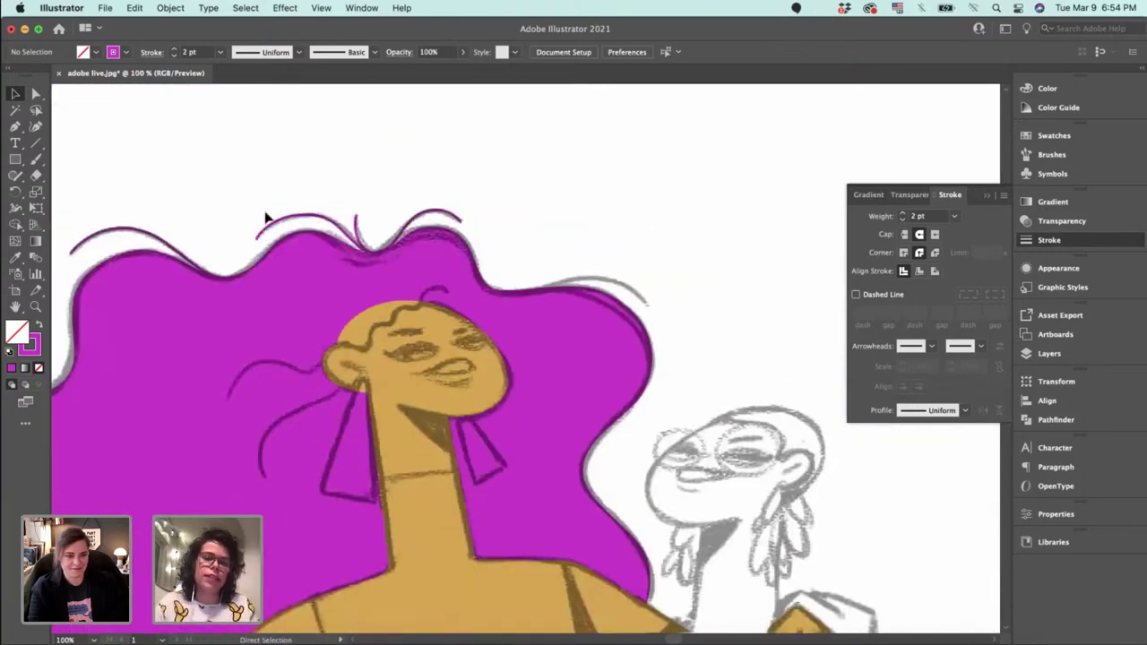
{"action": "key", "text": "super+equal"}
{"action": "key", "text": "super+equal"}
{"action": "key", "text": "super+equal"}
{"action": "scroll", "coordinate": [436, 259], "scroll_direction": "up", "scroll_amount": 5}
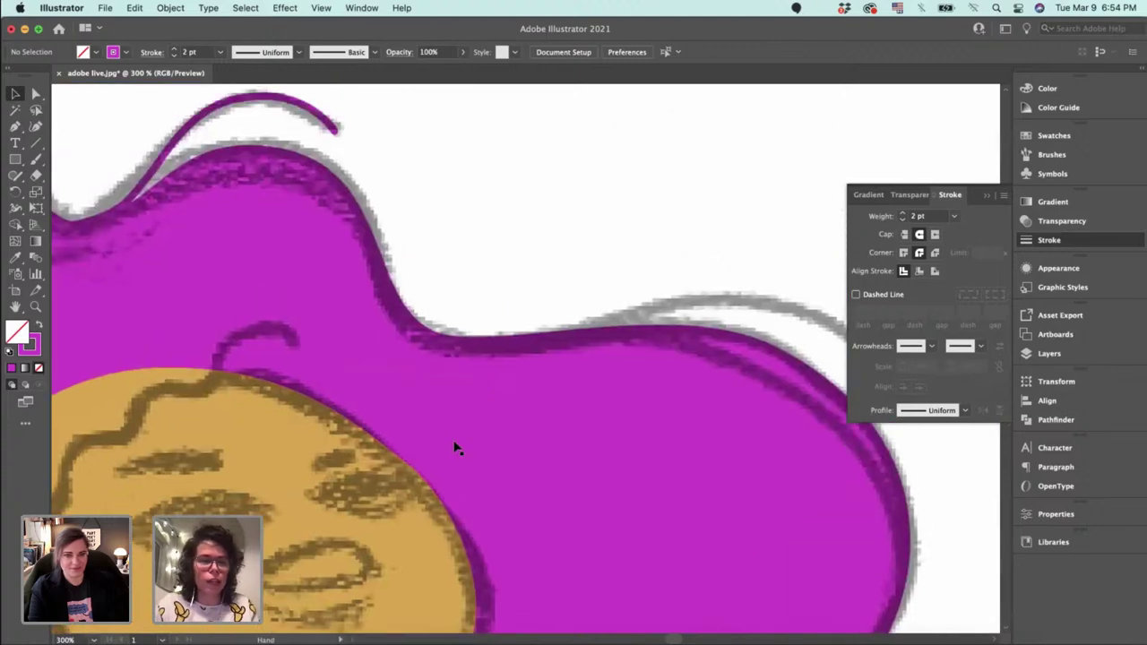
Trace the sketched flyaway strand above the hair's upper-right lobe with the Pen tool as an unfilled purple 2 pt curve.
{"action": "key", "text": "p"}
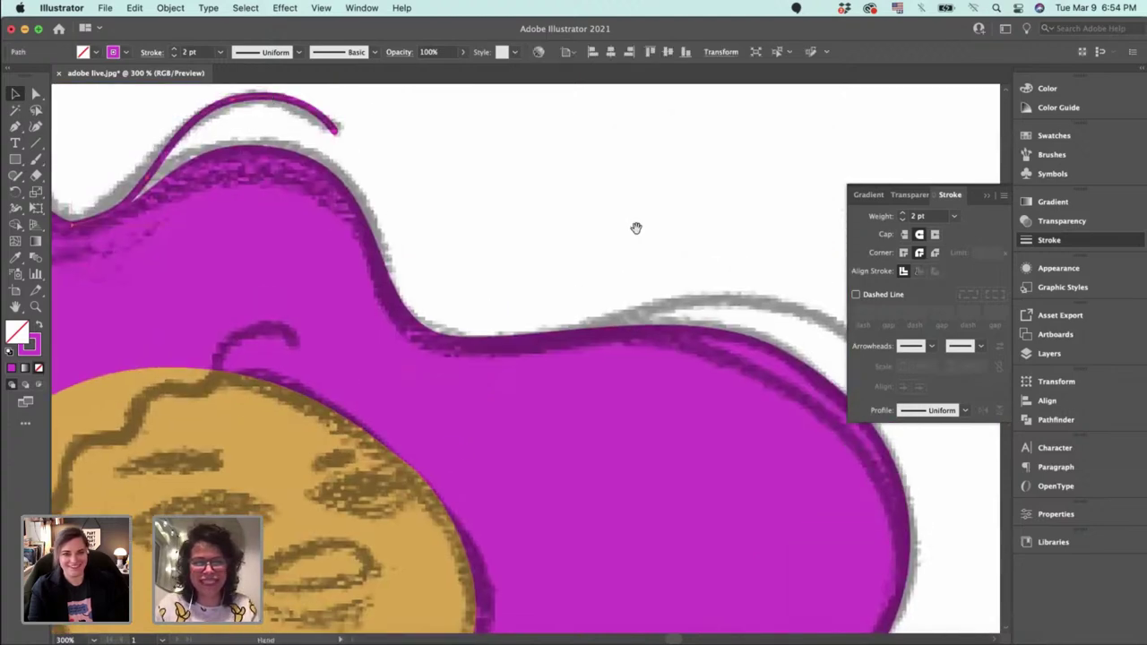
{"action": "scroll", "coordinate": [430, 248], "scroll_direction": "right", "scroll_amount": 8}
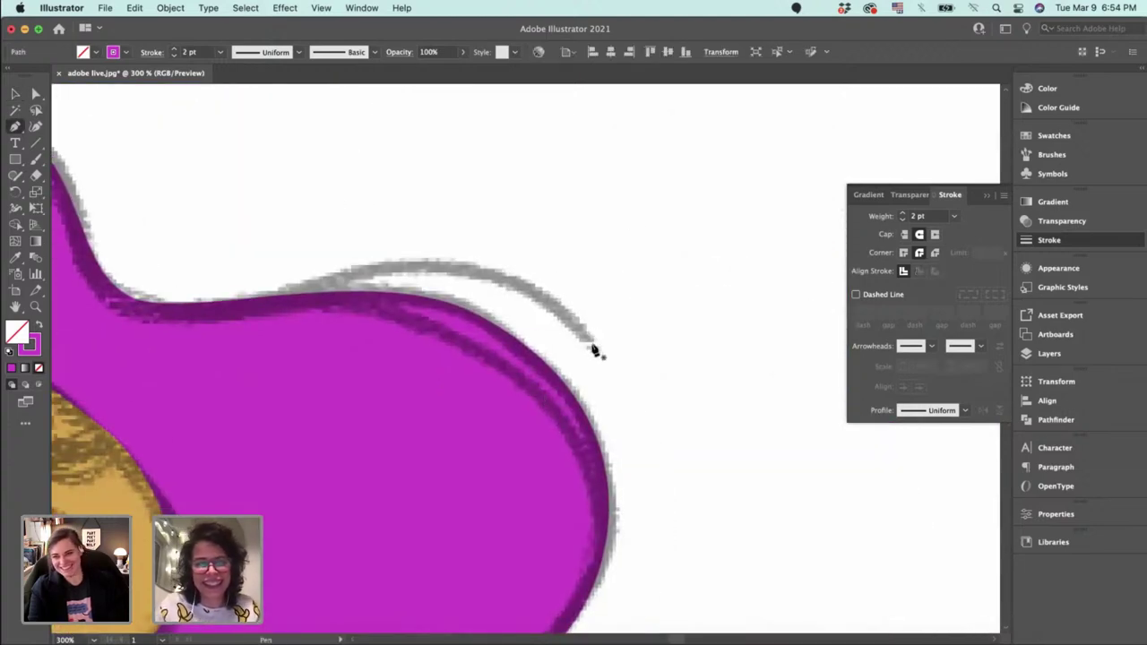
{"action": "left_click", "coordinate": [592, 348]}
{"action": "left_click", "coordinate": [543, 283]}
{"action": "left_click", "coordinate": [476, 267]}
{"action": "left_click", "coordinate": [408, 257]}
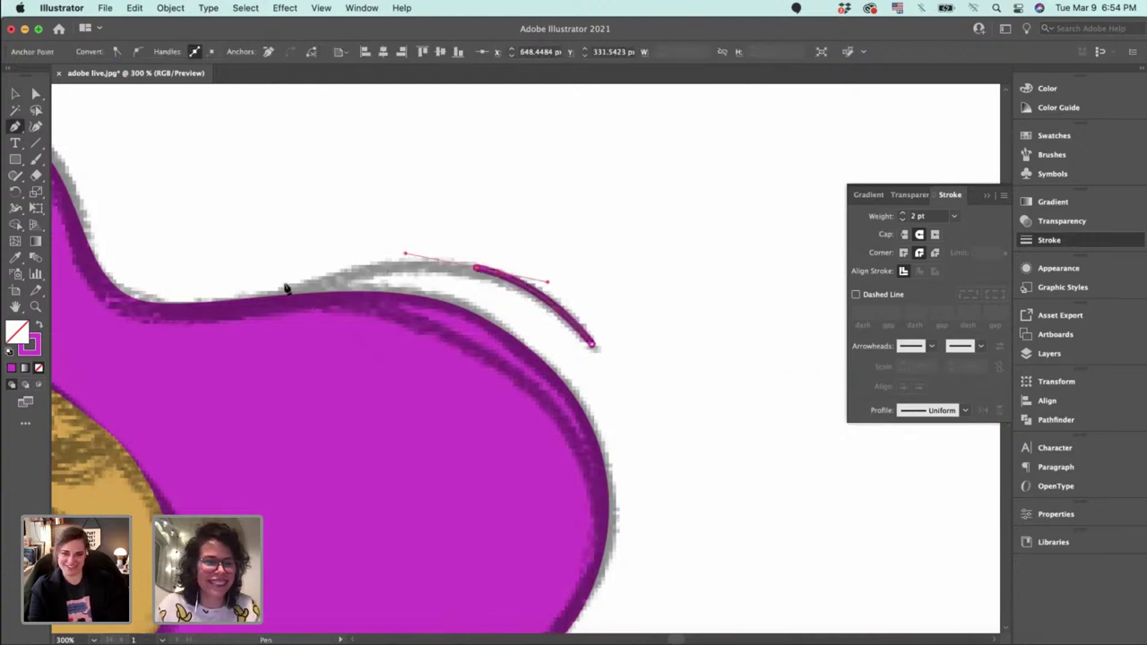
{"action": "left_click", "coordinate": [226, 306]}
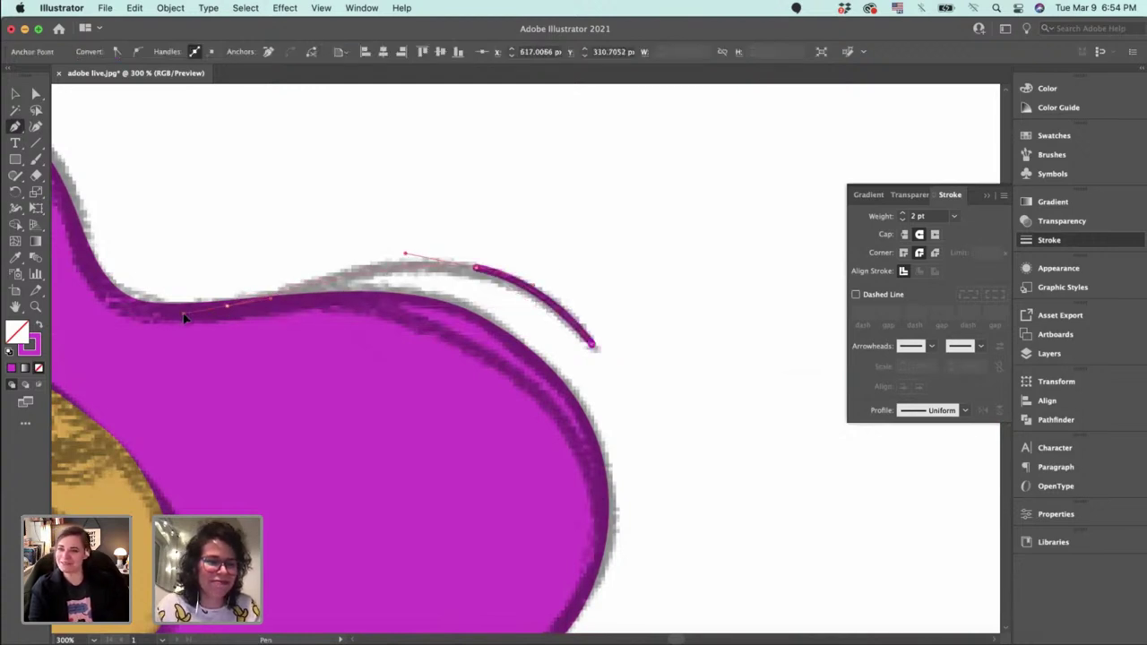
{"action": "key", "text": "v"}
{"action": "left_click", "coordinate": [227, 245]}
Trace the long sketched strand outside the hair's left lobe with the Pen tool, ending it inside the purple hair edge.
{"action": "key", "text": "space"}
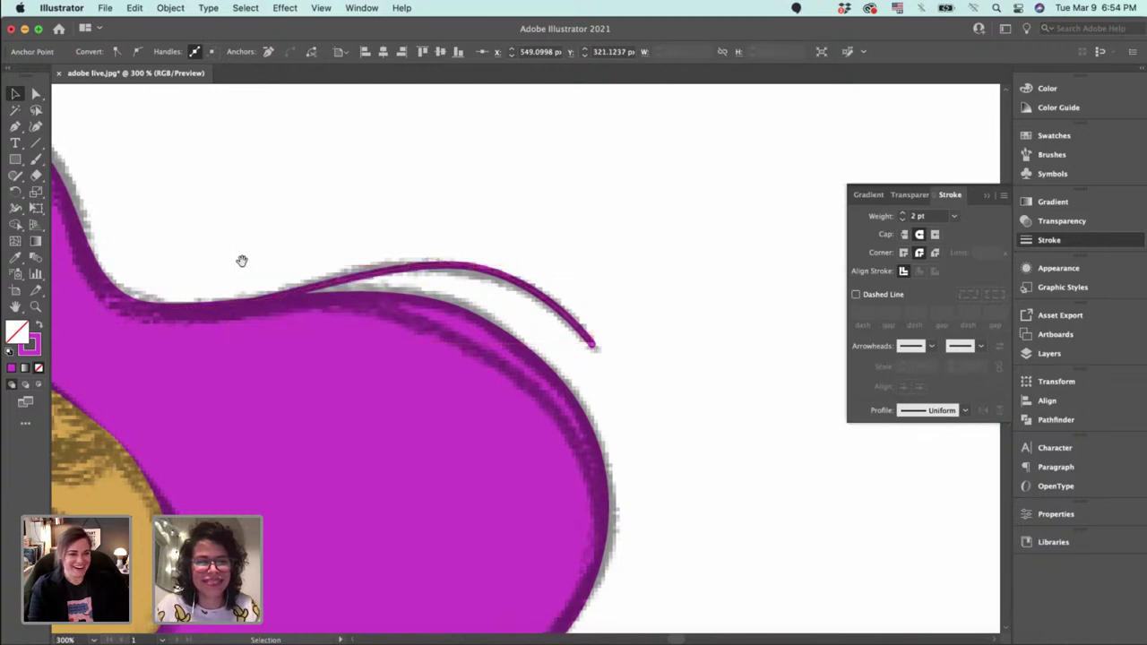
{"action": "left_click_drag", "start_coordinate": [192, 422], "coordinate": [405, 364]}
{"action": "left_click_drag", "start_coordinate": [256, 422], "coordinate": [921, 369]}
{"action": "left_click_drag", "start_coordinate": [120, 419], "coordinate": [288, 472]}
{"action": "key", "text": "p"}
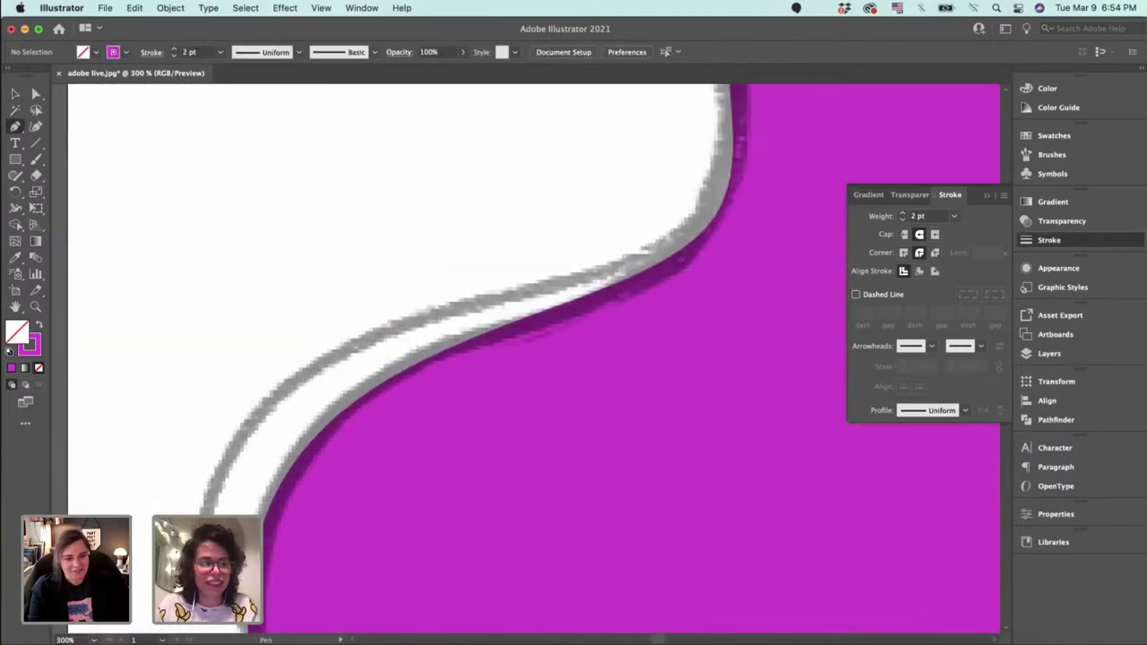
{"action": "left_click", "coordinate": [206, 530]}
{"action": "left_click_drag", "start_coordinate": [253, 420], "coordinate": [295, 384]}
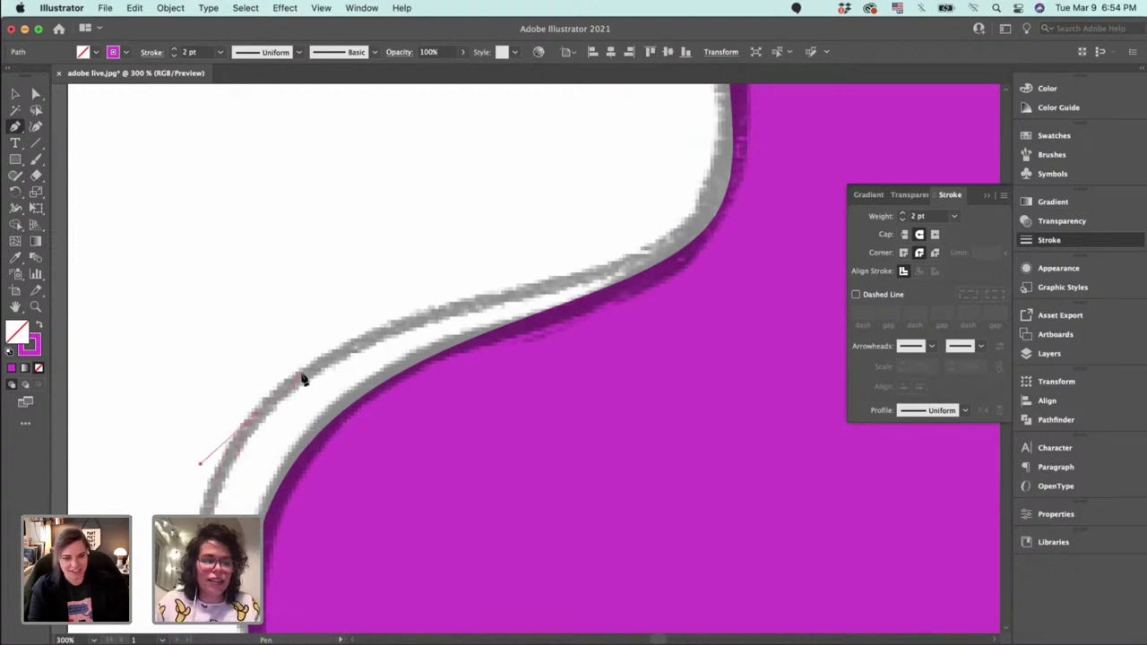
{"action": "left_click_drag", "start_coordinate": [457, 305], "coordinate": [548, 279]}
{"action": "left_click_drag", "start_coordinate": [643, 266], "coordinate": [511, 368]}
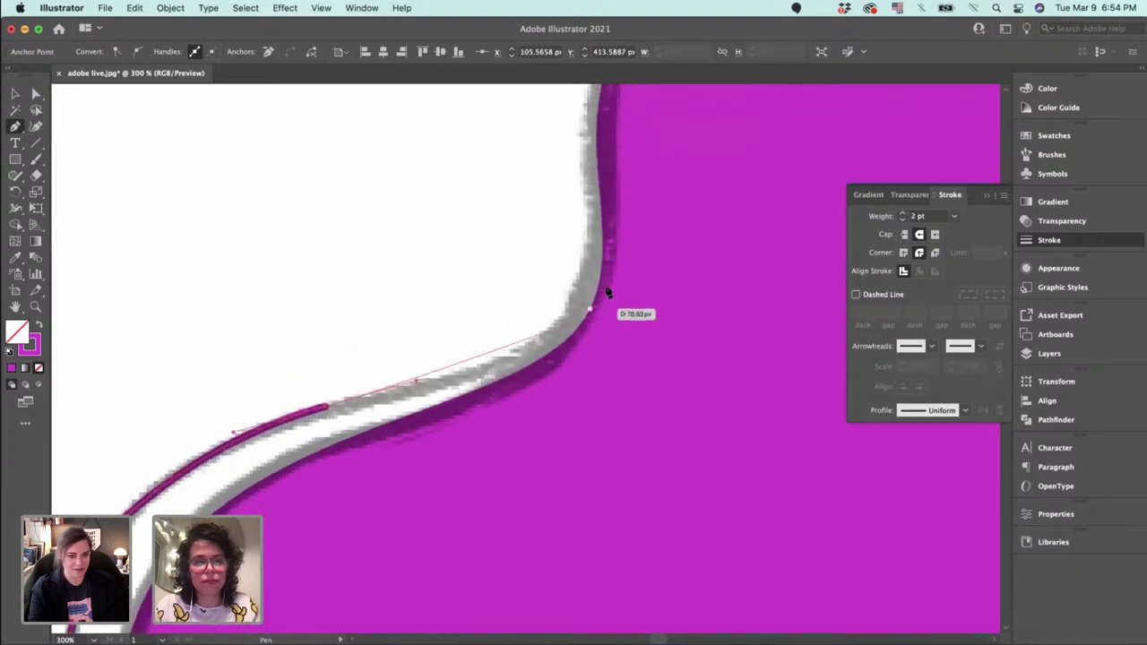
{"action": "left_click_drag", "start_coordinate": [608, 292], "coordinate": [602, 297]}
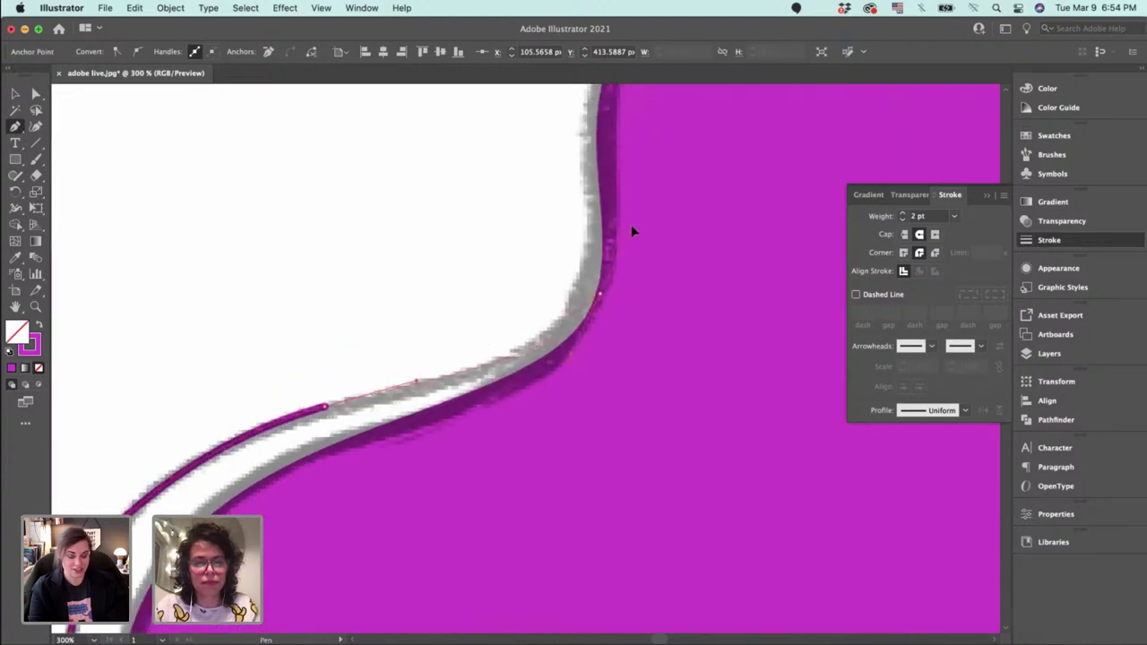
{"action": "key", "text": "v"}
{"action": "left_click", "coordinate": [508, 276]}
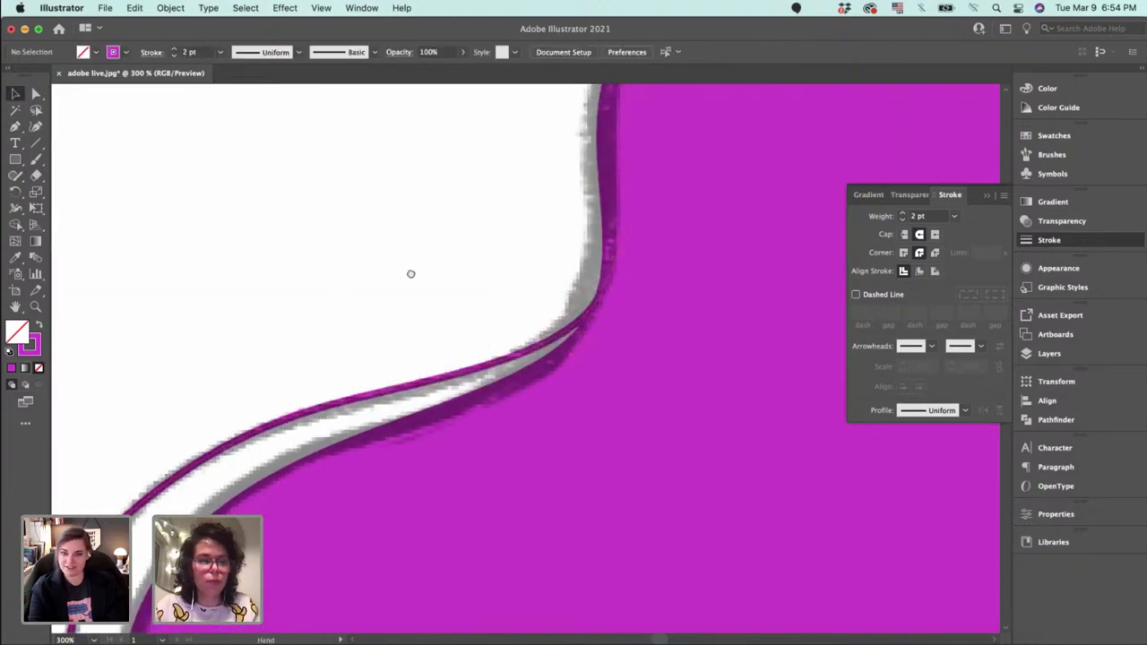
Reshape the strand along the hair's left lobe by adjusting its curve handles and lower end point to follow the sketch.
{"action": "left_click_drag", "start_coordinate": [410, 274], "coordinate": [592, 112]}
{"action": "key", "text": "a"}
{"action": "left_click", "coordinate": [305, 356]}
{"action": "left_click", "coordinate": [306, 357]}
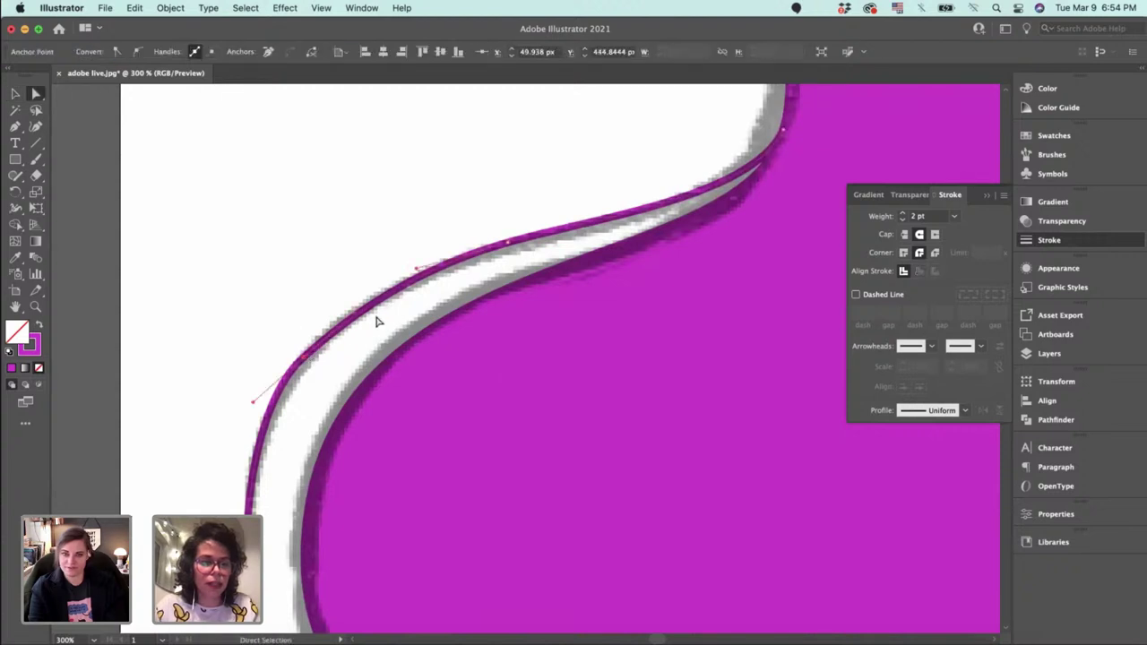
{"action": "left_click_drag", "start_coordinate": [357, 320], "coordinate": [364, 296]}
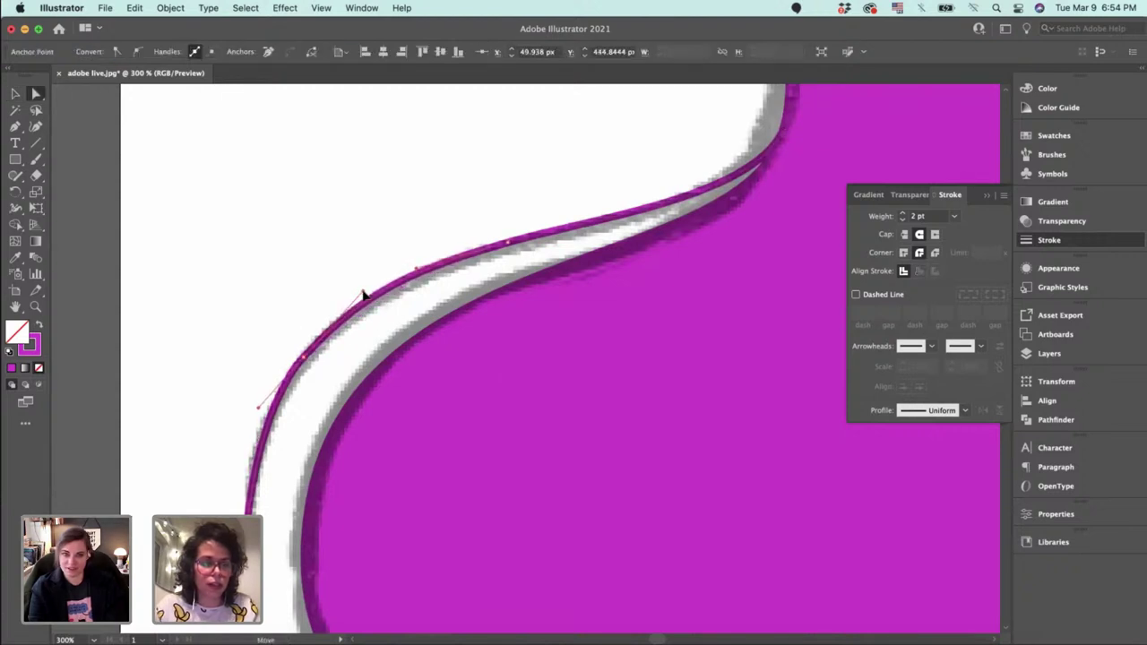
{"action": "left_click_drag", "start_coordinate": [259, 412], "coordinate": [240, 440]}
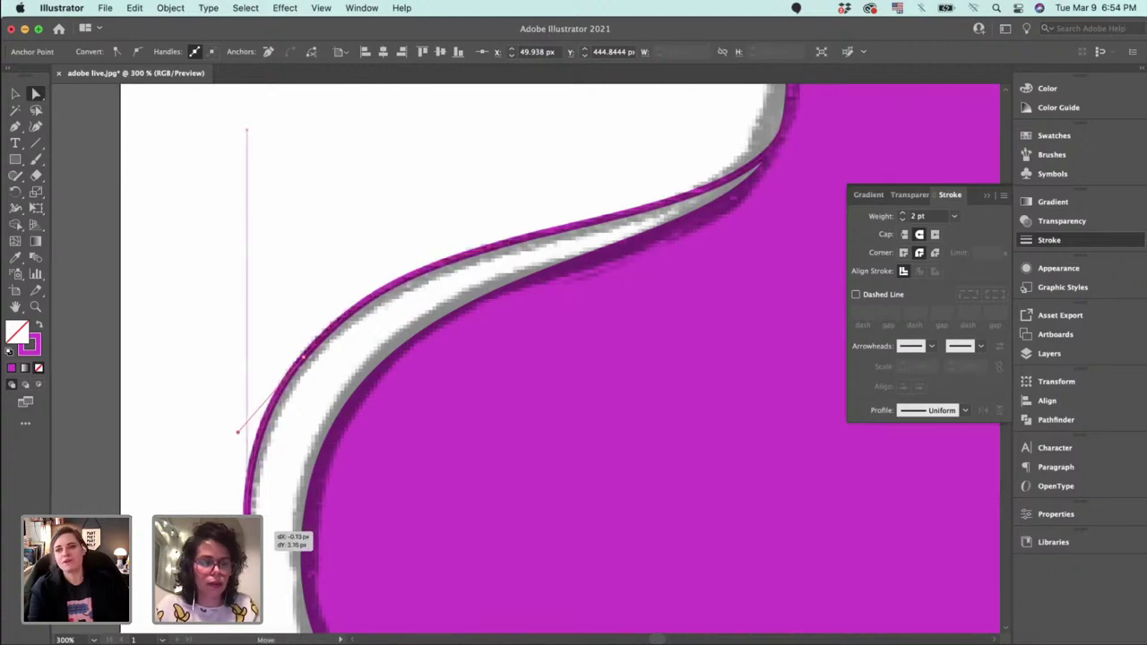
{"action": "left_click_drag", "start_coordinate": [294, 547], "coordinate": [363, 277]}
Trace the wavy sketched strand beside the hair's lower-left edge with the Pen tool, starting from the purple hair edge.
{"action": "scroll", "coordinate": [517, 285], "scroll_direction": "down", "scroll_amount": 10}
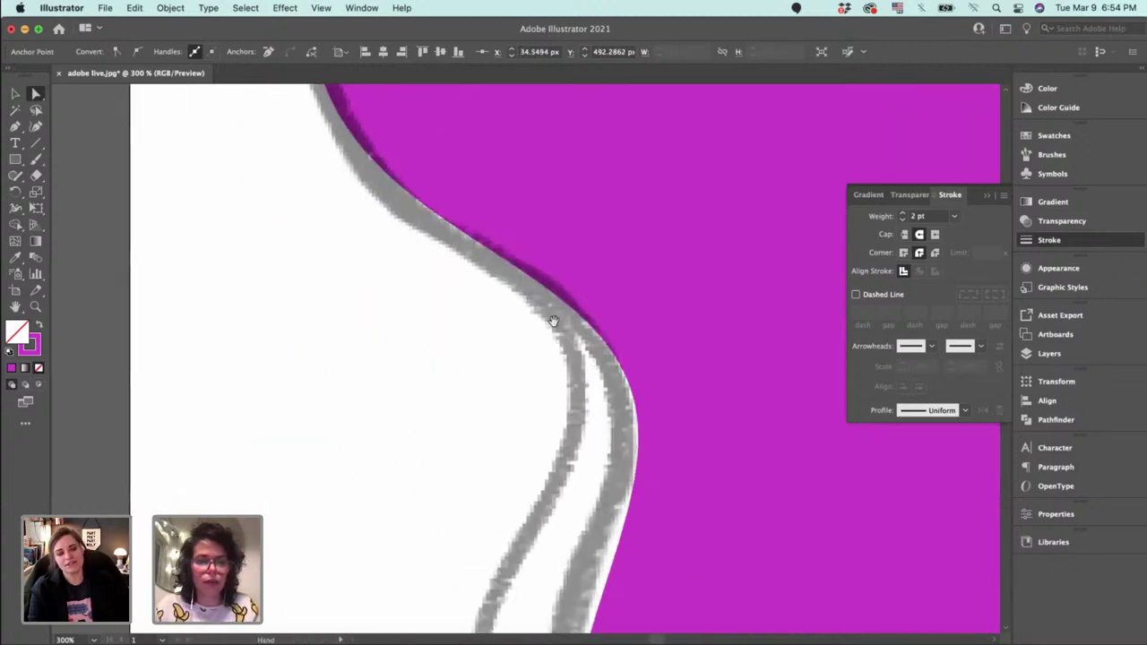
{"action": "key", "text": "p"}
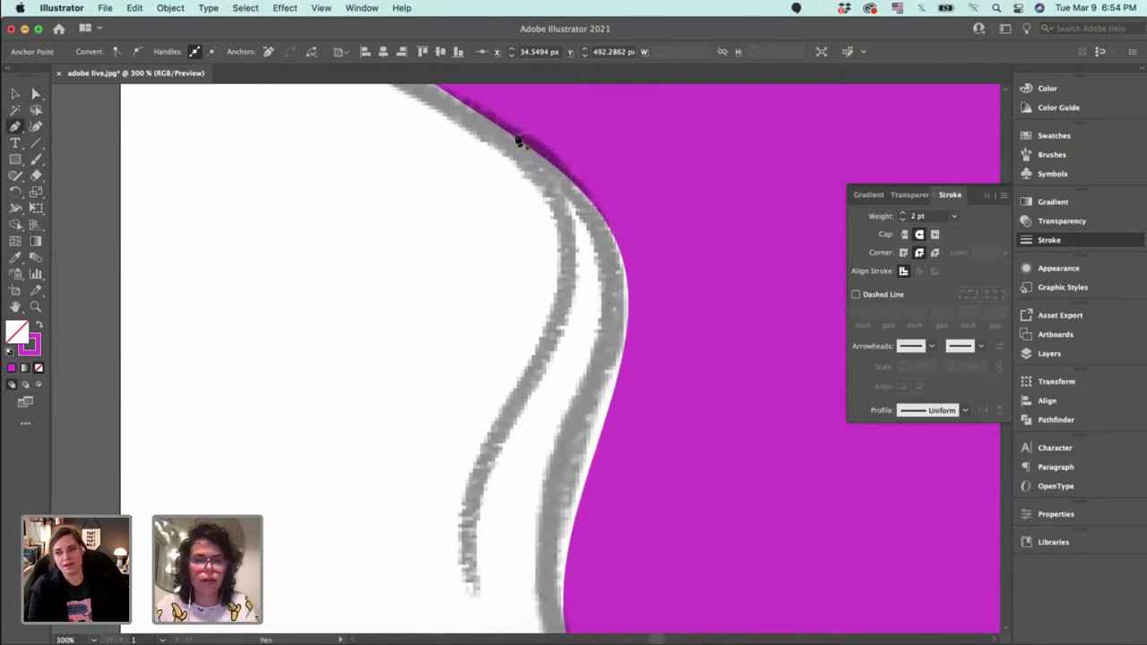
{"action": "left_click", "coordinate": [503, 123]}
{"action": "left_click_drag", "start_coordinate": [566, 311], "coordinate": [560, 340]}
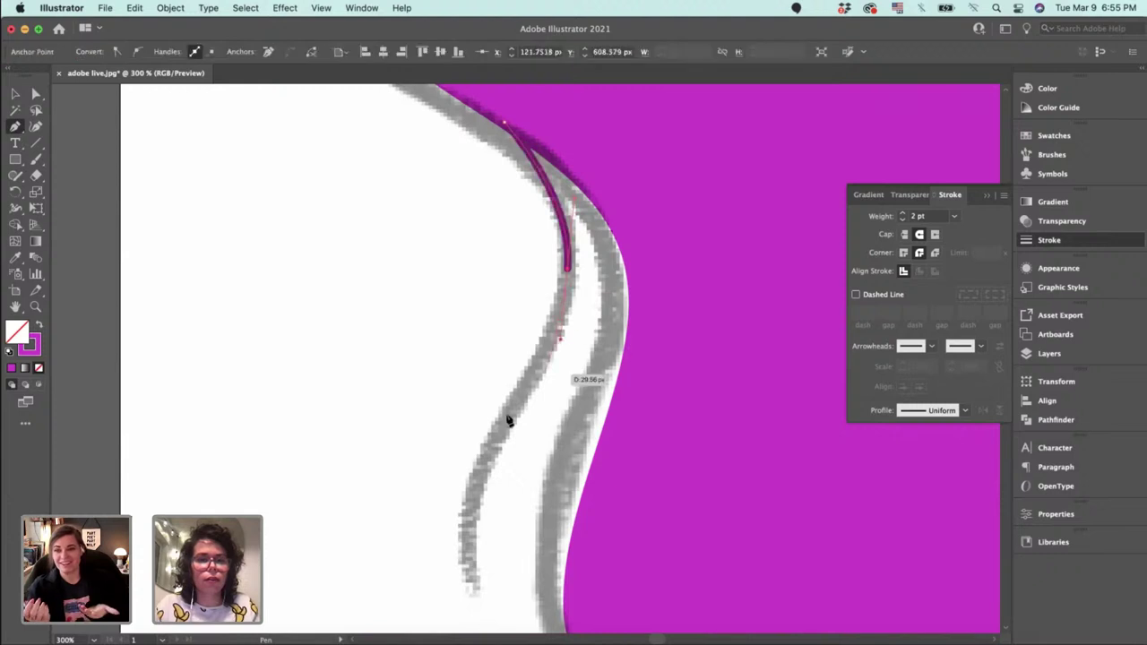
{"action": "left_click_drag", "start_coordinate": [474, 490], "coordinate": [469, 520]}
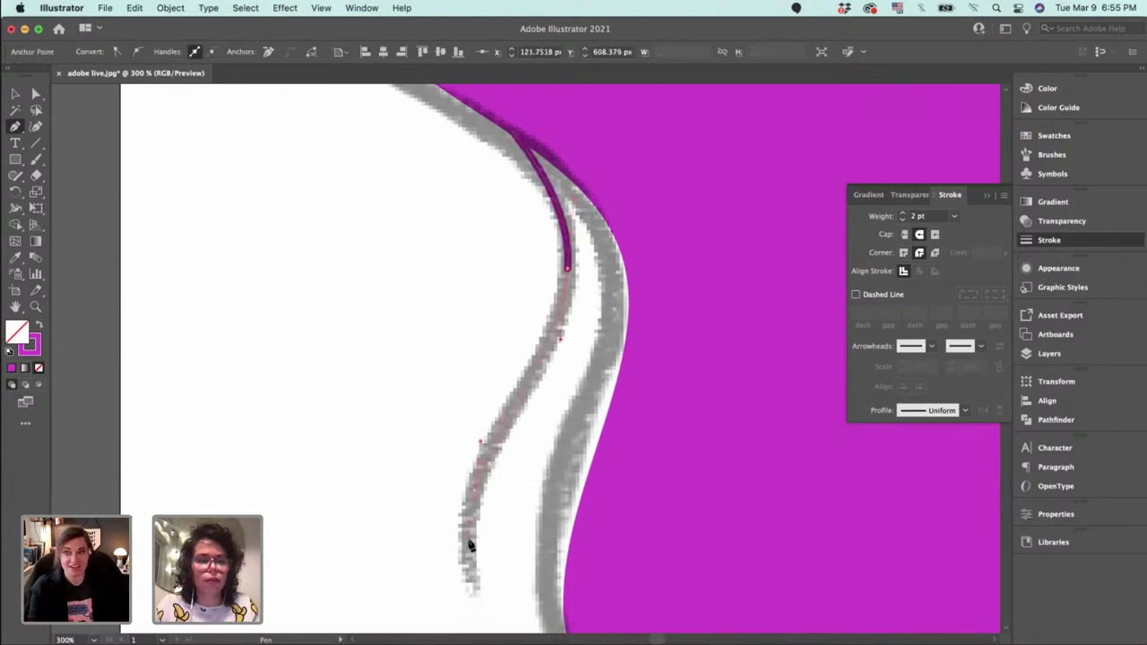
{"action": "mouse_move", "coordinate": [471, 576]}
{"action": "left_mouse_down"}
{"action": "mouse_move", "coordinate": [478, 604]}
{"action": "mouse_move", "coordinate": [459, 466]}
{"action": "left_mouse_up"}
{"action": "key", "text": "a"}
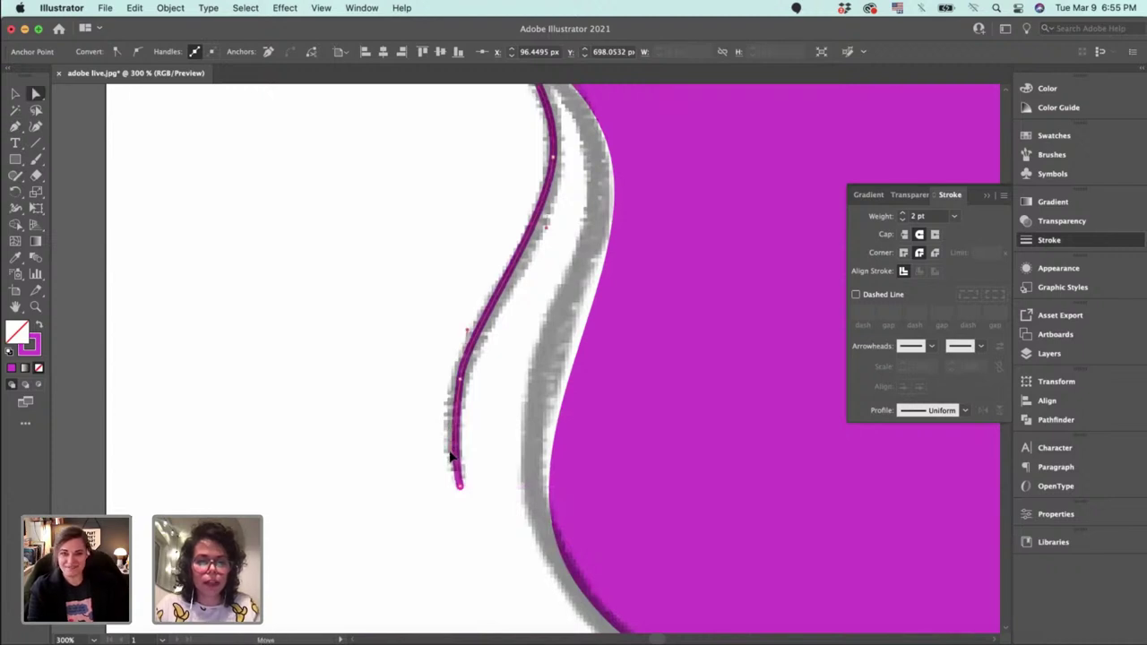
Examine the hair outline around the figure for sketched strands that are still untraced.
{"action": "scroll", "coordinate": [502, 421], "scroll_direction": "down", "scroll_amount": 5}
{"action": "scroll", "coordinate": [590, 425], "scroll_direction": "right", "scroll_amount": 5}
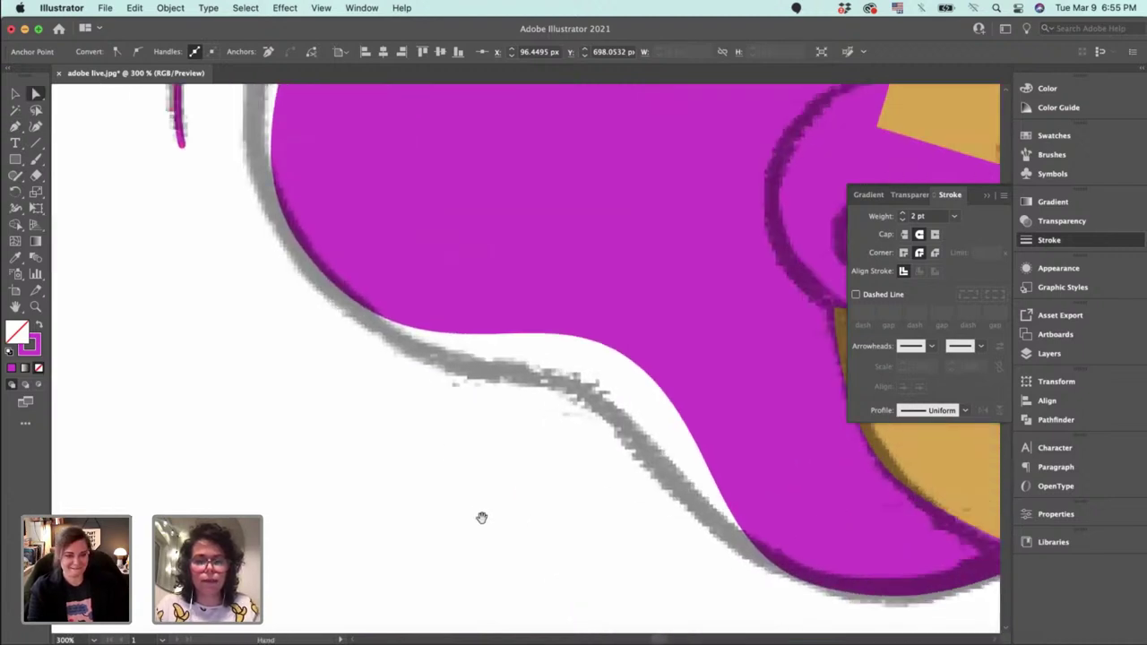
{"action": "key", "text": "super+p"}
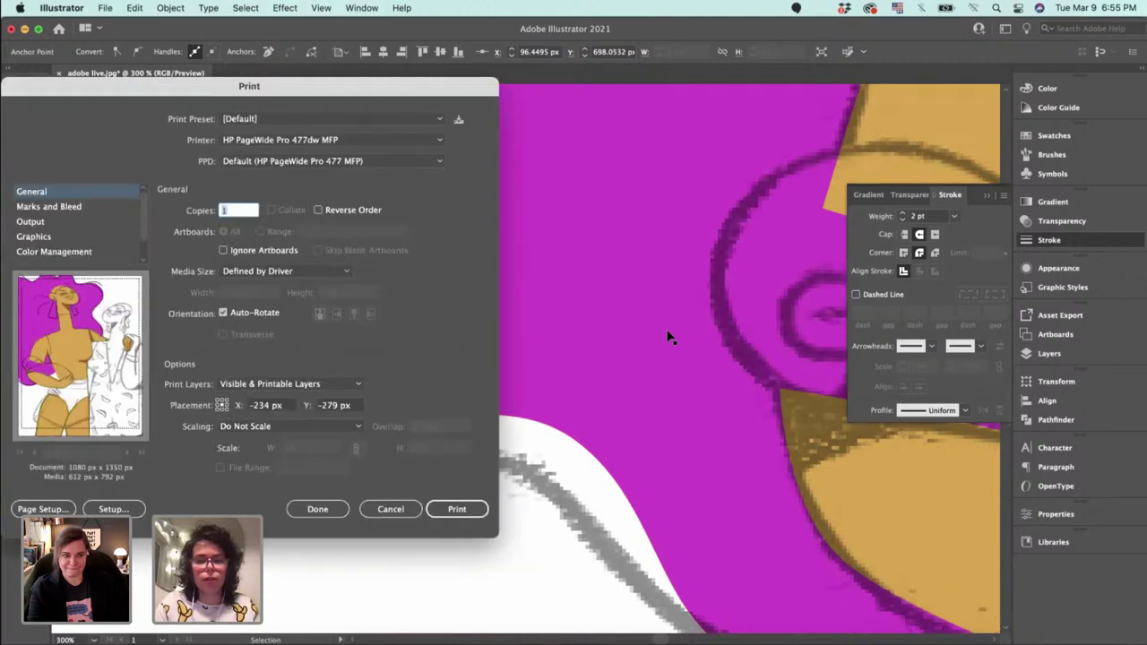
{"action": "key", "text": "Escape"}
{"action": "scroll", "coordinate": [687, 277], "scroll_direction": "up", "scroll_amount": 5}
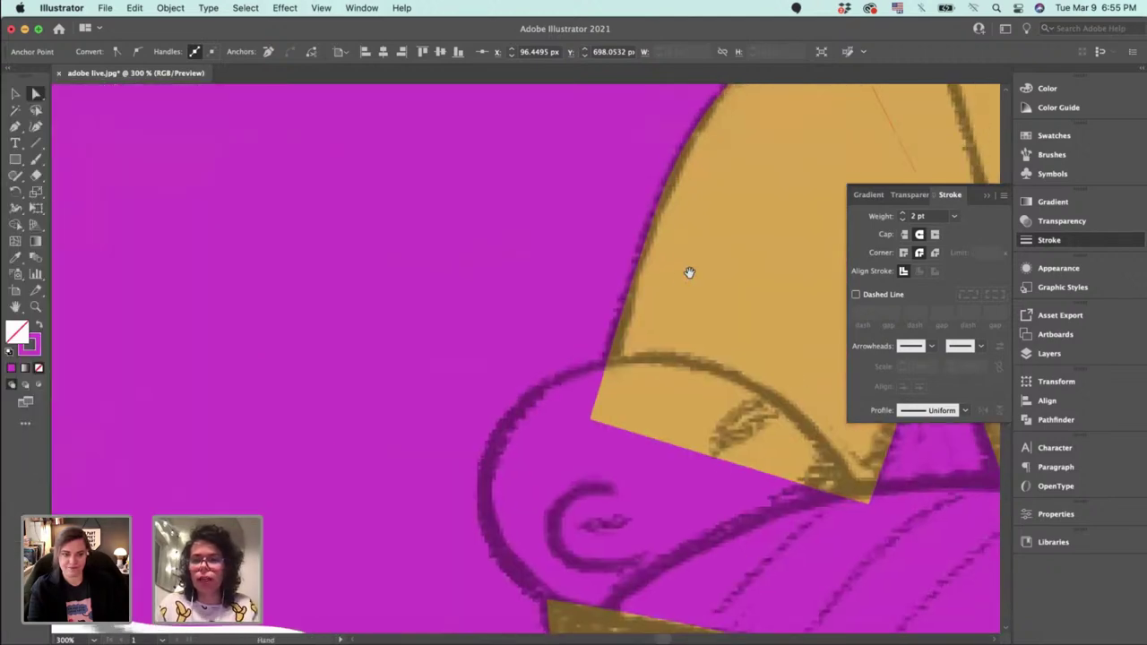
{"action": "scroll", "coordinate": [669, 254], "scroll_direction": "up", "scroll_amount": 10}
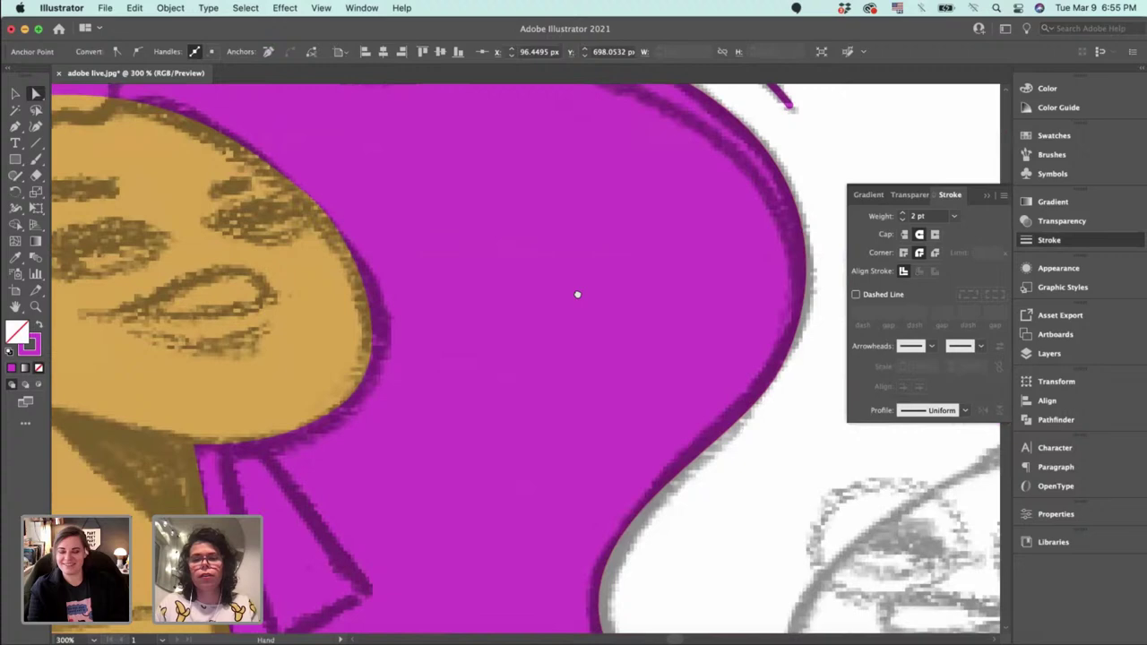
{"action": "left_click_drag", "start_coordinate": [577, 294], "coordinate": [483, 488]}
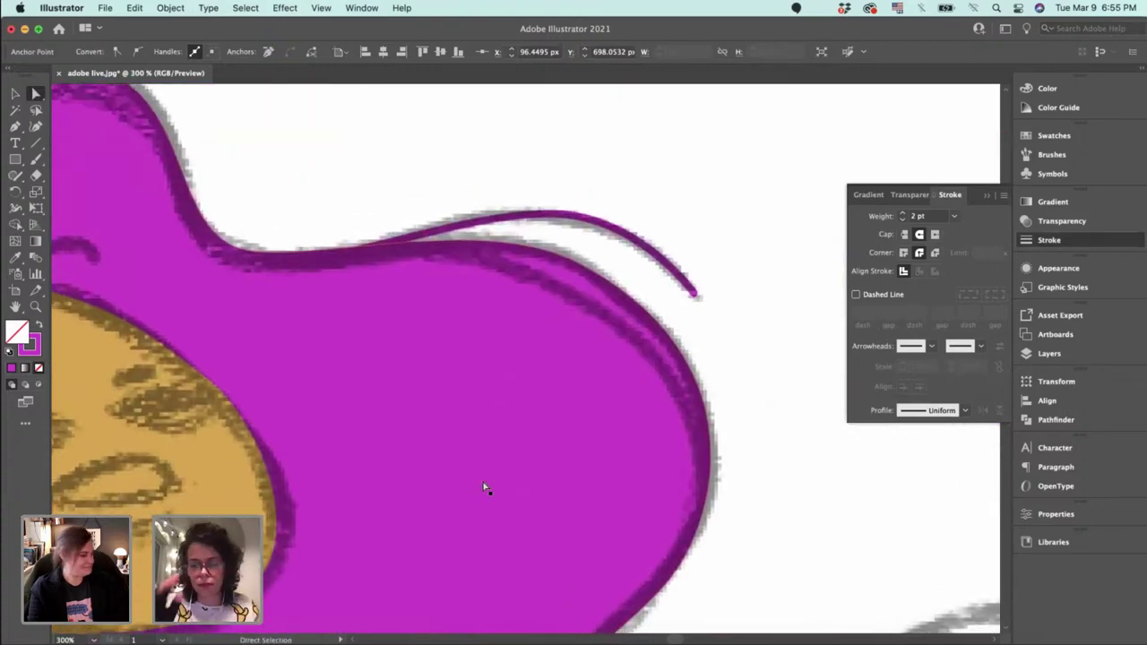
{"action": "key", "text": "super+minus"}
{"action": "key", "text": "super+minus"}
{"action": "key", "text": "super+minus"}
{"action": "key", "text": "super+minus"}
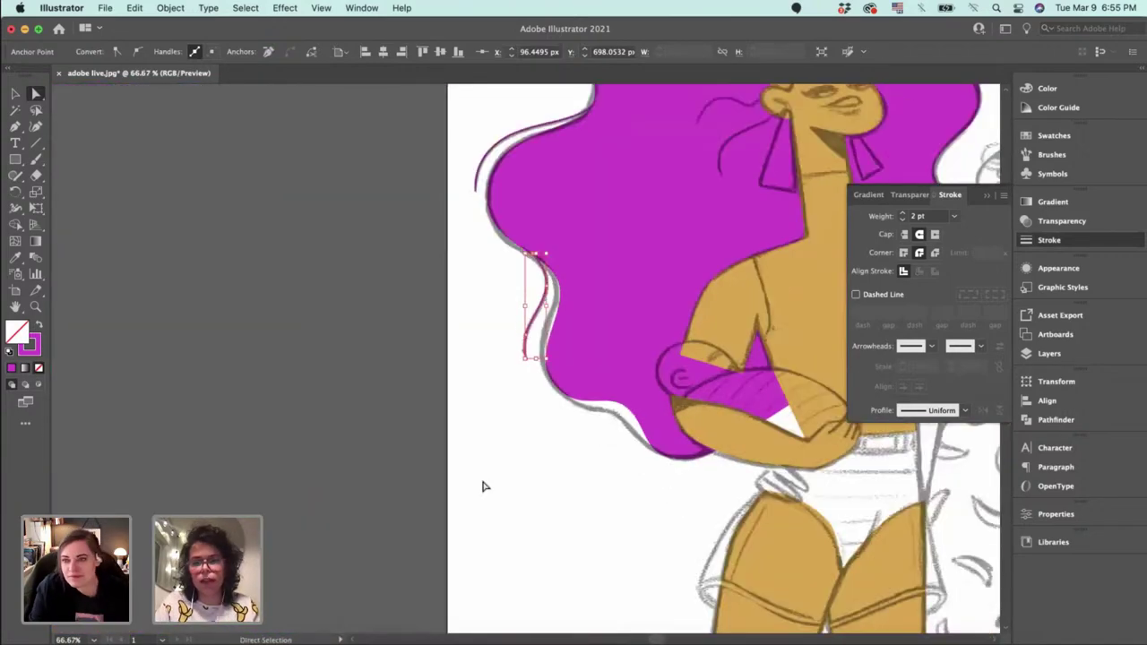
{"action": "scroll", "coordinate": [422, 489], "scroll_direction": "right", "scroll_amount": 6}
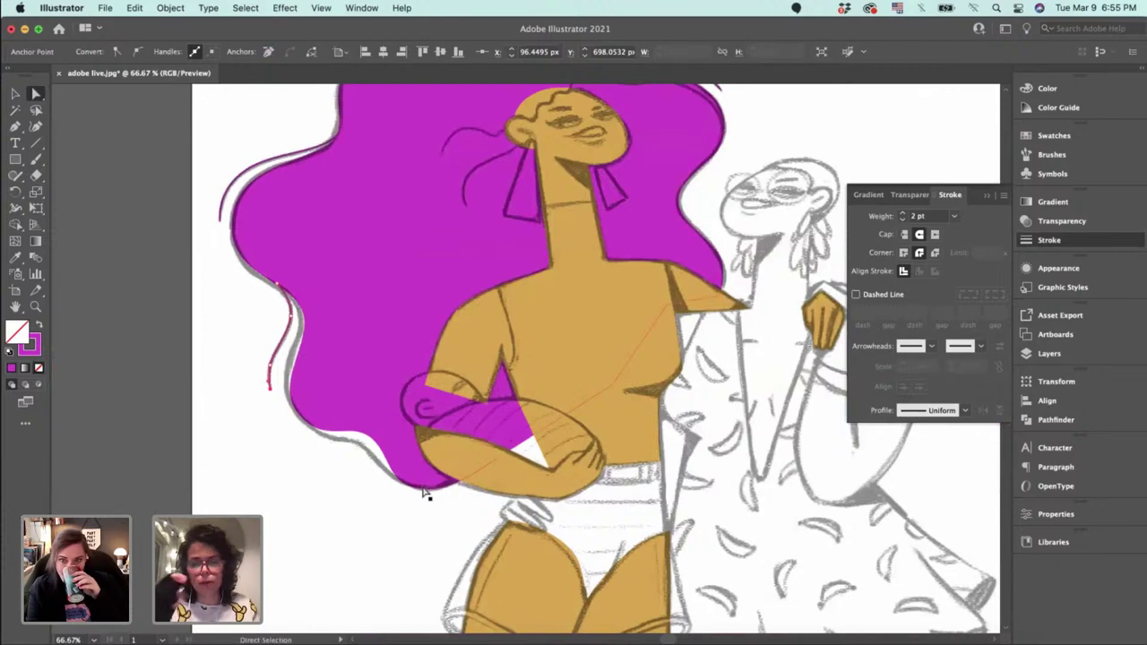
{"action": "left_click_drag", "start_coordinate": [699, 305], "coordinate": [684, 492]}
{"action": "key", "text": "super+equal"}
{"action": "key", "text": "super+equal"}
{"action": "key", "text": "space"}
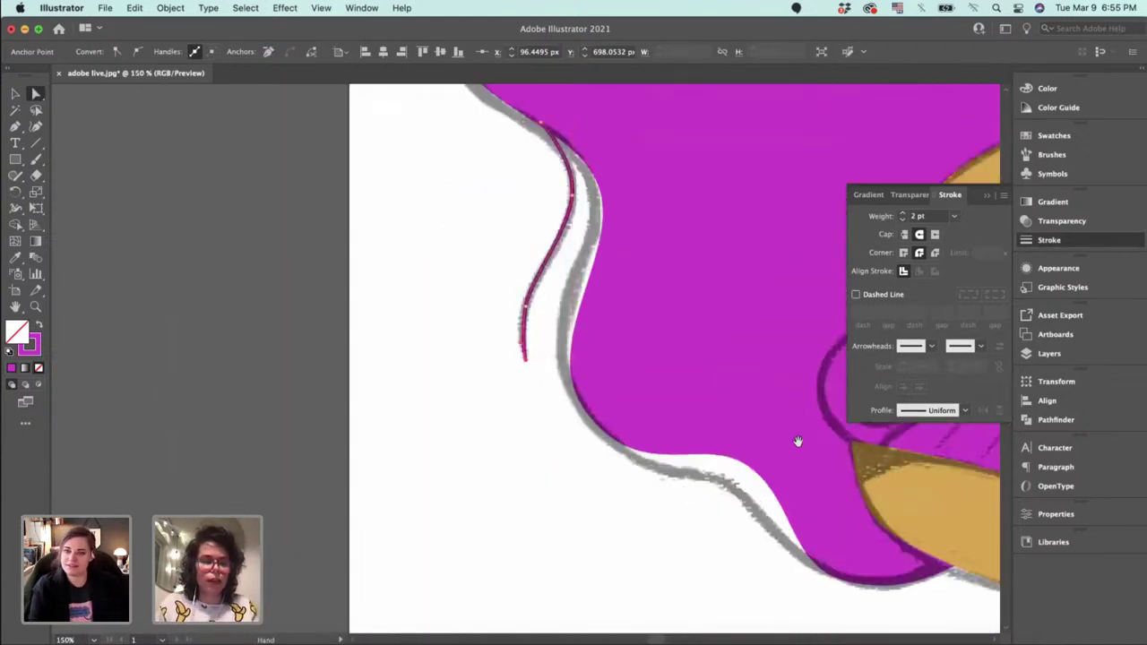
Examine the sketched details around the head, including the loose strands by the ear and the earrings.
{"action": "scroll", "coordinate": [535, 447], "scroll_direction": "down", "scroll_amount": 8}
{"action": "scroll", "coordinate": [535, 447], "scroll_direction": "right", "scroll_amount": 8}
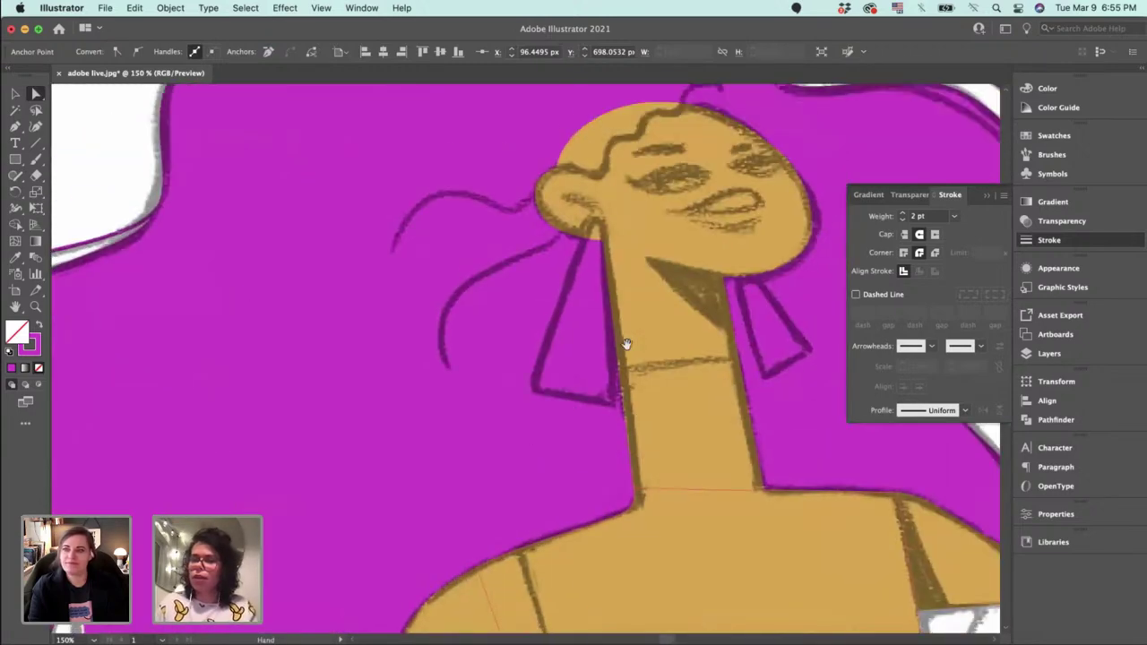
{"action": "scroll", "coordinate": [485, 466], "scroll_direction": "up", "scroll_amount": 2}
{"action": "scroll", "coordinate": [485, 466], "scroll_direction": "right", "scroll_amount": 1}
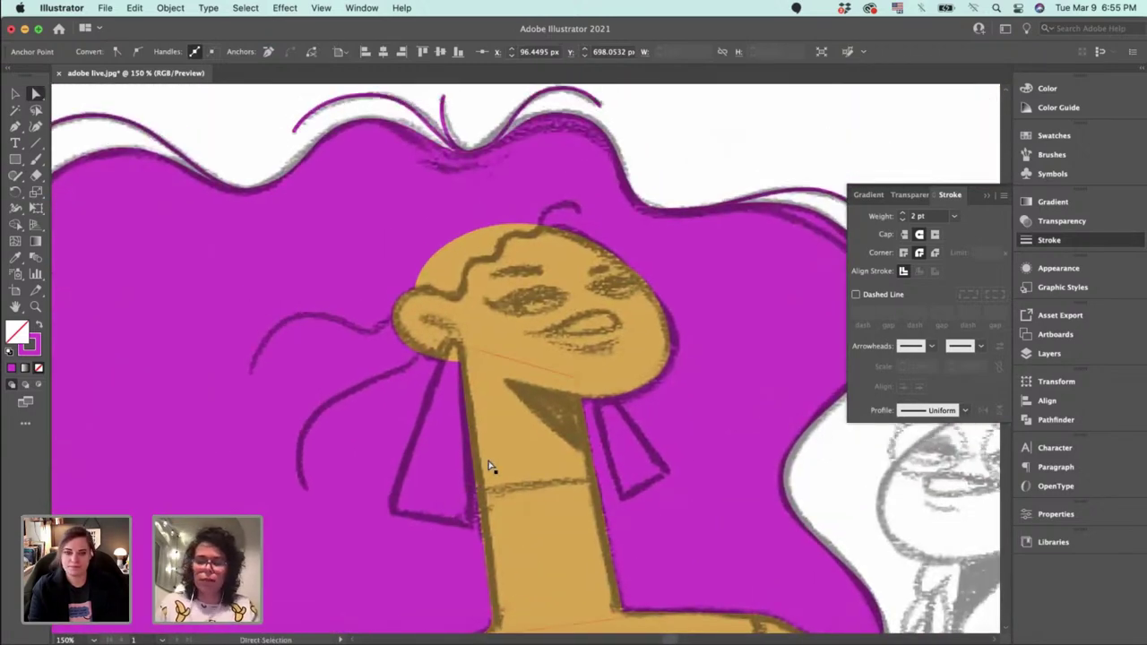
{"action": "key", "text": "super+equal"}
{"action": "key", "text": "space"}
{"action": "left_click_drag", "start_coordinate": [411, 509], "coordinate": [399, 517]}
{"action": "left_click_drag", "start_coordinate": [535, 402], "coordinate": [385, 527]}
{"action": "left_click_drag", "start_coordinate": [618, 352], "coordinate": [295, 535]}
{"action": "left_click_drag", "start_coordinate": [453, 376], "coordinate": [364, 602]}
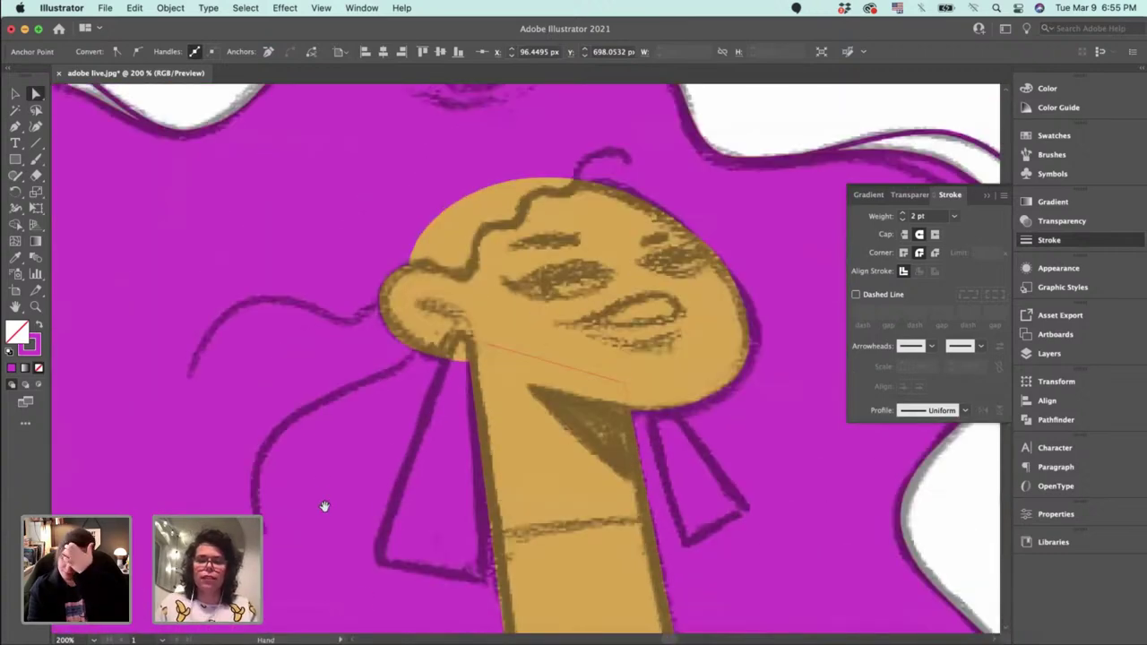
Trace the wavy hairline from the ear across the forehead with the Pen tool as a closed shape in the hair's purple fill.
{"action": "key", "text": "v"}
{"action": "left_click", "coordinate": [302, 184]}
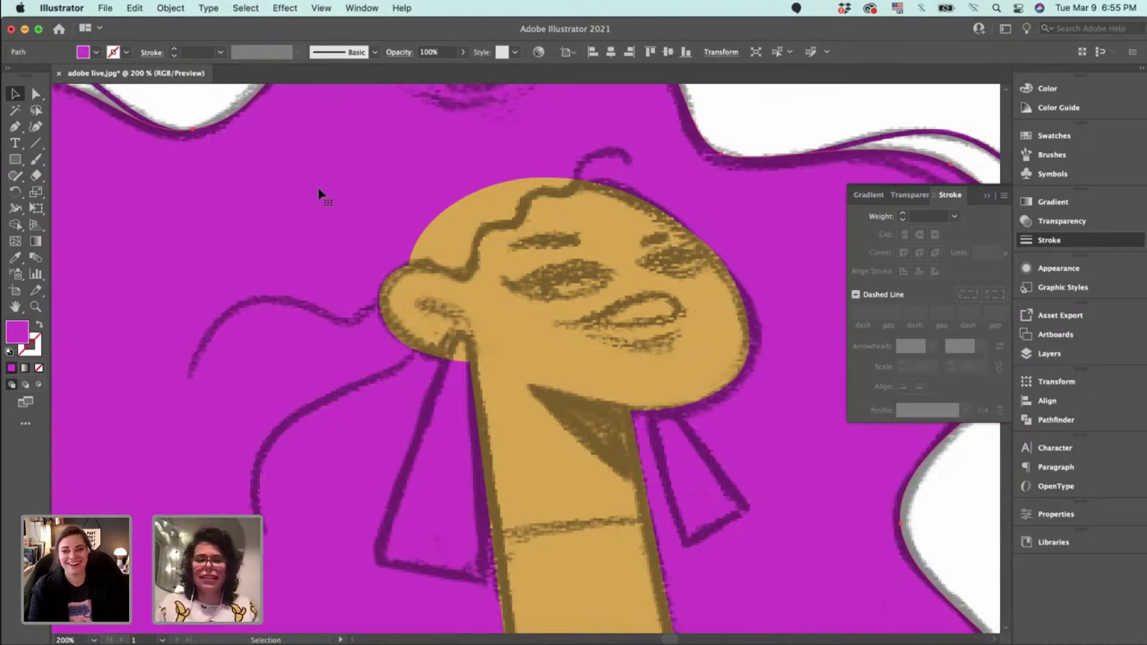
{"action": "key", "text": "super+equal"}
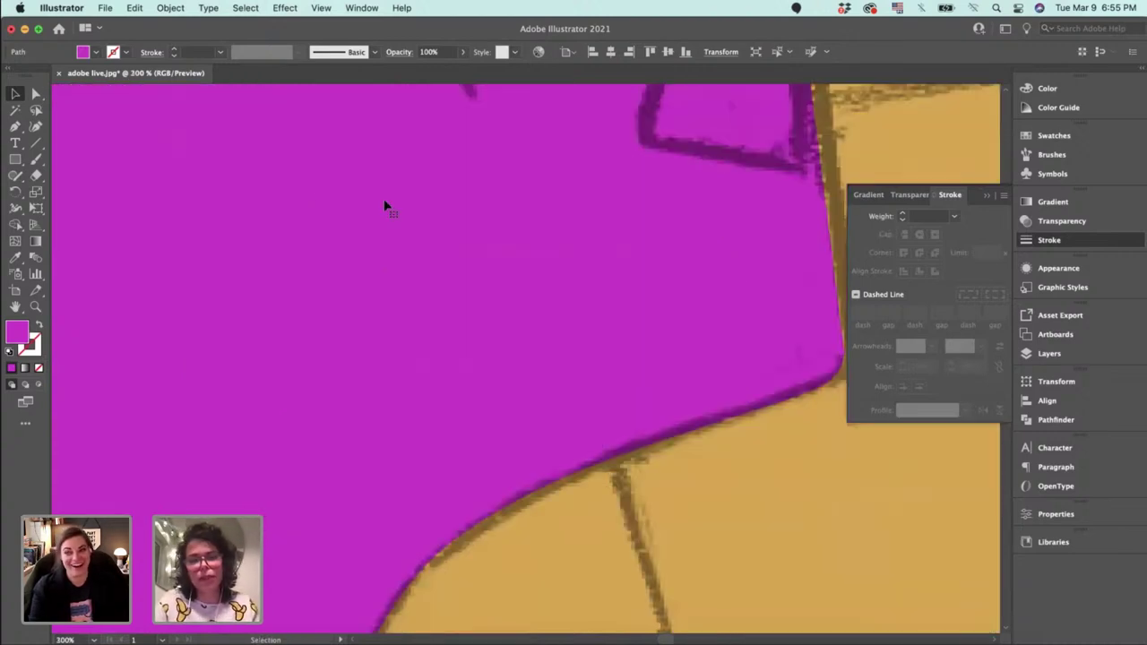
{"action": "left_click_drag", "start_coordinate": [519, 193], "coordinate": [307, 540]}
{"action": "left_click_drag", "start_coordinate": [625, 313], "coordinate": [463, 494]}
{"action": "left_click_drag", "start_coordinate": [367, 257], "coordinate": [369, 415]}
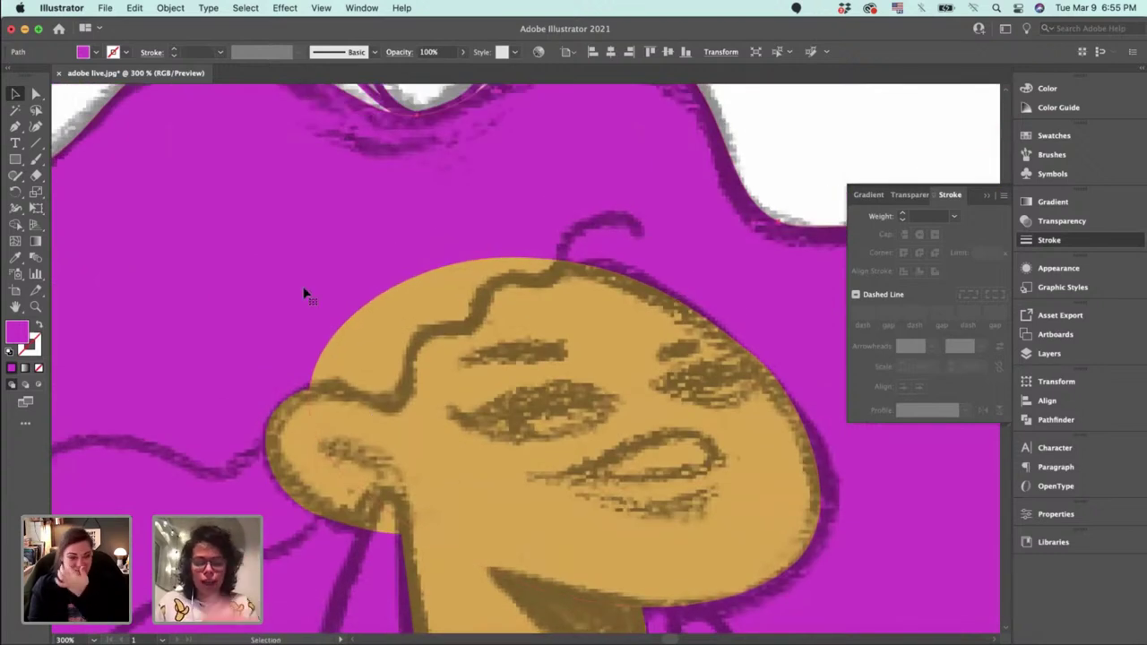
{"action": "key", "text": "p"}
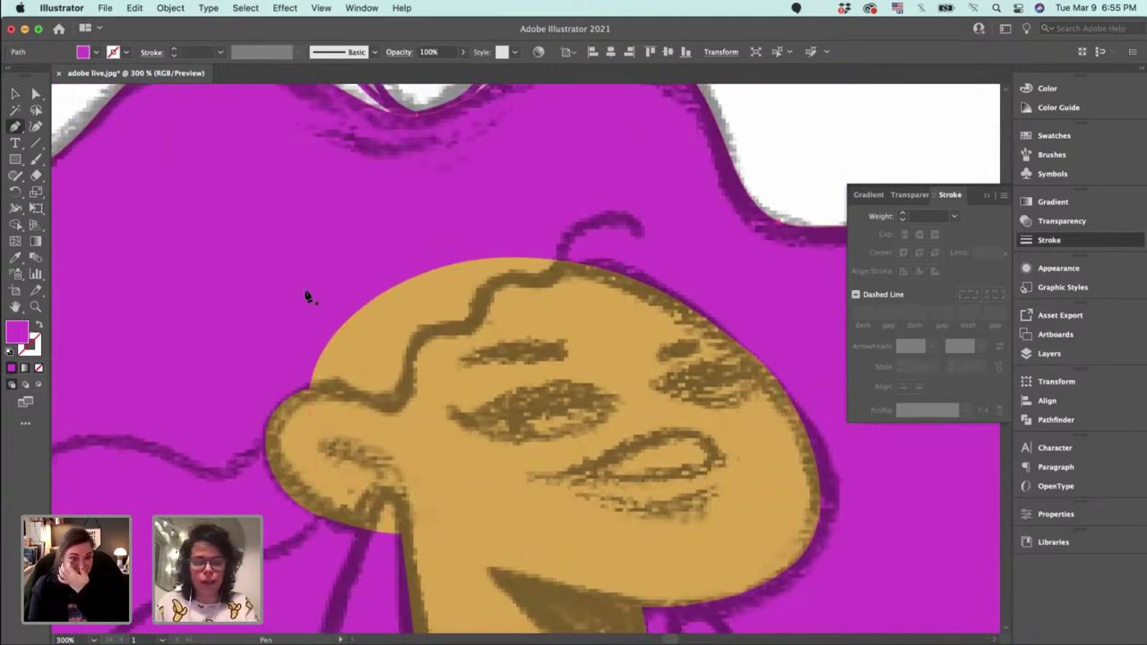
{"action": "left_click", "coordinate": [295, 388]}
{"action": "left_click", "coordinate": [397, 410]}
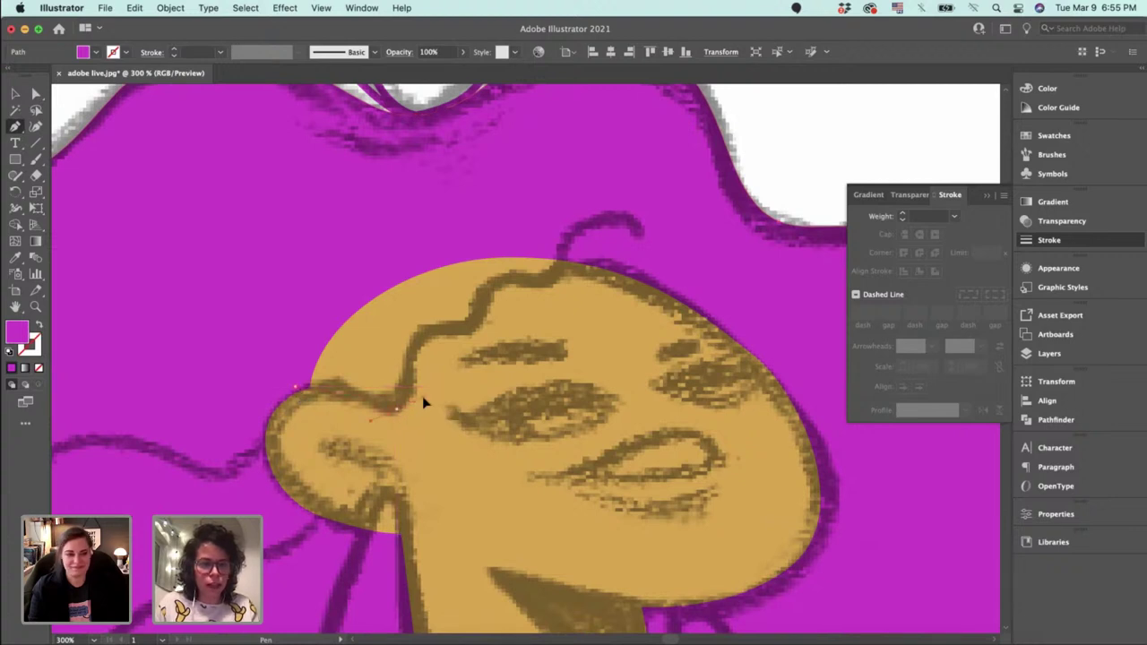
{"action": "left_click_drag", "start_coordinate": [422, 399], "coordinate": [425, 403]}
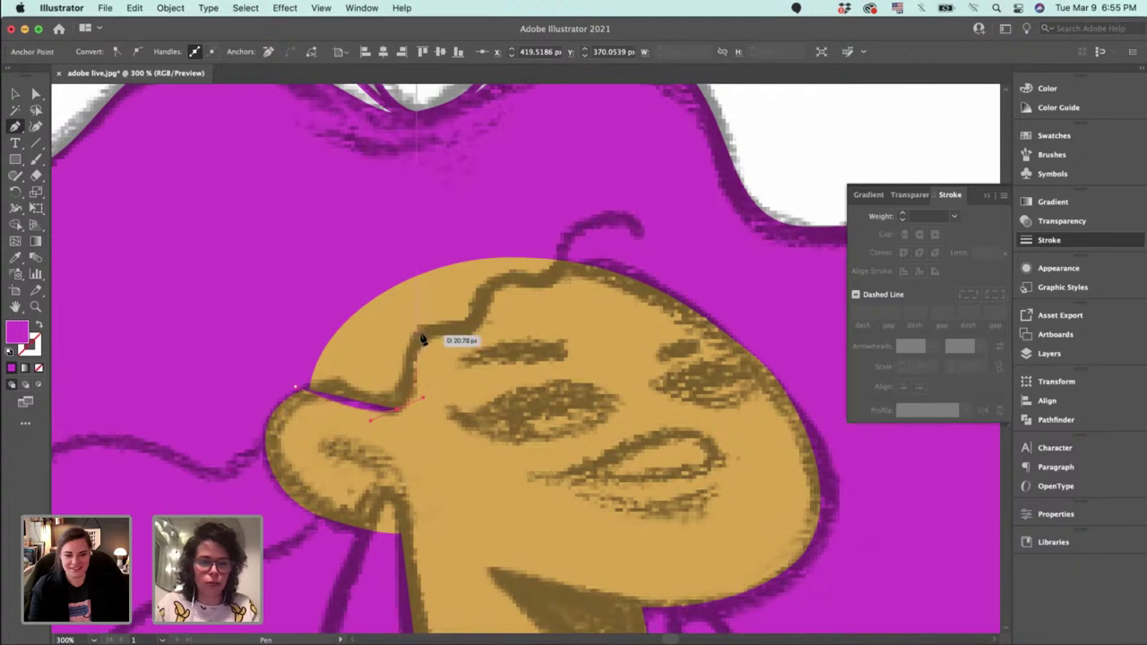
{"action": "left_click_drag", "start_coordinate": [451, 323], "coordinate": [353, 239]}
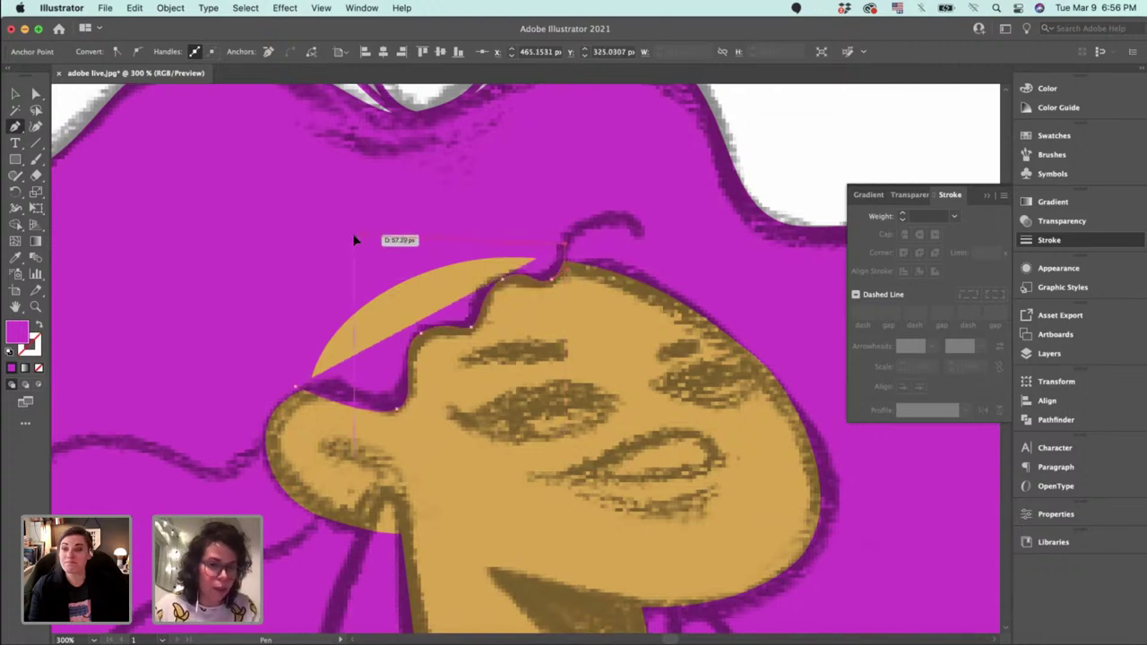
{"action": "mouse_move", "coordinate": [294, 388]}
{"action": "left_mouse_down"}
{"action": "mouse_move", "coordinate": [270, 381]}
{"action": "mouse_move", "coordinate": [297, 392]}
{"action": "left_mouse_up"}
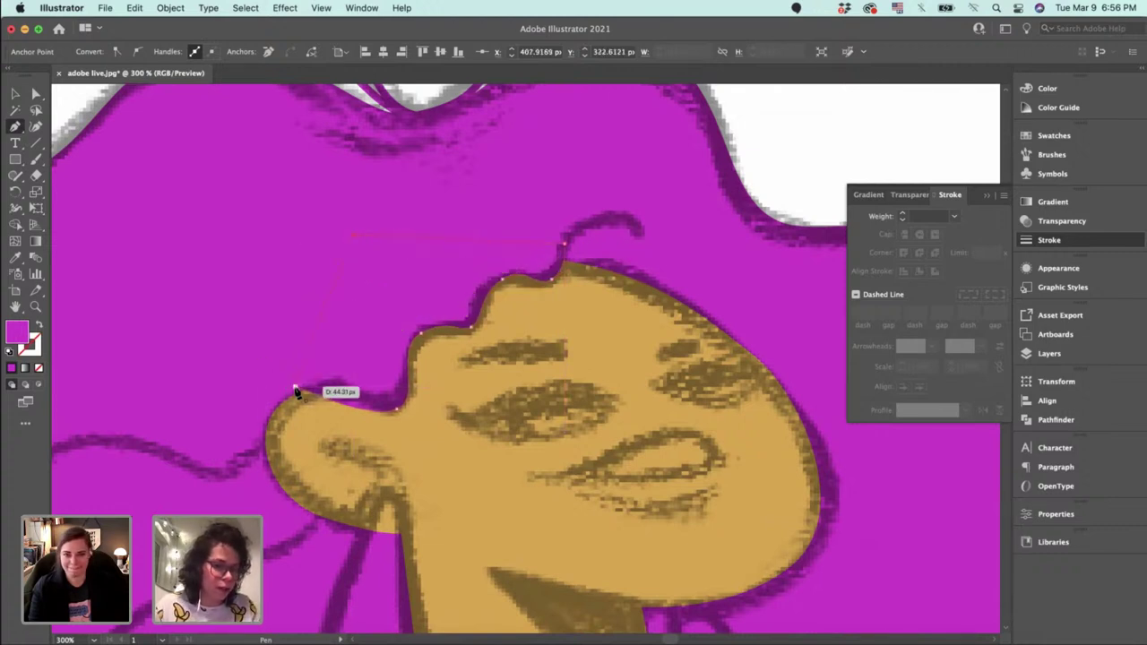
{"action": "left_click", "coordinate": [296, 389]}
Refine the hairline shape's anchor points and curve handles along the forehead so its waves follow the sketch smoothly.
{"action": "key", "text": "v"}
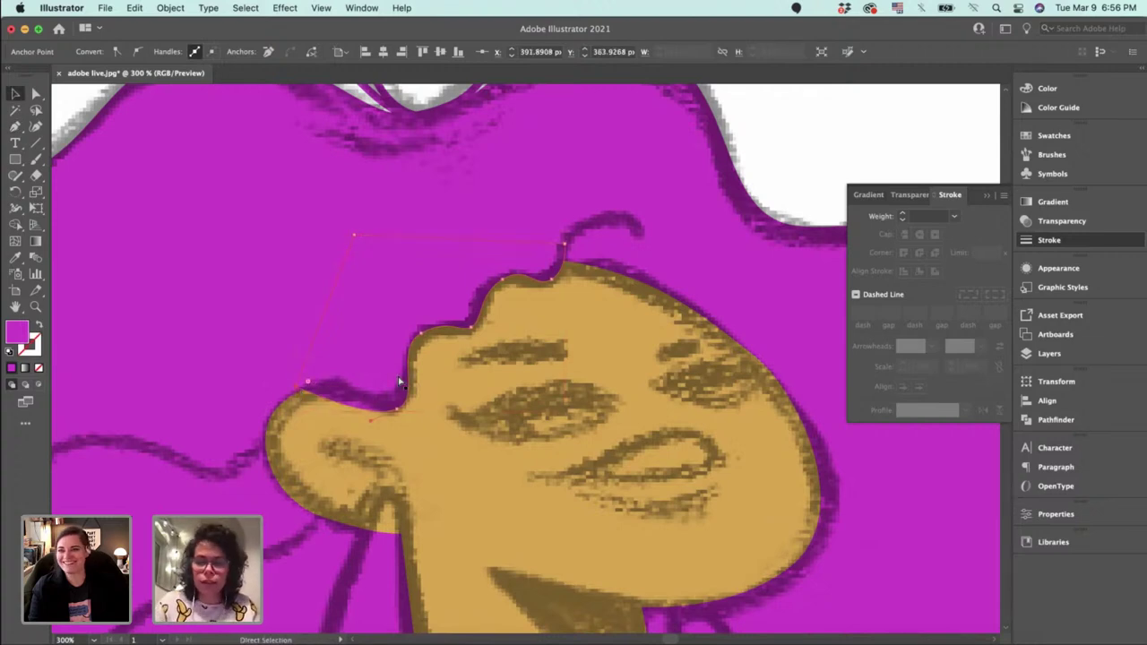
{"action": "key", "text": "super+equal"}
{"action": "key", "text": "super+equal"}
{"action": "scroll", "coordinate": [389, 397], "scroll_direction": "right", "scroll_amount": 5}
{"action": "key", "text": "a"}
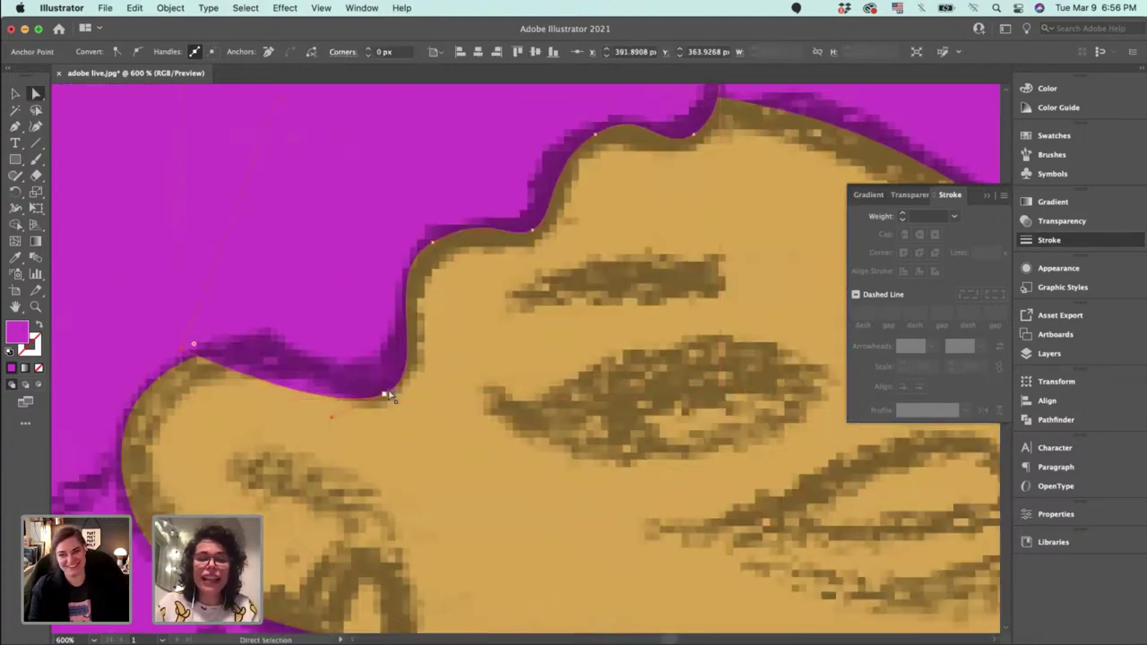
{"action": "left_click_drag", "start_coordinate": [437, 370], "coordinate": [451, 362]}
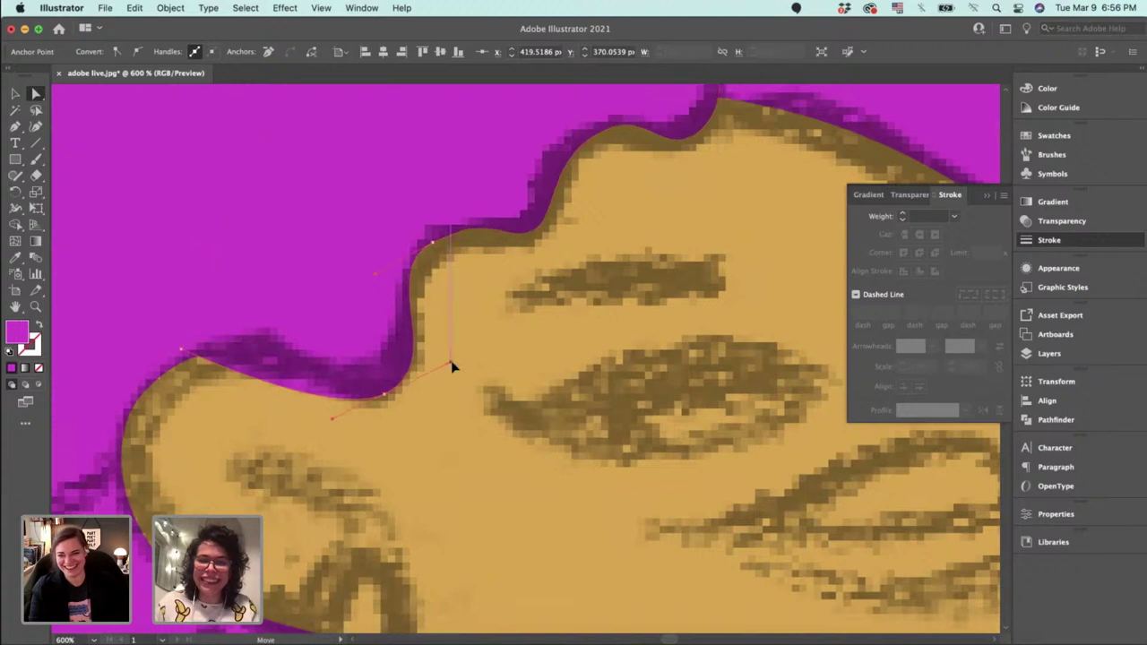
{"action": "left_click", "coordinate": [433, 242]}
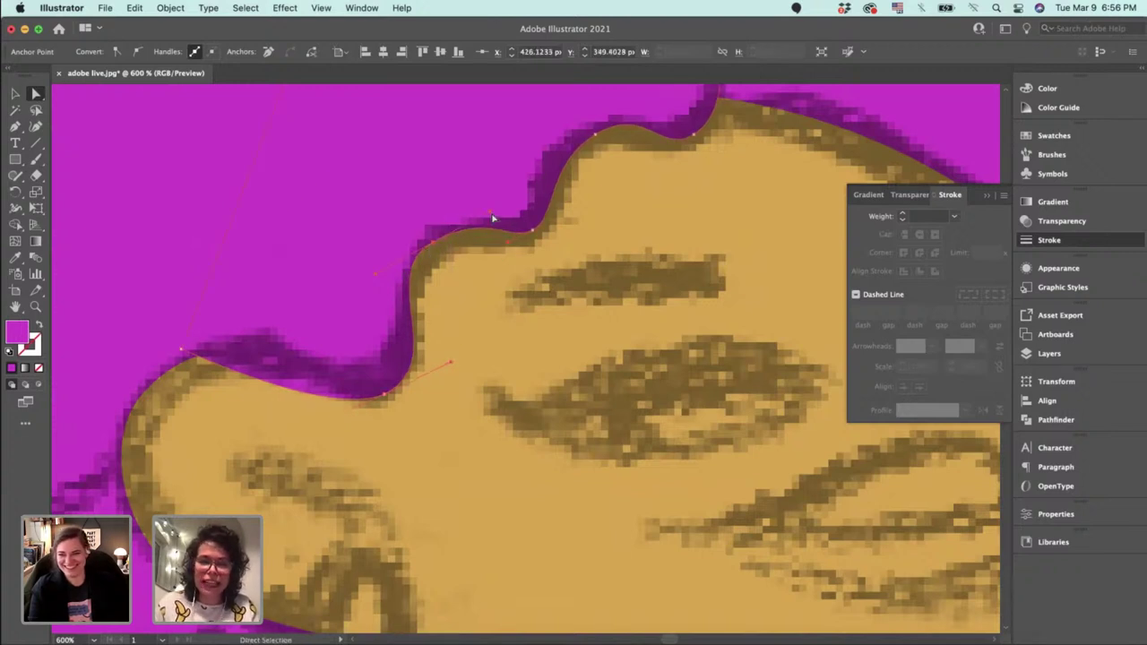
{"action": "left_click_drag", "start_coordinate": [460, 215], "coordinate": [470, 218]}
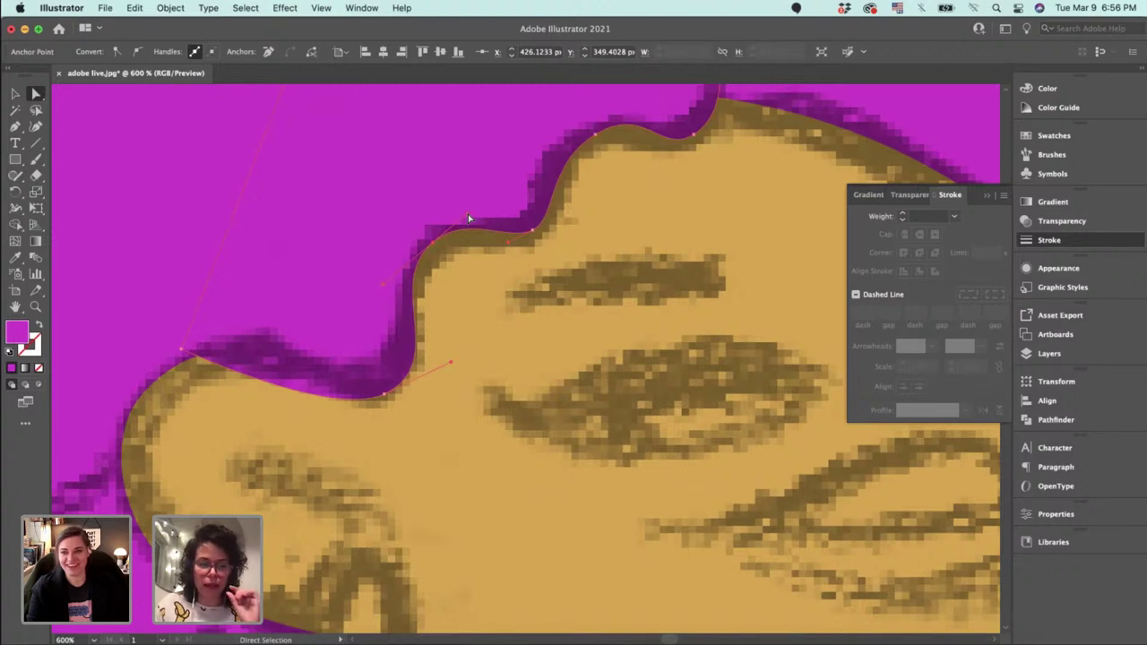
{"action": "left_click", "coordinate": [561, 223]}
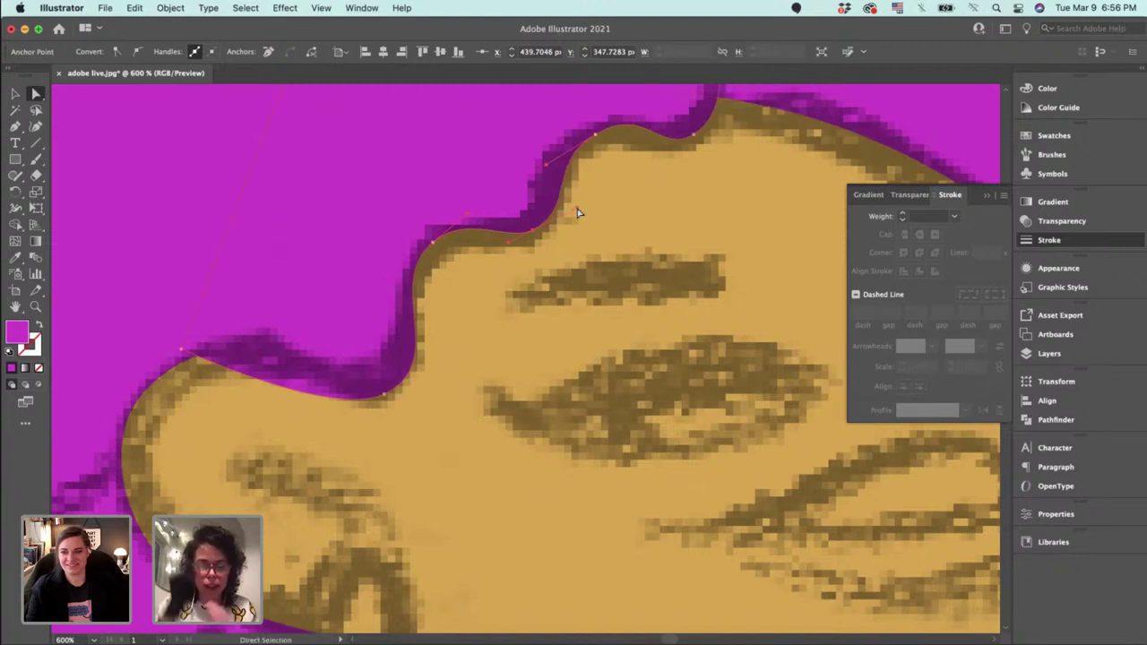
{"action": "left_click_drag", "start_coordinate": [598, 136], "coordinate": [638, 119]}
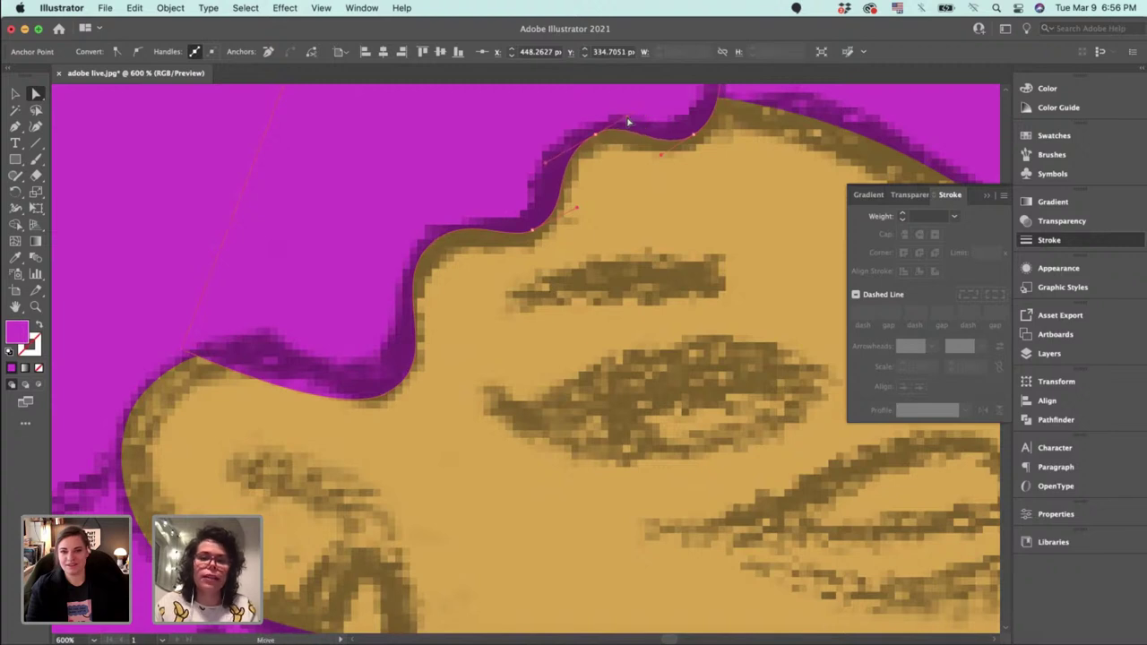
{"action": "left_click_drag", "start_coordinate": [710, 134], "coordinate": [543, 324]}
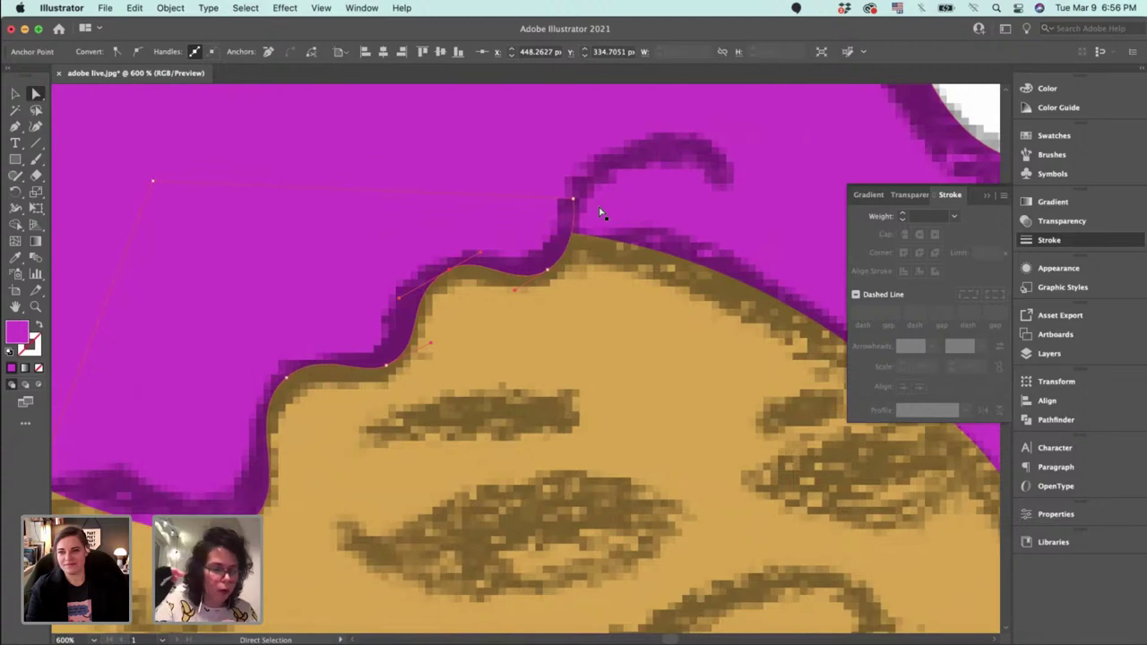
{"action": "key", "text": "super+minus"}
{"action": "key", "text": "super+minus"}
{"action": "key", "text": "super+minus"}
{"action": "key", "text": "super+minus"}
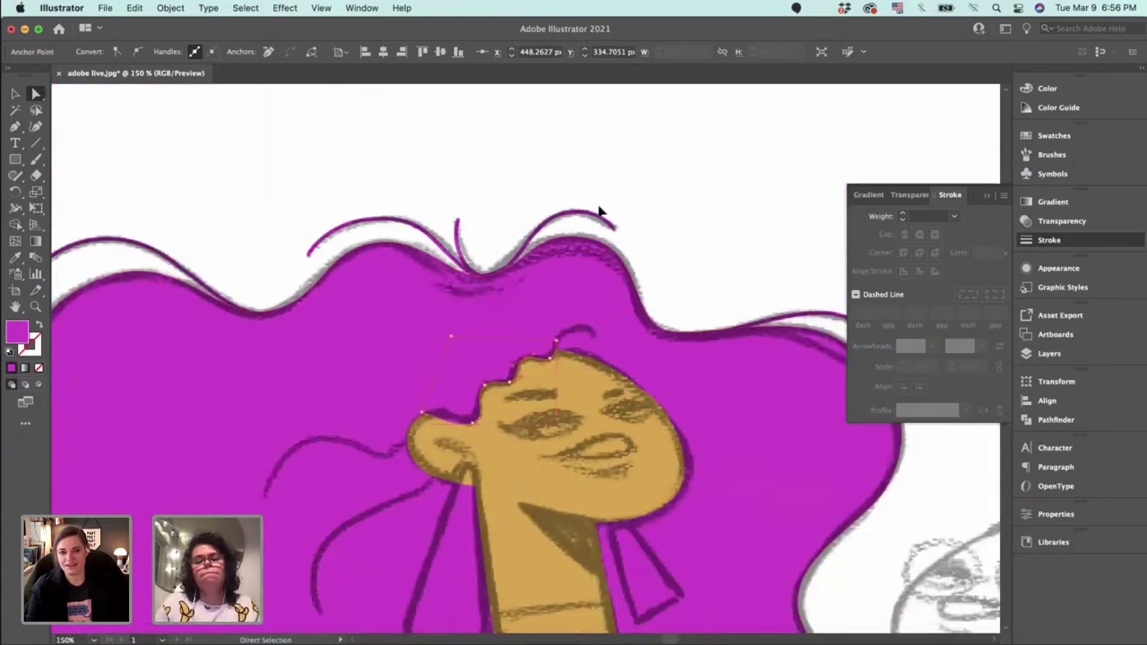
{"action": "key", "text": "v"}
{"action": "left_click", "coordinate": [460, 401]}
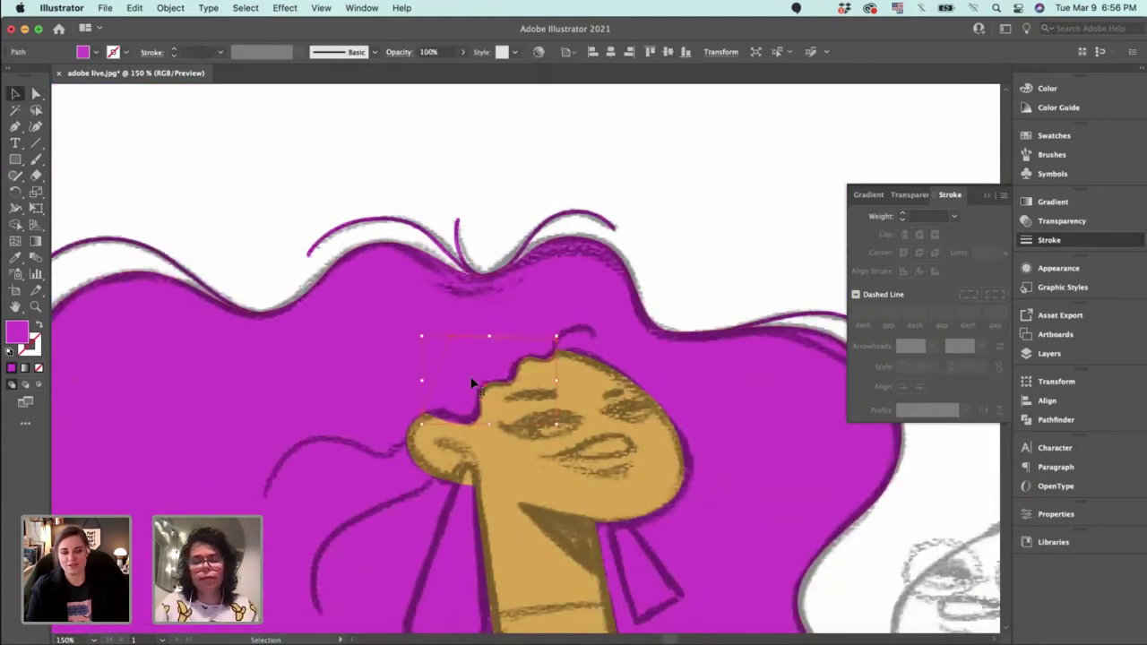
{"action": "key", "text": "Delete"}
{"action": "left_click", "coordinate": [499, 386]}
{"action": "key", "text": "super+z"}
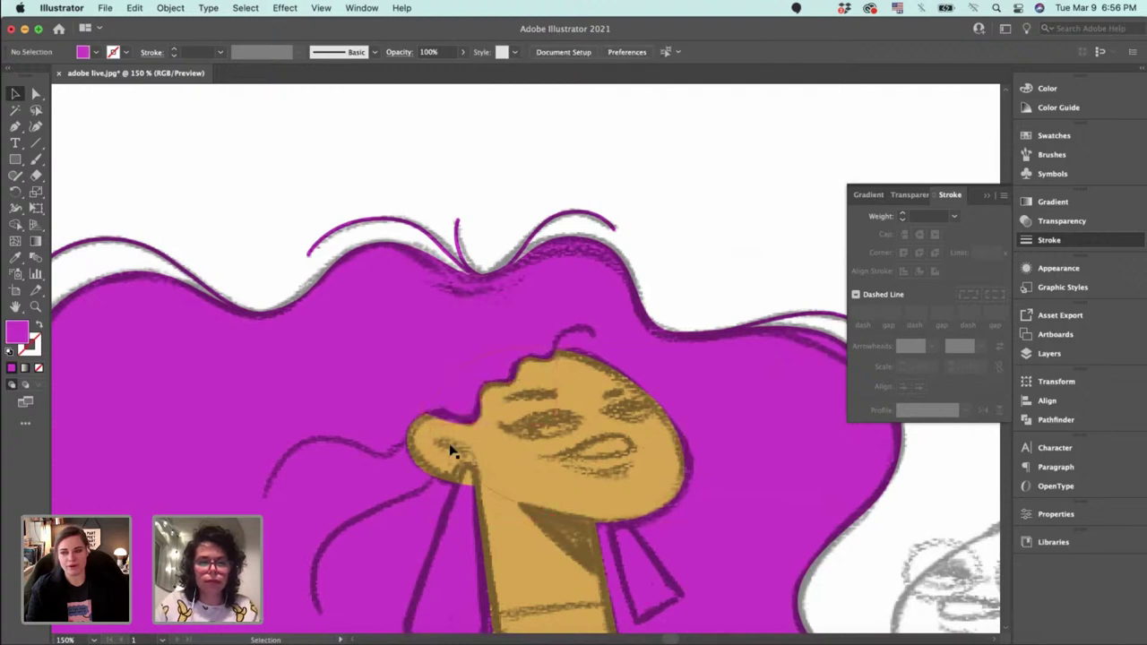
Bring the ear shape in front of the purple hairline shape and deselect it.
{"action": "left_click", "coordinate": [419, 453]}
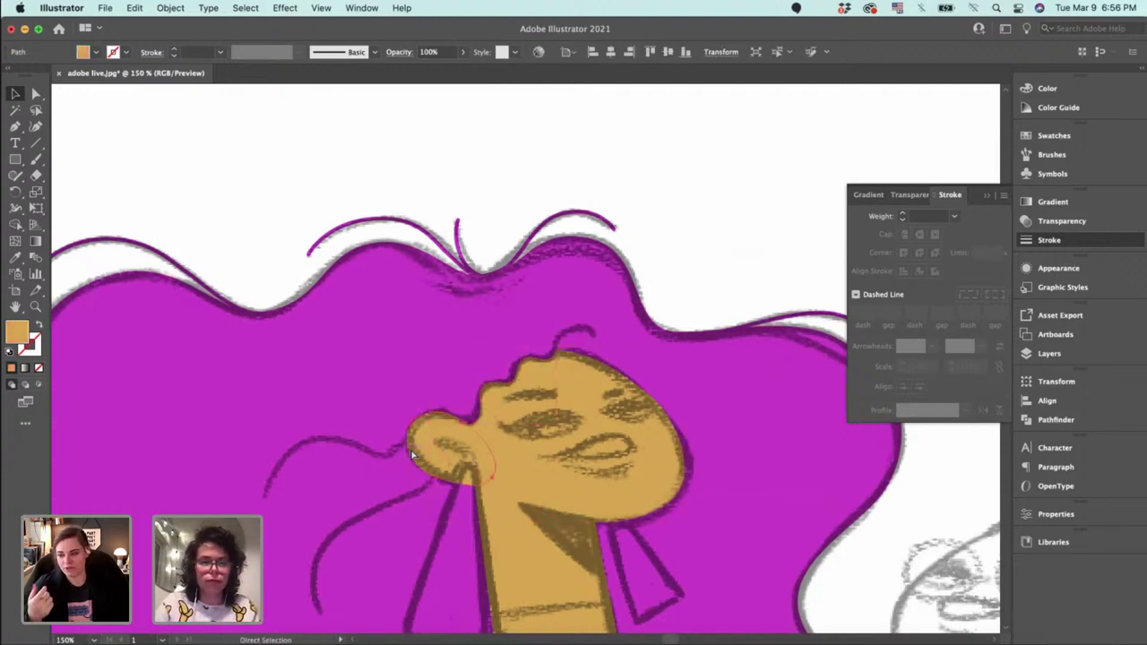
{"action": "left_click", "coordinate": [665, 236]}
{"action": "left_click_drag", "start_coordinate": [706, 298], "coordinate": [651, 184]}
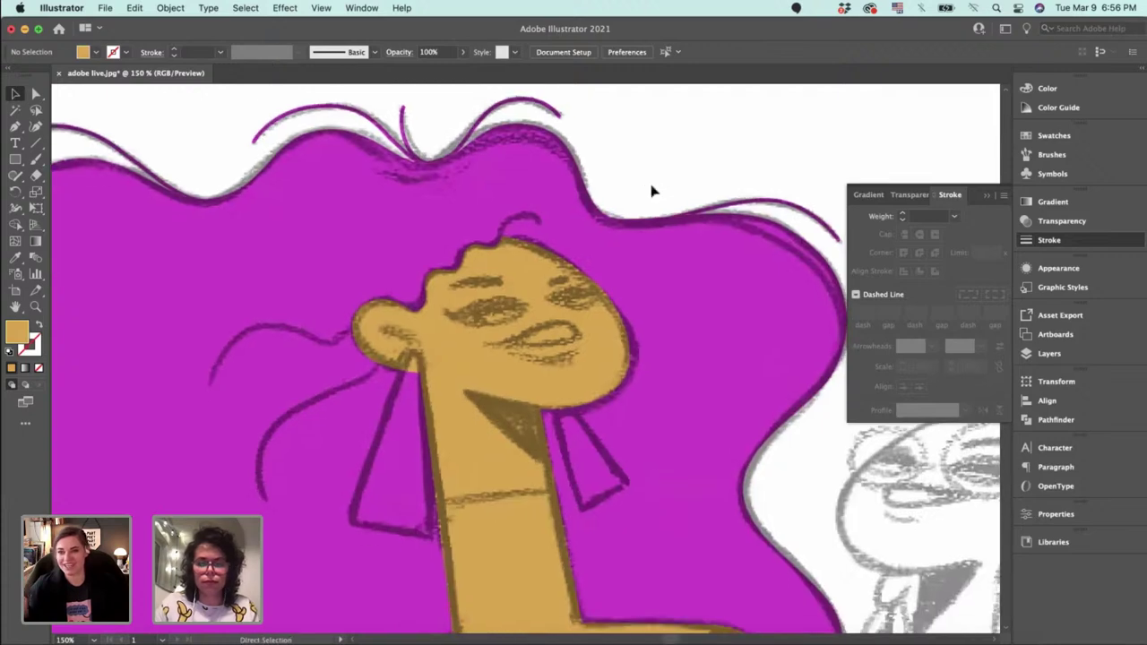
Trace the sketched eyebrow above the larger eye with the Pen tool as a closed shape.
{"action": "key", "text": "super+equal"}
{"action": "key", "text": "super+equal"}
{"action": "key", "text": "super+equal"}
{"action": "scroll", "coordinate": [626, 299], "scroll_direction": "up", "scroll_amount": 3}
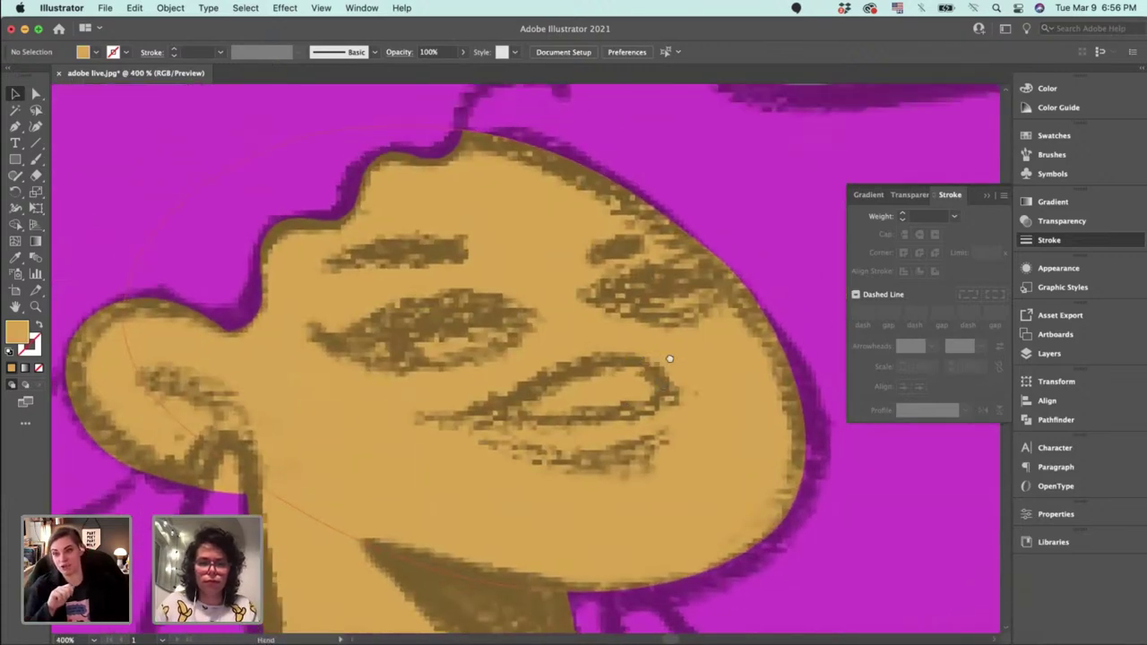
{"action": "key", "text": "p"}
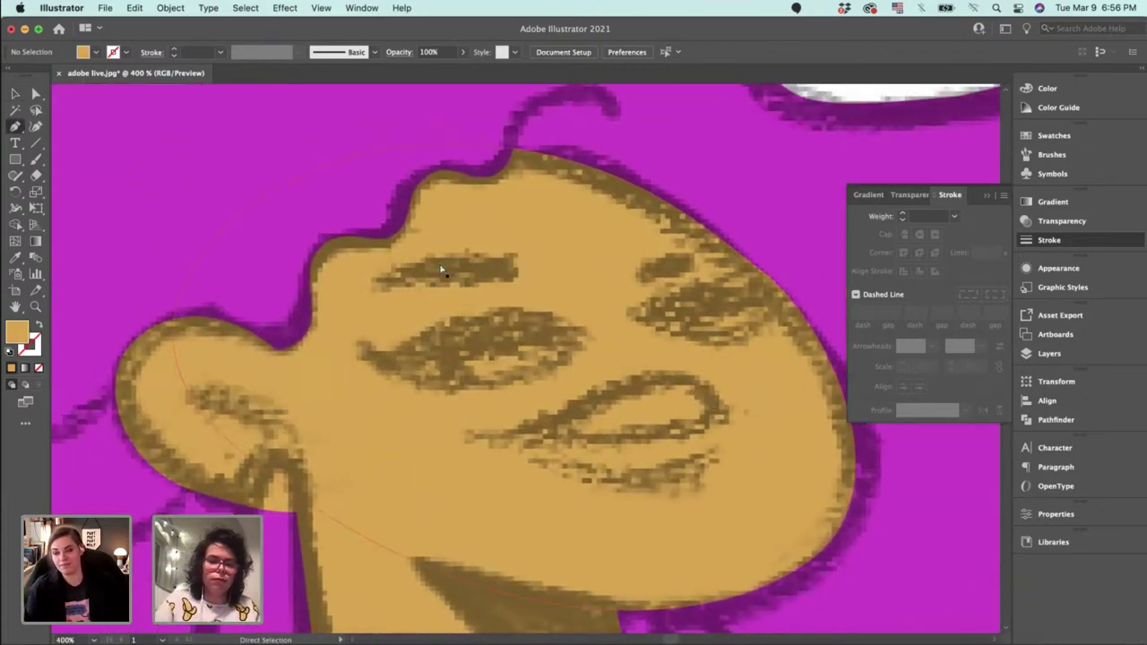
{"action": "key", "text": "super+plus"}
{"action": "left_click_drag", "start_coordinate": [299, 243], "coordinate": [505, 213]}
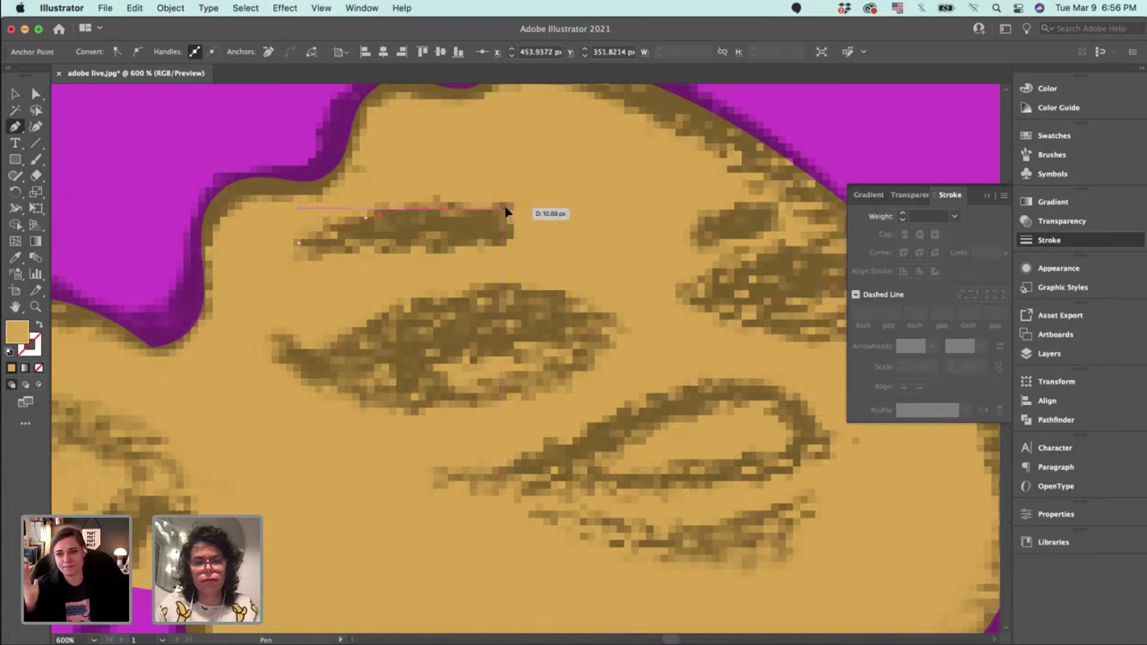
{"action": "left_click", "coordinate": [506, 208]}
{"action": "left_click", "coordinate": [508, 246]}
{"action": "left_click_drag", "start_coordinate": [344, 256], "coordinate": [309, 248]}
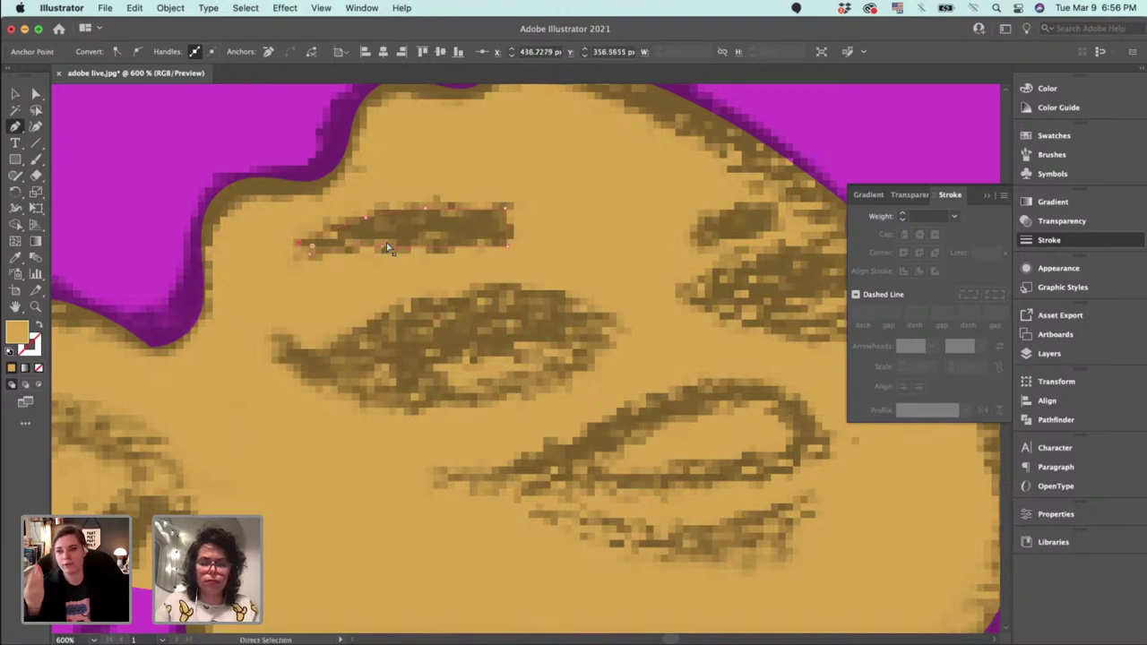
Hide the sketch on Layer 1, fill the eyebrow shape with purple sampled from the hair, and show Layer 1 again.
{"action": "key", "text": "super+minus"}
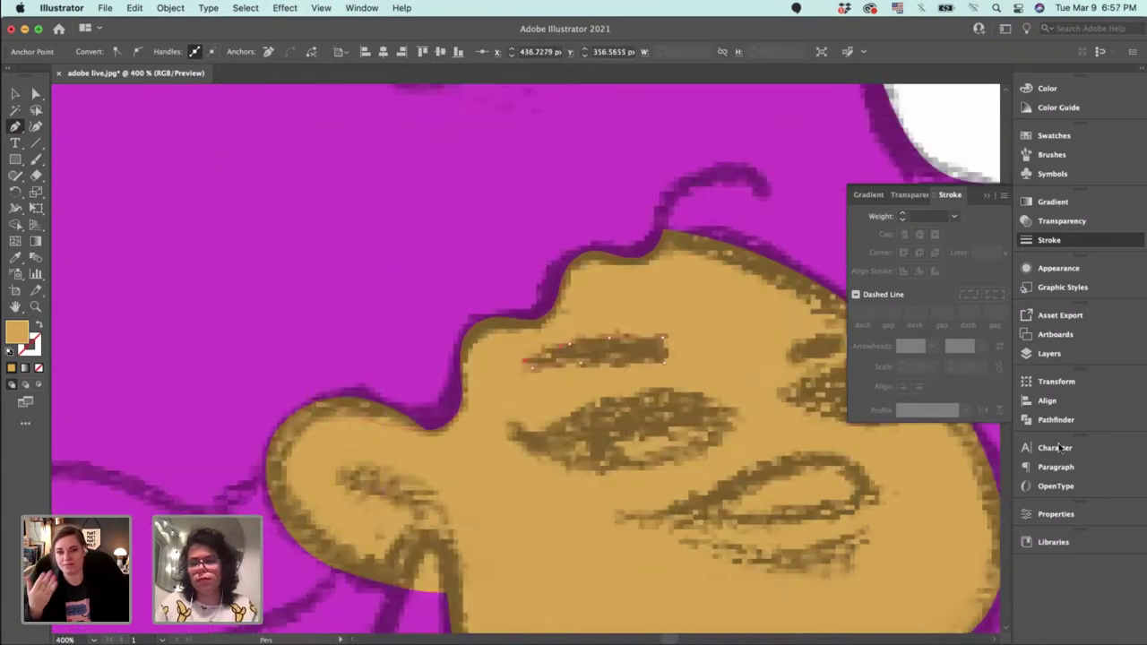
{"action": "left_click", "coordinate": [1044, 248]}
{"action": "left_click", "coordinate": [1051, 354]}
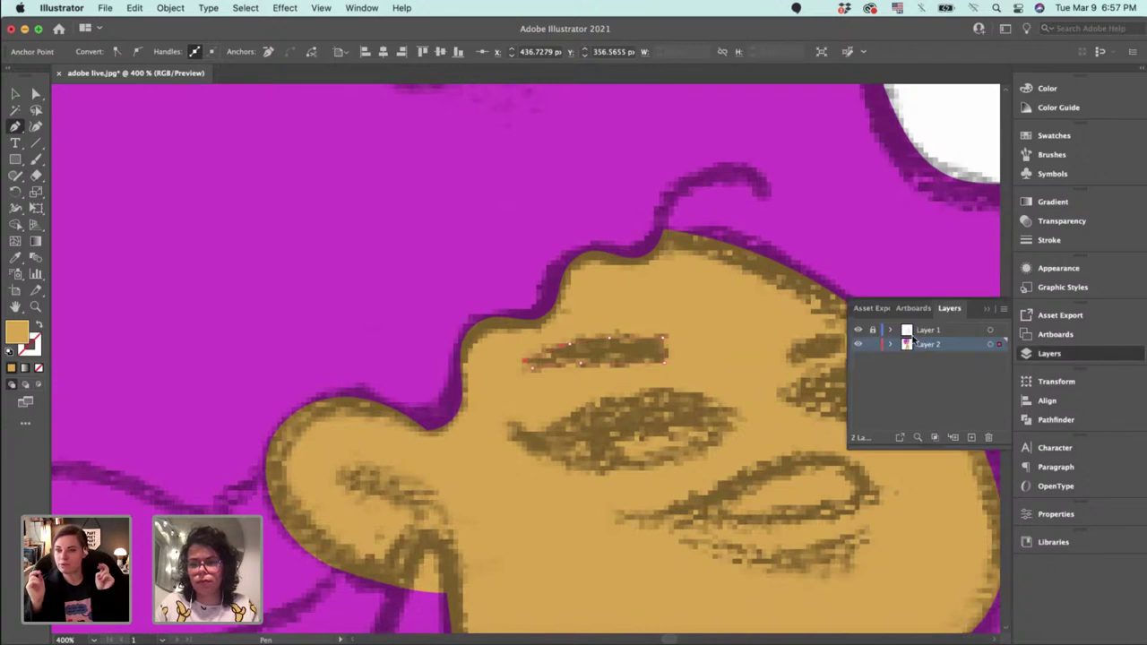
{"action": "left_click", "coordinate": [858, 331]}
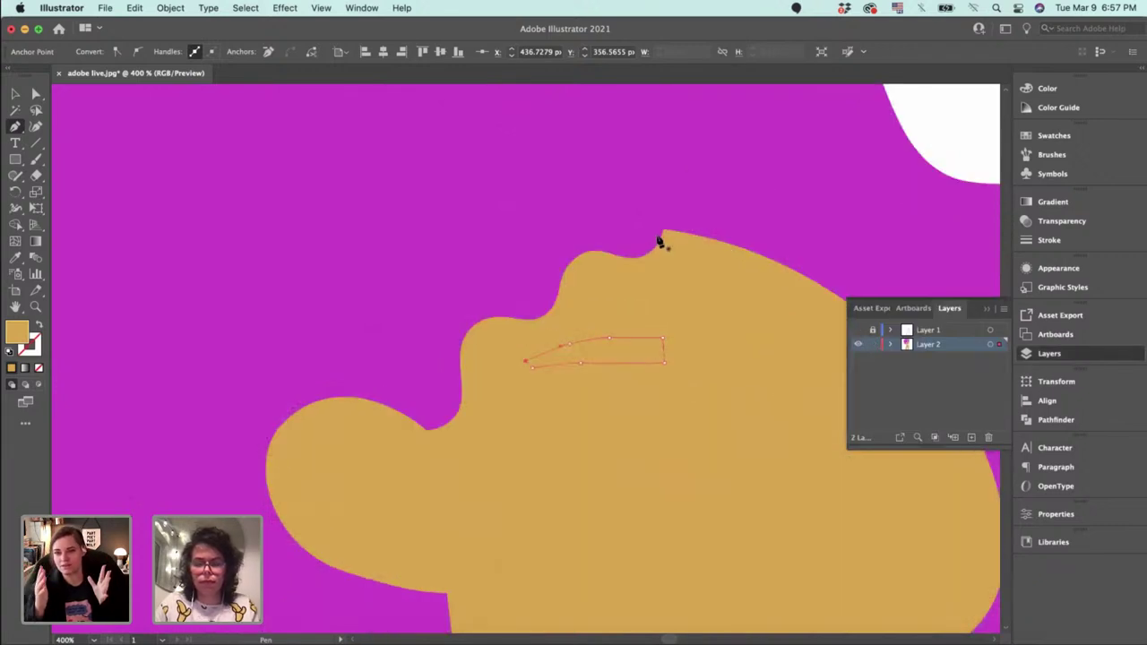
{"action": "key", "text": "i"}
{"action": "left_click", "coordinate": [739, 157]}
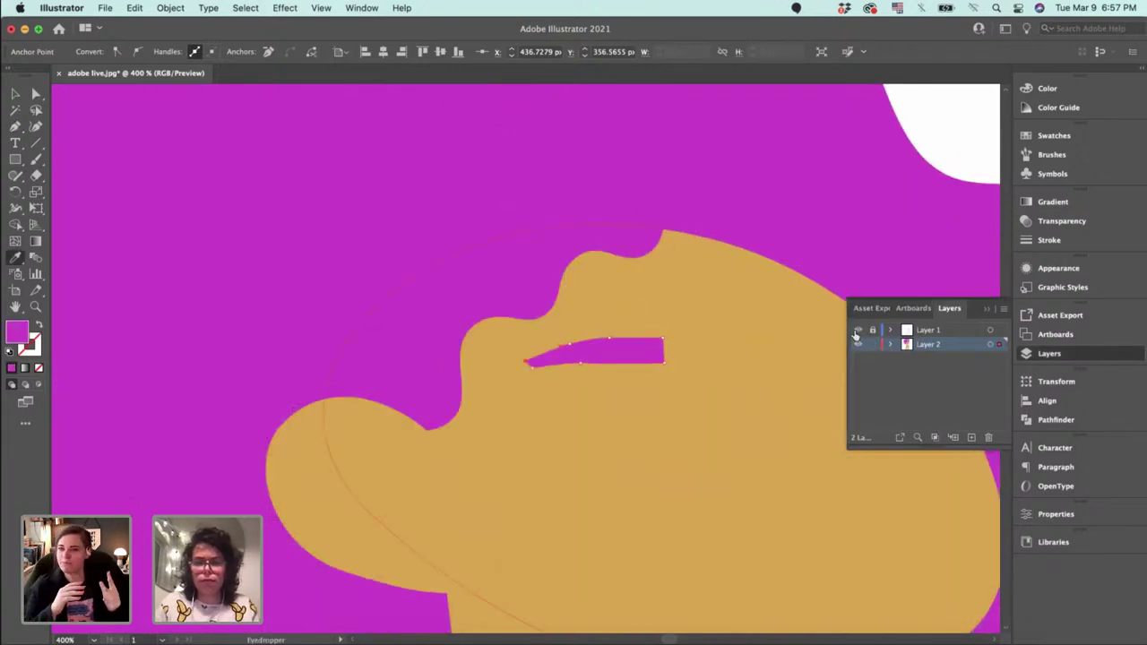
{"action": "left_click", "coordinate": [857, 331]}
Smooth the eyebrow's lower edge by adjusting its curve, and round the two corners of its narrow tip to 1.0741 px.
{"action": "key", "text": "super+equal"}
{"action": "key", "text": "super+equal"}
{"action": "key", "text": "super+equal"}
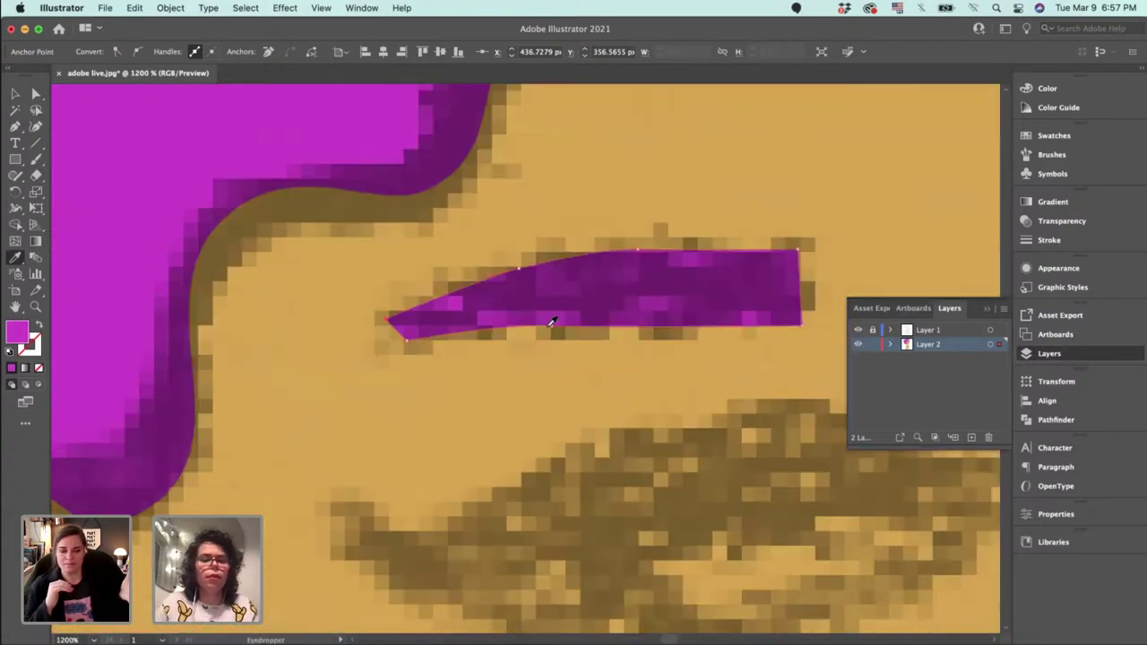
{"action": "key", "text": "a"}
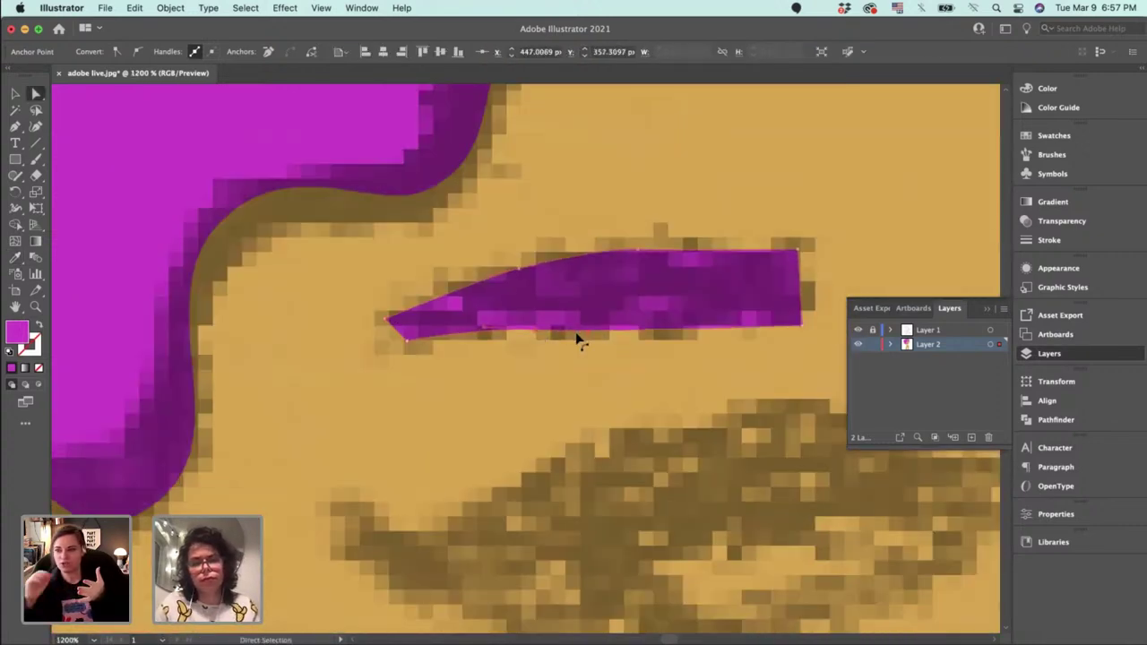
{"action": "left_click_drag", "start_coordinate": [588, 333], "coordinate": [590, 326]}
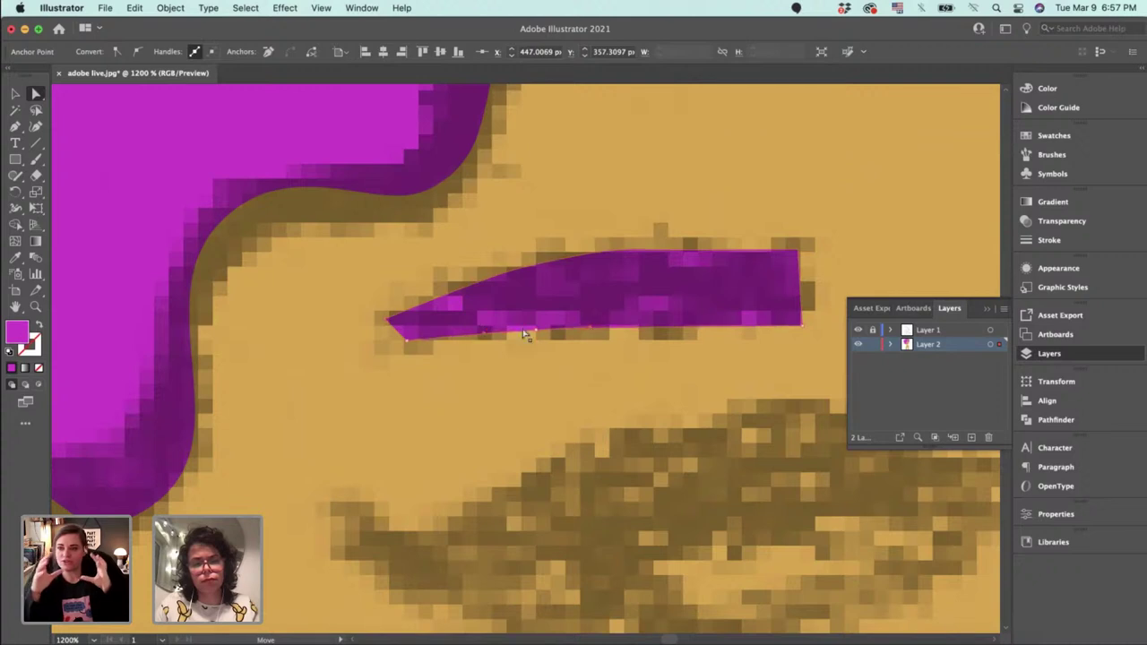
{"action": "mouse_move", "coordinate": [407, 341]}
{"action": "left_mouse_down"}
{"action": "mouse_move", "coordinate": [397, 346]}
{"action": "mouse_move", "coordinate": [407, 340]}
{"action": "mouse_move", "coordinate": [386, 319]}
{"action": "mouse_move", "coordinate": [402, 349]}
{"action": "mouse_move", "coordinate": [413, 333]}
{"action": "left_mouse_up"}
{"action": "left_click", "coordinate": [387, 324], "text": "shift"}
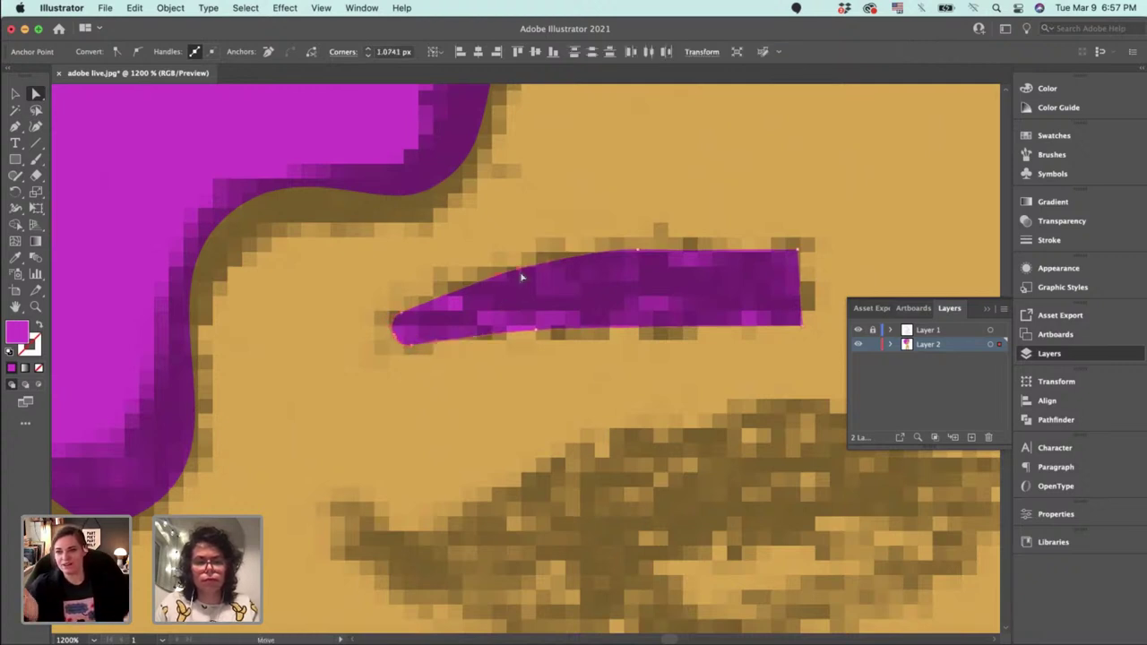
Smooth the larger eyebrow's upper and lower edges by adjusting their points, and round the two corners of its wide end to 1.6607 px.
{"action": "left_click", "coordinate": [518, 271]}
{"action": "left_click_drag", "start_coordinate": [502, 280], "coordinate": [478, 289]}
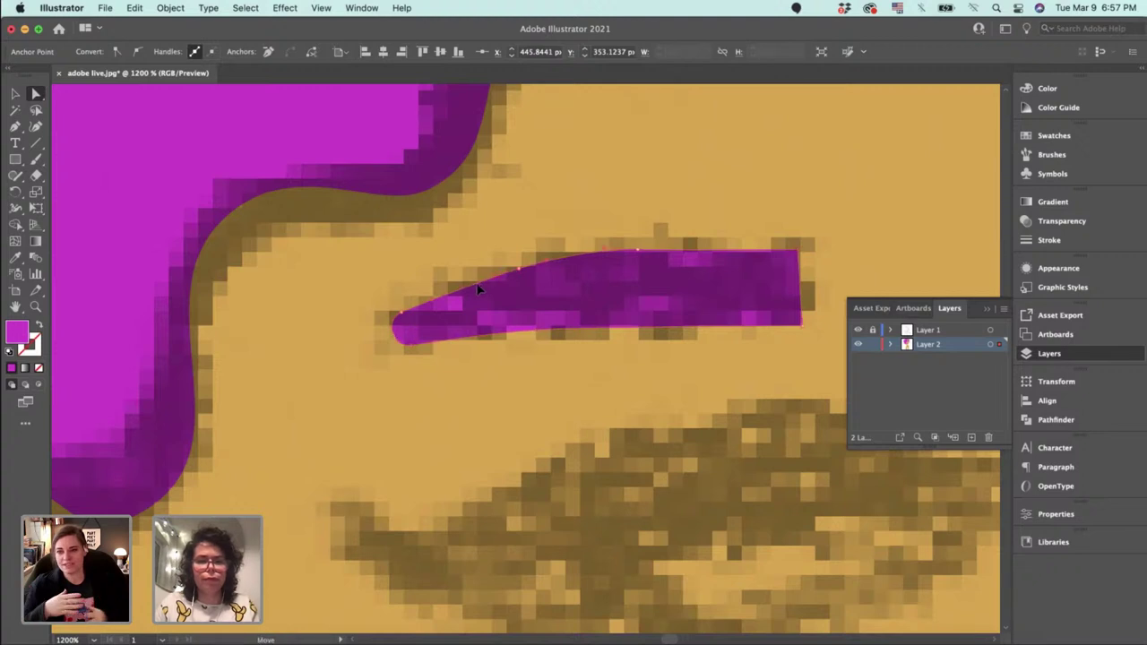
{"action": "left_click", "coordinate": [796, 254]}
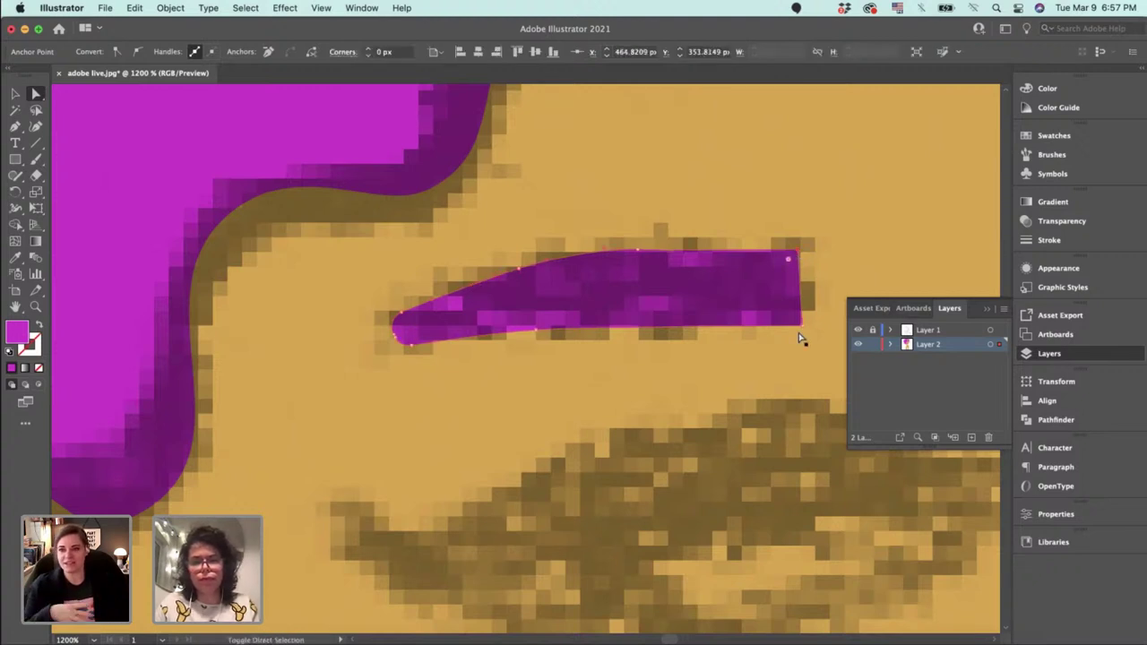
{"action": "left_click", "coordinate": [594, 331]}
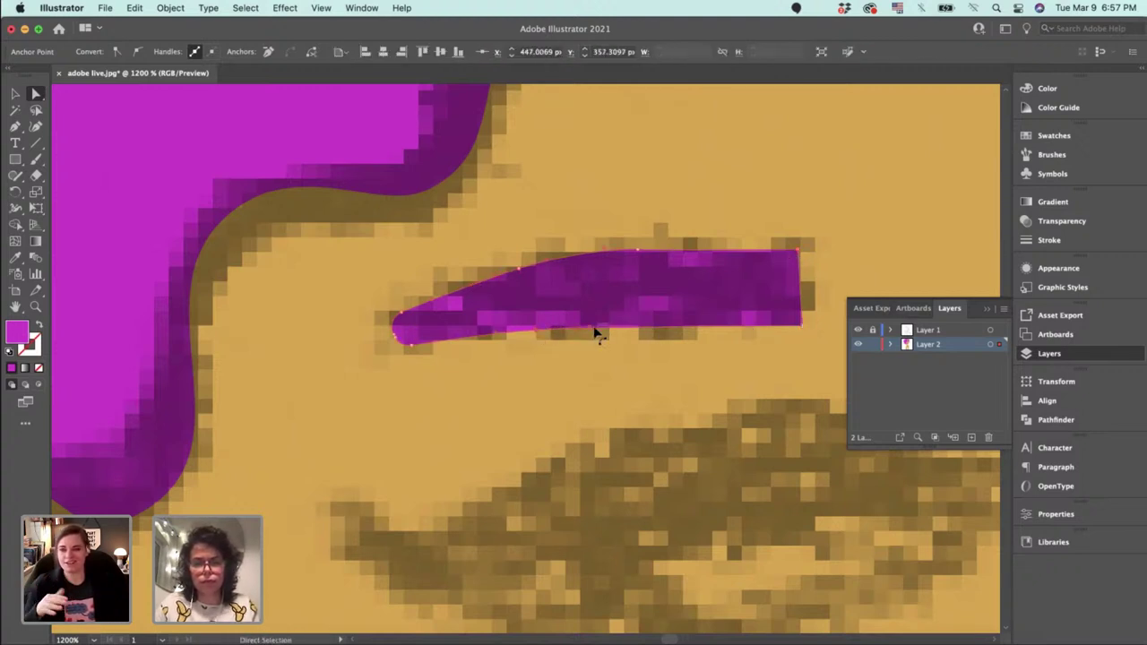
{"action": "mouse_move", "coordinate": [605, 331]}
{"action": "left_mouse_down"}
{"action": "mouse_move", "coordinate": [627, 326]}
{"action": "mouse_move", "coordinate": [600, 328]}
{"action": "left_mouse_up"}
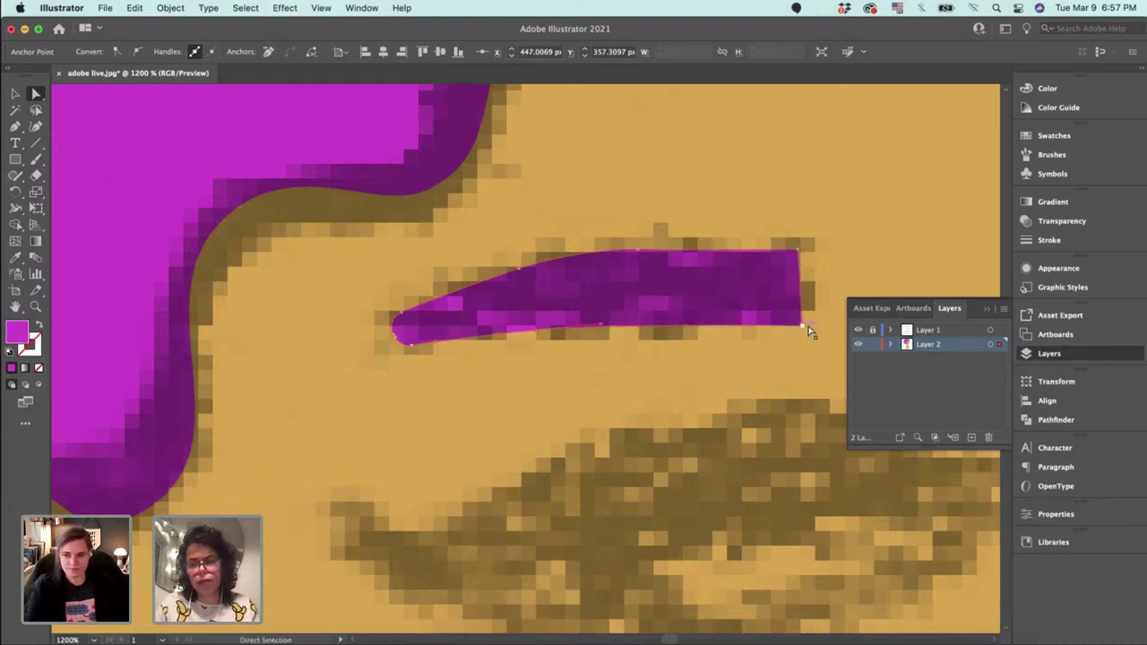
{"action": "left_click_drag", "start_coordinate": [800, 336], "coordinate": [774, 312]}
{"action": "left_click", "coordinate": [799, 251], "text": "shift"}
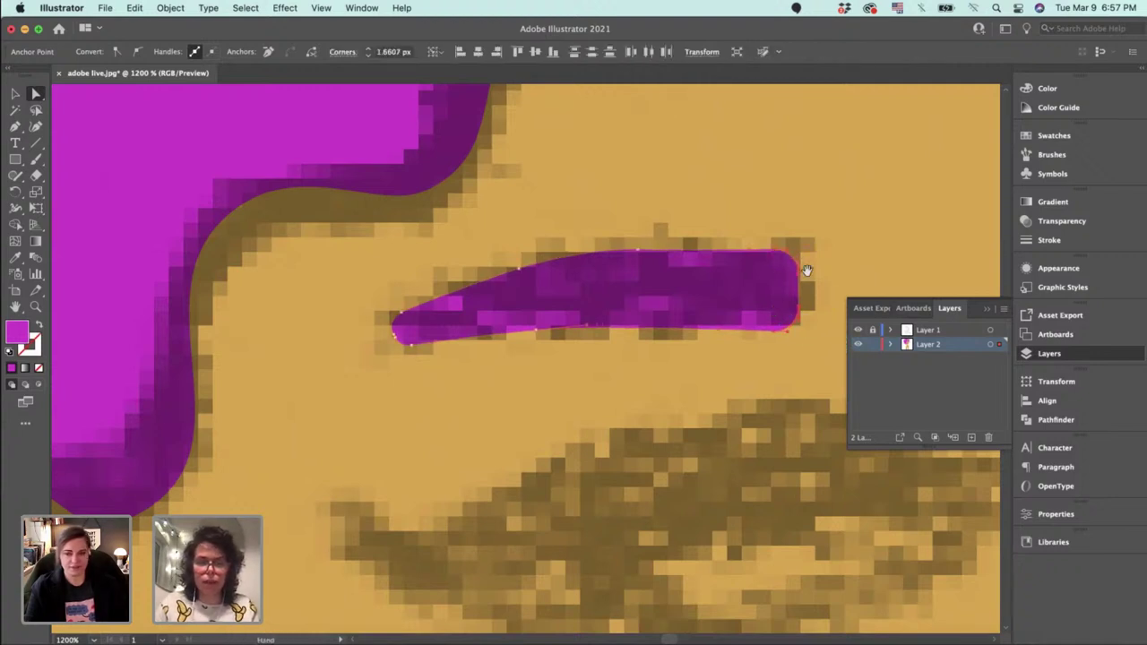
Trace the sketched eyebrow above the smaller eye with the Pen tool as a closed, slightly arched shape.
{"action": "scroll", "coordinate": [499, 260], "scroll_direction": "right", "scroll_amount": 10}
{"action": "key", "text": "v"}
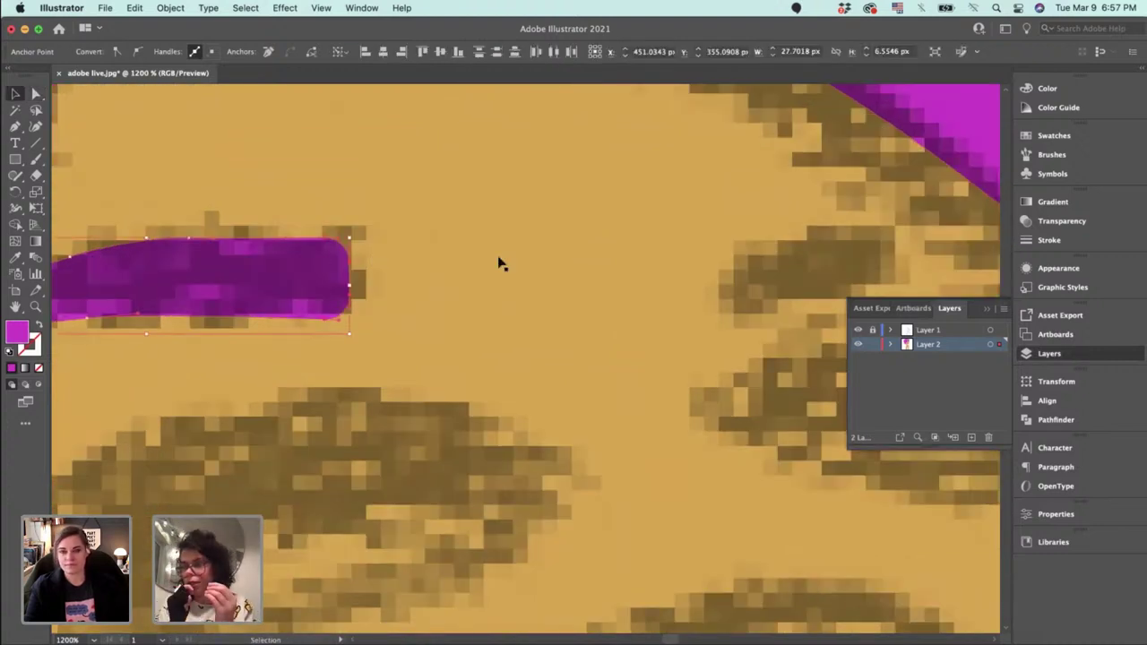
{"action": "key", "text": "p"}
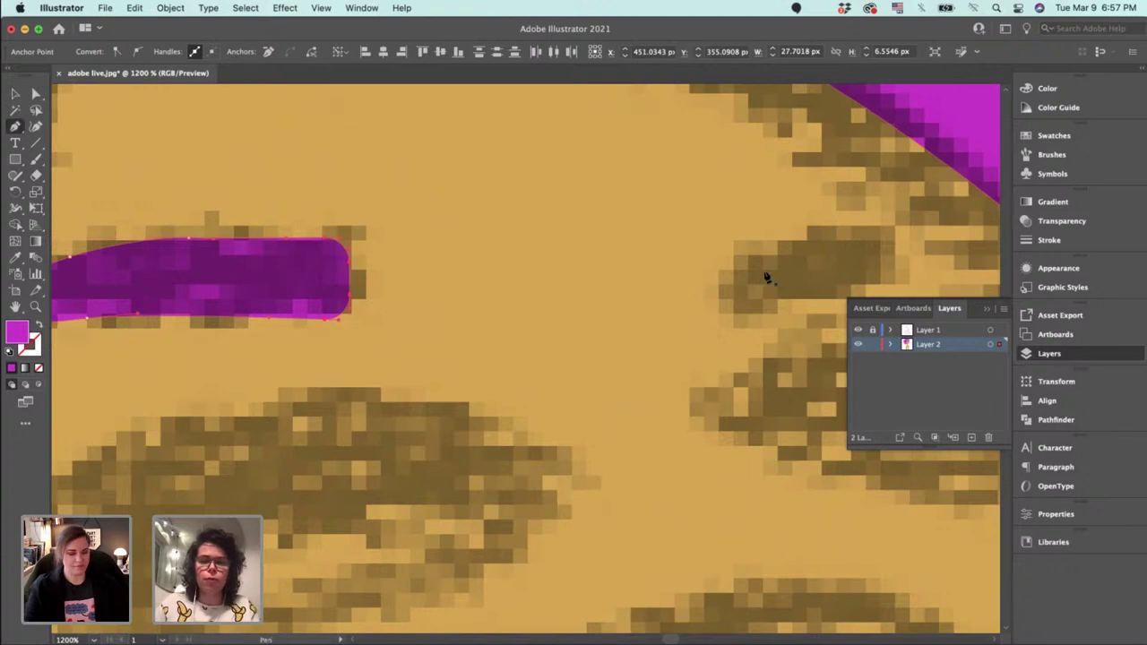
{"action": "scroll", "coordinate": [701, 271], "scroll_direction": "right", "scroll_amount": 3}
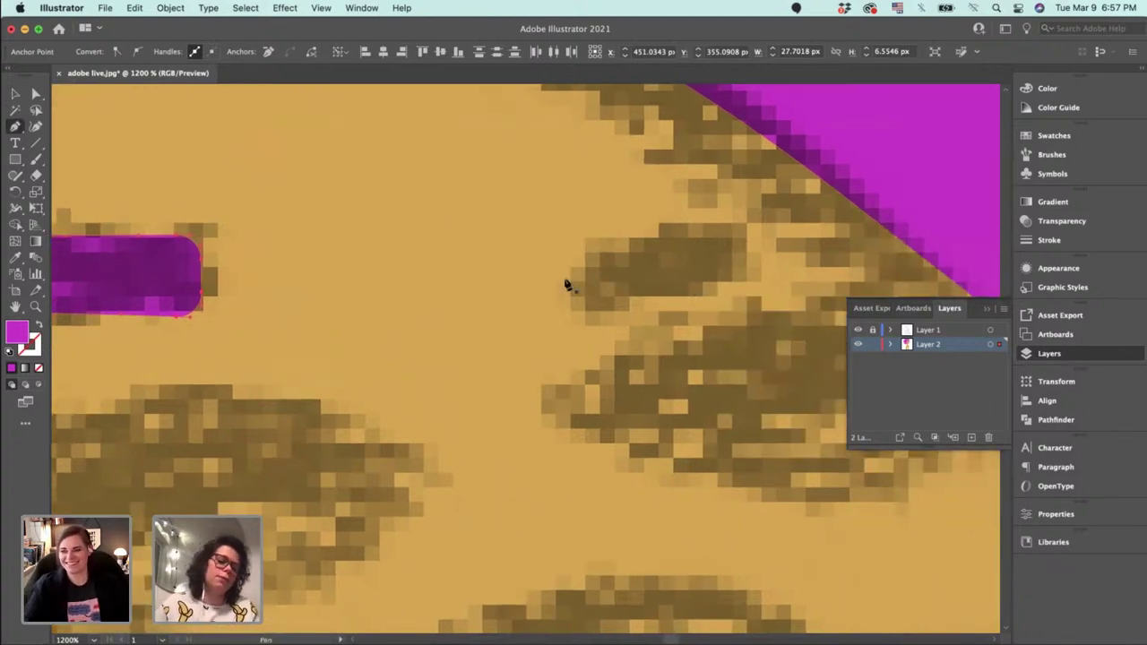
{"action": "left_click", "coordinate": [563, 268]}
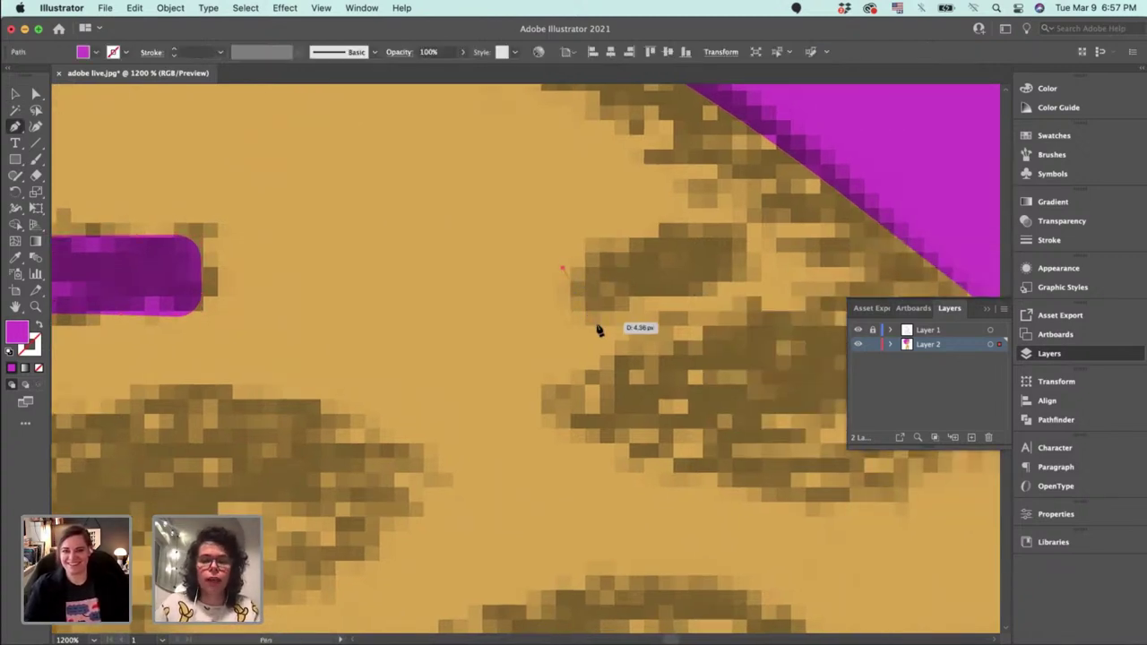
{"action": "left_click_drag", "start_coordinate": [598, 323], "coordinate": [775, 279]}
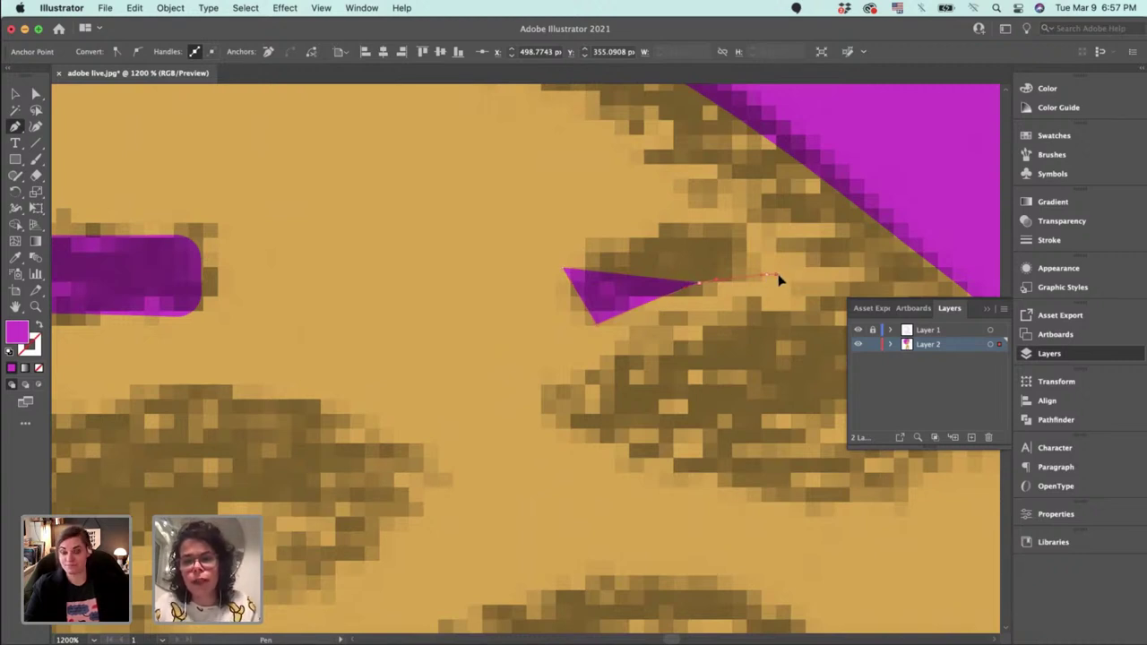
{"action": "left_click", "coordinate": [765, 278]}
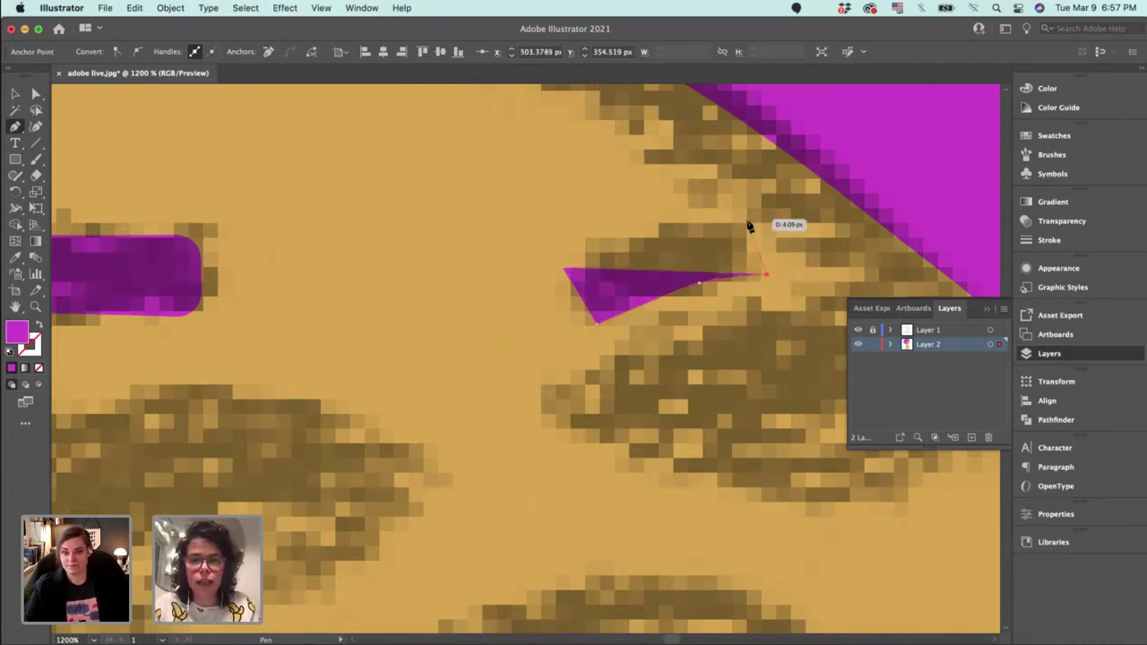
{"action": "left_click_drag", "start_coordinate": [761, 238], "coordinate": [672, 235]}
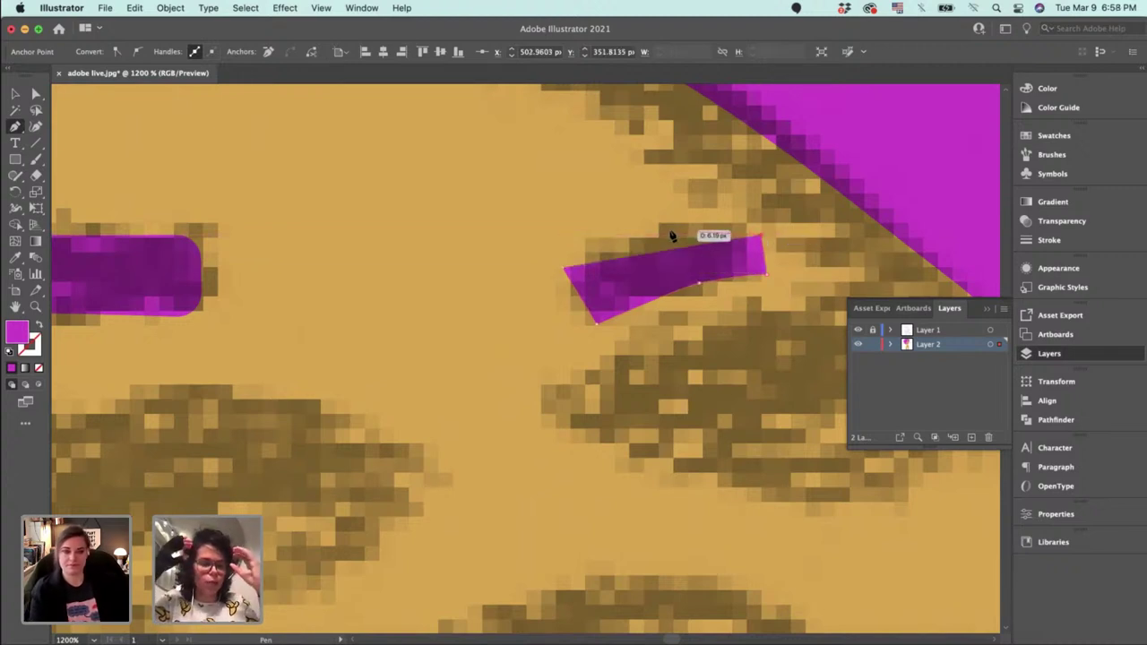
{"action": "left_click_drag", "start_coordinate": [667, 200], "coordinate": [677, 238]}
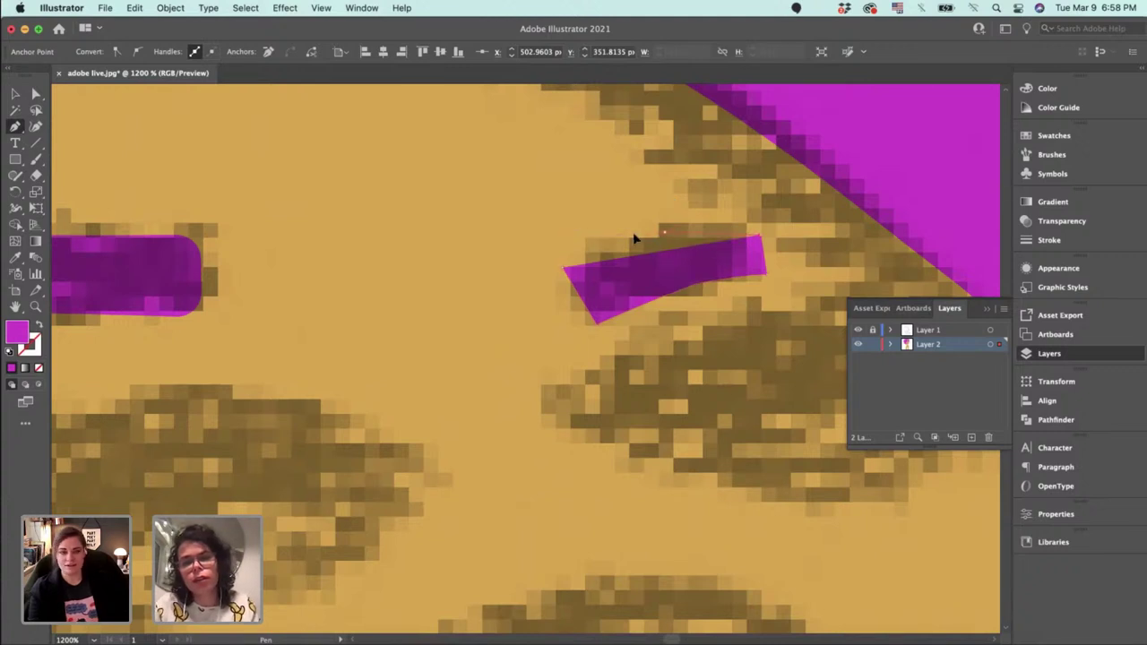
{"action": "left_click", "coordinate": [563, 268]}
Lower the smaller eyebrow's bottom inner corner slightly, and round its outer corners to 1.029 px and its inner corners to 1.4109 px.
{"action": "key", "text": "a"}
{"action": "left_click_drag", "start_coordinate": [598, 332], "coordinate": [596, 332]}
{"action": "left_click", "coordinate": [758, 275]}
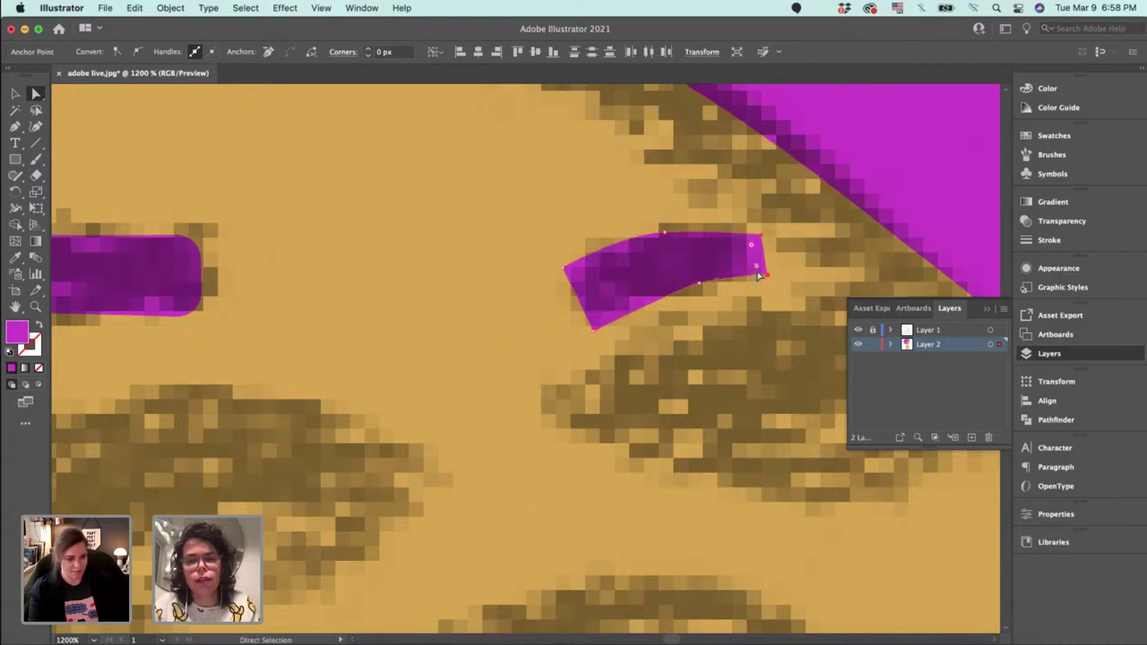
{"action": "left_click_drag", "start_coordinate": [747, 269], "coordinate": [753, 267]}
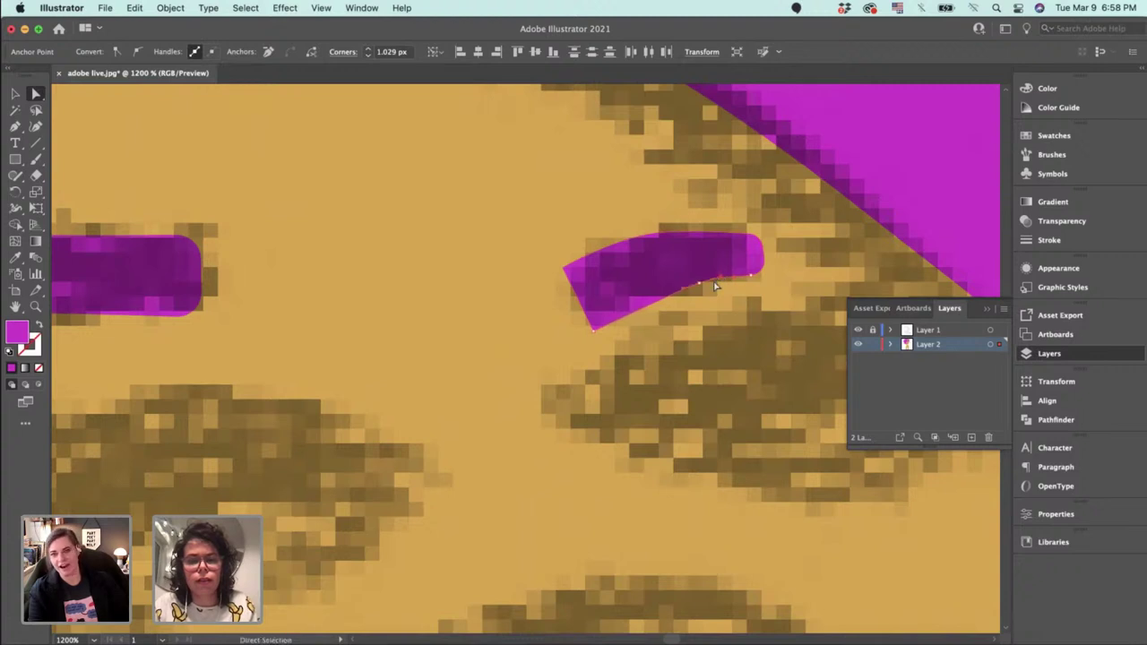
{"action": "mouse_move", "coordinate": [578, 278]}
{"action": "left_mouse_down"}
{"action": "mouse_move", "coordinate": [568, 266]}
{"action": "mouse_move", "coordinate": [595, 277]}
{"action": "left_mouse_up"}
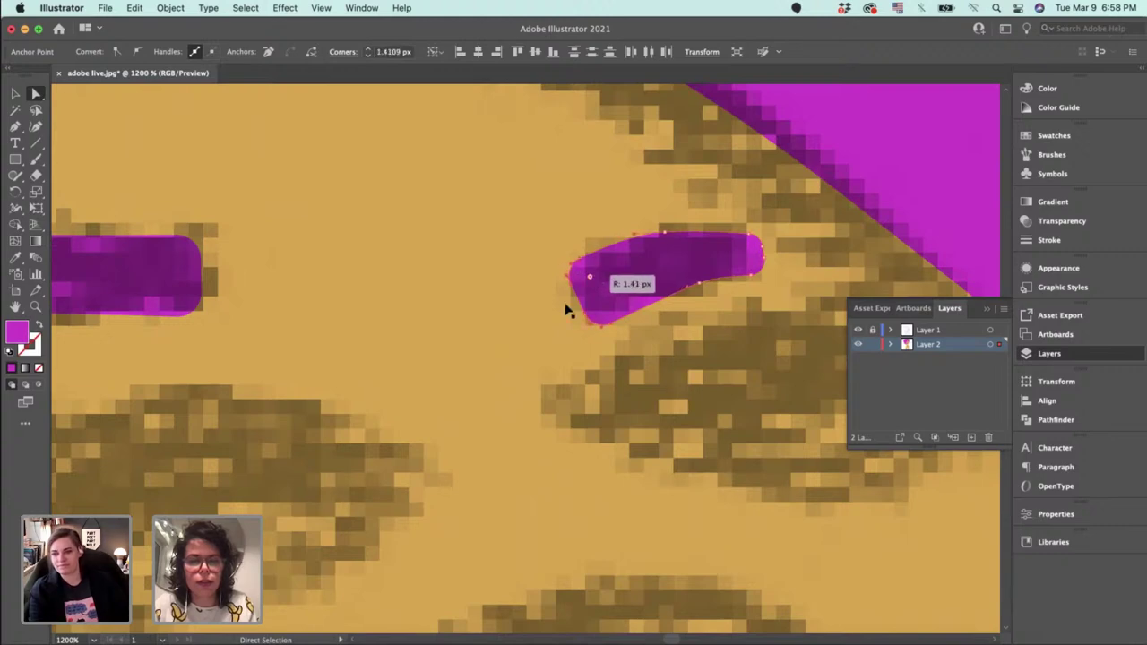
Deselect the artwork and hide the sketch on Layer 1 to show only the vector shapes.
{"action": "key", "text": "v"}
{"action": "left_click", "coordinate": [553, 315]}
{"action": "key", "text": "super+minus"}
{"action": "key", "text": "super+minus"}
{"action": "key", "text": "super+1"}
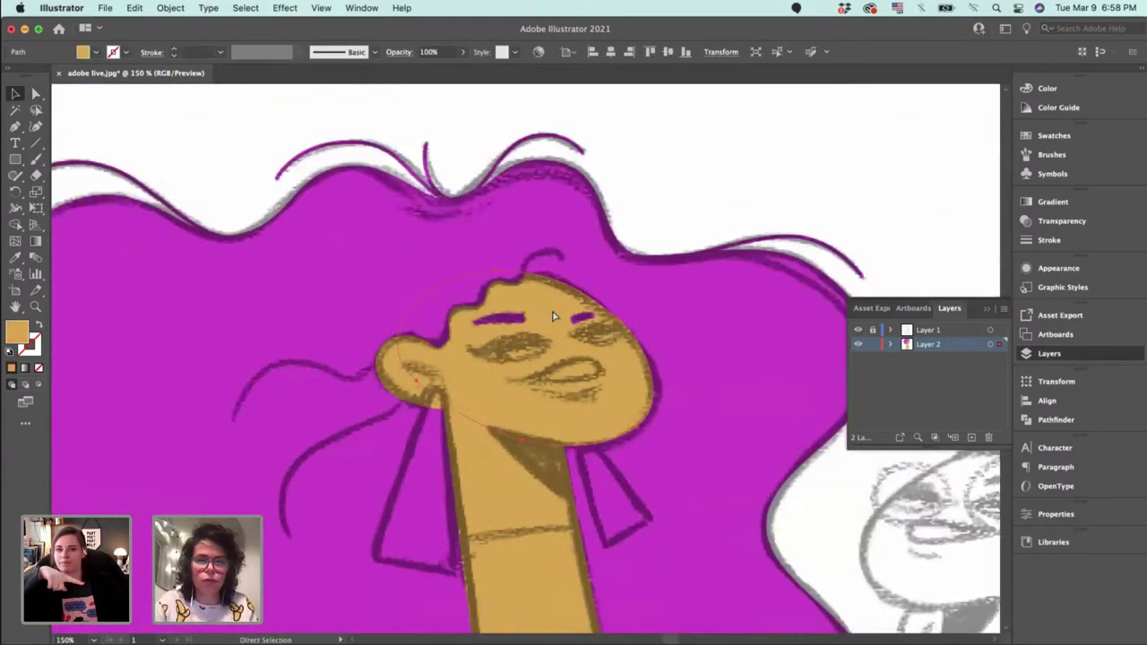
{"action": "left_click", "coordinate": [767, 269]}
{"action": "left_click_drag", "start_coordinate": [724, 278], "coordinate": [769, 194]}
{"action": "scroll", "coordinate": [798, 184], "scroll_direction": "down", "scroll_amount": 3}
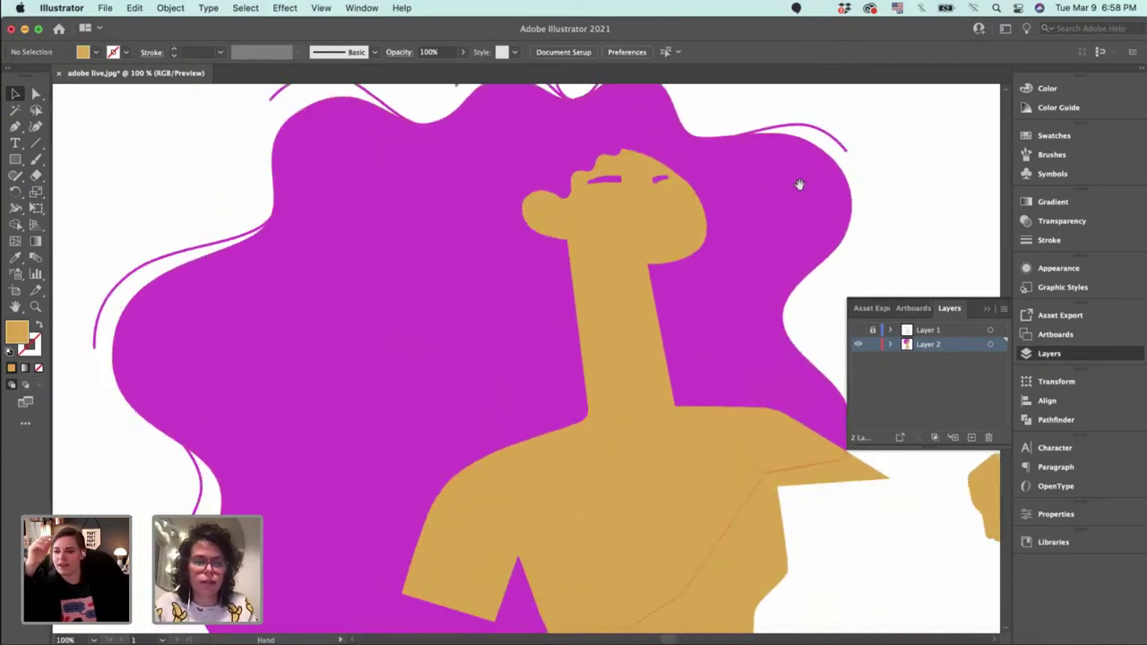
{"action": "scroll", "coordinate": [799, 185], "scroll_direction": "left", "scroll_amount": 2}
Nudge the anchor point on the big hair shape's lower outline beside the flyaway strand to smooth its curve, and deselect.
{"action": "left_click", "coordinate": [416, 367]}
{"action": "left_click_drag", "start_coordinate": [417, 384], "coordinate": [361, 222]}
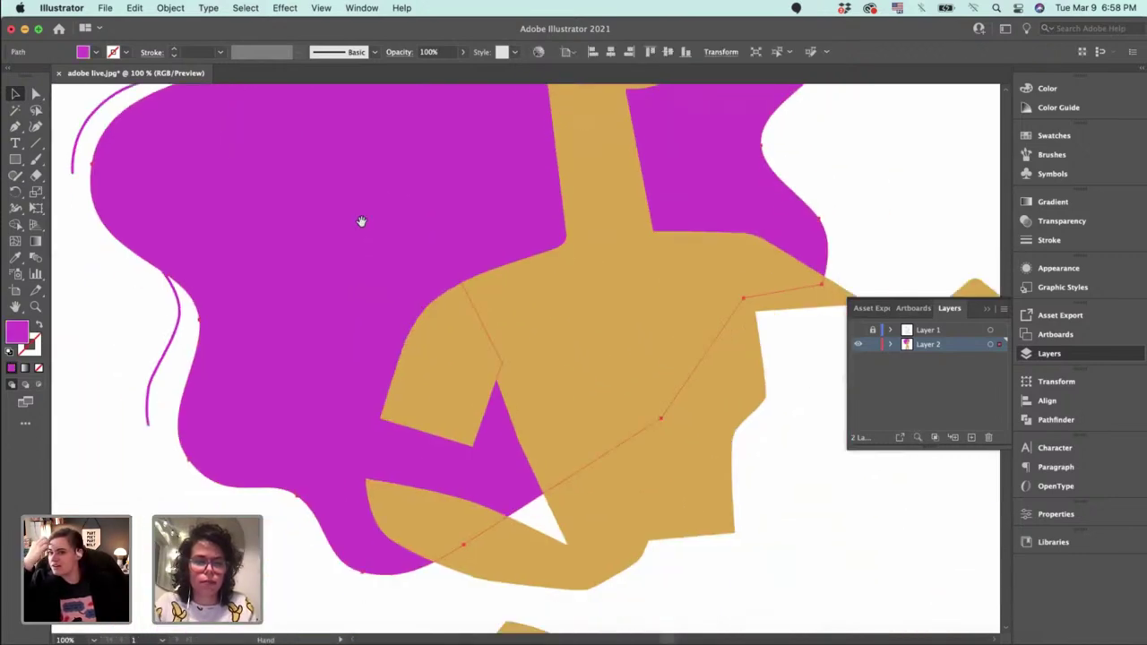
{"action": "key", "text": "a"}
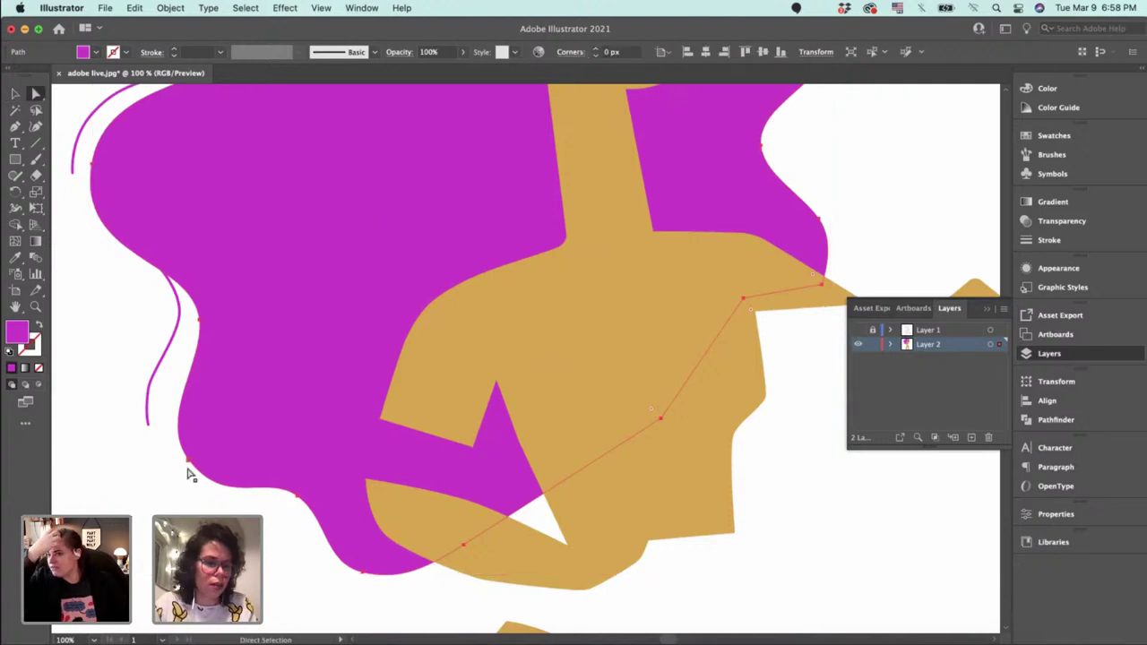
{"action": "left_click", "coordinate": [188, 463]}
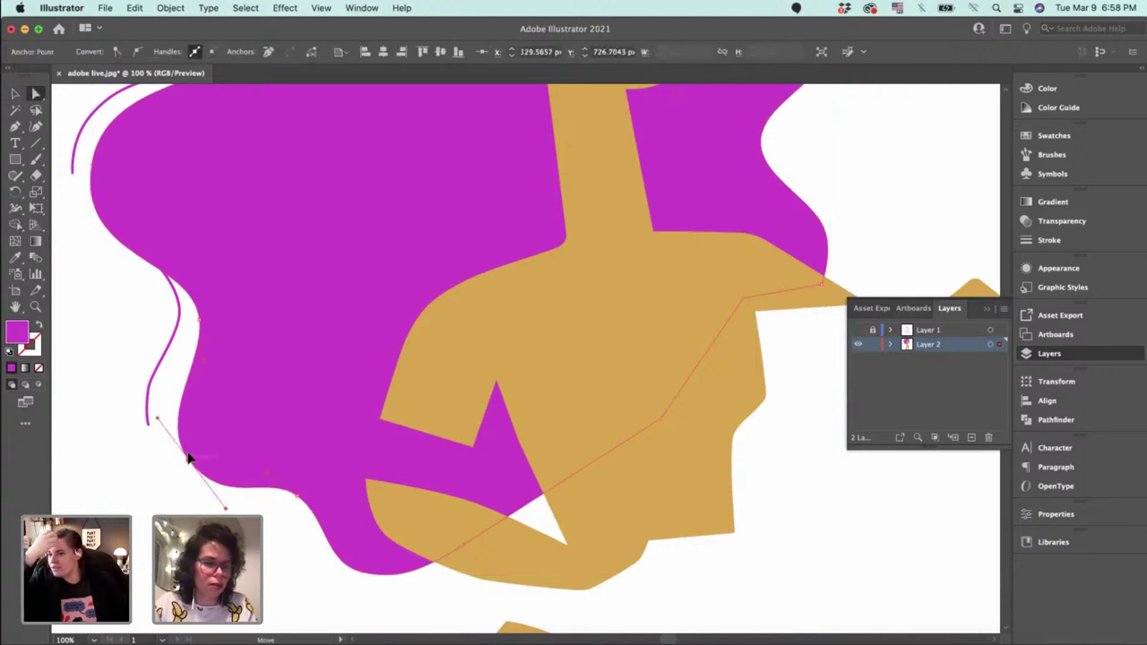
{"action": "left_click_drag", "start_coordinate": [188, 455], "coordinate": [189, 452]}
{"action": "key", "text": "super+shift+a"}
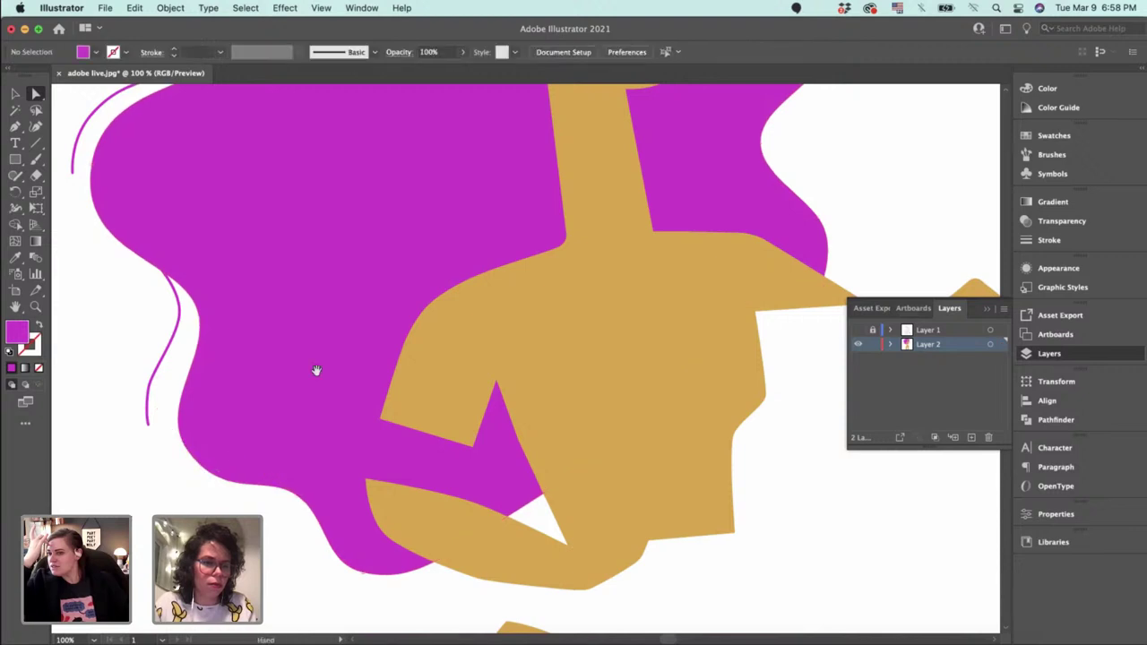
Delete the purple hairline shape over the forehead, undo the deletion, and deselect the shape.
{"action": "left_click_drag", "start_coordinate": [317, 370], "coordinate": [243, 604]}
{"action": "key", "text": "v"}
{"action": "mouse_move", "coordinate": [485, 216]}
{"action": "left_mouse_down"}
{"action": "mouse_move", "coordinate": [455, 165]}
{"action": "mouse_move", "coordinate": [535, 225]}
{"action": "mouse_move", "coordinate": [481, 235]}
{"action": "mouse_move", "coordinate": [478, 224]}
{"action": "mouse_move", "coordinate": [504, 225]}
{"action": "mouse_move", "coordinate": [475, 218]}
{"action": "left_mouse_up"}
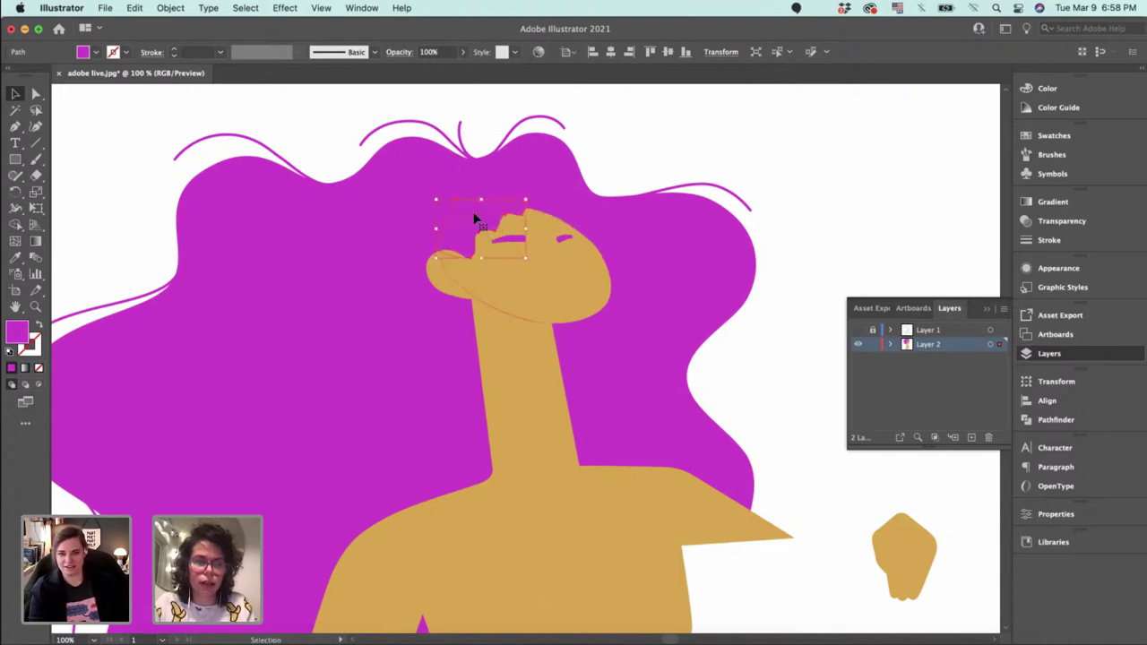
{"action": "left_click", "coordinate": [731, 153]}
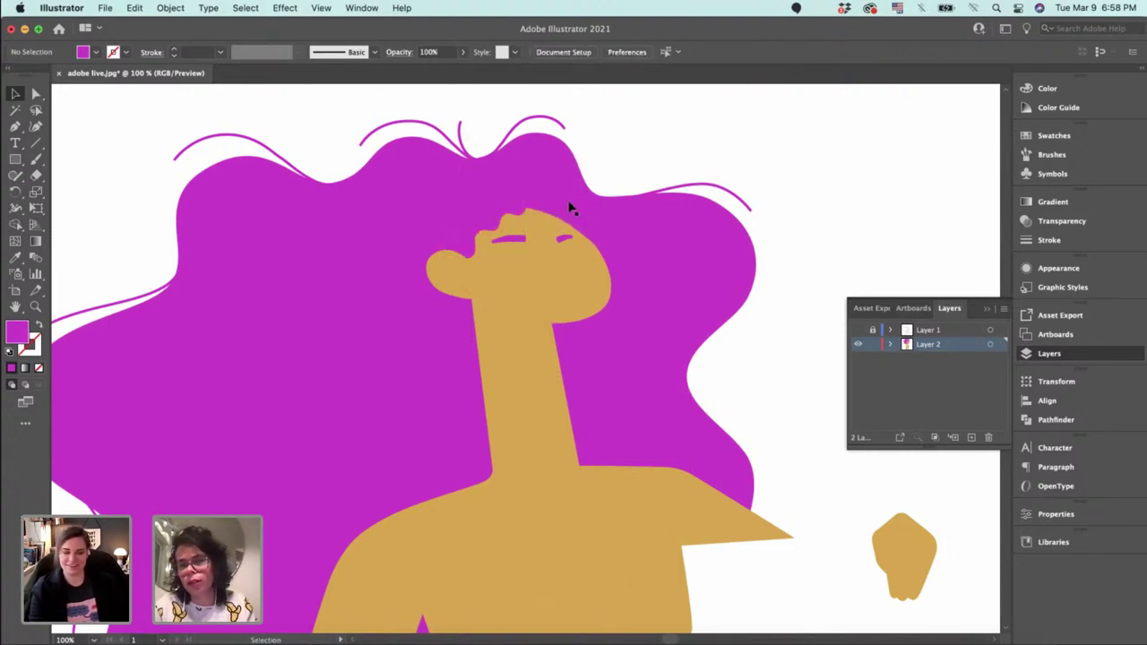
{"action": "left_click", "coordinate": [496, 215]}
{"action": "key", "text": "Delete"}
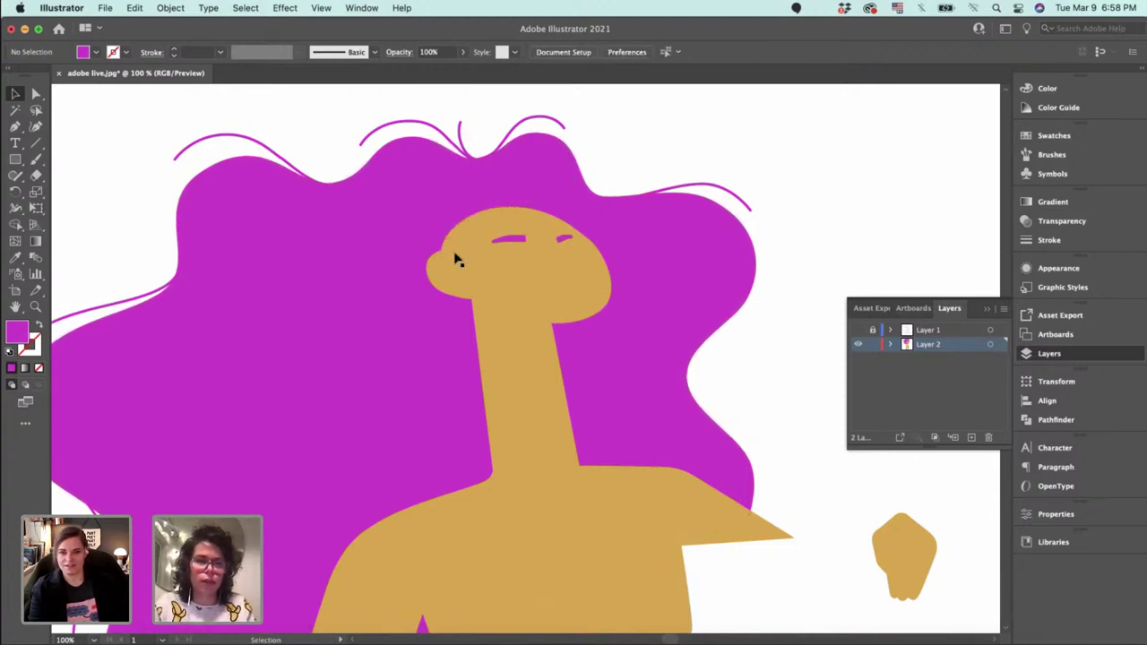
{"action": "key", "text": "a"}
{"action": "left_click", "coordinate": [486, 221]}
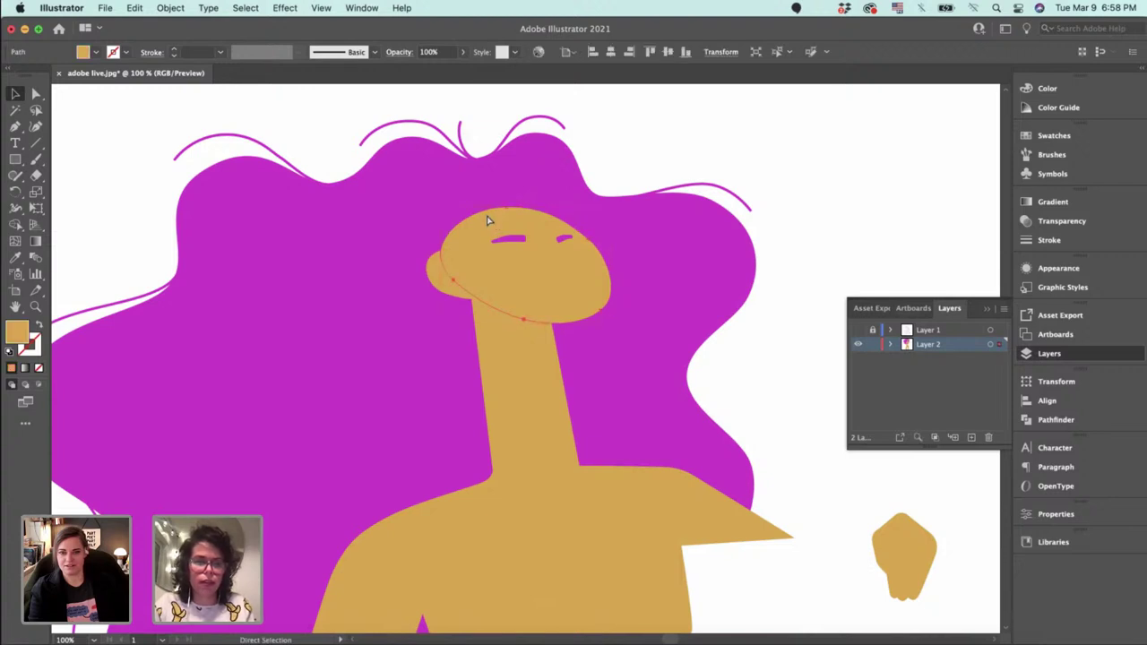
{"action": "key", "text": "super+z"}
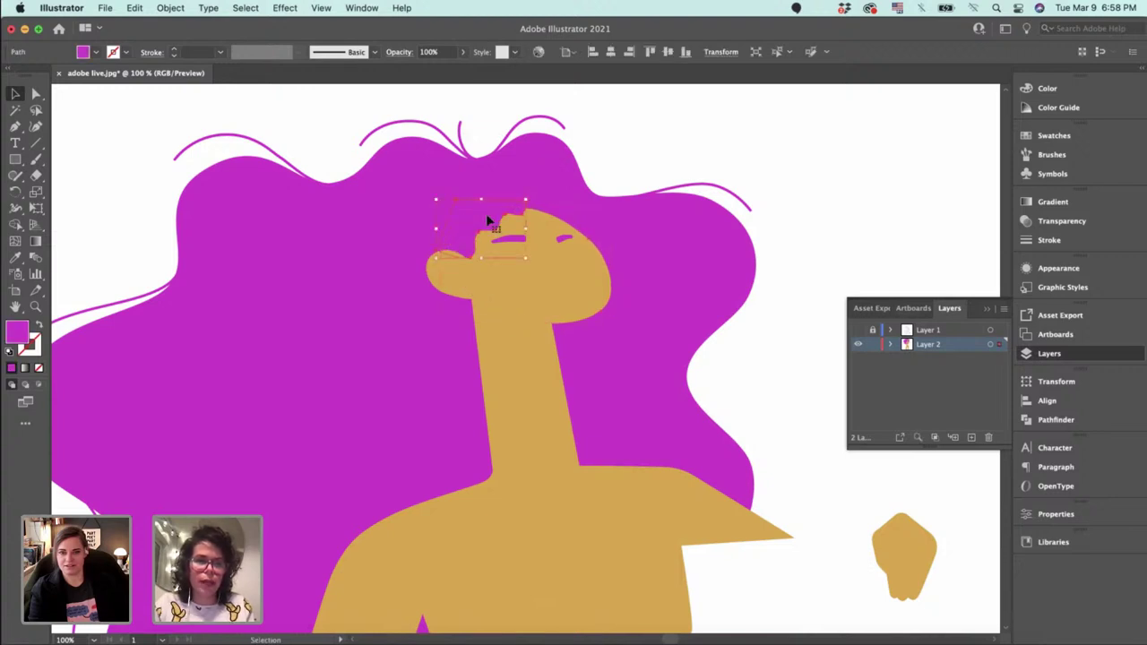
{"action": "left_click", "coordinate": [776, 162]}
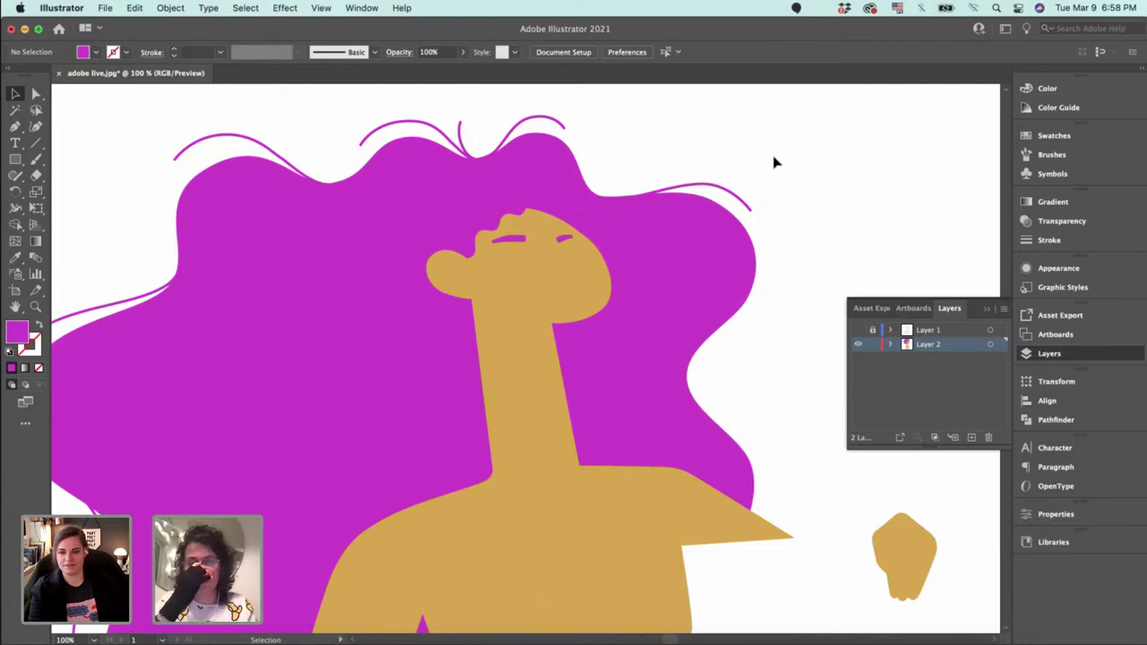
Smooth the smaller eyebrow's upper edge into a fuller arch and soften the curve of its lower edge.
{"action": "key", "text": "super+equal"}
{"action": "key", "text": "super+equal"}
{"action": "key", "text": "super+equal"}
{"action": "key", "text": "super+equal"}
{"action": "left_click_drag", "start_coordinate": [776, 163], "coordinate": [659, 448]}
{"action": "left_click", "coordinate": [568, 252]}
{"action": "key", "text": "super+equal"}
{"action": "key", "text": "super+equal"}
{"action": "key", "text": "super+equal"}
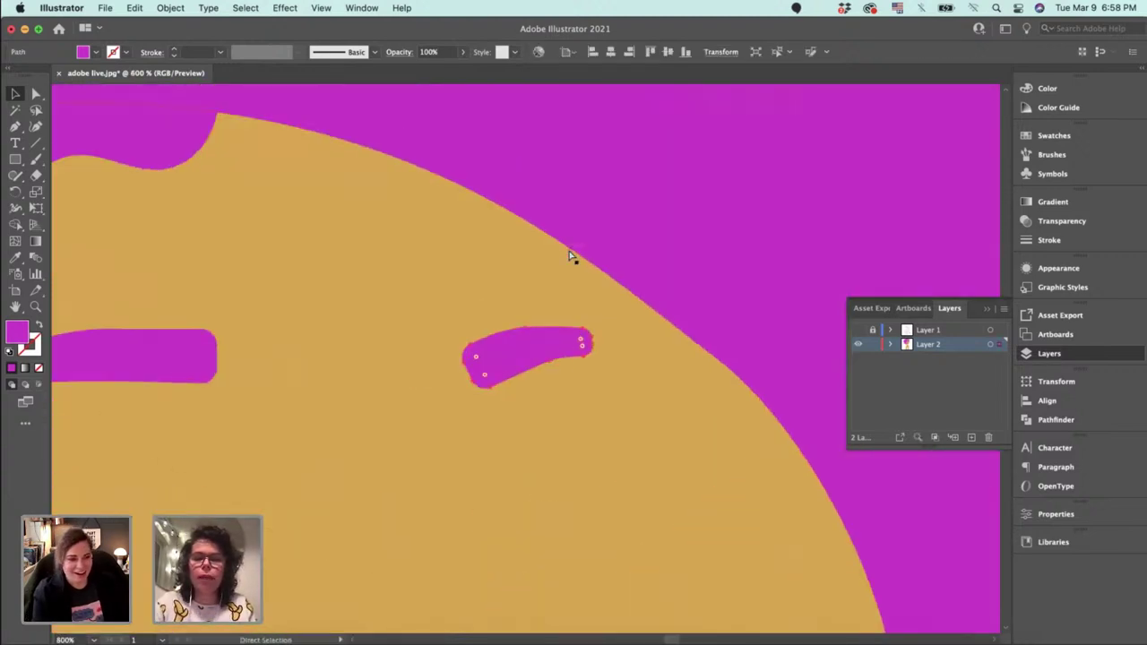
{"action": "scroll", "coordinate": [604, 256], "scroll_direction": "down", "scroll_amount": 2}
{"action": "key", "text": "super+equal"}
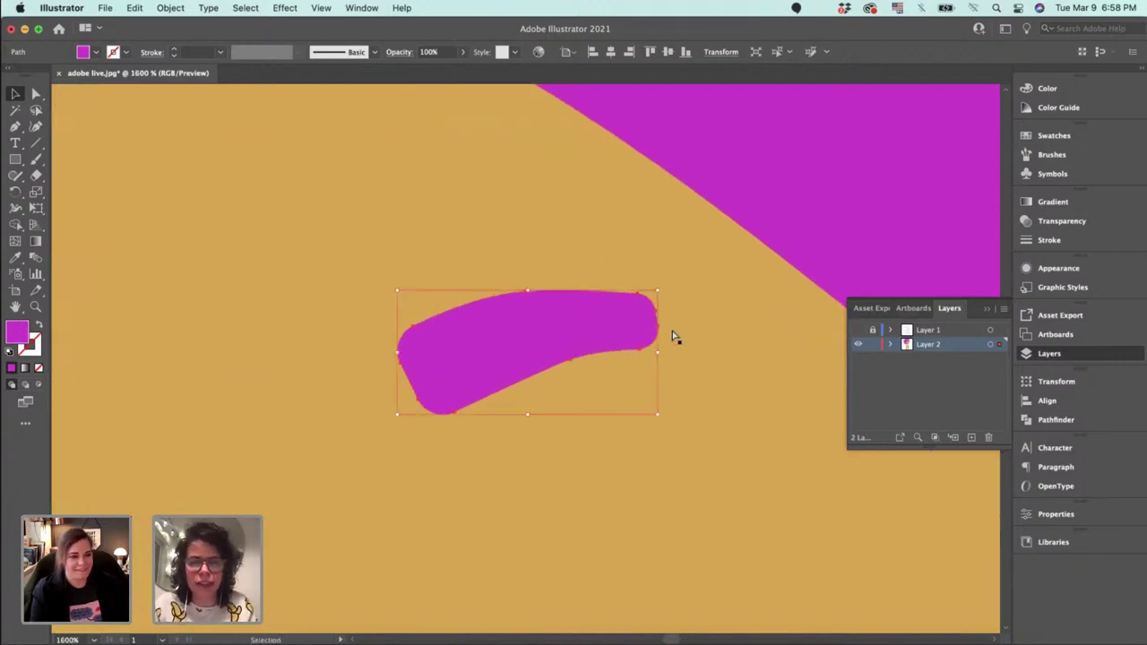
{"action": "key", "text": "a"}
{"action": "left_click", "coordinate": [640, 296]}
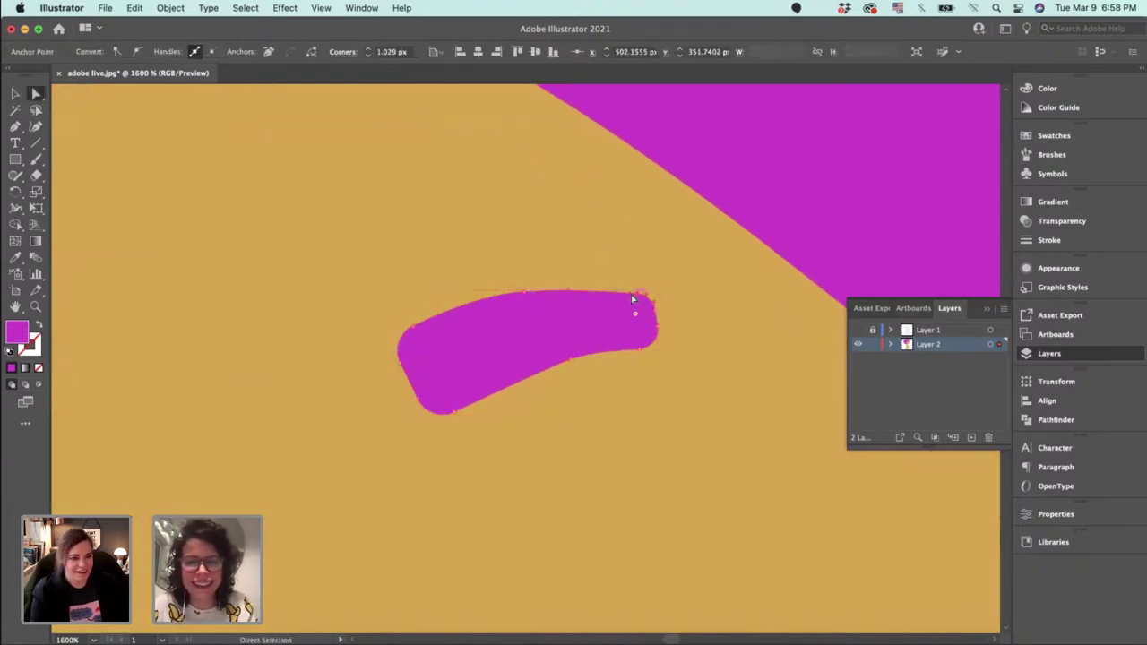
{"action": "left_click", "coordinate": [579, 288]}
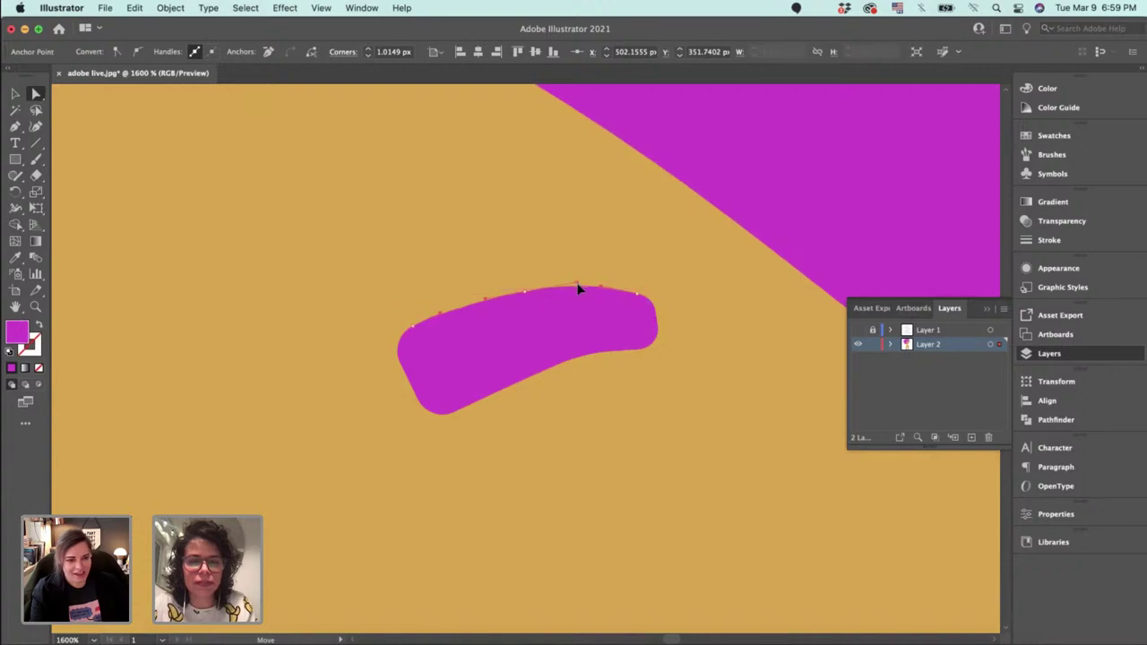
{"action": "left_click_drag", "start_coordinate": [570, 363], "coordinate": [546, 377]}
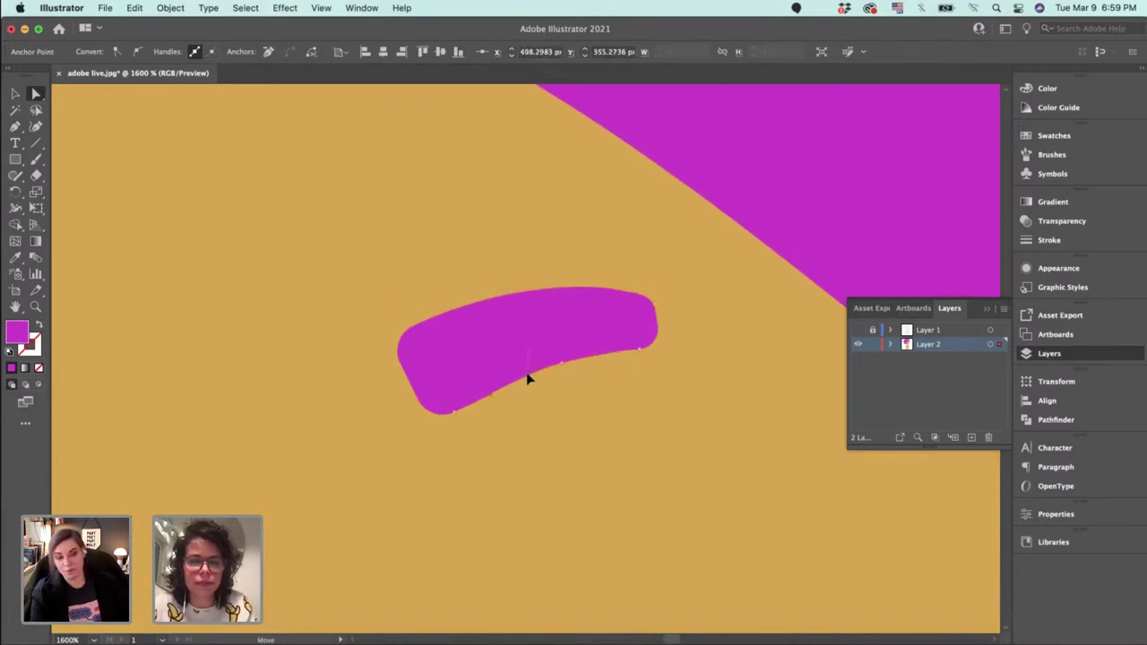
{"action": "key", "text": "v"}
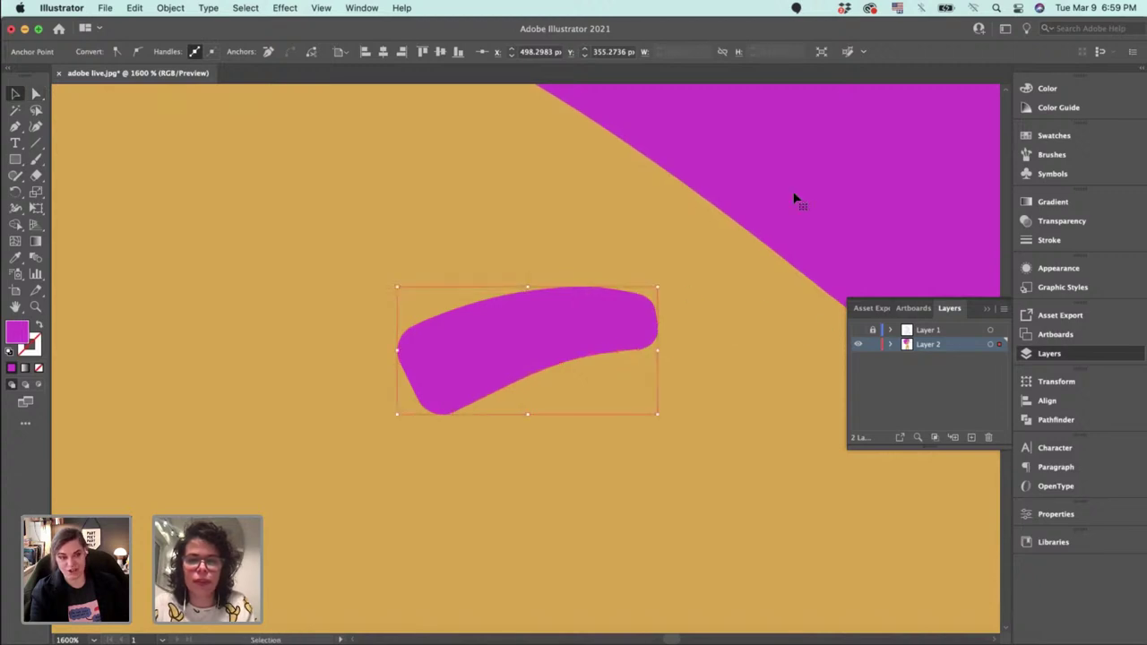
{"action": "left_click", "coordinate": [794, 198]}
{"action": "key", "text": "super+minus"}
{"action": "key", "text": "super+minus"}
{"action": "key", "text": "super+minus"}
{"action": "key", "text": "super+minus"}
{"action": "key", "text": "super+minus"}
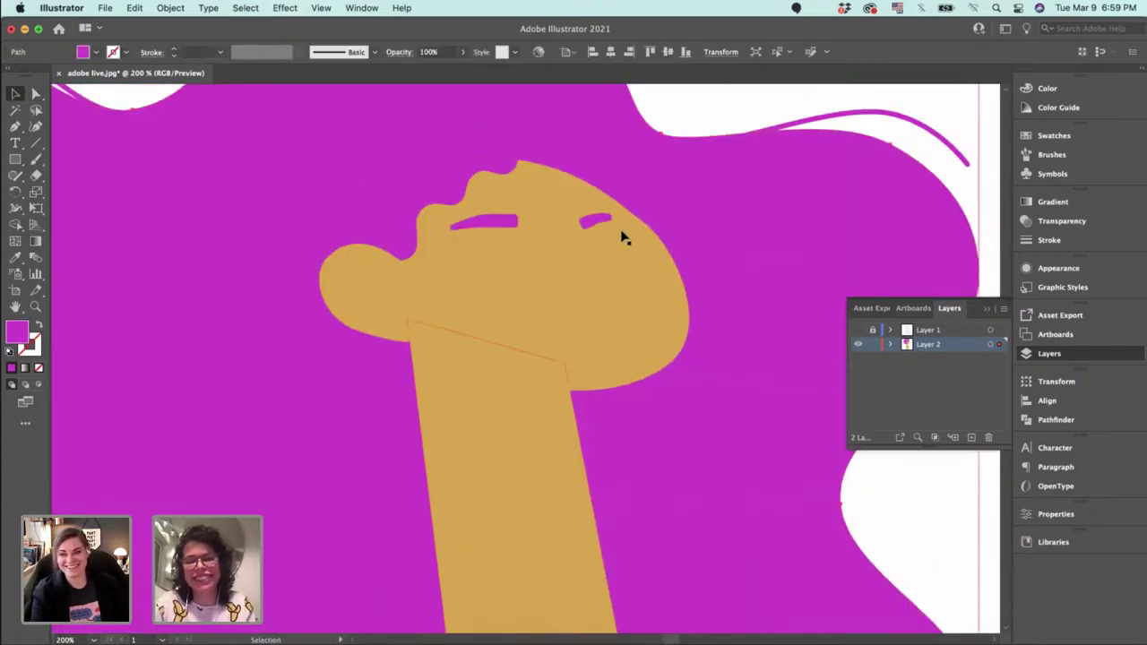
Smooth the face outline at the anchor point beside the smaller eyebrow.
{"action": "left_click", "coordinate": [588, 224]}
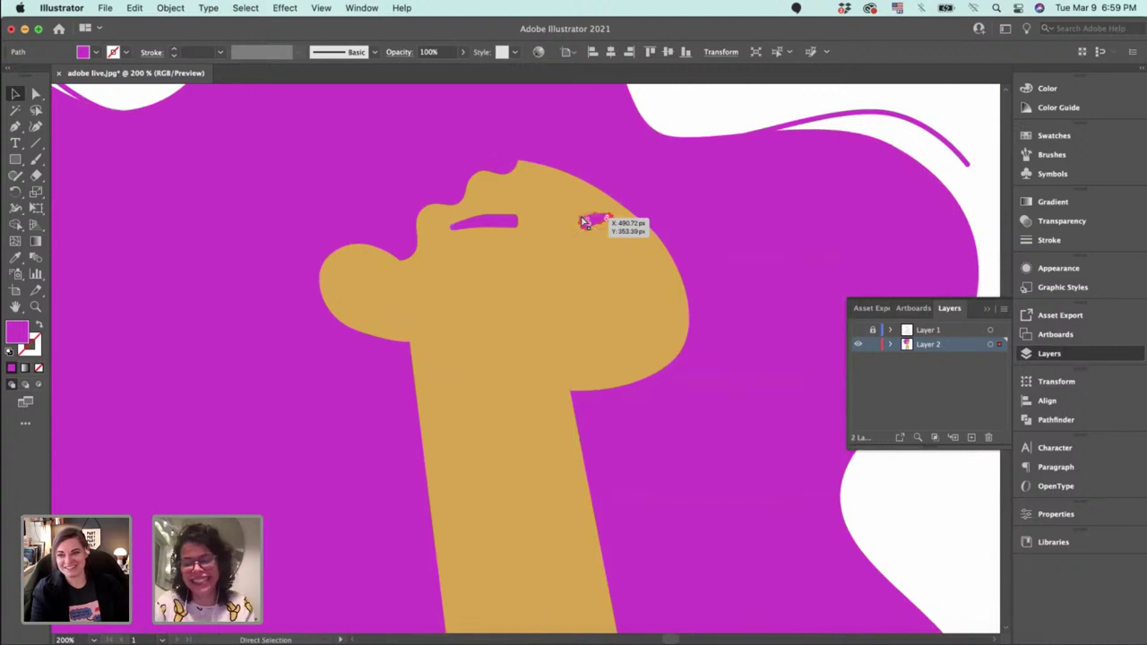
{"action": "key", "text": "super+plus"}
{"action": "key", "text": "super+plus"}
{"action": "key", "text": "super+plus"}
{"action": "left_click_drag", "start_coordinate": [574, 337], "coordinate": [593, 328]}
{"action": "left_click_drag", "start_coordinate": [623, 418], "coordinate": [557, 304]}
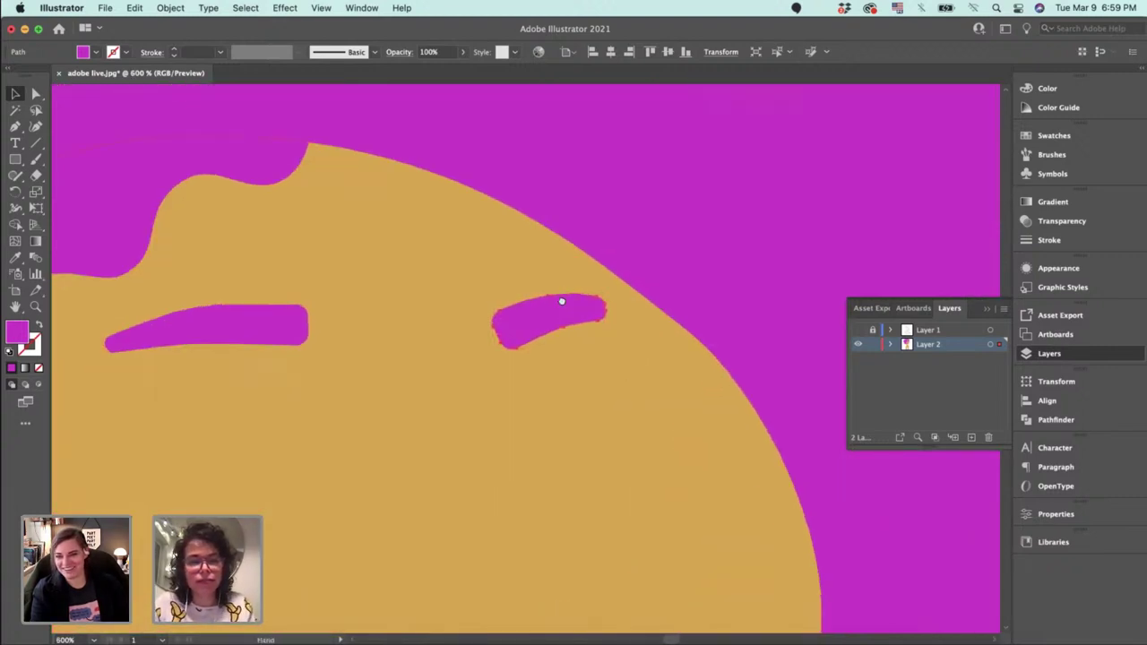
{"action": "key", "text": "a"}
{"action": "left_click", "coordinate": [615, 253]}
{"action": "left_click", "coordinate": [600, 250]}
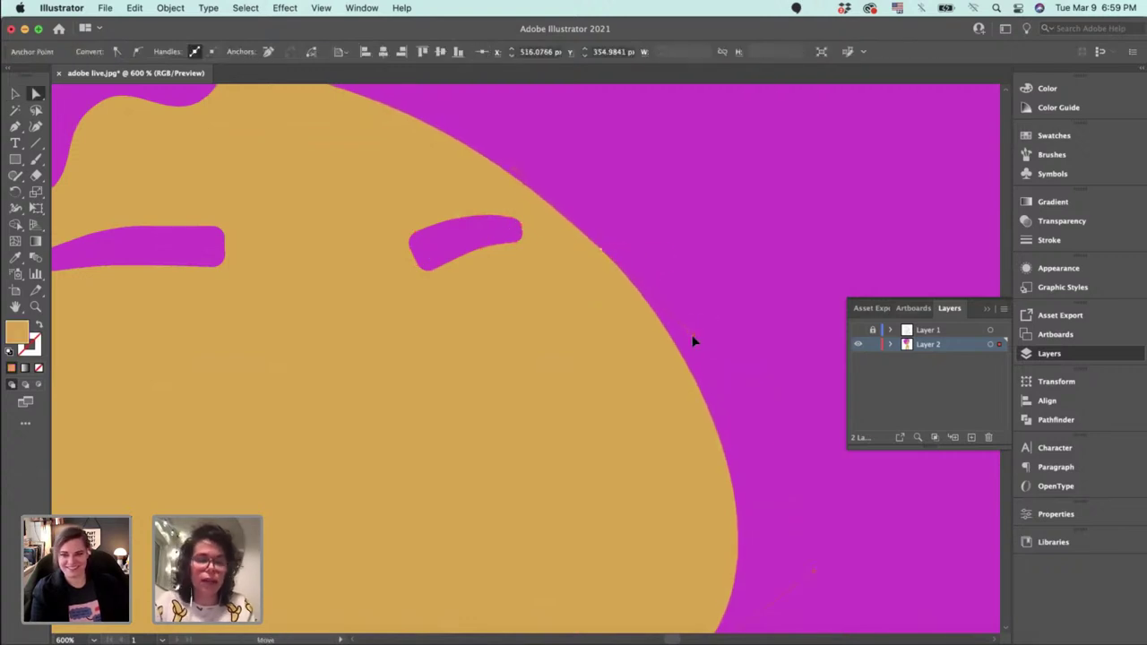
Show the Layer 1 sketch again over the face to reveal the drawn eyes and mouth.
{"action": "left_click_drag", "start_coordinate": [744, 455], "coordinate": [746, 162]}
{"action": "left_click_drag", "start_coordinate": [636, 292], "coordinate": [684, 345]}
{"action": "scroll", "coordinate": [685, 343], "scroll_direction": "left", "scroll_amount": 2}
{"action": "scroll", "coordinate": [780, 350], "scroll_direction": "up", "scroll_amount": 1}
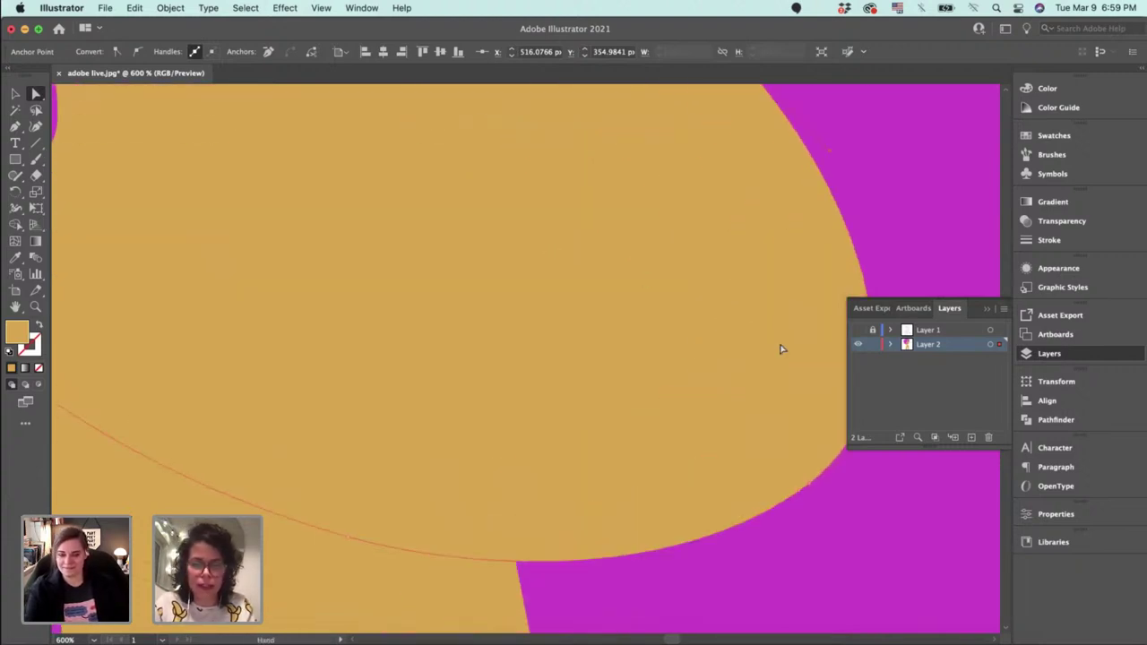
{"action": "left_click", "coordinate": [858, 329]}
{"action": "scroll", "coordinate": [661, 320], "scroll_direction": "up", "scroll_amount": 2}
{"action": "scroll", "coordinate": [660, 320], "scroll_direction": "left", "scroll_amount": 1}
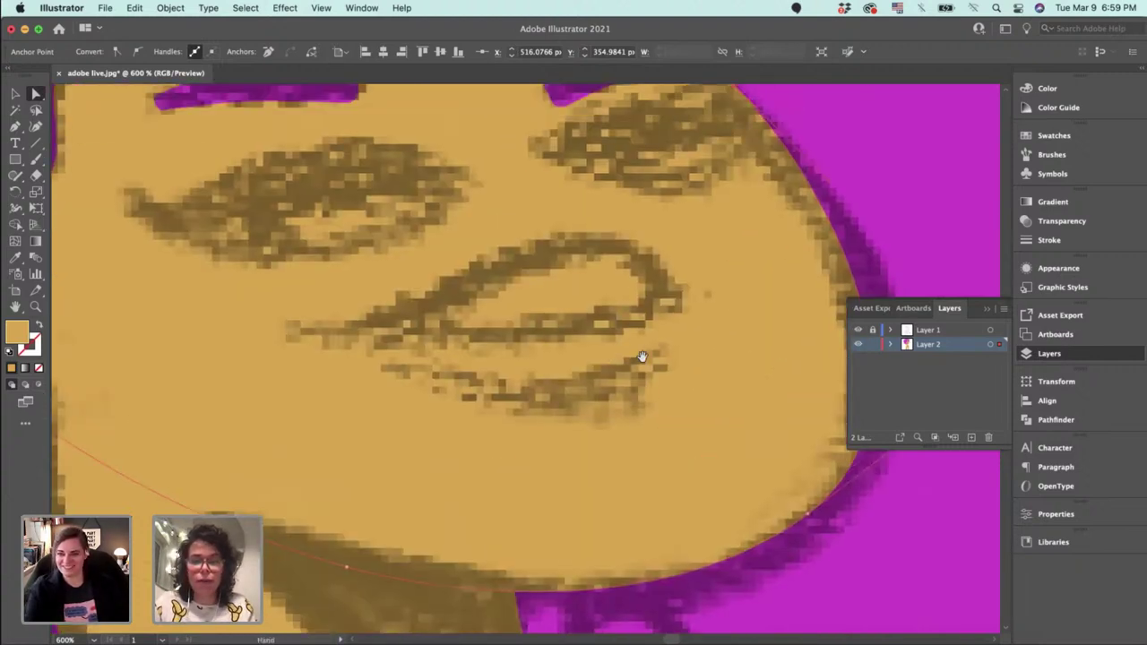
{"action": "left_click_drag", "start_coordinate": [633, 309], "coordinate": [644, 377]}
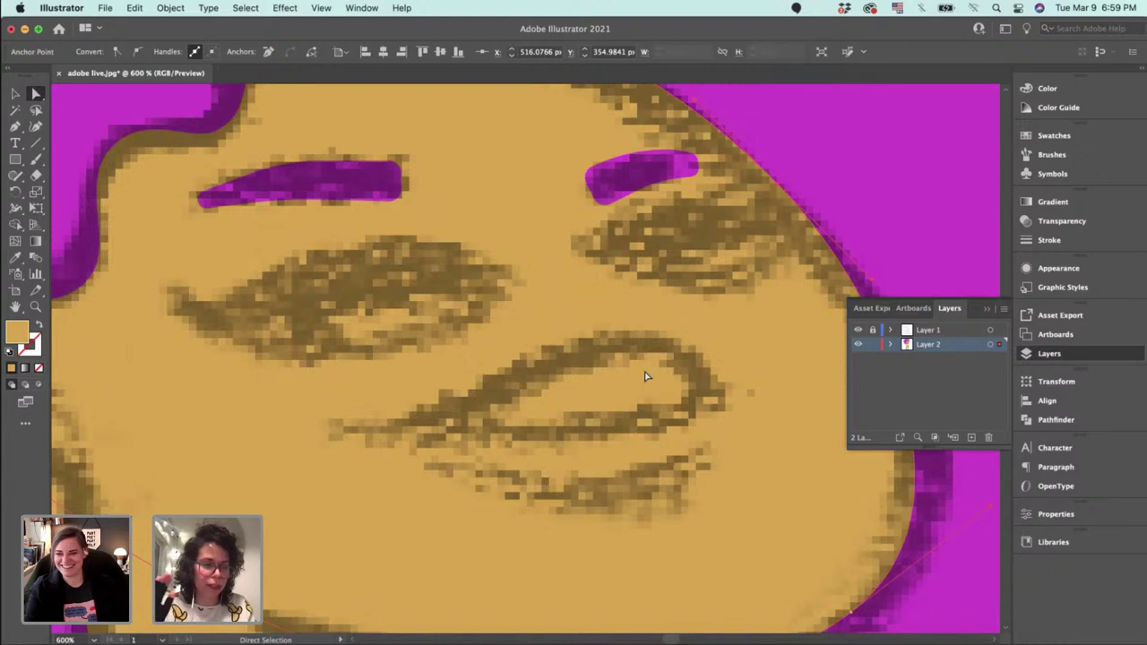
{"action": "left_click_drag", "start_coordinate": [643, 370], "coordinate": [613, 467]}
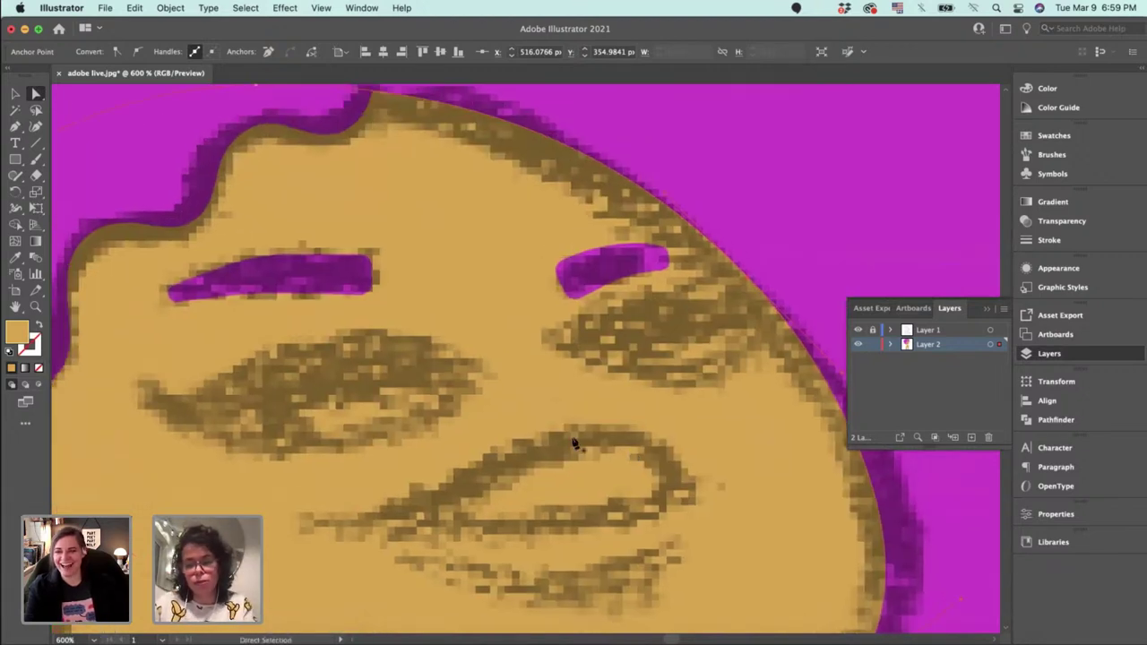
Deselect the face shape and set the fill to a darker brown, #A07010.
{"action": "key", "text": "p"}
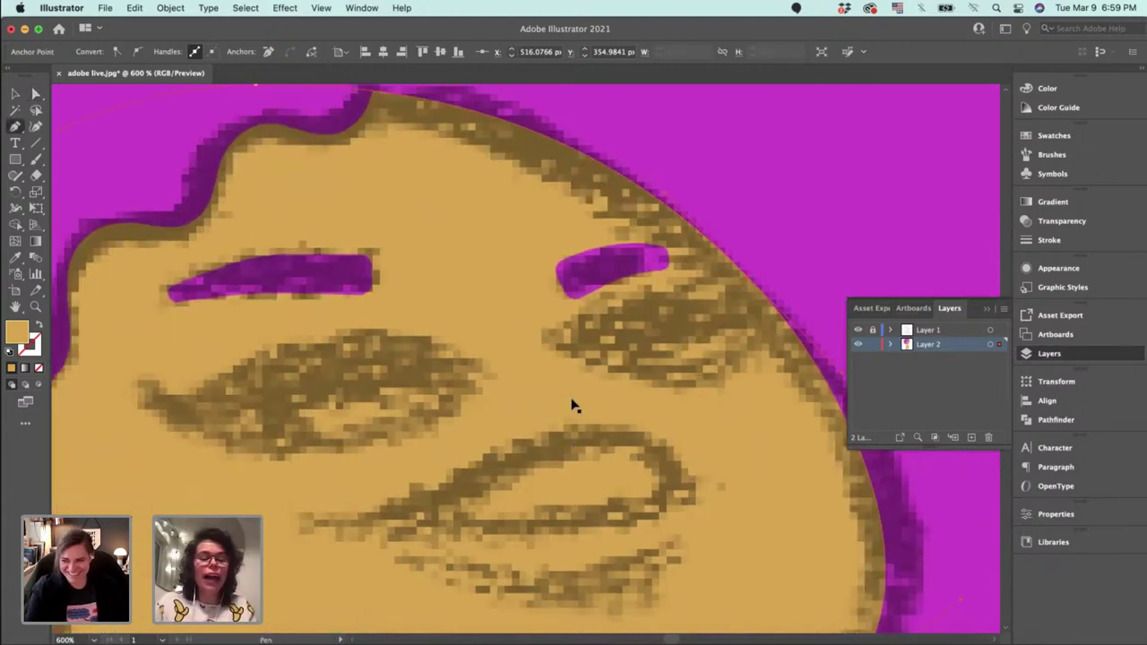
{"action": "key", "text": "v"}
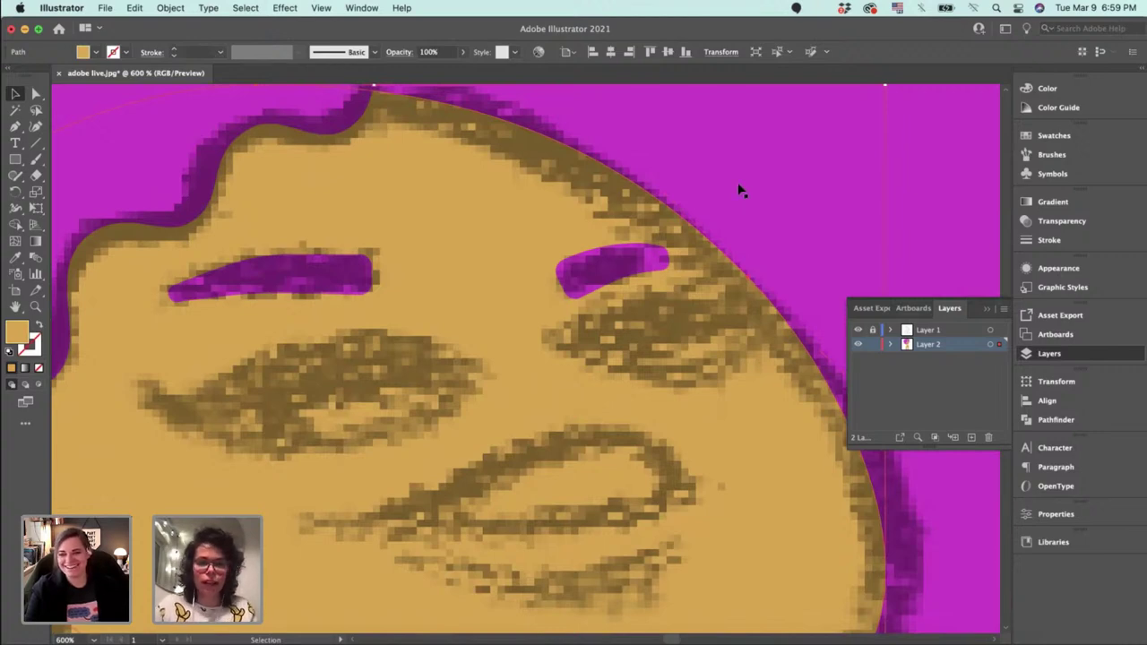
{"action": "key", "text": "super+minus"}
{"action": "key", "text": "super+minus"}
{"action": "key", "text": "super+minus"}
{"action": "key", "text": "super+minus"}
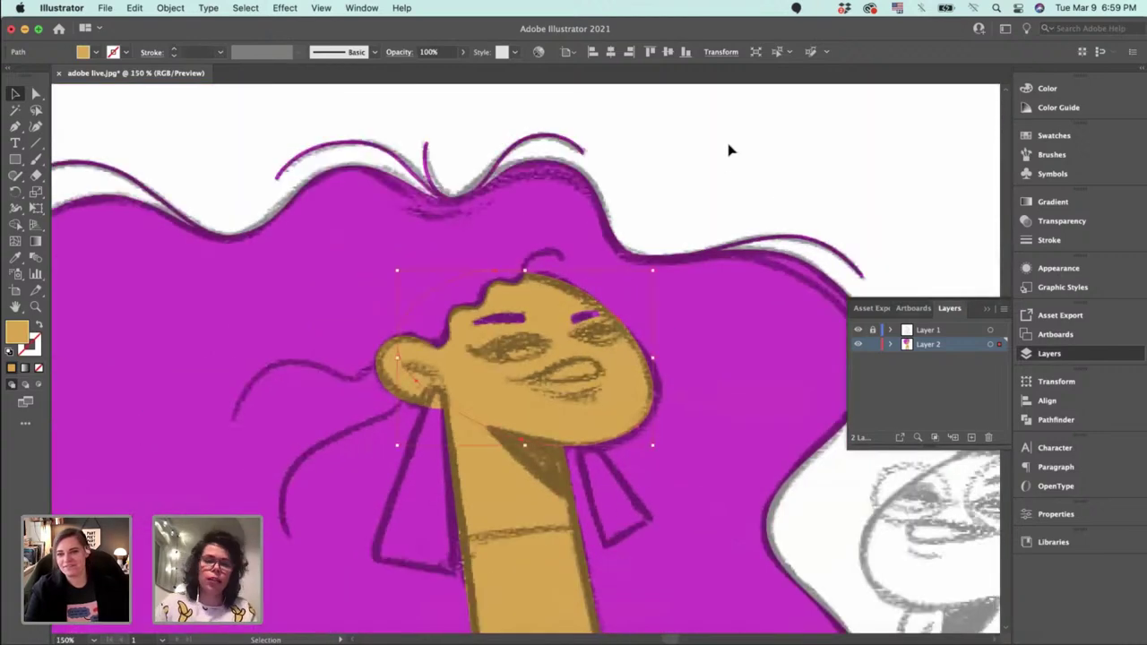
{"action": "key", "text": "super+shift+a"}
{"action": "key", "text": "super+plus"}
{"action": "key", "text": "super+plus"}
{"action": "key", "text": "super+plus"}
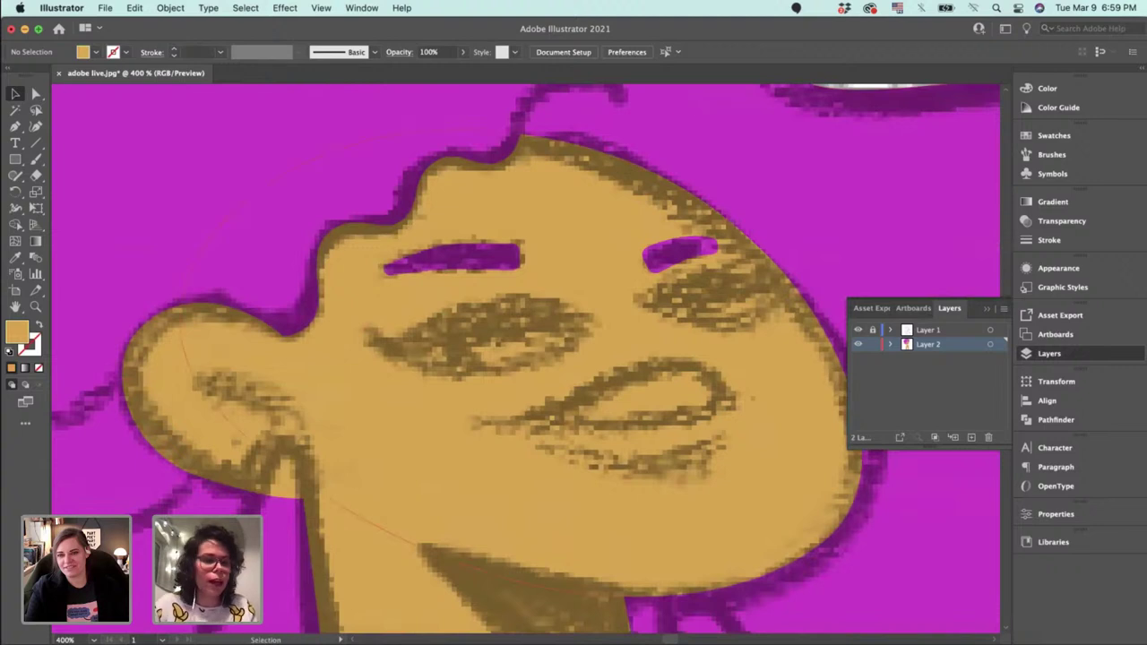
{"action": "double_click", "coordinate": [21, 339]}
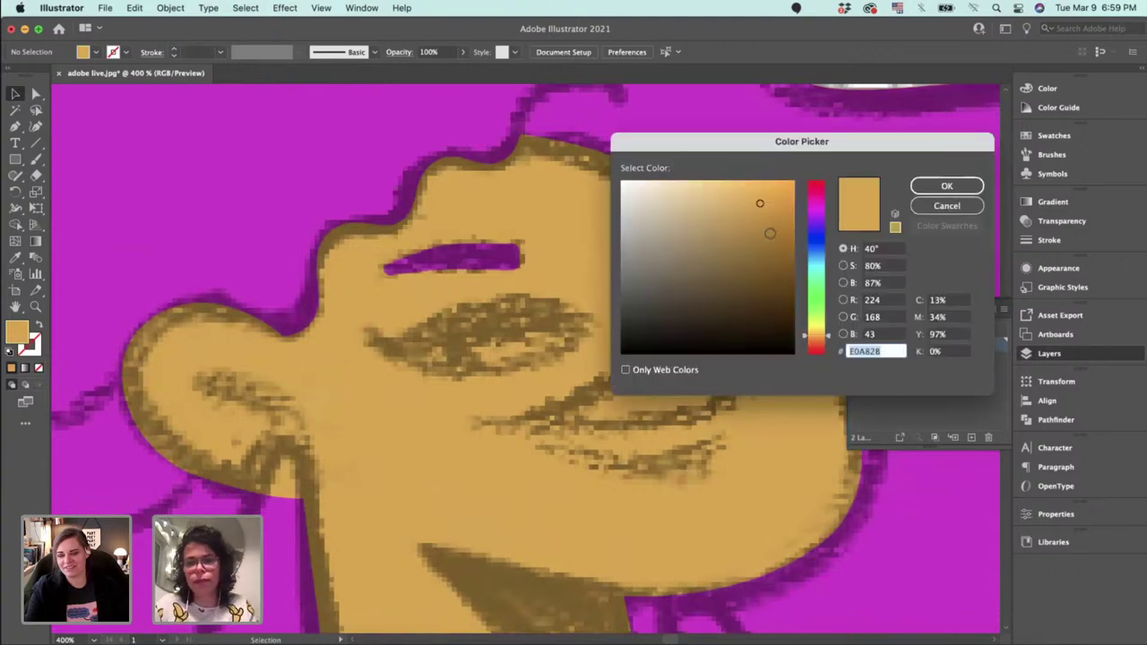
{"action": "left_click", "coordinate": [770, 233]}
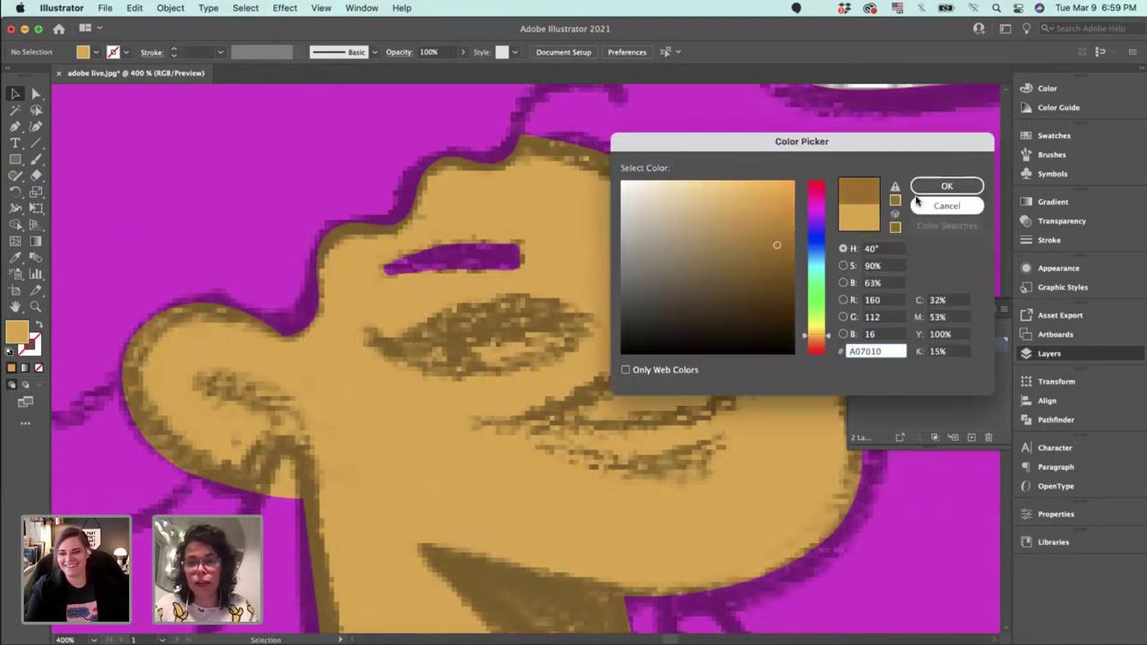
{"action": "left_click", "coordinate": [943, 186]}
Draw a curved, winged upper-eyelid shape with the Pen tool over the sketched eye below the longer eyebrow.
{"action": "key", "text": "super+plus"}
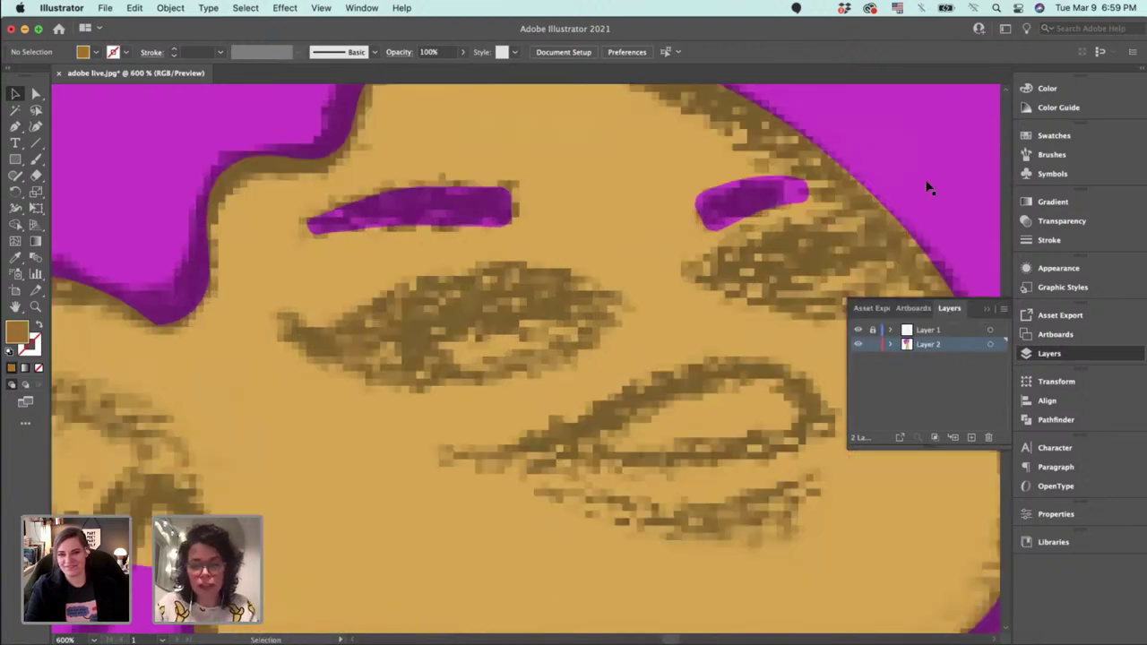
{"action": "key", "text": "p"}
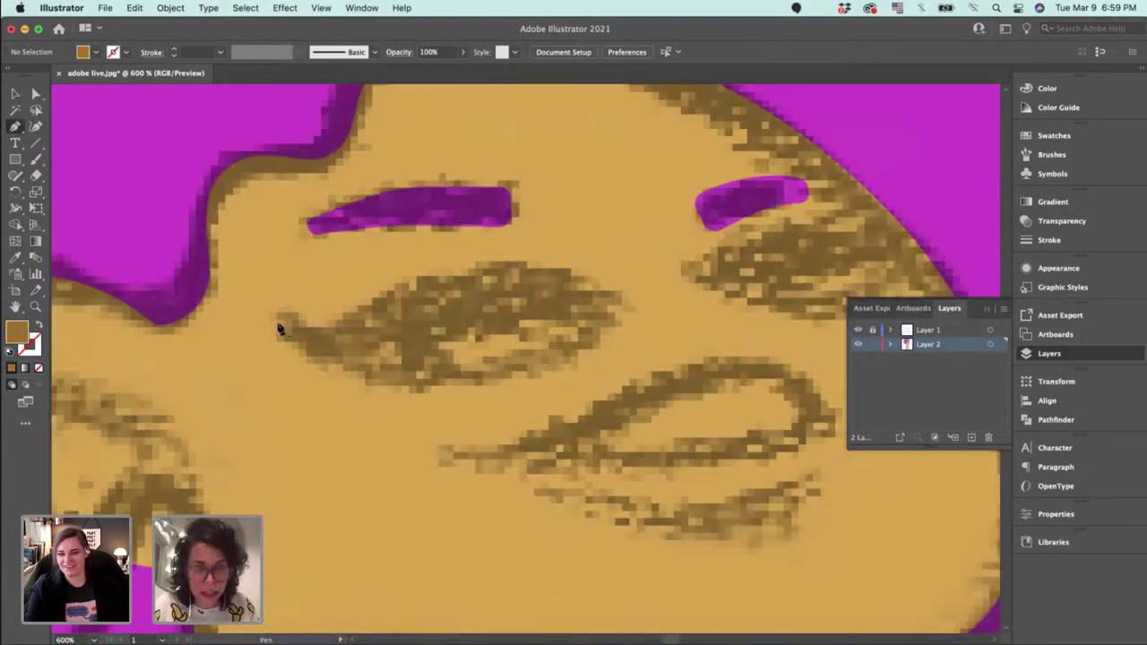
{"action": "left_click", "coordinate": [280, 328]}
{"action": "left_click", "coordinate": [350, 352]}
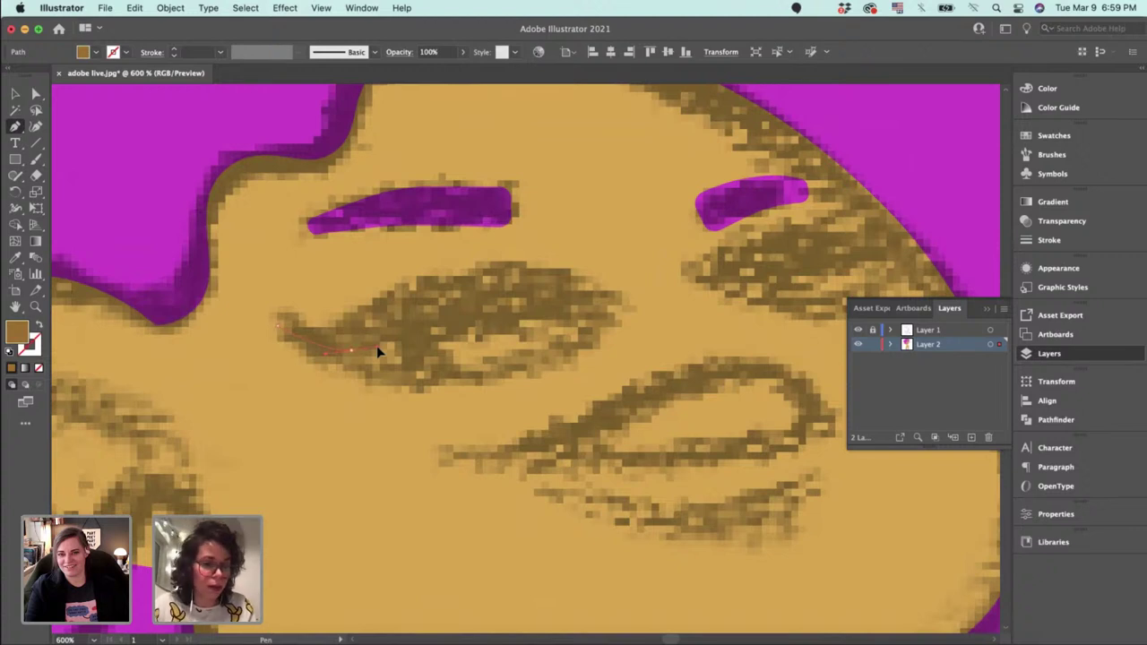
{"action": "left_click_drag", "start_coordinate": [377, 349], "coordinate": [497, 318]}
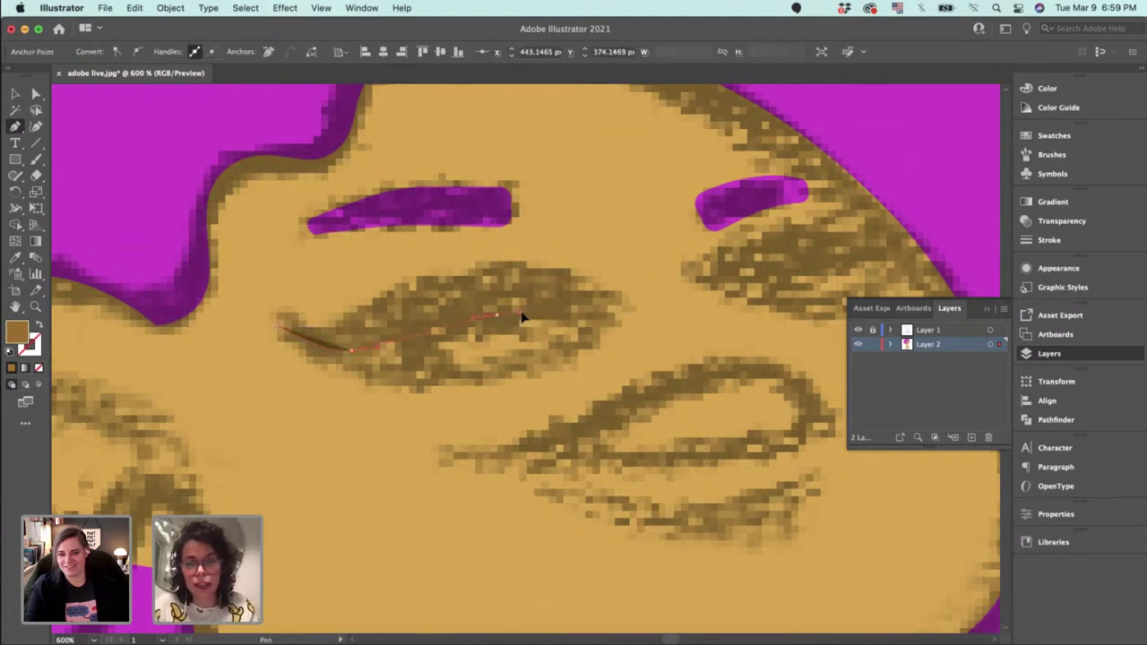
{"action": "left_click", "coordinate": [598, 310]}
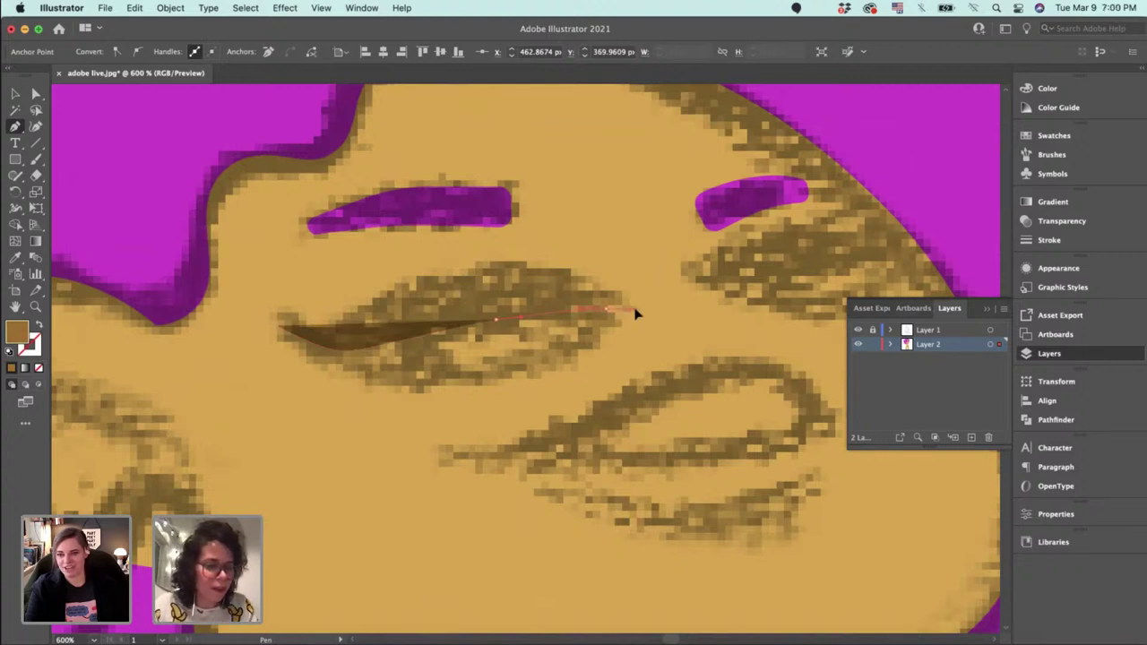
{"action": "left_click_drag", "start_coordinate": [635, 310], "coordinate": [366, 319]}
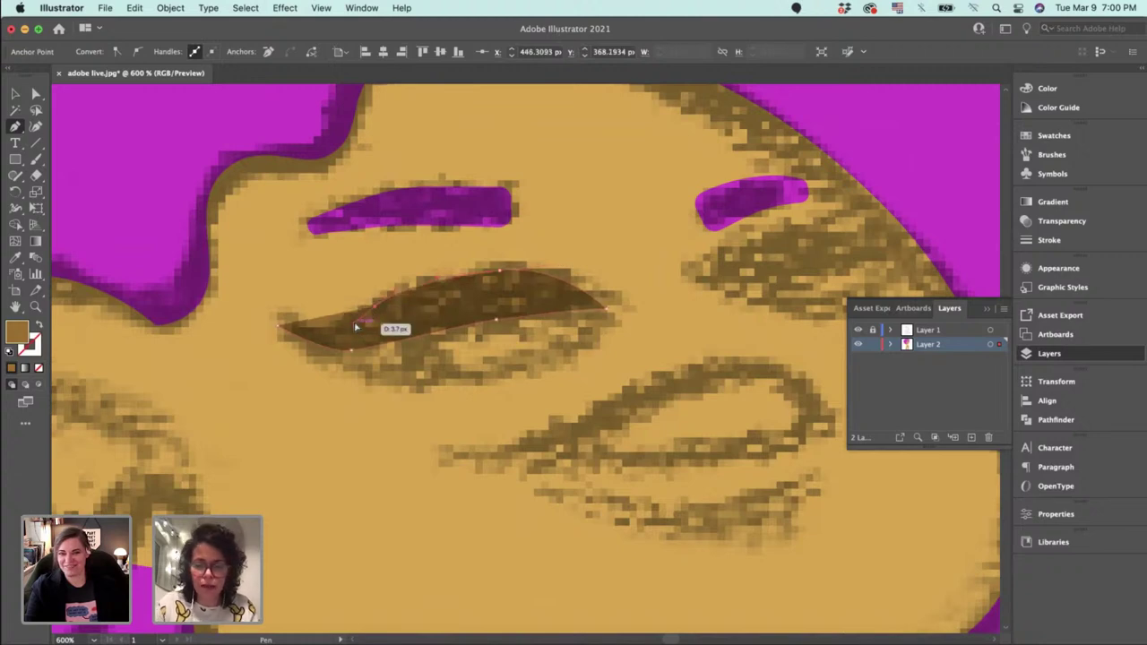
Extend the eyelid's outer tip up and outward, and adjust the curve of its lower edge near that tip.
{"action": "key", "text": "super+equal"}
{"action": "key", "text": "super+equal"}
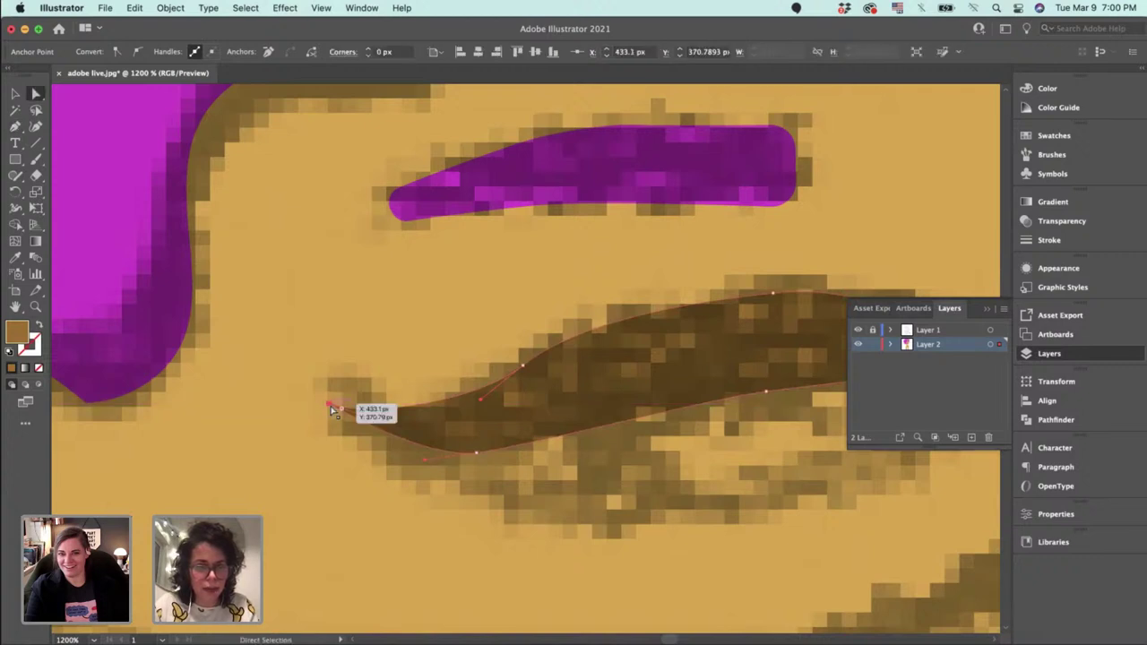
{"action": "left_click_drag", "start_coordinate": [333, 404], "coordinate": [316, 384]}
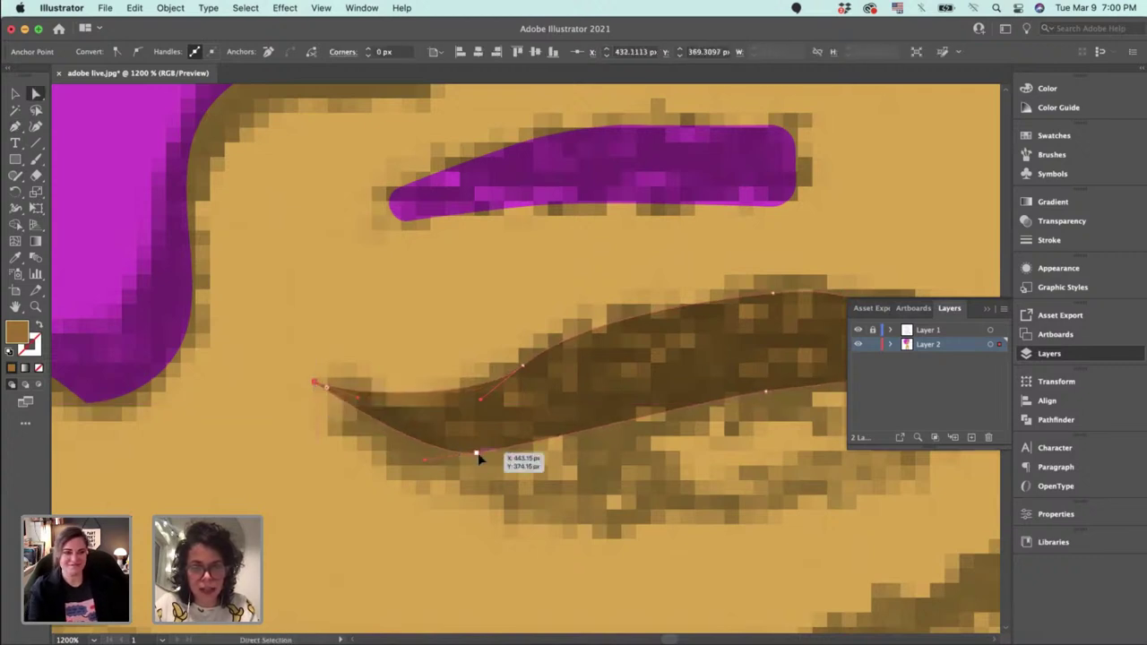
{"action": "left_click", "coordinate": [476, 453]}
{"action": "left_click_drag", "start_coordinate": [529, 443], "coordinate": [571, 462]}
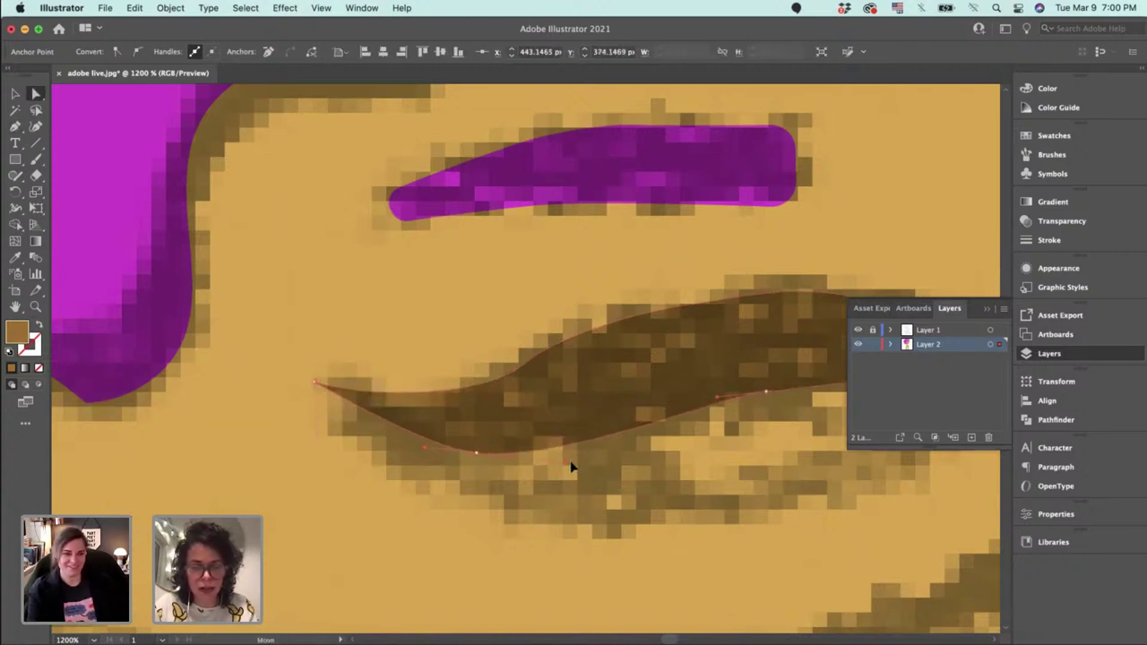
Reshape the eyelid's upper edge into a fuller arch and curve its lower edge upward toward the inner corner.
{"action": "left_click_drag", "start_coordinate": [561, 410], "coordinate": [393, 388]}
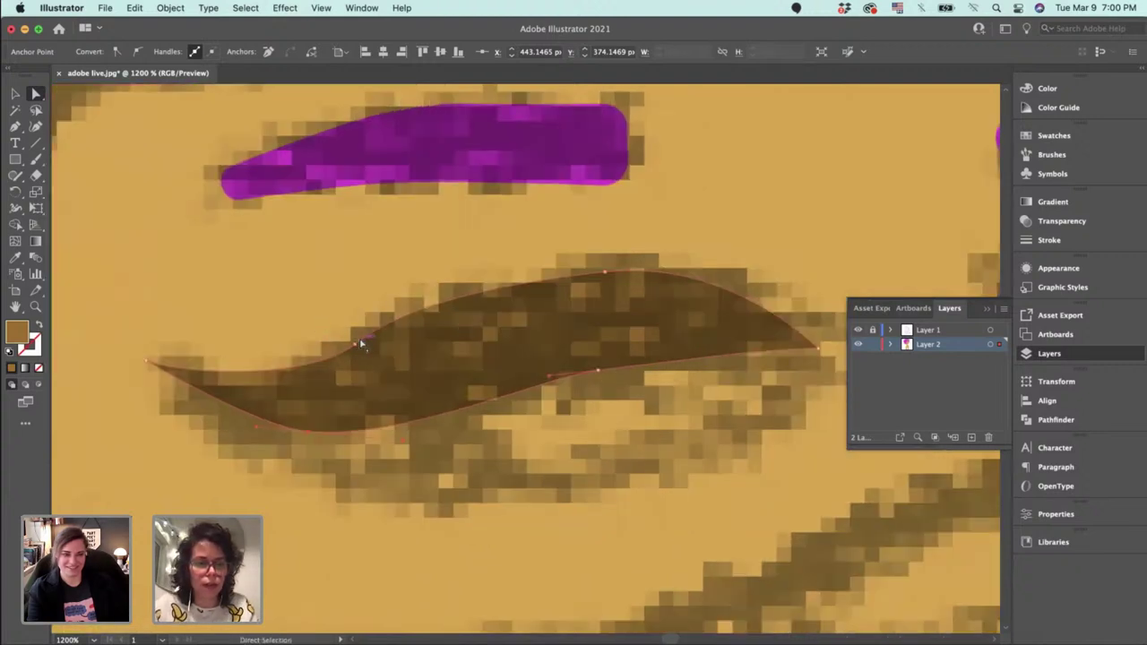
{"action": "left_click_drag", "start_coordinate": [400, 318], "coordinate": [450, 292]}
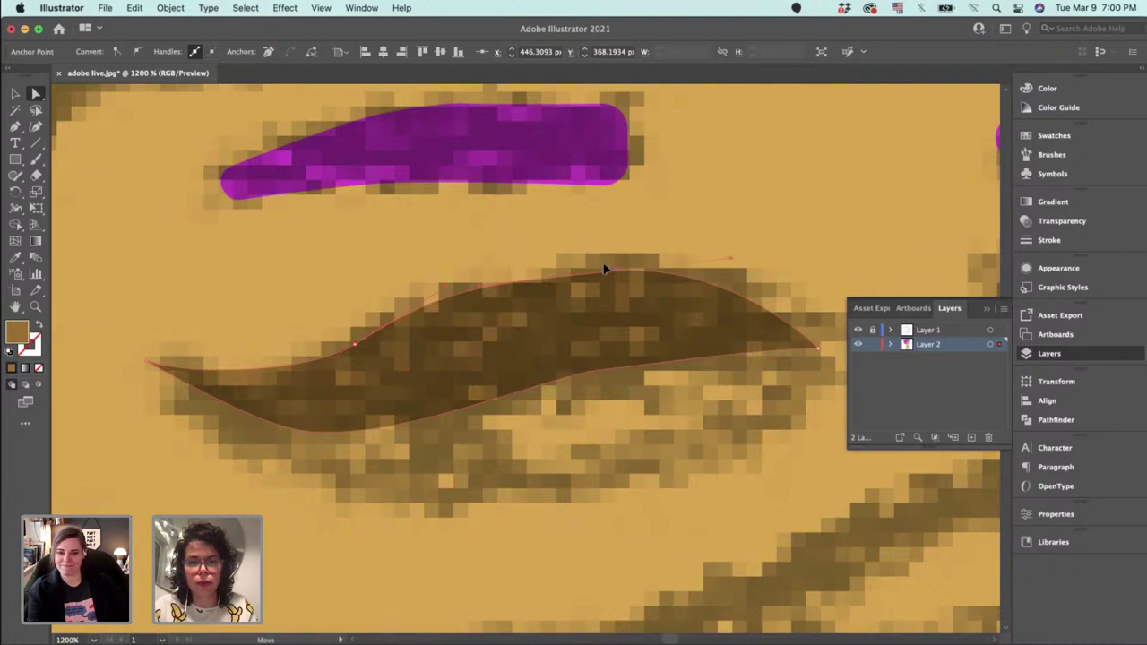
{"action": "left_click_drag", "start_coordinate": [604, 266], "coordinate": [481, 263]}
{"action": "left_click_drag", "start_coordinate": [600, 372], "coordinate": [581, 281]}
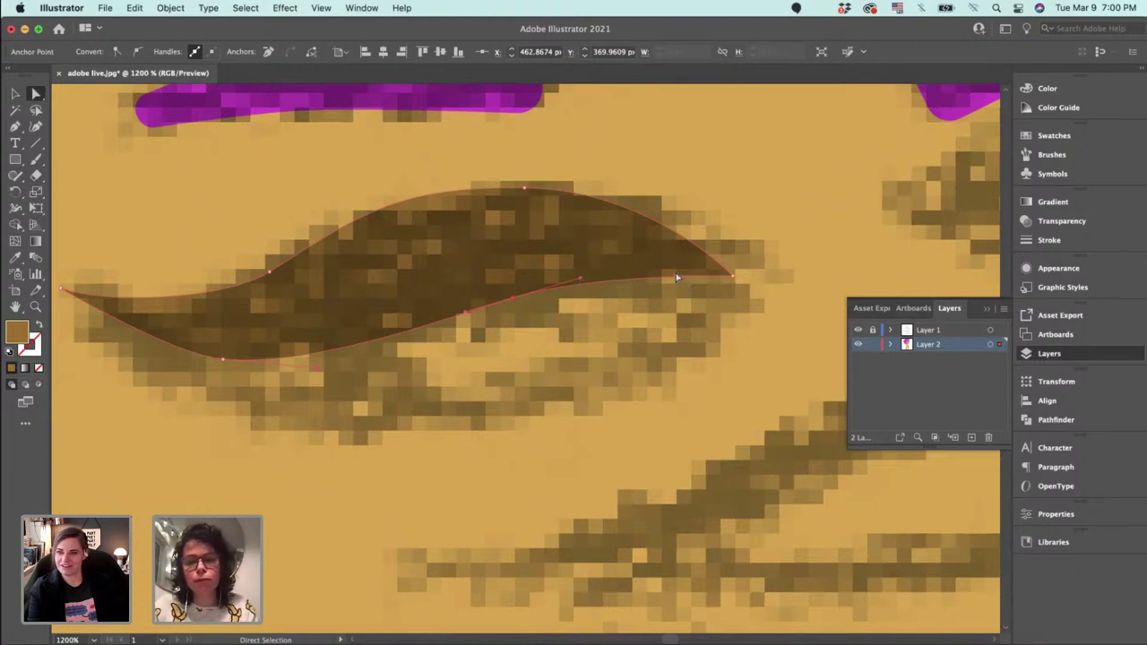
{"action": "left_click_drag", "start_coordinate": [679, 274], "coordinate": [668, 265]}
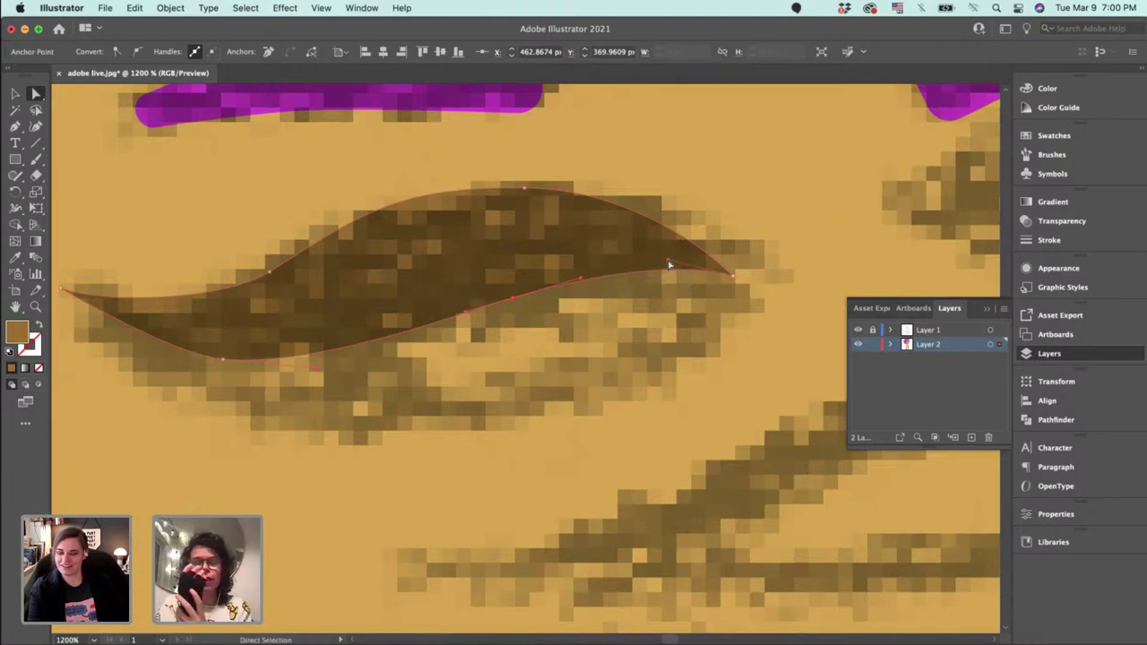
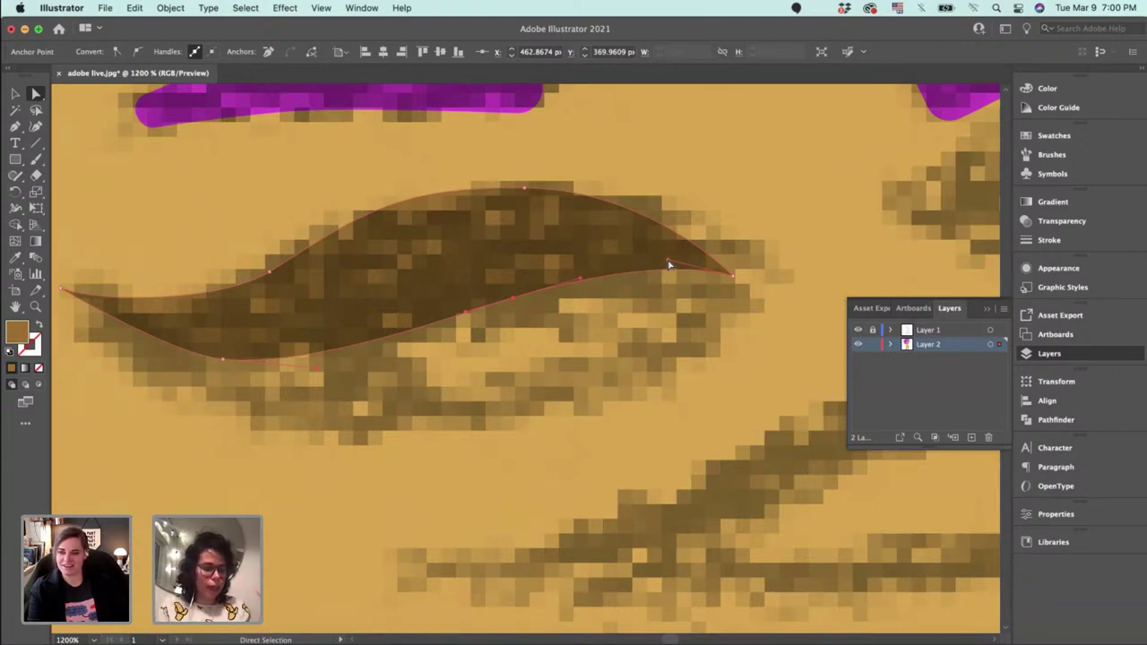
Round the eyelid's lower edge near the outer tip by lengthening the handle of its lowest anchor point.
{"action": "scroll", "coordinate": [768, 371], "scroll_direction": "left", "scroll_amount": 2}
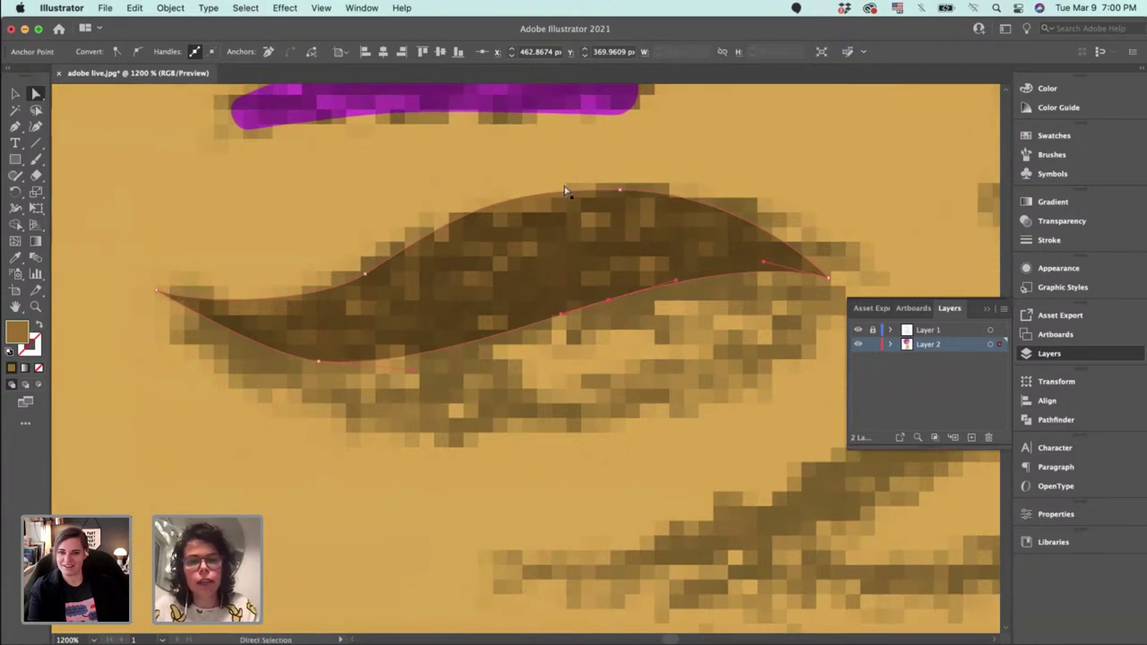
{"action": "left_click", "coordinate": [365, 274]}
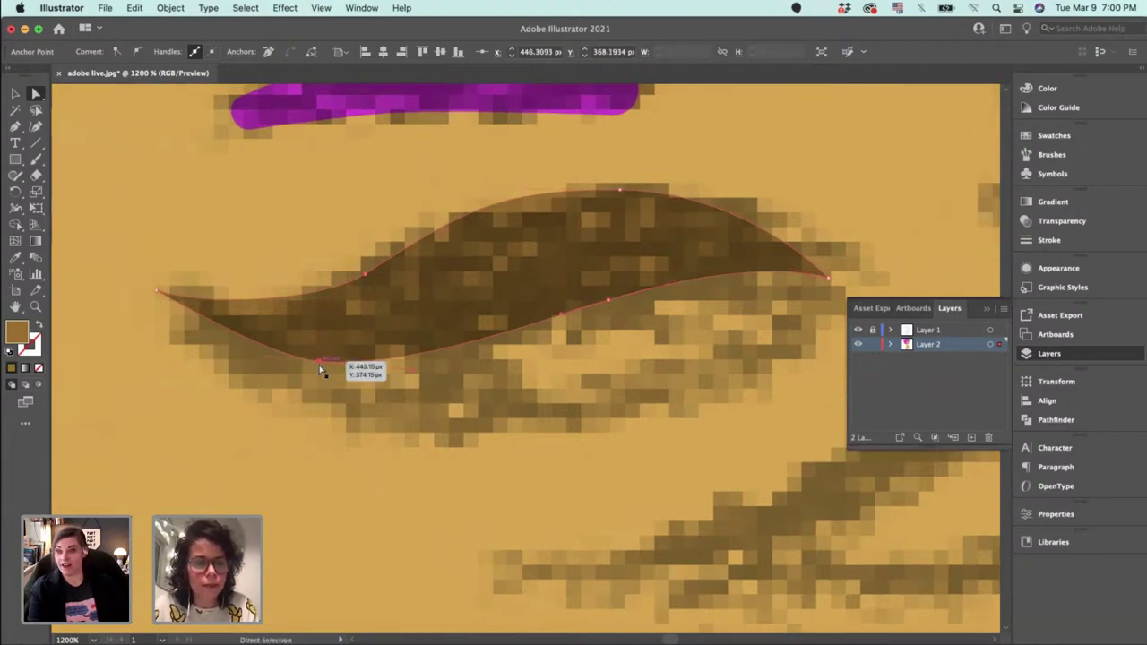
{"action": "left_click", "coordinate": [318, 362]}
{"action": "left_click_drag", "start_coordinate": [269, 360], "coordinate": [236, 357]}
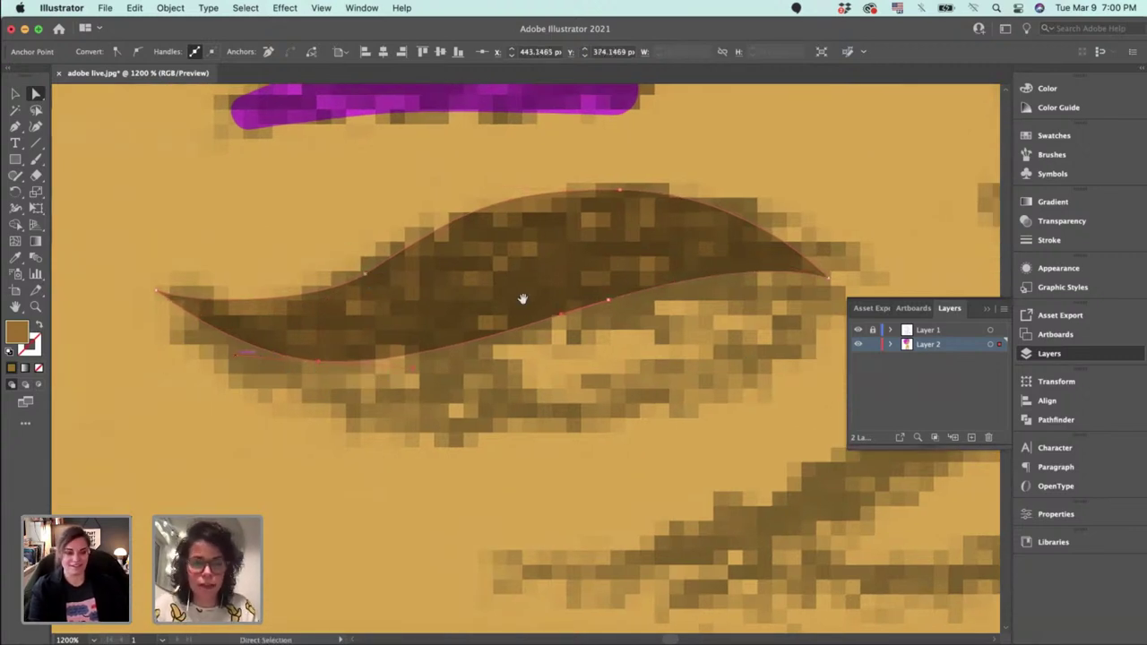
Draw a second winged upper-eyelid shape with the Pen tool over the sketched eye below the shorter eyebrow.
{"action": "left_click_drag", "start_coordinate": [593, 284], "coordinate": [575, 278]}
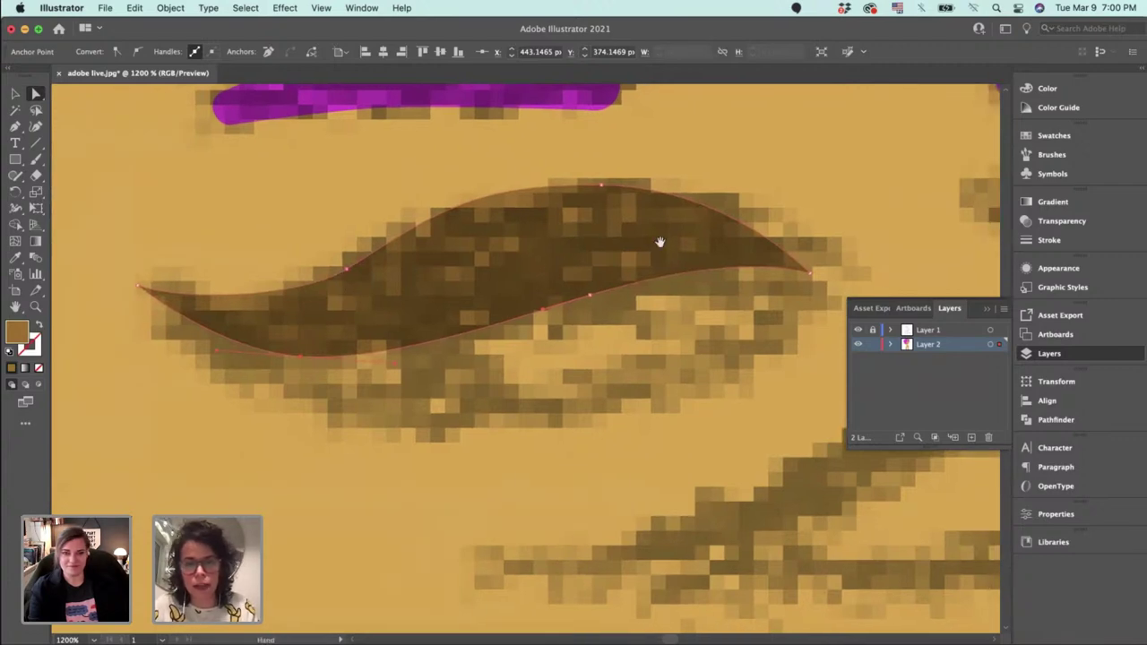
{"action": "left_click_drag", "start_coordinate": [660, 243], "coordinate": [439, 265]}
{"action": "left_click_drag", "start_coordinate": [572, 252], "coordinate": [379, 310]}
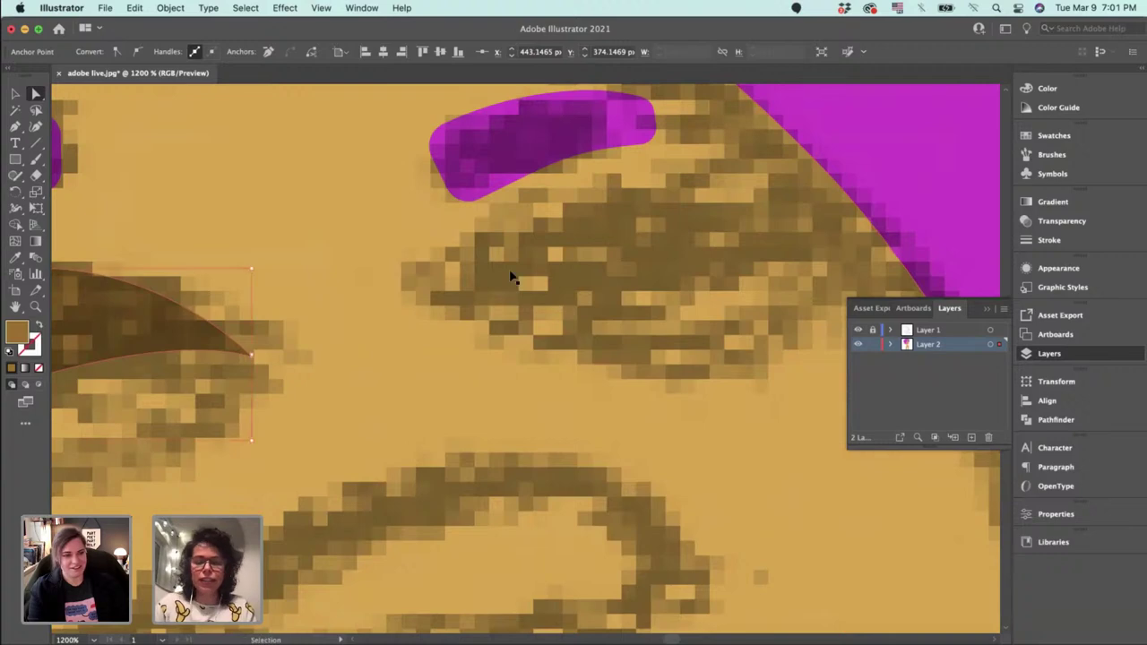
{"action": "key", "text": "super+minus"}
{"action": "key", "text": "super+minus"}
{"action": "key", "text": "super+minus"}
{"action": "left_click_drag", "start_coordinate": [521, 266], "coordinate": [343, 261]}
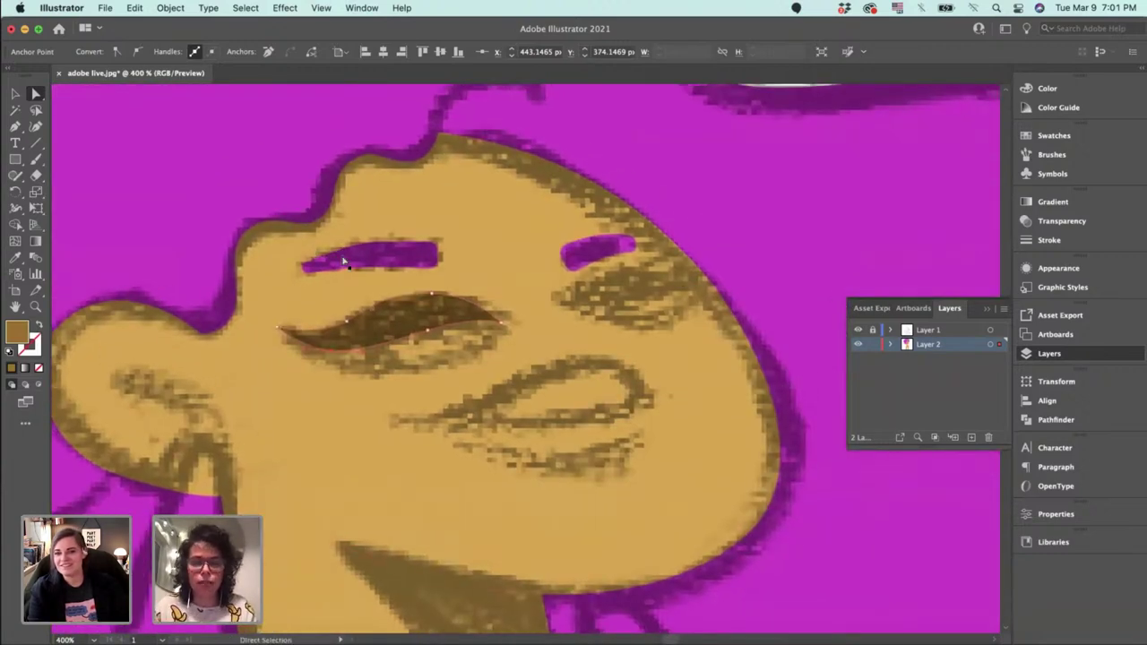
{"action": "key", "text": "p"}
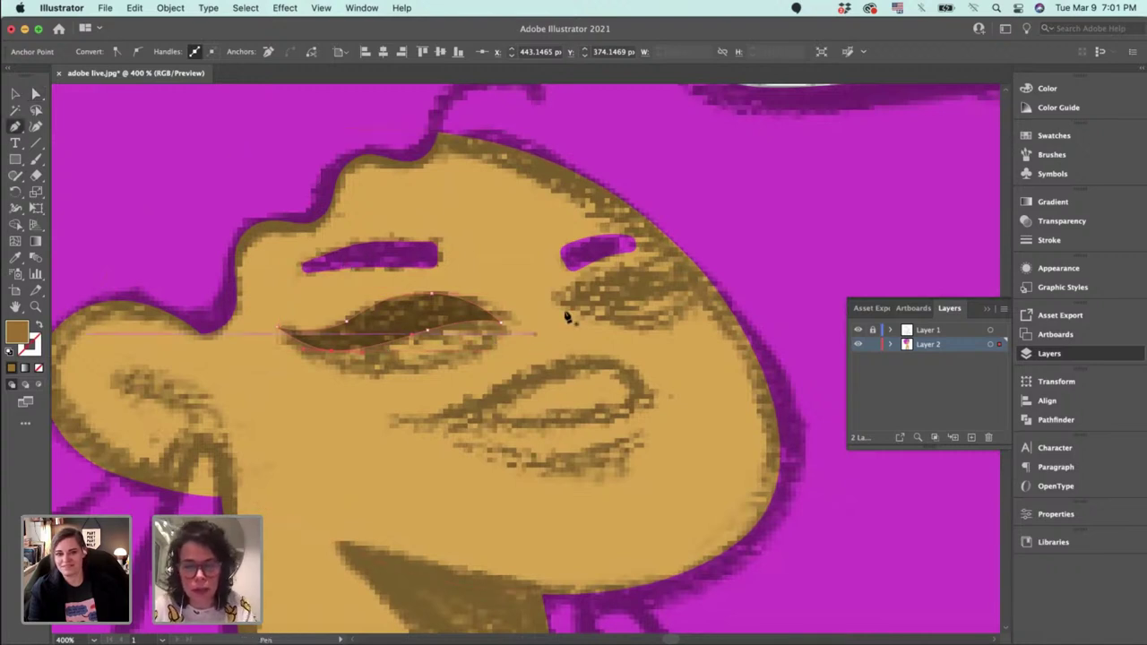
{"action": "left_click", "coordinate": [568, 301]}
{"action": "left_click_drag", "start_coordinate": [614, 273], "coordinate": [704, 248]}
{"action": "key", "text": "super+equal"}
{"action": "key", "text": "super+equal"}
{"action": "key", "text": "super+equal"}
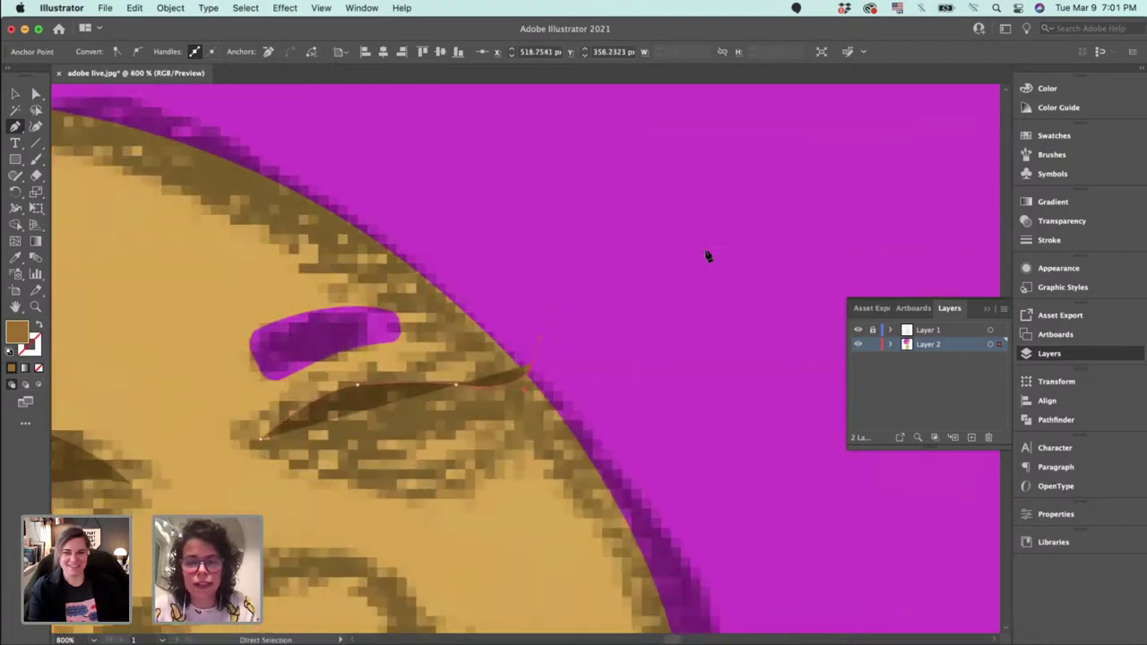
{"action": "mouse_move", "coordinate": [532, 374]}
{"action": "left_mouse_down"}
{"action": "mouse_move", "coordinate": [599, 312]}
{"action": "mouse_move", "coordinate": [630, 307]}
{"action": "left_mouse_up"}
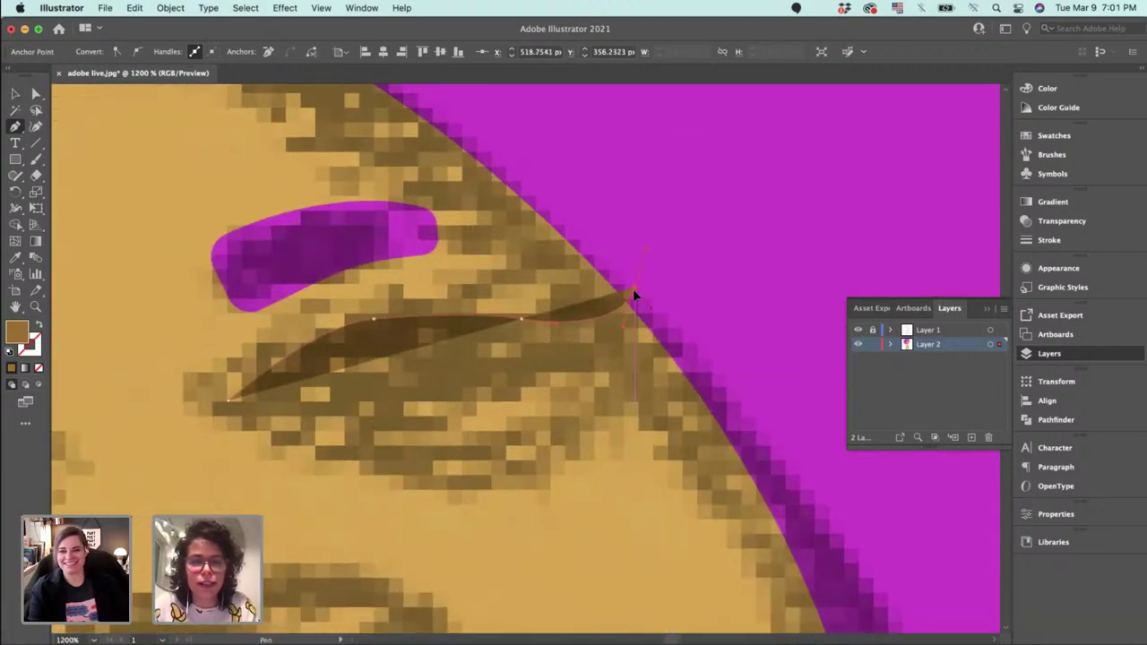
{"action": "left_click_drag", "start_coordinate": [594, 371], "coordinate": [192, 397]}
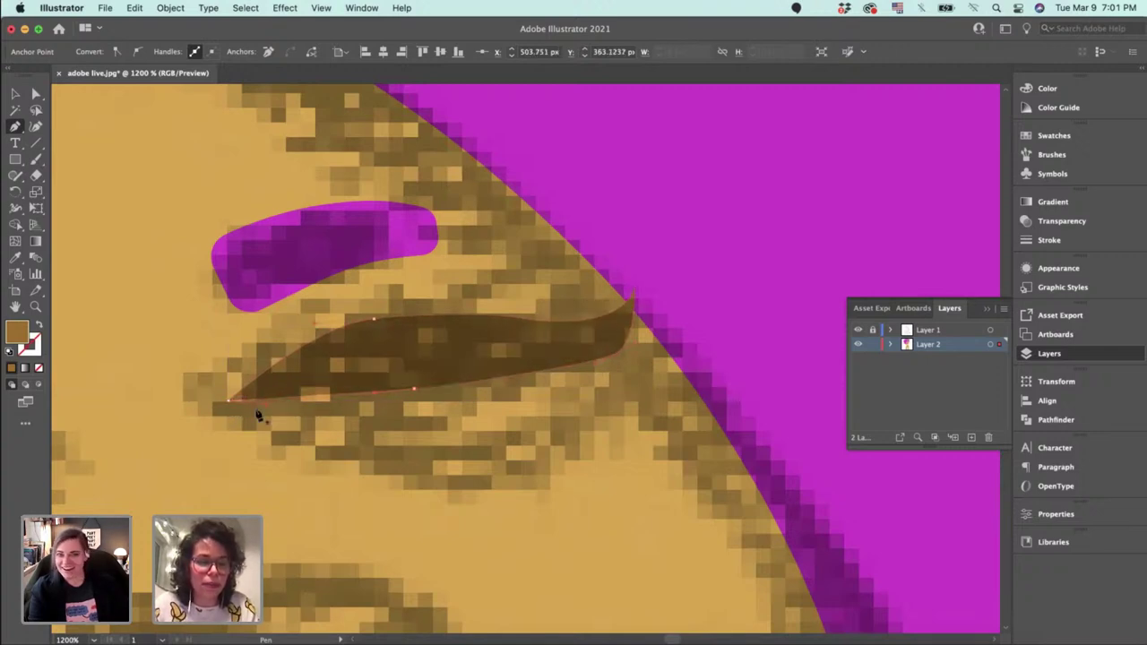
Bow the second eyelid's lower edge downward and smooth its bend near the outer tip.
{"action": "key", "text": "a"}
{"action": "left_click_drag", "start_coordinate": [268, 406], "coordinate": [308, 408]}
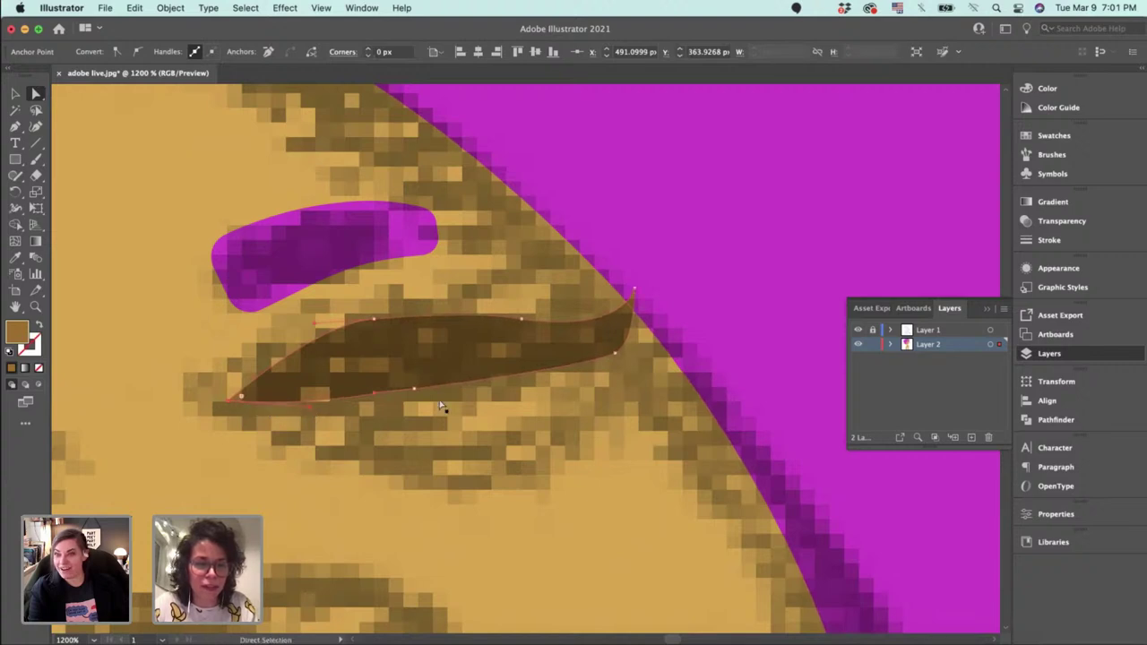
{"action": "mouse_move", "coordinate": [422, 395]}
{"action": "left_mouse_down"}
{"action": "mouse_move", "coordinate": [440, 404]}
{"action": "mouse_move", "coordinate": [414, 404]}
{"action": "left_mouse_up"}
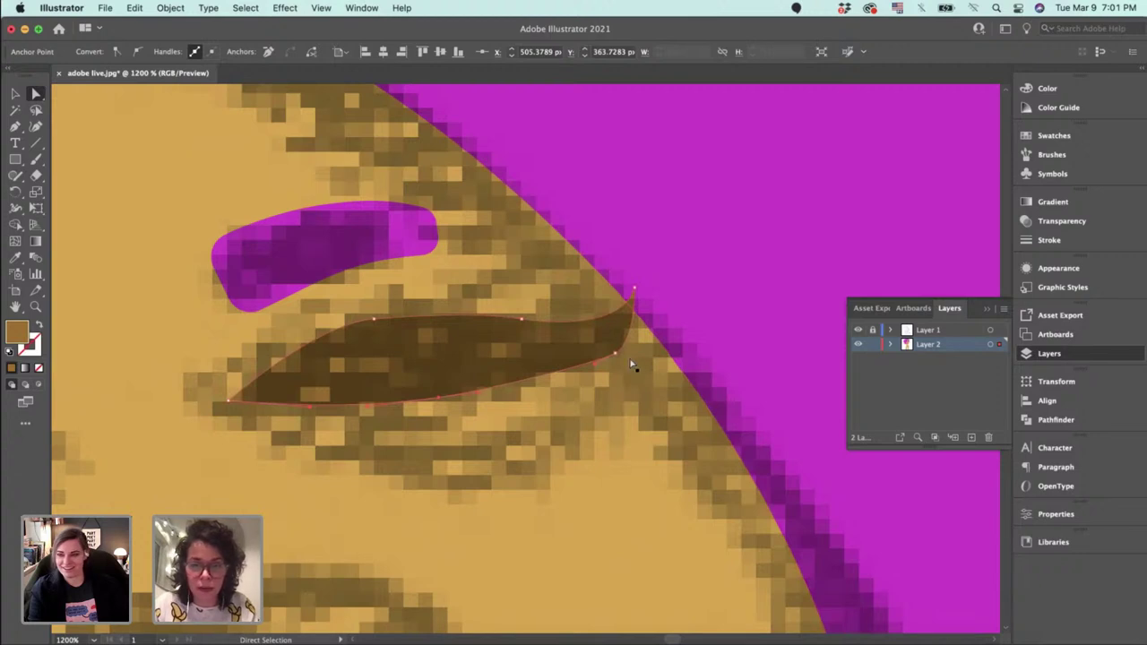
{"action": "left_click_drag", "start_coordinate": [617, 354], "coordinate": [643, 327]}
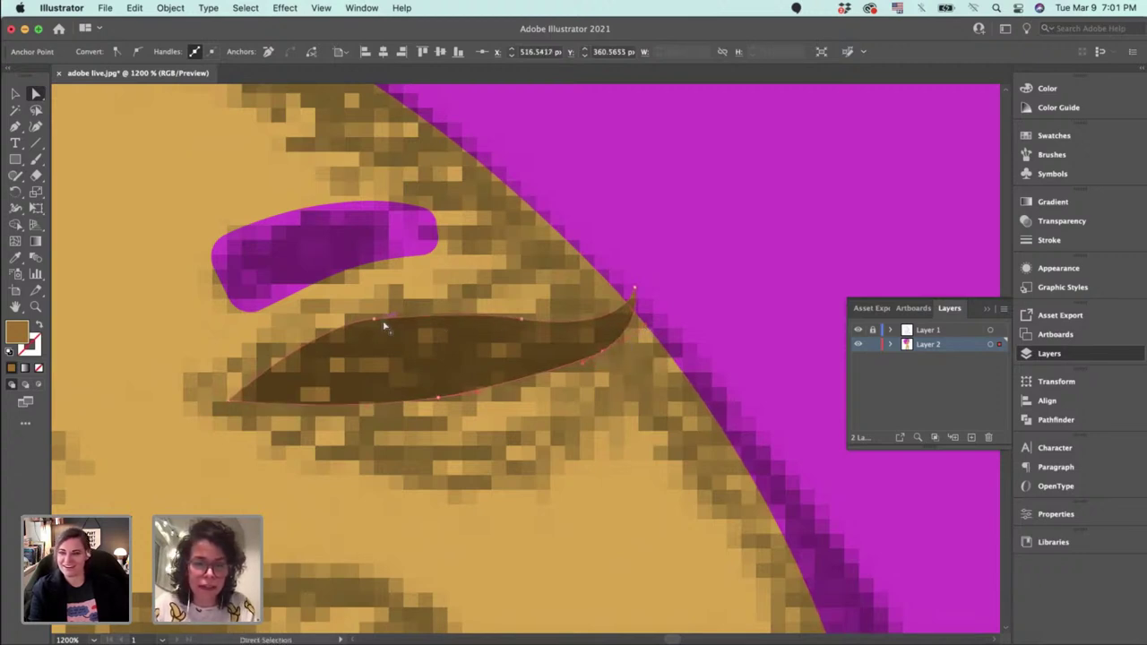
Arch the second eyelid's upper edge and raise its outer tip beyond the face outline.
{"action": "left_click_drag", "start_coordinate": [385, 326], "coordinate": [431, 308]}
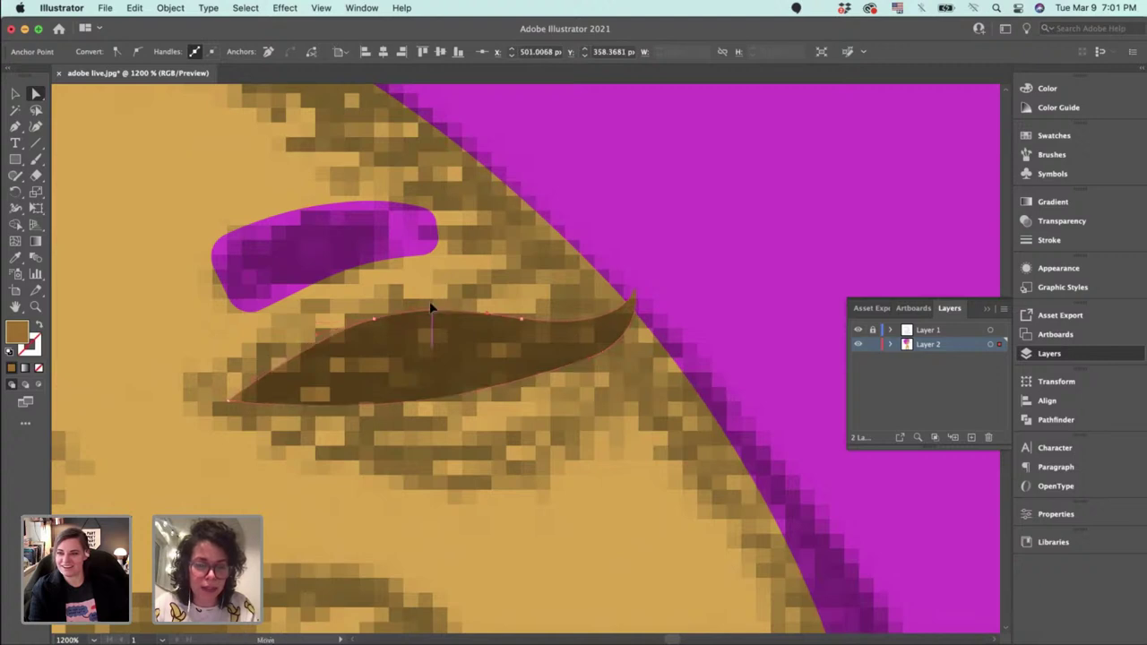
{"action": "left_click_drag", "start_coordinate": [519, 317], "coordinate": [535, 319]}
{"action": "left_click_drag", "start_coordinate": [633, 287], "coordinate": [625, 268]}
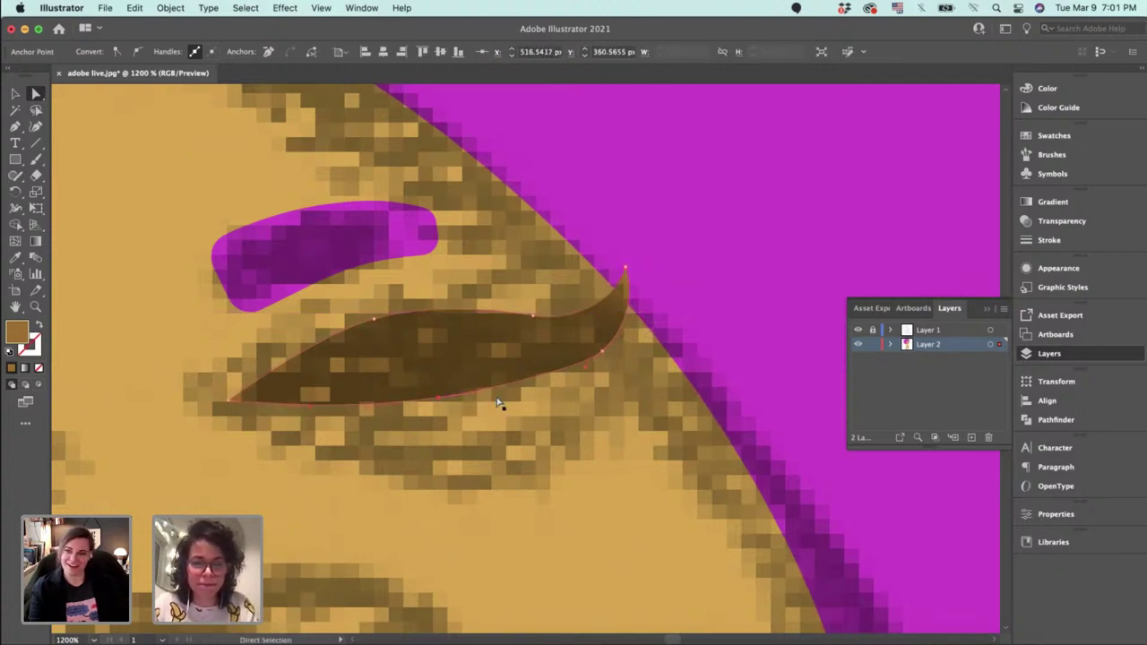
Shift the second eyelid's inner corner and the middle anchor of its lower edge to follow the sketch.
{"action": "mouse_move", "coordinate": [499, 403]}
{"action": "left_mouse_down"}
{"action": "mouse_move", "coordinate": [476, 399]}
{"action": "mouse_move", "coordinate": [497, 393]}
{"action": "left_mouse_up"}
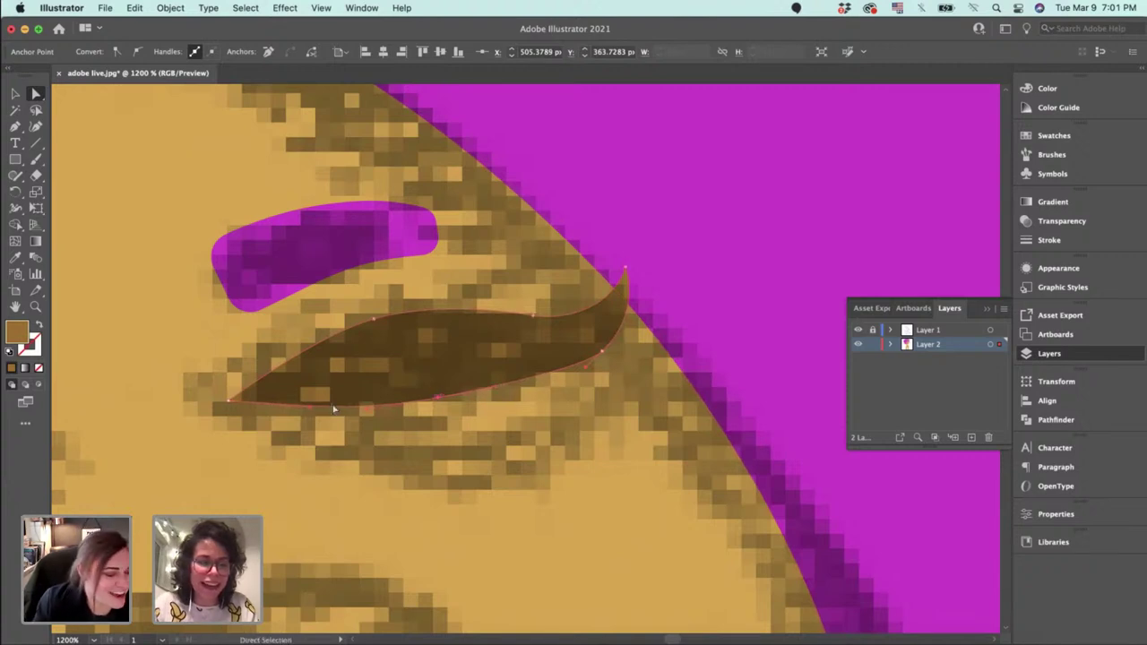
{"action": "mouse_move", "coordinate": [227, 402]}
{"action": "left_mouse_down"}
{"action": "mouse_move", "coordinate": [236, 415]}
{"action": "mouse_move", "coordinate": [236, 403]}
{"action": "left_mouse_up"}
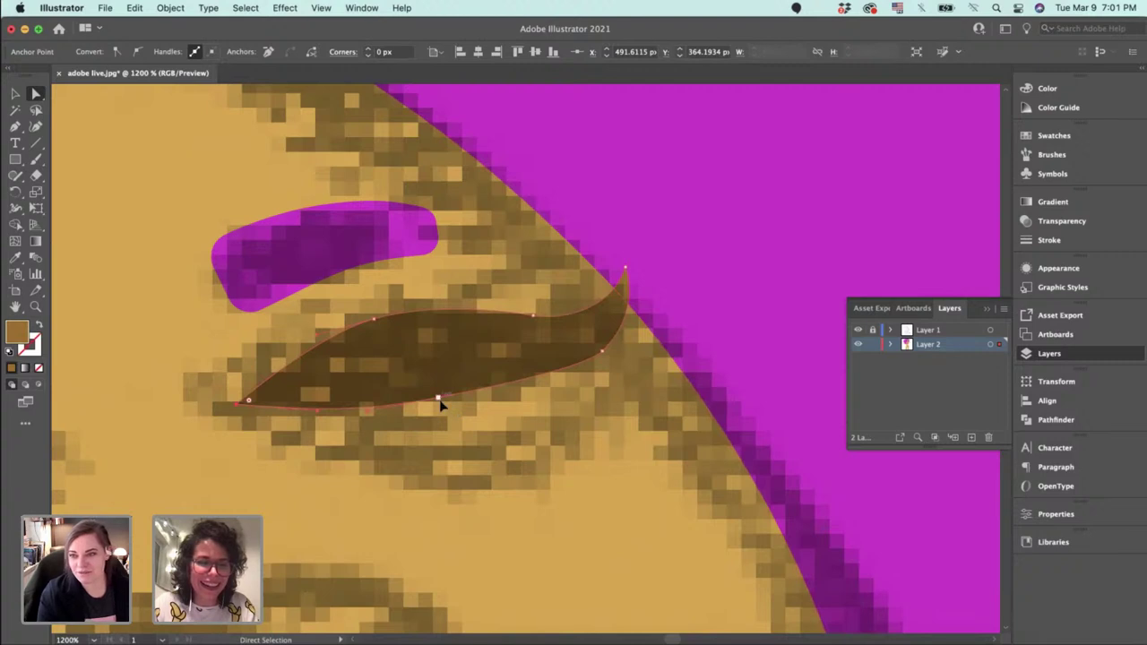
{"action": "left_click_drag", "start_coordinate": [440, 405], "coordinate": [450, 401]}
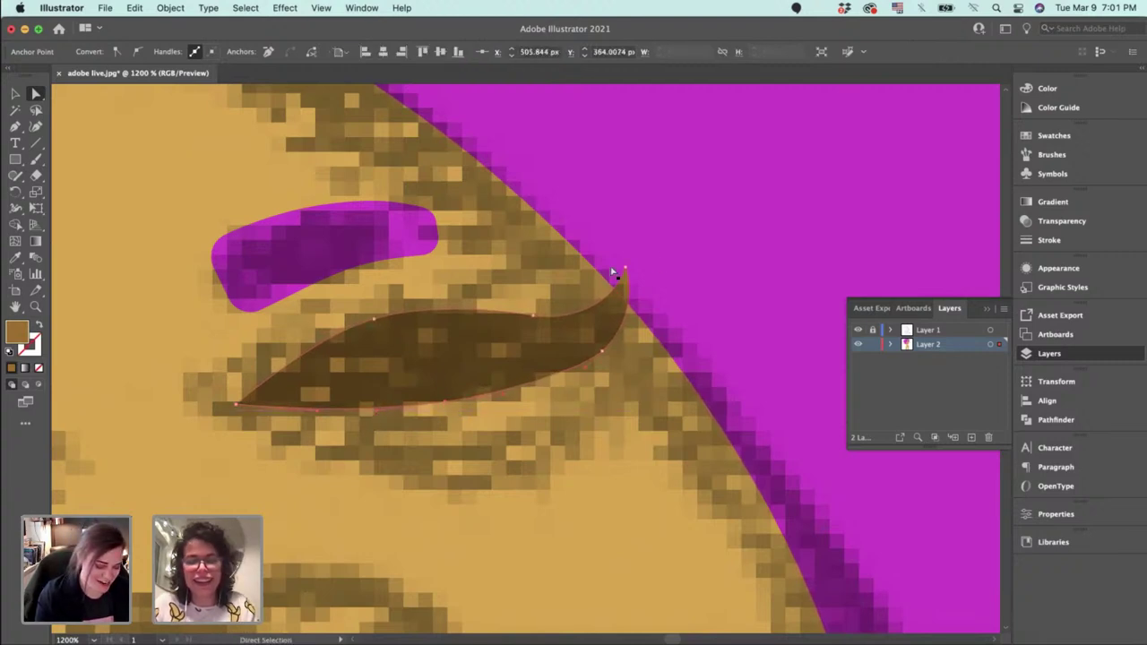
Lengthen the second eyelid's outer wing upward and pull the anchors at its base inward to sharpen the flick.
{"action": "left_click_drag", "start_coordinate": [613, 271], "coordinate": [622, 248]}
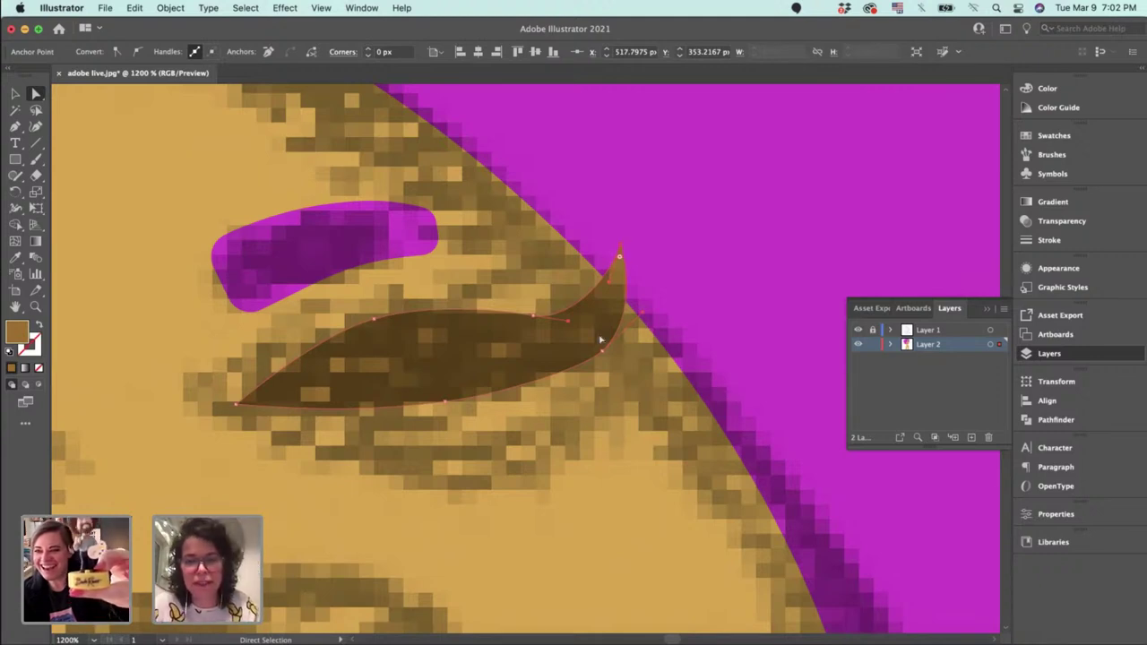
{"action": "left_click_drag", "start_coordinate": [602, 349], "coordinate": [589, 355]}
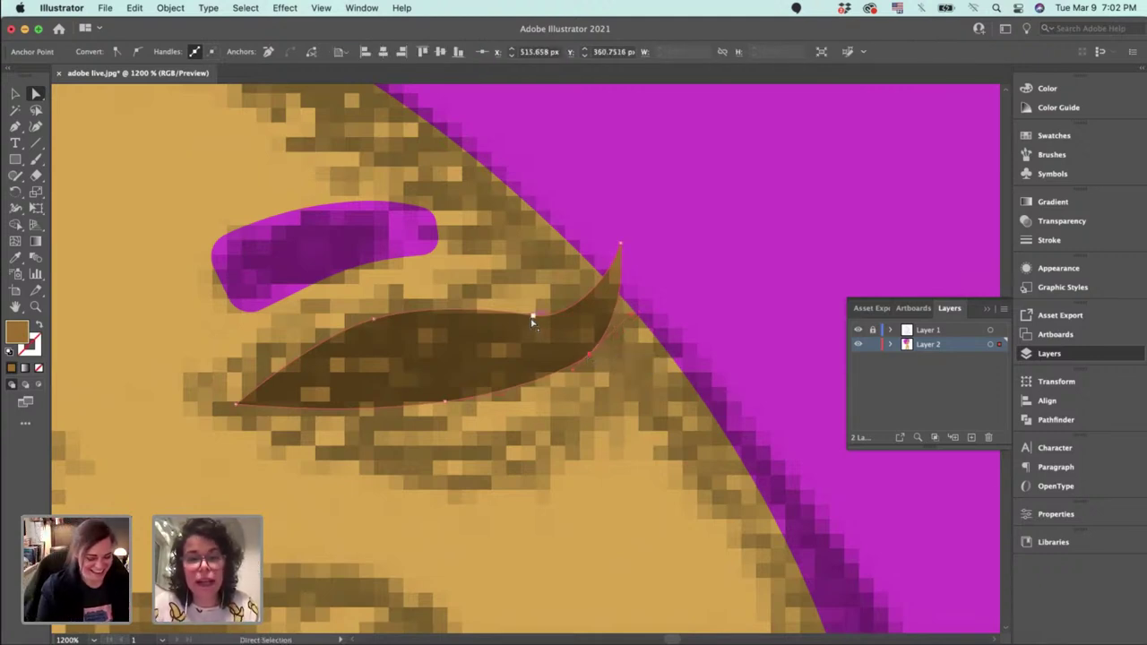
{"action": "left_click_drag", "start_coordinate": [533, 317], "coordinate": [525, 312]}
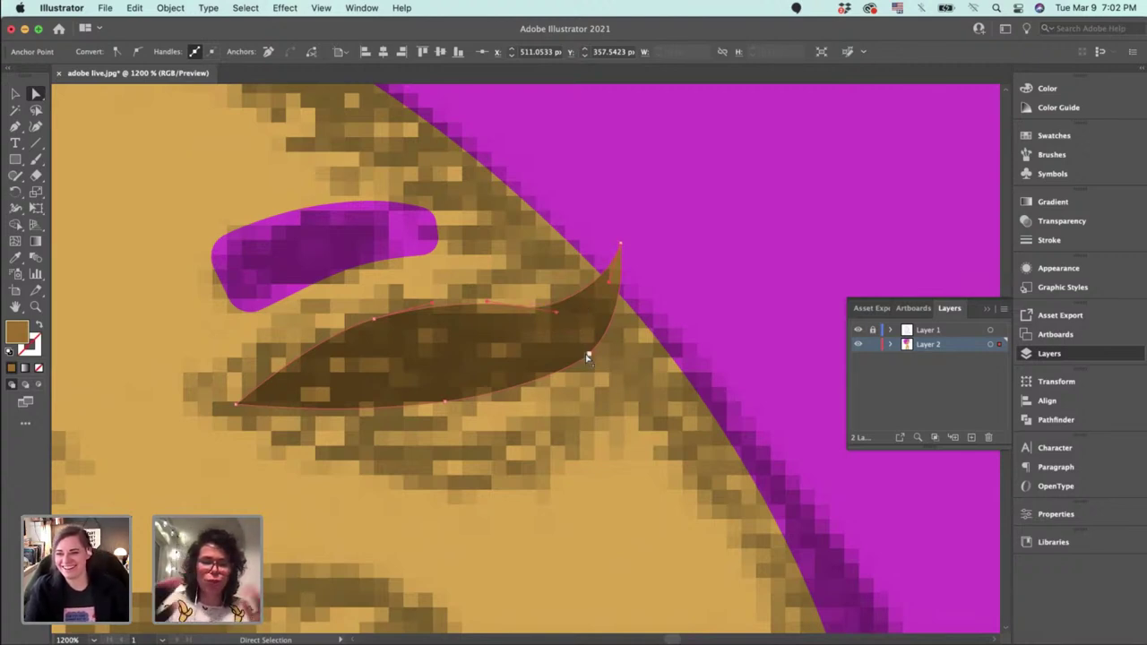
{"action": "mouse_move", "coordinate": [587, 357]}
{"action": "left_mouse_down"}
{"action": "mouse_move", "coordinate": [560, 367]}
{"action": "mouse_move", "coordinate": [574, 369]}
{"action": "left_mouse_up"}
{"action": "left_click", "coordinate": [438, 402]}
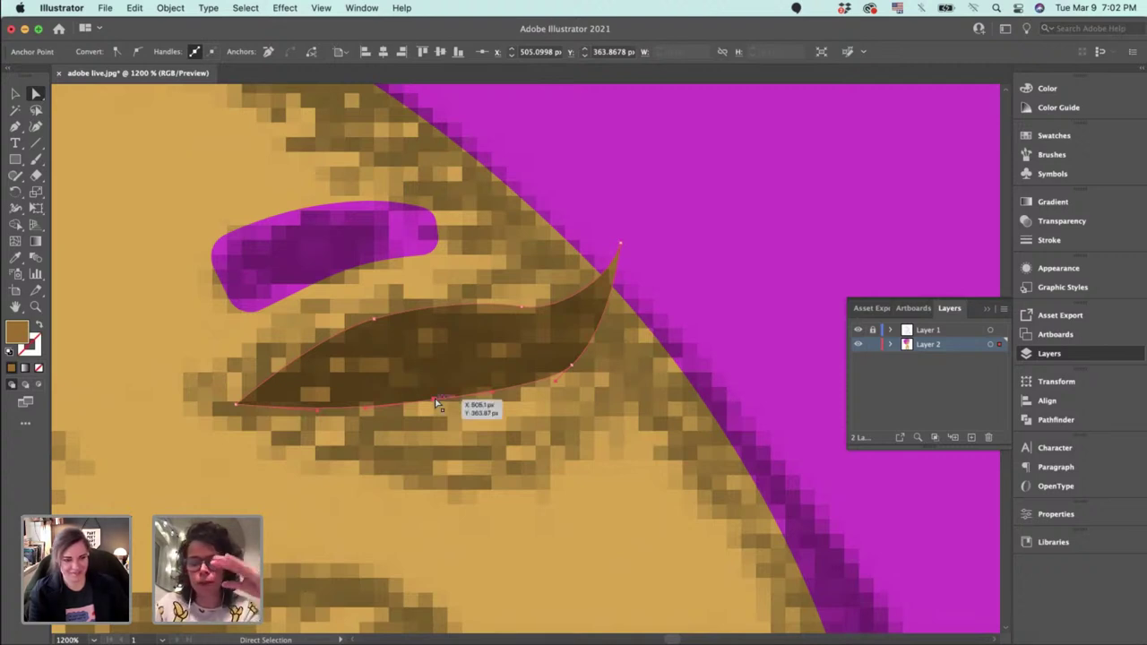
Move the wing's tip slightly inward and adjust the handles so both sides curve smoothly into it.
{"action": "left_click_drag", "start_coordinate": [620, 244], "coordinate": [612, 237]}
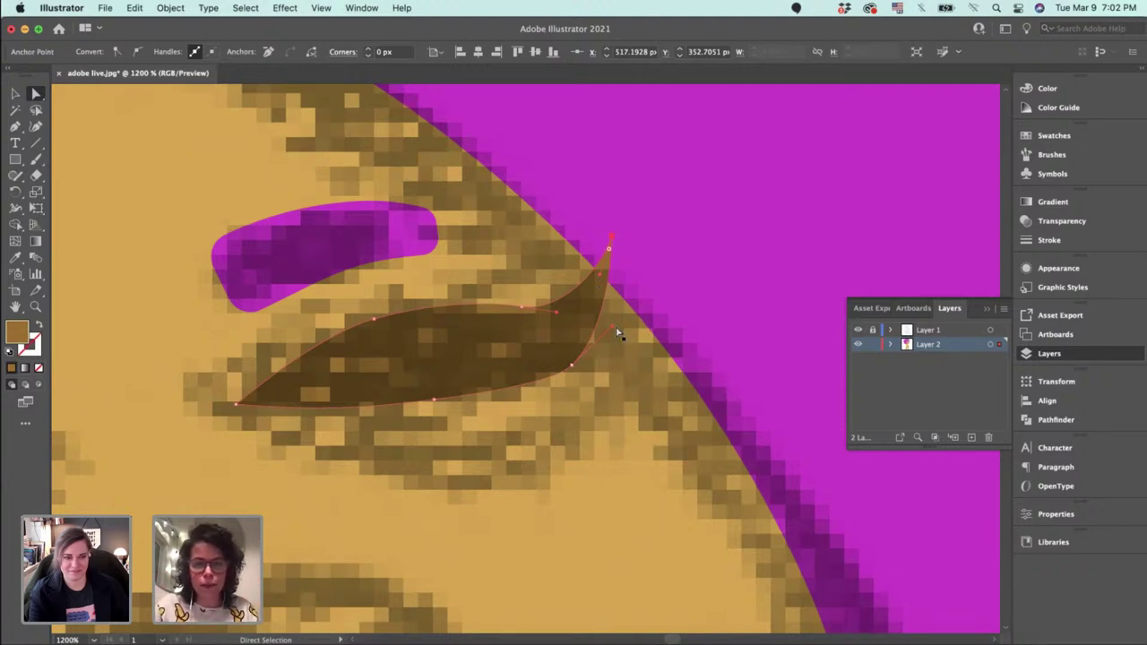
{"action": "left_click_drag", "start_coordinate": [614, 333], "coordinate": [633, 330]}
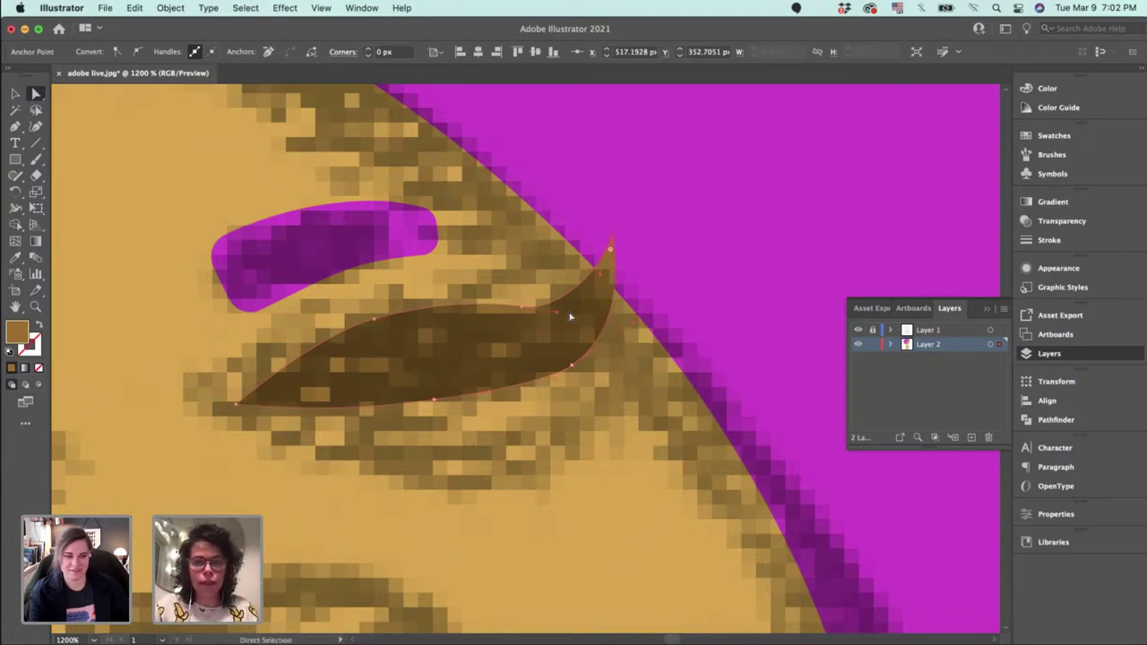
{"action": "left_click_drag", "start_coordinate": [558, 312], "coordinate": [570, 309]}
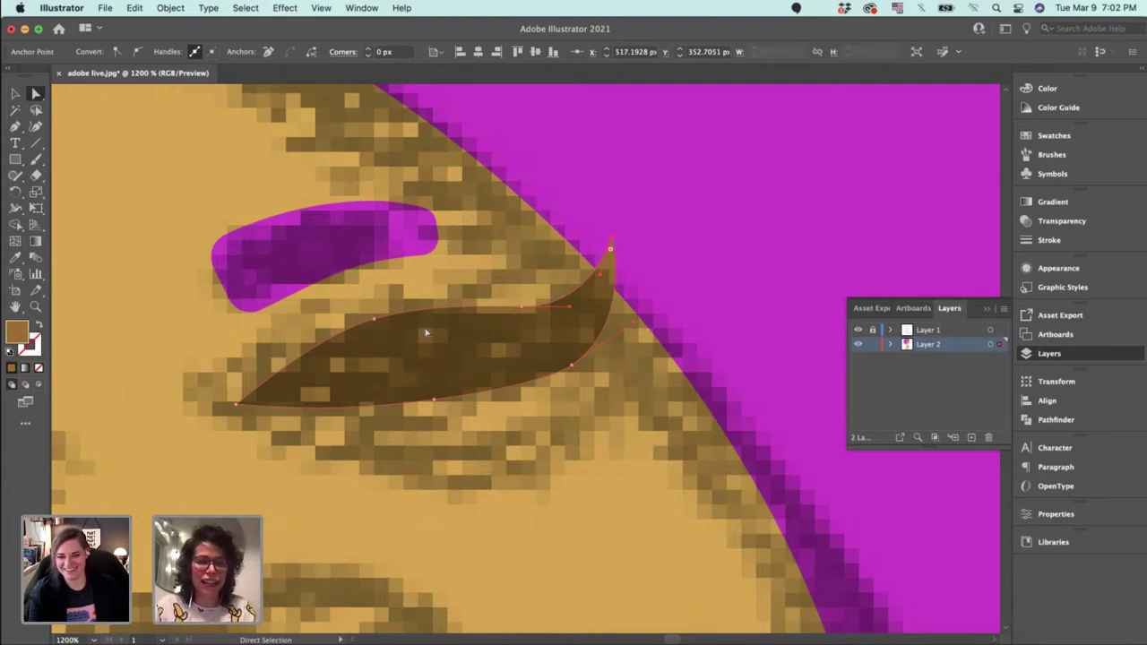
{"action": "left_click", "coordinate": [374, 320]}
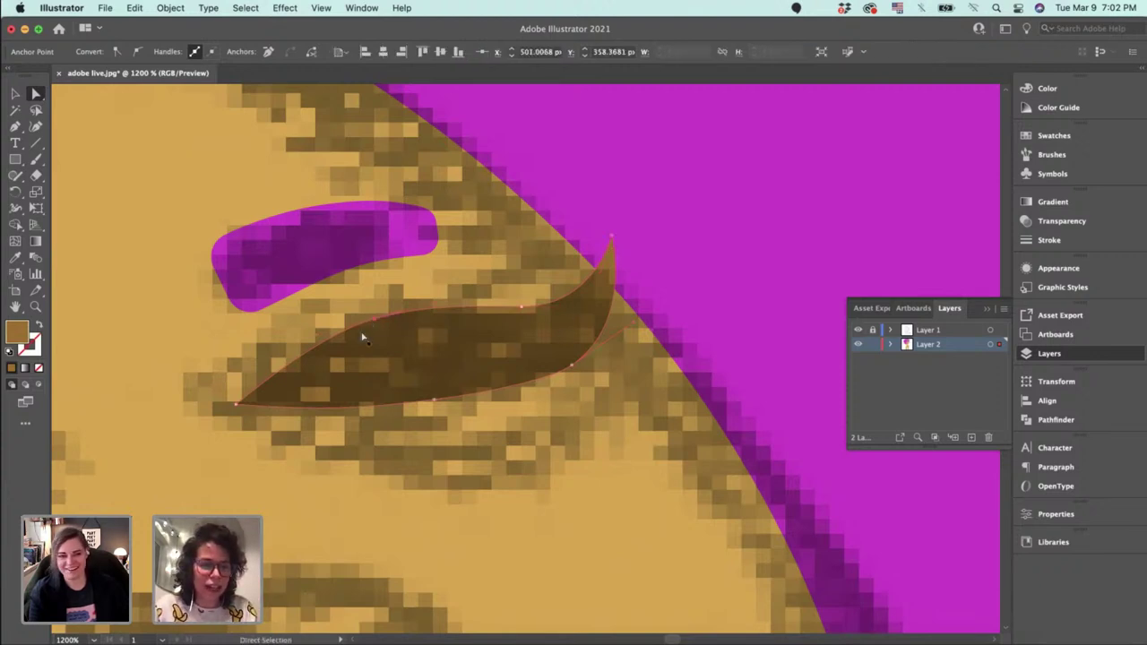
{"action": "left_click_drag", "start_coordinate": [319, 338], "coordinate": [302, 347]}
{"action": "key", "text": "super+z"}
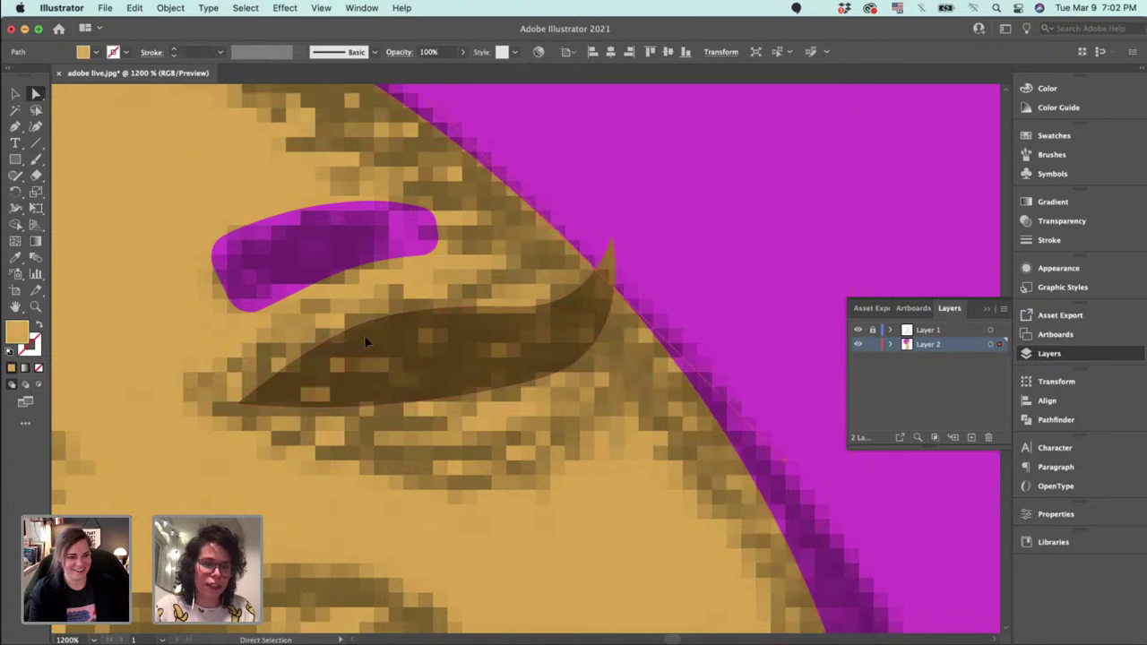
Move the middle anchor of the second eyelid's lower edge outward and raise its upper edge near the wing.
{"action": "left_click", "coordinate": [365, 340]}
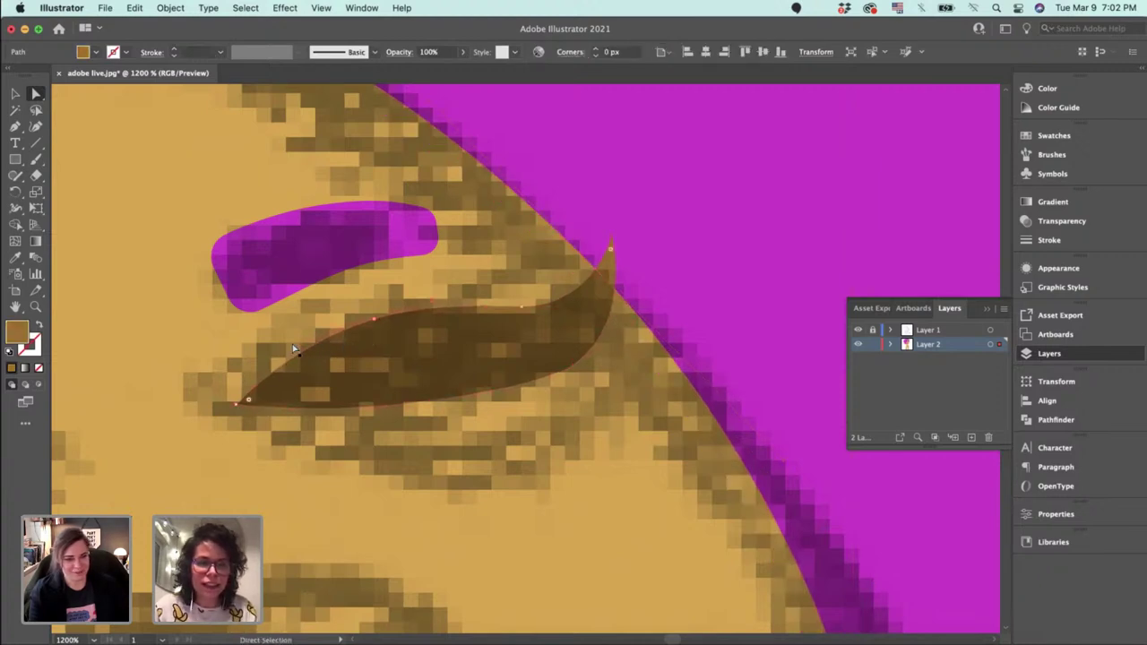
{"action": "left_click_drag", "start_coordinate": [435, 401], "coordinate": [448, 405]}
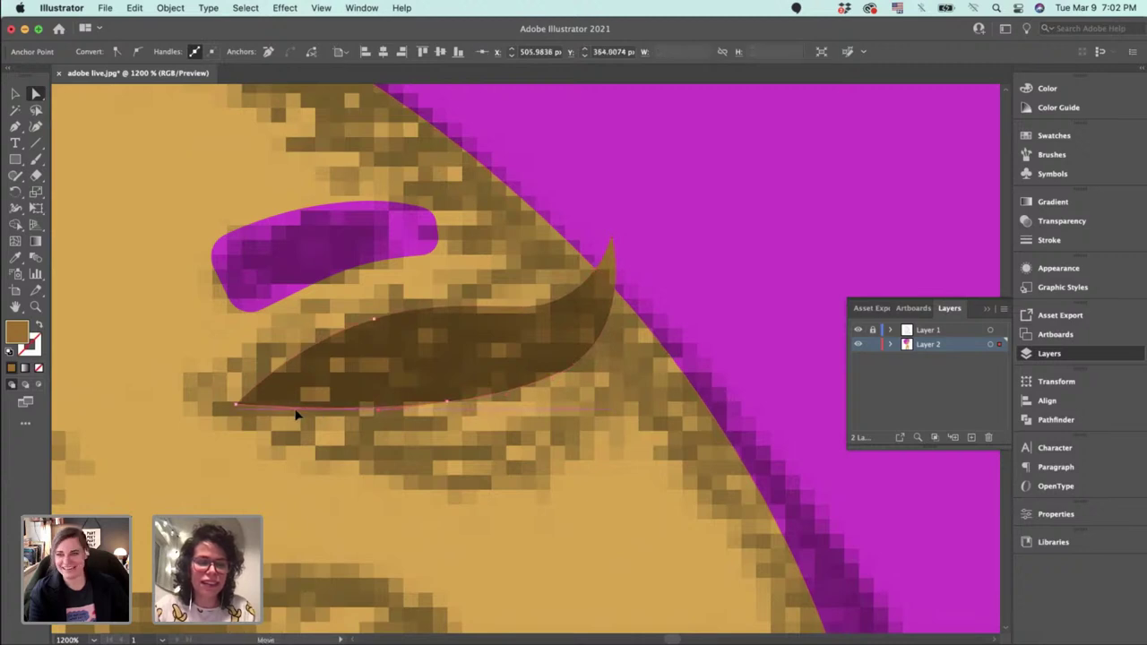
{"action": "left_click", "coordinate": [572, 366]}
{"action": "left_click_drag", "start_coordinate": [515, 303], "coordinate": [525, 304]}
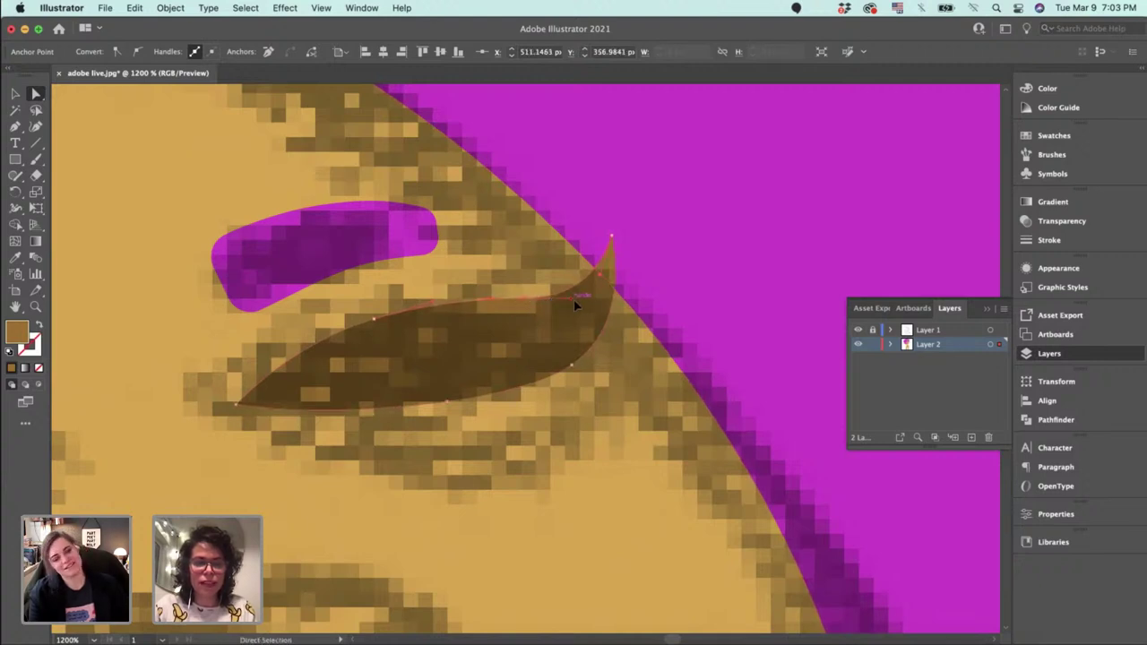
{"action": "left_click_drag", "start_coordinate": [372, 321], "coordinate": [369, 322]}
{"action": "left_click", "coordinate": [696, 287]}
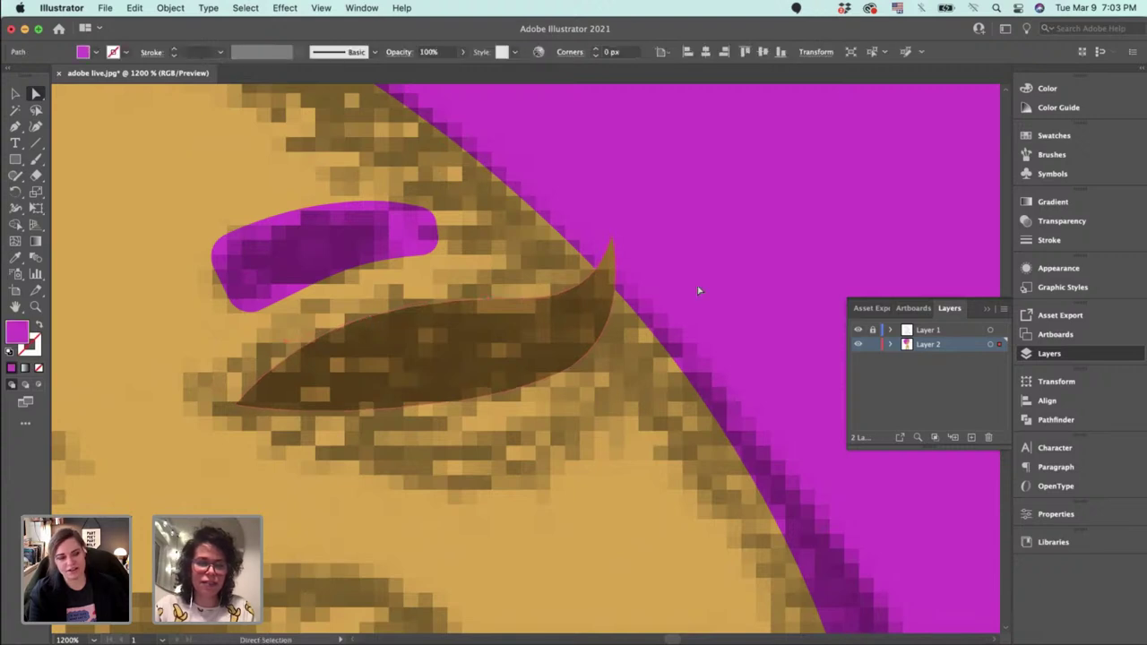
Reshape the purple hair outline by lengthening the anchor handle at the dip above the shorter eyebrow.
{"action": "key", "text": "super+minus"}
{"action": "key", "text": "super+minus"}
{"action": "key", "text": "super+minus"}
{"action": "key", "text": "super+minus"}
{"action": "key", "text": "super+minus"}
{"action": "left_click_drag", "start_coordinate": [696, 284], "coordinate": [569, 446]}
{"action": "left_click", "coordinate": [721, 113], "text": "super"}
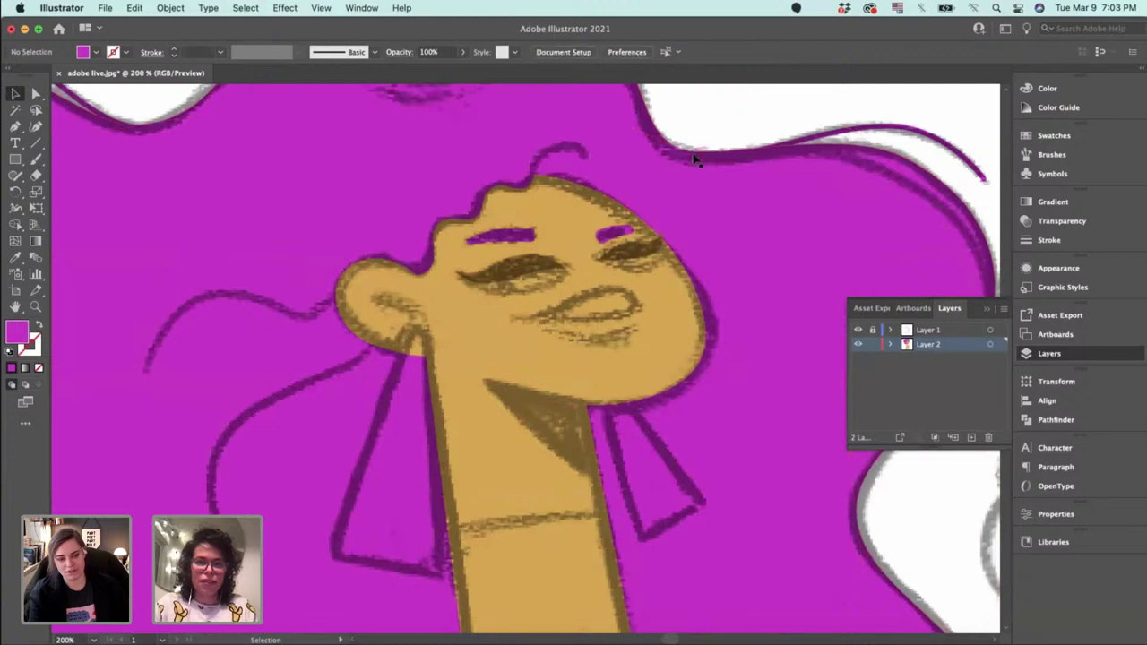
{"action": "left_click", "coordinate": [680, 154]}
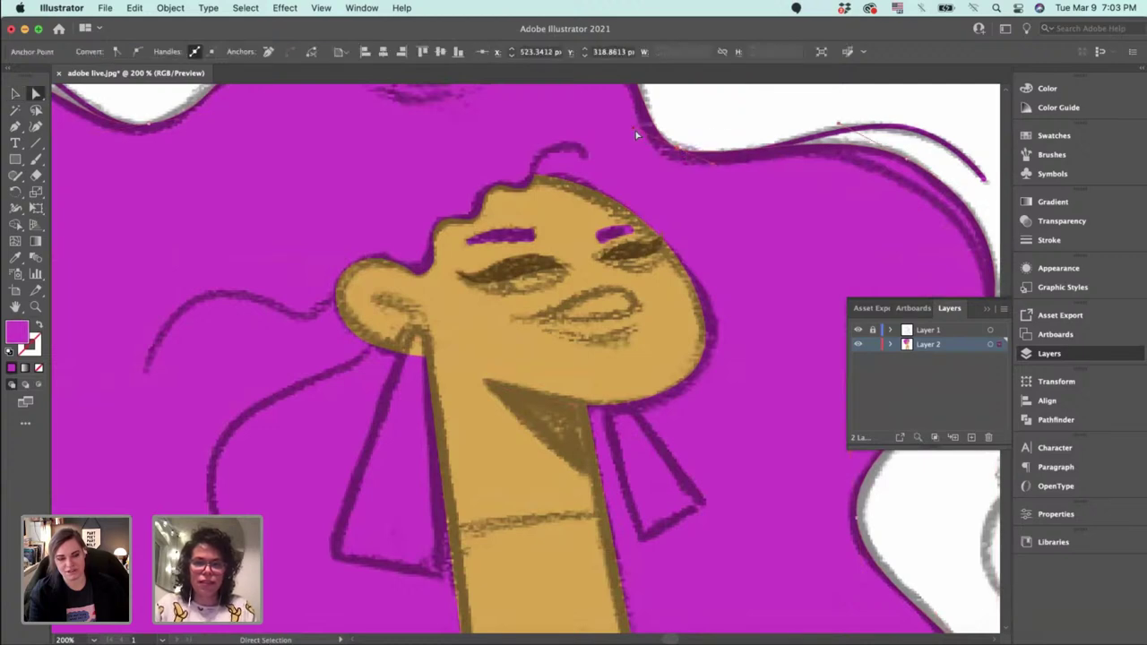
{"action": "left_click_drag", "start_coordinate": [634, 131], "coordinate": [615, 119]}
{"action": "left_click", "coordinate": [729, 121]}
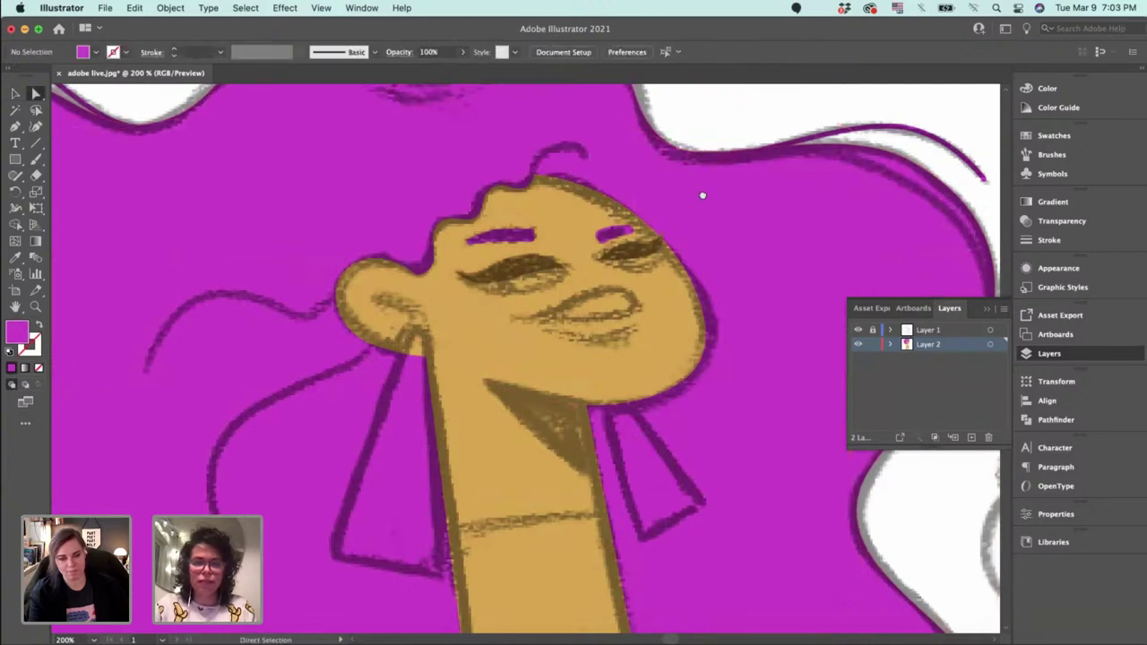
Trace the mouth with the Pen tool as a closed teardrop shape, using the first eyelid's brown fill.
{"action": "scroll", "coordinate": [703, 194], "scroll_direction": "up", "scroll_amount": 5}
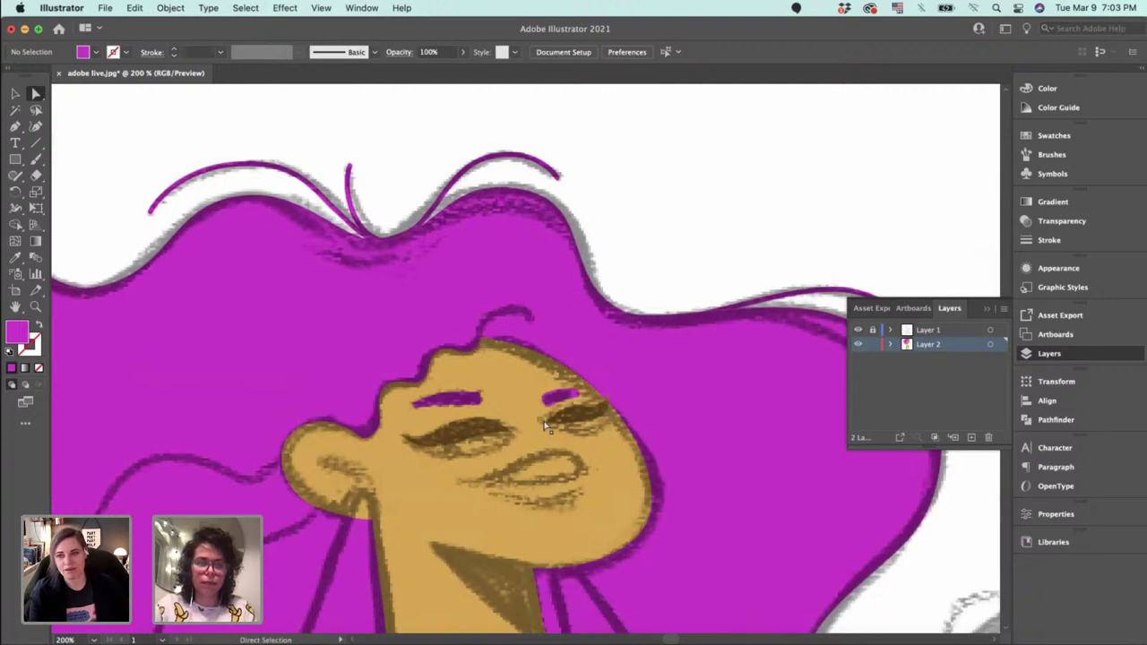
{"action": "key", "text": "v"}
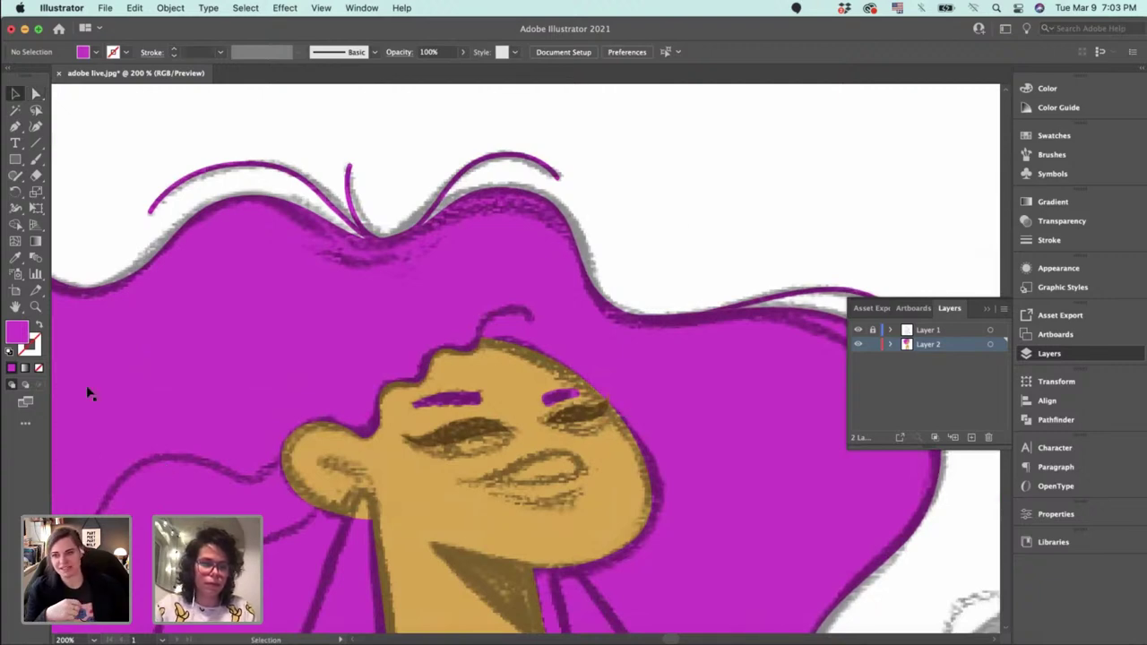
{"action": "key", "text": "super+equal"}
{"action": "key", "text": "super+equal"}
{"action": "key", "text": "super+equal"}
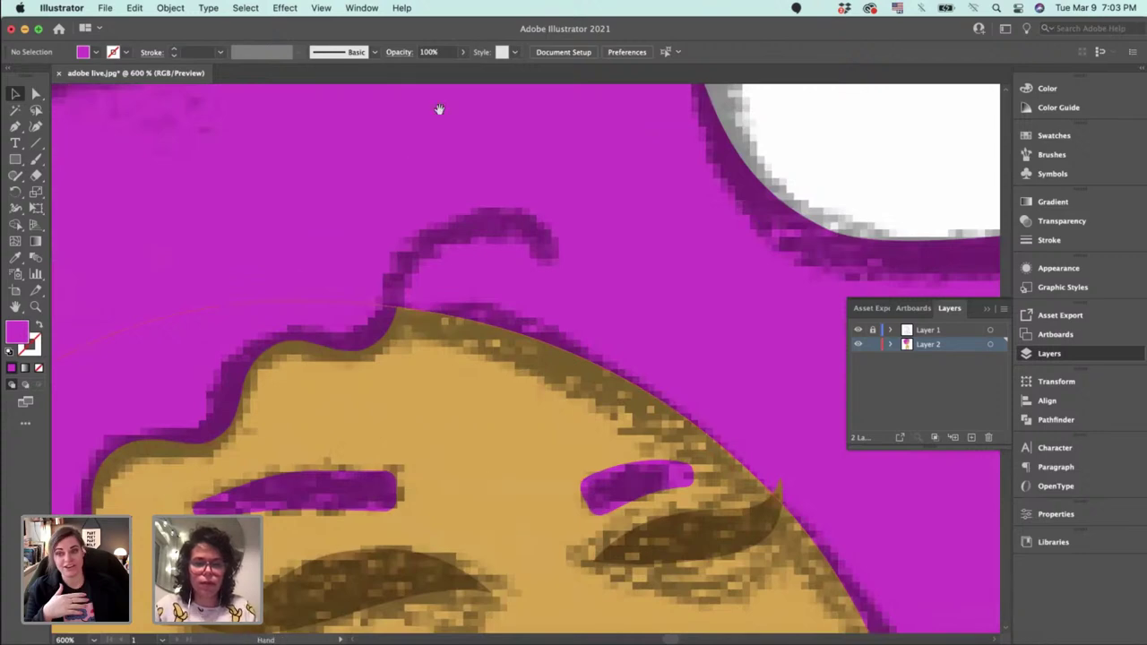
{"action": "left_click_drag", "start_coordinate": [346, 584], "coordinate": [292, 230]}
{"action": "left_click", "coordinate": [291, 228]}
{"action": "key", "text": "p"}
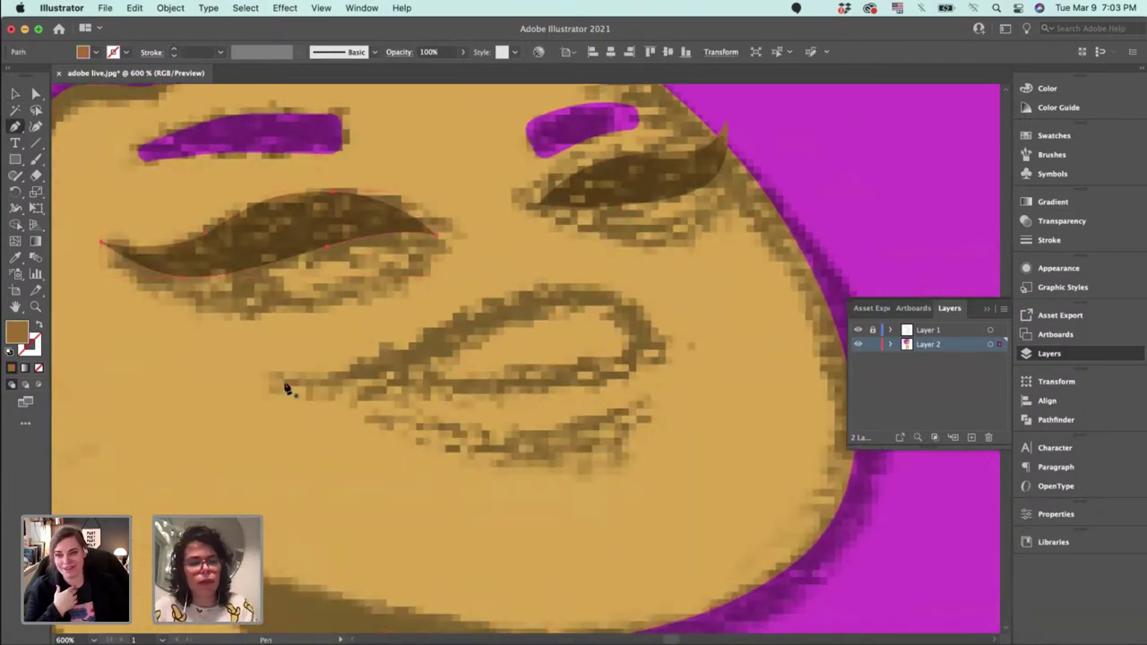
{"action": "left_click", "coordinate": [296, 380]}
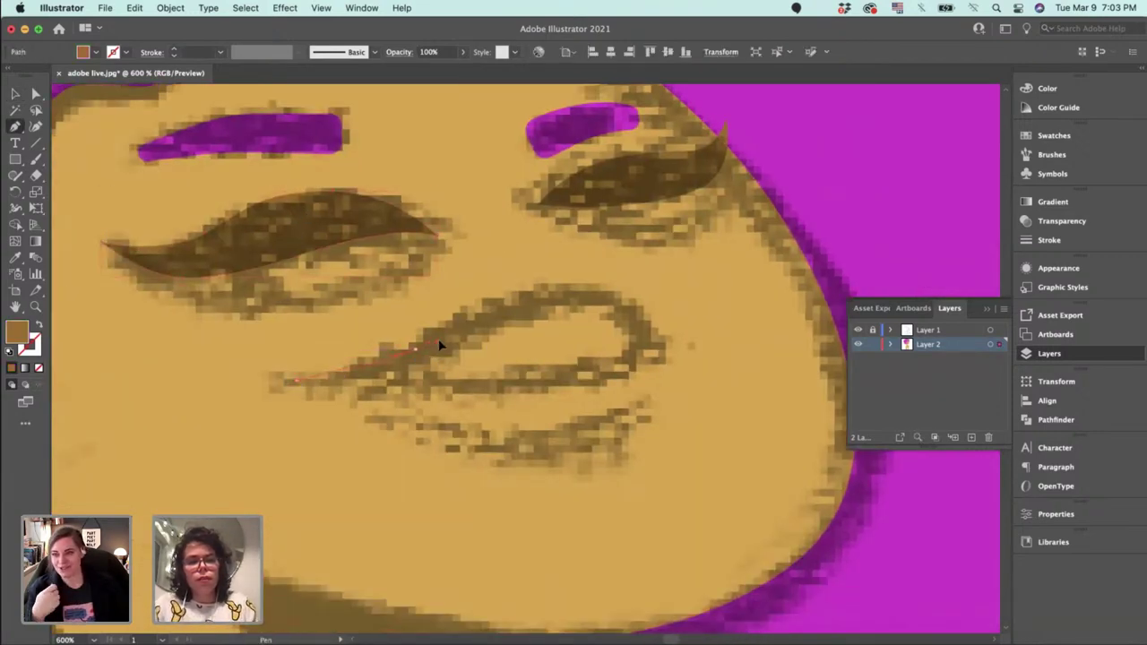
{"action": "left_click_drag", "start_coordinate": [563, 298], "coordinate": [653, 348]}
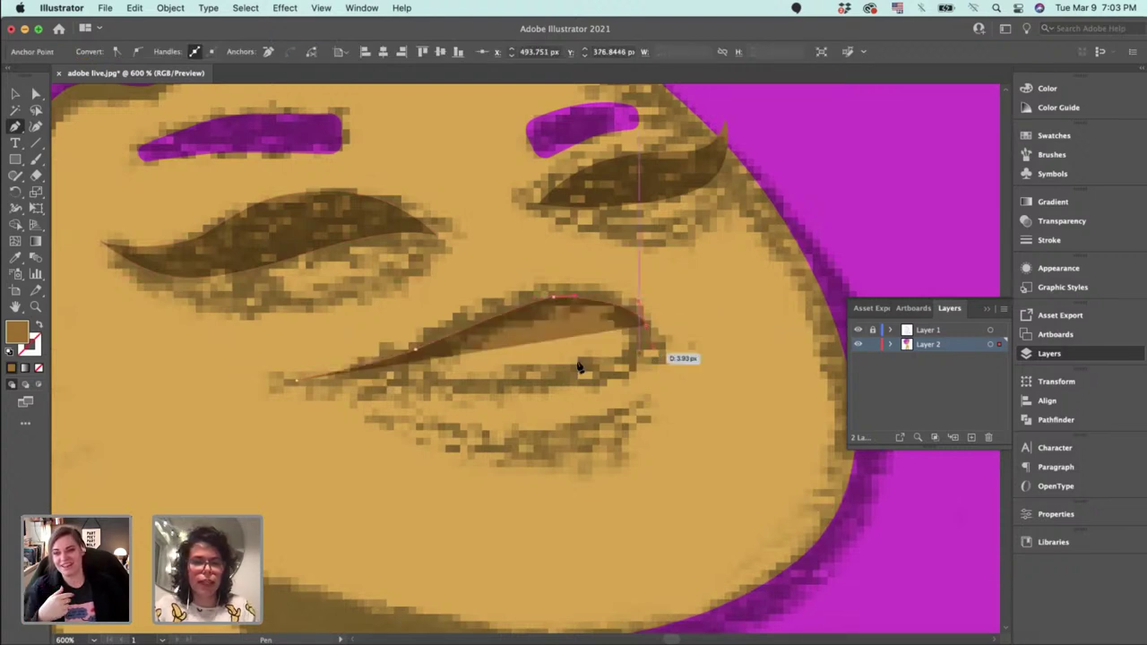
{"action": "left_click", "coordinate": [480, 393]}
{"action": "left_click_drag", "start_coordinate": [298, 382], "coordinate": [298, 383]}
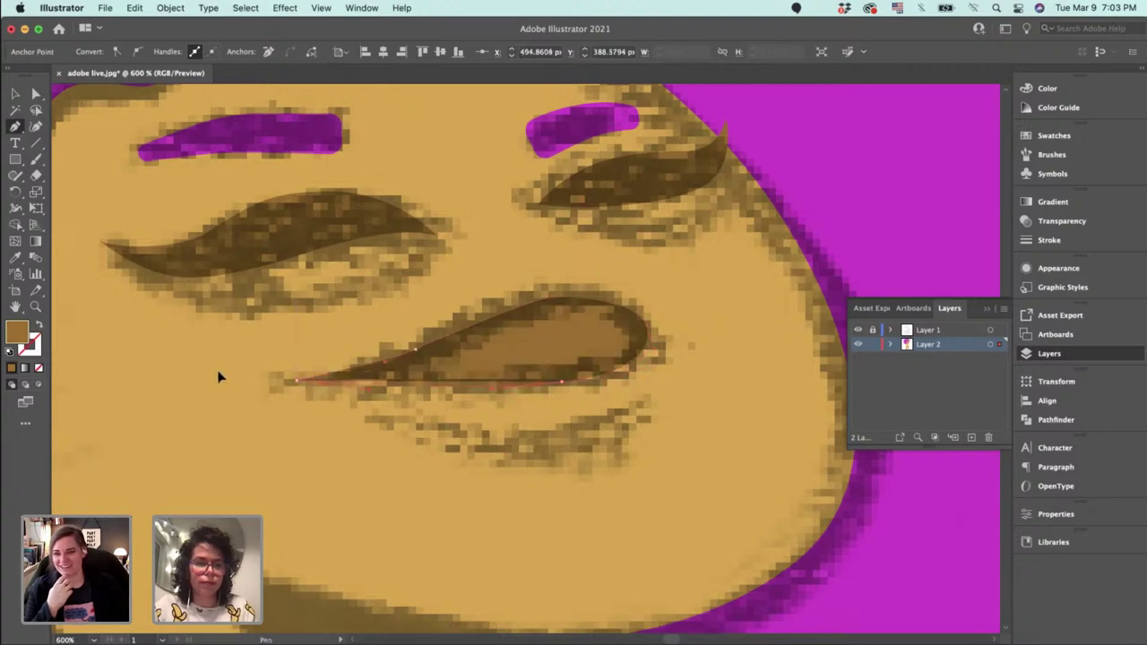
Lower the anchor on the mouth's bottom edge and extend the pointed corner's handle to make that edge fuller.
{"action": "key", "text": "super+="}
{"action": "key", "text": "super+="}
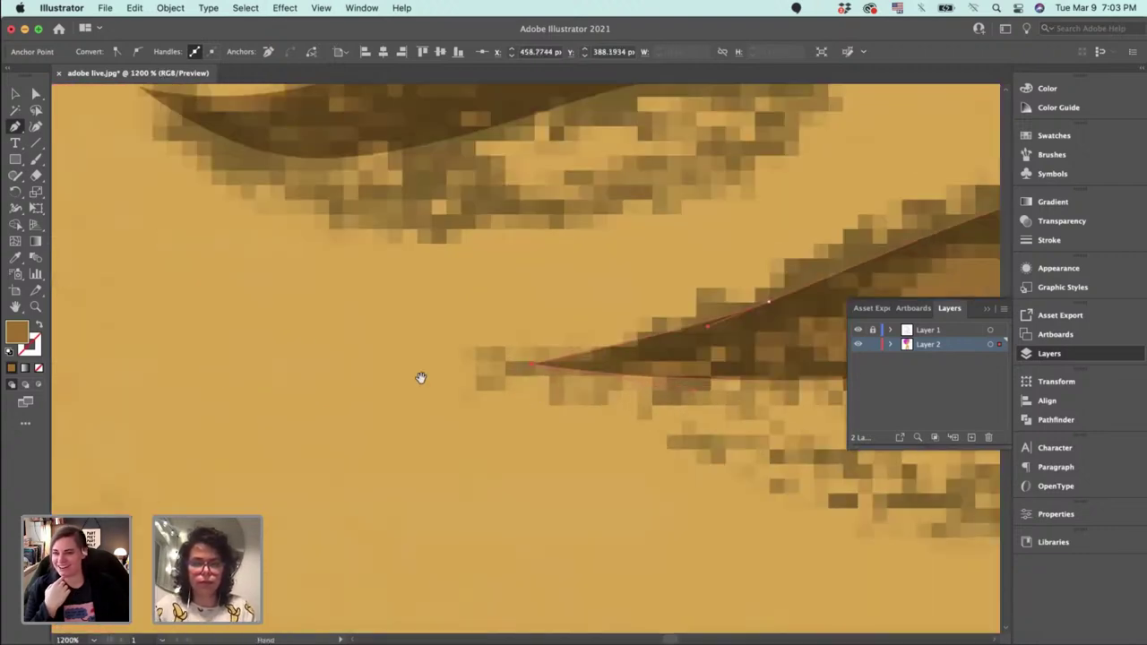
{"action": "left_click_drag", "start_coordinate": [422, 377], "coordinate": [73, 371]}
{"action": "left_click_drag", "start_coordinate": [592, 369], "coordinate": [485, 378]}
{"action": "key", "text": "a"}
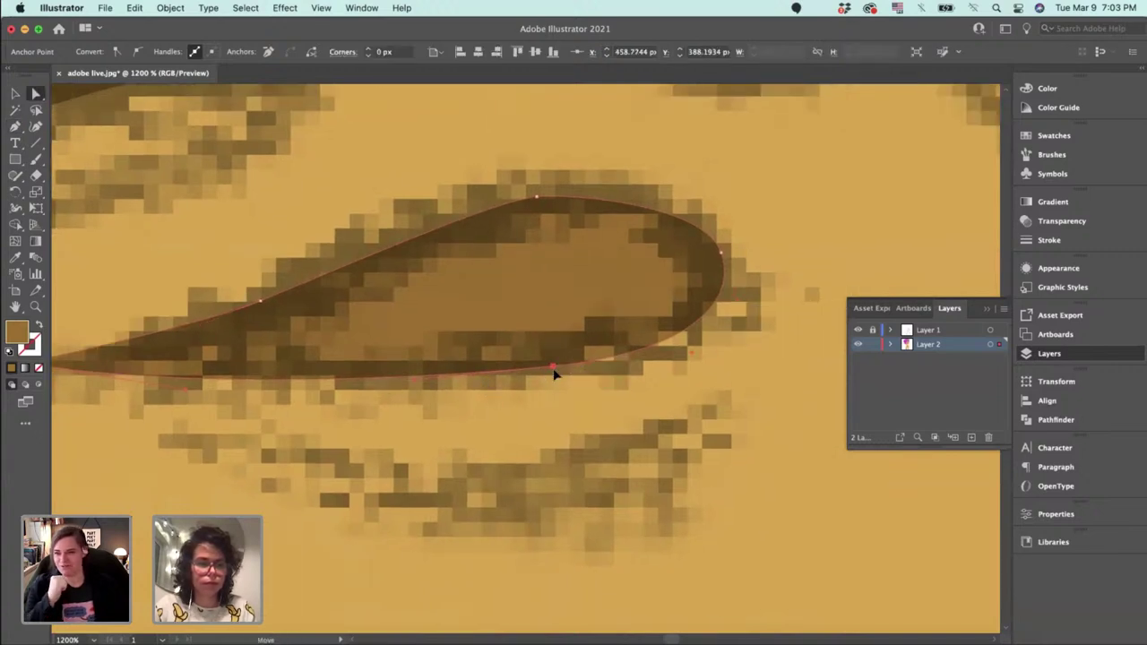
{"action": "left_click_drag", "start_coordinate": [553, 366], "coordinate": [542, 389]}
{"action": "scroll", "coordinate": [359, 385], "scroll_direction": "left", "scroll_amount": 3}
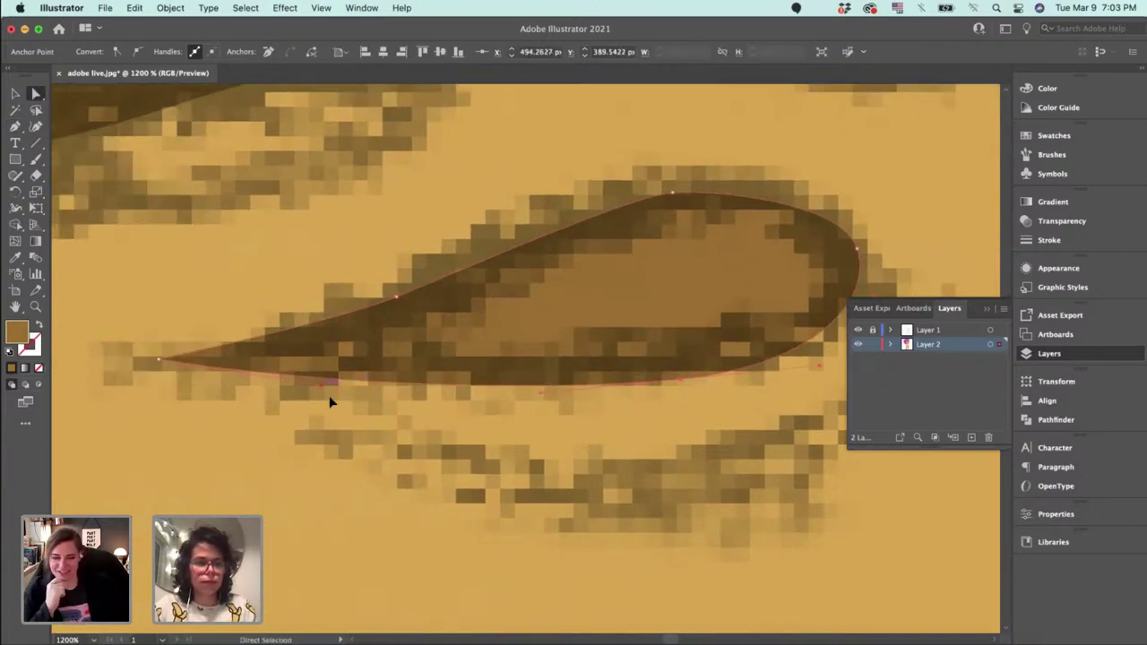
{"action": "left_click_drag", "start_coordinate": [332, 405], "coordinate": [344, 408]}
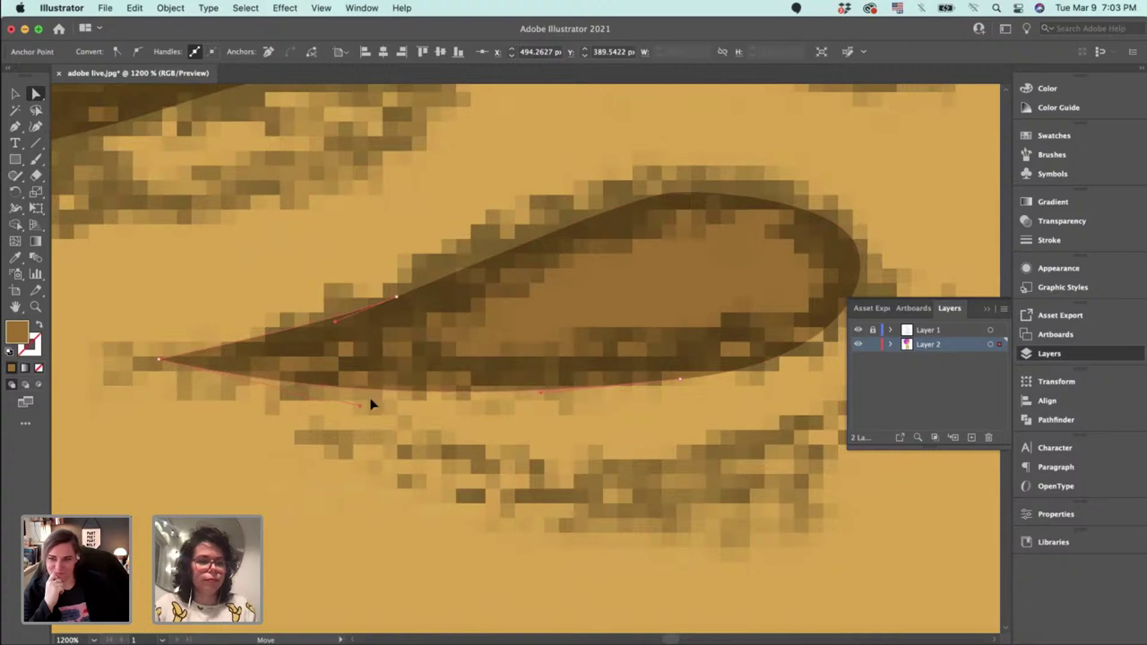
Extend the handles along the mouth's upper edge so it arches over the sketch and tapers smoothly toward the pointed corner.
{"action": "left_click_drag", "start_coordinate": [573, 274], "coordinate": [490, 293]}
{"action": "key", "text": "p"}
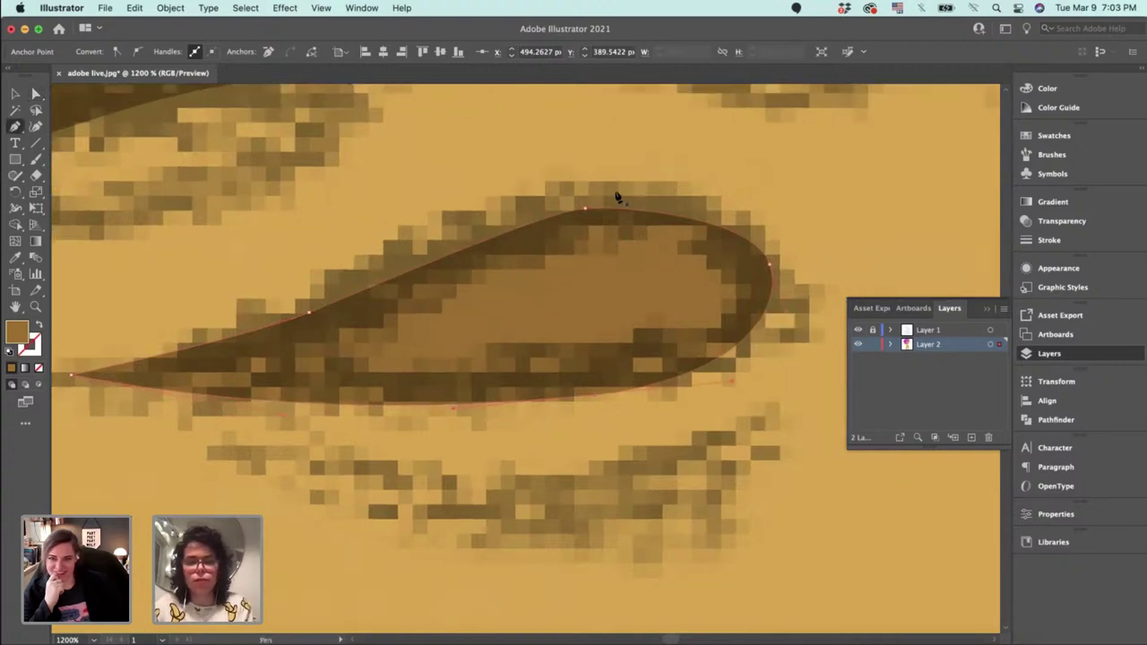
{"action": "left_click_drag", "start_coordinate": [575, 216], "coordinate": [683, 197]}
{"action": "key", "text": "a"}
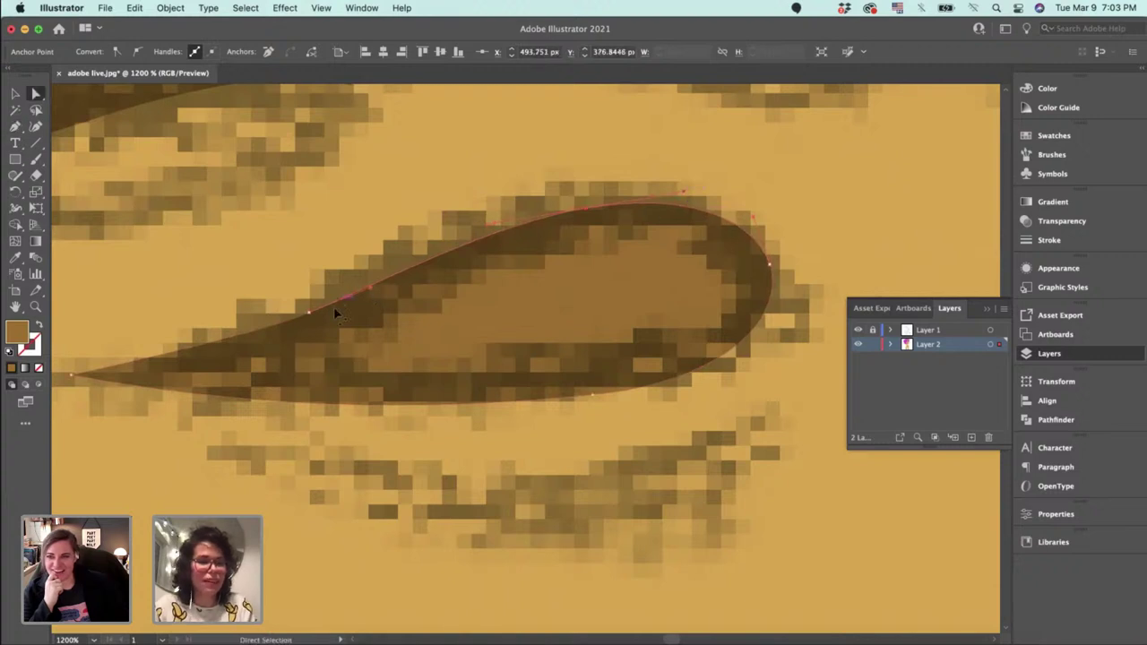
{"action": "left_click_drag", "start_coordinate": [253, 344], "coordinate": [211, 358]}
{"action": "key", "text": "super+z"}
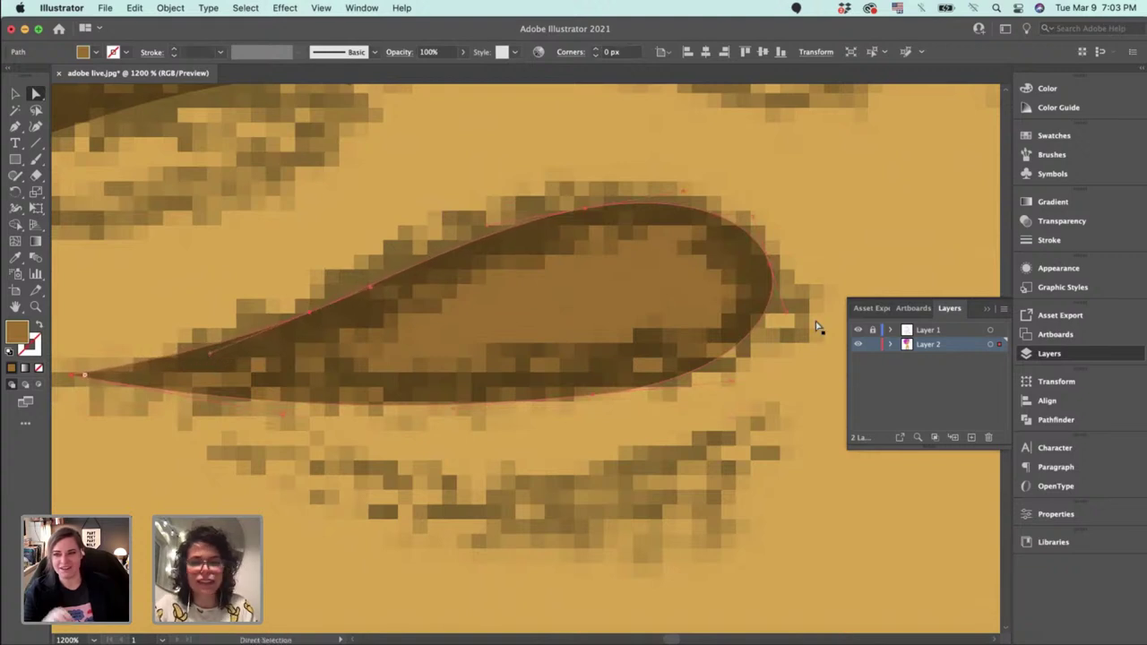
Lengthen the handle at the mouth's rounded end and drop the lower edge further to match the sketched lip.
{"action": "left_click", "coordinate": [774, 264]}
{"action": "mouse_move", "coordinate": [786, 313]}
{"action": "left_mouse_down"}
{"action": "mouse_move", "coordinate": [792, 336]}
{"action": "mouse_move", "coordinate": [785, 327]}
{"action": "left_mouse_up"}
{"action": "left_click_drag", "start_coordinate": [601, 400], "coordinate": [442, 416]}
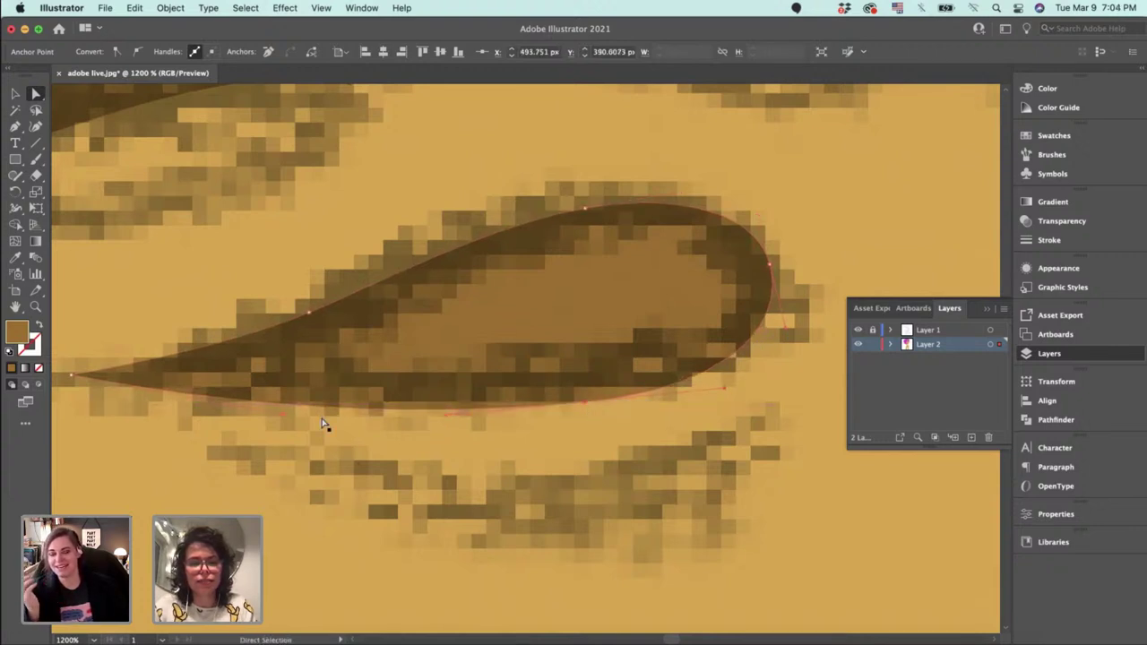
{"action": "left_click_drag", "start_coordinate": [286, 421], "coordinate": [302, 427]}
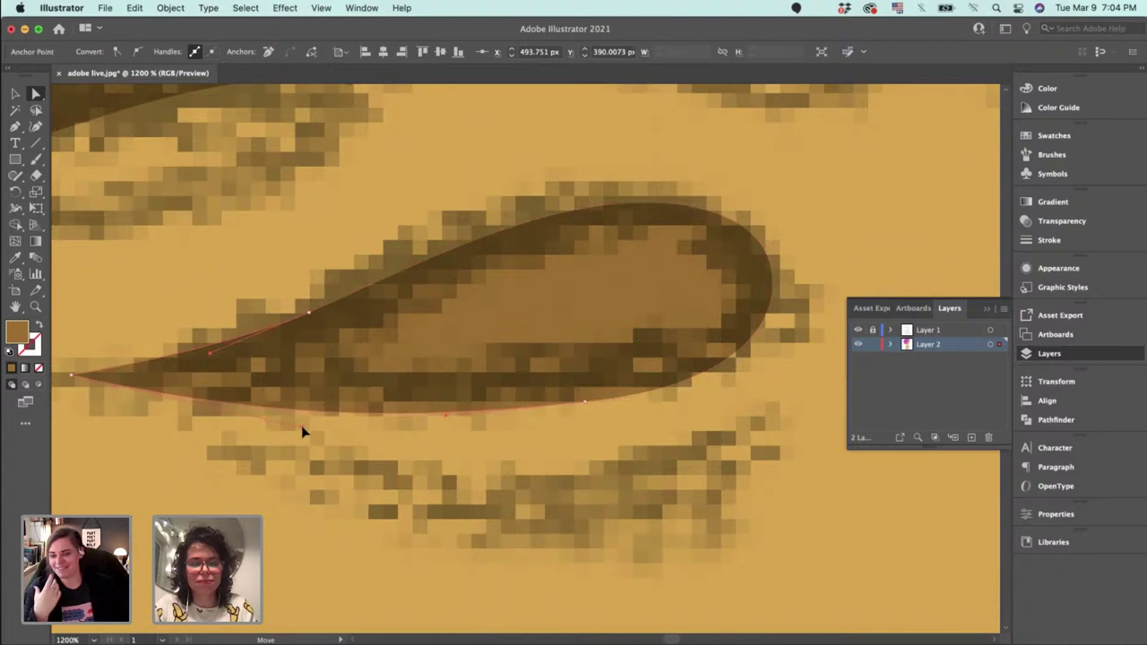
Draw the curved line below the mouth as an unfilled brown stroke with 2 pt weight and round caps.
{"action": "key", "text": "p"}
{"action": "left_click", "coordinate": [242, 457]}
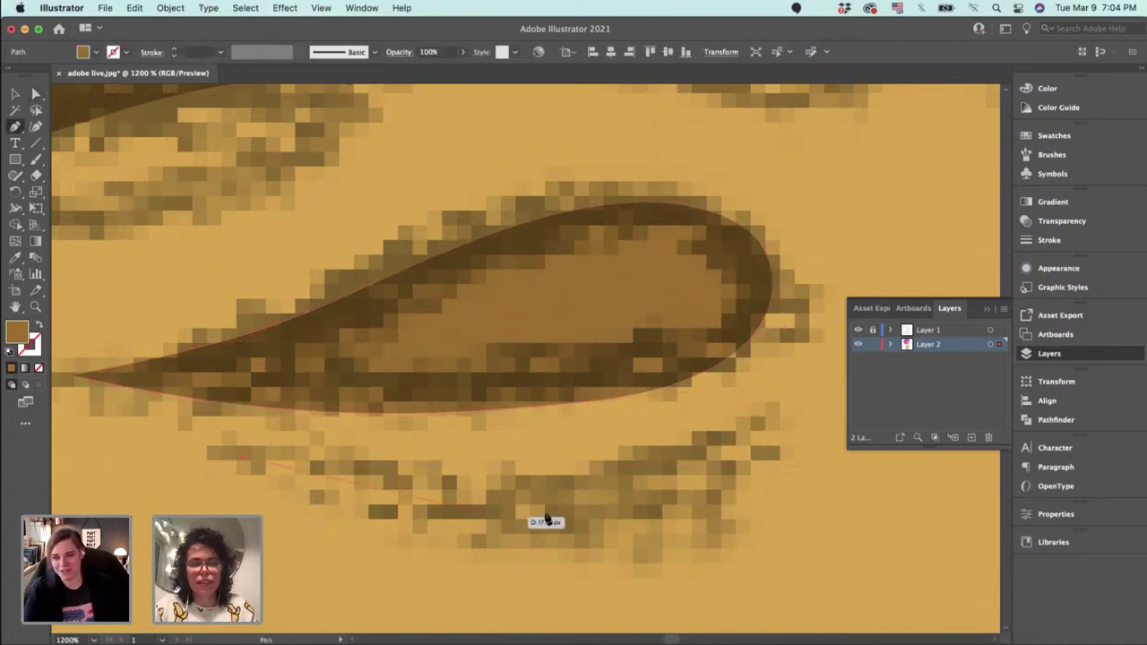
{"action": "left_click", "coordinate": [551, 513]}
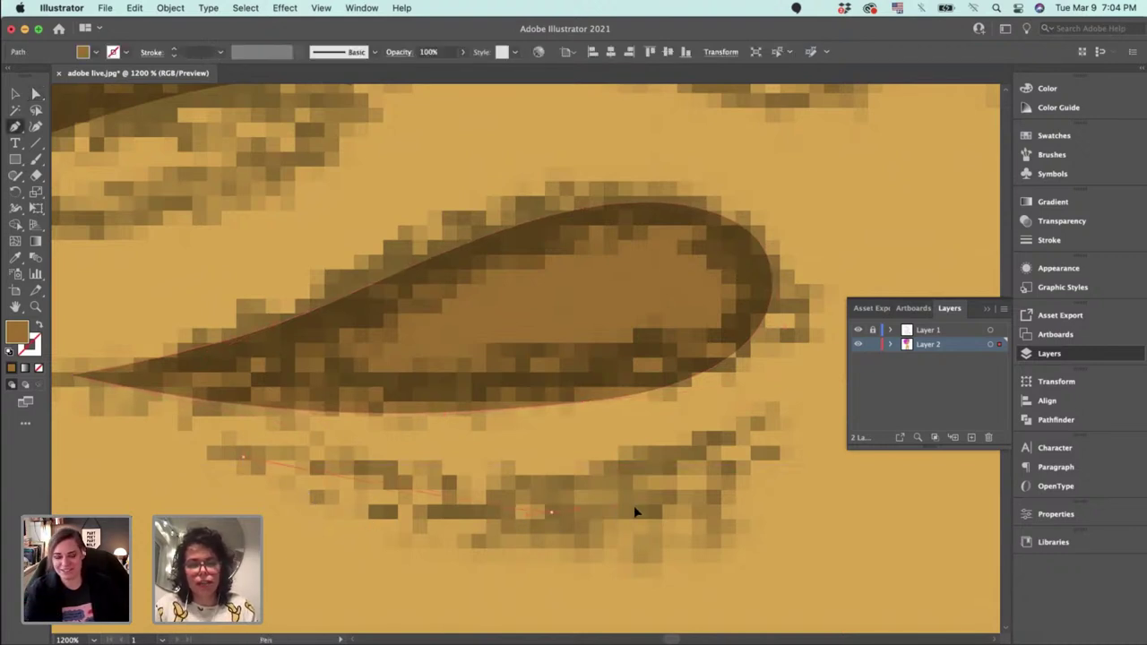
{"action": "left_click", "coordinate": [743, 447]}
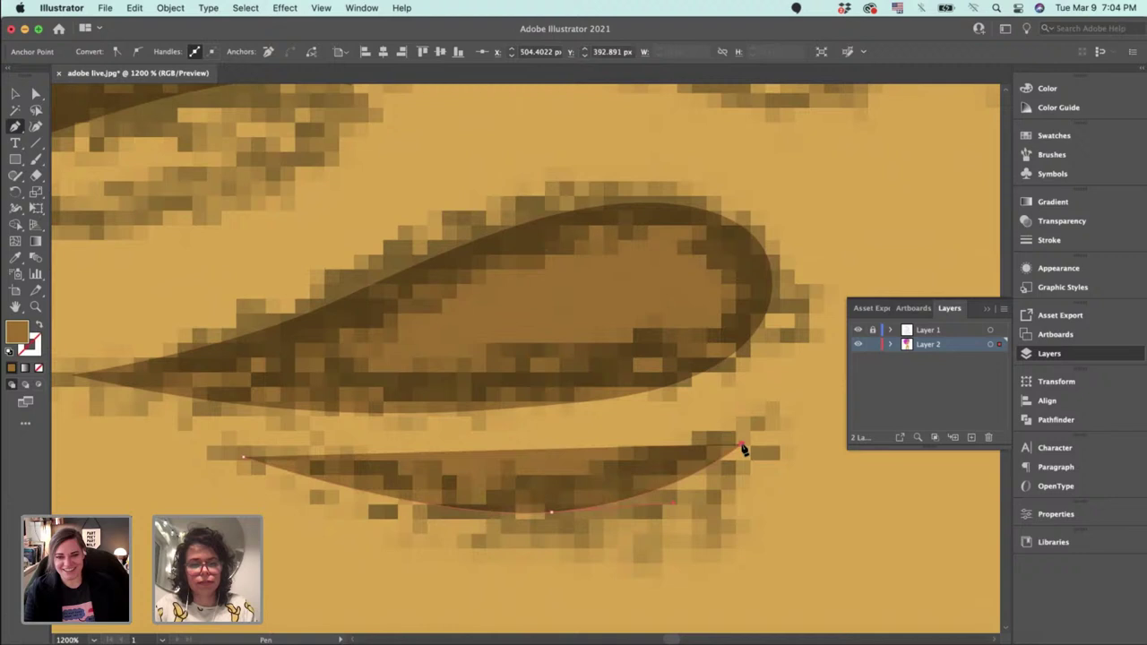
{"action": "left_click", "coordinate": [39, 326]}
{"action": "key", "text": "v"}
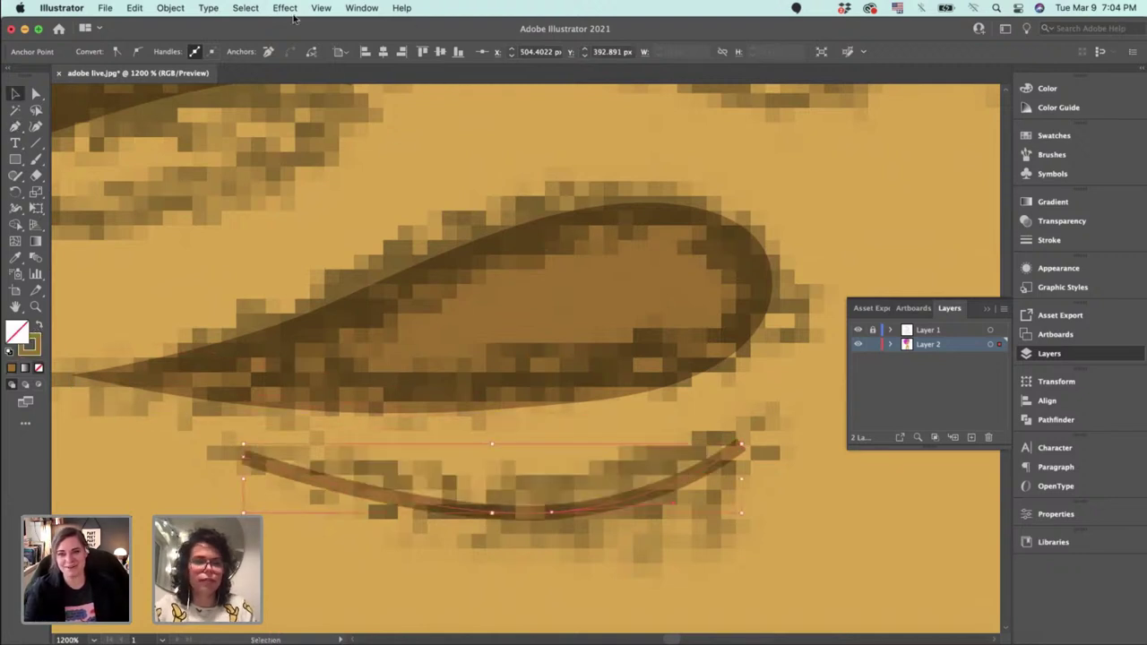
{"action": "left_click", "coordinate": [1054, 242]}
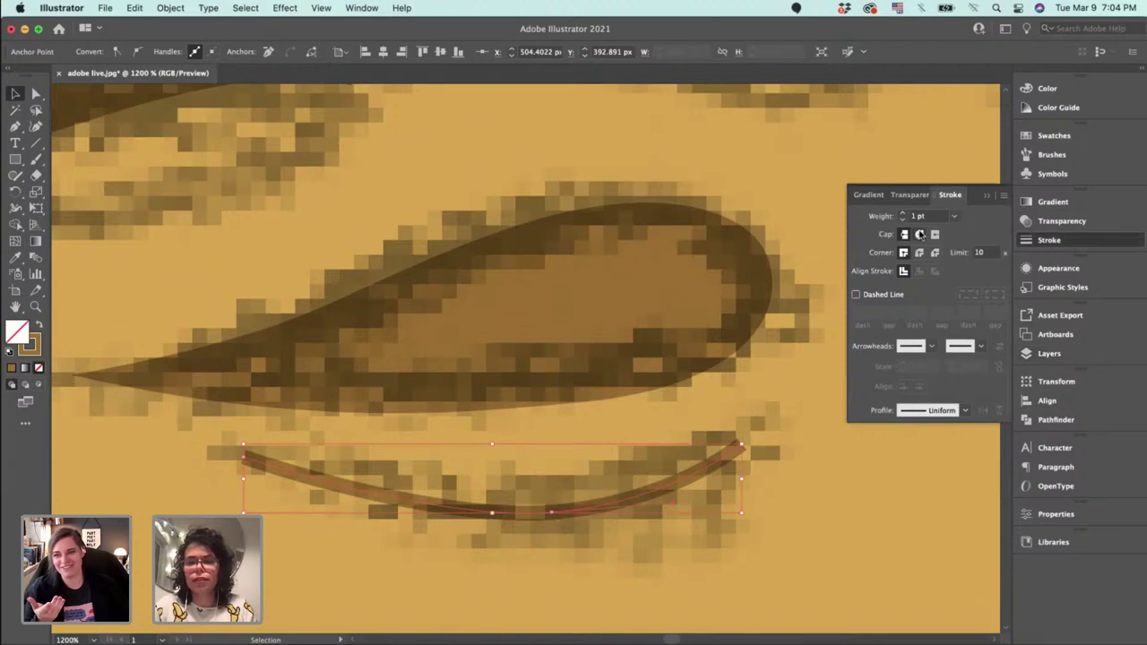
{"action": "left_click", "coordinate": [904, 214]}
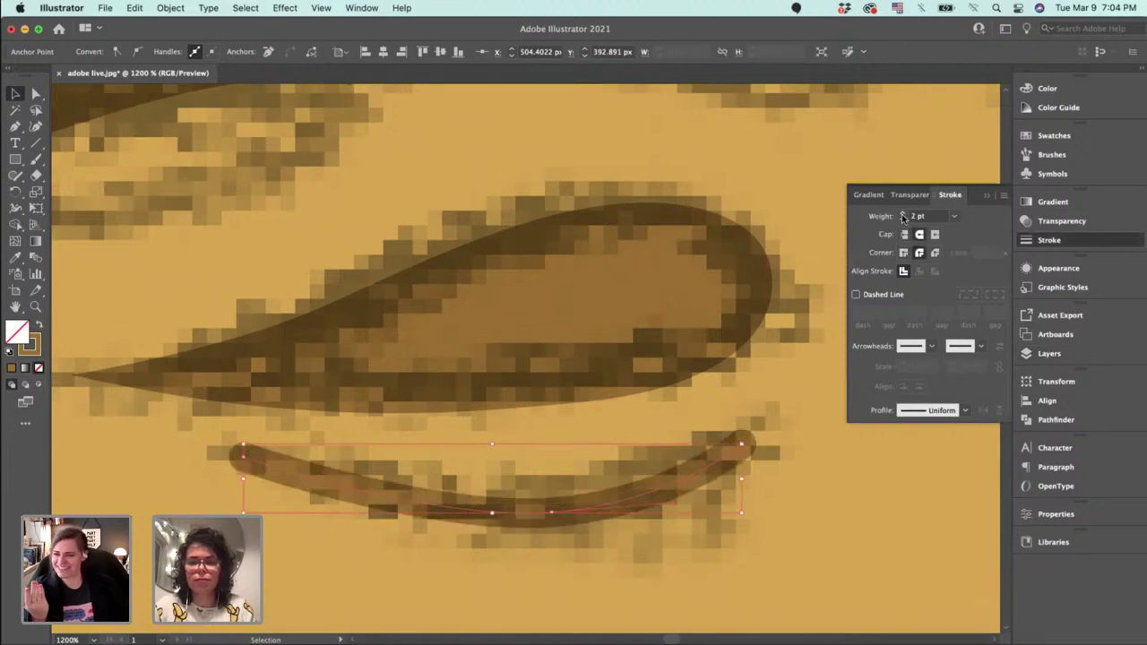
{"action": "left_click", "coordinate": [786, 403]}
Draw the inner fold of the ear as a line in the lower lip's 2 pt brown stroke style.
{"action": "scroll", "coordinate": [786, 403], "scroll_direction": "down", "scroll_amount": 5}
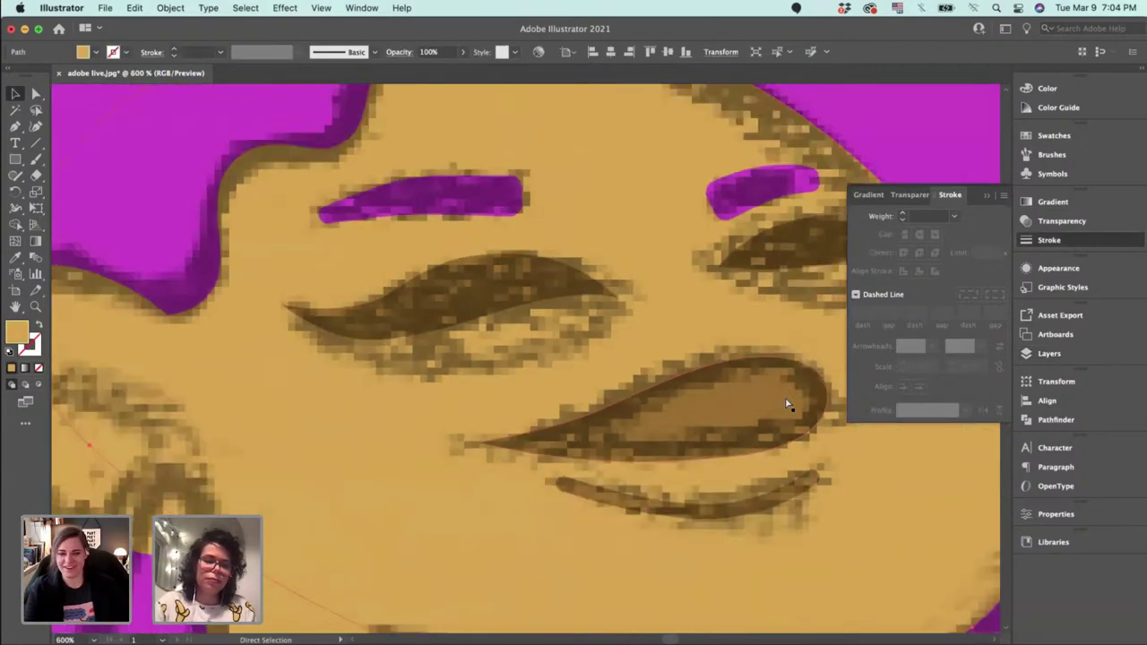
{"action": "scroll", "coordinate": [785, 404], "scroll_direction": "up", "scroll_amount": 3}
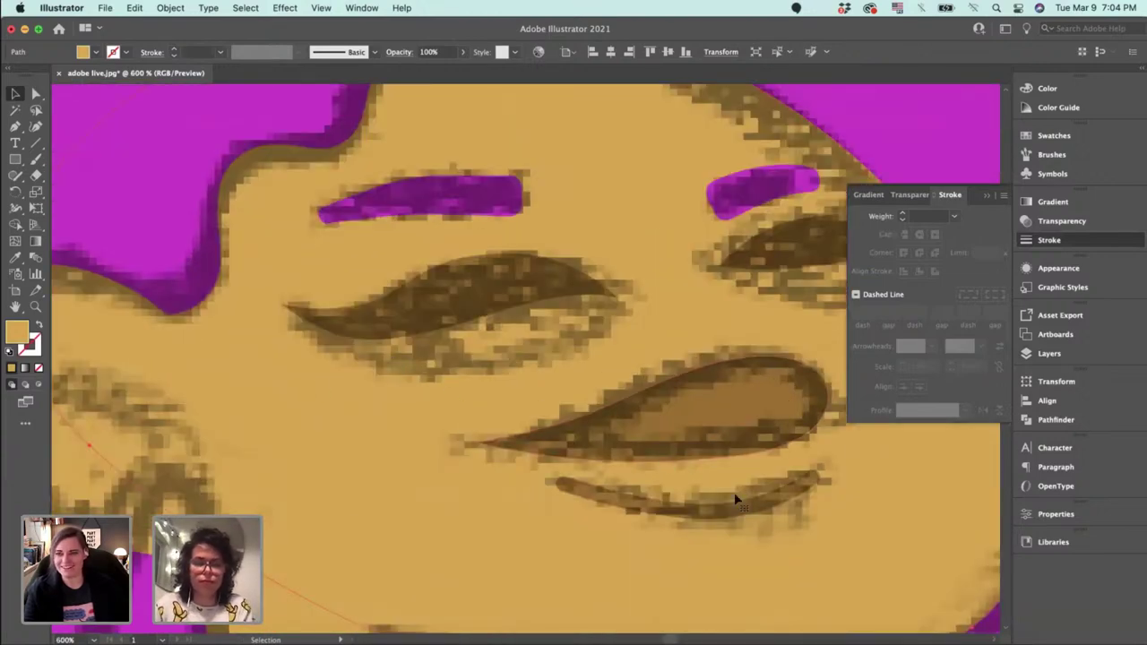
{"action": "left_click", "coordinate": [702, 517]}
{"action": "key", "text": "p"}
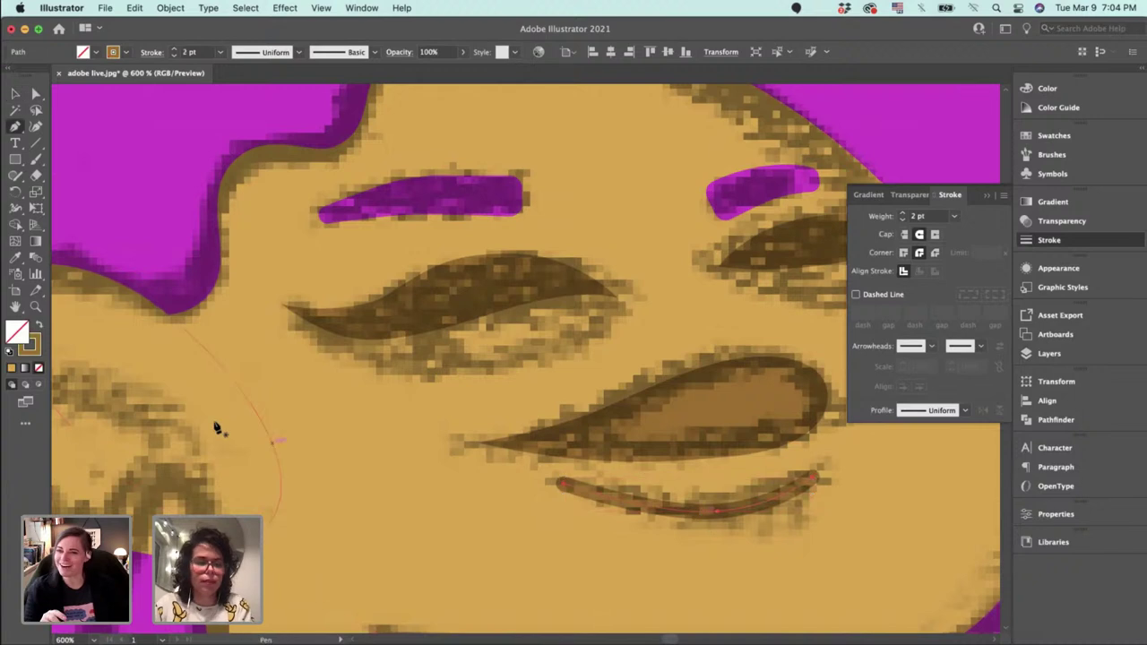
{"action": "left_click_drag", "start_coordinate": [170, 407], "coordinate": [330, 407]}
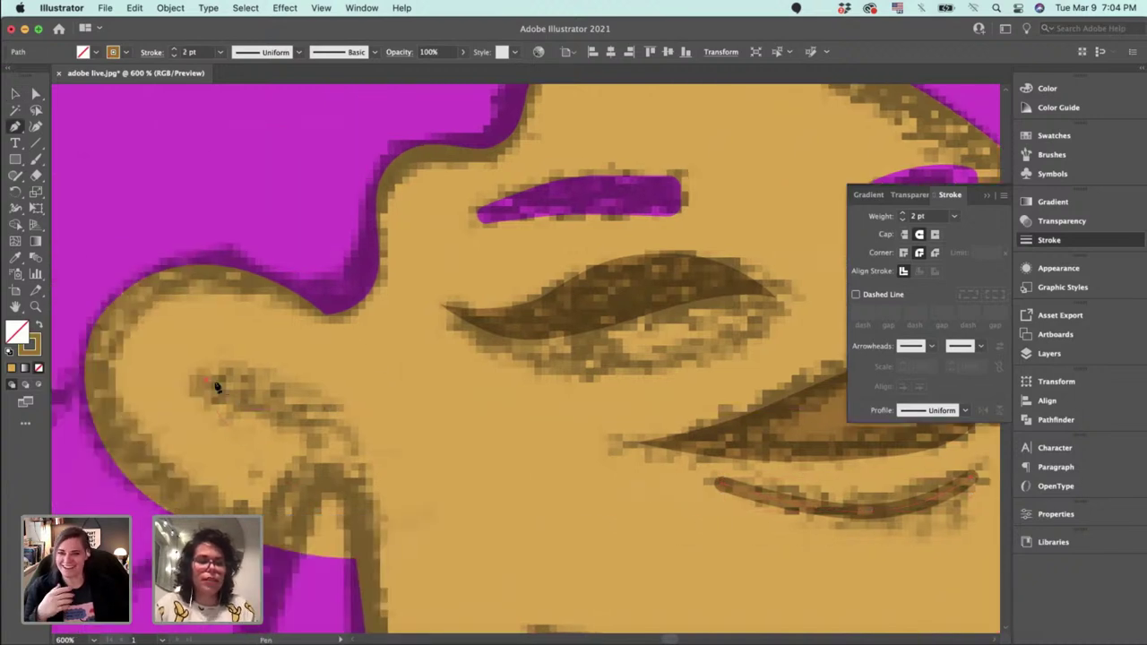
{"action": "left_click", "coordinate": [344, 429]}
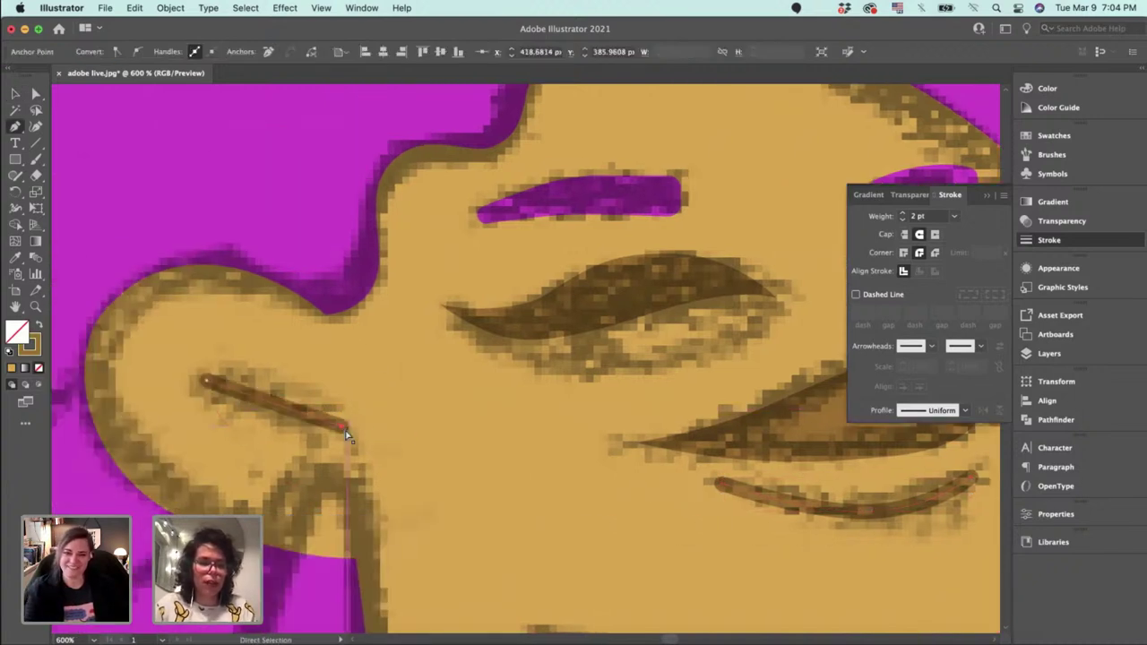
{"action": "key", "text": "a"}
{"action": "left_click_drag", "start_coordinate": [525, 442], "coordinate": [382, 444]}
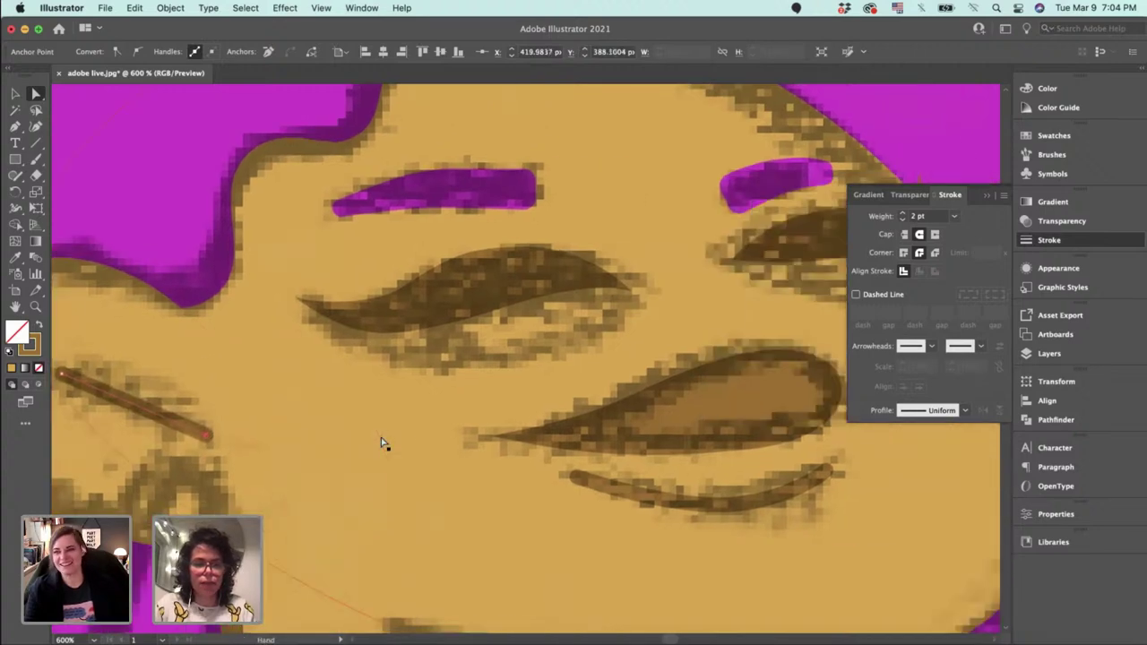
{"action": "key", "text": "v"}
{"action": "key", "text": "super+minus"}
{"action": "key", "text": "super+minus"}
{"action": "key", "text": "super+minus"}
{"action": "key", "text": "super+minus"}
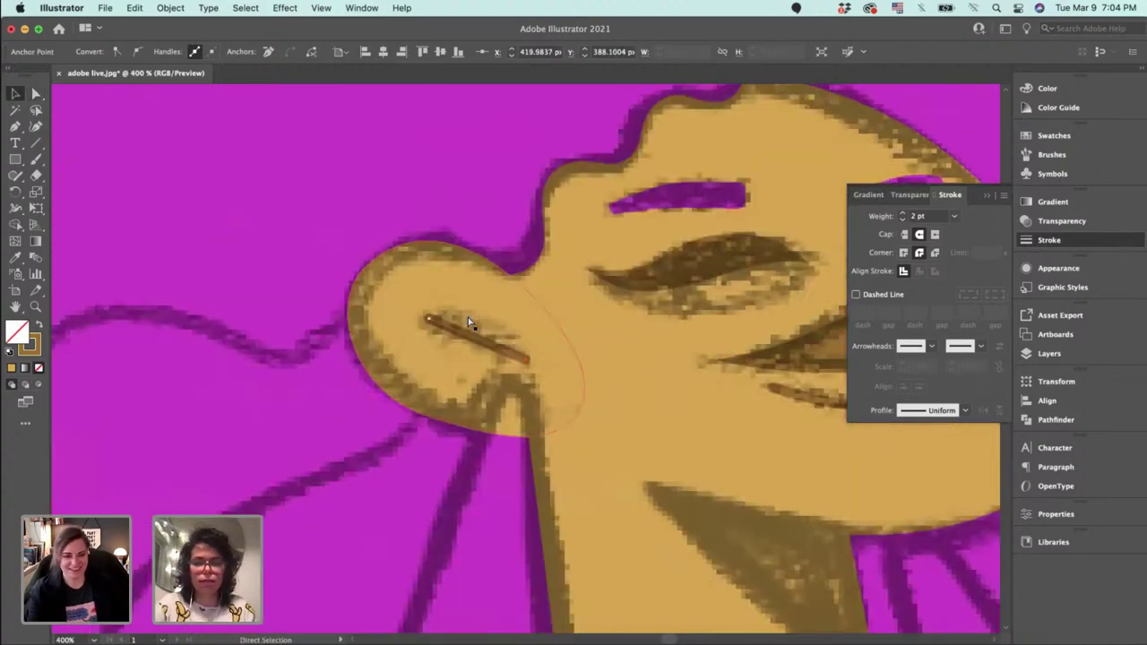
{"action": "left_click", "coordinate": [812, 132]}
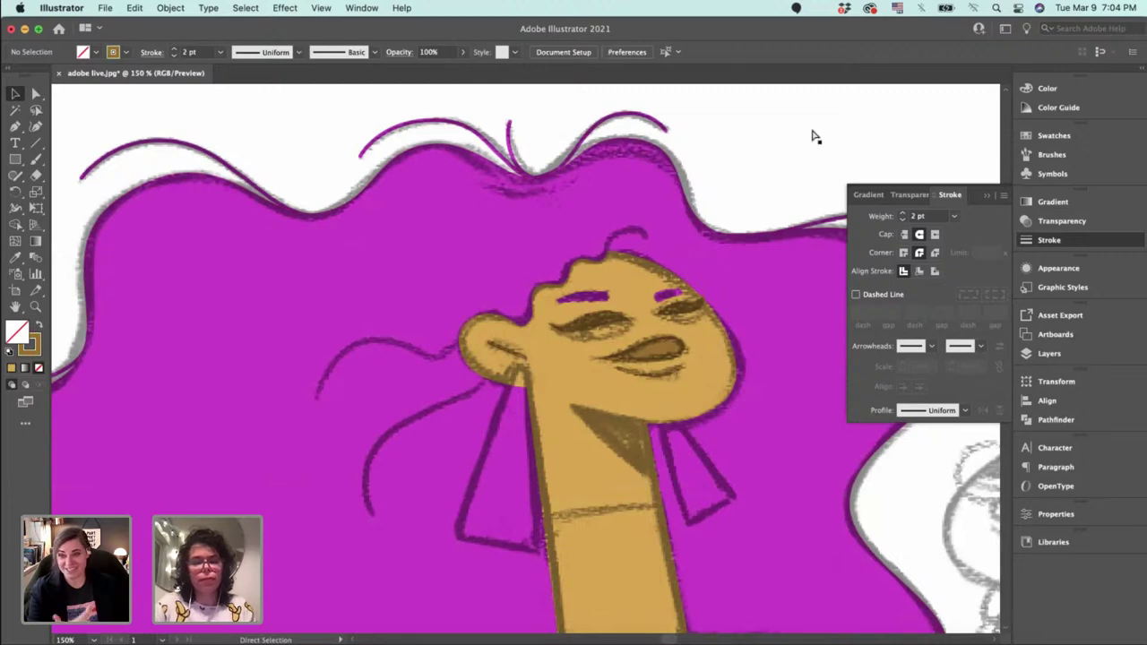
Swap the brown stroke colour to the fill and change the fill to white (FFFFFF) with no stroke.
{"action": "key", "text": "super+equal"}
{"action": "key", "text": "super+equal"}
{"action": "key", "text": "super+equal"}
{"action": "key", "text": "super+equal"}
{"action": "key", "text": "super+equal"}
{"action": "left_click_drag", "start_coordinate": [750, 233], "coordinate": [282, 311]}
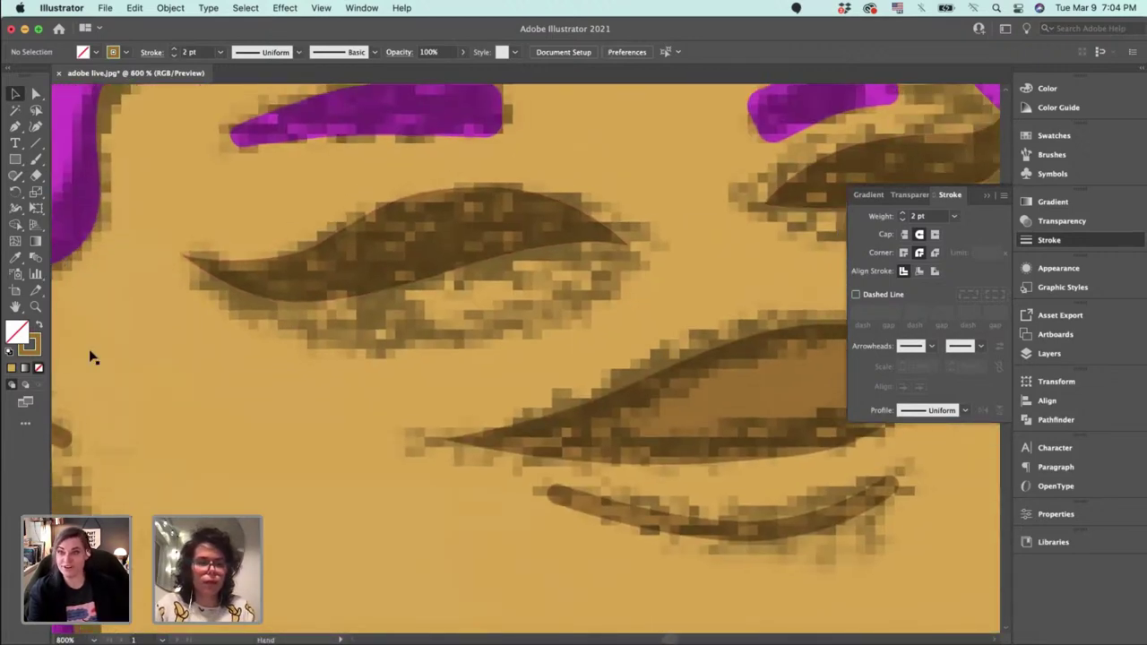
{"action": "left_click", "coordinate": [39, 328]}
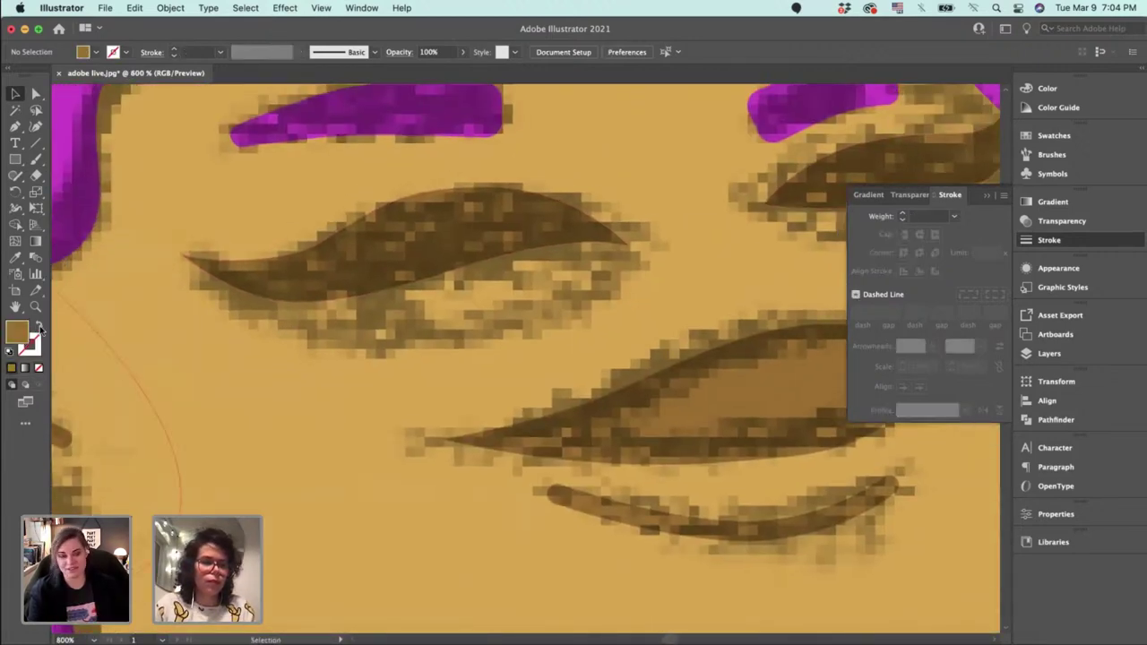
{"action": "double_click", "coordinate": [18, 337]}
{"action": "left_click", "coordinate": [663, 211]}
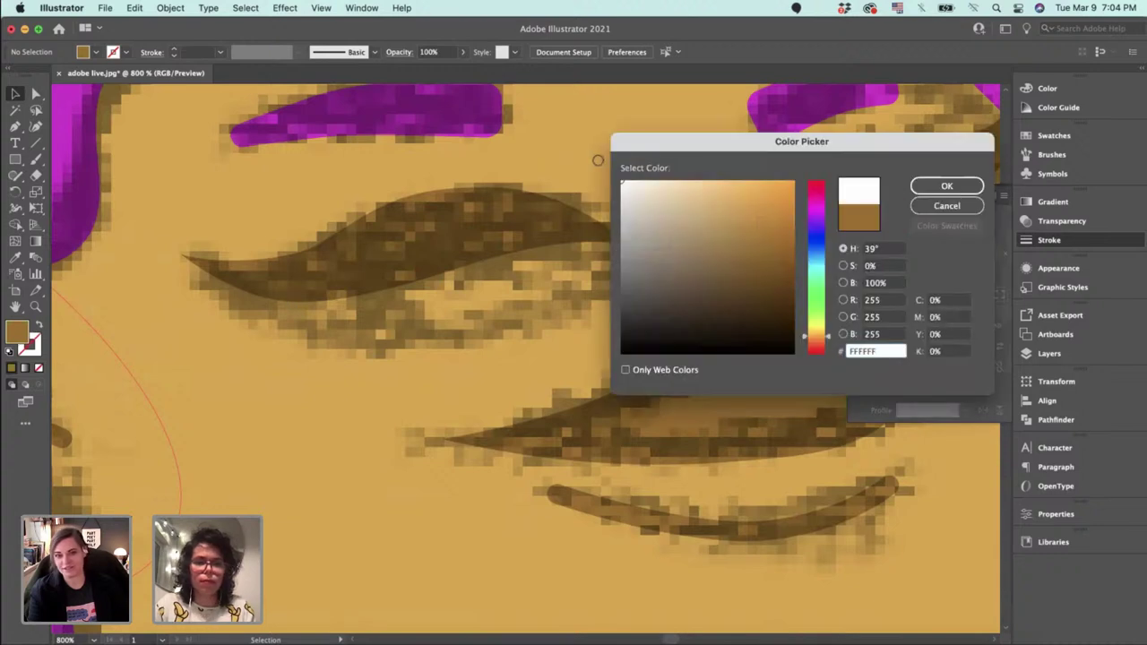
{"action": "left_click", "coordinate": [932, 185]}
Trace the white of the left eye as a closed Pen shape running from corner to corner beneath the eyelid.
{"action": "key", "text": "p"}
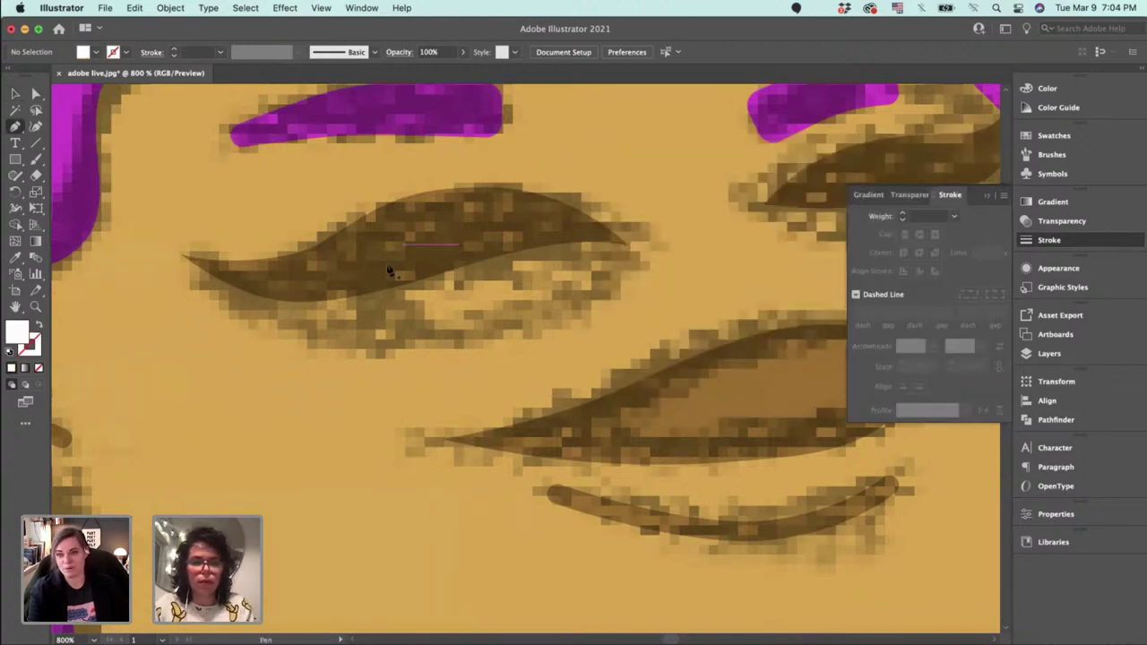
{"action": "left_click", "coordinate": [261, 296]}
{"action": "left_click_drag", "start_coordinate": [465, 334], "coordinate": [555, 336]}
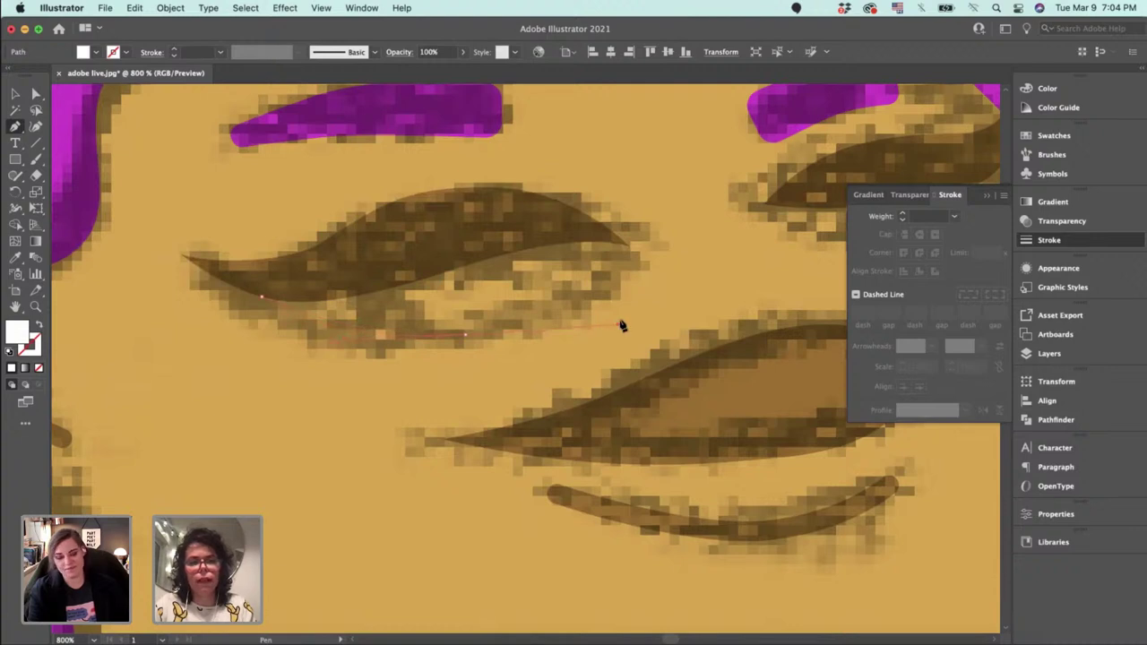
{"action": "left_click_drag", "start_coordinate": [627, 245], "coordinate": [403, 247]}
{"action": "left_click", "coordinate": [263, 297]}
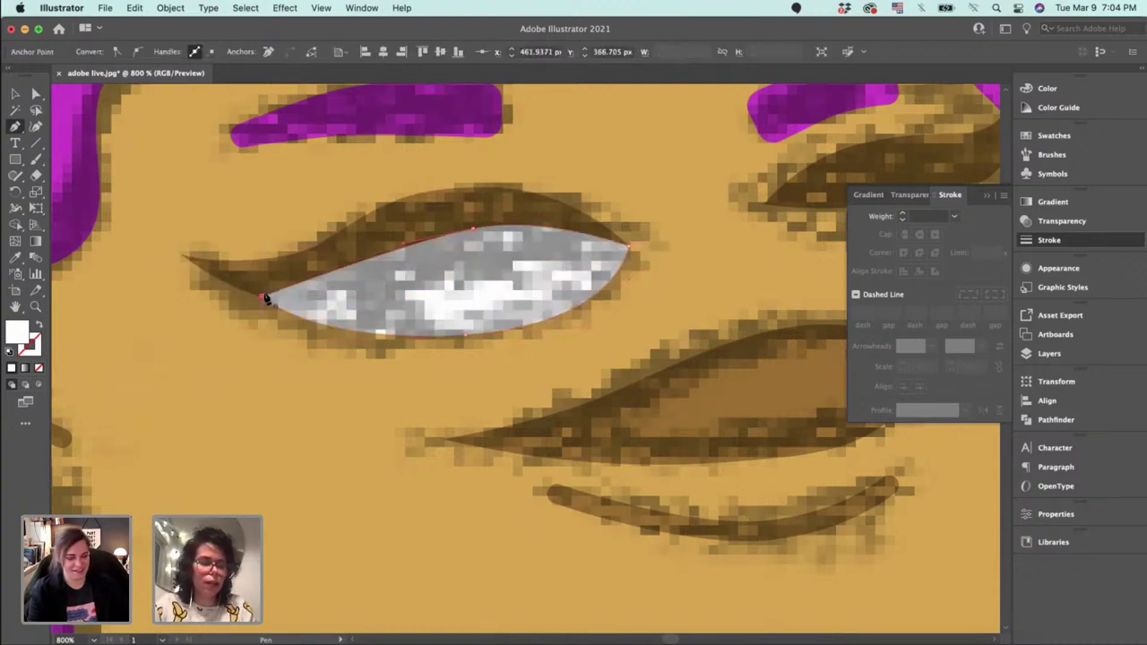
Cut the left eye white and paste it directly behind the brown eyelid.
{"action": "key", "text": "v"}
{"action": "left_click", "coordinate": [302, 387]}
{"action": "left_click", "coordinate": [461, 324]}
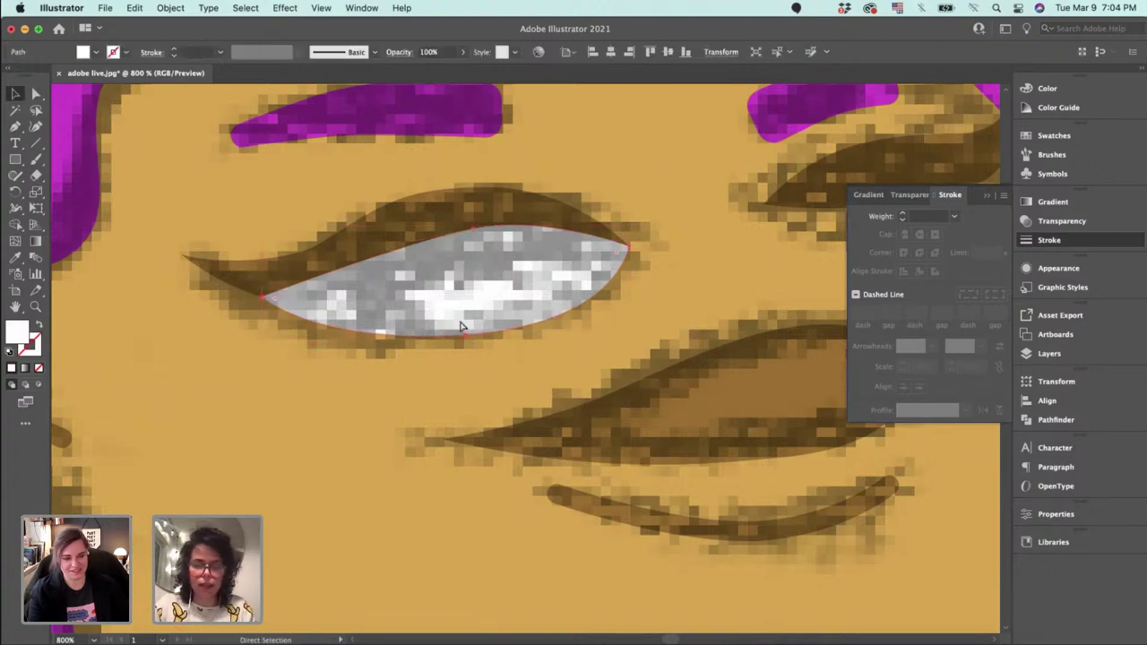
{"action": "key", "text": "super+x"}
{"action": "left_click", "coordinate": [473, 245]}
{"action": "key", "text": "super+b"}
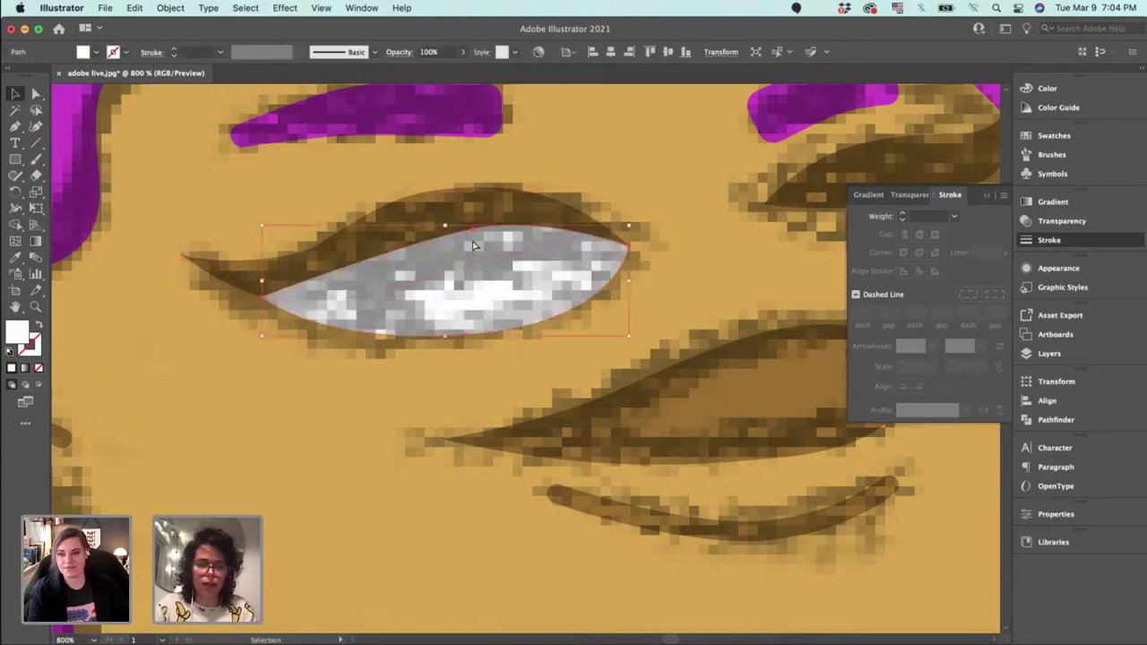
Shift the bottom anchor of the left eye white slightly toward the outer corner and adjust its handle to smooth the lower curve.
{"action": "key", "text": "a"}
{"action": "key", "text": "a"}
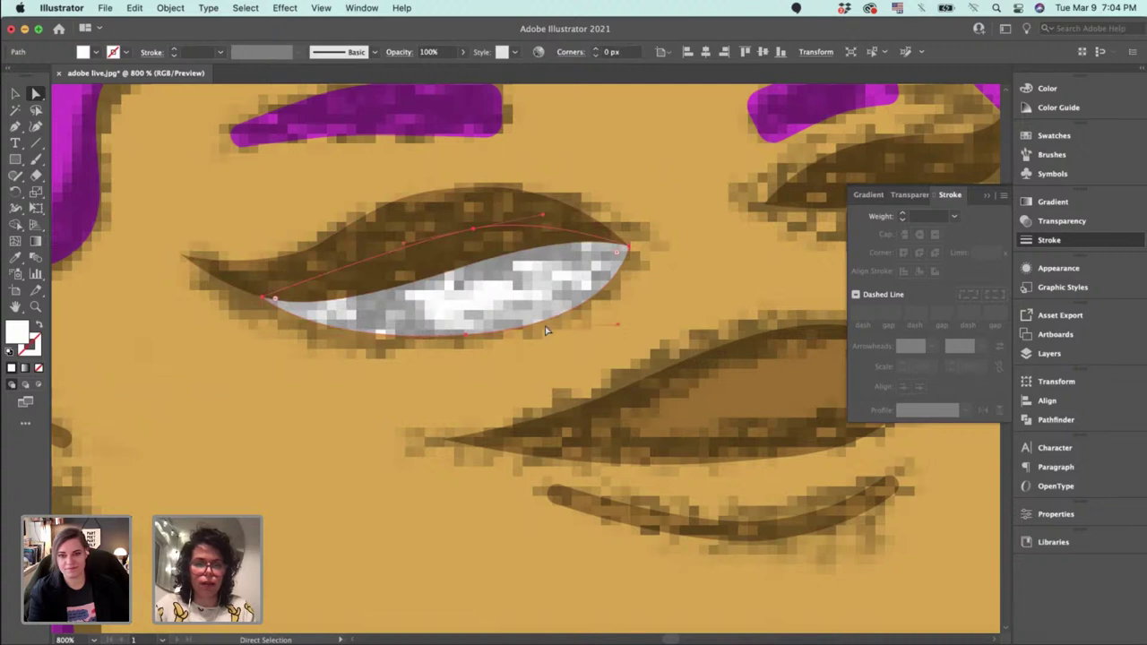
{"action": "left_click_drag", "start_coordinate": [461, 336], "coordinate": [448, 343]}
{"action": "left_click_drag", "start_coordinate": [297, 351], "coordinate": [333, 348]}
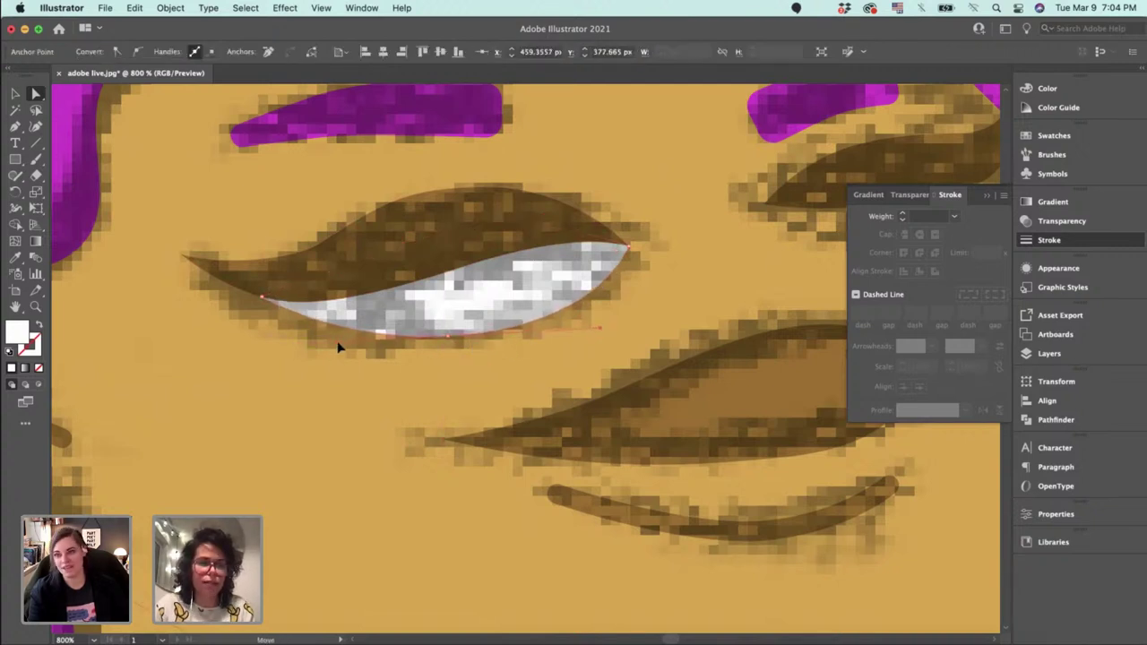
Trace the white of the right eye as a closed Pen shape under its eyelid, with a curved lower edge.
{"action": "left_click_drag", "start_coordinate": [509, 323], "coordinate": [348, 363]}
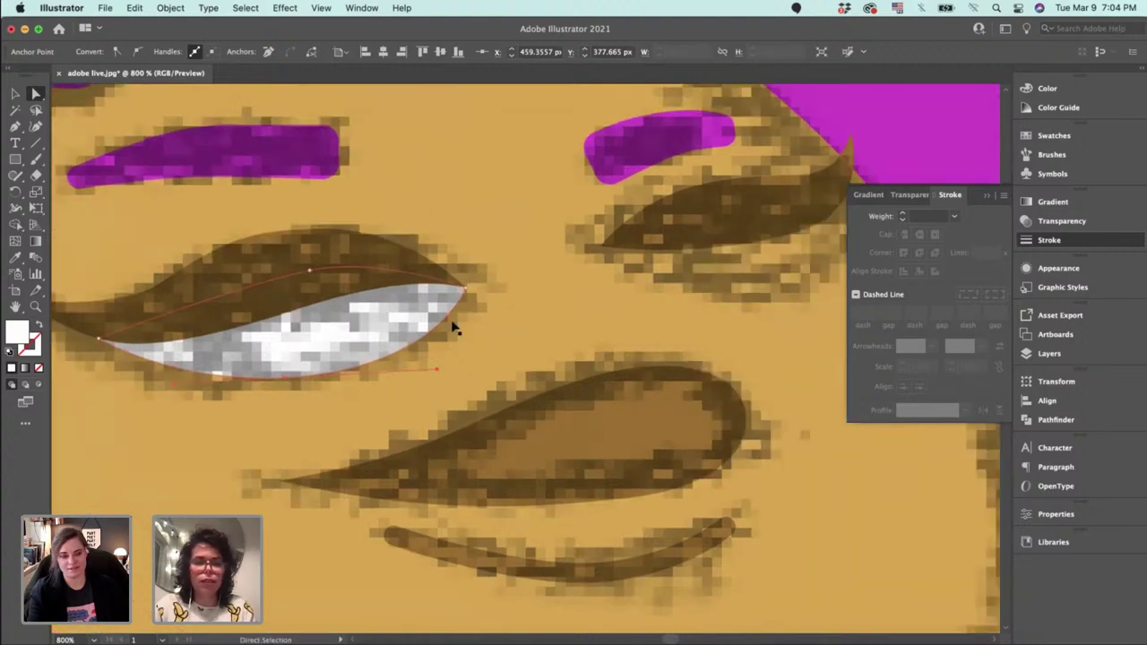
{"action": "key", "text": "v"}
{"action": "key", "text": "p"}
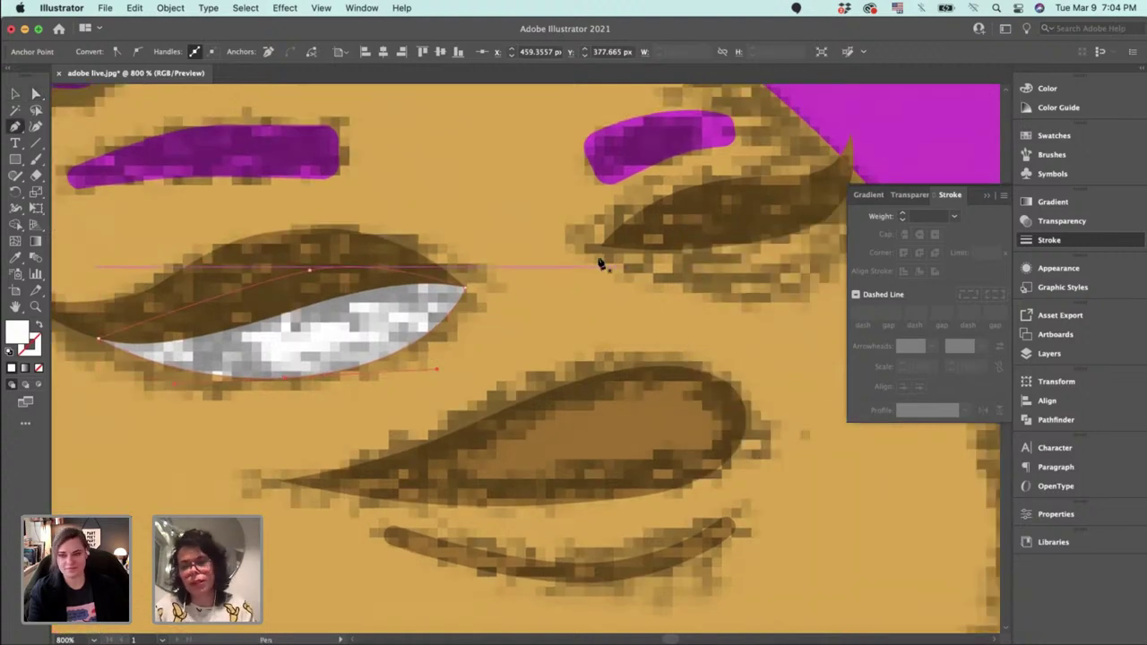
{"action": "left_click", "coordinate": [598, 246]}
{"action": "left_click_drag", "start_coordinate": [706, 286], "coordinate": [777, 277]}
{"action": "left_click_drag", "start_coordinate": [802, 209], "coordinate": [751, 204]}
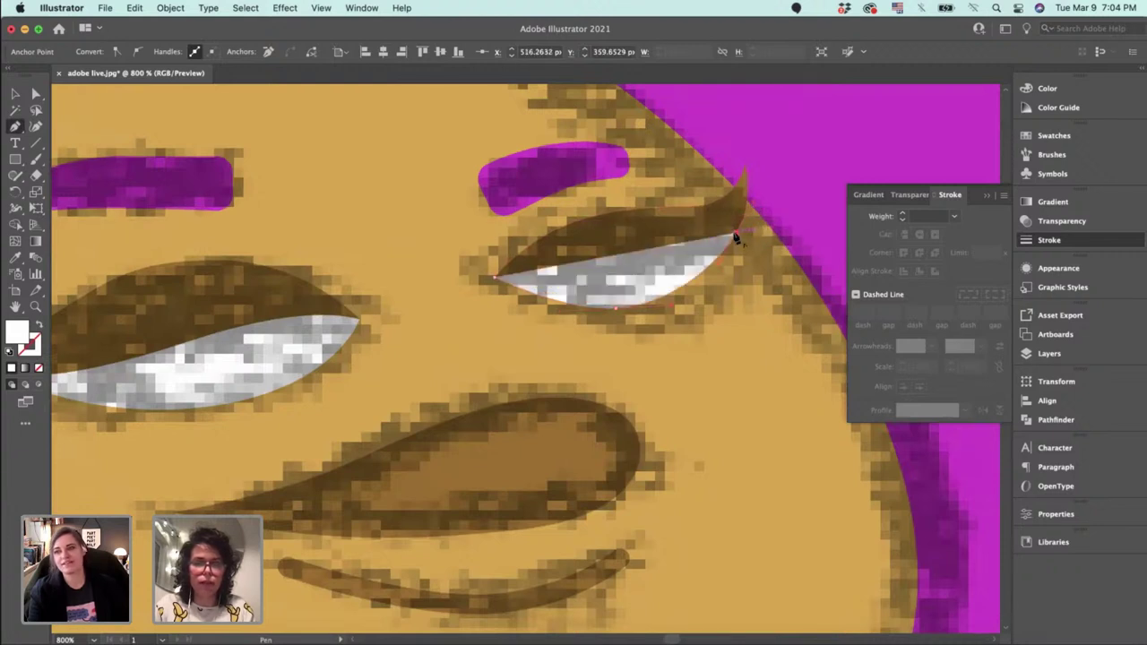
Lengthen the bottom anchor's handle on the right eye white so the lower curve becomes fuller toward the outer corner.
{"action": "key", "text": "v"}
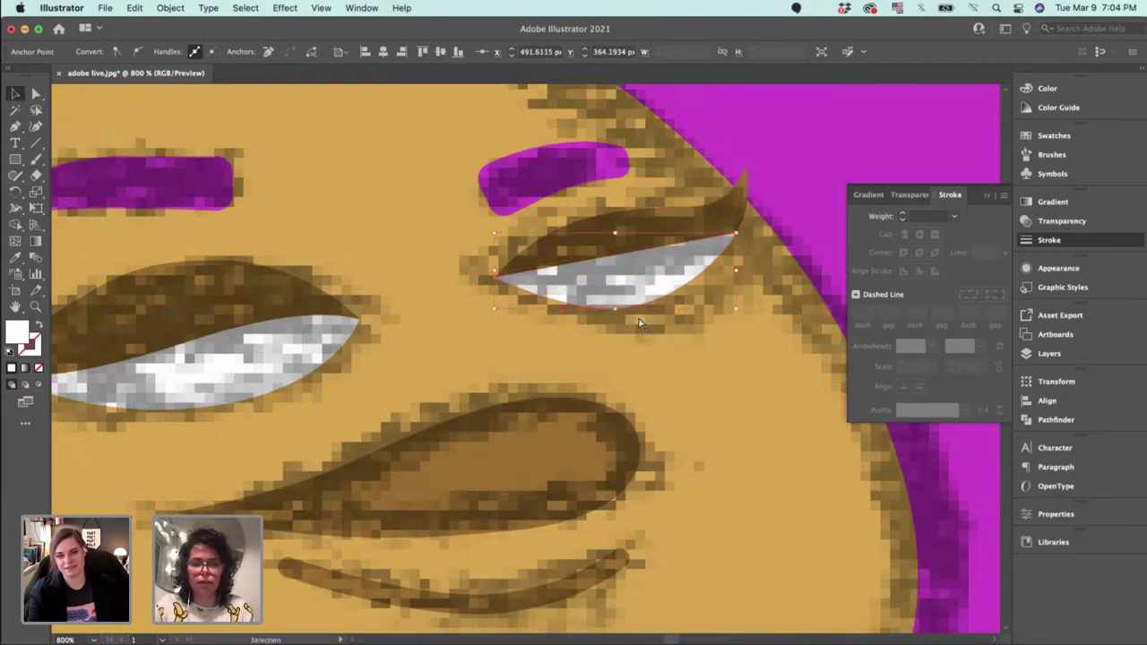
{"action": "key", "text": "a"}
{"action": "left_click_drag", "start_coordinate": [674, 312], "coordinate": [711, 310]}
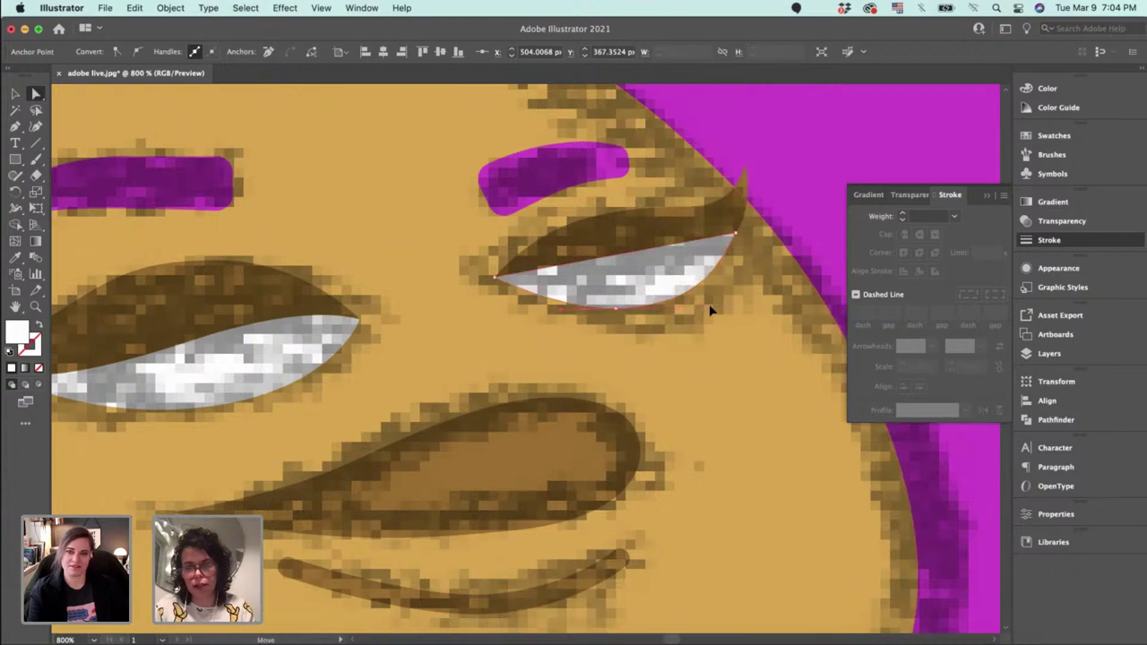
{"action": "key", "text": "v"}
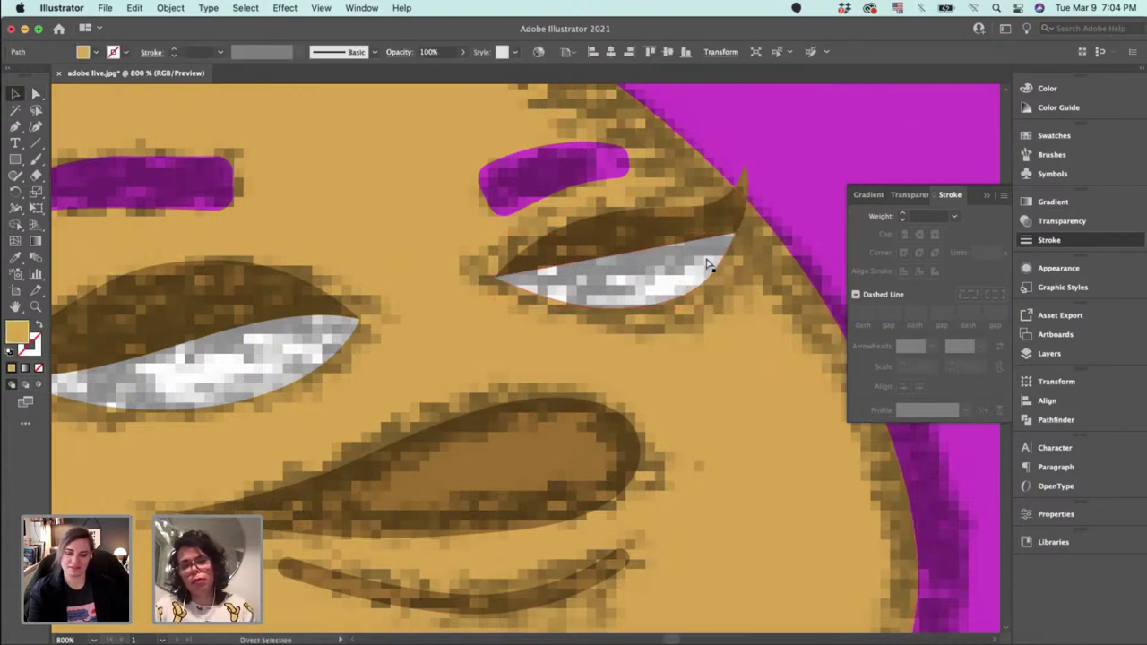
{"action": "key", "text": "a"}
{"action": "left_click", "coordinate": [727, 278]}
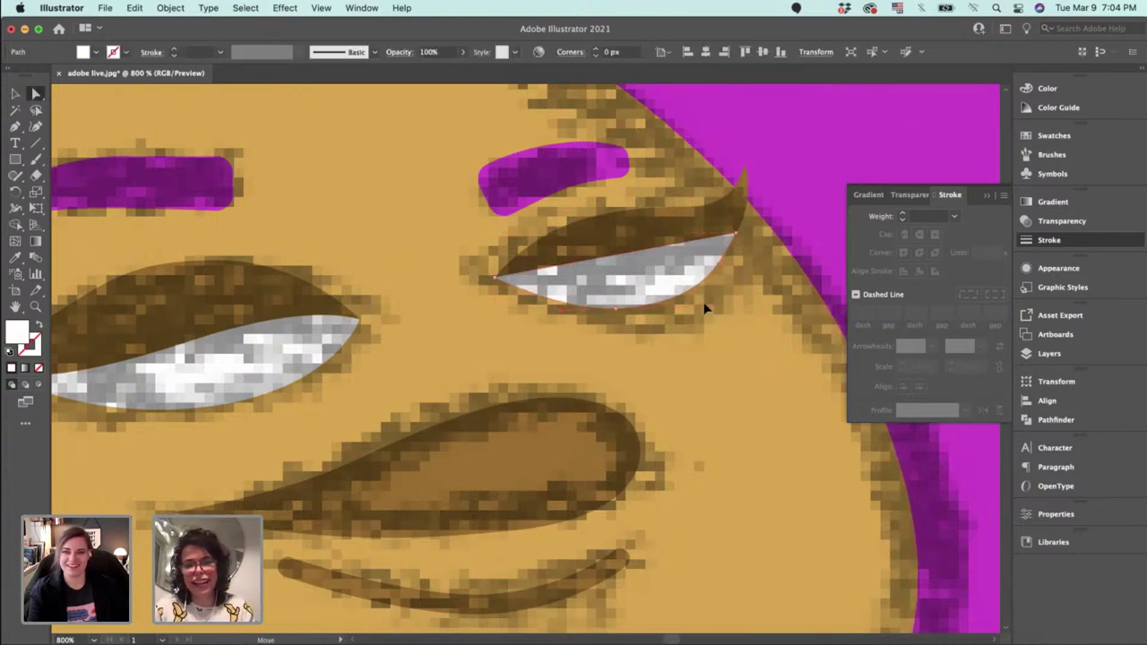
Cut the right eye white and paste it in back of the right eyelid shape.
{"action": "key", "text": "v"}
{"action": "left_click", "coordinate": [651, 280]}
{"action": "key", "text": "super+x"}
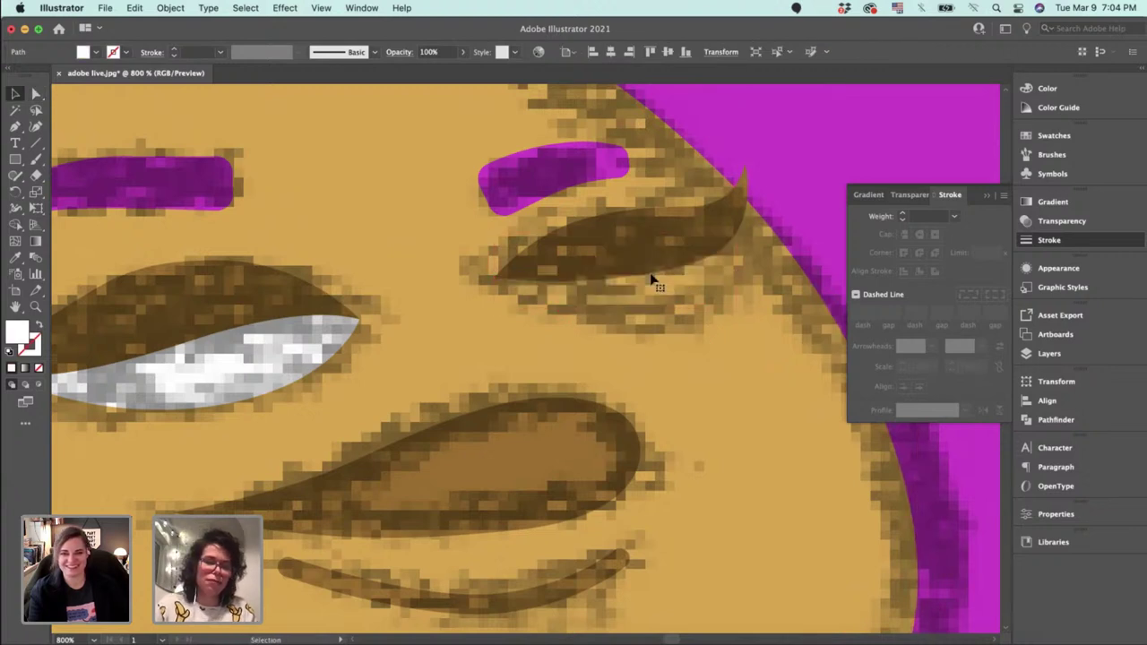
{"action": "key", "text": "super+v"}
{"action": "key", "text": "super+z"}
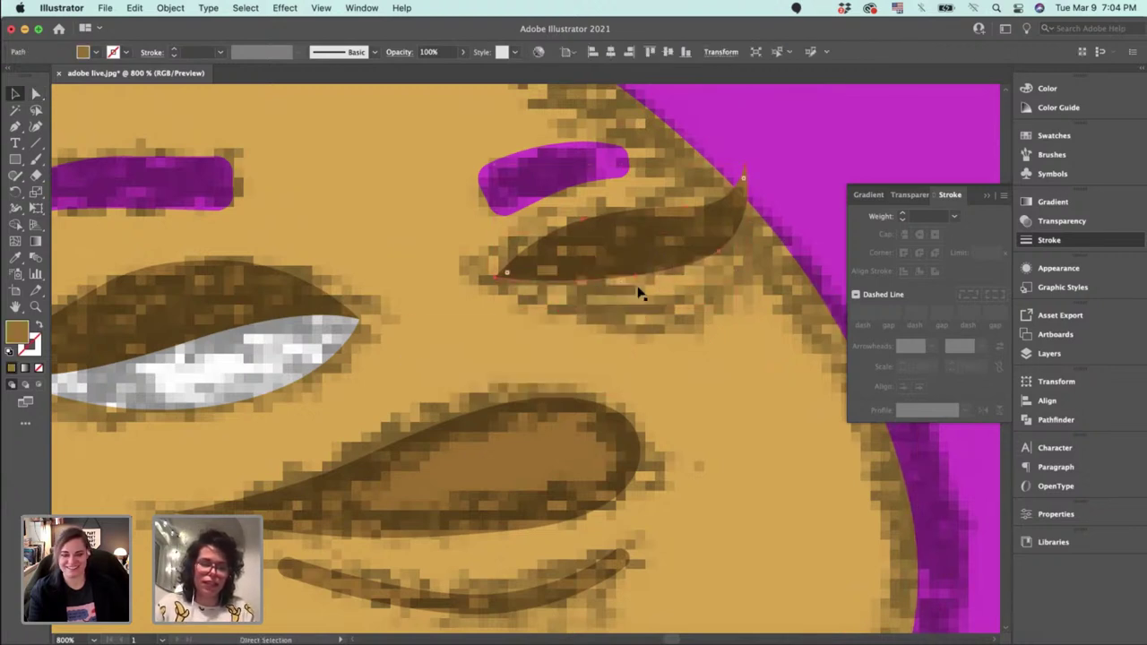
{"action": "left_click", "coordinate": [668, 272]}
{"action": "key", "text": "super+b"}
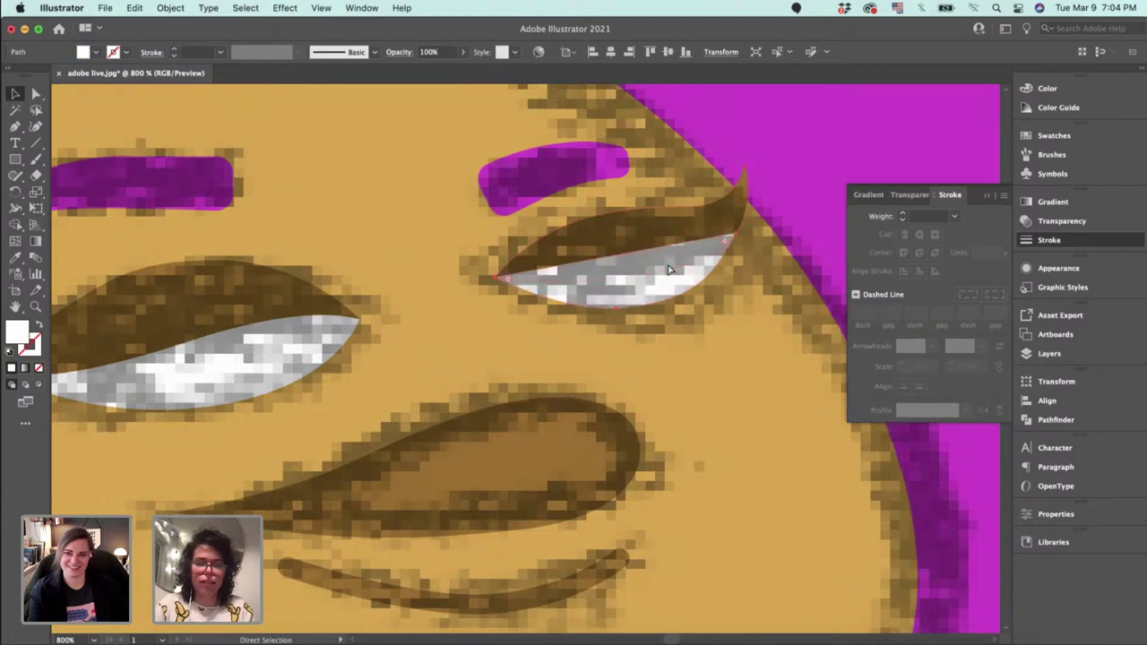
Raise the lower edge of the right eyelid to uncover more of the eye white.
{"action": "key", "text": "a"}
{"action": "left_click", "coordinate": [674, 343]}
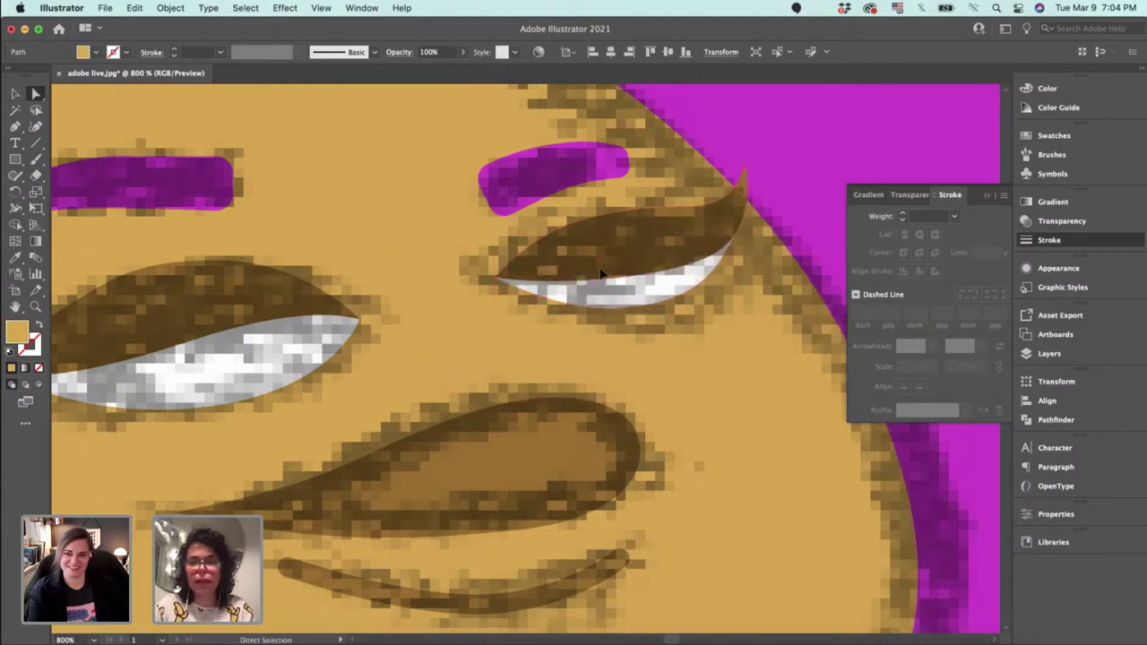
{"action": "left_click", "coordinate": [604, 274]}
{"action": "left_click_drag", "start_coordinate": [542, 290], "coordinate": [704, 259]}
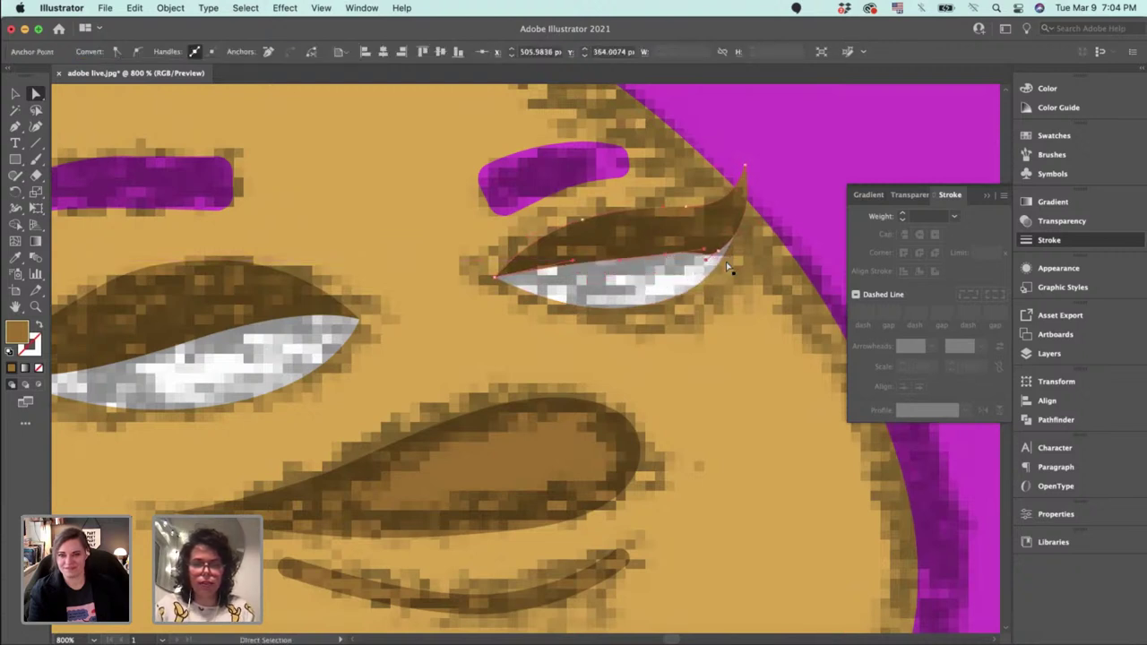
{"action": "left_click", "coordinate": [722, 256]}
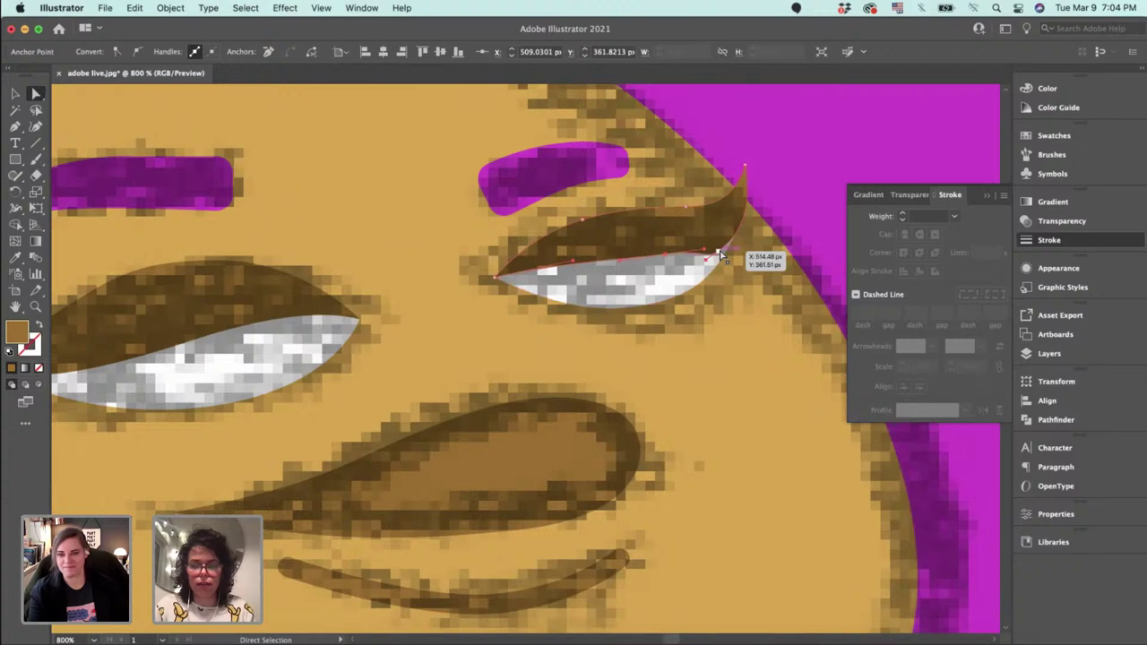
Try to delete the anchor point at the outer end of the right eyelid's lower edge.
{"action": "key", "text": "minus"}
{"action": "left_click", "coordinate": [721, 253]}
{"action": "key", "text": "super+z"}
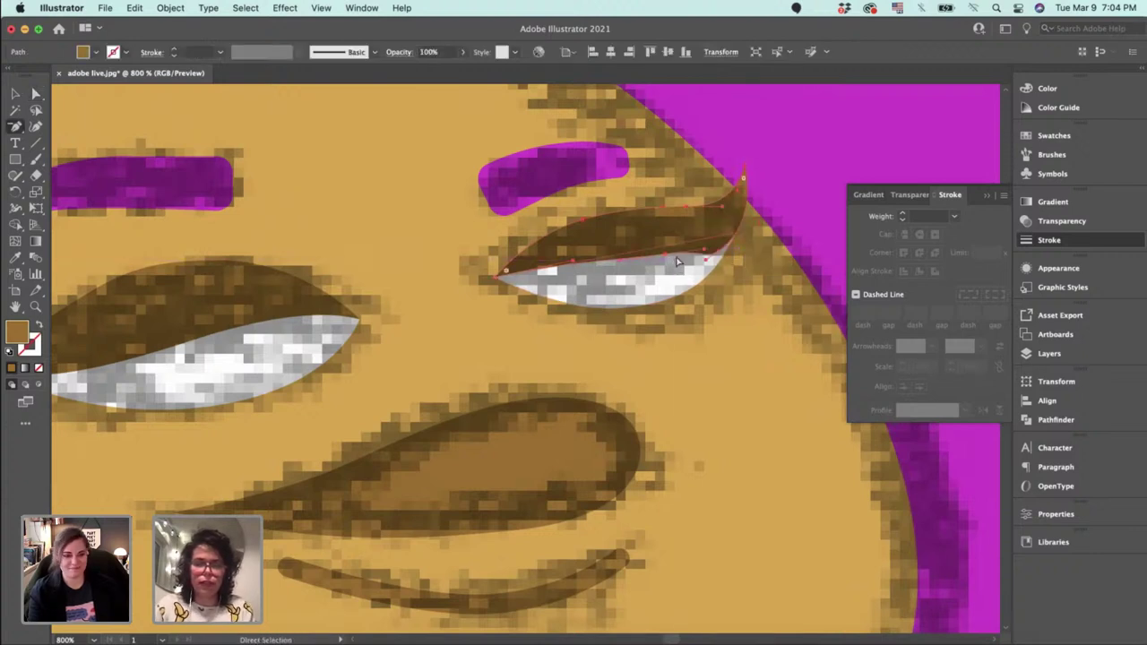
Pull the lower outer anchor's handle down and move the anchor inward to curve the right eyelid over the eye white.
{"action": "key", "text": "a"}
{"action": "left_click_drag", "start_coordinate": [671, 258], "coordinate": [640, 284]}
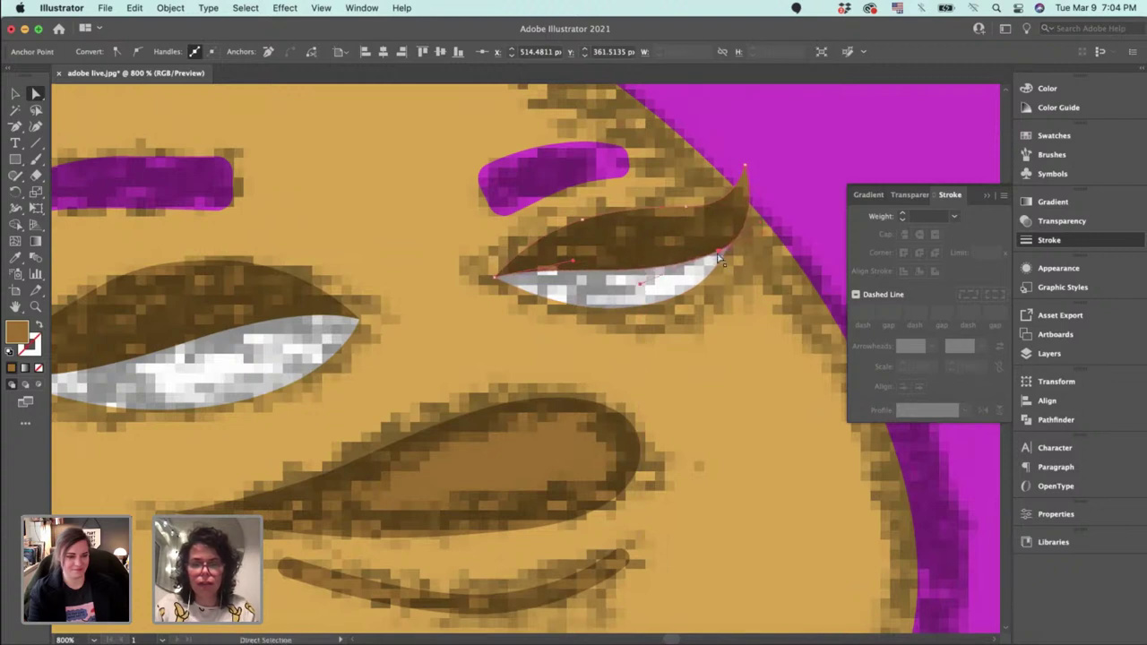
{"action": "left_click_drag", "start_coordinate": [715, 257], "coordinate": [738, 221]}
{"action": "left_click", "coordinate": [729, 247]}
{"action": "left_click_drag", "start_coordinate": [728, 261], "coordinate": [731, 263]}
Lengthen the inner corner handle and adjust the outer anchor's handle so the right eyelid's lower edge flows in a smooth S-curve.
{"action": "left_click", "coordinate": [582, 268]}
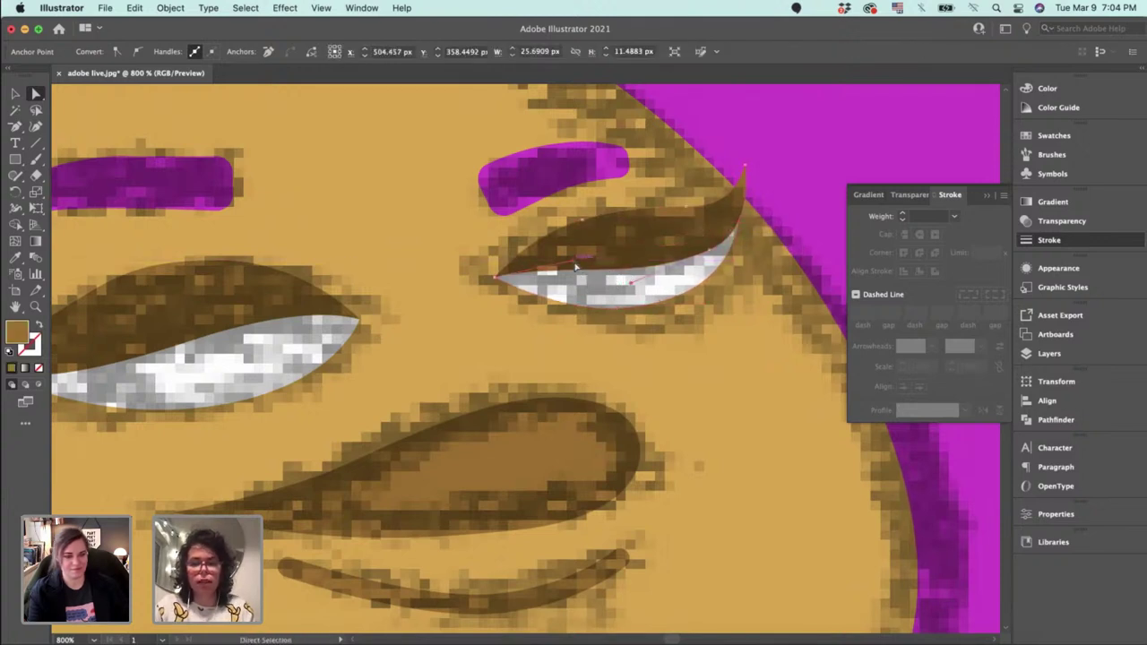
{"action": "left_click_drag", "start_coordinate": [576, 262], "coordinate": [600, 254]}
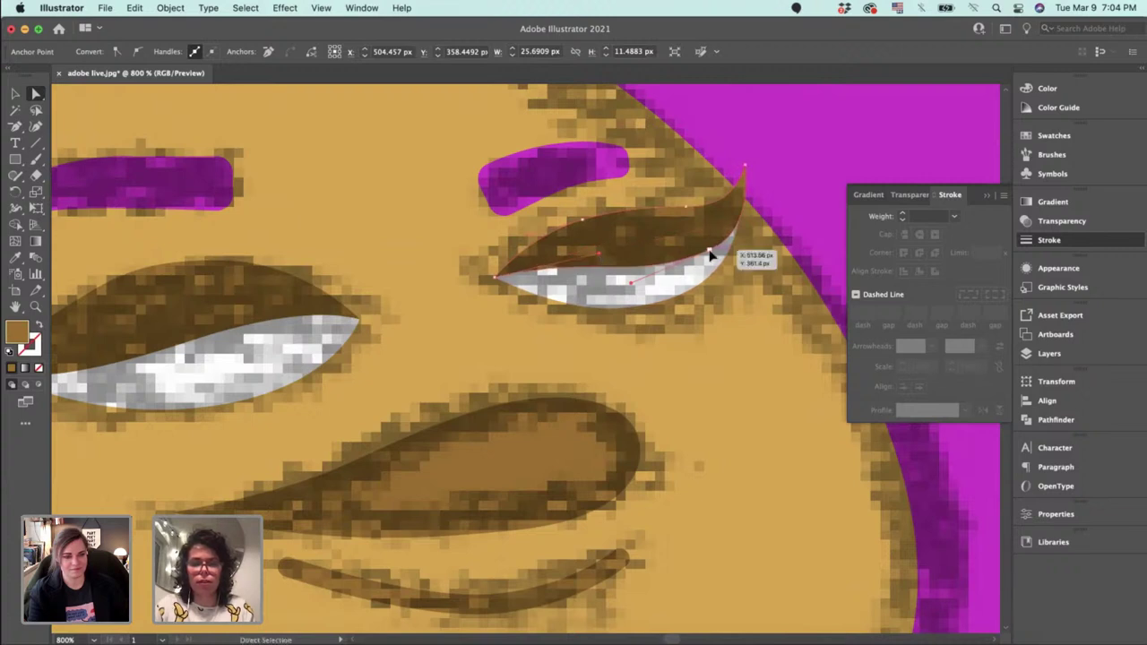
{"action": "left_click_drag", "start_coordinate": [710, 255], "coordinate": [737, 209]}
{"action": "left_click", "coordinate": [793, 301]}
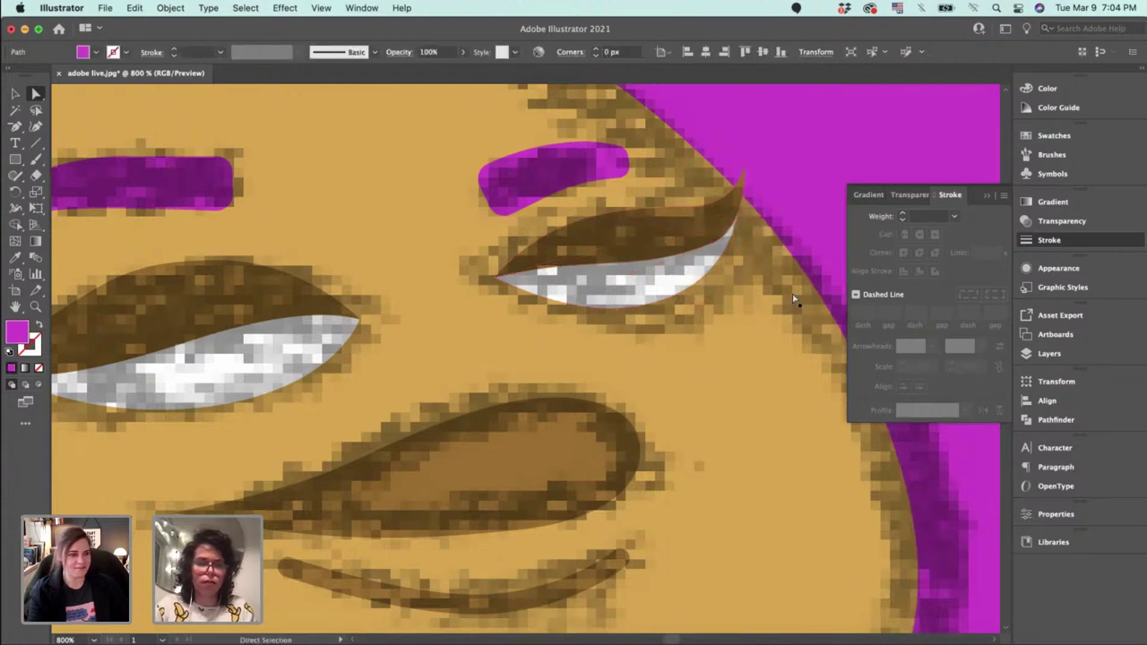
Hide the sketch on Layer 1 to show only the vector artwork of the face.
{"action": "key", "text": "super+minus"}
{"action": "key", "text": "super+minus"}
{"action": "key", "text": "super+minus"}
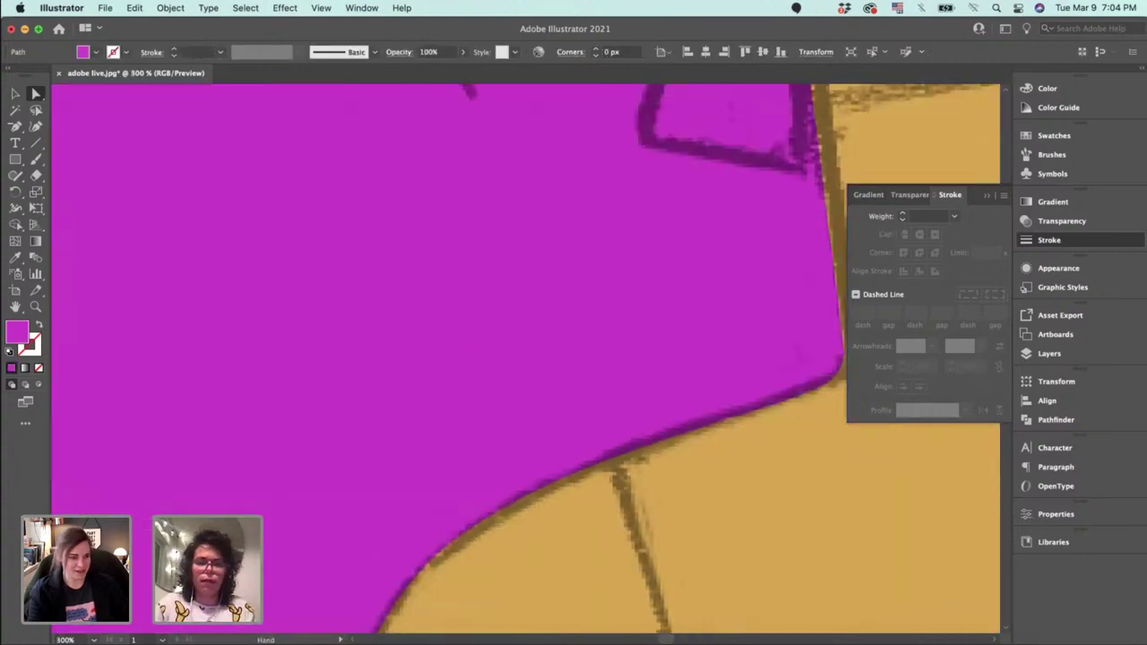
{"action": "left_click_drag", "start_coordinate": [716, 206], "coordinate": [215, 528]}
{"action": "left_click_drag", "start_coordinate": [531, 278], "coordinate": [541, 573]}
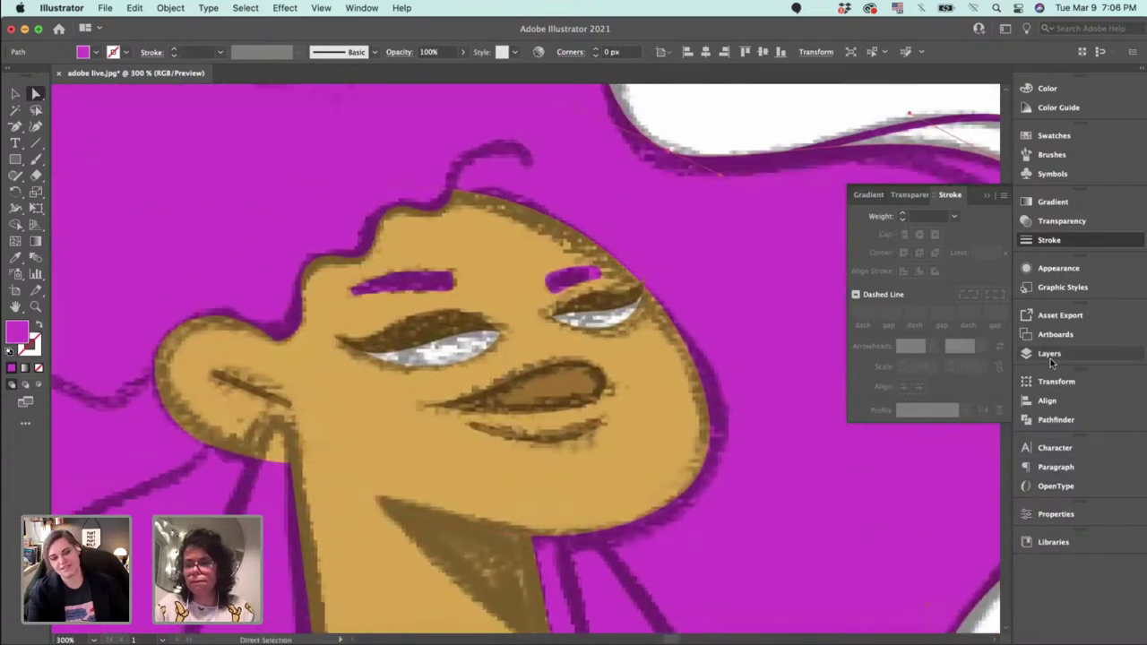
{"action": "left_click", "coordinate": [1048, 353]}
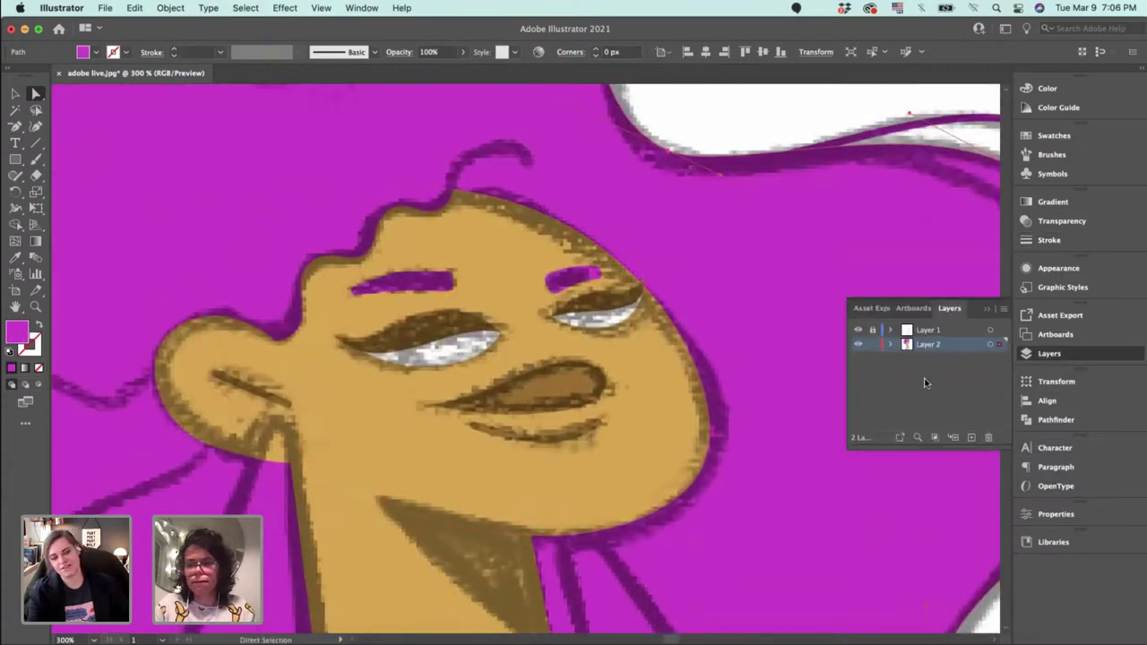
{"action": "left_click", "coordinate": [857, 331]}
Smooth the right eyelid's lower edge by adjusting its outer anchor and handle, and tuck the eye white's outer corner inward under the eyelid.
{"action": "key", "text": "v"}
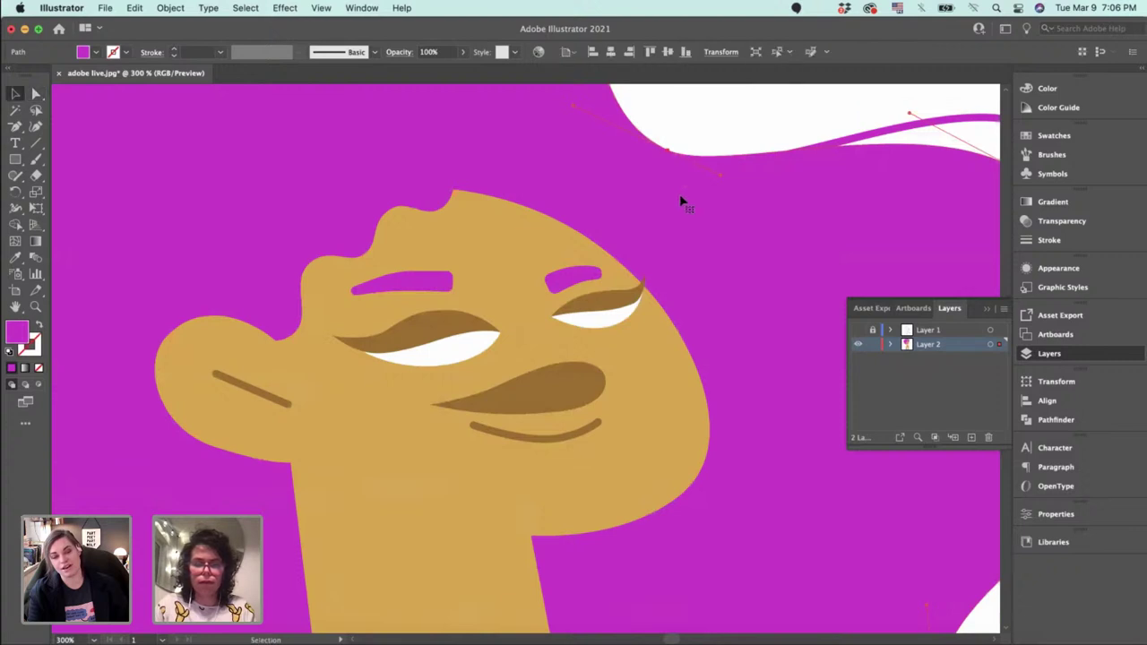
{"action": "scroll", "coordinate": [679, 196], "scroll_direction": "up", "scroll_amount": 3}
{"action": "left_click_drag", "start_coordinate": [680, 195], "coordinate": [13, 502]}
{"action": "left_click_drag", "start_coordinate": [976, 126], "coordinate": [548, 614]}
{"action": "left_click_drag", "start_coordinate": [619, 128], "coordinate": [650, 376]}
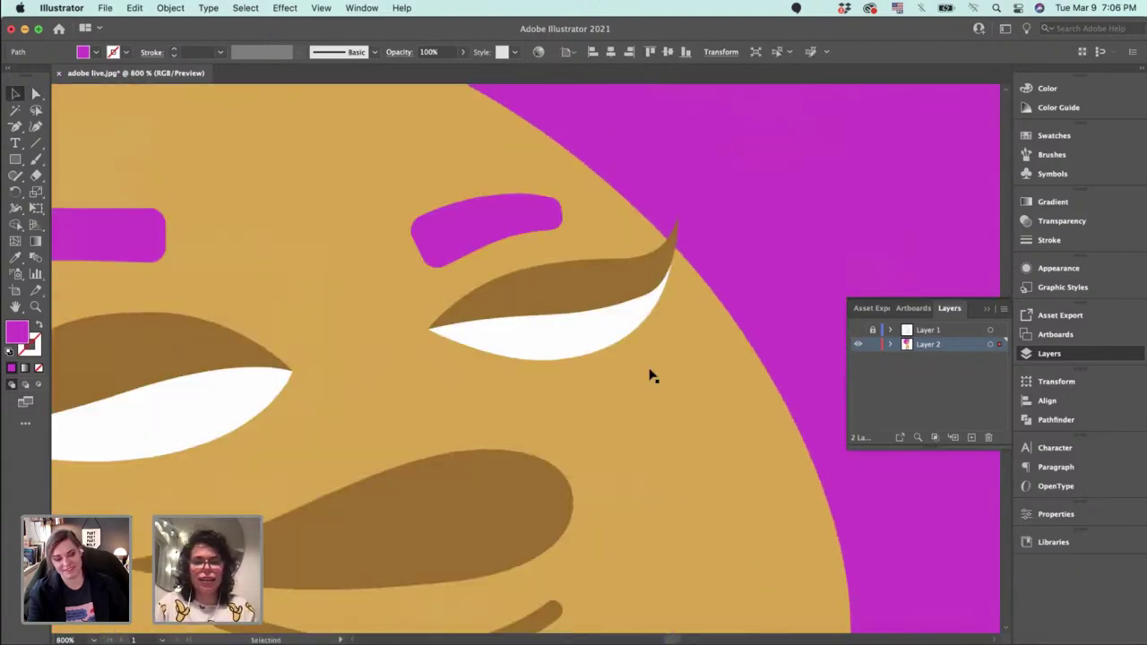
{"action": "key", "text": "a"}
{"action": "left_click", "coordinate": [608, 334]}
{"action": "key", "text": "super+plus"}
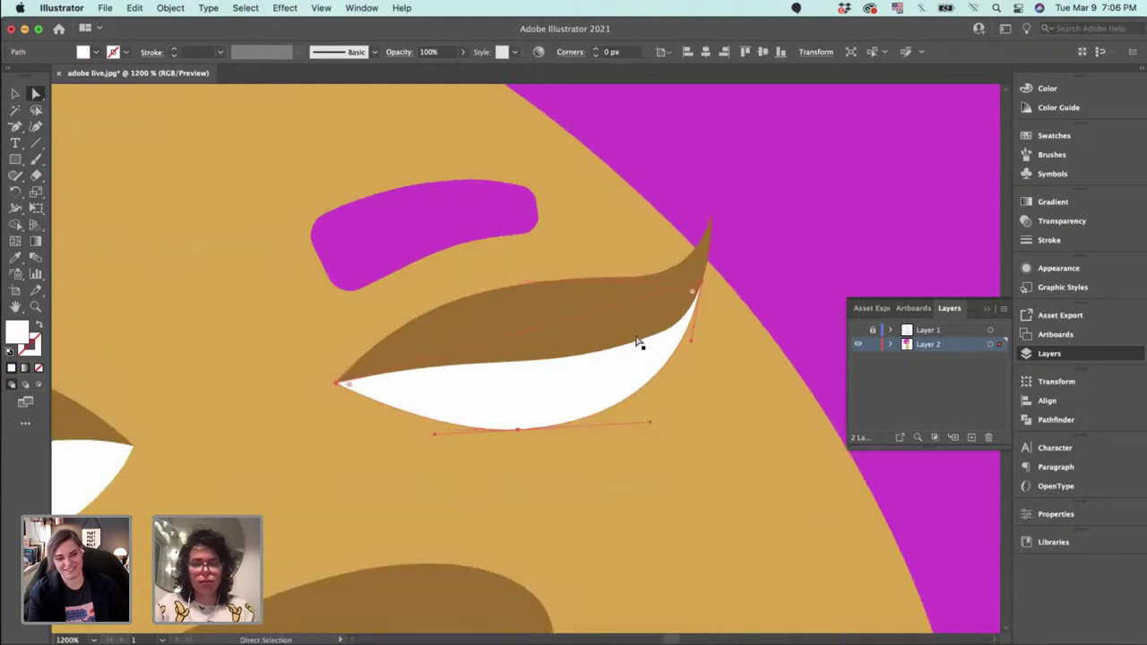
{"action": "left_click", "coordinate": [636, 337]}
{"action": "left_click_drag", "start_coordinate": [661, 336], "coordinate": [660, 342]}
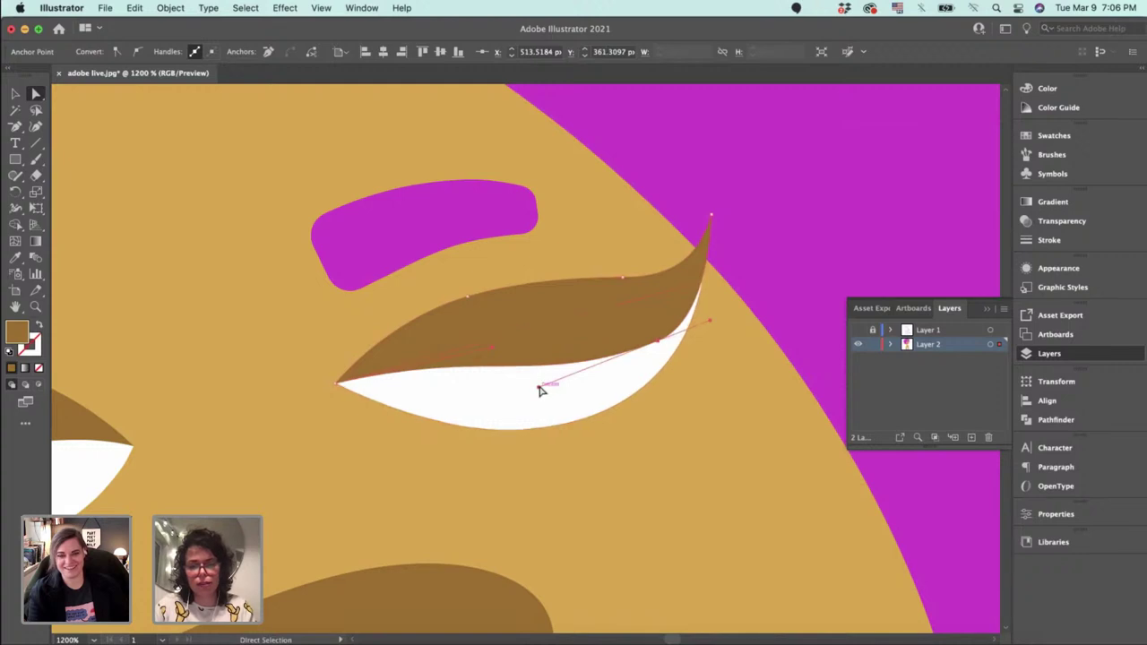
{"action": "left_click_drag", "start_coordinate": [540, 391], "coordinate": [564, 388]}
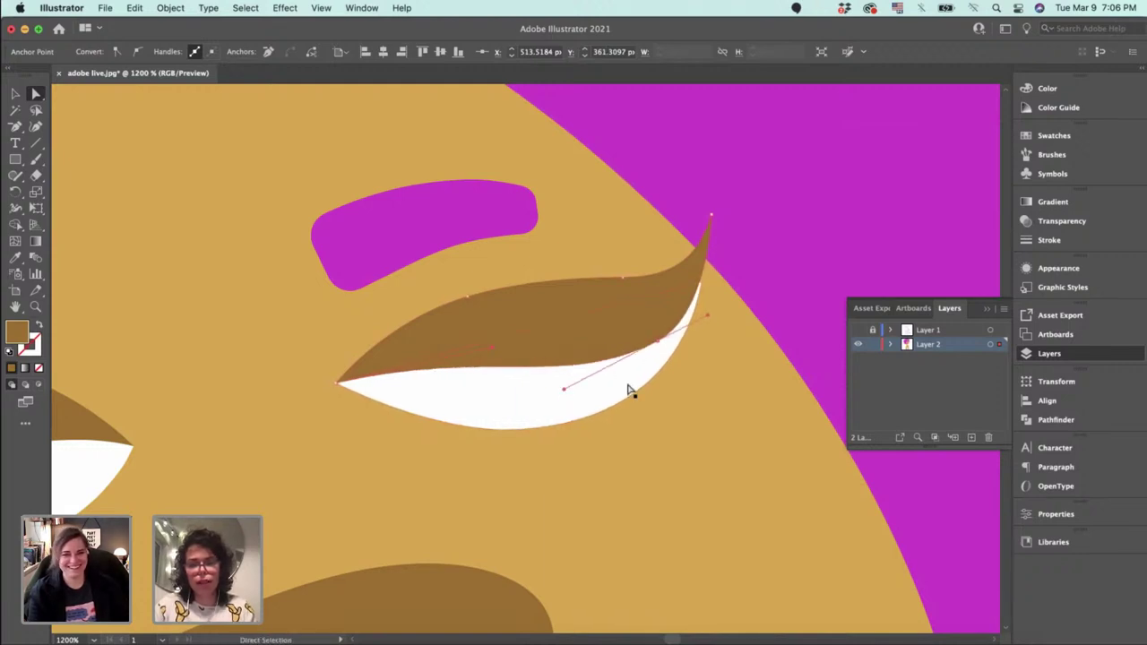
{"action": "left_click", "coordinate": [629, 388]}
{"action": "mouse_move", "coordinate": [703, 283]}
{"action": "left_mouse_down"}
{"action": "mouse_move", "coordinate": [692, 278]}
{"action": "mouse_move", "coordinate": [692, 292]}
{"action": "left_mouse_up"}
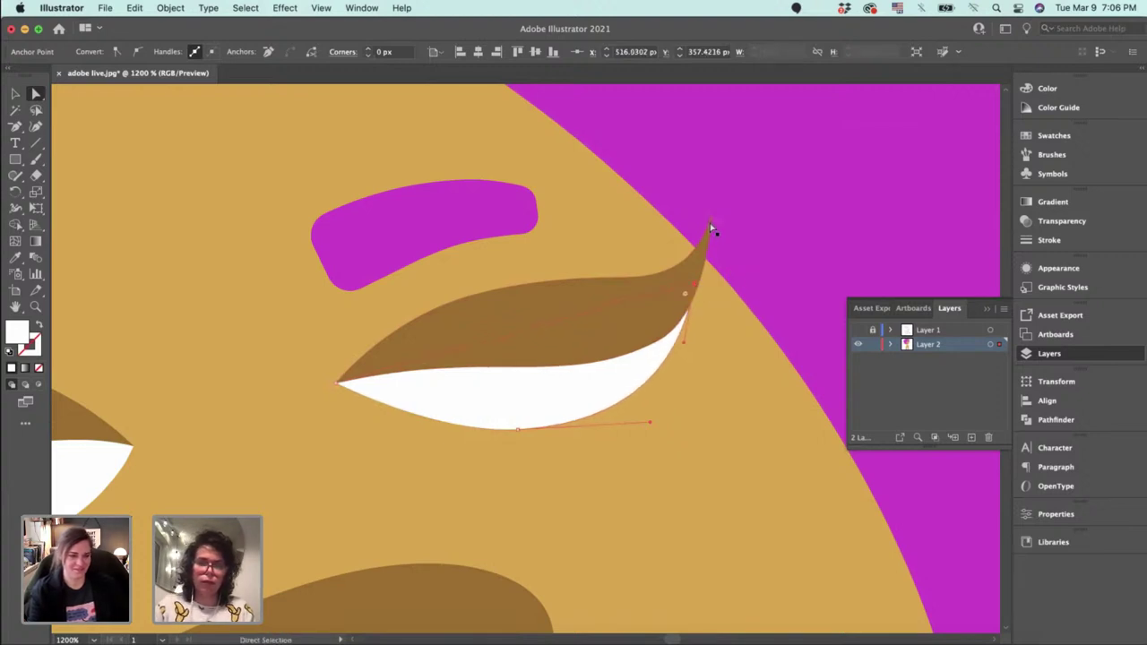
Raise the anchors along the right eyelid's upper edge and adjust the inner anchor's handle to give the lid a fuller curve.
{"action": "left_click_drag", "start_coordinate": [709, 223], "coordinate": [707, 210]}
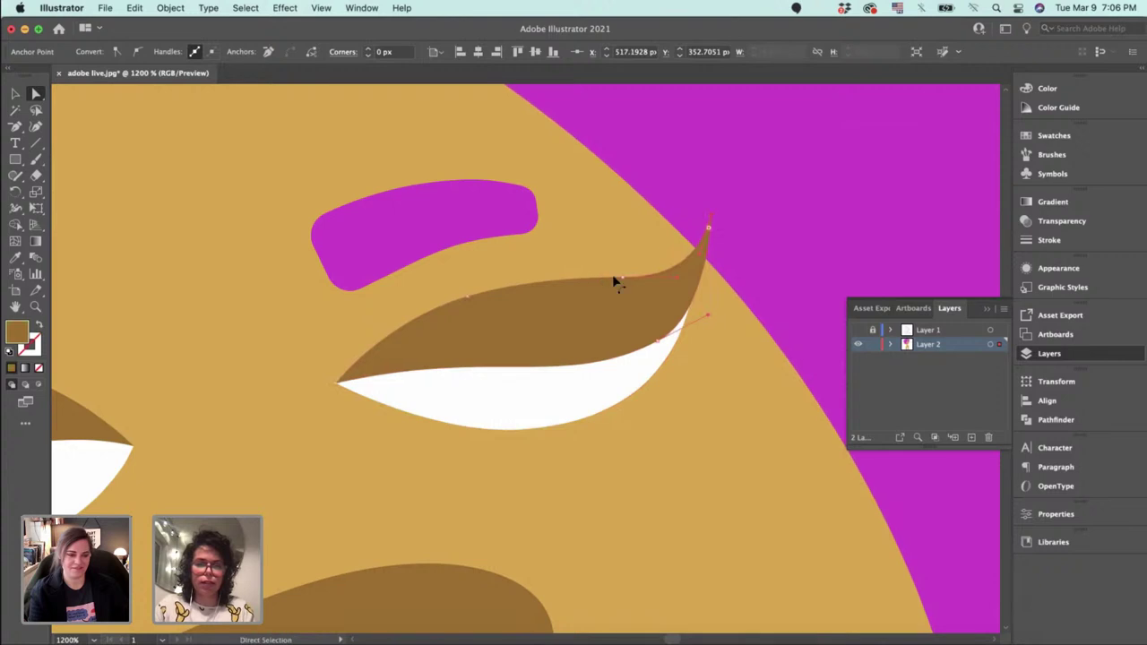
{"action": "left_click_drag", "start_coordinate": [615, 282], "coordinate": [610, 269]}
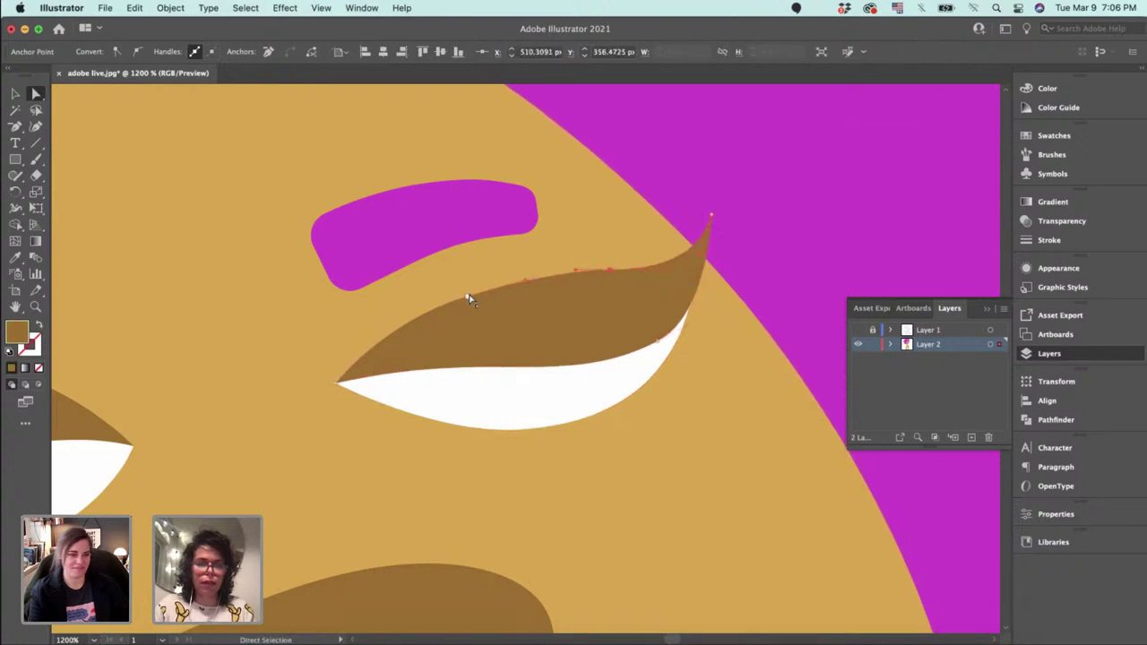
{"action": "left_click_drag", "start_coordinate": [463, 298], "coordinate": [455, 292]}
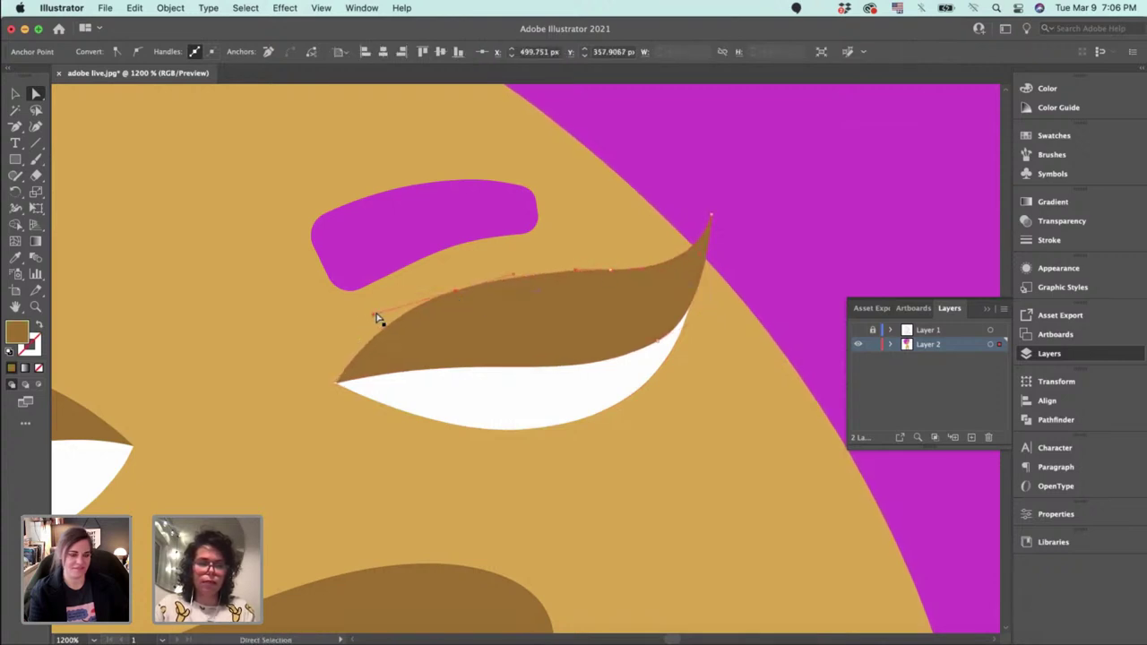
{"action": "left_click_drag", "start_coordinate": [374, 318], "coordinate": [374, 321]}
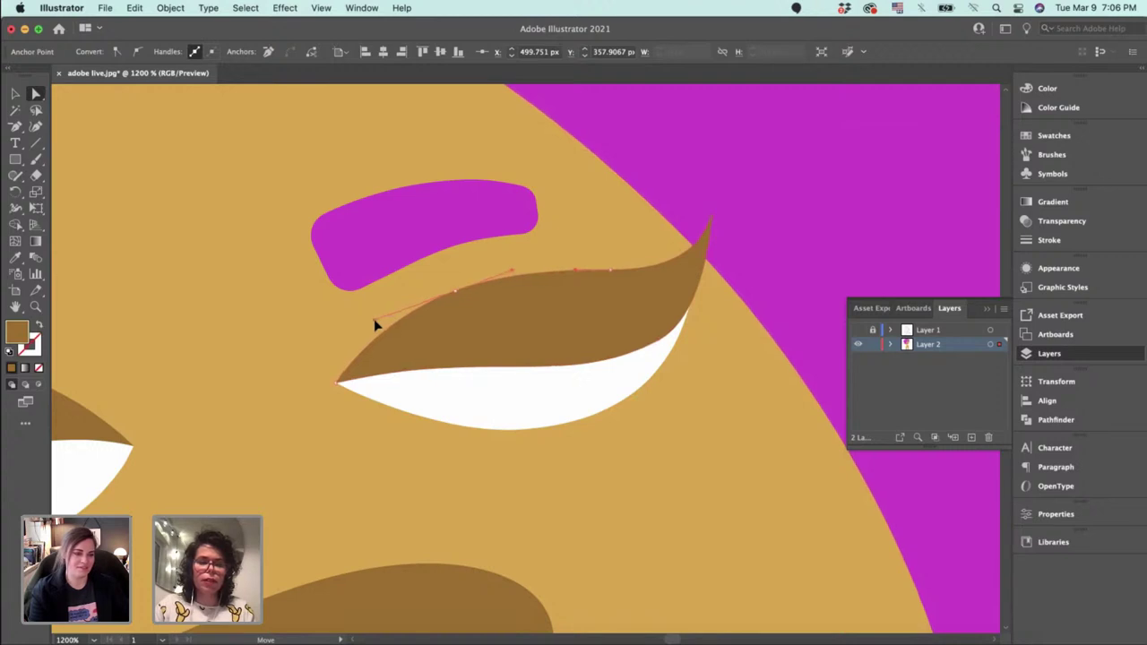
{"action": "left_click", "coordinate": [785, 278]}
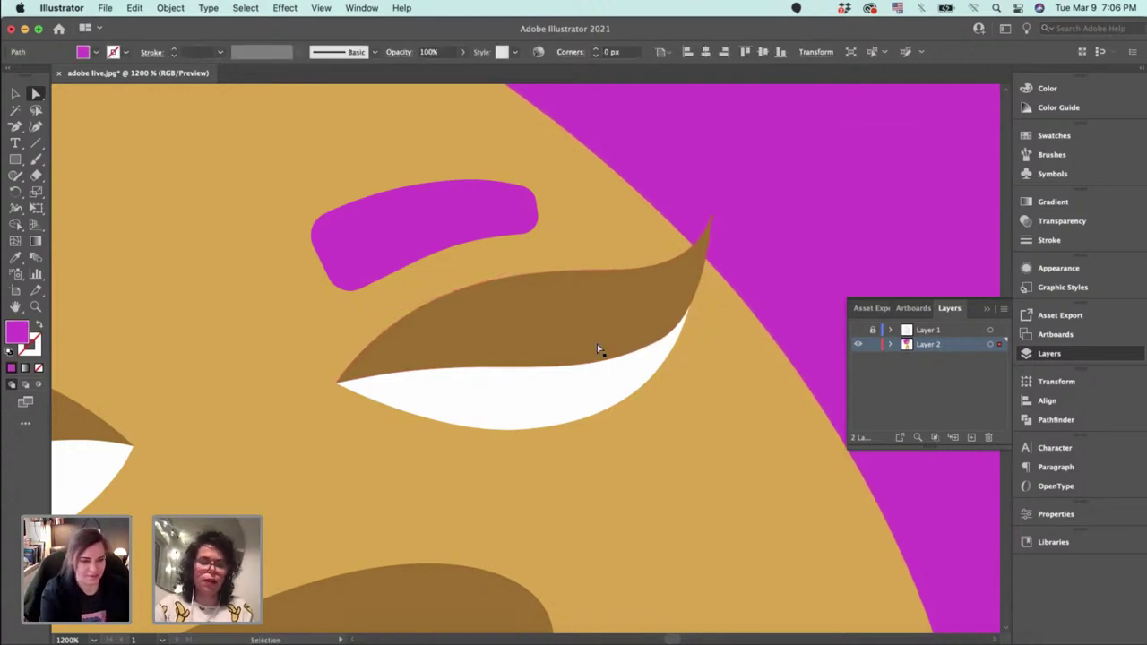
Draw a circle about 5.9 px wide over the right eye white as the pupil, using the Ellipse tool.
{"action": "left_click", "coordinate": [15, 160]}
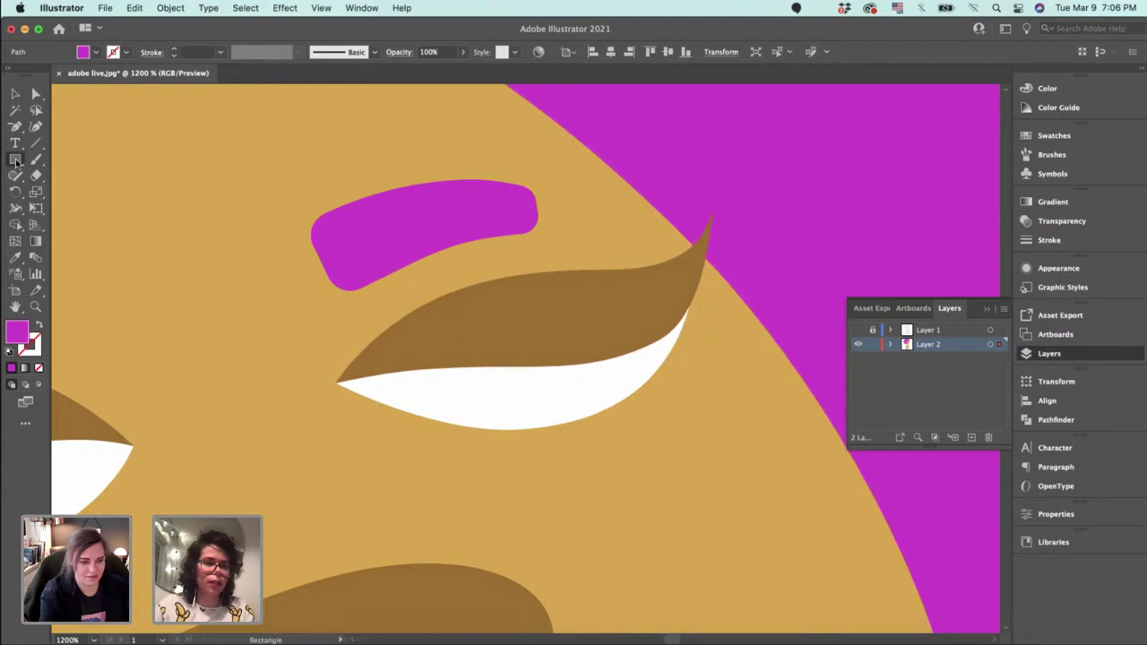
{"action": "left_click_drag", "start_coordinate": [15, 166], "coordinate": [99, 192]}
{"action": "left_click_drag", "start_coordinate": [427, 357], "coordinate": [512, 408]}
{"action": "key", "text": "v"}
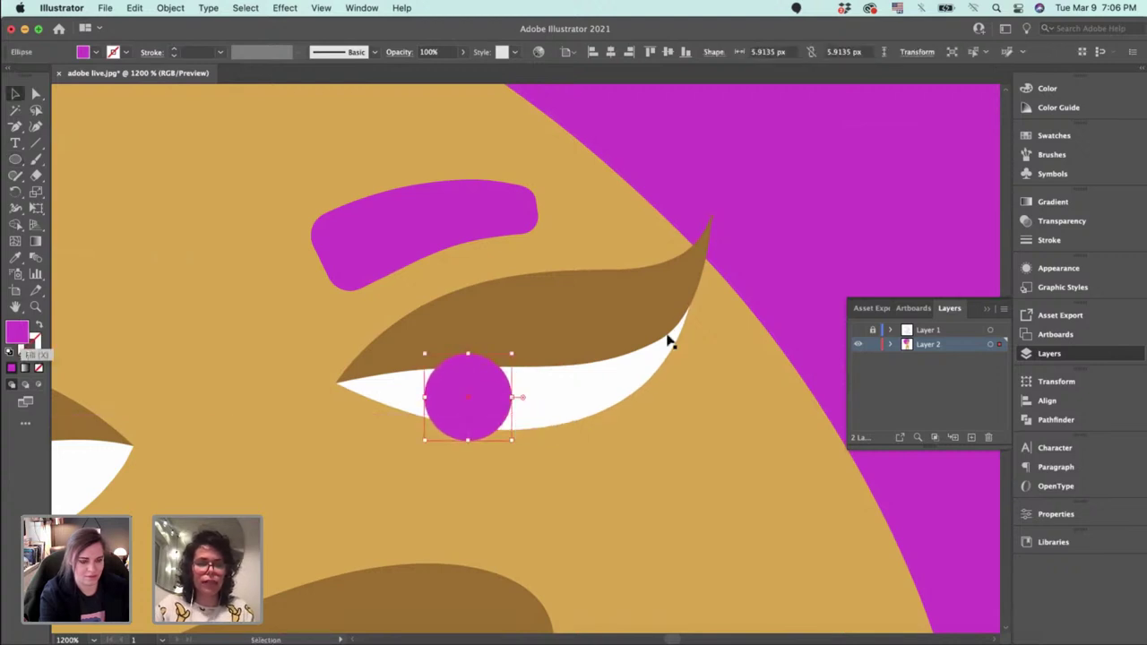
Sample the eyelid's brown for the pupil circle and darken its fill to 352C1D.
{"action": "key", "text": "i"}
{"action": "left_click", "coordinate": [576, 315]}
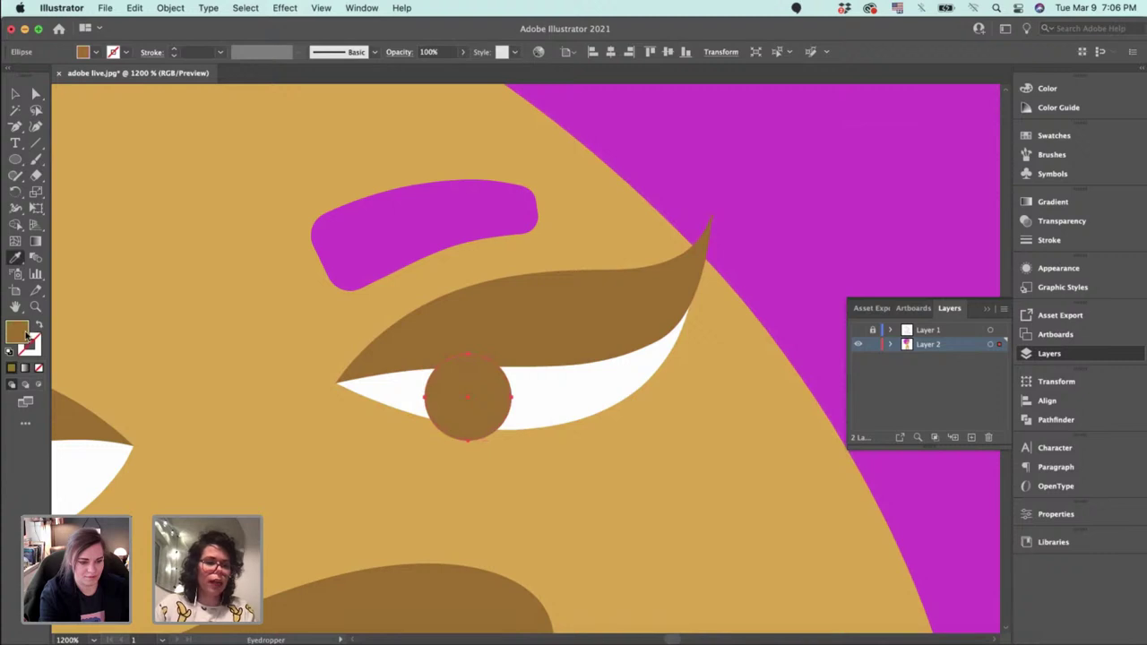
{"action": "double_click", "coordinate": [20, 332]}
{"action": "left_click", "coordinate": [699, 317]}
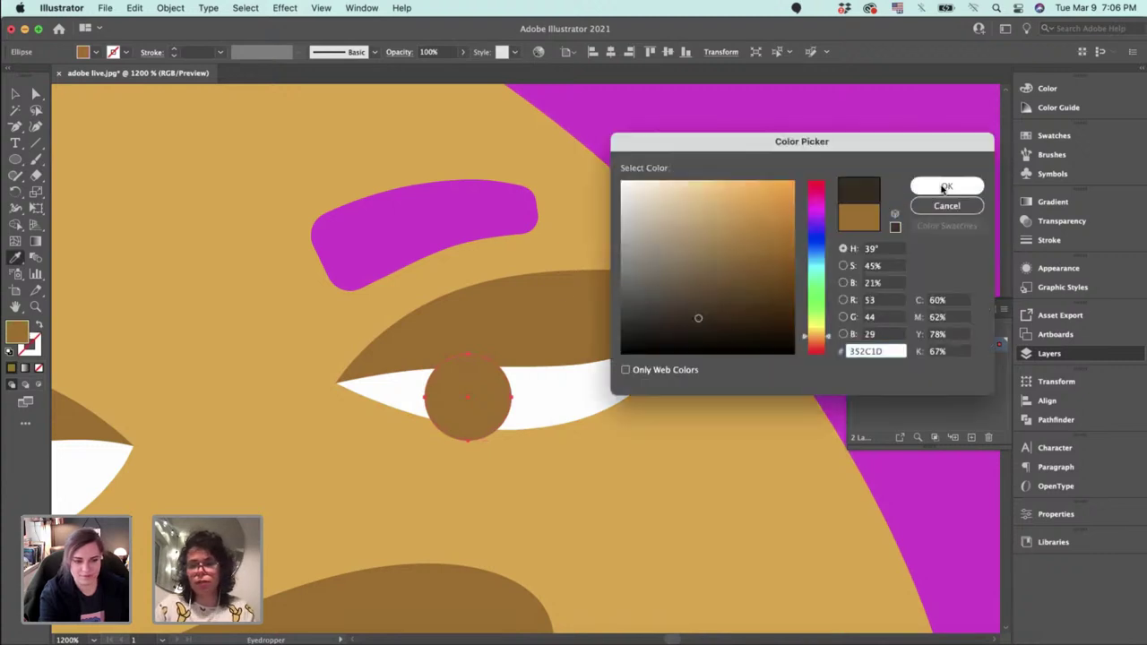
{"action": "left_click", "coordinate": [941, 189]}
{"action": "key", "text": "v"}
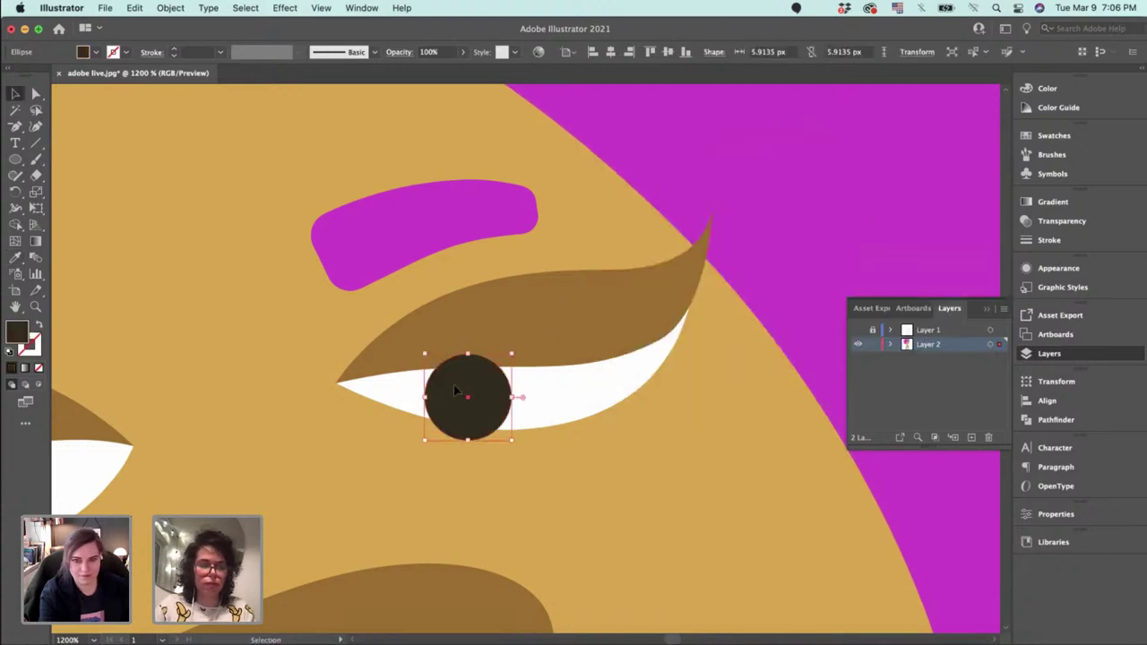
Position the pupil near the right eye's inner corner and stack it in front of the eye white but behind the eyelid.
{"action": "left_click_drag", "start_coordinate": [455, 389], "coordinate": [435, 376]}
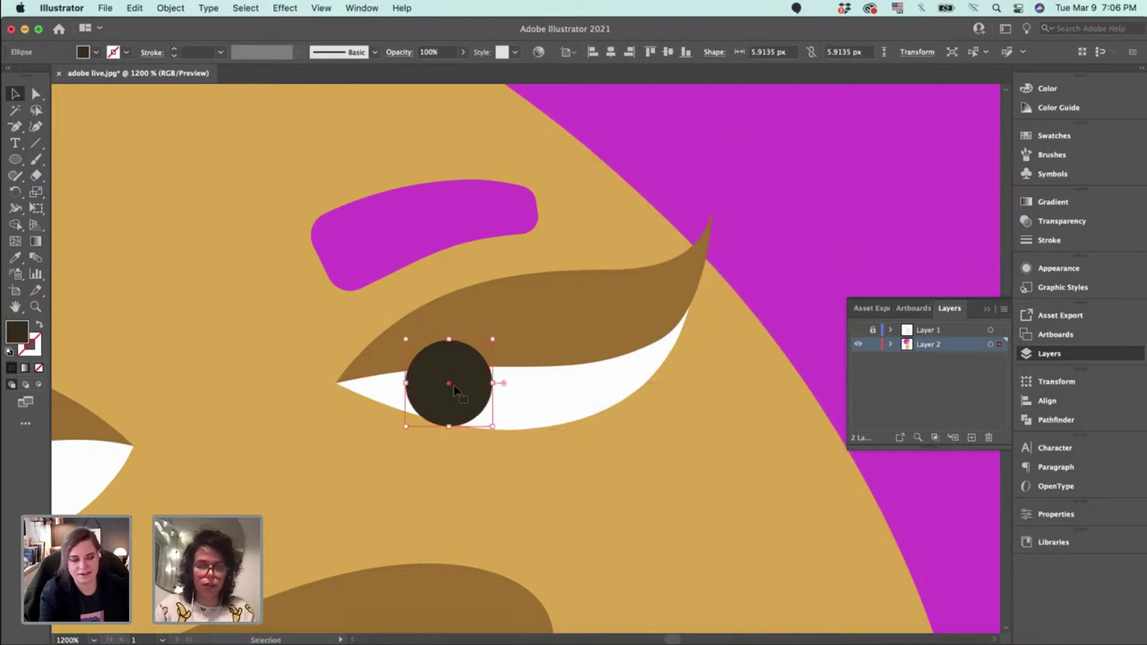
{"action": "key", "text": "super+x"}
{"action": "left_click", "coordinate": [455, 386]}
{"action": "key", "text": "super+f"}
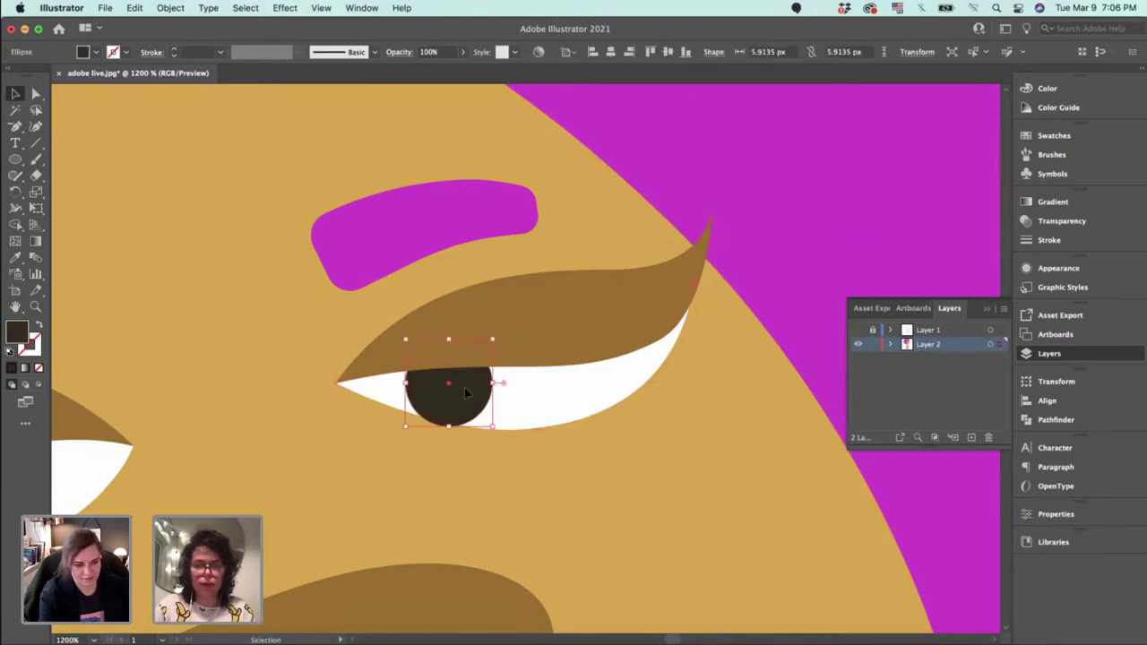
{"action": "left_click_drag", "start_coordinate": [464, 390], "coordinate": [468, 397]}
Duplicate the pupil onto the left eye's outer part and stack it directly in front of that eye white, behind the eyelid.
{"action": "left_click_drag", "start_coordinate": [566, 426], "coordinate": [820, 368]}
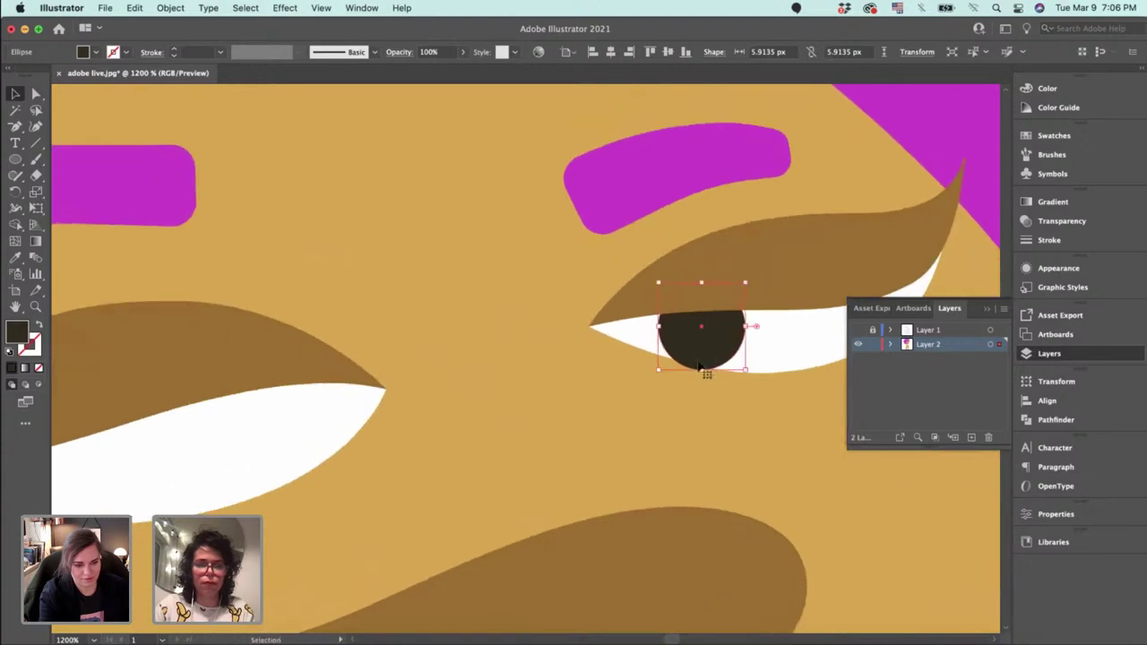
{"action": "left_click_drag", "start_coordinate": [715, 356], "coordinate": [240, 471]}
{"action": "left_click_drag", "start_coordinate": [298, 418], "coordinate": [538, 309]}
{"action": "left_click_drag", "start_coordinate": [475, 366], "coordinate": [263, 400]}
{"action": "key", "text": "super+x"}
{"action": "left_click", "coordinate": [263, 400]}
{"action": "key", "text": "super+f"}
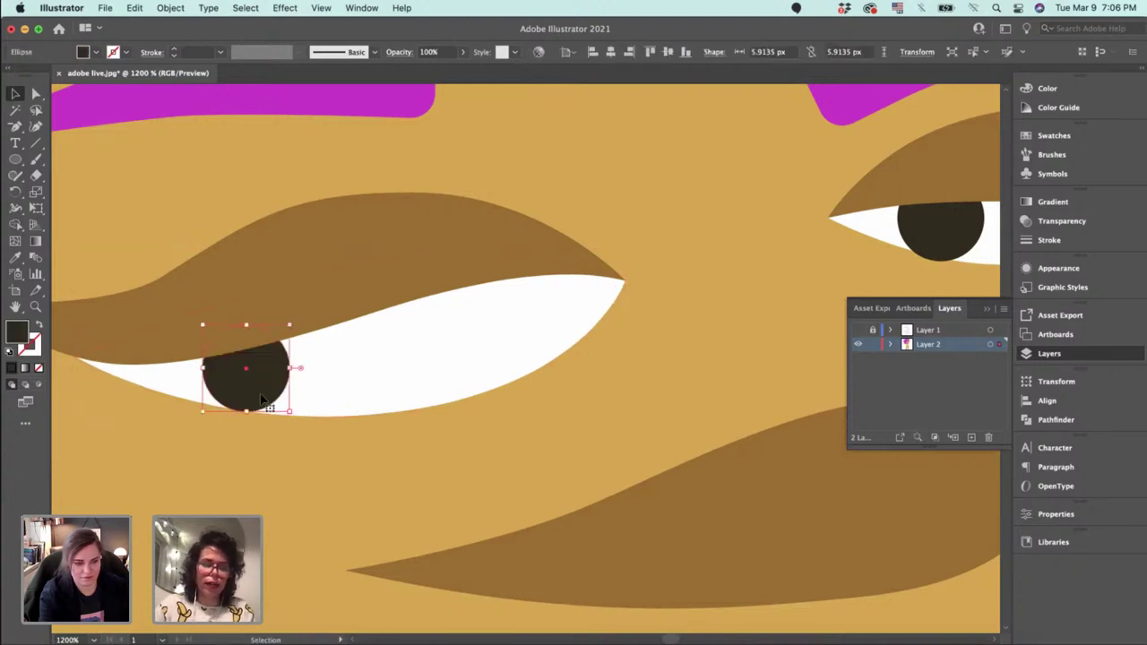
Deselect the artwork and examine how both pupils look on the whole figure.
{"action": "key", "text": "super+minus"}
{"action": "key", "text": "super+minus"}
{"action": "key", "text": "super+minus"}
{"action": "key", "text": "super+minus"}
{"action": "key", "text": "super+minus"}
{"action": "key", "text": "super+minus"}
{"action": "key", "text": "super+minus"}
{"action": "key", "text": "super+minus"}
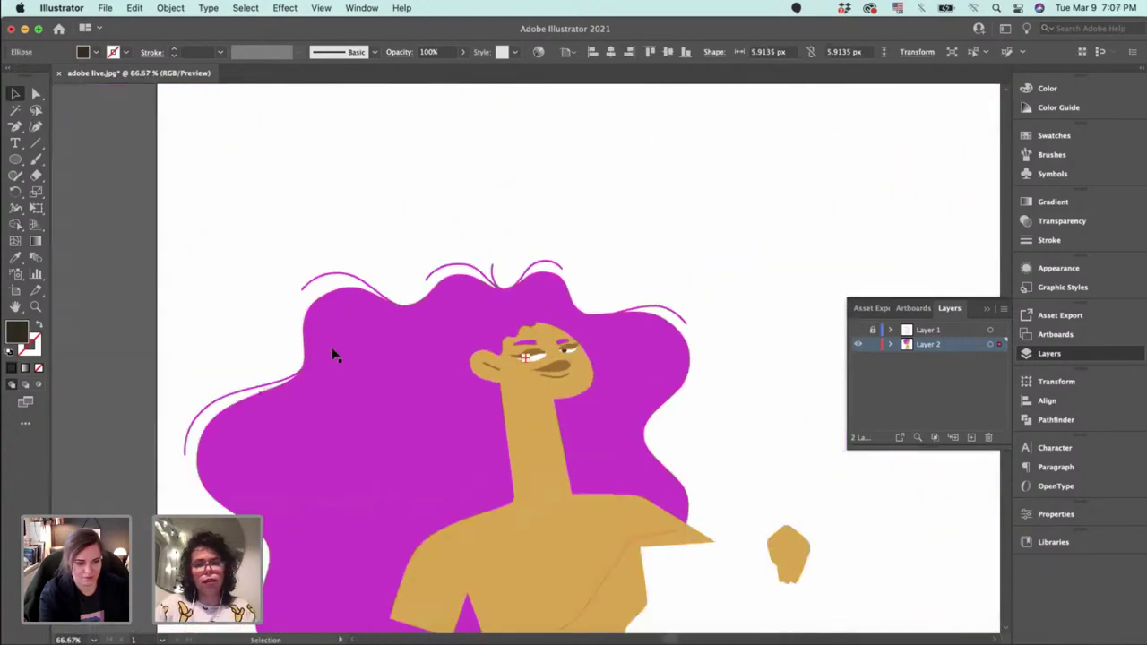
{"action": "left_click", "coordinate": [613, 260]}
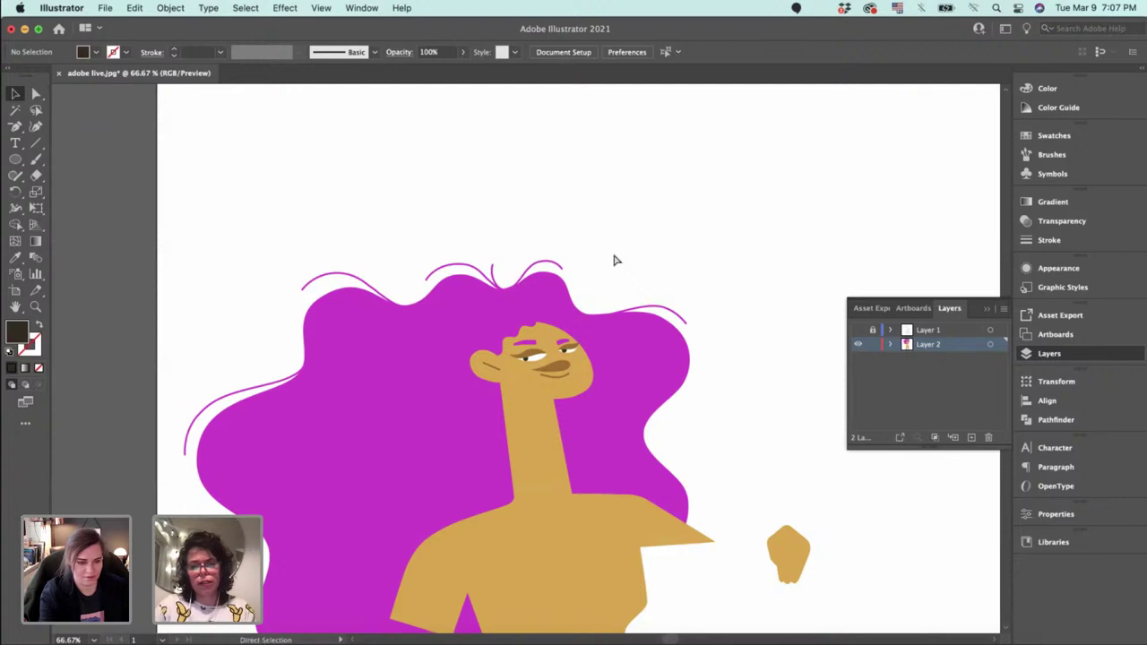
Shift the left eye's pupil slightly outward and enlarge it proportionally to about 7.1 px.
{"action": "key", "text": "super+equal"}
{"action": "key", "text": "super+equal"}
{"action": "key", "text": "super+equal"}
{"action": "key", "text": "super+equal"}
{"action": "key", "text": "super+equal"}
{"action": "key", "text": "super+equal"}
{"action": "key", "text": "super+equal"}
{"action": "key", "text": "super+equal"}
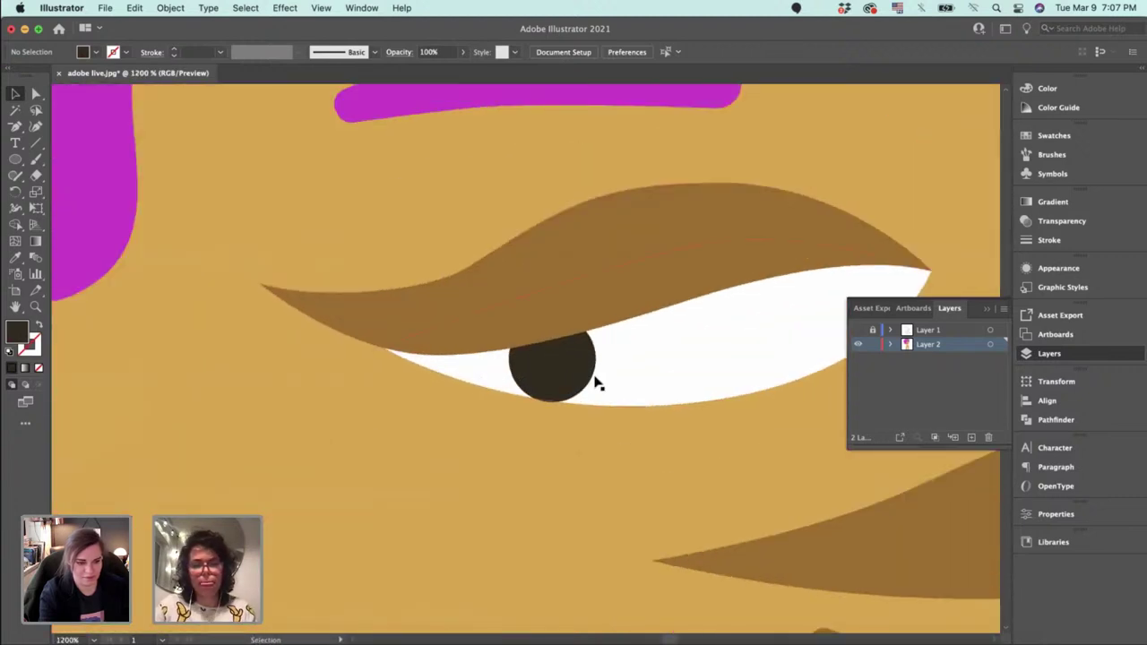
{"action": "left_click_drag", "start_coordinate": [576, 377], "coordinate": [569, 378]}
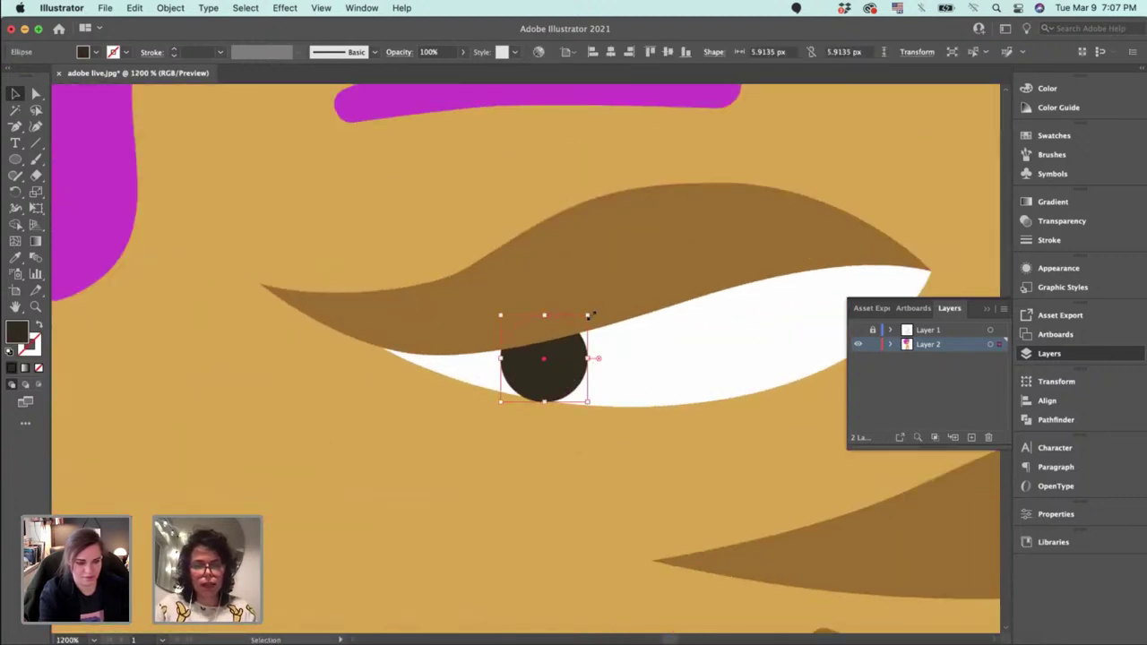
{"action": "left_click_drag", "start_coordinate": [590, 316], "coordinate": [610, 297]}
{"action": "left_click_drag", "start_coordinate": [587, 378], "coordinate": [585, 381]}
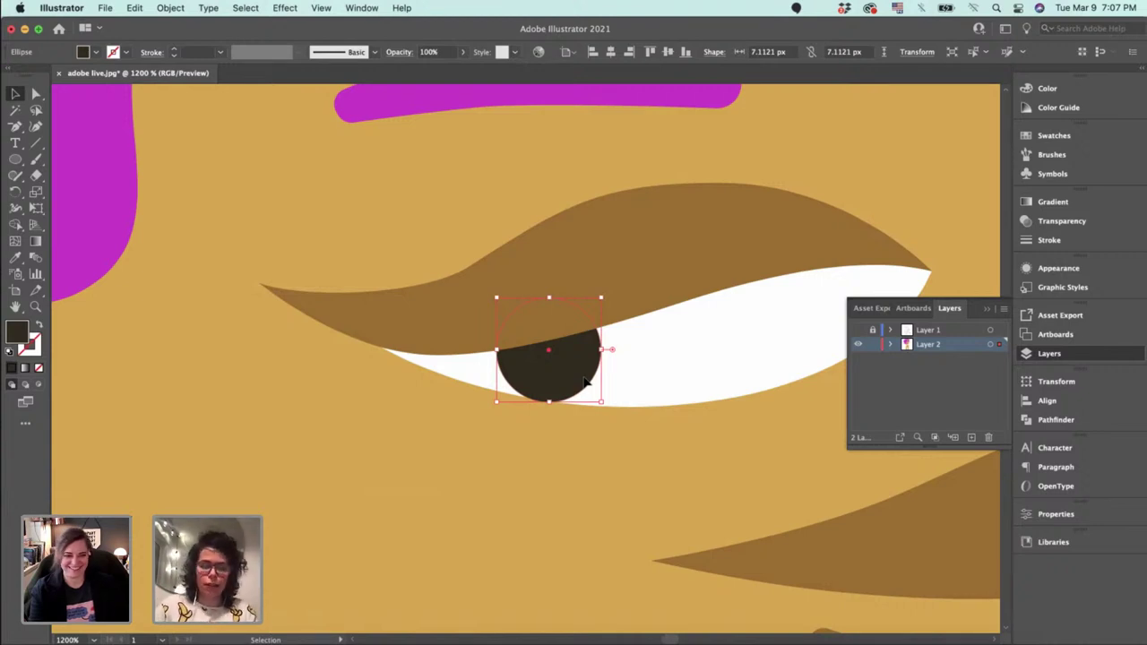
Check the enlarged left pupil against the other eye and the rest of the face at several zoom levels.
{"action": "key", "text": "super+minus"}
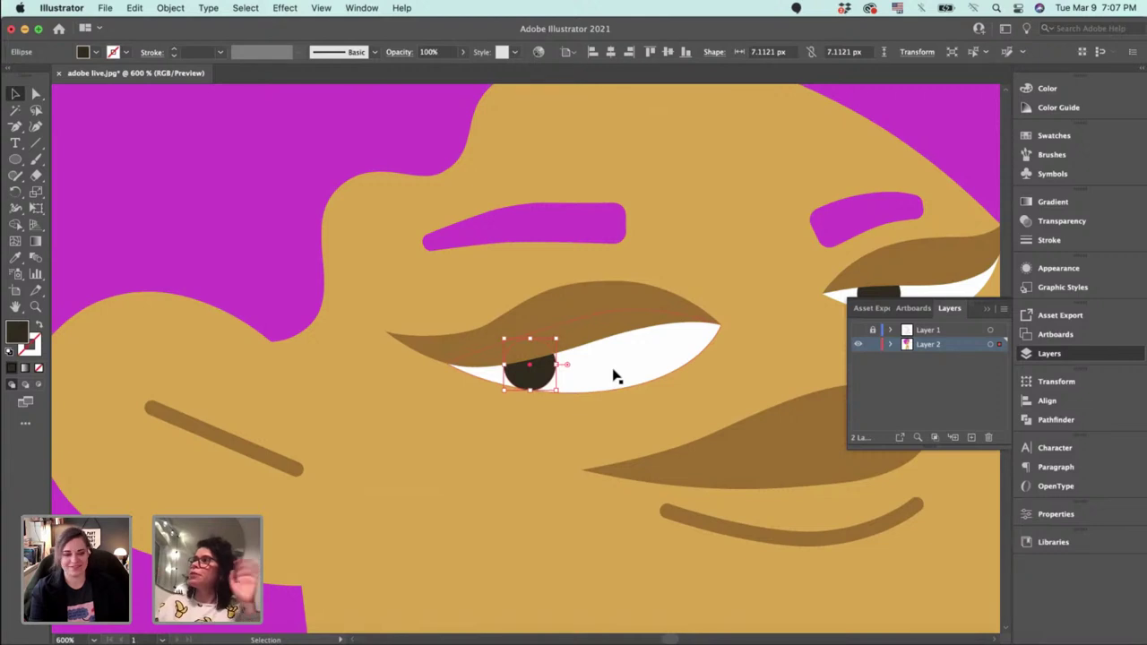
{"action": "key", "text": "super+minus"}
{"action": "key", "text": "super+minus"}
{"action": "key", "text": "super+minus"}
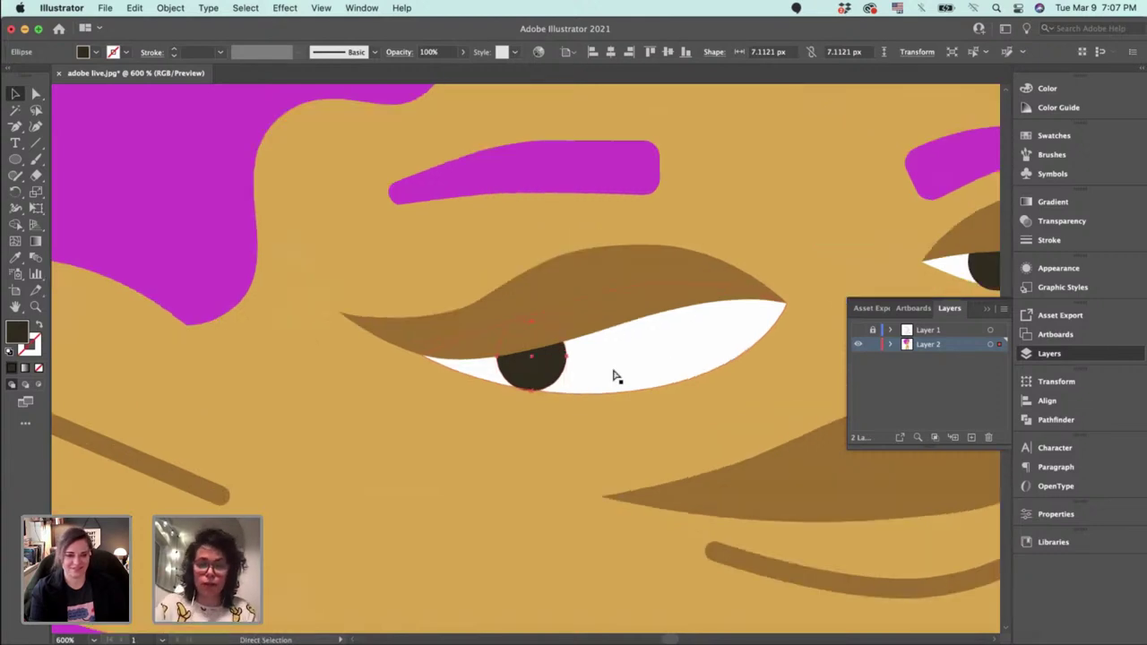
{"action": "key", "text": "super+minus"}
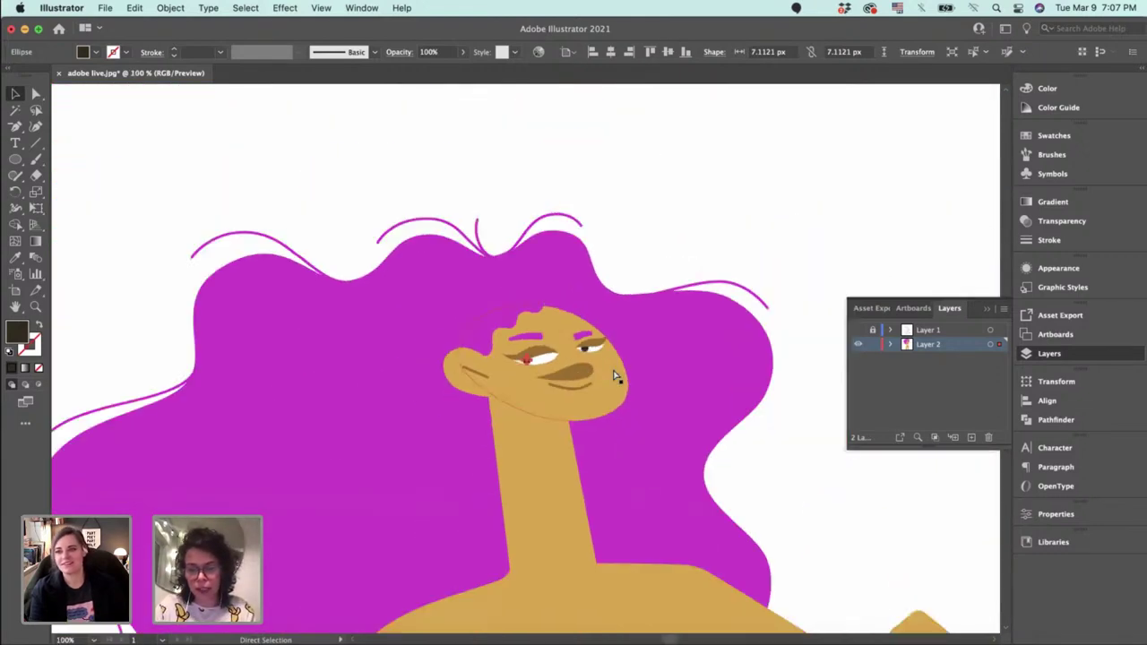
{"action": "key", "text": "super+plus"}
{"action": "key", "text": "super+plus"}
{"action": "key", "text": "super+plus"}
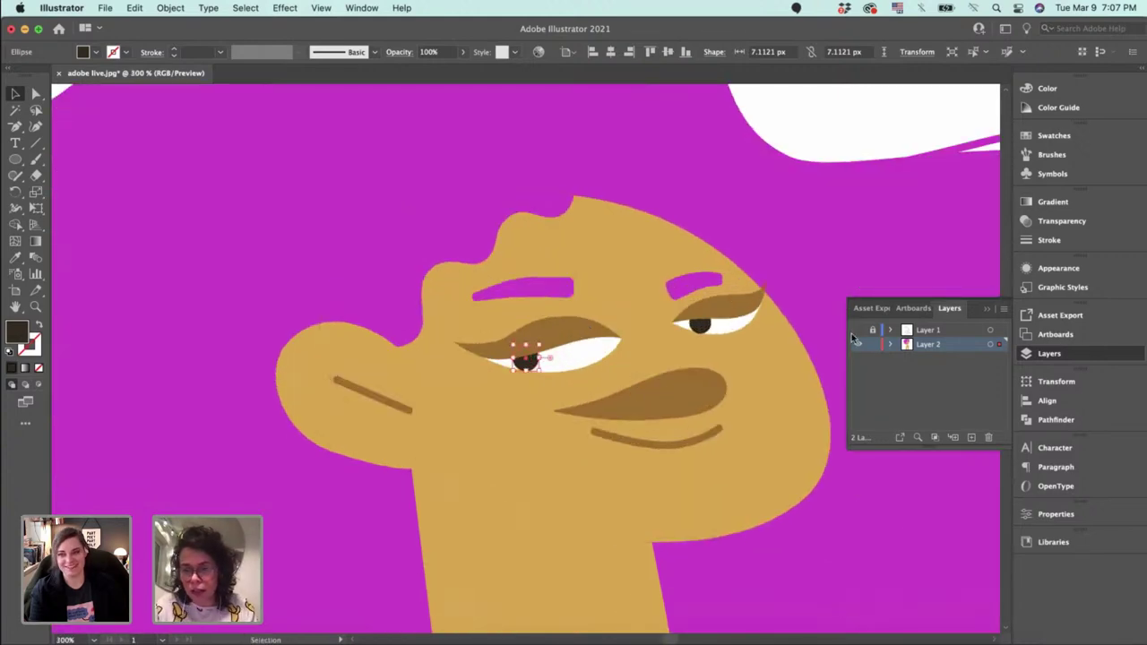
Show the Layer 1 sketch and trace the triangular neck shadow under the chin with the Pen tool, using the upper lip shape's brown fill.
{"action": "left_click", "coordinate": [863, 328]}
{"action": "left_click", "coordinate": [859, 331]}
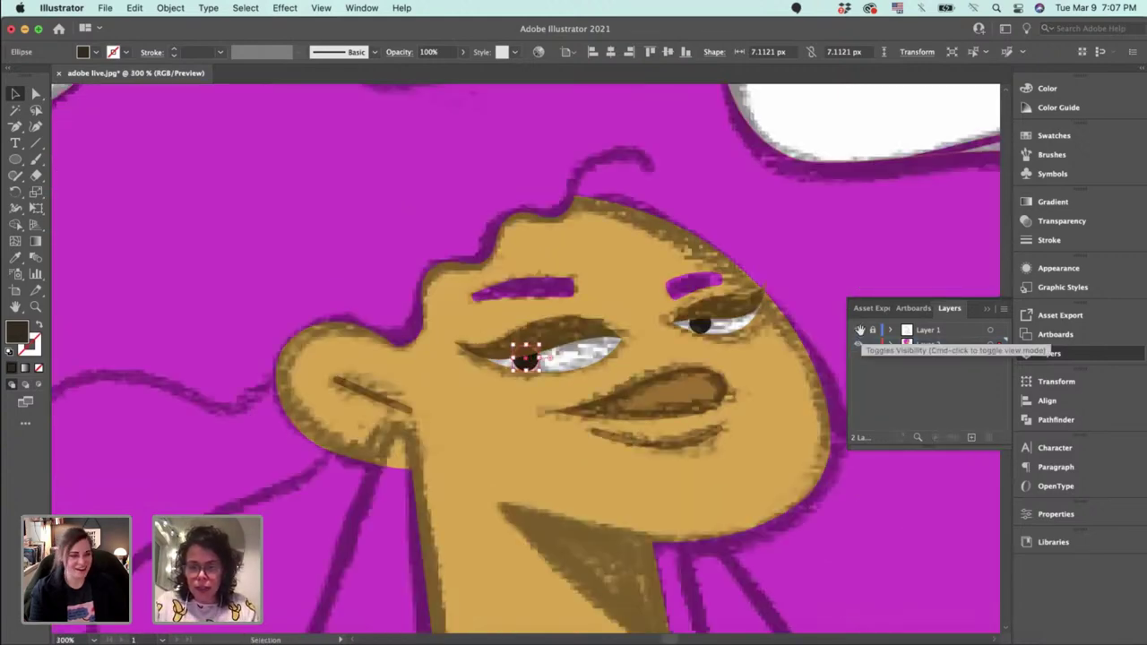
{"action": "scroll", "coordinate": [672, 341], "scroll_direction": "down", "scroll_amount": 5}
{"action": "scroll", "coordinate": [672, 340], "scroll_direction": "right", "scroll_amount": 3}
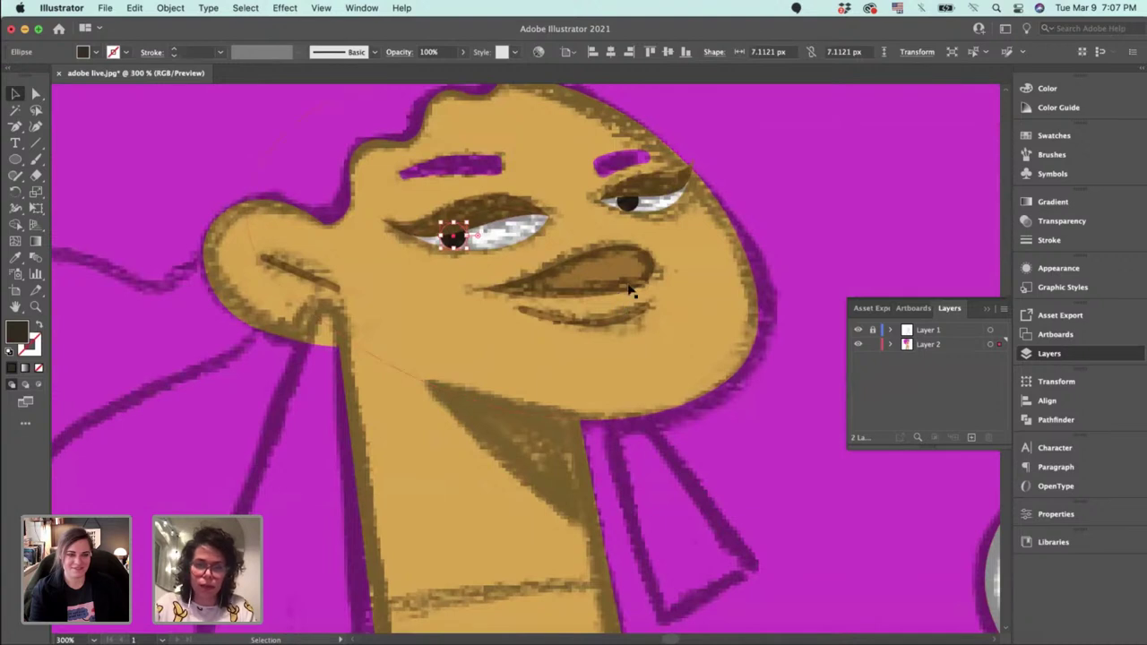
{"action": "left_click", "coordinate": [587, 272]}
{"action": "key", "text": "p"}
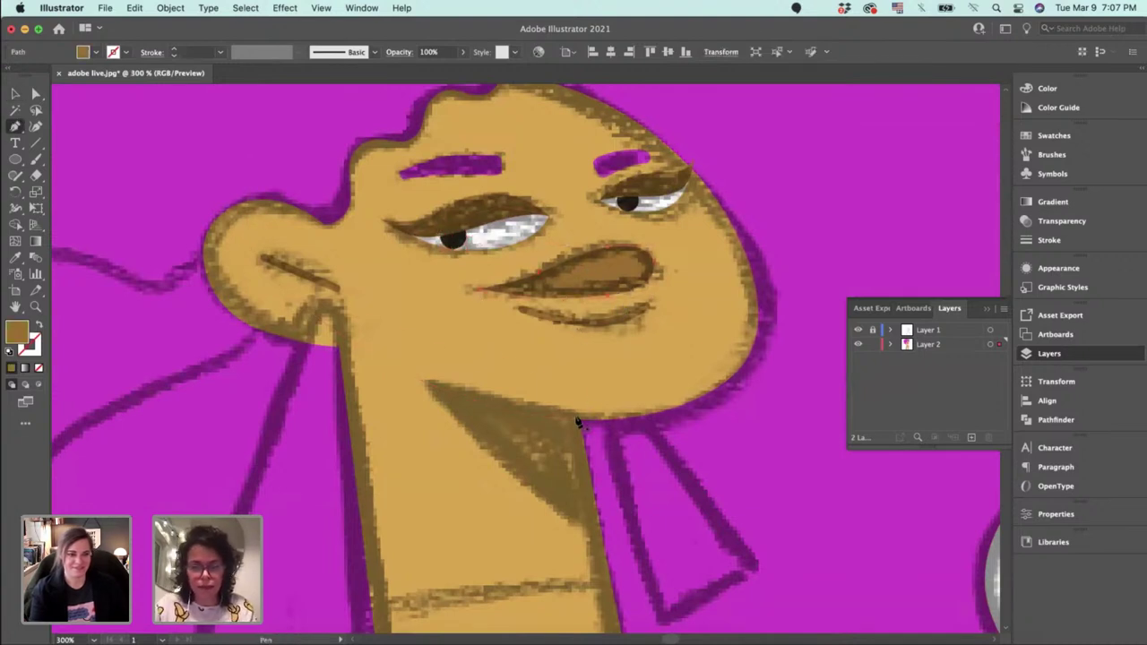
{"action": "left_click", "coordinate": [579, 419]}
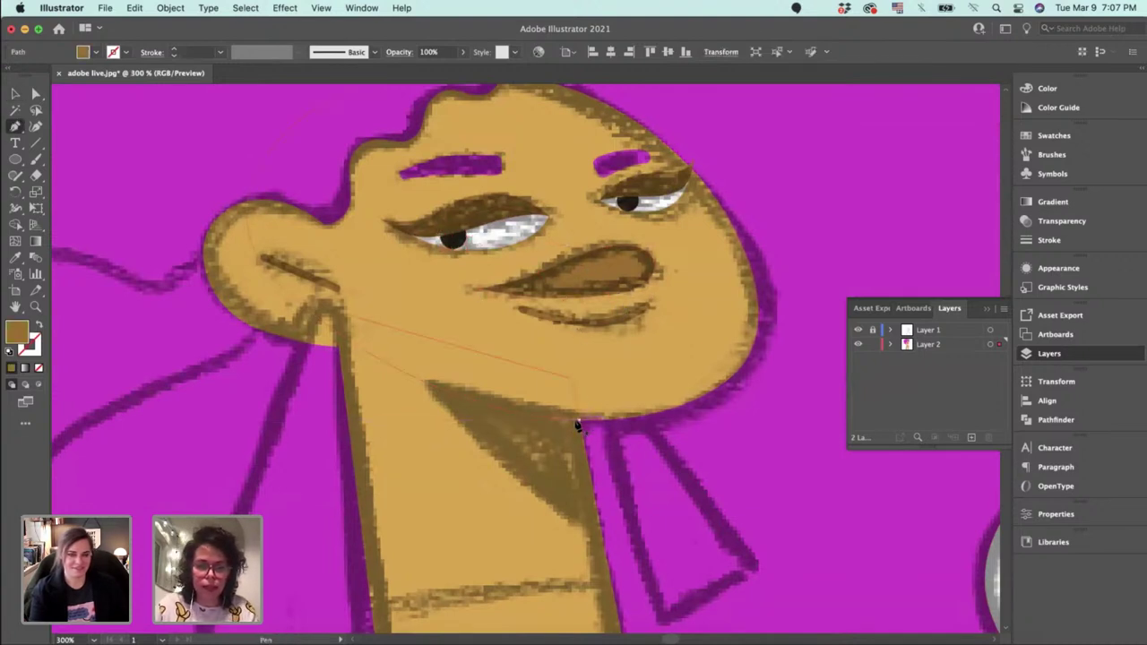
{"action": "left_click", "coordinate": [423, 376]}
{"action": "left_click", "coordinate": [605, 546]}
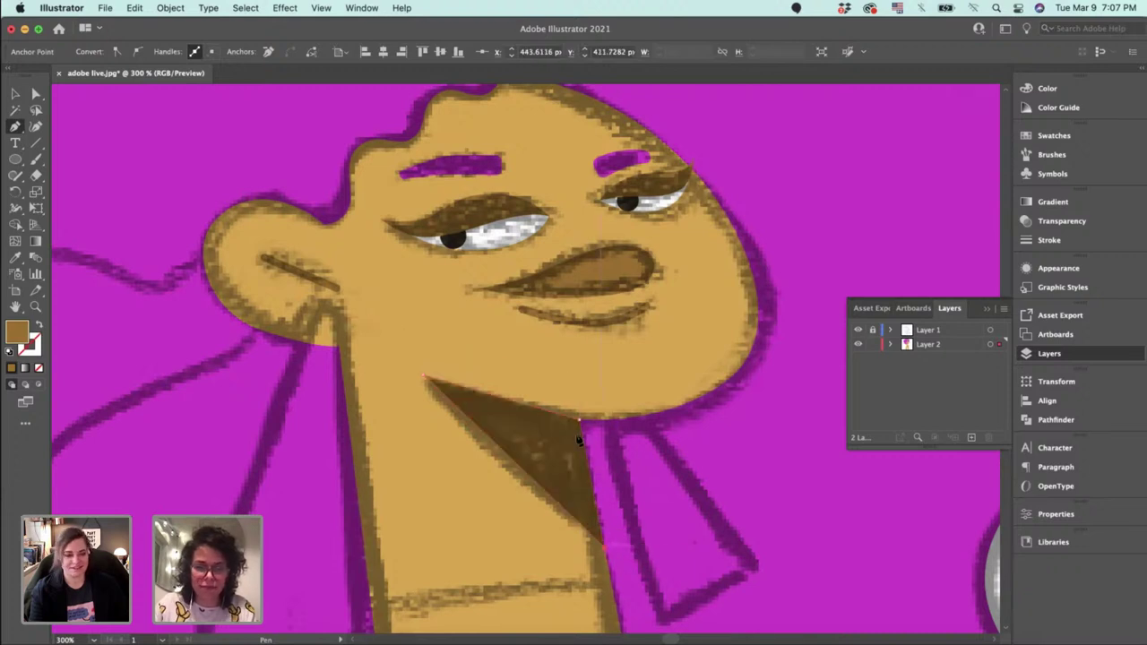
{"action": "left_click", "coordinate": [579, 422]}
{"action": "key", "text": "v"}
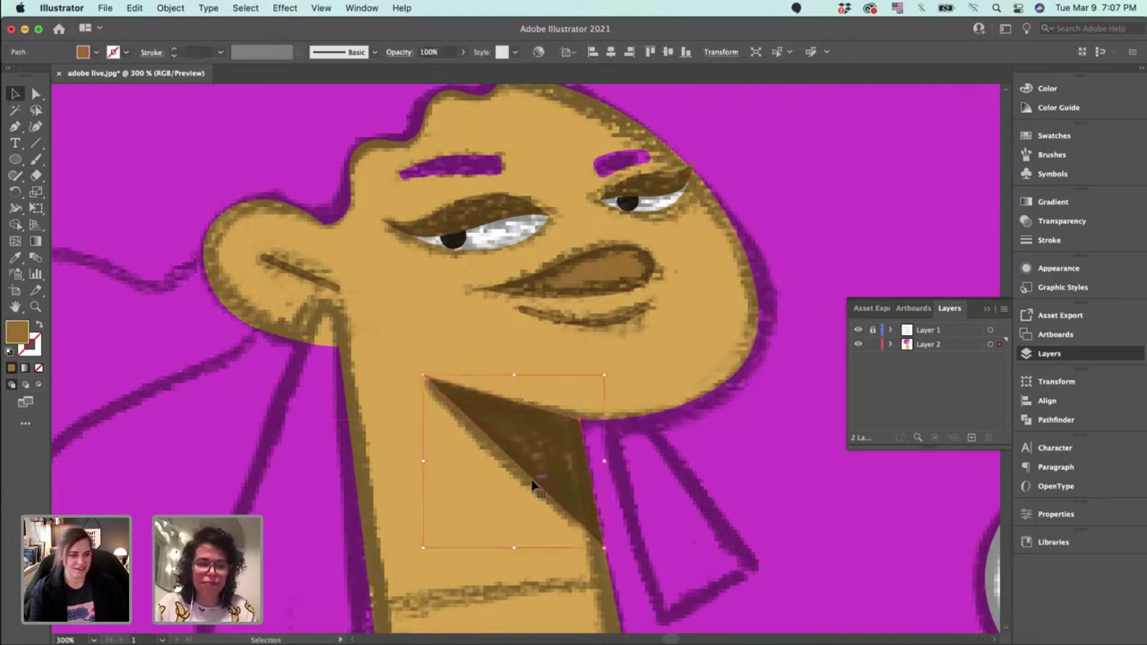
Extend the neck shadow by moving its lower corner slightly down along the neck edge and its upper-left corner farther up under the jaw.
{"action": "left_click", "coordinate": [688, 435]}
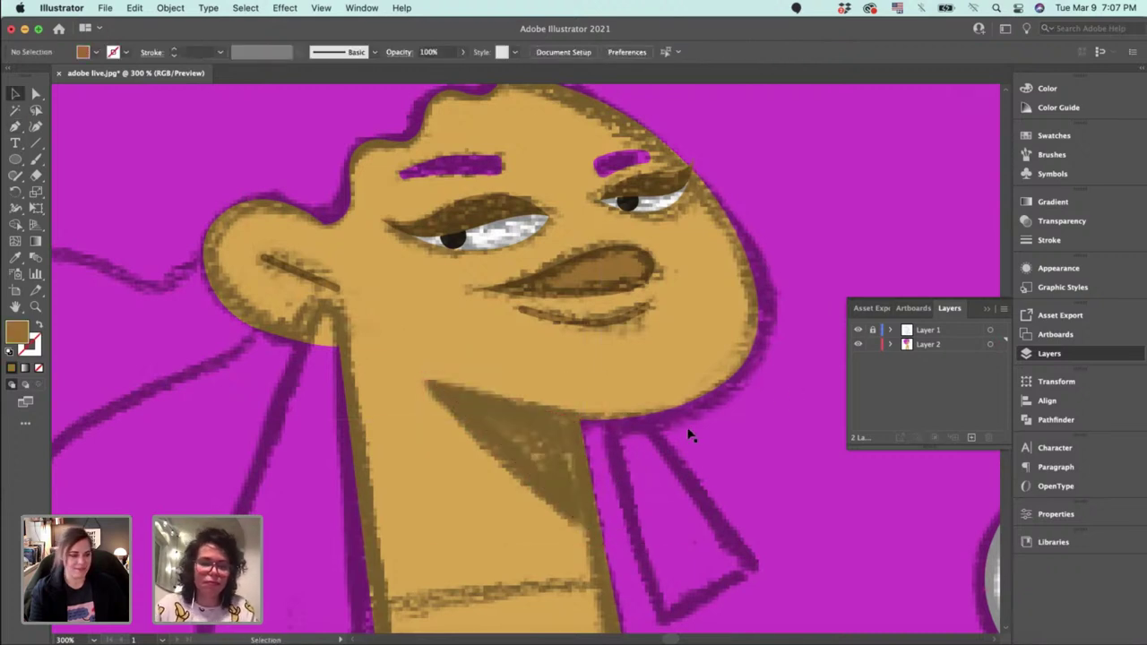
{"action": "left_click", "coordinate": [534, 477]}
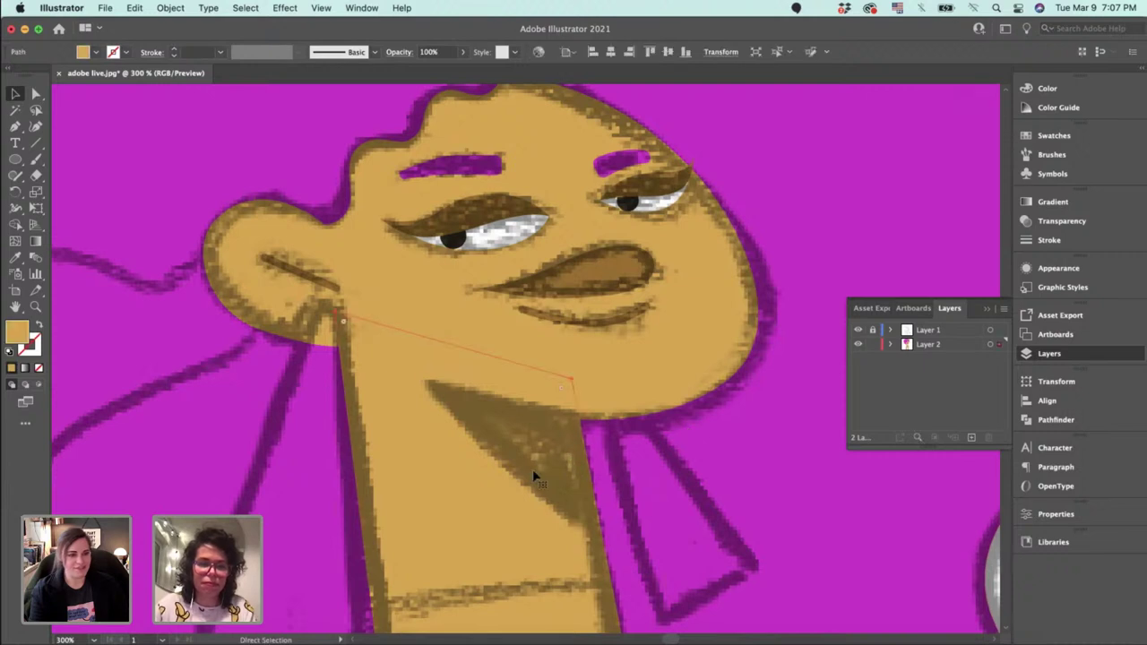
{"action": "left_click", "coordinate": [488, 559], "text": "shift"}
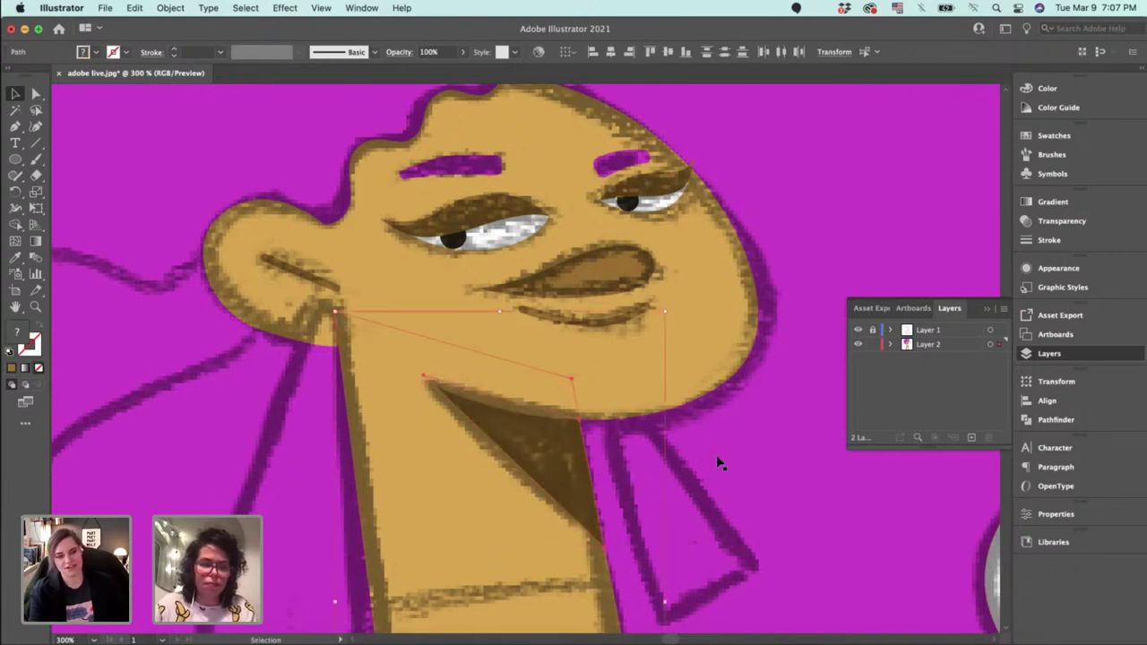
{"action": "left_click", "coordinate": [643, 459]}
{"action": "key", "text": "a"}
{"action": "left_click_drag", "start_coordinate": [604, 546], "coordinate": [606, 563]}
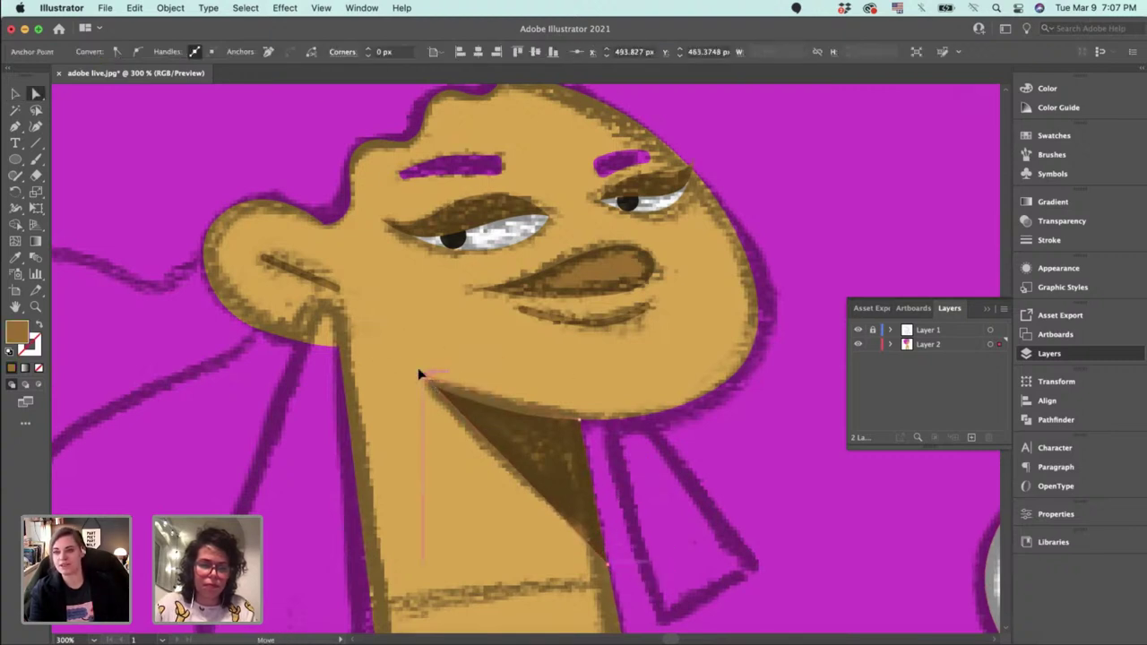
{"action": "left_click_drag", "start_coordinate": [418, 374], "coordinate": [405, 366]}
{"action": "key", "text": "v"}
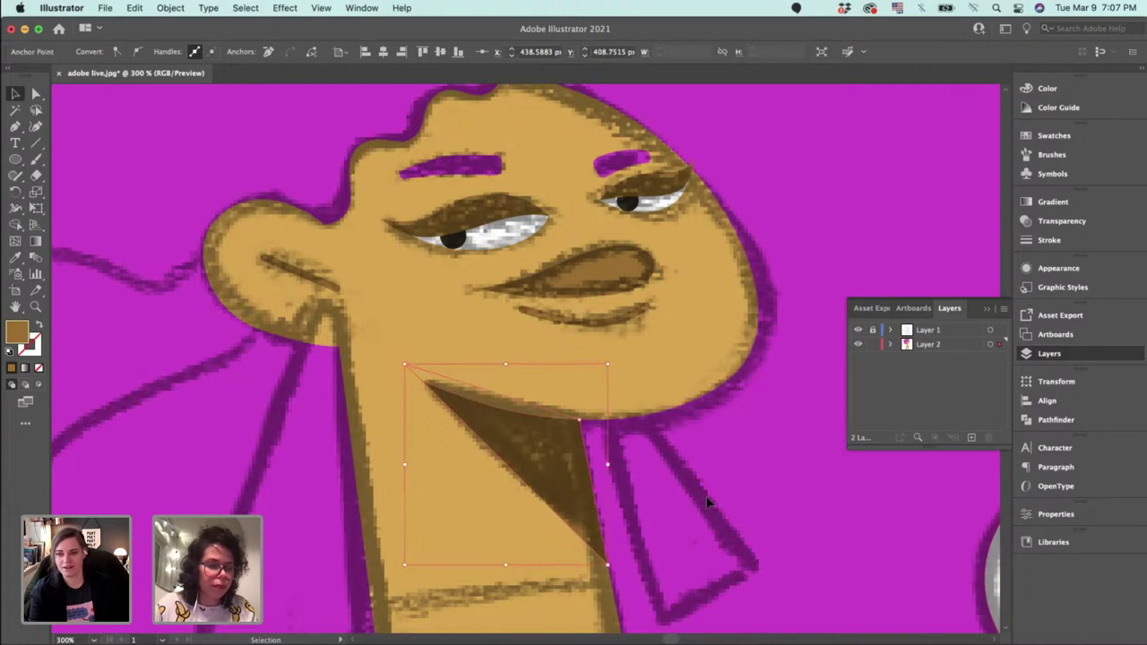
{"action": "left_click", "coordinate": [707, 503]}
Raise the head shape's jawline anchor slightly to follow the sketch, and lift the neck shadow's upper-right corner underneath the chin.
{"action": "key", "text": "super+equal"}
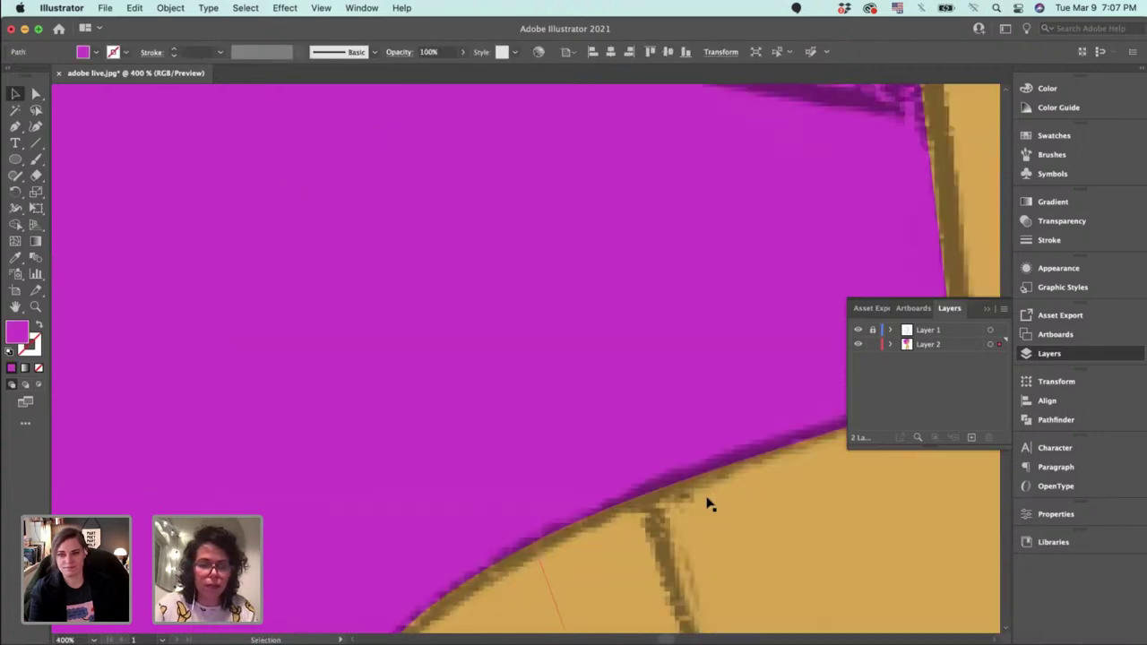
{"action": "left_click_drag", "start_coordinate": [354, 617], "coordinate": [557, 545]}
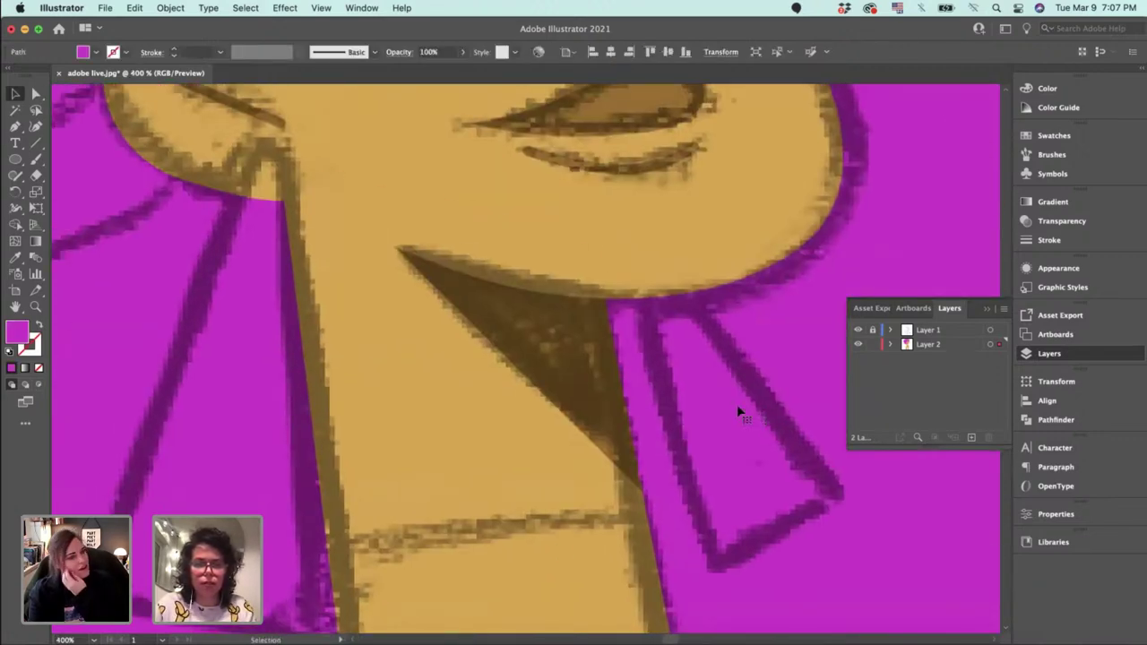
{"action": "left_click_drag", "start_coordinate": [753, 475], "coordinate": [811, 564]}
{"action": "key", "text": "a"}
{"action": "left_click", "coordinate": [457, 342]}
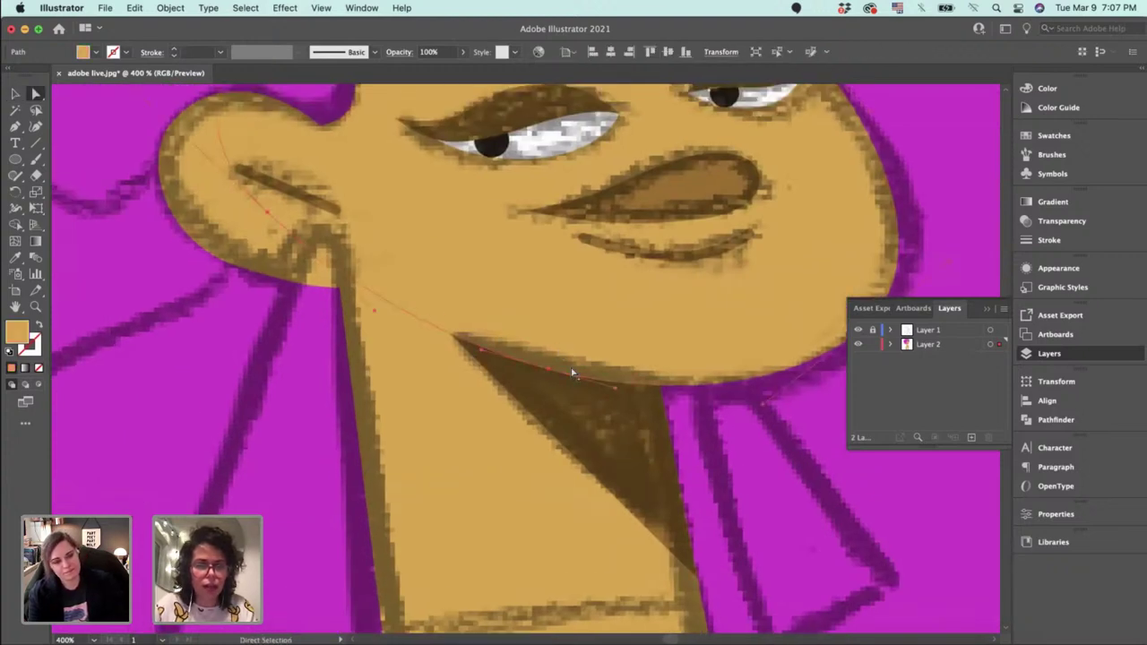
{"action": "left_click_drag", "start_coordinate": [545, 373], "coordinate": [542, 360]}
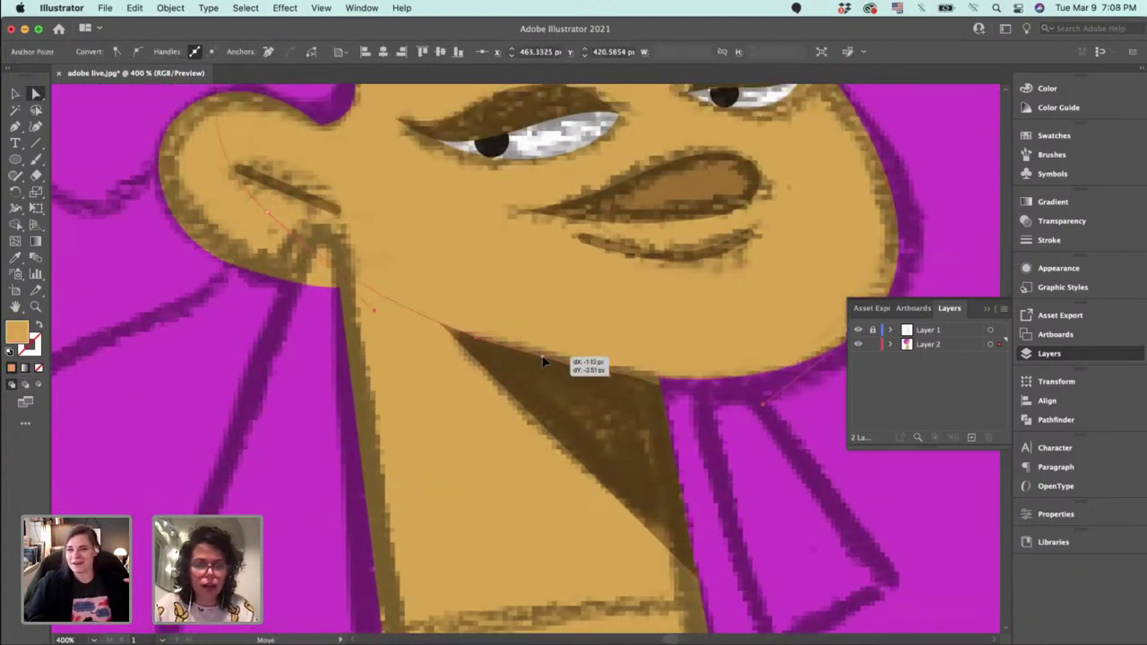
{"action": "left_click", "coordinate": [643, 396]}
{"action": "left_click_drag", "start_coordinate": [660, 384], "coordinate": [655, 370]}
{"action": "key", "text": "v"}
{"action": "left_click", "coordinate": [712, 445]}
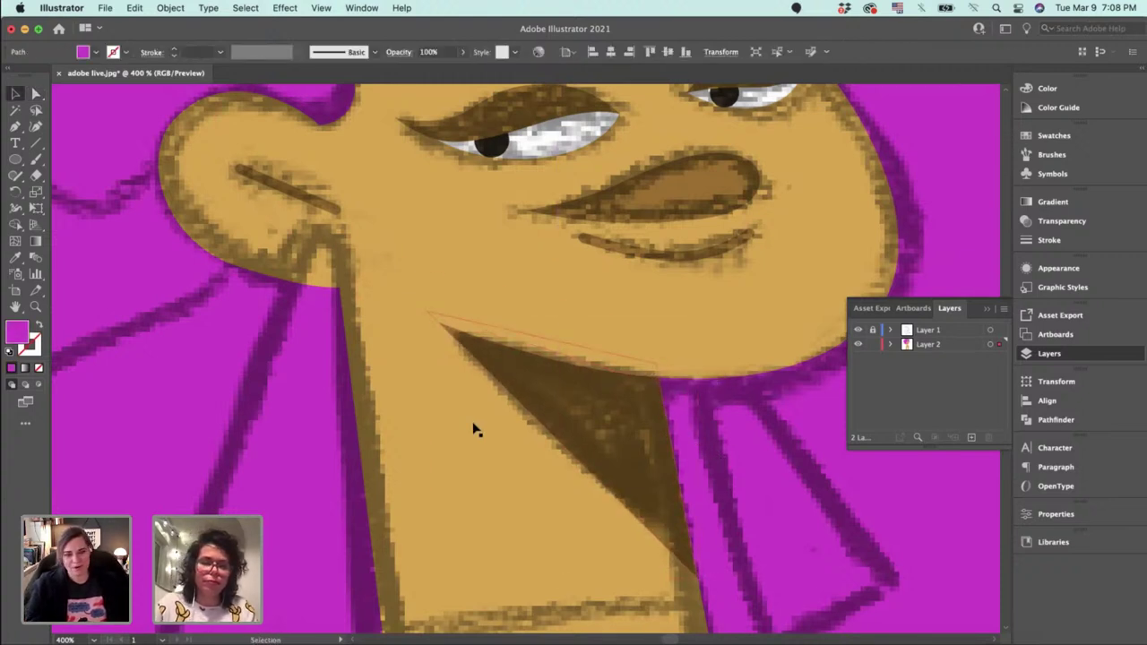
Hide the Layer 1 sketch and check the neck shadow on the whole figure and around the shoulders.
{"action": "left_click", "coordinate": [859, 331]}
{"action": "key", "text": "super+0"}
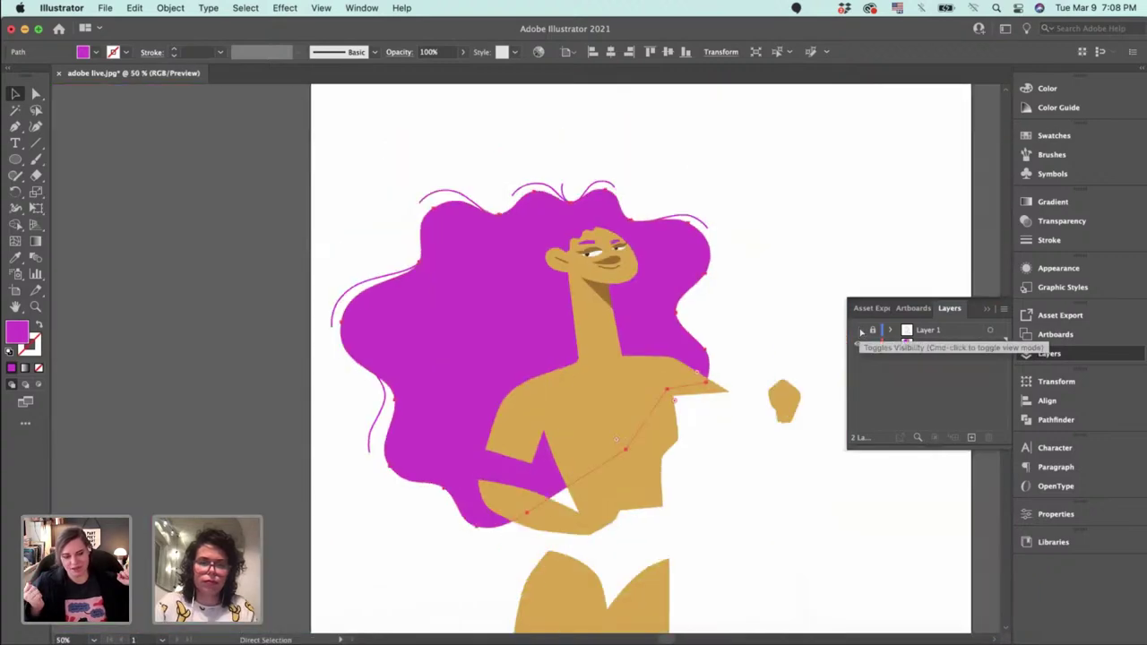
{"action": "key", "text": "super+equal"}
{"action": "key", "text": "super+equal"}
{"action": "key", "text": "super+equal"}
{"action": "key", "text": "super+equal"}
{"action": "left_click_drag", "start_coordinate": [841, 339], "coordinate": [386, 362]}
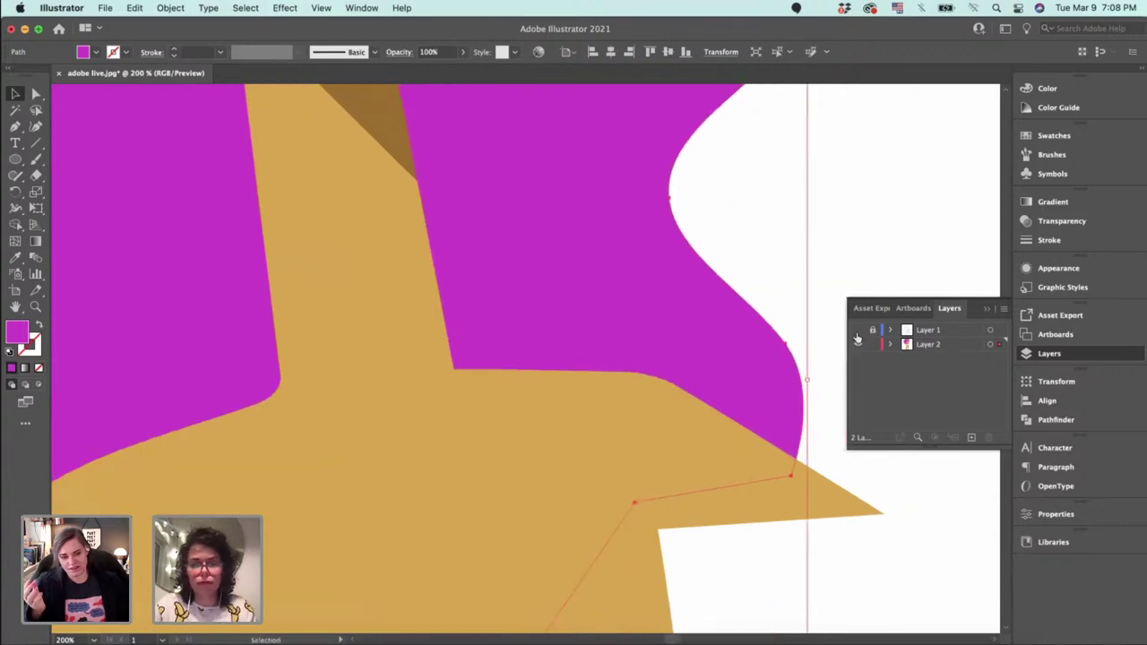
Show the Layer 1 sketch again and trace the briefs with the Pen tool from the forearm along the left leg opening to the crotch.
{"action": "left_click", "coordinate": [859, 330]}
{"action": "mouse_move", "coordinate": [660, 422]}
{"action": "left_mouse_down"}
{"action": "mouse_move", "coordinate": [622, 358]}
{"action": "mouse_move", "coordinate": [621, 266]}
{"action": "mouse_move", "coordinate": [663, 232]}
{"action": "left_mouse_up"}
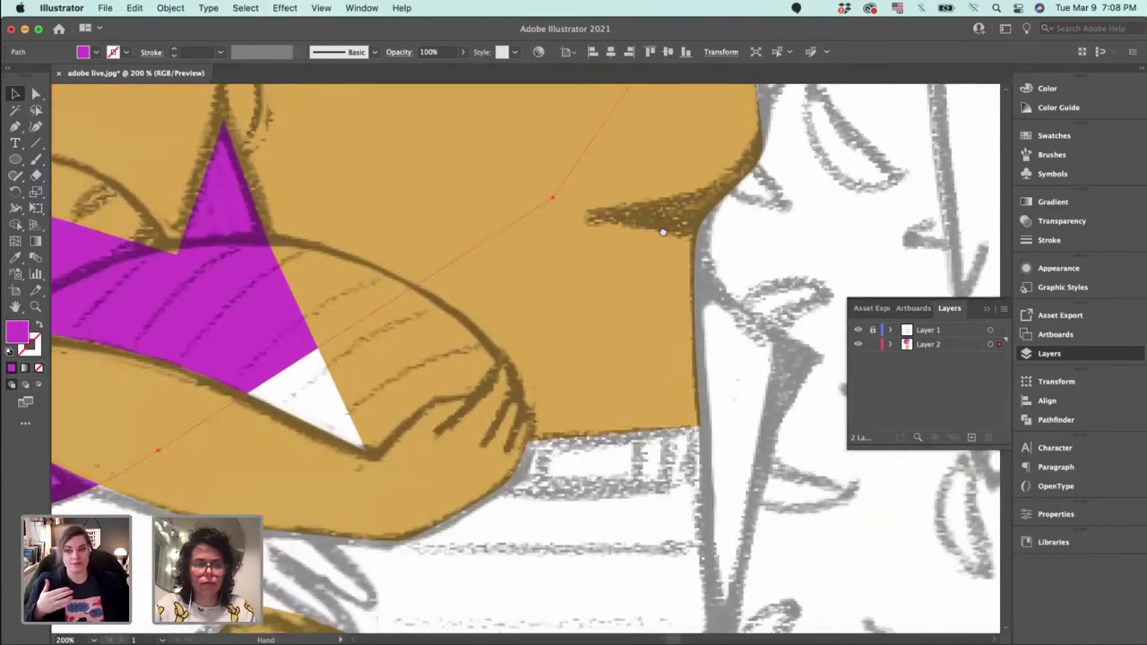
{"action": "scroll", "coordinate": [662, 232], "scroll_direction": "down", "scroll_amount": 6}
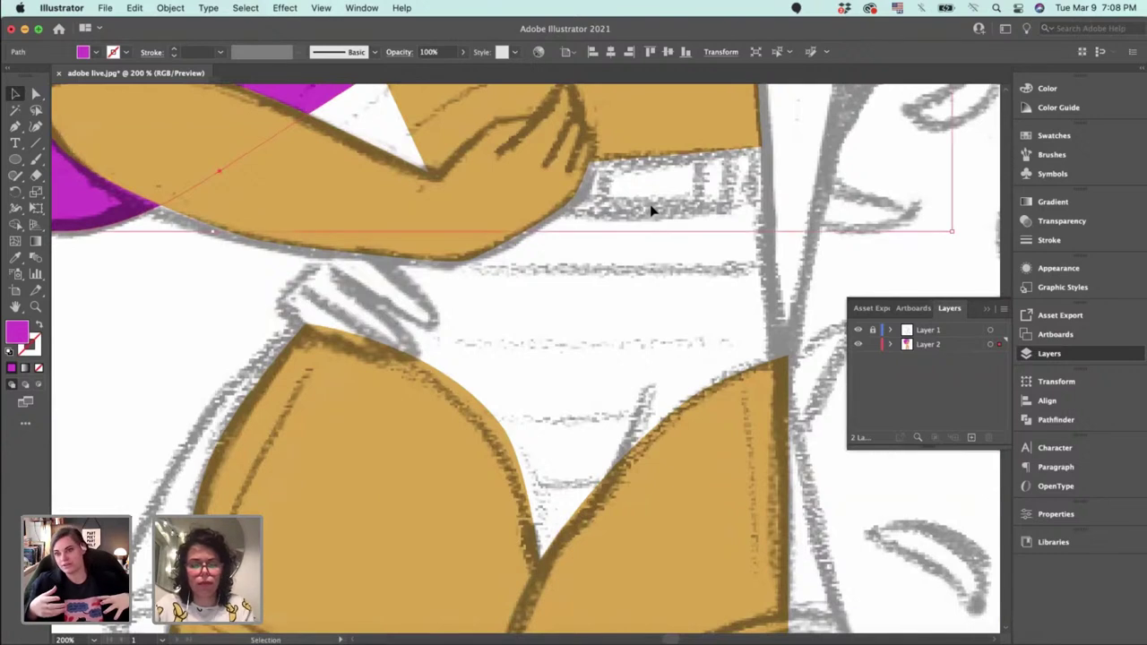
{"action": "key", "text": "p"}
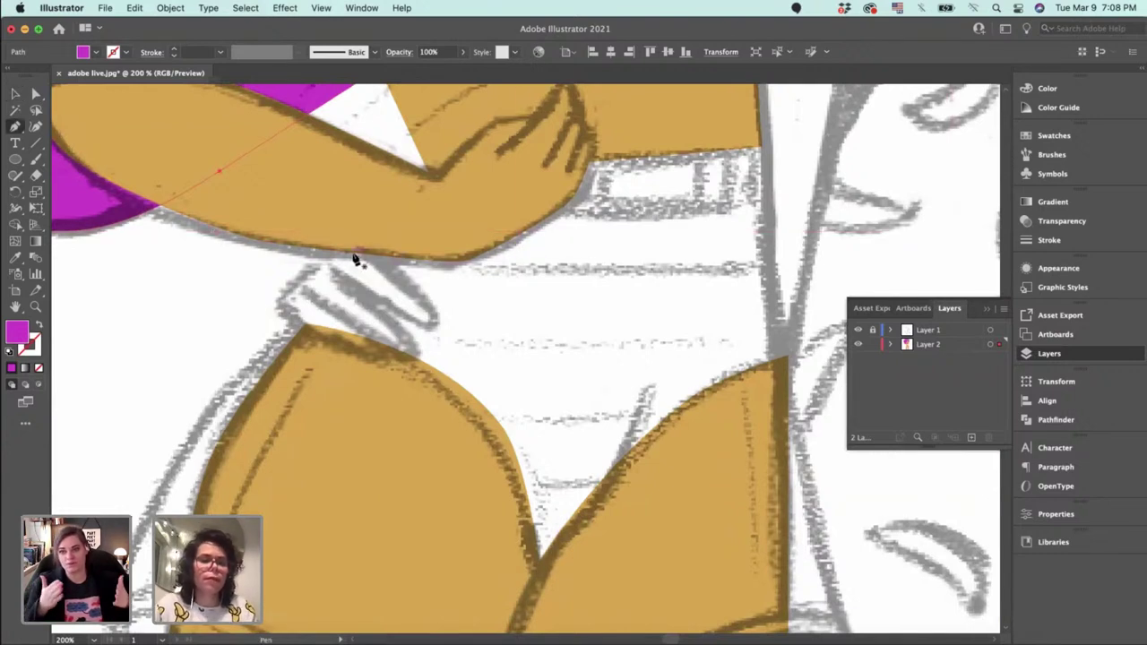
{"action": "left_click", "coordinate": [357, 255]}
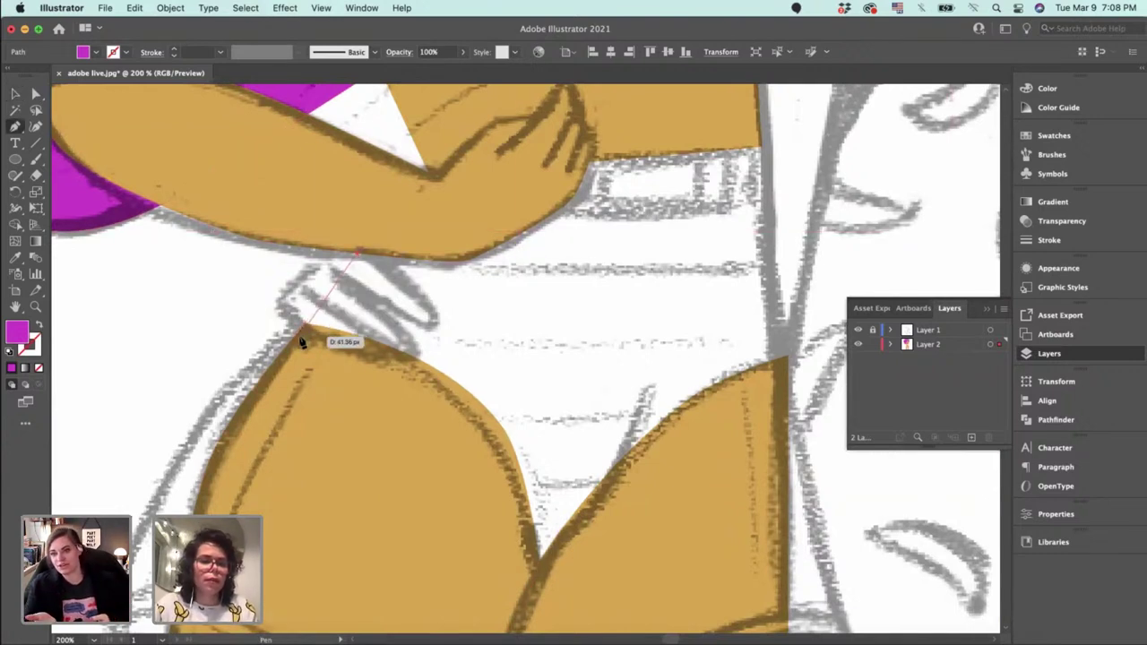
{"action": "left_click", "coordinate": [297, 342]}
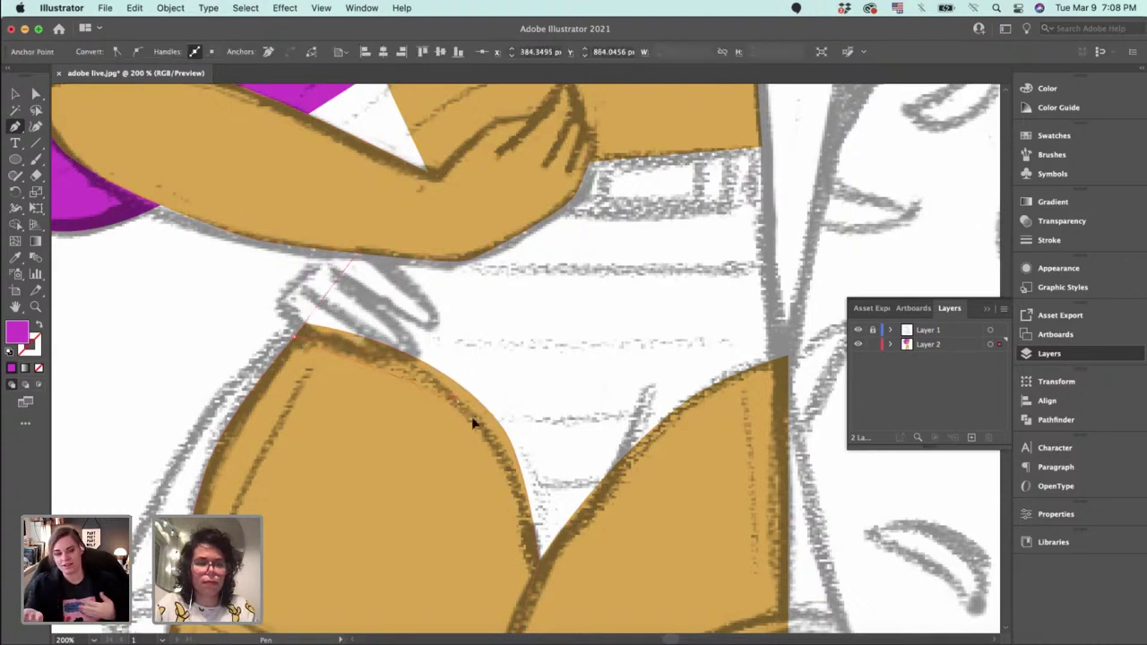
{"action": "left_click", "coordinate": [454, 396]}
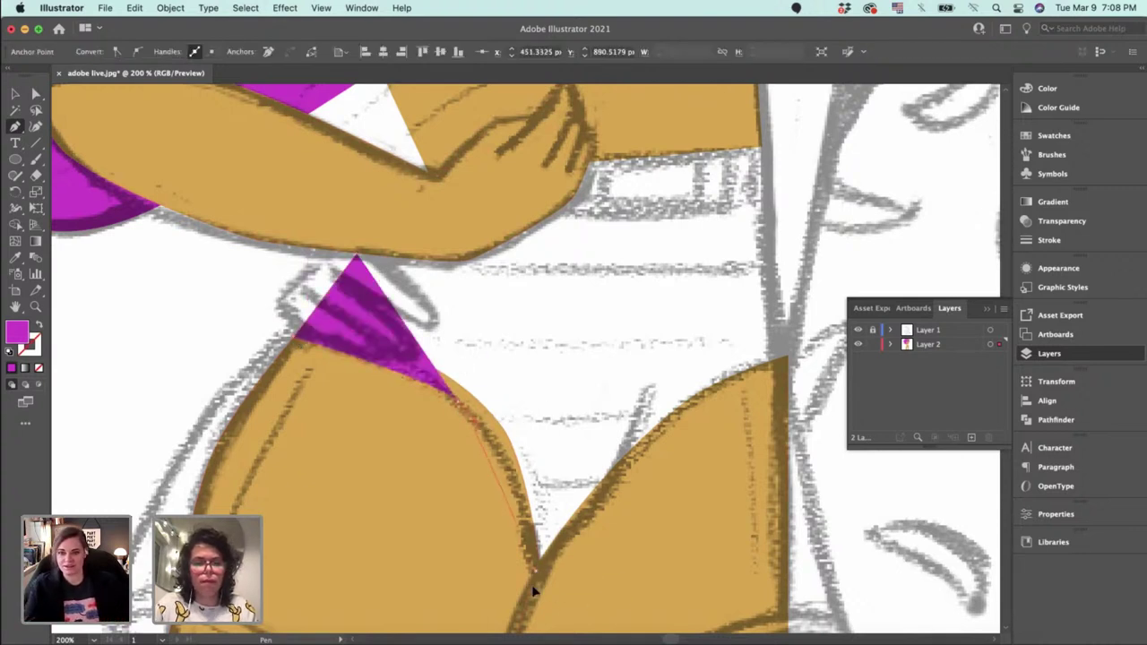
{"action": "left_click", "coordinate": [536, 569]}
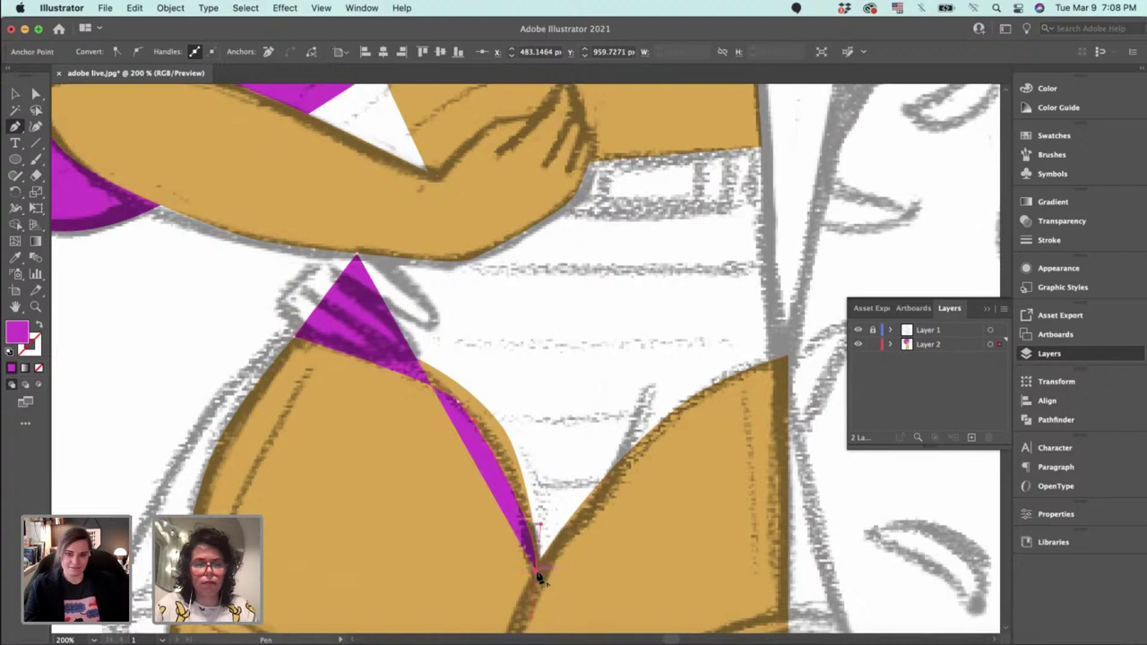
Continue the briefs' outline along the right leg opening, up the side and across the waist beneath the hand, and close the magenta-filled shape.
{"action": "left_click", "coordinate": [606, 487]}
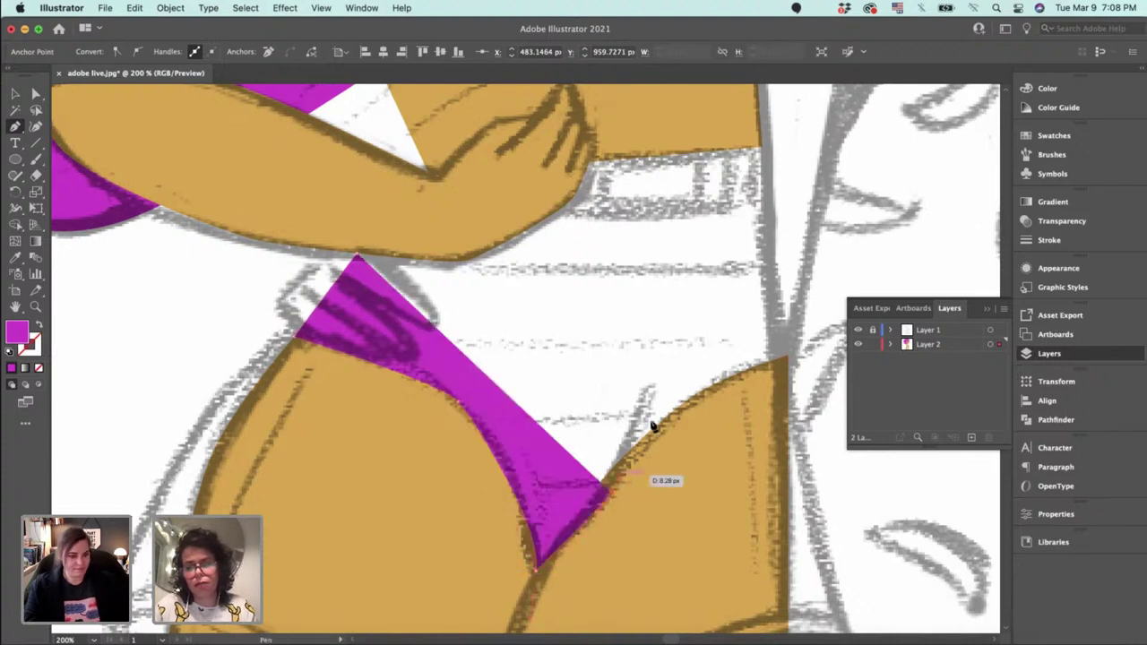
{"action": "left_click", "coordinate": [697, 396]}
{"action": "left_click", "coordinate": [785, 356]}
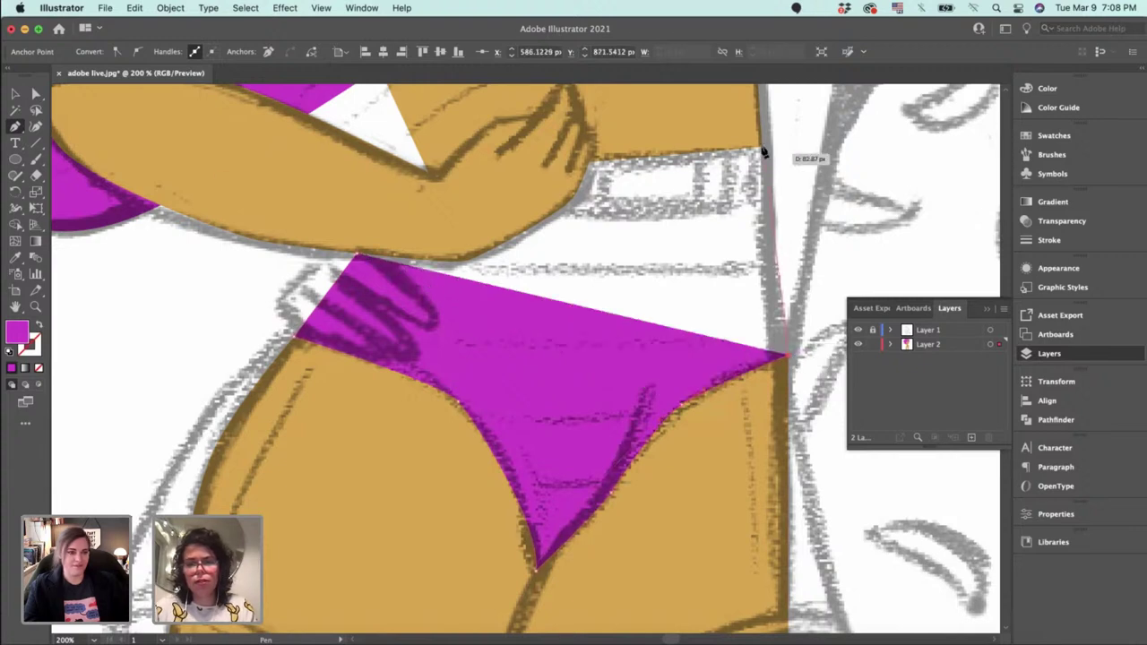
{"action": "left_click", "coordinate": [762, 149]}
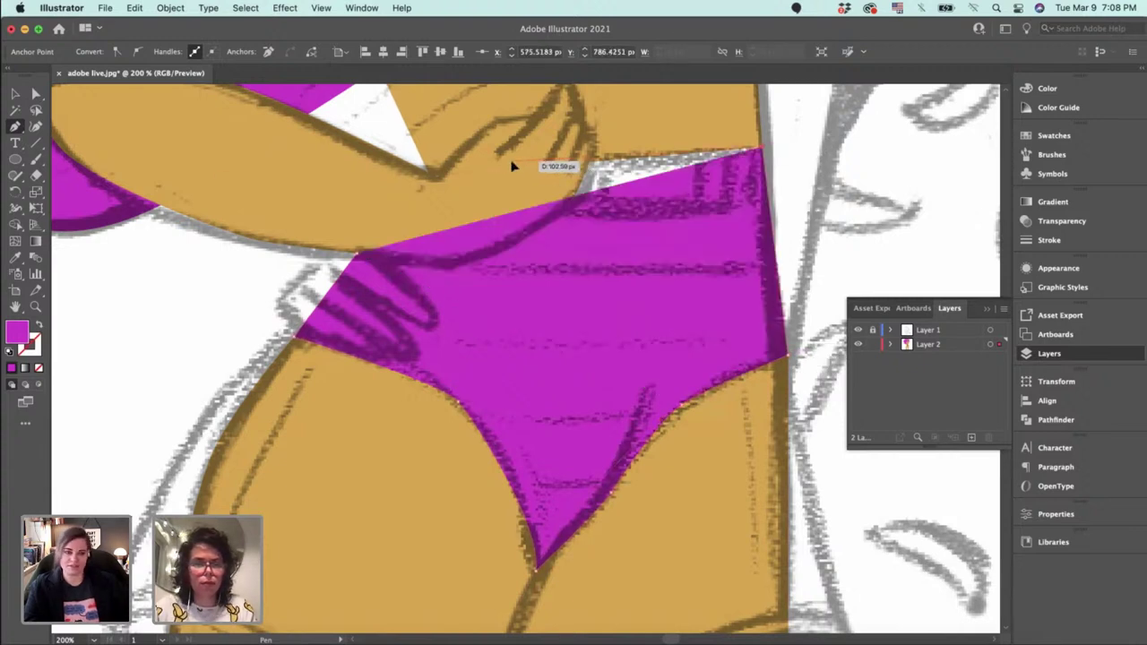
{"action": "left_click", "coordinate": [512, 163]}
{"action": "left_click", "coordinate": [359, 254]}
{"action": "key", "text": "v"}
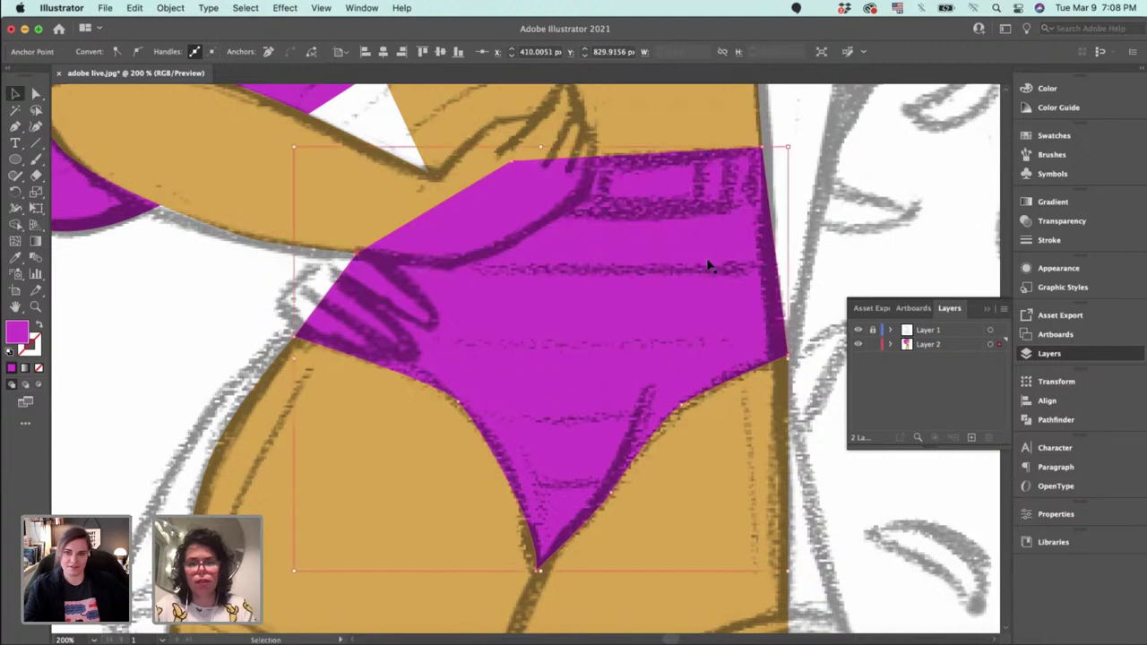
Shift the right hip corner points of the briefs and the thigh shape together slightly inward.
{"action": "key", "text": "a"}
{"action": "left_click", "coordinate": [806, 338]}
{"action": "left_click_drag", "start_coordinate": [779, 367], "coordinate": [783, 364]}
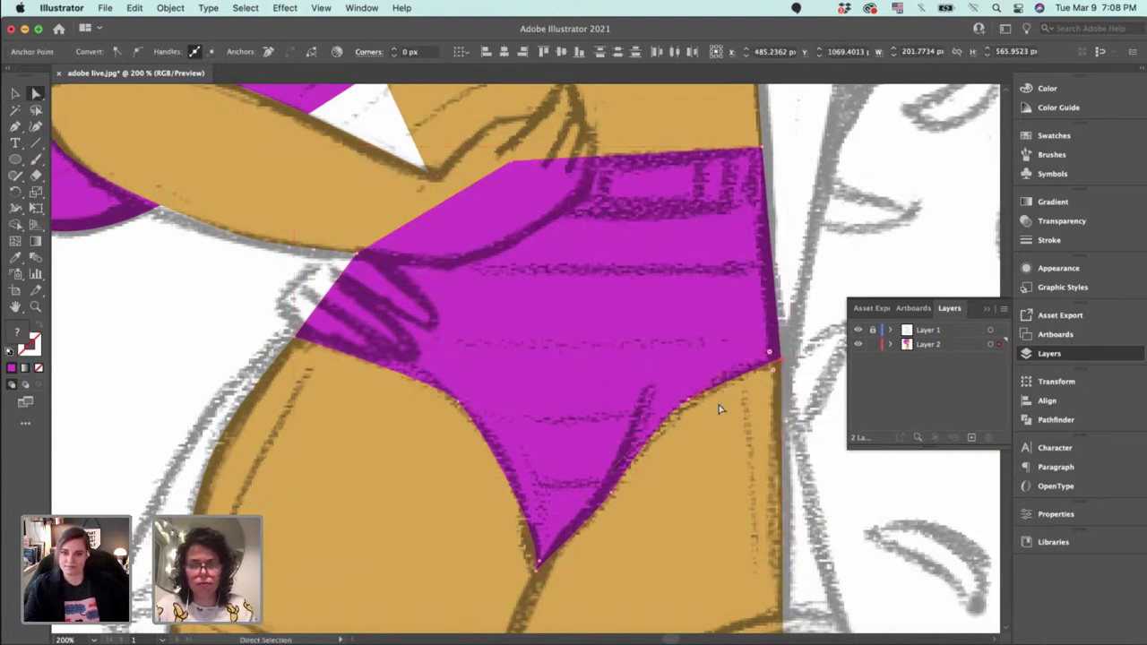
Reposition the anchor point midway along the briefs' right leg opening so the curve runs smoothly along the sketched line.
{"action": "key", "text": "super+equal"}
{"action": "key", "text": "super+equal"}
{"action": "left_click_drag", "start_coordinate": [478, 417], "coordinate": [673, 334]}
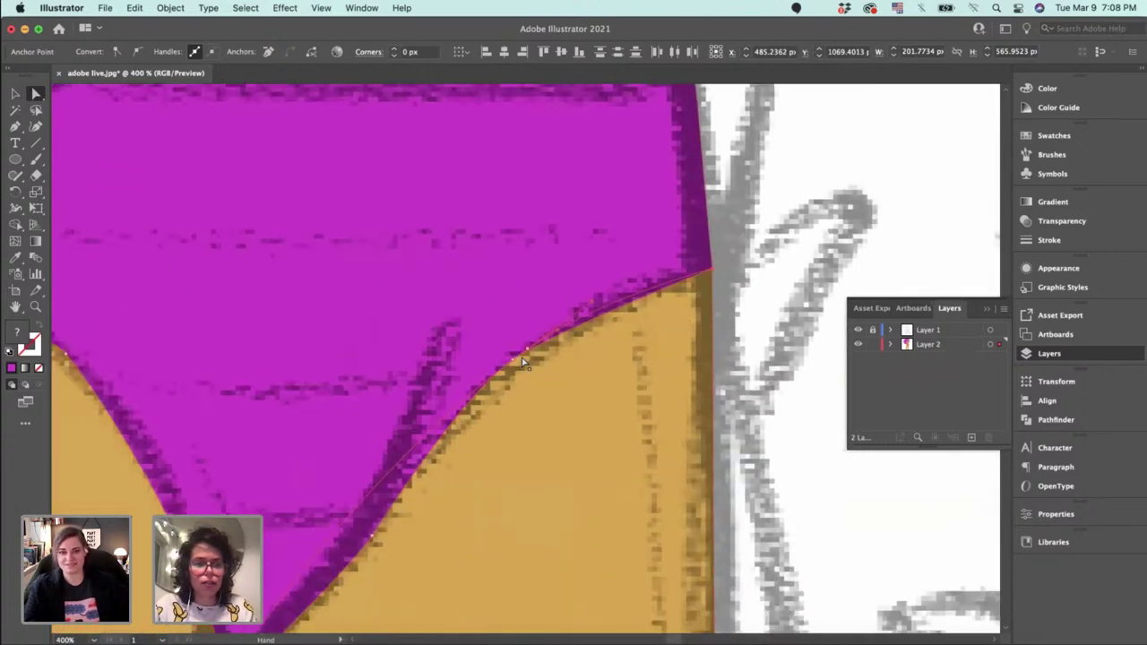
{"action": "left_click", "coordinate": [517, 364]}
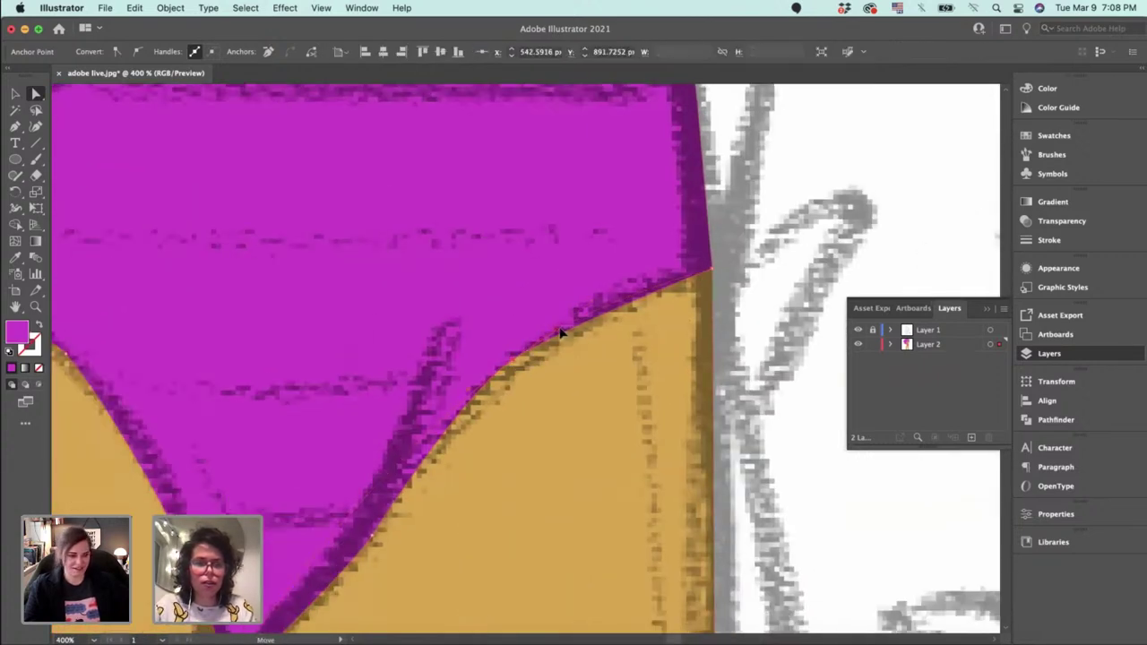
{"action": "left_click_drag", "start_coordinate": [560, 334], "coordinate": [514, 376]}
{"action": "left_click_drag", "start_coordinate": [704, 280], "coordinate": [760, 355]}
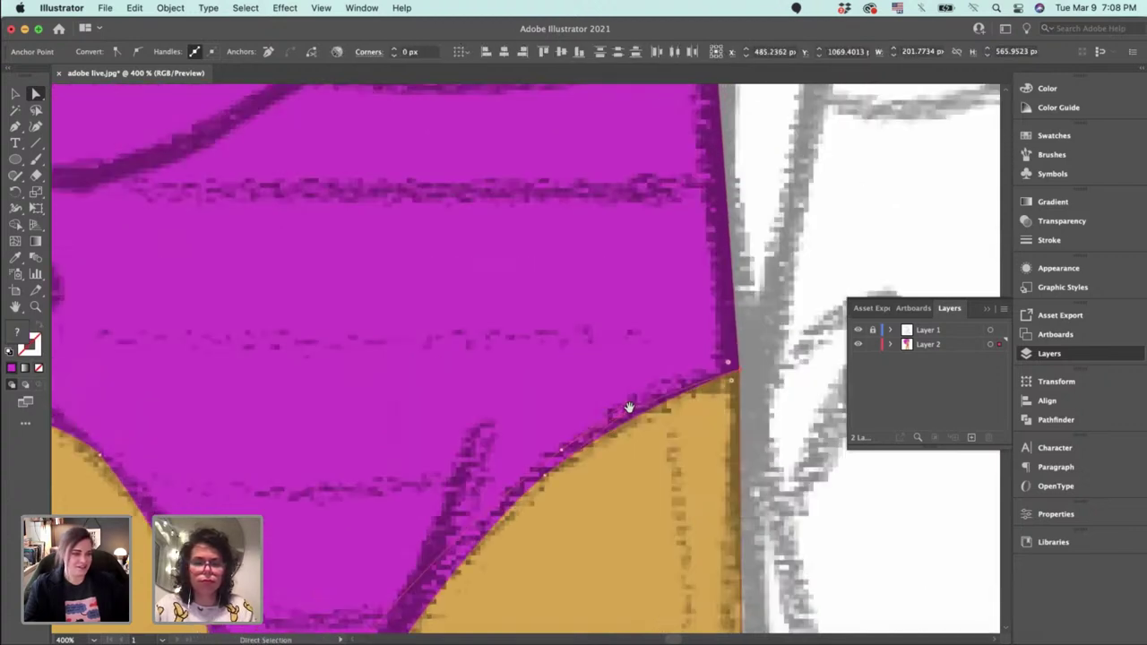
{"action": "left_click", "coordinate": [790, 371]}
{"action": "left_click", "coordinate": [545, 479]}
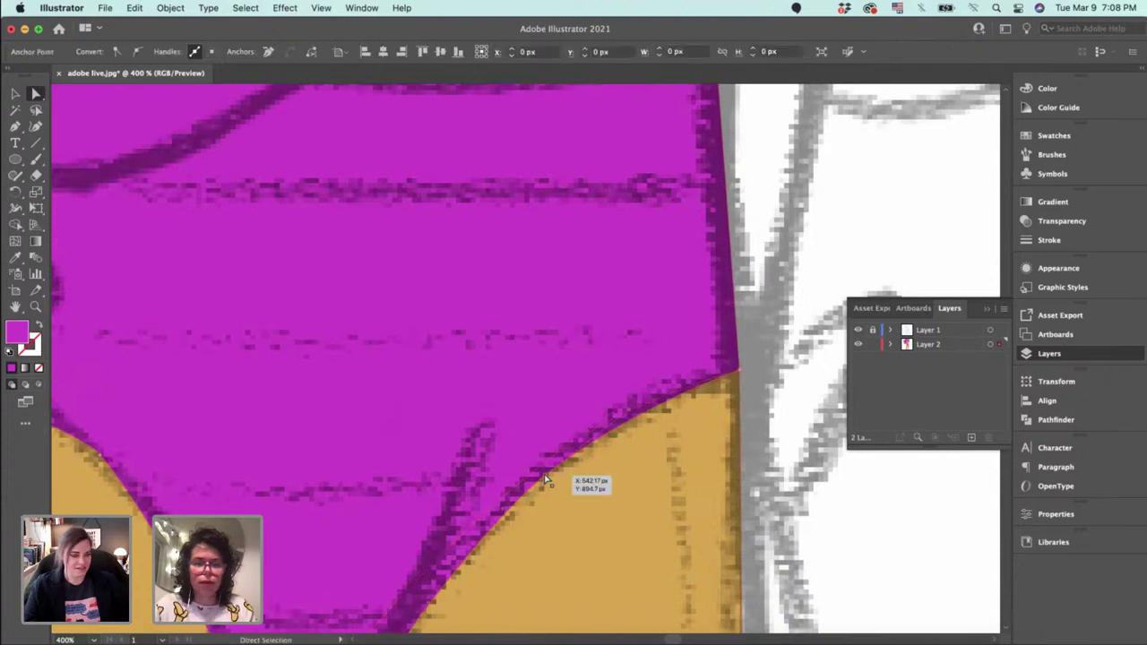
{"action": "left_click_drag", "start_coordinate": [545, 479], "coordinate": [540, 487]}
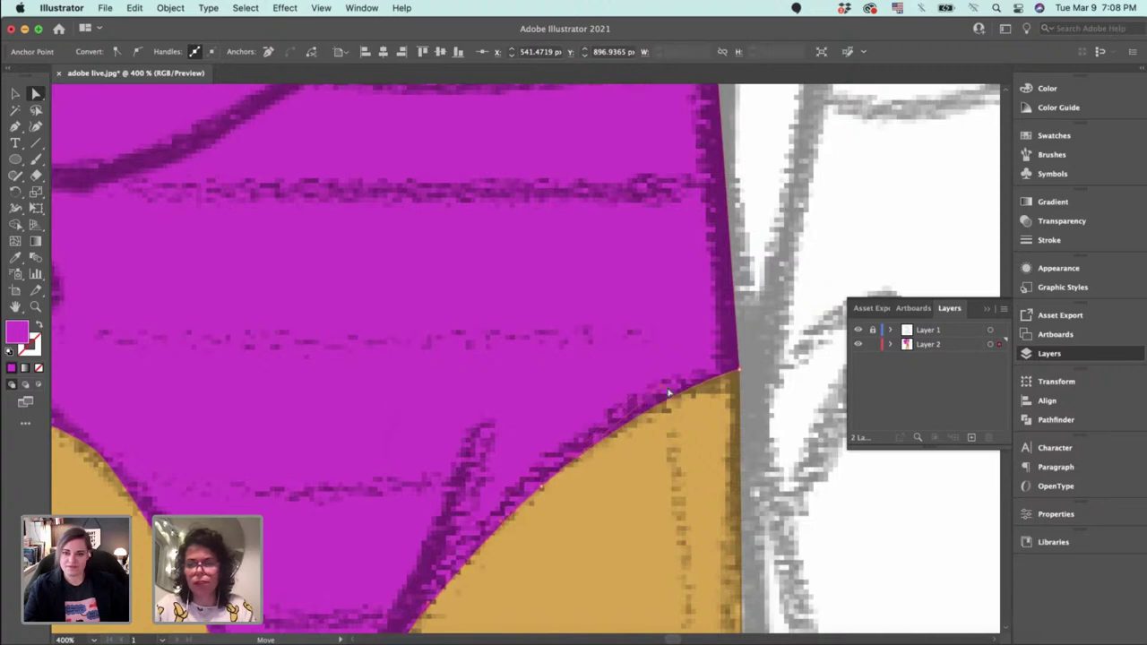
{"action": "left_click", "coordinate": [755, 358]}
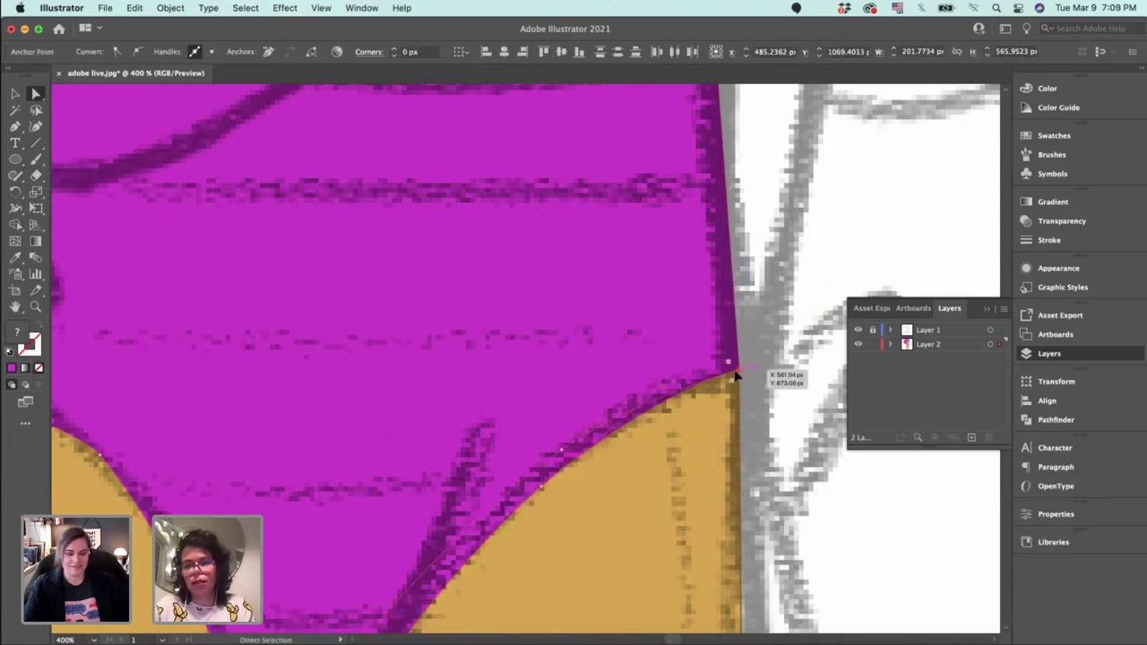
Adjust the curve between the crotch point and the thigh so the briefs' left leg opening follows the sketch.
{"action": "key", "text": "super+minus"}
{"action": "key", "text": "super+minus"}
{"action": "key", "text": "super+minus"}
{"action": "key", "text": "super+minus"}
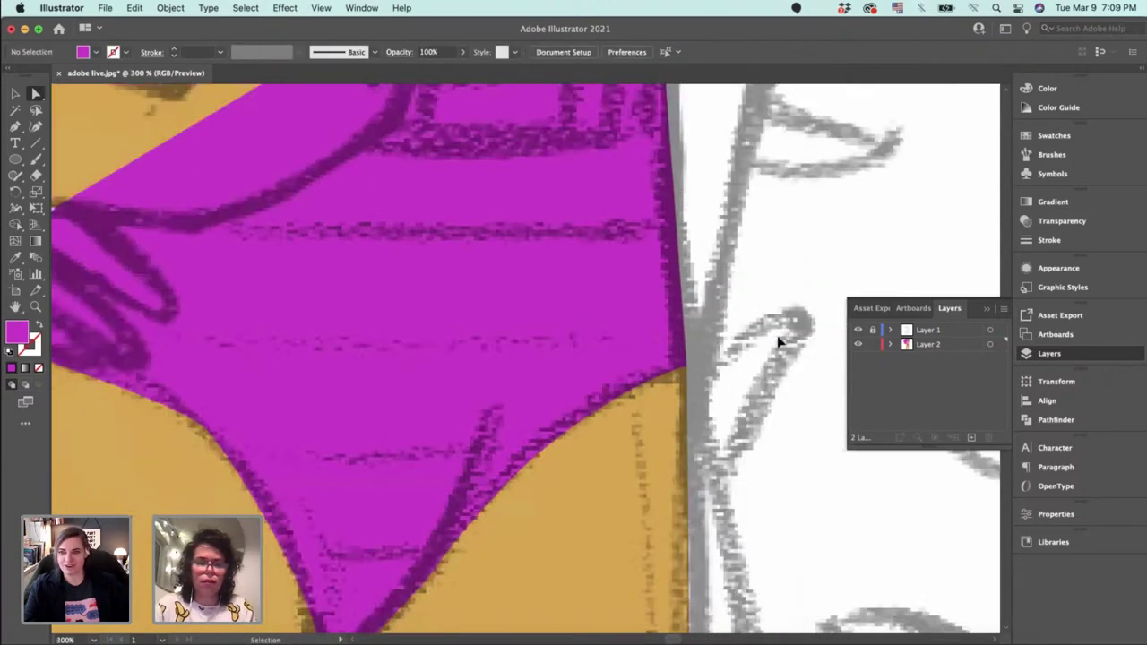
{"action": "key", "text": "super+equal"}
{"action": "key", "text": "super+equal"}
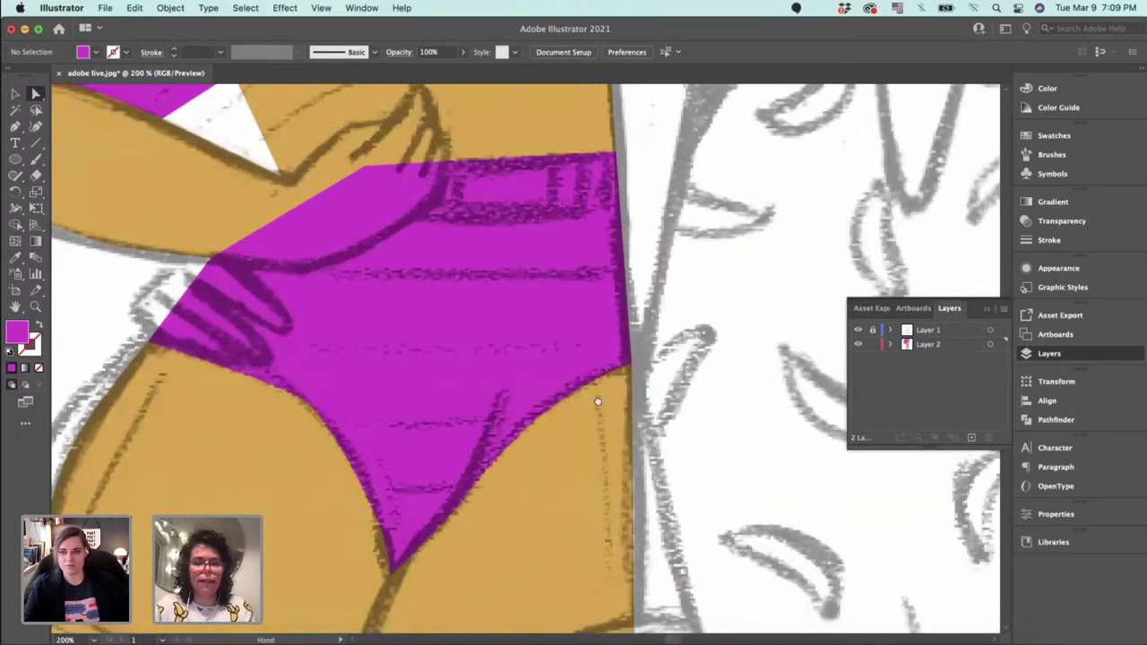
{"action": "left_click_drag", "start_coordinate": [598, 401], "coordinate": [693, 401]}
{"action": "left_click", "coordinate": [385, 384]}
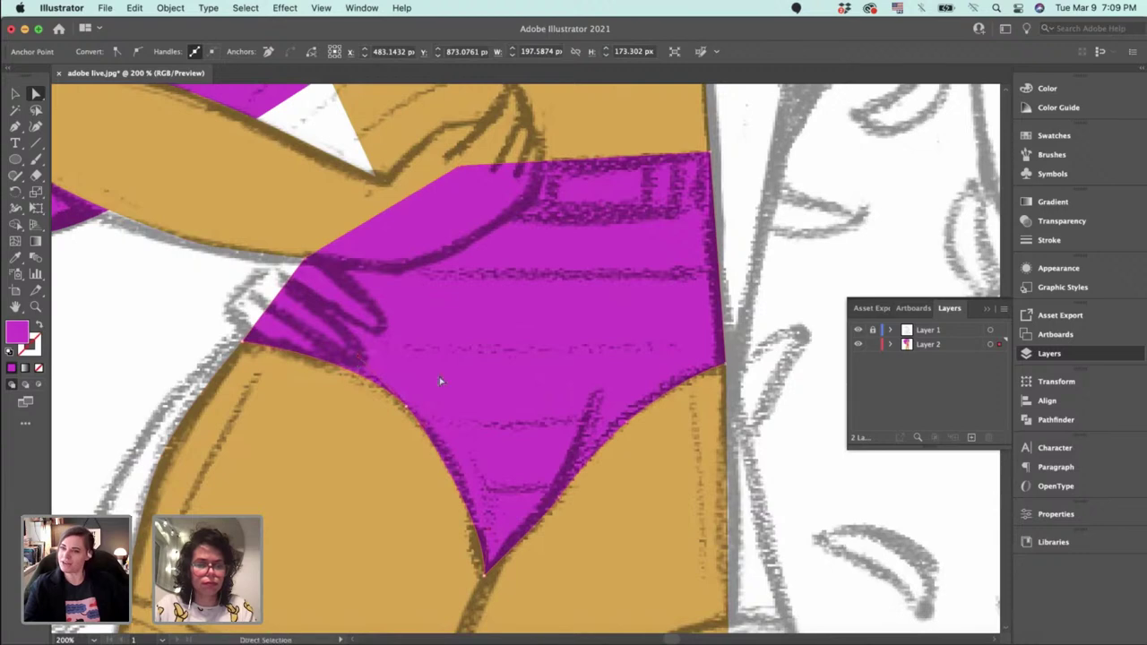
{"action": "scroll", "coordinate": [505, 367], "scroll_direction": "down", "scroll_amount": 5}
{"action": "left_click_drag", "start_coordinate": [487, 391], "coordinate": [494, 335]}
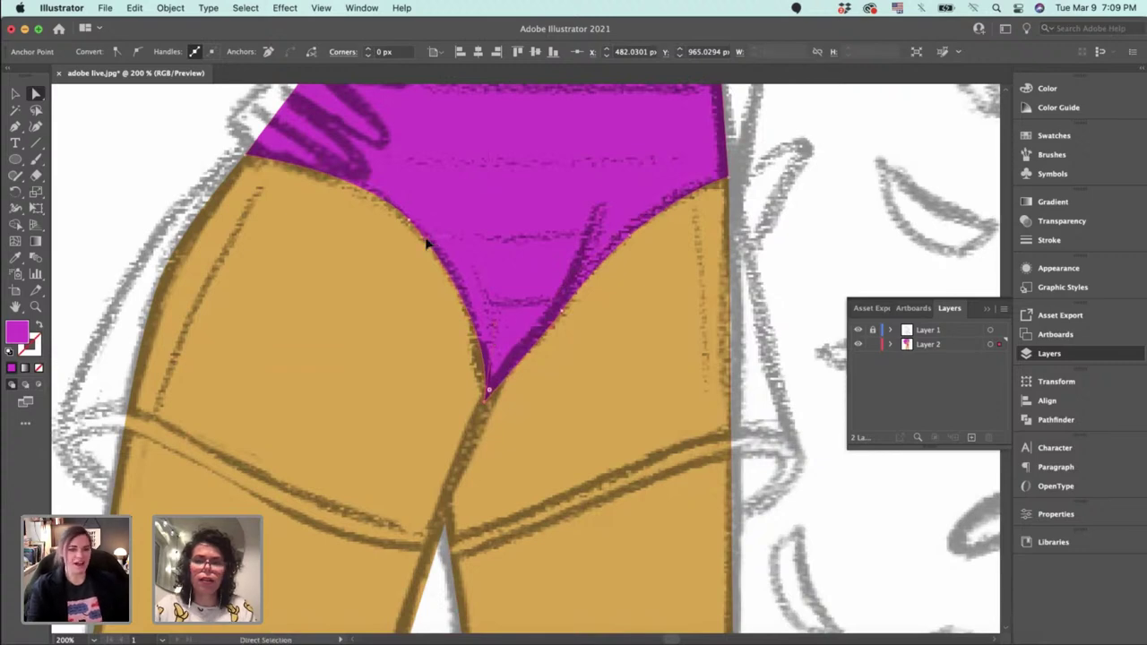
{"action": "left_click_drag", "start_coordinate": [428, 240], "coordinate": [438, 252]}
{"action": "key", "text": "v"}
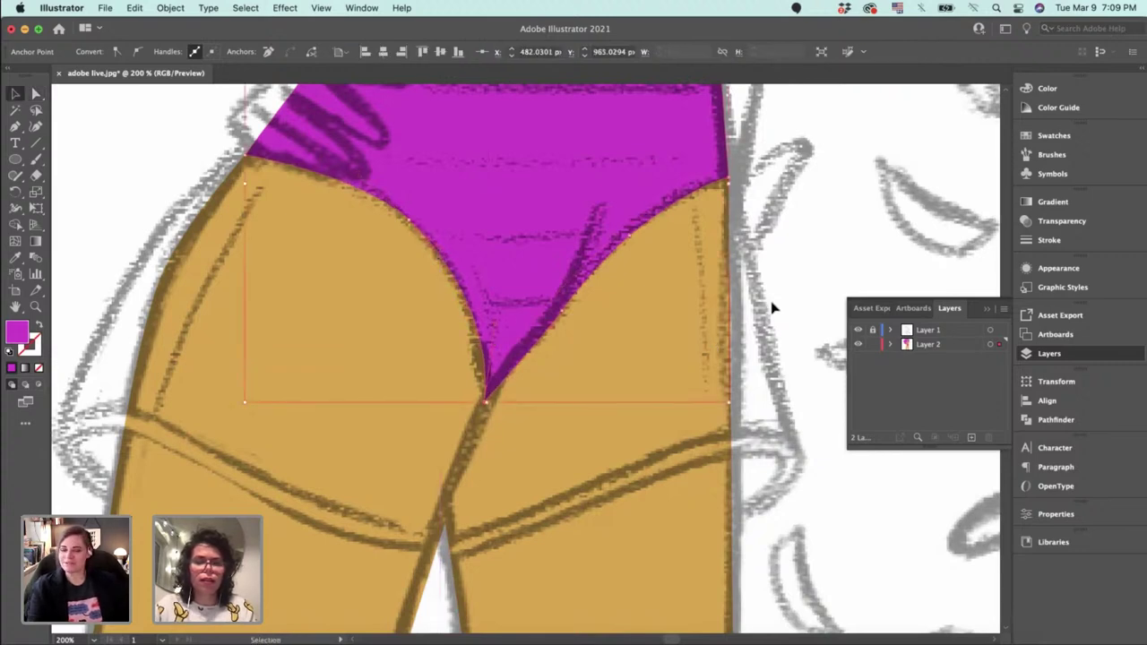
Bring the bent forearm shape to the front in place so it covers the waist corner of the magenta briefs.
{"action": "left_click", "coordinate": [774, 307]}
{"action": "left_click_drag", "start_coordinate": [721, 239], "coordinate": [736, 441]}
{"action": "left_click_drag", "start_coordinate": [473, 453], "coordinate": [541, 481]}
{"action": "left_click_drag", "start_coordinate": [819, 248], "coordinate": [789, 339]}
{"action": "left_click", "coordinate": [594, 381]}
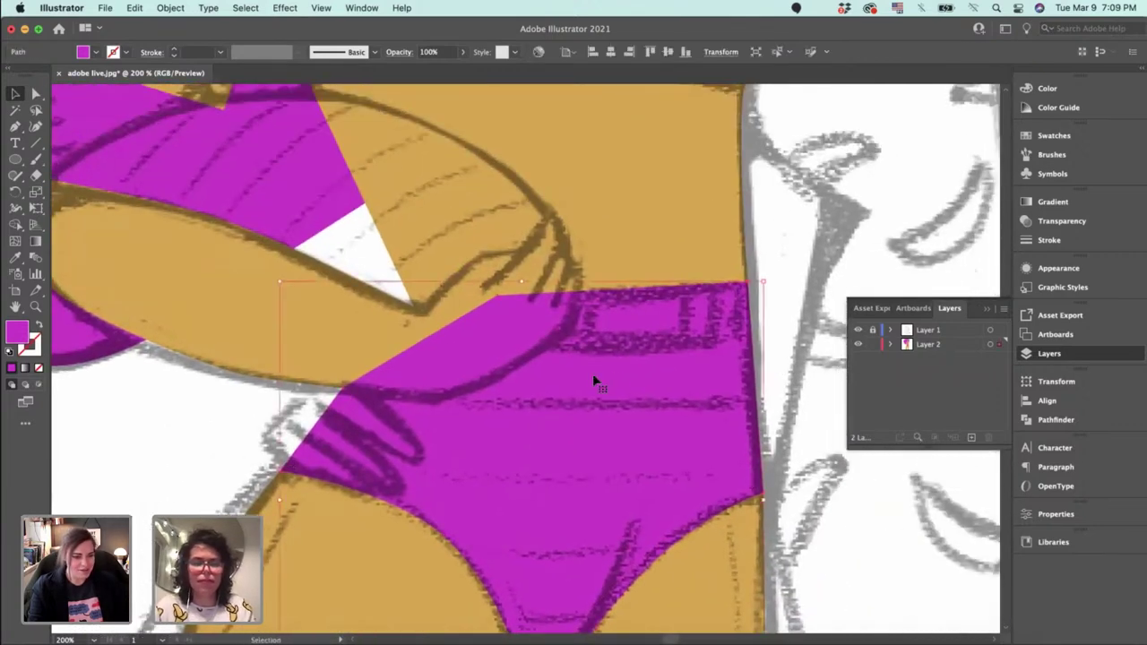
{"action": "key", "text": "a"}
{"action": "left_click", "coordinate": [231, 339]}
{"action": "key", "text": "v"}
{"action": "key", "text": "Delete"}
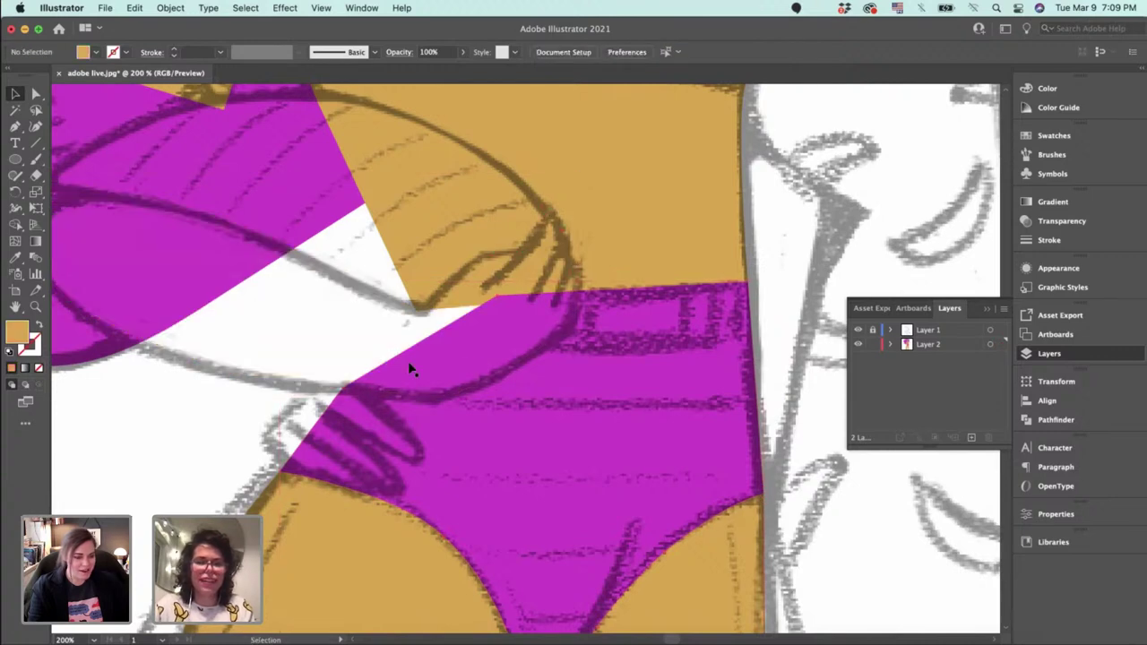
{"action": "key", "text": "super+z"}
{"action": "left_click", "coordinate": [762, 269]}
With nothing selected, set the fill colour to red-orange DD562C for tracing the rounded elbow.
{"action": "left_click_drag", "start_coordinate": [647, 262], "coordinate": [711, 338]}
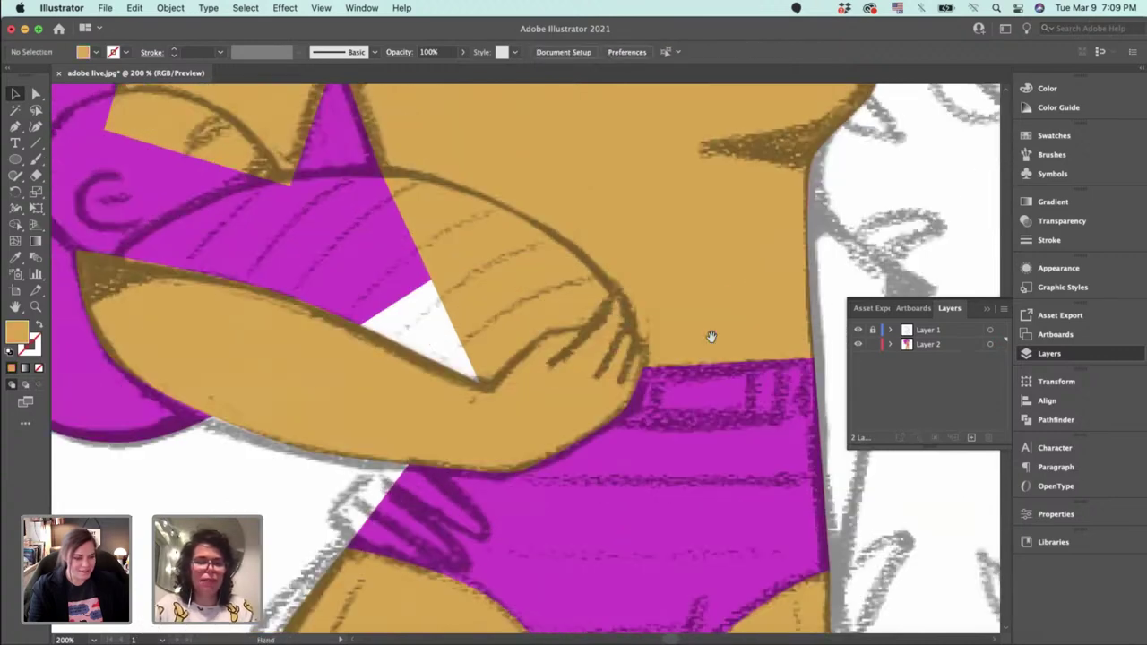
{"action": "left_click_drag", "start_coordinate": [295, 300], "coordinate": [413, 333]}
{"action": "left_click_drag", "start_coordinate": [593, 319], "coordinate": [571, 333]}
{"action": "left_click_drag", "start_coordinate": [413, 305], "coordinate": [571, 333]}
{"action": "scroll", "coordinate": [548, 383], "scroll_direction": "left", "scroll_amount": 5}
{"action": "scroll", "coordinate": [548, 384], "scroll_direction": "up", "scroll_amount": 2}
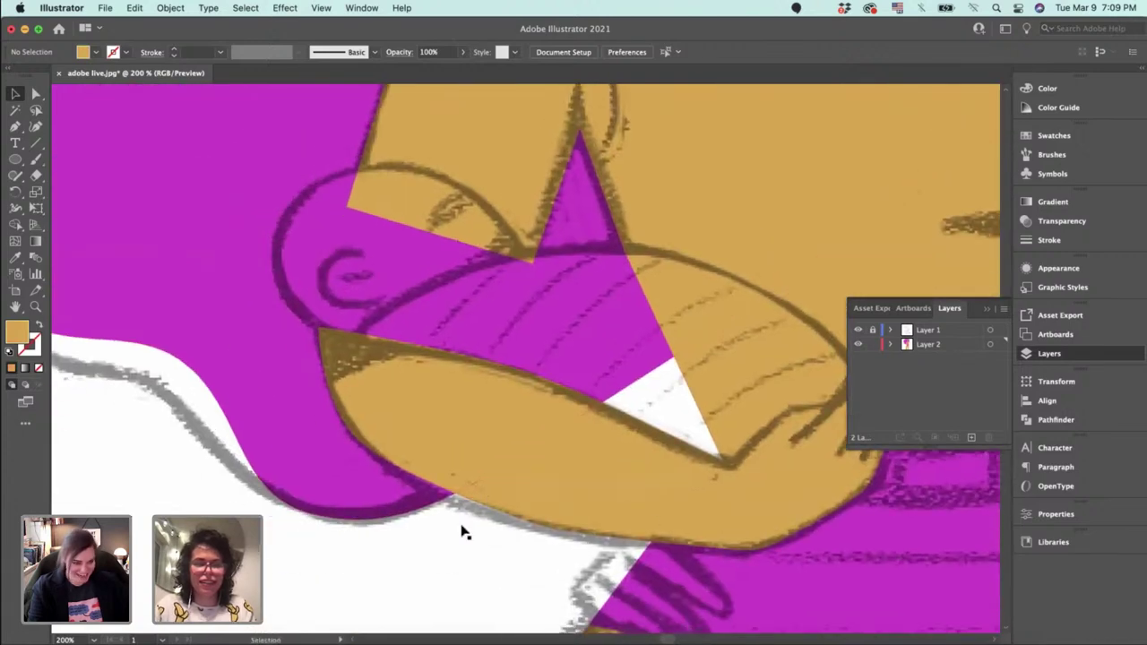
{"action": "key", "text": "super+plus"}
{"action": "left_click_drag", "start_coordinate": [493, 295], "coordinate": [582, 409]}
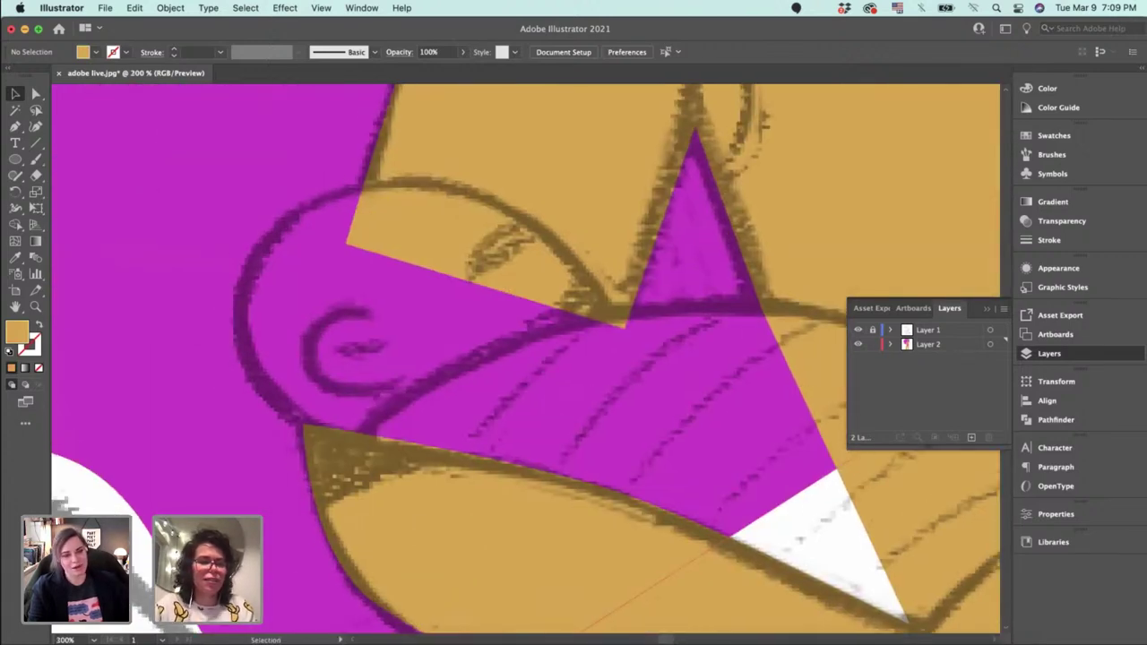
{"action": "double_click", "coordinate": [17, 331]}
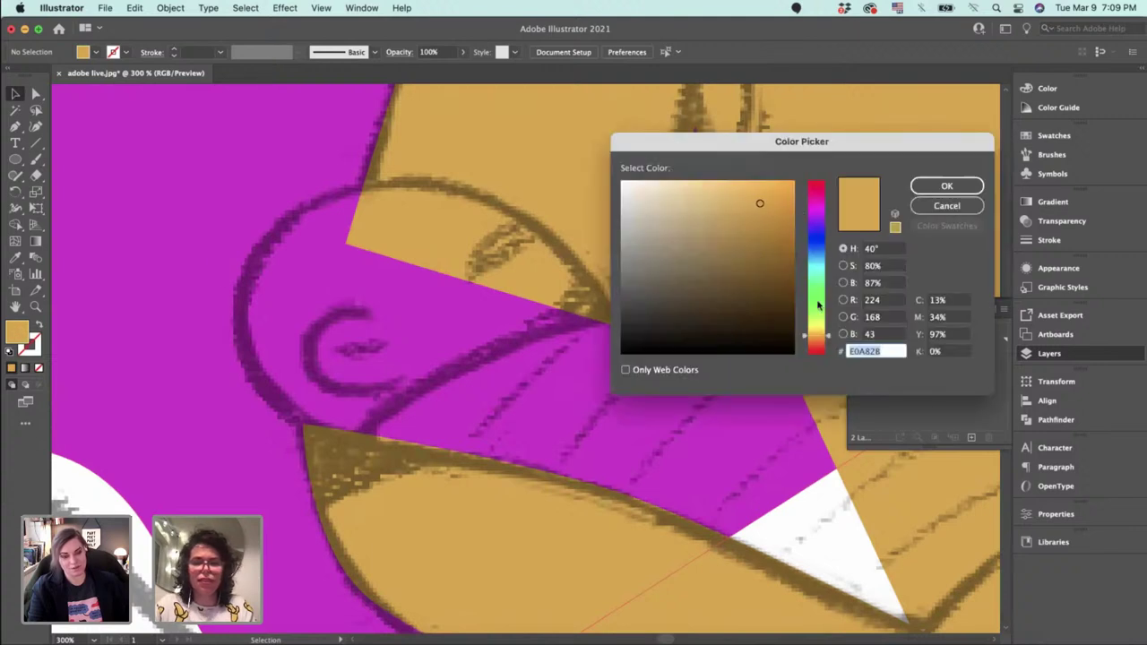
{"action": "left_click", "coordinate": [815, 350]}
{"action": "left_click", "coordinate": [941, 185]}
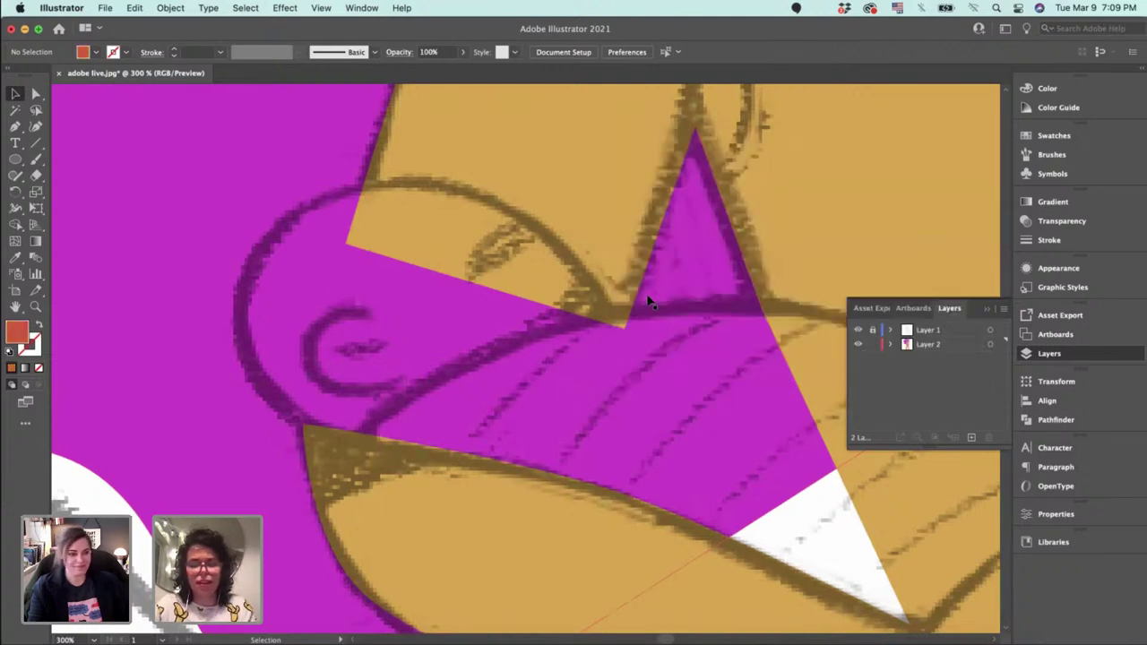
Trace the rounded elbow below the upper arm with the Pen tool and close it as a red-orange shape.
{"action": "key", "text": "p"}
{"action": "left_click", "coordinate": [610, 316]}
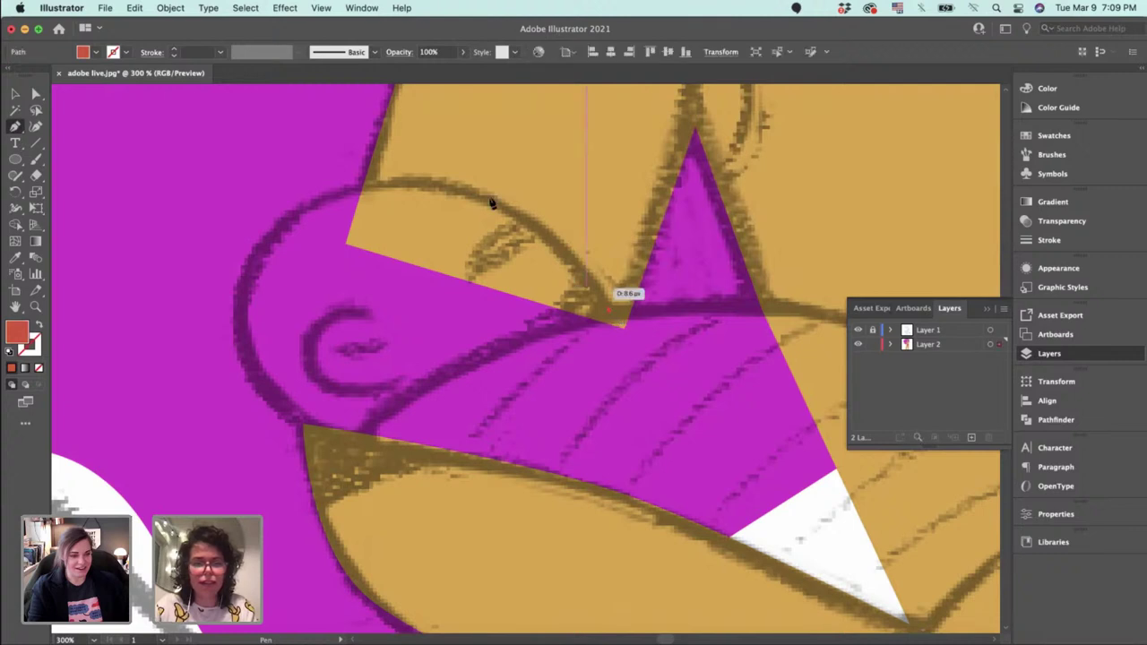
{"action": "left_click_drag", "start_coordinate": [435, 190], "coordinate": [282, 236]}
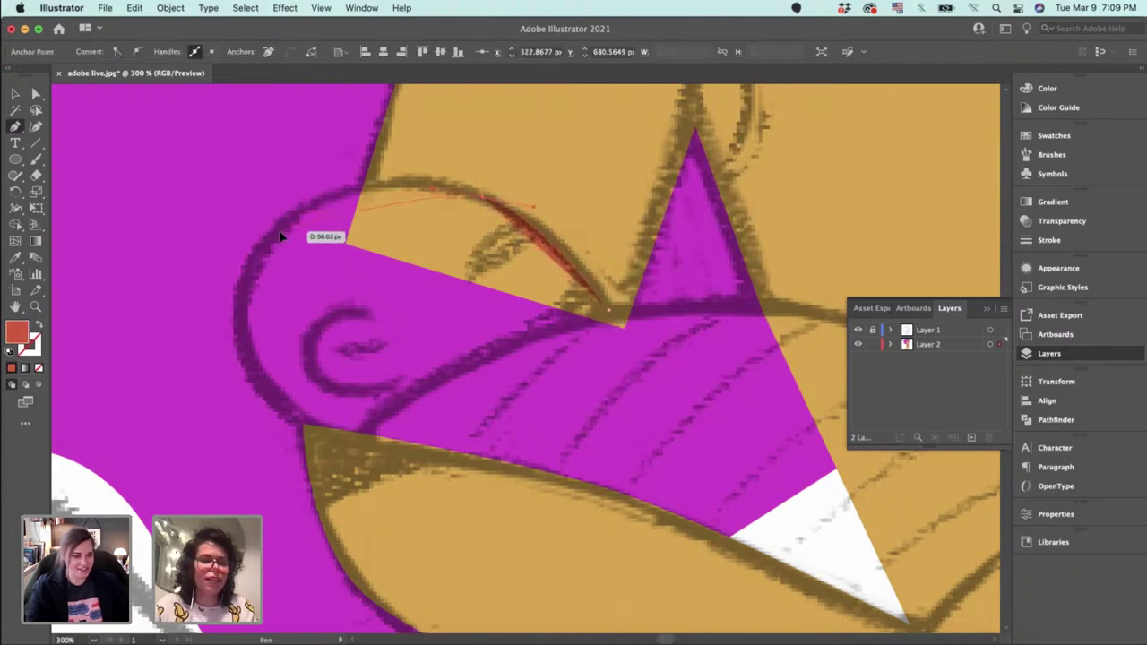
{"action": "left_click_drag", "start_coordinate": [237, 291], "coordinate": [281, 418]}
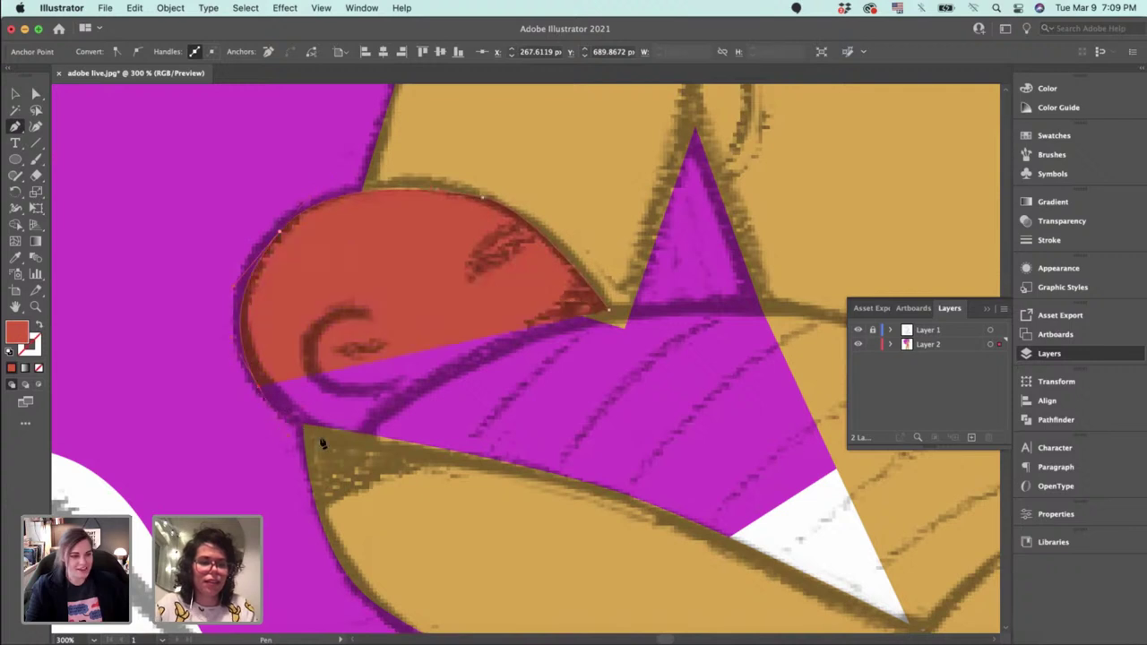
{"action": "left_click", "coordinate": [357, 439]}
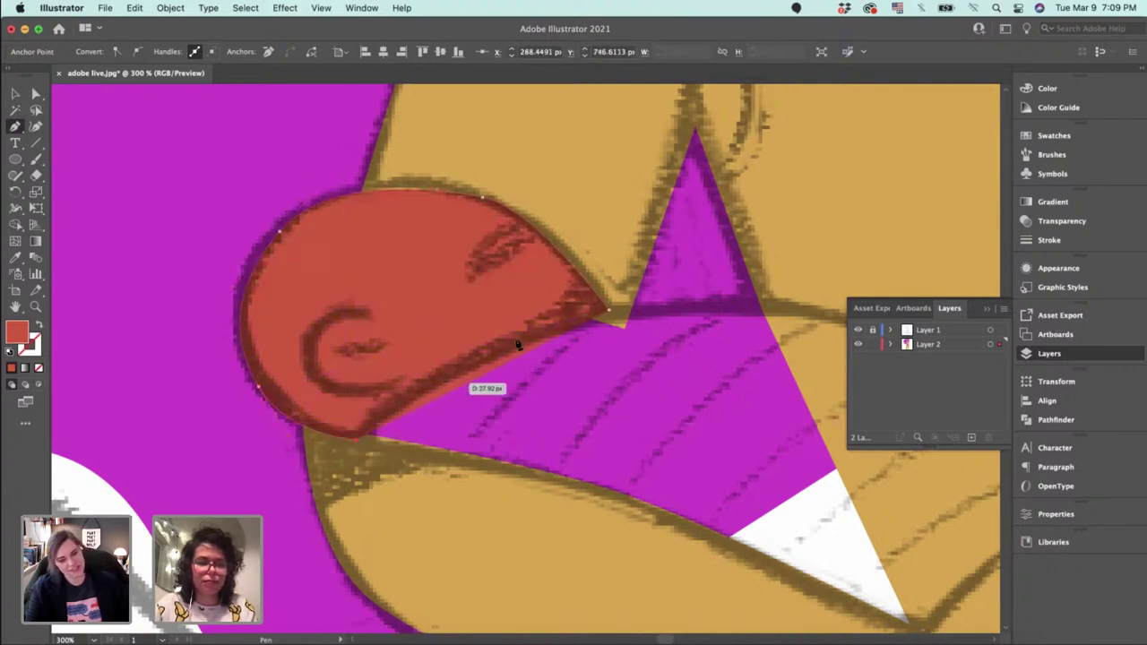
{"action": "left_click_drag", "start_coordinate": [517, 345], "coordinate": [514, 354]}
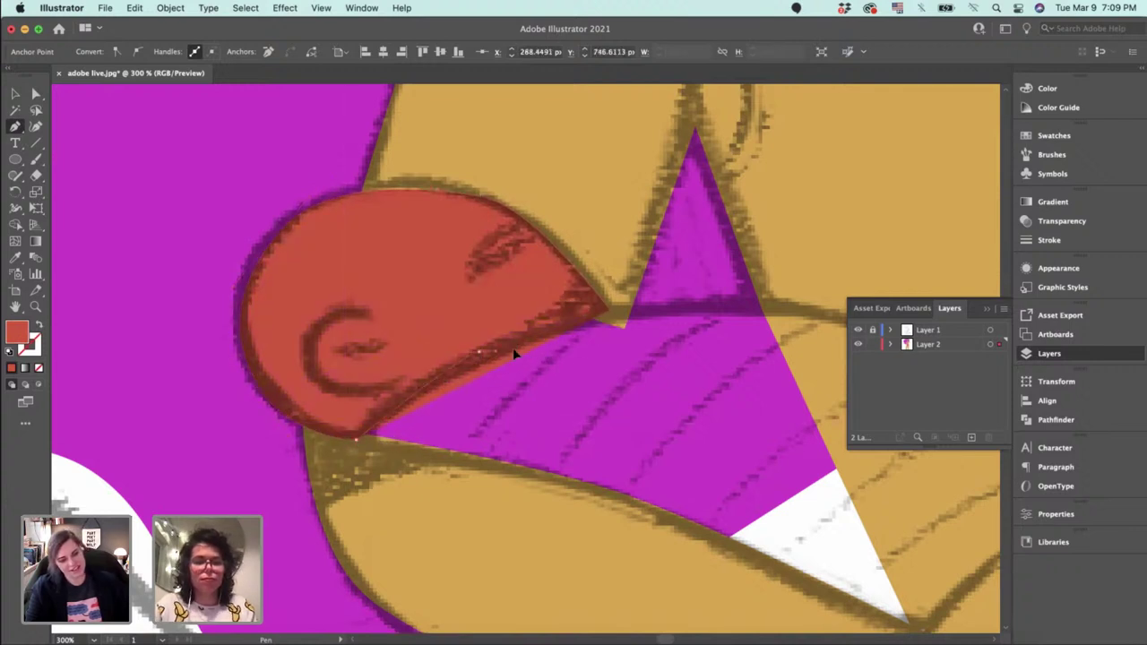
{"action": "left_click", "coordinate": [614, 311]}
Reposition the elbow shape's pointed inner corner and adjust the lower edge's anchor and handle to follow the sketched line.
{"action": "key", "text": "super+equal"}
{"action": "key", "text": "super+equal"}
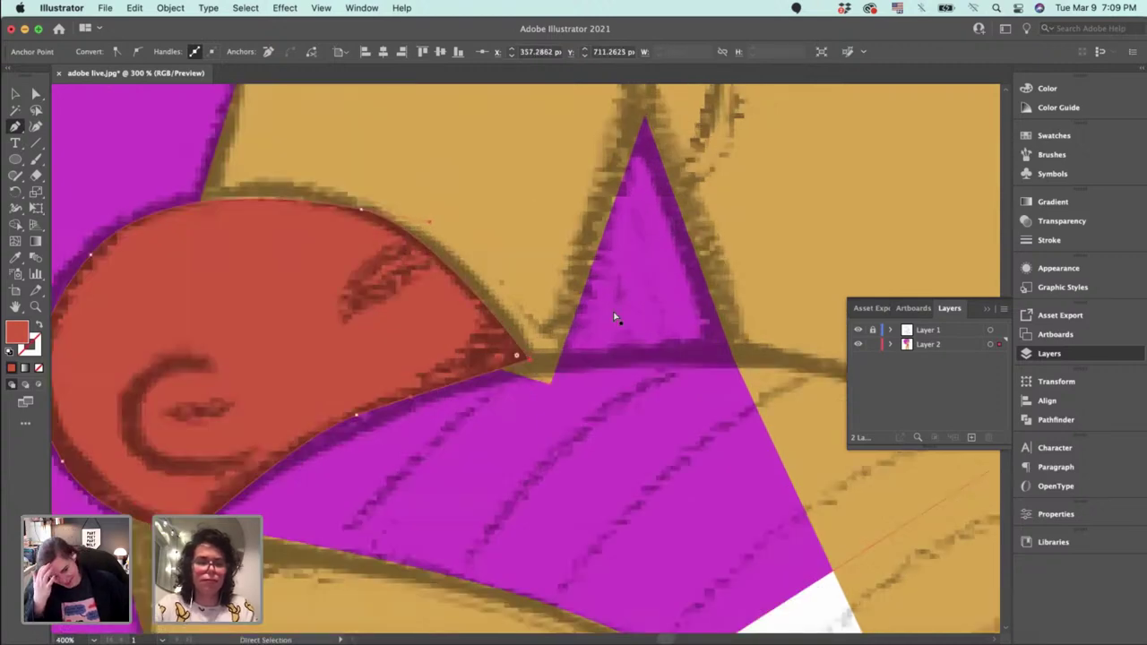
{"action": "left_click_drag", "start_coordinate": [397, 316], "coordinate": [545, 336]}
{"action": "key", "text": "a"}
{"action": "mouse_move", "coordinate": [667, 369]}
{"action": "left_mouse_down"}
{"action": "mouse_move", "coordinate": [689, 380]}
{"action": "mouse_move", "coordinate": [655, 357]}
{"action": "left_mouse_up"}
{"action": "left_click_drag", "start_coordinate": [492, 425], "coordinate": [559, 379]}
{"action": "left_click_drag", "start_coordinate": [418, 463], "coordinate": [422, 469]}
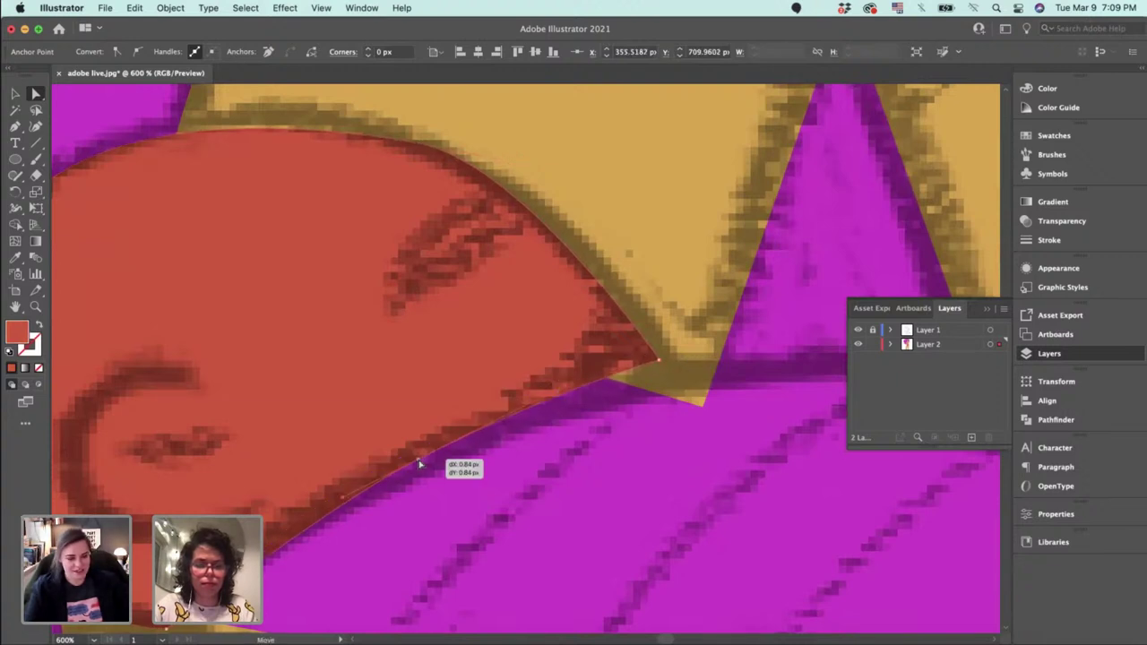
{"action": "left_click", "coordinate": [340, 500]}
{"action": "left_click_drag", "start_coordinate": [330, 504], "coordinate": [302, 518]}
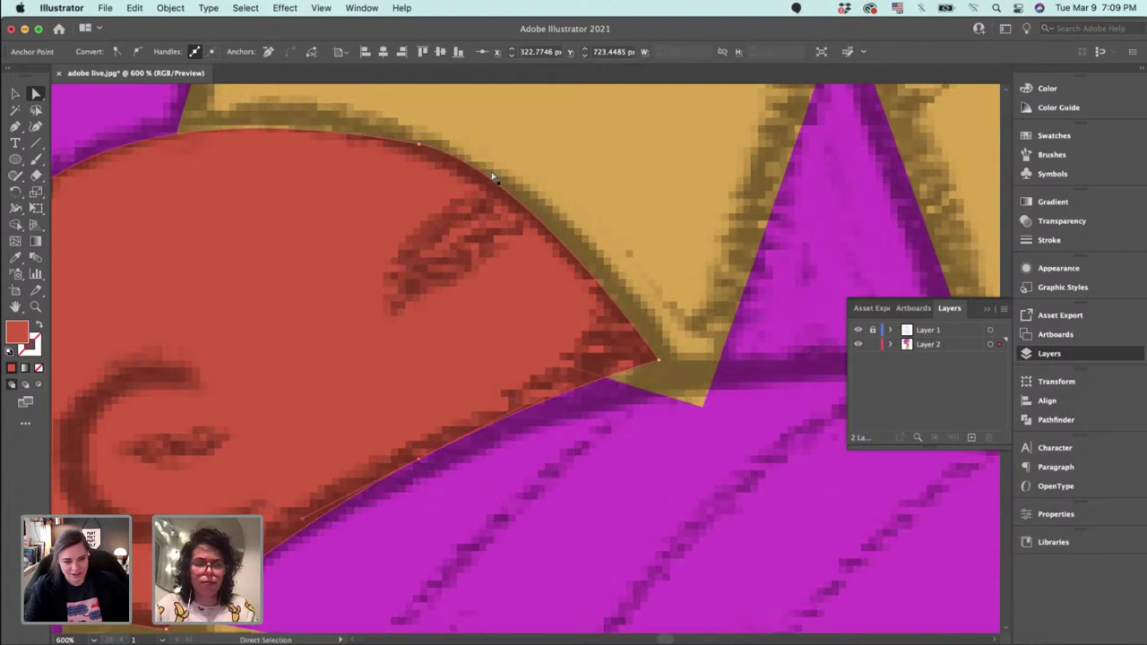
Reshape the elbow's top curve by adjusting its upper handles and shifting the outer anchor point slightly outward onto the sketch line.
{"action": "left_click", "coordinate": [422, 147]}
{"action": "left_click_drag", "start_coordinate": [522, 167], "coordinate": [566, 191]}
{"action": "key", "text": "super+z"}
{"action": "left_click", "coordinate": [436, 160]}
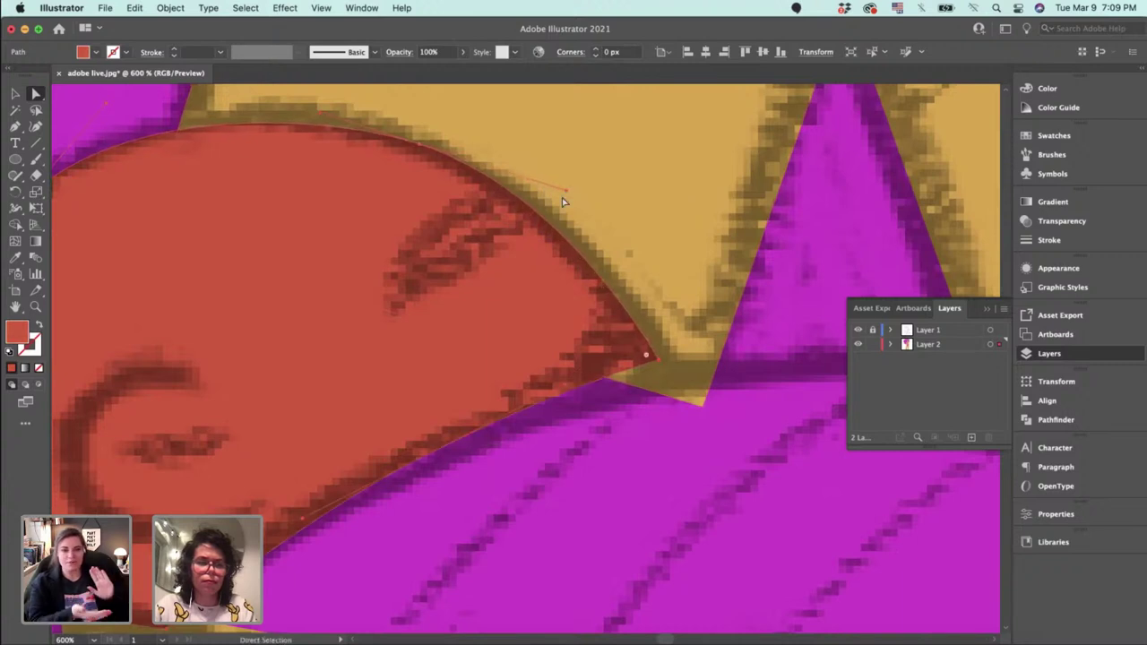
{"action": "scroll", "coordinate": [563, 201], "scroll_direction": "left", "scroll_amount": 5}
{"action": "scroll", "coordinate": [562, 202], "scroll_direction": "up", "scroll_amount": 2}
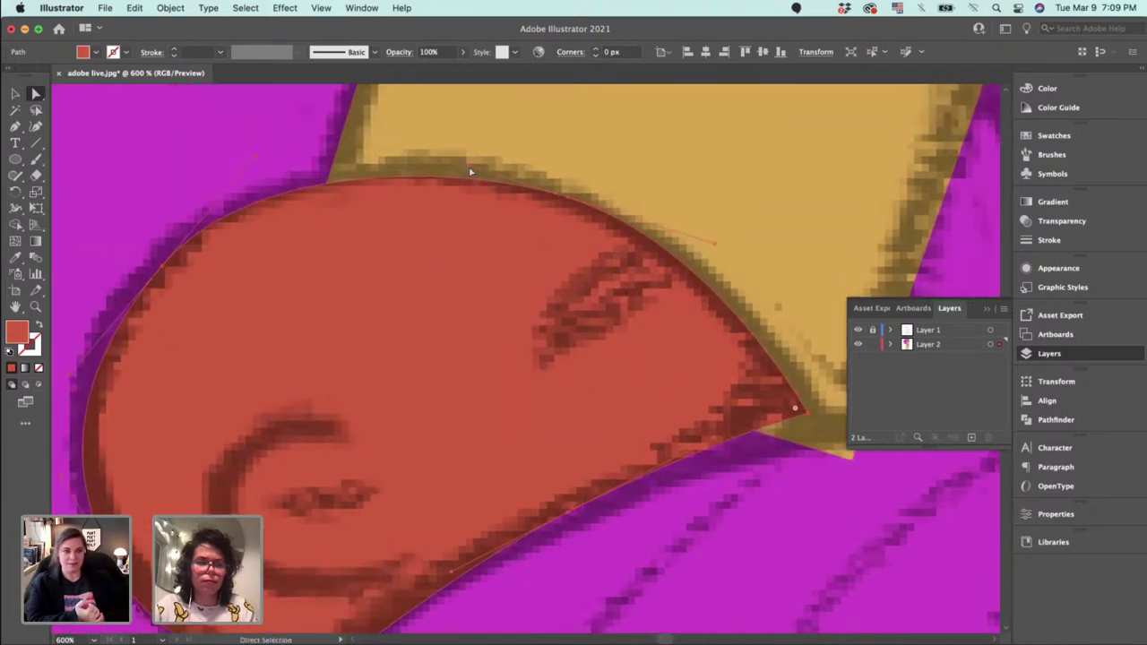
{"action": "left_click_drag", "start_coordinate": [470, 170], "coordinate": [440, 156]}
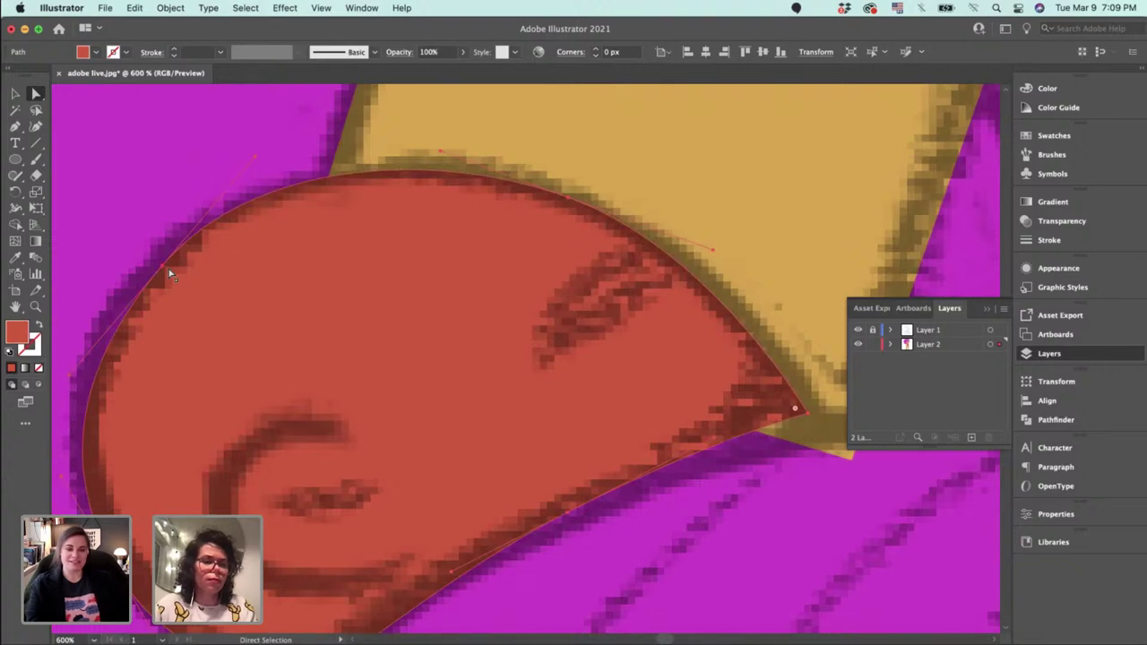
{"action": "mouse_move", "coordinate": [162, 265]}
{"action": "left_mouse_down"}
{"action": "mouse_move", "coordinate": [146, 277]}
{"action": "mouse_move", "coordinate": [156, 266]}
{"action": "left_mouse_up"}
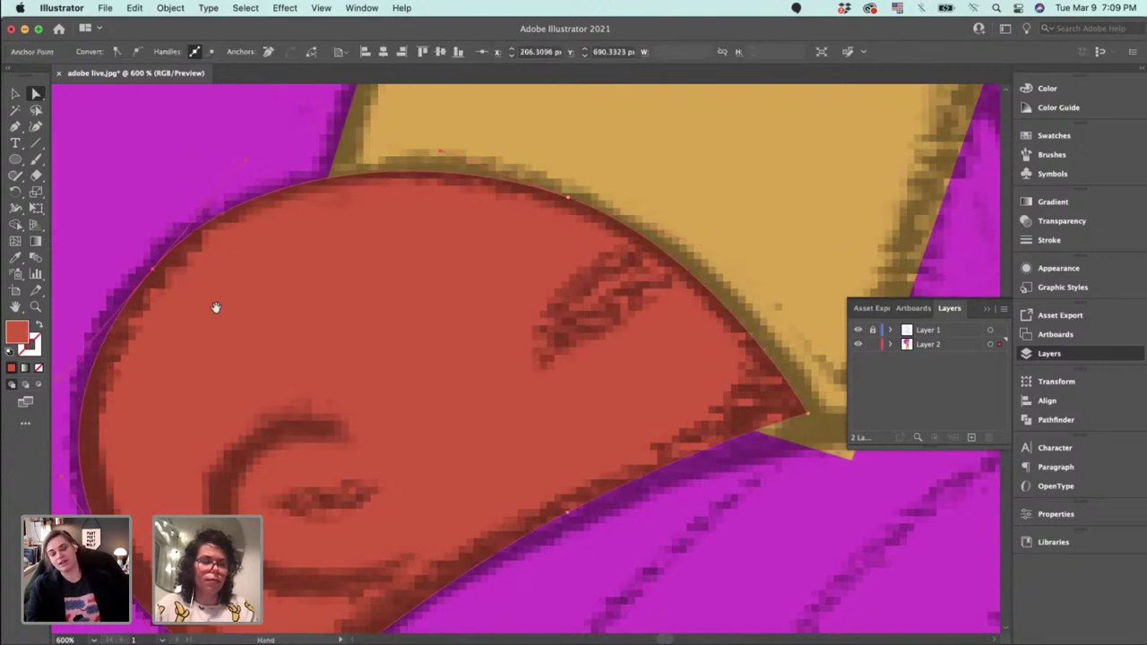
Adjust the curve of the tan forearm's lower edge beneath the elbow to follow the sketch, and deselect the shape.
{"action": "scroll", "coordinate": [327, 372], "scroll_direction": "down", "scroll_amount": 5}
{"action": "scroll", "coordinate": [327, 372], "scroll_direction": "left", "scroll_amount": 5}
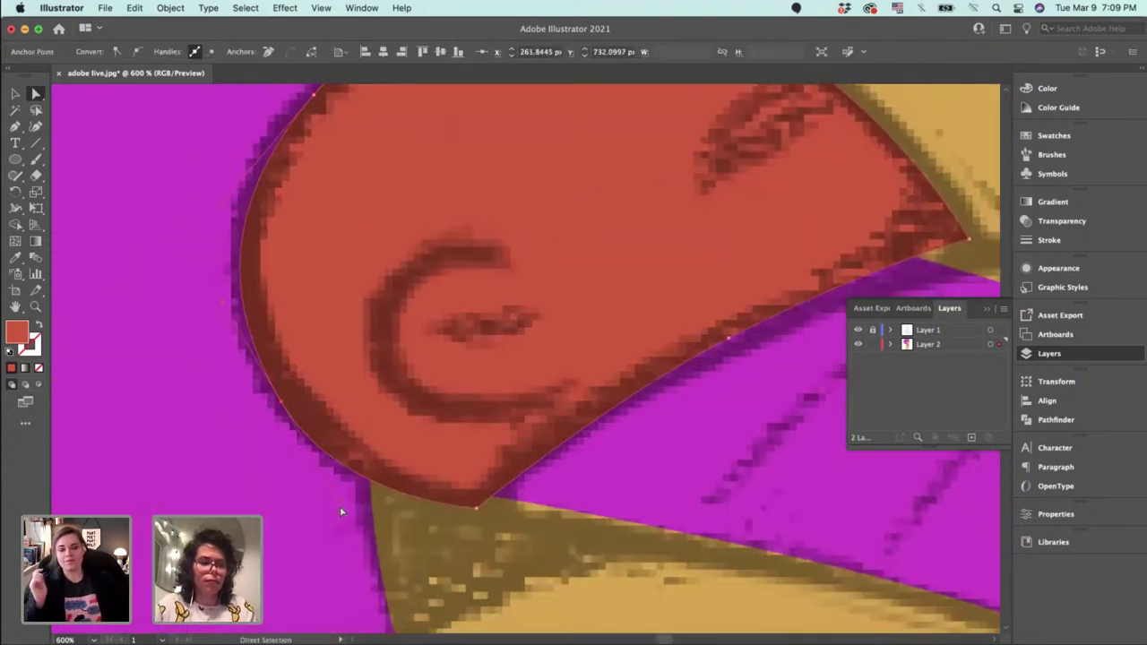
{"action": "left_click_drag", "start_coordinate": [334, 494], "coordinate": [558, 558]}
{"action": "scroll", "coordinate": [440, 512], "scroll_direction": "down", "scroll_amount": 10}
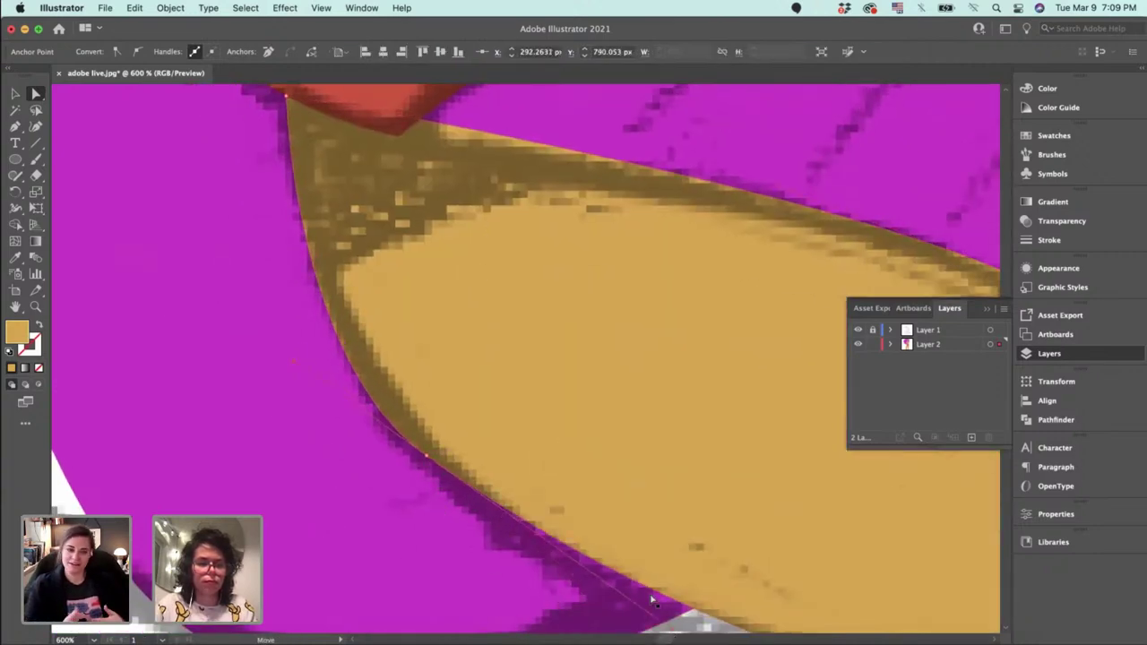
{"action": "scroll", "coordinate": [556, 563], "scroll_direction": "down", "scroll_amount": 10}
{"action": "left_click_drag", "start_coordinate": [552, 420], "coordinate": [560, 462]}
{"action": "key", "text": "space"}
{"action": "left_click_drag", "start_coordinate": [416, 143], "coordinate": [483, 324]}
{"action": "scroll", "coordinate": [483, 325], "scroll_direction": "up", "scroll_amount": 6}
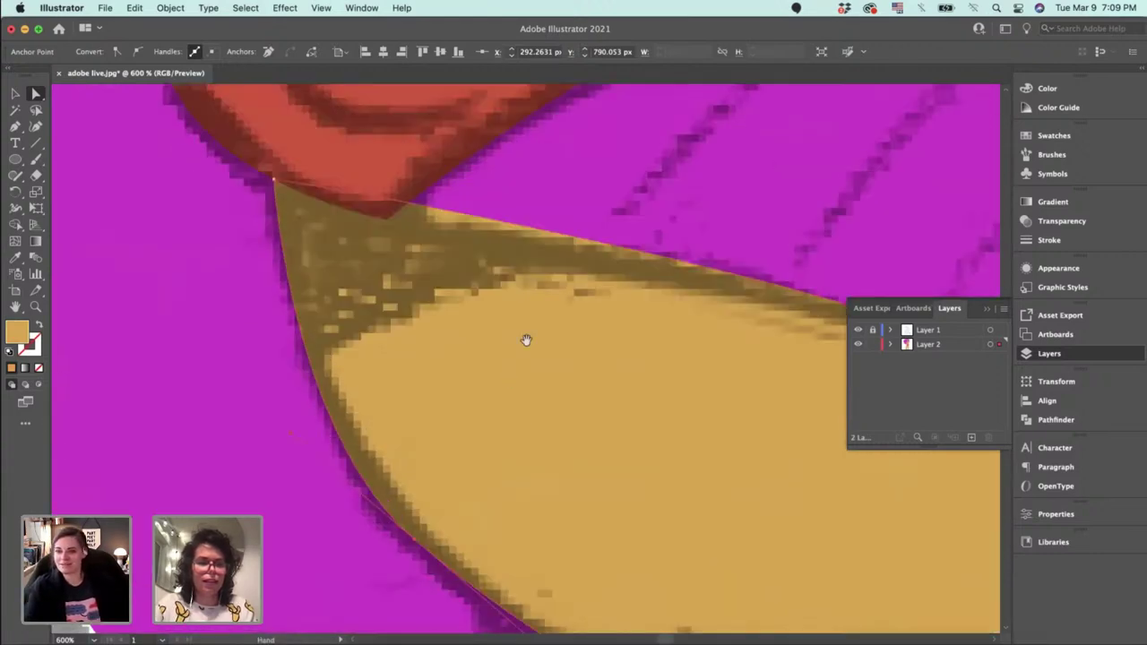
{"action": "key", "text": "super+minus"}
{"action": "key", "text": "super+minus"}
{"action": "key", "text": "super+minus"}
{"action": "key", "text": "super+minus"}
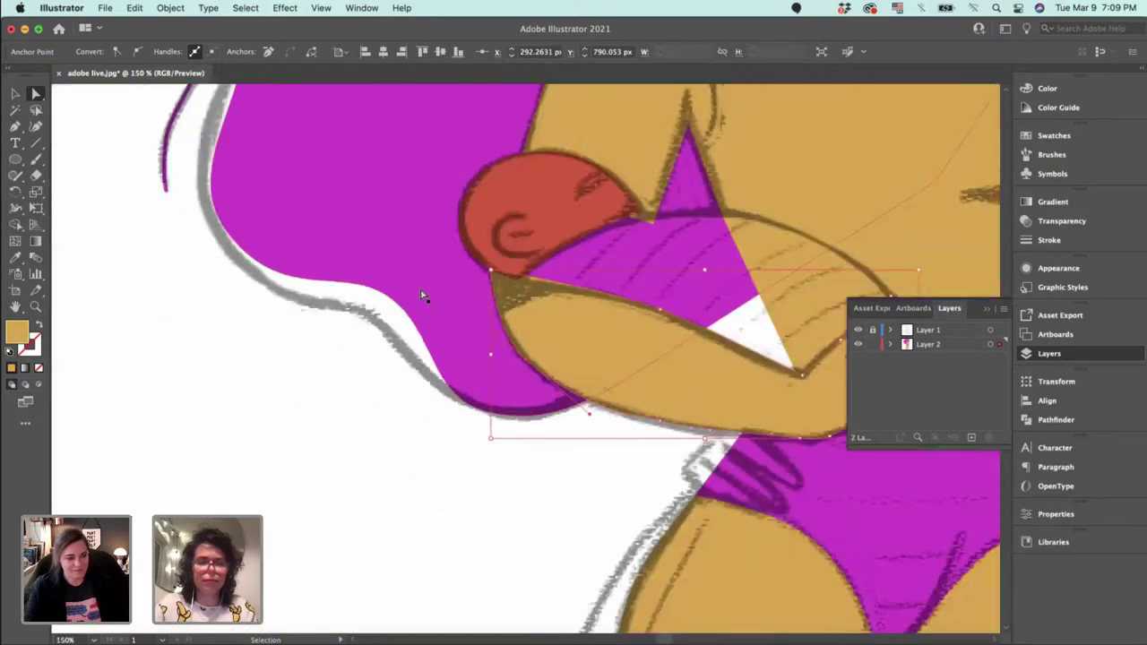
{"action": "key", "text": "v"}
{"action": "left_click", "coordinate": [480, 456]}
{"action": "key", "text": "space"}
{"action": "left_click_drag", "start_coordinate": [720, 430], "coordinate": [523, 482]}
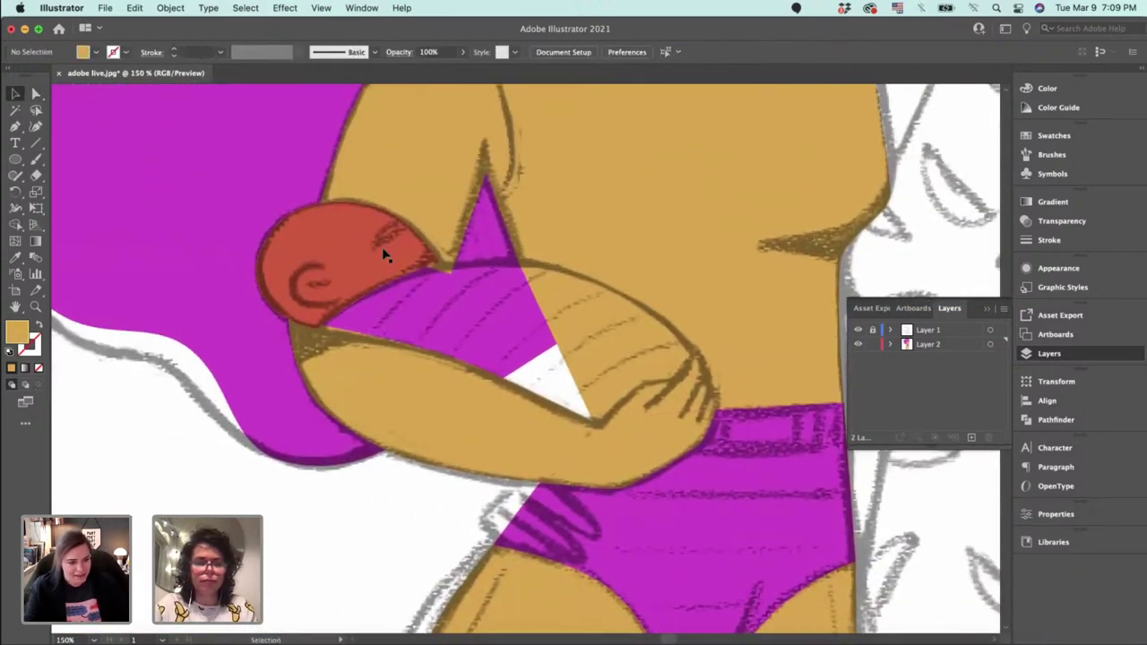
{"action": "key", "text": "super+equal"}
{"action": "key", "text": "super+equal"}
{"action": "key", "text": "super+equal"}
{"action": "key", "text": "space"}
{"action": "left_click_drag", "start_coordinate": [383, 254], "coordinate": [583, 437]}
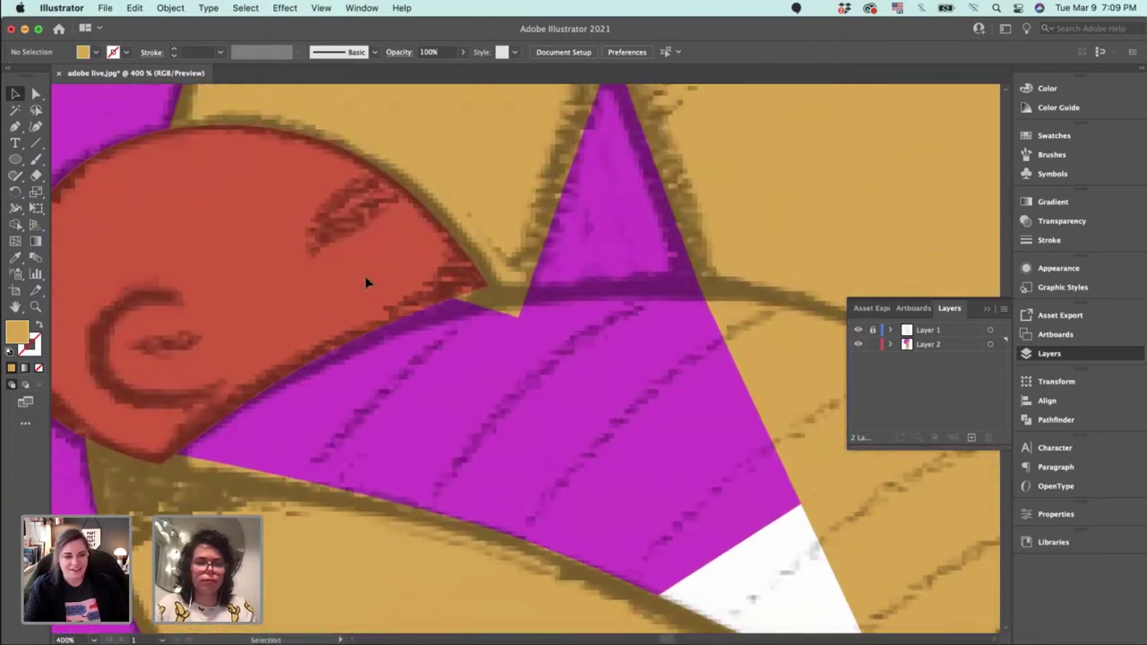
{"action": "left_click", "coordinate": [366, 277]}
{"action": "double_click", "coordinate": [16, 336]}
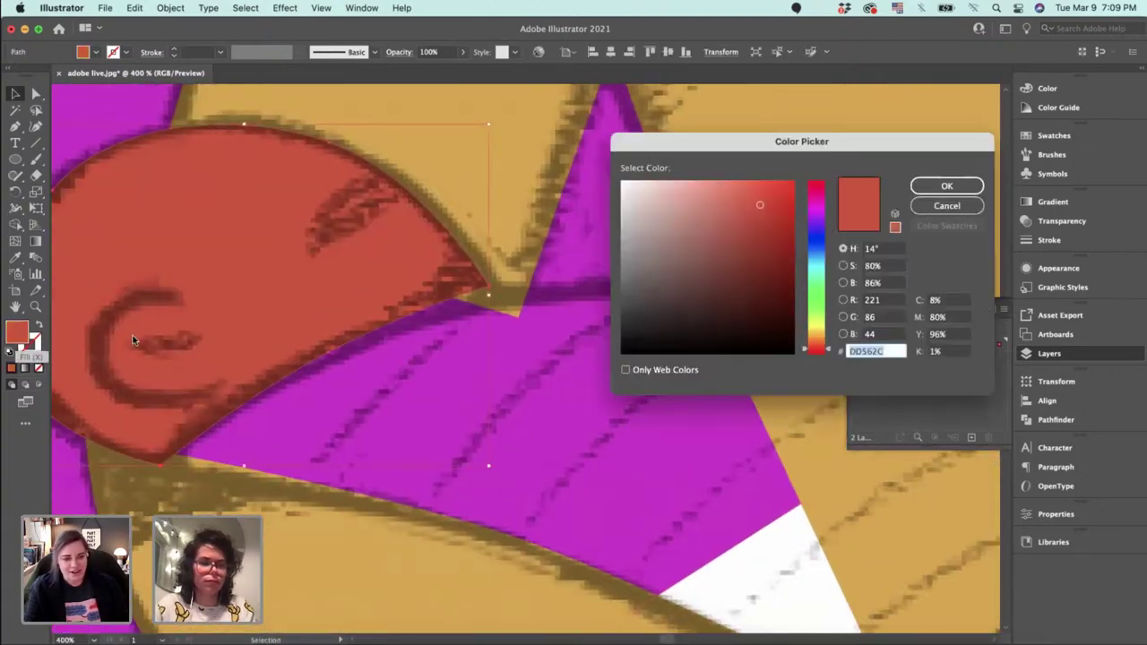
{"action": "left_click", "coordinate": [945, 206]}
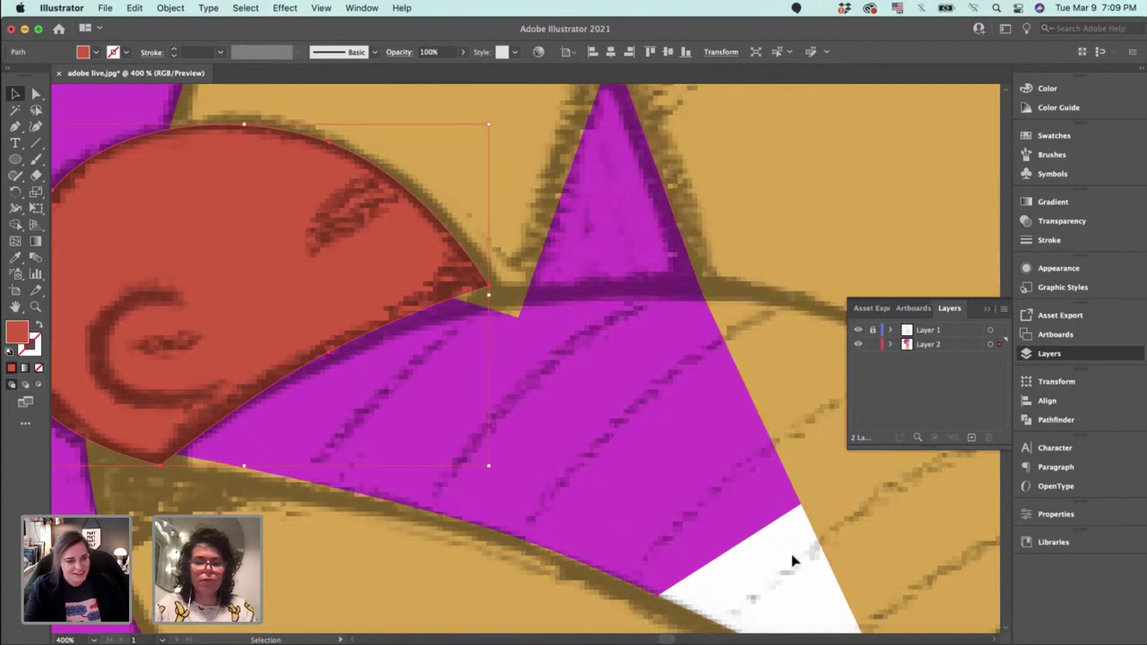
{"action": "left_click", "coordinate": [792, 561]}
With nothing selected, set the fill colour to light blue for the striped forearm shape.
{"action": "double_click", "coordinate": [16, 334]}
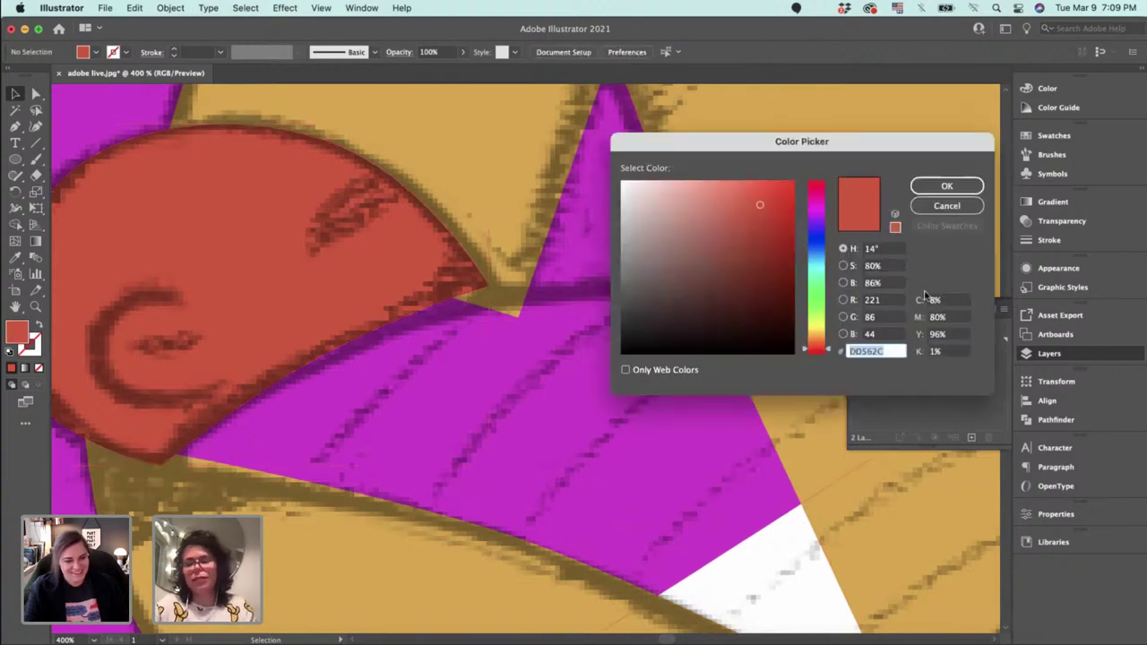
{"action": "left_click", "coordinate": [816, 261]}
{"action": "left_click", "coordinate": [946, 185]}
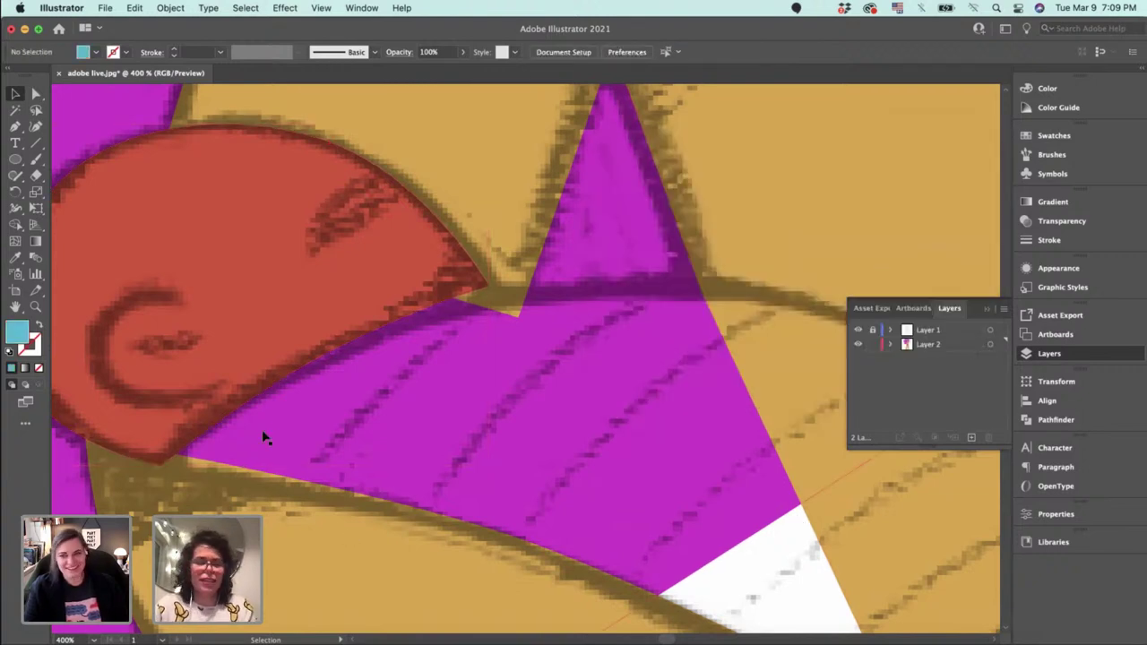
Draw the light blue blanket's upper edge with the Pen tool, from the baby's chin along the sketched curve to the woman's fingers.
{"action": "key", "text": "p"}
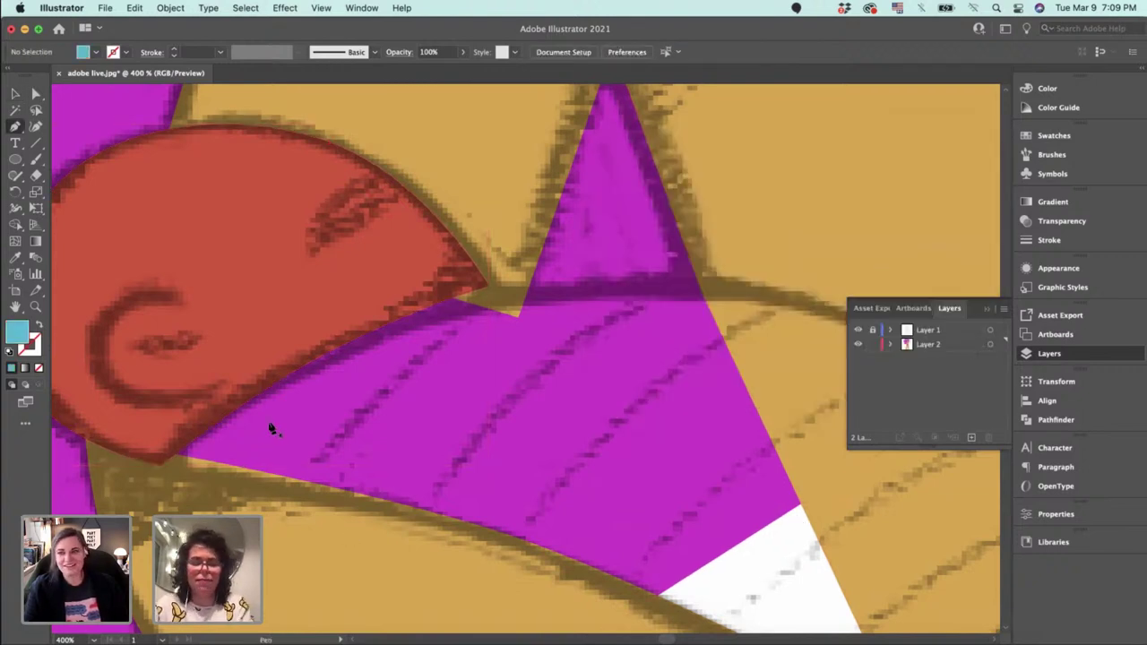
{"action": "left_click", "coordinate": [161, 465]}
{"action": "left_click", "coordinate": [489, 286]}
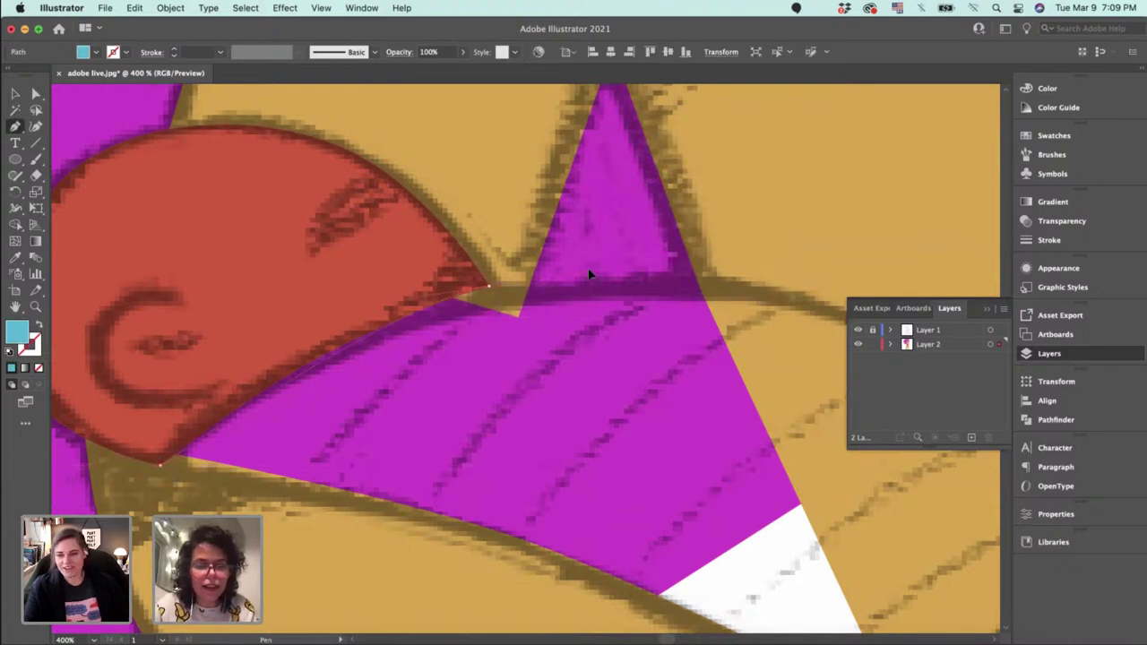
{"action": "left_click_drag", "start_coordinate": [641, 258], "coordinate": [435, 237]}
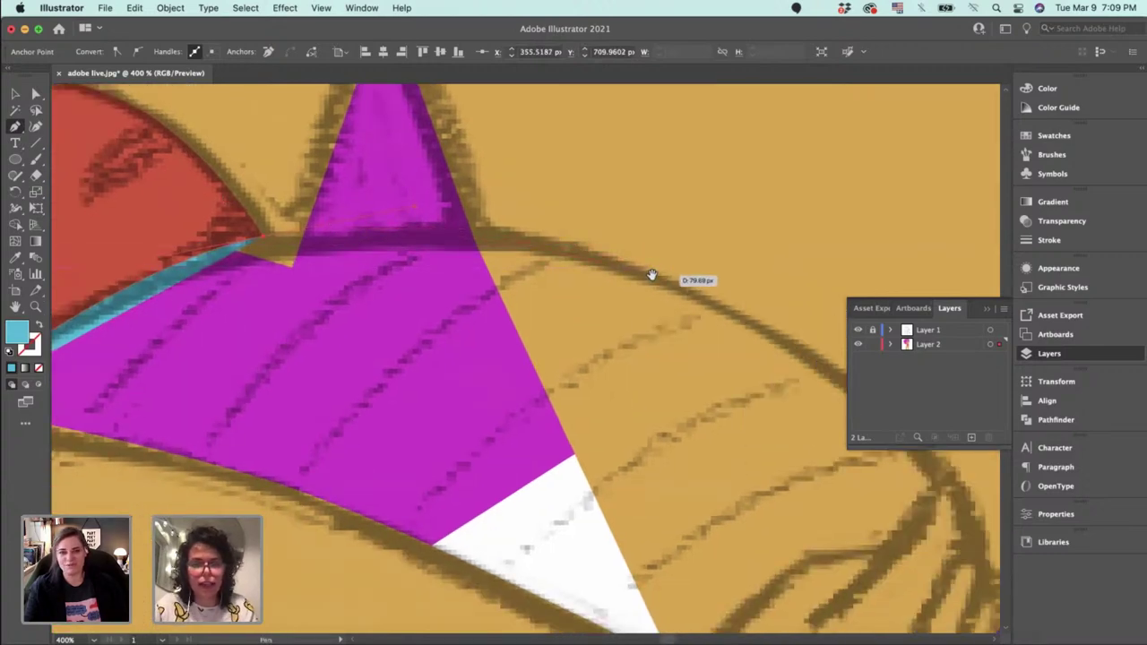
{"action": "left_click_drag", "start_coordinate": [647, 275], "coordinate": [716, 297]}
{"action": "scroll", "coordinate": [717, 330], "scroll_direction": "down", "scroll_amount": 5}
{"action": "scroll", "coordinate": [717, 331], "scroll_direction": "right", "scroll_amount": 5}
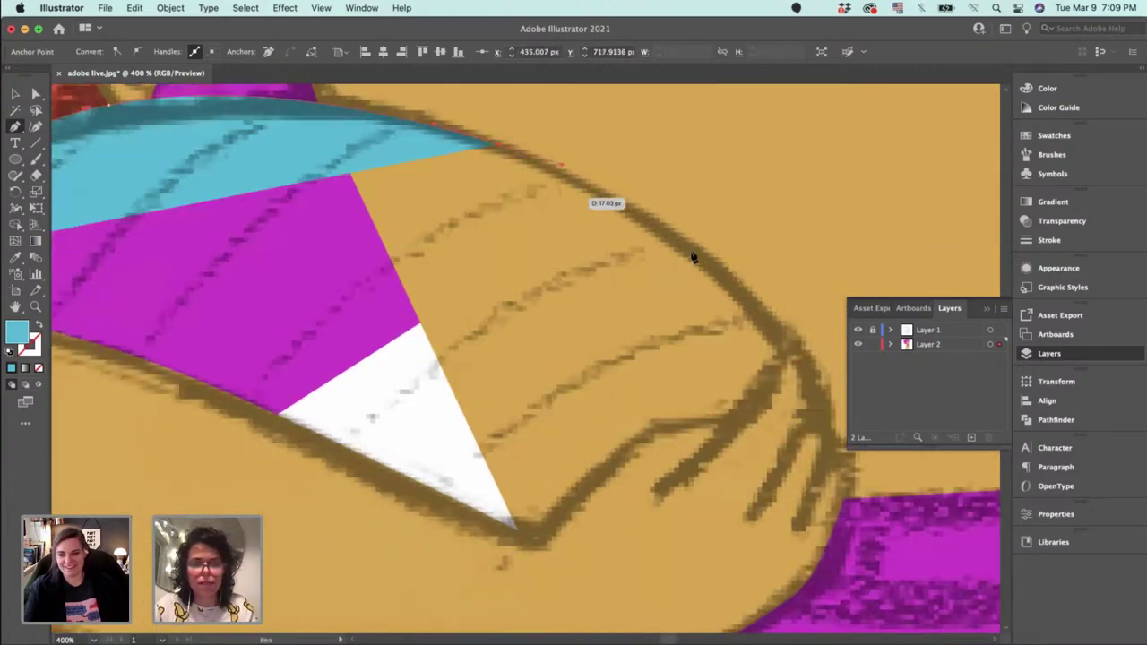
{"action": "left_click_drag", "start_coordinate": [772, 328], "coordinate": [783, 347]}
{"action": "left_click", "coordinate": [776, 333]}
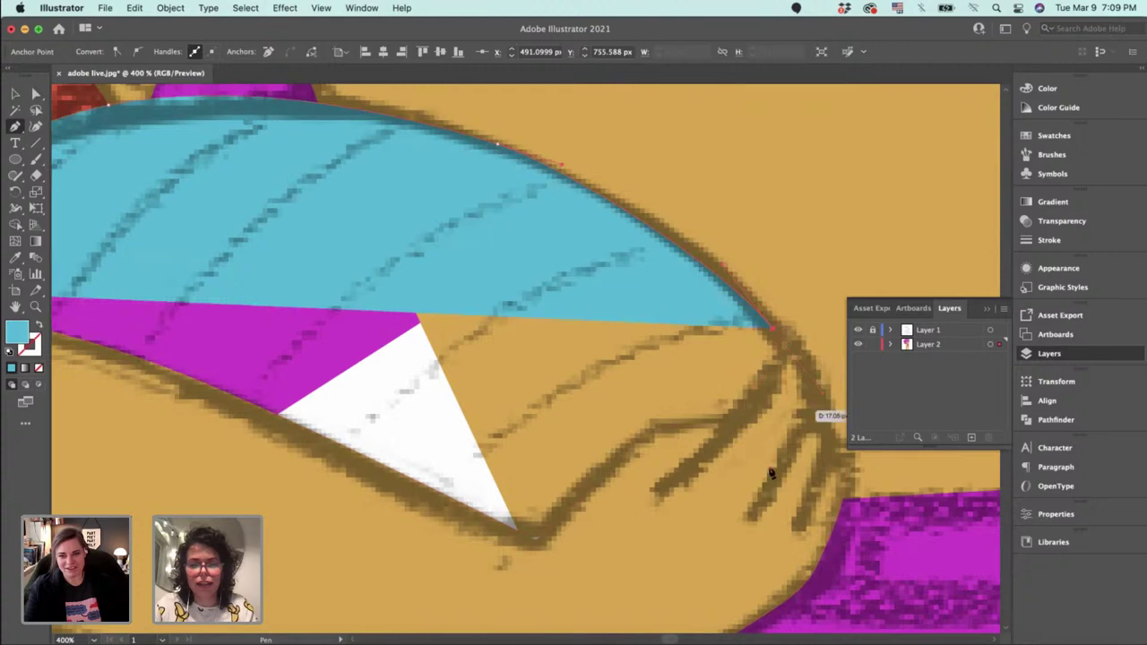
Close the blue blanket shape with a loose lower edge running beneath the hand and forearm back to the baby's chin.
{"action": "left_click", "coordinate": [802, 377]}
{"action": "left_click", "coordinate": [652, 528]}
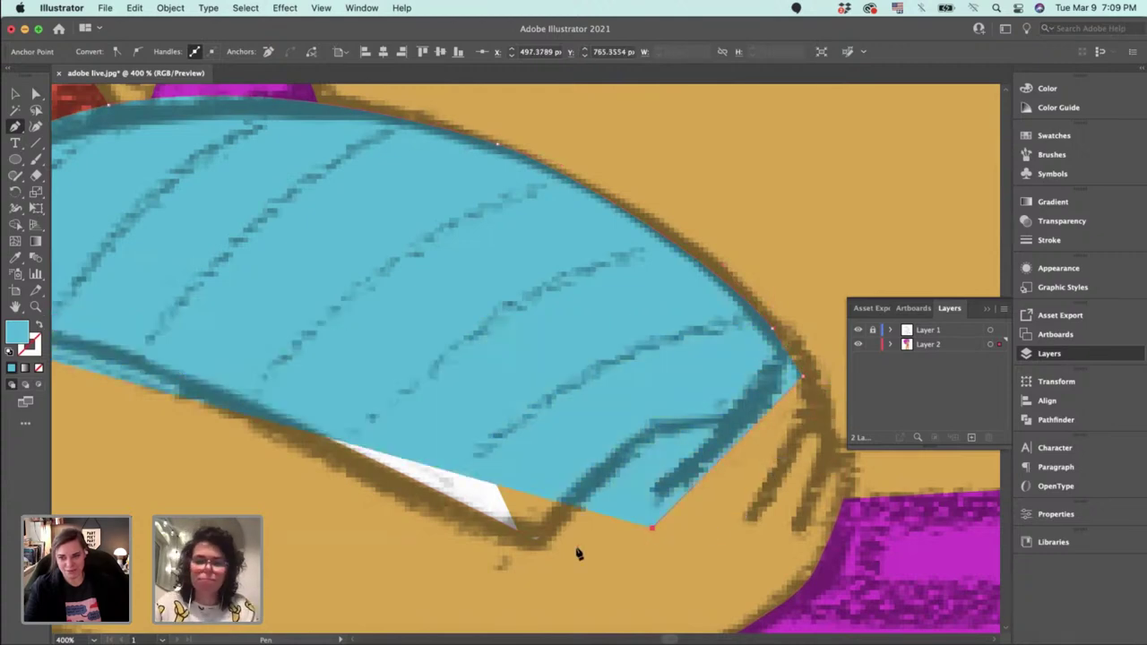
{"action": "left_click_drag", "start_coordinate": [529, 534], "coordinate": [678, 424]}
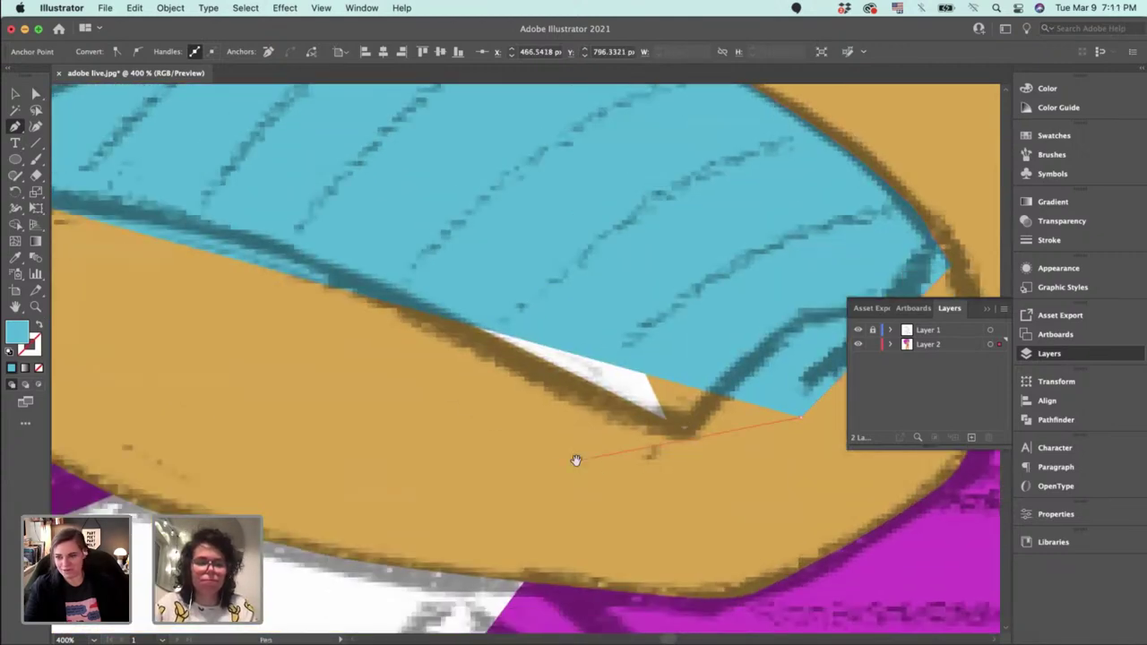
{"action": "left_click_drag", "start_coordinate": [575, 460], "coordinate": [748, 603]}
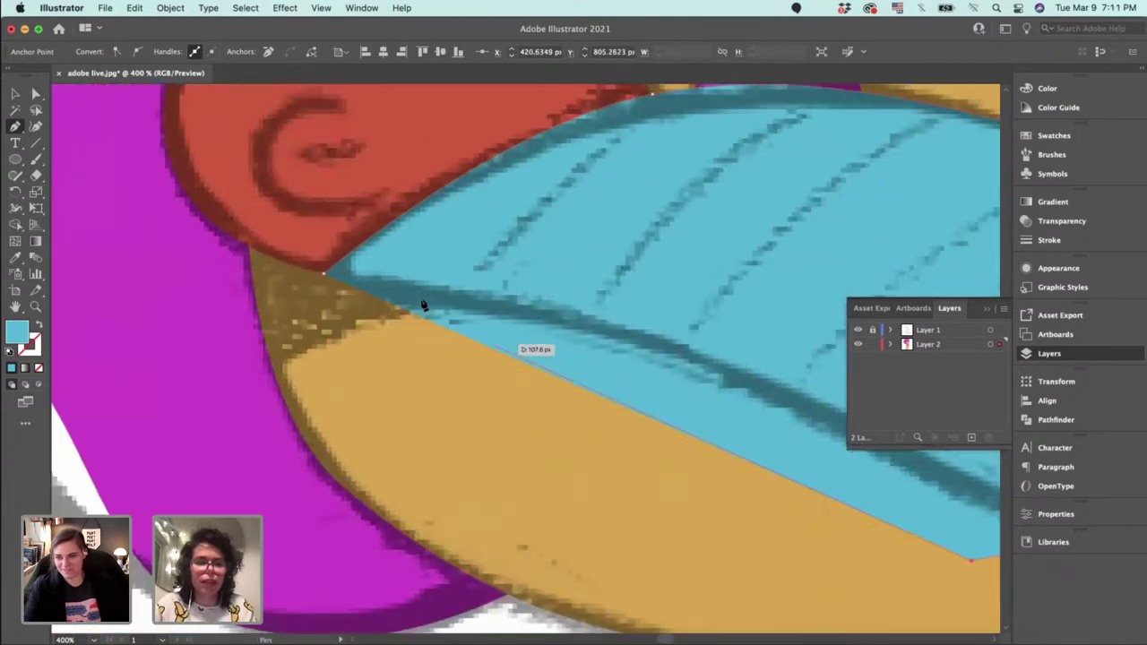
{"action": "left_click", "coordinate": [324, 274]}
Move the blue blanket shape behind the tan forearm and hand in the stacking order.
{"action": "key", "text": "v"}
{"action": "left_click_drag", "start_coordinate": [605, 573], "coordinate": [475, 454]}
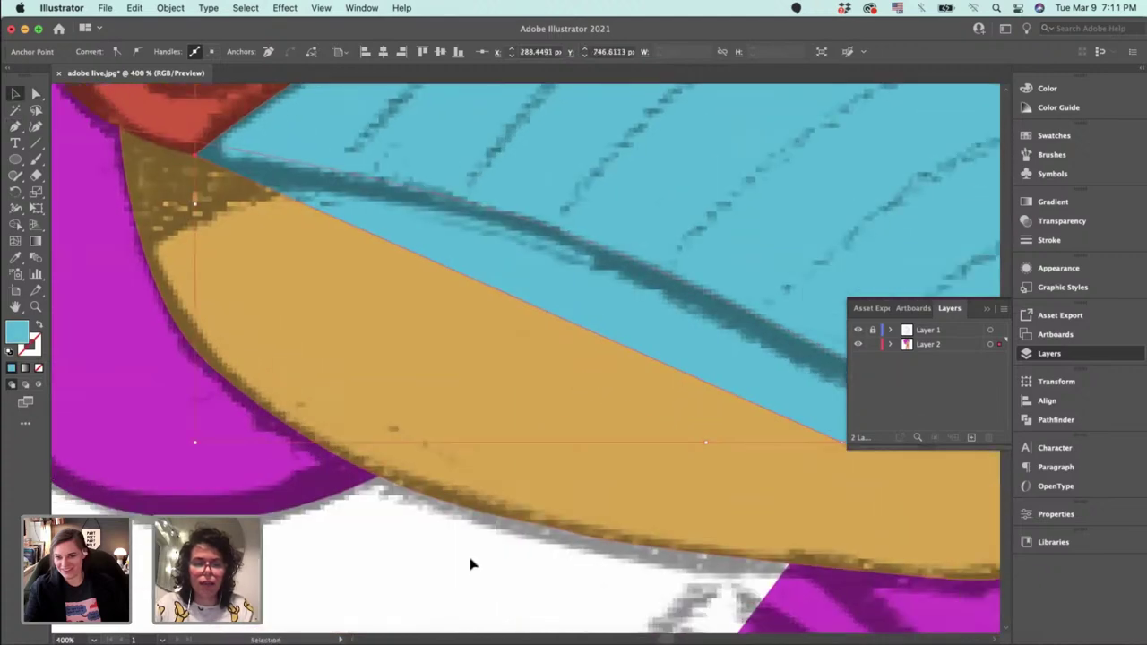
{"action": "key", "text": "super+minus"}
{"action": "key", "text": "super+minus"}
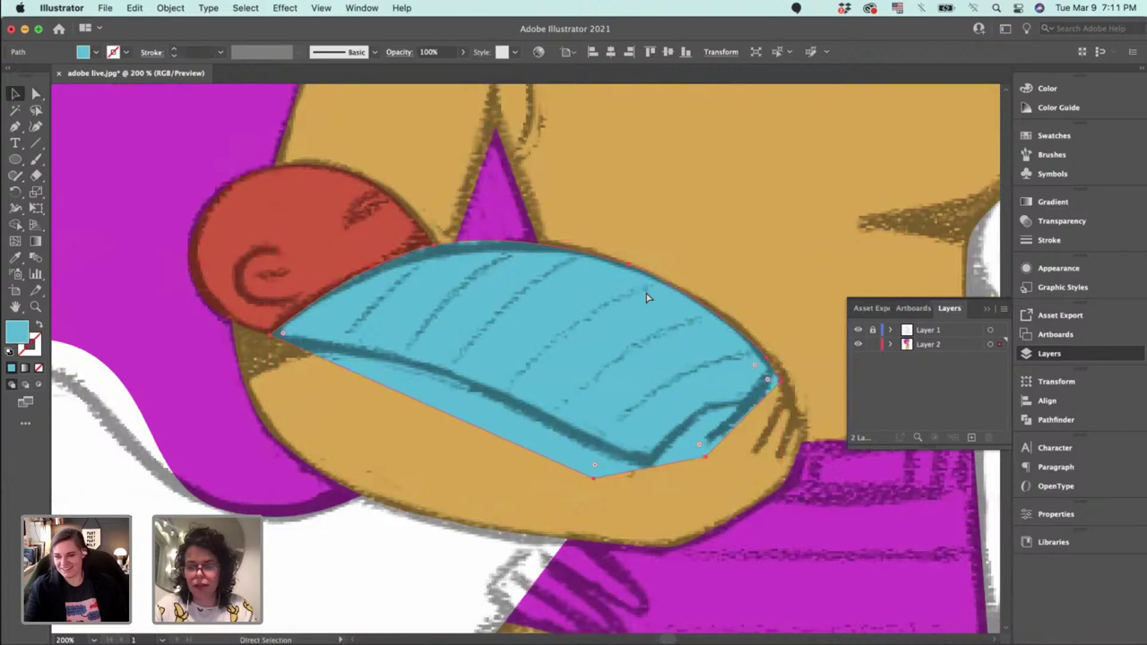
{"action": "key", "text": "Delete"}
{"action": "key", "text": "a"}
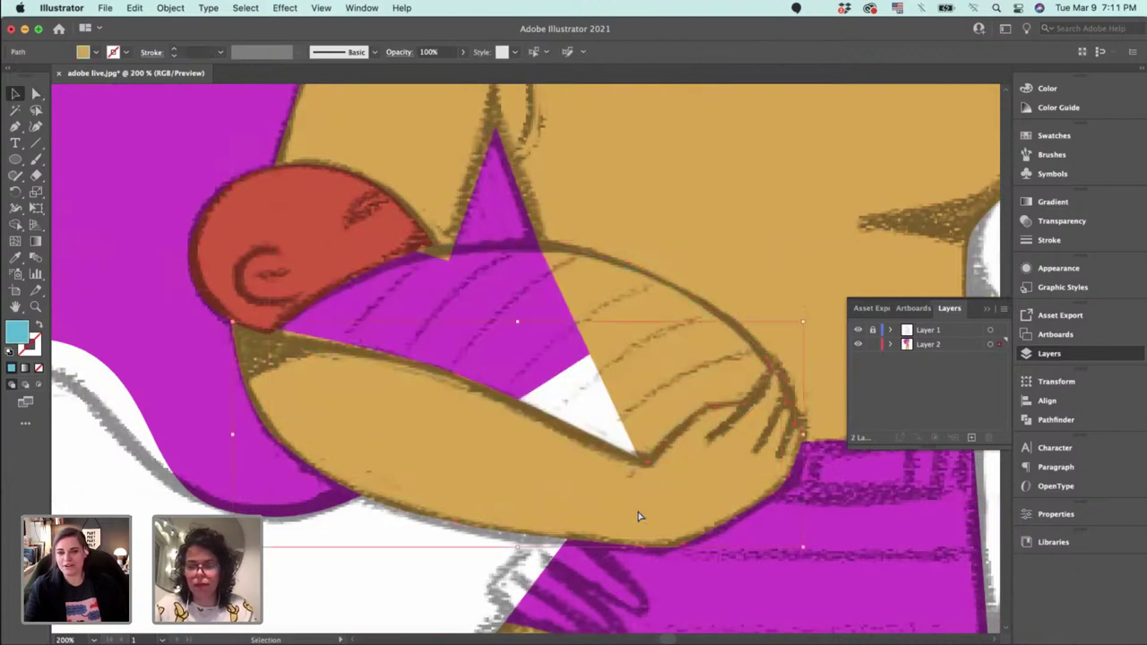
{"action": "key", "text": "super+z"}
{"action": "key", "text": "v"}
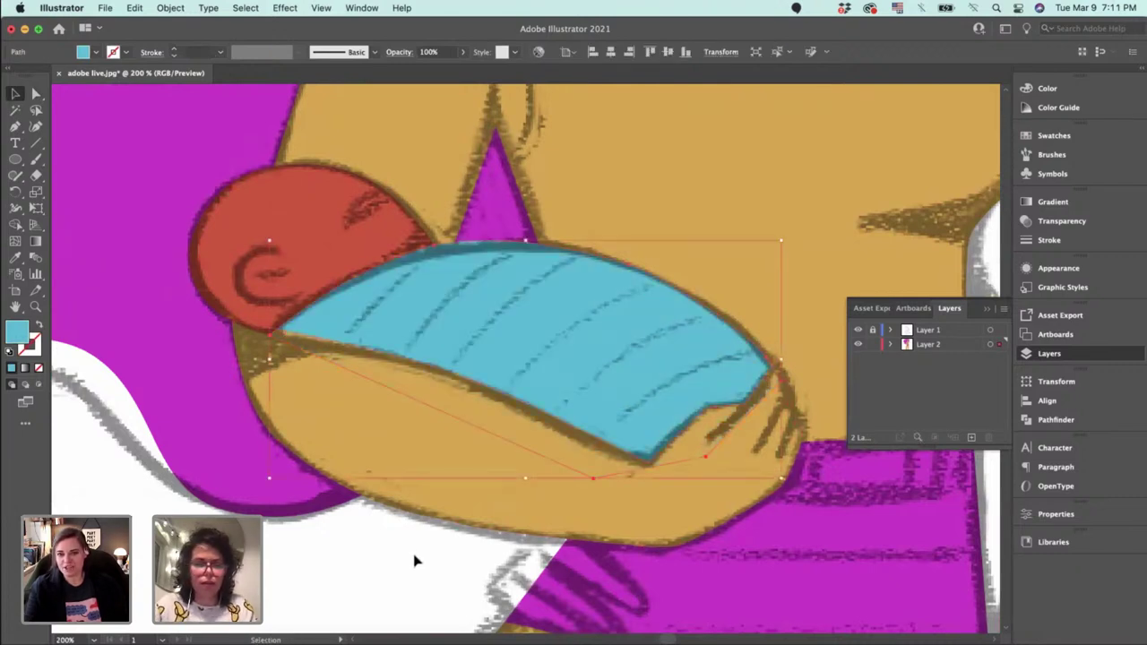
Move the red baby head behind the blanket and forearm in the stacking order, and deselect it.
{"action": "key", "text": "a"}
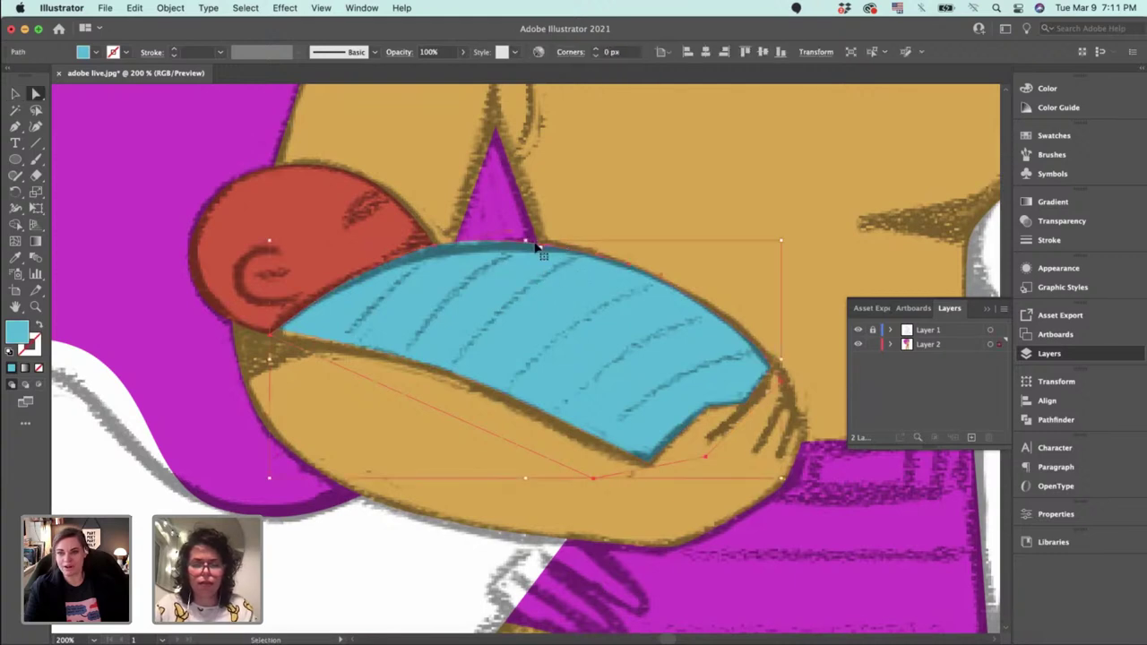
{"action": "key", "text": "super+equal"}
{"action": "key", "text": "super+equal"}
{"action": "left_click_drag", "start_coordinate": [408, 218], "coordinate": [603, 320]}
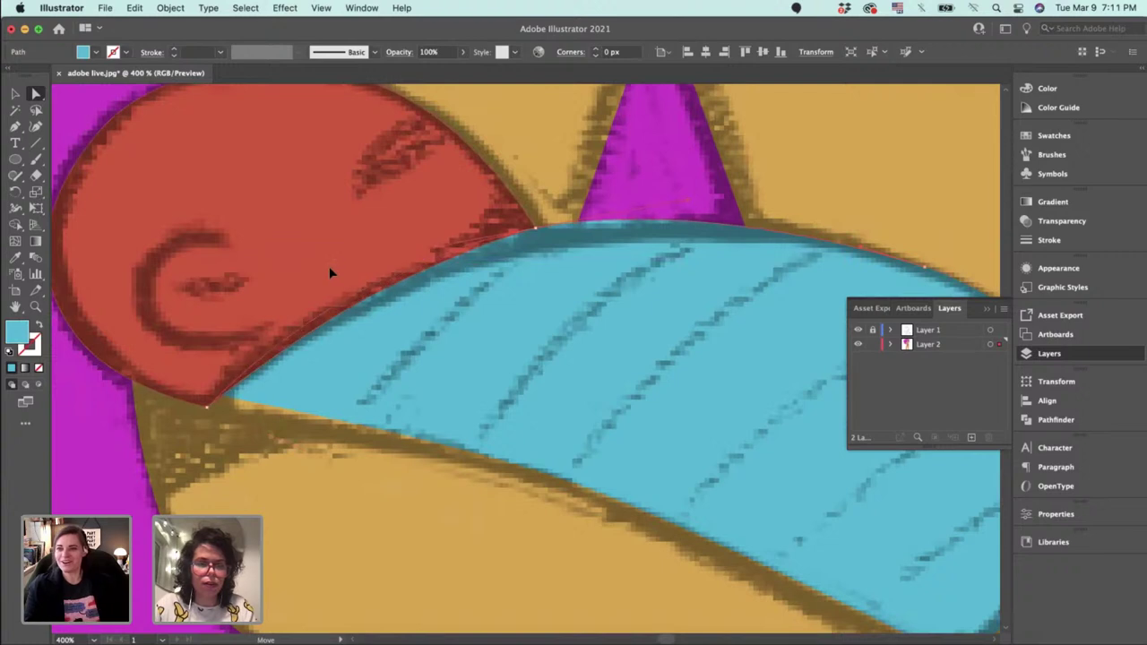
{"action": "key", "text": "v"}
{"action": "left_click", "coordinate": [347, 225]}
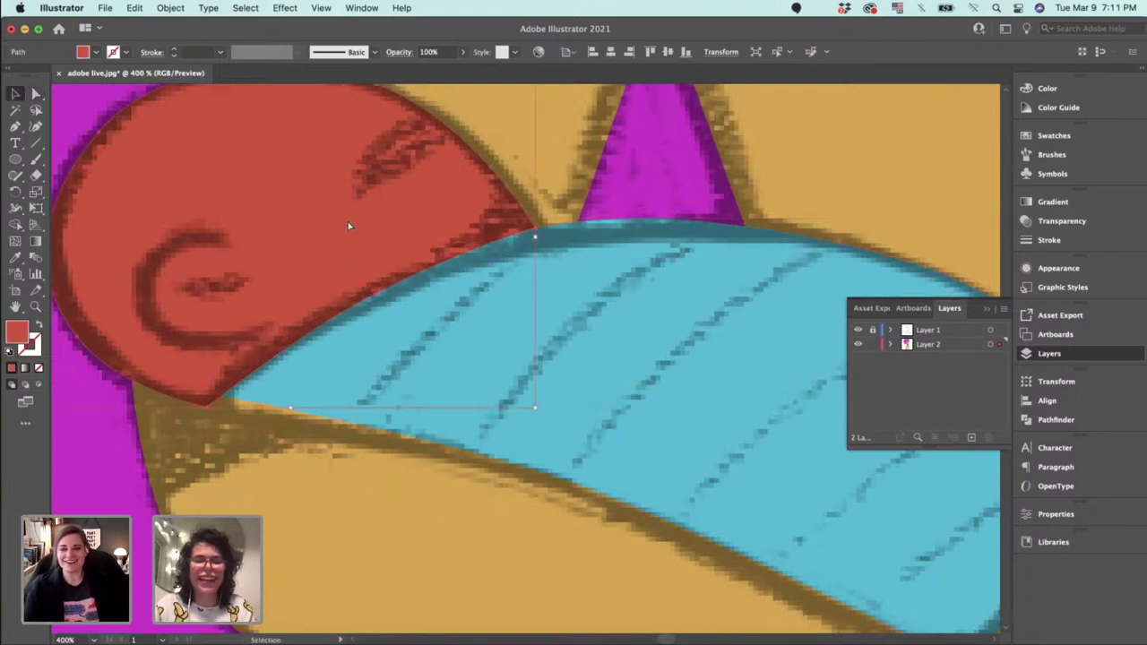
{"action": "key", "text": "Delete"}
{"action": "key", "text": "super+z"}
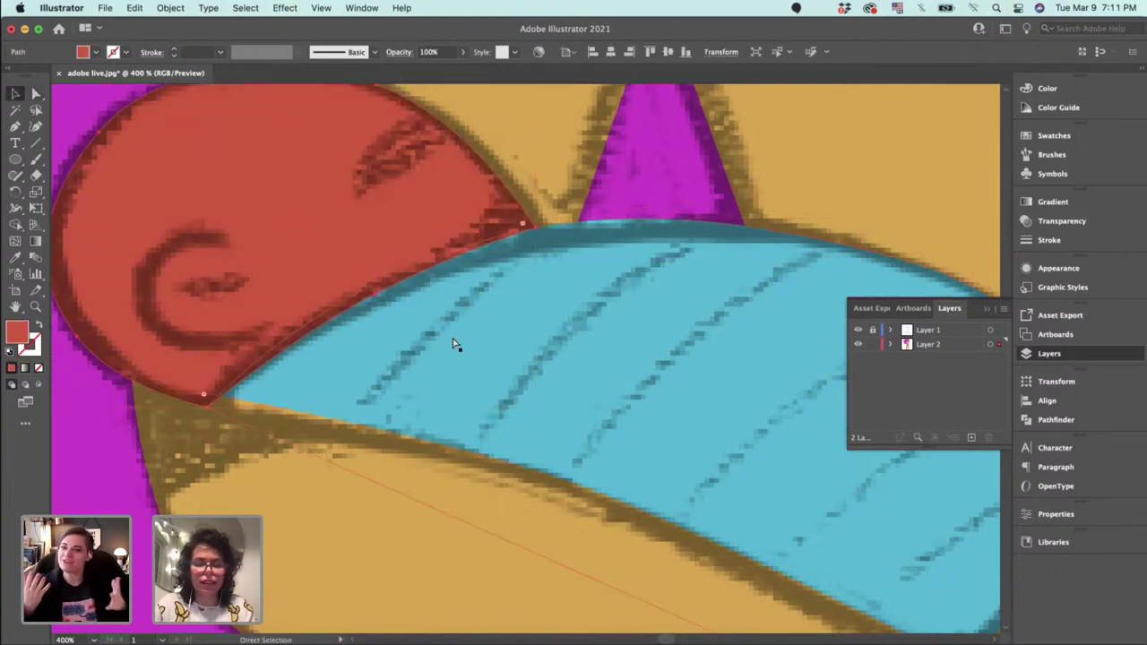
{"action": "key", "text": "Delete"}
{"action": "key", "text": "super+z"}
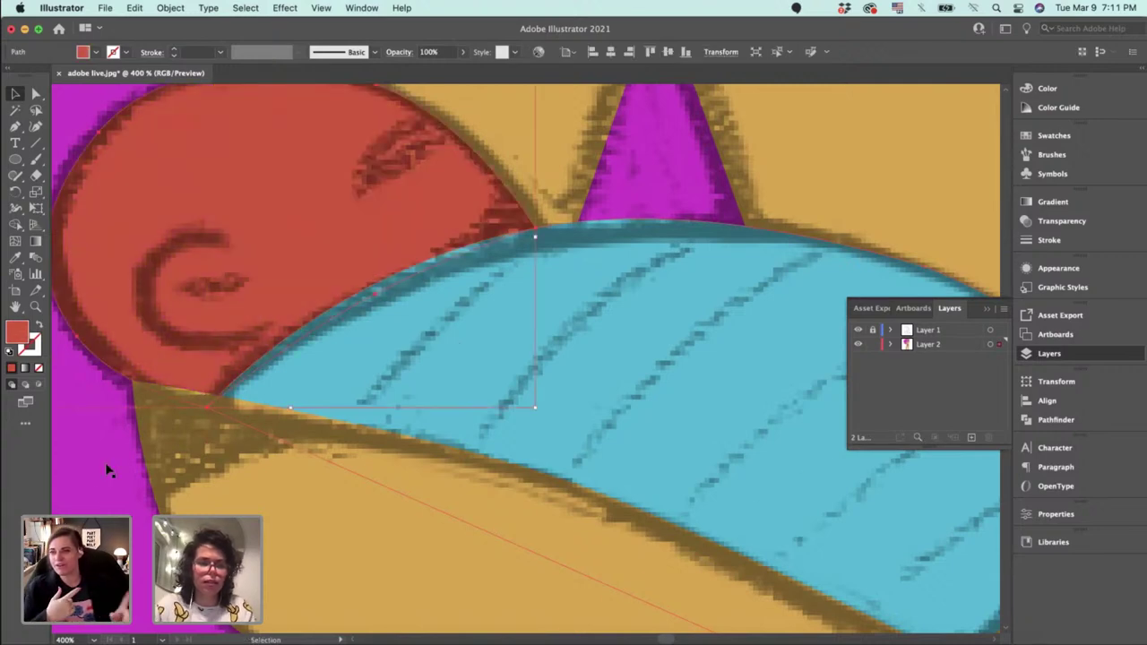
{"action": "key", "text": "super+minus"}
{"action": "key", "text": "super+minus"}
{"action": "key", "text": "super+minus"}
{"action": "key", "text": "super+minus"}
{"action": "key", "text": "super+minus"}
{"action": "key", "text": "super+minus"}
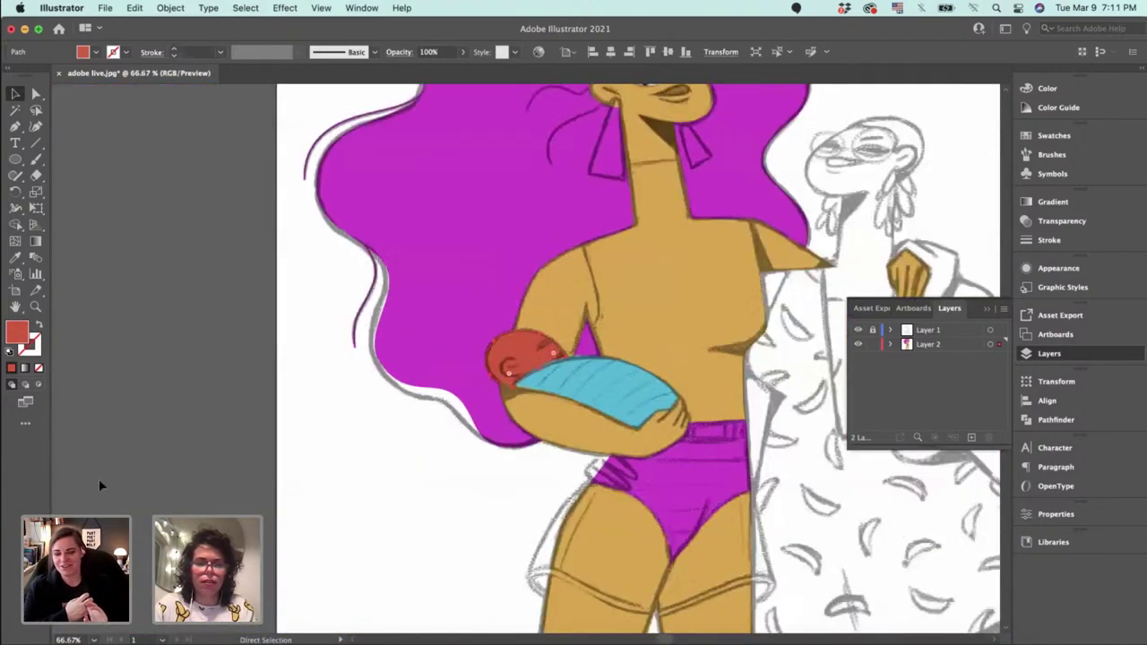
{"action": "left_click", "coordinate": [346, 463]}
Select the woman's smile line to reuse its unfilled 2 pt brown stroke for the hand details.
{"action": "scroll", "coordinate": [341, 464], "scroll_direction": "down", "scroll_amount": 2}
{"action": "scroll", "coordinate": [340, 464], "scroll_direction": "right", "scroll_amount": 3}
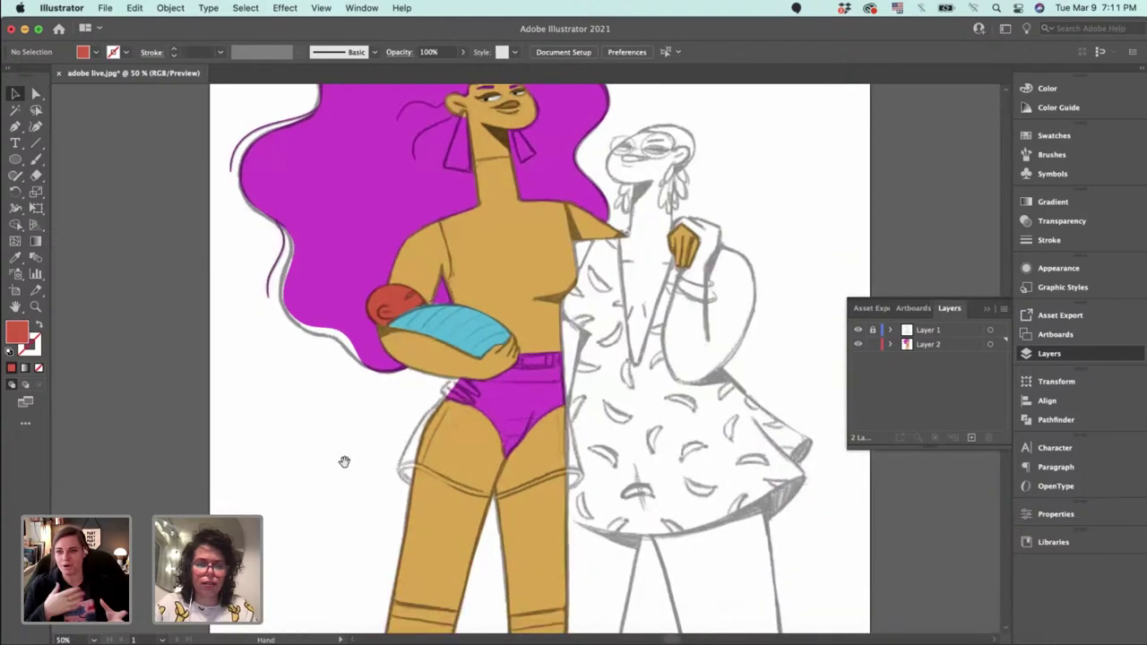
{"action": "key", "text": "super+plus"}
{"action": "key", "text": "super+plus"}
{"action": "key", "text": "super+plus"}
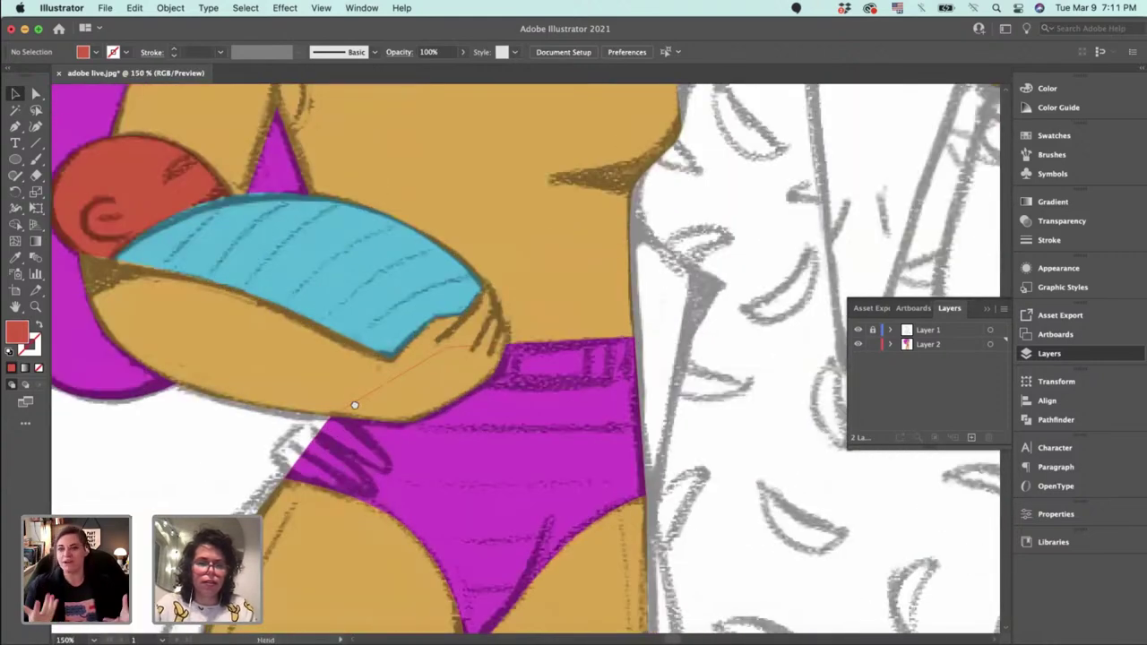
{"action": "left_click_drag", "start_coordinate": [346, 467], "coordinate": [376, 445]}
{"action": "scroll", "coordinate": [456, 519], "scroll_direction": "up", "scroll_amount": 10}
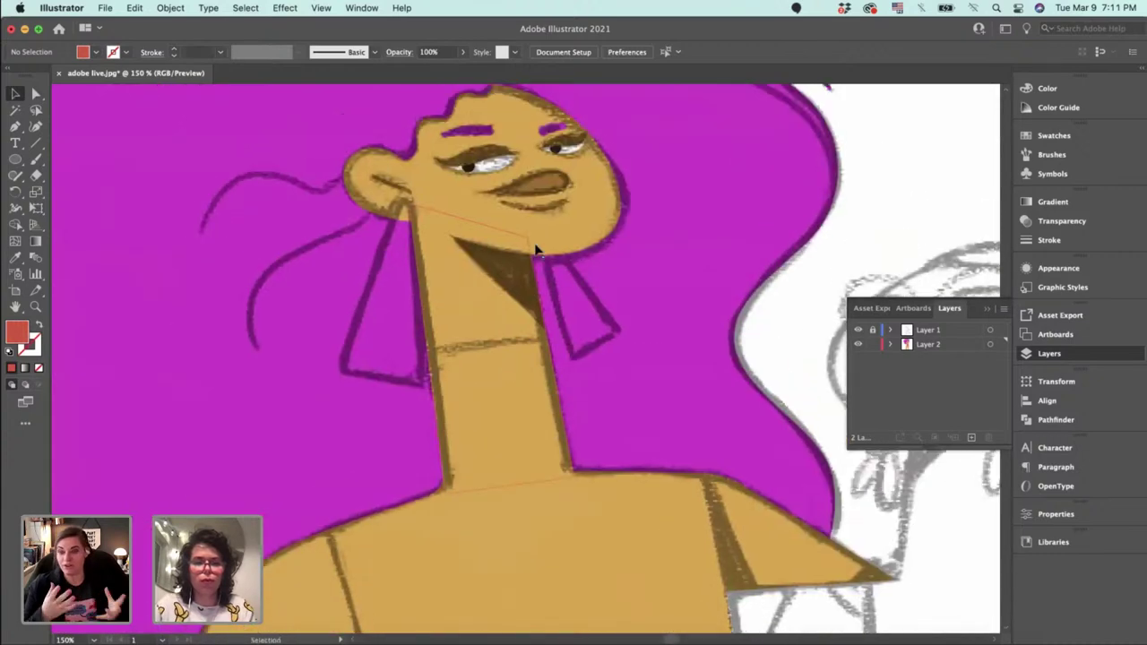
{"action": "left_click", "coordinate": [565, 417]}
{"action": "scroll", "coordinate": [525, 118], "scroll_direction": "down", "scroll_amount": 10}
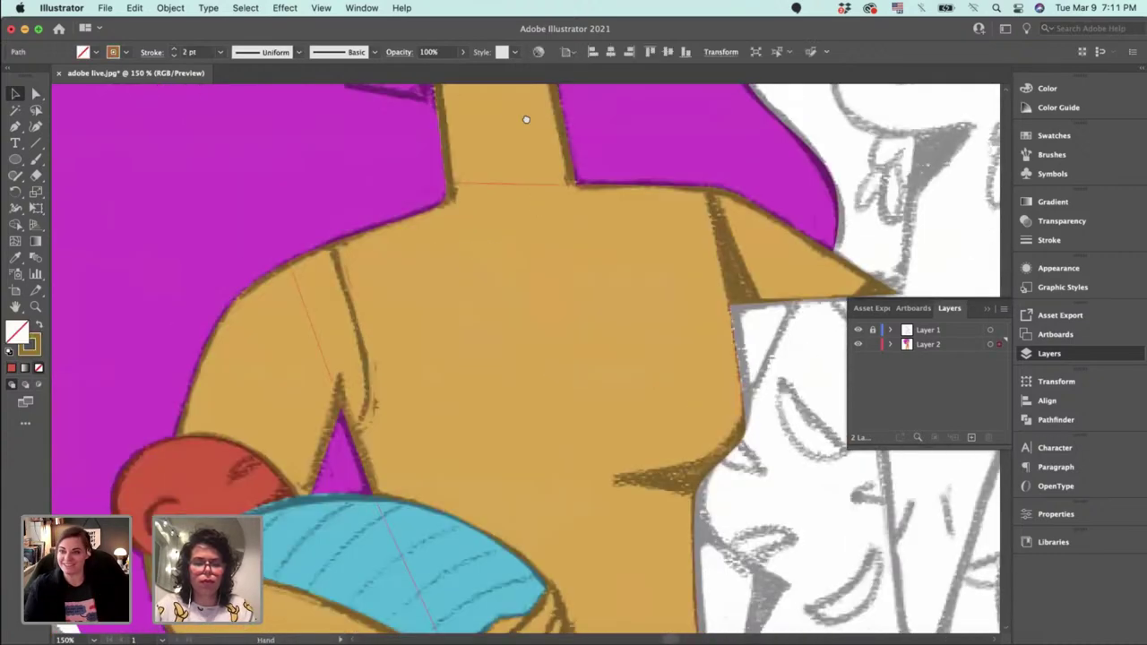
{"action": "key", "text": "super+equal"}
{"action": "key", "text": "super+equal"}
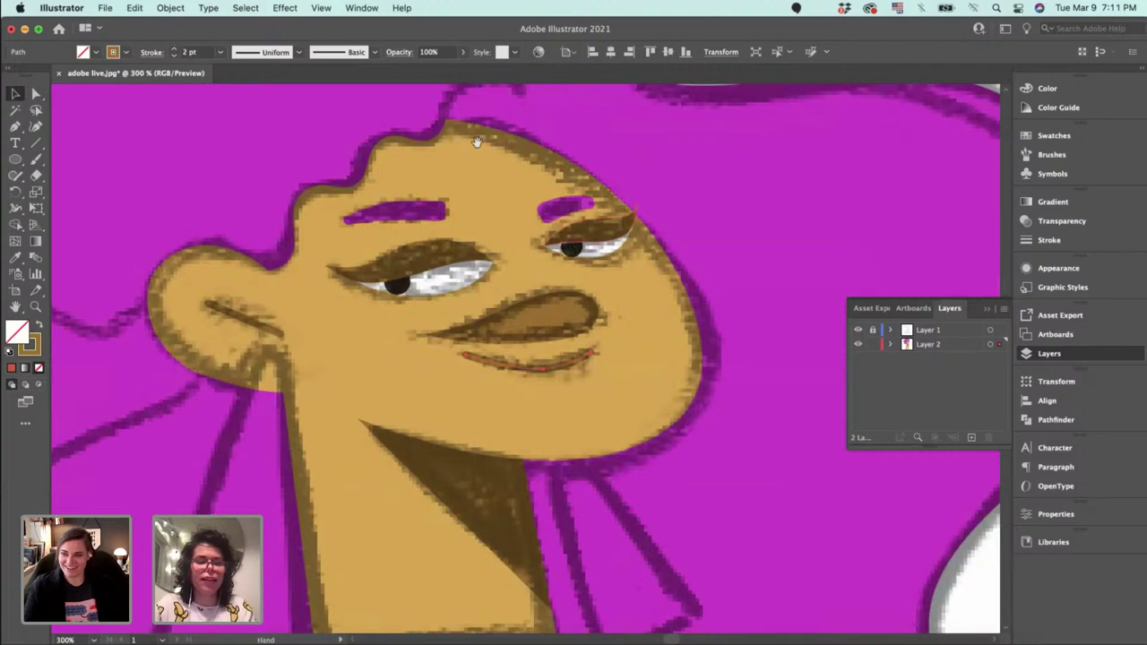
{"action": "scroll", "coordinate": [477, 142], "scroll_direction": "down", "scroll_amount": 15}
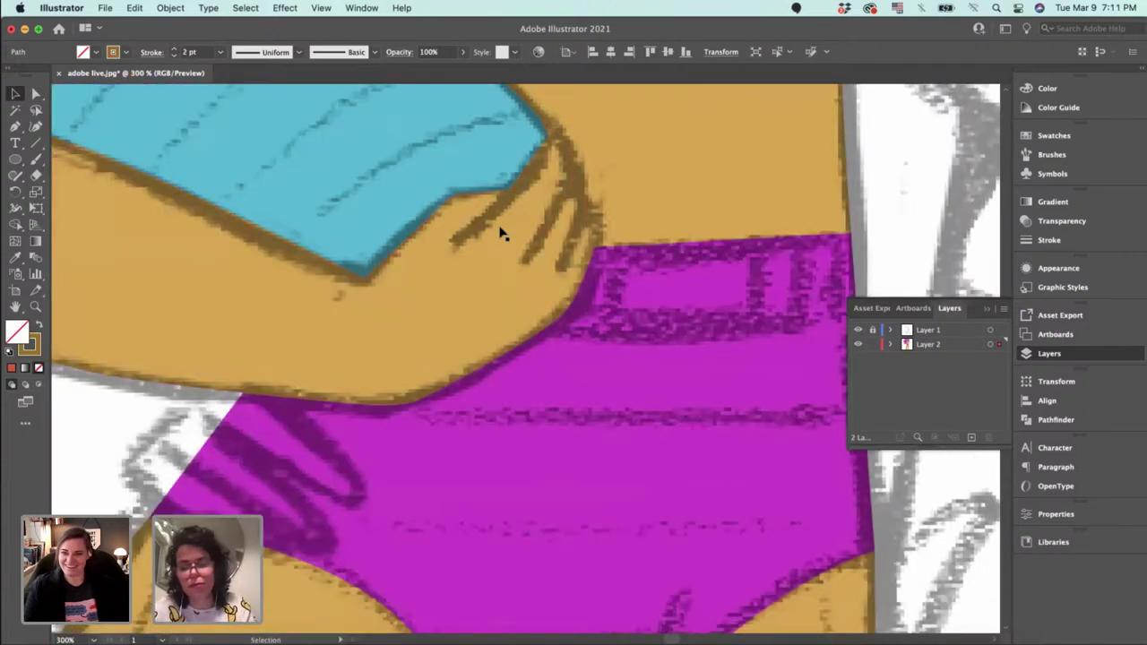
{"action": "key", "text": "super+equal"}
{"action": "scroll", "coordinate": [486, 422], "scroll_direction": "down", "scroll_amount": 10}
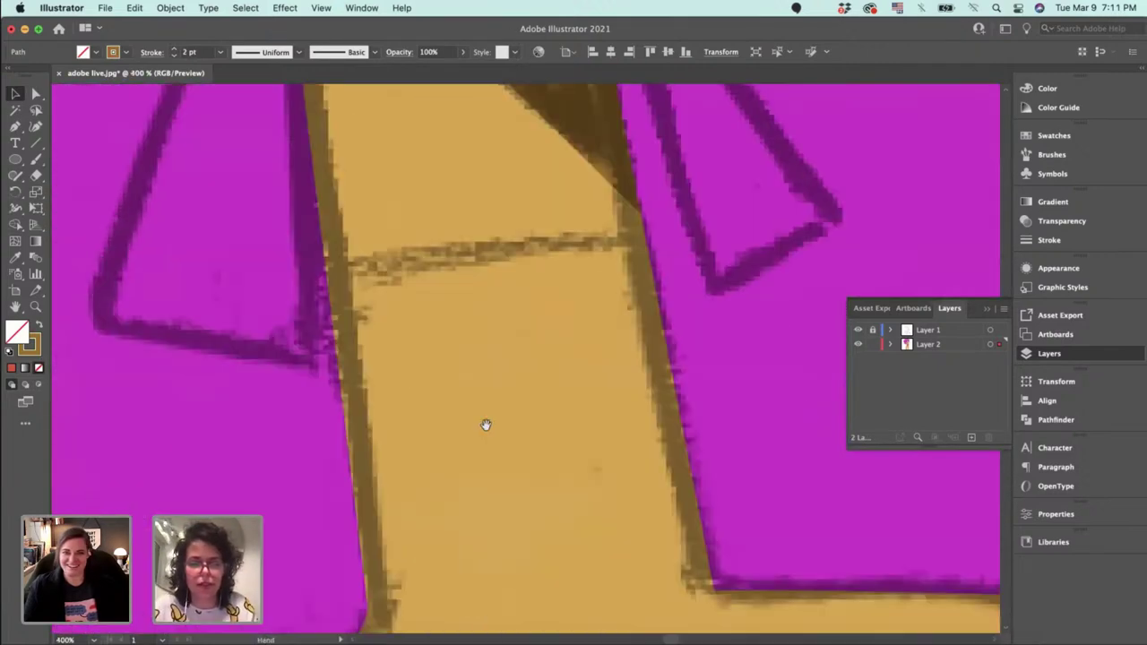
{"action": "left_click_drag", "start_coordinate": [514, 402], "coordinate": [525, 289]}
{"action": "left_click_drag", "start_coordinate": [472, 471], "coordinate": [717, 264]}
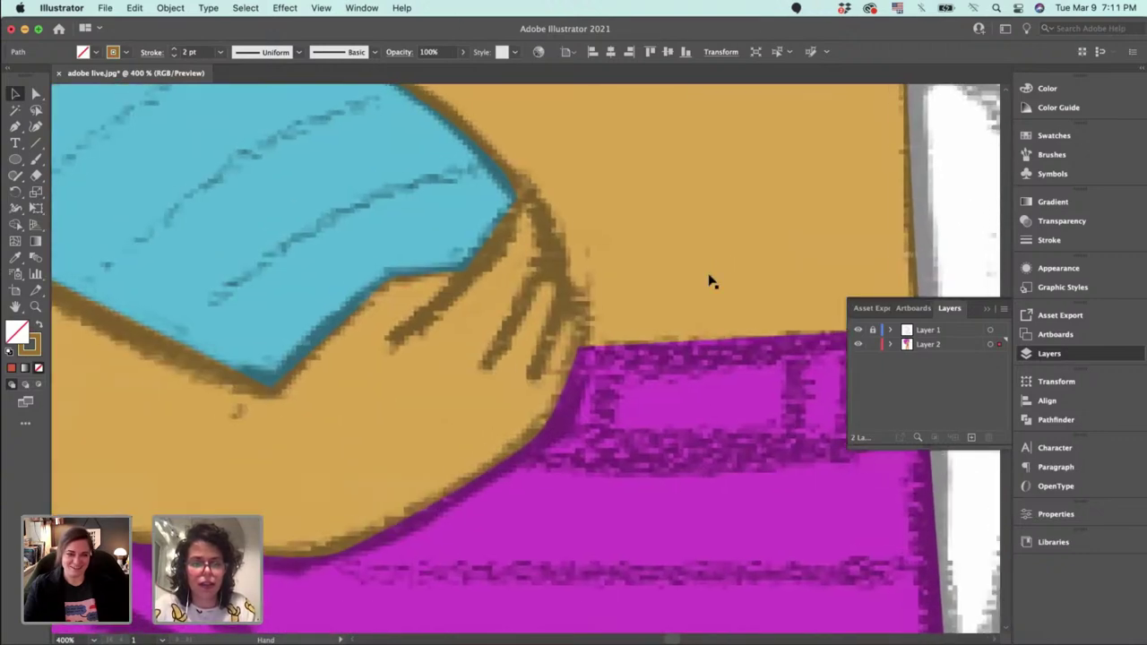
Draw three separate straight finger lines on the hand holding the blanket with the Pen tool, following the sketch.
{"action": "key", "text": "p"}
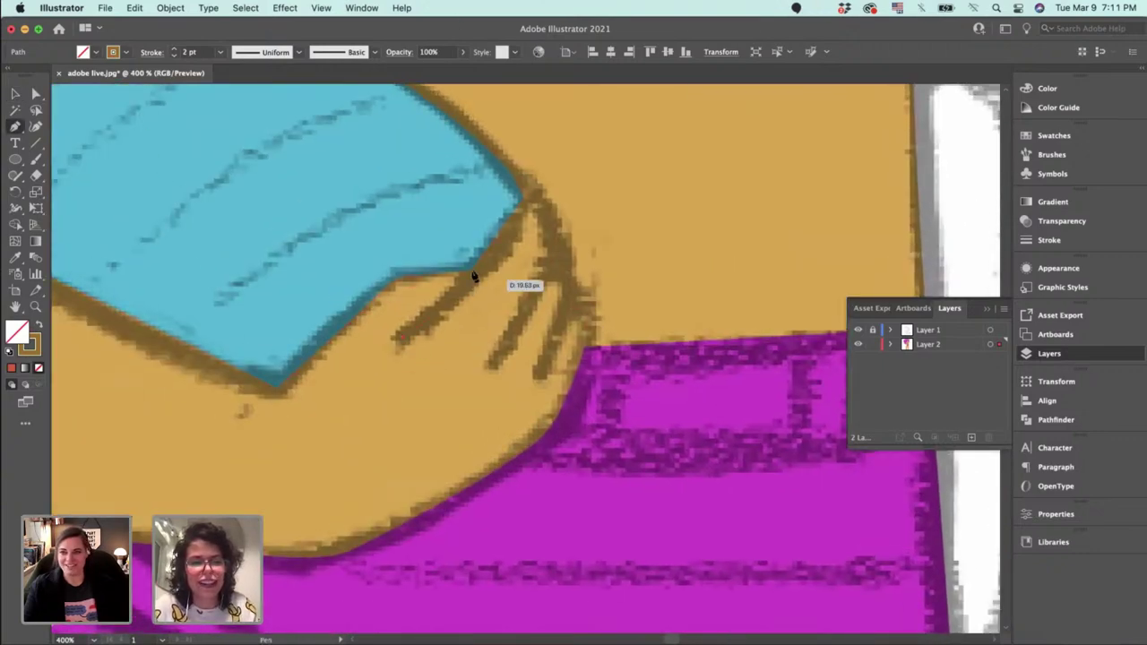
{"action": "left_click", "coordinate": [473, 273]}
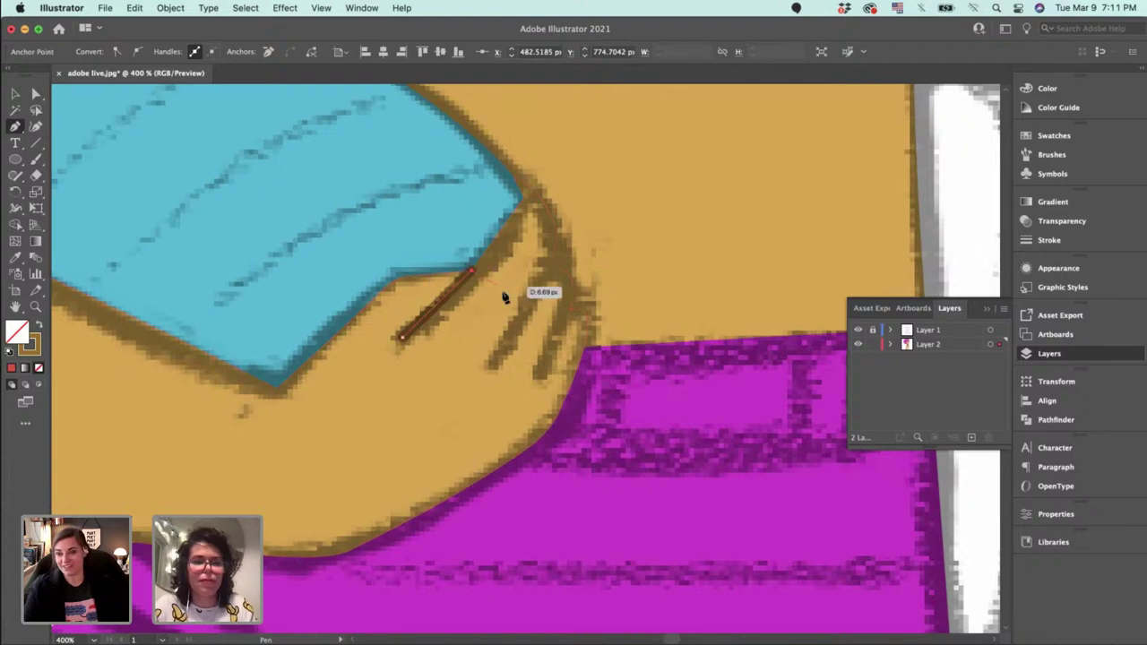
{"action": "key", "text": "Escape"}
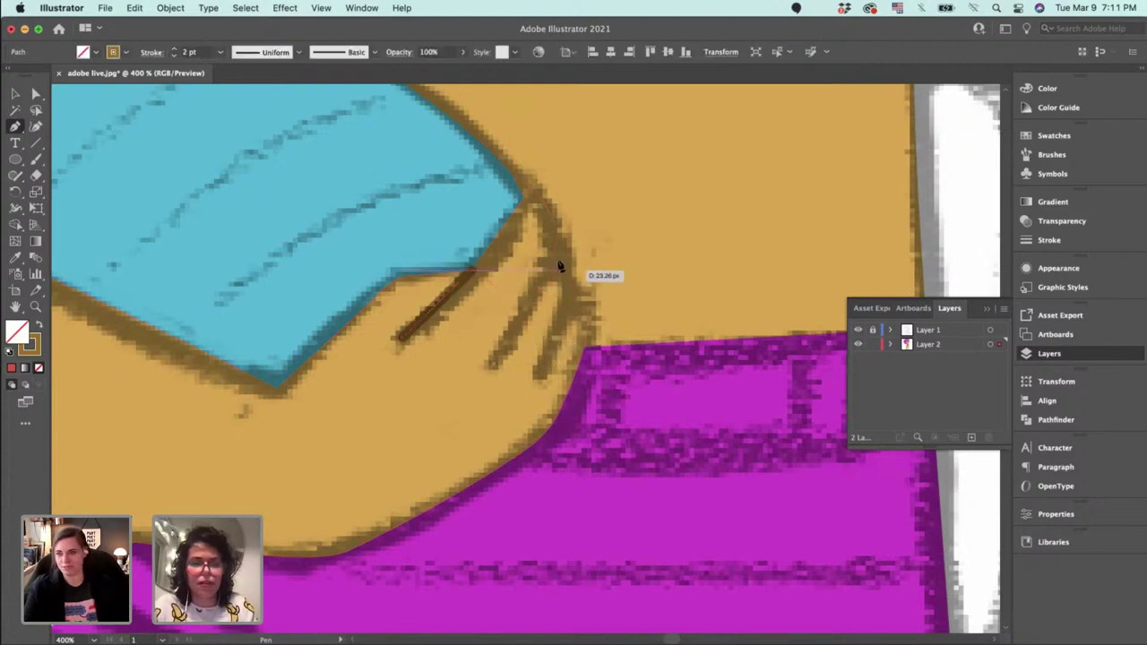
{"action": "left_click", "coordinate": [552, 268]}
{"action": "left_click", "coordinate": [553, 268]}
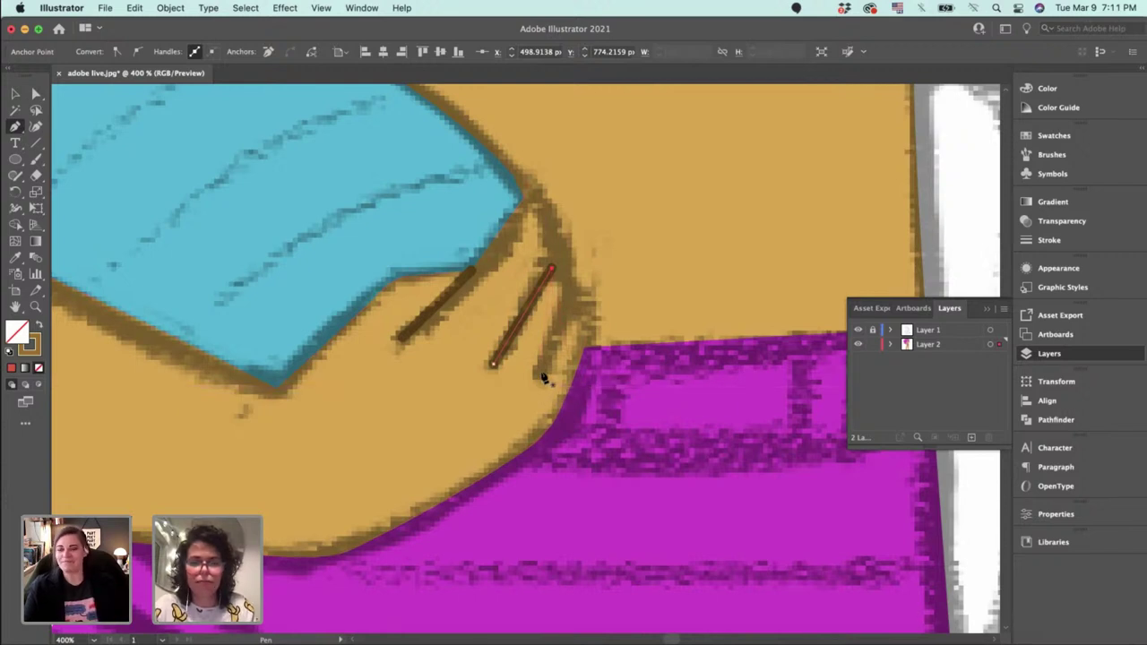
{"action": "key", "text": "Escape"}
{"action": "left_click", "coordinate": [570, 311]}
{"action": "left_click", "coordinate": [539, 375]}
Extend the lower ends of the middle and outermost finger lines slightly, and deselect them.
{"action": "key", "text": "a"}
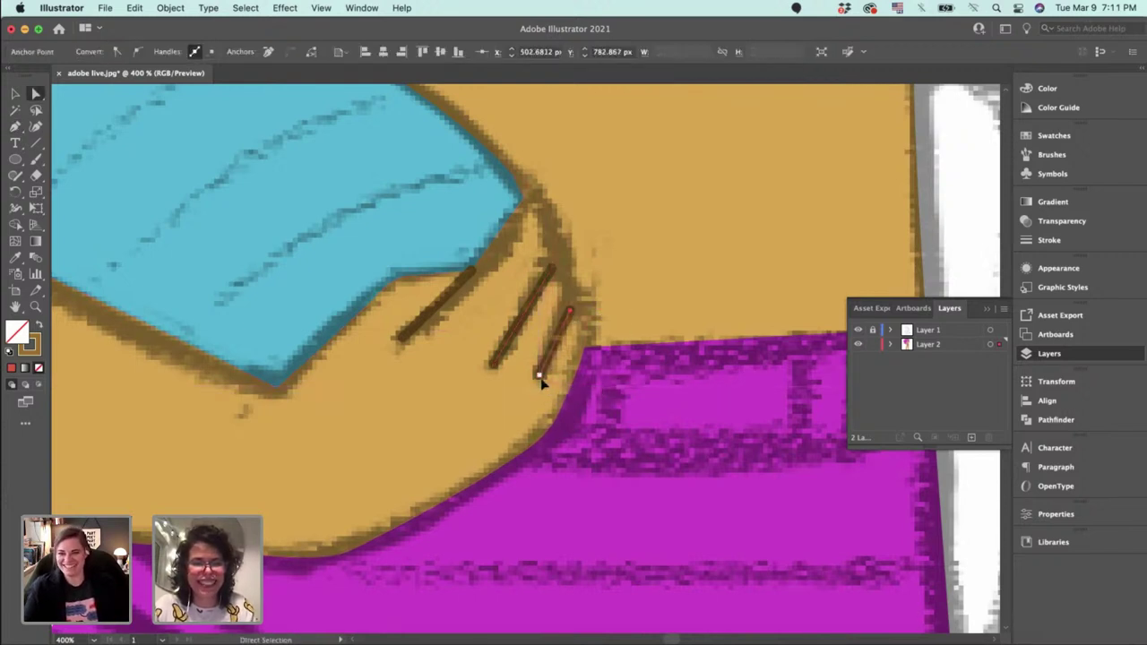
{"action": "mouse_move", "coordinate": [538, 376]}
{"action": "left_mouse_down"}
{"action": "mouse_move", "coordinate": [538, 389]}
{"action": "mouse_move", "coordinate": [493, 367]}
{"action": "mouse_move", "coordinate": [497, 358]}
{"action": "left_mouse_up"}
{"action": "left_click_drag", "start_coordinate": [535, 391], "coordinate": [530, 399]}
{"action": "left_click_drag", "start_coordinate": [495, 362], "coordinate": [489, 370]}
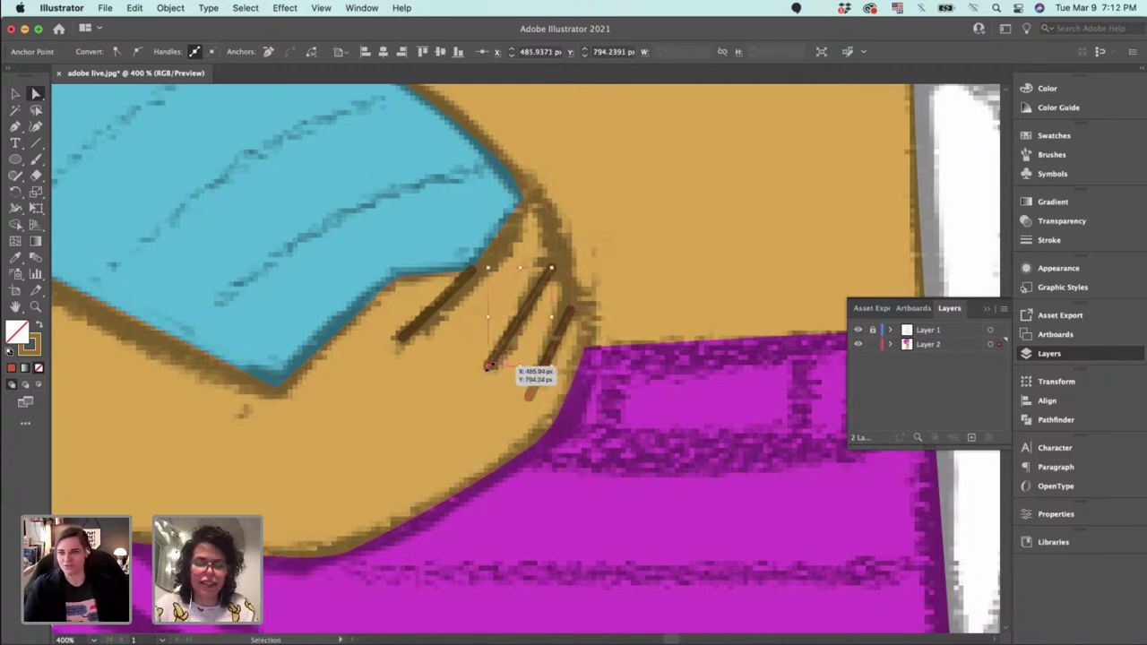
{"action": "key", "text": "super+minus"}
{"action": "key", "text": "super+minus"}
{"action": "key", "text": "super+minus"}
{"action": "key", "text": "super+minus"}
{"action": "key", "text": "super+minus"}
{"action": "key", "text": "v"}
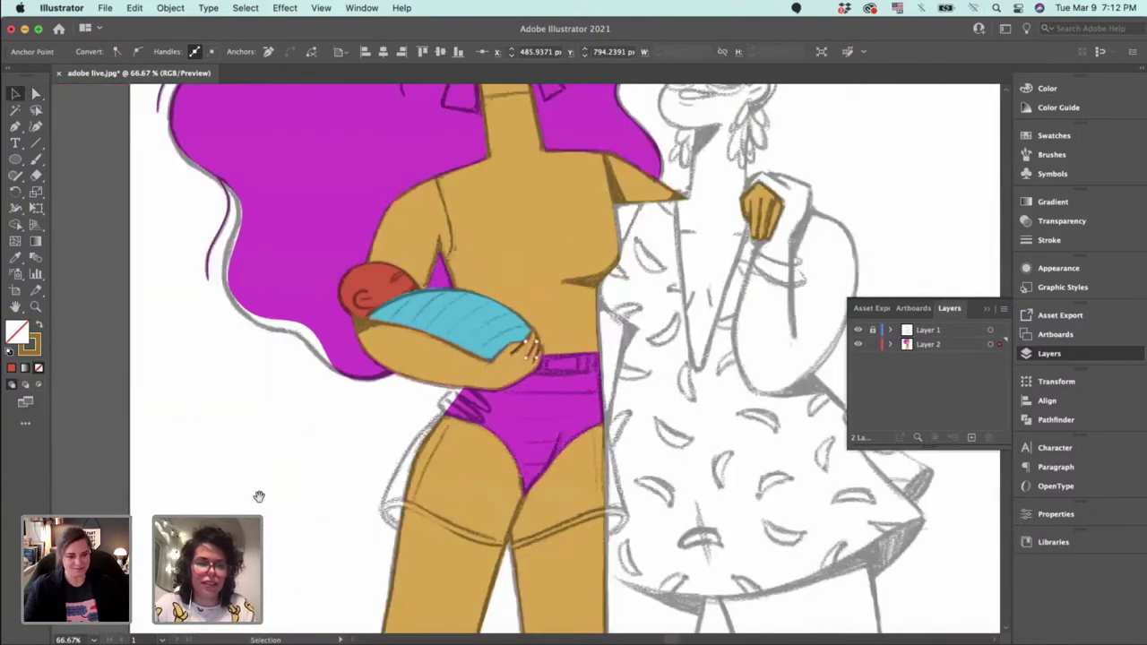
{"action": "left_click_drag", "start_coordinate": [258, 496], "coordinate": [328, 474]}
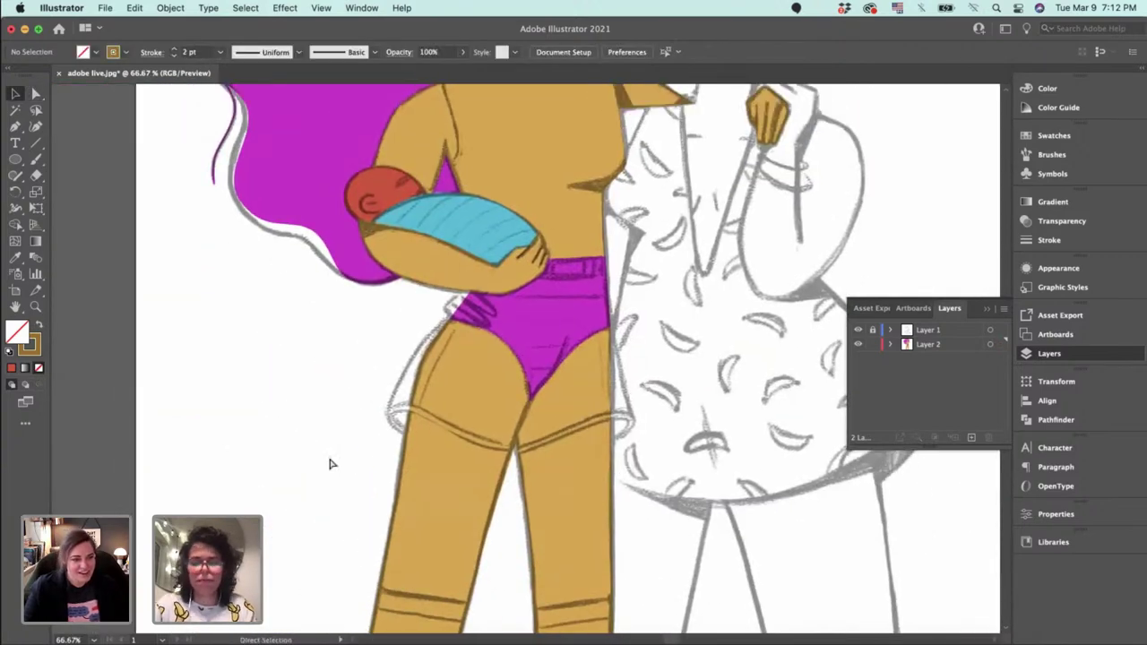
Bring the purple briefs shape in front of the crossed forearm.
{"action": "key", "text": "super+plus"}
{"action": "key", "text": "super+plus"}
{"action": "left_click_drag", "start_coordinate": [233, 339], "coordinate": [273, 387]}
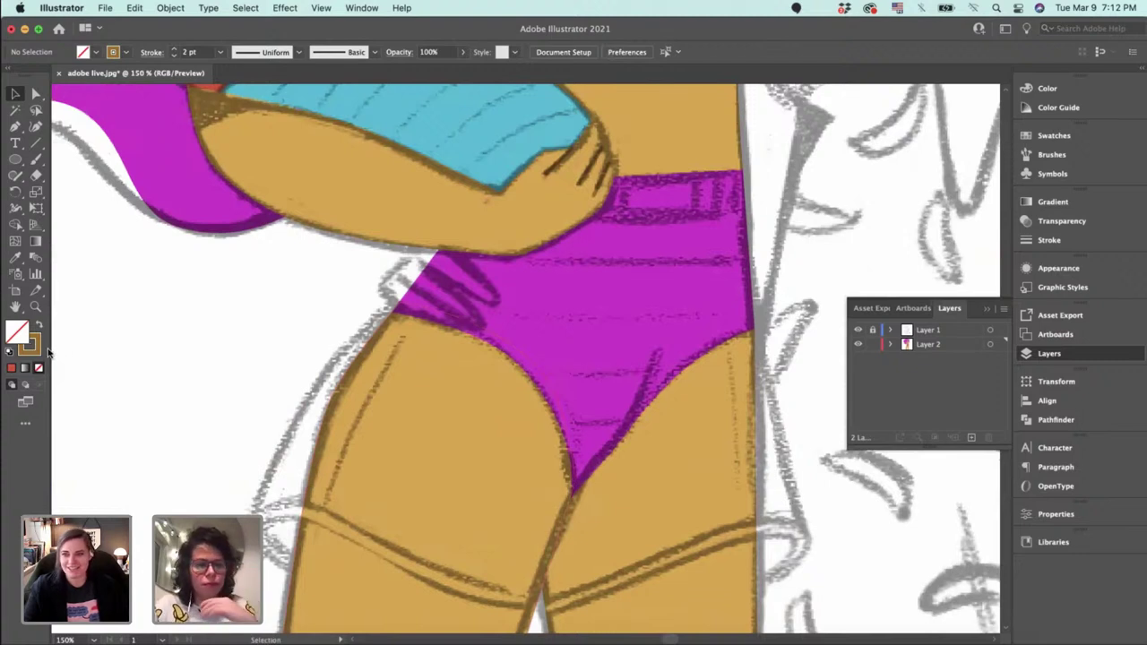
{"action": "left_click", "coordinate": [561, 328]}
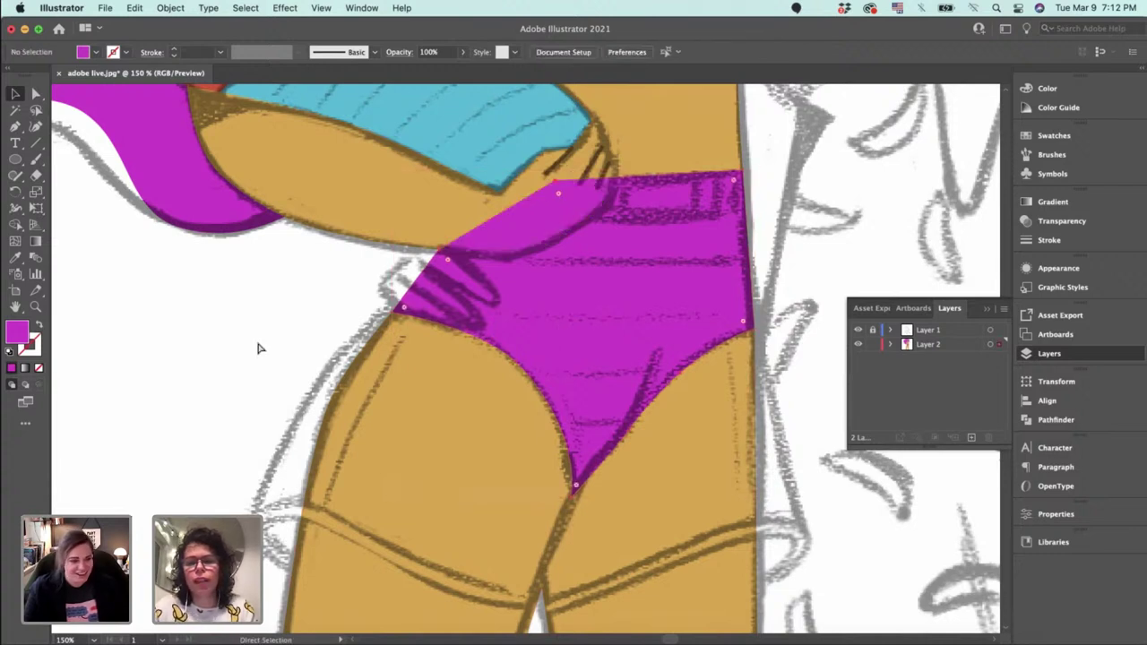
Reshape the briefs towards shorts by pulling the leg-opening curve down to the sketched hem and the crotch point down between the thighs.
{"action": "key", "text": "a"}
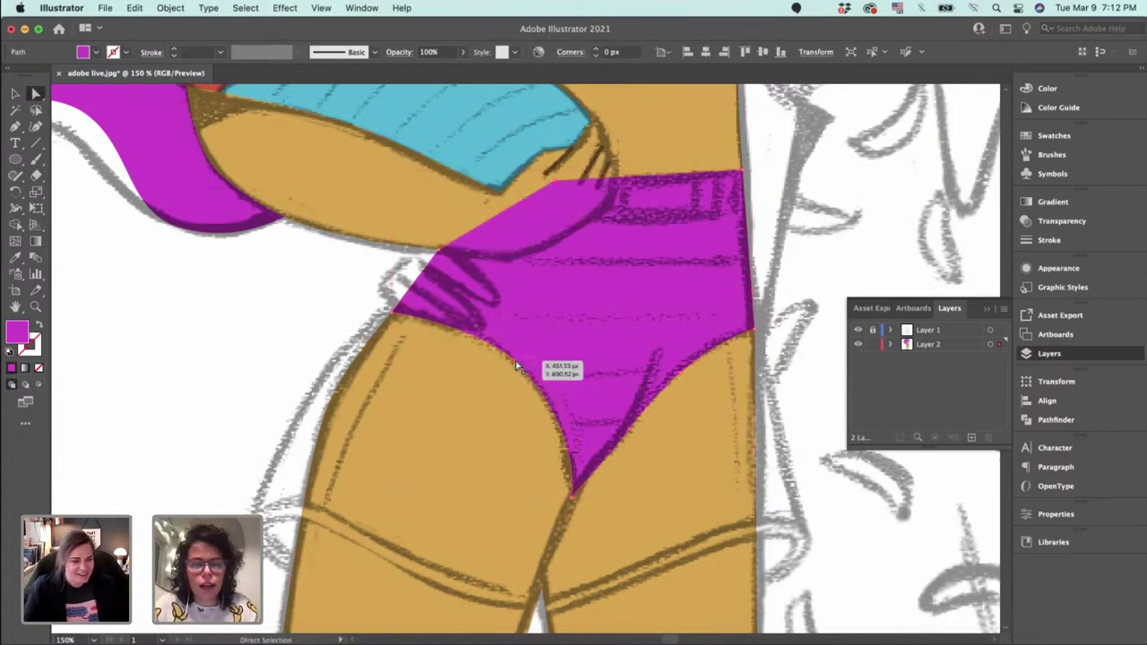
{"action": "left_click_drag", "start_coordinate": [518, 365], "coordinate": [364, 548]}
{"action": "left_click_drag", "start_coordinate": [573, 498], "coordinate": [542, 587]}
{"action": "scroll", "coordinate": [555, 475], "scroll_direction": "down", "scroll_amount": 3}
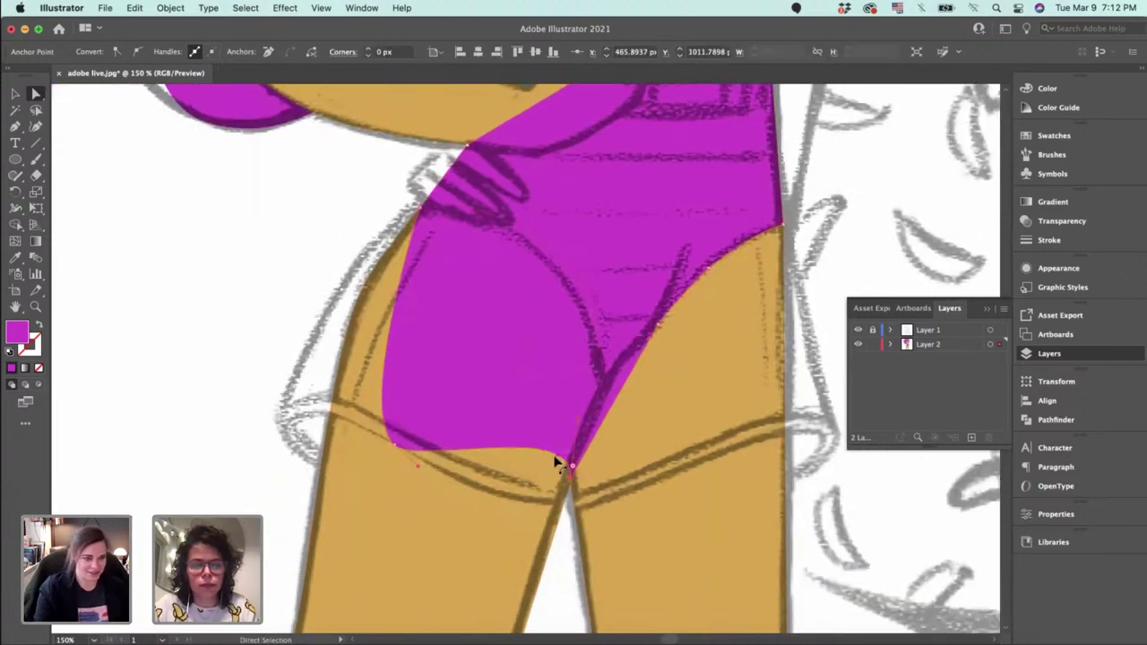
{"action": "key", "text": "plus"}
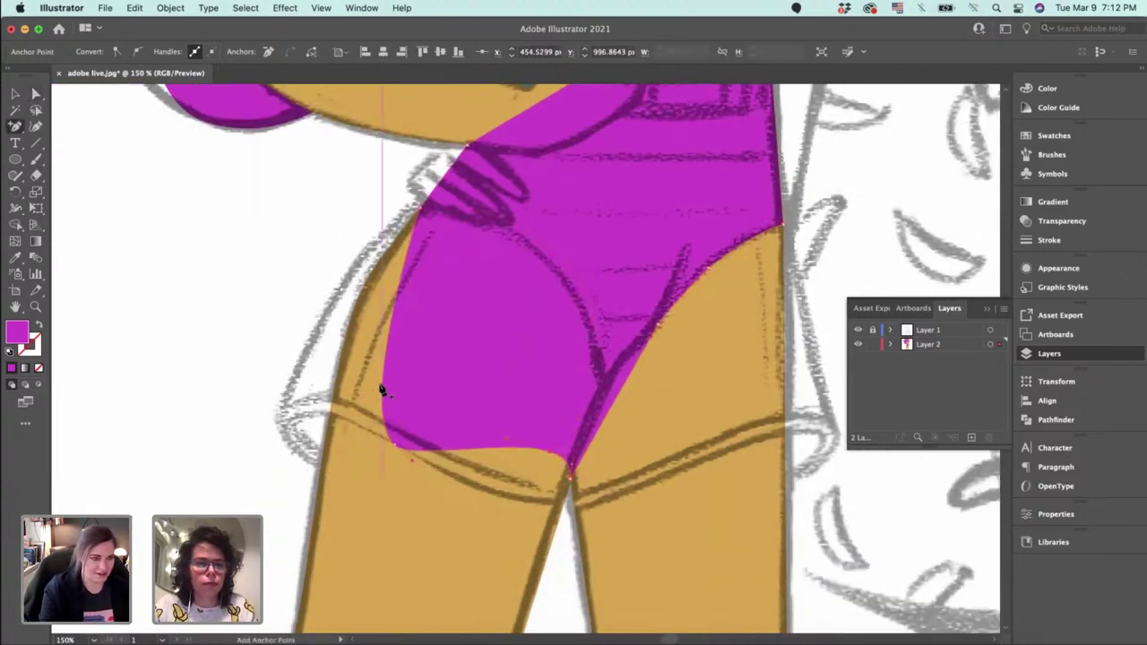
Add an anchor point on the magenta shape's outer left hip edge and move it out to the sketched shorts' left hem corner.
{"action": "left_click", "coordinate": [381, 389]}
{"action": "key", "text": "a"}
{"action": "left_click_drag", "start_coordinate": [382, 390], "coordinate": [281, 419]}
{"action": "left_click_drag", "start_coordinate": [412, 208], "coordinate": [538, 309]}
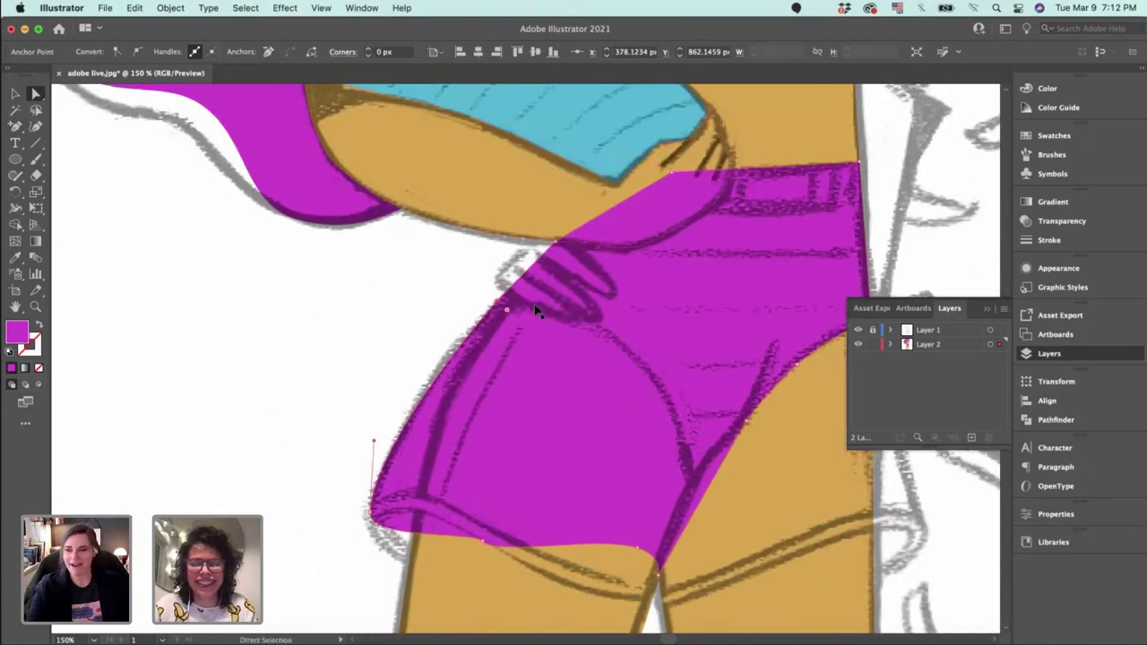
Convert the left hem corner to a sharp point by removing the handle on its hem side.
{"action": "key", "text": "super+equal"}
{"action": "key", "text": "super+equal"}
{"action": "key", "text": "super+equal"}
{"action": "left_click_drag", "start_coordinate": [556, 358], "coordinate": [552, 299]}
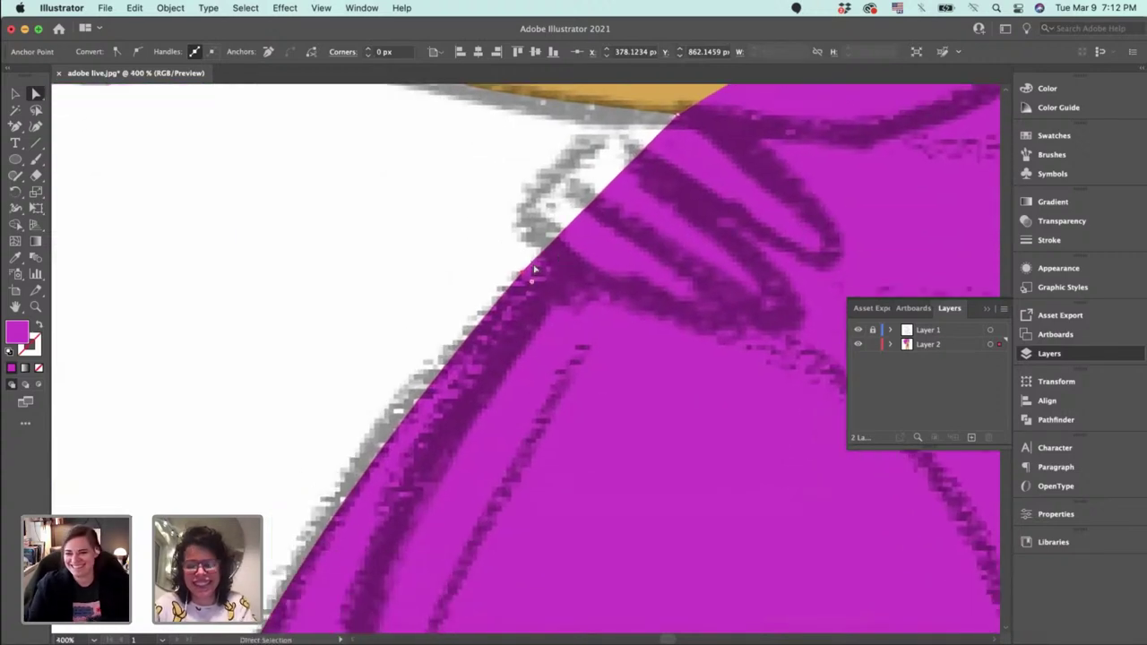
{"action": "key", "text": "plus"}
{"action": "key", "text": "p"}
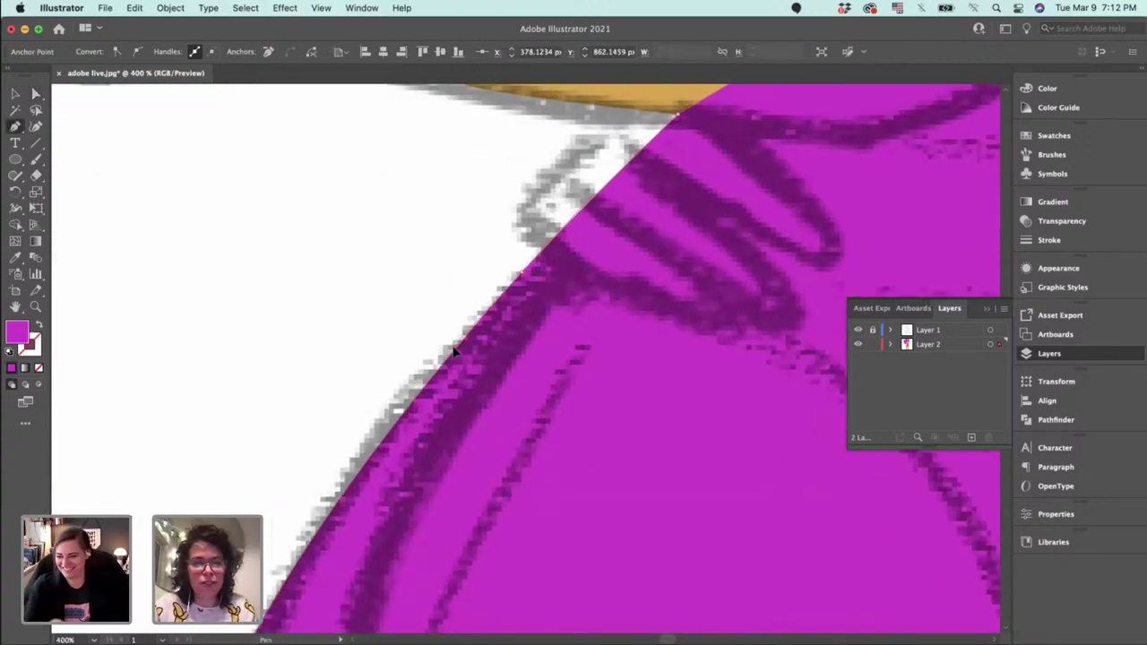
{"action": "scroll", "coordinate": [445, 377], "scroll_direction": "down", "scroll_amount": 6}
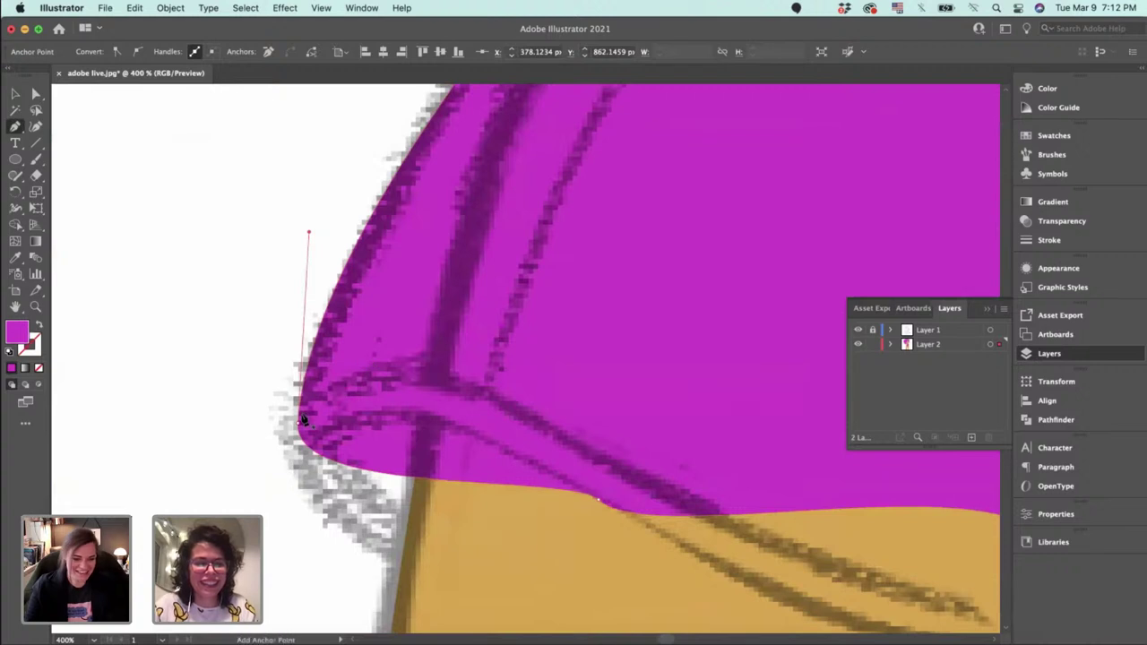
{"action": "left_click_drag", "start_coordinate": [298, 423], "coordinate": [298, 499]}
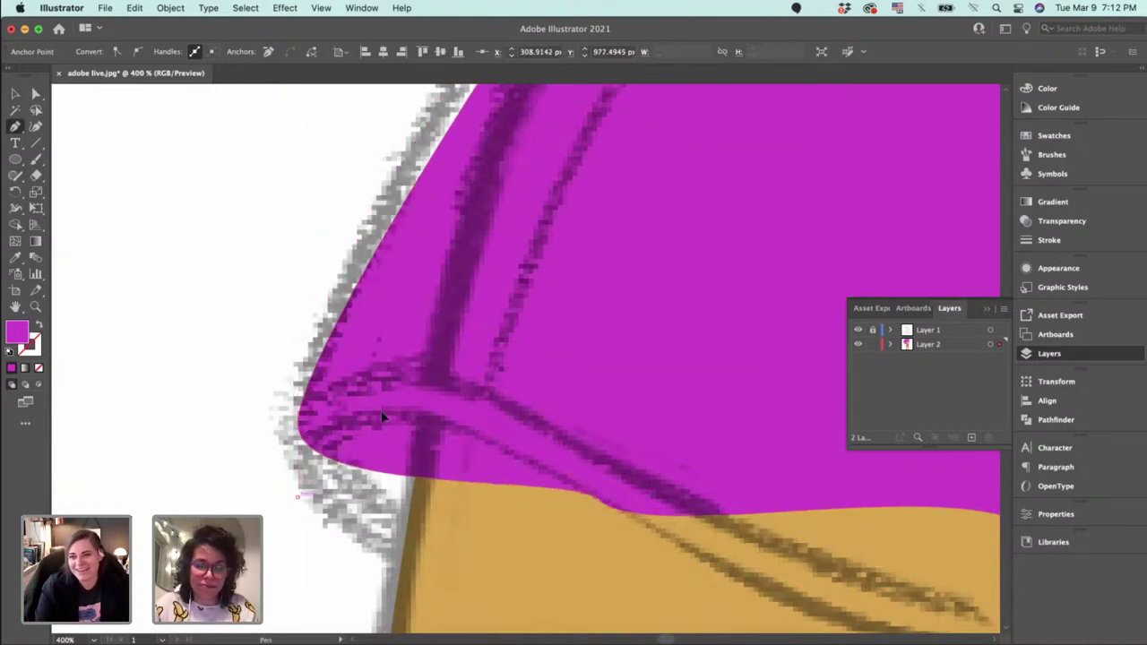
{"action": "key", "text": "super+z"}
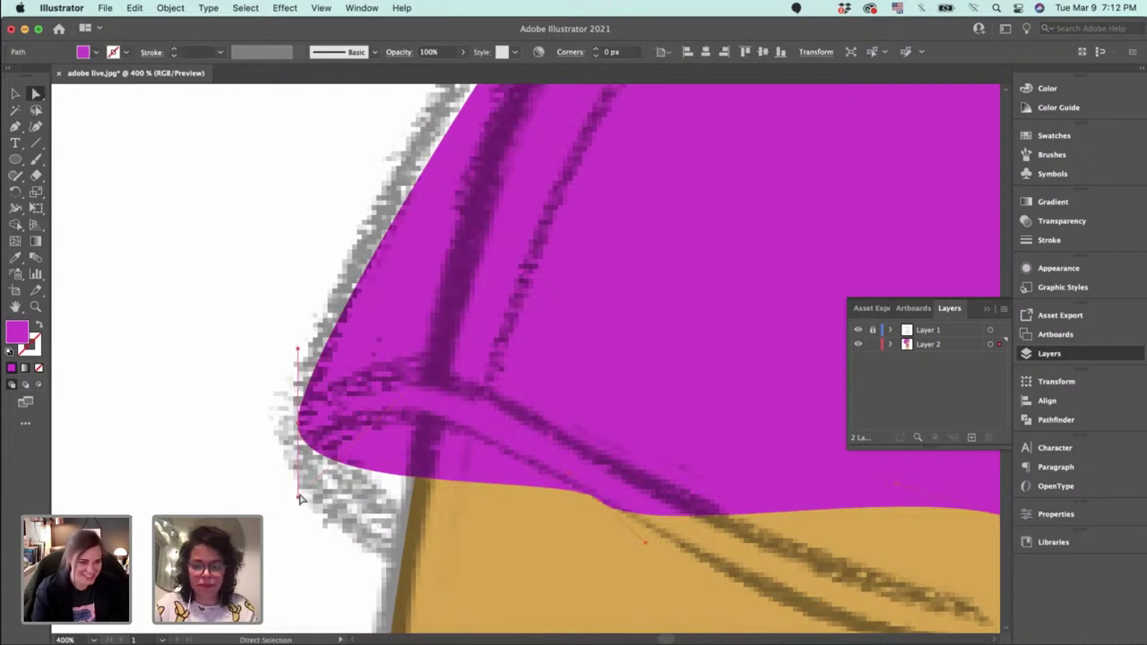
{"action": "left_click", "coordinate": [298, 497]}
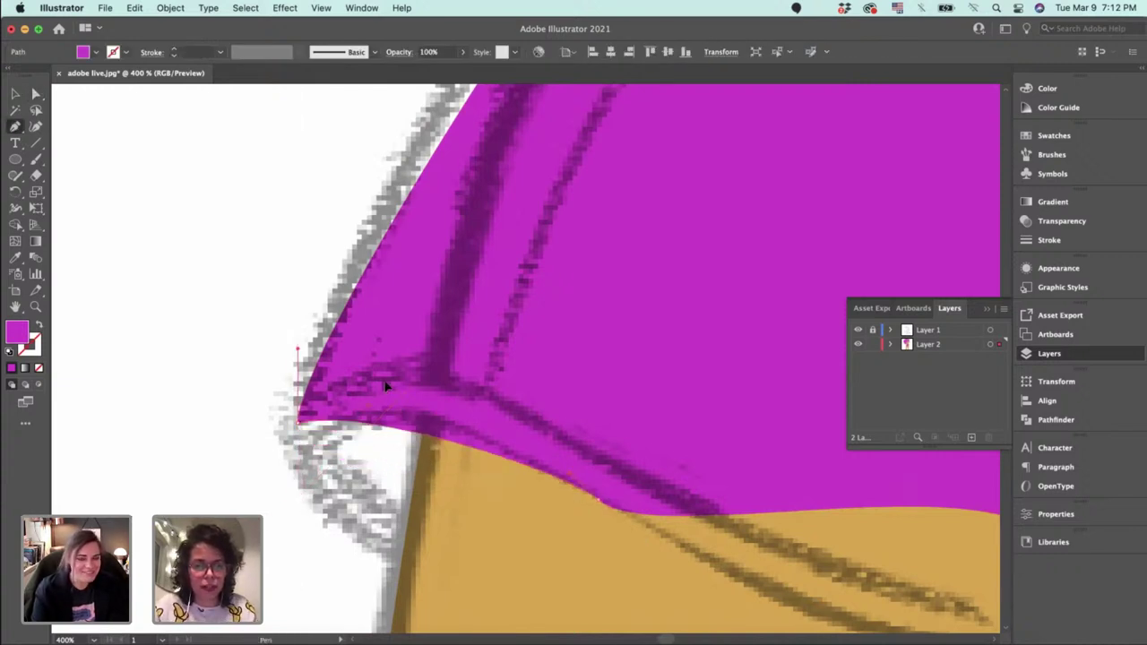
Move the left hem corner onto the sketch's tip and lengthen its upper handle so the side curve follows the sketched outline.
{"action": "key", "text": "a"}
{"action": "left_click_drag", "start_coordinate": [298, 432], "coordinate": [289, 441]}
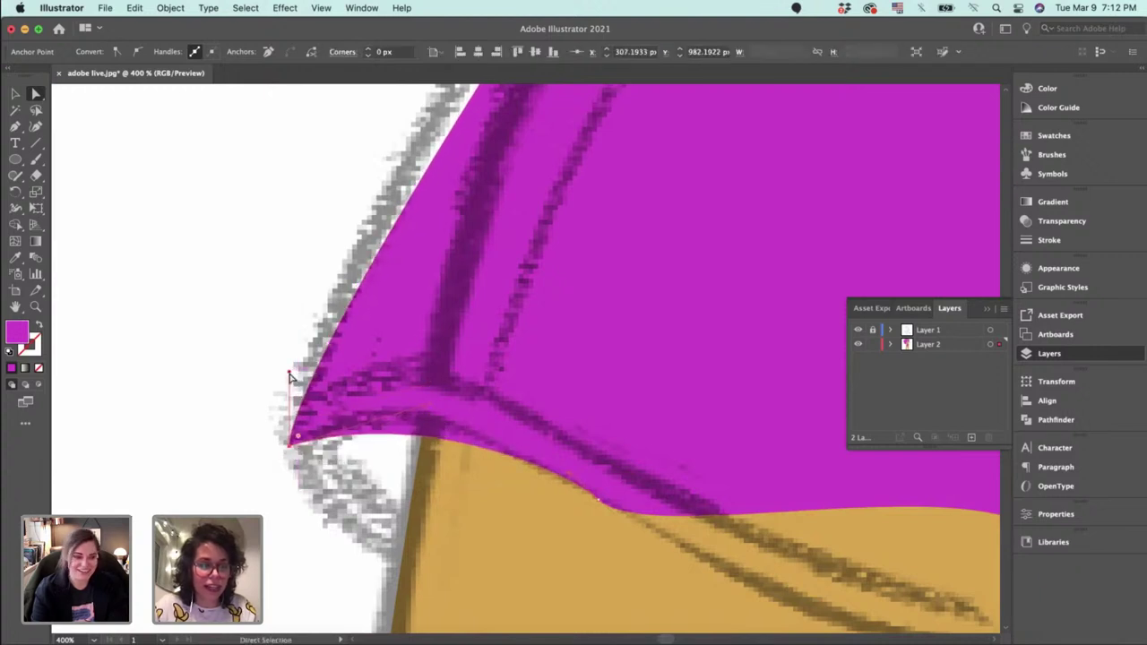
{"action": "left_click_drag", "start_coordinate": [290, 377], "coordinate": [286, 327]}
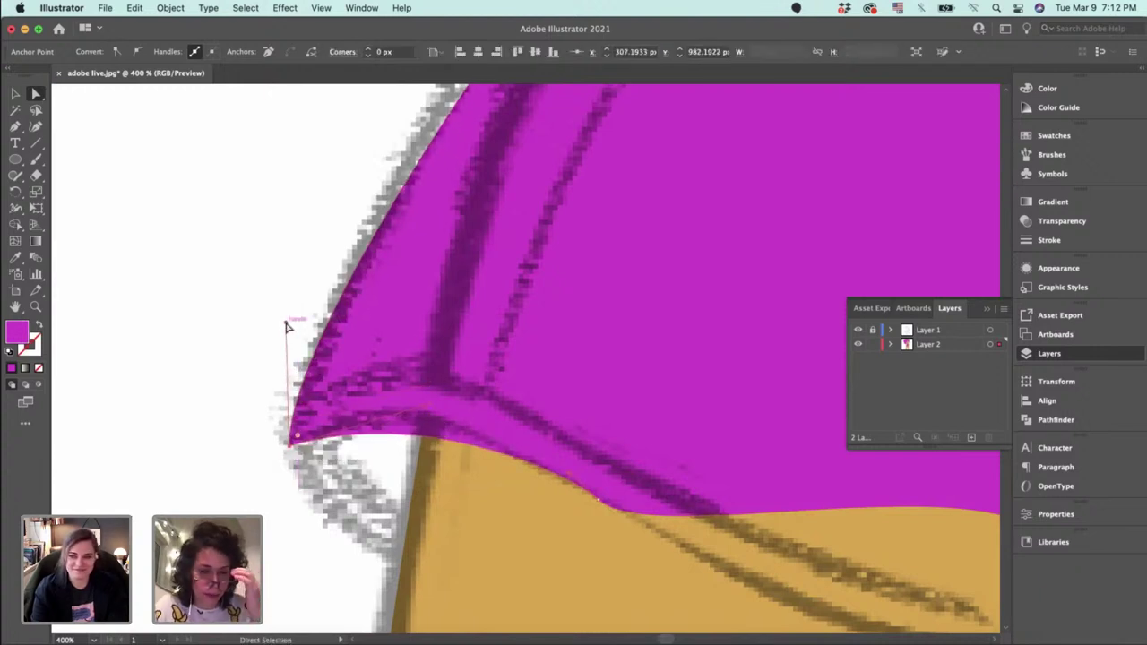
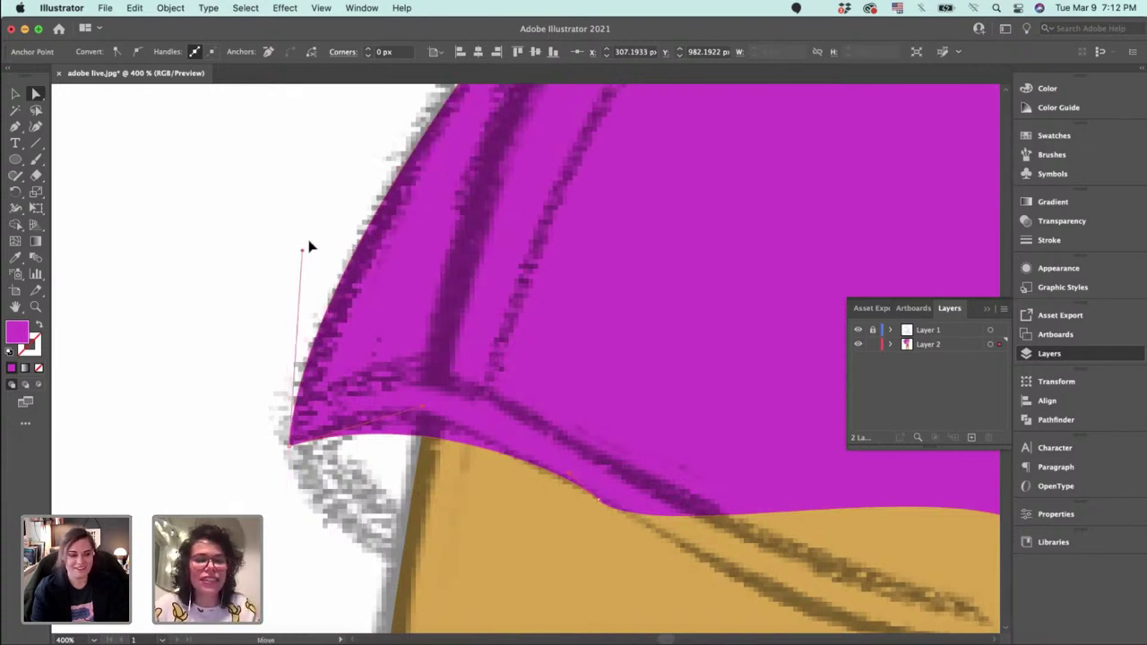
Bow the upper left hip edge outward from its top anchor point to match the sketched outline.
{"action": "left_click_drag", "start_coordinate": [439, 187], "coordinate": [432, 388]}
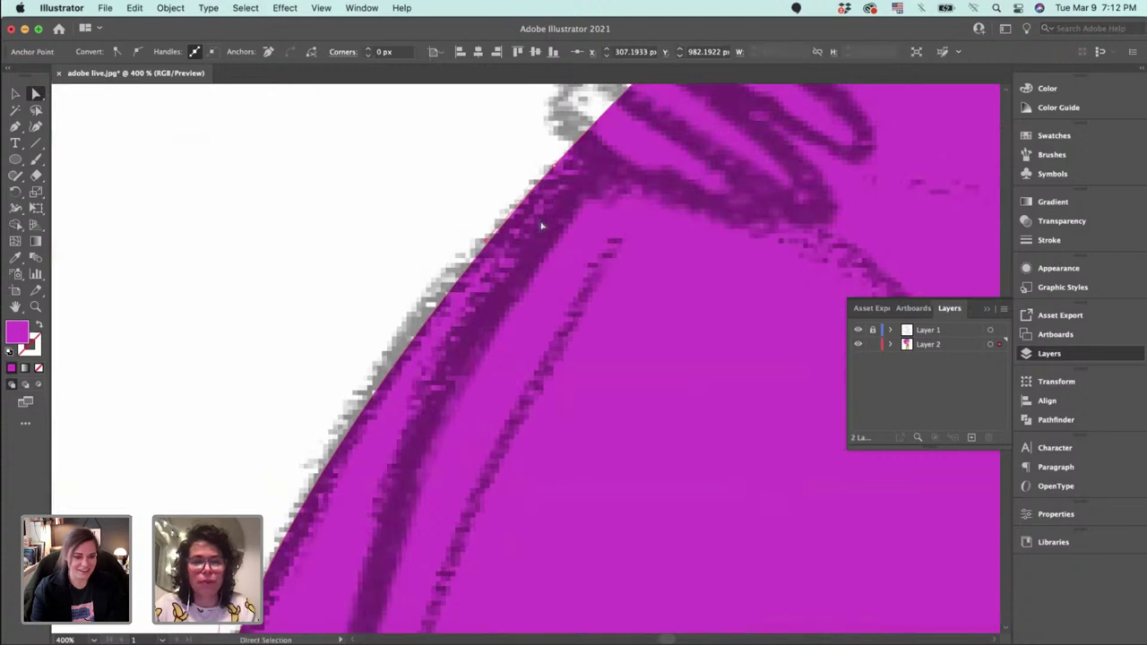
{"action": "left_click", "coordinate": [554, 167]}
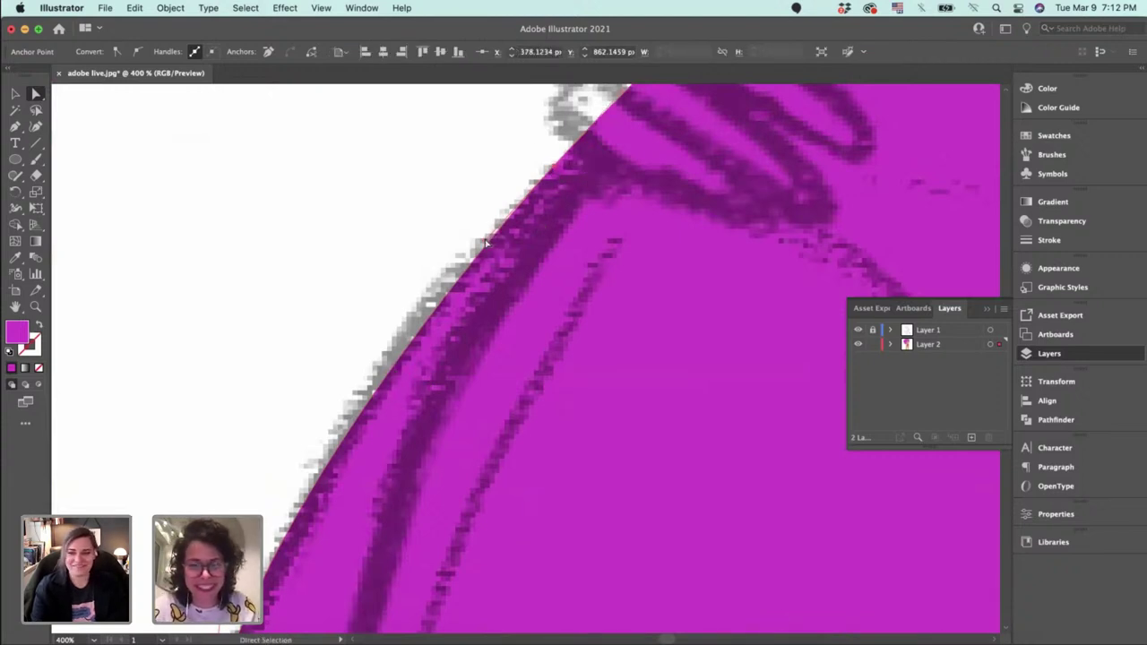
{"action": "mouse_move", "coordinate": [486, 243]}
{"action": "left_mouse_down"}
{"action": "mouse_move", "coordinate": [425, 266]}
{"action": "mouse_move", "coordinate": [438, 271]}
{"action": "left_mouse_up"}
Adjust the handles along the left leg's hem so its outer half follows the lower sketched hem line.
{"action": "left_click_drag", "start_coordinate": [496, 550], "coordinate": [535, 302]}
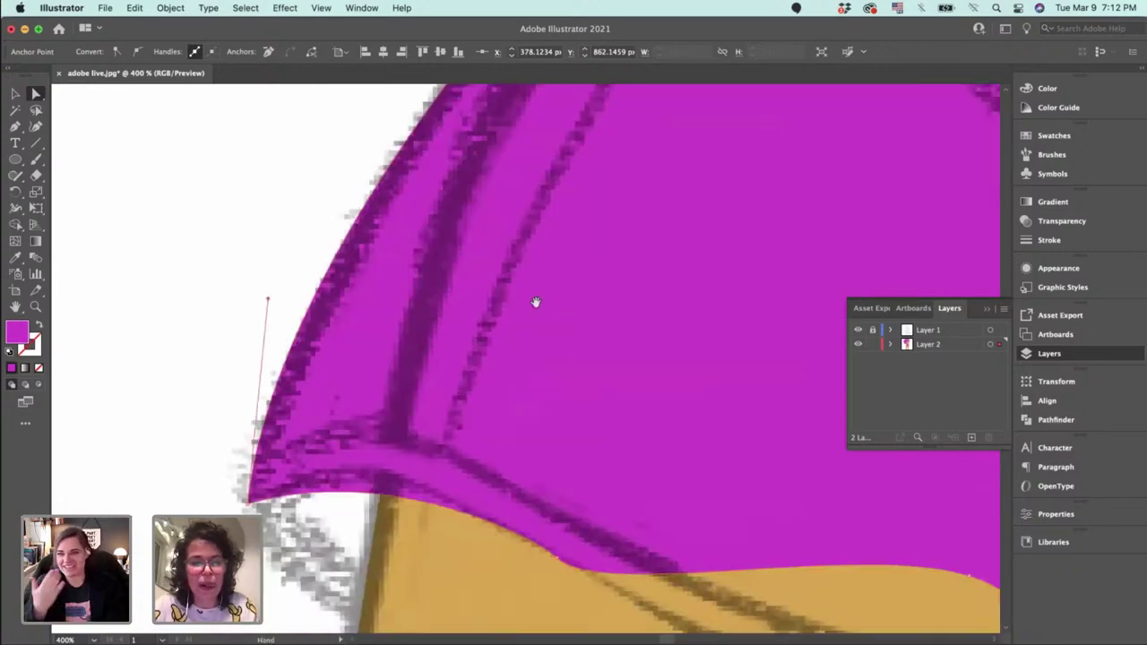
{"action": "scroll", "coordinate": [535, 302], "scroll_direction": "down", "scroll_amount": 5}
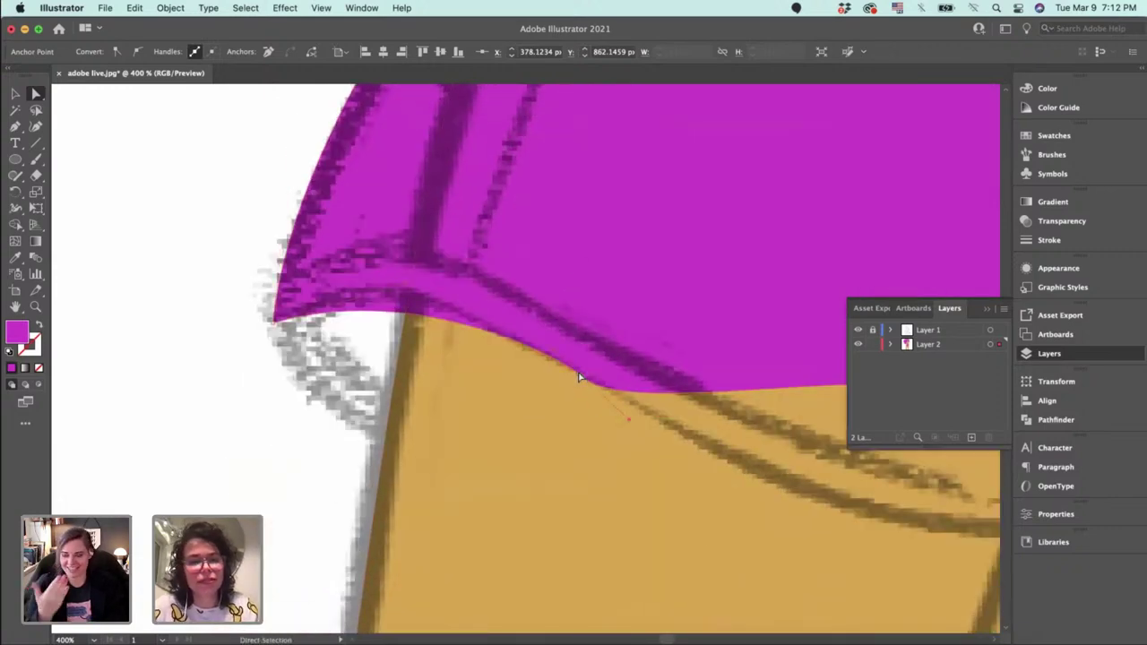
{"action": "left_click_drag", "start_coordinate": [403, 288], "coordinate": [386, 251]}
{"action": "scroll", "coordinate": [435, 308], "scroll_direction": "right", "scroll_amount": 5}
{"action": "scroll", "coordinate": [436, 307], "scroll_direction": "down", "scroll_amount": 3}
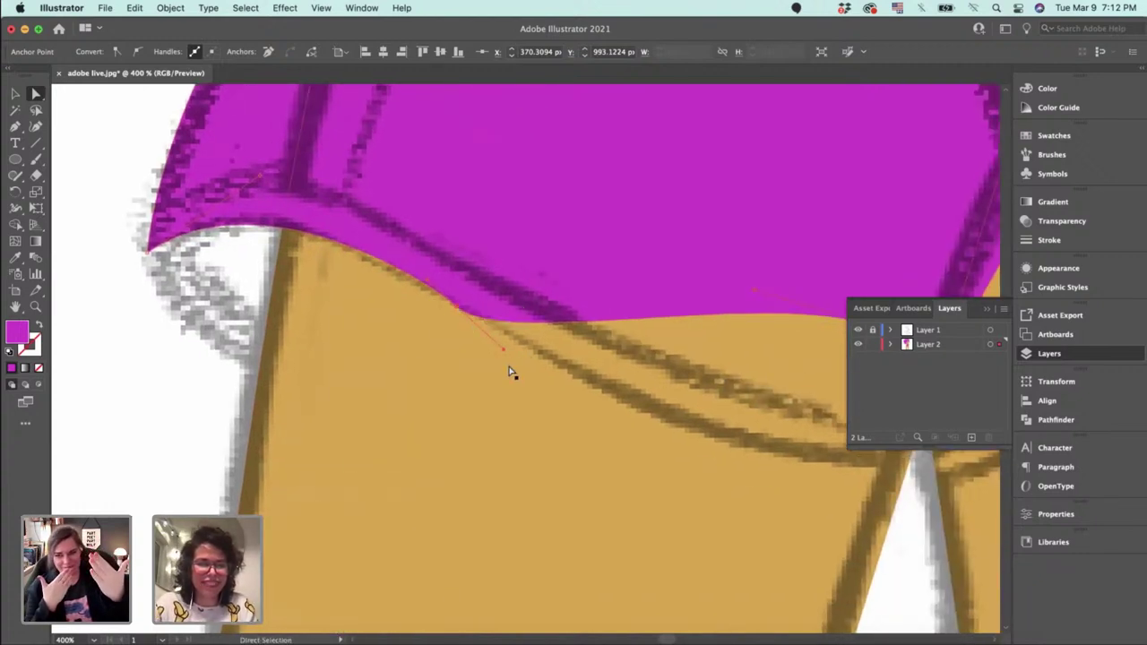
{"action": "left_click_drag", "start_coordinate": [503, 353], "coordinate": [550, 364]}
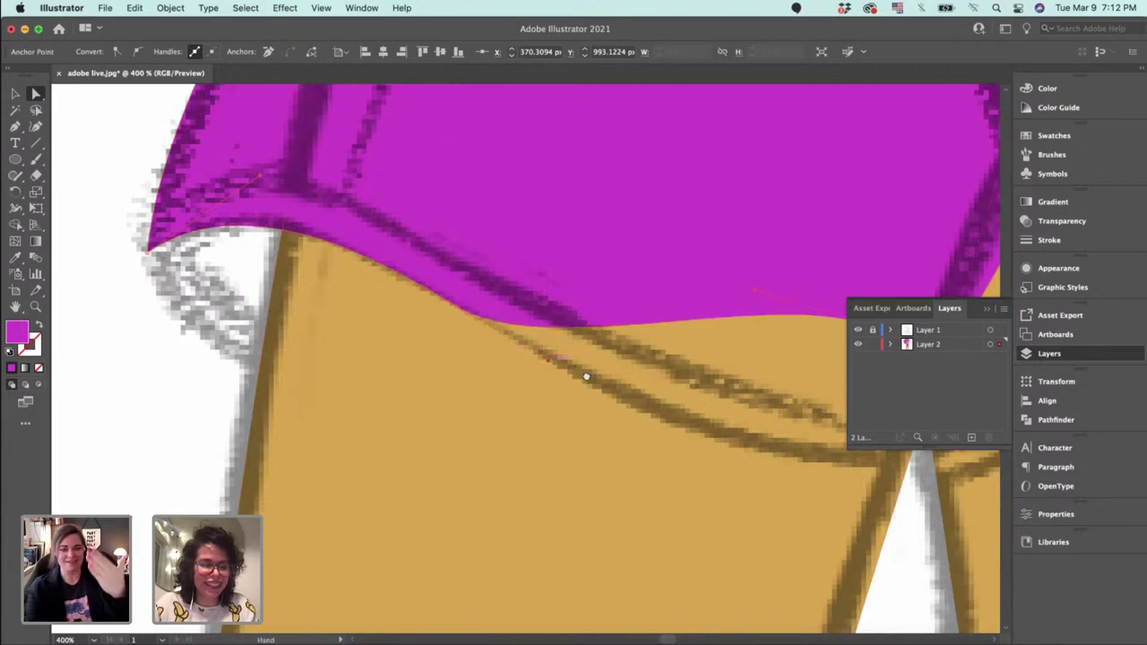
Move the left leg's inner hem anchor down to where the hem meets the inner thigh and make it a corner point.
{"action": "scroll", "coordinate": [586, 377], "scroll_direction": "right", "scroll_amount": 5}
{"action": "scroll", "coordinate": [586, 376], "scroll_direction": "down", "scroll_amount": 4}
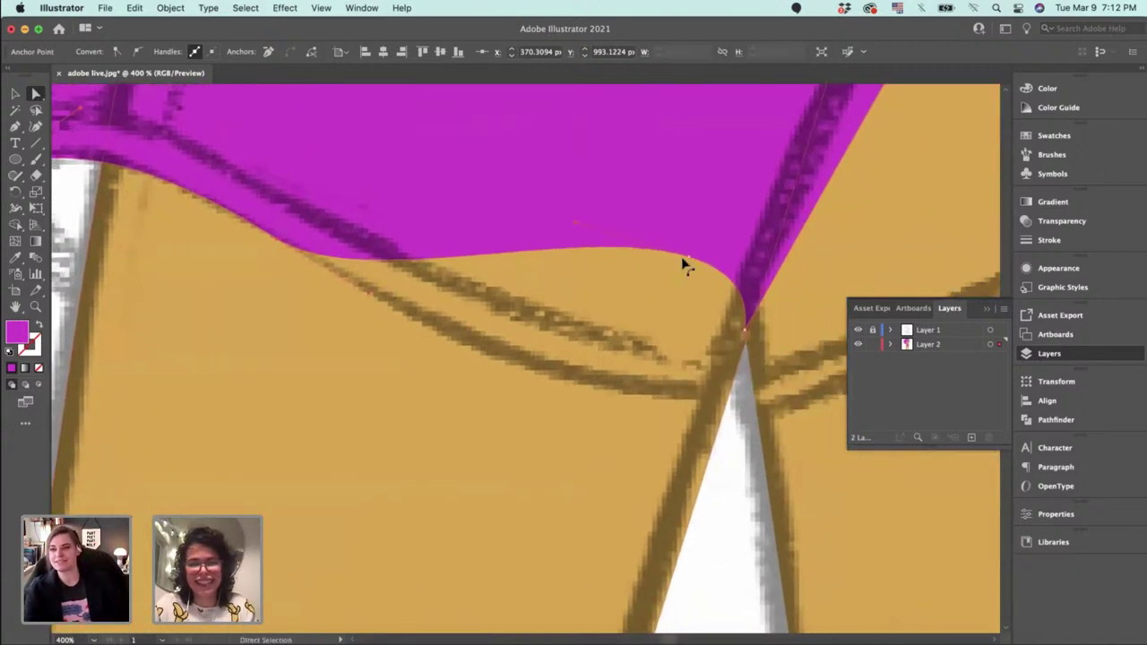
{"action": "left_click_drag", "start_coordinate": [708, 260], "coordinate": [728, 405]}
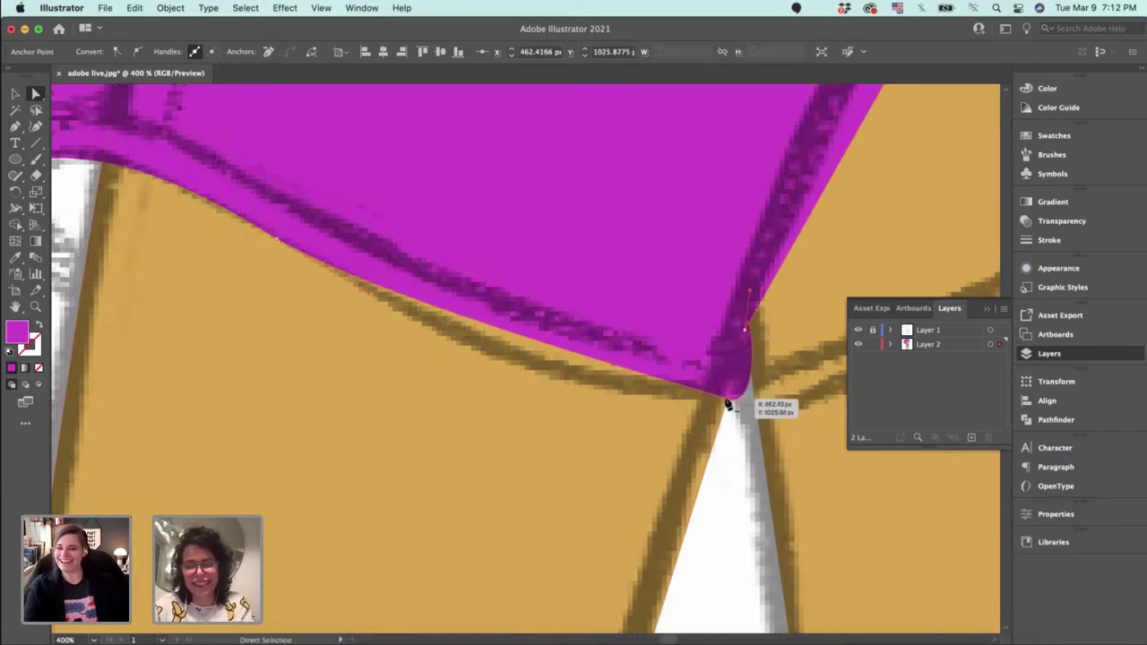
{"action": "key", "text": "p"}
{"action": "left_click", "coordinate": [727, 399], "text": "alt"}
{"action": "key", "text": "a"}
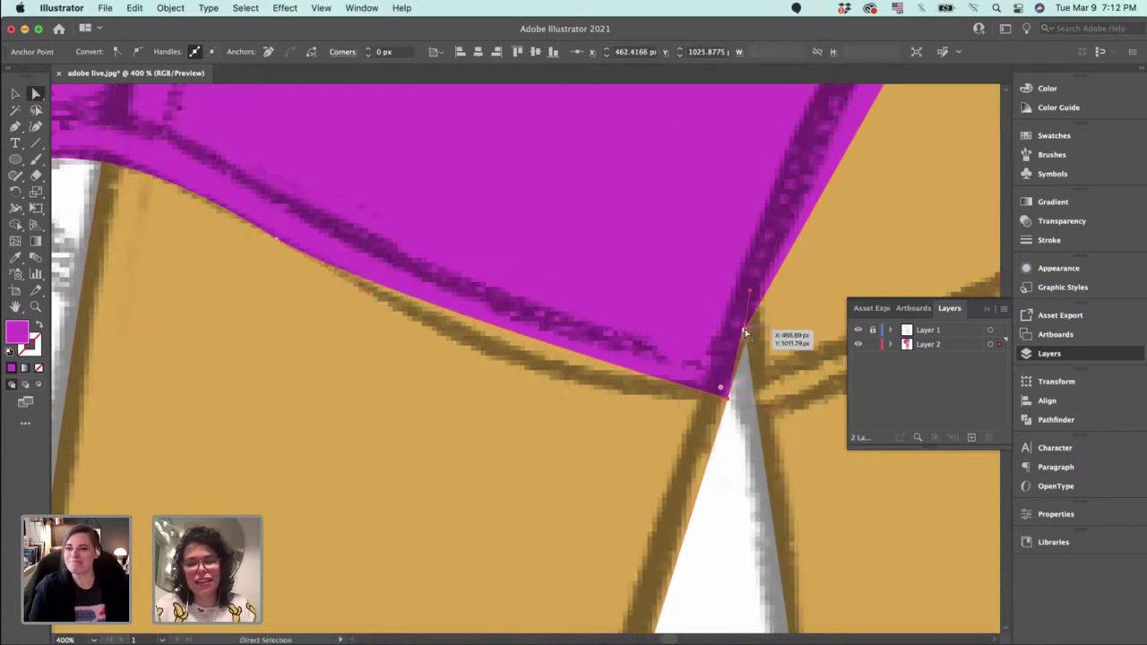
Nudge the crotch anchor onto the top of the gap between the legs and remove its handle.
{"action": "left_click_drag", "start_coordinate": [745, 336], "coordinate": [751, 346]}
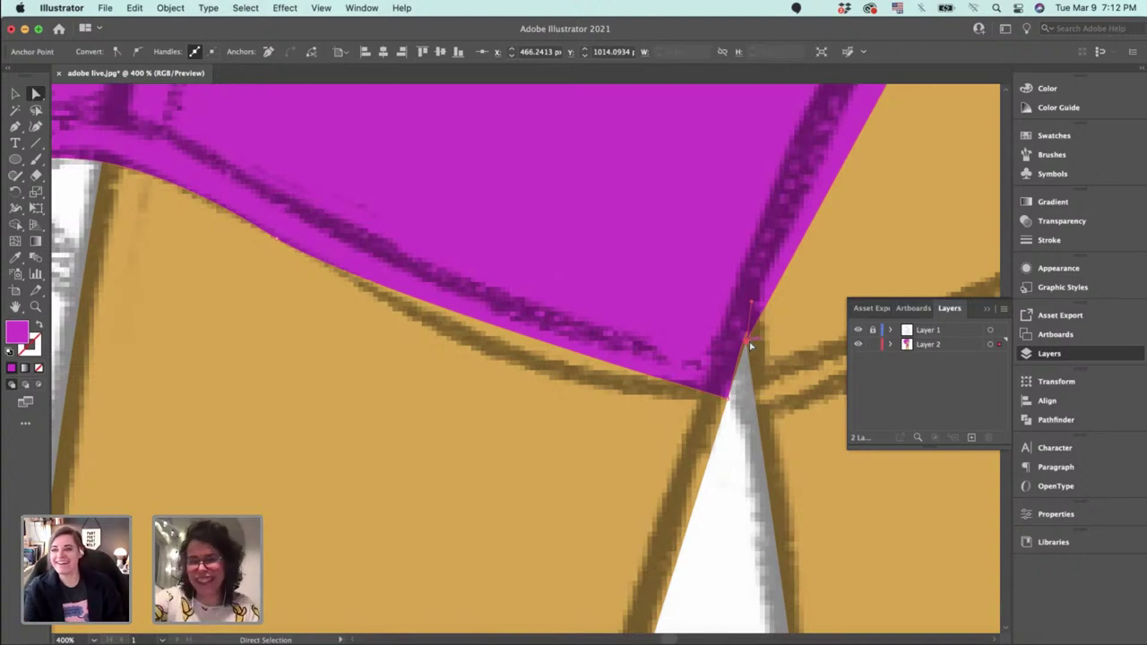
{"action": "key", "text": "minus"}
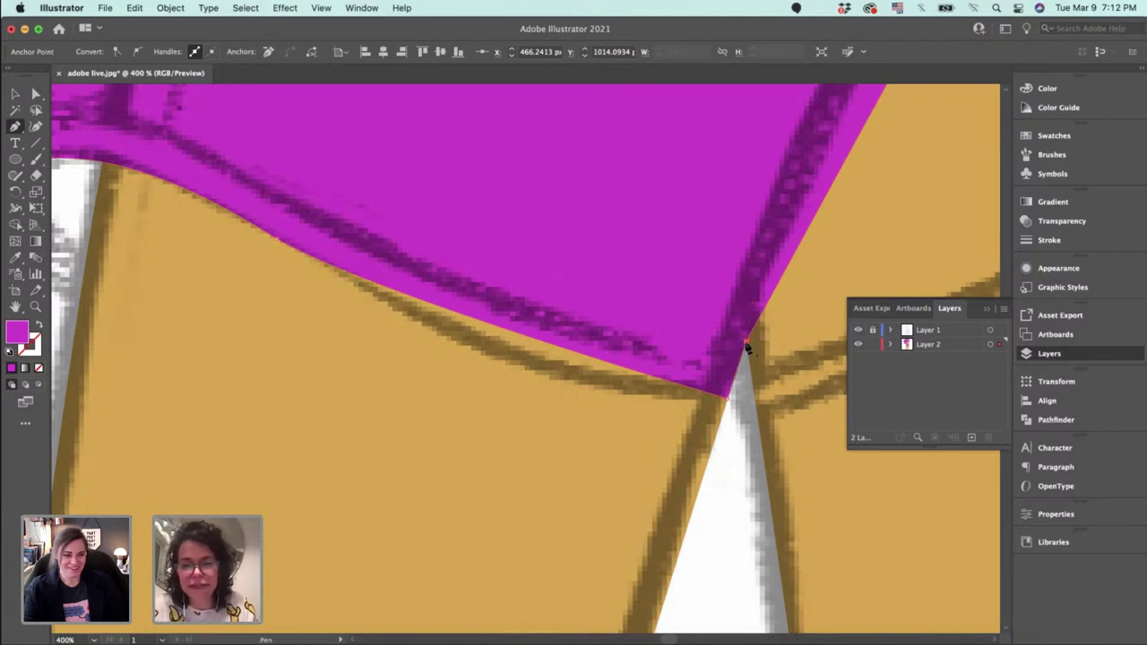
{"action": "key", "text": "a"}
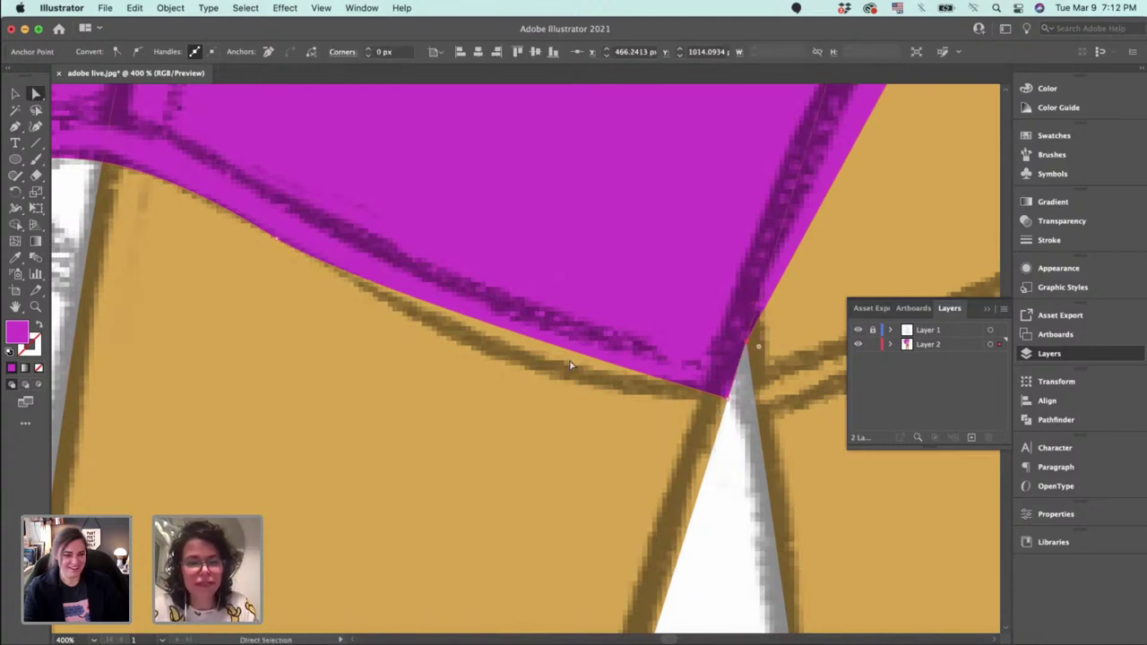
Curve the inner half of the left leg's hem to follow the lower sketched hem line, adjusting the handles at both ends.
{"action": "left_click", "coordinate": [276, 239]}
{"action": "key", "text": "p"}
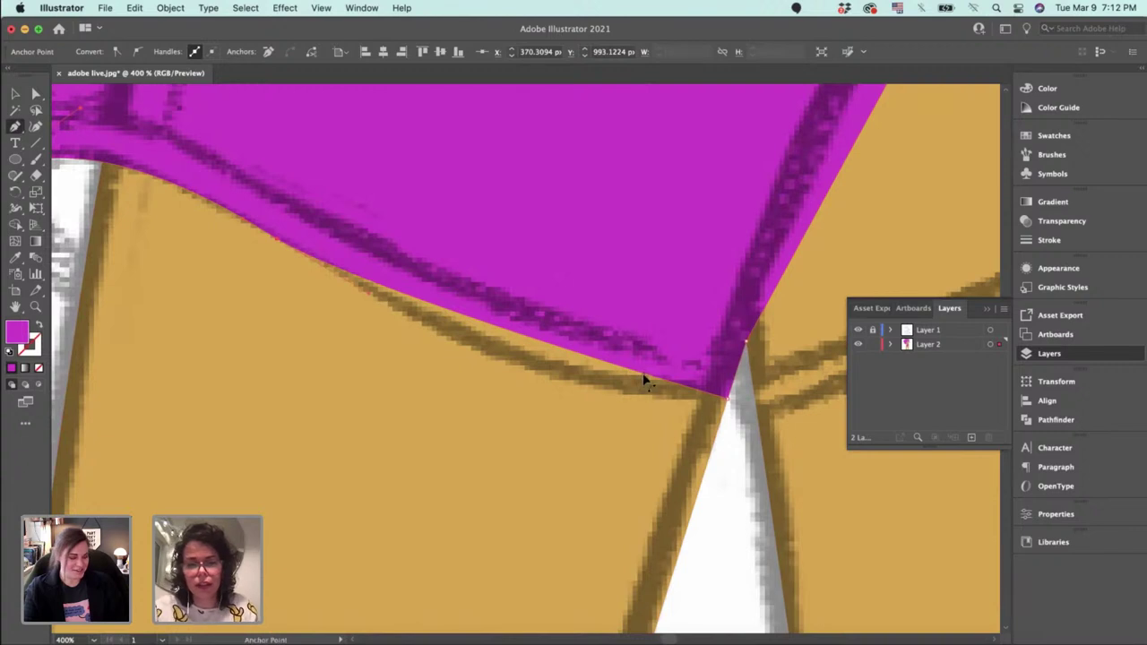
{"action": "left_click_drag", "start_coordinate": [643, 380], "coordinate": [584, 416]}
{"action": "key", "text": "a"}
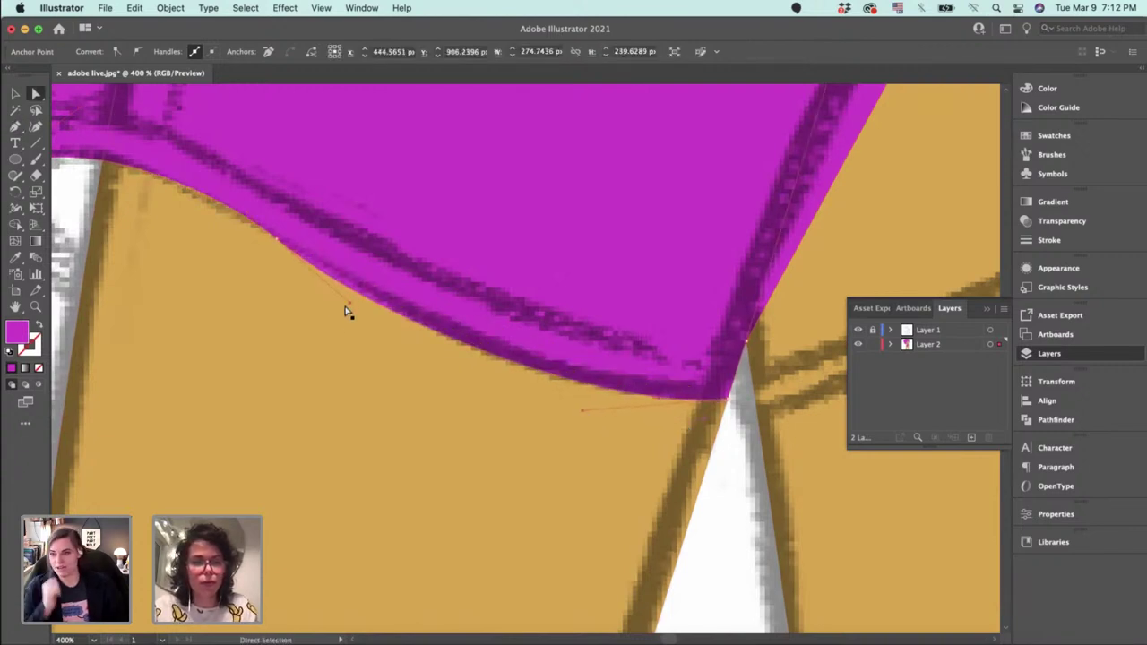
{"action": "left_click_drag", "start_coordinate": [349, 307], "coordinate": [400, 324]}
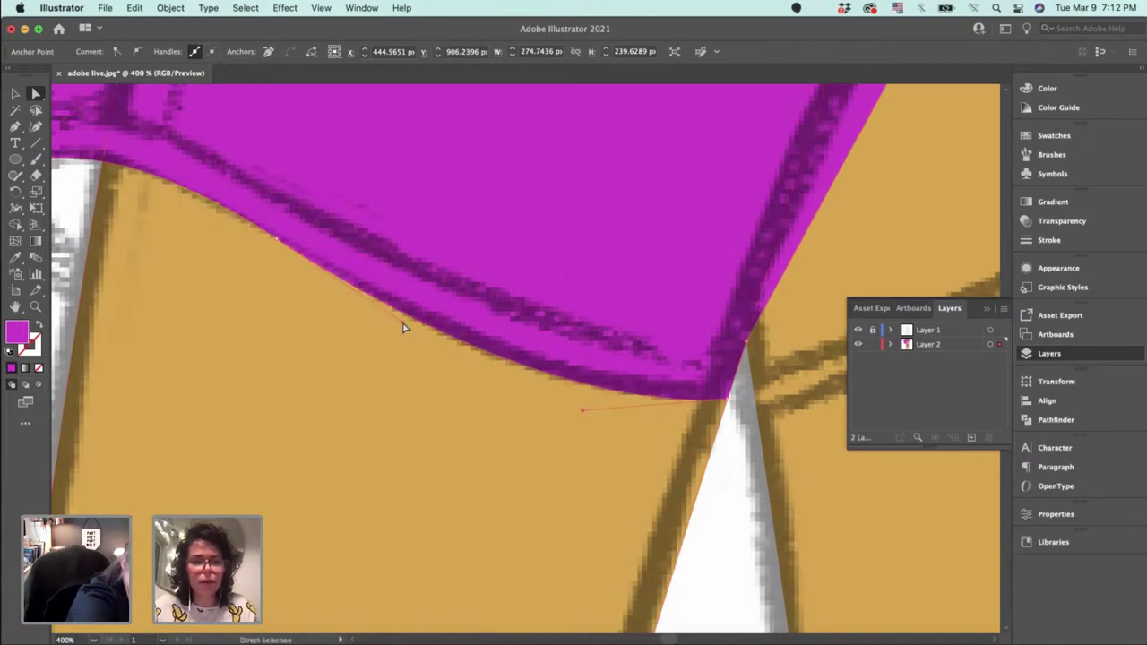
Move the right inner-thigh anchor down to the inner end of the right leg's hem and convert it to a corner point.
{"action": "scroll", "coordinate": [439, 322], "scroll_direction": "right", "scroll_amount": 5}
{"action": "key", "text": "super+minus"}
{"action": "key", "text": "super+minus"}
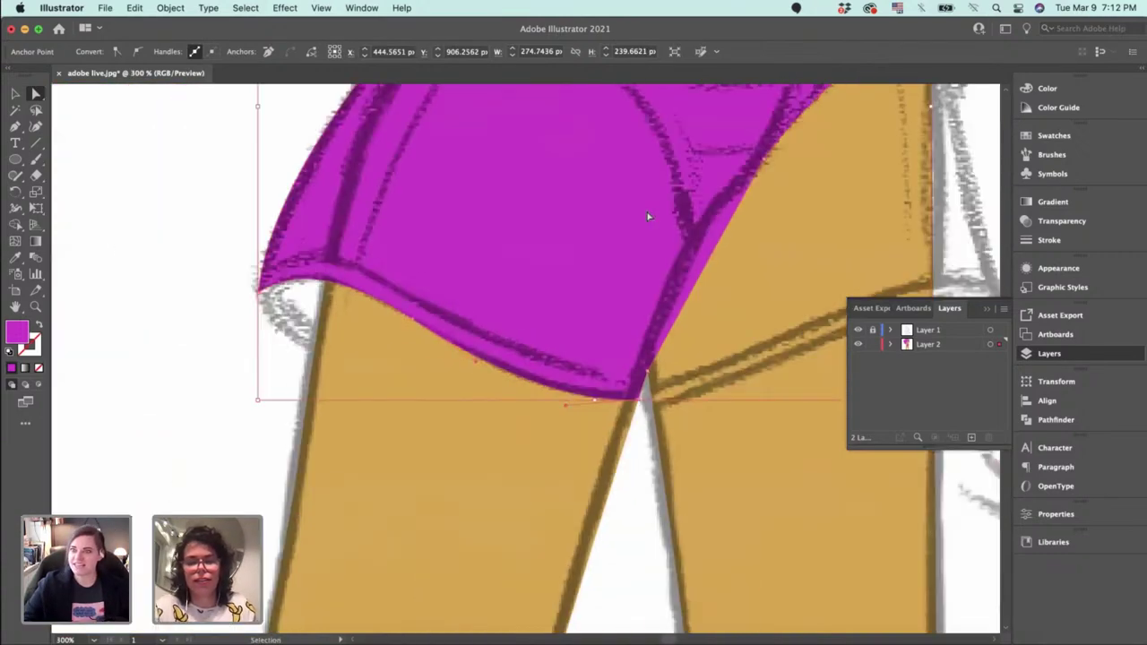
{"action": "scroll", "coordinate": [661, 219], "scroll_direction": "right", "scroll_amount": 3}
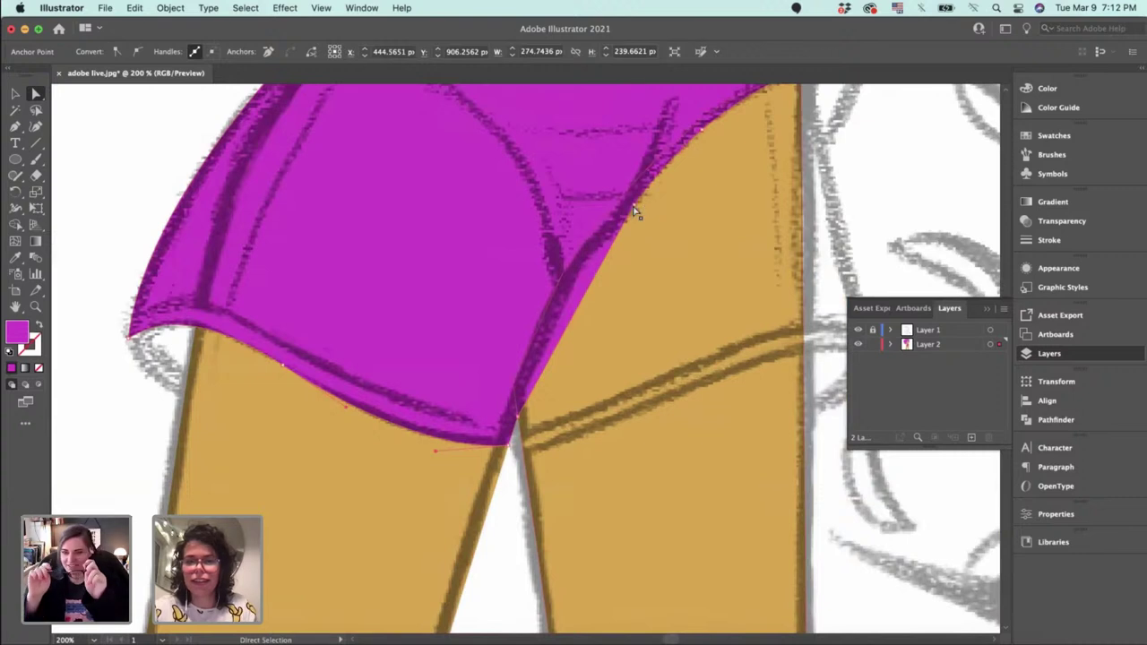
{"action": "left_click_drag", "start_coordinate": [634, 212], "coordinate": [527, 459]}
{"action": "key", "text": "minus"}
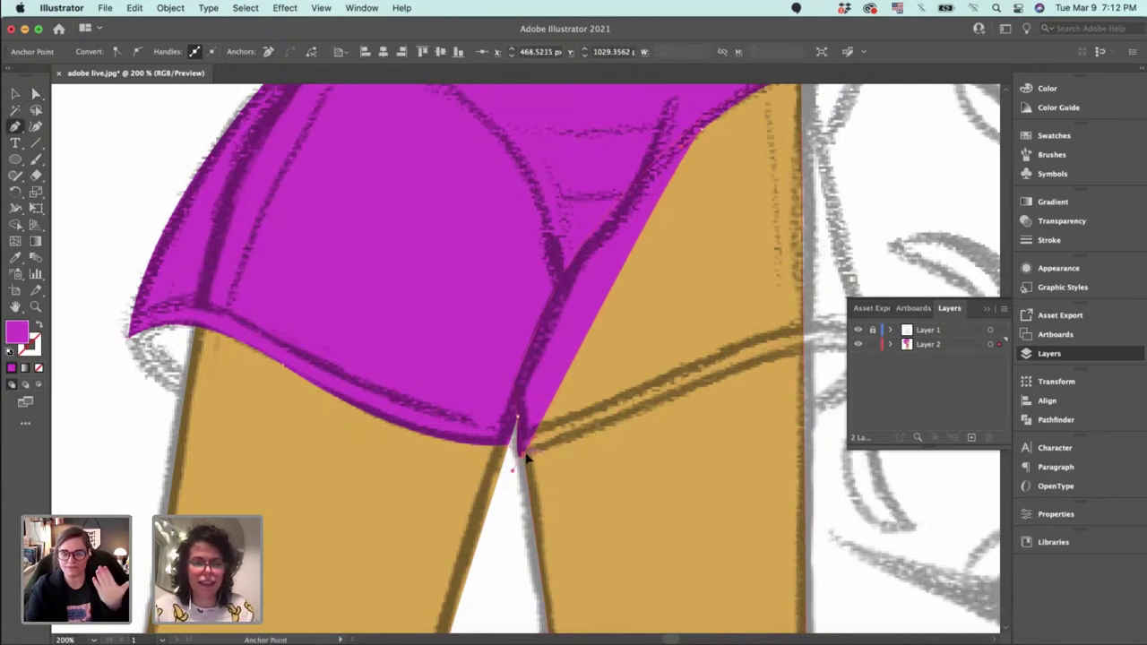
{"action": "left_click", "coordinate": [526, 457], "text": "alt"}
Move the right thigh anchor onto the right hem, then add an outer-edge anchor and pull it out to the sketched hem corner.
{"action": "left_click_drag", "start_coordinate": [688, 160], "coordinate": [732, 370]}
{"action": "left_click_drag", "start_coordinate": [654, 419], "coordinate": [528, 535]}
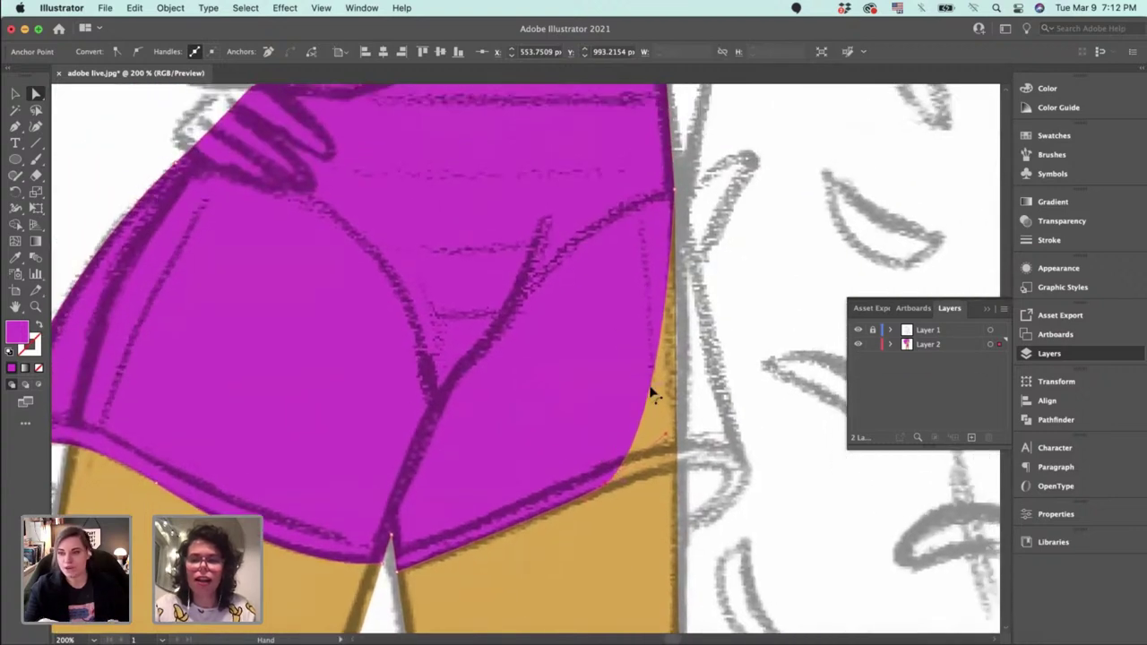
{"action": "key", "text": "plus"}
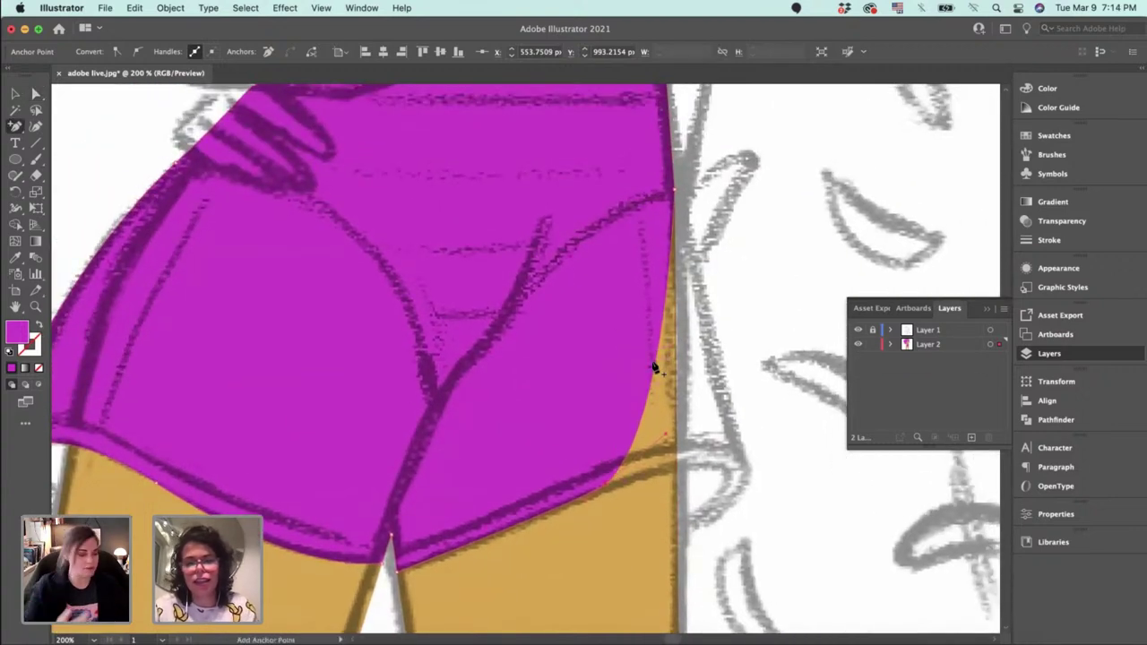
{"action": "key", "text": "a"}
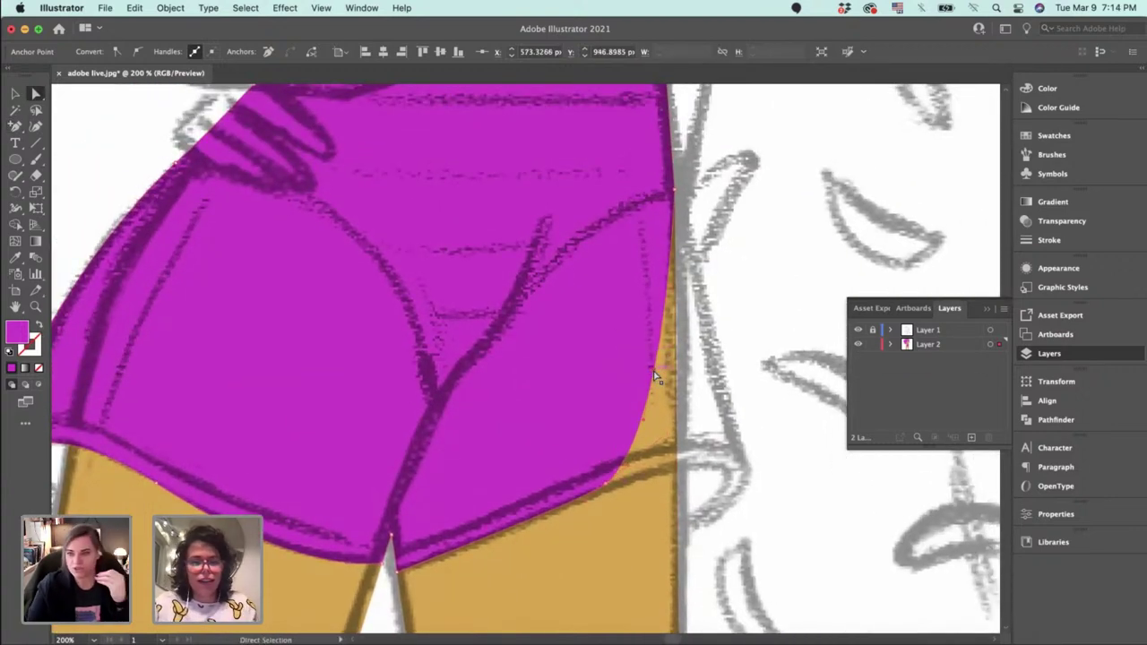
{"action": "left_click_drag", "start_coordinate": [657, 380], "coordinate": [746, 467]}
Sharpen the right hem corner and refine the outer right edge, adjusting its curve and the hip anchor to match the sketch.
{"action": "key", "text": "plus"}
{"action": "key", "text": "shift+c"}
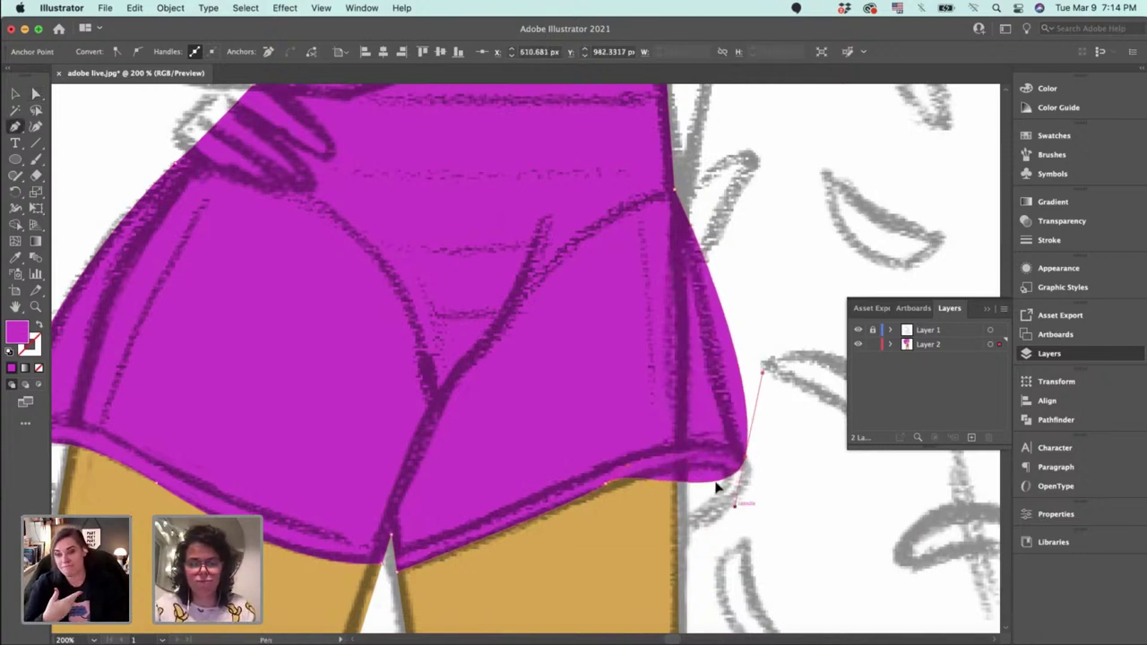
{"action": "left_click_drag", "start_coordinate": [735, 507], "coordinate": [742, 462]}
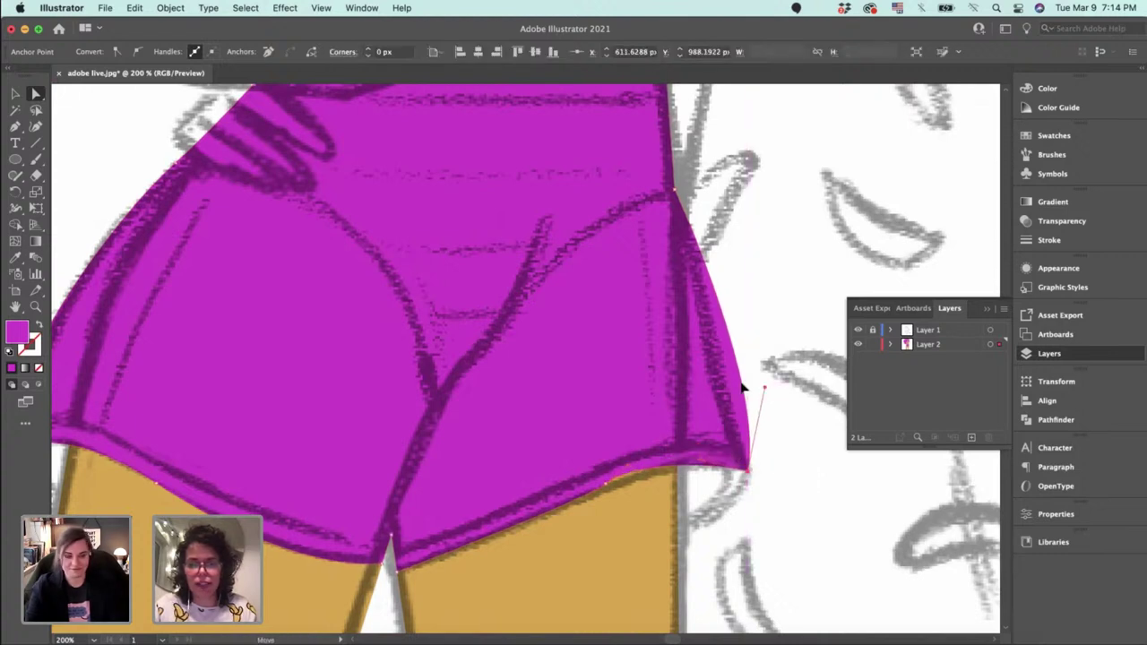
{"action": "left_click_drag", "start_coordinate": [741, 383], "coordinate": [720, 374]}
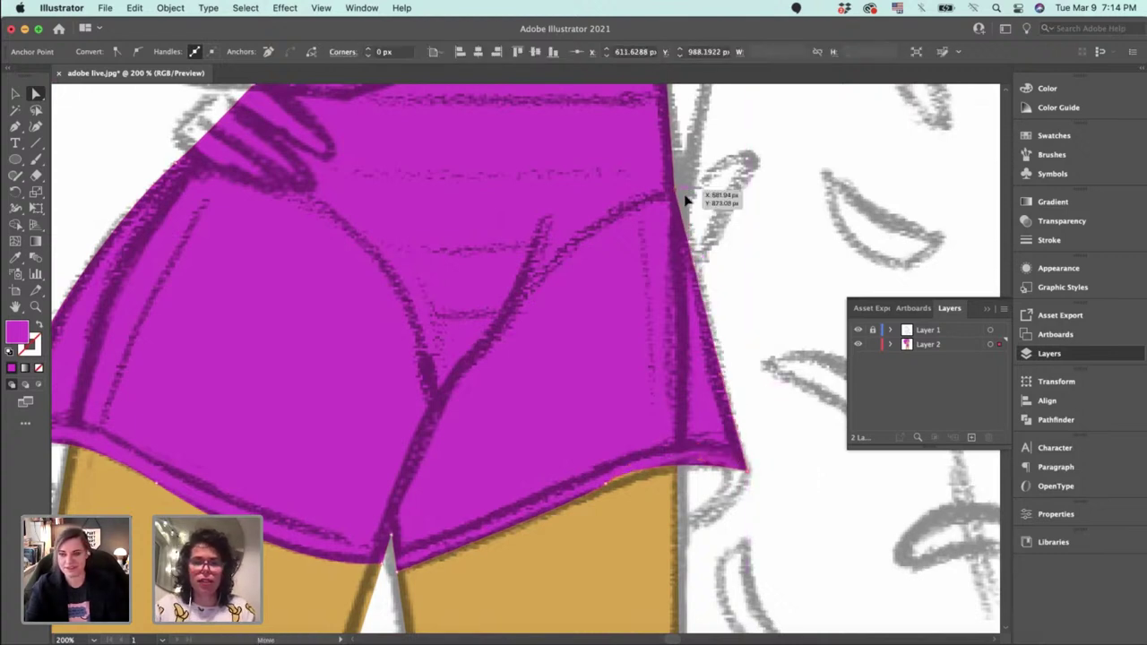
{"action": "left_click_drag", "start_coordinate": [685, 198], "coordinate": [719, 296]}
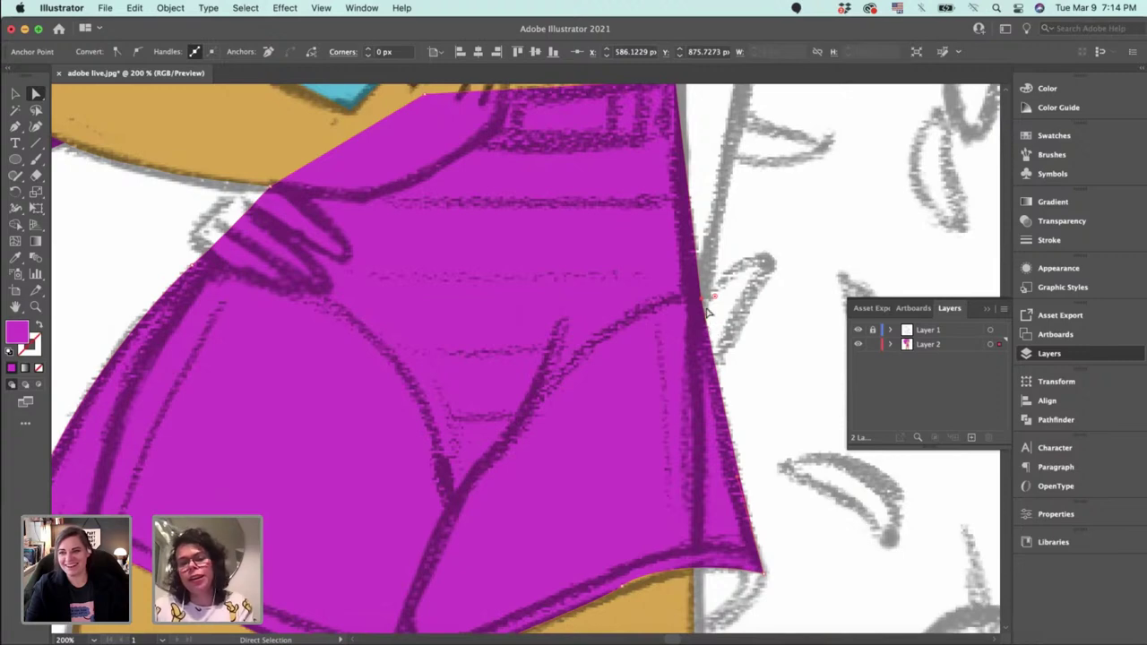
Pull the right leg's outer hem corner slightly down so the hem curves to the sketched tip.
{"action": "left_click_drag", "start_coordinate": [716, 161], "coordinate": [740, 254]}
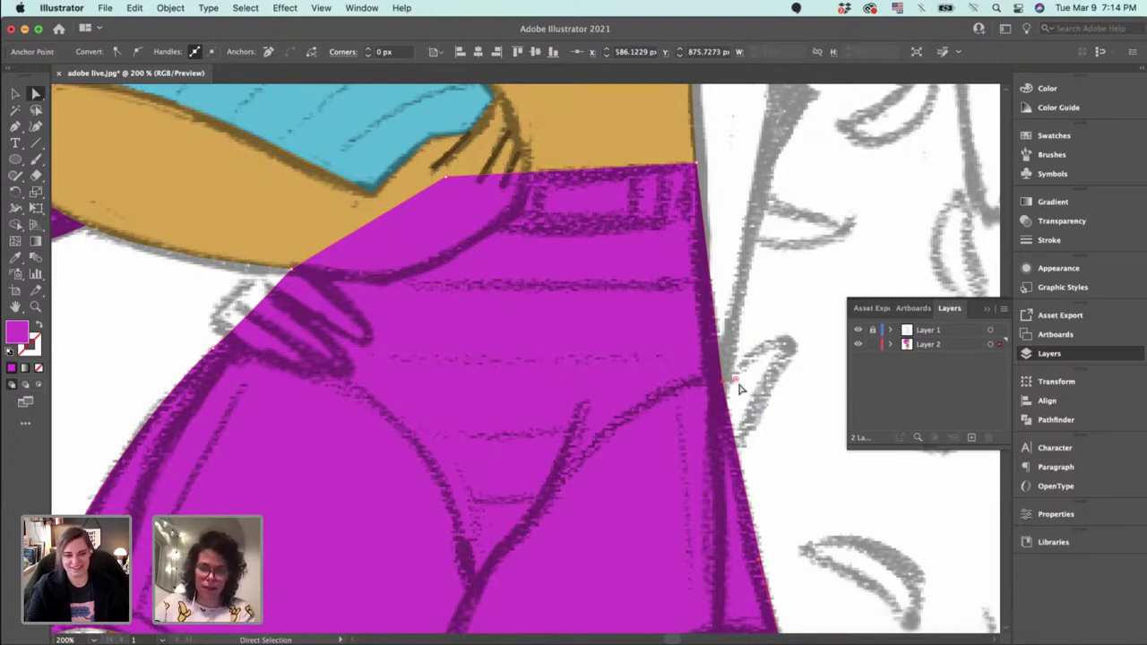
{"action": "left_click_drag", "start_coordinate": [733, 384], "coordinate": [751, 281]}
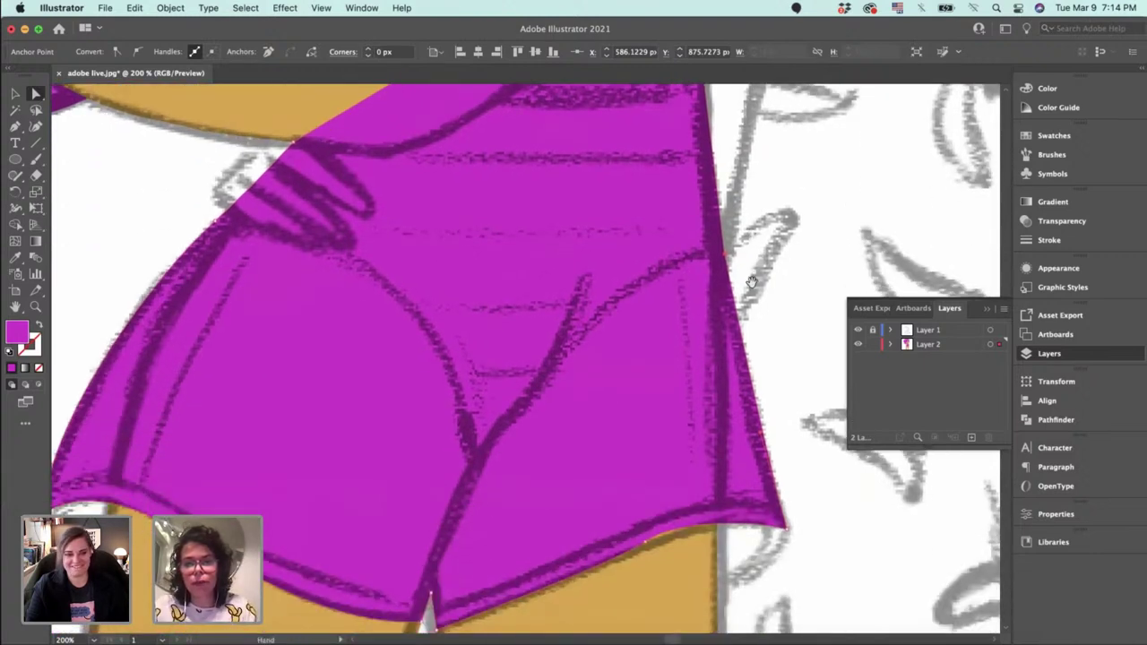
{"action": "left_click", "coordinate": [649, 541]}
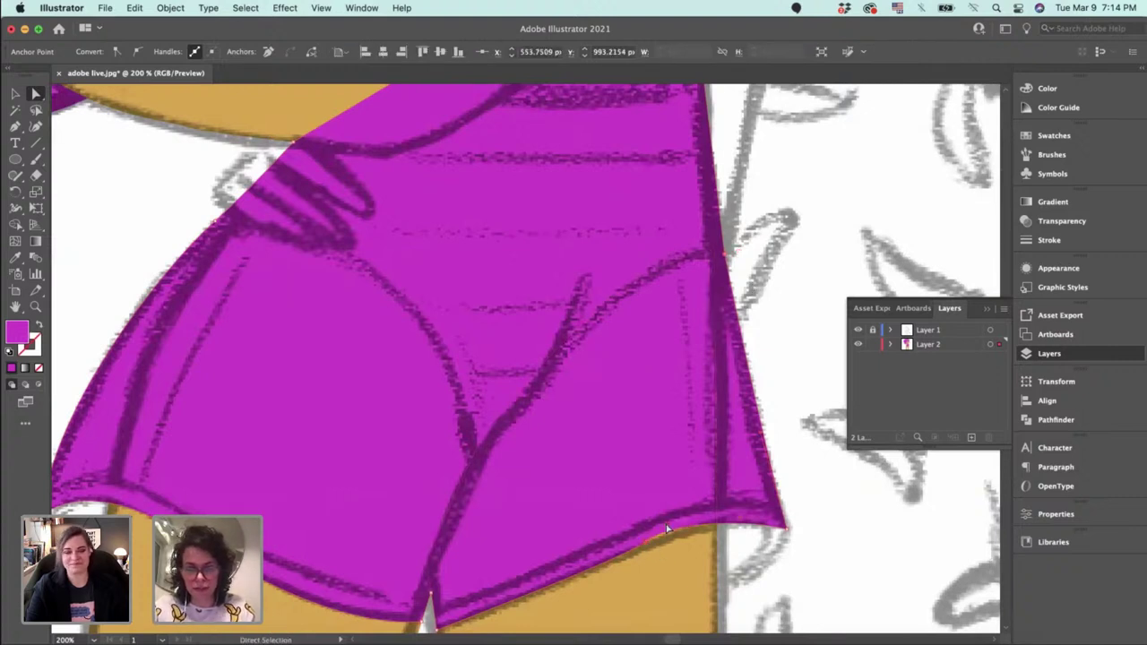
{"action": "left_click_drag", "start_coordinate": [665, 527], "coordinate": [787, 538]}
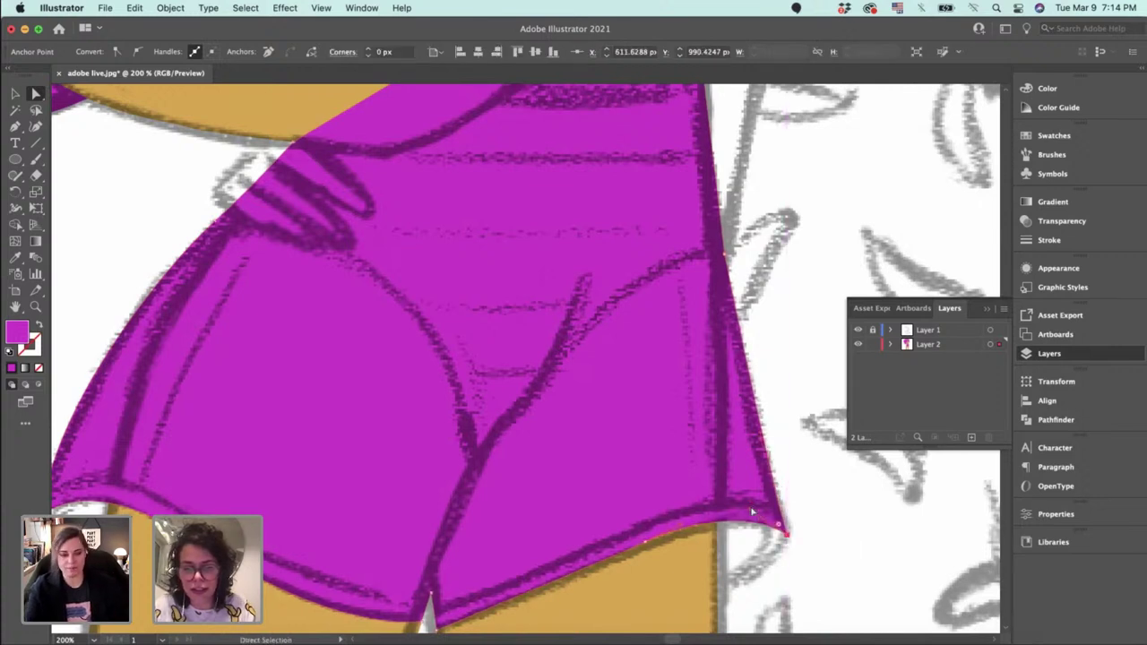
{"action": "scroll", "coordinate": [789, 457], "scroll_direction": "down", "scroll_amount": 3}
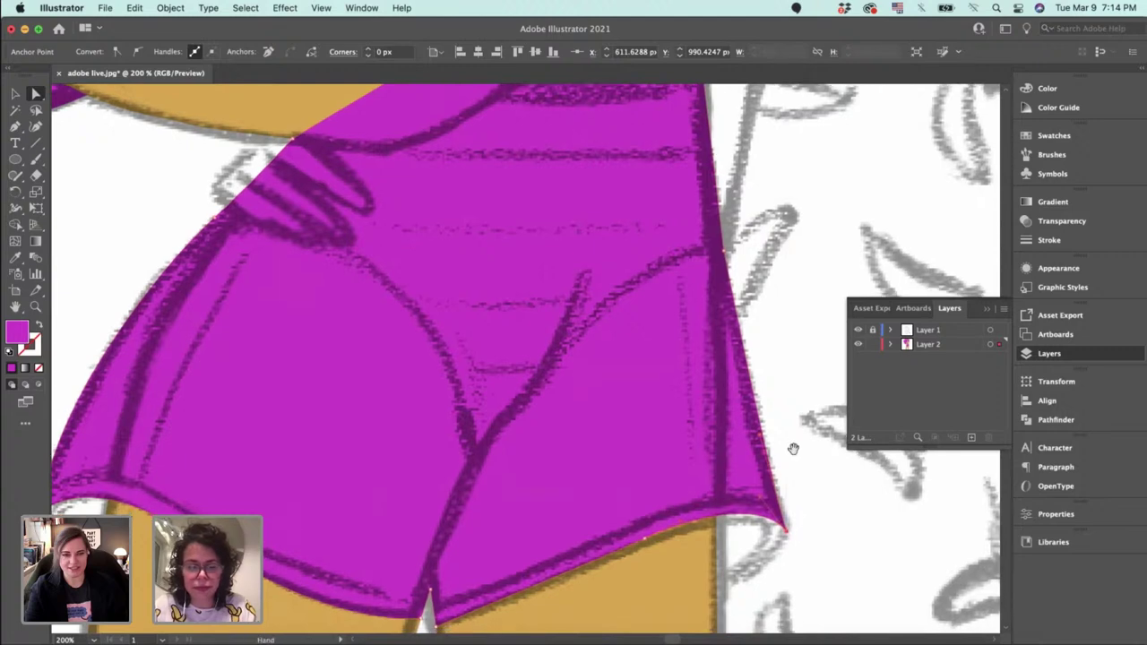
{"action": "left_click", "coordinate": [781, 472]}
{"action": "key", "text": "super+minus"}
{"action": "key", "text": "super+minus"}
{"action": "key", "text": "super+minus"}
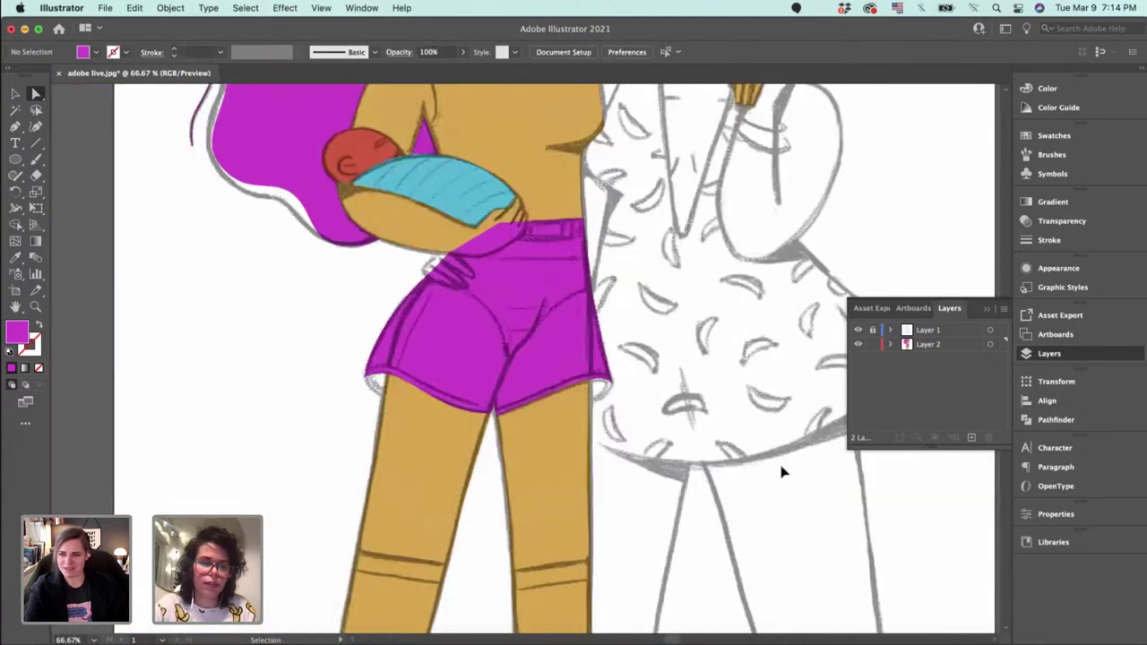
Nudge the middle anchor of the right leg's hem to fit the sketched hem line, and deselect the shorts.
{"action": "key", "text": "super+plus"}
{"action": "key", "text": "super+plus"}
{"action": "key", "text": "super+plus"}
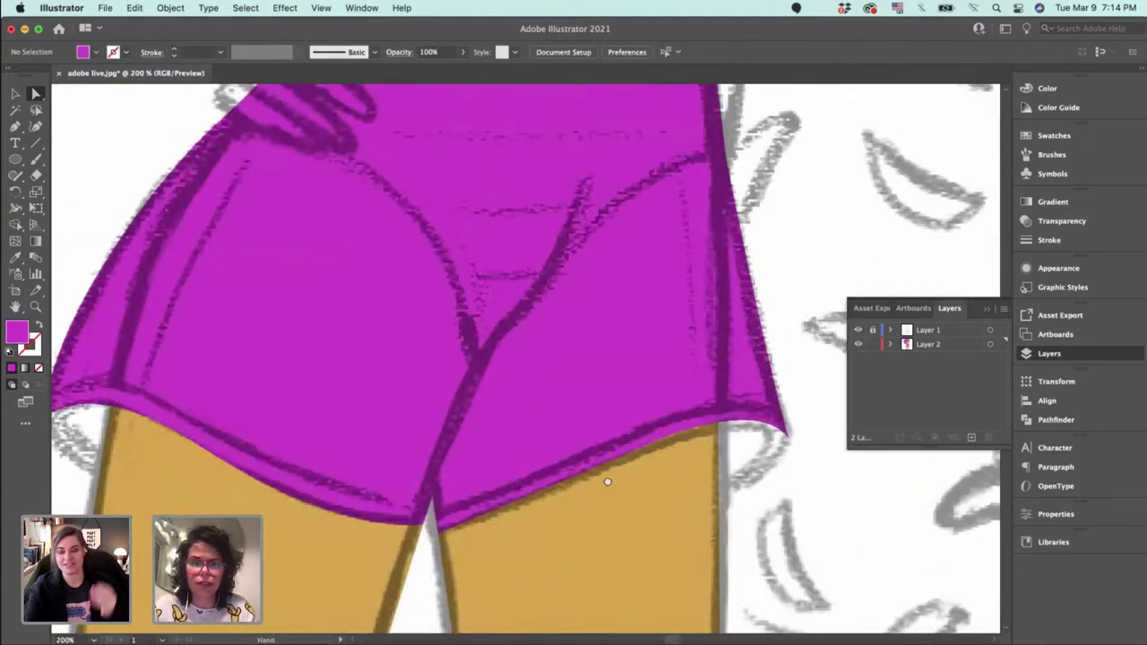
{"action": "left_click_drag", "start_coordinate": [607, 481], "coordinate": [648, 406]}
{"action": "left_click_drag", "start_coordinate": [696, 375], "coordinate": [690, 376]}
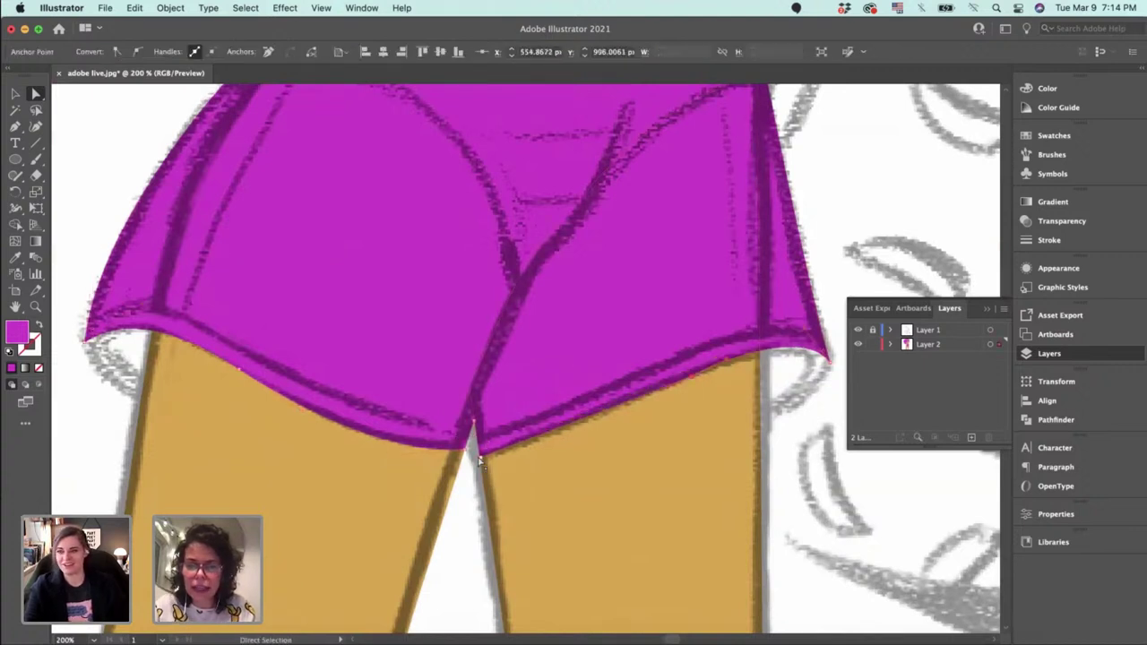
{"action": "scroll", "coordinate": [479, 459], "scroll_direction": "down", "scroll_amount": 3}
{"action": "scroll", "coordinate": [479, 460], "scroll_direction": "left", "scroll_amount": 10}
{"action": "key", "text": "v"}
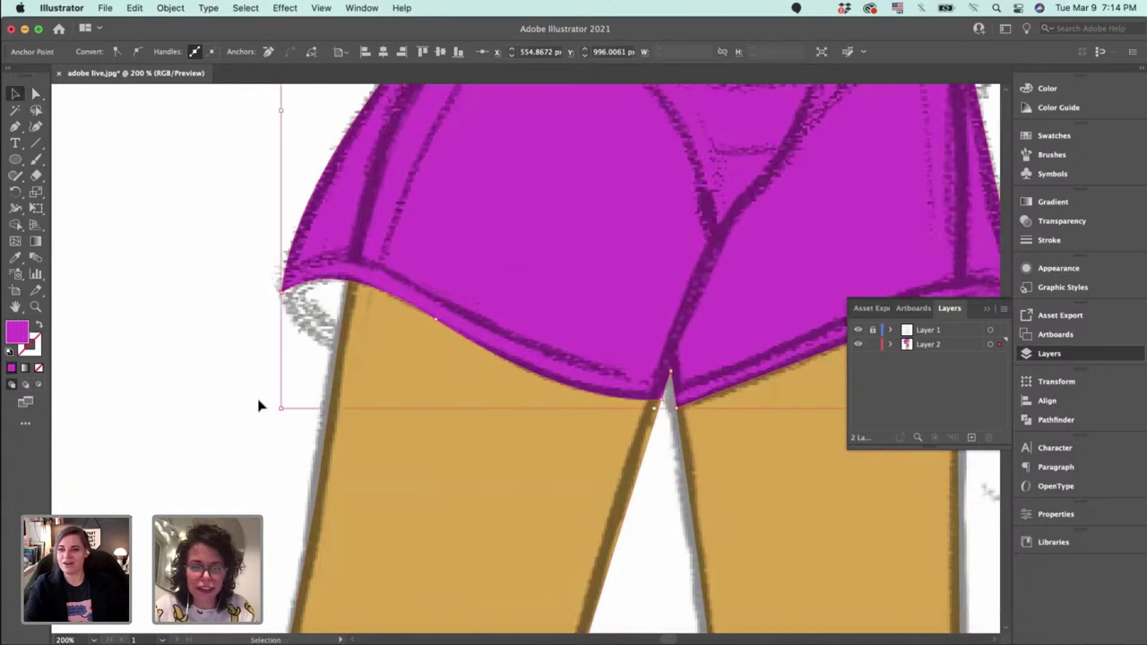
{"action": "left_click", "coordinate": [260, 406]}
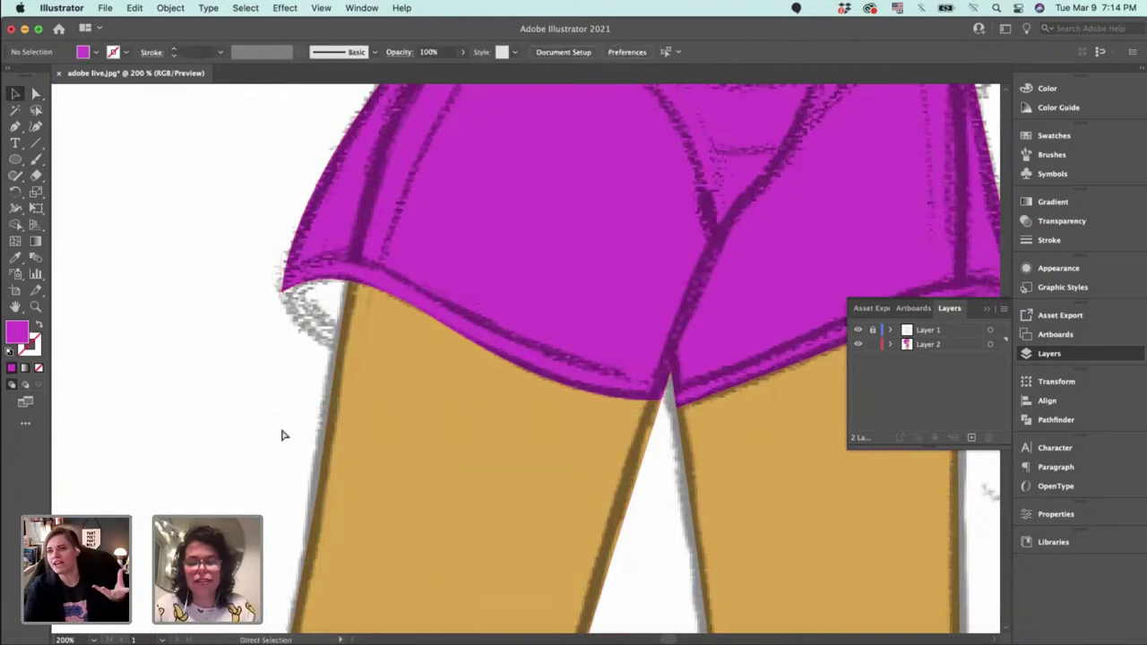
Set the fill colour to dark purple 7F207F for the inside of the shorts.
{"action": "key", "text": "super+minus"}
{"action": "key", "text": "super+minus"}
{"action": "key", "text": "super+minus"}
{"action": "key", "text": "super+minus"}
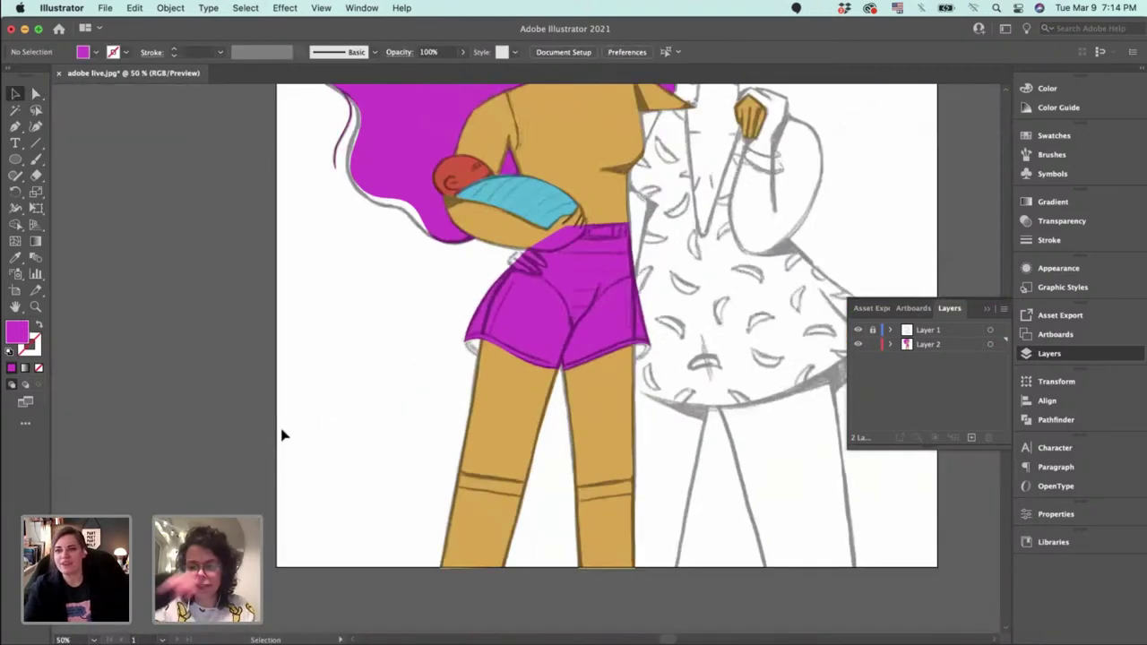
{"action": "key", "text": "super+plus"}
{"action": "key", "text": "super+plus"}
{"action": "key", "text": "super+plus"}
{"action": "key", "text": "super+plus"}
{"action": "key", "text": "super+plus"}
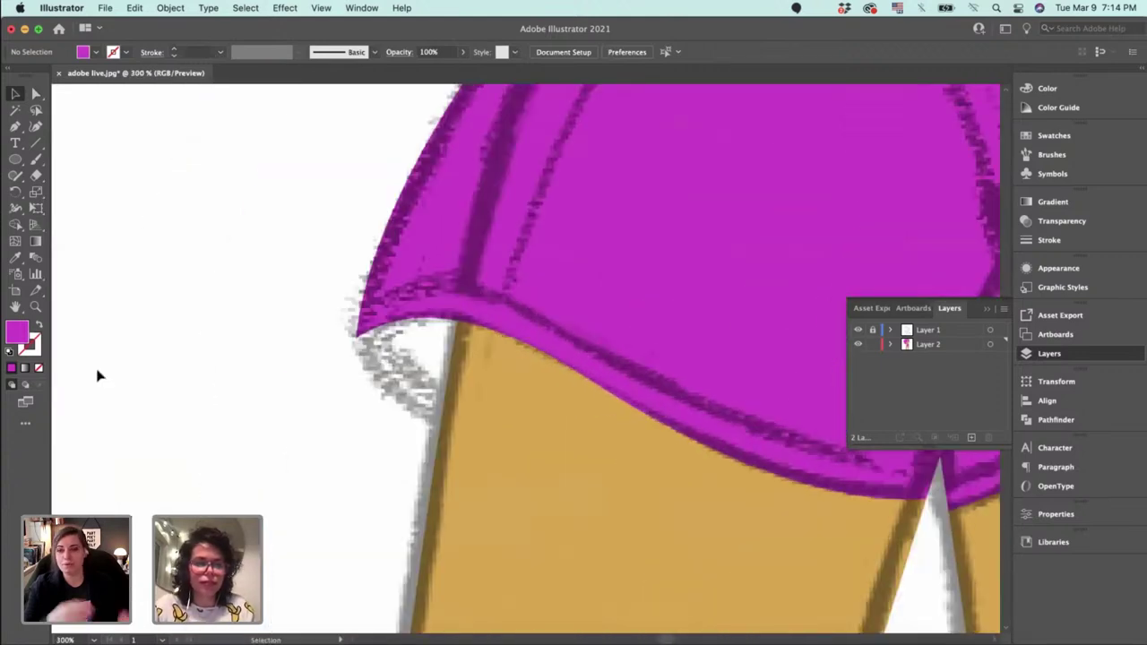
{"action": "double_click", "coordinate": [11, 334]}
{"action": "left_click", "coordinate": [753, 261]}
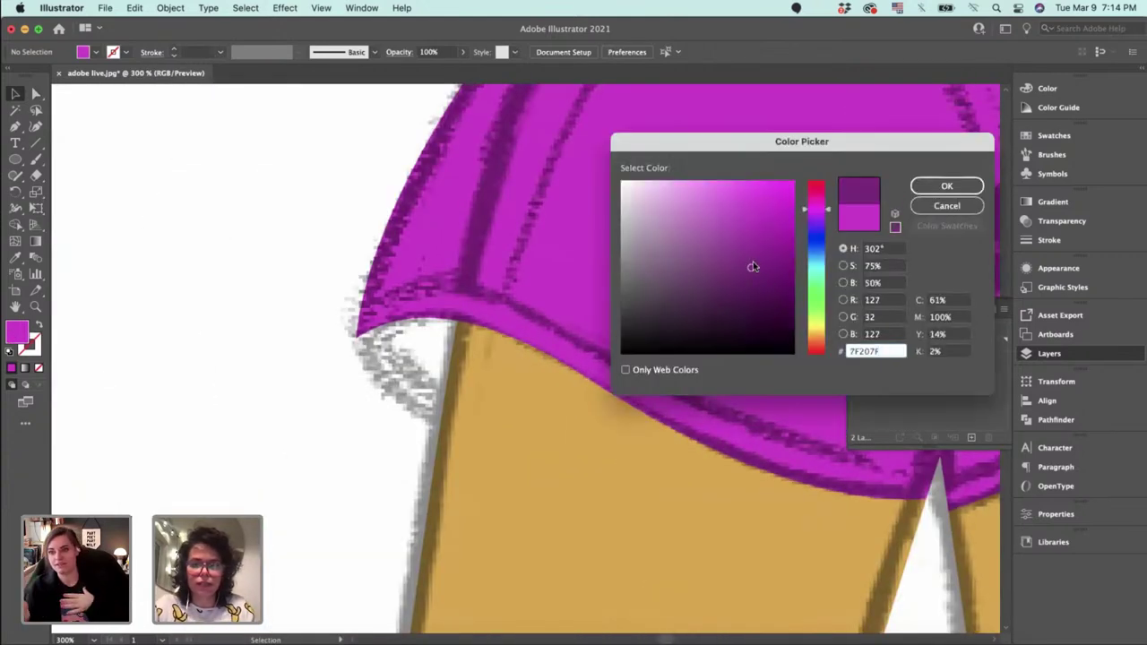
{"action": "left_click", "coordinate": [947, 184]}
Draw a closed, curved shape with the Pen tool over the sketched inner opening at the left leg's outer hem.
{"action": "key", "text": "p"}
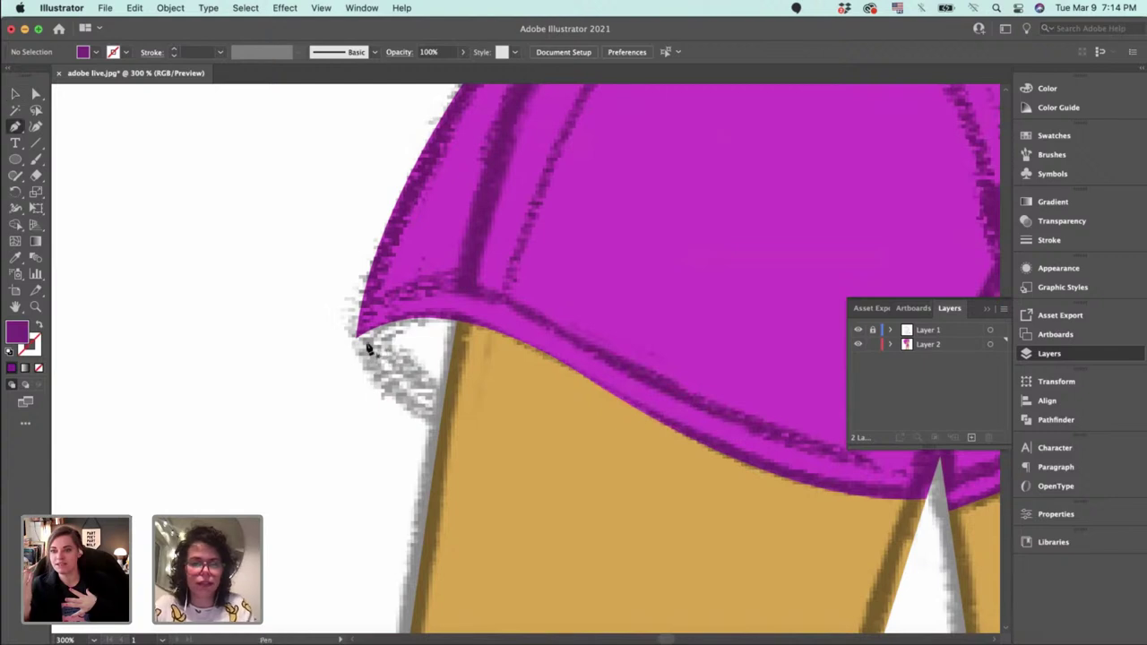
{"action": "left_click", "coordinate": [356, 333]}
{"action": "left_click_drag", "start_coordinate": [451, 432], "coordinate": [548, 448]}
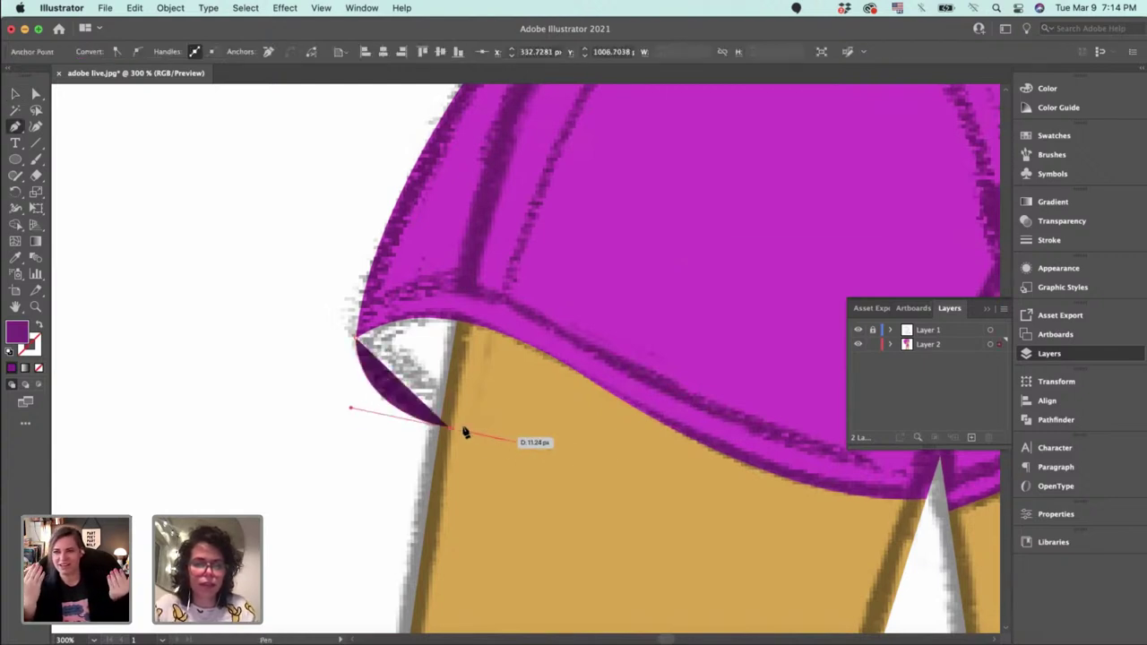
{"action": "left_click", "coordinate": [460, 325]}
{"action": "left_click_drag", "start_coordinate": [404, 325], "coordinate": [367, 329]}
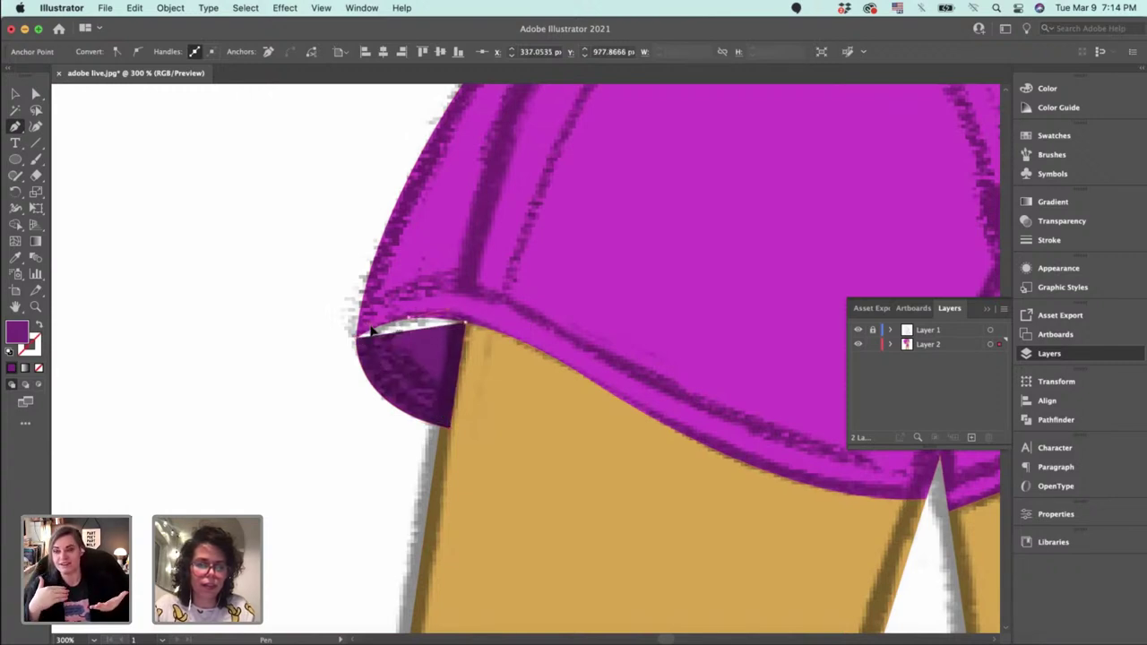
{"action": "left_click", "coordinate": [357, 338]}
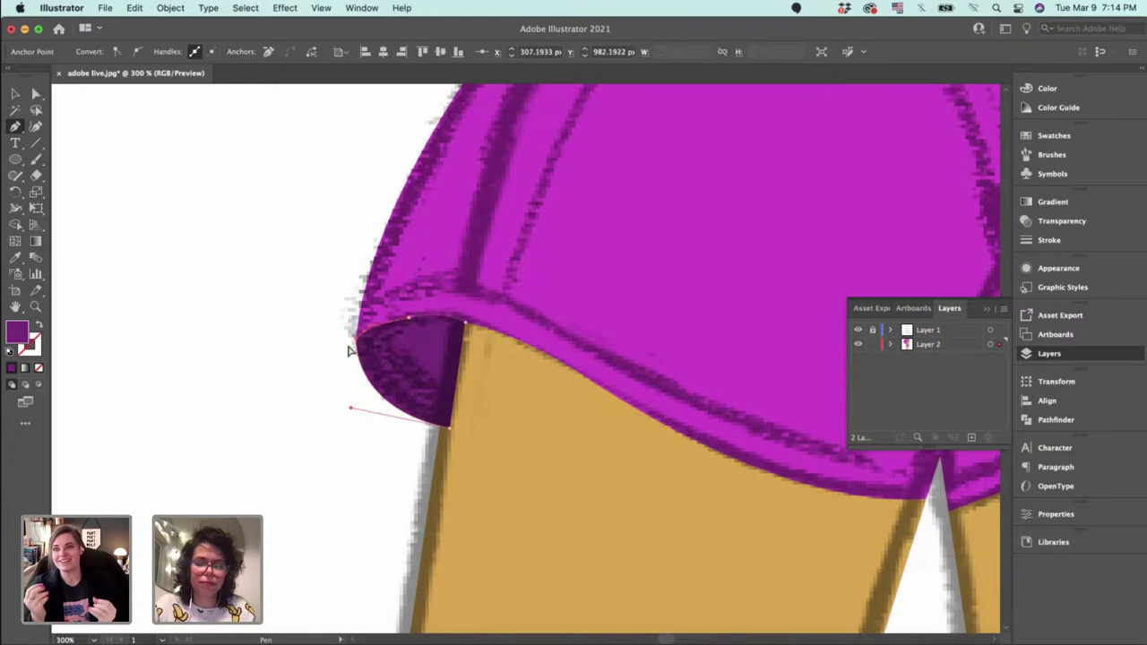
Restack the dark purple shape at the left hem so it sits behind the leg and the shorts.
{"action": "key", "text": "super+="}
{"action": "key", "text": "super+="}
{"action": "key", "text": "v"}
{"action": "left_click", "coordinate": [541, 451]}
{"action": "left_click", "coordinate": [678, 439]}
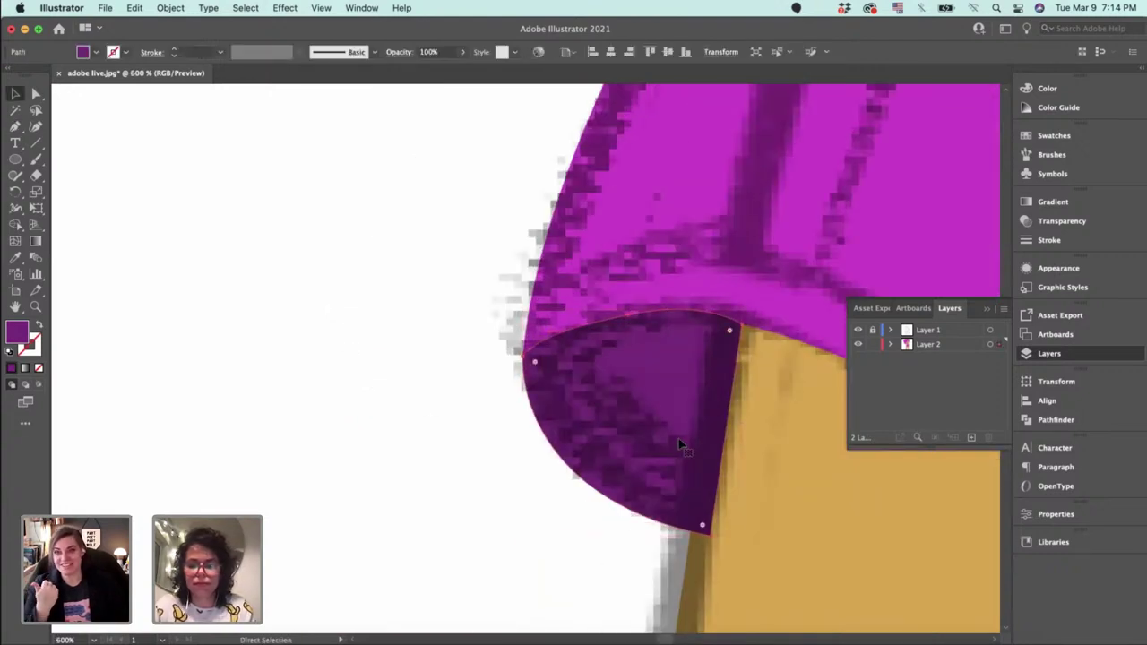
{"action": "key", "text": "super+x"}
{"action": "left_click", "coordinate": [735, 454]}
{"action": "key", "text": "super+f"}
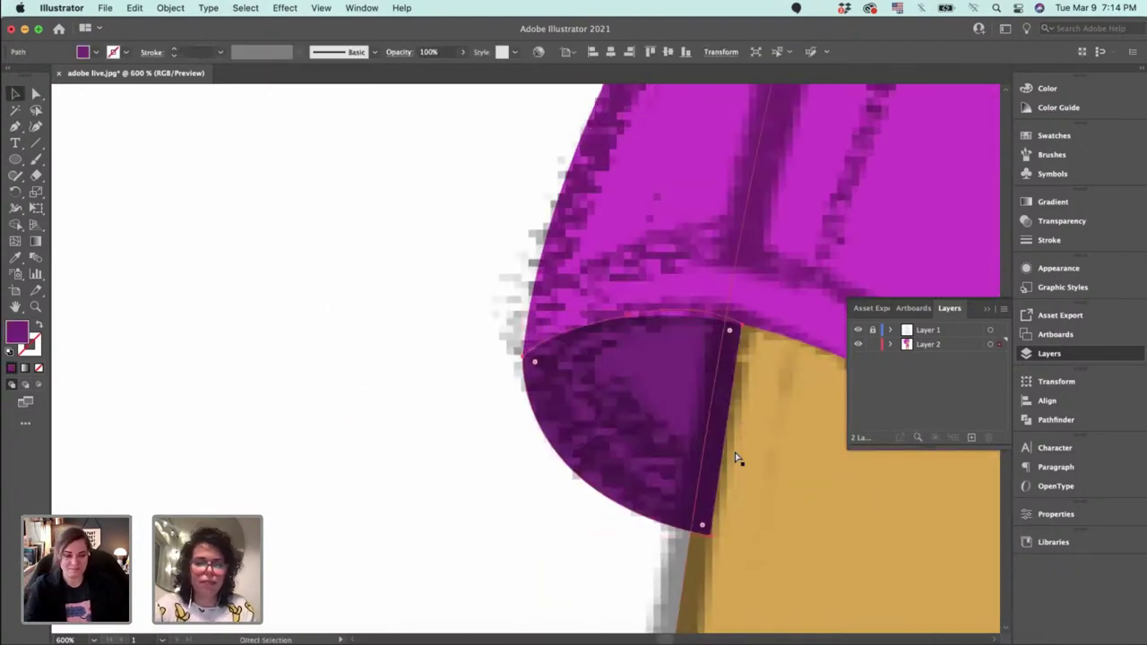
{"action": "key", "text": "super+["}
{"action": "left_click", "coordinate": [364, 498]}
{"action": "key", "text": "super+-"}
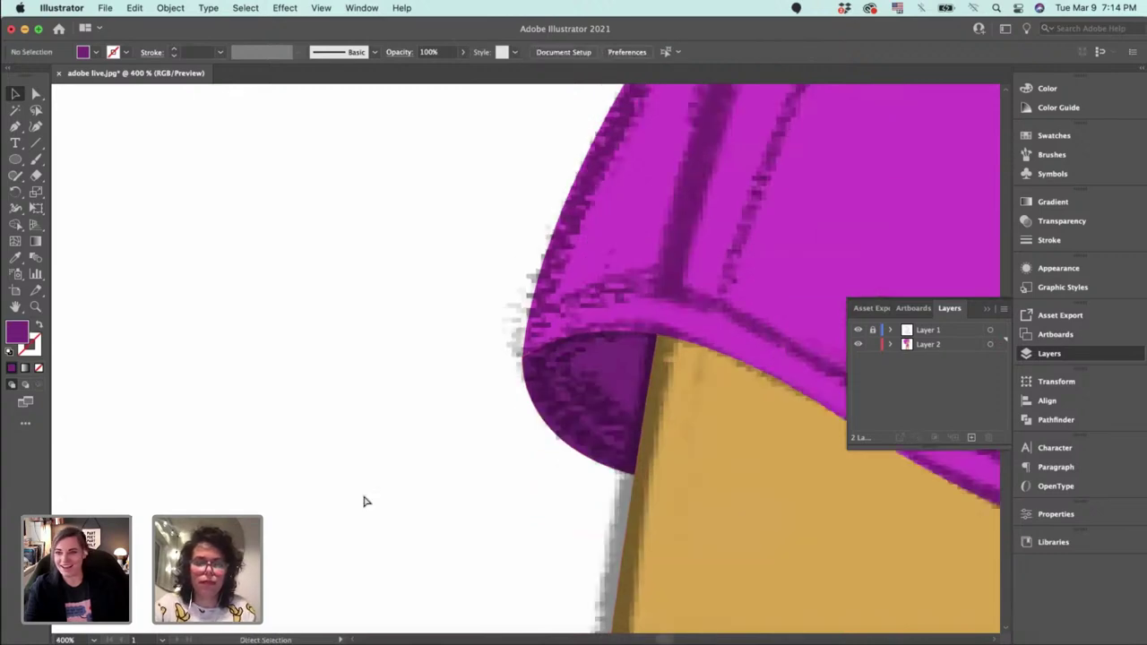
Draw a matching closed dark purple shape over the sketched inner opening at the right leg's outer hem.
{"action": "key", "text": "super+-"}
{"action": "key", "text": "super+-"}
{"action": "key", "text": "super+-"}
{"action": "key", "text": "super+-"}
{"action": "key", "text": "super+-"}
{"action": "left_click_drag", "start_coordinate": [608, 454], "coordinate": [343, 466]}
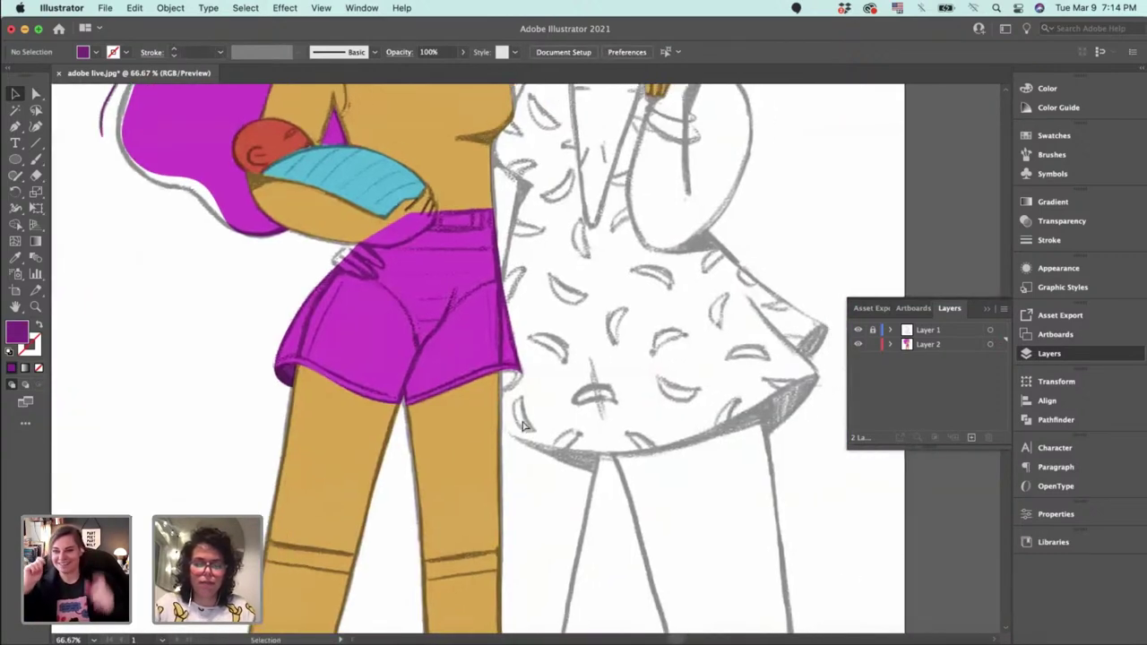
{"action": "key", "text": "super+plus"}
{"action": "key", "text": "super+plus"}
{"action": "key", "text": "super+plus"}
{"action": "key", "text": "super+plus"}
{"action": "key", "text": "super+plus"}
{"action": "left_click_drag", "start_coordinate": [574, 307], "coordinate": [632, 191]}
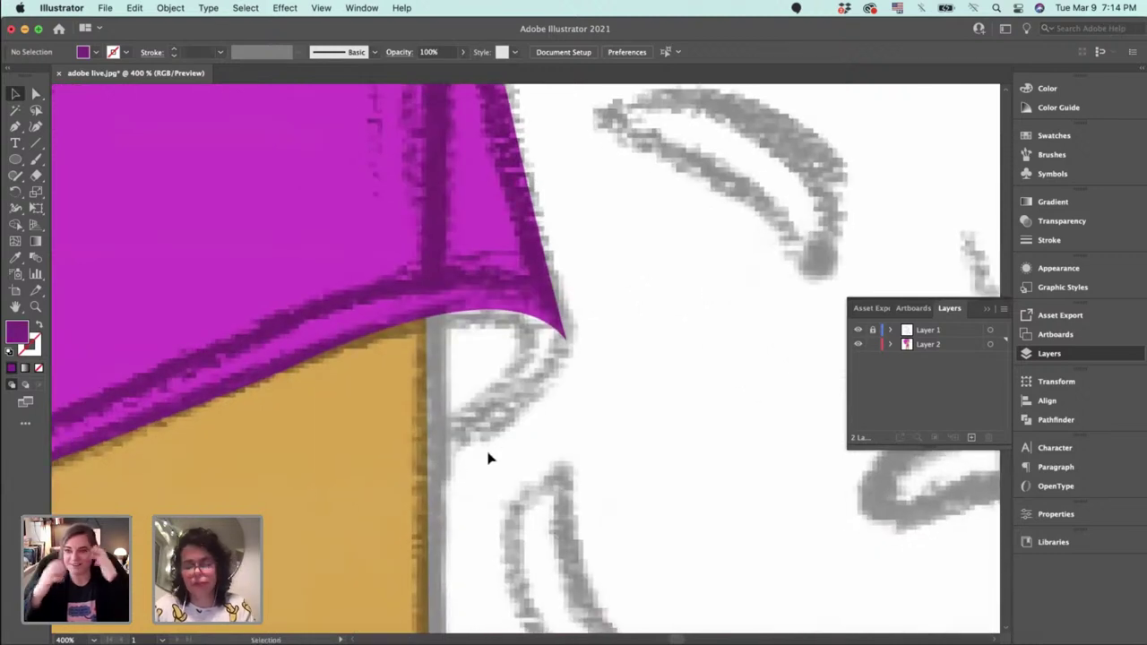
{"action": "key", "text": "p"}
{"action": "left_click", "coordinate": [420, 471]}
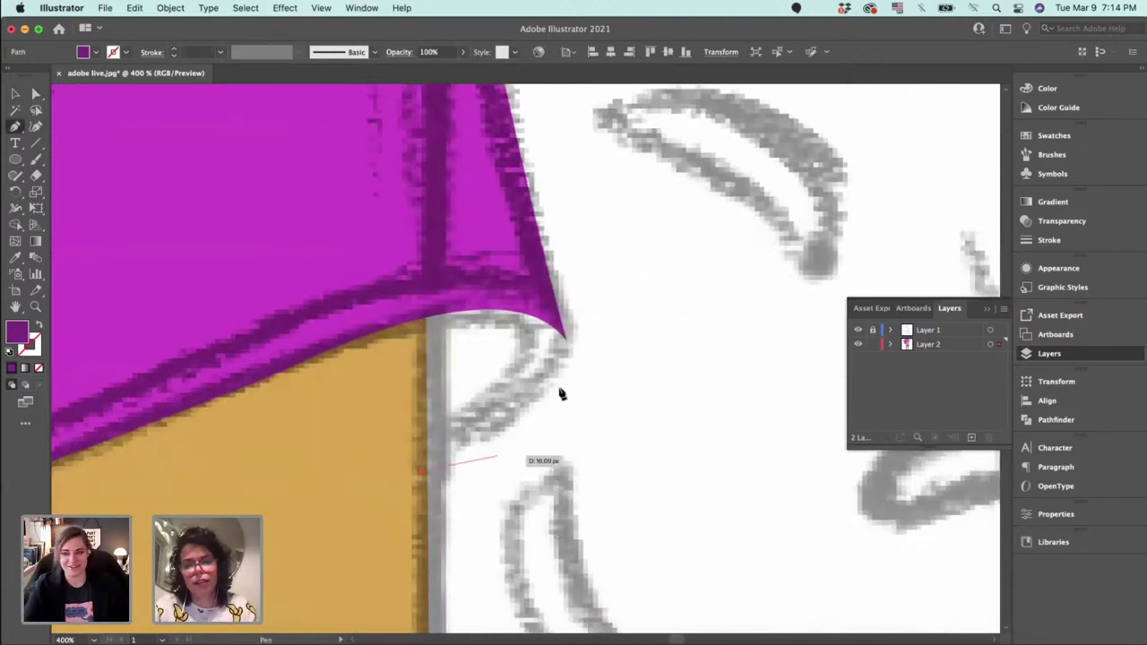
{"action": "left_click", "coordinate": [560, 385]}
{"action": "left_click_drag", "start_coordinate": [560, 385], "coordinate": [560, 311]}
{"action": "left_click", "coordinate": [419, 294]}
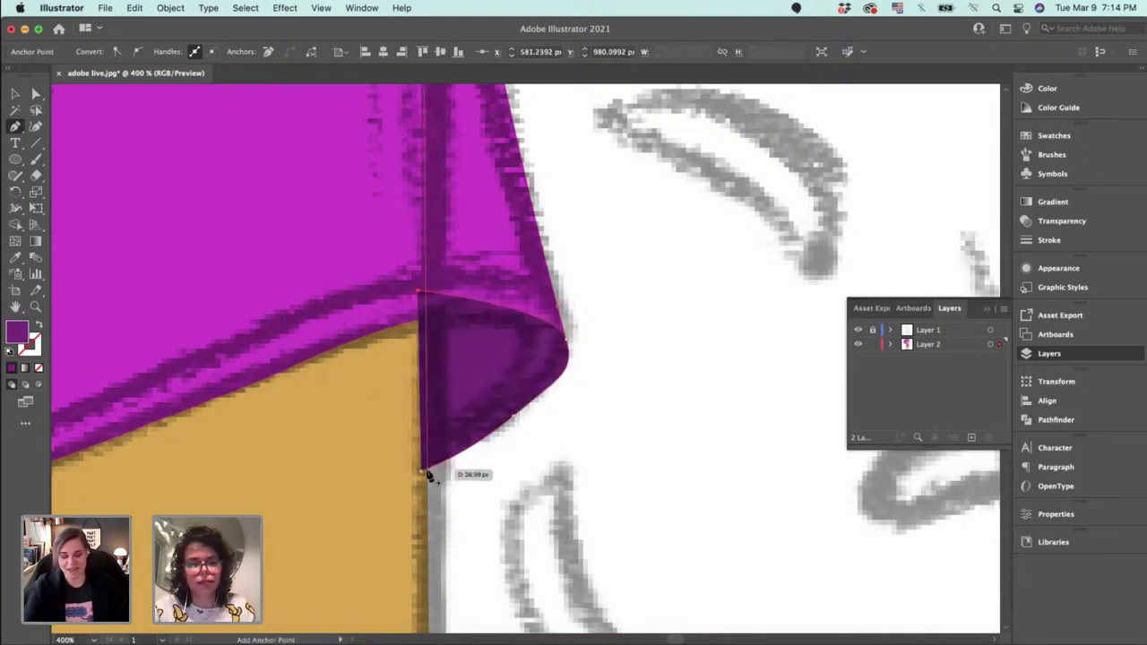
{"action": "left_click", "coordinate": [422, 471]}
Refine the lower outer curve of the right dark purple shape, adjusting its lower anchor and handles to round it.
{"action": "key", "text": "a"}
{"action": "left_click_drag", "start_coordinate": [514, 415], "coordinate": [499, 427]}
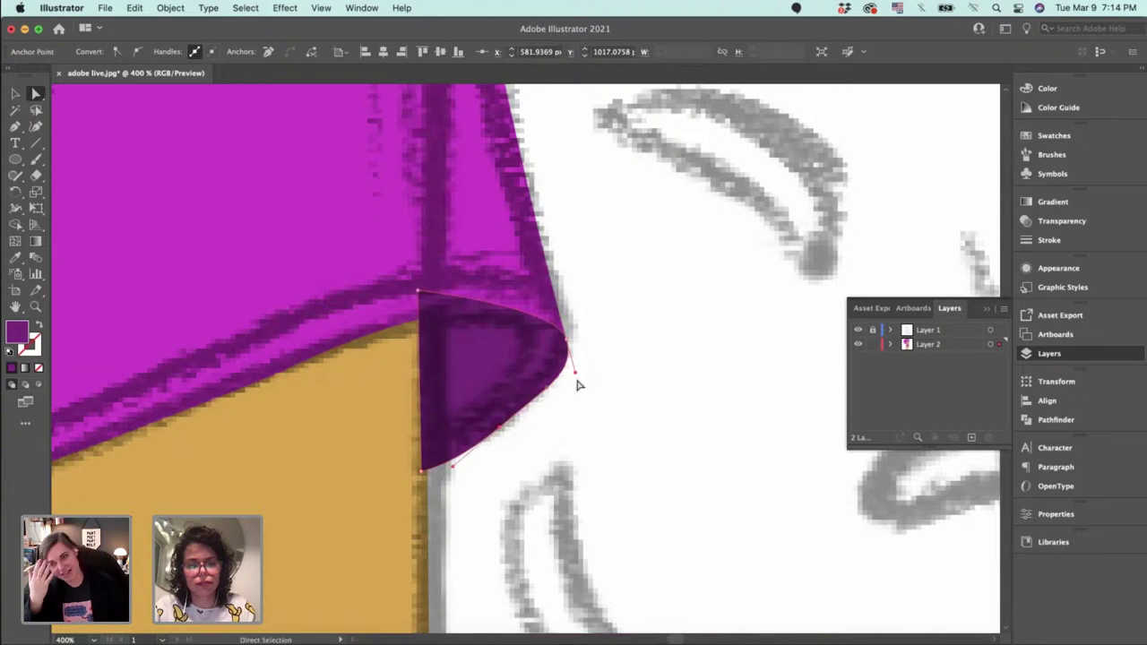
{"action": "left_click_drag", "start_coordinate": [576, 378], "coordinate": [546, 397]}
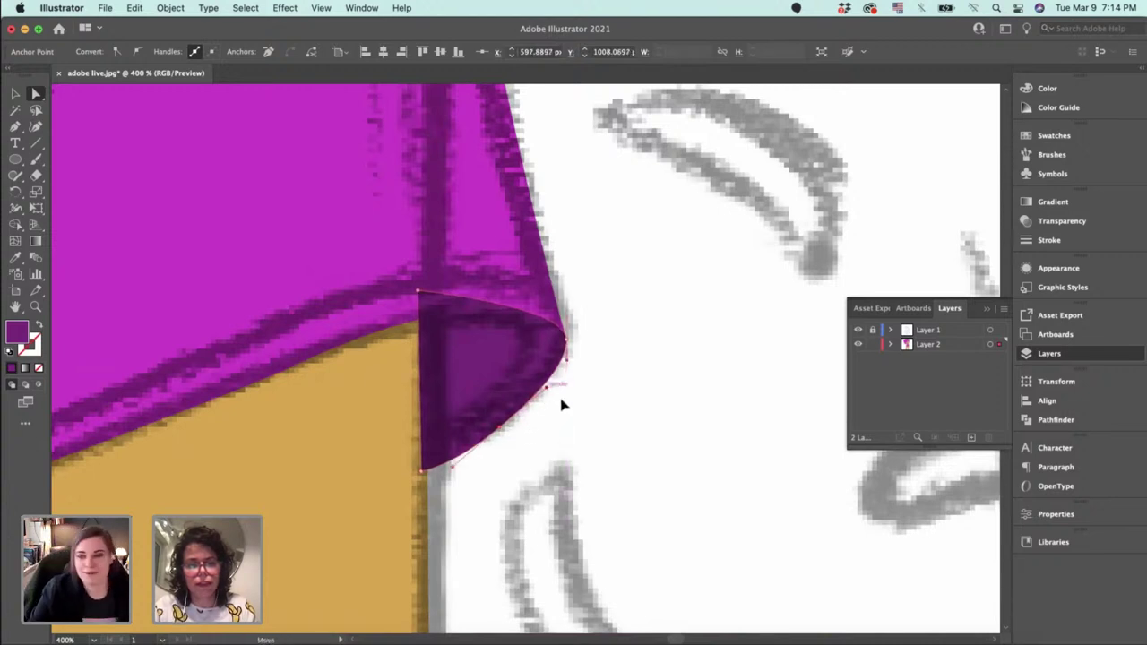
{"action": "left_click_drag", "start_coordinate": [562, 405], "coordinate": [553, 389]}
{"action": "left_click_drag", "start_coordinate": [500, 429], "coordinate": [502, 436]}
{"action": "key", "text": "v"}
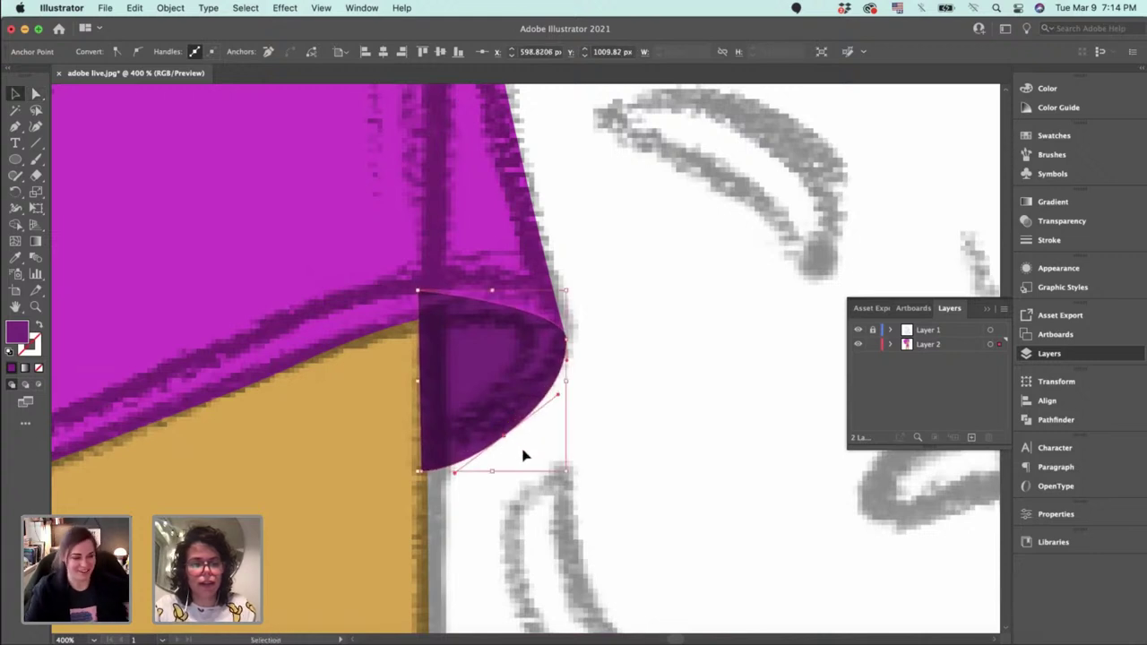
Cut the right dark purple shape and paste it back into the stack behind the leg and the shorts.
{"action": "key", "text": "super+x"}
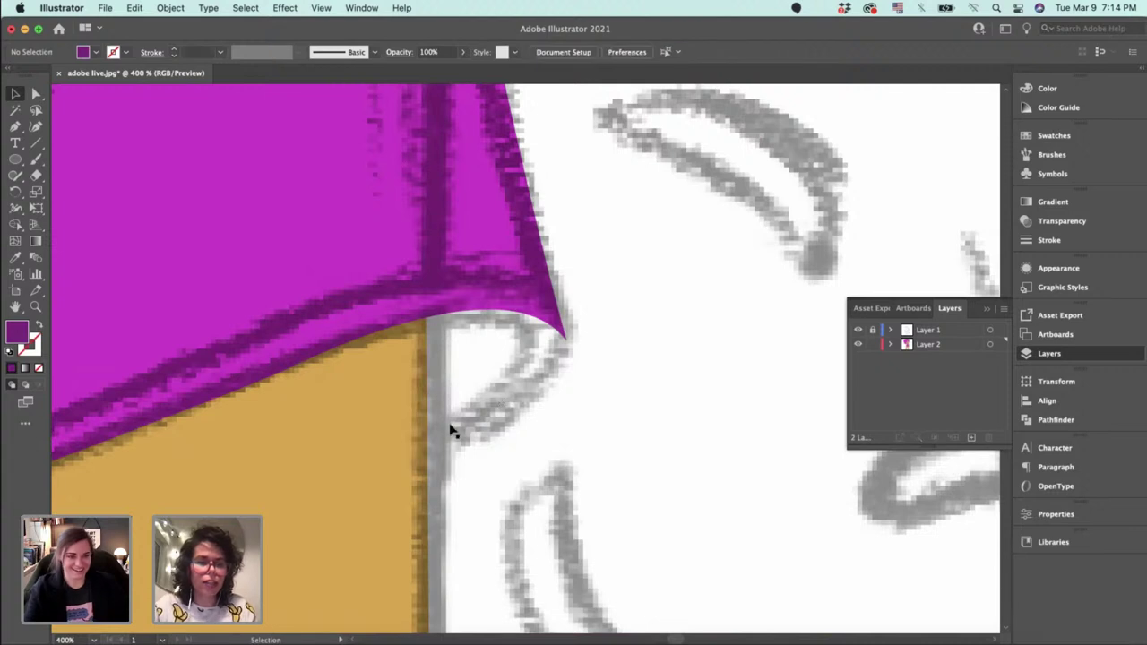
{"action": "left_click", "coordinate": [385, 459]}
{"action": "key", "text": "super+f"}
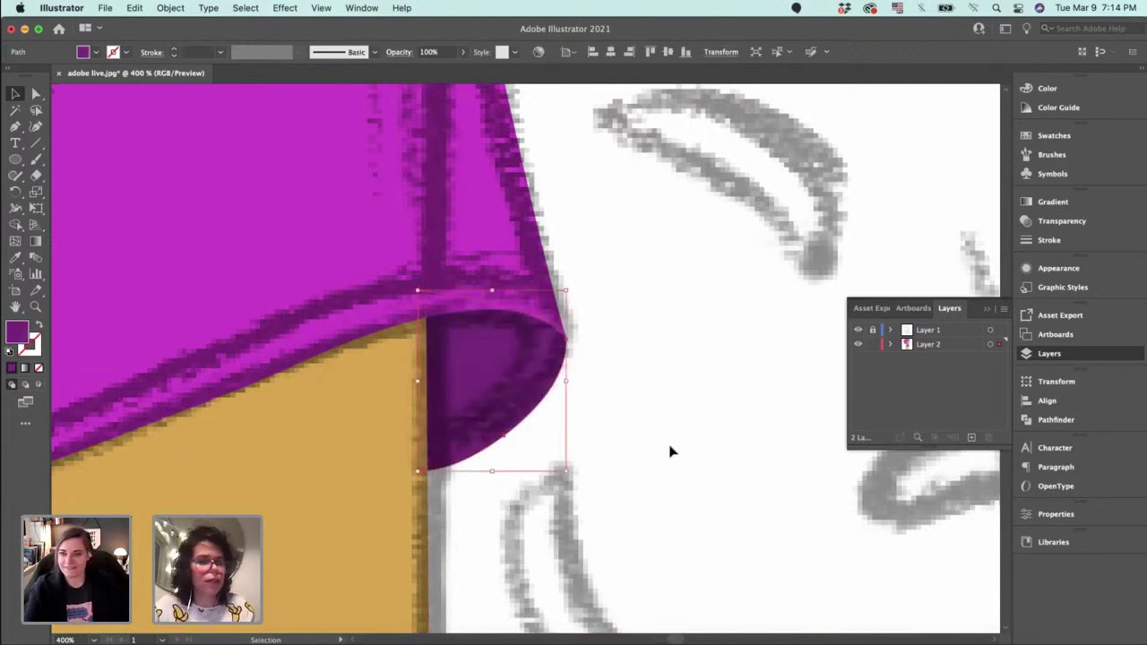
{"action": "left_click", "coordinate": [622, 436]}
Adjust the handle of the shorts' right hem corner to reshape the hem curve above the dark purple opening.
{"action": "key", "text": "a"}
{"action": "left_click", "coordinate": [528, 397]}
{"action": "left_click", "coordinate": [562, 330]}
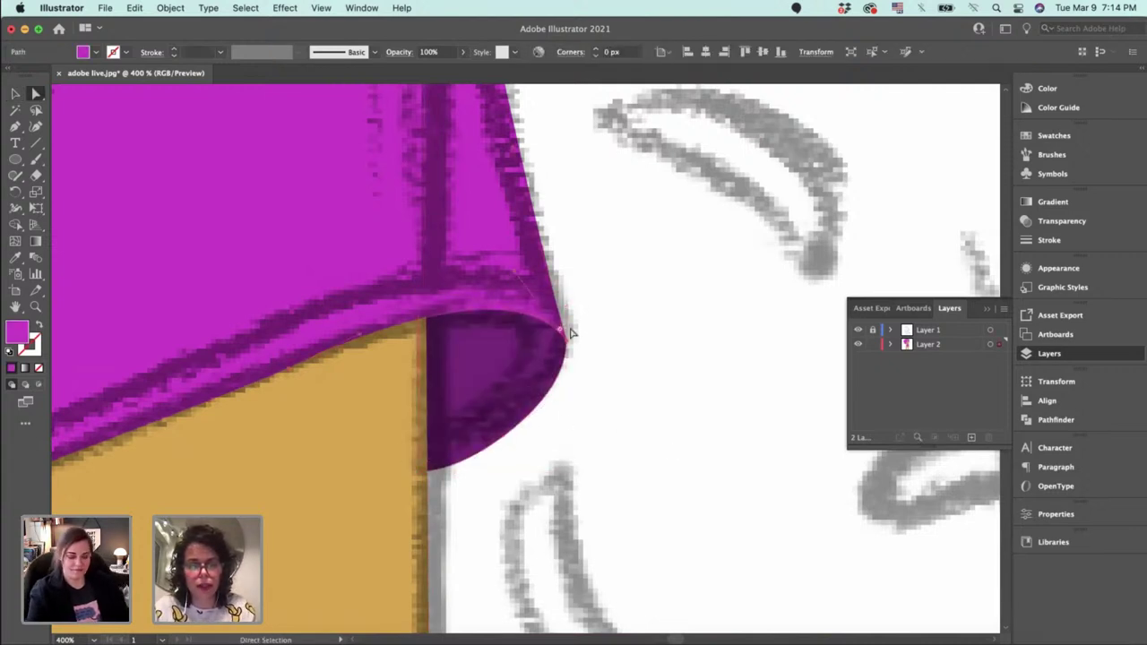
{"action": "left_click_drag", "start_coordinate": [516, 275], "coordinate": [528, 267]}
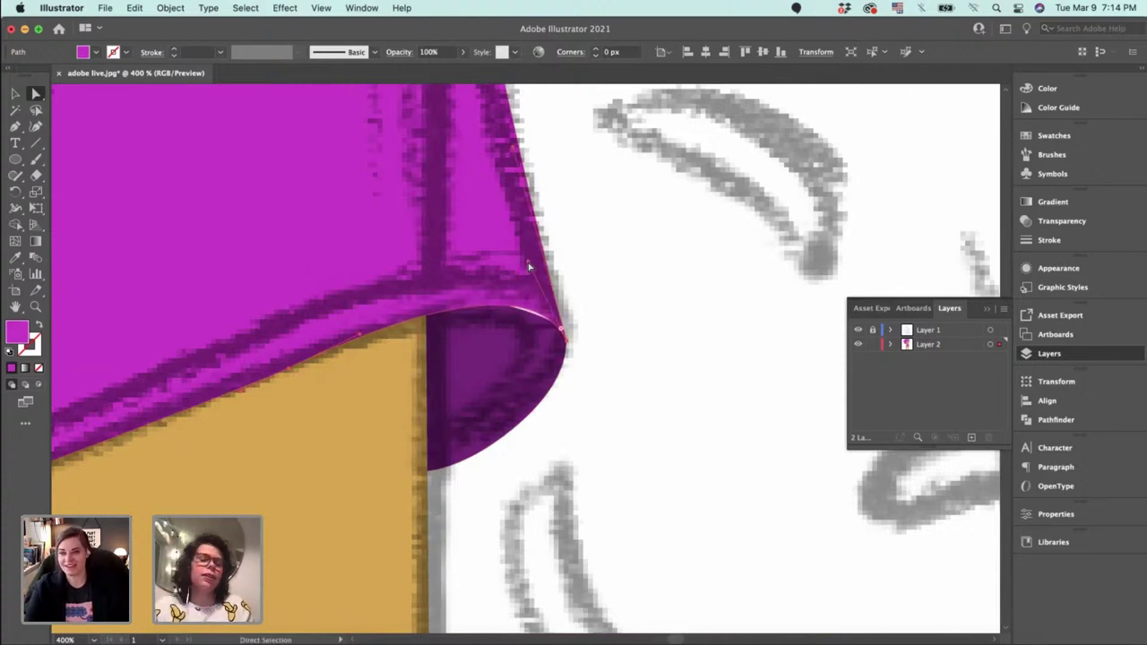
Convert the right dark purple shape's upper inner anchor to a smooth point so its top edge tucks under the hem.
{"action": "left_click", "coordinate": [517, 339]}
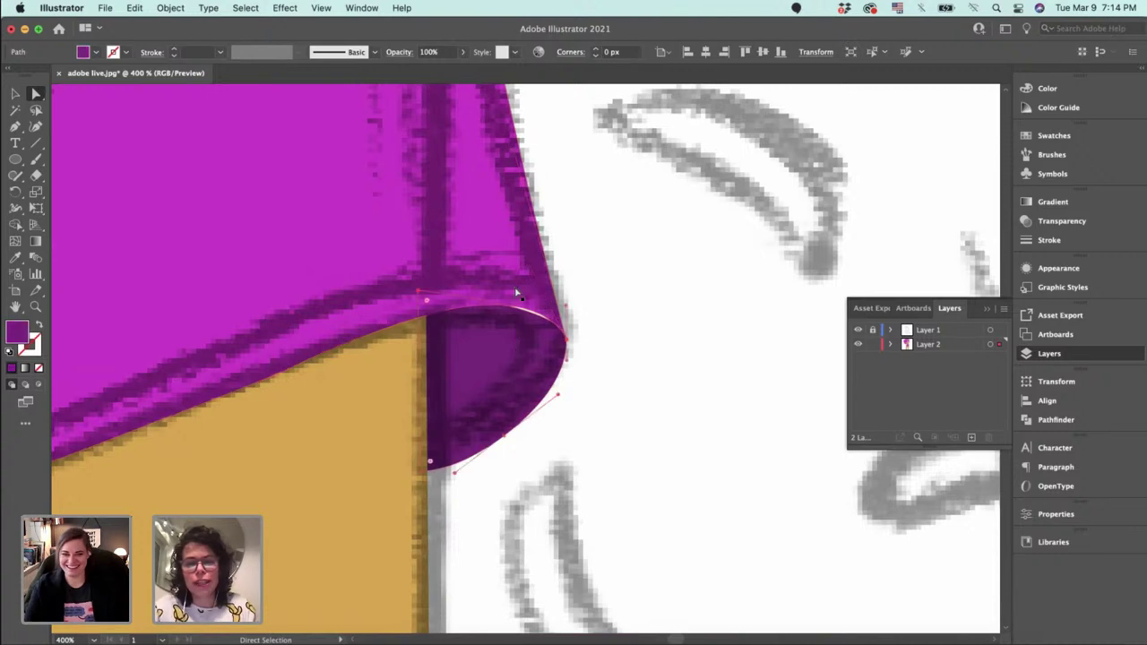
{"action": "left_click", "coordinate": [513, 309]}
{"action": "left_click", "coordinate": [524, 340]}
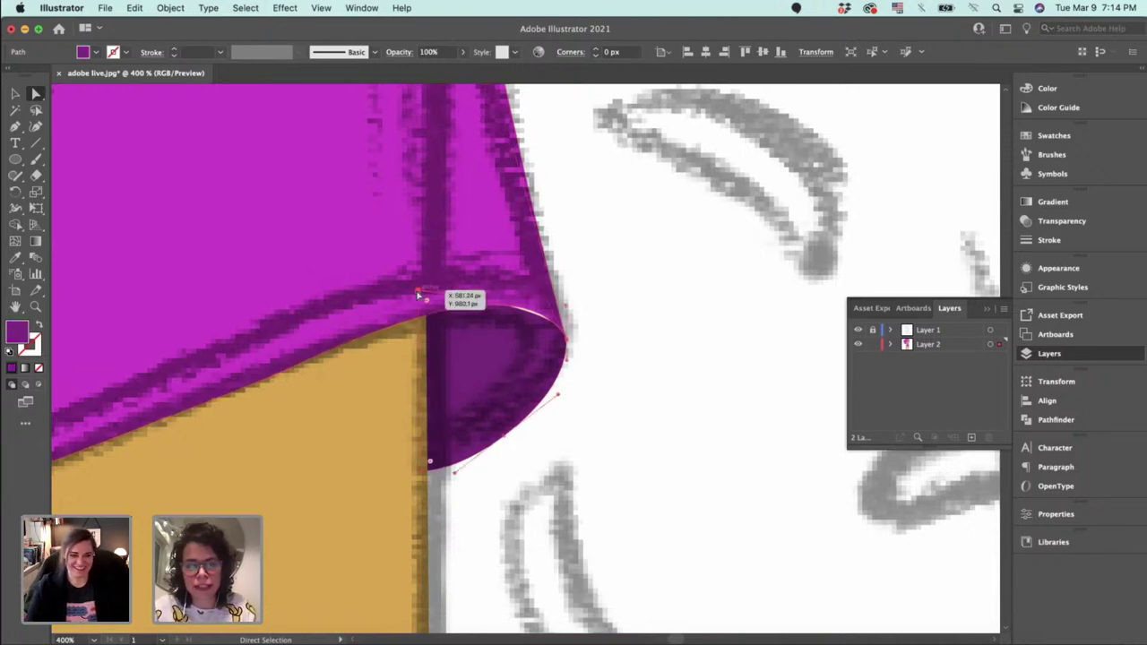
{"action": "key", "text": "p"}
{"action": "left_click_drag", "start_coordinate": [418, 291], "coordinate": [401, 318]}
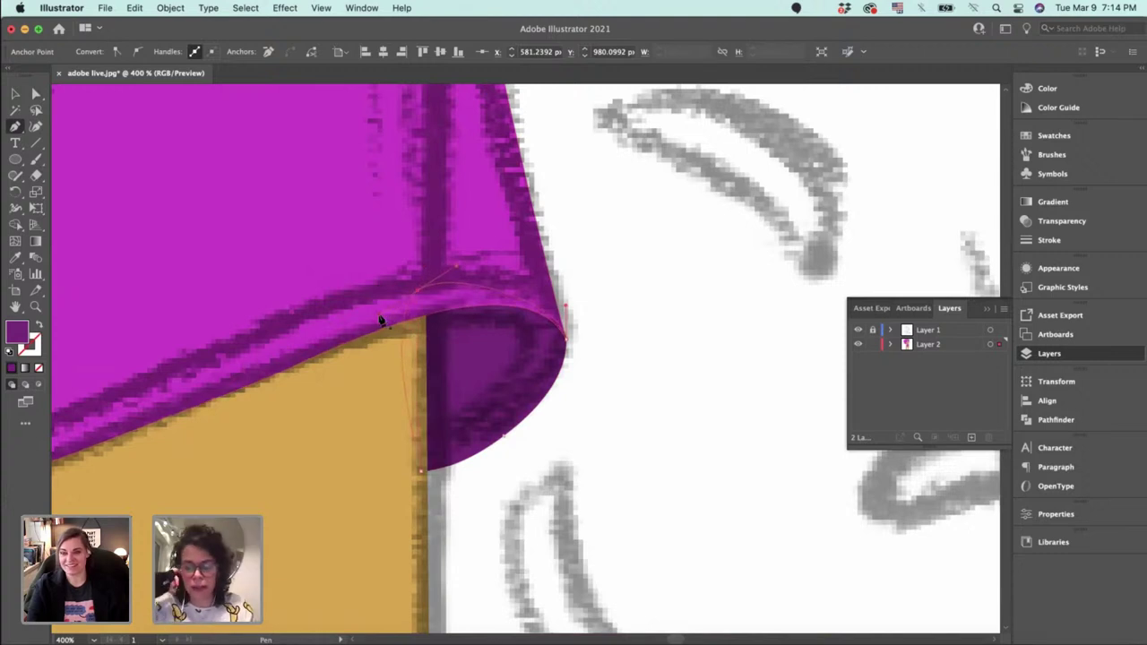
{"action": "key", "text": "v"}
{"action": "left_click", "coordinate": [679, 535]}
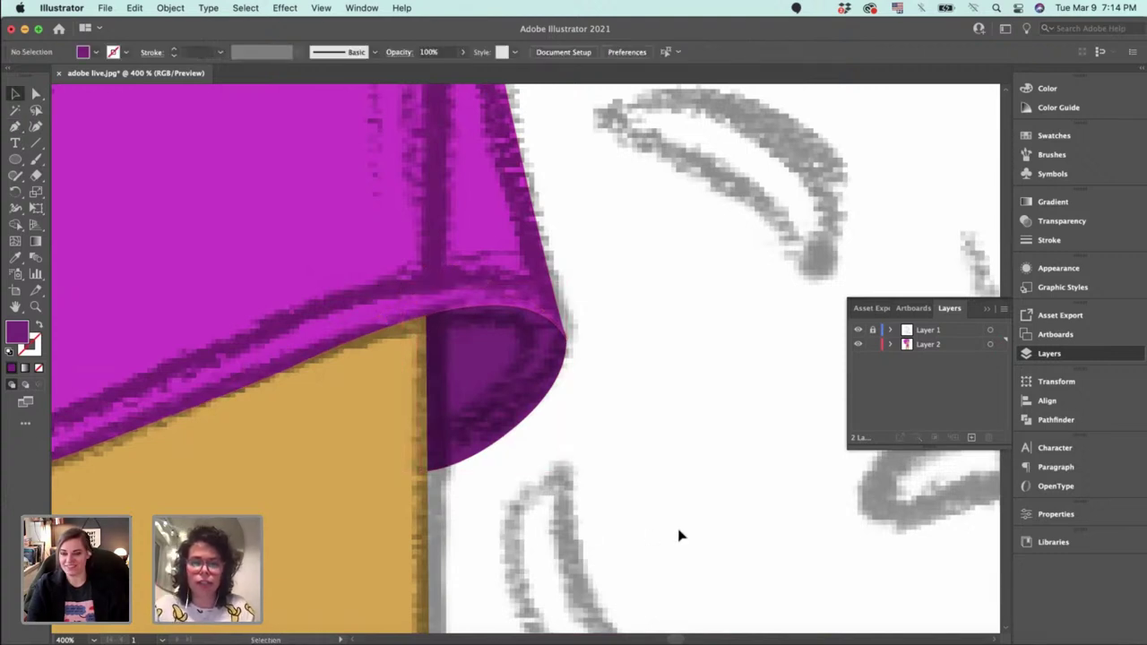
Round out the lower edge of the right dark purple hem opening by adjusting its lower outer anchor, handles and lower inner corner.
{"action": "key", "text": "a"}
{"action": "left_click", "coordinate": [553, 362]}
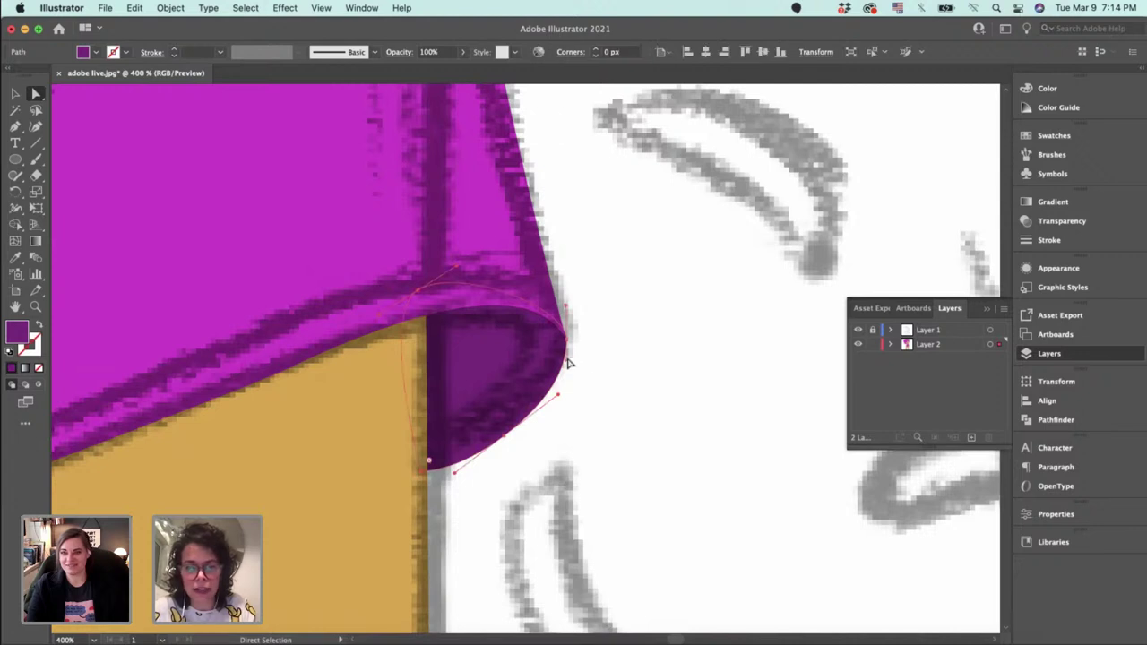
{"action": "left_click_drag", "start_coordinate": [503, 445], "coordinate": [505, 451]}
{"action": "left_click", "coordinate": [557, 405]}
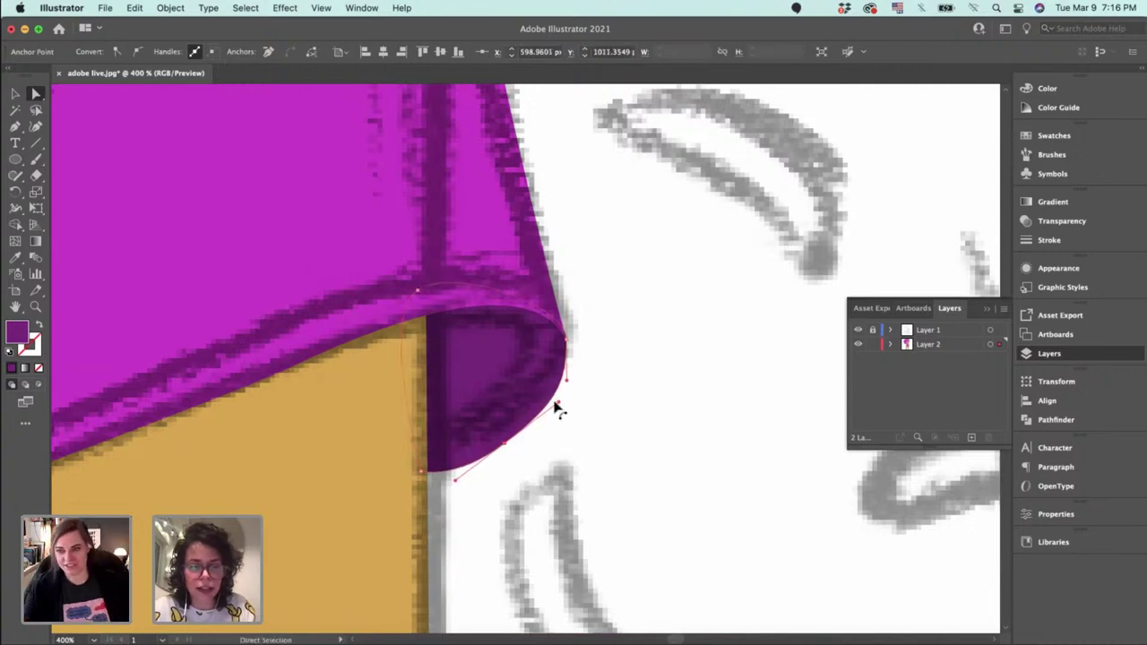
{"action": "left_click_drag", "start_coordinate": [559, 402], "coordinate": [550, 410]}
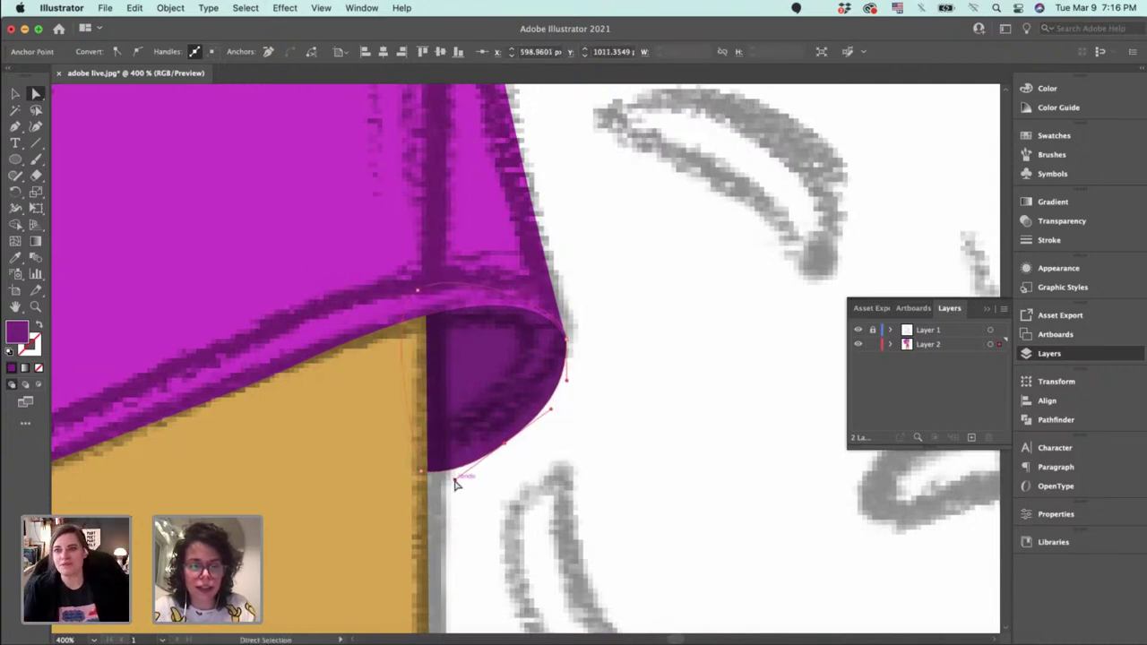
{"action": "left_click_drag", "start_coordinate": [455, 481], "coordinate": [405, 486]}
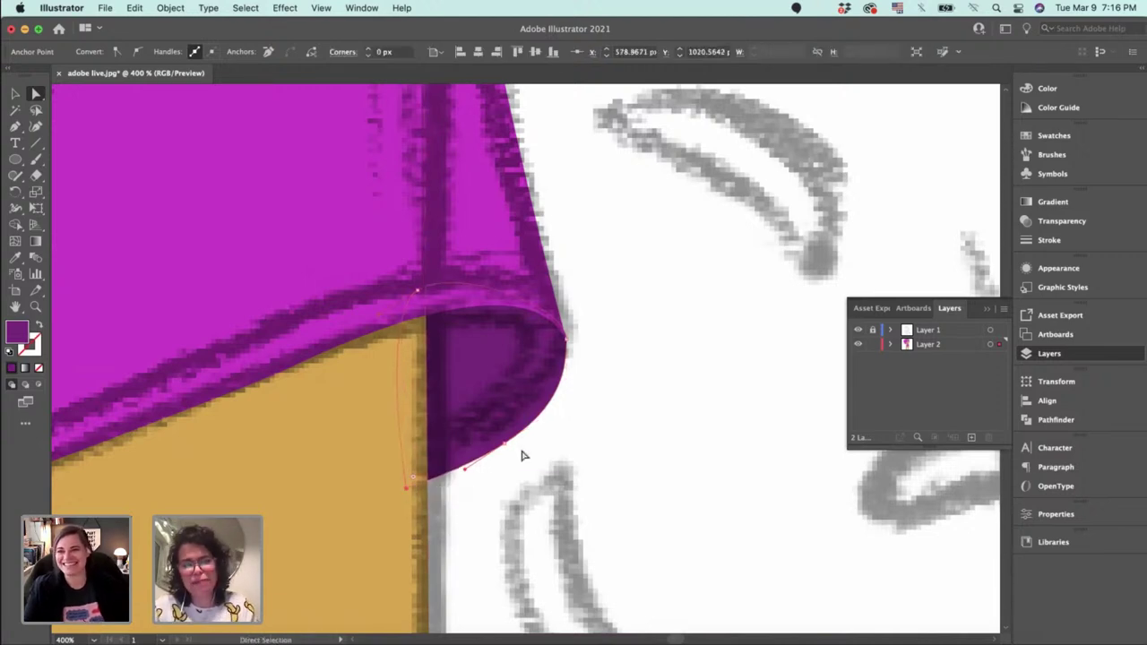
{"action": "left_click", "coordinate": [540, 461]}
Recolor the magenta shorts with the grey-teal fill 8CAFAE.
{"action": "key", "text": "super+minus"}
{"action": "key", "text": "super+minus"}
{"action": "key", "text": "super+minus"}
{"action": "key", "text": "super+minus"}
{"action": "key", "text": "super+minus"}
{"action": "key", "text": "super+minus"}
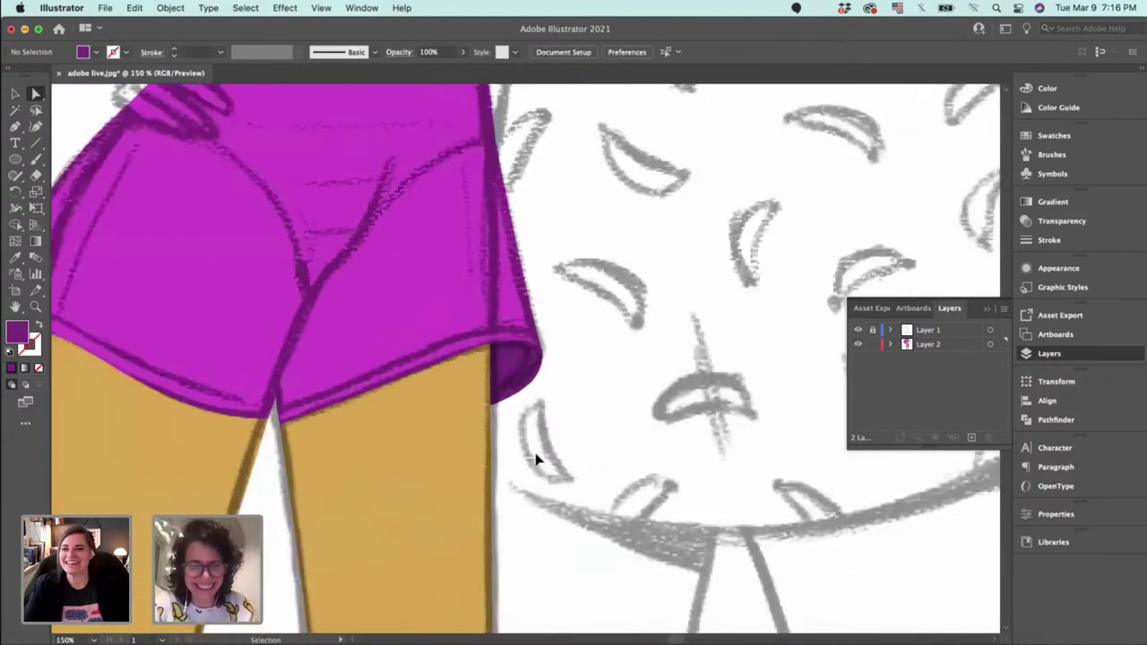
{"action": "key", "text": "super+equal"}
{"action": "scroll", "coordinate": [538, 457], "scroll_direction": "down", "scroll_amount": 5}
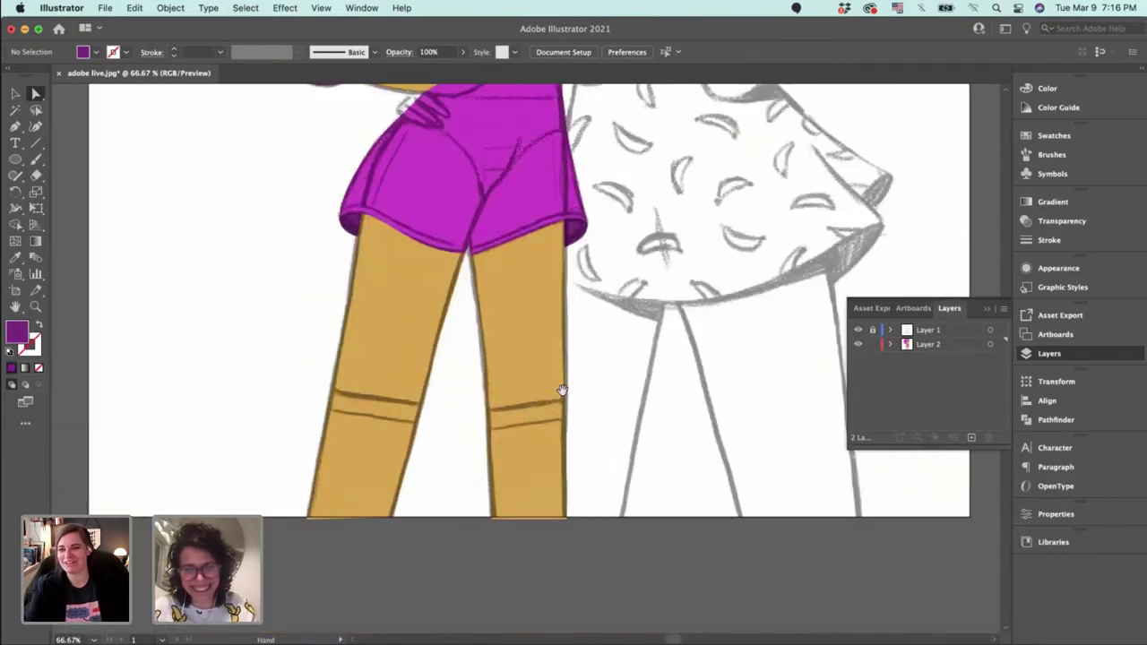
{"action": "scroll", "coordinate": [586, 490], "scroll_direction": "up", "scroll_amount": 3}
{"action": "left_click", "coordinate": [567, 283]}
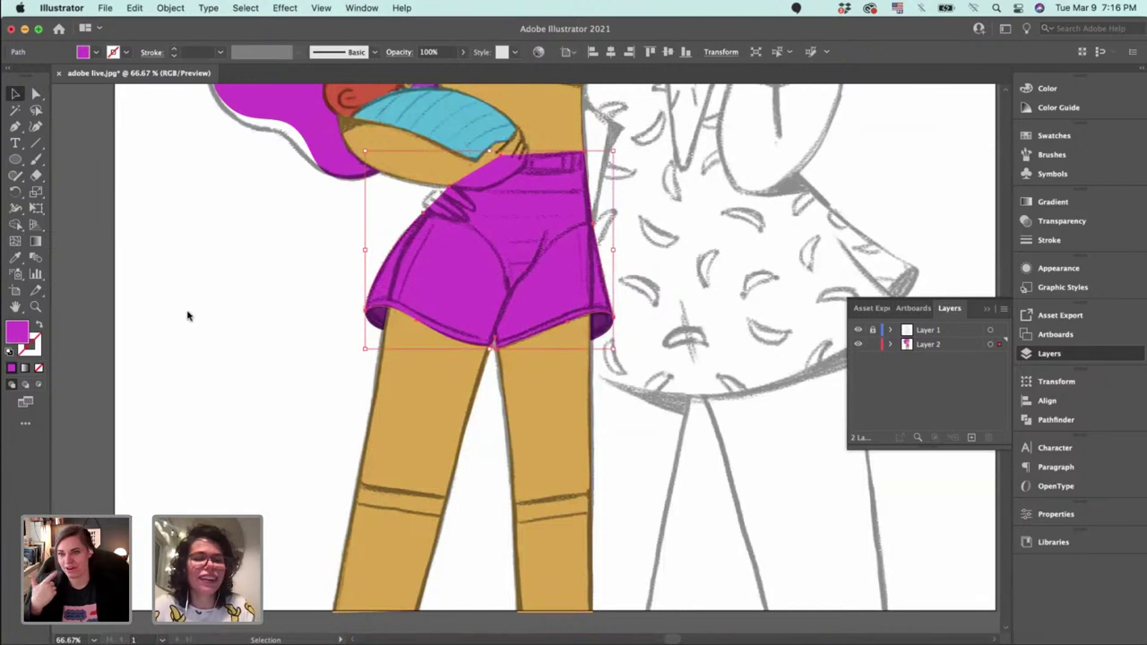
{"action": "double_click", "coordinate": [16, 332]}
{"action": "key", "text": "cmd+v"}
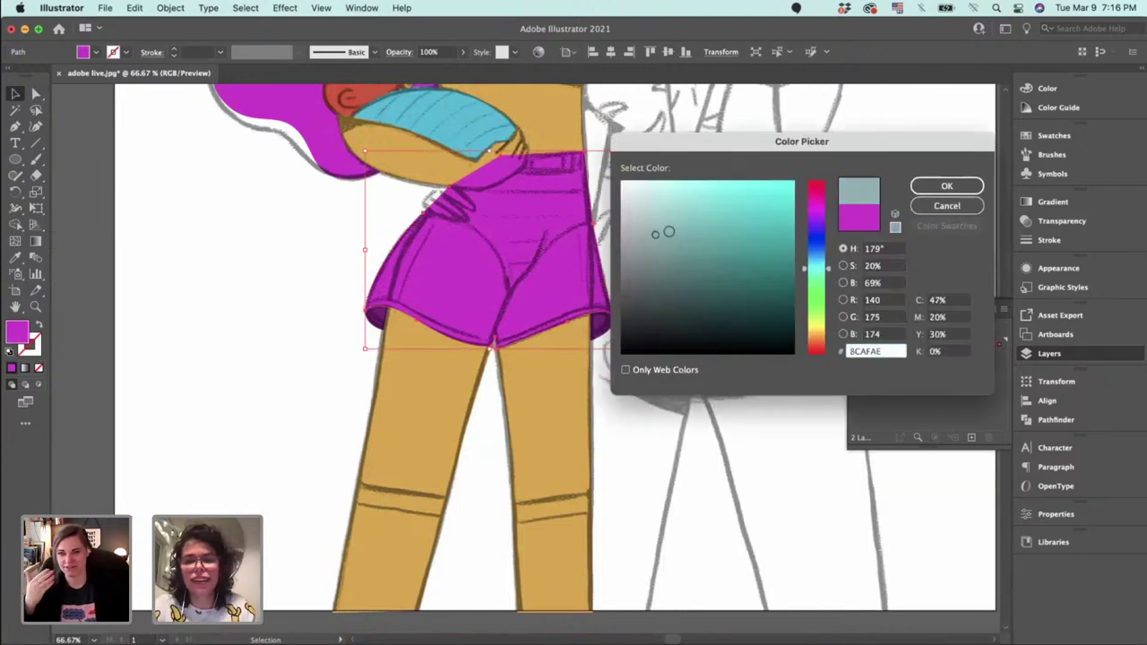
{"action": "left_click", "coordinate": [948, 186]}
Set the opacity of the shorts to 30%.
{"action": "scroll", "coordinate": [633, 223], "scroll_direction": "up", "scroll_amount": 3}
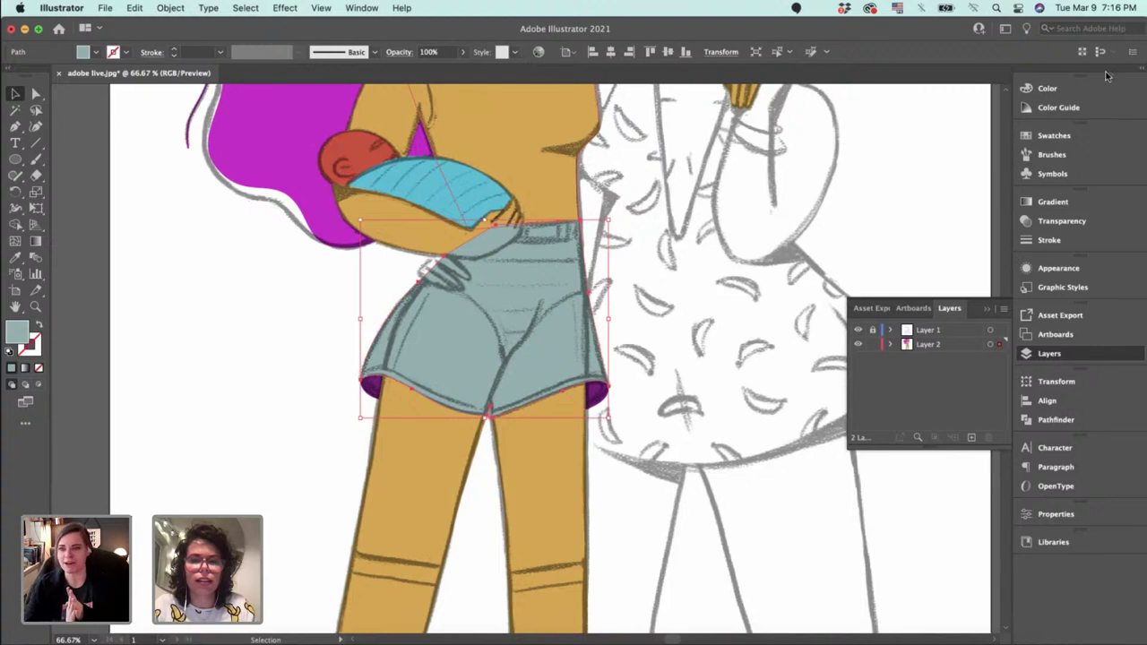
{"action": "left_click", "coordinate": [450, 51]}
{"action": "type", "text": "30"}
{"action": "key", "text": "Return"}
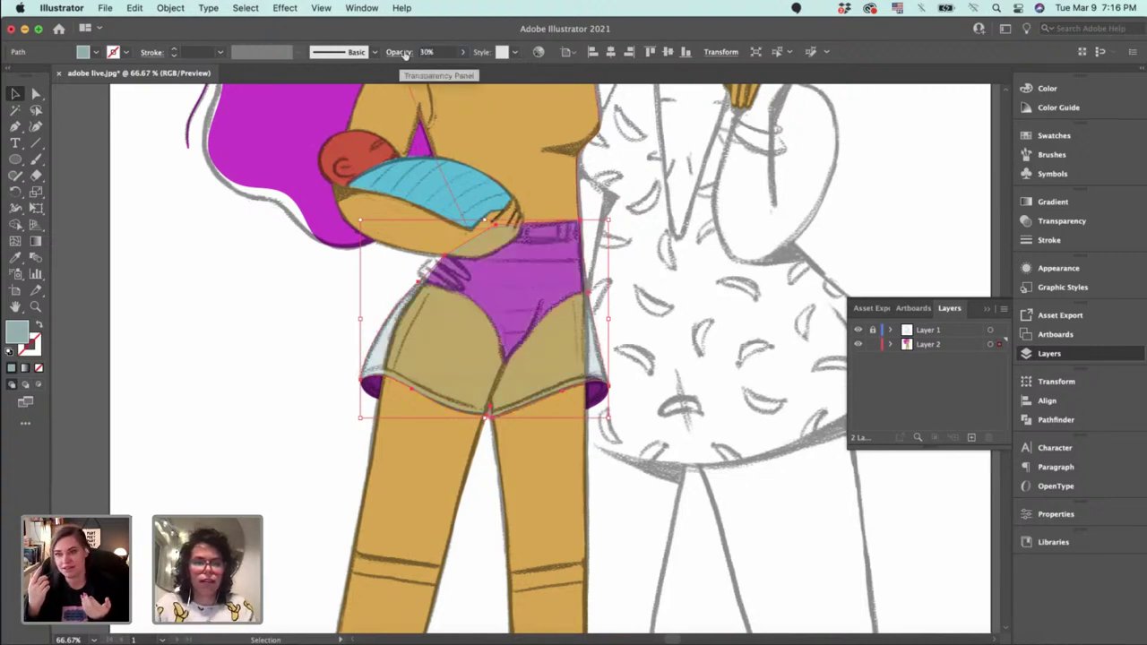
{"action": "left_click", "coordinate": [655, 361]}
{"action": "left_click", "coordinate": [556, 358]}
{"action": "key", "text": "super+equal"}
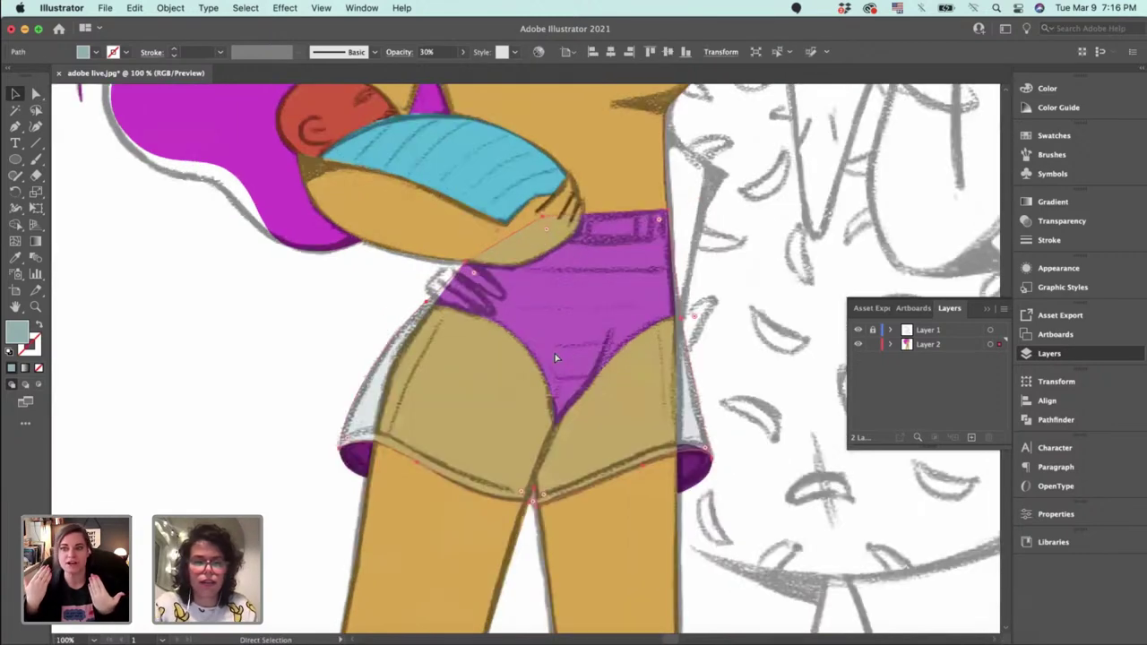
{"action": "key", "text": "v"}
{"action": "scroll", "coordinate": [553, 353], "scroll_direction": "down", "scroll_amount": 3}
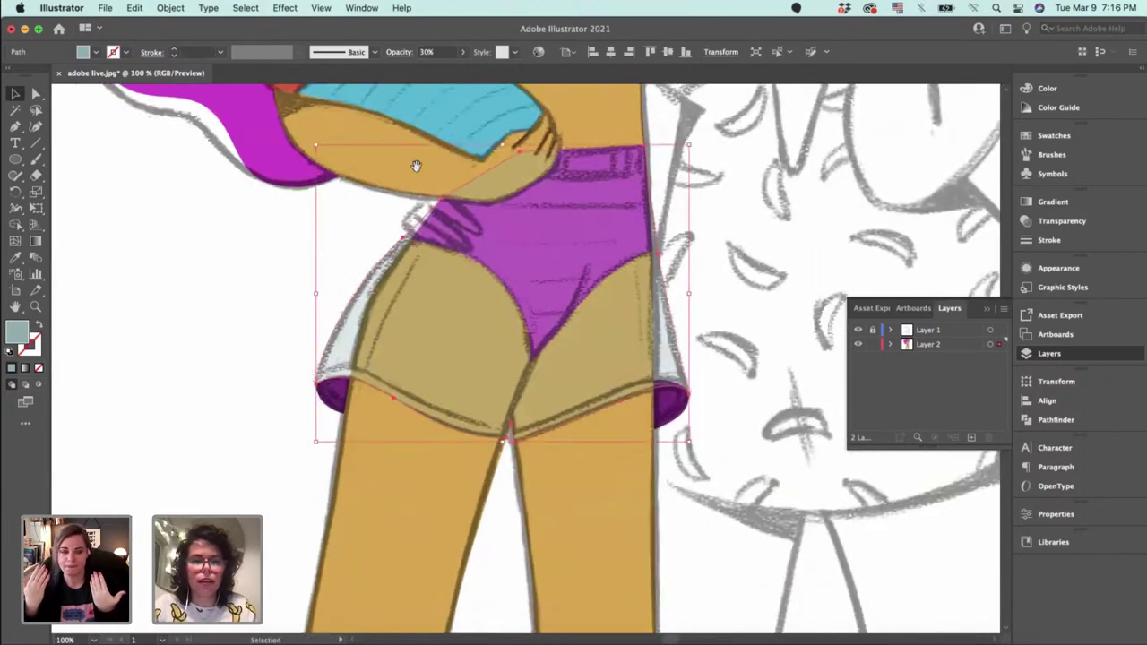
{"action": "left_click", "coordinate": [416, 165]}
{"action": "left_click_drag", "start_coordinate": [416, 166], "coordinate": [437, 300]}
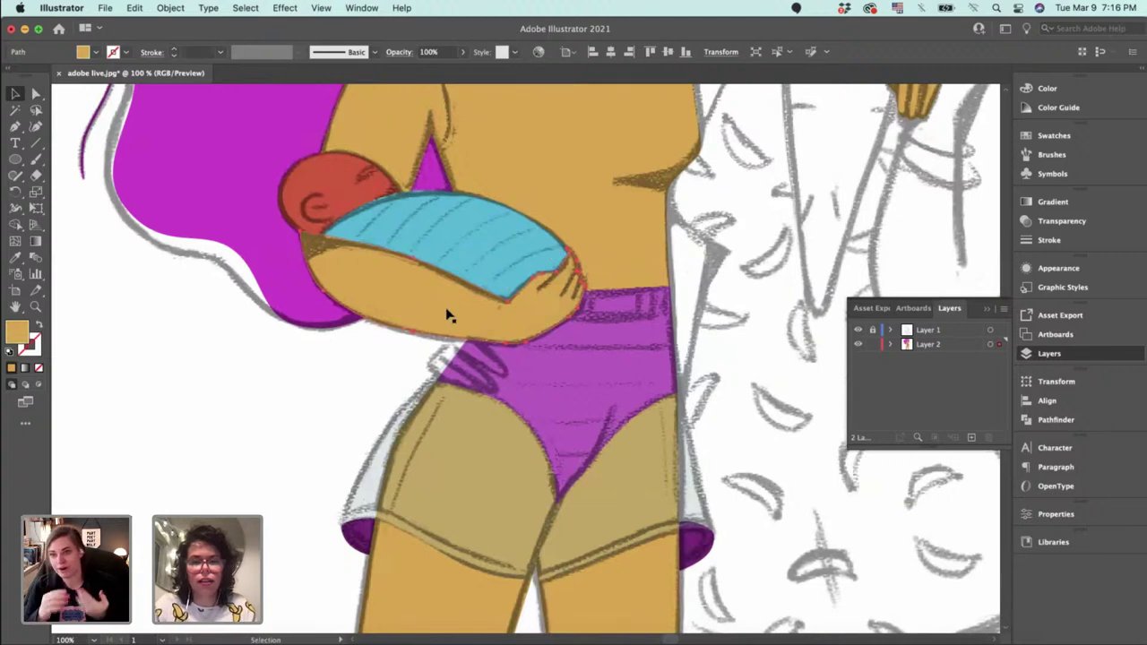
{"action": "left_click", "coordinate": [752, 338]}
{"action": "left_click_drag", "start_coordinate": [701, 360], "coordinate": [682, 288]}
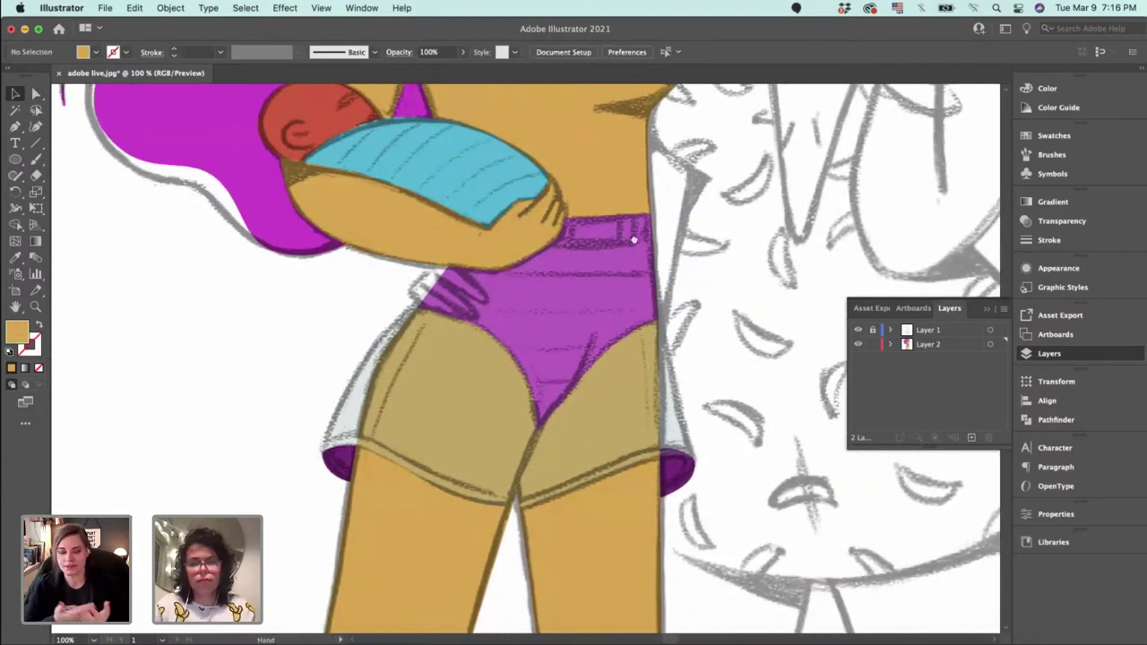
Draw a four-sided dark purple shape over the left lower leg, from knee to artboard edge, and nudge its lower inner corner outward.
{"action": "scroll", "coordinate": [645, 269], "scroll_direction": "down", "scroll_amount": 10}
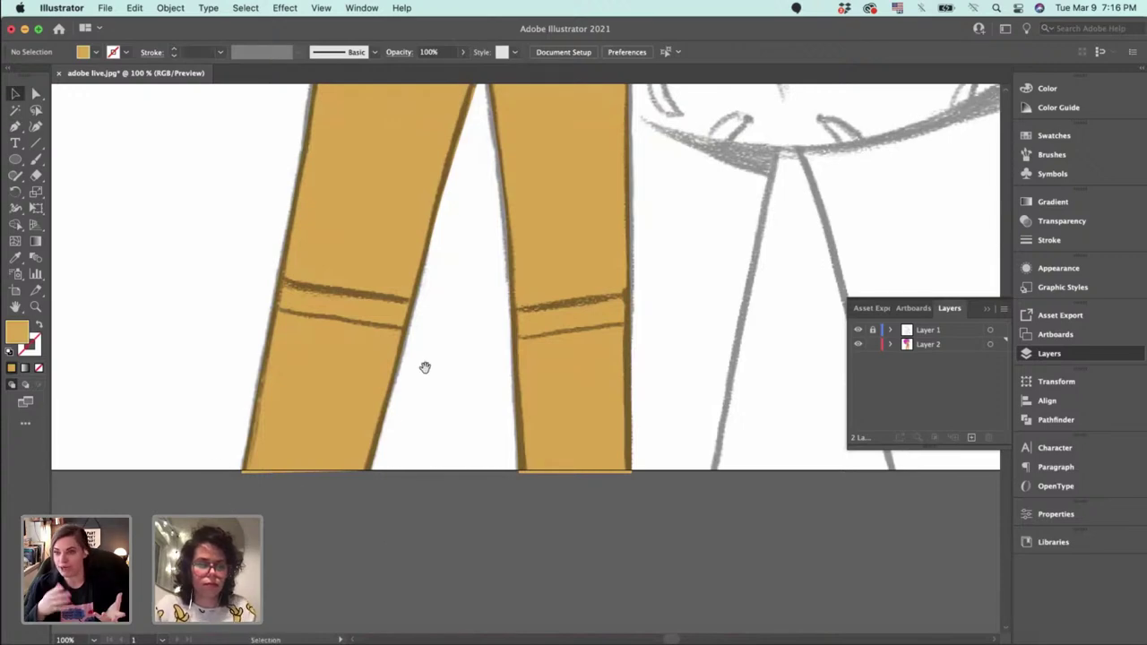
{"action": "left_click_drag", "start_coordinate": [444, 313], "coordinate": [421, 553]}
{"action": "left_click", "coordinate": [615, 286]}
{"action": "left_click_drag", "start_coordinate": [574, 331], "coordinate": [678, 136]}
{"action": "key", "text": "p"}
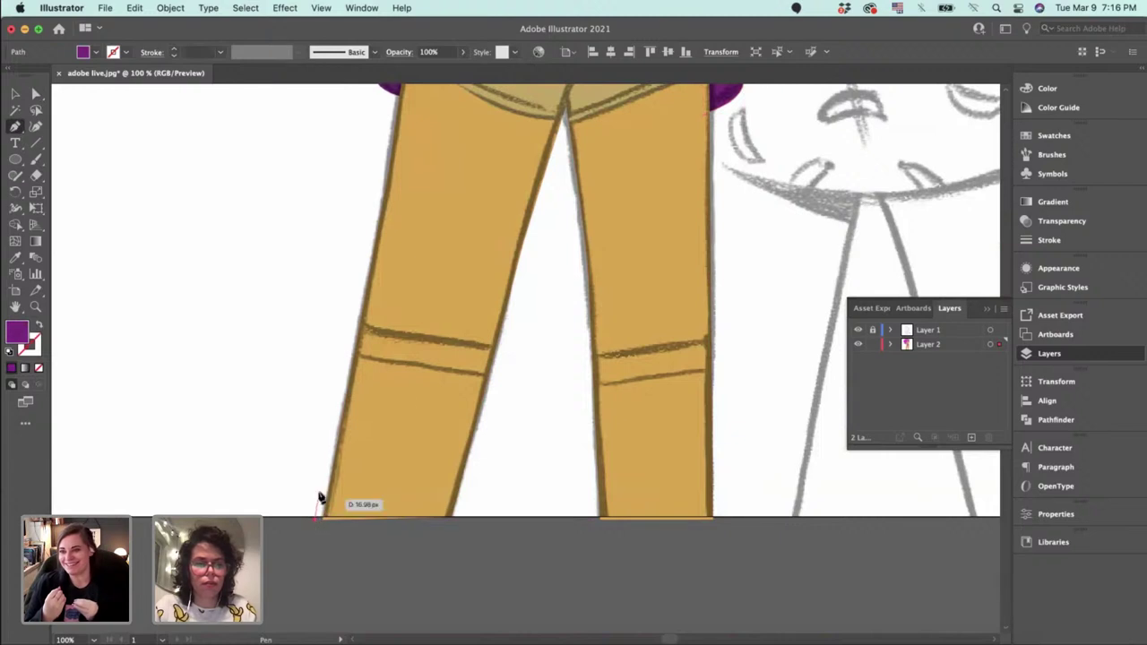
{"action": "left_click", "coordinate": [358, 326]}
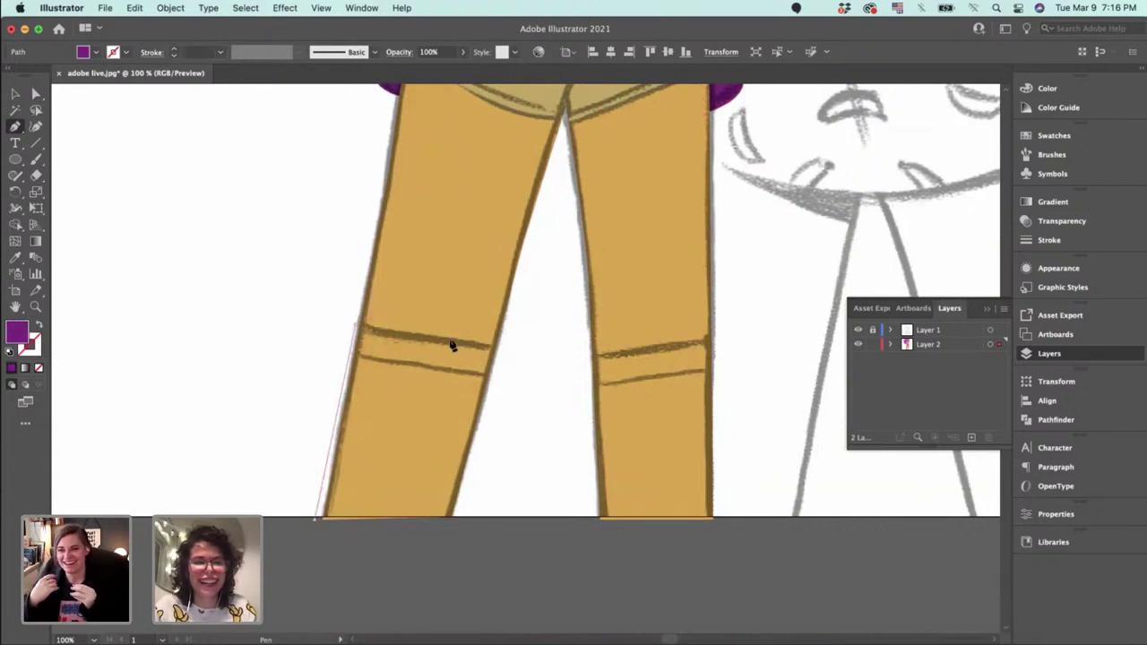
{"action": "left_click", "coordinate": [510, 349]}
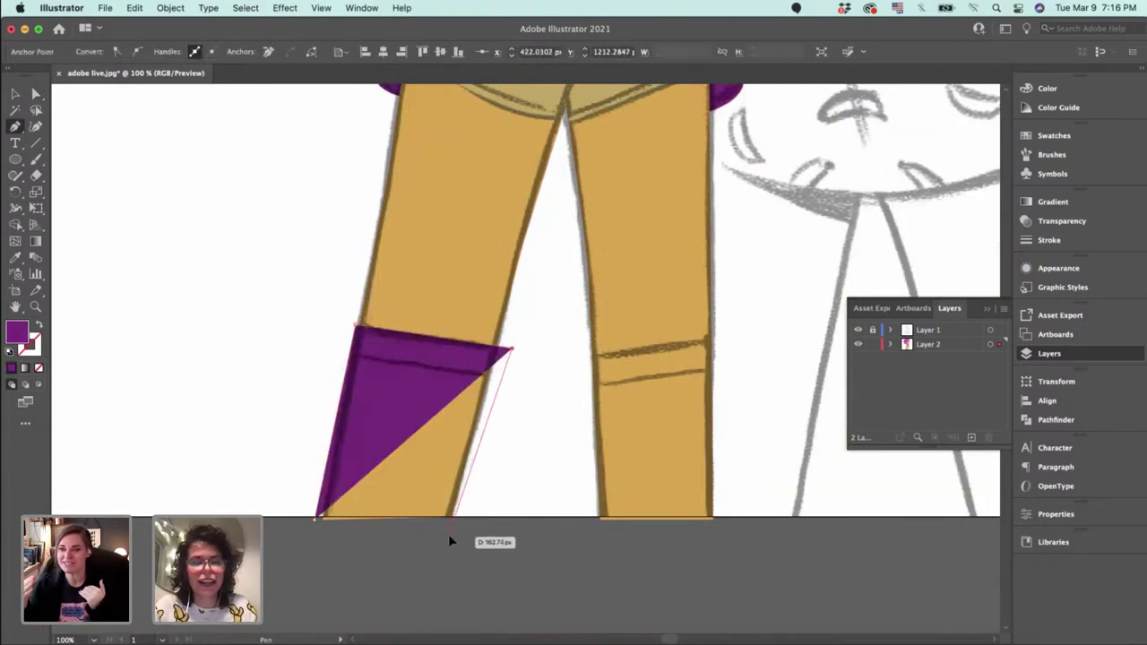
{"action": "left_click", "coordinate": [449, 535]}
{"action": "left_click", "coordinate": [315, 519]}
{"action": "key", "text": "v"}
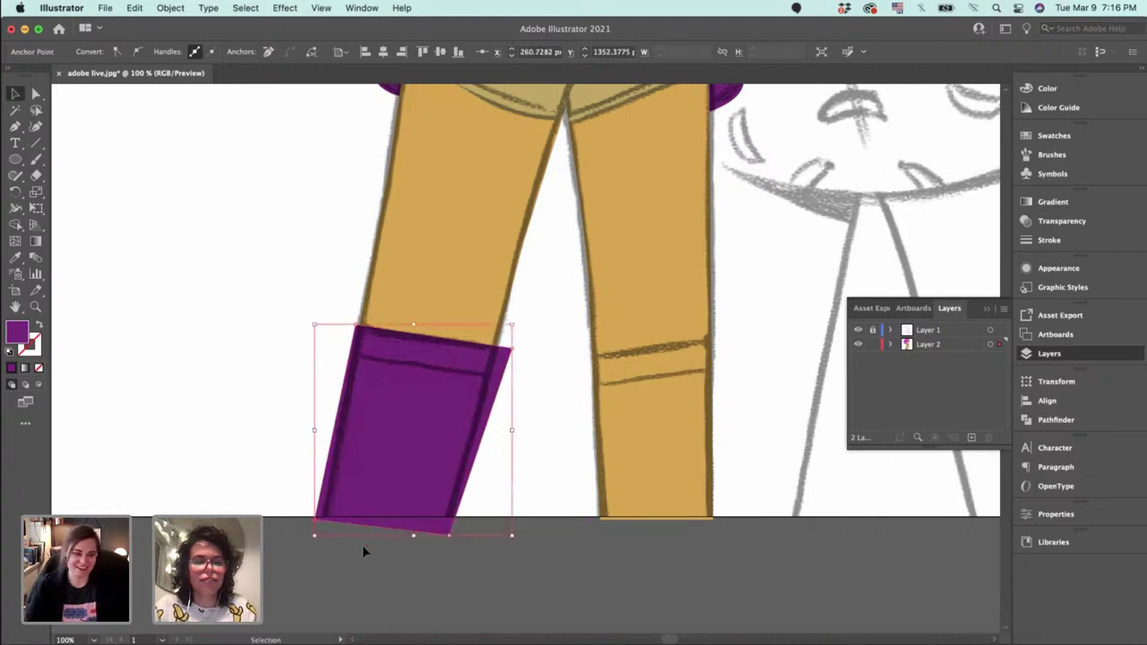
{"action": "left_click", "coordinate": [363, 548]}
{"action": "scroll", "coordinate": [446, 553], "scroll_direction": "up", "scroll_amount": 1}
{"action": "key", "text": "a"}
{"action": "left_click_drag", "start_coordinate": [458, 544], "coordinate": [468, 542]}
Draw a matching four-sided dark purple shape over the right lower leg, from the knee line to just below the artboard edge.
{"action": "scroll", "coordinate": [502, 548], "scroll_direction": "right", "scroll_amount": 1}
{"action": "key", "text": "p"}
{"action": "left_click", "coordinate": [591, 535]}
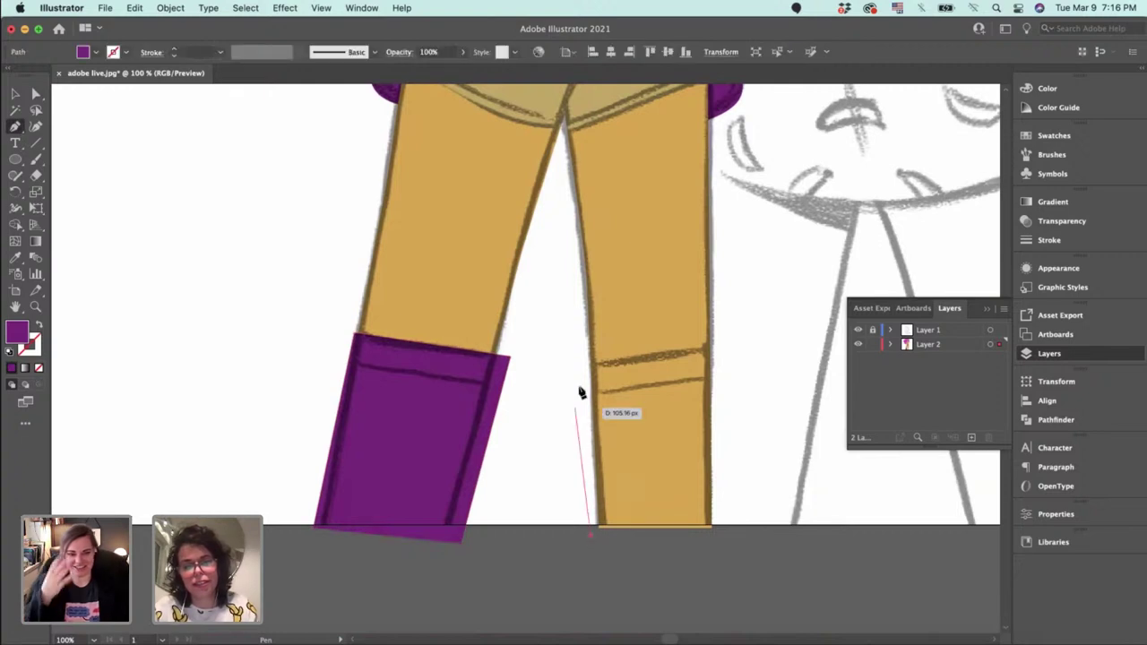
{"action": "left_click", "coordinate": [587, 365]}
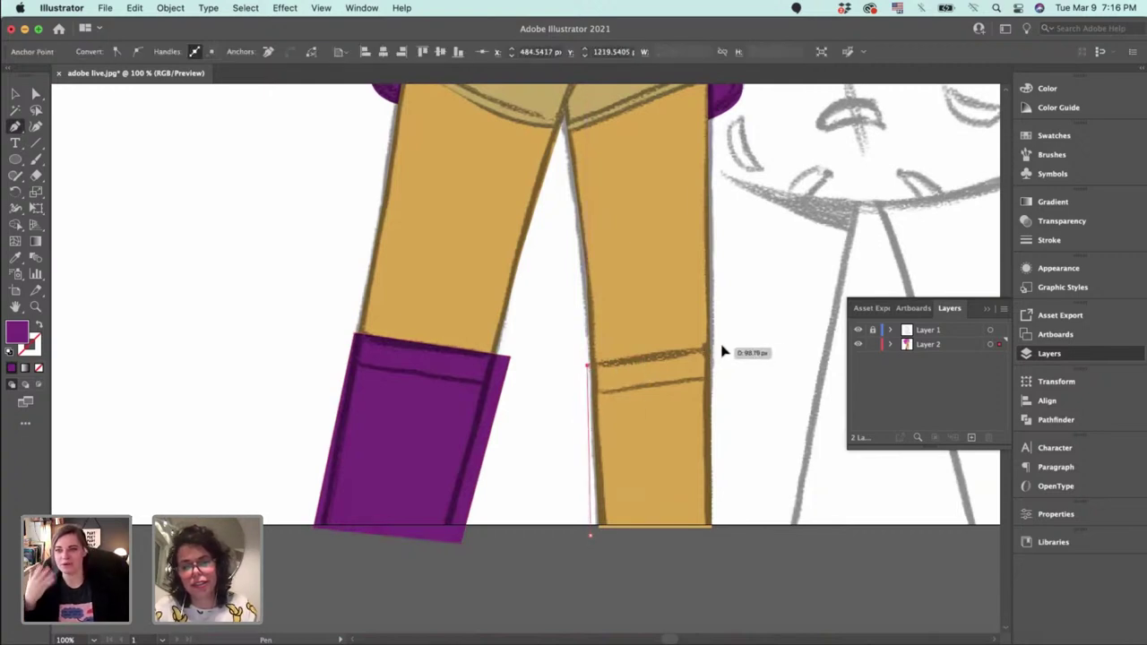
{"action": "left_click", "coordinate": [719, 346]}
{"action": "left_click", "coordinate": [715, 536]}
{"action": "left_click", "coordinate": [590, 536]}
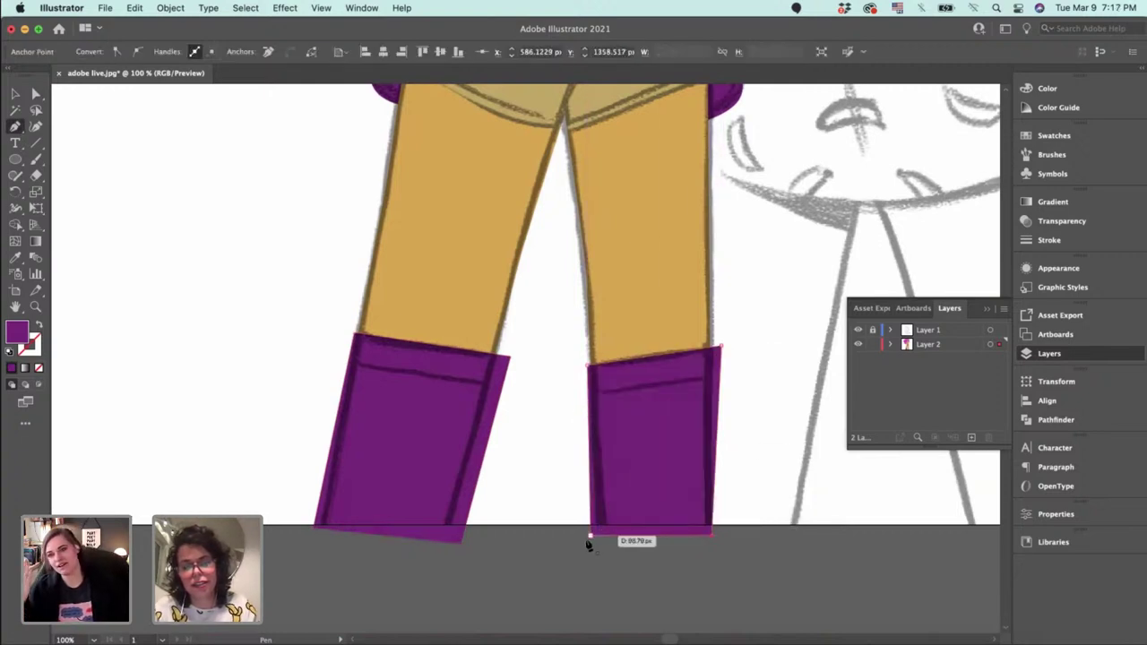
{"action": "key", "text": "v"}
{"action": "left_click", "coordinate": [594, 565]}
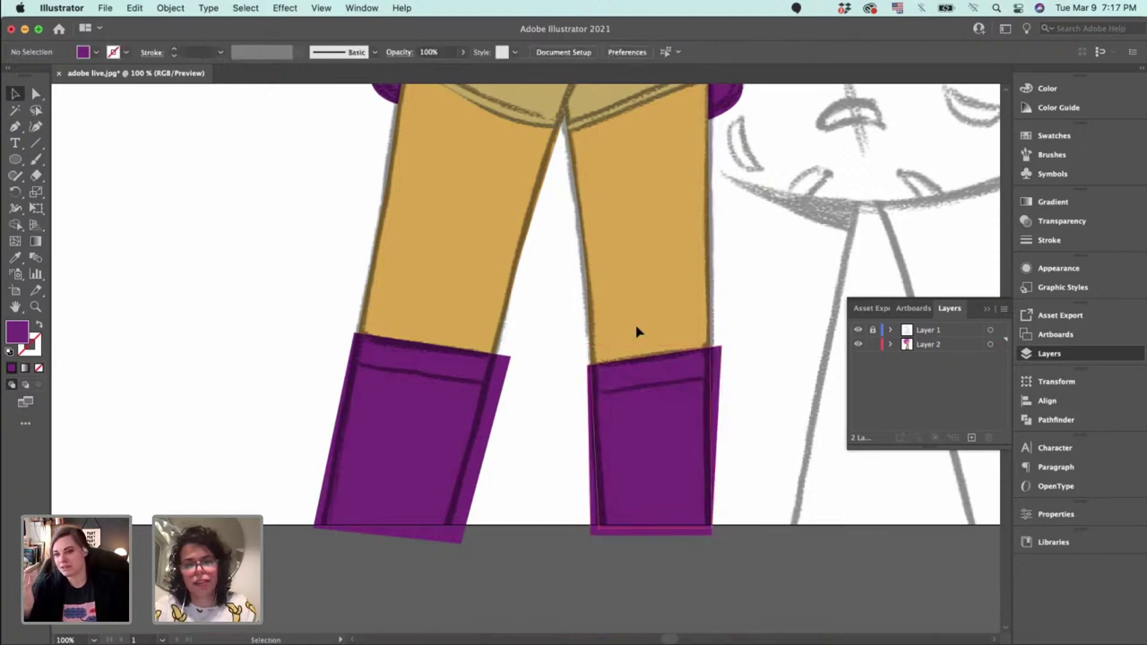
Try bringing the right leg in front of the dark purple lower-leg shape.
{"action": "left_click", "coordinate": [637, 328]}
{"action": "key", "text": "super+shift+bracketright"}
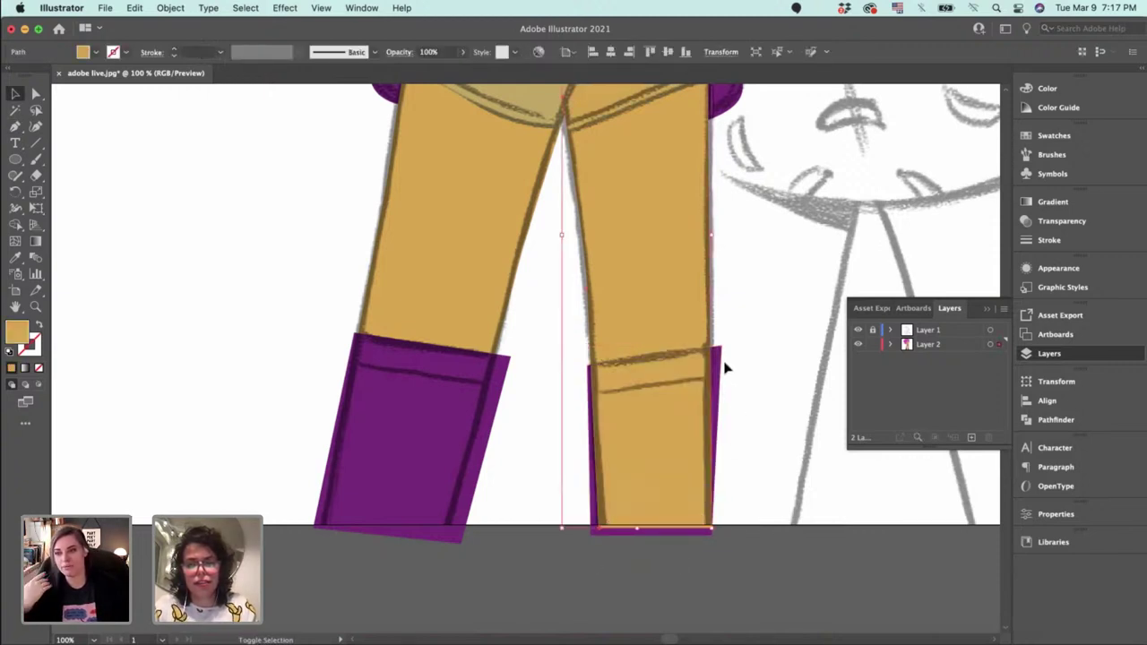
{"action": "key", "text": "super+shift+bracketleft"}
{"action": "left_click", "coordinate": [745, 449]}
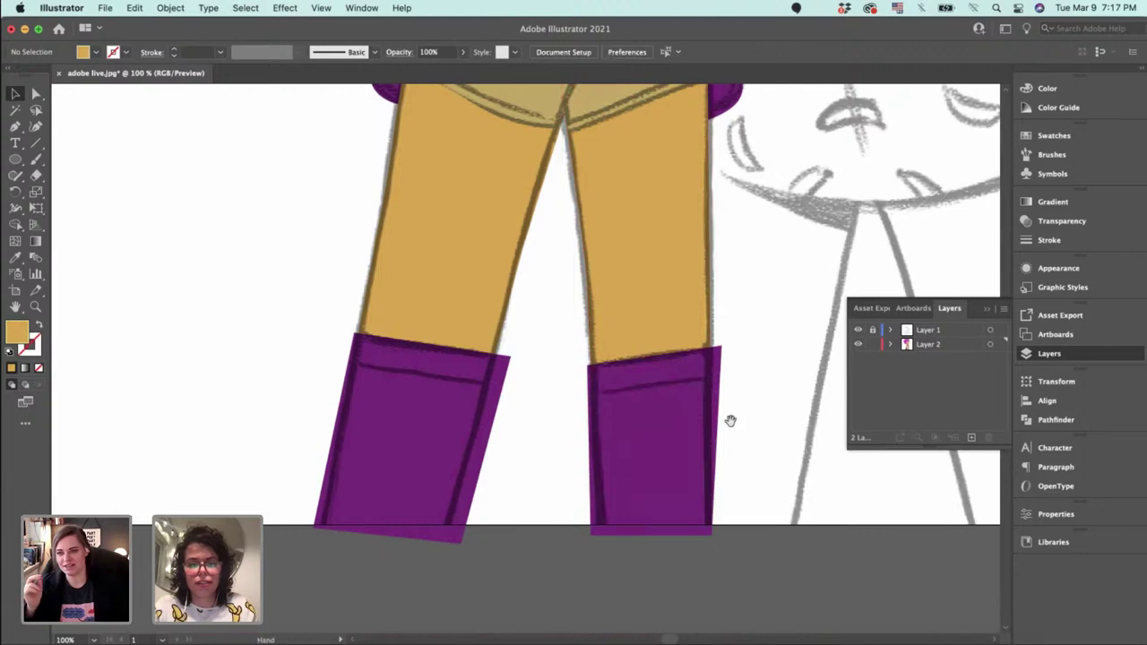
Pick up the 2 pt tan stroke from the torso line and draw a straight line along the sketched band on the right lower leg.
{"action": "left_click_drag", "start_coordinate": [731, 421], "coordinate": [672, 536]}
{"action": "left_click_drag", "start_coordinate": [674, 107], "coordinate": [663, 561]}
{"action": "left_click_drag", "start_coordinate": [596, 145], "coordinate": [629, 419]}
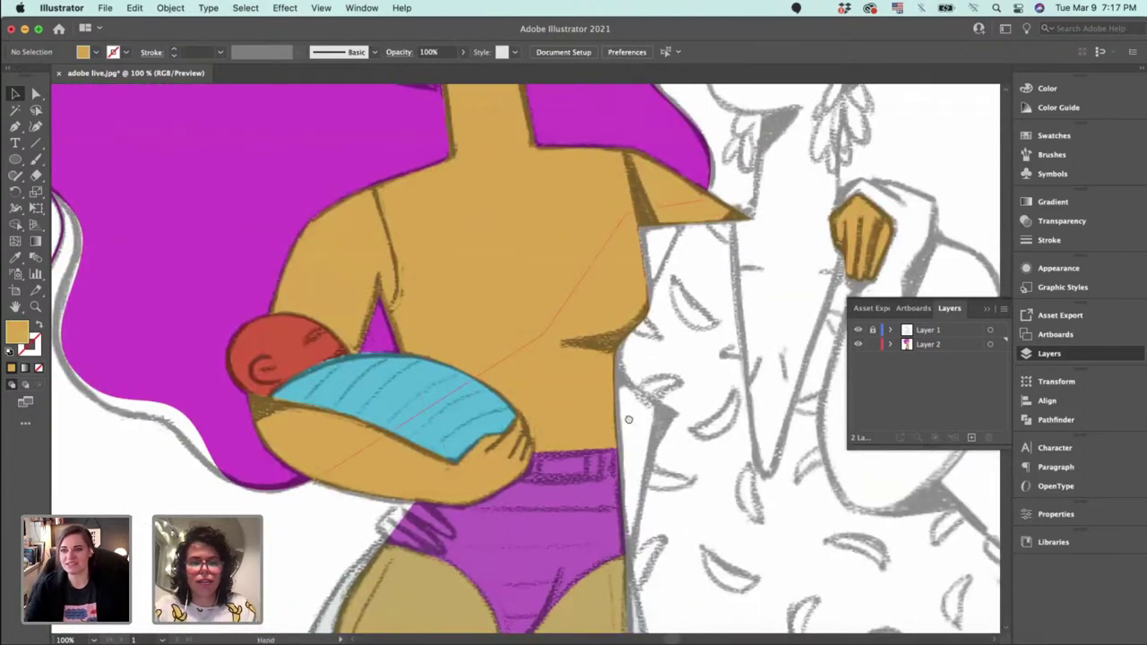
{"action": "left_click", "coordinate": [547, 245]}
{"action": "left_click_drag", "start_coordinate": [614, 629], "coordinate": [621, 450]}
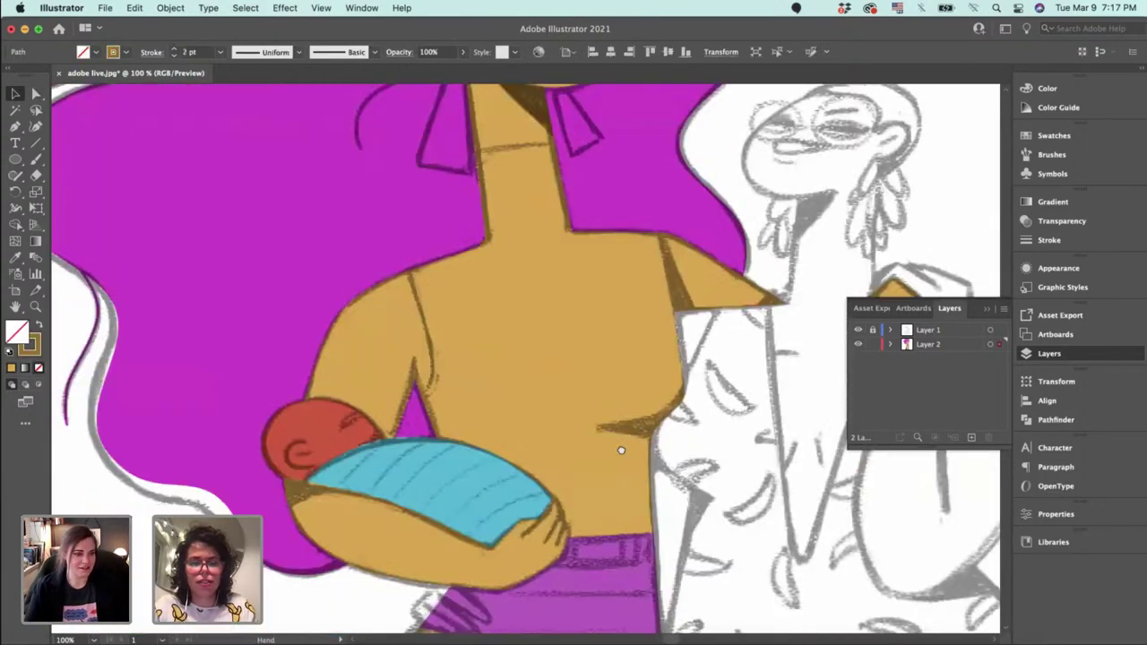
{"action": "scroll", "coordinate": [645, 377], "scroll_direction": "down", "scroll_amount": 10}
{"action": "key", "text": "p"}
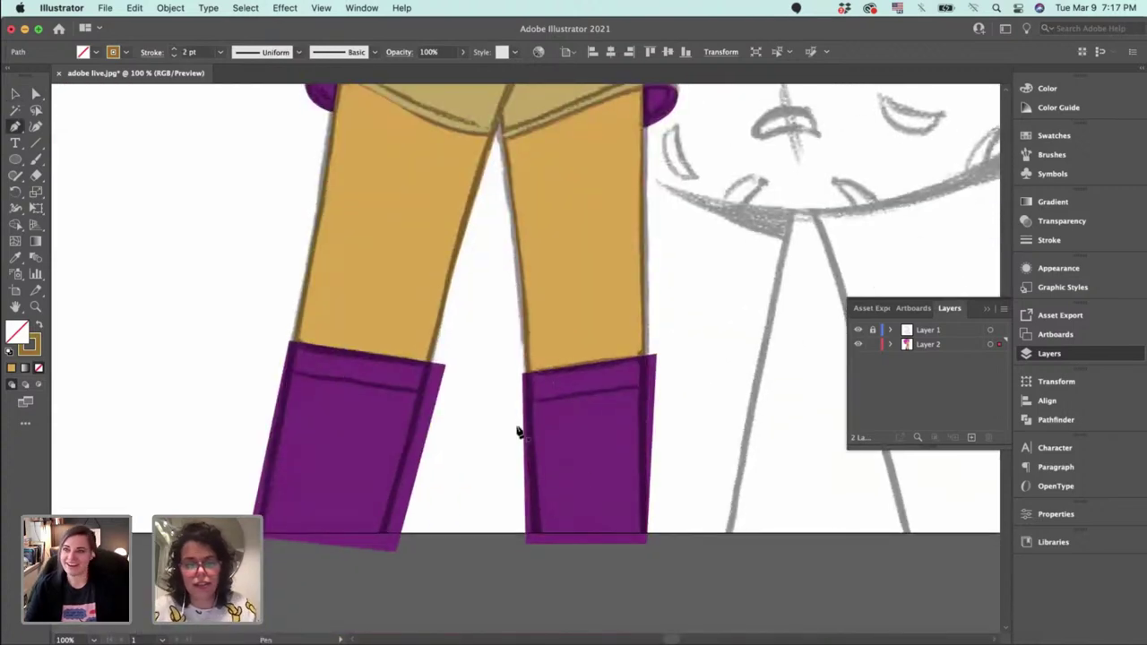
{"action": "left_click", "coordinate": [519, 403]}
{"action": "left_click", "coordinate": [671, 385]}
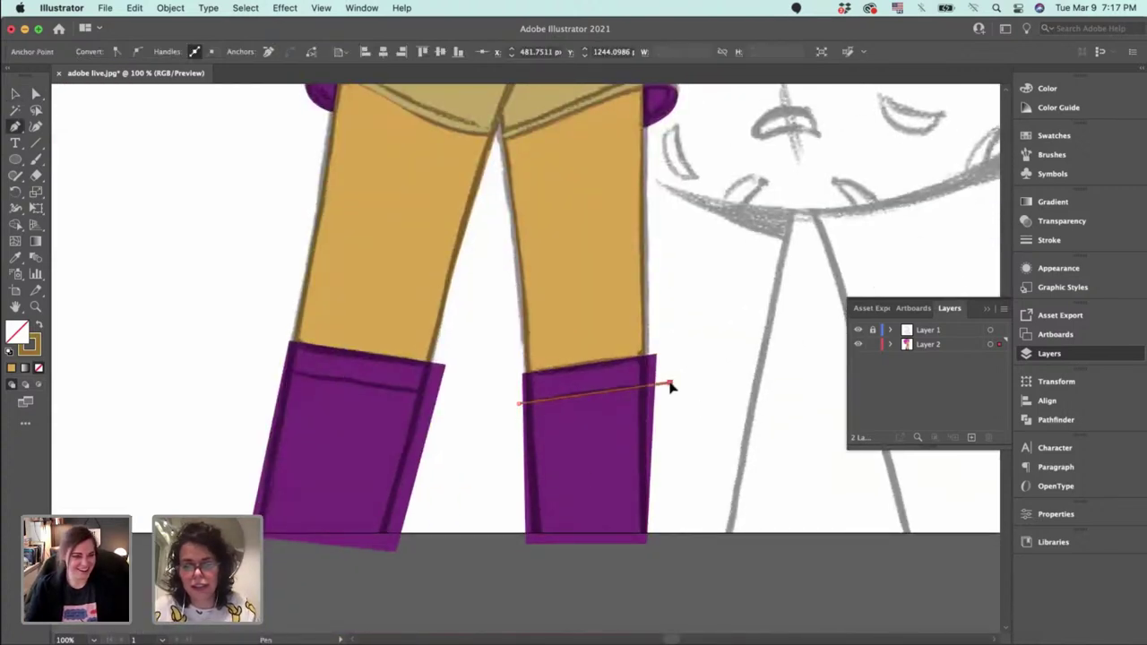
{"action": "key", "text": "v"}
{"action": "left_click", "coordinate": [672, 401]}
Draw a matching 2 pt tan line along the sketched band across the left dark purple lower-leg shape.
{"action": "left_click_drag", "start_coordinate": [624, 422], "coordinate": [700, 413]}
{"action": "key", "text": "p"}
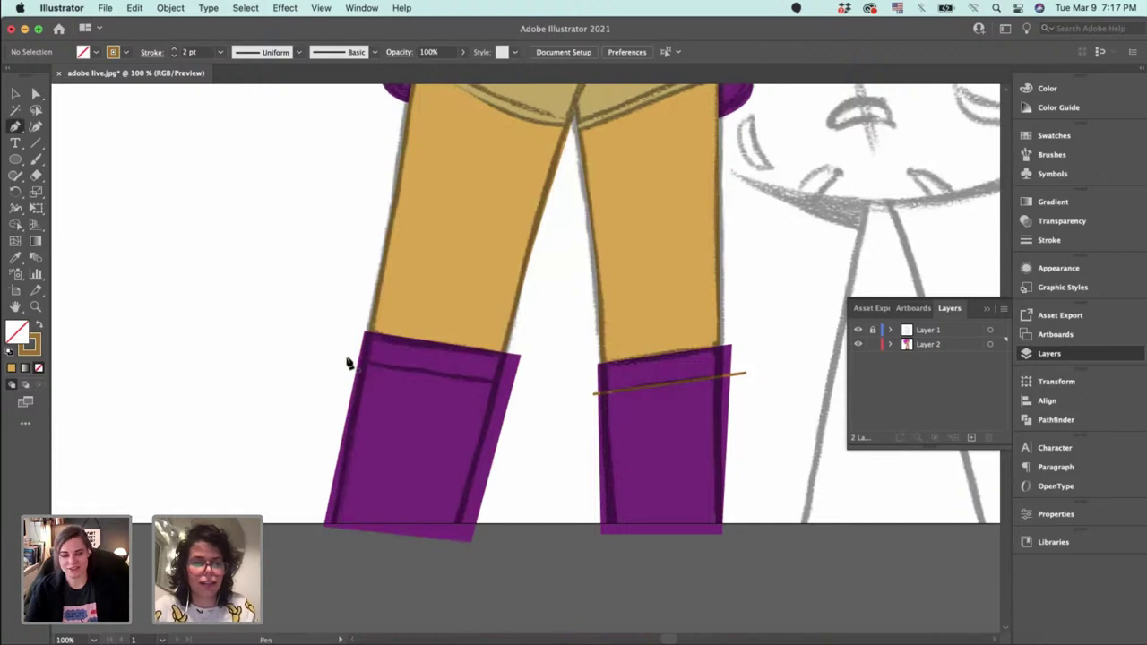
{"action": "left_click", "coordinate": [530, 388]}
{"action": "key", "text": "v"}
{"action": "left_click", "coordinate": [468, 307]}
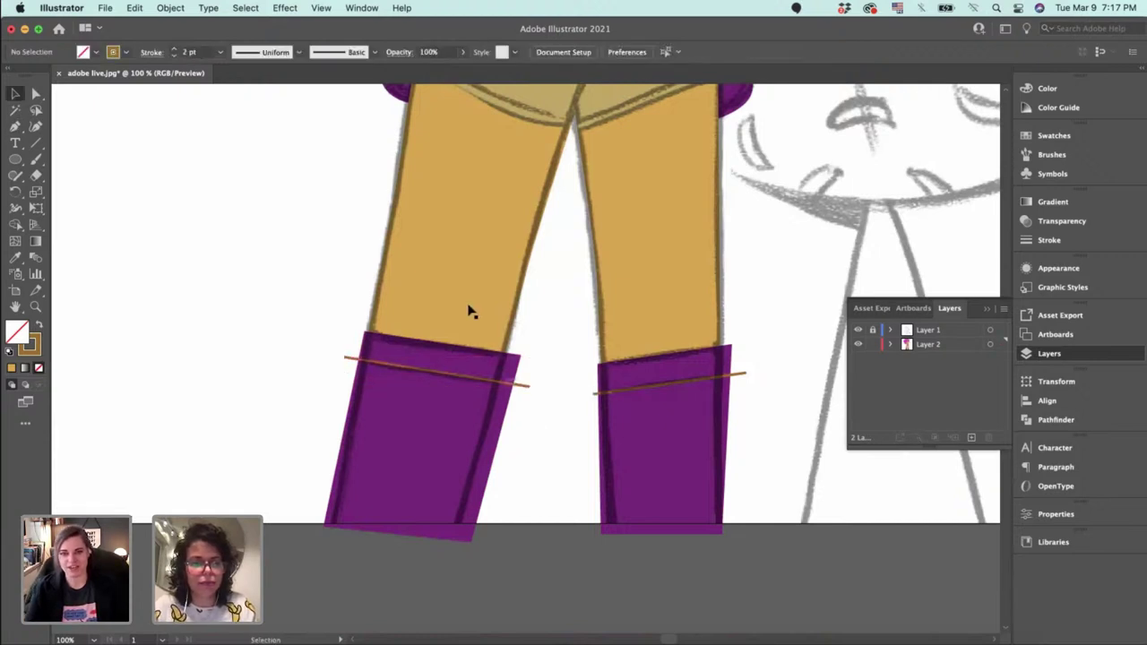
Bring the left leg shape to the front, above the dark purple lower-leg shape and the shorts.
{"action": "left_click", "coordinate": [472, 309]}
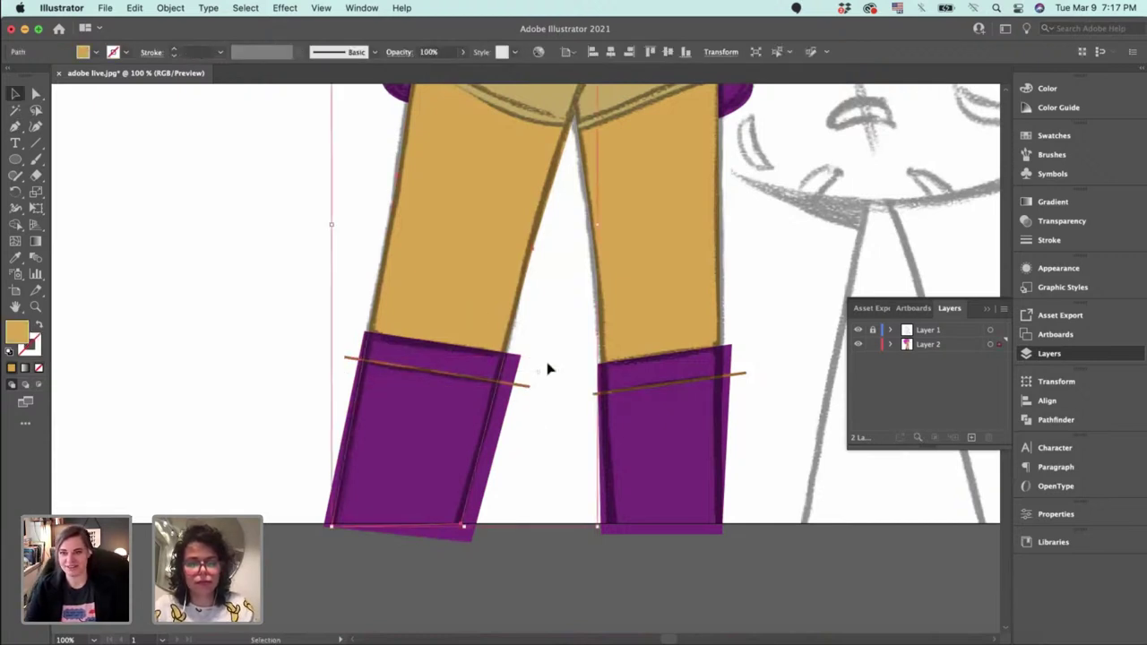
{"action": "key", "text": "super+bracketright"}
{"action": "key", "text": "super+shift+bracketright"}
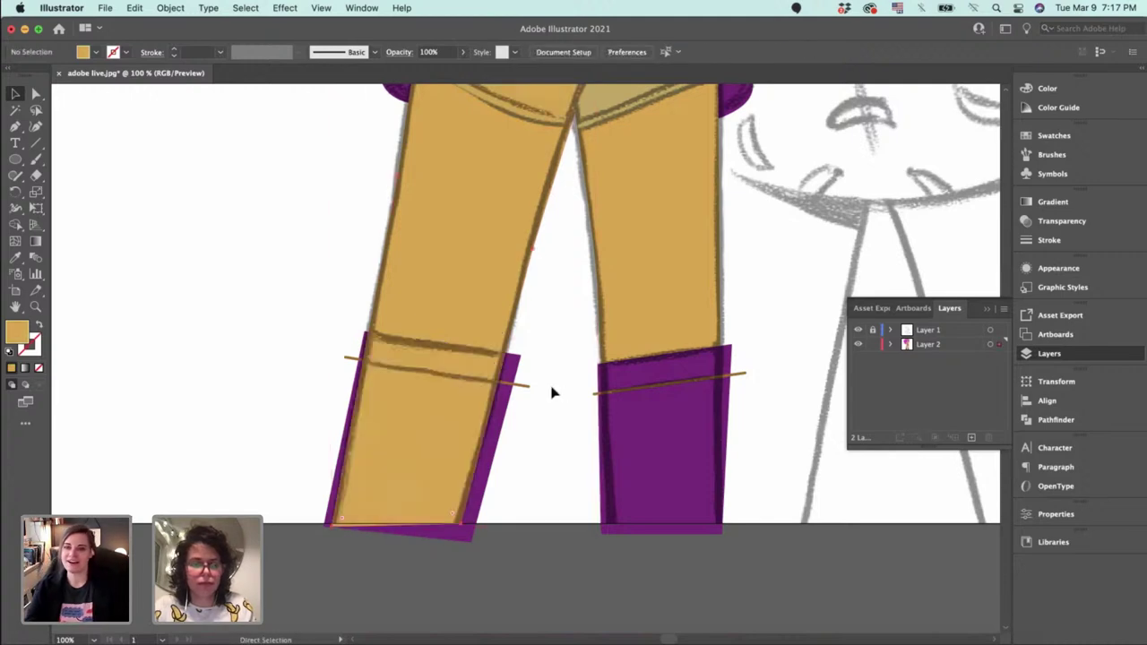
{"action": "key", "text": "v"}
{"action": "key", "text": "super+z"}
{"action": "key", "text": "super+minus"}
{"action": "key", "text": "super+minus"}
{"action": "key", "text": "super+minus"}
{"action": "key", "text": "super+minus"}
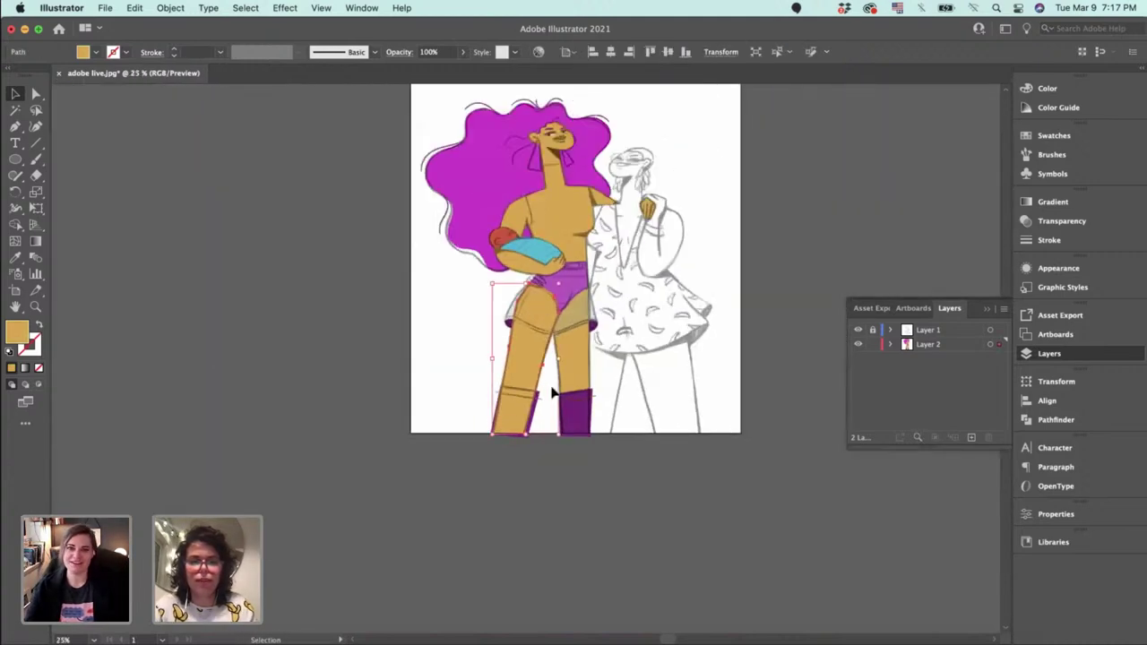
{"action": "key", "text": "a"}
{"action": "key", "text": "super+equal"}
{"action": "key", "text": "super+equal"}
{"action": "key", "text": "super+equal"}
{"action": "key", "text": "super+equal"}
{"action": "key", "text": "super+equal"}
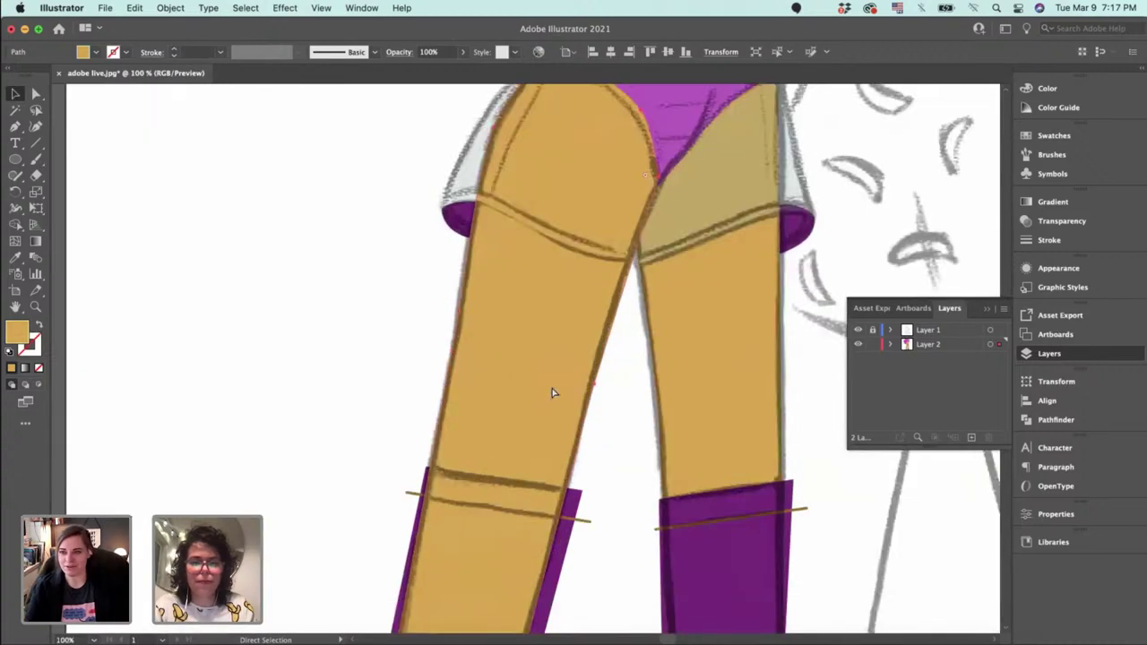
Clip the left leg's dark purple lower-leg shape and tan band line inside the pasted copy of the leg with a clipping mask.
{"action": "left_click_drag", "start_coordinate": [551, 387], "coordinate": [572, 240]}
{"action": "key", "text": "v"}
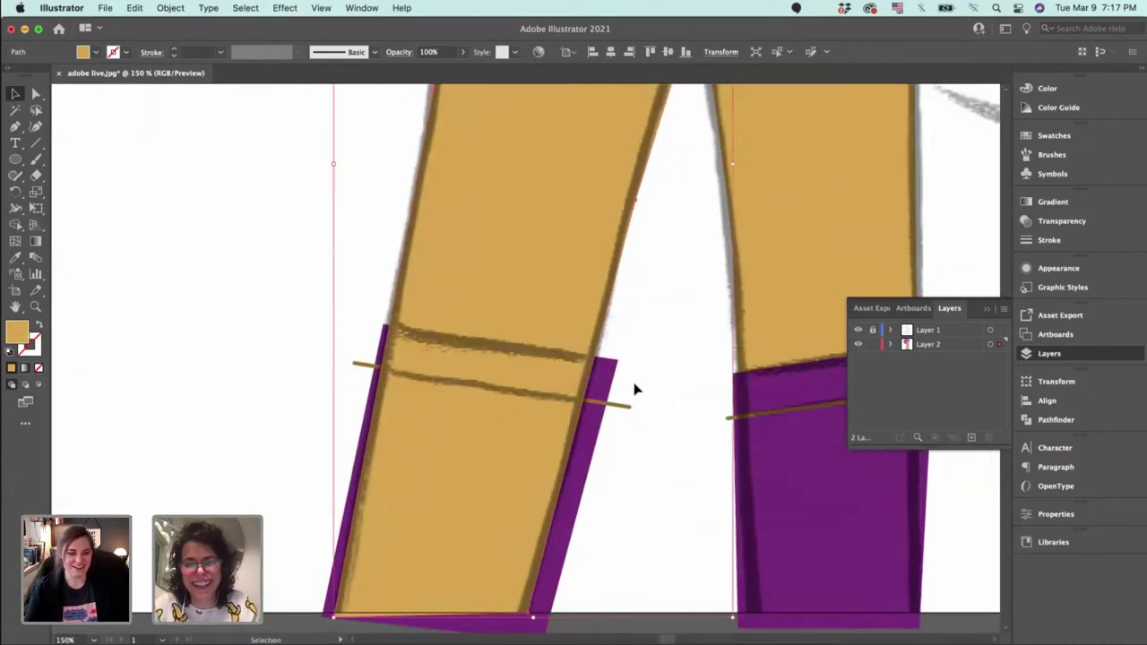
{"action": "left_click", "coordinate": [601, 428], "text": "shift"}
{"action": "right_click", "coordinate": [598, 421]}
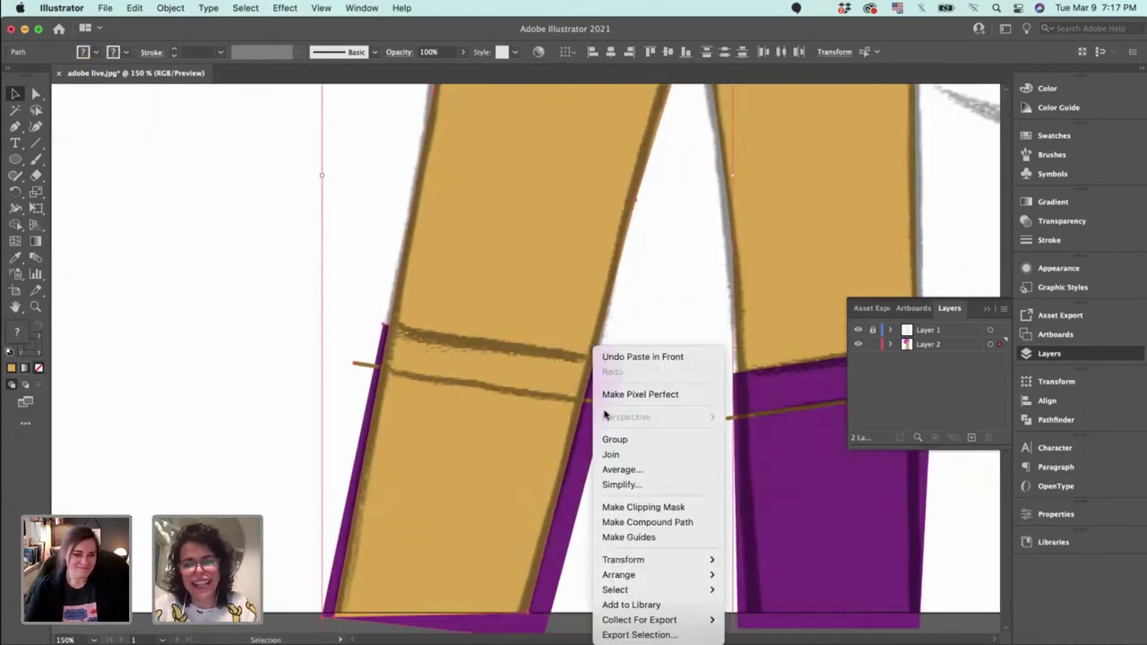
{"action": "left_click", "coordinate": [665, 508]}
Paste a copy of the other leg in front and use it as a clipping mask for its dark purple shape and band line.
{"action": "scroll", "coordinate": [440, 481], "scroll_direction": "right", "scroll_amount": 5}
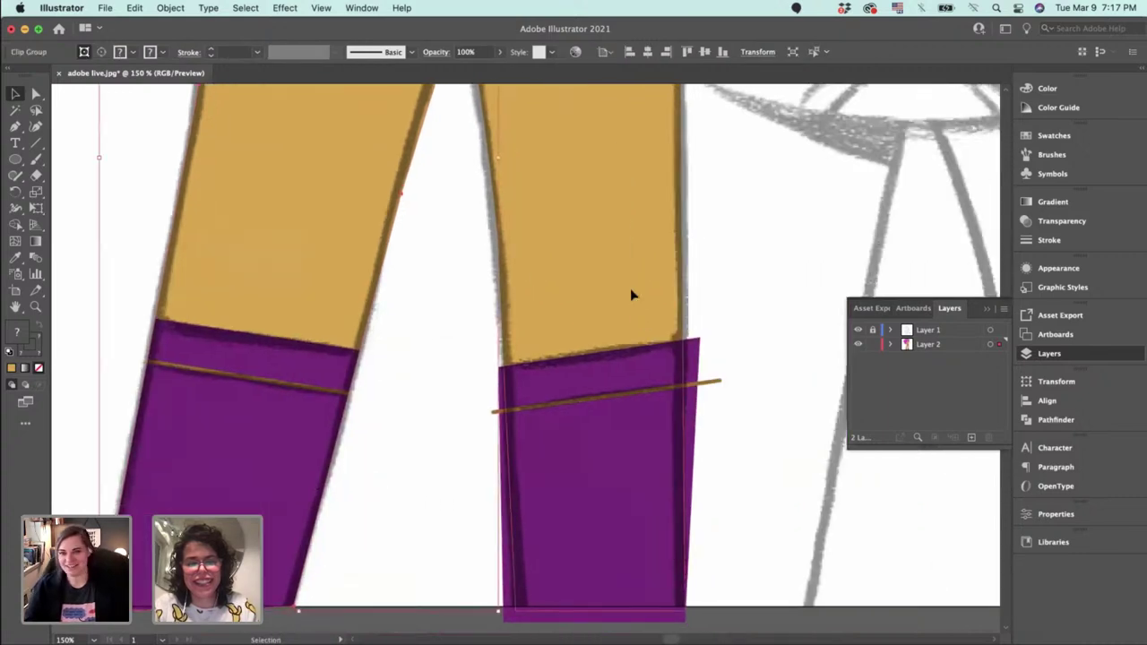
{"action": "key", "text": "a"}
{"action": "left_click", "coordinate": [686, 325]}
{"action": "key", "text": "super+c"}
{"action": "left_click", "coordinate": [750, 356]}
{"action": "key", "text": "super+f"}
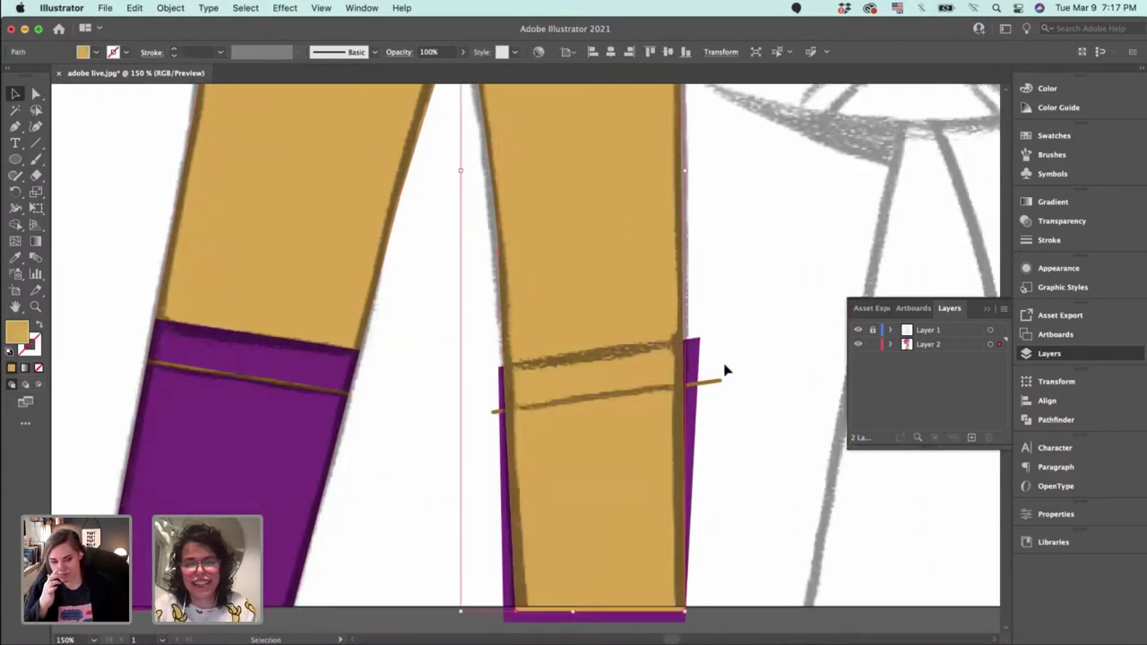
{"action": "left_click", "coordinate": [696, 399], "text": "shift"}
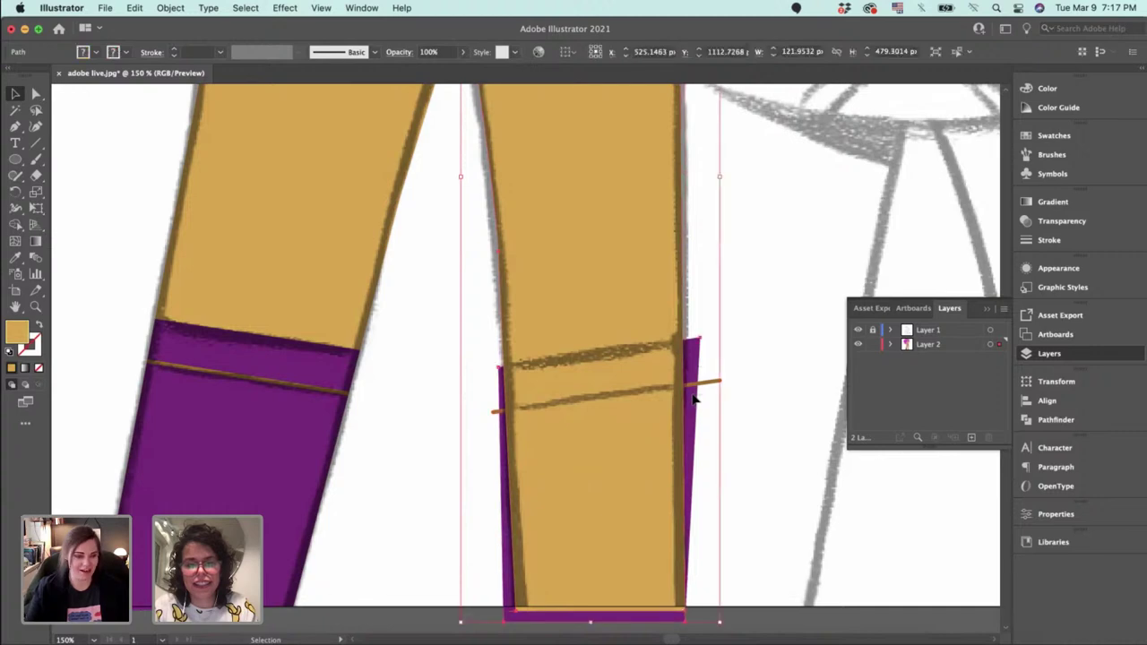
{"action": "right_click", "coordinate": [630, 350]}
{"action": "left_click", "coordinate": [707, 508]}
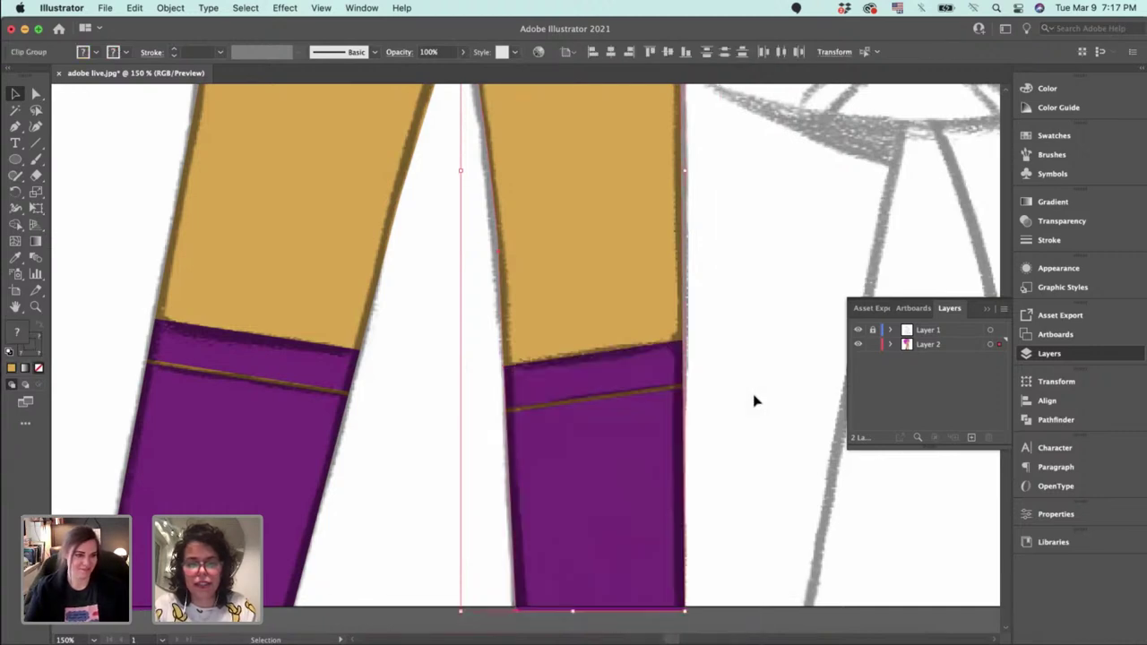
Toggle the sketch layer's visibility to examine the flat color shapes of the whole figure without the drawing.
{"action": "left_click", "coordinate": [756, 401]}
{"action": "key", "text": "ctrl+minus"}
{"action": "key", "text": "ctrl+minus"}
{"action": "key", "text": "ctrl+minus"}
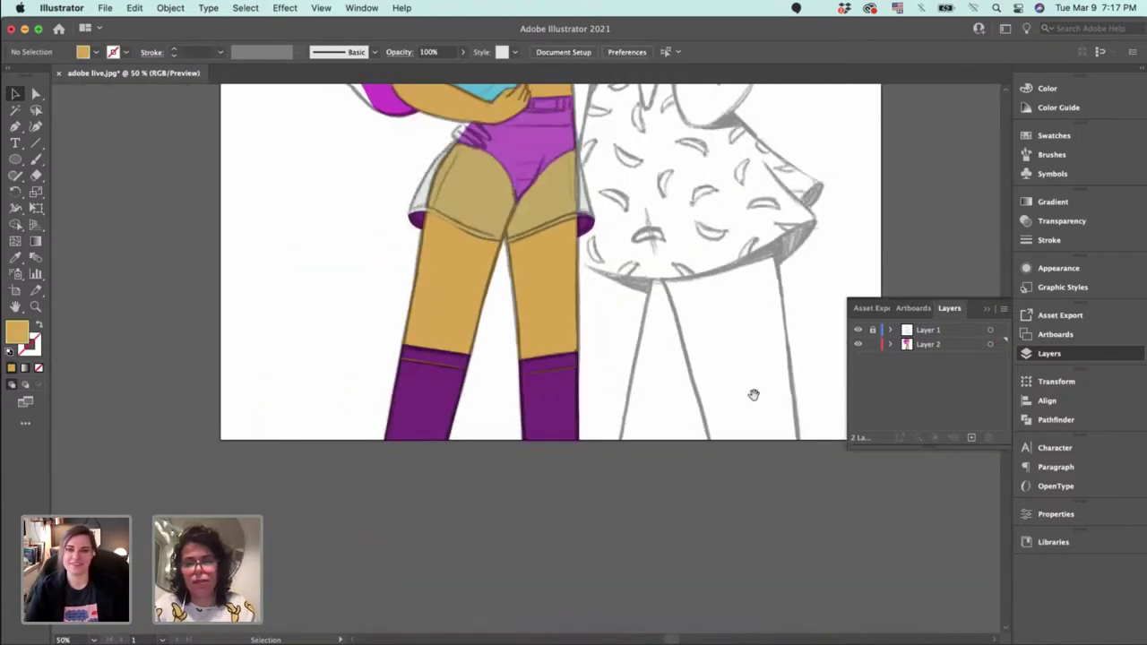
{"action": "scroll", "coordinate": [753, 394], "scroll_direction": "up", "scroll_amount": 10}
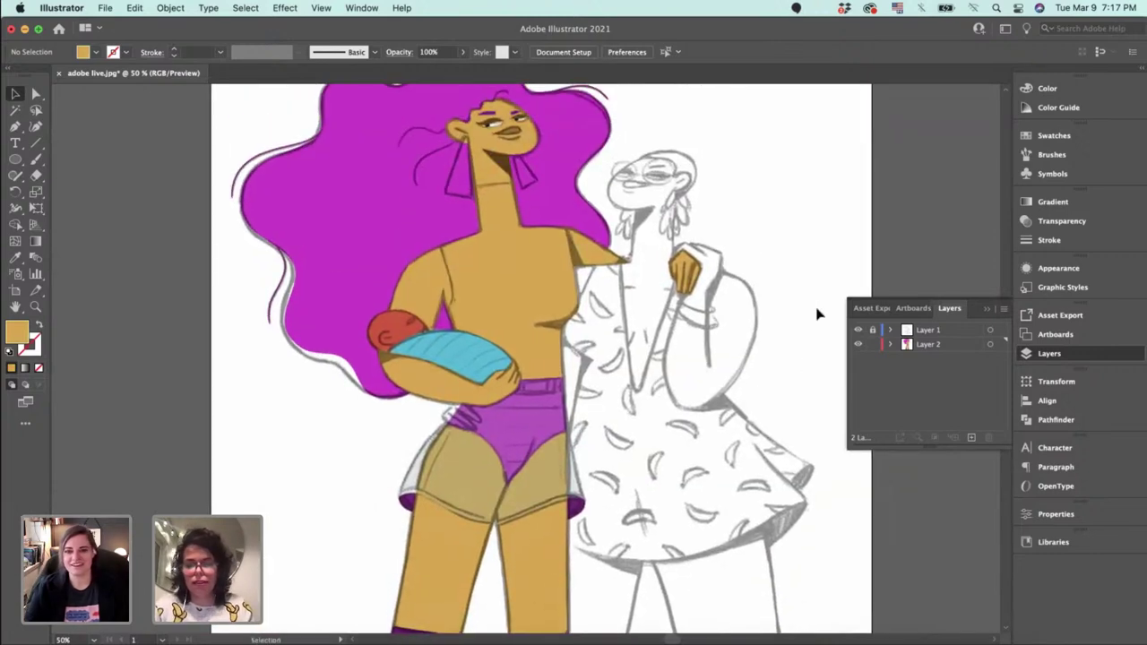
{"action": "left_click", "coordinate": [858, 329]}
{"action": "left_click", "coordinate": [857, 329]}
{"action": "left_click", "coordinate": [857, 330]}
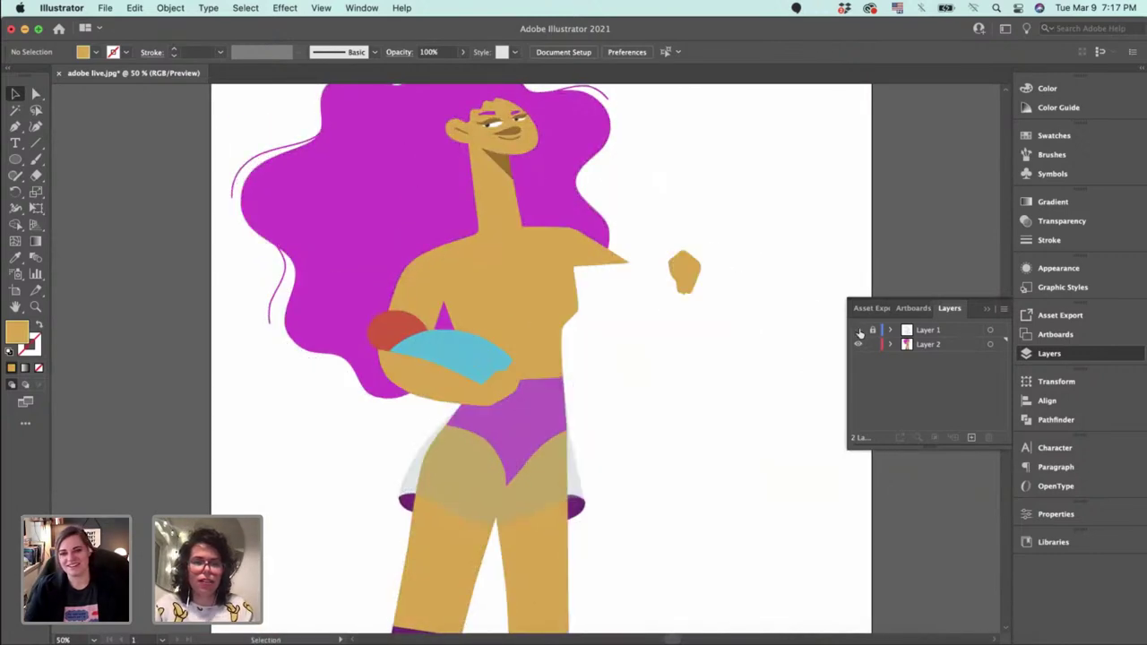
{"action": "left_click", "coordinate": [857, 330]}
Take the ear line's 2 pt tan stroke and trace the large triangular earring with the Pen tool, its left side about 100 px long.
{"action": "mouse_move", "coordinate": [572, 265]}
{"action": "left_mouse_down"}
{"action": "mouse_move", "coordinate": [627, 372]}
{"action": "mouse_move", "coordinate": [617, 614]}
{"action": "left_mouse_up"}
{"action": "key", "text": "super+equal"}
{"action": "key", "text": "super+equal"}
{"action": "key", "text": "super+equal"}
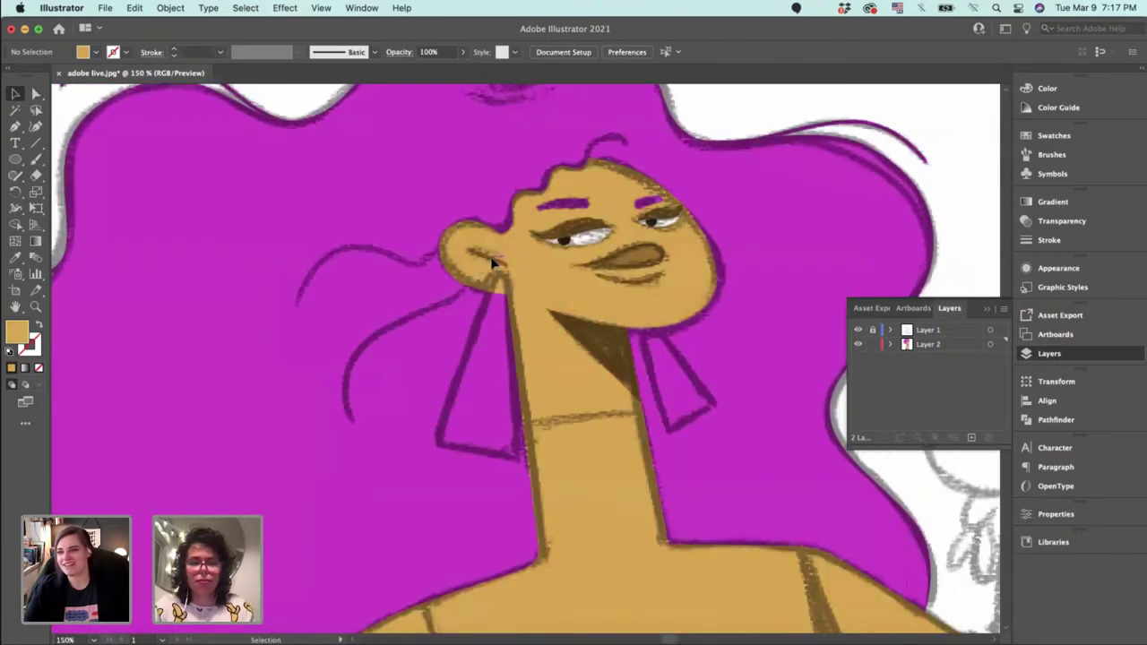
{"action": "left_click", "coordinate": [492, 260]}
{"action": "key", "text": "super+equal"}
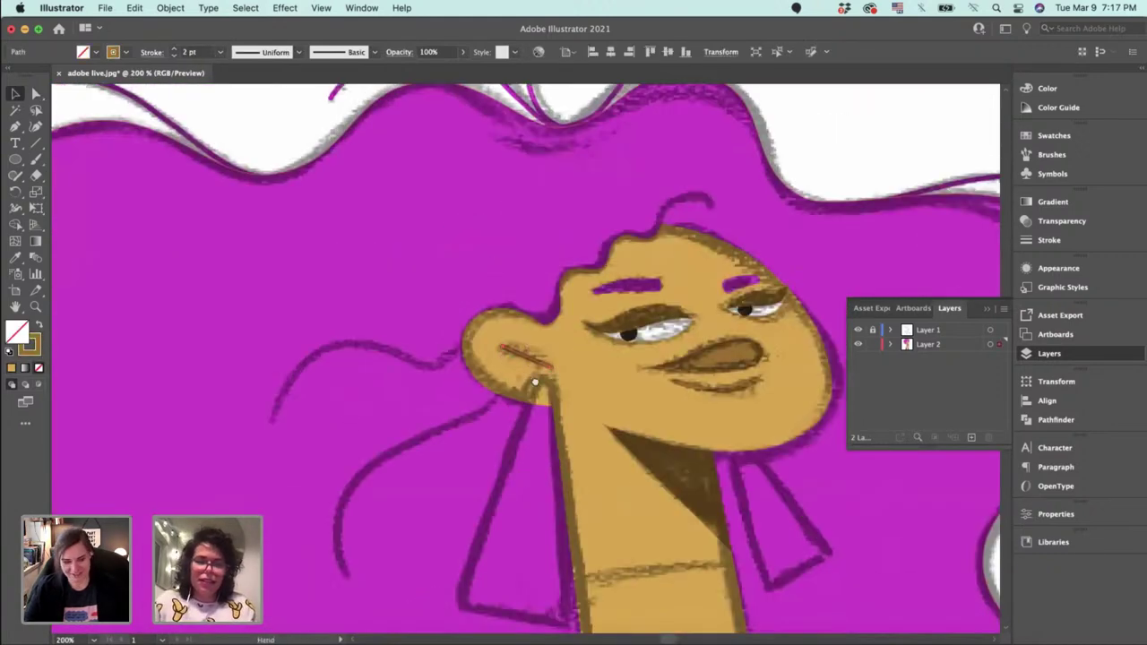
{"action": "left_click_drag", "start_coordinate": [535, 382], "coordinate": [551, 310]}
{"action": "key", "text": "p"}
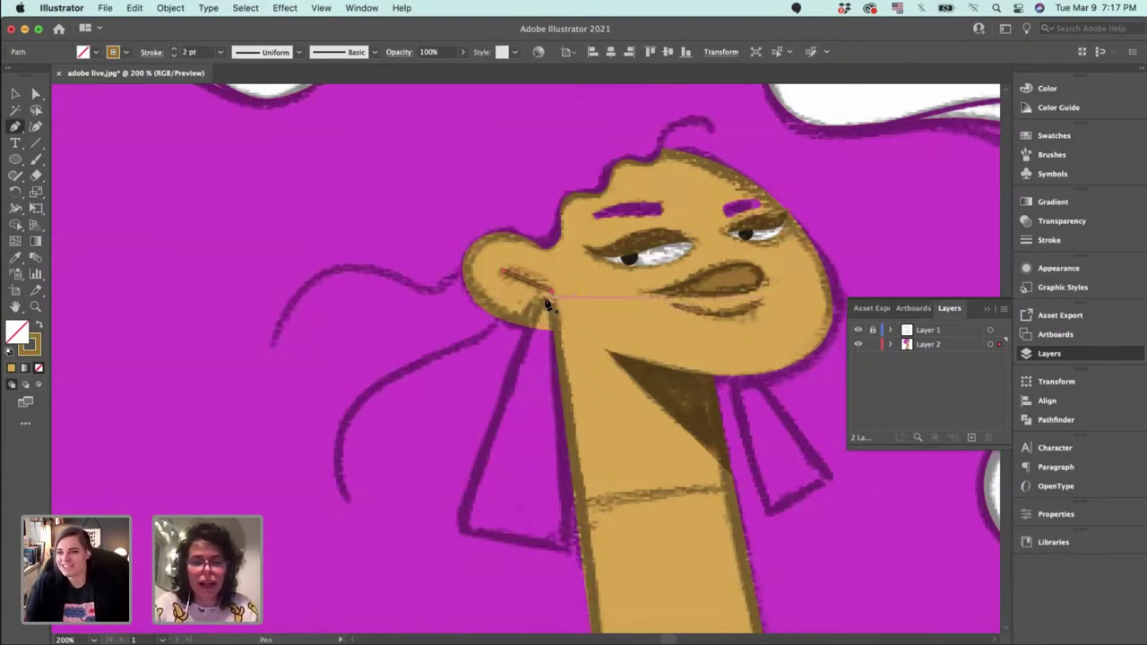
{"action": "left_click", "coordinate": [549, 303]}
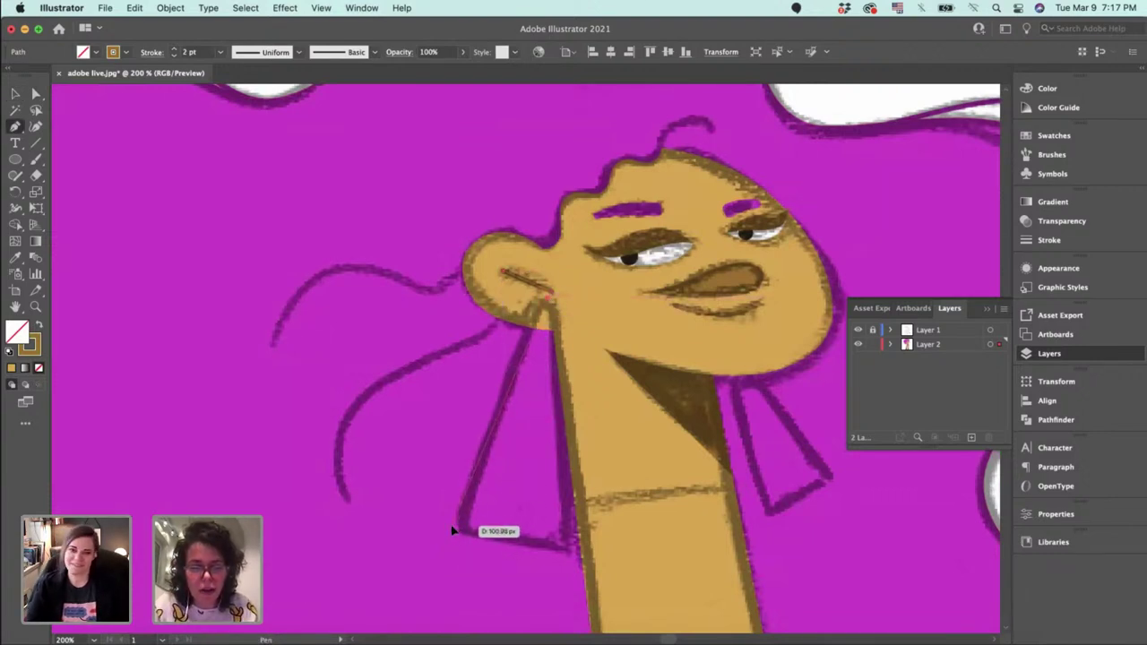
{"action": "left_click", "coordinate": [453, 528]}
{"action": "left_click", "coordinate": [565, 549]}
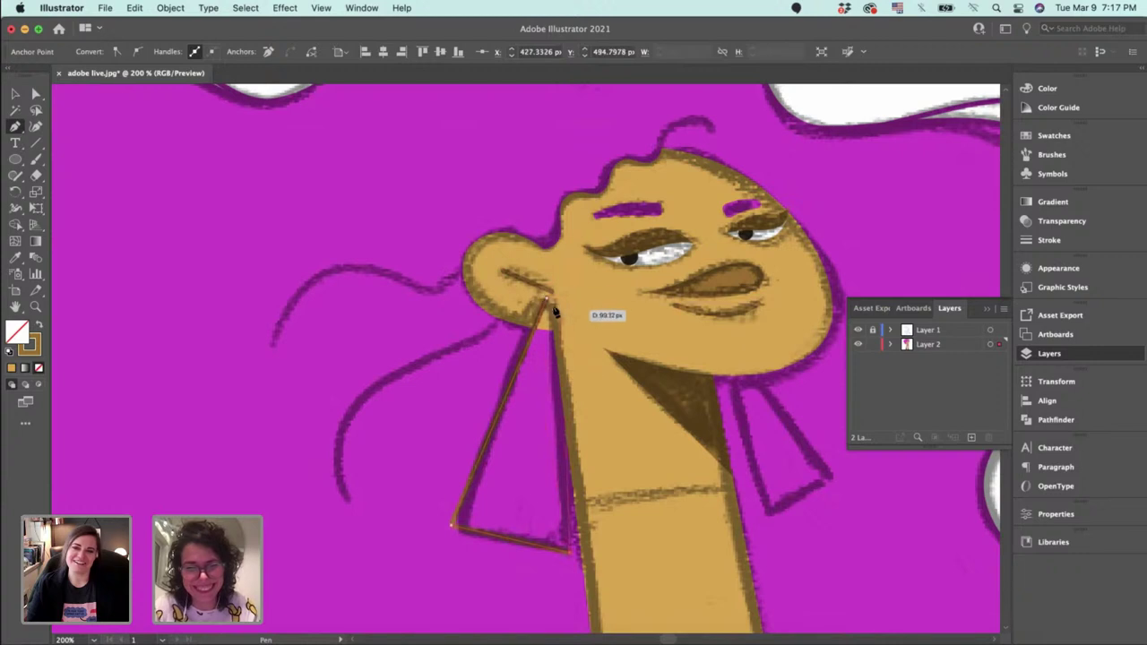
{"action": "left_click", "coordinate": [550, 303]}
Lower the top point of the large earring onto the earlobe and round its top corner.
{"action": "key", "text": "a"}
{"action": "left_click_drag", "start_coordinate": [552, 296], "coordinate": [635, 101]}
{"action": "key", "text": "super+equal"}
{"action": "left_click_drag", "start_coordinate": [462, 502], "coordinate": [459, 510]}
{"action": "scroll", "coordinate": [527, 372], "scroll_direction": "up", "scroll_amount": 4}
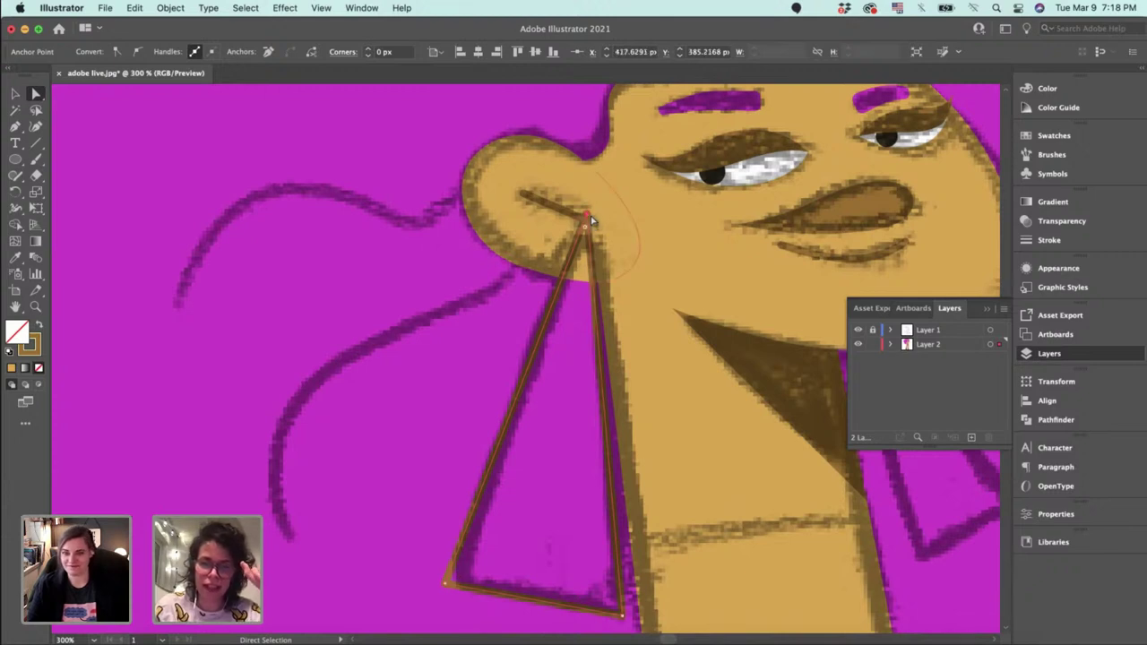
{"action": "left_click_drag", "start_coordinate": [590, 216], "coordinate": [585, 248]}
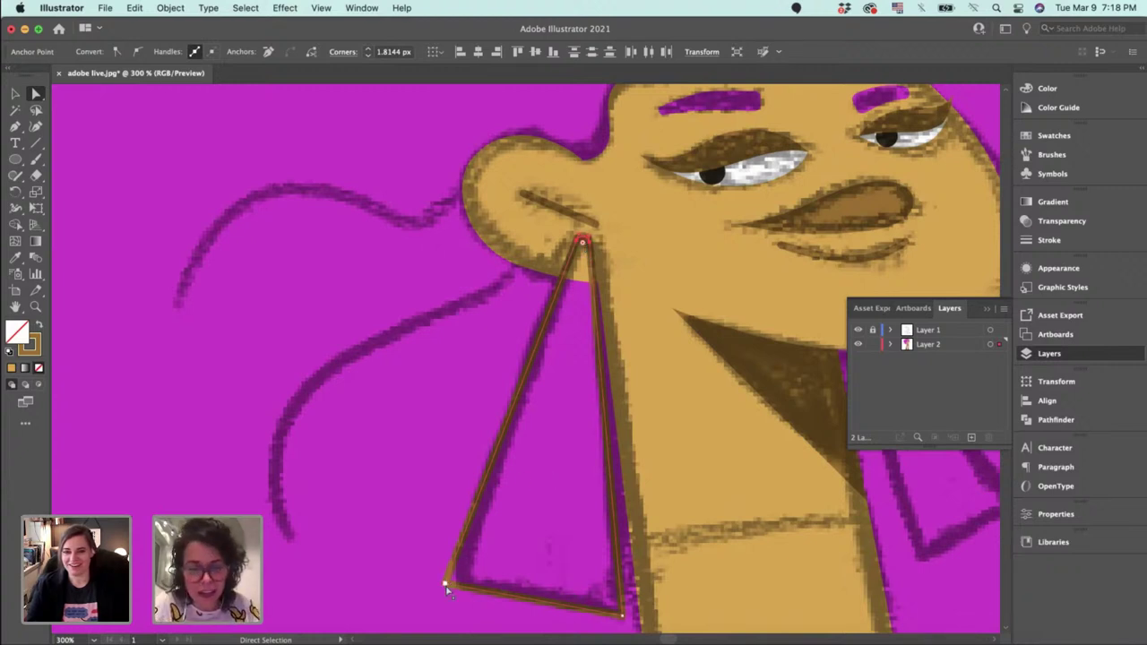
Round the two bottom corners of the large earring and rotate it slightly clockwise, away from the neck.
{"action": "mouse_move", "coordinate": [622, 615]}
{"action": "left_mouse_down"}
{"action": "mouse_move", "coordinate": [608, 592]}
{"action": "mouse_move", "coordinate": [552, 617]}
{"action": "left_mouse_up"}
{"action": "left_click", "coordinate": [563, 630]}
{"action": "left_click", "coordinate": [572, 609]}
{"action": "key", "text": "r"}
{"action": "key", "text": "v"}
{"action": "left_click", "coordinate": [572, 609]}
{"action": "key", "text": "r"}
{"action": "key", "text": "v"}
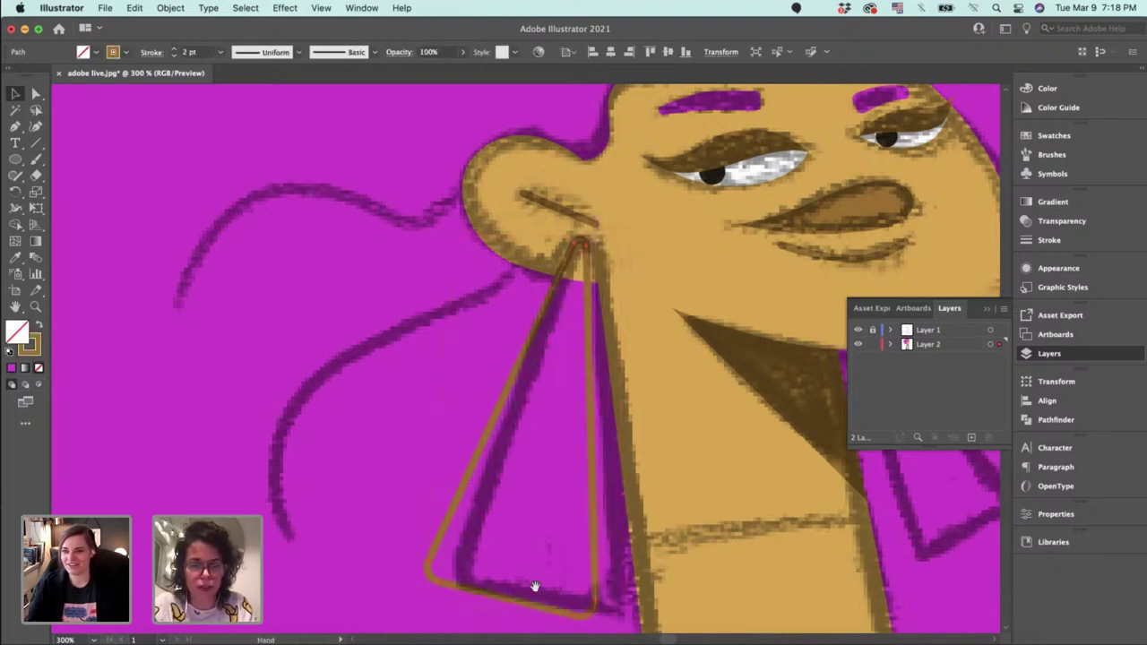
Trace the small sketched earring below the jaw as a closed four-point shape whose narrow top overlaps the face.
{"action": "scroll", "coordinate": [627, 512], "scroll_direction": "right", "scroll_amount": 10}
{"action": "left_click", "coordinate": [681, 497]}
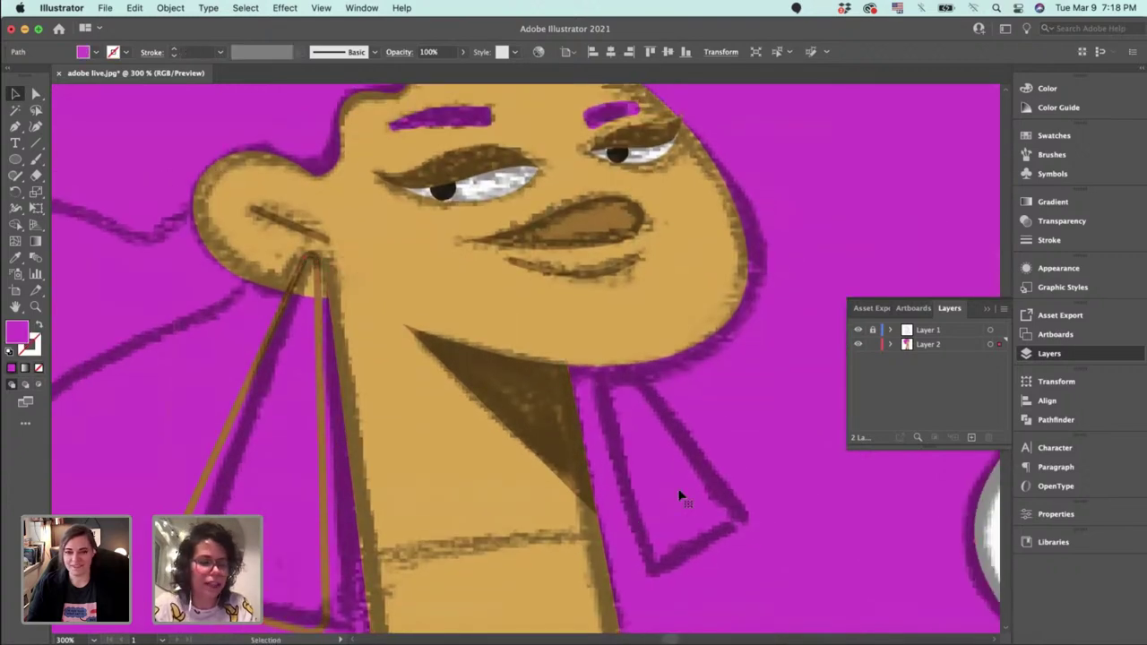
{"action": "key", "text": "p"}
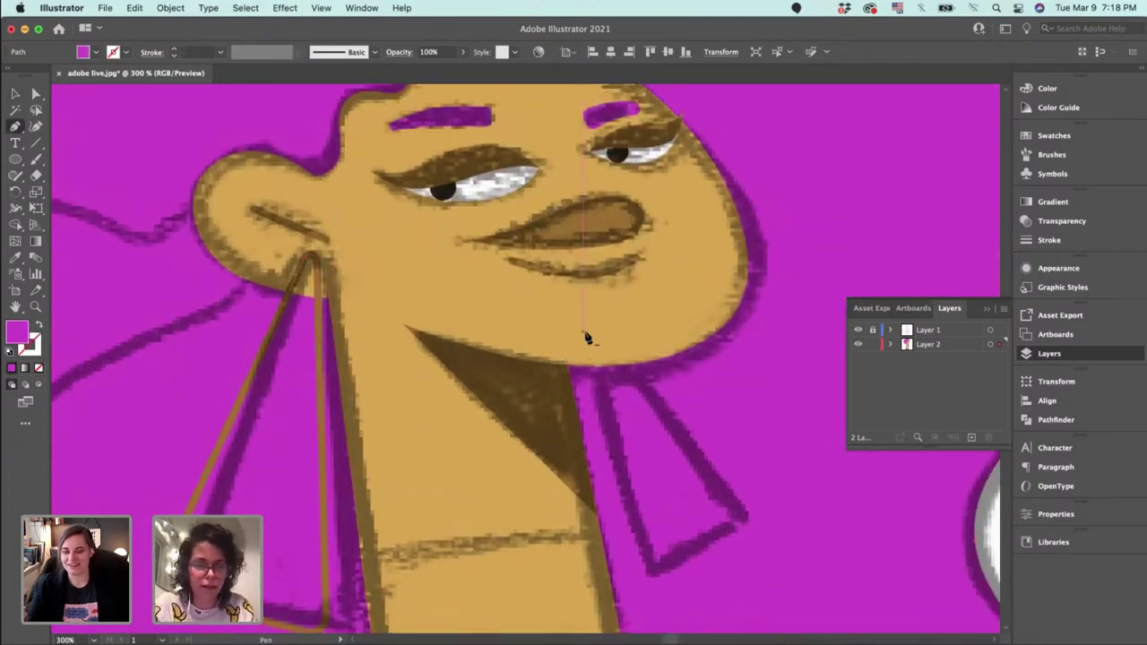
{"action": "left_click", "coordinate": [585, 333]}
{"action": "left_click", "coordinate": [649, 570]}
{"action": "left_click", "coordinate": [746, 517]}
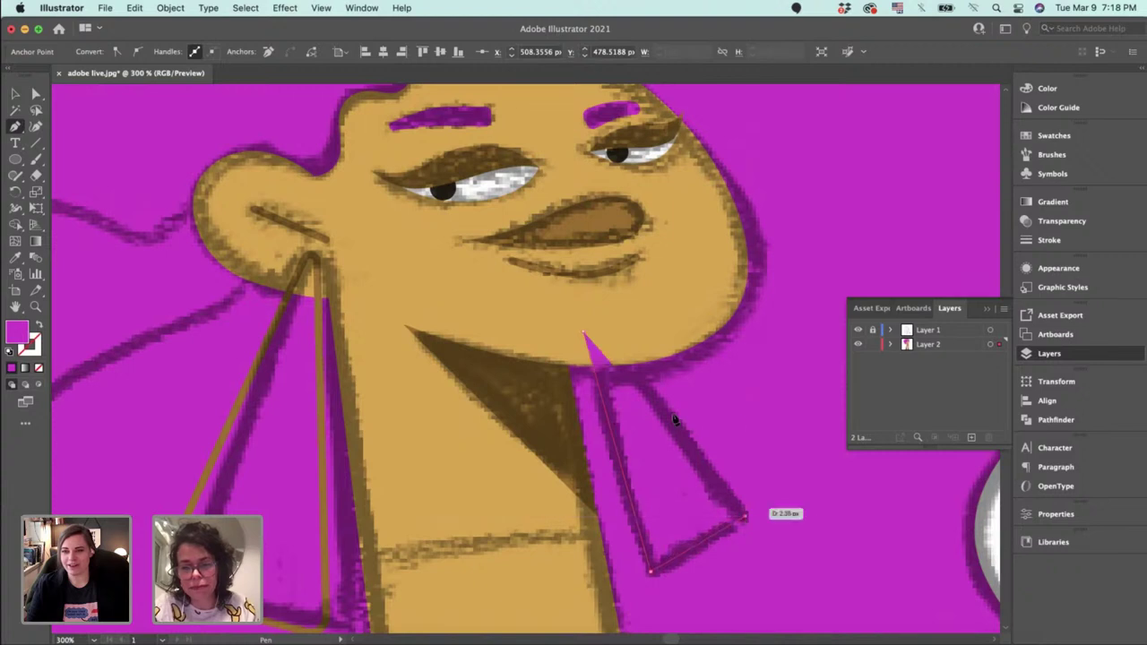
{"action": "left_click", "coordinate": [588, 333]}
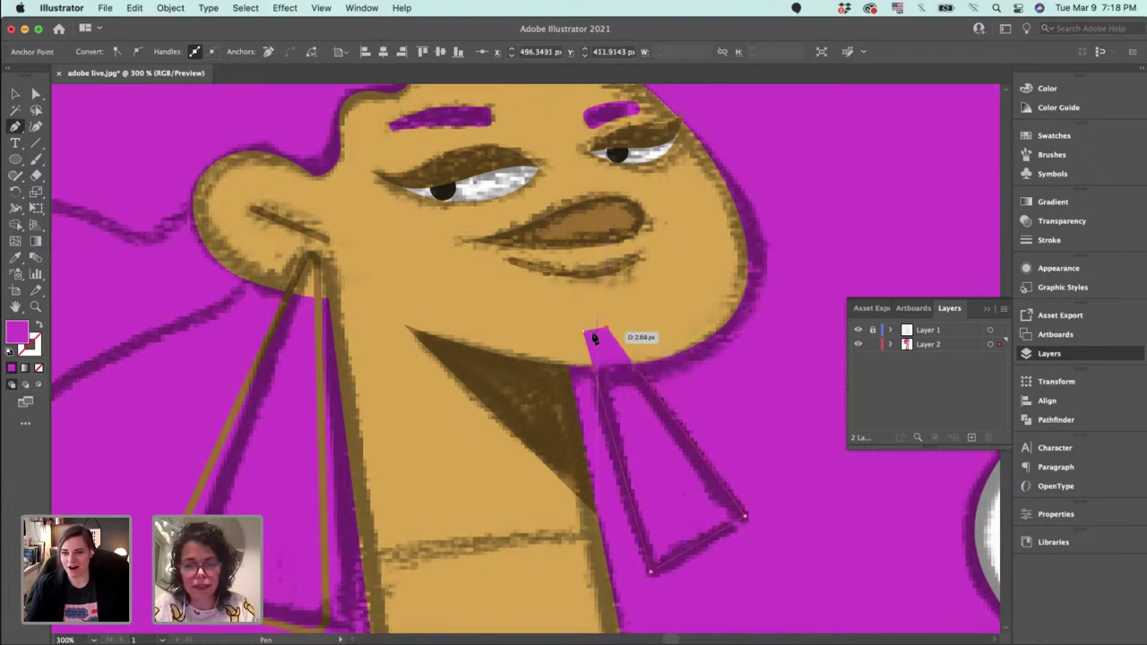
Hide the sketch layer and apply the large earring's tan stroke without fill to the small earring.
{"action": "left_click", "coordinate": [857, 331]}
{"action": "key", "text": "i"}
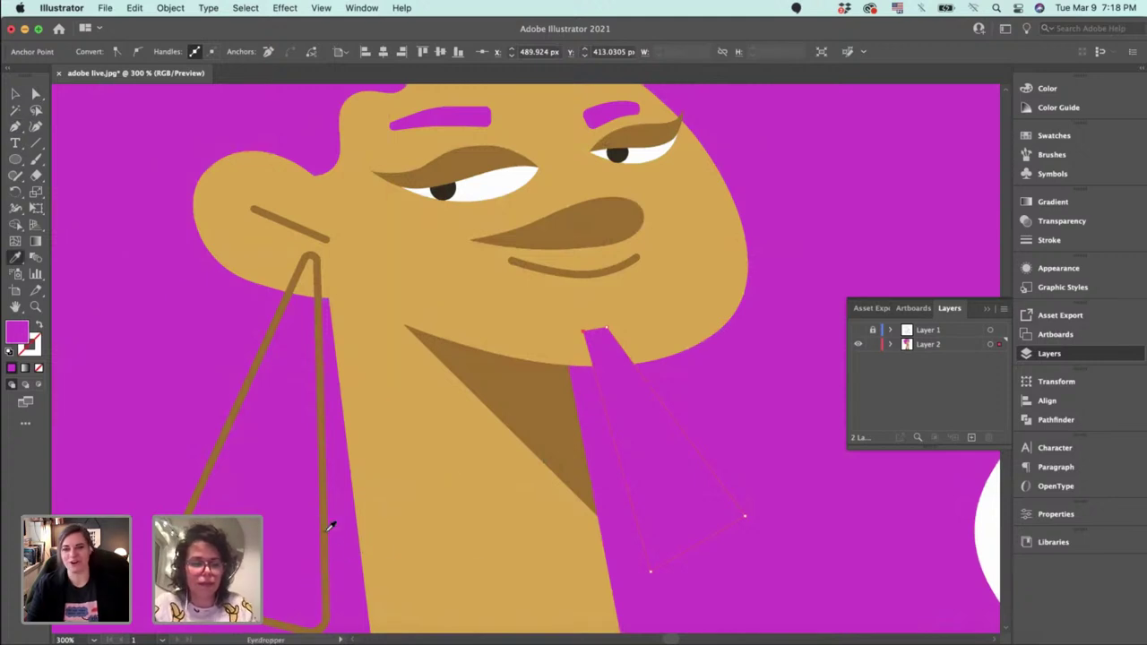
{"action": "left_click", "coordinate": [327, 524]}
{"action": "key", "text": "v"}
{"action": "key", "text": "a"}
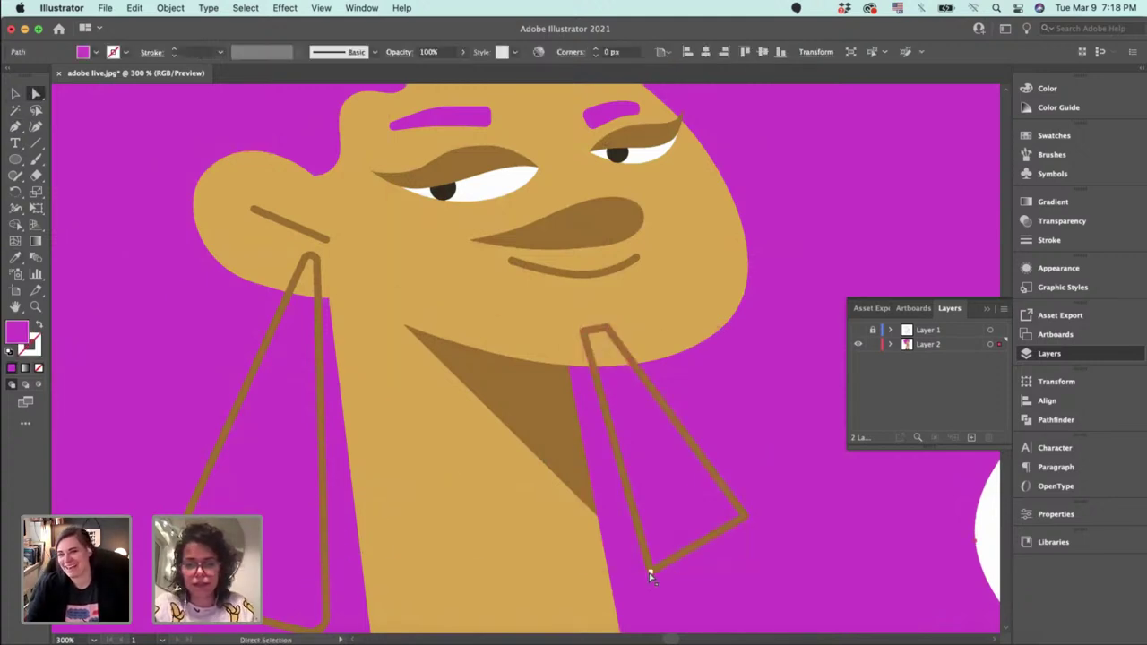
Round the two bottom corners of the small earring.
{"action": "left_click", "coordinate": [651, 572]}
{"action": "left_click", "coordinate": [747, 517], "text": "shift"}
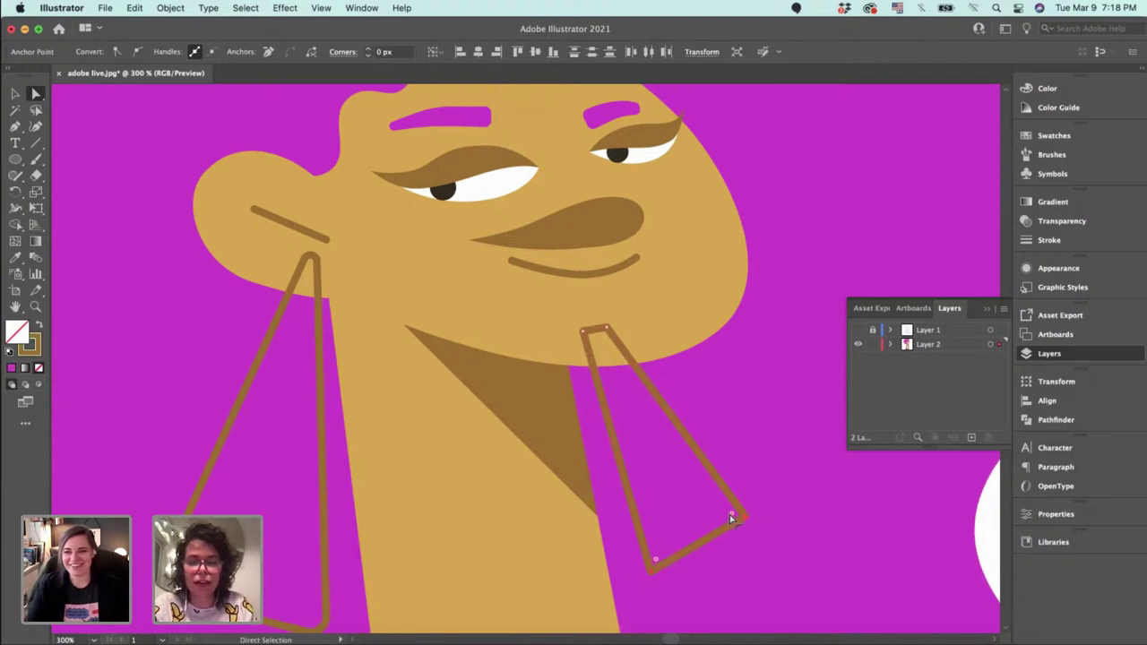
{"action": "left_click_drag", "start_coordinate": [730, 514], "coordinate": [721, 510]}
Place the small earring behind the face shape and show the sketch layer again.
{"action": "key", "text": "v"}
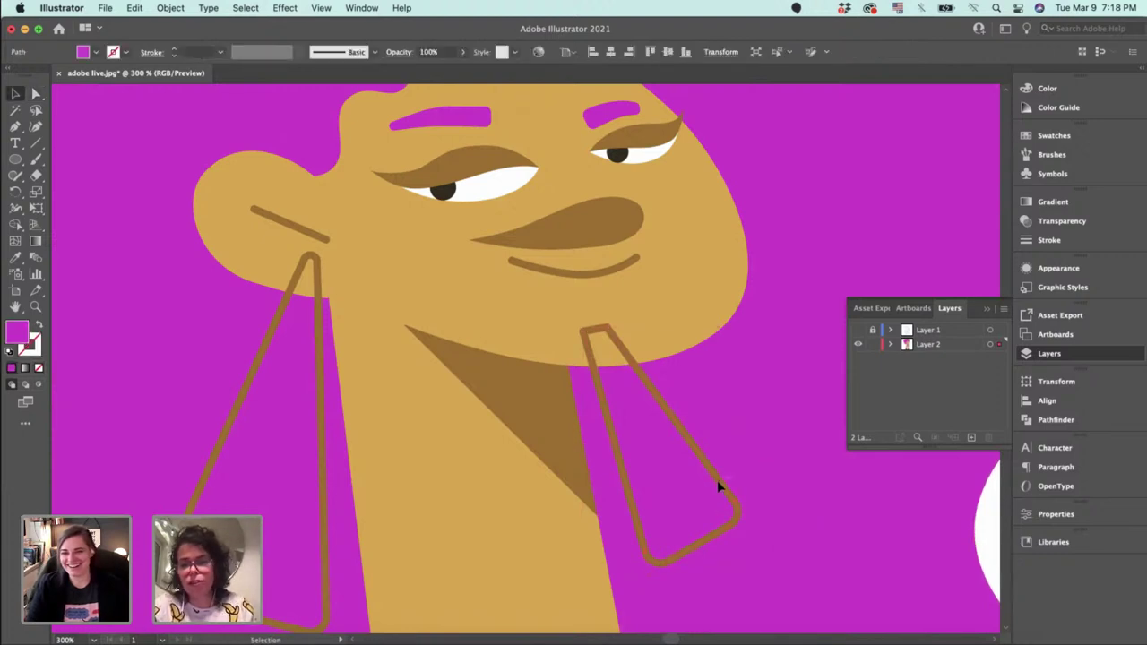
{"action": "left_click", "coordinate": [717, 480]}
{"action": "key", "text": "Delete"}
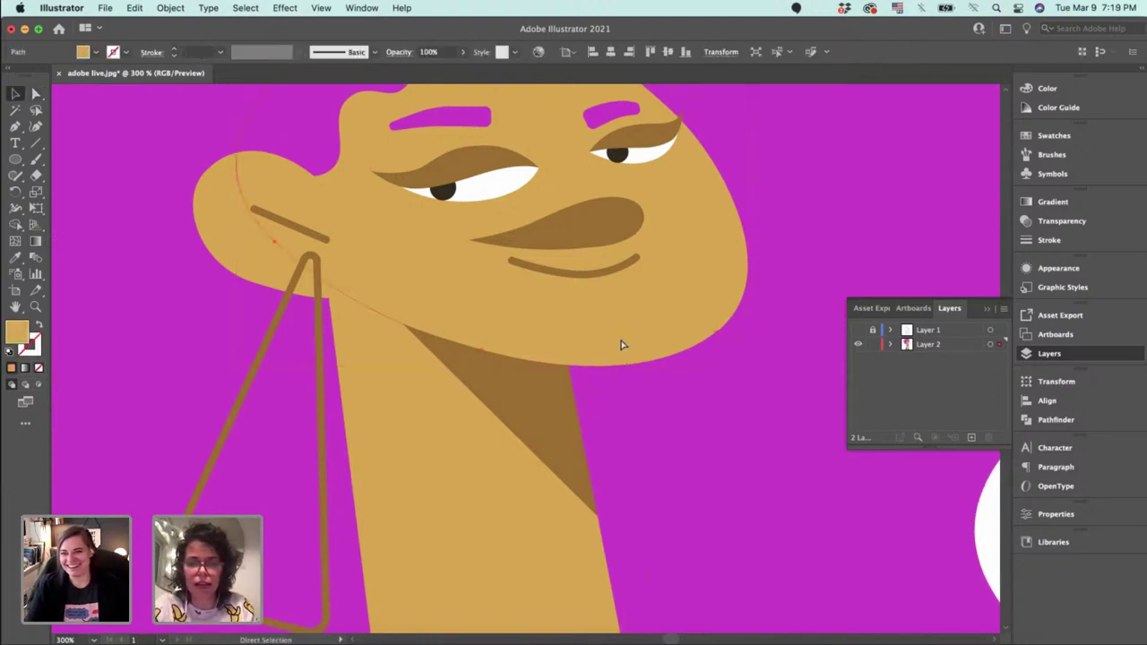
{"action": "key", "text": "ctrl+z"}
{"action": "left_click", "coordinate": [806, 411]}
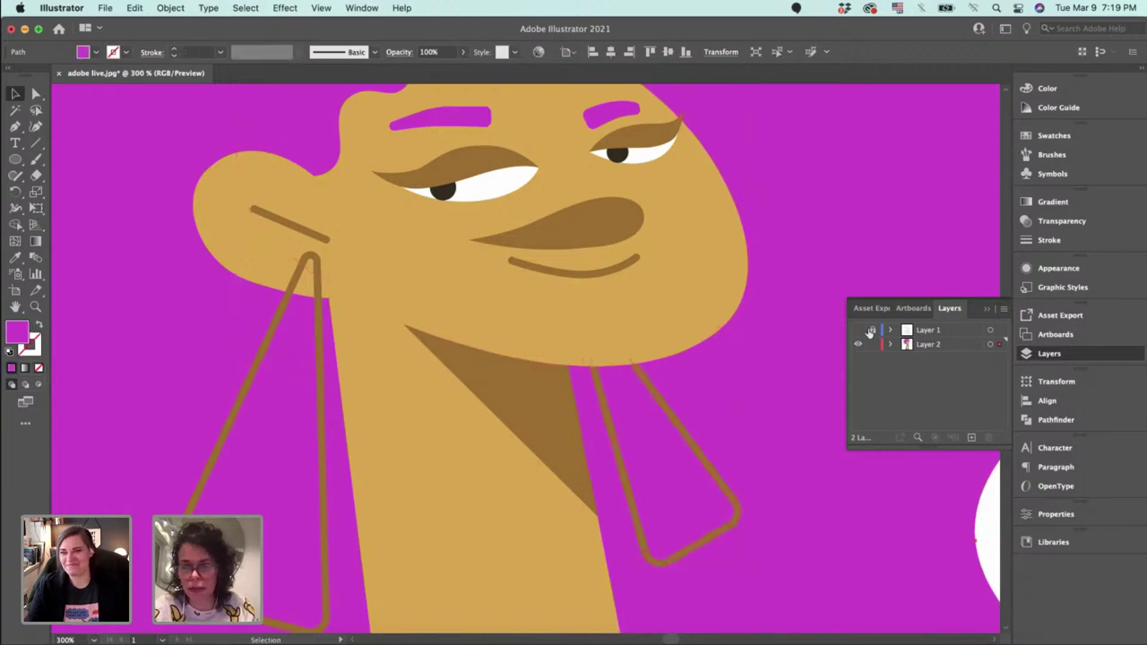
{"action": "left_click", "coordinate": [857, 330]}
Reuse the large earring's 2 pt tan stroke without fill and trace the short inner line of the baby's ear, about 11 px long.
{"action": "key", "text": "ctrl+0"}
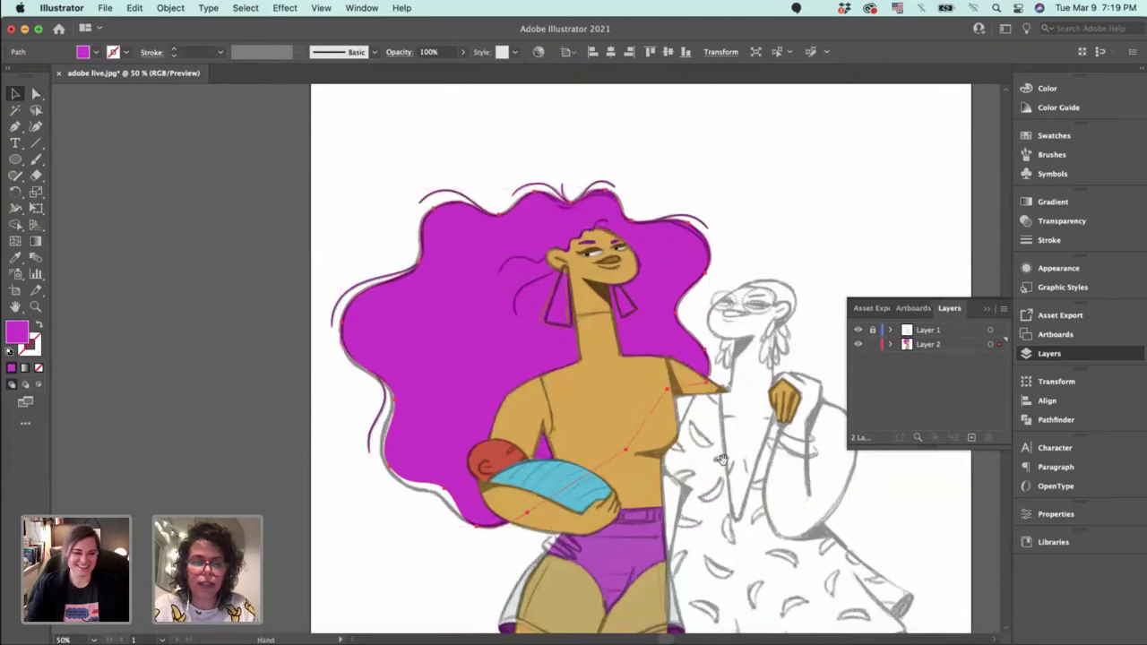
{"action": "left_click_drag", "start_coordinate": [719, 458], "coordinate": [622, 242]}
{"action": "left_click_drag", "start_coordinate": [615, 419], "coordinate": [651, 473]}
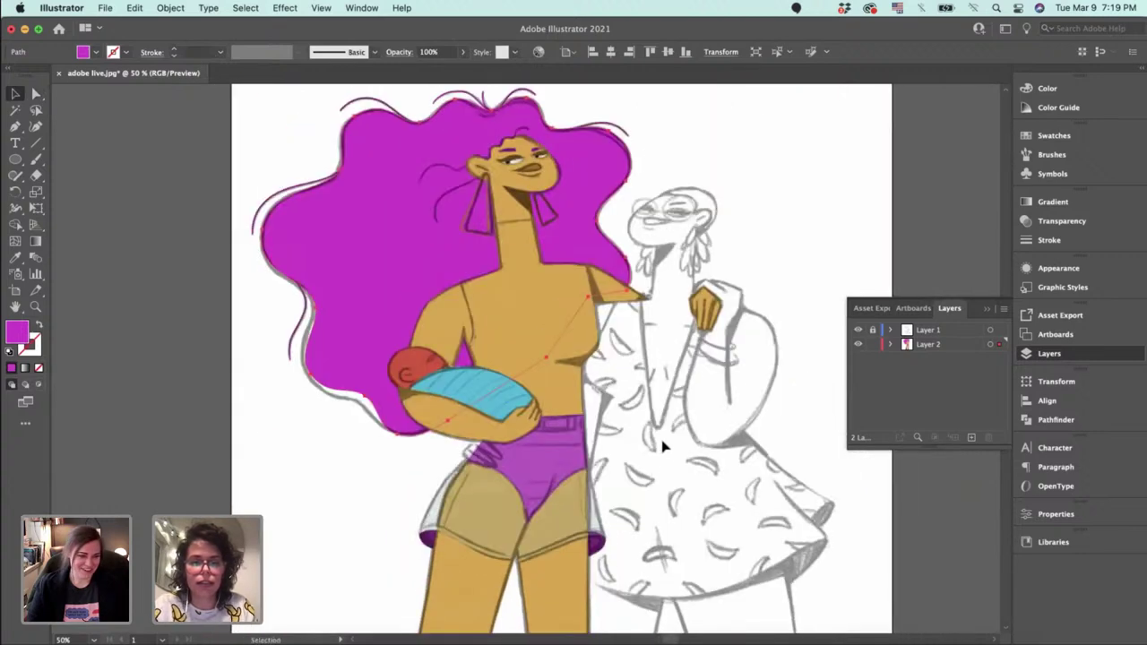
{"action": "key", "text": "super+equal"}
{"action": "key", "text": "super+equal"}
{"action": "key", "text": "super+equal"}
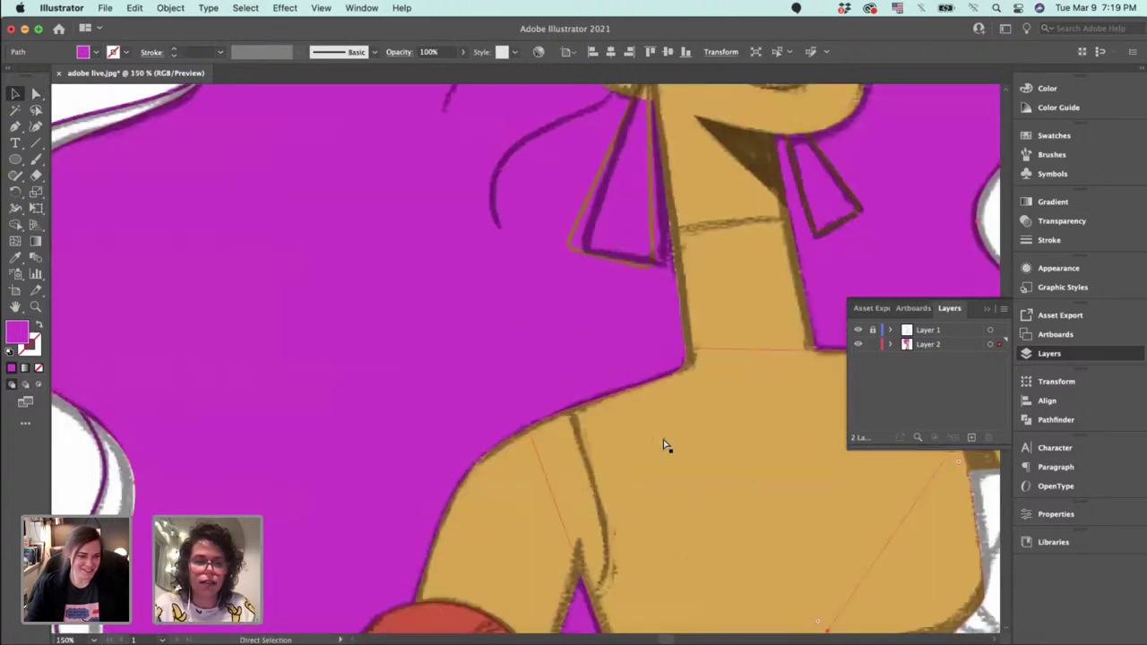
{"action": "left_click", "coordinate": [619, 262]}
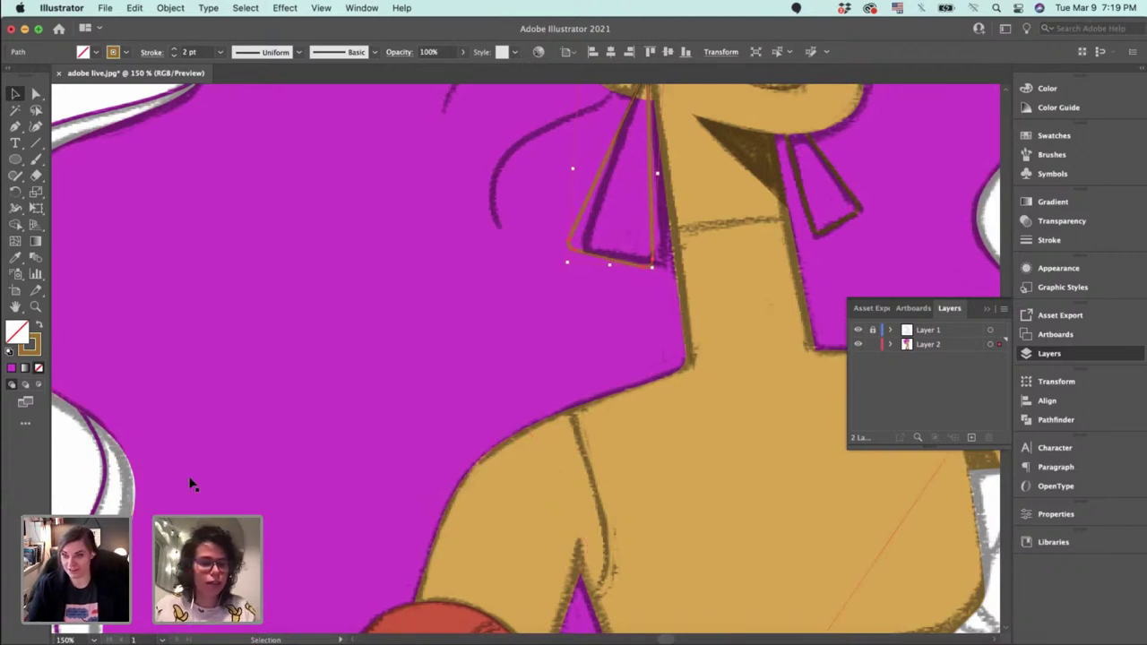
{"action": "left_click_drag", "start_coordinate": [311, 518], "coordinate": [290, 279]}
{"action": "key", "text": "super+plus"}
{"action": "key", "text": "super+plus"}
{"action": "key", "text": "super+plus"}
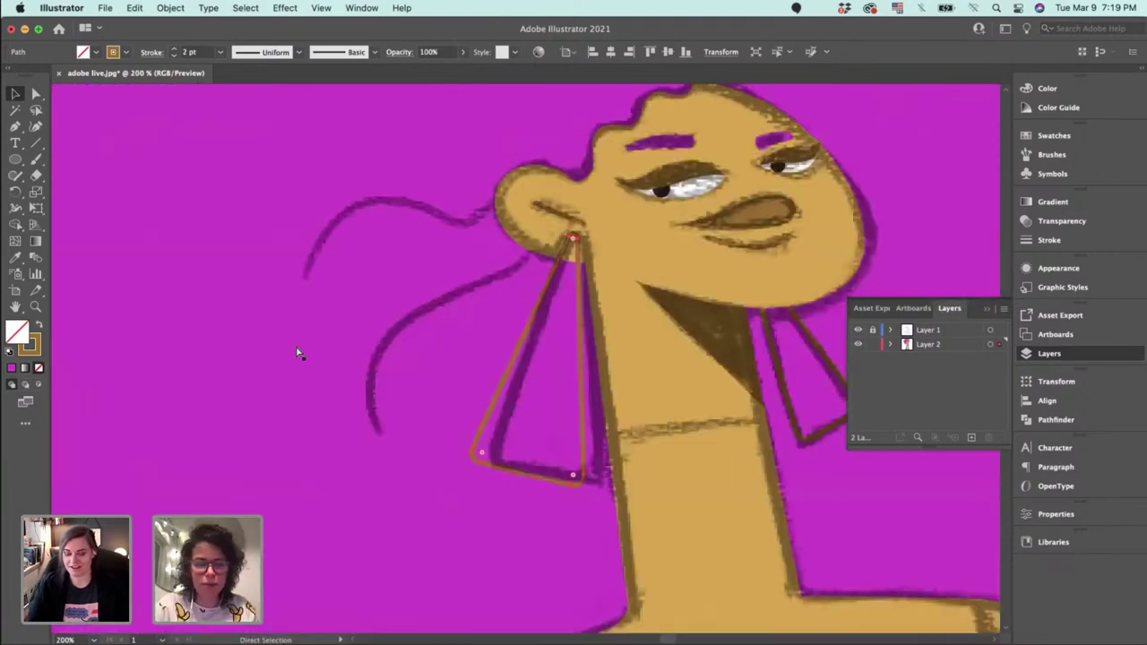
{"action": "scroll", "coordinate": [296, 345], "scroll_direction": "down", "scroll_amount": 15}
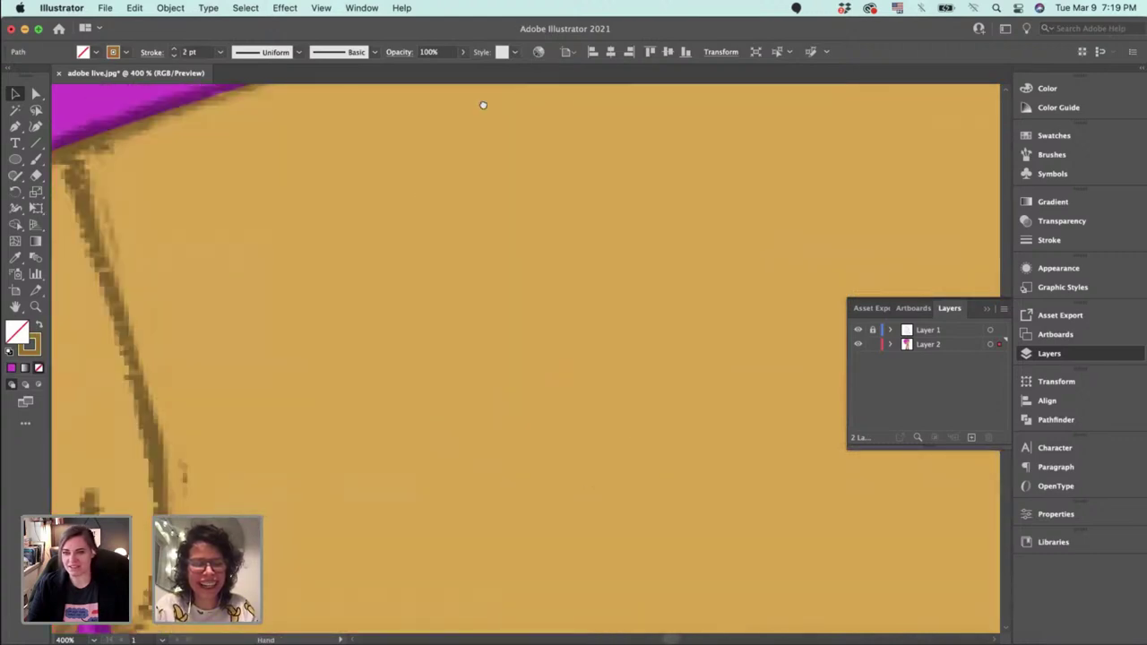
{"action": "scroll", "coordinate": [501, 244], "scroll_direction": "left", "scroll_amount": 10}
{"action": "key", "text": "p"}
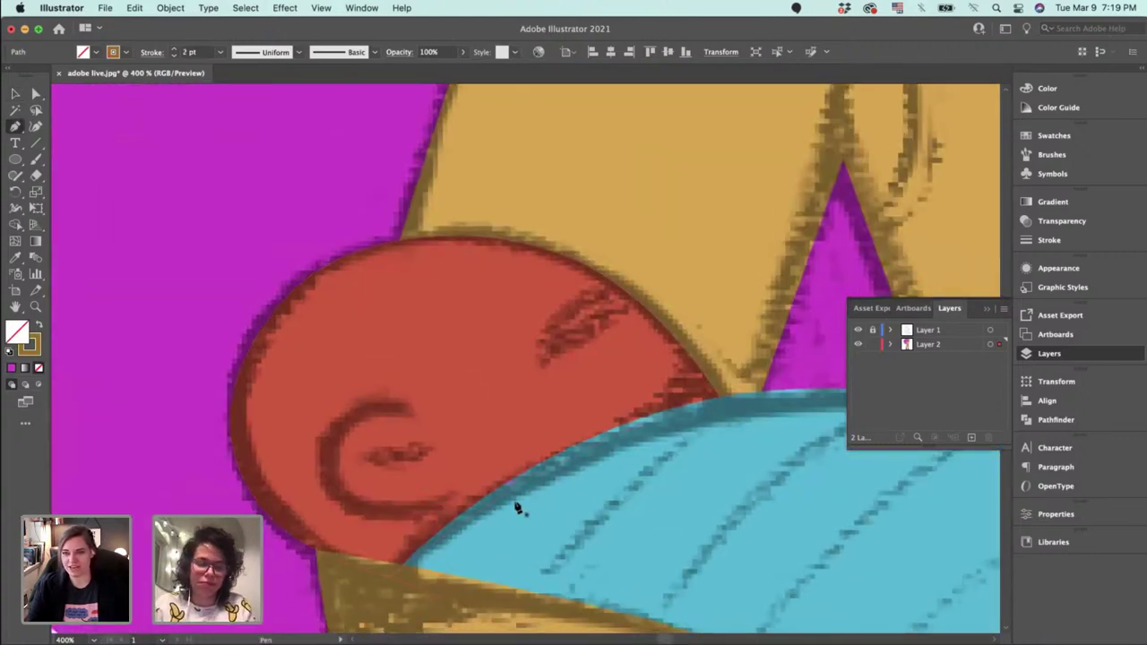
{"action": "left_click", "coordinate": [370, 461]}
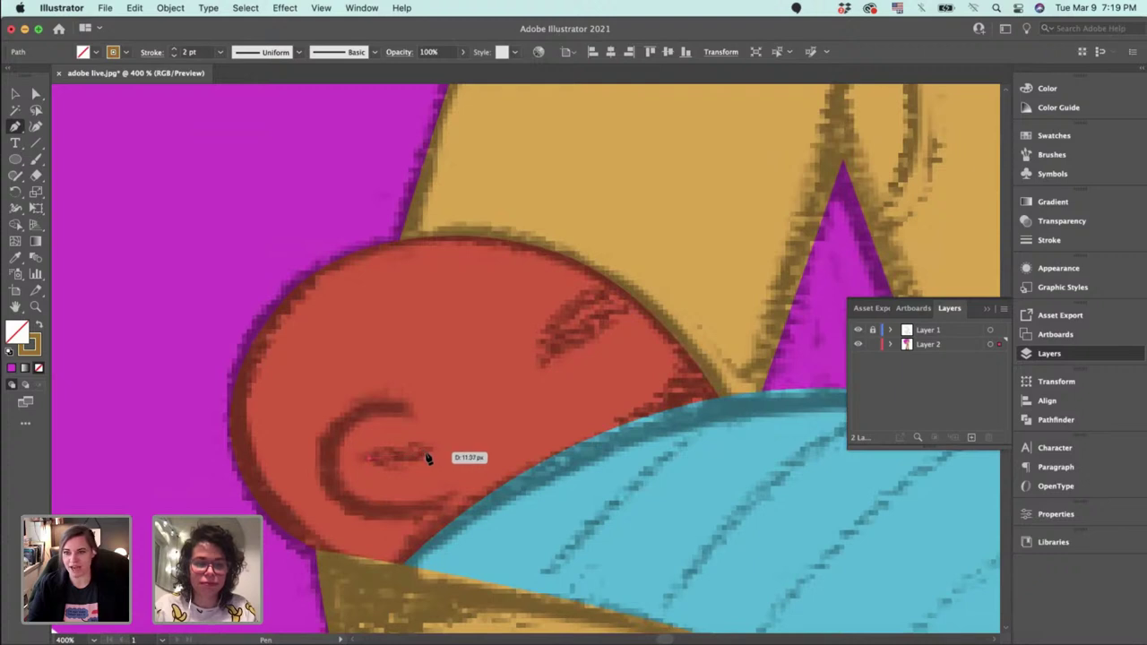
{"action": "left_click", "coordinate": [427, 457]}
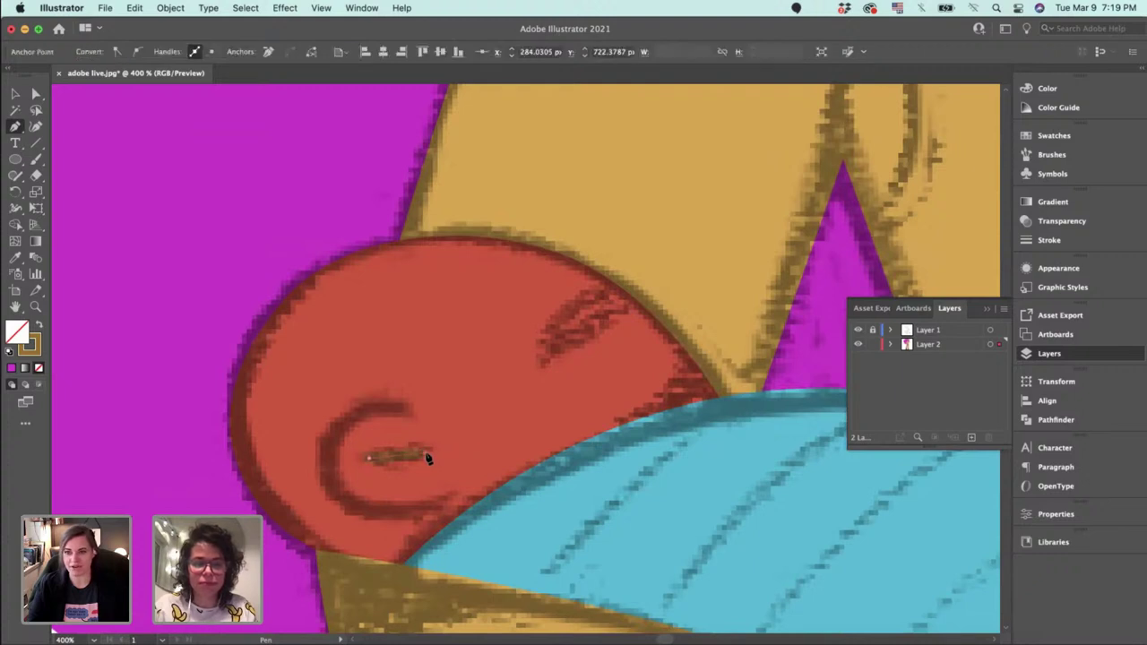
Trace the curved C-shaped outline of the baby's ear around the short inner line.
{"action": "left_click", "coordinate": [408, 409]}
{"action": "left_click_drag", "start_coordinate": [316, 457], "coordinate": [325, 488]}
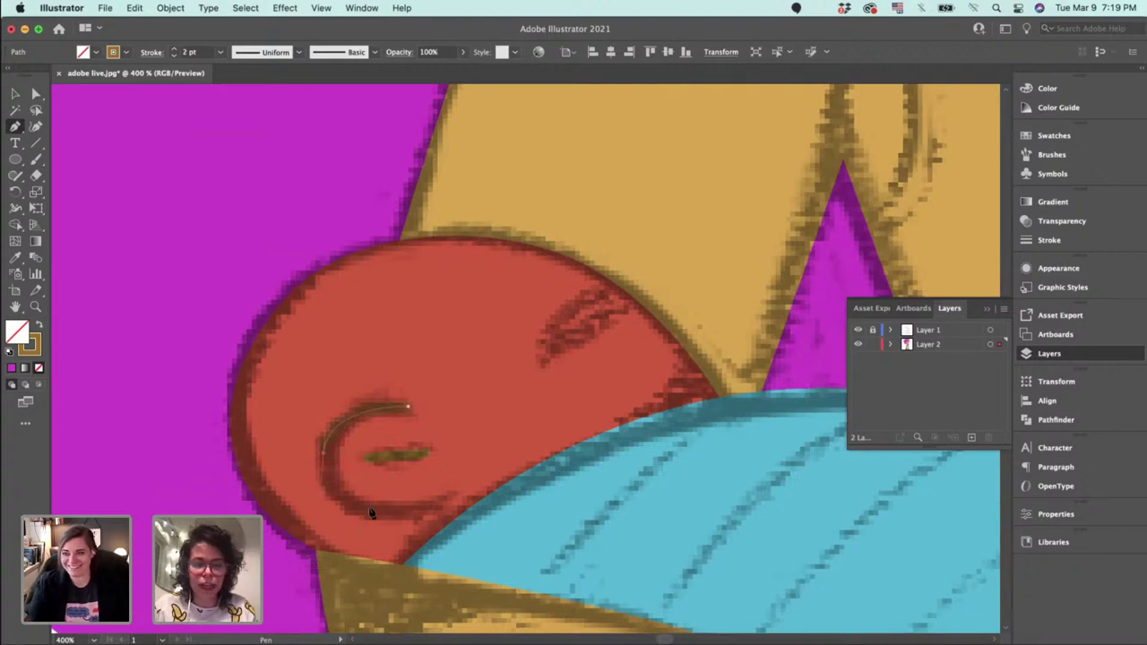
{"action": "left_click_drag", "start_coordinate": [433, 503], "coordinate": [481, 496]}
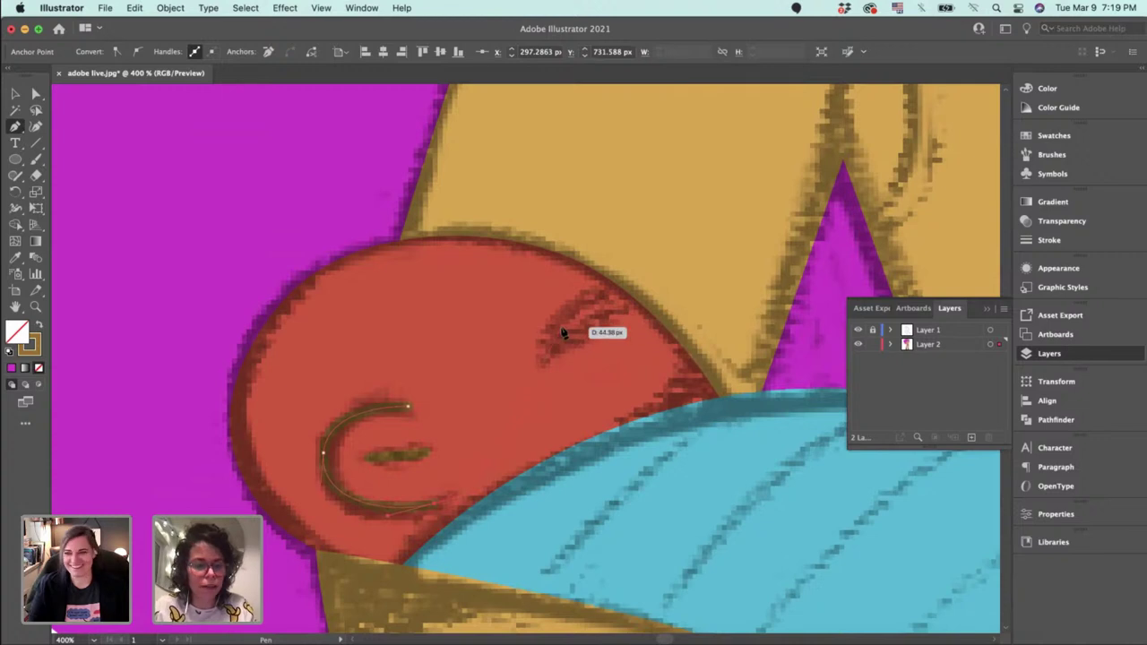
Trace the baby's sketched eye as a closed three-point shape with a straight lower edge and a curved upper edge.
{"action": "left_click", "coordinate": [545, 359]}
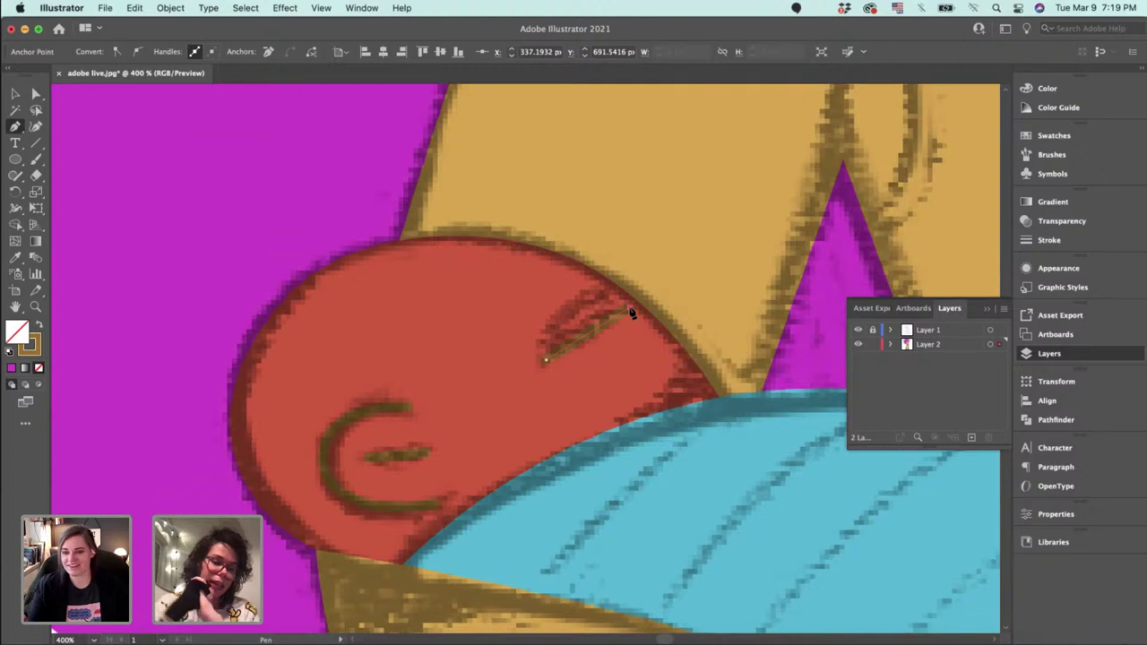
{"action": "left_click_drag", "start_coordinate": [580, 295], "coordinate": [560, 307]}
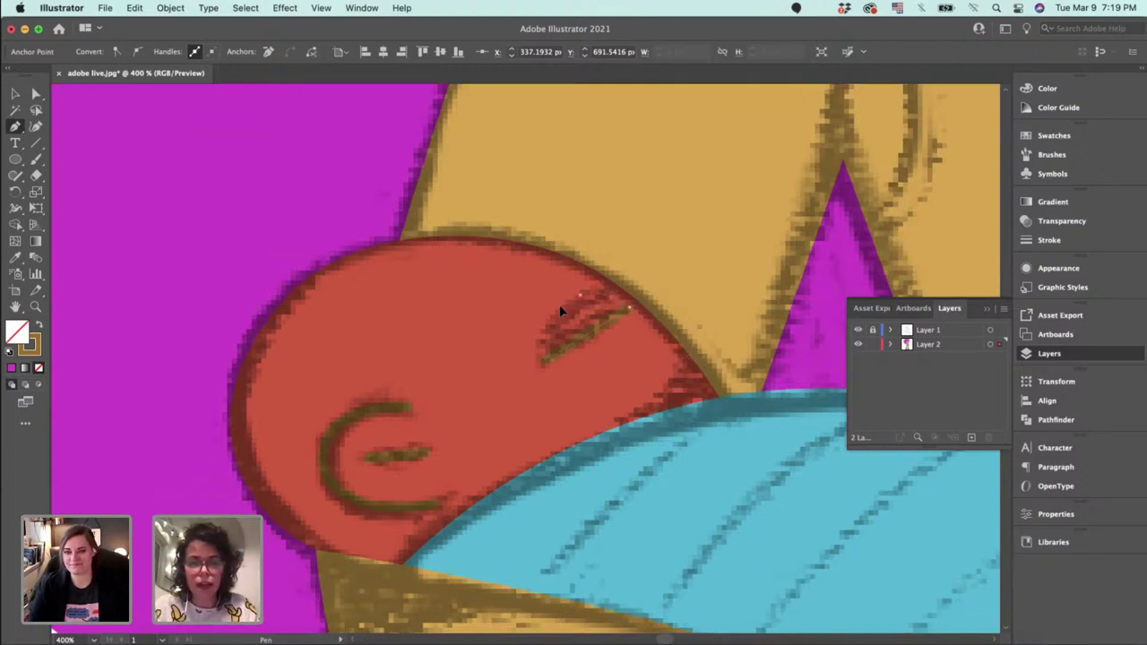
{"action": "left_click", "coordinate": [544, 363]}
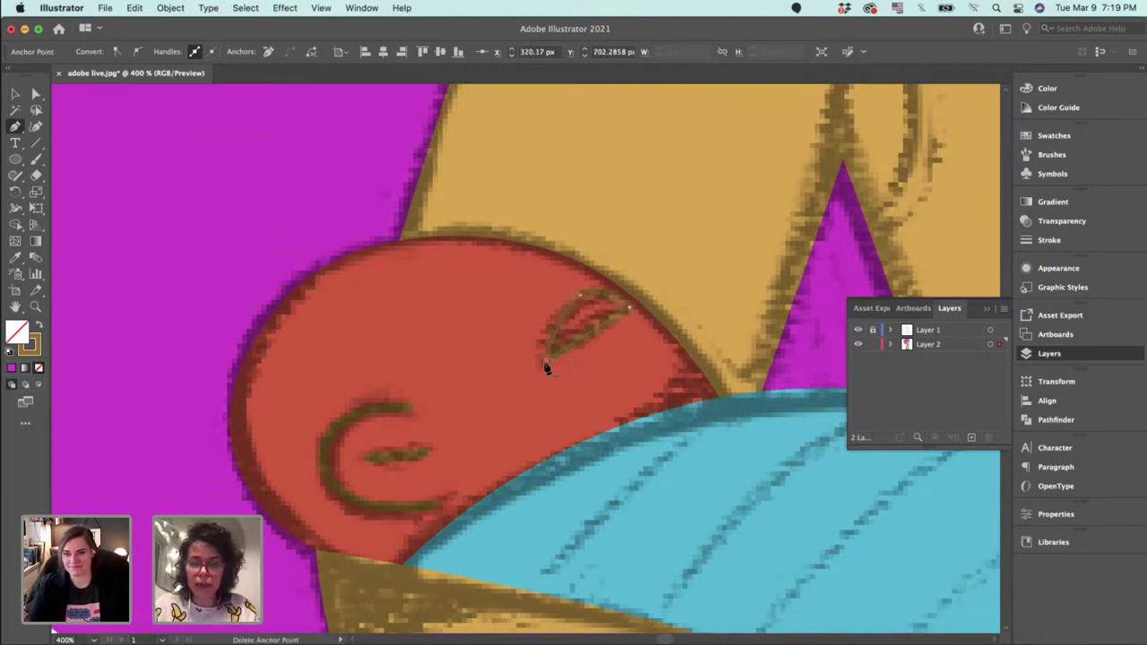
Refine the baby's eye shape by moving its lower tip outward and adjusting the curve of its upper edge.
{"action": "key", "text": "super+equal"}
{"action": "key", "text": "super+equal"}
{"action": "key", "text": "a"}
{"action": "left_click_drag", "start_coordinate": [531, 346], "coordinate": [503, 365]}
{"action": "left_click", "coordinate": [588, 230]}
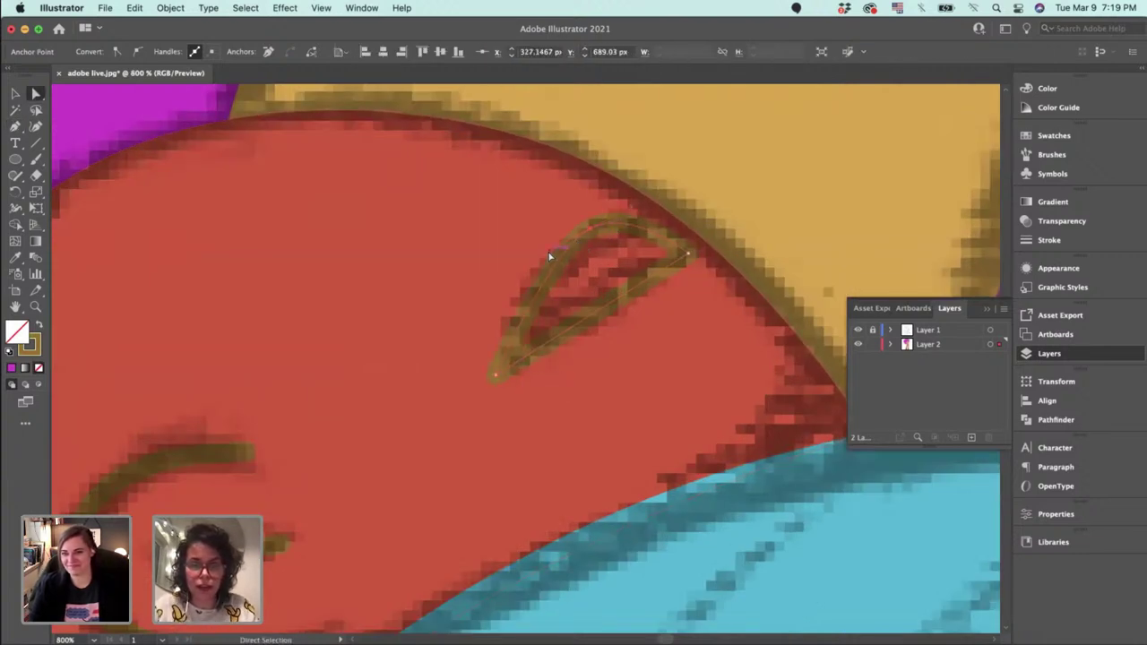
{"action": "left_click_drag", "start_coordinate": [538, 261], "coordinate": [655, 213]}
Swap the fill and stroke of the baby's eye shape, making it solid brown without an outline.
{"action": "key", "text": "super+minus"}
{"action": "key", "text": "super+minus"}
{"action": "key", "text": "super+minus"}
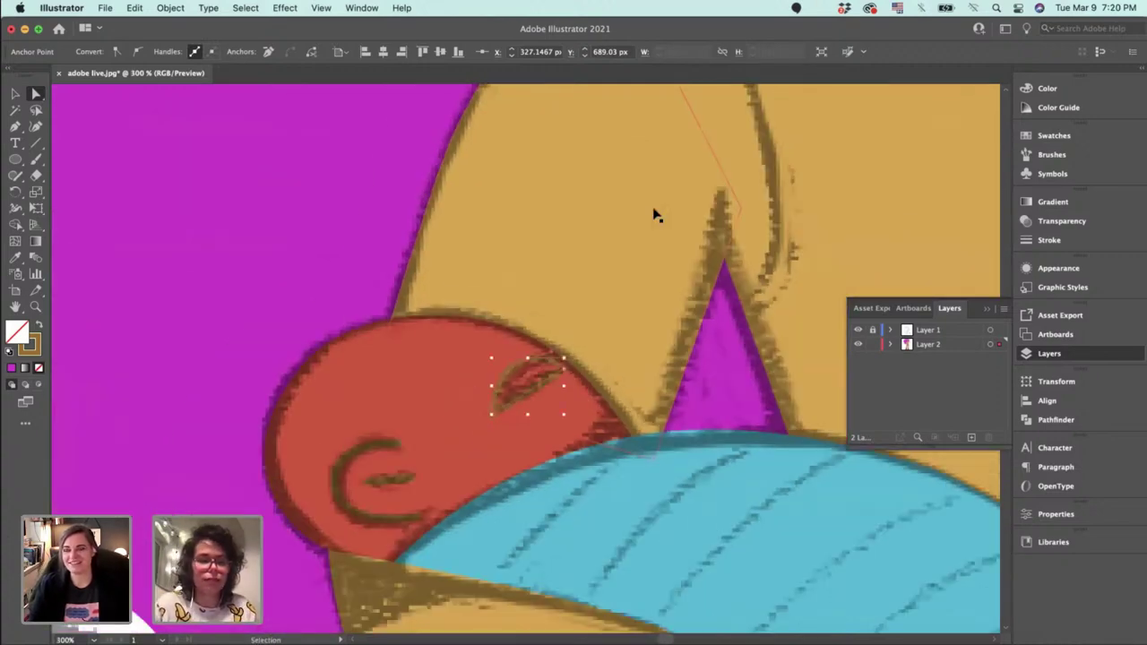
{"action": "left_click", "coordinate": [40, 330]}
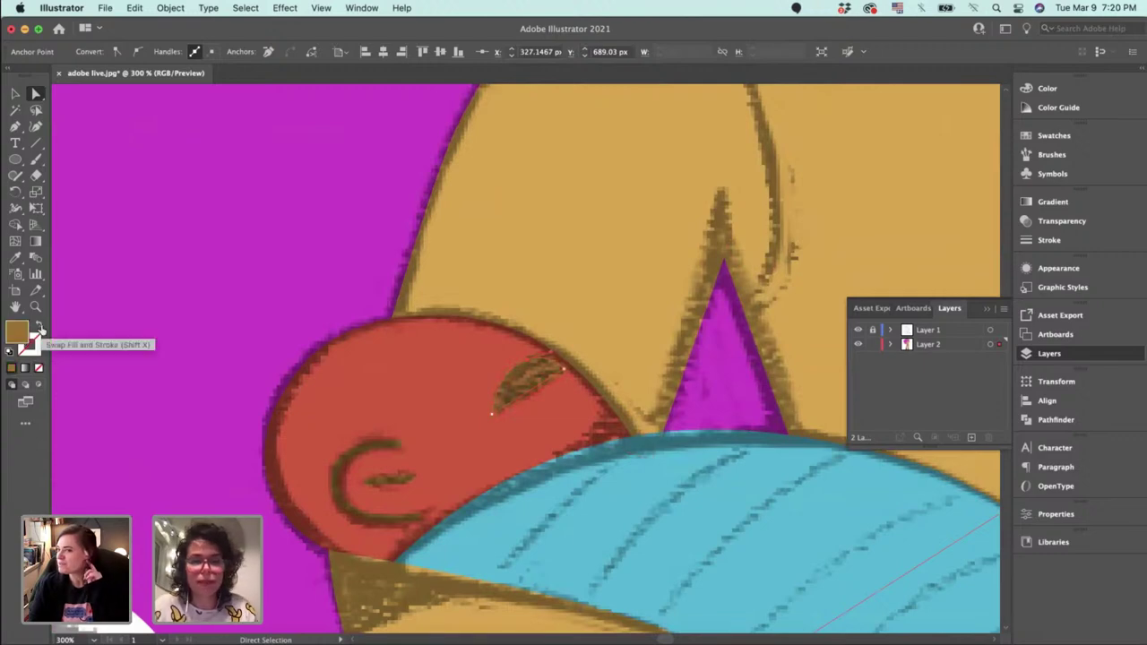
Draw a short slanted armpit line ending at the tip of the purple gap between arm and torso.
{"action": "key", "text": "super+minus"}
{"action": "key", "text": "super+minus"}
{"action": "left_click_drag", "start_coordinate": [502, 348], "coordinate": [364, 350]}
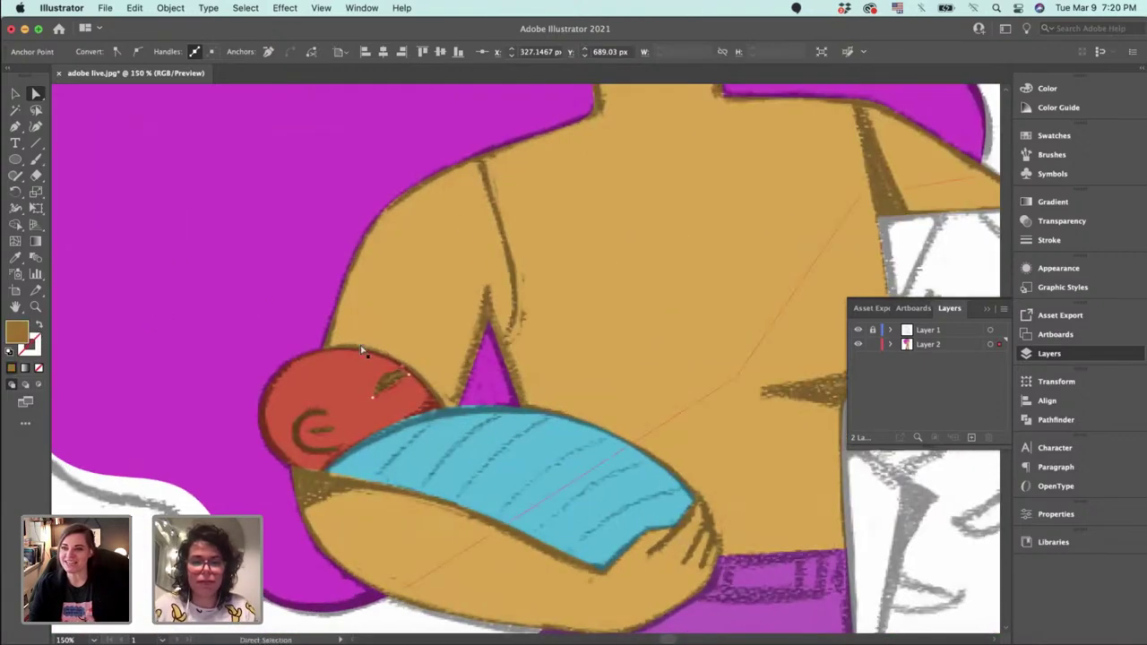
{"action": "left_click_drag", "start_coordinate": [343, 498], "coordinate": [288, 505]}
{"action": "key", "text": "super+plus"}
{"action": "key", "text": "super+plus"}
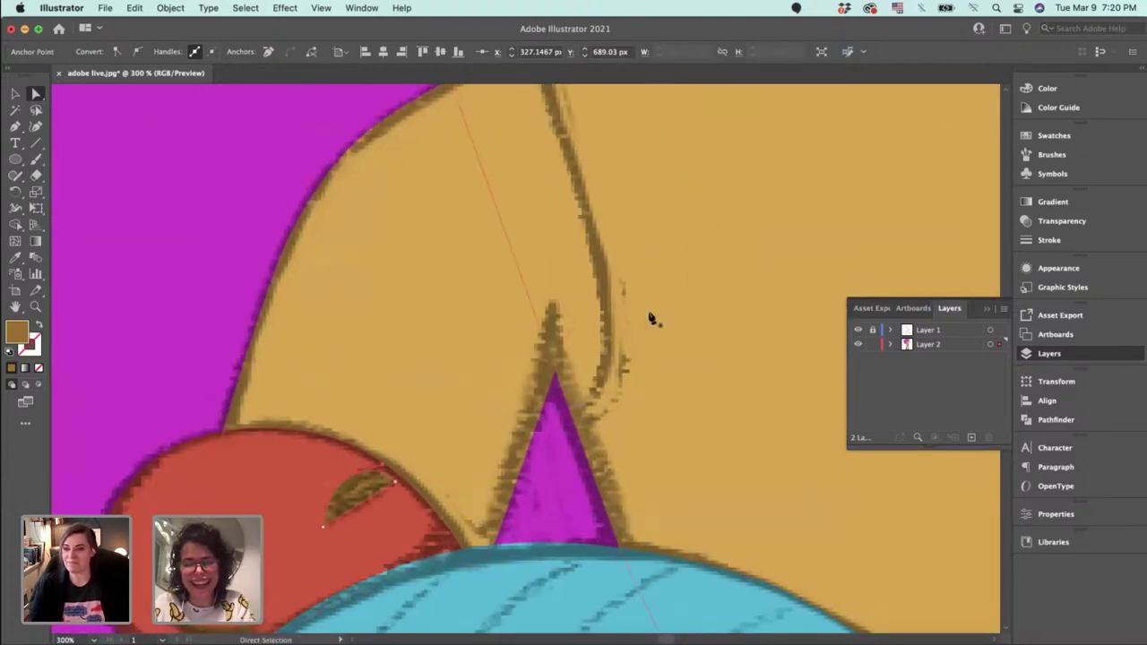
{"action": "key", "text": "p"}
{"action": "left_click", "coordinate": [571, 313]}
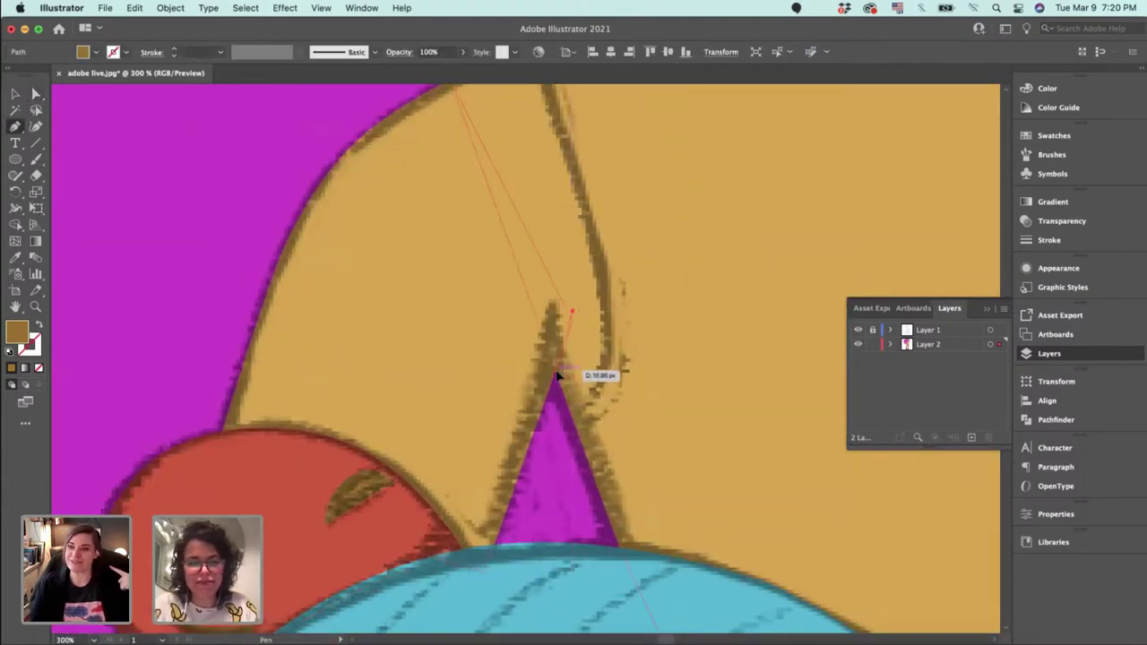
{"action": "left_click", "coordinate": [556, 376]}
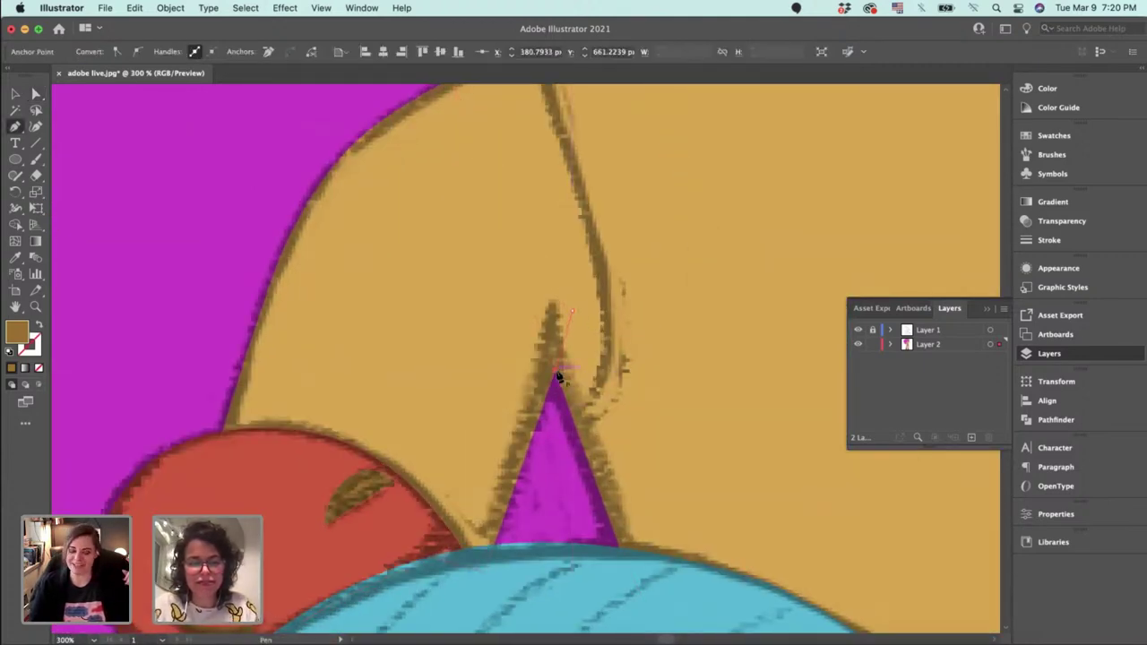
Hide the sketch layer, give the armpit line the existing brown detail stroke without fill, and deselect it.
{"action": "left_click", "coordinate": [857, 330]}
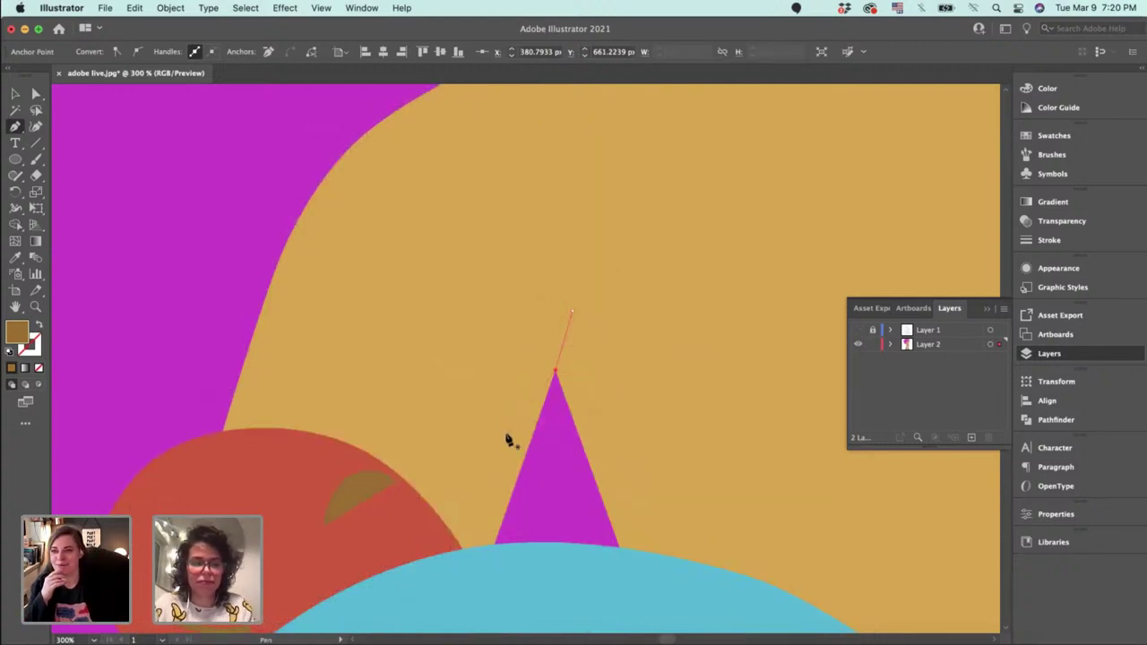
{"action": "key", "text": "i"}
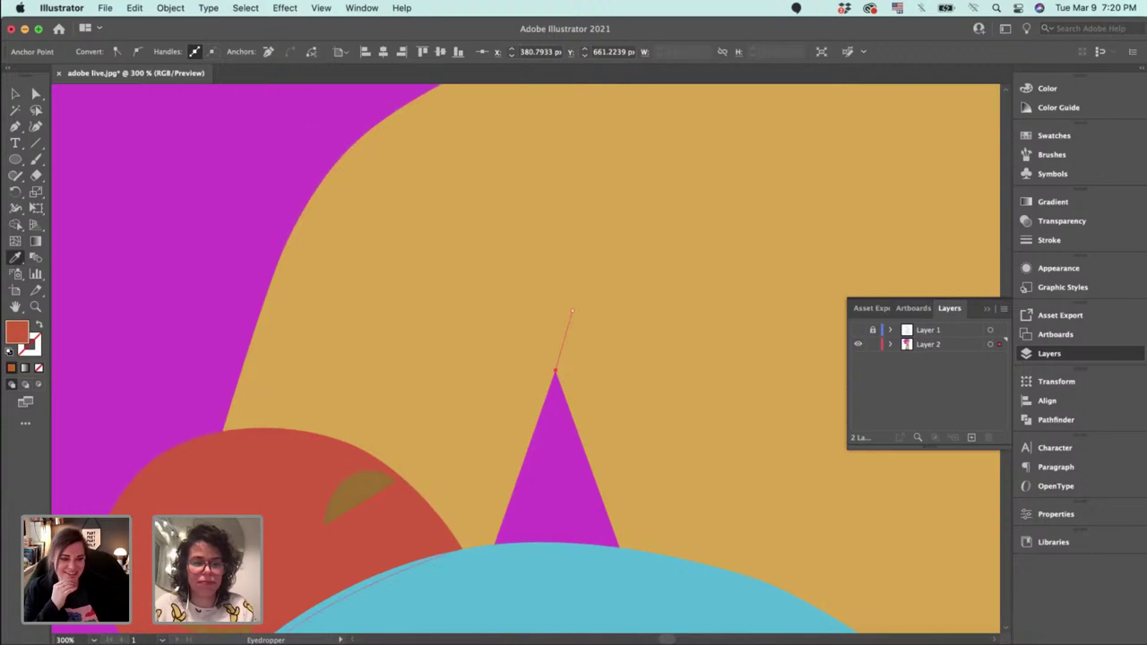
{"action": "left_click", "coordinate": [486, 396]}
{"action": "key", "text": "c"}
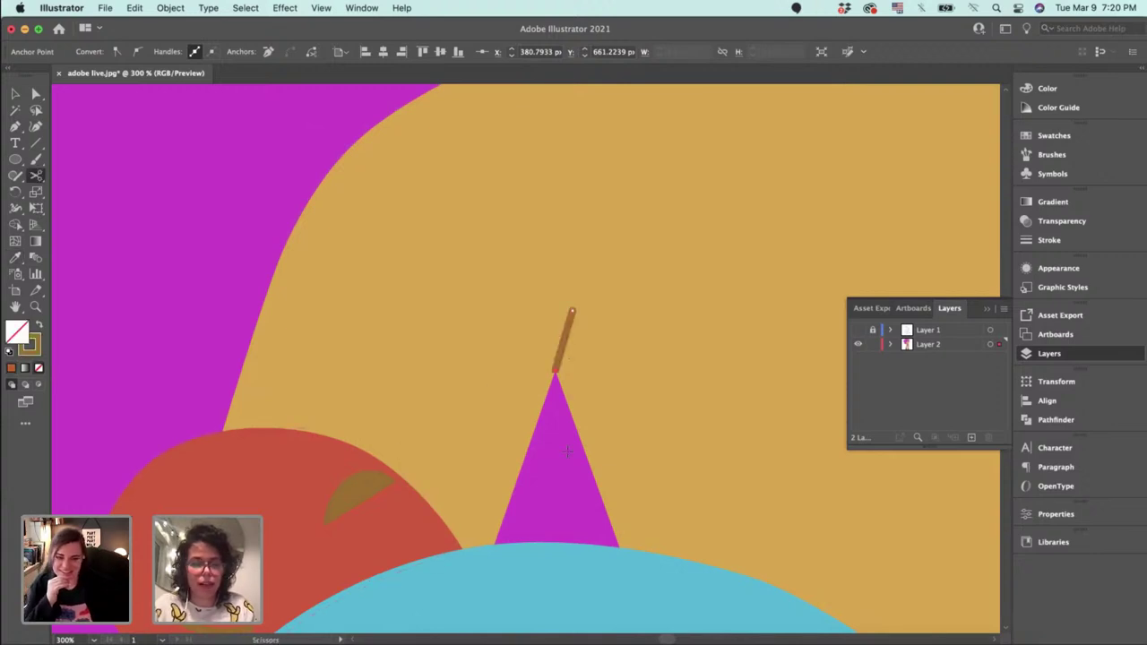
{"action": "key", "text": "v"}
{"action": "left_click", "coordinate": [233, 261]}
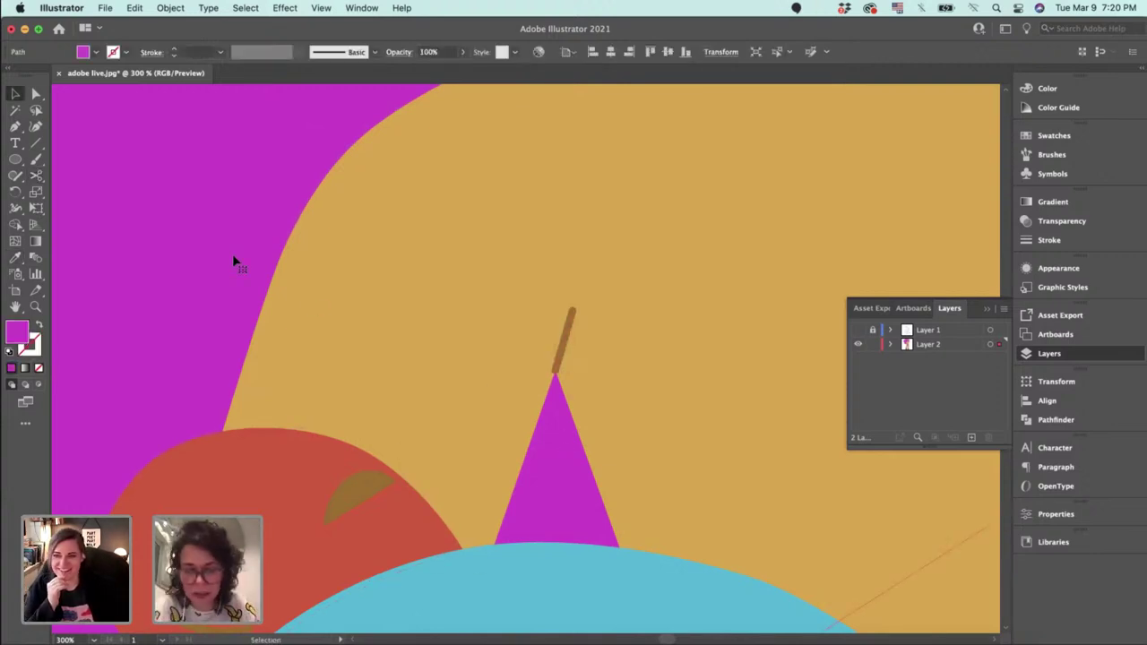
Review the character without the sketch, and show the sketch layer again.
{"action": "key", "text": "super+minus"}
{"action": "key", "text": "super+minus"}
{"action": "key", "text": "super+minus"}
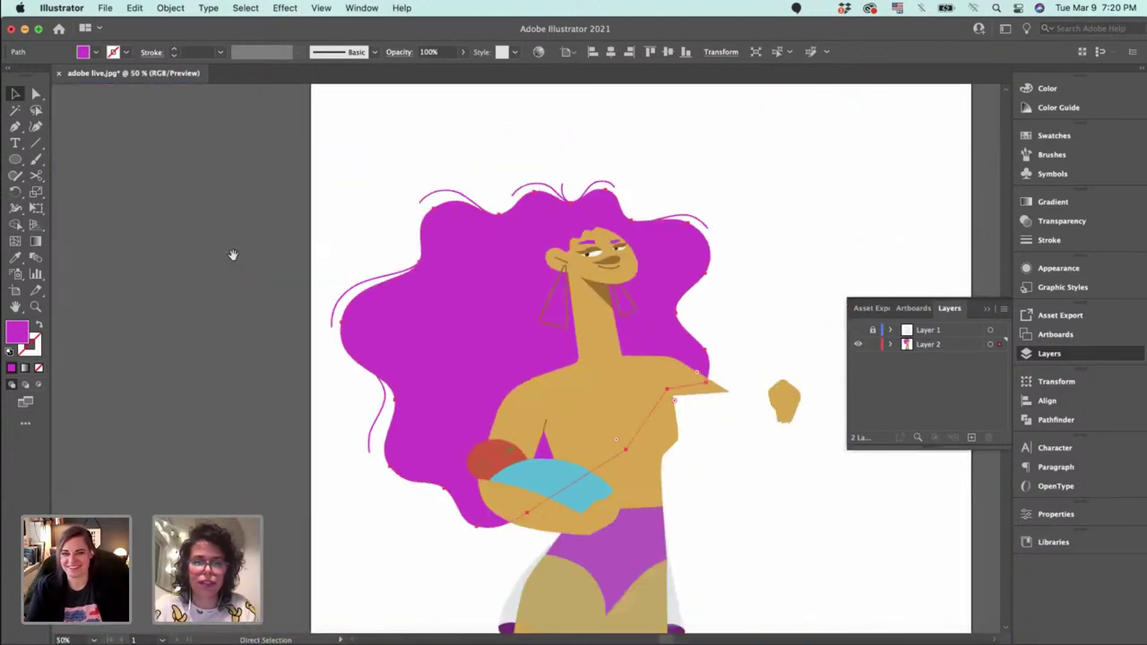
{"action": "key", "text": "super+equal"}
{"action": "left_click_drag", "start_coordinate": [648, 339], "coordinate": [523, 266]}
{"action": "left_click_drag", "start_coordinate": [569, 298], "coordinate": [502, 278]}
{"action": "left_click", "coordinate": [503, 279], "text": "shift"}
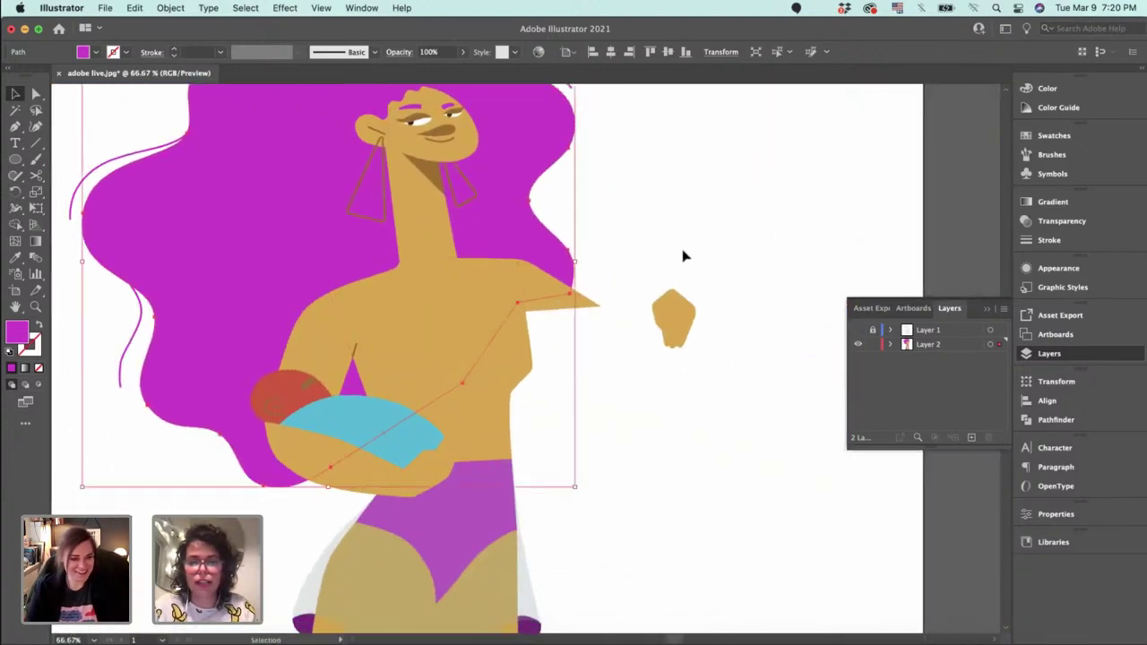
{"action": "left_click", "coordinate": [858, 329]}
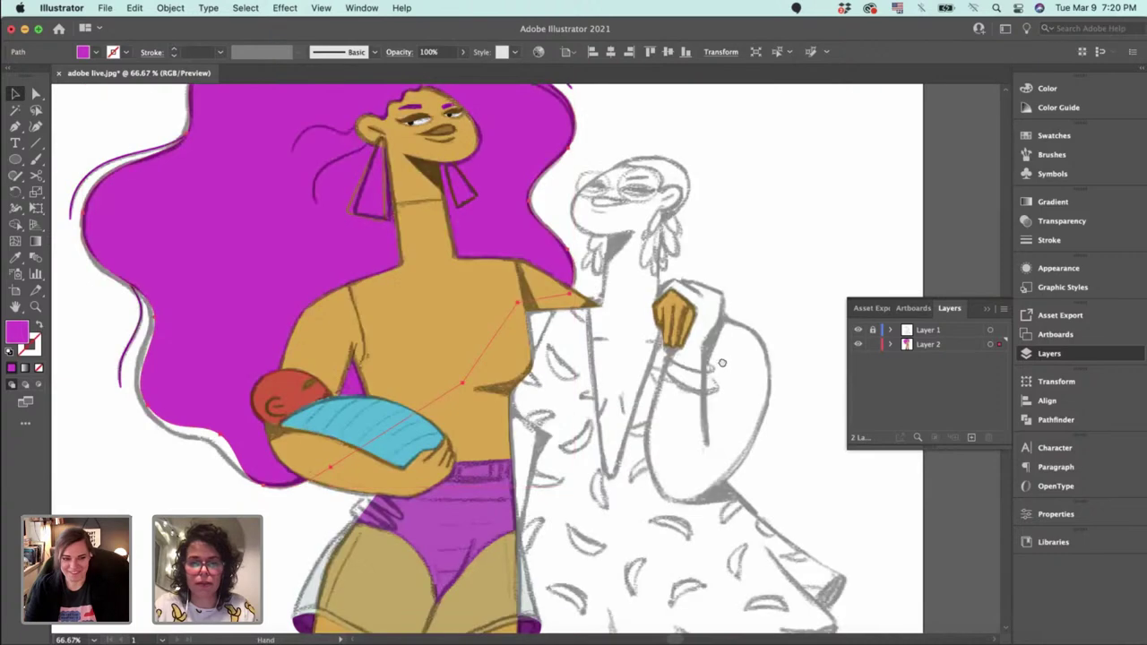
Reuse the armpit line's 2 pt stroke to trace the hand's first finger line, adjusted to a vertical line about 30 px long.
{"action": "scroll", "coordinate": [377, 385], "scroll_direction": "up", "scroll_amount": 1}
{"action": "left_click", "coordinate": [487, 359]}
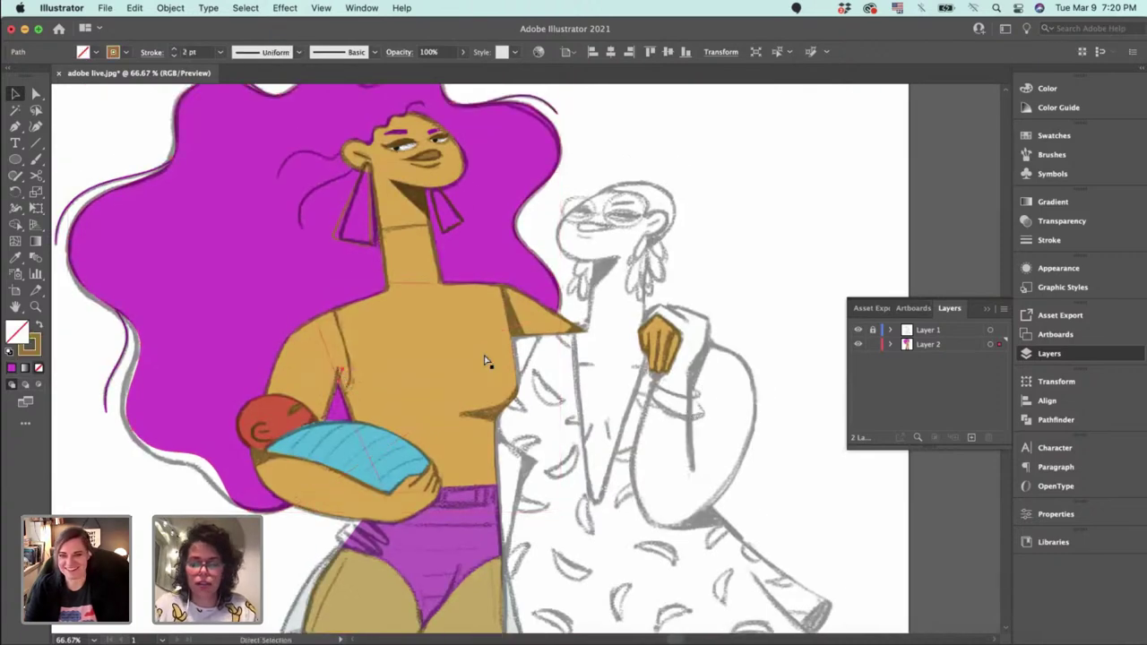
{"action": "key", "text": "super+plus"}
{"action": "key", "text": "super+plus"}
{"action": "key", "text": "super+plus"}
{"action": "key", "text": "super+plus"}
{"action": "left_click_drag", "start_coordinate": [663, 319], "coordinate": [348, 370]}
{"action": "mouse_move", "coordinate": [576, 272]}
{"action": "left_mouse_down"}
{"action": "mouse_move", "coordinate": [231, 359]}
{"action": "mouse_move", "coordinate": [54, 489]}
{"action": "left_mouse_up"}
{"action": "left_click_drag", "start_coordinate": [571, 127], "coordinate": [459, 188]}
{"action": "scroll", "coordinate": [458, 188], "scroll_direction": "down", "scroll_amount": 5}
{"action": "scroll", "coordinate": [427, 290], "scroll_direction": "right", "scroll_amount": 6}
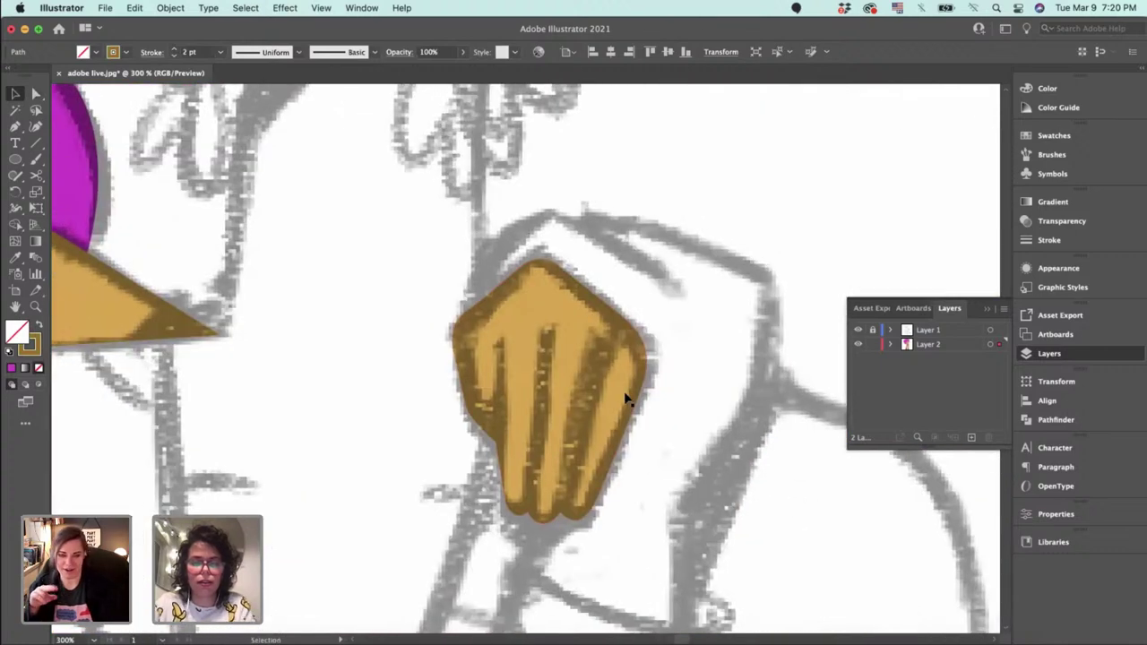
{"action": "key", "text": "p"}
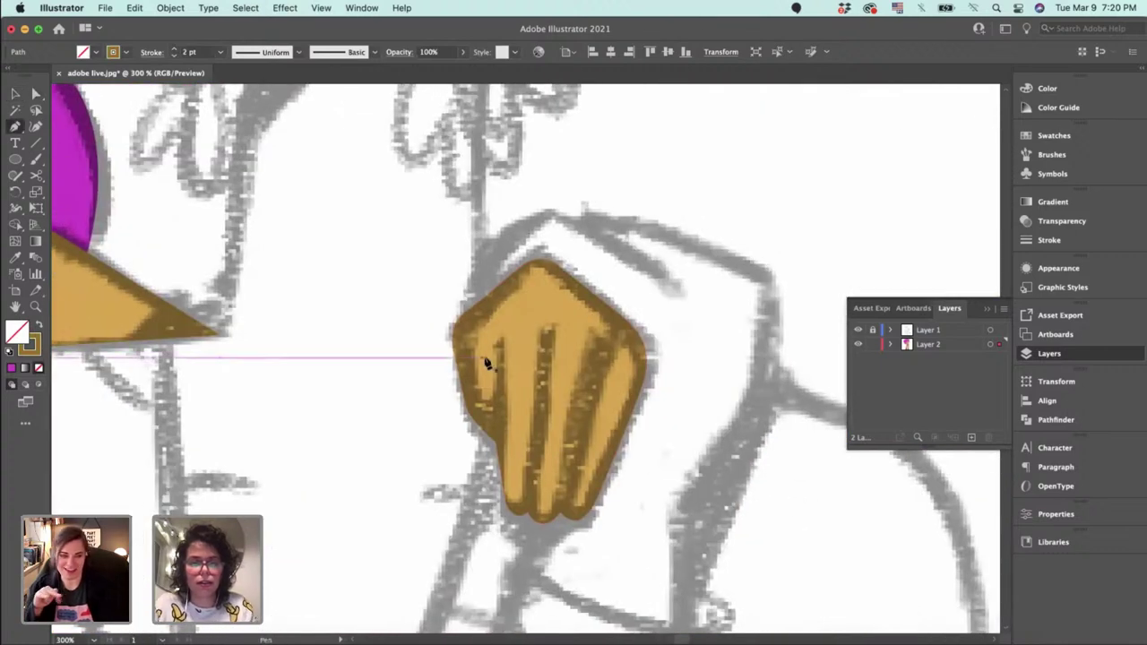
{"action": "left_click", "coordinate": [498, 441]}
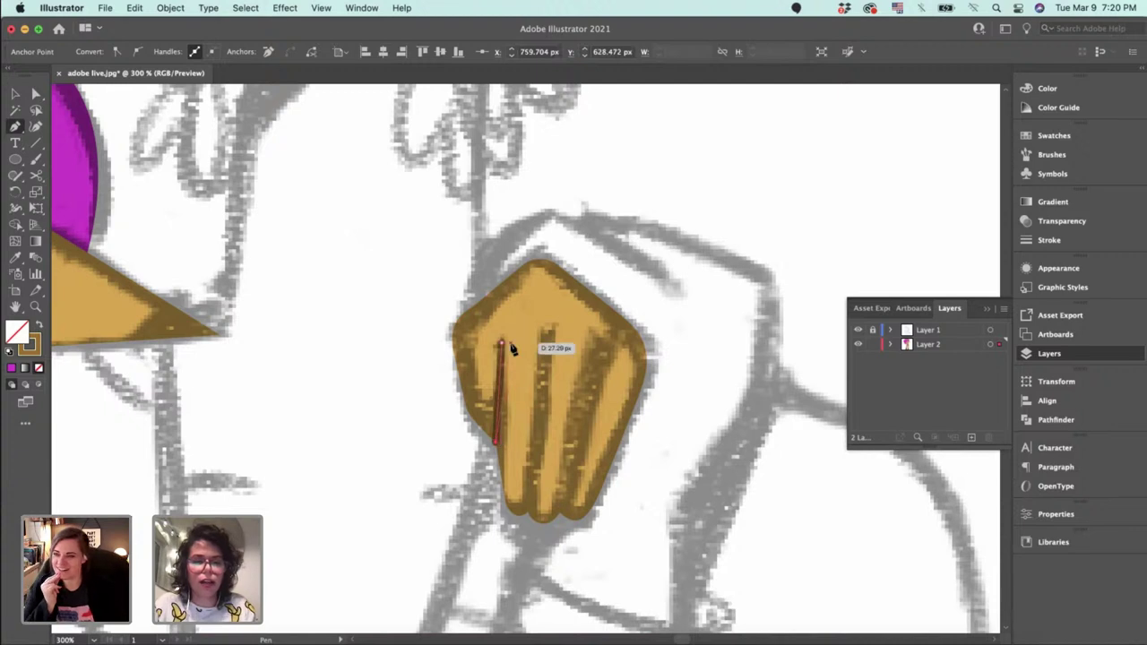
{"action": "key", "text": "a"}
{"action": "left_click_drag", "start_coordinate": [506, 344], "coordinate": [498, 337]}
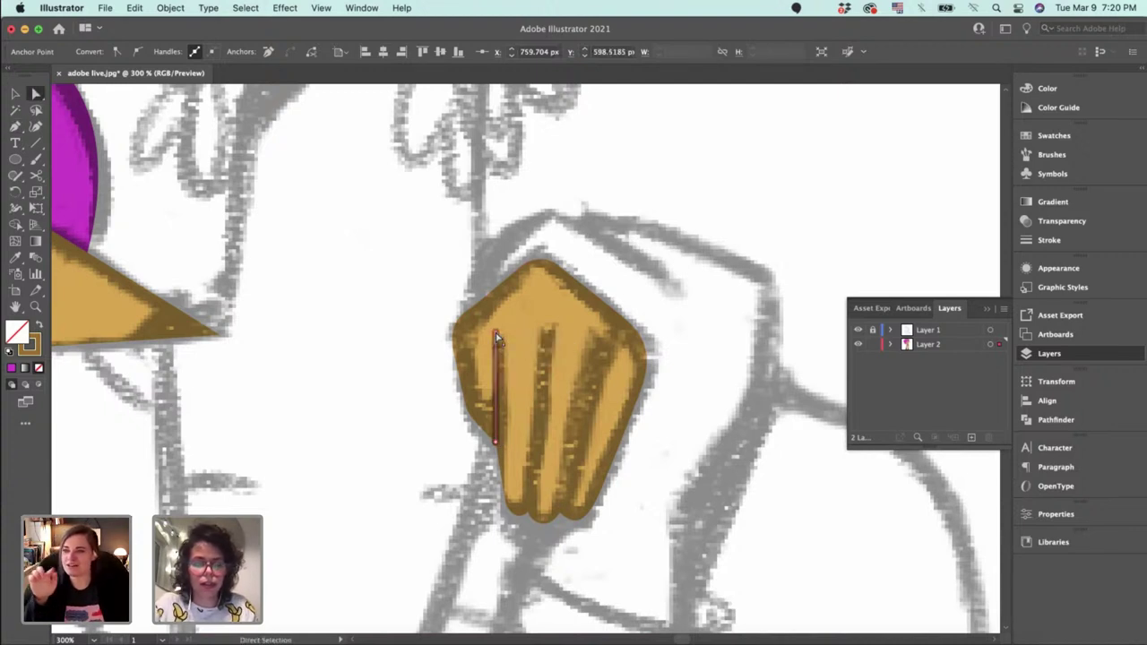
Trace the middle finger line as a slanted stroke down to the notch between the fingertips and end the path.
{"action": "left_click", "coordinate": [550, 334]}
{"action": "left_click", "coordinate": [532, 513]}
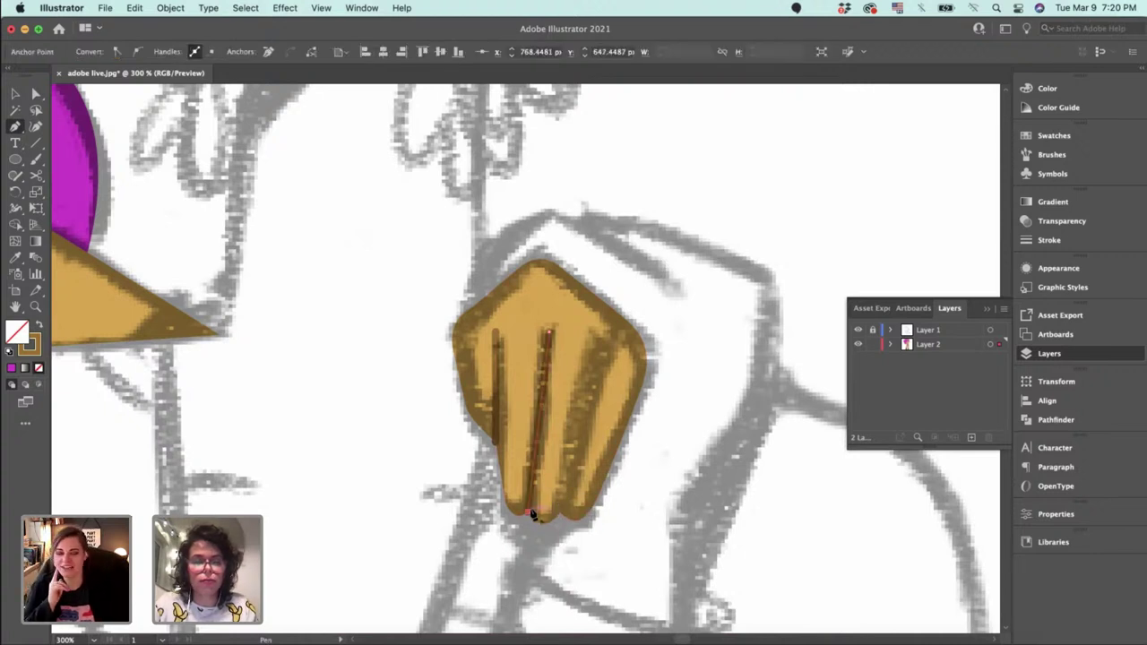
{"action": "key", "text": "Escape"}
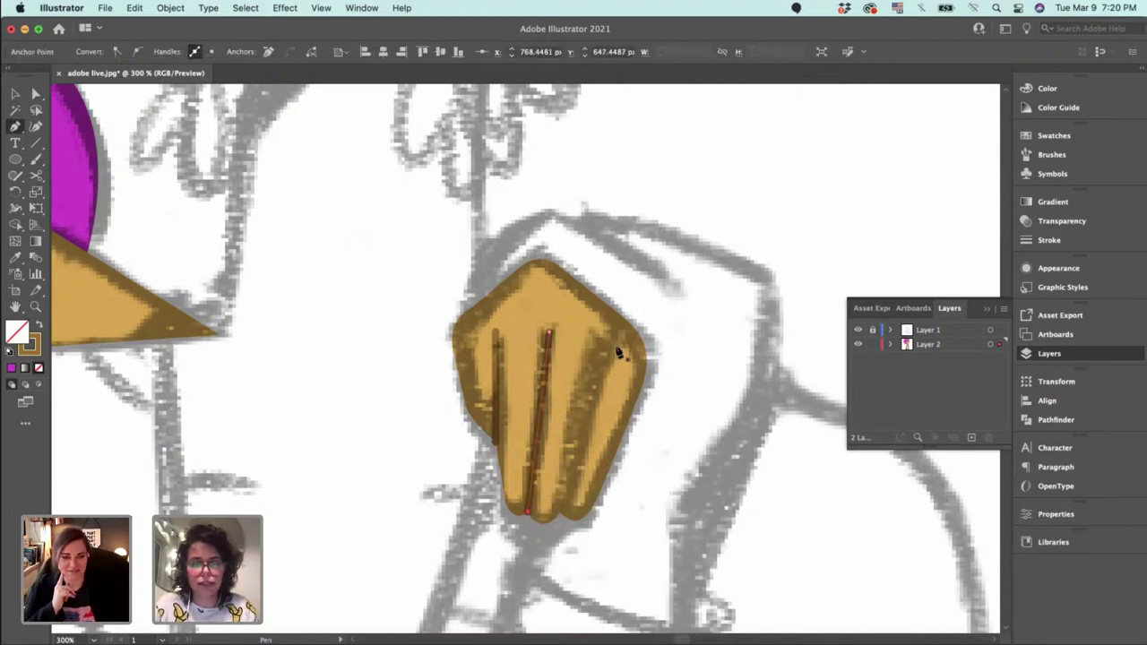
Trace the hand's last finger line as a slanted stroke down to the notch between the fingertips, and deselect it.
{"action": "left_click", "coordinate": [610, 346]}
{"action": "left_click", "coordinate": [559, 513]}
{"action": "key", "text": "a"}
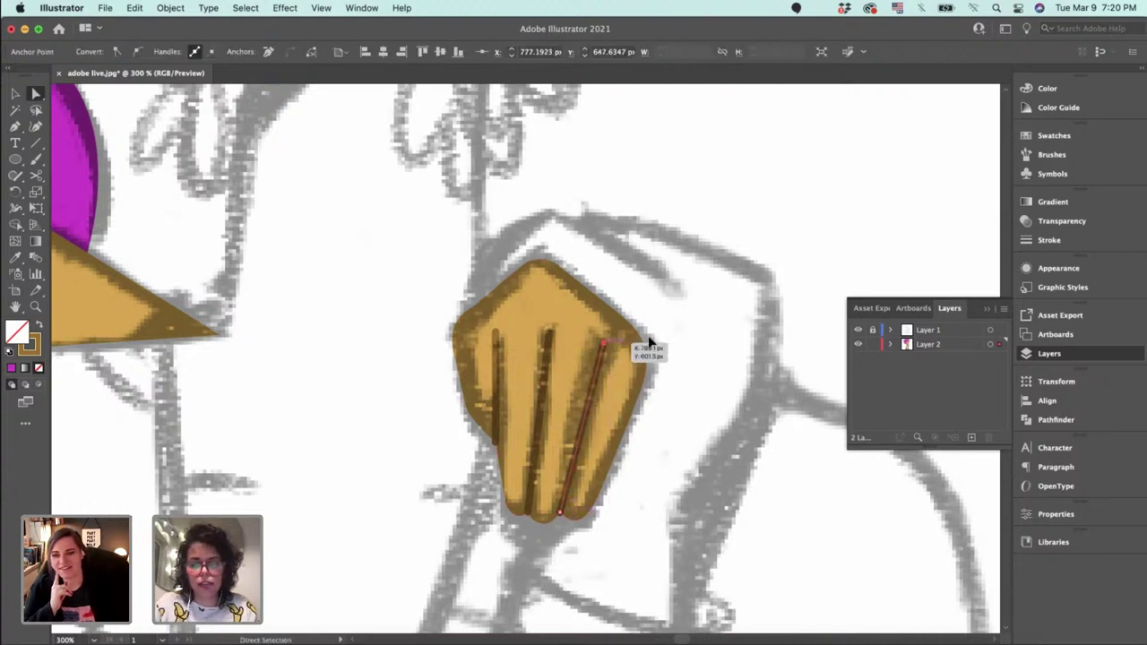
{"action": "key", "text": "v"}
{"action": "left_click", "coordinate": [788, 225]}
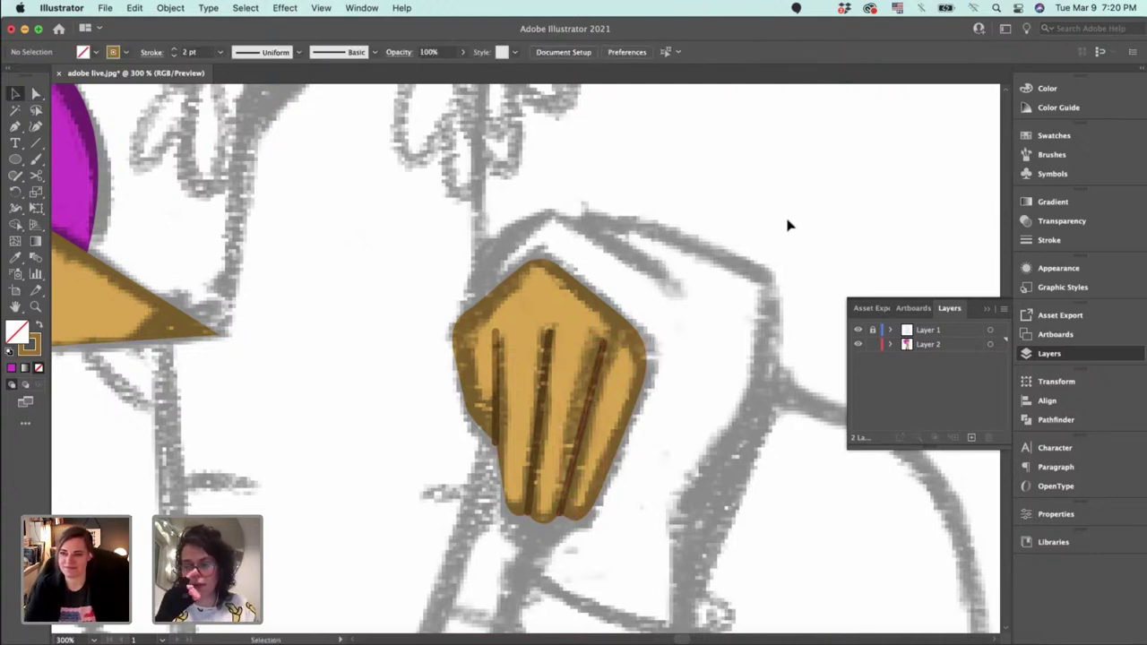
Swap the brown stroke colour to the fill, leaving no stroke, and darken the fill to brown #543B0E.
{"action": "key", "text": "super+minus"}
{"action": "key", "text": "super+minus"}
{"action": "key", "text": "super+minus"}
{"action": "key", "text": "super+minus"}
{"action": "key", "text": "super+minus"}
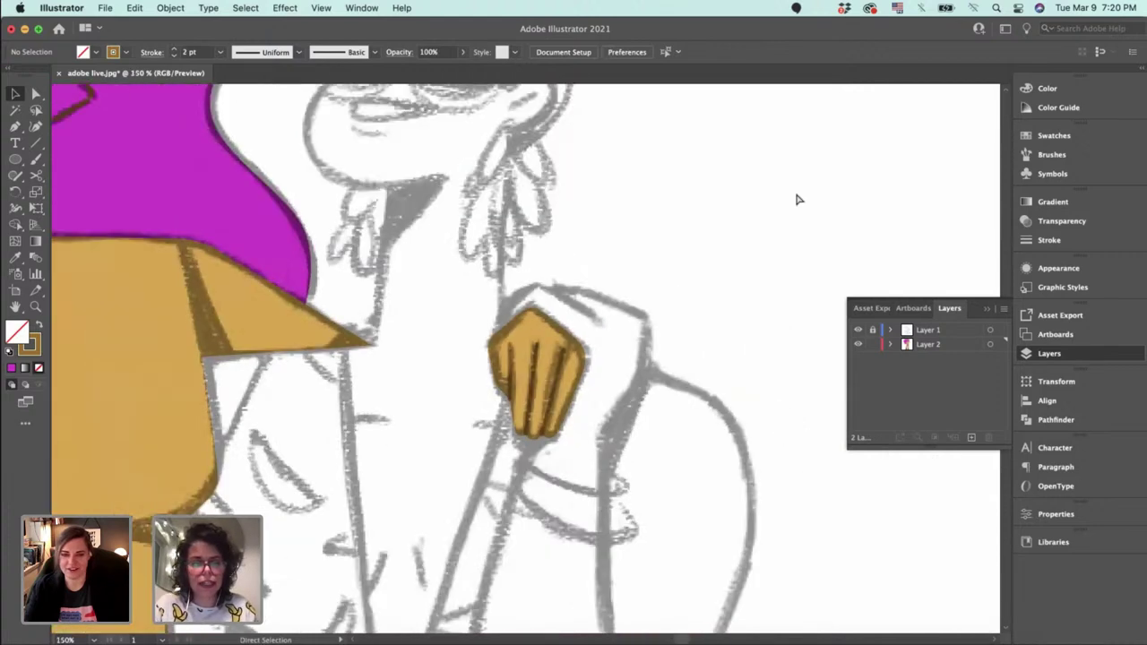
{"action": "key", "text": "super+equal"}
{"action": "key", "text": "super+equal"}
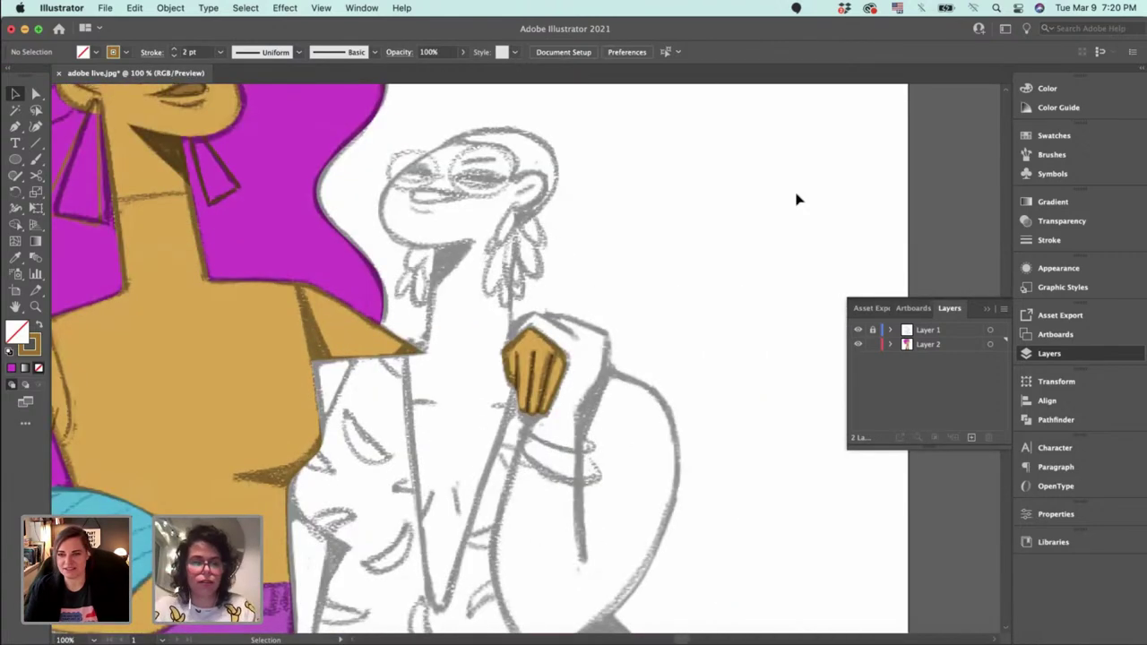
{"action": "left_click_drag", "start_coordinate": [453, 282], "coordinate": [732, 221]}
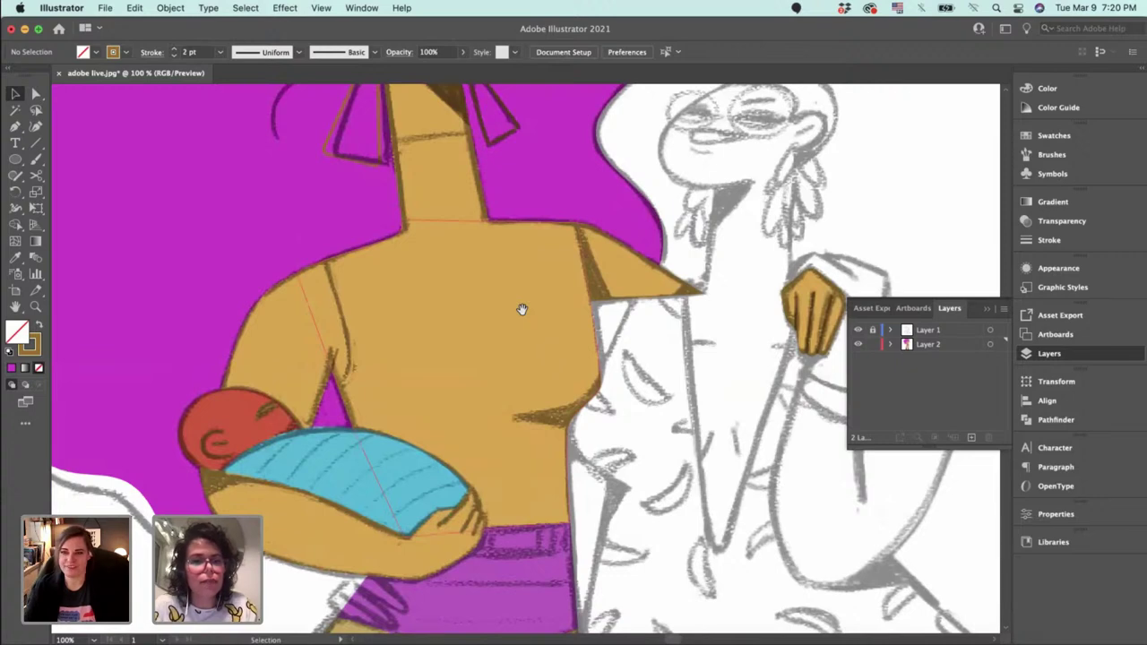
{"action": "scroll", "coordinate": [362, 297], "scroll_direction": "left", "scroll_amount": 2}
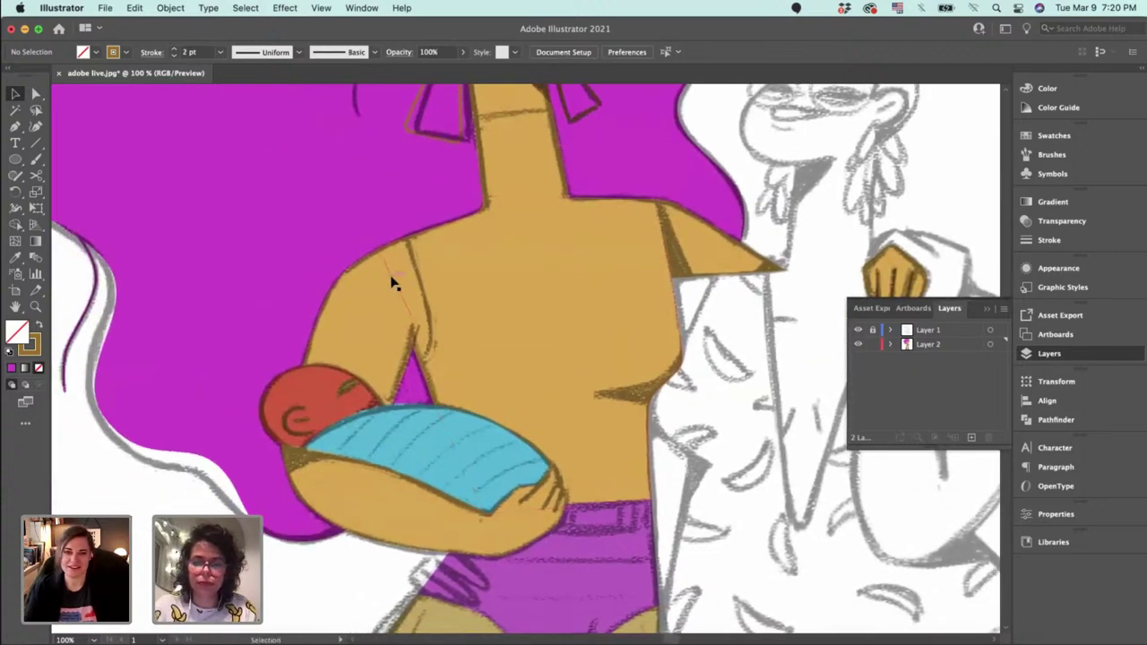
{"action": "key", "text": "super+equal"}
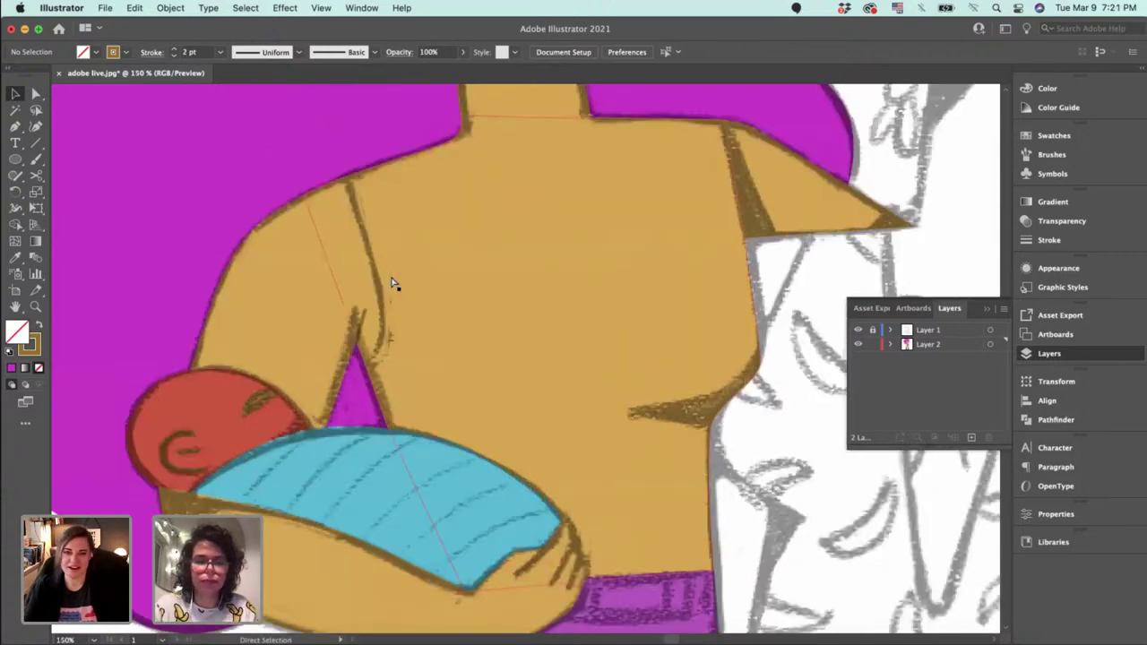
{"action": "left_click", "coordinate": [38, 328]}
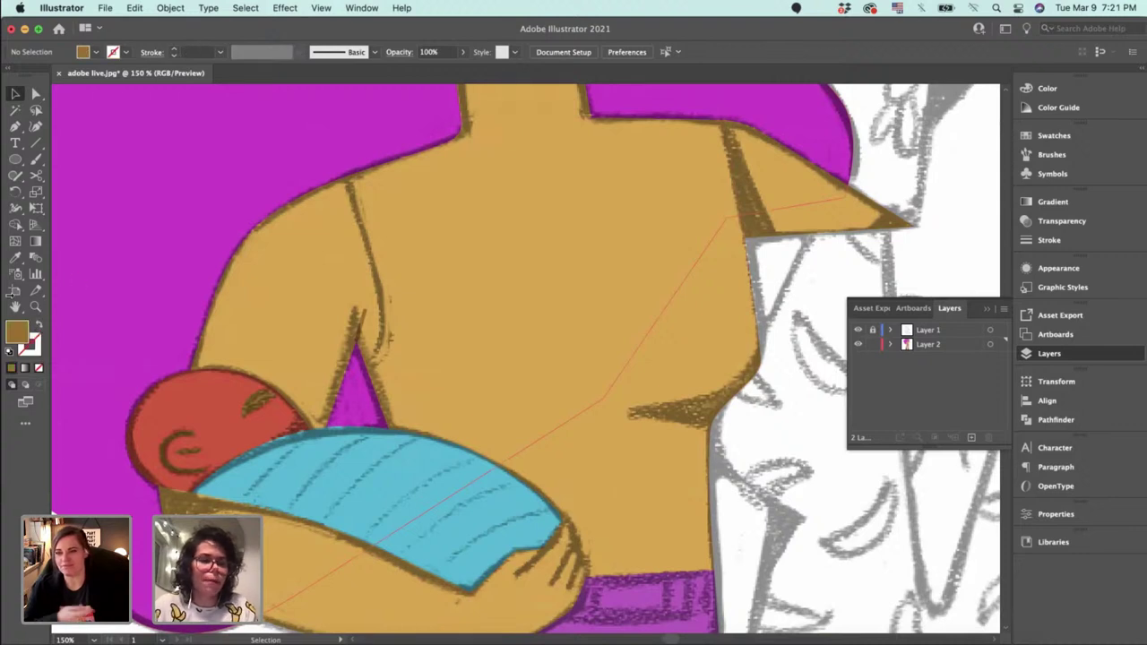
{"action": "double_click", "coordinate": [16, 334]}
{"action": "left_click", "coordinate": [766, 300]}
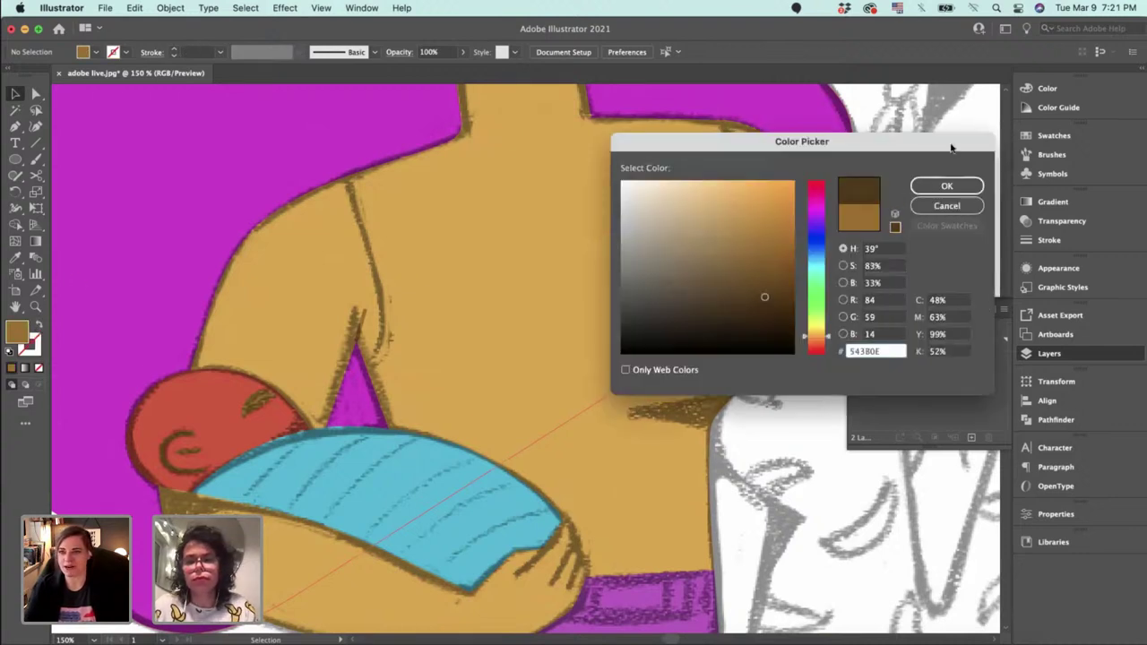
{"action": "left_click", "coordinate": [945, 187]}
Trace the top from the shoulder down the curved armhole, across the blanket and waist, and up past the torso's far side.
{"action": "key", "text": "p"}
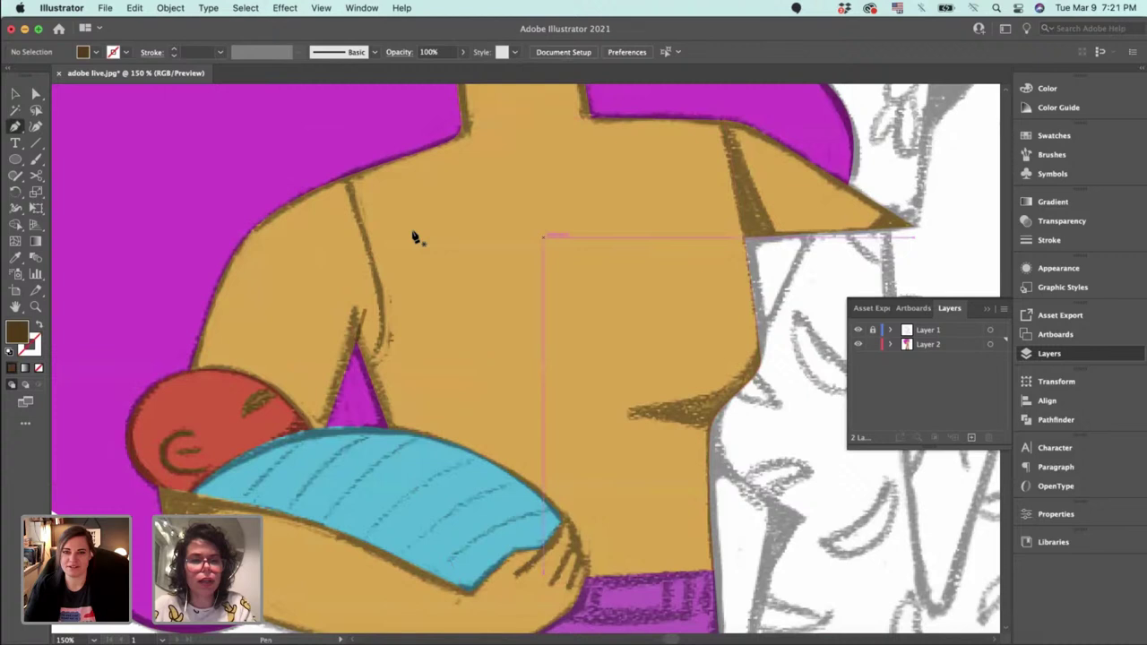
{"action": "left_click", "coordinate": [344, 176]}
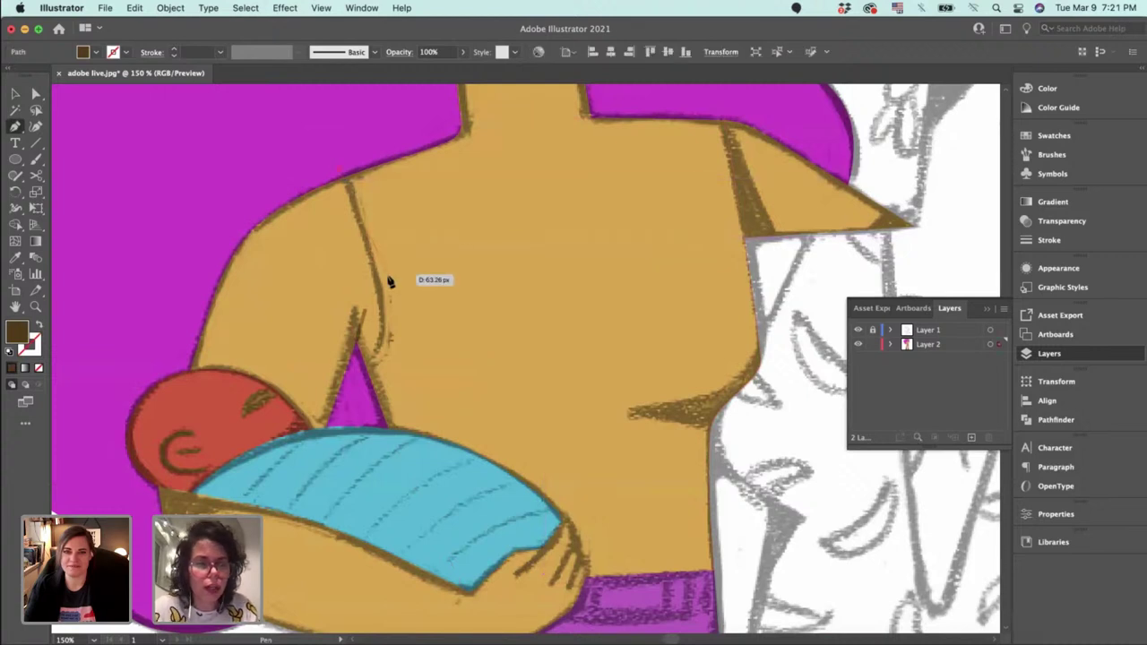
{"action": "left_click_drag", "start_coordinate": [350, 372], "coordinate": [349, 384]}
{"action": "left_click", "coordinate": [364, 367]}
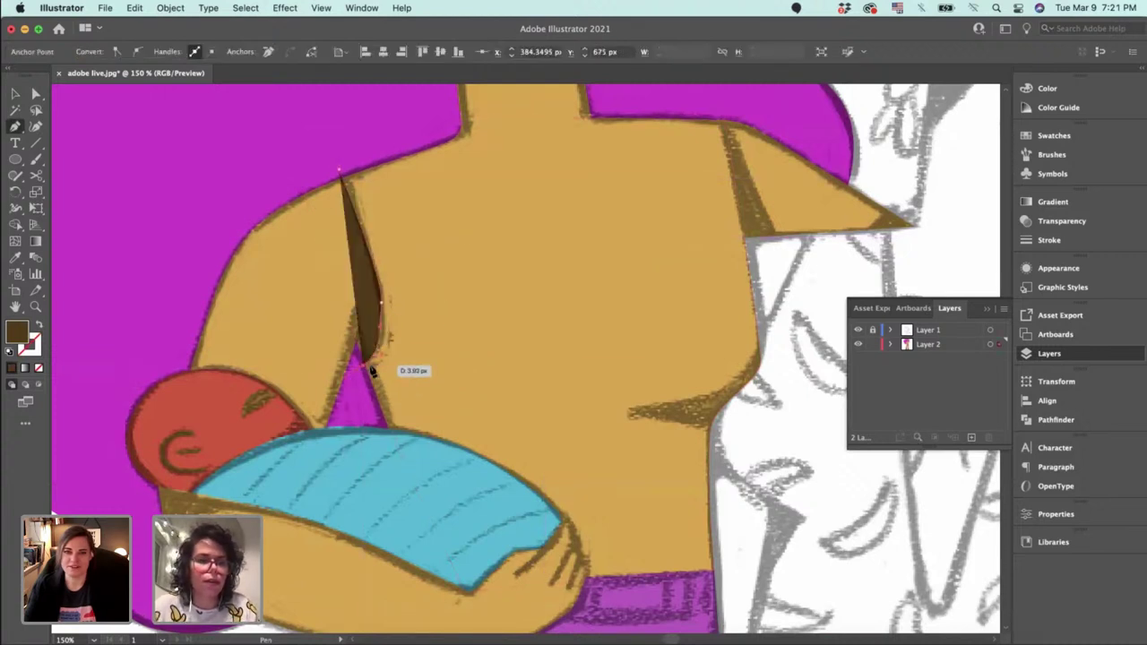
{"action": "left_click", "coordinate": [390, 466]}
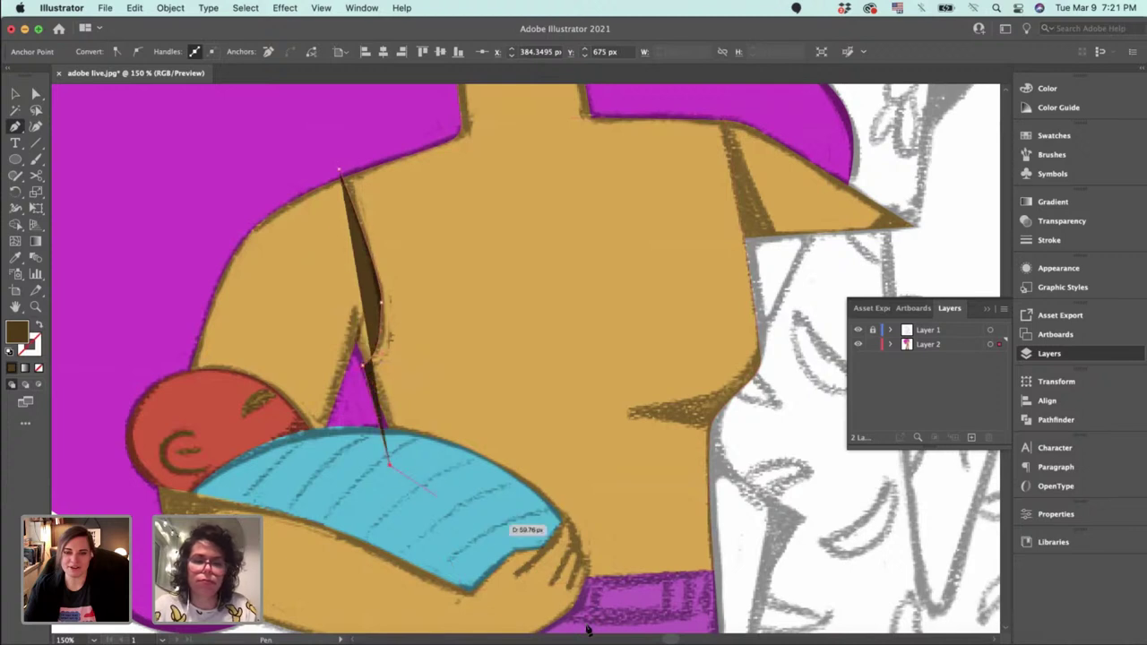
{"action": "left_click", "coordinate": [529, 576]}
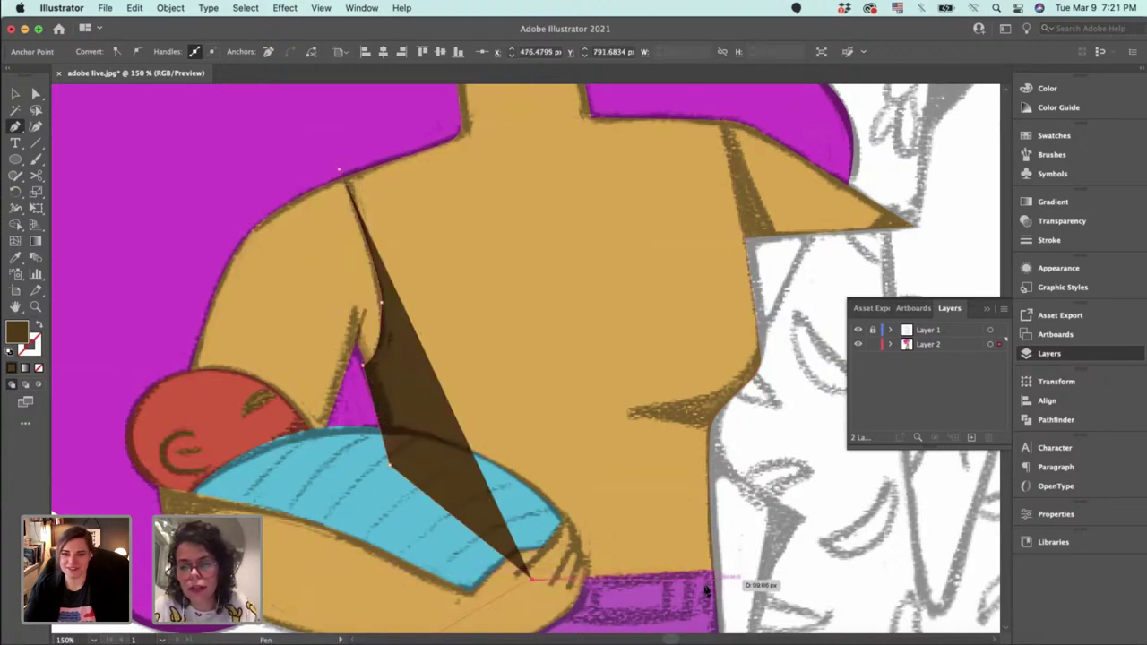
{"action": "left_click", "coordinate": [733, 578]}
{"action": "left_click", "coordinate": [742, 420]}
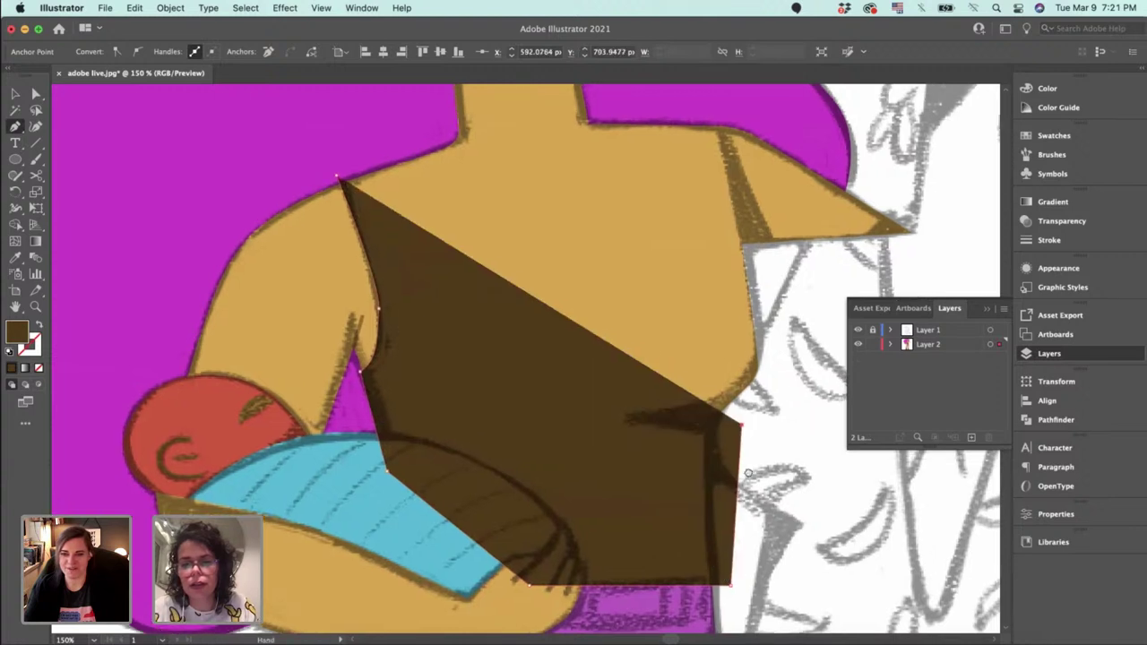
Continue the top's outline up past the far shoulder and across the neck base, closing it at the starting shoulder point.
{"action": "scroll", "coordinate": [742, 421], "scroll_direction": "up", "scroll_amount": 3}
{"action": "scroll", "coordinate": [742, 421], "scroll_direction": "right", "scroll_amount": 1}
{"action": "left_click", "coordinate": [726, 402]}
{"action": "left_click", "coordinate": [678, 231]}
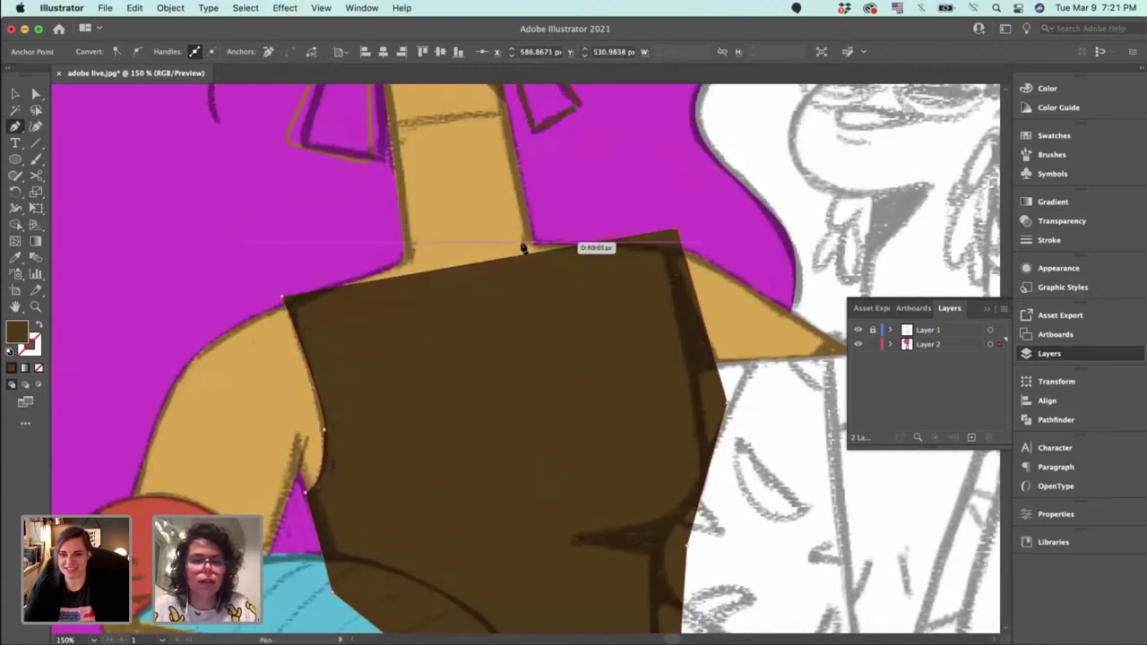
{"action": "left_click", "coordinate": [371, 242]}
{"action": "left_click", "coordinate": [283, 297]}
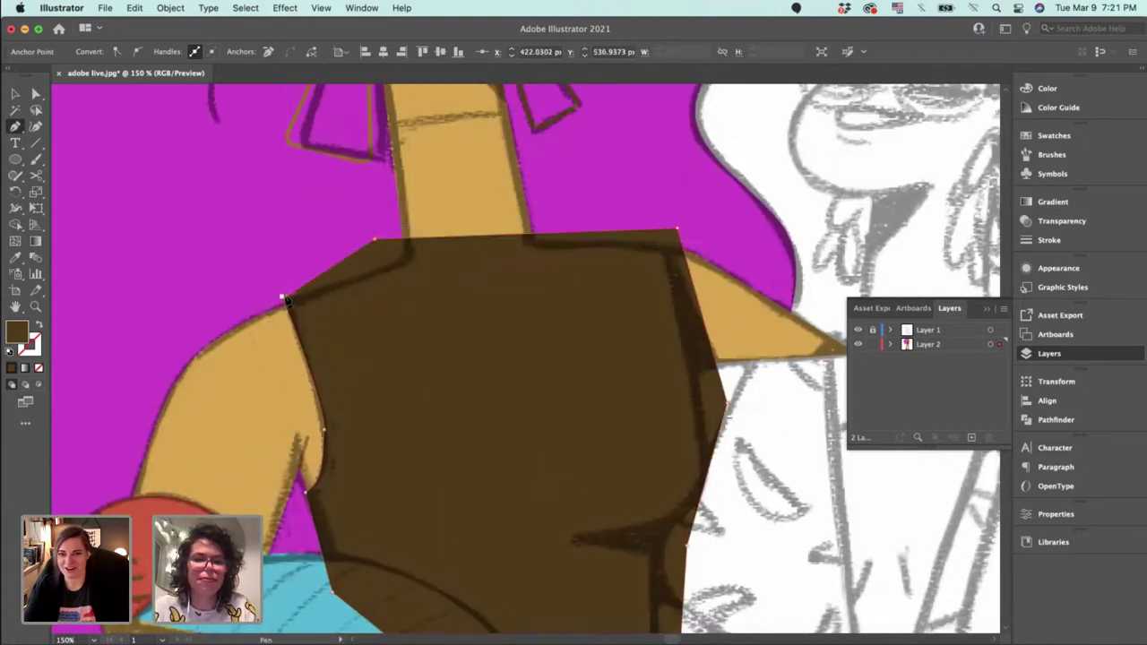
Adjust the curve handles along the top's armhole so the edge follows the sketched line into the armpit.
{"action": "key", "text": "super+plus"}
{"action": "key", "text": "super+plus"}
{"action": "scroll", "coordinate": [537, 207], "scroll_direction": "down", "scroll_amount": 5}
{"action": "key", "text": "a"}
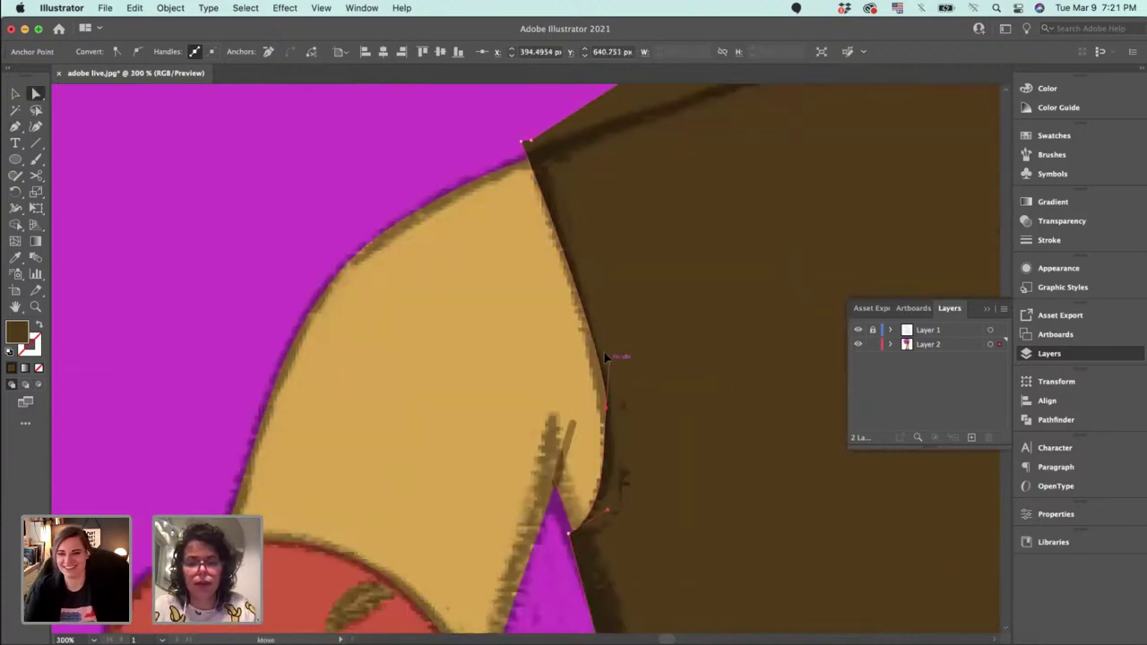
{"action": "left_click_drag", "start_coordinate": [613, 360], "coordinate": [595, 331]}
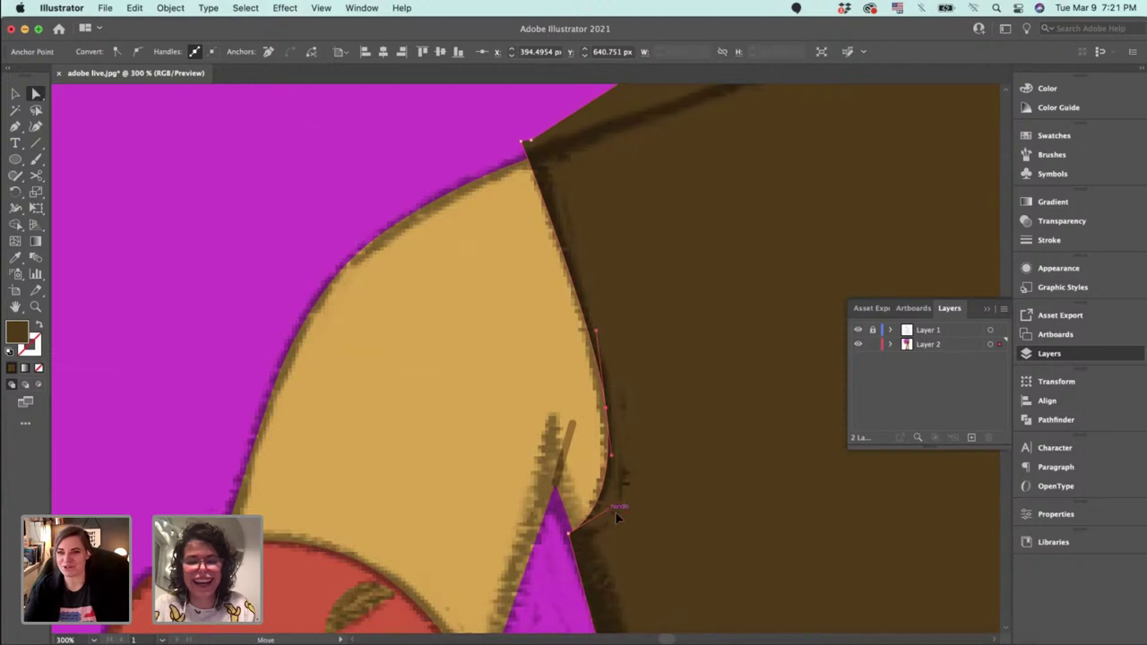
{"action": "left_click_drag", "start_coordinate": [616, 513], "coordinate": [556, 532]}
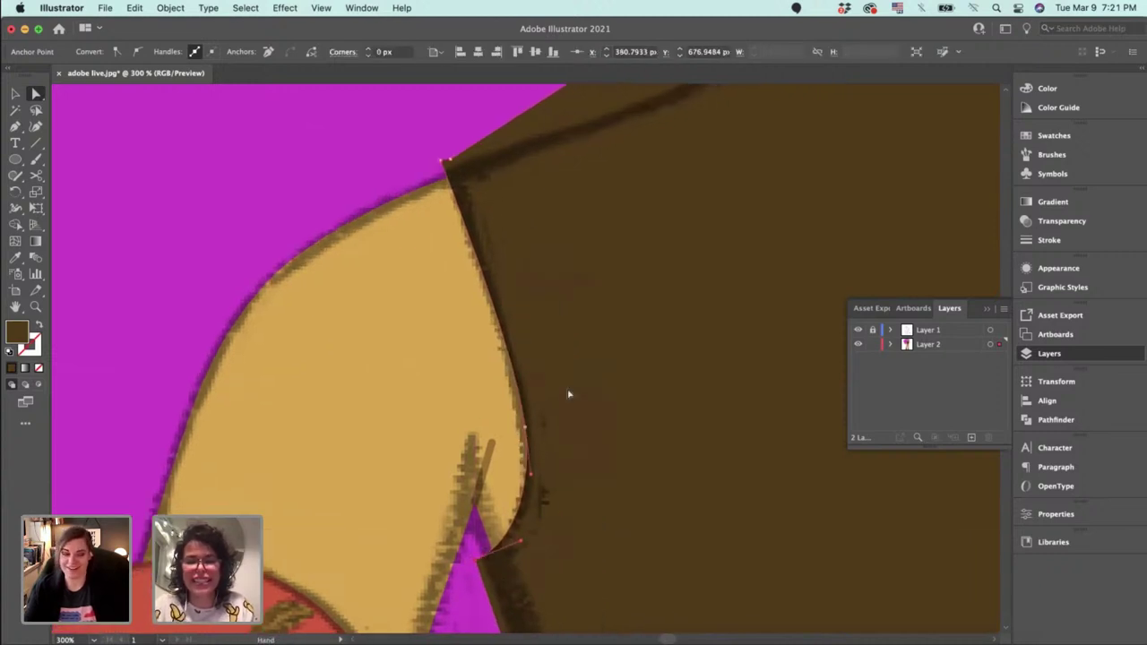
Place the torso's skin-coloured shape in front of the dark brown top.
{"action": "left_click_drag", "start_coordinate": [569, 394], "coordinate": [165, 626]}
{"action": "key", "text": "super+minus"}
{"action": "key", "text": "super+minus"}
{"action": "key", "text": "super+minus"}
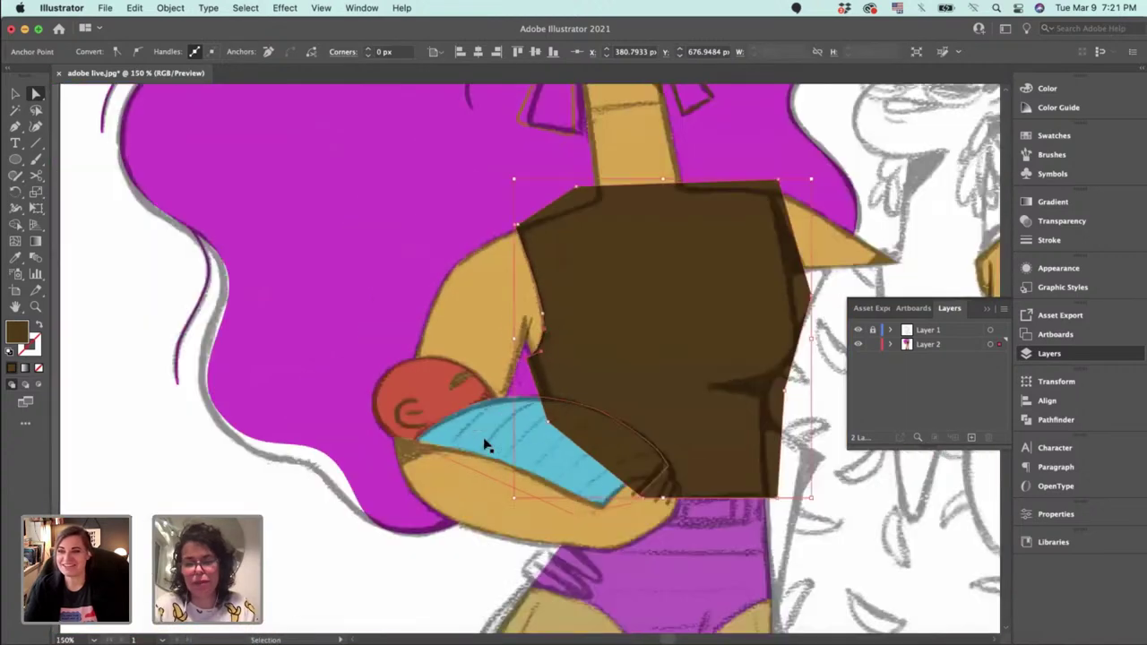
{"action": "key", "text": "super+minus"}
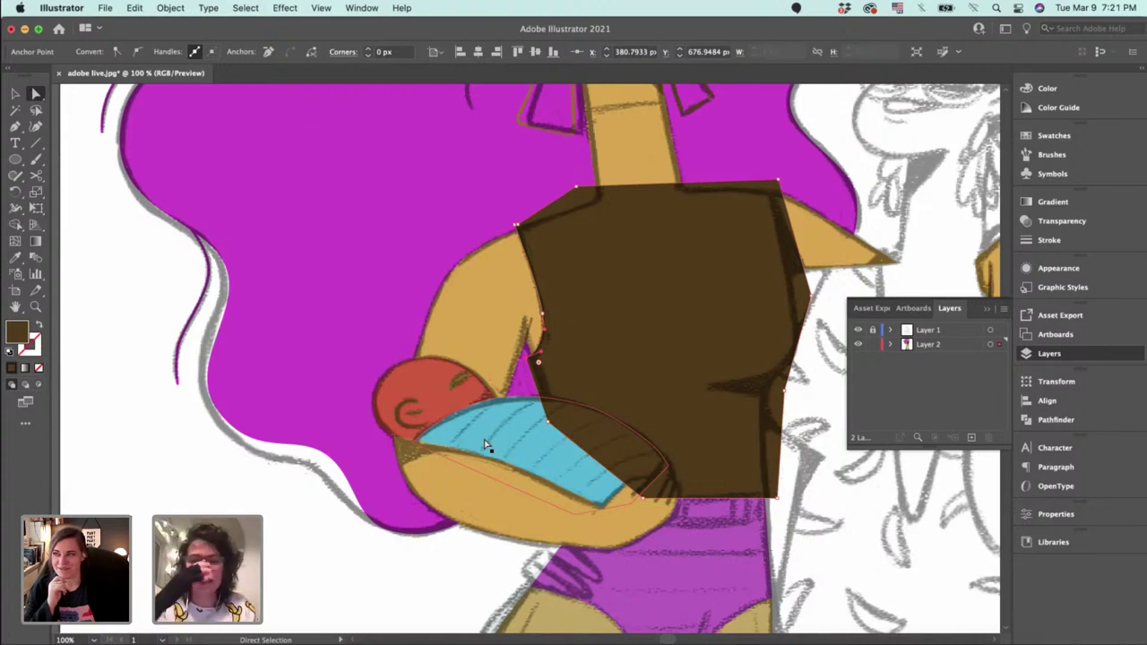
{"action": "left_click_drag", "start_coordinate": [581, 426], "coordinate": [430, 487]}
{"action": "key", "text": "v"}
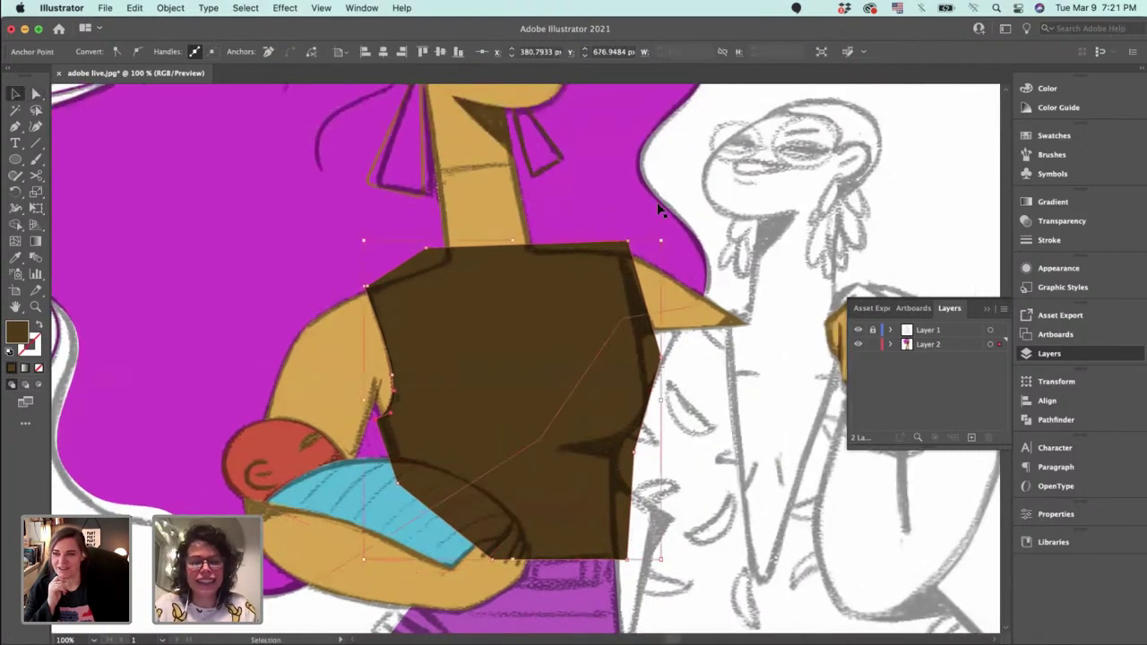
{"action": "left_click", "coordinate": [660, 207]}
{"action": "key", "text": "a"}
{"action": "left_click", "coordinate": [374, 345]}
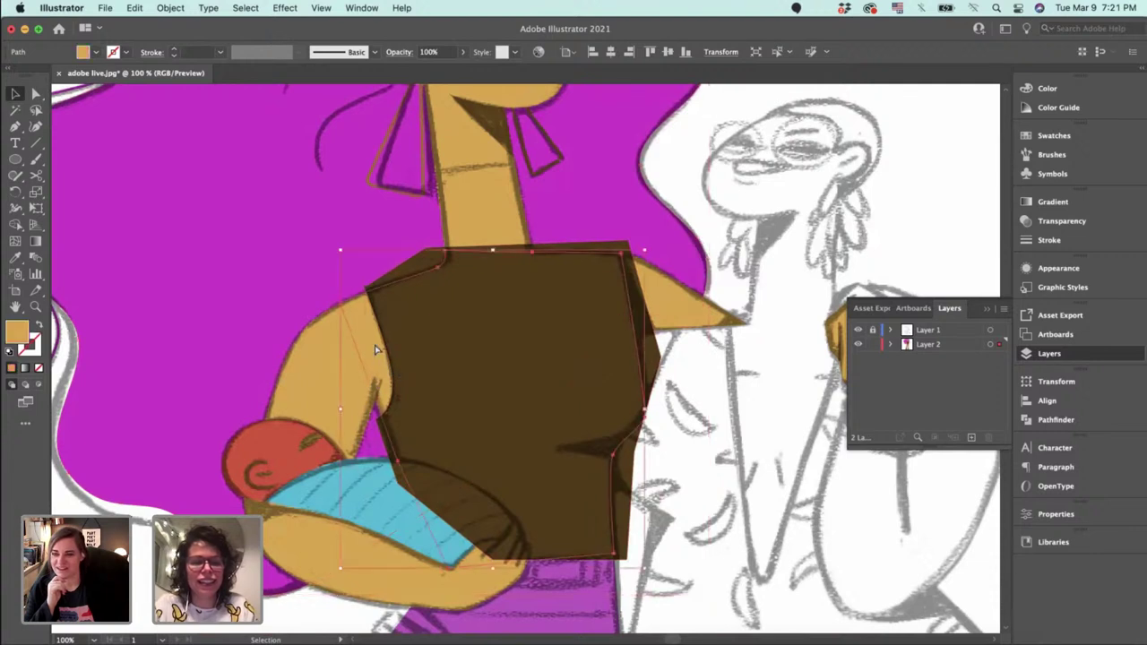
{"action": "left_click", "coordinate": [713, 443]}
{"action": "key", "text": "super+z"}
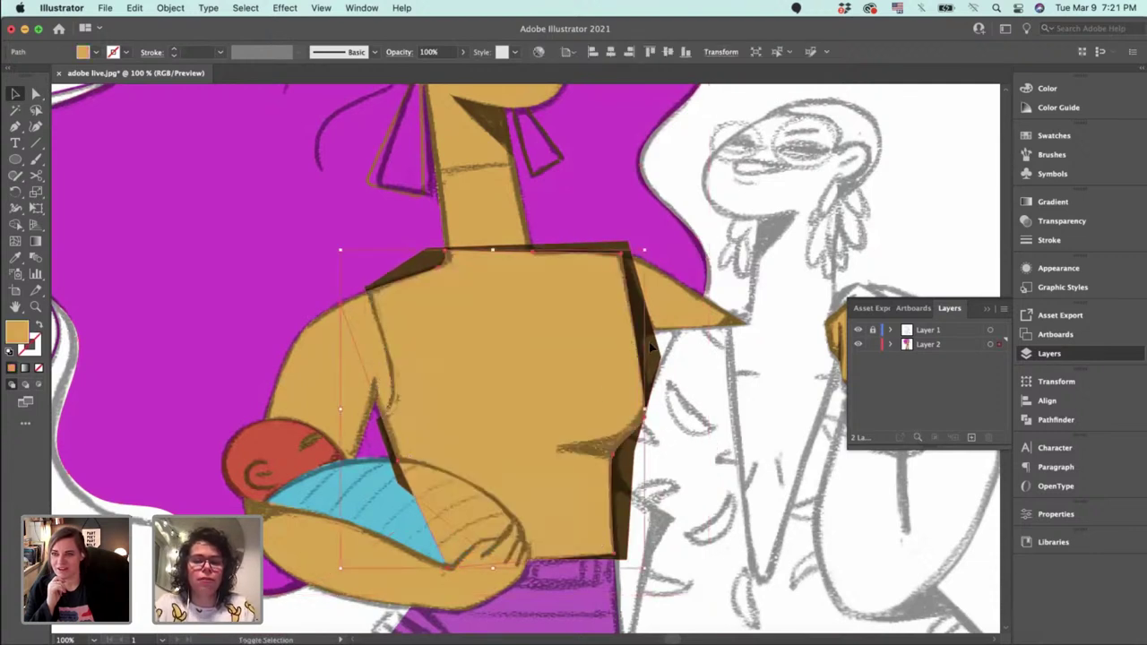
Clip the dark brown top to the torso shape with a clipping mask, and deselect it.
{"action": "left_click", "coordinate": [651, 348], "text": "shift"}
{"action": "right_click", "coordinate": [533, 330]}
{"action": "left_click", "coordinate": [625, 496]}
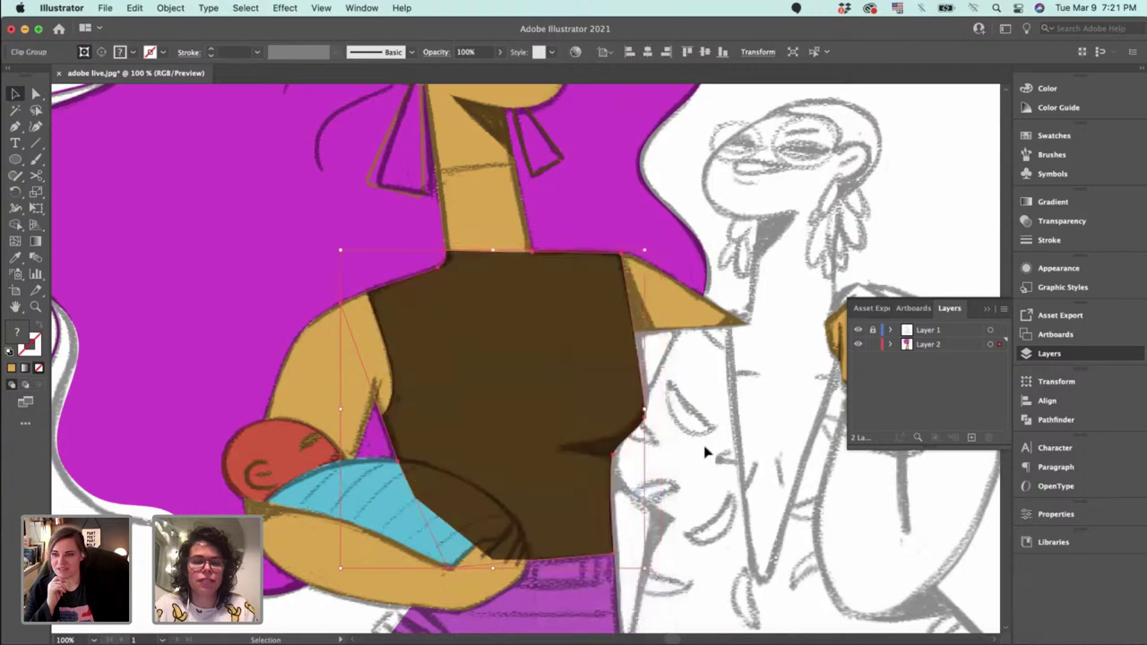
{"action": "left_click", "coordinate": [705, 447]}
Draw a closed four-cornered collar in the top's dark brown, from the sketched neck line down to the top's neckline.
{"action": "scroll", "coordinate": [592, 409], "scroll_direction": "up", "scroll_amount": 2}
{"action": "key", "text": "super+equal"}
{"action": "key", "text": "super+equal"}
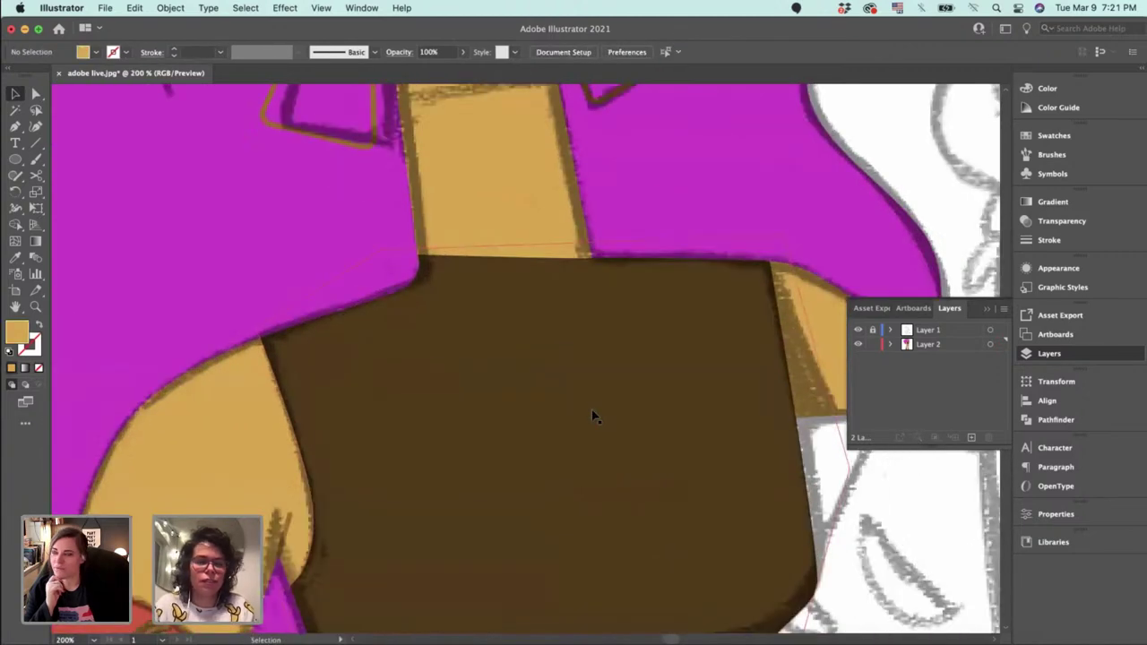
{"action": "double_click", "coordinate": [591, 409]}
{"action": "double_click", "coordinate": [674, 197]}
{"action": "scroll", "coordinate": [674, 197], "scroll_direction": "up", "scroll_amount": 4}
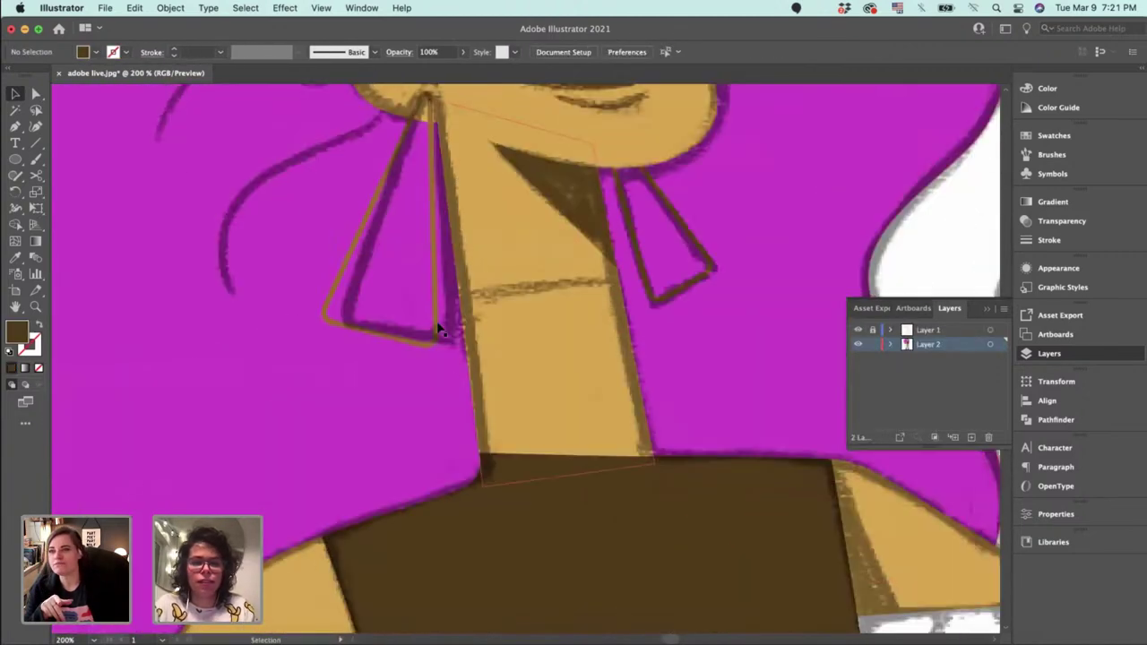
{"action": "key", "text": "p"}
{"action": "left_click", "coordinate": [450, 294]}
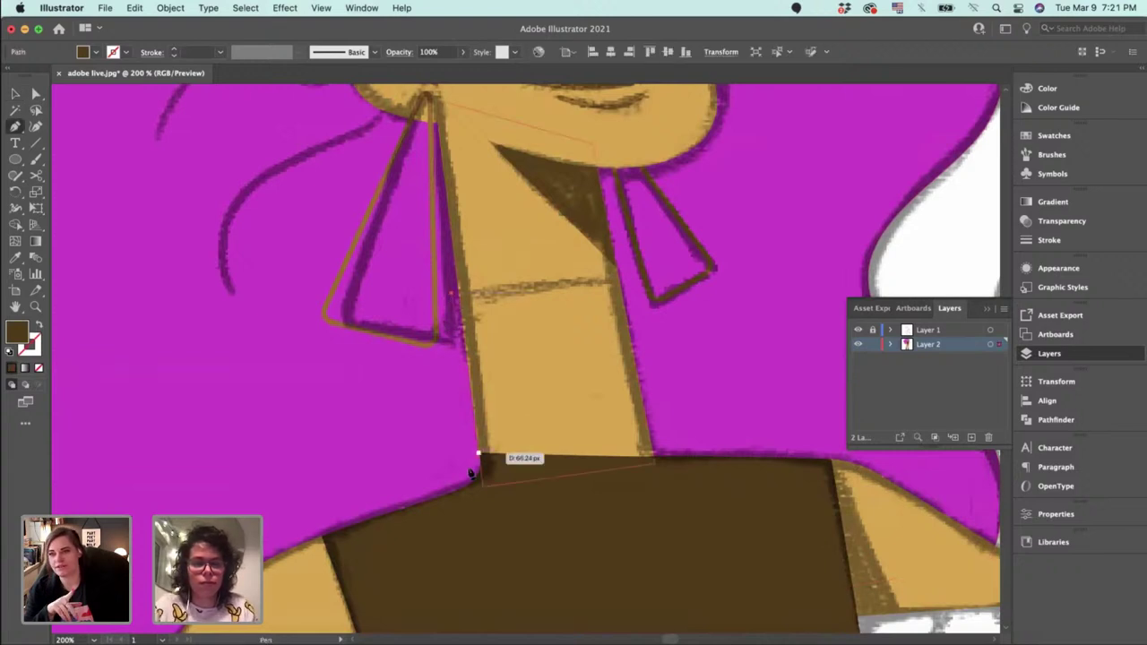
{"action": "left_click", "coordinate": [470, 470]}
{"action": "left_click", "coordinate": [668, 467]}
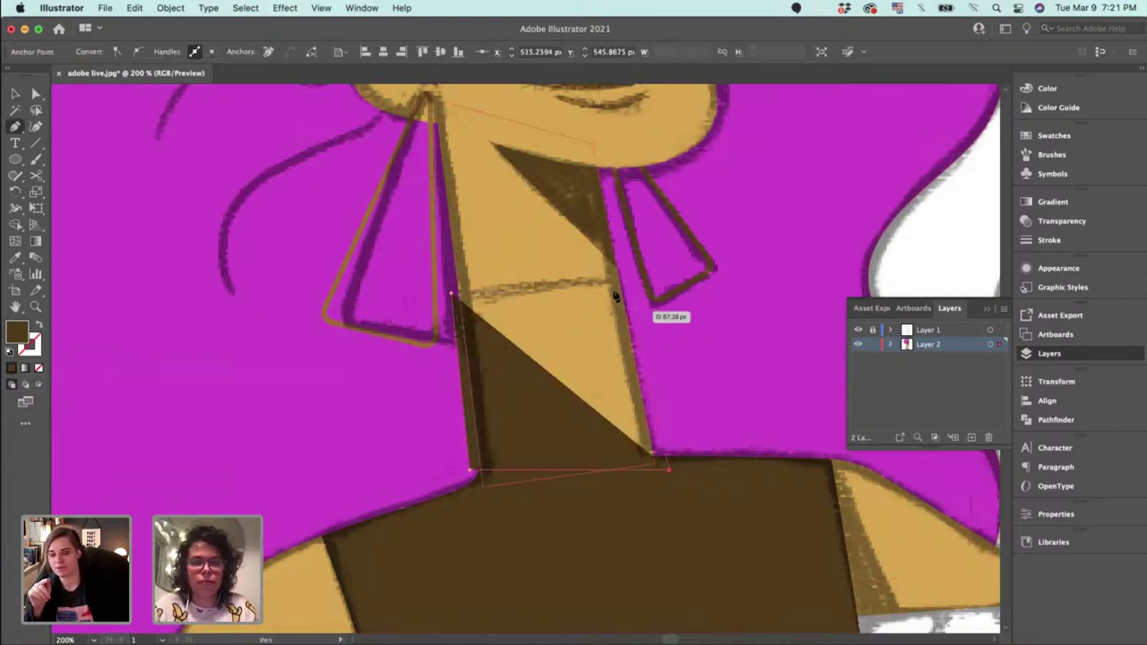
{"action": "left_click", "coordinate": [627, 279]}
{"action": "left_click", "coordinate": [453, 294]}
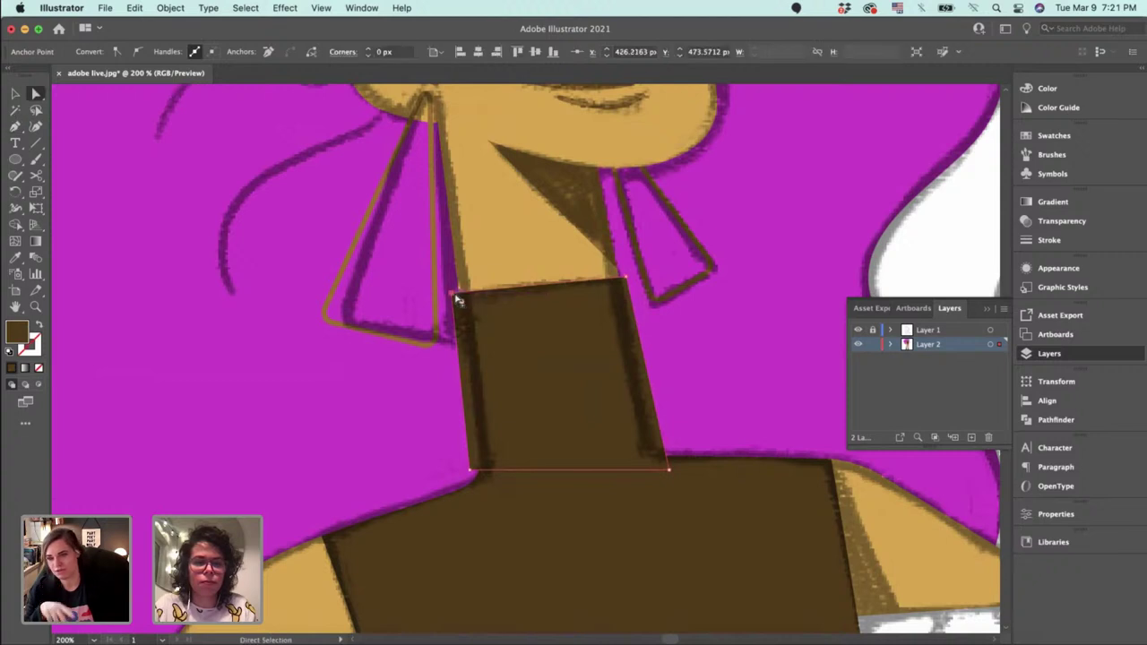
Fine-tune the collar's upper corner on the long-earring side to match the sketched neck line, and deselect it.
{"action": "key", "text": "v"}
{"action": "key", "text": "a"}
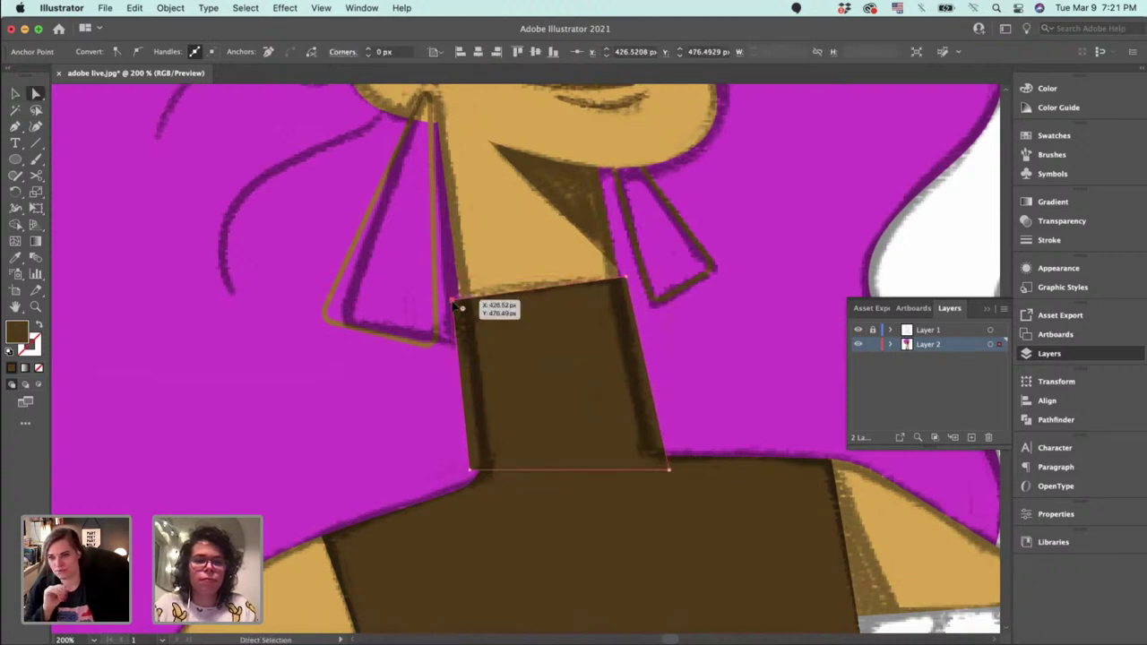
{"action": "left_click", "coordinate": [454, 296]}
{"action": "key", "text": "v"}
{"action": "left_click", "coordinate": [683, 345]}
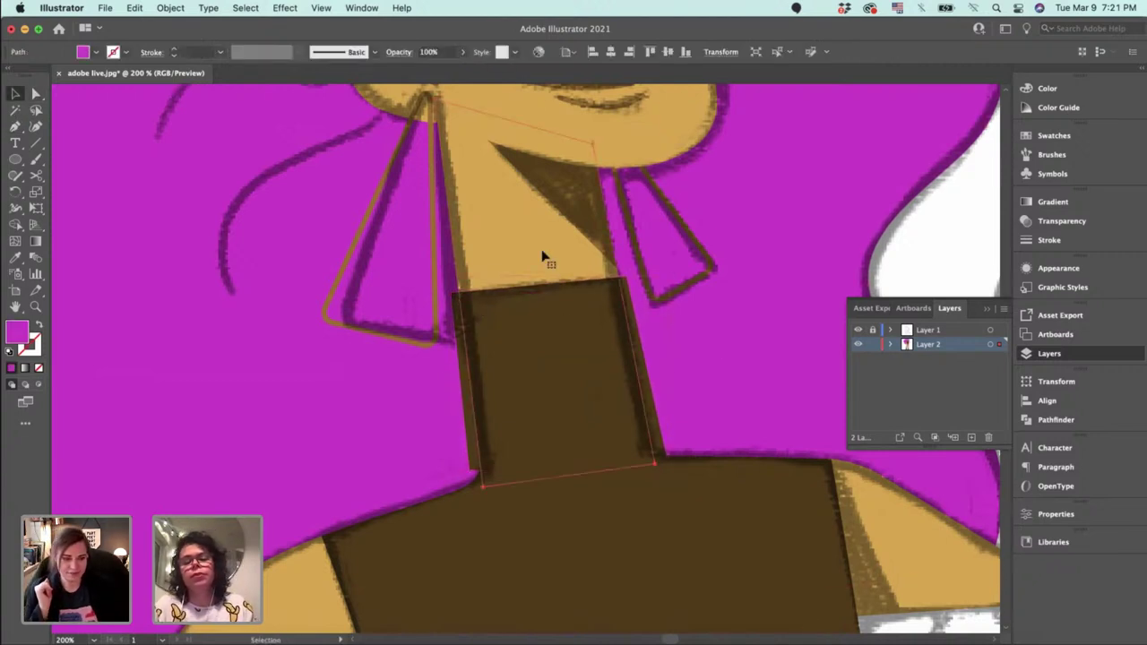
Move the collar's lower corner on the long-earring side down to overlap the top at the shoulder, and deselect it.
{"action": "left_click", "coordinate": [544, 254]}
{"action": "key", "text": "a"}
{"action": "left_click", "coordinate": [471, 478]}
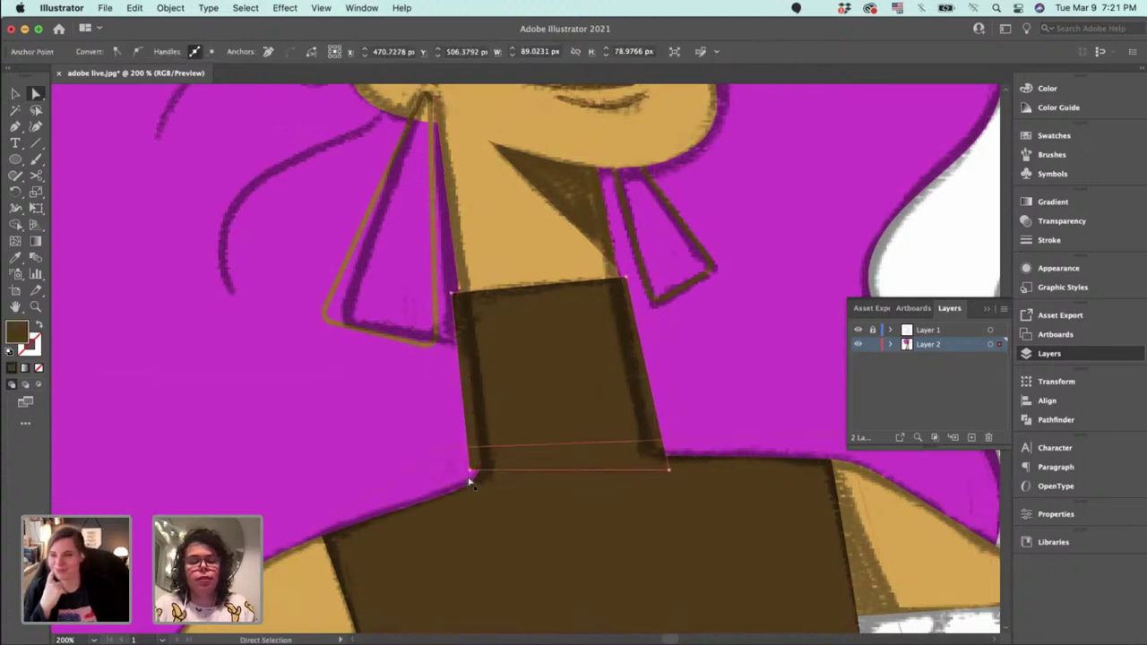
{"action": "left_click_drag", "start_coordinate": [472, 469], "coordinate": [492, 504]}
{"action": "key", "text": "v"}
{"action": "left_click", "coordinate": [729, 376]}
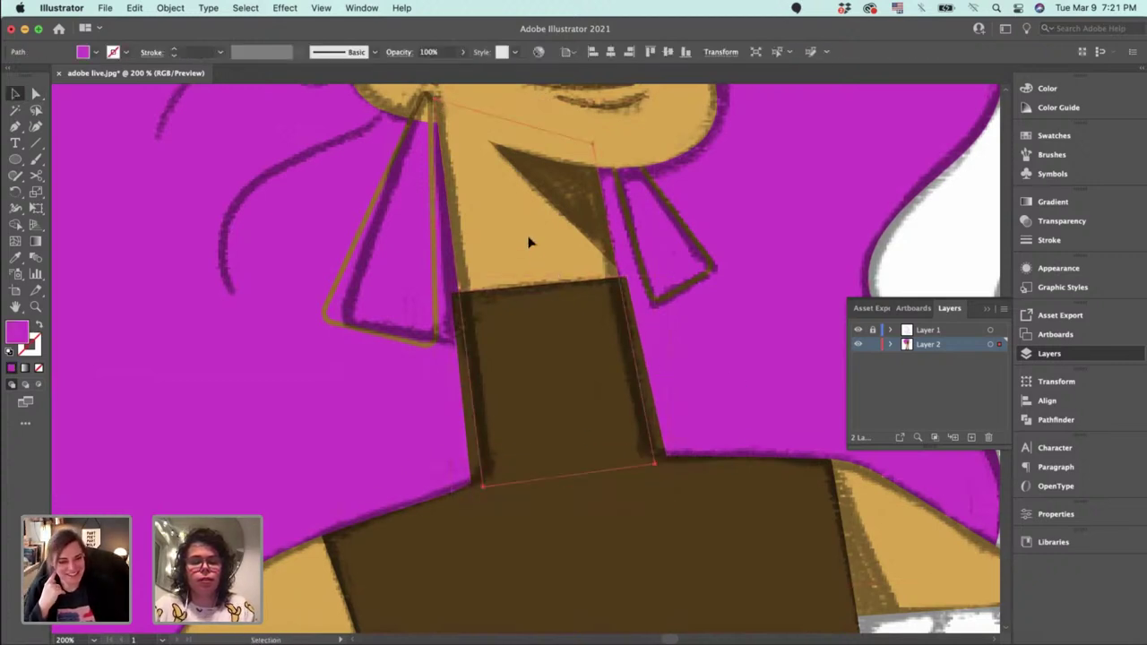
Bring the neck shape in front of the dark brown collar and clip the collar to it with a clipping mask.
{"action": "left_click", "coordinate": [531, 240]}
{"action": "left_click", "coordinate": [720, 330]}
{"action": "left_click", "coordinate": [620, 361]}
{"action": "left_click", "coordinate": [622, 355]}
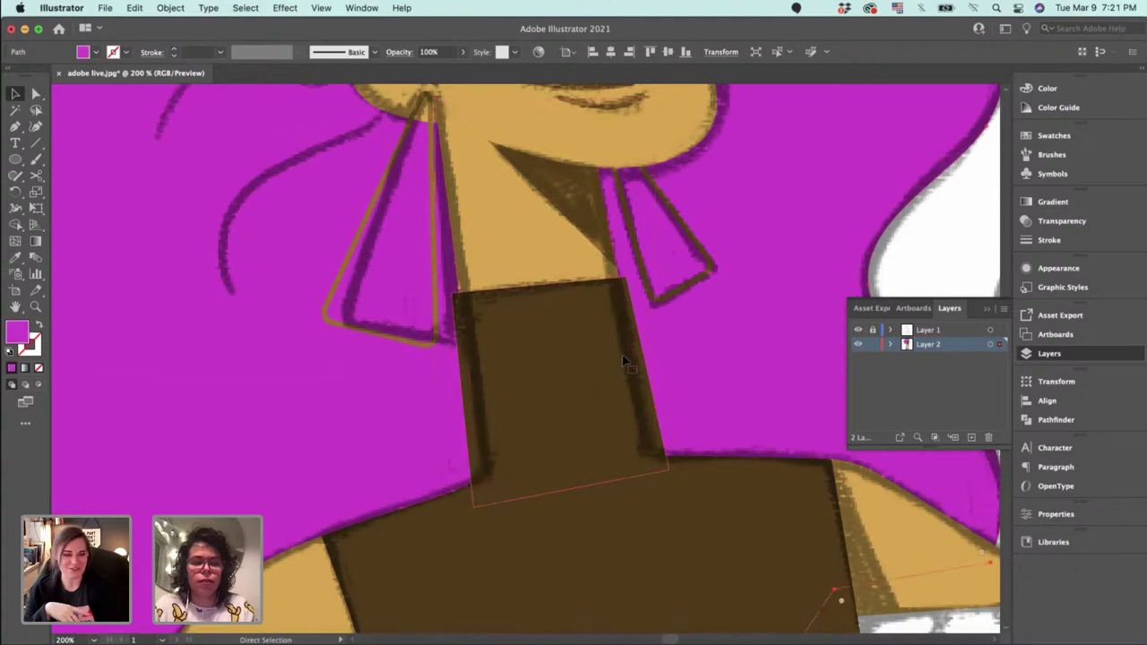
{"action": "left_click", "coordinate": [634, 372]}
{"action": "key", "text": "super+z"}
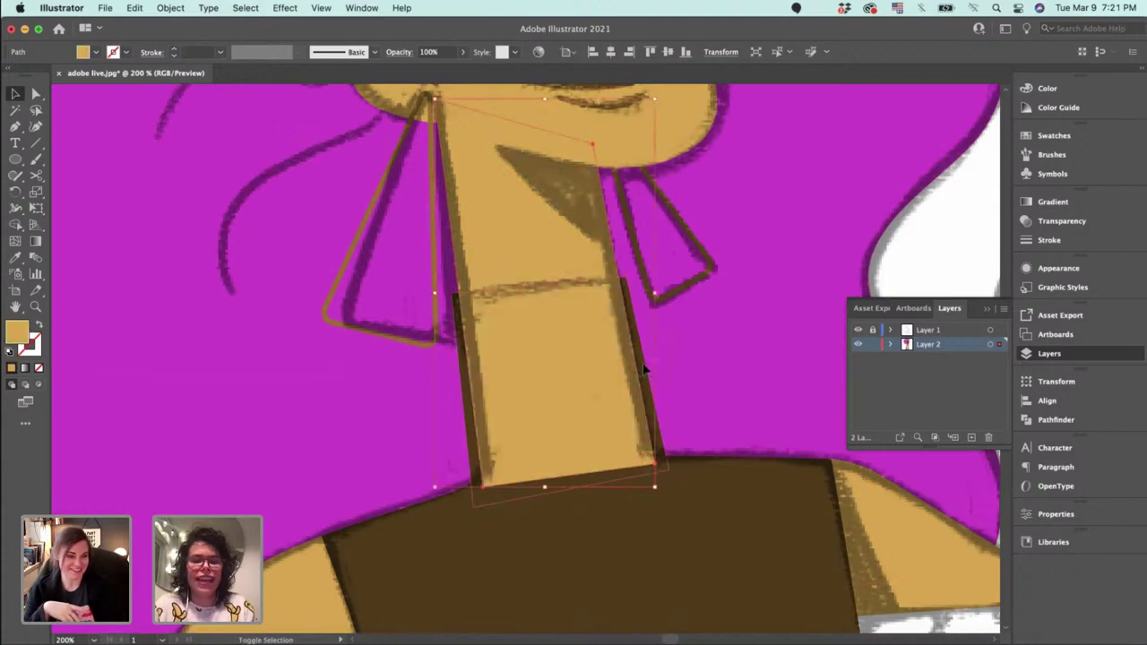
{"action": "left_click", "coordinate": [644, 372], "text": "shift"}
{"action": "right_click", "coordinate": [645, 370]}
{"action": "left_click", "coordinate": [720, 509]}
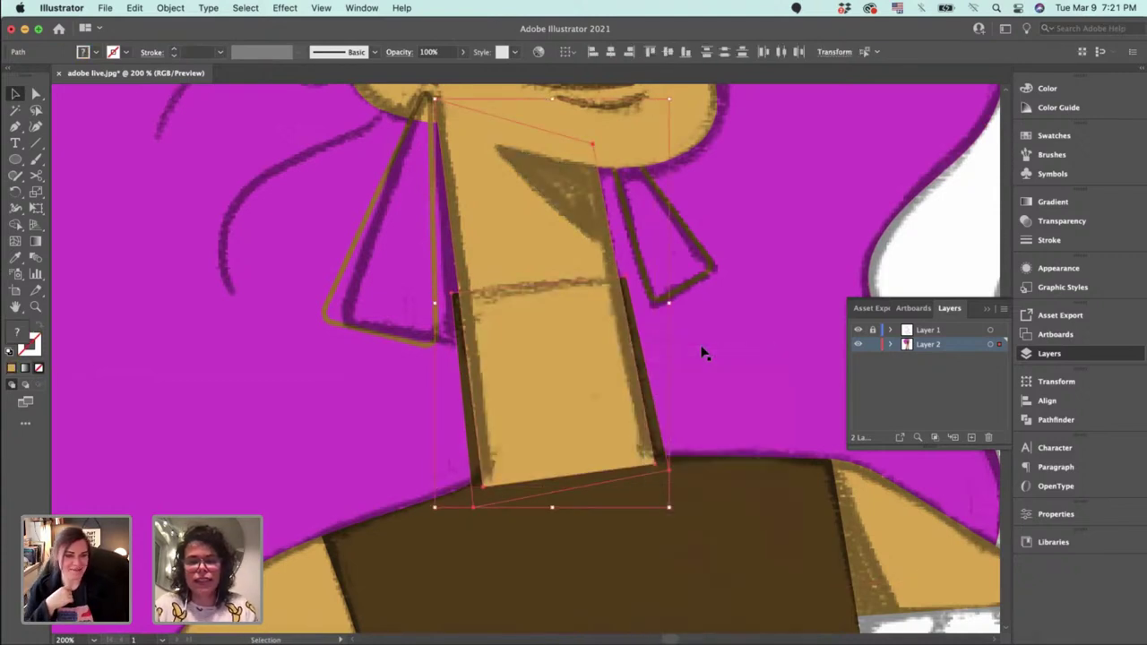
{"action": "left_click", "coordinate": [704, 348]}
Hide the sketch layer to review the whole character in flat colour, and show the sketch again.
{"action": "key", "text": "super+minus"}
{"action": "key", "text": "super+minus"}
{"action": "key", "text": "super+minus"}
{"action": "key", "text": "super+minus"}
{"action": "key", "text": "super+minus"}
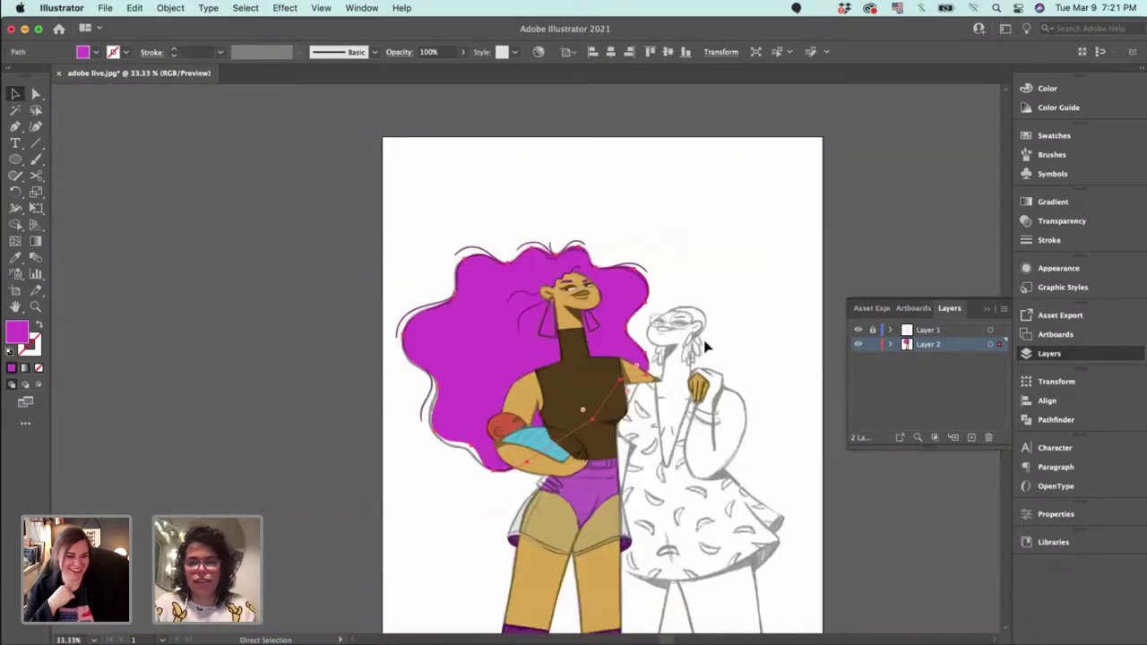
{"action": "left_click", "coordinate": [773, 306]}
{"action": "scroll", "coordinate": [773, 306], "scroll_direction": "down", "scroll_amount": 2}
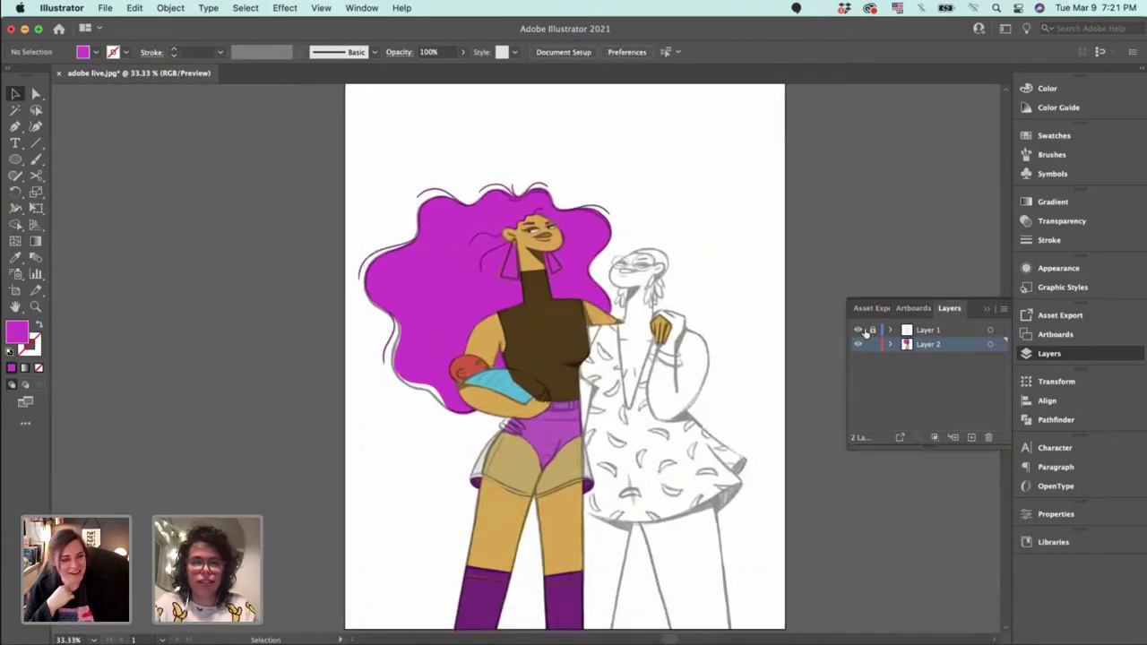
{"action": "left_click", "coordinate": [857, 329]}
{"action": "scroll", "coordinate": [674, 351], "scroll_direction": "down", "scroll_amount": 4}
{"action": "scroll", "coordinate": [682, 370], "scroll_direction": "up", "scroll_amount": 1}
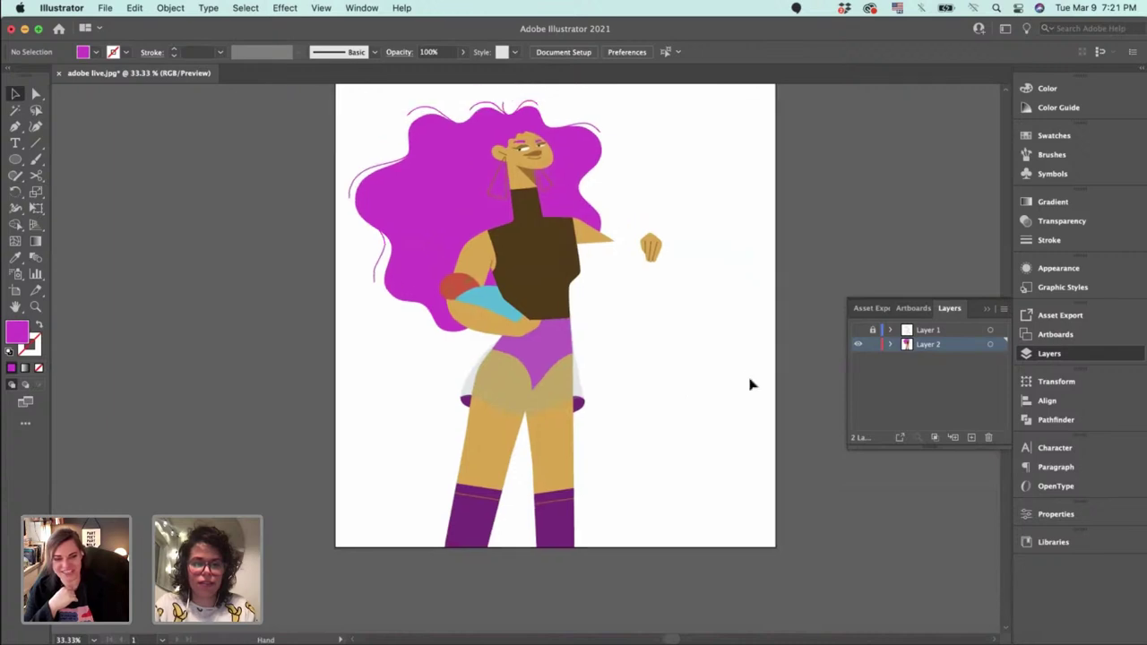
{"action": "left_click", "coordinate": [857, 329]}
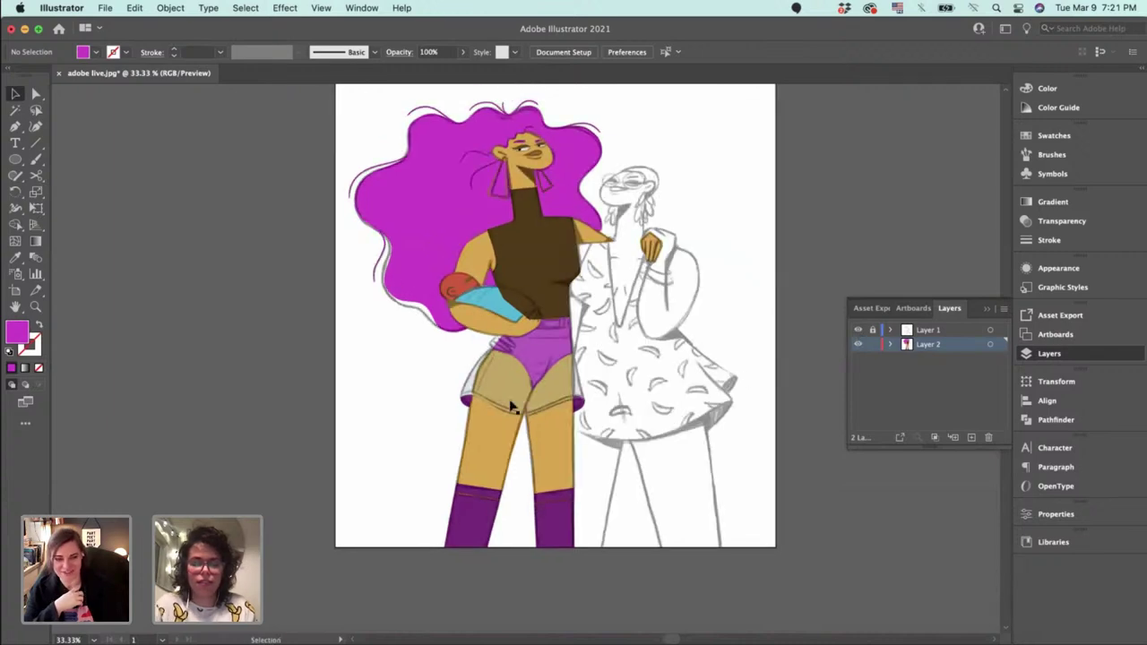
Rearrange the stacking order so the dark brown top sits behind the blue blanket and the arm holding the baby.
{"action": "key", "text": "p"}
{"action": "scroll", "coordinate": [511, 407], "scroll_direction": "up", "scroll_amount": 6}
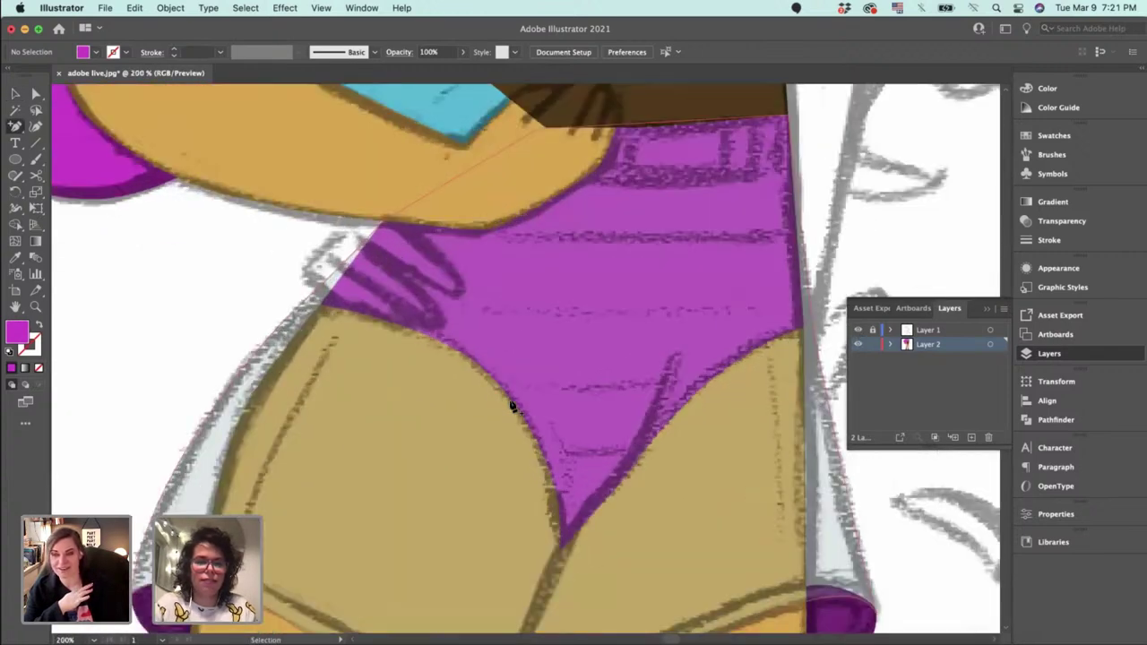
{"action": "left_click_drag", "start_coordinate": [453, 332], "coordinate": [580, 519]}
{"action": "key", "text": "v"}
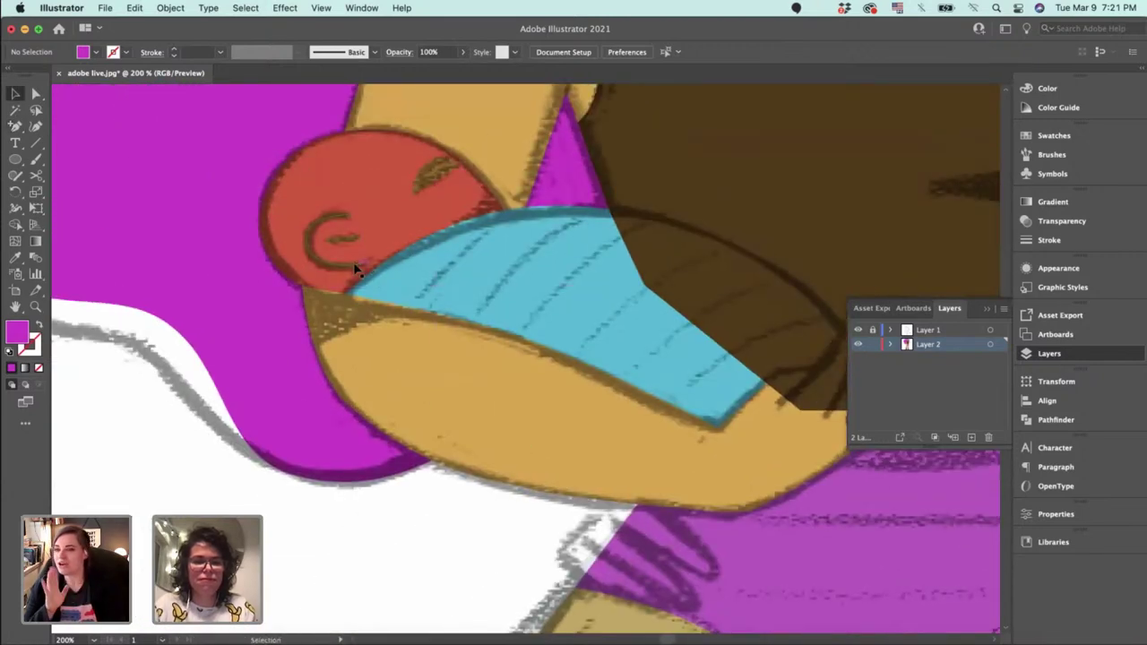
{"action": "left_click", "coordinate": [357, 265]}
{"action": "left_click_drag", "start_coordinate": [553, 425], "coordinate": [429, 218]}
{"action": "left_click_drag", "start_coordinate": [526, 364], "coordinate": [296, 441]}
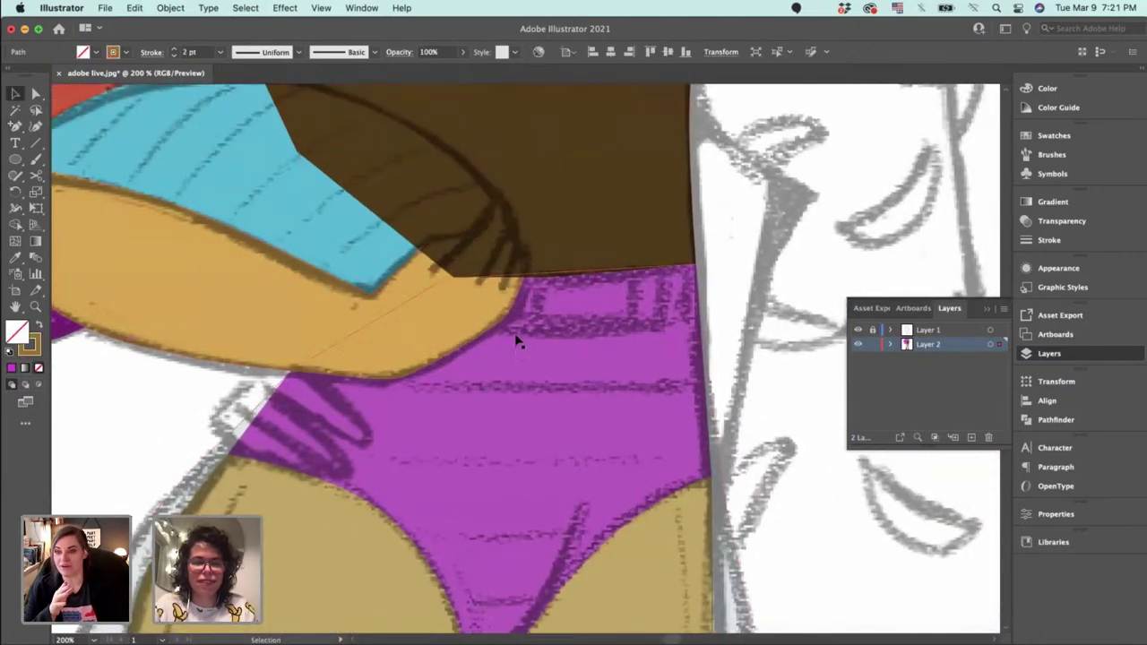
{"action": "scroll", "coordinate": [477, 301], "scroll_direction": "up", "scroll_amount": 4}
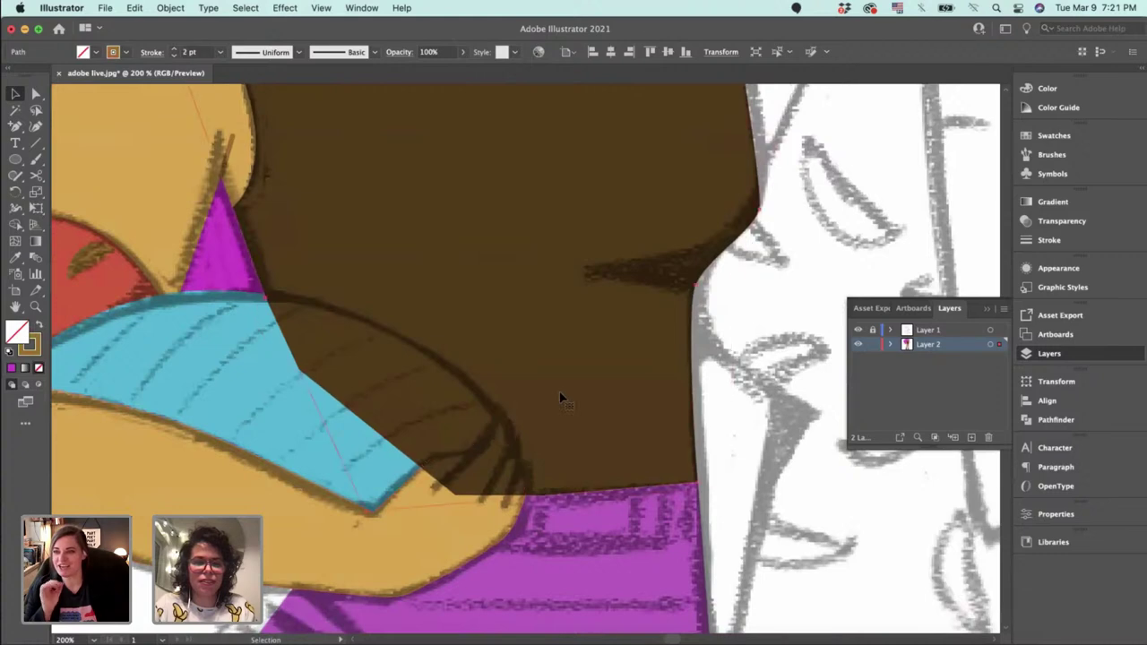
{"action": "key", "text": "Delete"}
{"action": "key", "text": "cmd+z"}
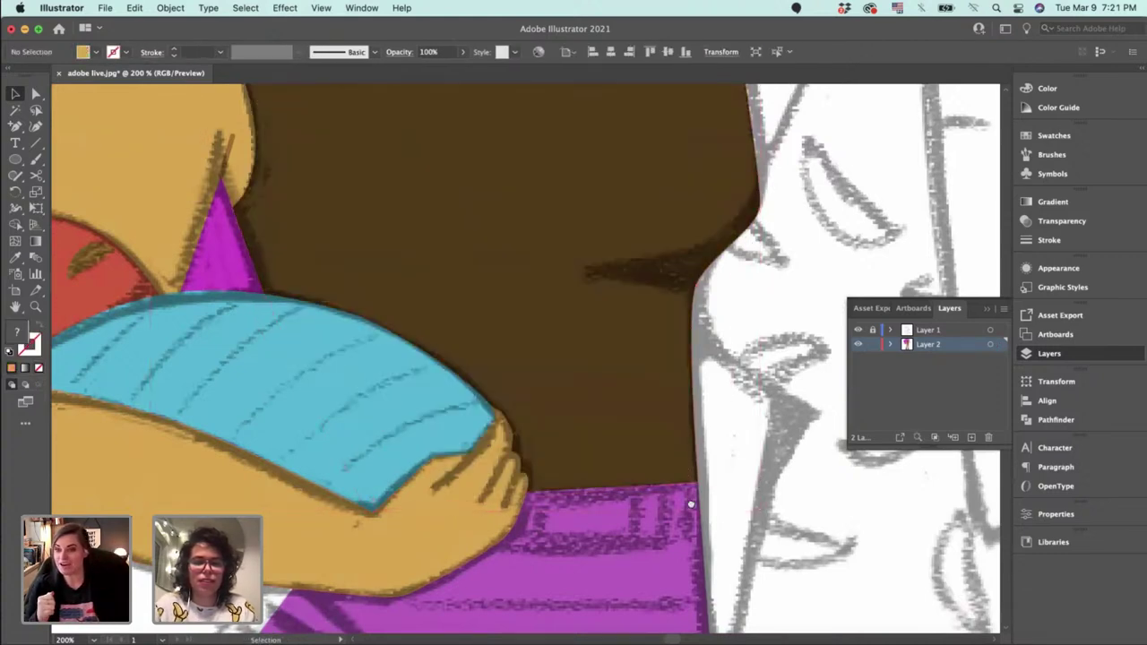
{"action": "scroll", "coordinate": [527, 411], "scroll_direction": "down", "scroll_amount": 3}
Narrow the selection to the three brown finger lines on the hand holding the baby, and place them in front of the hand.
{"action": "left_click", "coordinate": [515, 391]}
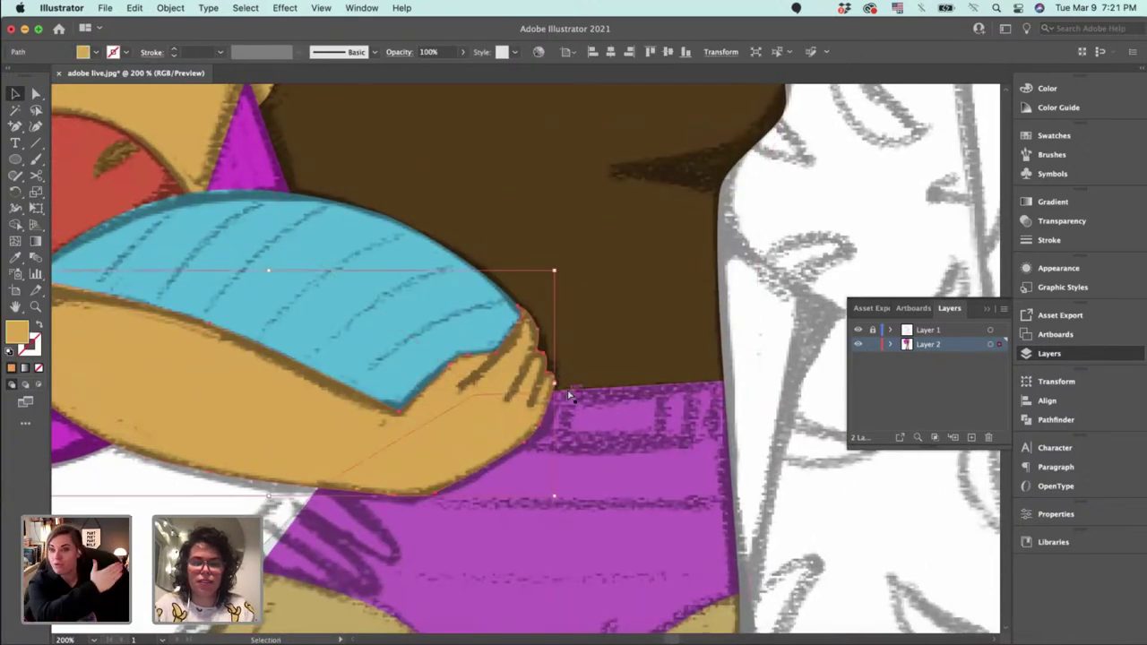
{"action": "key", "text": "a"}
{"action": "key", "text": "v"}
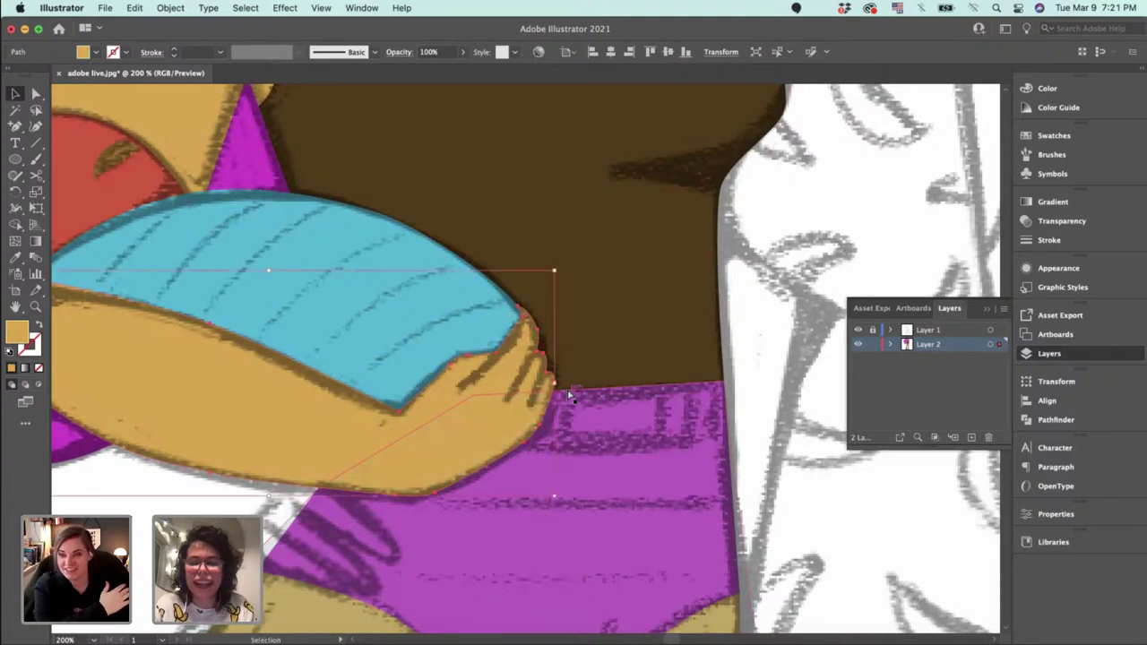
{"action": "key", "text": "cmd+equal"}
{"action": "key", "text": "super+minus"}
{"action": "key", "text": "super+minus"}
{"action": "scroll", "coordinate": [568, 394], "scroll_direction": "right", "scroll_amount": 6}
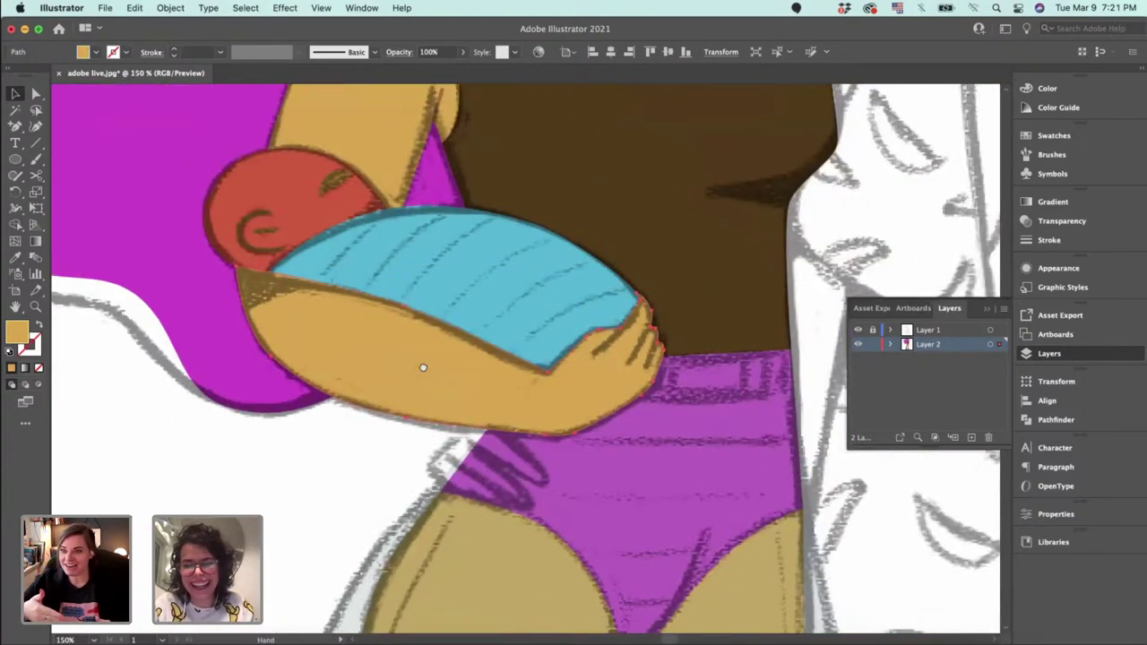
{"action": "left_click", "coordinate": [534, 434], "text": "shift"}
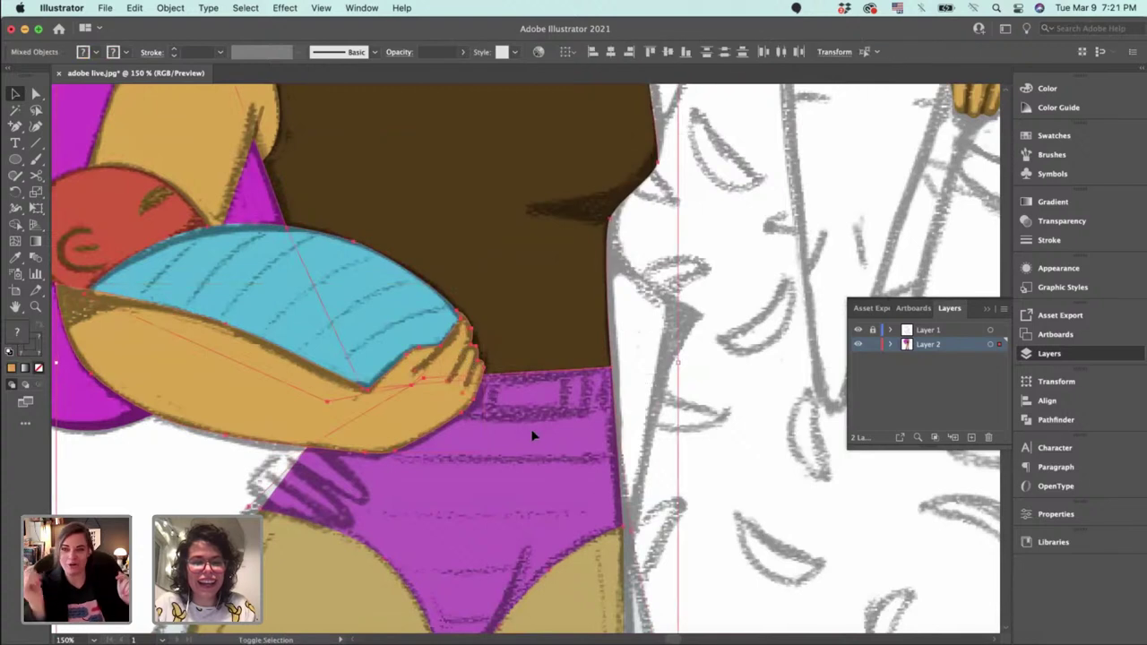
{"action": "left_click", "coordinate": [533, 334], "text": "shift"}
{"action": "left_click", "coordinate": [402, 319], "text": "shift"}
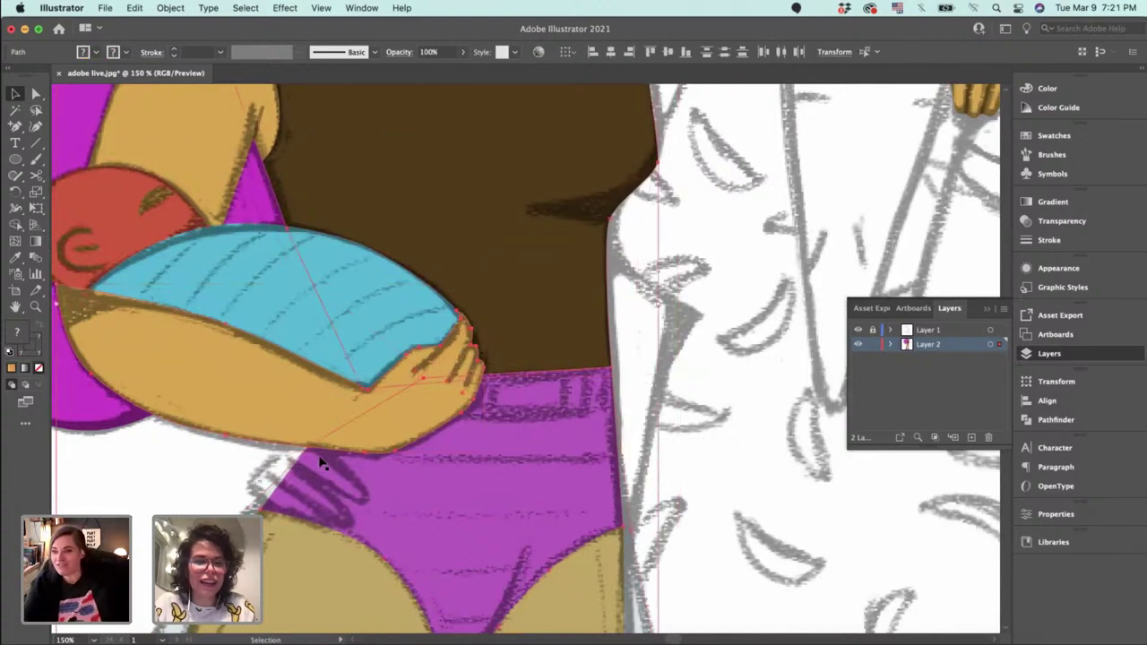
{"action": "left_click", "coordinate": [294, 475], "text": "shift"}
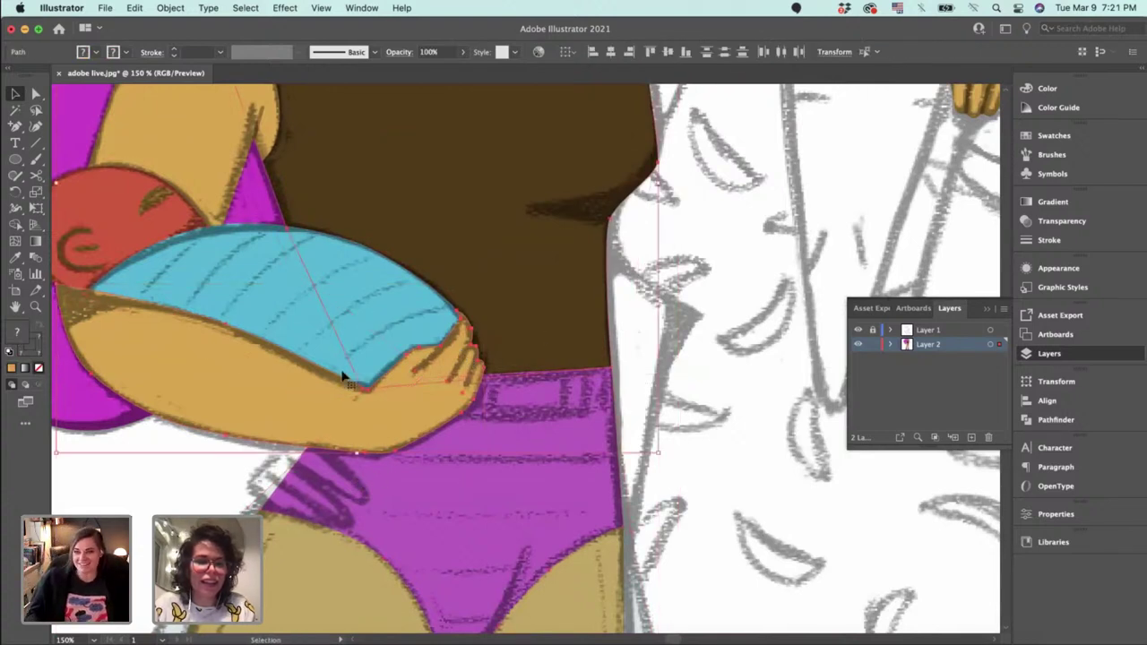
{"action": "left_click", "coordinate": [607, 336], "text": "shift"}
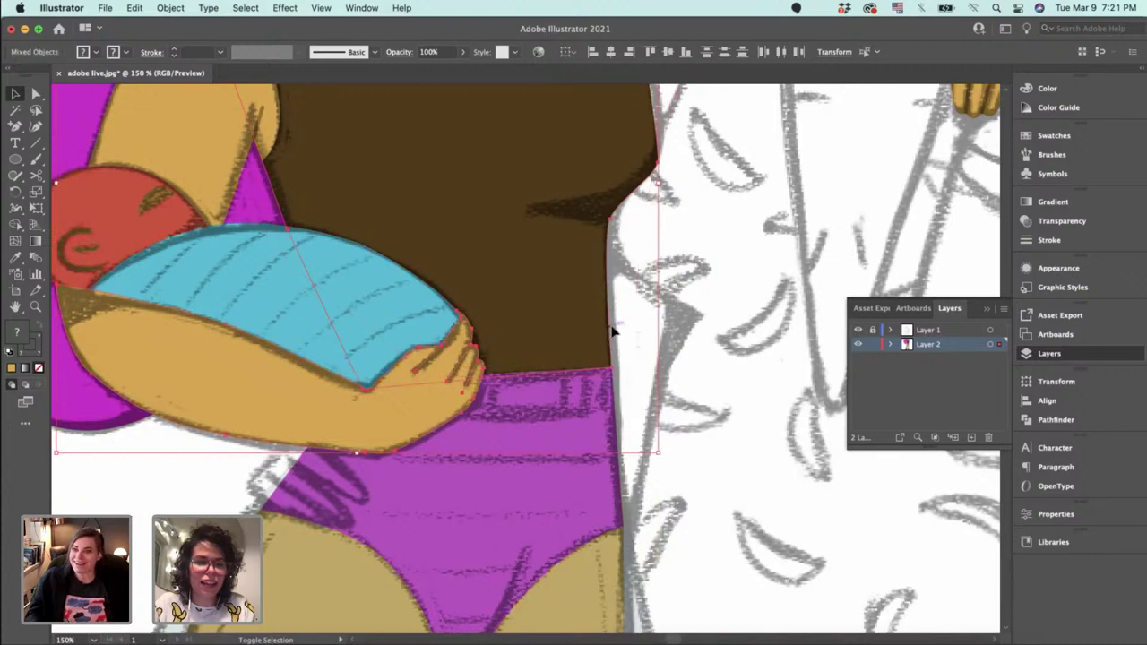
{"action": "left_click", "coordinate": [248, 443], "text": "shift"}
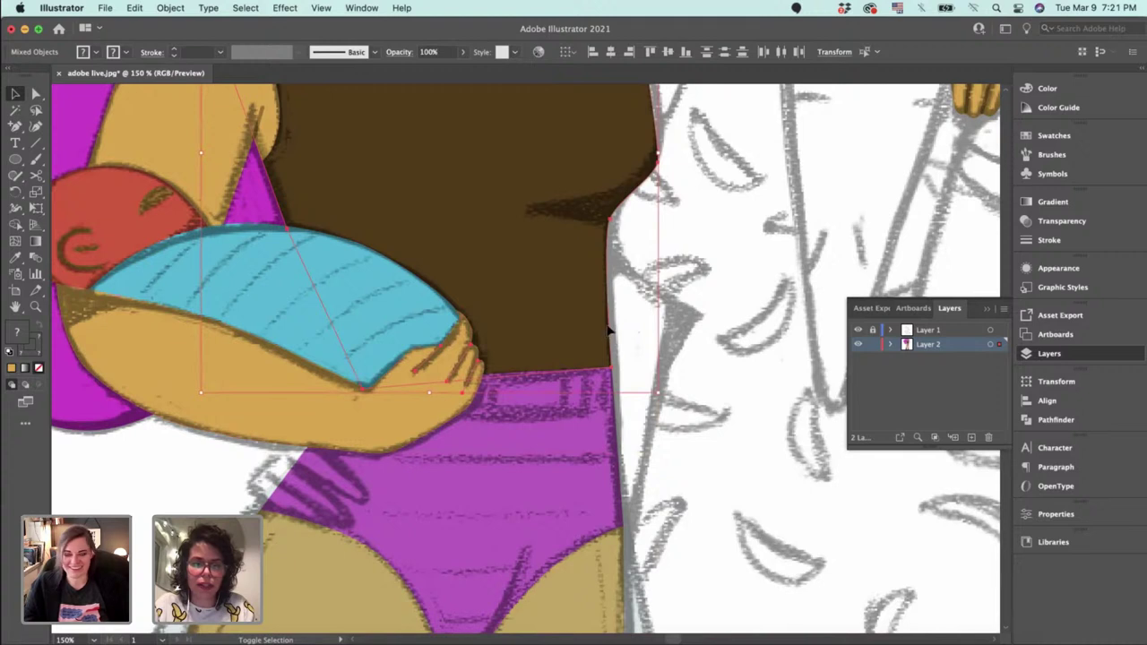
{"action": "left_click", "coordinate": [608, 326], "text": "shift"}
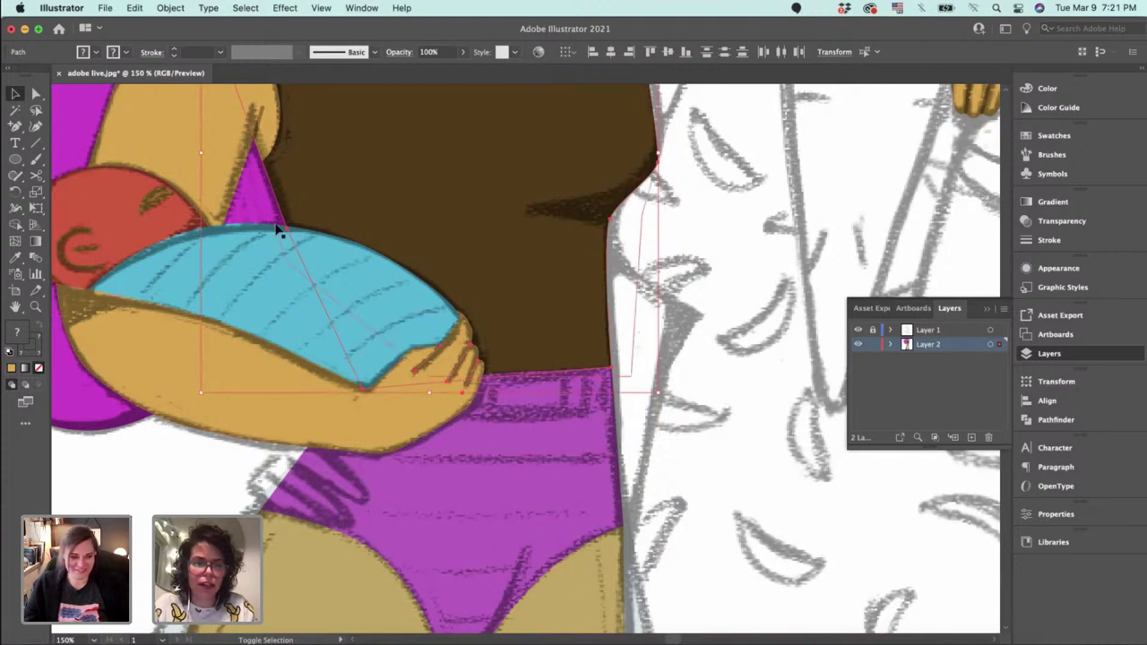
{"action": "left_click", "coordinate": [260, 153], "text": "shift"}
{"action": "key", "text": "v"}
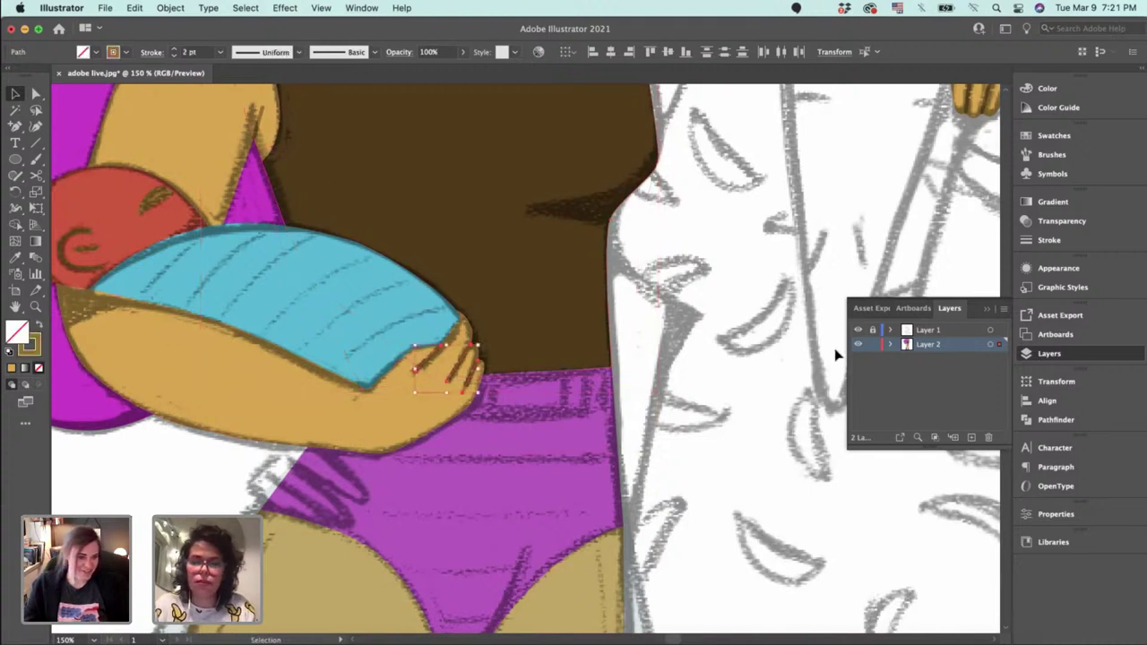
Hide the sketch layer to check the hand, blanket and top in flat colour, and show the sketch again.
{"action": "left_click", "coordinate": [857, 332]}
{"action": "left_click", "coordinate": [666, 367]}
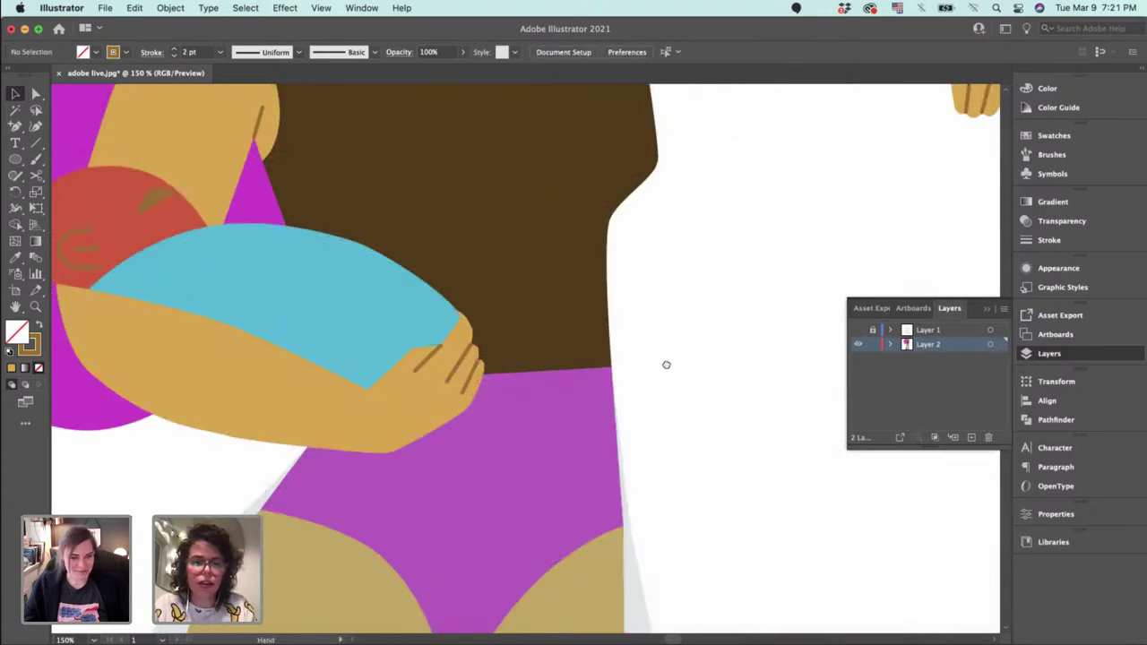
{"action": "left_click_drag", "start_coordinate": [666, 367], "coordinate": [786, 399]}
{"action": "scroll", "coordinate": [786, 394], "scroll_direction": "left", "scroll_amount": 2}
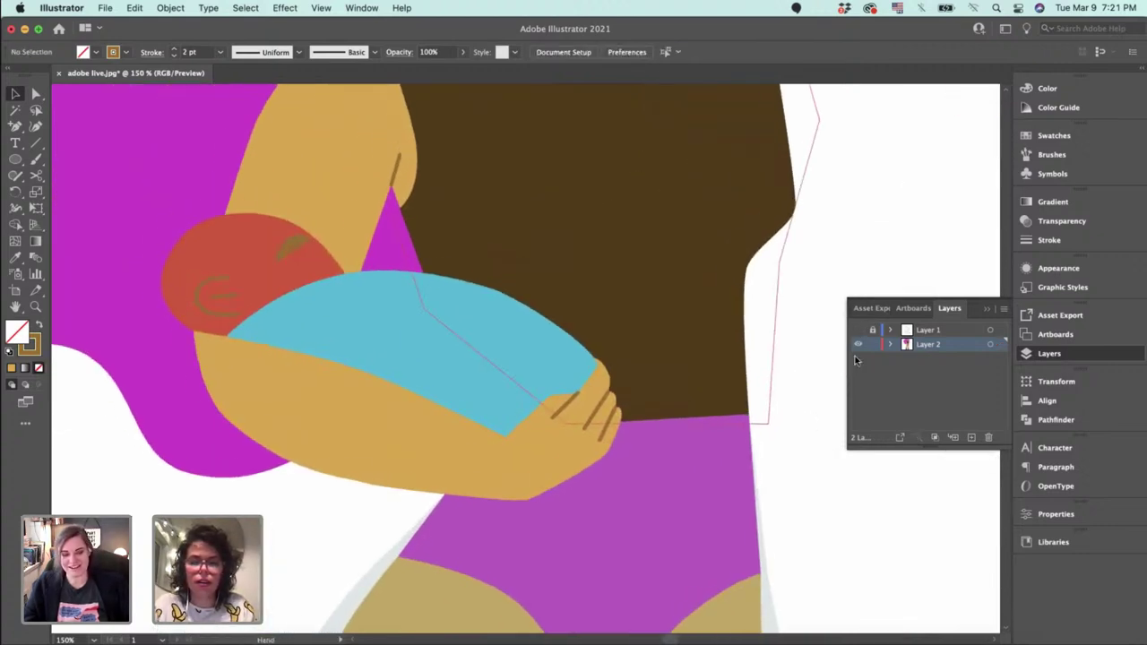
{"action": "left_click", "coordinate": [858, 332]}
{"action": "left_click", "coordinate": [857, 330]}
{"action": "left_click", "coordinate": [857, 331]}
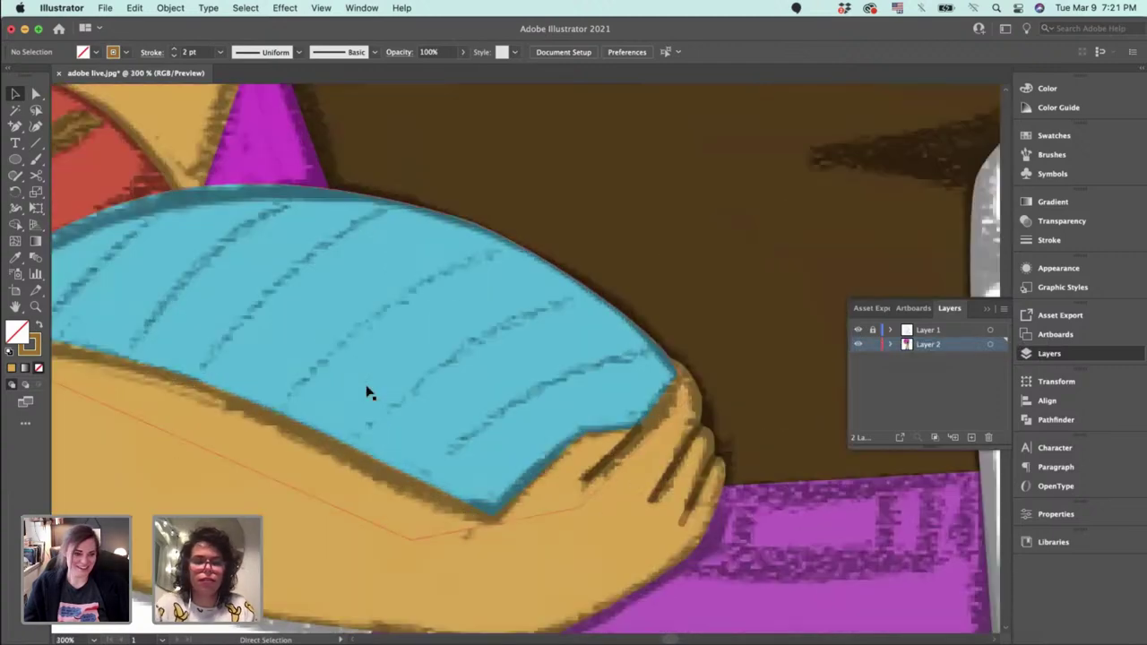
Draw a closed shadow shape with a curved lower edge at the elbow beneath the baby's head, filled brown without a stroke.
{"action": "scroll", "coordinate": [704, 338], "scroll_direction": "up", "scroll_amount": 3}
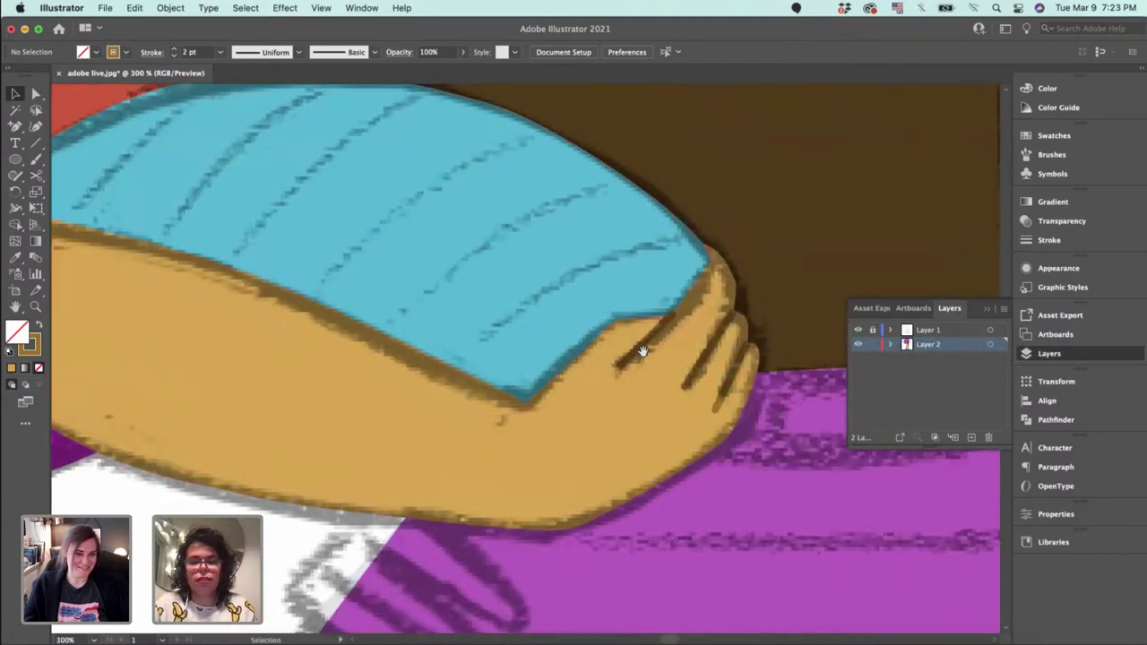
{"action": "left_click_drag", "start_coordinate": [533, 355], "coordinate": [941, 357]}
{"action": "key", "text": "p"}
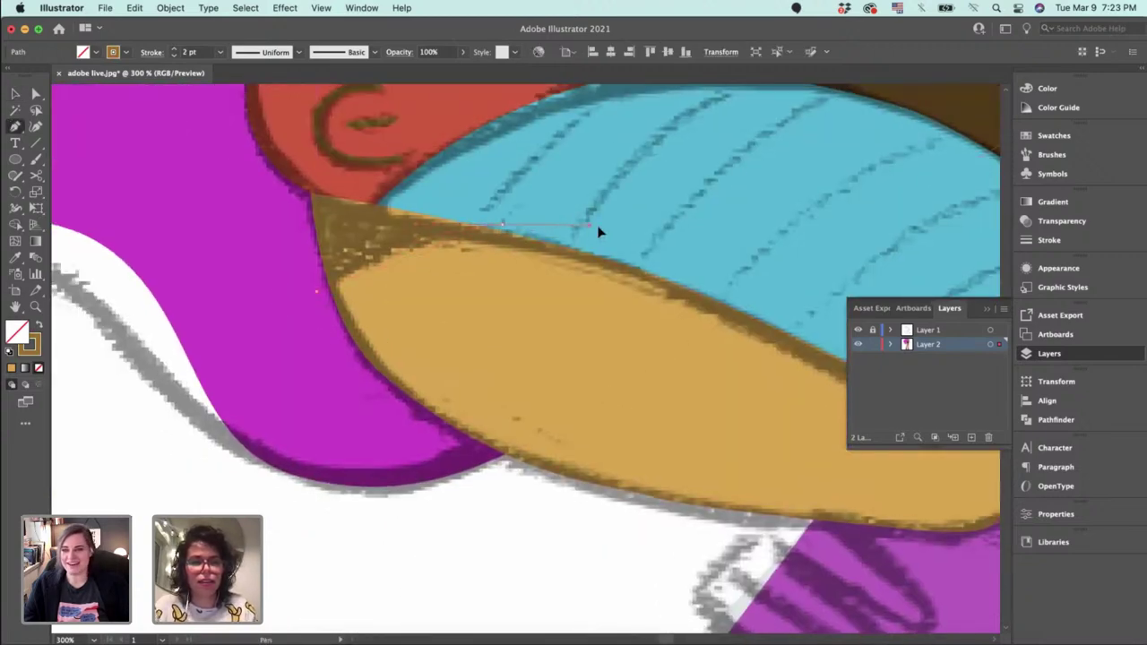
{"action": "left_click_drag", "start_coordinate": [631, 241], "coordinate": [630, 240]}
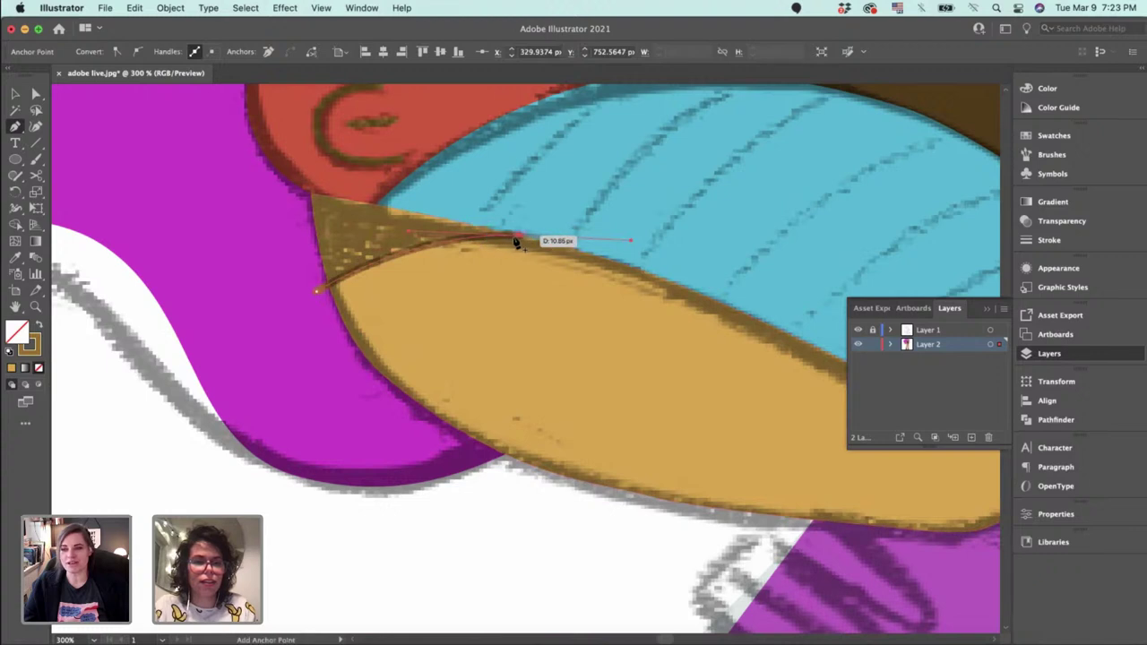
{"action": "left_click", "coordinate": [282, 180]}
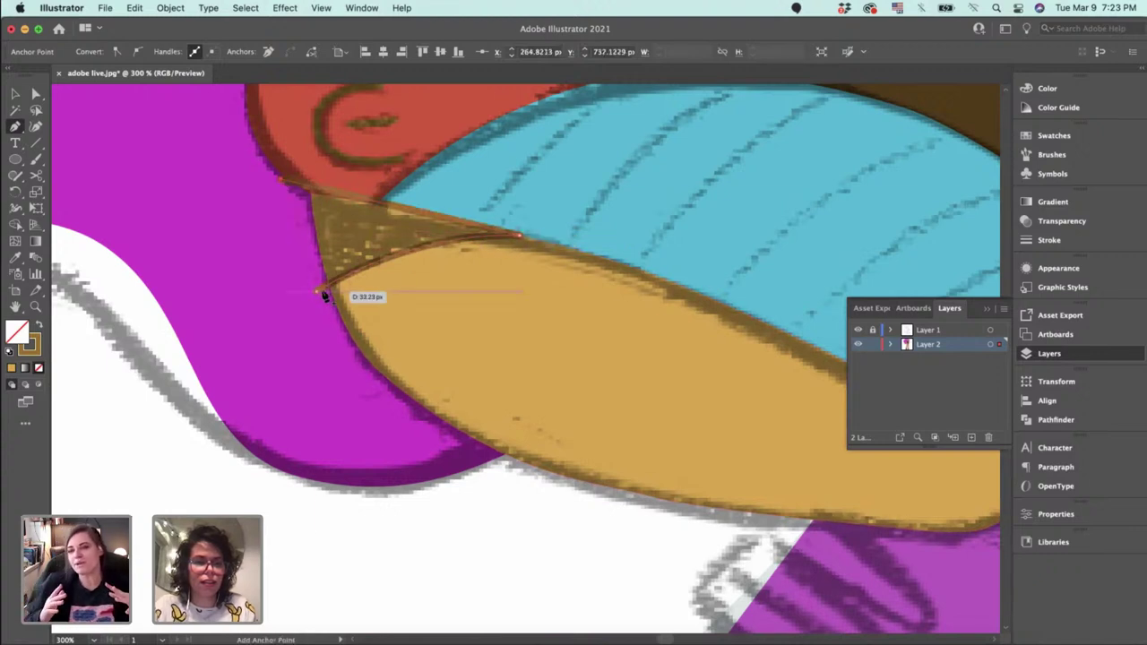
{"action": "left_click", "coordinate": [318, 290]}
{"action": "left_click", "coordinate": [39, 328]}
{"action": "key", "text": "v"}
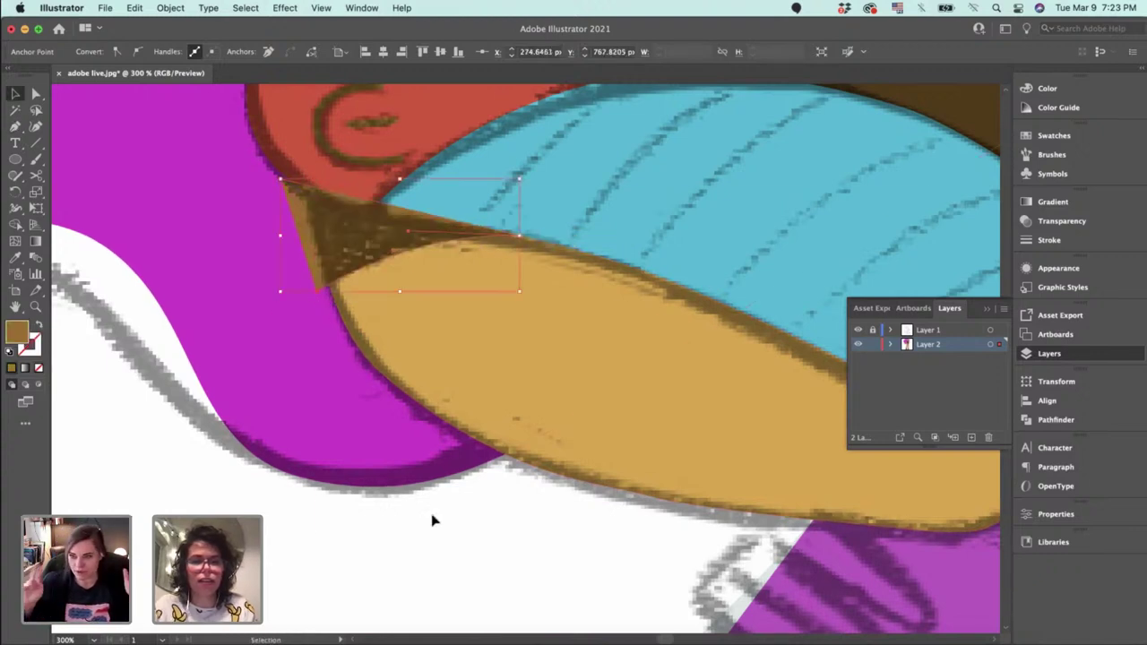
Bring the arm in front of the elbow shadow, clip the shadow to it with a clipping mask, and deselect it.
{"action": "left_click", "coordinate": [558, 422]}
{"action": "left_click", "coordinate": [350, 270]}
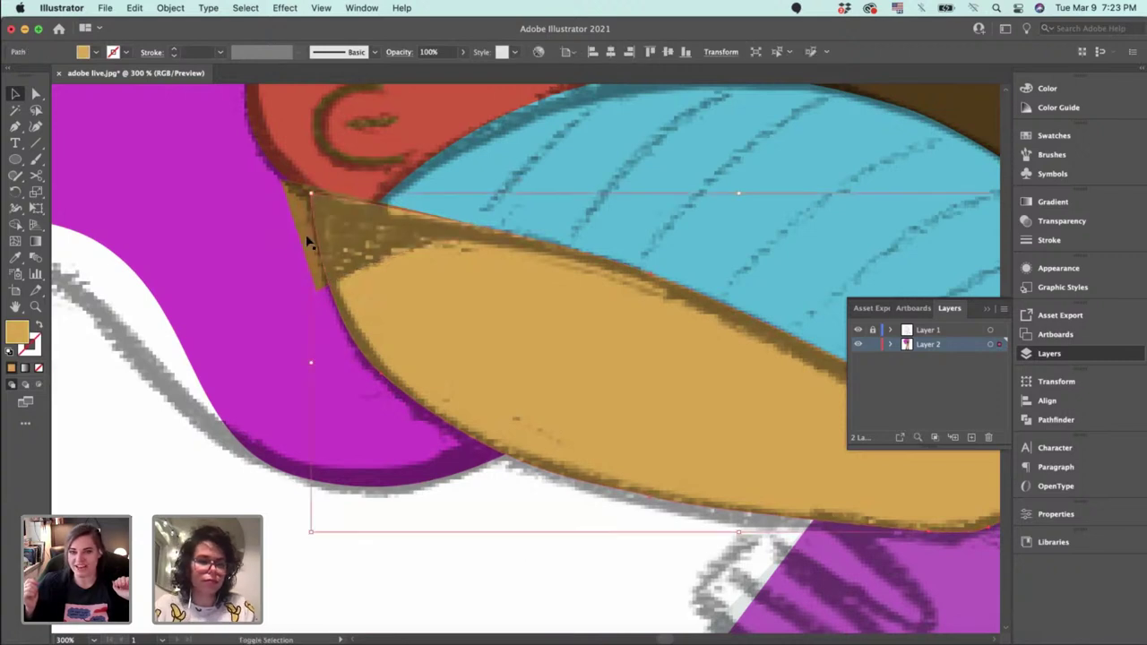
{"action": "left_click", "coordinate": [311, 229], "text": "shift"}
{"action": "right_click", "coordinate": [313, 226]}
{"action": "left_click", "coordinate": [411, 385]}
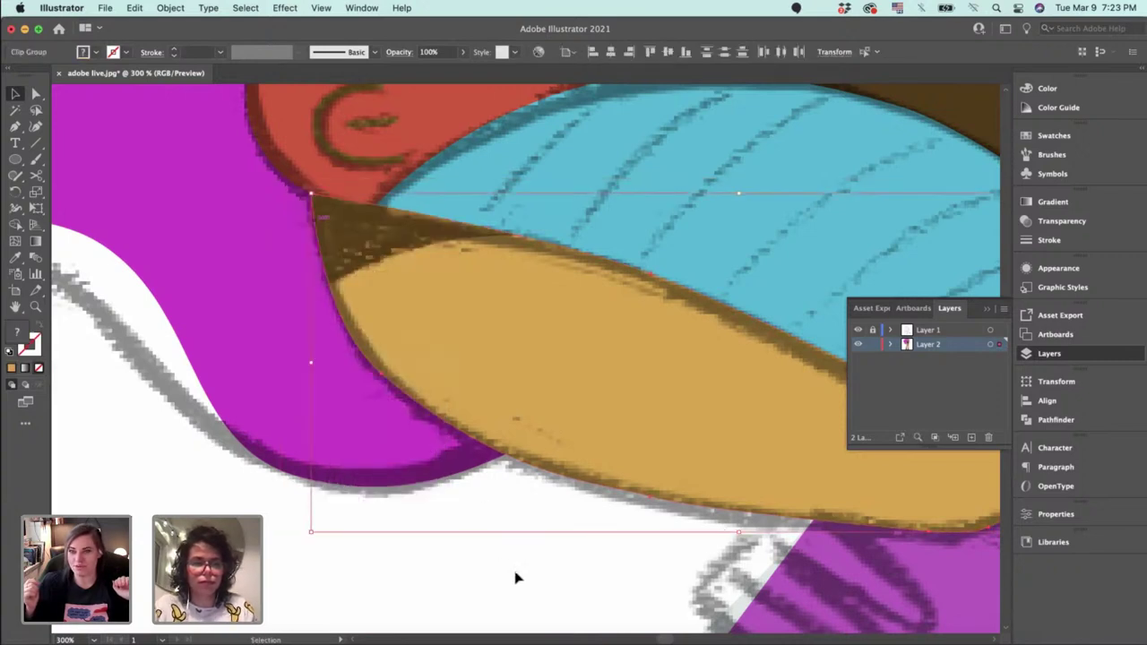
{"action": "left_click", "coordinate": [519, 564]}
{"action": "left_click_drag", "start_coordinate": [486, 403], "coordinate": [479, 416]}
{"action": "left_click_drag", "start_coordinate": [622, 248], "coordinate": [461, 517]}
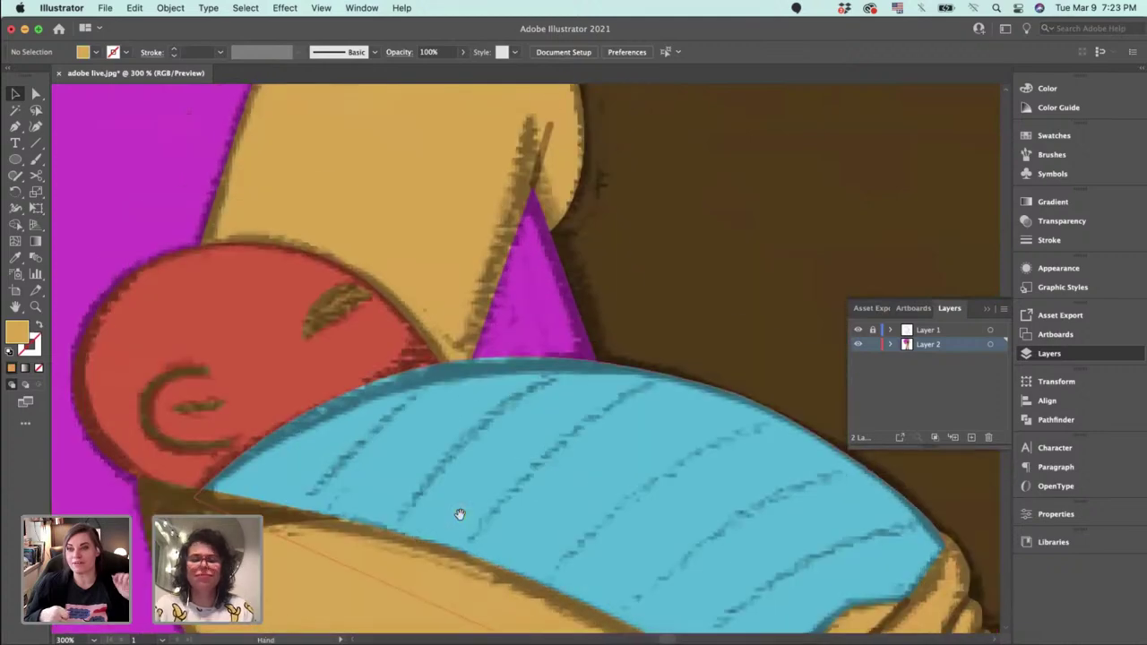
{"action": "left_click_drag", "start_coordinate": [568, 276], "coordinate": [466, 425]}
{"action": "left_click_drag", "start_coordinate": [614, 620], "coordinate": [530, 367]}
{"action": "scroll", "coordinate": [531, 367], "scroll_direction": "down", "scroll_amount": 10}
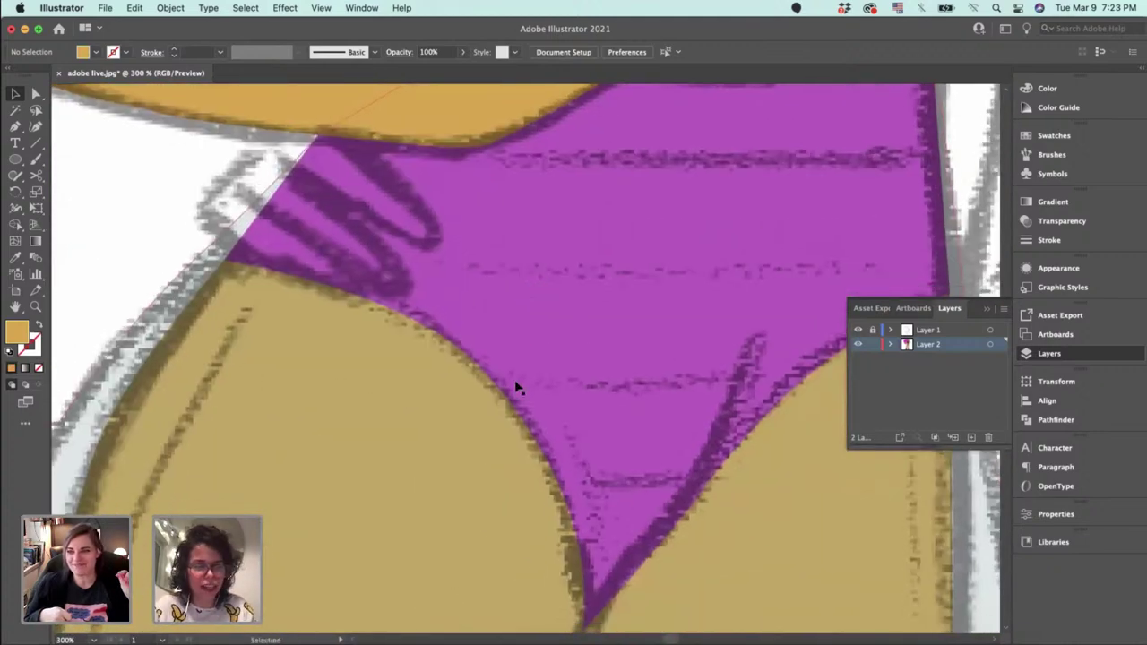
{"action": "scroll", "coordinate": [517, 387], "scroll_direction": "up", "scroll_amount": 8}
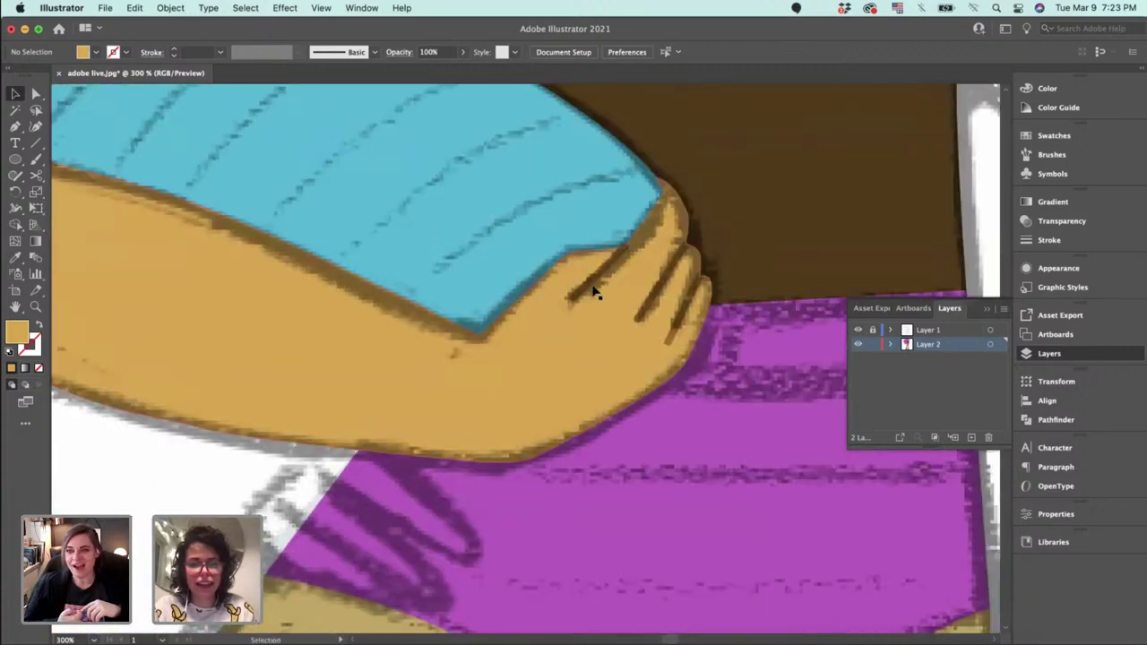
Nudge the lower end of the longest brown finger line on the hand holding the baby to fit the sketch.
{"action": "key", "text": "a"}
{"action": "left_click", "coordinate": [576, 299]}
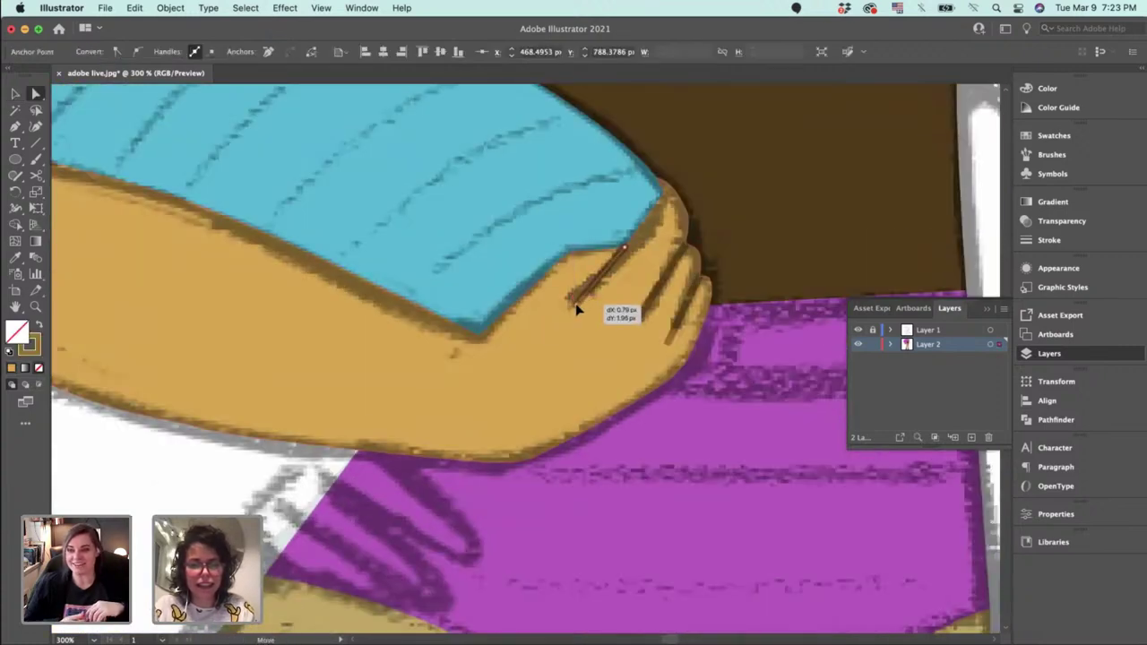
Draw a brown 2 pt seam line down the outer side of the shorts, from the sketched pocket folds to the hem.
{"action": "scroll", "coordinate": [573, 305], "scroll_direction": "down", "scroll_amount": 10}
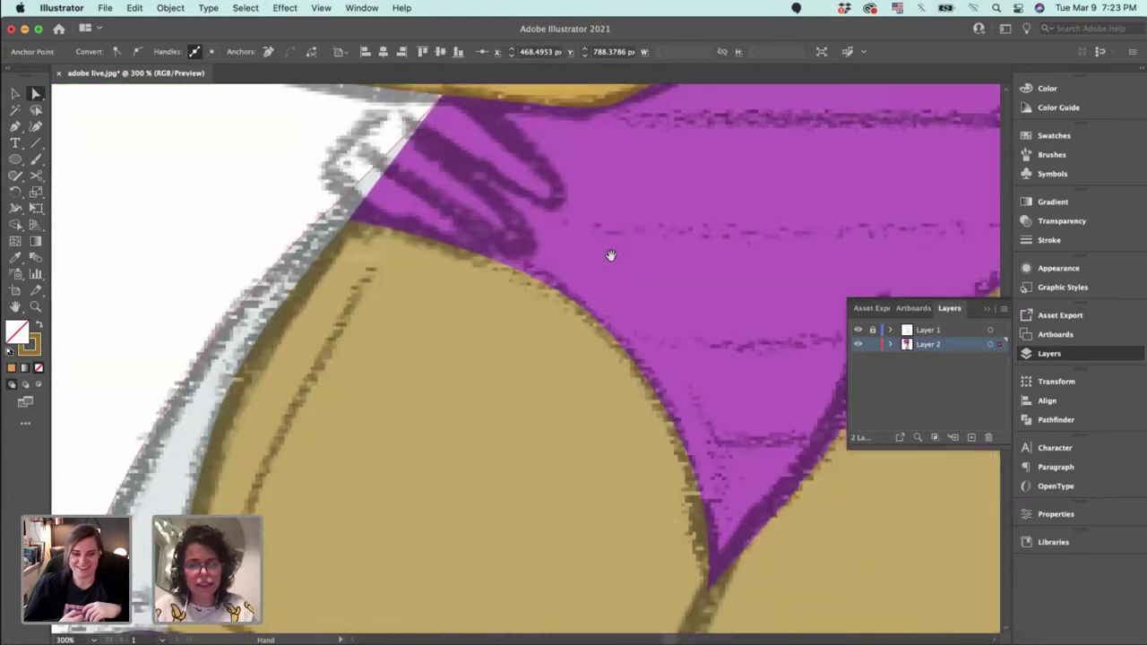
{"action": "key", "text": "p"}
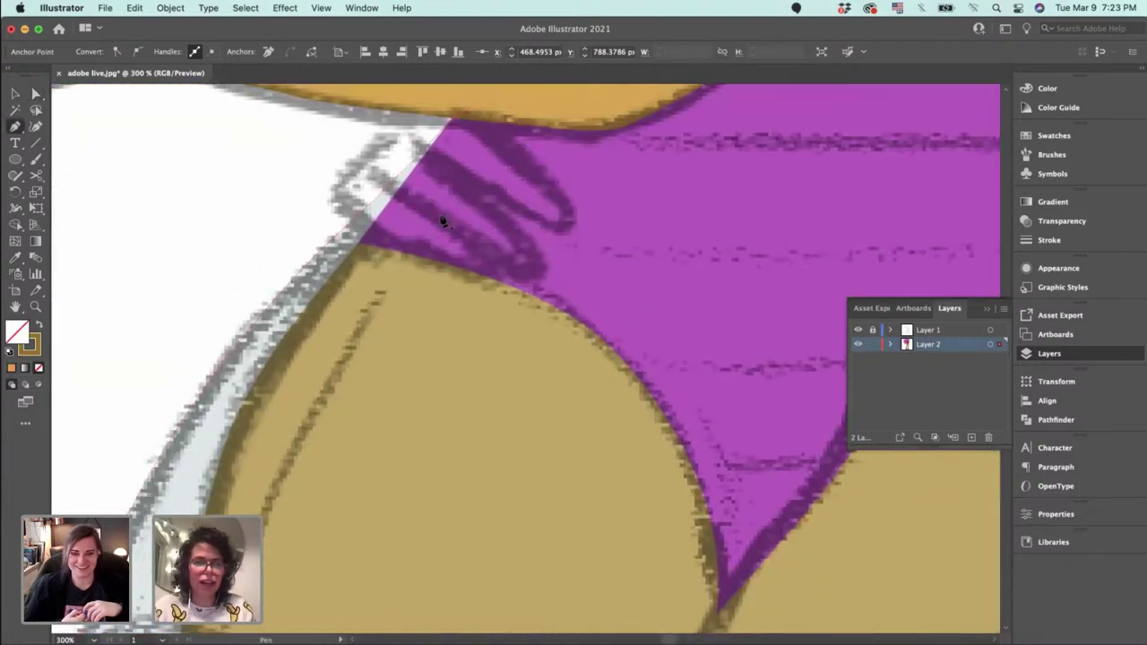
{"action": "left_click", "coordinate": [429, 235]}
{"action": "scroll", "coordinate": [430, 200], "scroll_direction": "down", "scroll_amount": 5}
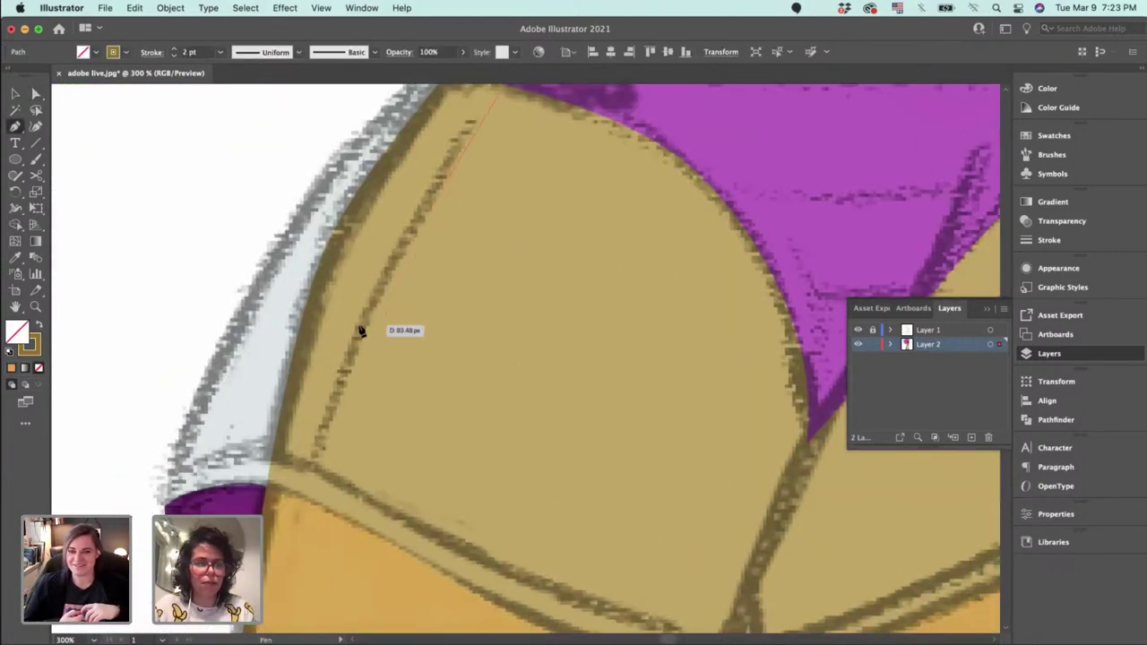
{"action": "left_click", "coordinate": [311, 465]}
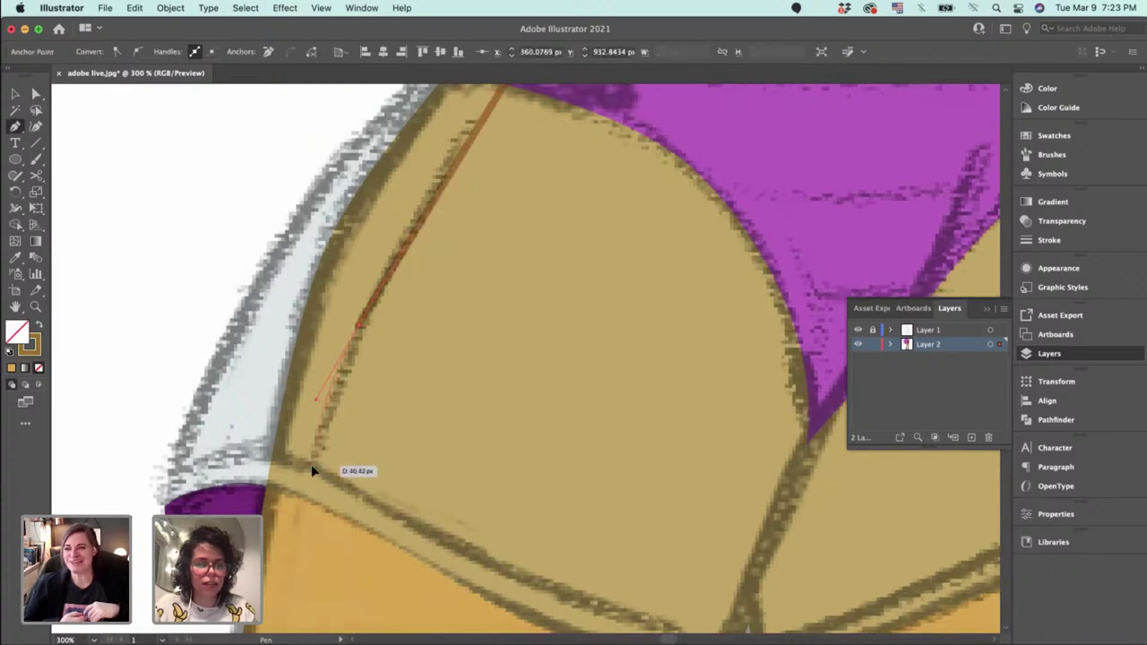
Reshape the side seam's middle point and curve into a smooth arc along the sketched line, and deselect it.
{"action": "key", "text": "a"}
{"action": "left_click_drag", "start_coordinate": [358, 331], "coordinate": [372, 320]}
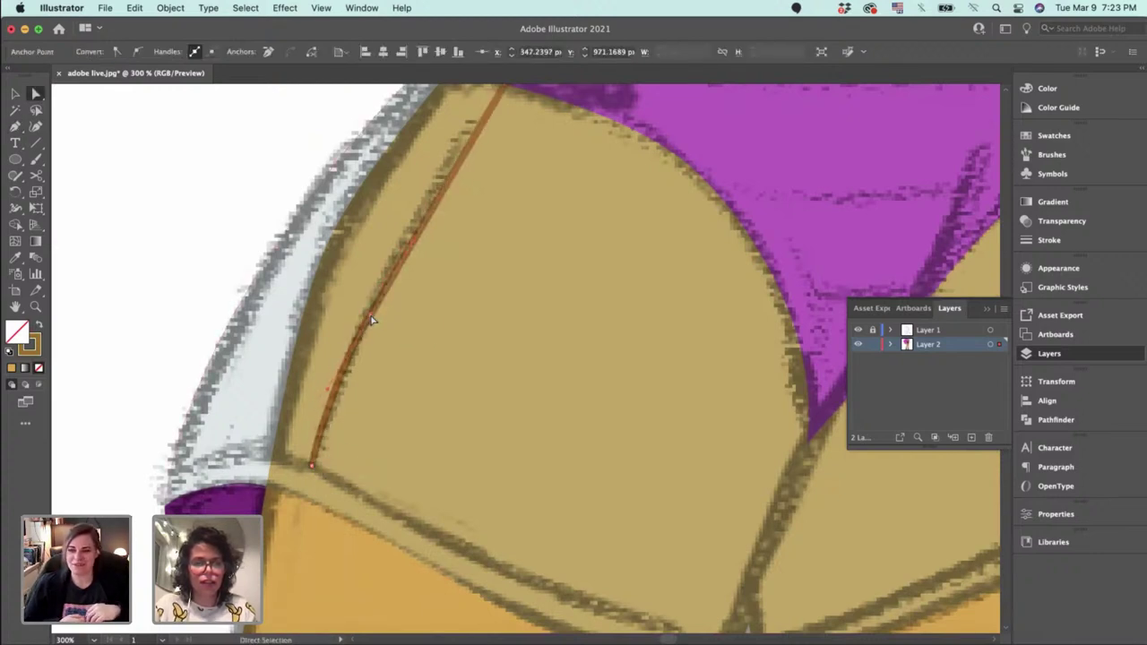
{"action": "left_click_drag", "start_coordinate": [332, 388], "coordinate": [326, 414]}
{"action": "key", "text": "super+z"}
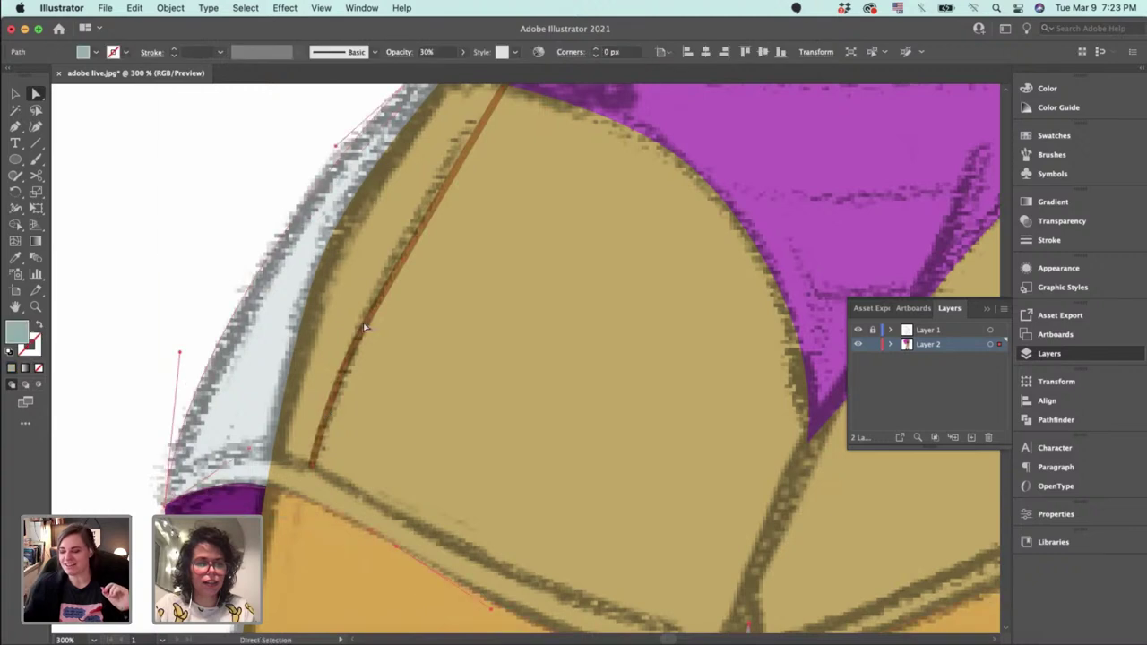
{"action": "left_click_drag", "start_coordinate": [365, 326], "coordinate": [364, 330]}
{"action": "left_click_drag", "start_coordinate": [414, 246], "coordinate": [418, 220]}
{"action": "scroll", "coordinate": [440, 340], "scroll_direction": "up", "scroll_amount": 5}
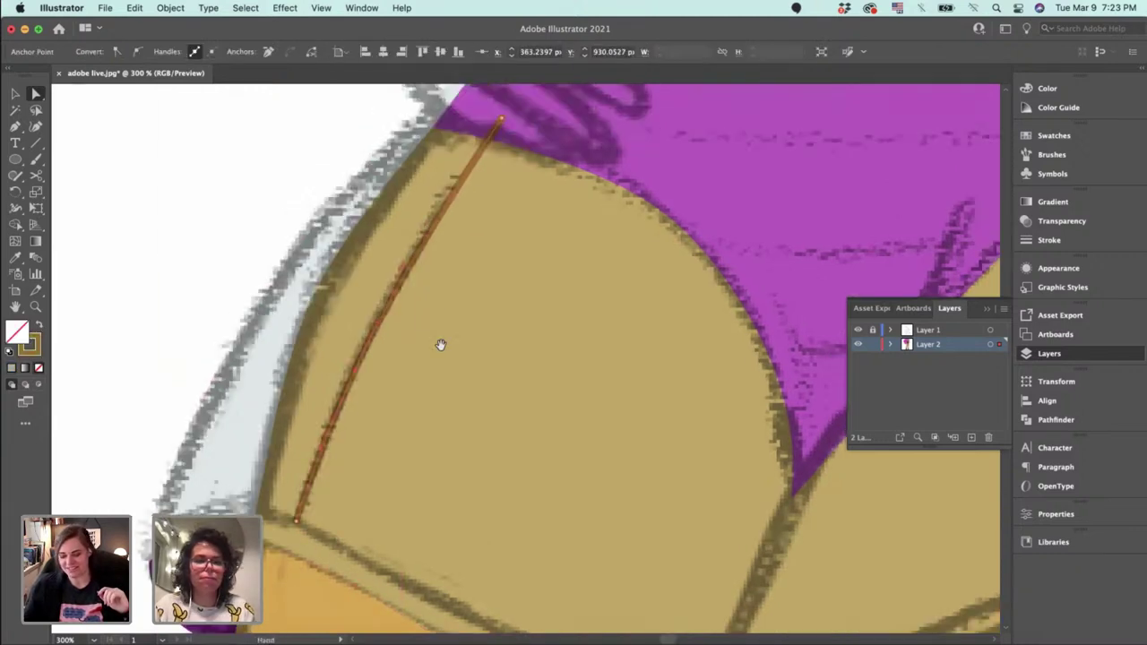
{"action": "left_click_drag", "start_coordinate": [451, 257], "coordinate": [369, 299]}
{"action": "scroll", "coordinate": [368, 299], "scroll_direction": "down", "scroll_amount": 6}
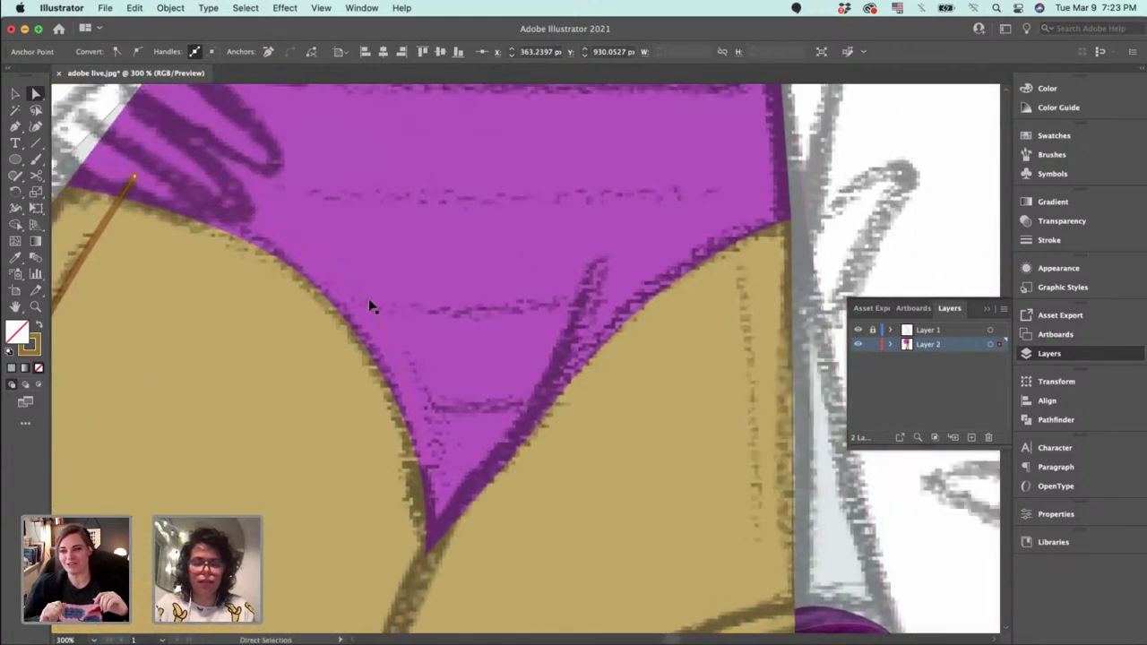
{"action": "scroll", "coordinate": [345, 302], "scroll_direction": "right", "scroll_amount": 2}
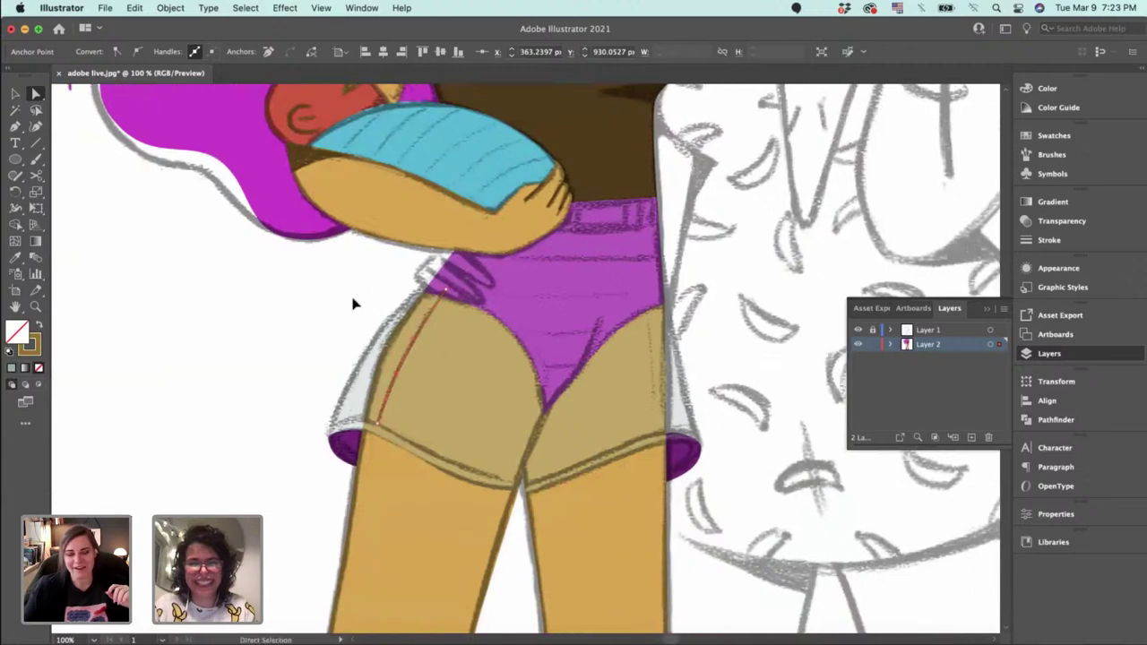
{"action": "scroll", "coordinate": [353, 302], "scroll_direction": "up", "scroll_amount": 5}
{"action": "scroll", "coordinate": [237, 263], "scroll_direction": "right", "scroll_amount": 4}
{"action": "key", "text": "v"}
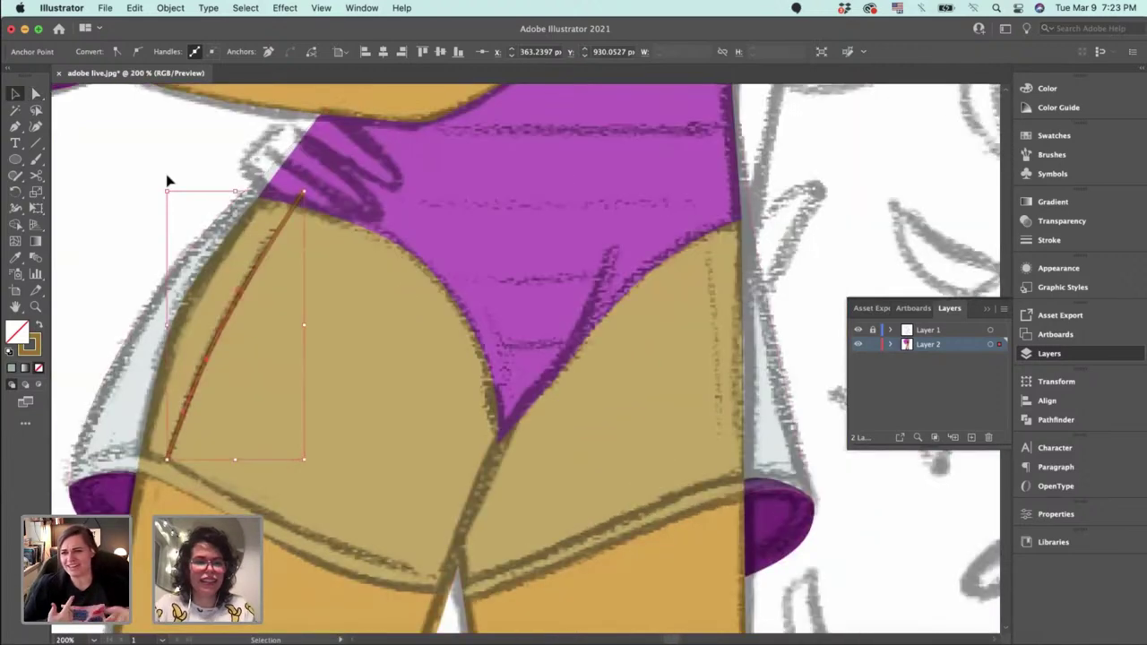
{"action": "left_click", "coordinate": [167, 180]}
Draw a curved brown 2 pt crease line over the purple area, following the sketched fold down toward the crotch.
{"action": "scroll", "coordinate": [494, 245], "scroll_direction": "right", "scroll_amount": 3}
{"action": "key", "text": "p"}
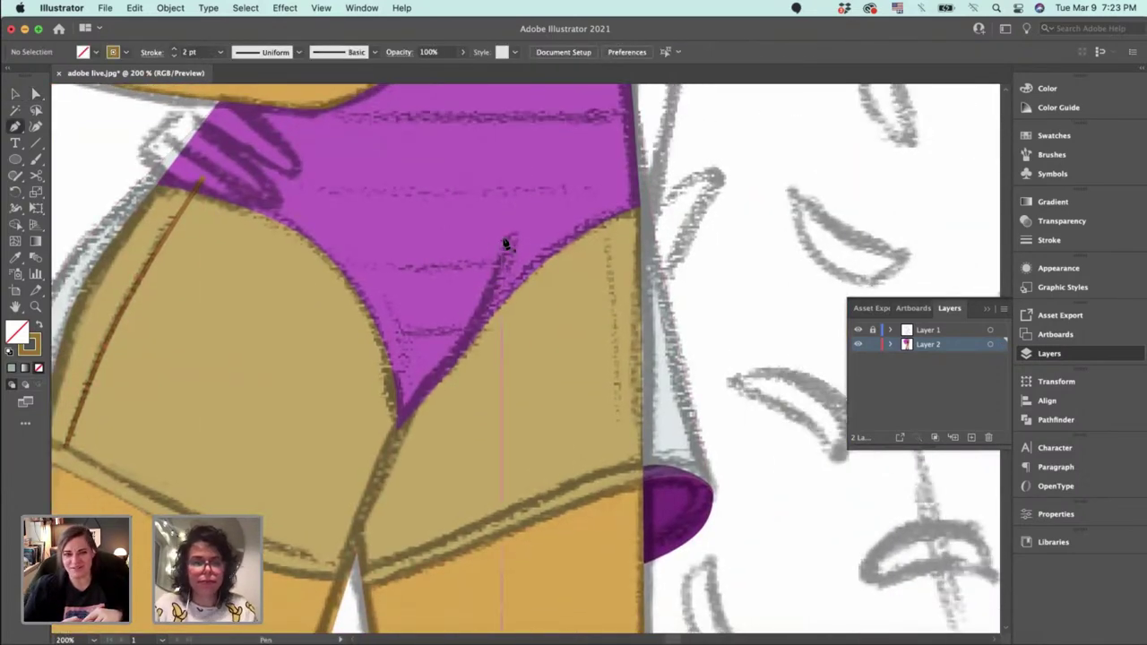
{"action": "left_click", "coordinate": [513, 237]}
{"action": "left_click", "coordinate": [481, 324]}
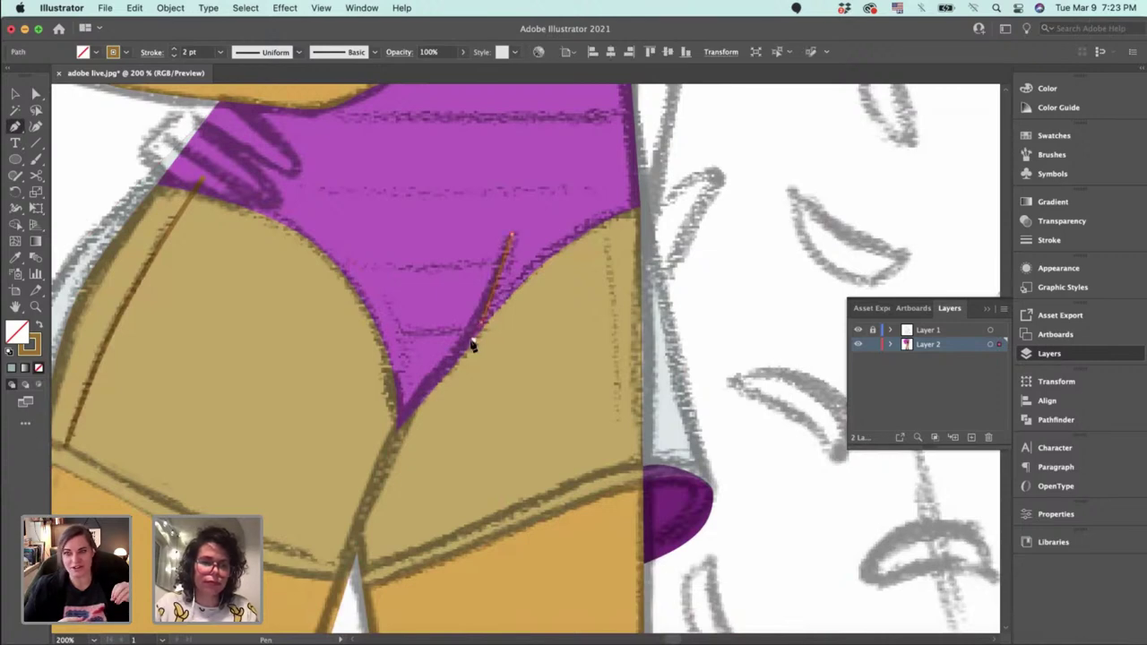
{"action": "left_click", "coordinate": [456, 367]}
Adjust the crotch crease's lower, middle and upper points so the line follows the sketched fold.
{"action": "key", "text": "super+equal"}
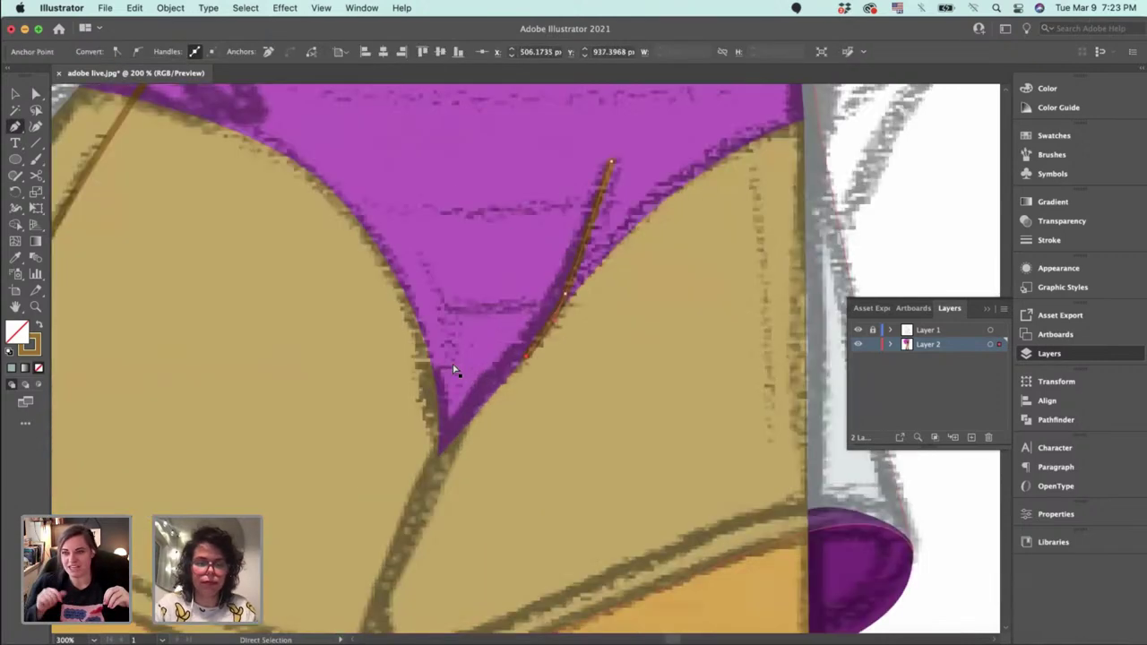
{"action": "key", "text": "super+equal"}
{"action": "left_click_drag", "start_coordinate": [532, 359], "coordinate": [529, 356]}
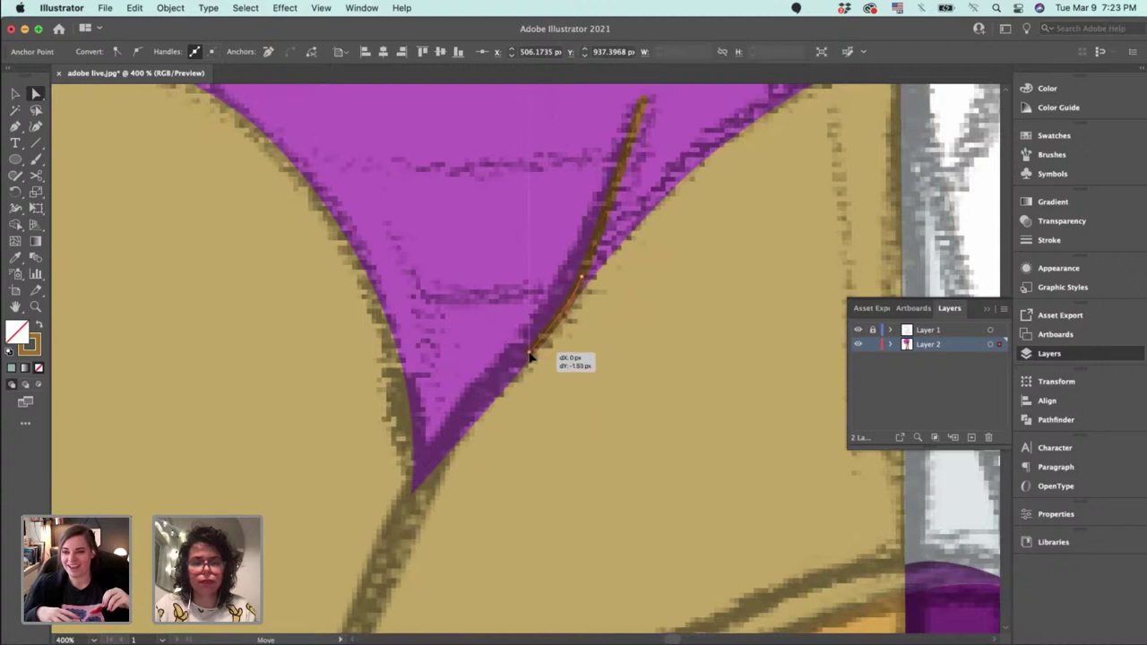
{"action": "mouse_move", "coordinate": [582, 276]}
{"action": "left_mouse_down"}
{"action": "mouse_move", "coordinate": [589, 258]}
{"action": "mouse_move", "coordinate": [582, 274]}
{"action": "left_mouse_up"}
{"action": "scroll", "coordinate": [591, 296], "scroll_direction": "up", "scroll_amount": 3}
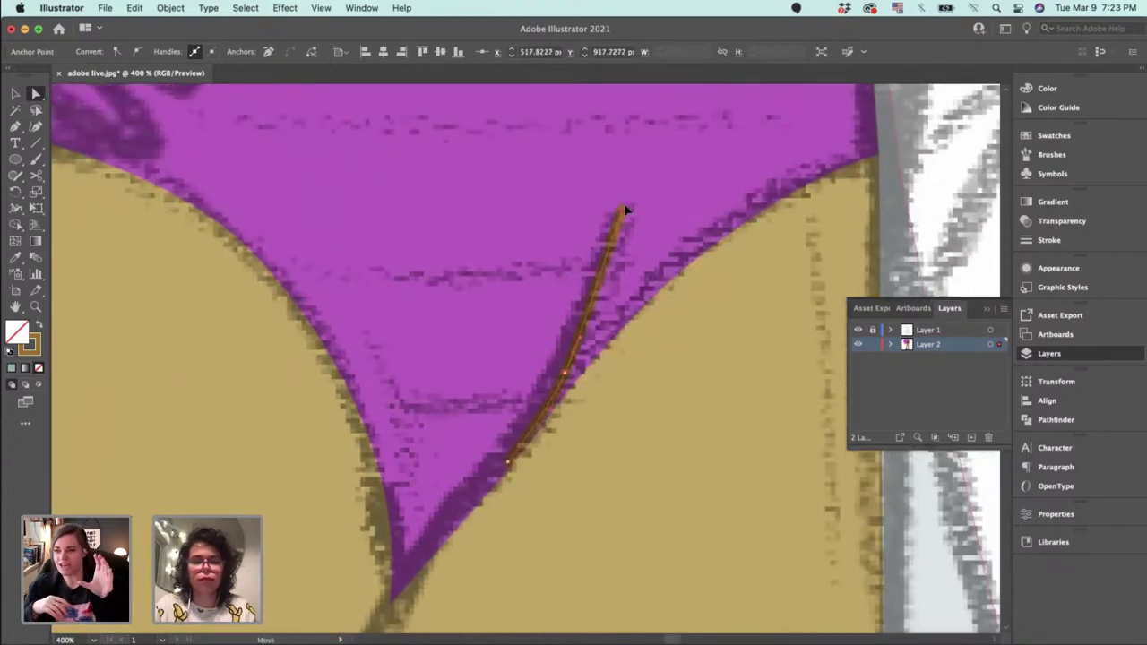
{"action": "left_click_drag", "start_coordinate": [624, 205], "coordinate": [624, 195]}
Deselect the crease line and examine the whole character with the new line details.
{"action": "key", "text": "super+minus"}
{"action": "key", "text": "super+minus"}
{"action": "key", "text": "super+minus"}
{"action": "key", "text": "super+minus"}
{"action": "key", "text": "super+minus"}
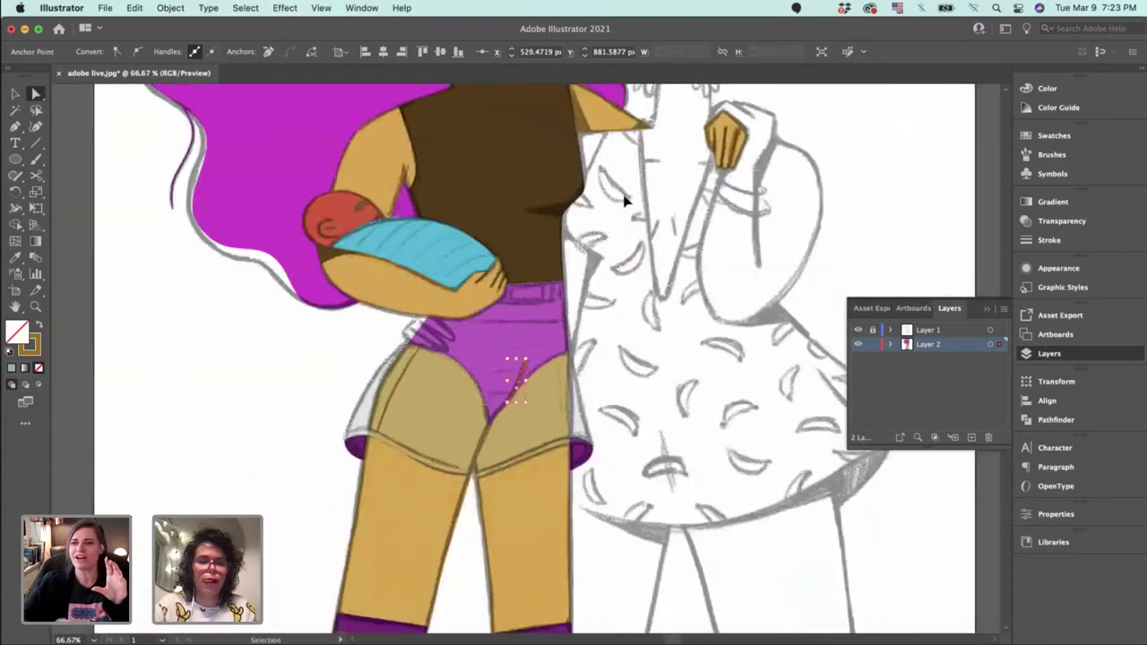
{"action": "key", "text": "super+minus"}
{"action": "key", "text": "super+minus"}
{"action": "key", "text": "v"}
{"action": "left_click", "coordinate": [681, 253]}
{"action": "left_click_drag", "start_coordinate": [724, 244], "coordinate": [655, 269]}
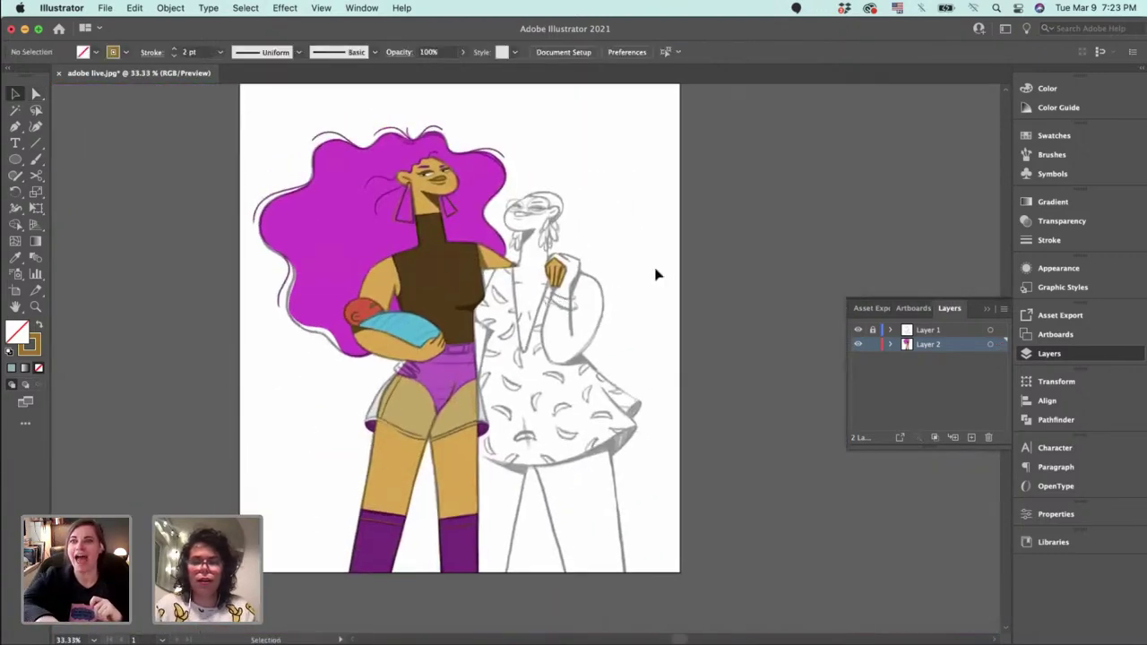
Draw a gently curved brown 2 pt line along the waistband's lower edge, from the hand to the far side, and deselect it.
{"action": "key", "text": "super+plus"}
{"action": "key", "text": "super+plus"}
{"action": "key", "text": "super+plus"}
{"action": "key", "text": "super+plus"}
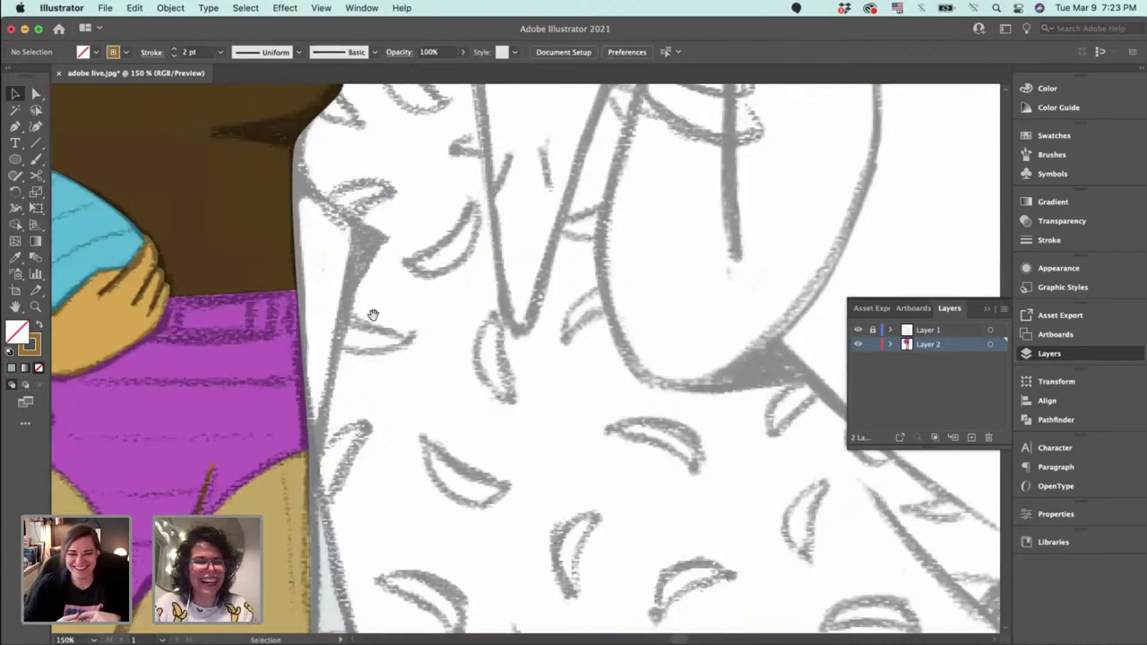
{"action": "left_click_drag", "start_coordinate": [373, 314], "coordinate": [487, 302]}
{"action": "key", "text": "super+plus"}
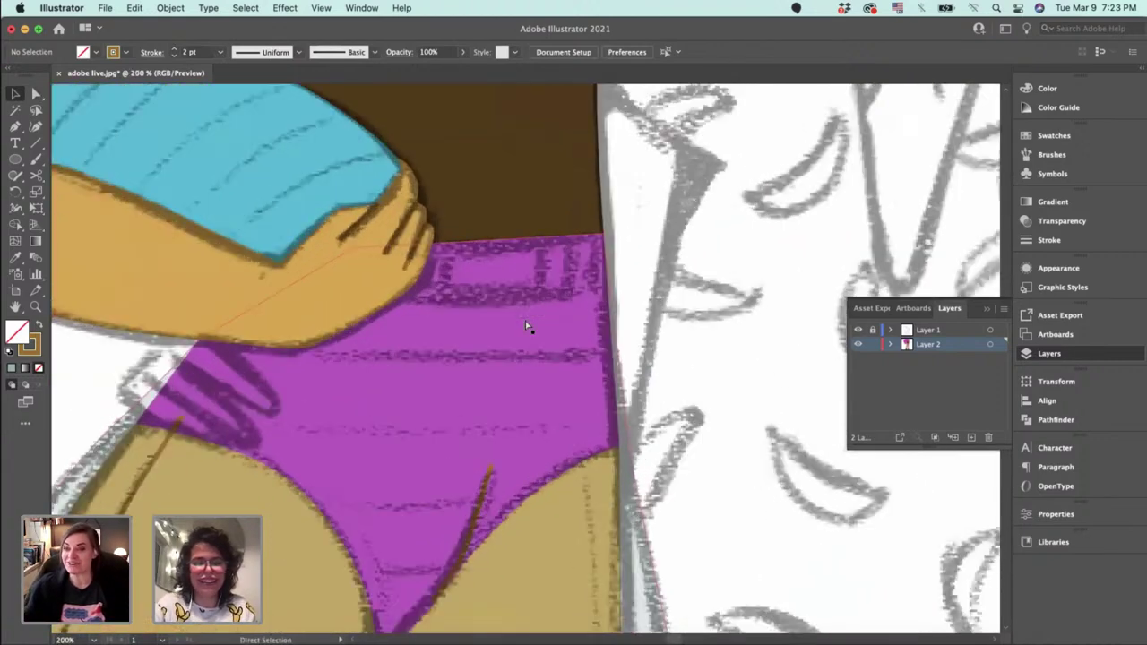
{"action": "key", "text": "super+plus"}
{"action": "left_click", "coordinate": [469, 538]}
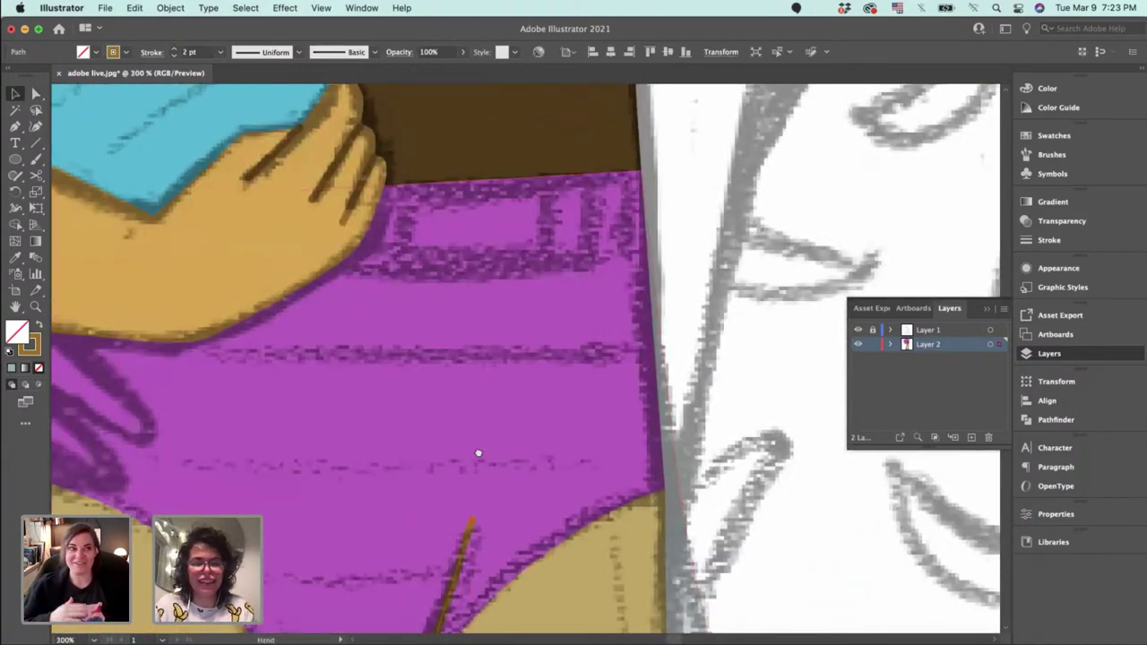
{"action": "scroll", "coordinate": [480, 439], "scroll_direction": "up", "scroll_amount": 2}
{"action": "key", "text": "p"}
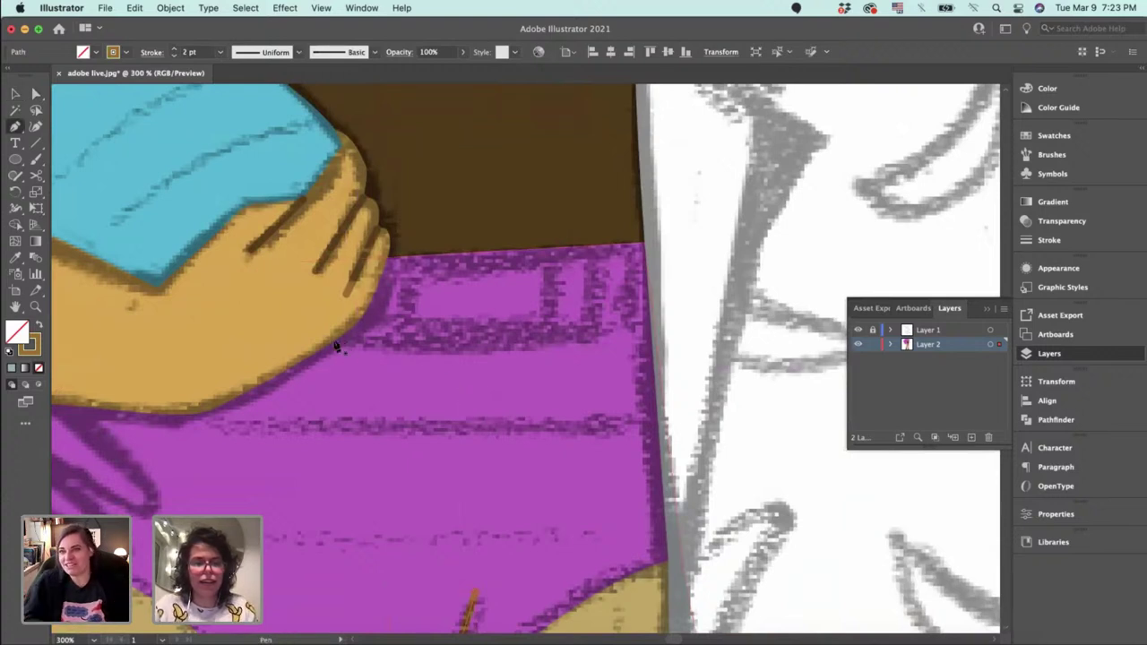
{"action": "left_click", "coordinate": [329, 341]}
{"action": "left_click", "coordinate": [645, 325]}
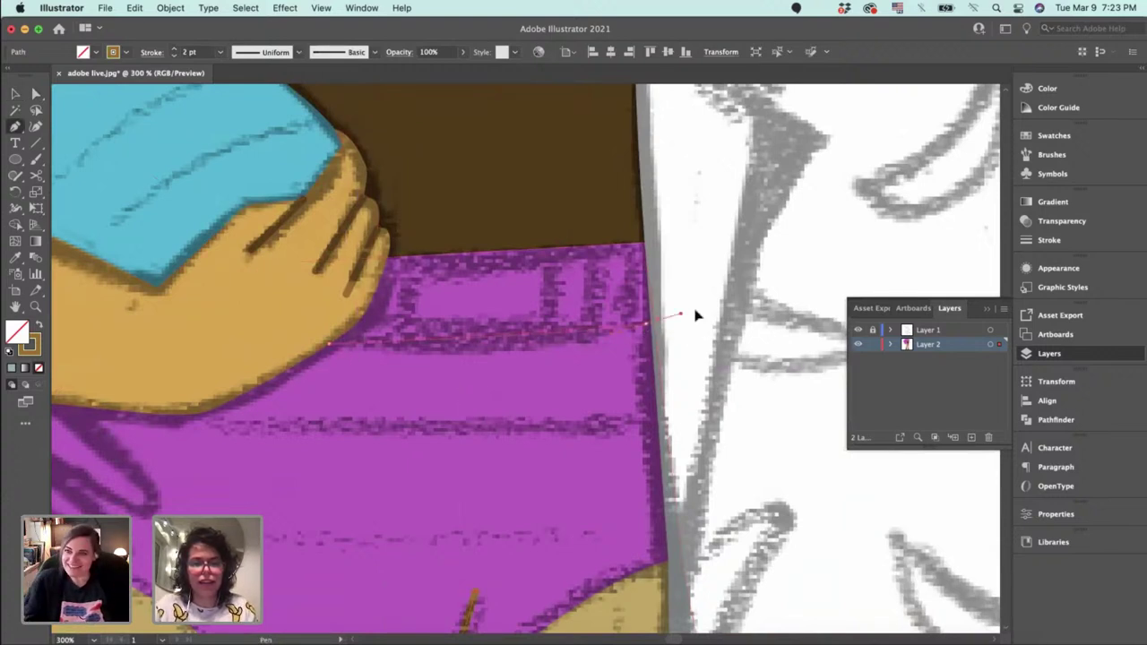
{"action": "left_click_drag", "start_coordinate": [715, 309], "coordinate": [719, 306]}
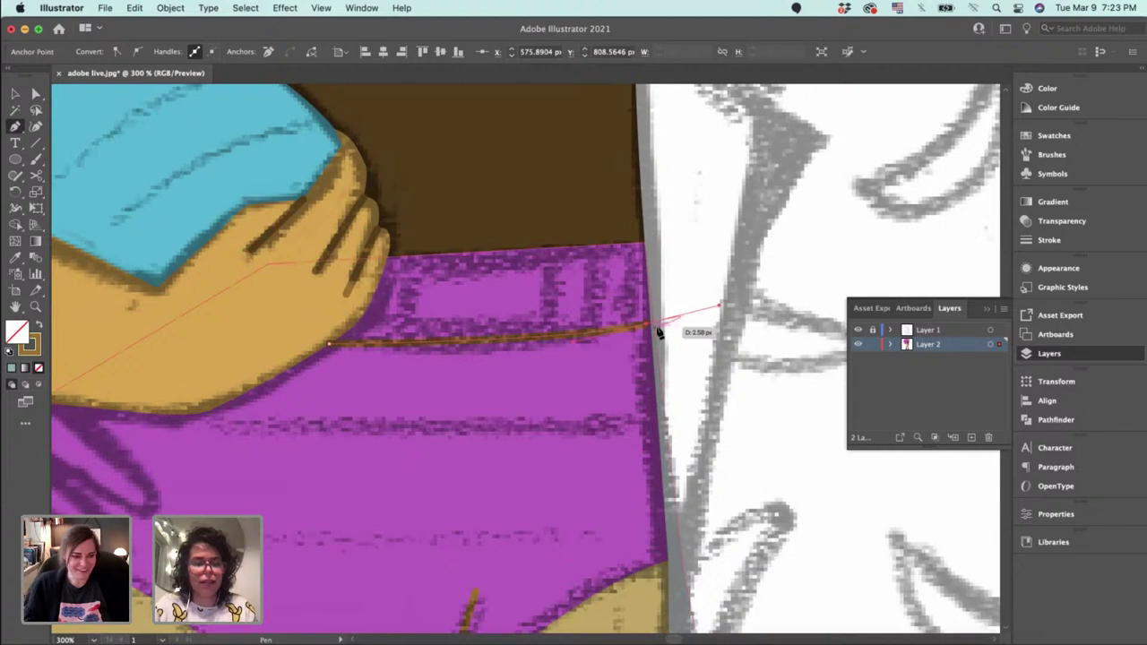
{"action": "key", "text": "v"}
{"action": "left_click", "coordinate": [685, 338]}
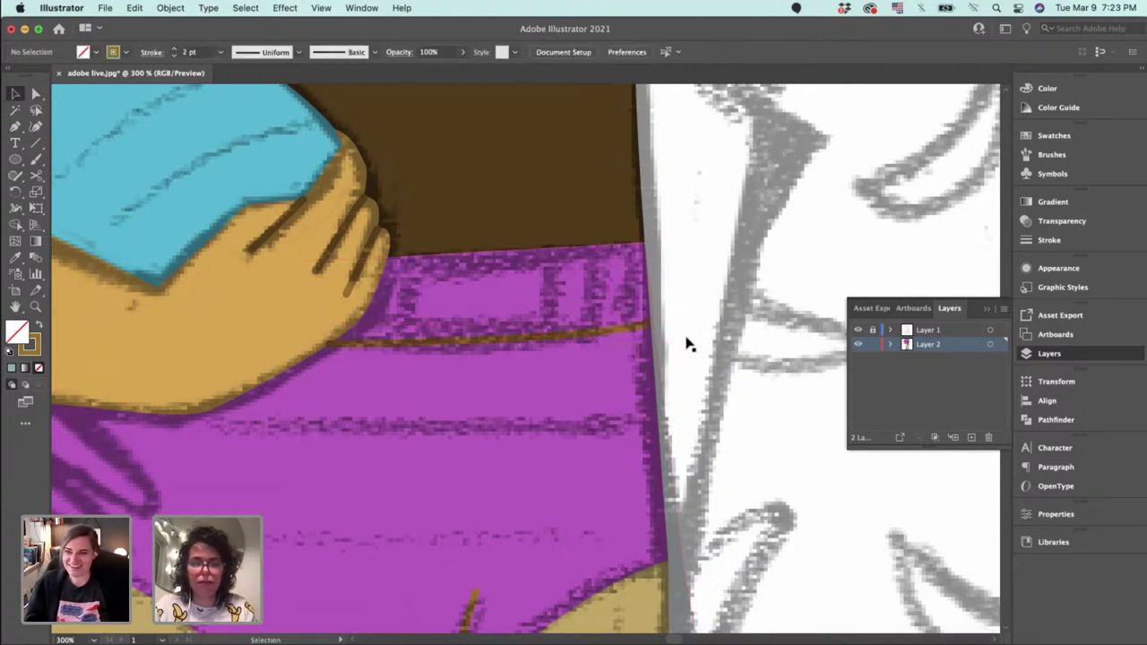
Draw four short upright brown lines across the waistband, between its upper edge and the curved lower line, following the sketched belt loops.
{"action": "key", "text": "p"}
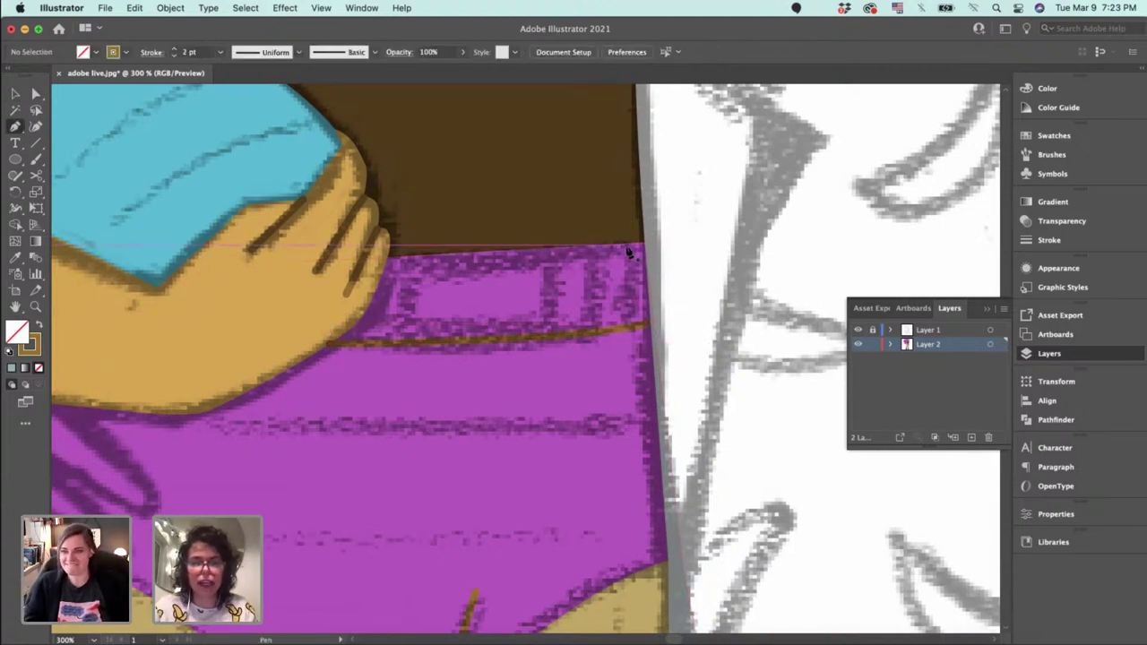
{"action": "left_click", "coordinate": [621, 329]}
{"action": "left_click_drag", "start_coordinate": [621, 330], "coordinate": [629, 329]}
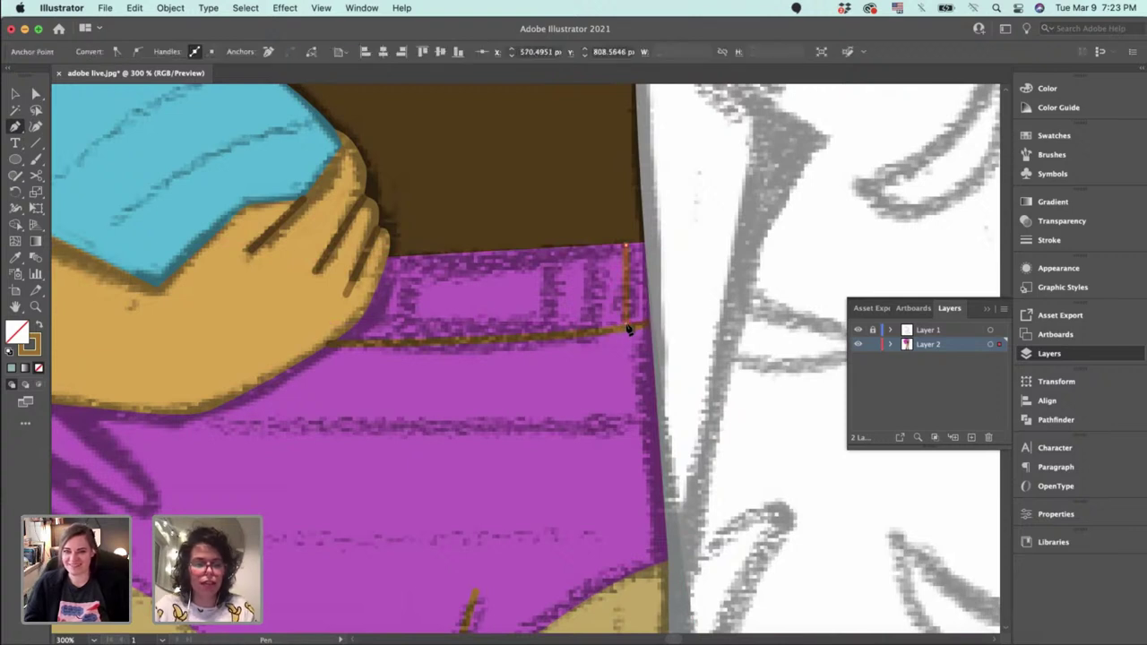
{"action": "left_click", "coordinate": [598, 248]}
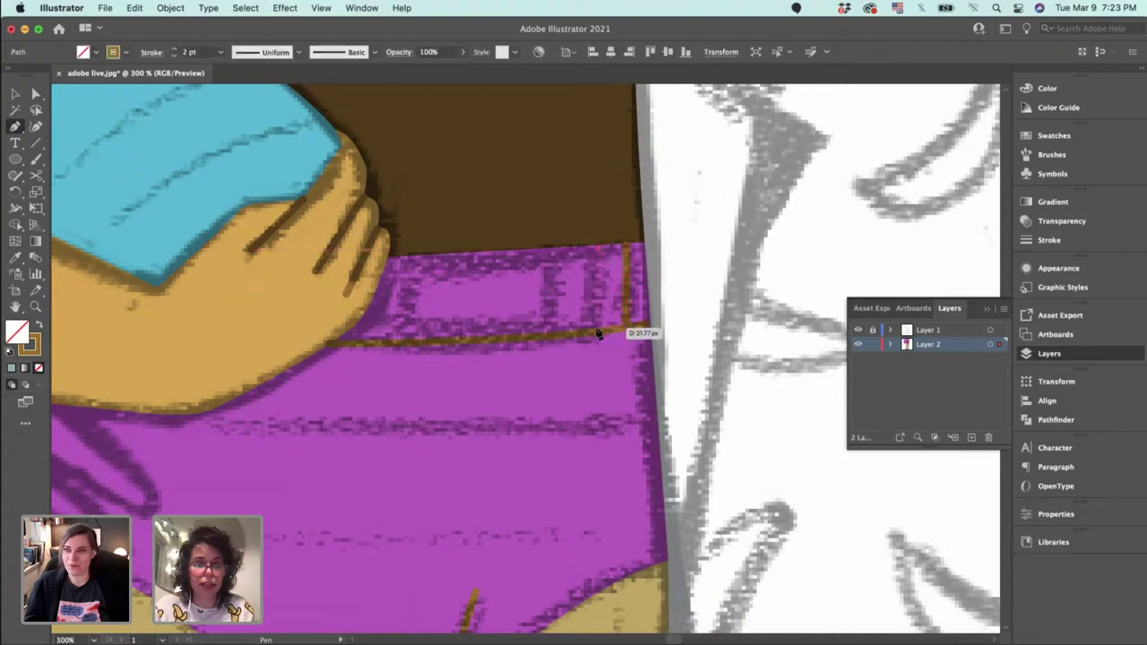
{"action": "left_click", "coordinate": [596, 334]}
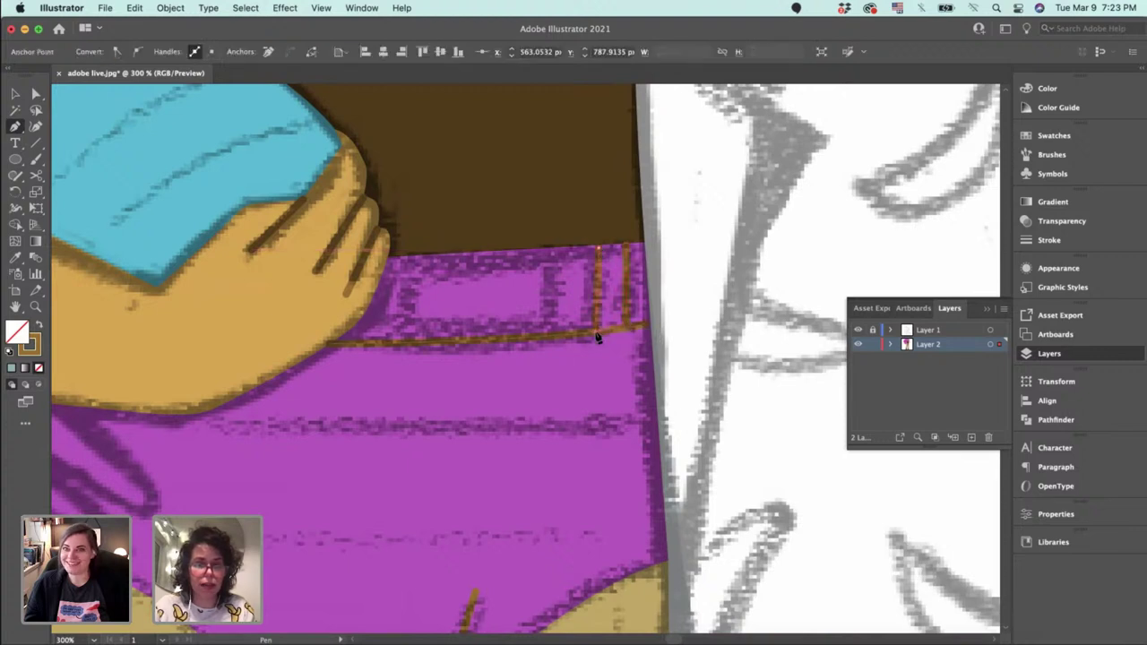
{"action": "left_click", "coordinate": [551, 255]}
{"action": "left_click", "coordinate": [552, 338]}
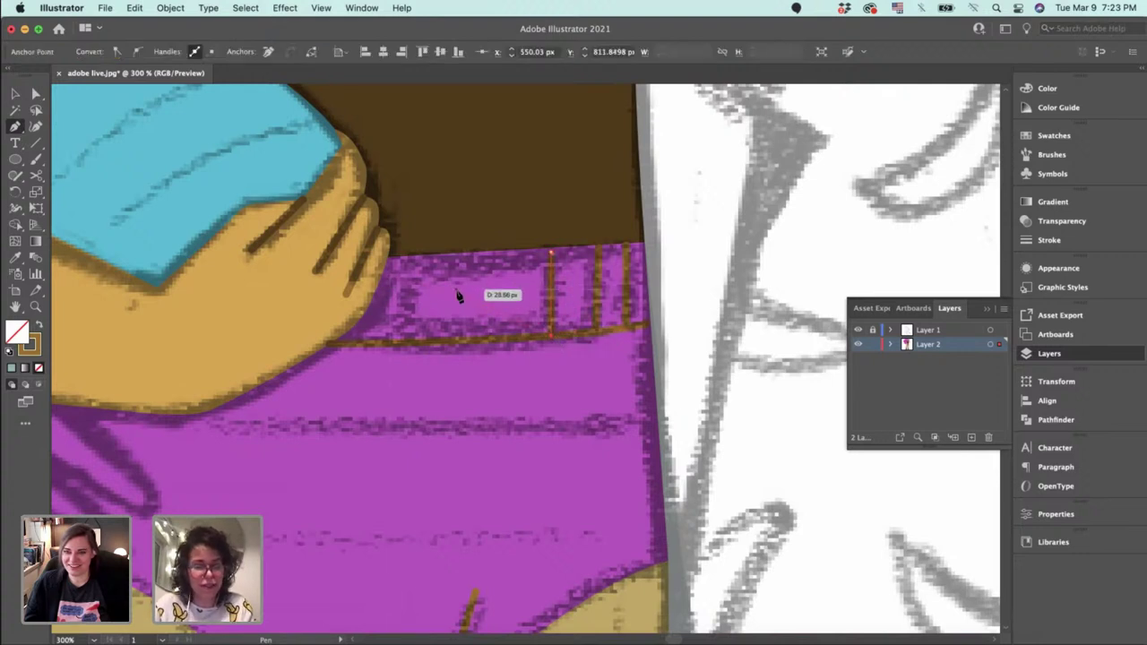
{"action": "left_click", "coordinate": [411, 260]}
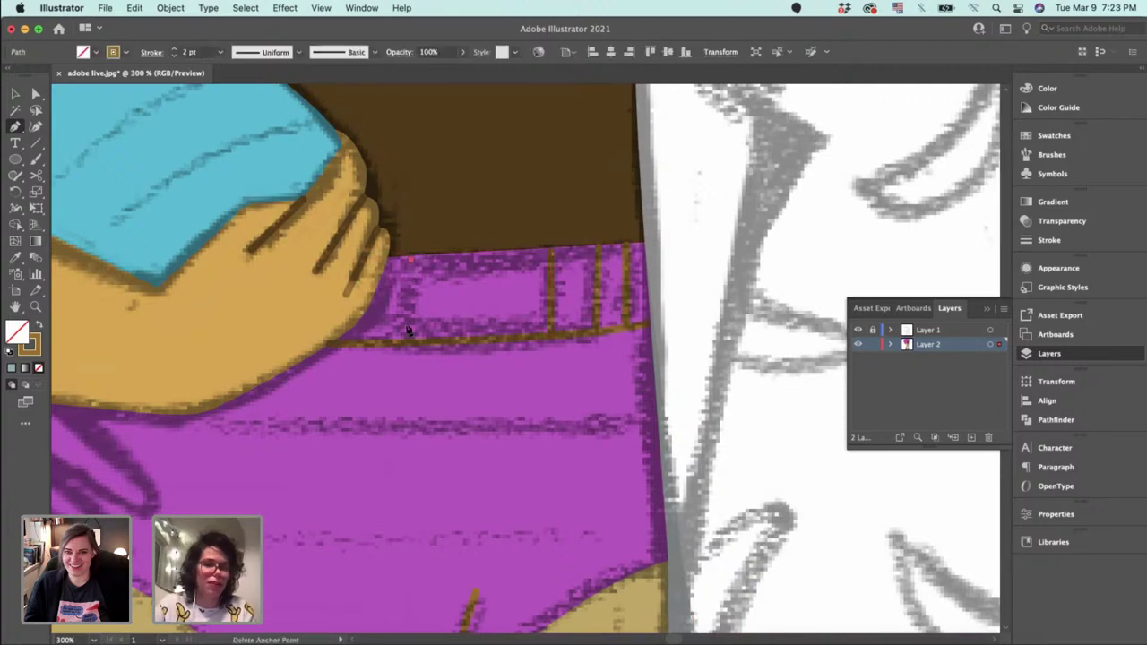
{"action": "left_click", "coordinate": [405, 346]}
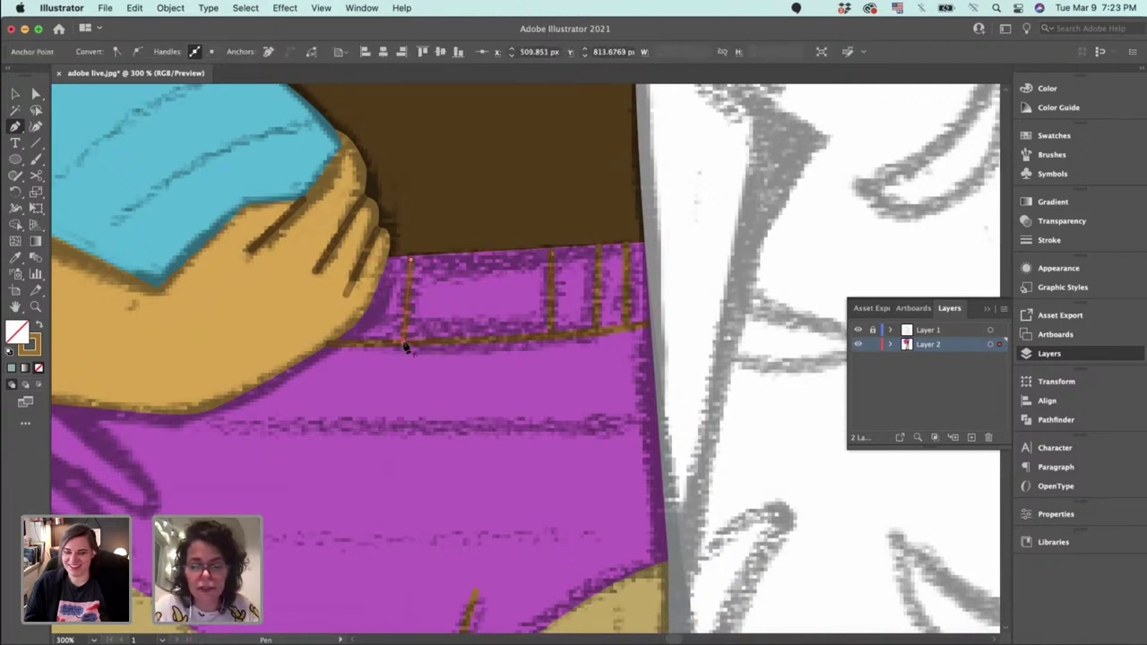
Fine-tune the lower end of the waistband line nearest the hand and the upper end of the neighbouring line.
{"action": "key", "text": "super+equal"}
{"action": "key", "text": "super+equal"}
{"action": "key", "text": "a"}
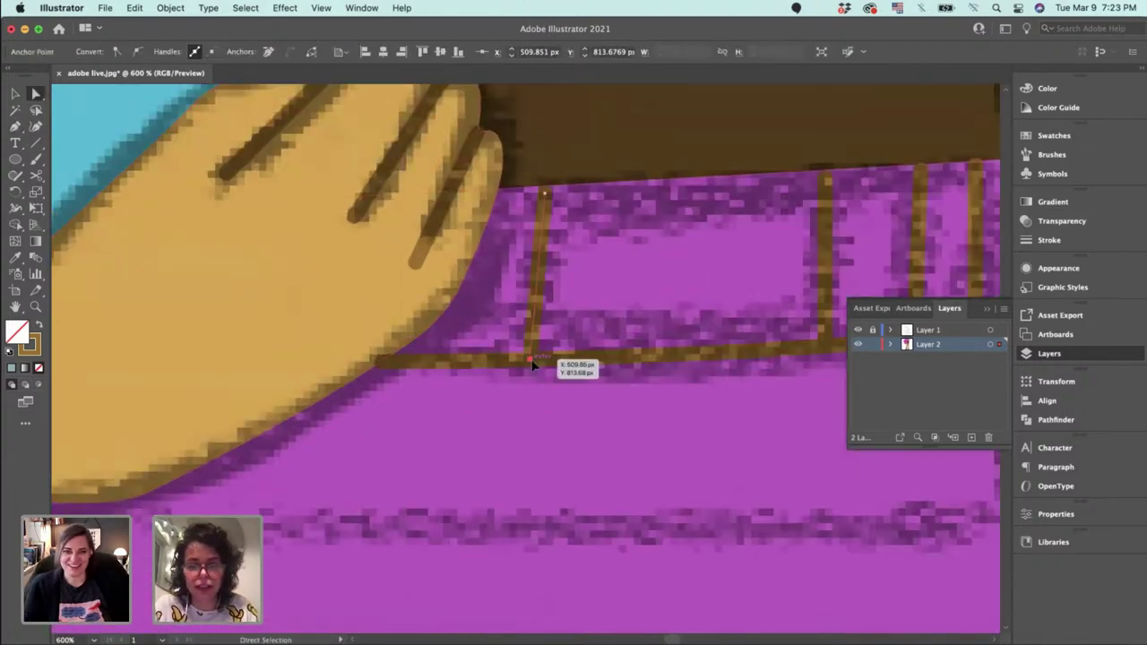
{"action": "left_click_drag", "start_coordinate": [531, 359], "coordinate": [538, 359]}
{"action": "scroll", "coordinate": [717, 215], "scroll_direction": "right", "scroll_amount": 5}
{"action": "scroll", "coordinate": [717, 215], "scroll_direction": "up", "scroll_amount": 1}
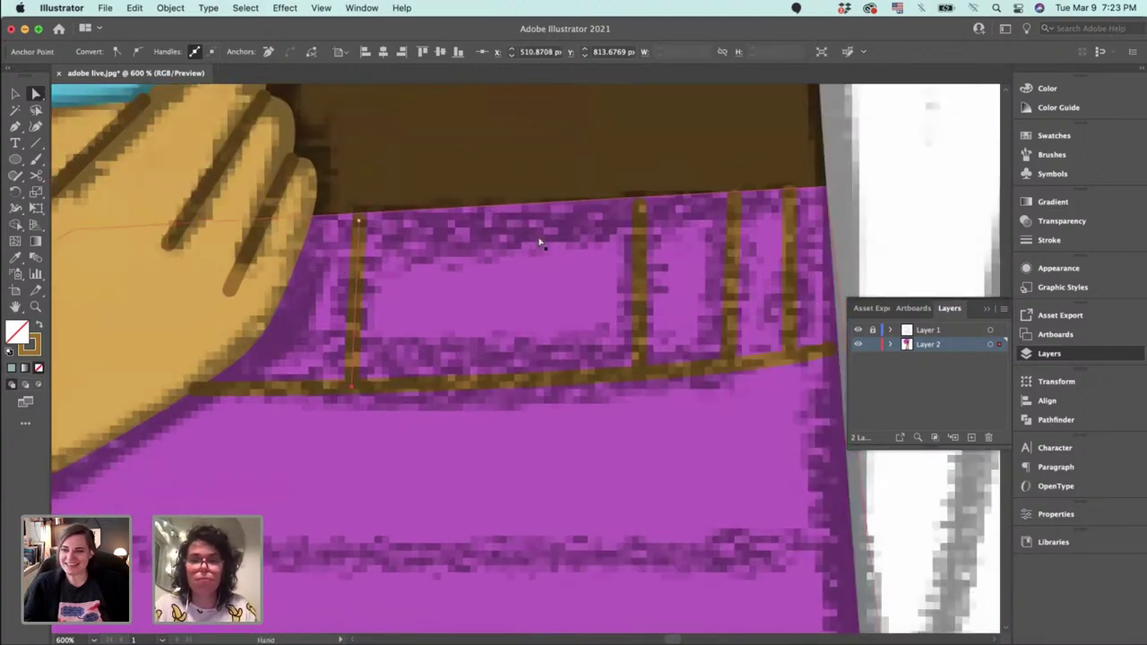
{"action": "left_click_drag", "start_coordinate": [602, 224], "coordinate": [604, 225]}
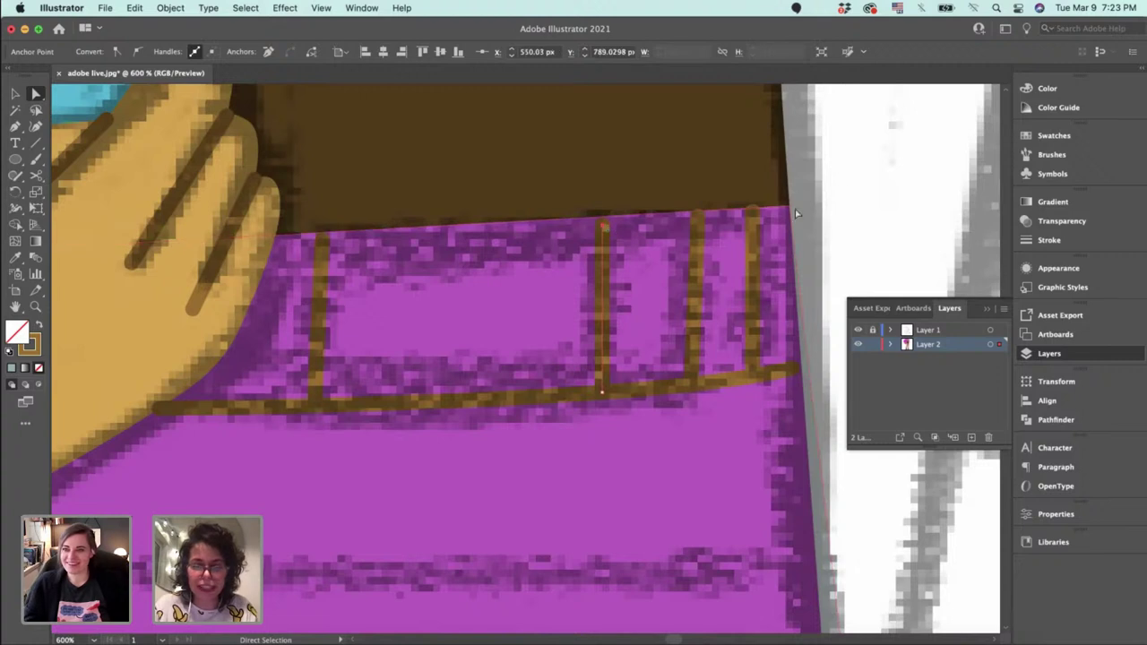
Shift the upper ends of the two belt-loop lines farthest from the hand slightly toward the hand, and deselect them.
{"action": "left_click_drag", "start_coordinate": [696, 215], "coordinate": [748, 222]}
{"action": "left_click", "coordinate": [755, 220]}
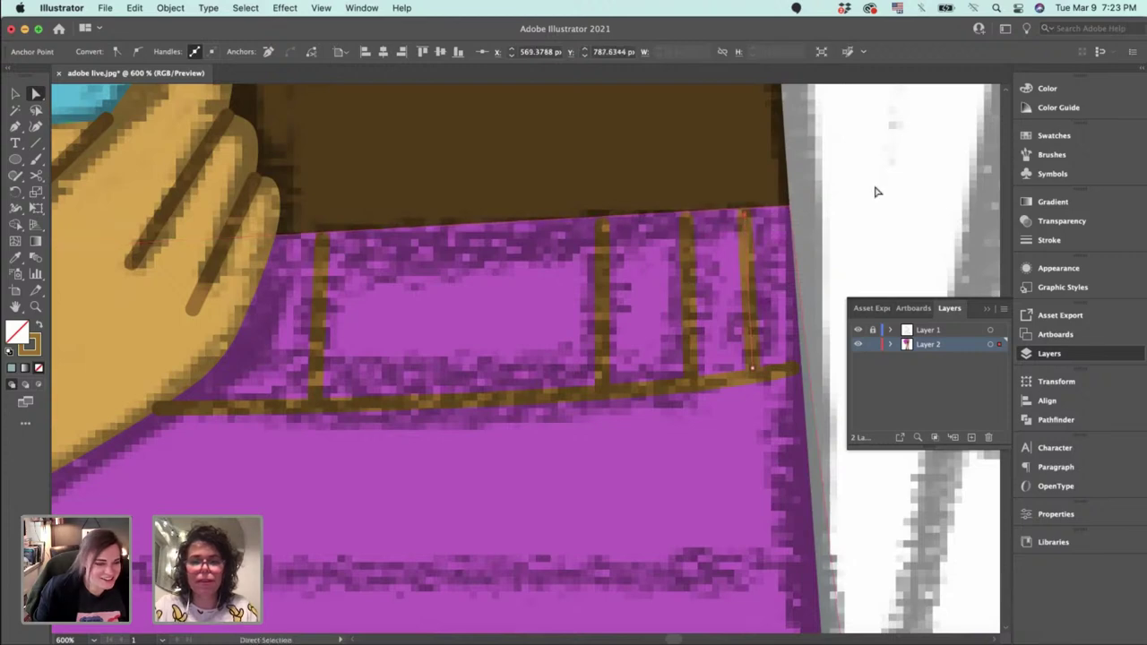
{"action": "left_click", "coordinate": [874, 187]}
Hide the sketch layer and examine the whole character without the sketch.
{"action": "key", "text": "super+minus"}
{"action": "key", "text": "super+minus"}
{"action": "key", "text": "super+minus"}
{"action": "key", "text": "super+minus"}
{"action": "key", "text": "super+minus"}
{"action": "key", "text": "super+minus"}
{"action": "key", "text": "super+minus"}
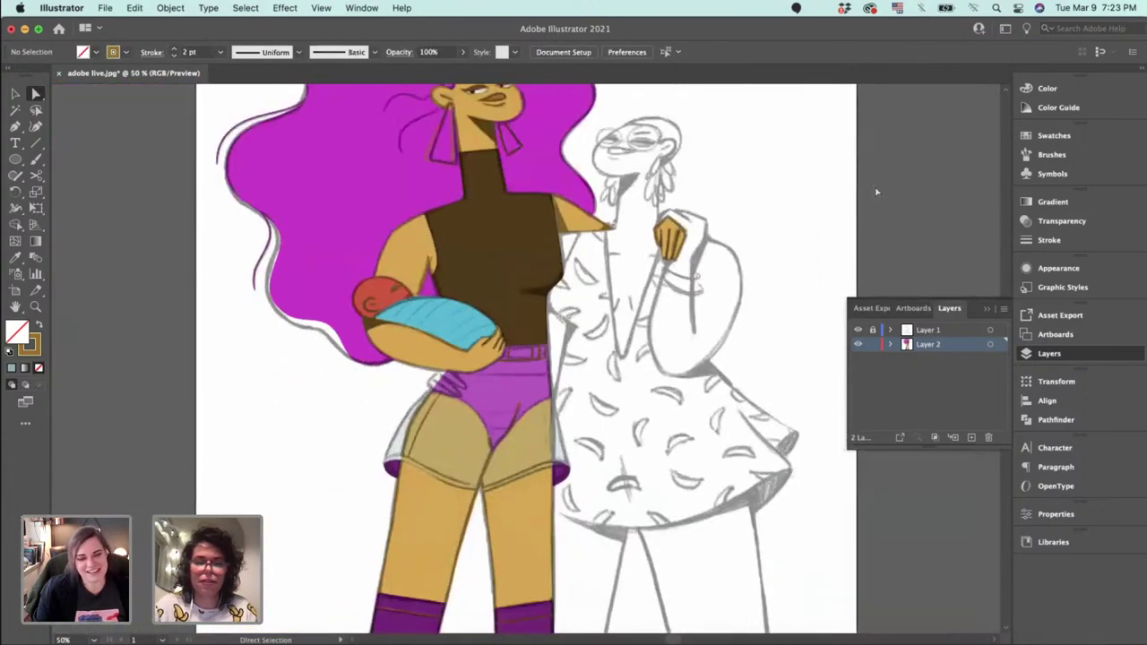
{"action": "left_click", "coordinate": [858, 331]}
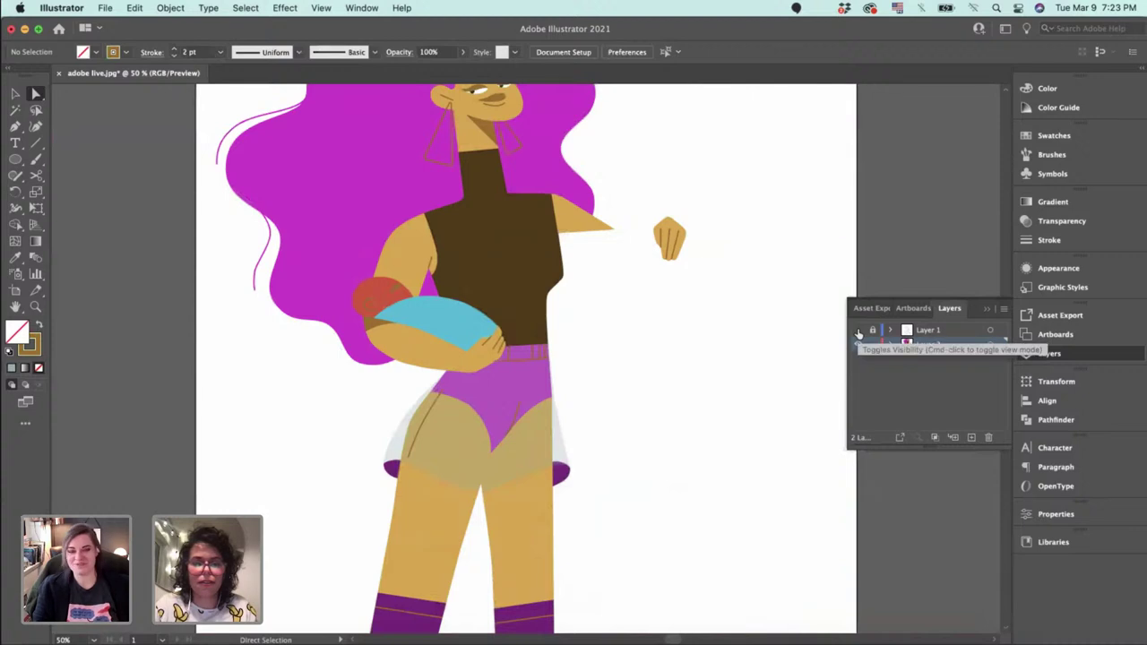
{"action": "key", "text": "super+minus"}
{"action": "key", "text": "super+equal"}
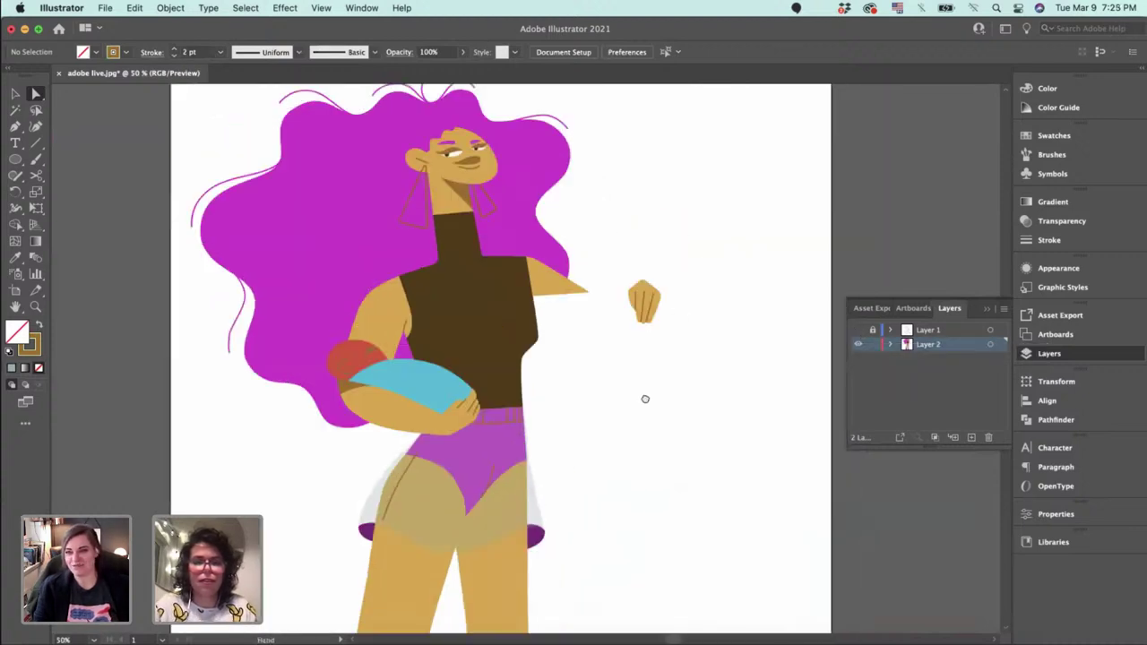
{"action": "scroll", "coordinate": [642, 397], "scroll_direction": "up", "scroll_amount": 2}
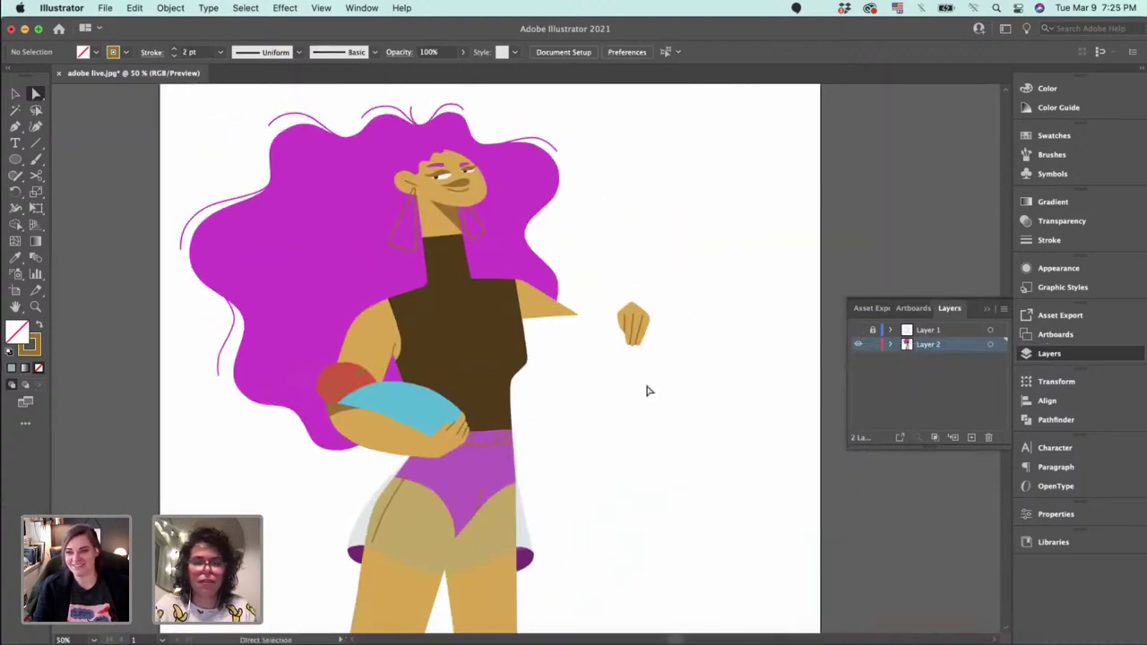
Nudge the larger triangular earring one step down and two steps left so it hangs from the earlobe.
{"action": "key", "text": "v"}
{"action": "left_click", "coordinate": [412, 249]}
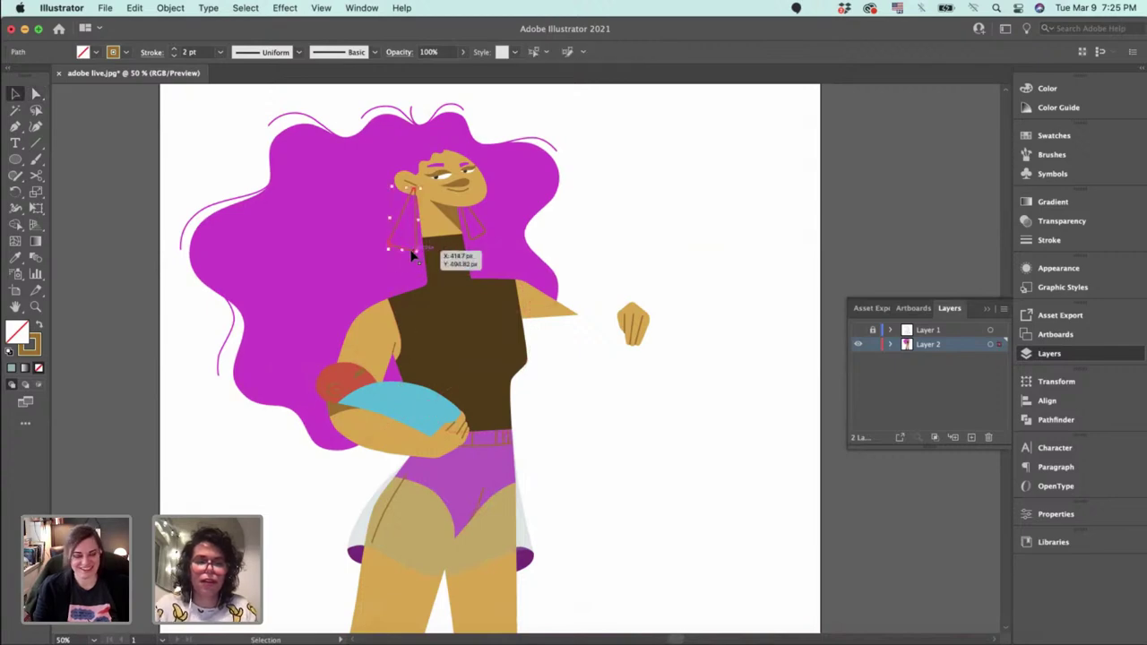
{"action": "left_click_drag", "start_coordinate": [580, 330], "coordinate": [630, 349]}
{"action": "key", "text": "super+equal"}
{"action": "key", "text": "super+equal"}
{"action": "key", "text": "super+equal"}
{"action": "key", "text": "super+equal"}
{"action": "key", "text": "super+equal"}
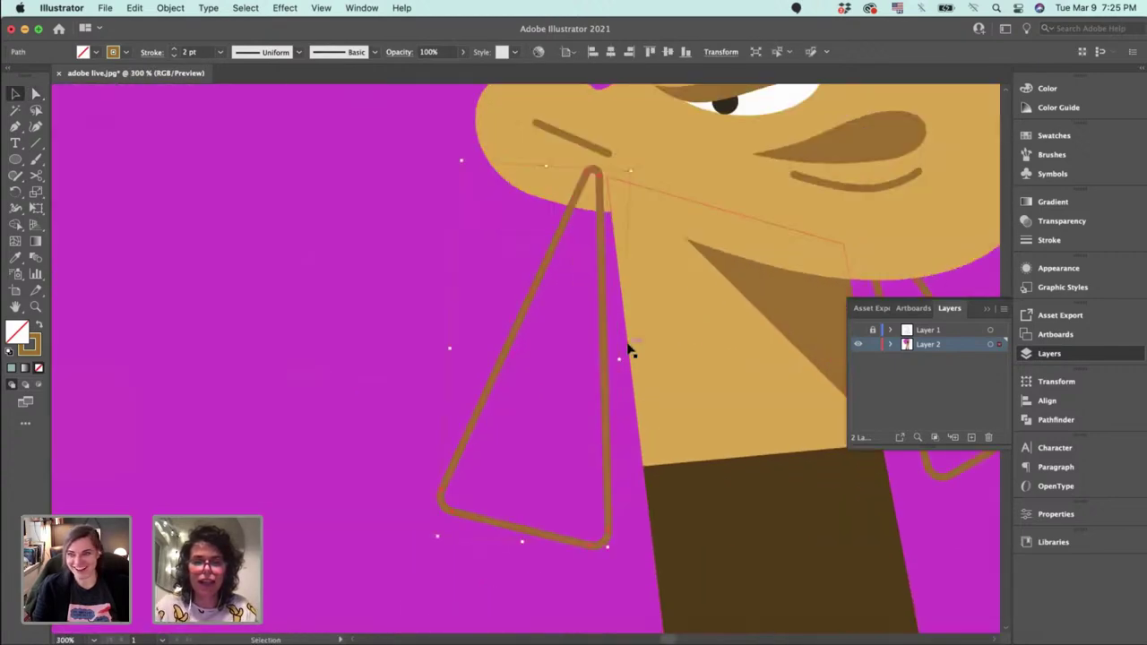
{"action": "key", "text": "Down"}
{"action": "key", "text": "Left"}
{"action": "key", "text": "Left"}
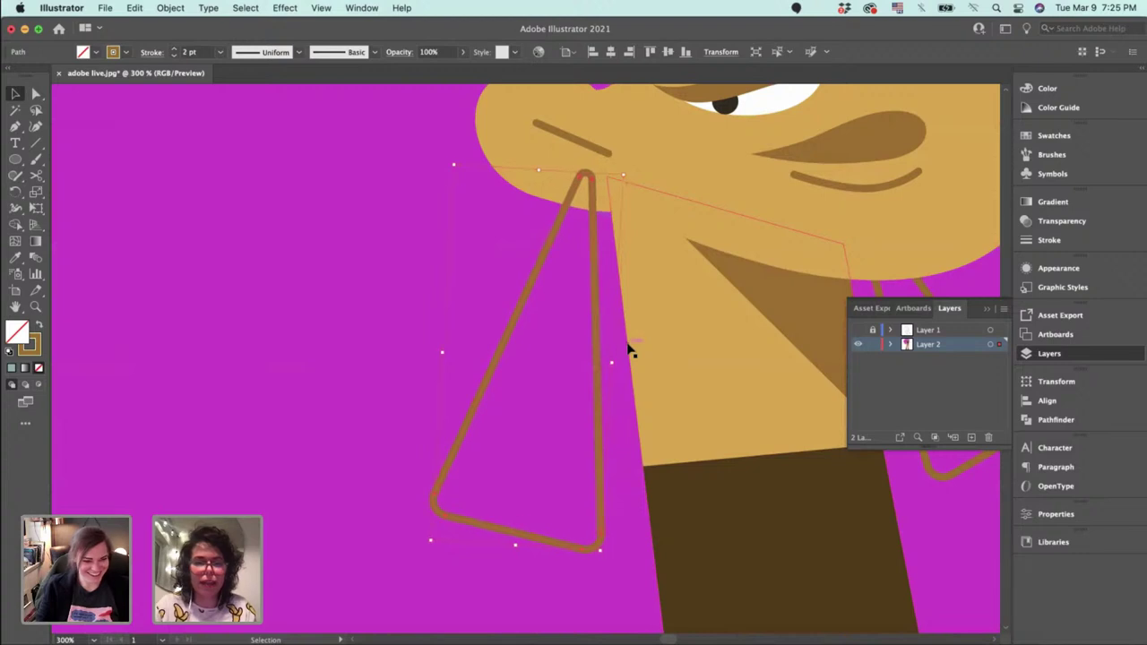
{"action": "left_click", "coordinate": [402, 379]}
{"action": "key", "text": "super+1"}
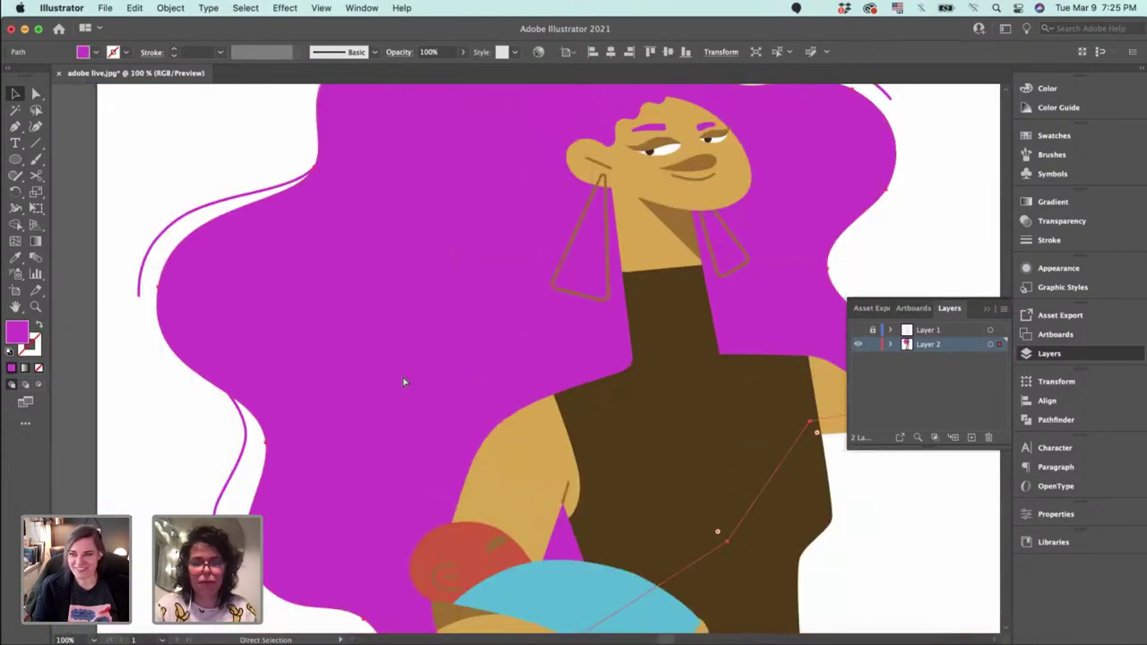
Show the sketch layer and trace the lower hair strand from its tip up to the earlobe, using the earring's brown stroke.
{"action": "left_click_drag", "start_coordinate": [486, 272], "coordinate": [400, 403]}
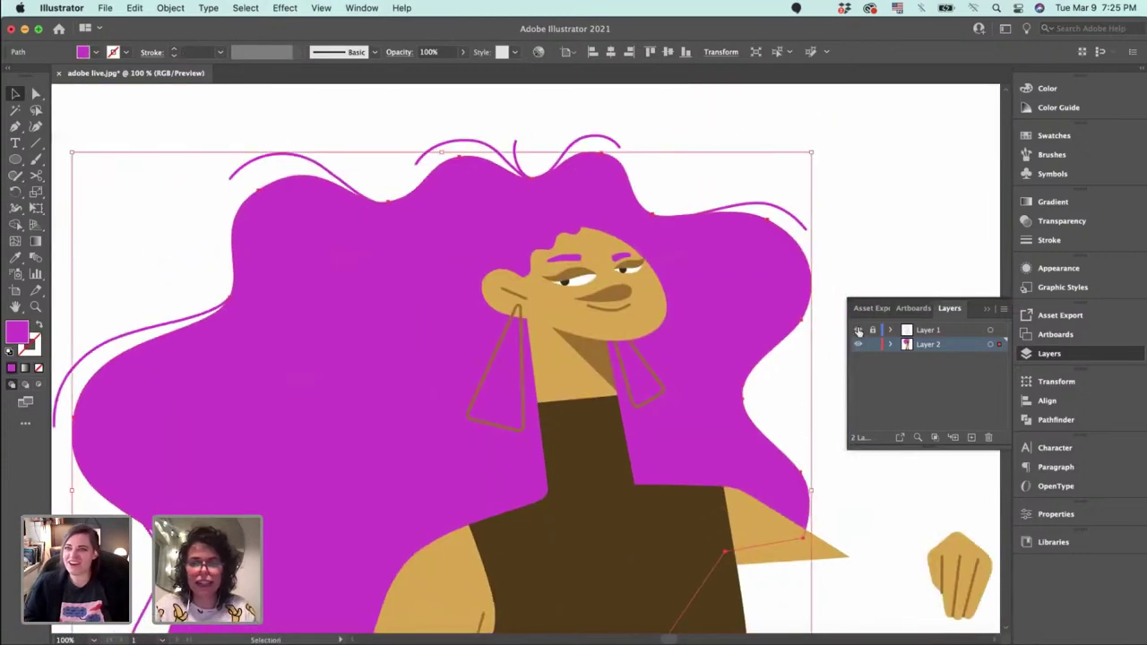
{"action": "left_click", "coordinate": [858, 331]}
{"action": "scroll", "coordinate": [440, 443], "scroll_direction": "up", "scroll_amount": 5}
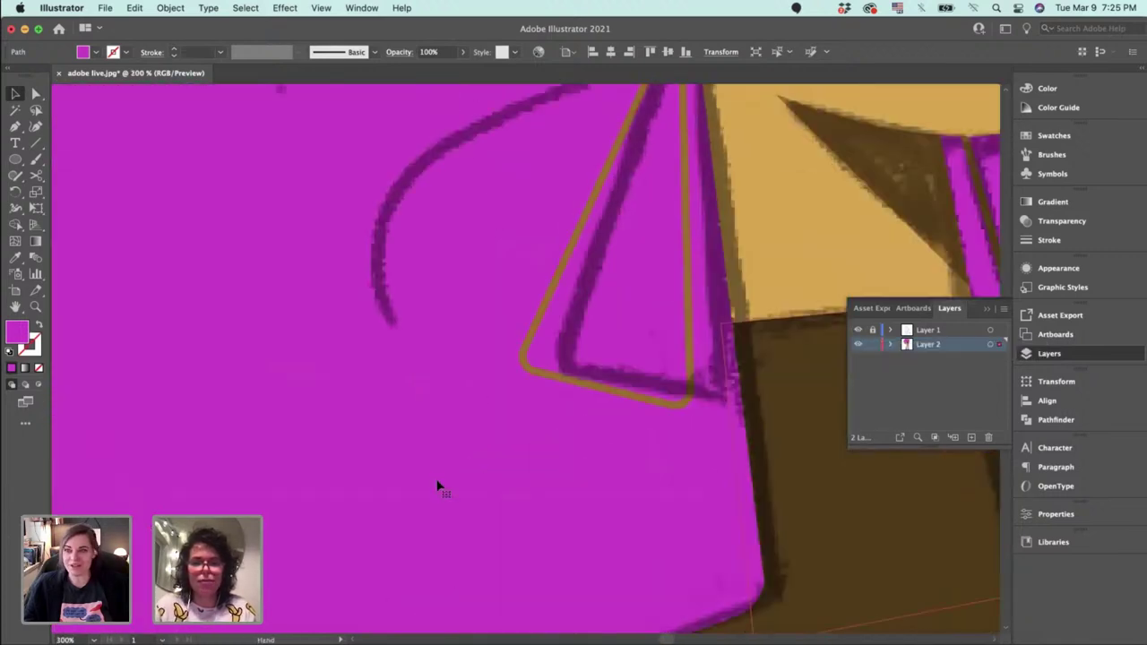
{"action": "scroll", "coordinate": [438, 487], "scroll_direction": "up", "scroll_amount": 3}
{"action": "scroll", "coordinate": [438, 487], "scroll_direction": "right", "scroll_amount": 2}
{"action": "left_click", "coordinate": [426, 463]}
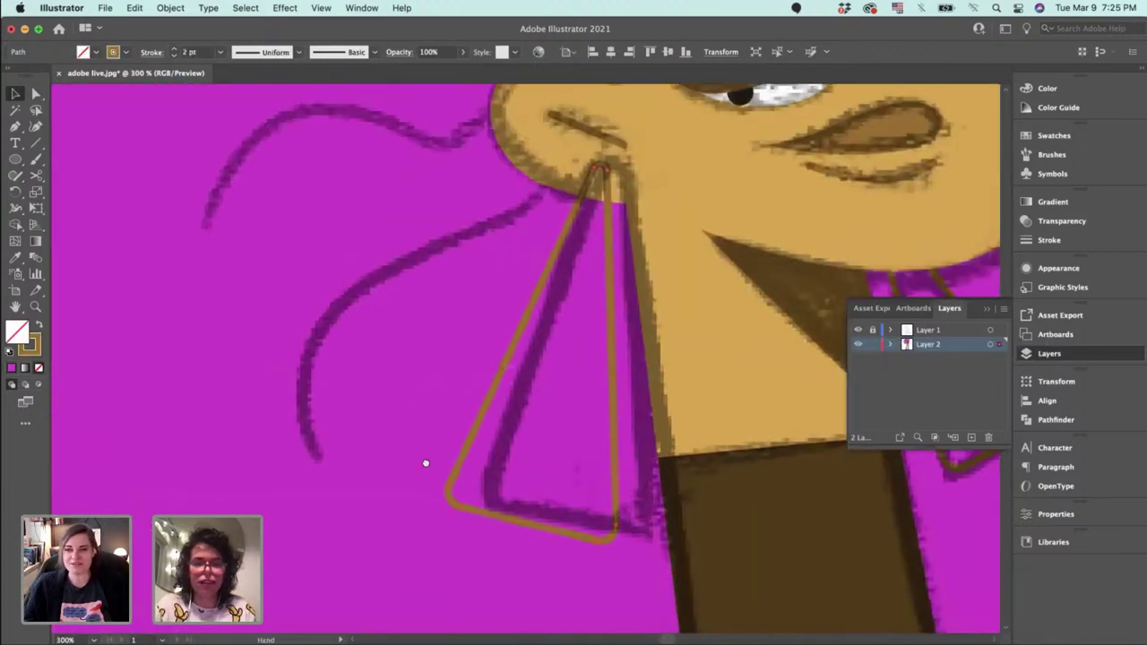
{"action": "scroll", "coordinate": [426, 464], "scroll_direction": "up", "scroll_amount": 3}
{"action": "scroll", "coordinate": [425, 464], "scroll_direction": "left", "scroll_amount": 2}
{"action": "key", "text": "p"}
{"action": "left_click_drag", "start_coordinate": [368, 554], "coordinate": [369, 433]}
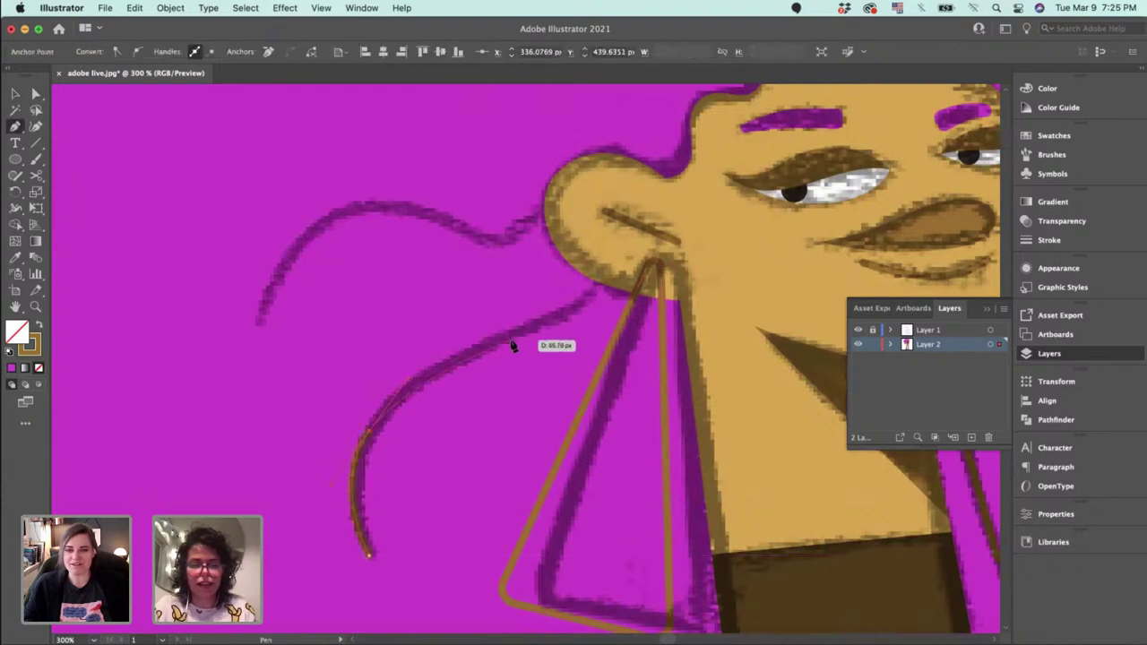
{"action": "left_click_drag", "start_coordinate": [512, 340], "coordinate": [536, 328]}
{"action": "left_click_drag", "start_coordinate": [603, 285], "coordinate": [608, 277]}
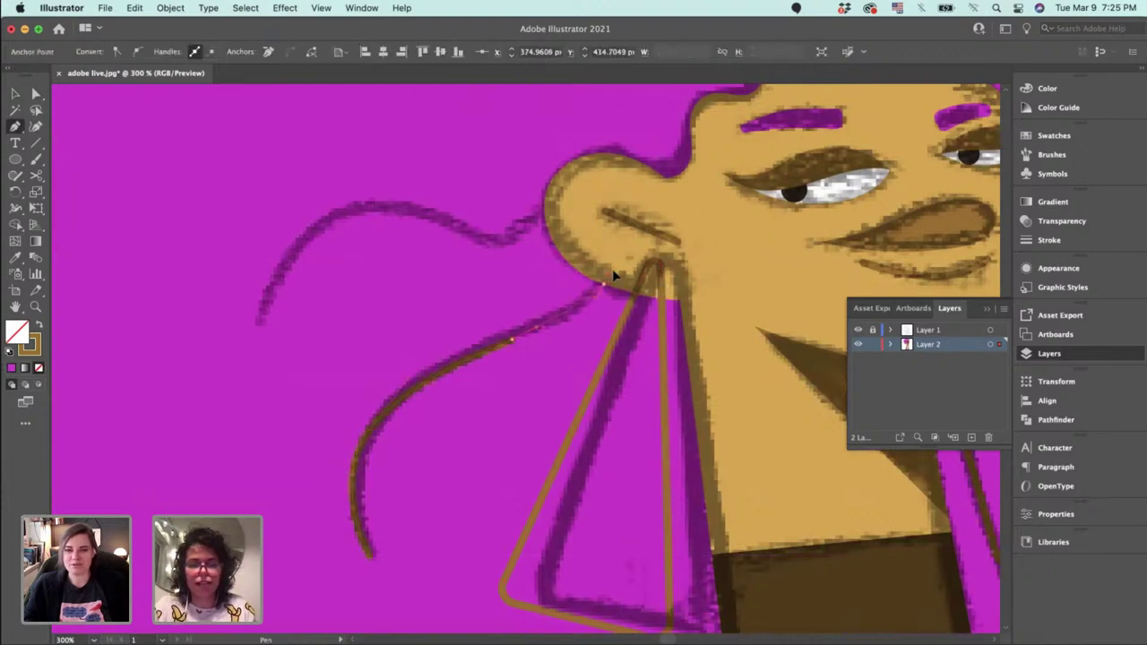
Adjust the lower hair strand's middle curve to follow the sketched line.
{"action": "scroll", "coordinate": [583, 289], "scroll_direction": "up", "scroll_amount": 2}
{"action": "key", "text": "a"}
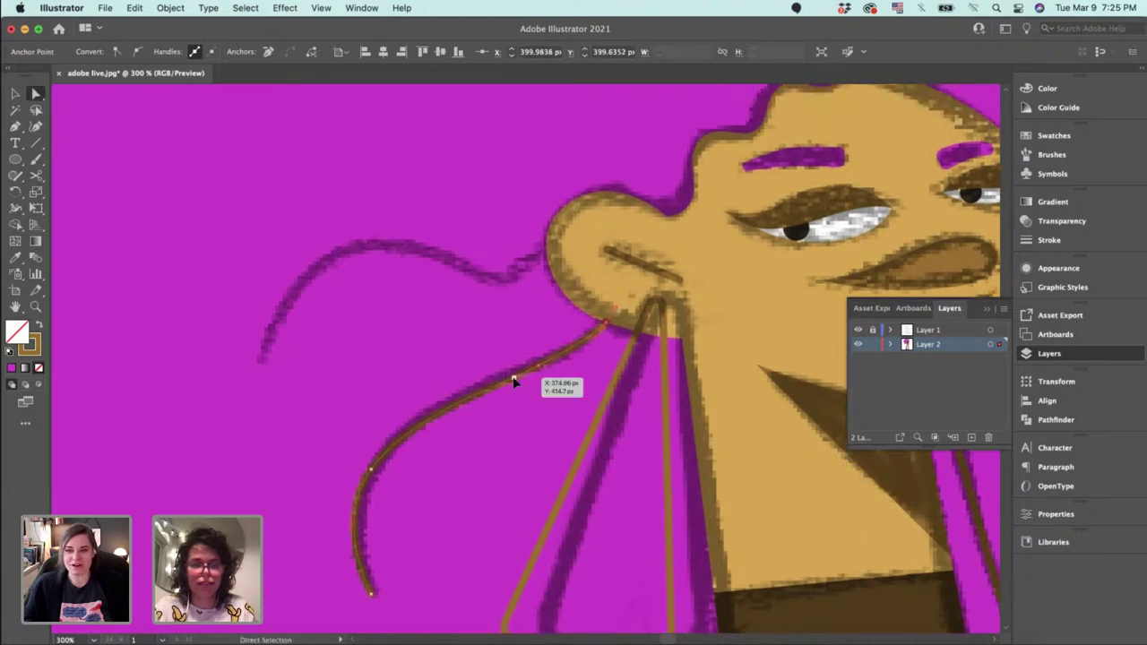
{"action": "left_click_drag", "start_coordinate": [412, 423], "coordinate": [477, 392]}
Trace the upper wavy hair strand from its outer tip to the ear's edge in brown, and end the path.
{"action": "key", "text": "p"}
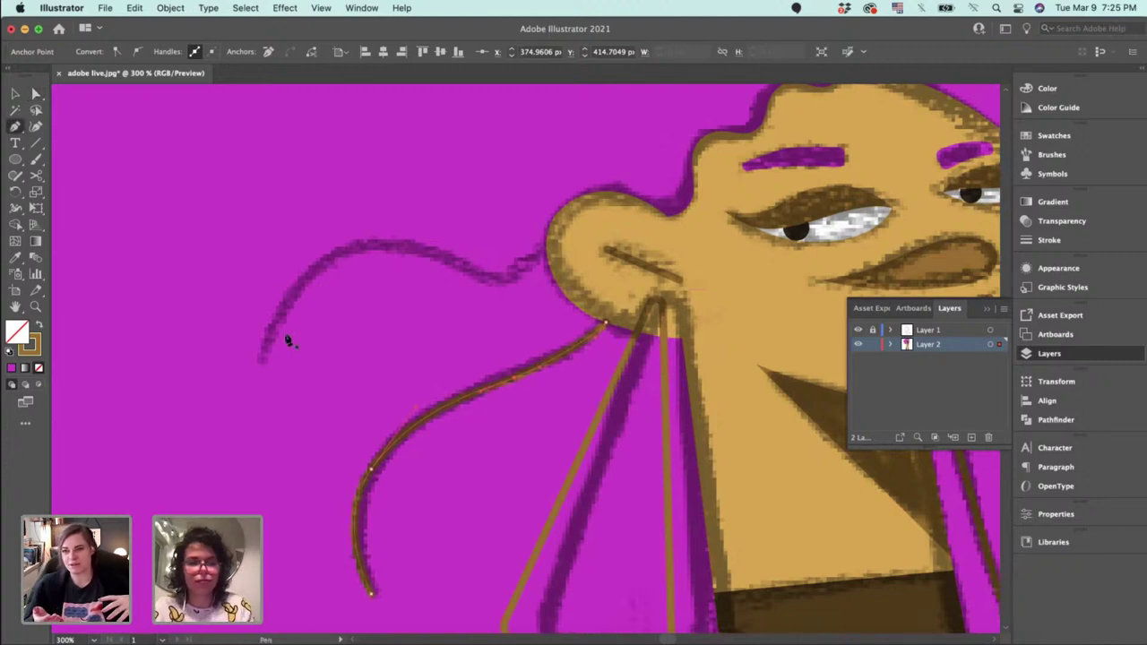
{"action": "left_click_drag", "start_coordinate": [261, 354], "coordinate": [403, 235]}
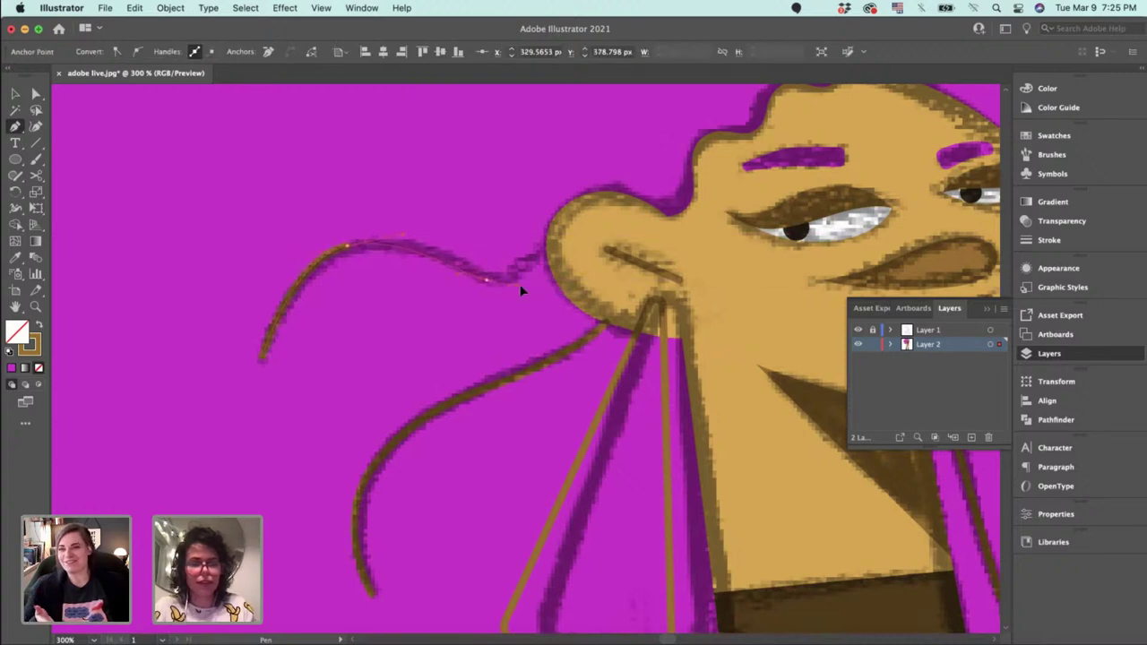
{"action": "left_click_drag", "start_coordinate": [554, 257], "coordinate": [573, 238]}
{"action": "key", "text": "v"}
{"action": "left_click", "coordinate": [432, 191]}
Trace the small sketched curl above the forehead, from its tip down to the hairline peak.
{"action": "key", "text": "space"}
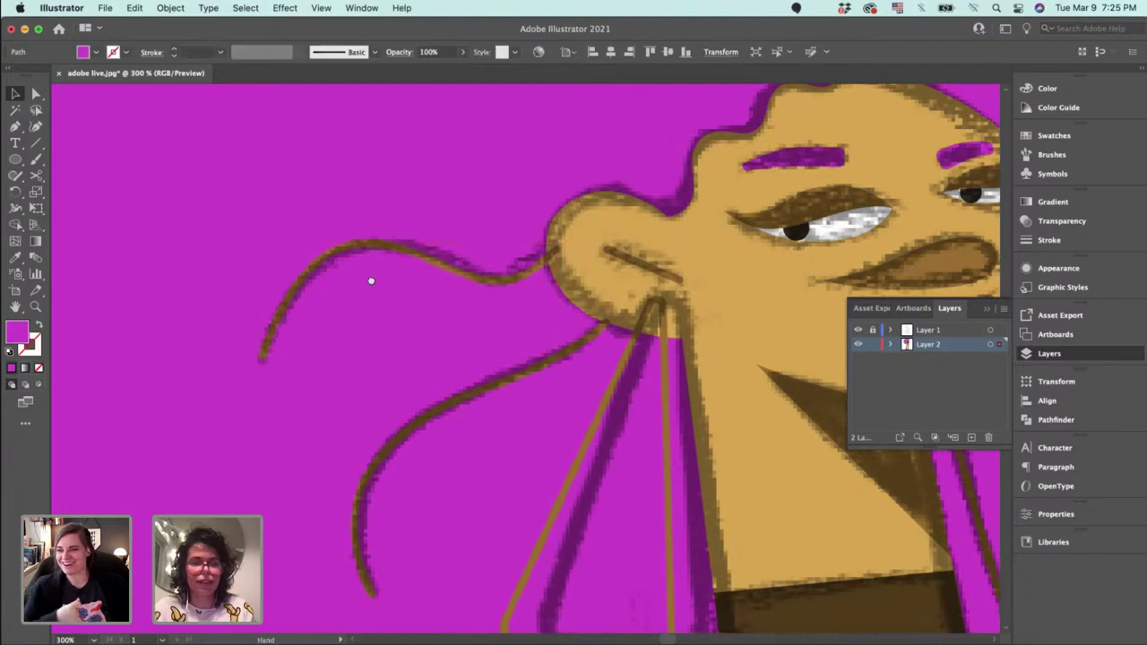
{"action": "left_click_drag", "start_coordinate": [371, 280], "coordinate": [43, 473]}
{"action": "key", "text": "super+plus"}
{"action": "key", "text": "space"}
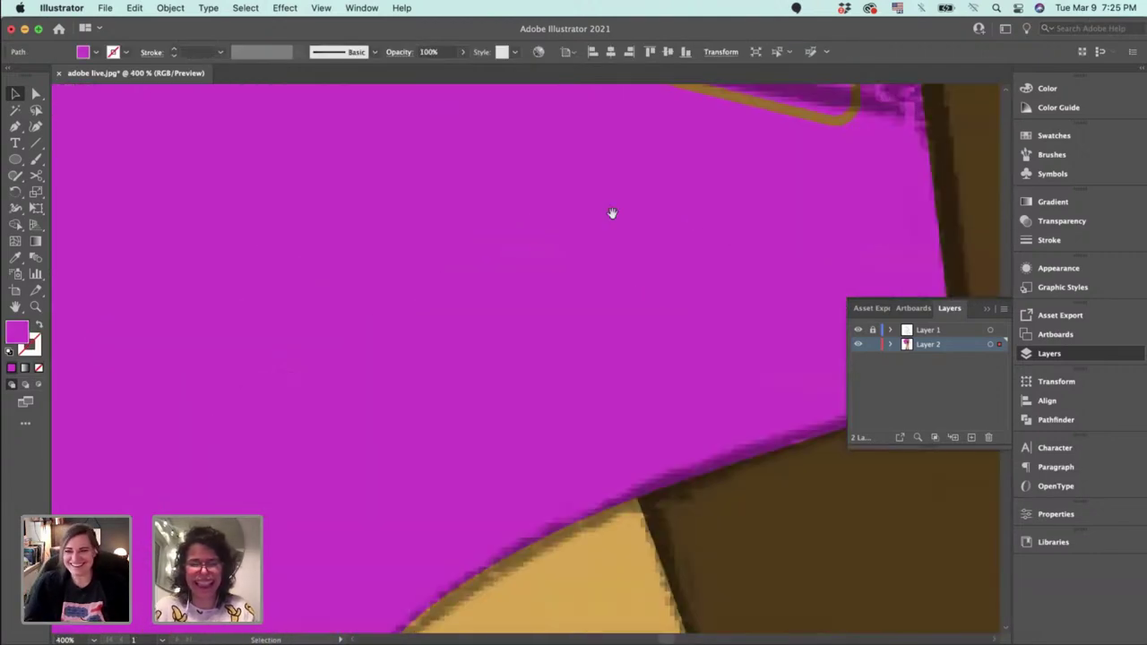
{"action": "left_click_drag", "start_coordinate": [613, 214], "coordinate": [102, 556]}
{"action": "left_click_drag", "start_coordinate": [450, 370], "coordinate": [256, 578]}
{"action": "left_click_drag", "start_coordinate": [465, 319], "coordinate": [392, 604]}
{"action": "left_click_drag", "start_coordinate": [374, 440], "coordinate": [502, 617]}
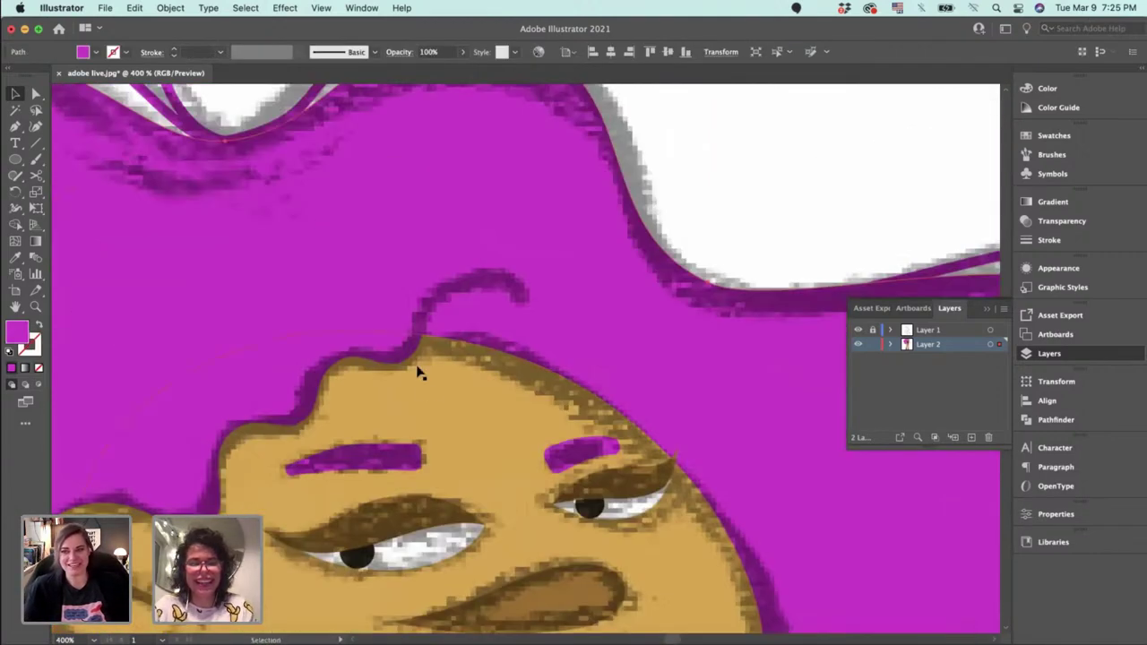
{"action": "key", "text": "p"}
{"action": "left_click", "coordinate": [524, 291]}
{"action": "left_click_drag", "start_coordinate": [473, 284], "coordinate": [448, 296]}
{"action": "left_click", "coordinate": [421, 336]}
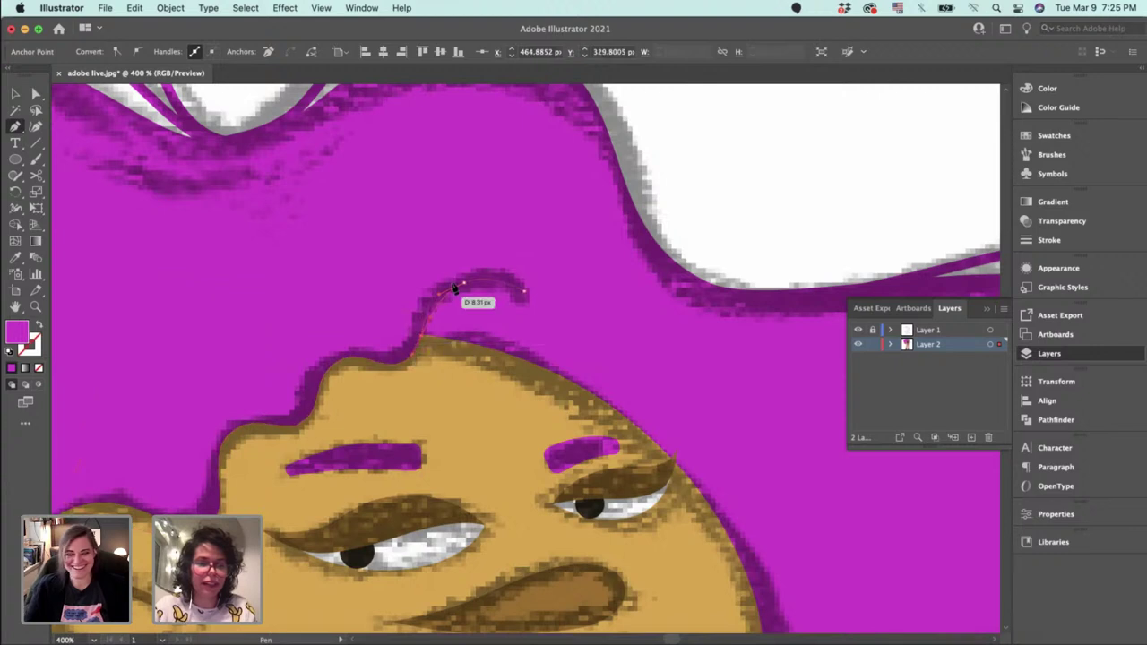
Hide the sketch layer and give the forehead curl the brown stroke of the hair strand beside the ear.
{"action": "left_click", "coordinate": [857, 330]}
{"action": "left_click_drag", "start_coordinate": [439, 379], "coordinate": [687, 245]}
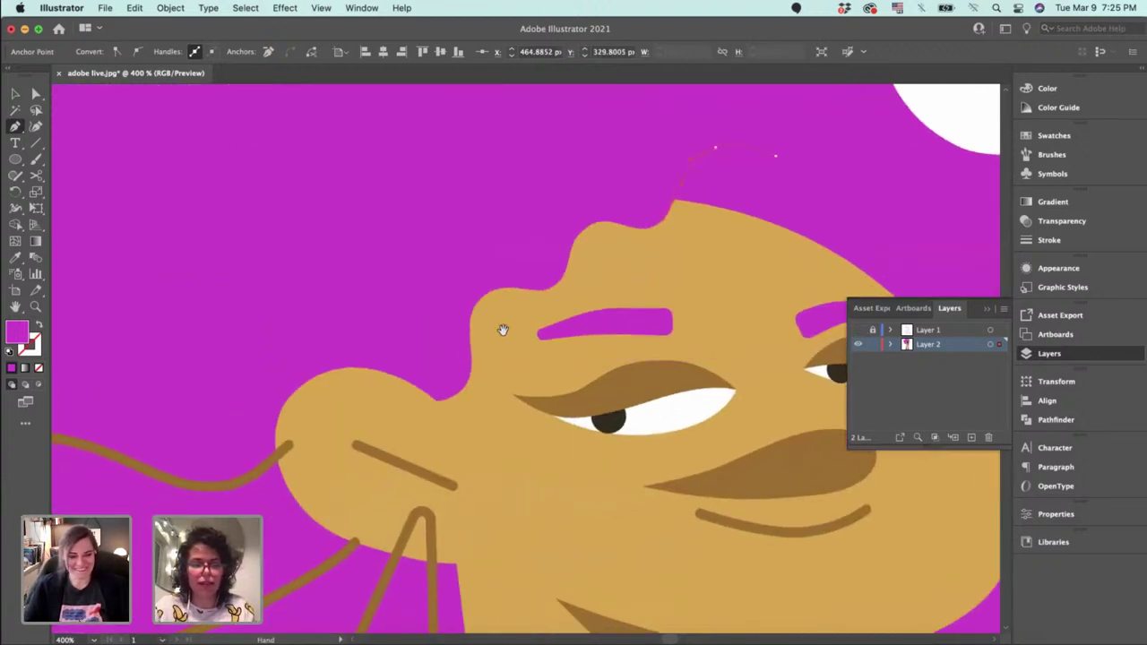
{"action": "key", "text": "i"}
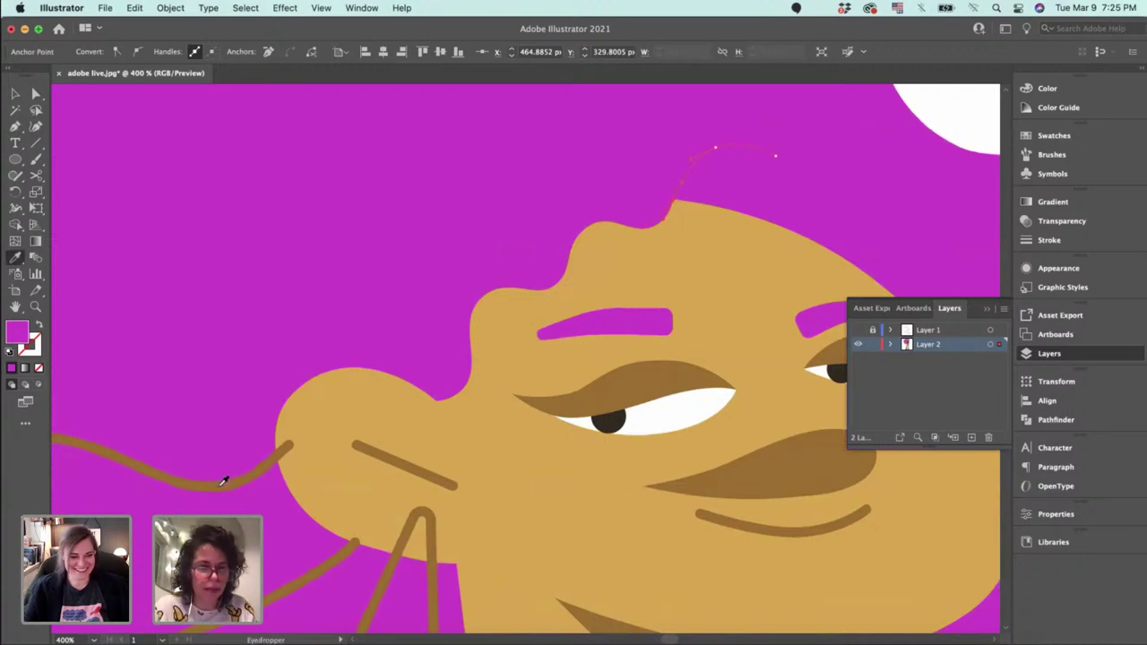
{"action": "left_click", "coordinate": [220, 482]}
{"action": "key", "text": "v"}
{"action": "scroll", "coordinate": [669, 197], "scroll_direction": "right", "scroll_amount": 5}
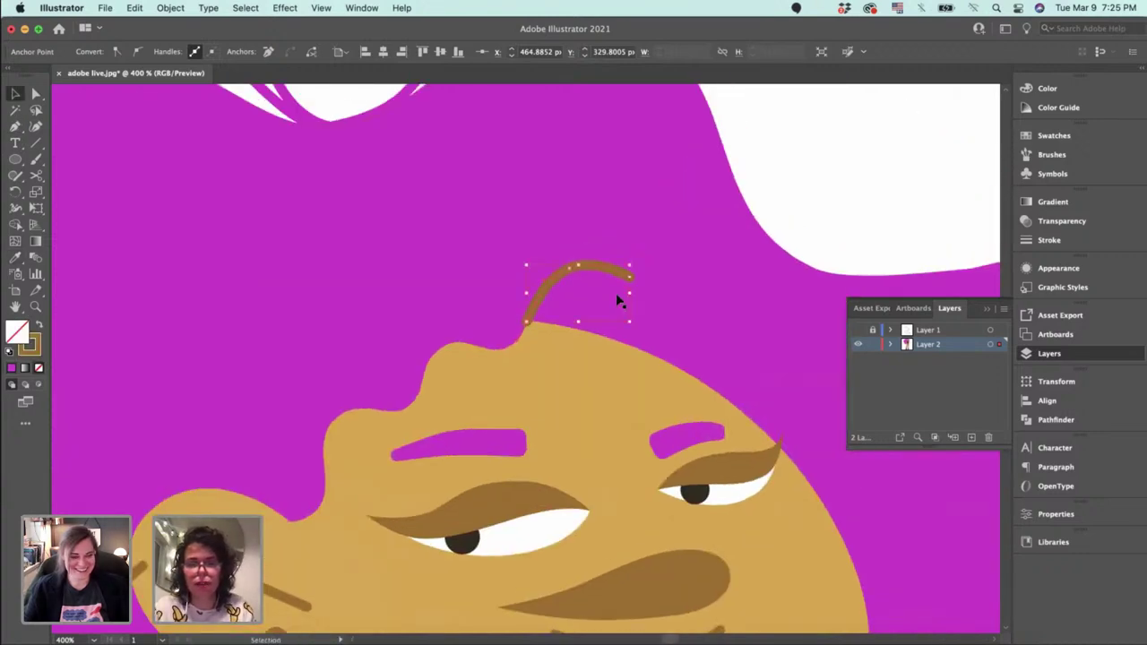
Reshape the forehead curl into a rounder arc and deselect it.
{"action": "key", "text": "a"}
{"action": "left_click_drag", "start_coordinate": [596, 265], "coordinate": [604, 260]}
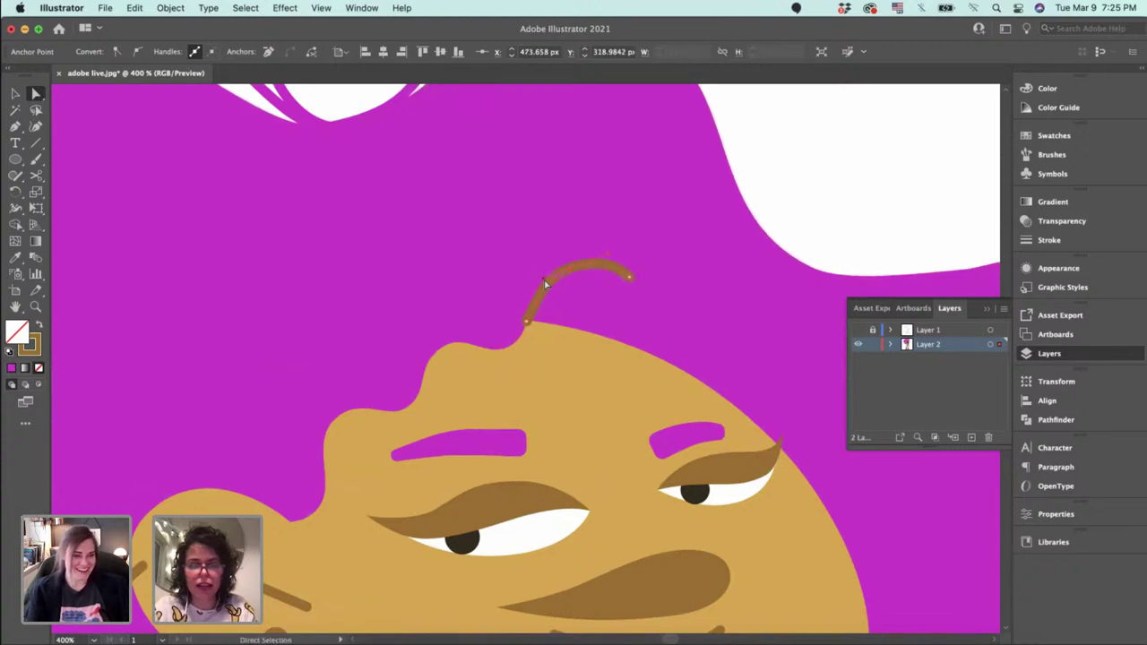
{"action": "key", "text": "v"}
{"action": "left_click", "coordinate": [586, 310]}
Select the hair strand below the ear and adjust its handles to smooth the curve between its middle and outer bend.
{"action": "scroll", "coordinate": [543, 236], "scroll_direction": "down", "scroll_amount": 10}
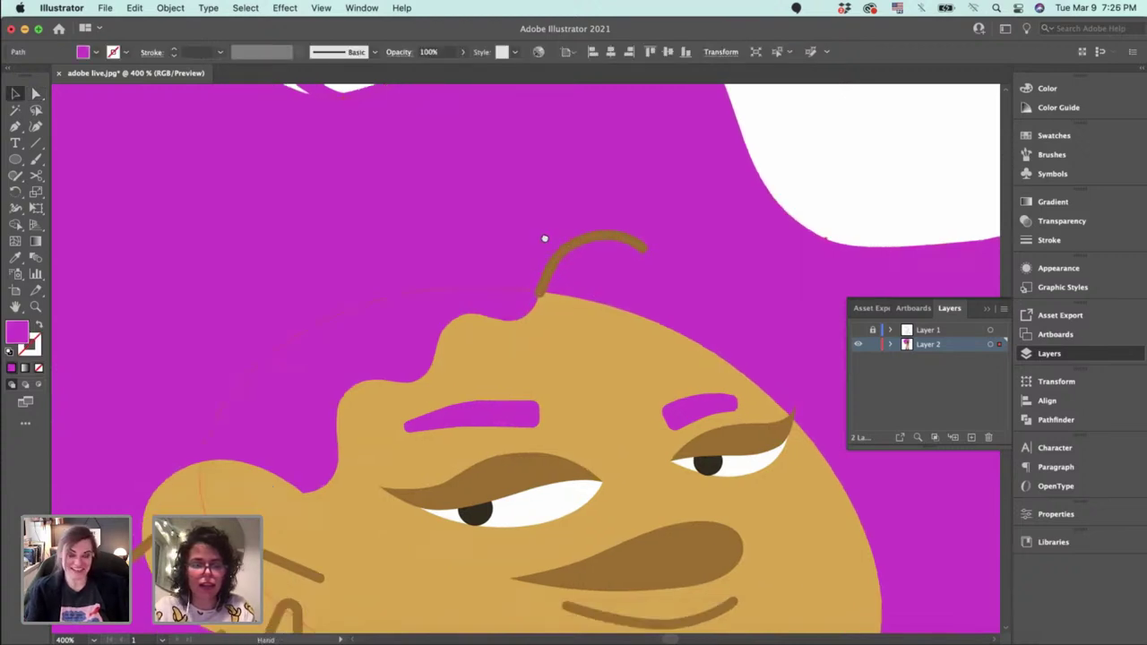
{"action": "left_click", "coordinate": [395, 431]}
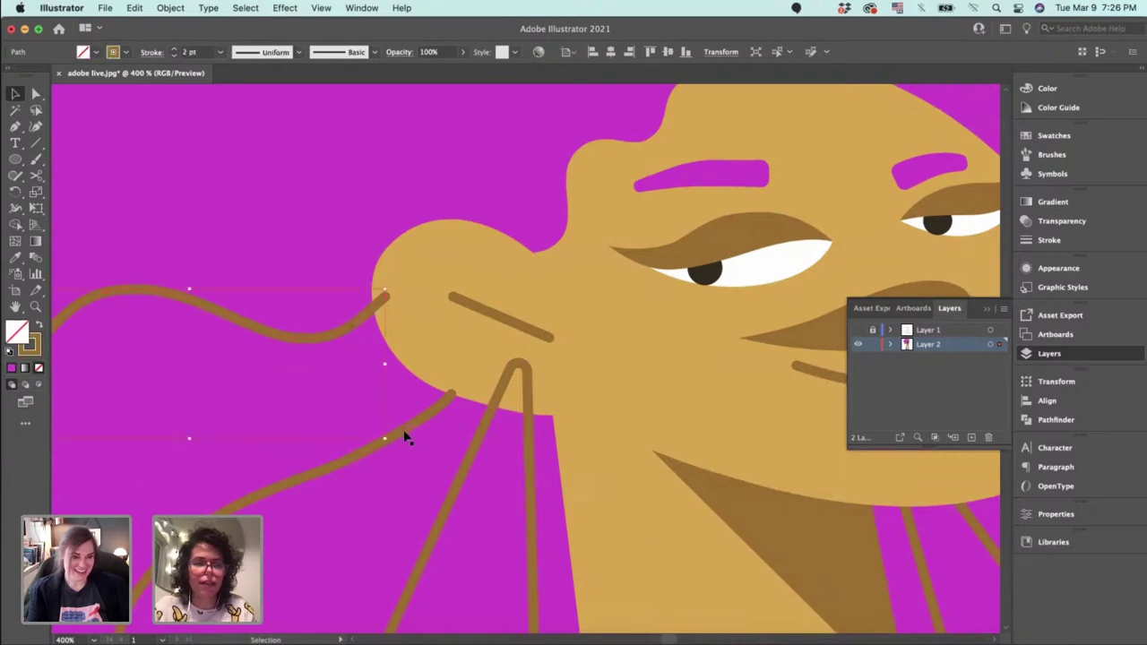
{"action": "left_click", "coordinate": [404, 430]}
{"action": "left_click_drag", "start_coordinate": [403, 430], "coordinate": [518, 316]}
{"action": "key", "text": "a"}
{"action": "left_click", "coordinate": [443, 355]}
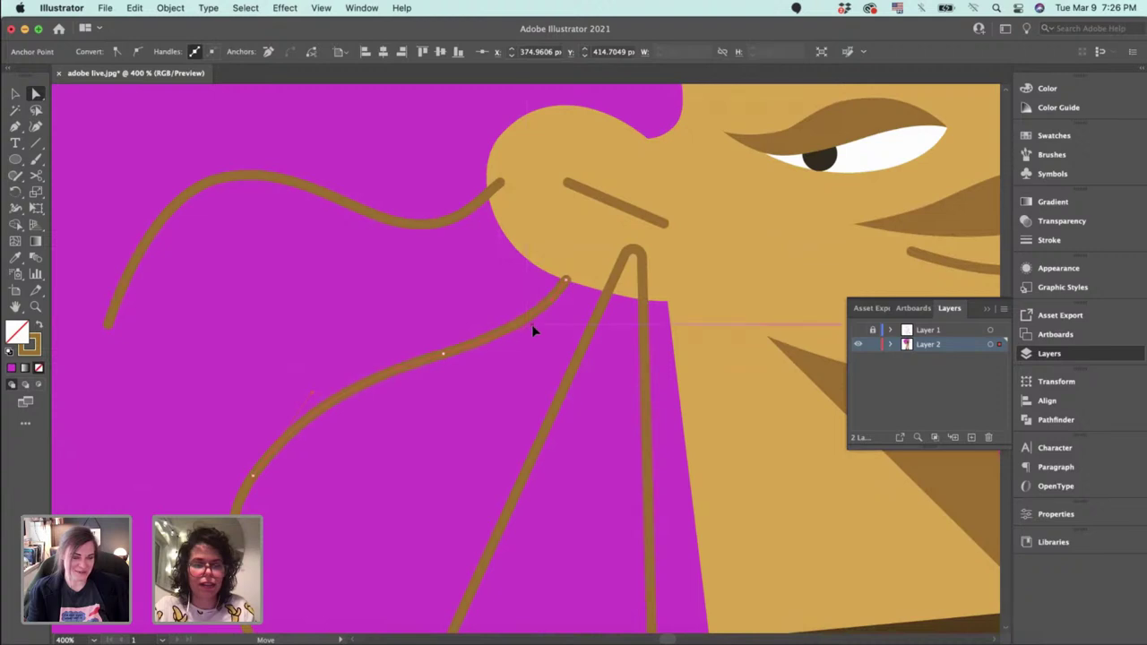
{"action": "left_click_drag", "start_coordinate": [300, 394], "coordinate": [286, 398]}
{"action": "left_click", "coordinate": [270, 455]}
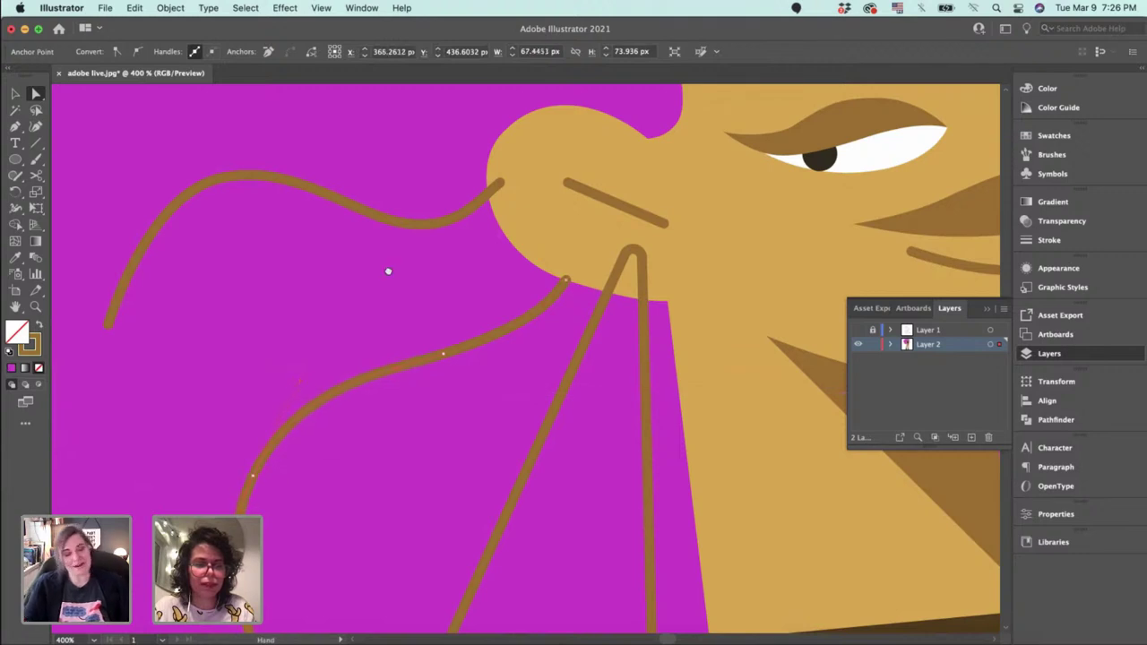
Round the lower strand's outer bend, shift its middle anchor slightly down, and smooth the curve leading to the earlobe.
{"action": "scroll", "coordinate": [294, 333], "scroll_direction": "down", "scroll_amount": 4}
{"action": "scroll", "coordinate": [294, 334], "scroll_direction": "left", "scroll_amount": 1}
{"action": "left_click_drag", "start_coordinate": [311, 303], "coordinate": [300, 305]}
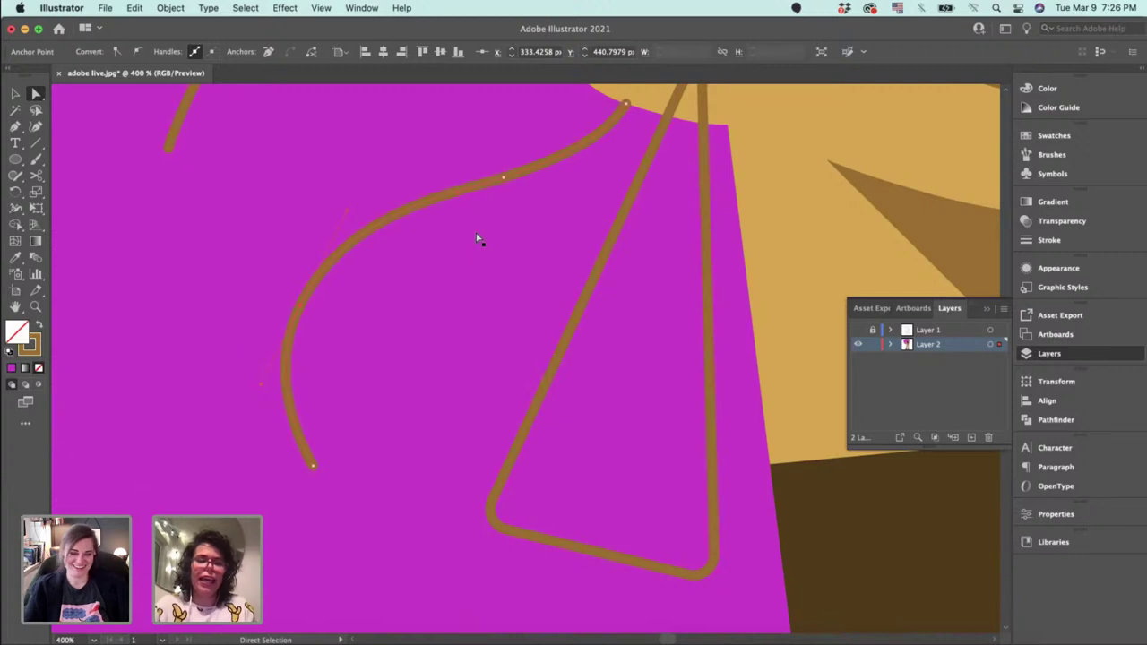
{"action": "left_click_drag", "start_coordinate": [493, 203], "coordinate": [475, 386]}
{"action": "left_click", "coordinate": [467, 371]}
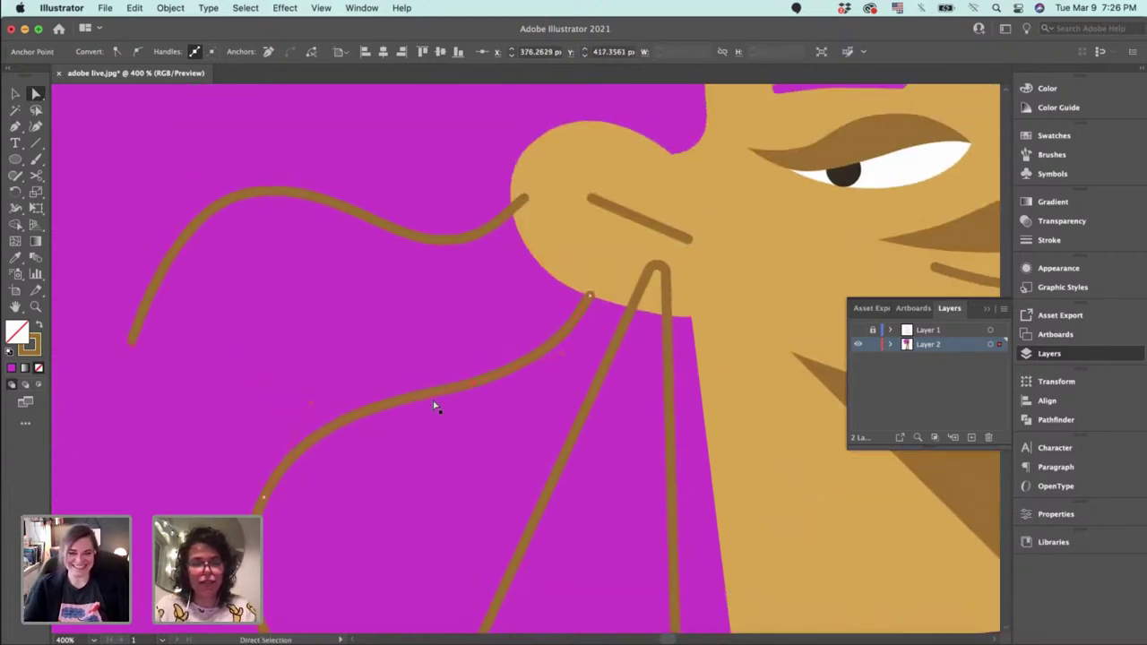
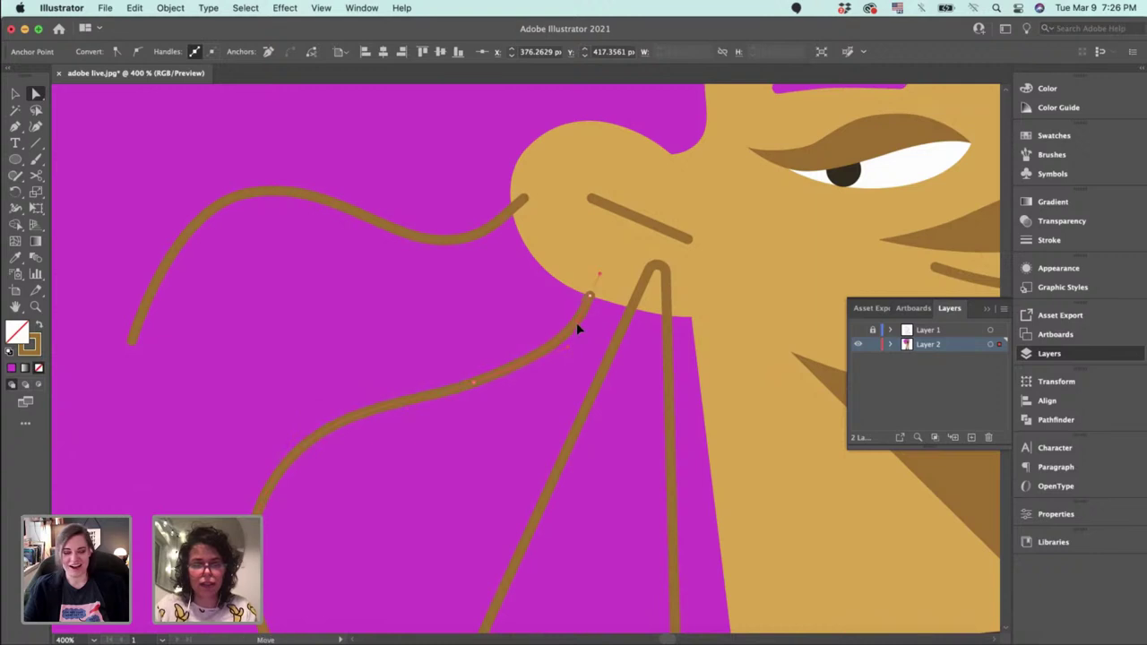
{"action": "left_click_drag", "start_coordinate": [576, 323], "coordinate": [576, 324]}
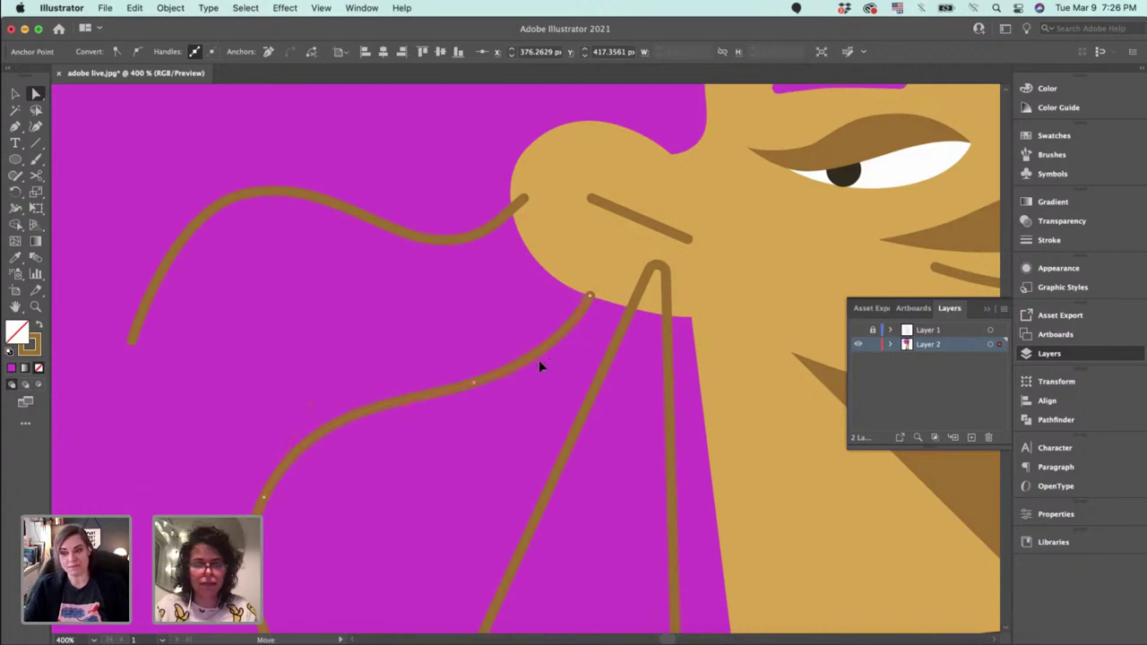
Select the hair strand beside the ear and extend the handle at its upper bend for a rounder outer curve.
{"action": "left_click", "coordinate": [204, 211]}
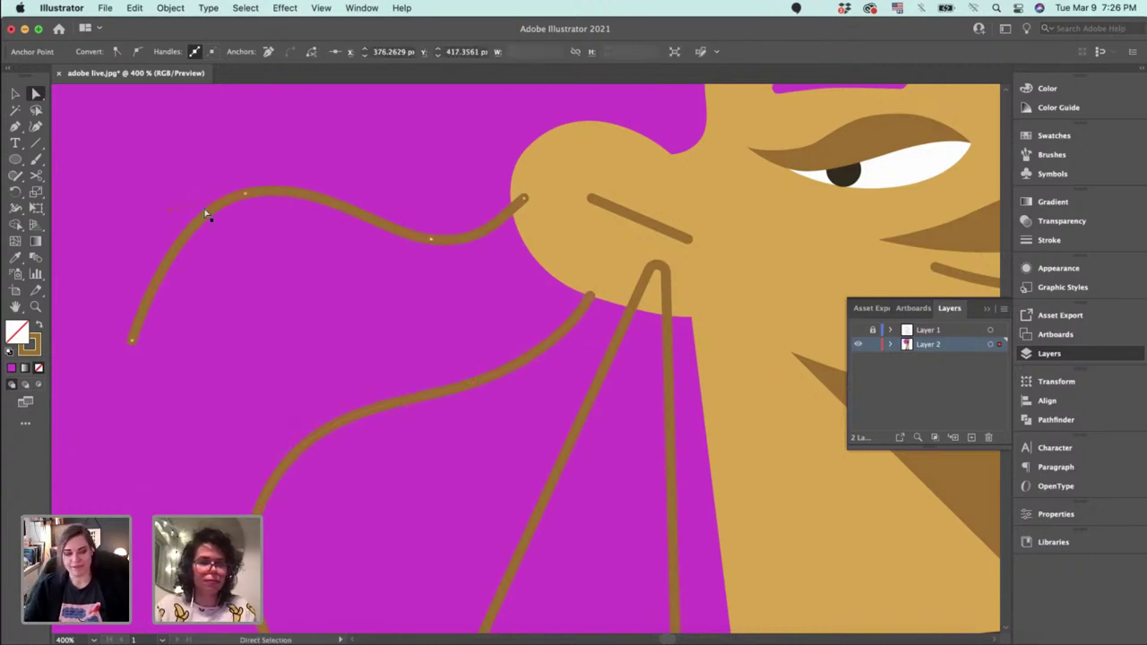
{"action": "left_click_drag", "start_coordinate": [152, 217], "coordinate": [146, 219]}
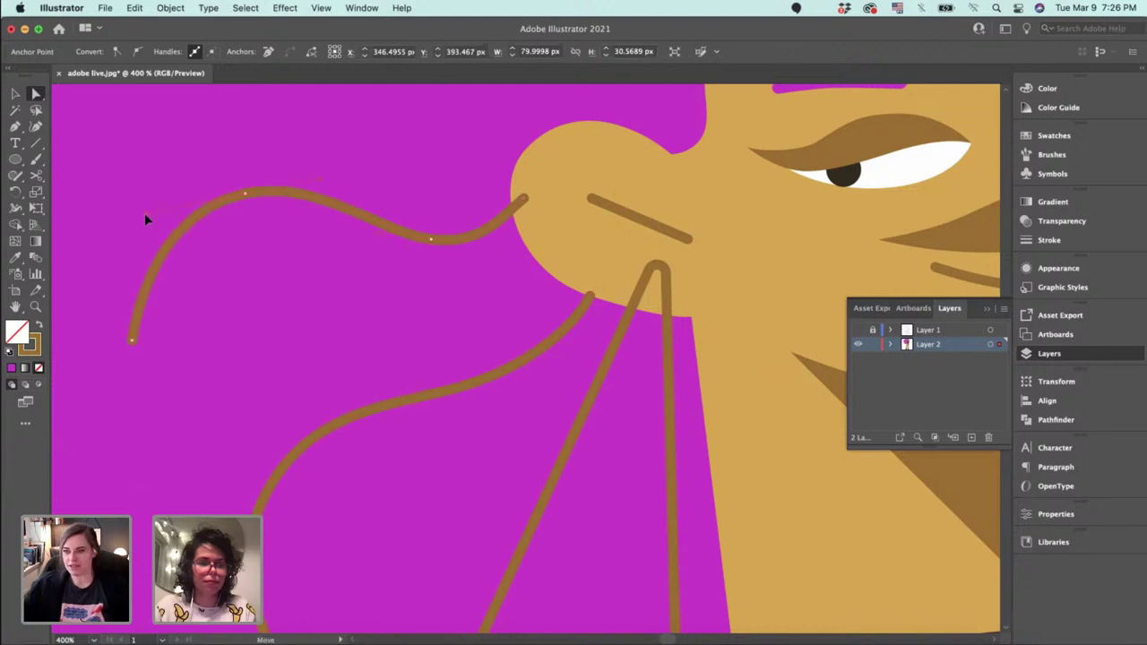
Group the two brown hair strands beside and below the ear and place them behind the ear shape.
{"action": "key", "text": "v"}
{"action": "left_click", "coordinate": [479, 384]}
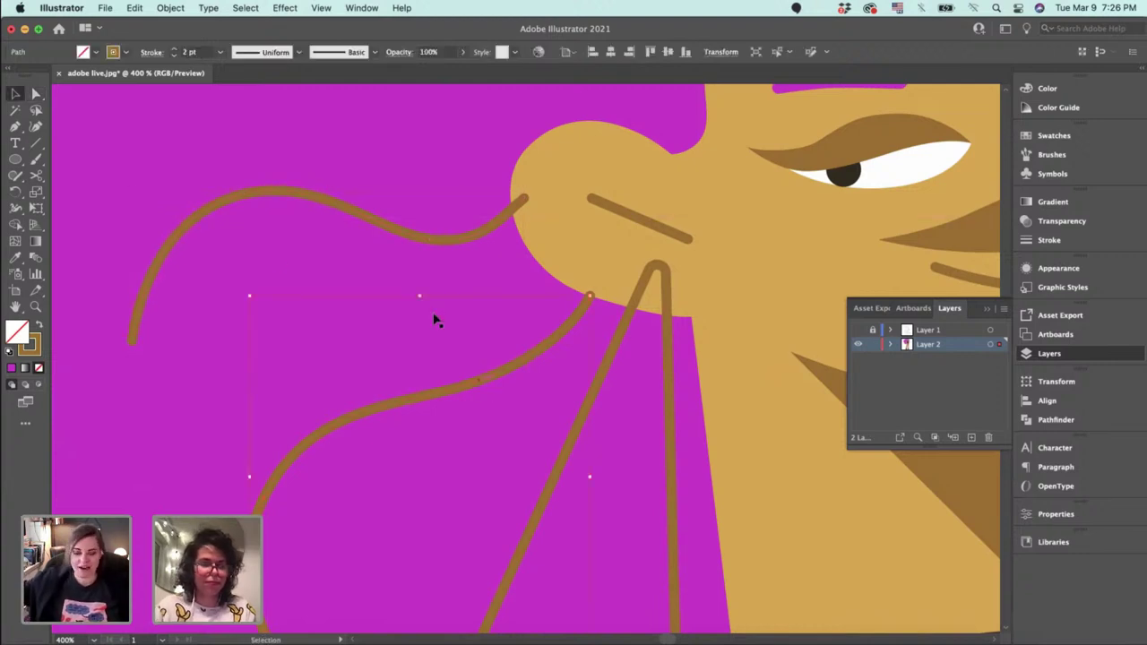
{"action": "left_click", "coordinate": [414, 238]}
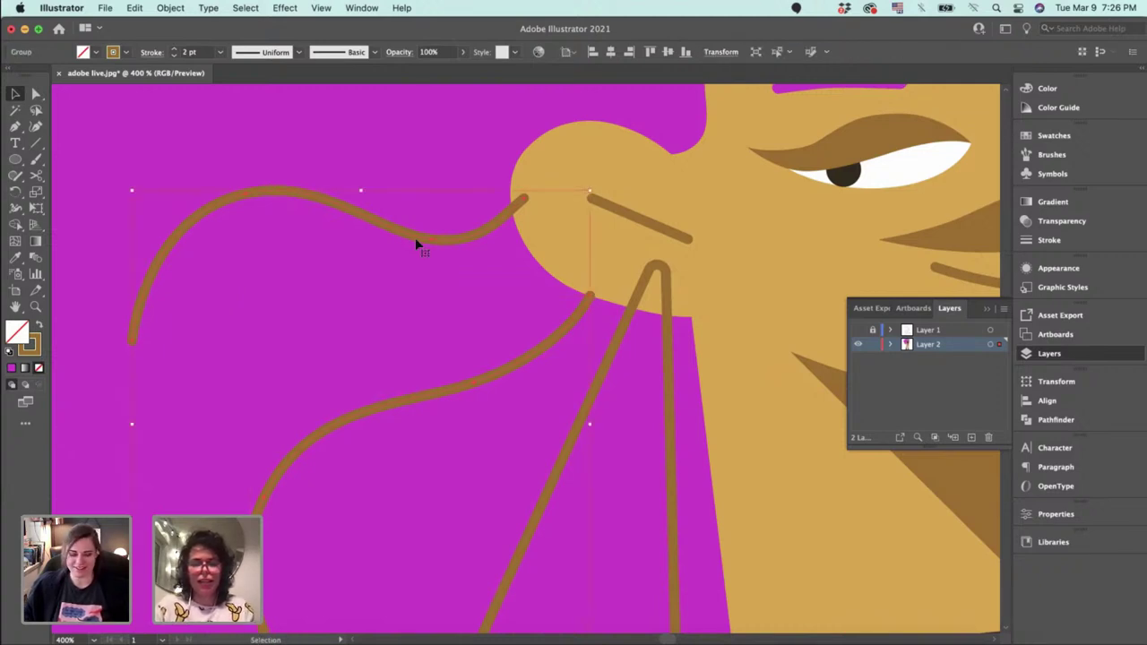
{"action": "key", "text": "Delete"}
{"action": "left_click", "coordinate": [592, 230]}
{"action": "key", "text": "ctrl+z"}
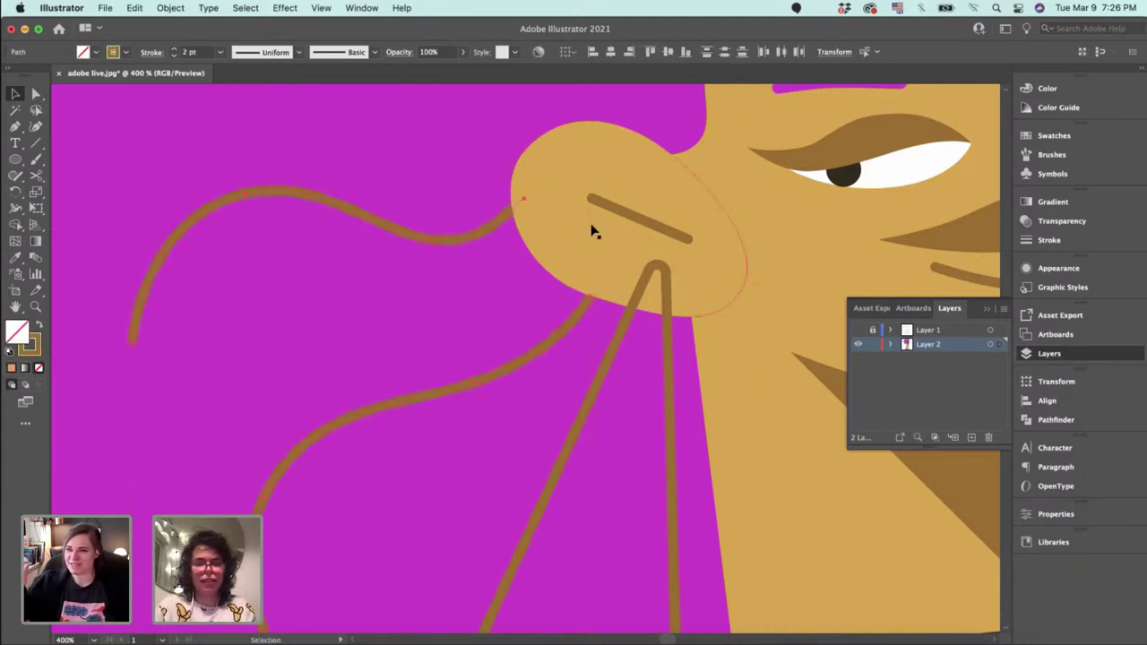
Reshape the ear's lower edge by adjusting its curve between the hair strand and the earring.
{"action": "key", "text": "a"}
{"action": "left_click", "coordinate": [591, 301]}
{"action": "left_click", "coordinate": [659, 321]}
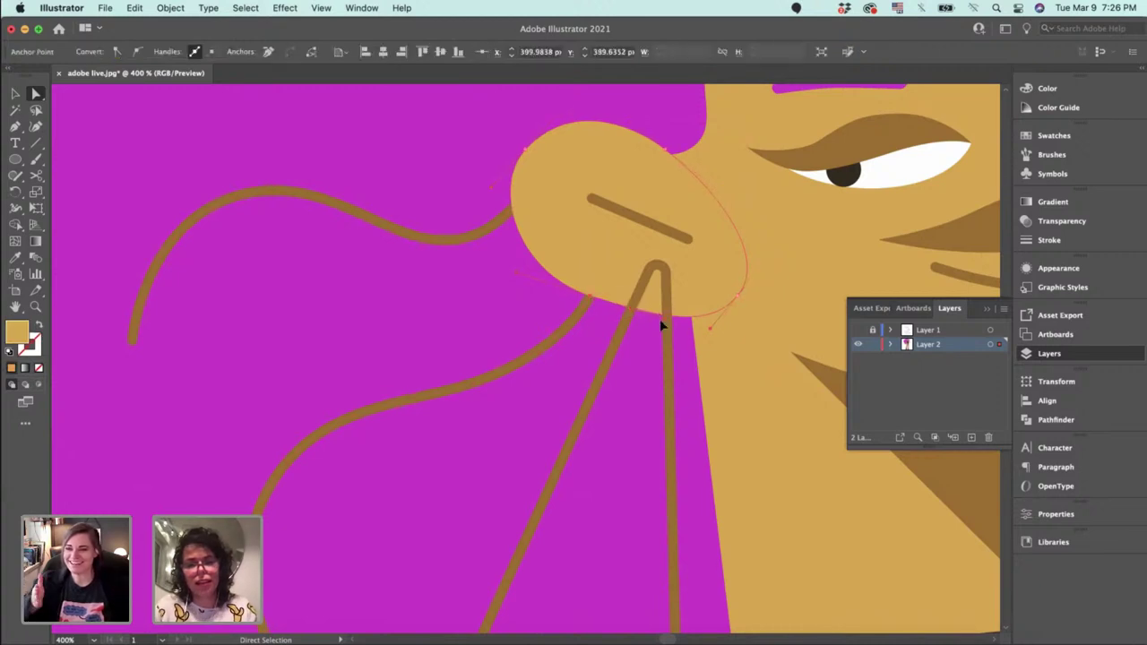
{"action": "left_click", "coordinate": [625, 313]}
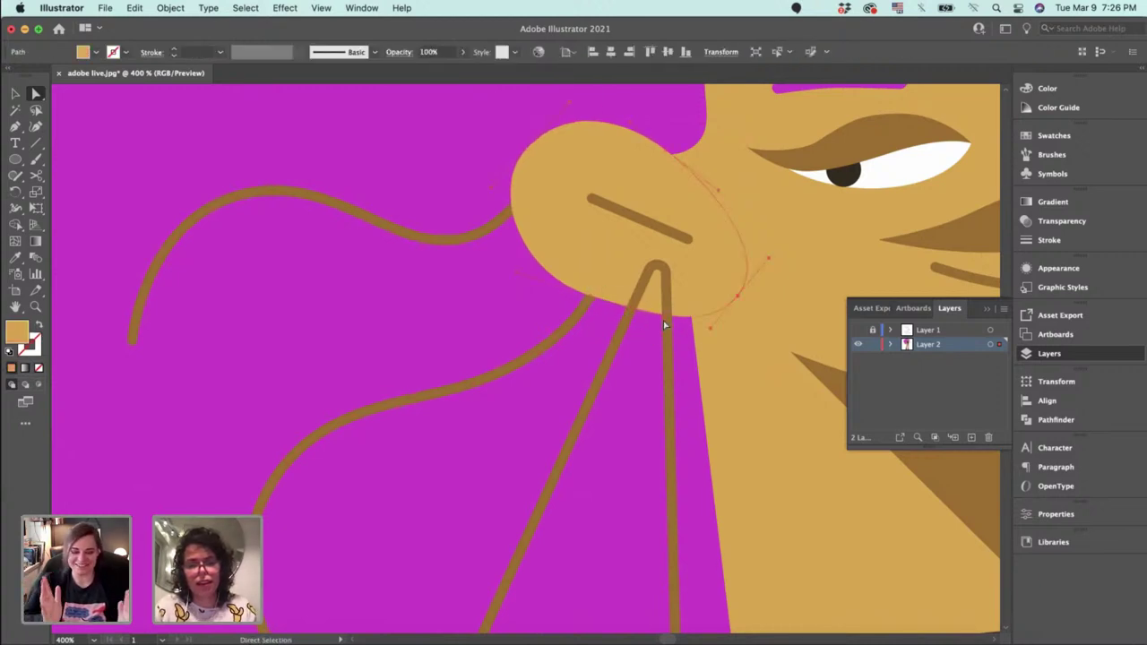
{"action": "left_click", "coordinate": [474, 289]}
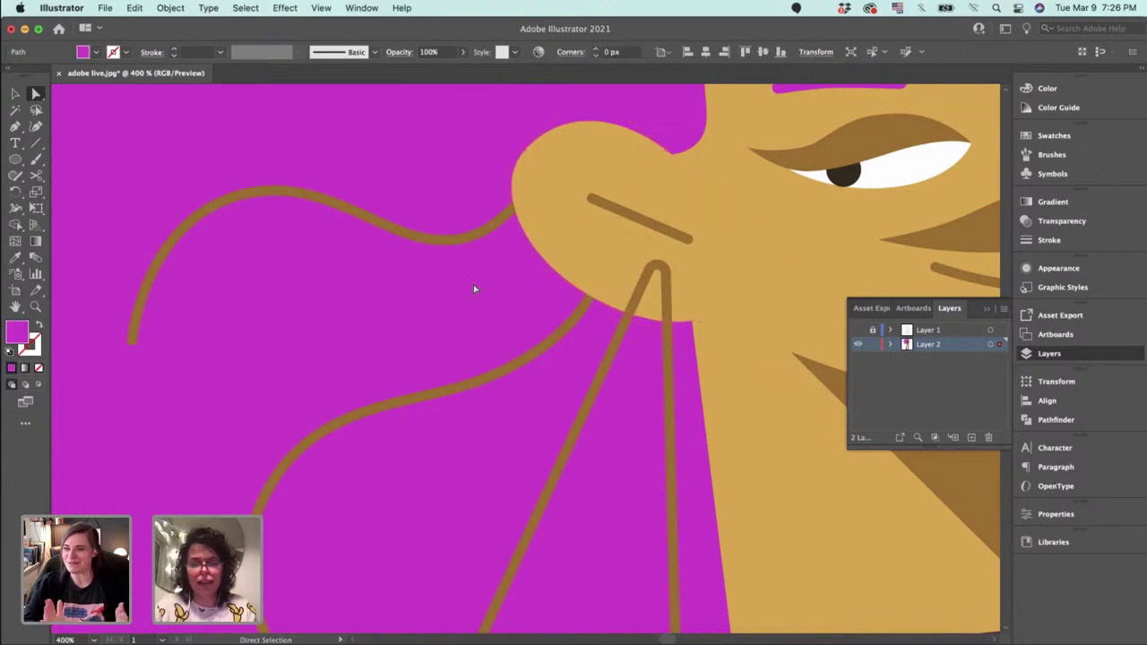
Deselect the artwork and look over the whole figure from the hair down to the boots.
{"action": "key", "text": "super+minus"}
{"action": "key", "text": "super+minus"}
{"action": "key", "text": "super+minus"}
{"action": "key", "text": "super+minus"}
{"action": "key", "text": "super+minus"}
{"action": "key", "text": "super+minus"}
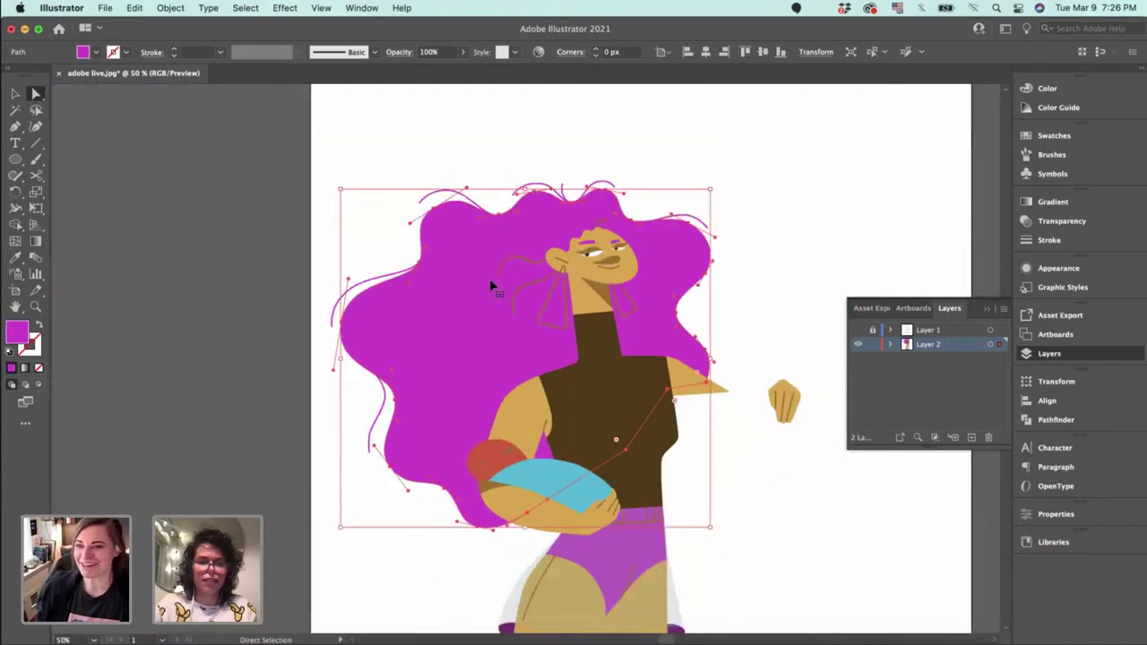
{"action": "key", "text": "v"}
{"action": "left_click", "coordinate": [813, 252]}
{"action": "left_click_drag", "start_coordinate": [813, 252], "coordinate": [719, 211]}
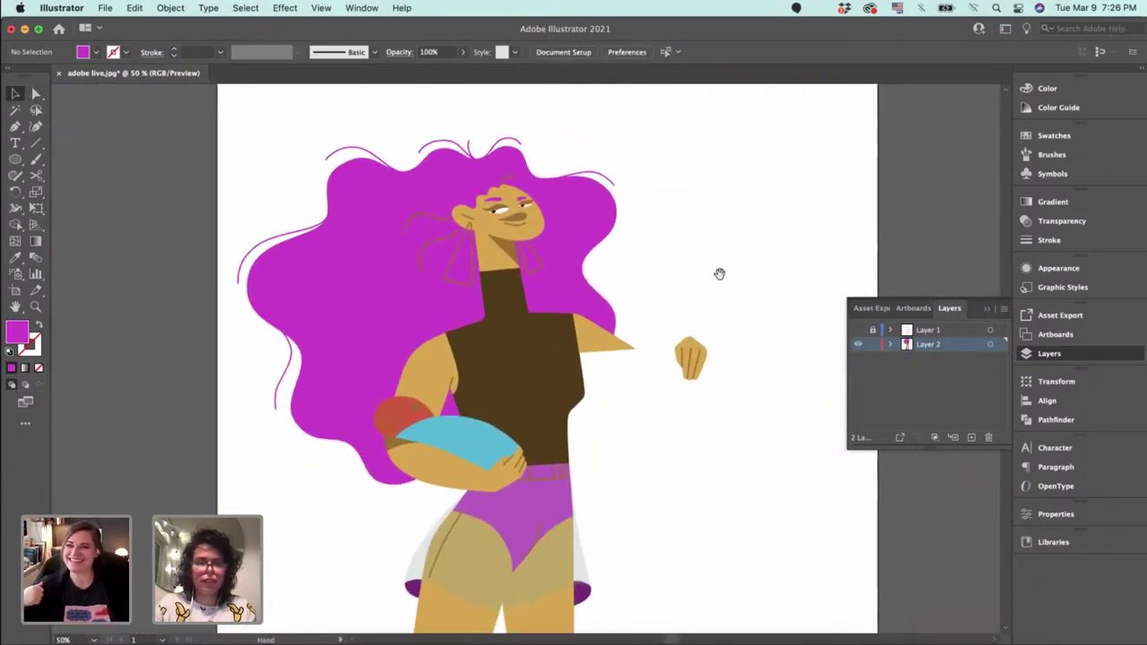
{"action": "scroll", "coordinate": [729, 294], "scroll_direction": "down", "scroll_amount": 5}
{"action": "scroll", "coordinate": [728, 294], "scroll_direction": "right", "scroll_amount": 3}
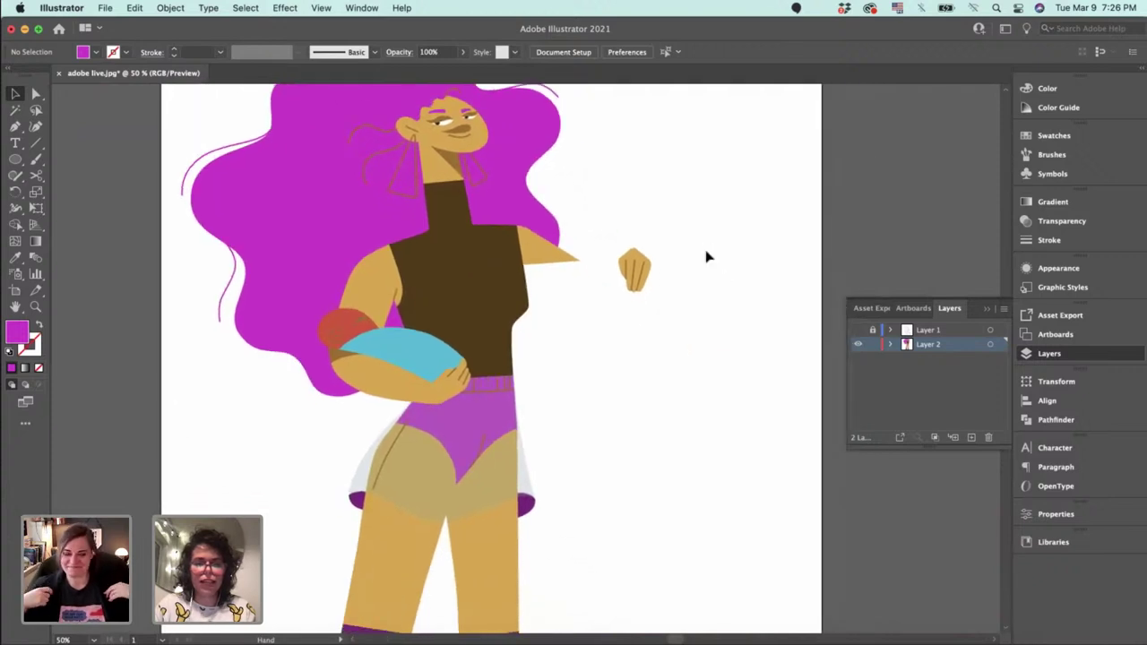
{"action": "scroll", "coordinate": [681, 303], "scroll_direction": "down", "scroll_amount": 5}
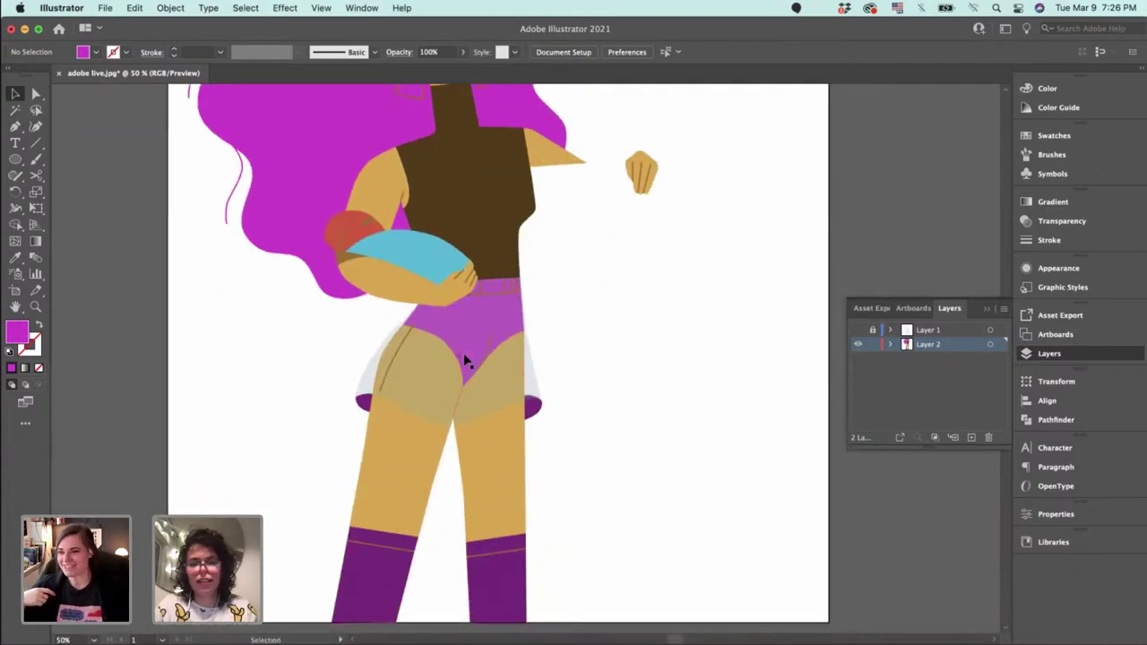
Show the sketch layer over the artwork and set the fill to a medium blue for the second figure.
{"action": "left_click", "coordinate": [859, 330]}
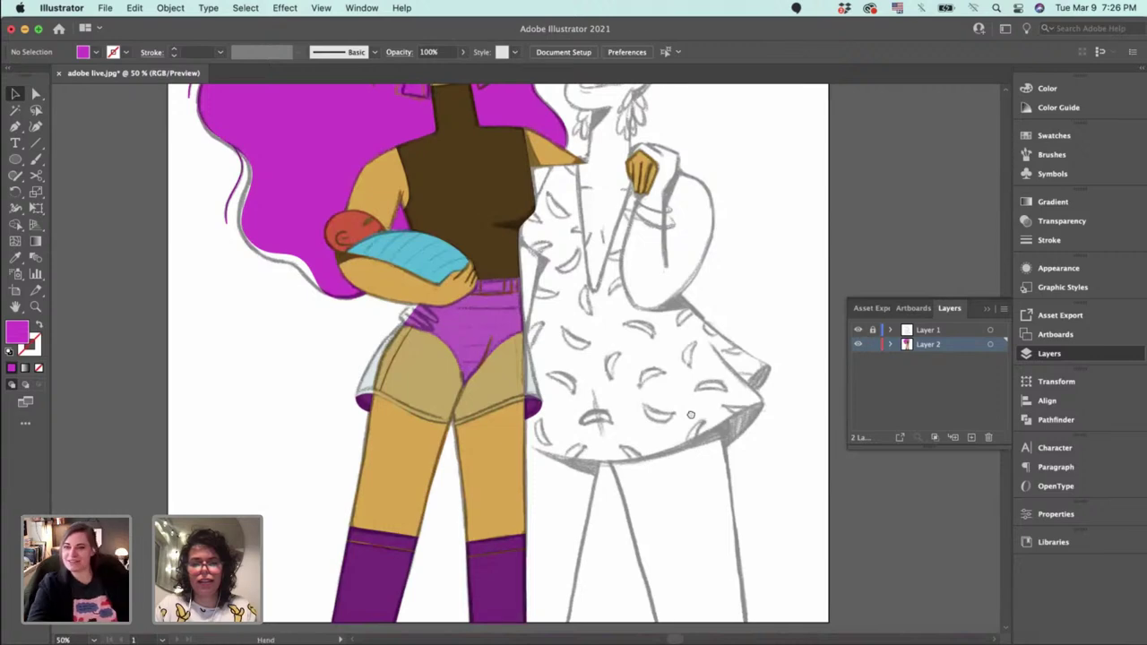
{"action": "scroll", "coordinate": [691, 414], "scroll_direction": "up", "scroll_amount": 5}
{"action": "key", "text": "super+plus"}
{"action": "key", "text": "super+plus"}
{"action": "key", "text": "super+plus"}
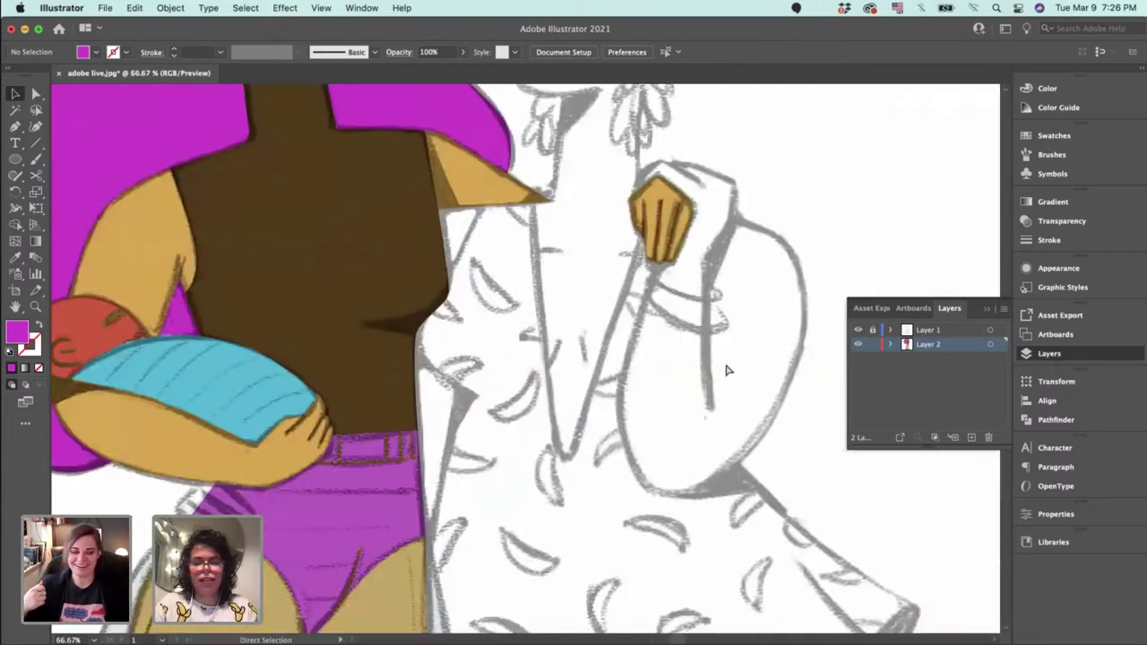
{"action": "left_click_drag", "start_coordinate": [728, 371], "coordinate": [495, 471]}
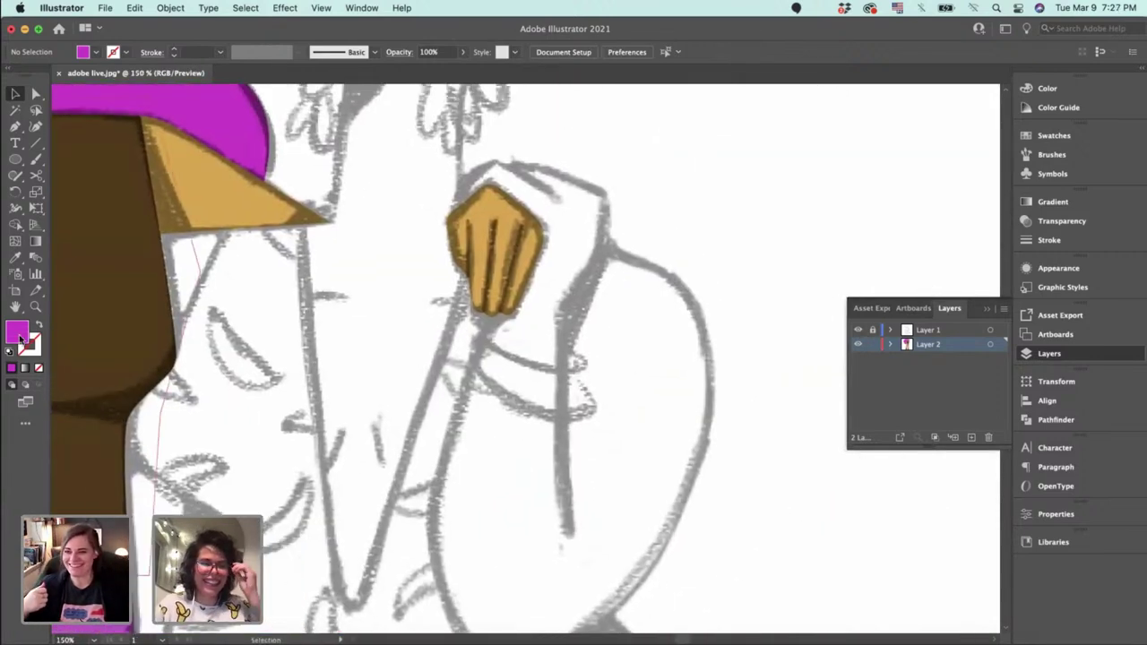
{"action": "double_click", "coordinate": [19, 335]}
{"action": "left_click_drag", "start_coordinate": [824, 248], "coordinate": [813, 248]}
{"action": "left_click_drag", "start_coordinate": [729, 203], "coordinate": [740, 213]}
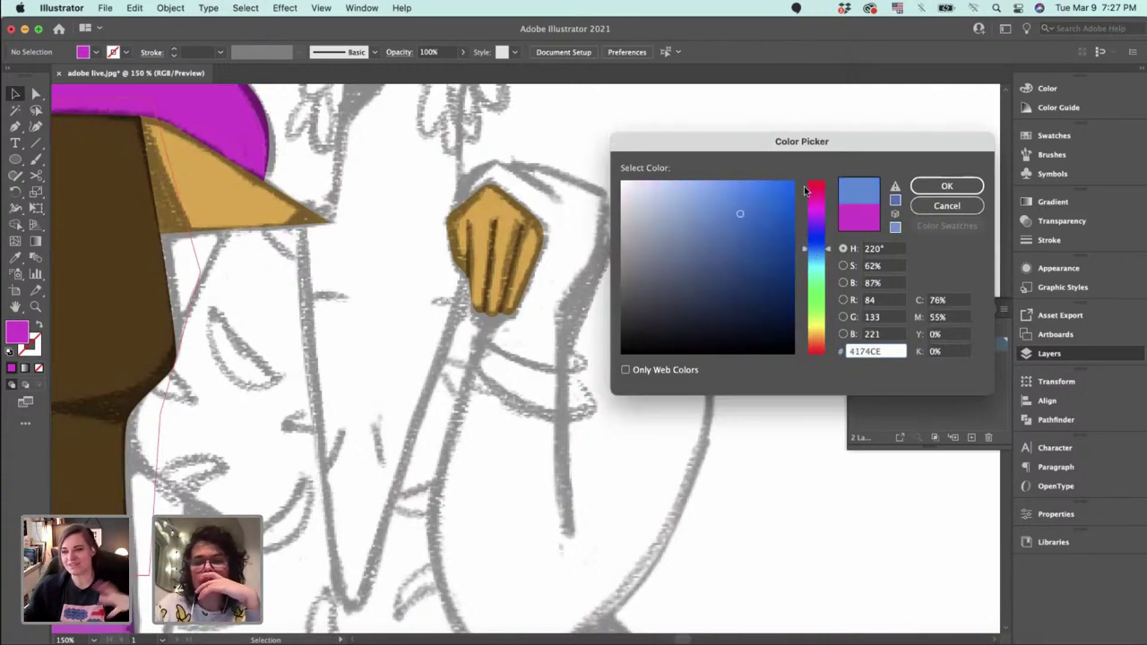
{"action": "left_click", "coordinate": [942, 186]}
Start a Pen shape at the tip of the first figure's outstretched arm, following its lower edge and curving over the torso to the waist.
{"action": "left_click_drag", "start_coordinate": [351, 483], "coordinate": [440, 440]}
{"action": "key", "text": "p"}
{"action": "left_click_drag", "start_coordinate": [428, 168], "coordinate": [508, 338]}
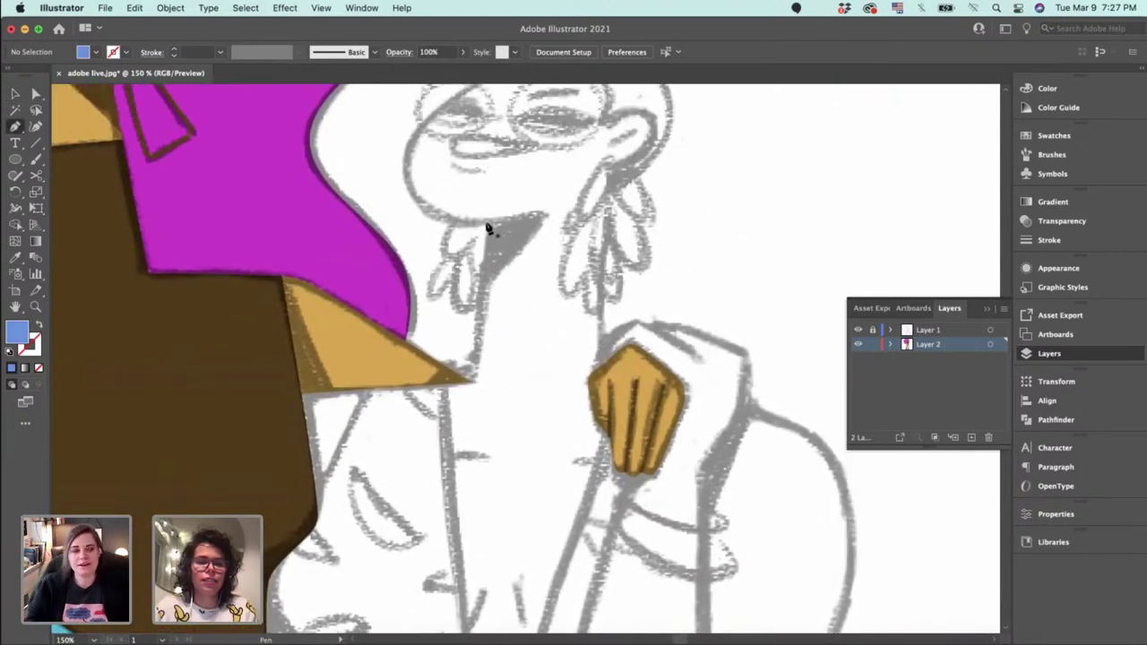
{"action": "left_click", "coordinate": [473, 383]}
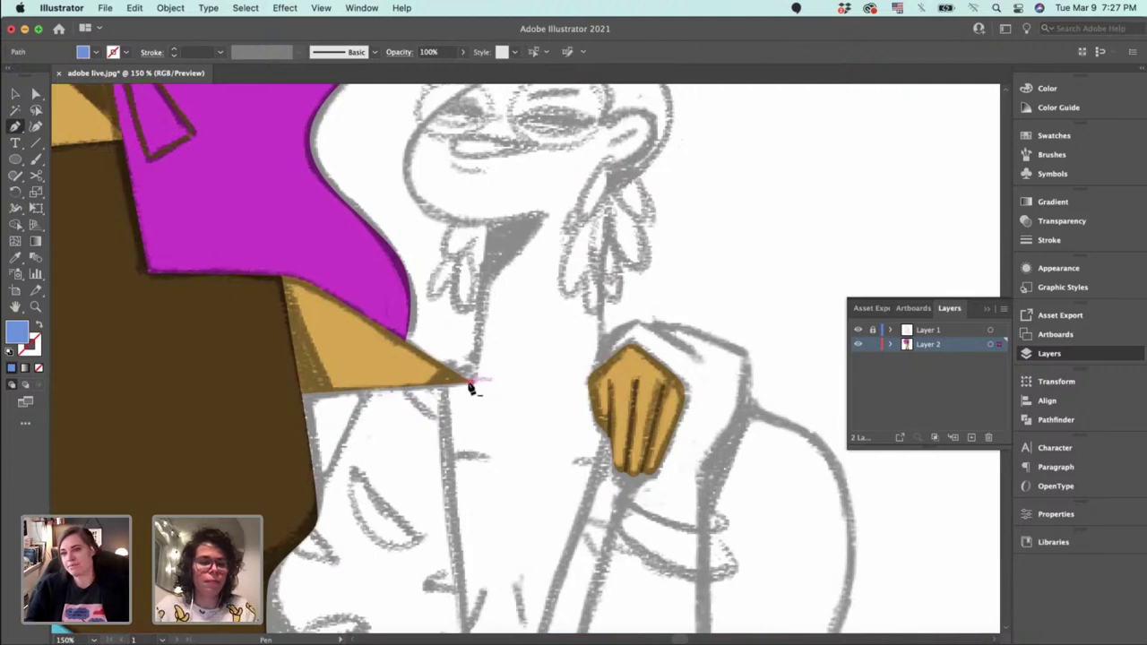
{"action": "left_click", "coordinate": [304, 399]}
{"action": "scroll", "coordinate": [300, 376], "scroll_direction": "down", "scroll_amount": 5}
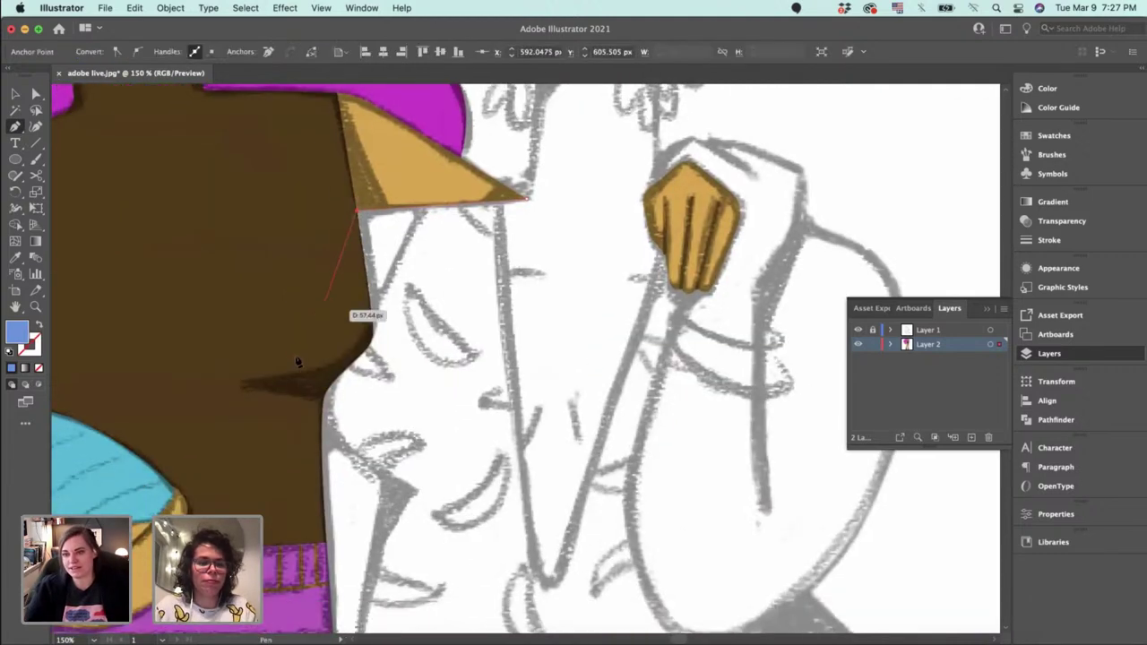
{"action": "left_click", "coordinate": [301, 362]}
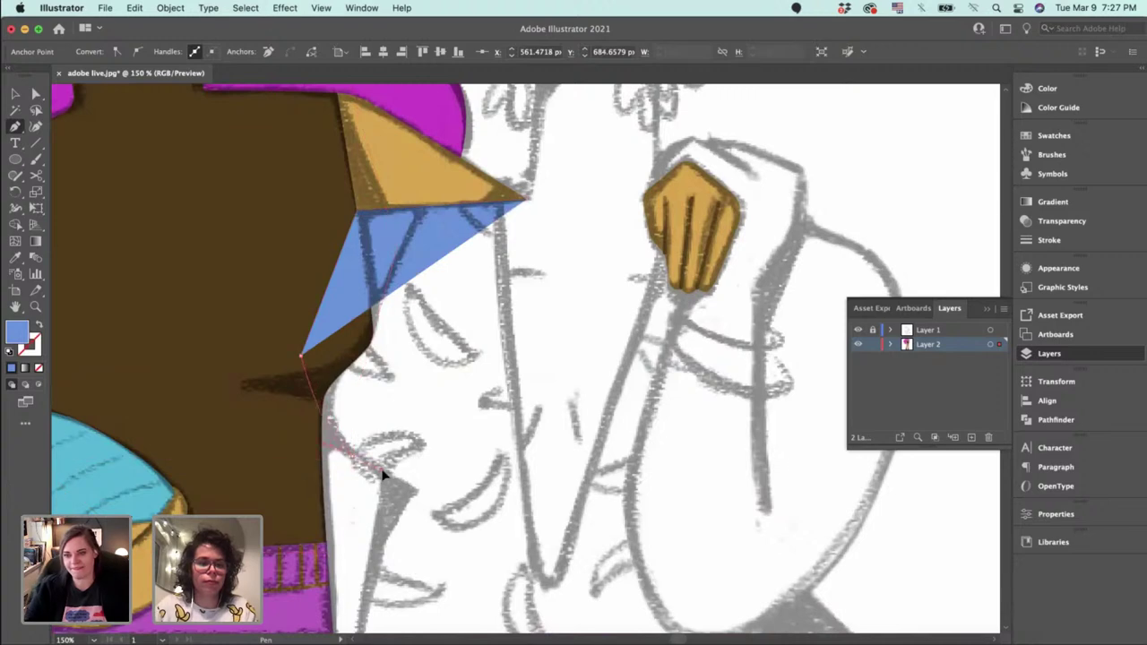
{"action": "left_click", "coordinate": [354, 453]}
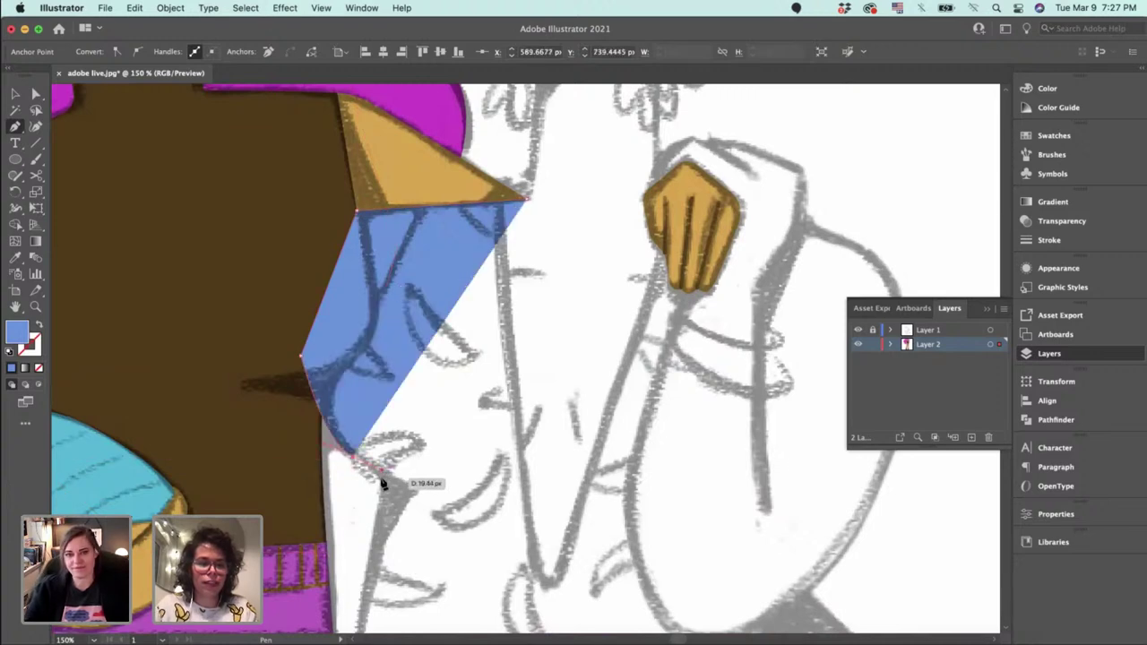
Continue the blue outline to the shirt's waist corner, then down over the first figure's hip and leg to the page's lower edge.
{"action": "key", "text": "super+equal"}
{"action": "key", "text": "super+equal"}
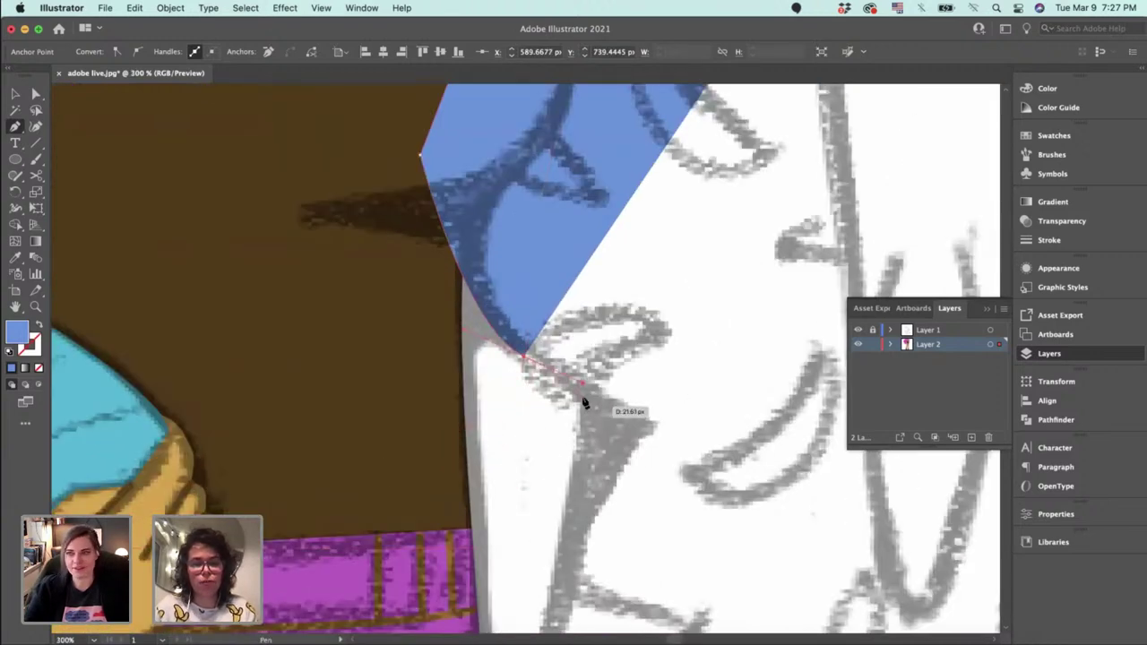
{"action": "scroll", "coordinate": [559, 469], "scroll_direction": "down", "scroll_amount": 5}
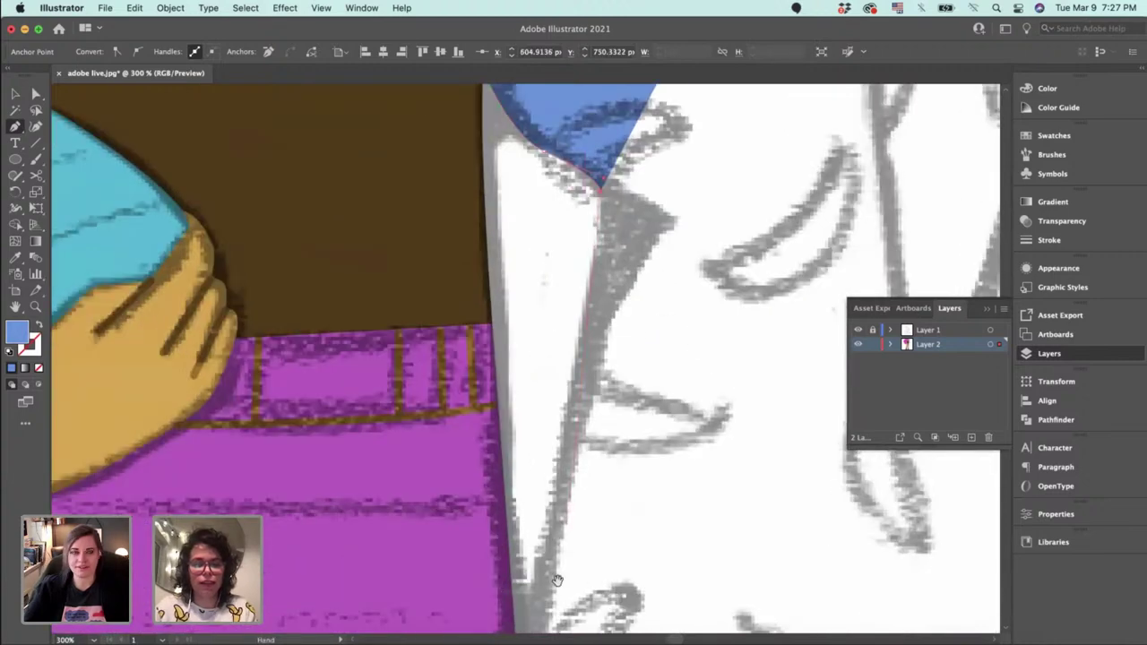
{"action": "scroll", "coordinate": [584, 448], "scroll_direction": "down", "scroll_amount": 4}
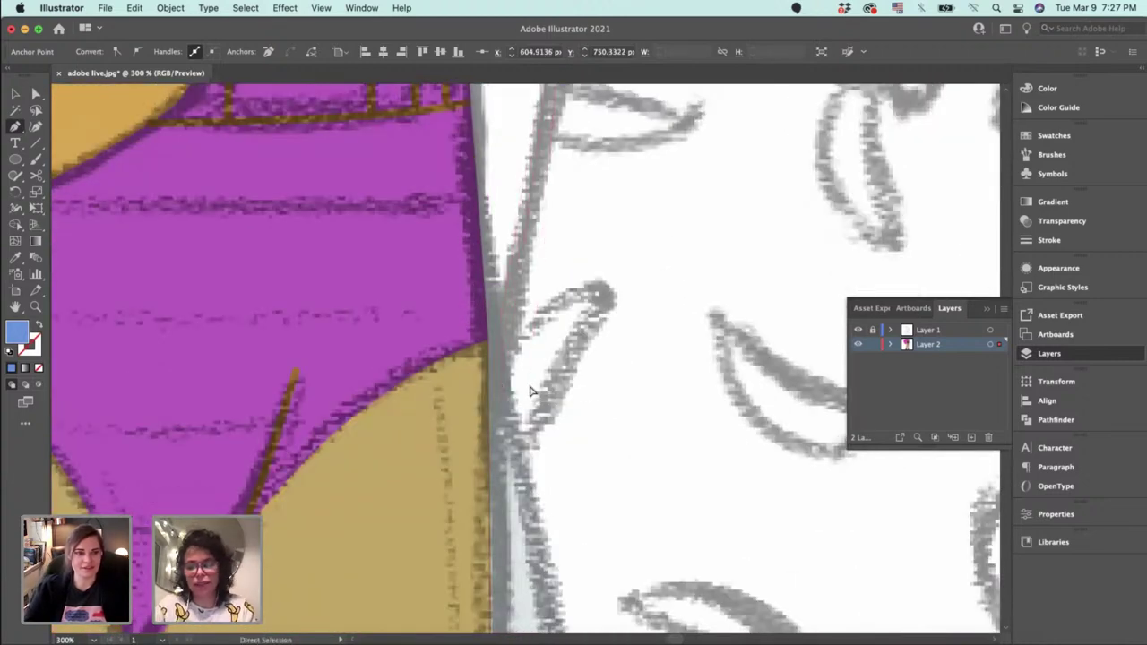
{"action": "key", "text": "super+minus"}
{"action": "key", "text": "super+minus"}
{"action": "scroll", "coordinate": [430, 367], "scroll_direction": "down", "scroll_amount": 6}
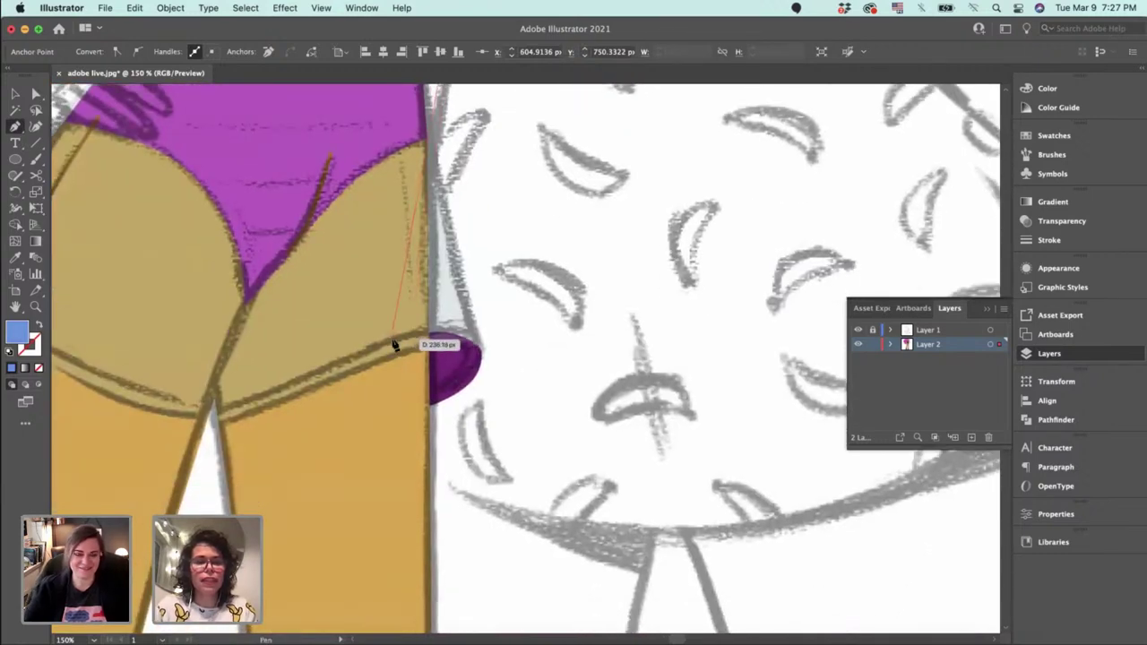
{"action": "scroll", "coordinate": [394, 343], "scroll_direction": "down", "scroll_amount": 10}
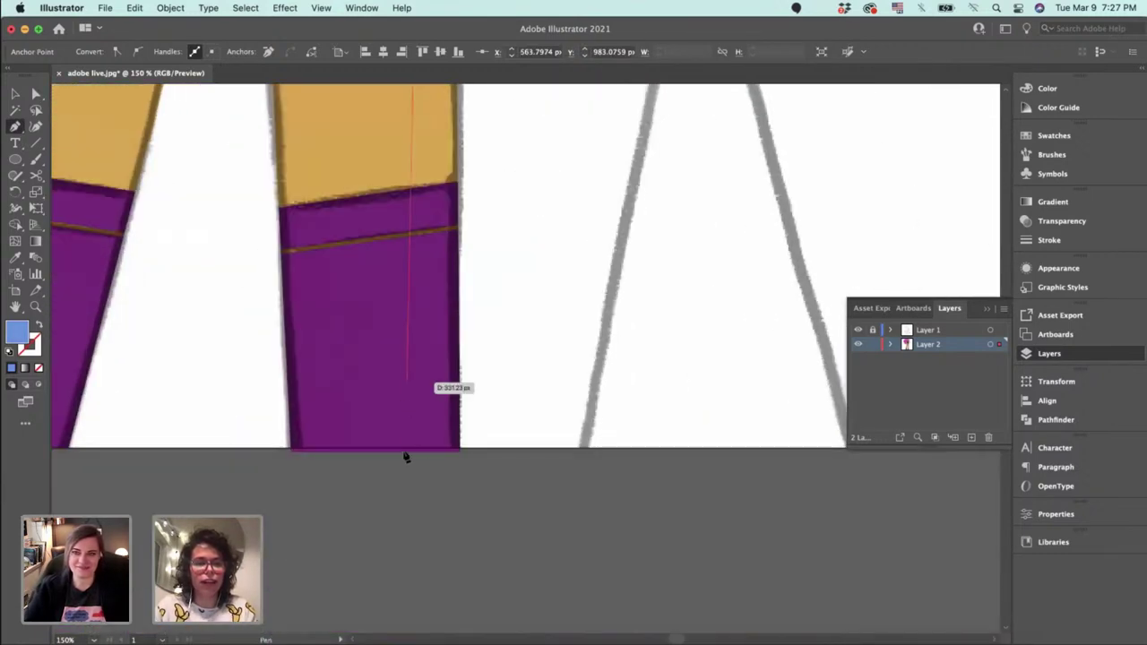
{"action": "left_click", "coordinate": [422, 450]}
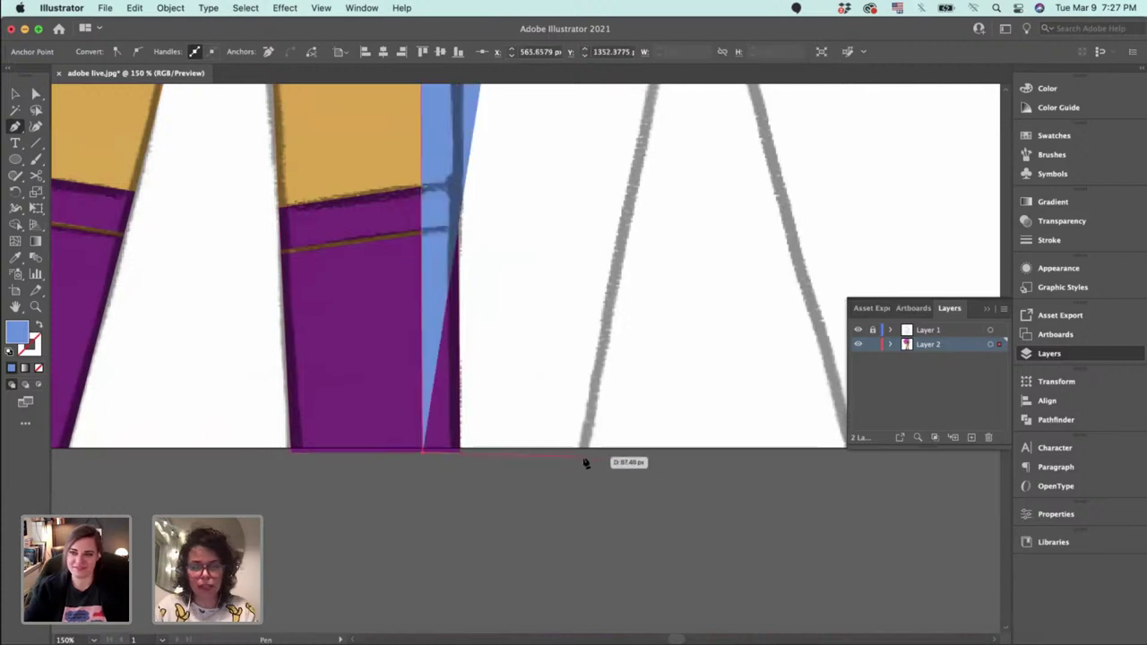
Extend the outline along the page's lower edge and up the first leg's inner line to just above the shirt hem.
{"action": "left_click", "coordinate": [587, 453]}
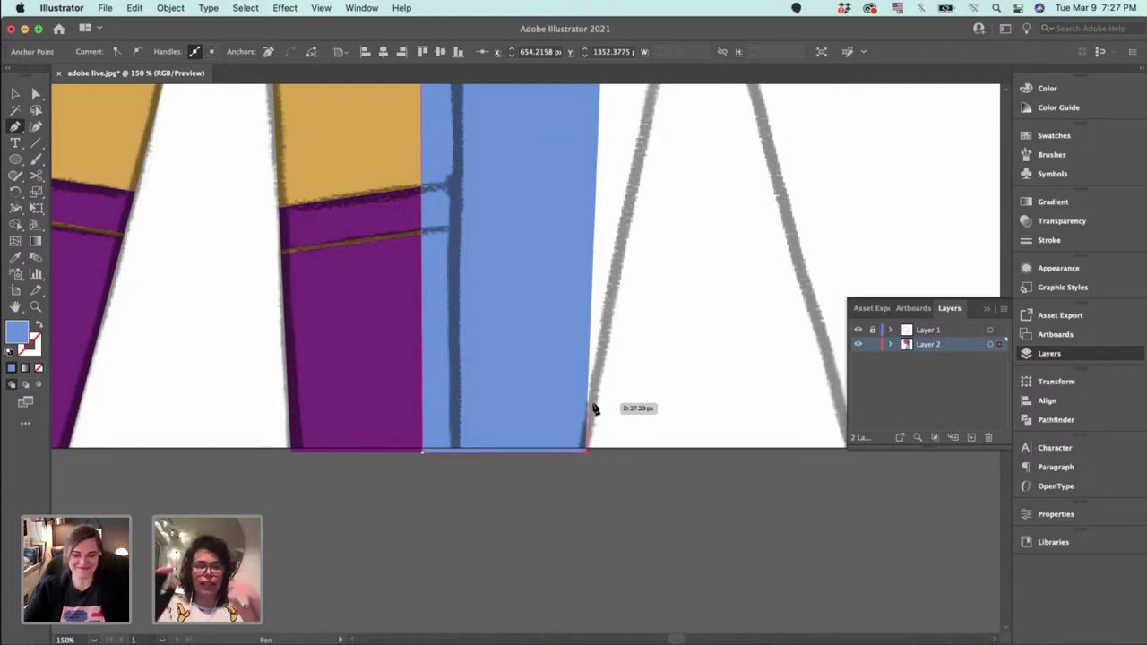
{"action": "left_click_drag", "start_coordinate": [589, 357], "coordinate": [531, 642]}
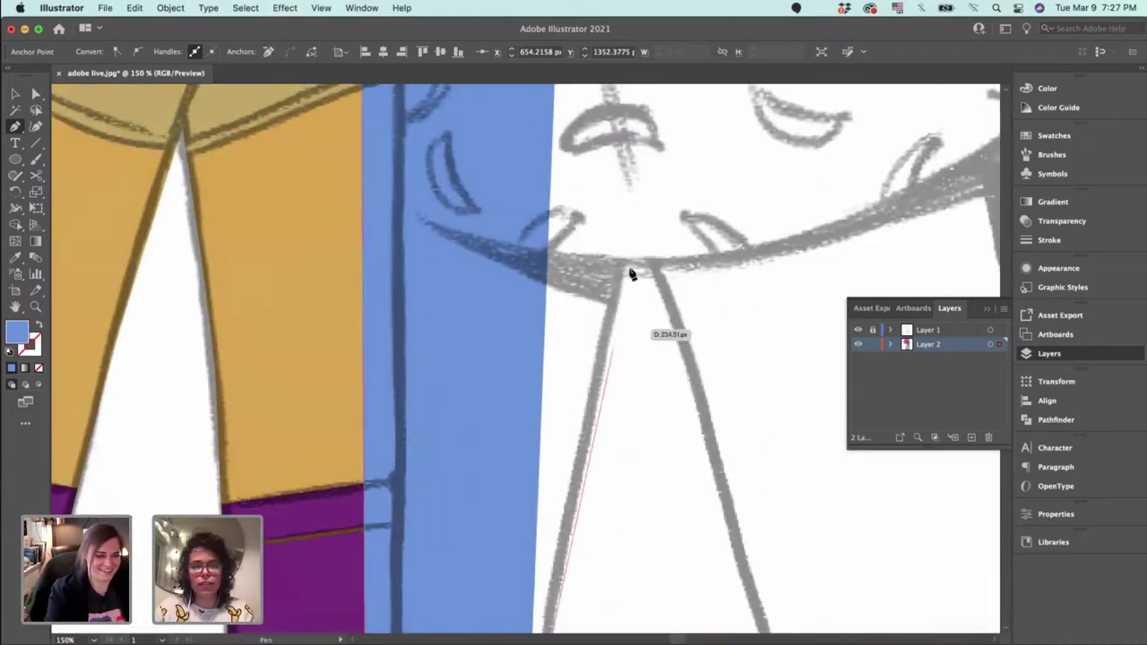
{"action": "left_click", "coordinate": [627, 225]}
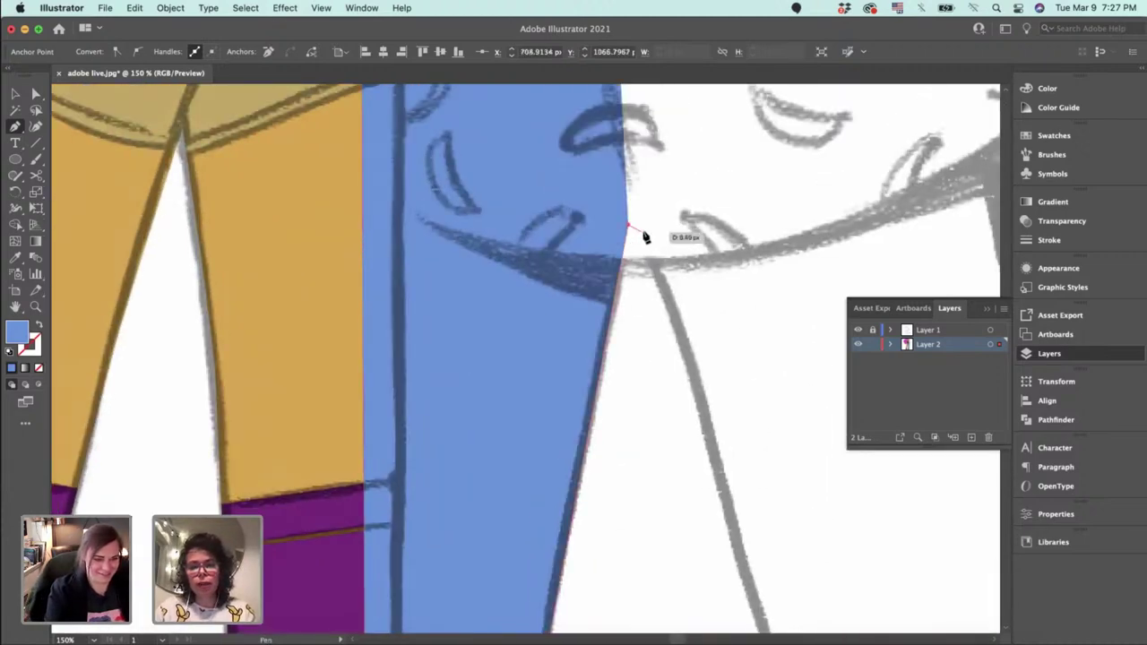
Trace the second leg's inner line down past the page's lower edge and across to the leg's outer line.
{"action": "scroll", "coordinate": [647, 235], "scroll_direction": "down", "scroll_amount": 7}
{"action": "scroll", "coordinate": [647, 235], "scroll_direction": "right", "scroll_amount": 3}
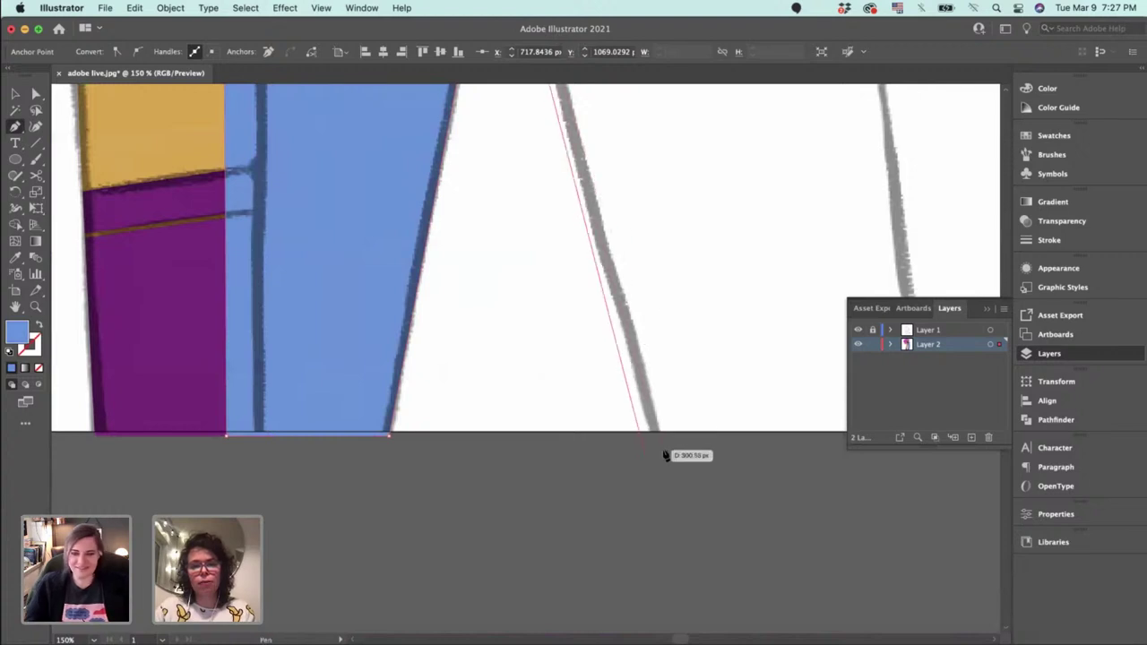
{"action": "left_click", "coordinate": [657, 449]}
{"action": "scroll", "coordinate": [659, 448], "scroll_direction": "right", "scroll_amount": 5}
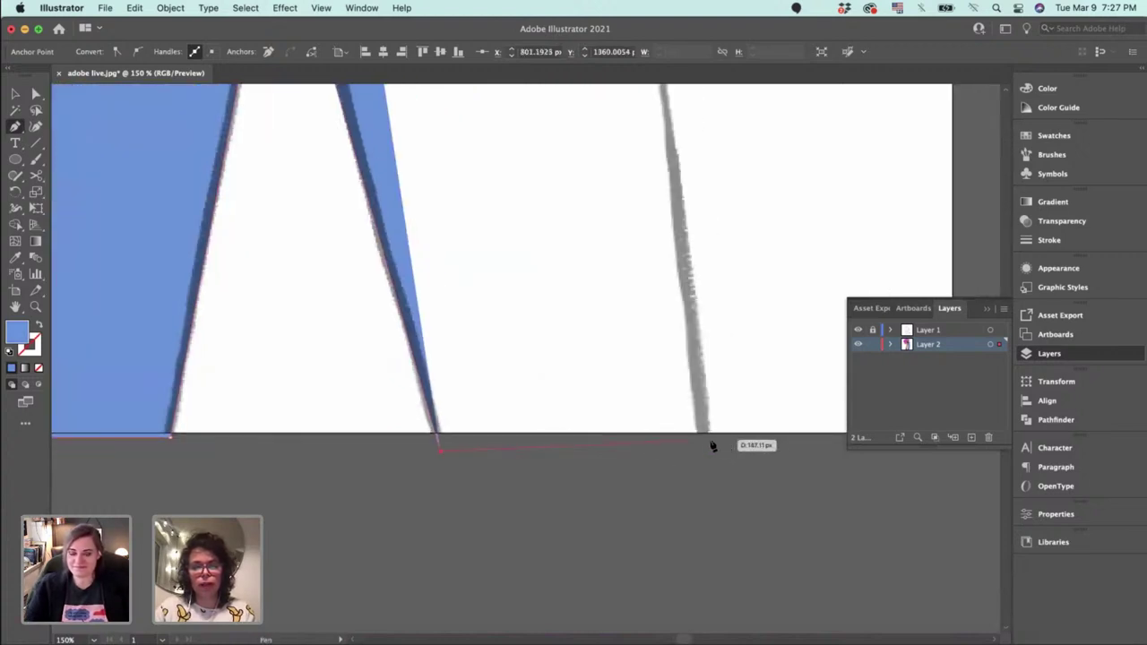
{"action": "left_click", "coordinate": [708, 446]}
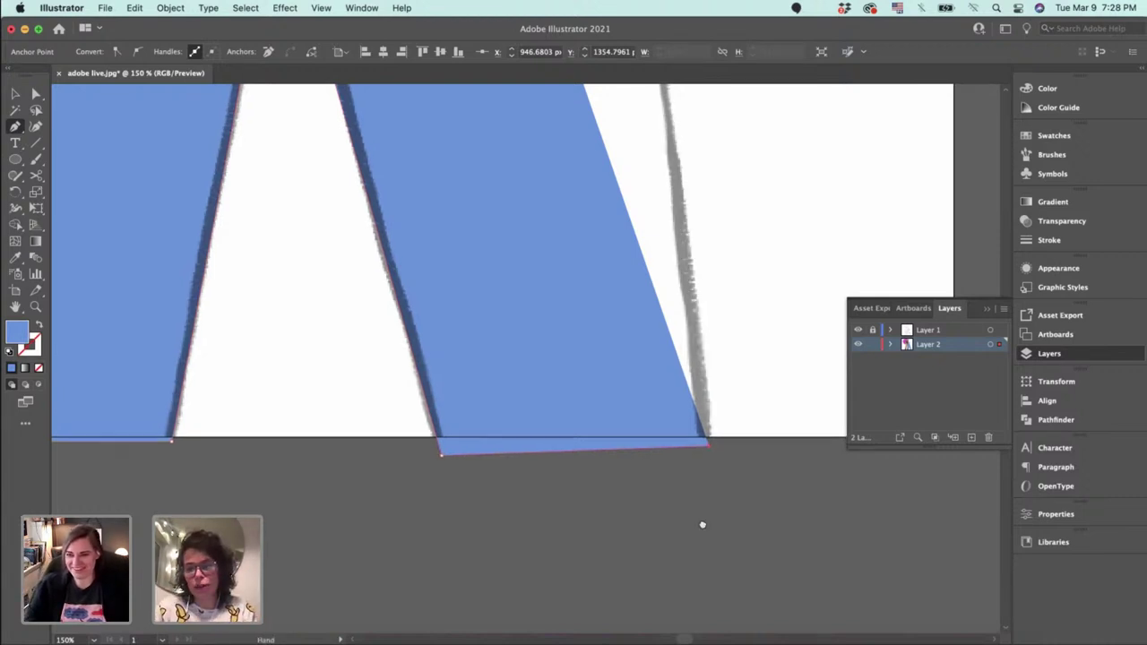
Extend the blue outline up the second leg's outer line to above the shirt hem, then straight to the bent arm's elbow corner.
{"action": "scroll", "coordinate": [666, 325], "scroll_direction": "up", "scroll_amount": 10}
{"action": "left_click", "coordinate": [655, 188]}
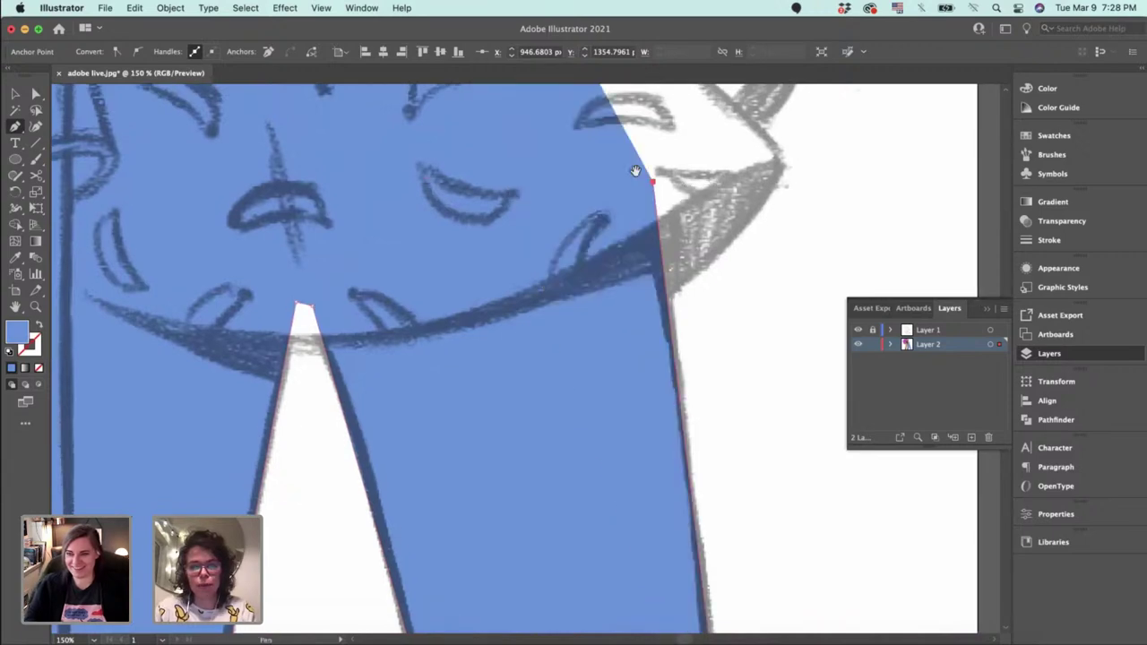
{"action": "scroll", "coordinate": [636, 175], "scroll_direction": "up", "scroll_amount": 5}
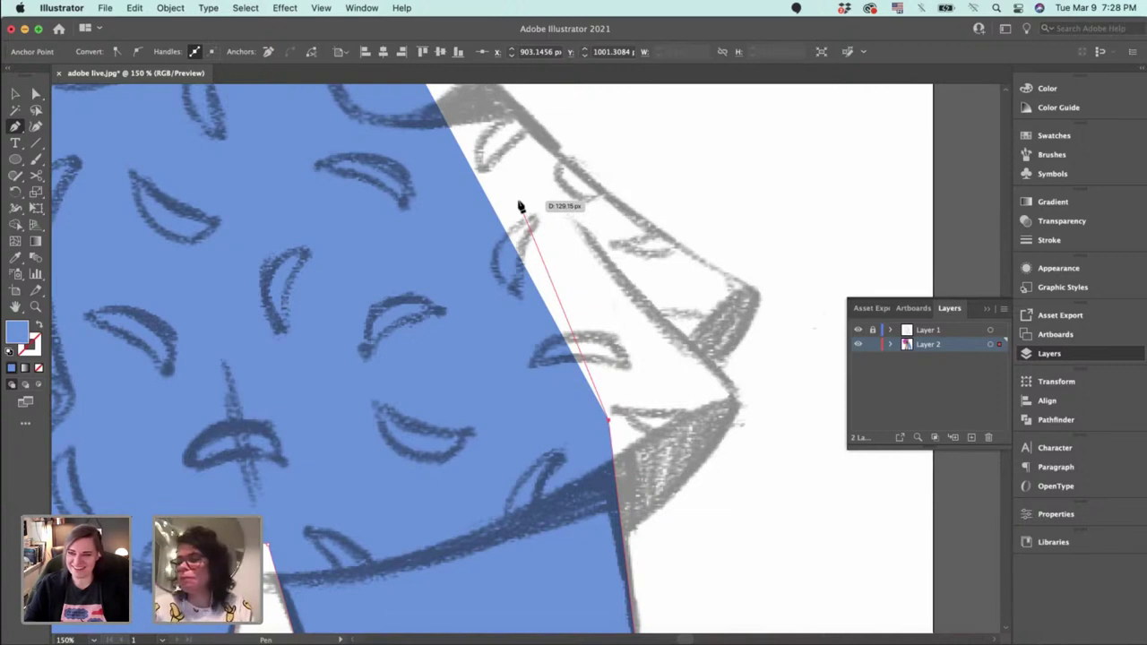
{"action": "left_click_drag", "start_coordinate": [484, 182], "coordinate": [603, 460]}
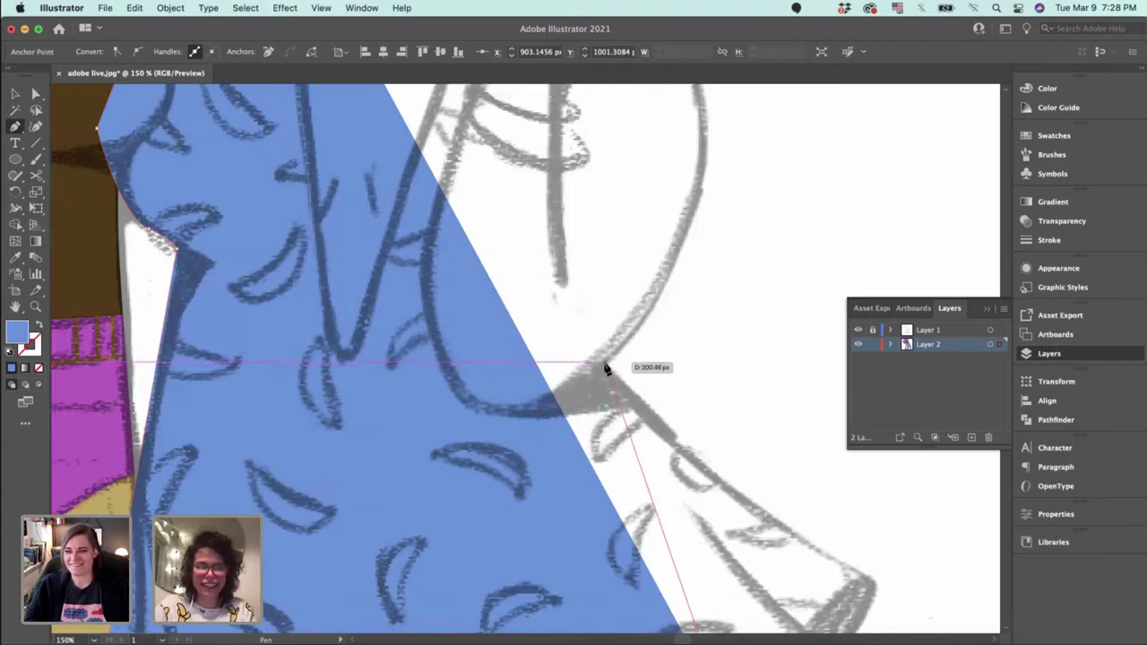
{"action": "left_click", "coordinate": [605, 369]}
Continue the outline in curves up the bent arm's outer edge and over the shoulder to the raised hand's wrist.
{"action": "scroll", "coordinate": [628, 377], "scroll_direction": "up", "scroll_amount": 3}
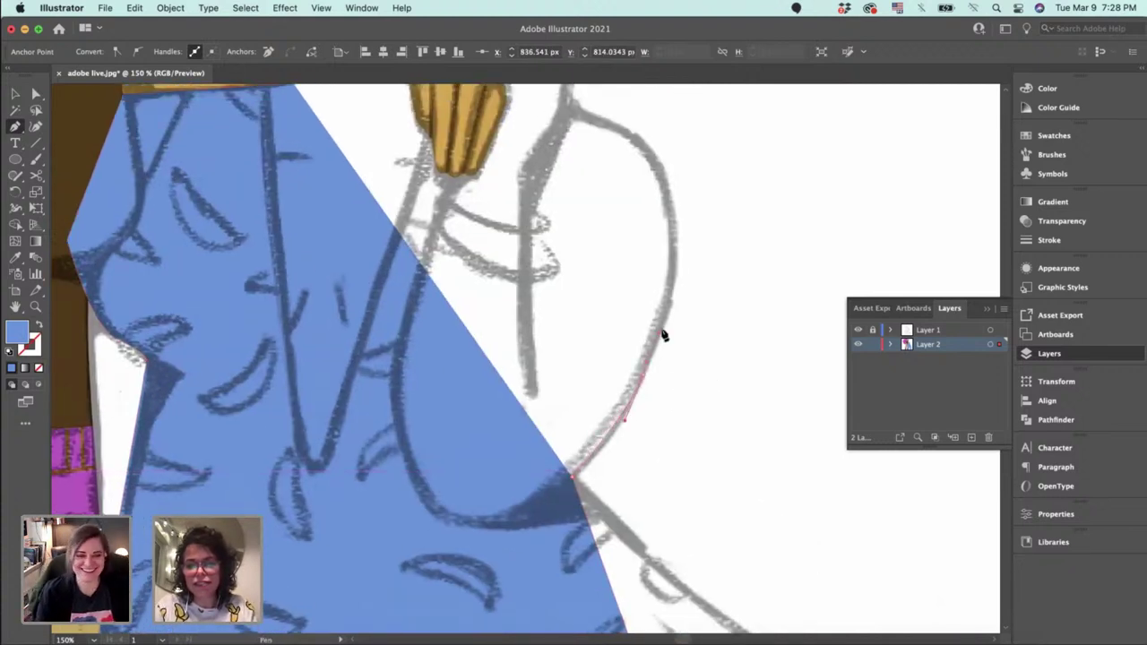
{"action": "left_click", "coordinate": [640, 369]}
{"action": "left_click", "coordinate": [665, 326]}
{"action": "key", "text": "space"}
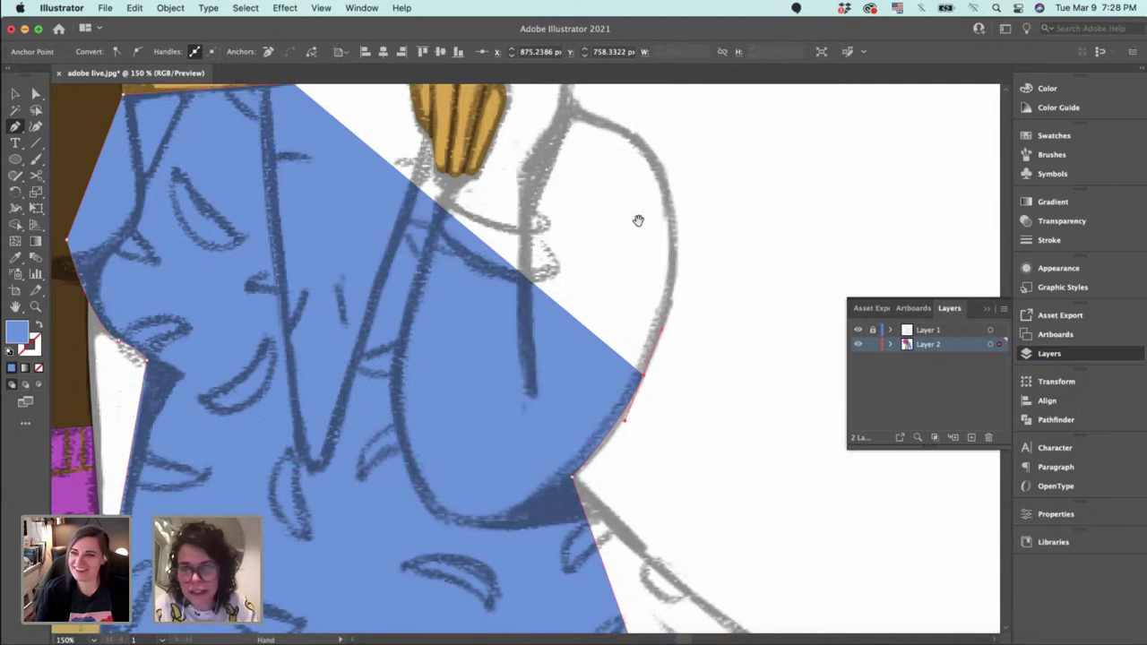
{"action": "scroll", "coordinate": [602, 387], "scroll_direction": "up", "scroll_amount": 5}
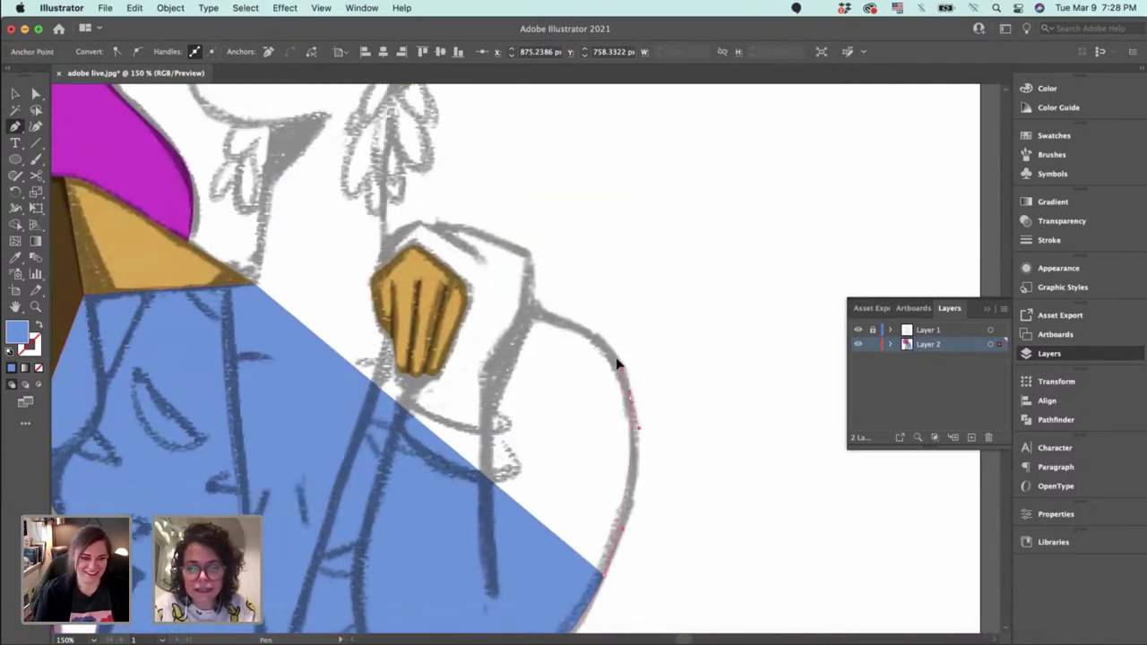
{"action": "left_click_drag", "start_coordinate": [569, 322], "coordinate": [539, 315]}
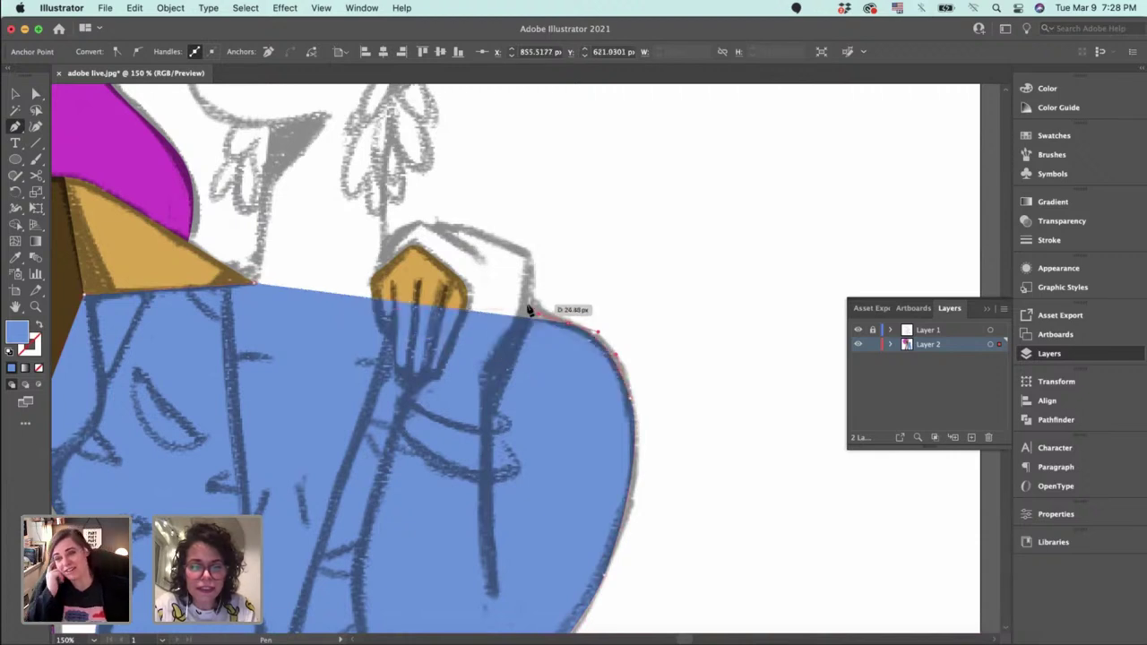
Carry the outline across the shoulders behind the ochre fingers, close the blue body shape at its starting point and deselect it.
{"action": "left_click_drag", "start_coordinate": [462, 305], "coordinate": [460, 303]}
{"action": "key", "text": "space"}
{"action": "left_click_drag", "start_coordinate": [616, 325], "coordinate": [785, 342]}
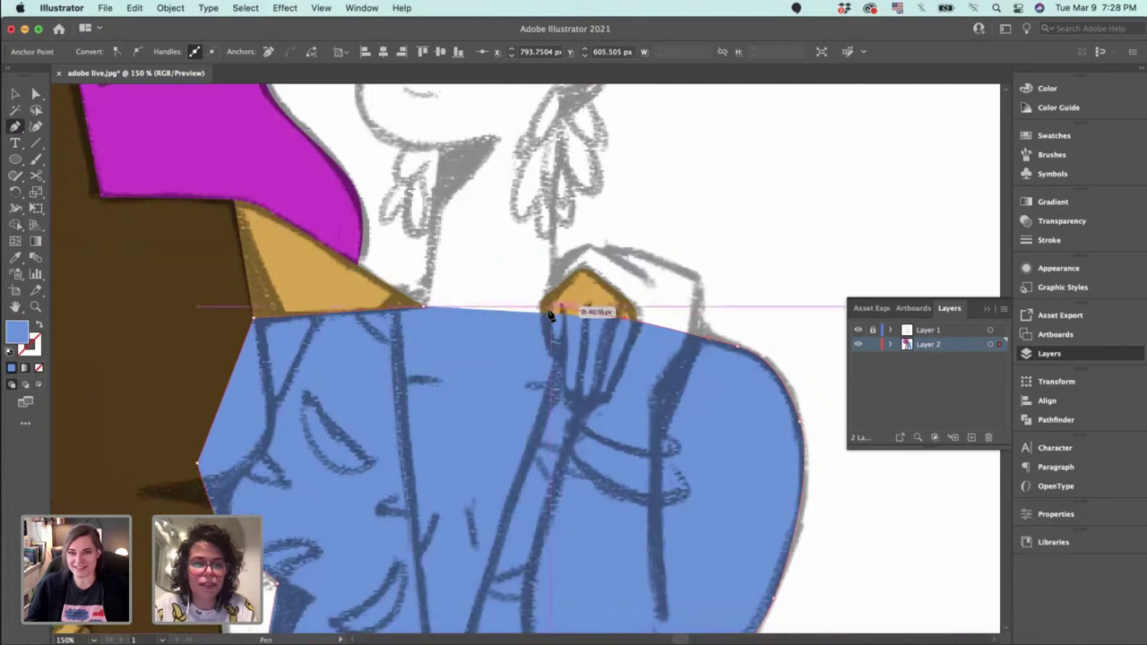
{"action": "left_click", "coordinate": [425, 309]}
{"action": "key", "text": "v"}
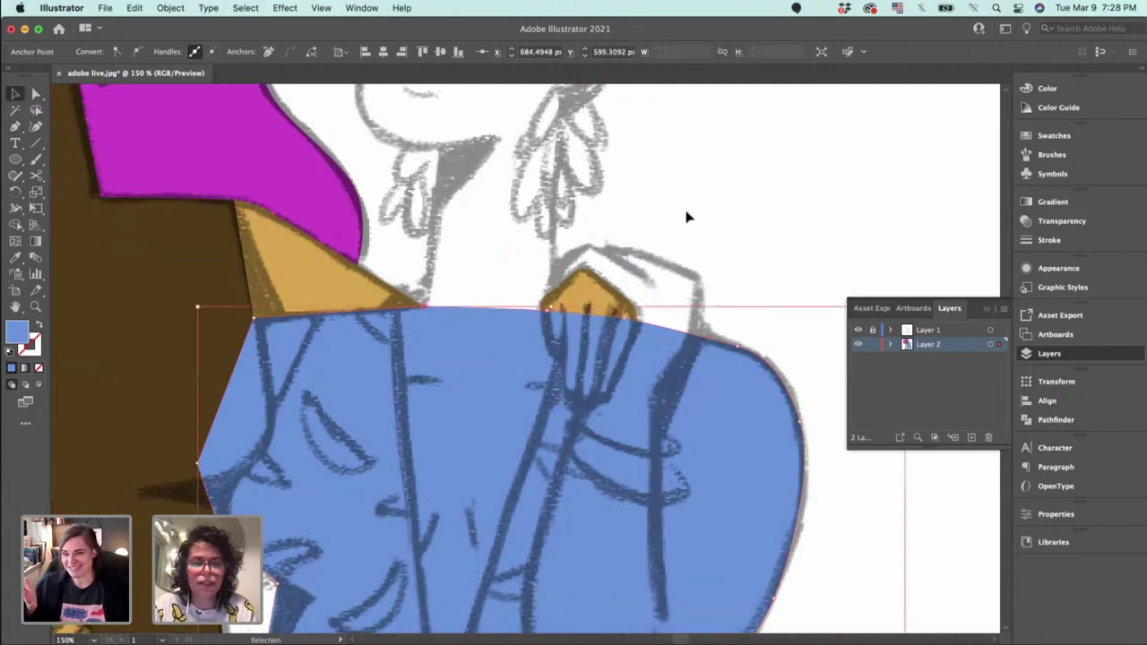
{"action": "left_click", "coordinate": [686, 216]}
Draw a closed four-point blue Pen shape for the neck, from the chin down into the body and up to below the ear.
{"action": "key", "text": "space"}
{"action": "left_click_drag", "start_coordinate": [559, 217], "coordinate": [615, 318]}
{"action": "key", "text": "p"}
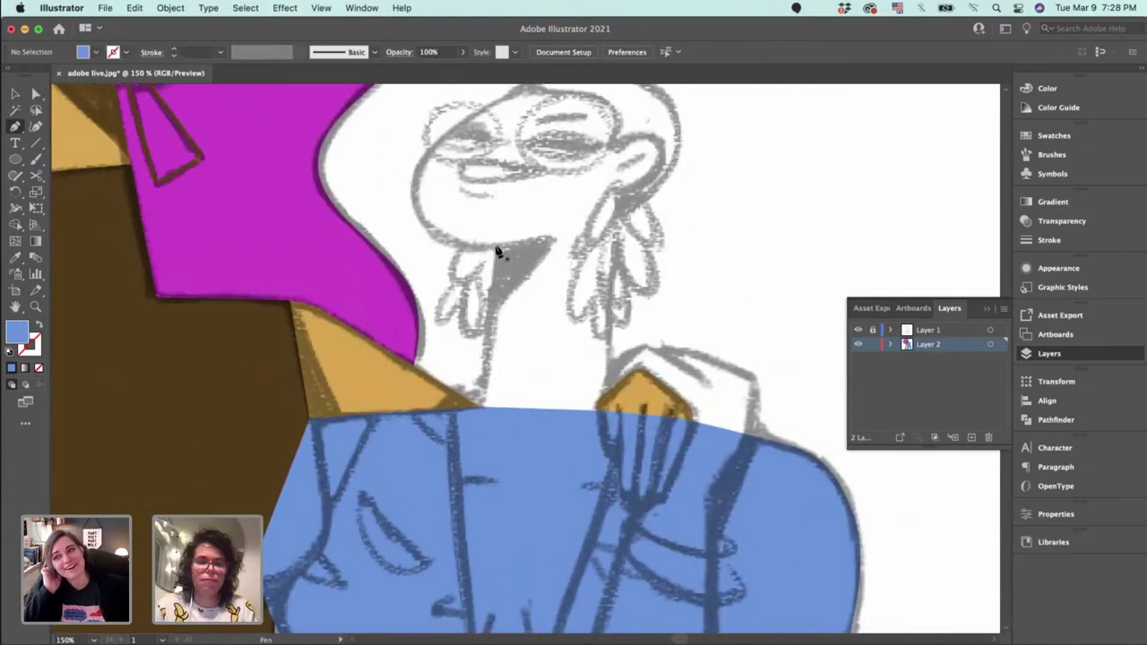
{"action": "left_click", "coordinate": [496, 247]}
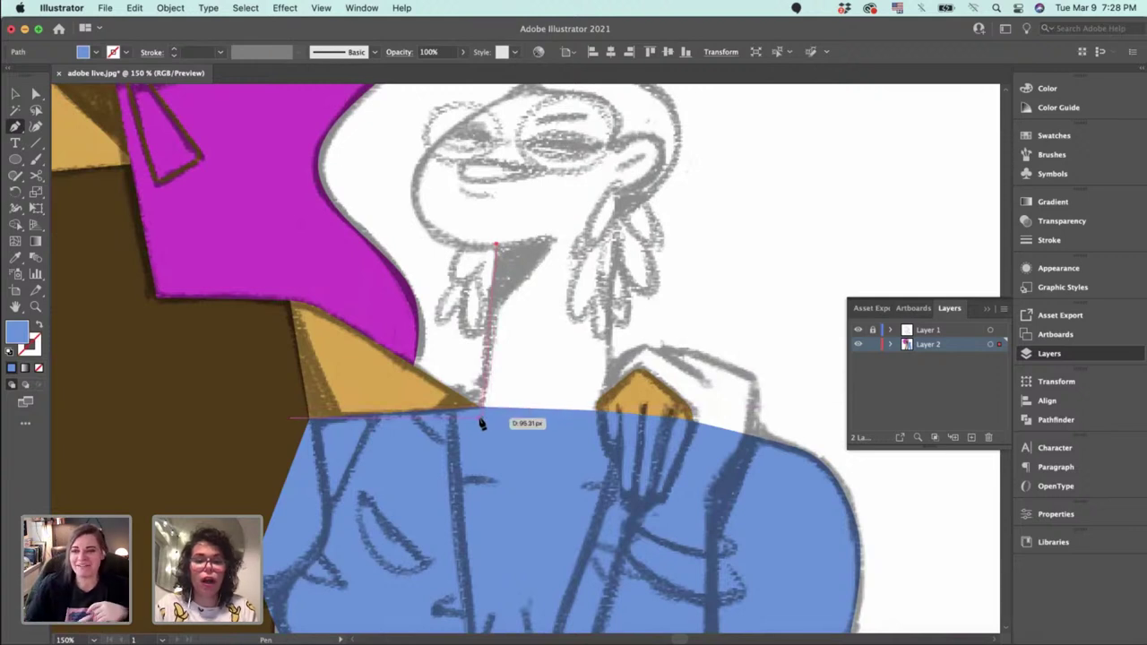
{"action": "left_click", "coordinate": [481, 423]}
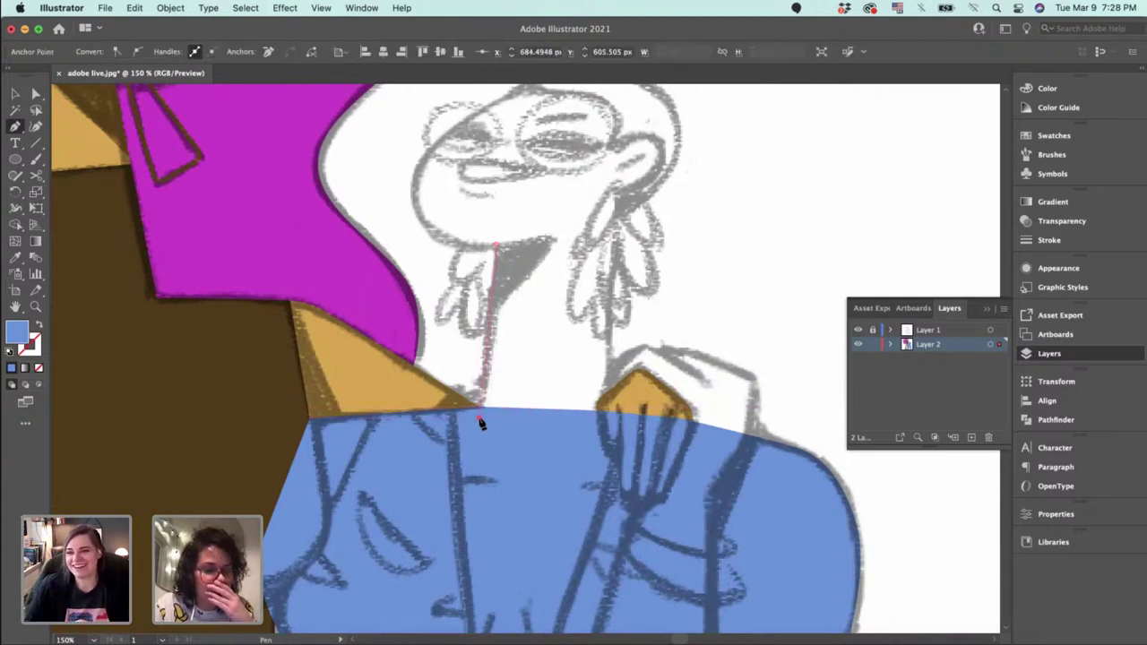
{"action": "left_click", "coordinate": [599, 409]}
{"action": "left_click", "coordinate": [615, 208]}
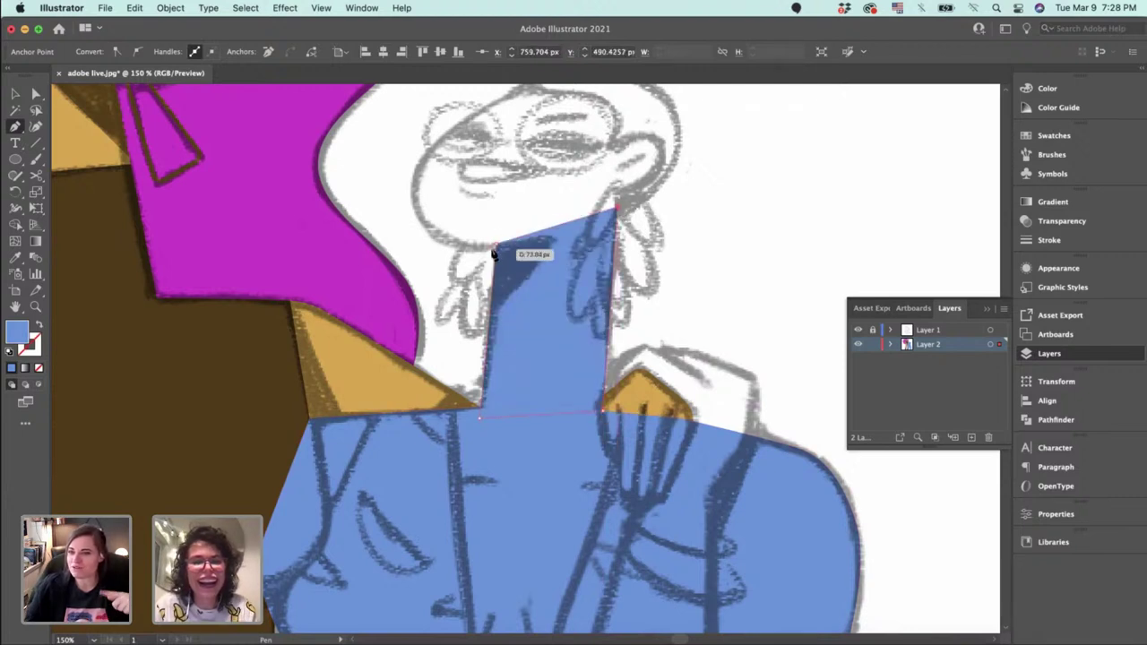
{"action": "left_click", "coordinate": [495, 244]}
Try to bring the ochre fingers shape in front of the blue body by cutting it and pasting it in front.
{"action": "key", "text": "a"}
{"action": "left_click", "coordinate": [634, 399]}
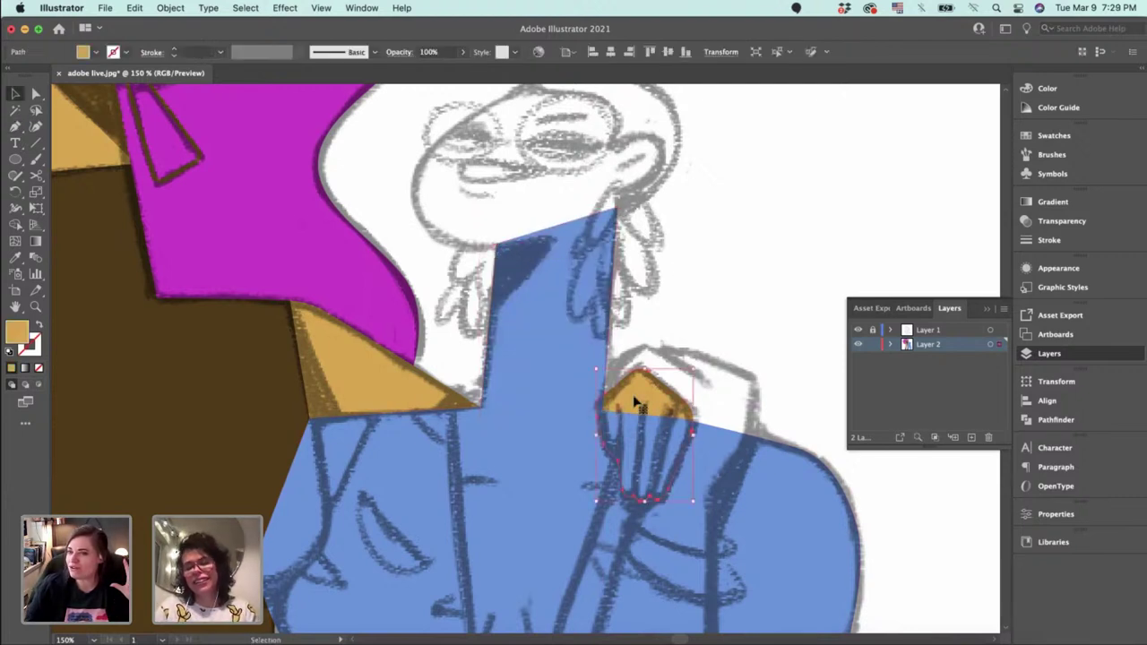
{"action": "key", "text": "super+x"}
{"action": "left_click", "coordinate": [652, 461]}
{"action": "key", "text": "super+f"}
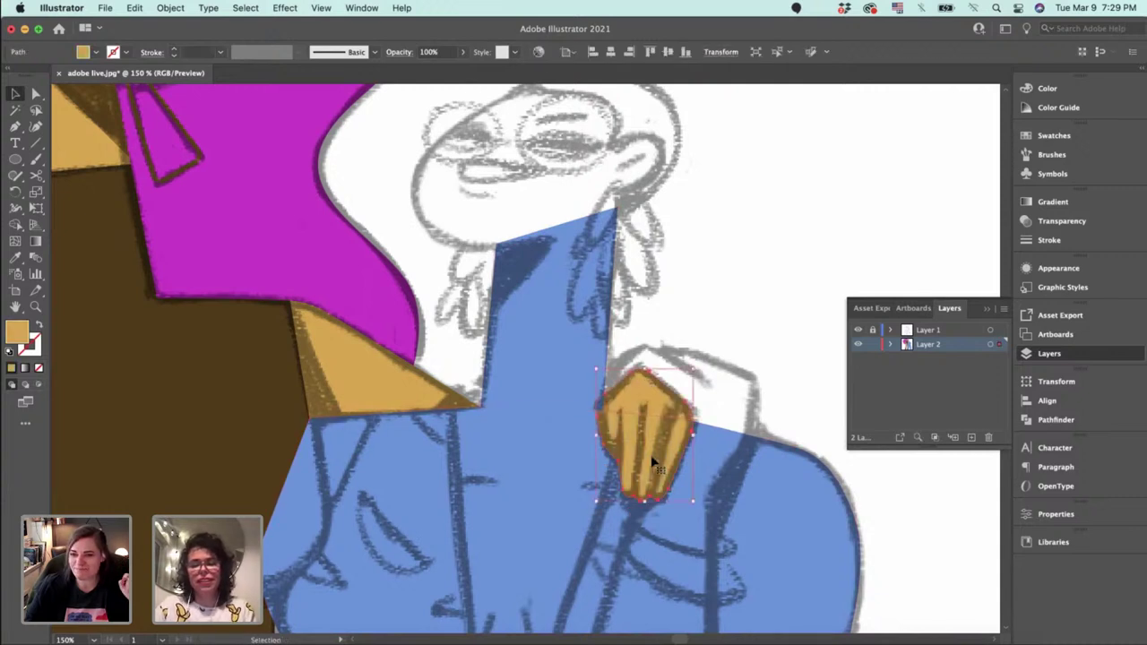
{"action": "key", "text": "super+z"}
Cut the ochre fingers shape and paste it in front of the blue body and neck shapes.
{"action": "key", "text": "v"}
{"action": "key", "text": "ctrl+b"}
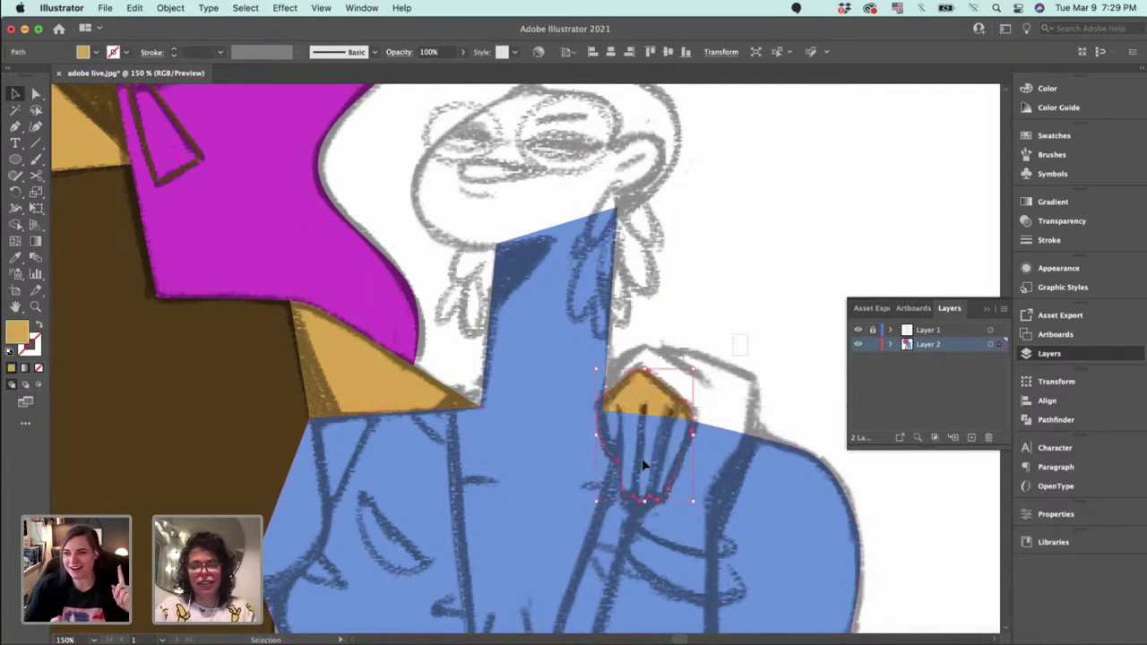
{"action": "left_click", "coordinate": [631, 489], "text": "shift"}
{"action": "key", "text": "super+x"}
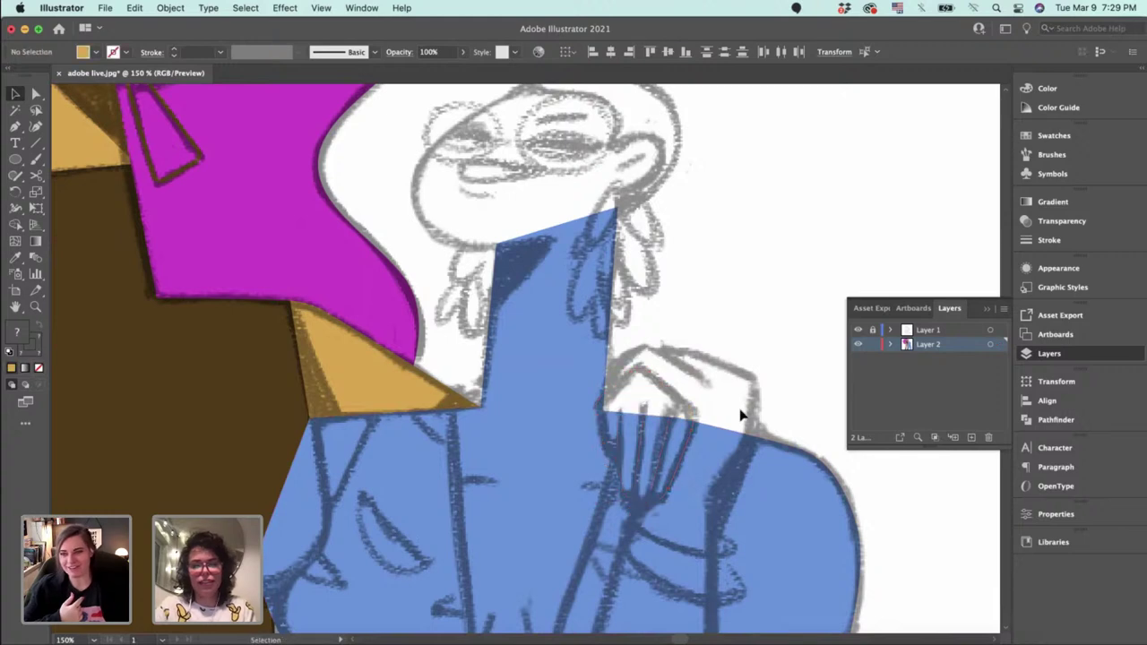
{"action": "left_click", "coordinate": [701, 497]}
{"action": "key", "text": "super+f"}
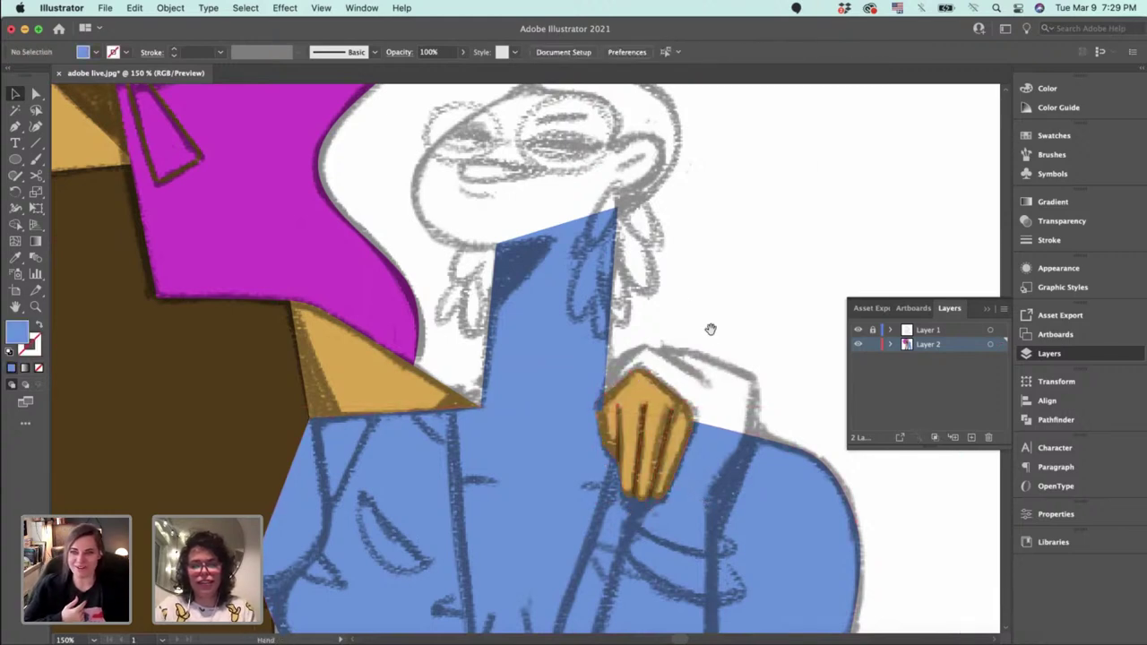
{"action": "scroll", "coordinate": [690, 358], "scroll_direction": "down", "scroll_amount": 3}
{"action": "scroll", "coordinate": [690, 358], "scroll_direction": "right", "scroll_amount": 2}
{"action": "left_click_drag", "start_coordinate": [700, 411], "coordinate": [664, 107]}
{"action": "key", "text": "super+equal"}
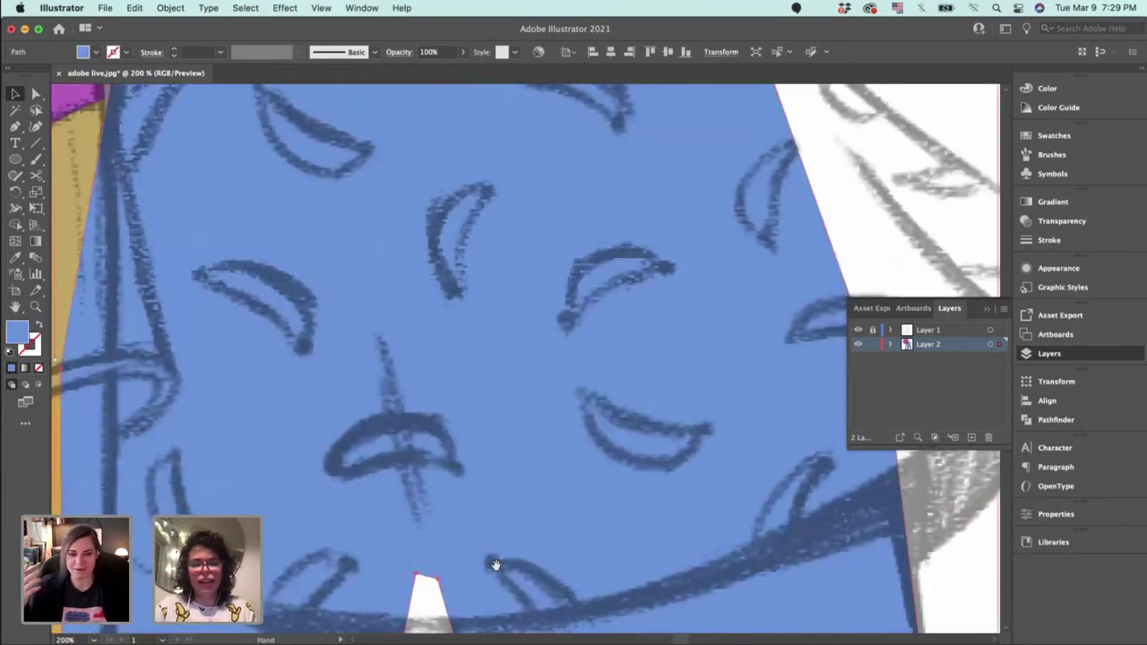
{"action": "left_click_drag", "start_coordinate": [681, 353], "coordinate": [489, 520]}
{"action": "left_click_drag", "start_coordinate": [555, 162], "coordinate": [517, 565]}
{"action": "left_click_drag", "start_coordinate": [535, 256], "coordinate": [589, 535]}
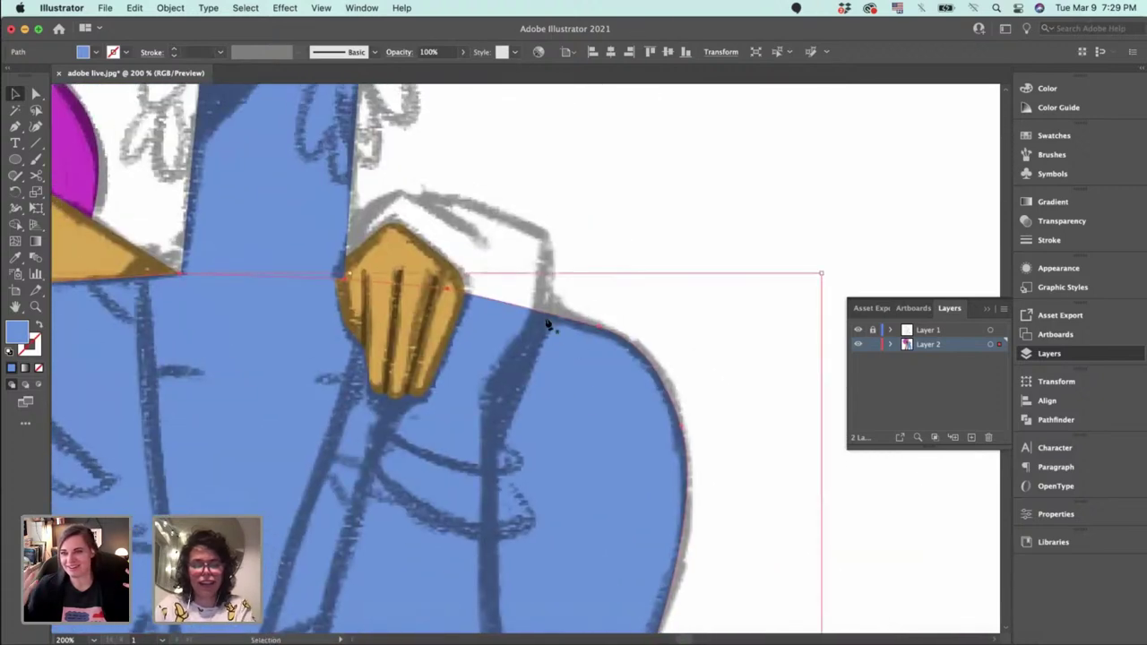
{"action": "key", "text": "p"}
{"action": "left_click", "coordinate": [540, 323]}
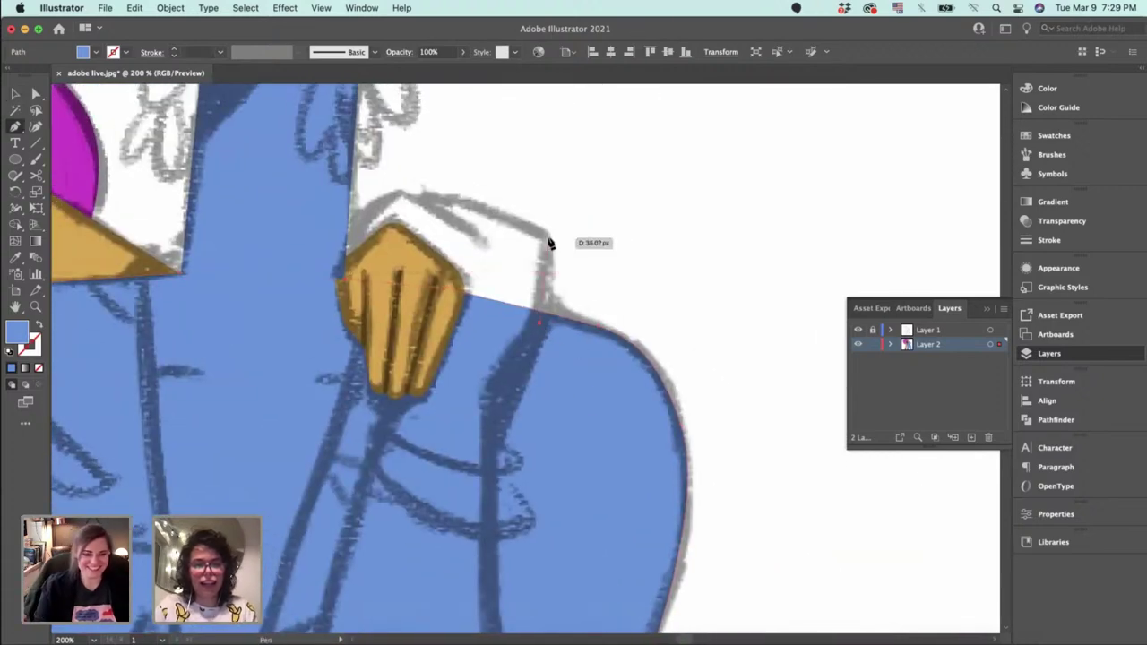
{"action": "left_click", "coordinate": [547, 239]}
{"action": "key", "text": "z"}
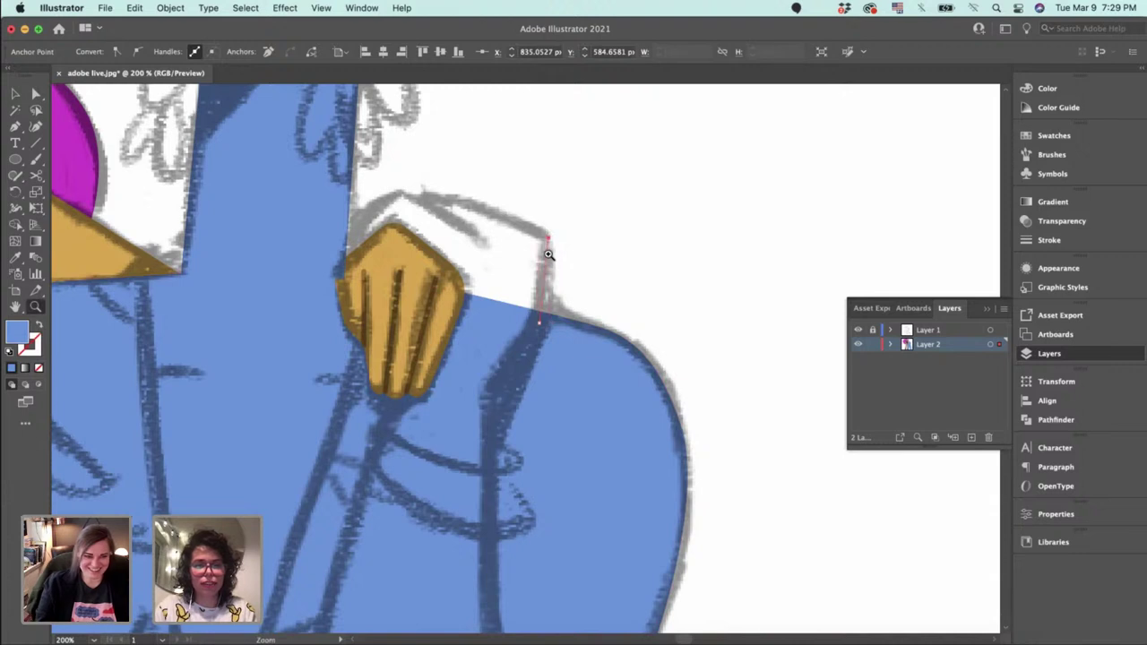
{"action": "key", "text": "p"}
Start a blue Pen shape at the raised hand's wrist, going up to the knuckle, around its corner and along the hand's upper edge.
{"action": "left_click", "coordinate": [542, 331]}
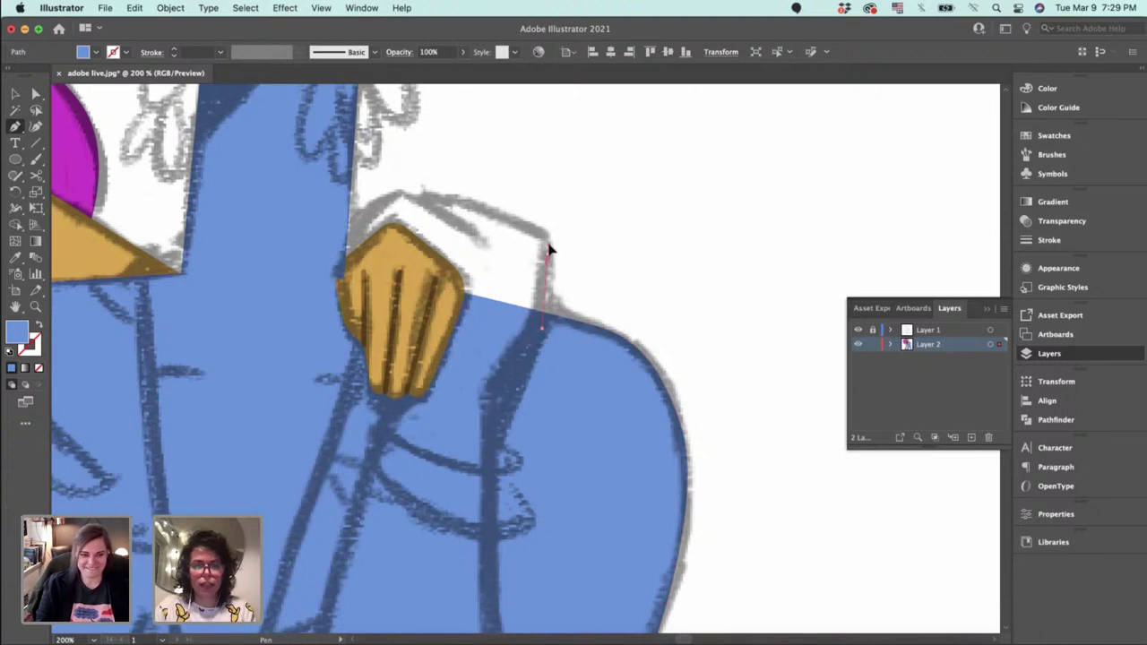
{"action": "left_click", "coordinate": [548, 242]}
{"action": "left_click_drag", "start_coordinate": [517, 224], "coordinate": [516, 222]}
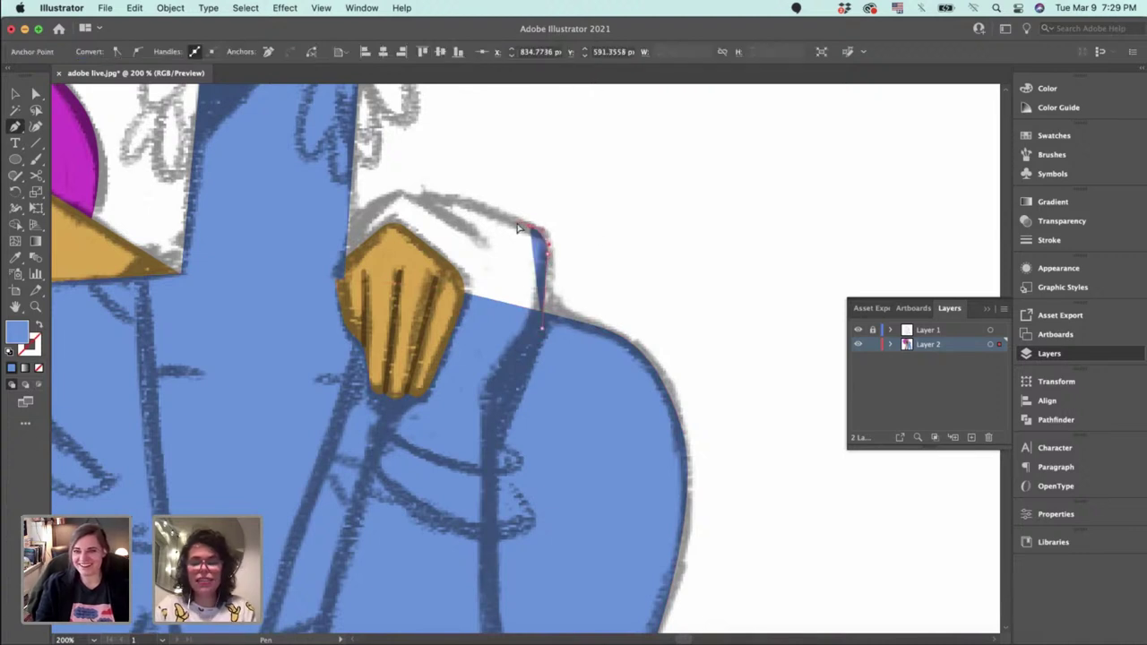
{"action": "key", "text": "super+equal"}
{"action": "left_click_drag", "start_coordinate": [492, 326], "coordinate": [644, 291]}
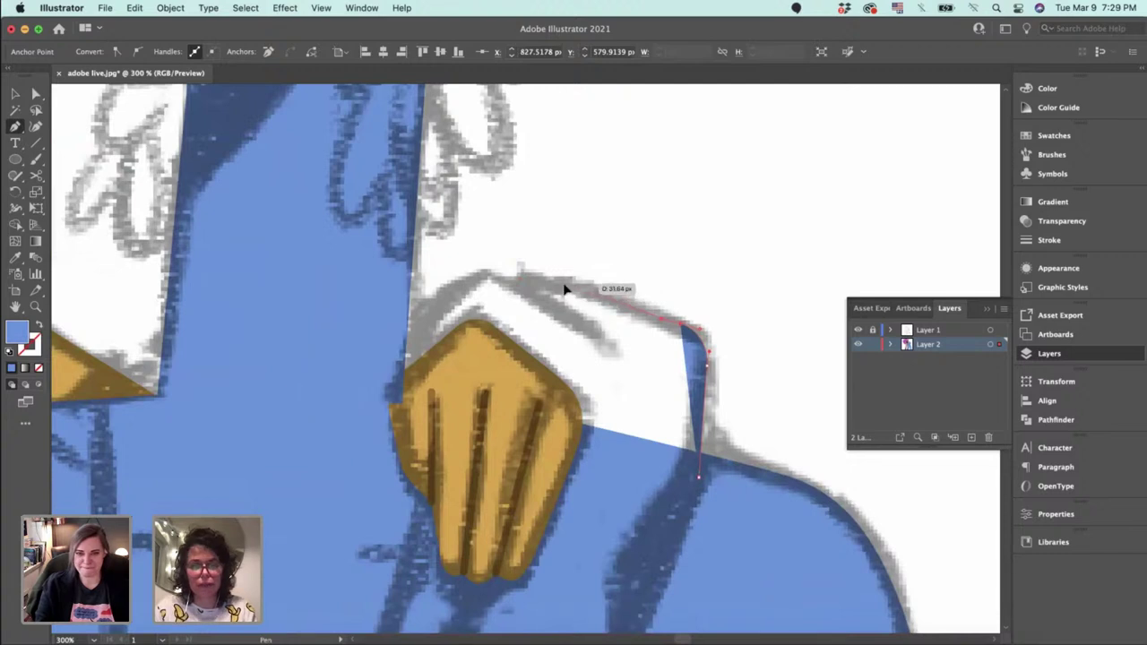
Trace the back of the raised hand along the sketched knuckles with the Pen tool and close the blue shape at the wrist.
{"action": "left_click", "coordinate": [570, 283]}
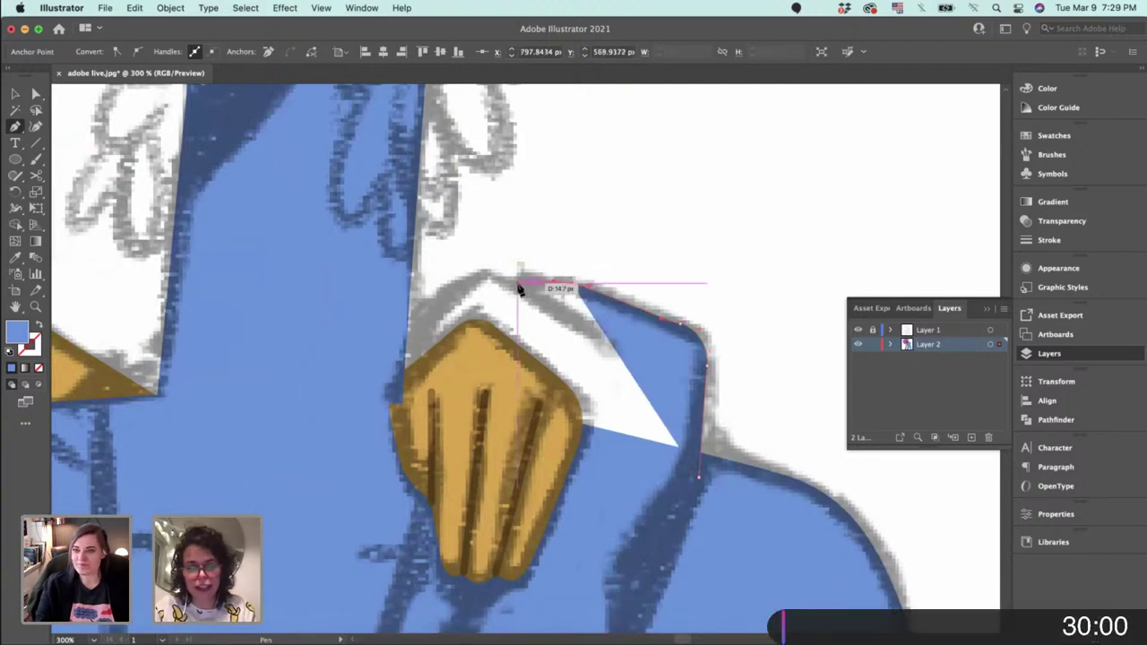
{"action": "left_click_drag", "start_coordinate": [520, 283], "coordinate": [397, 379]}
{"action": "left_click", "coordinate": [493, 276]}
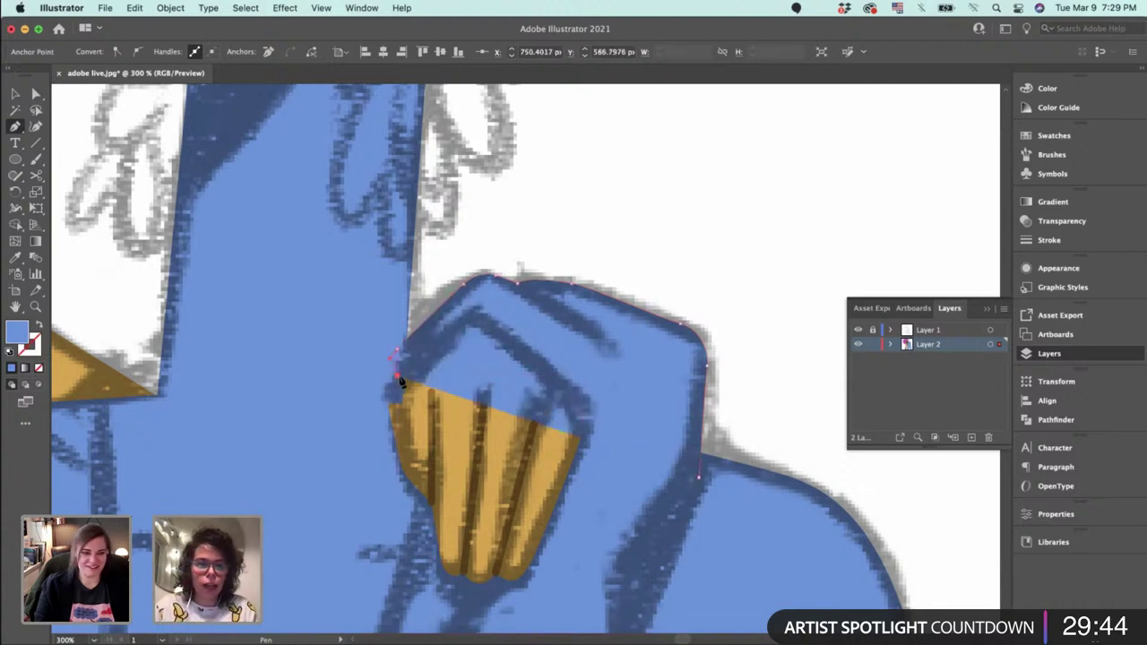
{"action": "left_click_drag", "start_coordinate": [579, 441], "coordinate": [582, 491]}
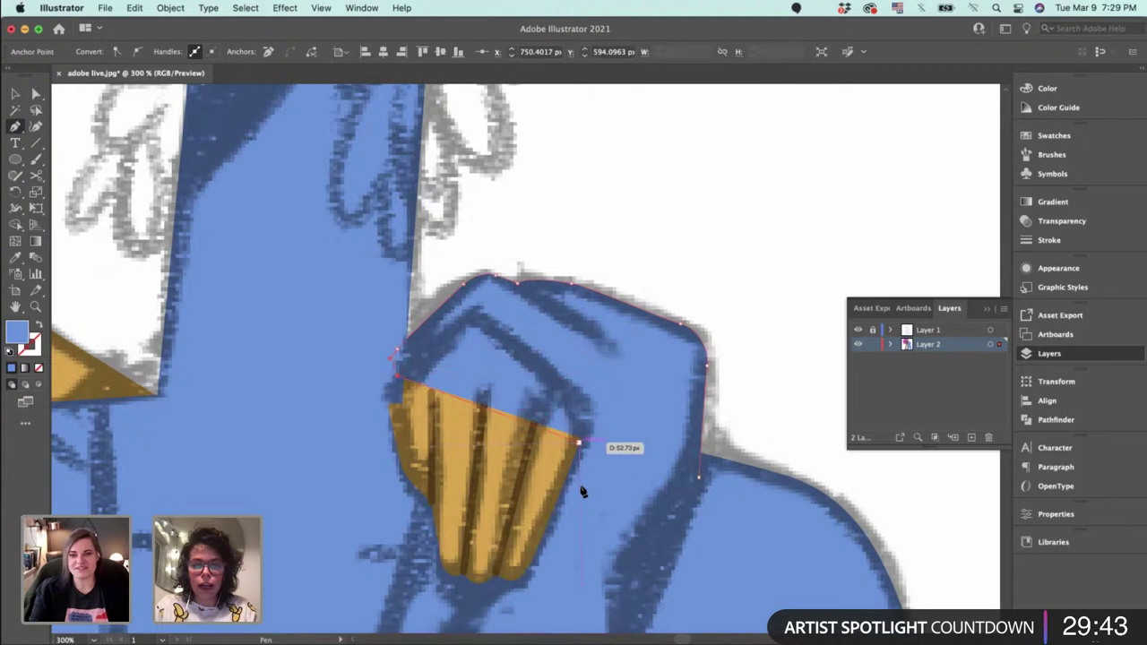
{"action": "left_click", "coordinate": [699, 478]}
Send the blue back-of-hand shape behind the gold finger shape.
{"action": "key", "text": "v"}
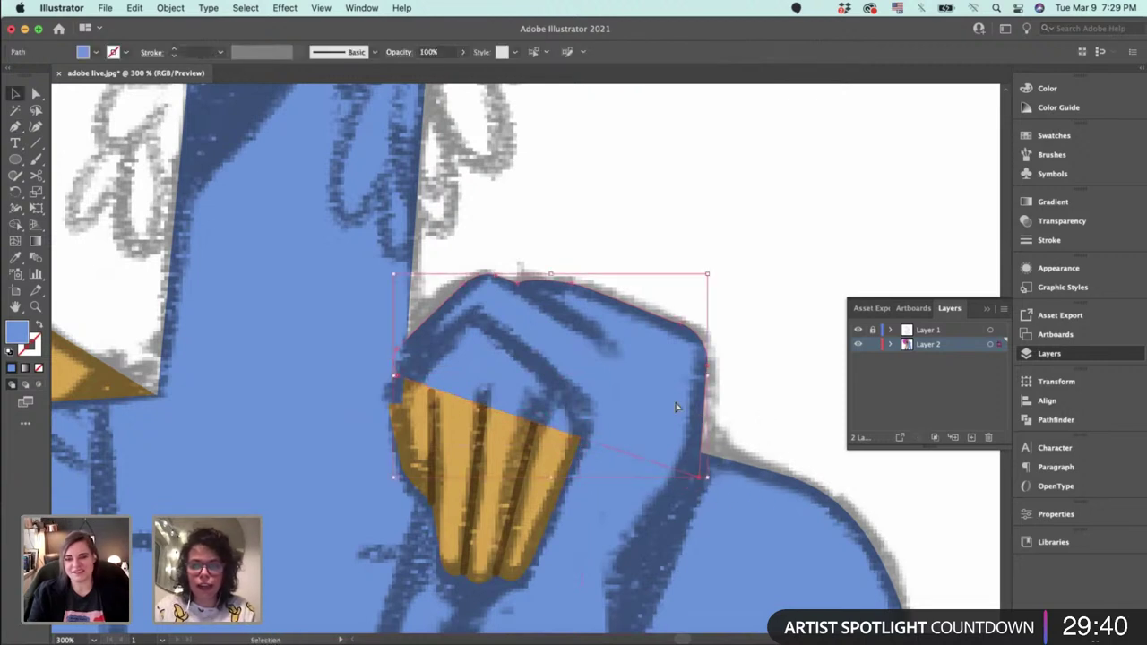
{"action": "key", "text": "BackSpace"}
{"action": "left_click", "coordinate": [522, 371]}
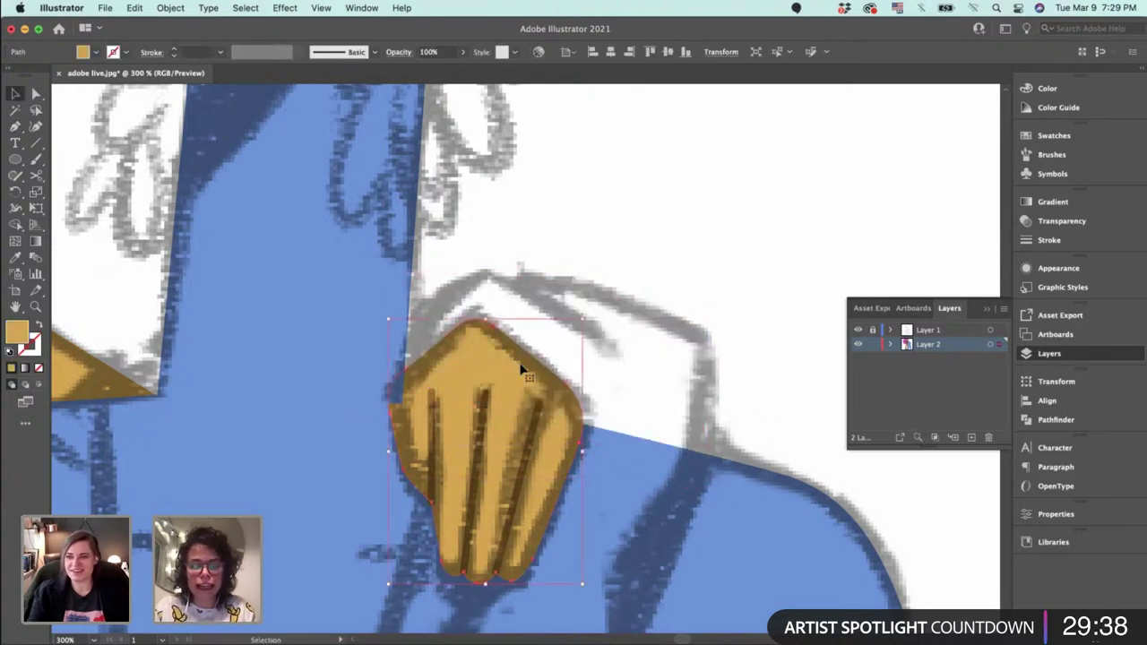
{"action": "key", "text": "super+z"}
{"action": "key", "text": "super+bracketleft"}
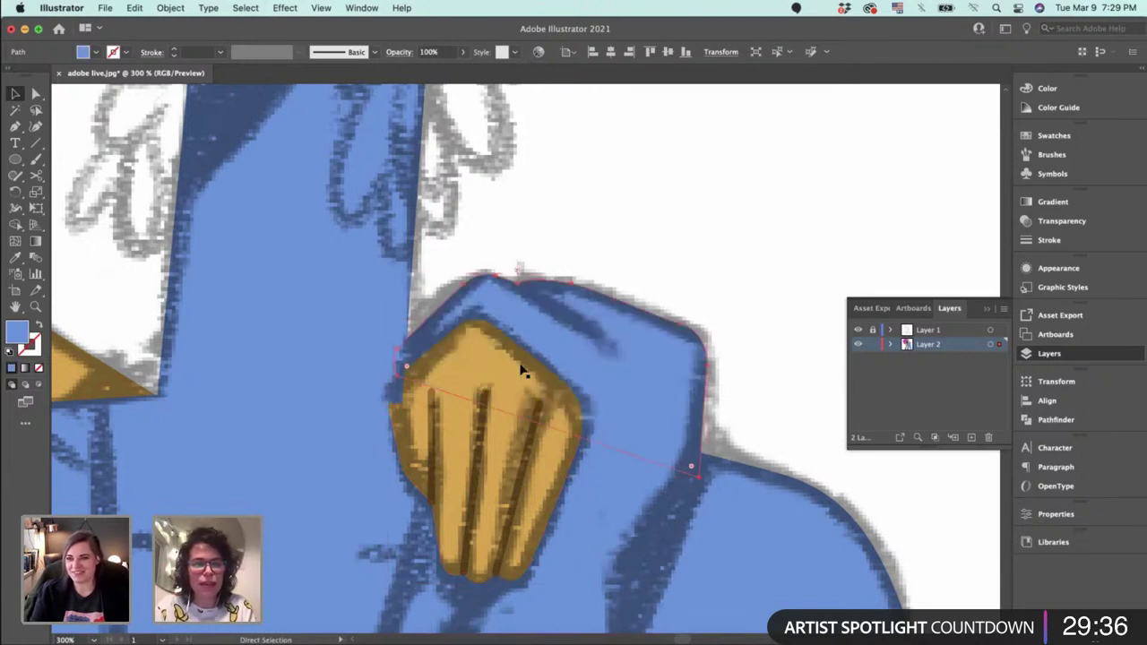
Send the blue neck shape behind the gold fingers, then deselect it.
{"action": "left_click", "coordinate": [467, 184]}
{"action": "key", "text": "a"}
{"action": "left_click", "coordinate": [386, 323]}
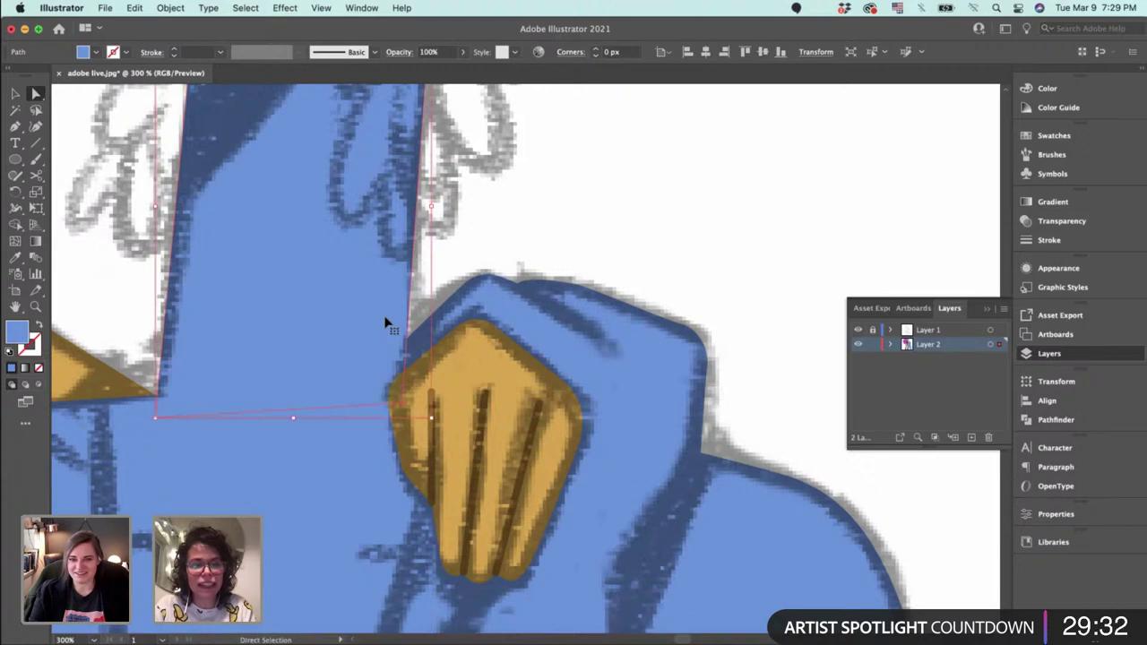
{"action": "key", "text": "v"}
{"action": "left_click", "coordinate": [542, 253]}
Trace the older figure's face with the Pen tool from the top of the forehead around the chin and along the jaw.
{"action": "key", "text": "super+minus"}
{"action": "key", "text": "super+minus"}
{"action": "key", "text": "super+minus"}
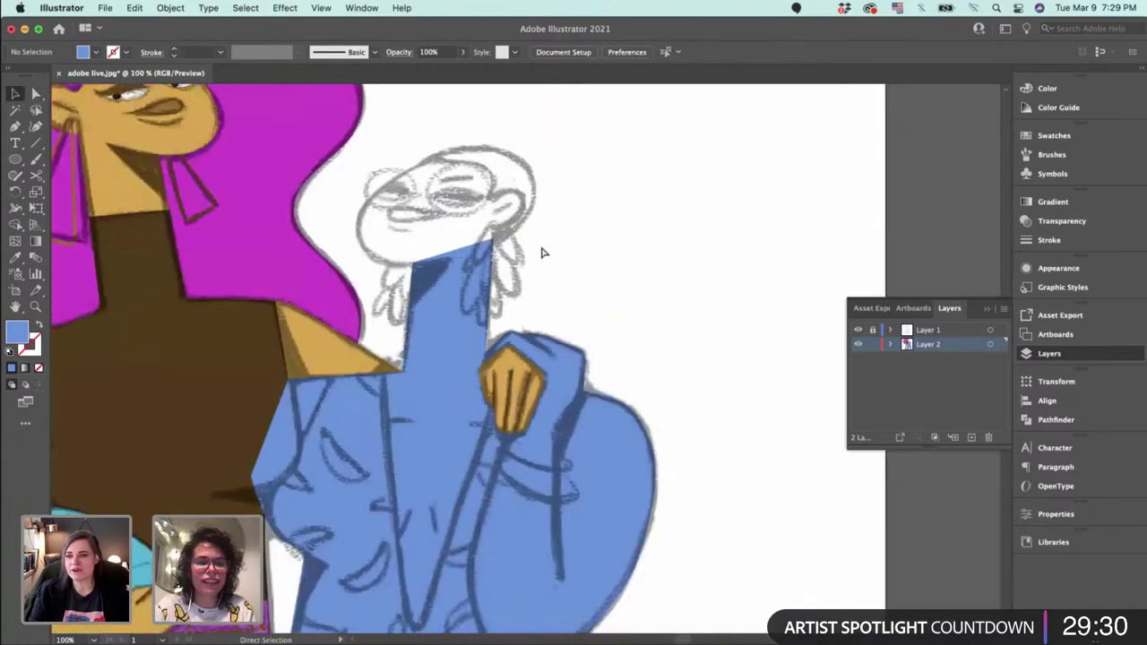
{"action": "key", "text": "super+equal"}
{"action": "key", "text": "super+equal"}
{"action": "left_click", "coordinate": [377, 271]}
{"action": "left_click_drag", "start_coordinate": [615, 387], "coordinate": [708, 422]}
{"action": "key", "text": "super+equal"}
{"action": "left_click_drag", "start_coordinate": [546, 388], "coordinate": [546, 397]}
{"action": "scroll", "coordinate": [545, 396], "scroll_direction": "up", "scroll_amount": 5}
{"action": "scroll", "coordinate": [545, 397], "scroll_direction": "right", "scroll_amount": 1}
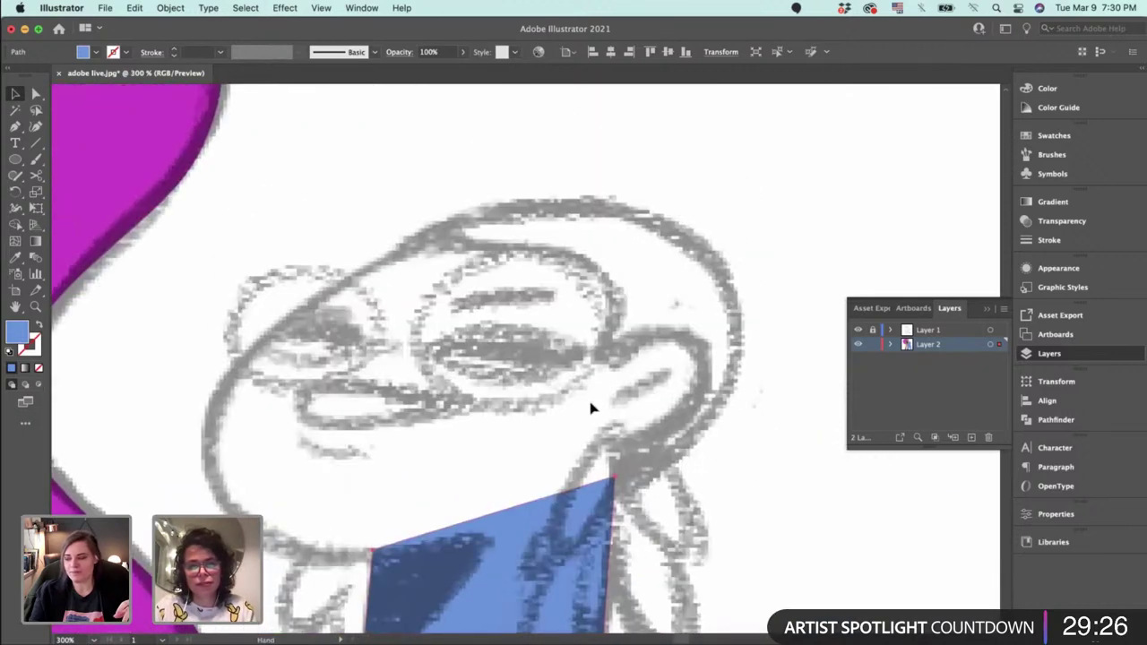
{"action": "key", "text": "p"}
{"action": "left_click", "coordinate": [422, 244]}
{"action": "left_click", "coordinate": [261, 330]}
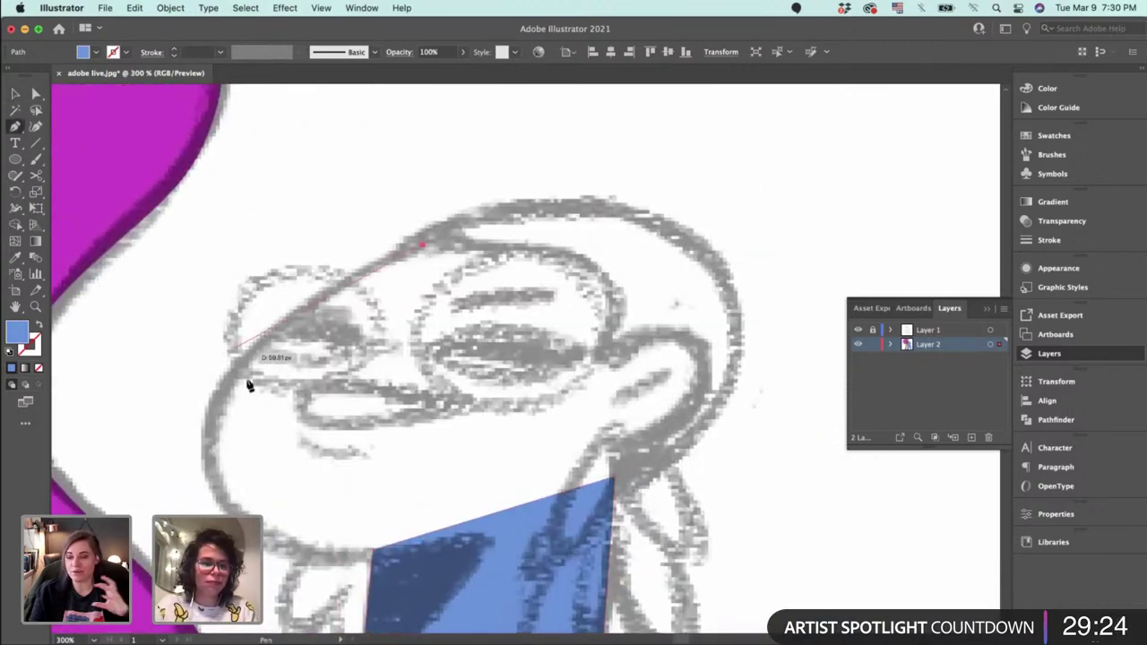
{"action": "left_click", "coordinate": [190, 442]}
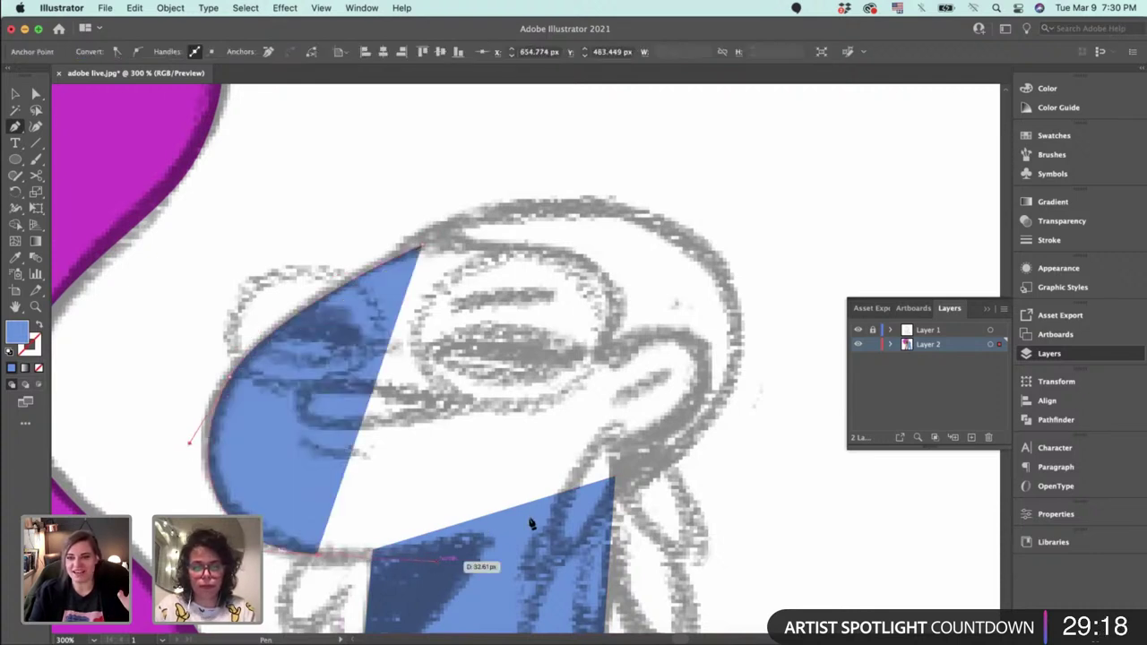
{"action": "left_click_drag", "start_coordinate": [526, 516], "coordinate": [574, 497]}
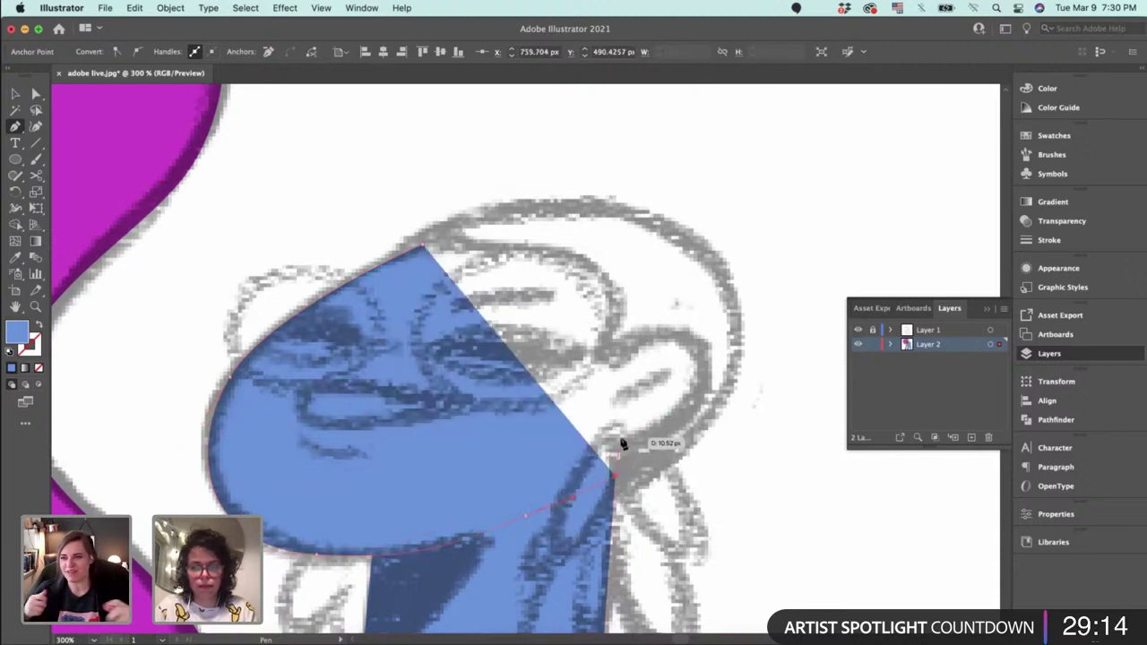
Continue the face outline around the ear and up along the hairline, closing the path at the forehead.
{"action": "left_click", "coordinate": [617, 448]}
{"action": "left_click", "coordinate": [616, 447]}
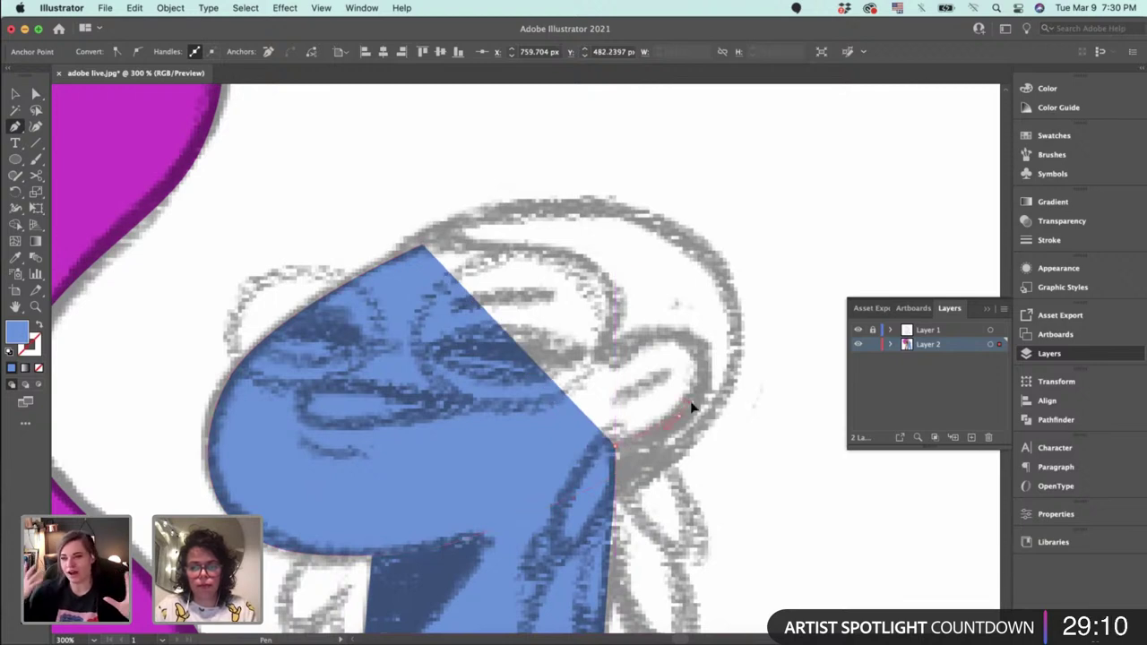
{"action": "left_click", "coordinate": [685, 412]}
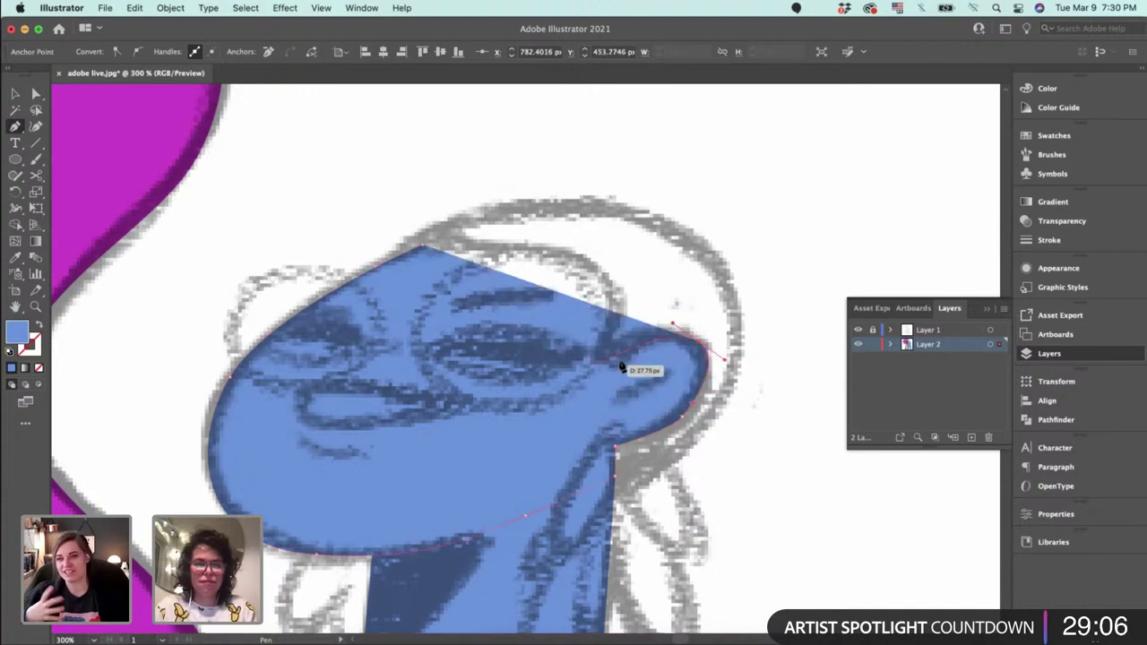
{"action": "left_click_drag", "start_coordinate": [620, 359], "coordinate": [601, 341]}
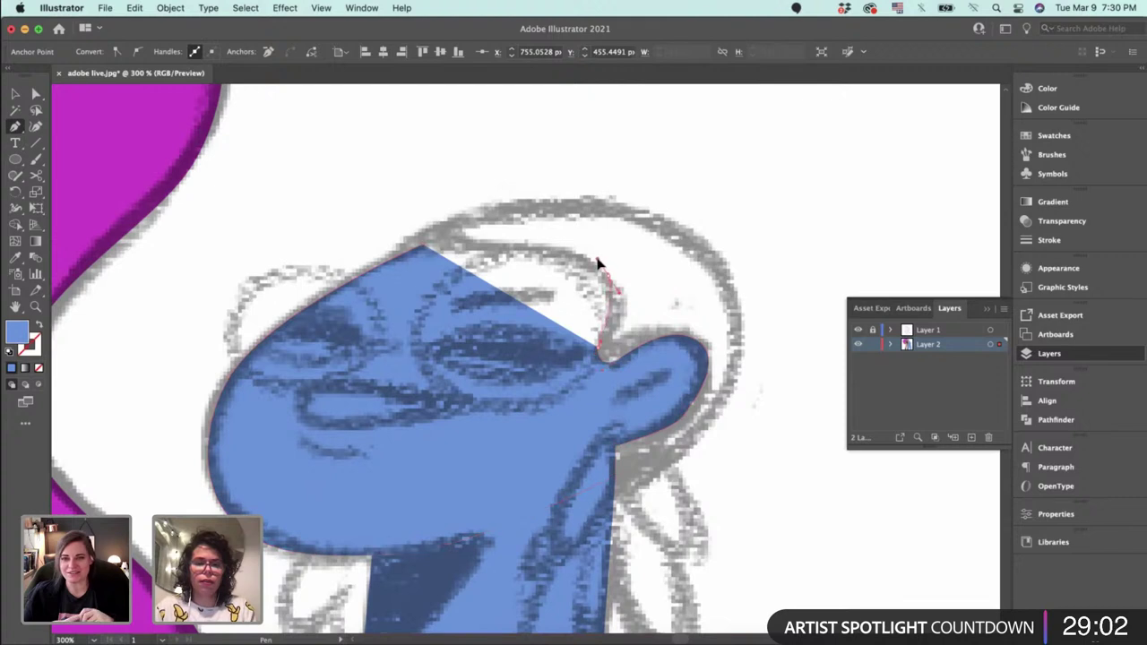
{"action": "left_click_drag", "start_coordinate": [597, 257], "coordinate": [425, 249]}
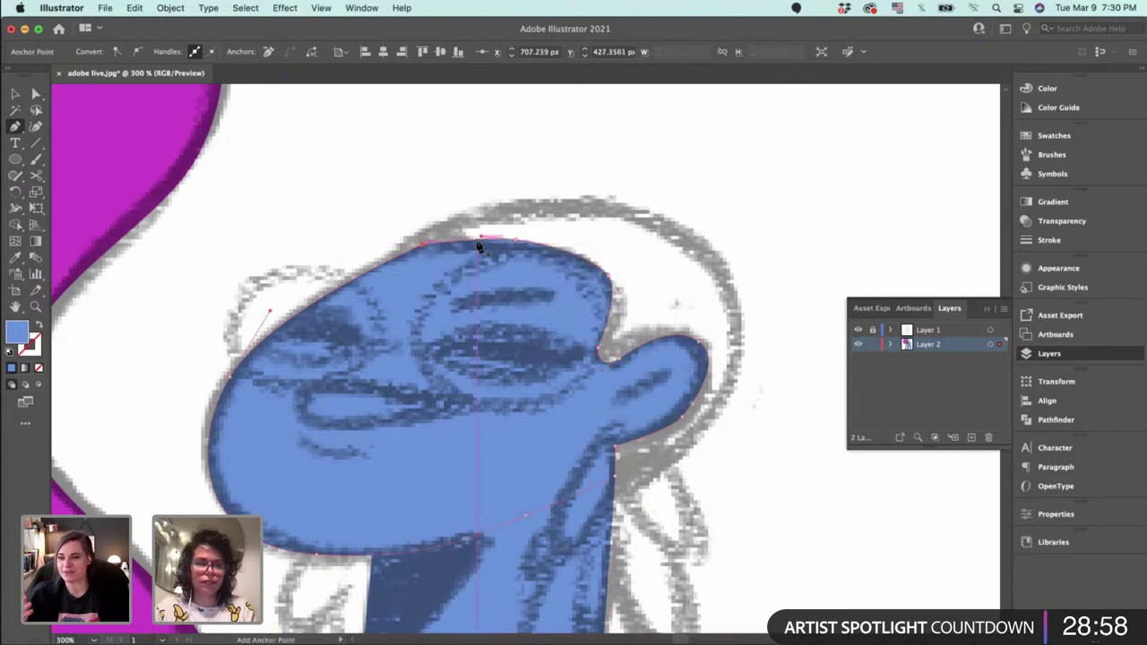
Refine the top curve of the head shape by shifting the forehead's corner anchor point slightly down along the sketch line.
{"action": "key", "text": "super+equal"}
{"action": "left_click_drag", "start_coordinate": [566, 368], "coordinate": [503, 294]}
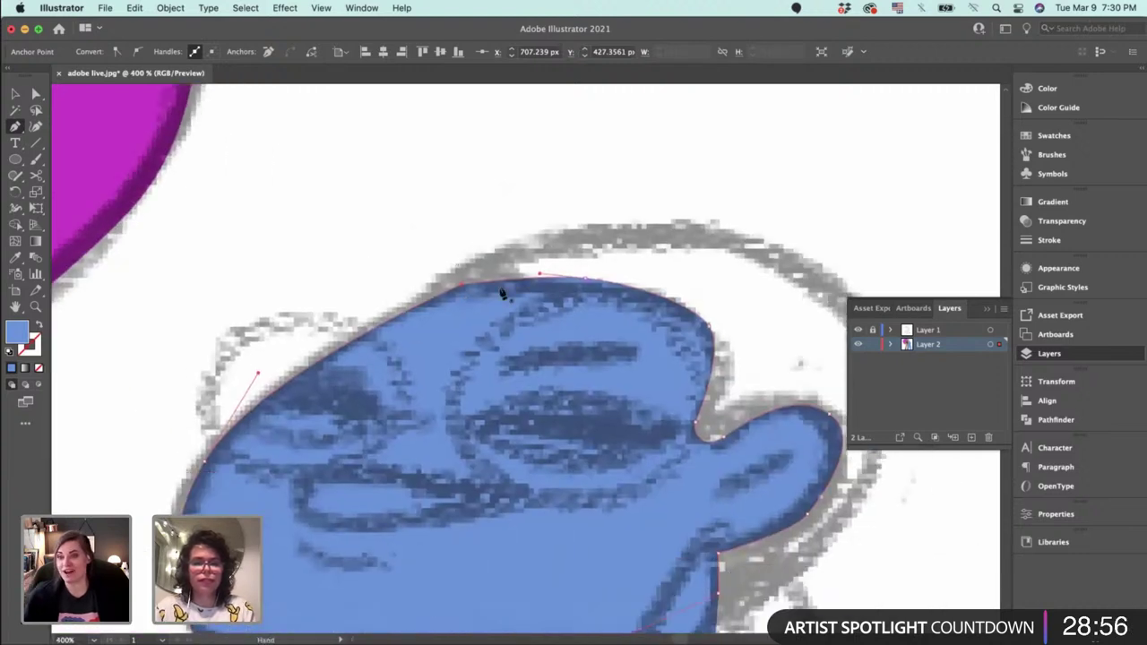
{"action": "key", "text": "a"}
{"action": "left_click_drag", "start_coordinate": [585, 278], "coordinate": [657, 282]}
{"action": "key", "text": "super+z"}
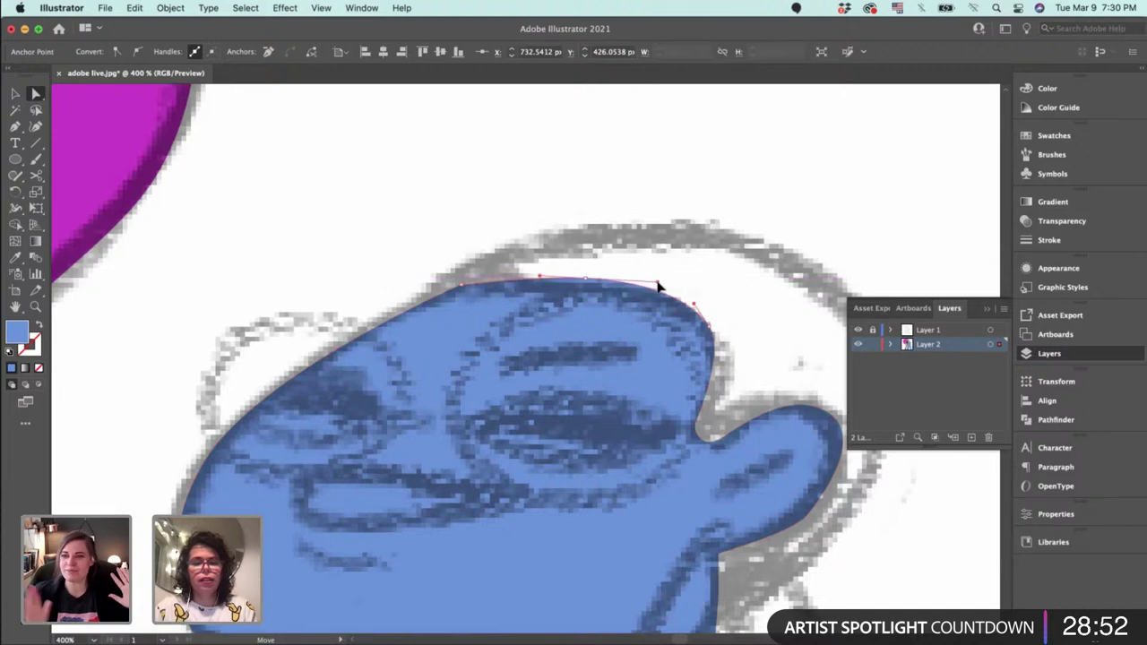
{"action": "left_click_drag", "start_coordinate": [462, 285], "coordinate": [450, 291]}
{"action": "left_click_drag", "start_coordinate": [583, 299], "coordinate": [510, 209]}
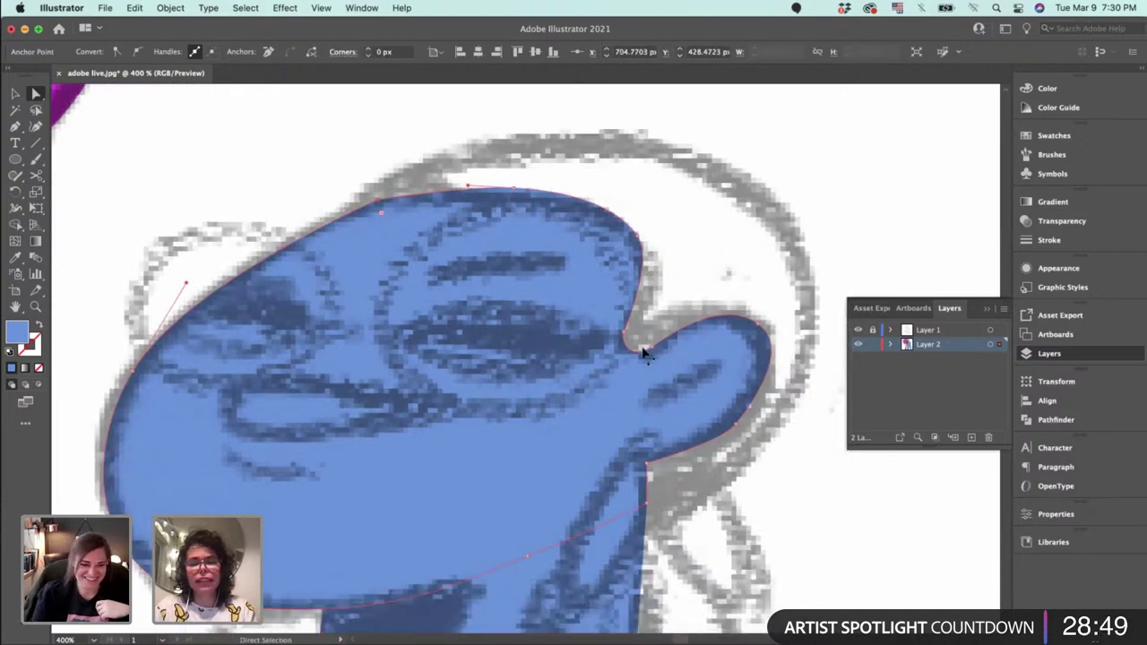
Adjust the curve handles at the temple and at the notch above the ear to follow the sketched hairline.
{"action": "left_click", "coordinate": [636, 237]}
{"action": "left_click_drag", "start_coordinate": [655, 261], "coordinate": [654, 282]}
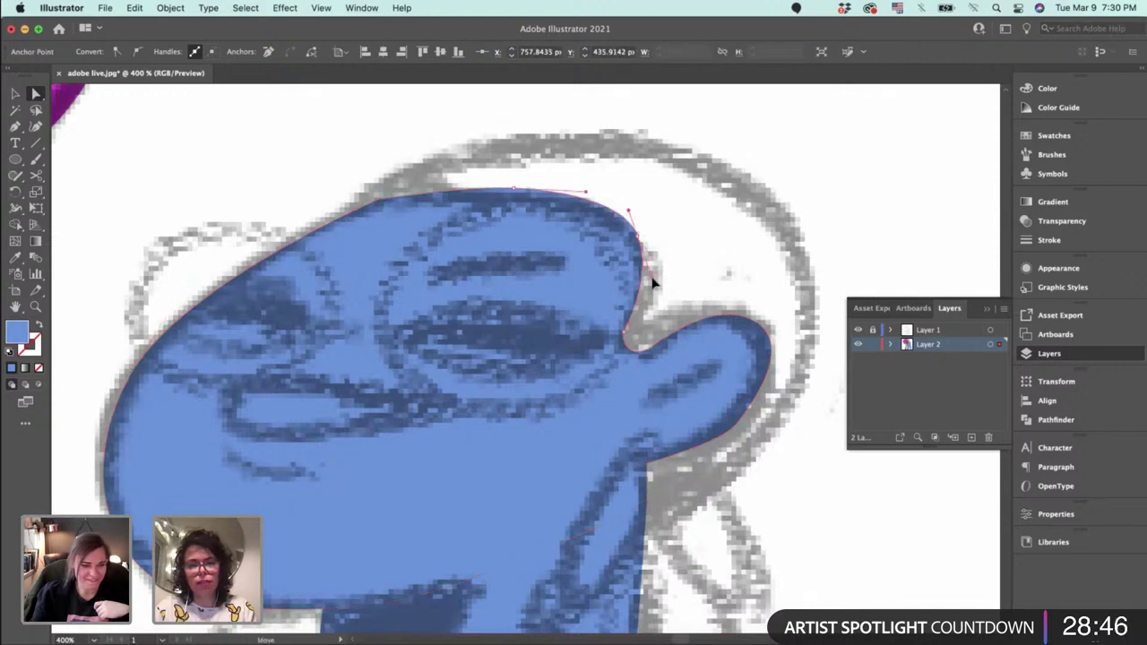
{"action": "left_click_drag", "start_coordinate": [624, 332], "coordinate": [614, 353]}
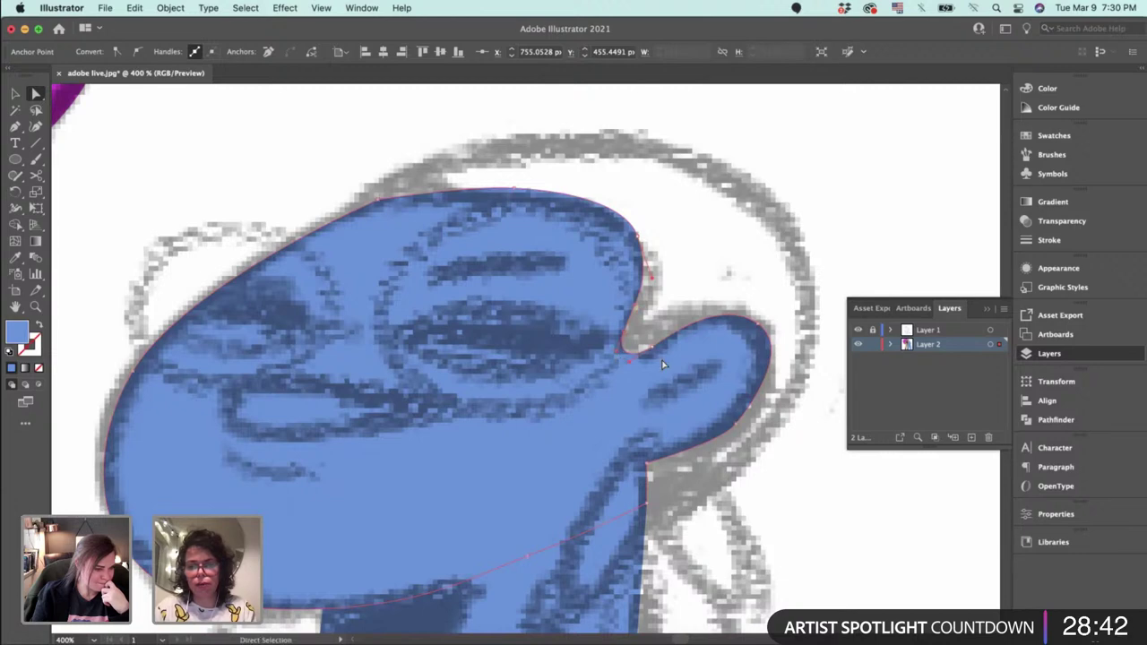
Delete the head shape's extra anchor point below the ear and raise the neck's upper corner to meet the base of the earlobe.
{"action": "scroll", "coordinate": [652, 410], "scroll_direction": "down", "scroll_amount": 4}
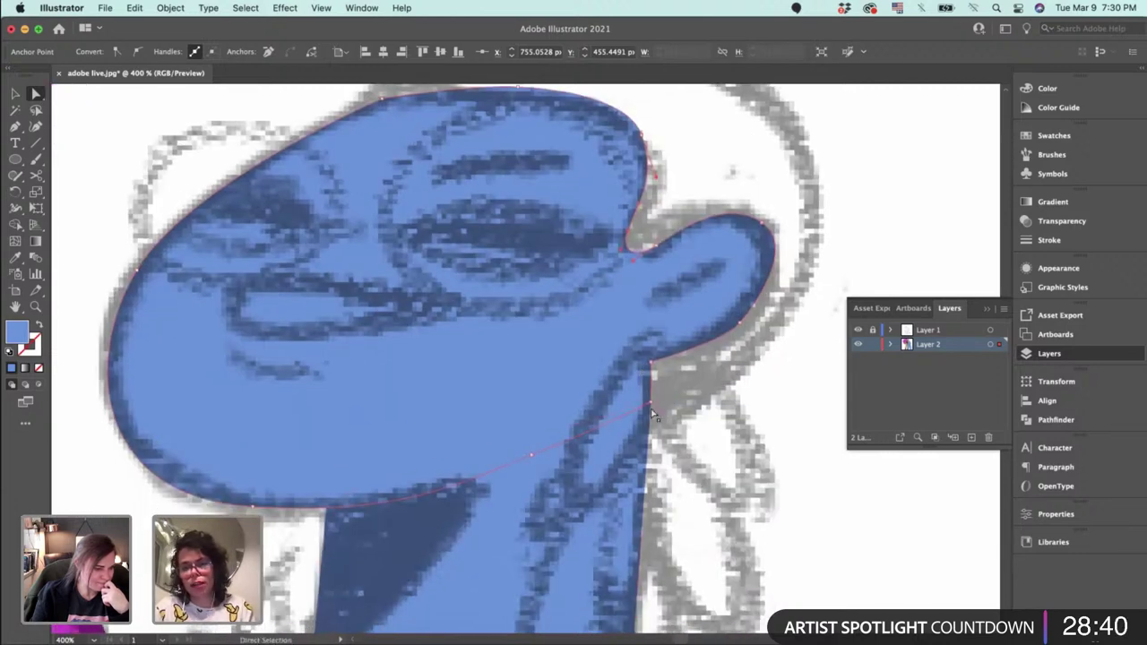
{"action": "key", "text": "minus"}
{"action": "left_click", "coordinate": [651, 403]}
{"action": "key", "text": "a"}
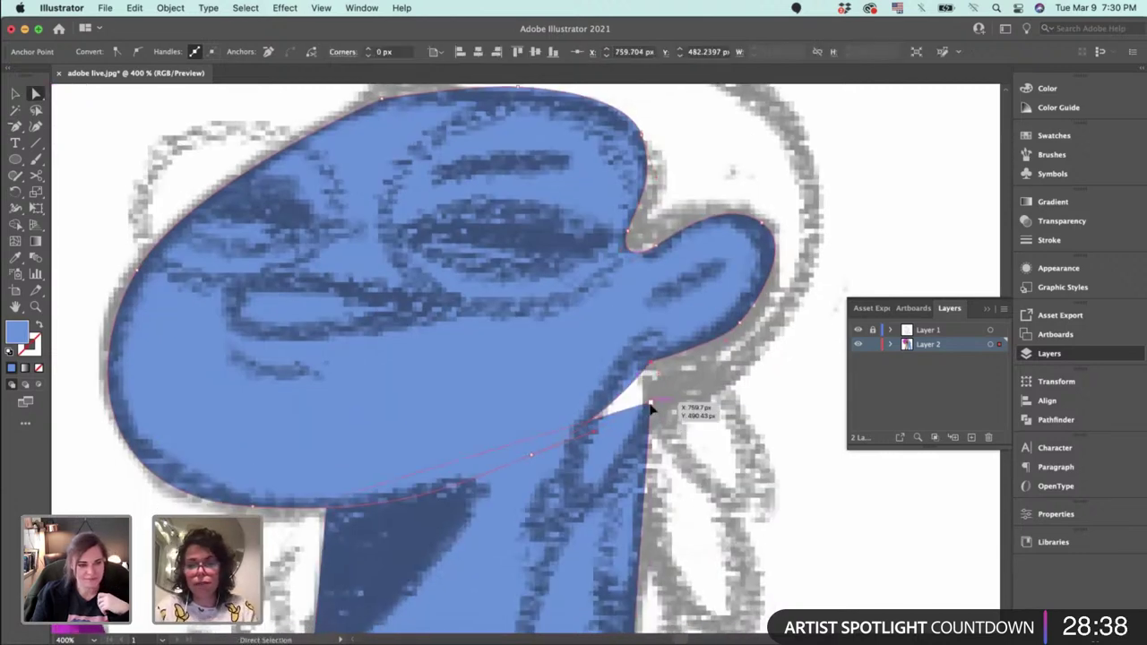
{"action": "left_click_drag", "start_coordinate": [651, 410], "coordinate": [651, 366]}
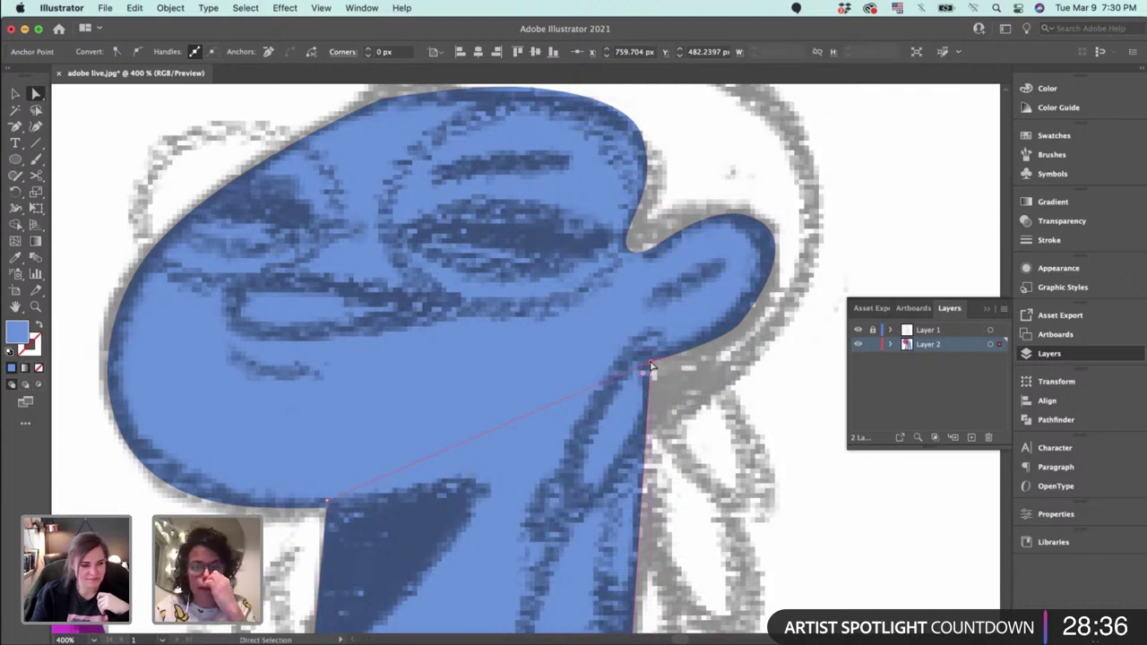
Reshape the ear's outer edge and lobe into a smooth curve by adjusting the lower anchor point and the neighbouring handles.
{"action": "left_click", "coordinate": [737, 325]}
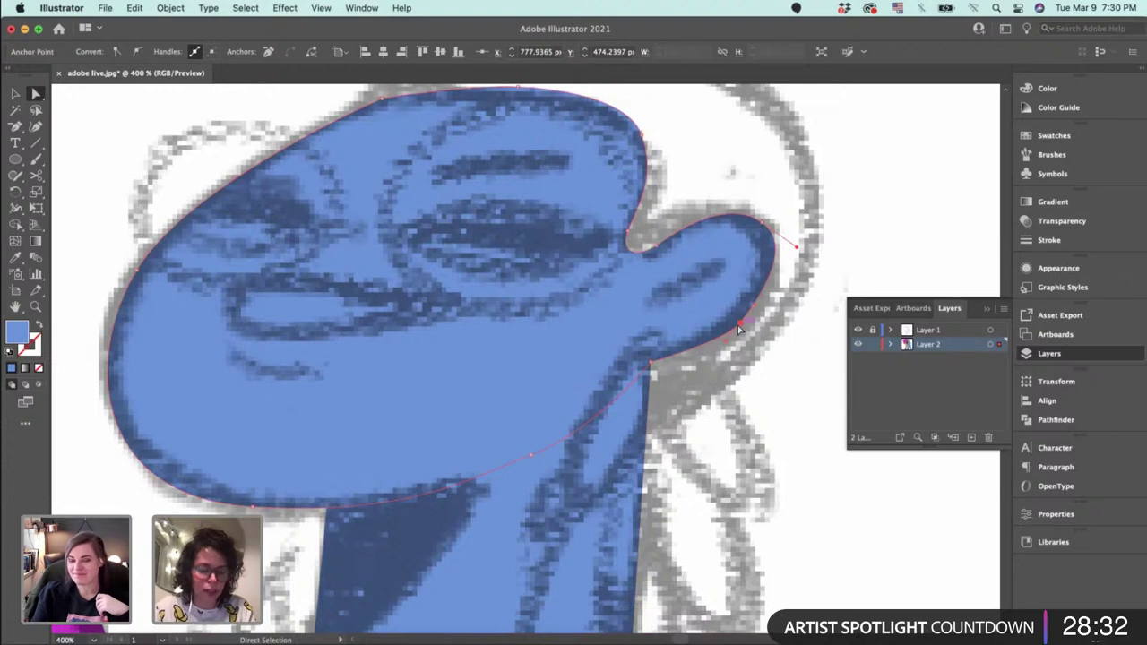
{"action": "key", "text": "minus"}
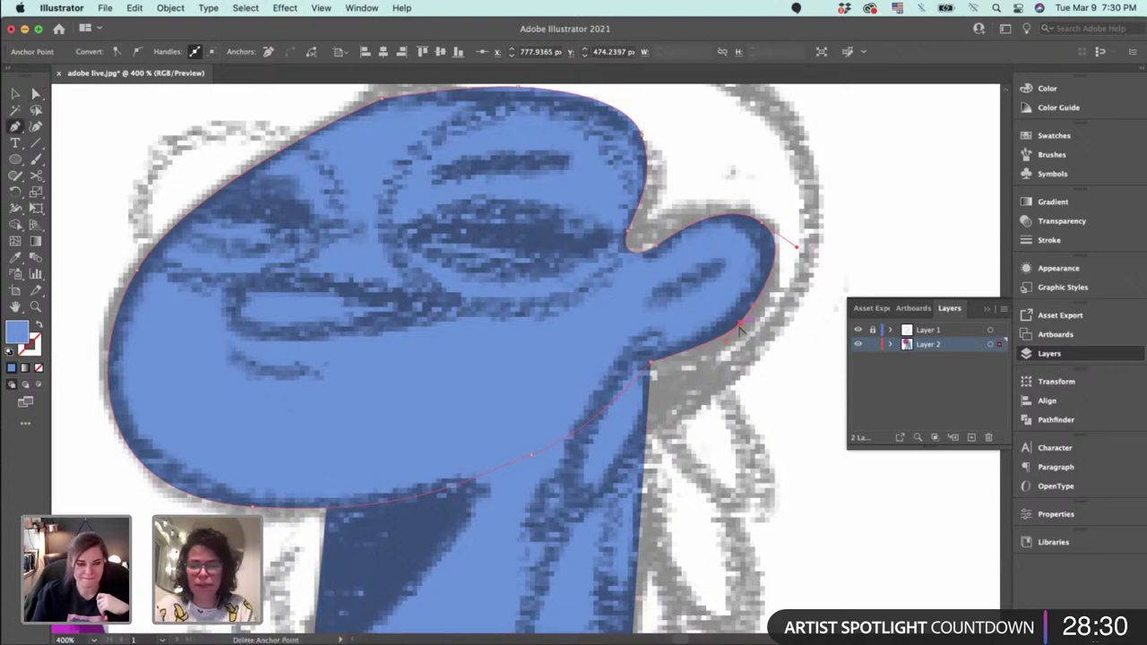
{"action": "key", "text": "p"}
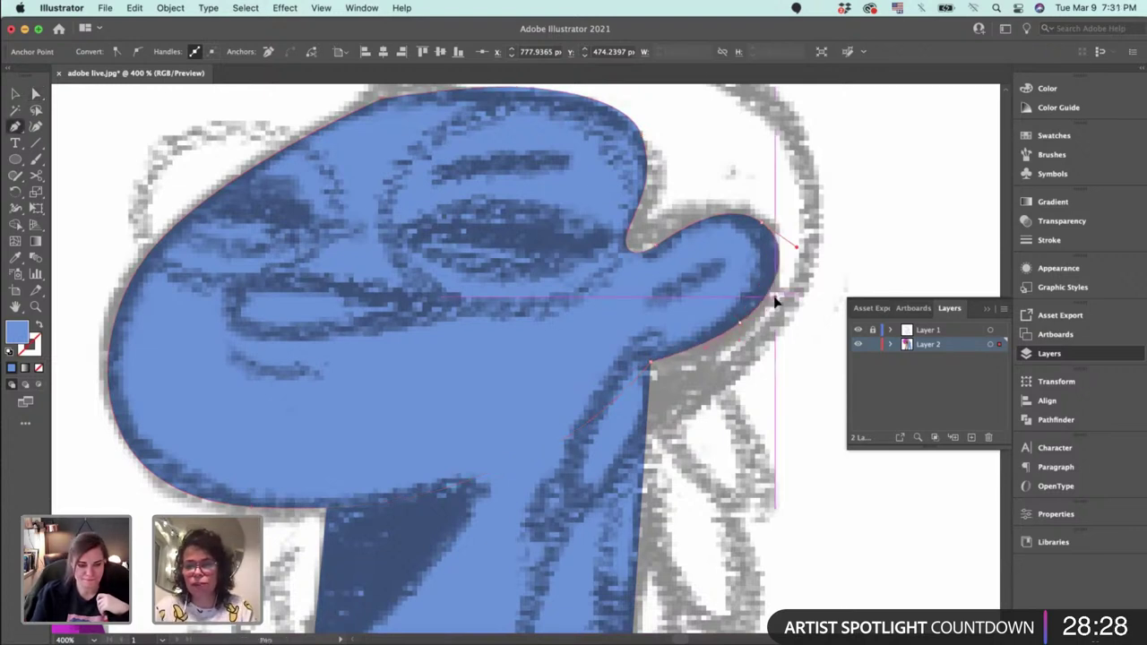
{"action": "key", "text": "a"}
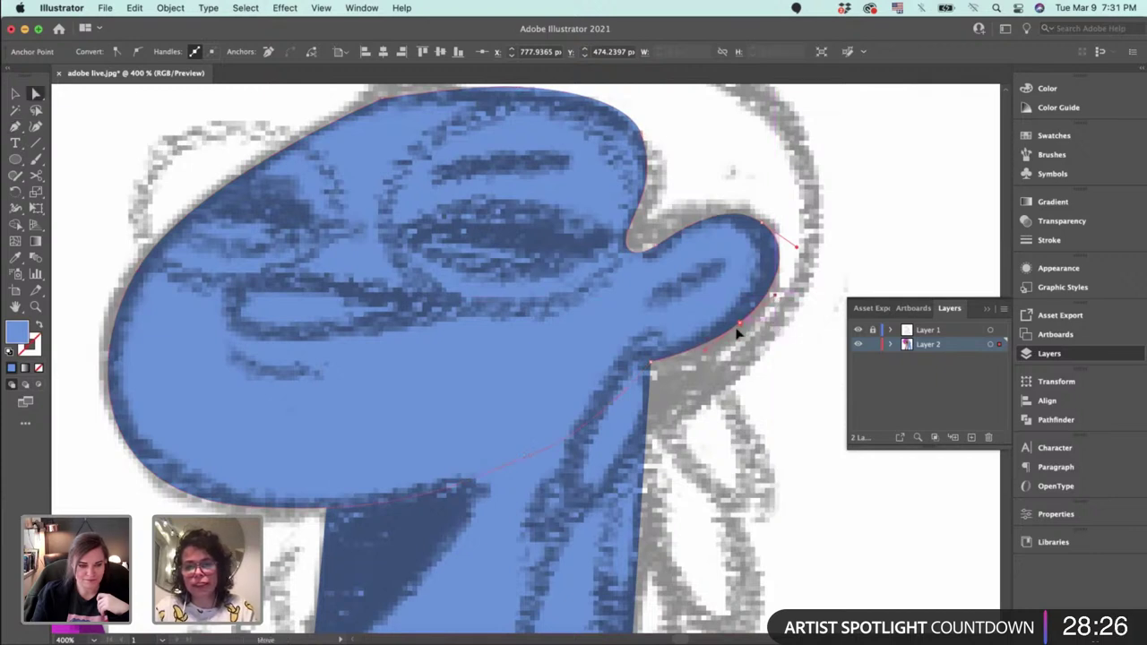
{"action": "left_click_drag", "start_coordinate": [738, 328], "coordinate": [782, 260]}
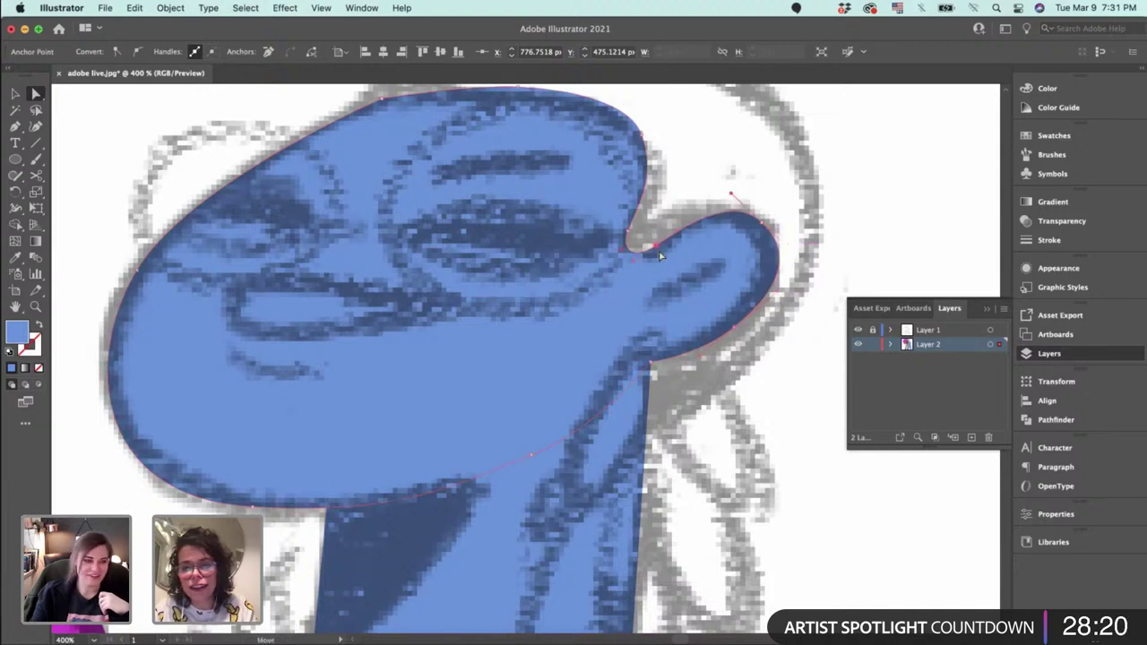
{"action": "left_click", "coordinate": [804, 208]}
Smooth the forehead's corner anchor point and slide it down along the sketch line to round the brow, then deselect.
{"action": "left_click_drag", "start_coordinate": [781, 212], "coordinate": [791, 285]}
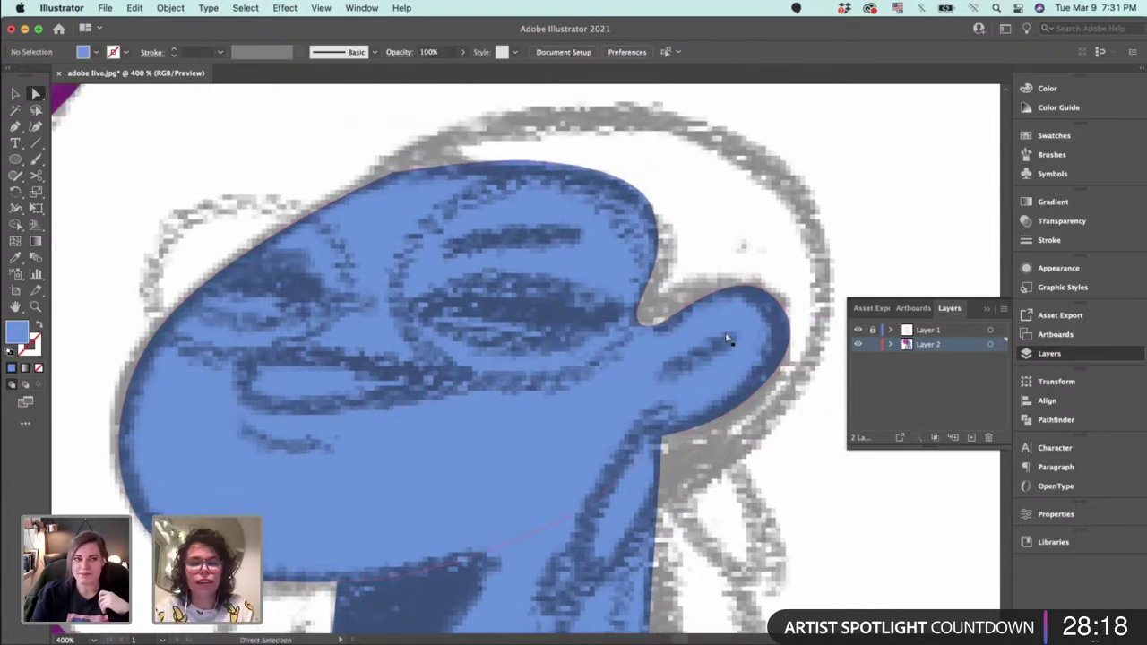
{"action": "scroll", "coordinate": [708, 443], "scroll_direction": "down", "scroll_amount": 3}
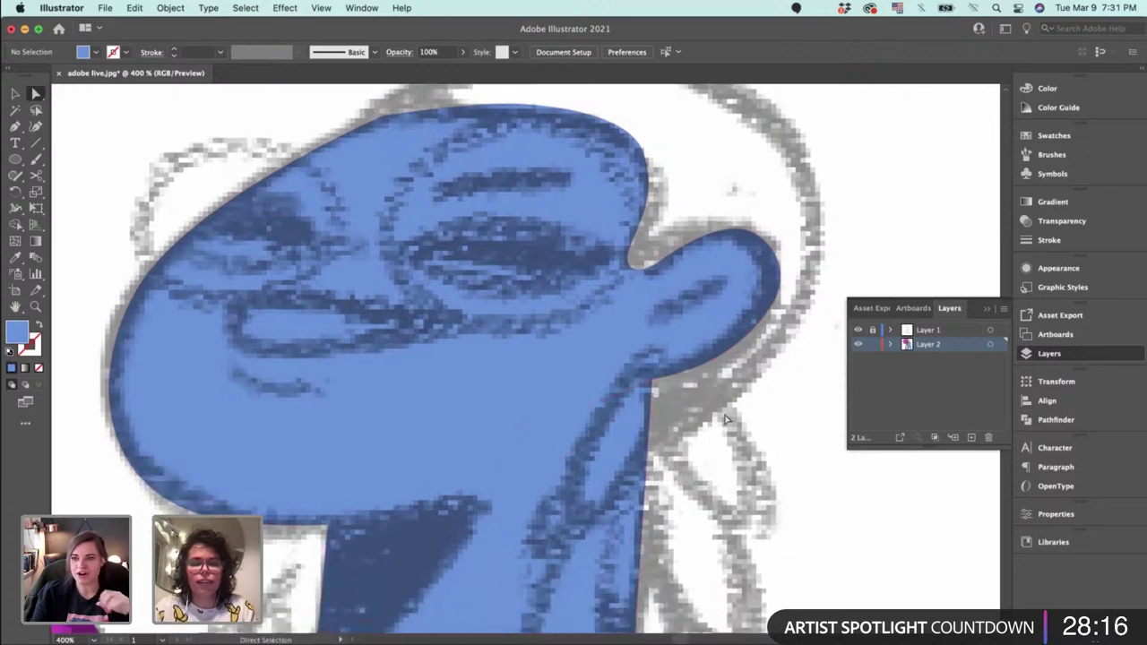
{"action": "left_click_drag", "start_coordinate": [714, 407], "coordinate": [654, 518]}
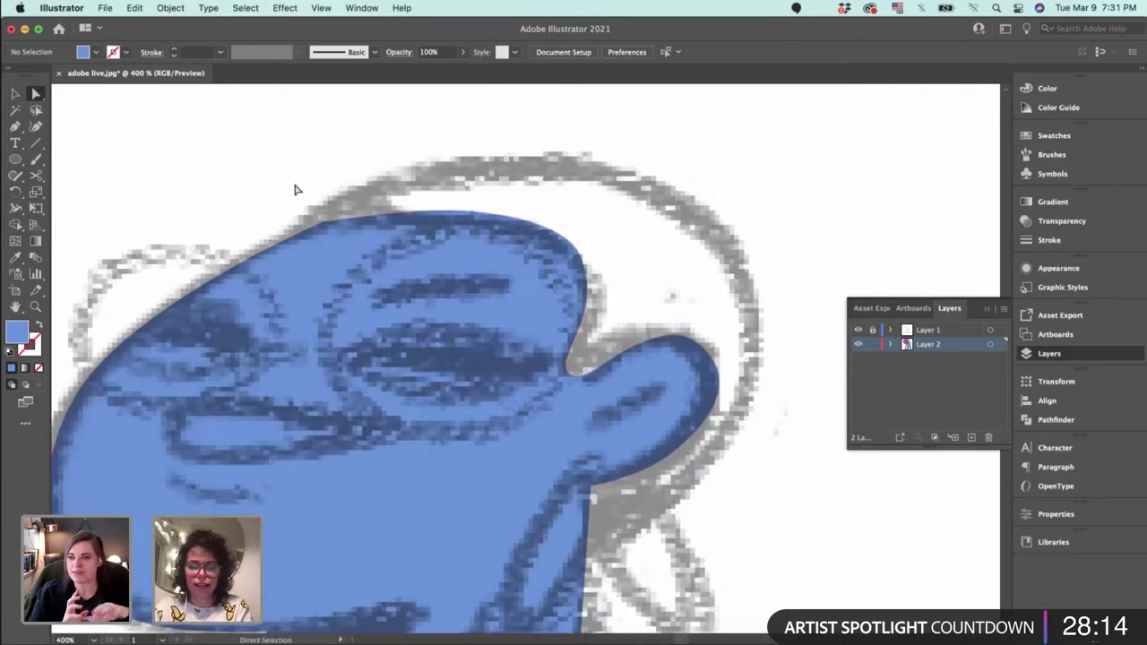
{"action": "key", "text": "p"}
{"action": "left_click", "coordinate": [325, 224], "text": "super"}
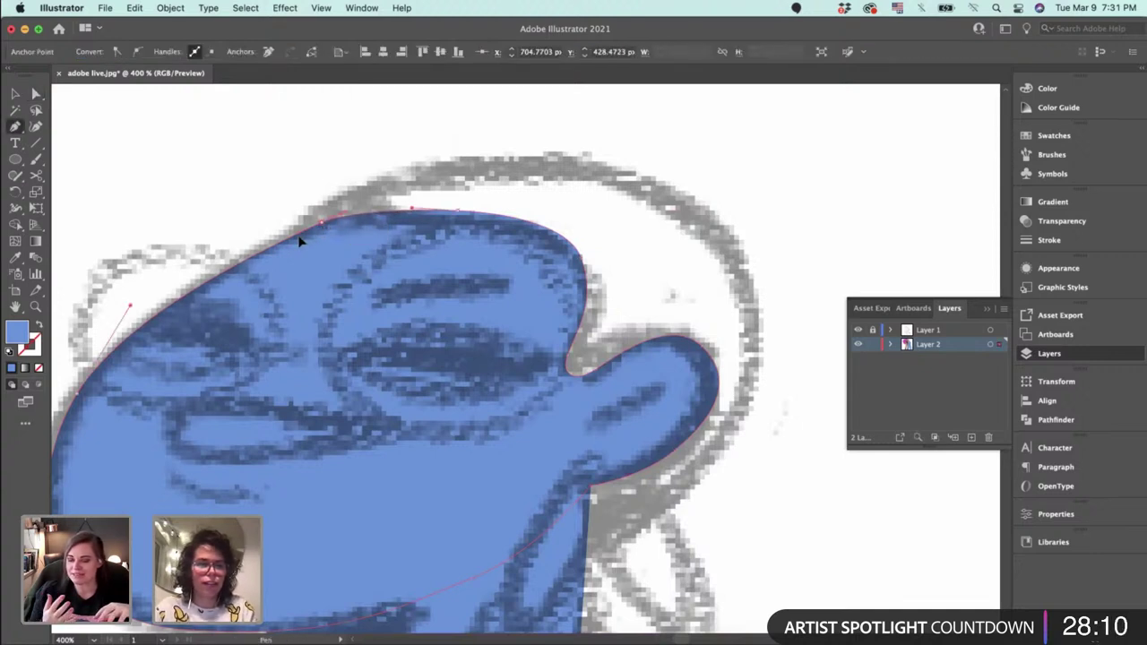
{"action": "key", "text": "a"}
{"action": "left_click_drag", "start_coordinate": [320, 224], "coordinate": [291, 241]}
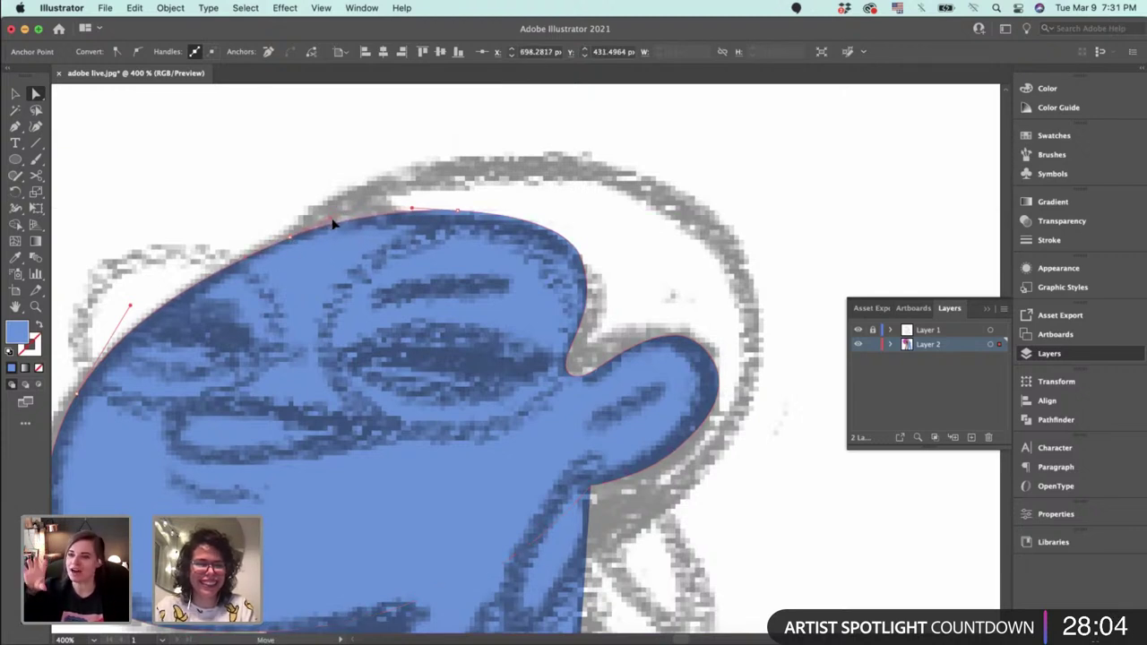
{"action": "left_click_drag", "start_coordinate": [291, 242], "coordinate": [286, 241]}
{"action": "left_click", "coordinate": [374, 190]}
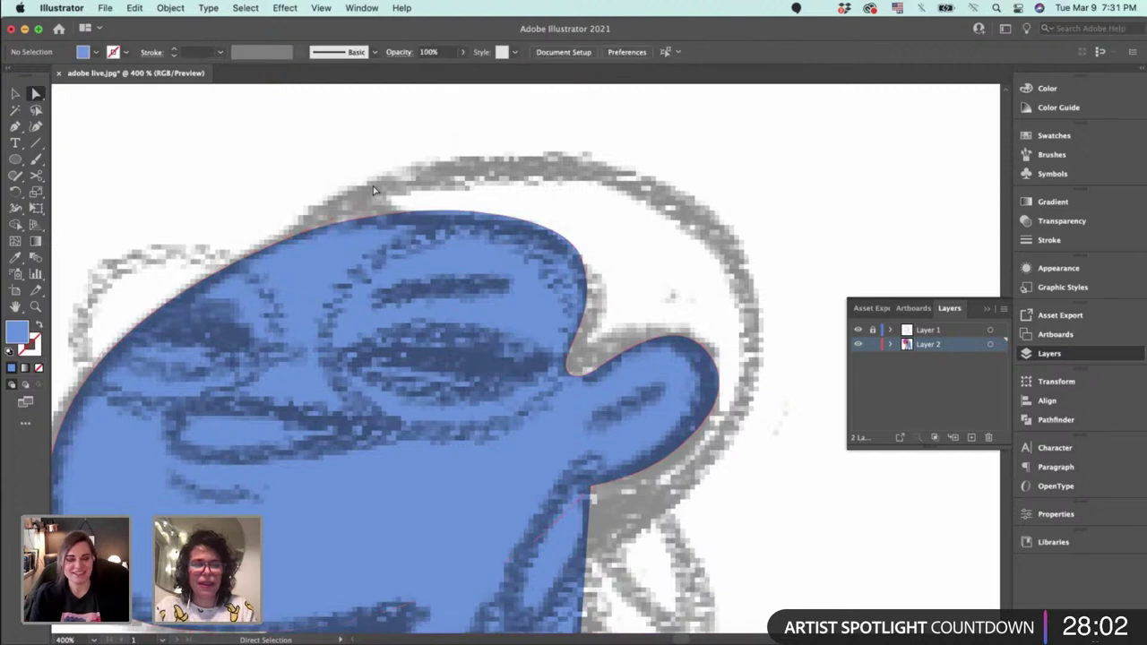
Draw a closed hair shape with the Pen tool along the sketched skull outline, from the forehead over the crown to the nape.
{"action": "key", "text": "p"}
{"action": "left_click", "coordinate": [290, 246]}
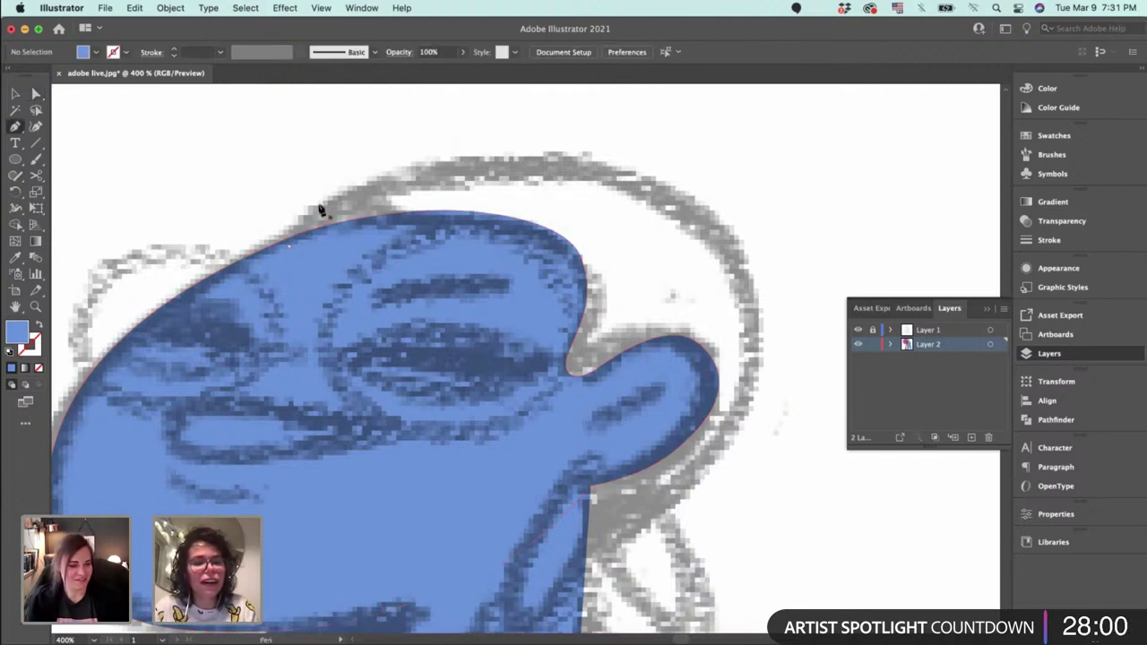
{"action": "left_click", "coordinate": [376, 188]}
{"action": "left_click_drag", "start_coordinate": [575, 164], "coordinate": [675, 186]}
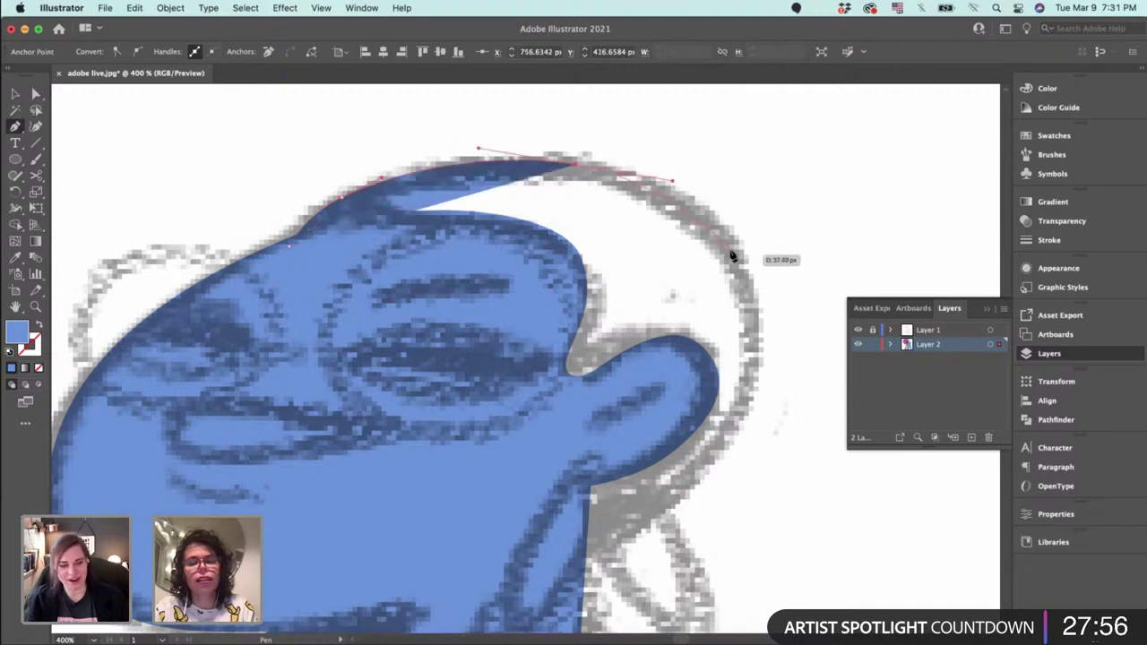
{"action": "left_click", "coordinate": [753, 283]}
{"action": "left_click_drag", "start_coordinate": [737, 412], "coordinate": [717, 295]}
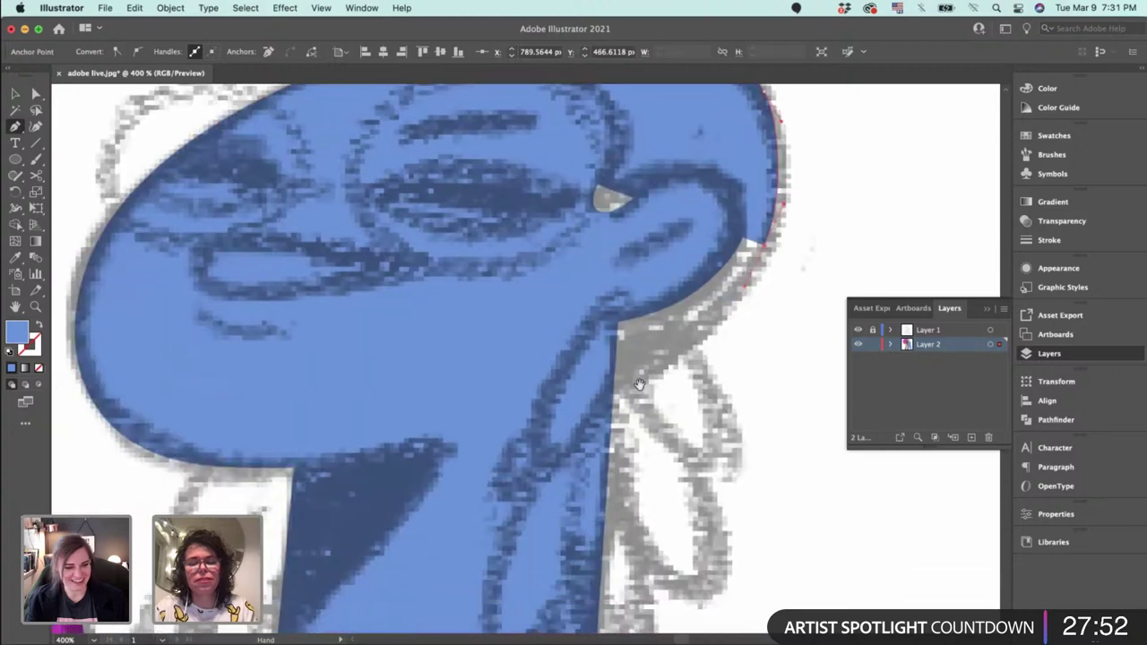
{"action": "left_click_drag", "start_coordinate": [484, 467], "coordinate": [481, 465]}
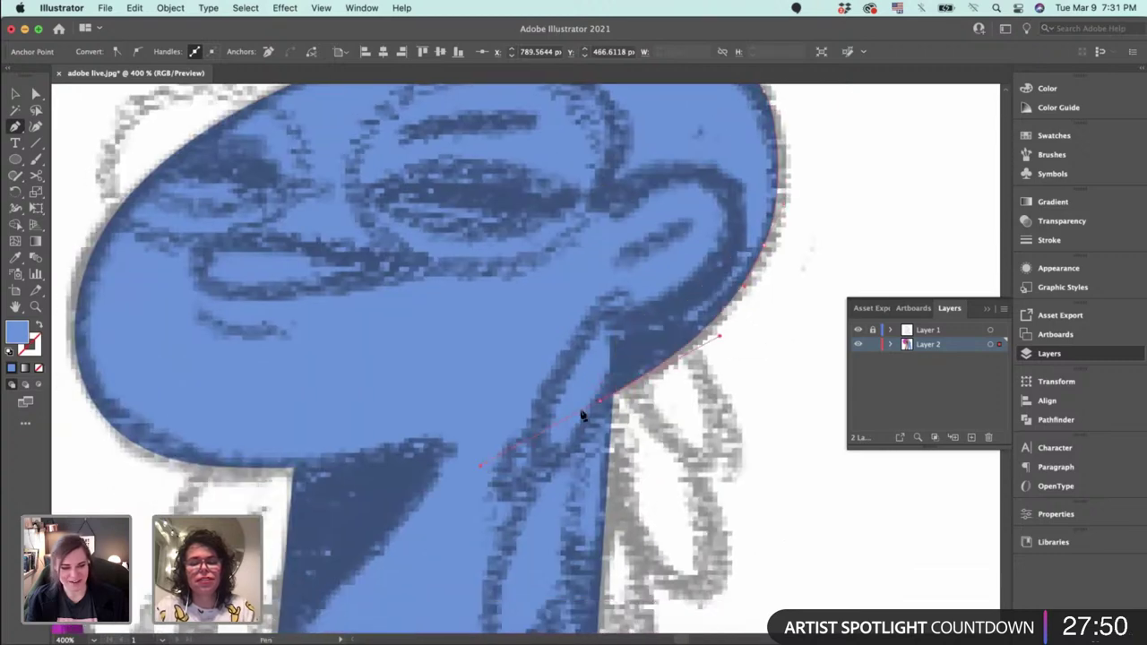
{"action": "left_click_drag", "start_coordinate": [594, 438], "coordinate": [632, 603]}
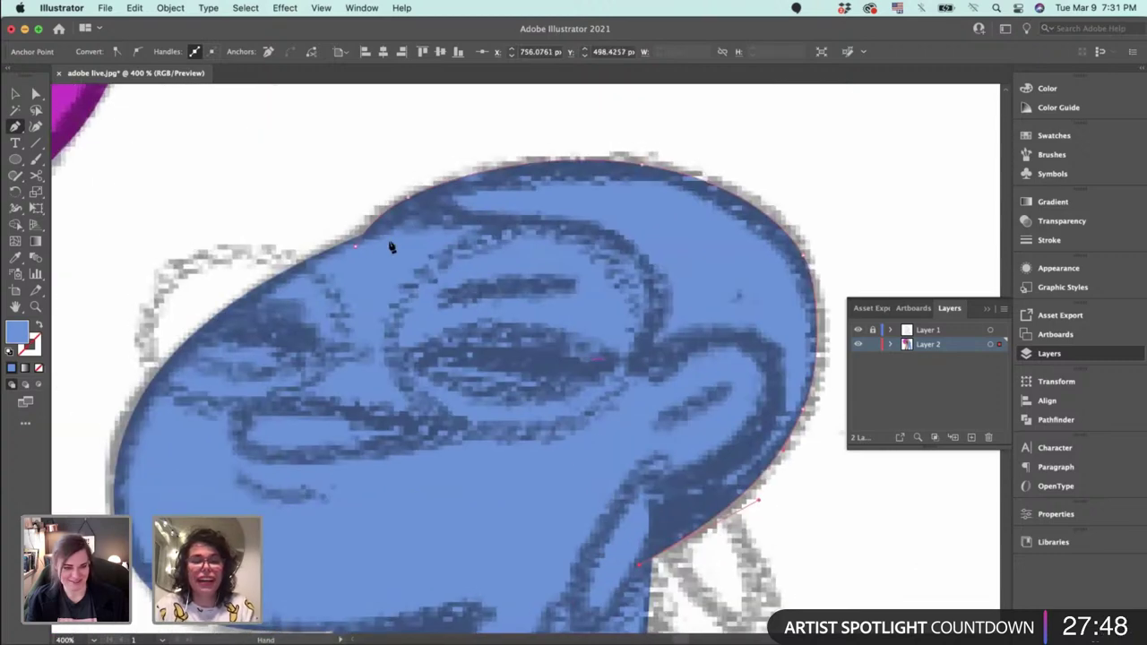
{"action": "left_click", "coordinate": [358, 246]}
{"action": "key", "text": "v"}
{"action": "left_click", "coordinate": [299, 179]}
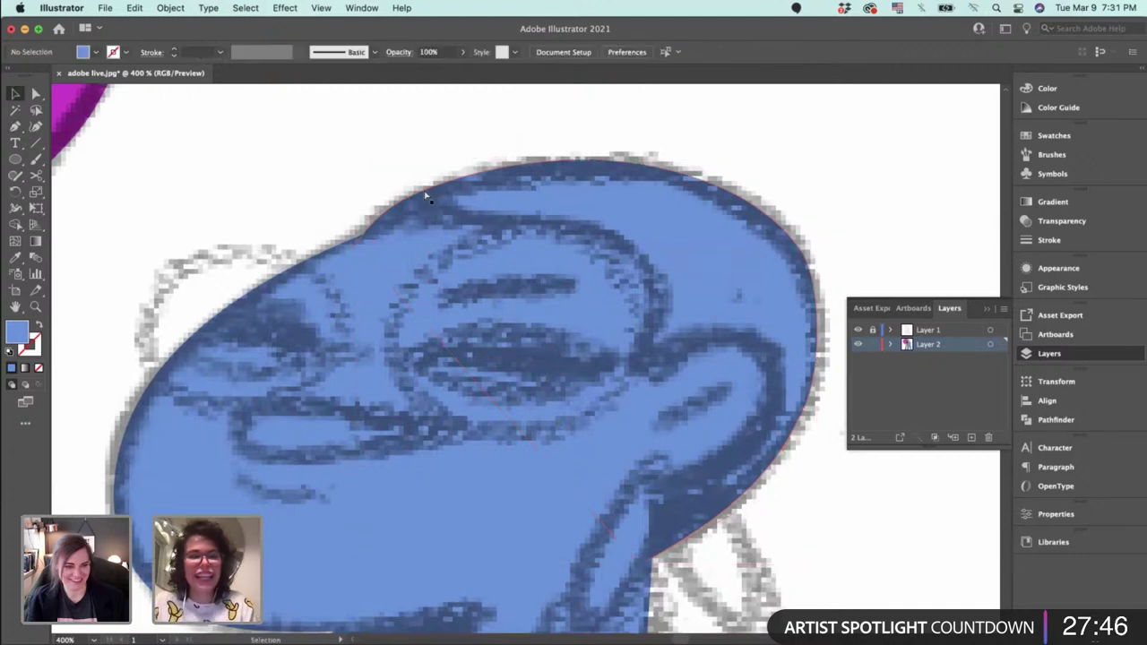
Shift the hair shape's front anchor points at the forehead so its edge follows the sketch and flows into the brow, then deselect.
{"action": "key", "text": "a"}
{"action": "left_click", "coordinate": [413, 204]}
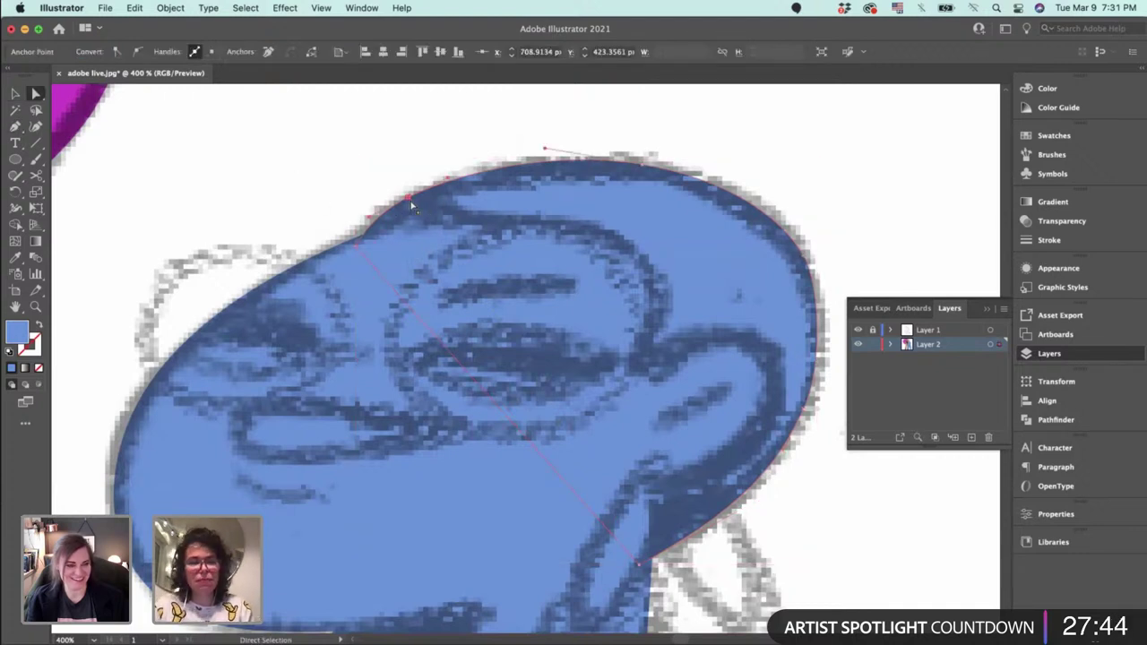
{"action": "left_click_drag", "start_coordinate": [412, 200], "coordinate": [419, 201]}
{"action": "left_click_drag", "start_coordinate": [358, 246], "coordinate": [348, 242]}
{"action": "key", "text": "v"}
{"action": "left_click", "coordinate": [317, 202]}
Adjust the hair shape's curve handles and lower anchor point at the back of the skull and nape to fit the sketch.
{"action": "key", "text": "a"}
{"action": "left_click", "coordinate": [633, 182]}
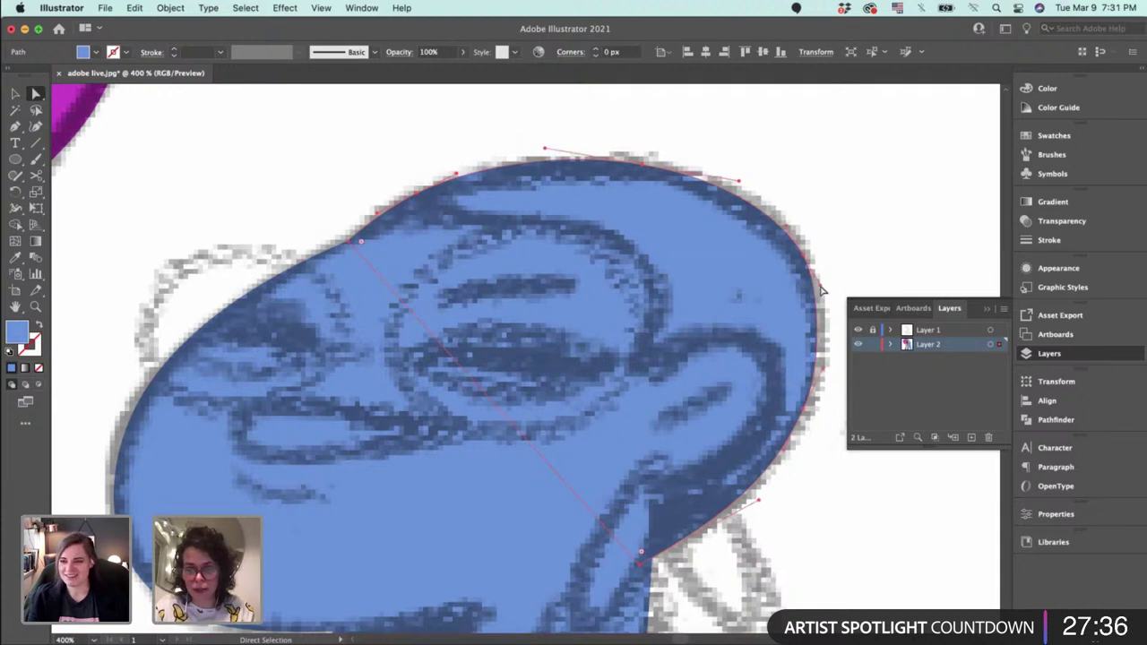
{"action": "left_click_drag", "start_coordinate": [821, 286], "coordinate": [830, 302]}
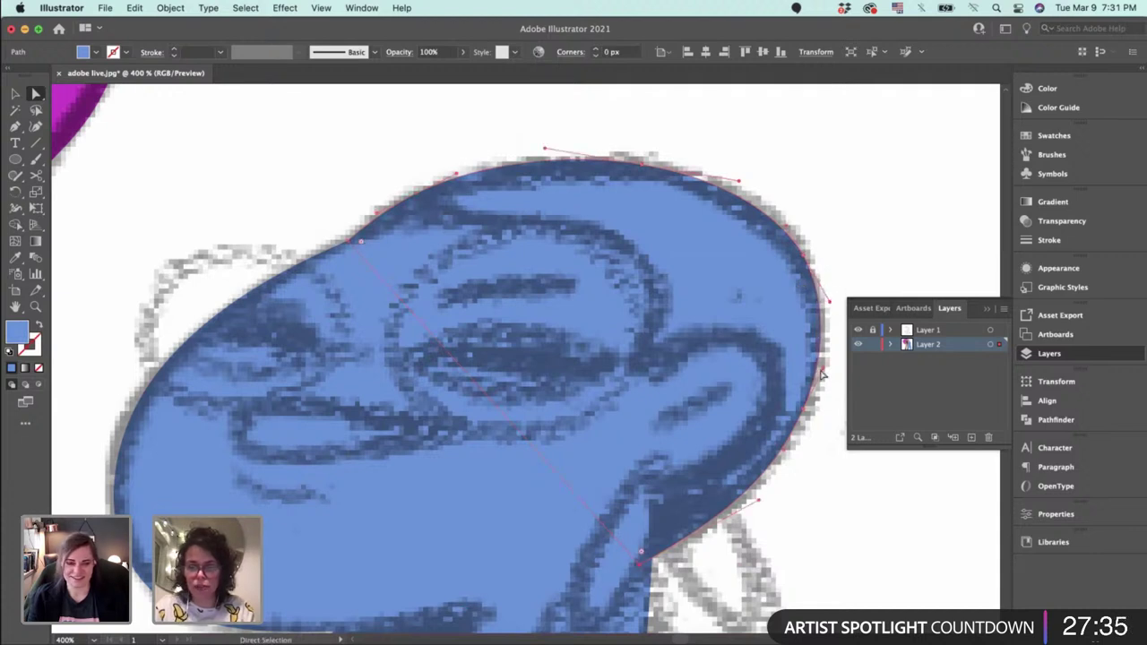
{"action": "left_click", "coordinate": [805, 421]}
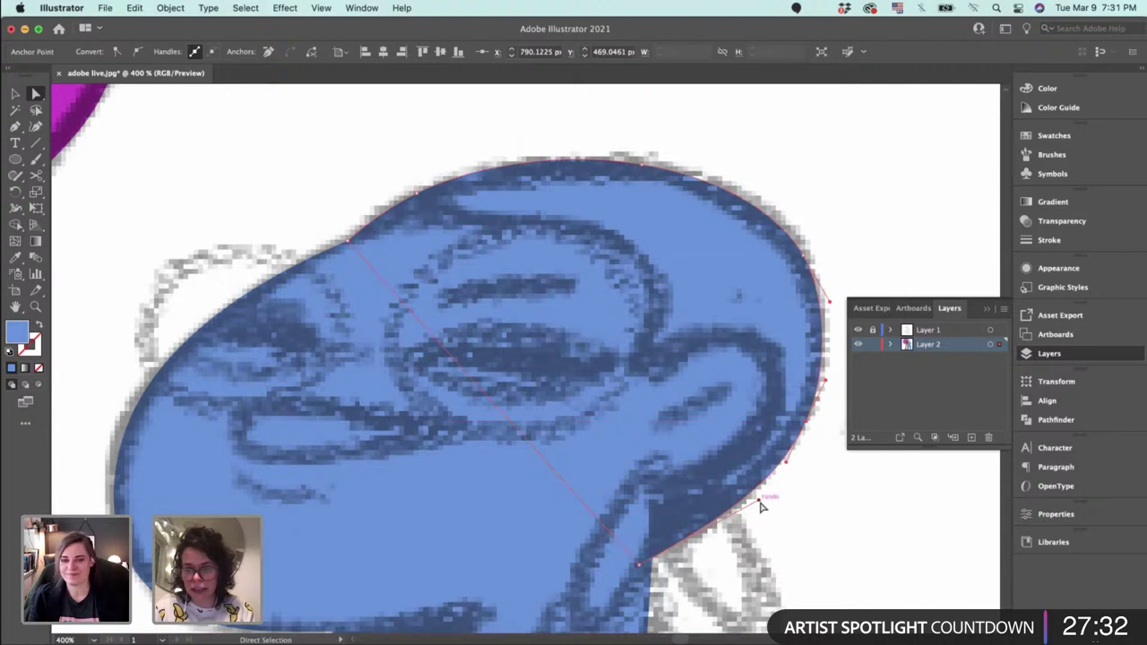
{"action": "left_click_drag", "start_coordinate": [760, 508], "coordinate": [771, 510]}
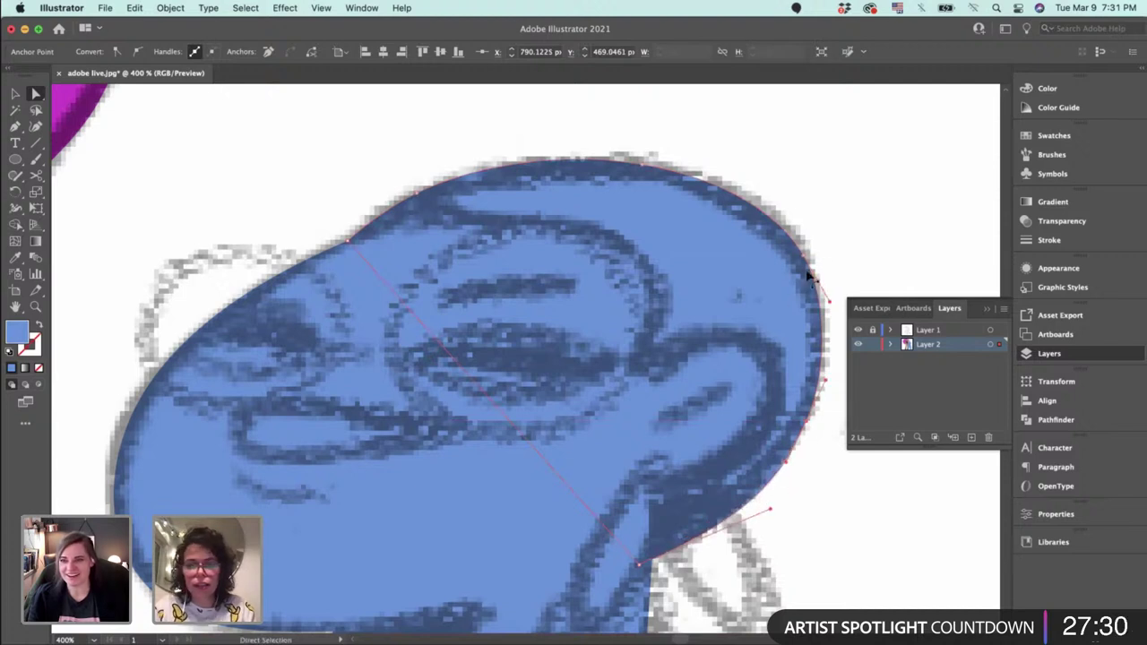
{"action": "left_click", "coordinate": [411, 165]}
{"action": "key", "text": "v"}
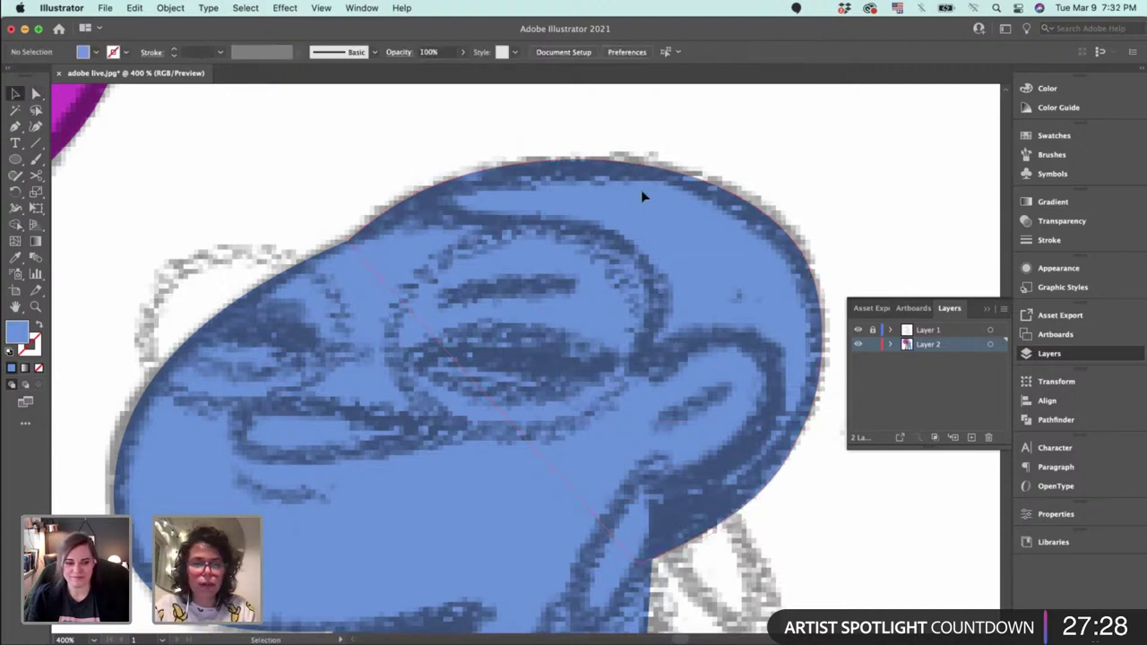
Fill the hair shape with a darker, deeper blue than the face.
{"action": "left_click", "coordinate": [644, 197]}
{"action": "key", "text": "super+x"}
{"action": "key", "text": "super+shift+z"}
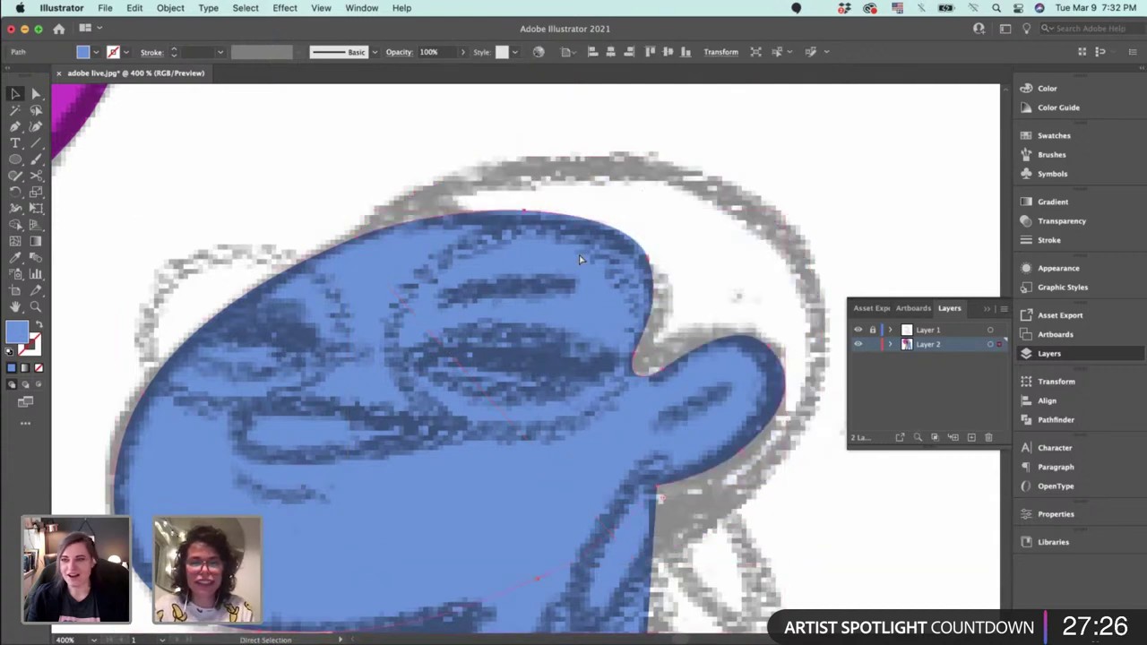
{"action": "double_click", "coordinate": [15, 330]}
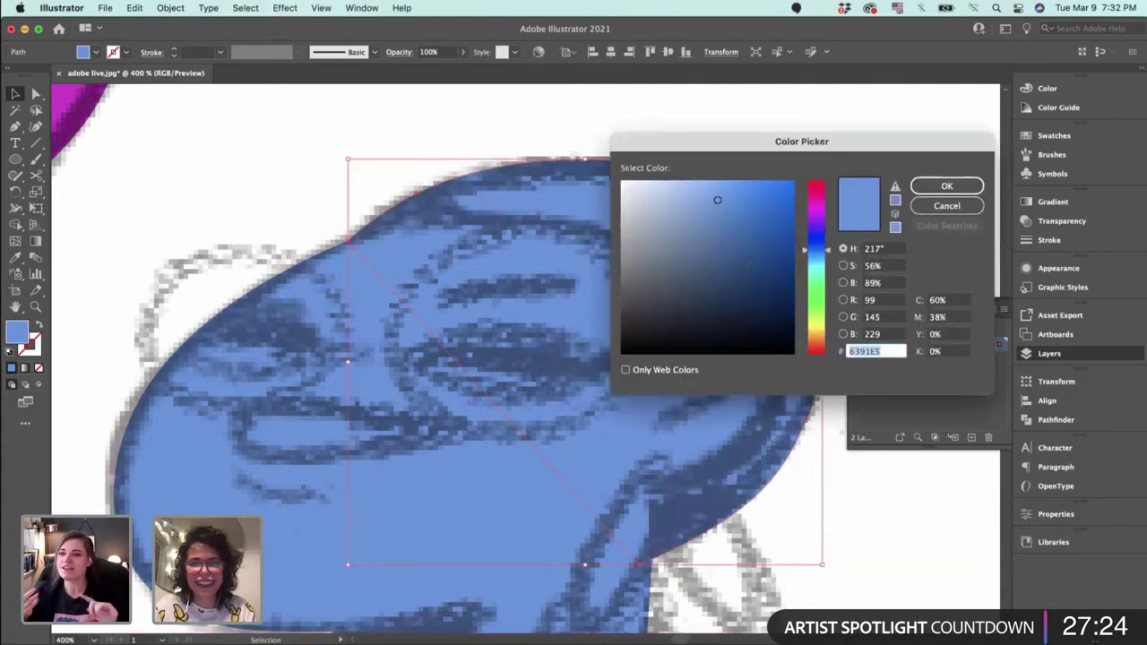
{"action": "left_click", "coordinate": [745, 265]}
{"action": "key", "text": "Return"}
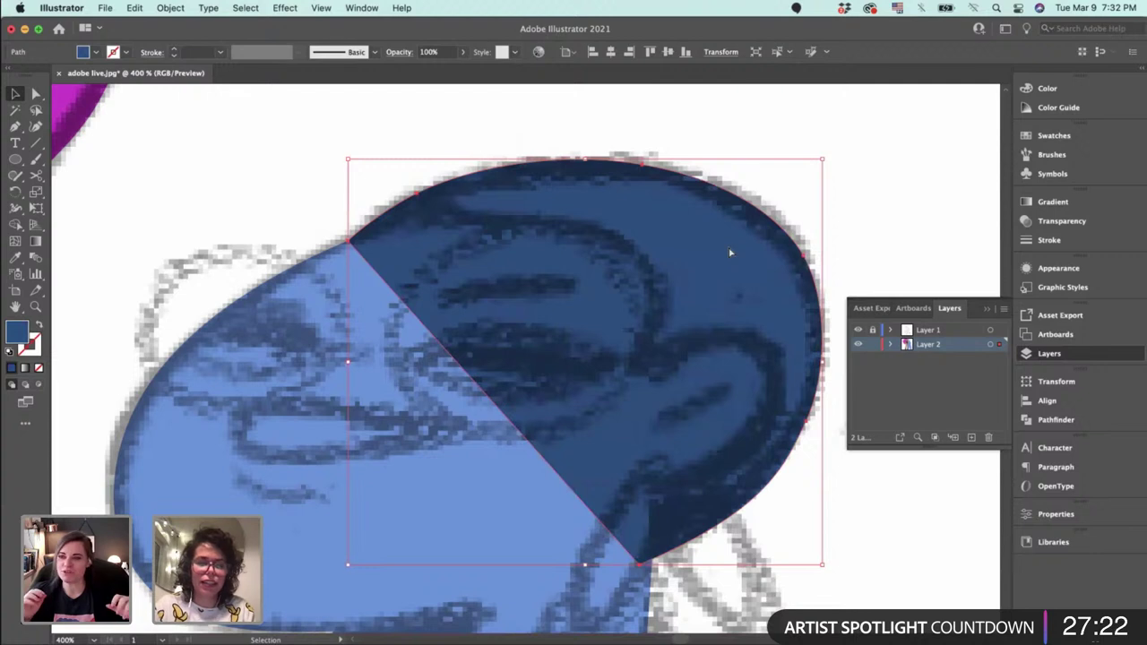
Send the dark blue hair shape backward until it sits behind both the face and the neck, then deselect.
{"action": "key", "text": "super+z"}
{"action": "key", "text": "super+z"}
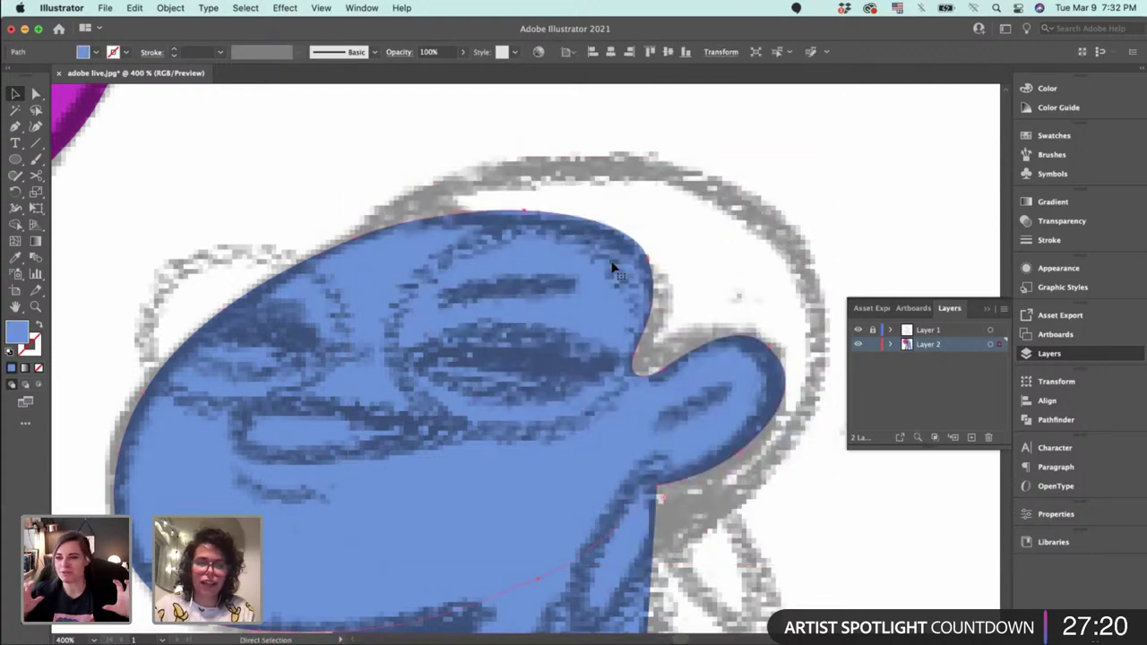
{"action": "key", "text": "super+shift+z"}
{"action": "key", "text": "super+shift+z"}
{"action": "key", "text": "a"}
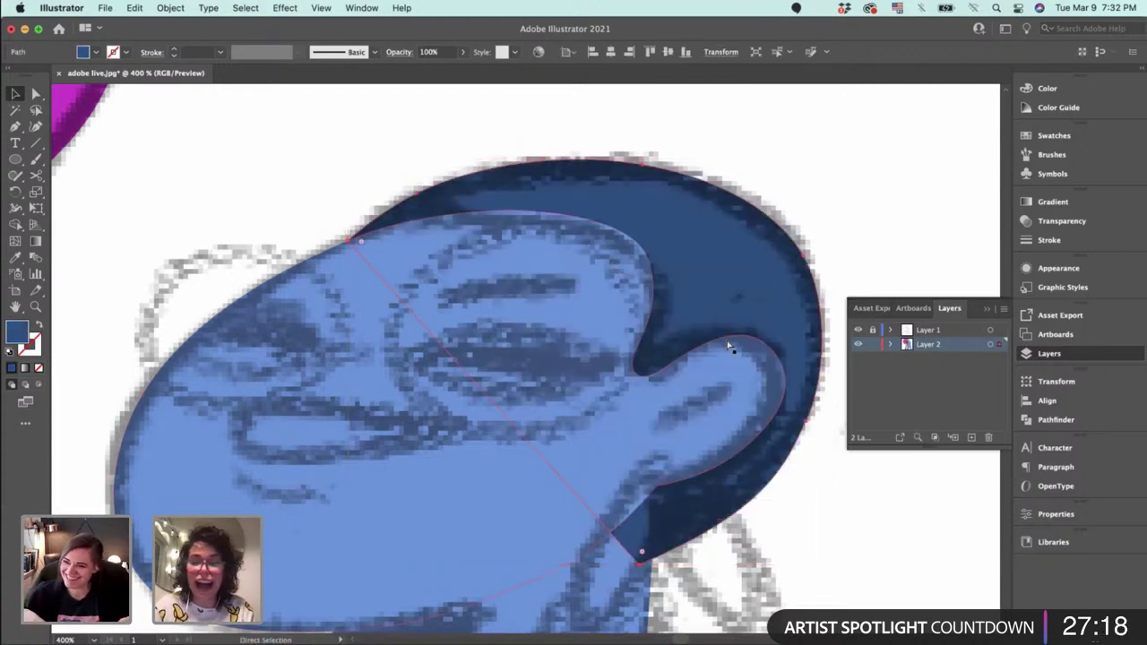
{"action": "key", "text": "super+bracketleft"}
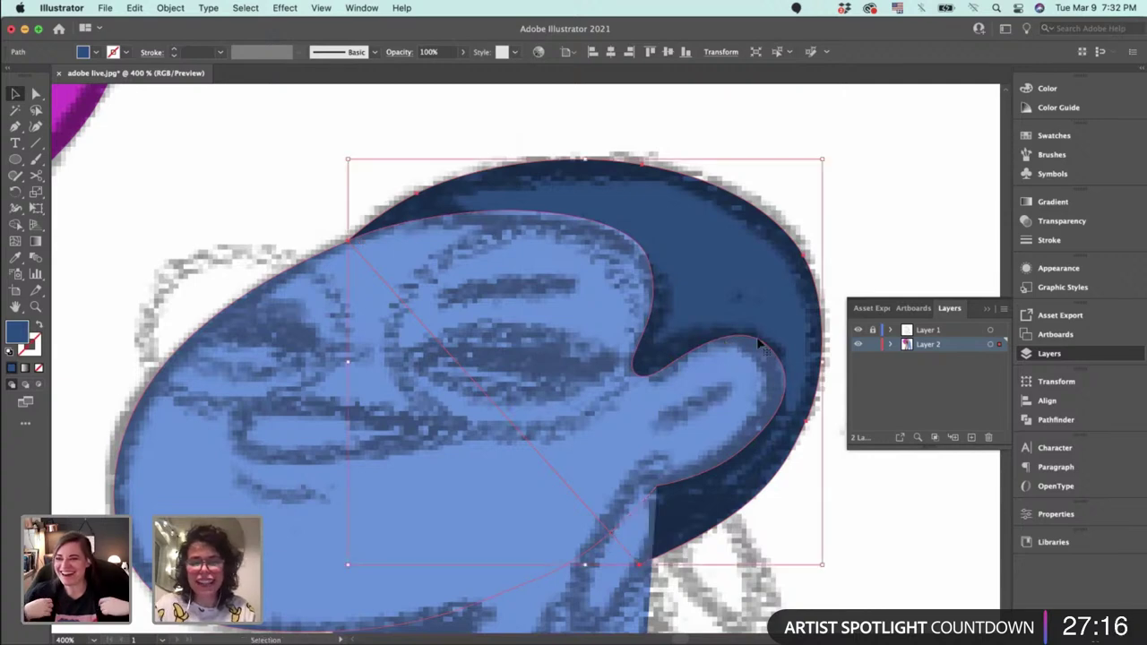
{"action": "left_click", "coordinate": [825, 513]}
Pull the ear's lower anchor point inward and shorten its upper handle so the outer ear edge follows the sketch, then deselect.
{"action": "left_click_drag", "start_coordinate": [781, 387], "coordinate": [725, 244]}
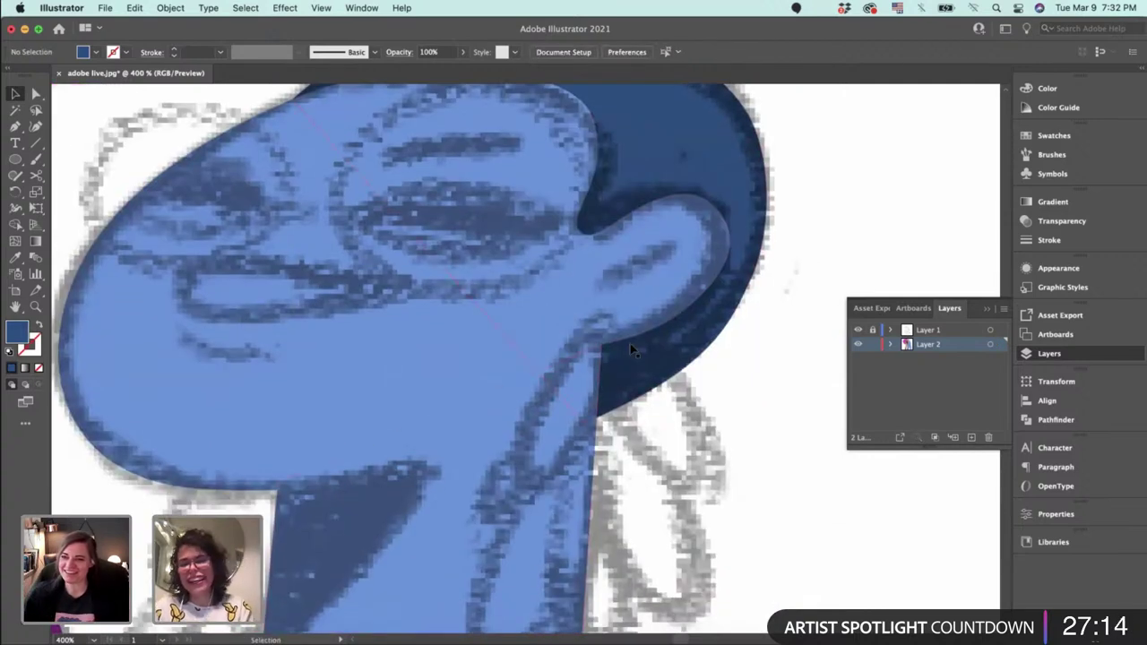
{"action": "key", "text": "a"}
{"action": "left_click", "coordinate": [734, 255]}
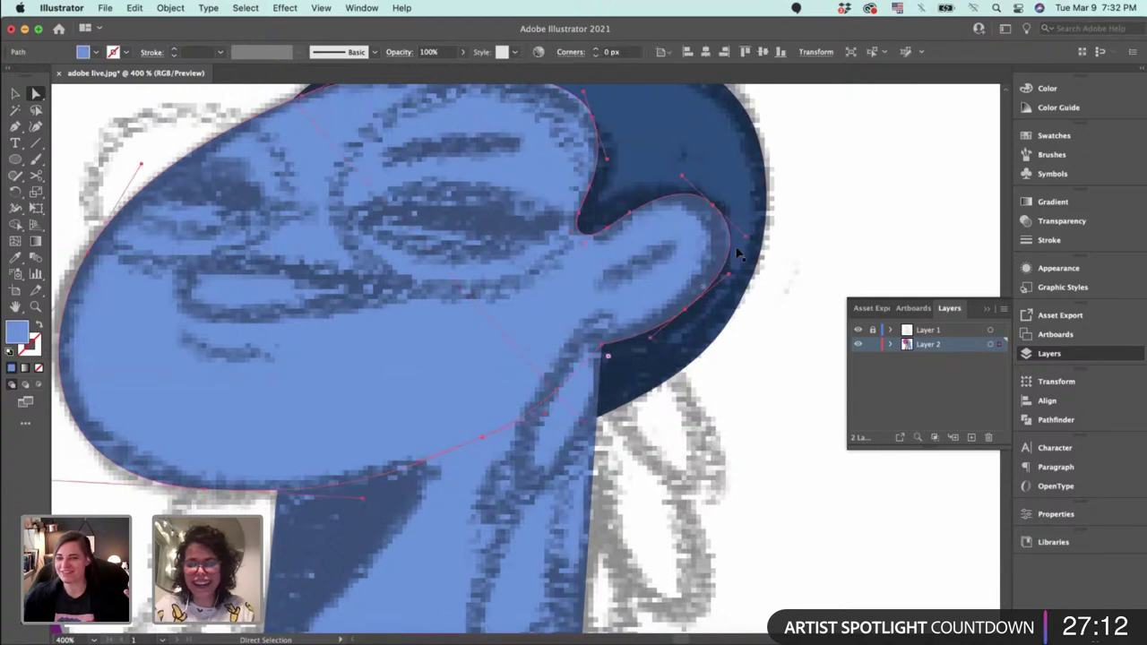
{"action": "key", "text": "super+equal"}
{"action": "left_click_drag", "start_coordinate": [737, 251], "coordinate": [495, 268]}
{"action": "key", "text": "a"}
{"action": "left_click", "coordinate": [509, 248]}
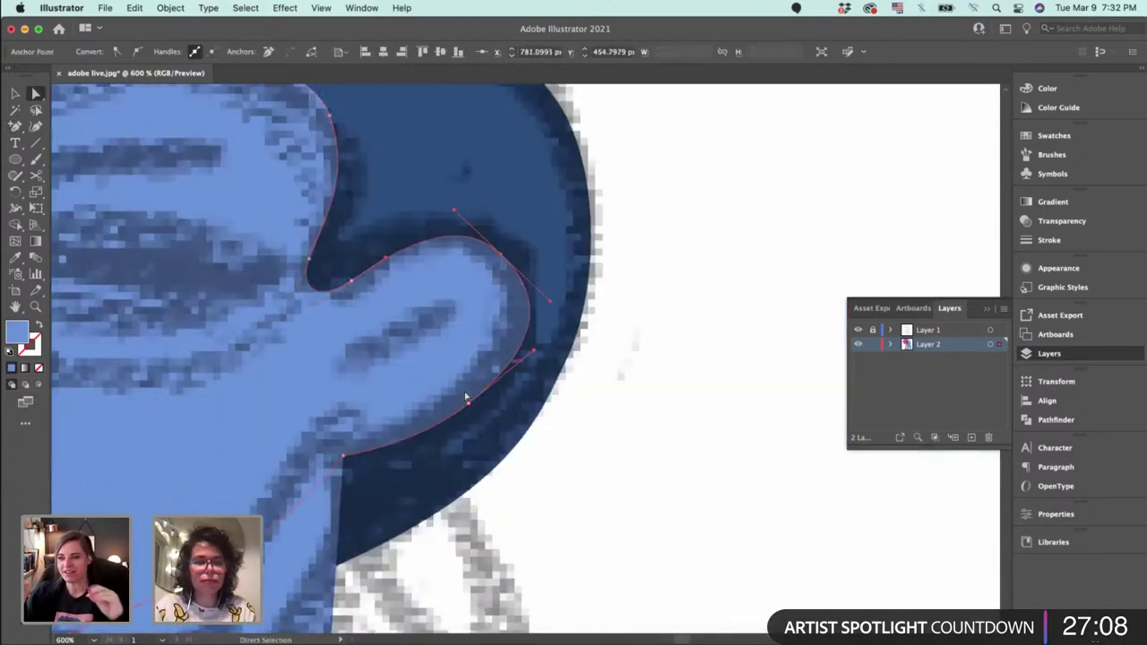
{"action": "left_click_drag", "start_coordinate": [467, 401], "coordinate": [458, 411]}
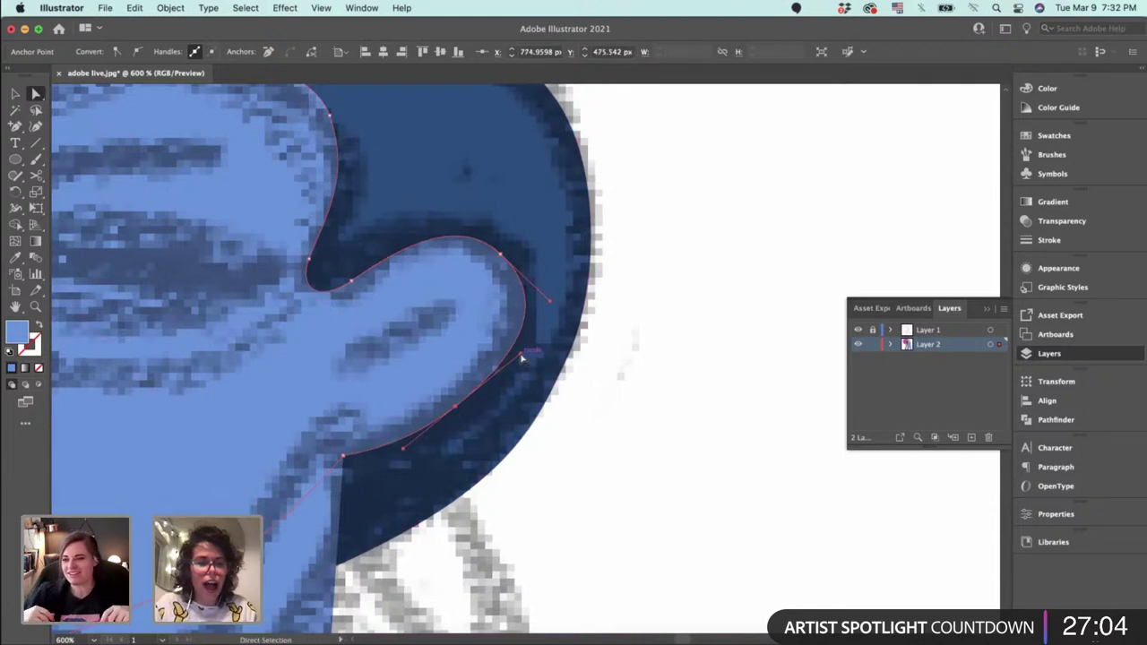
{"action": "left_click_drag", "start_coordinate": [521, 356], "coordinate": [503, 375]}
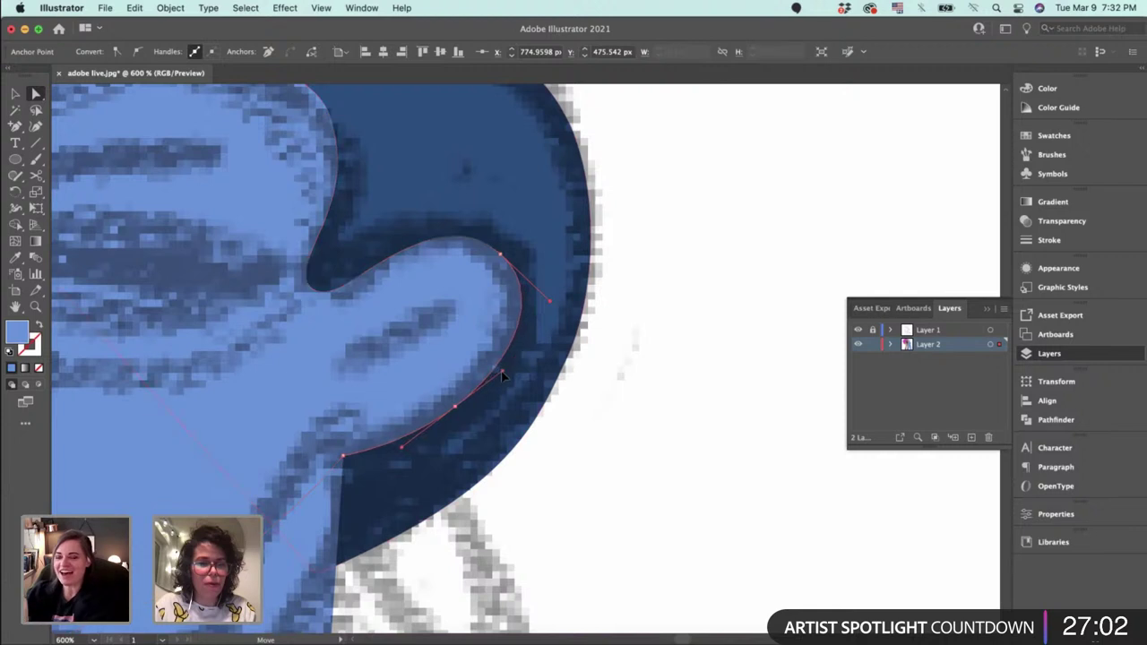
{"action": "left_click_drag", "start_coordinate": [581, 450], "coordinate": [648, 458]}
{"action": "key", "text": "v"}
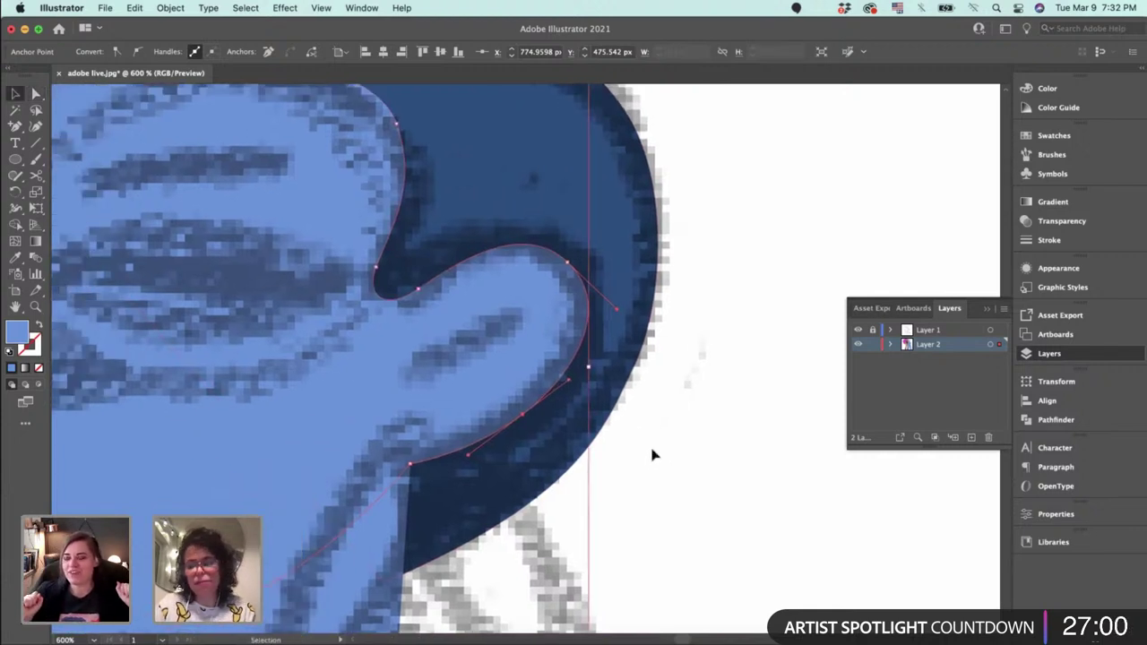
{"action": "left_click", "coordinate": [653, 454]}
Draw a straight diagonal line with the Pen tool along the sketched inner-ear mark.
{"action": "key", "text": "p"}
{"action": "key", "text": "p"}
{"action": "left_click", "coordinate": [520, 320]}
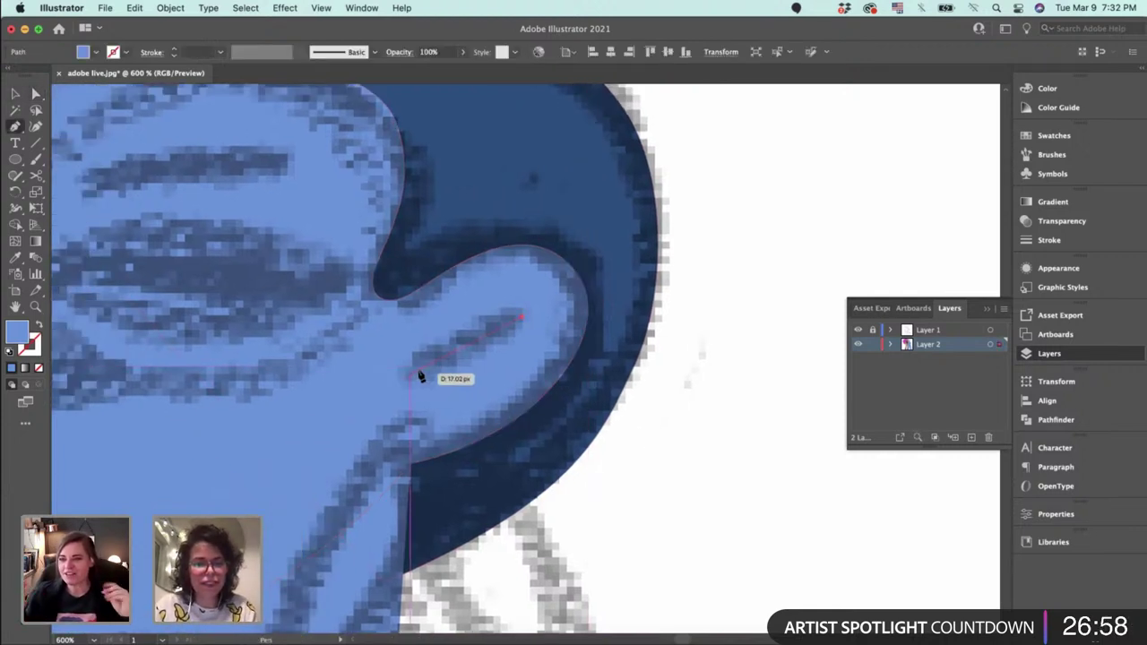
{"action": "left_click", "coordinate": [412, 371]}
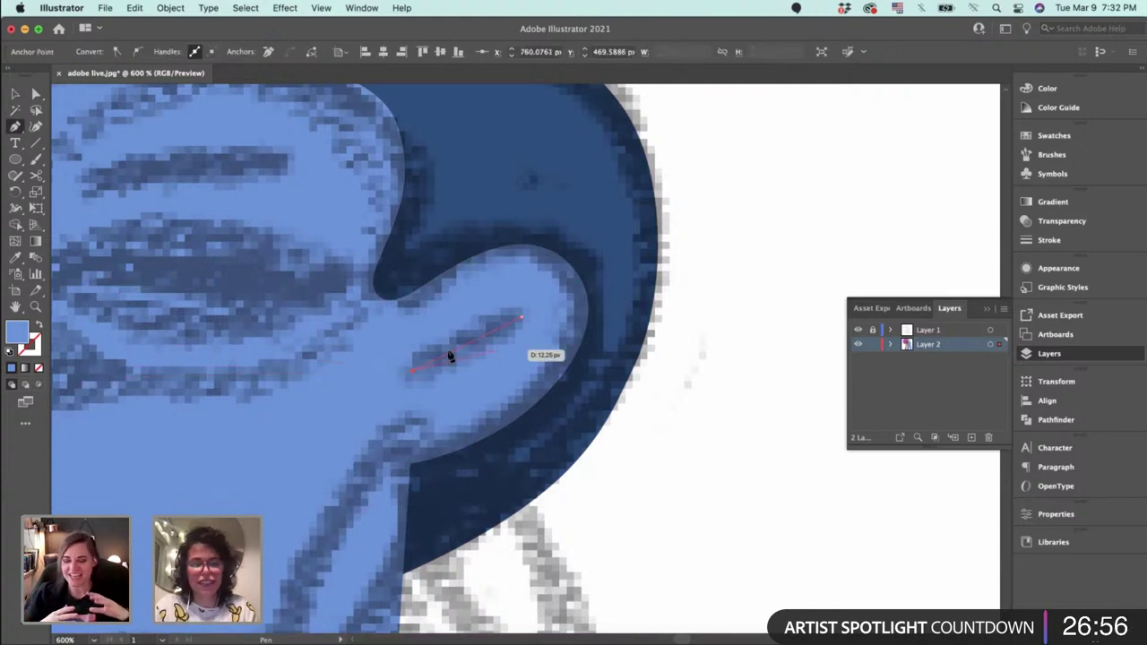
Hide the Layer 1 sketch, sample the hair's dark blue onto the ear line, and swap it from fill to stroke.
{"action": "key", "text": "i"}
{"action": "left_click", "coordinate": [590, 196]}
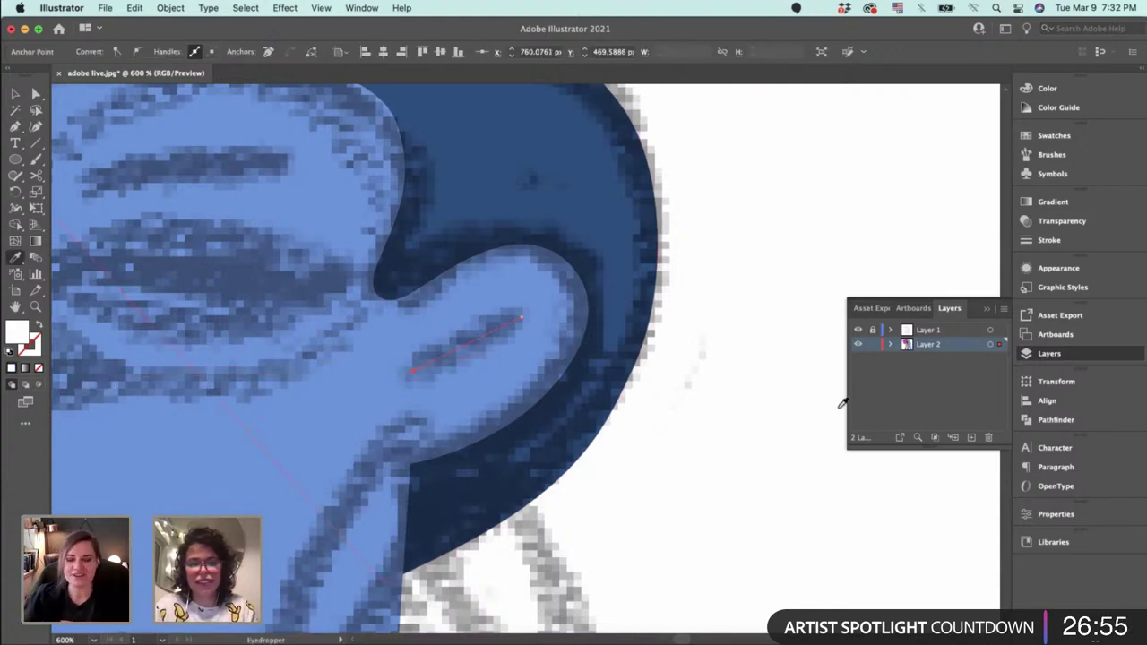
{"action": "left_click", "coordinate": [859, 331]}
{"action": "left_click", "coordinate": [603, 240]}
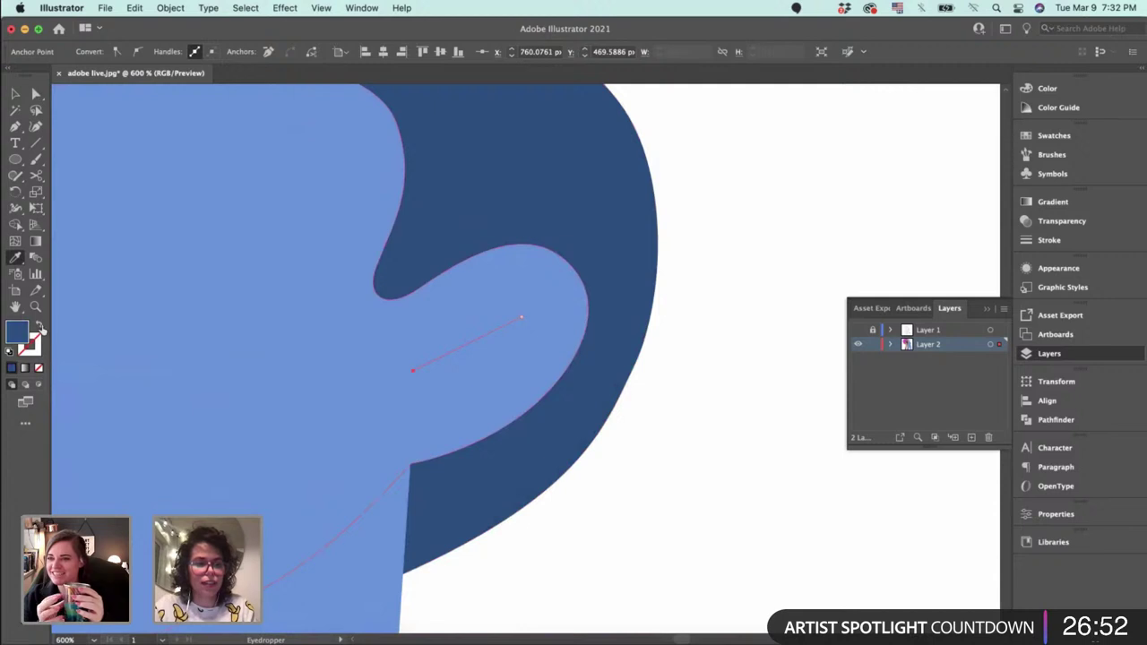
{"action": "left_click", "coordinate": [38, 326]}
{"action": "key", "text": "v"}
Give the ear line round caps, round joins and a 2 pt stroke weight, then deselect it.
{"action": "left_click", "coordinate": [1047, 240]}
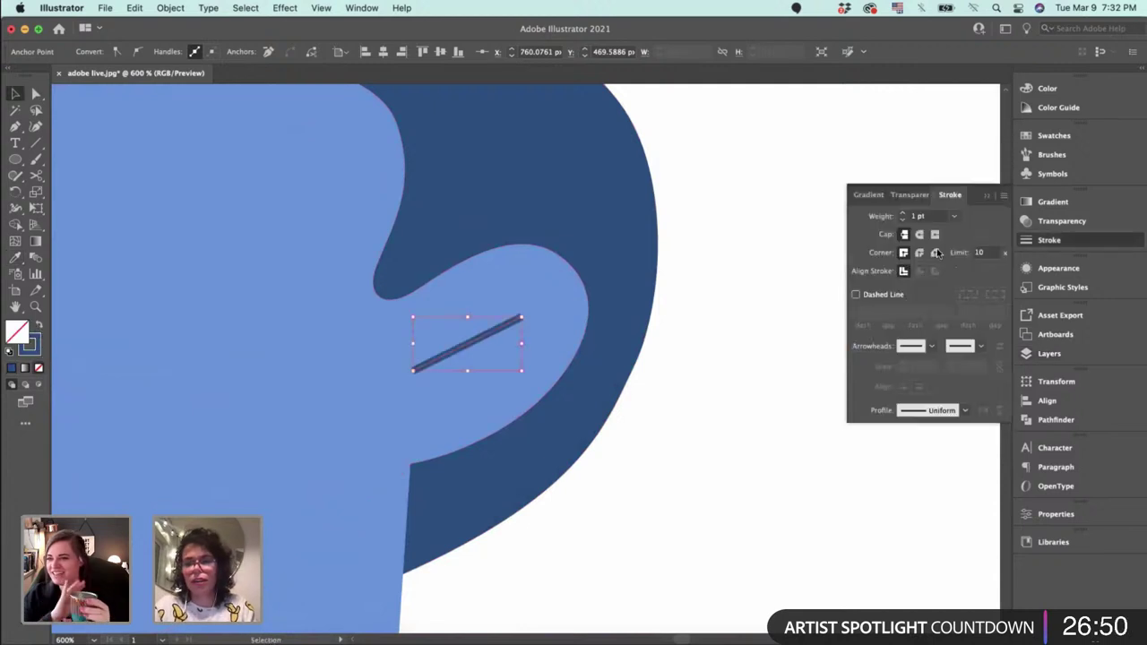
{"action": "left_click", "coordinate": [918, 235]}
{"action": "left_click", "coordinate": [919, 252]}
{"action": "left_click", "coordinate": [903, 214]}
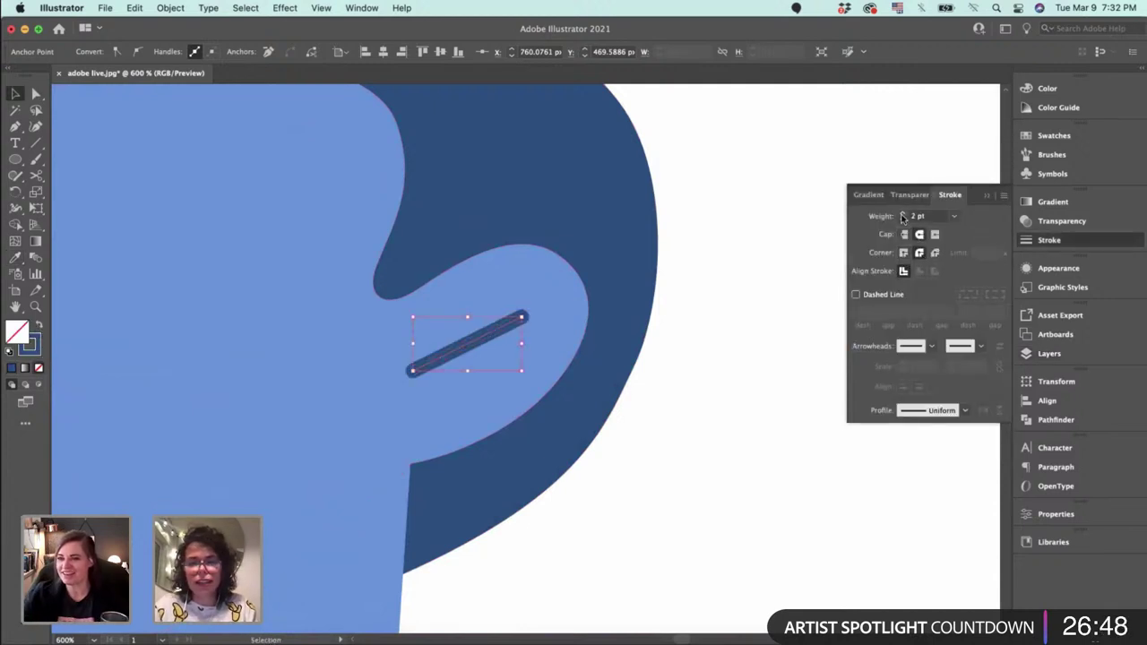
{"action": "left_click", "coordinate": [720, 336]}
Turn the visibility of the Layer 1 sketch back on over the coloured shapes.
{"action": "scroll", "coordinate": [750, 364], "scroll_direction": "left", "scroll_amount": 5}
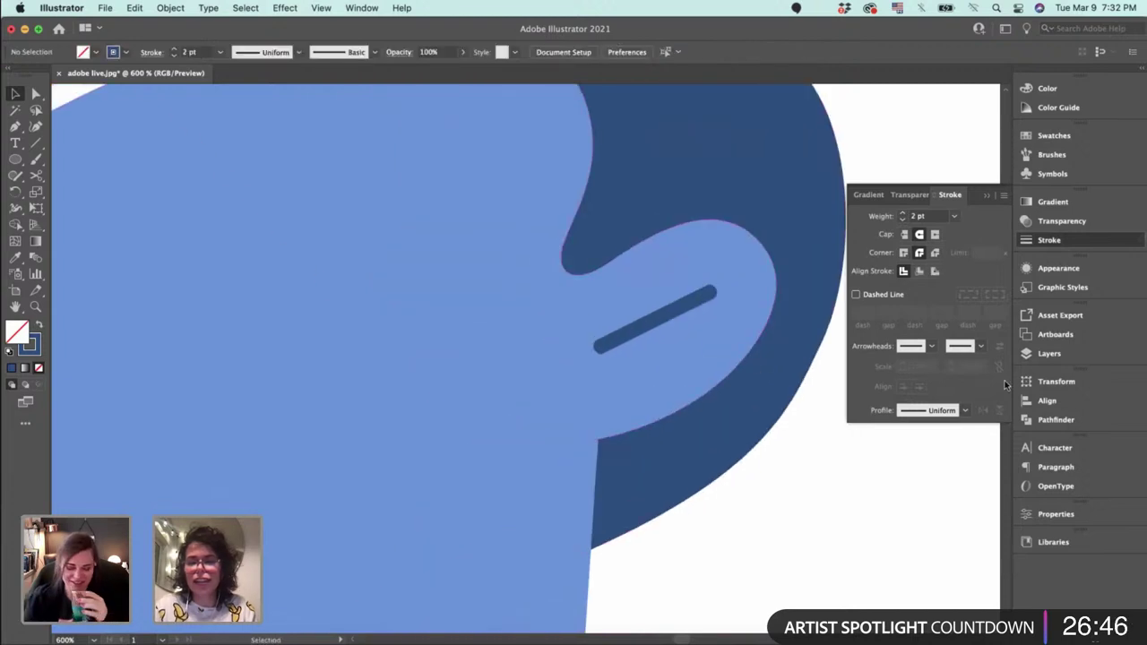
{"action": "left_click", "coordinate": [1045, 354]}
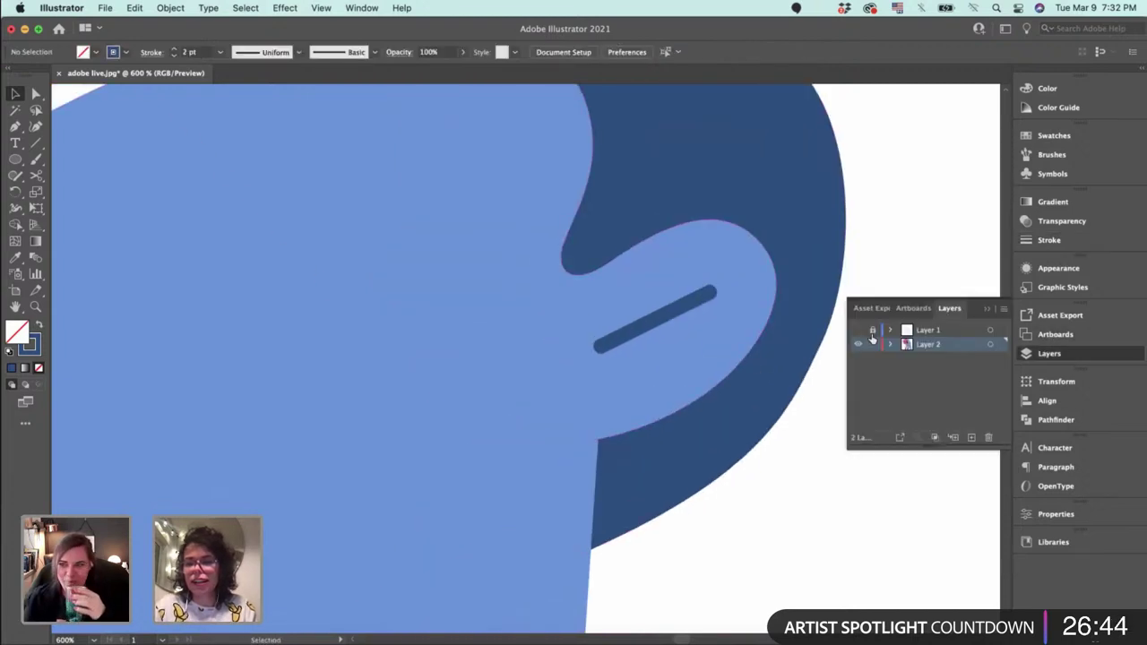
{"action": "left_click", "coordinate": [858, 330]}
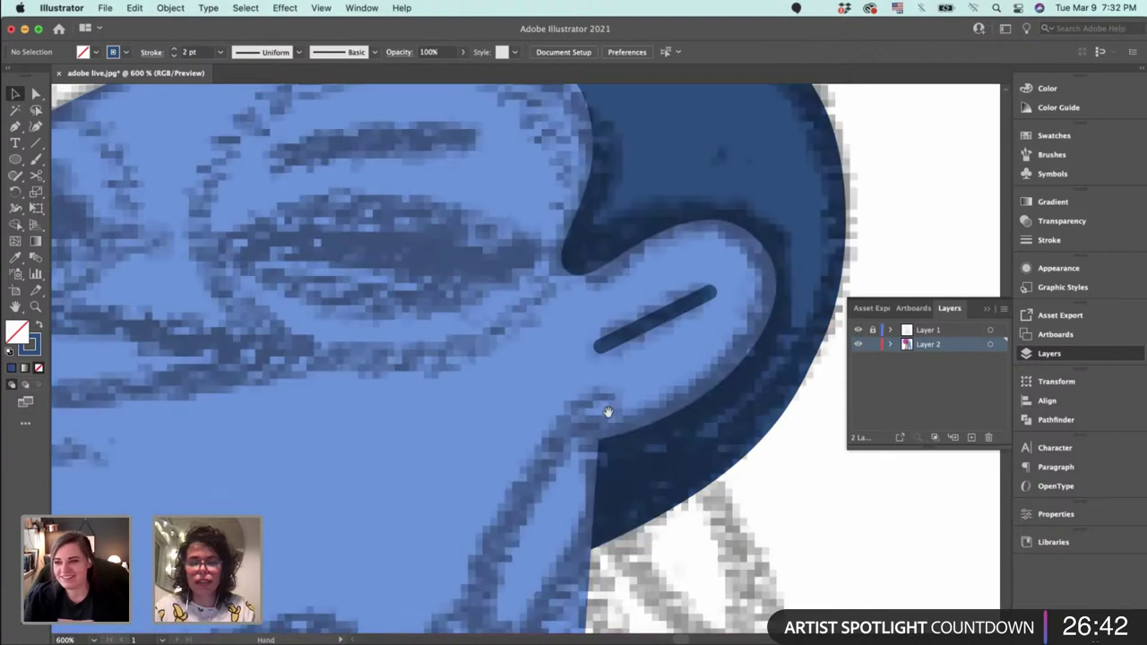
{"action": "scroll", "coordinate": [606, 410], "scroll_direction": "left", "scroll_amount": 4}
{"action": "scroll", "coordinate": [607, 409], "scroll_direction": "up", "scroll_amount": 3}
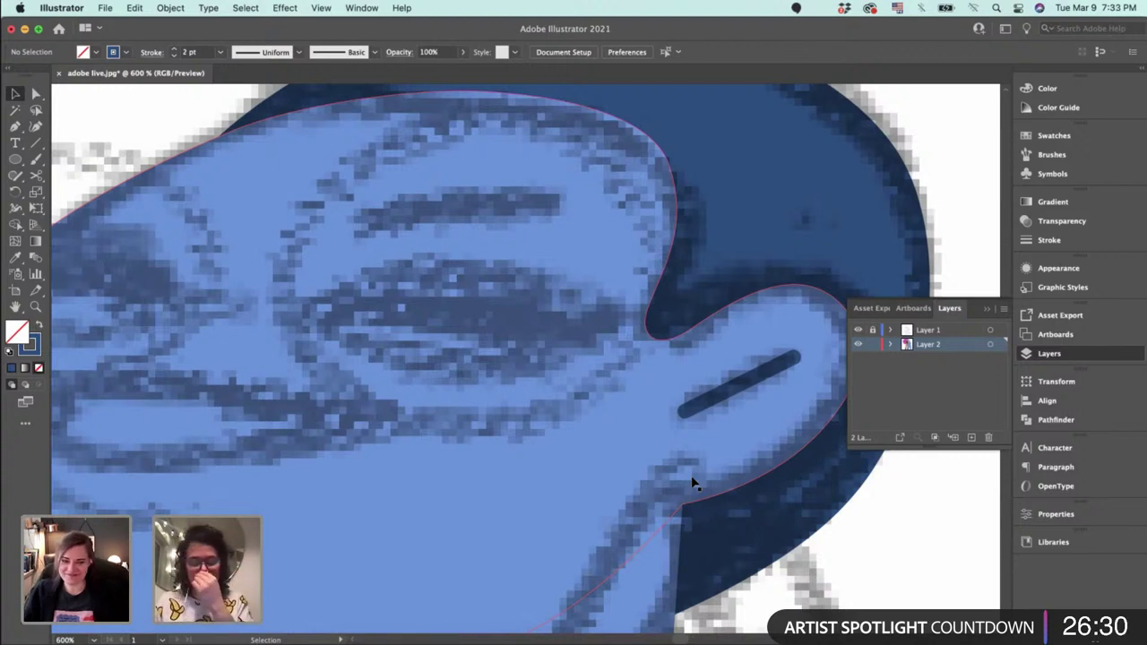
{"action": "scroll", "coordinate": [578, 473], "scroll_direction": "up", "scroll_amount": 3}
{"action": "scroll", "coordinate": [578, 474], "scroll_direction": "left", "scroll_amount": 2}
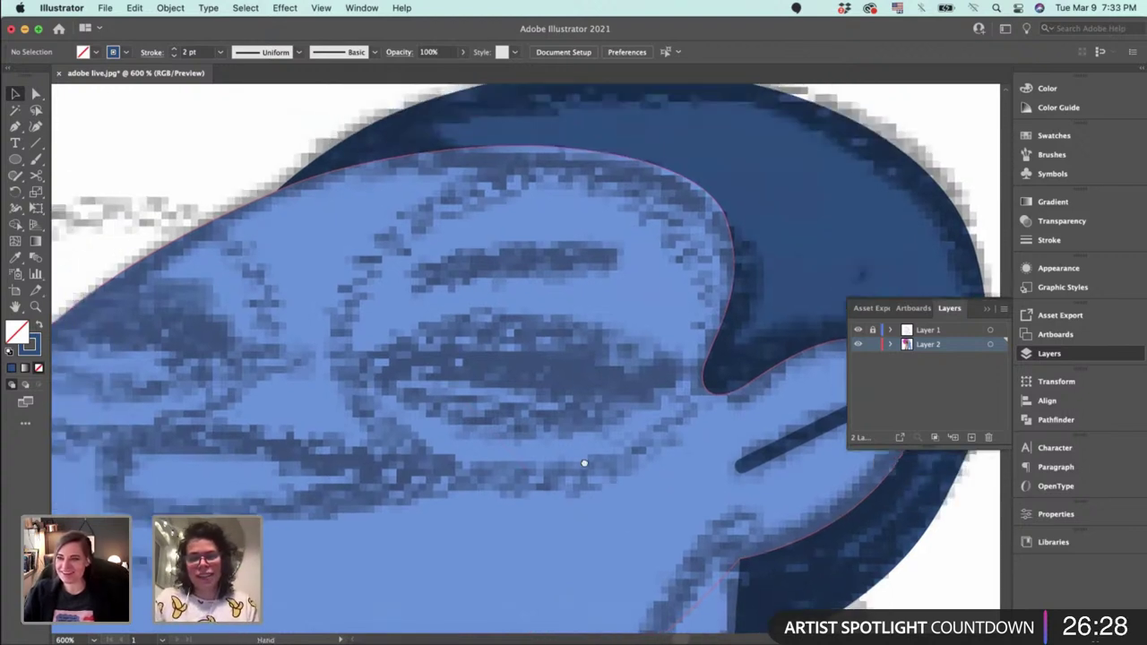
Trace the sketched eyebrow above the large eye as a closed Pen tool shape and swap its dark blue stroke to fill.
{"action": "key", "text": "p"}
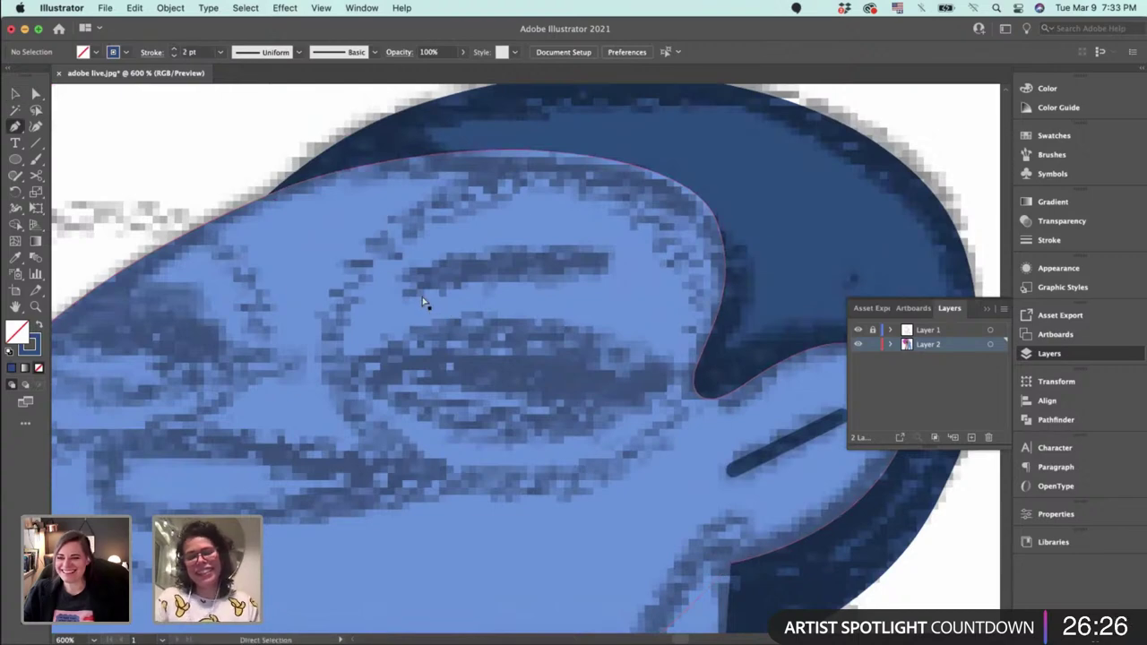
{"action": "key", "text": "super+equal"}
{"action": "left_click_drag", "start_coordinate": [421, 295], "coordinate": [422, 388]}
{"action": "key", "text": "a"}
{"action": "scroll", "coordinate": [606, 389], "scroll_direction": "down", "scroll_amount": 2}
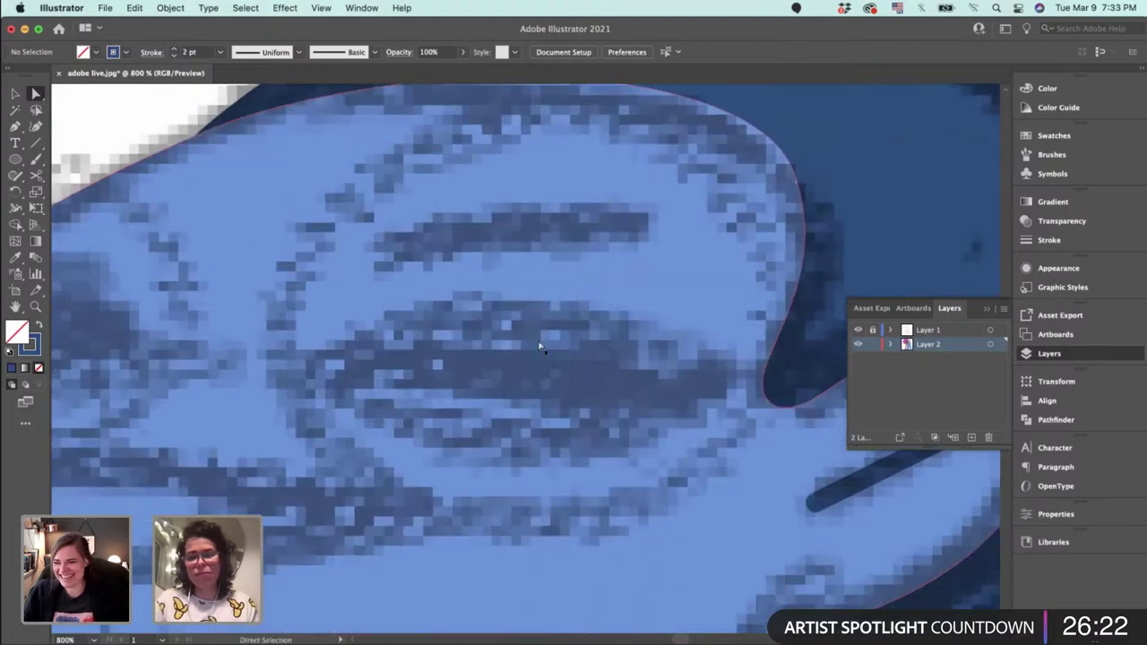
{"action": "key", "text": "p"}
{"action": "left_click", "coordinate": [387, 265]}
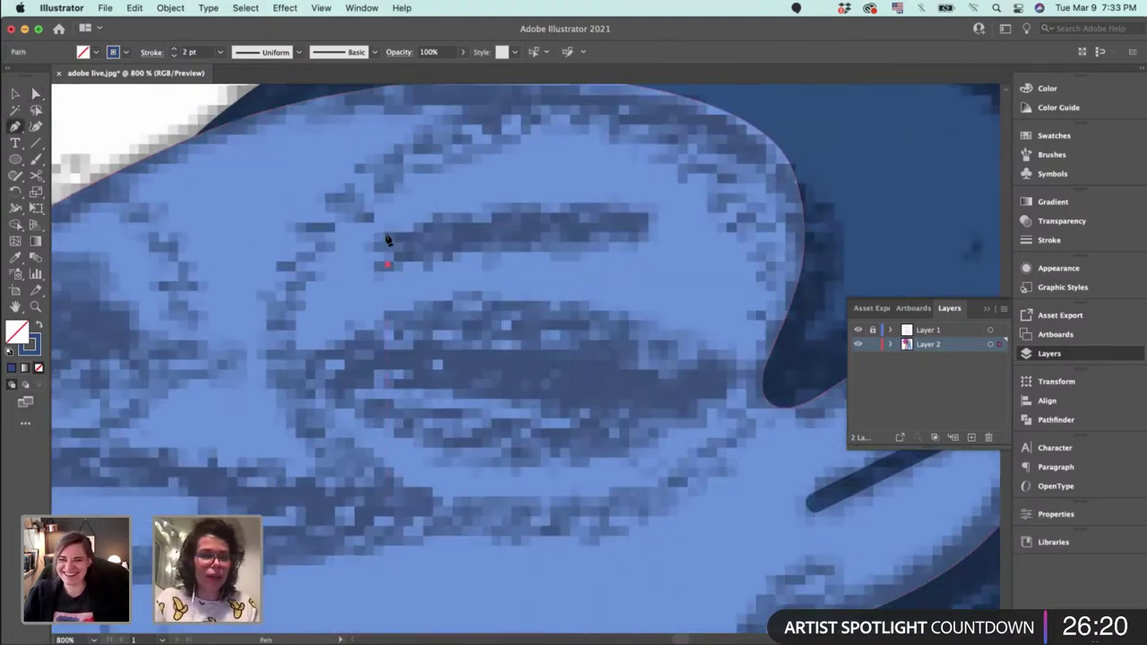
{"action": "left_click", "coordinate": [387, 231]}
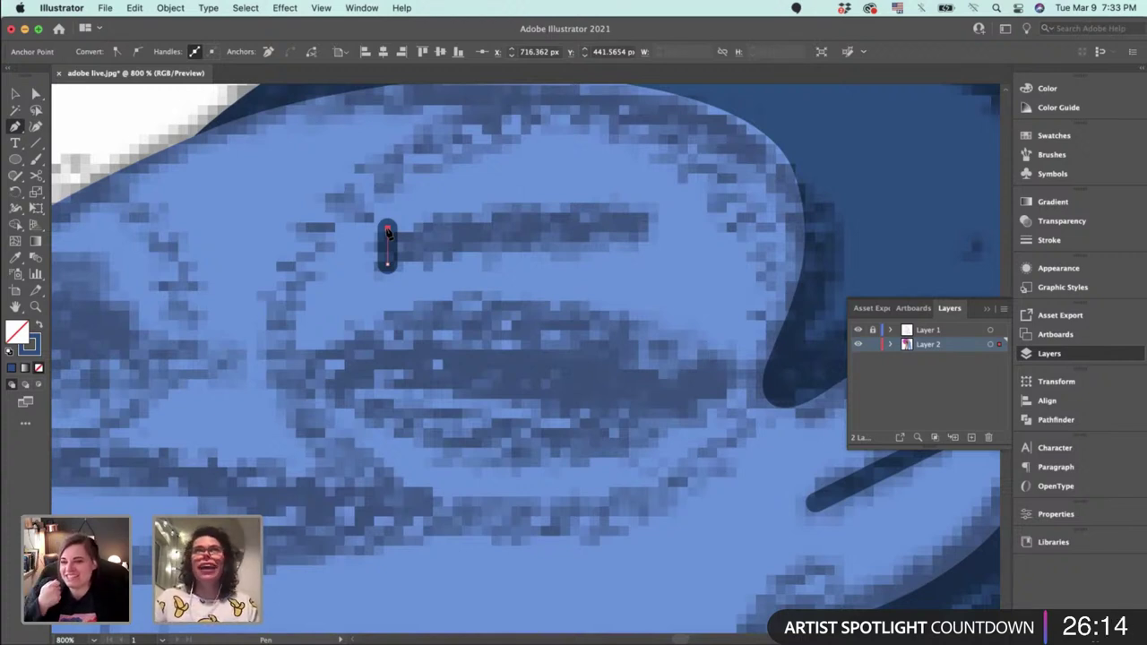
{"action": "left_click_drag", "start_coordinate": [522, 206], "coordinate": [557, 206]}
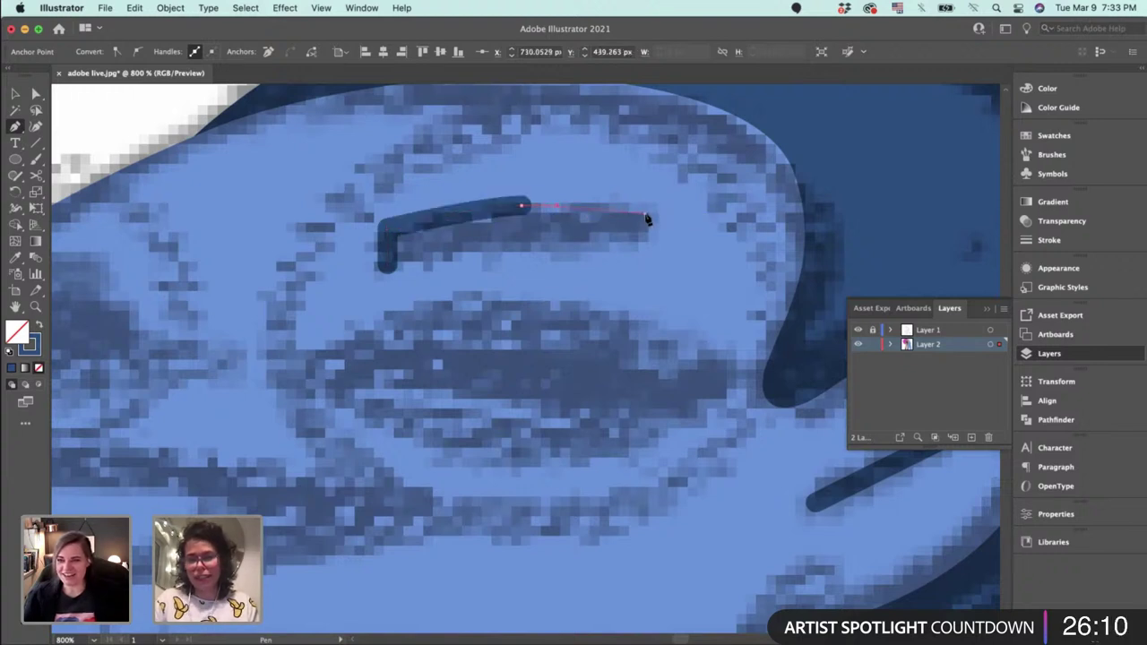
{"action": "left_click", "coordinate": [645, 216]}
{"action": "left_click", "coordinate": [643, 238]}
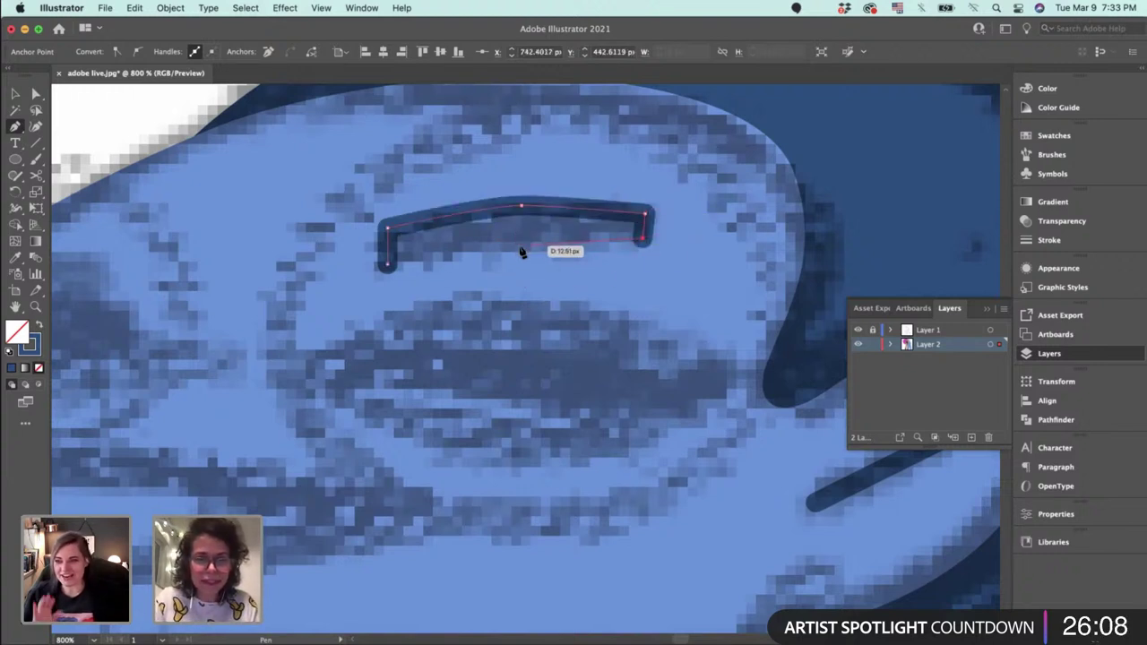
{"action": "left_click_drag", "start_coordinate": [518, 247], "coordinate": [494, 248]}
{"action": "left_click", "coordinate": [387, 265]}
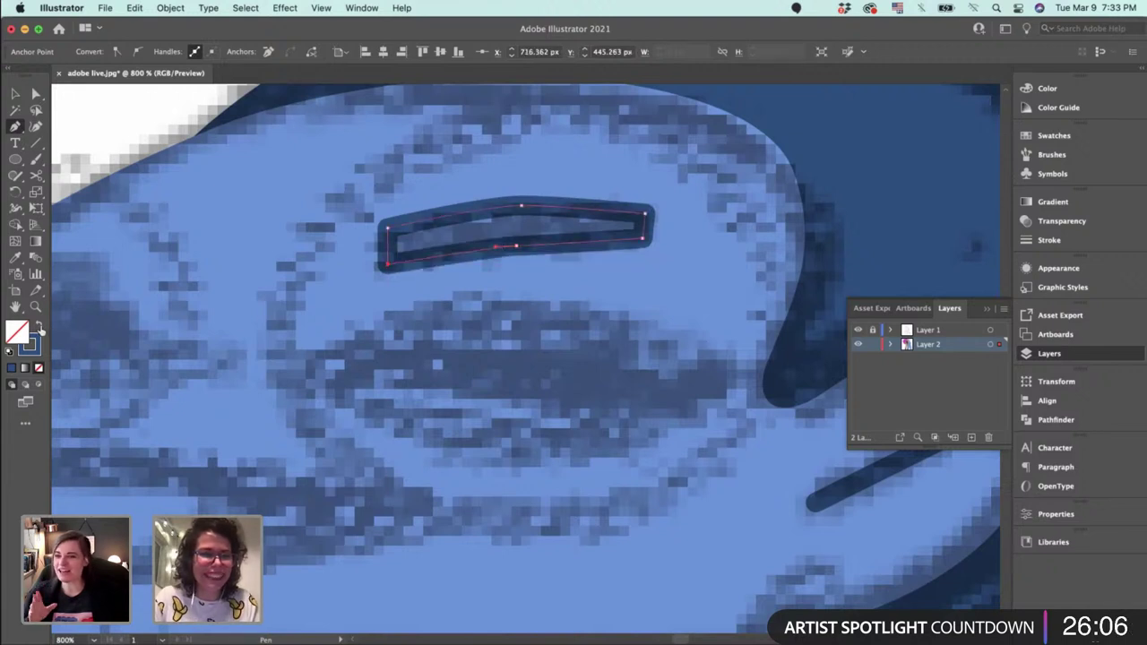
{"action": "left_click", "coordinate": [39, 326]}
Reposition the eyebrow's end anchors so both ends slant, and lengthen the curve handles towards its end nearest the hair.
{"action": "key", "text": "super+equal"}
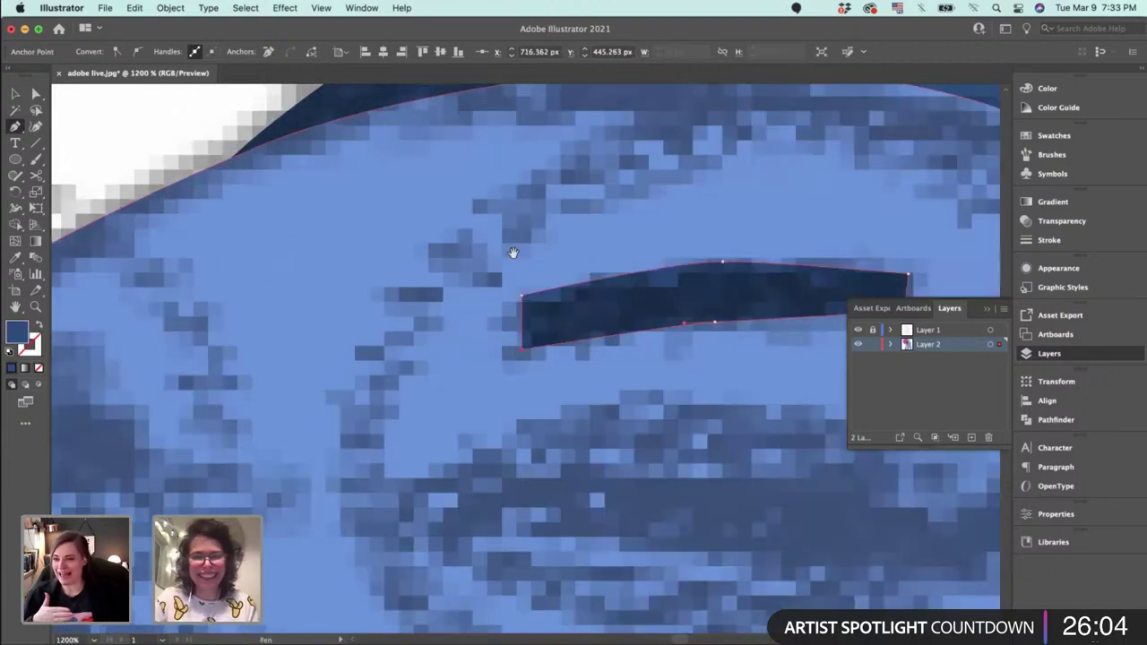
{"action": "left_click_drag", "start_coordinate": [542, 283], "coordinate": [458, 264]}
{"action": "key", "text": "a"}
{"action": "left_click", "coordinate": [663, 291]}
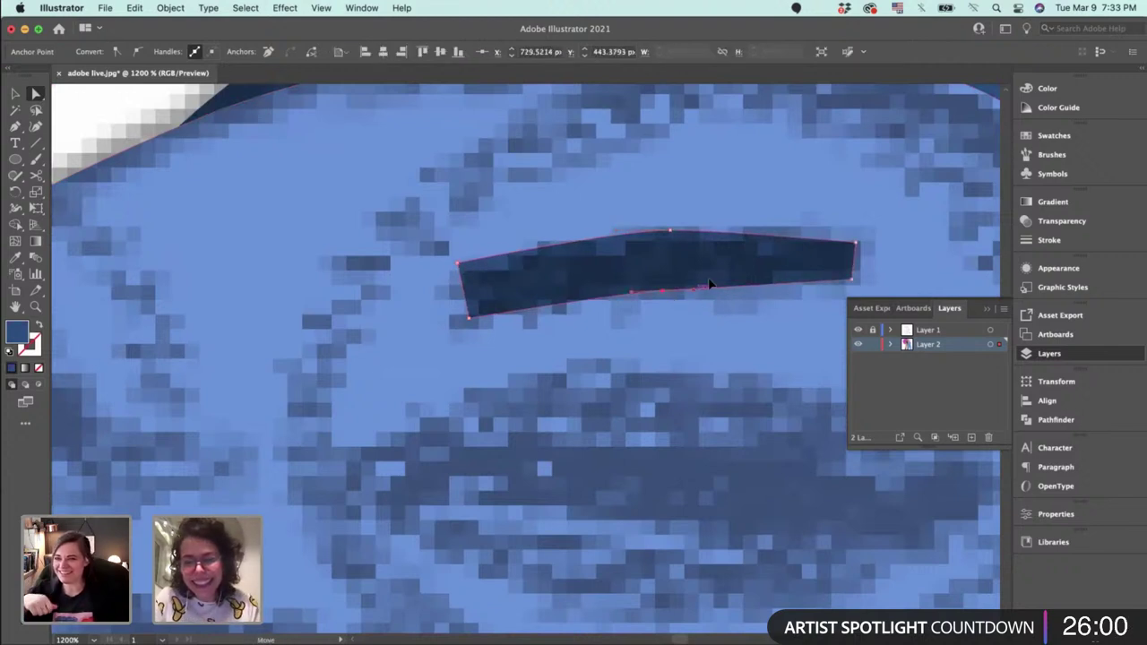
{"action": "left_click", "coordinate": [849, 281]}
{"action": "left_click", "coordinate": [856, 242], "text": "shift"}
{"action": "left_click_drag", "start_coordinate": [851, 280], "coordinate": [857, 291]}
{"action": "left_click_drag", "start_coordinate": [664, 267], "coordinate": [632, 244]}
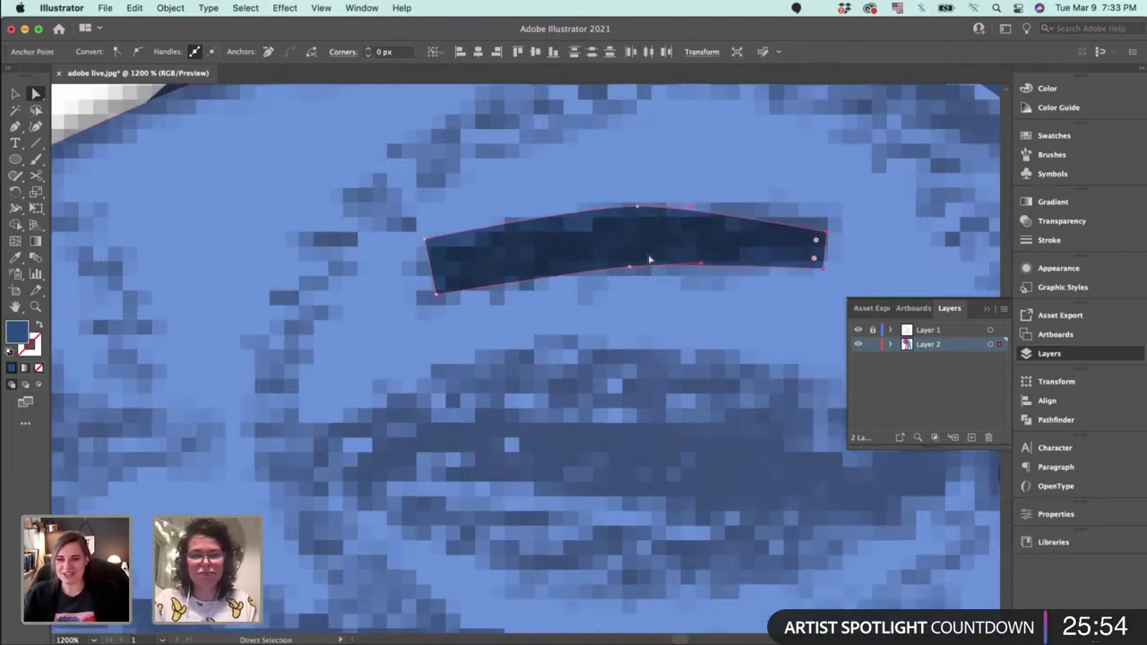
{"action": "left_click_drag", "start_coordinate": [702, 263], "coordinate": [750, 261]}
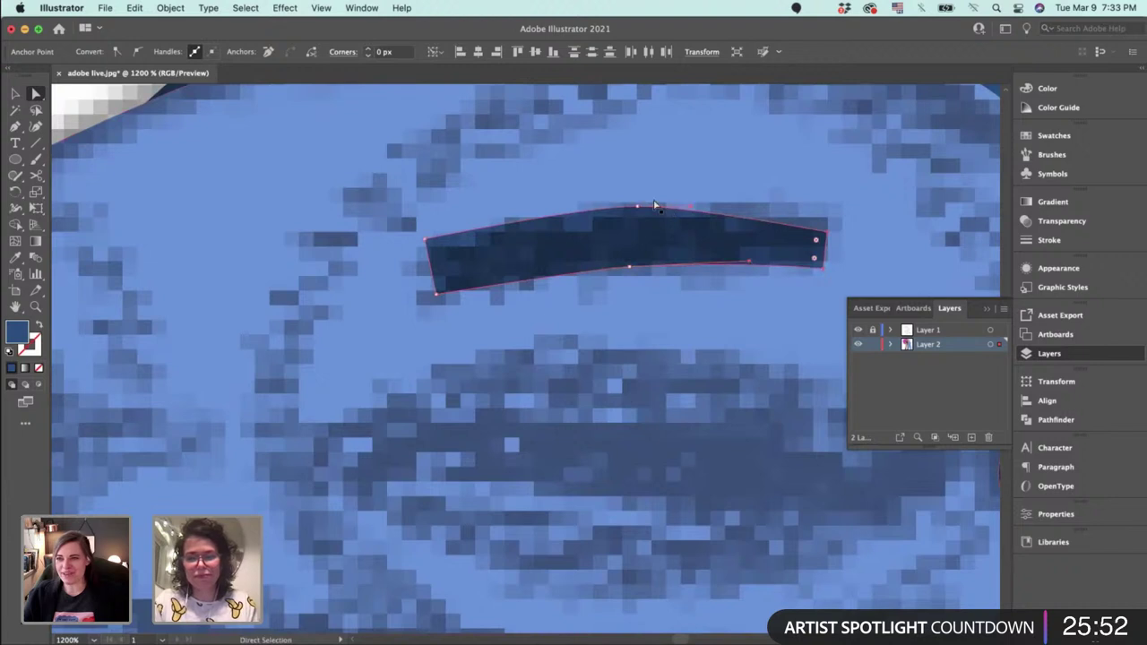
{"action": "left_click_drag", "start_coordinate": [698, 208], "coordinate": [750, 211]}
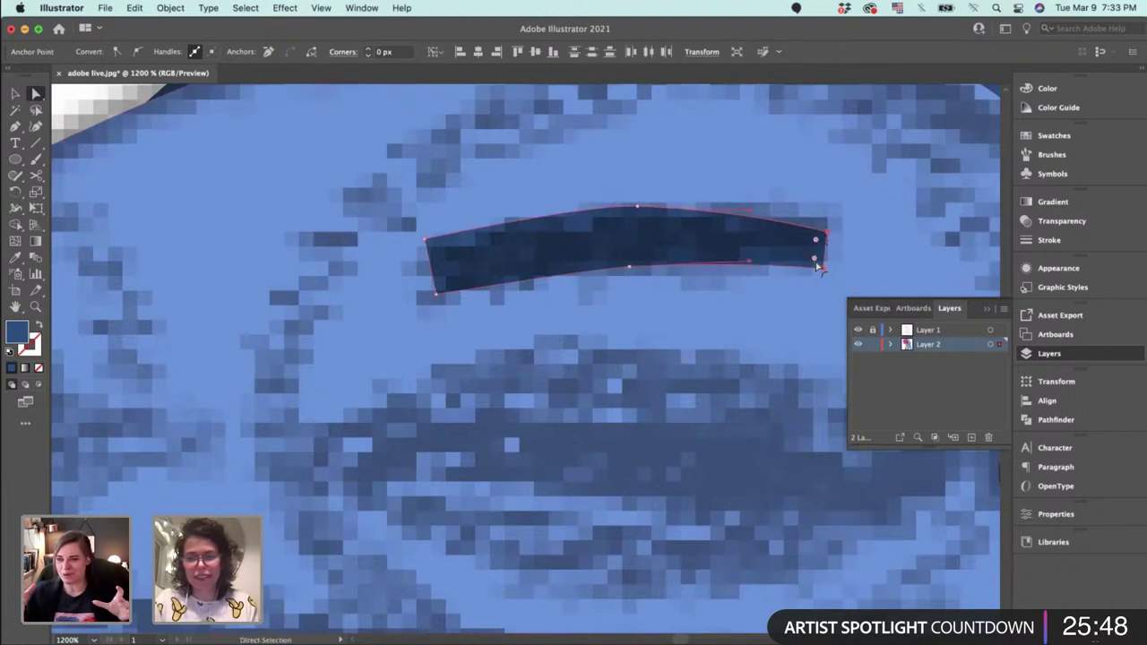
Round the corners at both ends of the eyebrow, using a radius of about 1.08 px at the end nearest the hair.
{"action": "key", "text": "v"}
{"action": "left_click", "coordinate": [823, 268]}
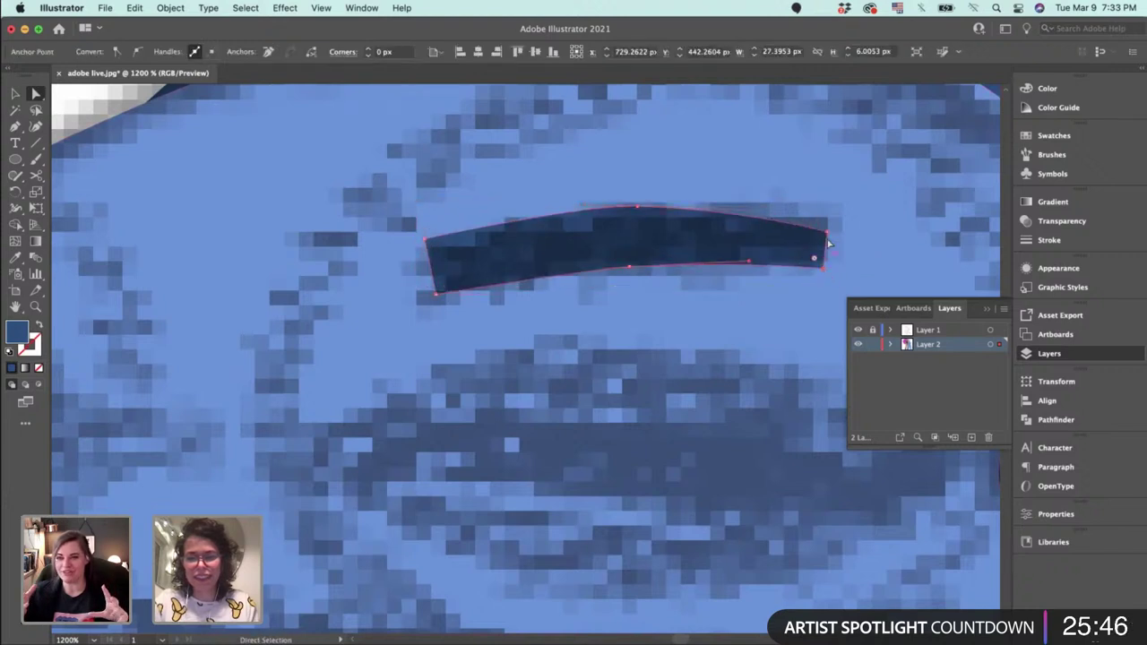
{"action": "left_click", "coordinate": [826, 233], "text": "shift"}
{"action": "left_click_drag", "start_coordinate": [815, 240], "coordinate": [809, 238]}
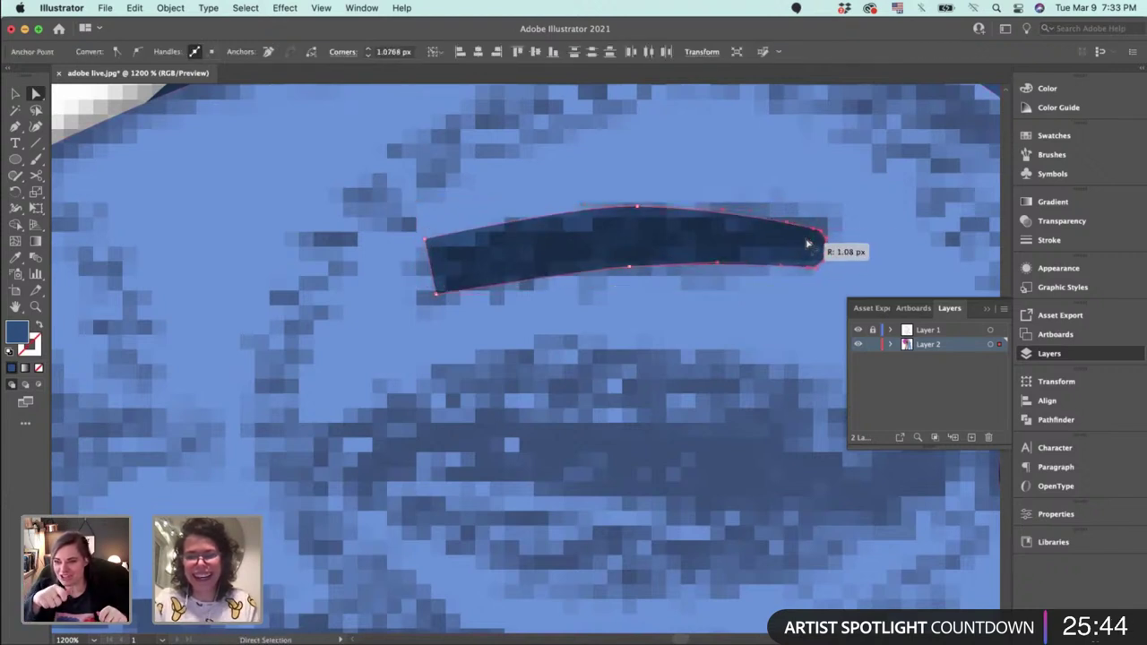
{"action": "left_click", "coordinate": [437, 296]}
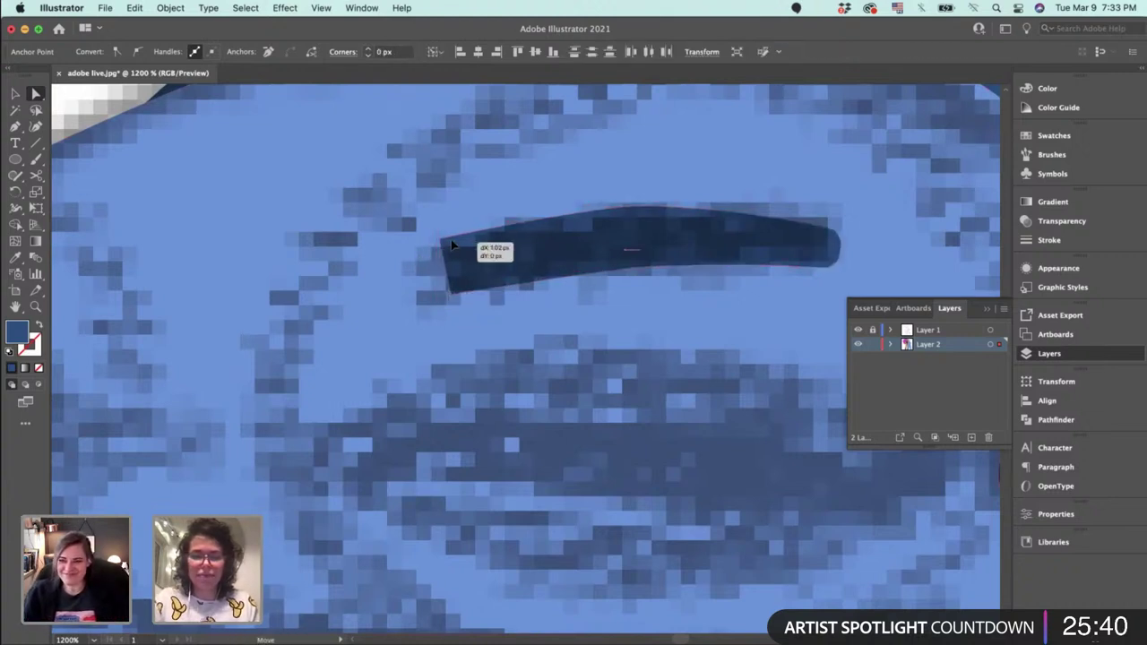
{"action": "left_click", "coordinate": [439, 251]}
{"action": "left_click", "coordinate": [437, 251]}
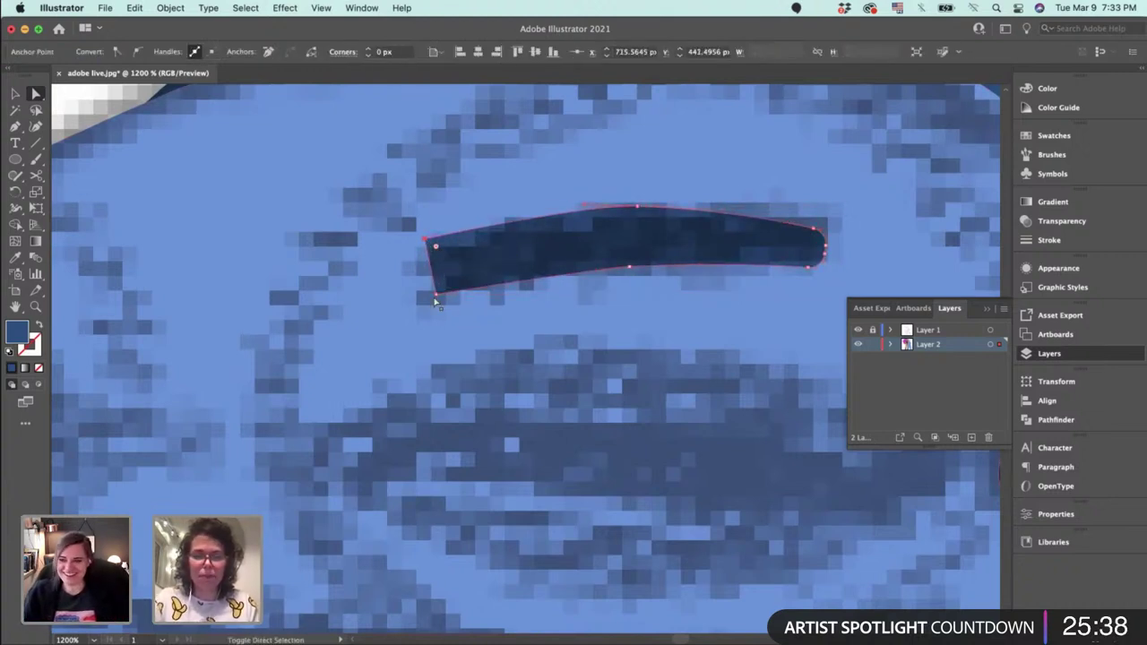
{"action": "left_click_drag", "start_coordinate": [449, 284], "coordinate": [456, 271]}
Smooth the eyebrow's lower and upper edges by extending their middle anchors' handles towards the forehead end.
{"action": "left_click", "coordinate": [629, 269]}
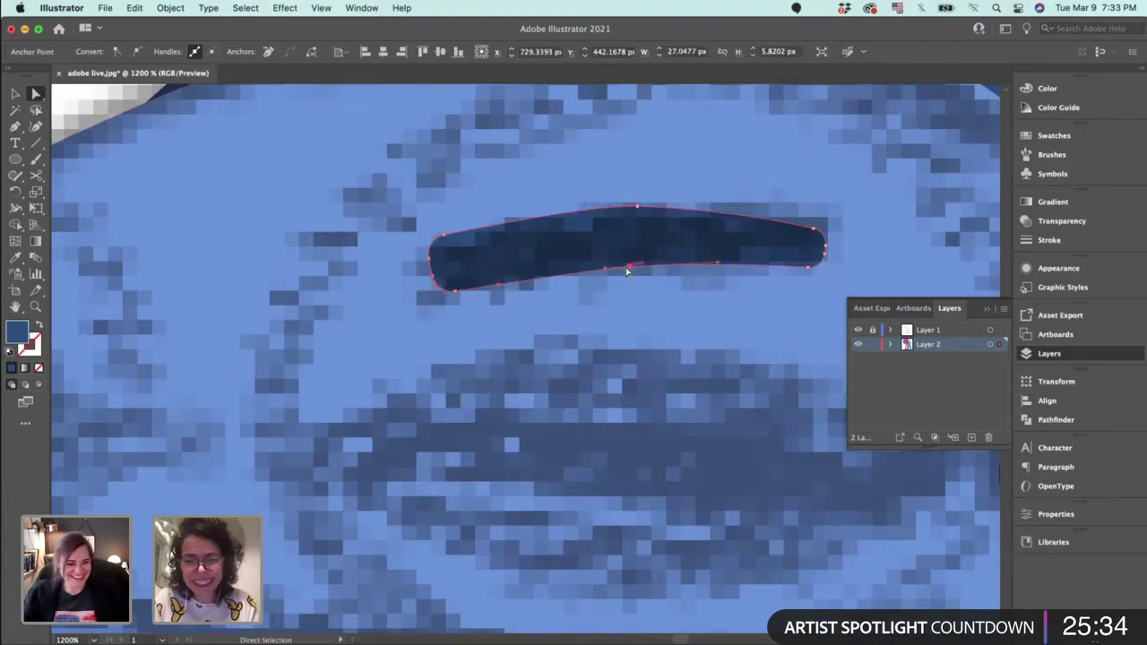
{"action": "left_click_drag", "start_coordinate": [606, 269], "coordinate": [566, 274]}
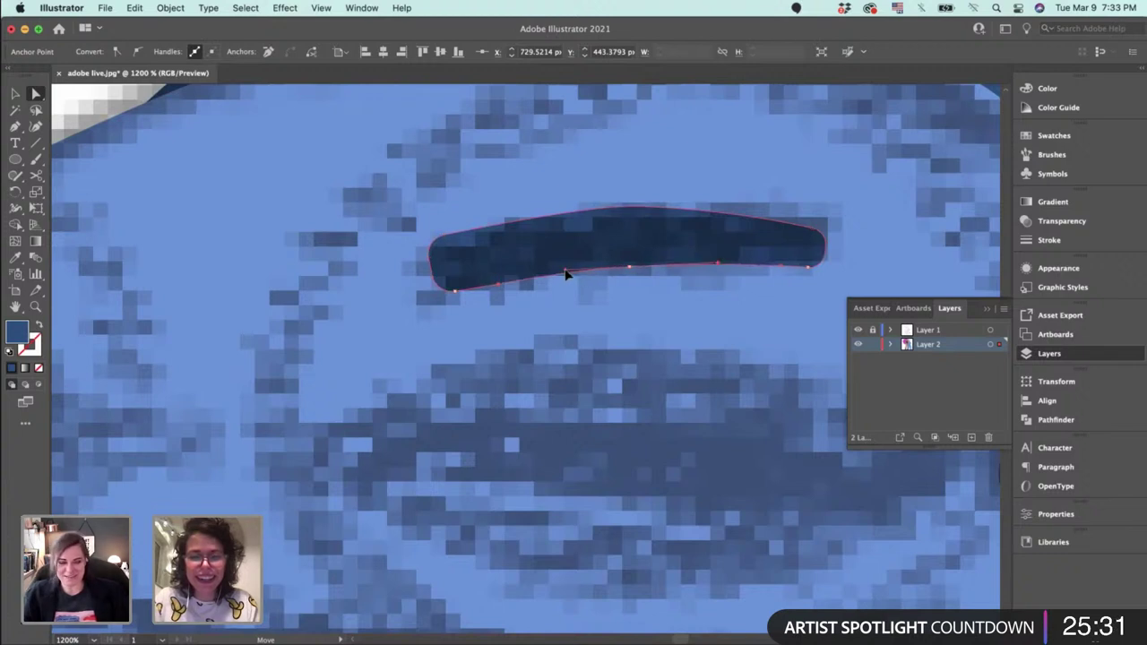
{"action": "left_click", "coordinate": [636, 207]}
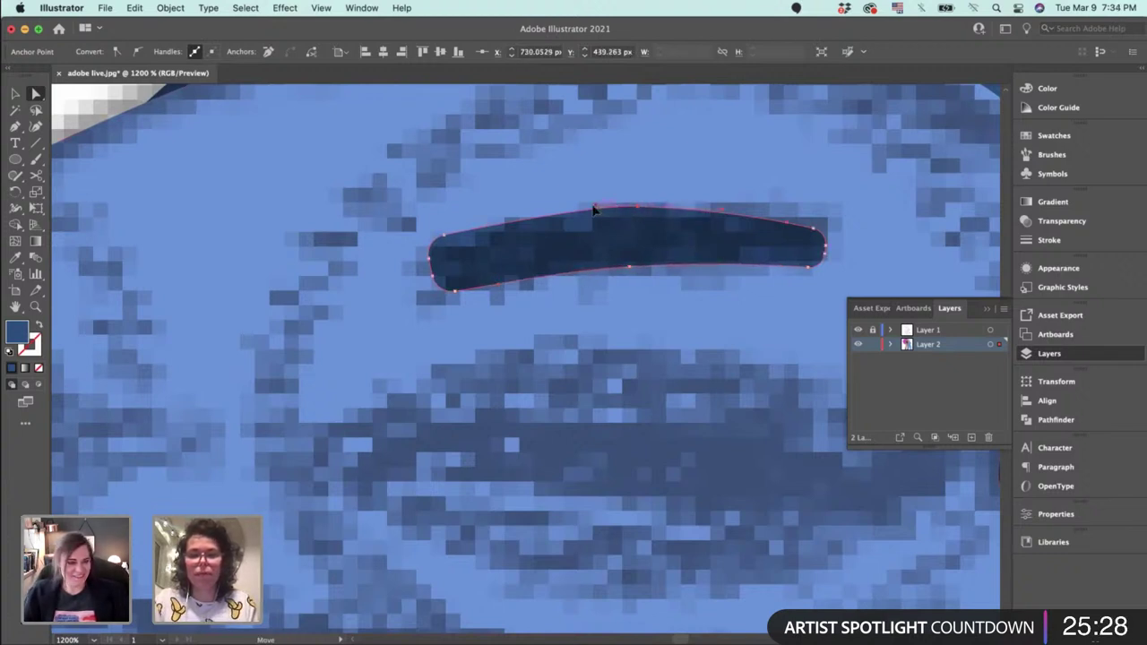
{"action": "left_click_drag", "start_coordinate": [593, 210], "coordinate": [581, 213]}
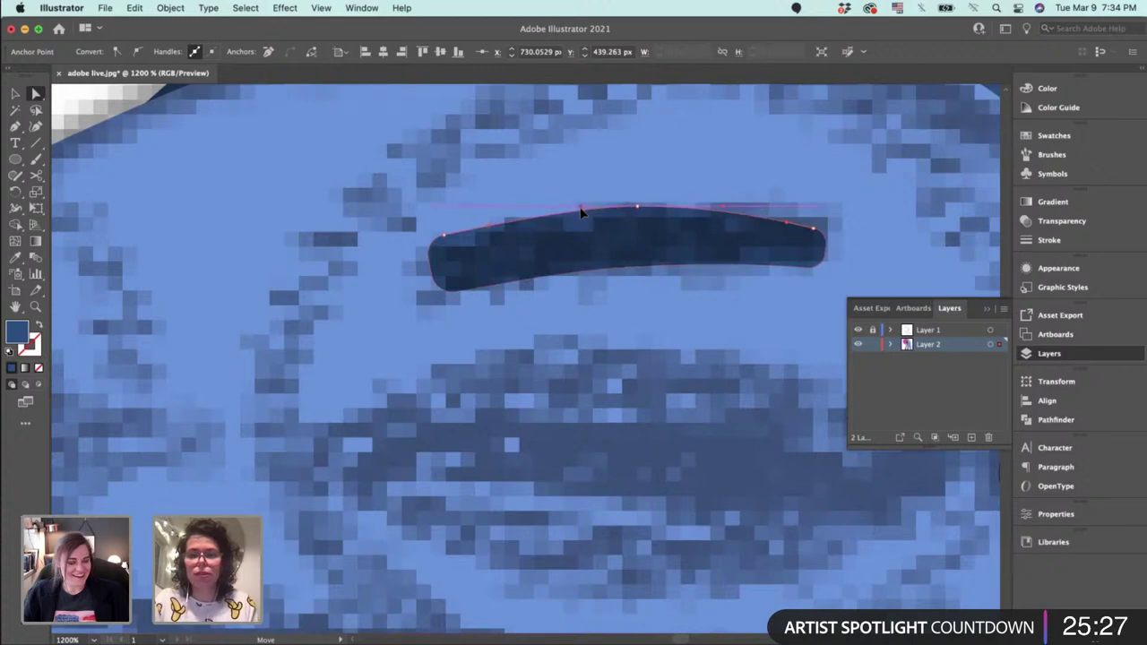
{"action": "left_click", "coordinate": [615, 286]}
{"action": "left_click_drag", "start_coordinate": [747, 268], "coordinate": [1066, 208]}
{"action": "left_click_drag", "start_coordinate": [492, 287], "coordinate": [396, 355]}
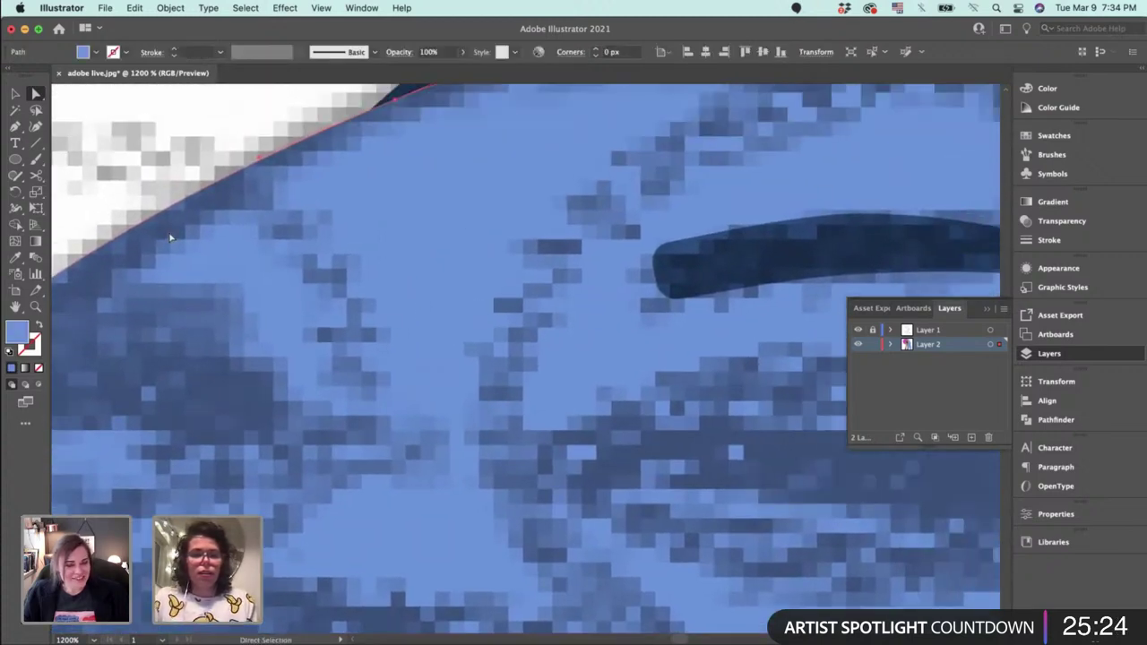
{"action": "key", "text": "p"}
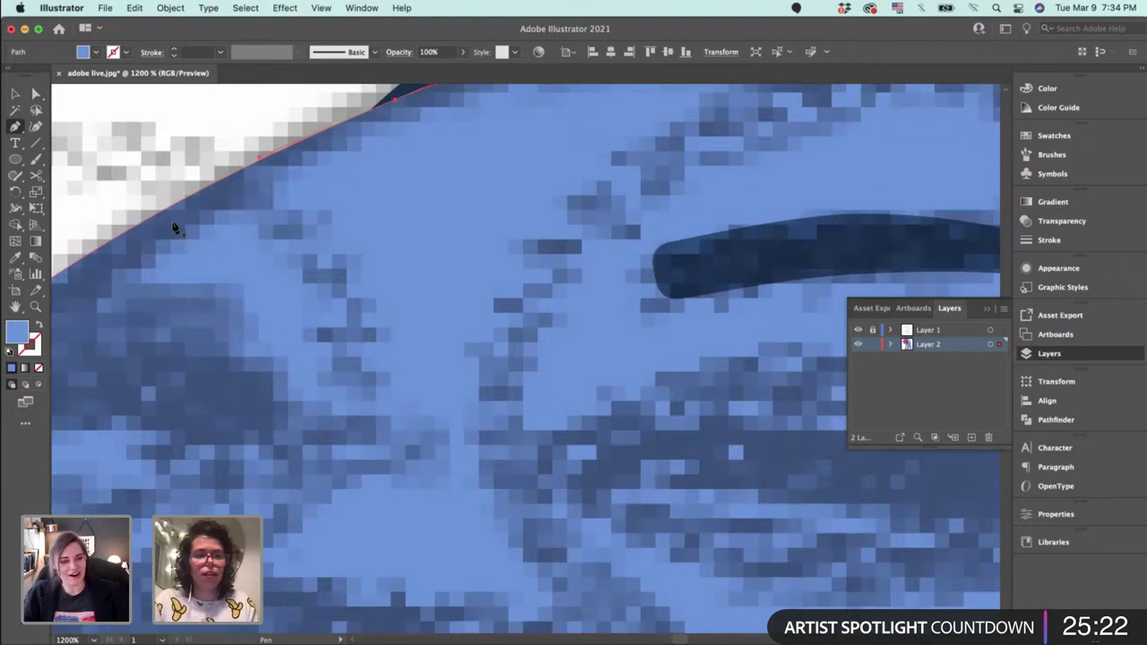
{"action": "left_click", "coordinate": [159, 233]}
{"action": "left_click", "coordinate": [294, 269]}
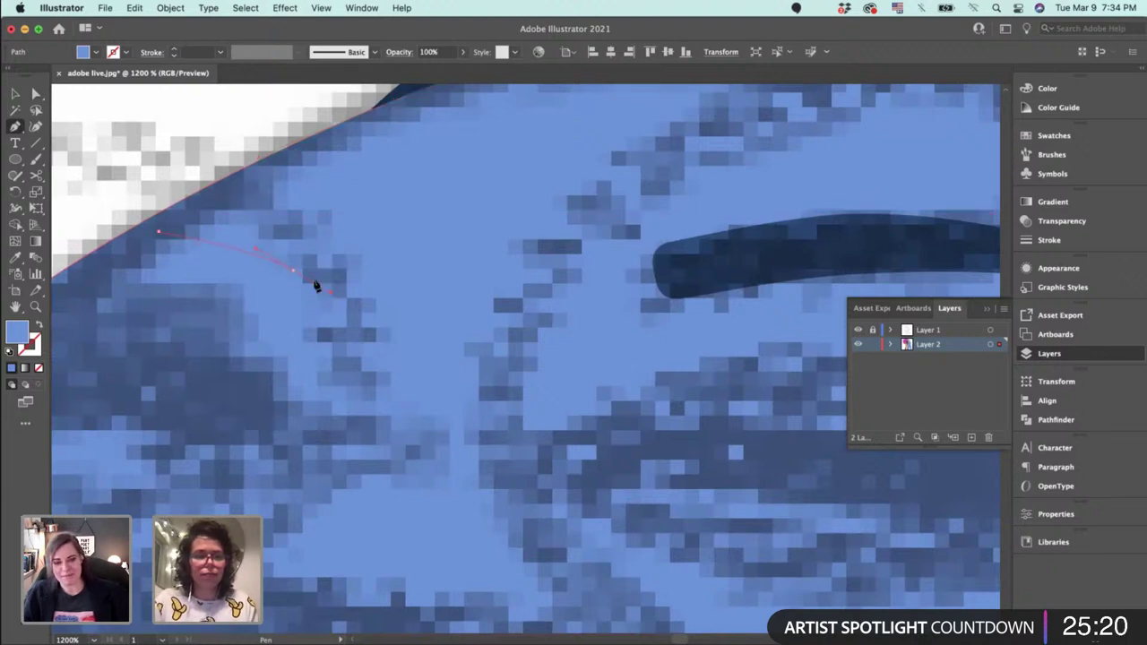
{"action": "key", "text": "super"}
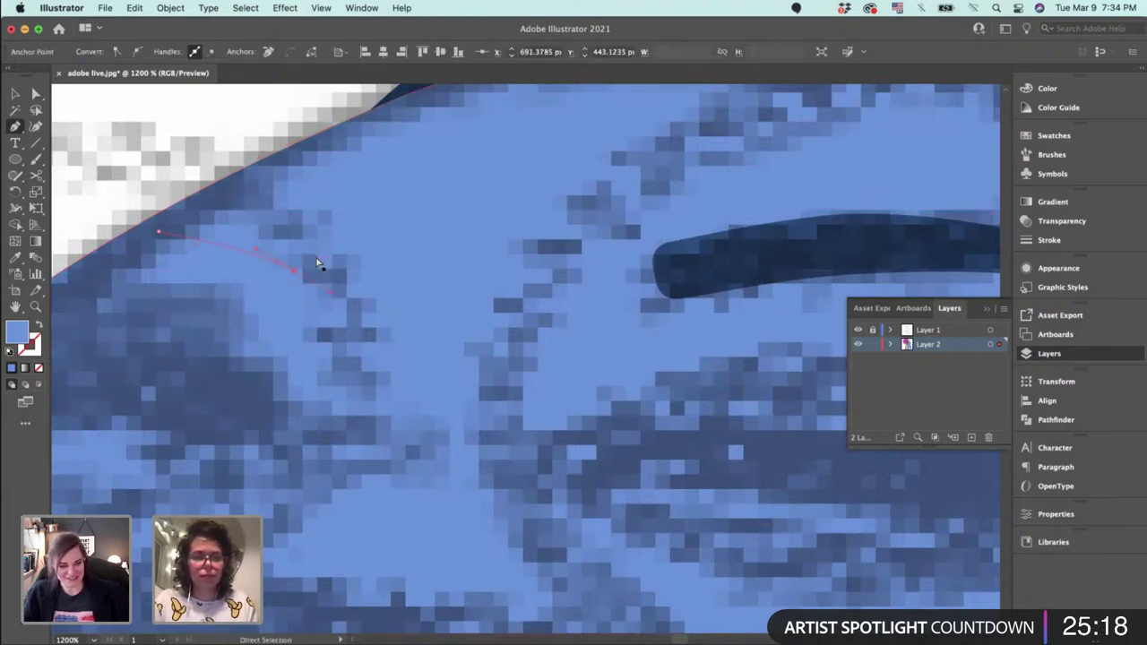
{"action": "left_click", "coordinate": [318, 264], "text": "super"}
Draw the second eyebrow at the forehead edge as a closed four-point Pen shape, using the first eyebrow's dark blue fill.
{"action": "key", "text": "v"}
{"action": "left_click", "coordinate": [715, 272]}
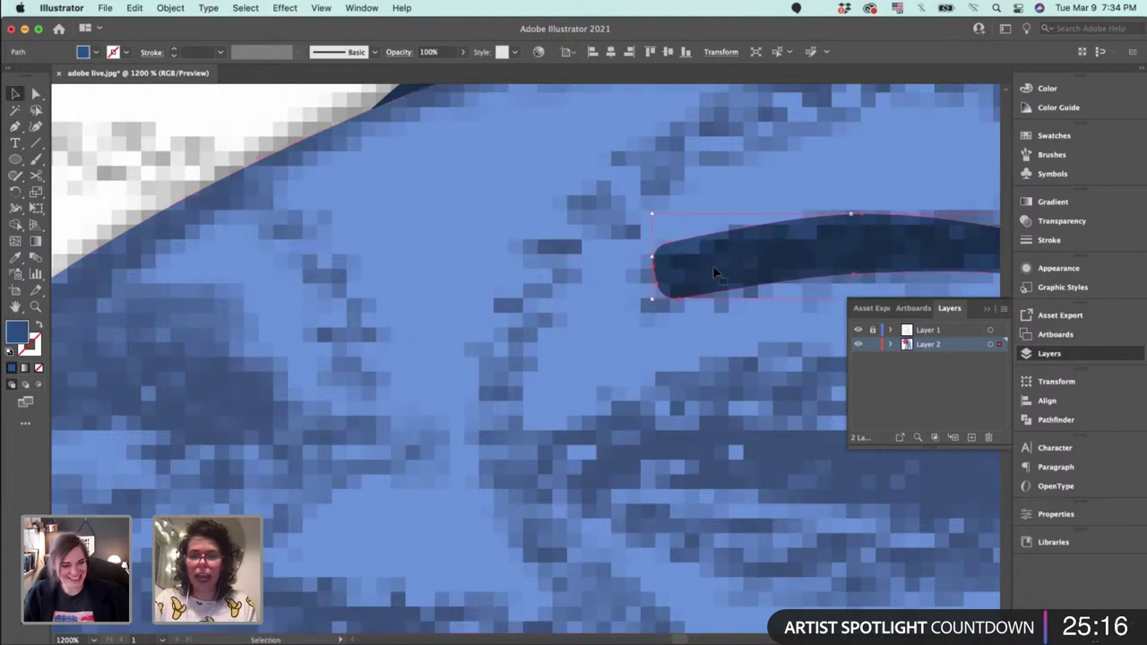
{"action": "key", "text": "p"}
{"action": "left_click", "coordinate": [161, 224]}
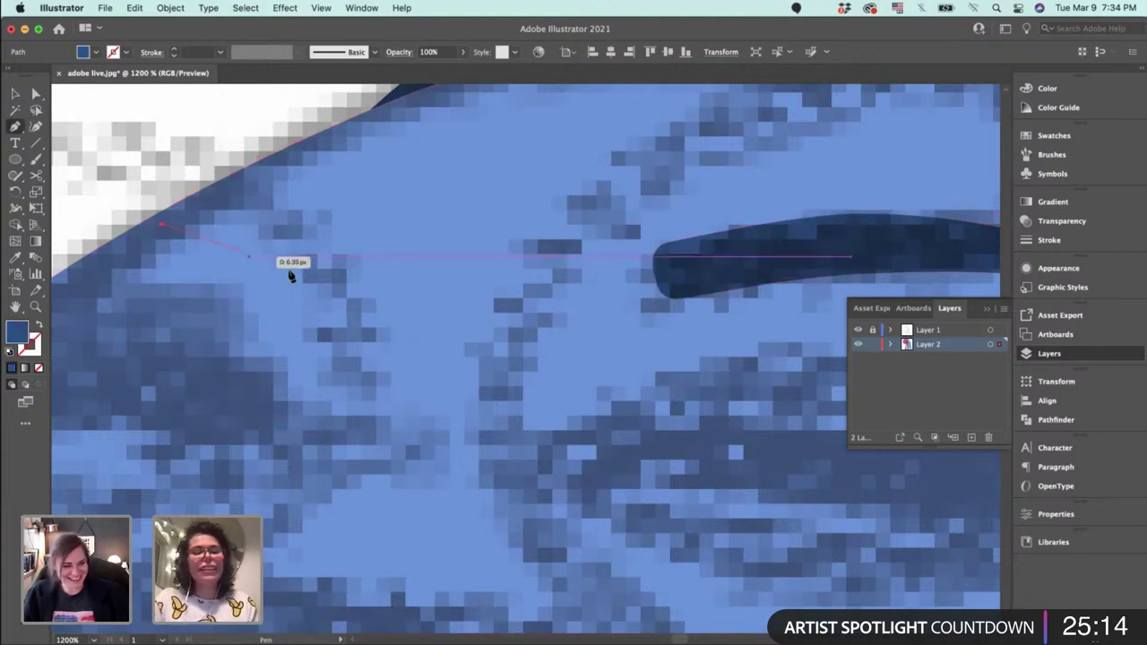
{"action": "left_click_drag", "start_coordinate": [284, 266], "coordinate": [333, 240]}
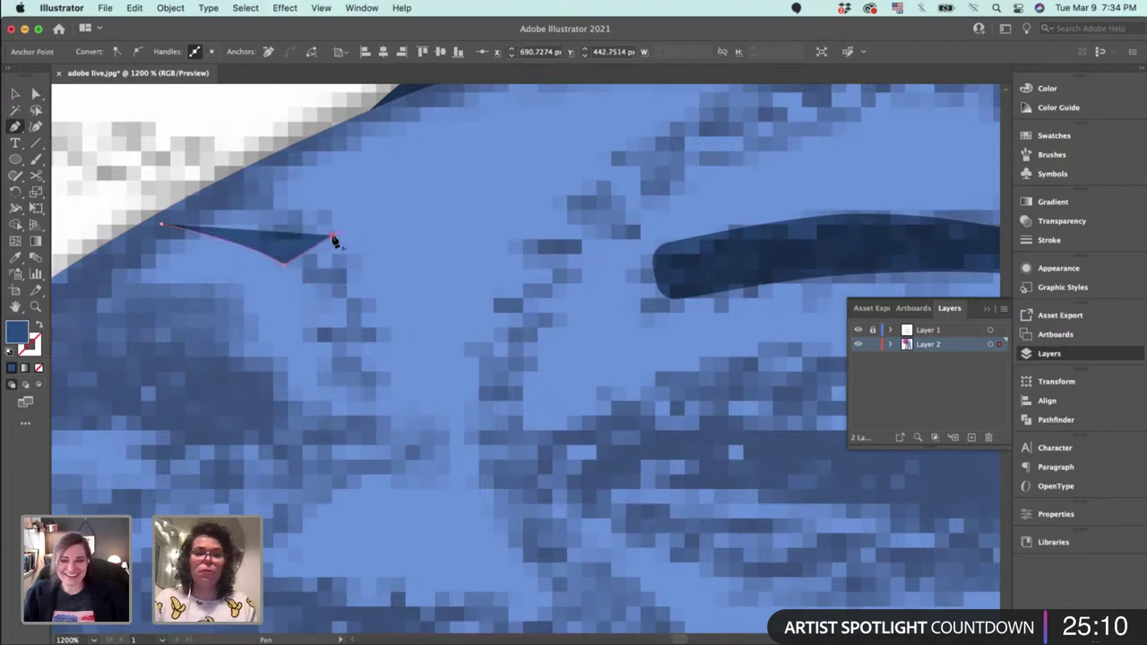
{"action": "left_click_drag", "start_coordinate": [213, 184], "coordinate": [194, 172]}
{"action": "left_click", "coordinate": [223, 180]}
{"action": "left_click", "coordinate": [162, 224]}
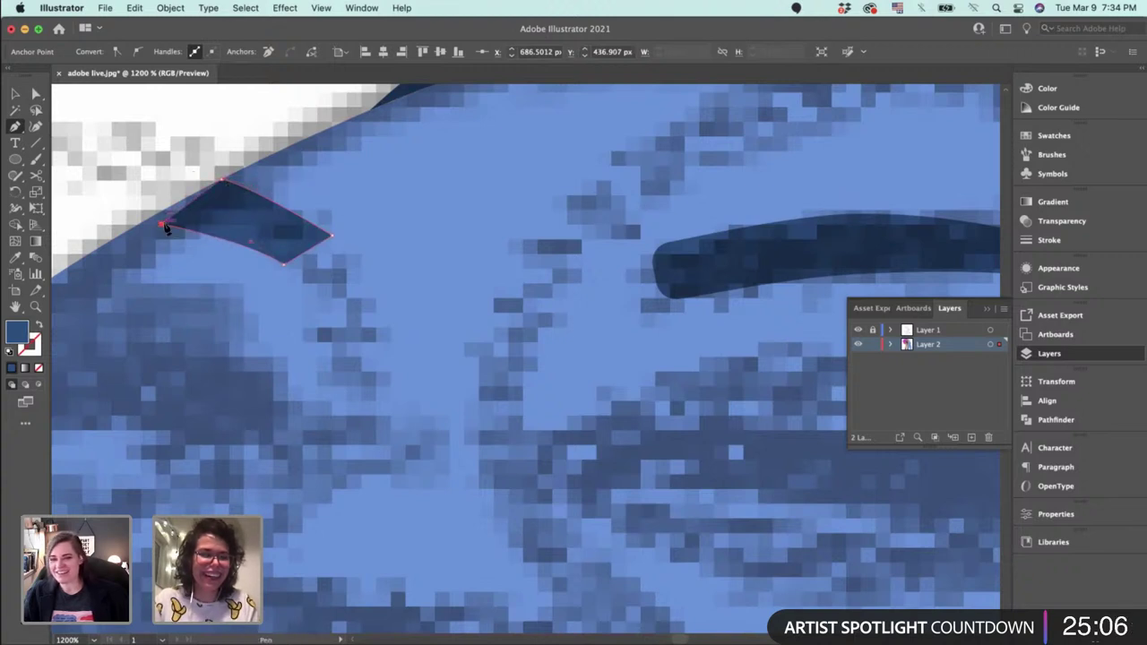
Move the second eyebrow's anchors to meet the forehead outline and adjust the handles along its upper and lower edges.
{"action": "key", "text": "a"}
{"action": "left_click_drag", "start_coordinate": [161, 224], "coordinate": [145, 221]}
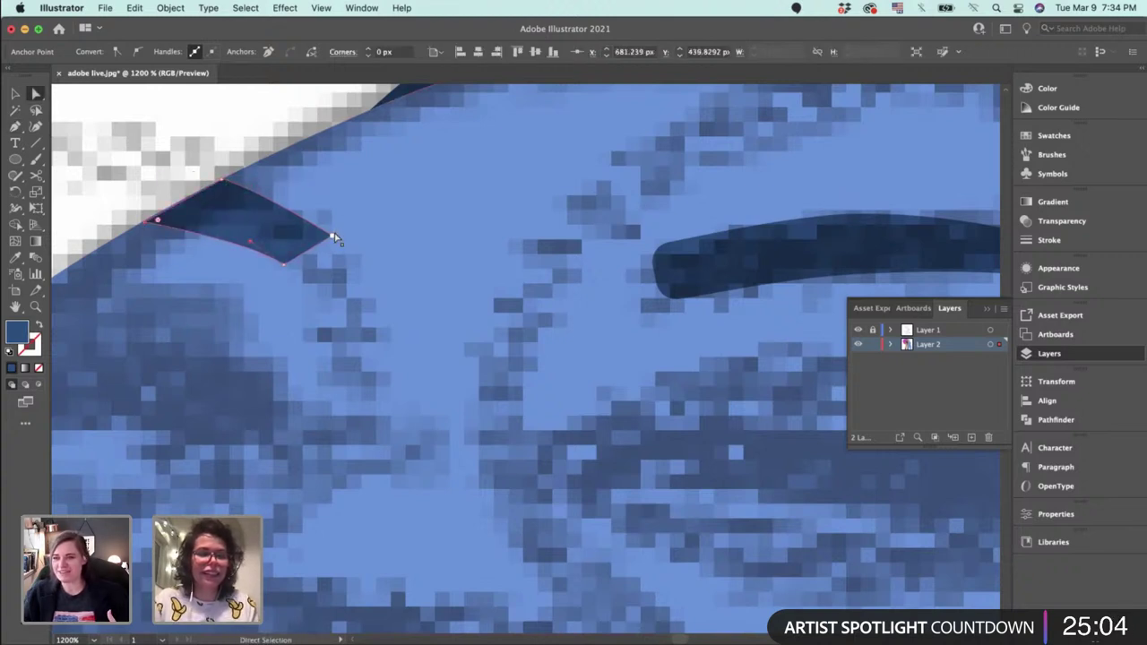
{"action": "left_click_drag", "start_coordinate": [332, 236], "coordinate": [345, 221]}
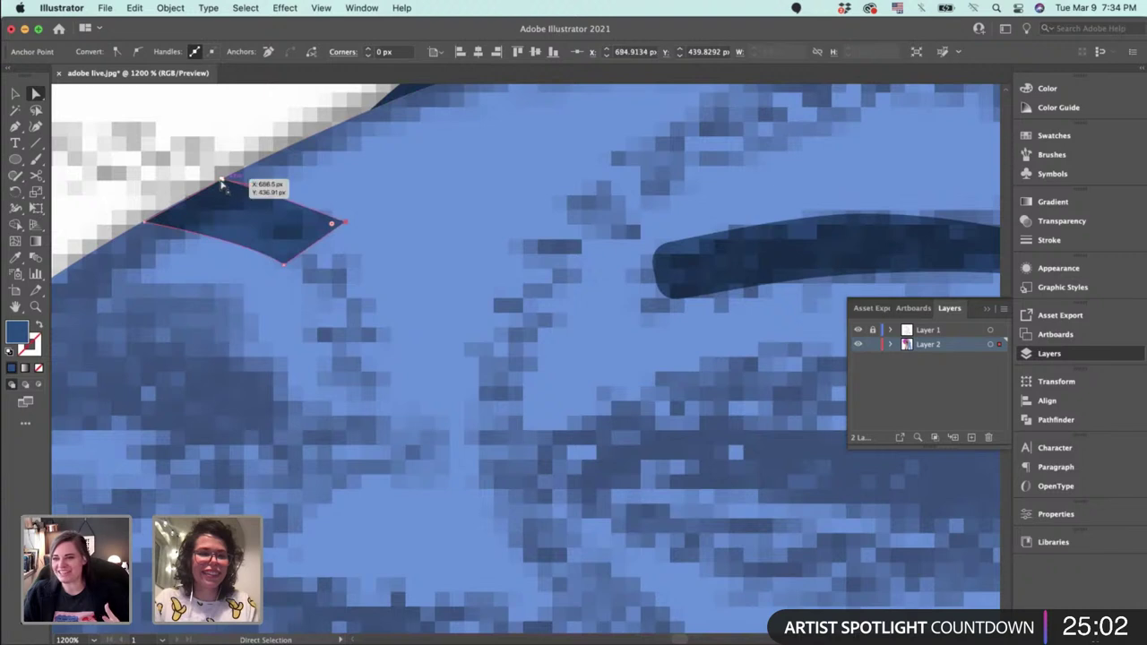
{"action": "left_click_drag", "start_coordinate": [223, 182], "coordinate": [262, 192]}
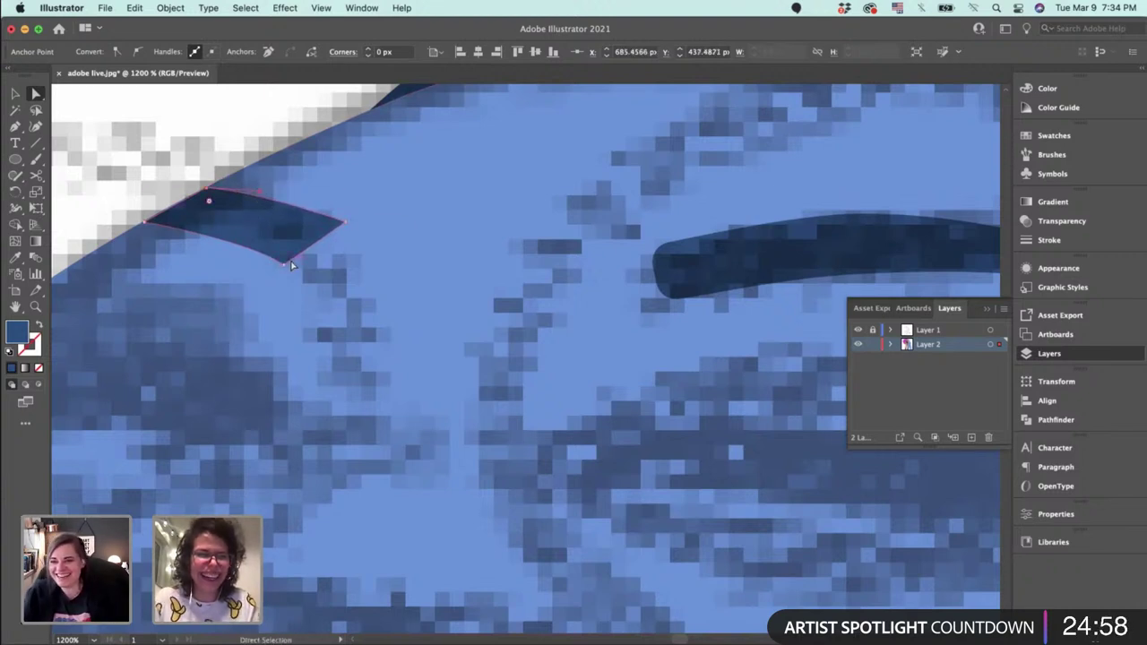
{"action": "left_click_drag", "start_coordinate": [291, 266], "coordinate": [241, 244]}
Bow the second eyebrow's upper edge outward and refine the two corner anchors at its inner end.
{"action": "key", "text": "p"}
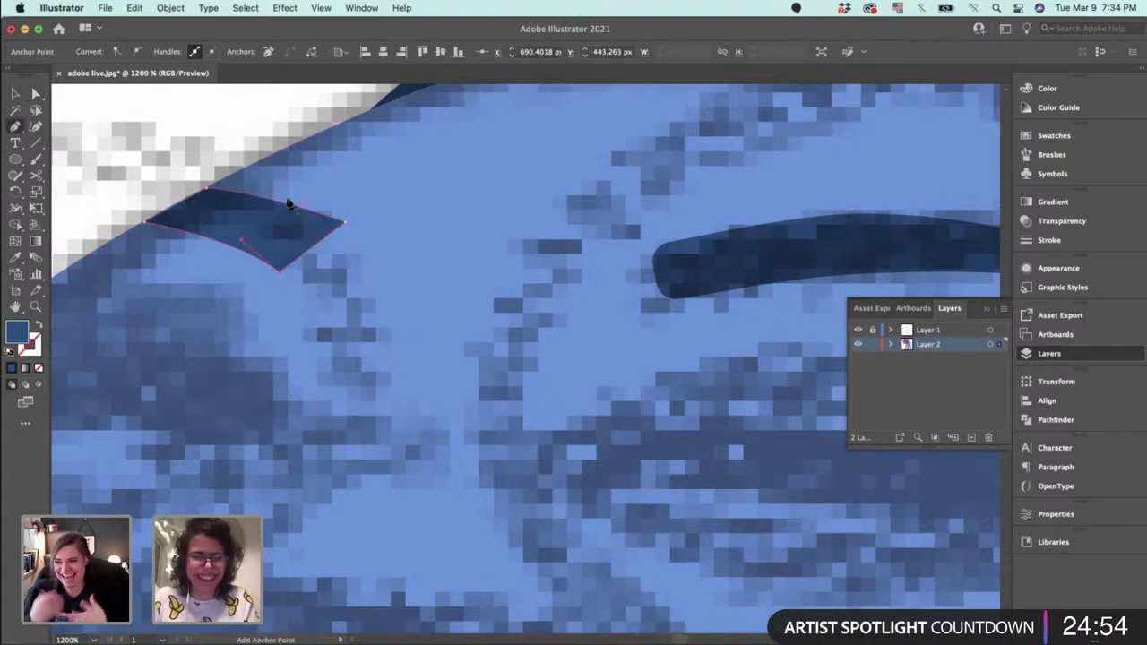
{"action": "left_click_drag", "start_coordinate": [279, 205], "coordinate": [277, 197]}
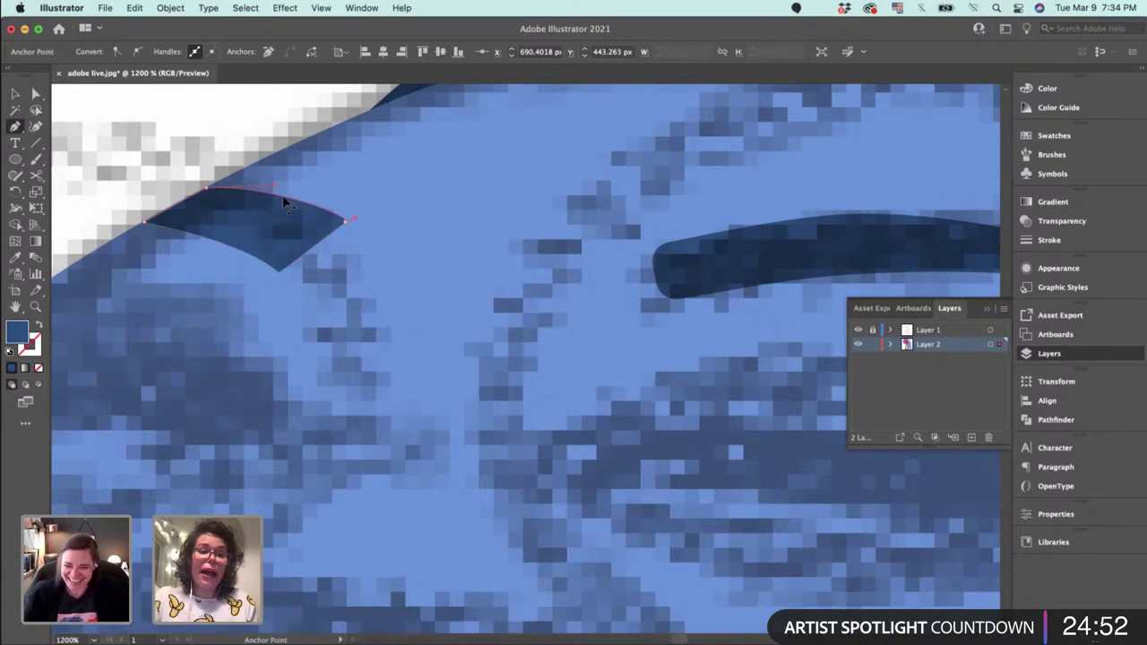
{"action": "key", "text": "a"}
{"action": "left_click_drag", "start_coordinate": [352, 216], "coordinate": [334, 231]}
{"action": "left_click", "coordinate": [343, 224]}
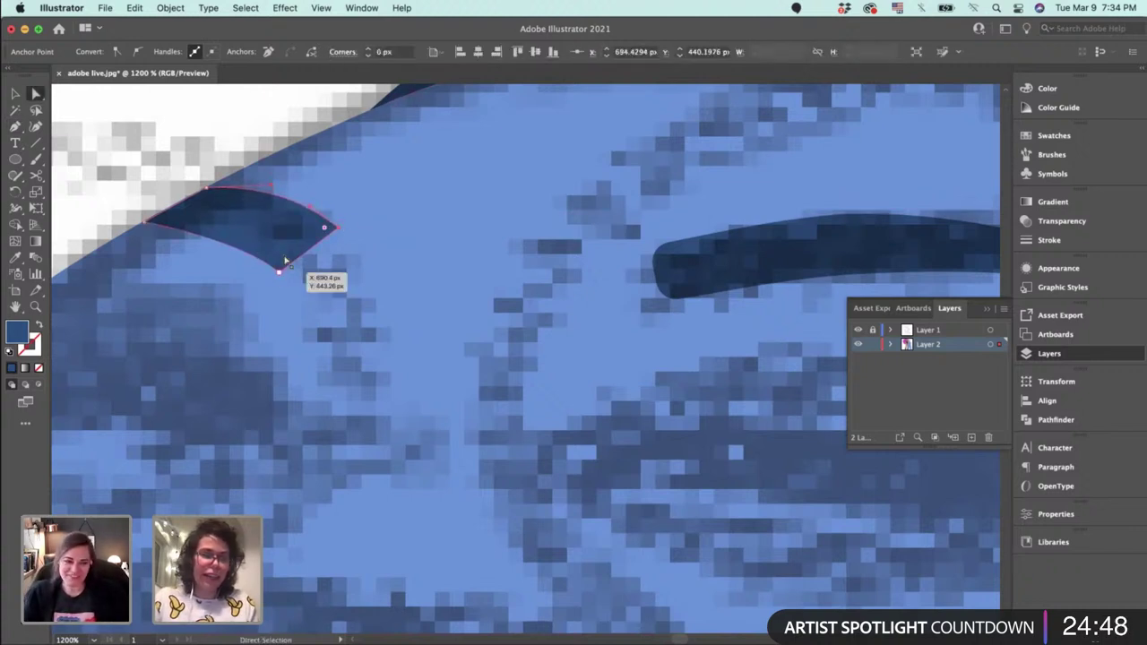
{"action": "left_click_drag", "start_coordinate": [279, 280], "coordinate": [281, 282]}
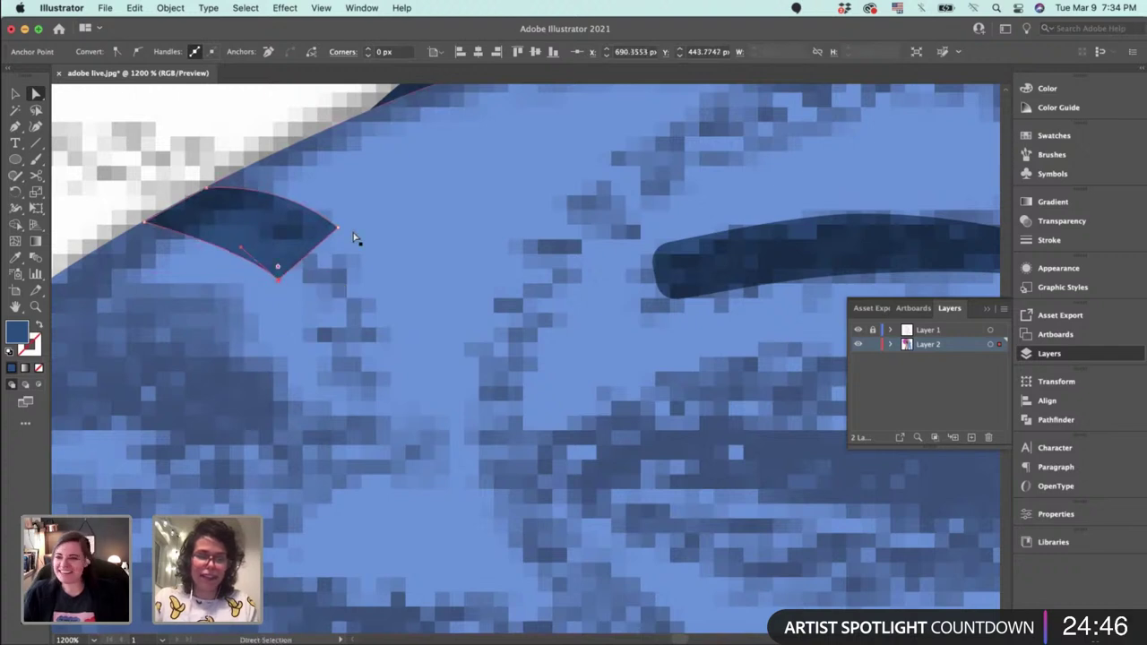
Round the two inner-end corners of the second eyebrow to a radius of about 2.57 px and deselect it.
{"action": "left_click", "coordinate": [326, 231]}
{"action": "left_click_drag", "start_coordinate": [320, 229], "coordinate": [267, 238]}
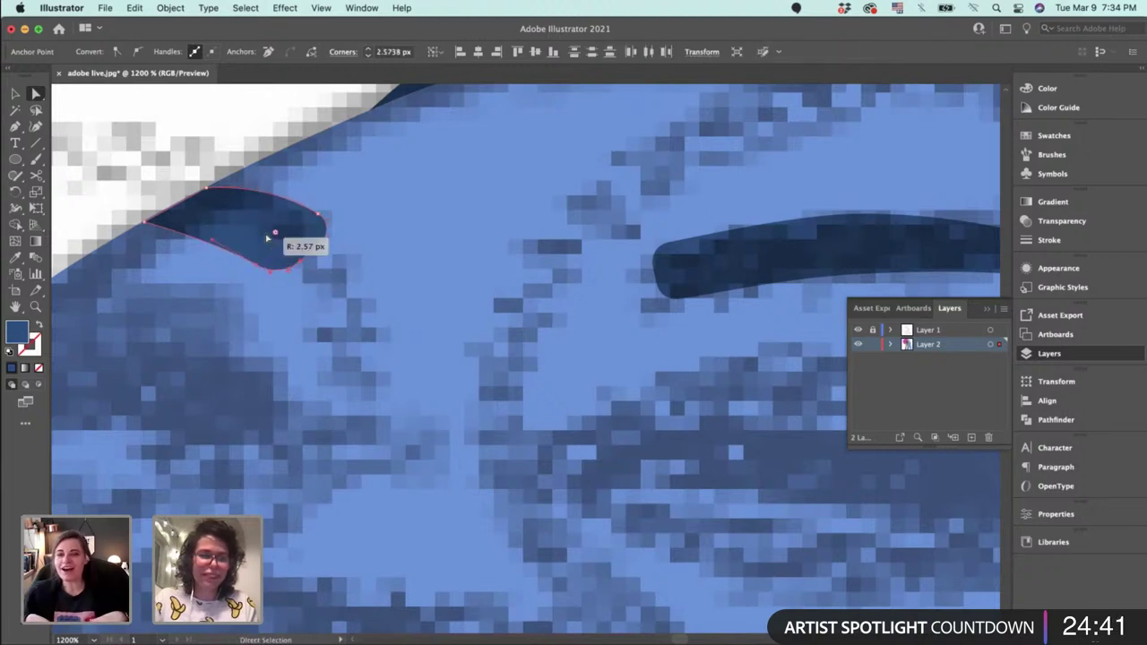
{"action": "key", "text": "v"}
{"action": "left_click", "coordinate": [213, 157]}
{"action": "key", "text": "super+minus"}
{"action": "key", "text": "super+minus"}
{"action": "key", "text": "super+minus"}
{"action": "key", "text": "super+minus"}
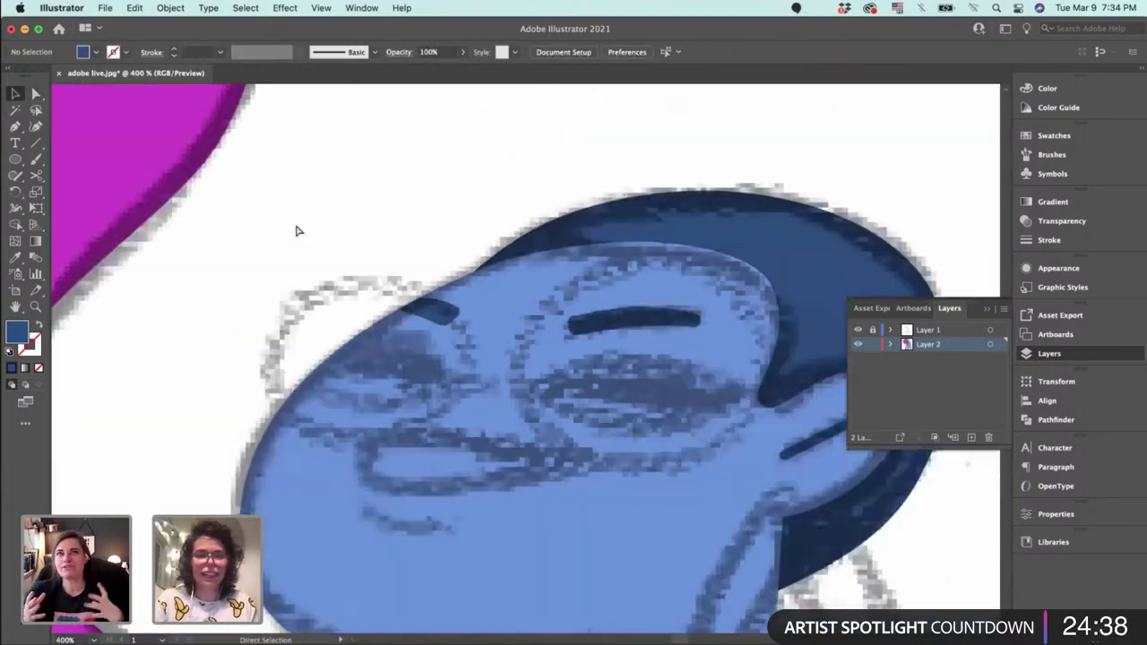
Draw the eyelid beneath the first eyebrow as a closed, curved dark blue Pen shape tapering to points at both eye corners.
{"action": "key", "text": "super+equal"}
{"action": "key", "text": "super+minus"}
{"action": "key", "text": "super+equal"}
{"action": "key", "text": "super+equal"}
{"action": "key", "text": "super+minus"}
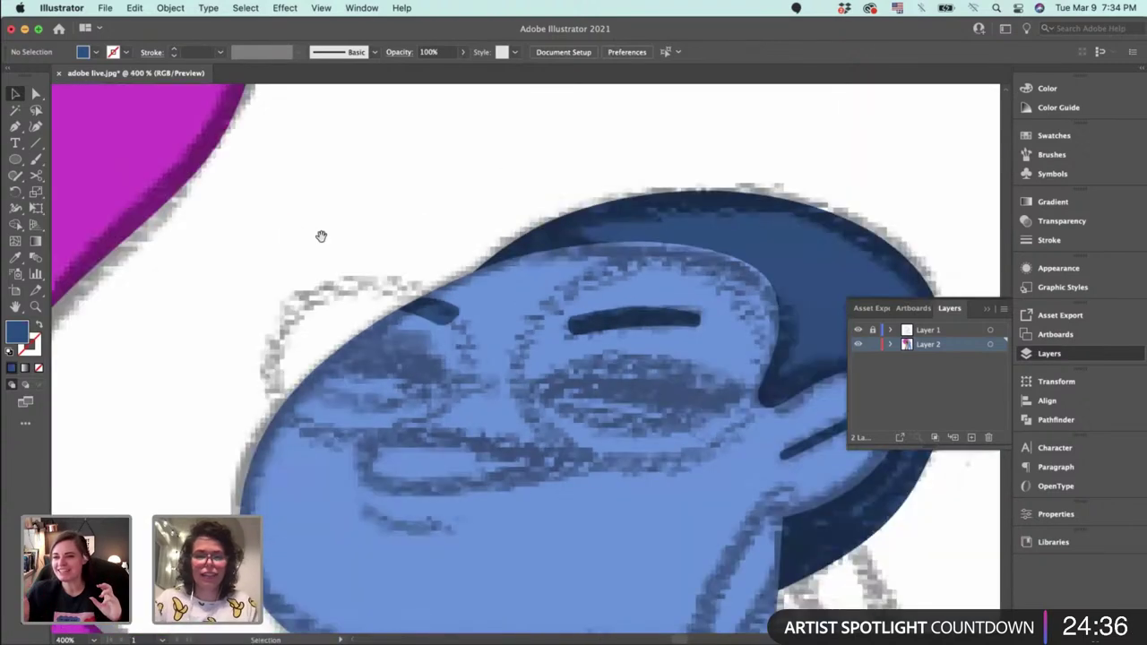
{"action": "scroll", "coordinate": [484, 439], "scroll_direction": "right", "scroll_amount": 5}
{"action": "key", "text": "p"}
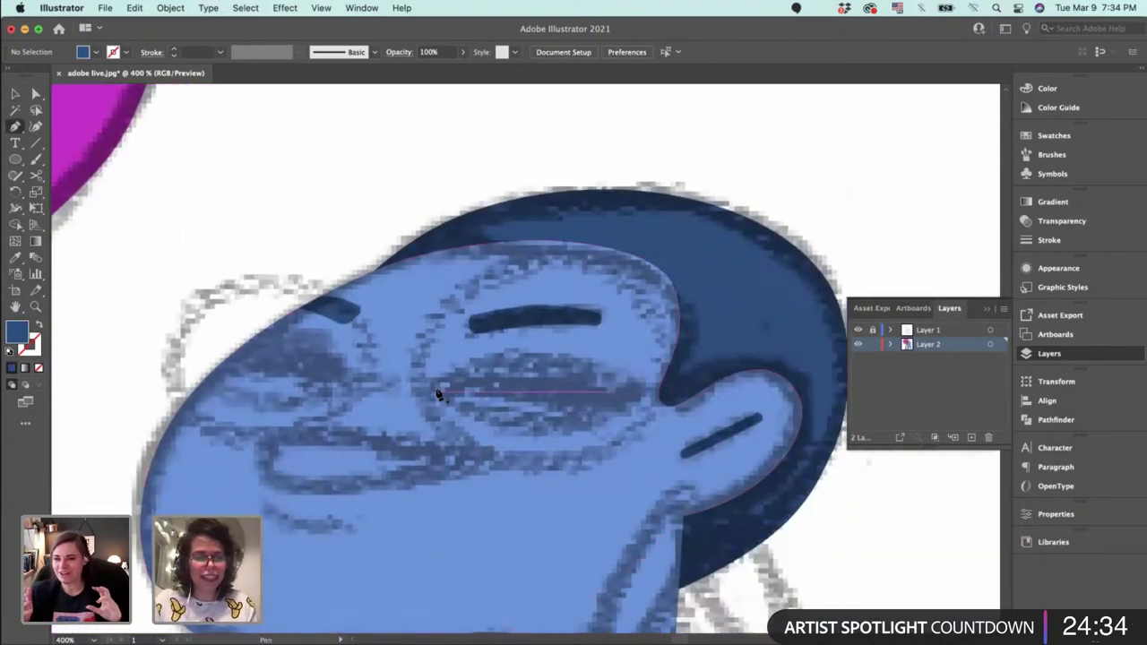
{"action": "left_click", "coordinate": [435, 388]}
{"action": "left_click", "coordinate": [507, 356]}
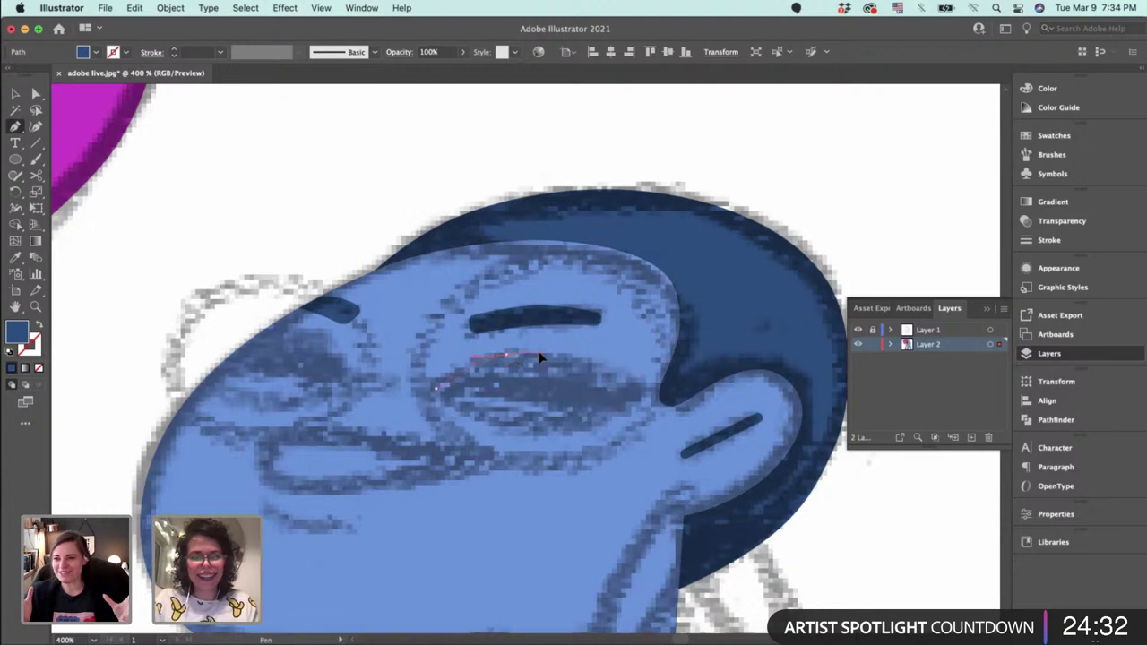
{"action": "left_click_drag", "start_coordinate": [542, 357], "coordinate": [591, 402]}
{"action": "left_click_drag", "start_coordinate": [436, 387], "coordinate": [508, 400]}
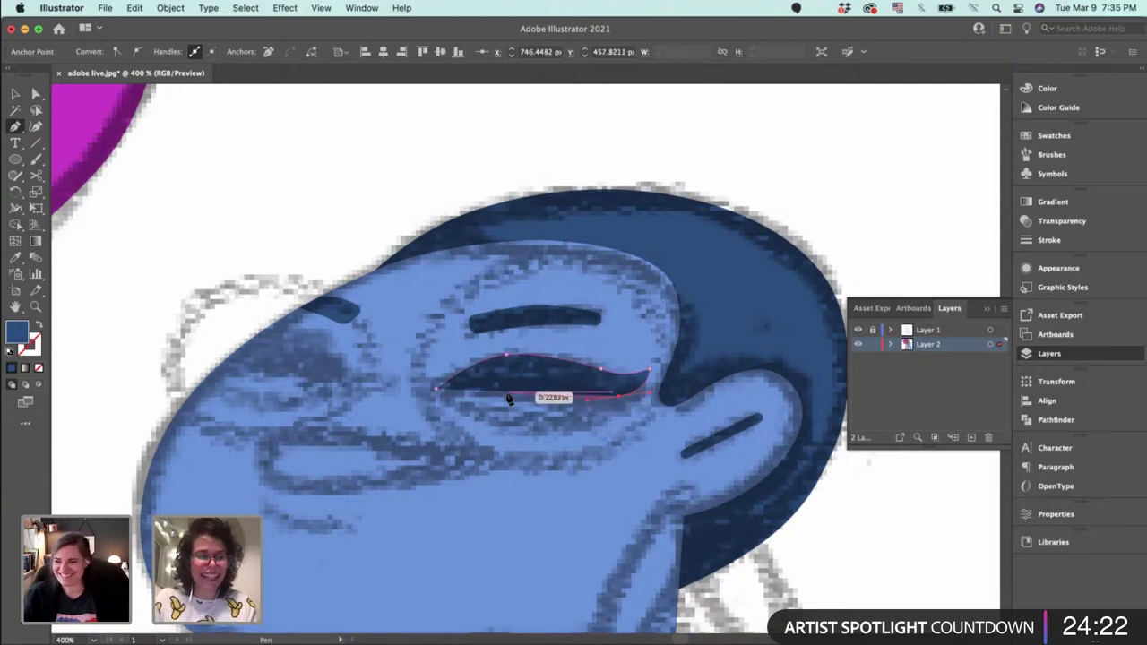
{"action": "key", "text": "super+equal"}
{"action": "key", "text": "super+equal"}
{"action": "left_click_drag", "start_coordinate": [235, 341], "coordinate": [406, 317]}
{"action": "left_click", "coordinate": [361, 330]}
Reshape the eyelid's lower edge by raising its middle anchor, nudging the anchor near the outer corner and shortening that anchor's handles.
{"action": "key", "text": "a"}
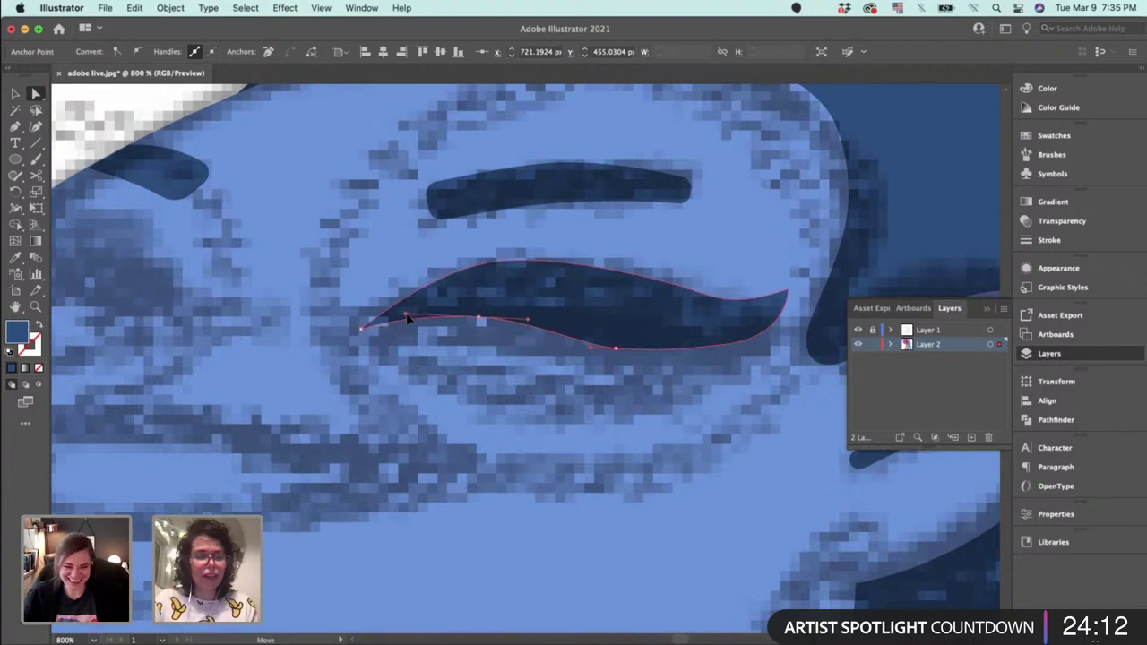
{"action": "left_click_drag", "start_coordinate": [615, 349], "coordinate": [623, 341]}
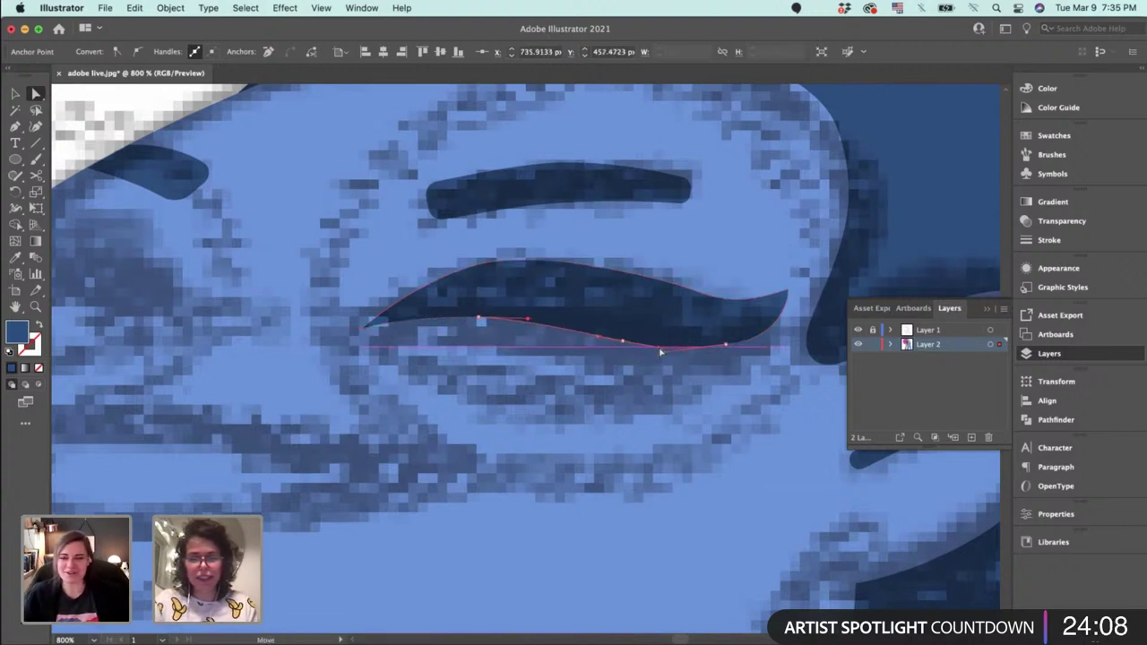
{"action": "left_click_drag", "start_coordinate": [728, 346], "coordinate": [740, 348]}
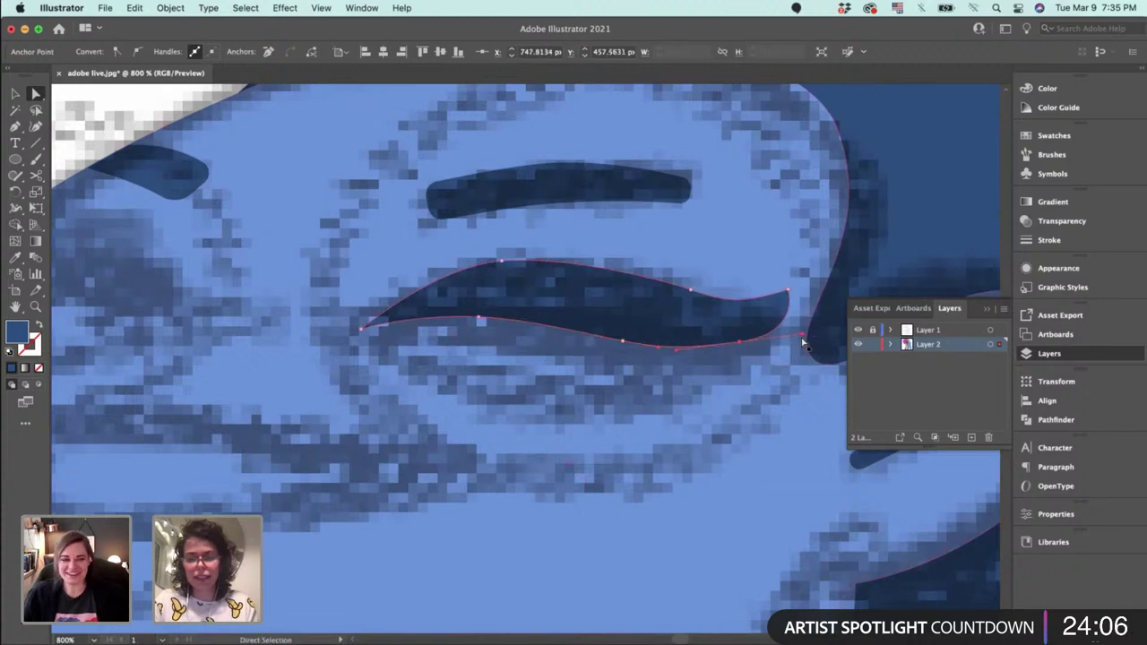
{"action": "left_click", "coordinate": [803, 343]}
{"action": "left_click", "coordinate": [739, 341]}
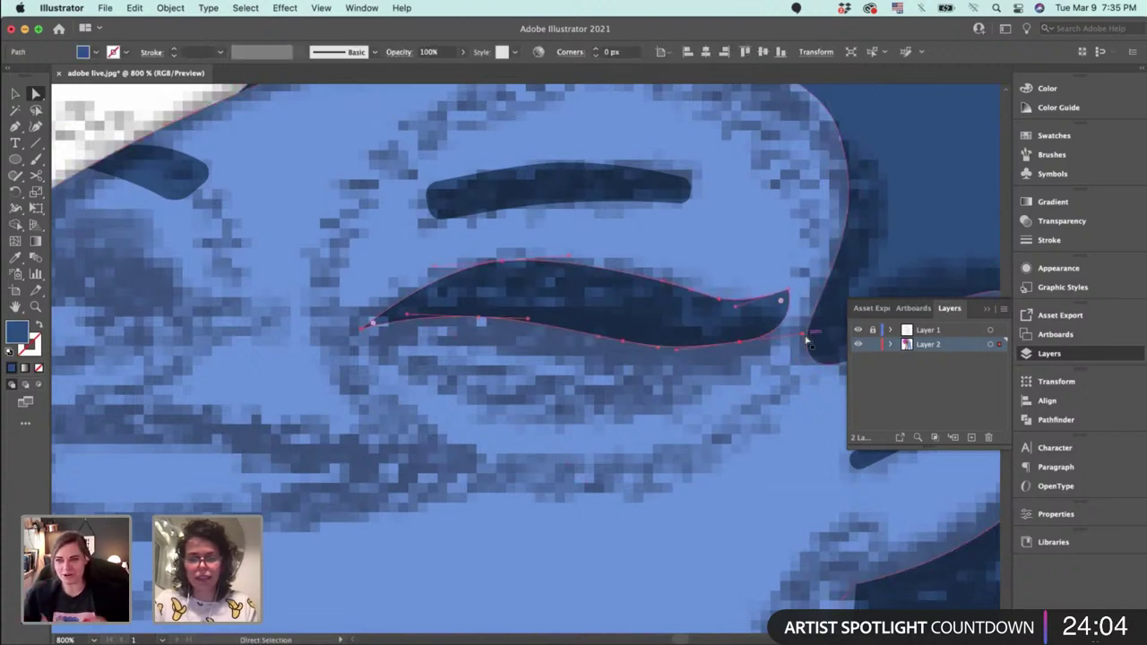
{"action": "left_click_drag", "start_coordinate": [807, 335], "coordinate": [704, 359]}
{"action": "left_click", "coordinate": [741, 343]}
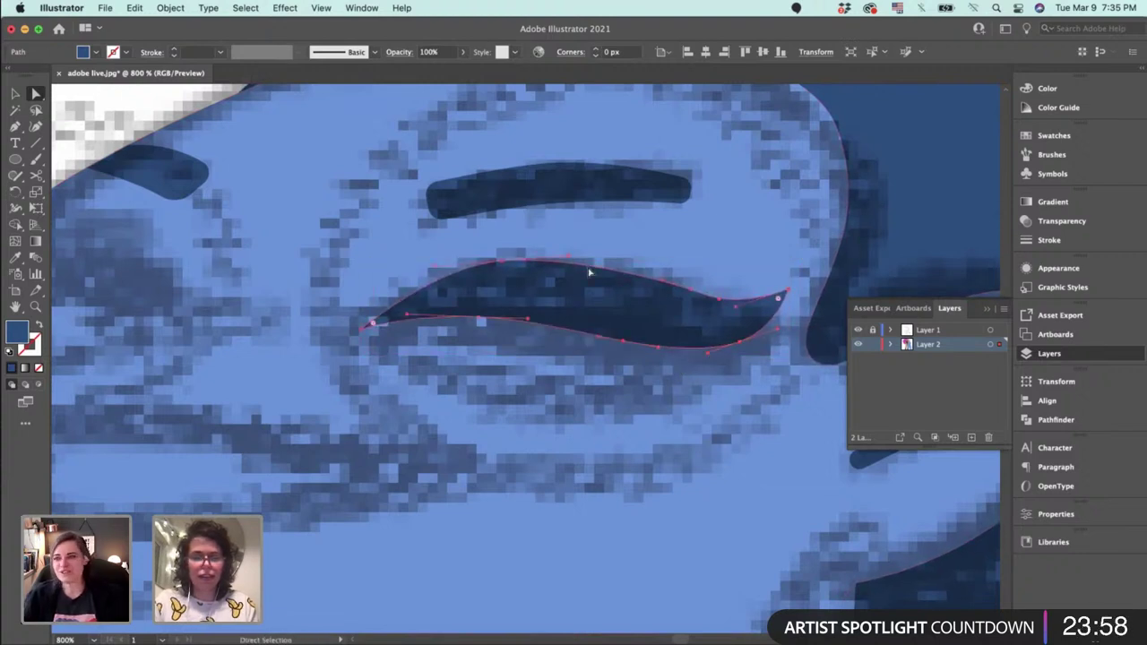
Fill out the eyelid's upper curve, raise its outer tip and shift the neighbouring upper and lower anchors to match the sketch.
{"action": "left_click_drag", "start_coordinate": [570, 260], "coordinate": [616, 255]}
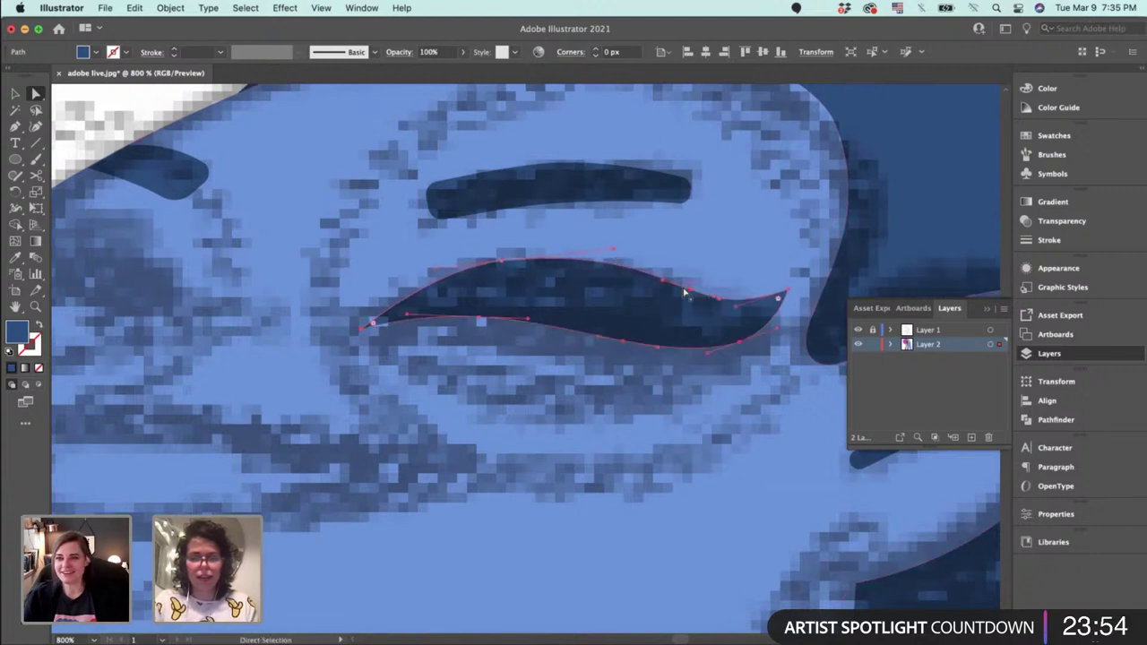
{"action": "left_click_drag", "start_coordinate": [689, 290], "coordinate": [677, 290]}
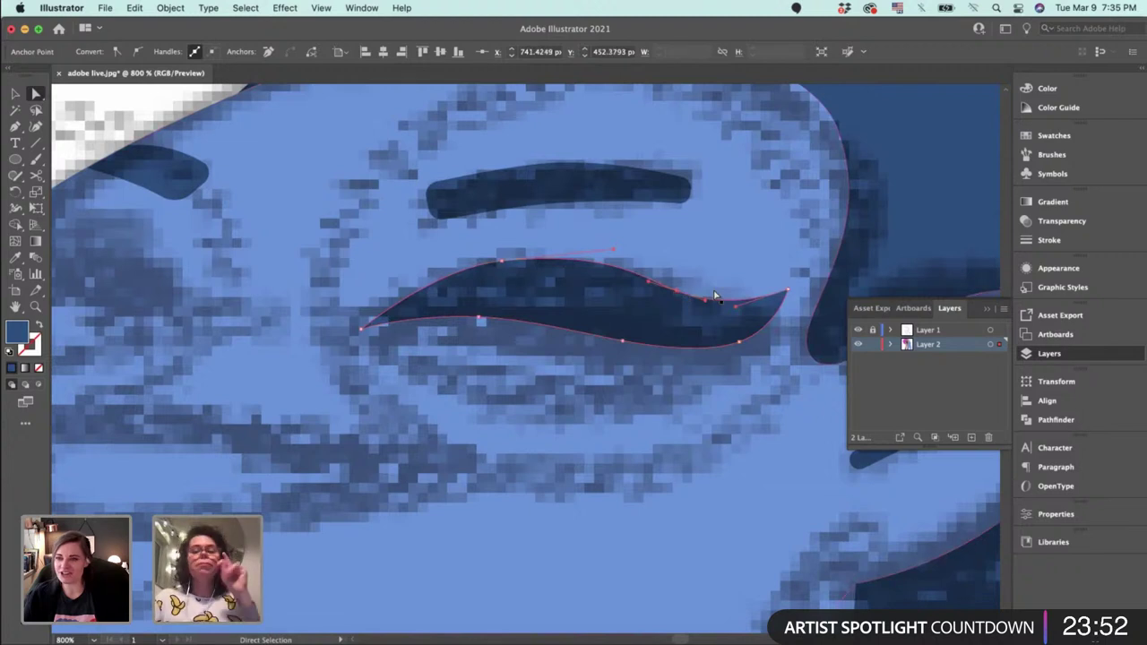
{"action": "left_click_drag", "start_coordinate": [786, 291], "coordinate": [786, 282]}
{"action": "left_click_drag", "start_coordinate": [727, 346], "coordinate": [732, 344]}
{"action": "left_click_drag", "start_coordinate": [622, 342], "coordinate": [606, 346]}
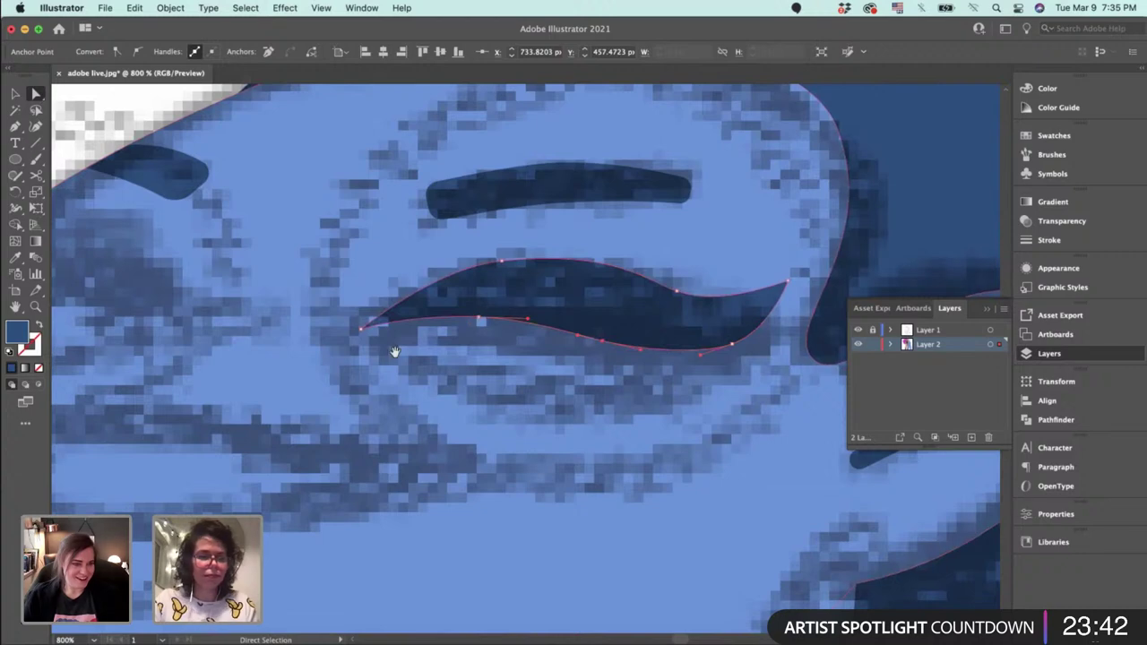
Refine the eyelid's crest anchor and its handle, and move the lower outer anchor inward to slim the wing.
{"action": "mouse_move", "coordinate": [395, 351]}
{"action": "left_mouse_down"}
{"action": "mouse_move", "coordinate": [655, 338]}
{"action": "mouse_move", "coordinate": [601, 328]}
{"action": "mouse_move", "coordinate": [412, 340]}
{"action": "left_mouse_up"}
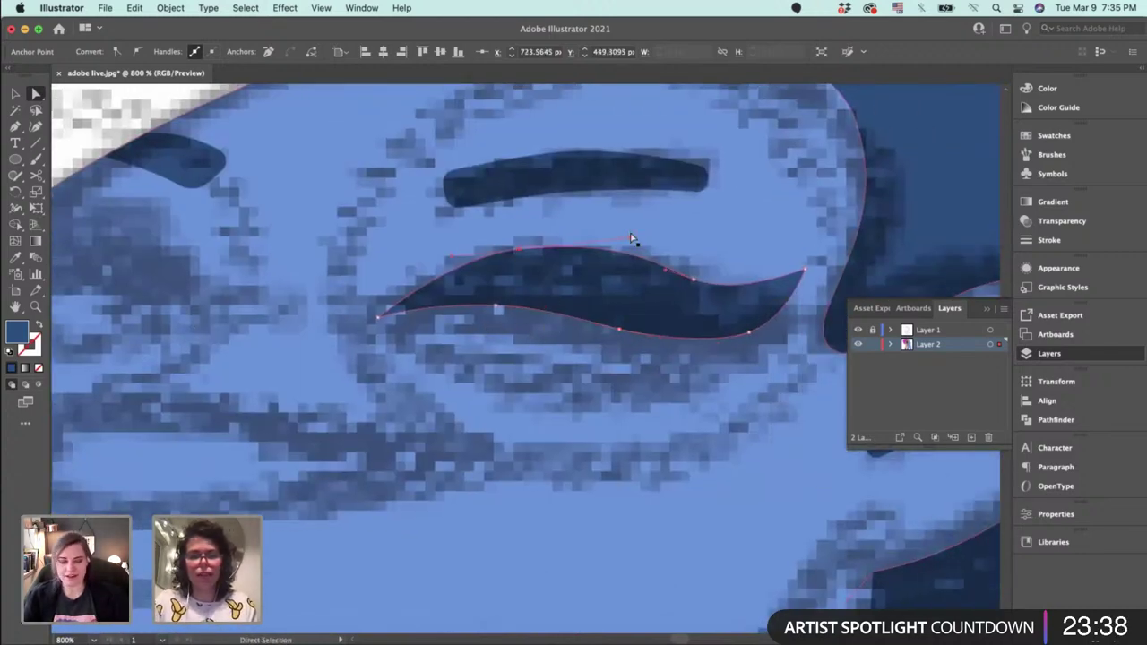
{"action": "left_click_drag", "start_coordinate": [630, 238], "coordinate": [621, 237]}
{"action": "left_click_drag", "start_coordinate": [517, 252], "coordinate": [510, 248]}
{"action": "left_click_drag", "start_coordinate": [610, 237], "coordinate": [611, 231]}
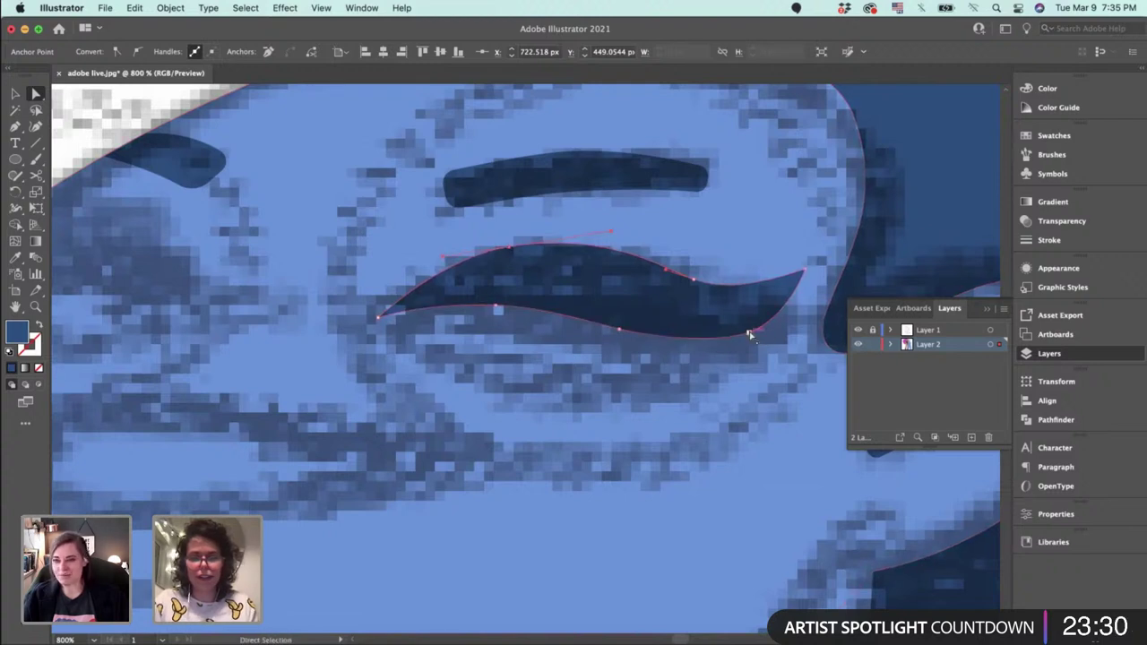
{"action": "left_click_drag", "start_coordinate": [749, 334], "coordinate": [724, 330]}
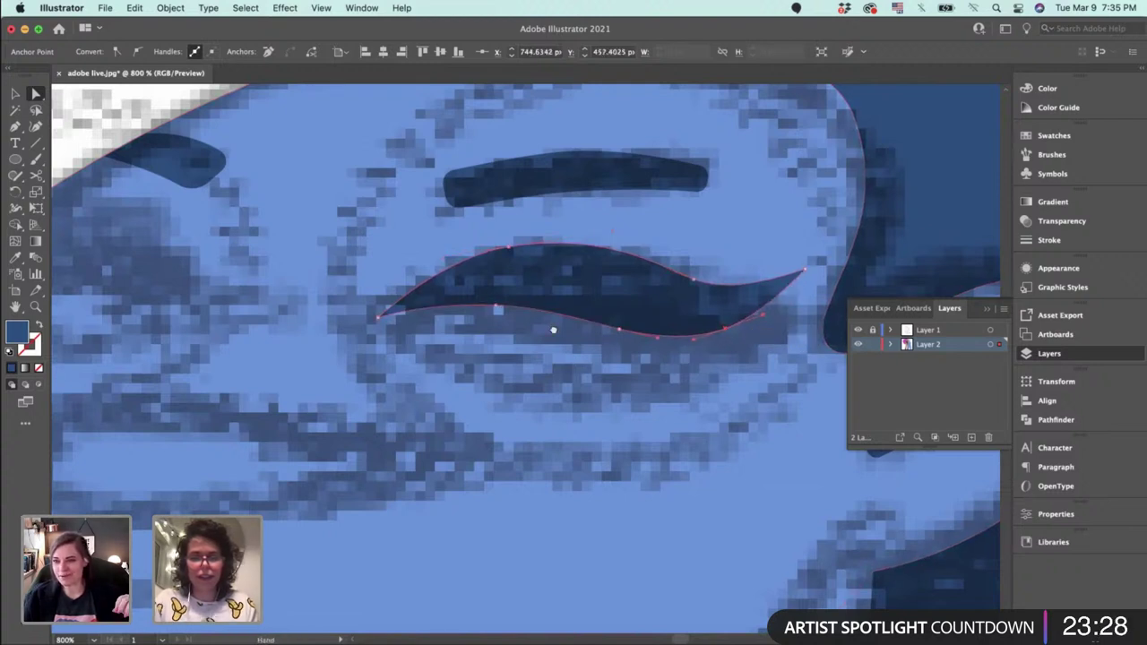
Draw the second eyelid below the forehead-edge eyebrow as a closed dark blue Pen shape with its outer tip past the face outline.
{"action": "scroll", "coordinate": [553, 330], "scroll_direction": "left", "scroll_amount": 5}
{"action": "key", "text": "p"}
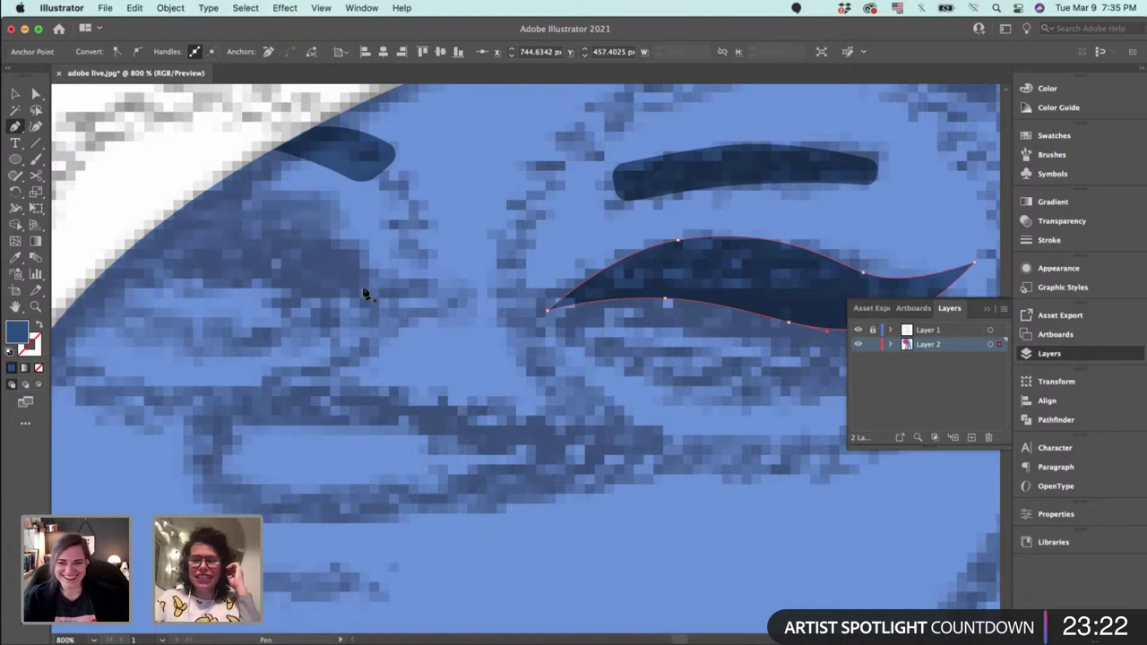
{"action": "left_click", "coordinate": [367, 283]}
{"action": "left_click_drag", "start_coordinate": [257, 211], "coordinate": [183, 199]}
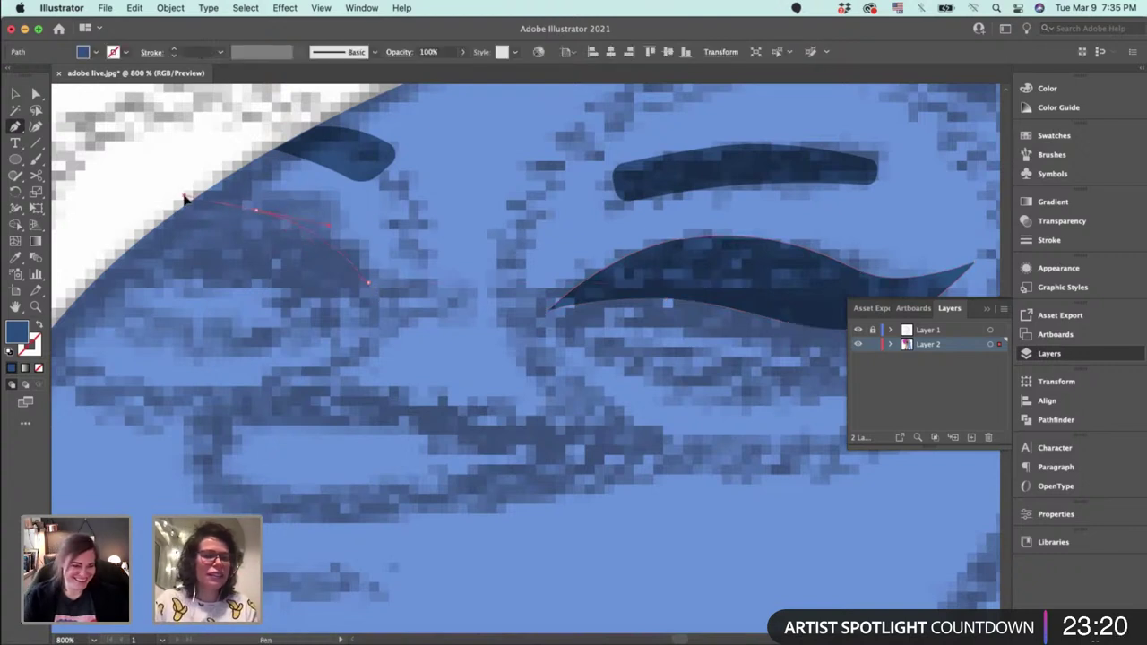
{"action": "left_click", "coordinate": [163, 243]}
{"action": "left_click_drag", "start_coordinate": [132, 221], "coordinate": [121, 199]}
{"action": "left_click", "coordinate": [133, 223]}
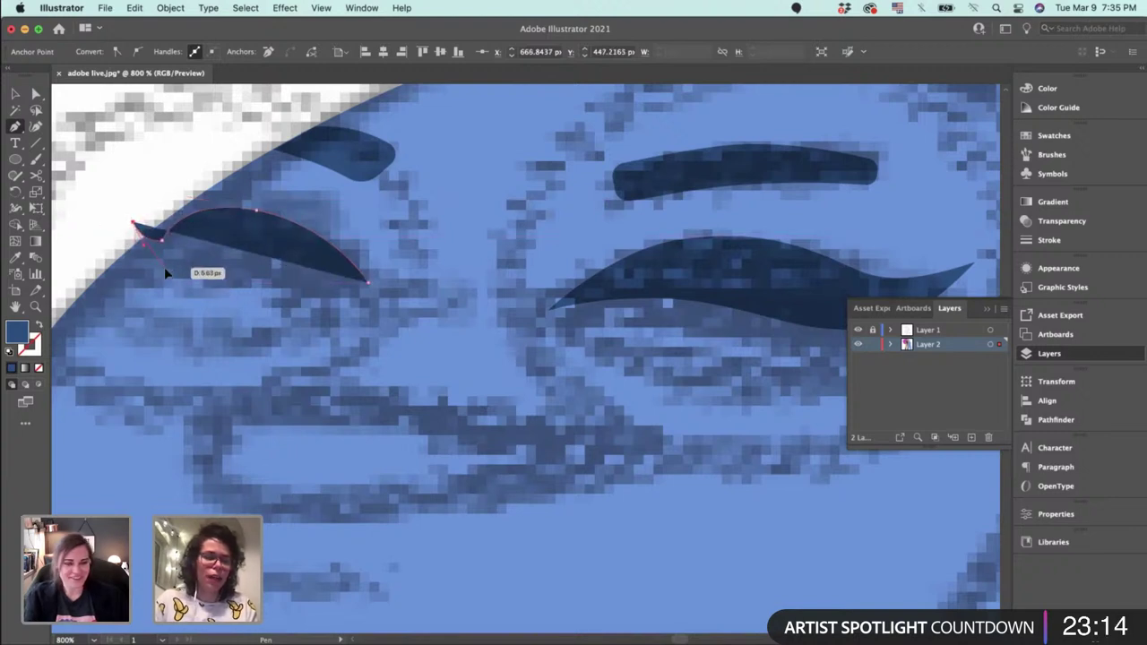
{"action": "left_click_drag", "start_coordinate": [164, 267], "coordinate": [215, 282]}
{"action": "mouse_move", "coordinate": [273, 256]}
{"action": "left_mouse_down"}
{"action": "mouse_move", "coordinate": [309, 259]}
{"action": "mouse_move", "coordinate": [292, 259]}
{"action": "left_mouse_up"}
{"action": "left_click", "coordinate": [367, 282]}
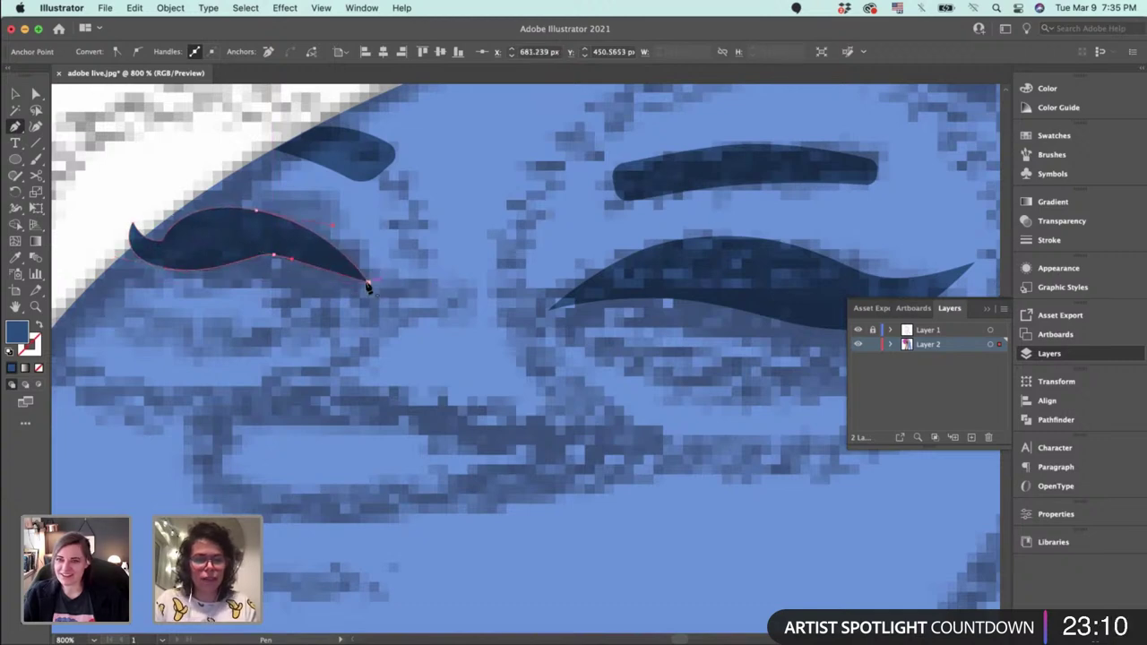
Move the second eyelid's crest anchor and lower the middle anchor on its bottom edge to thicken the inner half.
{"action": "key", "text": "super+plus"}
{"action": "left_click_drag", "start_coordinate": [366, 274], "coordinate": [357, 193]}
{"action": "key", "text": "a"}
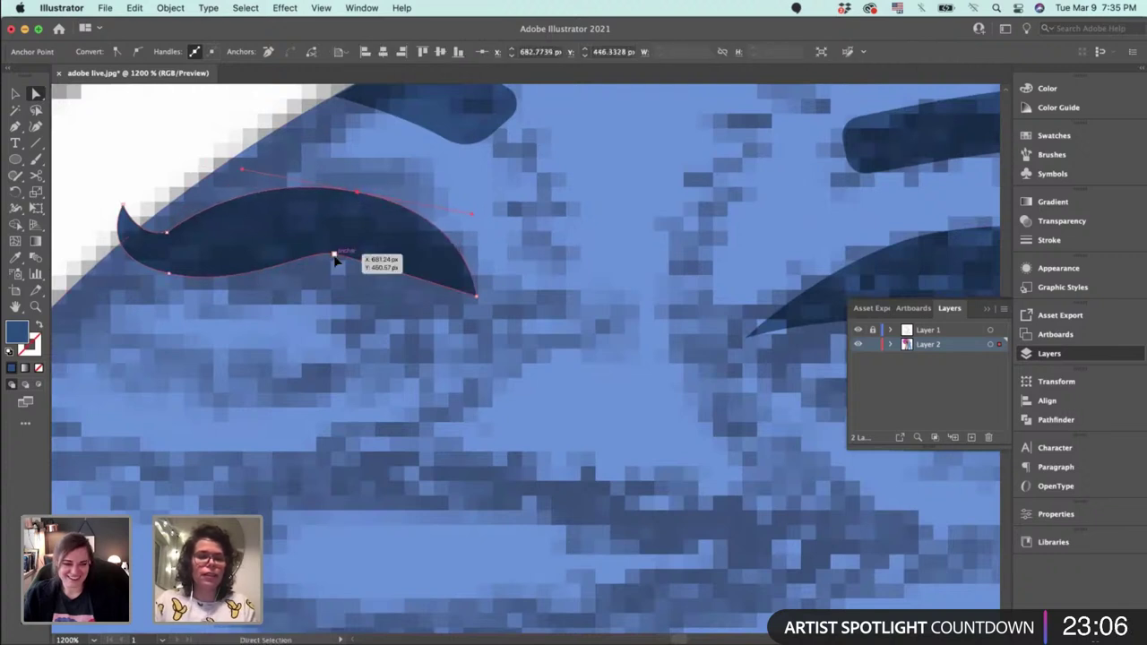
{"action": "left_click_drag", "start_coordinate": [335, 256], "coordinate": [345, 278]}
Convert the notch anchor beside the second eyelid's outer tip to a smooth point and move it inward along the upper edge.
{"action": "left_click", "coordinate": [167, 232]}
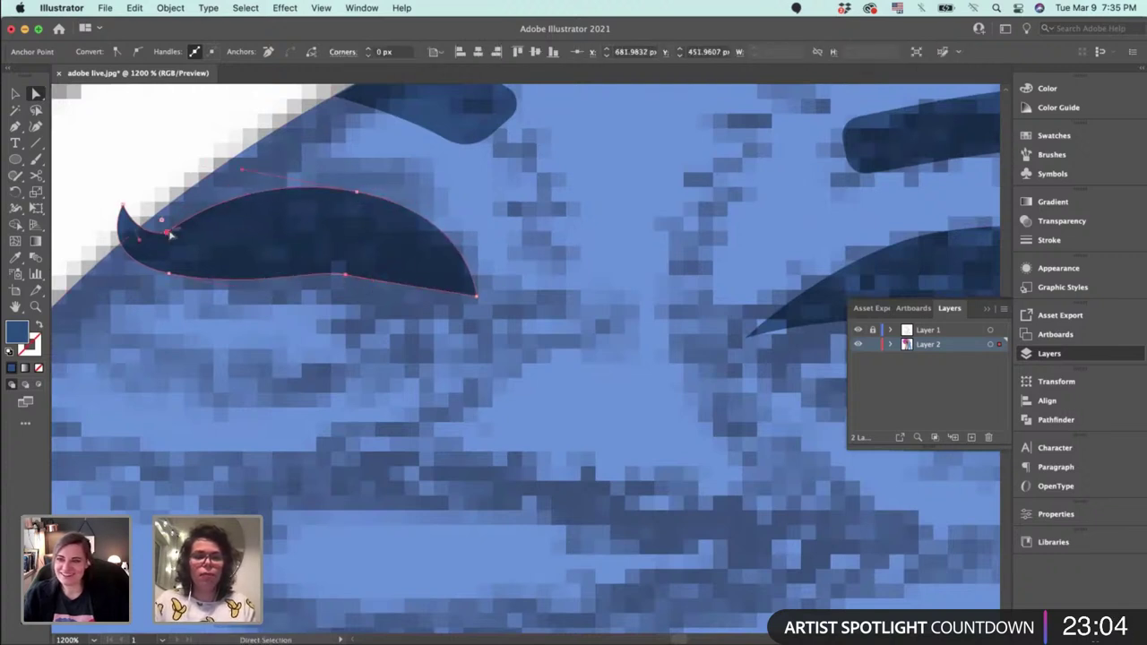
{"action": "key", "text": "minus"}
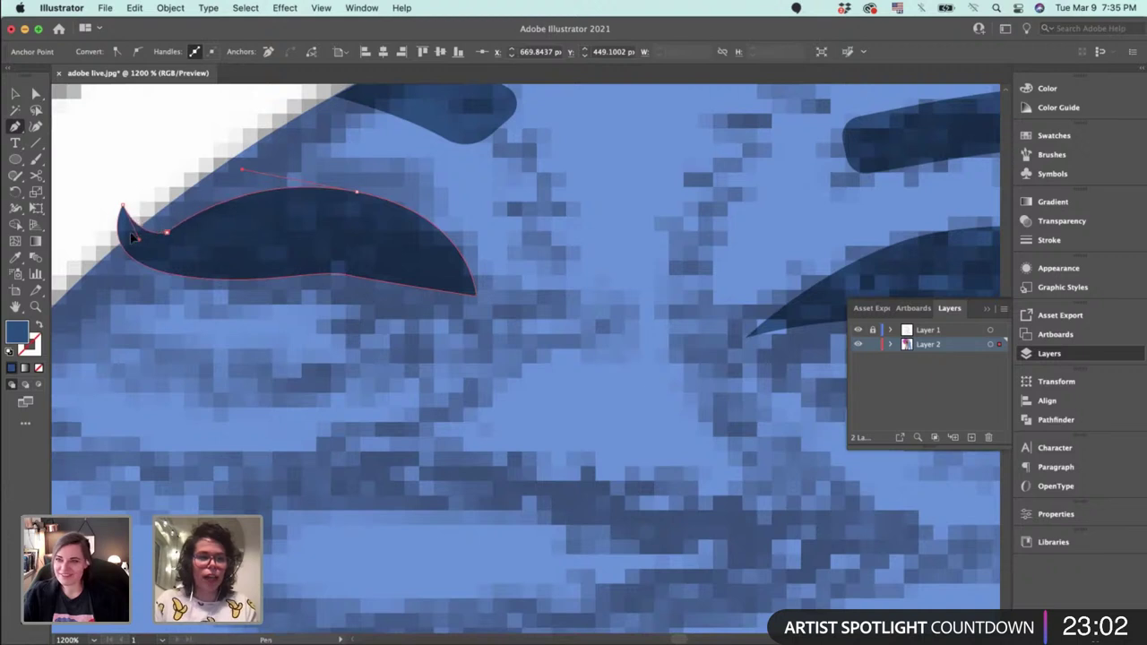
{"action": "key", "text": "a"}
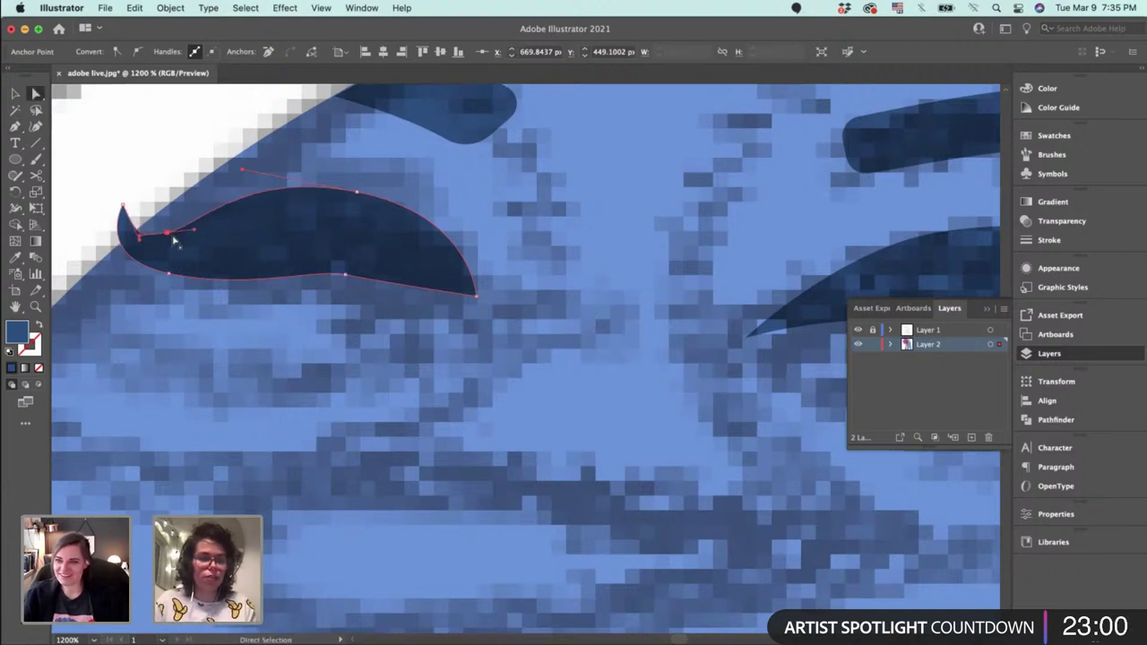
{"action": "left_click_drag", "start_coordinate": [175, 236], "coordinate": [215, 230]}
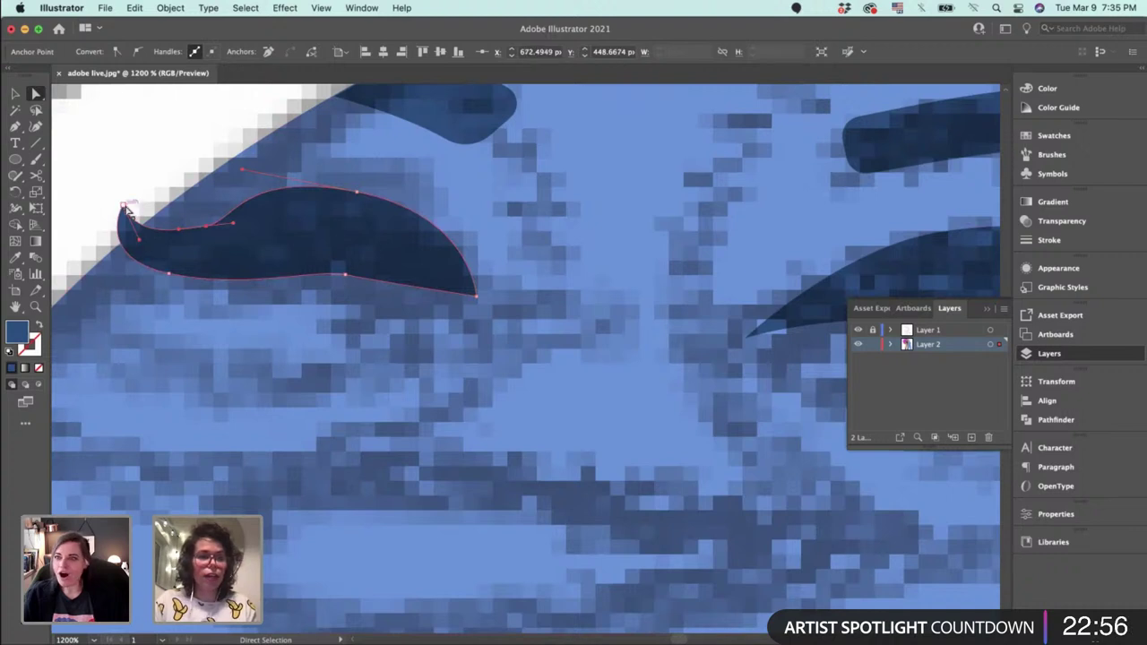
Extend the second eyelid's outer tip upward beyond the face outline and lengthen the notch anchor's handle towards the tip.
{"action": "left_click_drag", "start_coordinate": [126, 210], "coordinate": [133, 170]}
{"action": "left_click", "coordinate": [207, 230]}
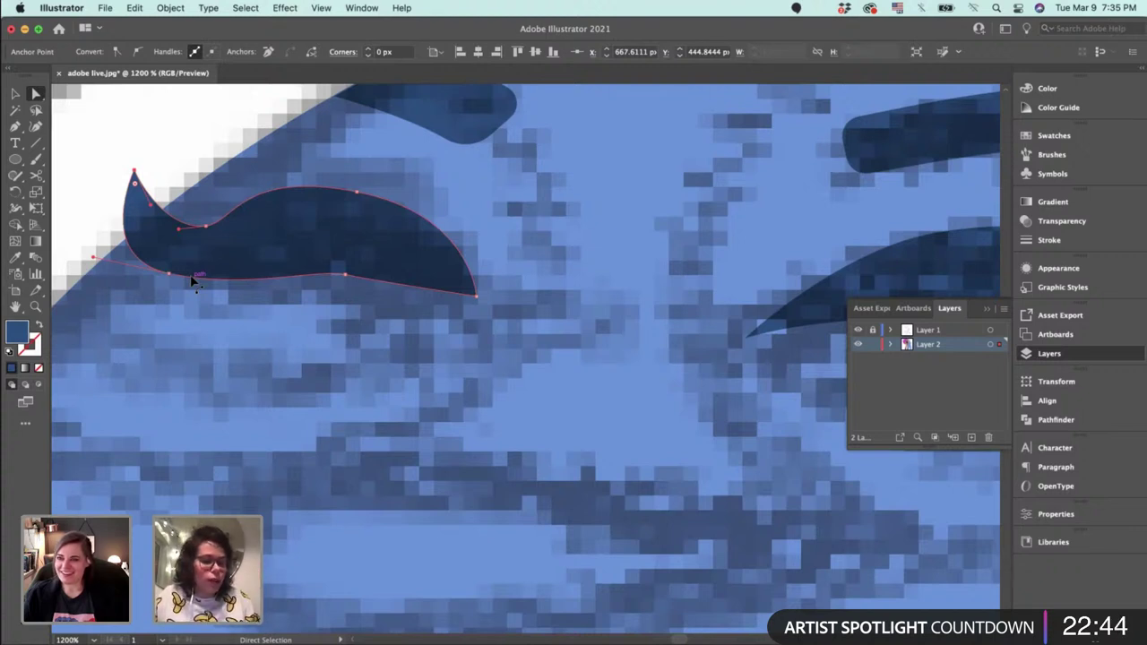
{"action": "left_click", "coordinate": [203, 230]}
{"action": "left_click_drag", "start_coordinate": [179, 230], "coordinate": [161, 226]}
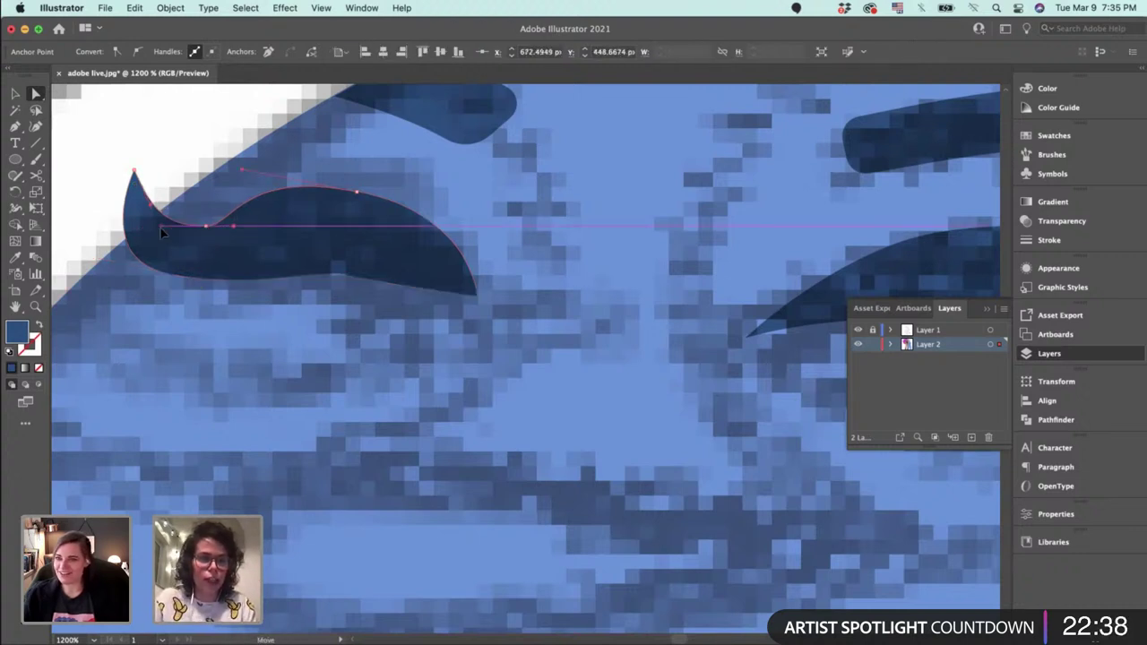
{"action": "left_click_drag", "start_coordinate": [133, 170], "coordinate": [136, 151]}
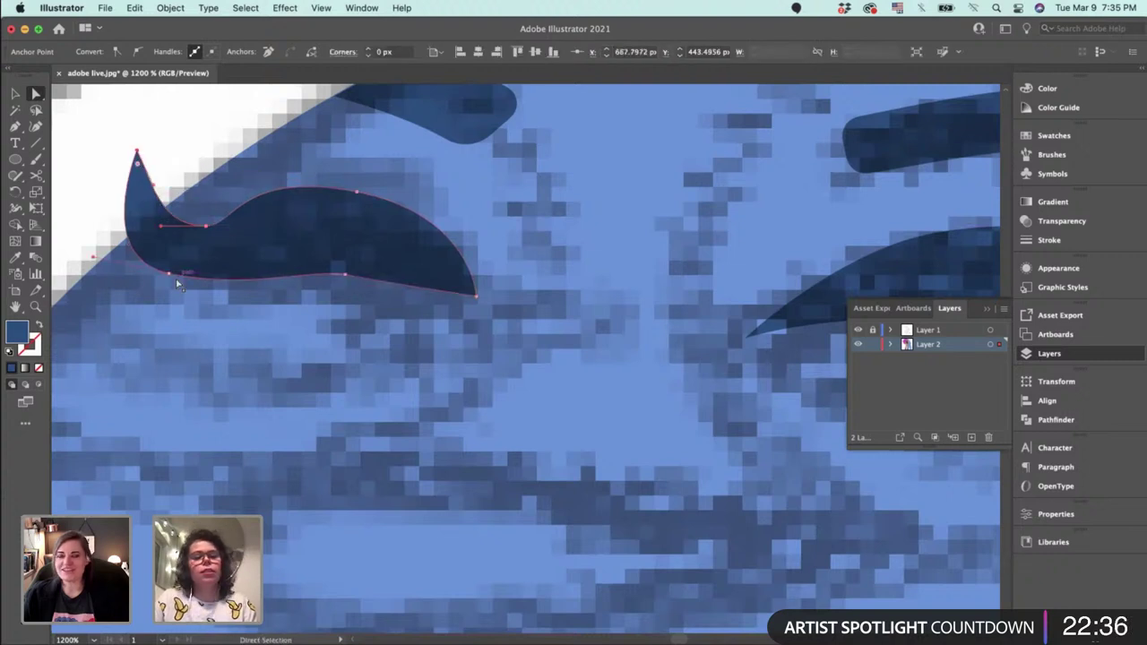
Reshape the second eyelid's lower edge by moving its outer anchor inward and raising and levelling its middle anchor.
{"action": "left_click_drag", "start_coordinate": [170, 273], "coordinate": [188, 267]}
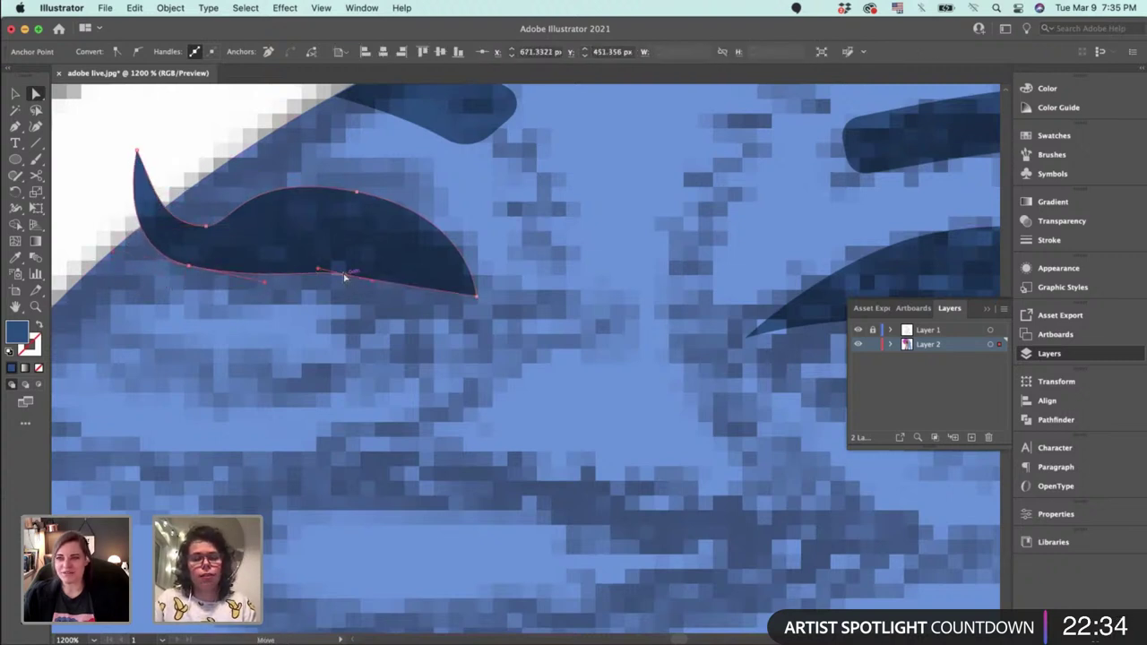
{"action": "left_click_drag", "start_coordinate": [346, 274], "coordinate": [431, 266]}
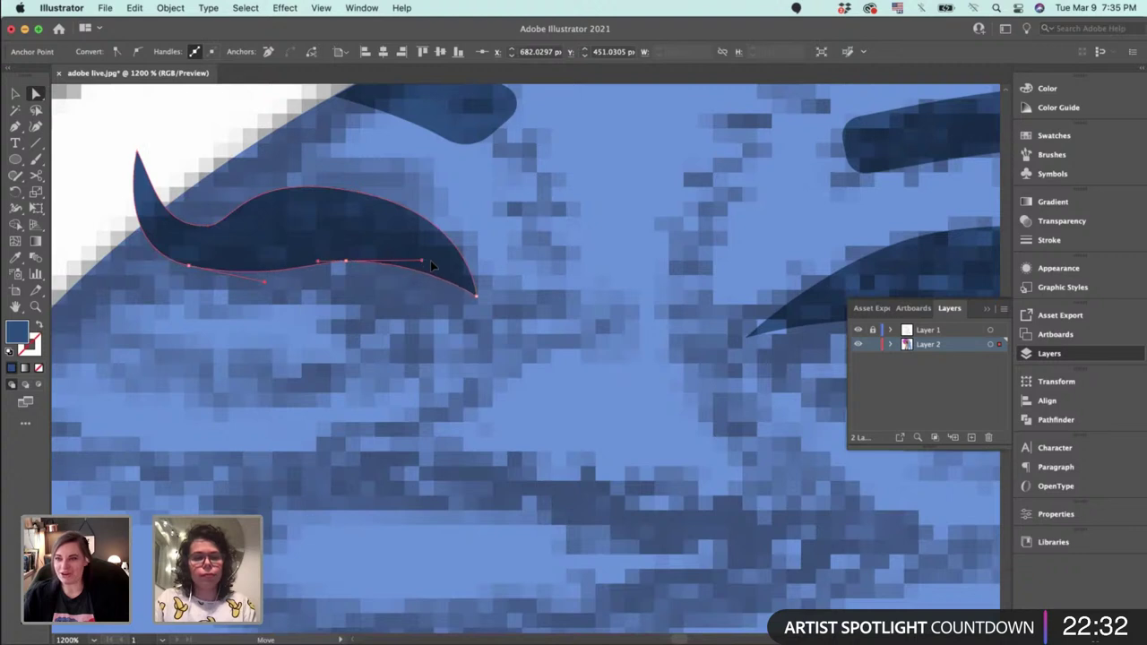
{"action": "left_click_drag", "start_coordinate": [347, 262], "coordinate": [356, 261]}
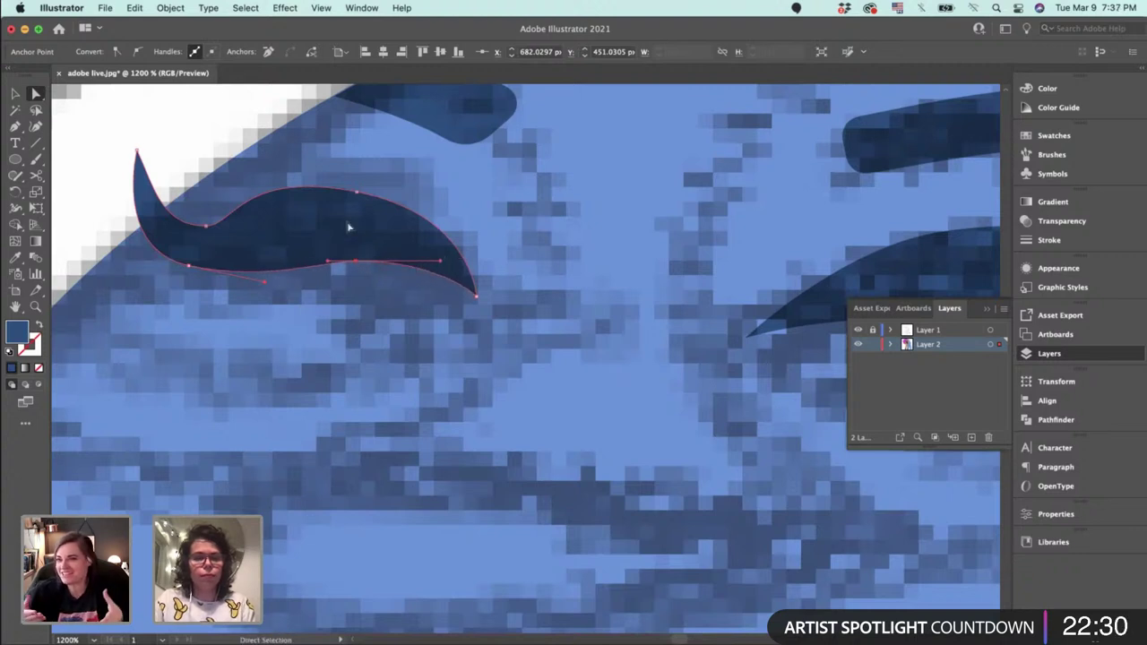
Flatten the second eyelid's upper edge by shortening the crest anchor's outer handle and raising the notch anchor.
{"action": "left_click", "coordinate": [207, 226]}
{"action": "left_click", "coordinate": [240, 172]}
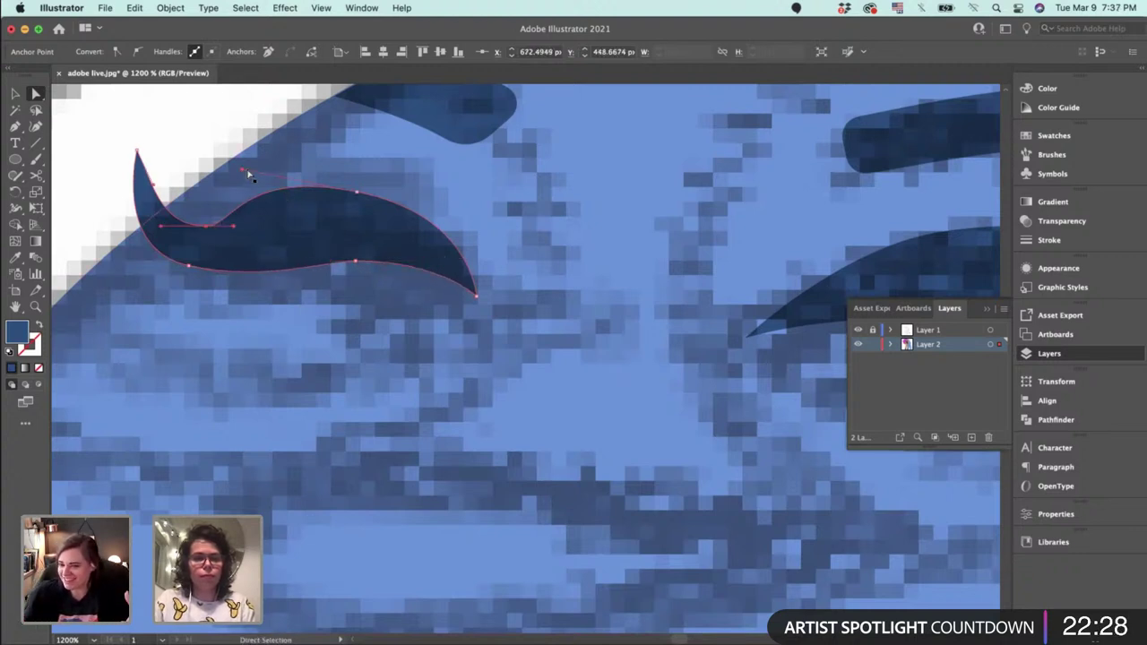
{"action": "left_click_drag", "start_coordinate": [242, 167], "coordinate": [294, 186]}
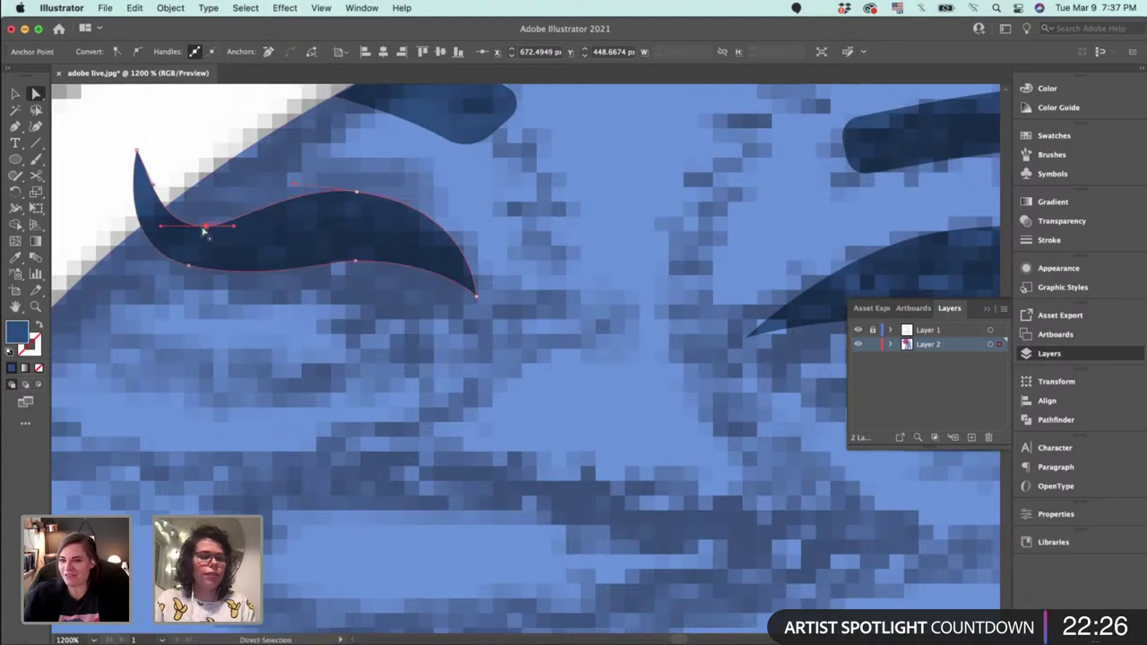
{"action": "mouse_move", "coordinate": [205, 225]}
{"action": "left_mouse_down"}
{"action": "mouse_move", "coordinate": [220, 225]}
{"action": "mouse_move", "coordinate": [205, 212]}
{"action": "left_mouse_up"}
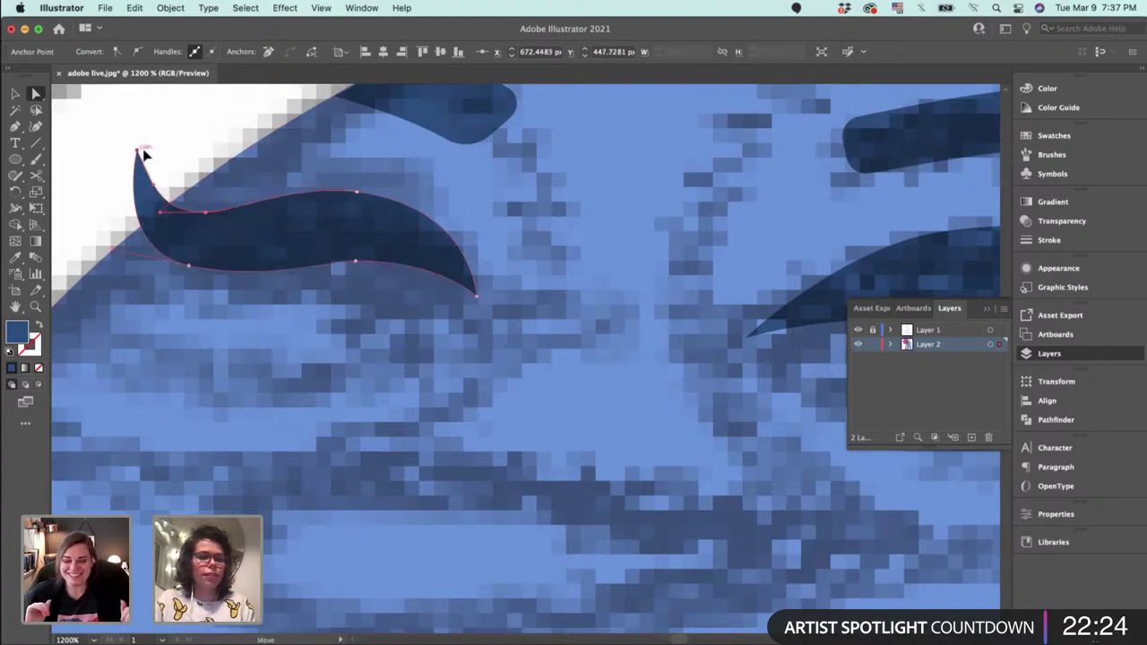
Shift the second eyelid's outer tip slightly inward, then move the lower edge's outer anchor inward and upward and adjust its handles.
{"action": "left_click_drag", "start_coordinate": [142, 156], "coordinate": [149, 152]}
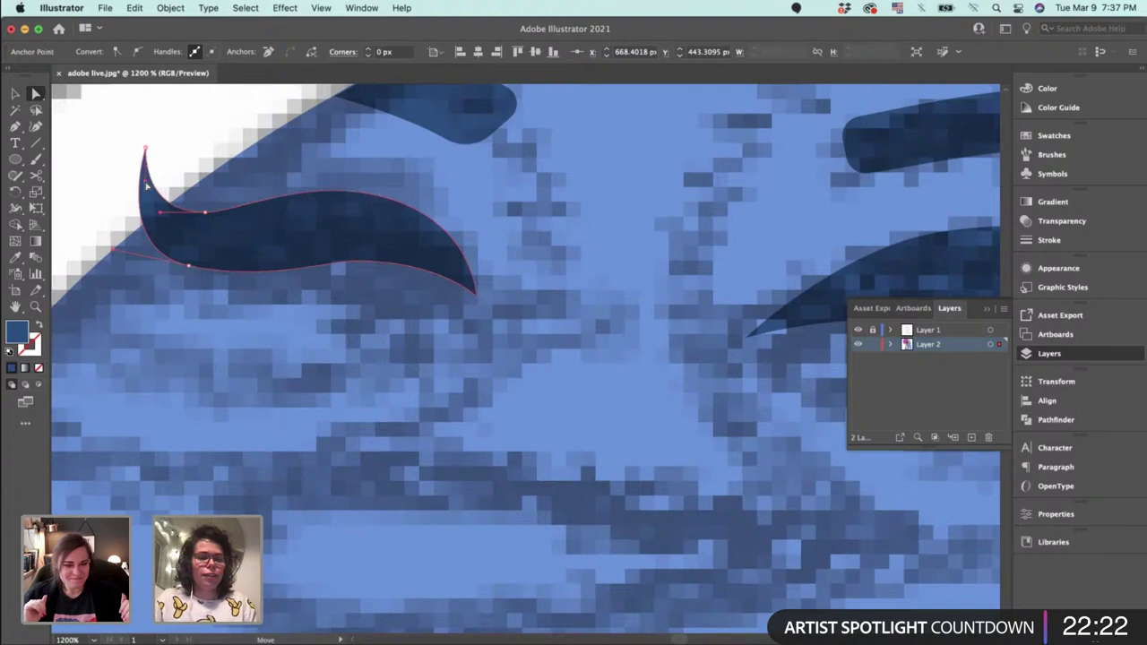
{"action": "left_click_drag", "start_coordinate": [191, 272], "coordinate": [213, 260]}
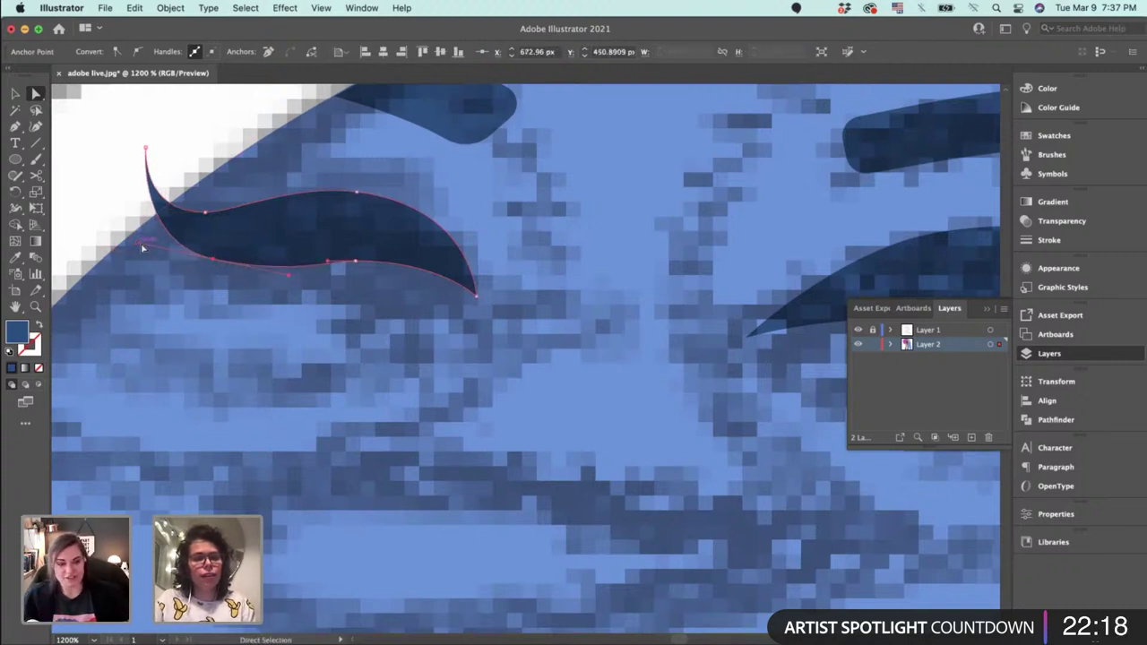
{"action": "left_click_drag", "start_coordinate": [142, 248], "coordinate": [157, 245]}
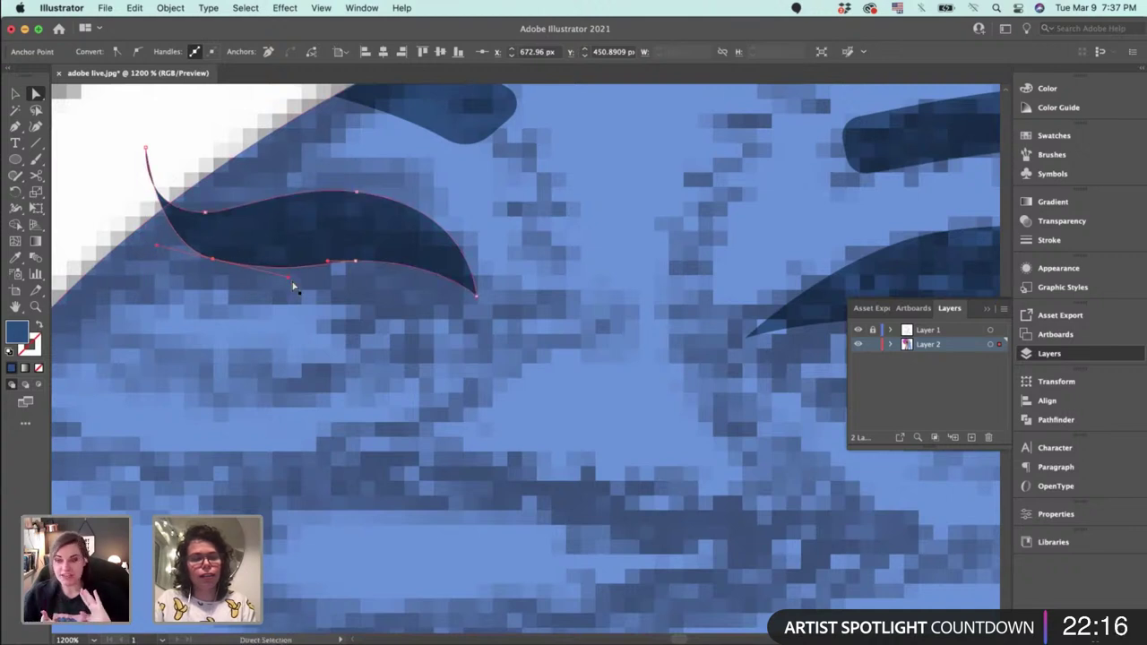
{"action": "left_click_drag", "start_coordinate": [269, 279], "coordinate": [274, 272]}
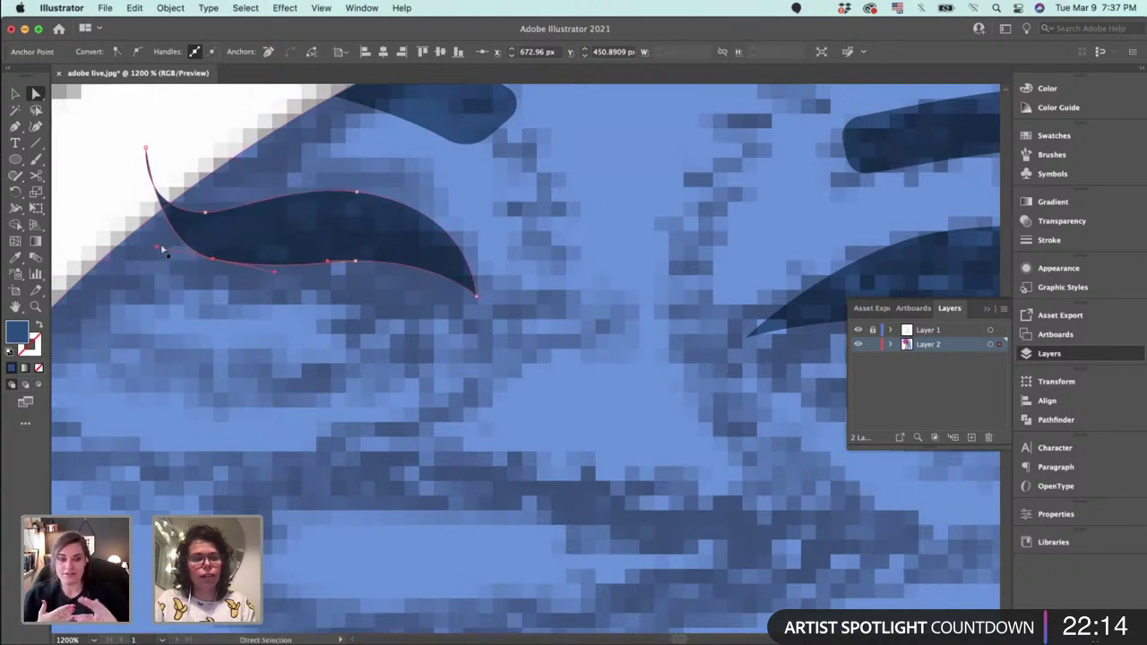
{"action": "left_click_drag", "start_coordinate": [156, 245], "coordinate": [140, 244]}
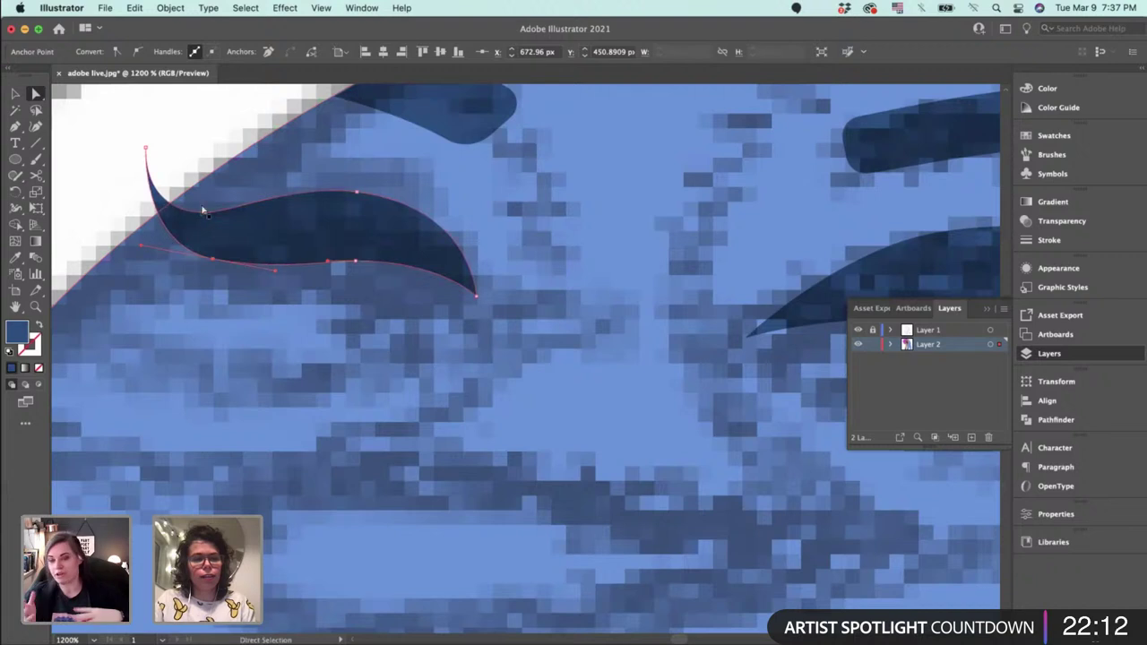
Refine the second eyelid's outer end by raising the notch anchor, nudging the lower outer anchor inward and steepening its outer handle.
{"action": "left_click", "coordinate": [206, 212]}
{"action": "left_click_drag", "start_coordinate": [207, 212], "coordinate": [246, 214]}
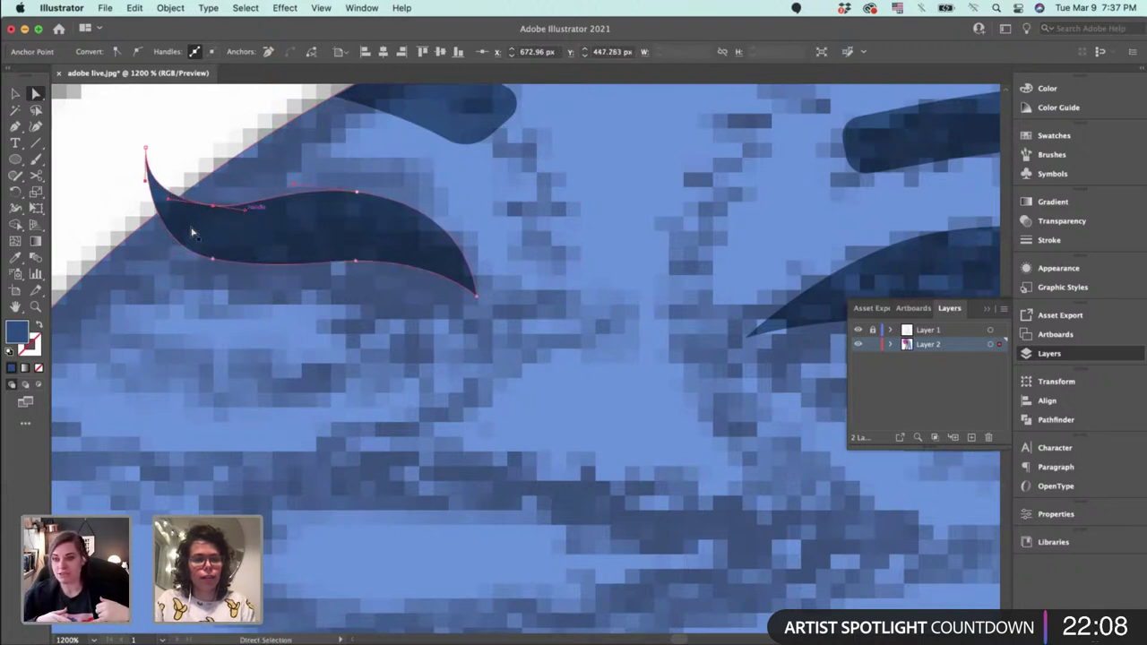
{"action": "left_click", "coordinate": [212, 259]}
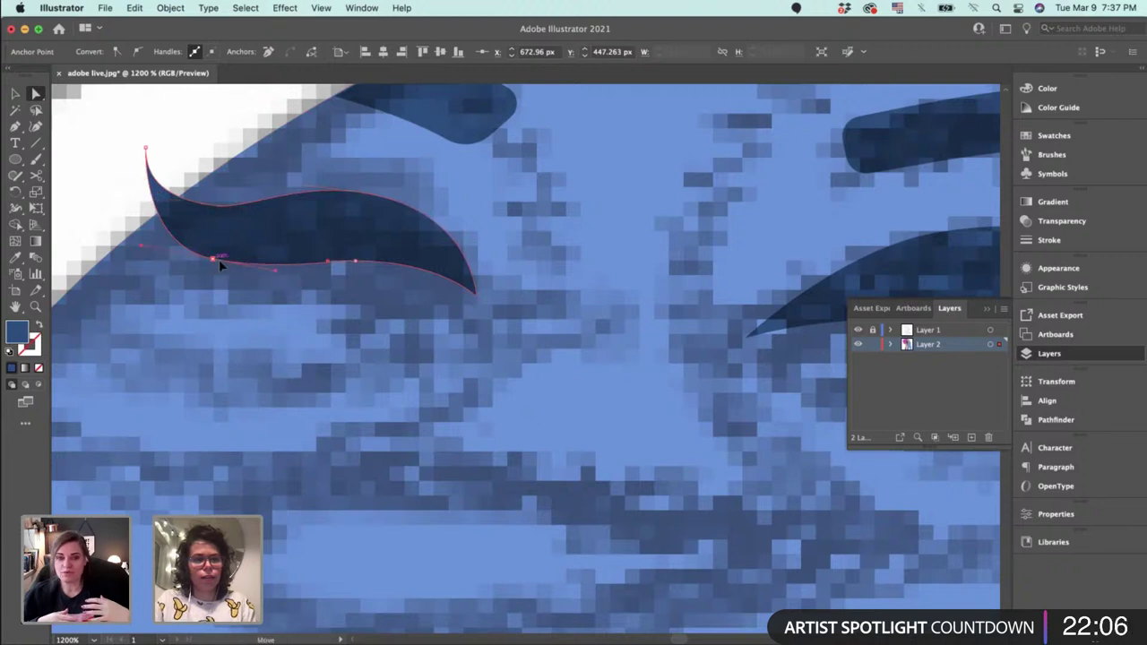
{"action": "left_click_drag", "start_coordinate": [219, 259], "coordinate": [223, 260]}
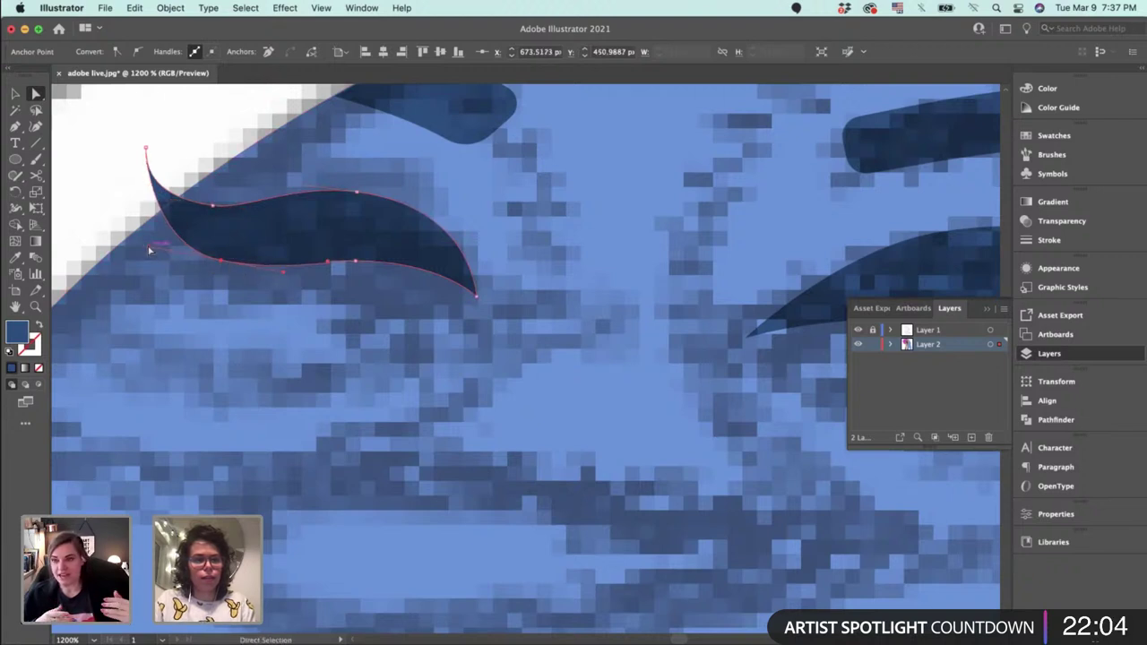
{"action": "left_click_drag", "start_coordinate": [149, 248], "coordinate": [131, 234]}
Smooth the second eyelid's curves by levelling the crest anchor's handles and lengthening the outer handle of the lower edge's middle anchor.
{"action": "left_click", "coordinate": [357, 193]}
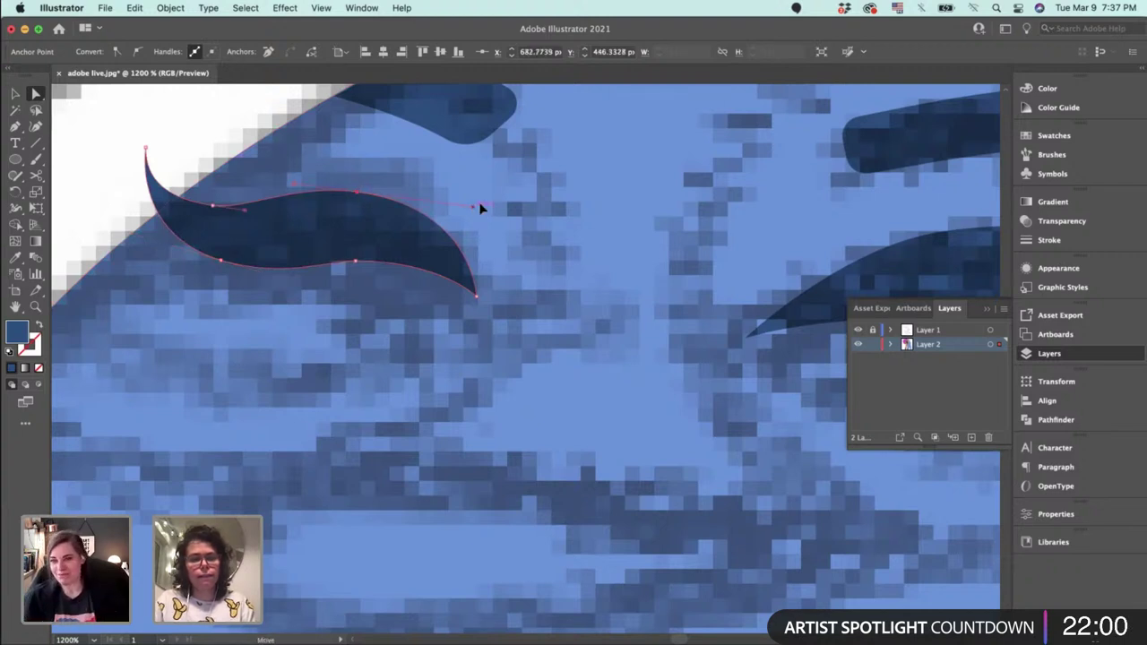
{"action": "left_click_drag", "start_coordinate": [475, 206], "coordinate": [469, 198]}
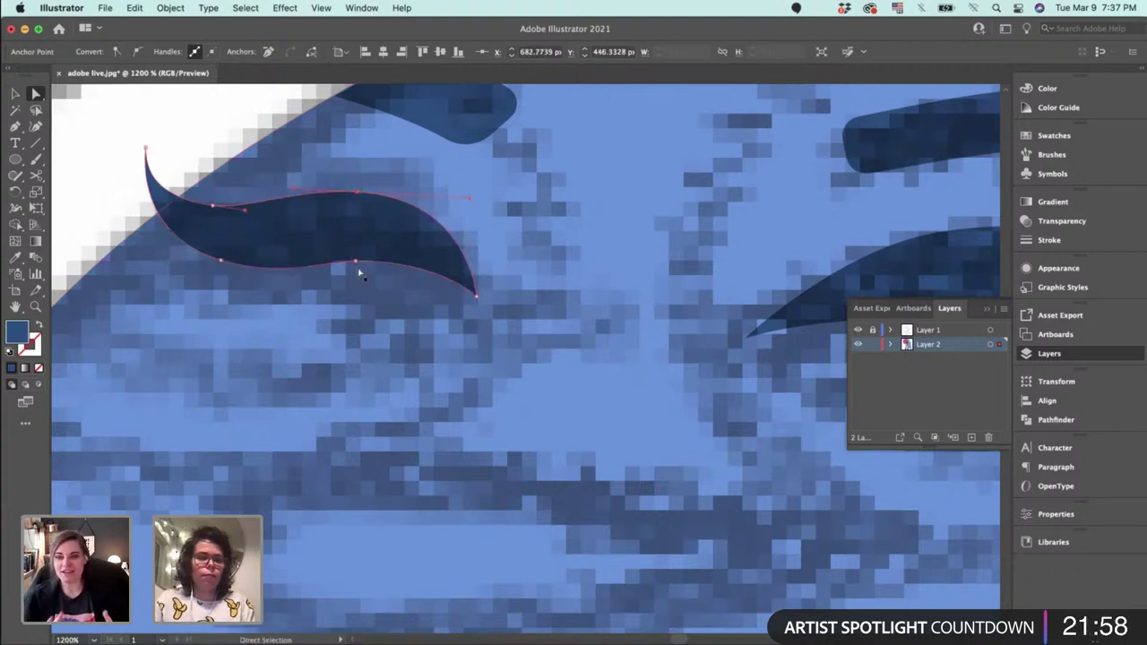
{"action": "left_click", "coordinate": [356, 262]}
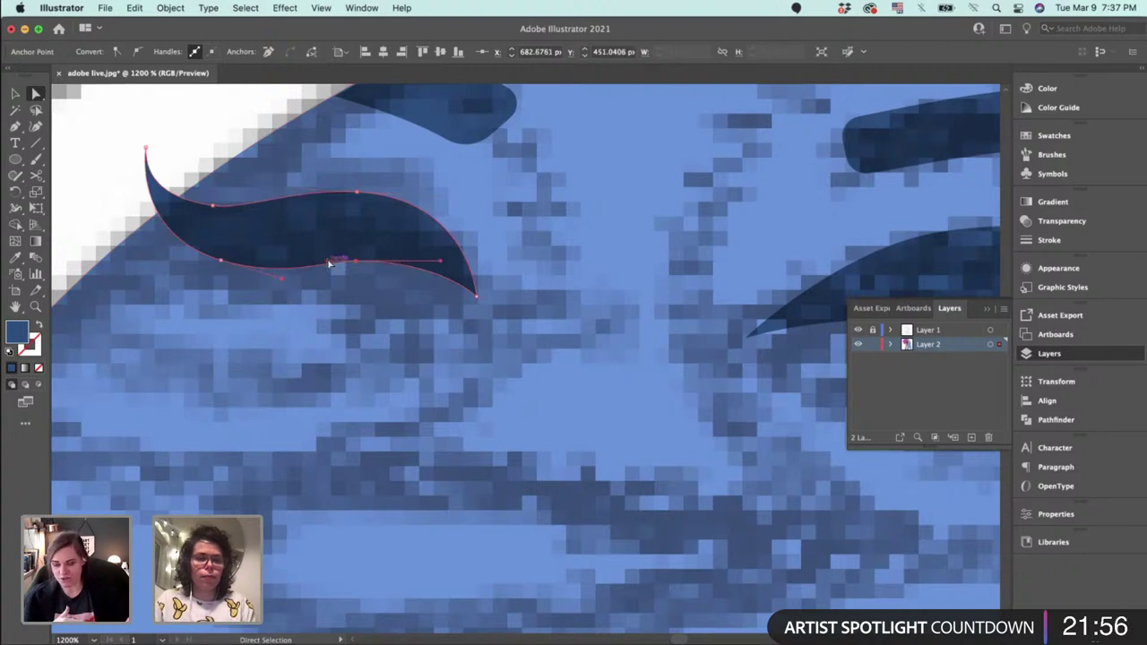
{"action": "left_click_drag", "start_coordinate": [332, 265], "coordinate": [276, 281]}
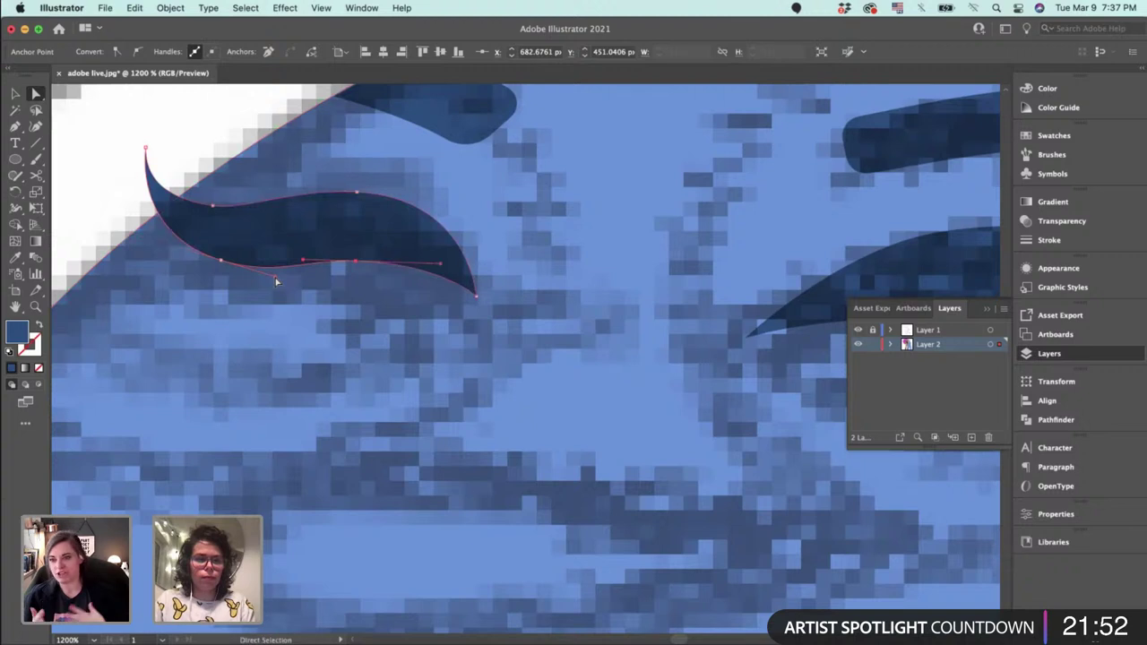
{"action": "key", "text": "v"}
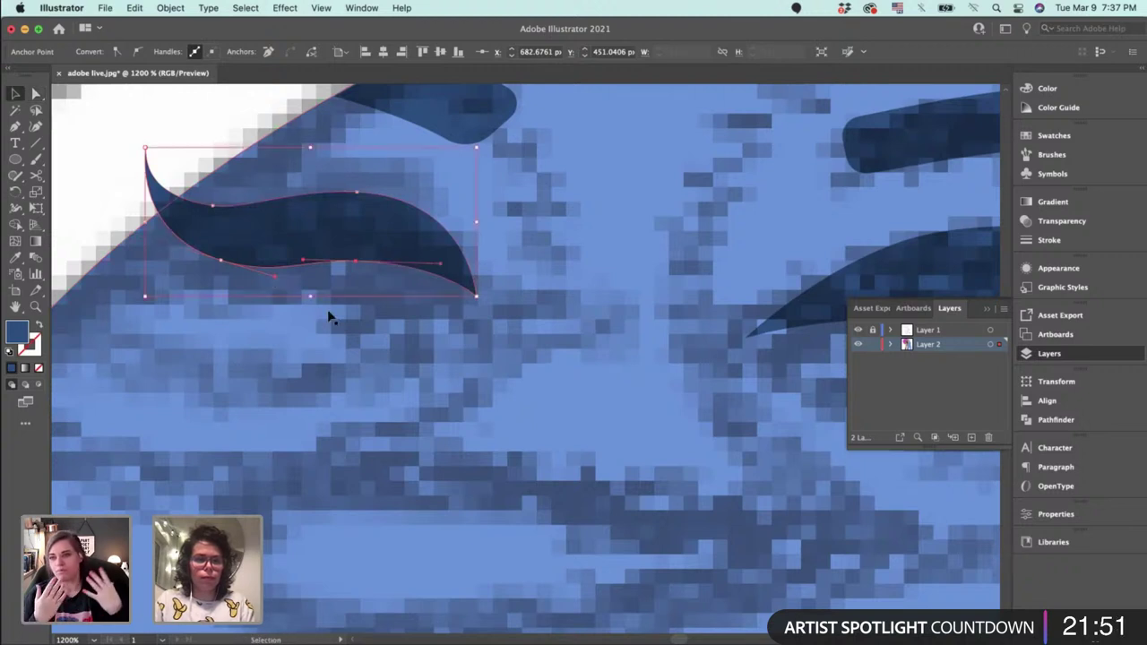
{"action": "left_click", "coordinate": [87, 180]}
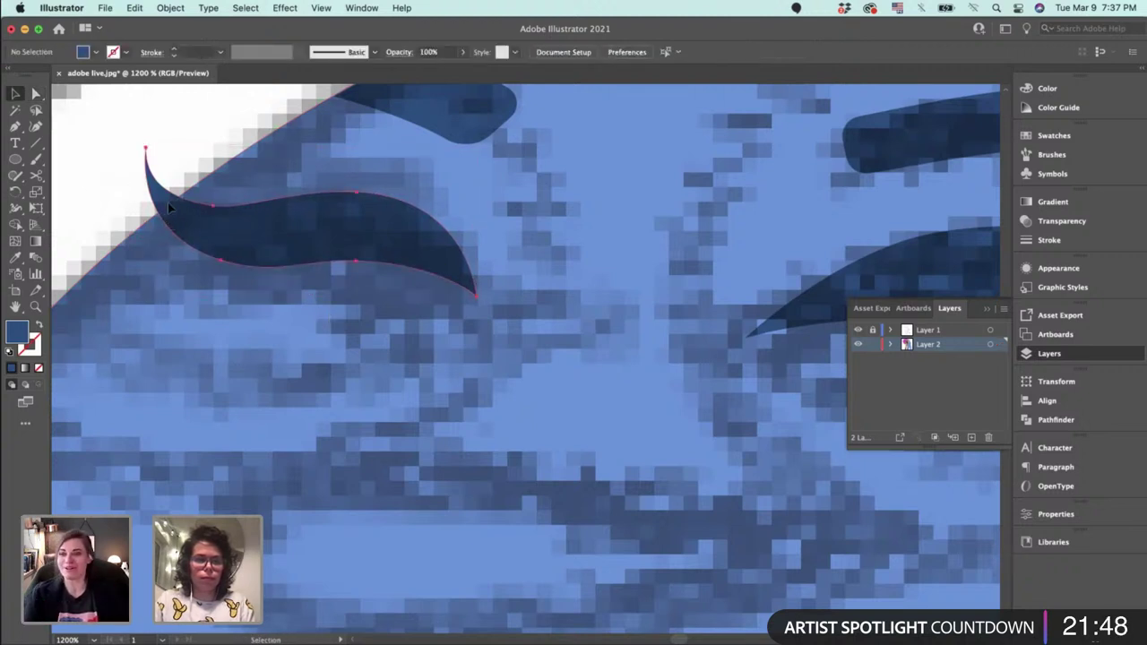
{"action": "key", "text": "a"}
{"action": "left_click", "coordinate": [146, 152]}
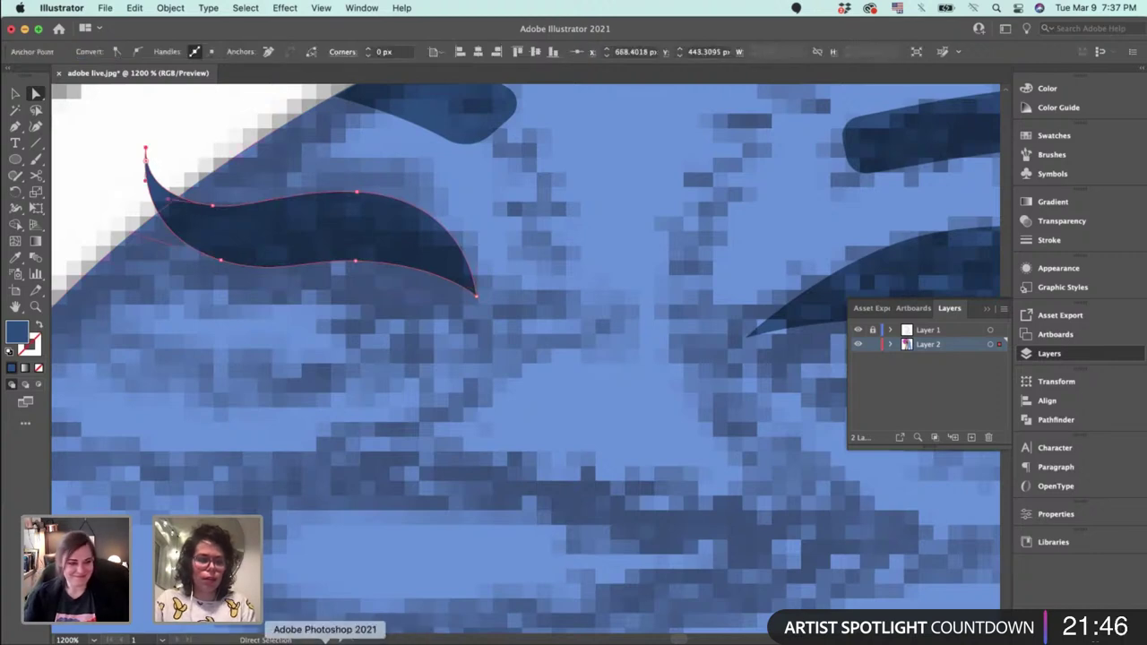
Switch to Photoshop, enlarge the line sketch to 200%, and return to Illustrator.
{"action": "left_click", "coordinate": [326, 640]}
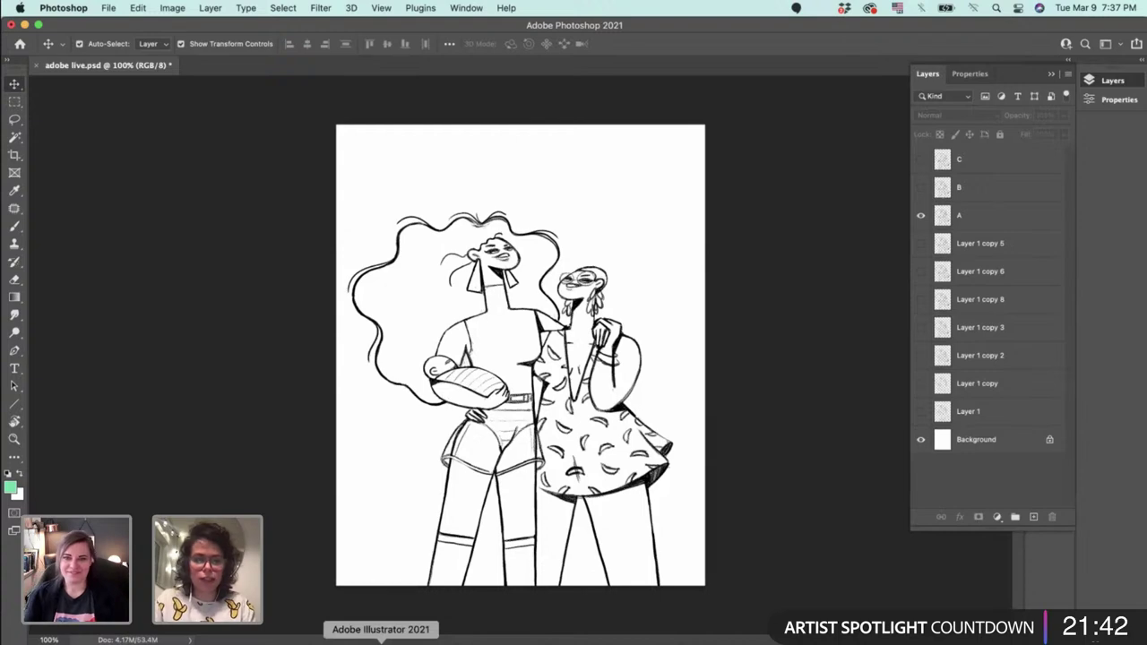
{"action": "key", "text": "super+equal"}
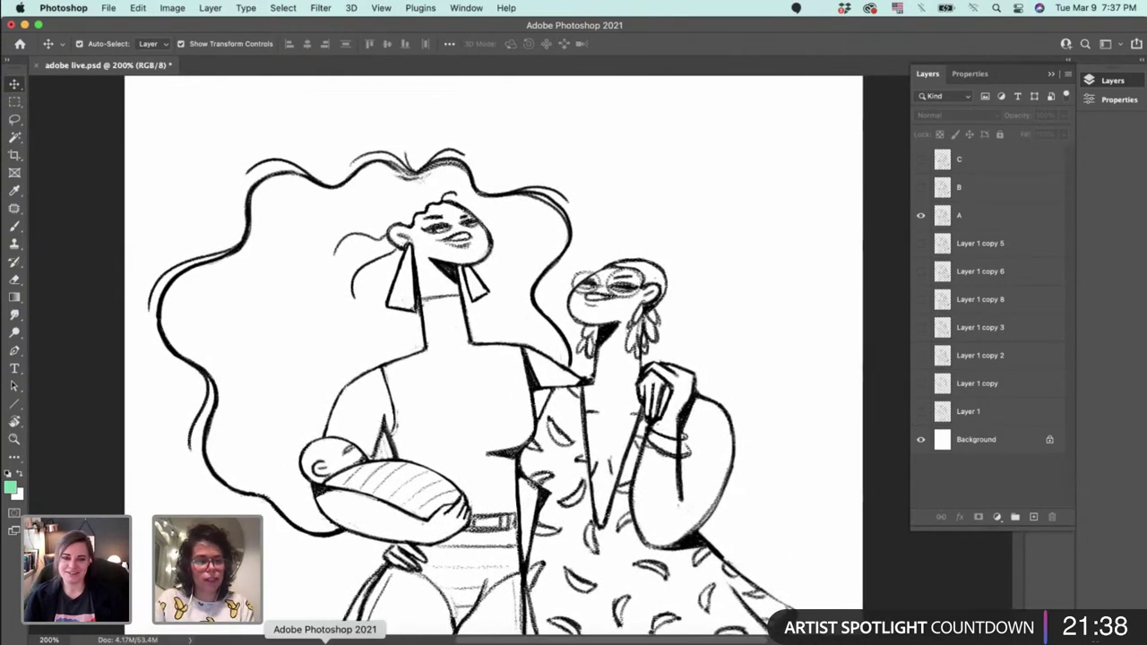
{"action": "left_click", "coordinate": [672, 639]}
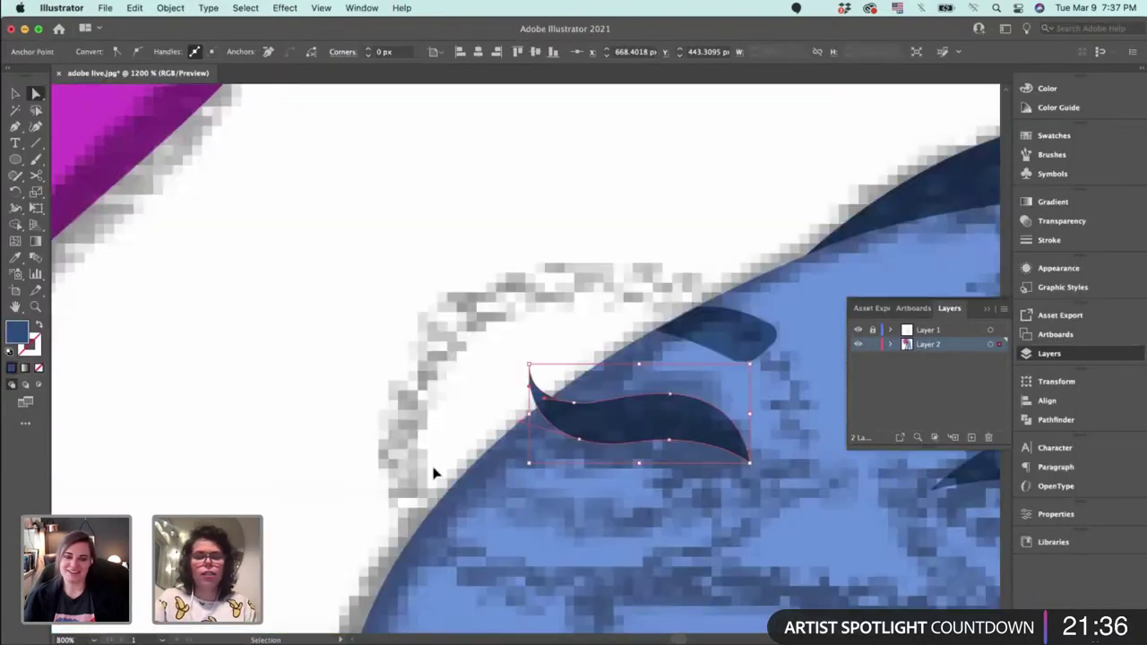
Select the eye white on the tan figure's face to pick up its white fill for the blue figure's eyes.
{"action": "key", "text": "super+minus"}
{"action": "key", "text": "super+minus"}
{"action": "key", "text": "super+minus"}
{"action": "key", "text": "v"}
{"action": "left_click", "coordinate": [561, 328]}
{"action": "scroll", "coordinate": [791, 436], "scroll_direction": "left", "scroll_amount": 5}
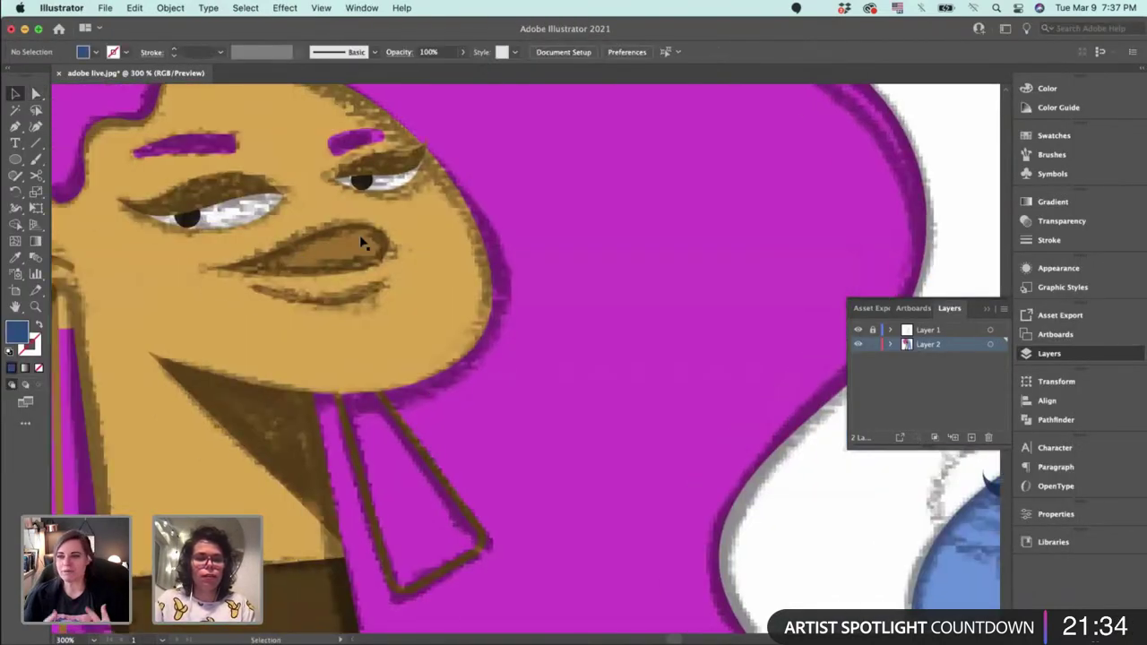
{"action": "left_click", "coordinate": [404, 185]}
{"action": "left_click_drag", "start_coordinate": [807, 369], "coordinate": [237, 258]}
Switch to Photoshop, reduce the line sketch to 100% to view the whole composition, and return to Illustrator.
{"action": "left_click", "coordinate": [325, 640]}
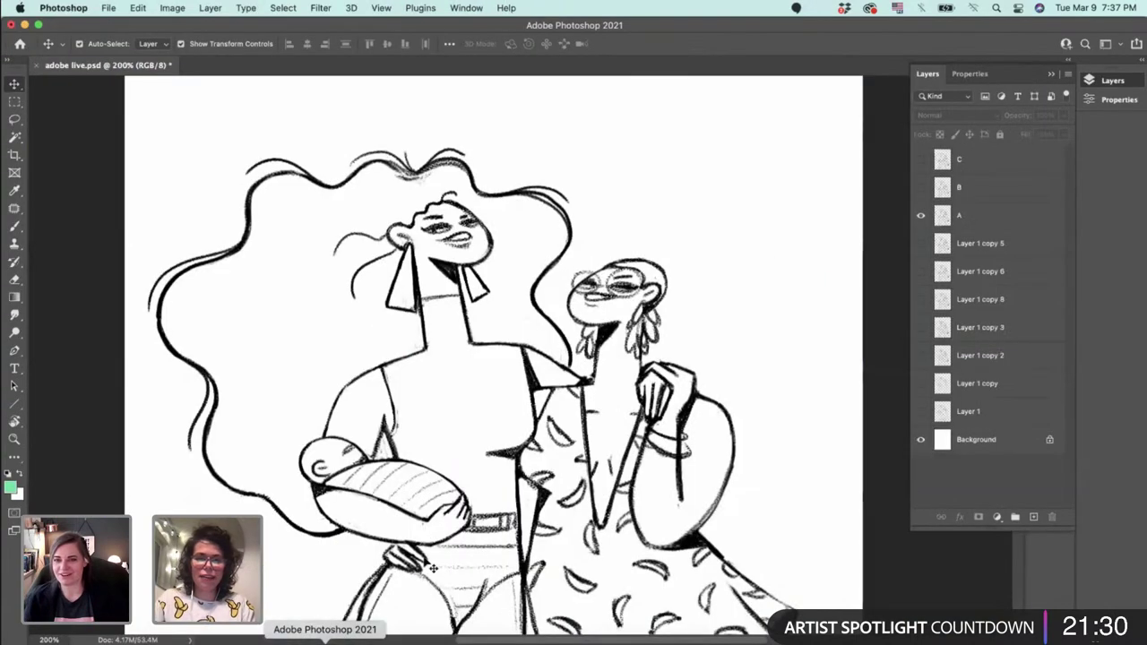
{"action": "key", "text": "super+minus"}
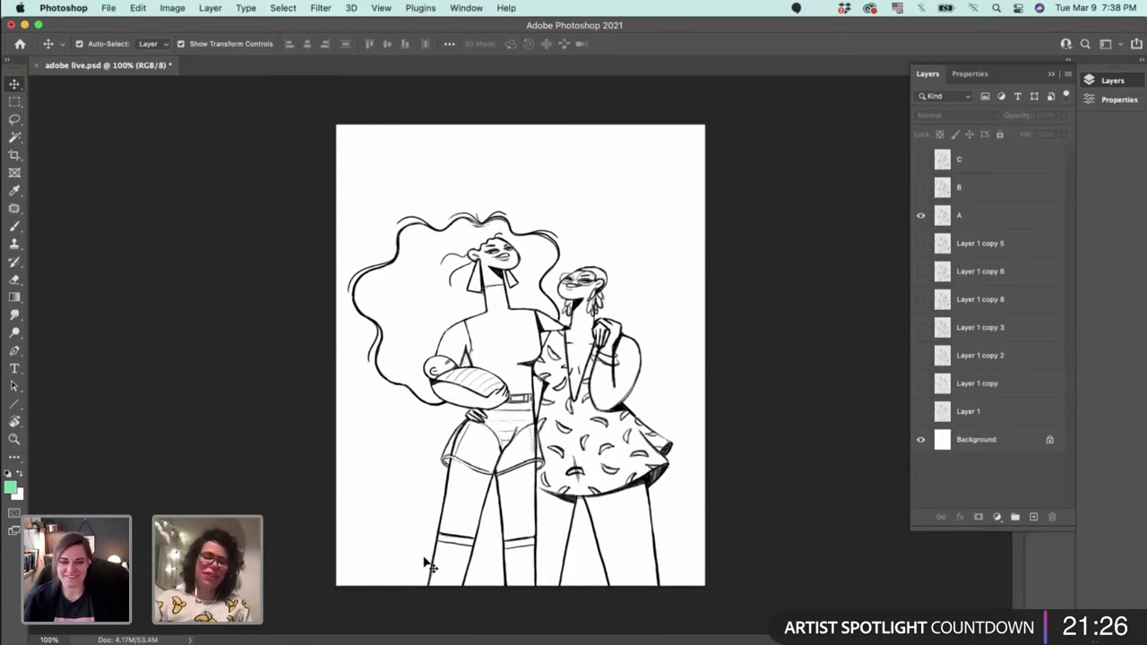
{"action": "left_click", "coordinate": [381, 640]}
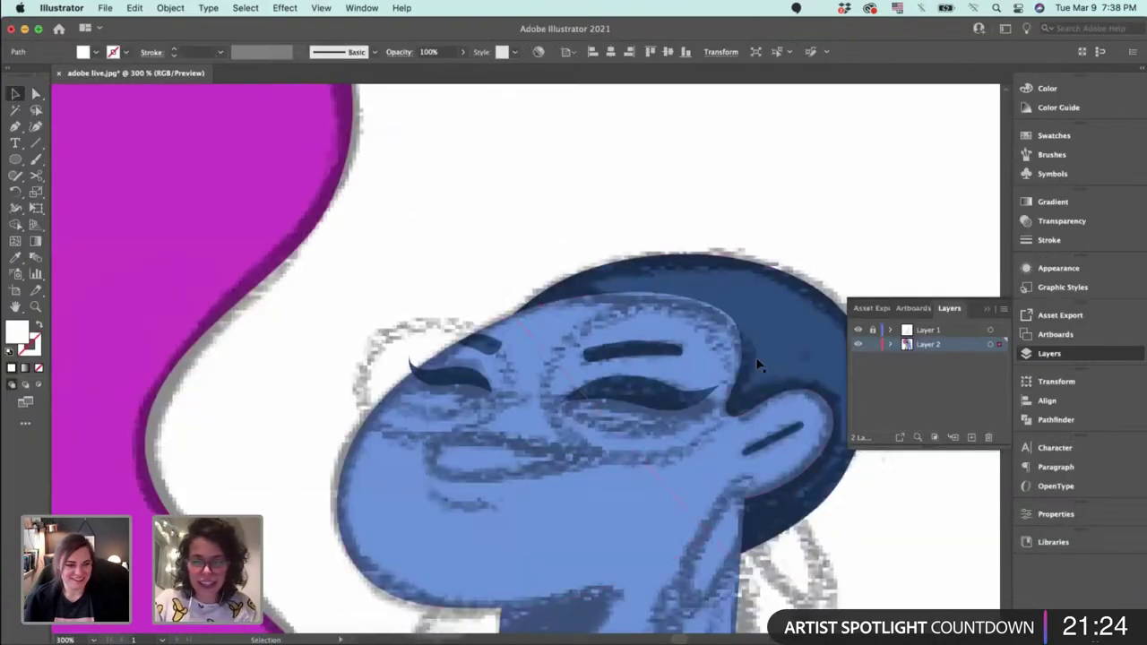
Draw the white of the blue figure's first eye with the Pen tool, curving below the eyelid and overlapping its dark shape.
{"action": "key", "text": "super+equal"}
{"action": "key", "text": "super+equal"}
{"action": "left_click_drag", "start_coordinate": [587, 336], "coordinate": [242, 282]}
{"action": "left_click_drag", "start_coordinate": [825, 260], "coordinate": [532, 270]}
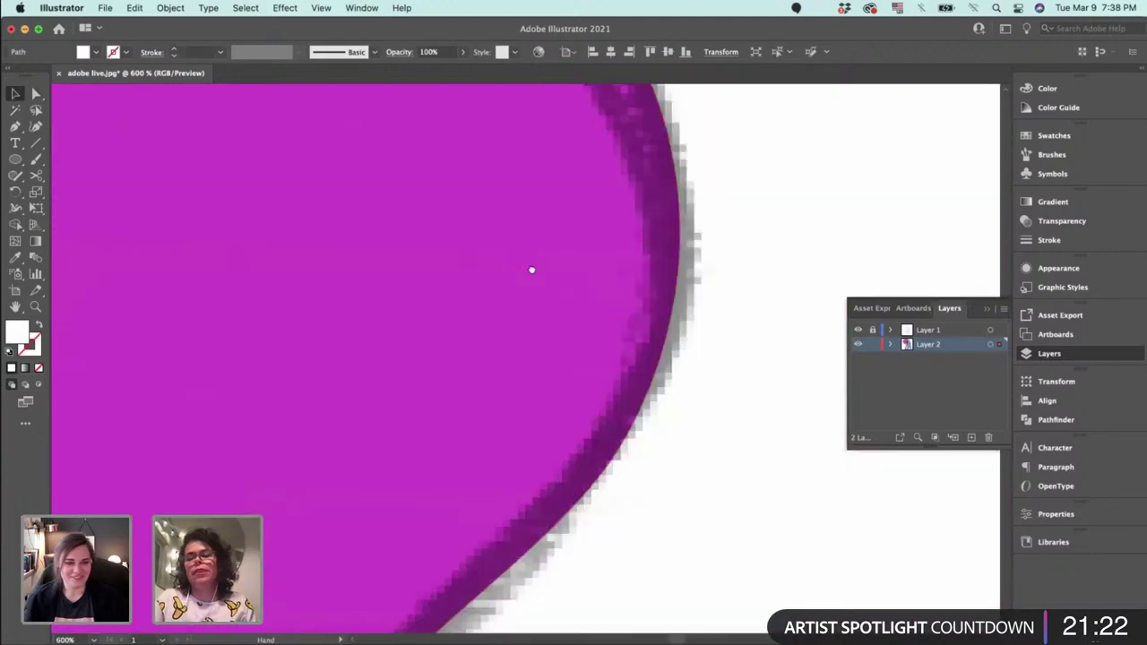
{"action": "scroll", "coordinate": [532, 270], "scroll_direction": "left", "scroll_amount": 10}
{"action": "scroll", "coordinate": [233, 169], "scroll_direction": "down", "scroll_amount": 5}
{"action": "key", "text": "p"}
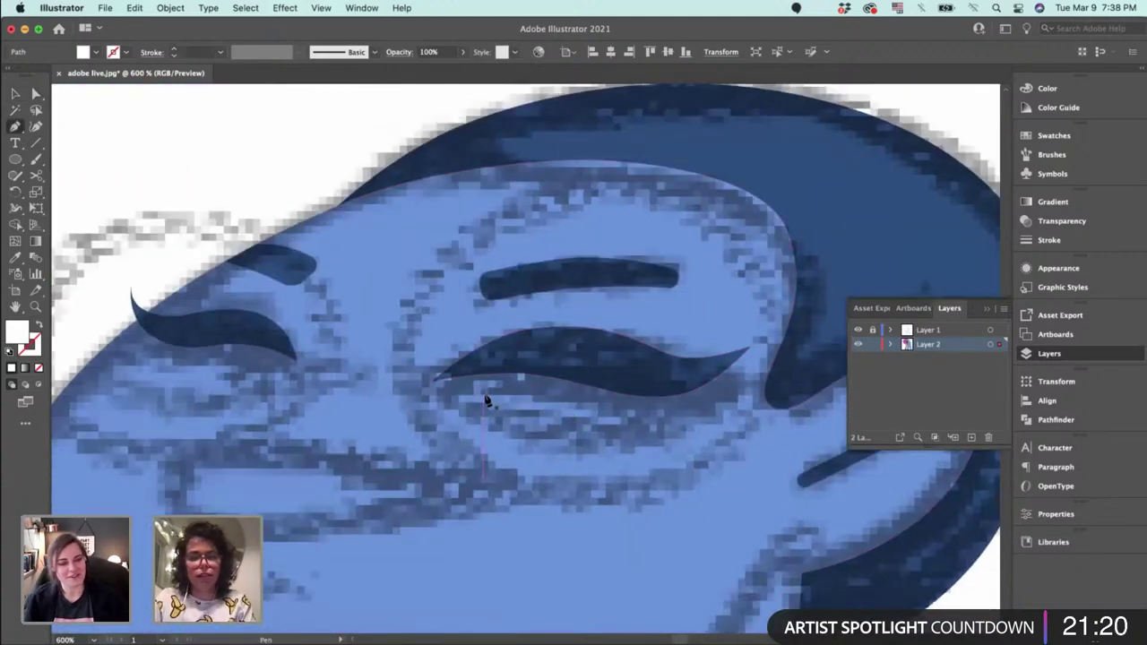
{"action": "left_click", "coordinate": [430, 384]}
{"action": "left_click_drag", "start_coordinate": [552, 418], "coordinate": [549, 365]}
{"action": "left_click", "coordinate": [517, 356]}
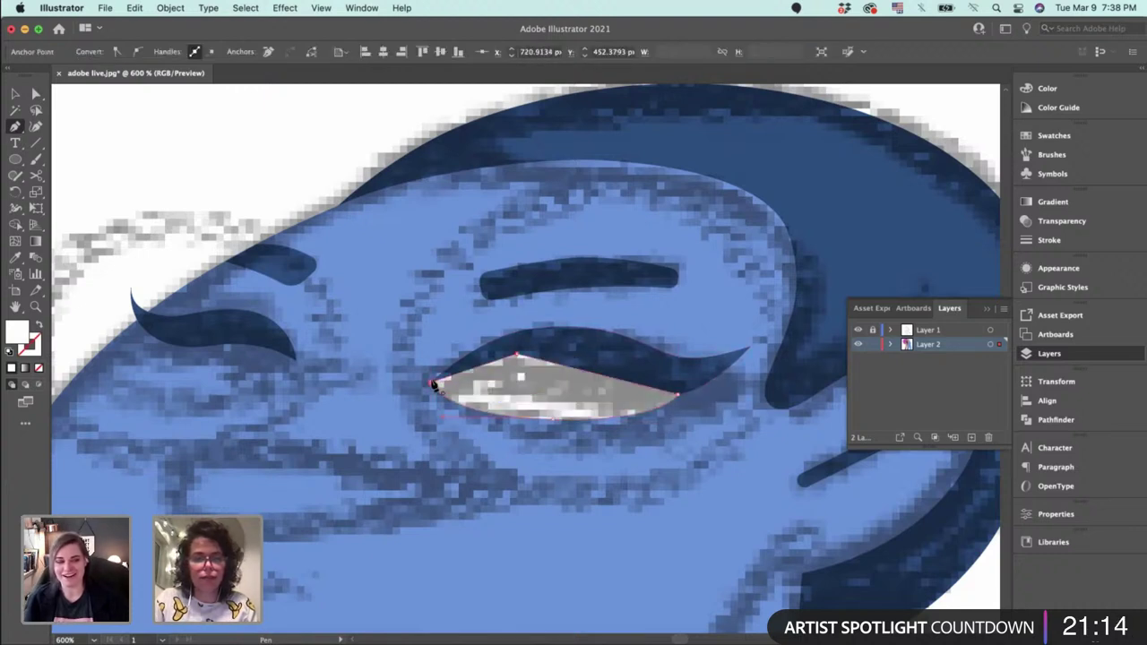
Reshape the first eye's white by extending its outer corner outward, lowering the bottom anchor and adjusting that anchor's handles.
{"action": "key", "text": "super+plus"}
{"action": "left_click_drag", "start_coordinate": [790, 382], "coordinate": [550, 338]}
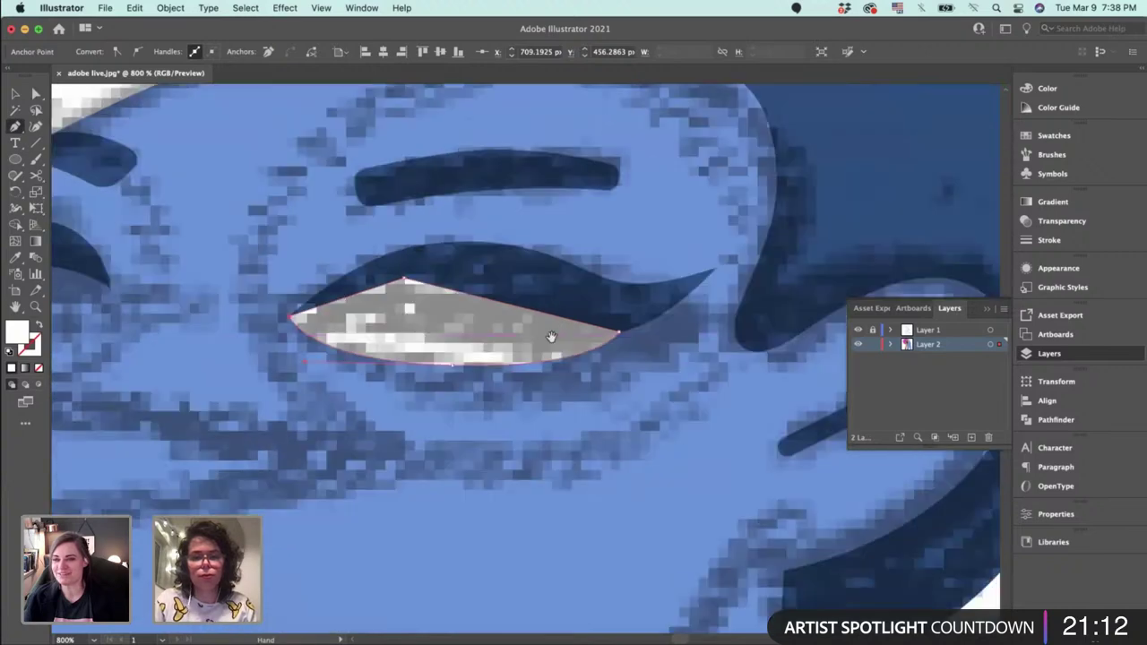
{"action": "key", "text": "a"}
{"action": "left_click_drag", "start_coordinate": [625, 339], "coordinate": [659, 325]}
{"action": "left_click_drag", "start_coordinate": [599, 370], "coordinate": [571, 368]}
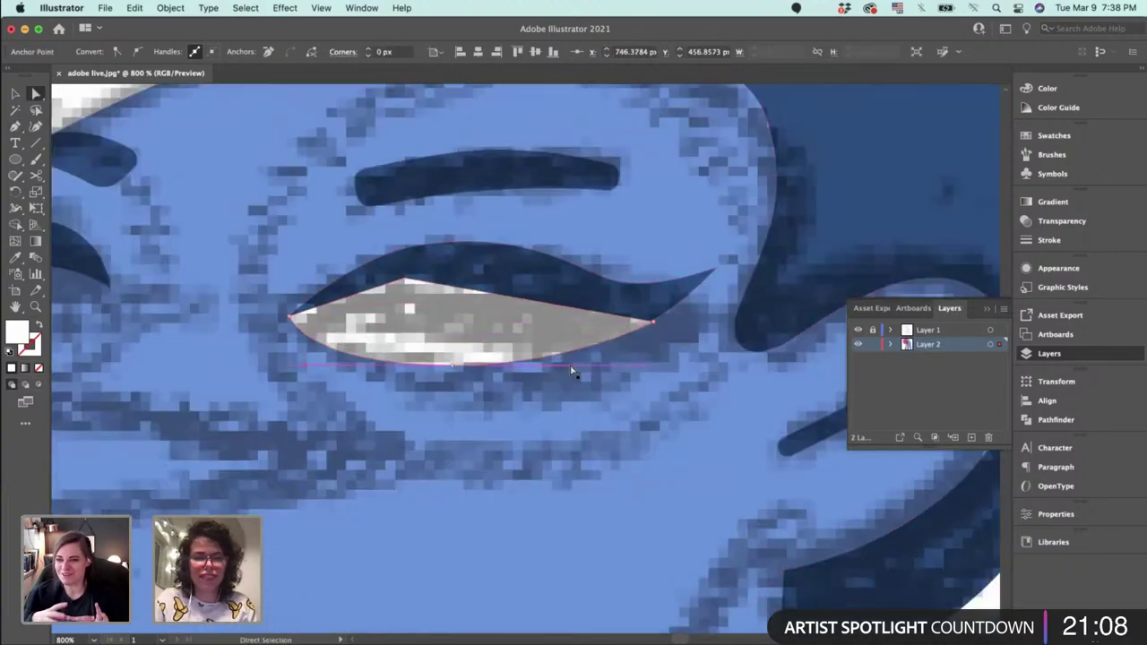
{"action": "left_click_drag", "start_coordinate": [452, 368], "coordinate": [327, 374]}
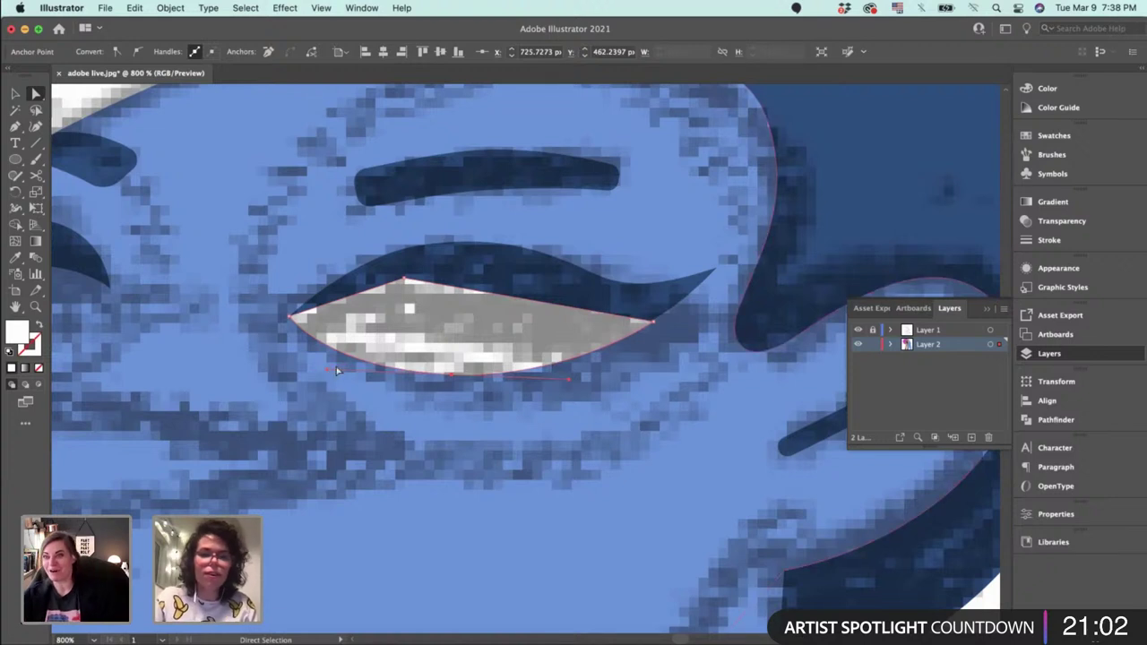
Place the white eye shape behind the blue figure's first eyelid.
{"action": "left_click", "coordinate": [525, 211], "text": "super"}
{"action": "left_click", "coordinate": [487, 336], "text": "super"}
{"action": "key", "text": "Delete"}
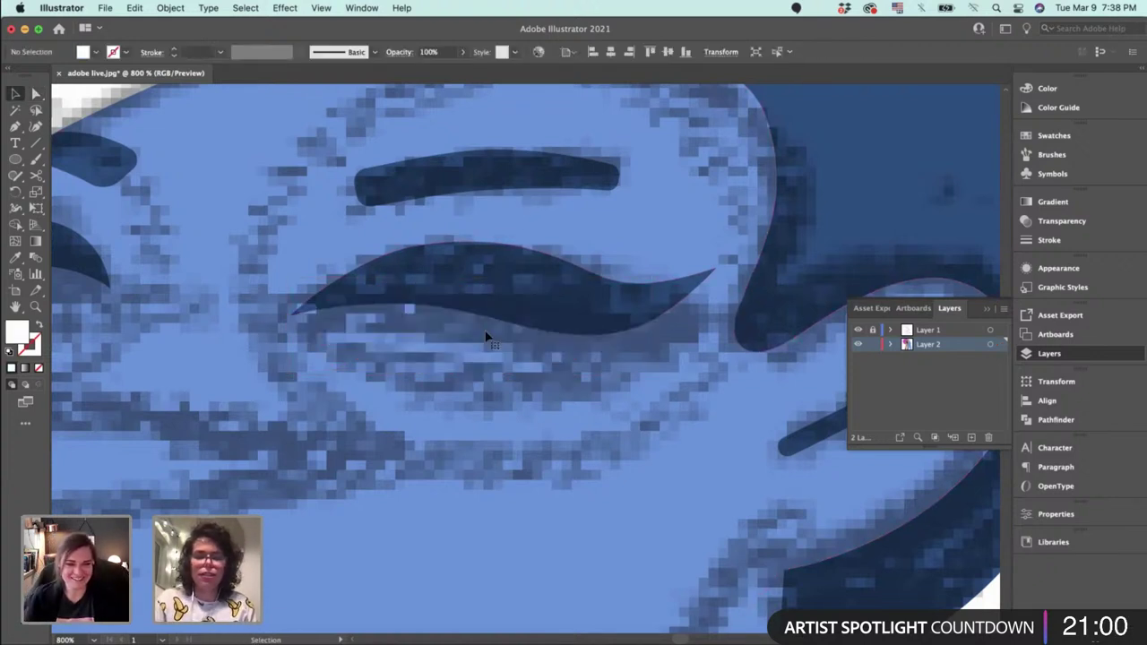
{"action": "left_click", "coordinate": [514, 292]}
{"action": "key", "text": "super+z"}
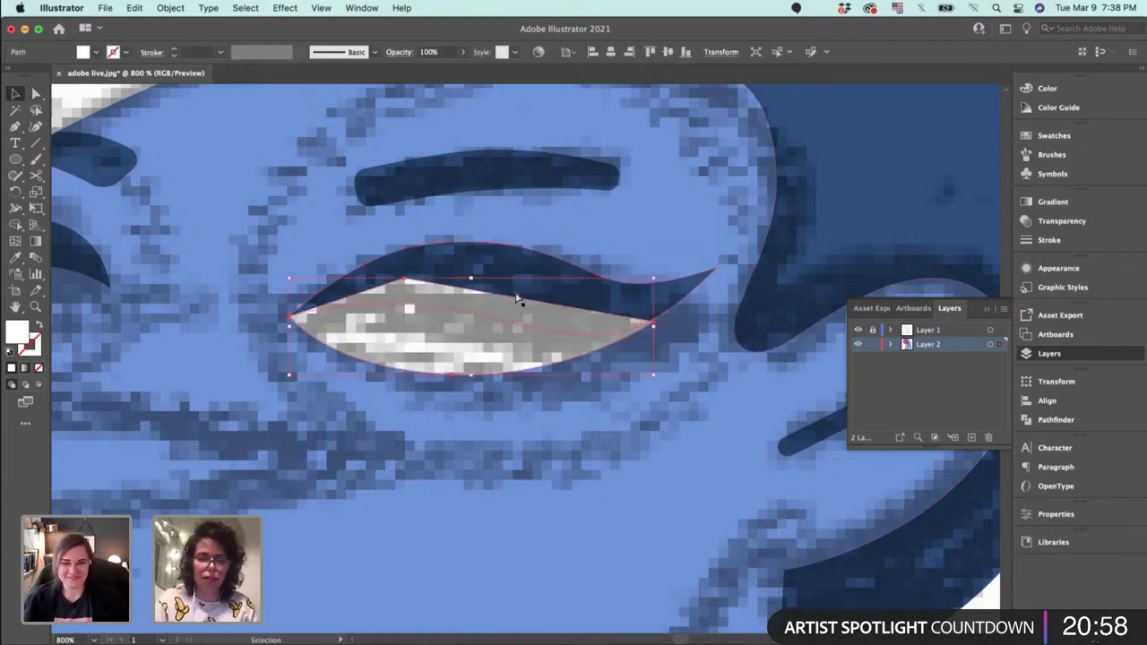
Draw the white of the blue figure's second eye with the Pen tool, curving below the eyelid and closing it inside the dark shape.
{"action": "scroll", "coordinate": [412, 350], "scroll_direction": "left", "scroll_amount": 5}
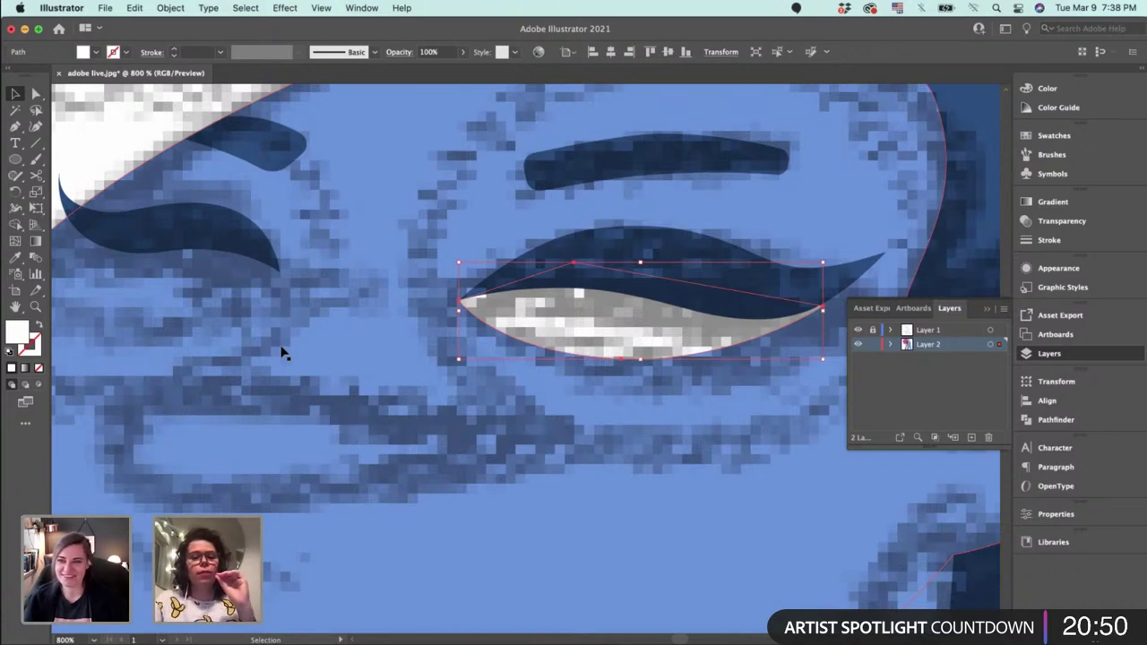
{"action": "key", "text": "p"}
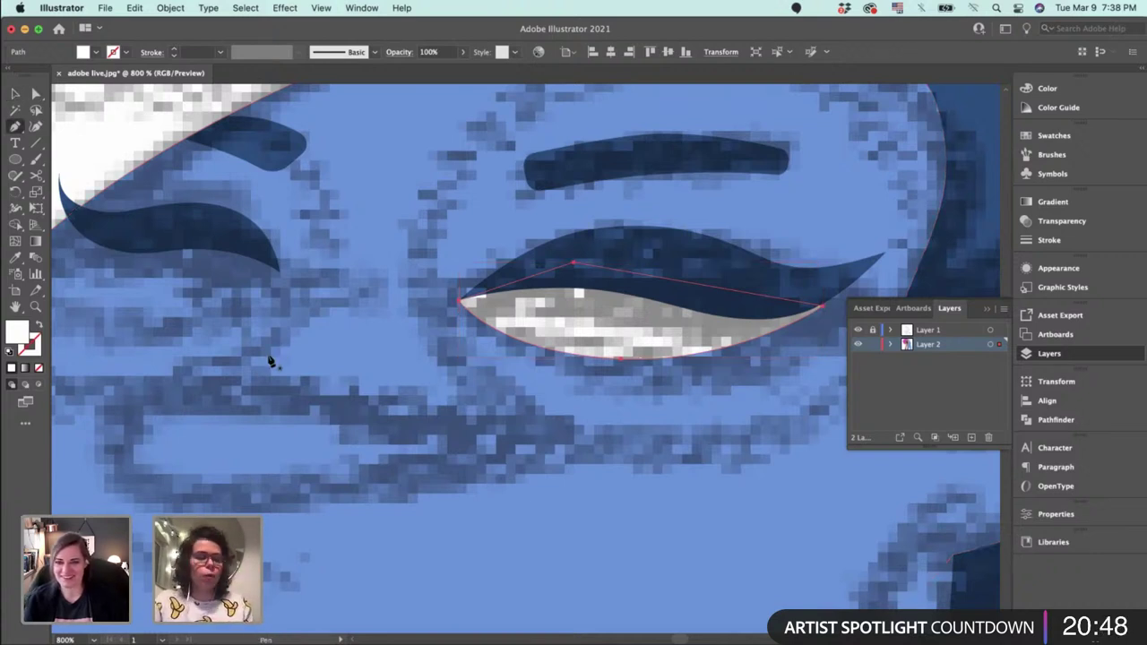
{"action": "left_click_drag", "start_coordinate": [268, 354], "coordinate": [410, 370]}
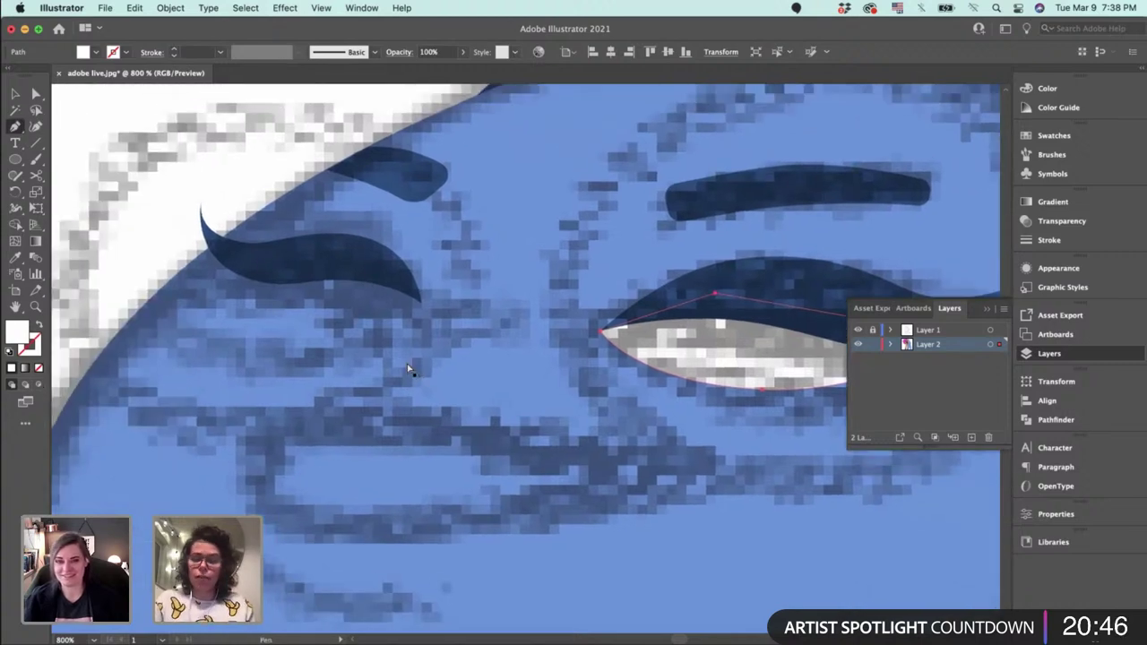
{"action": "key", "text": "super+="}
{"action": "scroll", "coordinate": [760, 341], "scroll_direction": "left", "scroll_amount": 10}
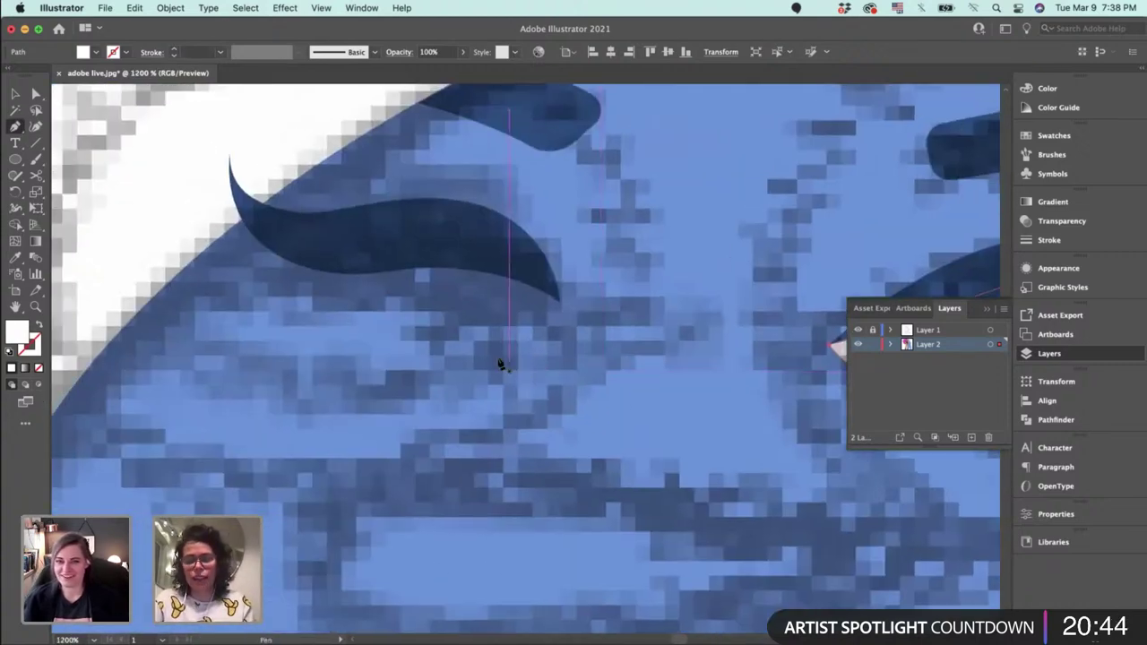
{"action": "left_click", "coordinate": [561, 303]}
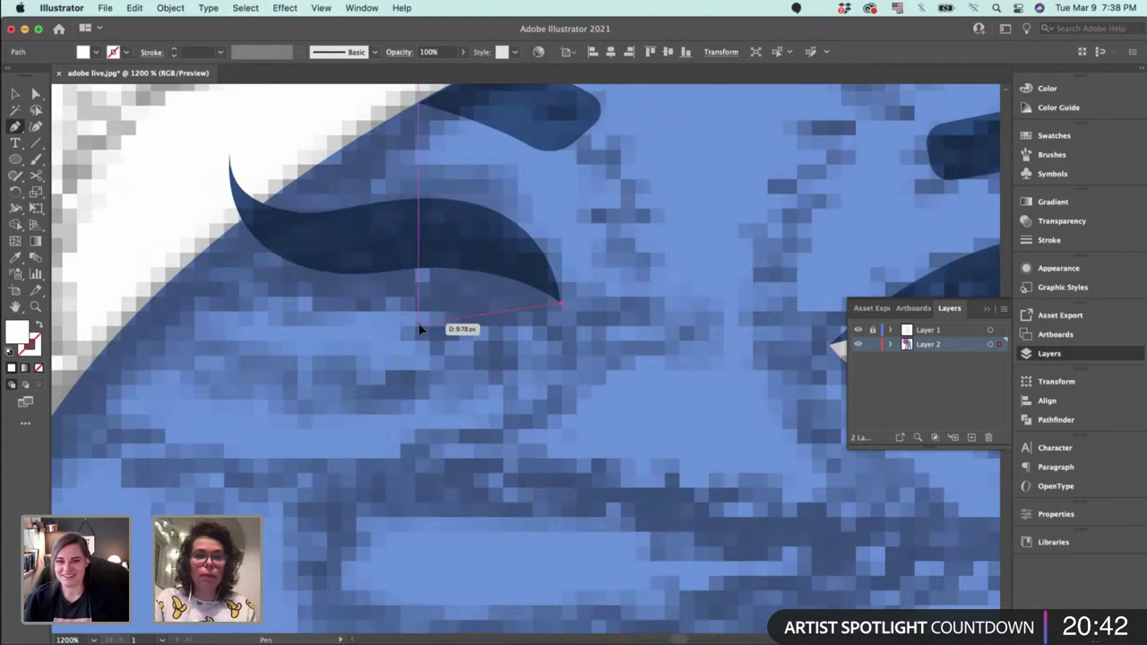
{"action": "left_click_drag", "start_coordinate": [417, 323], "coordinate": [360, 310]}
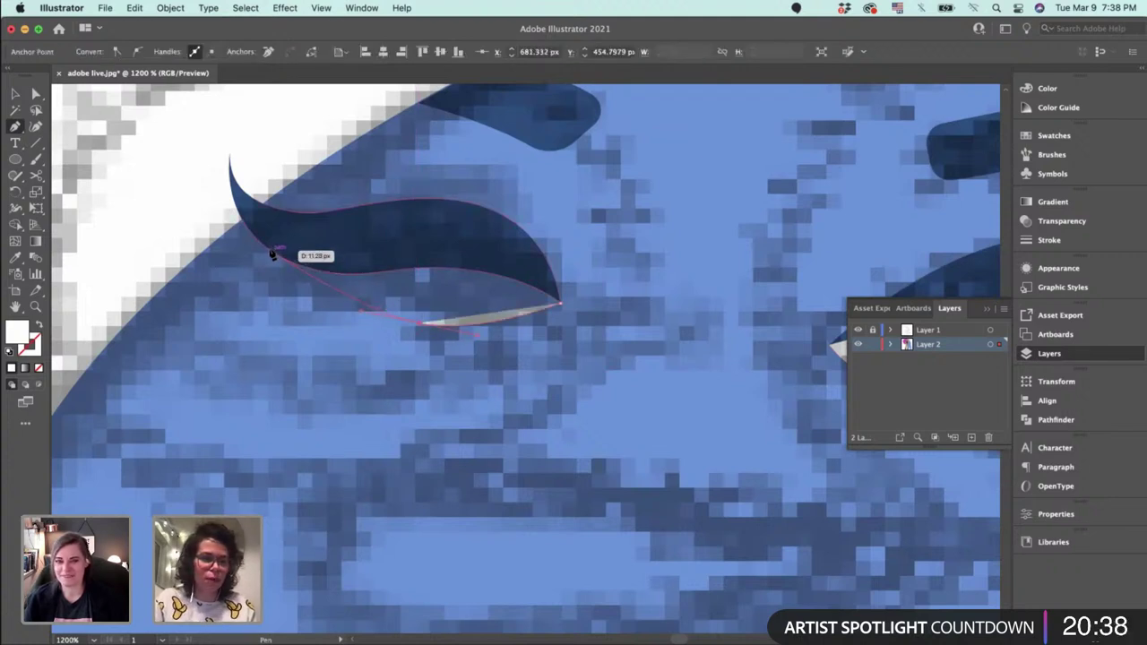
{"action": "left_click_drag", "start_coordinate": [268, 248], "coordinate": [511, 247]}
{"action": "left_click", "coordinate": [560, 303]}
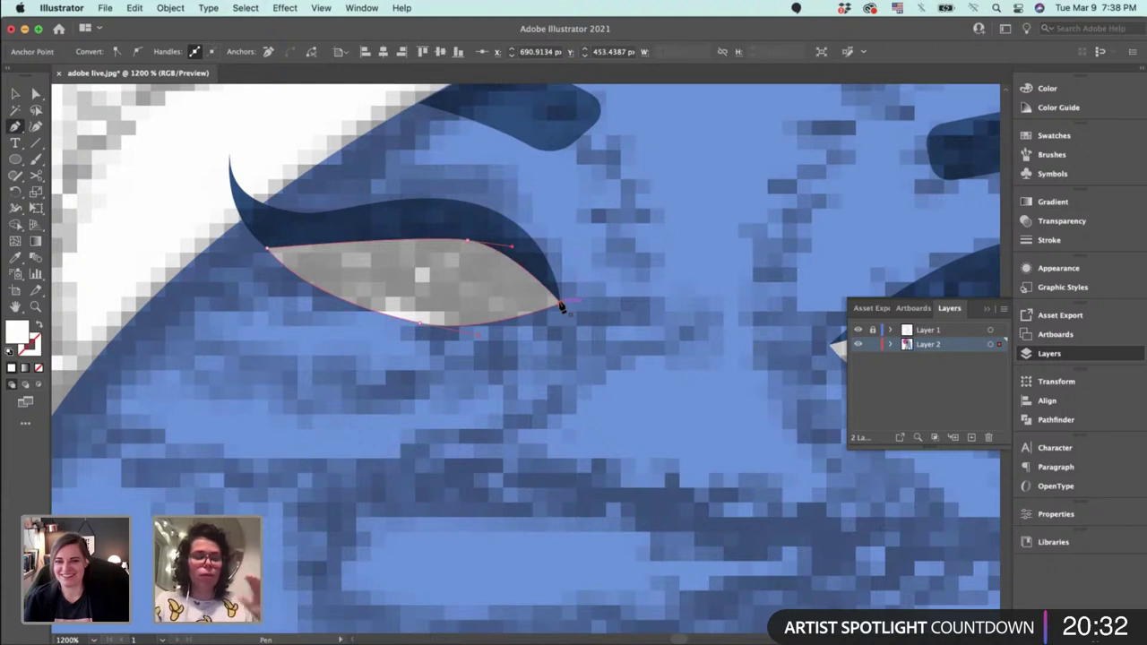
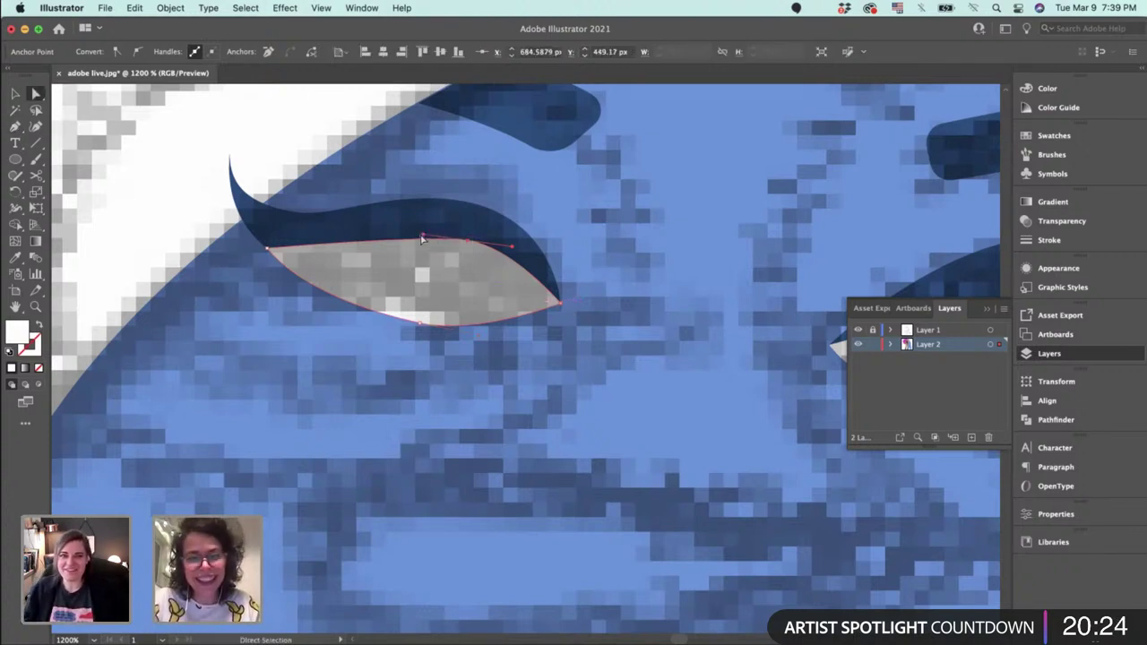
Adjust the upper curve handle of the second eye's white and place the shape behind its eyelid.
{"action": "key", "text": "a"}
{"action": "left_click_drag", "start_coordinate": [400, 228], "coordinate": [407, 231]}
{"action": "key", "text": "v"}
{"action": "left_click", "coordinate": [597, 248]}
{"action": "left_click", "coordinate": [516, 294]}
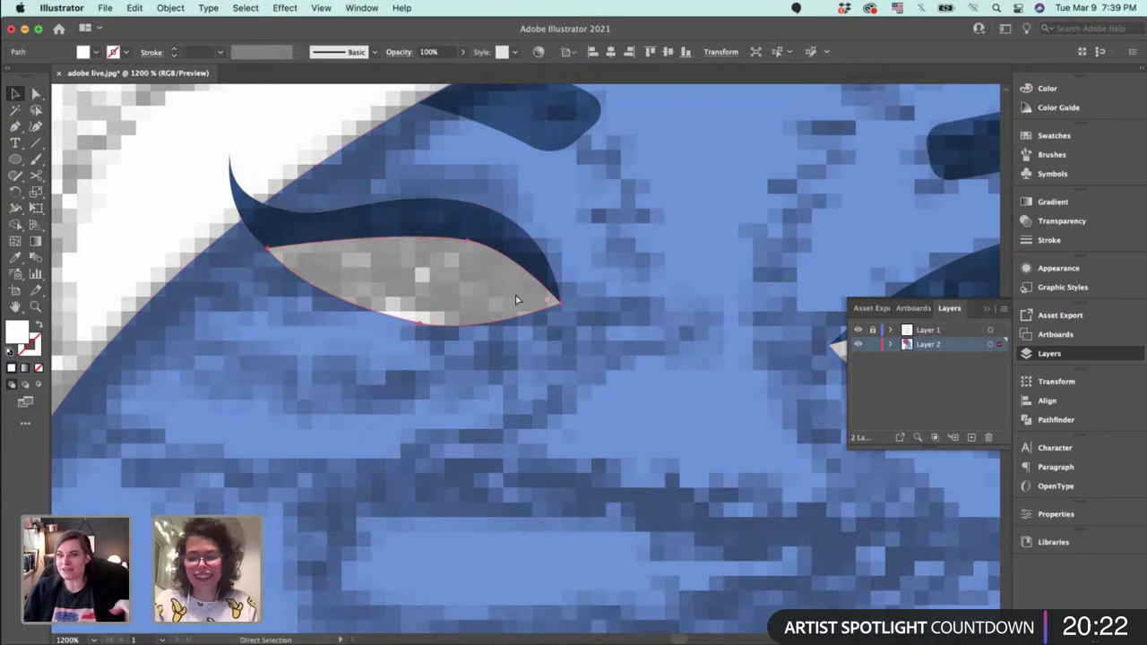
{"action": "key", "text": "super+x"}
{"action": "left_click", "coordinate": [514, 293]}
{"action": "key", "text": "ctrl+z"}
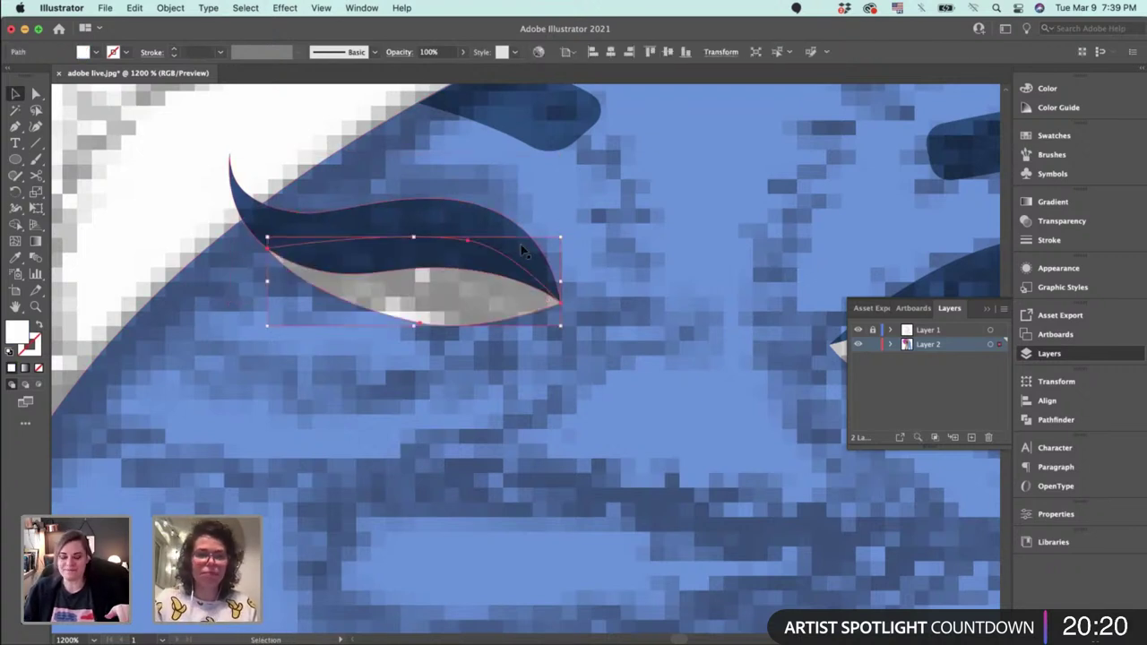
Lengthen the bottom anchor's handle toward the inner corner to make the second eye's white fuller.
{"action": "key", "text": "a"}
{"action": "left_click", "coordinate": [420, 324]}
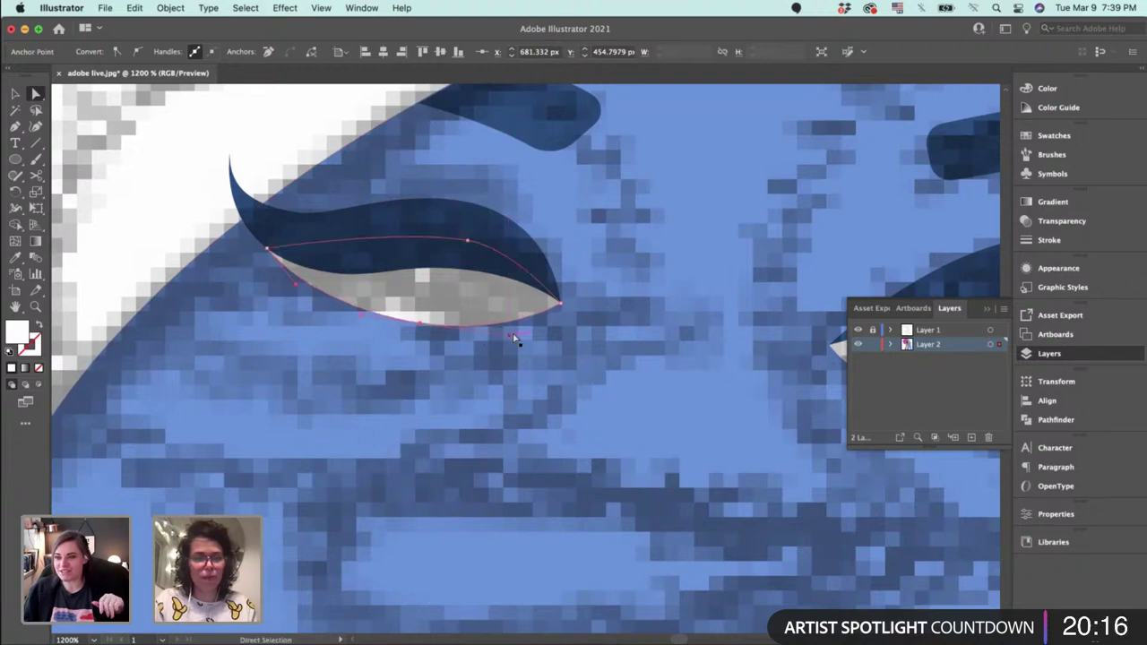
{"action": "left_click", "coordinate": [611, 231]}
Draw a closed teardrop shape below the blue figure's eyes with the Pen tool, using the eyelid's dark blue fill.
{"action": "scroll", "coordinate": [611, 231], "scroll_direction": "down", "scroll_amount": 5}
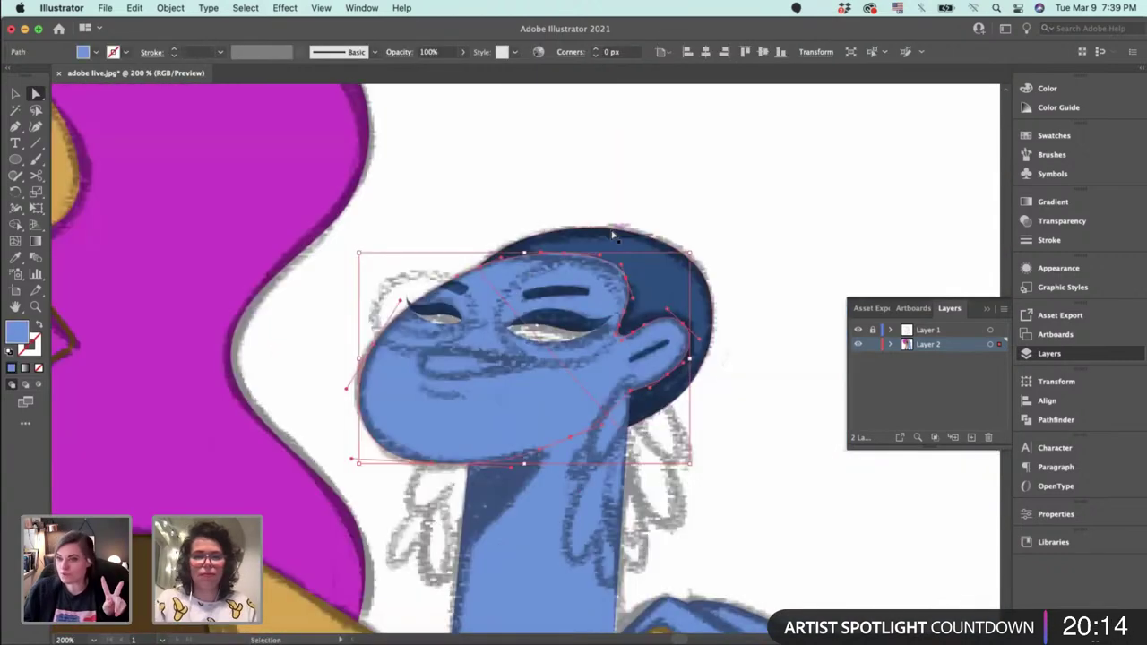
{"action": "key", "text": "v"}
{"action": "scroll", "coordinate": [563, 324], "scroll_direction": "up", "scroll_amount": 5}
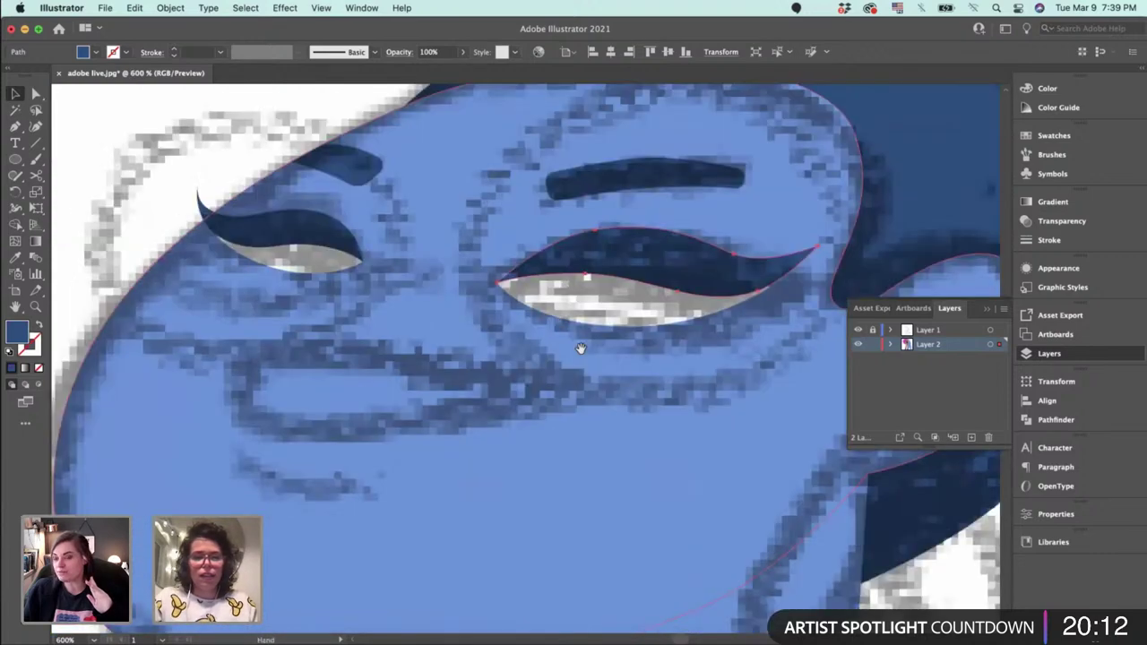
{"action": "left_click_drag", "start_coordinate": [580, 349], "coordinate": [689, 303]}
{"action": "key", "text": "p"}
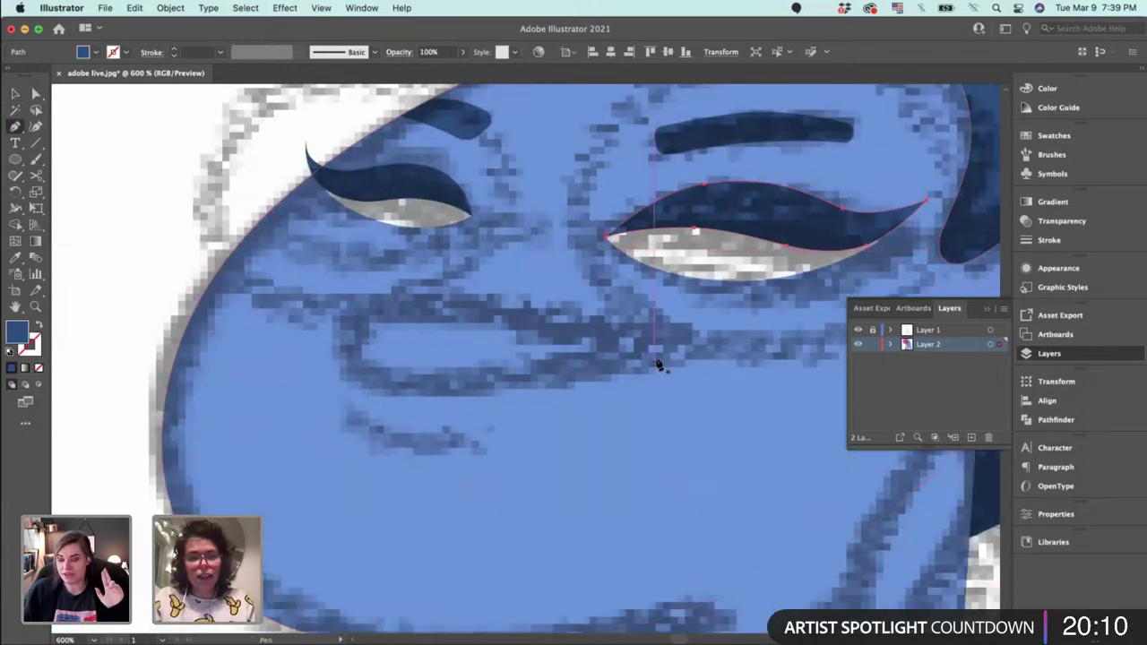
{"action": "left_click", "coordinate": [674, 357]}
{"action": "left_click", "coordinate": [564, 338]}
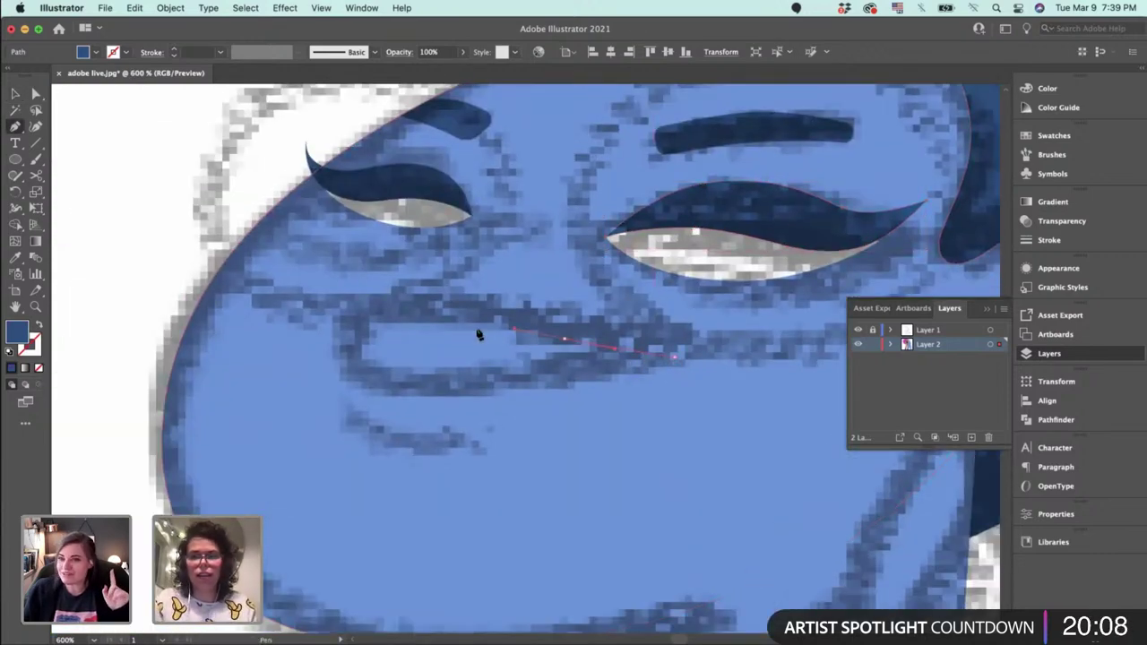
{"action": "left_click_drag", "start_coordinate": [400, 308], "coordinate": [362, 318]}
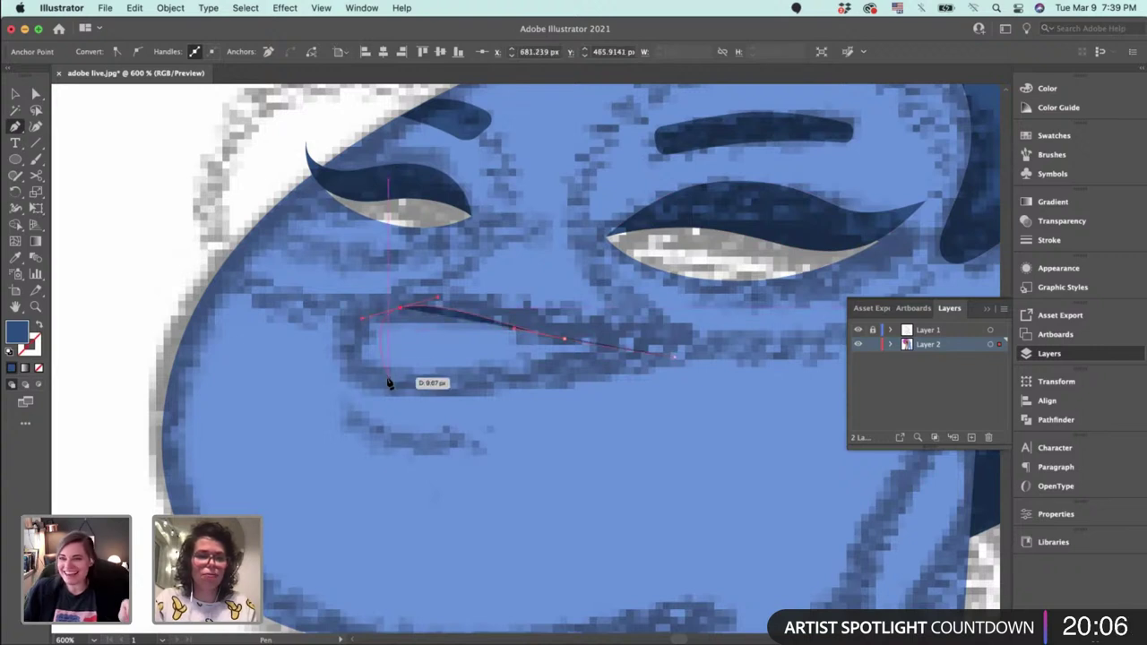
{"action": "left_click_drag", "start_coordinate": [388, 377], "coordinate": [460, 398]}
{"action": "left_click_drag", "start_coordinate": [564, 377], "coordinate": [616, 370]}
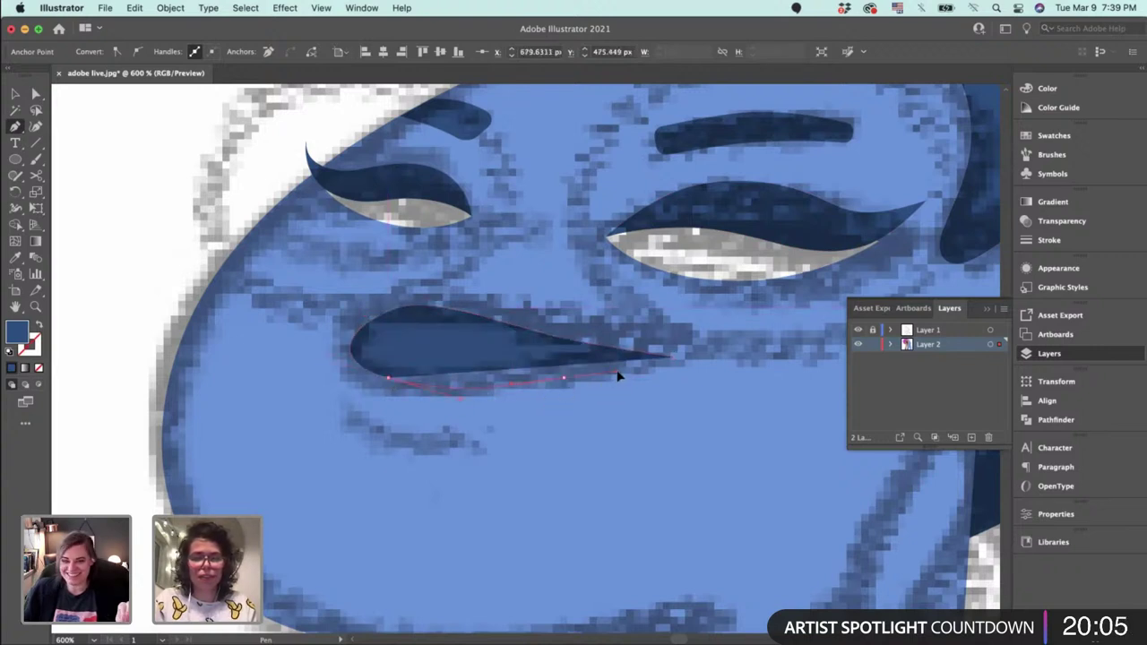
{"action": "left_click", "coordinate": [672, 358]}
Widen the teardrop's rounded end by moving its anchors outward and adjusting the handles along the upper and lower curves.
{"action": "key", "text": "super+equal"}
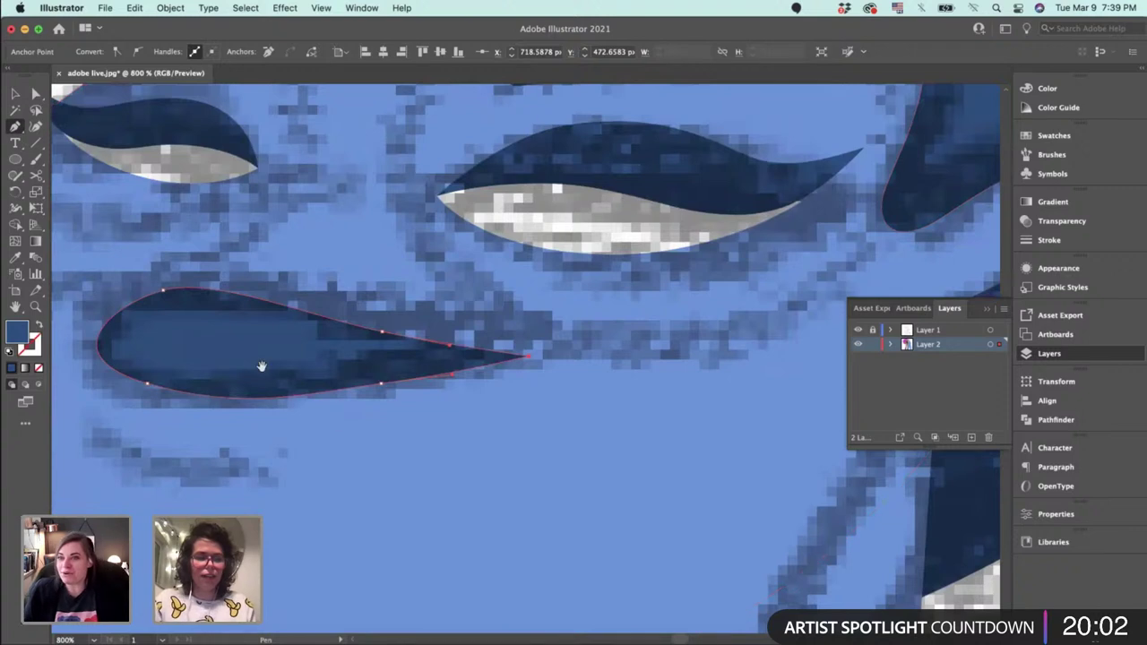
{"action": "left_click_drag", "start_coordinate": [261, 365], "coordinate": [404, 356]}
{"action": "left_click_drag", "start_coordinate": [531, 377], "coordinate": [546, 382]}
{"action": "left_click_drag", "start_coordinate": [307, 281], "coordinate": [299, 276]}
{"action": "left_click_drag", "start_coordinate": [289, 376], "coordinate": [292, 387]}
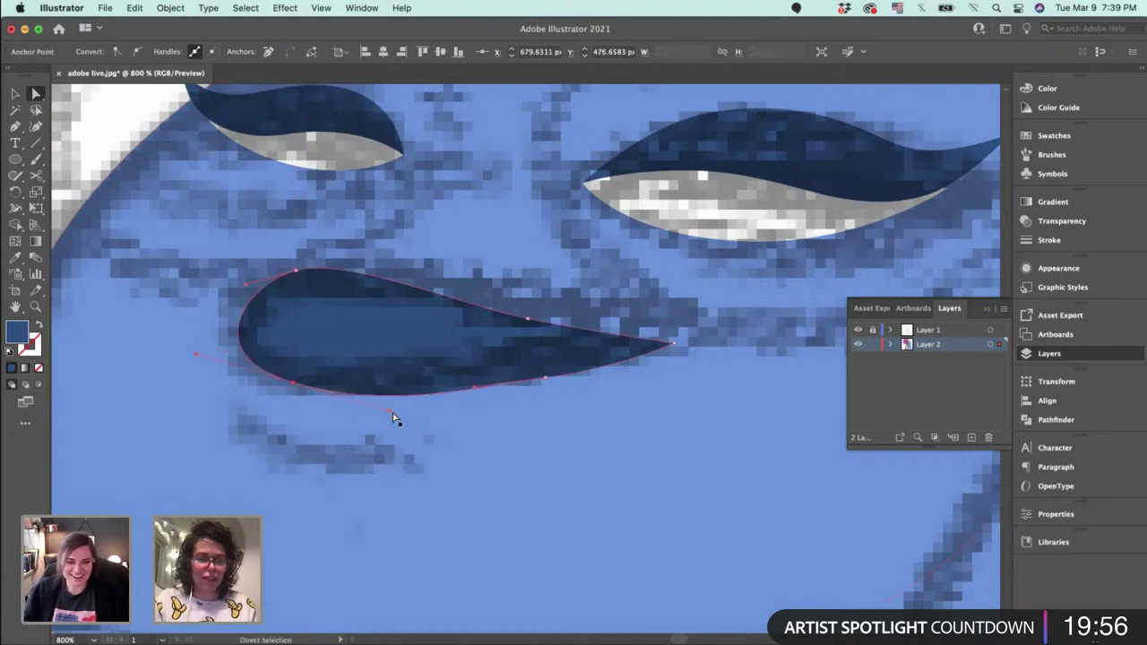
{"action": "left_click_drag", "start_coordinate": [389, 410], "coordinate": [364, 408]}
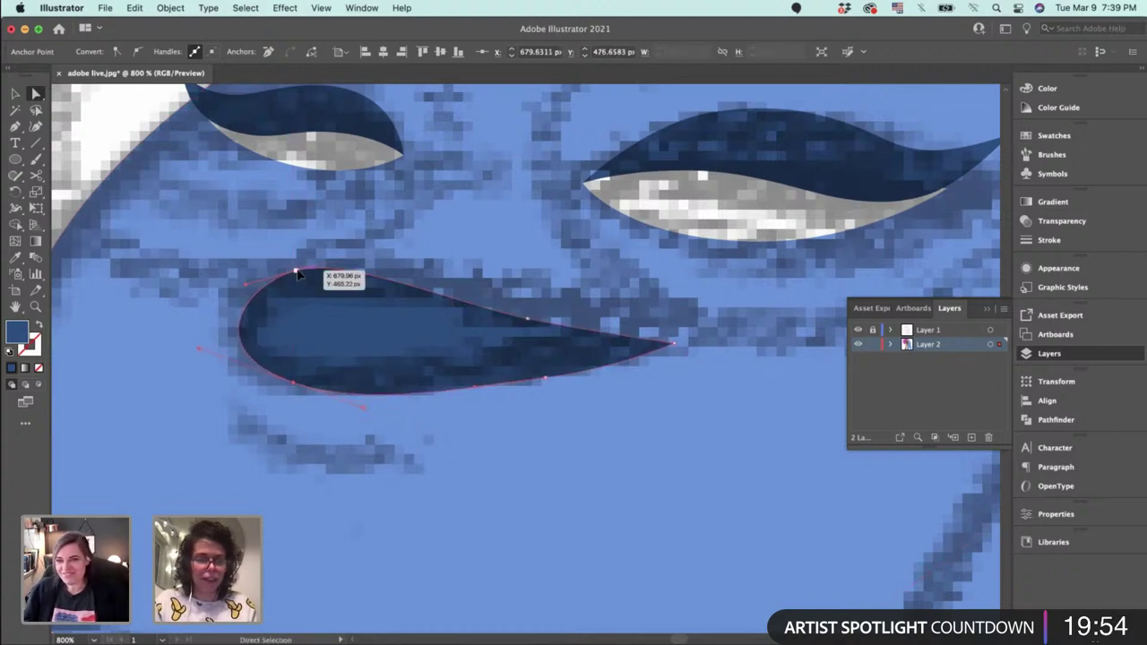
{"action": "left_click_drag", "start_coordinate": [291, 271], "coordinate": [376, 238]}
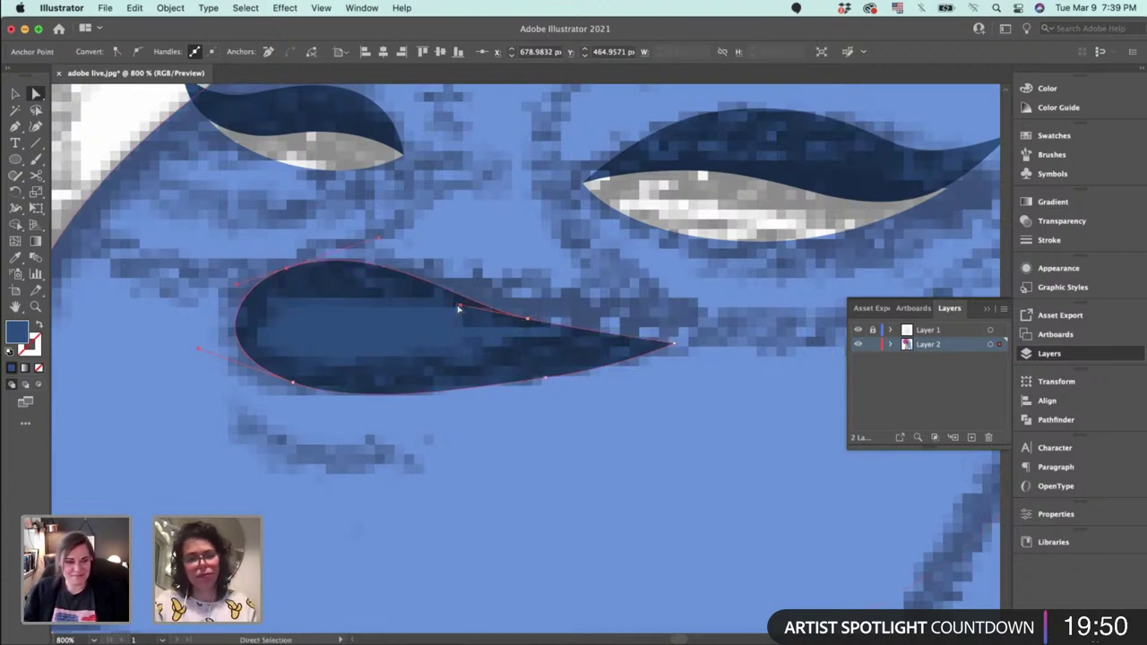
{"action": "left_click_drag", "start_coordinate": [459, 308], "coordinate": [422, 297]}
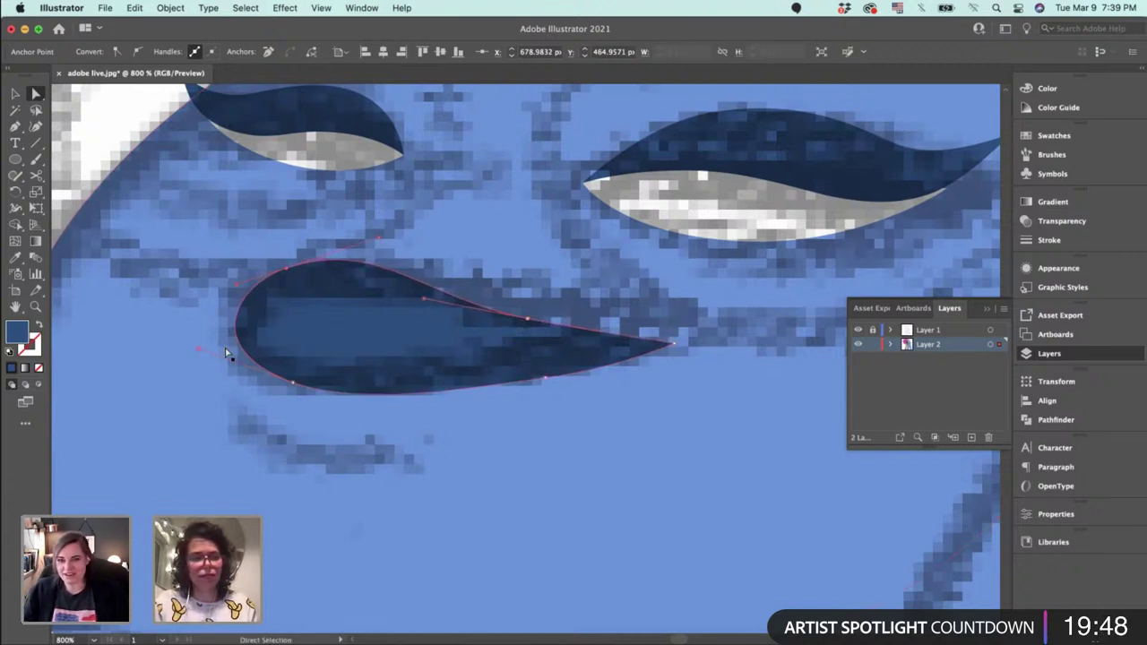
Lower the teardrop's two bottom anchors and adjust their handles to give the lower edge a fuller, smooth curve.
{"action": "left_click_drag", "start_coordinate": [295, 386], "coordinate": [296, 395]}
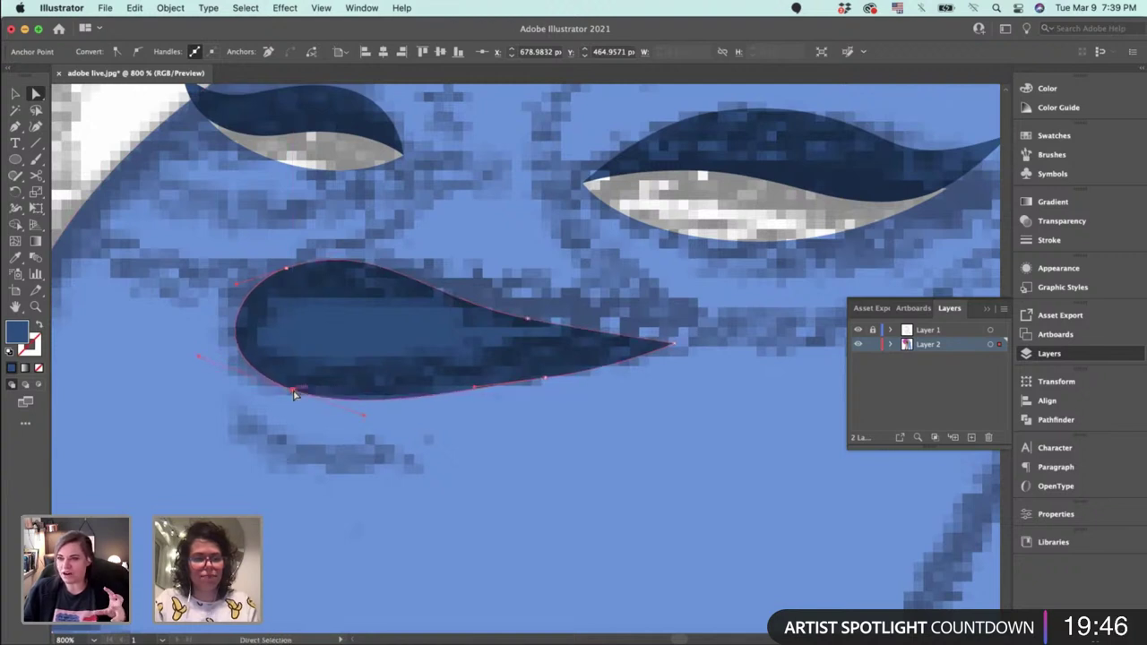
{"action": "left_click_drag", "start_coordinate": [201, 359], "coordinate": [211, 358]}
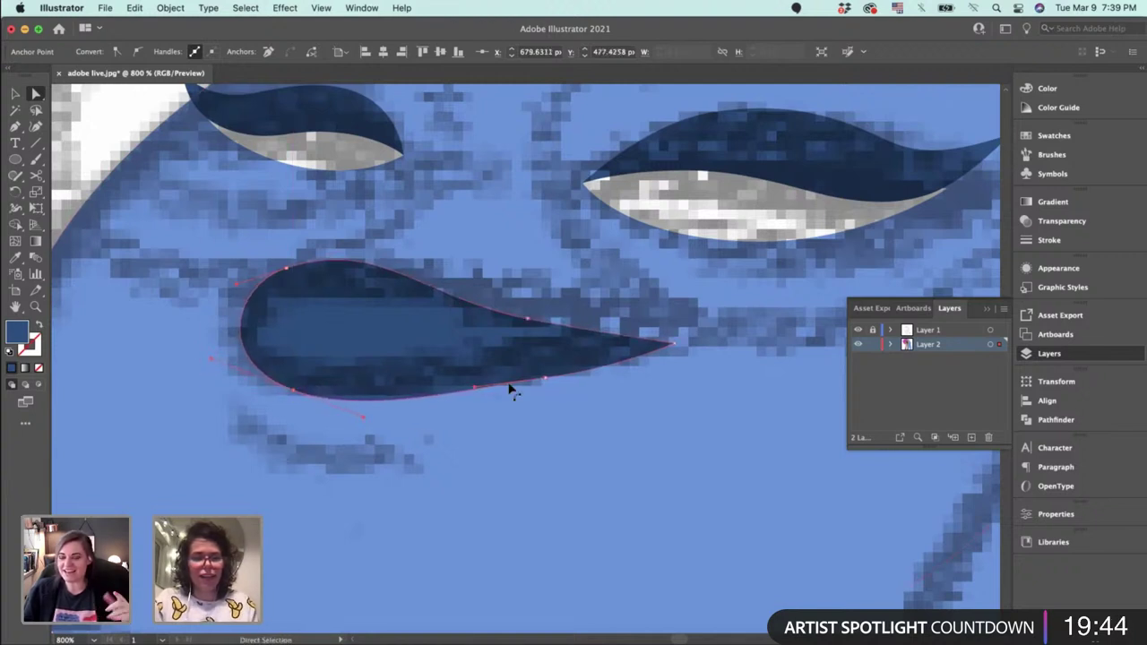
{"action": "left_click_drag", "start_coordinate": [548, 382], "coordinate": [556, 389]}
{"action": "left_click_drag", "start_coordinate": [362, 415], "coordinate": [351, 414]}
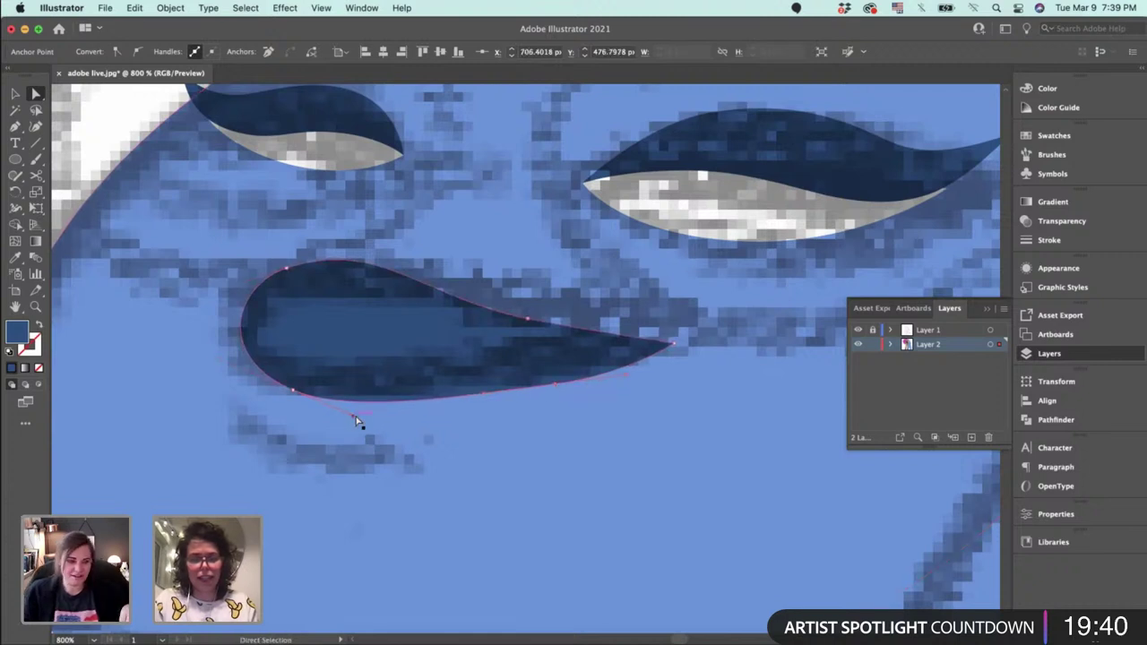
{"action": "left_click_drag", "start_coordinate": [481, 398], "coordinate": [484, 405]}
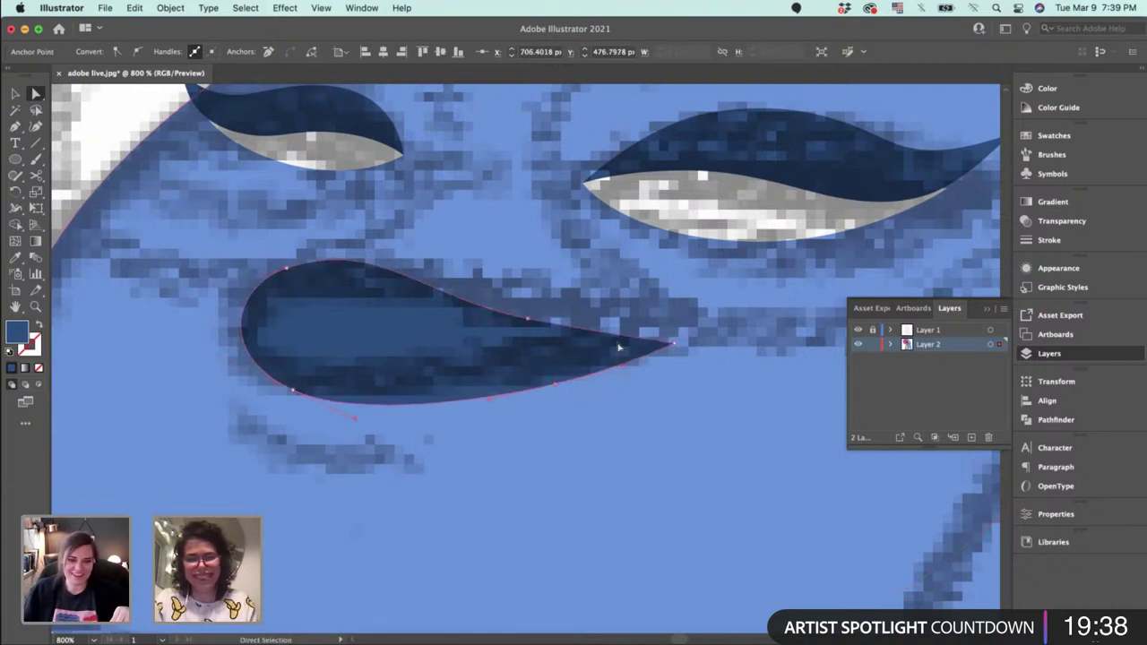
Rotate the handles of the teardrop's upper middle anchor so the edge curves inward toward the pointed tip.
{"action": "left_click", "coordinate": [527, 321]}
{"action": "left_click_drag", "start_coordinate": [598, 339], "coordinate": [614, 350]}
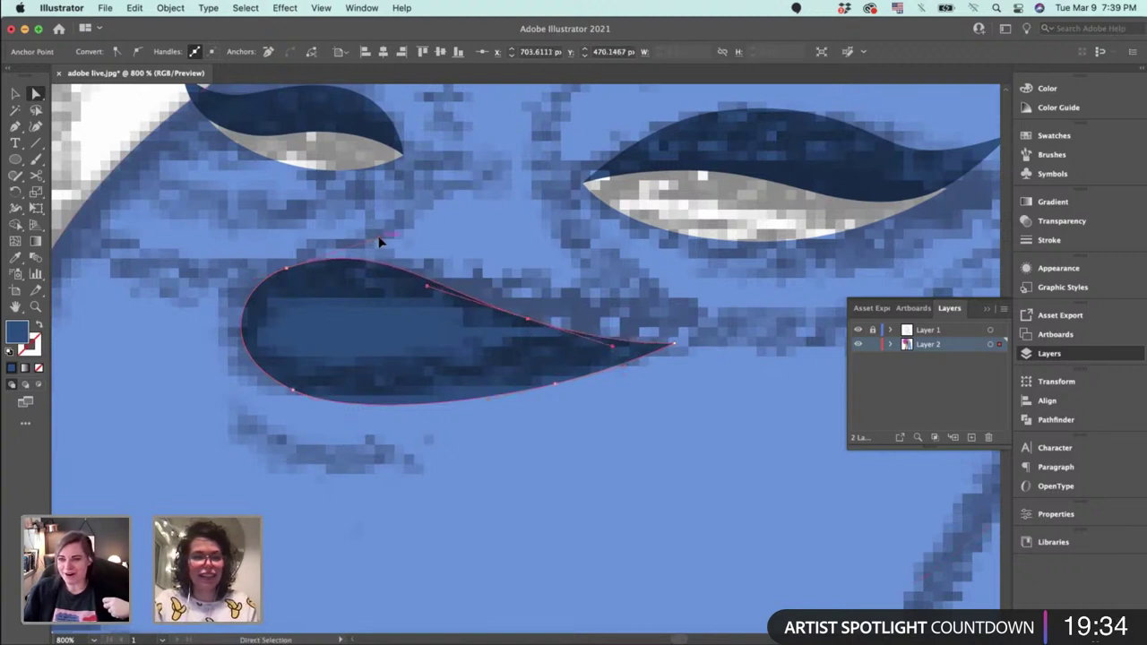
{"action": "left_click", "coordinate": [587, 297]}
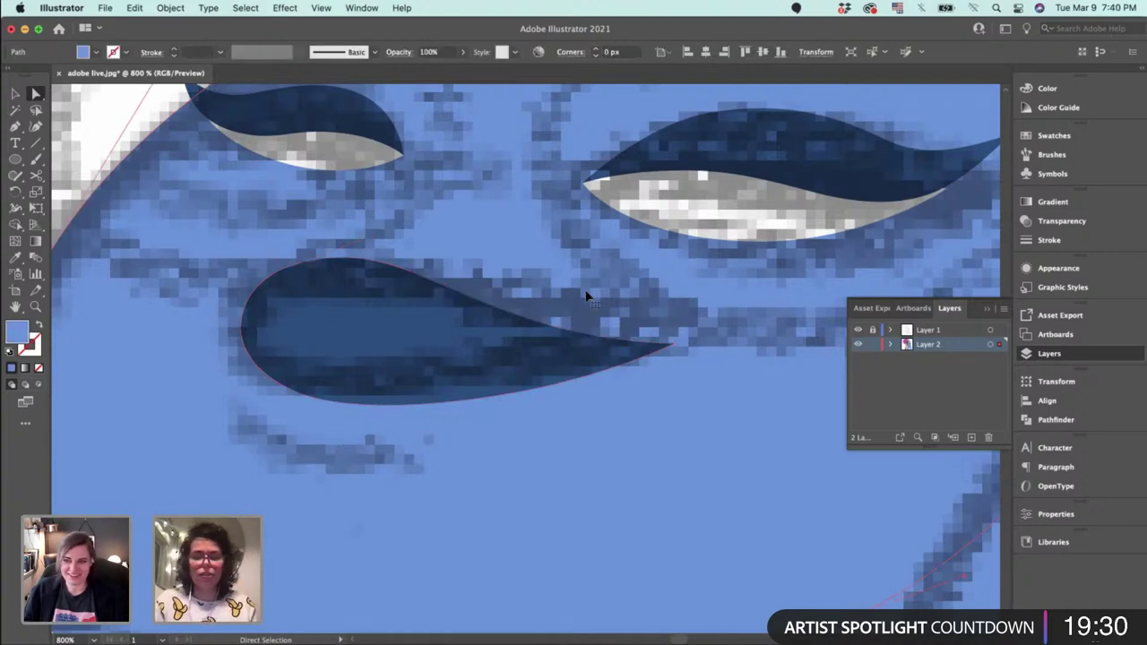
Draw a short curved line beneath the teardrop with the Pen tool, reusing the ear line's unfilled dark blue 2 pt stroke.
{"action": "scroll", "coordinate": [587, 297], "scroll_direction": "down", "scroll_amount": 5}
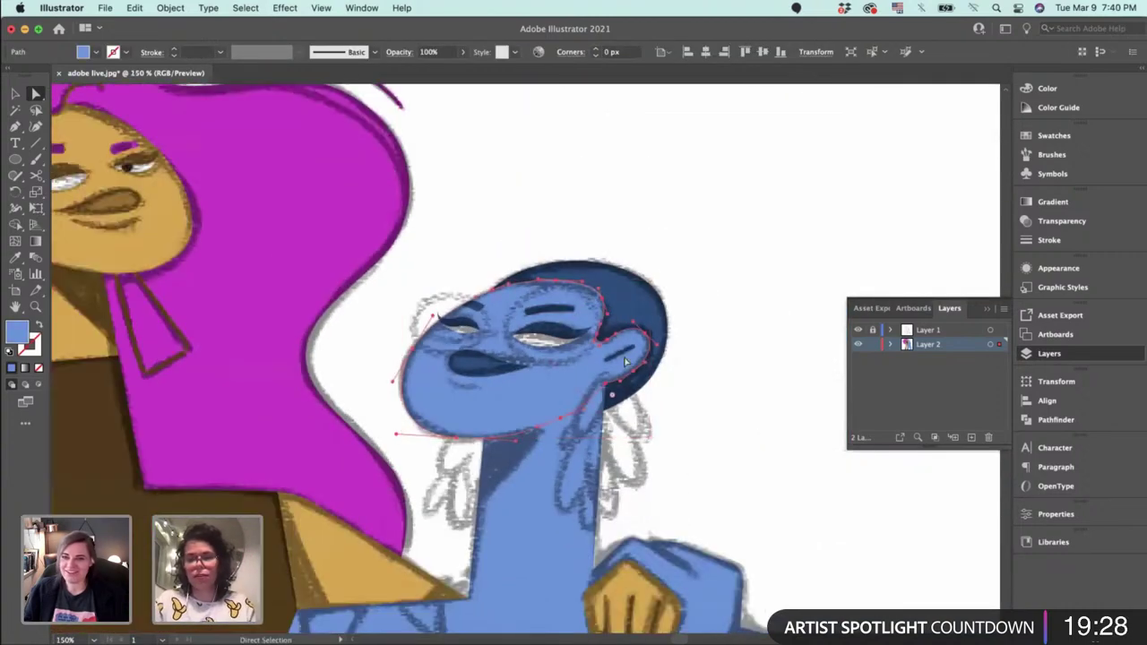
{"action": "key", "text": "v"}
{"action": "left_click", "coordinate": [624, 358]}
{"action": "scroll", "coordinate": [625, 359], "scroll_direction": "up", "scroll_amount": 5}
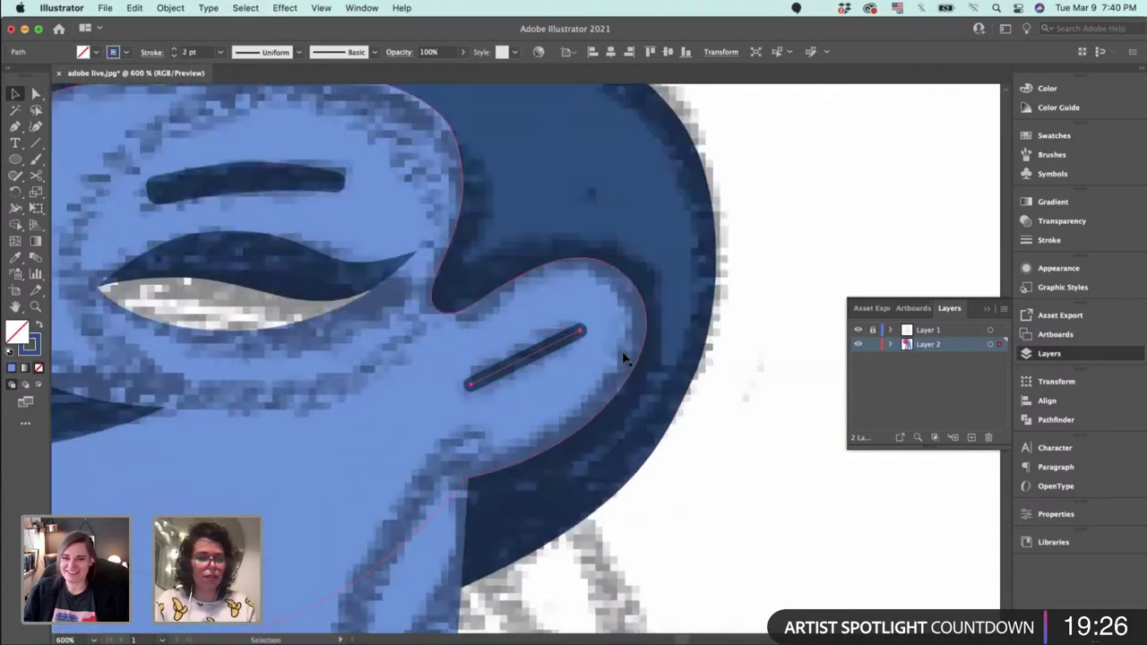
{"action": "scroll", "coordinate": [636, 307], "scroll_direction": "left", "scroll_amount": 5}
{"action": "key", "text": "p"}
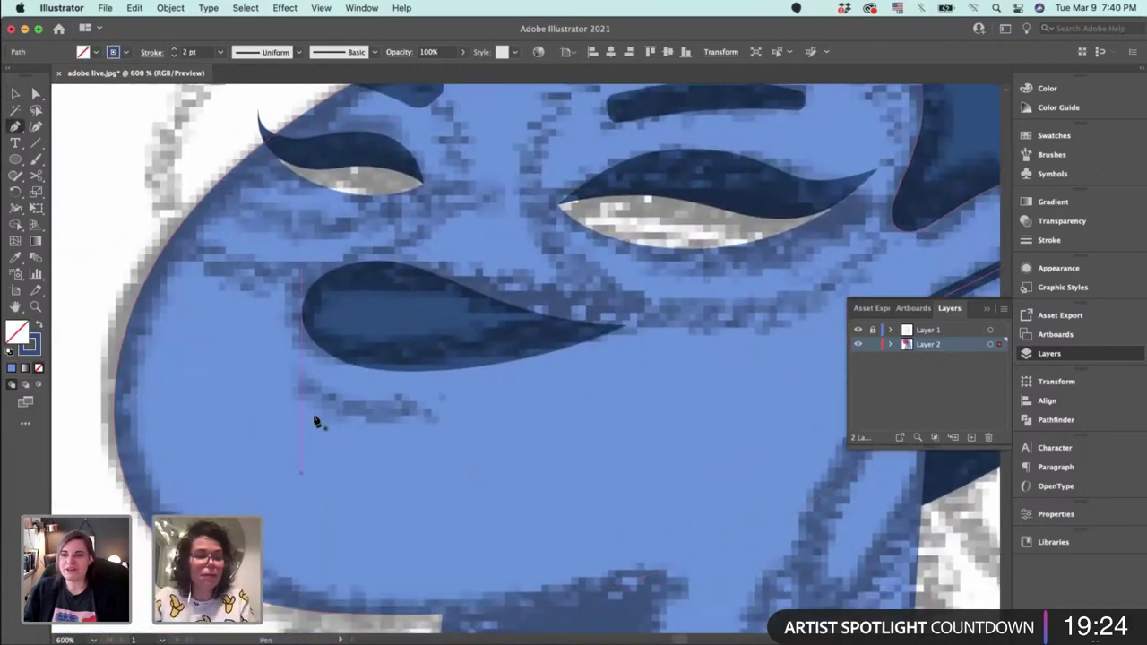
{"action": "left_click", "coordinate": [302, 381]}
{"action": "left_click_drag", "start_coordinate": [430, 407], "coordinate": [525, 403]}
{"action": "key", "text": "super+equal"}
{"action": "key", "text": "v"}
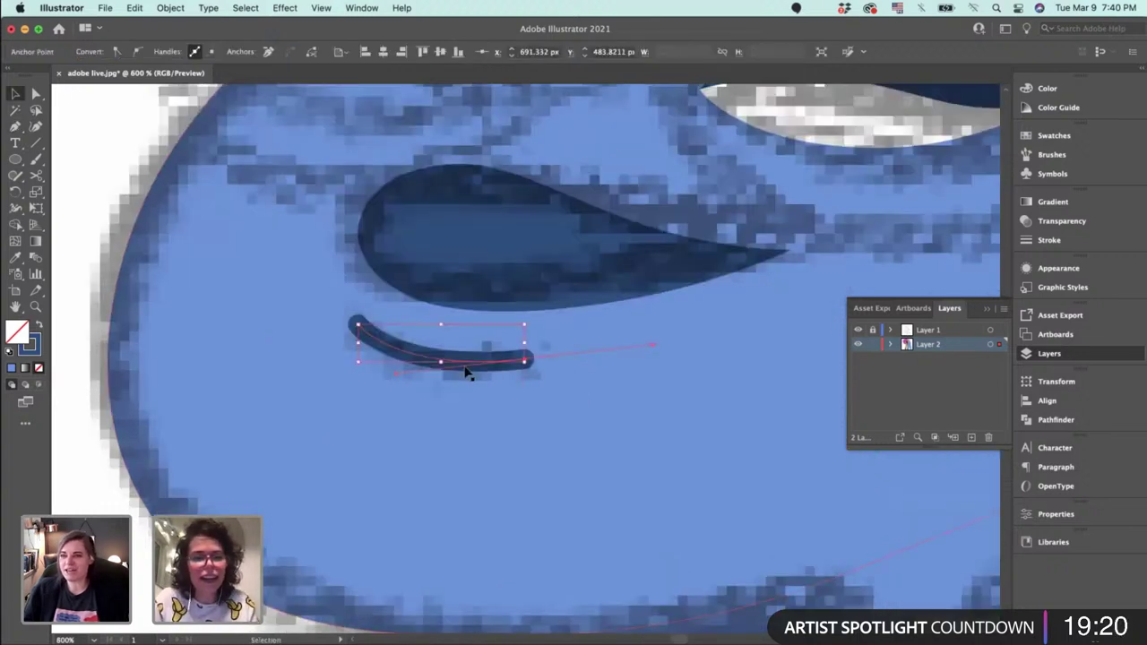
Nudge the short curved line slightly into place beneath the teardrop and deselect it.
{"action": "mouse_move", "coordinate": [466, 370]}
{"action": "left_mouse_down"}
{"action": "mouse_move", "coordinate": [524, 377]}
{"action": "mouse_move", "coordinate": [482, 380]}
{"action": "mouse_move", "coordinate": [473, 367]}
{"action": "left_mouse_up"}
{"action": "left_click_drag", "start_coordinate": [599, 236], "coordinate": [471, 419]}
{"action": "key", "text": "super+minus"}
{"action": "scroll", "coordinate": [473, 421], "scroll_direction": "down", "scroll_amount": 2}
{"action": "left_click", "coordinate": [376, 272]}
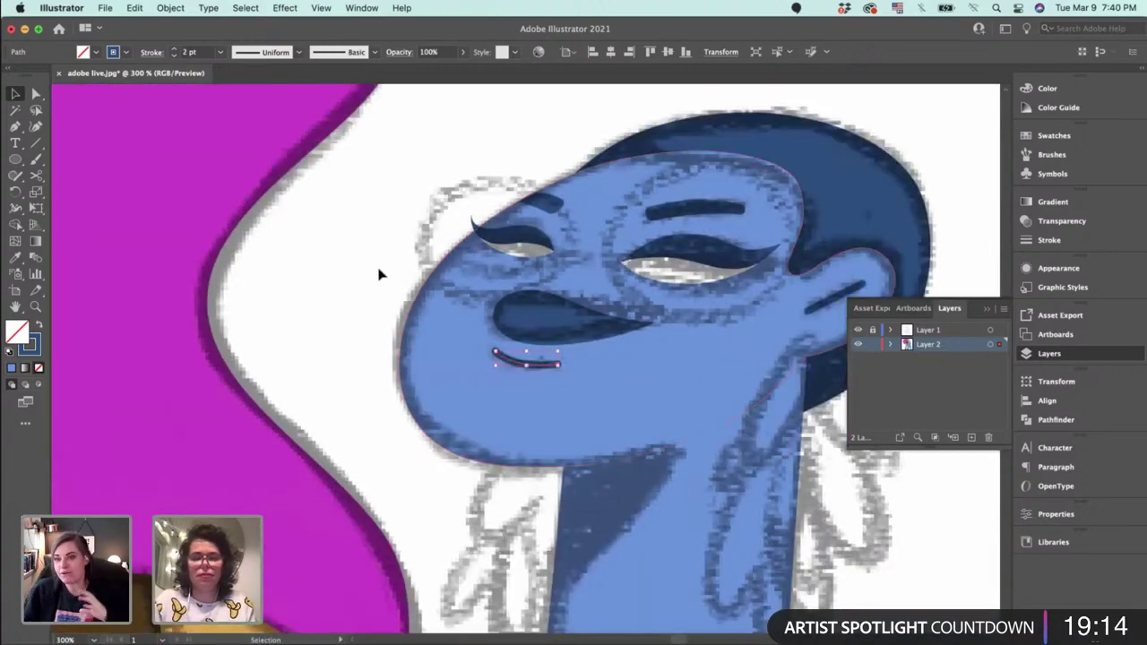
Draw an unfilled ellipse about 42 by 33 px around the blue figure's smaller eye, following the sketched glasses lens.
{"action": "scroll", "coordinate": [346, 258], "scroll_direction": "up", "scroll_amount": 1}
{"action": "left_click_drag", "start_coordinate": [423, 235], "coordinate": [324, 331]}
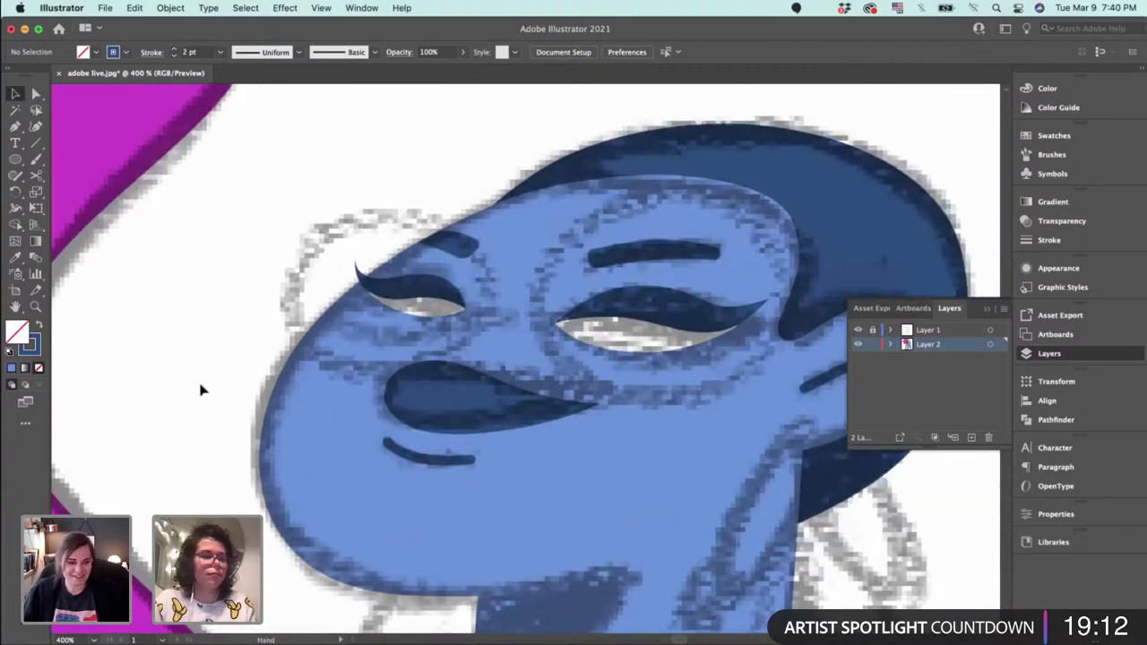
{"action": "left_click", "coordinate": [15, 158]}
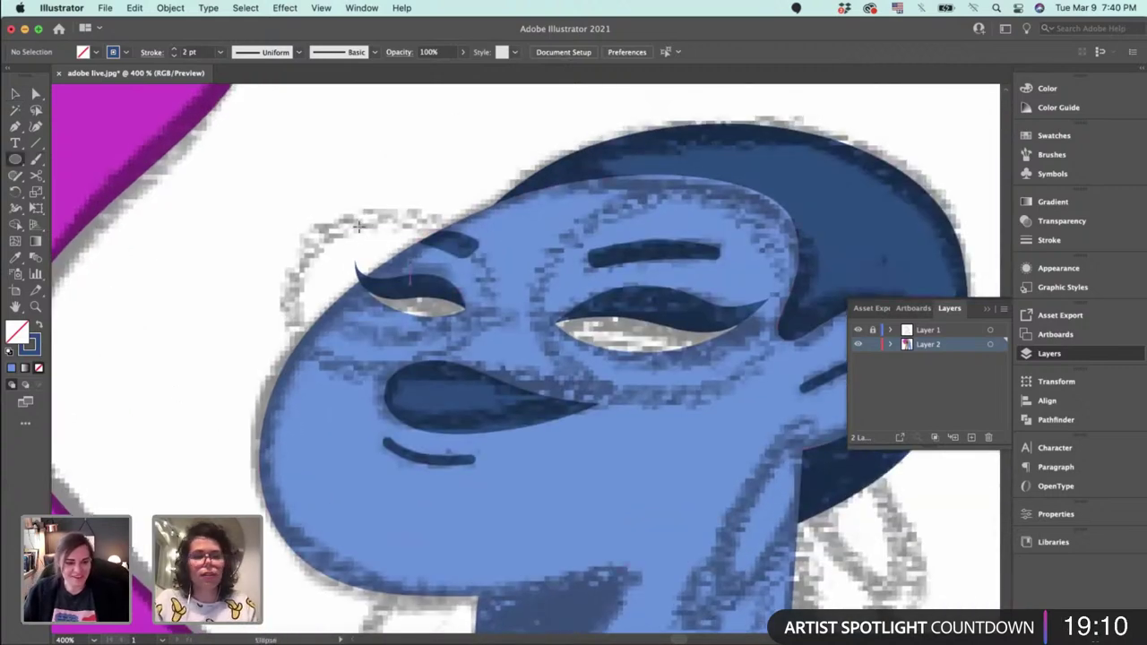
{"action": "left_click_drag", "start_coordinate": [305, 207], "coordinate": [498, 370]}
{"action": "left_click_drag", "start_coordinate": [493, 364], "coordinate": [490, 368]}
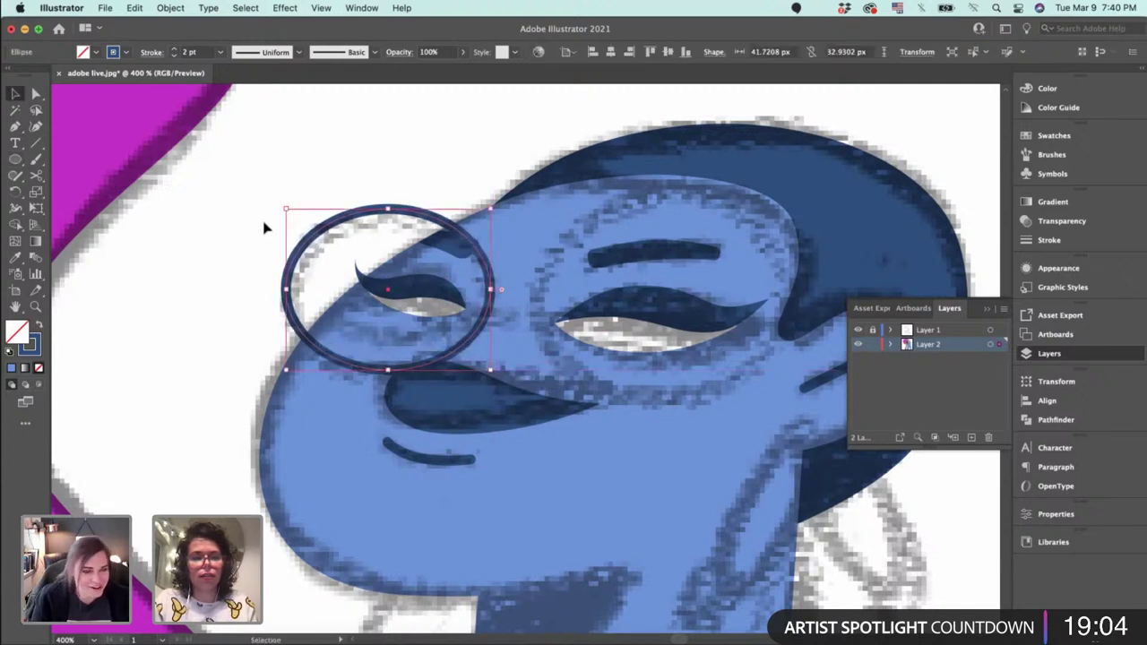
Duplicate the lens ellipse around the larger eye, enlarge it to about 50 px wide to fit the sketched lens, and deselect it.
{"action": "key", "text": "v"}
{"action": "left_click", "coordinate": [514, 287]}
{"action": "left_click_drag", "start_coordinate": [702, 333], "coordinate": [734, 319]}
{"action": "left_click_drag", "start_coordinate": [740, 364], "coordinate": [779, 396]}
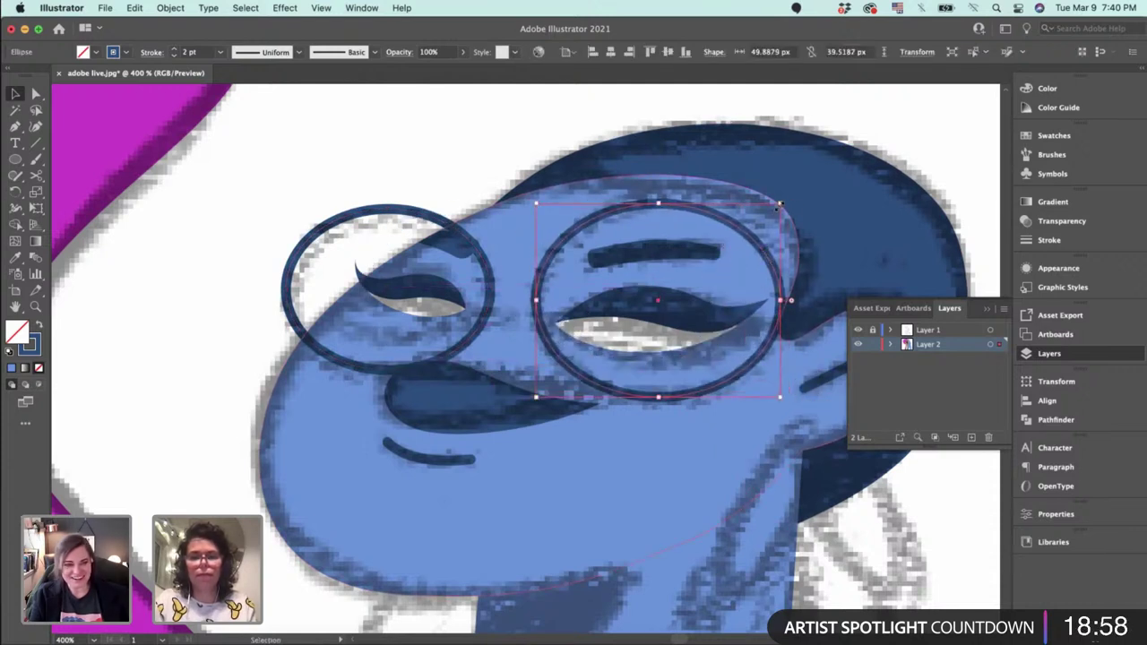
{"action": "left_click_drag", "start_coordinate": [780, 204], "coordinate": [780, 198]}
{"action": "left_click", "coordinate": [450, 143]}
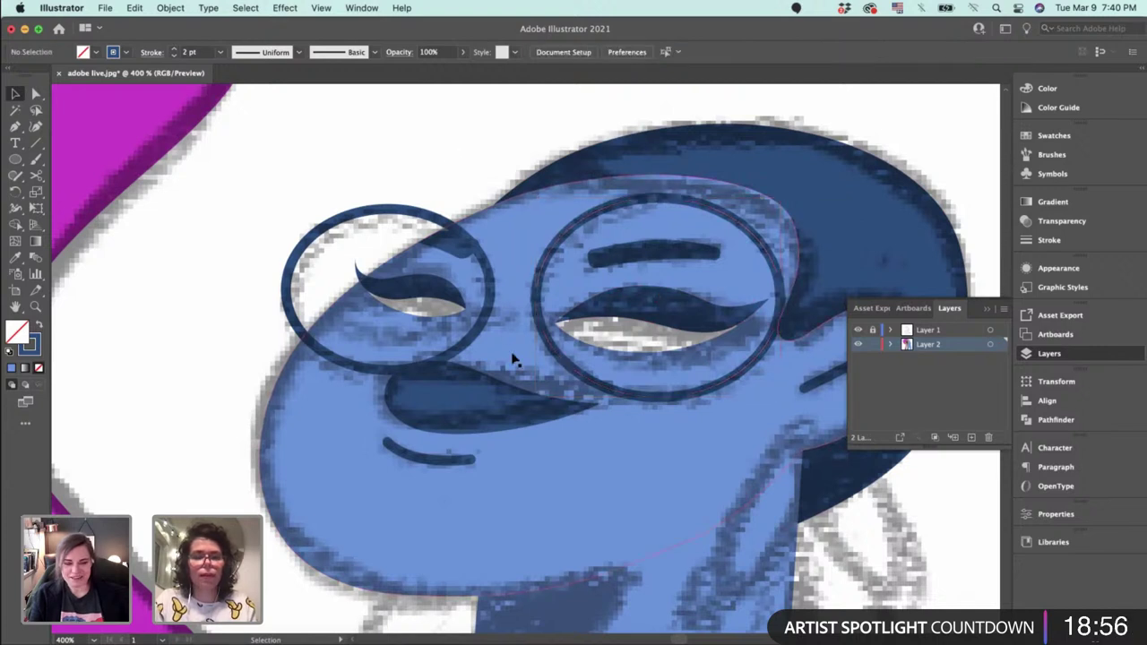
Draw a short horizontal bridge line between the two lens outlines with the Pen tool, level its anchors and deselect it.
{"action": "left_click", "coordinate": [490, 324]}
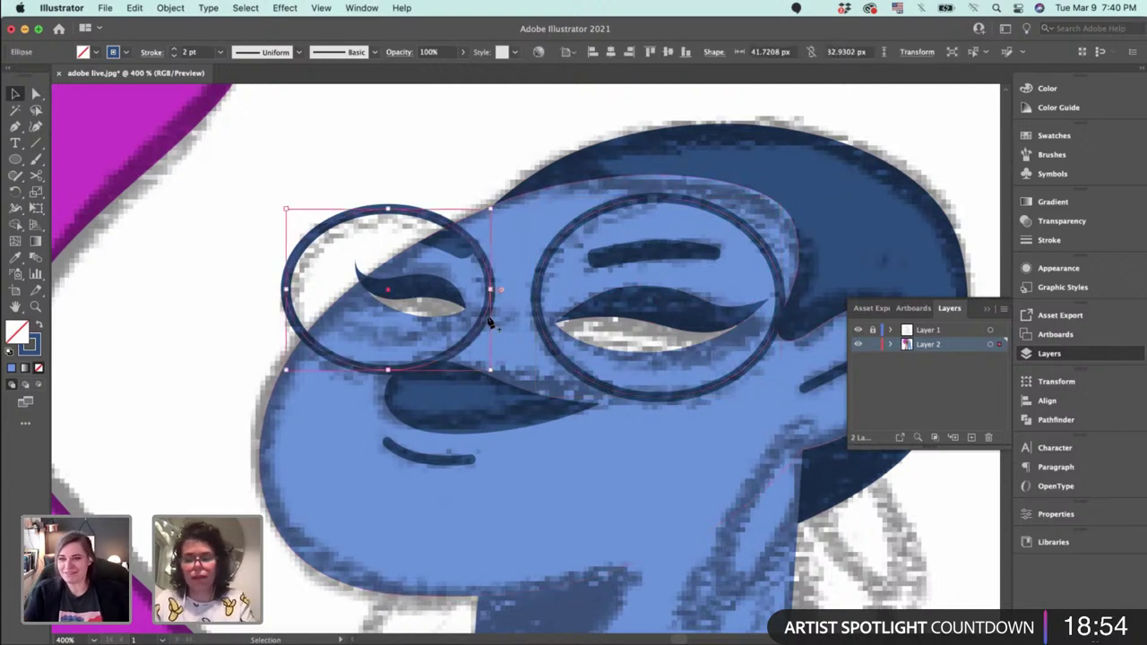
{"action": "key", "text": "p"}
{"action": "left_click", "coordinate": [492, 313]}
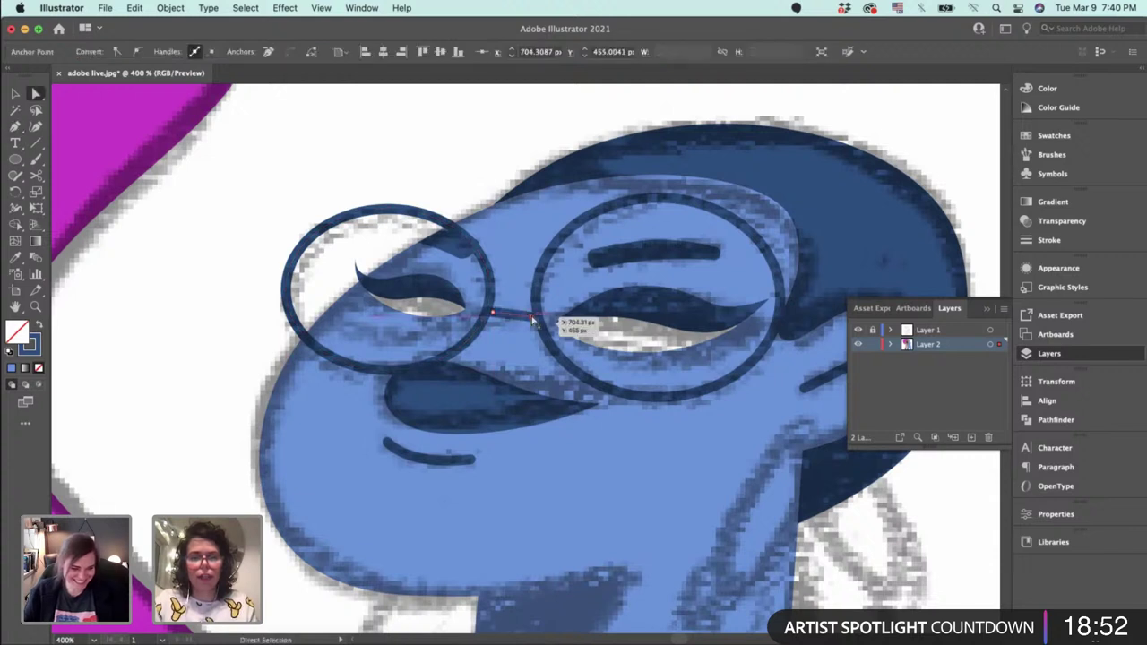
{"action": "left_click", "coordinate": [537, 312]}
{"action": "left_click_drag", "start_coordinate": [536, 311], "coordinate": [486, 319]}
{"action": "key", "text": "super+equal"}
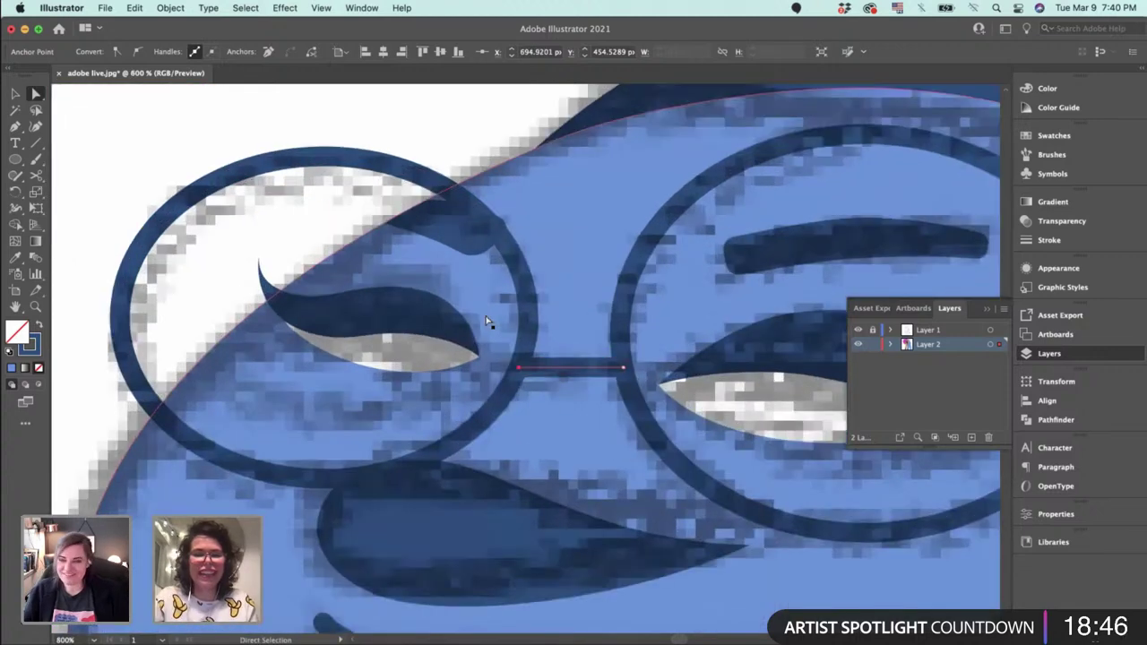
{"action": "key", "text": "super+minus"}
{"action": "key", "text": "super+minus"}
{"action": "key", "text": "super+minus"}
{"action": "key", "text": "super+minus"}
{"action": "key", "text": "v"}
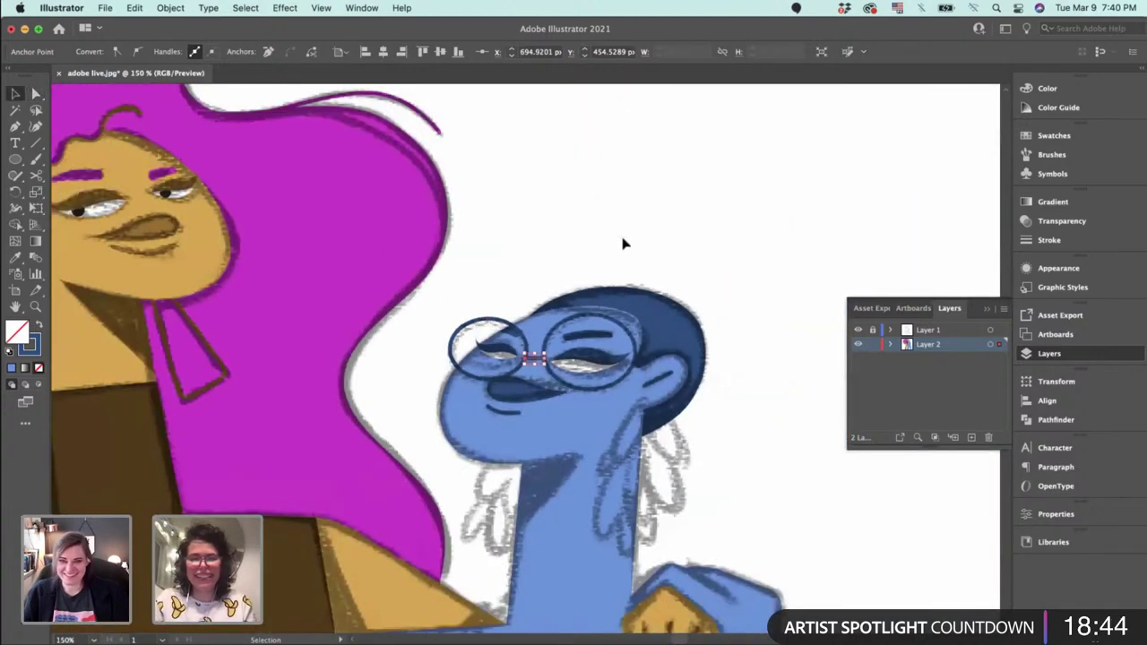
{"action": "left_click", "coordinate": [635, 237]}
Hide the sketch on Layer 1 so that only the vector shapes show.
{"action": "key", "text": "super+equal"}
{"action": "key", "text": "super+equal"}
{"action": "key", "text": "super+equal"}
{"action": "key", "text": "super+equal"}
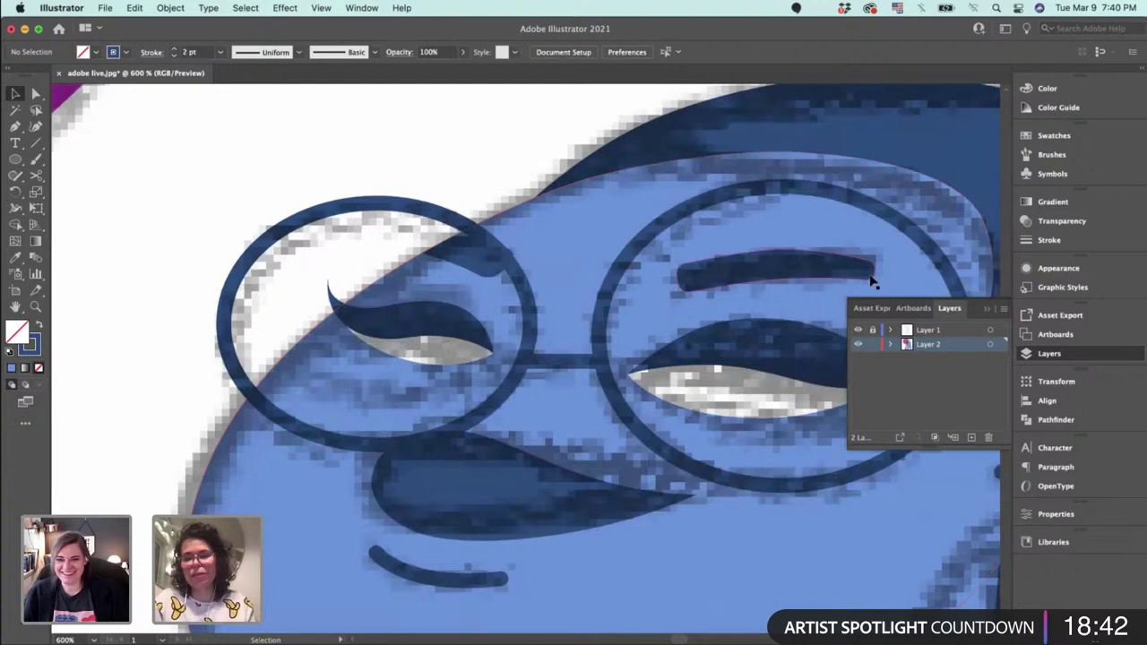
{"action": "left_click", "coordinate": [859, 331]}
{"action": "left_click", "coordinate": [859, 331]}
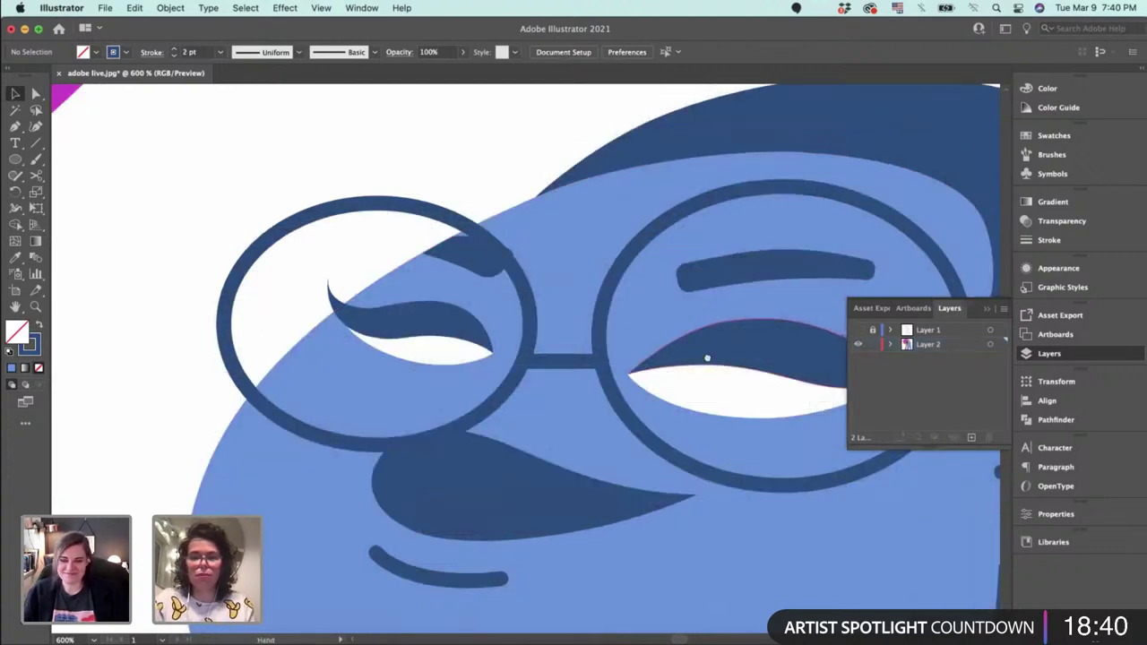
Draw a circle about 4.1 px wide at the inner end of the smaller eye and fill it very dark navy without a stroke.
{"action": "scroll", "coordinate": [636, 320], "scroll_direction": "right", "scroll_amount": 3}
{"action": "scroll", "coordinate": [636, 319], "scroll_direction": "down", "scroll_amount": 2}
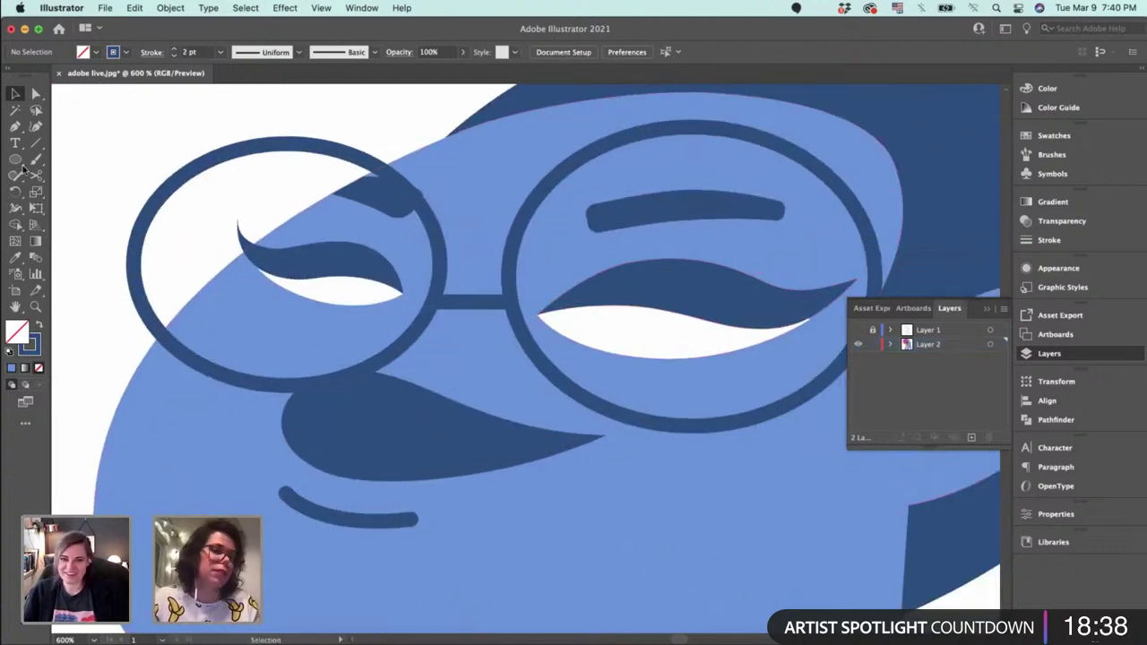
{"action": "left_click", "coordinate": [16, 159]}
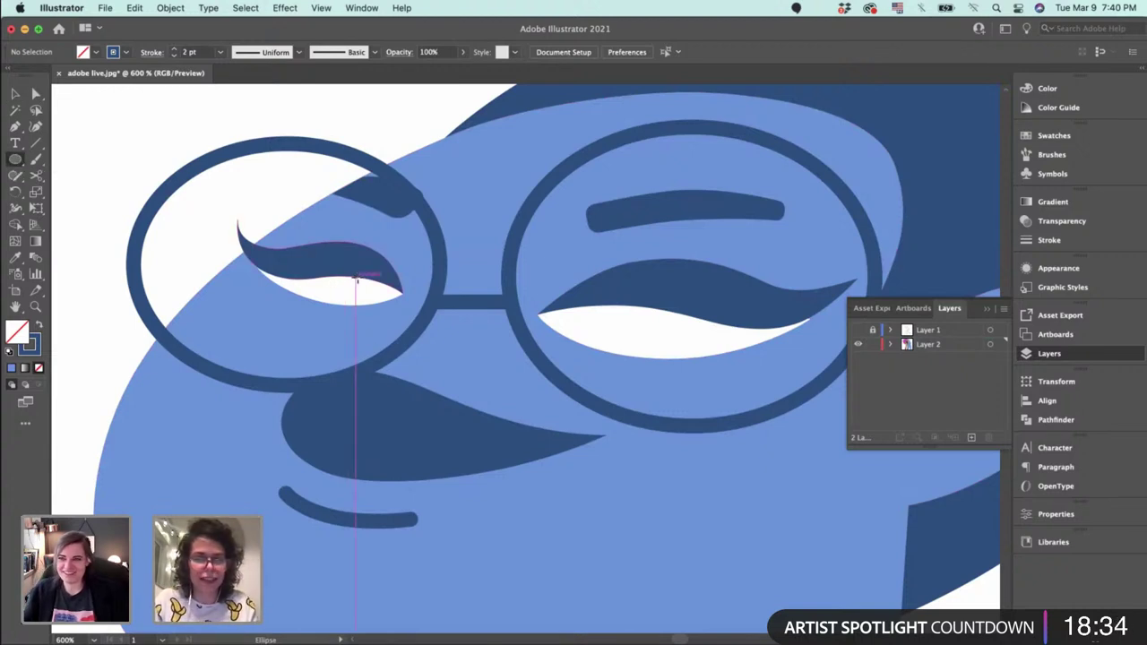
{"action": "left_click_drag", "start_coordinate": [356, 281], "coordinate": [392, 303]}
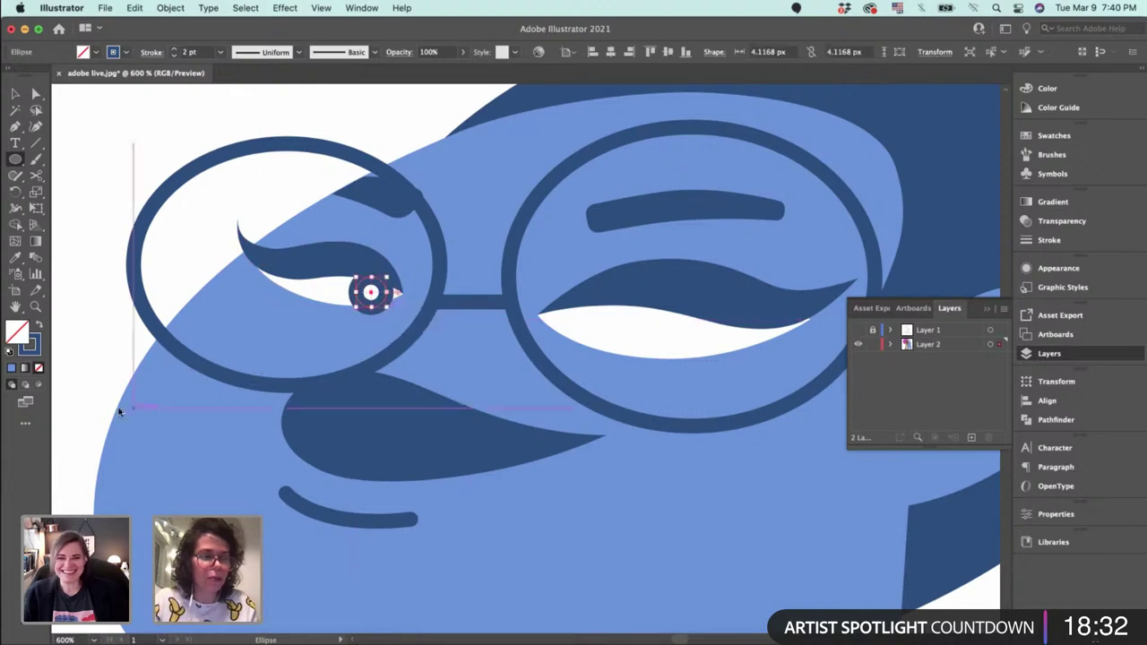
{"action": "left_click", "coordinate": [38, 324]}
{"action": "double_click", "coordinate": [18, 334]}
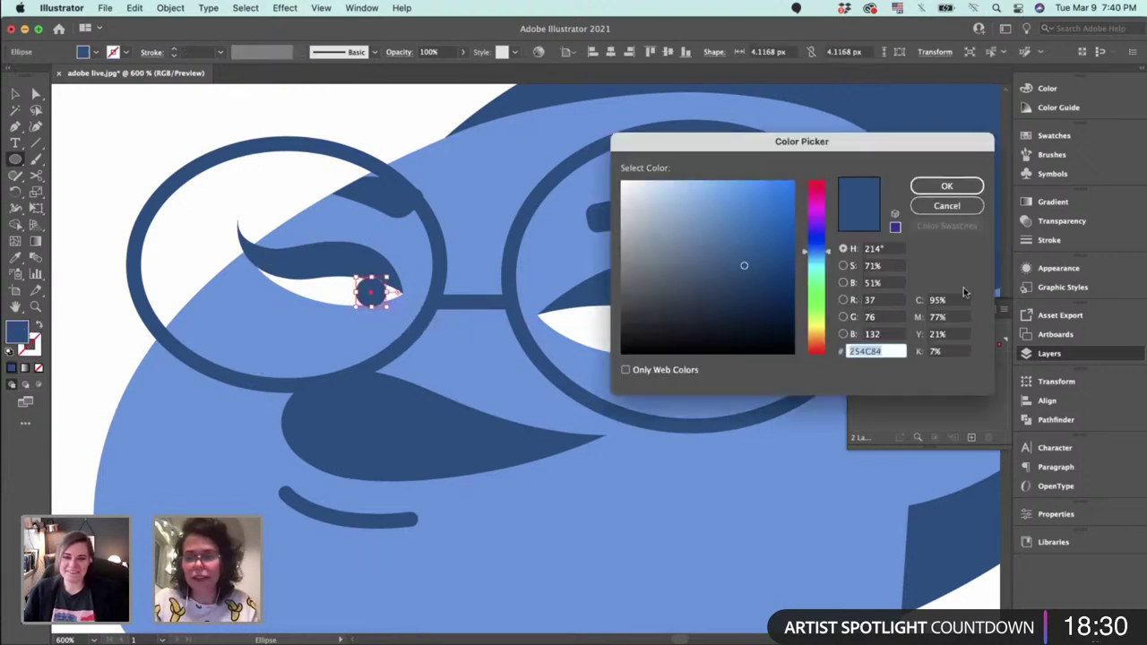
{"action": "left_click", "coordinate": [770, 309]}
{"action": "left_click", "coordinate": [953, 187]}
{"action": "key", "text": "v"}
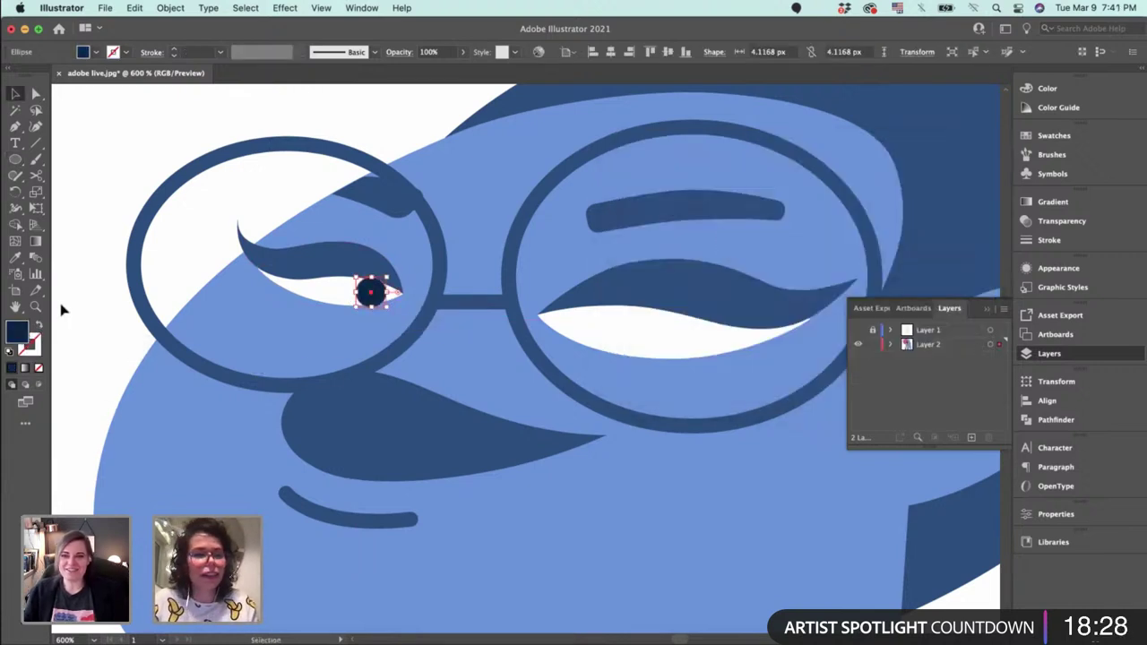
Enlarge the smaller eye's pupil to about 5.3 px and reposition it near the inner eye corner.
{"action": "left_click", "coordinate": [76, 308]}
{"action": "key", "text": "super+equal"}
{"action": "key", "text": "super+equal"}
{"action": "left_click_drag", "start_coordinate": [193, 296], "coordinate": [479, 381]}
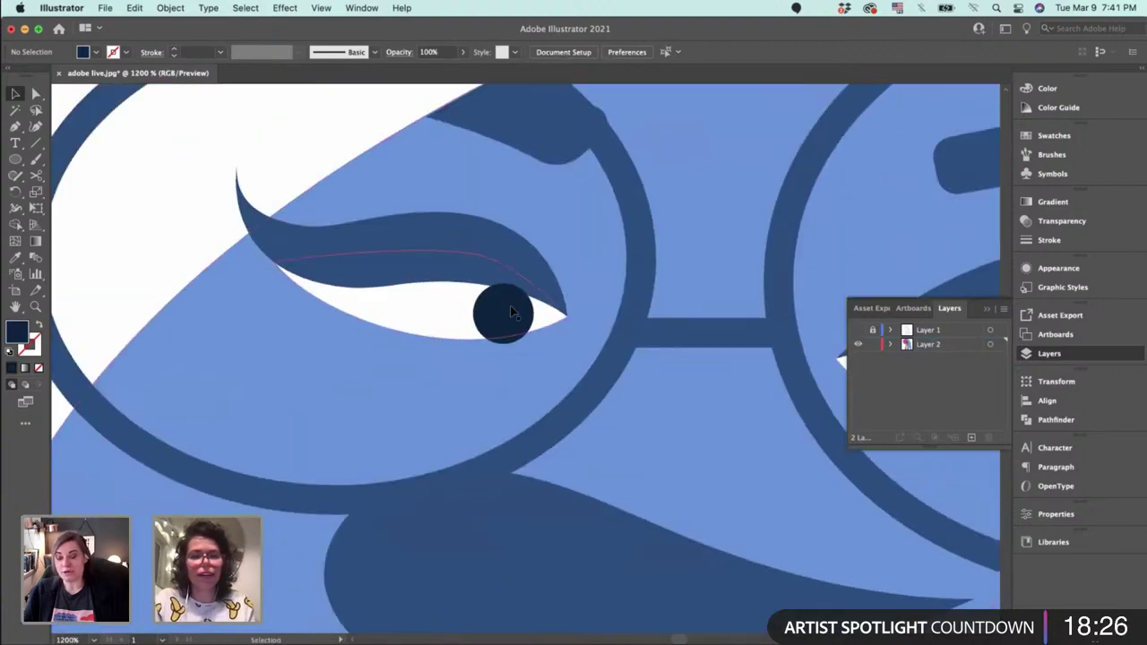
{"action": "left_click", "coordinate": [508, 307]}
{"action": "mouse_move", "coordinate": [472, 282]}
{"action": "left_mouse_down"}
{"action": "mouse_move", "coordinate": [457, 251]}
{"action": "mouse_move", "coordinate": [475, 276]}
{"action": "mouse_move", "coordinate": [456, 266]}
{"action": "left_mouse_up"}
{"action": "left_click_drag", "start_coordinate": [514, 305], "coordinate": [525, 305]}
Paste a copy of the smaller eye's white shape in front of the pupil and clip the pupil with it.
{"action": "left_click", "coordinate": [402, 313]}
{"action": "left_click", "coordinate": [536, 360]}
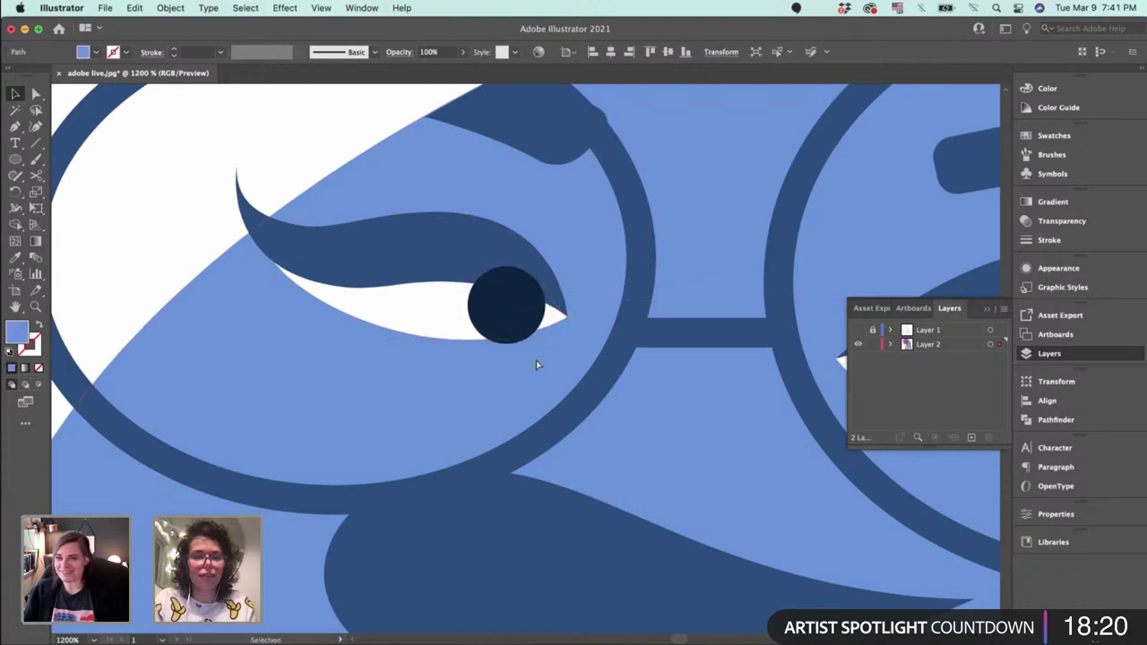
{"action": "left_click", "coordinate": [529, 338]}
{"action": "left_click", "coordinate": [526, 352]}
{"action": "left_click", "coordinate": [500, 317]}
{"action": "key", "text": "super+f"}
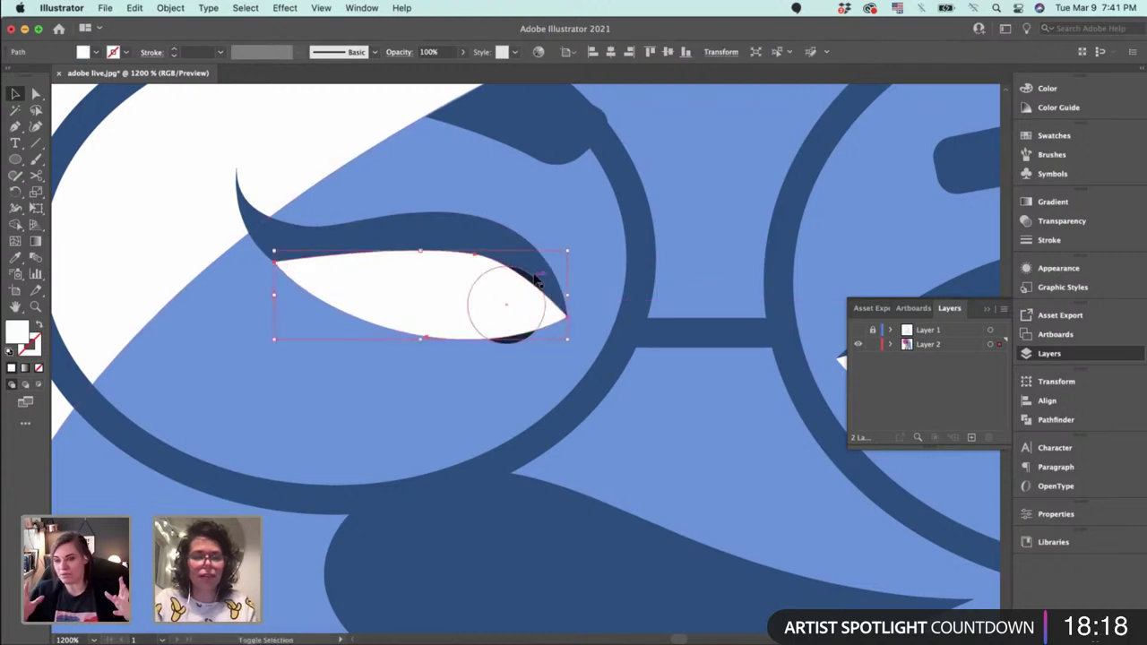
{"action": "right_click", "coordinate": [511, 298]}
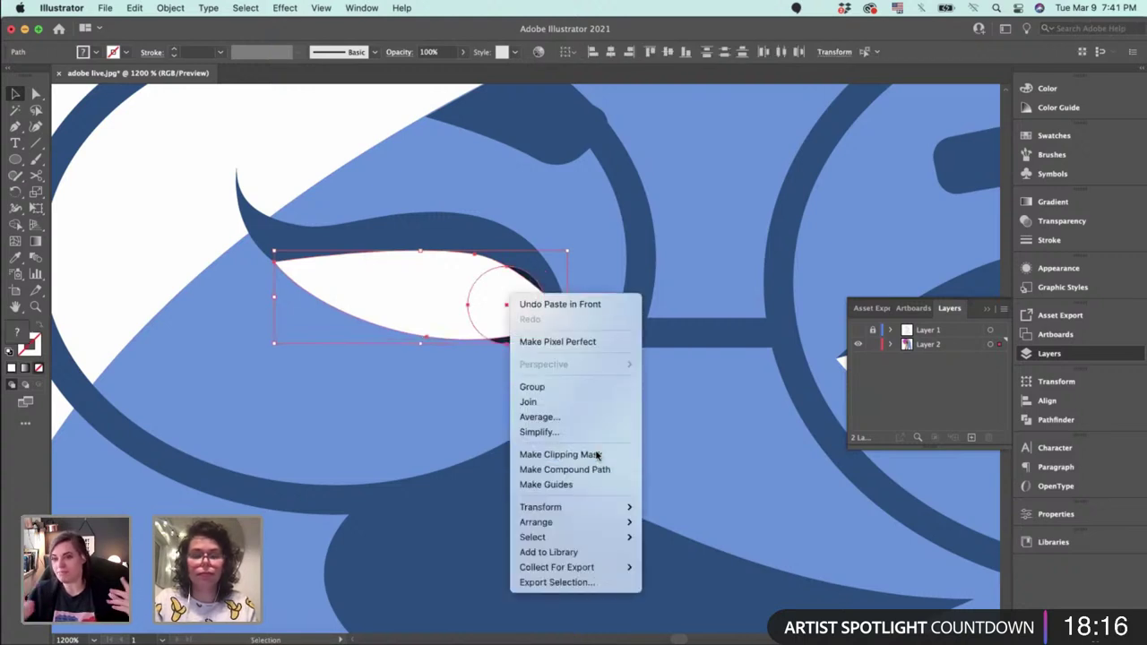
{"action": "left_click", "coordinate": [573, 453]}
Restack the clipped pupil directly in front of the smaller eye's white so that it sits behind the eyelid.
{"action": "left_click_drag", "start_coordinate": [669, 431], "coordinate": [615, 379]}
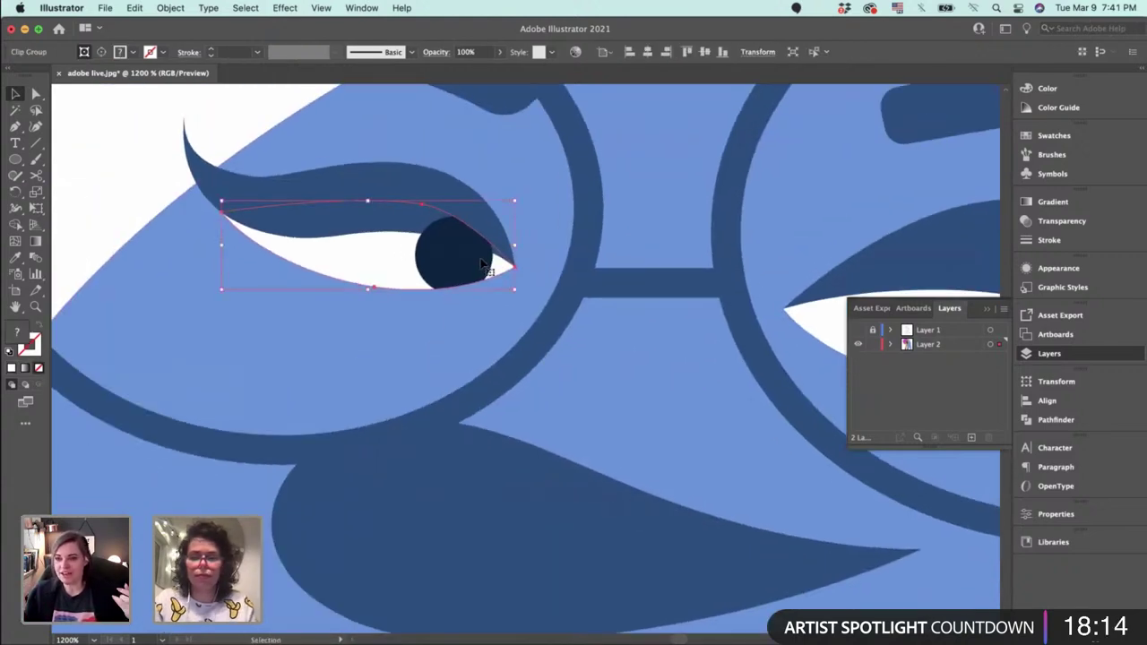
{"action": "key", "text": "super+x"}
{"action": "left_click", "coordinate": [482, 262]}
{"action": "key", "text": "super+f"}
{"action": "left_click", "coordinate": [595, 357]}
{"action": "left_click_drag", "start_coordinate": [635, 349], "coordinate": [550, 331]}
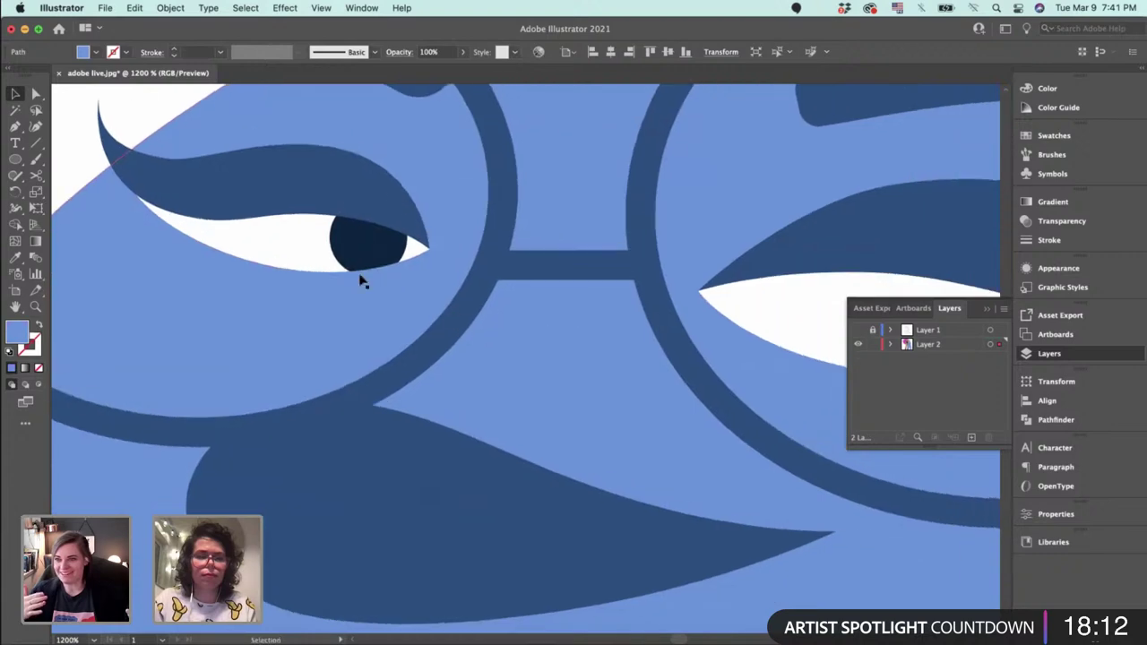
Copy the pupil circle from its clip group, paste it over the larger eye and enlarge it to suit that eye.
{"action": "double_click", "coordinate": [361, 248]}
{"action": "left_click", "coordinate": [361, 246]}
{"action": "double_click", "coordinate": [663, 358]}
{"action": "left_click_drag", "start_coordinate": [686, 367], "coordinate": [223, 356]}
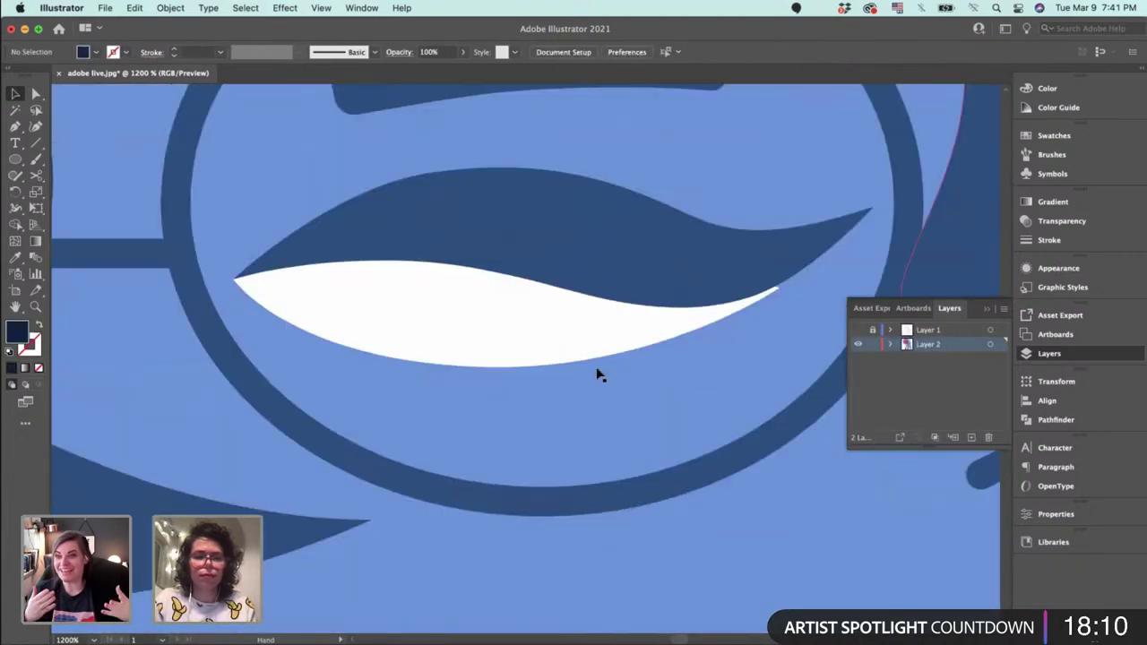
{"action": "key", "text": "super+v"}
{"action": "left_click_drag", "start_coordinate": [558, 350], "coordinate": [641, 295]}
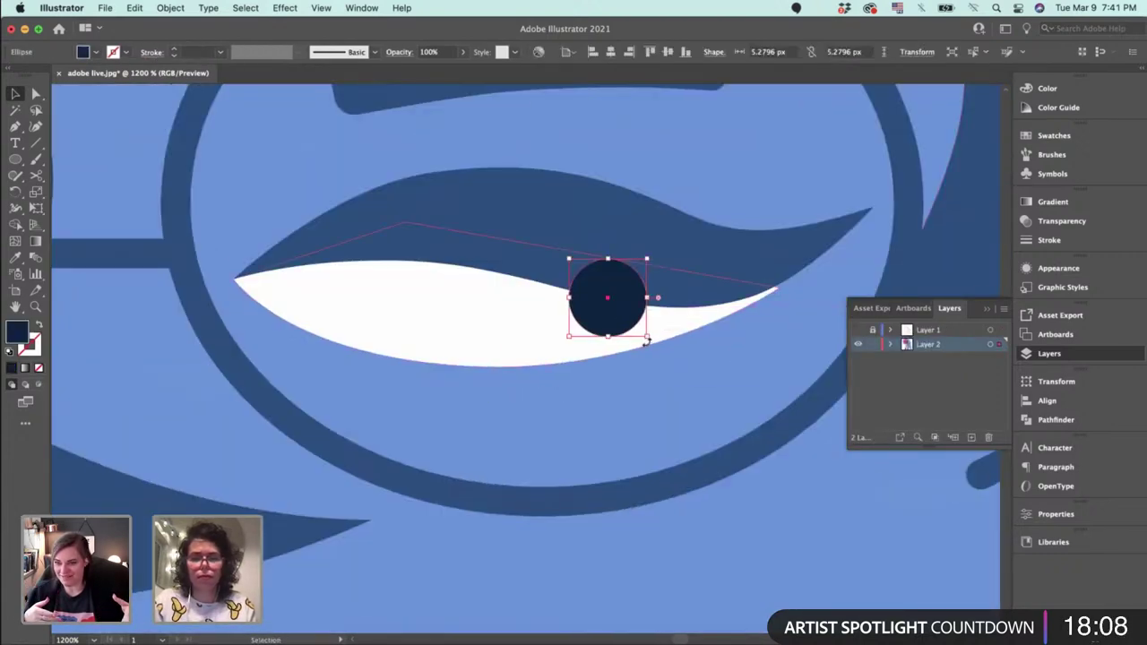
{"action": "left_click_drag", "start_coordinate": [647, 340], "coordinate": [612, 320]}
Move the outer corner anchor of the larger eye's white outward to meet the eyelid's lower edge.
{"action": "left_click", "coordinate": [761, 304]}
{"action": "key", "text": "a"}
{"action": "left_click", "coordinate": [772, 294]}
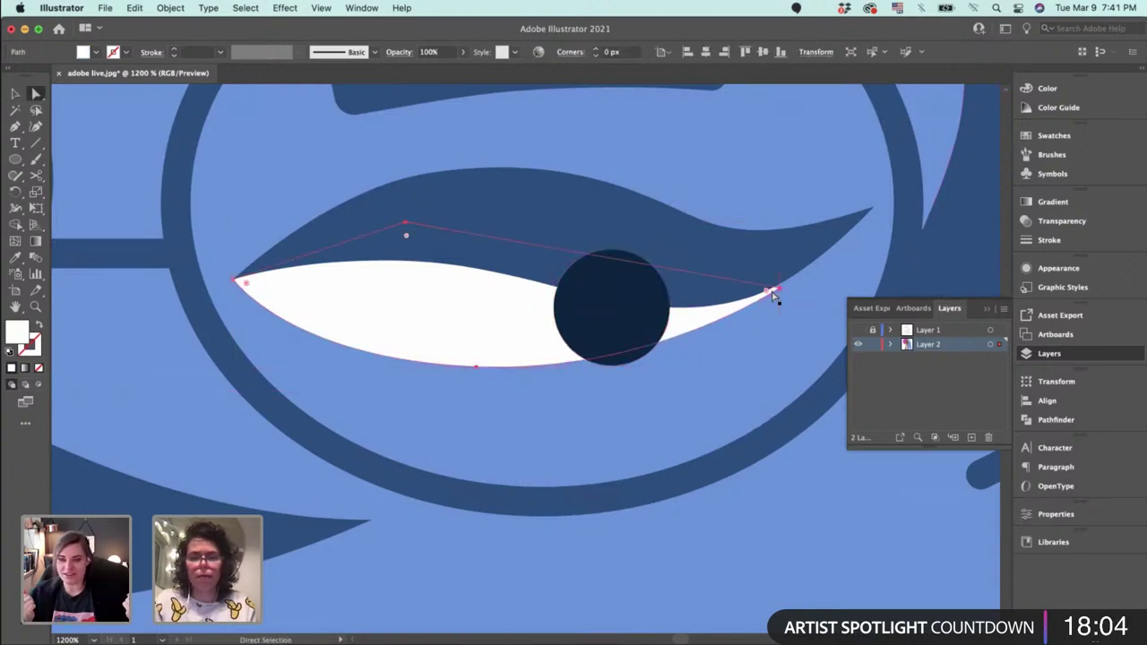
{"action": "left_click_drag", "start_coordinate": [777, 293], "coordinate": [787, 280]}
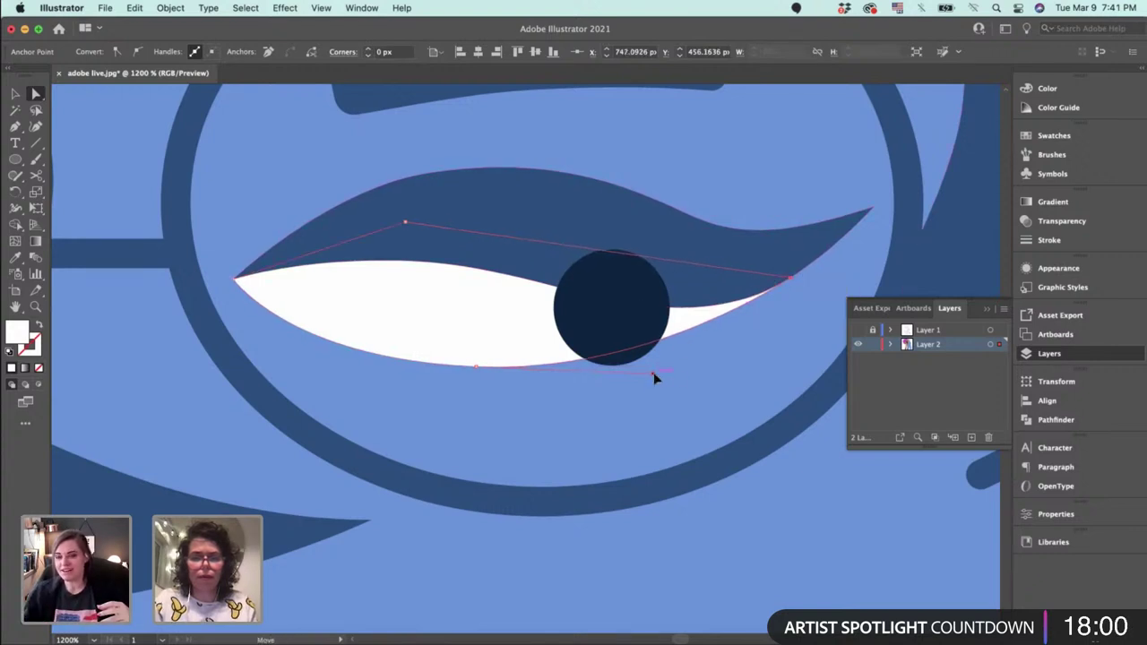
Paste a copy of the larger eye's white in front of its pupil and make a clipping mask from the two.
{"action": "key", "text": "v"}
{"action": "left_click", "coordinate": [619, 320]}
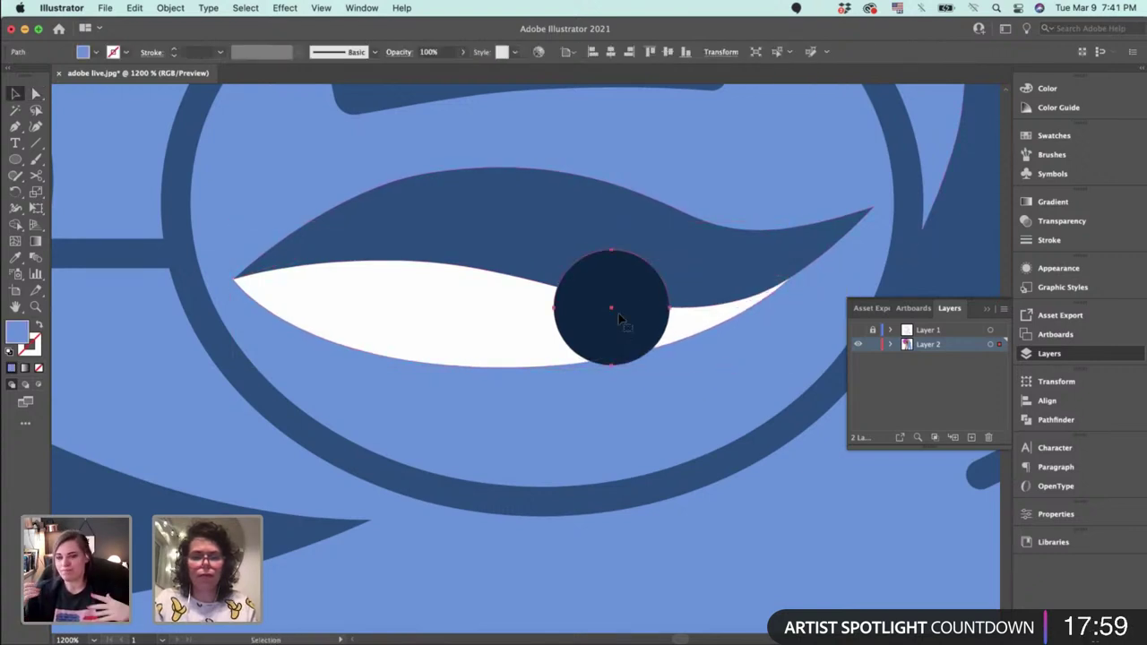
{"action": "left_click", "coordinate": [690, 328]}
{"action": "key", "text": "a"}
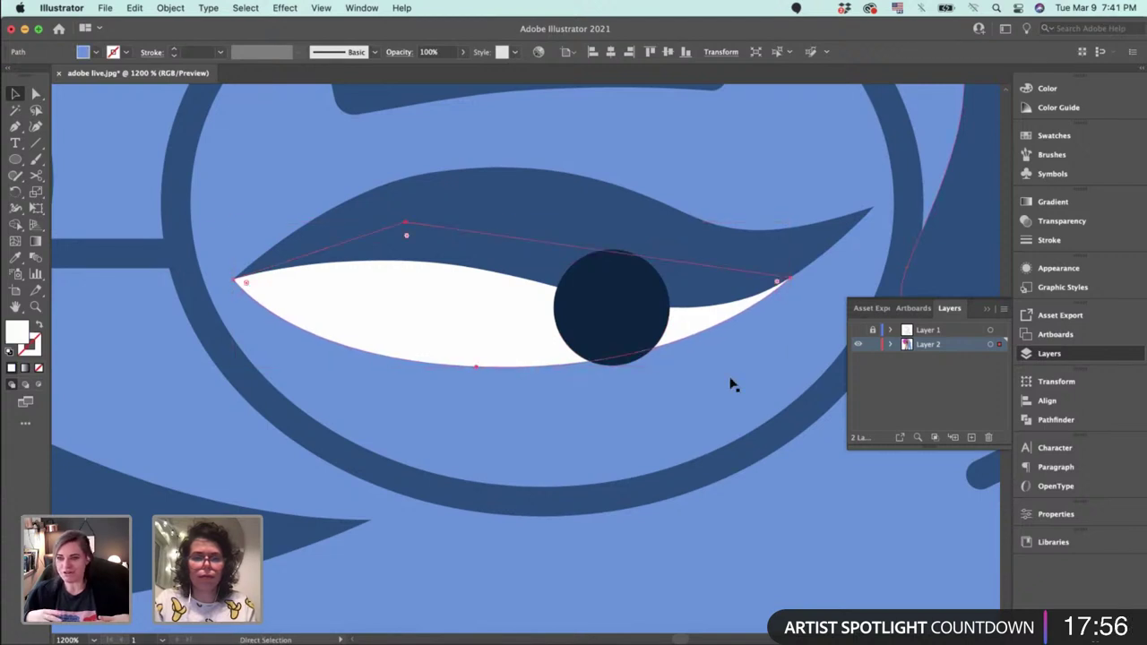
{"action": "key", "text": "super+z"}
{"action": "left_click", "coordinate": [618, 328]}
{"action": "key", "text": "super+f"}
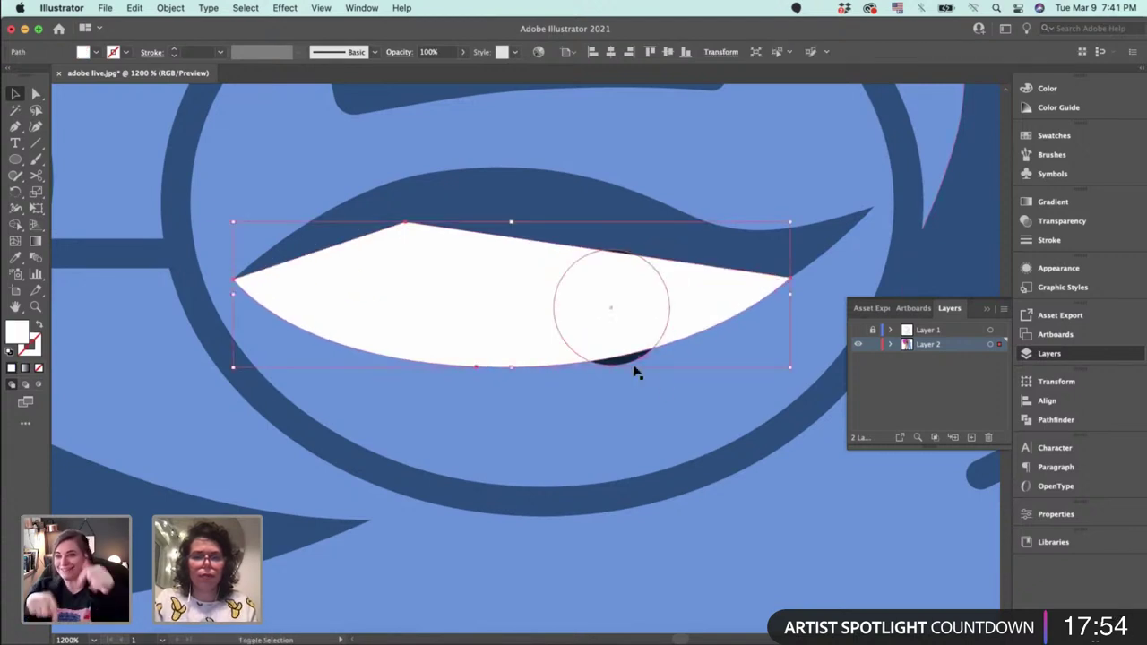
{"action": "right_click", "coordinate": [611, 321]}
{"action": "left_click", "coordinate": [729, 476]}
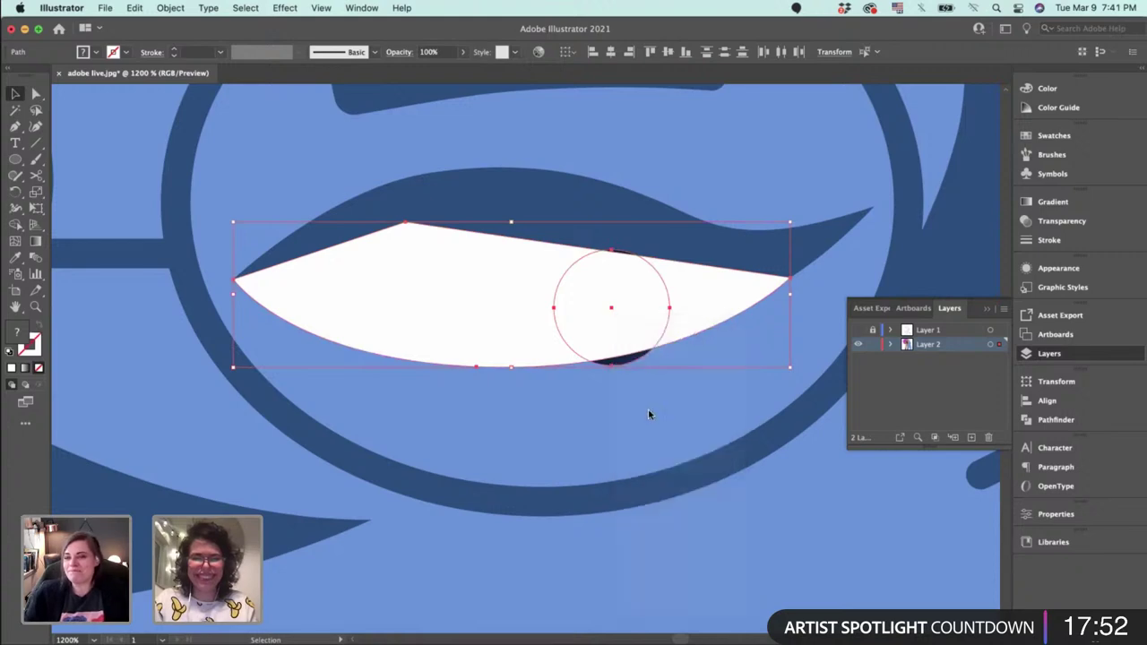
Restack the larger eye's clipped pupil between the eye white and the eyelid, and deselect everything.
{"action": "key", "text": "ctrl+z"}
{"action": "key", "text": "ctrl+z"}
{"action": "key", "text": "ctrl+z"}
{"action": "key", "text": "ctrl+z"}
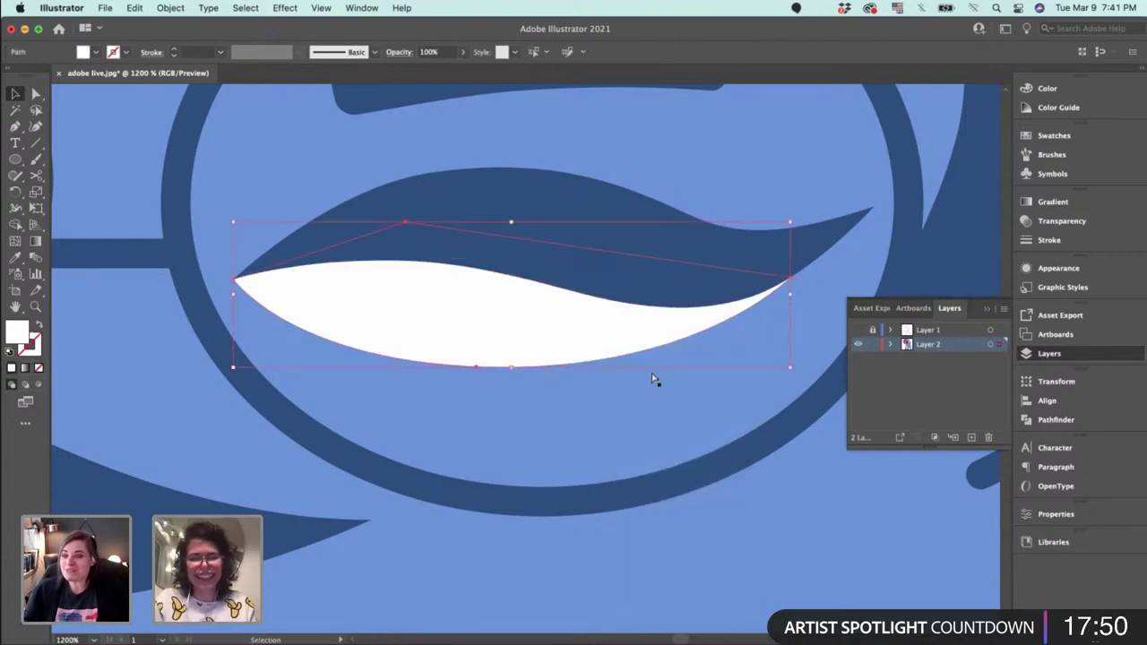
{"action": "key", "text": "super+f"}
{"action": "left_click", "coordinate": [671, 389]}
{"action": "key", "text": "super+minus"}
{"action": "key", "text": "super+minus"}
{"action": "key", "text": "super+minus"}
{"action": "key", "text": "super+minus"}
{"action": "key", "text": "super+minus"}
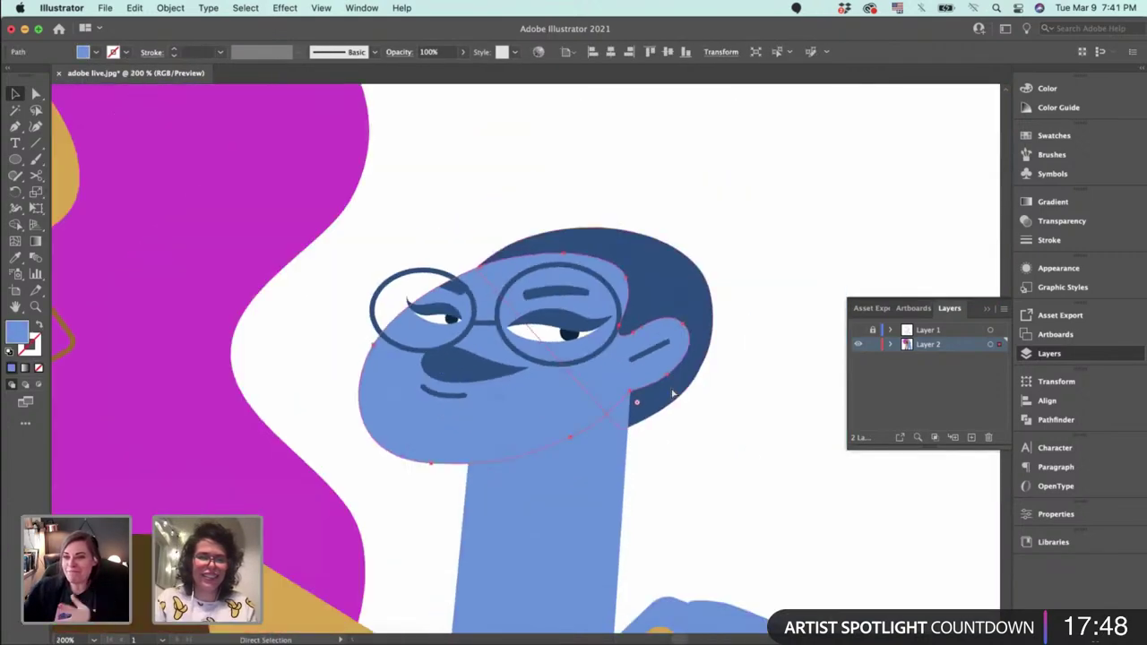
{"action": "key", "text": "ctrl+minus"}
{"action": "key", "text": "ctrl+minus"}
{"action": "key", "text": "v"}
{"action": "left_click", "coordinate": [673, 393]}
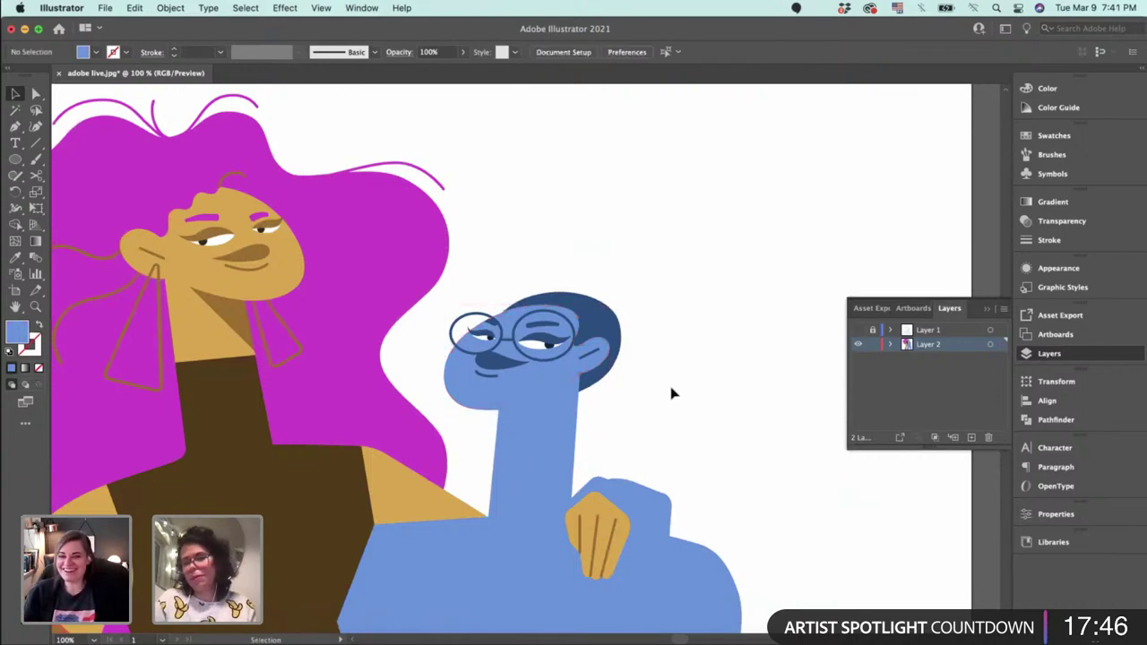
{"action": "left_click_drag", "start_coordinate": [743, 484], "coordinate": [717, 319]}
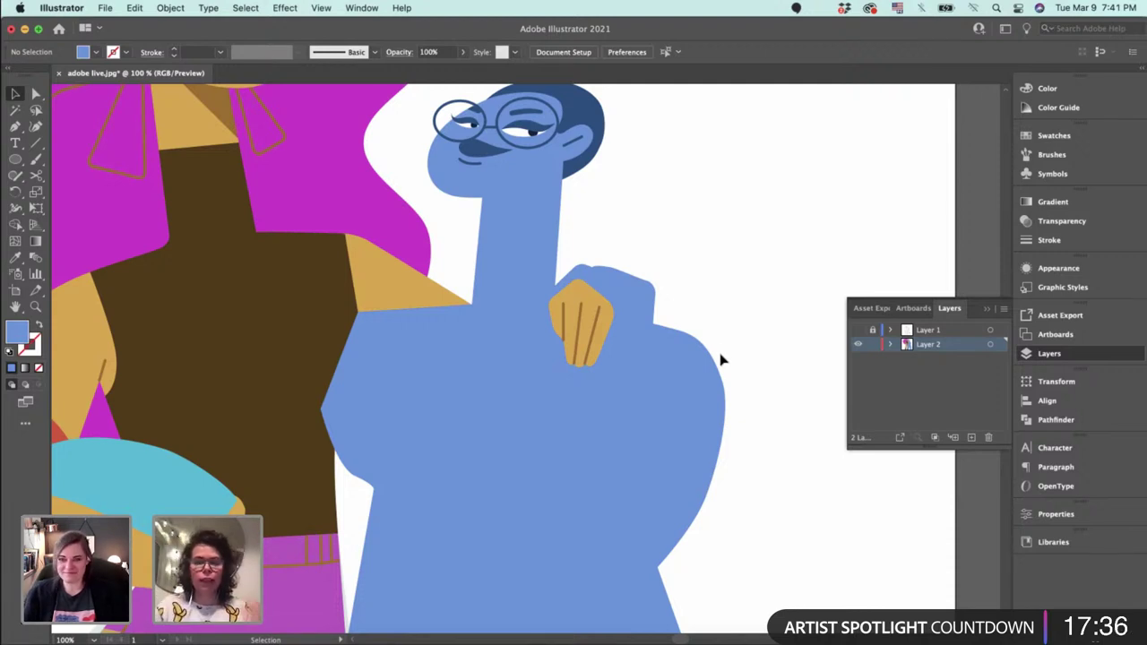
{"action": "left_click", "coordinate": [384, 394]}
{"action": "key", "text": "super+c"}
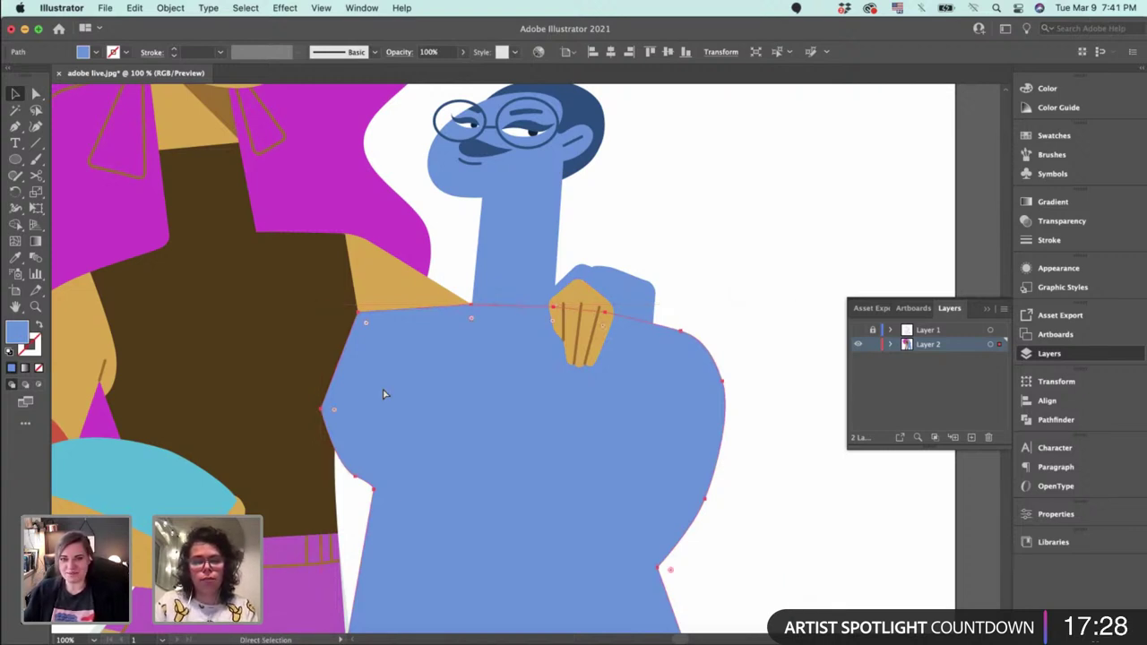
{"action": "key", "text": "v"}
{"action": "key", "text": "Delete"}
{"action": "left_click", "coordinate": [371, 391]}
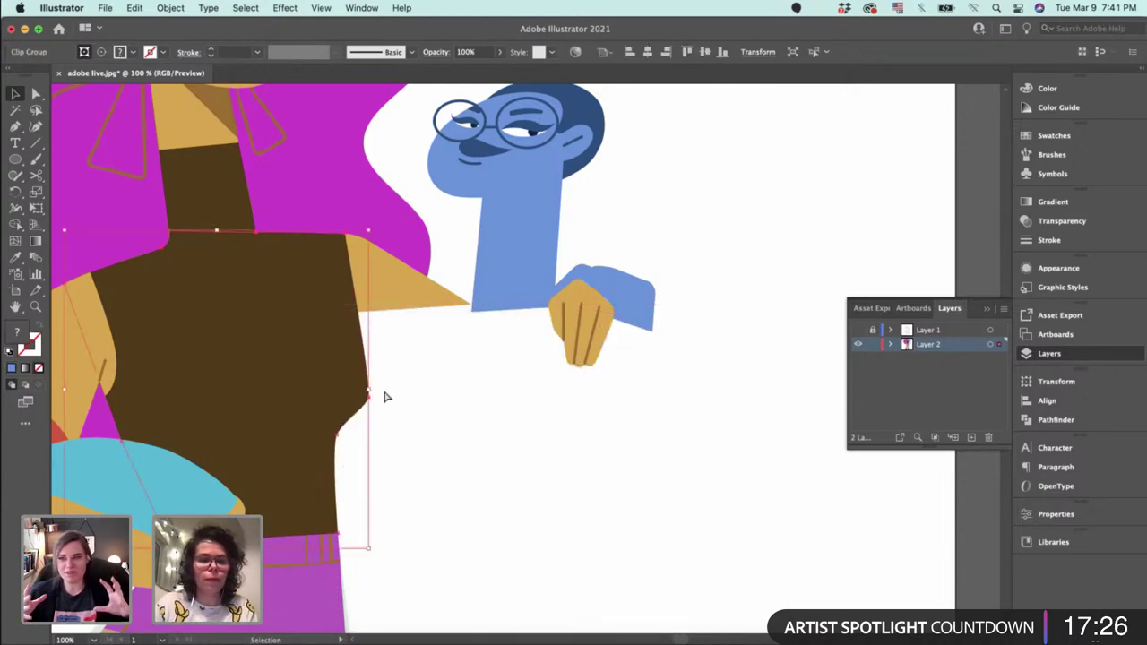
{"action": "key", "text": "ctrl+z"}
{"action": "left_click", "coordinate": [757, 481]}
{"action": "left_click_drag", "start_coordinate": [669, 432], "coordinate": [788, 371]}
Show the Layer 1 sketch over the coloured shapes around the brown top.
{"action": "left_click", "coordinate": [858, 330]}
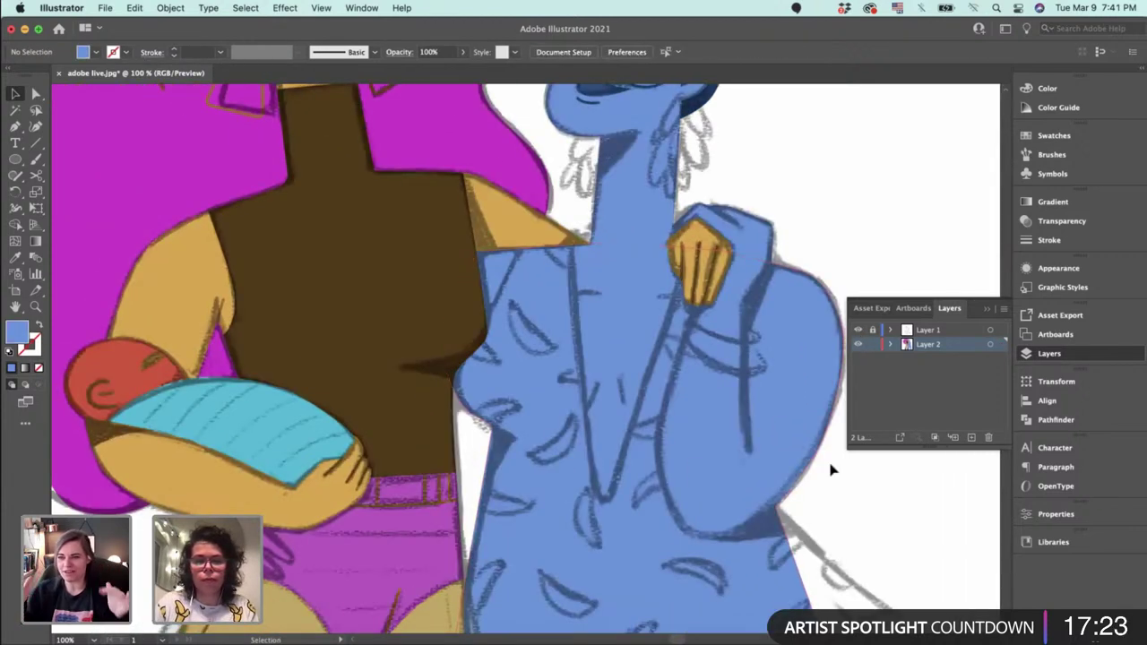
{"action": "left_click", "coordinate": [373, 359]}
{"action": "key", "text": "super+equal"}
{"action": "key", "text": "super+equal"}
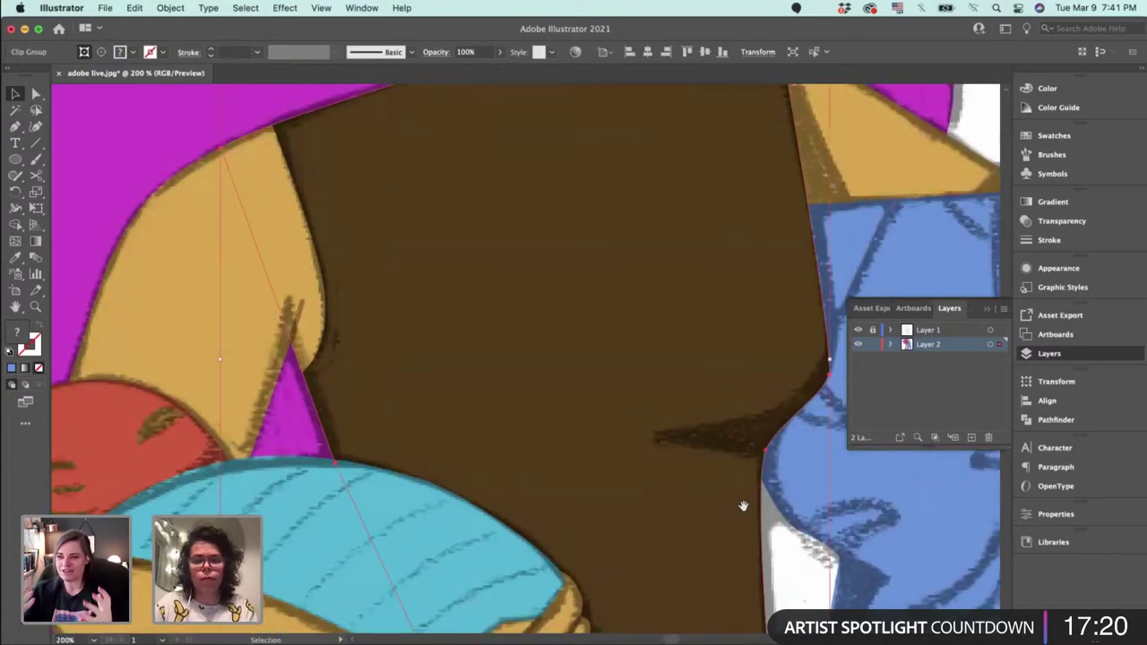
{"action": "left_click_drag", "start_coordinate": [743, 506], "coordinate": [597, 487]}
{"action": "double_click", "coordinate": [595, 510]}
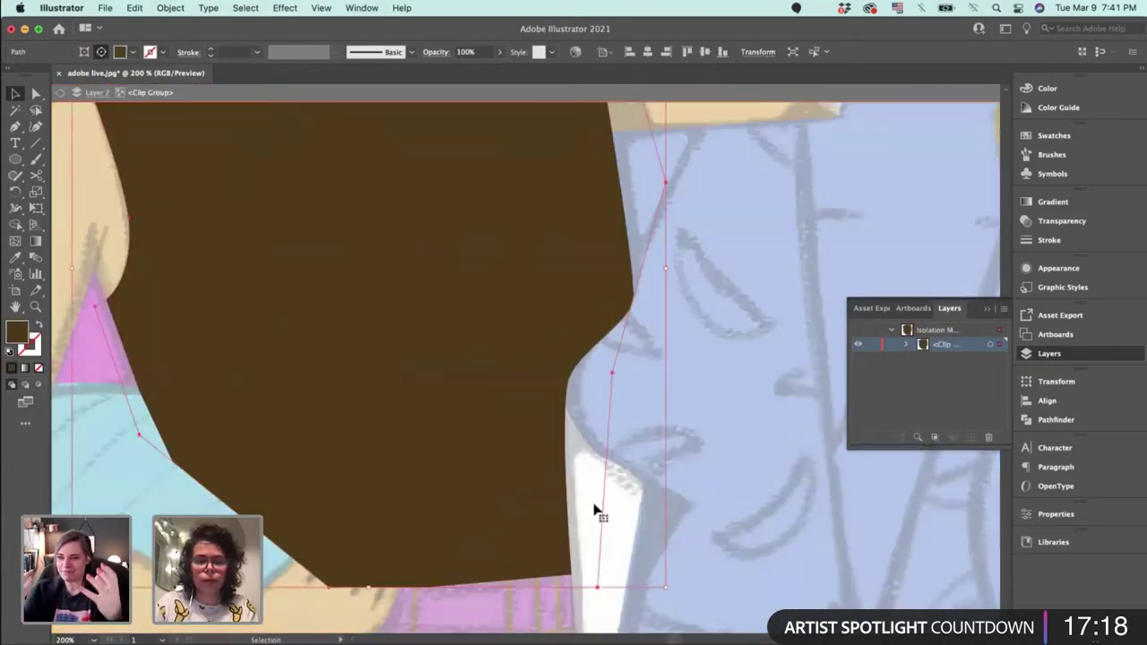
{"action": "double_click", "coordinate": [616, 513]}
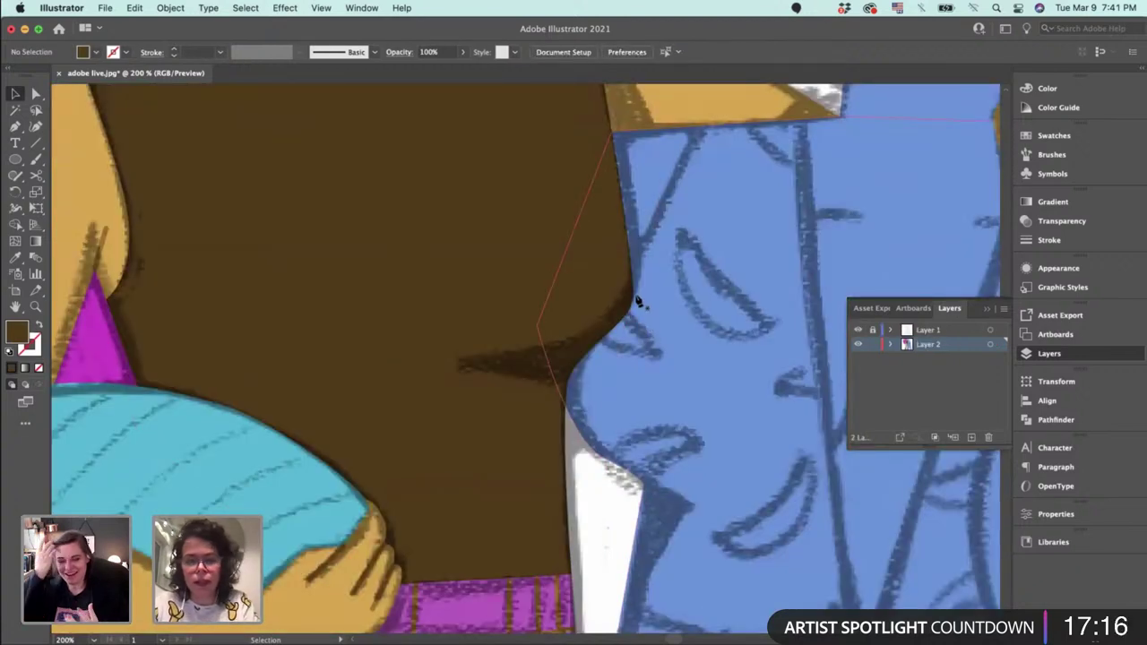
Draw a closed shape with the Pen tool over the sketched chest shadow at the brown top's outer edge.
{"action": "key", "text": "p"}
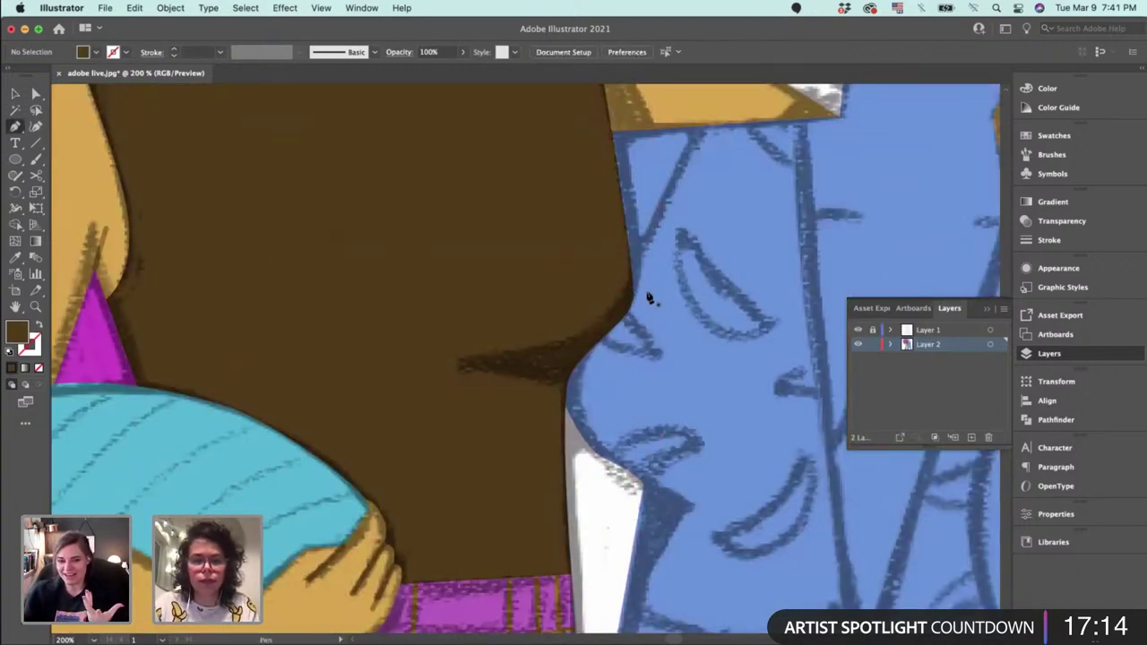
{"action": "left_click", "coordinate": [634, 280]}
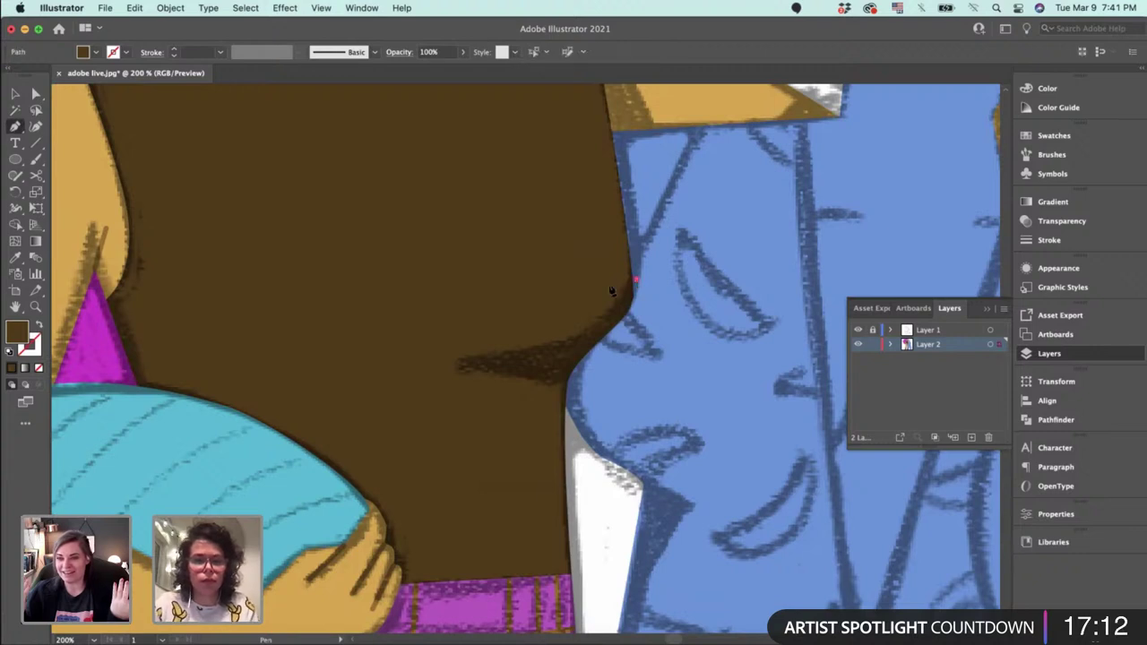
{"action": "left_click_drag", "start_coordinate": [559, 346], "coordinate": [516, 347]}
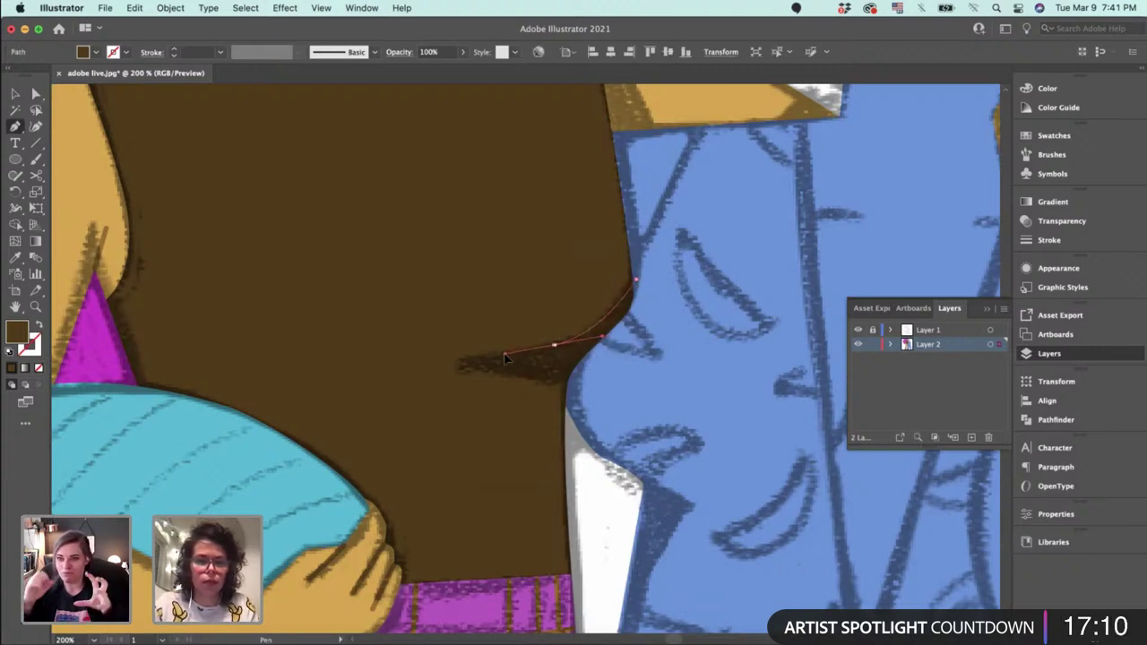
{"action": "left_click", "coordinate": [457, 361]}
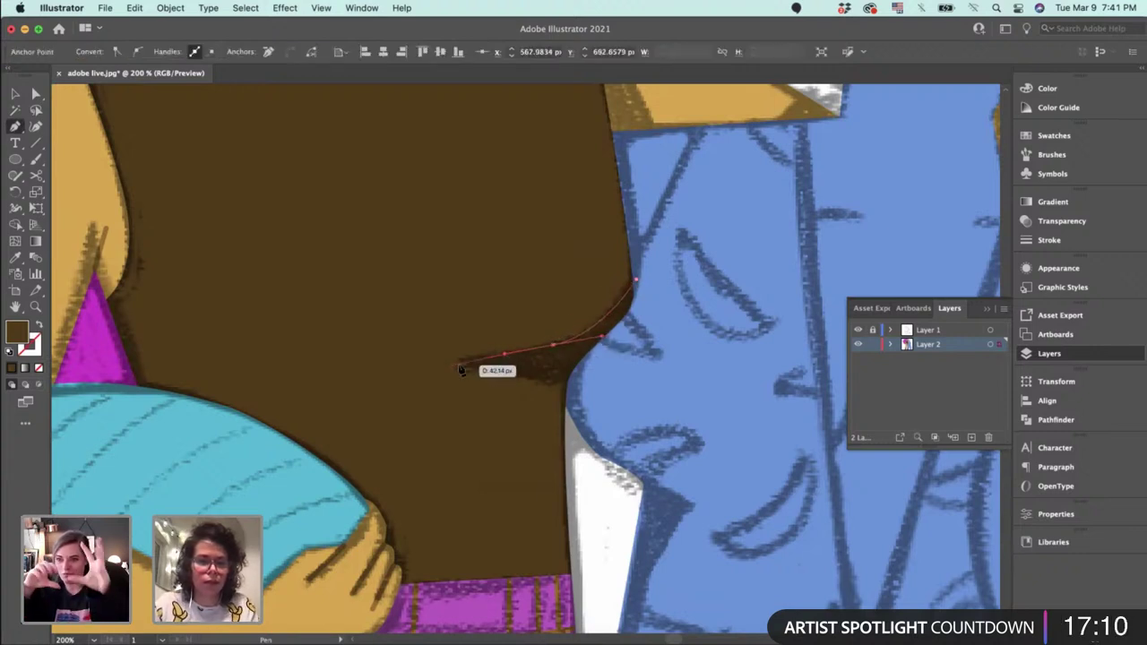
{"action": "left_click", "coordinate": [585, 395]}
{"action": "left_click", "coordinate": [649, 321]}
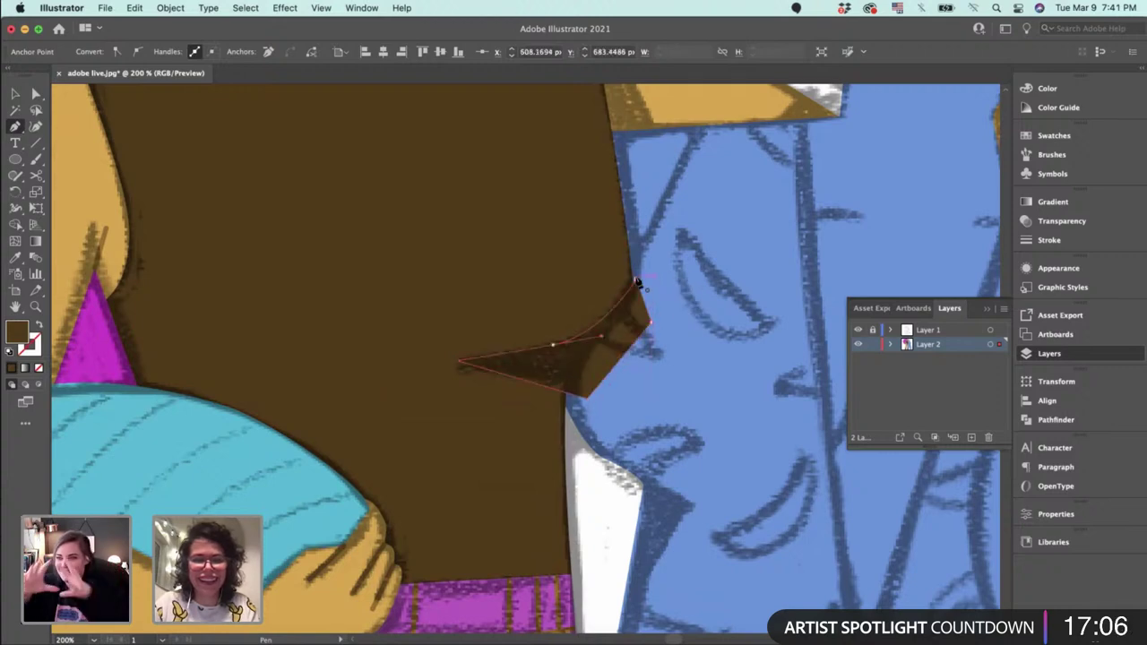
{"action": "left_click", "coordinate": [636, 282]}
Smooth the chest shadow's upper curve and round its pointed inner tip to a radius of about 2 px.
{"action": "key", "text": "super+equal"}
{"action": "key", "text": "super+equal"}
{"action": "left_click_drag", "start_coordinate": [637, 281], "coordinate": [781, 118]}
{"action": "key", "text": "a"}
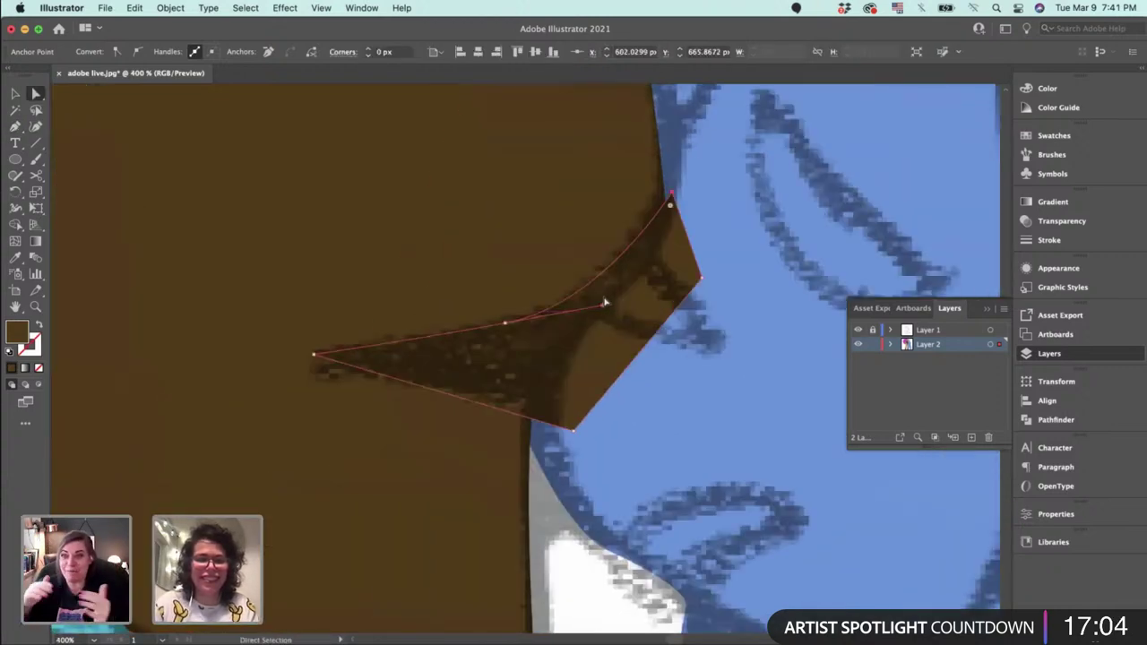
{"action": "left_click_drag", "start_coordinate": [604, 310], "coordinate": [621, 290]}
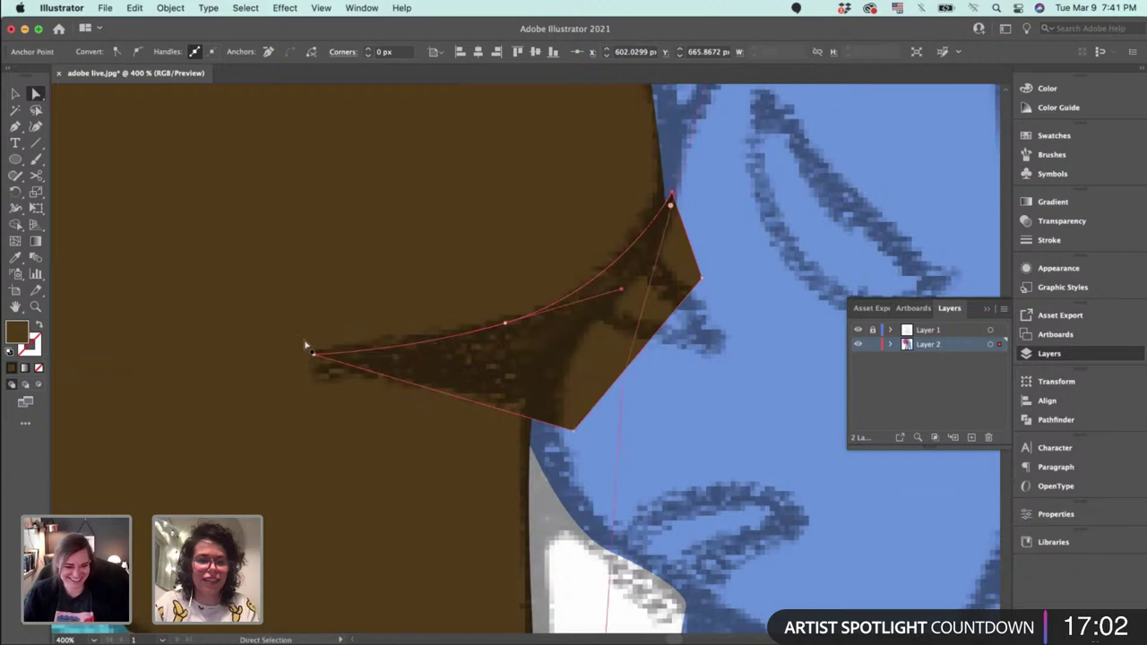
{"action": "mouse_move", "coordinate": [316, 356]}
{"action": "left_mouse_down"}
{"action": "mouse_move", "coordinate": [279, 366]}
{"action": "mouse_move", "coordinate": [336, 366]}
{"action": "left_mouse_up"}
Fill the chest shadow with a much darker brown.
{"action": "double_click", "coordinate": [15, 334]}
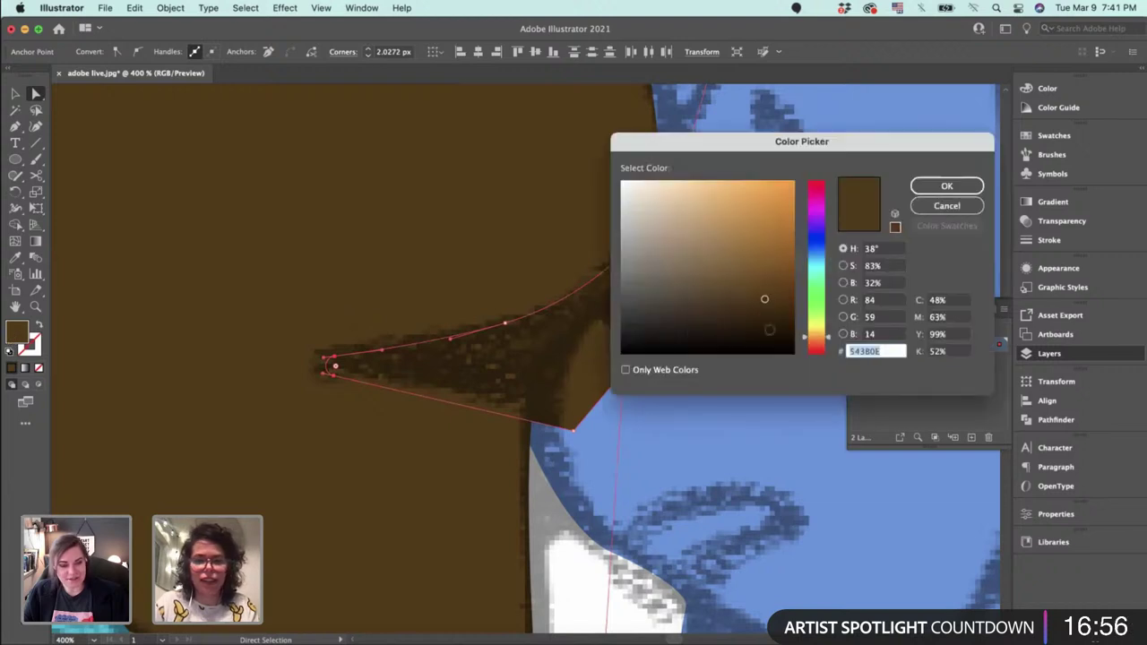
{"action": "left_click", "coordinate": [769, 329]}
{"action": "left_click", "coordinate": [963, 188]}
{"action": "key", "text": "v"}
{"action": "left_click", "coordinate": [750, 360]}
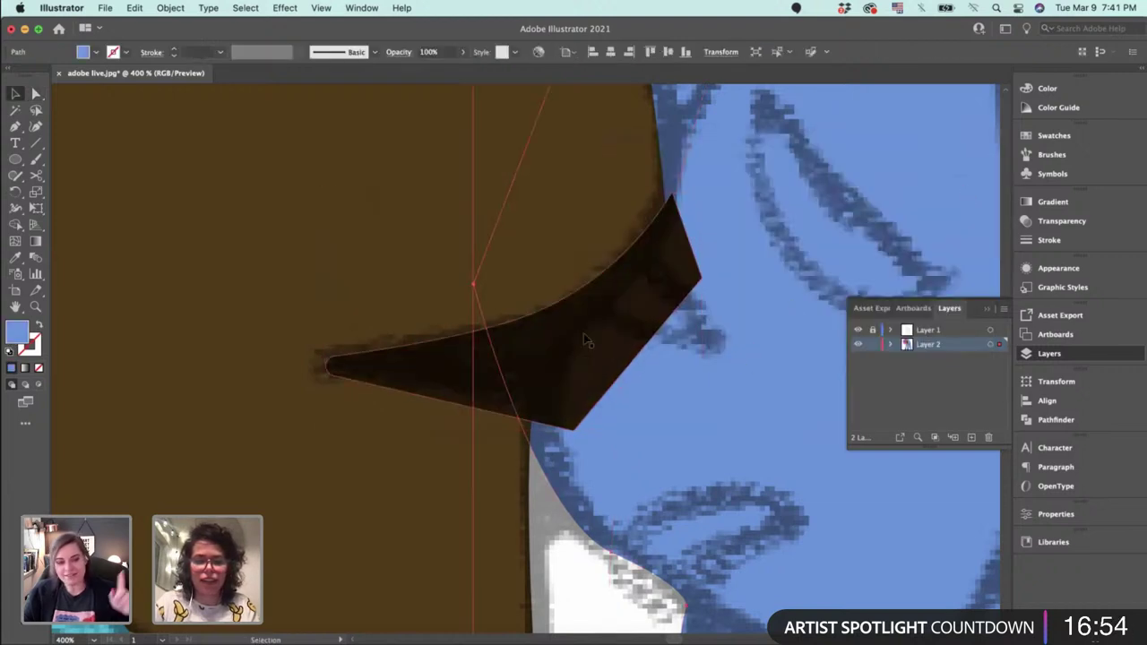
Cut the chest shadow, paste it in front inside the brown top's clip group, and leave isolation mode.
{"action": "left_click", "coordinate": [583, 338]}
{"action": "key", "text": "super+x"}
{"action": "double_click", "coordinate": [537, 327]}
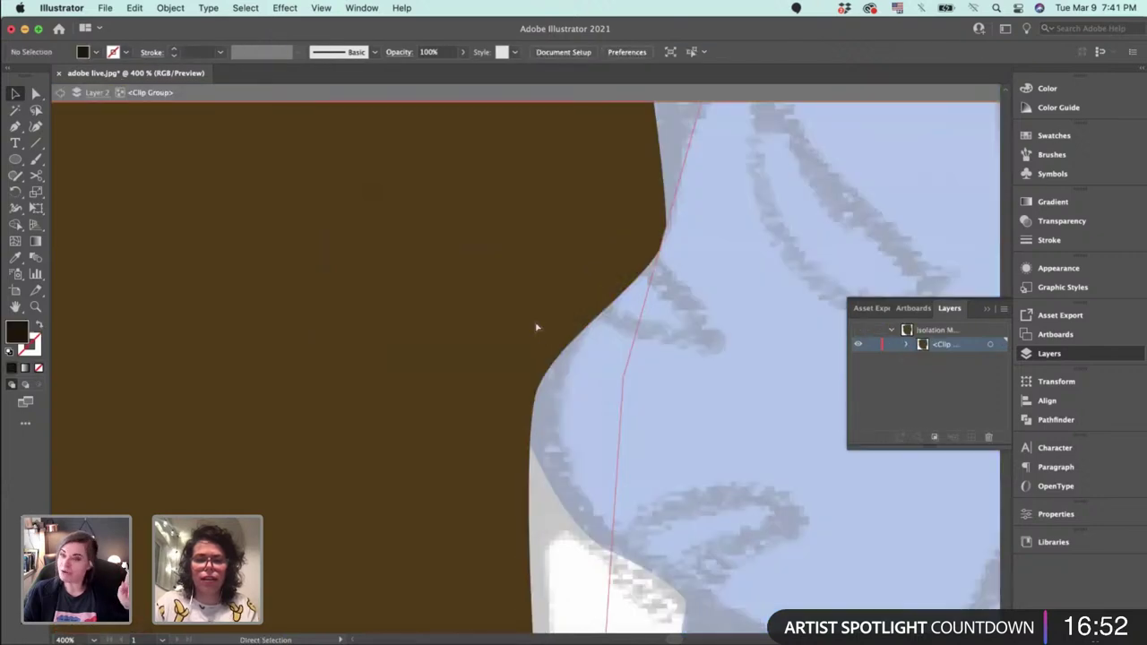
{"action": "key", "text": "super+f"}
{"action": "left_click", "coordinate": [728, 233]}
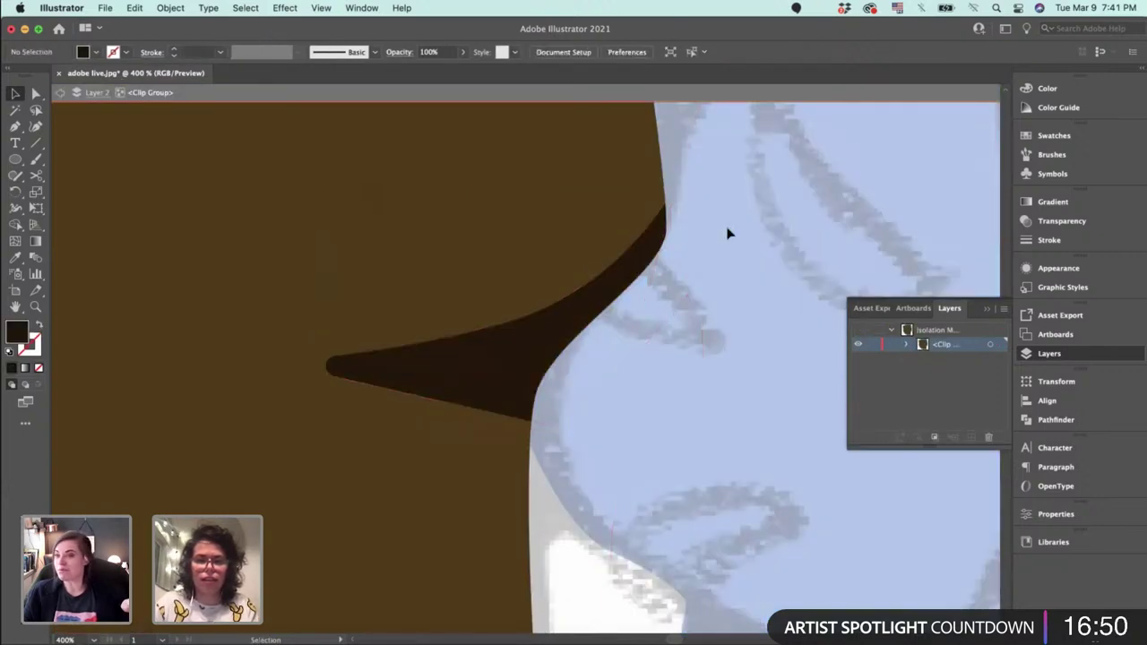
{"action": "key", "text": "super+minus"}
{"action": "key", "text": "super+minus"}
{"action": "key", "text": "super+minus"}
{"action": "key", "text": "super+minus"}
{"action": "key", "text": "super+minus"}
{"action": "key", "text": "super+minus"}
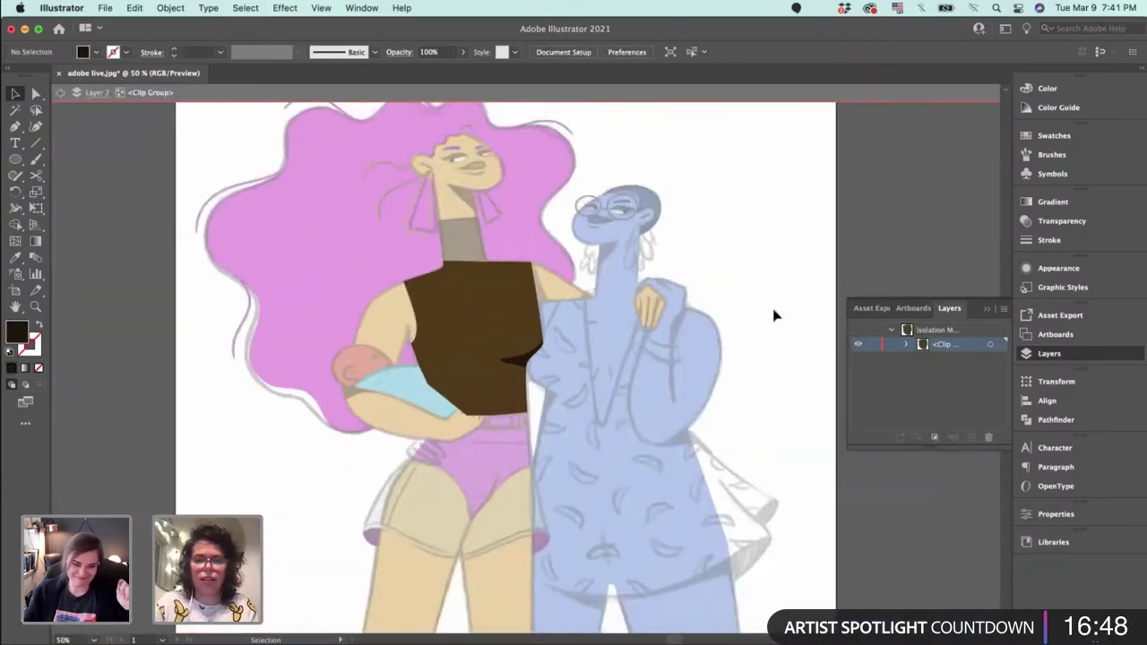
{"action": "double_click", "coordinate": [774, 312]}
Compare the coloured artwork with and without the Layer 1 sketch.
{"action": "left_click_drag", "start_coordinate": [783, 331], "coordinate": [712, 299]}
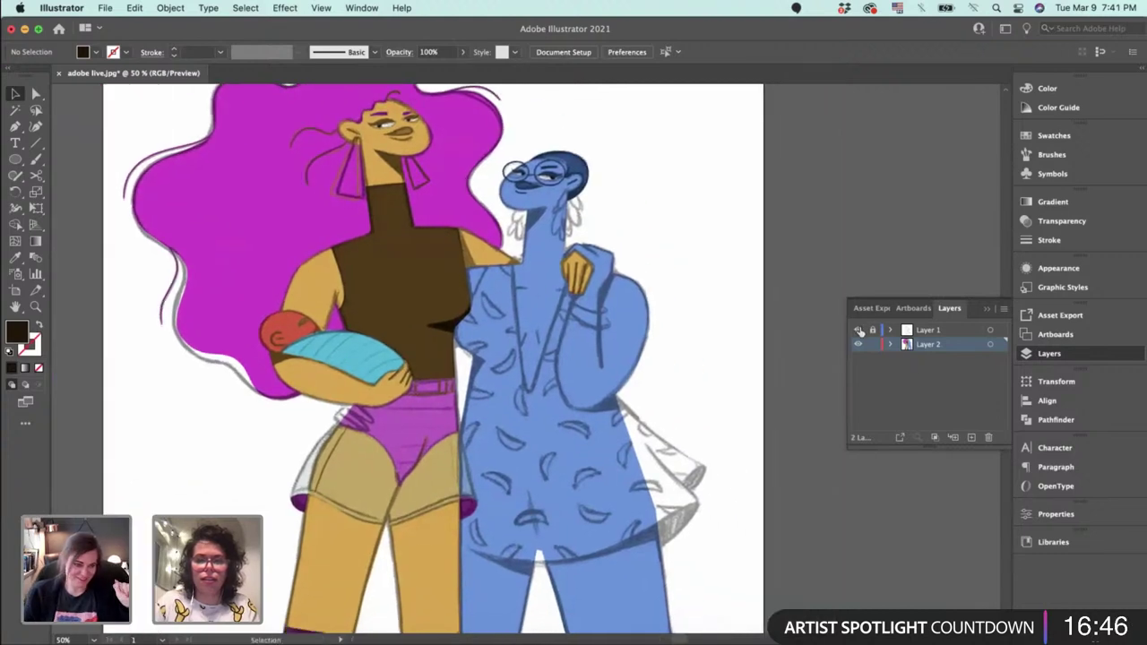
{"action": "left_click", "coordinate": [858, 331]}
{"action": "left_click", "coordinate": [858, 330]}
{"action": "left_click", "coordinate": [859, 331]}
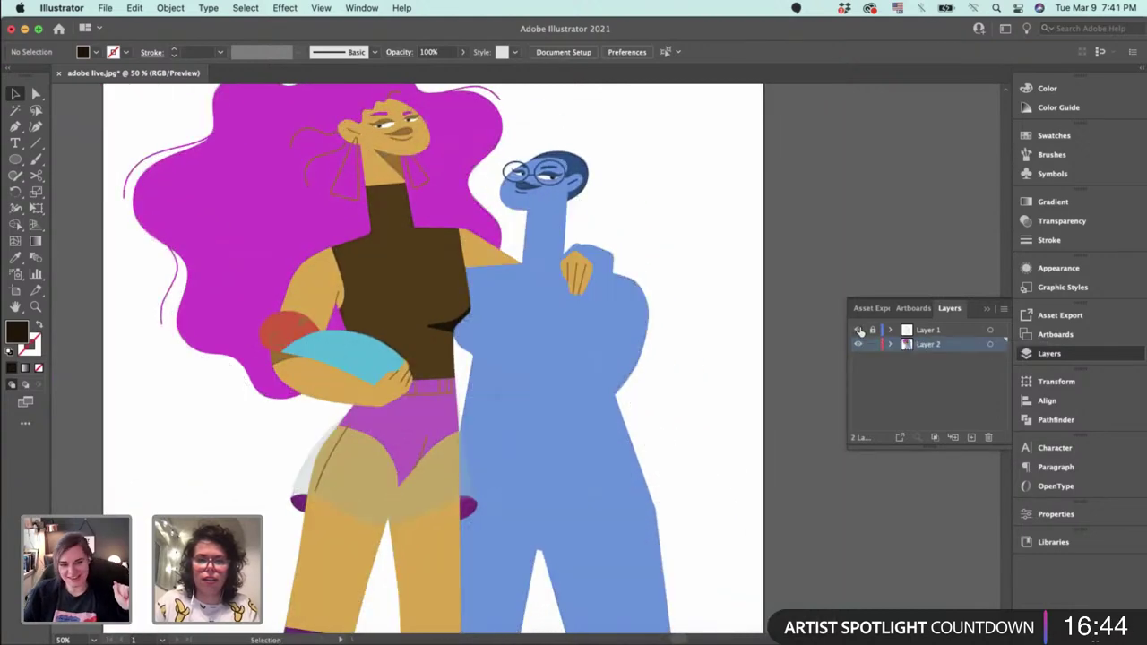
{"action": "left_click", "coordinate": [860, 331]}
Select the blue figure's mouth line to reuse its unfilled 2 pt dark blue stroke for new lines.
{"action": "scroll", "coordinate": [681, 269], "scroll_direction": "down", "scroll_amount": 2}
{"action": "scroll", "coordinate": [681, 268], "scroll_direction": "right", "scroll_amount": 2}
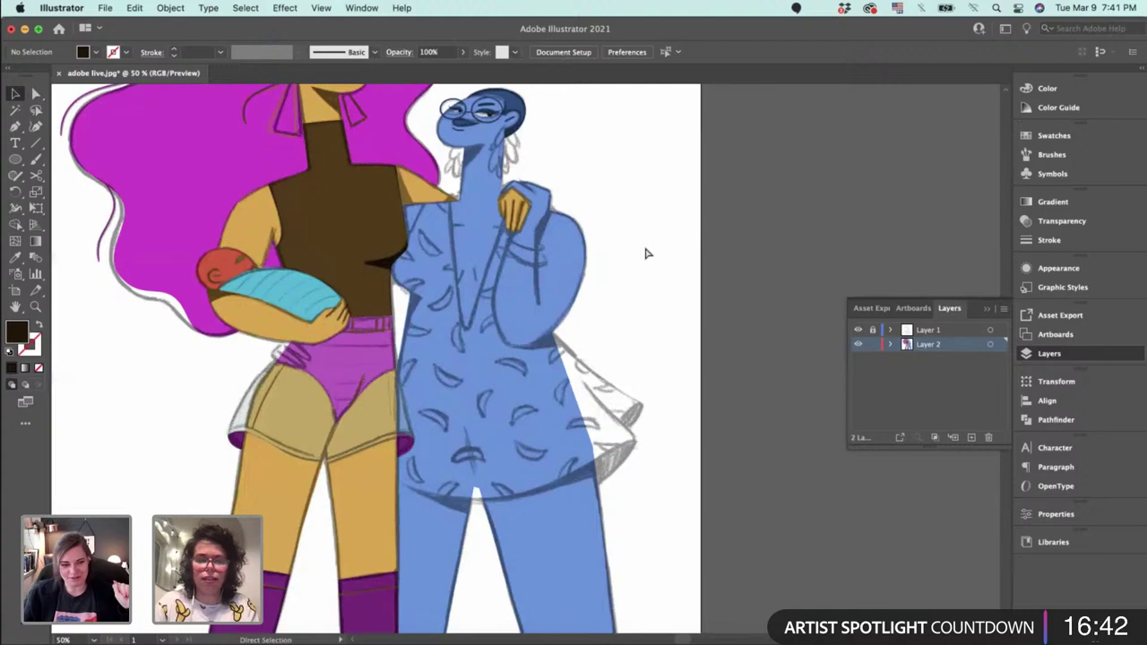
{"action": "key", "text": "super+equal"}
{"action": "key", "text": "super+equal"}
{"action": "key", "text": "super+equal"}
{"action": "left_click_drag", "start_coordinate": [645, 248], "coordinate": [635, 574]}
{"action": "left_click_drag", "start_coordinate": [612, 407], "coordinate": [690, 640]}
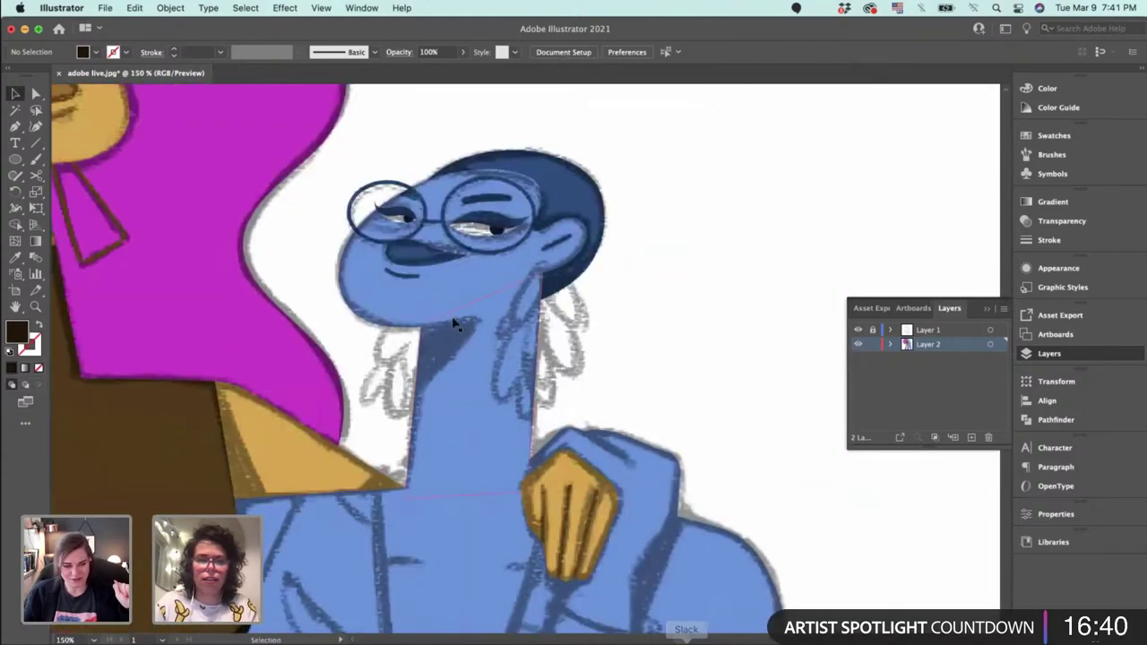
{"action": "left_click", "coordinate": [412, 285]}
Draw an open Pen line along the blue figure's sketched arm fold, bending at the wrist and ending where the hand meets the shoulder.
{"action": "scroll", "coordinate": [681, 287], "scroll_direction": "down", "scroll_amount": 5}
{"action": "scroll", "coordinate": [681, 287], "scroll_direction": "right", "scroll_amount": 1}
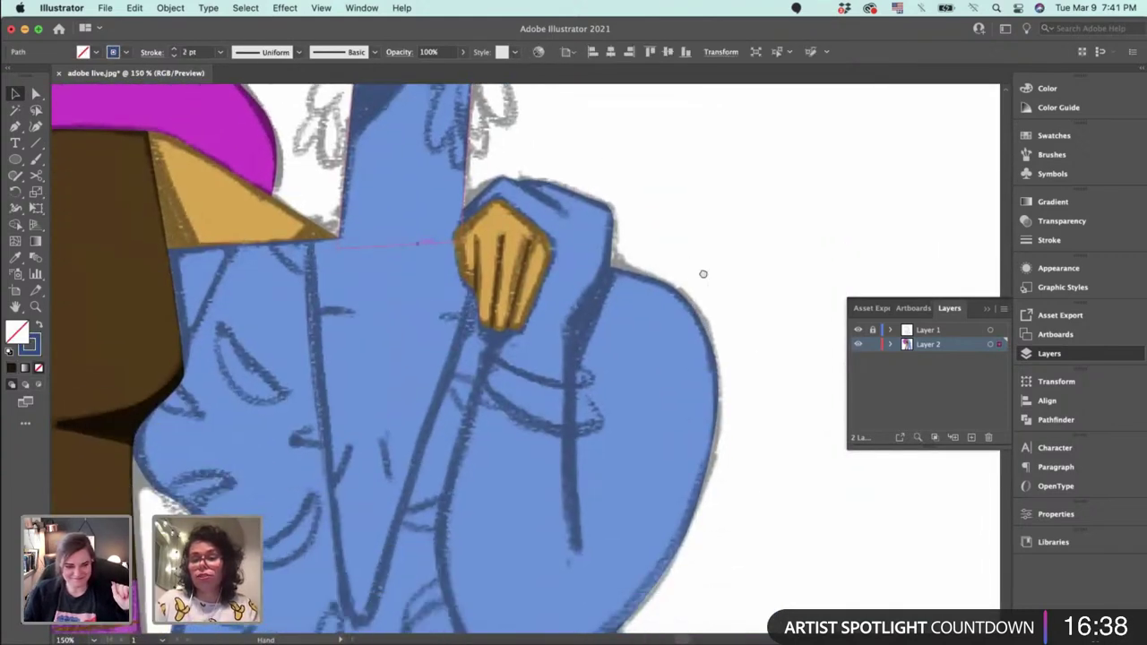
{"action": "key", "text": "super+equal"}
{"action": "key", "text": "super+equal"}
{"action": "left_click_drag", "start_coordinate": [693, 464], "coordinate": [476, 93]}
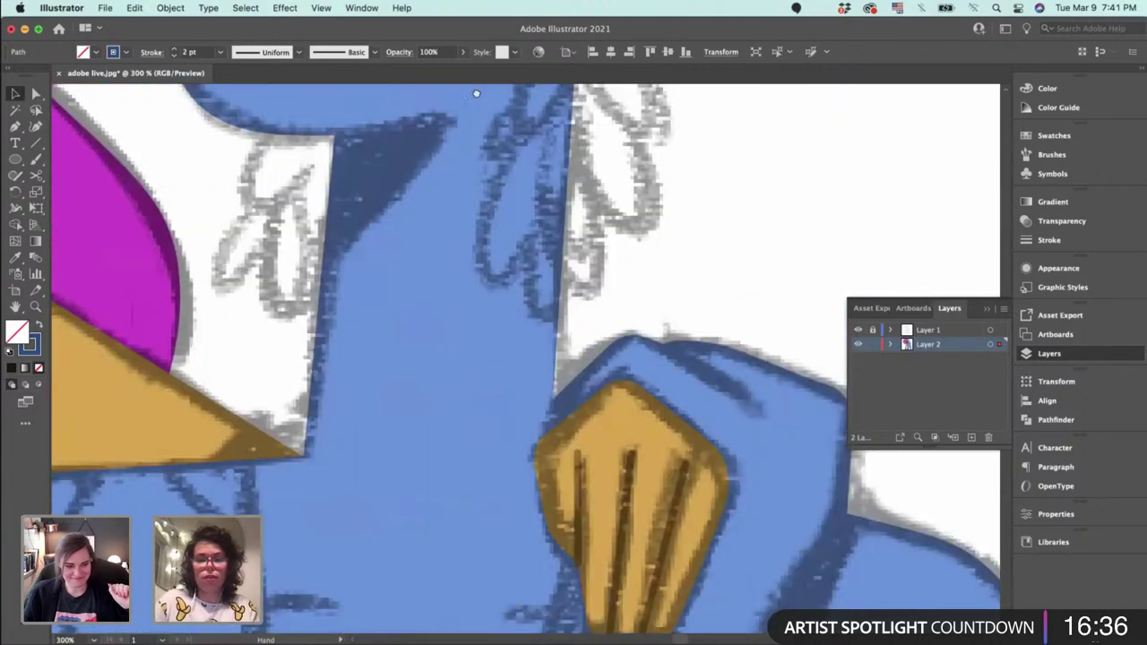
{"action": "scroll", "coordinate": [502, 224], "scroll_direction": "down", "scroll_amount": 10}
{"action": "scroll", "coordinate": [502, 224], "scroll_direction": "right", "scroll_amount": 2}
{"action": "key", "text": "p"}
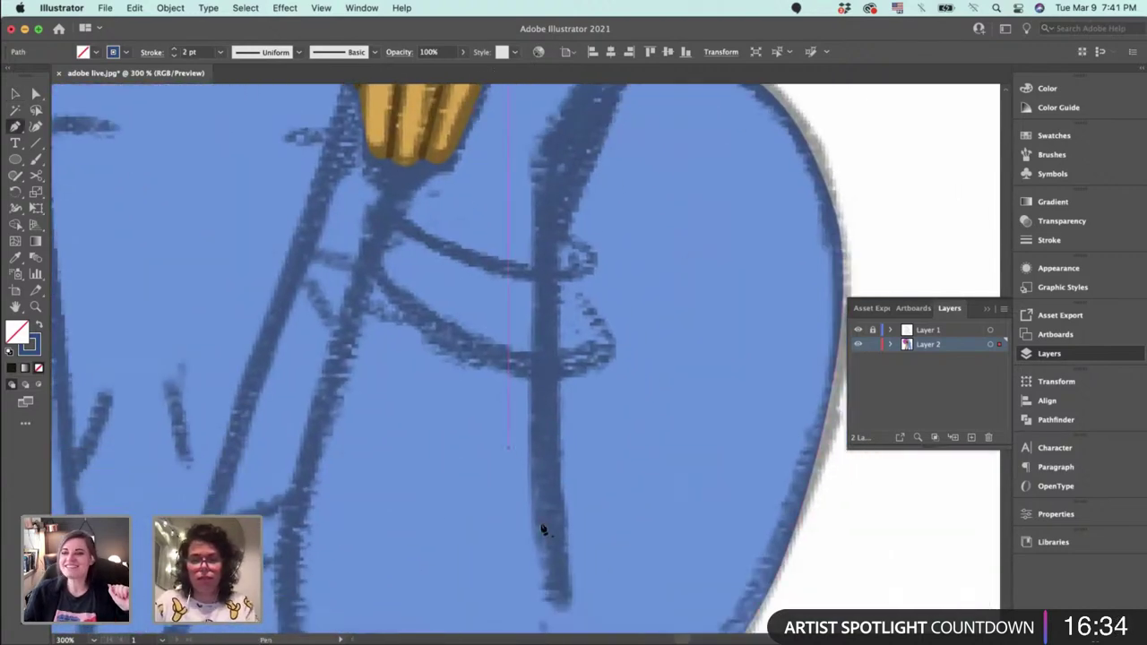
{"action": "left_click", "coordinate": [556, 589]}
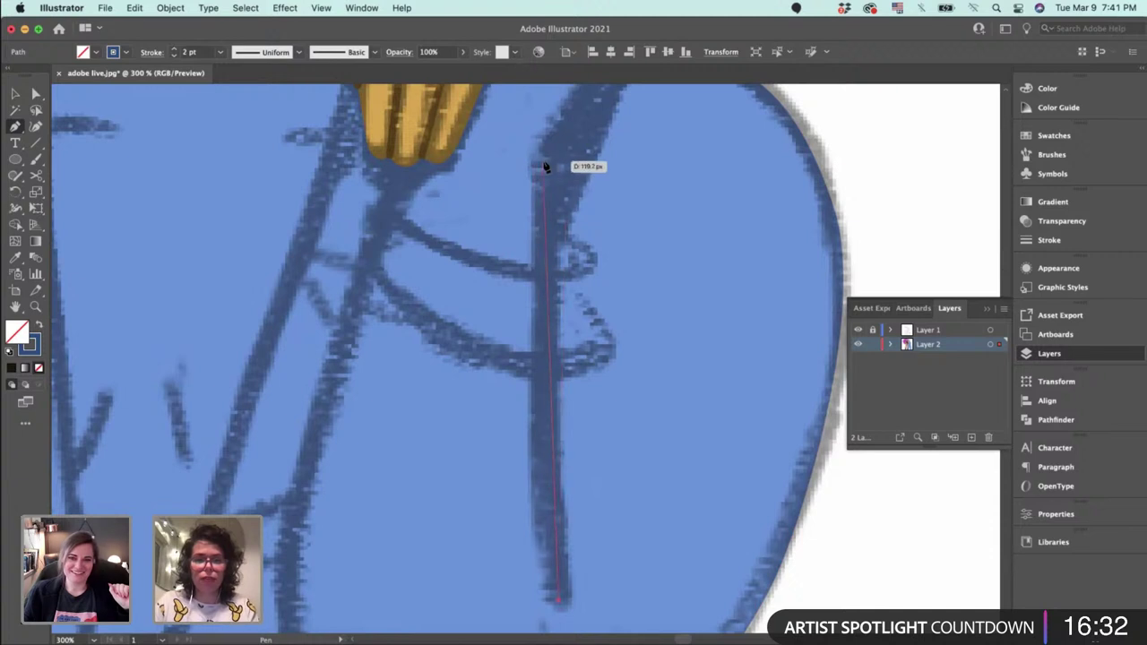
{"action": "left_click", "coordinate": [543, 159]}
{"action": "left_click_drag", "start_coordinate": [543, 159], "coordinate": [551, 409]}
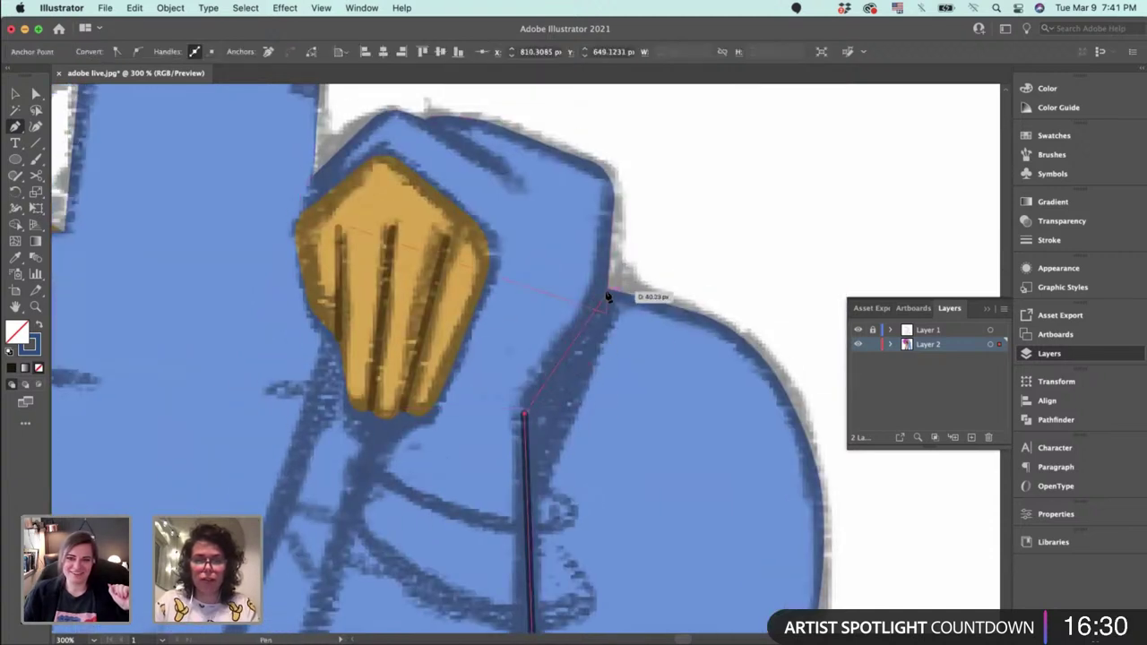
{"action": "left_click", "coordinate": [606, 293]}
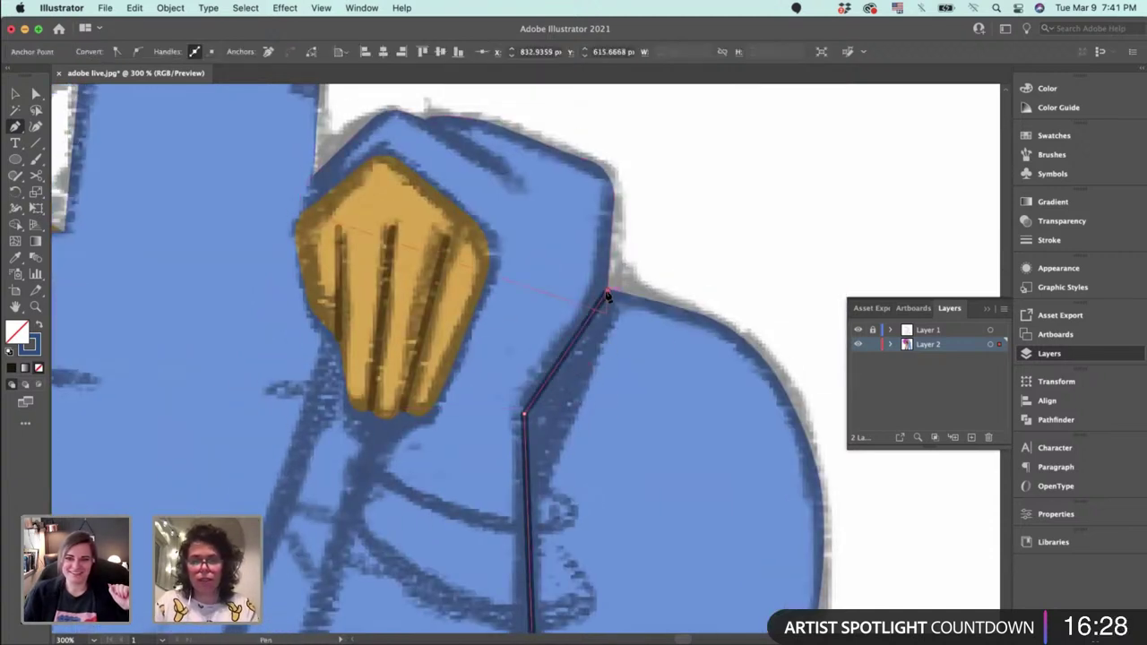
Raise the arm line's bend anchor slightly and shift its upper end inward together with the hand's corner anchor.
{"action": "key", "text": "a"}
{"action": "left_click_drag", "start_coordinate": [524, 413], "coordinate": [524, 401]}
{"action": "left_click", "coordinate": [606, 293]}
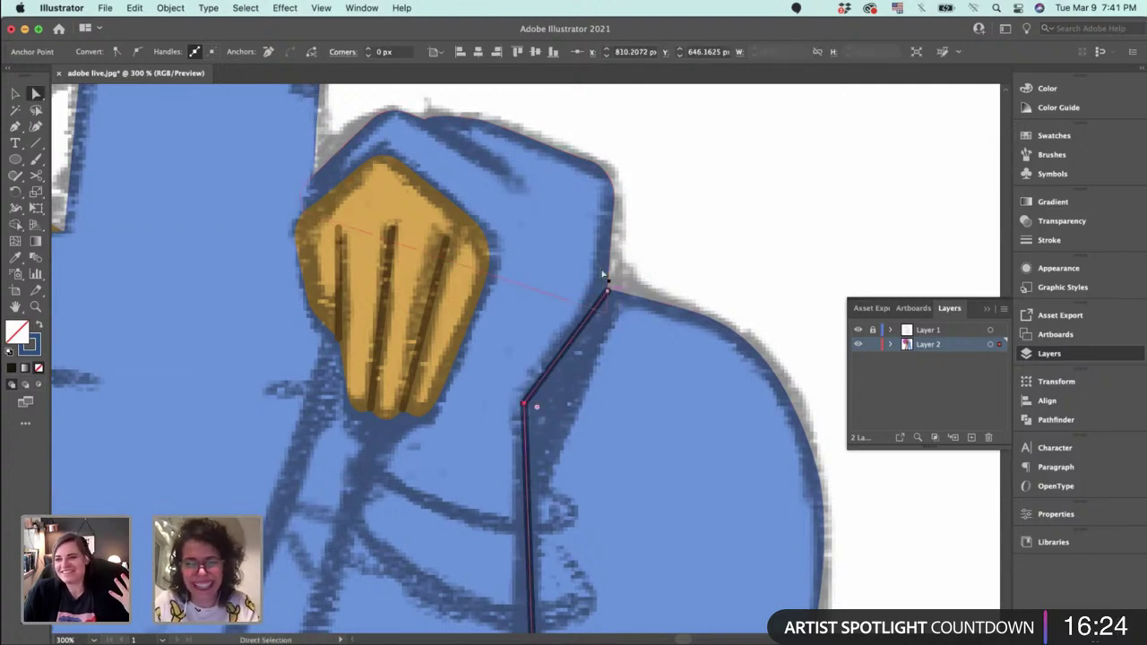
{"action": "left_click", "coordinate": [602, 272]}
{"action": "left_click_drag", "start_coordinate": [606, 315], "coordinate": [748, 552]}
{"action": "left_click", "coordinate": [608, 293]}
{"action": "key", "text": "super+z"}
{"action": "key", "text": "v"}
{"action": "left_click", "coordinate": [638, 275]}
{"action": "left_click", "coordinate": [694, 452]}
Draw a line about 26 px long along the sketched crease atop the blue hand, and extend its lower end further along the sketch.
{"action": "scroll", "coordinate": [696, 402], "scroll_direction": "up", "scroll_amount": 4}
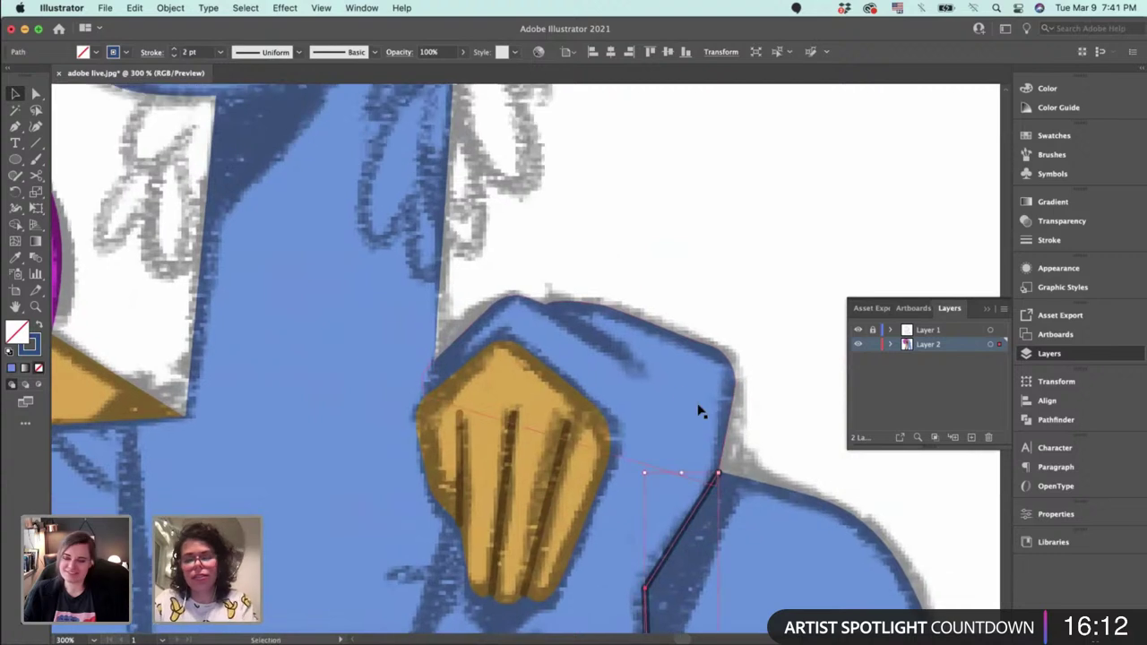
{"action": "key", "text": "p"}
{"action": "left_click", "coordinate": [630, 355]}
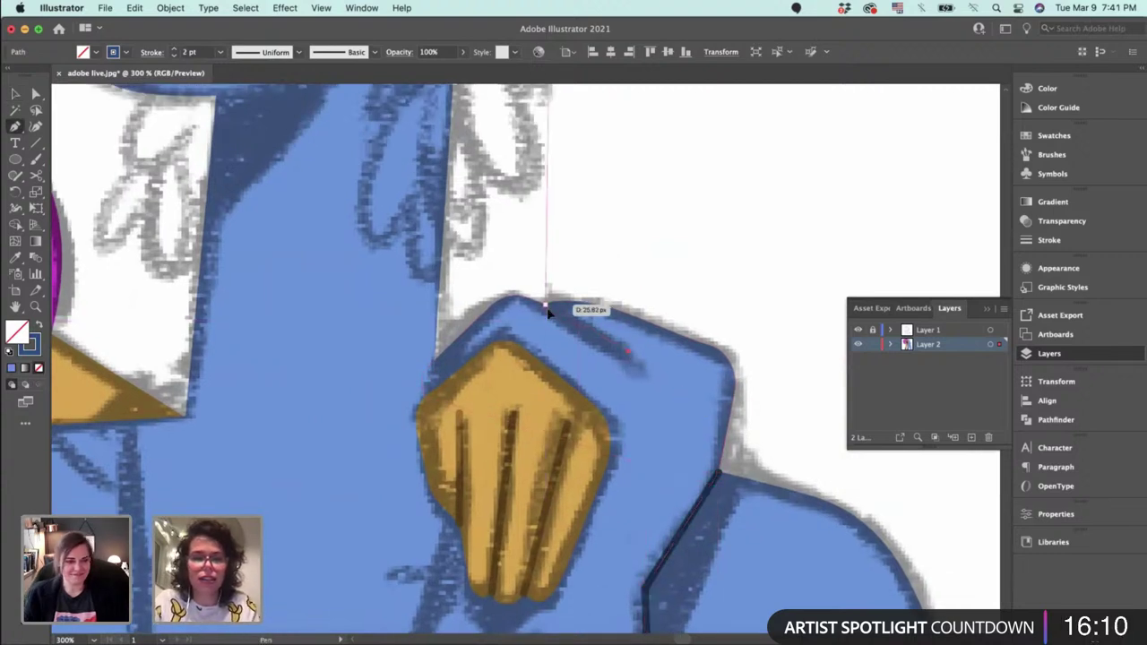
{"action": "left_click", "coordinate": [545, 306]}
{"action": "key", "text": "v"}
{"action": "left_click", "coordinate": [663, 291]}
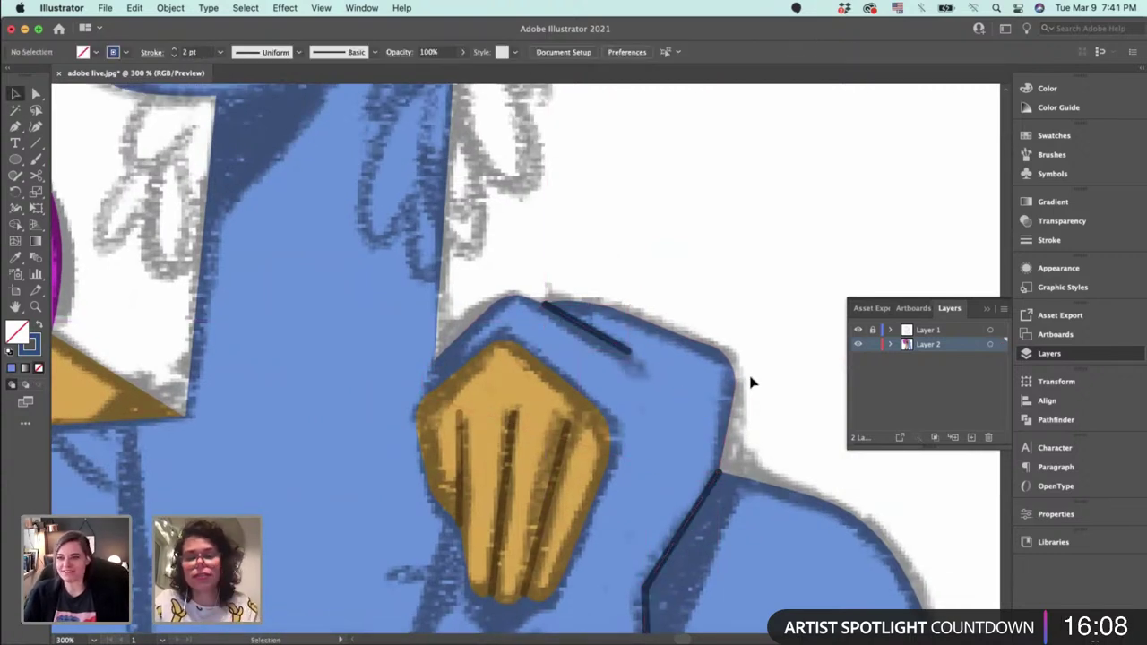
{"action": "left_click", "coordinate": [633, 355]}
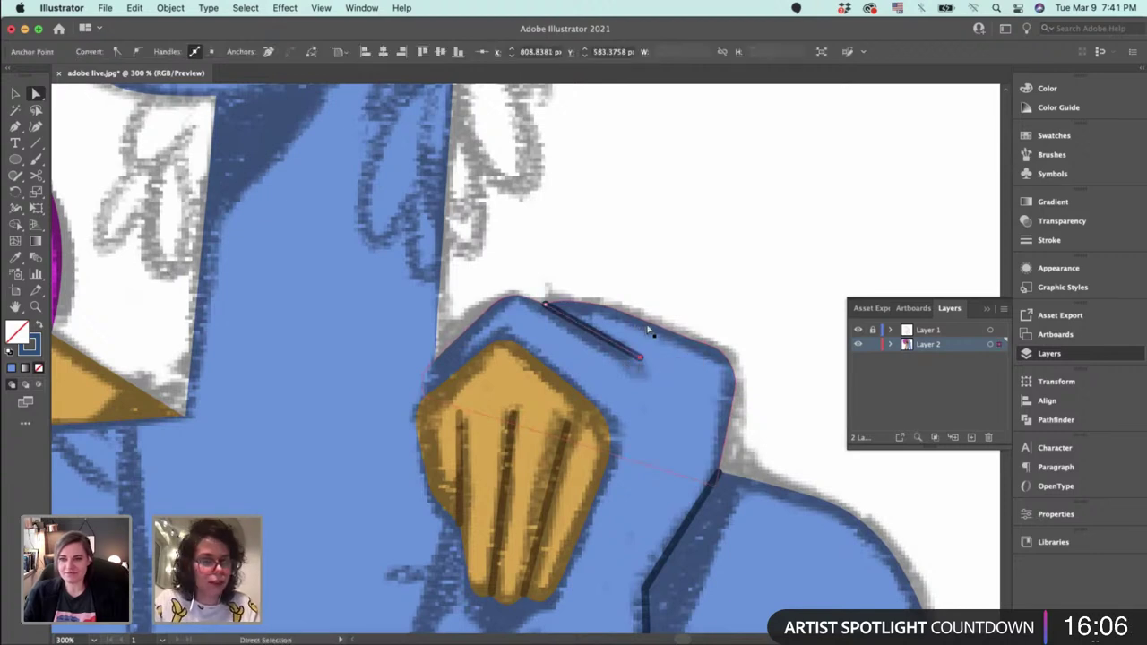
{"action": "key", "text": "v"}
{"action": "left_click_drag", "start_coordinate": [638, 234], "coordinate": [607, 131]}
{"action": "left_click", "coordinate": [759, 325]}
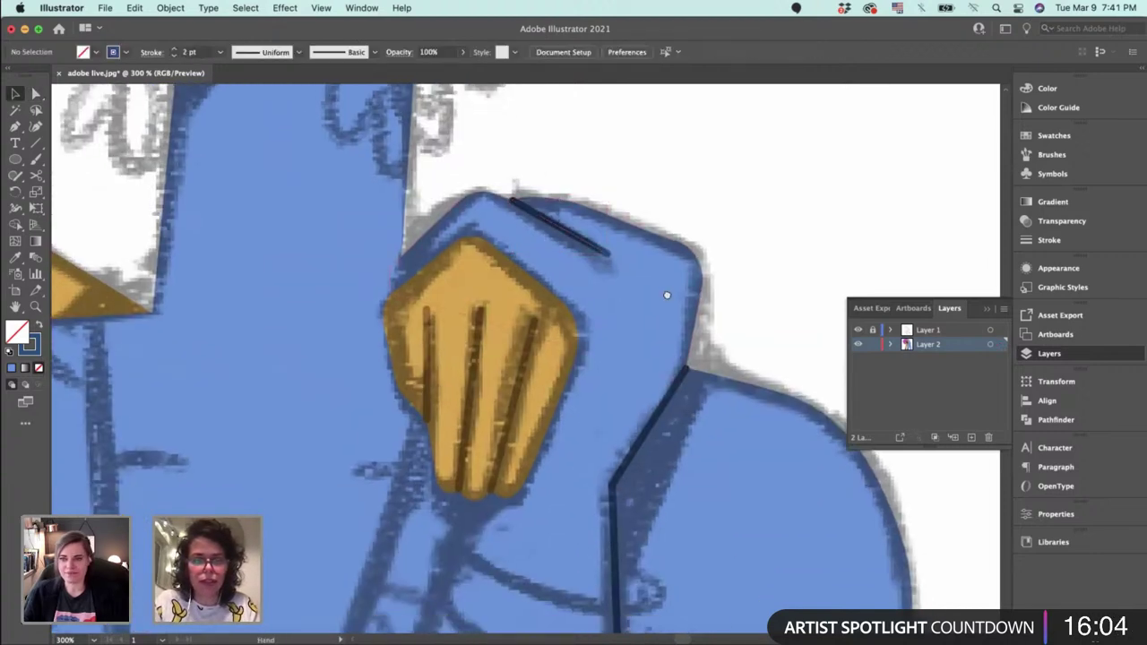
Pick up the blue body's fill with no stroke for new shapes, leaving nothing selected.
{"action": "left_click_drag", "start_coordinate": [631, 444], "coordinate": [644, 219]}
{"action": "left_click_drag", "start_coordinate": [595, 311], "coordinate": [601, 226]}
{"action": "key", "text": "super+minus"}
{"action": "key", "text": "super+minus"}
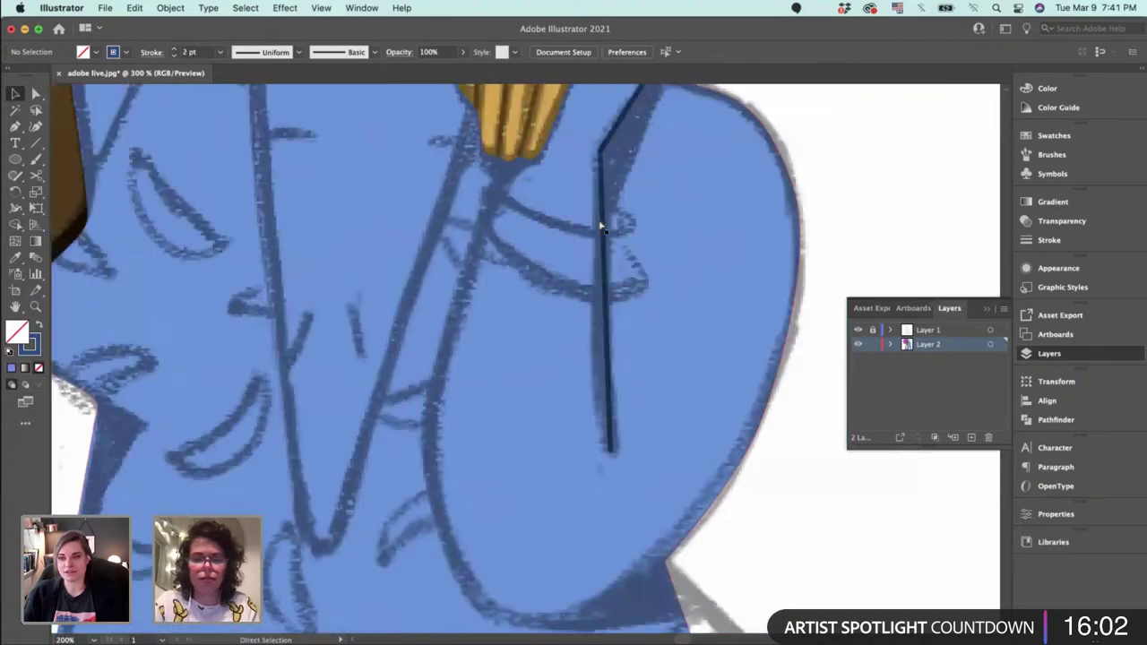
{"action": "left_click", "coordinate": [508, 424]}
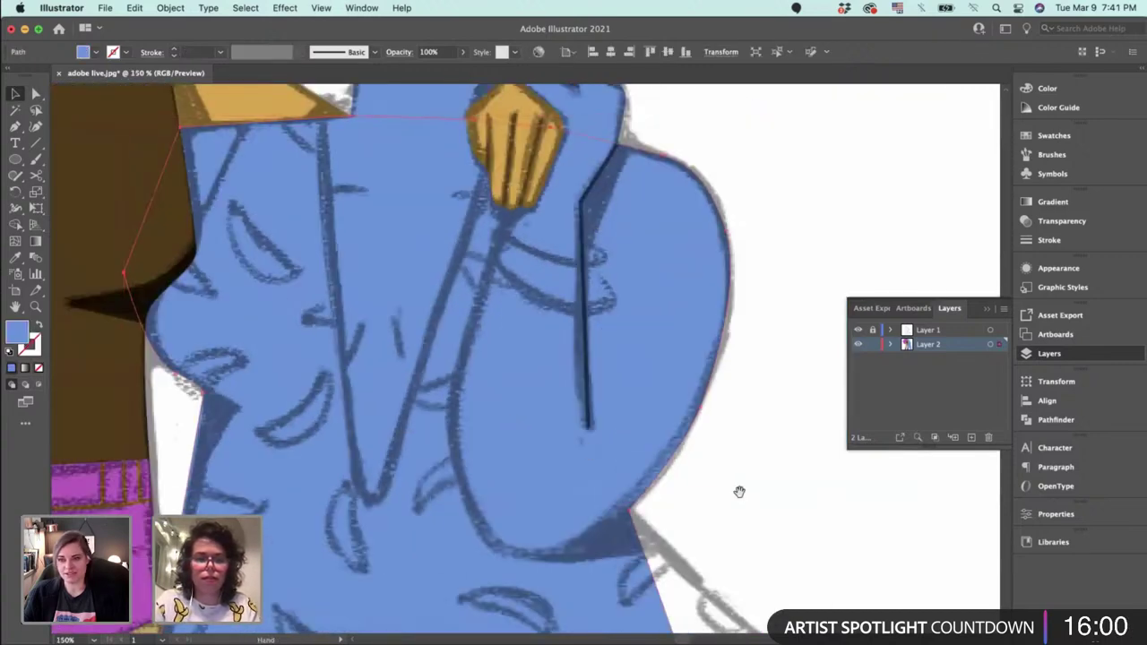
{"action": "scroll", "coordinate": [691, 463], "scroll_direction": "down", "scroll_amount": 2}
{"action": "left_click", "coordinate": [735, 456]}
{"action": "left_click_drag", "start_coordinate": [554, 433], "coordinate": [685, 466]}
{"action": "left_click_drag", "start_coordinate": [594, 406], "coordinate": [591, 451]}
Set the fill colour for new shapes to purple AE64E2.
{"action": "key", "text": "p"}
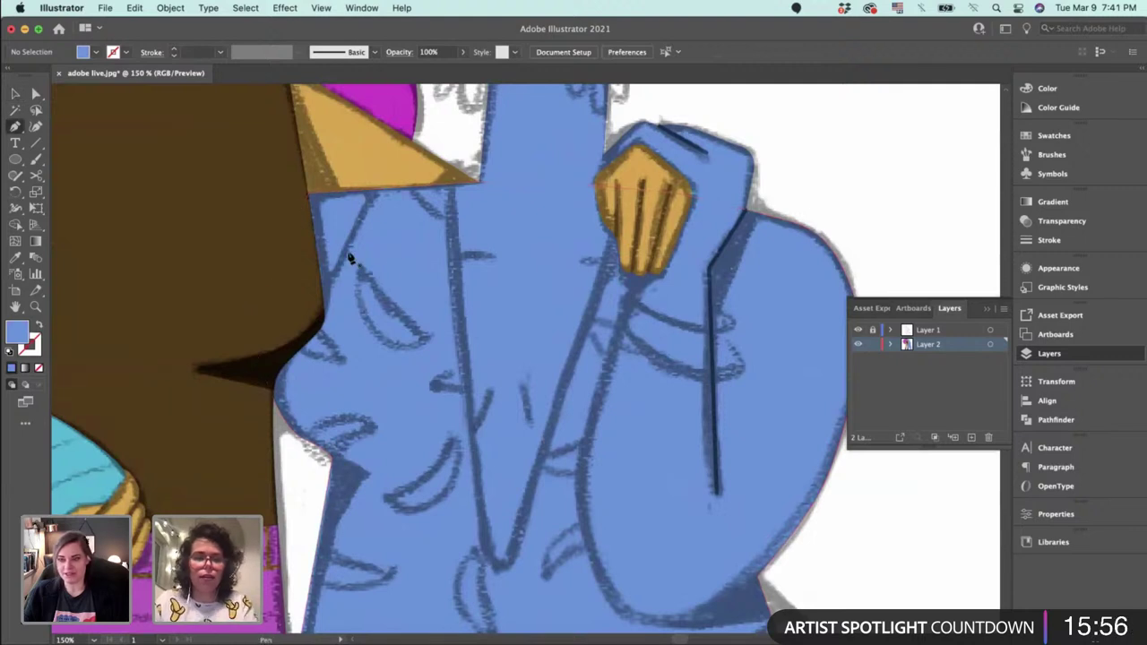
{"action": "key", "text": "v"}
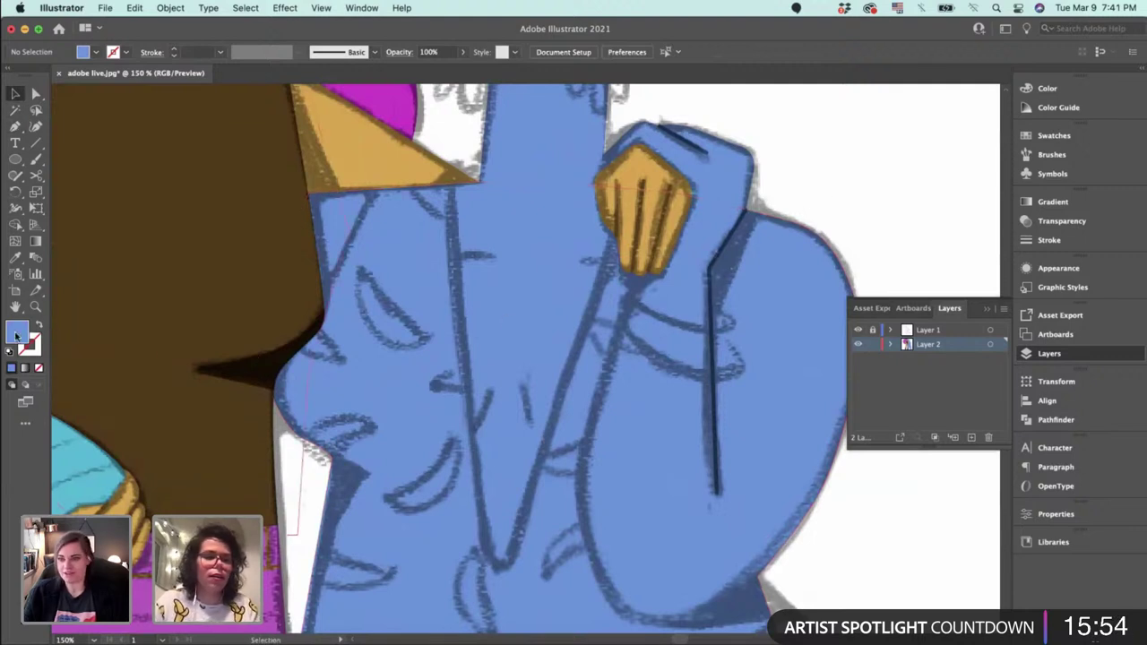
{"action": "double_click", "coordinate": [16, 333]}
{"action": "left_click", "coordinate": [817, 224]}
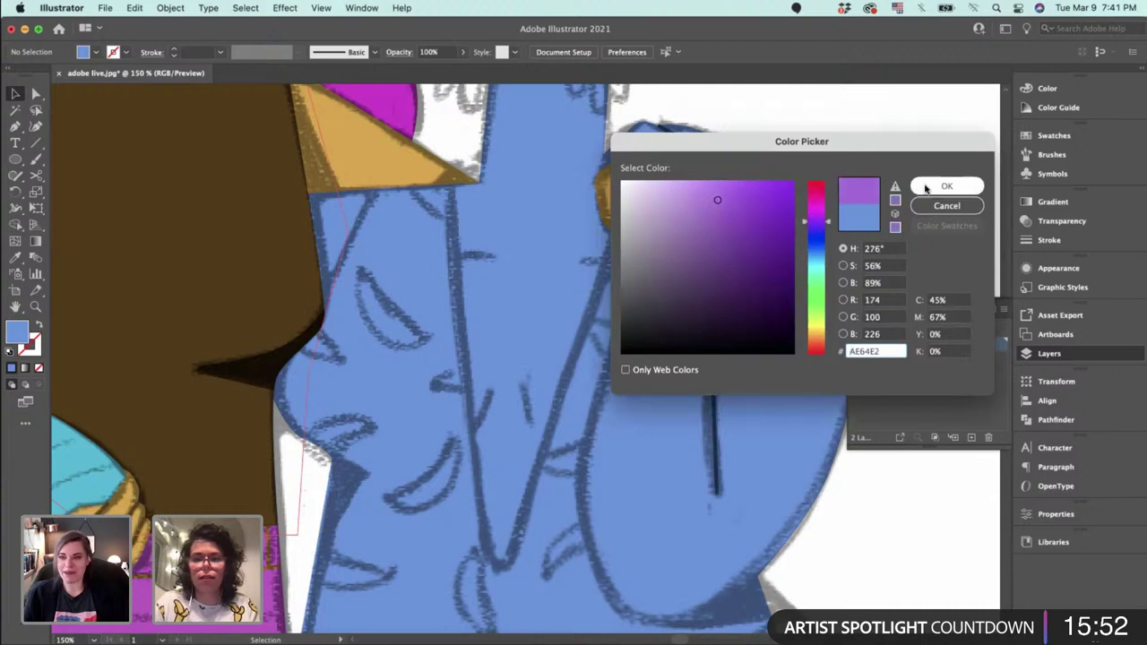
{"action": "left_click", "coordinate": [947, 185]}
Start the dress outline with the Pen tool at the tan arm's lower edge, tracing over the sketched chest down to the waist corner.
{"action": "key", "text": "p"}
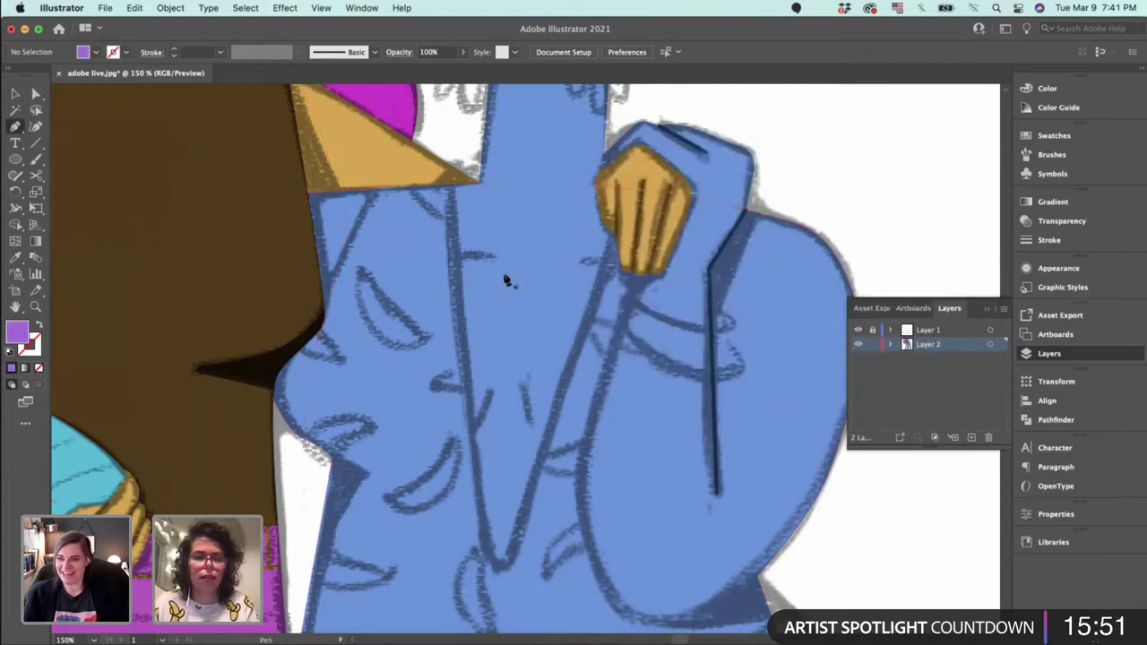
{"action": "left_click", "coordinate": [370, 192]}
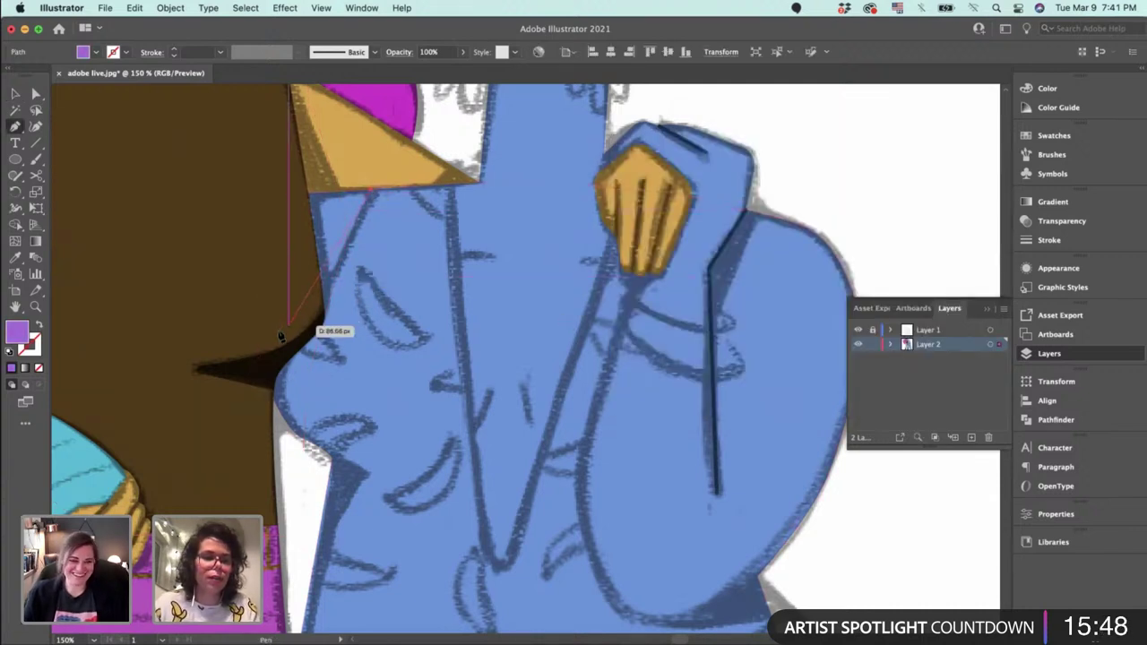
{"action": "left_click_drag", "start_coordinate": [309, 183], "coordinate": [363, 340]}
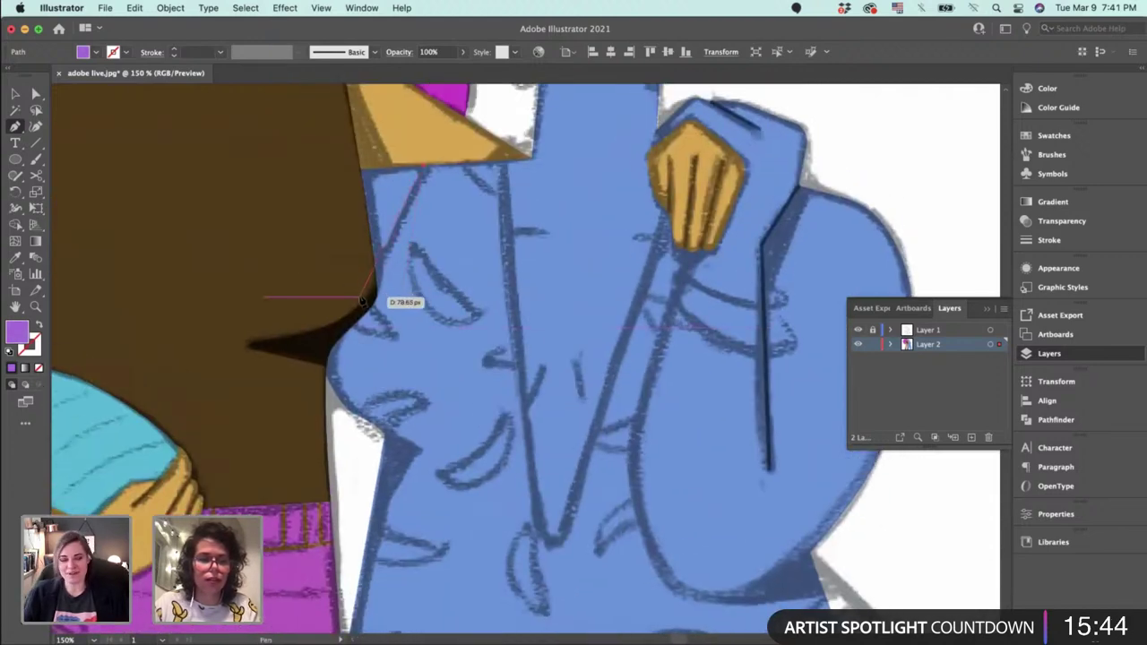
{"action": "left_click", "coordinate": [359, 297]}
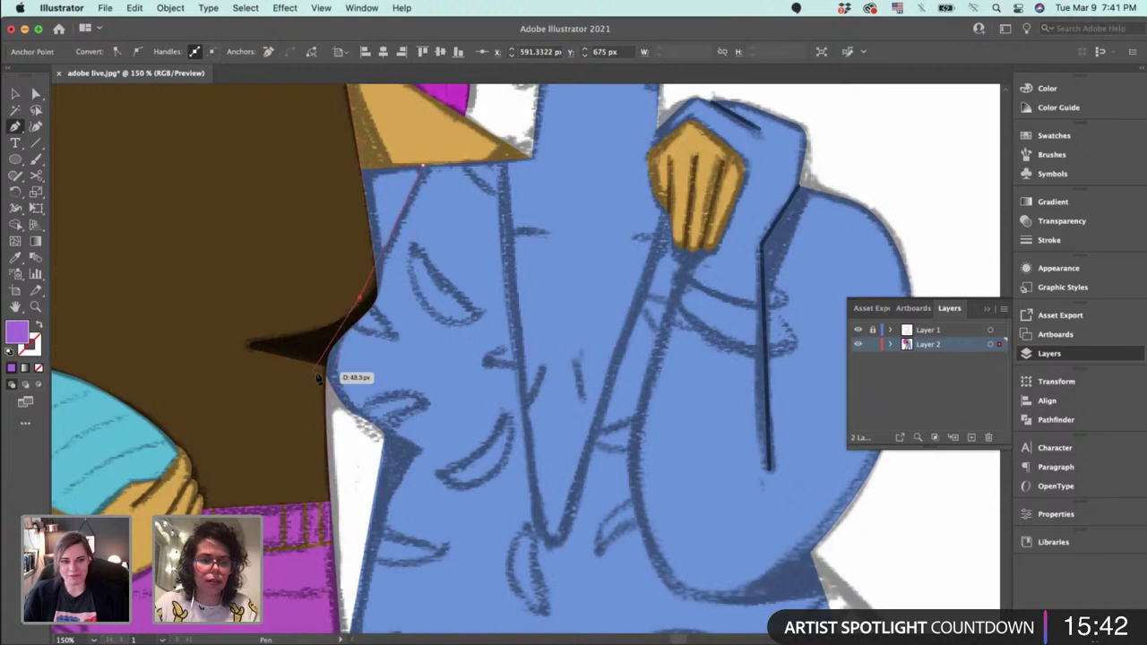
{"action": "left_click", "coordinate": [319, 369]}
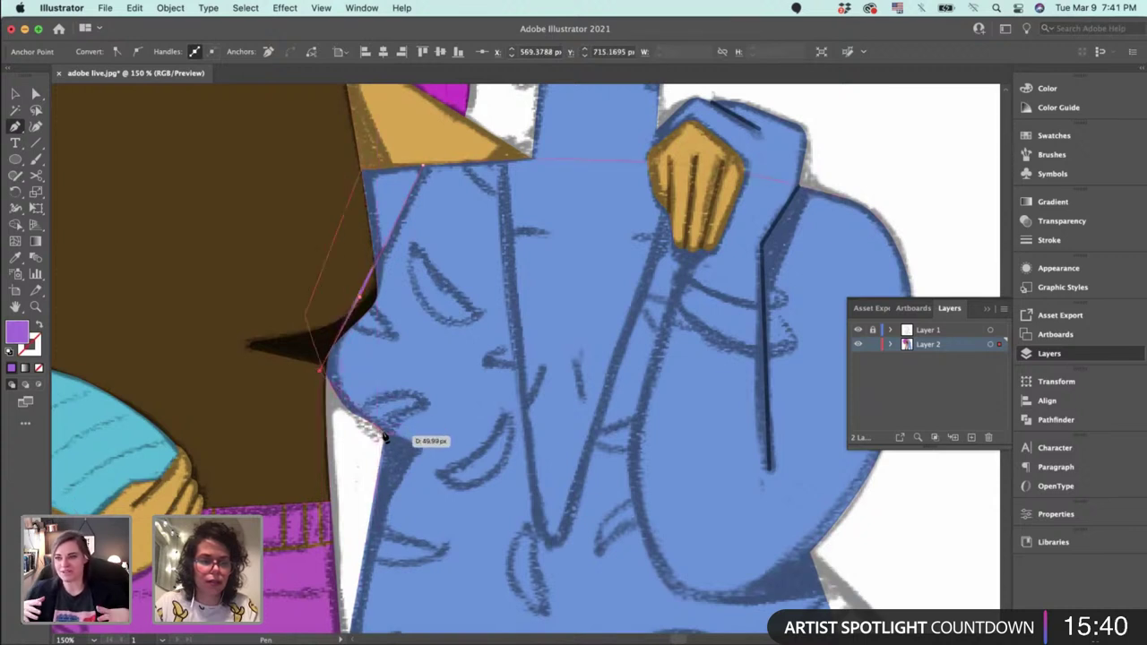
{"action": "left_click_drag", "start_coordinate": [356, 416], "coordinate": [391, 436]}
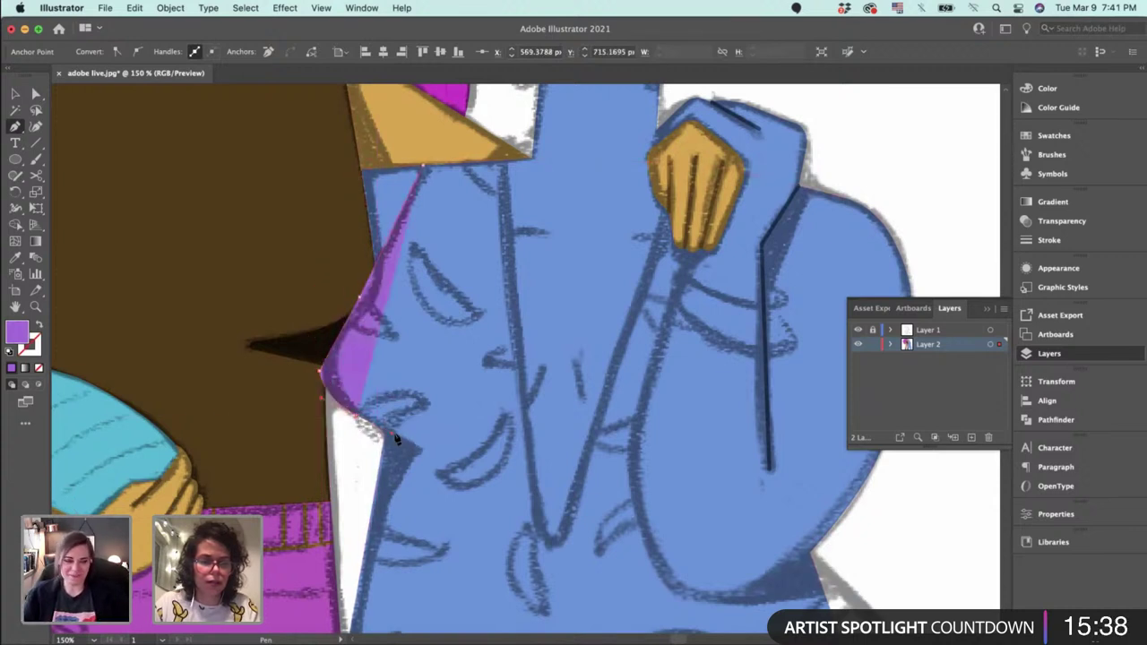
{"action": "left_click", "coordinate": [387, 436]}
Continue the dress outline from the waist corner down its front side to the start of the hem.
{"action": "scroll", "coordinate": [385, 441], "scroll_direction": "down", "scroll_amount": 10}
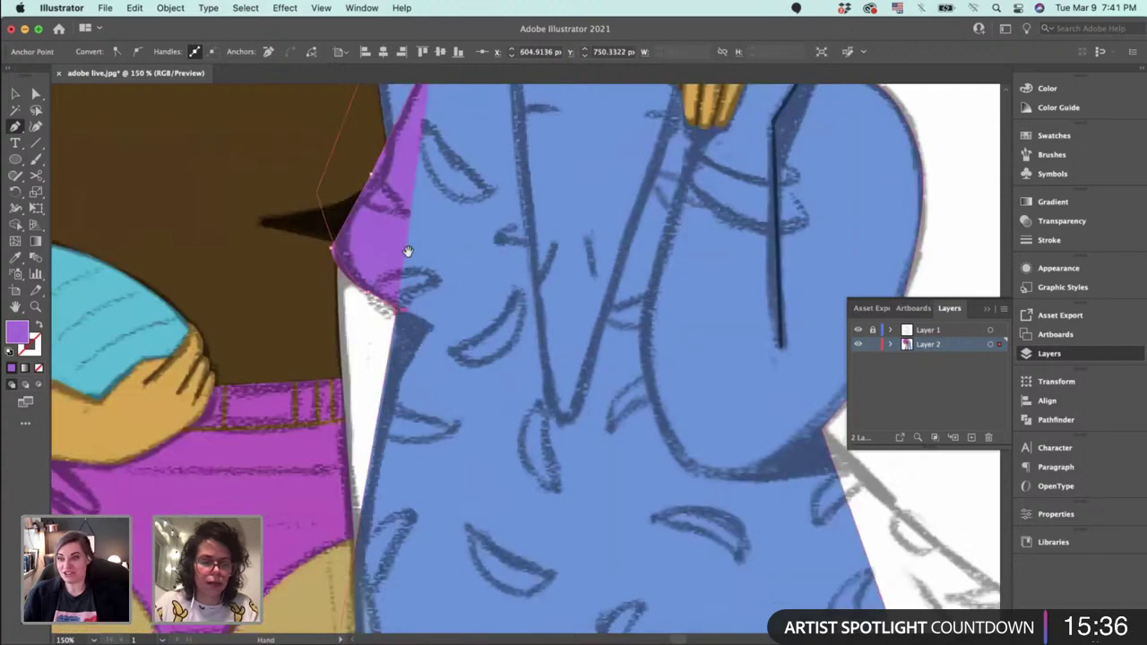
{"action": "scroll", "coordinate": [364, 427], "scroll_direction": "down", "scroll_amount": 8}
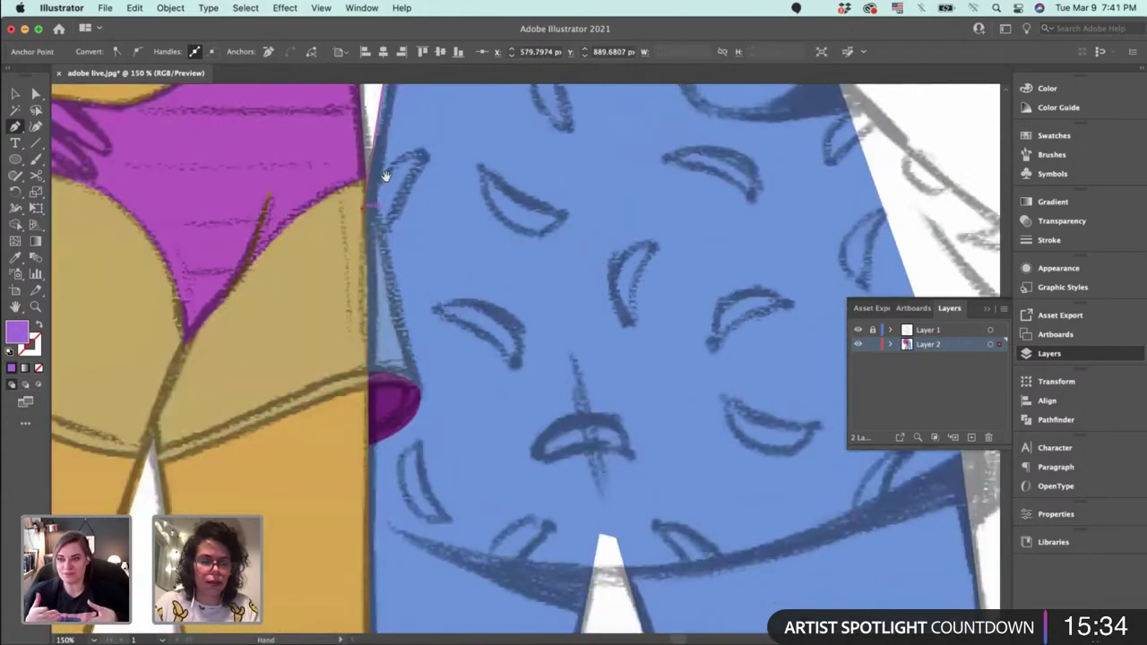
{"action": "left_click", "coordinate": [399, 421]}
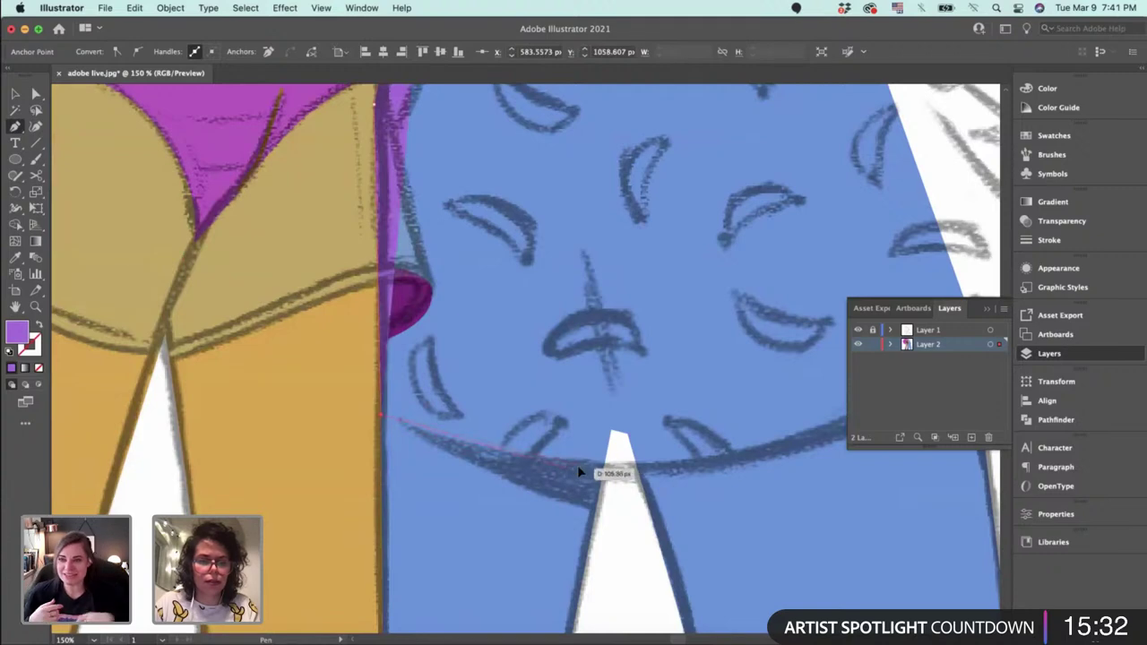
Trace the dress's curved hem across both legs and out to the pointed tip of the sketched flare.
{"action": "scroll", "coordinate": [655, 476], "scroll_direction": "right", "scroll_amount": 8}
{"action": "left_click", "coordinate": [546, 407]}
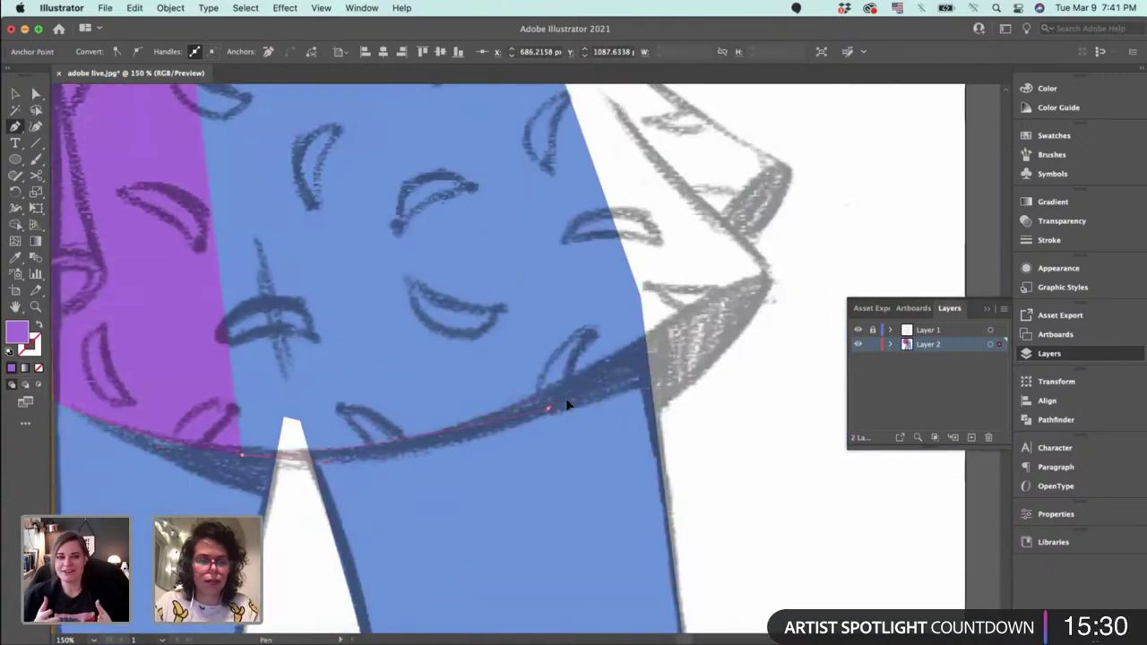
{"action": "left_click", "coordinate": [641, 347]}
{"action": "scroll", "coordinate": [670, 279], "scroll_direction": "right", "scroll_amount": 1}
{"action": "scroll", "coordinate": [670, 279], "scroll_direction": "right", "scroll_amount": 2}
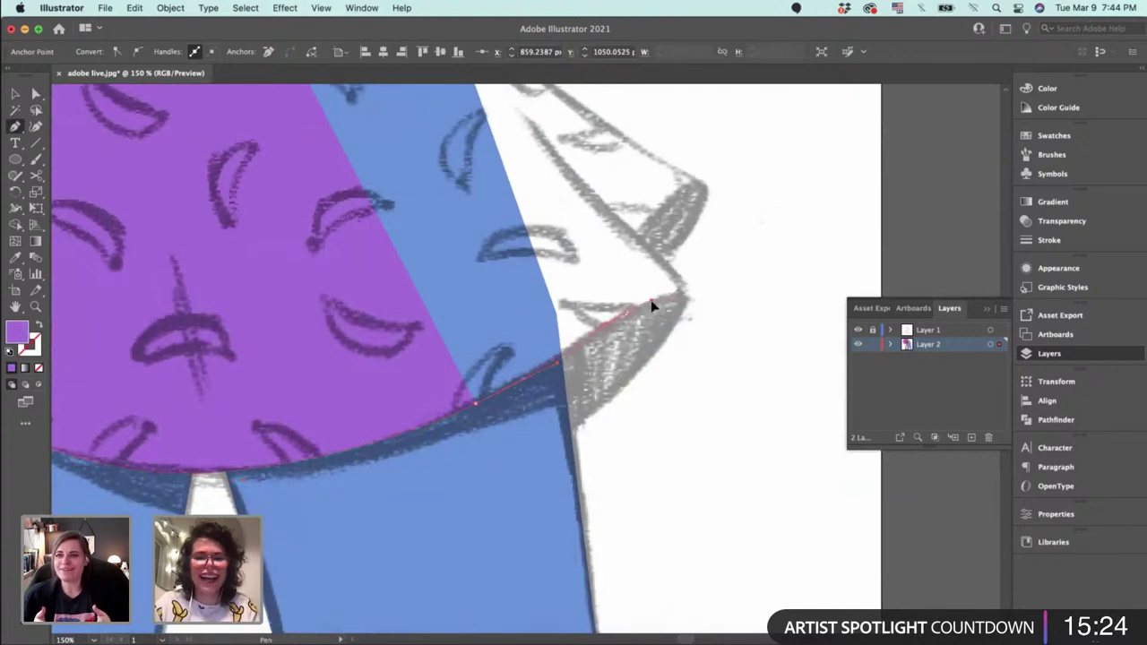
{"action": "left_click", "coordinate": [654, 306]}
{"action": "left_click", "coordinate": [682, 296]}
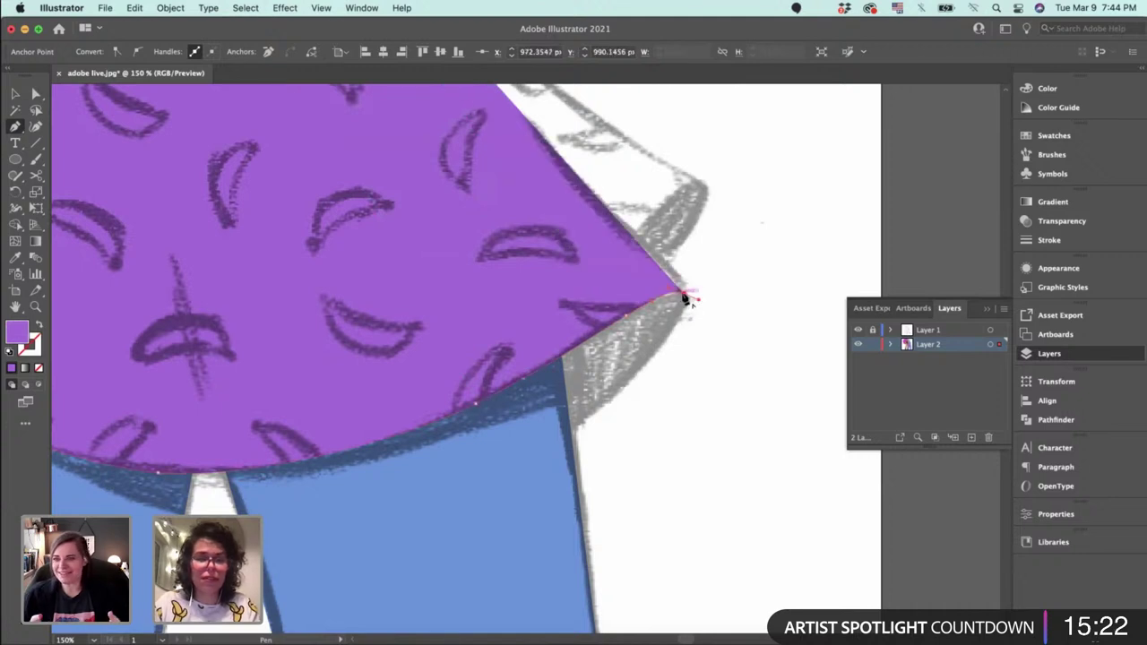
Round the flare's tip and trace the second sketched fold of the dress above it to its outer corner.
{"action": "left_click", "coordinate": [657, 257]}
{"action": "key", "text": "super+equal"}
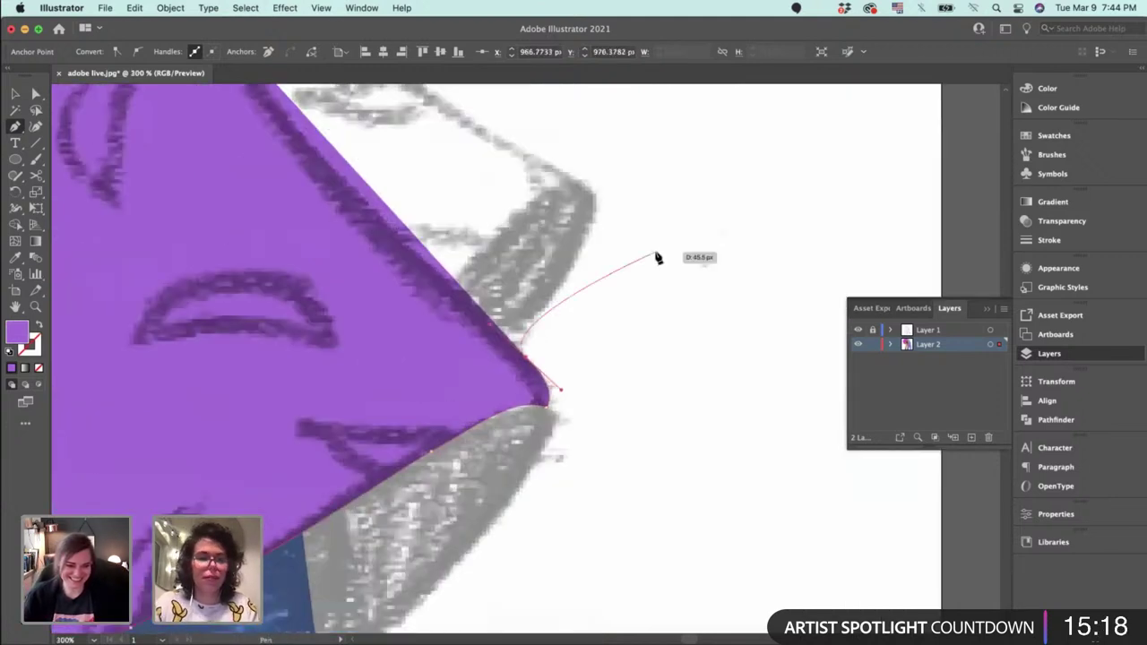
{"action": "left_click", "coordinate": [452, 285]}
{"action": "left_click_drag", "start_coordinate": [561, 196], "coordinate": [598, 192]}
{"action": "left_click", "coordinate": [587, 190]}
{"action": "left_click_drag", "start_coordinate": [445, 146], "coordinate": [625, 267]}
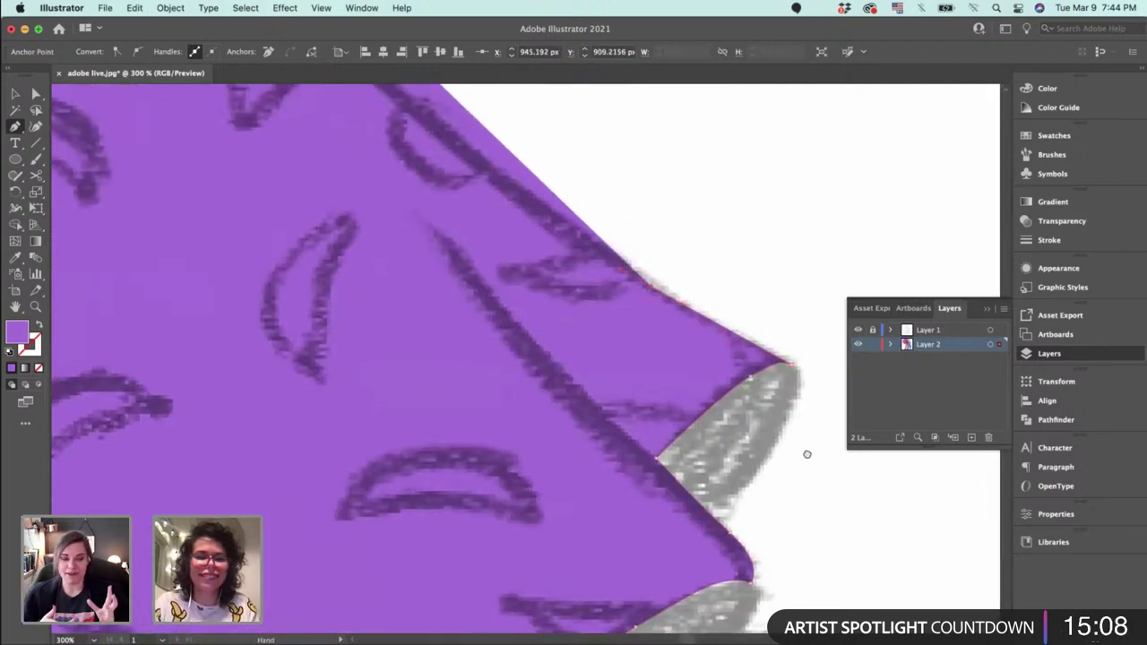
Trace the dress's back edge from the upper fold to the notch where it meets the blue elbow.
{"action": "scroll", "coordinate": [577, 281], "scroll_direction": "up", "scroll_amount": 5}
{"action": "scroll", "coordinate": [576, 281], "scroll_direction": "left", "scroll_amount": 5}
{"action": "scroll", "coordinate": [547, 250], "scroll_direction": "up", "scroll_amount": 5}
{"action": "scroll", "coordinate": [547, 250], "scroll_direction": "left", "scroll_amount": 3}
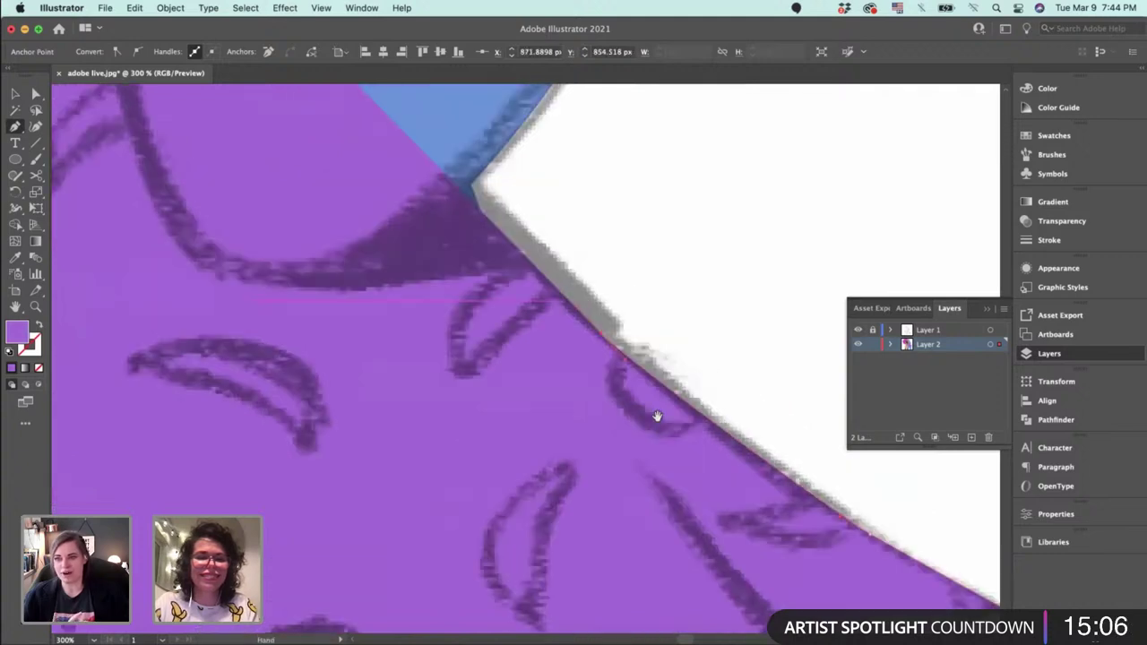
{"action": "left_click", "coordinate": [576, 319]}
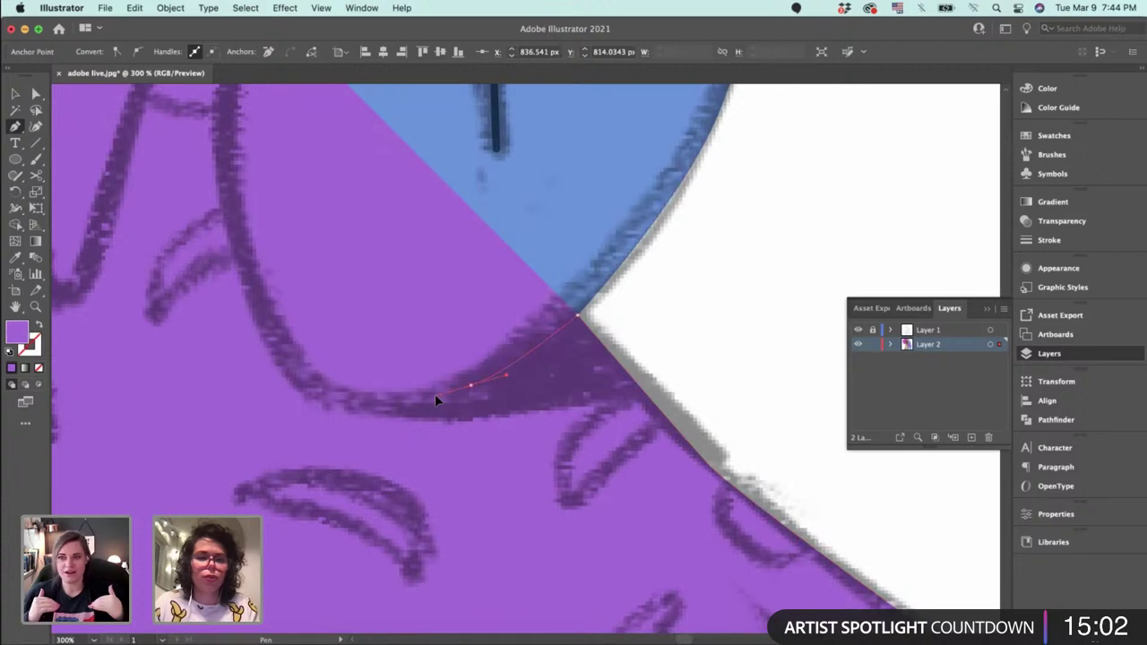
Continue the dress outline around the underside of the blue elbow and up the arm's inner edge to the tan fingertips.
{"action": "left_click_drag", "start_coordinate": [435, 394], "coordinate": [434, 394]}
{"action": "scroll", "coordinate": [471, 377], "scroll_direction": "left", "scroll_amount": 5}
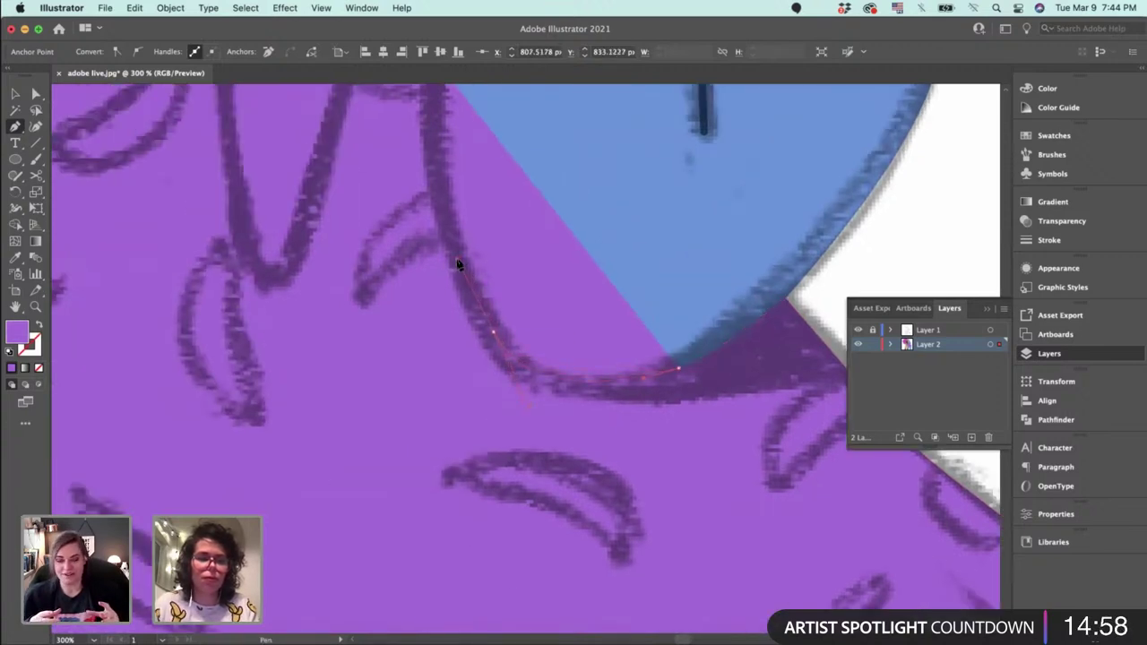
{"action": "scroll", "coordinate": [457, 265], "scroll_direction": "up", "scroll_amount": 5}
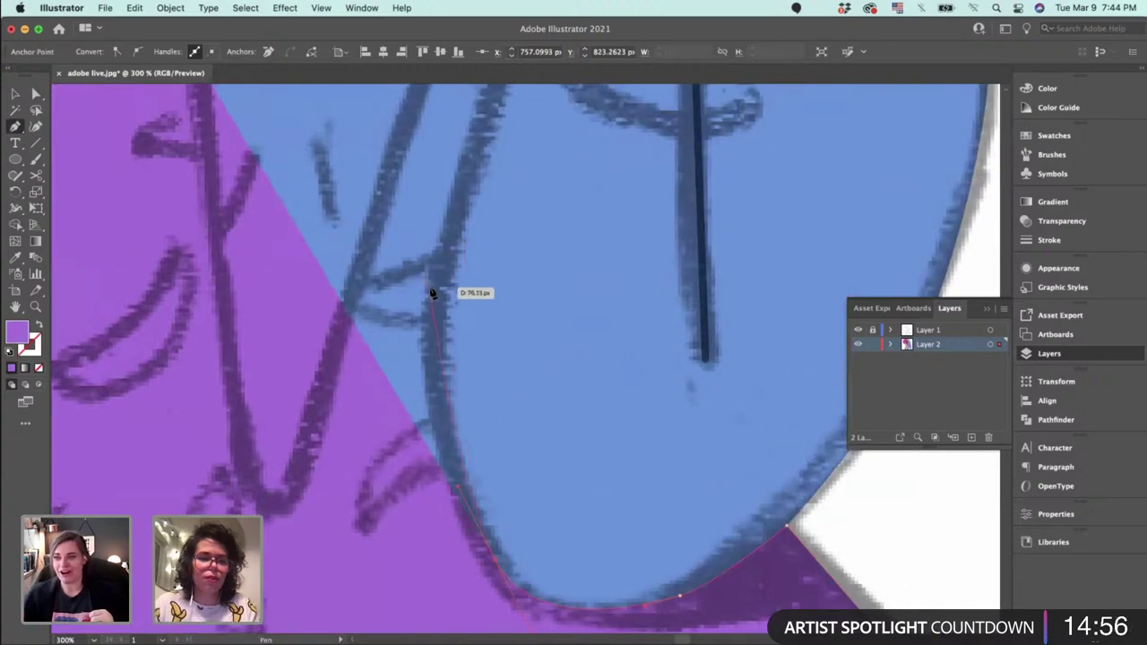
{"action": "left_click_drag", "start_coordinate": [432, 293], "coordinate": [473, 212]}
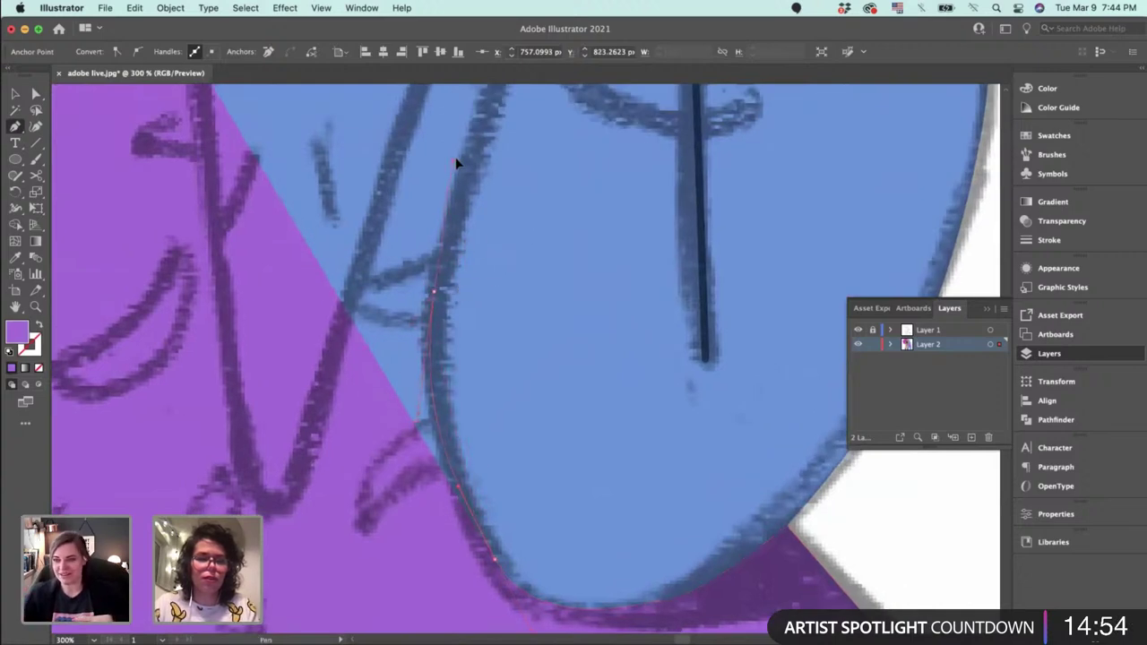
{"action": "left_click_drag", "start_coordinate": [461, 147], "coordinate": [524, 389]}
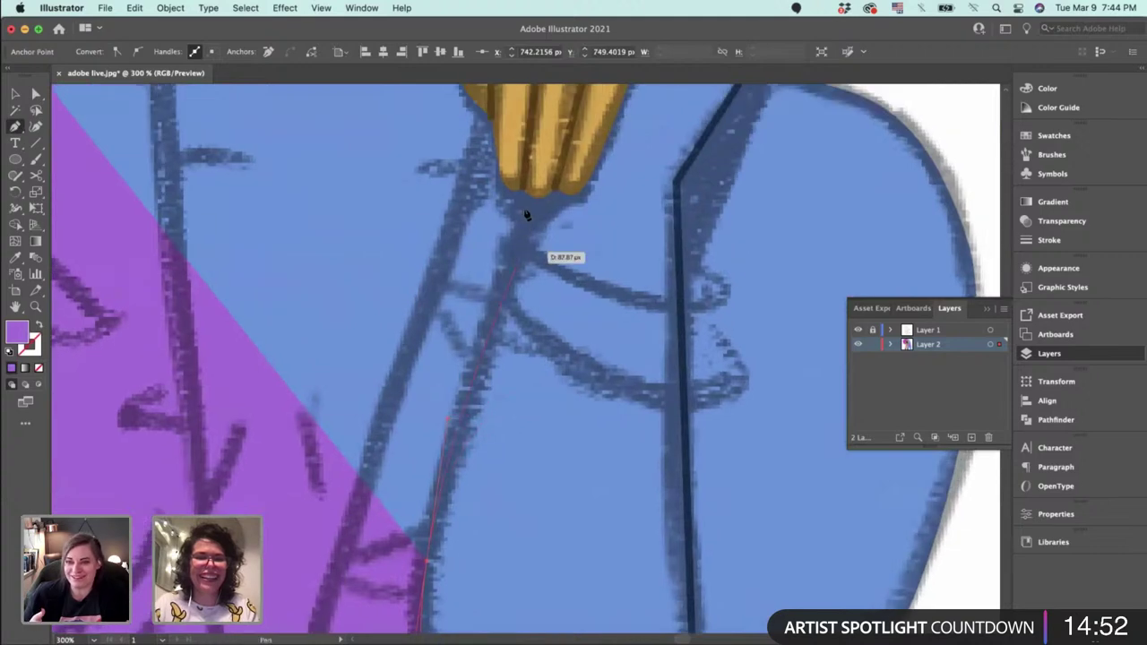
{"action": "left_click", "coordinate": [527, 193]}
{"action": "left_click_drag", "start_coordinate": [527, 194], "coordinate": [546, 436]}
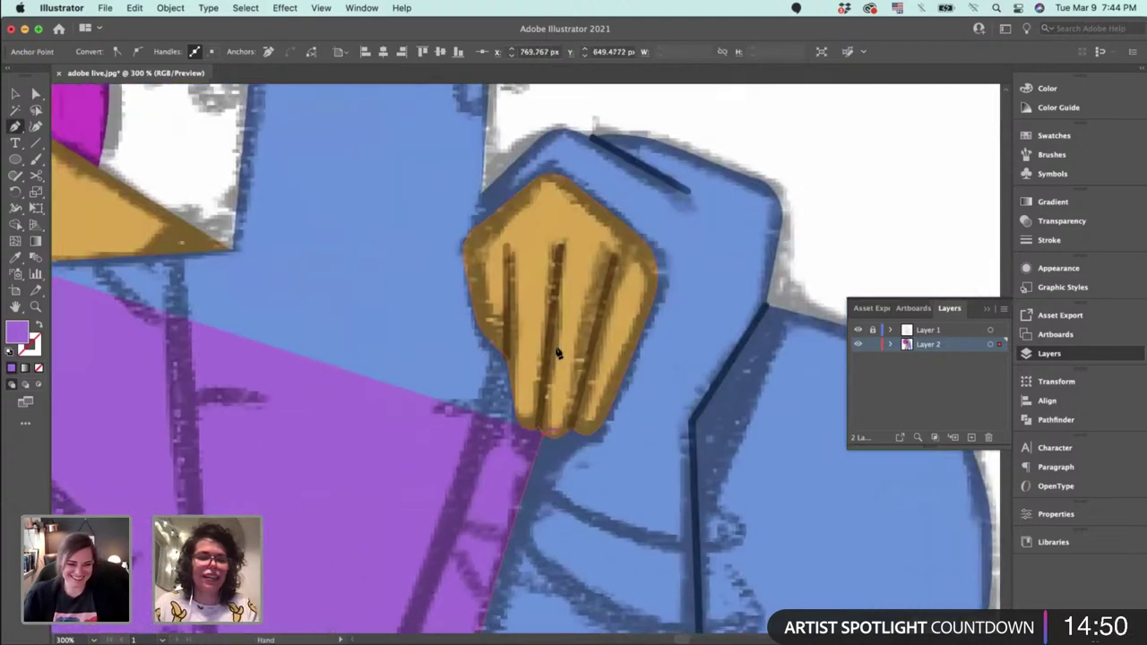
Take the dress strap across the tan fingers, and trace the neckline down and around the bottom of the V.
{"action": "left_click", "coordinate": [567, 321]}
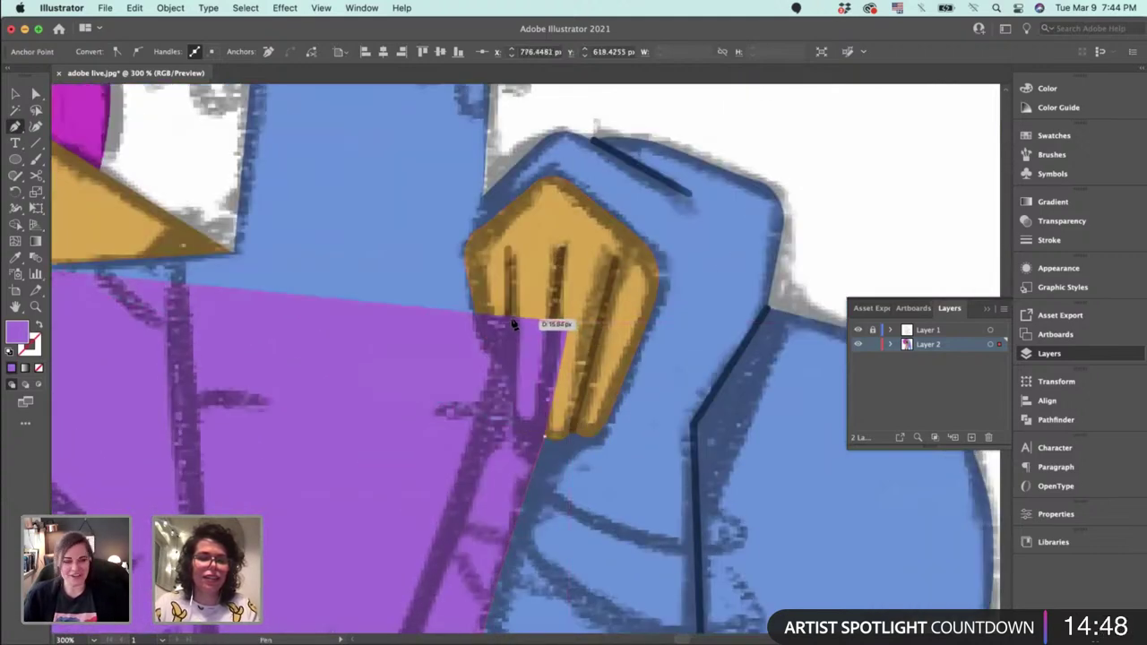
{"action": "left_click", "coordinate": [508, 320]}
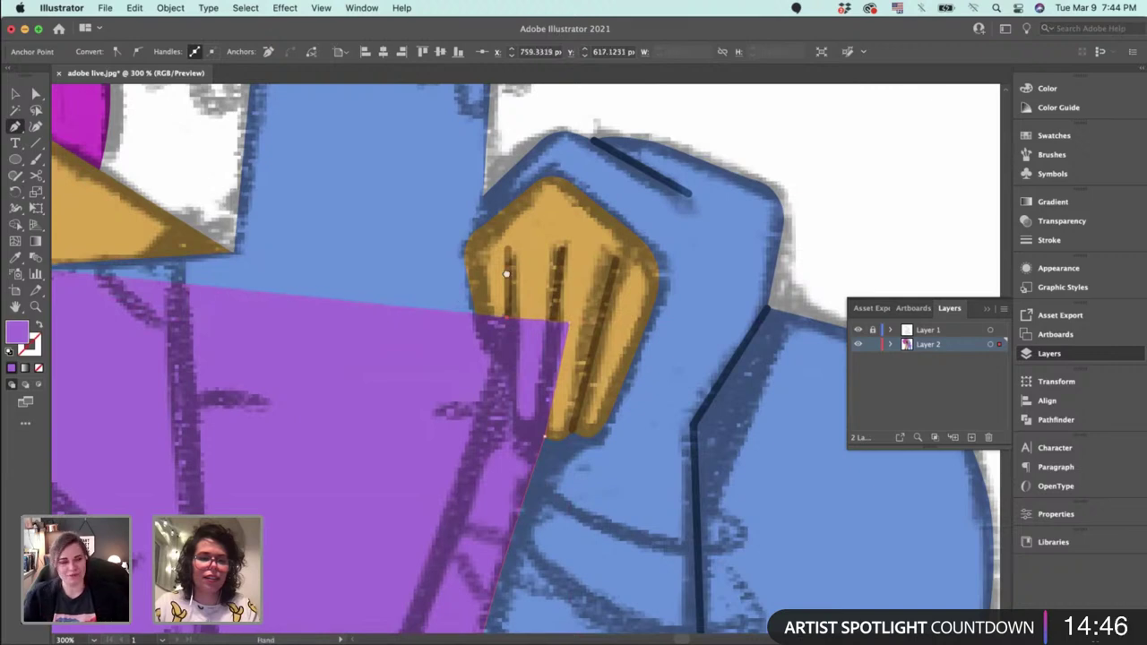
{"action": "left_click_drag", "start_coordinate": [513, 332], "coordinate": [580, 83]}
{"action": "left_click_drag", "start_coordinate": [457, 473], "coordinate": [505, 240]}
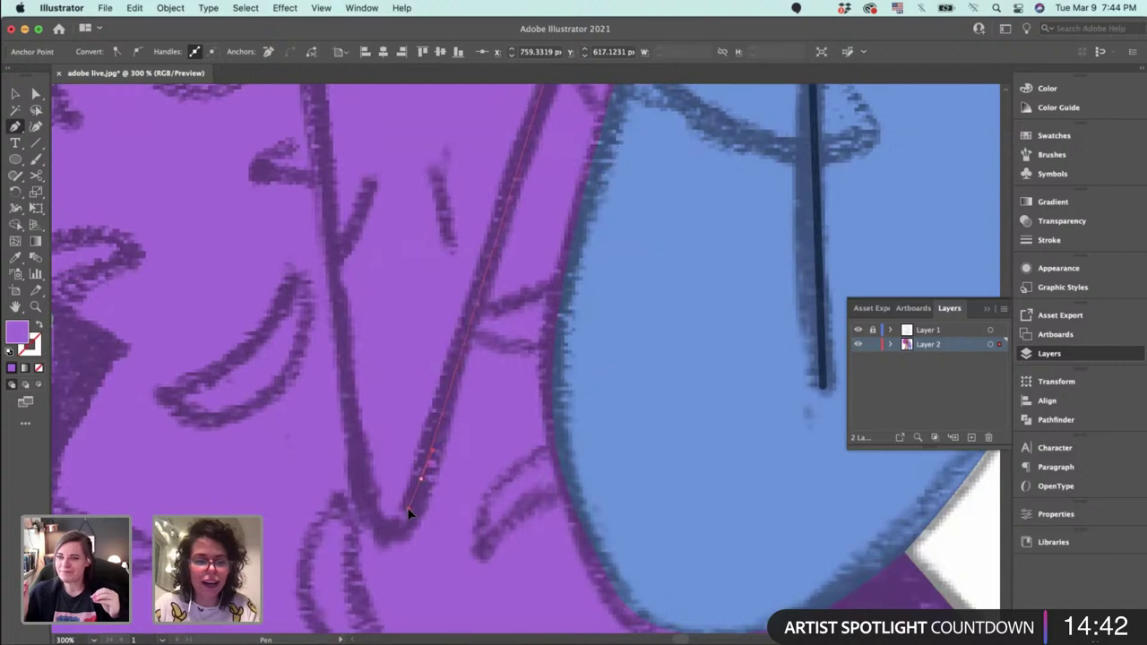
{"action": "left_click", "coordinate": [412, 501]}
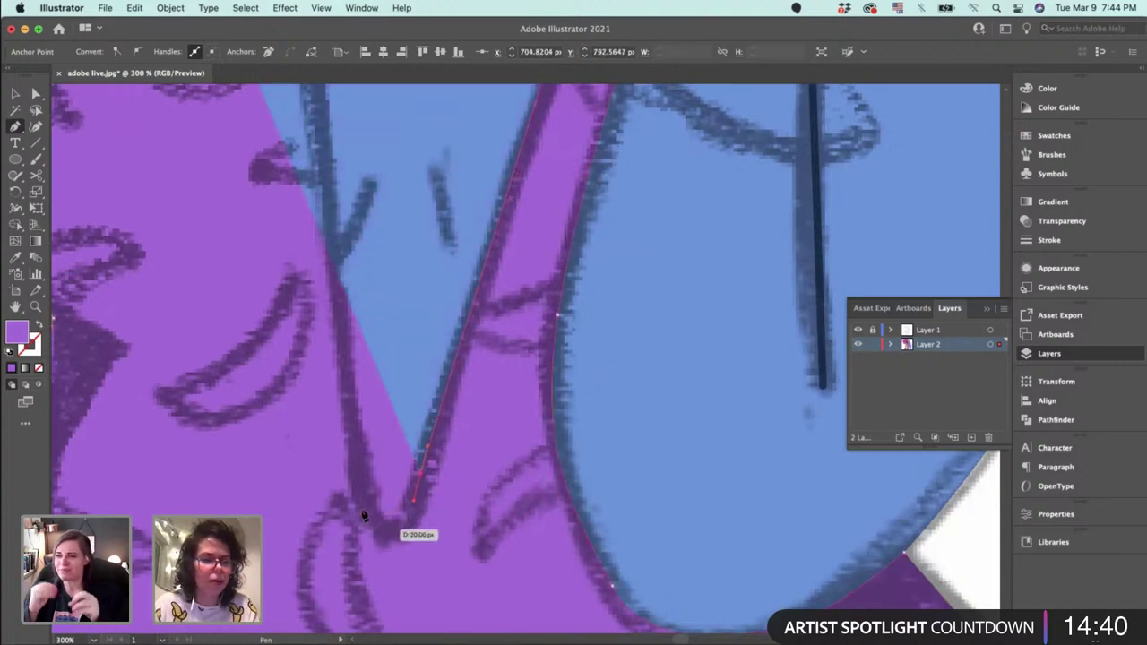
{"action": "left_click", "coordinate": [356, 421]}
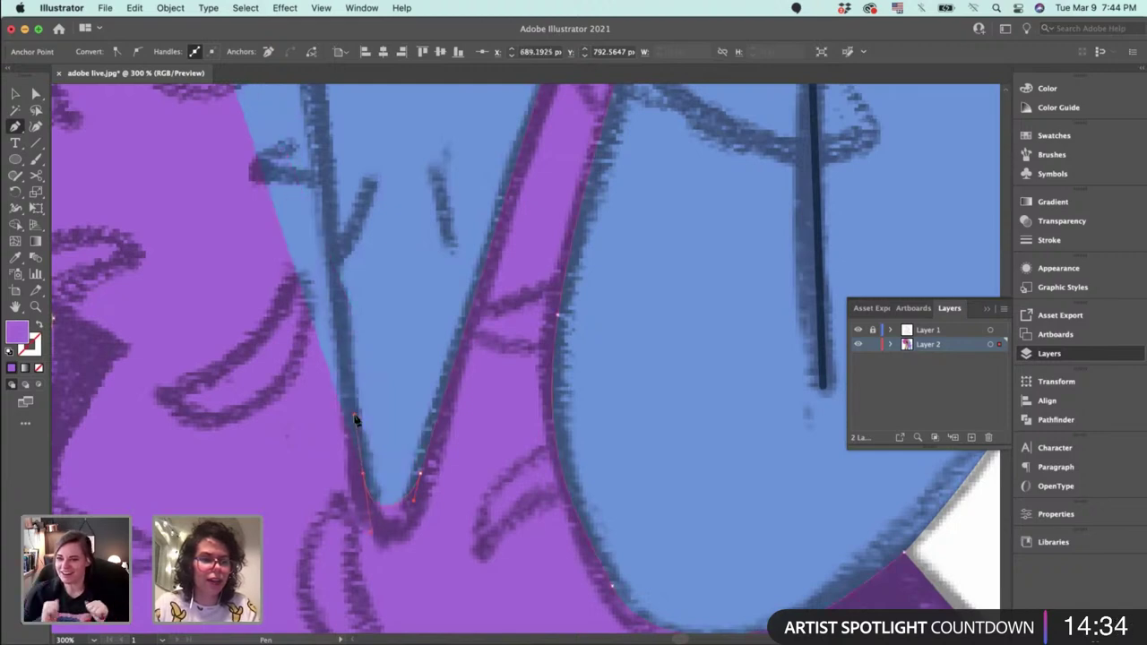
Trace the neckline's other side up to the tan arm, close the dress shape at its starting anchor and deselect it.
{"action": "left_click_drag", "start_coordinate": [359, 337], "coordinate": [479, 574]}
{"action": "left_click_drag", "start_coordinate": [432, 120], "coordinate": [474, 399]}
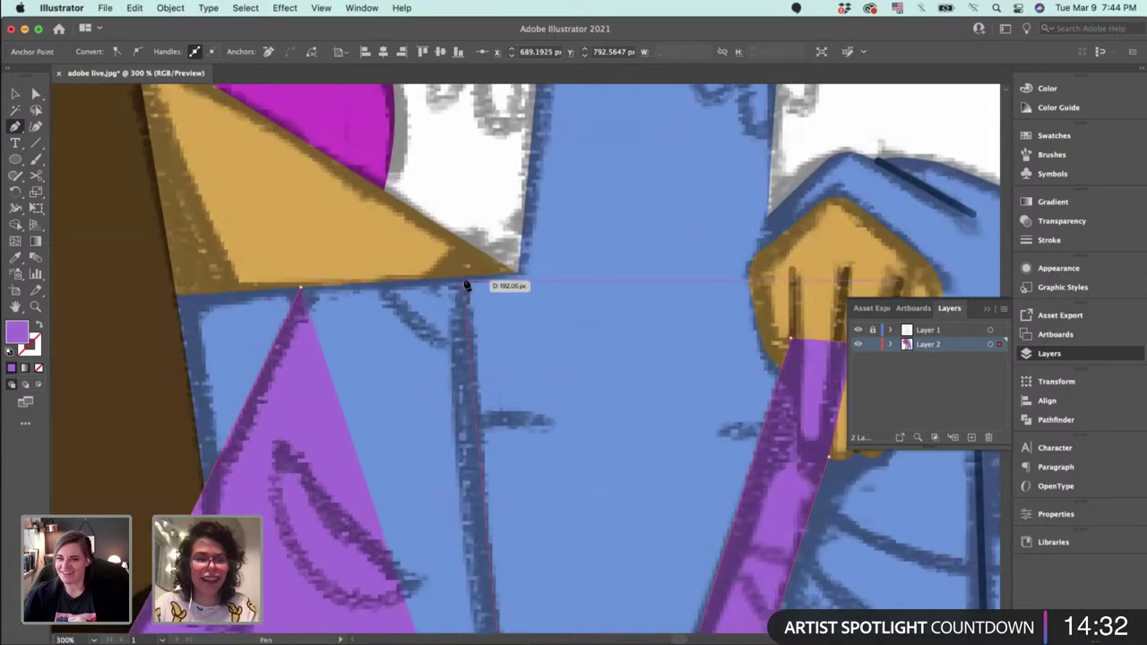
{"action": "left_click", "coordinate": [466, 285]}
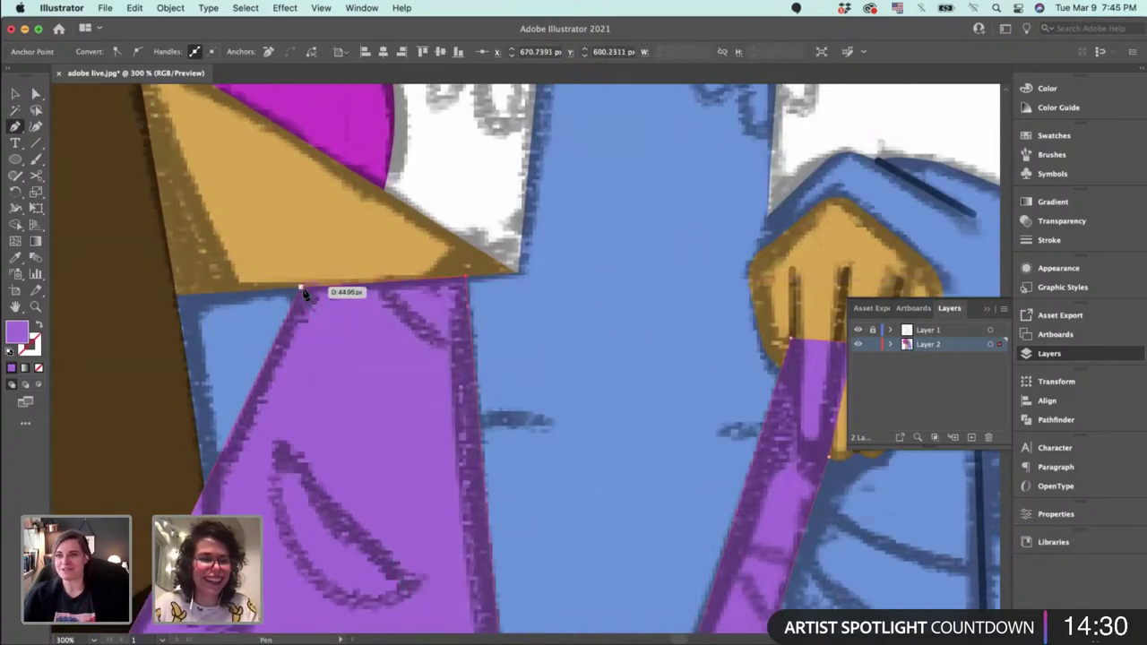
{"action": "left_click", "coordinate": [301, 288]}
{"action": "key", "text": "v"}
{"action": "left_click", "coordinate": [520, 215]}
{"action": "key", "text": "super+minus"}
{"action": "key", "text": "super+minus"}
{"action": "key", "text": "super+minus"}
{"action": "key", "text": "super+minus"}
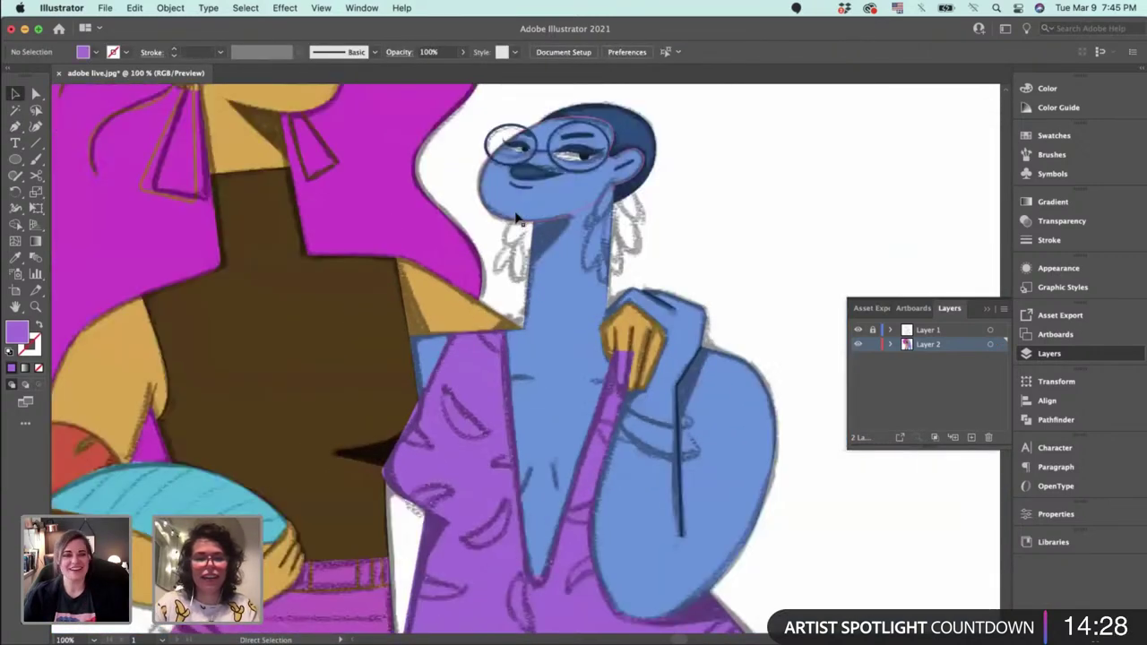
{"action": "scroll", "coordinate": [641, 403], "scroll_direction": "down", "scroll_amount": 5}
{"action": "scroll", "coordinate": [641, 403], "scroll_direction": "right", "scroll_amount": 2}
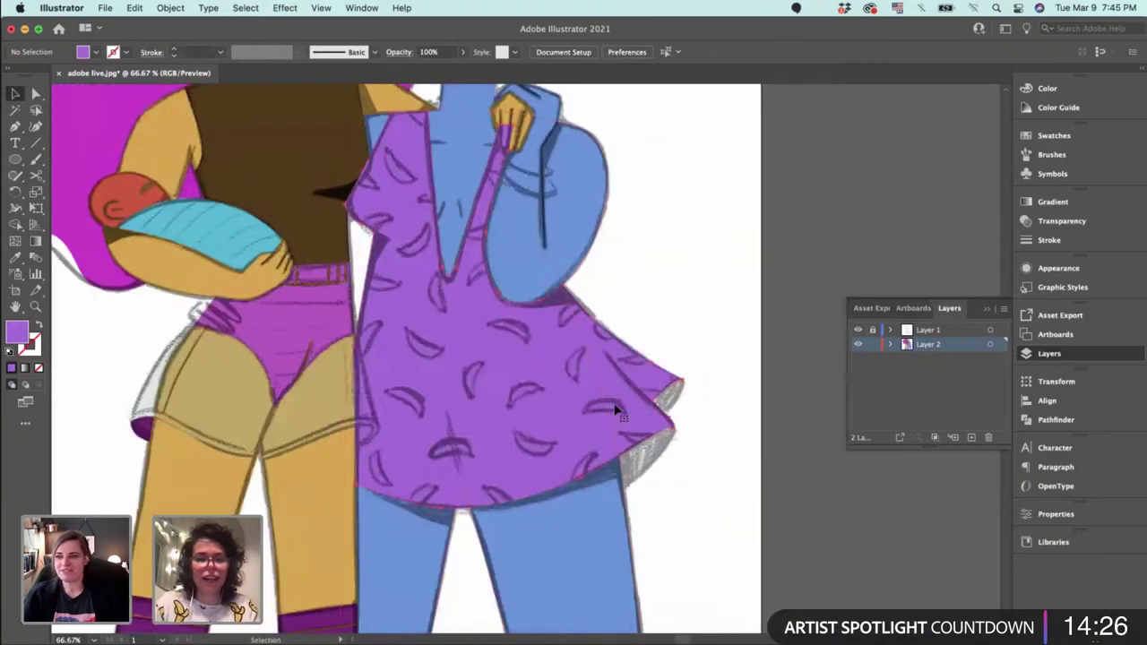
Rearrange the purple dress behind the tan figure's torso and hand but in front of the blue body, and deselect it.
{"action": "left_click", "coordinate": [615, 411]}
{"action": "key", "text": "super+x"}
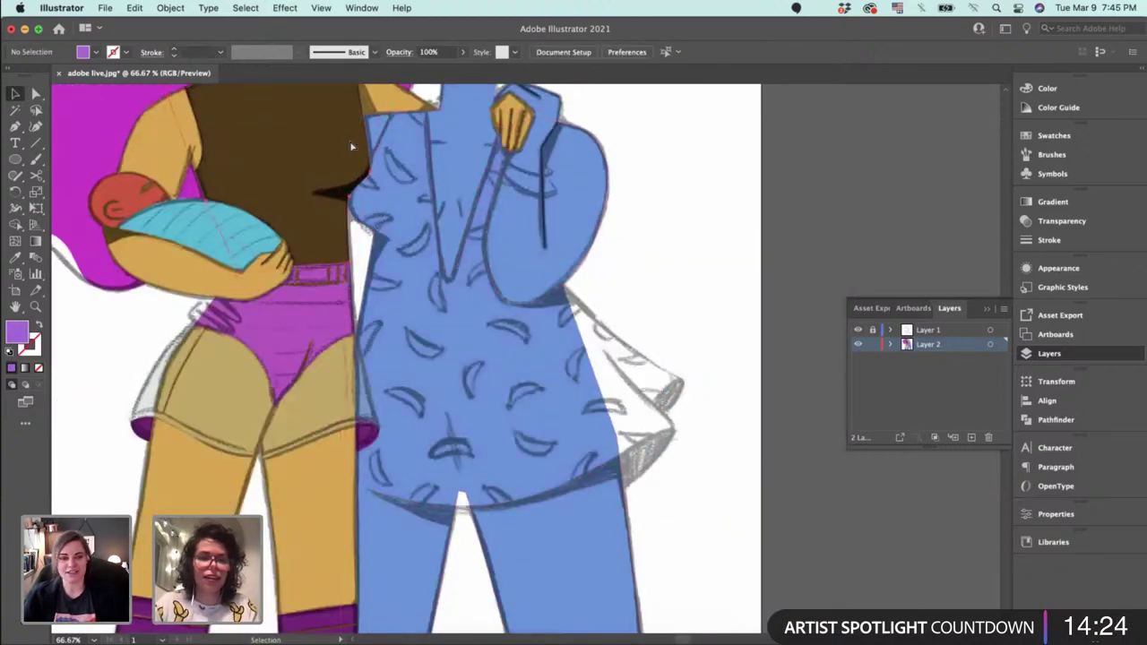
{"action": "key", "text": "super+z"}
{"action": "key", "text": "super+shift+a"}
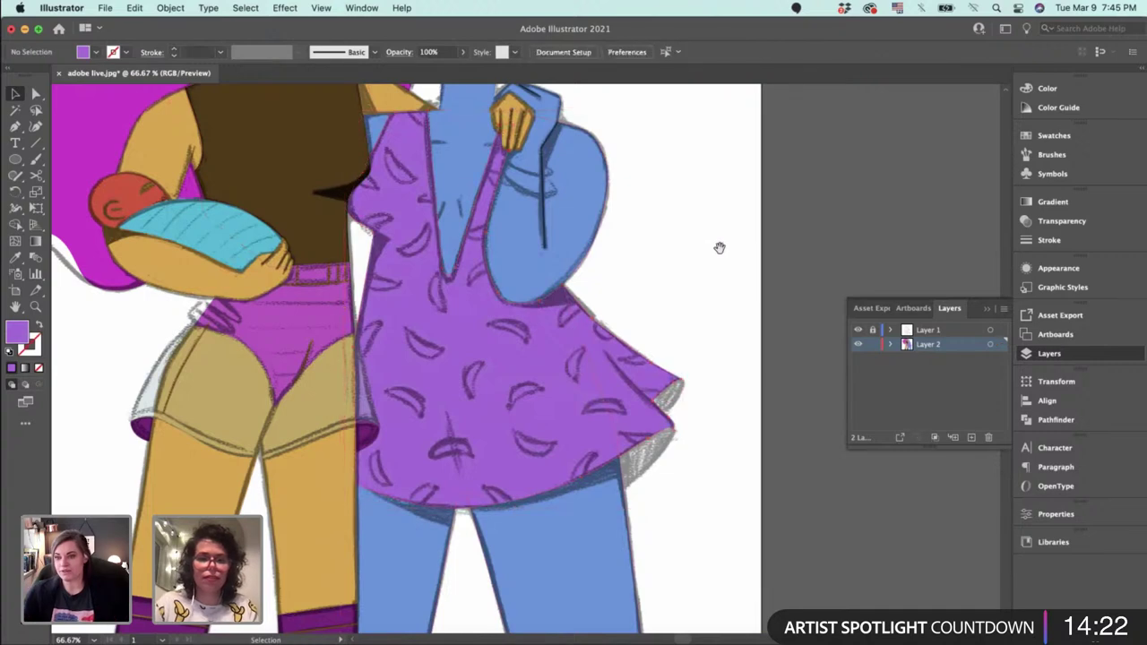
Inspect the dress, the translucent shorts and the neckline up close against the sketch.
{"action": "left_click_drag", "start_coordinate": [719, 247], "coordinate": [720, 259]}
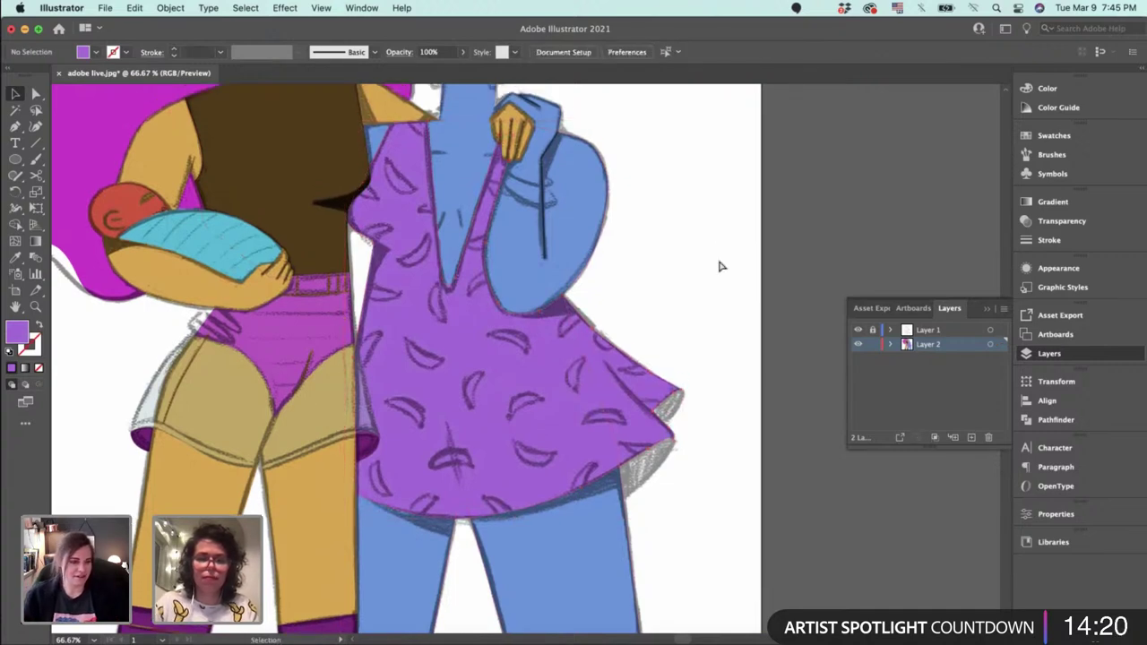
{"action": "key", "text": "super+equal"}
{"action": "key", "text": "super+equal"}
{"action": "left_click_drag", "start_coordinate": [583, 413], "coordinate": [729, 291]}
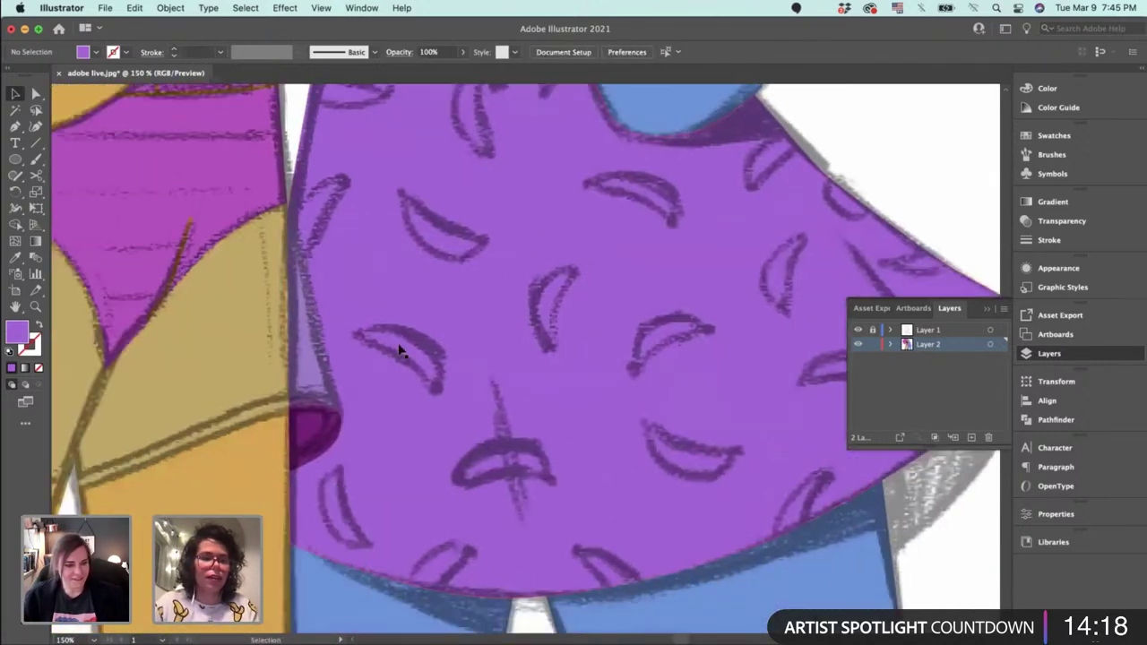
{"action": "left_click", "coordinate": [296, 361]}
{"action": "left_click_drag", "start_coordinate": [532, 349], "coordinate": [583, 476]}
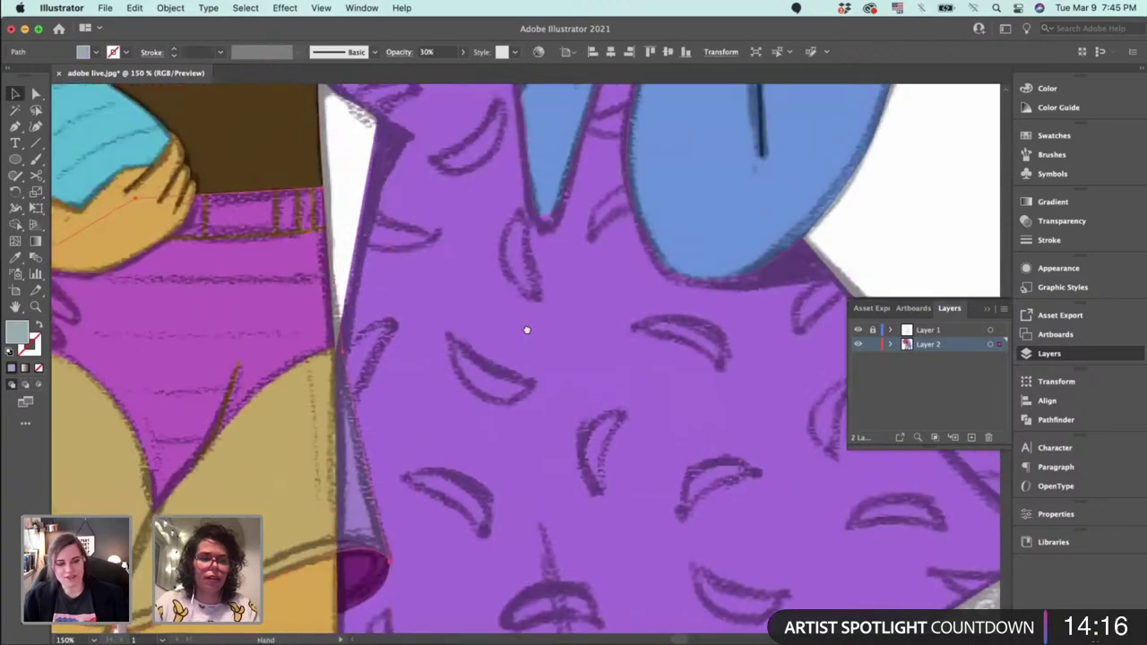
{"action": "left_click_drag", "start_coordinate": [528, 328], "coordinate": [538, 498]}
{"action": "left_click_drag", "start_coordinate": [456, 376], "coordinate": [532, 568]}
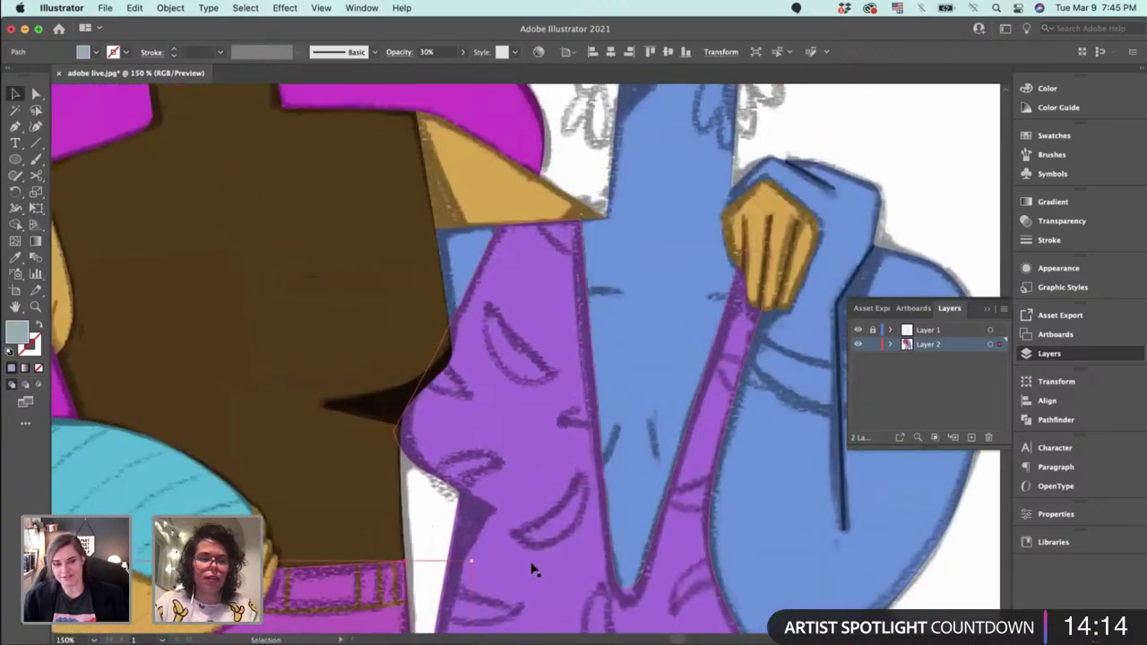
{"action": "key", "text": "super+equal"}
{"action": "key", "text": "super+equal"}
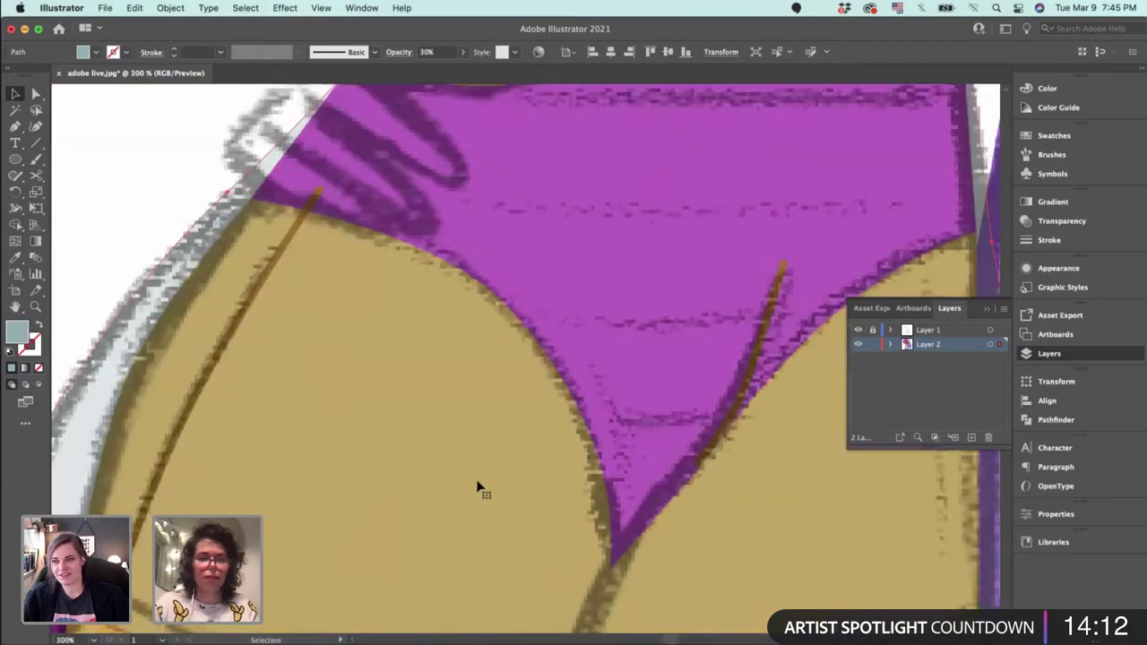
Reshape the dress outline under the bust by moving its anchor and handles onto the sketched curve above the waist notch.
{"action": "left_click_drag", "start_coordinate": [919, 207], "coordinate": [436, 472]}
{"action": "scroll", "coordinate": [435, 472], "scroll_direction": "up", "scroll_amount": 5}
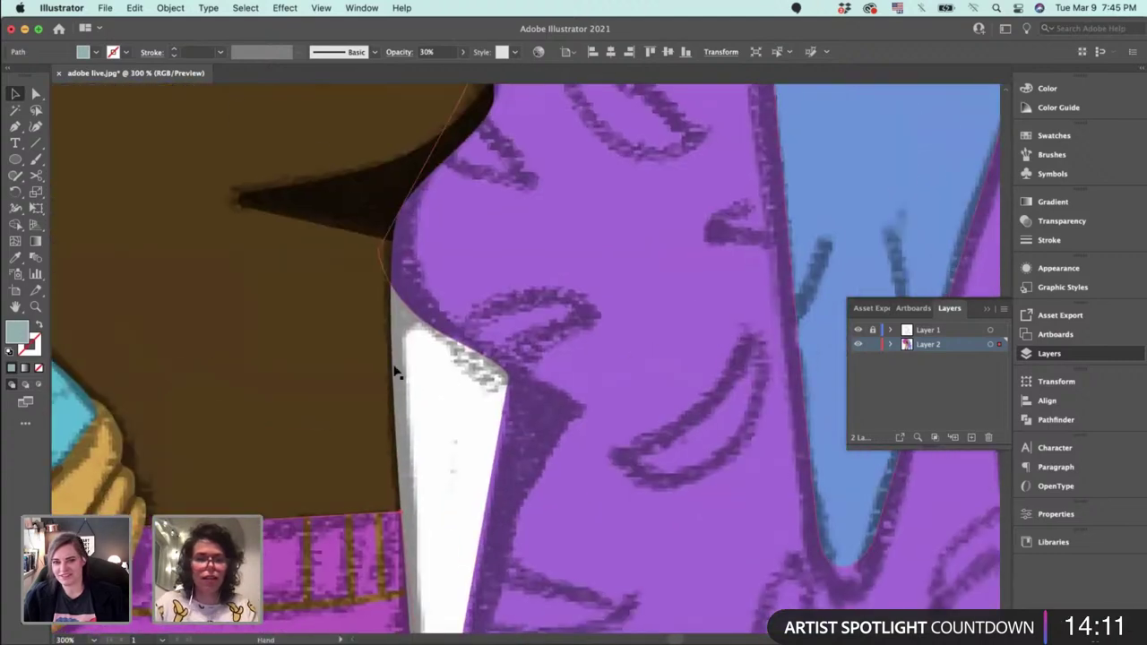
{"action": "key", "text": "a"}
{"action": "left_click", "coordinate": [513, 383]}
{"action": "key", "text": "super+equal"}
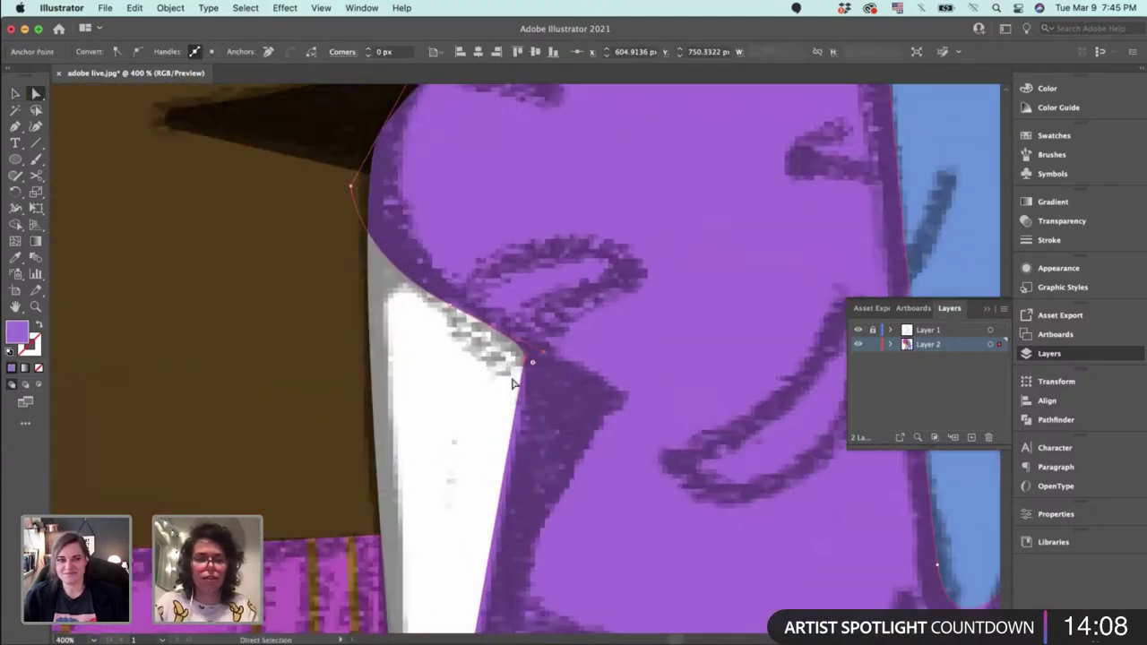
{"action": "left_click_drag", "start_coordinate": [450, 307], "coordinate": [438, 298]}
{"action": "left_click_drag", "start_coordinate": [533, 344], "coordinate": [497, 345]}
{"action": "left_click_drag", "start_coordinate": [442, 316], "coordinate": [471, 313]}
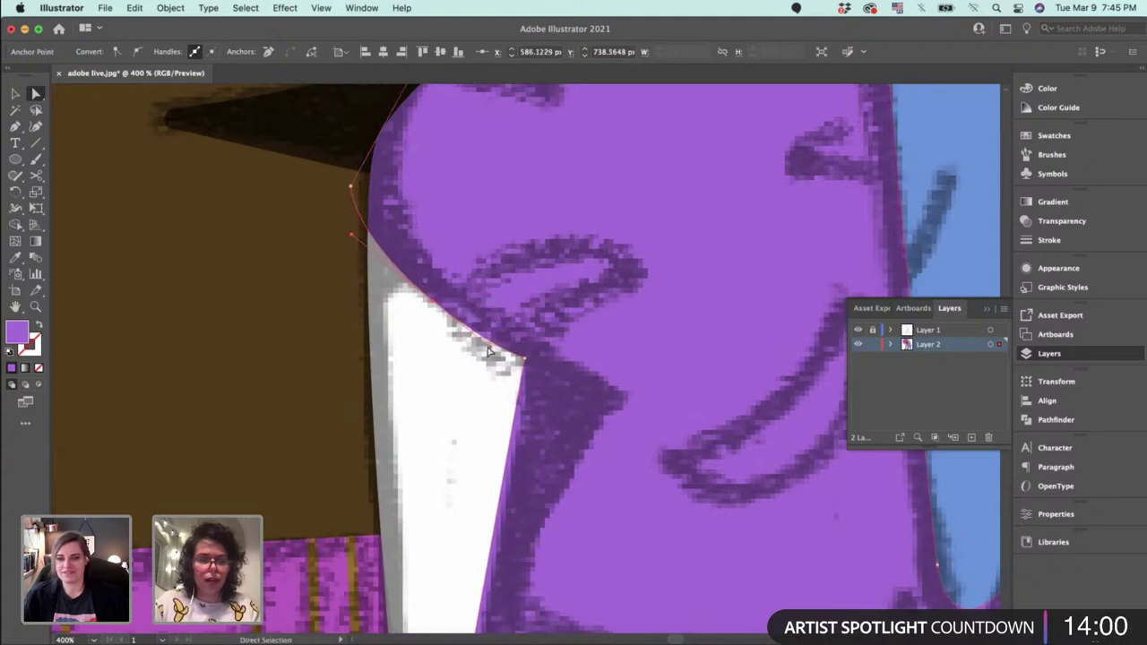
Refine the under-bust curve's handle, shift the bust's outermost anchor slightly up and outward, and deselect the dress.
{"action": "left_click_drag", "start_coordinate": [489, 351], "coordinate": [470, 335]}
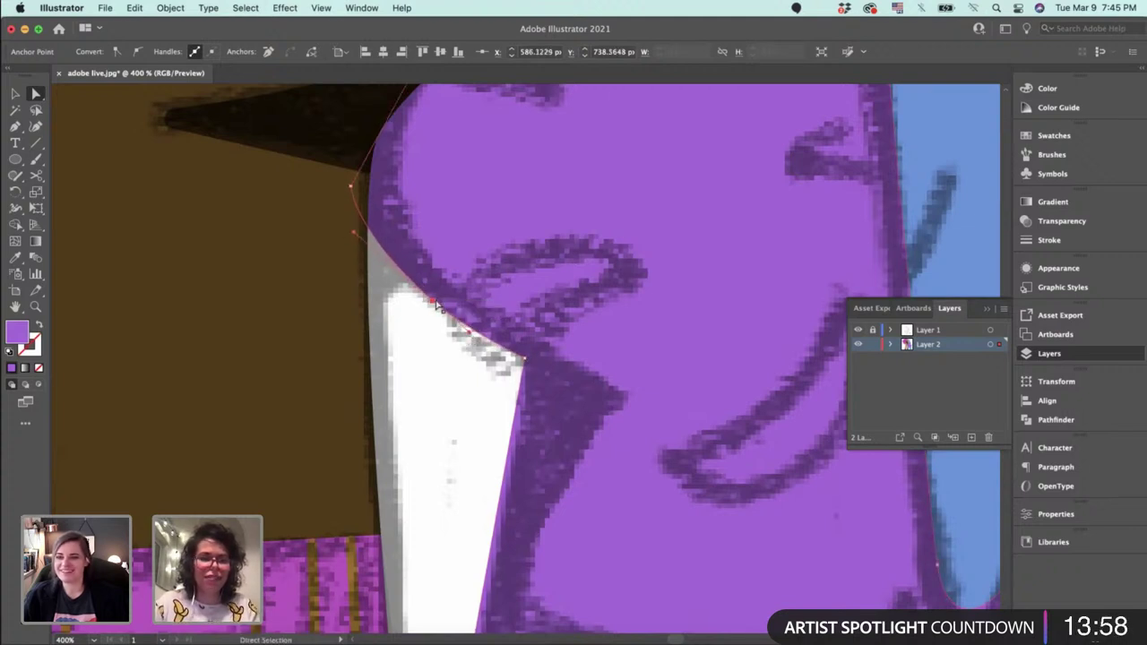
{"action": "left_click_drag", "start_coordinate": [434, 301], "coordinate": [433, 301]}
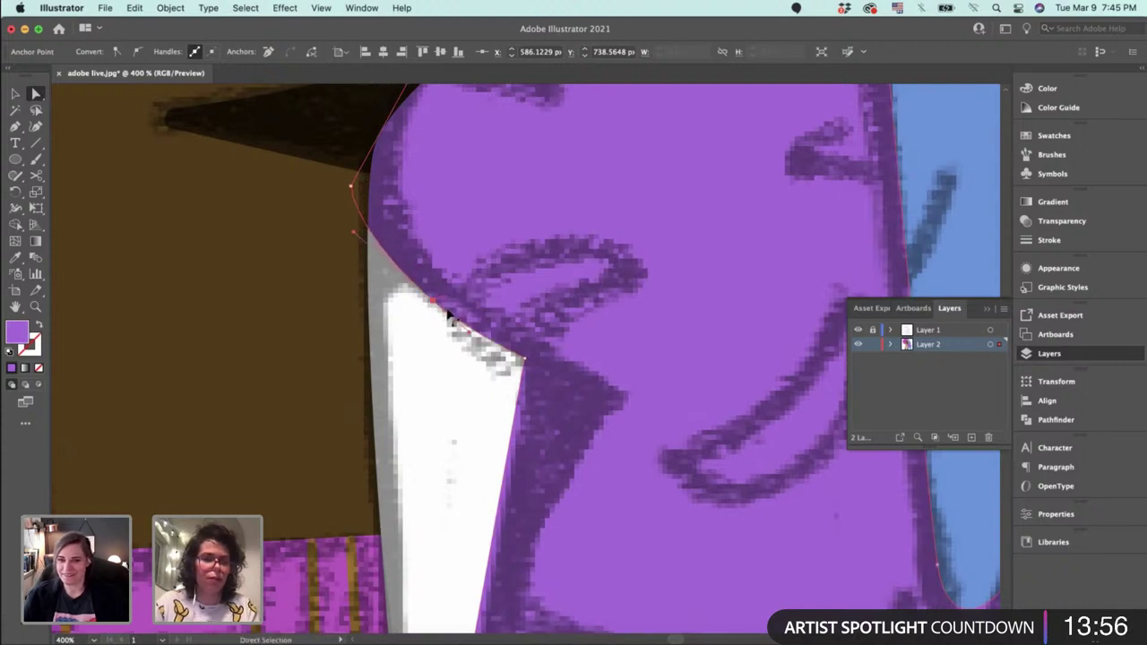
{"action": "left_click_drag", "start_coordinate": [350, 186], "coordinate": [347, 172]}
{"action": "key", "text": "v"}
{"action": "left_click", "coordinate": [469, 369]}
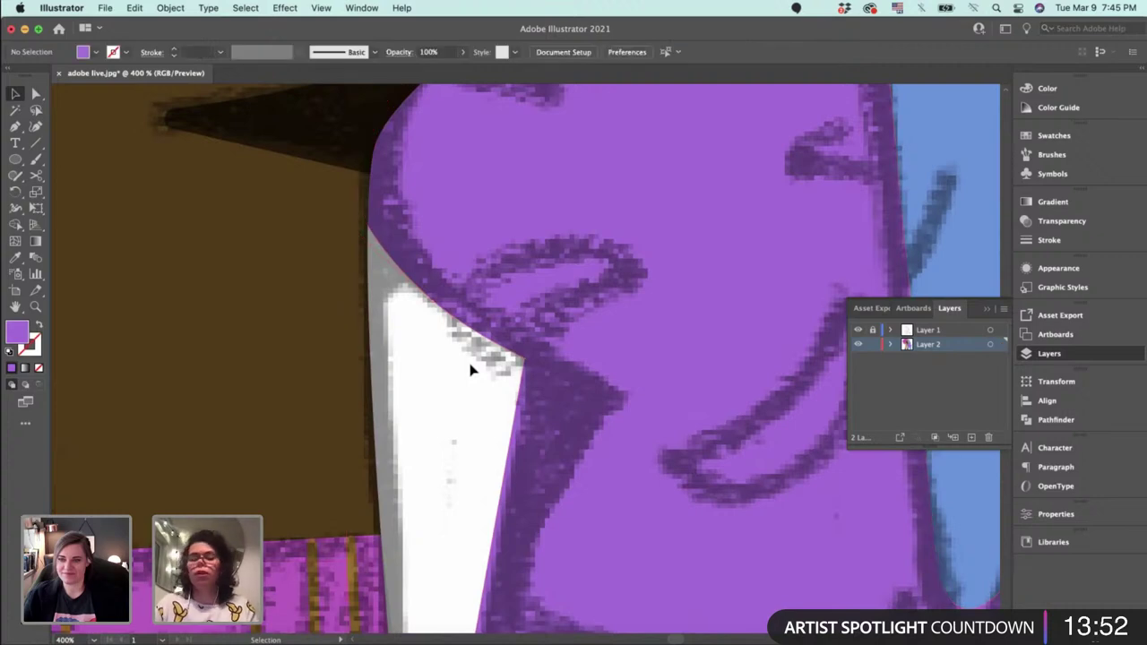
Extend the pointed tip of the dress's lower hem fold outward to the sketch, smooth its curve, and deselect the dress.
{"action": "key", "text": "super+minus"}
{"action": "key", "text": "super+minus"}
{"action": "key", "text": "super+minus"}
{"action": "key", "text": "super+minus"}
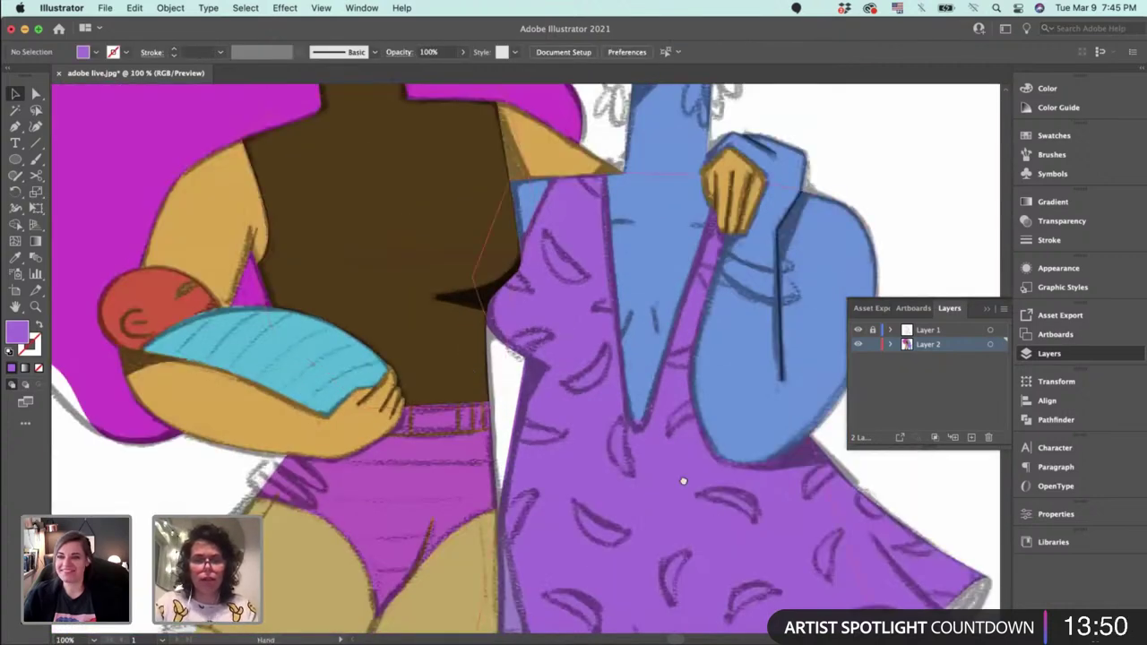
{"action": "scroll", "coordinate": [685, 479], "scroll_direction": "down", "scroll_amount": 5}
{"action": "scroll", "coordinate": [685, 479], "scroll_direction": "right", "scroll_amount": 3}
{"action": "left_click_drag", "start_coordinate": [862, 545], "coordinate": [779, 502]}
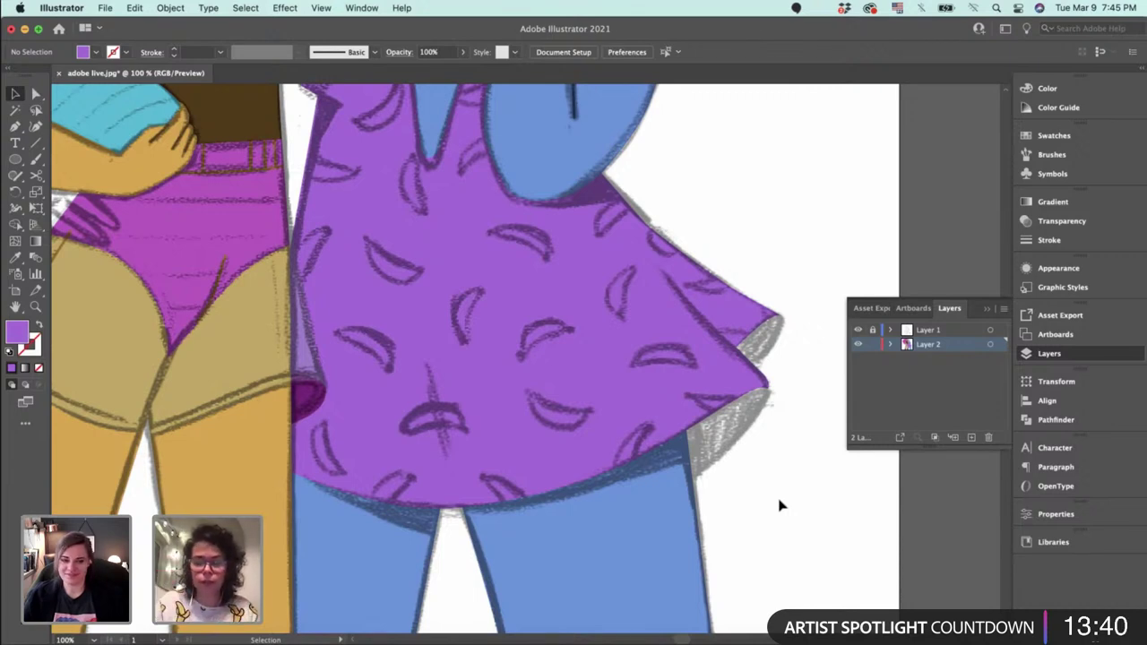
{"action": "left_click_drag", "start_coordinate": [803, 505], "coordinate": [618, 446]}
{"action": "key", "text": "super+equal"}
{"action": "key", "text": "super+equal"}
{"action": "scroll", "coordinate": [620, 435], "scroll_direction": "up", "scroll_amount": 2}
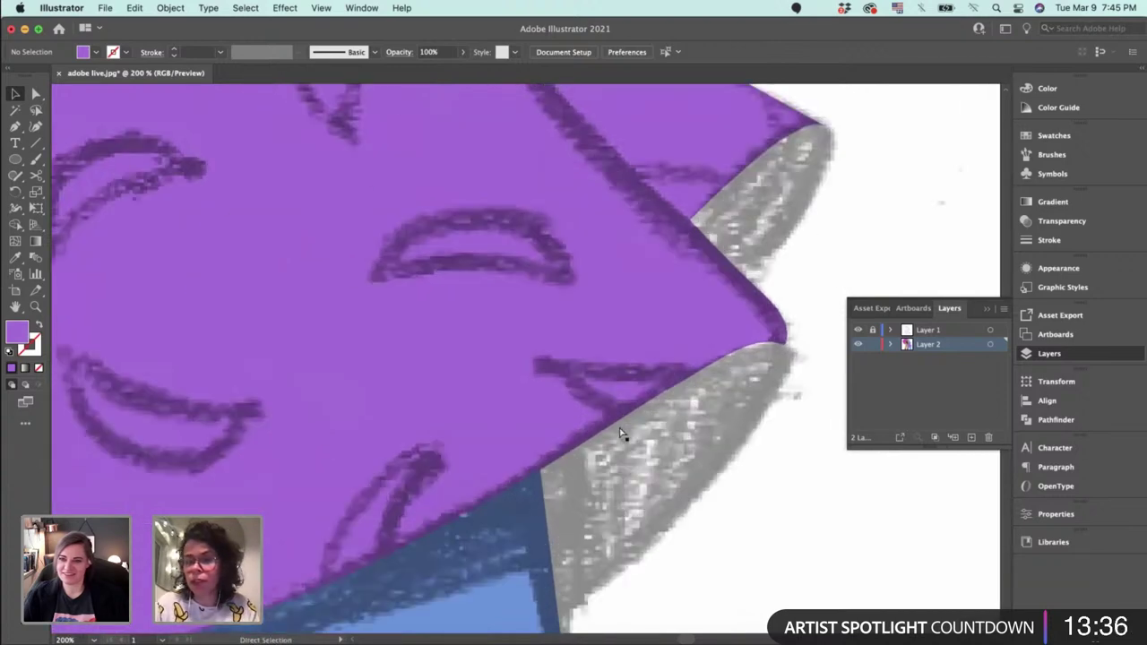
{"action": "scroll", "coordinate": [556, 383], "scroll_direction": "up", "scroll_amount": 2}
{"action": "key", "text": "a"}
{"action": "left_click", "coordinate": [492, 379]}
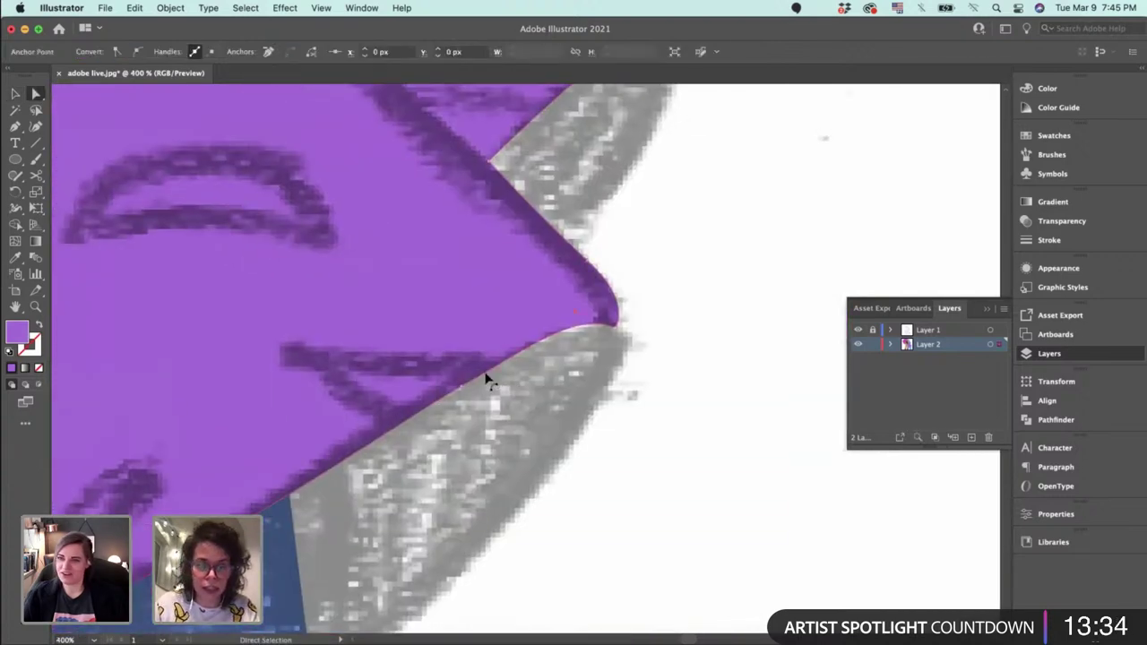
{"action": "left_click_drag", "start_coordinate": [534, 351], "coordinate": [576, 311]}
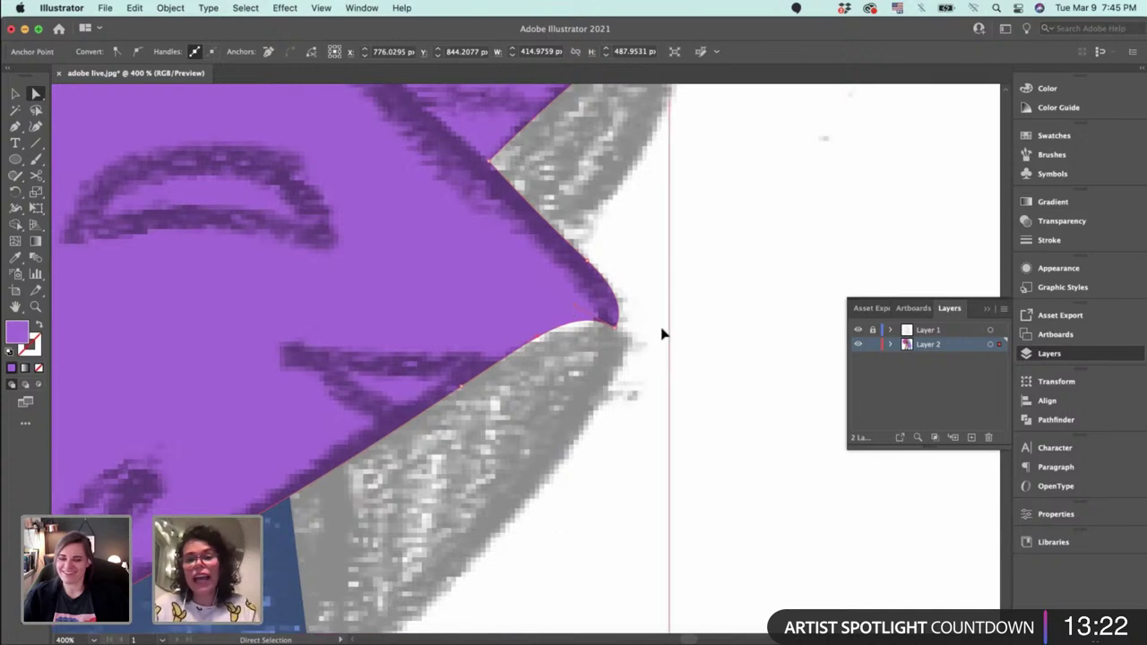
{"action": "left_click_drag", "start_coordinate": [591, 303], "coordinate": [630, 340]}
{"action": "left_click", "coordinate": [643, 354]}
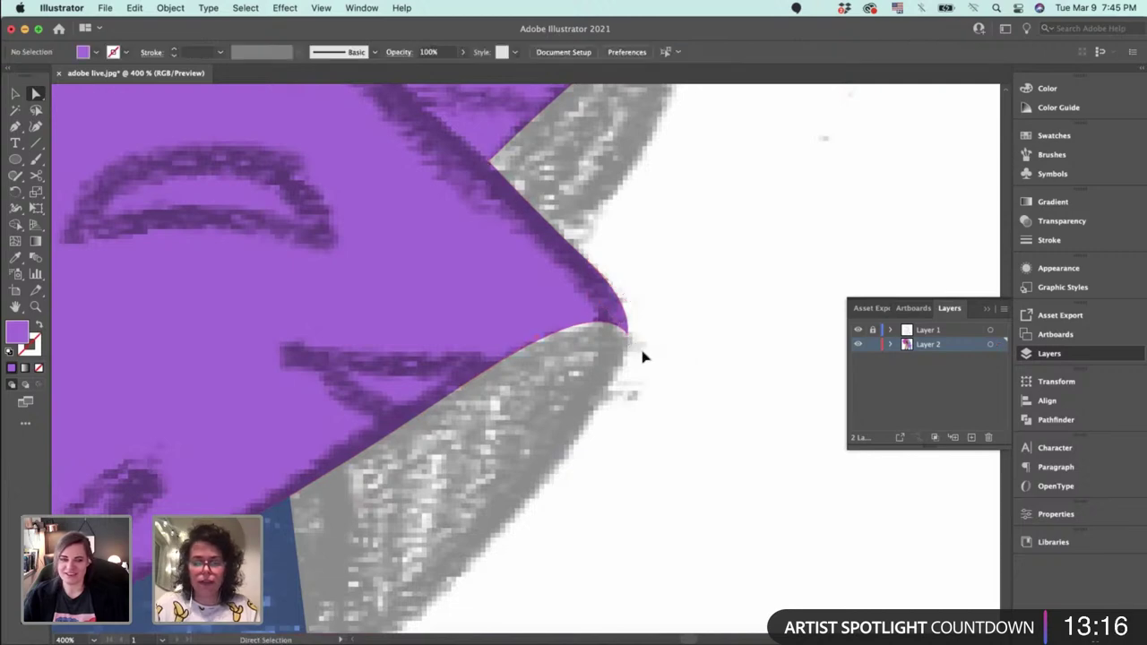
Select the blue figure's arm line to pick up its unfilled 2 pt dark blue stroke, and deselect it.
{"action": "key", "text": "super+minus"}
{"action": "key", "text": "super+minus"}
{"action": "key", "text": "super+minus"}
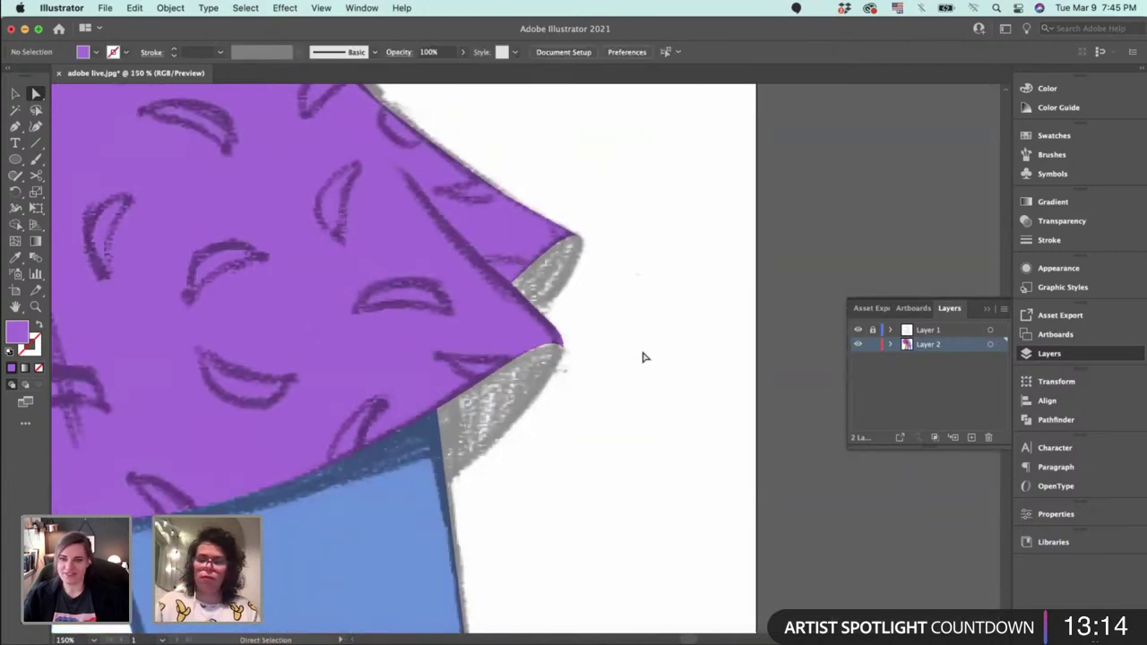
{"action": "left_click_drag", "start_coordinate": [708, 322], "coordinate": [829, 251]}
{"action": "left_click_drag", "start_coordinate": [692, 307], "coordinate": [801, 376]}
{"action": "left_click_drag", "start_coordinate": [635, 399], "coordinate": [676, 314]}
{"action": "left_click_drag", "start_coordinate": [524, 261], "coordinate": [585, 462]}
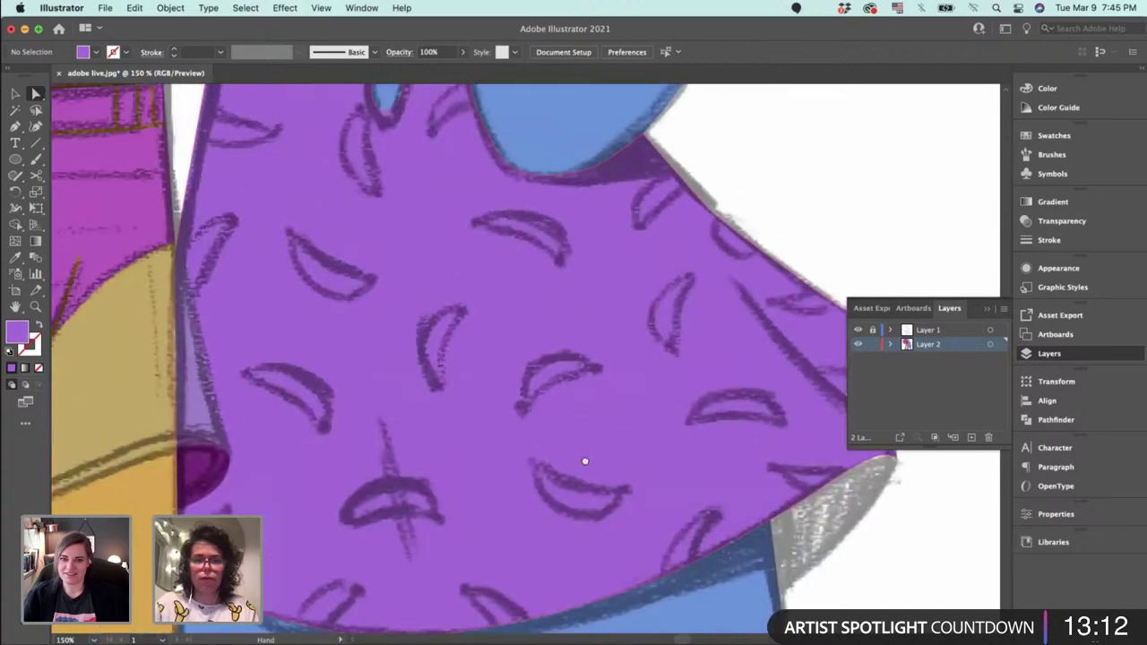
{"action": "scroll", "coordinate": [583, 459], "scroll_direction": "up", "scroll_amount": 6}
{"action": "key", "text": "v"}
{"action": "left_click", "coordinate": [593, 340]}
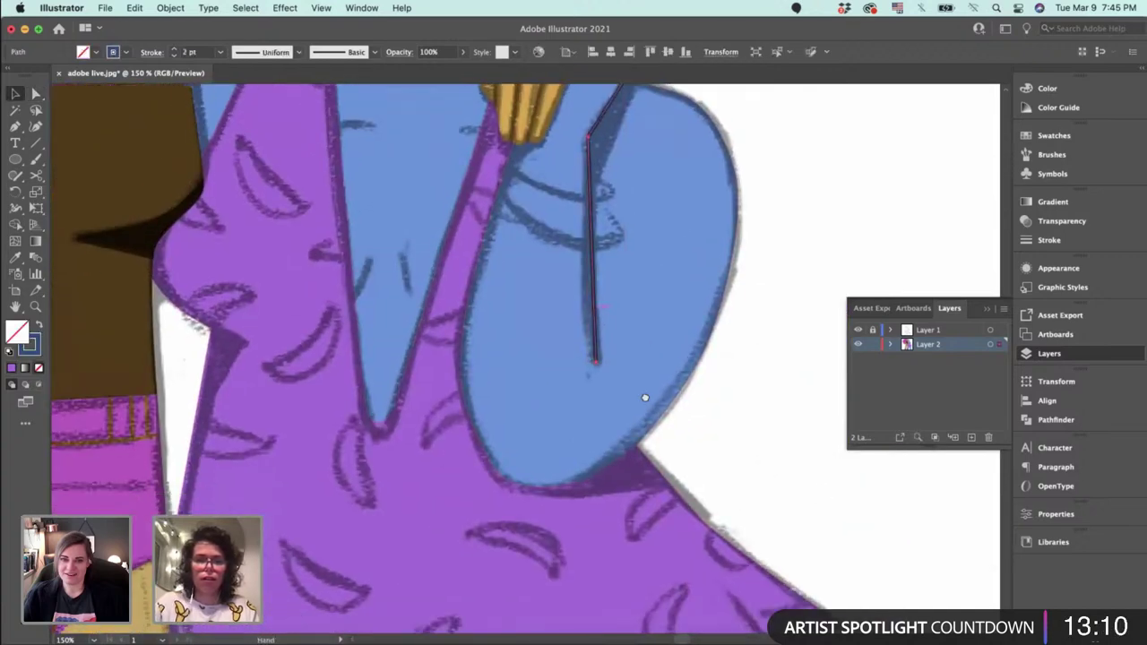
{"action": "left_click_drag", "start_coordinate": [645, 397], "coordinate": [686, 480]}
{"action": "left_click", "coordinate": [758, 479]}
{"action": "left_click_drag", "start_coordinate": [550, 419], "coordinate": [617, 445]}
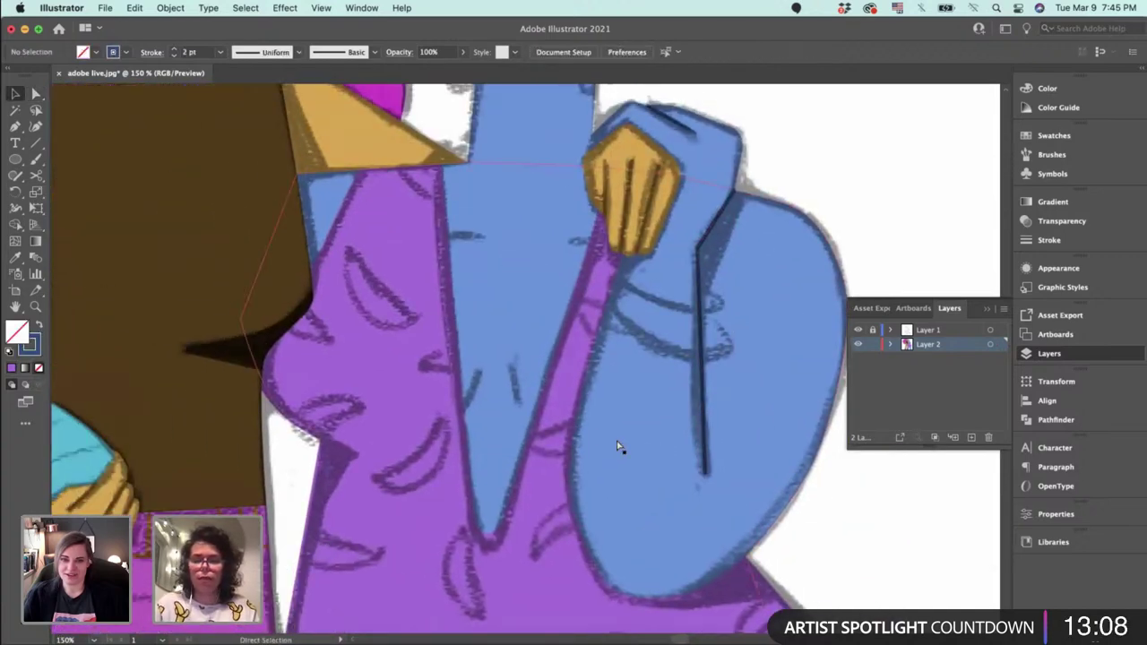
Draw a short, nearly horizontal chest line inward from the neckline edge farther from the blue arm, and adjust its inner end.
{"action": "key", "text": "super+equal"}
{"action": "key", "text": "p"}
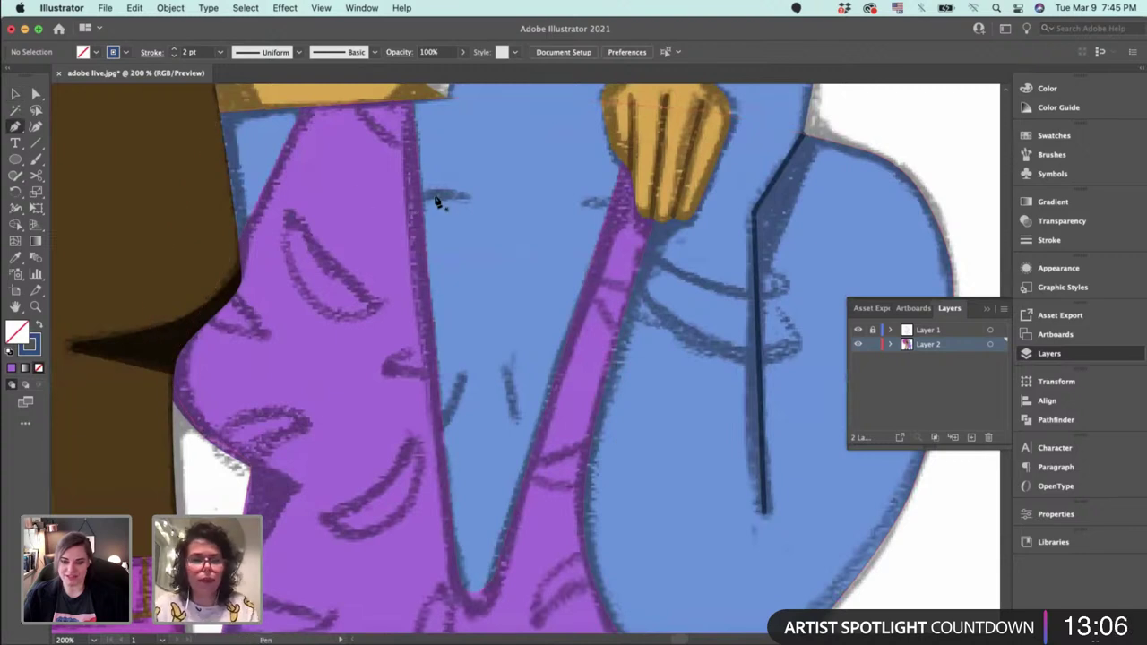
{"action": "left_click", "coordinate": [417, 196]}
{"action": "left_click", "coordinate": [462, 196]}
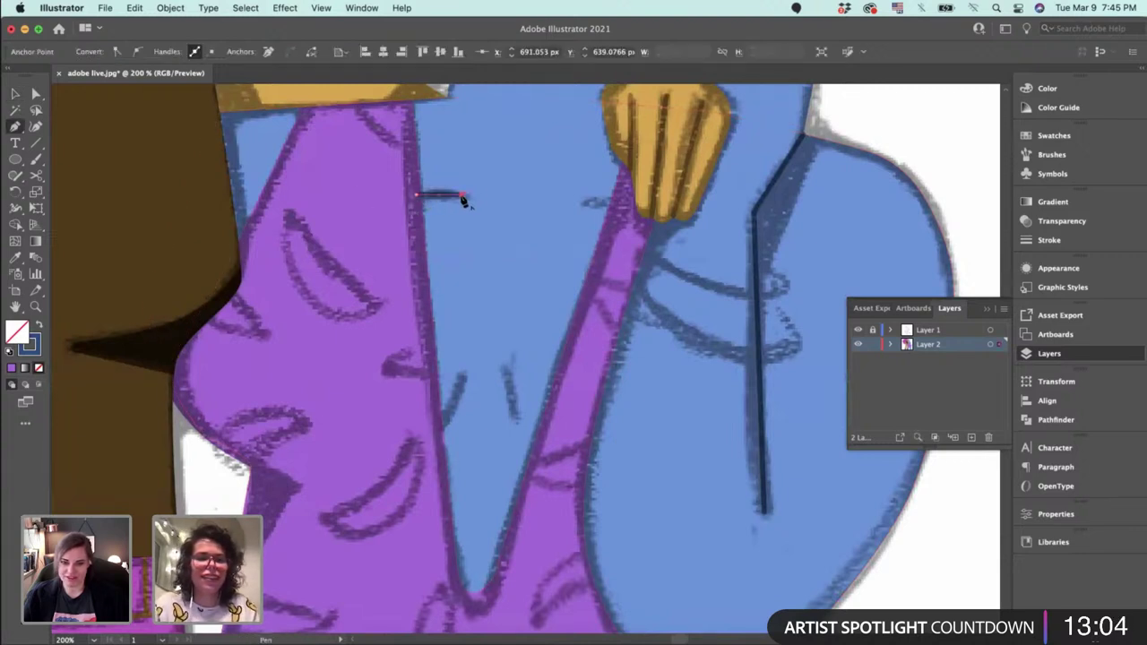
{"action": "key", "text": "a"}
{"action": "left_click_drag", "start_coordinate": [462, 196], "coordinate": [458, 198]}
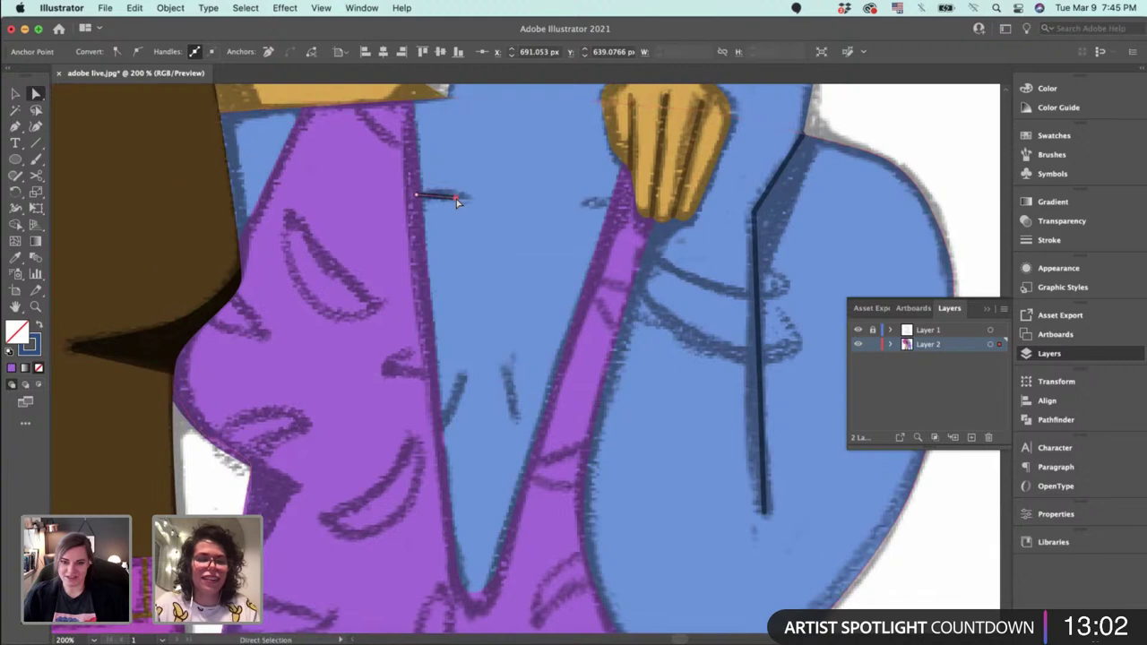
Draw the matching short chest line at the opposite neckline edge, beside the tan fingers.
{"action": "key", "text": "super+plus"}
{"action": "key", "text": "v"}
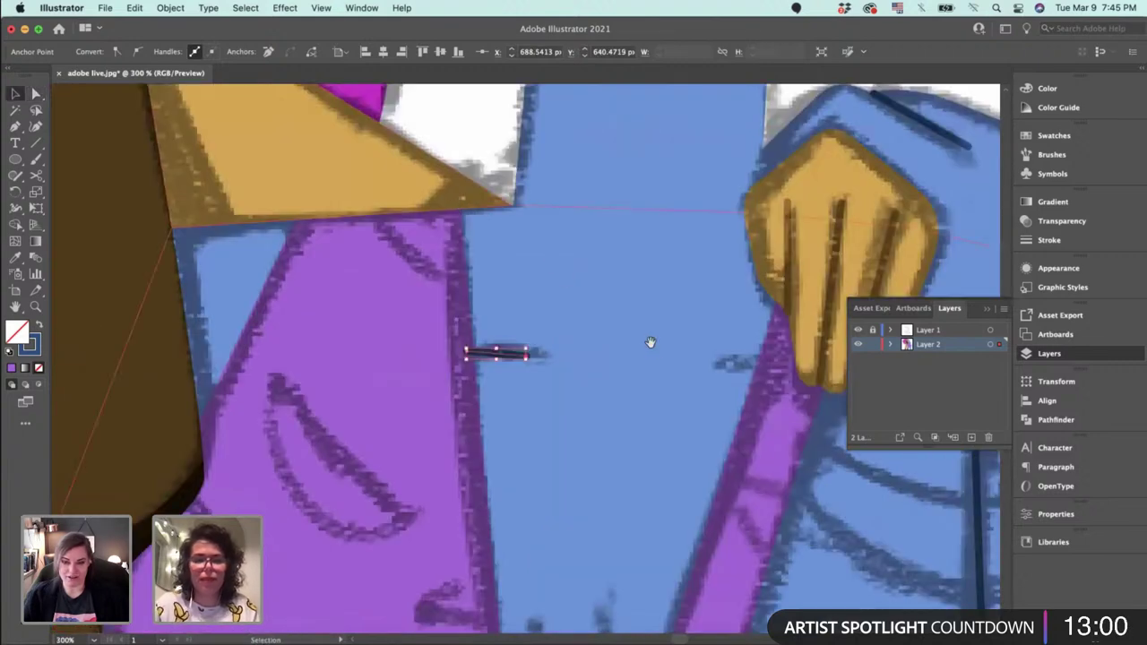
{"action": "left_click_drag", "start_coordinate": [651, 342], "coordinate": [550, 310]}
{"action": "key", "text": "p"}
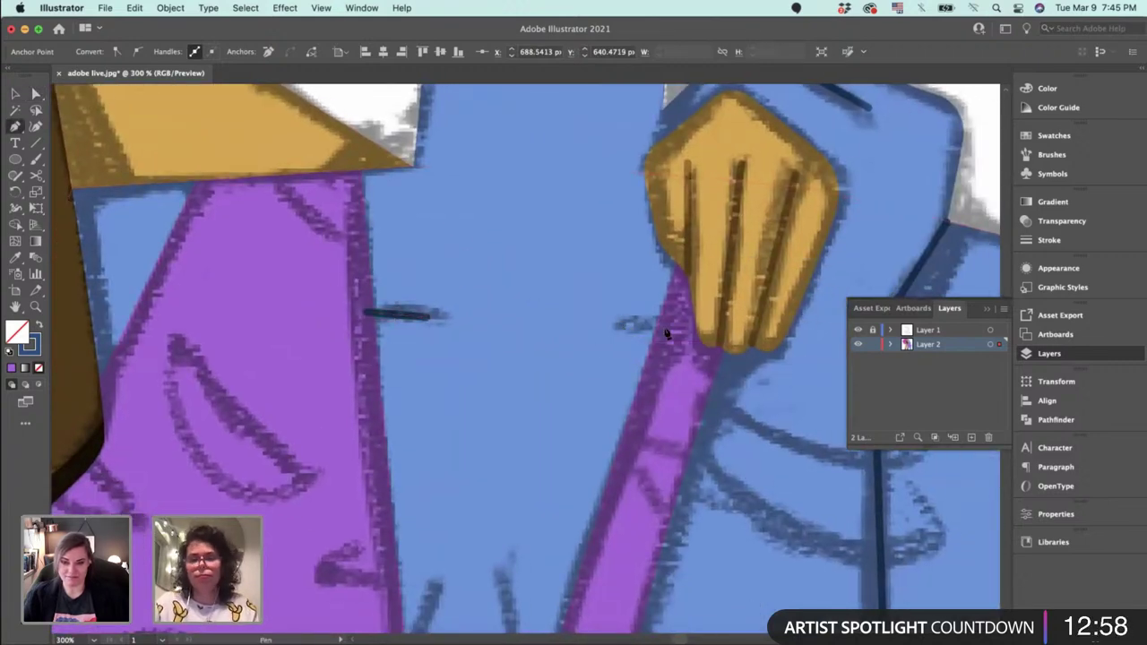
{"action": "left_click", "coordinate": [672, 325]}
Select both short chest lines and rearrange them behind the purple dress, in front of the blue body.
{"action": "key", "text": "v"}
{"action": "left_click", "coordinate": [426, 322]}
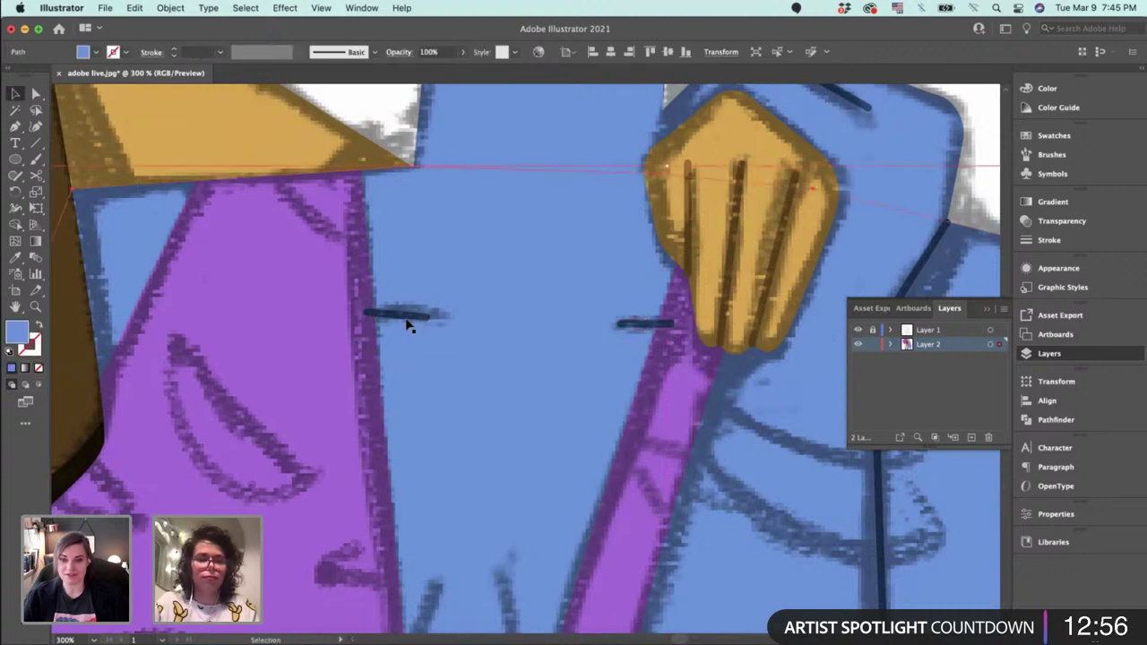
{"action": "left_click", "coordinate": [406, 316]}
{"action": "left_click", "coordinate": [640, 324], "text": "shift"}
{"action": "key", "text": "super+x"}
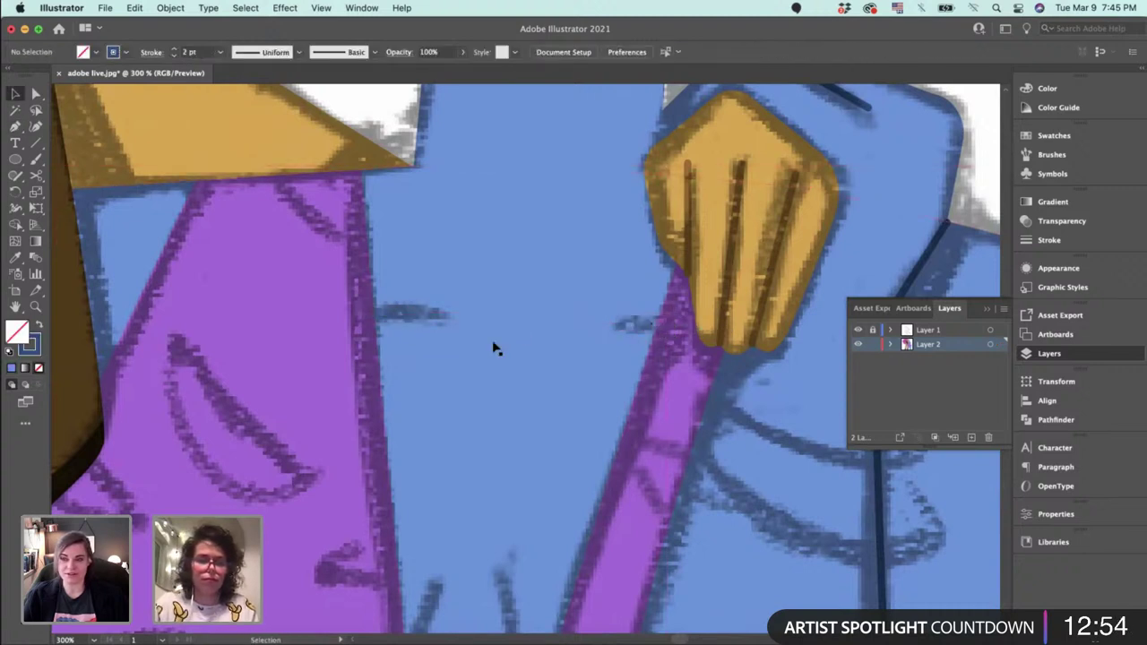
{"action": "key", "text": "super+z"}
{"action": "scroll", "coordinate": [358, 345], "scroll_direction": "down", "scroll_amount": 5}
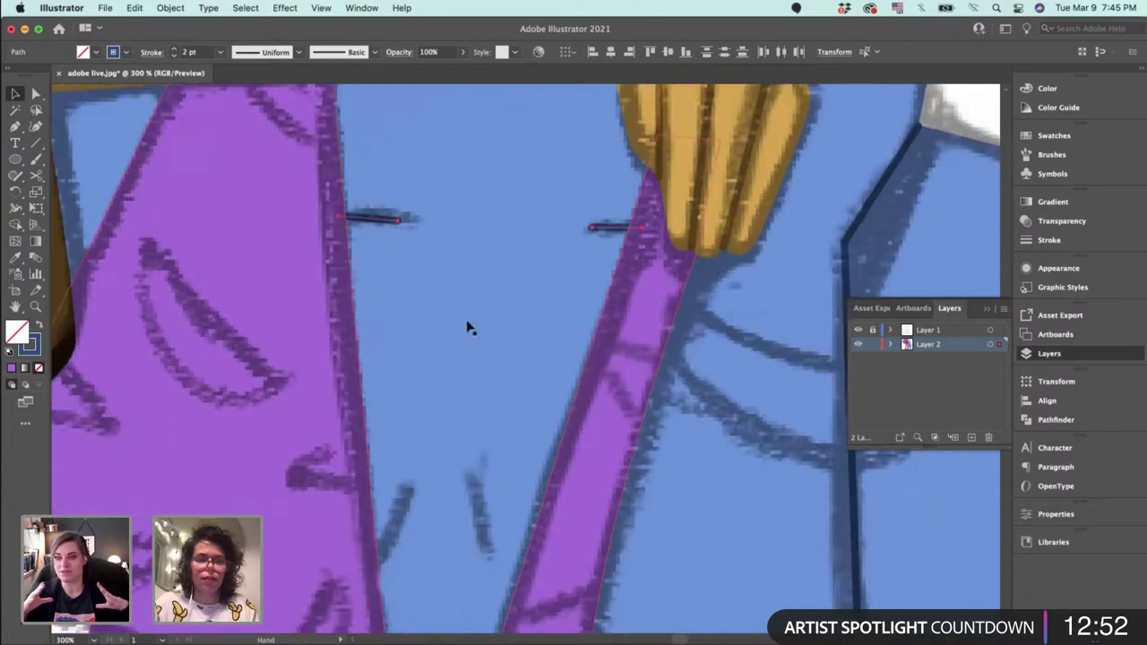
{"action": "left_click", "coordinate": [466, 319]}
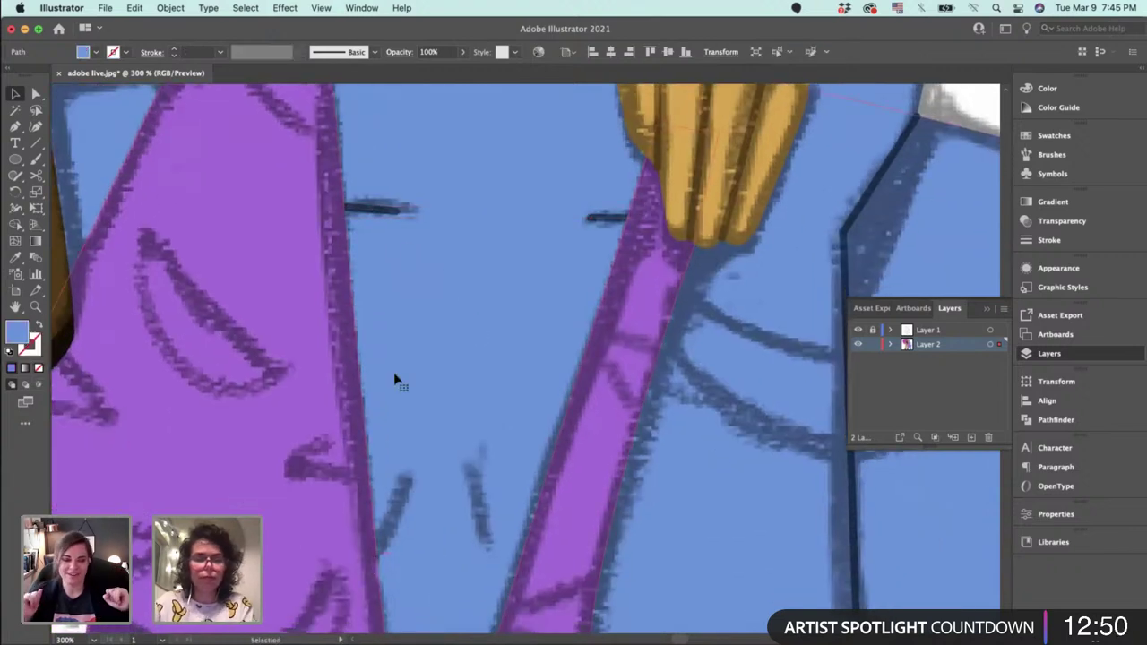
Nudge the inner end of the chest line farther from the blue arm up by 1 px.
{"action": "key", "text": "a"}
{"action": "left_click", "coordinate": [396, 213]}
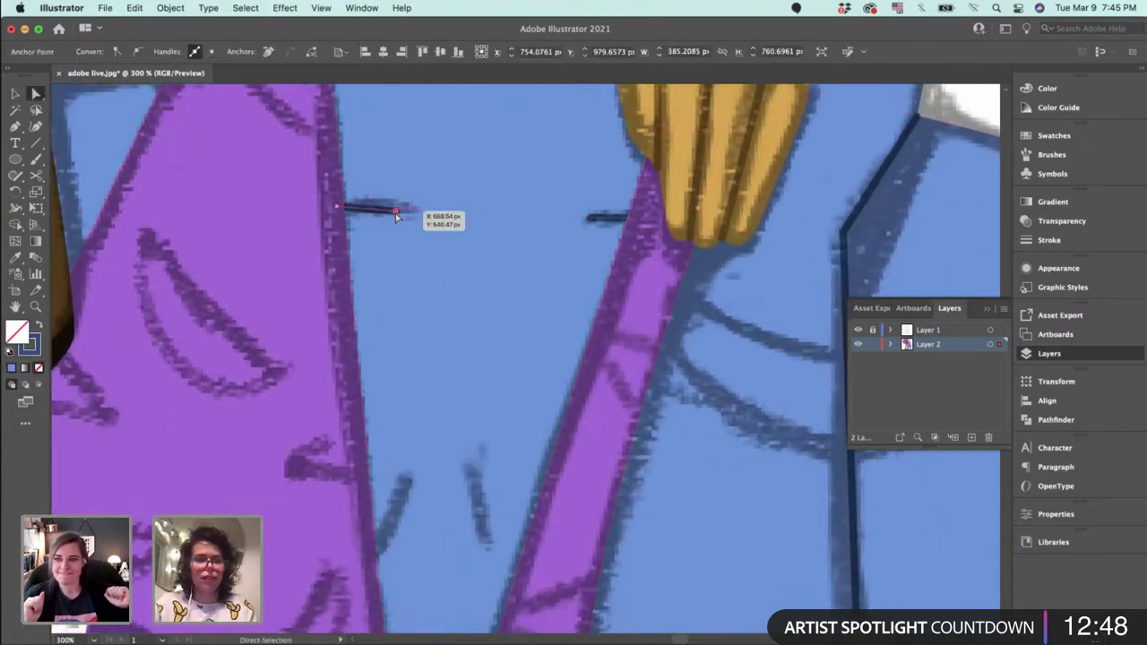
{"action": "key", "text": "Up"}
Trace the slanted crease line rising from the neckline edge near the bottom of the V.
{"action": "key", "text": "p"}
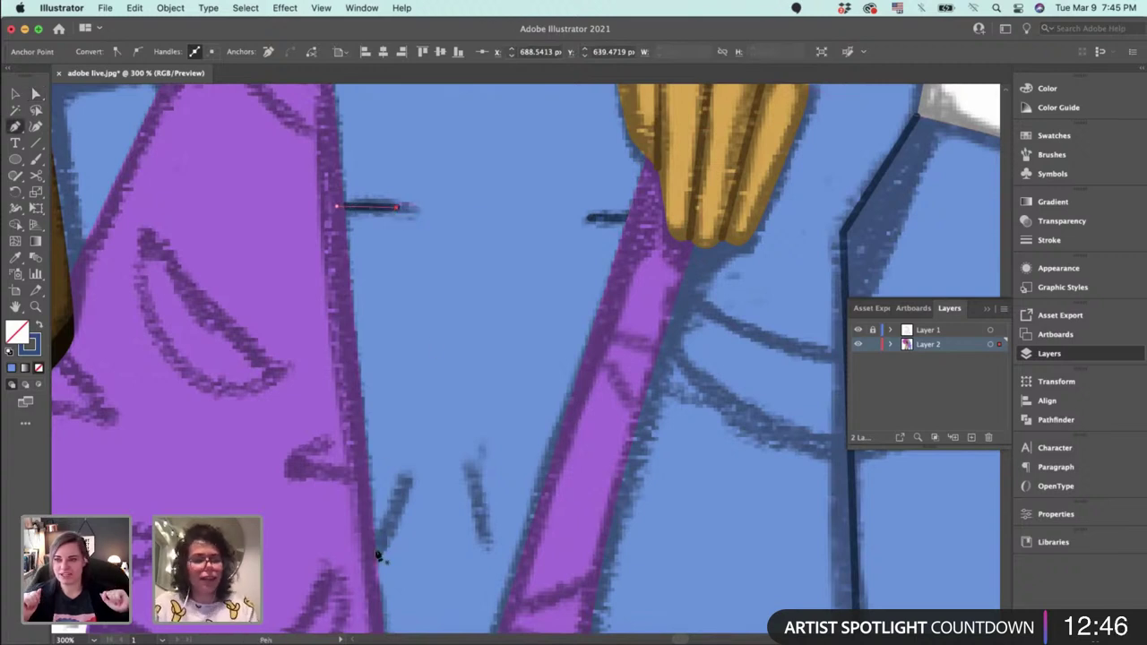
{"action": "left_click", "coordinate": [371, 555]}
{"action": "left_click", "coordinate": [405, 478]}
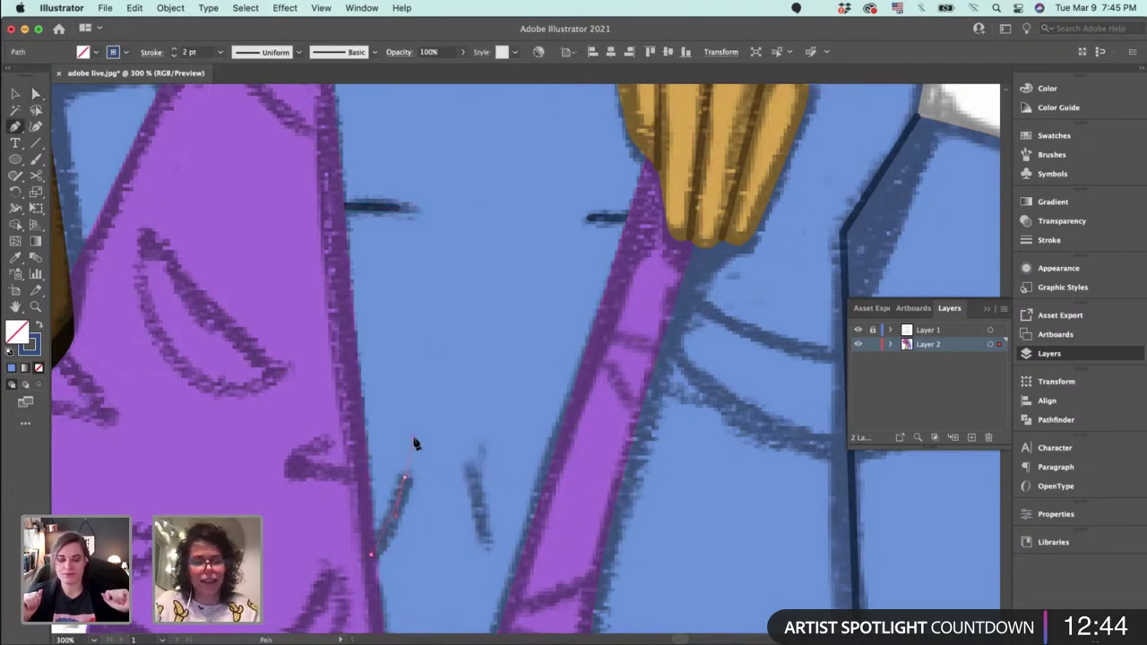
Finish the slanted crease line and trace the matching curved line beside it near the bottom of the V neckline.
{"action": "left_click_drag", "start_coordinate": [405, 478], "coordinate": [414, 439]}
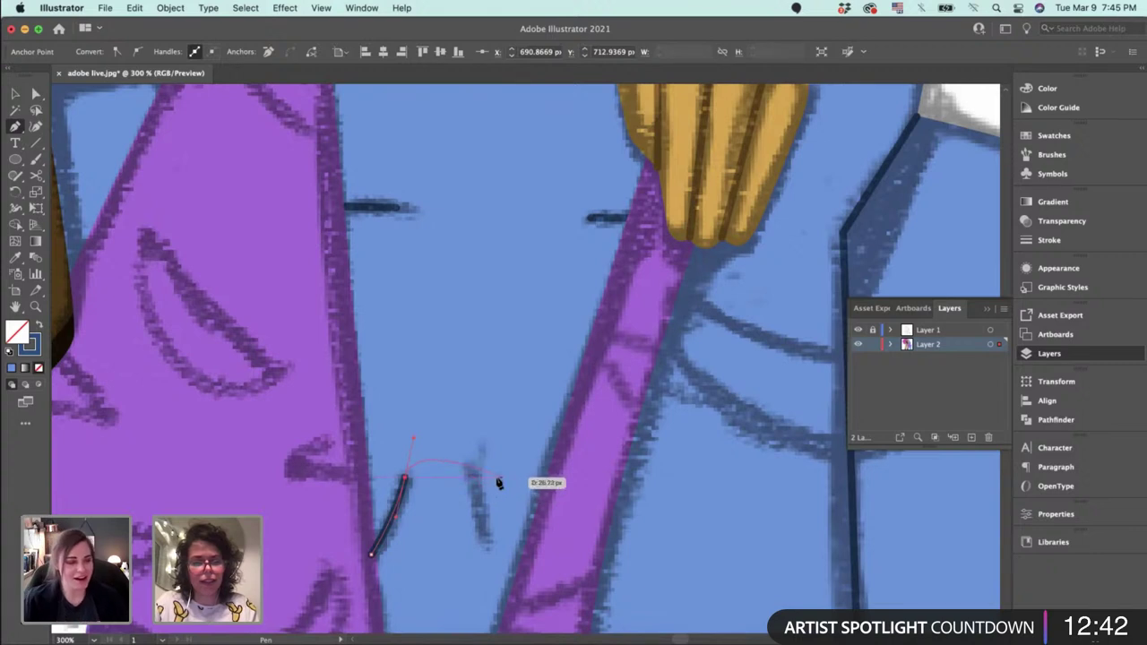
{"action": "left_click", "coordinate": [470, 468]}
{"action": "left_click", "coordinate": [491, 549]}
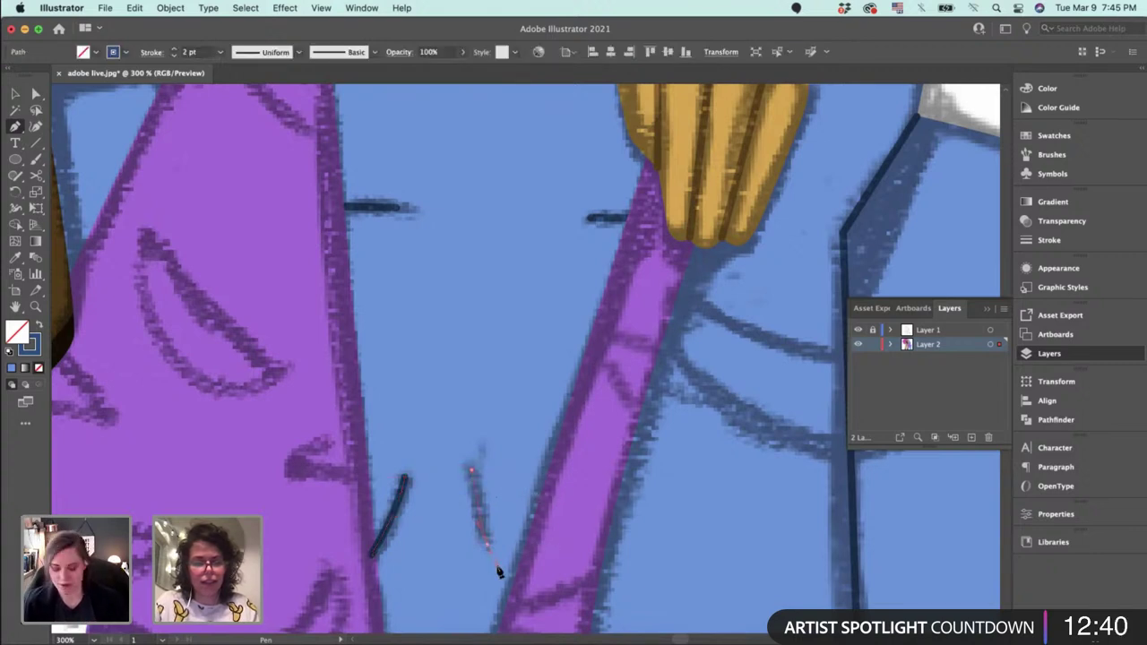
{"action": "key", "text": "v"}
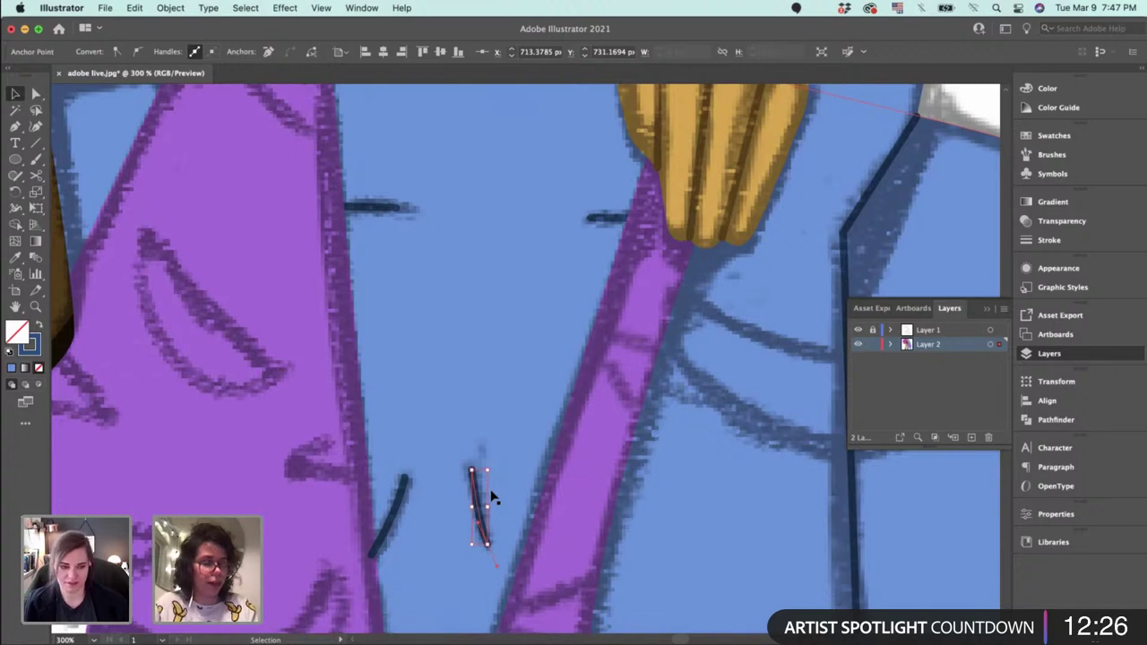
{"action": "key", "text": "super+minus"}
{"action": "key", "text": "super+minus"}
{"action": "key", "text": "super+minus"}
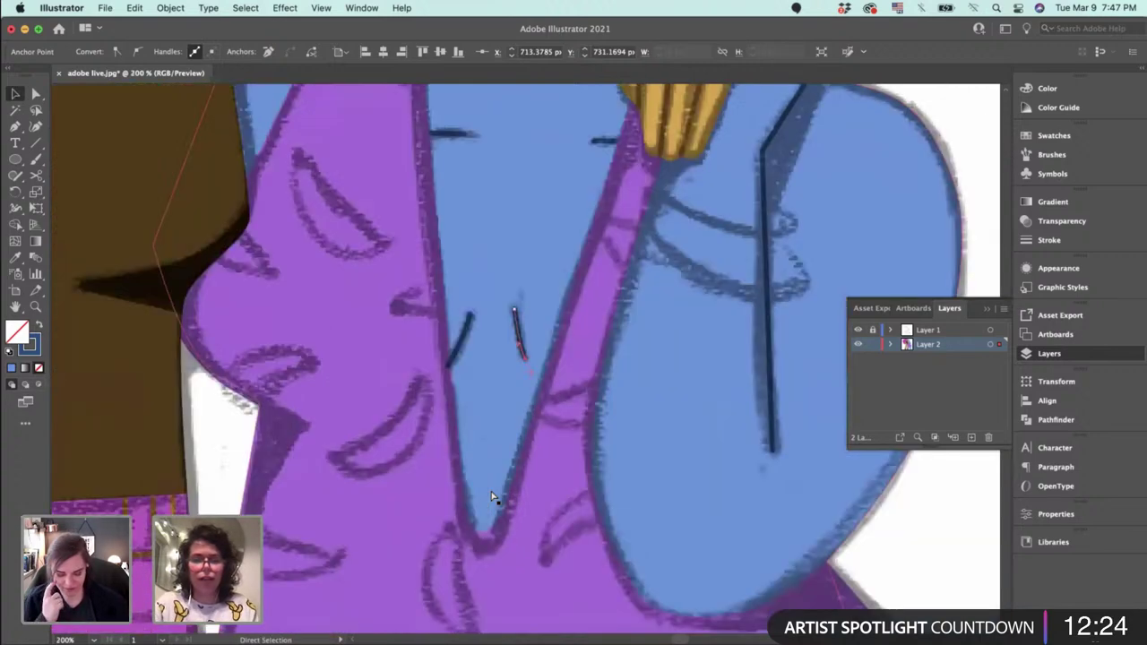
{"action": "left_click", "coordinate": [741, 492]}
{"action": "left_click_drag", "start_coordinate": [747, 475], "coordinate": [574, 457]}
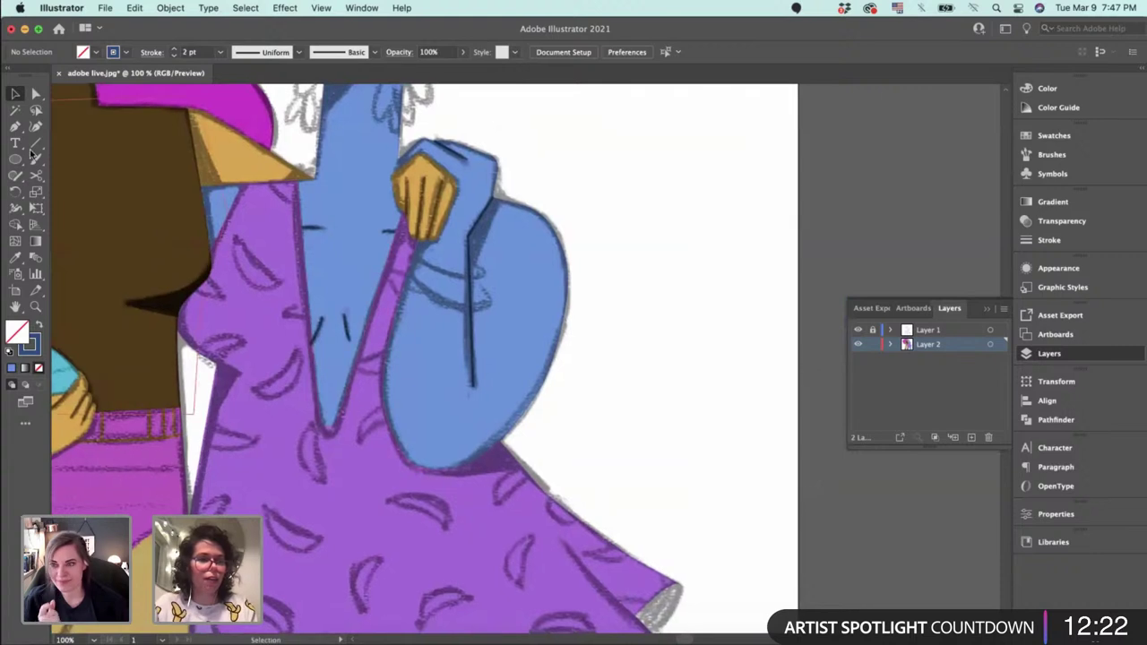
Add a text box with a musician's name on the blank area beside the blue arm, and delete the whole box.
{"action": "key", "text": "t"}
{"action": "left_click_drag", "start_coordinate": [585, 342], "coordinate": [703, 431]}
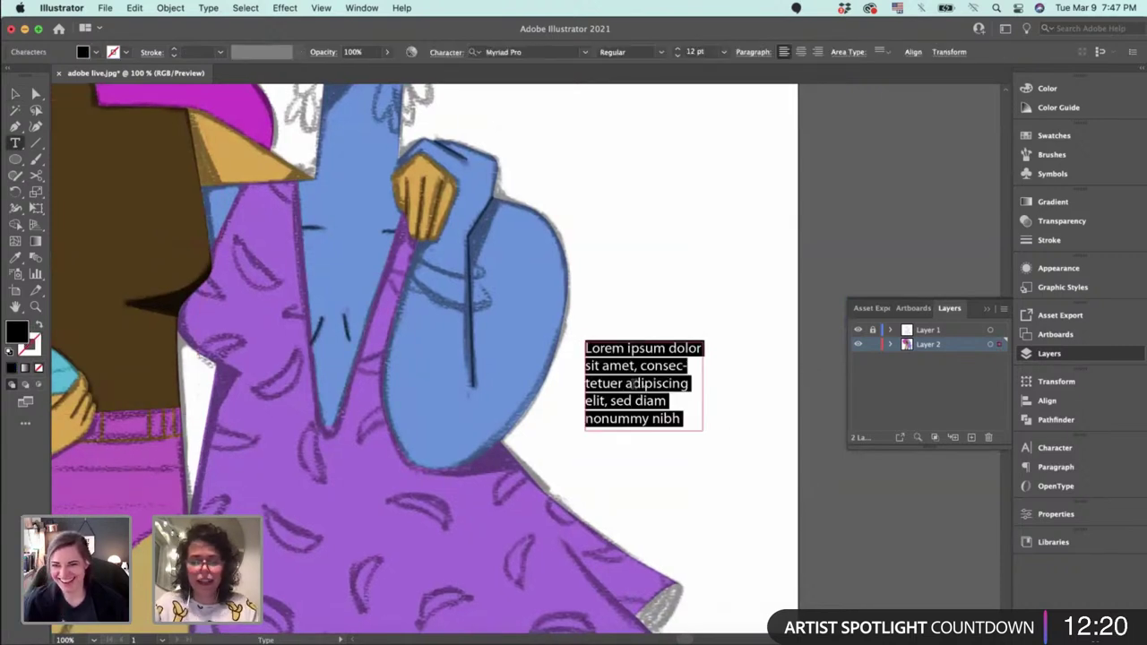
{"action": "type", "text": "nils frahm"}
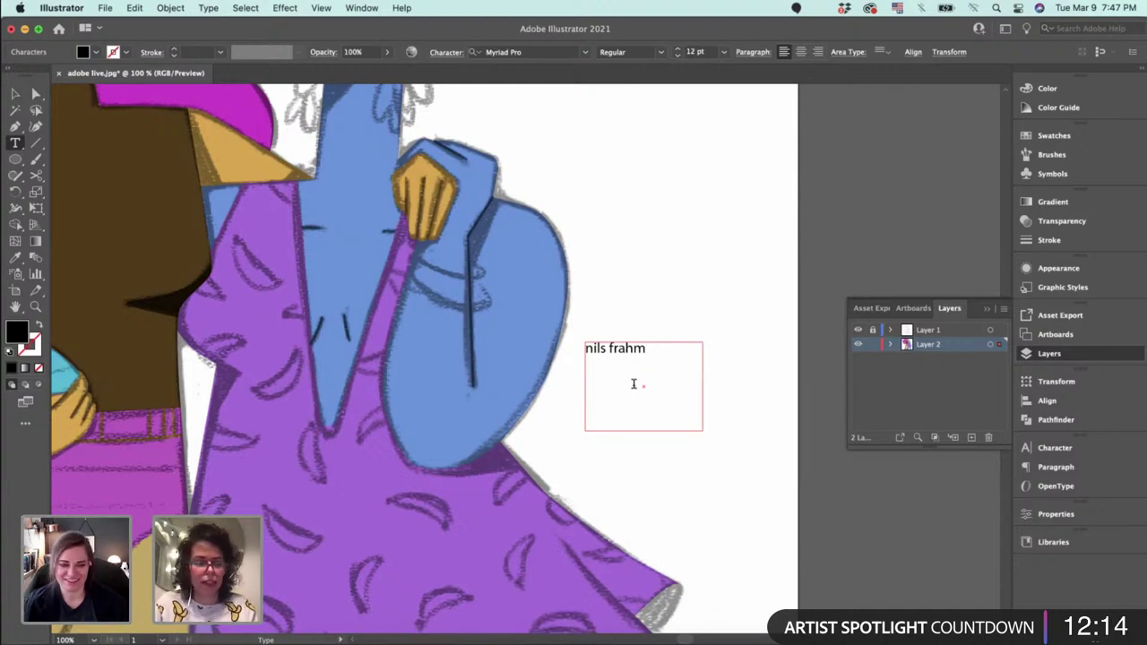
{"action": "key", "text": "super+a"}
{"action": "key", "text": "BackSpace"}
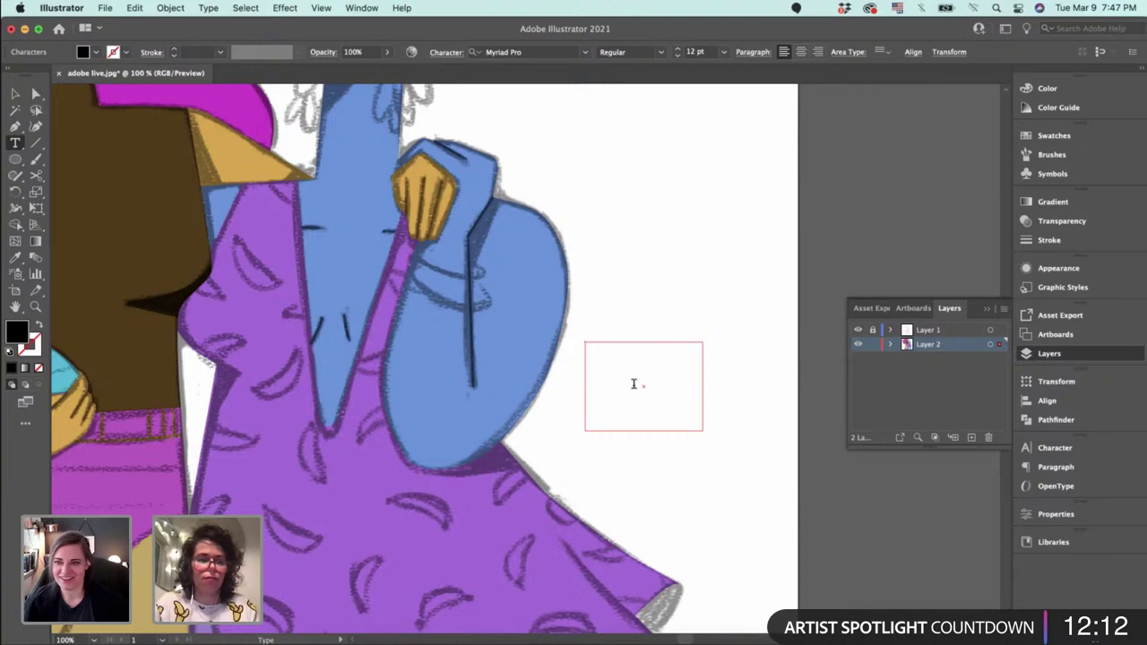
{"action": "left_click", "coordinate": [16, 95]}
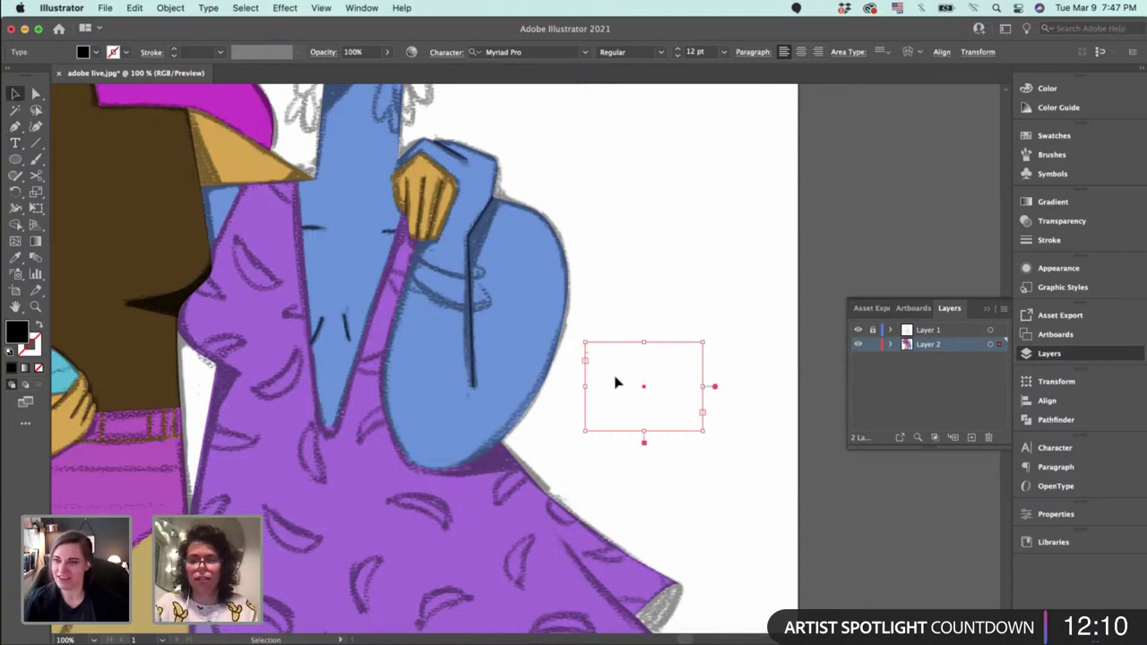
{"action": "key", "text": "Delete"}
Draw a short curved line from the neck's edge to the tan fingers along the blue hand, reusing the chest line's 2 pt blue stroke.
{"action": "scroll", "coordinate": [573, 376], "scroll_direction": "left", "scroll_amount": 5}
{"action": "left_click_drag", "start_coordinate": [715, 391], "coordinate": [692, 484]}
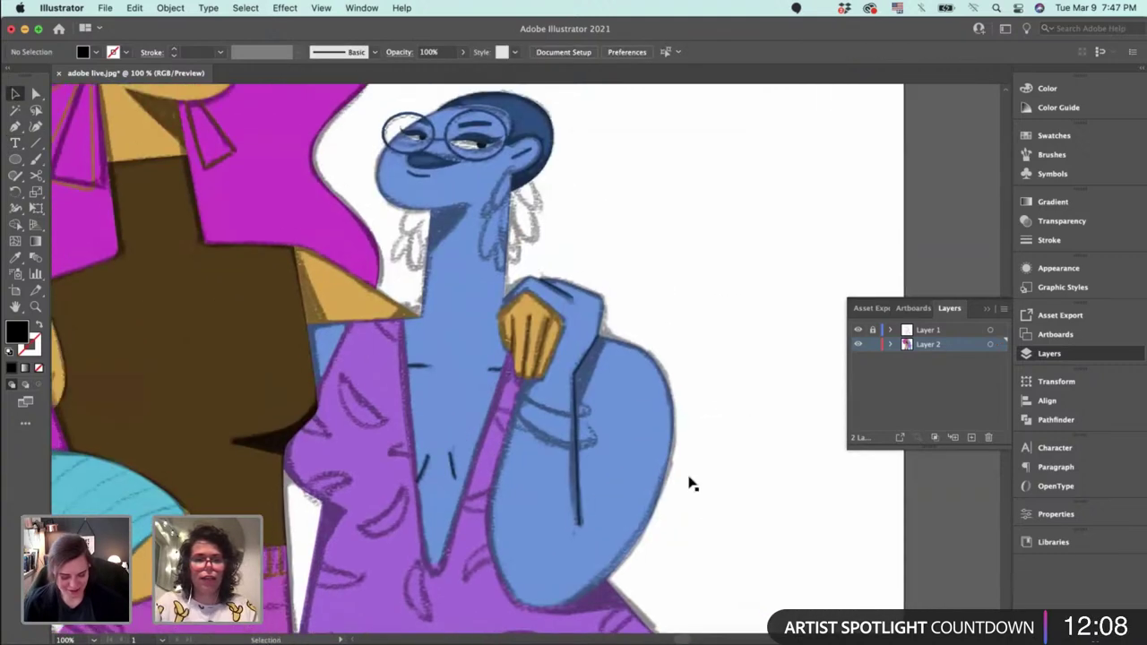
{"action": "key", "text": "super+equal"}
{"action": "key", "text": "super+equal"}
{"action": "key", "text": "super+equal"}
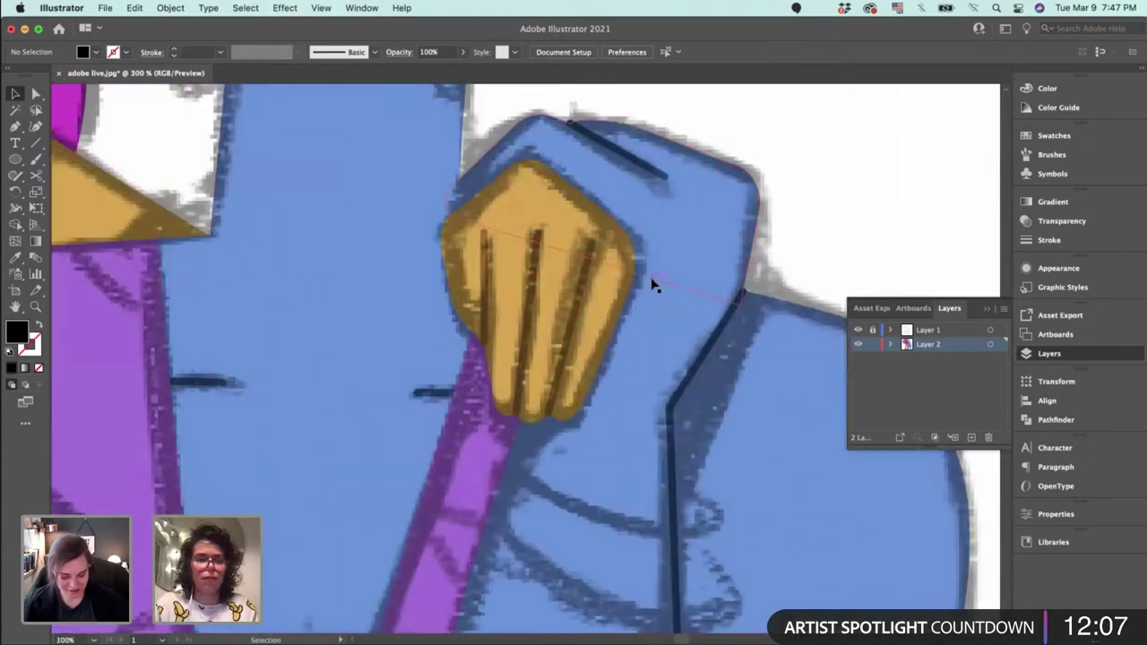
{"action": "left_click", "coordinate": [430, 392]}
{"action": "scroll", "coordinate": [469, 295], "scroll_direction": "up", "scroll_amount": 5}
{"action": "key", "text": "p"}
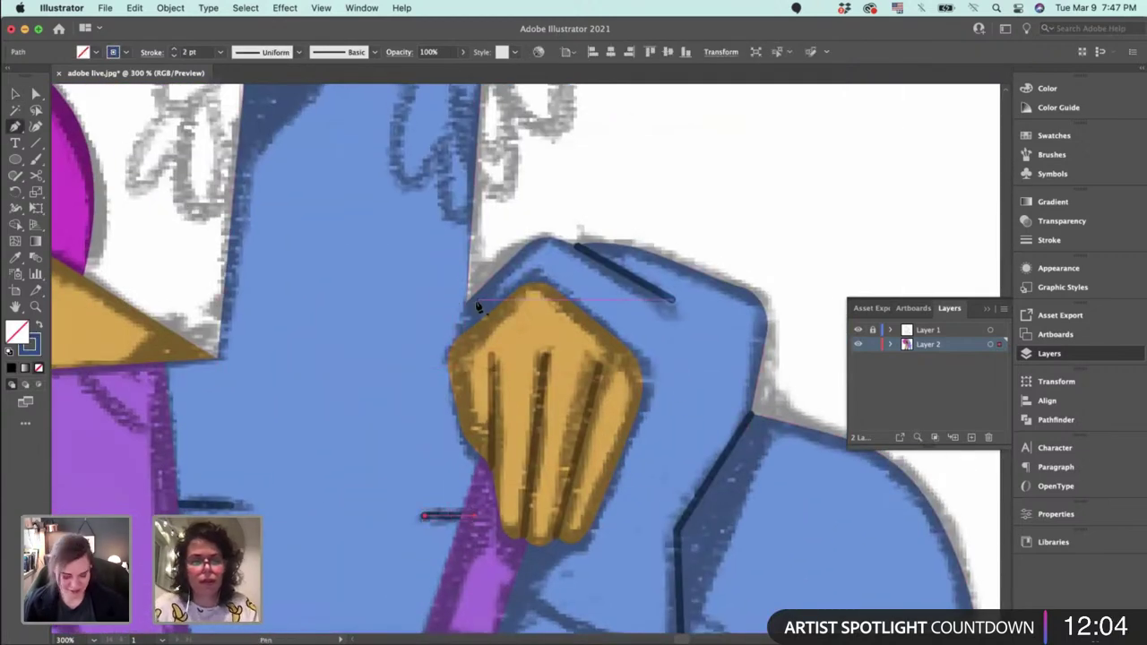
{"action": "left_click", "coordinate": [466, 303]}
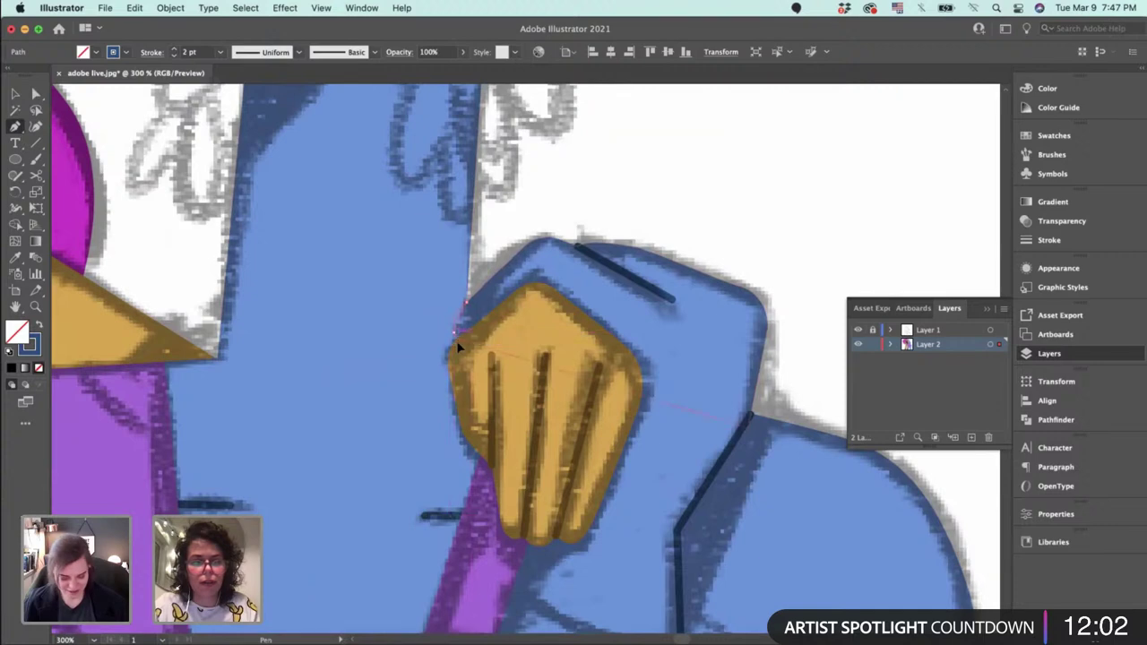
{"action": "left_click_drag", "start_coordinate": [455, 333], "coordinate": [459, 350]}
Shift the lower end of the short curved hand line slightly down toward the edge of the tan fingers.
{"action": "key", "text": "super+equal"}
{"action": "key", "text": "super+equal"}
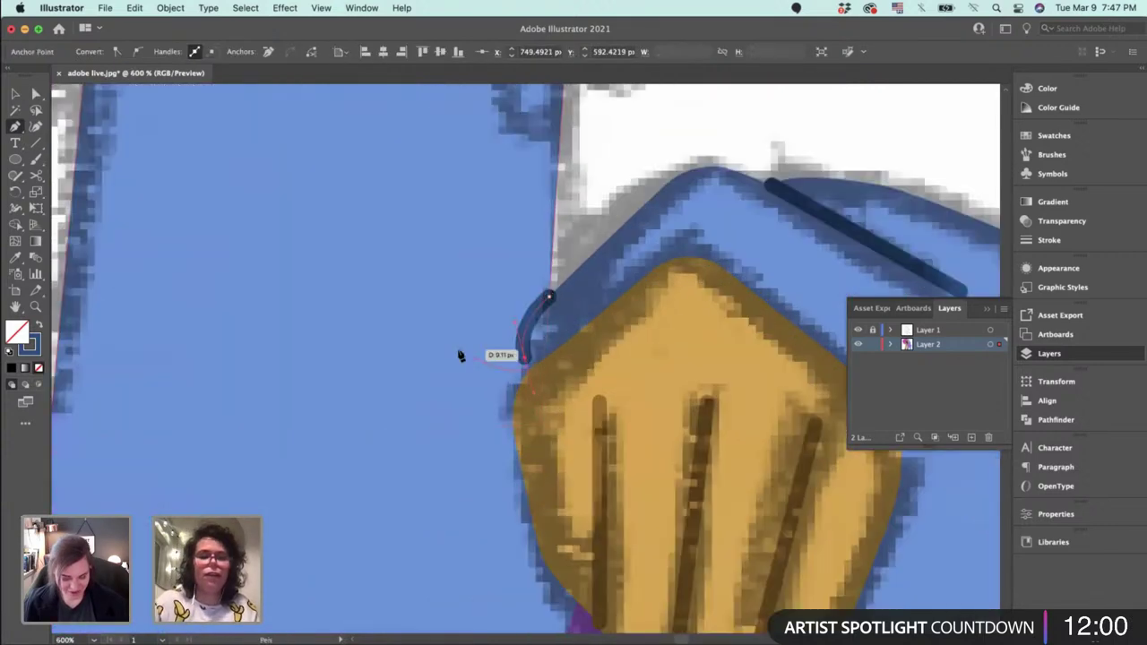
{"action": "key", "text": "v"}
{"action": "key", "text": "a"}
{"action": "left_click_drag", "start_coordinate": [531, 361], "coordinate": [526, 369]}
{"action": "key", "text": "v"}
{"action": "left_click", "coordinate": [583, 235]}
Trace the triangular neck shadow beneath the blue figure's chin as a closed shape, reusing the hair's dark blue fill without a stroke.
{"action": "key", "text": "super+minus"}
{"action": "key", "text": "super+minus"}
{"action": "key", "text": "super+minus"}
{"action": "key", "text": "super+minus"}
{"action": "key", "text": "super+minus"}
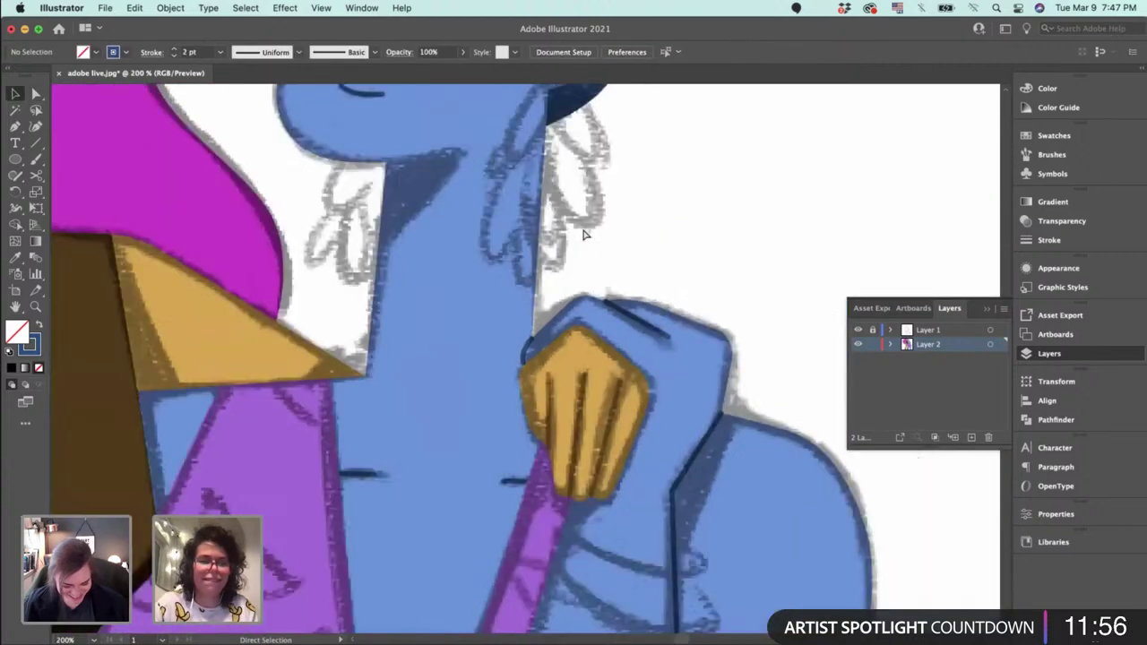
{"action": "key", "text": "super+equal"}
{"action": "key", "text": "super+equal"}
{"action": "key", "text": "super+equal"}
{"action": "left_click_drag", "start_coordinate": [584, 235], "coordinate": [644, 585]}
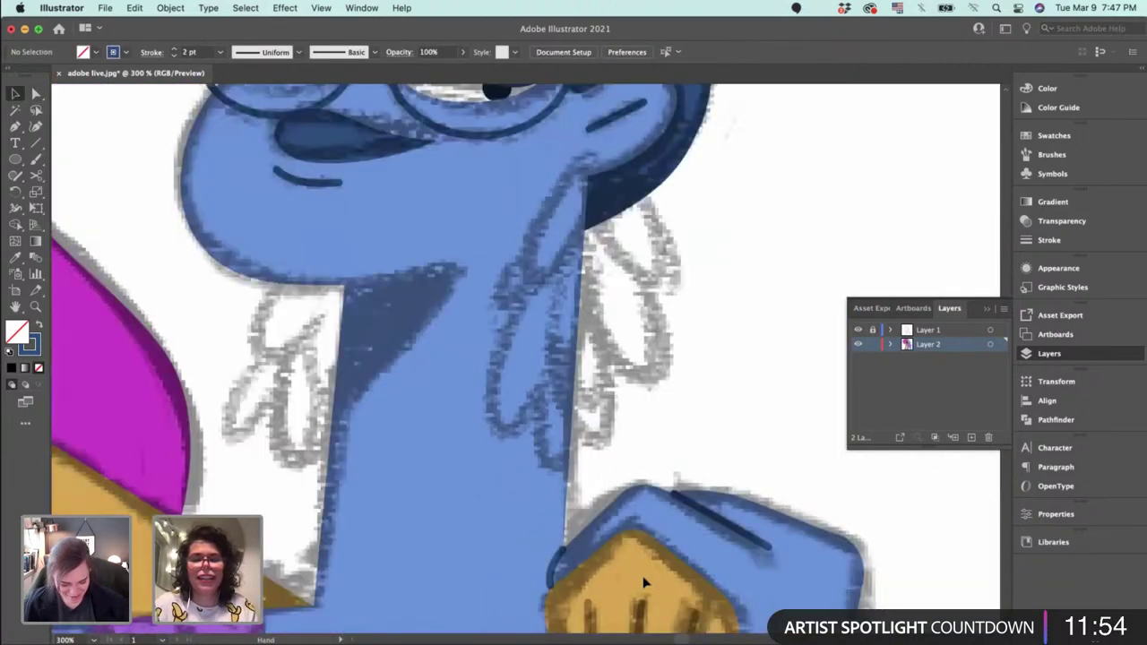
{"action": "left_click", "coordinate": [651, 328]}
{"action": "left_click_drag", "start_coordinate": [681, 406], "coordinate": [762, 410]}
{"action": "key", "text": "p"}
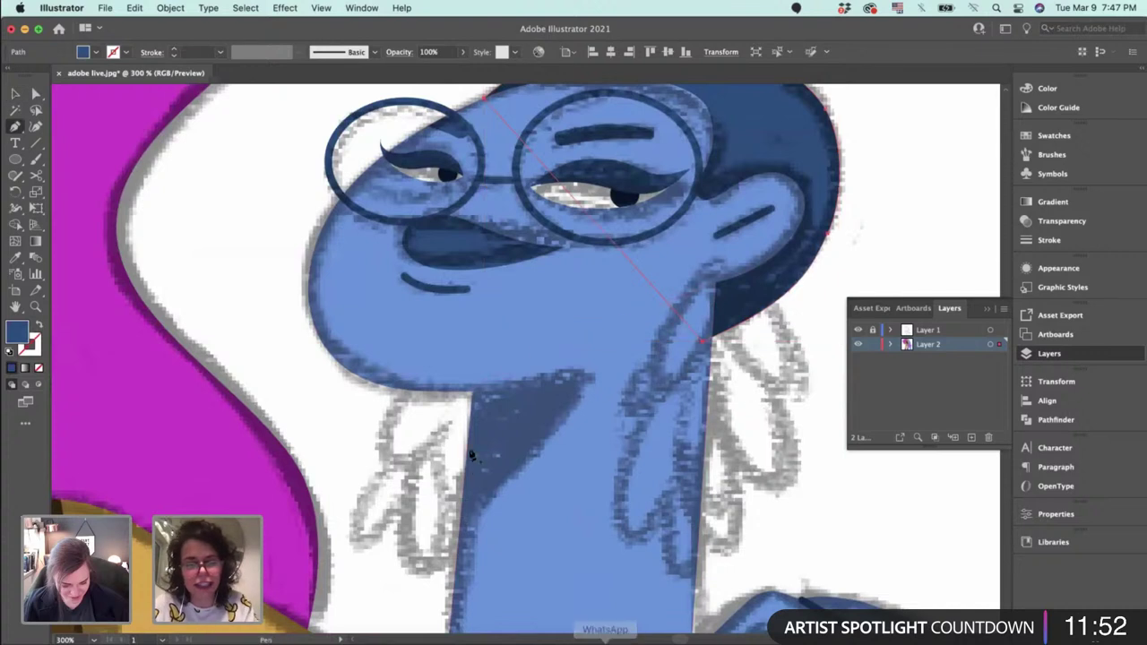
{"action": "left_click", "coordinate": [474, 393]}
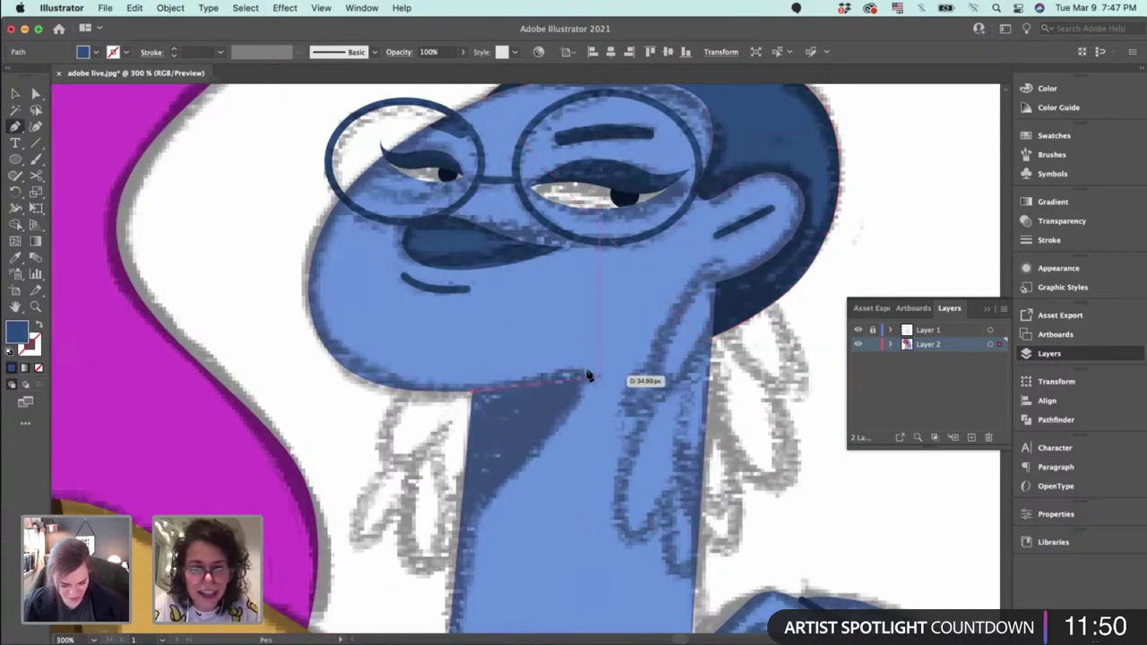
{"action": "left_click", "coordinate": [607, 357]}
{"action": "left_click", "coordinate": [609, 360]}
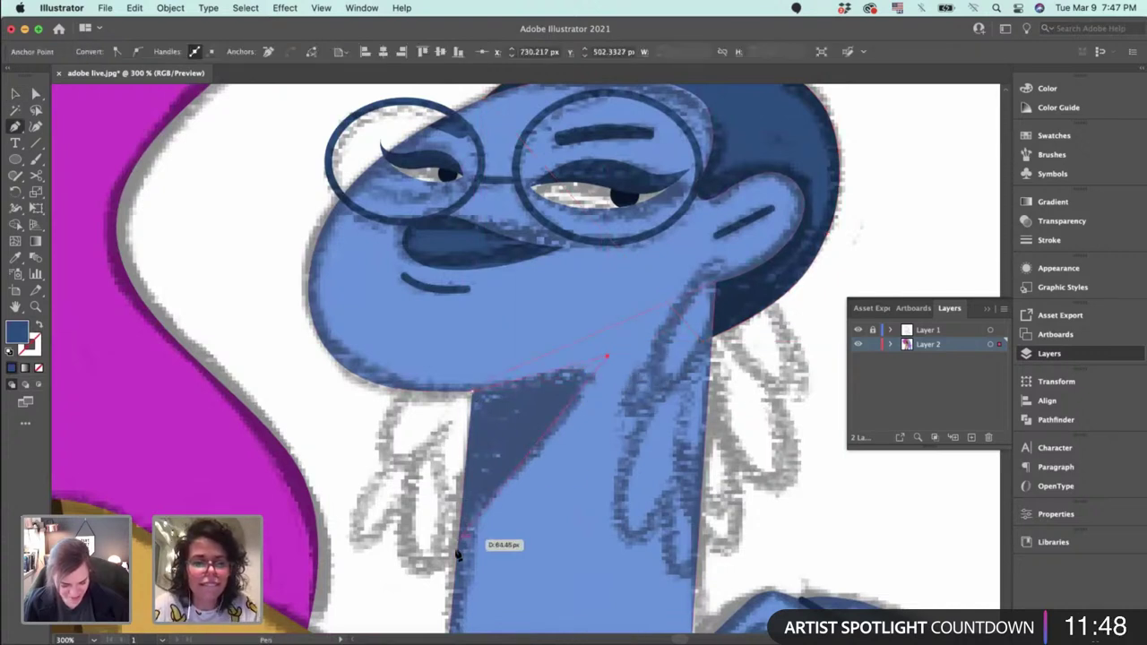
{"action": "left_click", "coordinate": [457, 544]}
{"action": "left_click", "coordinate": [474, 392]}
{"action": "key", "text": "v"}
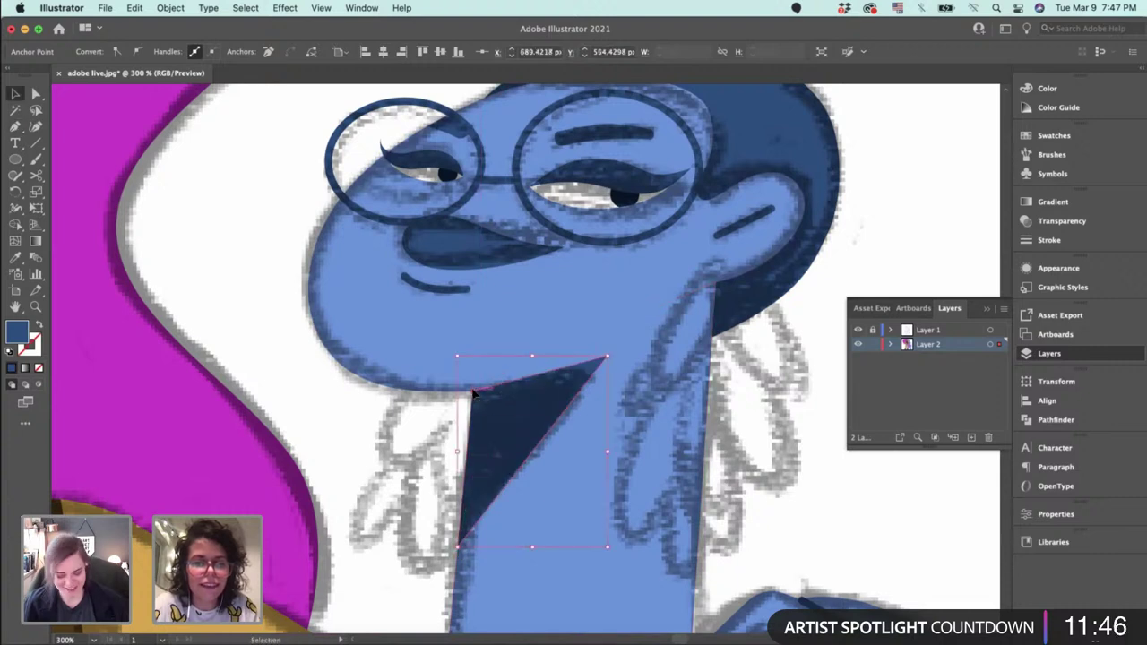
{"action": "left_click", "coordinate": [565, 454]}
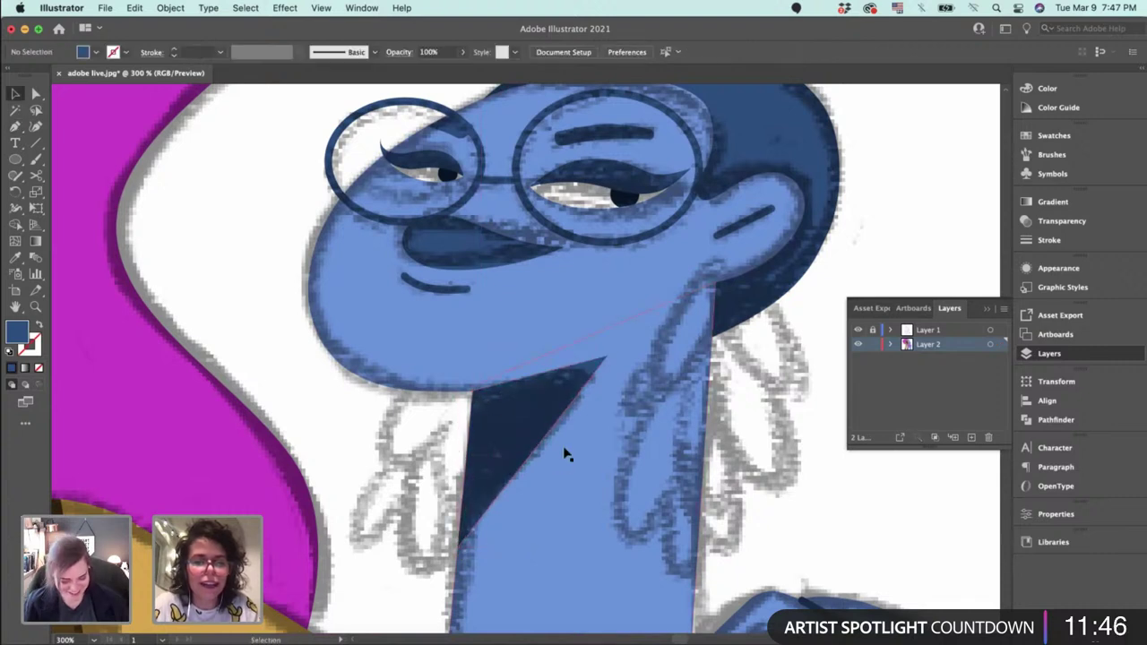
Extend the neck shadow's upper corner along the blue woman's jaw and place the shadow behind her face.
{"action": "key", "text": "a"}
{"action": "left_click_drag", "start_coordinate": [608, 358], "coordinate": [622, 354]}
{"action": "key", "text": "v"}
{"action": "left_click", "coordinate": [551, 401]}
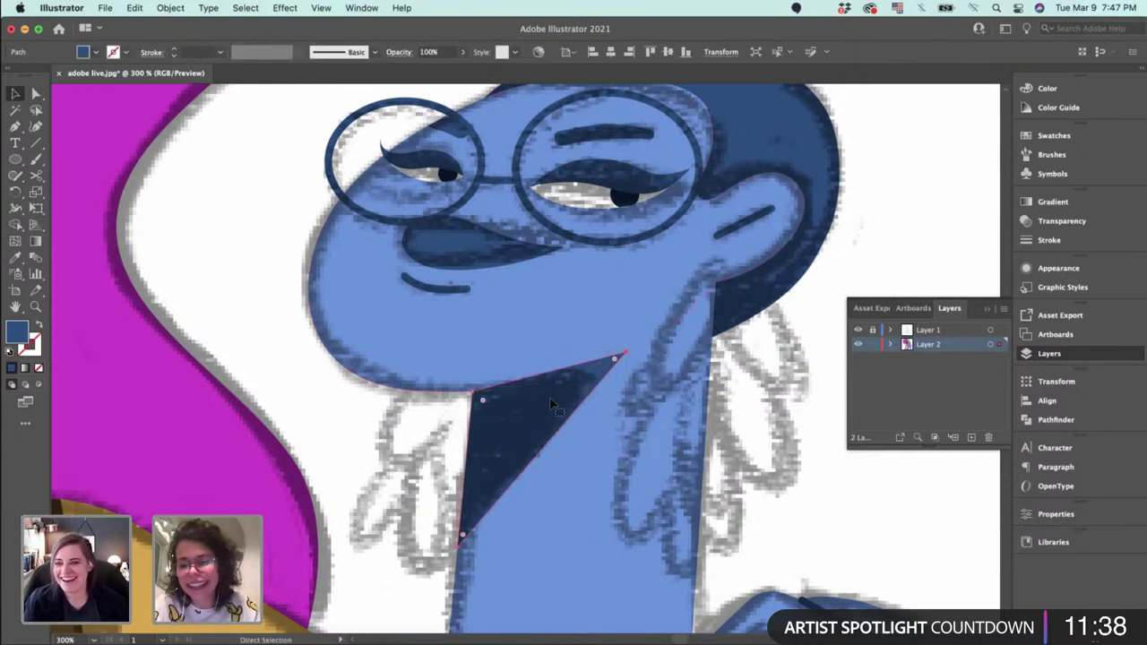
{"action": "key", "text": "super+x"}
{"action": "key", "text": "ctrl+z"}
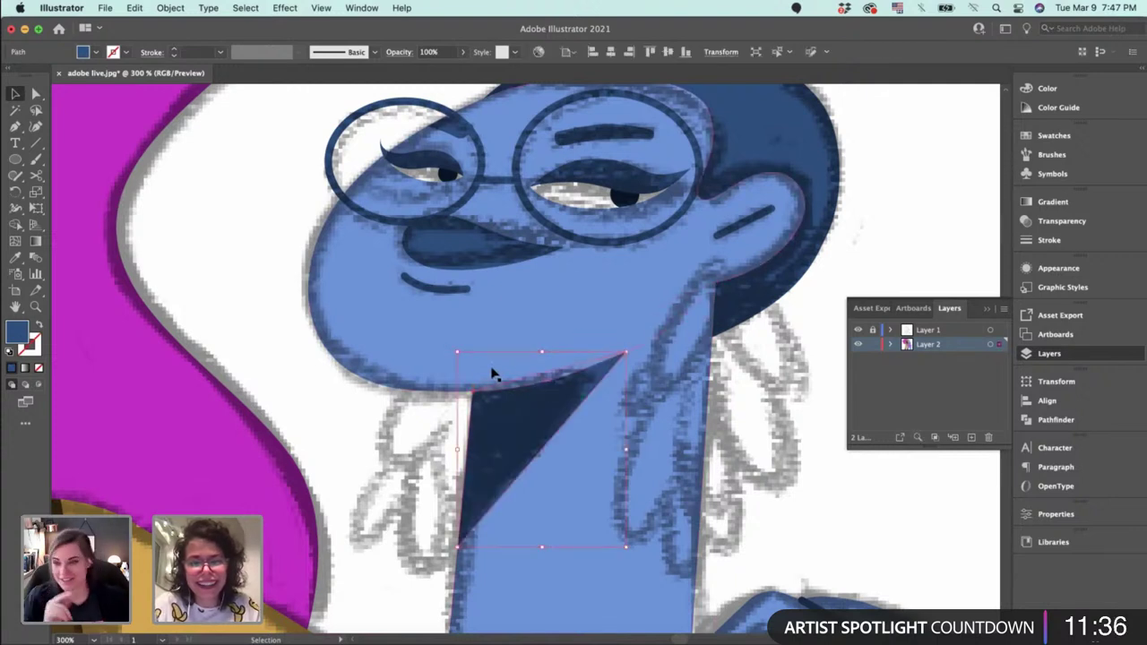
Reshape the underside of the blue woman's jaw where the face meets the neck shadow.
{"action": "key", "text": "a"}
{"action": "left_click_drag", "start_coordinate": [538, 402], "coordinate": [525, 407]}
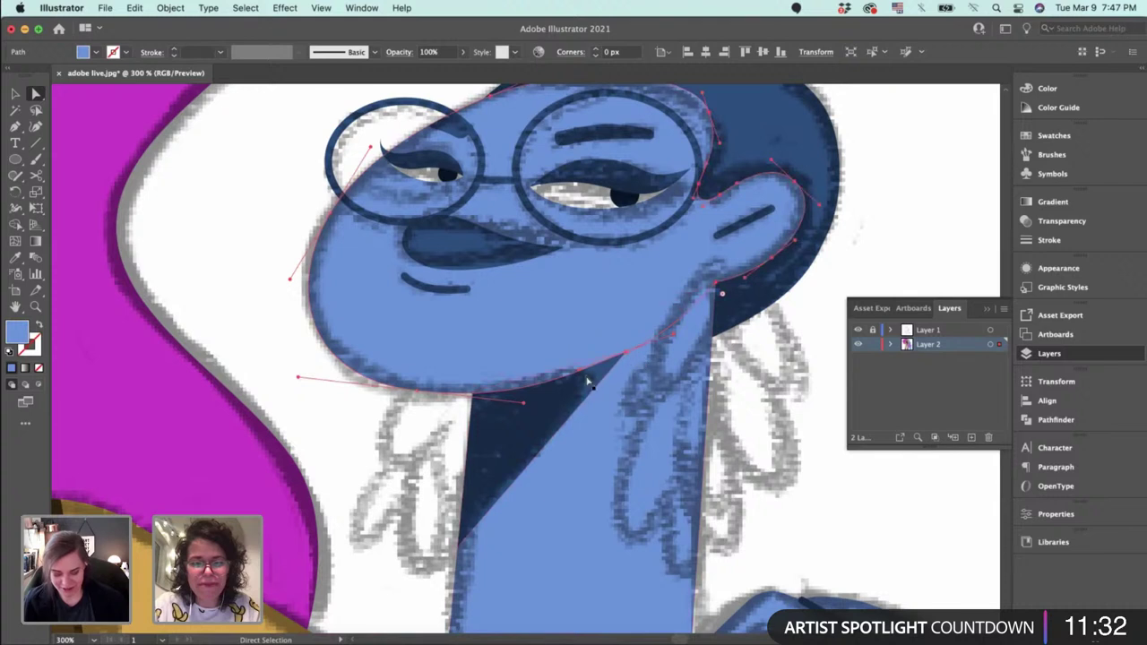
{"action": "left_click_drag", "start_coordinate": [581, 371], "coordinate": [583, 376]}
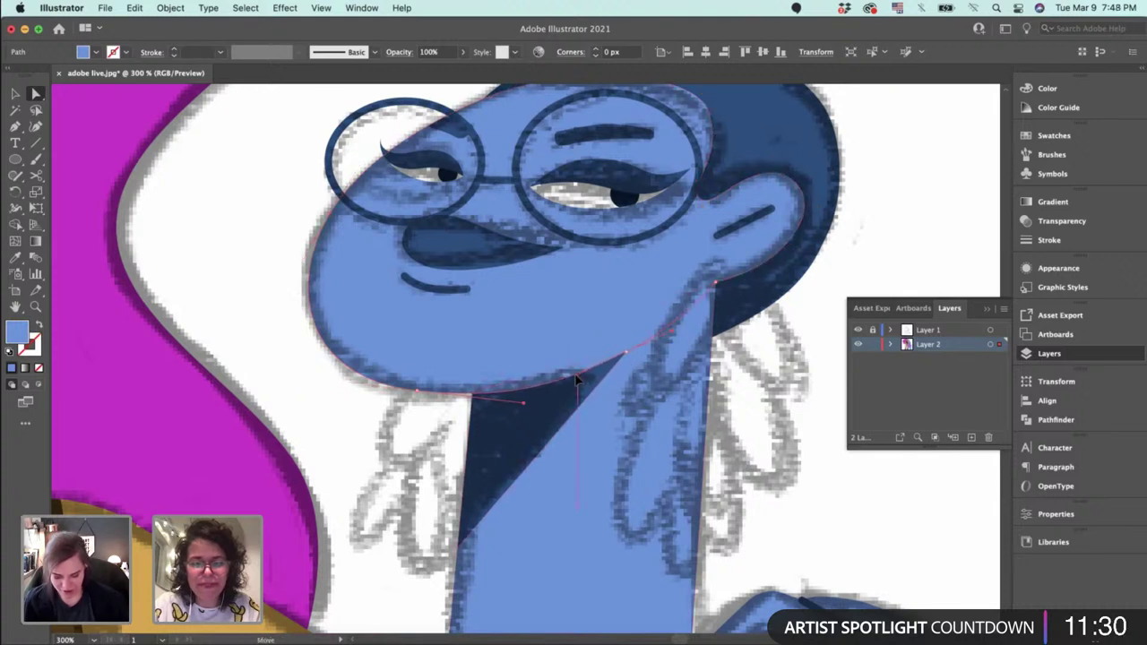
{"action": "left_click", "coordinate": [475, 388]}
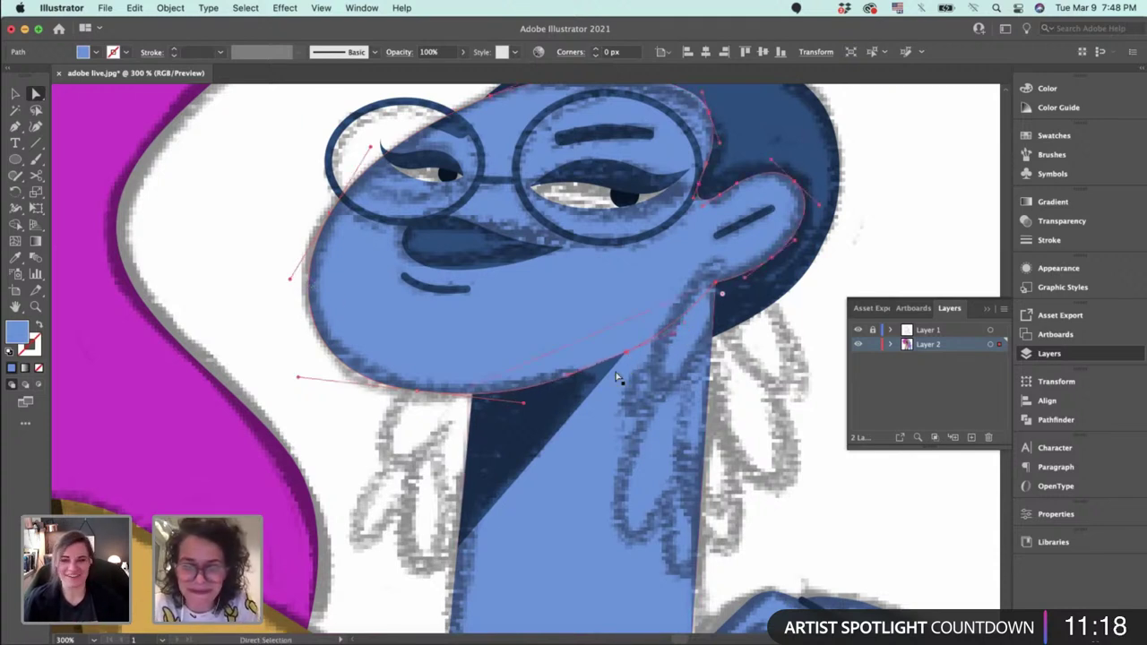
{"action": "left_click", "coordinate": [763, 399]}
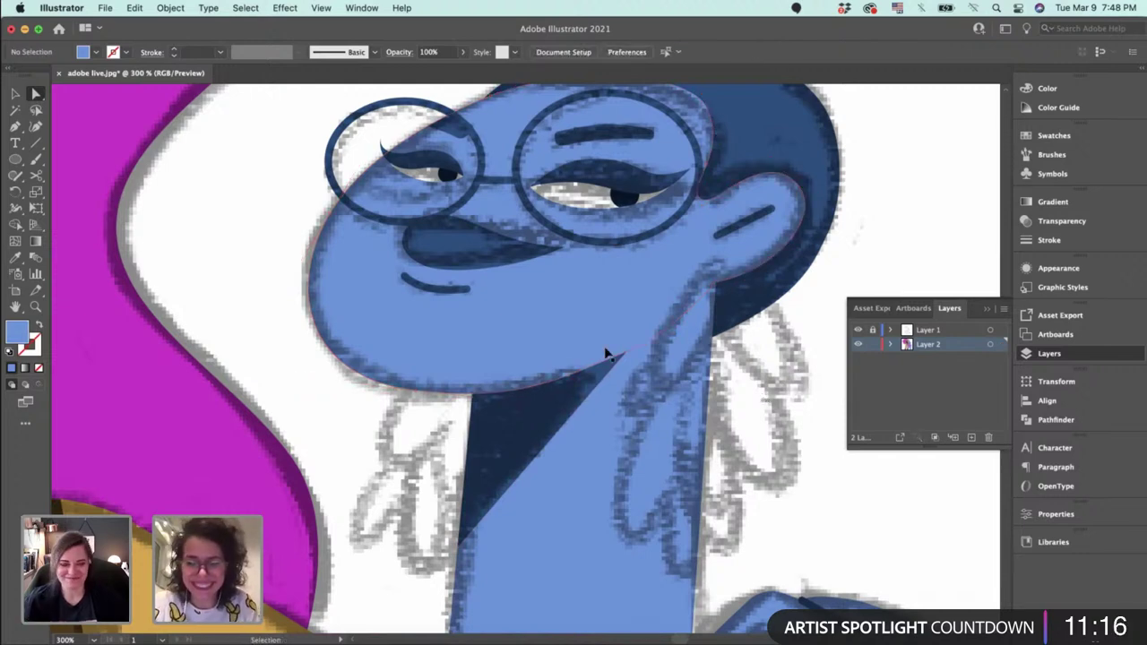
Shorten the curve handle under the chin to refine the jawline above the neck shadow.
{"action": "key", "text": "super+equal"}
{"action": "left_click_drag", "start_coordinate": [605, 347], "coordinate": [596, 335]}
{"action": "left_click", "coordinate": [442, 370]}
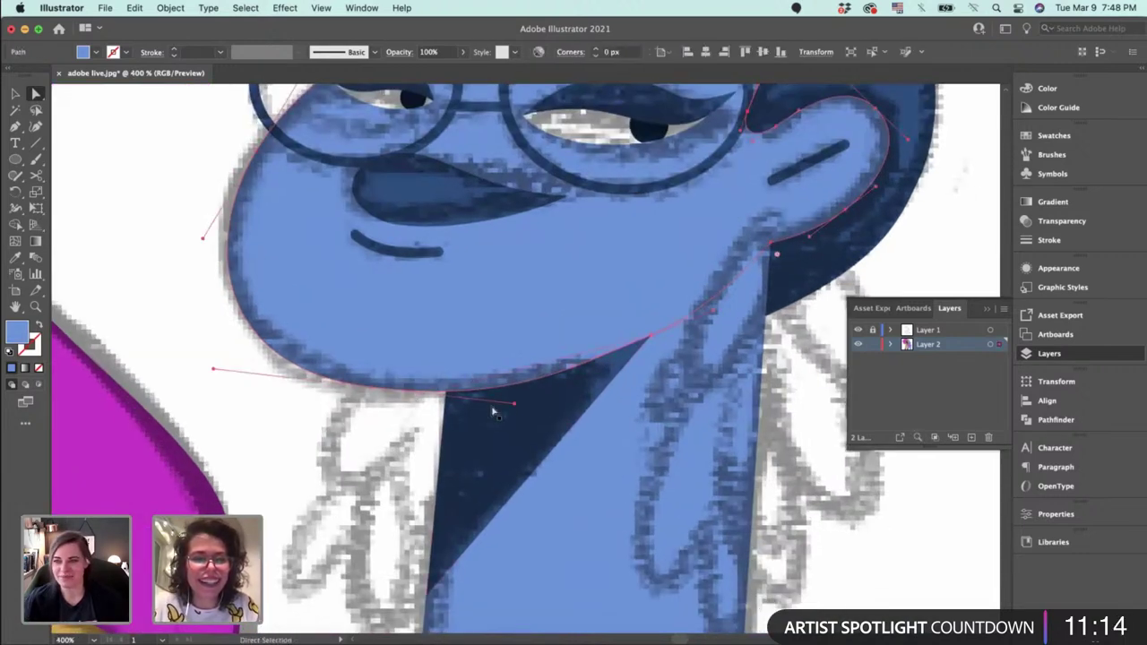
{"action": "left_click_drag", "start_coordinate": [516, 410], "coordinate": [471, 405]}
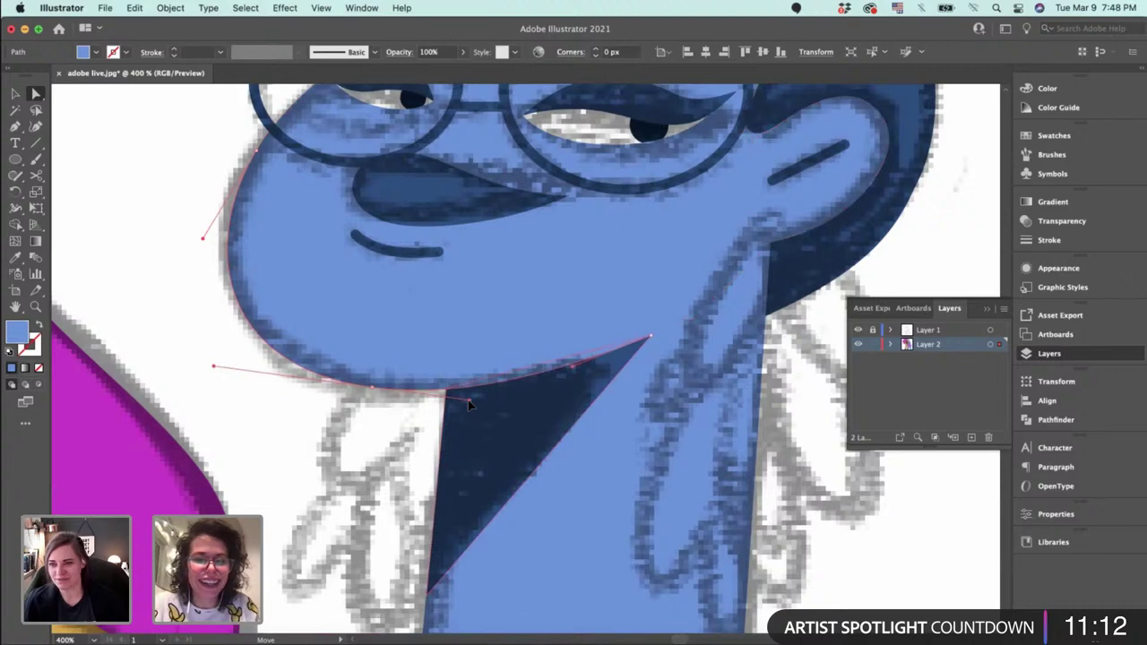
{"action": "left_click", "coordinate": [400, 425]}
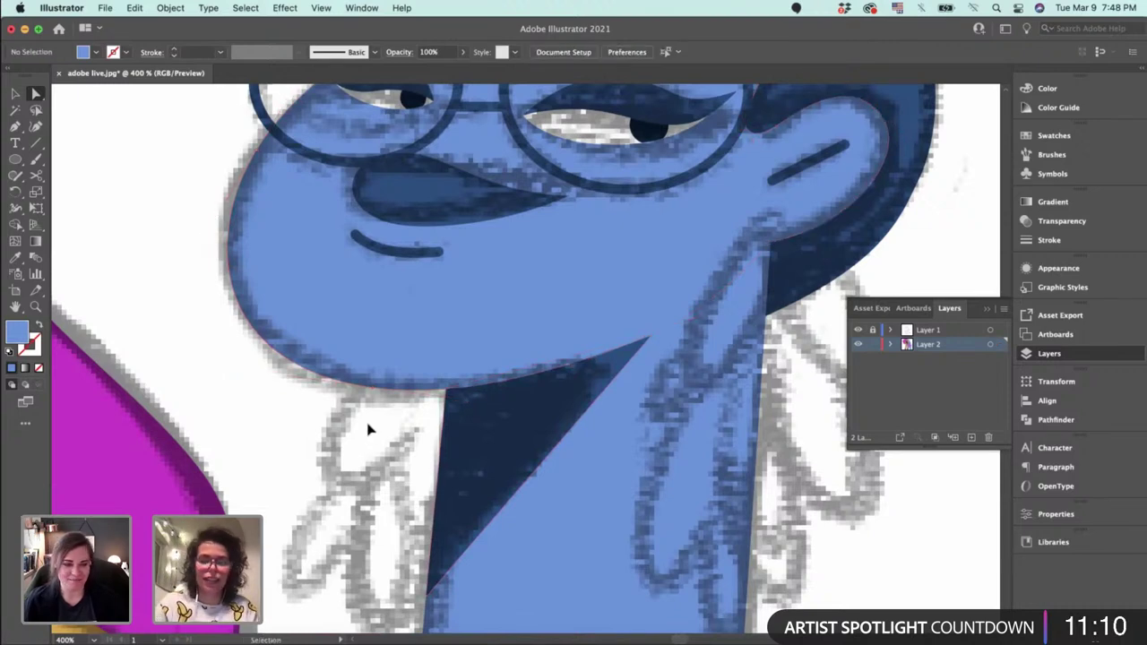
Examine the whole illustration and the blue woman's dress for areas that still need shading.
{"action": "key", "text": "super+minus"}
{"action": "key", "text": "super+minus"}
{"action": "key", "text": "v"}
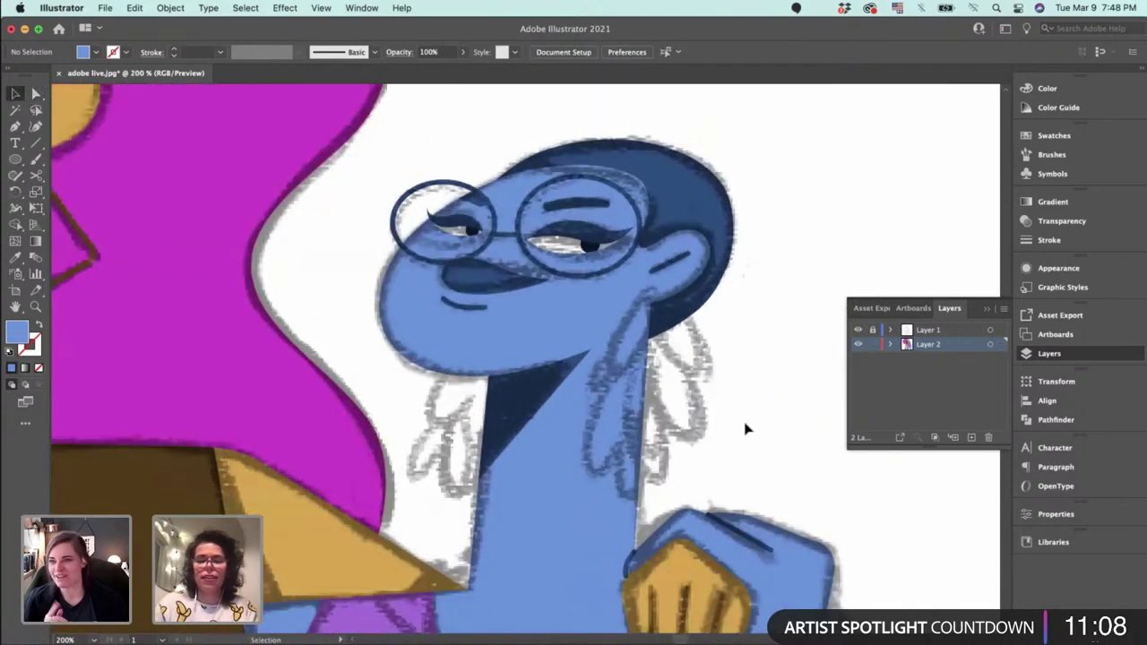
{"action": "key", "text": "super+minus"}
{"action": "key", "text": "super+minus"}
{"action": "key", "text": "super+minus"}
{"action": "key", "text": "super+minus"}
{"action": "key", "text": "space"}
{"action": "left_click_drag", "start_coordinate": [745, 423], "coordinate": [660, 314]}
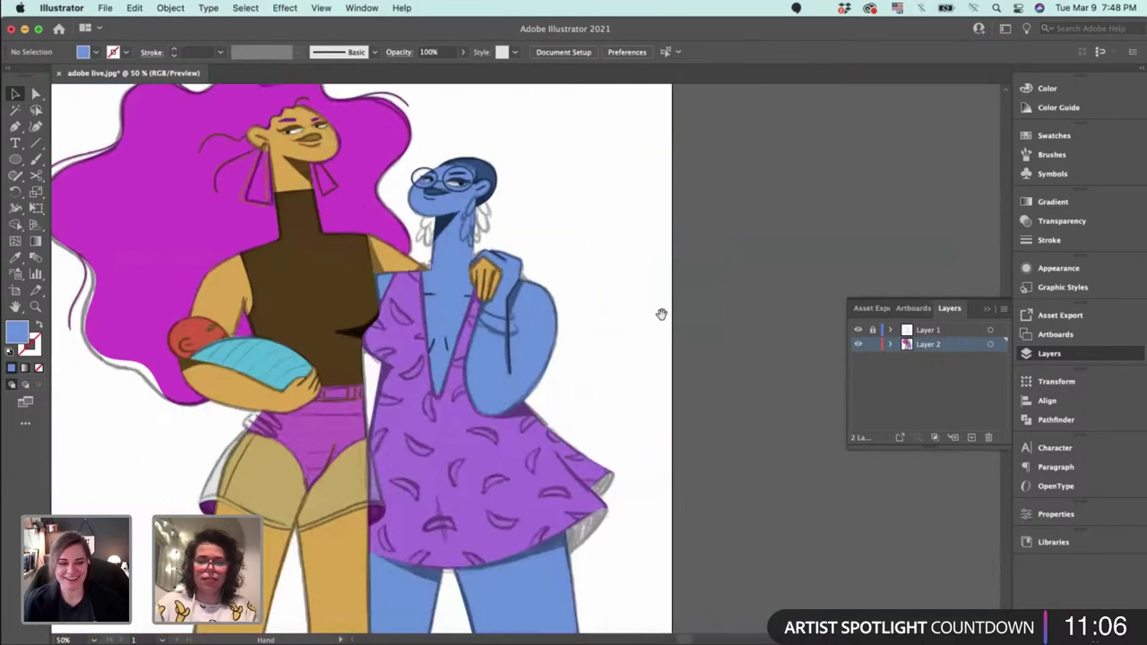
{"action": "scroll", "coordinate": [652, 376], "scroll_direction": "down", "scroll_amount": 5}
{"action": "key", "text": "super+equal"}
{"action": "key", "text": "super+equal"}
{"action": "key", "text": "super+equal"}
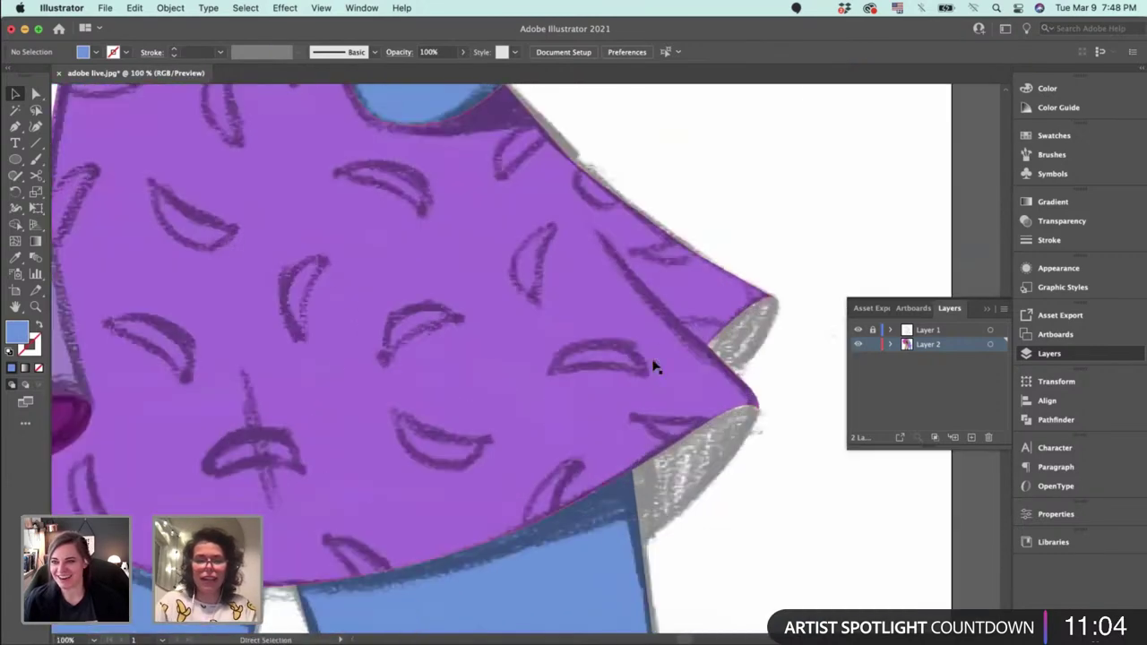
{"action": "scroll", "coordinate": [653, 366], "scroll_direction": "up", "scroll_amount": 10}
{"action": "scroll", "coordinate": [615, 389], "scroll_direction": "left", "scroll_amount": 3}
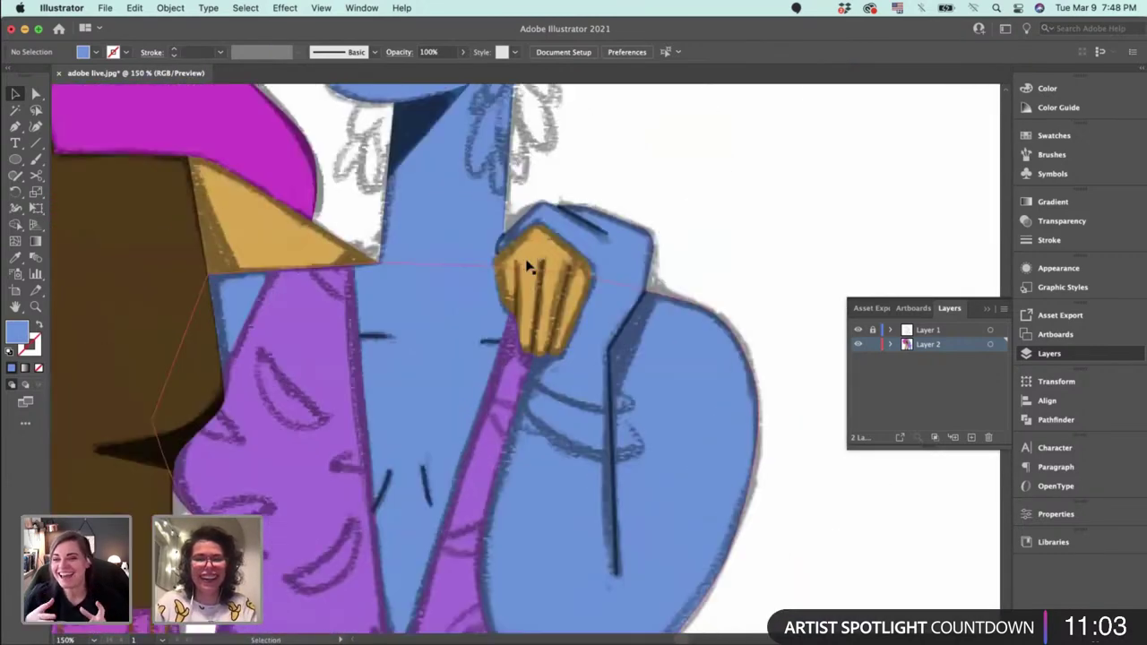
Reuse the neck shadow's dark blue fill to draw a curved shadow below the dress hem across the blue woman's right-hand leg.
{"action": "left_click", "coordinate": [398, 128]}
{"action": "key", "text": "space"}
{"action": "left_click_drag", "start_coordinate": [538, 453], "coordinate": [592, 67]}
{"action": "scroll", "coordinate": [678, 550], "scroll_direction": "up", "scroll_amount": 10}
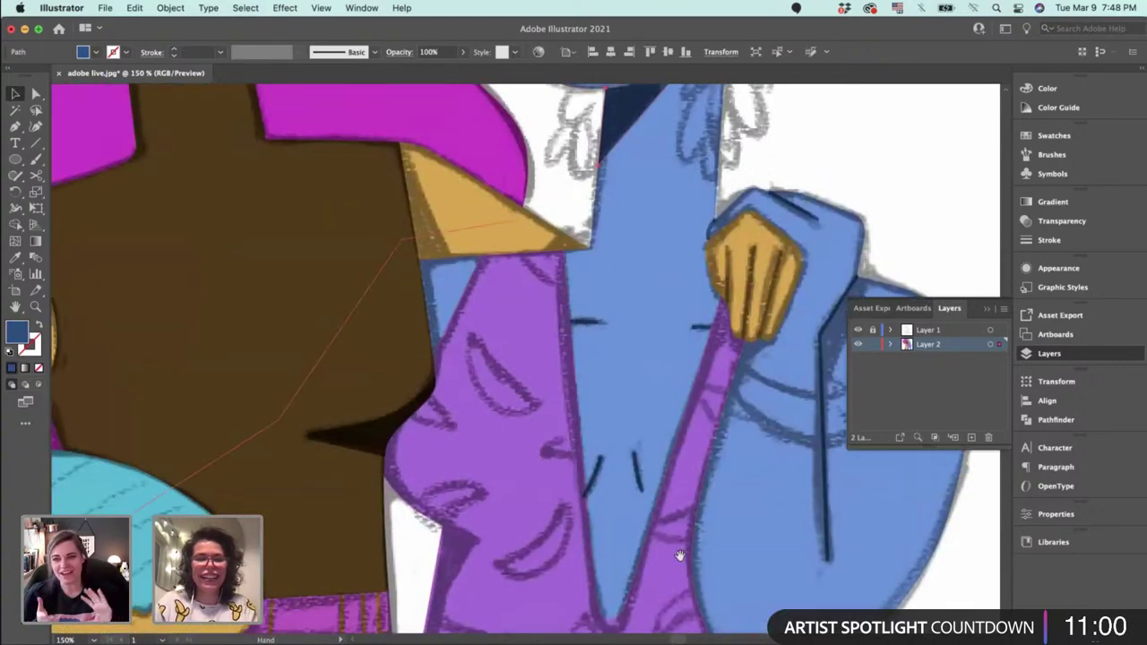
{"action": "scroll", "coordinate": [579, 456], "scroll_direction": "down", "scroll_amount": 15}
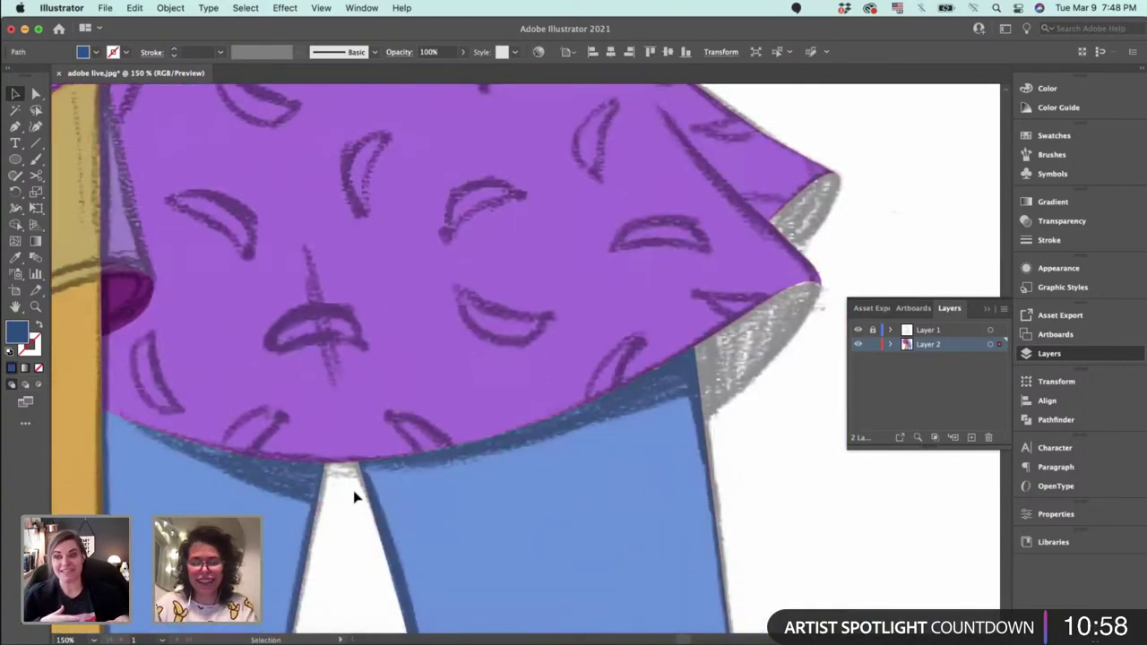
{"action": "key", "text": "p"}
{"action": "left_click", "coordinate": [359, 463]}
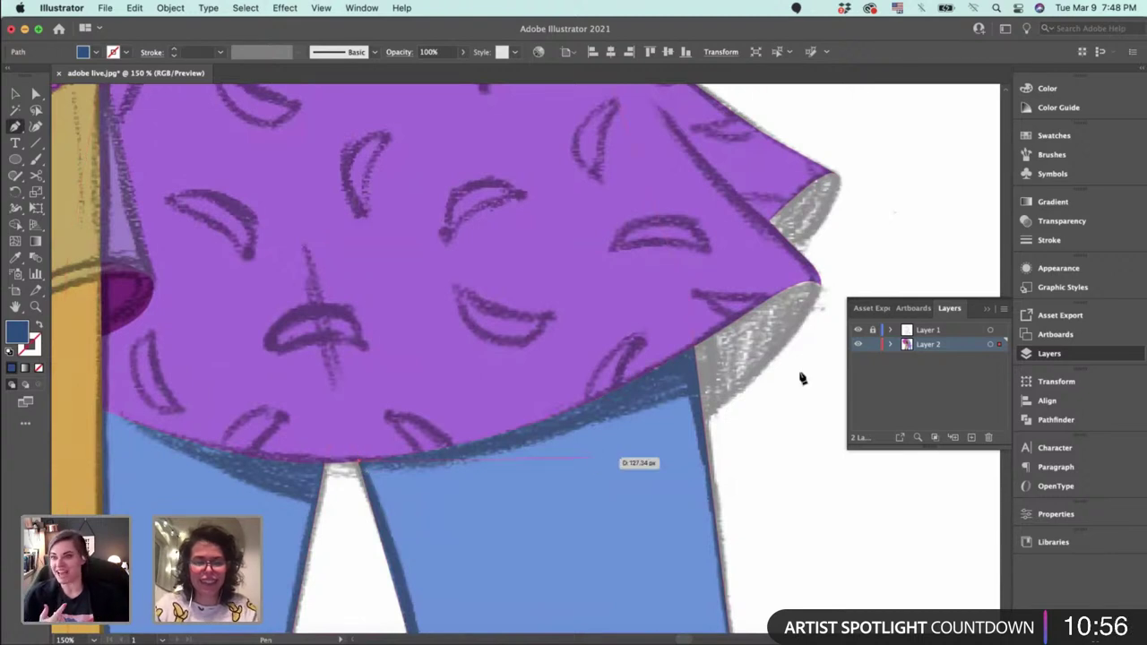
{"action": "left_click_drag", "start_coordinate": [700, 396], "coordinate": [839, 333]}
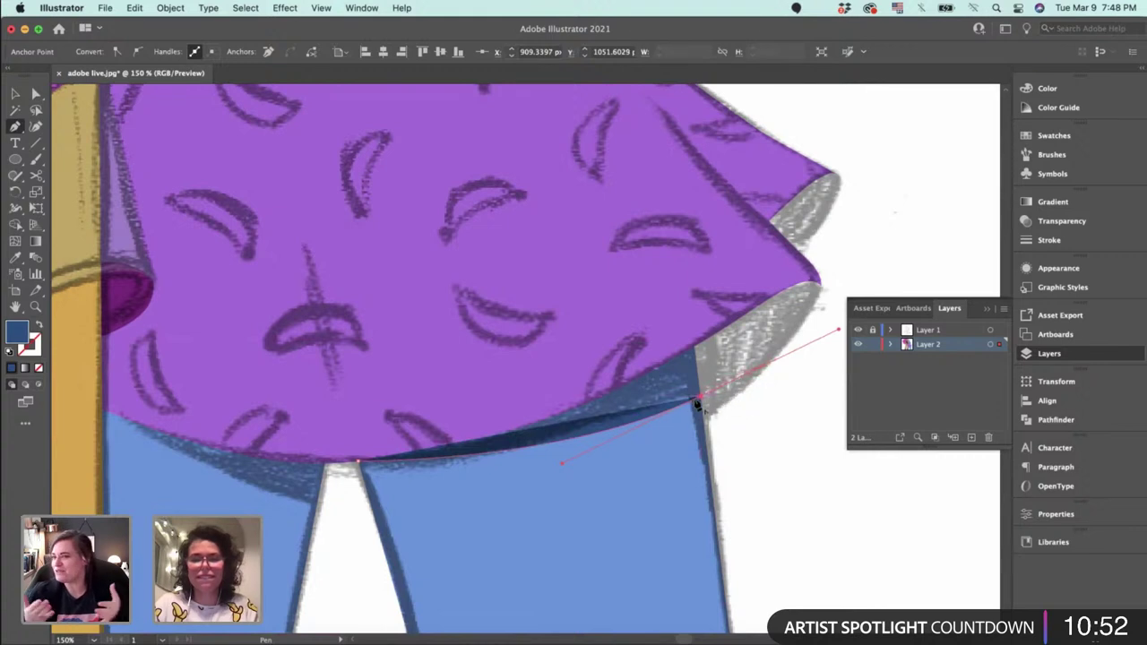
{"action": "left_click", "coordinate": [689, 330]}
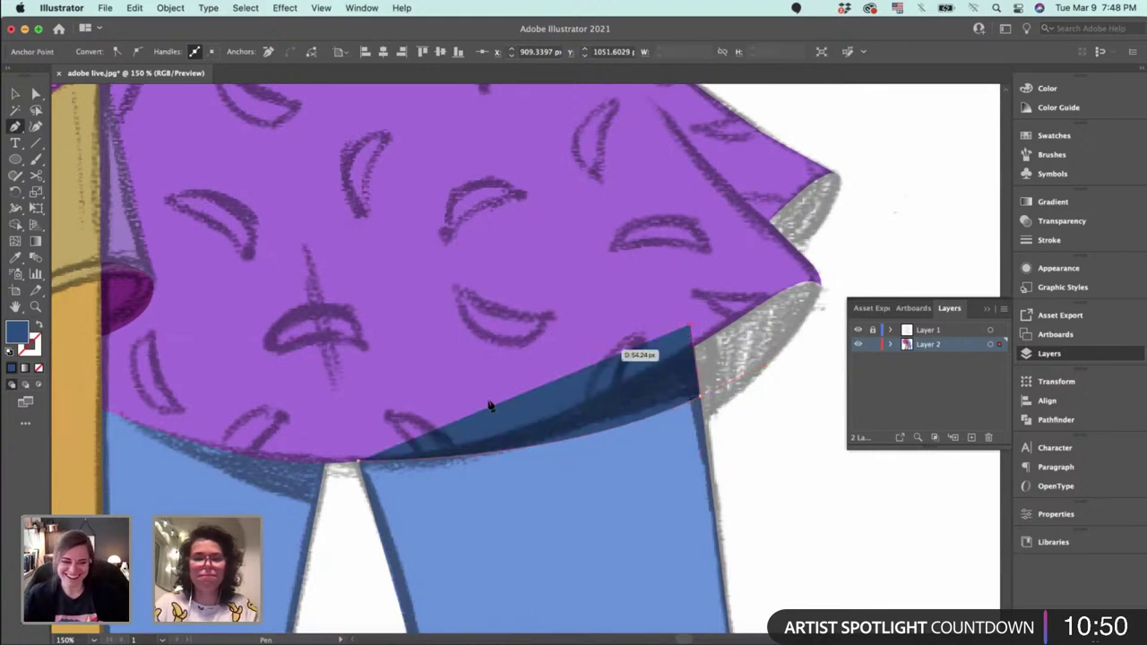
{"action": "left_click", "coordinate": [348, 458]}
{"action": "key", "text": "a"}
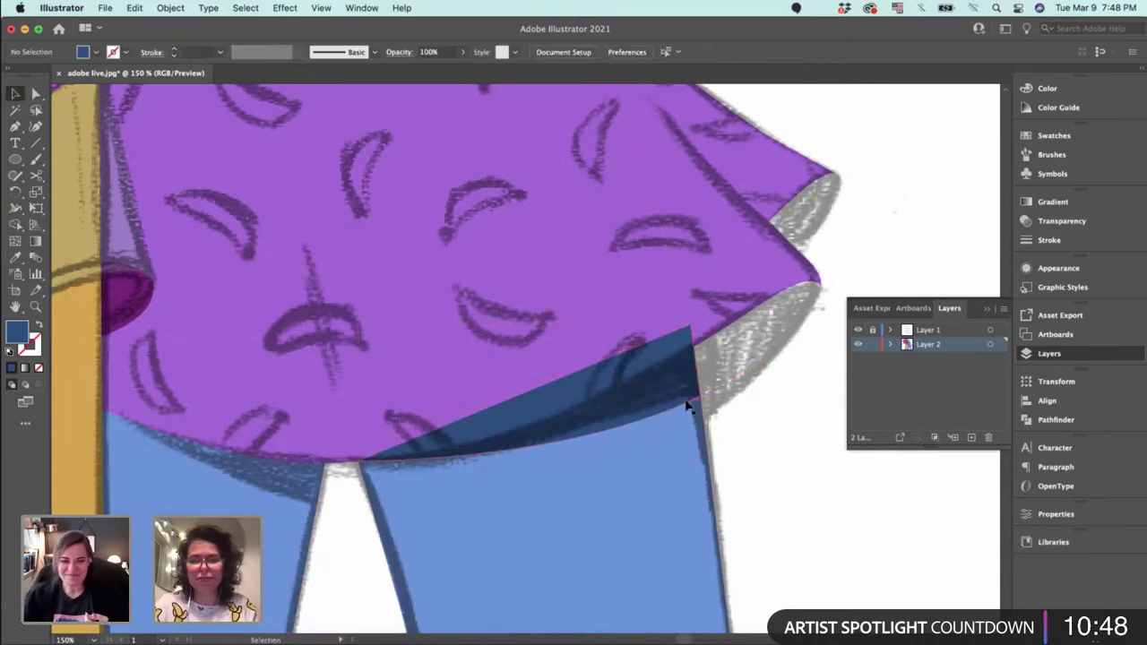
Move the right-hand leg shadow behind the purple dress and in front of the leg.
{"action": "key", "text": "super+x"}
{"action": "left_click", "coordinate": [677, 458]}
{"action": "key", "text": "super+f"}
{"action": "left_click", "coordinate": [761, 475]}
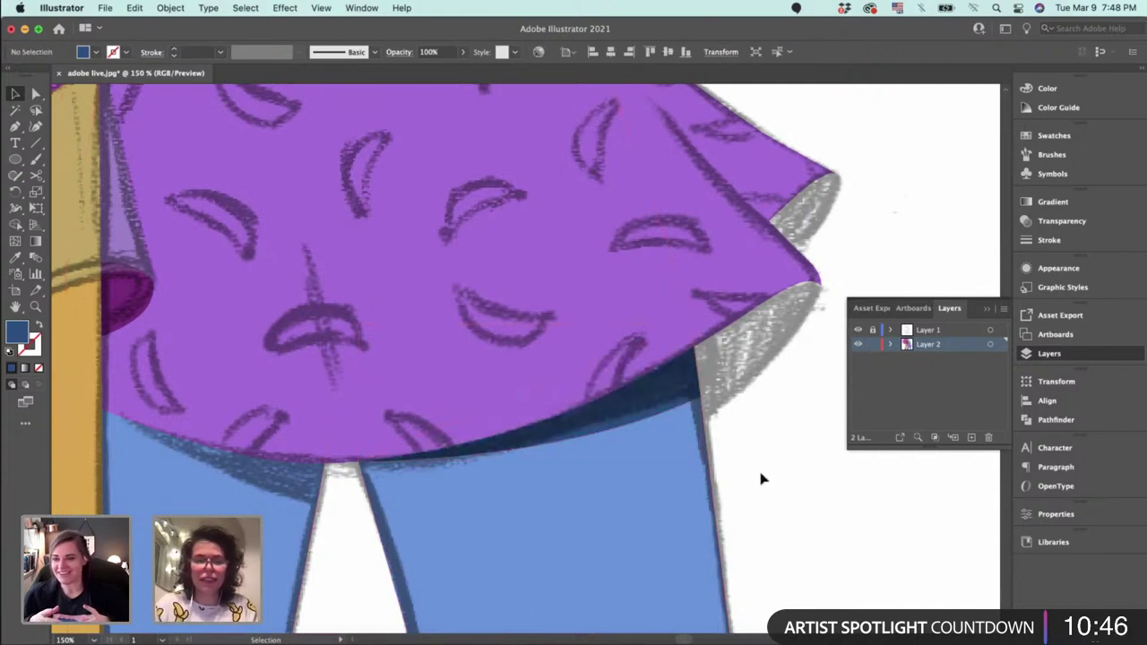
Draw a curved dark blue shadow below the dress hem across the blue woman's left-hand leg.
{"action": "key", "text": "p"}
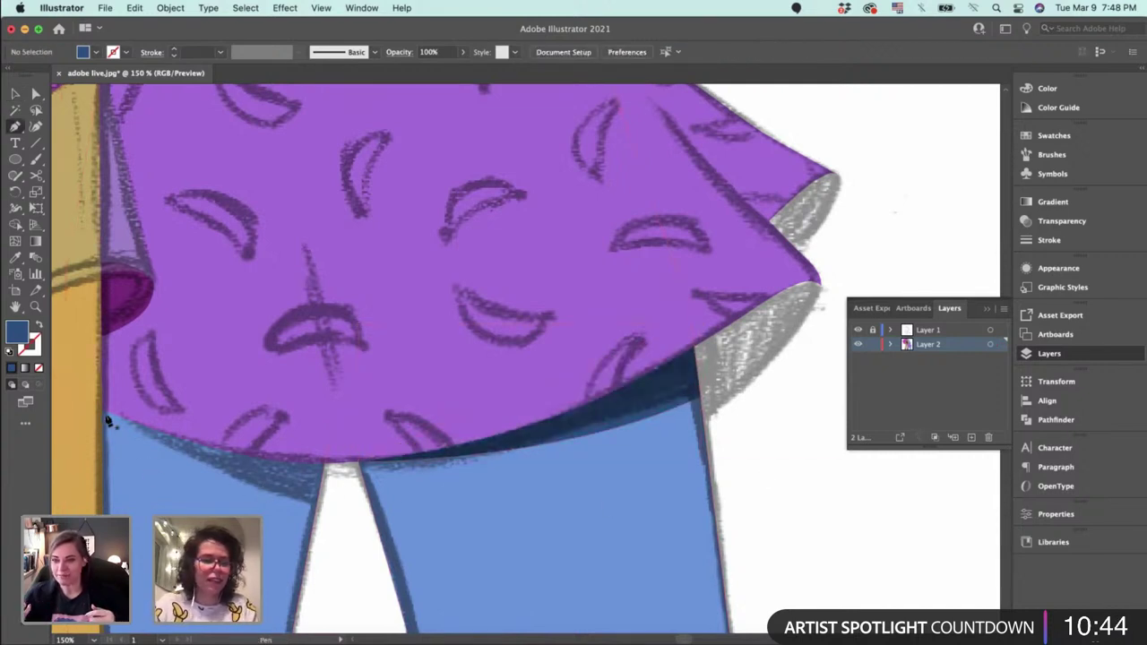
{"action": "left_click", "coordinate": [103, 410]}
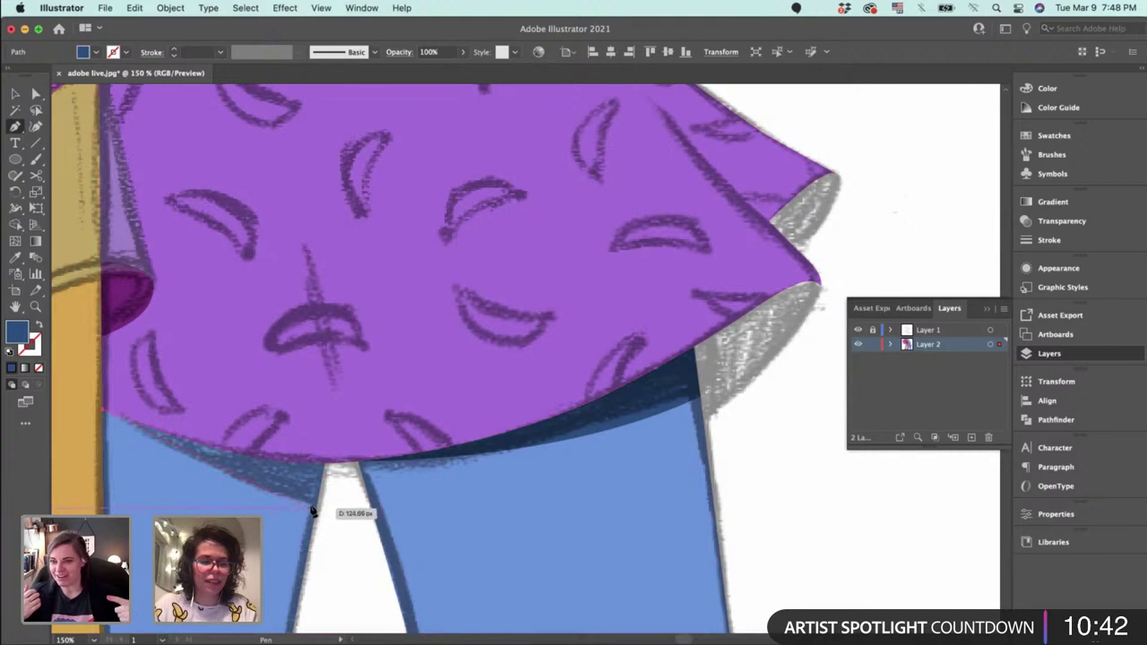
{"action": "left_click_drag", "start_coordinate": [315, 507], "coordinate": [411, 513]}
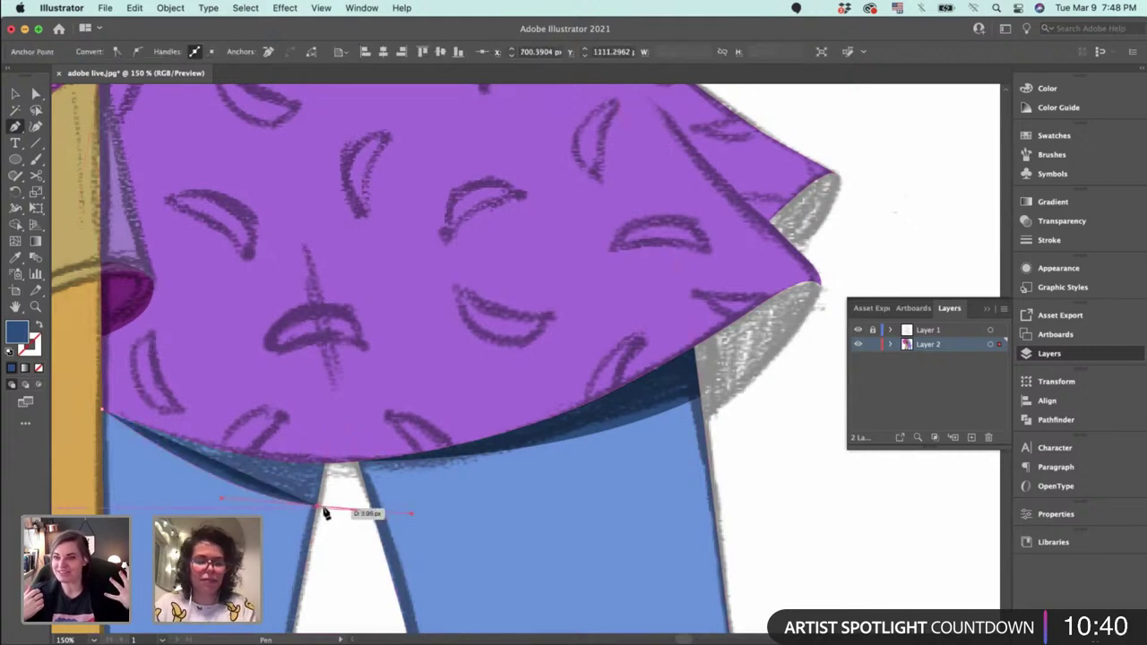
{"action": "left_click", "coordinate": [331, 439]}
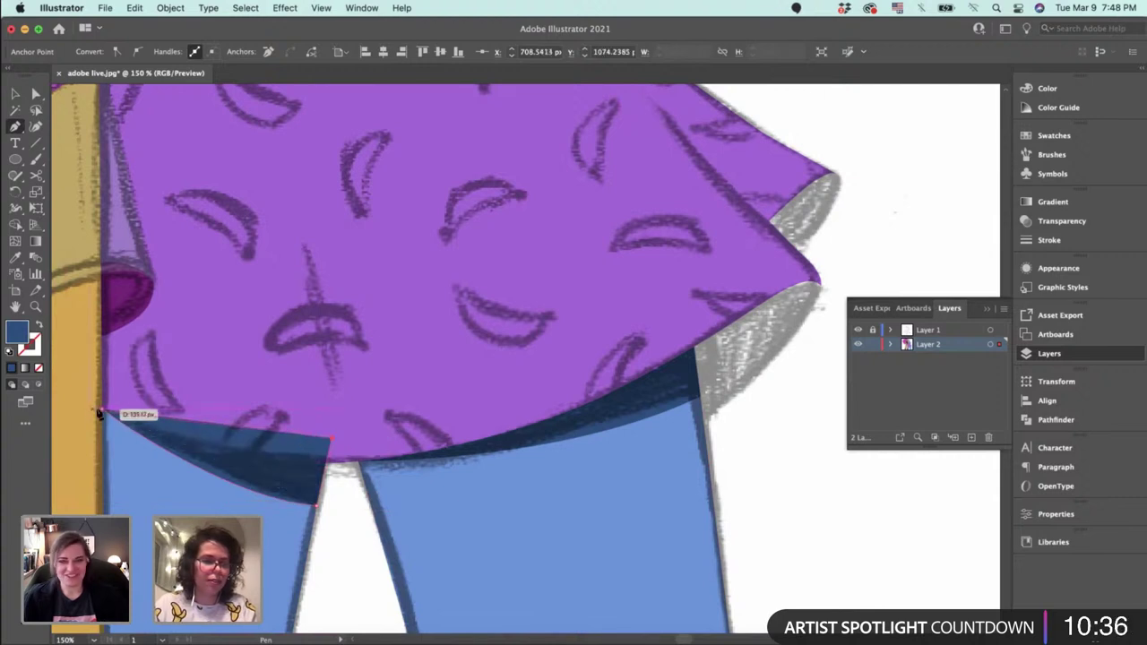
{"action": "left_click_drag", "start_coordinate": [98, 413], "coordinate": [99, 412]}
{"action": "key", "text": "c"}
{"action": "key", "text": "v"}
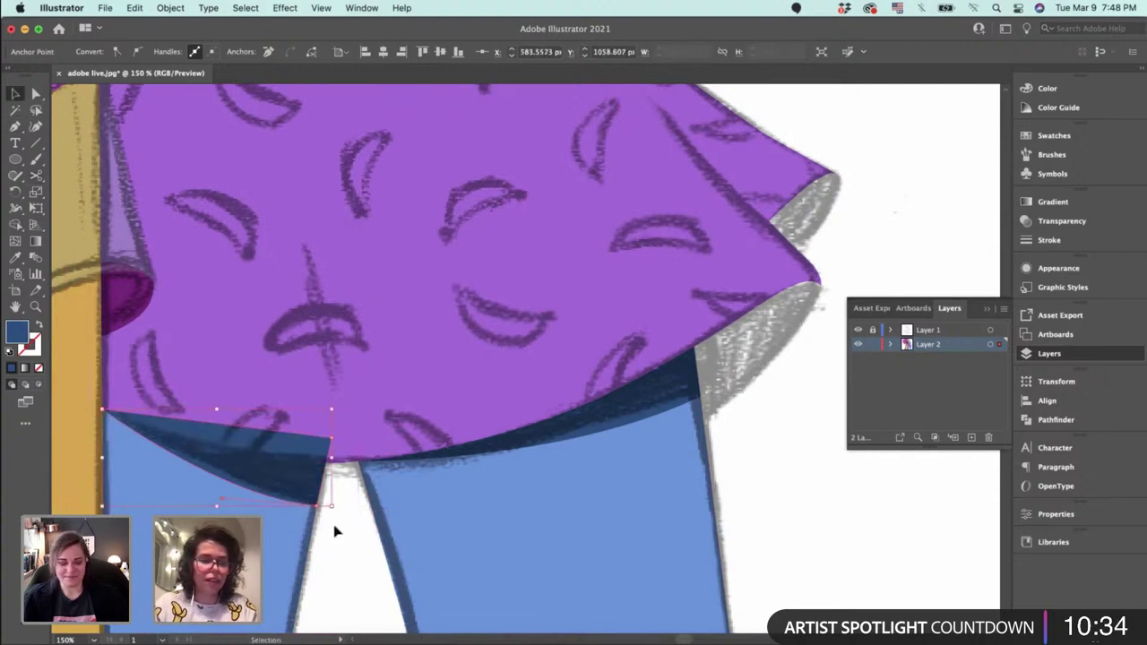
Move the left-hand leg shadow behind the purple dress and deselect it.
{"action": "key", "text": "Delete"}
{"action": "left_click", "coordinate": [296, 487]}
{"action": "key", "text": "super+f"}
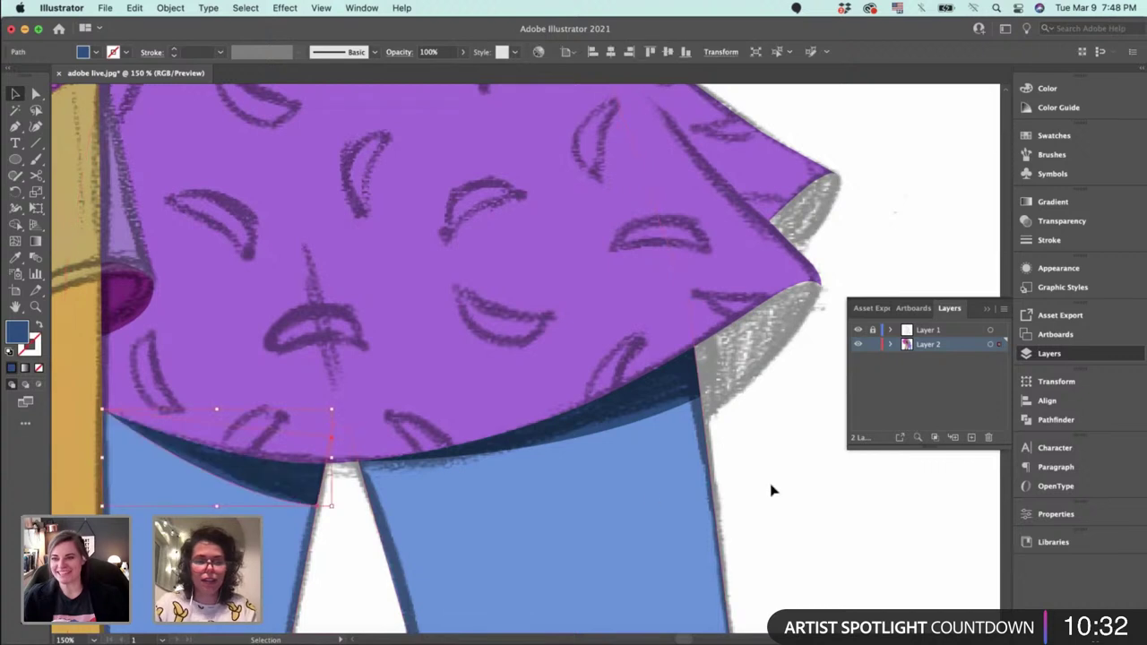
{"action": "left_click", "coordinate": [773, 485]}
Pick up the dress's purple as the fill and change it to a darker purple for new shapes.
{"action": "left_click_drag", "start_coordinate": [681, 343], "coordinate": [552, 422]}
{"action": "left_click", "coordinate": [557, 391]}
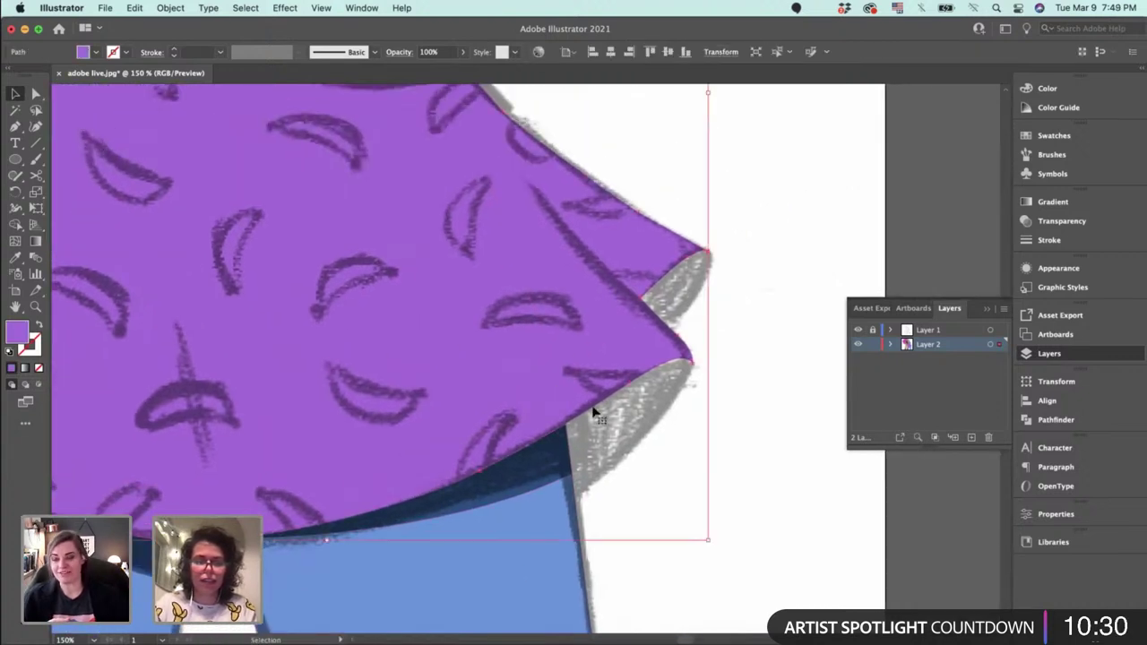
{"action": "left_click", "coordinate": [749, 475]}
{"action": "double_click", "coordinate": [17, 337]}
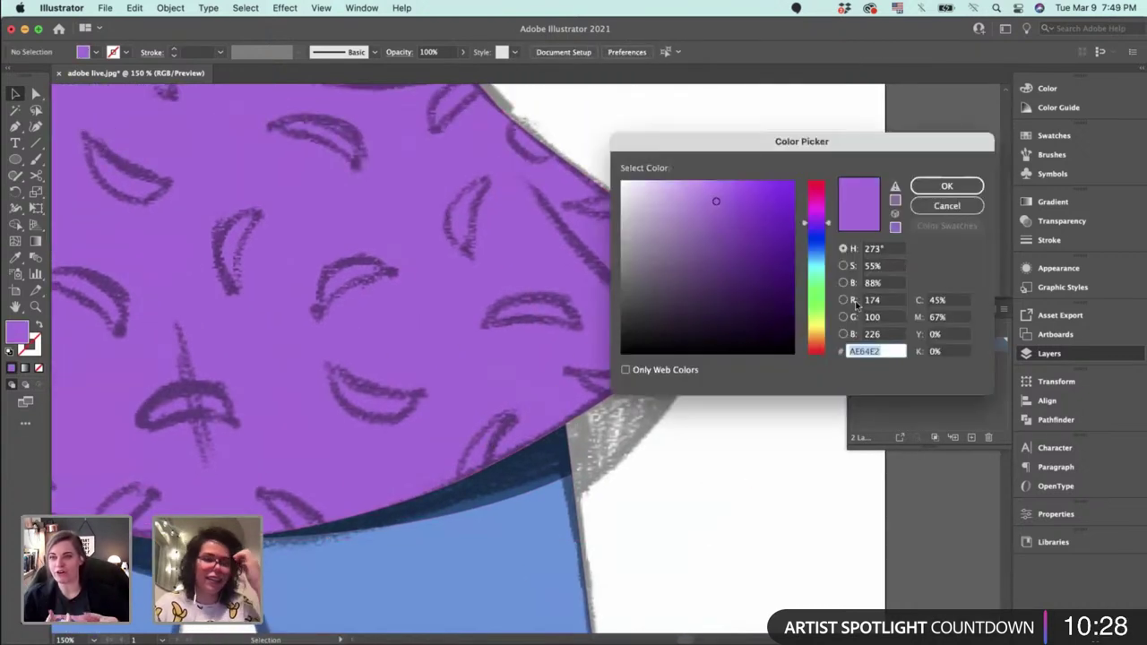
{"action": "left_click", "coordinate": [750, 275]}
{"action": "key", "text": "Return"}
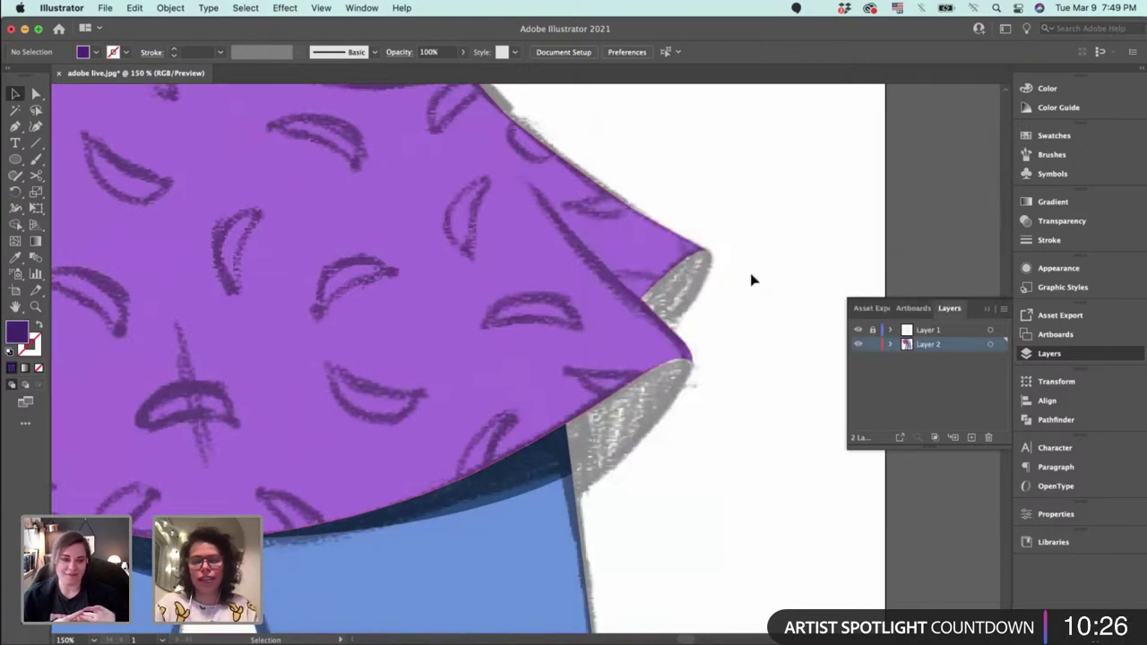
Draw a closed dark purple shape over the lower sketched inner fold at the dress's right-hand hem.
{"action": "key", "text": "super+equal"}
{"action": "scroll", "coordinate": [751, 273], "scroll_direction": "right", "scroll_amount": 3}
{"action": "scroll", "coordinate": [751, 273], "scroll_direction": "down", "scroll_amount": 2}
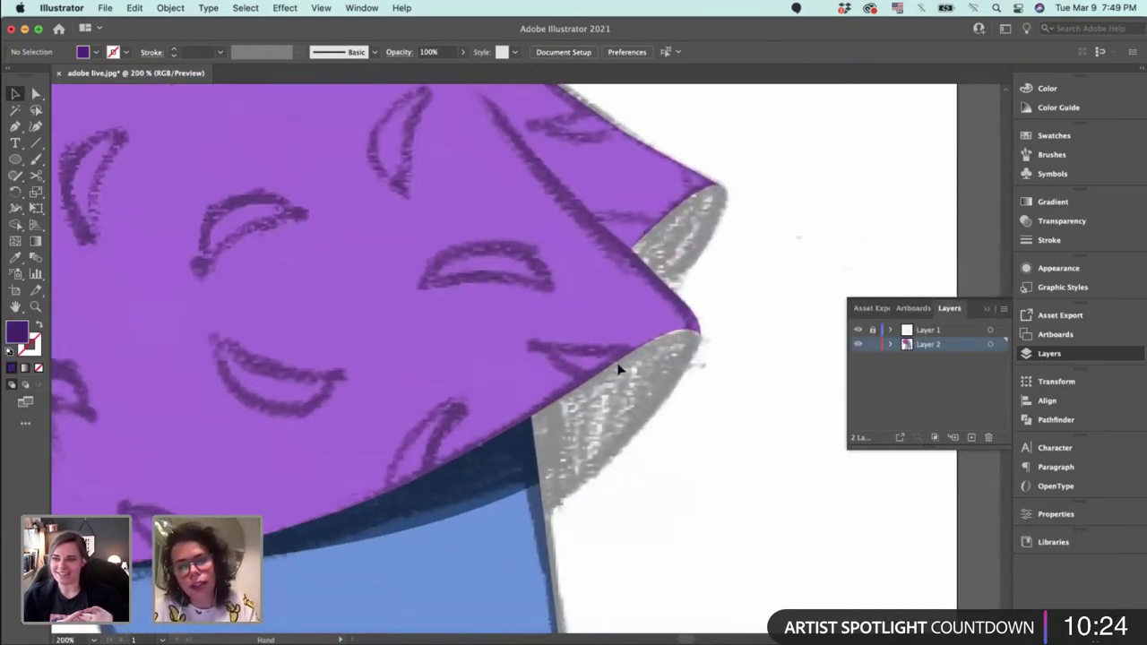
{"action": "key", "text": "p"}
{"action": "left_click", "coordinate": [540, 521]}
{"action": "left_click_drag", "start_coordinate": [699, 333], "coordinate": [724, 234]}
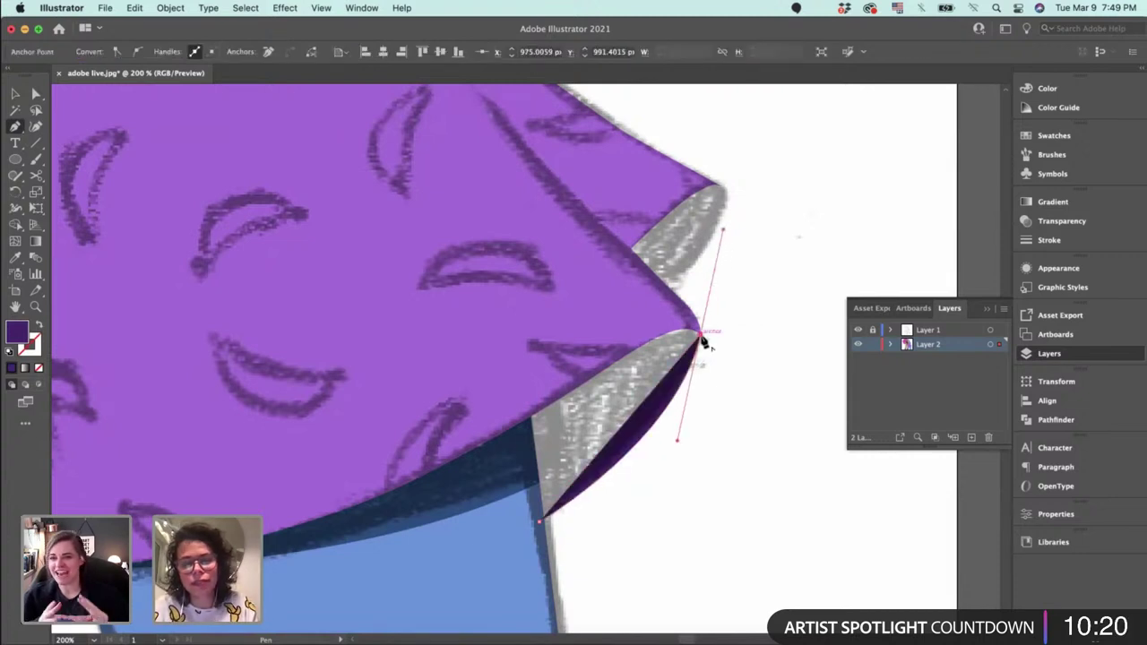
{"action": "left_click", "coordinate": [699, 335]}
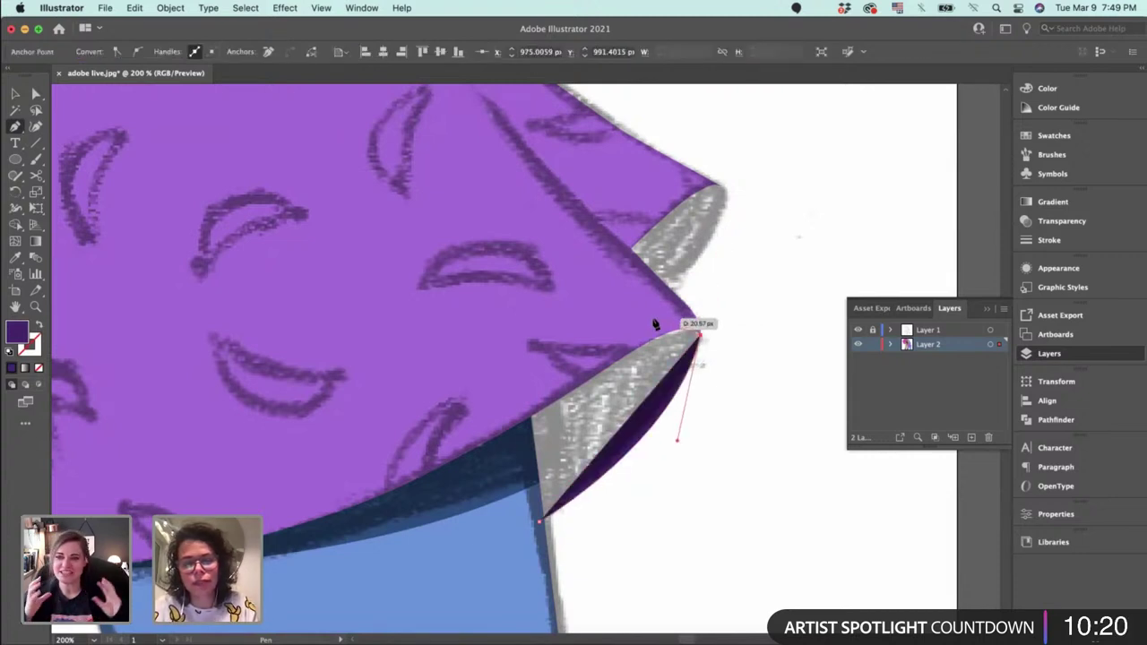
{"action": "left_click", "coordinate": [525, 359]}
{"action": "left_click", "coordinate": [518, 419]}
{"action": "left_click", "coordinate": [541, 521]}
{"action": "key", "text": "v"}
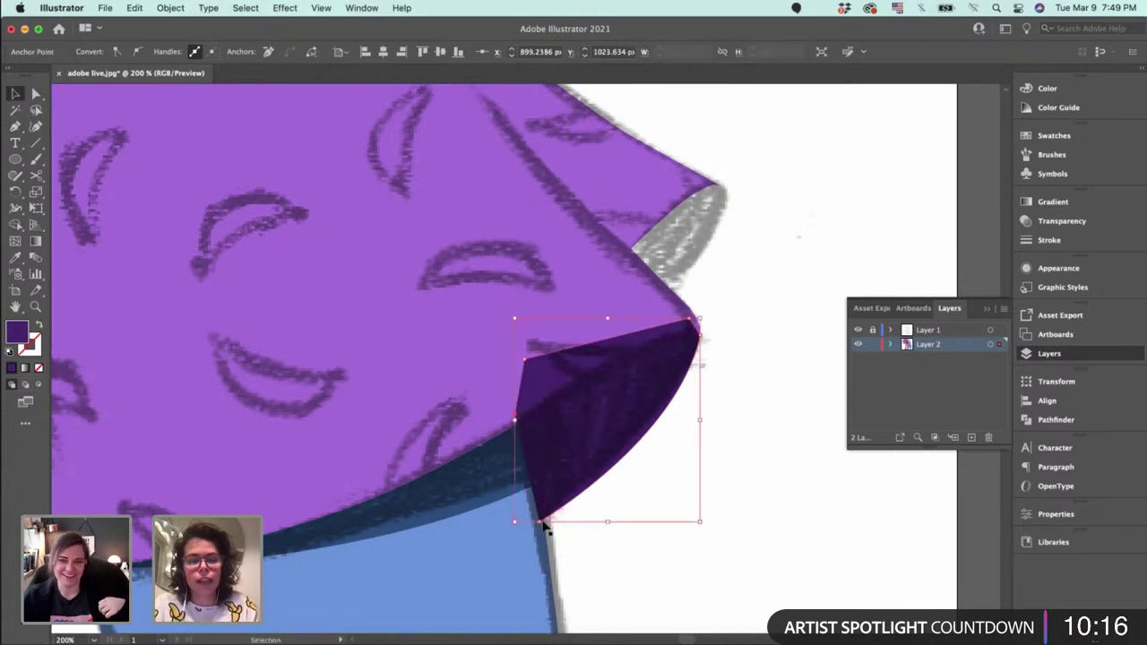
{"action": "key", "text": "p"}
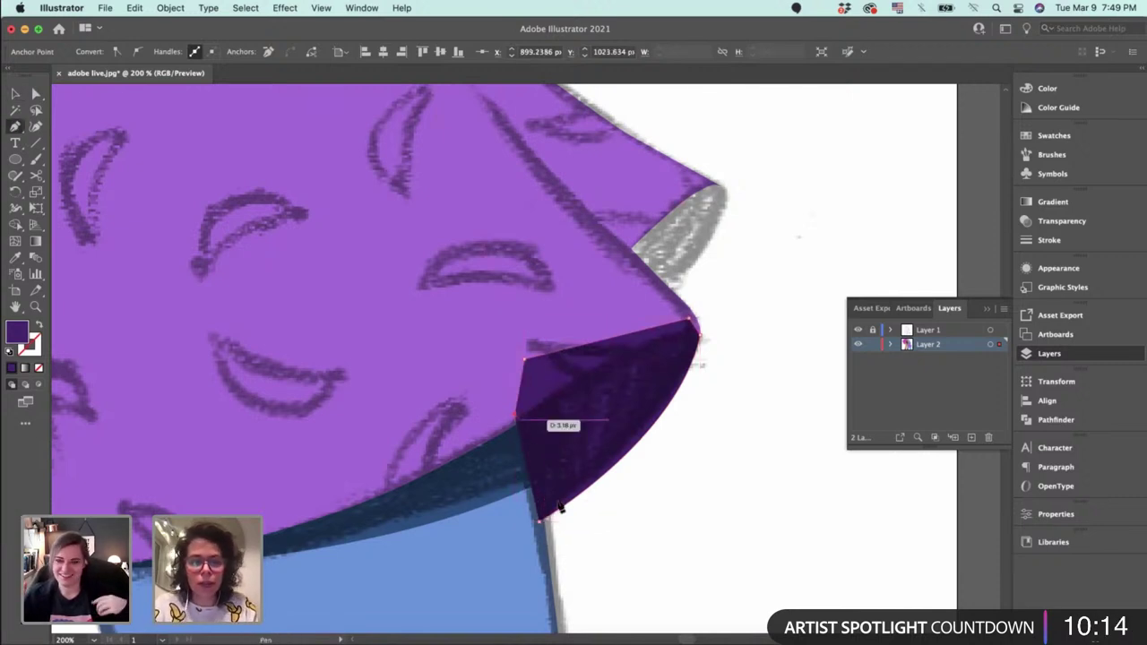
{"action": "key", "text": "v"}
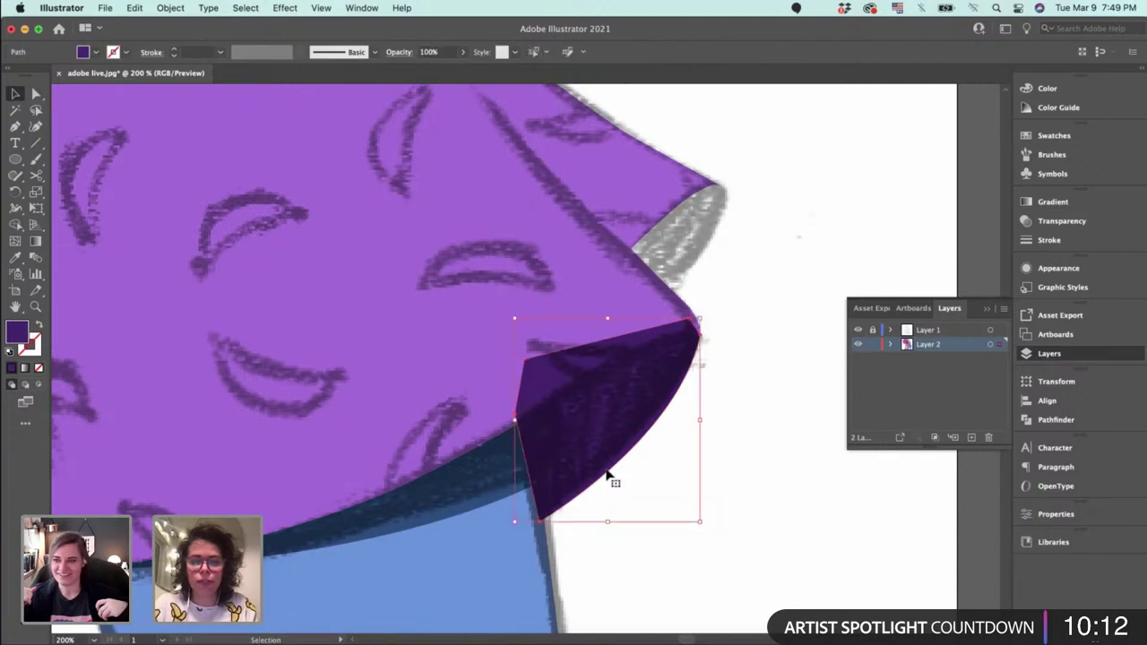
Move the dark purple lower fold shape behind the dress and the blue leg.
{"action": "key", "text": "Delete"}
{"action": "key", "text": "super+z"}
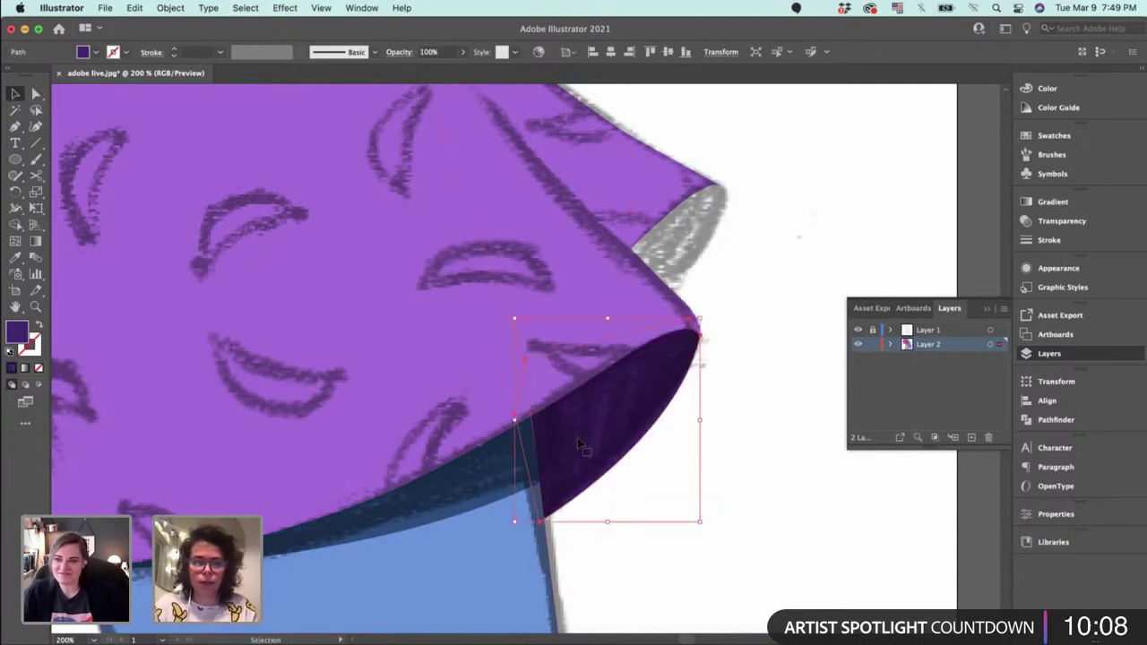
{"action": "key", "text": "a"}
{"action": "scroll", "coordinate": [709, 465], "scroll_direction": "up", "scroll_amount": 2}
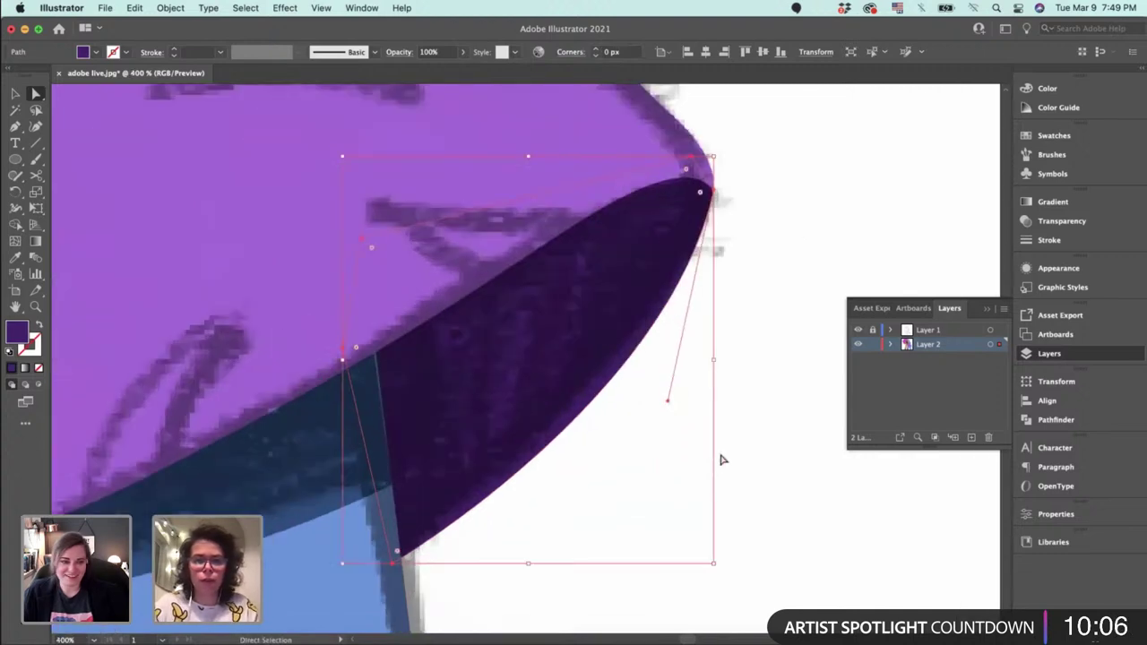
Adjust the curve of the purple dress's lower right-hand corner where it meets the fold.
{"action": "key", "text": "p"}
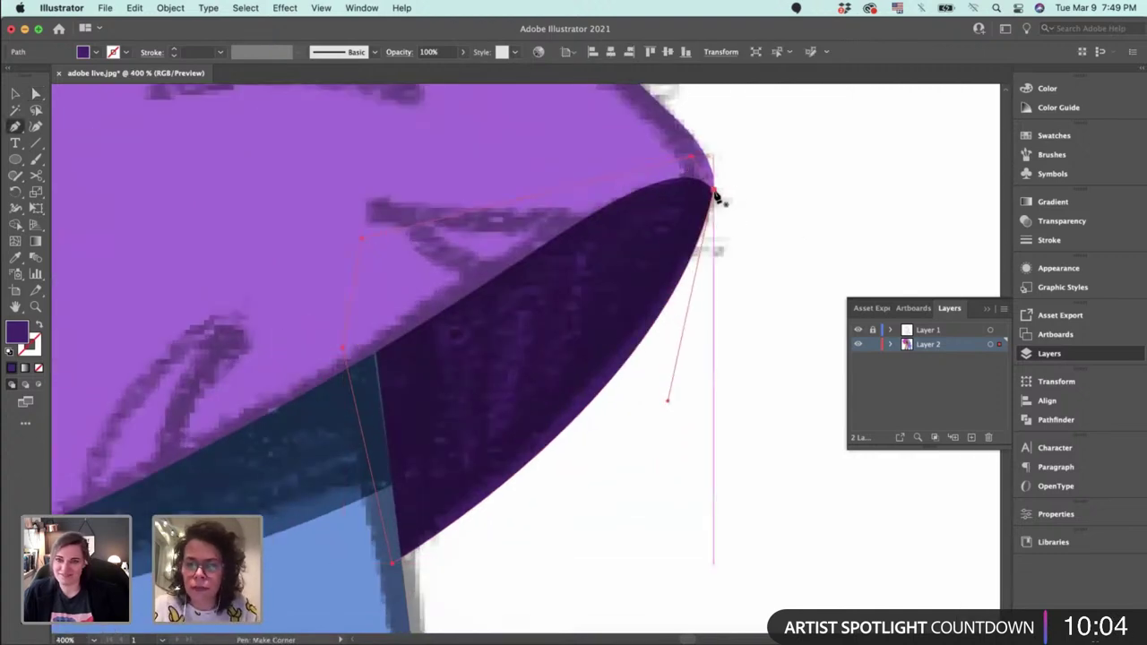
{"action": "left_click_drag", "start_coordinate": [714, 190], "coordinate": [670, 401]}
{"action": "key", "text": "a"}
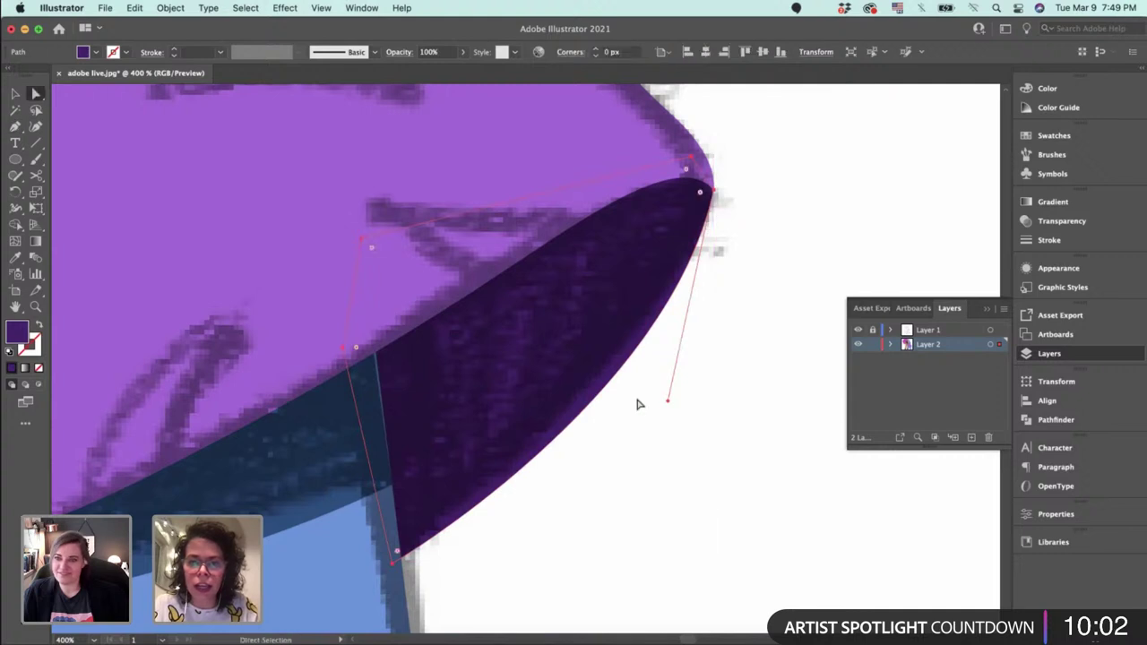
{"action": "left_click", "coordinate": [706, 179]}
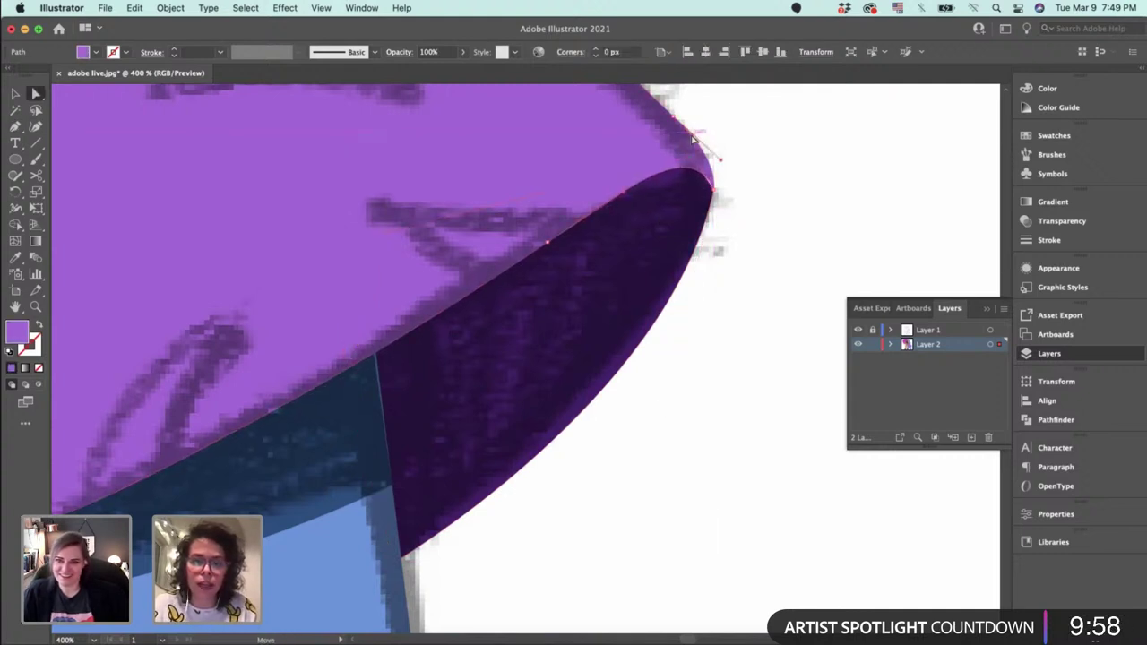
{"action": "left_click", "coordinate": [696, 223]}
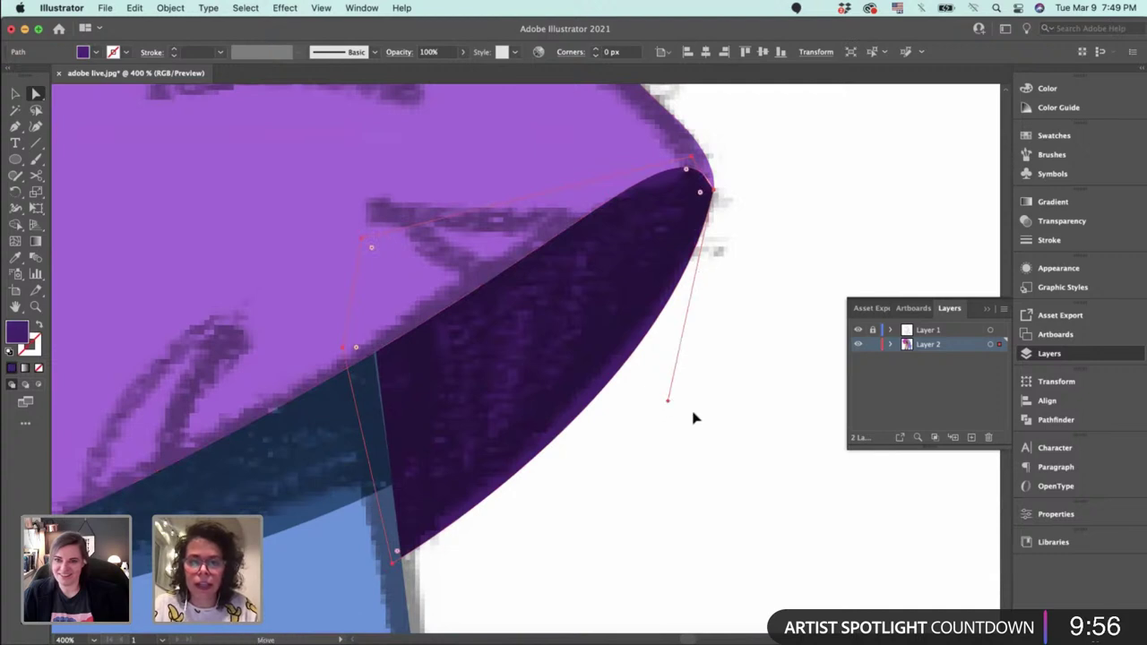
Bow the lower fold's outer curve outward, move its upper anchor closer to the dress's edge, and deselect it.
{"action": "left_click_drag", "start_coordinate": [695, 418], "coordinate": [696, 416]}
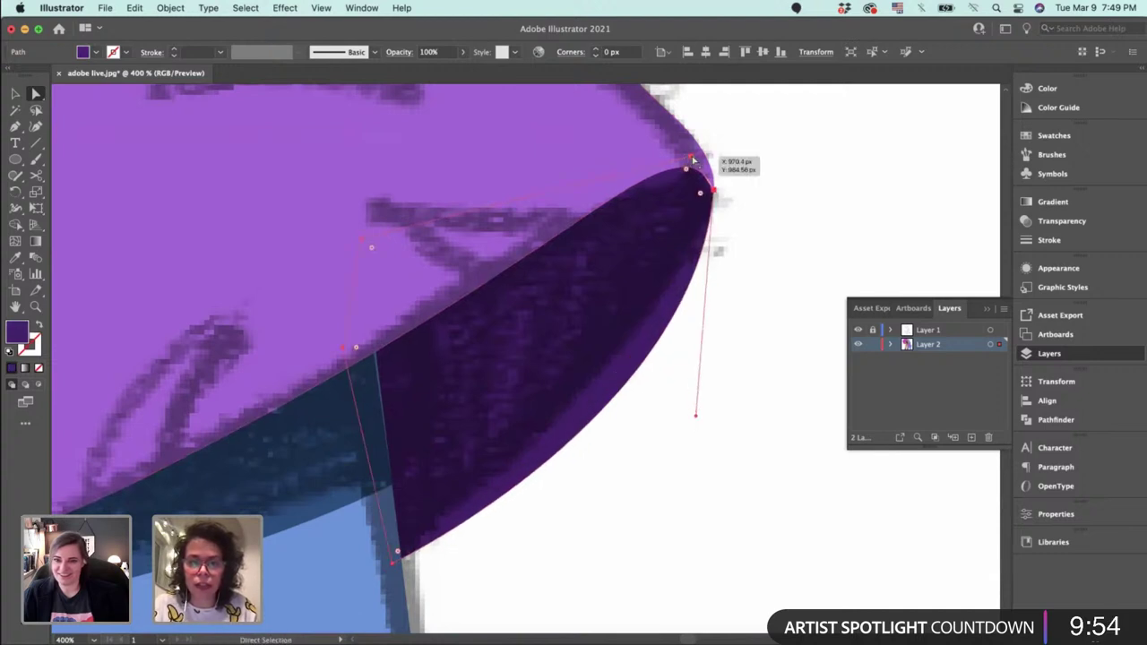
{"action": "left_click_drag", "start_coordinate": [693, 160], "coordinate": [706, 158]}
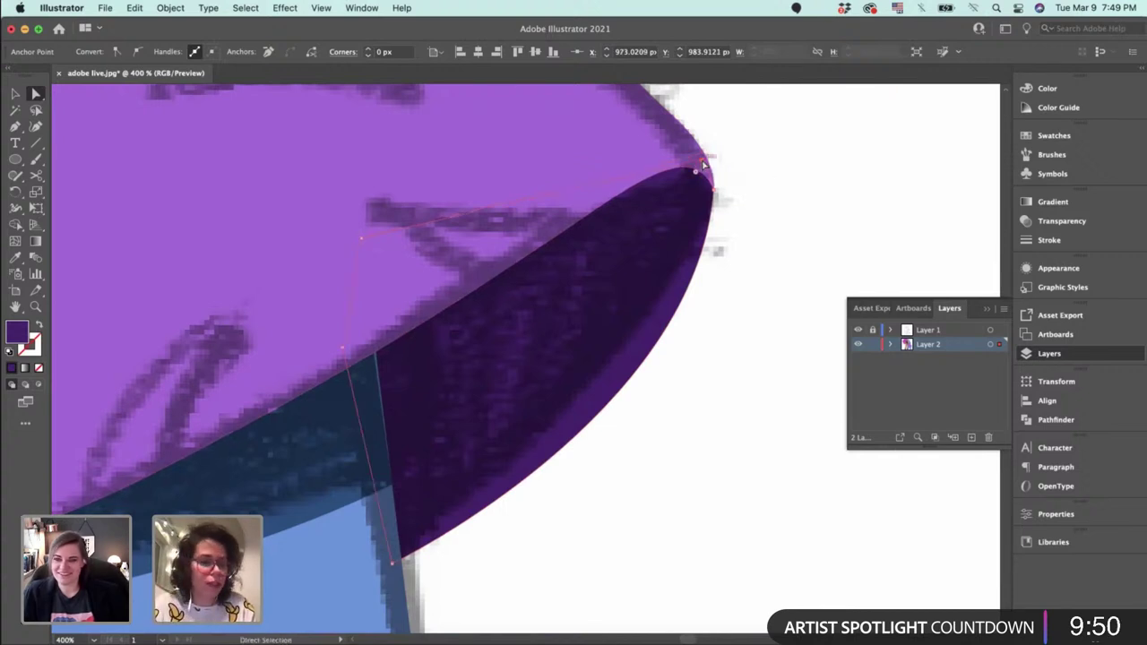
{"action": "key", "text": "c"}
{"action": "key", "text": "v"}
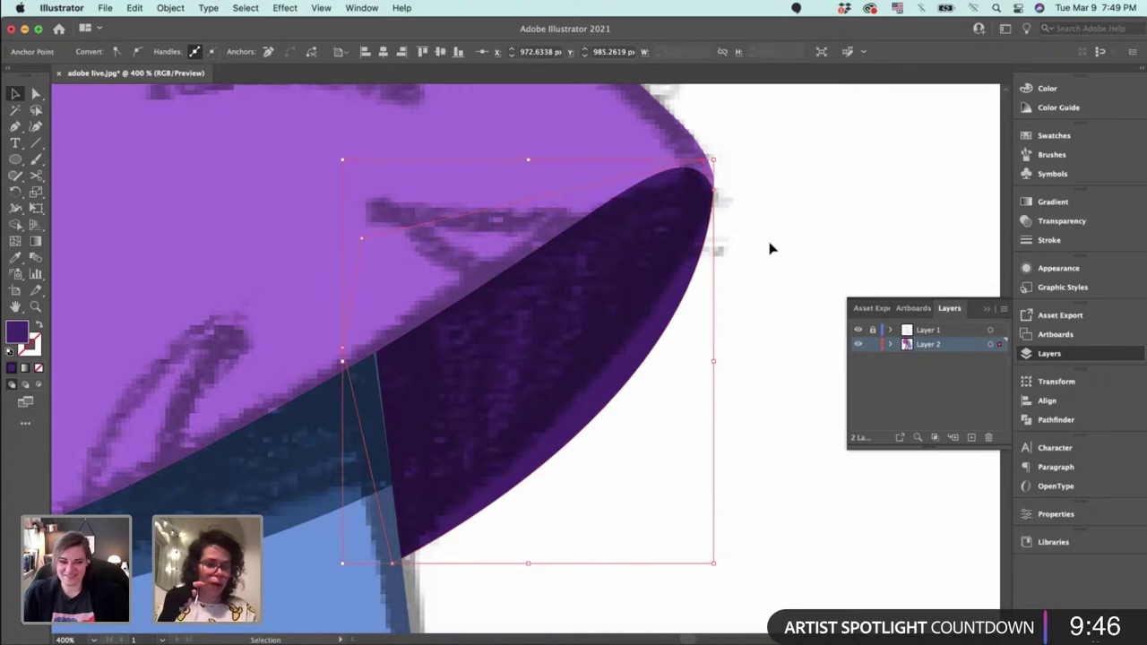
{"action": "left_click", "coordinate": [780, 236]}
Draw a closed dark purple shape over the upper sketched inner fold at the dress's right-hand edge.
{"action": "left_click_drag", "start_coordinate": [781, 233], "coordinate": [806, 403]}
{"action": "left_click_drag", "start_coordinate": [736, 131], "coordinate": [652, 323]}
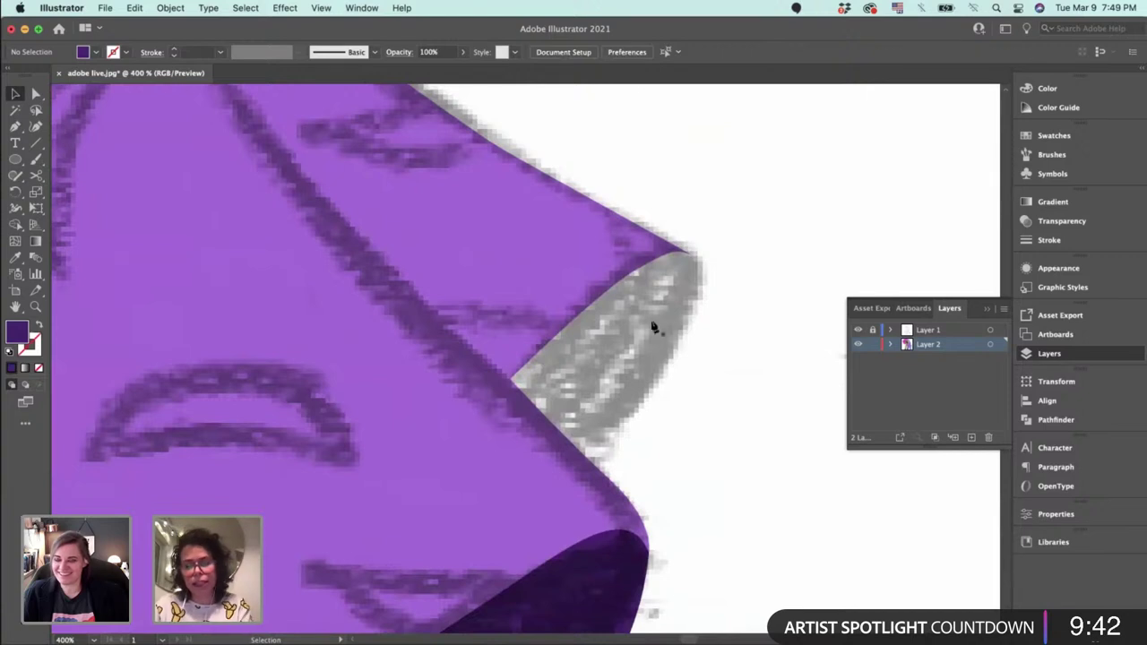
{"action": "key", "text": "p"}
{"action": "left_click", "coordinate": [558, 466]}
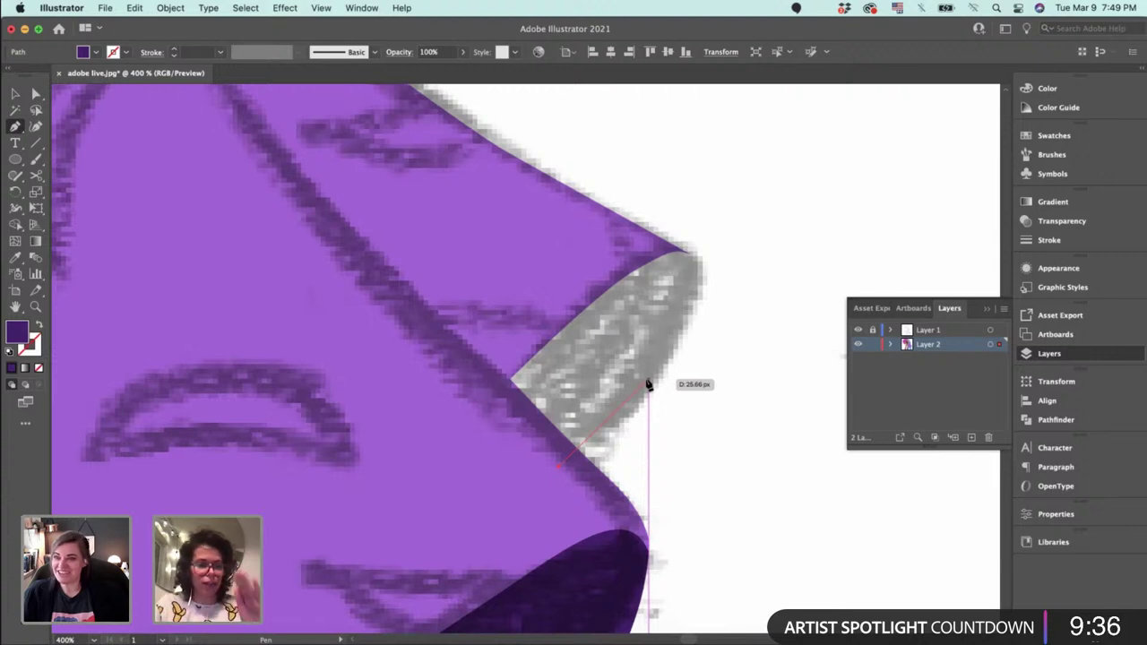
{"action": "left_click_drag", "start_coordinate": [637, 403], "coordinate": [664, 362]}
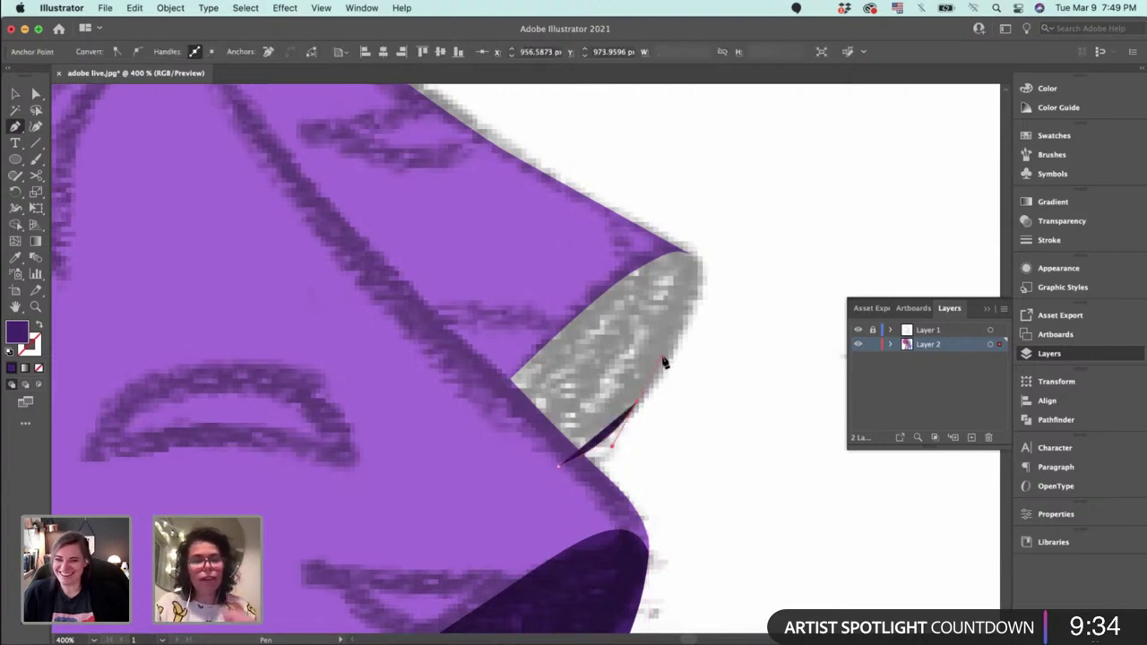
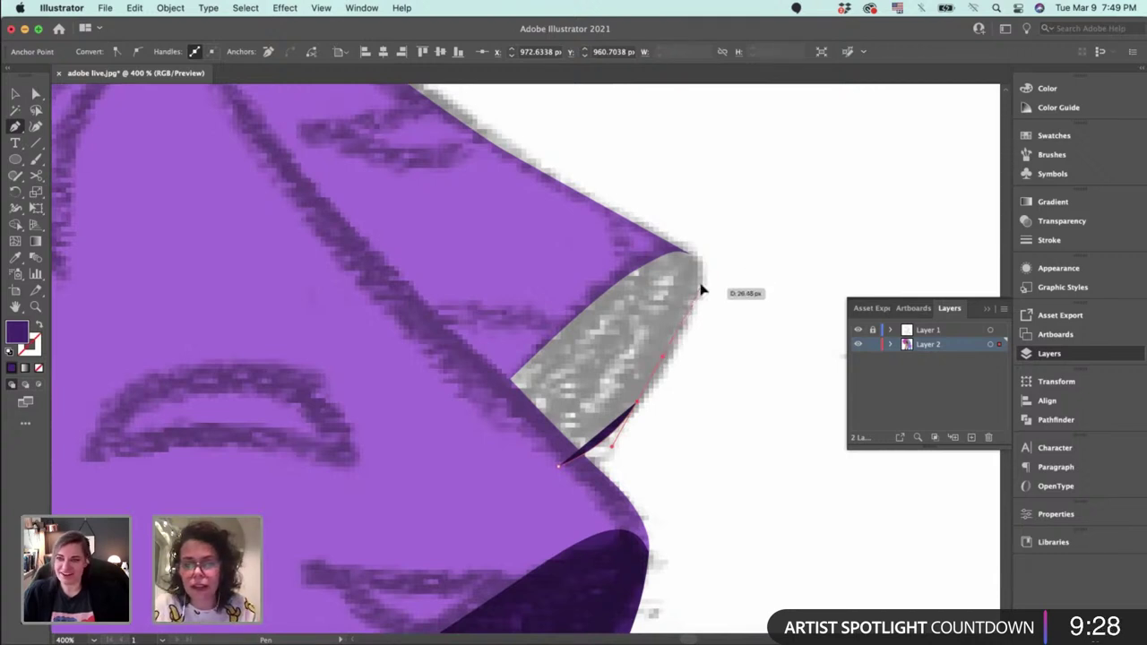
{"action": "left_click_drag", "start_coordinate": [703, 260], "coordinate": [679, 256]}
{"action": "left_click_drag", "start_coordinate": [571, 266], "coordinate": [442, 375]}
{"action": "left_click", "coordinate": [440, 366]}
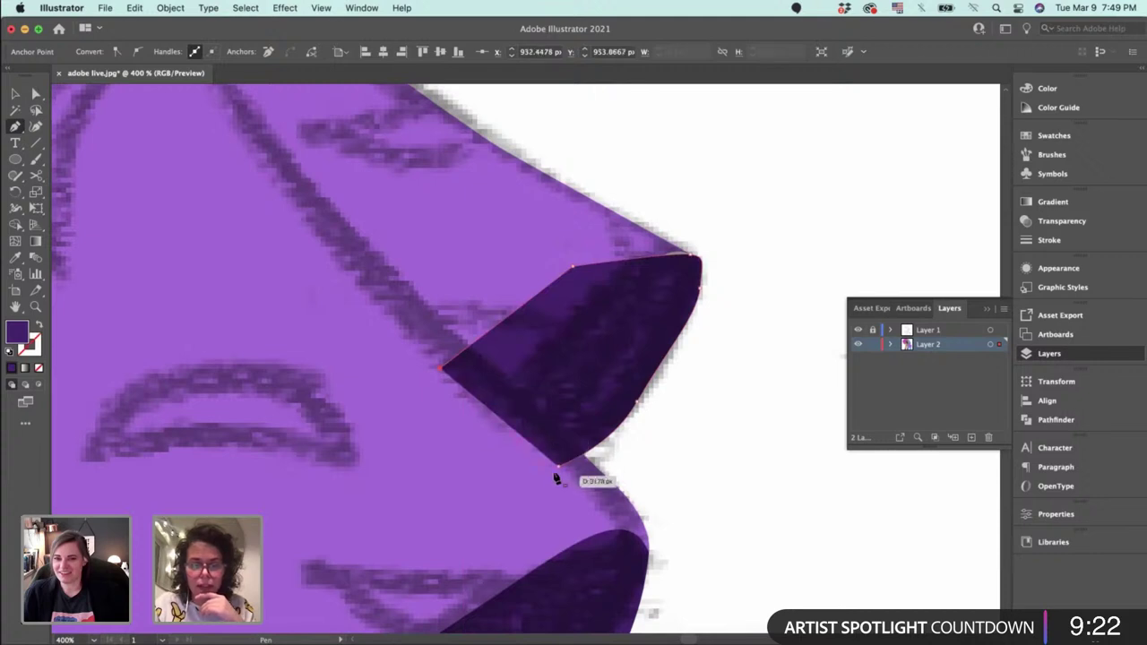
{"action": "left_click", "coordinate": [560, 466]}
Smooth the upper fold's outer curve and round its top corner by adjusting the curve handles.
{"action": "key", "text": "v"}
{"action": "key", "text": "super+equal"}
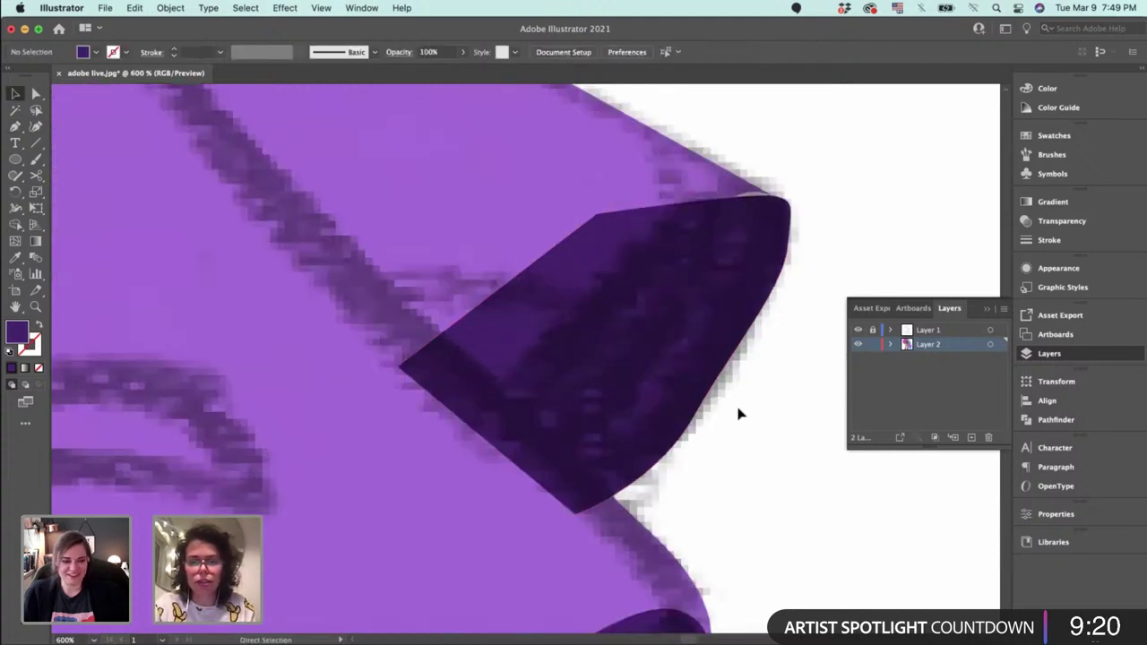
{"action": "key", "text": "a"}
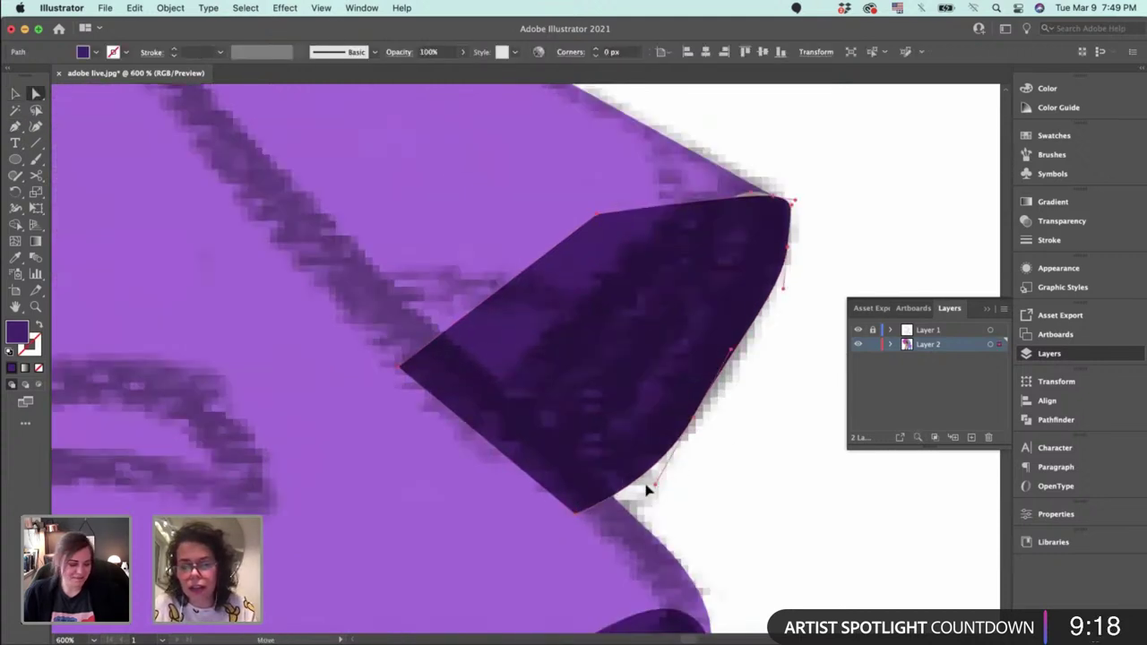
{"action": "left_click_drag", "start_coordinate": [649, 489], "coordinate": [627, 499]}
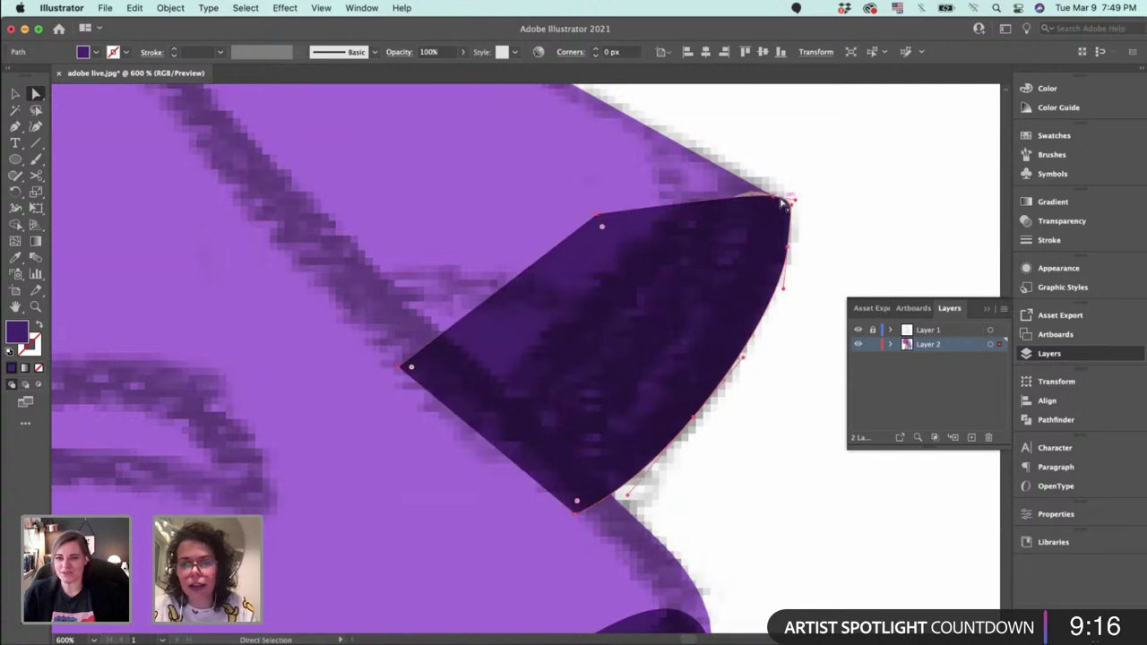
{"action": "left_click_drag", "start_coordinate": [790, 199], "coordinate": [765, 198]}
{"action": "key", "text": "super+z"}
{"action": "key", "text": "super+equal"}
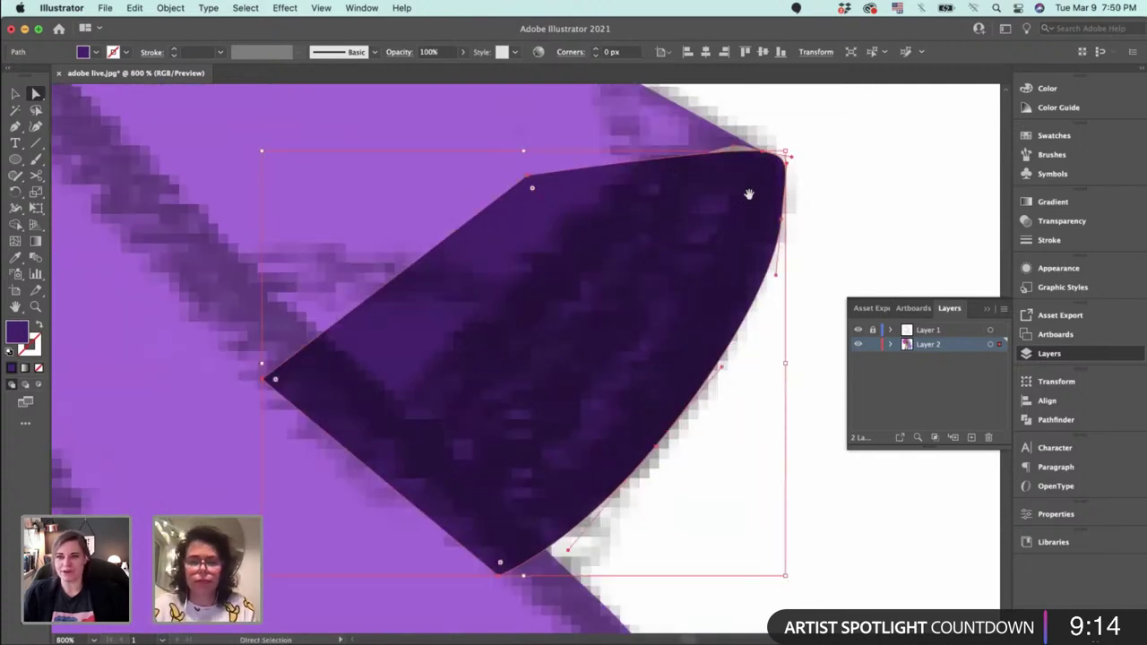
{"action": "key", "text": "a"}
{"action": "left_click_drag", "start_coordinate": [735, 264], "coordinate": [701, 251]}
{"action": "left_click", "coordinate": [756, 302]}
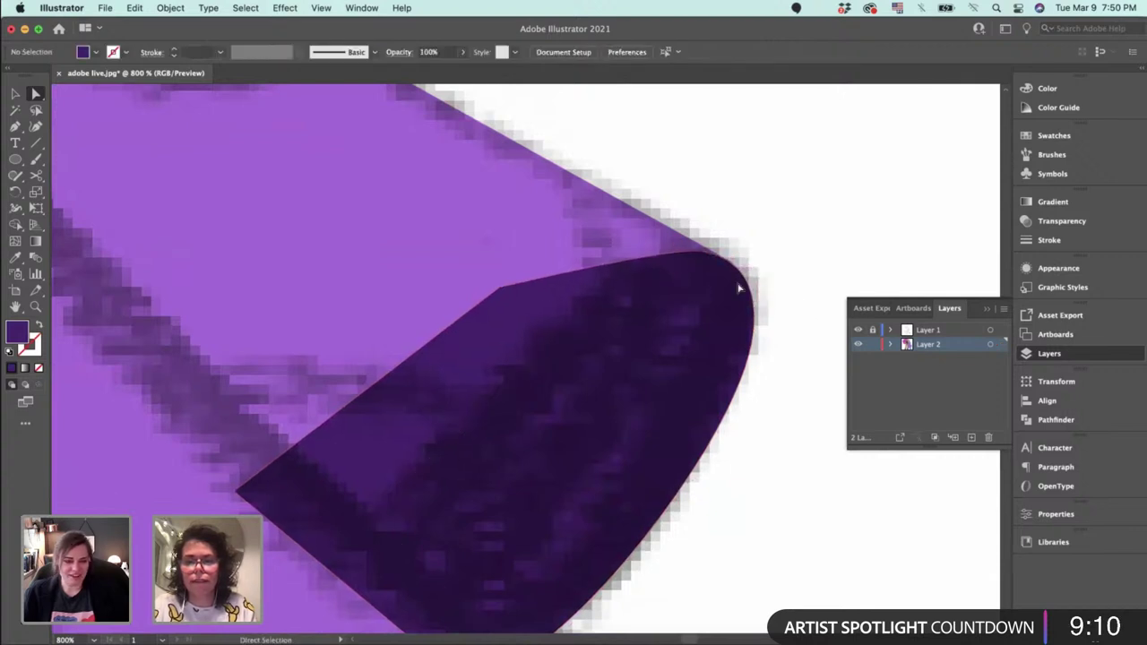
Move the upper fold's top anchor along the dress edge toward the corner tip and deselect the shape.
{"action": "left_click", "coordinate": [694, 257]}
{"action": "left_click", "coordinate": [715, 260]}
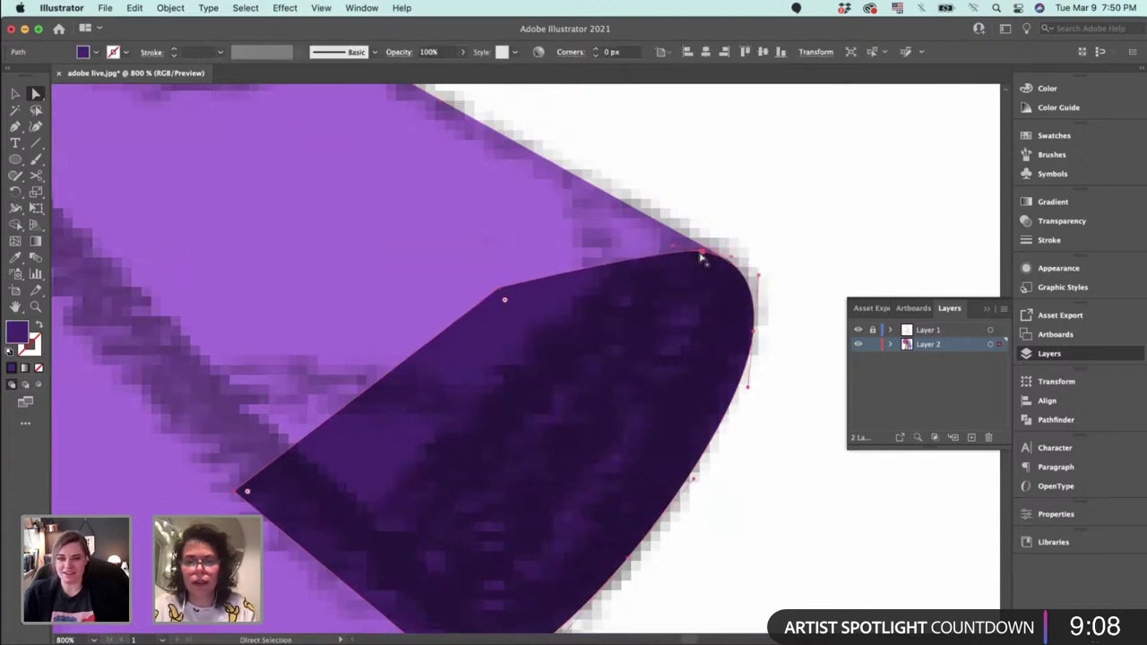
{"action": "left_click_drag", "start_coordinate": [701, 257], "coordinate": [721, 264]}
{"action": "left_click_drag", "start_coordinate": [723, 262], "coordinate": [749, 273]}
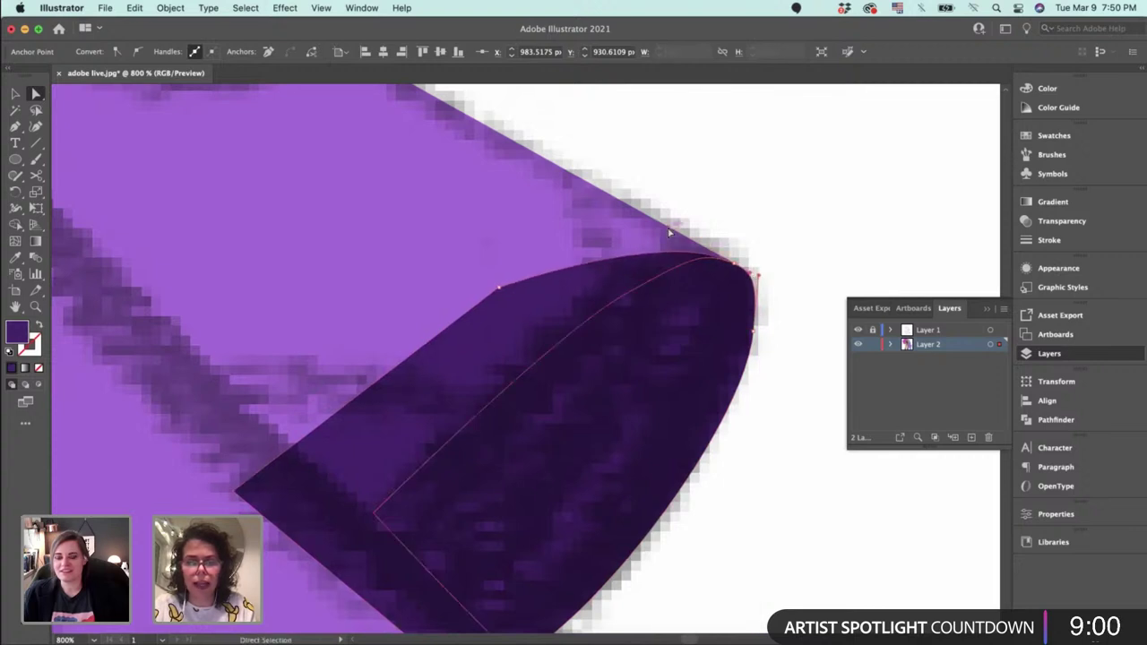
{"action": "key", "text": "v"}
{"action": "left_click", "coordinate": [794, 281]}
Move the upper fold's two outer-edge anchors lower and lengthen the handle between them for a fuller curve.
{"action": "left_click", "coordinate": [742, 370]}
{"action": "key", "text": "a"}
{"action": "left_click", "coordinate": [755, 336]}
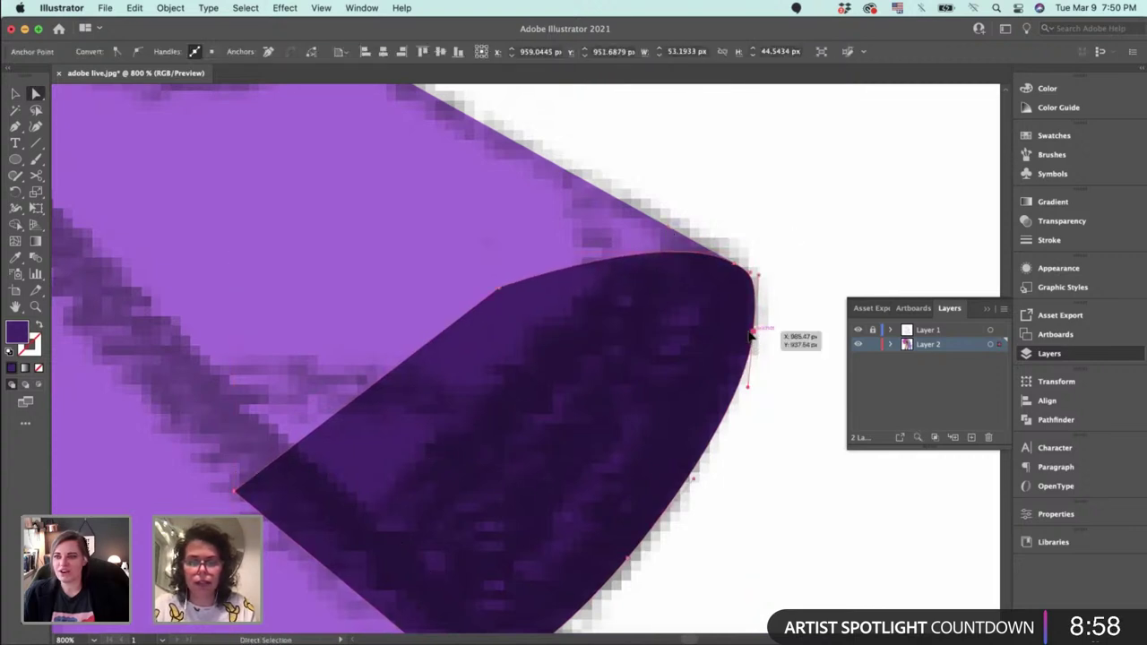
{"action": "left_click_drag", "start_coordinate": [755, 337], "coordinate": [750, 350]}
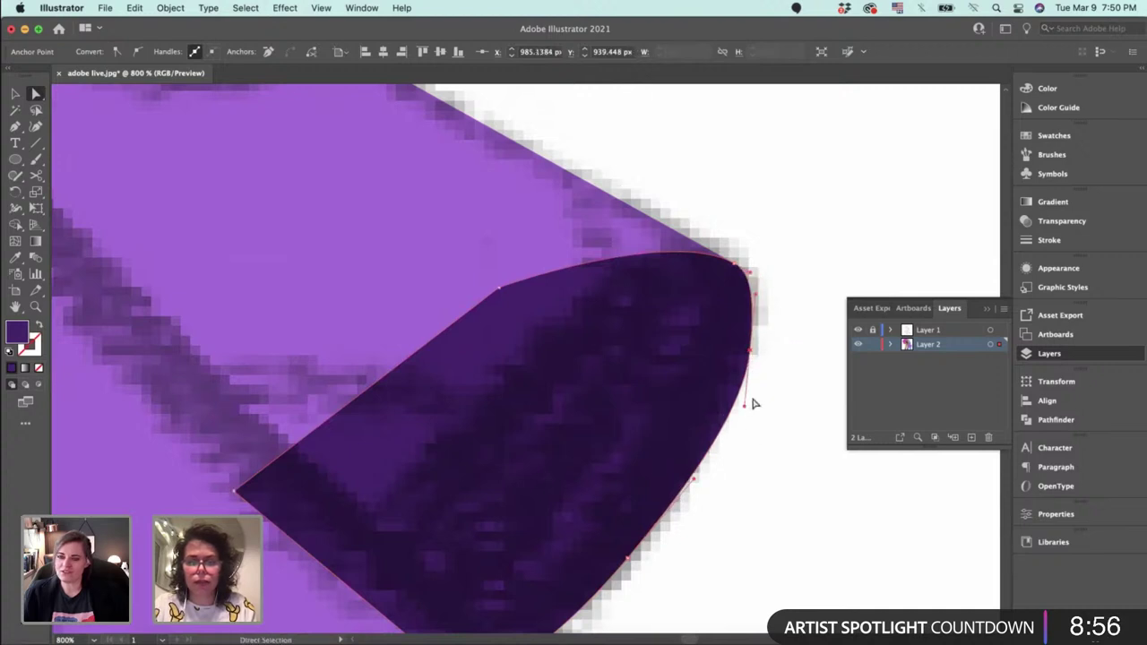
{"action": "left_click_drag", "start_coordinate": [745, 406], "coordinate": [742, 425]}
{"action": "key", "text": "space"}
{"action": "left_click_drag", "start_coordinate": [736, 467], "coordinate": [753, 318]}
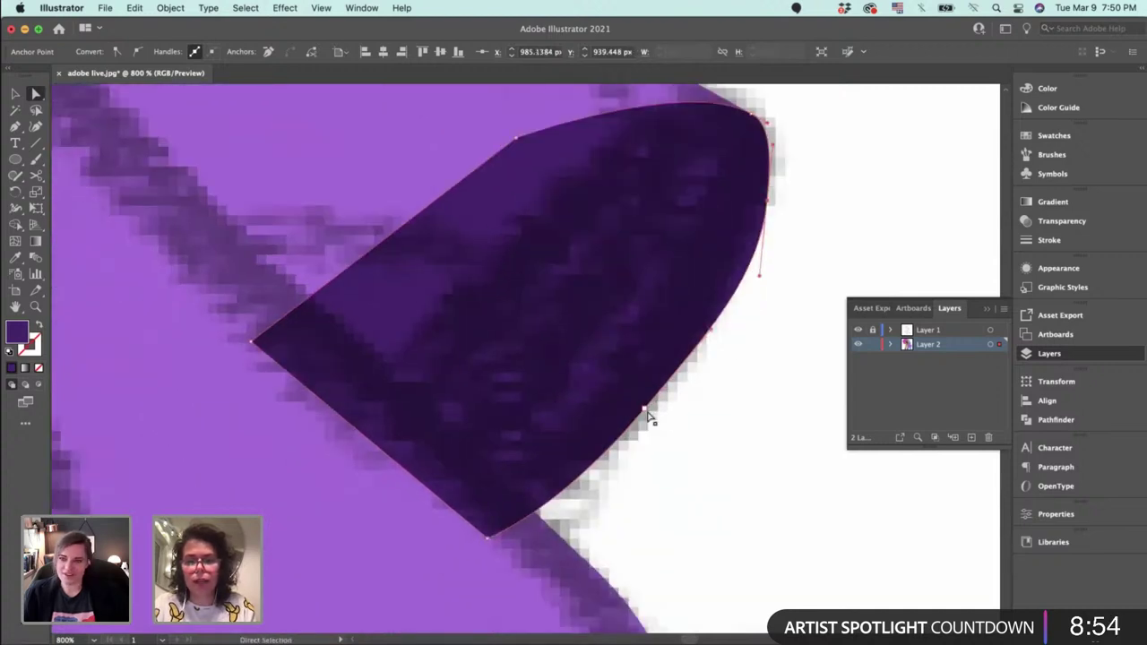
{"action": "left_click_drag", "start_coordinate": [644, 410], "coordinate": [650, 434]}
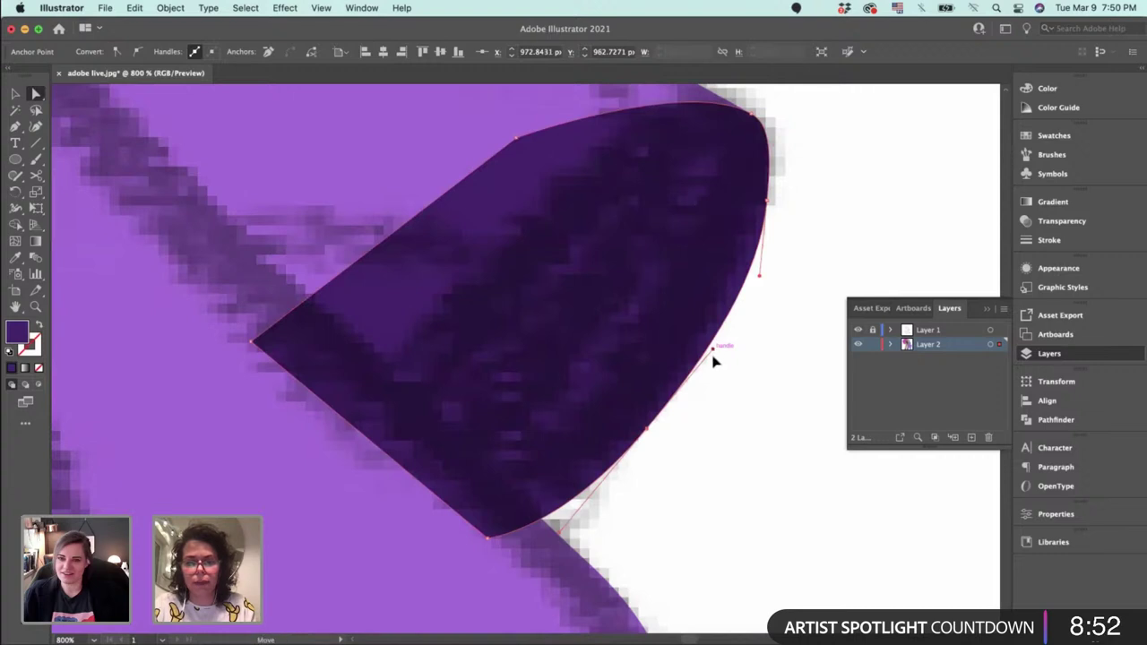
Move the upper fold shape behind the purple dress and deselect it.
{"action": "key", "text": "v"}
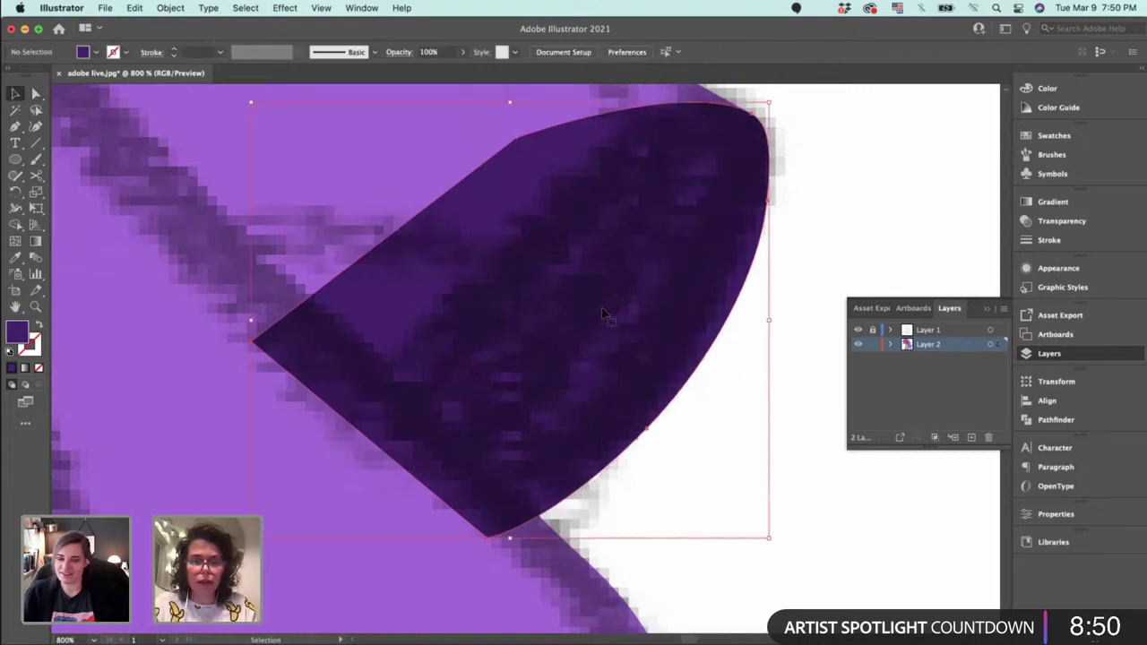
{"action": "key", "text": "super+x"}
{"action": "key", "text": "super+z"}
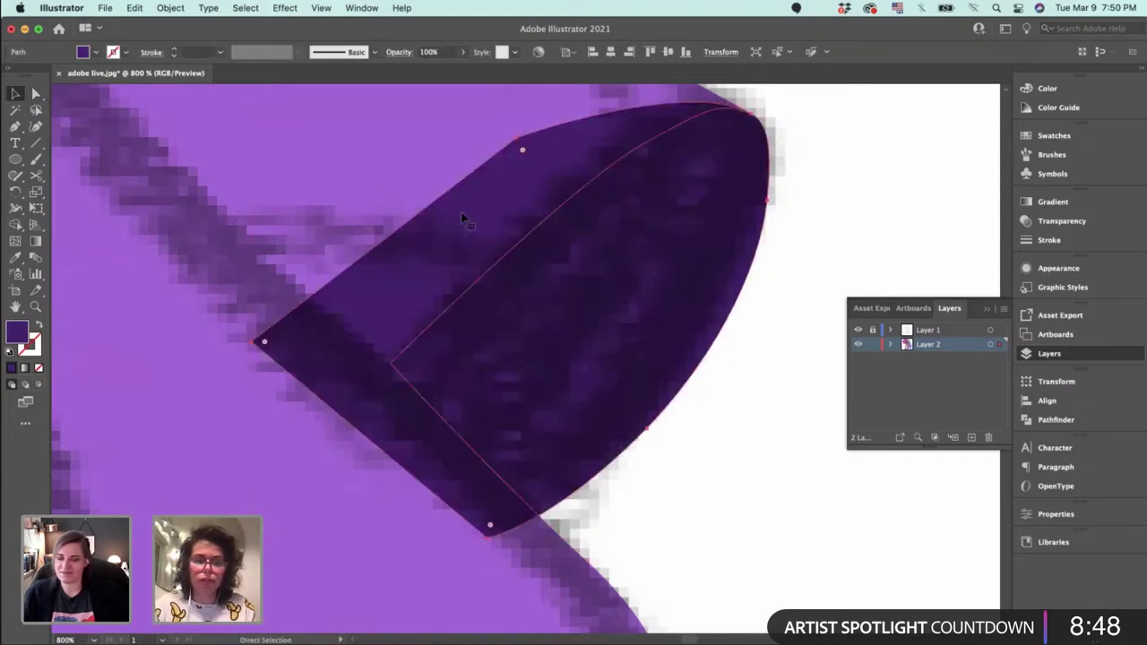
{"action": "key", "text": "super+z"}
{"action": "left_click", "coordinate": [755, 410]}
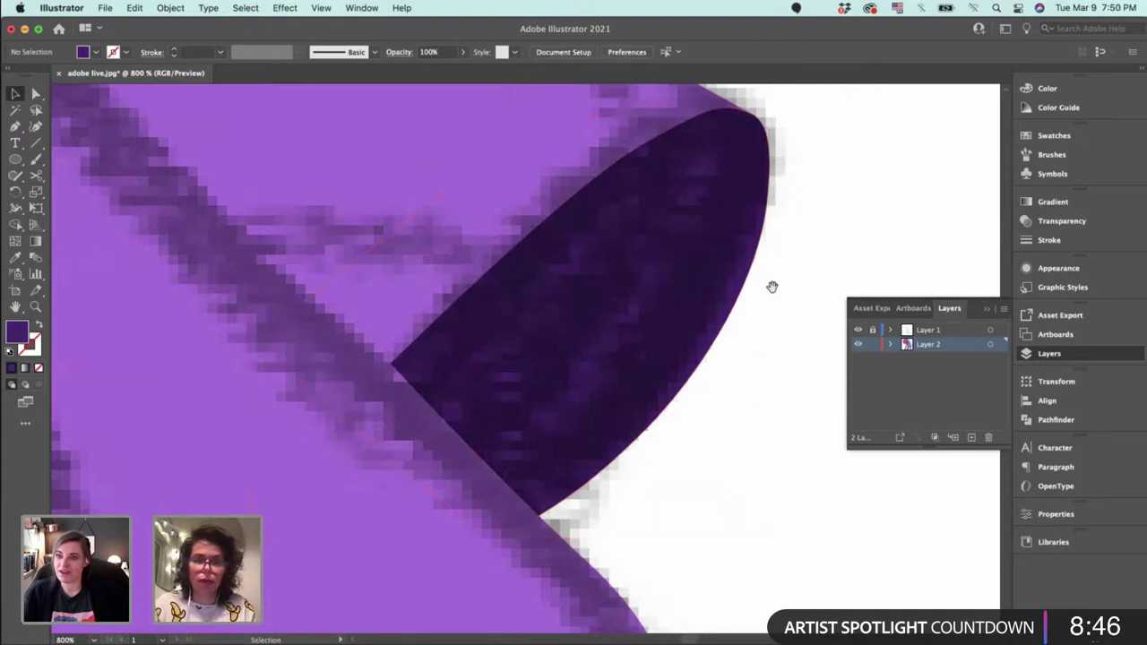
Hide the sketch in Layer 1 to show the dress folds without it.
{"action": "left_click_drag", "start_coordinate": [771, 284], "coordinate": [731, 422]}
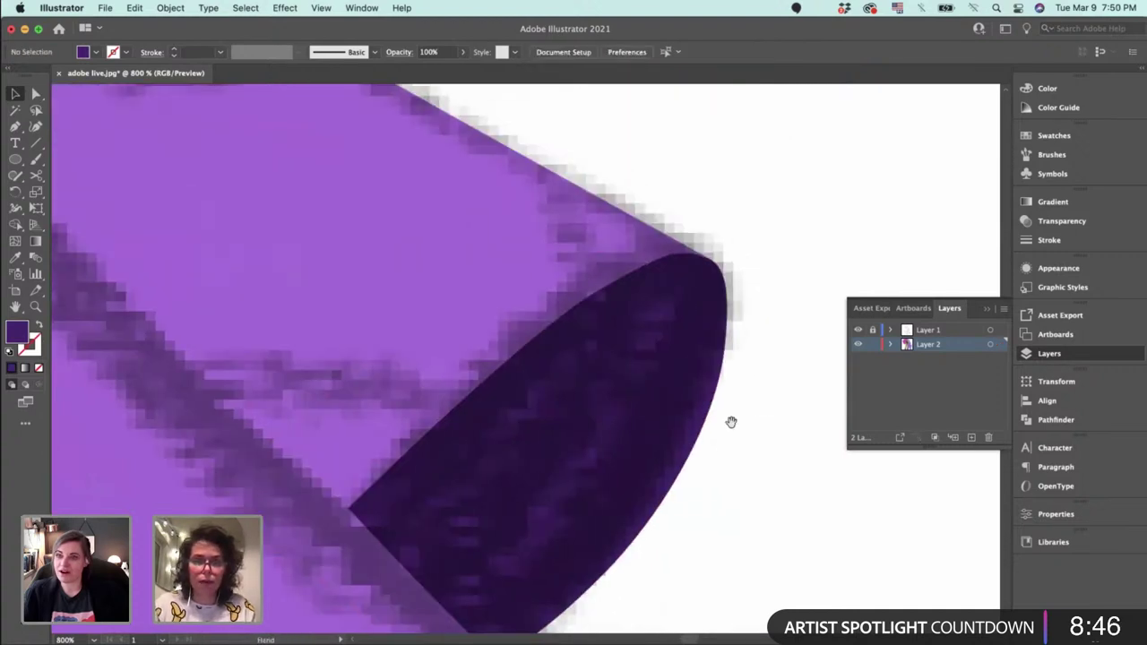
{"action": "left_click", "coordinate": [857, 331]}
{"action": "key", "text": "super+minus"}
{"action": "key", "text": "super+minus"}
{"action": "key", "text": "super+minus"}
{"action": "key", "text": "super+minus"}
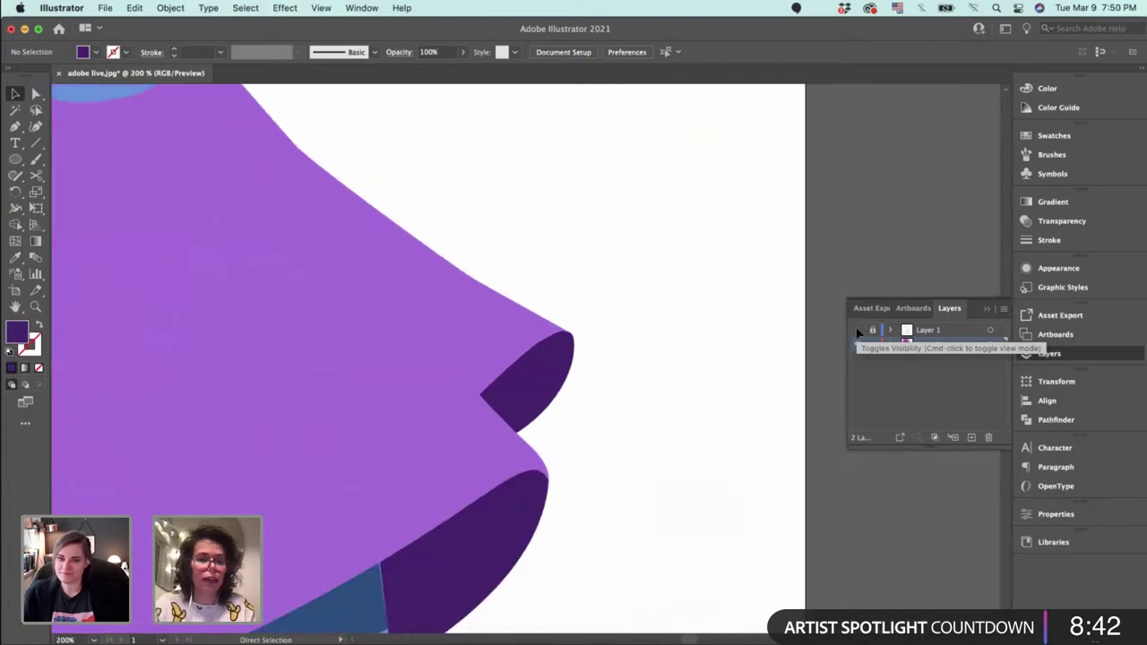
Move the upper corner anchor of the right-hand leg's dark blue shadow outward to cover the sliver beside the fold.
{"action": "left_click_drag", "start_coordinate": [602, 376], "coordinate": [728, 365]}
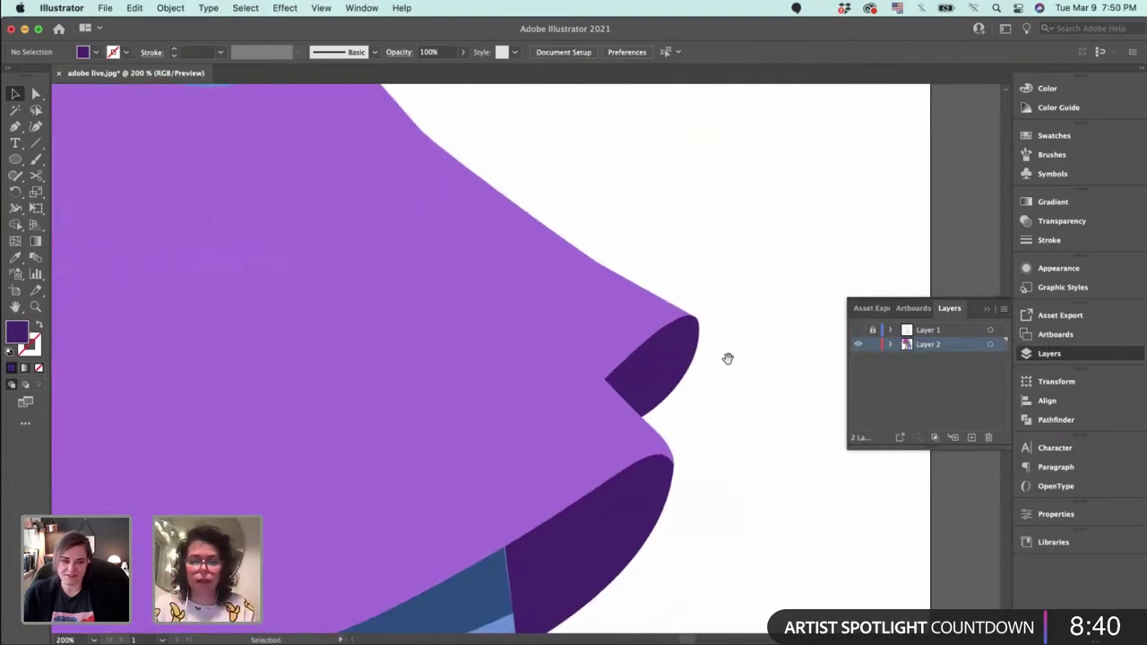
{"action": "scroll", "coordinate": [708, 354], "scroll_direction": "down", "scroll_amount": 5}
{"action": "scroll", "coordinate": [708, 355], "scroll_direction": "left", "scroll_amount": 3}
{"action": "key", "text": "a"}
{"action": "left_click", "coordinate": [617, 403]}
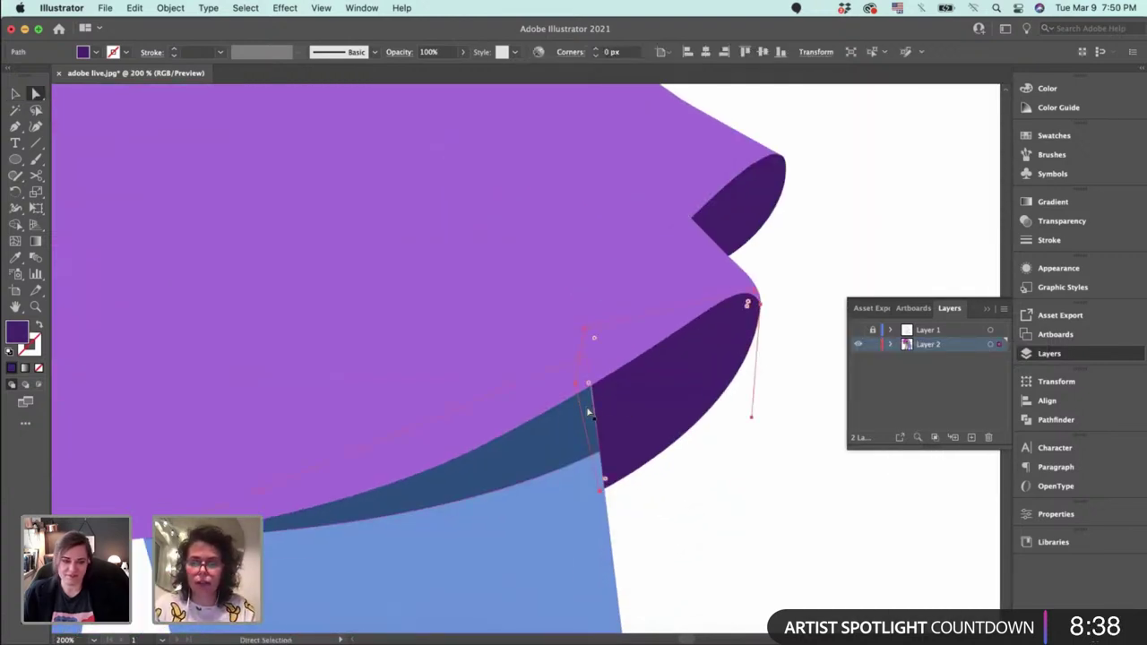
{"action": "left_click", "coordinate": [588, 405]}
{"action": "key", "text": "super+plus"}
{"action": "left_click_drag", "start_coordinate": [586, 406], "coordinate": [110, 404]}
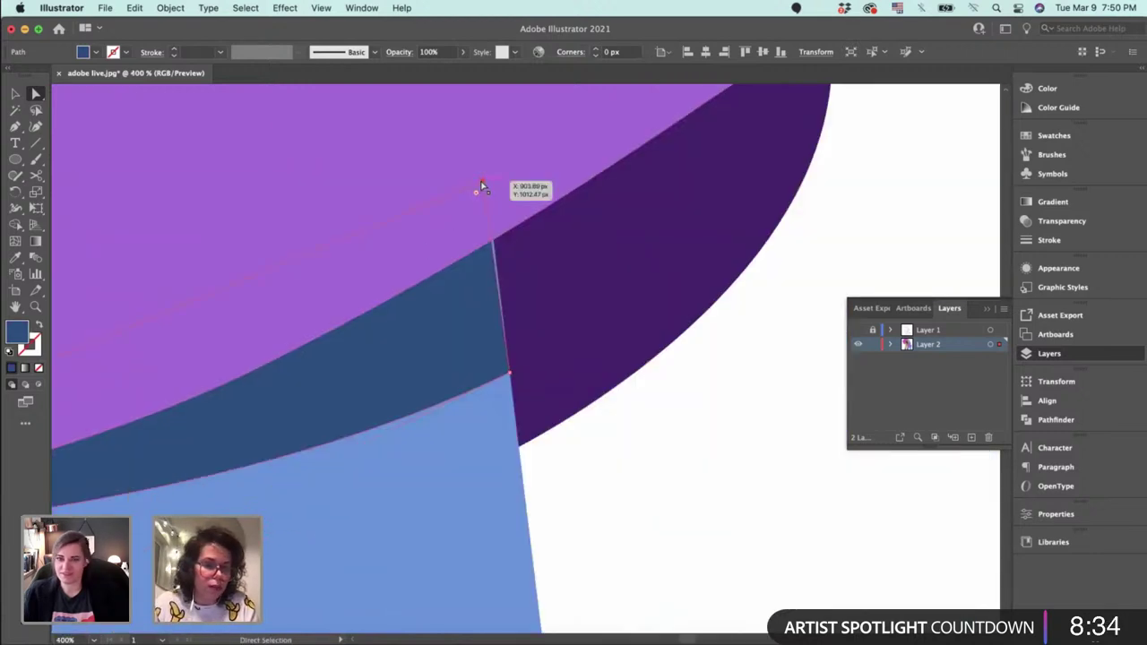
{"action": "left_click_drag", "start_coordinate": [481, 183], "coordinate": [486, 175]}
{"action": "key", "text": "v"}
{"action": "left_click", "coordinate": [684, 442]}
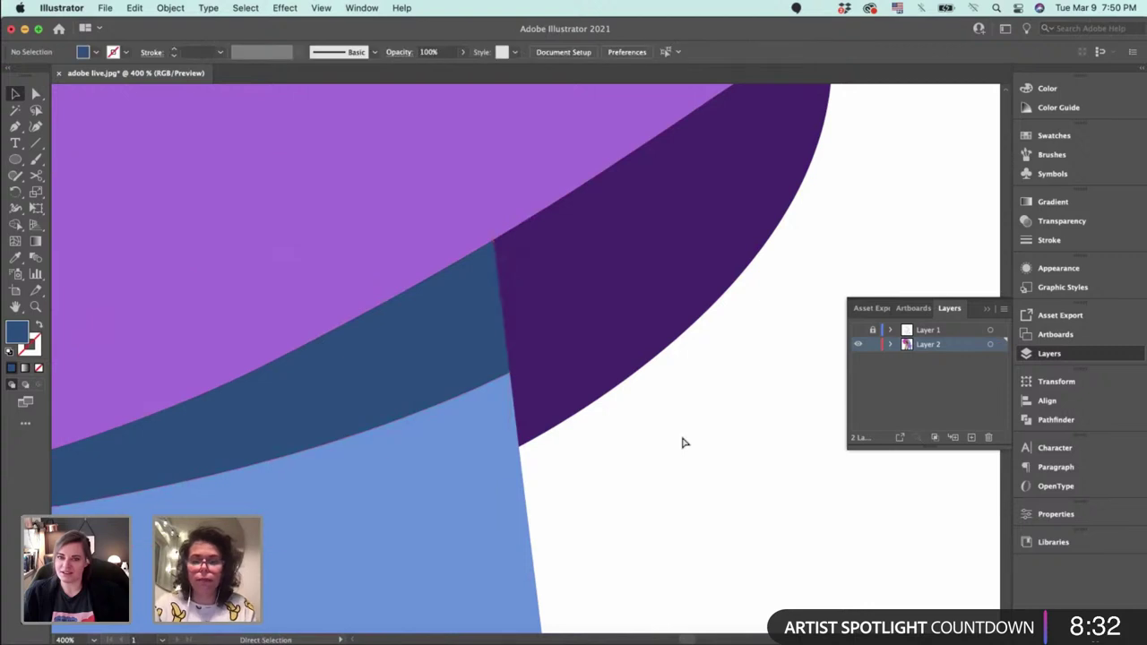
Examine the dress folds and leg shadows across both figures with the sketch hidden.
{"action": "key", "text": "super+minus"}
{"action": "key", "text": "super+minus"}
{"action": "key", "text": "super+minus"}
{"action": "key", "text": "super+minus"}
{"action": "key", "text": "super+minus"}
{"action": "key", "text": "super+minus"}
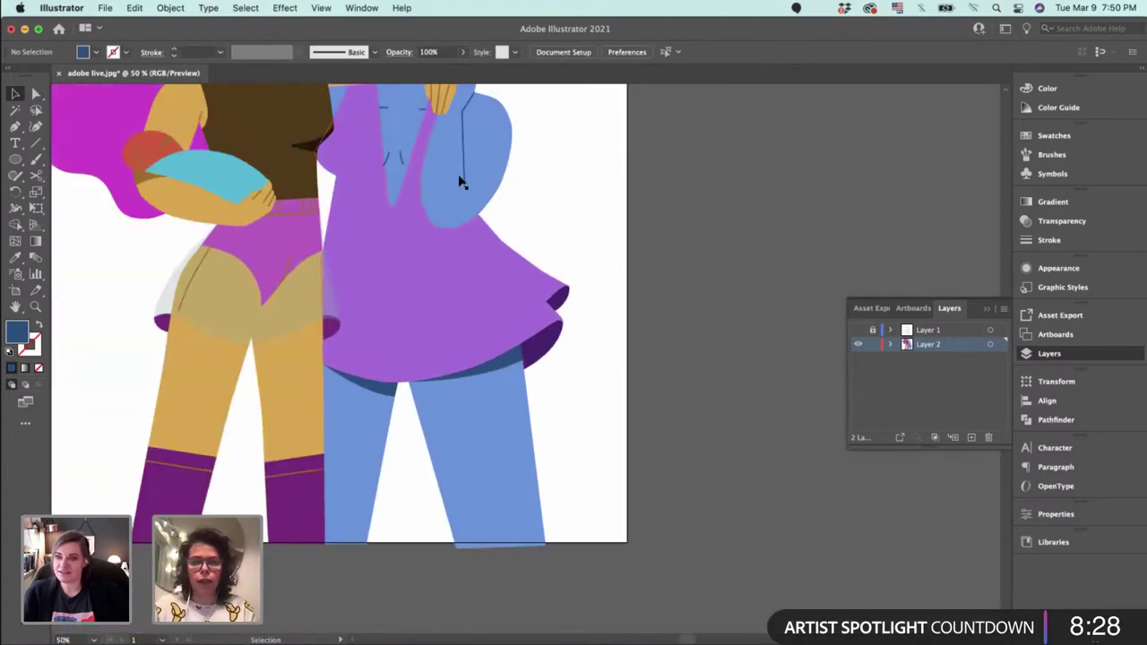
Draw a short diagonal 2 pt dark blue detail line near the bottom of the blue woman's right-hand leg.
{"action": "key", "text": "shift+x"}
{"action": "scroll", "coordinate": [599, 305], "scroll_direction": "down", "scroll_amount": 3}
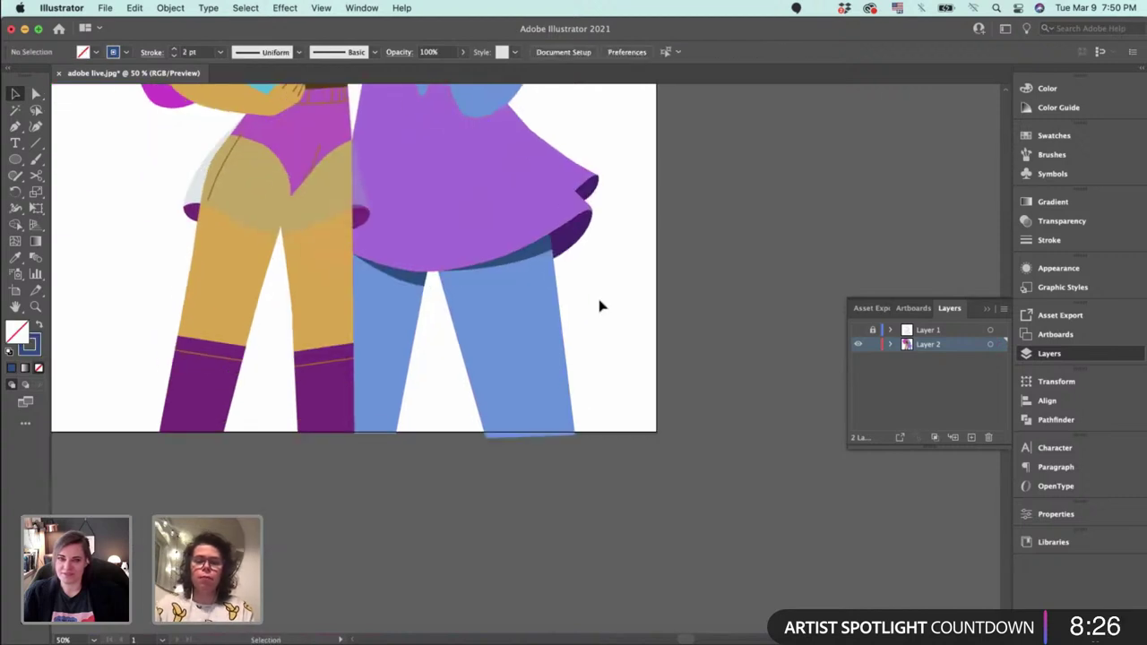
{"action": "key", "text": "super+equal"}
{"action": "key", "text": "super+equal"}
{"action": "key", "text": "p"}
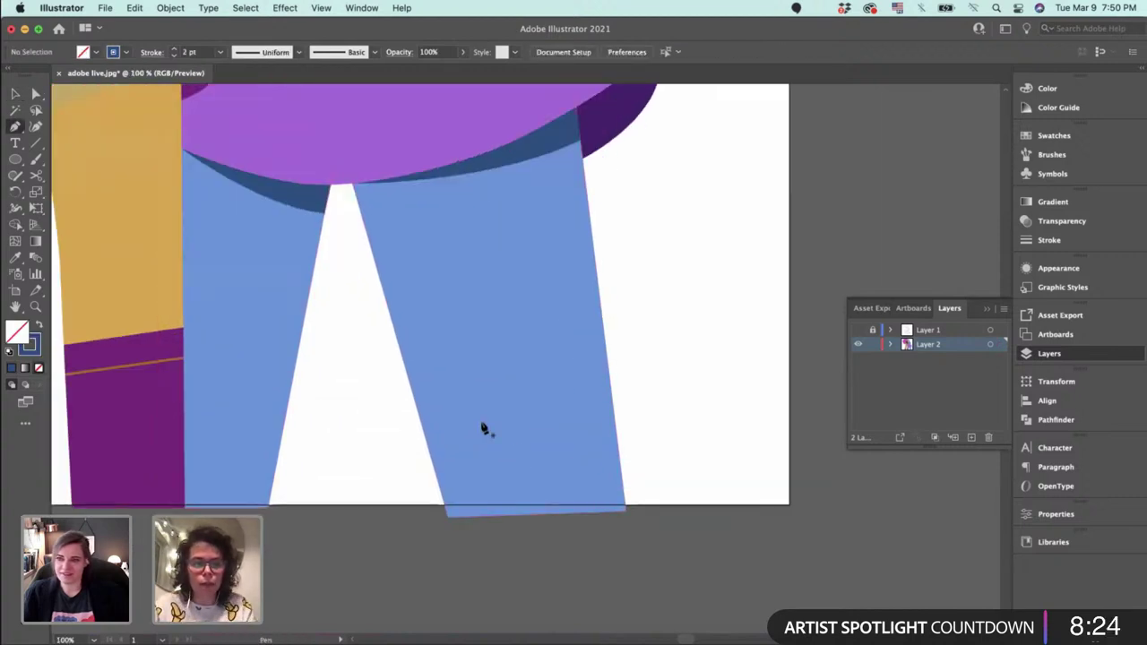
{"action": "left_click", "coordinate": [437, 409]}
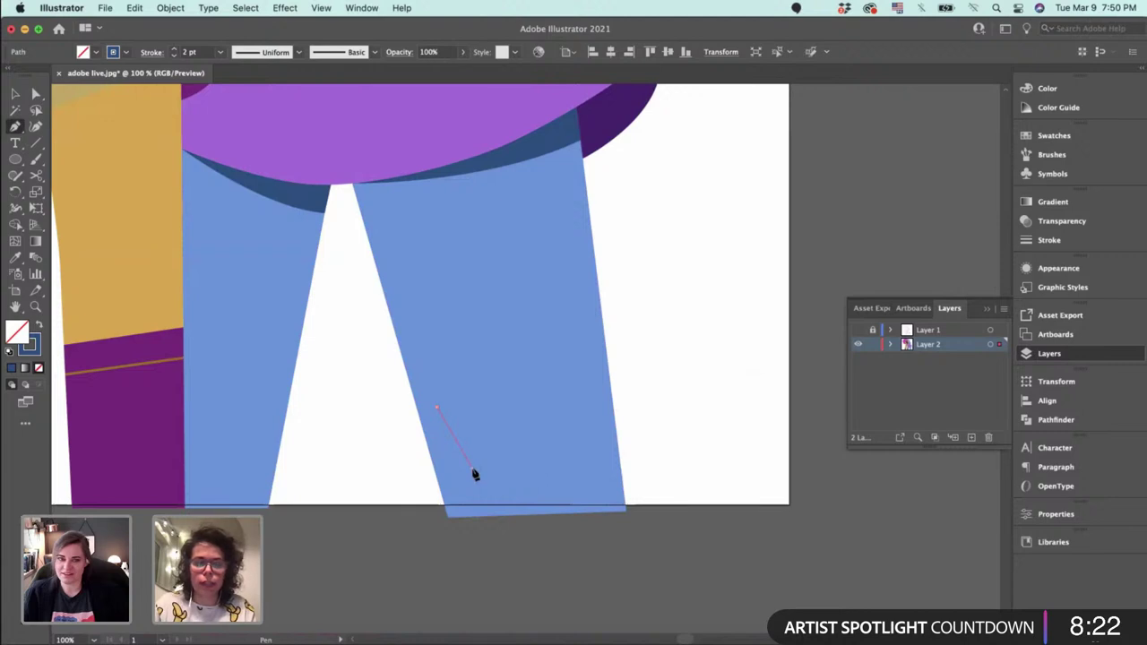
{"action": "left_click", "coordinate": [472, 467]}
Shift both end anchors of the leg's detail line slightly inward and deselect it.
{"action": "key", "text": "a"}
{"action": "left_click_drag", "start_coordinate": [436, 407], "coordinate": [444, 408]}
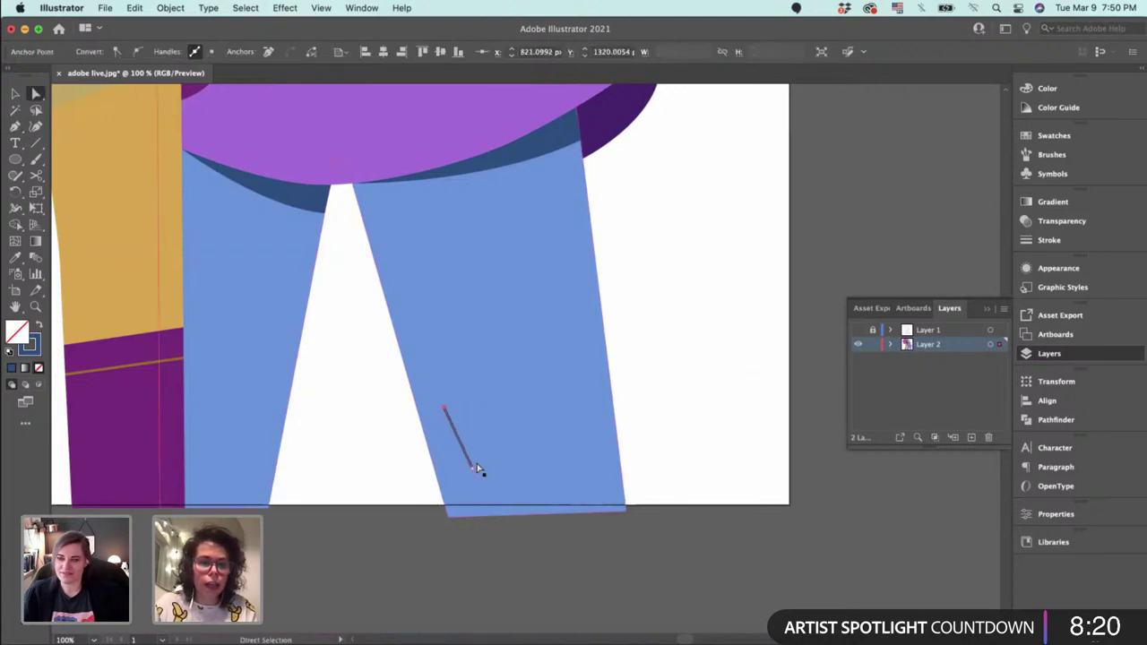
{"action": "left_click_drag", "start_coordinate": [472, 468], "coordinate": [480, 469]}
{"action": "key", "text": "v"}
{"action": "left_click", "coordinate": [671, 346]}
Draw a short 2 pt brown line from the top of the leg gap to the purple bottoms' point, matching the hip line's stroke.
{"action": "left_click_drag", "start_coordinate": [626, 159], "coordinate": [688, 310]}
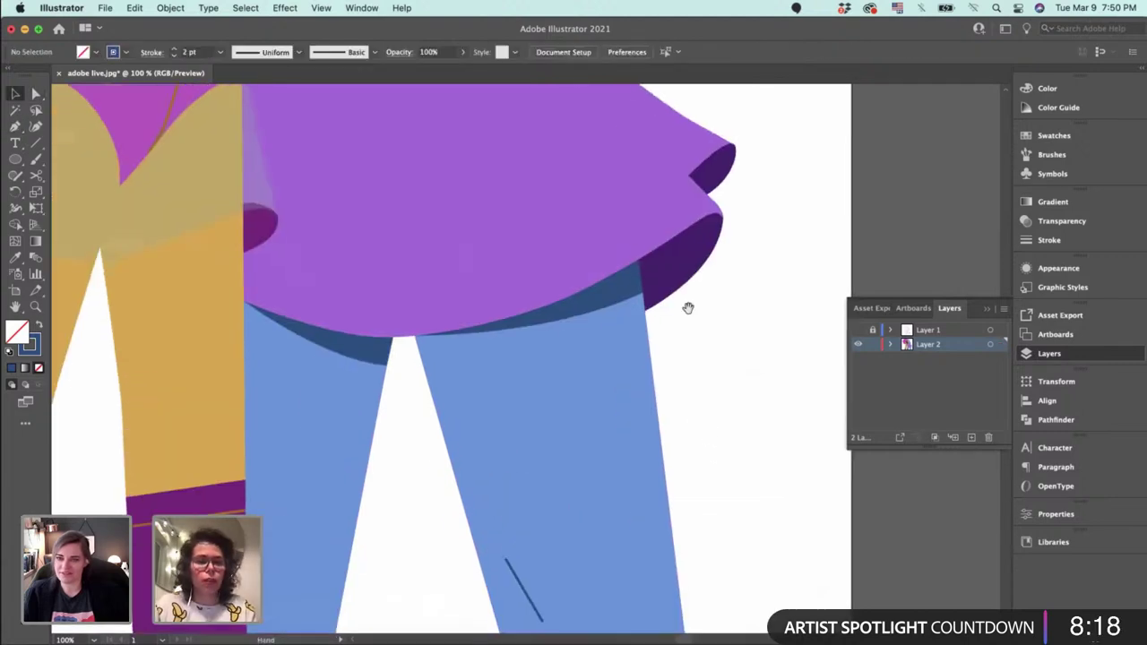
{"action": "left_click_drag", "start_coordinate": [681, 107], "coordinate": [735, 350]}
{"action": "scroll", "coordinate": [593, 382], "scroll_direction": "left", "scroll_amount": 5}
{"action": "scroll", "coordinate": [593, 382], "scroll_direction": "down", "scroll_amount": 3}
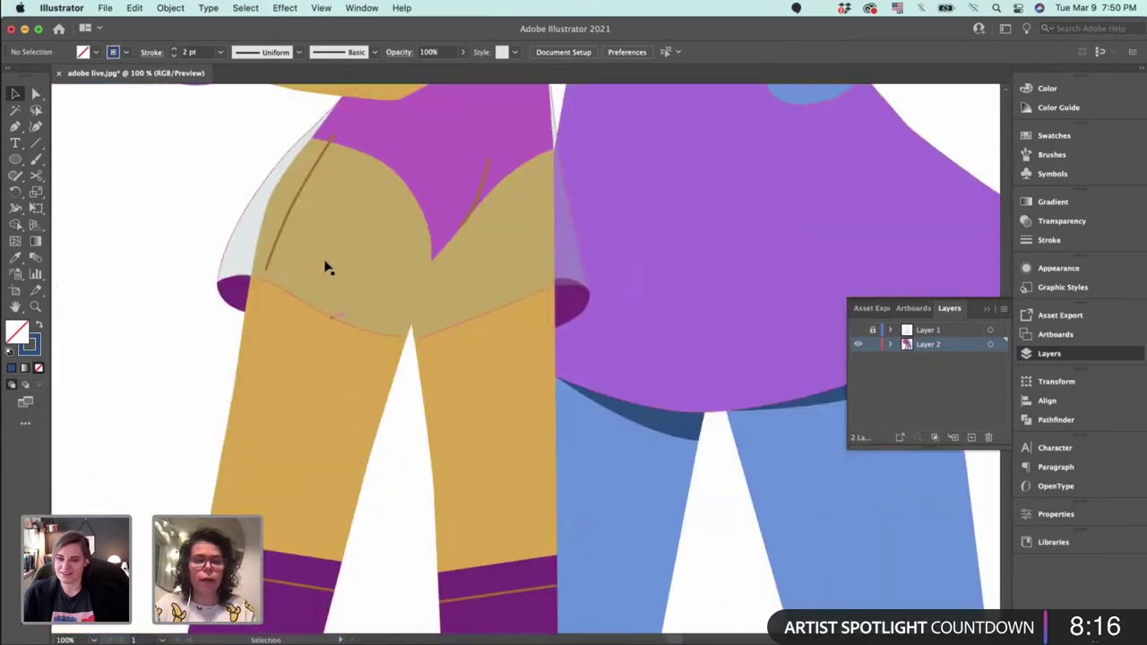
{"action": "left_click", "coordinate": [280, 246]}
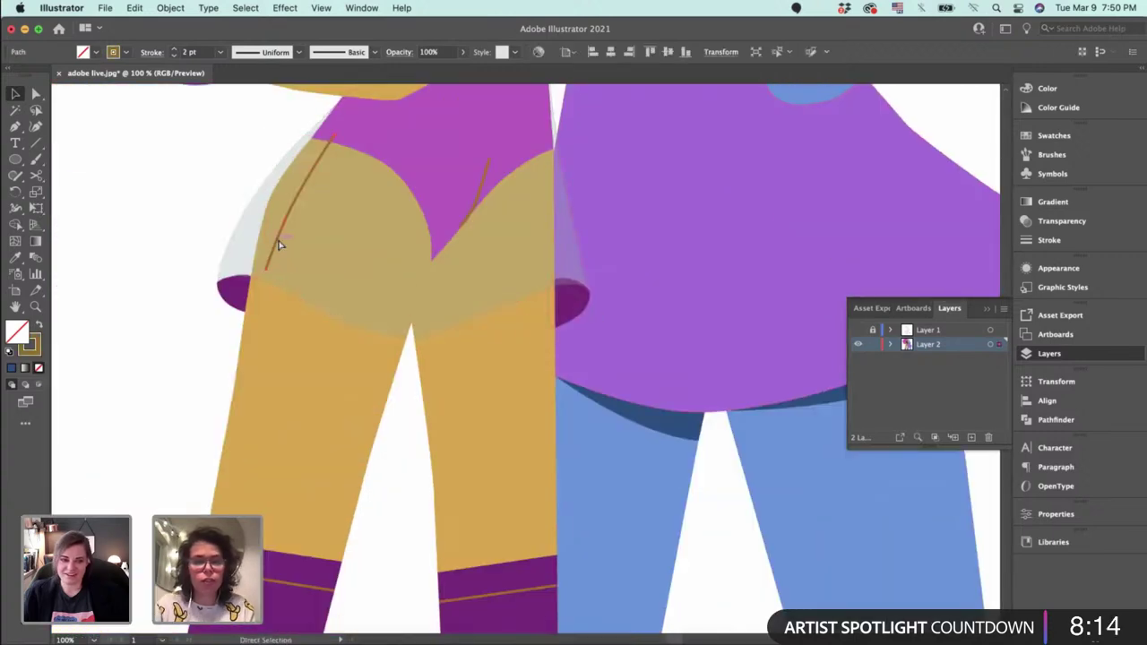
{"action": "key", "text": "super+equal"}
{"action": "scroll", "coordinate": [637, 362], "scroll_direction": "down", "scroll_amount": 3}
{"action": "scroll", "coordinate": [636, 362], "scroll_direction": "right", "scroll_amount": 3}
{"action": "key", "text": "p"}
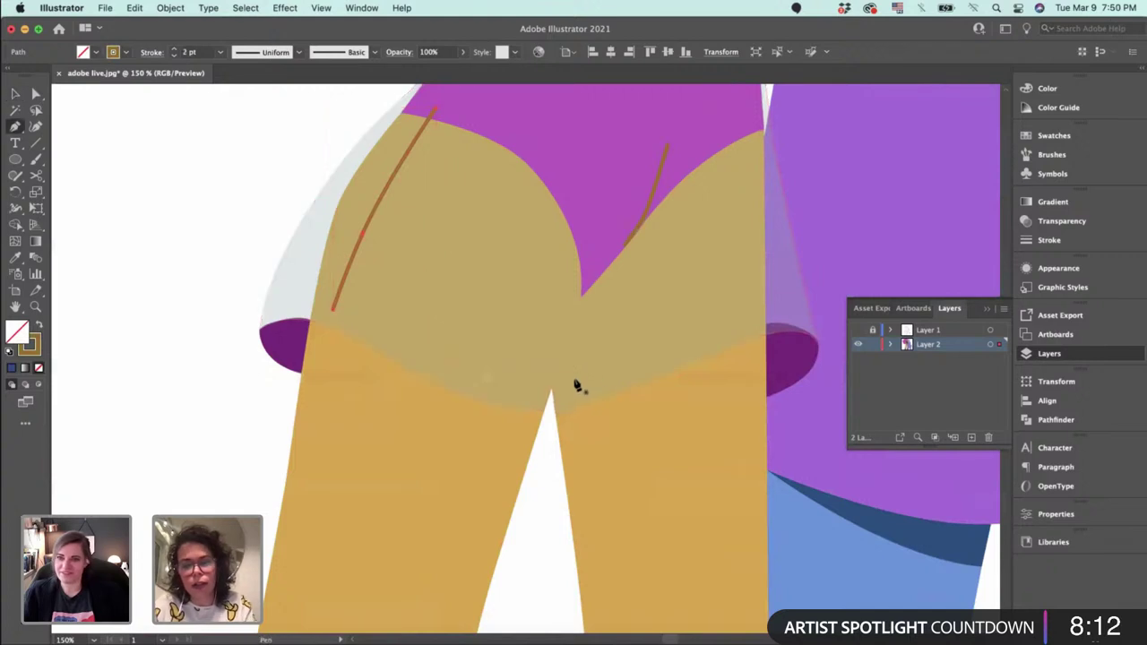
{"action": "left_click", "coordinate": [552, 388]}
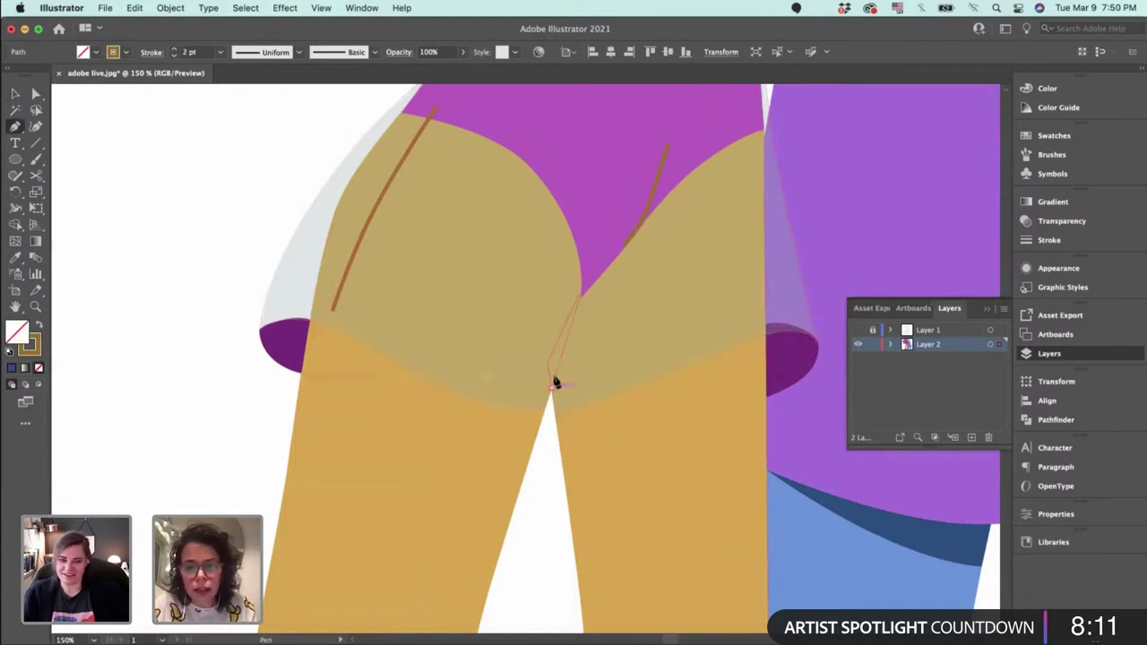
{"action": "left_click", "coordinate": [580, 297]}
{"action": "key", "text": "v"}
{"action": "left_click", "coordinate": [543, 486]}
Show the sketch in Layer 1 again over both figures.
{"action": "key", "text": "super+minus"}
{"action": "key", "text": "super+minus"}
{"action": "key", "text": "super+minus"}
{"action": "key", "text": "super+minus"}
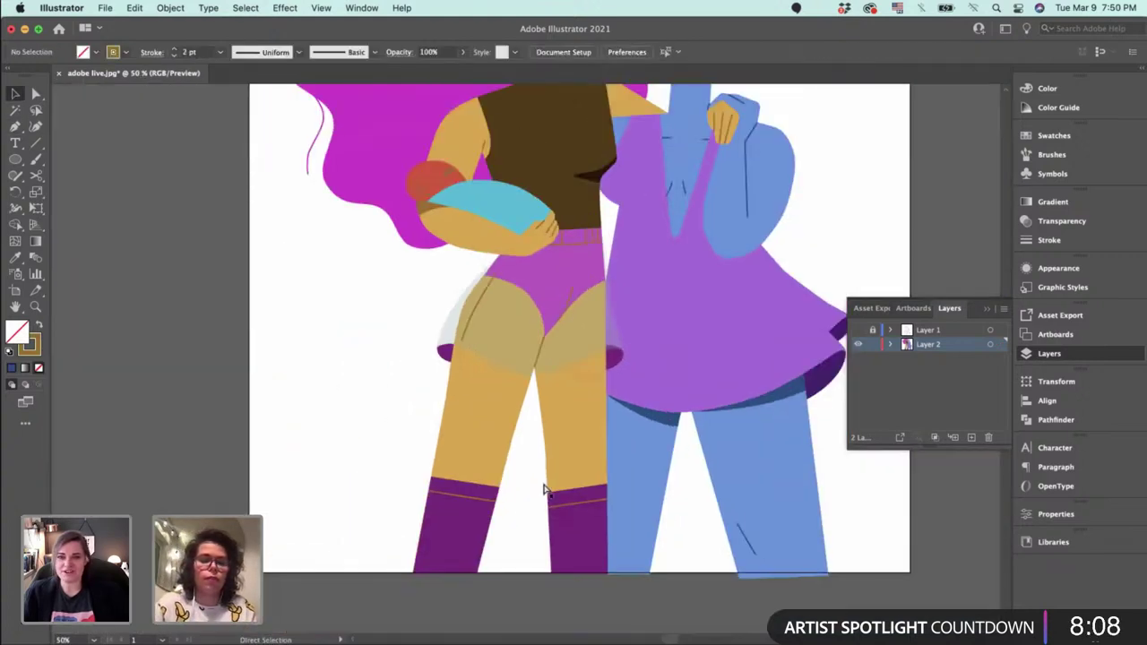
{"action": "left_click_drag", "start_coordinate": [730, 324], "coordinate": [673, 371]}
{"action": "left_click_drag", "start_coordinate": [724, 281], "coordinate": [697, 301]}
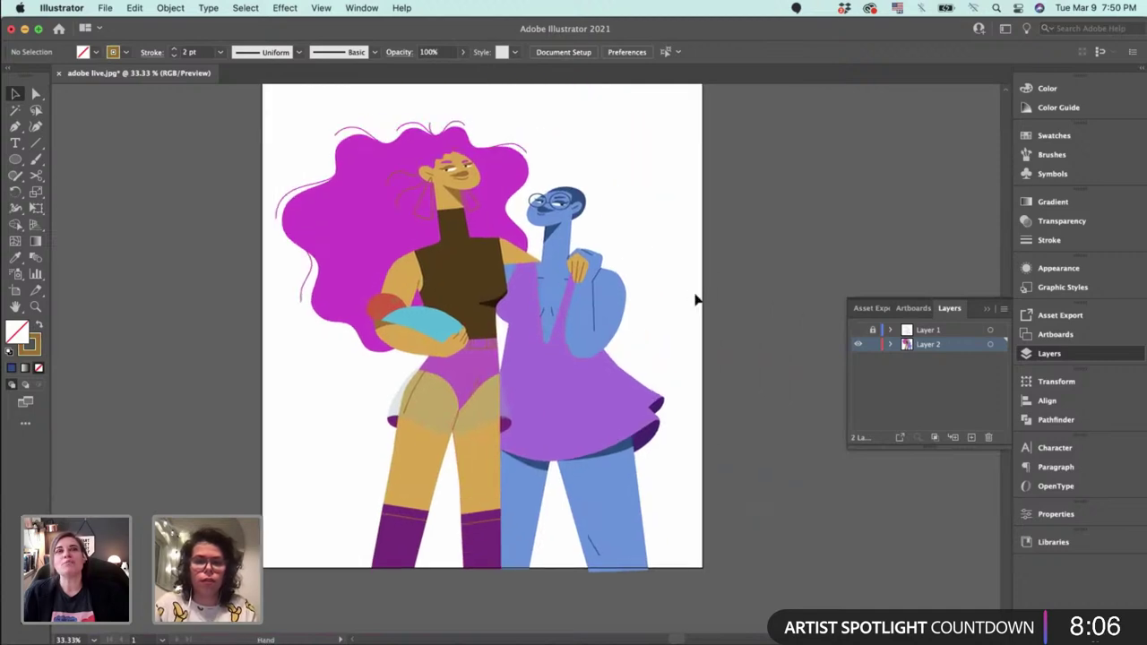
{"action": "left_click", "coordinate": [858, 331]}
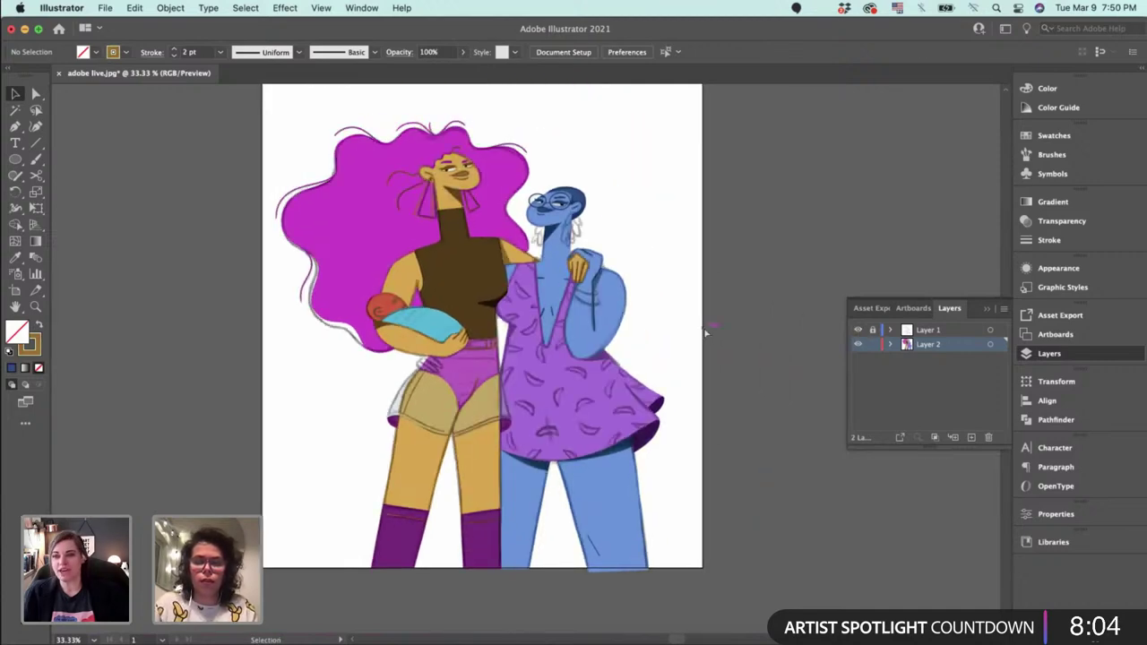
Trace one banana of the dress pattern below the blue elbow as a closed brown 2 pt outline.
{"action": "key", "text": "super+plus"}
{"action": "key", "text": "super+plus"}
{"action": "key", "text": "super+plus"}
{"action": "key", "text": "super+plus"}
{"action": "left_click_drag", "start_coordinate": [706, 333], "coordinate": [501, 211]}
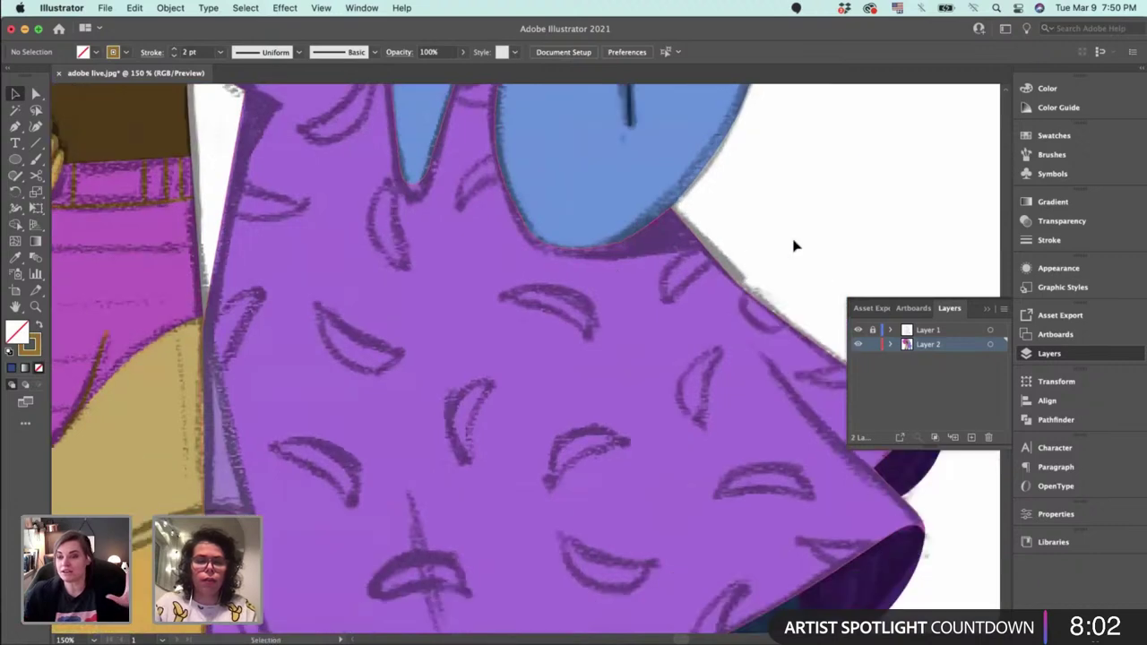
{"action": "key", "text": "super+plus"}
{"action": "left_click_drag", "start_coordinate": [554, 357], "coordinate": [522, 298]}
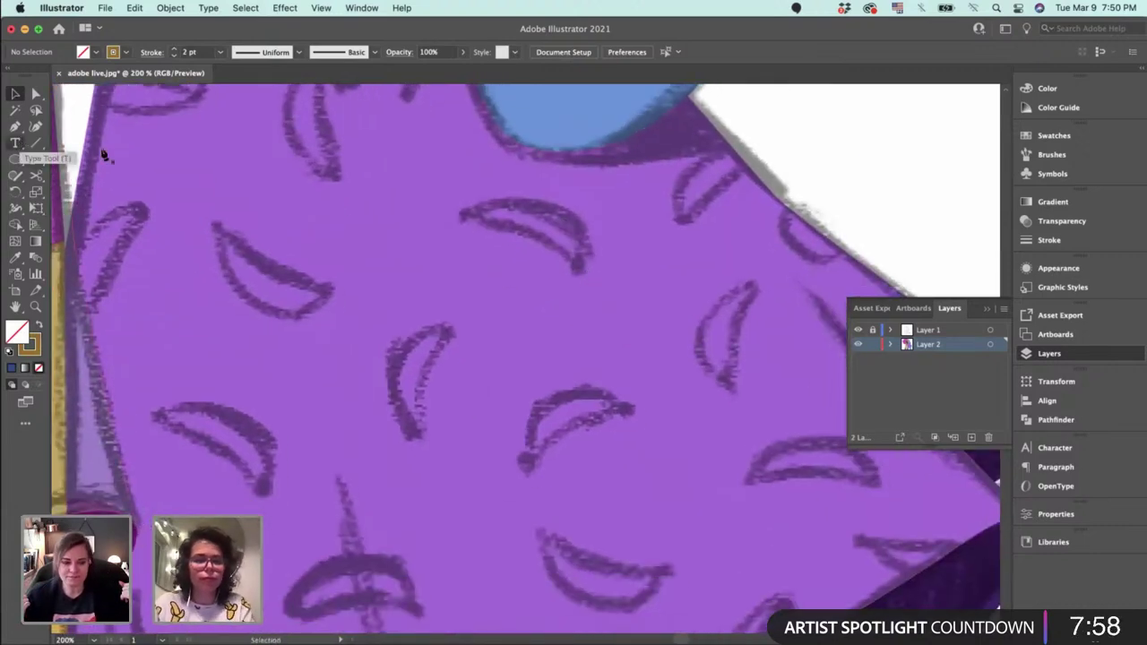
{"action": "key", "text": "p"}
{"action": "left_click", "coordinate": [479, 223]}
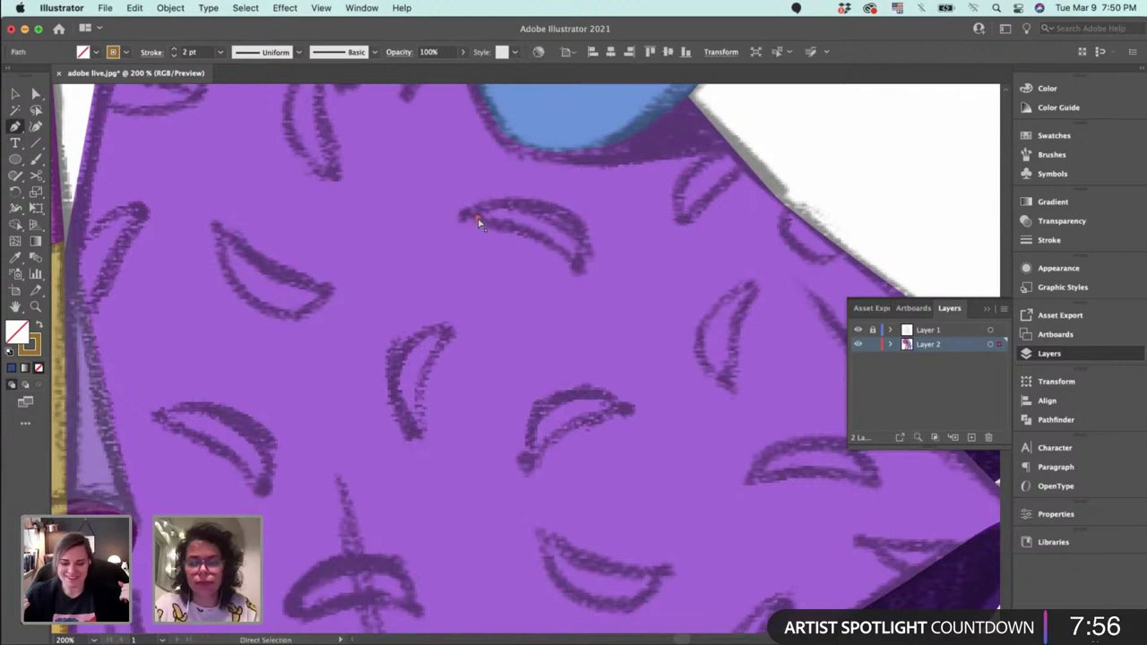
{"action": "key", "text": "super+plus"}
{"action": "scroll", "coordinate": [500, 329], "scroll_direction": "down", "scroll_amount": 1}
{"action": "left_click_drag", "start_coordinate": [505, 318], "coordinate": [514, 311]}
{"action": "left_click_drag", "start_coordinate": [595, 317], "coordinate": [631, 332]}
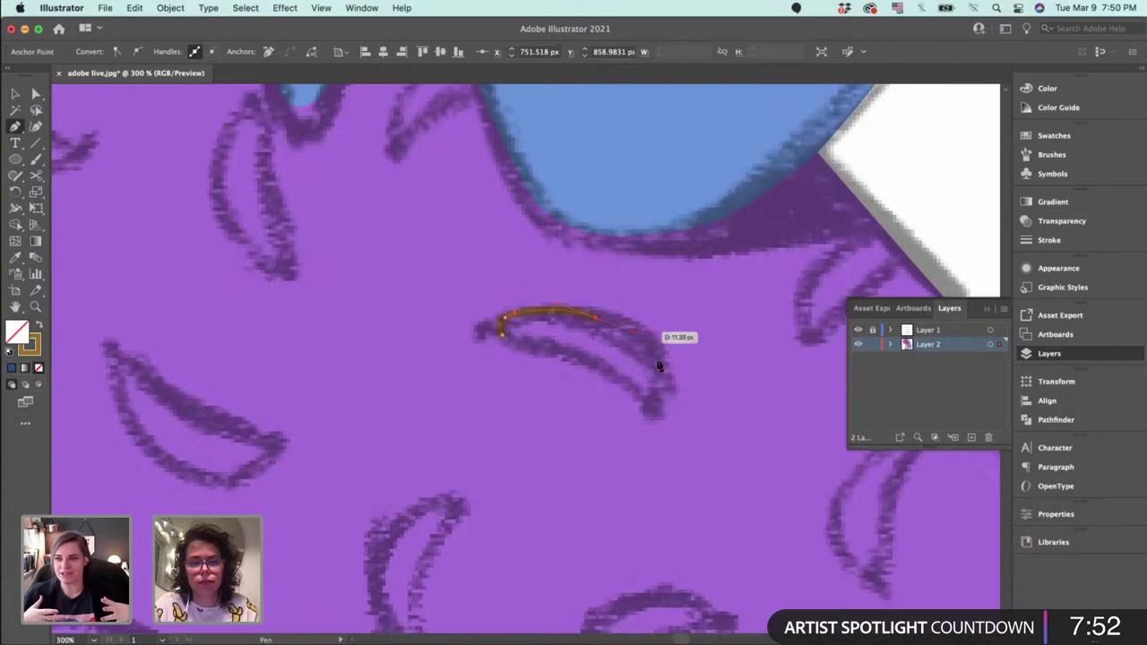
{"action": "left_click_drag", "start_coordinate": [660, 379], "coordinate": [600, 362]}
{"action": "mouse_move", "coordinate": [504, 336]}
{"action": "left_mouse_down"}
{"action": "mouse_move", "coordinate": [519, 342]}
{"action": "mouse_move", "coordinate": [485, 331]}
{"action": "left_mouse_up"}
Reposition the anchors at the banana outline's stem end to round it along the sketch.
{"action": "key", "text": "super+plus"}
{"action": "key", "text": "super+plus"}
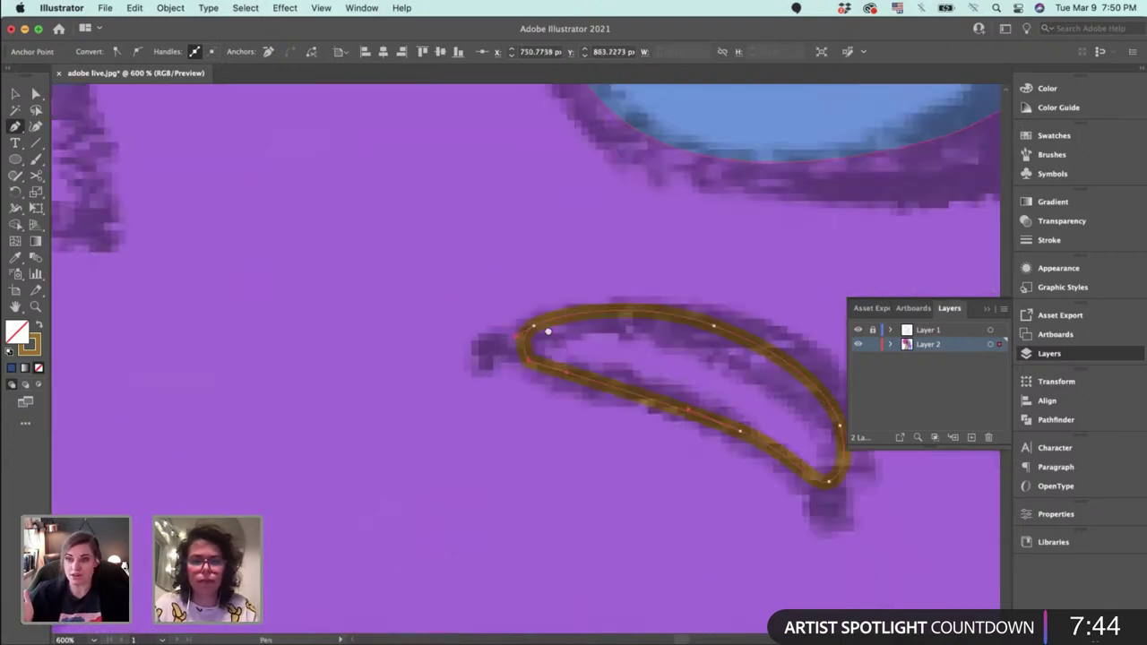
{"action": "scroll", "coordinate": [504, 339], "scroll_direction": "down", "scroll_amount": 1}
{"action": "key", "text": "a"}
{"action": "left_click", "coordinate": [500, 329]}
{"action": "mouse_move", "coordinate": [500, 331]}
{"action": "left_mouse_down"}
{"action": "mouse_move", "coordinate": [521, 346]}
{"action": "mouse_move", "coordinate": [484, 327]}
{"action": "left_mouse_up"}
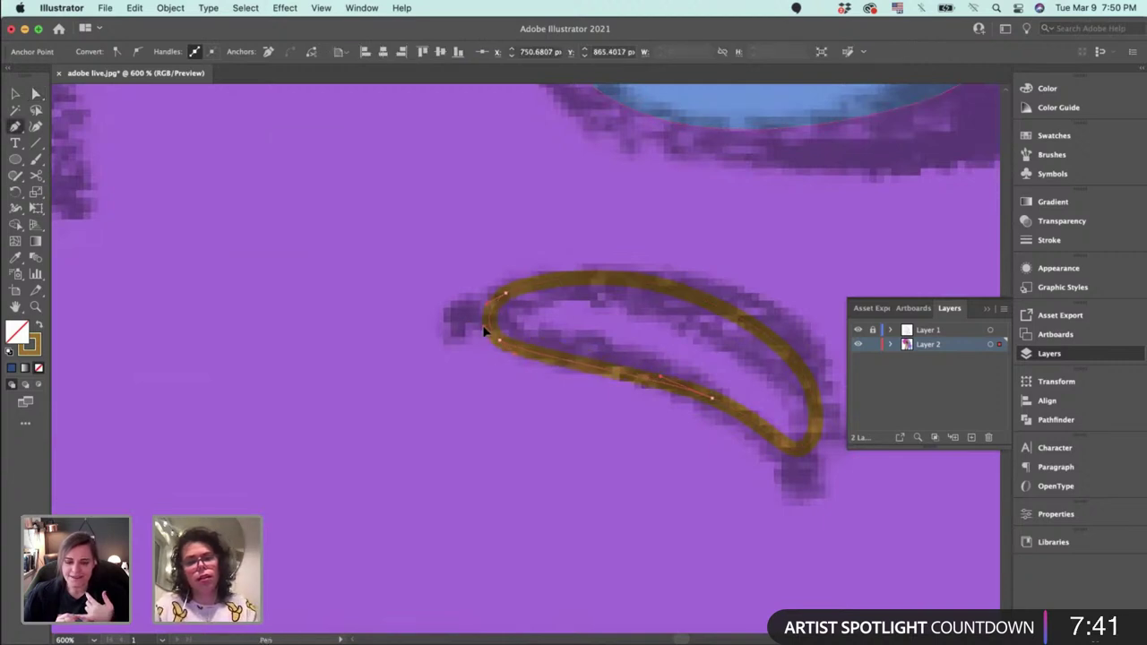
{"action": "key", "text": "a"}
{"action": "left_click", "coordinate": [526, 357]}
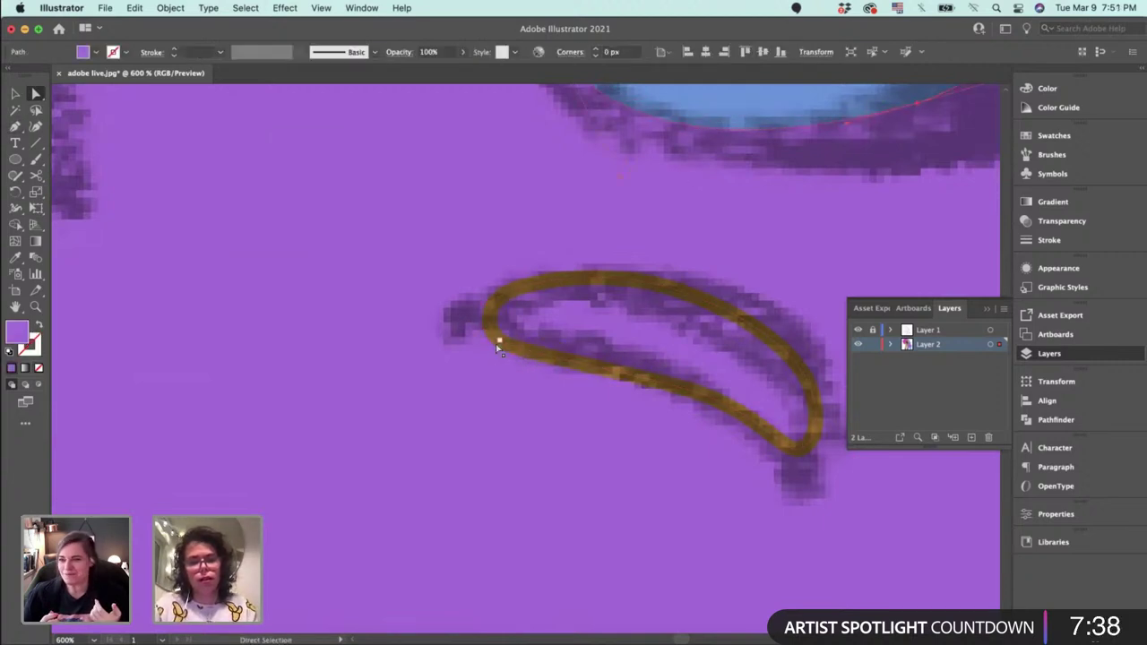
{"action": "left_click", "coordinate": [526, 357]}
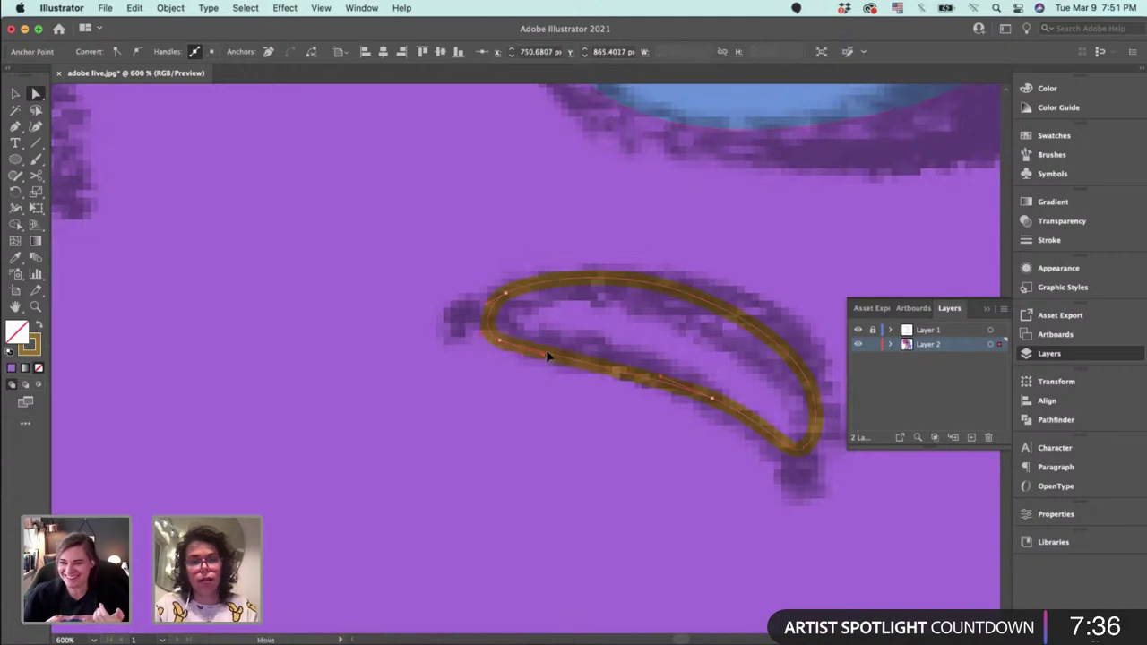
{"action": "left_click_drag", "start_coordinate": [501, 342], "coordinate": [517, 350]}
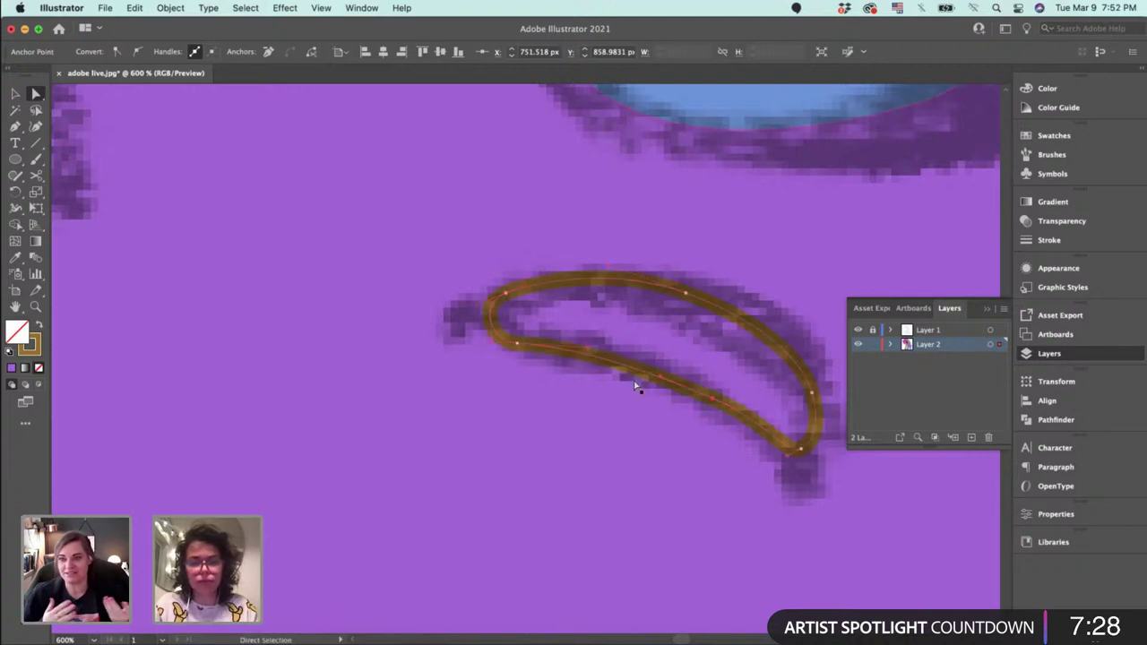
Smooth the banana outline's inner curve, upper edge and lower tip by adjusting their anchors and handles.
{"action": "left_click_drag", "start_coordinate": [662, 381], "coordinate": [656, 365]}
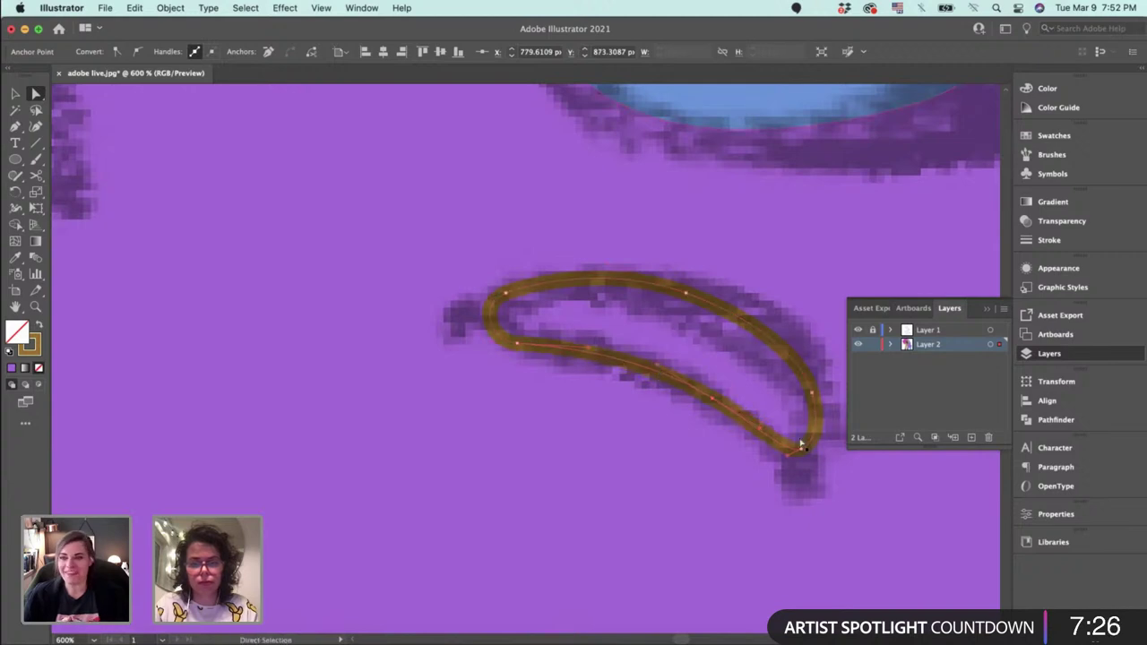
{"action": "left_click_drag", "start_coordinate": [689, 292], "coordinate": [699, 292]}
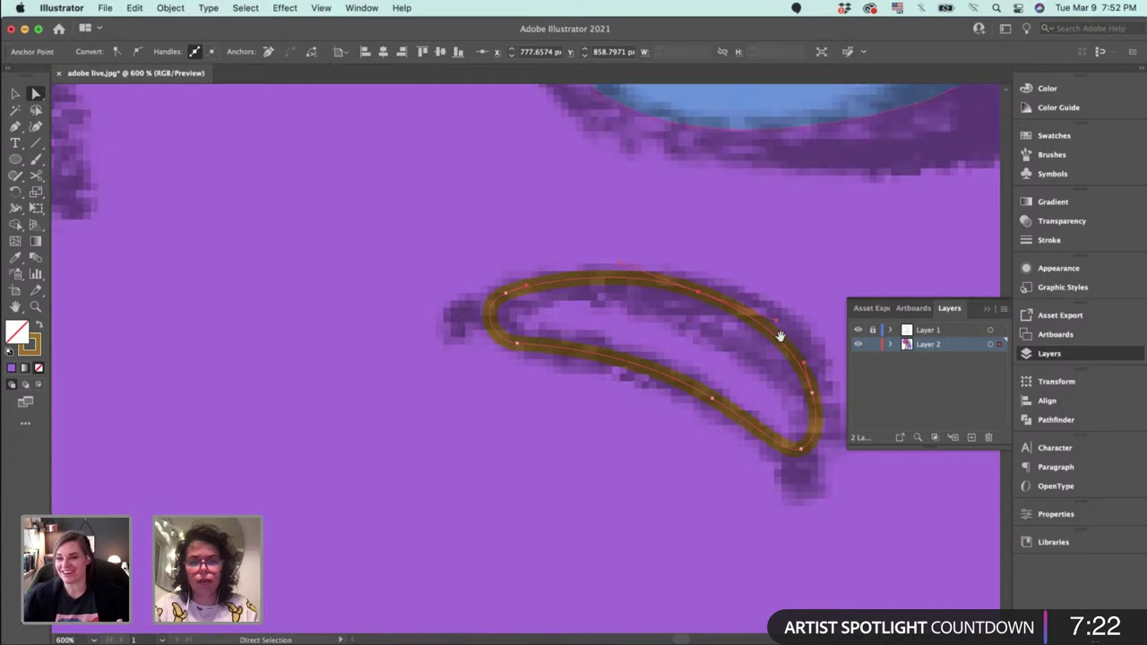
{"action": "left_click_drag", "start_coordinate": [780, 336], "coordinate": [741, 273]}
{"action": "left_click", "coordinate": [766, 390]}
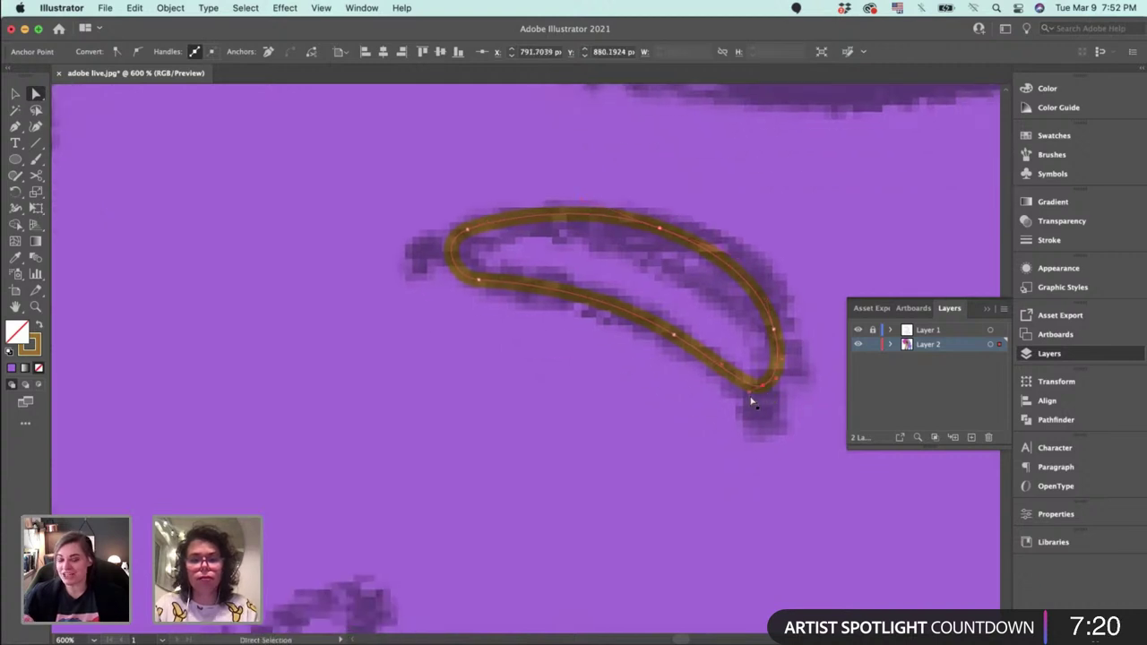
{"action": "left_click_drag", "start_coordinate": [742, 395], "coordinate": [743, 395]}
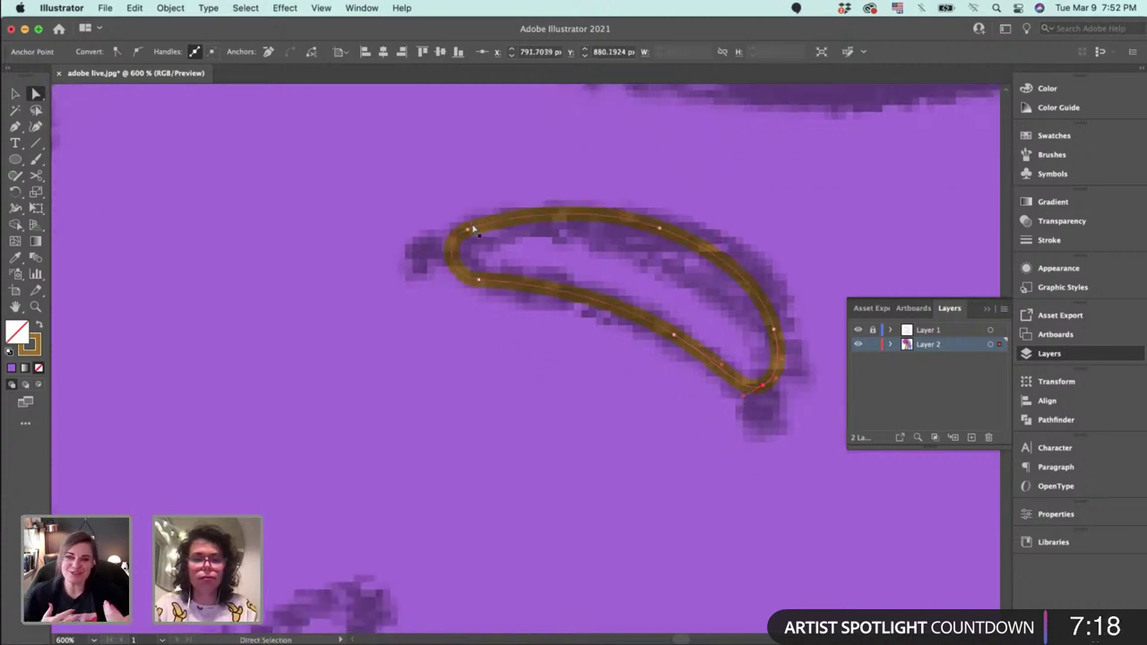
{"action": "left_click_drag", "start_coordinate": [477, 262], "coordinate": [519, 270]}
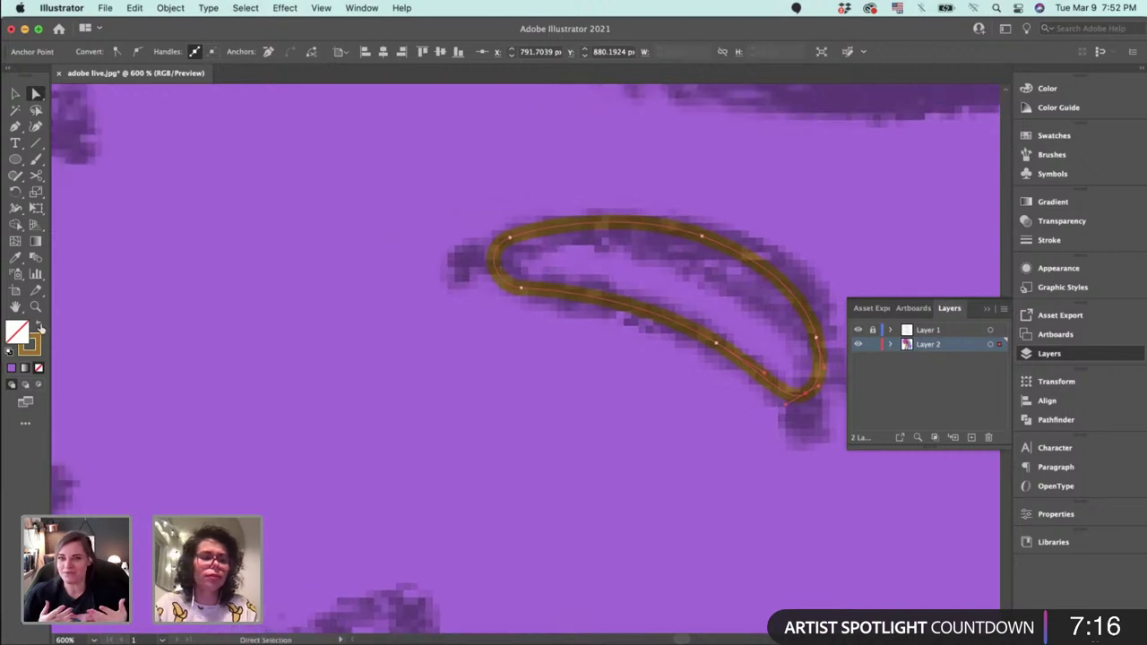
Swap the banana's brown stroke to a fill and refine the anchors along its upper edge.
{"action": "left_click", "coordinate": [39, 327]}
{"action": "key", "text": "v"}
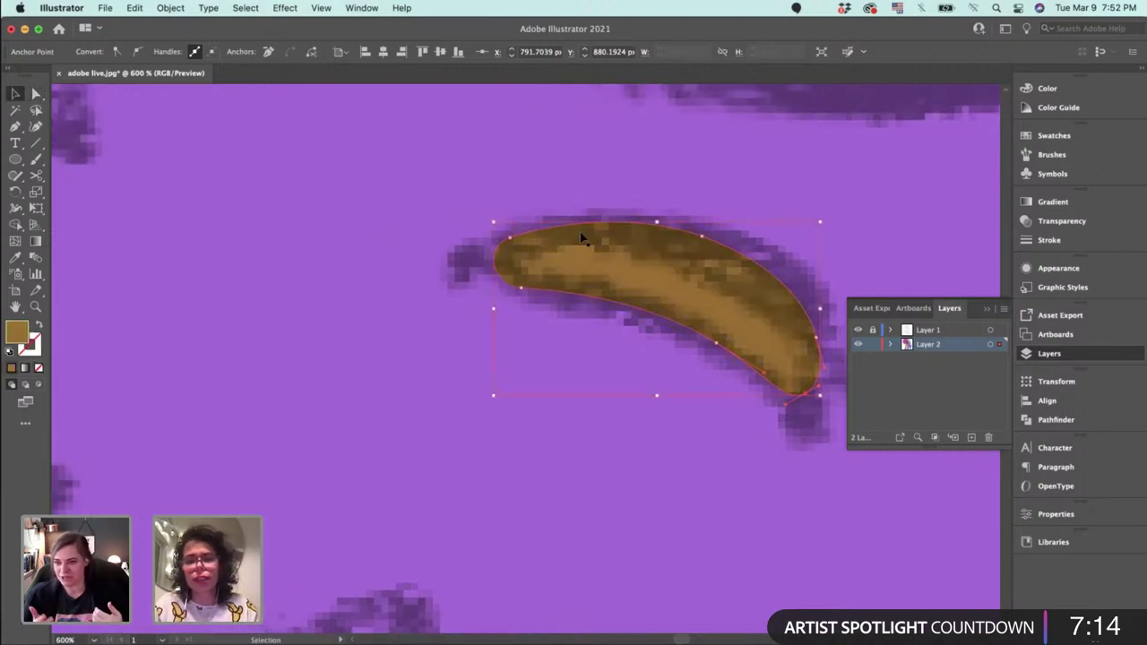
{"action": "key", "text": "a"}
{"action": "mouse_move", "coordinate": [705, 238]}
{"action": "left_mouse_down"}
{"action": "mouse_move", "coordinate": [717, 231]}
{"action": "mouse_move", "coordinate": [700, 230]}
{"action": "left_mouse_up"}
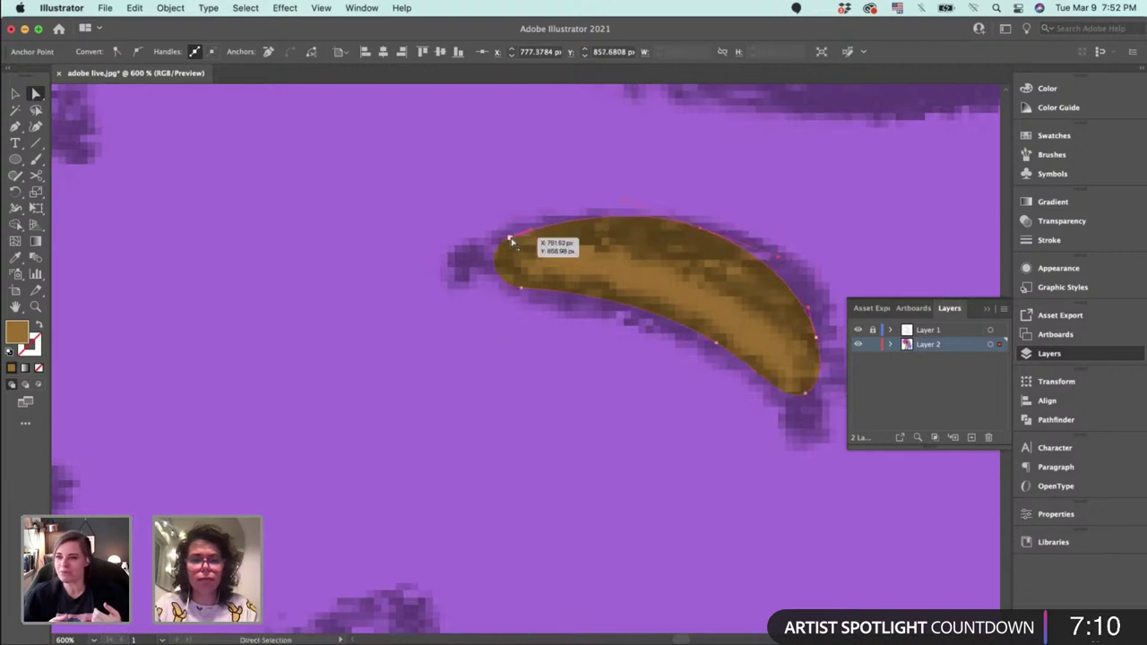
{"action": "left_click_drag", "start_coordinate": [510, 239], "coordinate": [518, 236]}
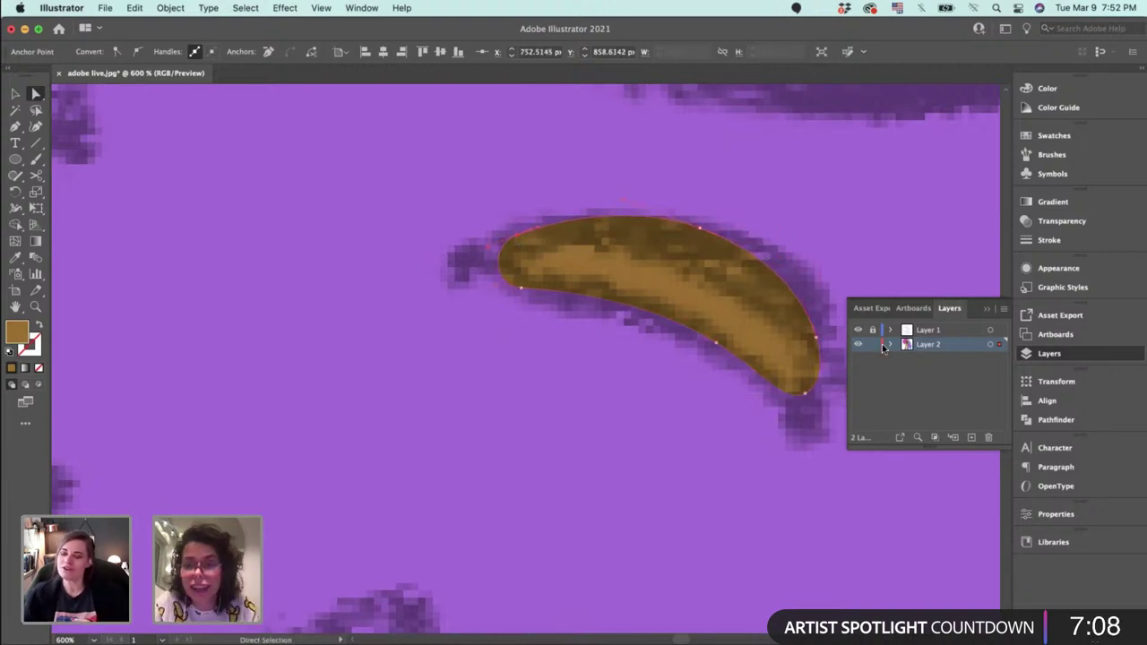
Hide the sketch in Layer 1 and change the banana's fill to light orange.
{"action": "left_click", "coordinate": [857, 330]}
{"action": "scroll", "coordinate": [628, 305], "scroll_direction": "right", "scroll_amount": 2}
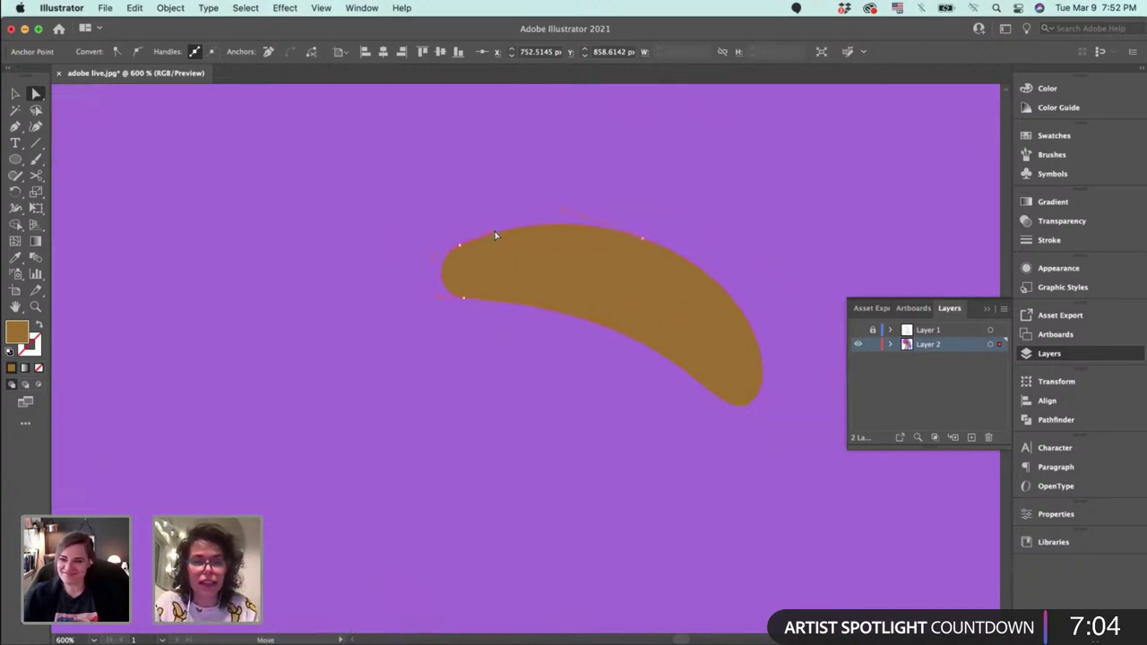
{"action": "key", "text": "v"}
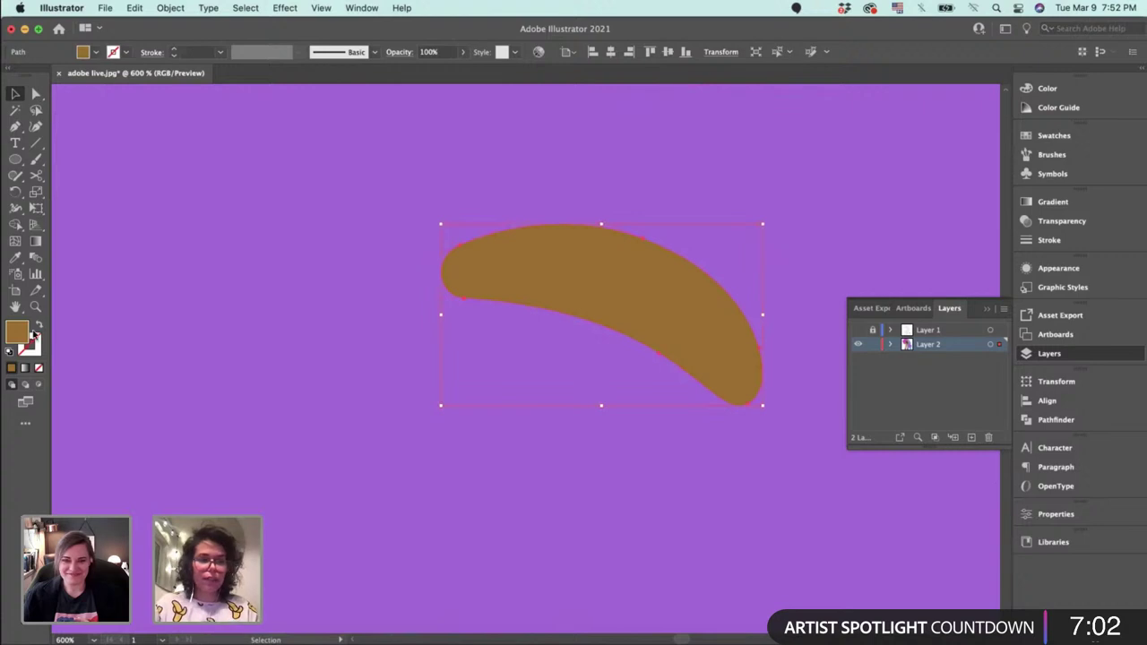
{"action": "double_click", "coordinate": [24, 333]}
{"action": "left_click_drag", "start_coordinate": [774, 246], "coordinate": [778, 186]}
{"action": "left_click", "coordinate": [946, 186]}
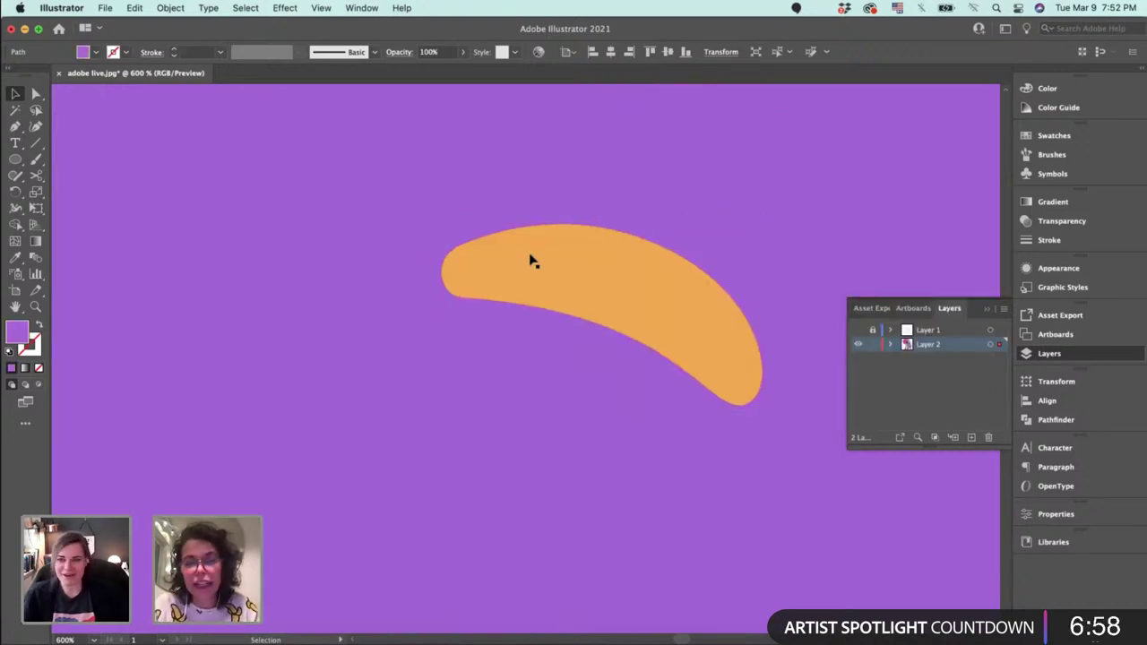
Extend the curve handle at the banana's stem end slightly outward to round it, and leave the shape.
{"action": "key", "text": "a"}
{"action": "left_click", "coordinate": [437, 262]}
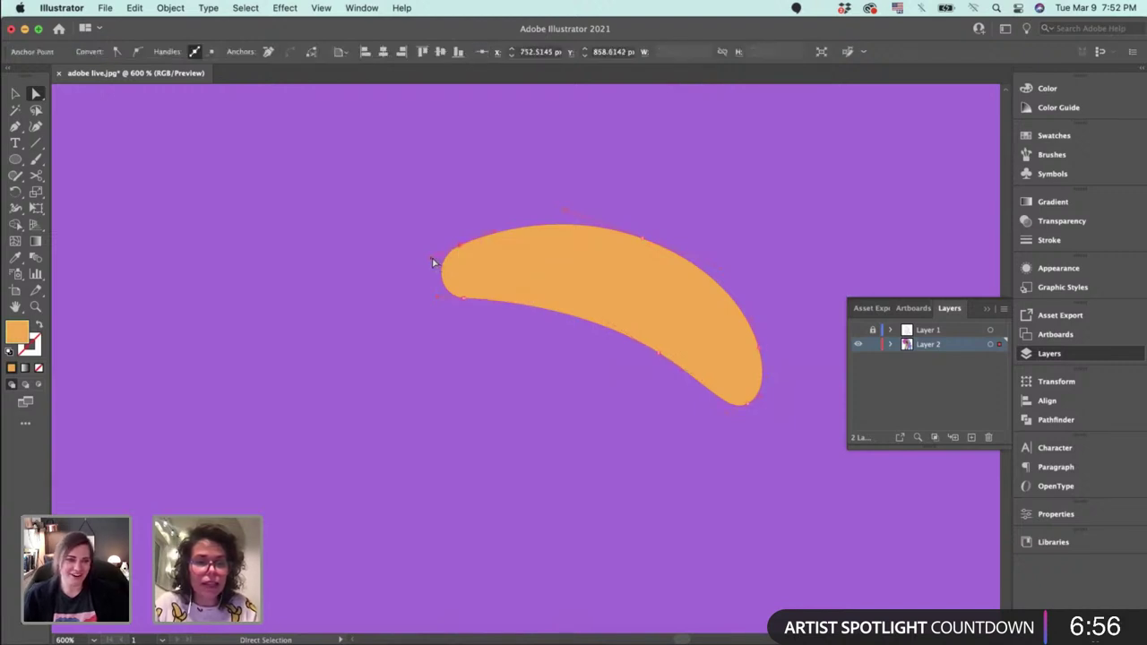
{"action": "left_click_drag", "start_coordinate": [432, 259], "coordinate": [424, 262]}
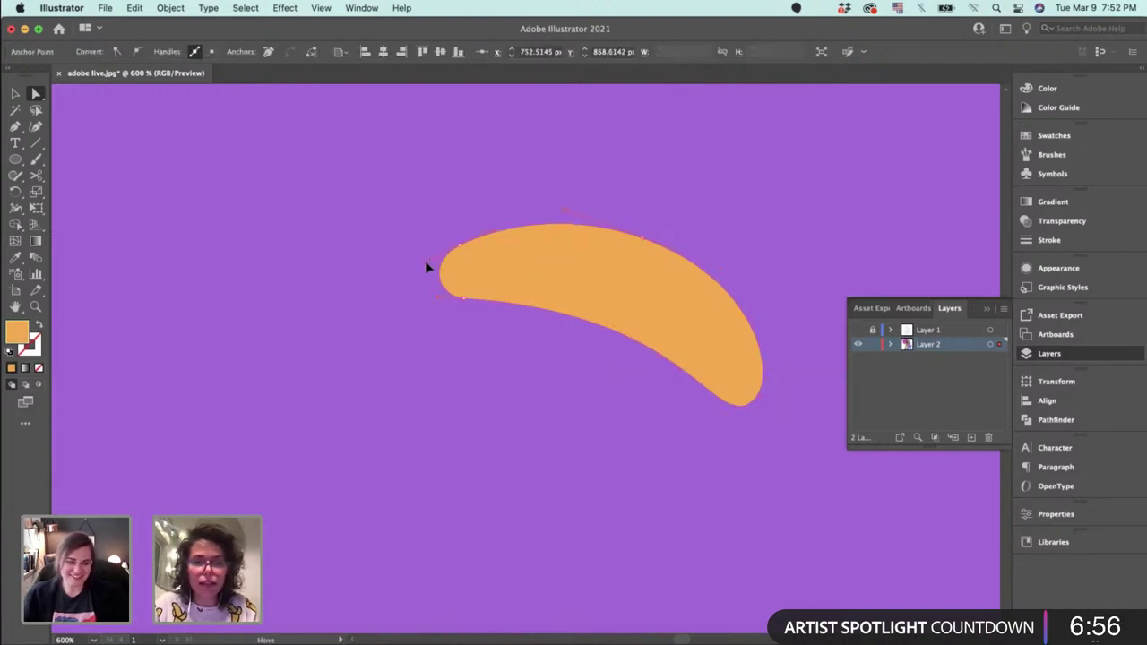
{"action": "key", "text": "v"}
{"action": "left_click", "coordinate": [696, 202]}
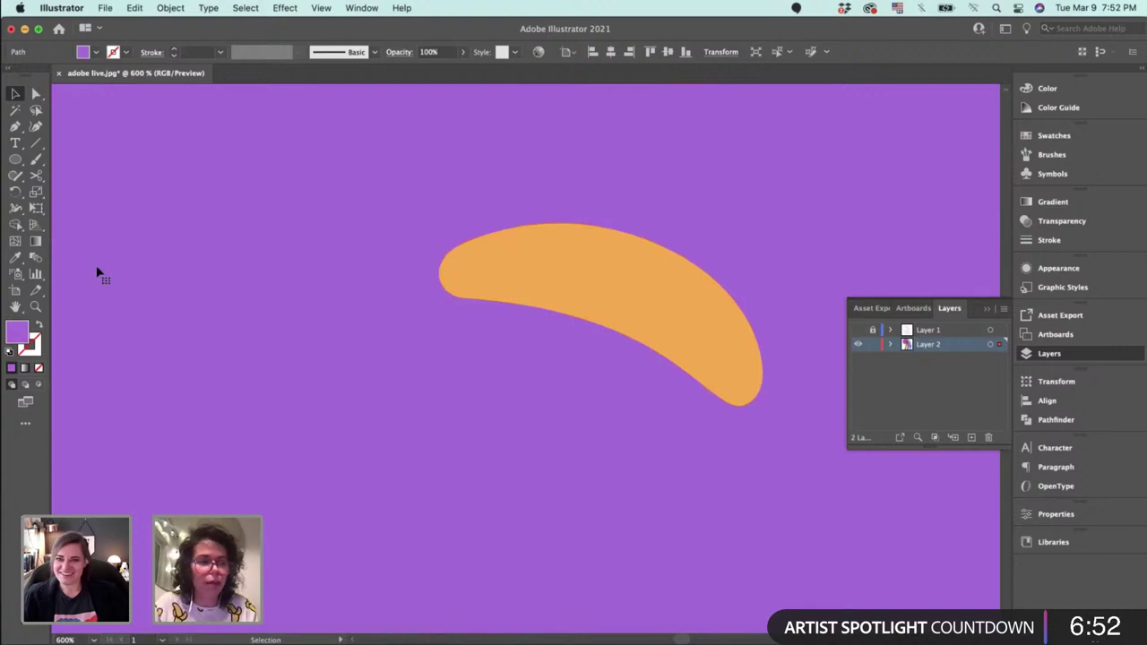
Draw a small four-sided stem shape with the Pen tool, overlapping the banana's left end.
{"action": "left_click", "coordinate": [16, 127]}
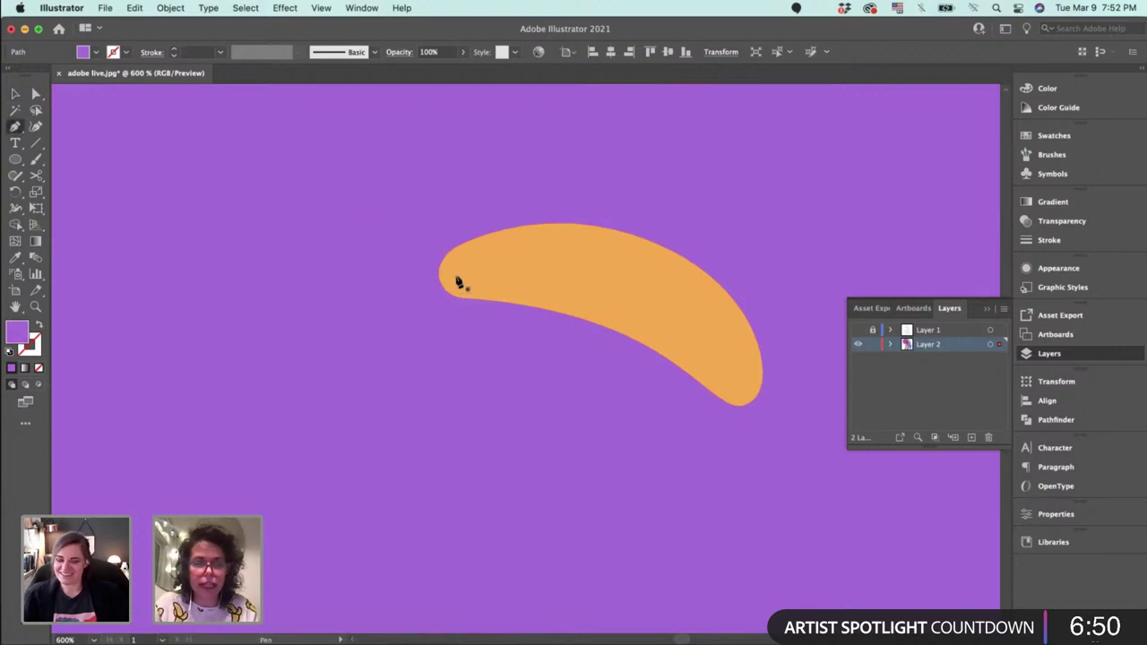
{"action": "key", "text": "super+plus"}
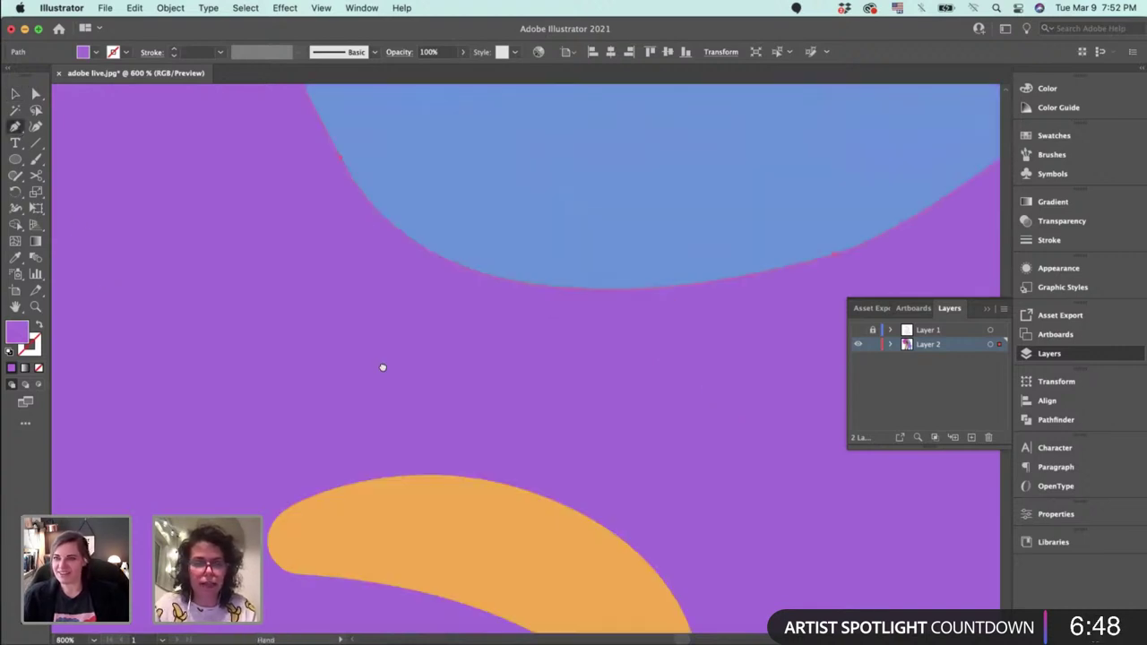
{"action": "left_click_drag", "start_coordinate": [383, 367], "coordinate": [505, 251]}
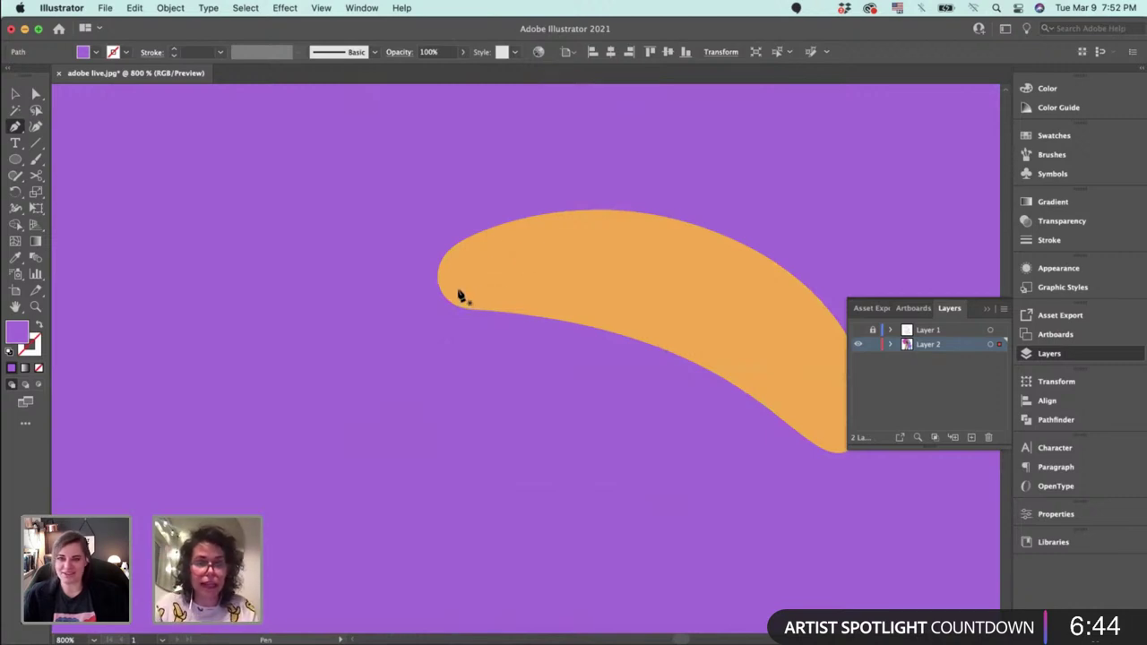
{"action": "left_click_drag", "start_coordinate": [438, 274], "coordinate": [460, 296]}
{"action": "key", "text": "v"}
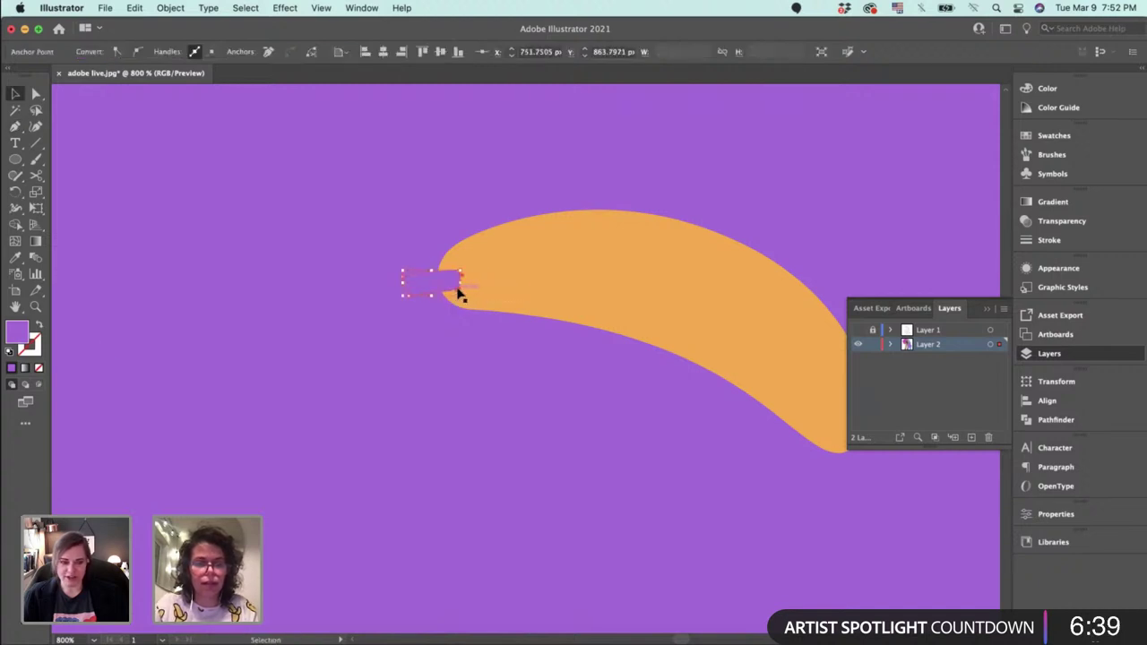
Change the stem shape's fill to dark brown #473934.
{"action": "double_click", "coordinate": [17, 332]}
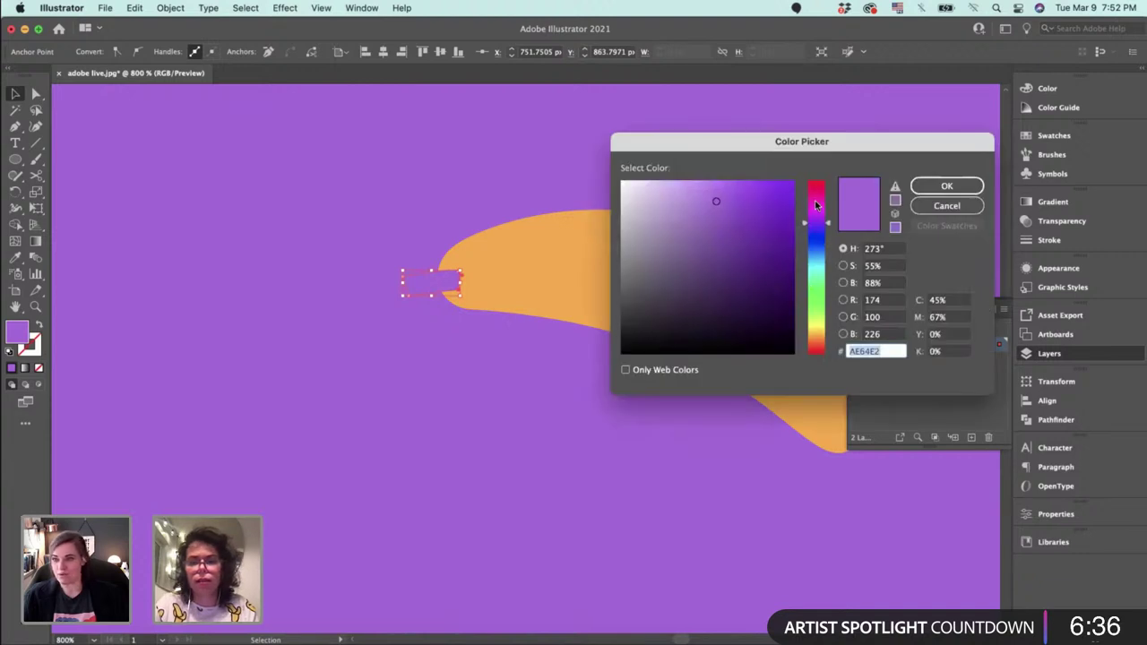
{"action": "left_click", "coordinate": [815, 203]}
{"action": "left_click", "coordinate": [666, 317]}
{"action": "mouse_move", "coordinate": [666, 317]}
{"action": "left_mouse_down"}
{"action": "mouse_move", "coordinate": [724, 317]}
{"action": "mouse_move", "coordinate": [649, 318]}
{"action": "left_mouse_up"}
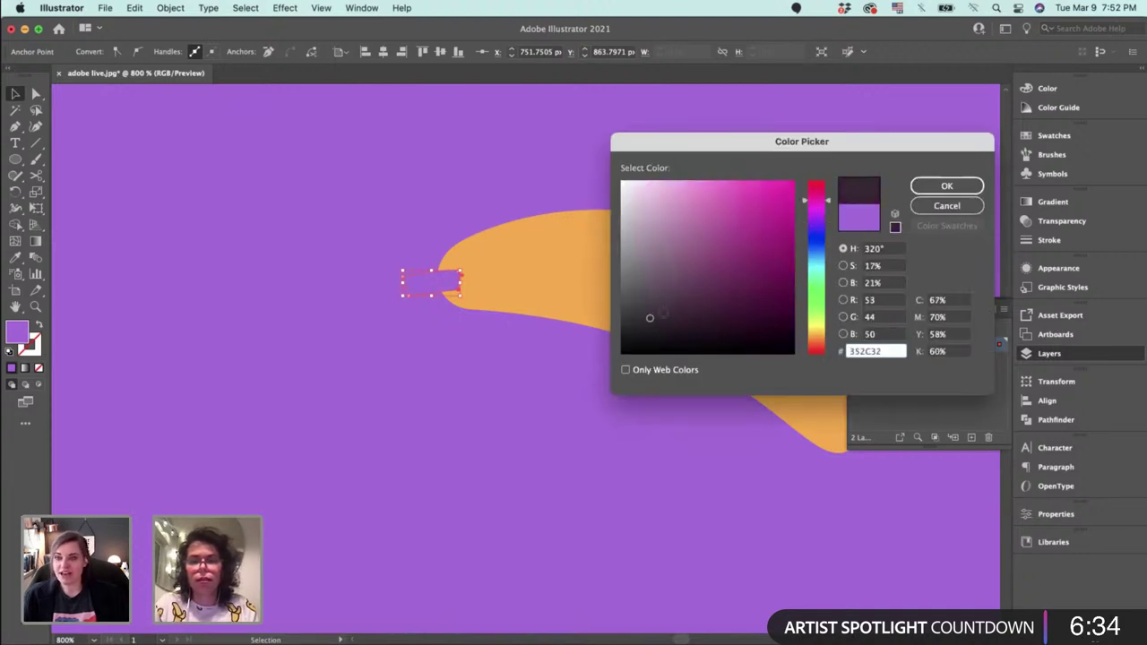
{"action": "left_click_drag", "start_coordinate": [828, 199], "coordinate": [825, 190]}
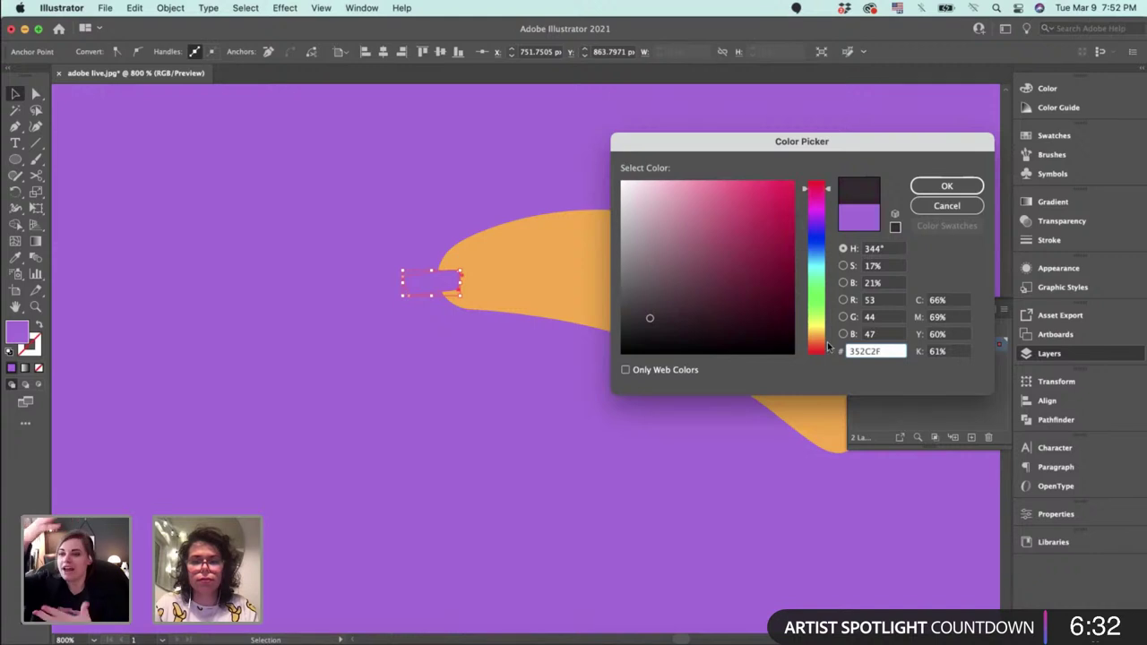
{"action": "left_click", "coordinate": [828, 346]}
{"action": "left_click", "coordinate": [667, 306]}
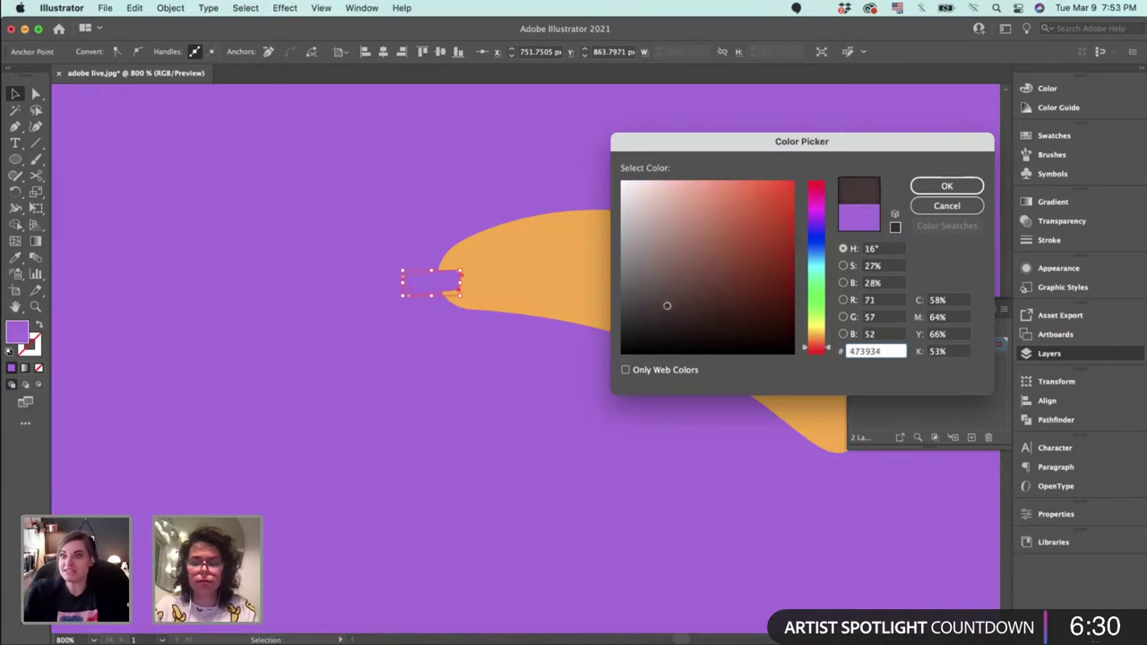
{"action": "key", "text": "Return"}
Straighten the stem's inner edge and reposition its outer corner anchors to make that end wider.
{"action": "key", "text": "super+equal"}
{"action": "key", "text": "a"}
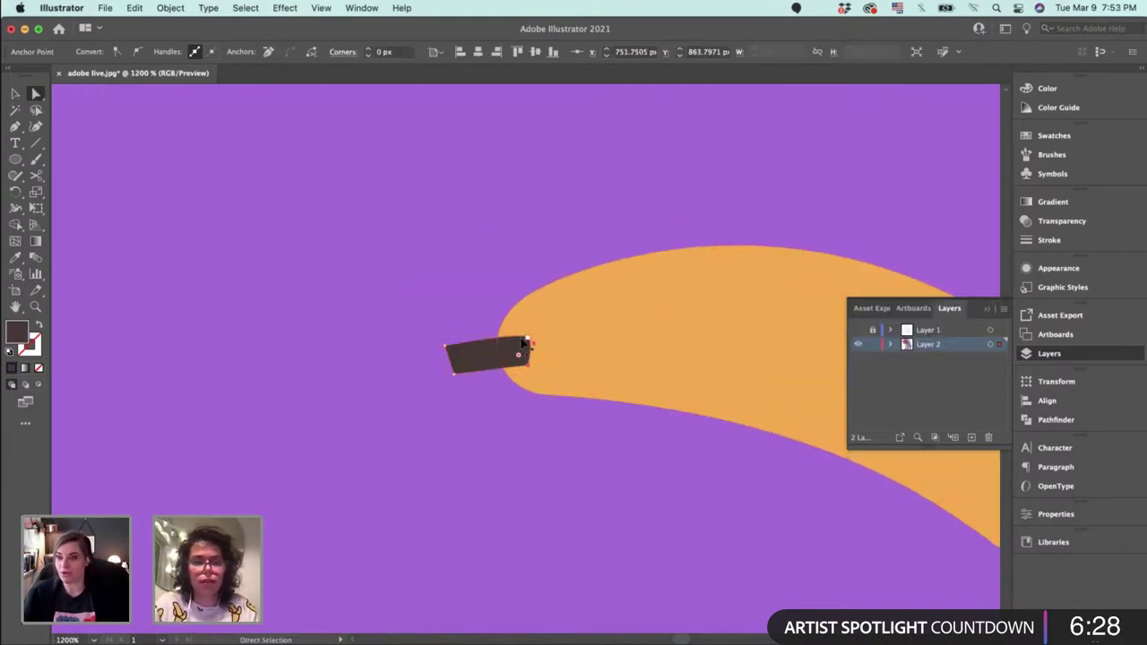
{"action": "left_click_drag", "start_coordinate": [528, 342], "coordinate": [532, 377]}
{"action": "key", "text": "v"}
{"action": "key", "text": "super+equal"}
{"action": "key", "text": "p"}
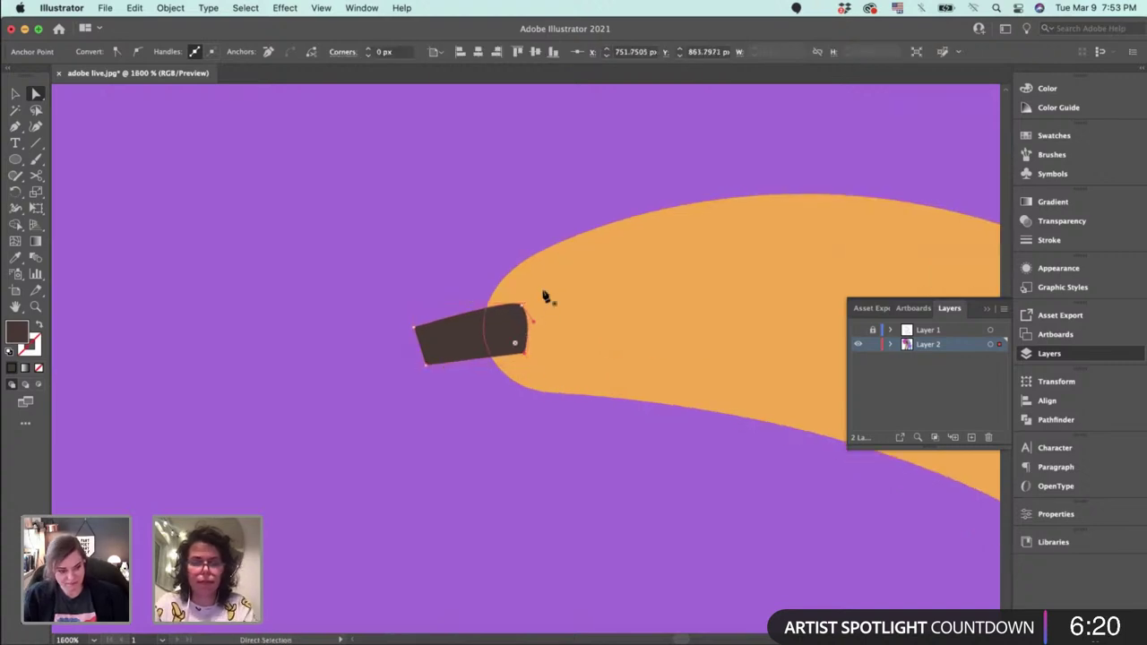
{"action": "left_click", "coordinate": [520, 306]}
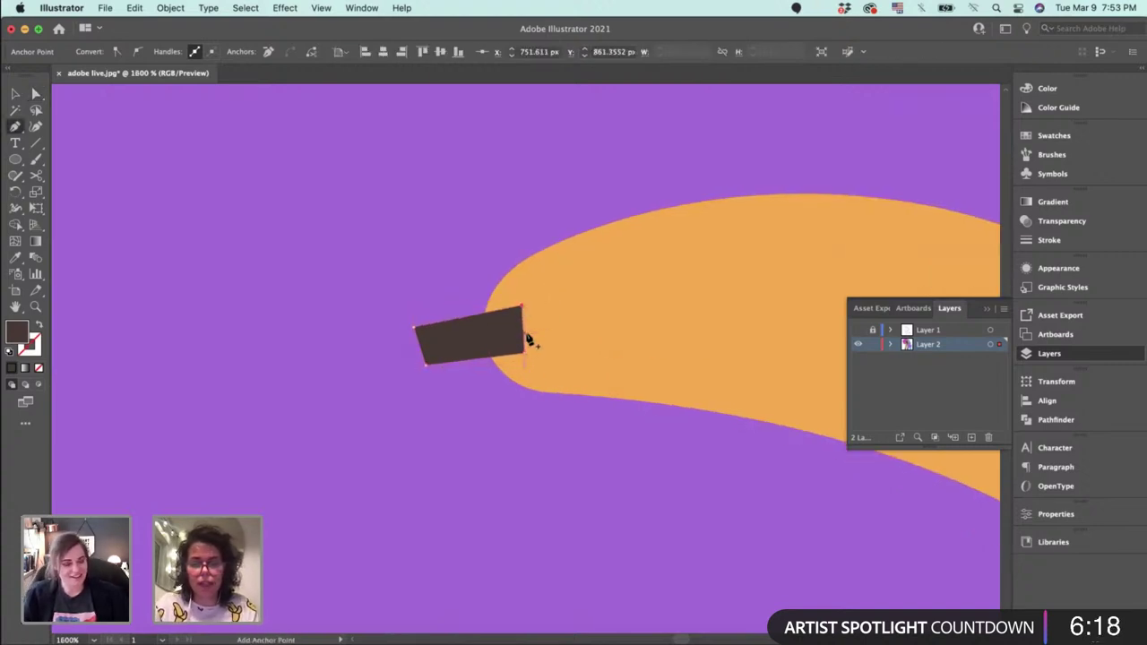
{"action": "left_click_drag", "start_coordinate": [421, 331], "coordinate": [423, 316]}
{"action": "key", "text": "a"}
{"action": "left_click_drag", "start_coordinate": [429, 369], "coordinate": [429, 371]}
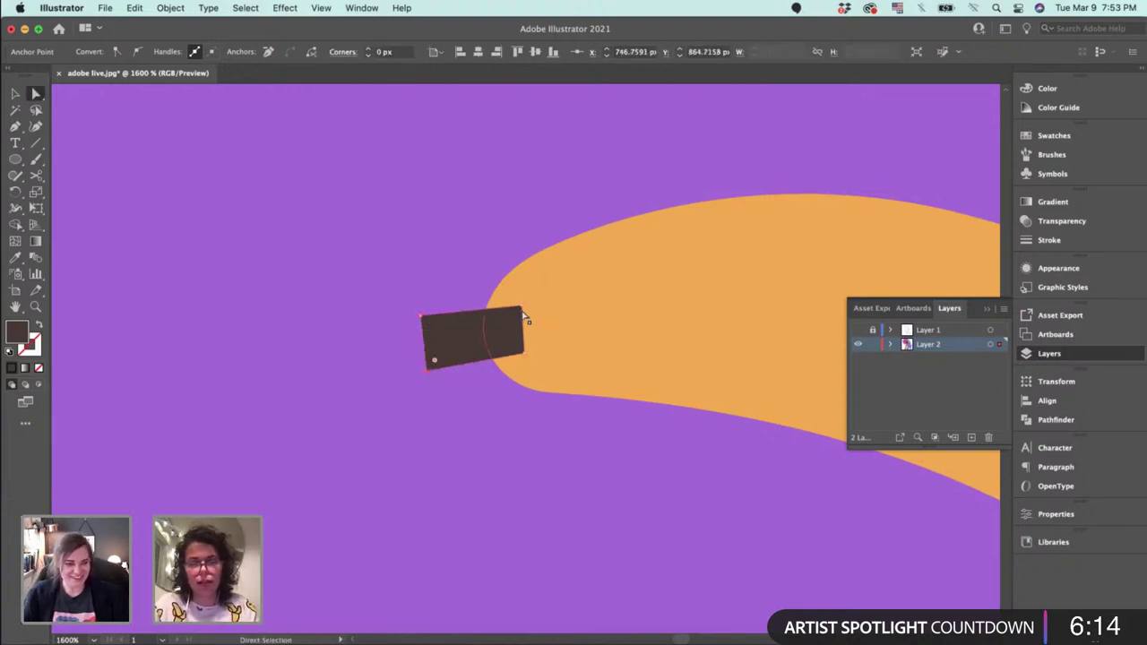
{"action": "left_click_drag", "start_coordinate": [518, 308], "coordinate": [517, 313]}
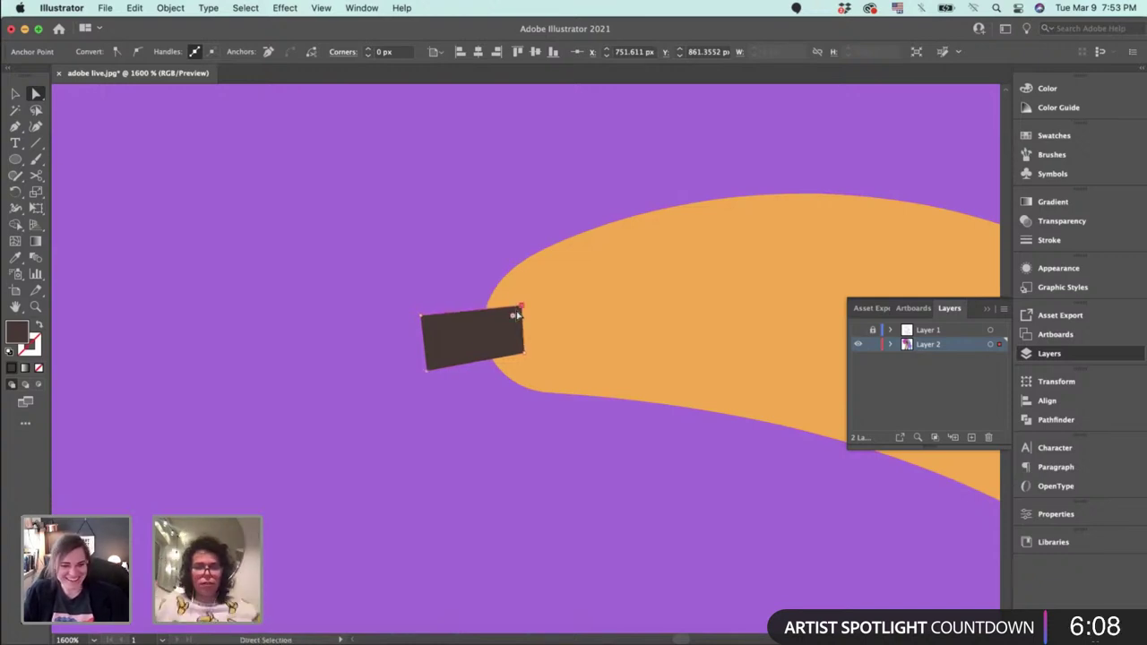
Round all four corners of the brown stem, about 0.96 px at the outer end, and leave the shape.
{"action": "left_click", "coordinate": [525, 353], "text": "shift"}
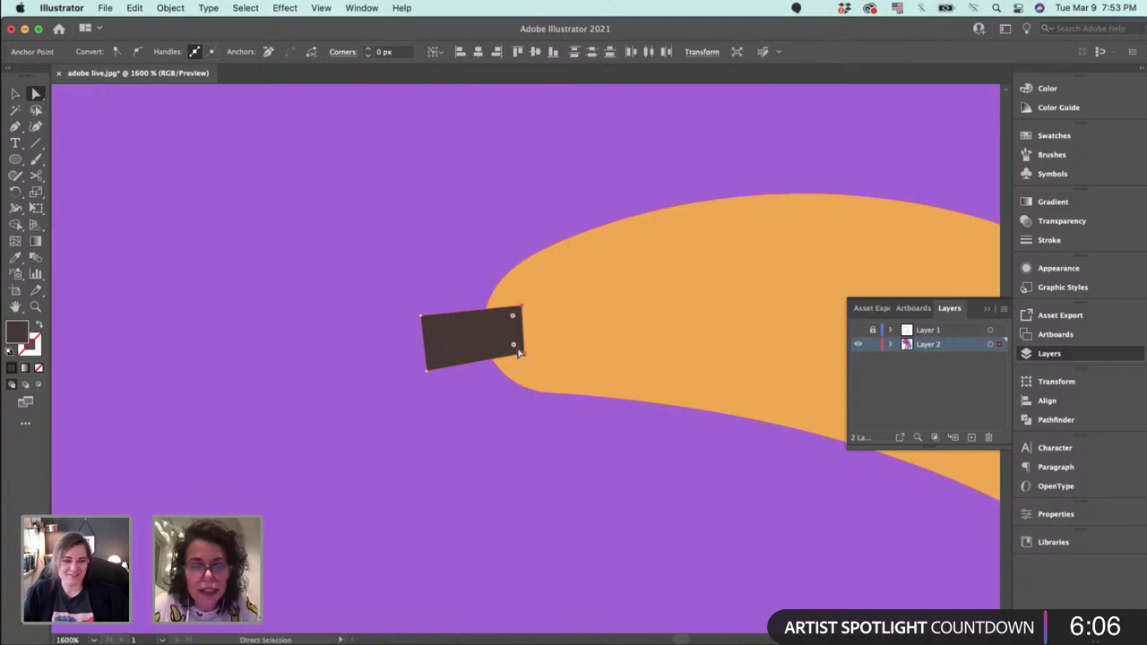
{"action": "left_click_drag", "start_coordinate": [515, 345], "coordinate": [512, 337]}
{"action": "key", "text": "super+z"}
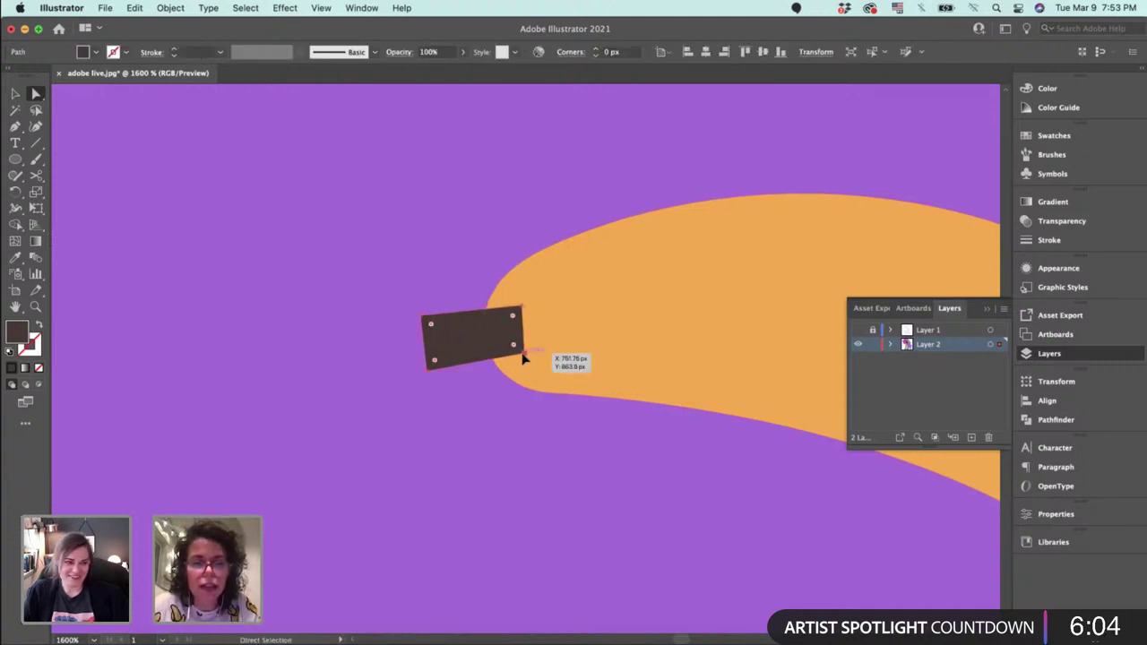
{"action": "left_click", "coordinate": [524, 353]}
{"action": "left_click", "coordinate": [521, 310], "text": "shift"}
{"action": "left_click_drag", "start_coordinate": [512, 319], "coordinate": [442, 334]}
{"action": "left_click", "coordinate": [426, 368]}
{"action": "left_click", "coordinate": [422, 318], "text": "shift"}
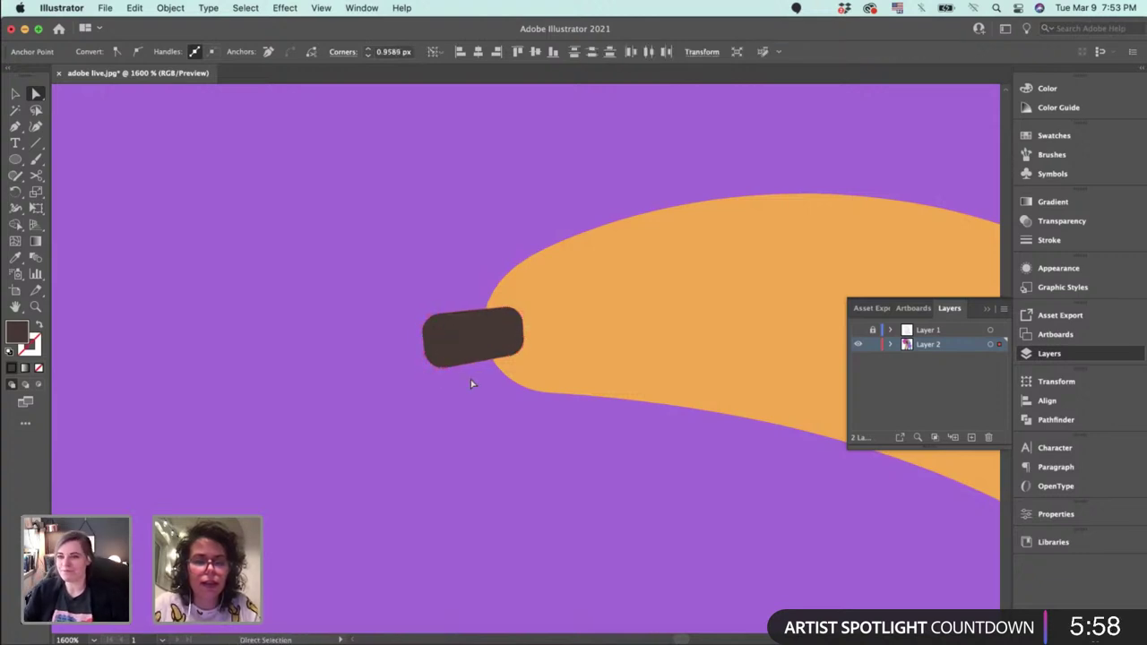
{"action": "key", "text": "v"}
{"action": "left_click", "coordinate": [471, 383]}
Examine how the banana looks on the dress within the whole illustration, and return to a close view of it.
{"action": "key", "text": "super+minus"}
{"action": "key", "text": "super+minus"}
{"action": "key", "text": "super+minus"}
{"action": "key", "text": "super+minus"}
{"action": "key", "text": "super+minus"}
{"action": "key", "text": "super+minus"}
{"action": "key", "text": "super+minus"}
{"action": "key", "text": "super+minus"}
{"action": "key", "text": "super+minus"}
{"action": "key", "text": "super+minus"}
{"action": "key", "text": "super+minus"}
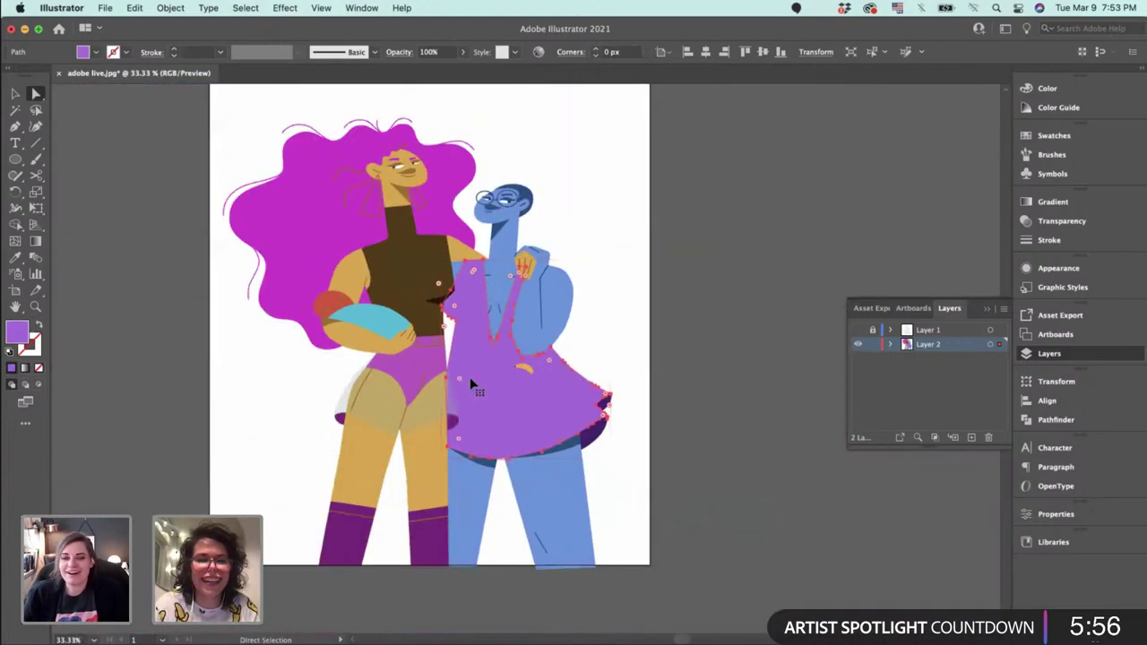
{"action": "left_click", "coordinate": [739, 469]}
{"action": "key", "text": "super+plus"}
{"action": "key", "text": "super+plus"}
{"action": "key", "text": "super+plus"}
{"action": "key", "text": "super+plus"}
{"action": "key", "text": "super+plus"}
{"action": "key", "text": "super+plus"}
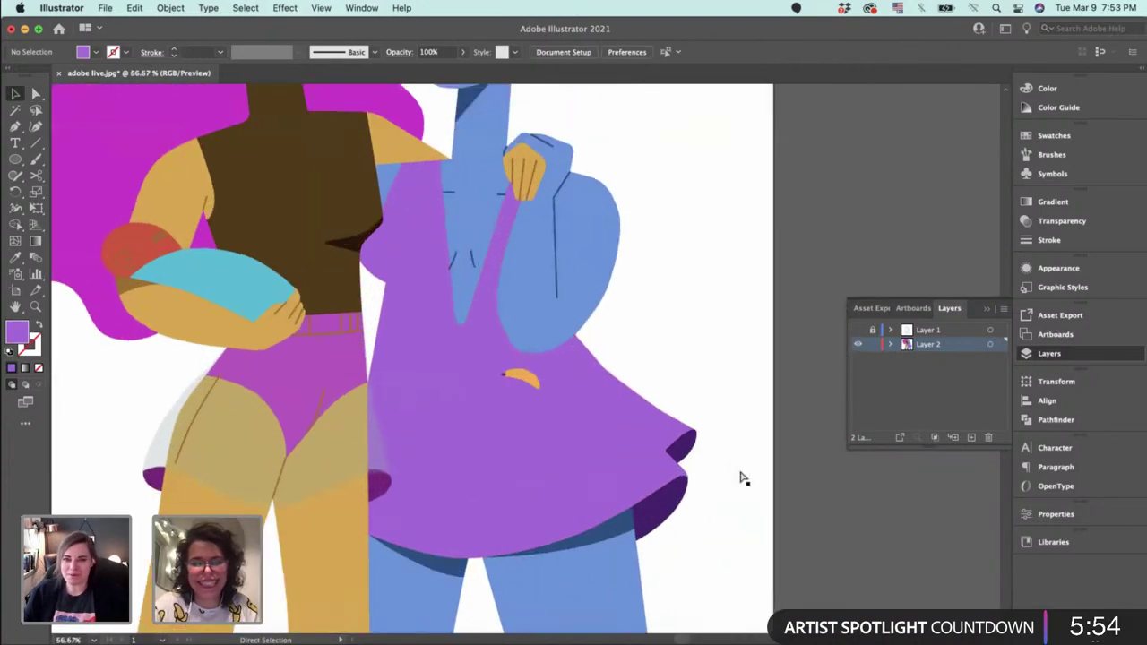
{"action": "key", "text": "super+plus"}
{"action": "key", "text": "super+plus"}
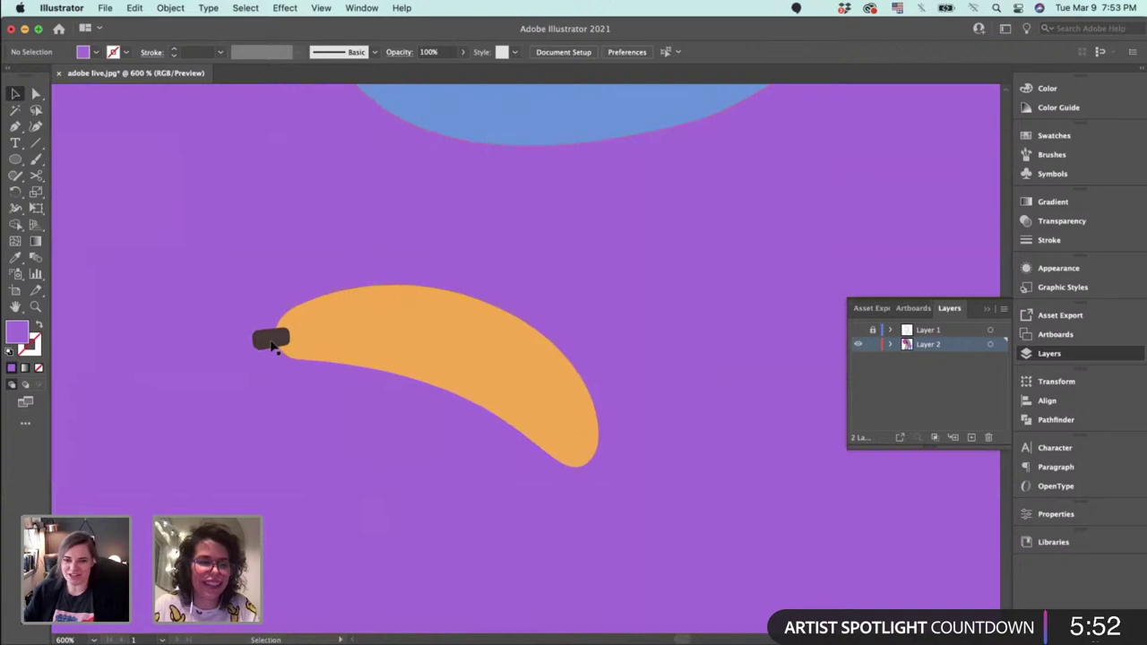
Copy the brown stem onto the banana's lower tip, and check the sketched banana pattern in Photoshop before returning to Illustrator.
{"action": "left_click_drag", "start_coordinate": [272, 341], "coordinate": [605, 485]}
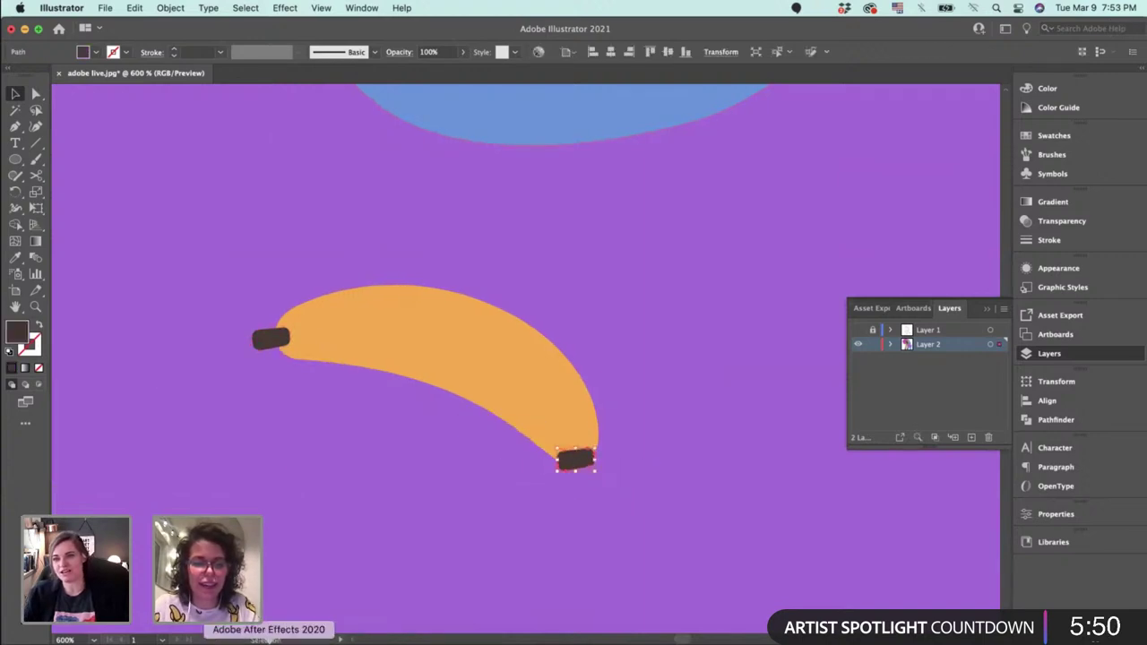
{"action": "left_click", "coordinate": [324, 640]}
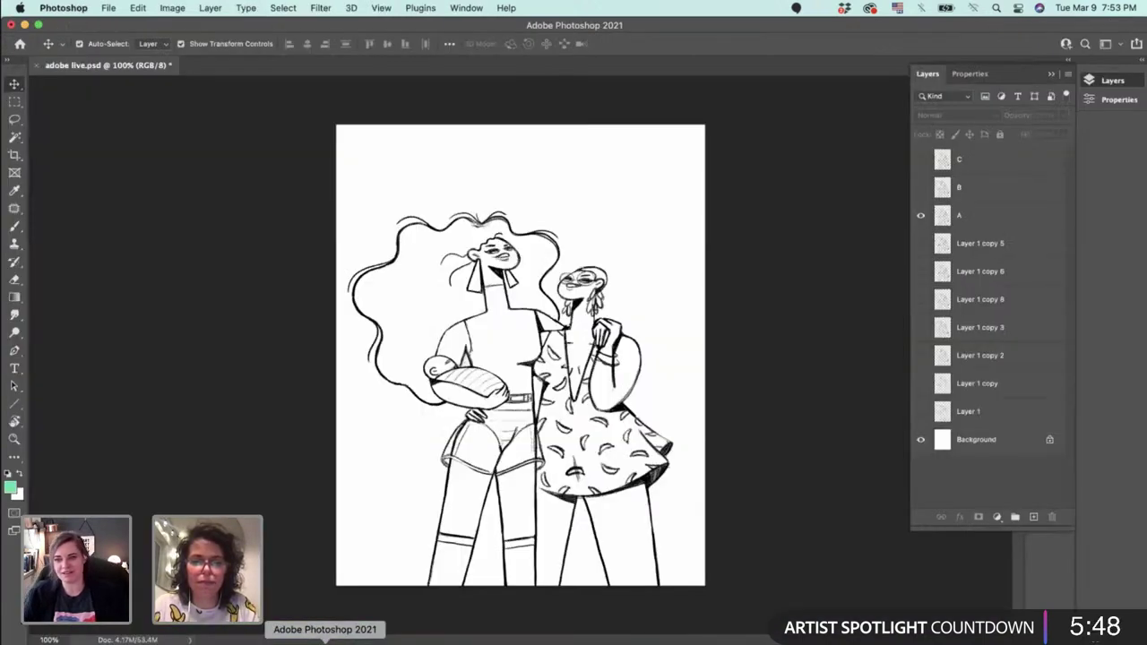
{"action": "key", "text": "super+plus"}
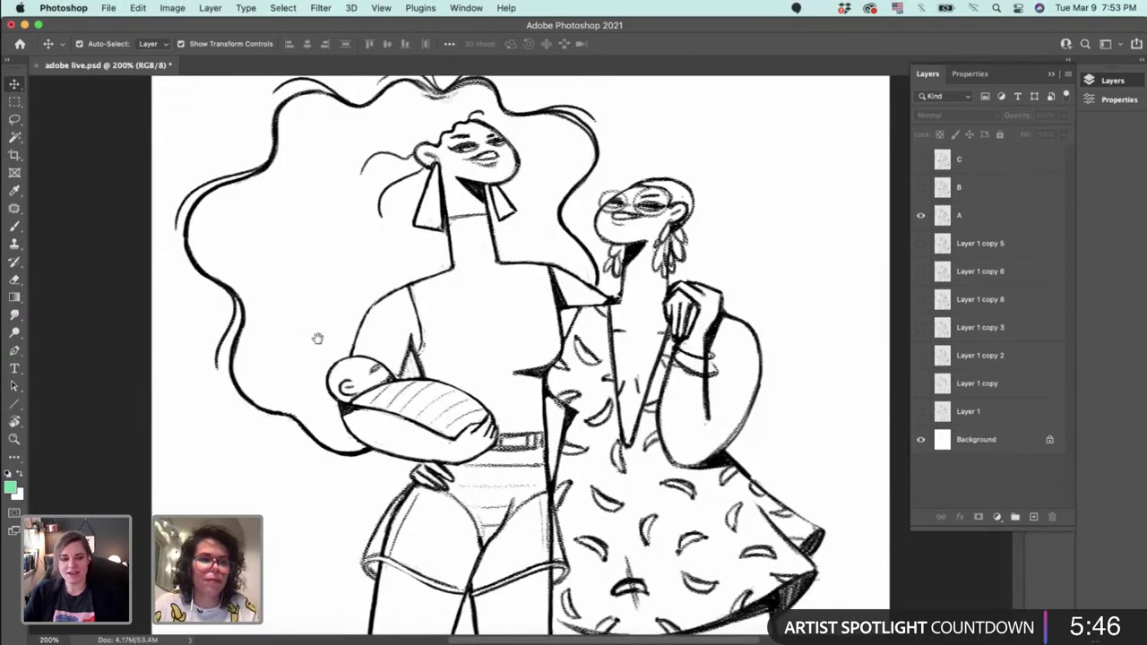
{"action": "left_click_drag", "start_coordinate": [317, 338], "coordinate": [269, 374]}
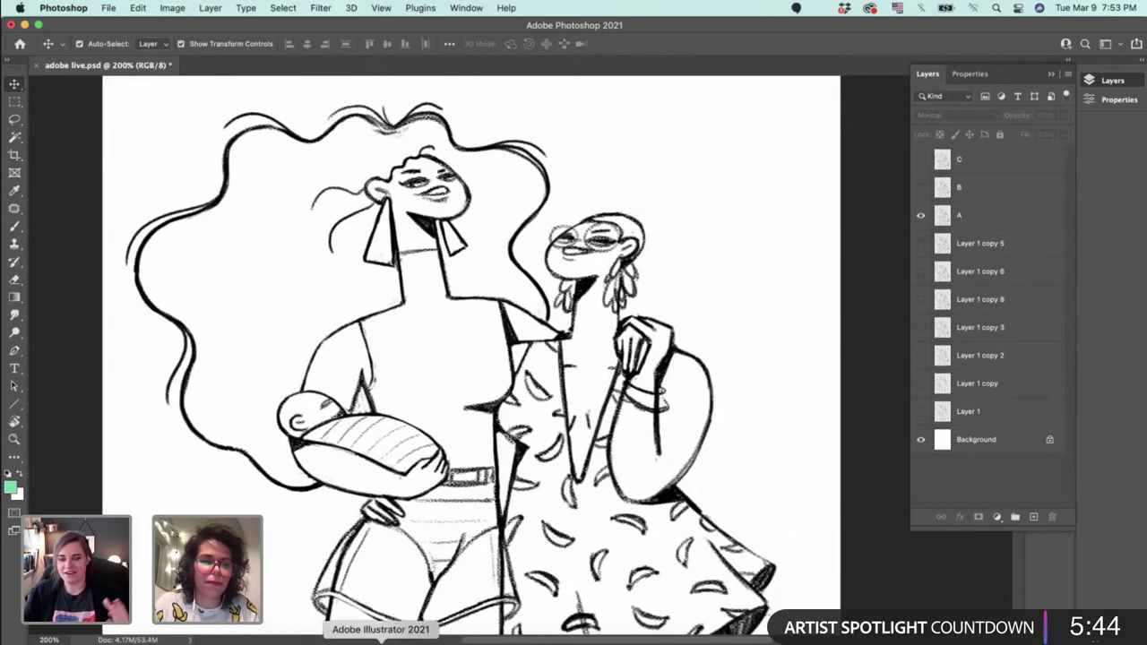
{"action": "left_click", "coordinate": [383, 642]}
Rotate the copied stem to follow the banana's lower tip, place it behind the banana, and shift it slightly outward.
{"action": "key", "text": "r"}
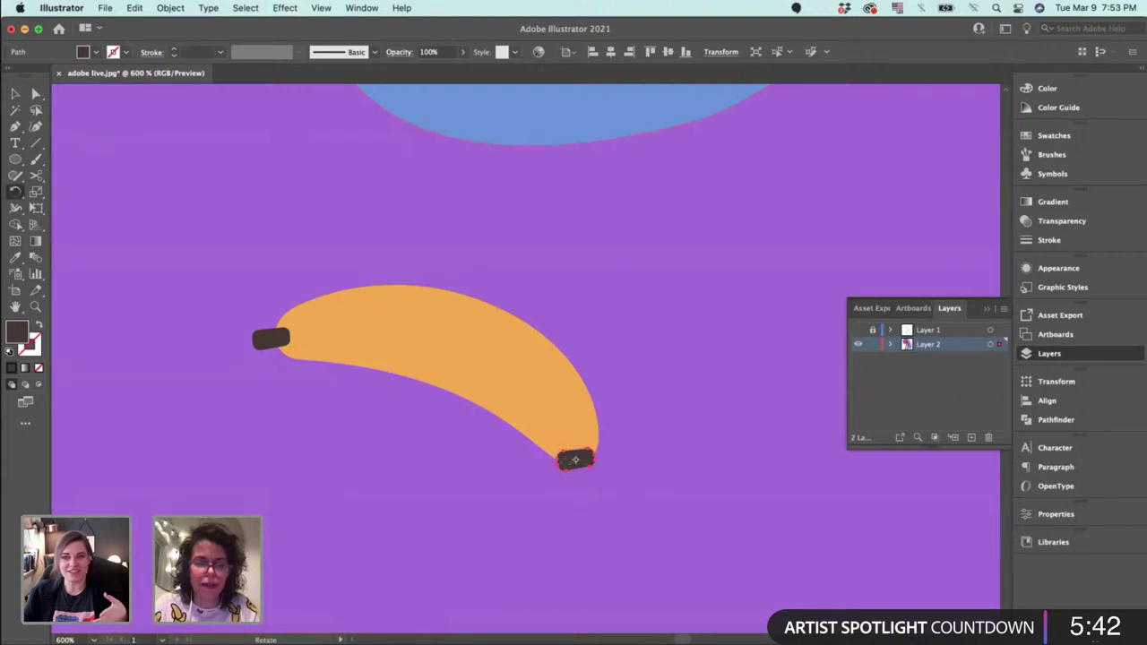
{"action": "left_click_drag", "start_coordinate": [563, 466], "coordinate": [606, 485]}
{"action": "key", "text": "v"}
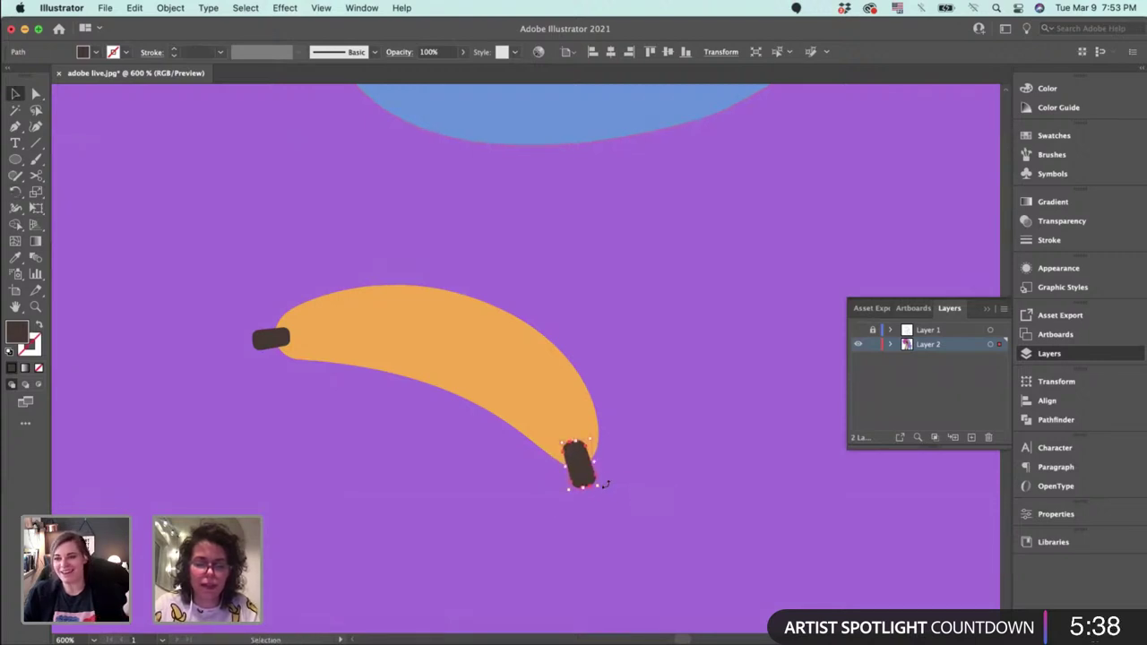
{"action": "key", "text": "super+x"}
{"action": "key", "text": "super+b"}
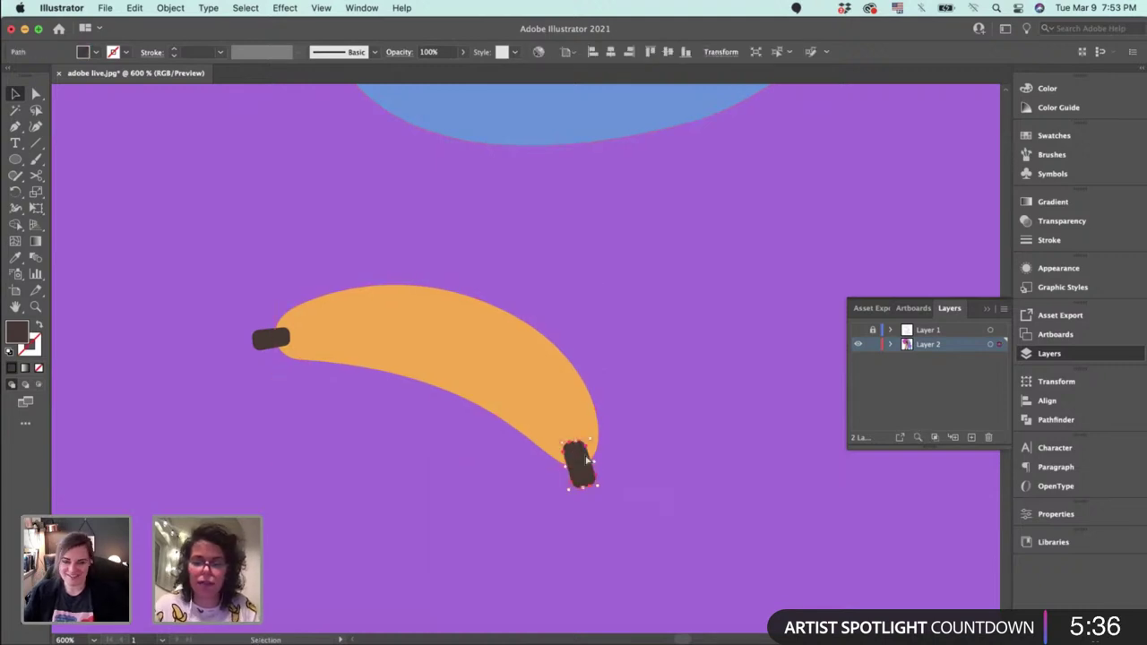
{"action": "left_click_drag", "start_coordinate": [585, 481], "coordinate": [594, 491]}
{"action": "key", "text": "r"}
{"action": "key", "text": "v"}
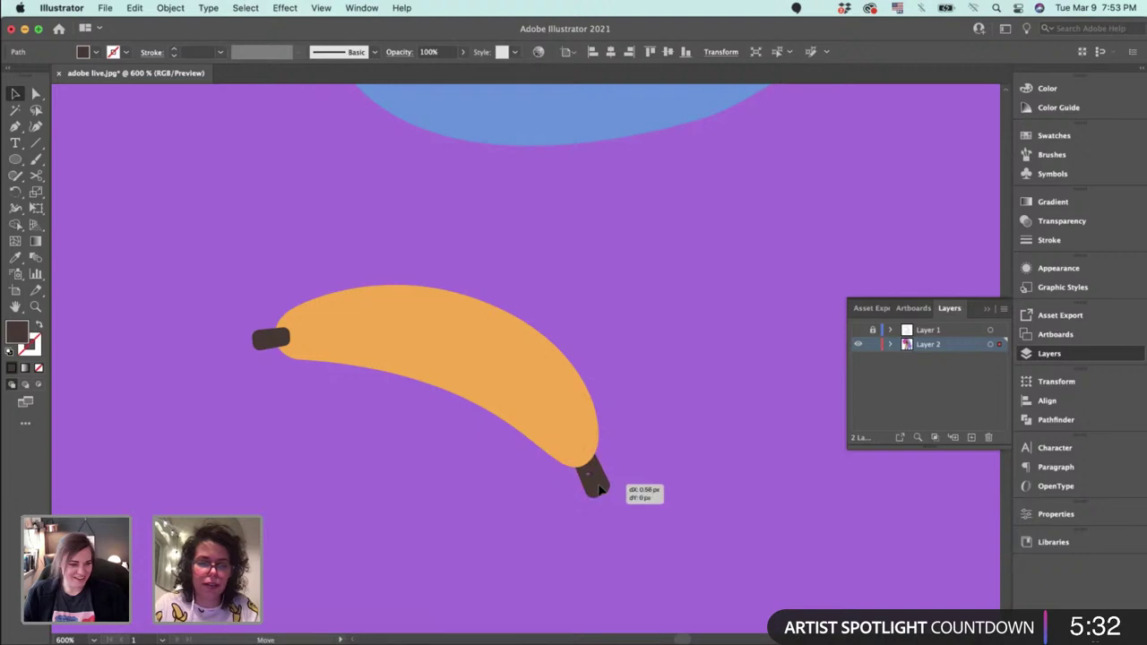
Draw a curved ridge path with the Pen tool along the banana's middle, from the left stem to the lower tip.
{"action": "left_click_drag", "start_coordinate": [617, 428], "coordinate": [688, 468]}
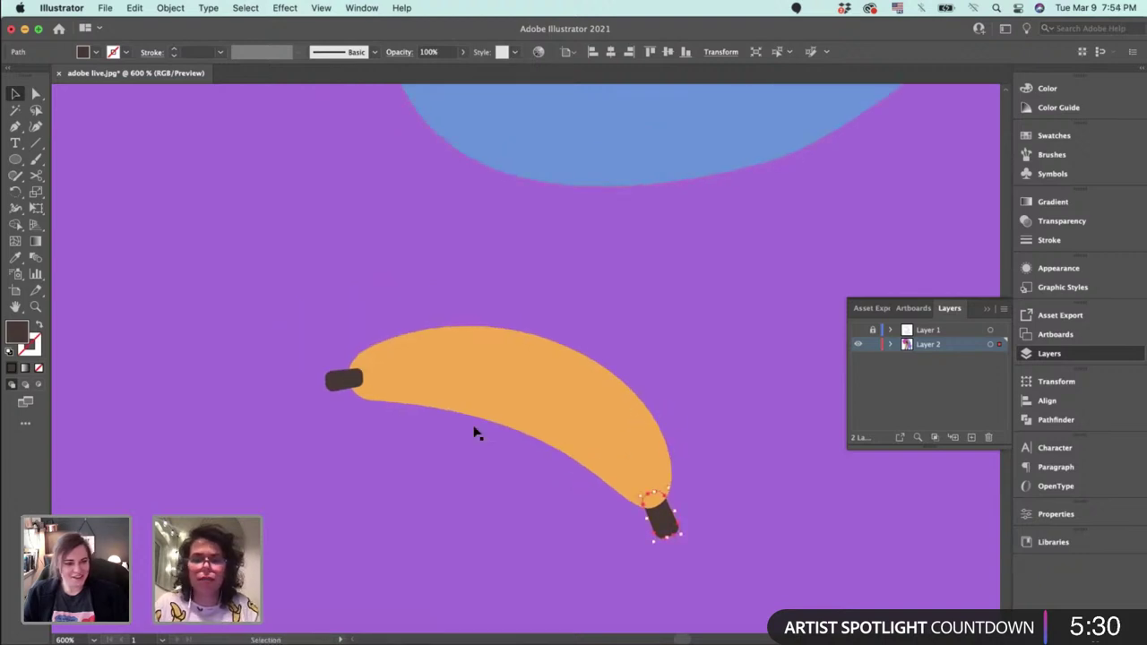
{"action": "left_click", "coordinate": [15, 128]}
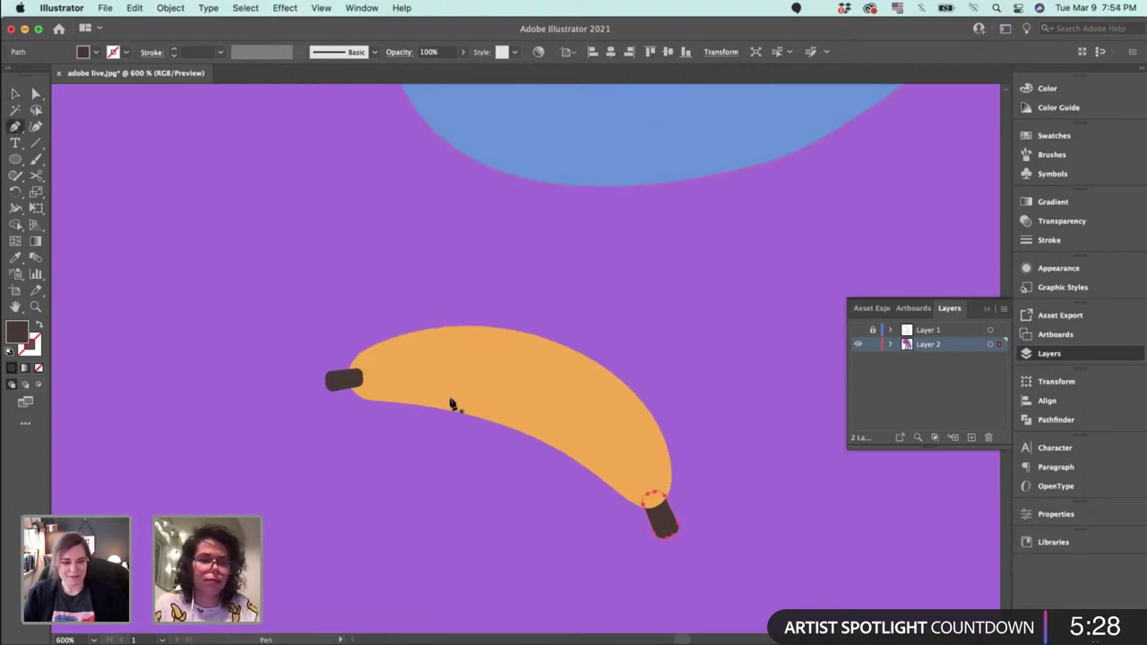
{"action": "left_click", "coordinate": [367, 380]}
{"action": "left_click_drag", "start_coordinate": [547, 391], "coordinate": [598, 428]}
{"action": "left_click_drag", "start_coordinate": [658, 507], "coordinate": [670, 536]}
Smooth the ridge path's middle curve and move its left end anchor onto the stem.
{"action": "key", "text": "a"}
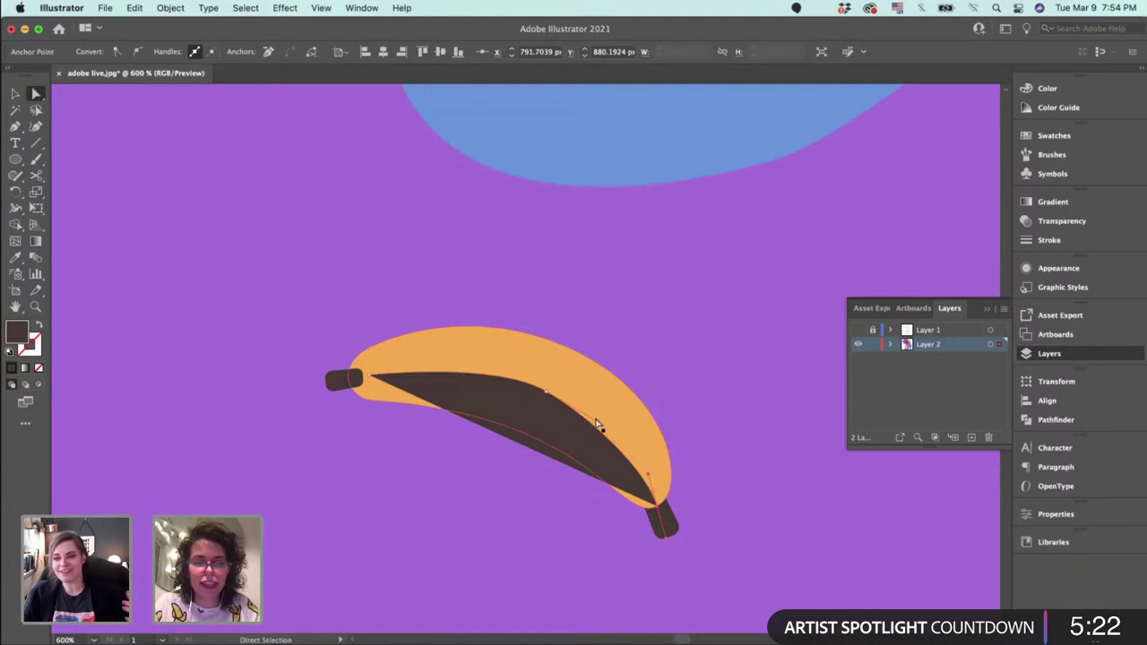
{"action": "left_click_drag", "start_coordinate": [598, 425], "coordinate": [610, 428]}
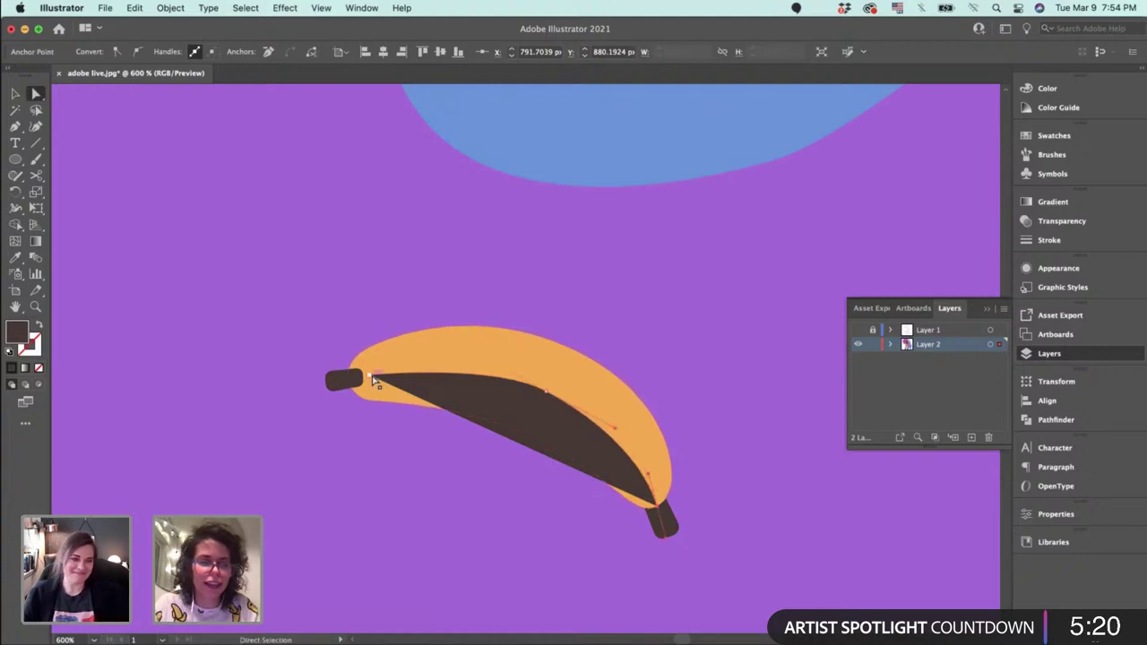
{"action": "left_click_drag", "start_coordinate": [370, 375], "coordinate": [352, 380]}
{"action": "left_click_drag", "start_coordinate": [544, 393], "coordinate": [624, 432]}
Swap the ridge path's dark brown fill to a stroke with a round cap and a weight of 2 pt.
{"action": "left_click", "coordinate": [40, 328]}
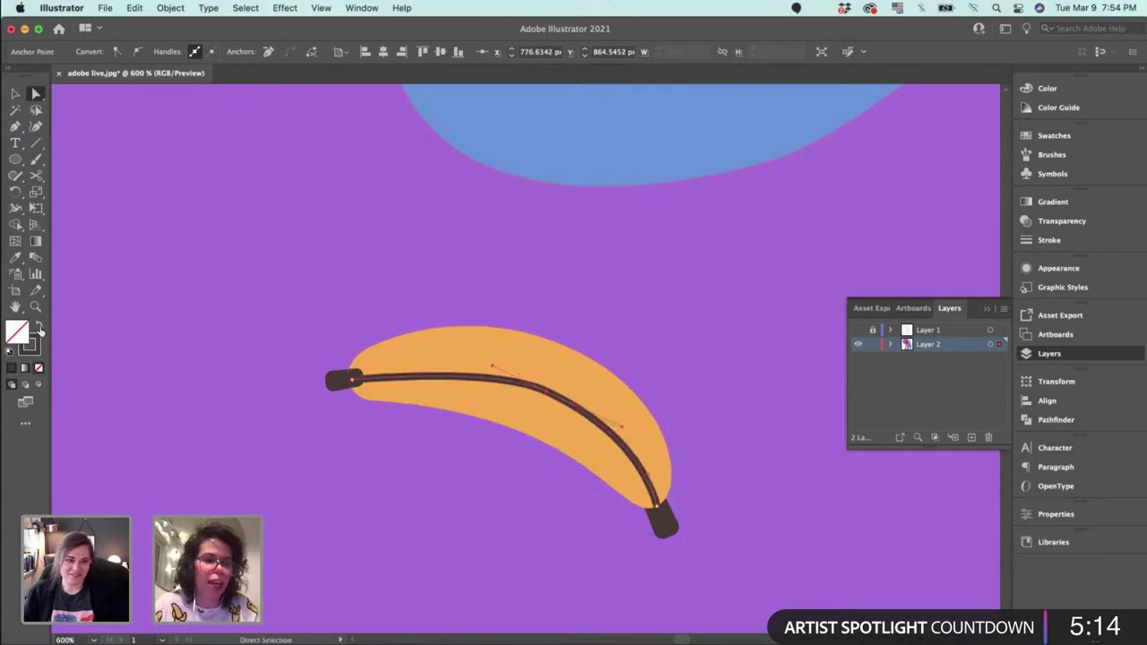
{"action": "left_click", "coordinate": [1049, 239]}
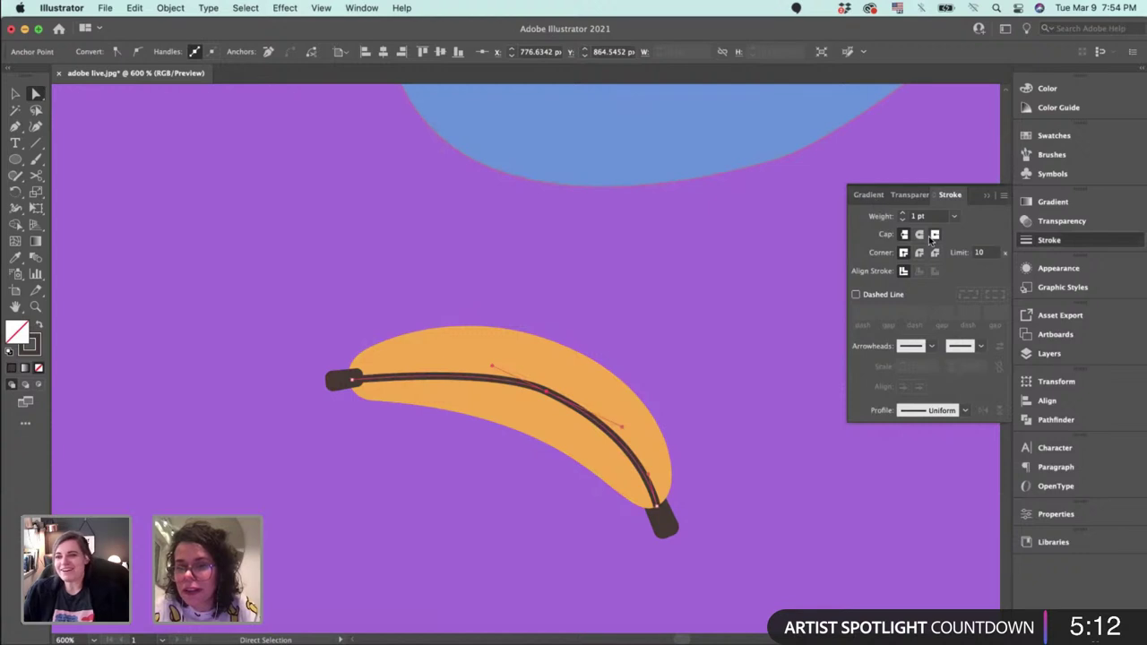
{"action": "left_click", "coordinate": [901, 213]}
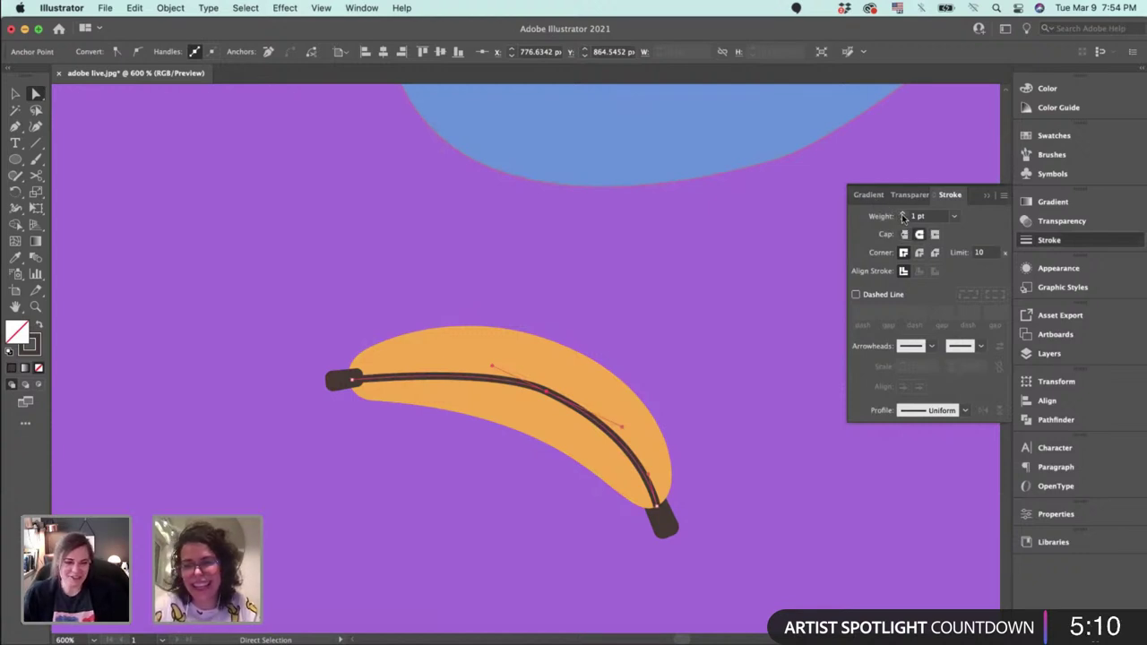
{"action": "key", "text": "v"}
{"action": "key", "text": "a"}
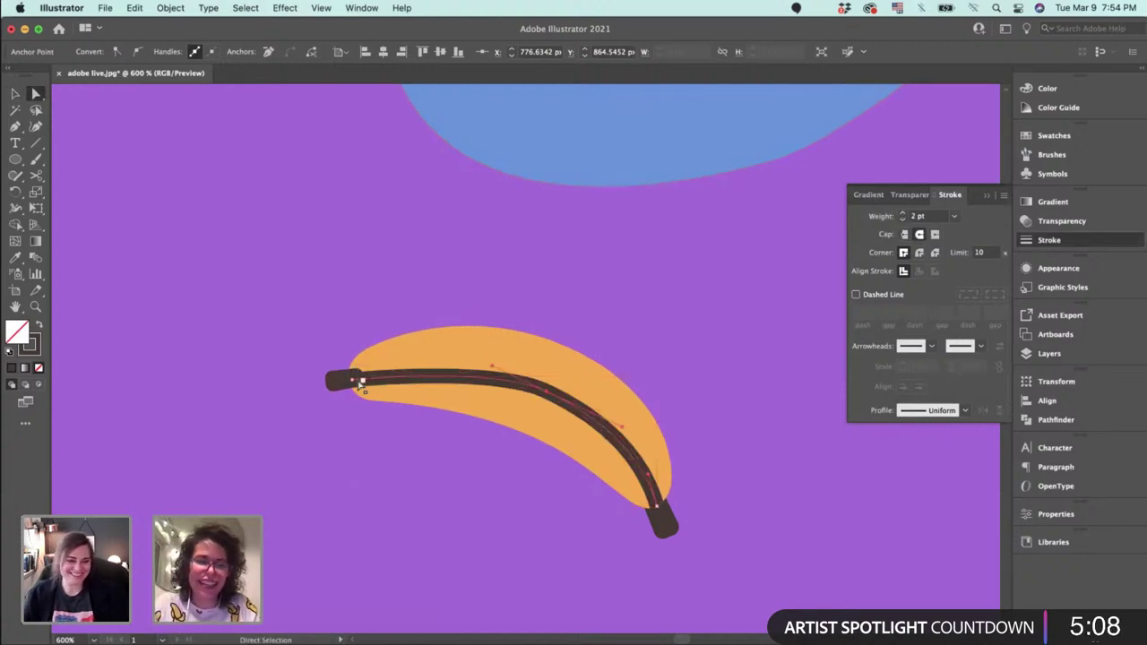
Raise the ridge path's left end anchor slightly on the stem and adjust the curve beside it, ending with the path deselected.
{"action": "left_click", "coordinate": [362, 382]}
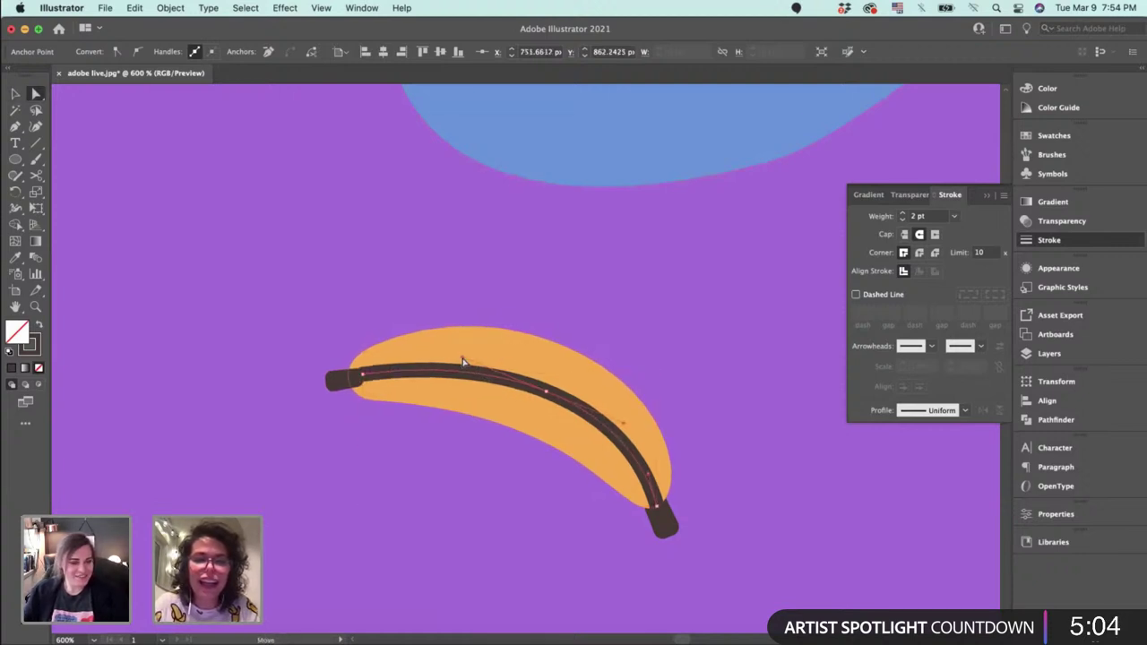
{"action": "key", "text": "v"}
{"action": "left_click", "coordinate": [732, 357]}
Examine how the small banana reads against the whole purple dress.
{"action": "key", "text": "super+minus"}
{"action": "key", "text": "super+minus"}
{"action": "key", "text": "super+minus"}
{"action": "key", "text": "super+minus"}
{"action": "key", "text": "super+minus"}
{"action": "key", "text": "super+minus"}
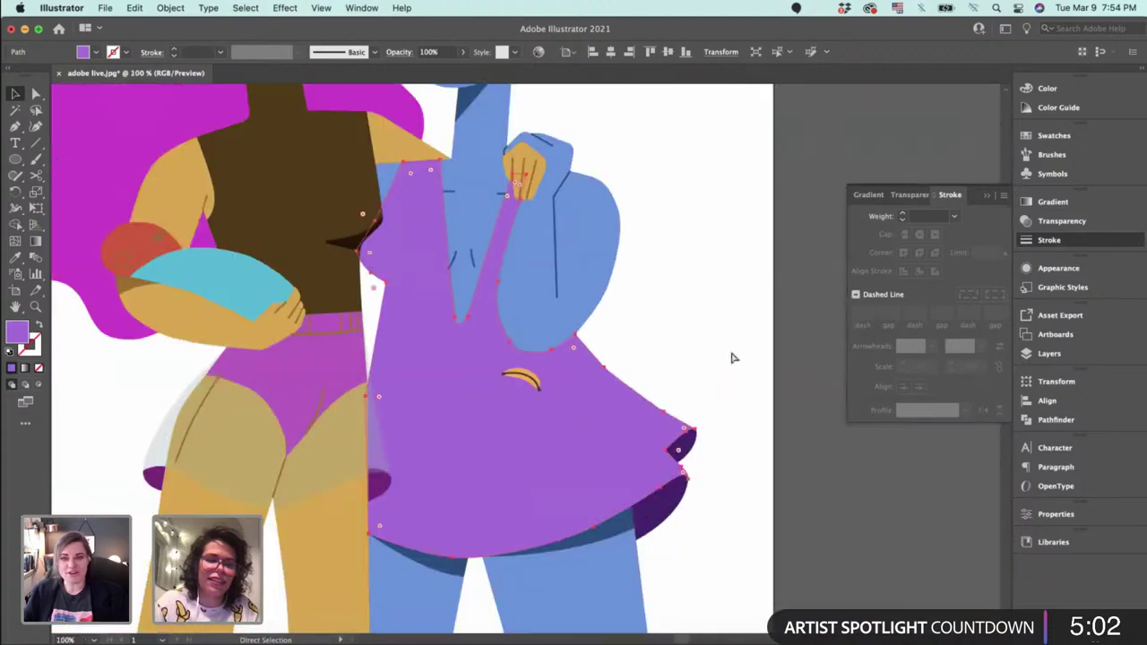
{"action": "key", "text": "super+equal"}
{"action": "key", "text": "super+equal"}
{"action": "key", "text": "super+equal"}
{"action": "key", "text": "super+equal"}
{"action": "scroll", "coordinate": [732, 357], "scroll_direction": "up", "scroll_amount": 4}
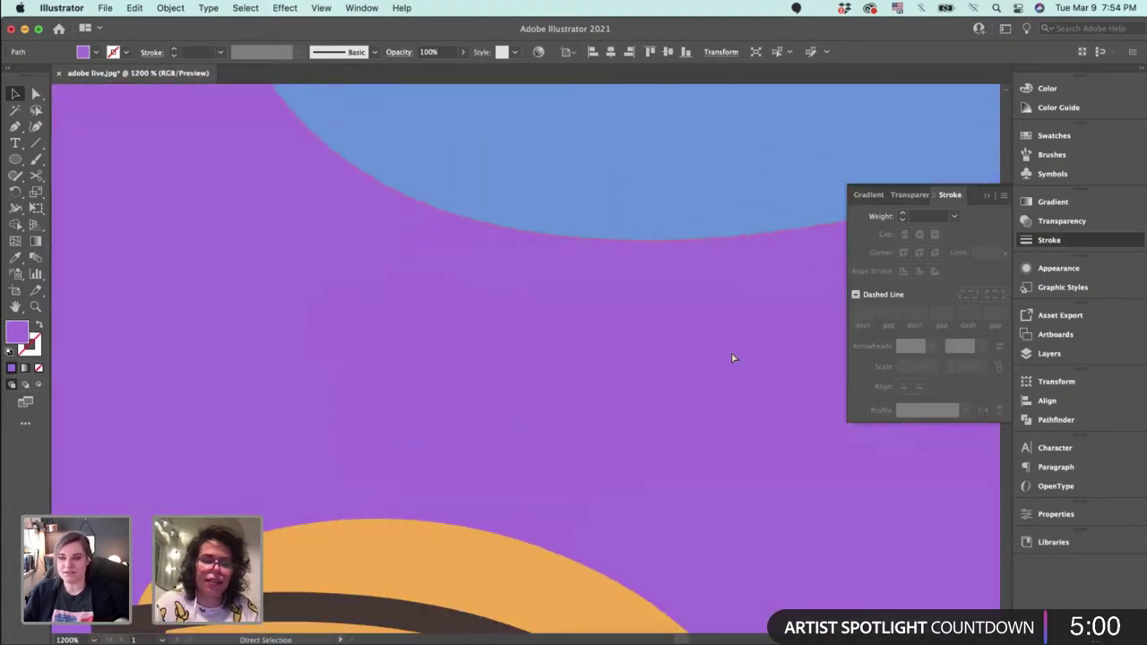
{"action": "scroll", "coordinate": [732, 358], "scroll_direction": "down", "scroll_amount": 4}
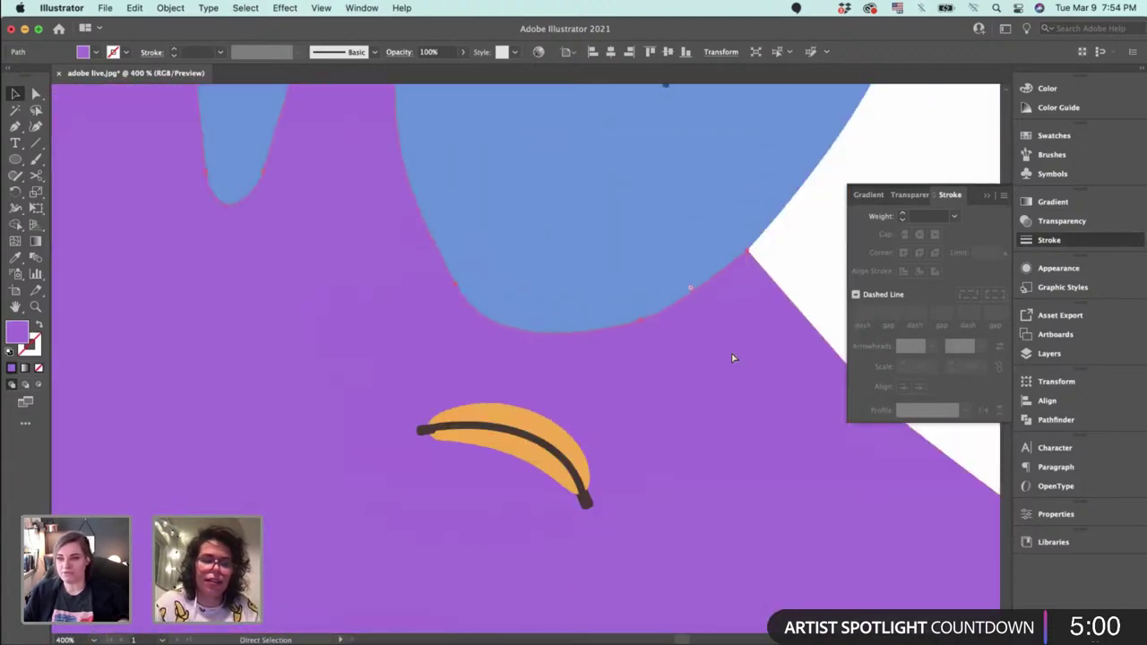
Duplicate the complete banana with its stems and ridge to the left on the dress, and rotate the copy nearly upright.
{"action": "left_click", "coordinate": [518, 458]}
{"action": "left_click", "coordinate": [425, 433], "text": "shift"}
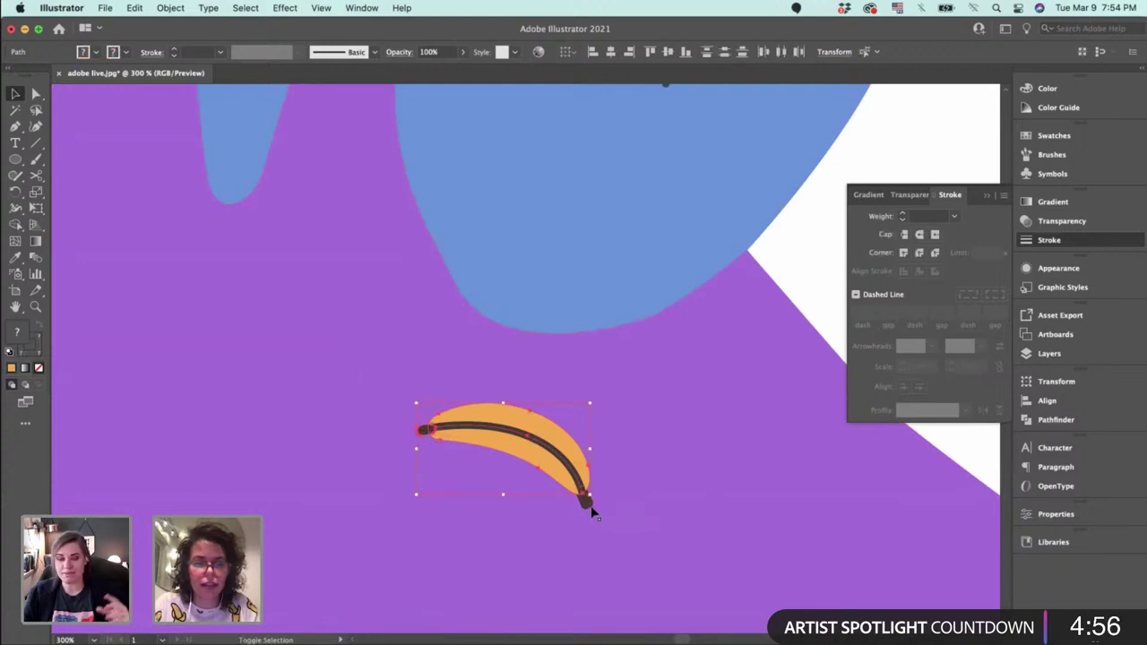
{"action": "left_click_drag", "start_coordinate": [589, 509], "coordinate": [255, 509]}
{"action": "key", "text": "r"}
{"action": "left_click_drag", "start_coordinate": [240, 459], "coordinate": [90, 319]}
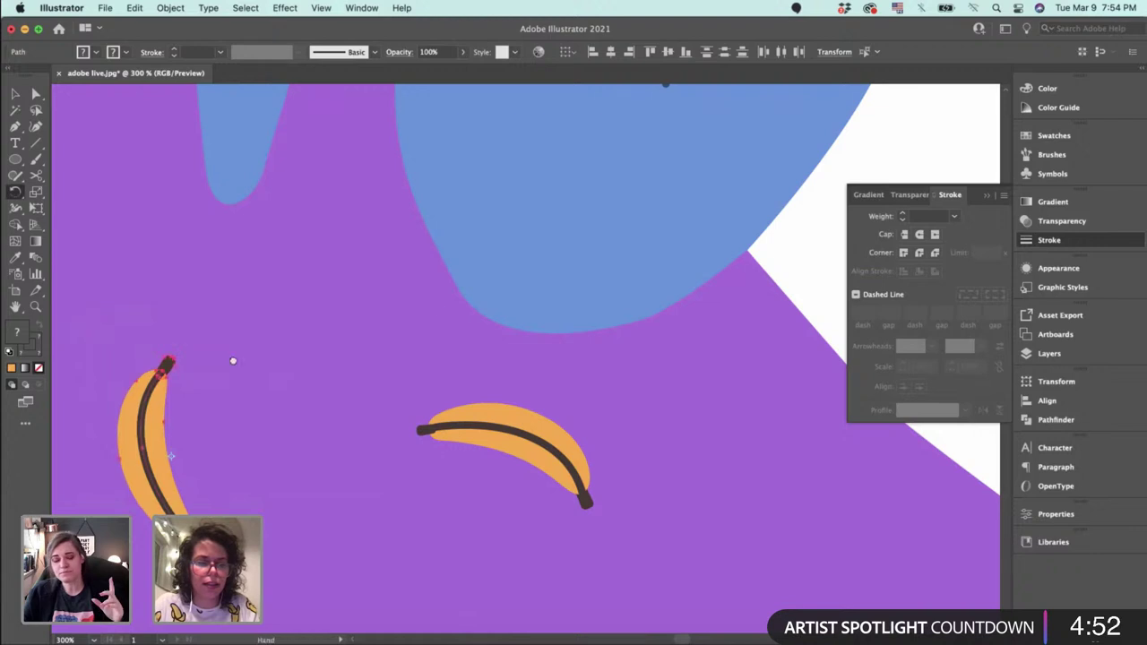
Nudge the lower right anchor of the rotated banana's orange body to fill out its lower end.
{"action": "left_click_drag", "start_coordinate": [197, 439], "coordinate": [513, 295]}
{"action": "key", "text": "super+="}
{"action": "key", "text": "super+="}
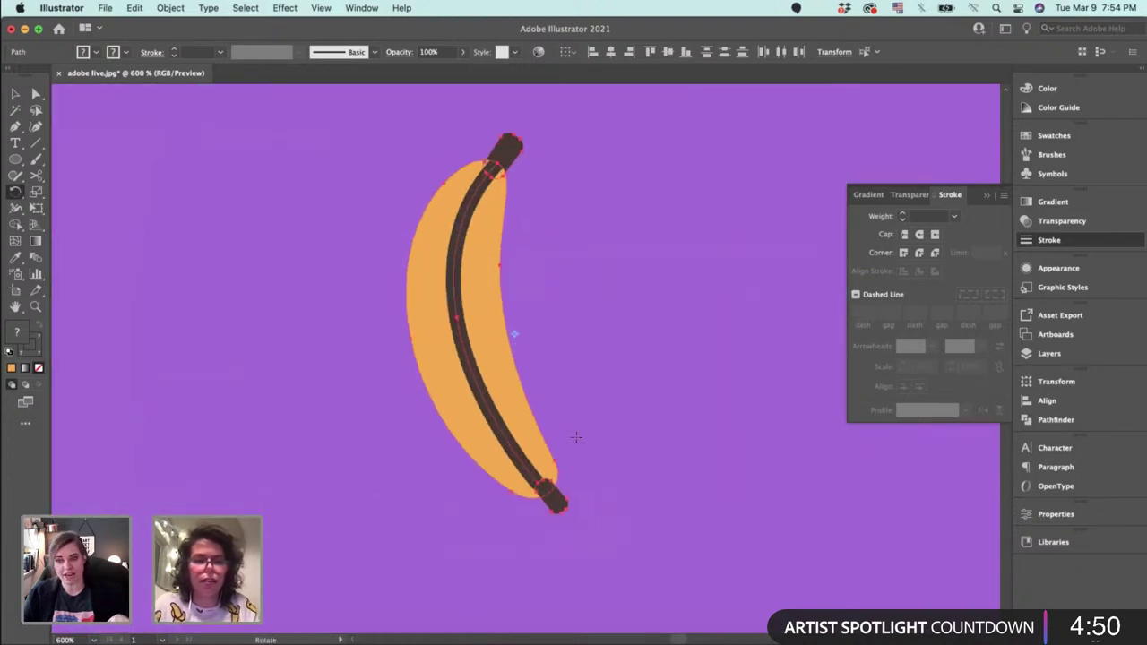
{"action": "key", "text": "a"}
{"action": "left_click", "coordinate": [554, 461]}
{"action": "left_click_drag", "start_coordinate": [554, 462], "coordinate": [557, 454]}
{"action": "key", "text": "v"}
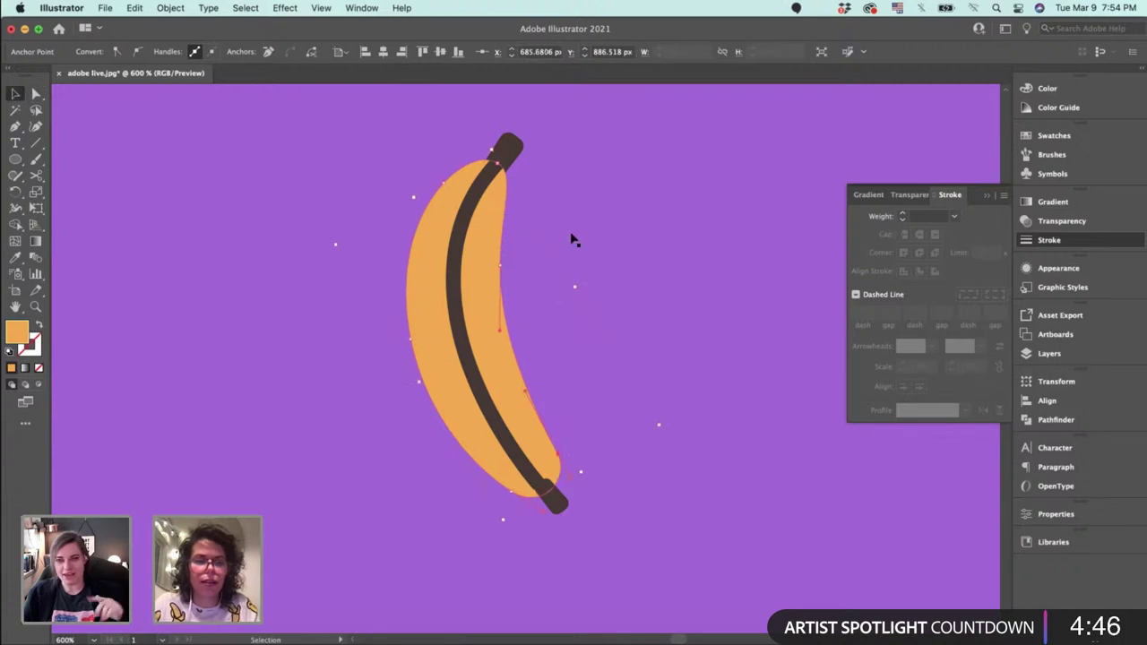
Draw a closed orange peel flap with the Pen tool, curving outward from the right side of the upright banana.
{"action": "left_click", "coordinate": [486, 359]}
{"action": "left_click", "coordinate": [492, 361]}
{"action": "key", "text": "p"}
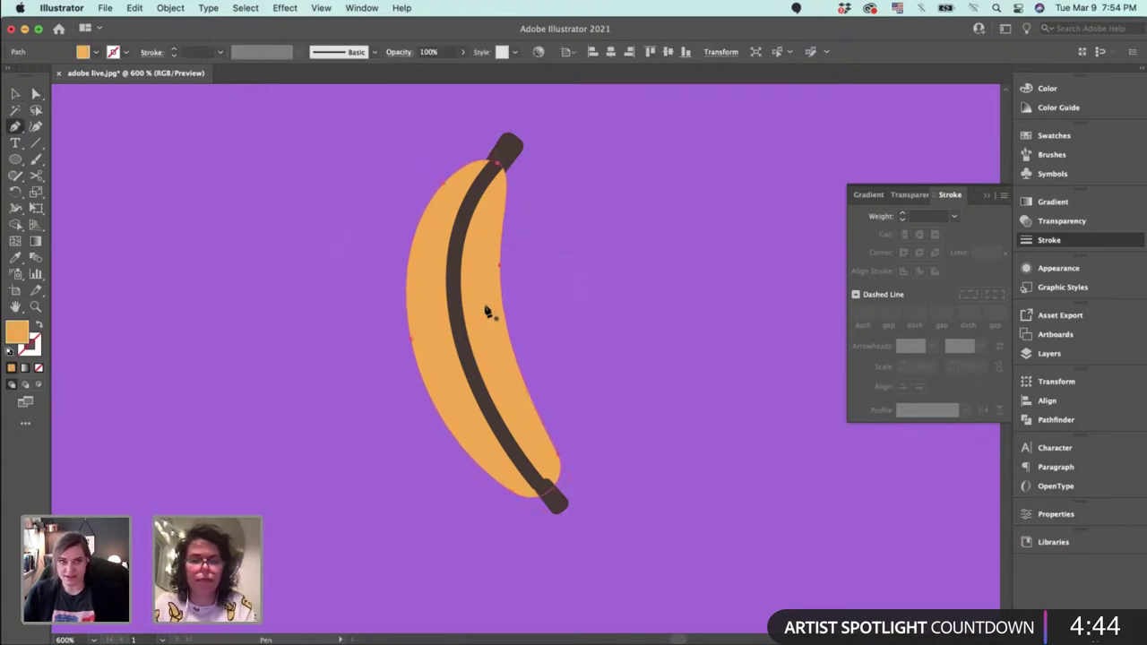
{"action": "left_click_drag", "start_coordinate": [552, 251], "coordinate": [595, 245]}
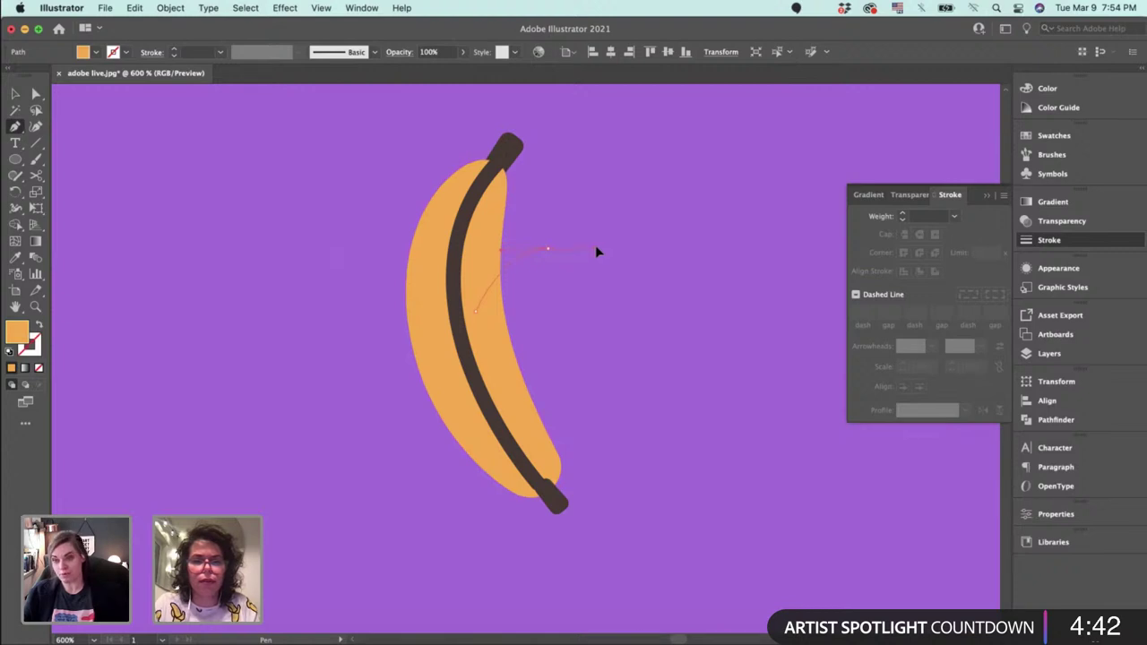
{"action": "left_click_drag", "start_coordinate": [561, 282], "coordinate": [557, 284]}
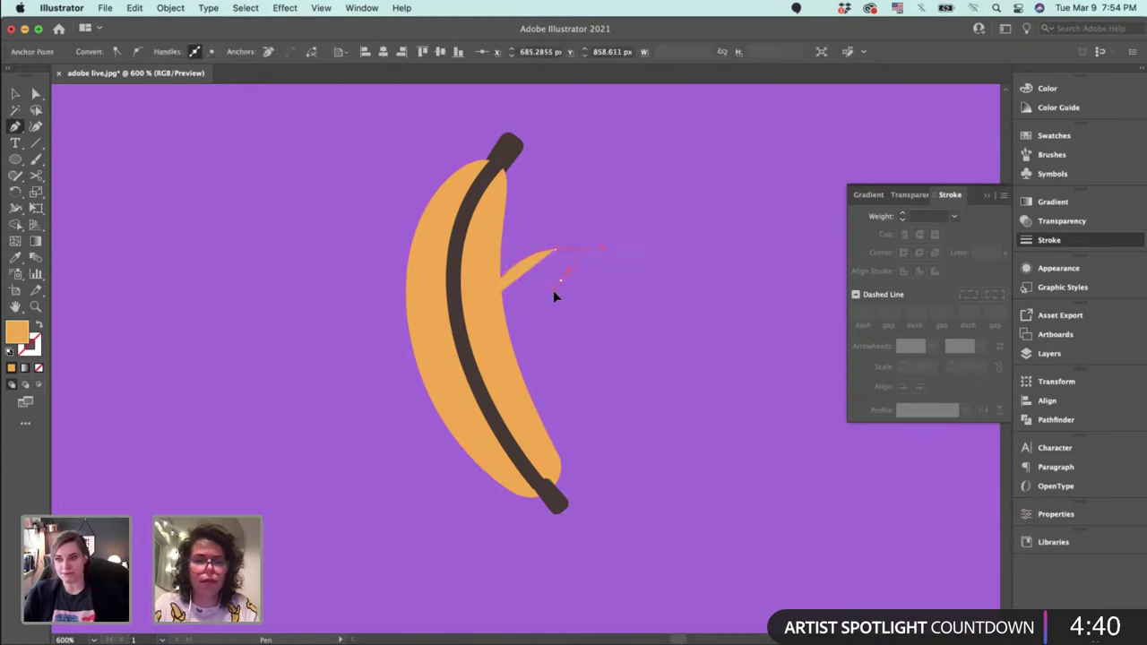
{"action": "left_click_drag", "start_coordinate": [507, 323], "coordinate": [514, 392]}
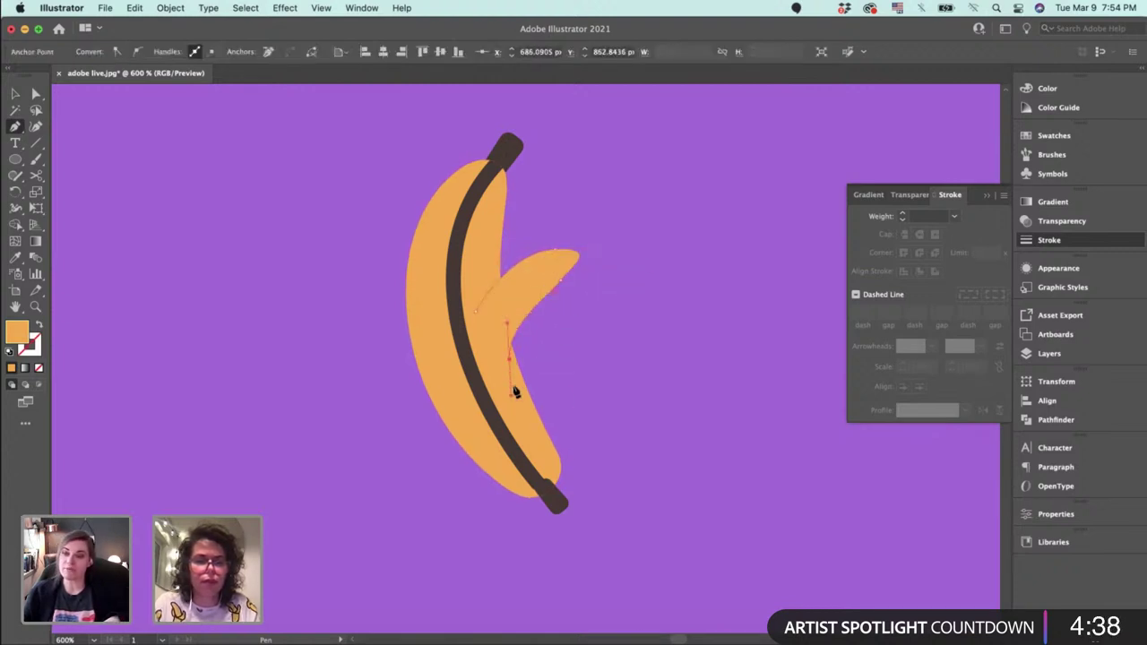
{"action": "left_click", "coordinate": [509, 359]}
{"action": "left_click", "coordinate": [476, 311]}
Move the right flap's lower base anchor down along the banana's edge and lower its tip anchor slightly.
{"action": "key", "text": "a"}
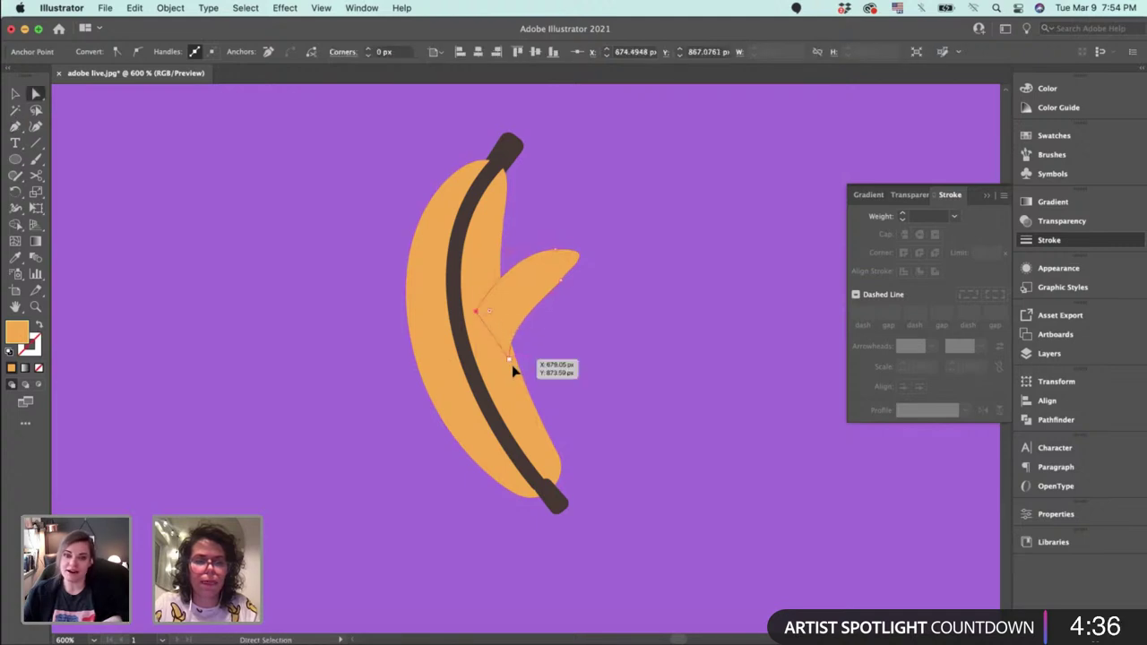
{"action": "left_click_drag", "start_coordinate": [510, 360], "coordinate": [519, 378]}
{"action": "left_click", "coordinate": [561, 280]}
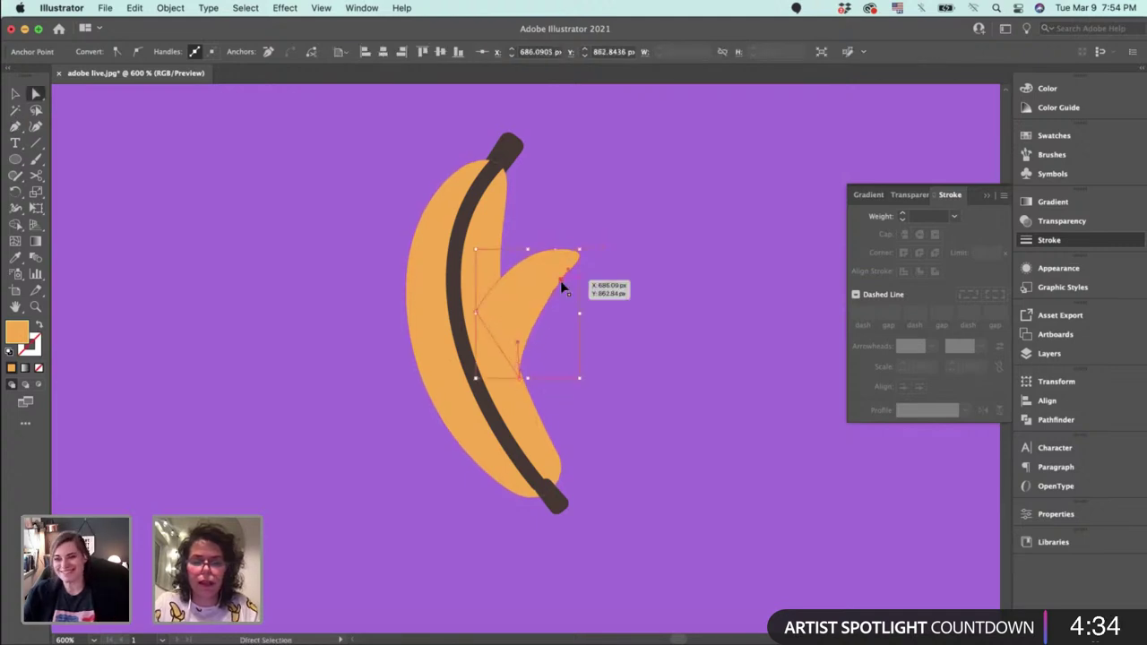
{"action": "key", "text": "super+equal"}
{"action": "left_click_drag", "start_coordinate": [519, 322], "coordinate": [513, 395]}
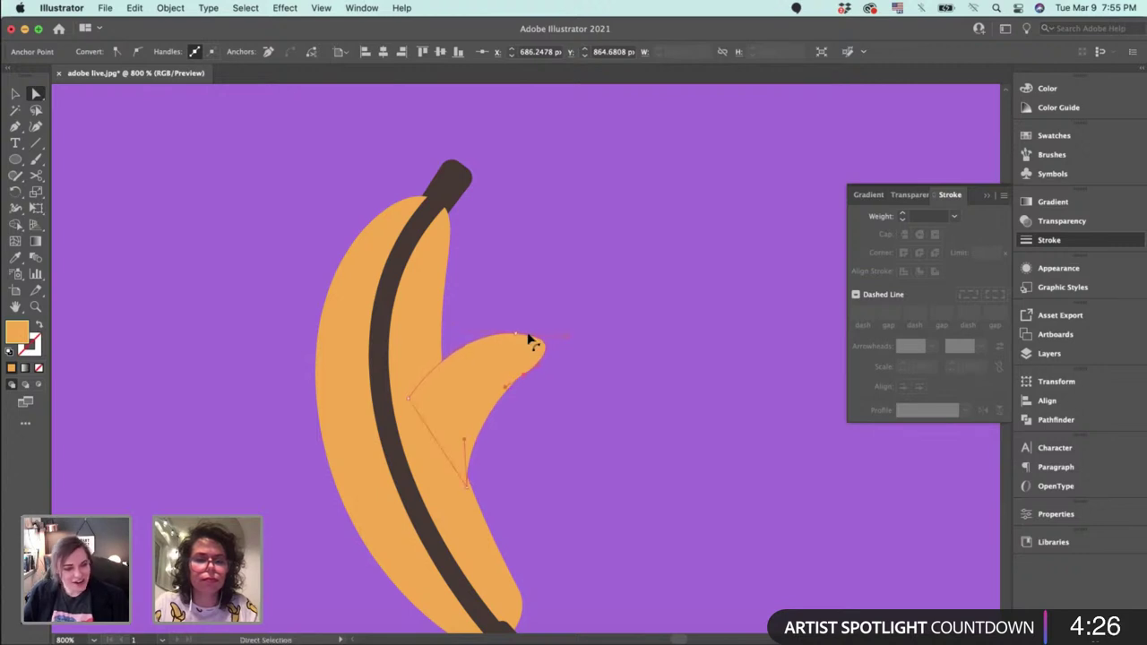
Round the right flap's tip and deepen the curve of its underside by adjusting the anchors and handles.
{"action": "left_click_drag", "start_coordinate": [529, 341], "coordinate": [551, 327]}
{"action": "left_click", "coordinate": [525, 374]}
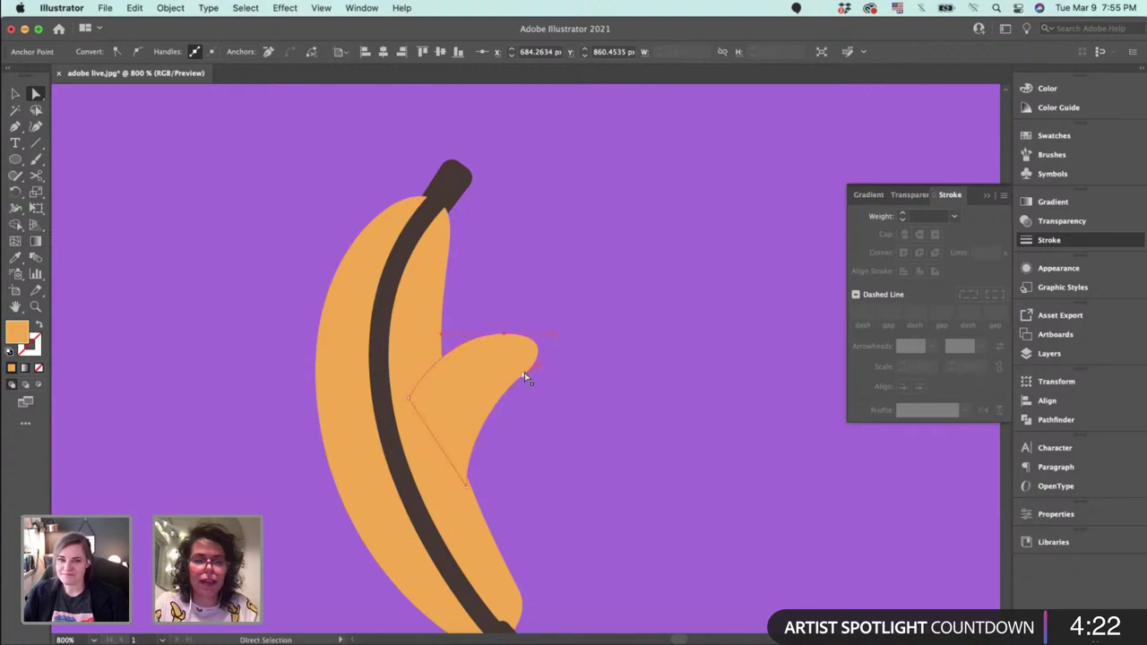
{"action": "mouse_move", "coordinate": [539, 372]}
{"action": "left_mouse_down"}
{"action": "mouse_move", "coordinate": [551, 360]}
{"action": "mouse_move", "coordinate": [541, 368]}
{"action": "left_mouse_up"}
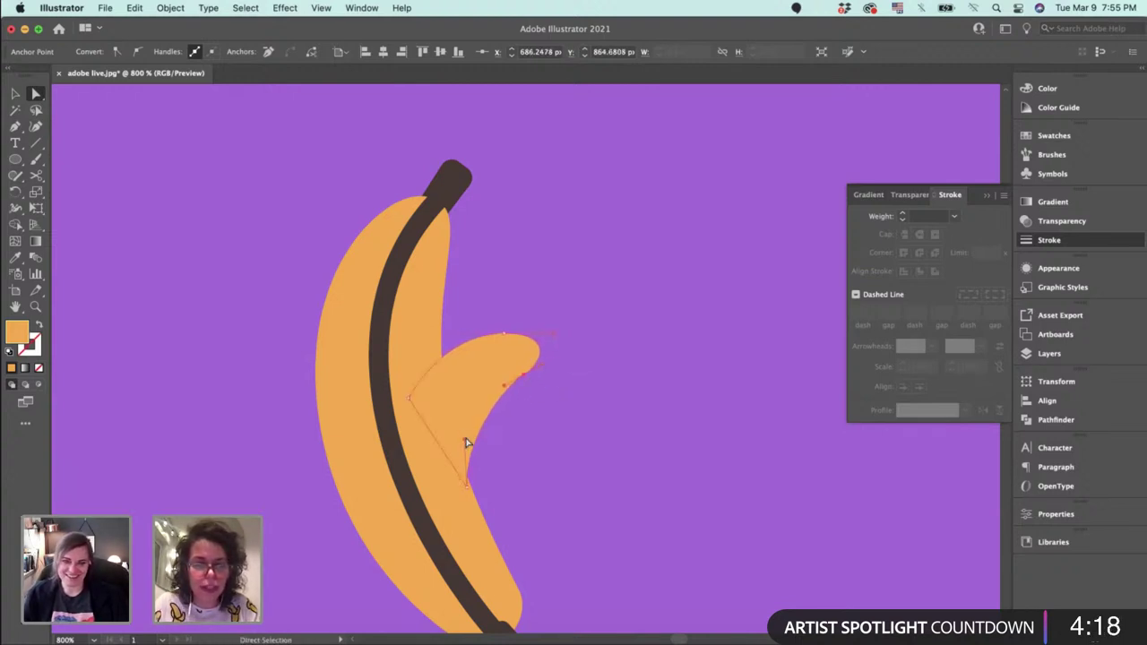
{"action": "left_click_drag", "start_coordinate": [464, 440], "coordinate": [454, 427]}
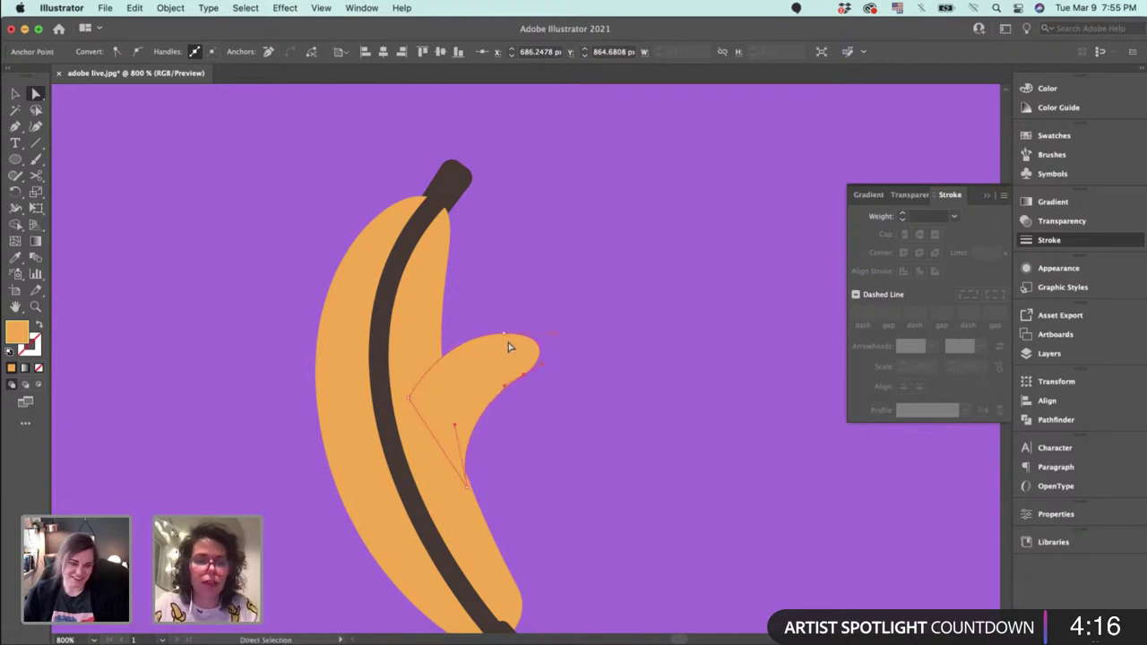
{"action": "left_click_drag", "start_coordinate": [504, 334], "coordinate": [503, 341]}
{"action": "left_click_drag", "start_coordinate": [486, 406], "coordinate": [552, 361]}
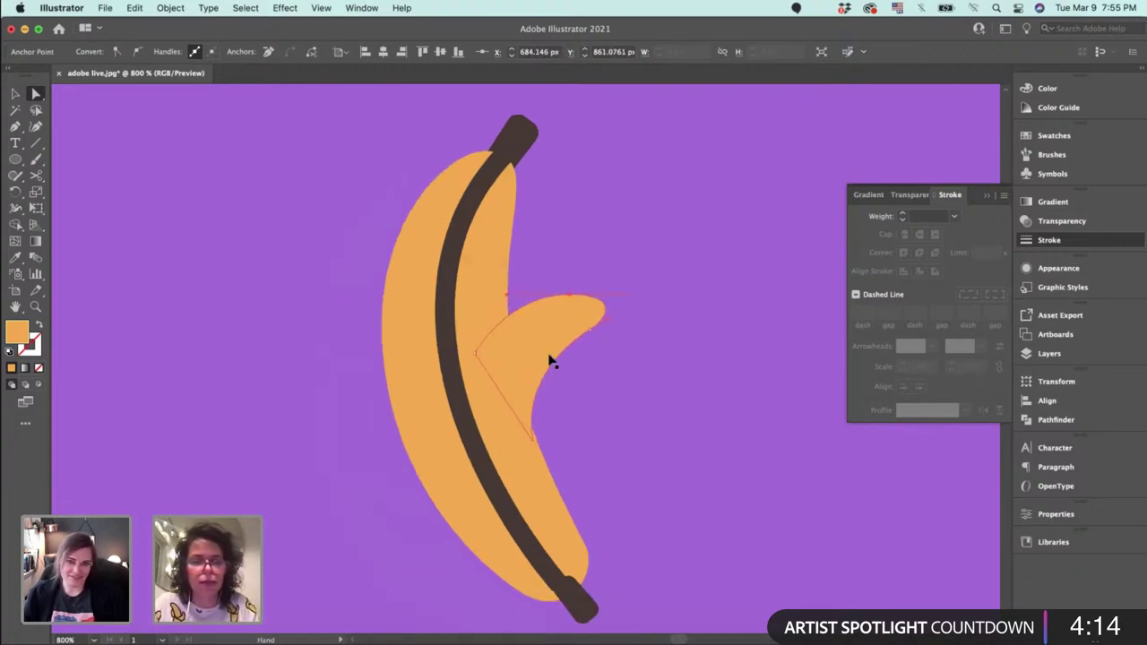
{"action": "left_click", "coordinate": [607, 407]}
{"action": "key", "text": "p"}
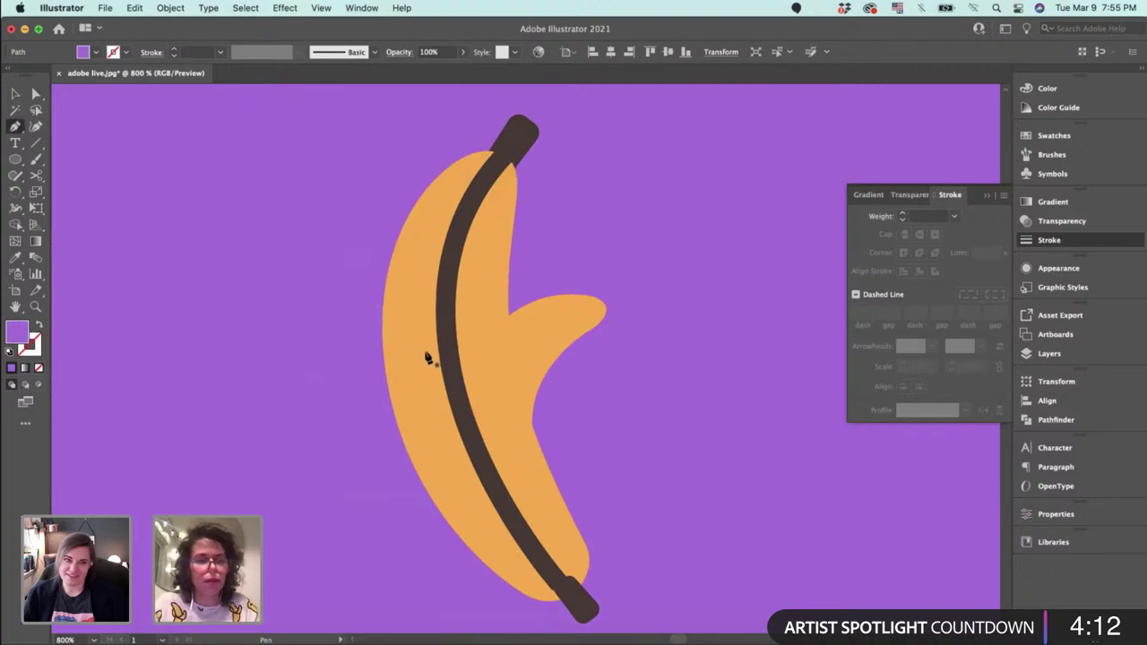
{"action": "left_click", "coordinate": [427, 350]}
{"action": "left_click_drag", "start_coordinate": [337, 303], "coordinate": [269, 288]}
{"action": "key", "text": "super+z"}
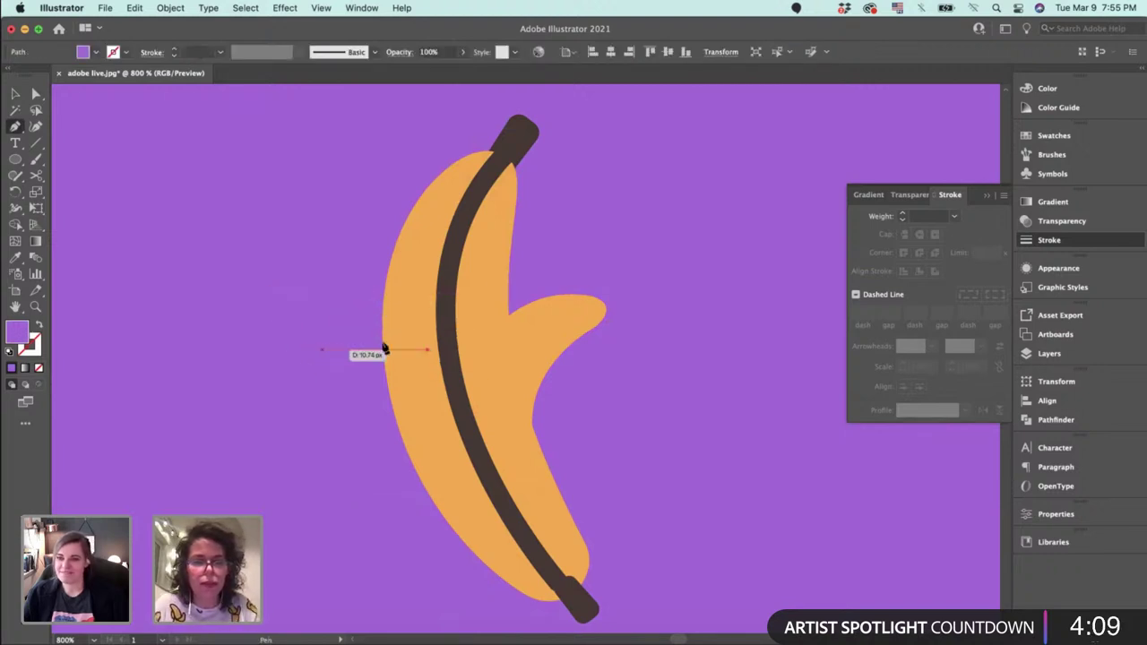
Draw a second closed peel flap with the same orange fill, curving outward from the left side of the upright banana.
{"action": "key", "text": "v"}
{"action": "left_click", "coordinate": [536, 346]}
{"action": "key", "text": "p"}
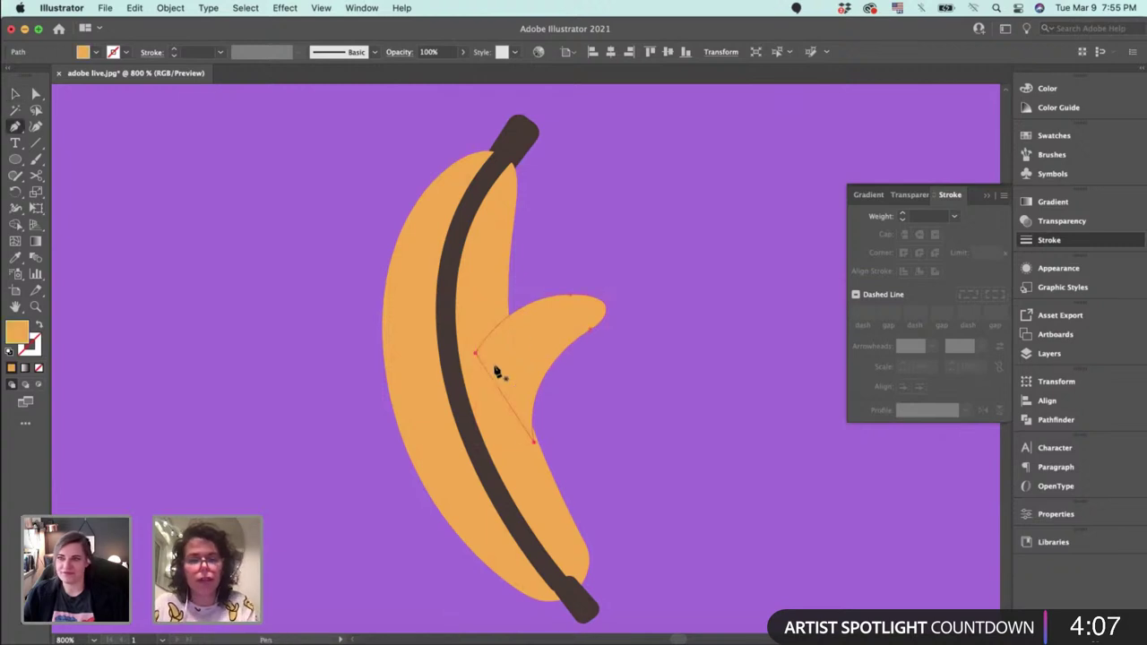
{"action": "left_click", "coordinate": [425, 355]}
{"action": "left_click_drag", "start_coordinate": [340, 313], "coordinate": [300, 304]}
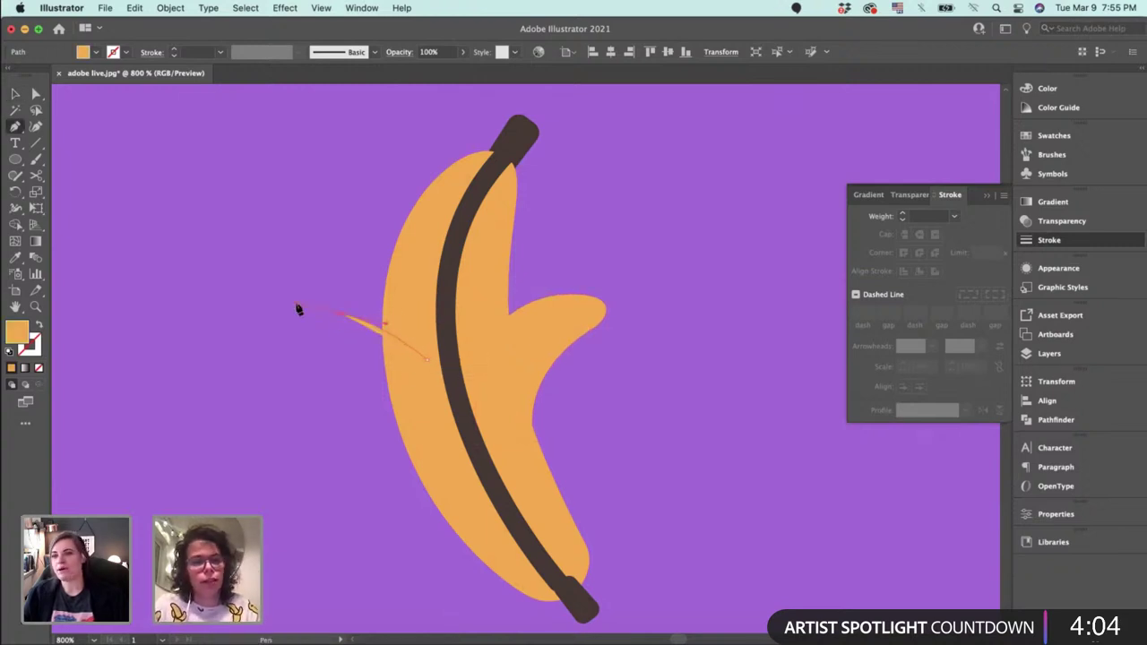
{"action": "left_click_drag", "start_coordinate": [337, 351], "coordinate": [373, 372]}
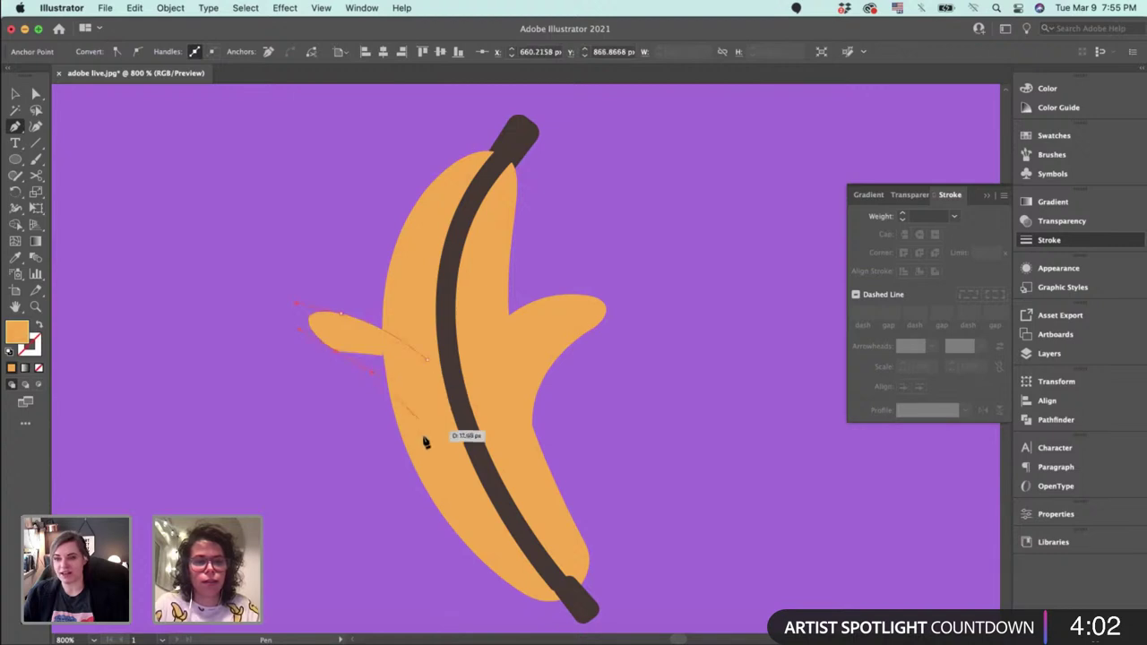
{"action": "left_click_drag", "start_coordinate": [426, 441], "coordinate": [405, 451]}
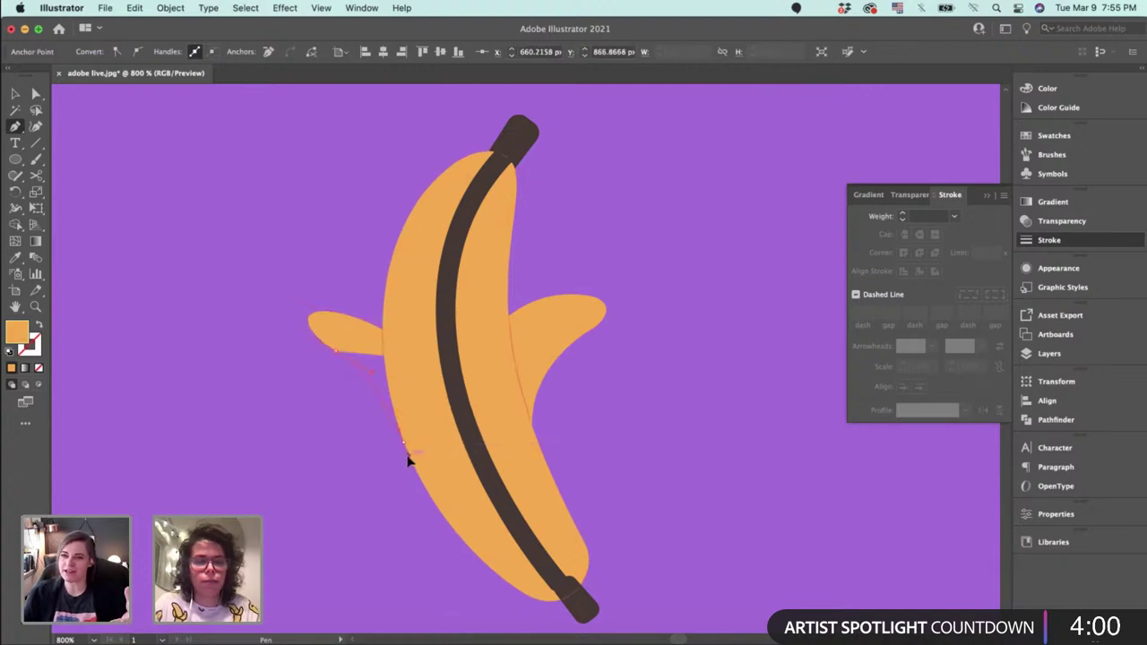
{"action": "left_click", "coordinate": [429, 359]}
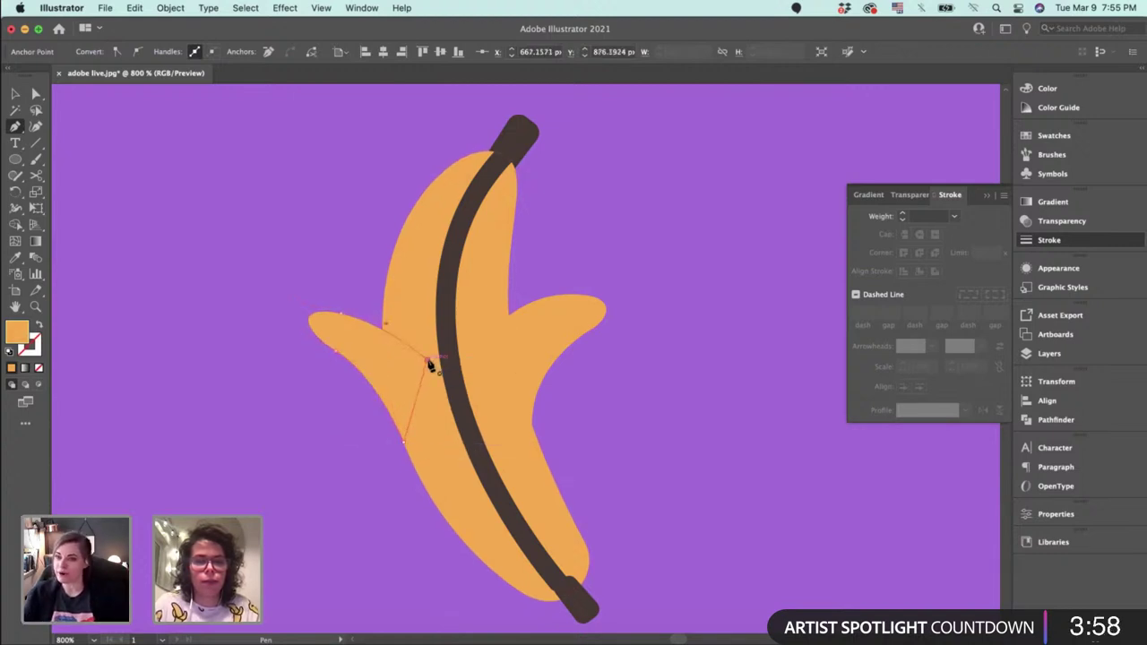
Reshape the left flap by moving its two tip anchors outward and adjusting their handles into an arched, rounded peel.
{"action": "key", "text": "super+plus"}
{"action": "key", "text": "a"}
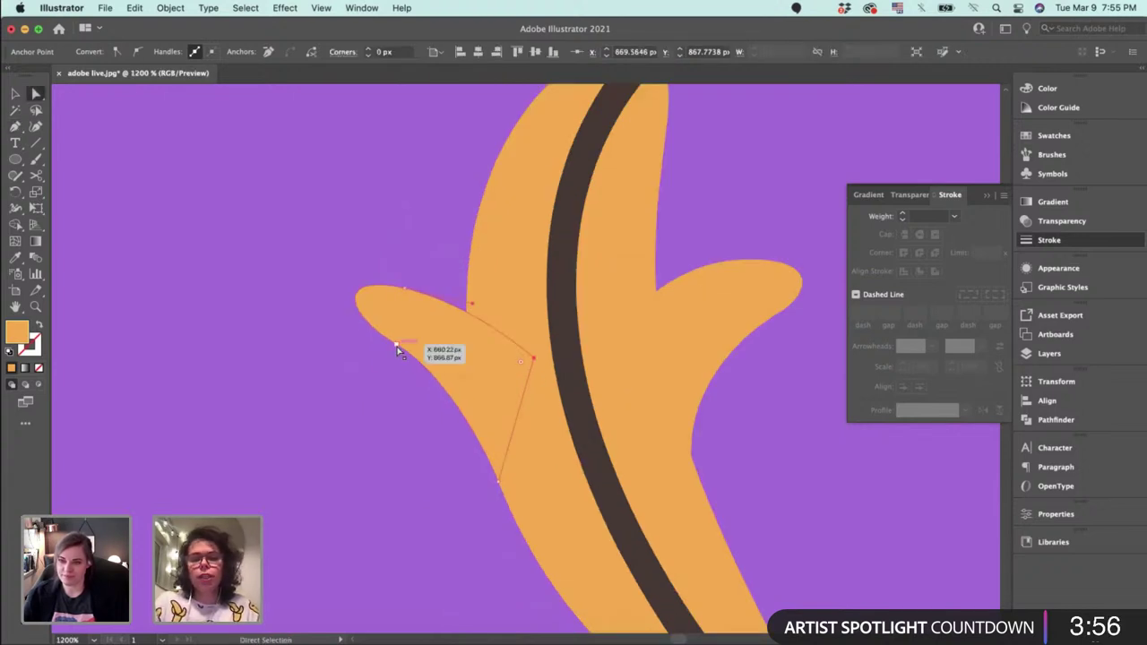
{"action": "left_click_drag", "start_coordinate": [400, 346], "coordinate": [390, 392]}
{"action": "left_click_drag", "start_coordinate": [404, 290], "coordinate": [347, 313]}
{"action": "left_click", "coordinate": [419, 328]}
{"action": "left_click_drag", "start_coordinate": [416, 330], "coordinate": [425, 281]}
{"action": "left_click_drag", "start_coordinate": [335, 356], "coordinate": [388, 367]}
{"action": "left_click_drag", "start_coordinate": [289, 340], "coordinate": [310, 332]}
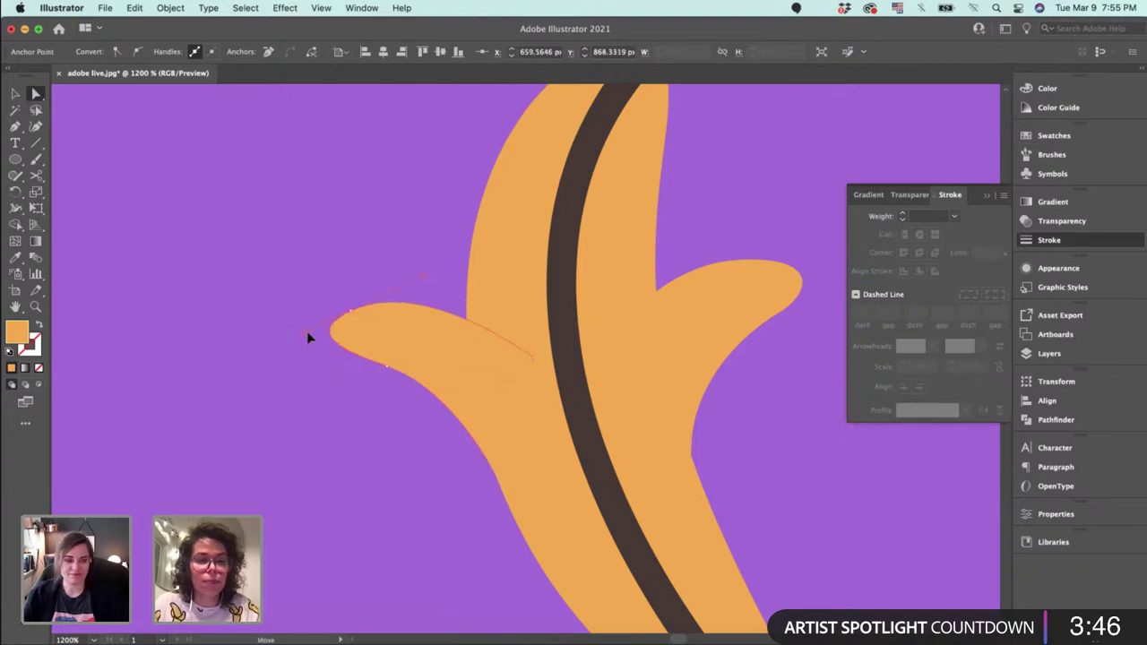
{"action": "double_click", "coordinate": [16, 331]}
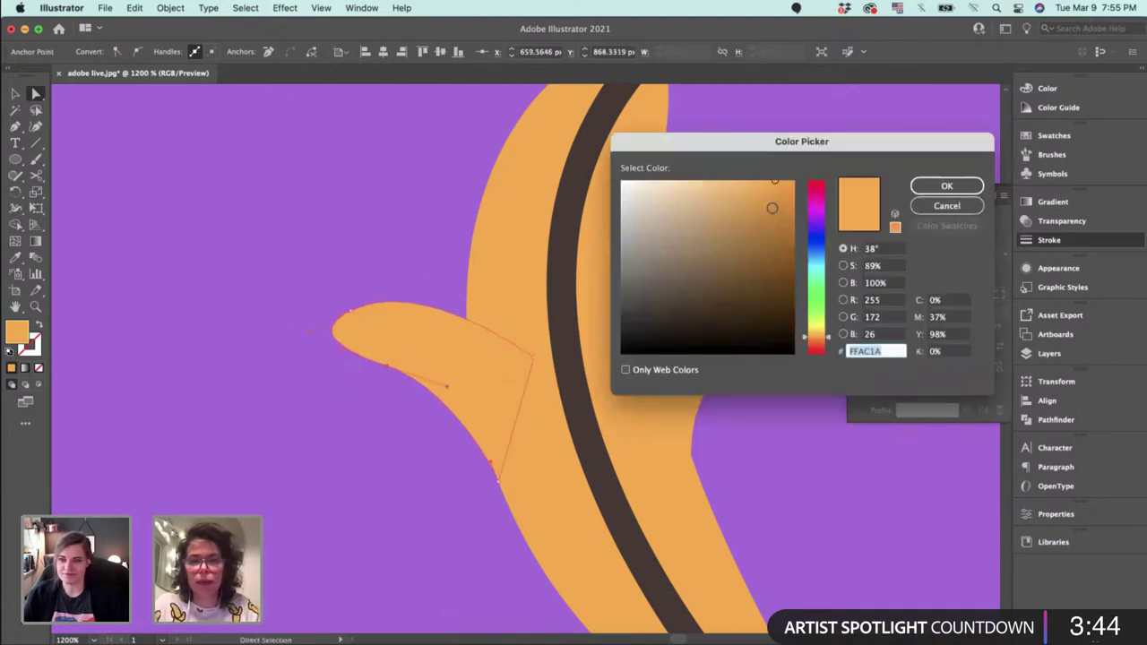
{"action": "left_click", "coordinate": [932, 206]}
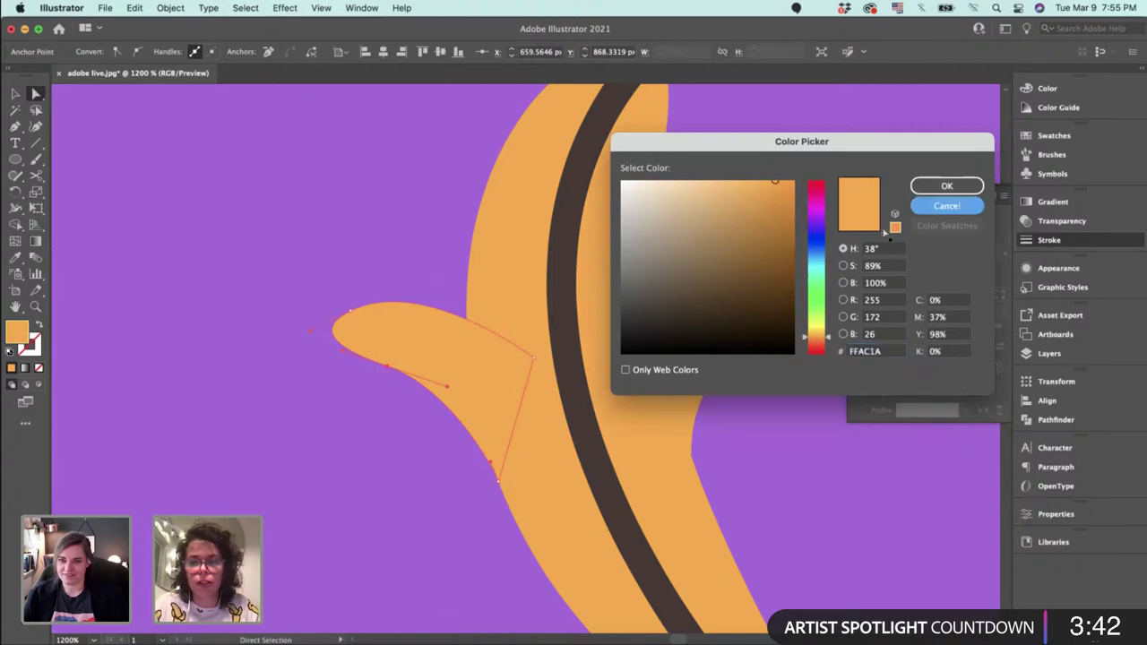
{"action": "scroll", "coordinate": [578, 314], "scroll_direction": "down", "scroll_amount": 15}
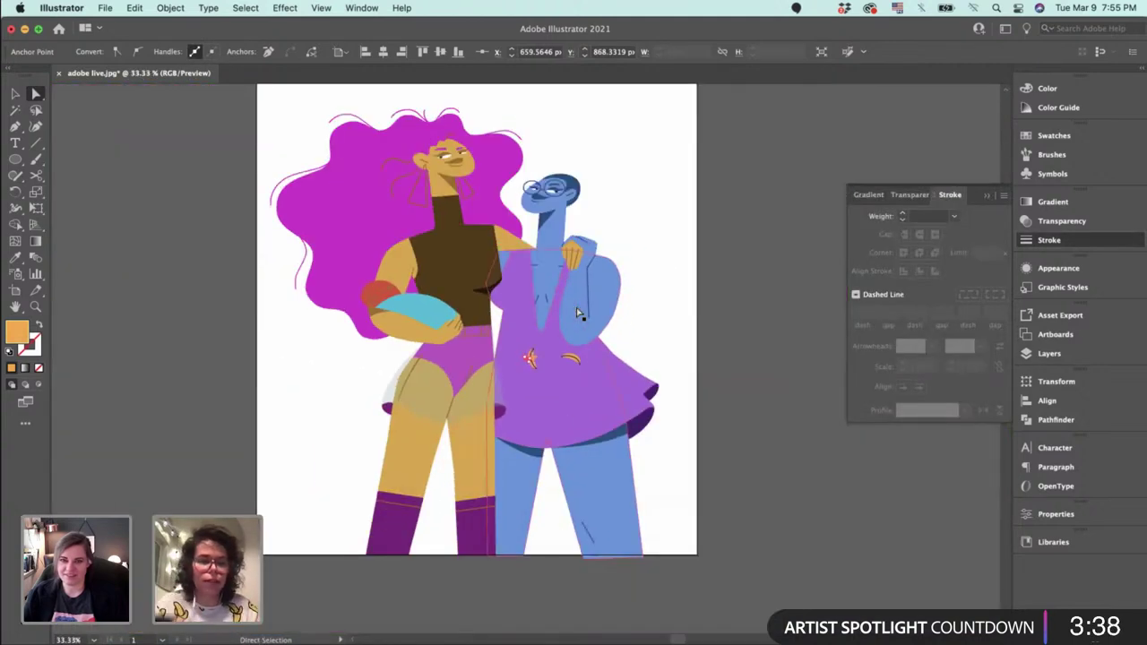
{"action": "scroll", "coordinate": [578, 313], "scroll_direction": "up", "scroll_amount": 15}
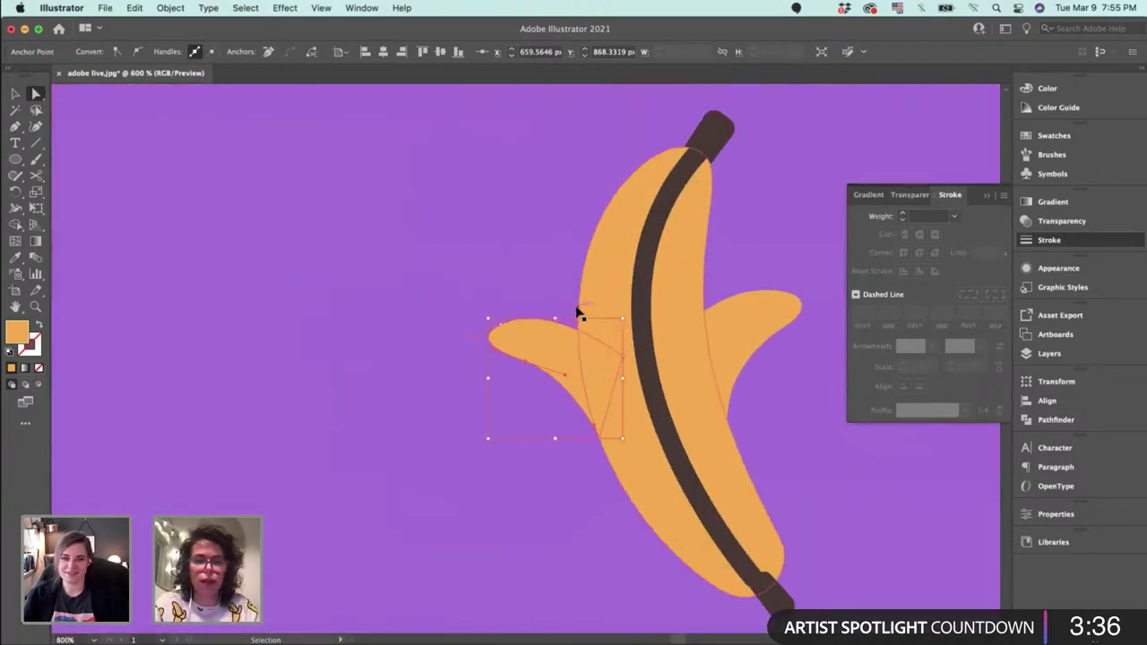
Round out the left flap's tip by extending its lower curve handle and shifting the upper anchor toward the banana.
{"action": "left_click", "coordinate": [494, 301]}
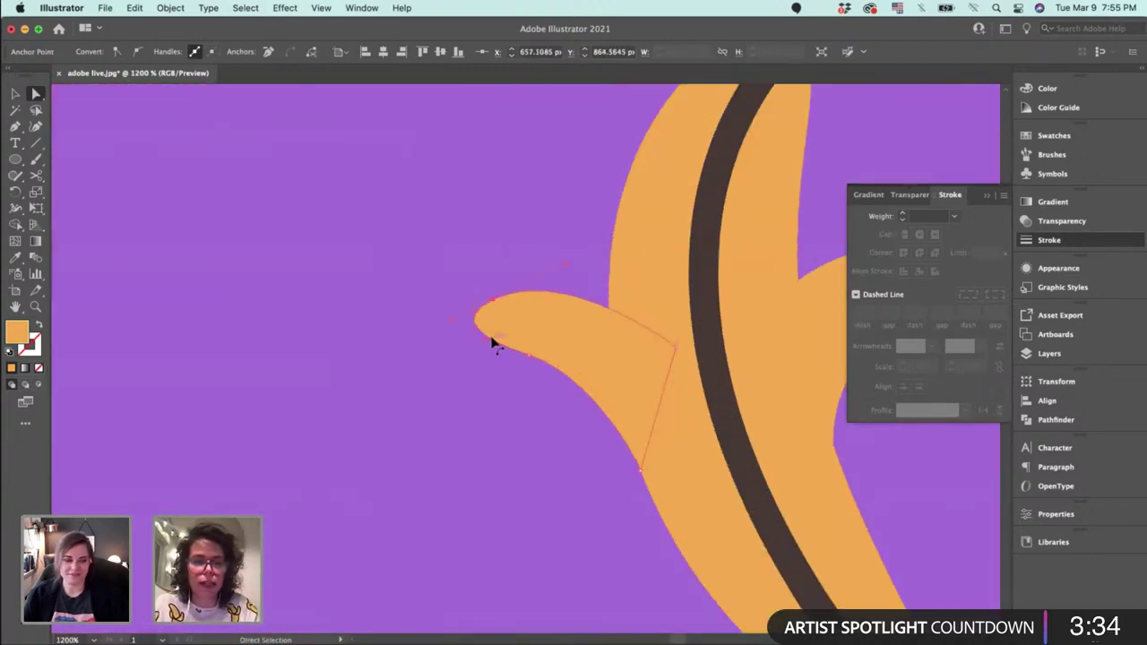
{"action": "left_click_drag", "start_coordinate": [486, 346], "coordinate": [471, 349]}
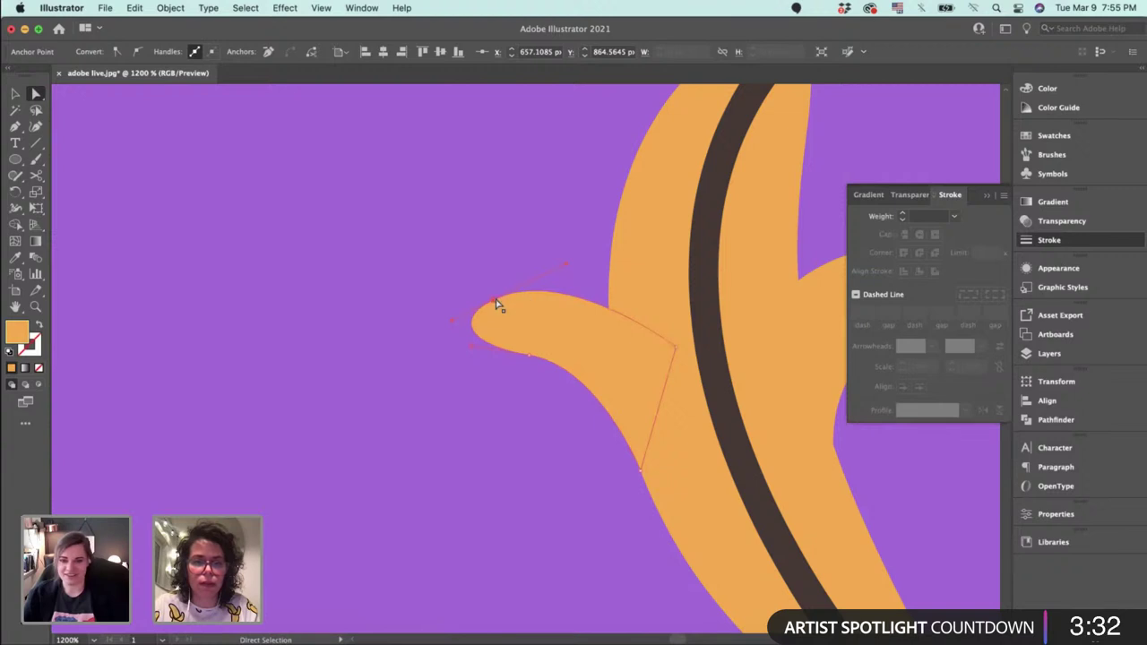
{"action": "left_click_drag", "start_coordinate": [514, 308], "coordinate": [530, 307]}
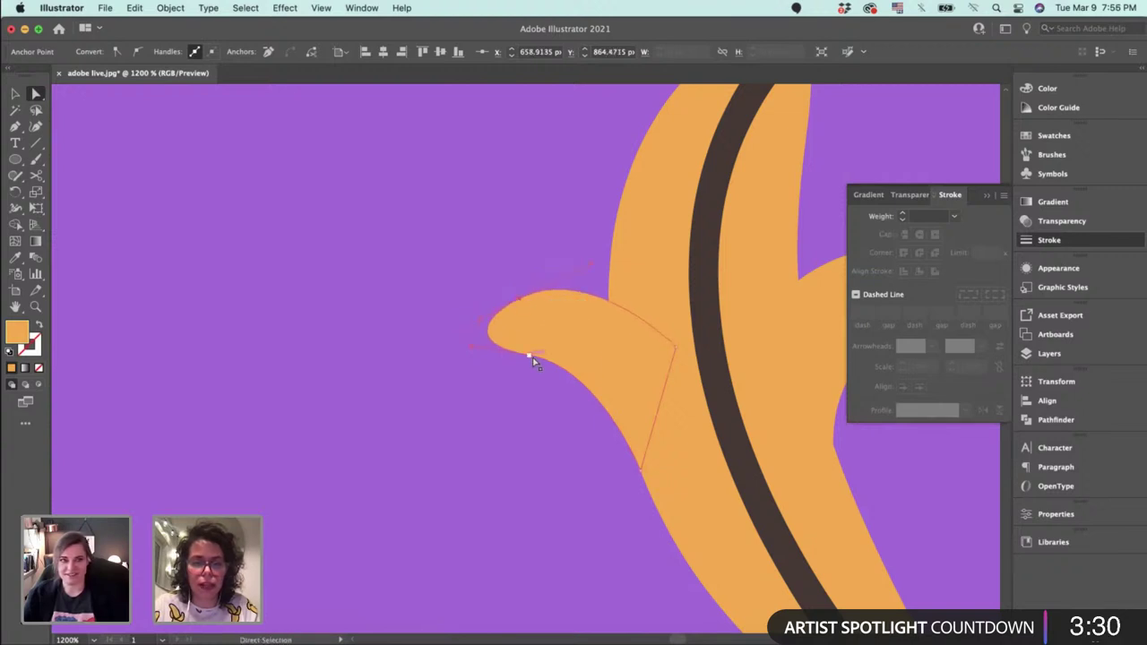
Refine the left flap's upper and lower edges by adjusting the curve handles of its outline.
{"action": "left_click_drag", "start_coordinate": [592, 264], "coordinate": [604, 282]}
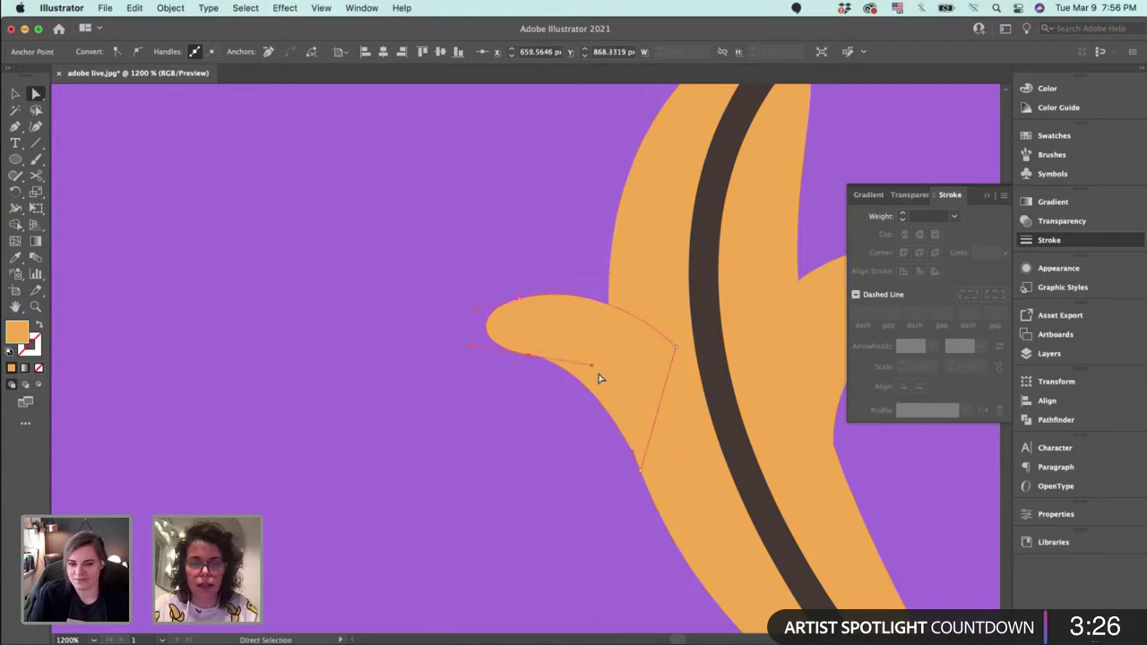
{"action": "left_click_drag", "start_coordinate": [591, 365], "coordinate": [581, 360]}
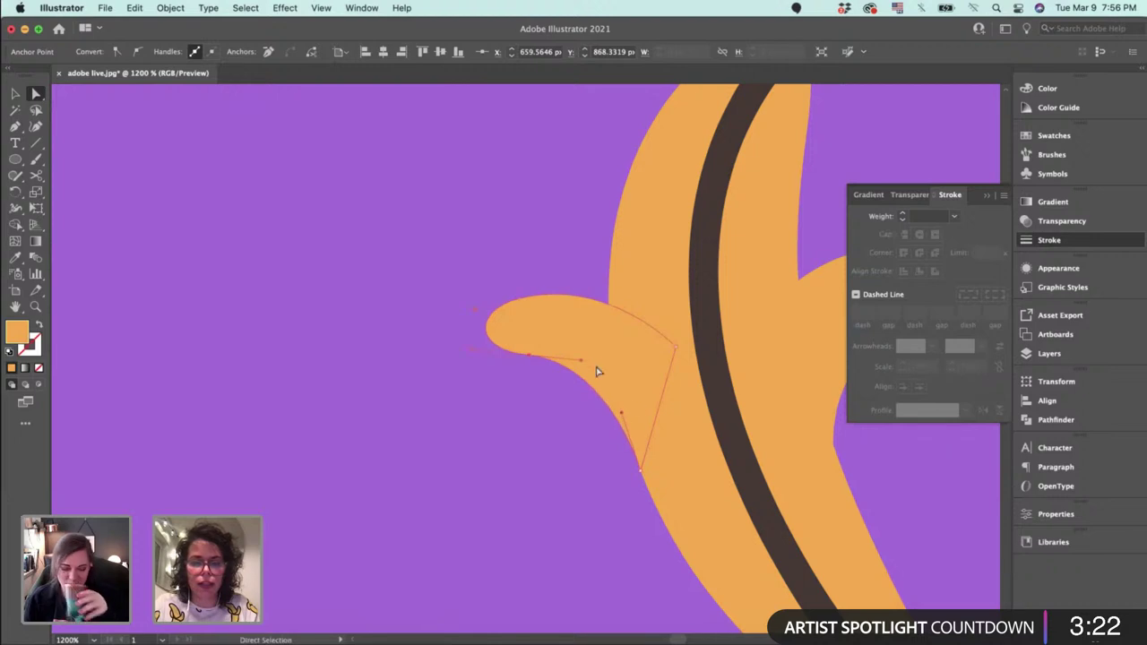
{"action": "left_click_drag", "start_coordinate": [581, 365], "coordinate": [578, 371]}
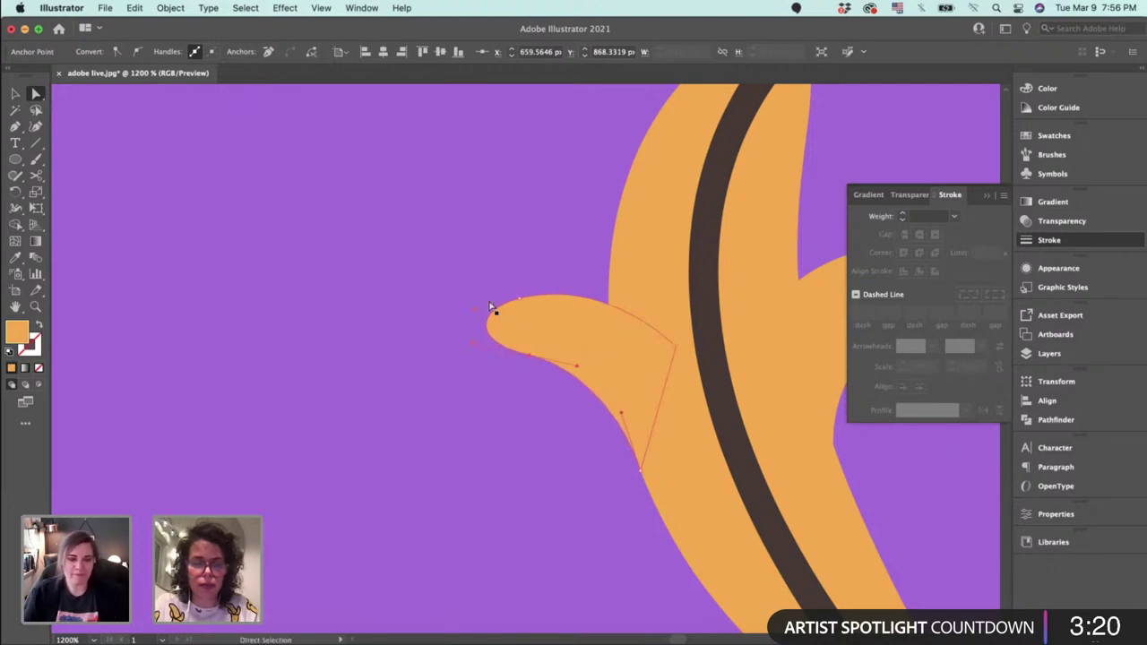
Move the inner corners of both flaps together on the dark center stripe and adjust the left flap's upper curve.
{"action": "left_click_drag", "start_coordinate": [676, 352], "coordinate": [707, 356]}
{"action": "left_click_drag", "start_coordinate": [773, 380], "coordinate": [591, 361]}
{"action": "left_click", "coordinate": [573, 328]}
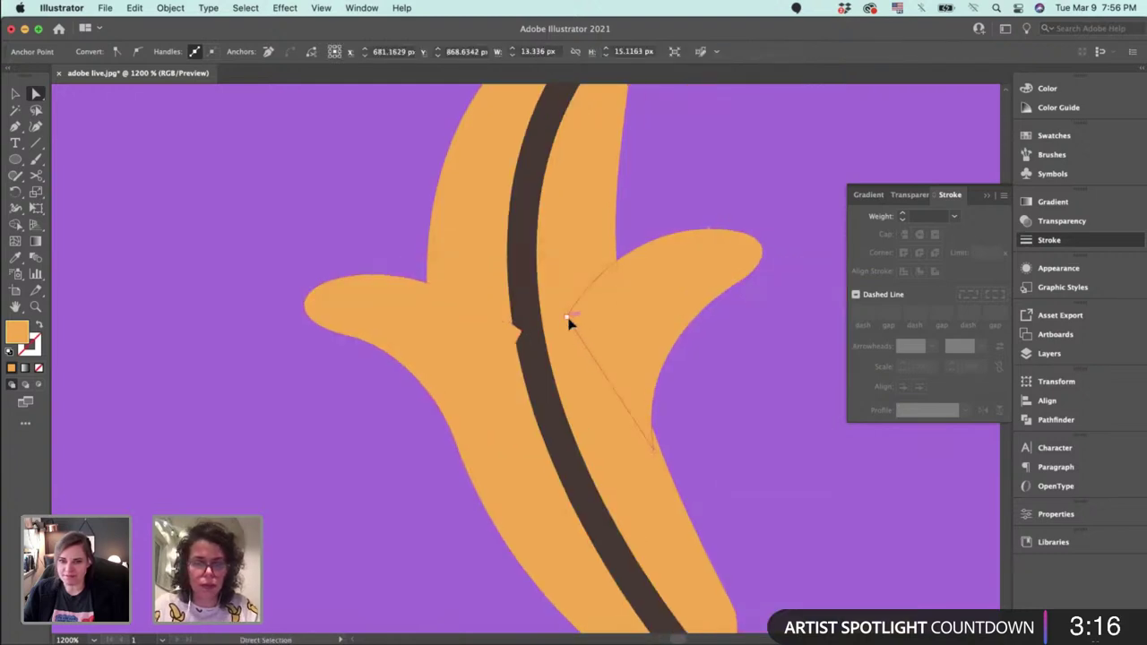
{"action": "left_click_drag", "start_coordinate": [567, 319], "coordinate": [531, 332]}
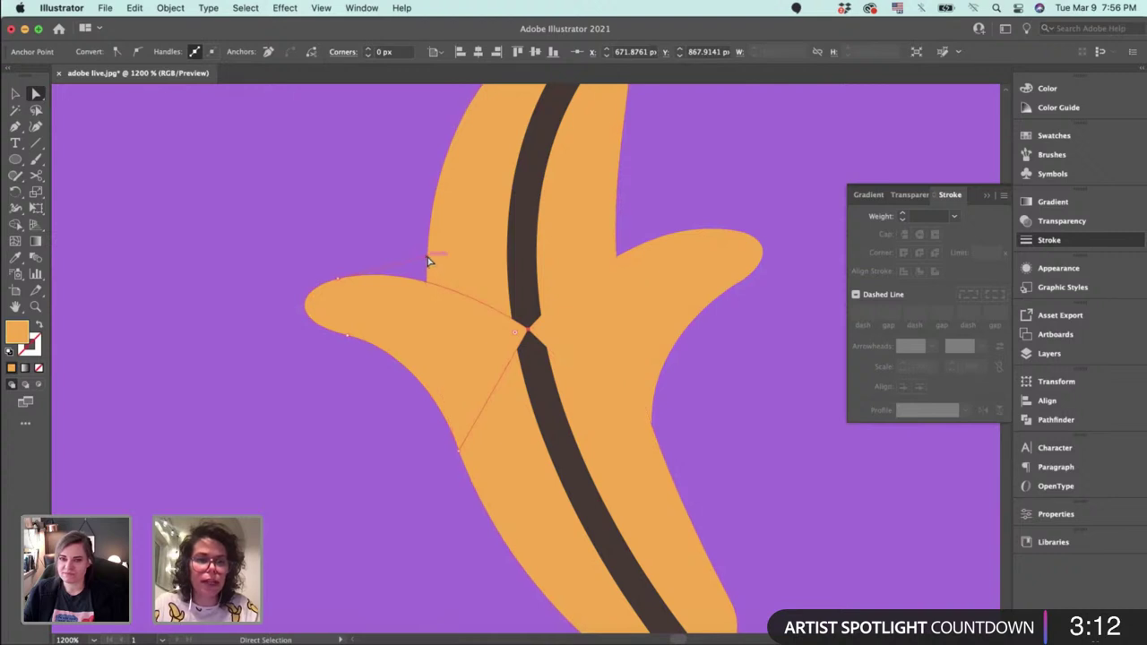
{"action": "left_click_drag", "start_coordinate": [428, 261], "coordinate": [458, 259]}
{"action": "key", "text": "v"}
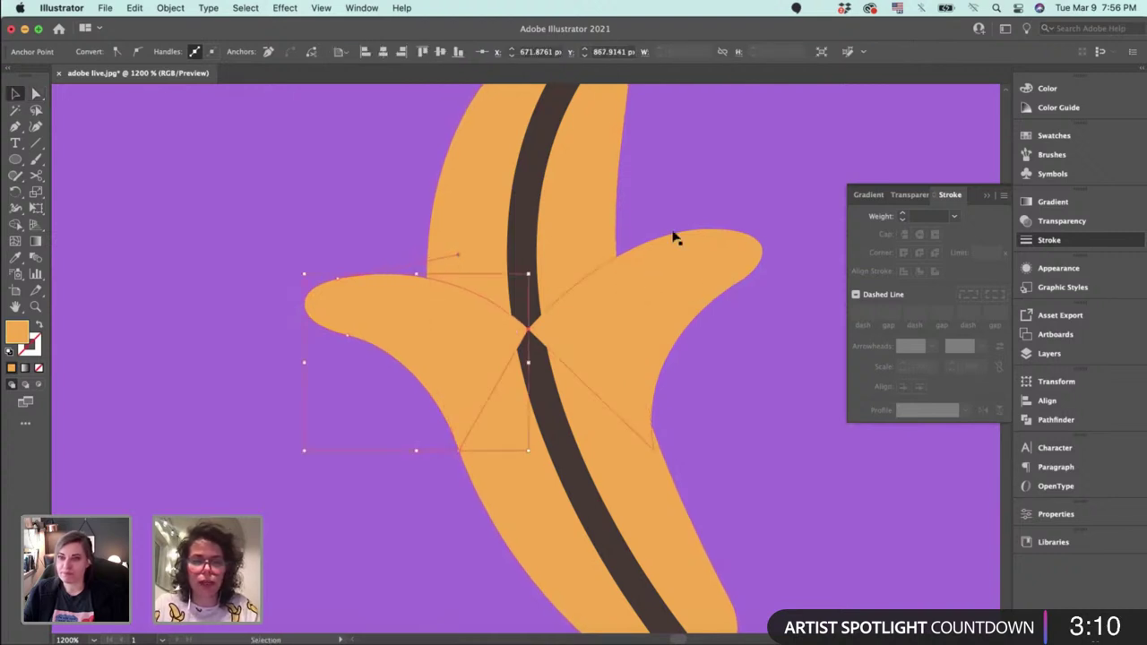
Select both peel flaps and place them behind the dark center stripe.
{"action": "left_click", "coordinate": [678, 247]}
{"action": "left_click", "coordinate": [414, 309], "text": "shift"}
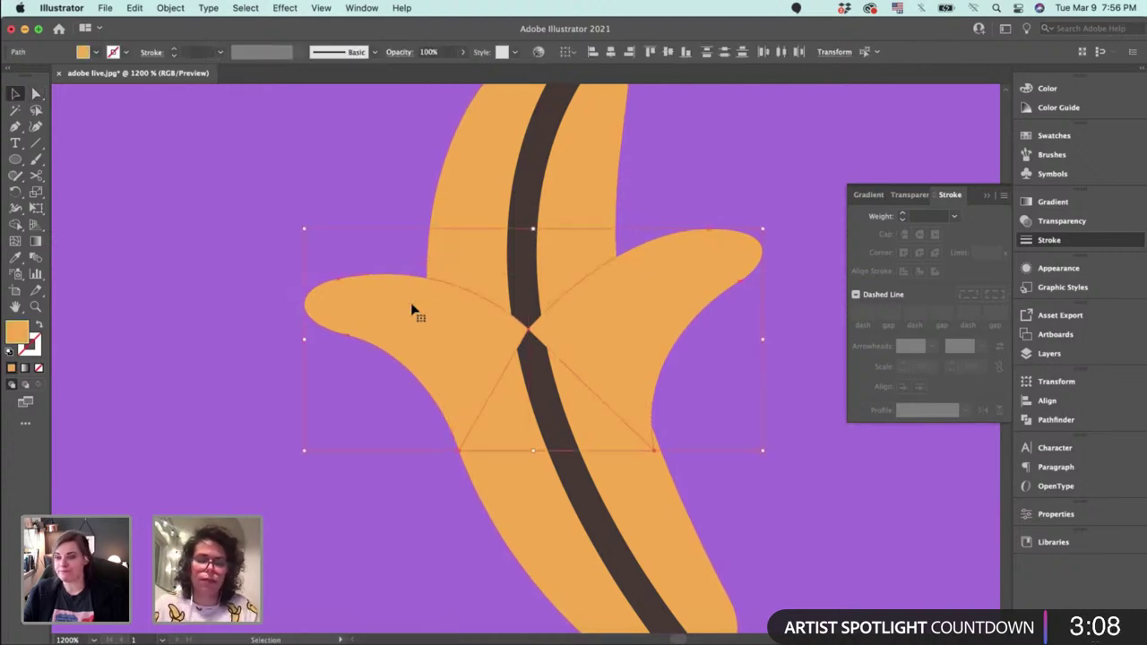
{"action": "key", "text": "super+x"}
{"action": "key", "text": "super+b"}
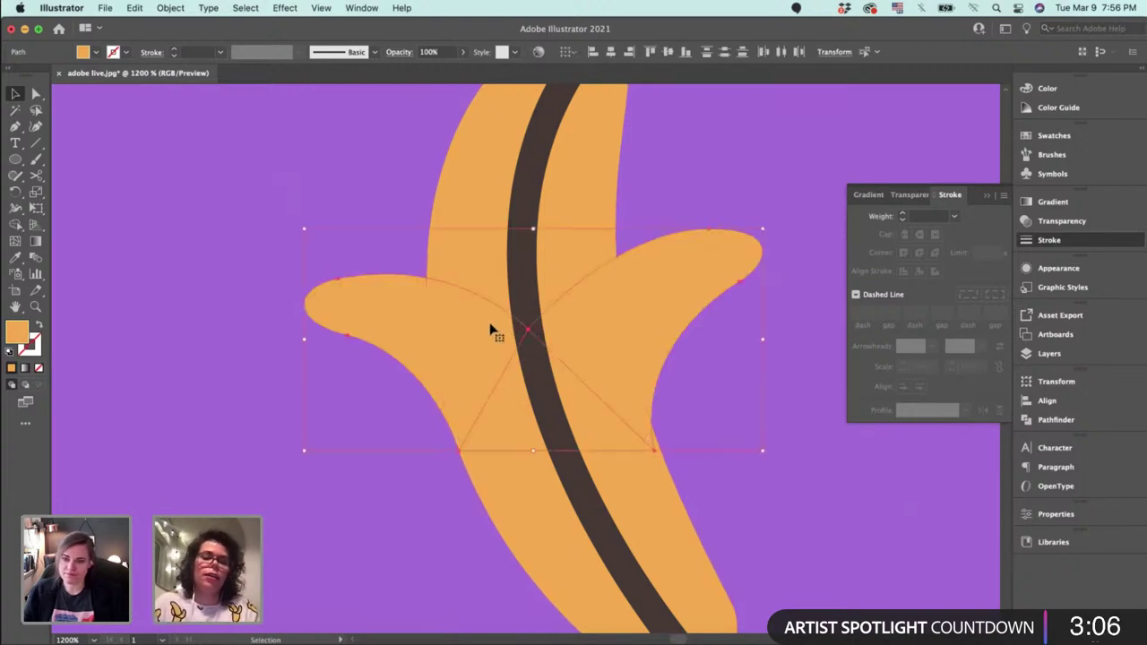
{"action": "left_click_drag", "start_coordinate": [751, 381], "coordinate": [706, 427]}
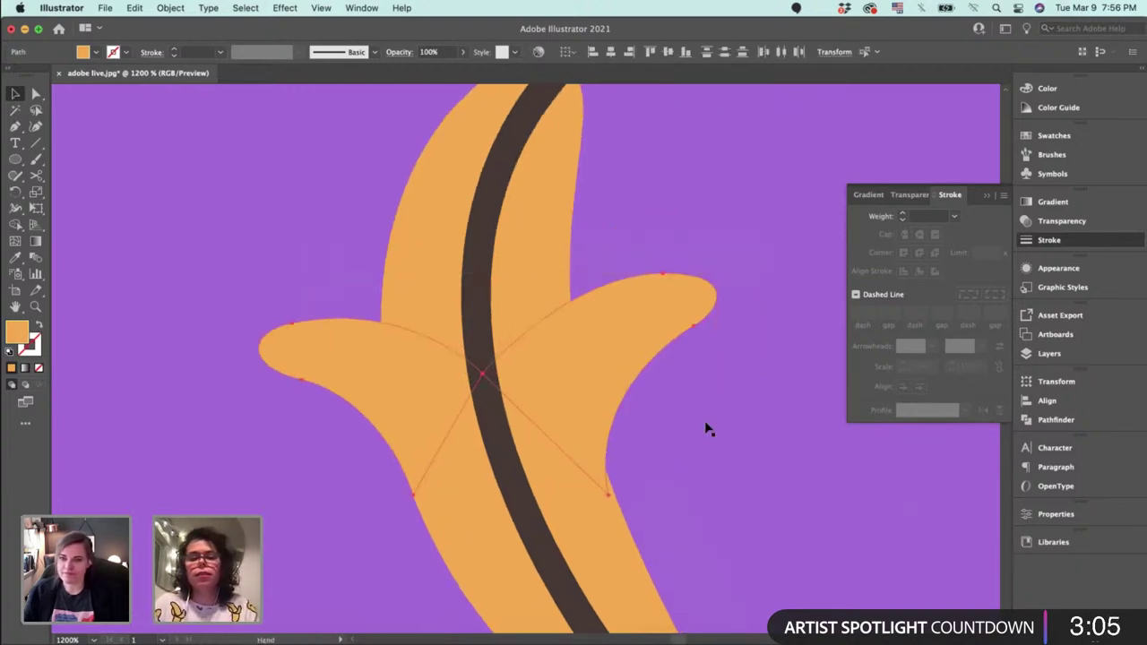
Duplicate the upright banana's body in front of the flaps and fill the copy with white (FFFFFF).
{"action": "left_click", "coordinate": [584, 509]}
{"action": "key", "text": "a"}
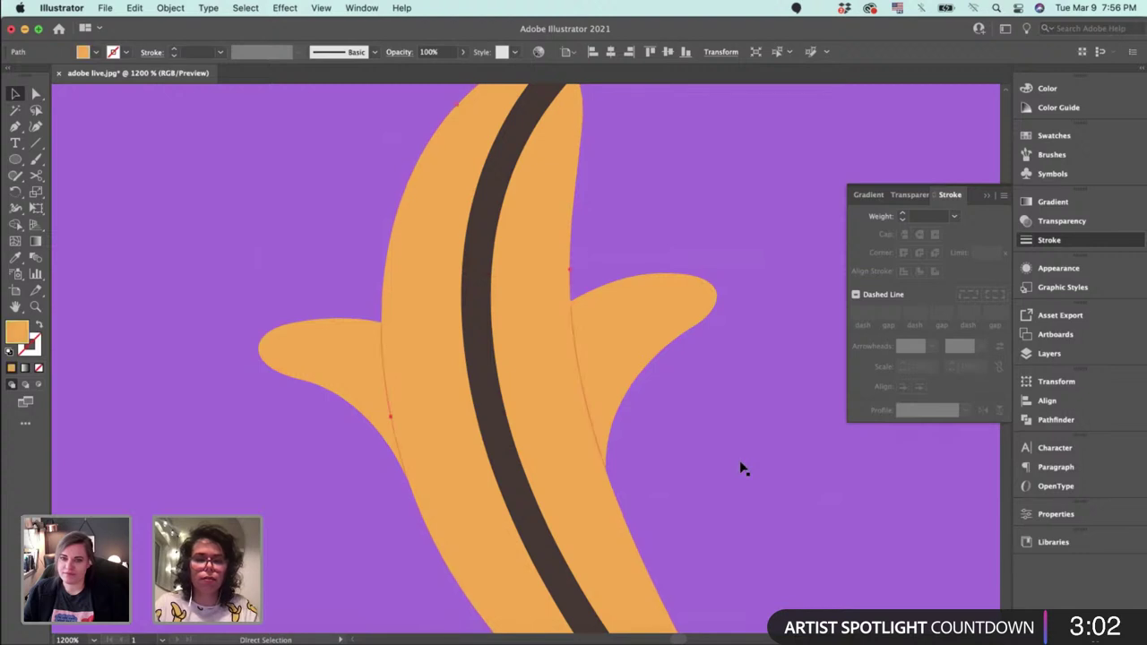
{"action": "double_click", "coordinate": [17, 334]}
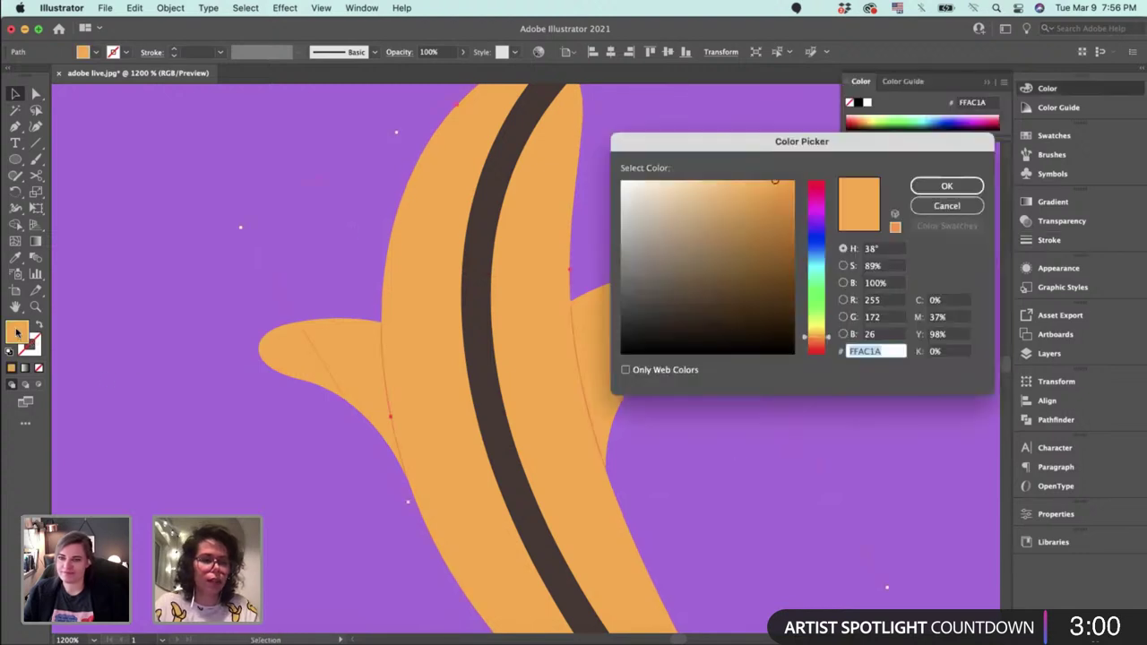
{"action": "left_click_drag", "start_coordinate": [627, 191], "coordinate": [606, 167]}
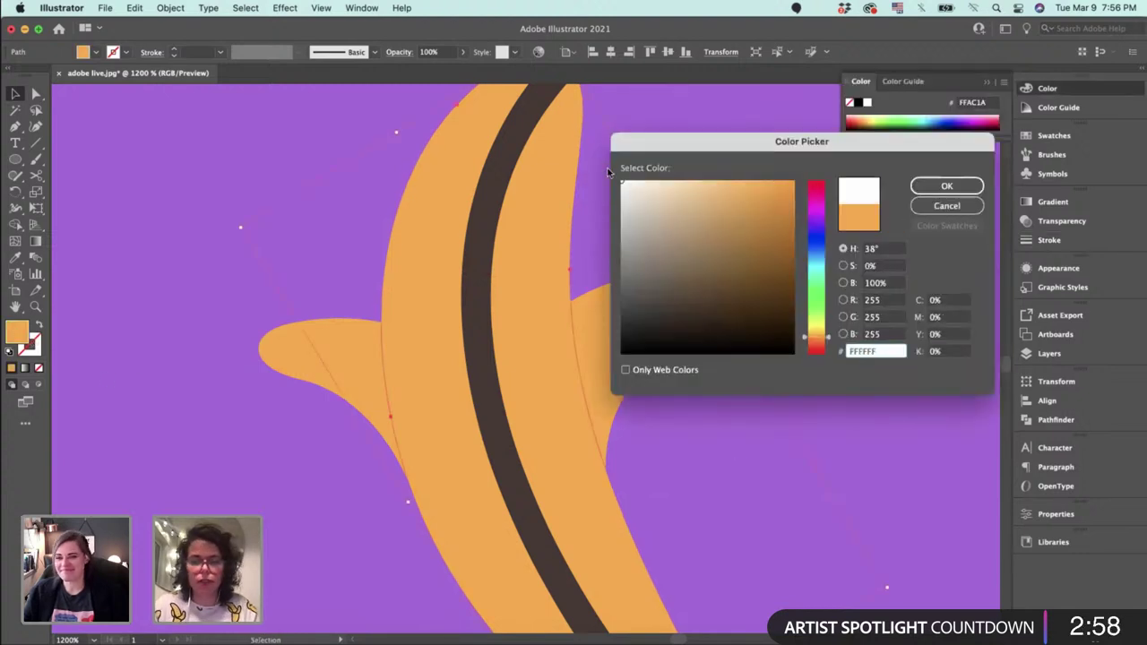
{"action": "key", "text": "Return"}
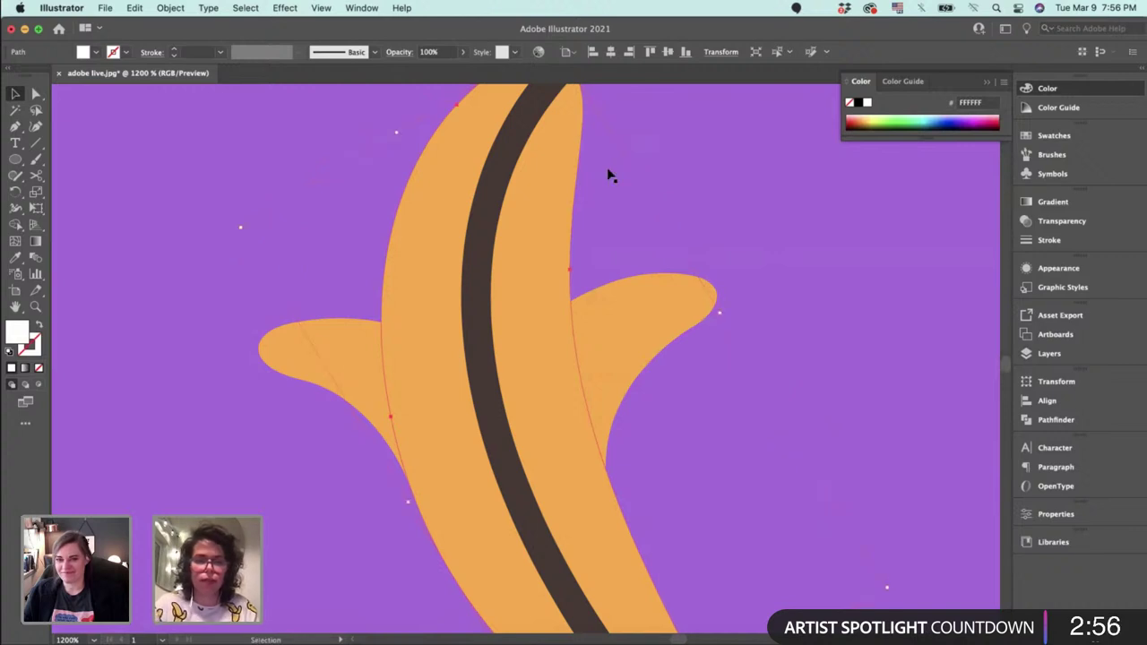
Send the white banana shape backward so it sits behind the two orange peel flaps.
{"action": "left_click", "coordinate": [608, 172]}
{"action": "left_click", "coordinate": [546, 217]}
{"action": "key", "text": "super+["}
{"action": "left_click", "coordinate": [547, 217]}
{"action": "left_click_drag", "start_coordinate": [555, 157], "coordinate": [544, 18]}
{"action": "left_click_drag", "start_coordinate": [644, 350], "coordinate": [723, 486]}
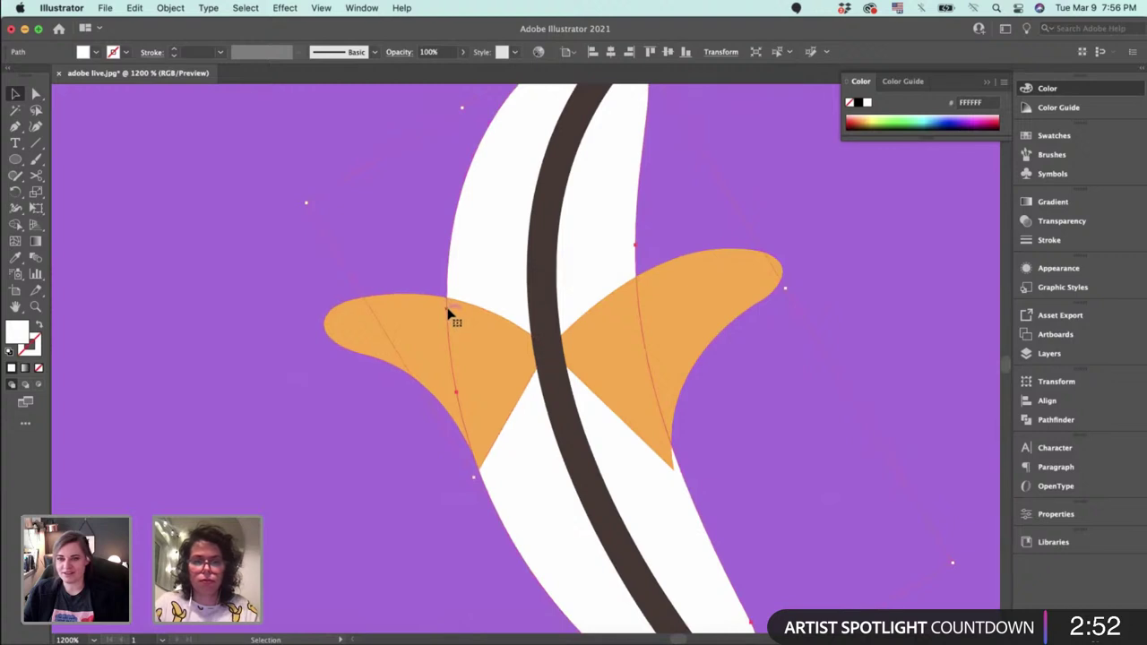
Add an anchor point on each side edge of the white shape, just beneath the tops of the flaps.
{"action": "key", "text": "plus"}
{"action": "left_click", "coordinate": [448, 309]}
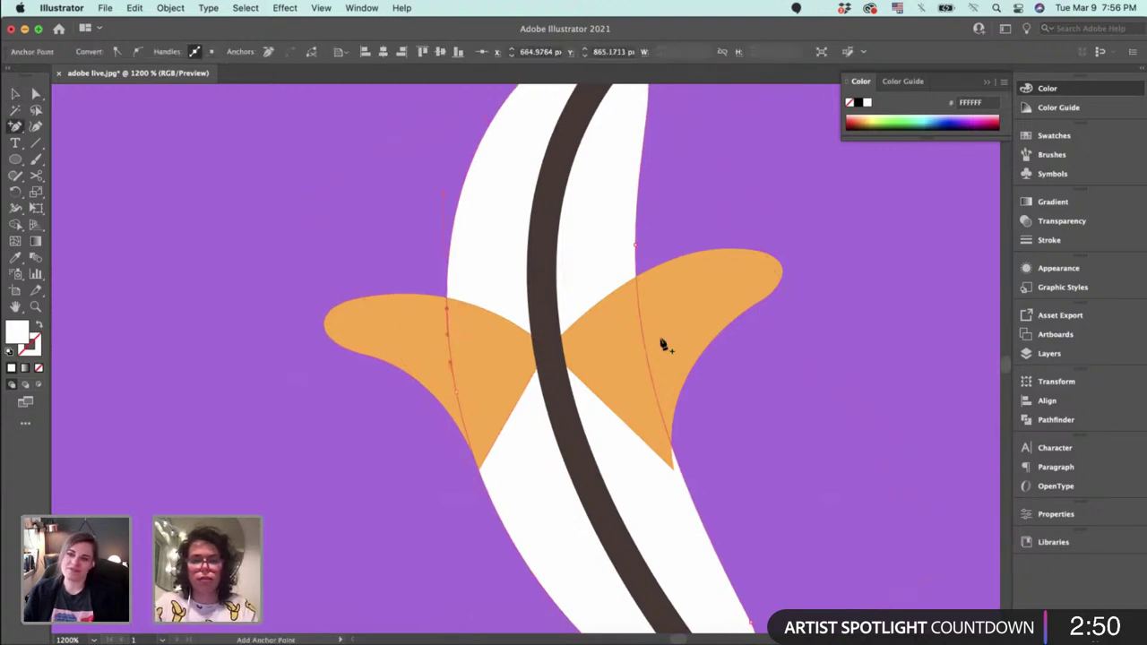
{"action": "left_click", "coordinate": [643, 304]}
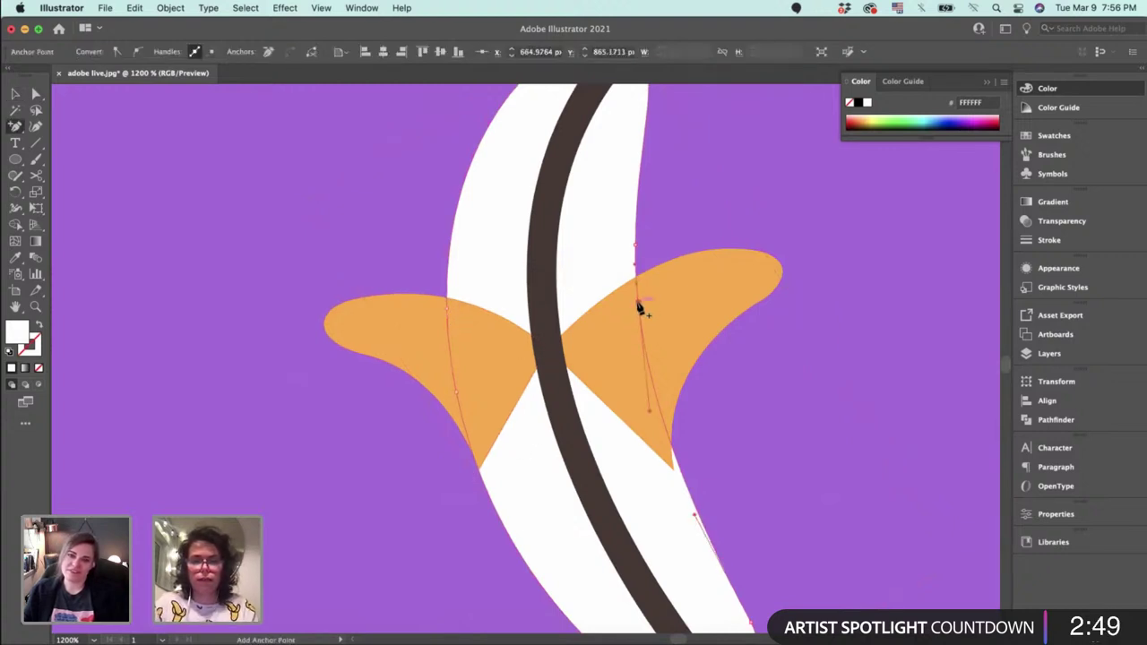
Delete the white shape's lower side anchors and move its bottom anchor up to the point where the flaps meet.
{"action": "left_click", "coordinate": [456, 393]}
{"action": "left_click_drag", "start_coordinate": [611, 433], "coordinate": [563, 255]}
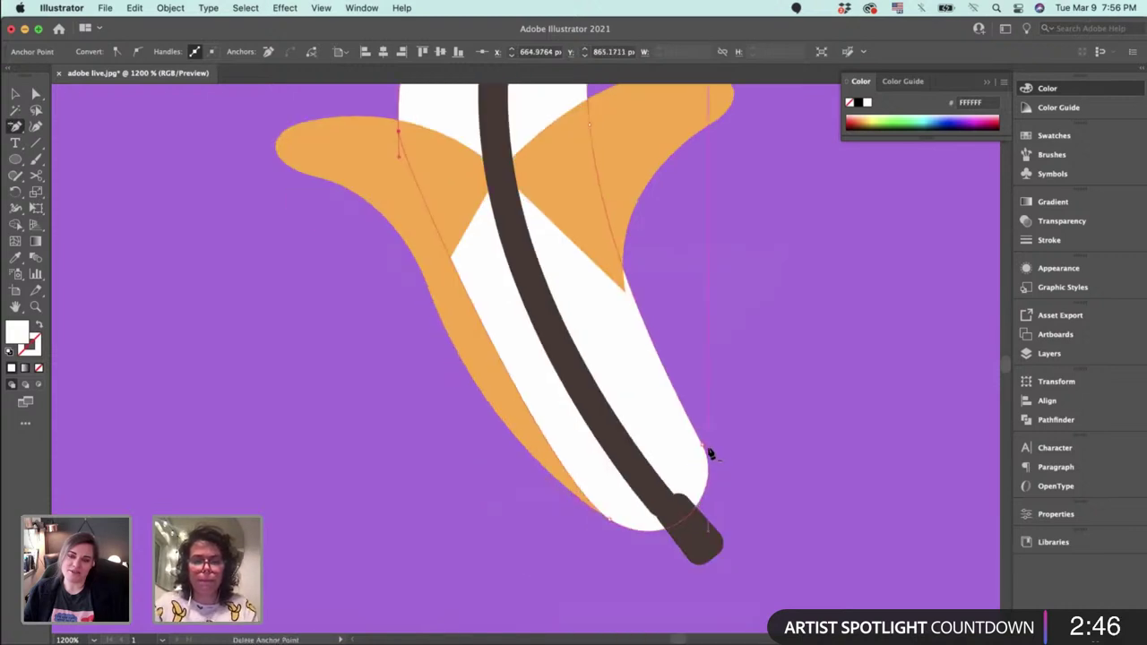
{"action": "left_click", "coordinate": [702, 446]}
{"action": "key", "text": "a"}
{"action": "left_click_drag", "start_coordinate": [609, 517], "coordinate": [598, 310]}
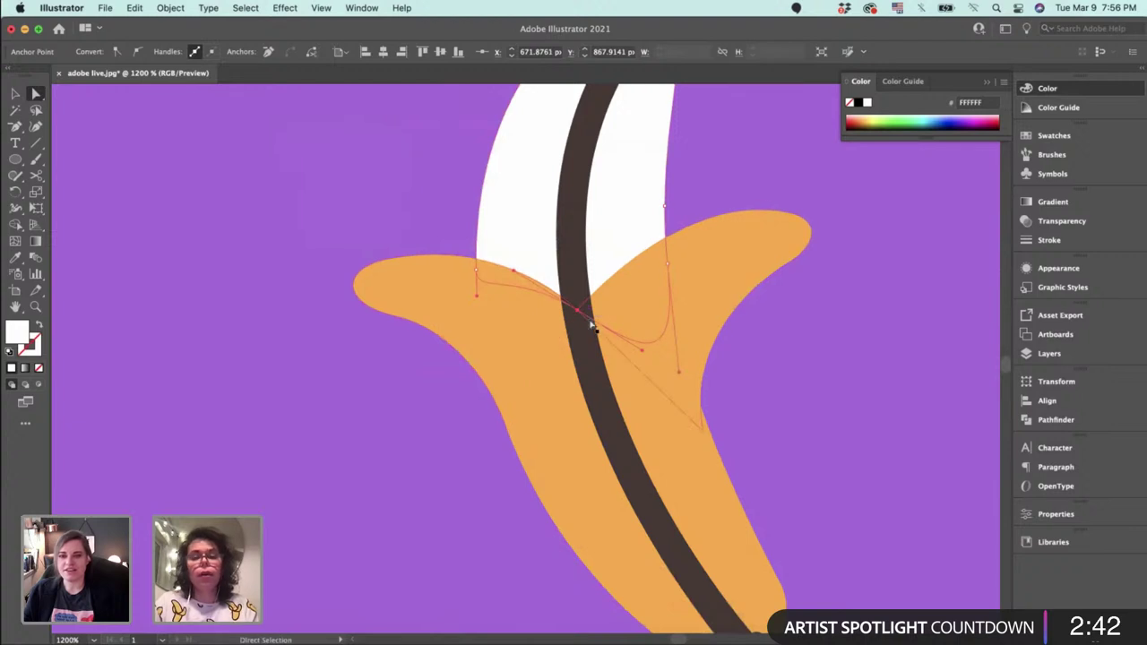
Pull in the curve handles along the white fruit's lower edge so it stays tucked under the right flap.
{"action": "key", "text": "p"}
{"action": "left_click", "coordinate": [577, 310]}
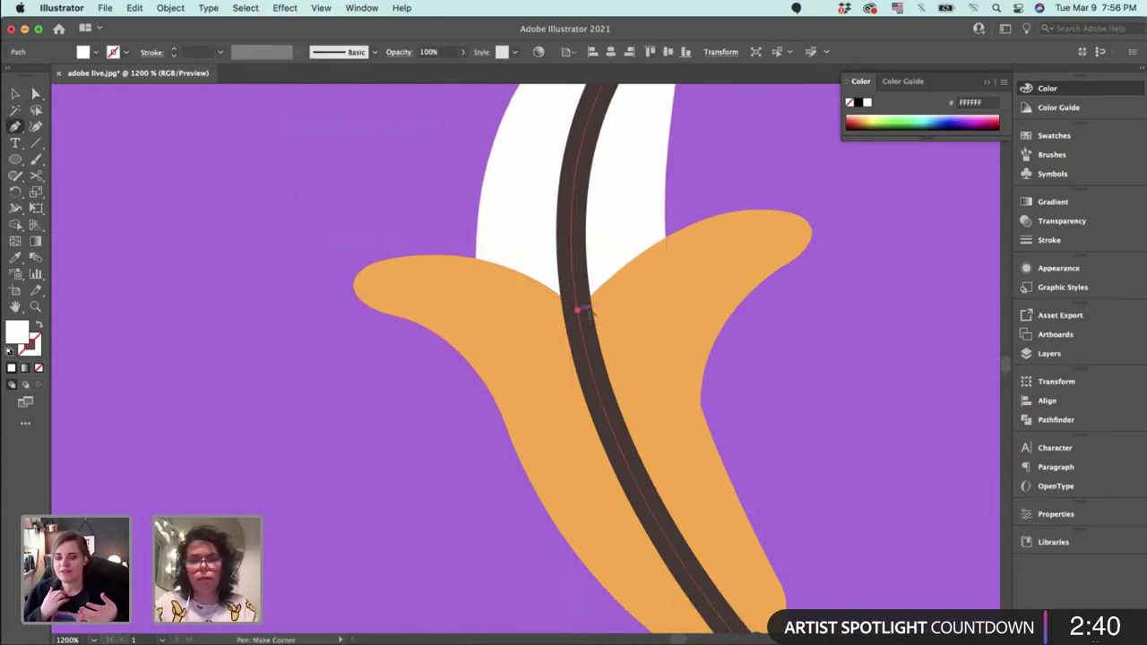
{"action": "left_click", "coordinate": [625, 258], "text": "super"}
{"action": "key", "text": "a"}
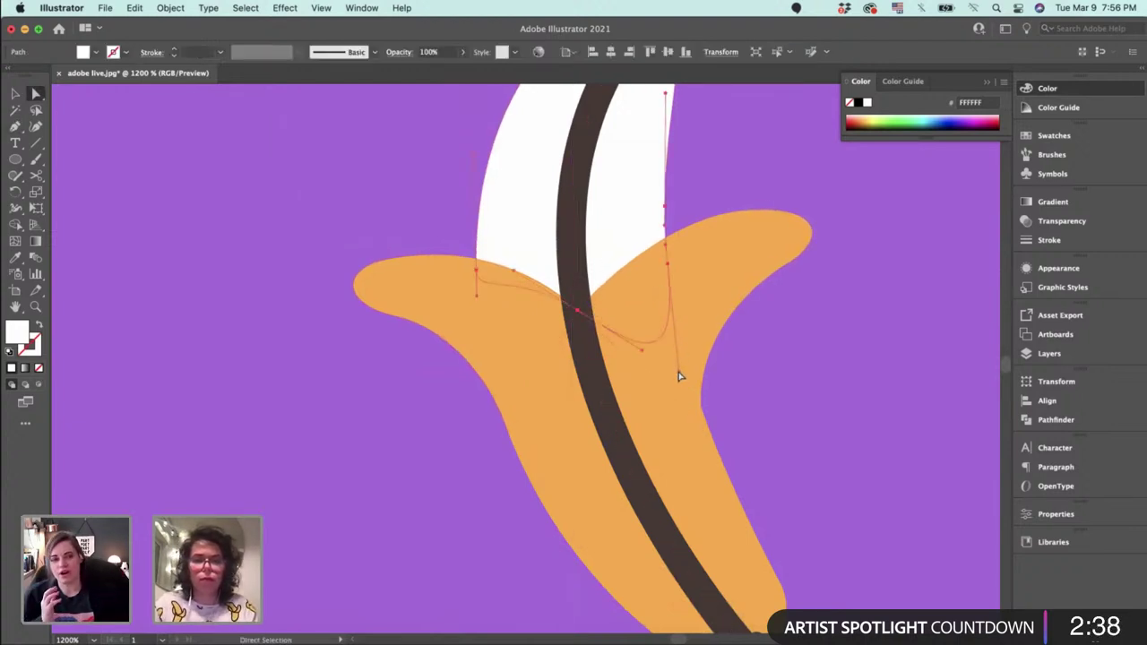
{"action": "left_click_drag", "start_coordinate": [678, 372], "coordinate": [655, 276]}
{"action": "key", "text": "v"}
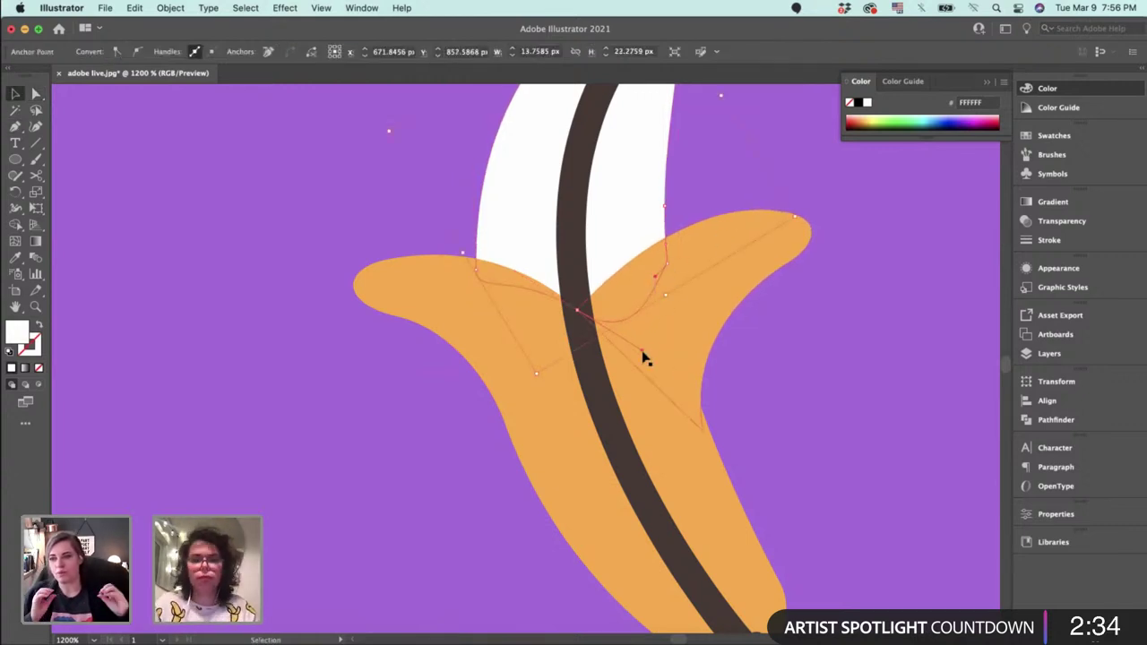
{"action": "key", "text": "p"}
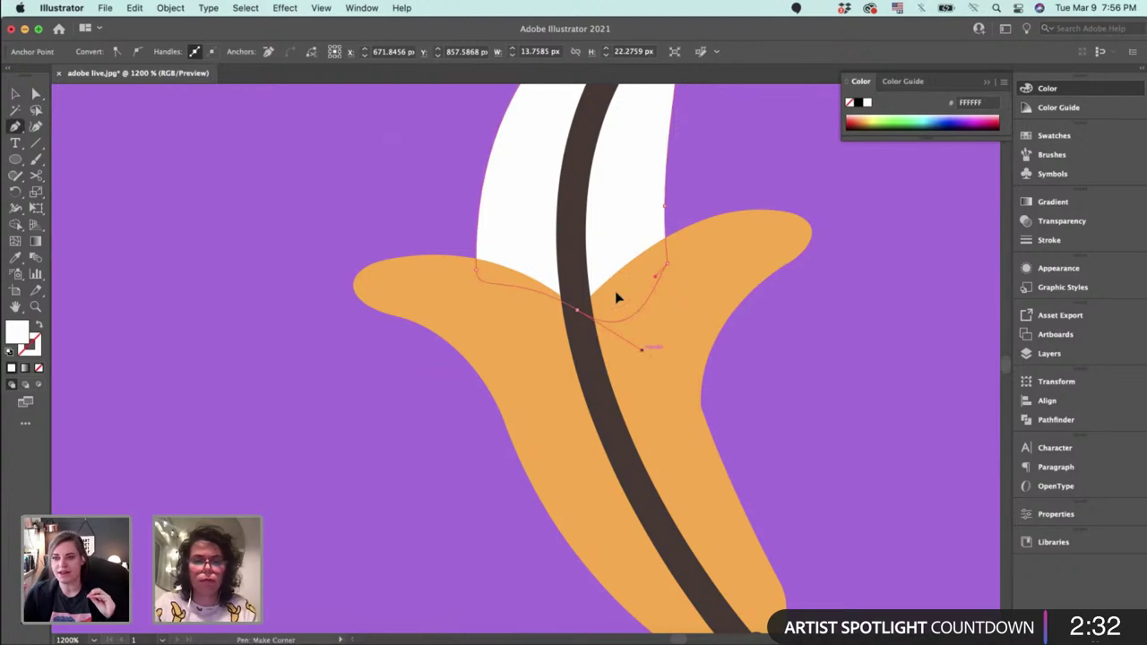
{"action": "left_click_drag", "start_coordinate": [641, 349], "coordinate": [617, 296]}
{"action": "key", "text": "v"}
{"action": "left_click", "coordinate": [740, 193]}
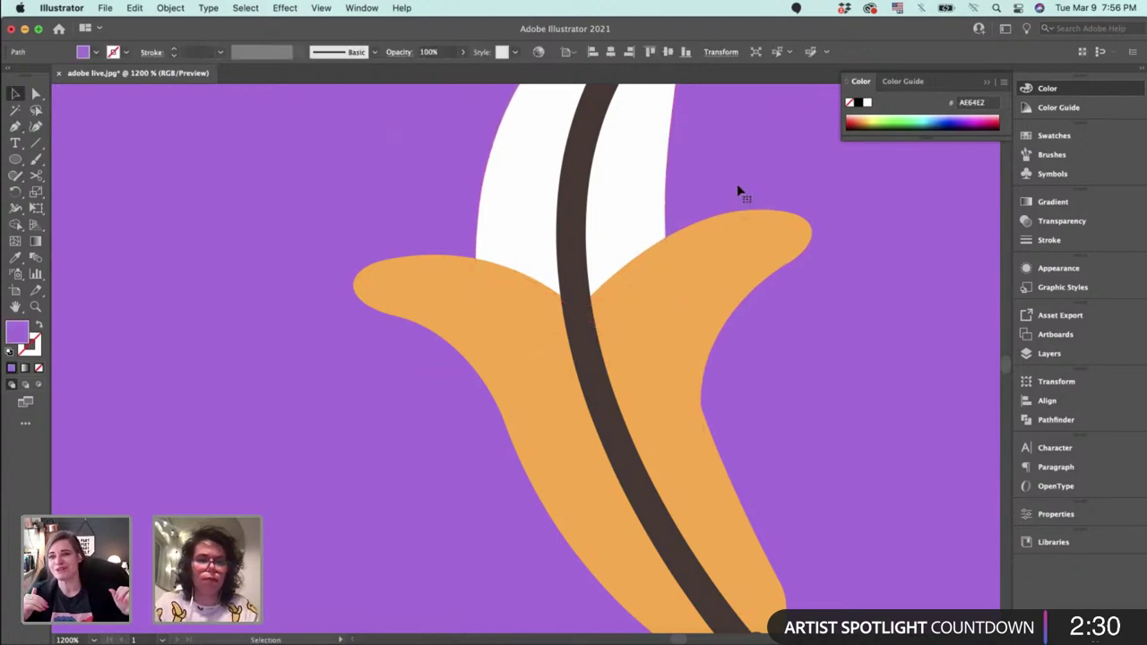
Shorten the peeled banana's dark stripe to the flap junction by adding an anchor there and deleting its top anchor.
{"action": "key", "text": "super+minus"}
{"action": "key", "text": "super+minus"}
{"action": "key", "text": "super+minus"}
{"action": "key", "text": "super+equal"}
{"action": "key", "text": "space"}
{"action": "left_click_drag", "start_coordinate": [499, 389], "coordinate": [797, 298]}
{"action": "left_click", "coordinate": [454, 227]}
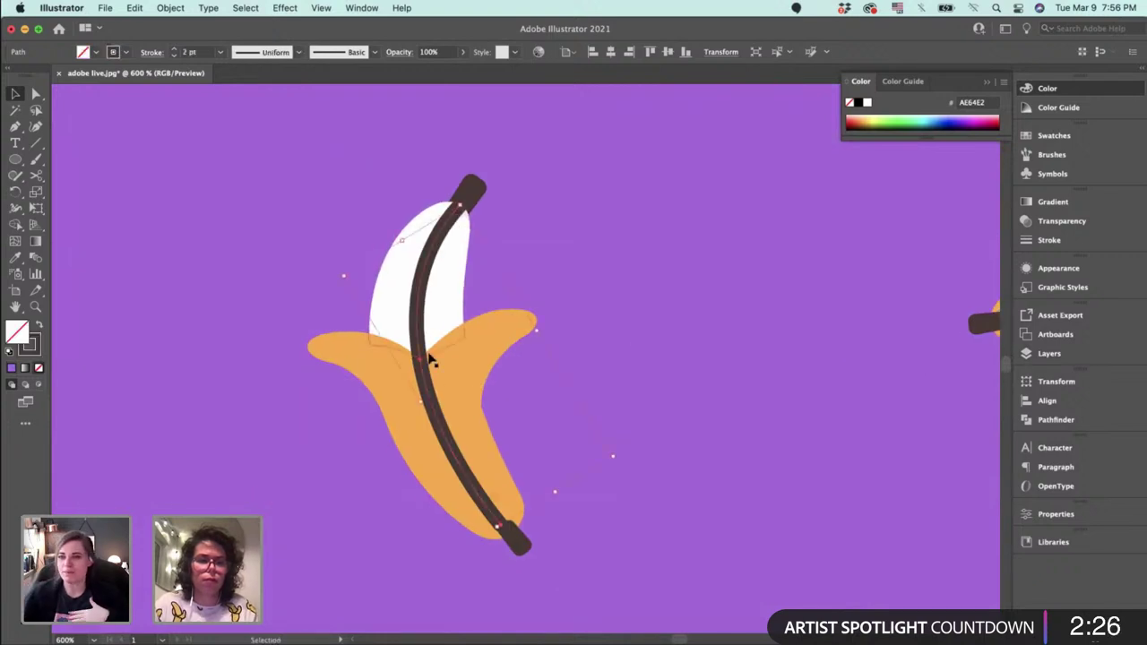
{"action": "key", "text": "p"}
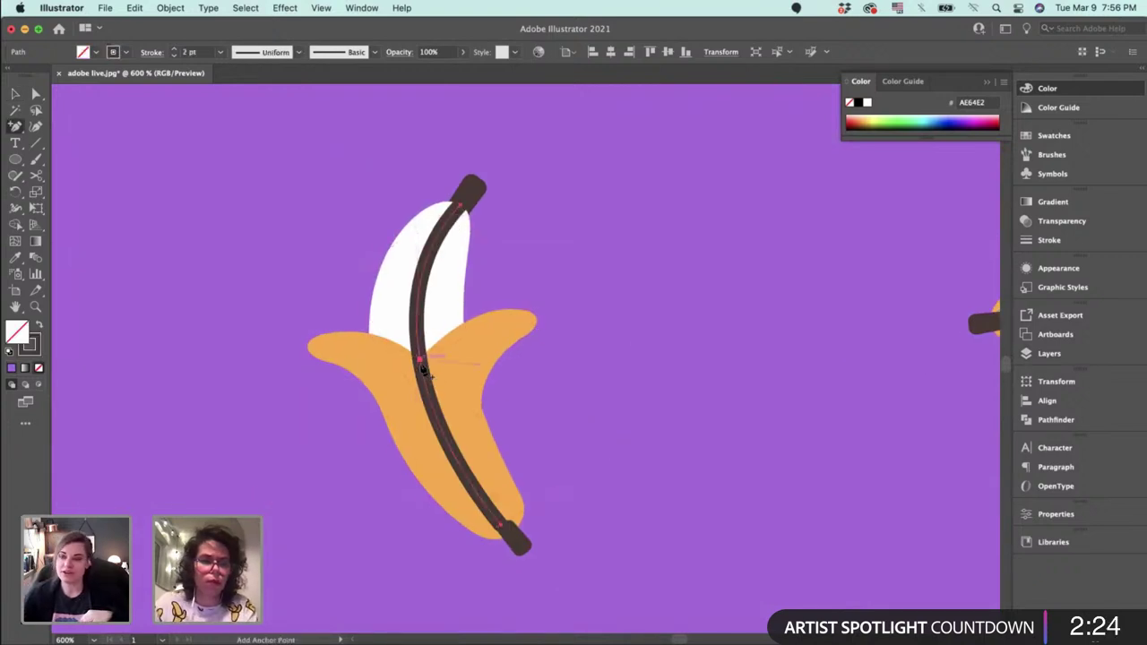
{"action": "left_click", "coordinate": [459, 206]}
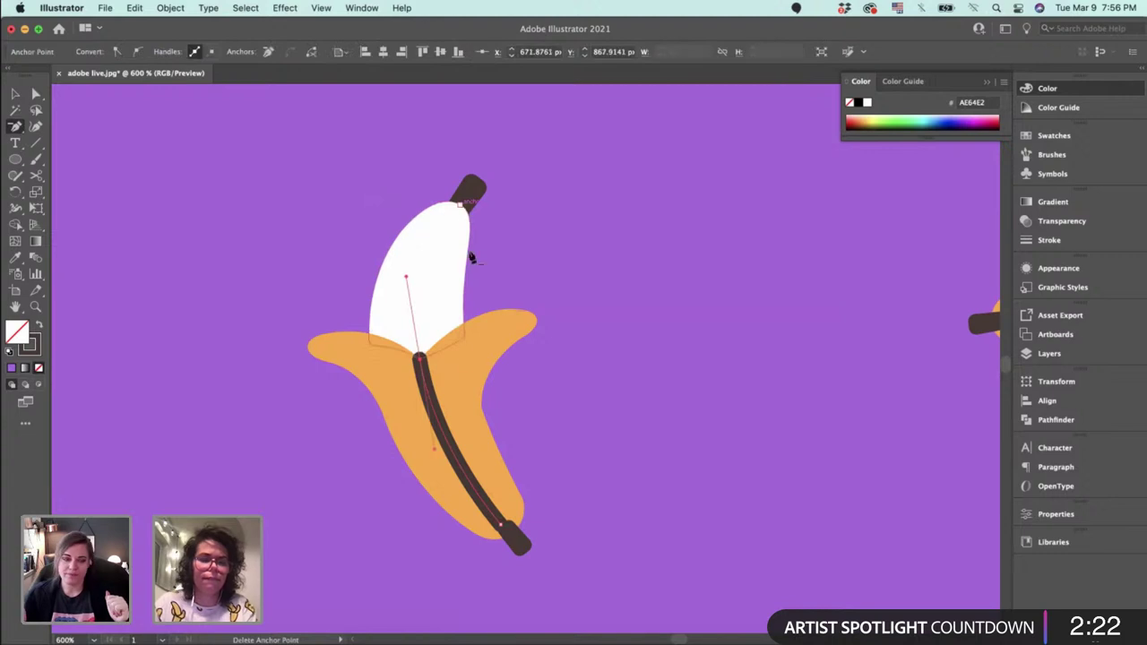
{"action": "key", "text": "v"}
{"action": "left_click", "coordinate": [609, 351]}
Select the body, stripe and both dark tips of the unpeeled banana and group them.
{"action": "key", "text": "ctrl+minus"}
{"action": "key", "text": "ctrl+minus"}
{"action": "key", "text": "ctrl+minus"}
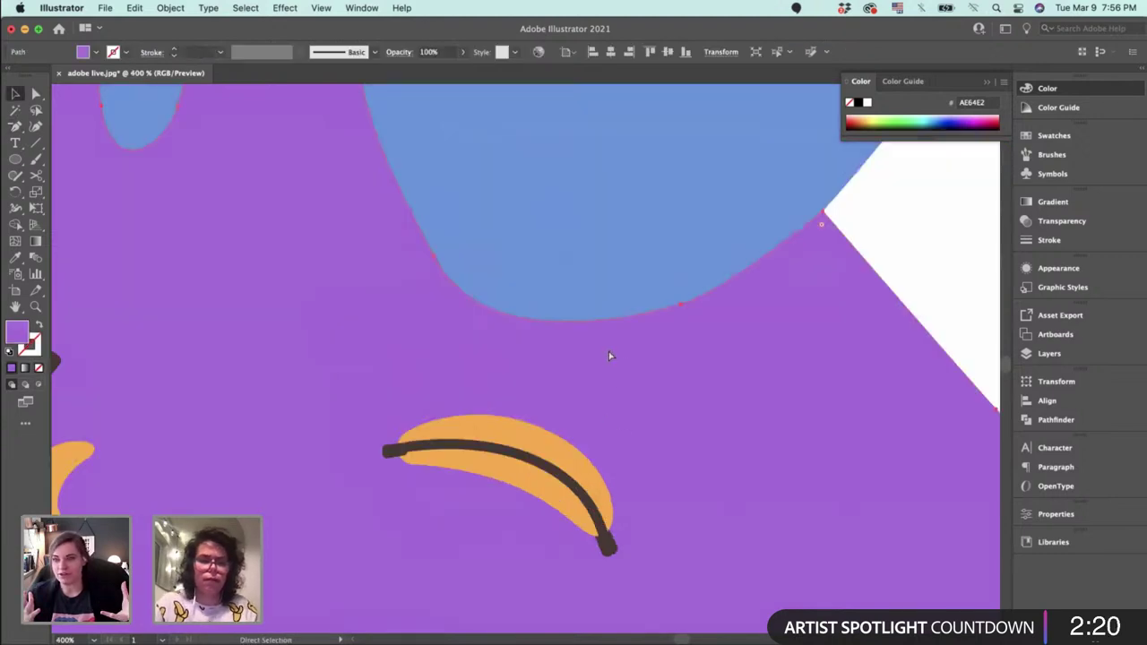
{"action": "key", "text": "ctrl+plus"}
{"action": "left_click", "coordinate": [587, 338]}
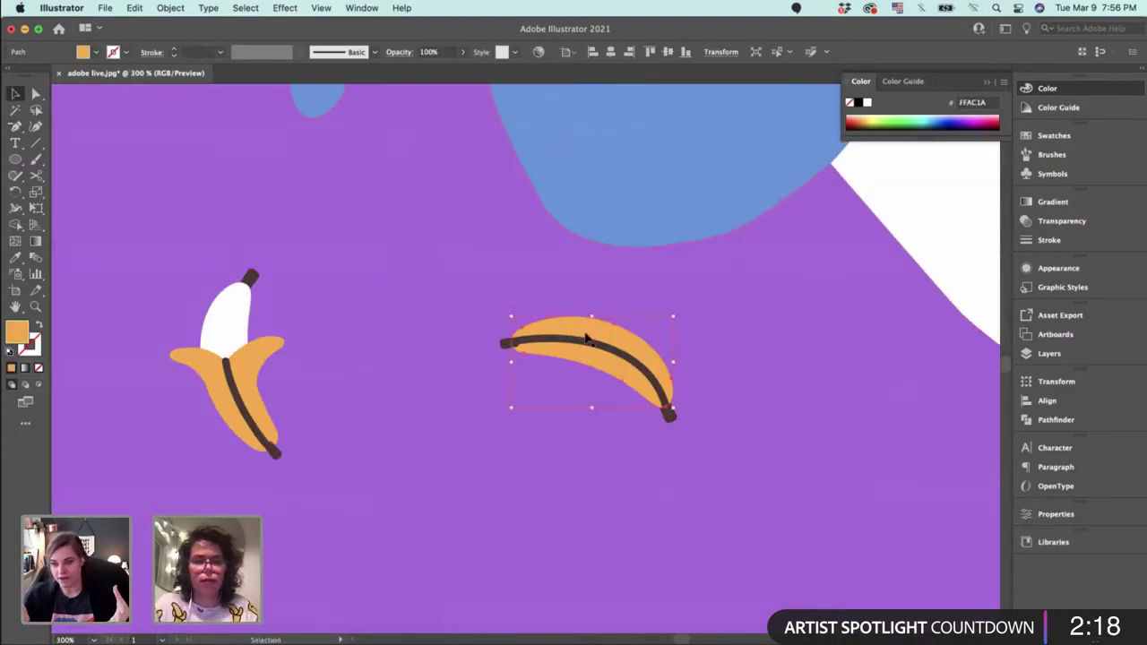
{"action": "left_click", "coordinate": [506, 348], "text": "shift"}
{"action": "left_click_drag", "start_coordinate": [672, 409], "coordinate": [673, 429]}
{"action": "scroll", "coordinate": [410, 409], "scroll_direction": "left", "scroll_amount": 5}
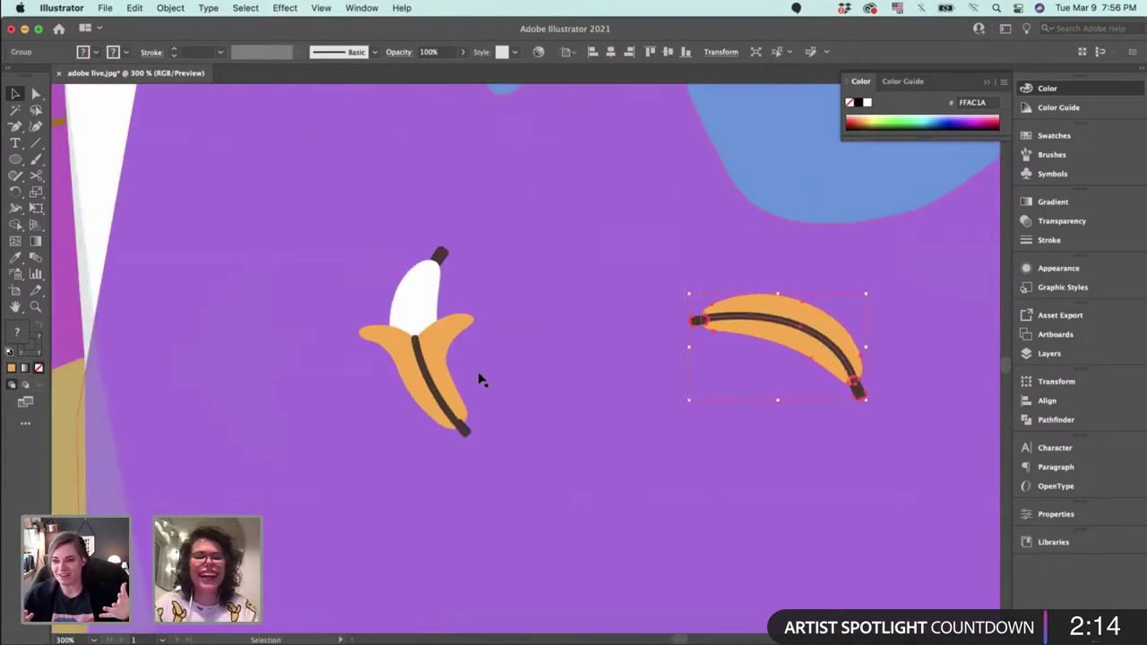
Select the peeled banana's white fruit, peel shapes, dark stripe and both dark tips and group them.
{"action": "left_click", "coordinate": [439, 329]}
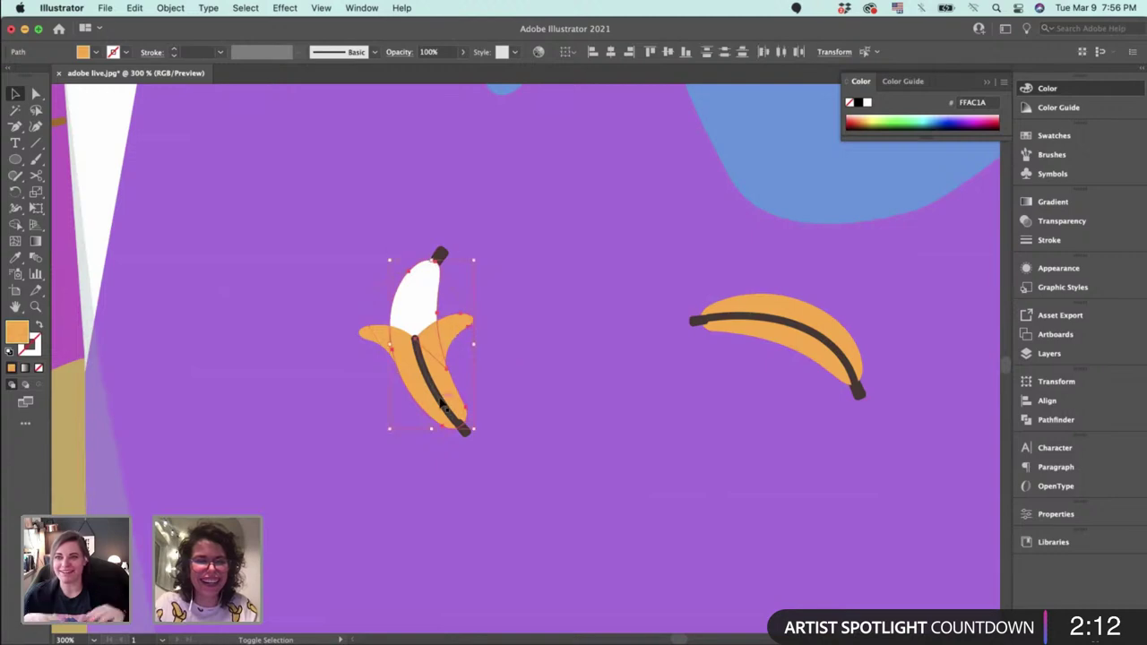
{"action": "left_click", "coordinate": [443, 403], "text": "shift"}
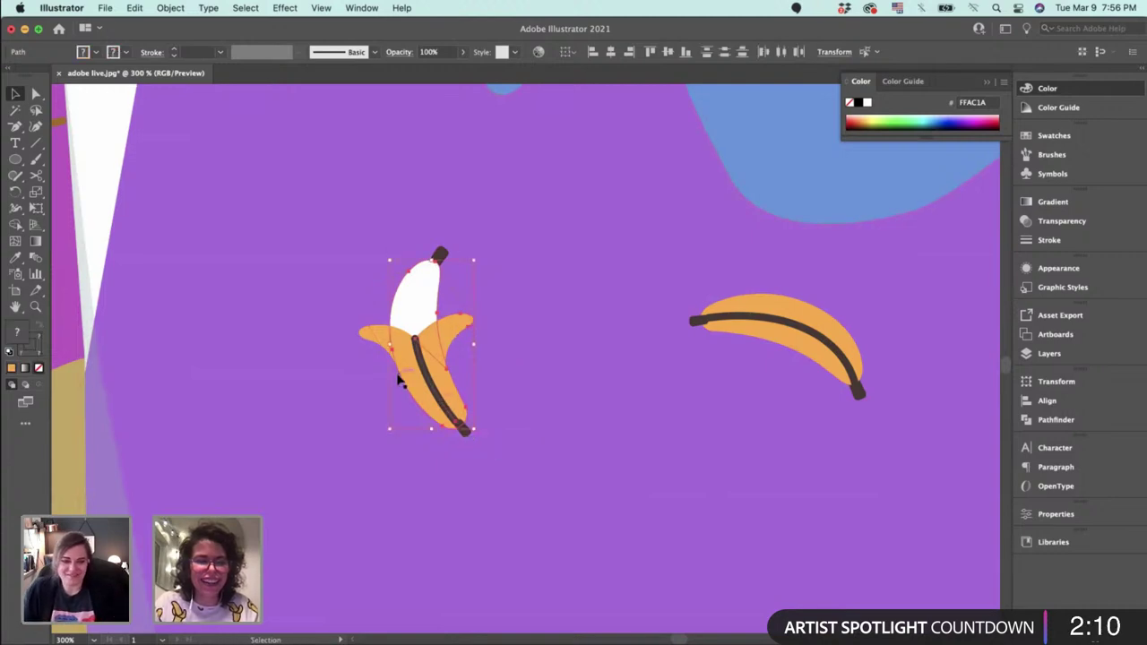
{"action": "key", "text": "super+minus"}
{"action": "key", "text": "super+minus"}
{"action": "key", "text": "super+minus"}
{"action": "key", "text": "super+minus"}
{"action": "key", "text": "super+minus"}
{"action": "key", "text": "super+minus"}
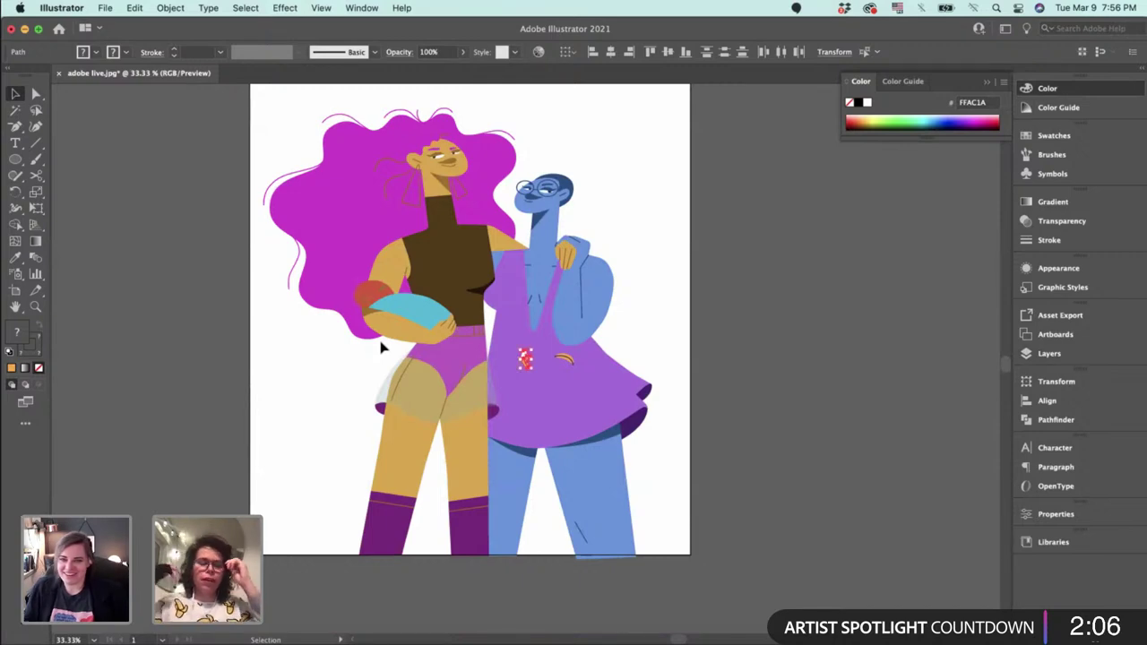
{"action": "key", "text": "super+plus"}
{"action": "key", "text": "super+plus"}
{"action": "key", "text": "super+plus"}
{"action": "key", "text": "super+plus"}
{"action": "key", "text": "super+plus"}
{"action": "key", "text": "super+plus"}
{"action": "key", "text": "super+plus"}
{"action": "key", "text": "super+plus"}
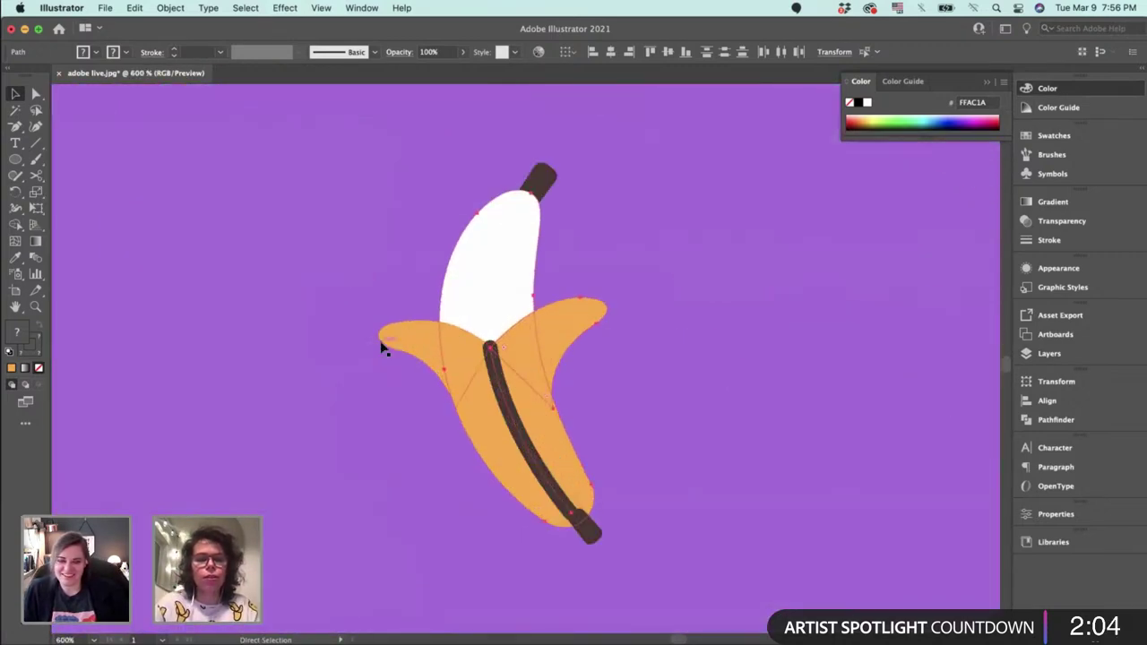
{"action": "left_click_drag", "start_coordinate": [580, 536], "coordinate": [595, 543]}
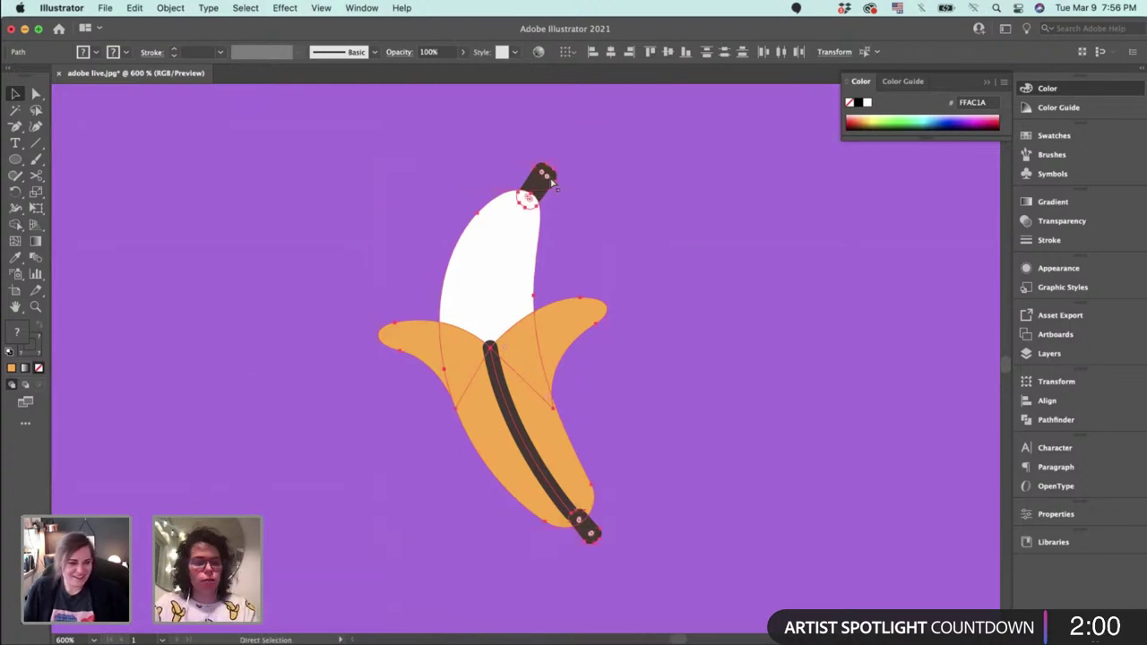
{"action": "key", "text": "v"}
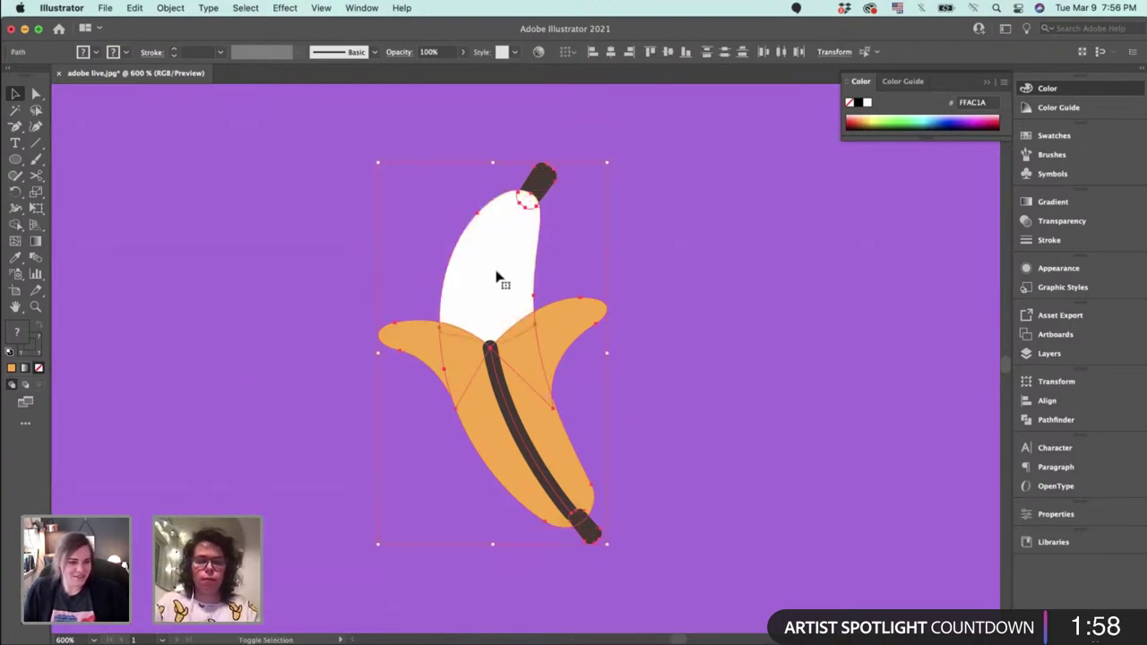
Move the peeled banana slightly toward the whole one, select both and enlarge them together to pattern size on the dress.
{"action": "key", "text": "super+minus"}
{"action": "key", "text": "super+minus"}
{"action": "key", "text": "super+minus"}
{"action": "key", "text": "super+minus"}
{"action": "key", "text": "super+minus"}
{"action": "key", "text": "super+minus"}
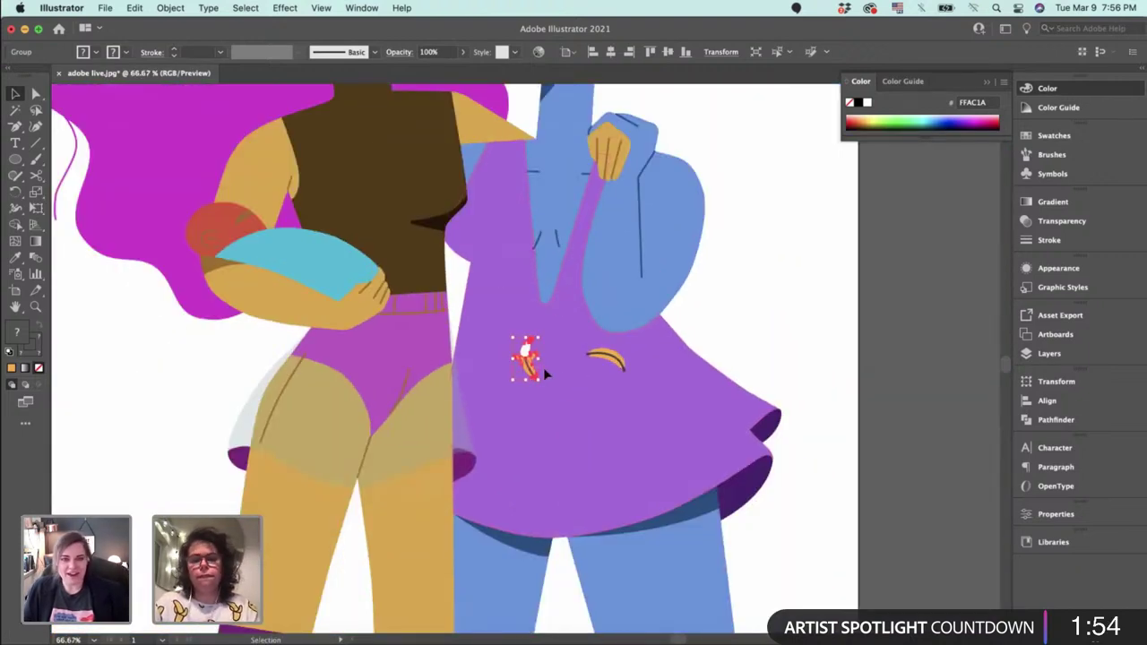
{"action": "left_click_drag", "start_coordinate": [530, 367], "coordinate": [545, 366]}
{"action": "left_click", "coordinate": [623, 364], "text": "shift"}
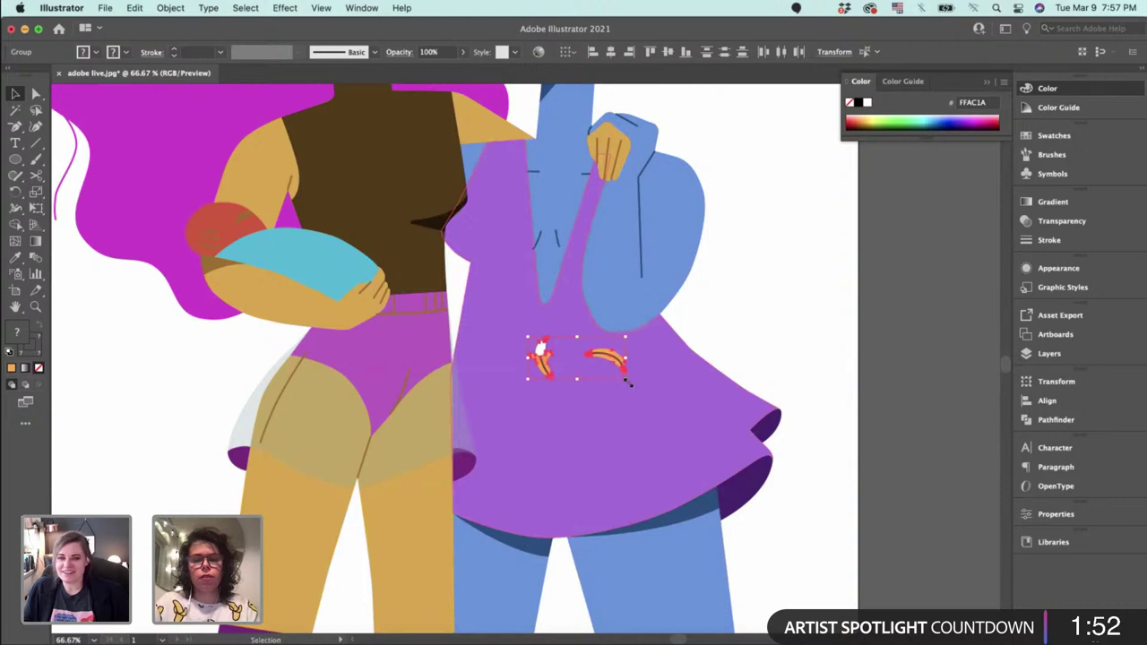
{"action": "left_click_drag", "start_coordinate": [628, 383], "coordinate": [733, 457]}
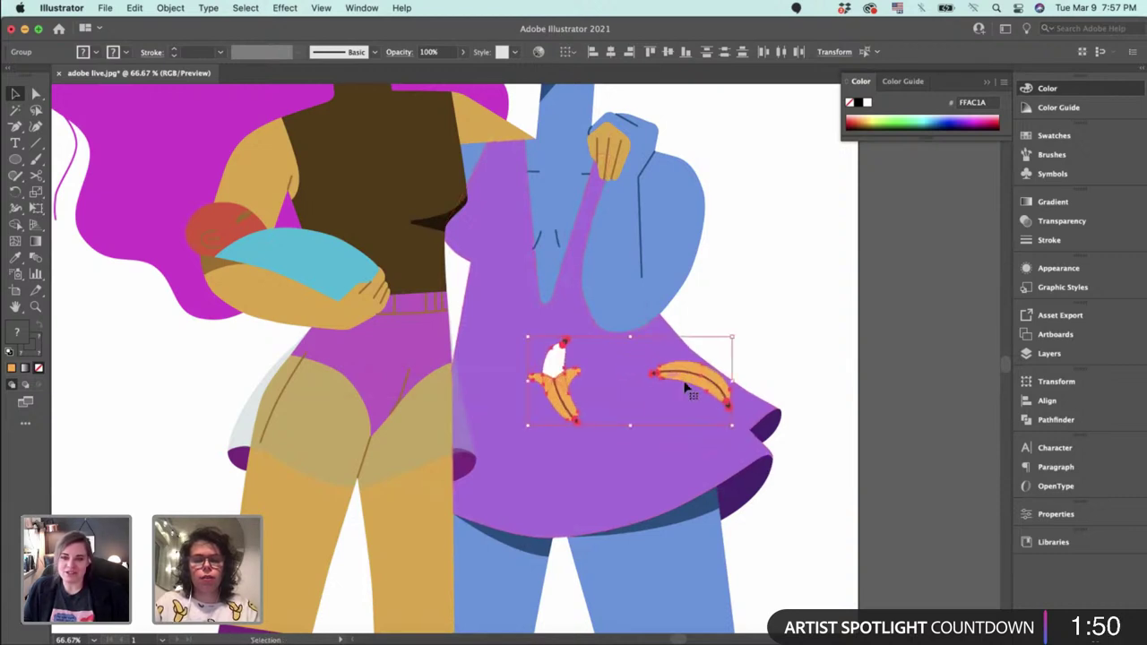
{"action": "key", "text": "super+z"}
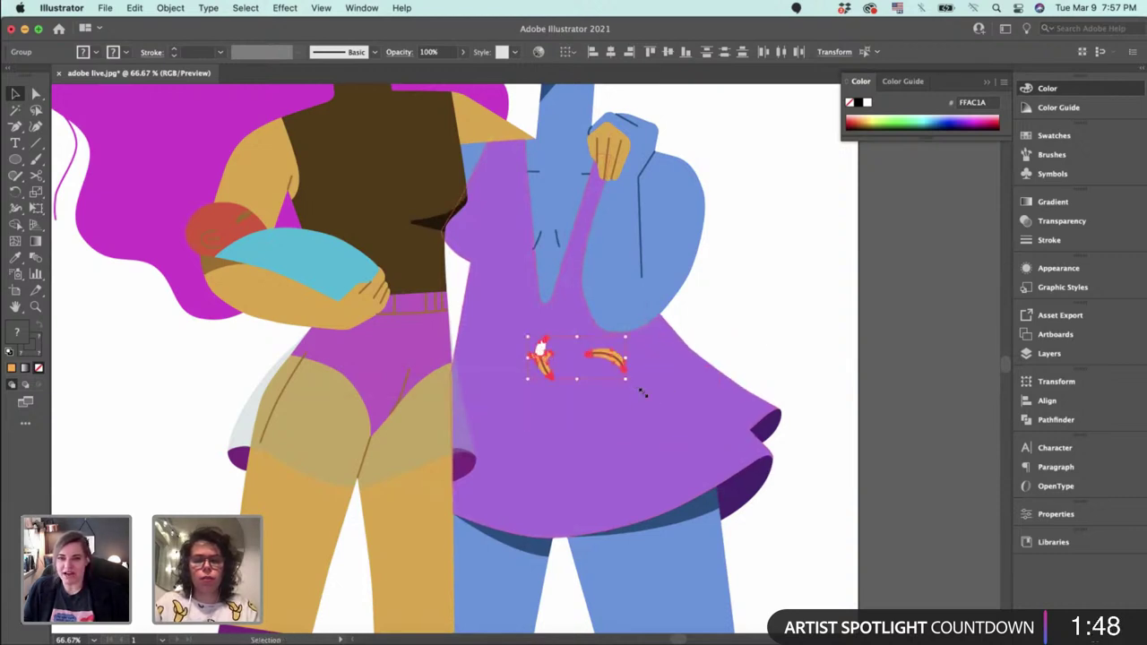
{"action": "left_click_drag", "start_coordinate": [642, 392], "coordinate": [627, 346]}
Reposition the enlarged bananas individually, with the whole one below the elbow and the peeled one below the neckline.
{"action": "left_click", "coordinate": [725, 381]}
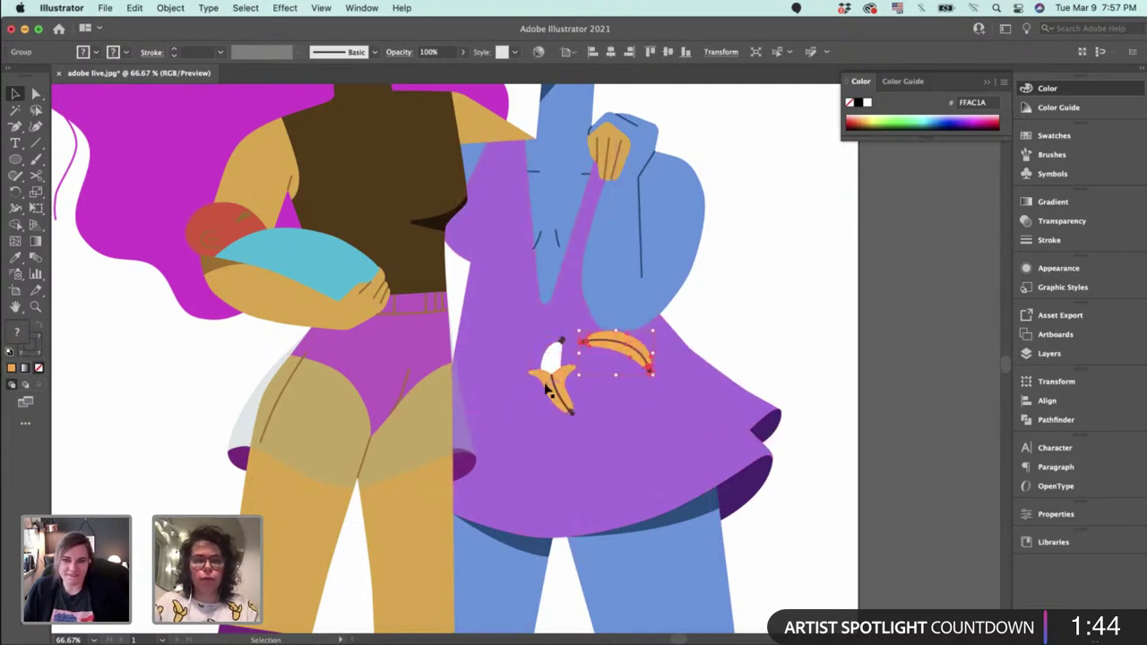
{"action": "mouse_move", "coordinate": [552, 385]}
{"action": "left_mouse_down"}
{"action": "mouse_move", "coordinate": [536, 366]}
{"action": "mouse_move", "coordinate": [539, 374]}
{"action": "left_mouse_up"}
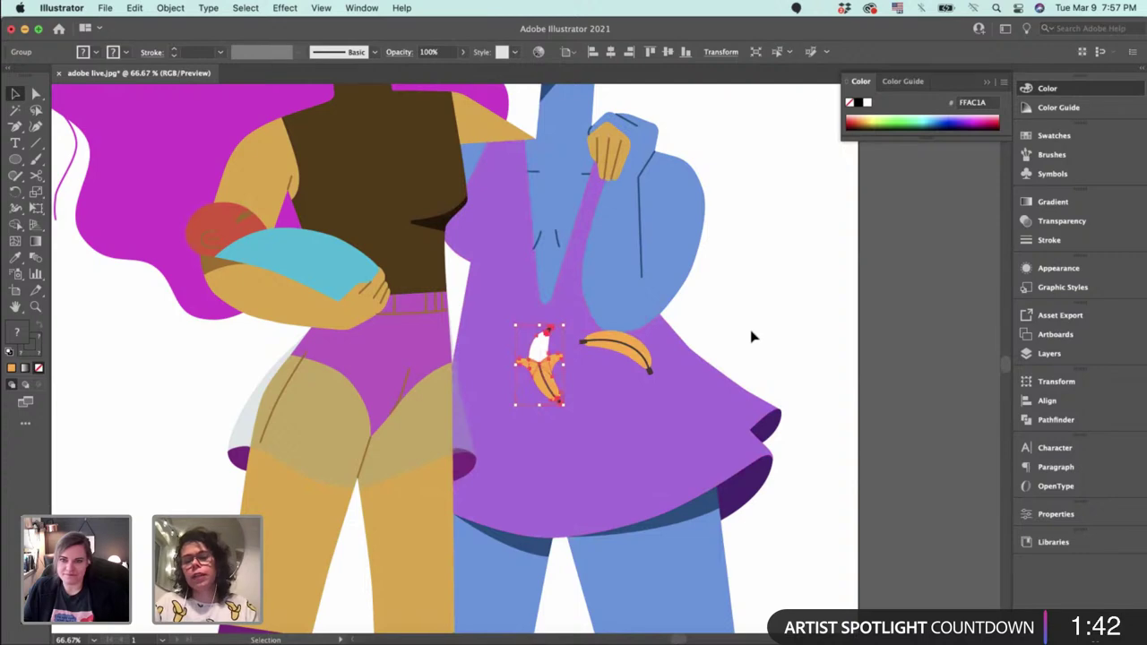
{"action": "left_click", "coordinate": [753, 337]}
Lengthen the curve handle on the dress's right side so the outer edge flows smoothly down to the hem.
{"action": "key", "text": "super+equal"}
{"action": "key", "text": "super+equal"}
{"action": "key", "text": "super+equal"}
{"action": "left_click_drag", "start_coordinate": [861, 301], "coordinate": [408, 281]}
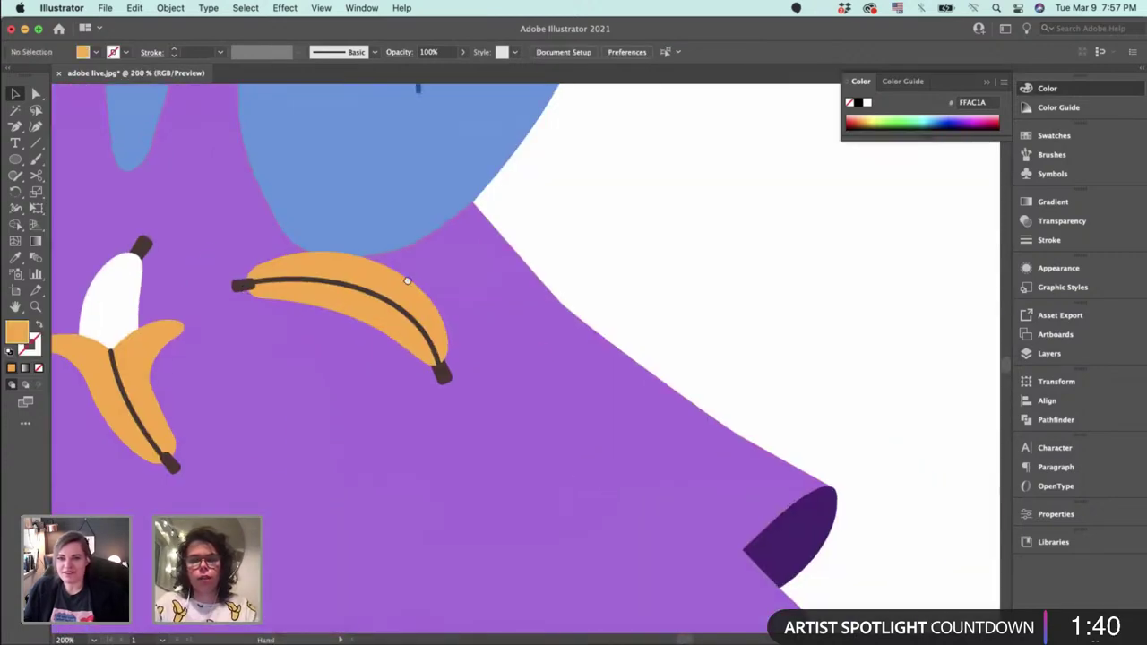
{"action": "key", "text": "a"}
{"action": "left_click", "coordinate": [583, 326]}
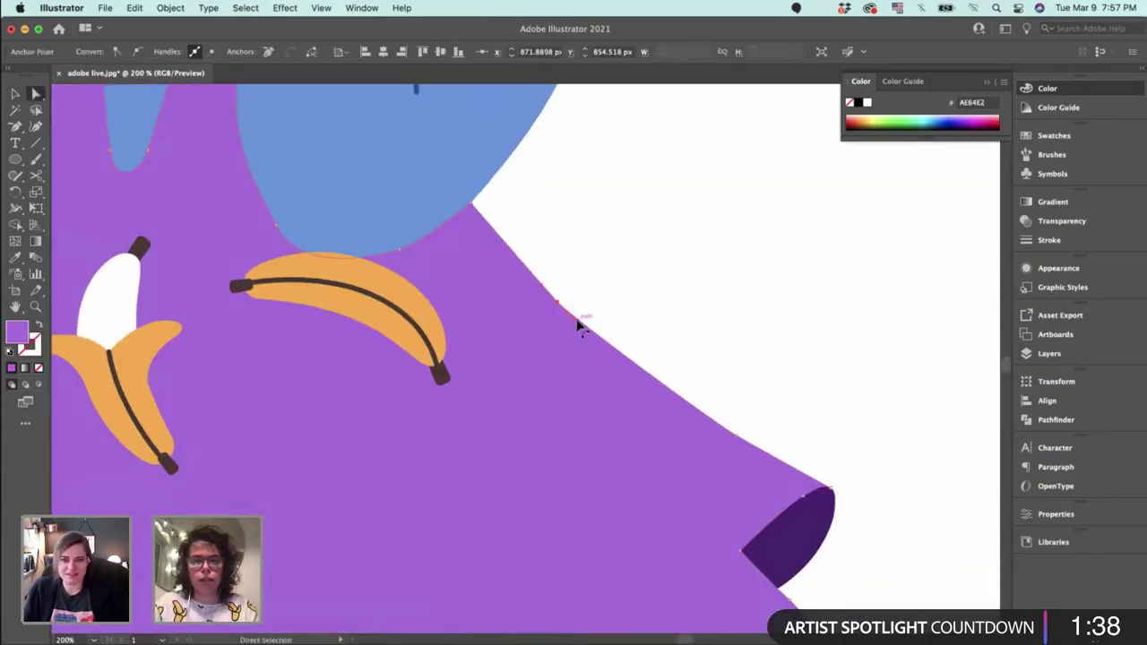
{"action": "left_click_drag", "start_coordinate": [574, 324], "coordinate": [628, 376]}
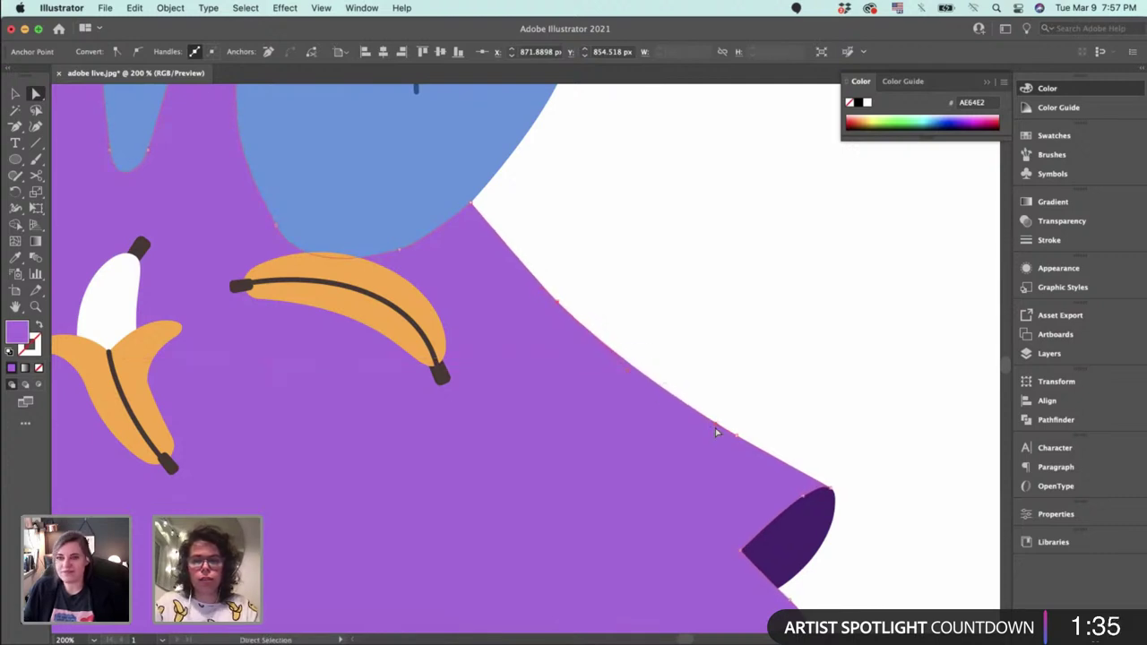
{"action": "left_click", "coordinate": [721, 350]}
Reshape the outer curve of the upper hem fold's dark underside by nudging its right-side anchors and handles.
{"action": "scroll", "coordinate": [627, 269], "scroll_direction": "down", "scroll_amount": 5}
{"action": "scroll", "coordinate": [627, 269], "scroll_direction": "right", "scroll_amount": 5}
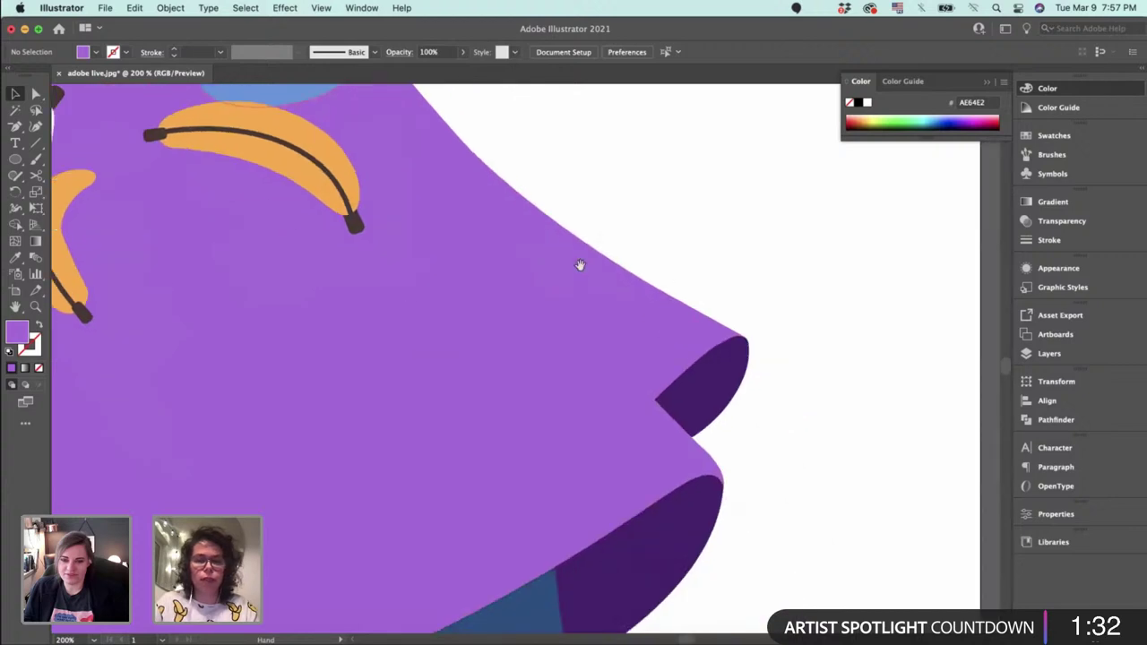
{"action": "key", "text": "super+plus"}
{"action": "key", "text": "super+plus"}
{"action": "key", "text": "super+plus"}
{"action": "left_click_drag", "start_coordinate": [645, 285], "coordinate": [469, 197]}
{"action": "key", "text": "a"}
{"action": "left_click", "coordinate": [679, 300]}
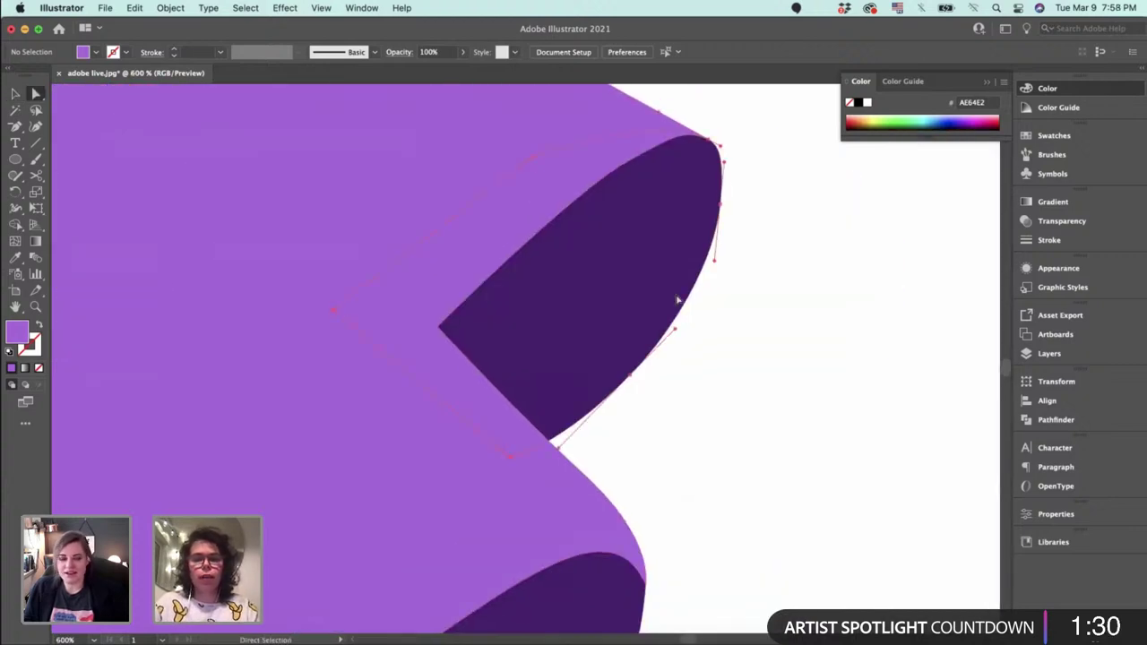
{"action": "mouse_move", "coordinate": [724, 212]}
{"action": "left_mouse_down"}
{"action": "mouse_move", "coordinate": [721, 203]}
{"action": "mouse_move", "coordinate": [715, 213]}
{"action": "left_mouse_up"}
{"action": "left_click_drag", "start_coordinate": [638, 378], "coordinate": [627, 382]}
{"action": "key", "text": "super+plus"}
{"action": "left_click_drag", "start_coordinate": [730, 181], "coordinate": [737, 387]}
{"action": "left_click", "coordinate": [661, 346]}
{"action": "left_click_drag", "start_coordinate": [668, 292], "coordinate": [669, 299]}
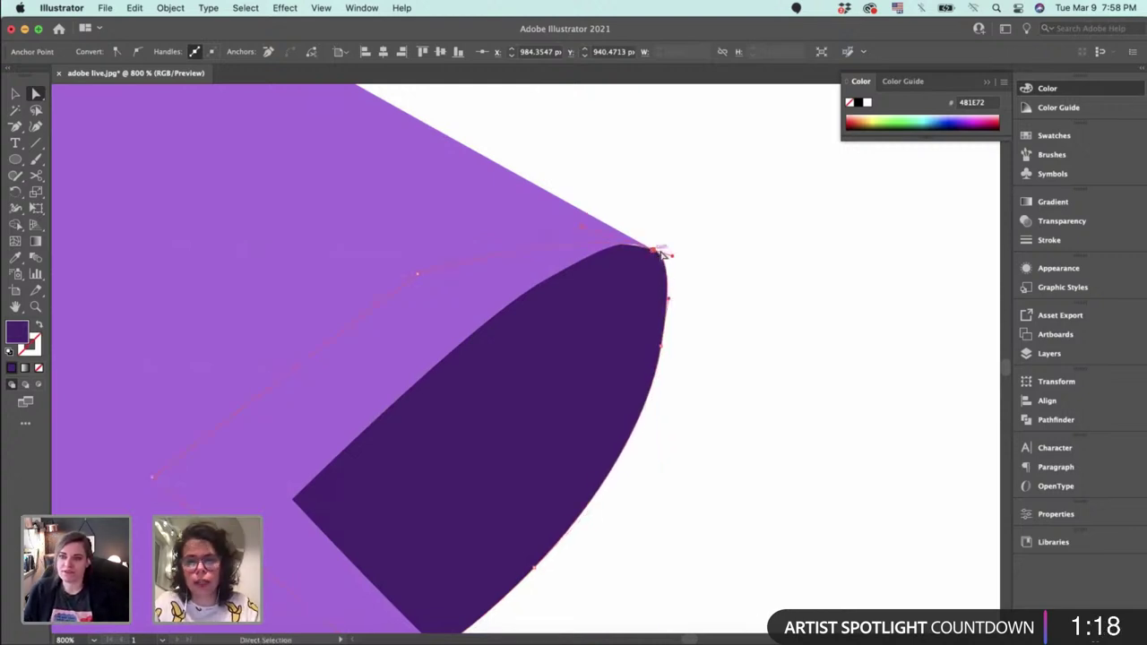
Align the handles at the dark fold's tip with the skirt's edge so the corner rounds smoothly.
{"action": "key", "text": "super+equal"}
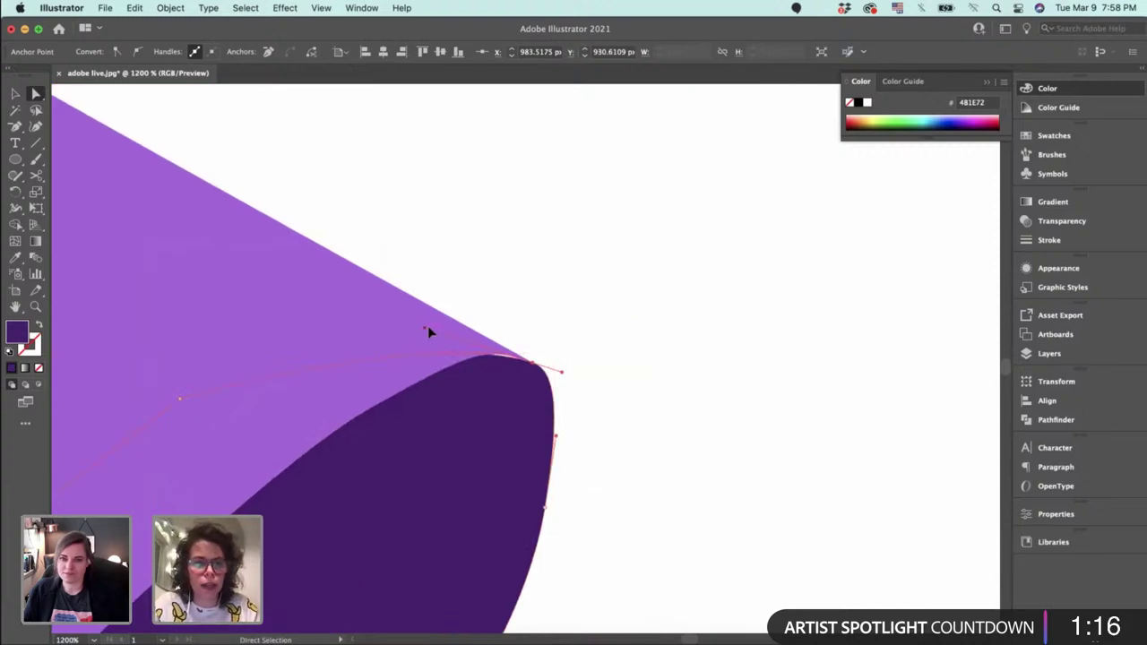
{"action": "left_click", "coordinate": [412, 305]}
{"action": "left_click", "coordinate": [505, 399]}
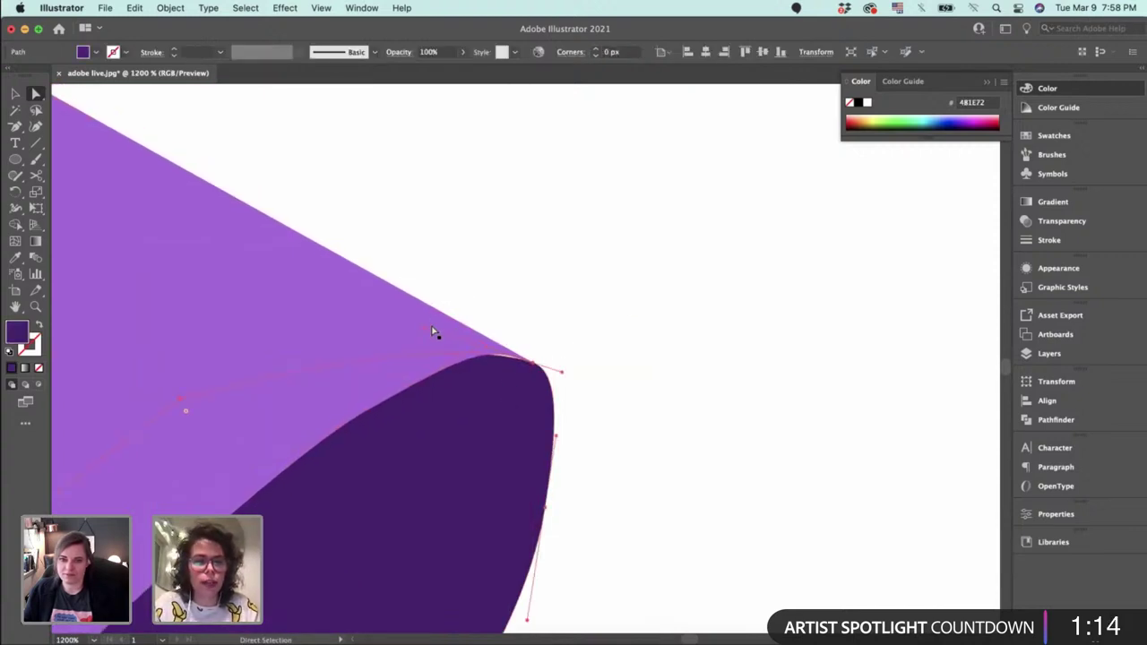
{"action": "left_click_drag", "start_coordinate": [426, 329], "coordinate": [407, 294]}
{"action": "left_click_drag", "start_coordinate": [558, 378], "coordinate": [560, 377]}
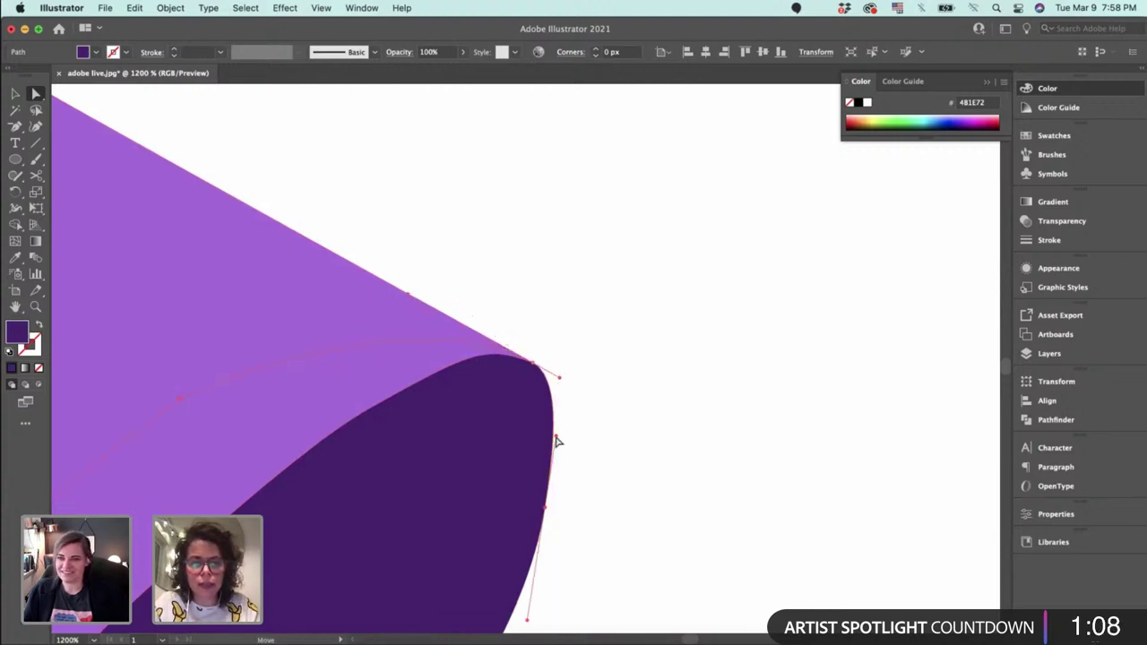
{"action": "left_click_drag", "start_coordinate": [556, 440], "coordinate": [558, 450]}
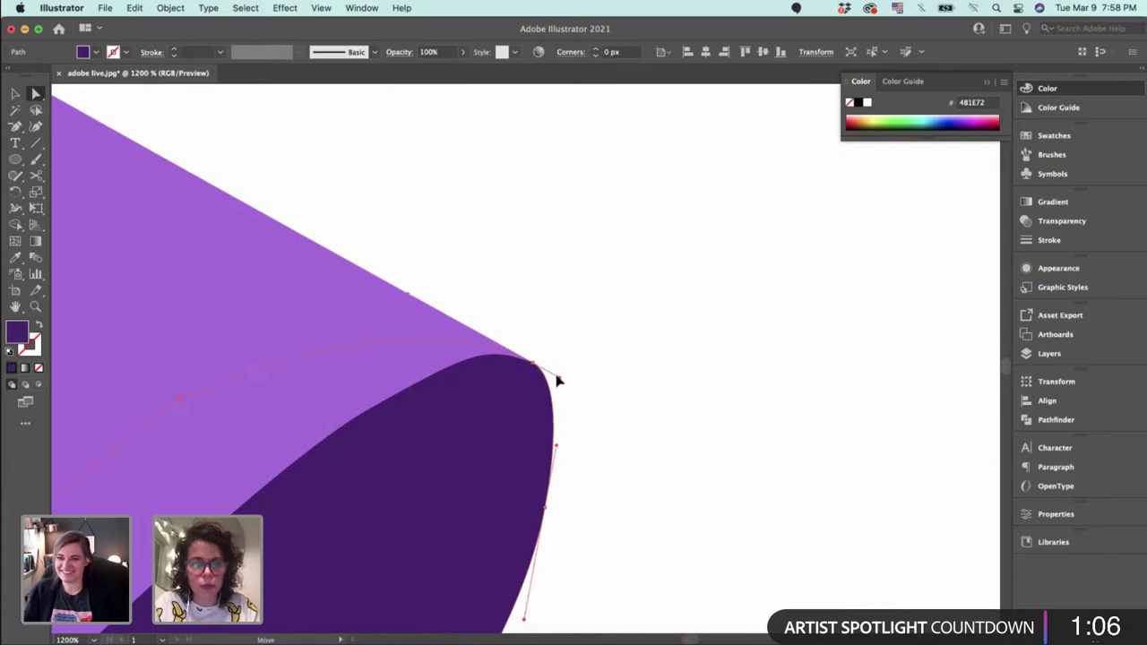
Adjust the light purple skirt's anchor and handles along the top of the dark fold to smooth their shared curve.
{"action": "left_click", "coordinate": [456, 362]}
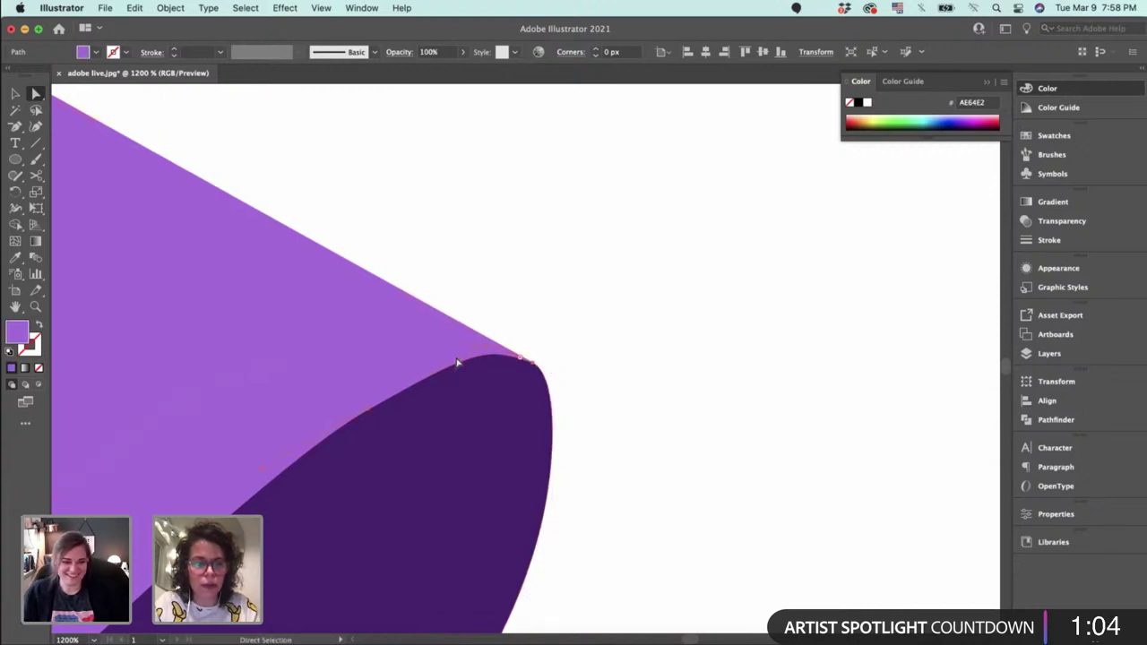
{"action": "left_click_drag", "start_coordinate": [371, 412], "coordinate": [353, 430]}
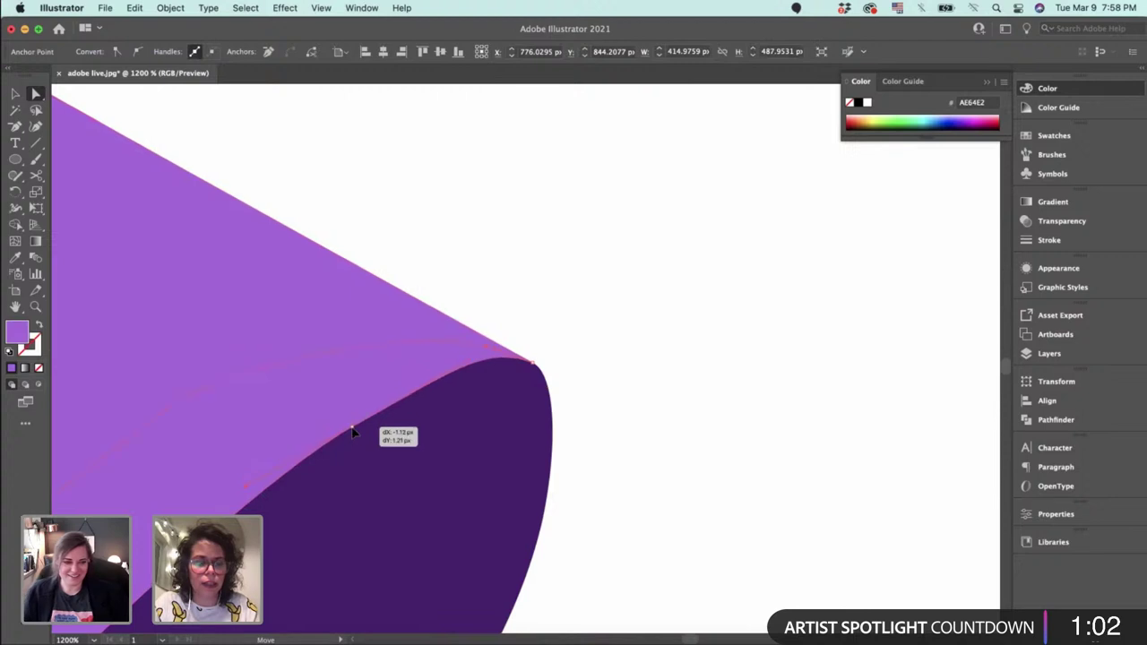
{"action": "left_click", "coordinate": [457, 373]}
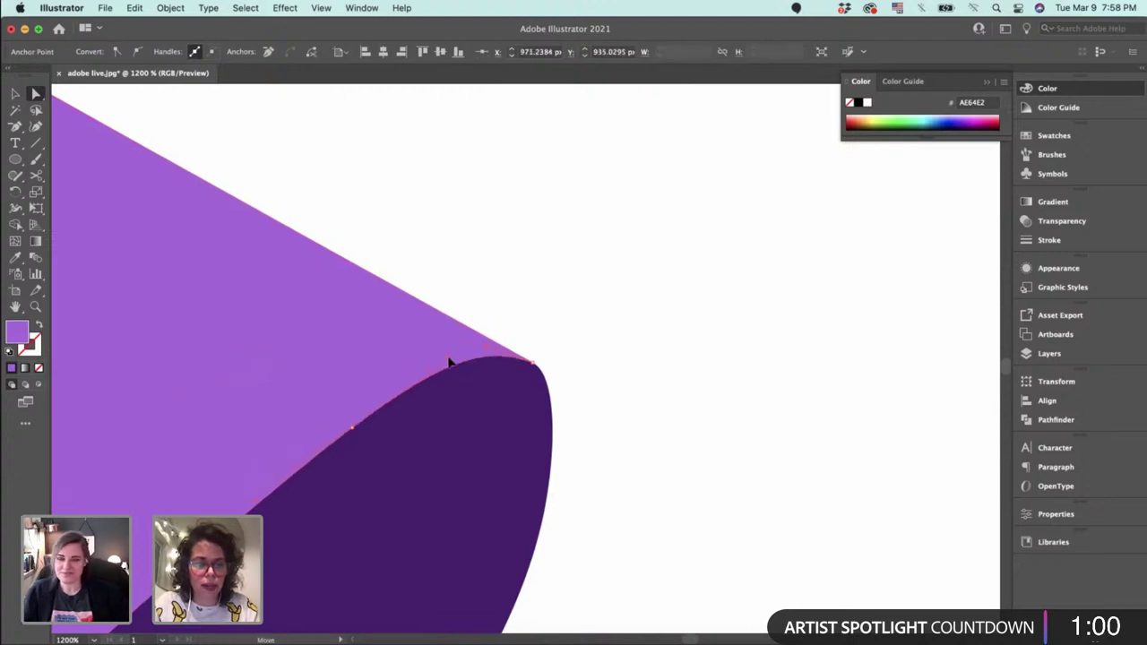
{"action": "left_click", "coordinate": [613, 322]}
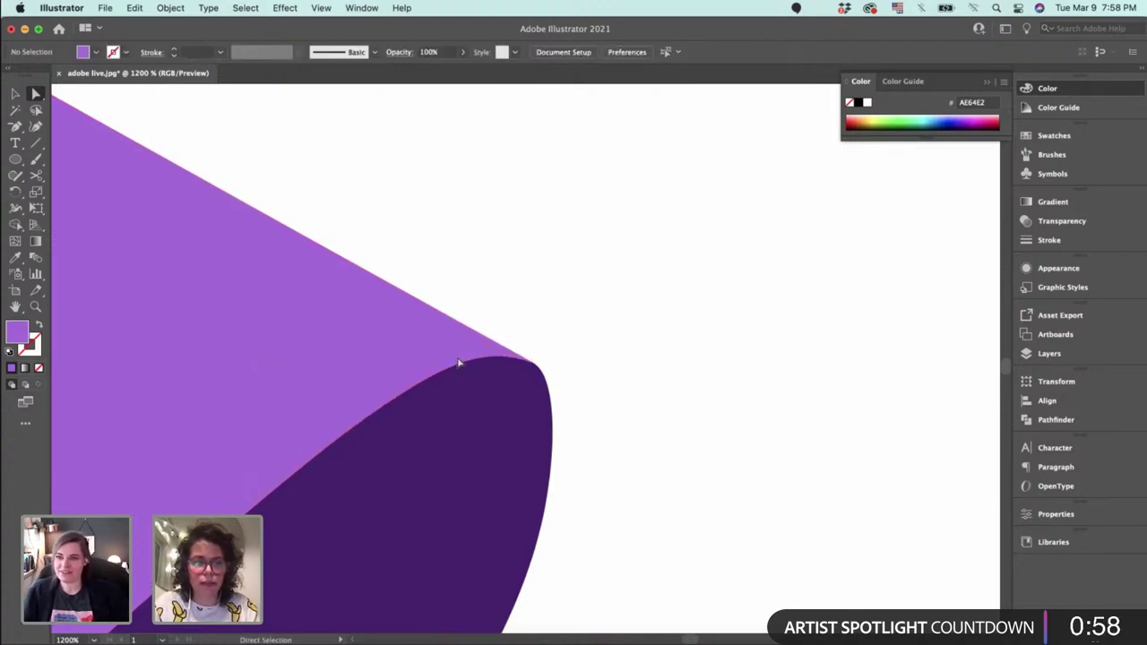
{"action": "left_click", "coordinate": [483, 350]}
{"action": "left_click_drag", "start_coordinate": [484, 347], "coordinate": [484, 350]}
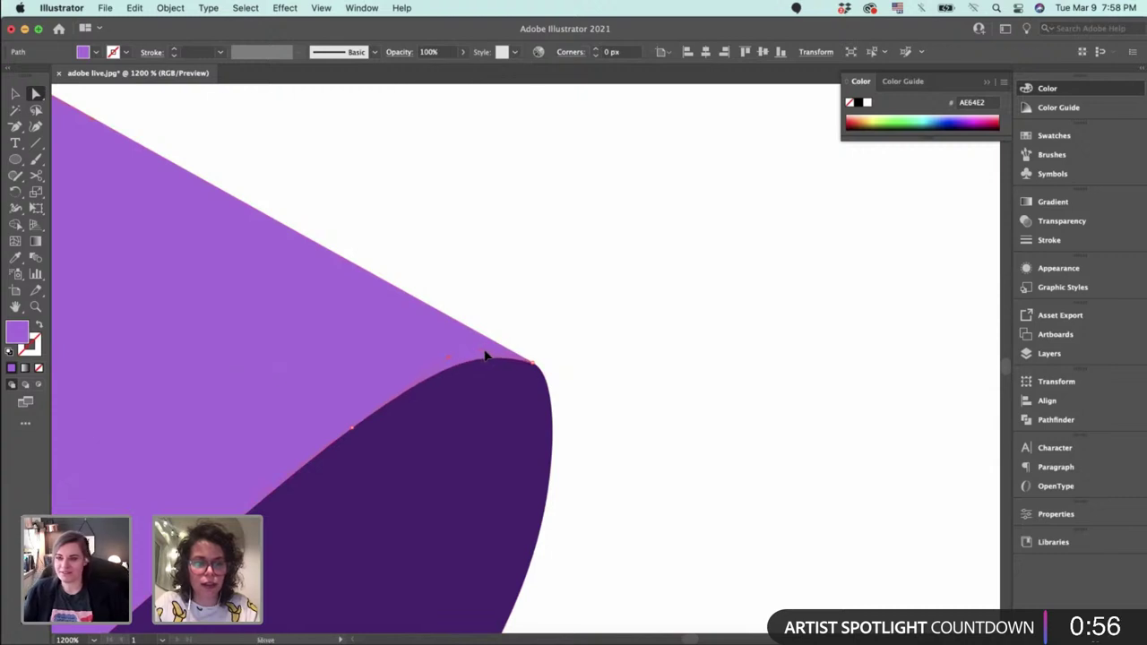
{"action": "left_click", "coordinate": [589, 352]}
Select the dark blue arm line to reuse its stroke and show the Layer 1 sketch over the dress.
{"action": "key", "text": "super+minus"}
{"action": "key", "text": "super+minus"}
{"action": "key", "text": "super+minus"}
{"action": "key", "text": "super+minus"}
{"action": "key", "text": "super+minus"}
{"action": "key", "text": "super+minus"}
{"action": "key", "text": "super+minus"}
{"action": "key", "text": "super+minus"}
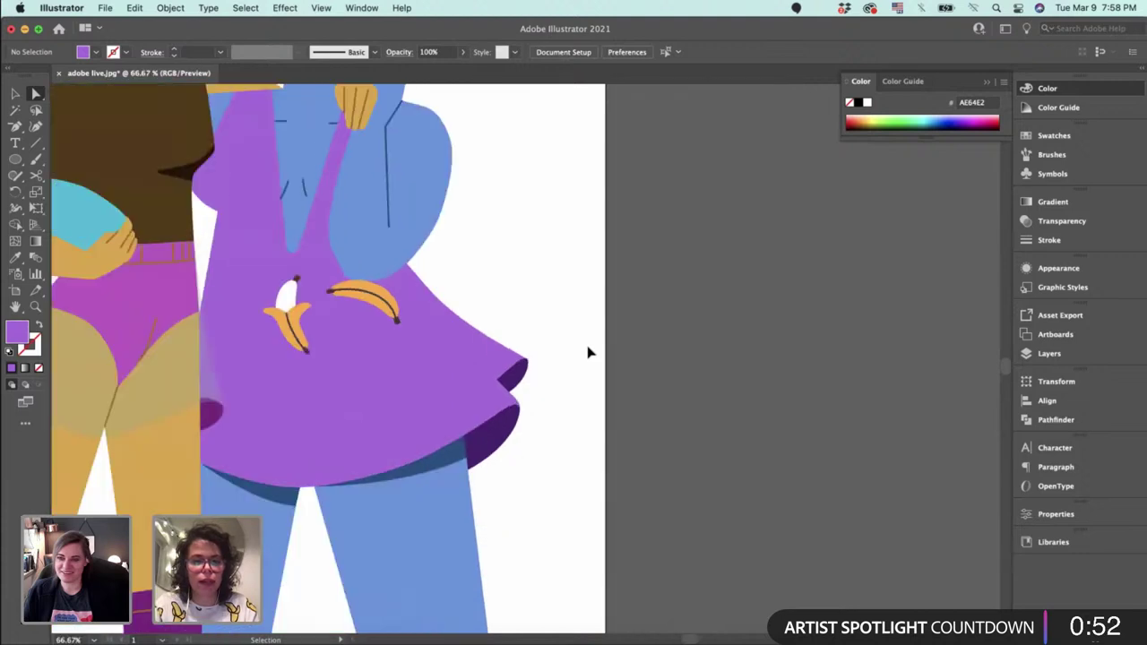
{"action": "key", "text": "super+minus"}
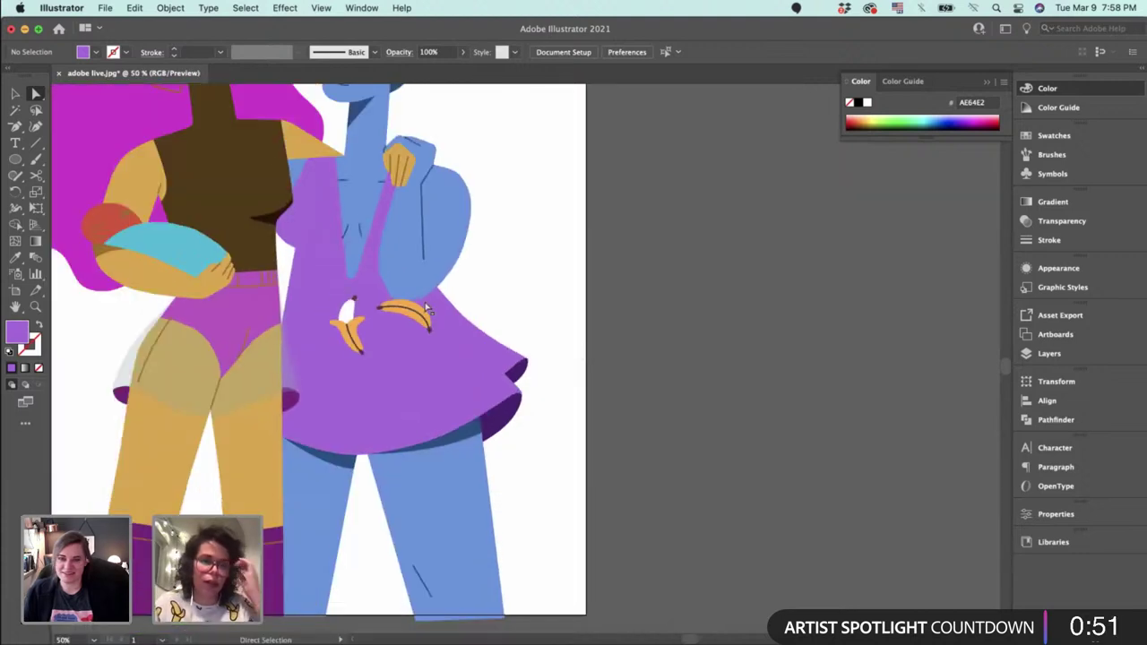
{"action": "left_click", "coordinate": [420, 223]}
{"action": "key", "text": "super+plus"}
{"action": "key", "text": "super+plus"}
{"action": "key", "text": "super+plus"}
{"action": "key", "text": "super+plus"}
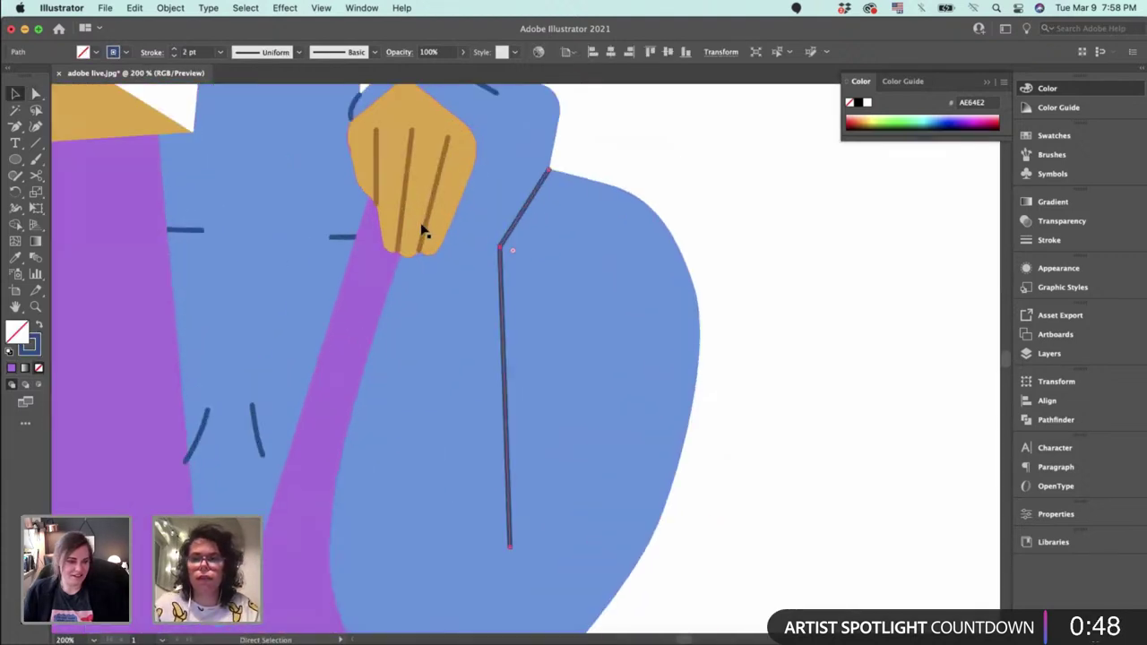
{"action": "left_click_drag", "start_coordinate": [563, 288], "coordinate": [540, 100]}
{"action": "left_click_drag", "start_coordinate": [673, 421], "coordinate": [634, 140]}
{"action": "left_click_drag", "start_coordinate": [708, 290], "coordinate": [556, 101]}
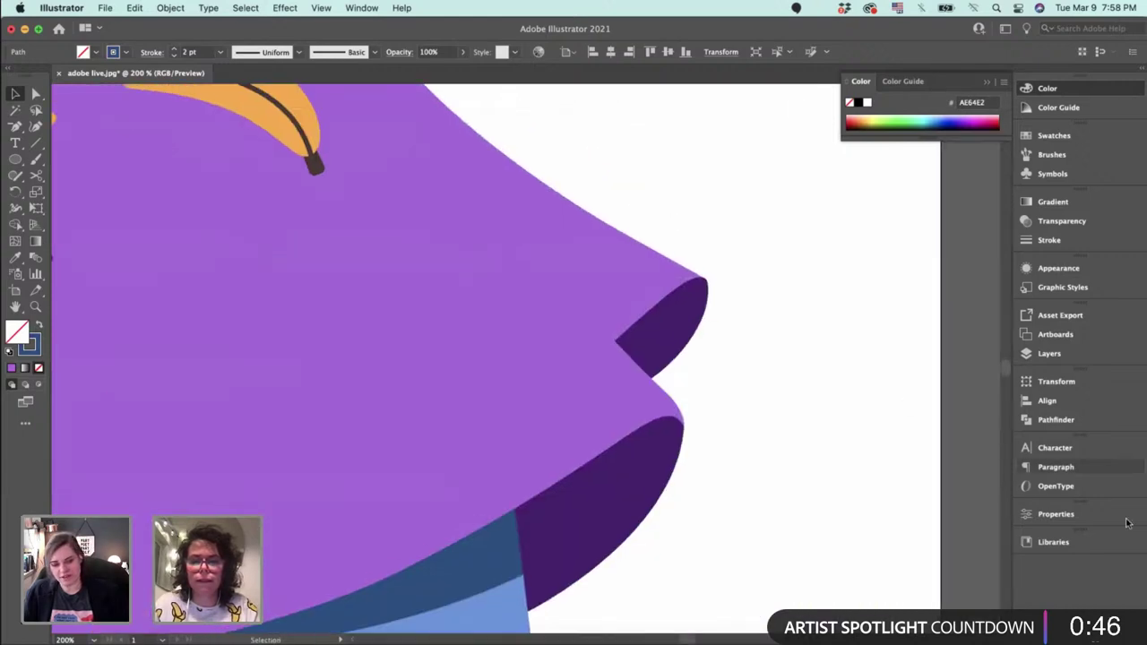
{"action": "left_click", "coordinate": [1045, 356]}
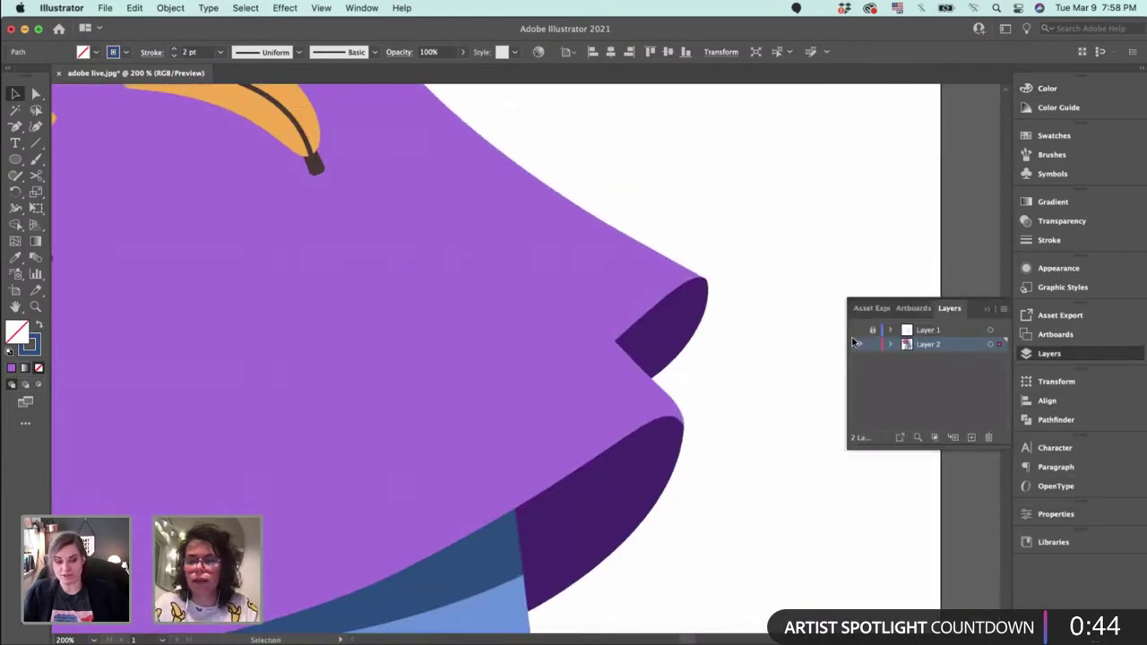
{"action": "left_click", "coordinate": [858, 330]}
Draw a curved crease line with the Pen tool along the sketched fold, from the lower skirt to the notch between the hem folds.
{"action": "left_click_drag", "start_coordinate": [691, 333], "coordinate": [726, 436]}
{"action": "key", "text": "p"}
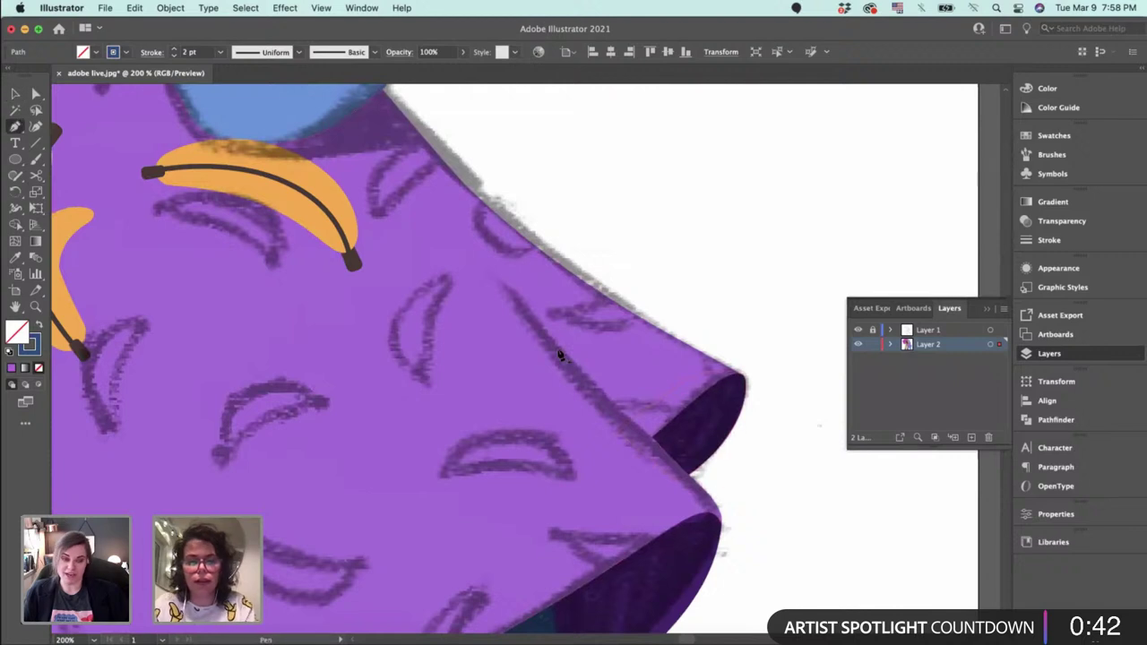
{"action": "left_click", "coordinate": [509, 291]}
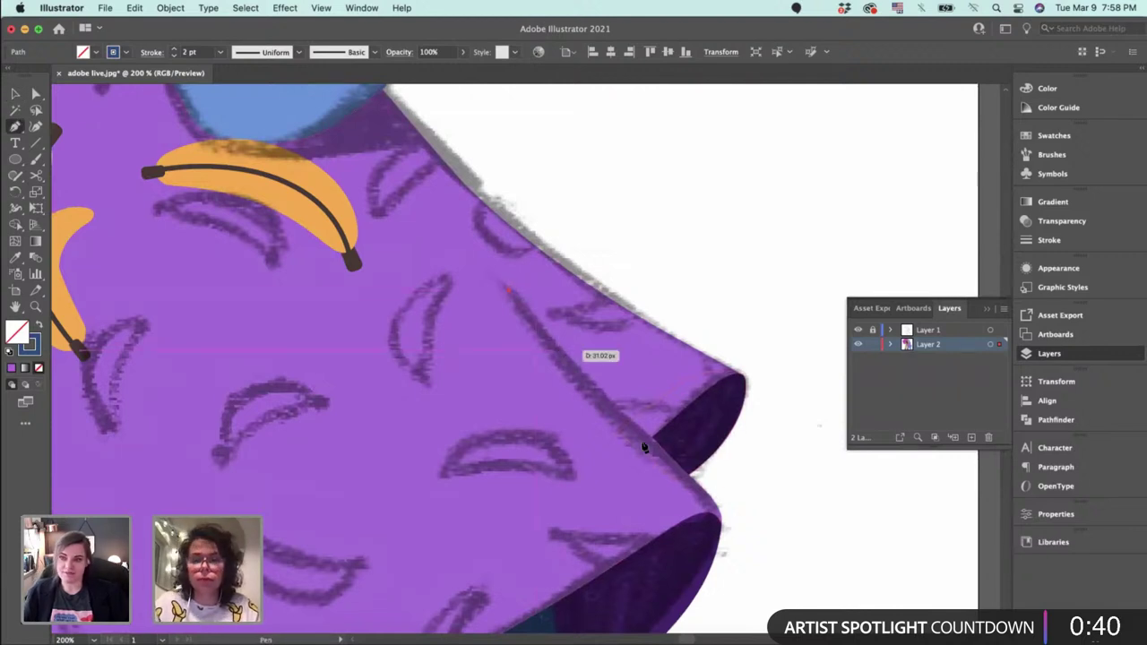
{"action": "left_click_drag", "start_coordinate": [652, 439], "coordinate": [1005, 549]}
{"action": "key", "text": "v"}
{"action": "key", "text": "super+shift+a"}
{"action": "left_click_drag", "start_coordinate": [122, 263], "coordinate": [416, 437]}
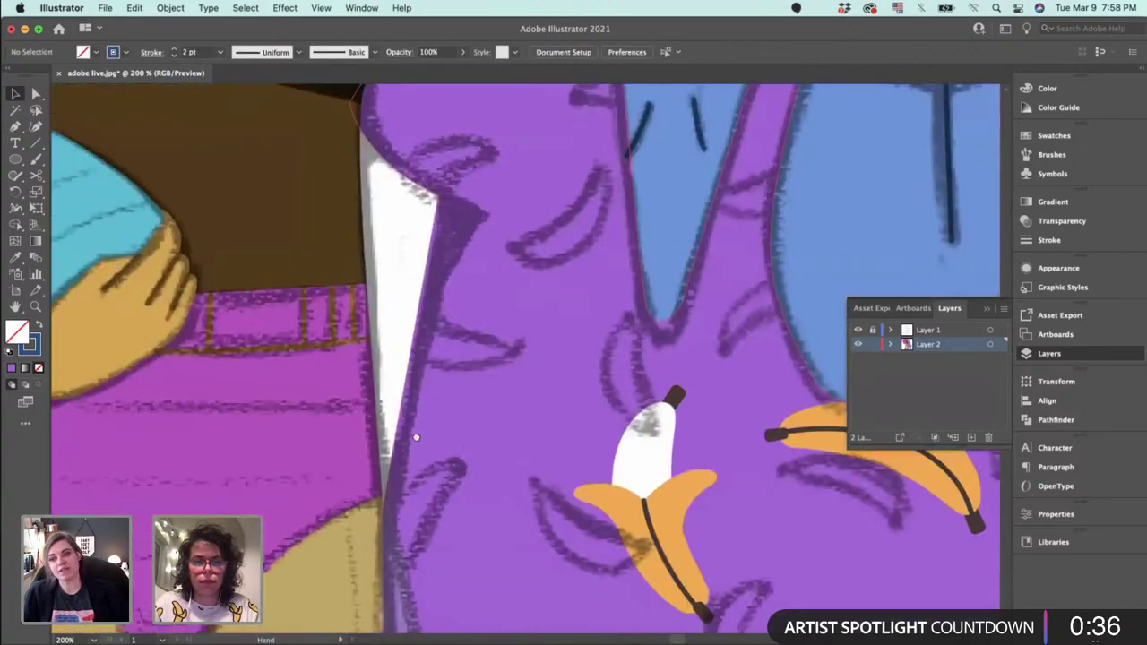
Draw a closed triangular shape with the Pen tool over the sketched dark fold at the dress's waist, extending into the white gap.
{"action": "scroll", "coordinate": [414, 441], "scroll_direction": "up", "scroll_amount": 5}
{"action": "key", "text": "super+equal"}
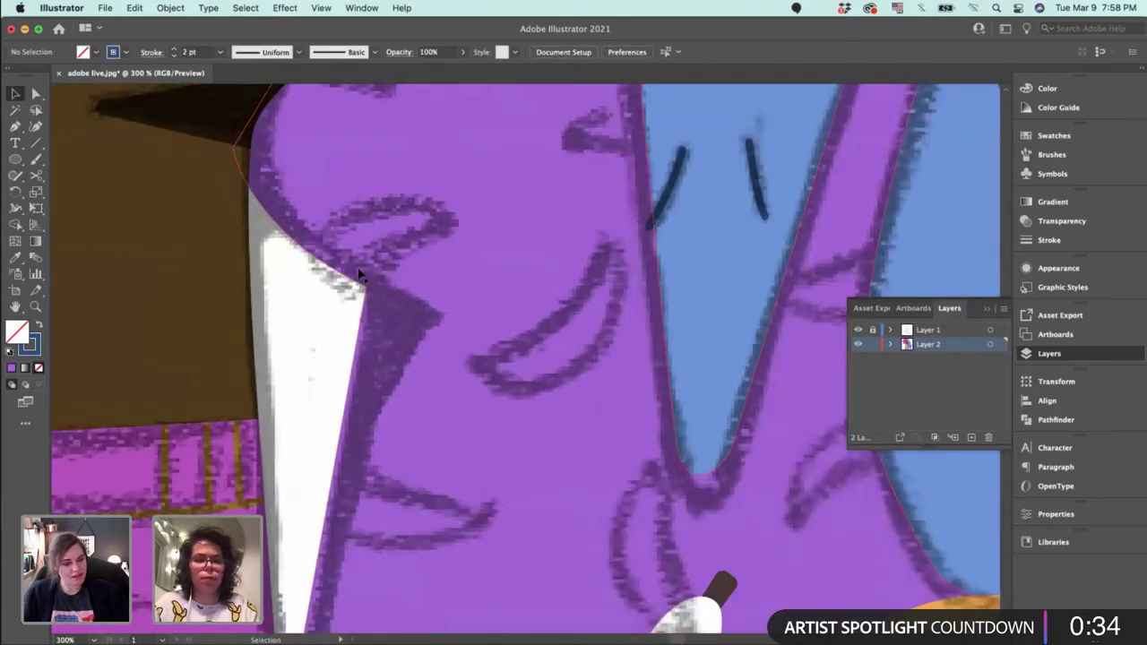
{"action": "key", "text": "p"}
{"action": "left_click", "coordinate": [316, 258]}
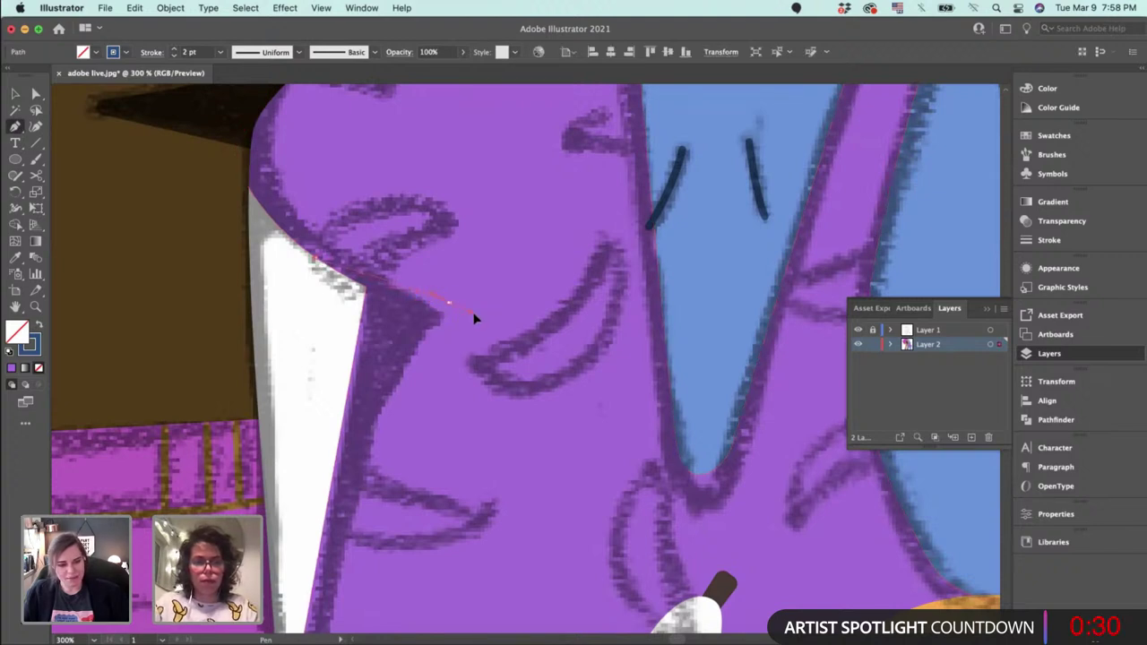
{"action": "left_click", "coordinate": [456, 306]}
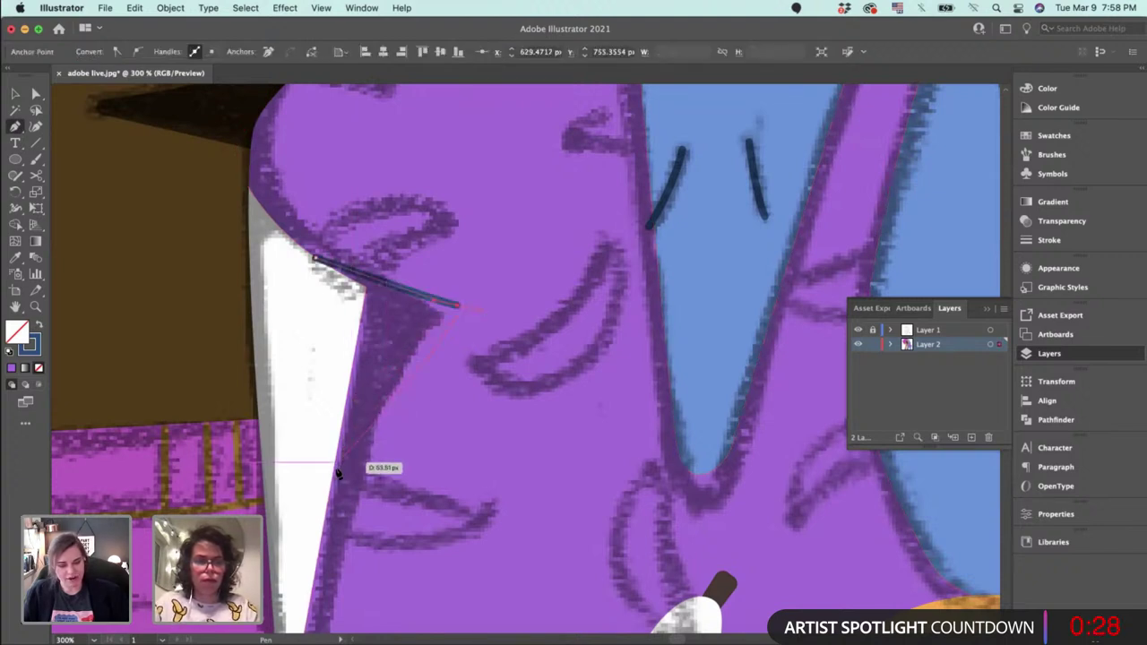
{"action": "left_click_drag", "start_coordinate": [328, 493], "coordinate": [318, 529]}
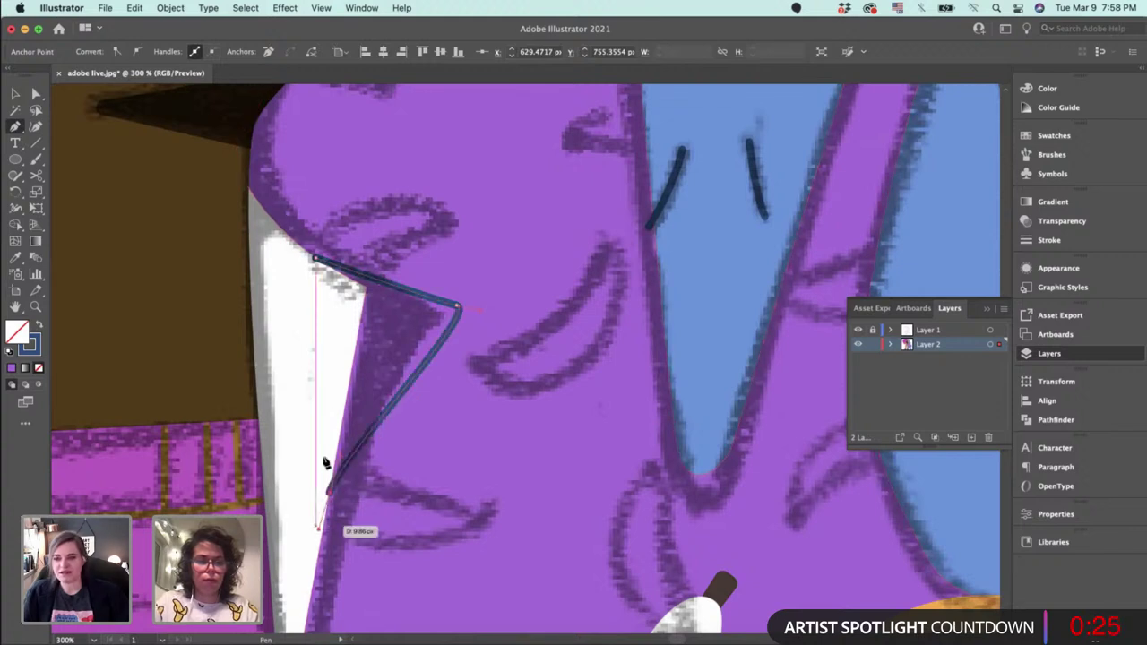
{"action": "left_click", "coordinate": [316, 262]}
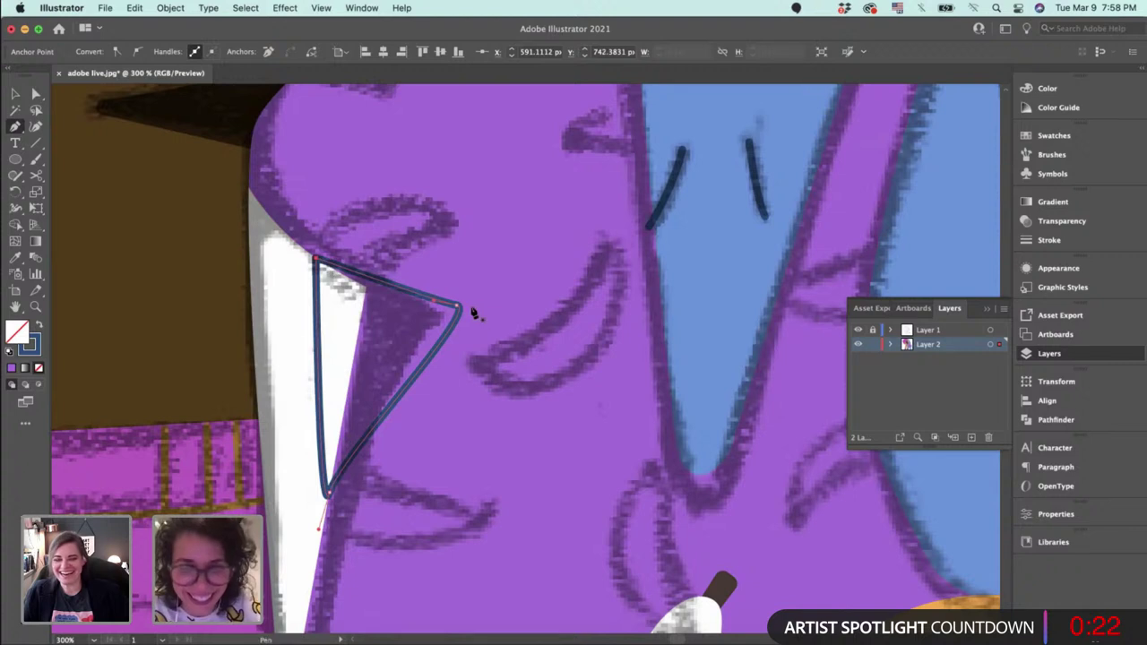
Adjust the handles at the triangle's outer tip and lower point so its slanted edge follows the sketched fold.
{"action": "key", "text": "a"}
{"action": "key", "text": "p"}
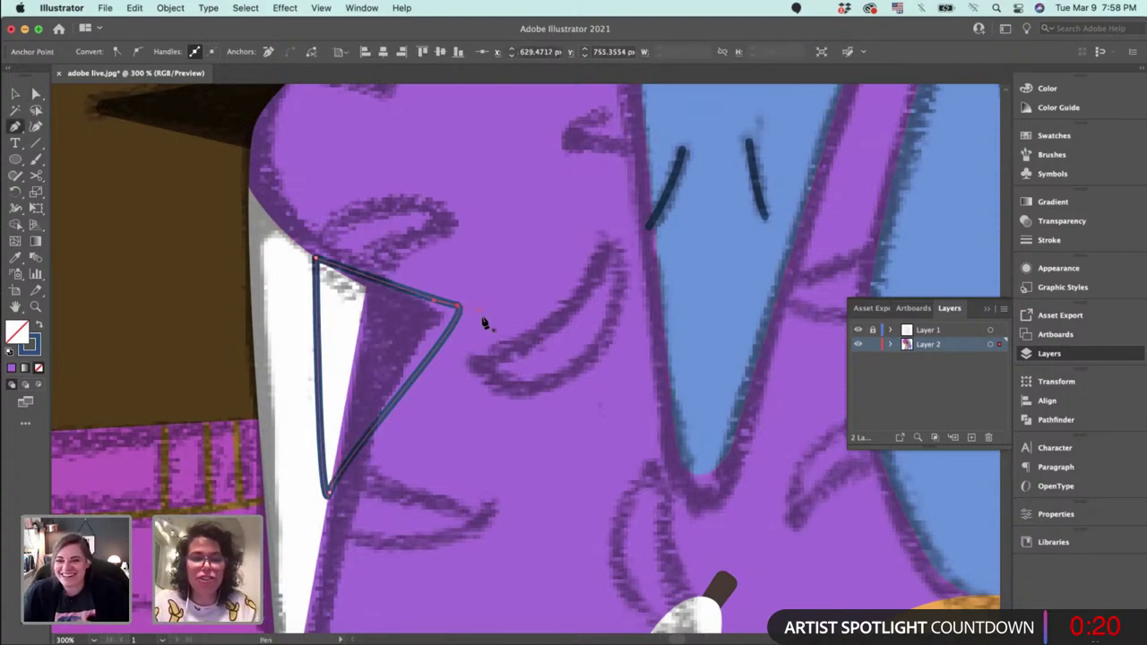
{"action": "left_click_drag", "start_coordinate": [481, 312], "coordinate": [418, 376]}
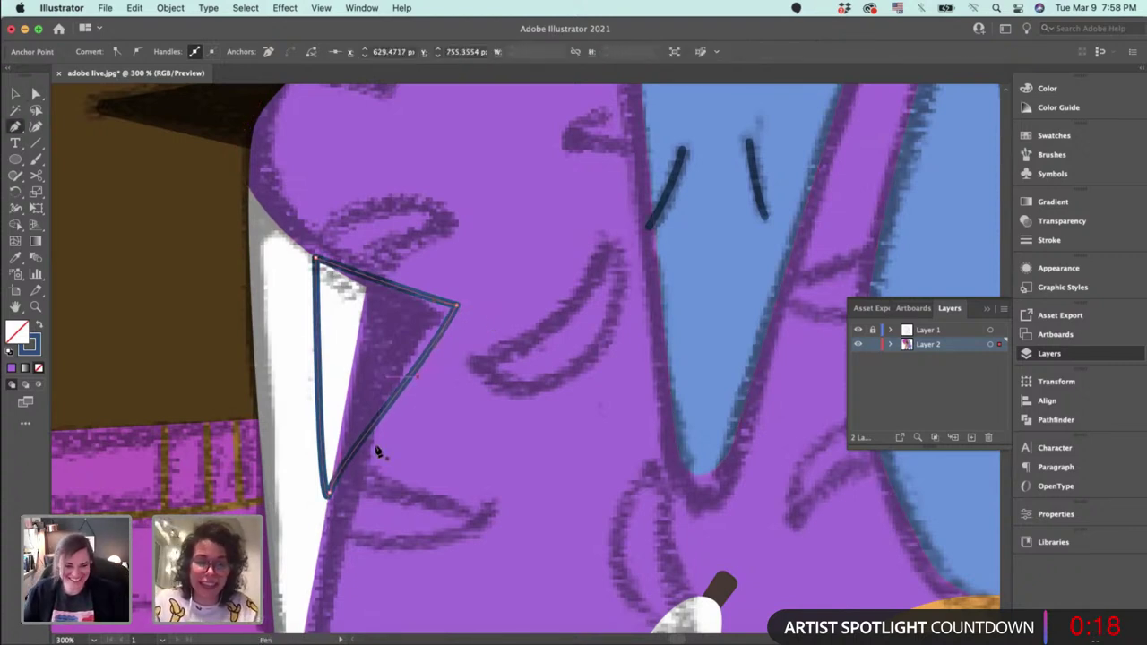
{"action": "key", "text": "a"}
{"action": "left_click_drag", "start_coordinate": [340, 457], "coordinate": [359, 462]}
{"action": "key", "text": "p"}
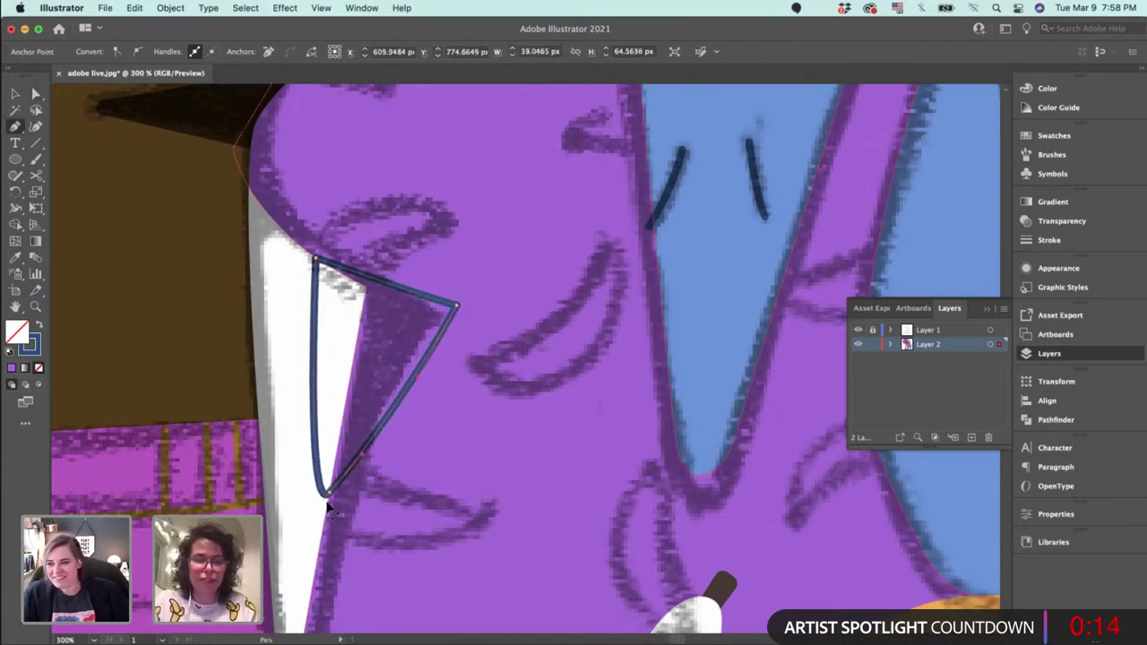
Reshape the handle at the triangle's lower point so the side in the white gap runs nearly straight.
{"action": "key", "text": "a"}
{"action": "left_click", "coordinate": [330, 494]}
{"action": "key", "text": "p"}
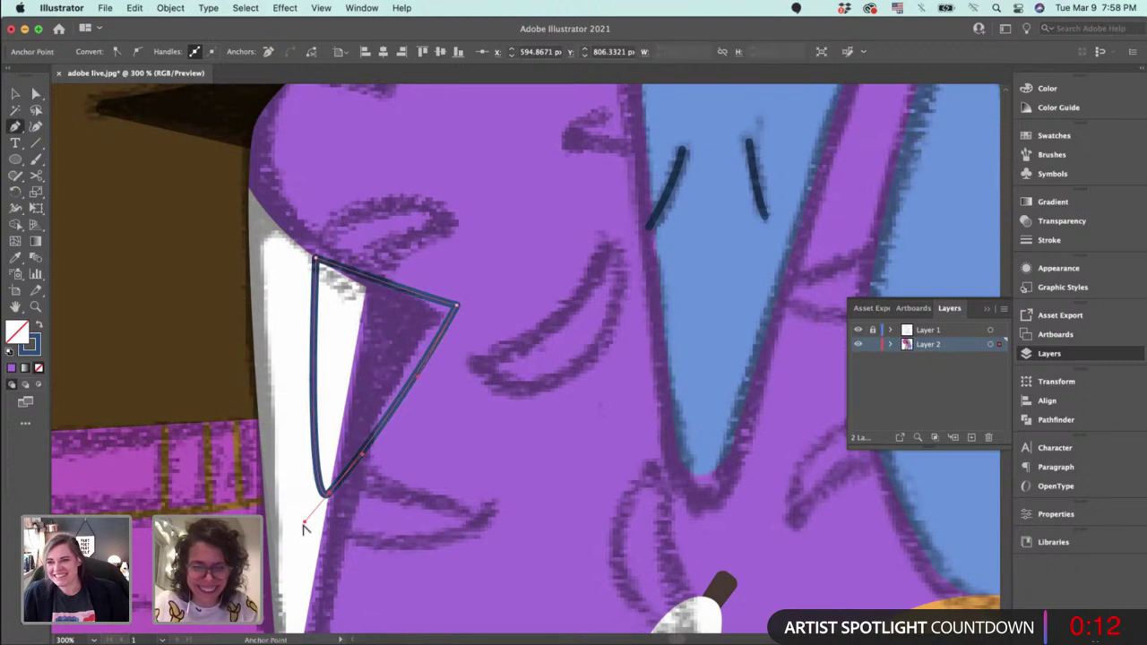
{"action": "left_click_drag", "start_coordinate": [305, 522], "coordinate": [321, 396]}
{"action": "key", "text": "v"}
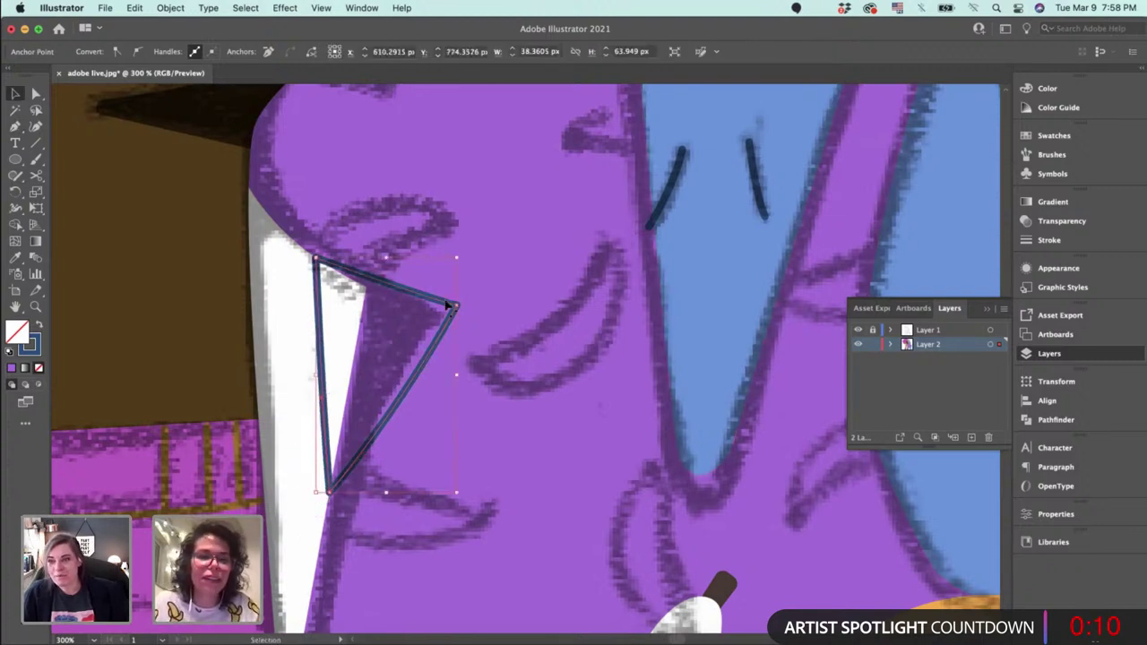
Round the triangle's outer tip slightly and swap its blue stroke to a fill.
{"action": "key", "text": "a"}
{"action": "left_click", "coordinate": [455, 307]}
{"action": "left_click_drag", "start_coordinate": [445, 312], "coordinate": [433, 317]}
{"action": "key", "text": "v"}
{"action": "key", "text": "shift+x"}
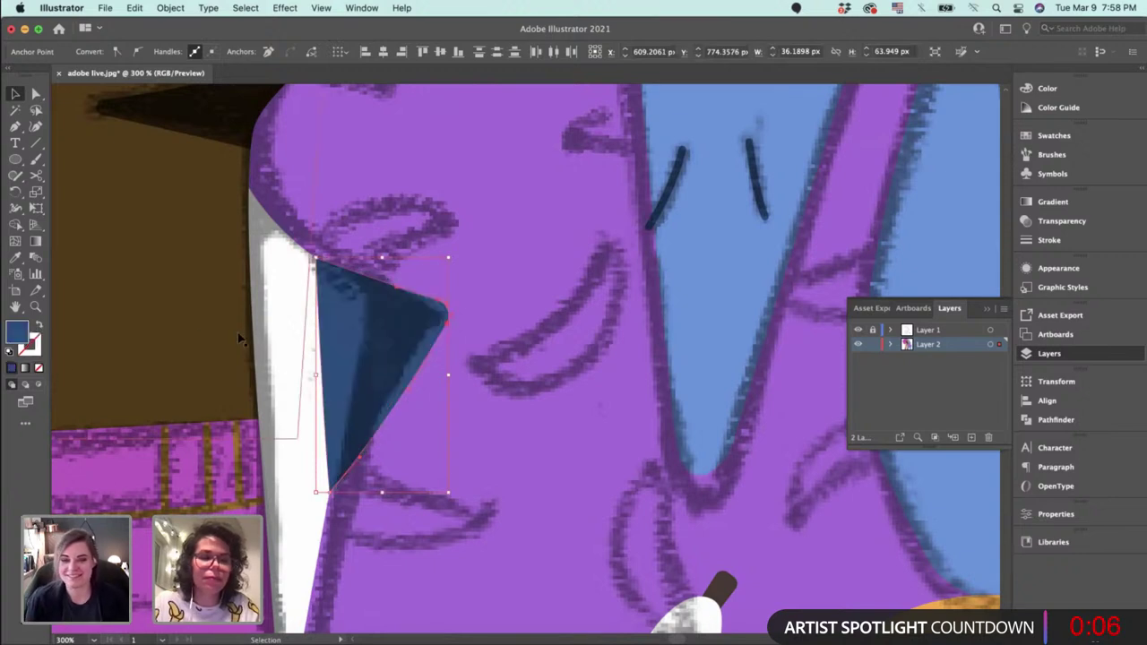
{"action": "left_click", "coordinate": [288, 330]}
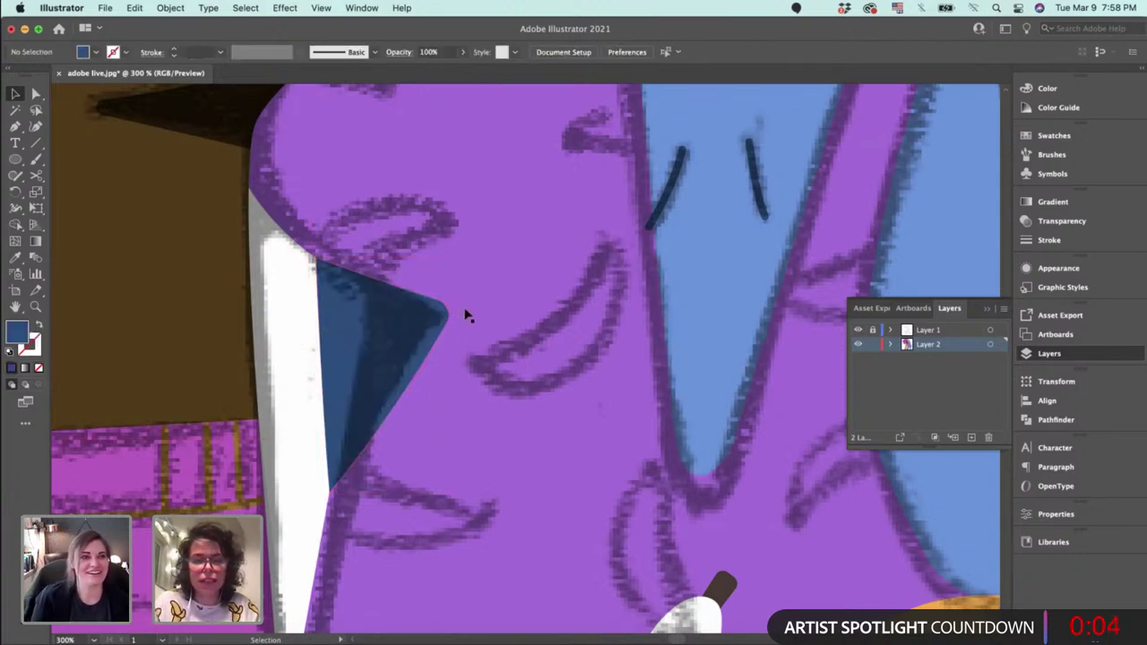
{"action": "key", "text": "a"}
{"action": "left_click", "coordinate": [519, 391]}
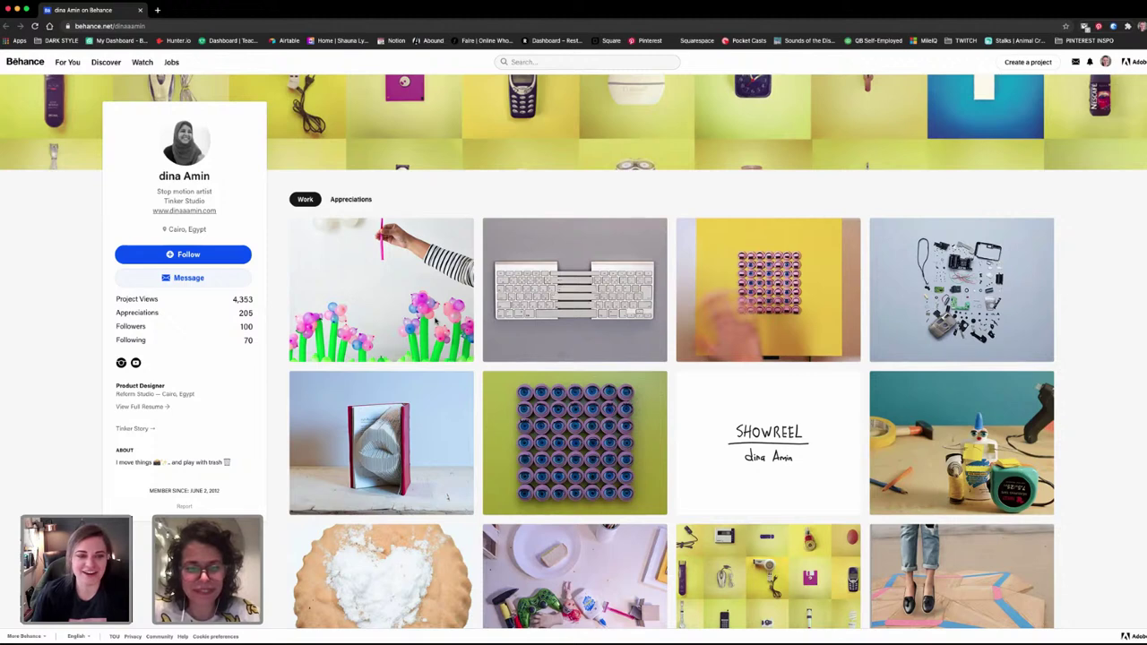
Switch to the stop motion artist's Behance profile and open the project "What's inside the things we throw away?".
{"action": "scroll", "coordinate": [441, 320], "scroll_direction": "down", "scroll_amount": 1}
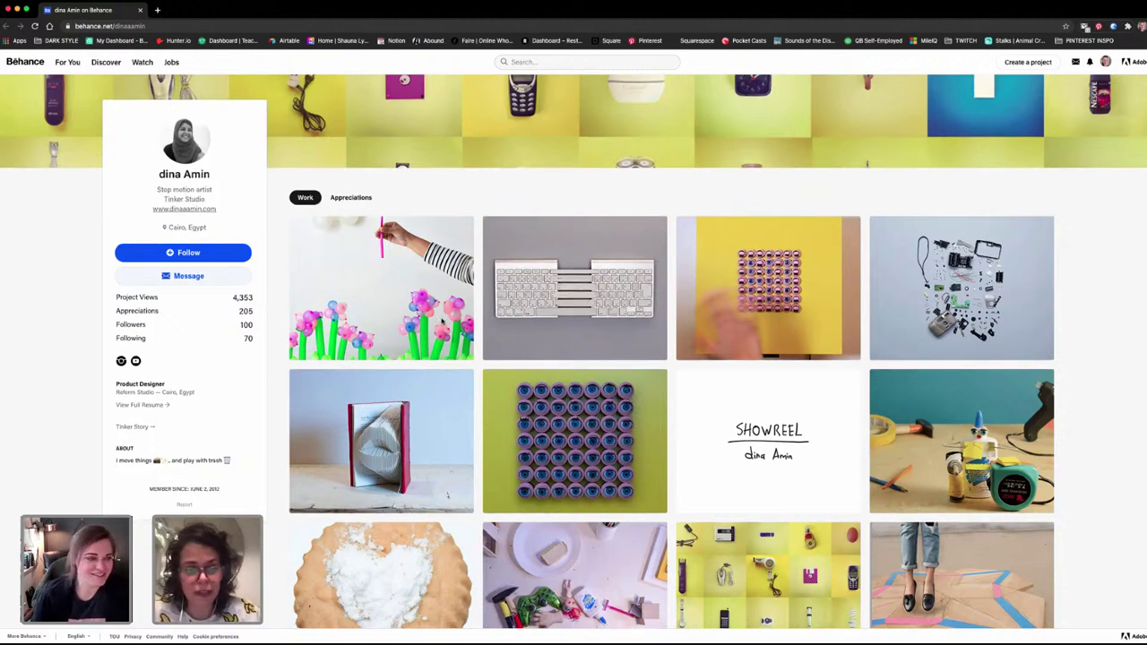
{"action": "scroll", "coordinate": [442, 321], "scroll_direction": "down", "scroll_amount": 3}
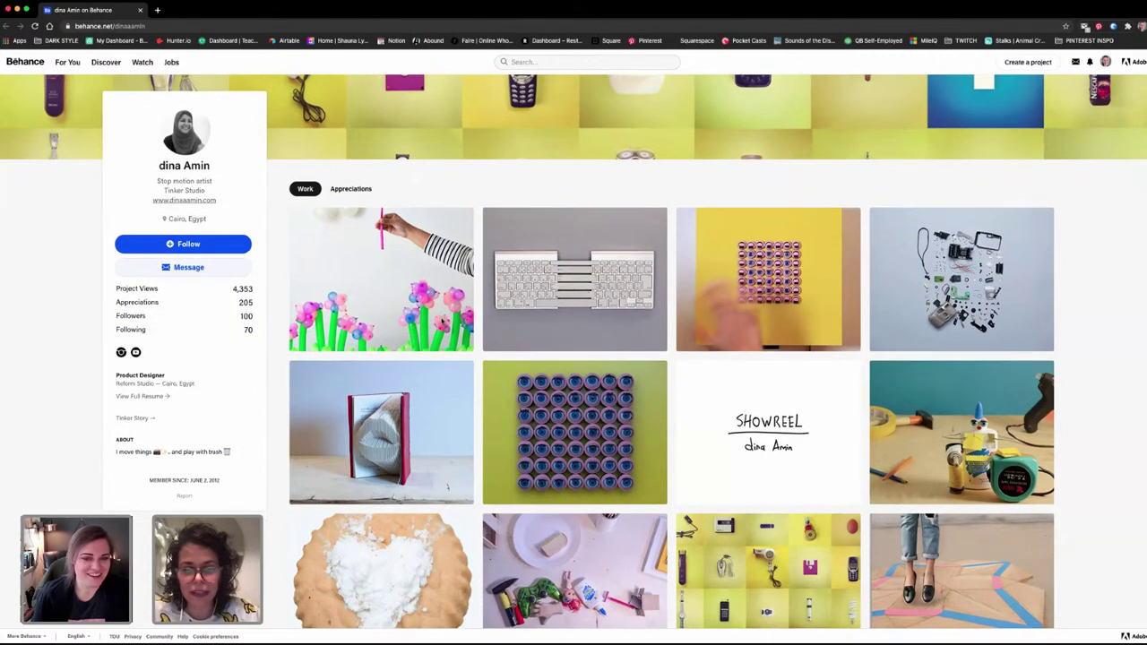
{"action": "scroll", "coordinate": [442, 320], "scroll_direction": "down", "scroll_amount": 3}
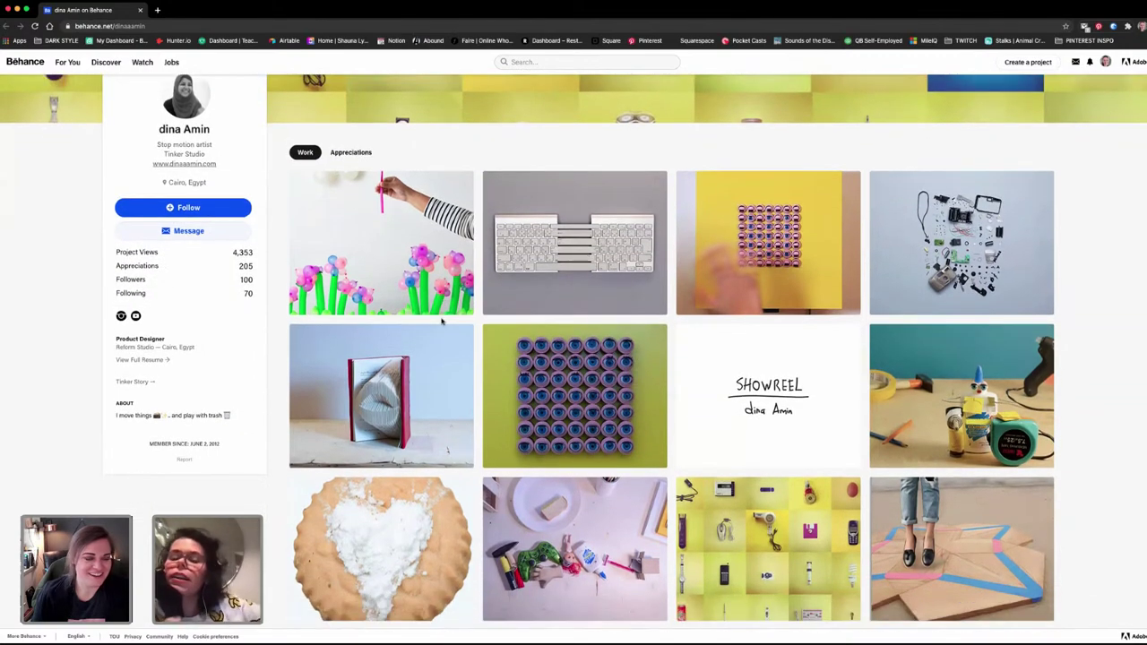
{"action": "scroll", "coordinate": [441, 321], "scroll_direction": "down", "scroll_amount": 1}
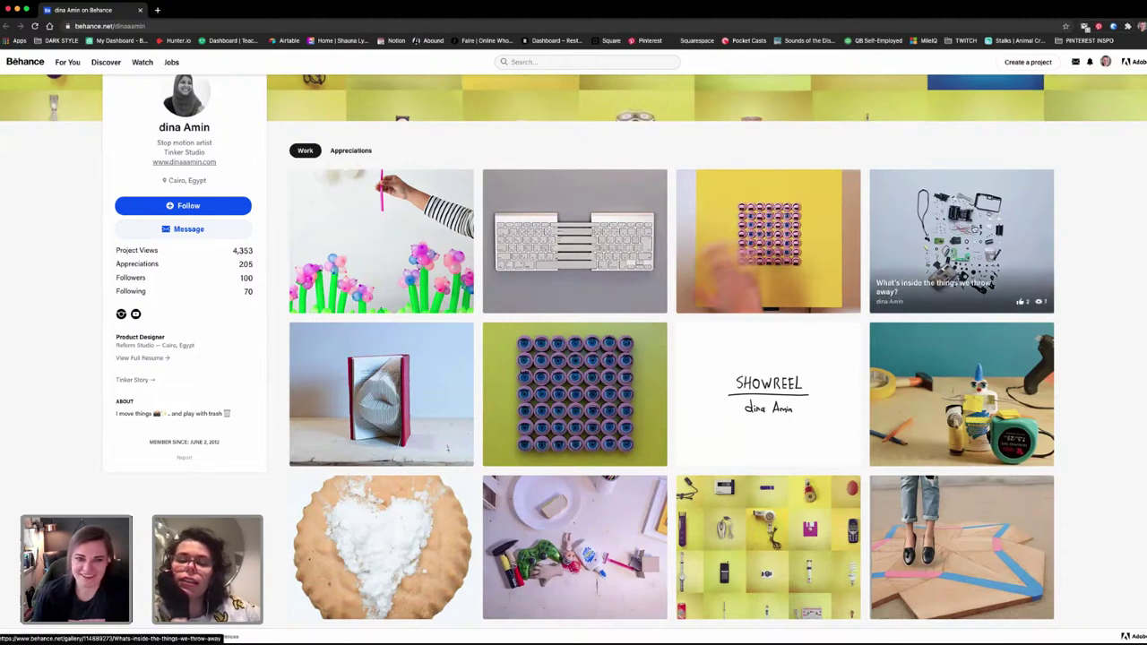
{"action": "left_click", "coordinate": [968, 220]}
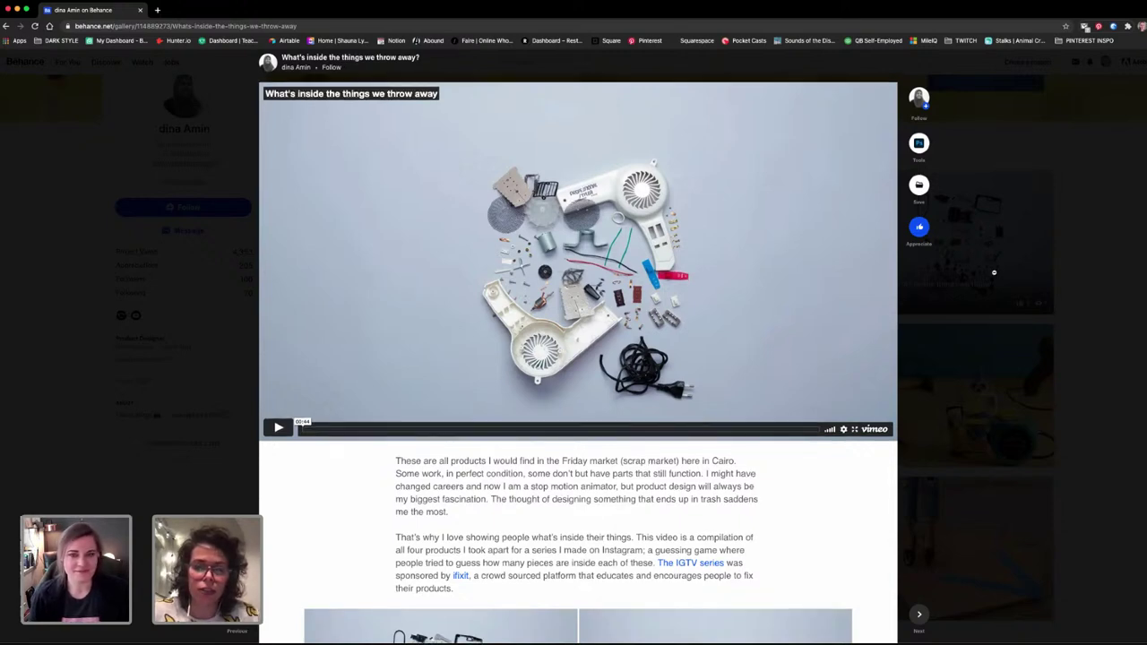
Examine the project's description, disassembled product images, behind-the-scenes photos and limited edition print pictures.
{"action": "scroll", "coordinate": [994, 271], "scroll_direction": "down", "scroll_amount": 5}
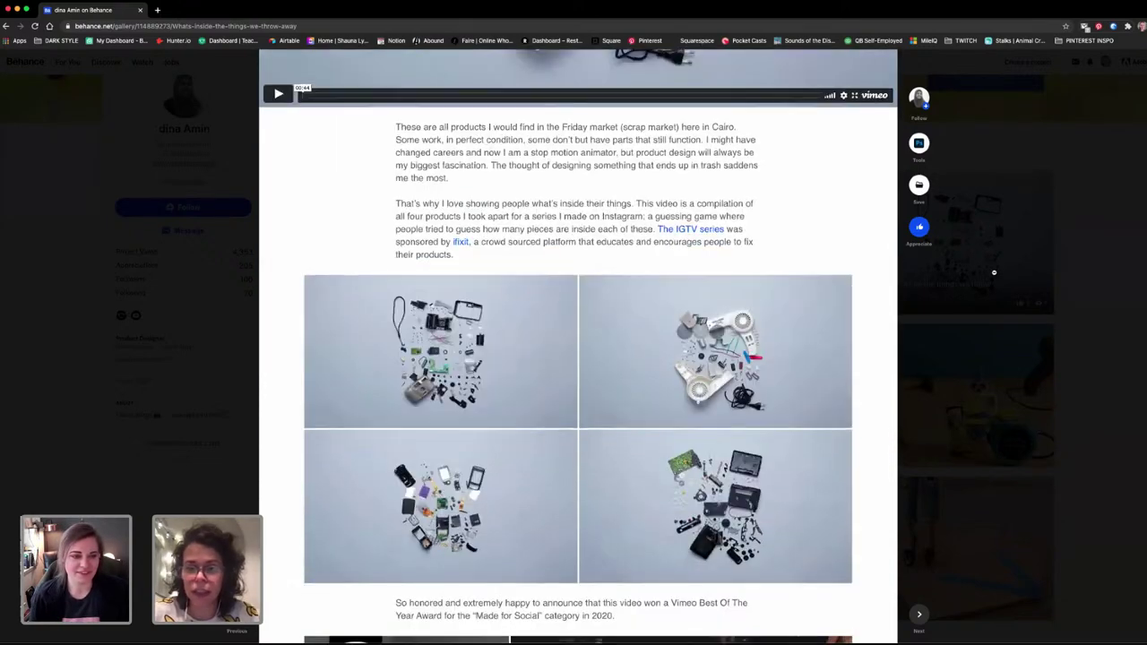
{"action": "scroll", "coordinate": [994, 272], "scroll_direction": "down", "scroll_amount": 2}
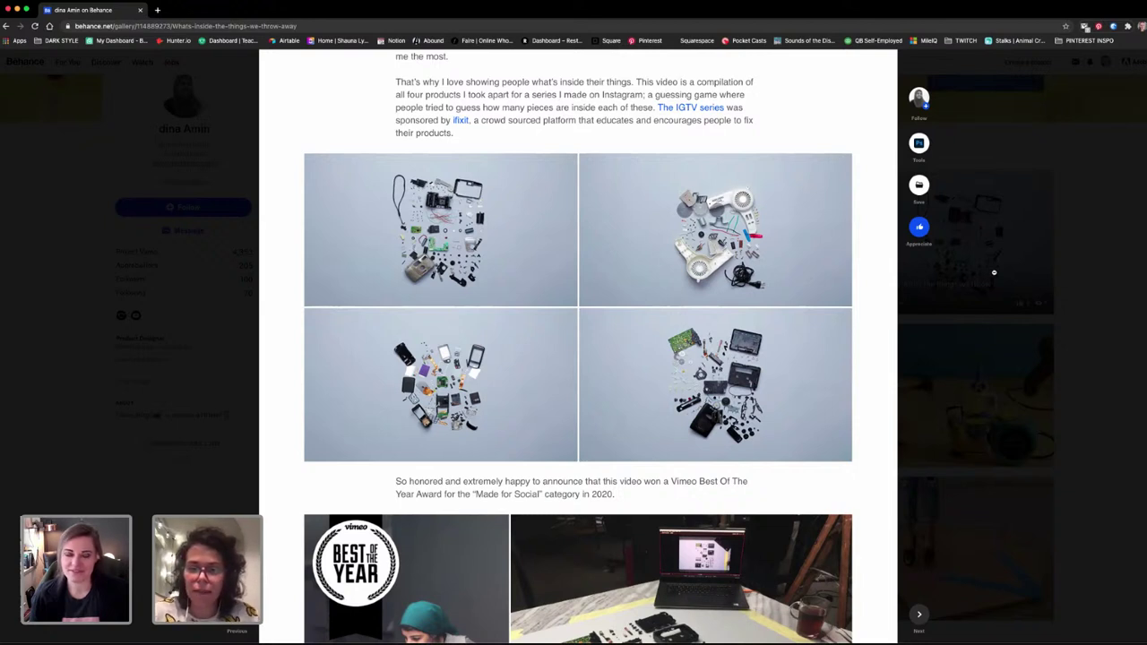
{"action": "scroll", "coordinate": [994, 272], "scroll_direction": "down", "scroll_amount": 1}
{"action": "scroll", "coordinate": [994, 273], "scroll_direction": "down", "scroll_amount": 2}
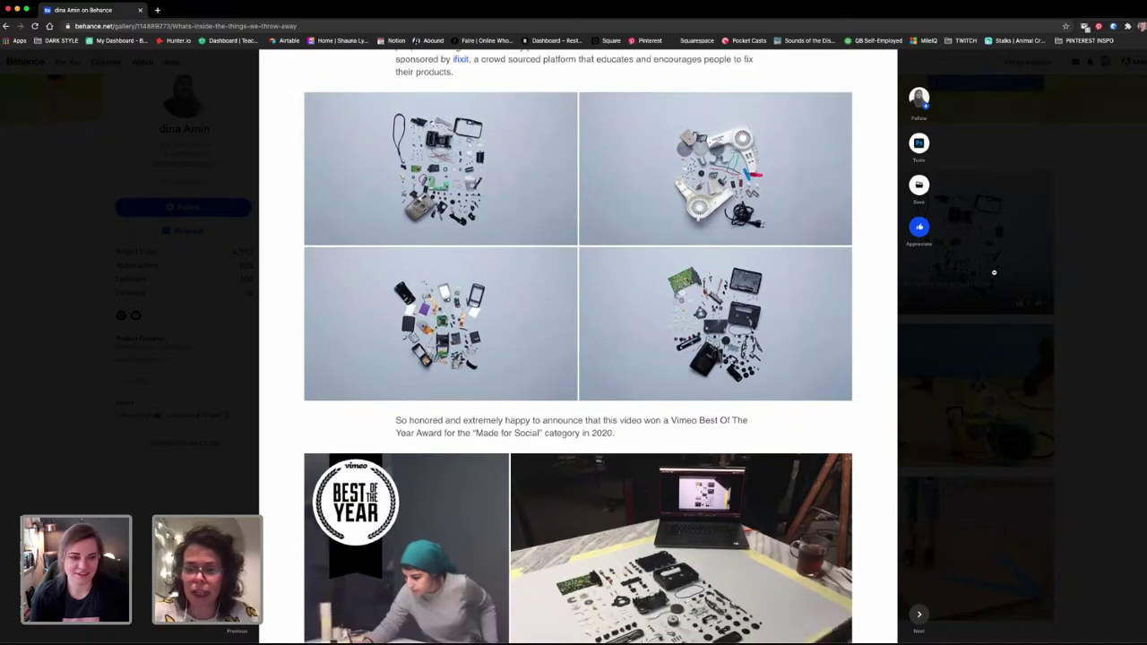
{"action": "scroll", "coordinate": [994, 272], "scroll_direction": "down", "scroll_amount": 3}
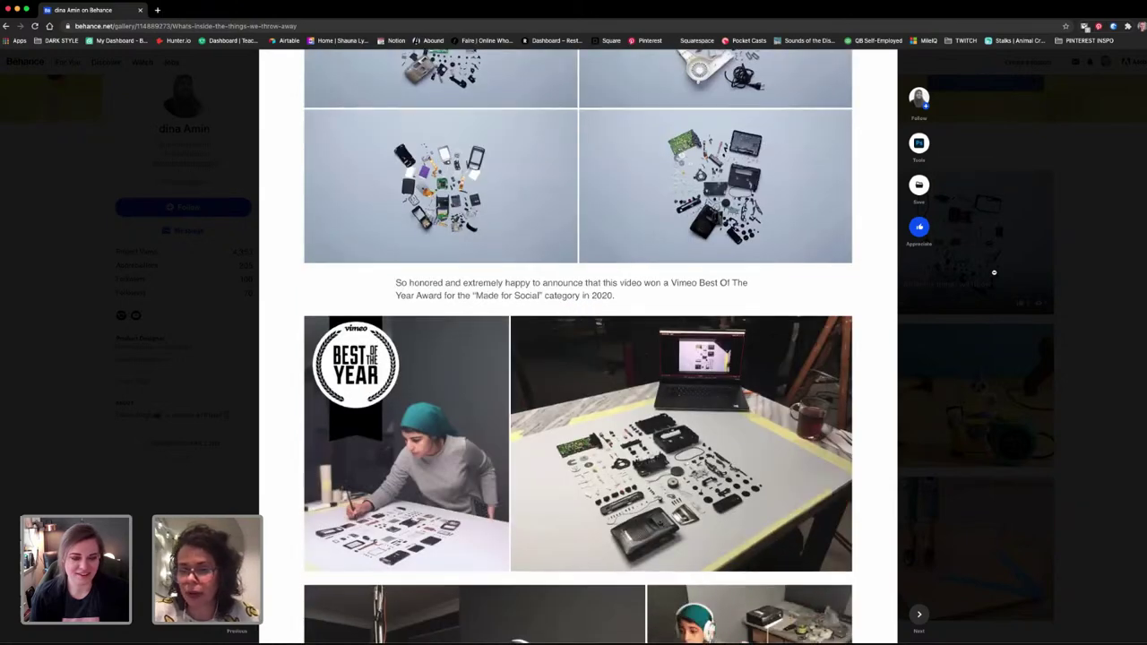
{"action": "scroll", "coordinate": [994, 272], "scroll_direction": "down", "scroll_amount": 1}
{"action": "scroll", "coordinate": [994, 272], "scroll_direction": "down", "scroll_amount": 6}
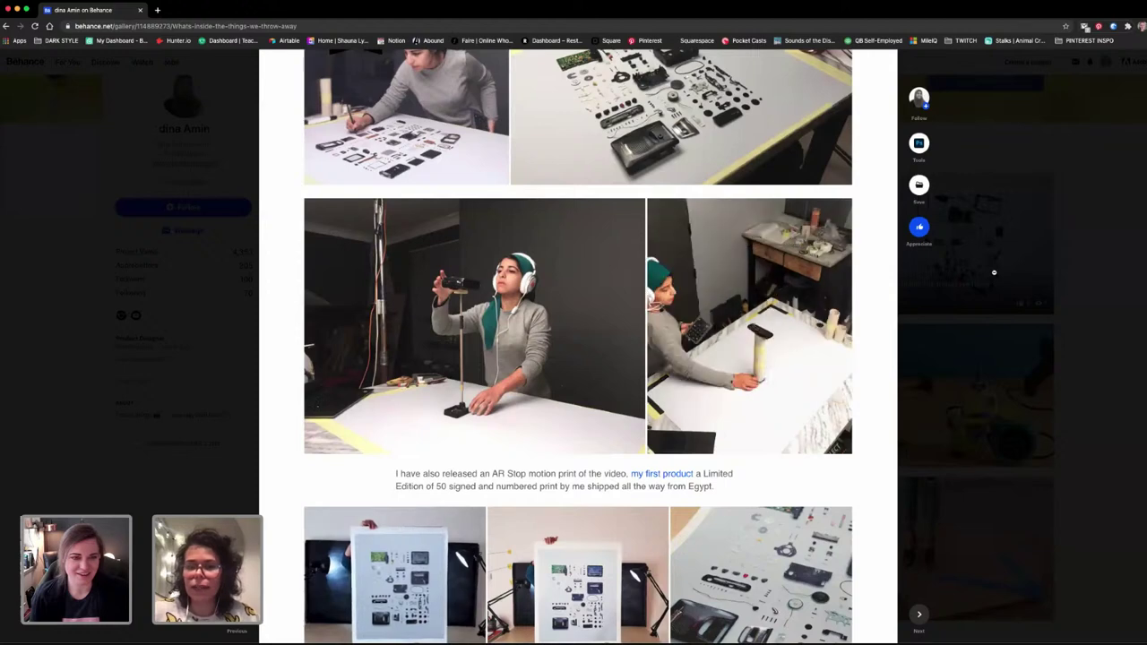
{"action": "scroll", "coordinate": [993, 272], "scroll_direction": "down", "scroll_amount": 2}
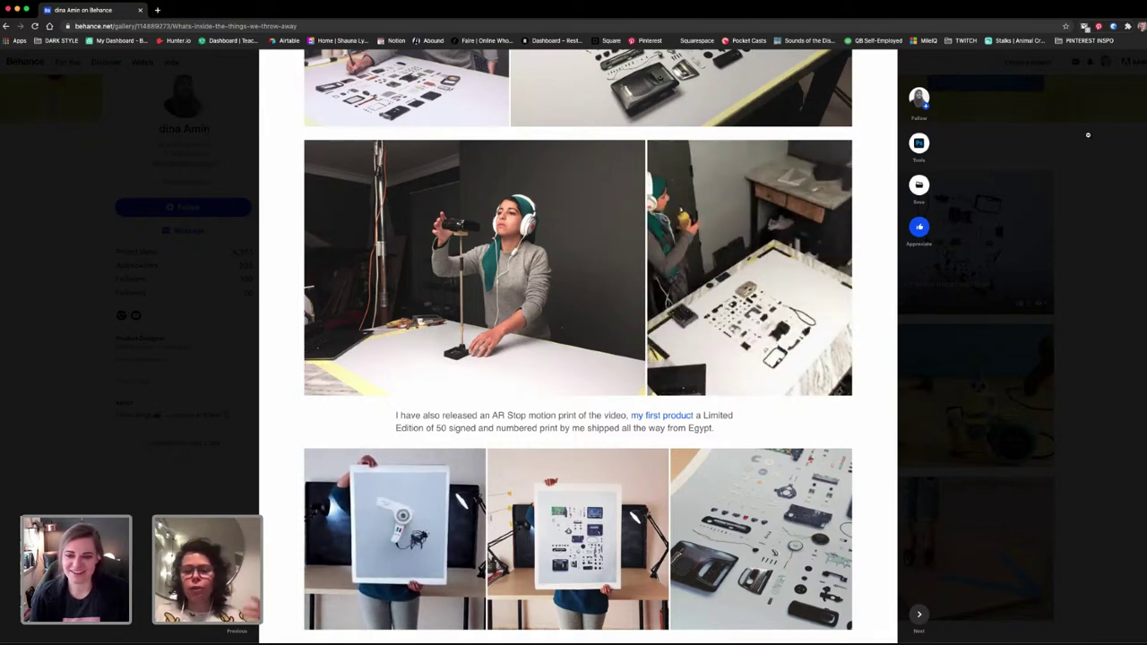
{"action": "scroll", "coordinate": [996, 227], "scroll_direction": "down", "scroll_amount": 1}
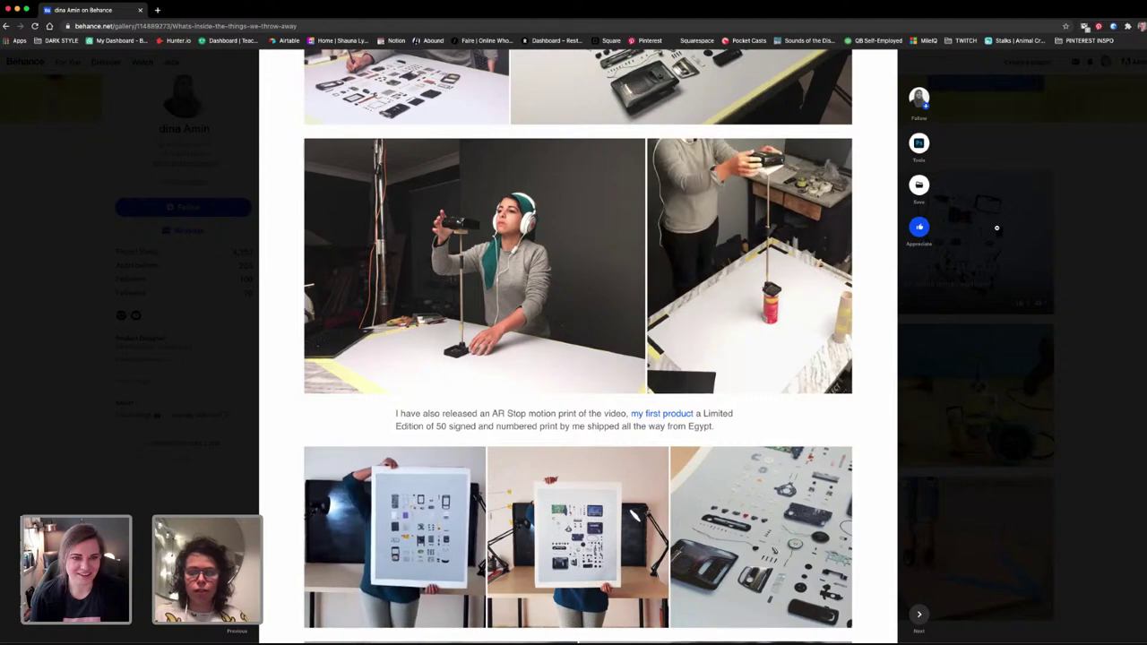
{"action": "scroll", "coordinate": [996, 228], "scroll_direction": "down", "scroll_amount": 1}
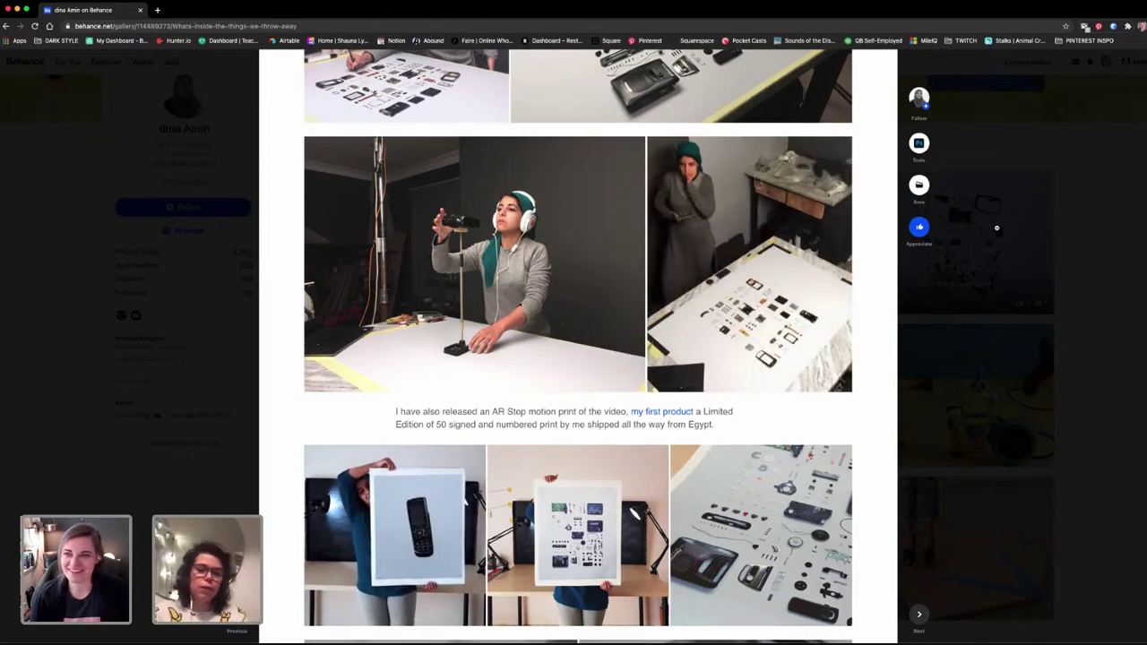
{"action": "scroll", "coordinate": [997, 227], "scroll_direction": "down", "scroll_amount": 2}
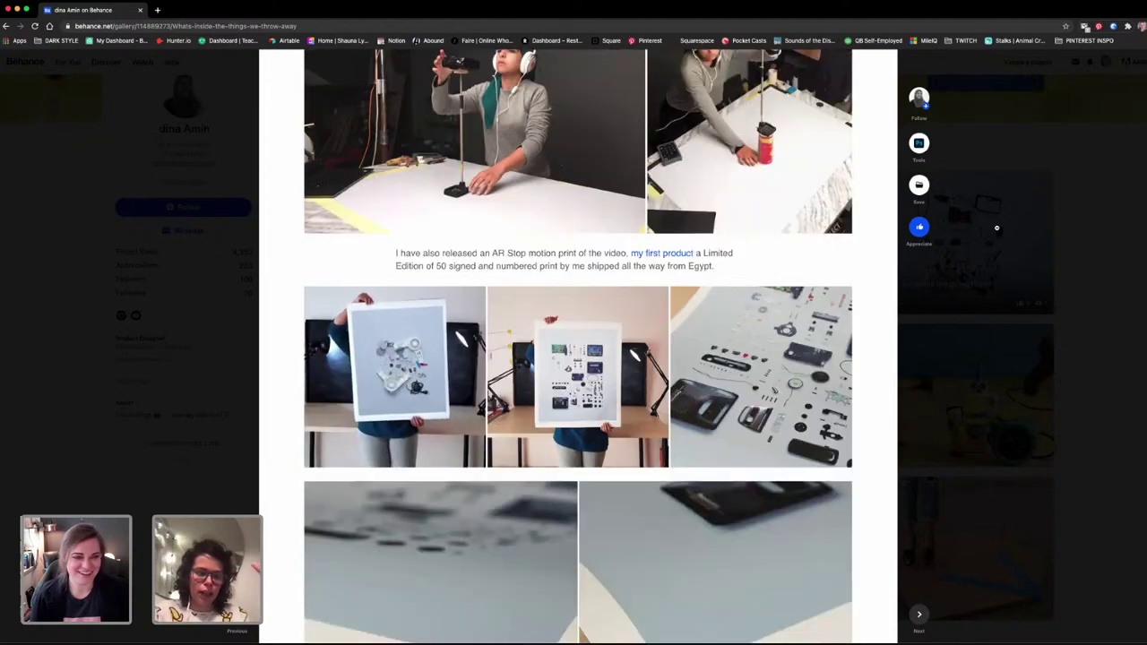
{"action": "scroll", "coordinate": [996, 227], "scroll_direction": "up", "scroll_amount": 1}
{"action": "scroll", "coordinate": [996, 227], "scroll_direction": "up", "scroll_amount": 1}
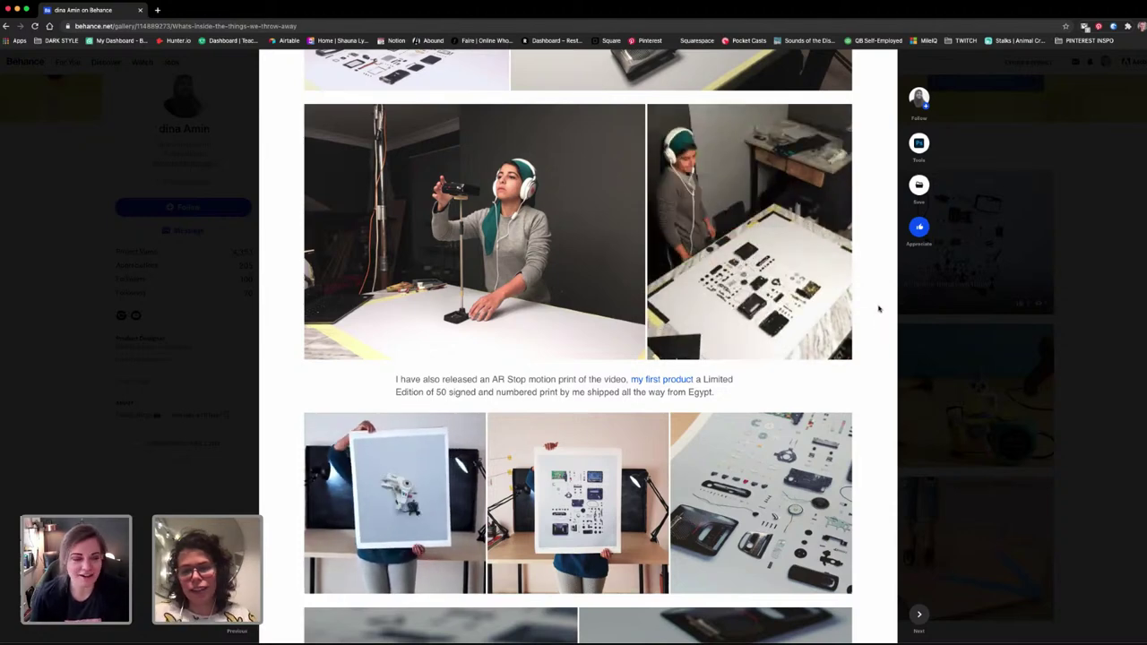
View the photos of the held-up limited edition print enlarged and return to the project.
{"action": "scroll", "coordinate": [878, 308], "scroll_direction": "down", "scroll_amount": 1}
{"action": "scroll", "coordinate": [681, 359], "scroll_direction": "down", "scroll_amount": 2}
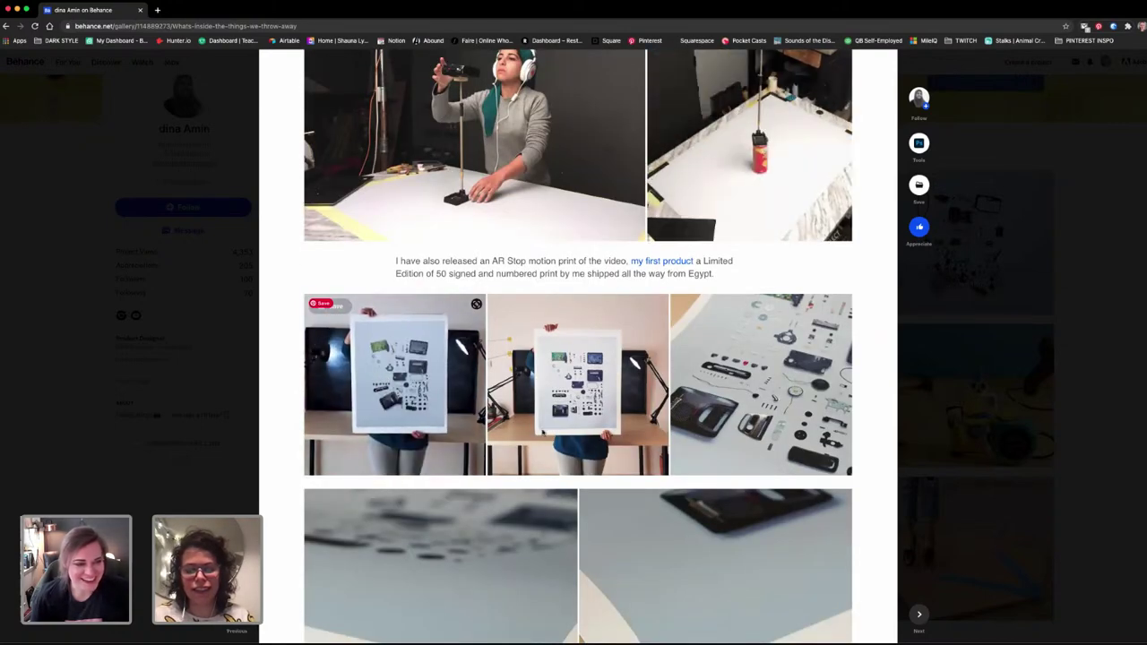
{"action": "left_click", "coordinate": [394, 376]}
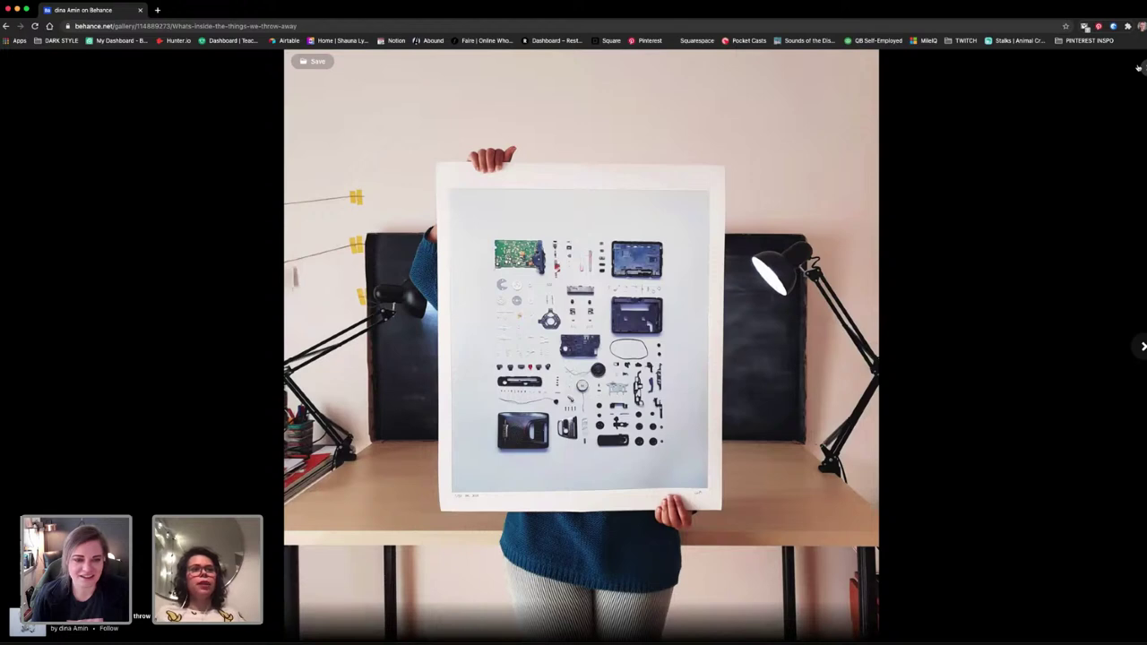
{"action": "left_click", "coordinate": [980, 205]}
Appreciate the project from its end section and close it to return to the artist's profile.
{"action": "scroll", "coordinate": [878, 197], "scroll_direction": "down", "scroll_amount": 5}
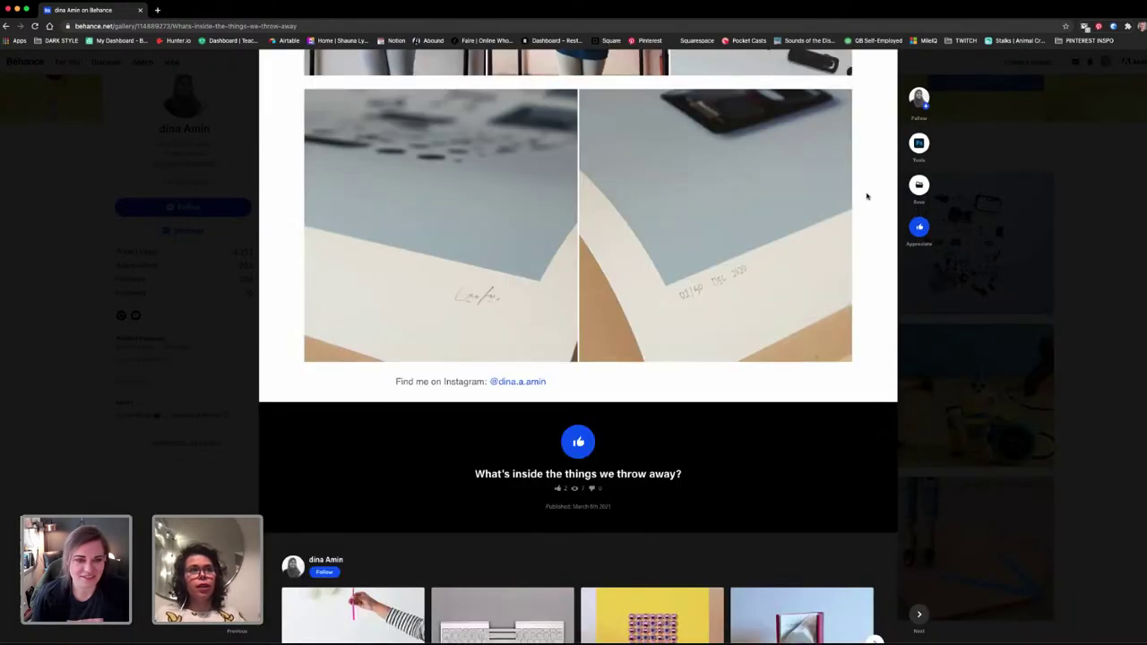
{"action": "scroll", "coordinate": [866, 197], "scroll_direction": "down", "scroll_amount": 2}
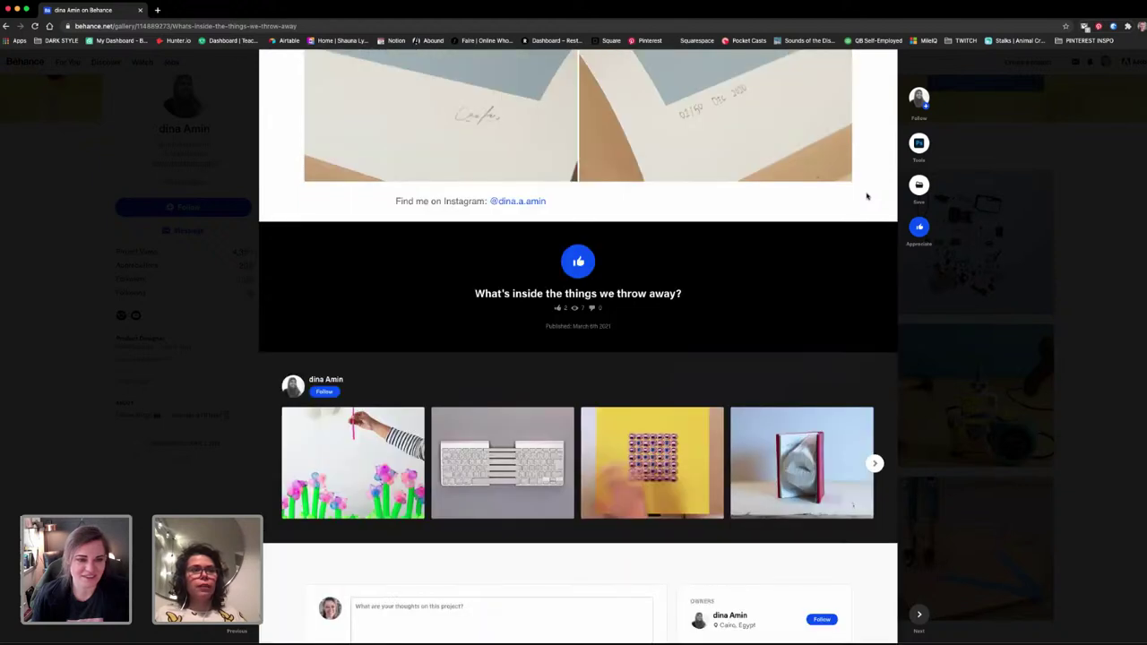
{"action": "left_click", "coordinate": [578, 262]}
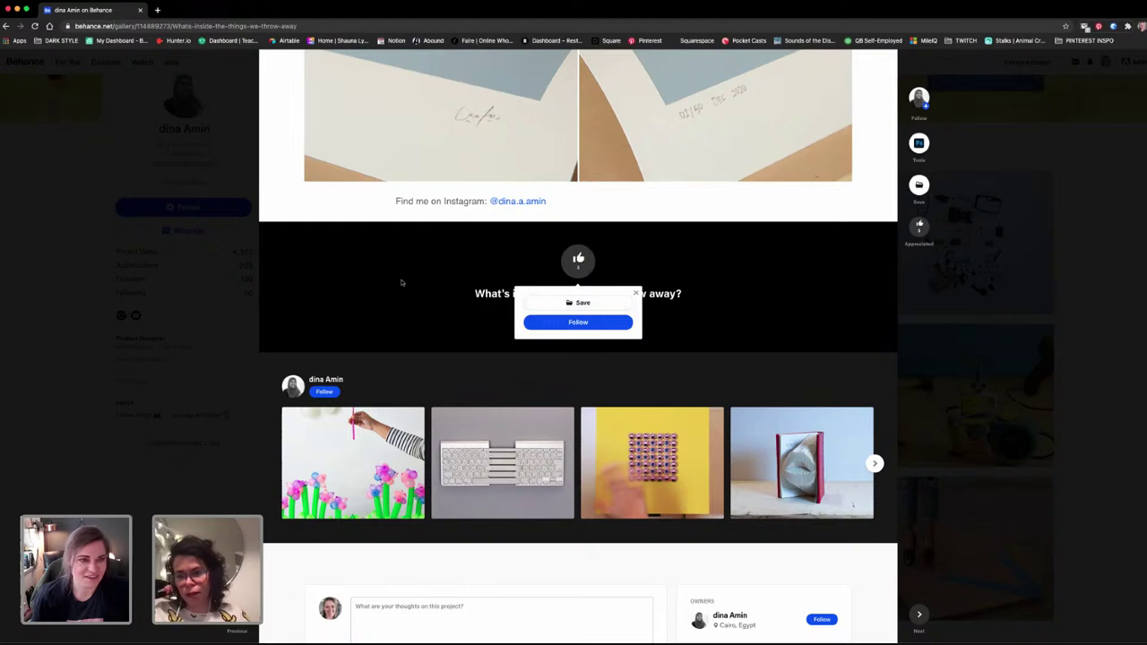
{"action": "left_click", "coordinate": [1057, 239]}
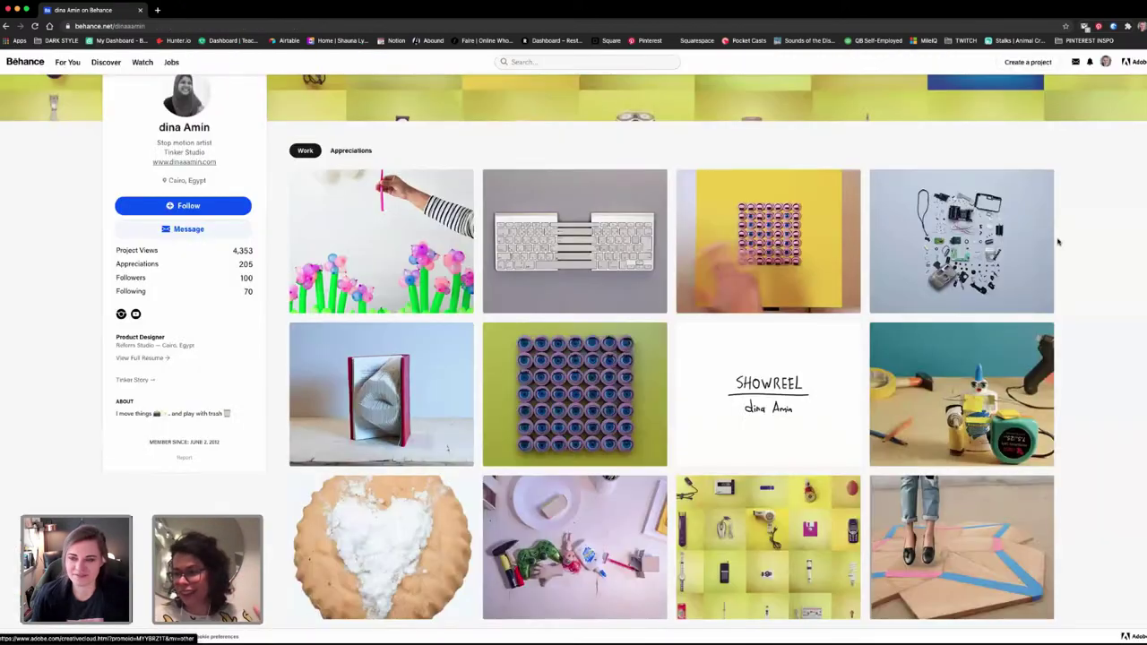
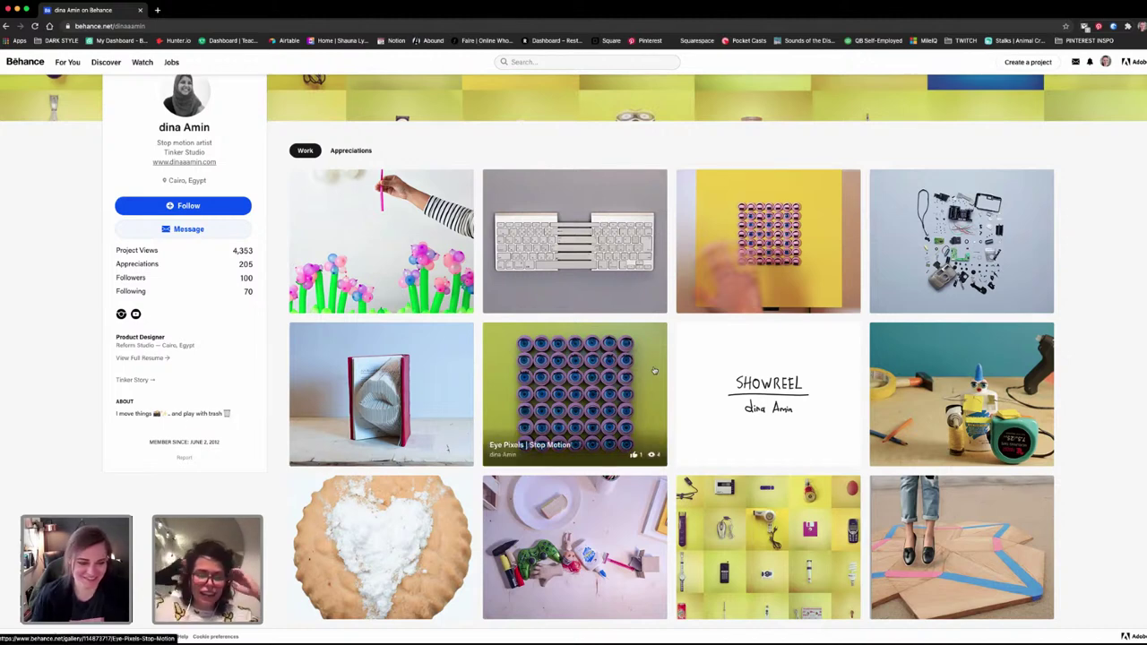
Browse the rest of the artist's work grid and open the project "Ankaboot | shoe storage system".
{"action": "scroll", "coordinate": [739, 392], "scroll_direction": "down", "scroll_amount": 2}
{"action": "scroll", "coordinate": [740, 394], "scroll_direction": "down", "scroll_amount": 2}
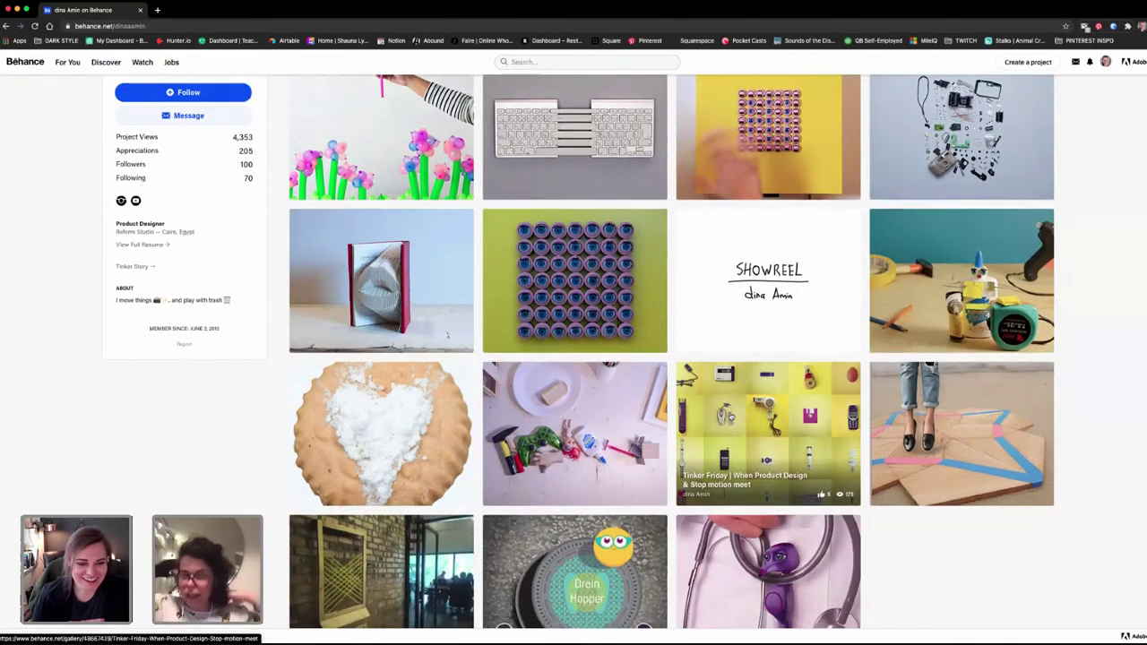
{"action": "scroll", "coordinate": [792, 442], "scroll_direction": "up", "scroll_amount": 1}
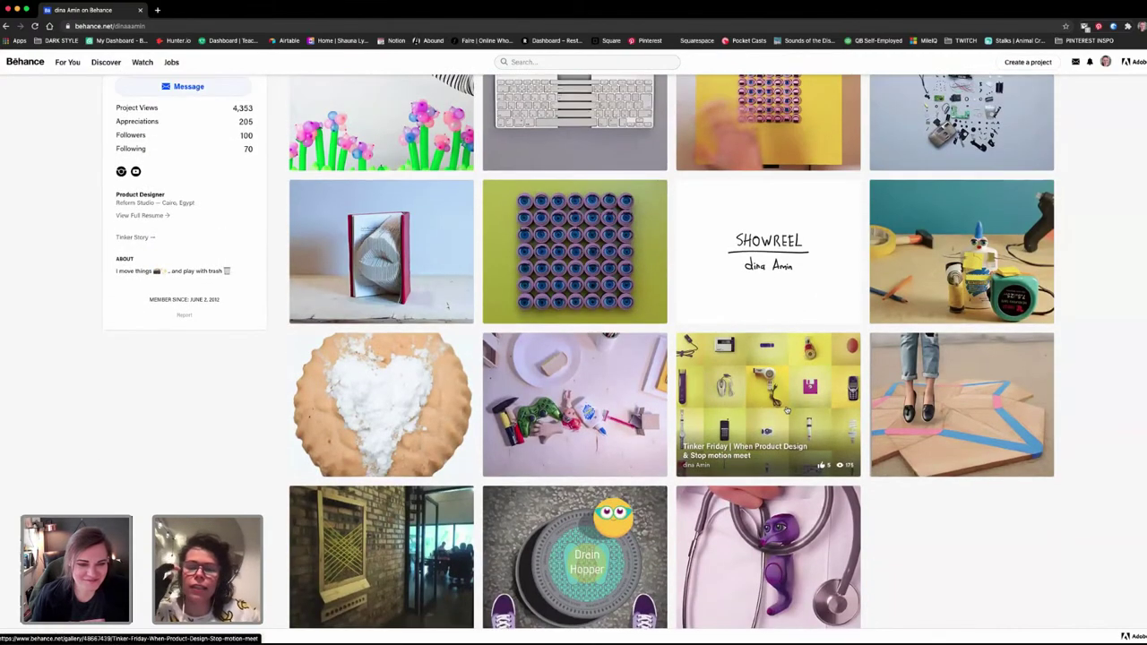
{"action": "left_click", "coordinate": [349, 538]}
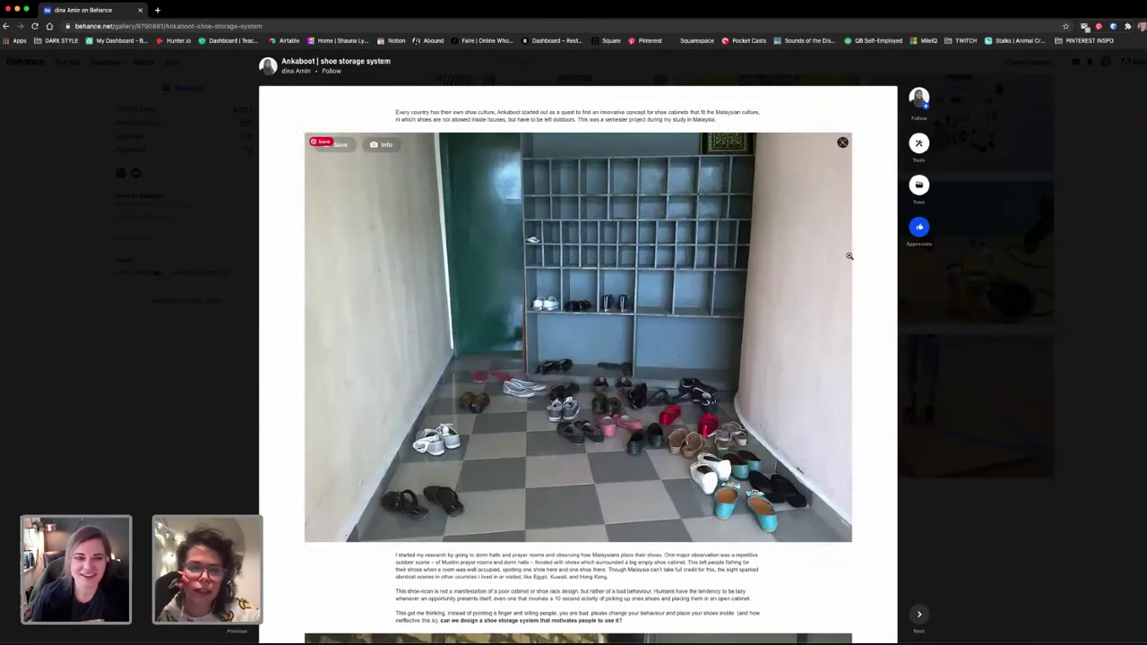
Examine the project's shoe culture introduction, wall-mounted wooden frame and construction photos.
{"action": "scroll", "coordinate": [872, 258], "scroll_direction": "down", "scroll_amount": 2}
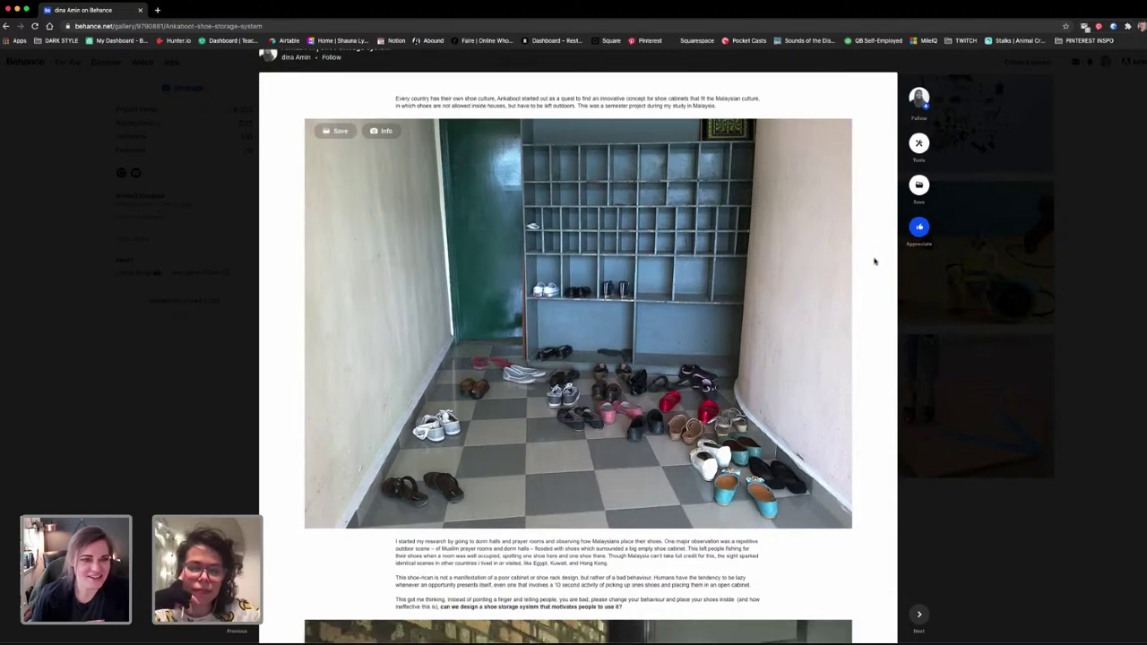
{"action": "scroll", "coordinate": [875, 261], "scroll_direction": "down", "scroll_amount": 5}
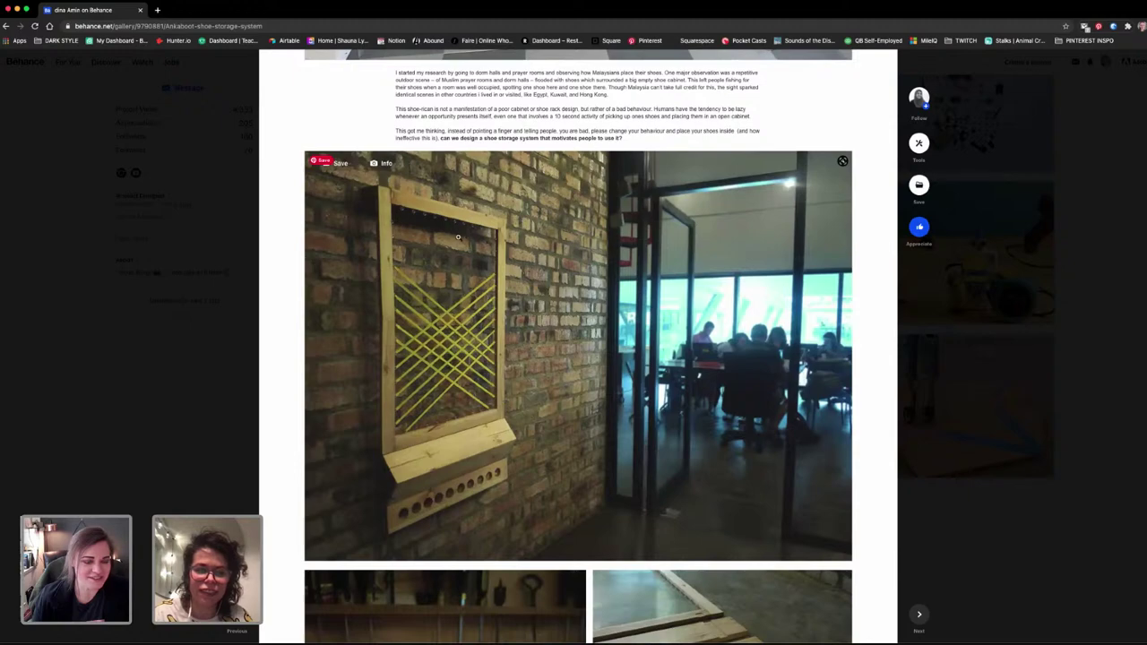
{"action": "scroll", "coordinate": [707, 319], "scroll_direction": "down", "scroll_amount": 3}
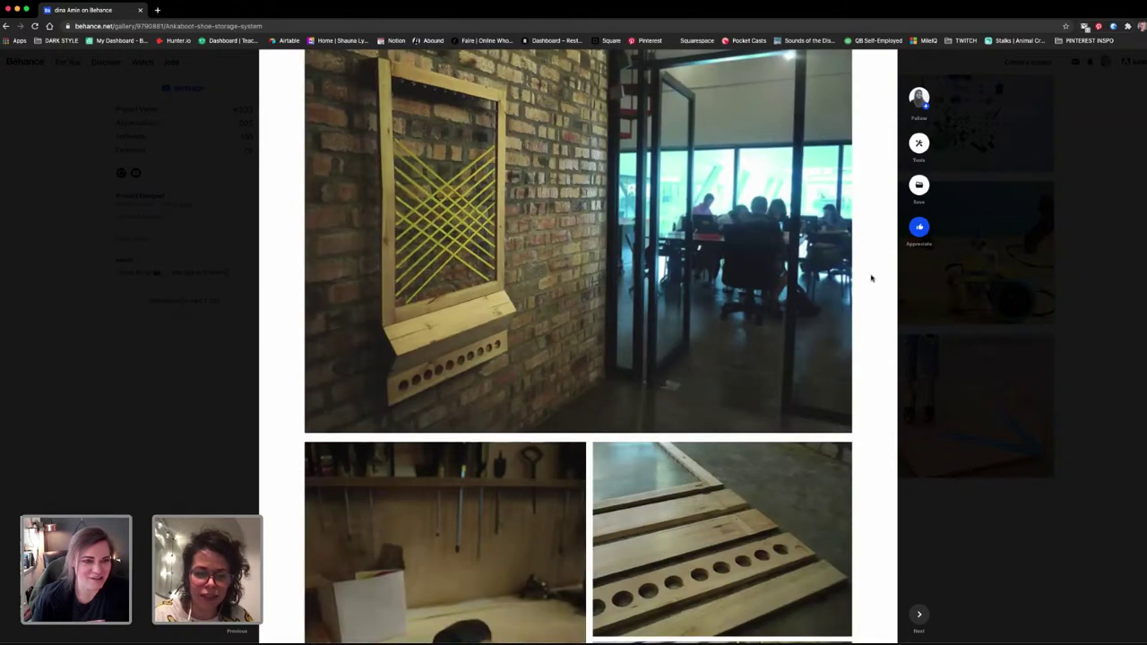
{"action": "scroll", "coordinate": [871, 278], "scroll_direction": "down", "scroll_amount": 10}
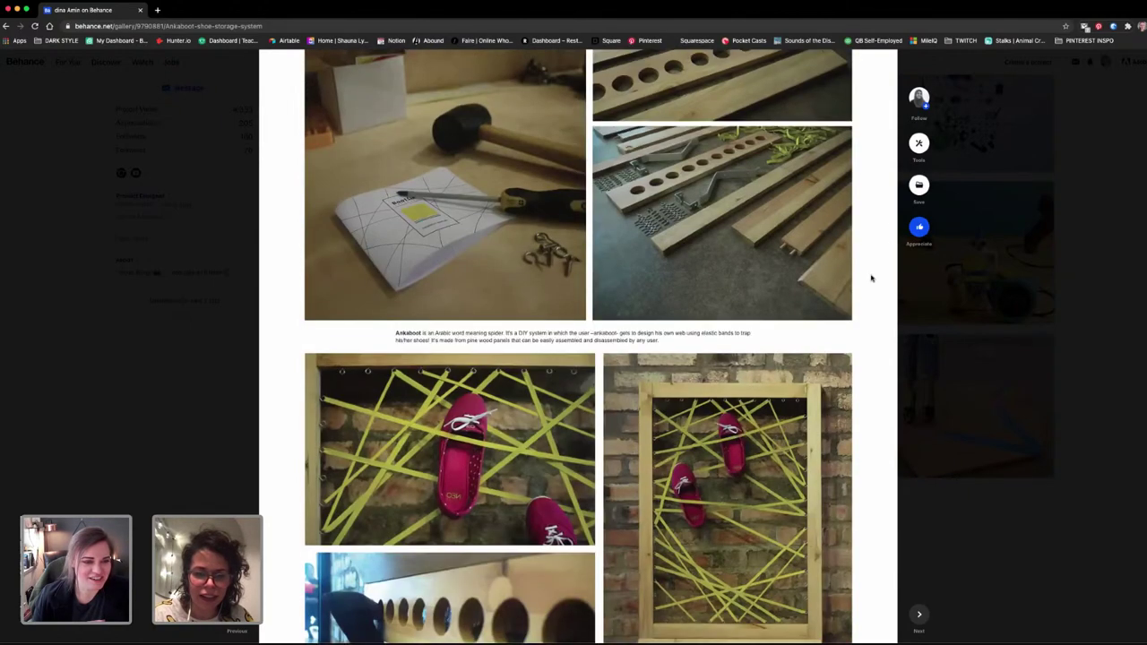
{"action": "scroll", "coordinate": [871, 278], "scroll_direction": "down", "scroll_amount": 3}
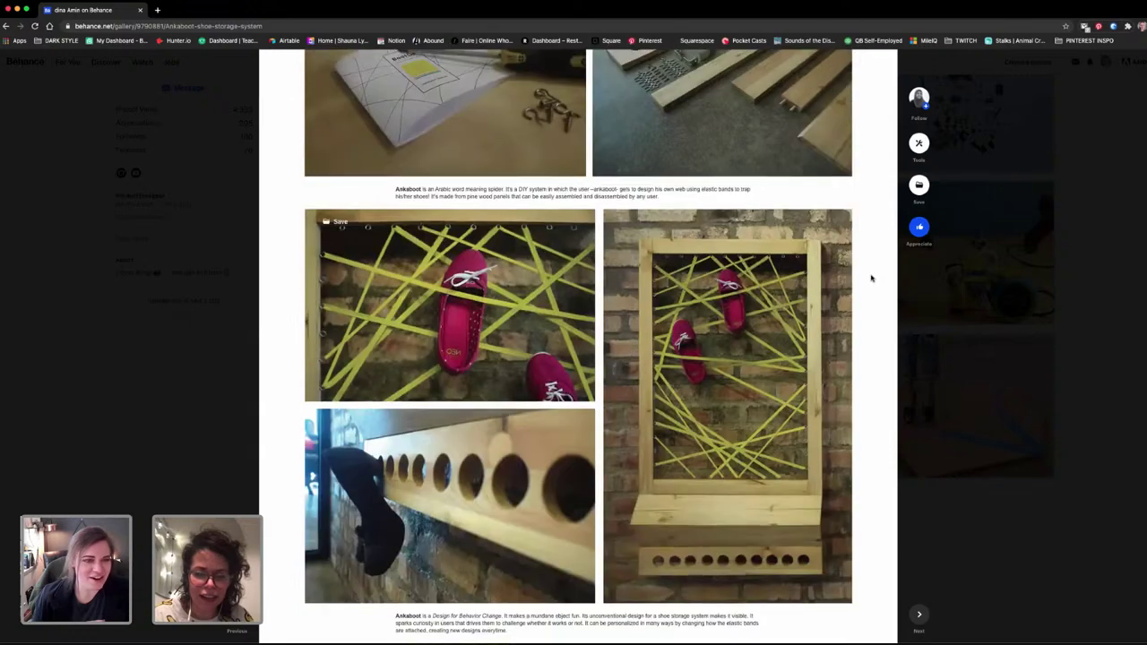
{"action": "scroll", "coordinate": [871, 278], "scroll_direction": "up", "scroll_amount": 12}
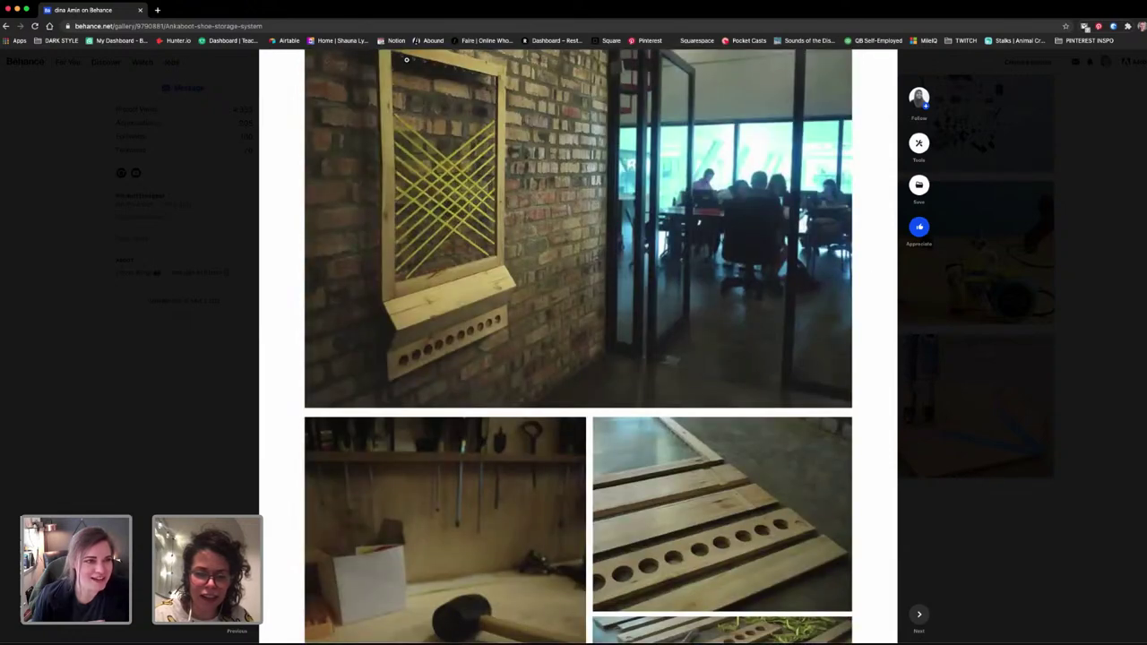
{"action": "scroll", "coordinate": [428, 164], "scroll_direction": "up", "scroll_amount": 2}
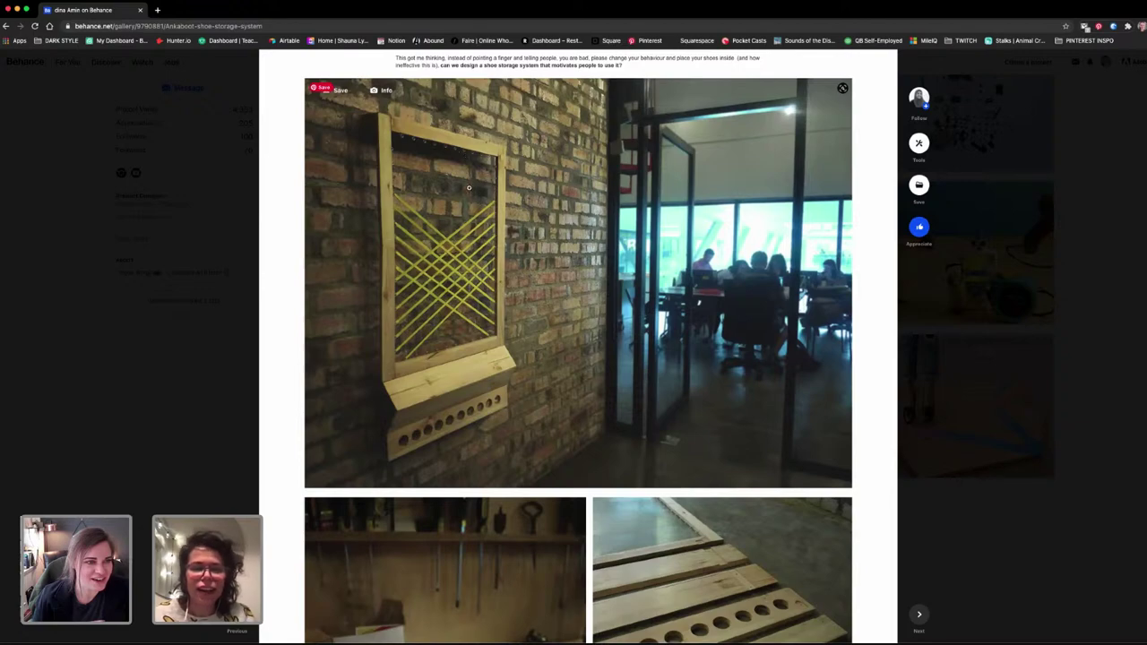
Examine the photos of shoes held in the elastic web, the different band patterns and the sloped foot support.
{"action": "scroll", "coordinate": [469, 187], "scroll_direction": "down", "scroll_amount": 8}
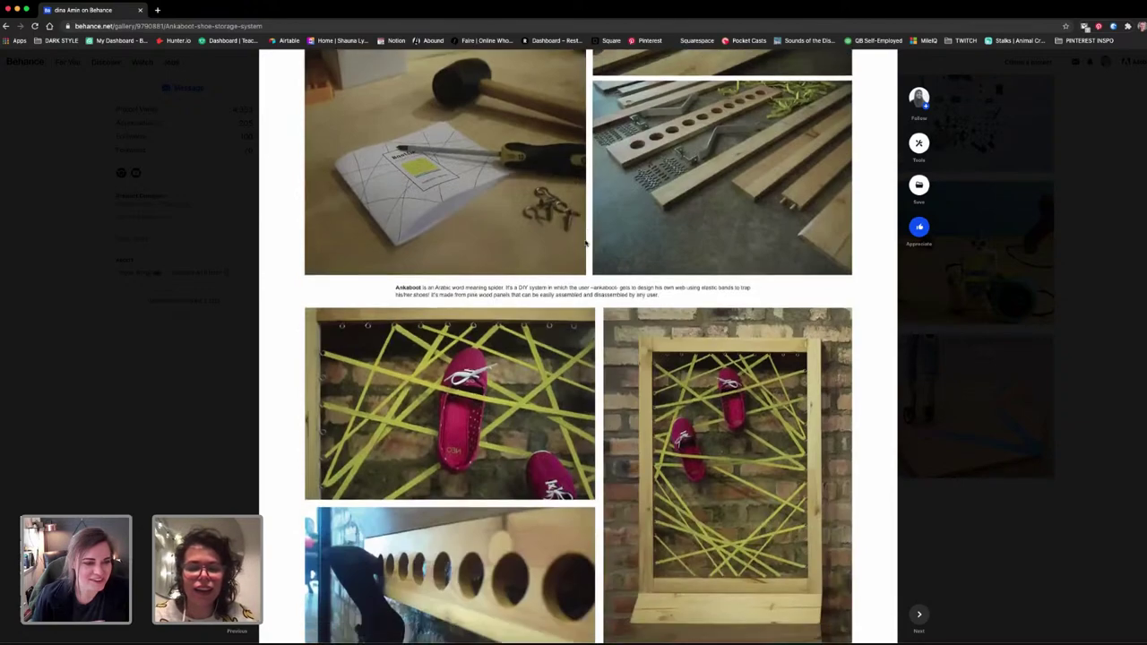
{"action": "scroll", "coordinate": [587, 242], "scroll_direction": "down", "scroll_amount": 3}
{"action": "scroll", "coordinate": [587, 244], "scroll_direction": "down", "scroll_amount": 2}
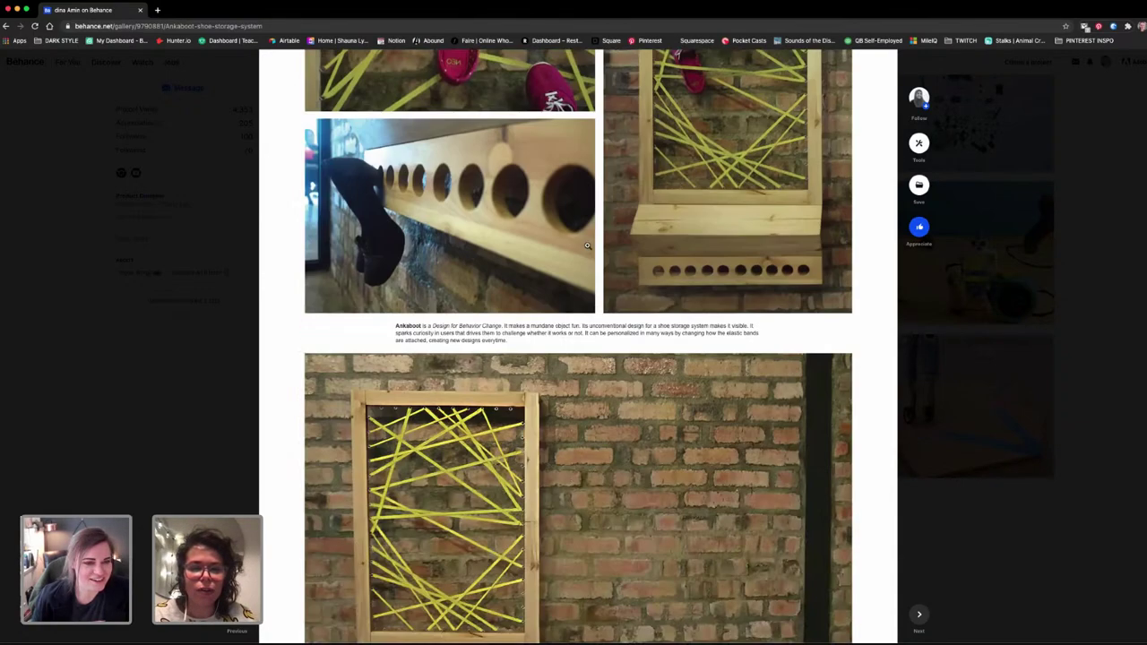
{"action": "scroll", "coordinate": [587, 245], "scroll_direction": "down", "scroll_amount": 5}
{"action": "scroll", "coordinate": [587, 244], "scroll_direction": "down", "scroll_amount": 3}
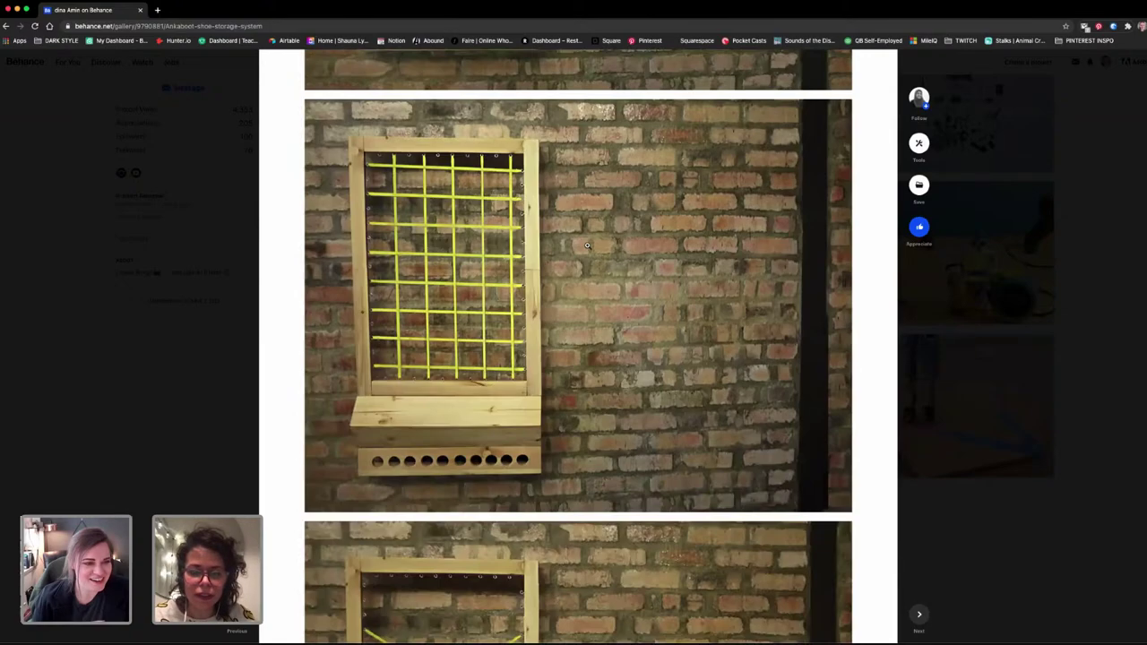
{"action": "scroll", "coordinate": [587, 245], "scroll_direction": "down", "scroll_amount": 4}
{"action": "scroll", "coordinate": [587, 244], "scroll_direction": "down", "scroll_amount": 3}
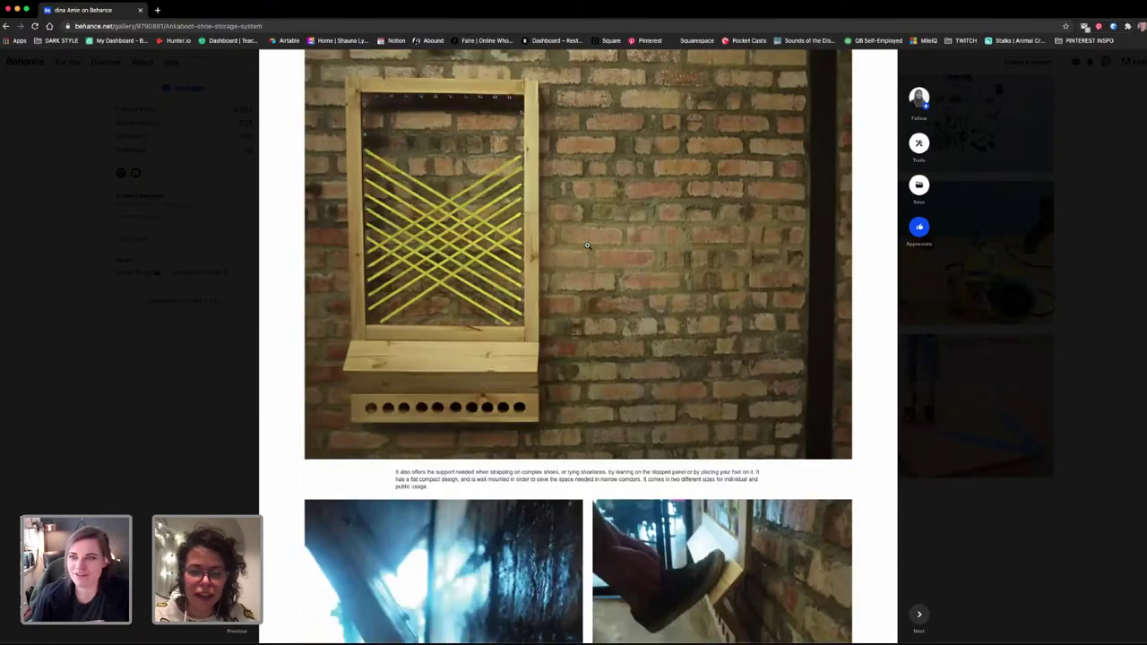
{"action": "scroll", "coordinate": [587, 244], "scroll_direction": "down", "scroll_amount": 3}
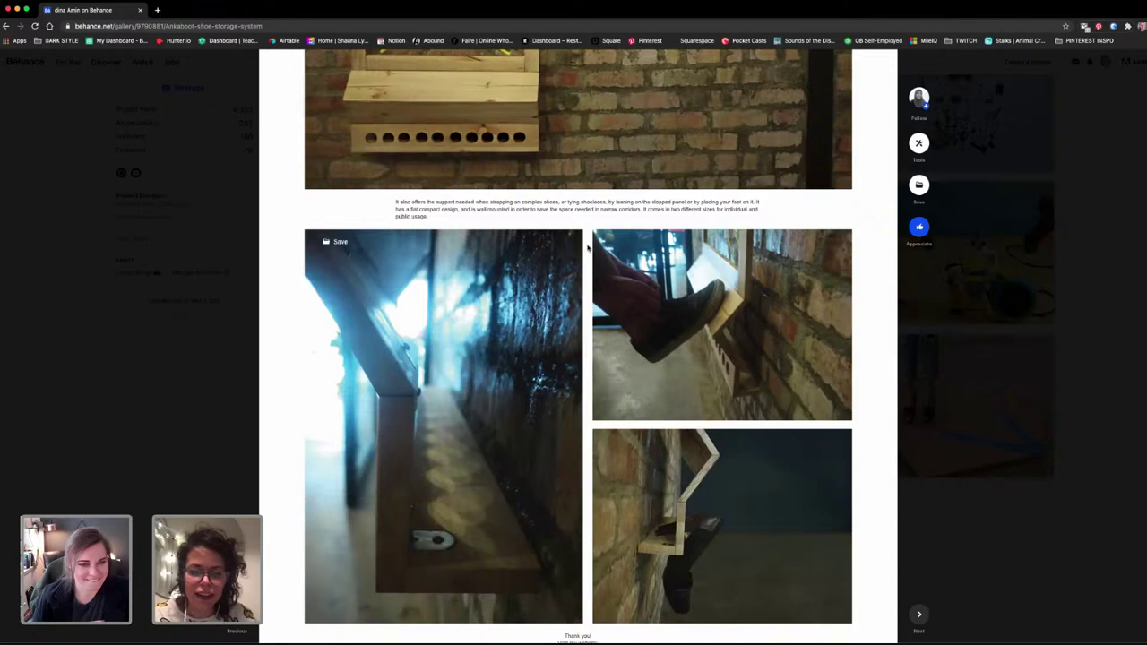
Appreciate the shoe storage project and open "CSS Tricks Stop Motion Intro" from the artist's other projects.
{"action": "scroll", "coordinate": [587, 244], "scroll_direction": "down", "scroll_amount": 2}
{"action": "scroll", "coordinate": [587, 244], "scroll_direction": "down", "scroll_amount": 4}
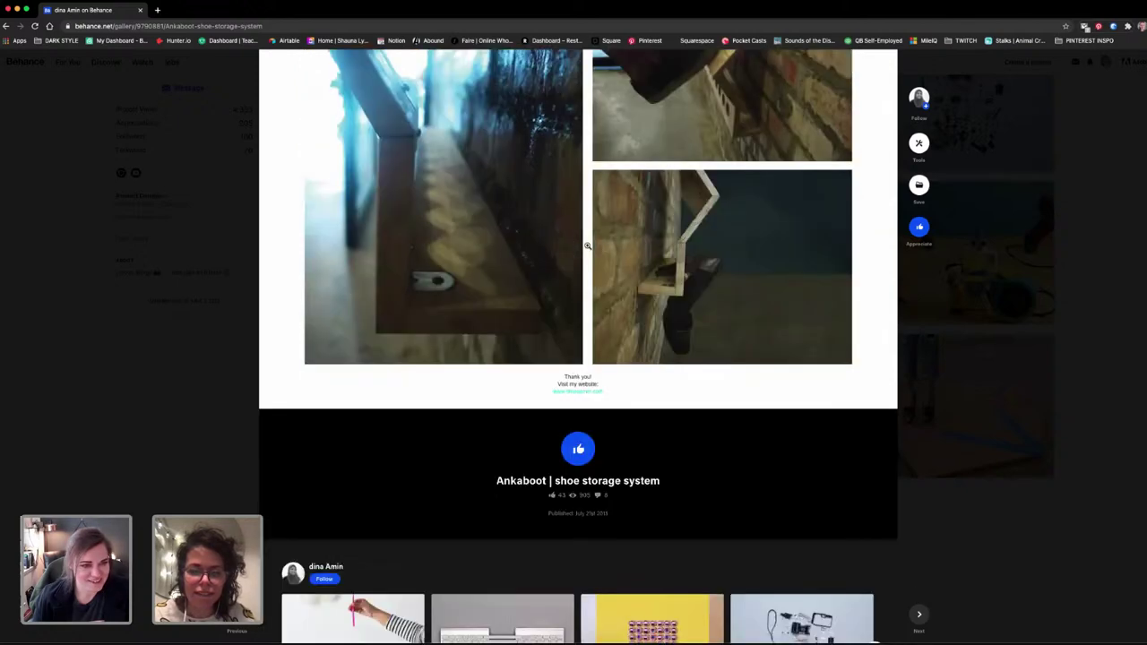
{"action": "left_click", "coordinate": [578, 252]}
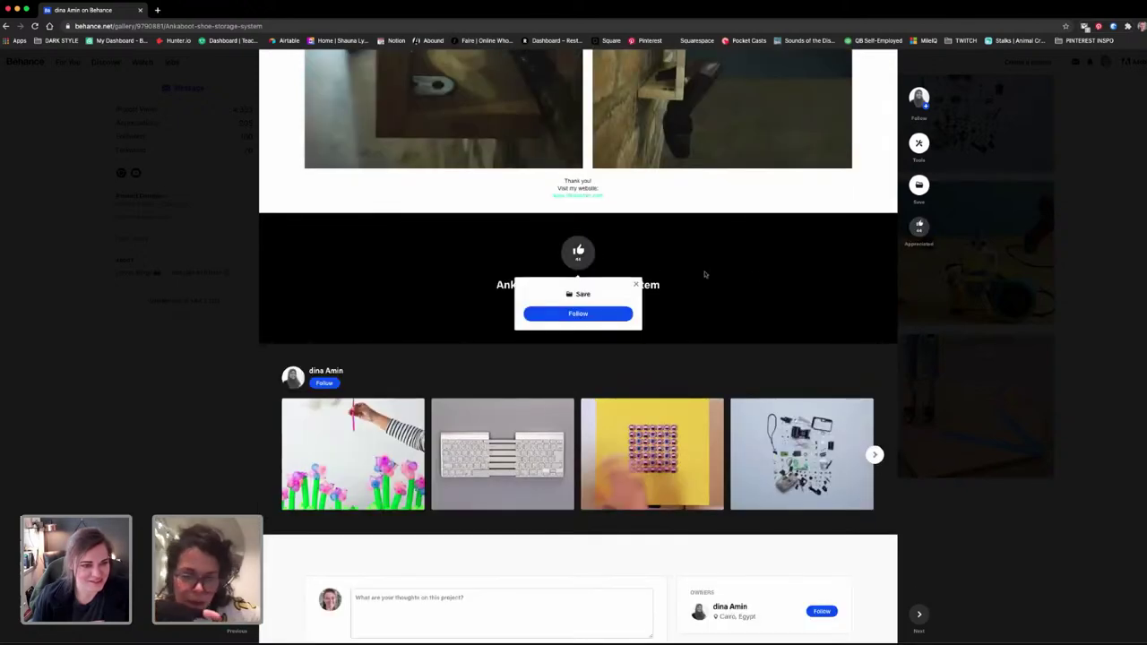
{"action": "scroll", "coordinate": [751, 283], "scroll_direction": "down", "scroll_amount": 10}
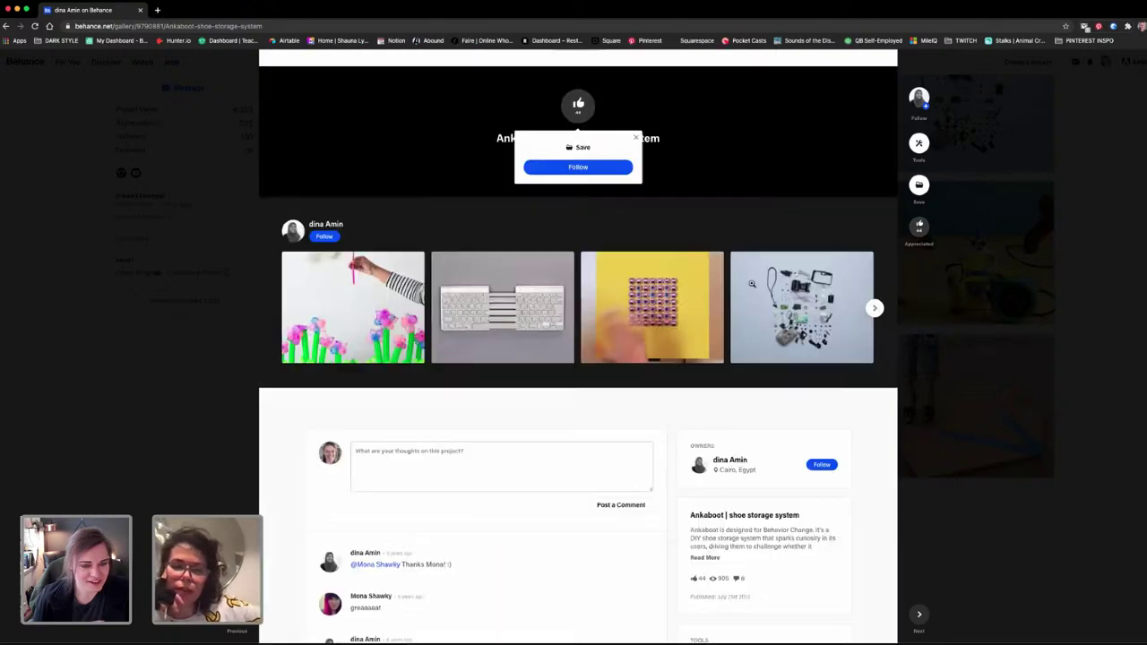
{"action": "left_click", "coordinate": [502, 314]}
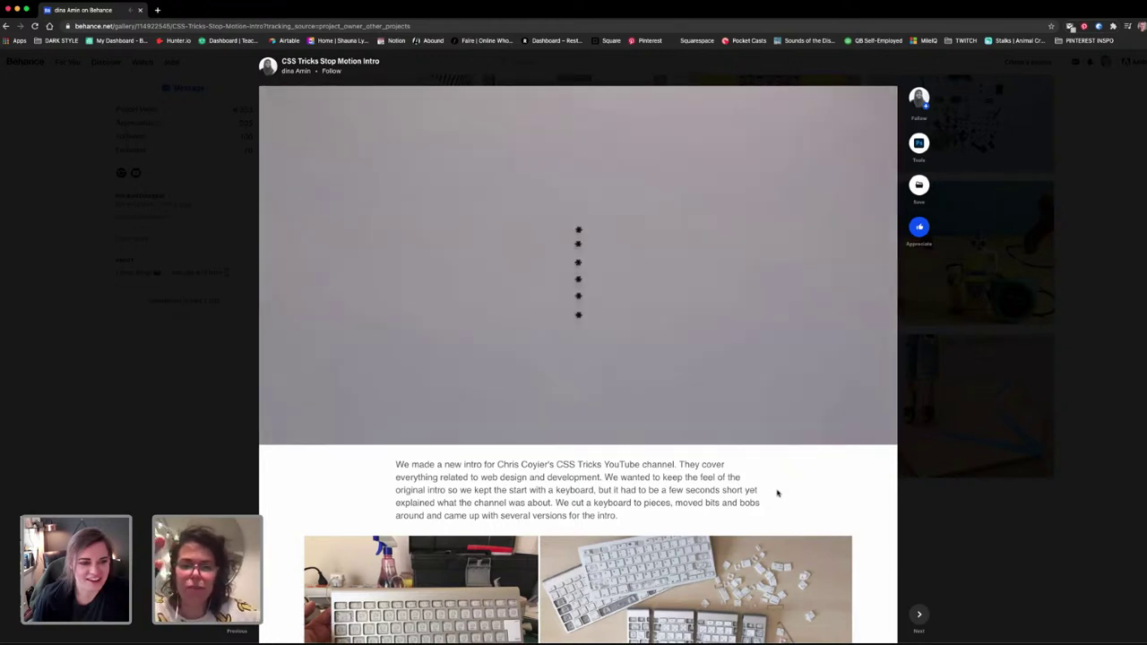
Examine the CSS Tricks project's intro video, description, cut-up keyboard photos and printed keyboard template.
{"action": "scroll", "coordinate": [501, 502], "scroll_direction": "down", "scroll_amount": 2}
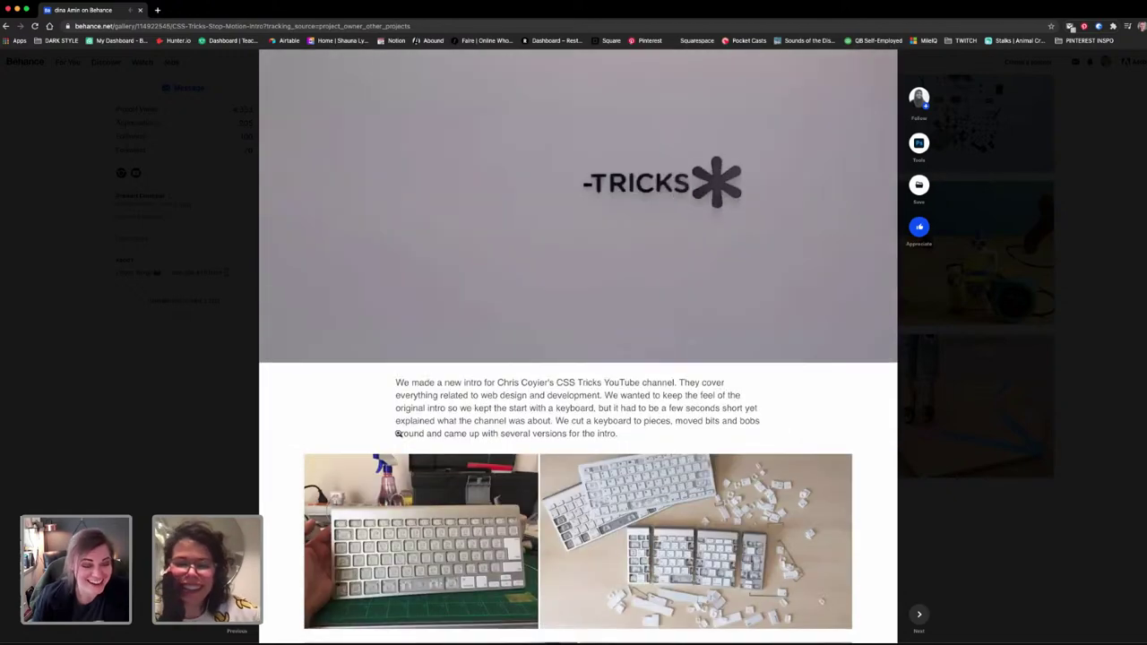
{"action": "scroll", "coordinate": [473, 431], "scroll_direction": "down", "scroll_amount": 4}
{"action": "scroll", "coordinate": [474, 431], "scroll_direction": "down", "scroll_amount": 4}
{"action": "scroll", "coordinate": [471, 435], "scroll_direction": "down", "scroll_amount": 2}
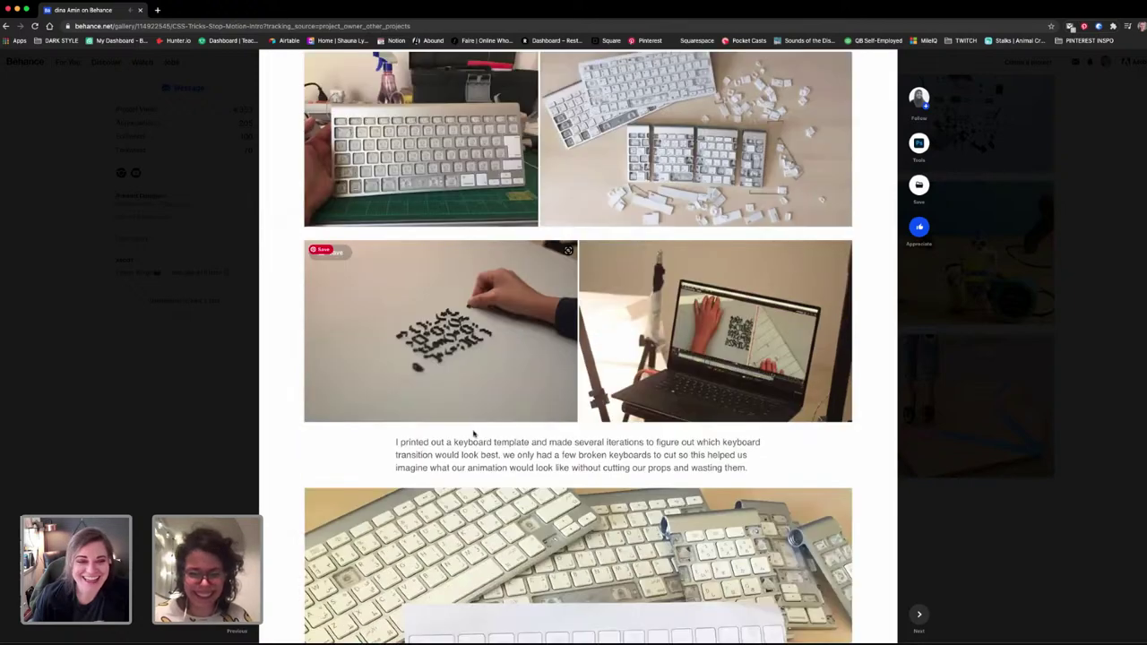
{"action": "scroll", "coordinate": [466, 436], "scroll_direction": "up", "scroll_amount": 1}
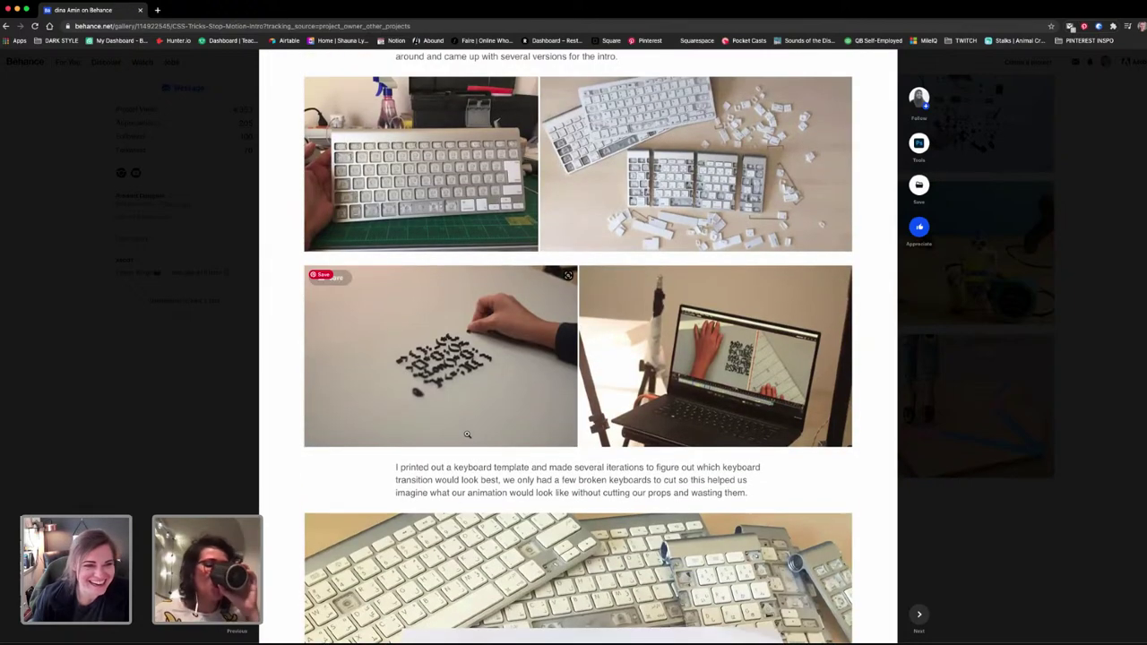
{"action": "scroll", "coordinate": [467, 435], "scroll_direction": "up", "scroll_amount": 2}
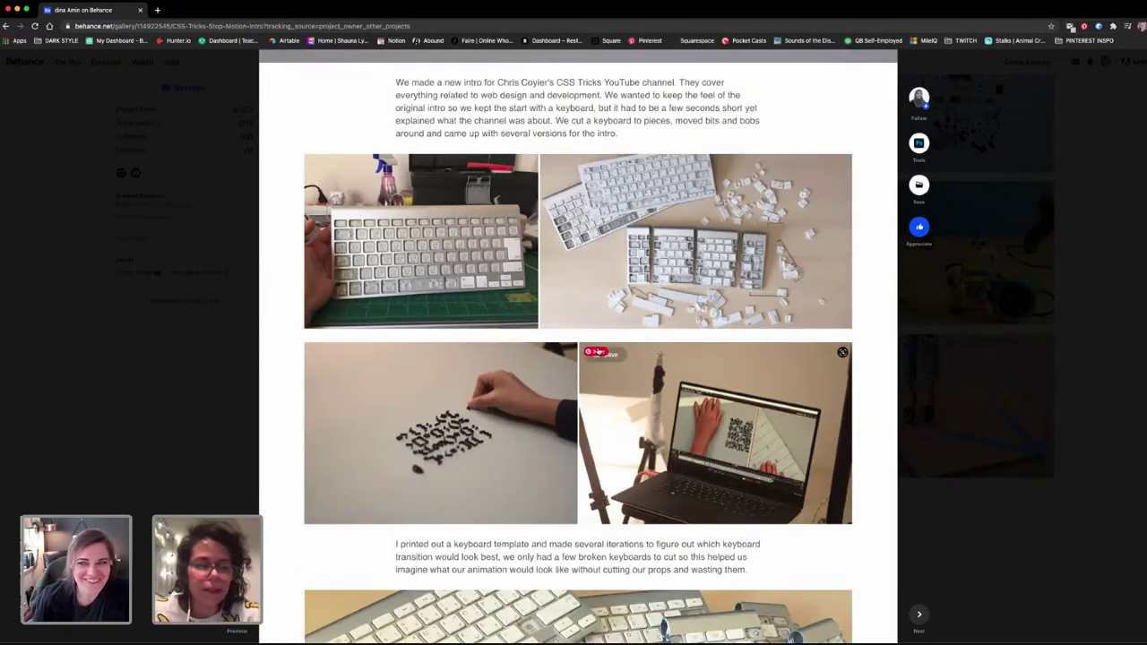
{"action": "scroll", "coordinate": [629, 323], "scroll_direction": "down", "scroll_amount": 4}
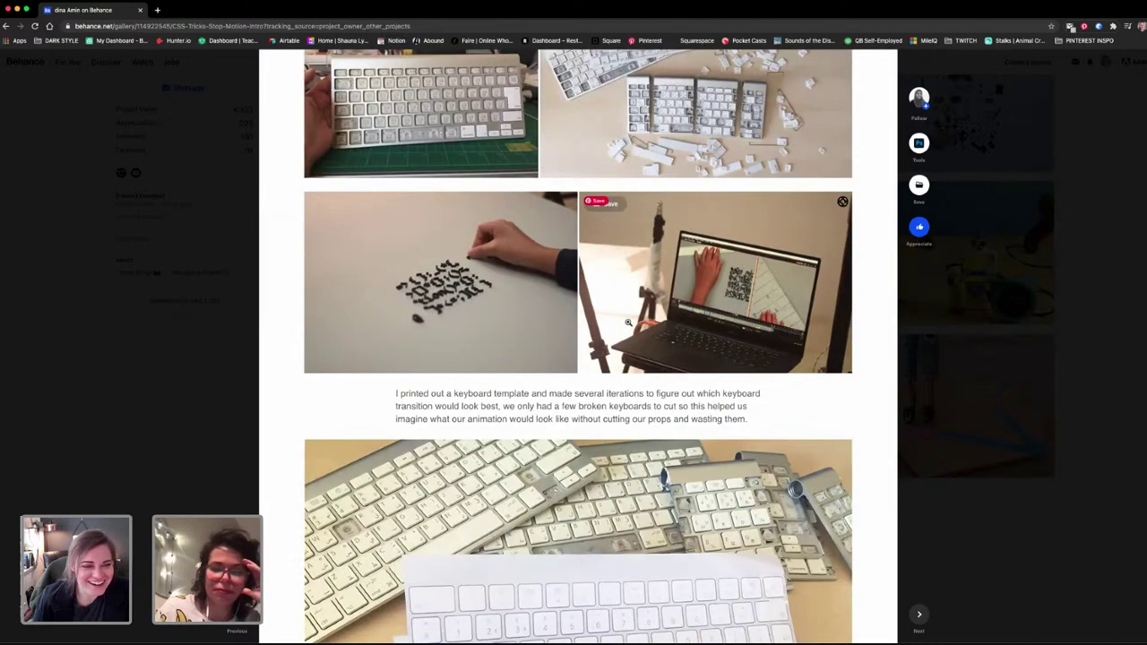
{"action": "scroll", "coordinate": [629, 322], "scroll_direction": "down", "scroll_amount": 10}
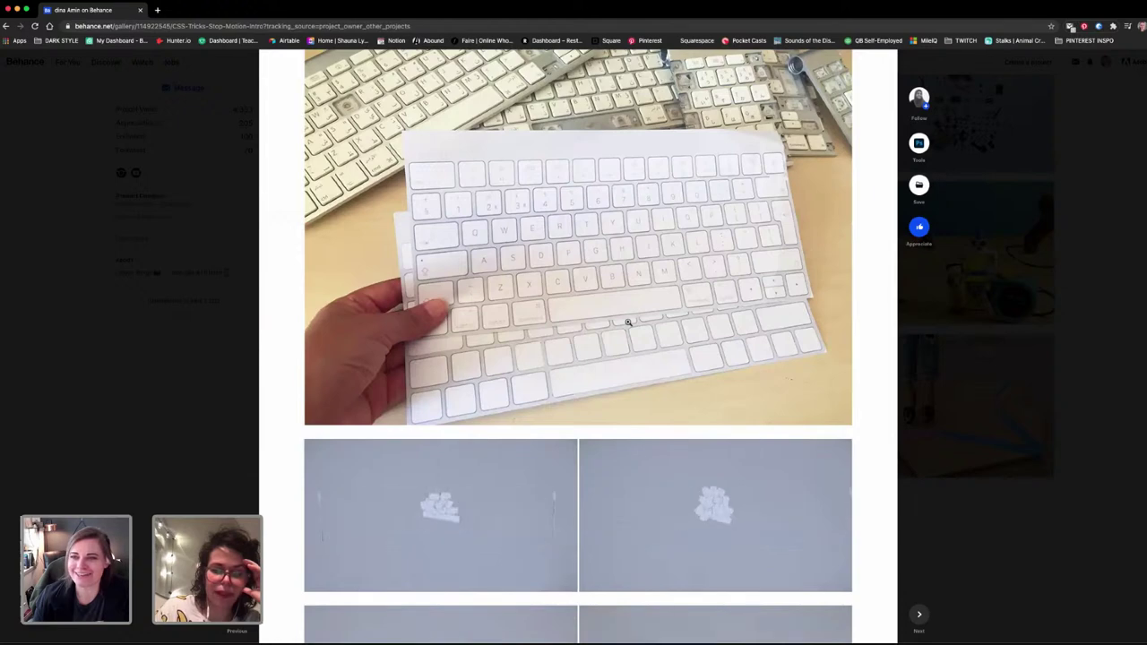
View the keyboard transition animations at the project's end and appreciate the project.
{"action": "scroll", "coordinate": [628, 323], "scroll_direction": "down", "scroll_amount": 4}
{"action": "scroll", "coordinate": [628, 322], "scroll_direction": "down", "scroll_amount": 2}
{"action": "scroll", "coordinate": [628, 323], "scroll_direction": "down", "scroll_amount": 1}
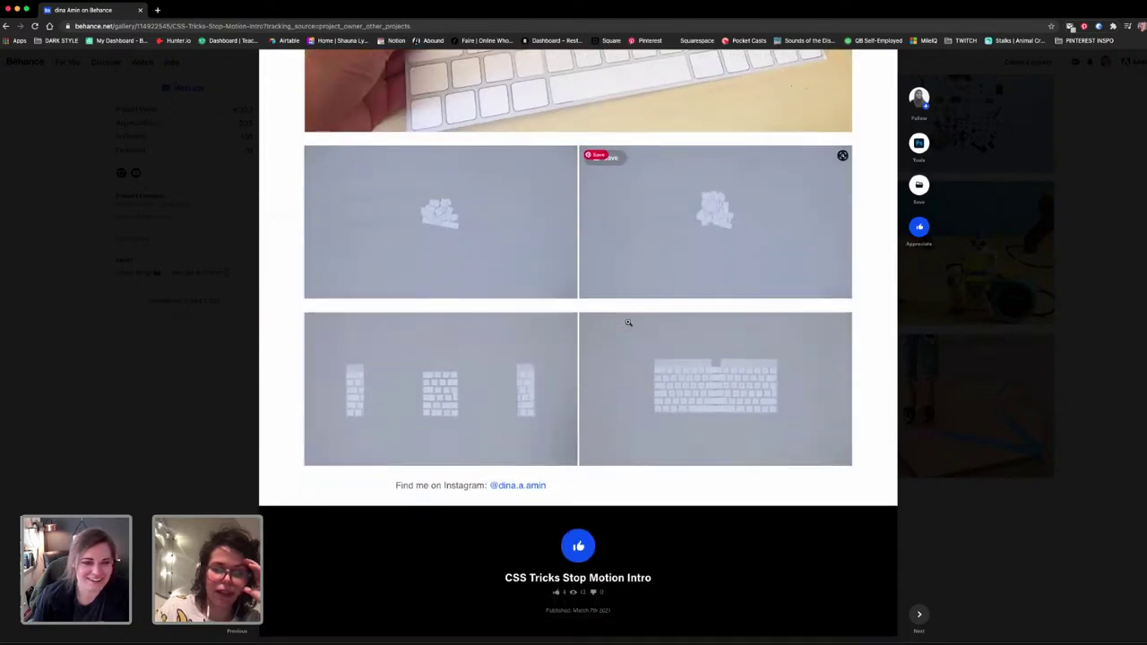
{"action": "scroll", "coordinate": [628, 322], "scroll_direction": "down", "scroll_amount": 2}
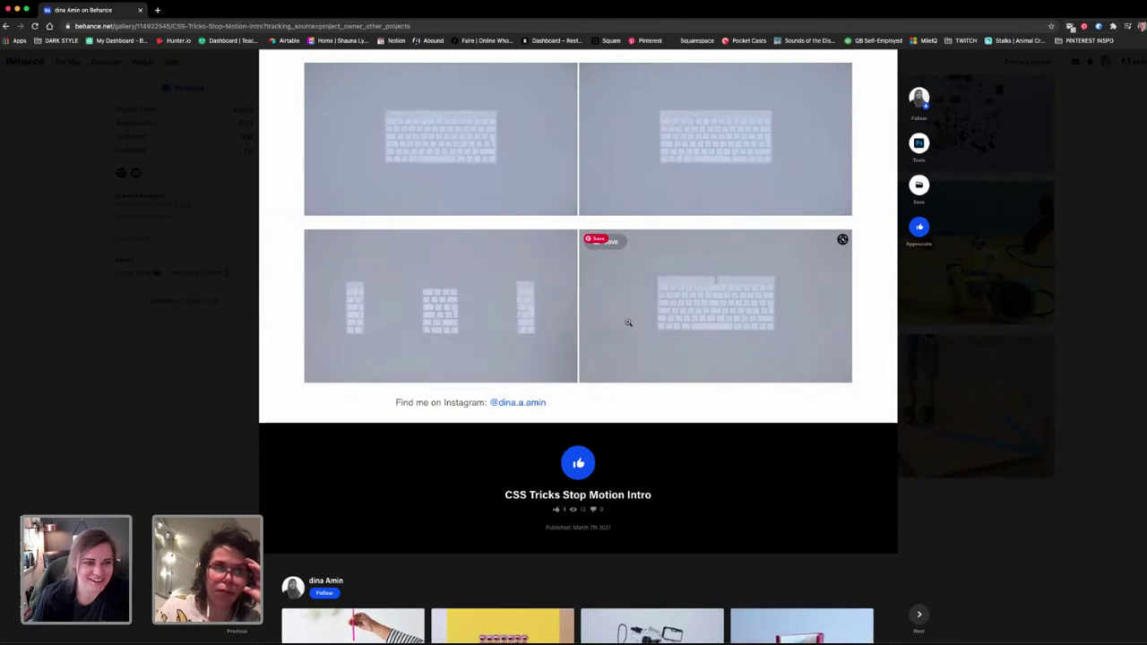
{"action": "left_click", "coordinate": [578, 463]}
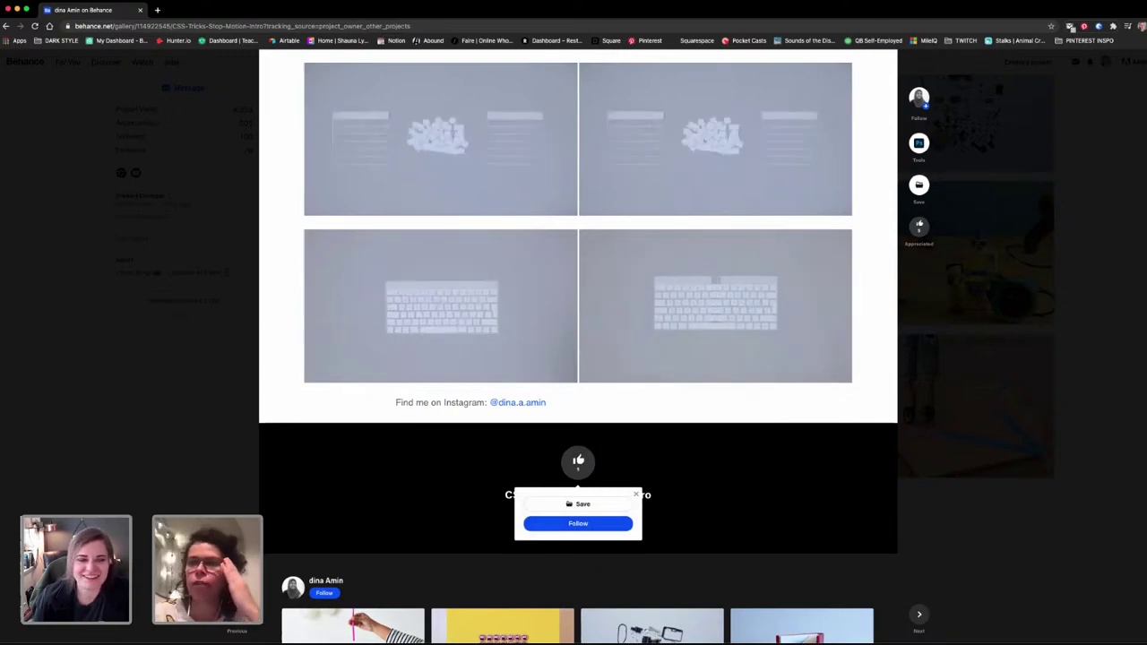
Return to the artist's profile, then play the video in the project "Animating Balloons | Stop motion".
{"action": "left_click", "coordinate": [1109, 84]}
{"action": "scroll", "coordinate": [876, 220], "scroll_direction": "up", "scroll_amount": 2}
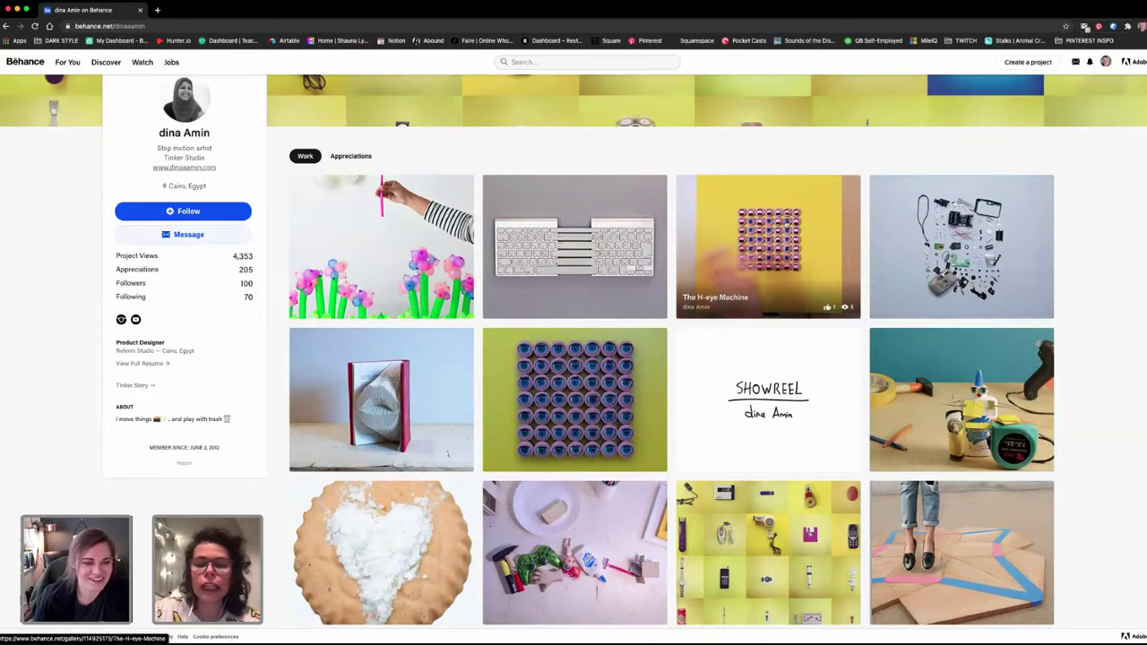
{"action": "left_click", "coordinate": [443, 205]}
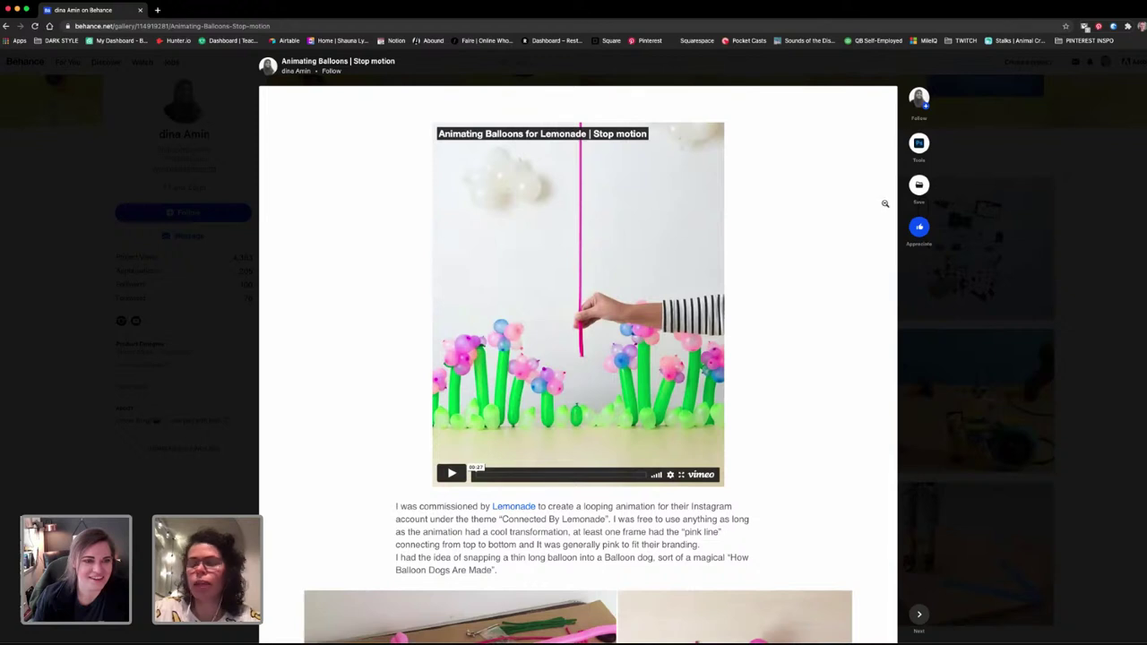
{"action": "left_click", "coordinate": [449, 473]}
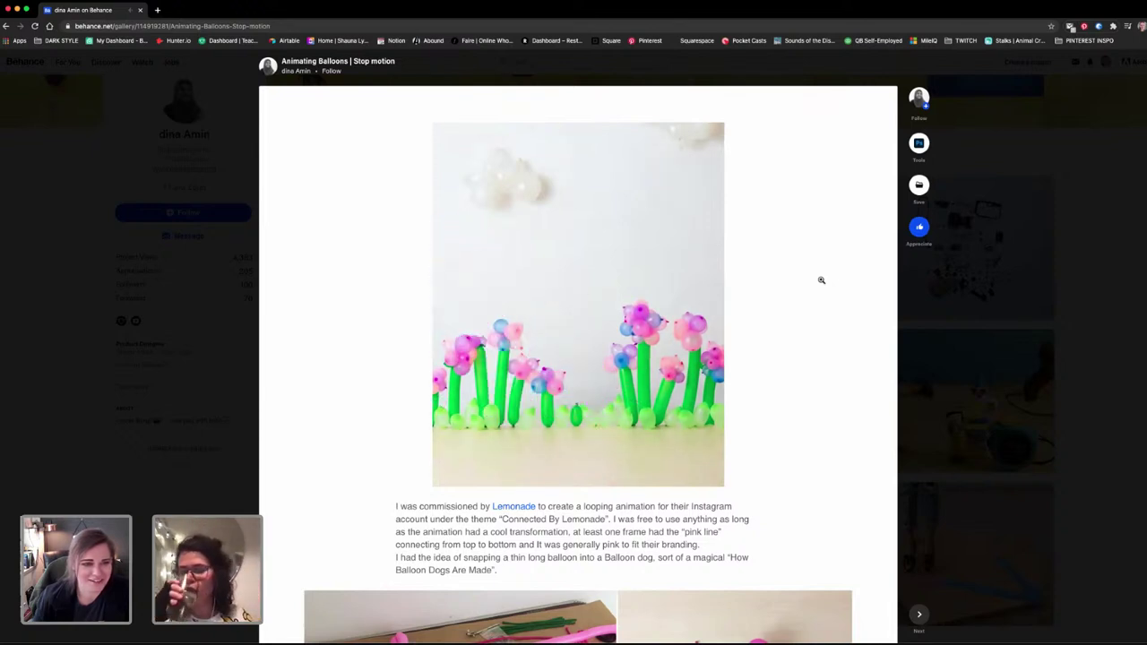
Appreciate the balloon animation project and follow its artist.
{"action": "left_click", "coordinate": [919, 226]}
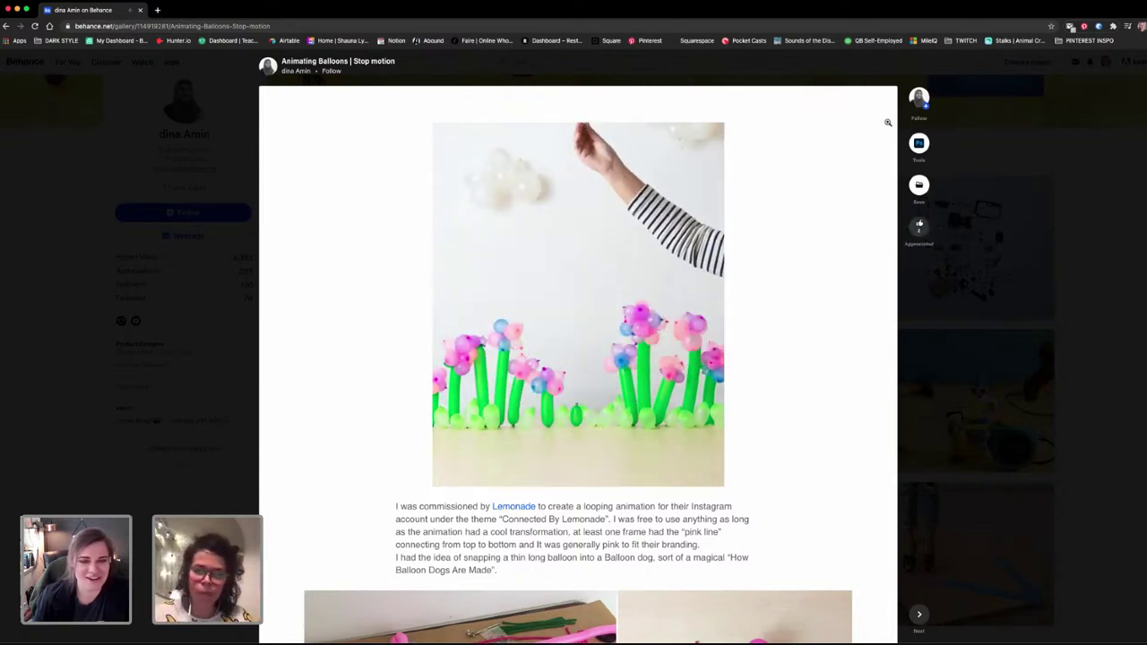
{"action": "left_click", "coordinate": [918, 102]}
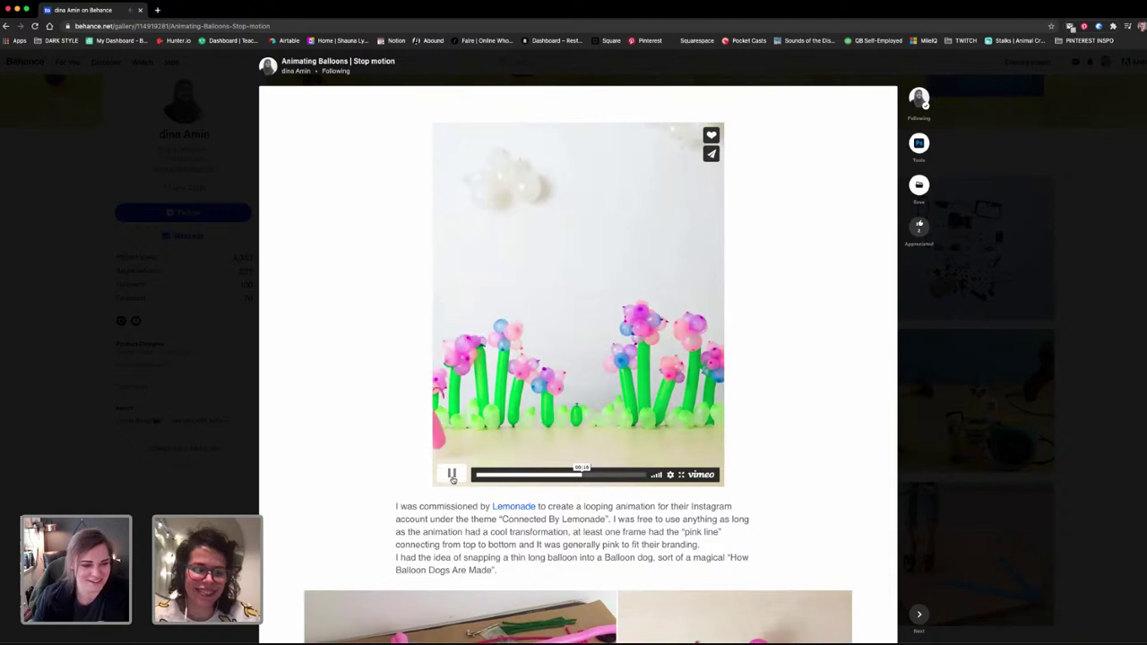
Examine the balloon project's process photos and behind-the-scenes animations down to its end, then return to the artist's profile.
{"action": "scroll", "coordinate": [780, 399], "scroll_direction": "down", "scroll_amount": 5}
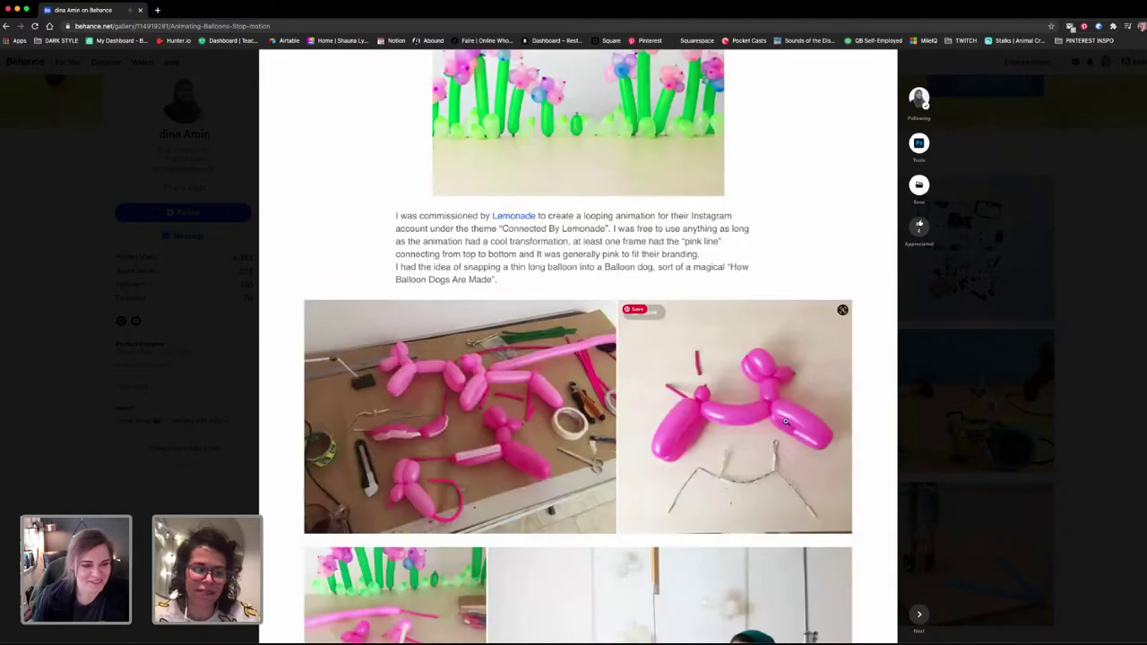
{"action": "scroll", "coordinate": [780, 399], "scroll_direction": "down", "scroll_amount": 1}
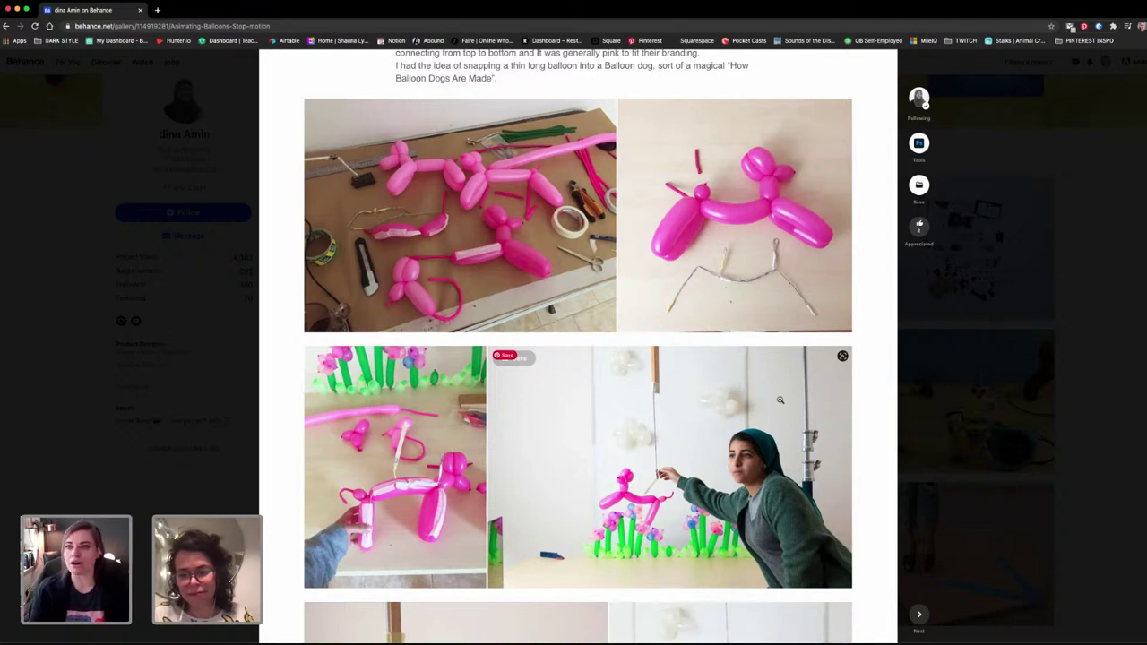
{"action": "scroll", "coordinate": [780, 401], "scroll_direction": "down", "scroll_amount": 2}
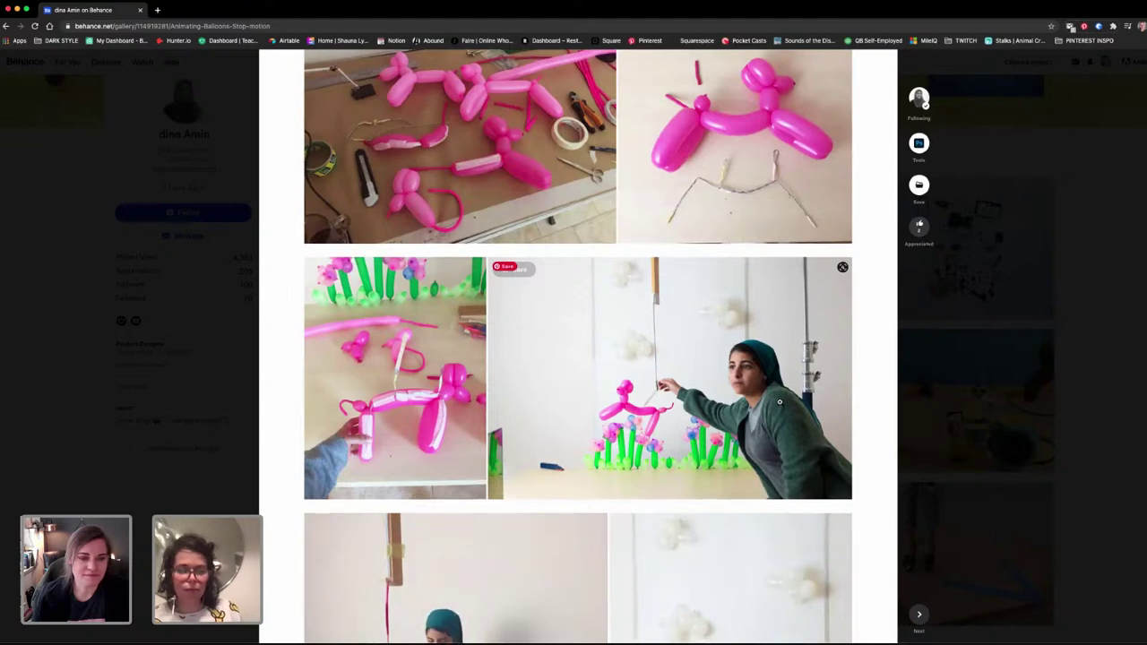
{"action": "scroll", "coordinate": [779, 401], "scroll_direction": "down", "scroll_amount": 1}
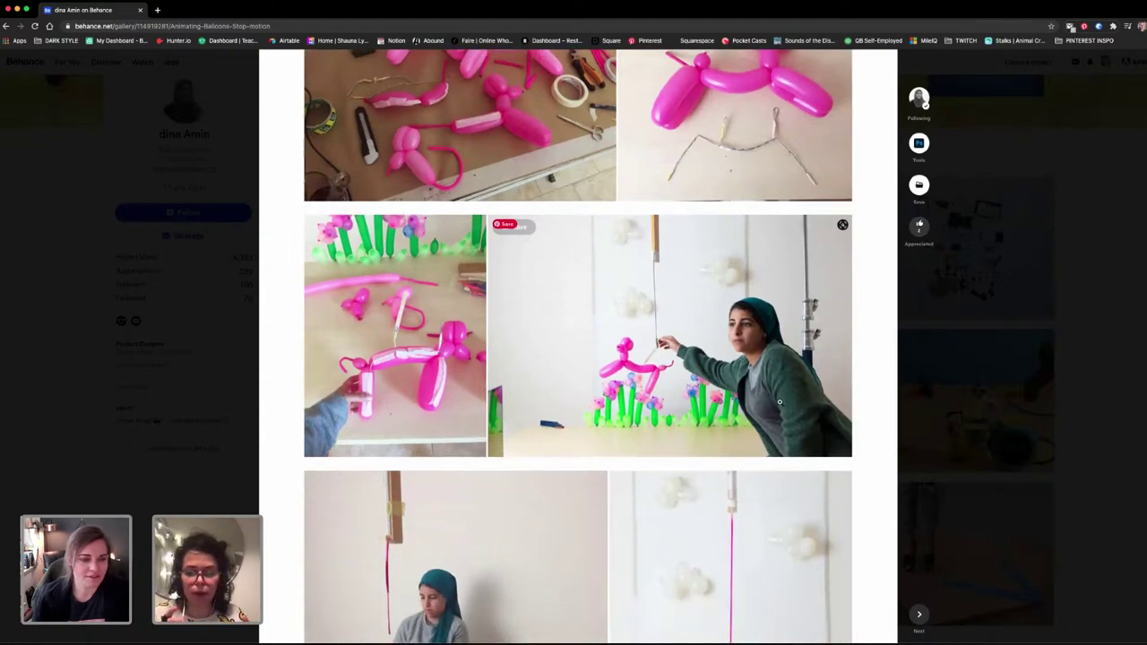
{"action": "scroll", "coordinate": [779, 403], "scroll_direction": "down", "scroll_amount": 2}
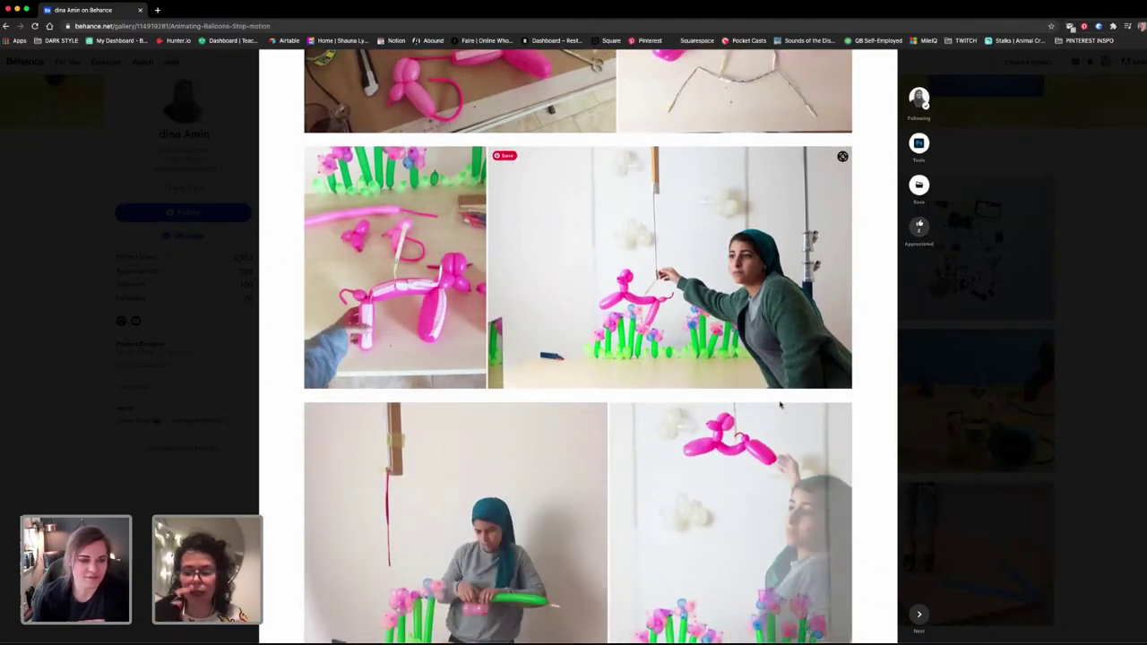
{"action": "scroll", "coordinate": [779, 405], "scroll_direction": "down", "scroll_amount": 2}
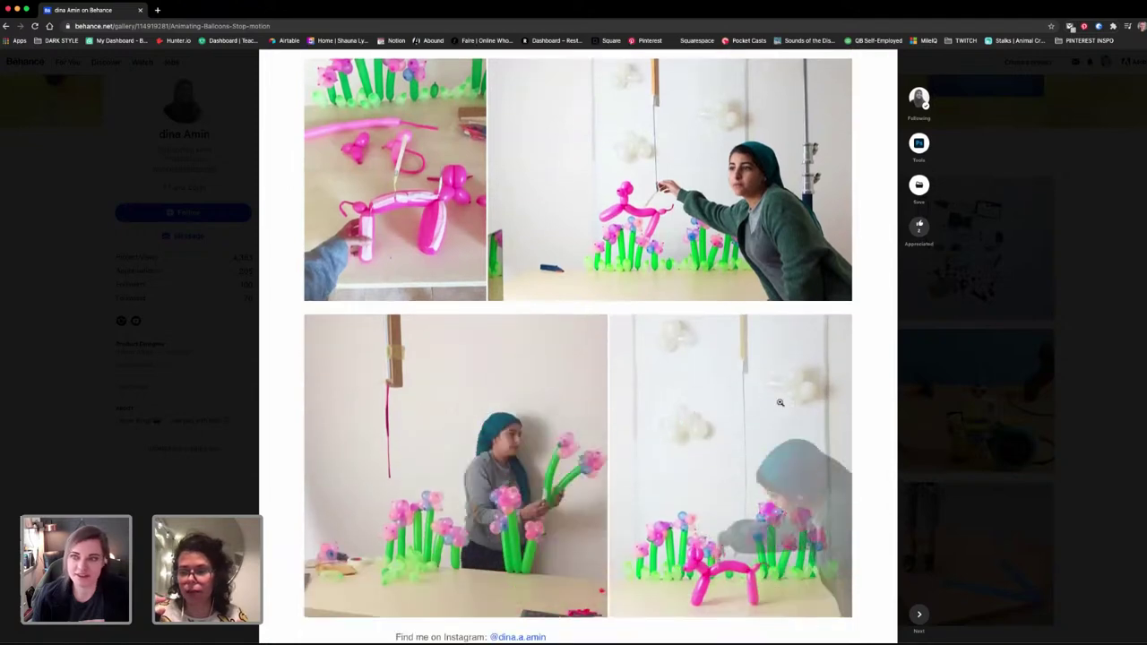
{"action": "scroll", "coordinate": [780, 402], "scroll_direction": "down", "scroll_amount": 2}
{"action": "scroll", "coordinate": [779, 403], "scroll_direction": "down", "scroll_amount": 2}
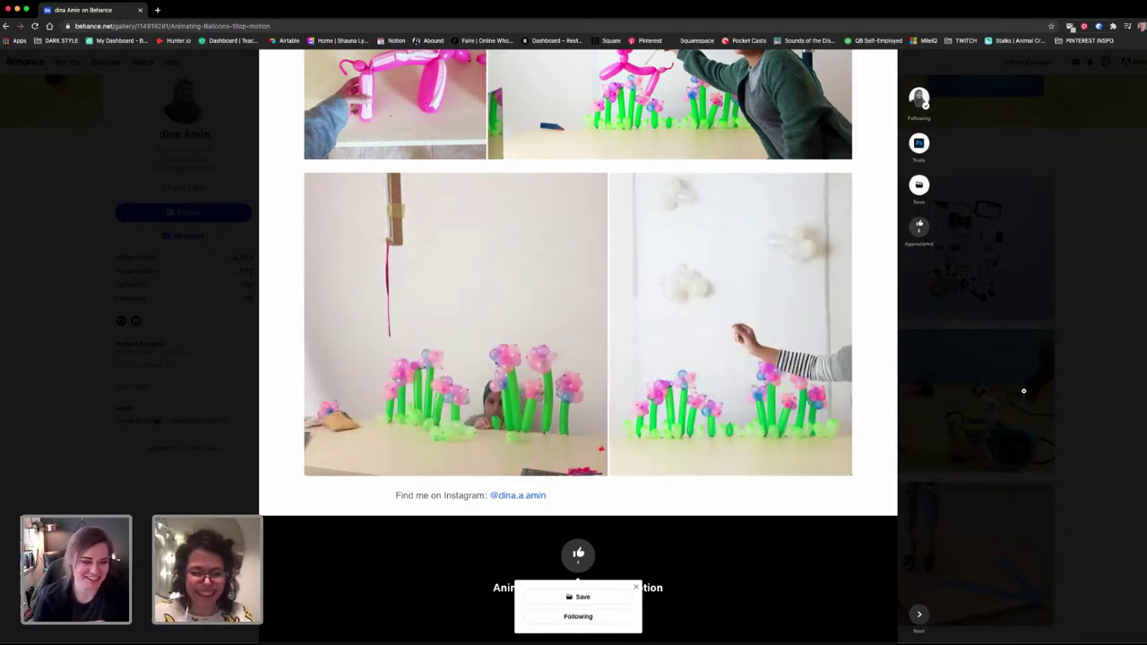
{"action": "left_click", "coordinate": [1030, 283]}
Open the project "Eye Pixels | Stop Motion" from the artist's work, watch its video and pause it.
{"action": "scroll", "coordinate": [773, 321], "scroll_direction": "down", "scroll_amount": 1}
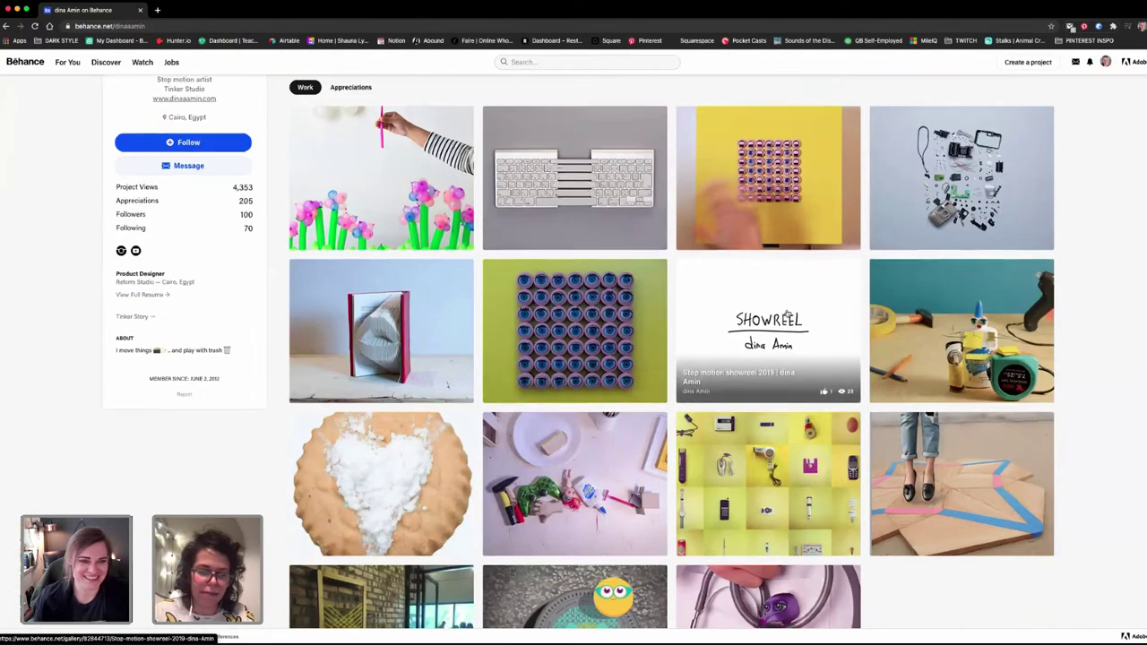
{"action": "scroll", "coordinate": [771, 321], "scroll_direction": "down", "scroll_amount": 1}
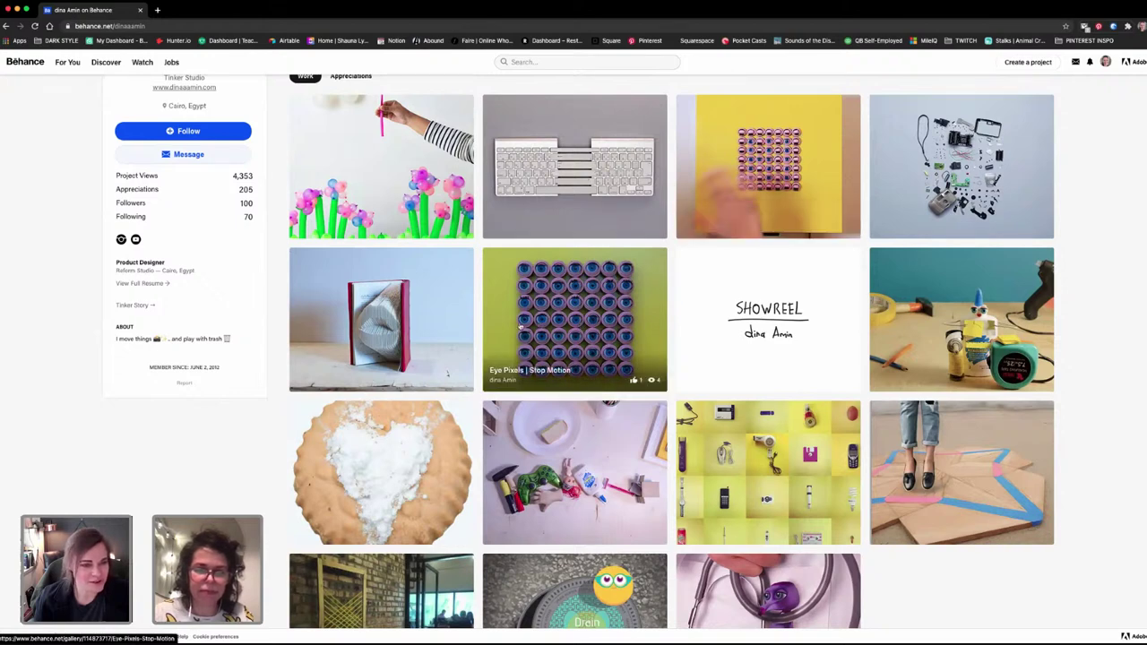
{"action": "left_click", "coordinate": [560, 302]}
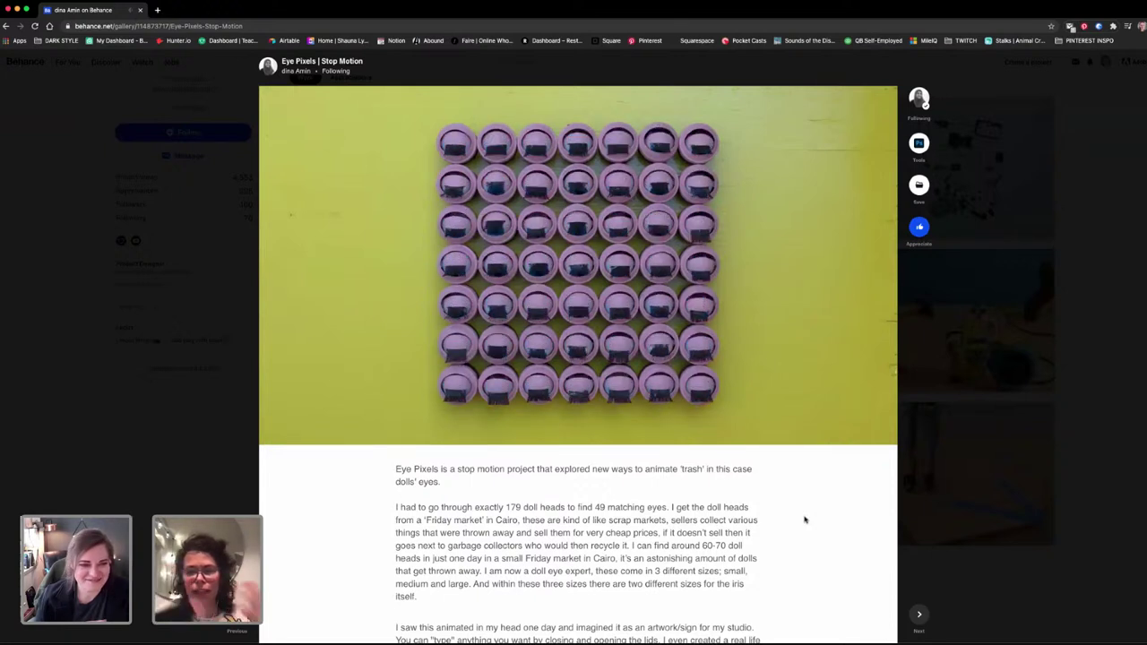
{"action": "mouse_move", "coordinate": [281, 432]}
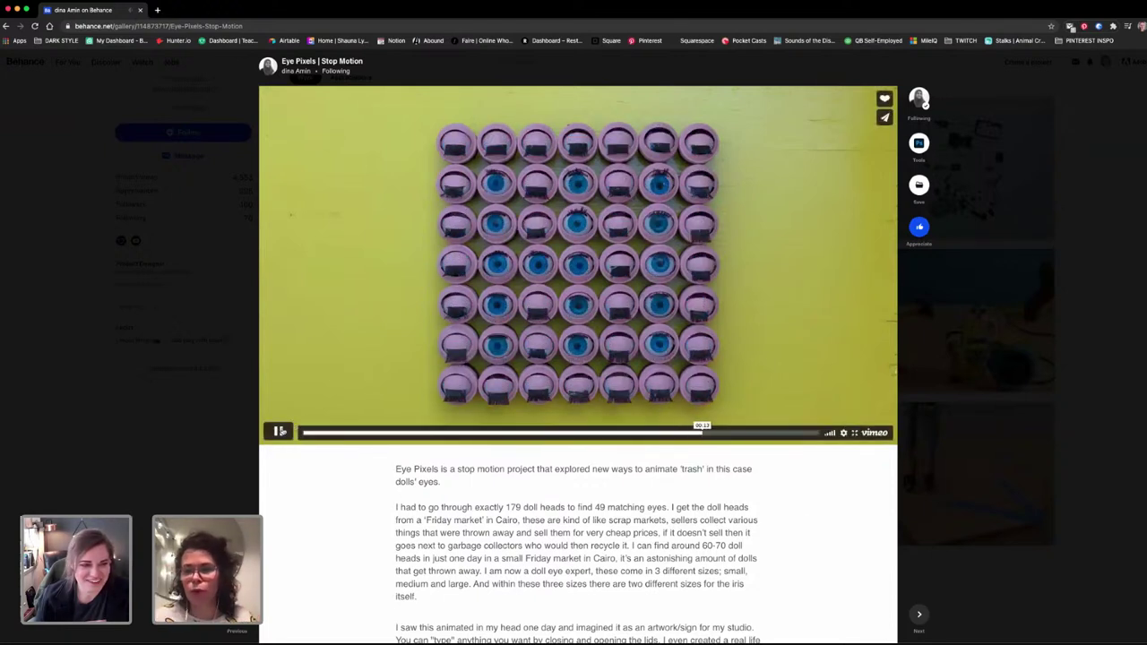
{"action": "left_click", "coordinate": [275, 431]}
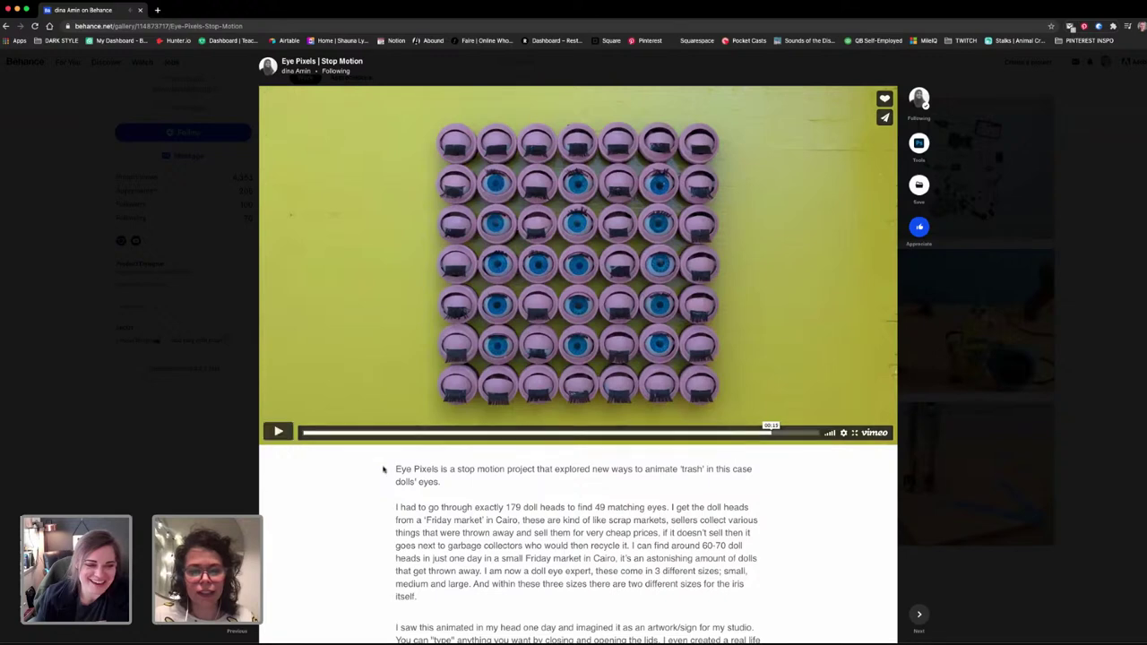
View the Eye Pixels project's doll-head and eye-grid process photos enlarged one after another, then return to the artist's profile.
{"action": "scroll", "coordinate": [386, 468], "scroll_direction": "down", "scroll_amount": 3}
{"action": "scroll", "coordinate": [778, 481], "scroll_direction": "down", "scroll_amount": 2}
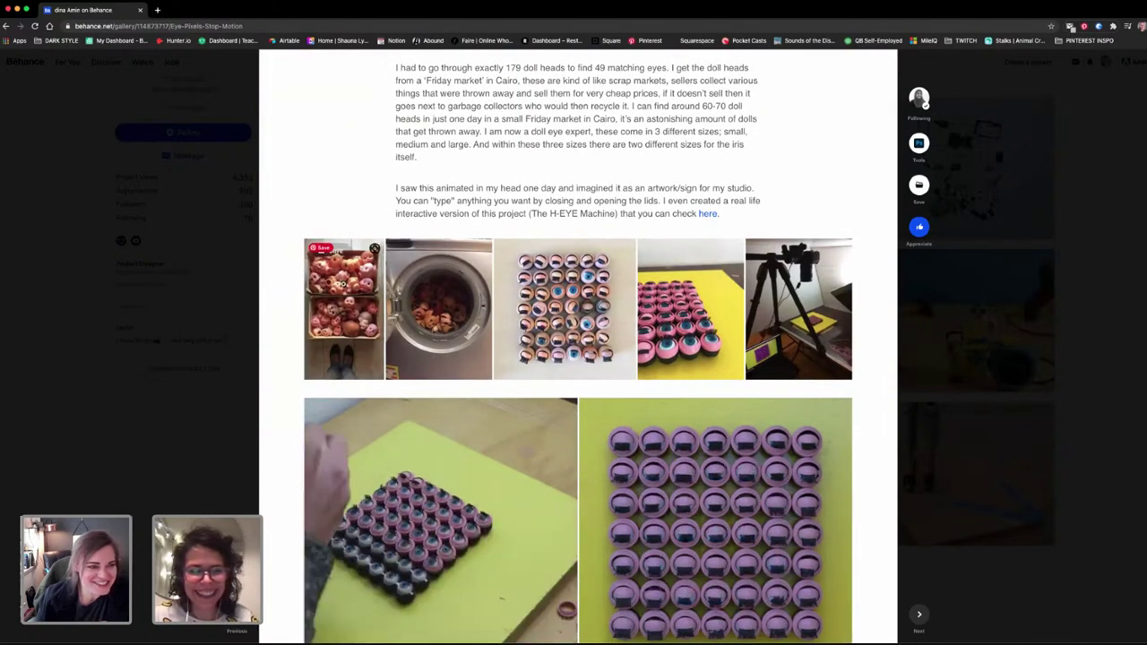
{"action": "left_click", "coordinate": [344, 285]}
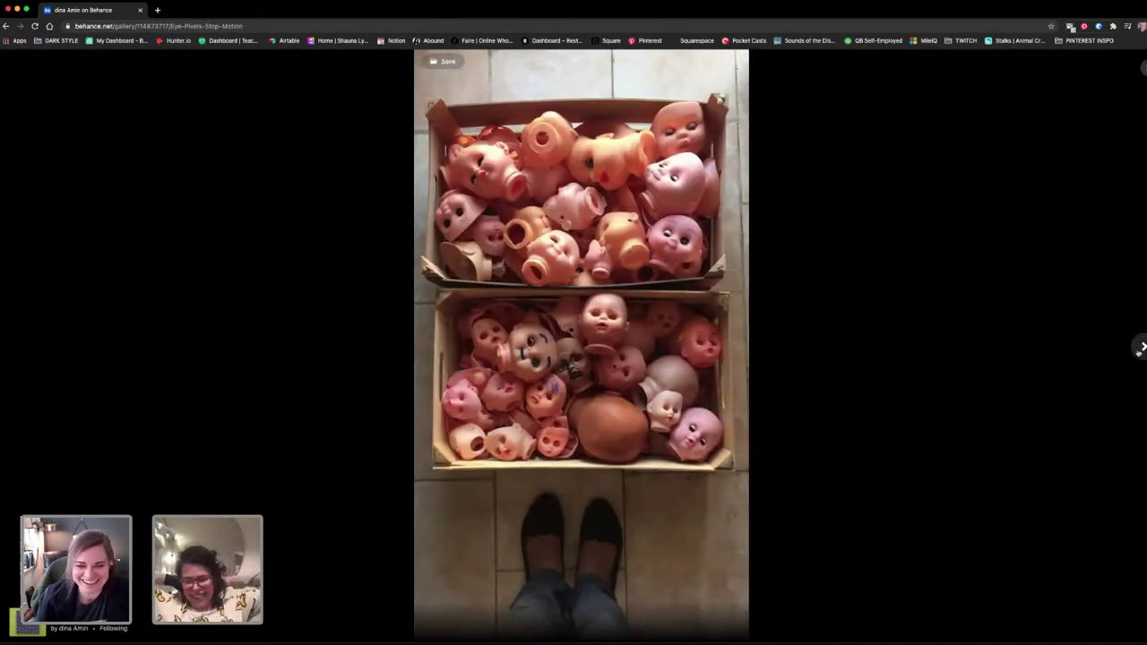
{"action": "left_click", "coordinate": [1139, 351]}
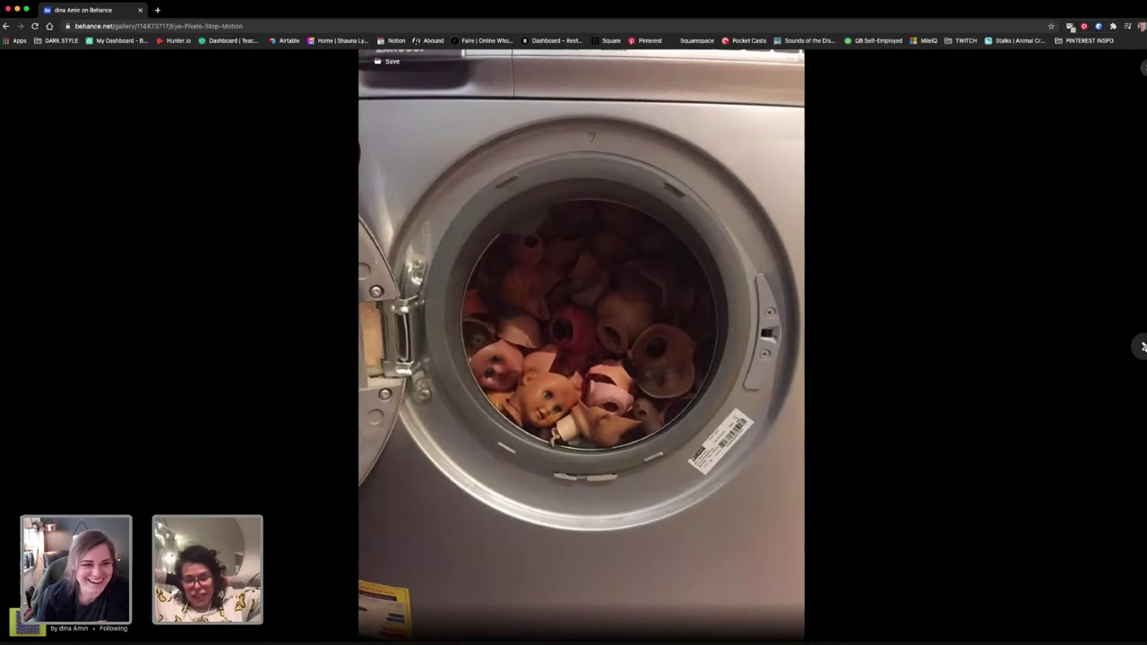
{"action": "left_click", "coordinate": [1143, 348]}
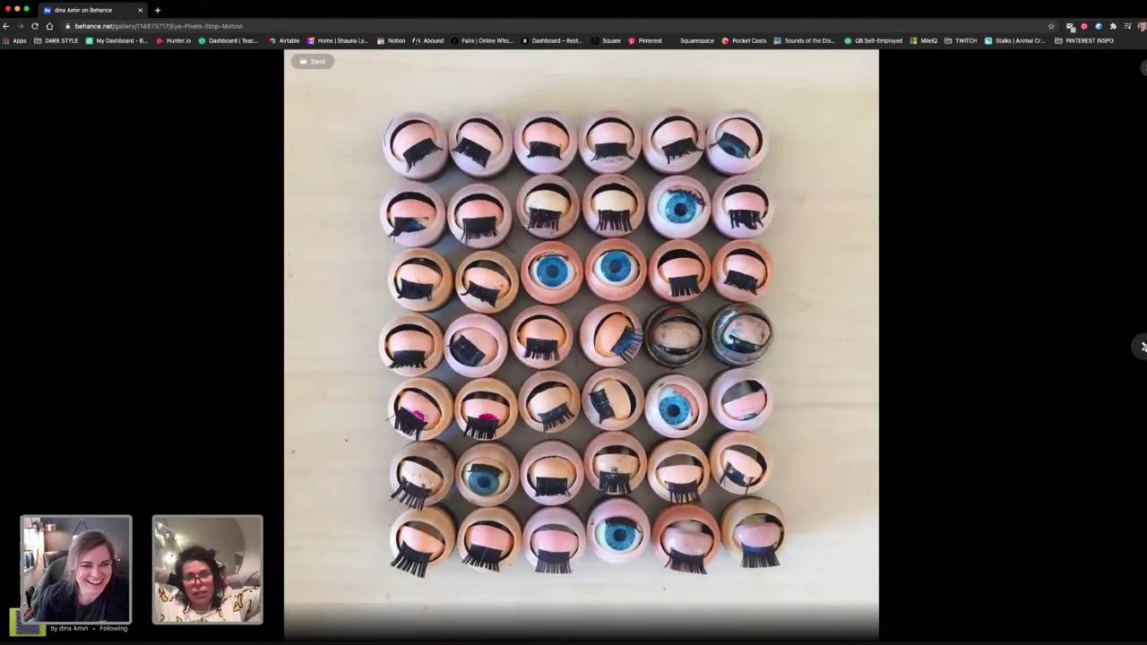
{"action": "left_click", "coordinate": [1142, 347]}
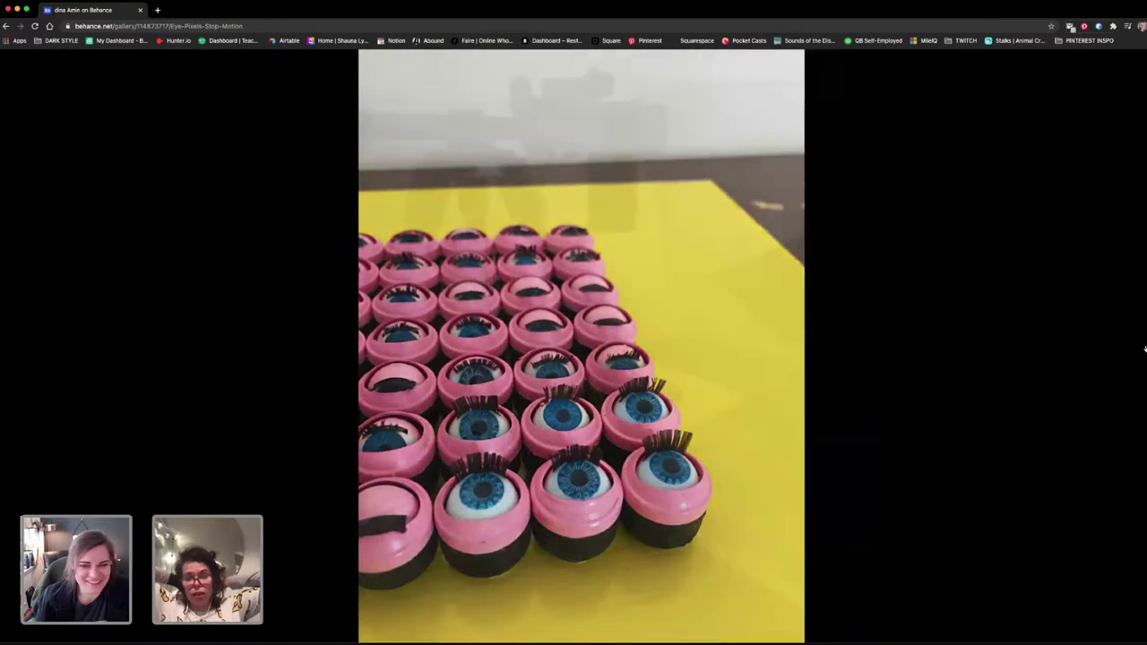
{"action": "left_click", "coordinate": [1143, 348]}
{"action": "left_click", "coordinate": [1143, 348]}
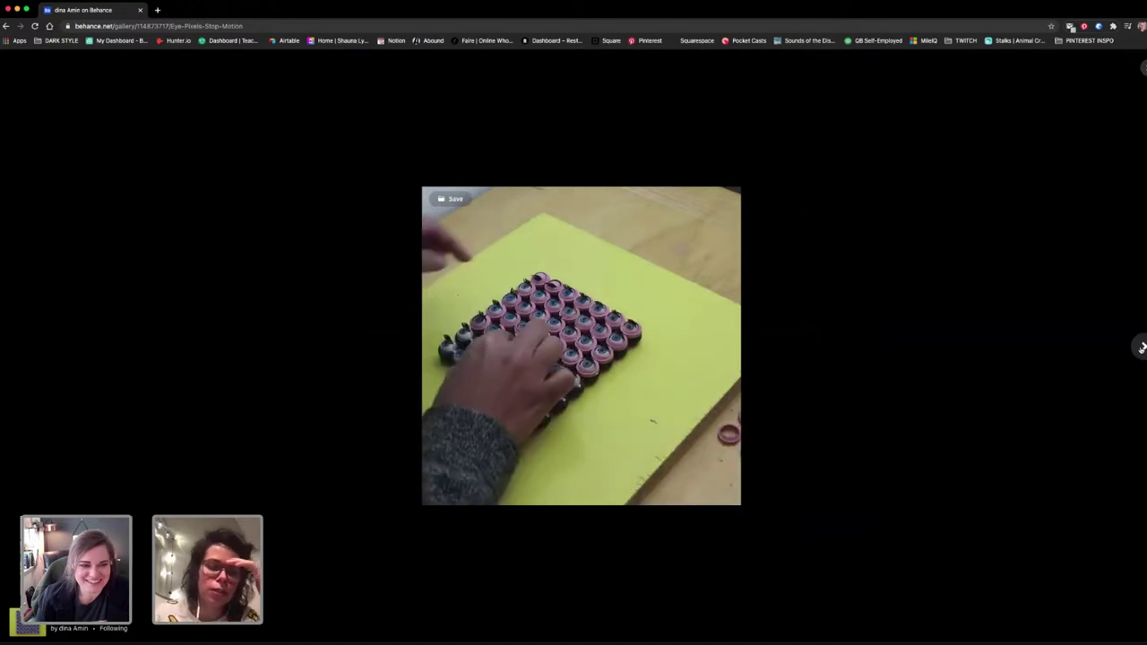
{"action": "left_click", "coordinate": [1142, 69]}
{"action": "scroll", "coordinate": [735, 322], "scroll_direction": "down", "scroll_amount": 4}
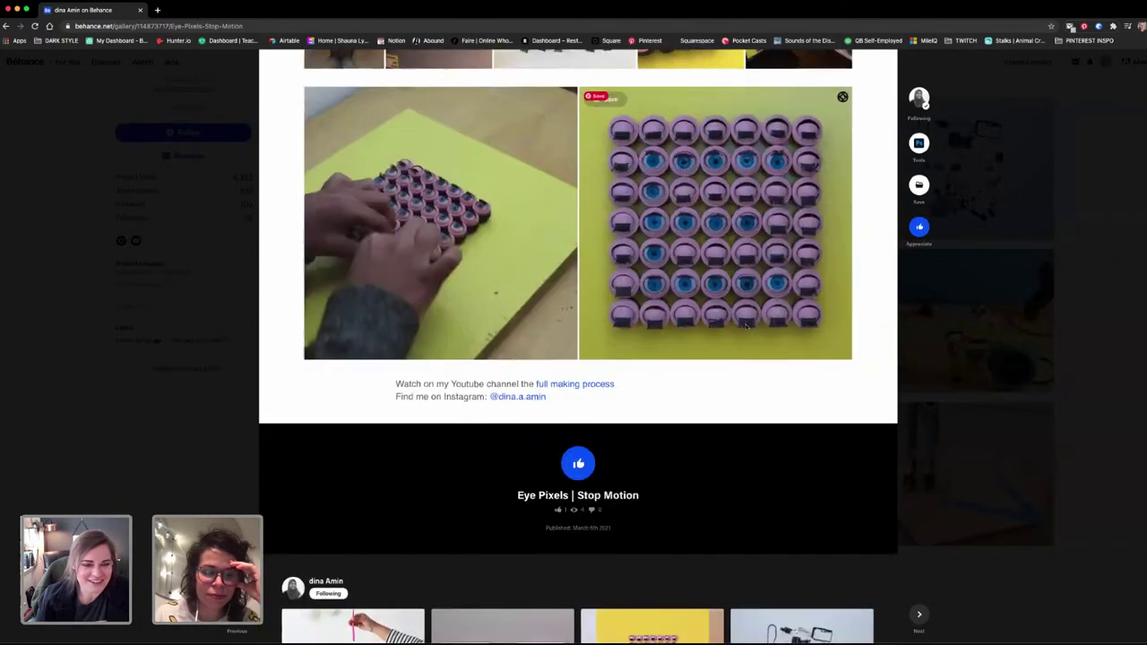
{"action": "scroll", "coordinate": [707, 296], "scroll_direction": "up", "scroll_amount": 2}
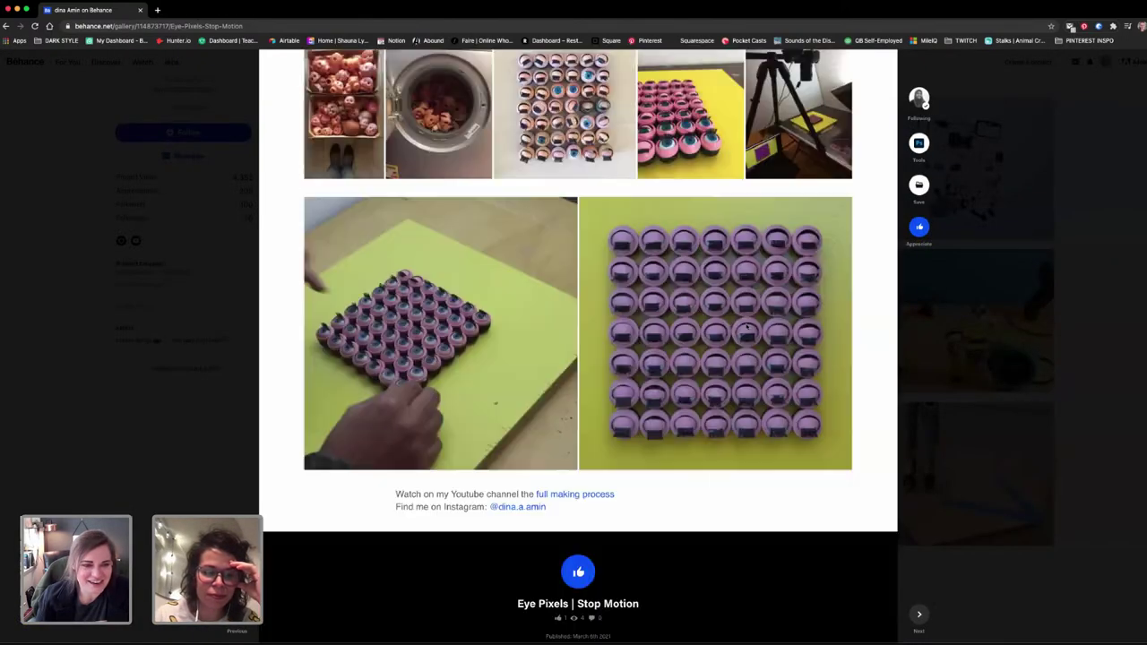
{"action": "left_click", "coordinate": [1067, 86]}
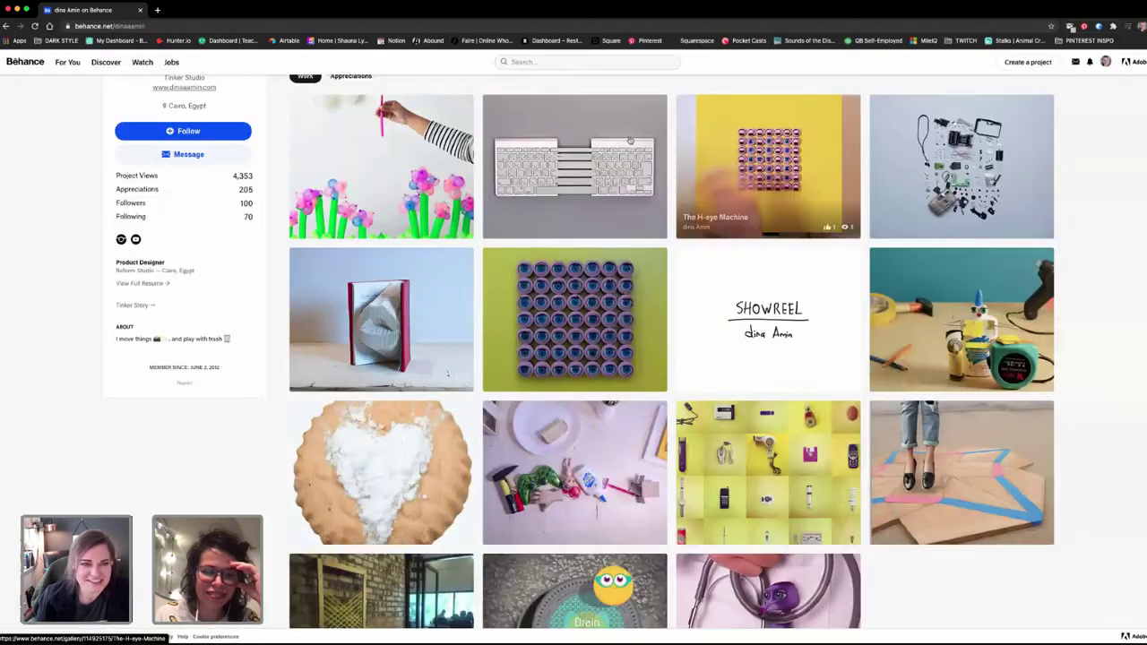
Open the project "The H-eye Machine" and examine its waving animation, description and mechanism photos.
{"action": "left_click", "coordinate": [798, 154]}
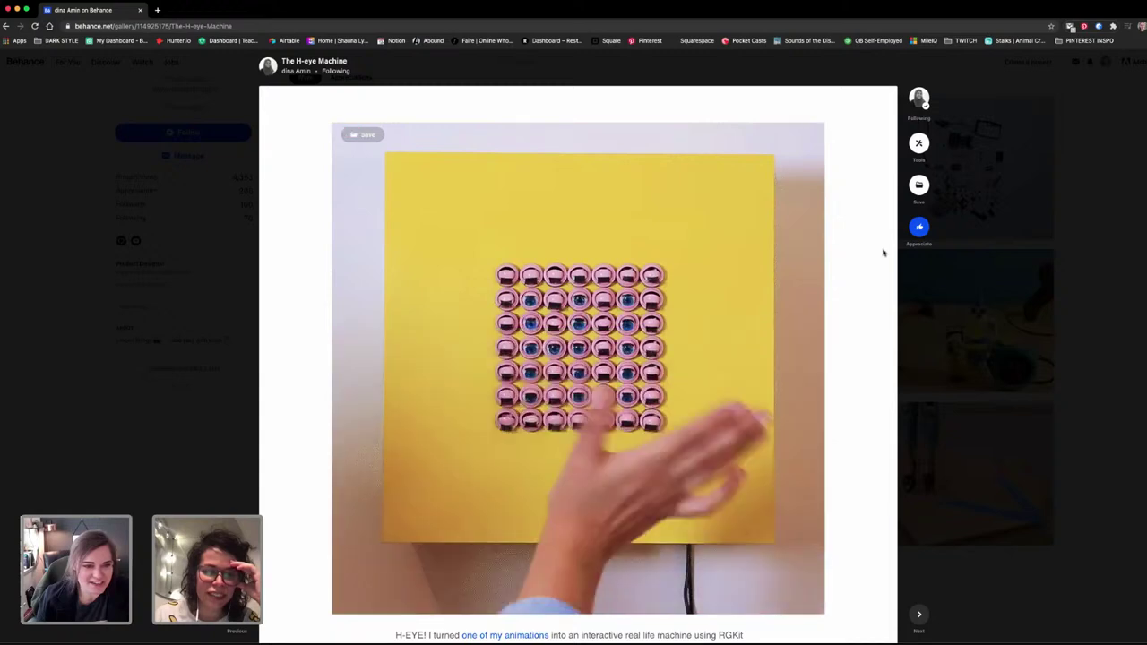
{"action": "scroll", "coordinate": [850, 241], "scroll_direction": "down", "scroll_amount": 1}
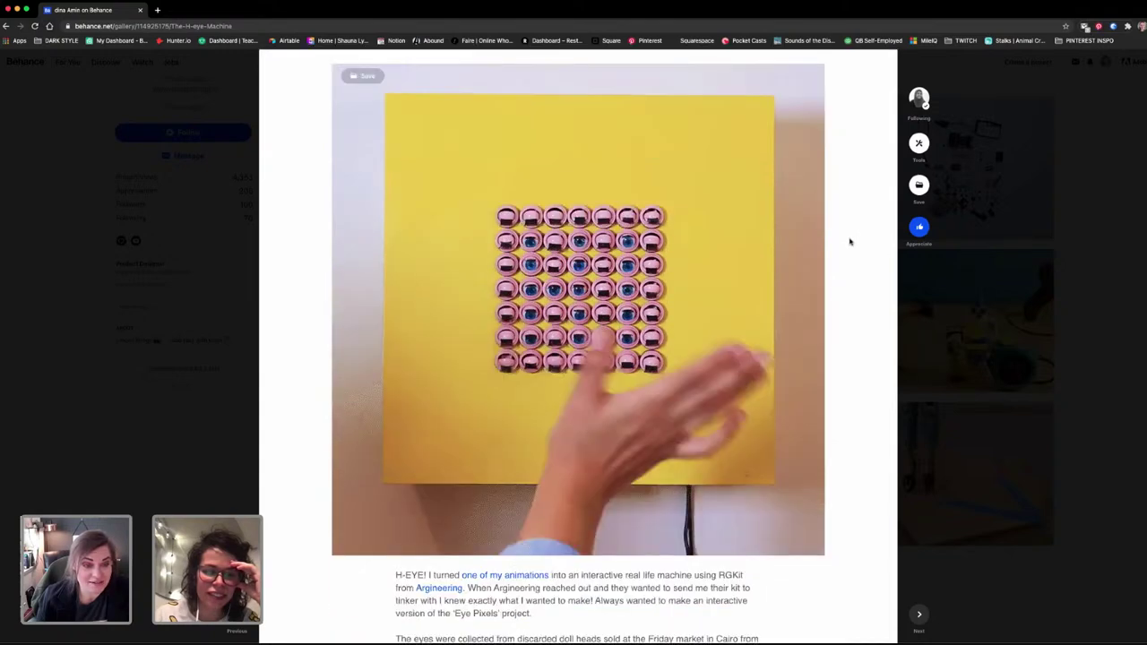
{"action": "scroll", "coordinate": [850, 241], "scroll_direction": "down", "scroll_amount": 1}
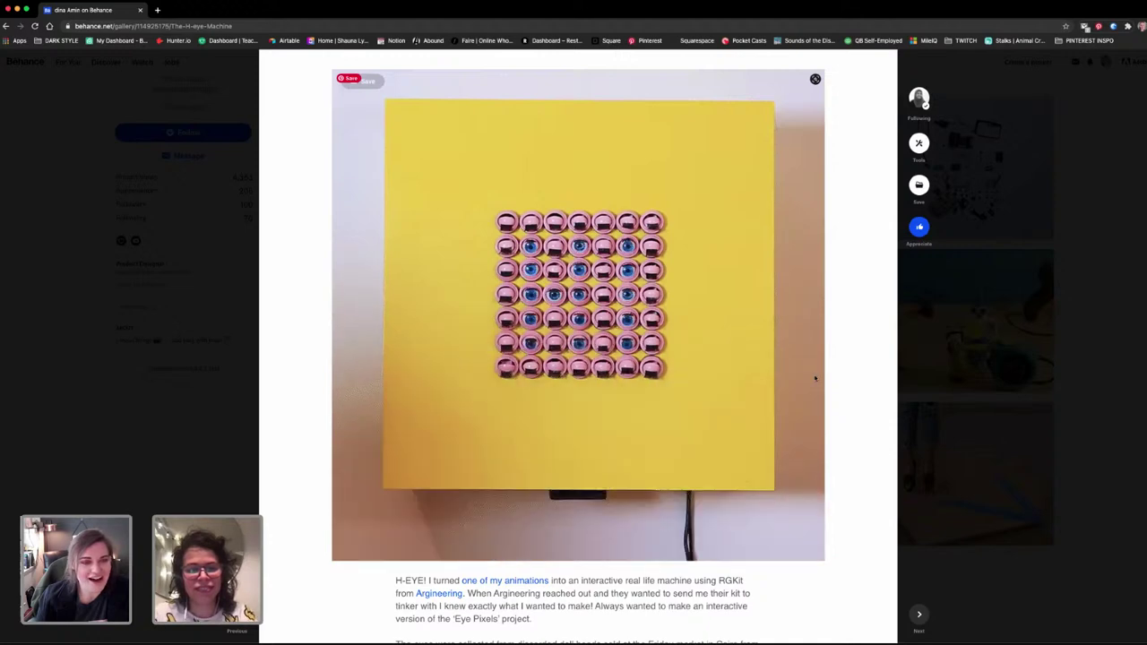
{"action": "scroll", "coordinate": [802, 372], "scroll_direction": "down", "scroll_amount": 5}
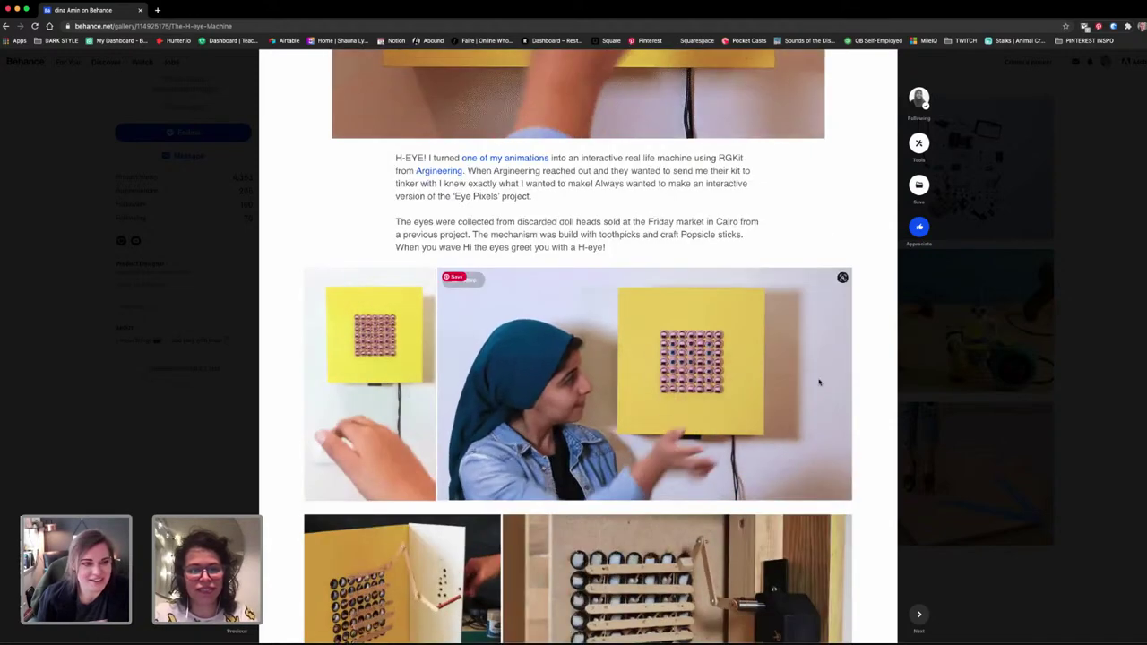
{"action": "scroll", "coordinate": [818, 381], "scroll_direction": "down", "scroll_amount": 4}
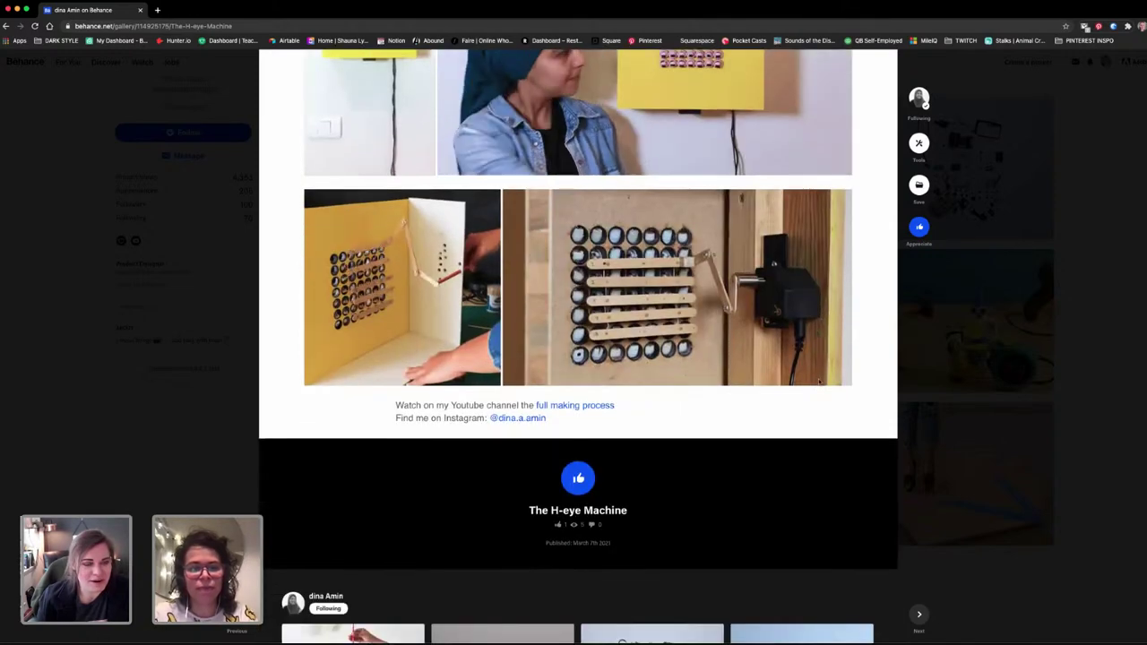
{"action": "scroll", "coordinate": [818, 381], "scroll_direction": "down", "scroll_amount": 1}
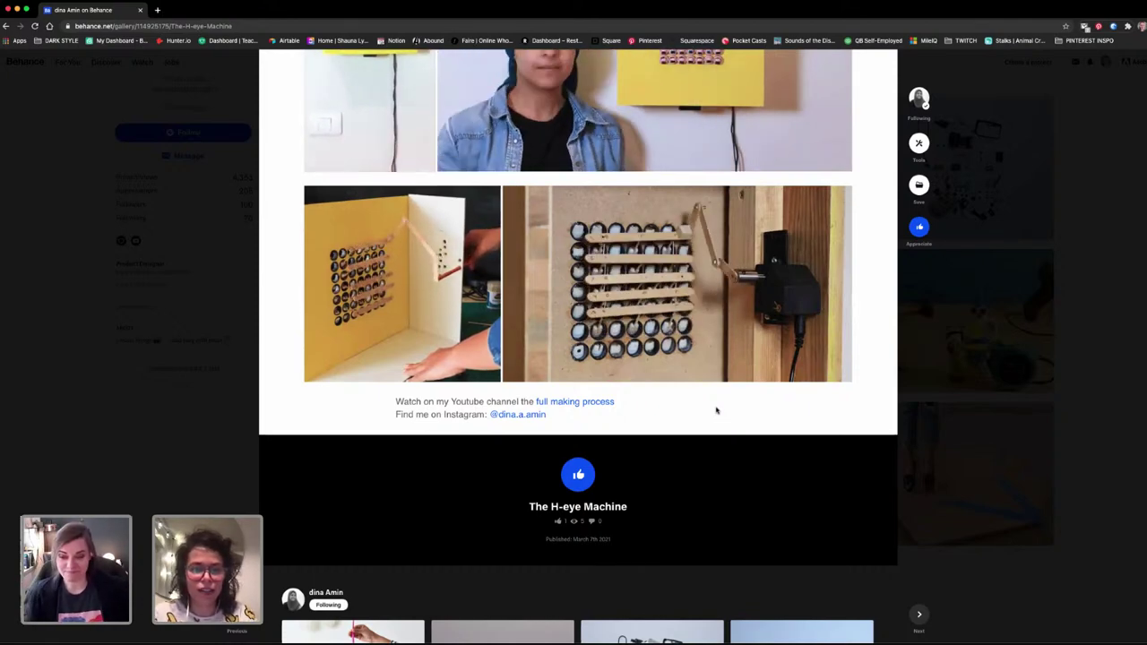
Appreciate the H-eye Machine project and return to the artist's profile.
{"action": "left_click", "coordinate": [578, 474]}
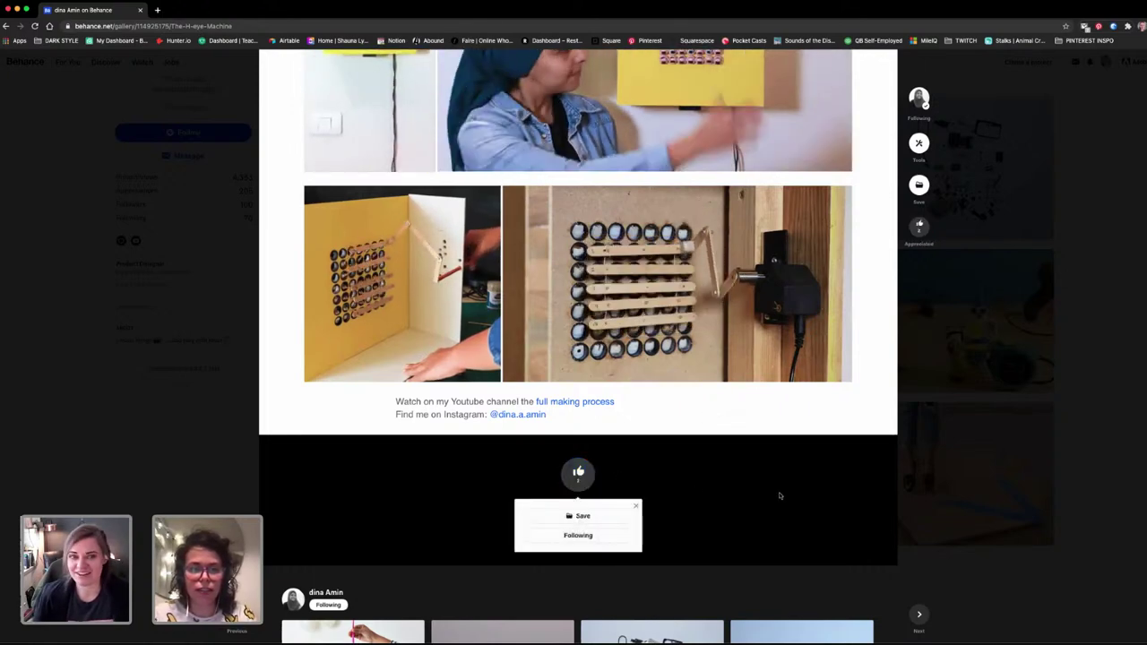
{"action": "scroll", "coordinate": [780, 494], "scroll_direction": "up", "scroll_amount": 3}
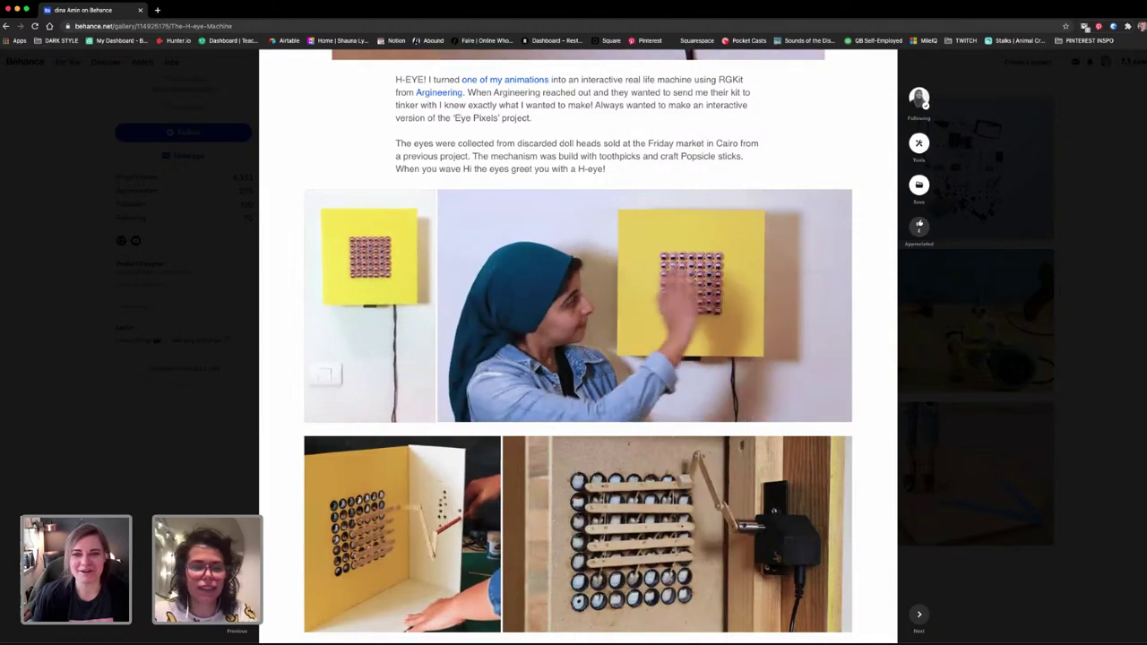
{"action": "left_click", "coordinate": [983, 272]}
{"action": "scroll", "coordinate": [592, 338], "scroll_direction": "up", "scroll_amount": 3}
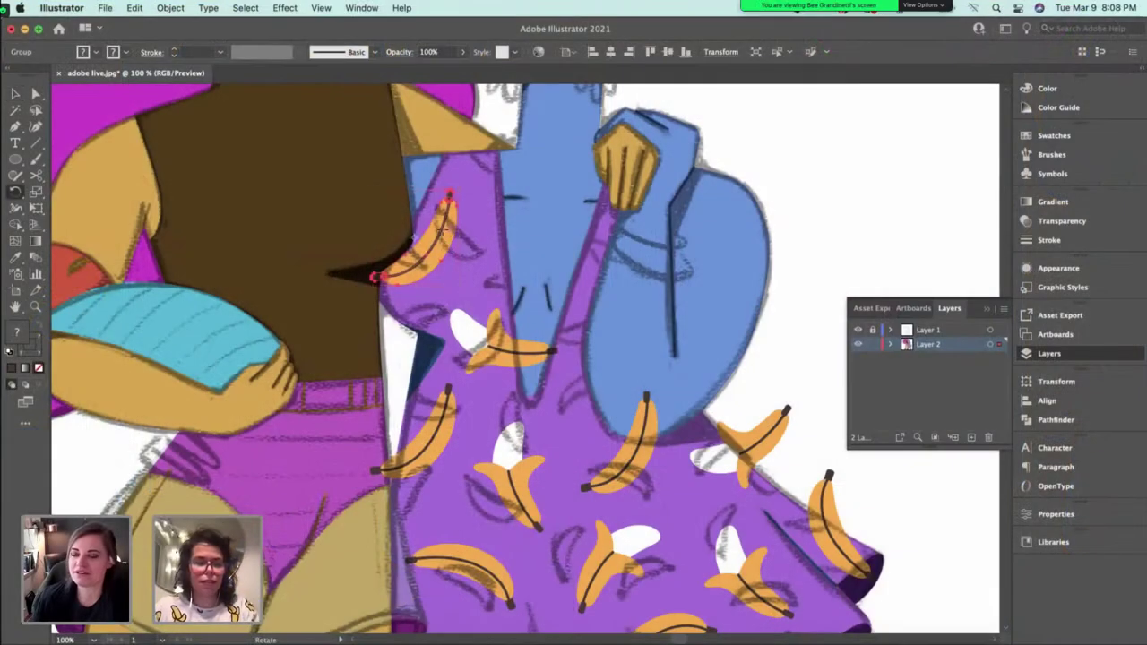
In Illustrator, finish rotating the whole banana and move it down to the purple bodice's edge beside the brown top.
{"action": "key", "text": "v"}
{"action": "left_click_drag", "start_coordinate": [442, 231], "coordinate": [429, 263]}
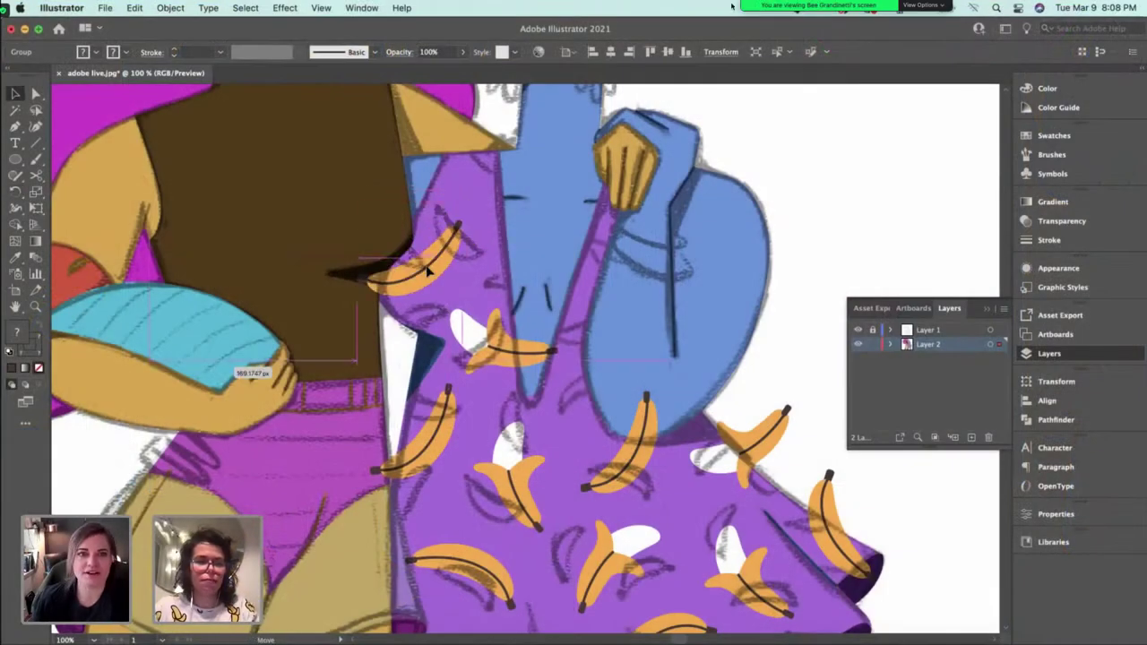
{"action": "left_click_drag", "start_coordinate": [522, 359], "coordinate": [504, 218]}
{"action": "key", "text": "super+z"}
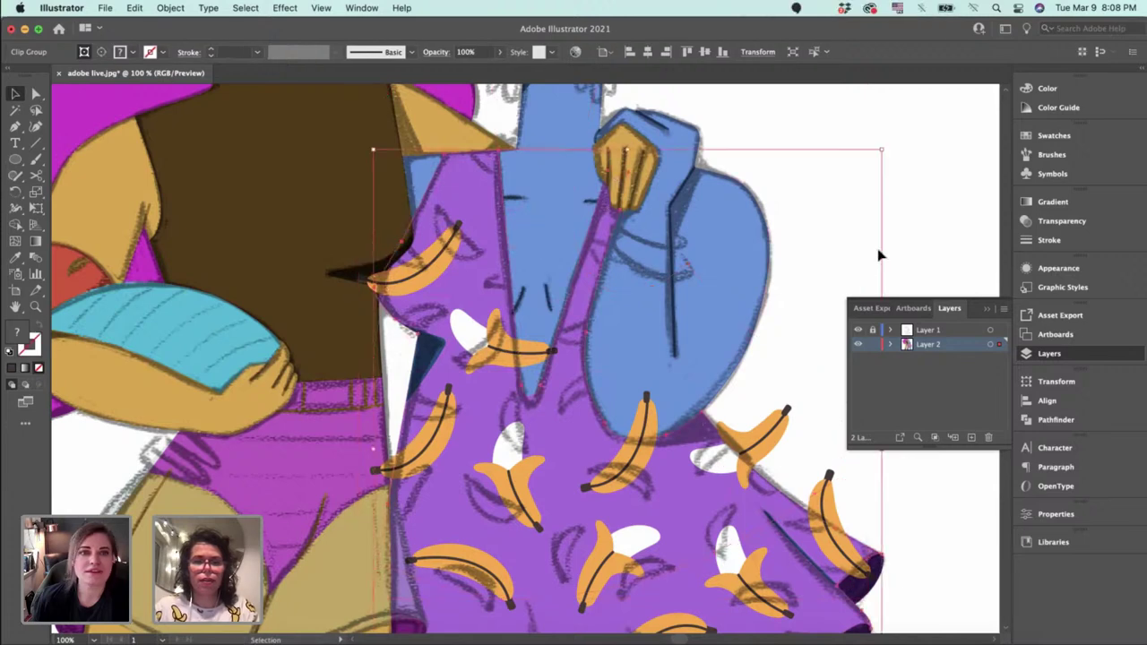
Place a copy of the peeled banana at the top of the purple bodice and rotate it to a new angle.
{"action": "left_click", "coordinate": [905, 218]}
{"action": "left_click_drag", "start_coordinate": [509, 353], "coordinate": [529, 217]}
{"action": "key", "text": "r"}
{"action": "key", "text": "v"}
Place a copy of the whole banana across the dress strap beside the blue figure's forearm.
{"action": "left_click_drag", "start_coordinate": [410, 269], "coordinate": [570, 256]}
{"action": "left_click_drag", "start_coordinate": [527, 358], "coordinate": [618, 392]}
{"action": "key", "text": "super+z"}
{"action": "left_click", "coordinate": [855, 263]}
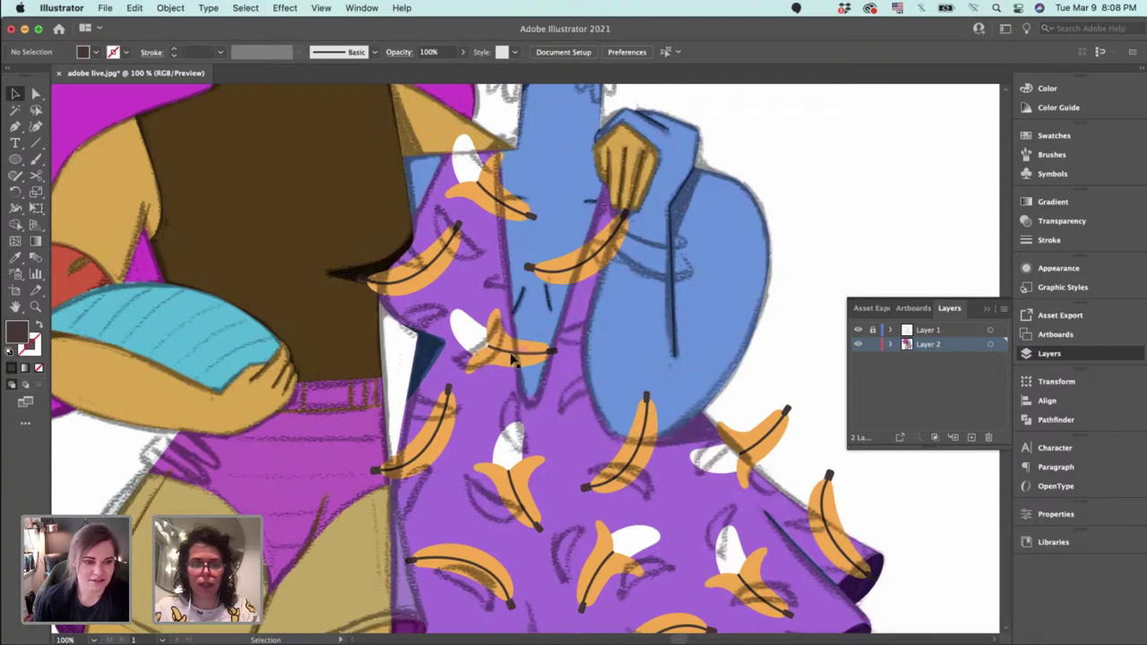
Place another peeled banana copy where the strap meets the blue arm and rotate it so its white tip points down.
{"action": "left_click_drag", "start_coordinate": [511, 356], "coordinate": [600, 358]}
{"action": "key", "text": "r"}
{"action": "key", "text": "v"}
{"action": "left_click", "coordinate": [828, 238]}
{"action": "key", "text": "space"}
{"action": "left_click_drag", "start_coordinate": [780, 268], "coordinate": [724, 202]}
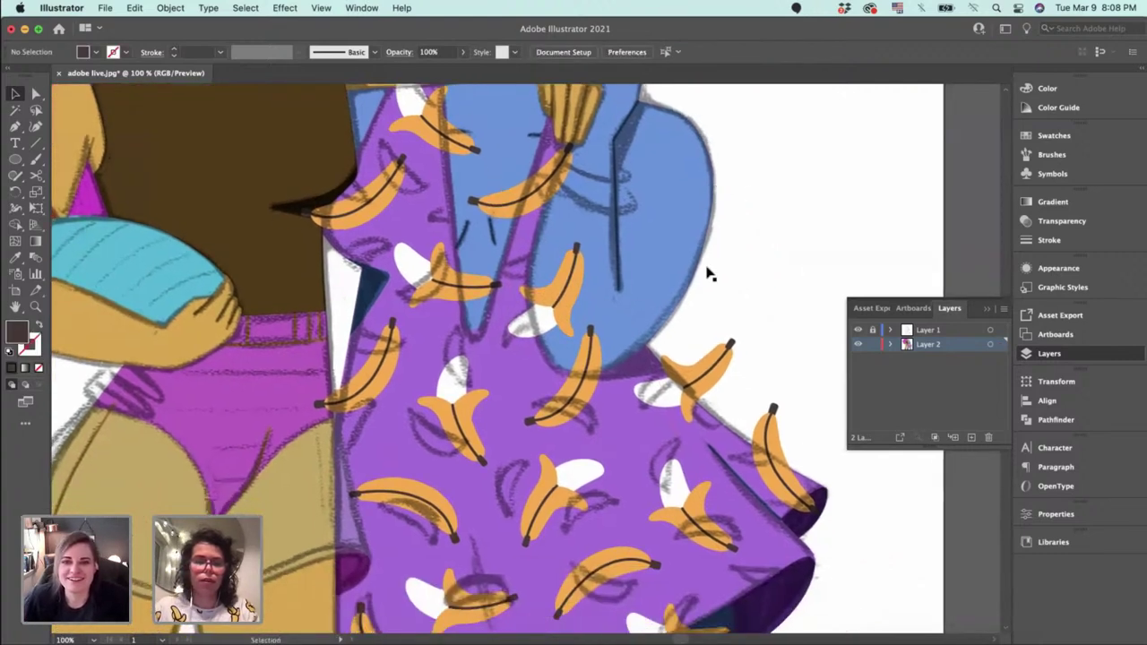
Select the banana copies scattered over the purple dress, from skirt to bodice, and group them.
{"action": "left_click", "coordinate": [663, 398]}
{"action": "left_click", "coordinate": [688, 509], "text": "shift"}
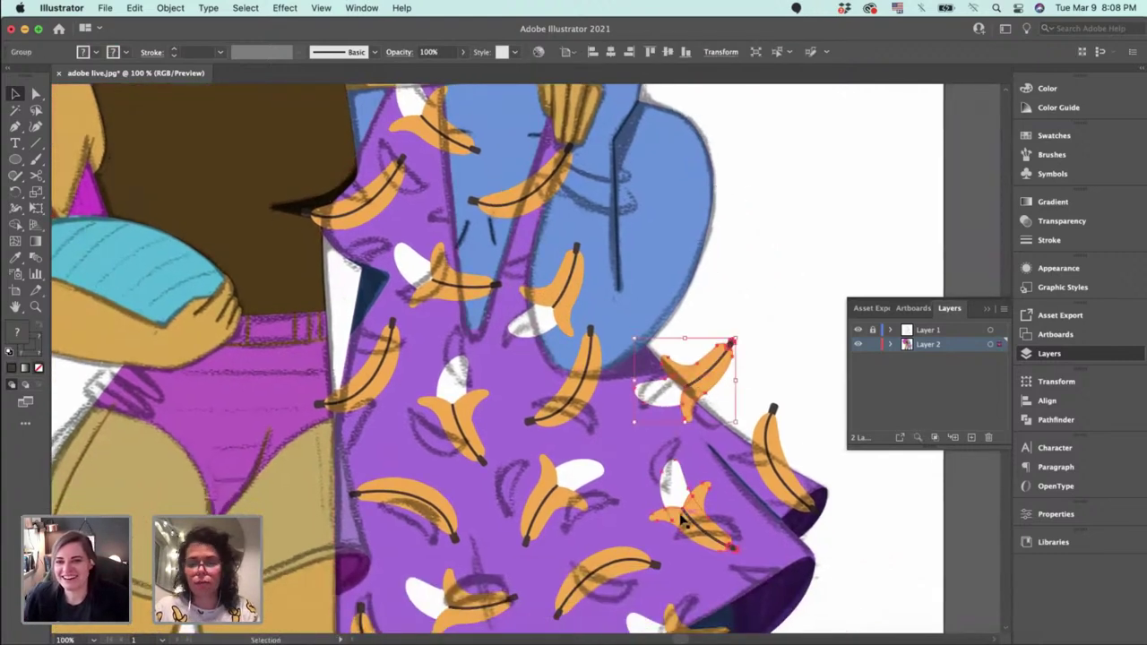
{"action": "left_click", "coordinate": [776, 480], "text": "shift"}
{"action": "scroll", "coordinate": [717, 484], "scroll_direction": "down", "scroll_amount": 5}
{"action": "scroll", "coordinate": [717, 484], "scroll_direction": "right", "scroll_amount": 2}
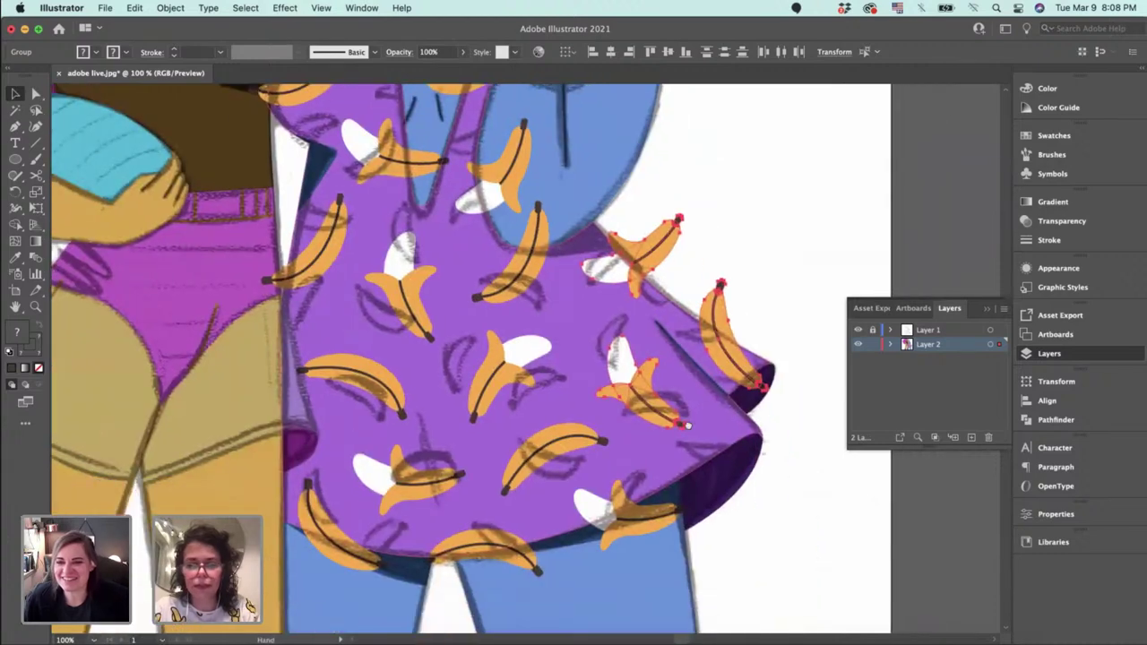
{"action": "left_click", "coordinate": [609, 509], "text": "shift"}
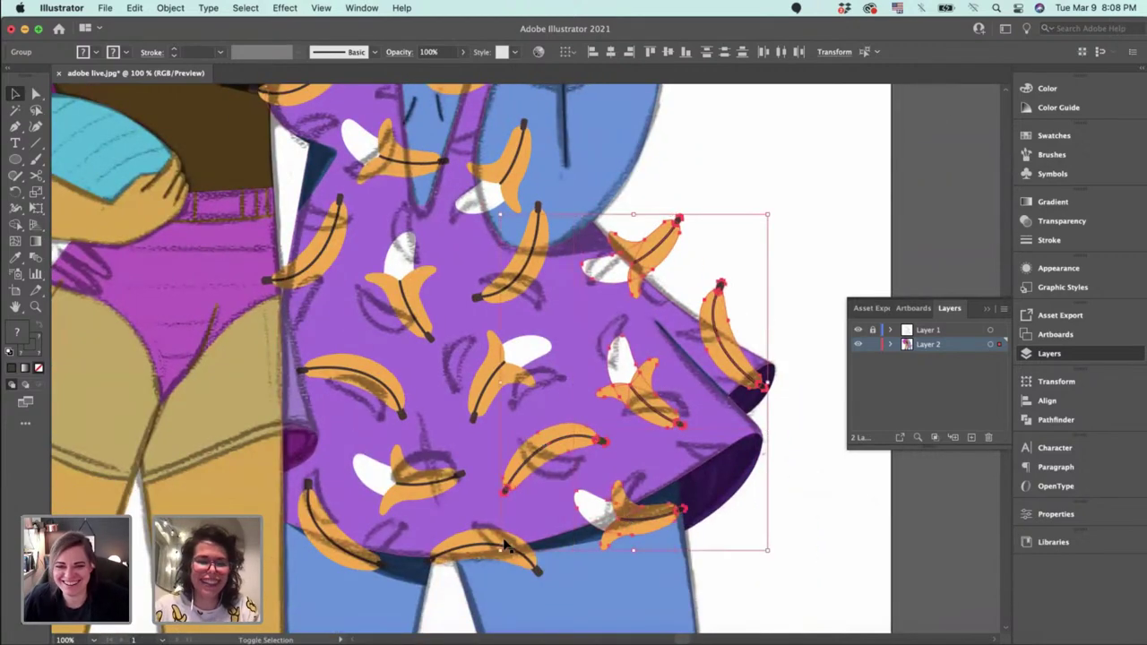
{"action": "left_click", "coordinate": [448, 553], "text": "shift"}
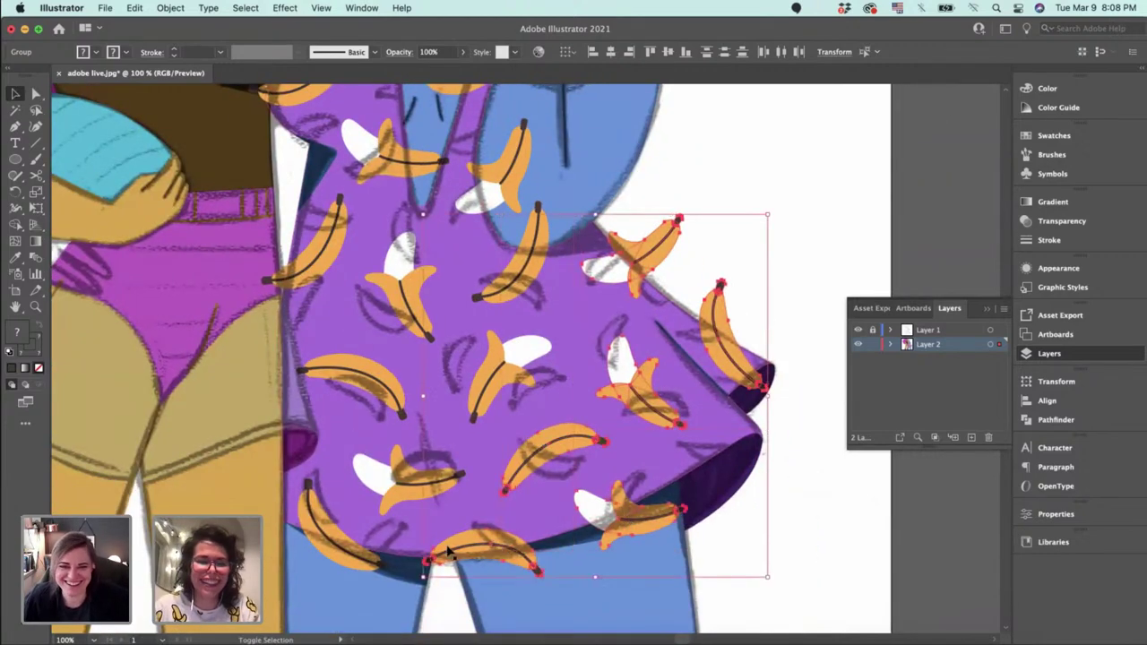
{"action": "left_click", "coordinate": [499, 376], "text": "shift"}
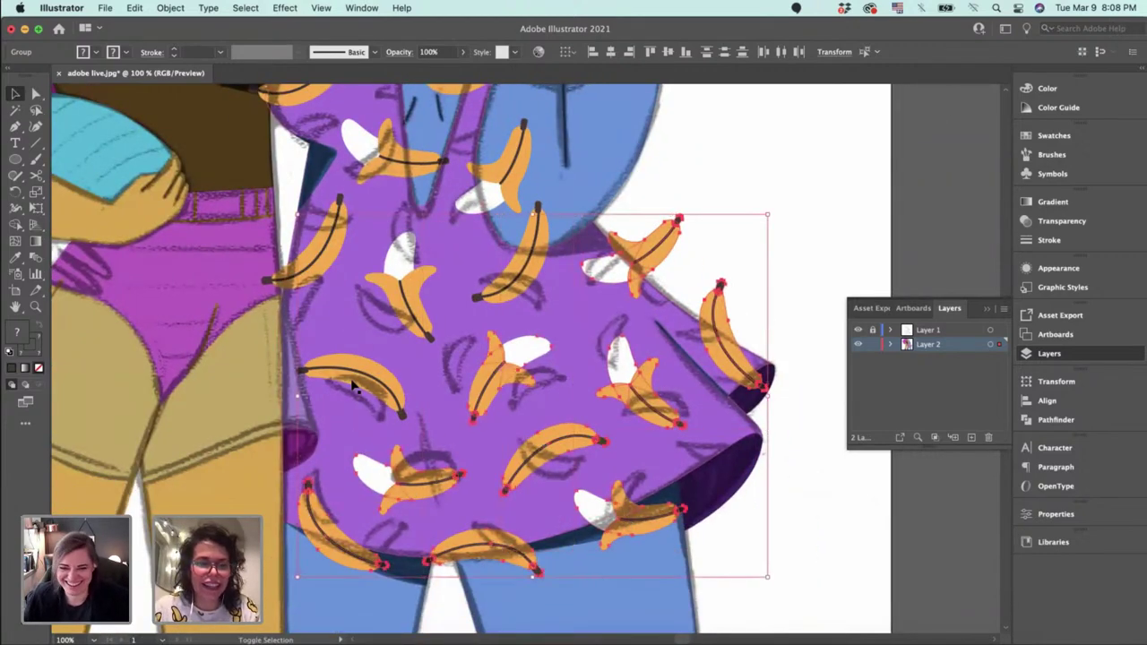
{"action": "left_click", "coordinate": [320, 264], "text": "shift"}
{"action": "scroll", "coordinate": [517, 417], "scroll_direction": "up", "scroll_amount": 5}
{"action": "scroll", "coordinate": [517, 417], "scroll_direction": "left", "scroll_amount": 2}
{"action": "left_click", "coordinate": [598, 411], "text": "shift"}
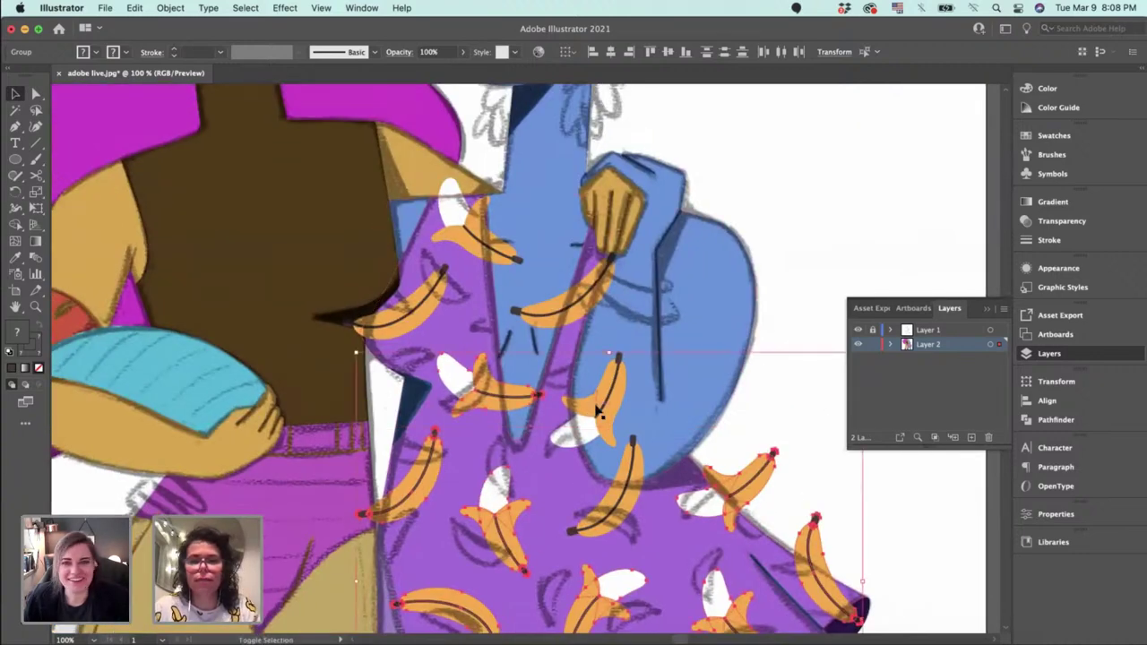
{"action": "left_click", "coordinate": [502, 205], "text": "shift"}
{"action": "left_click", "coordinate": [478, 235], "text": "shift"}
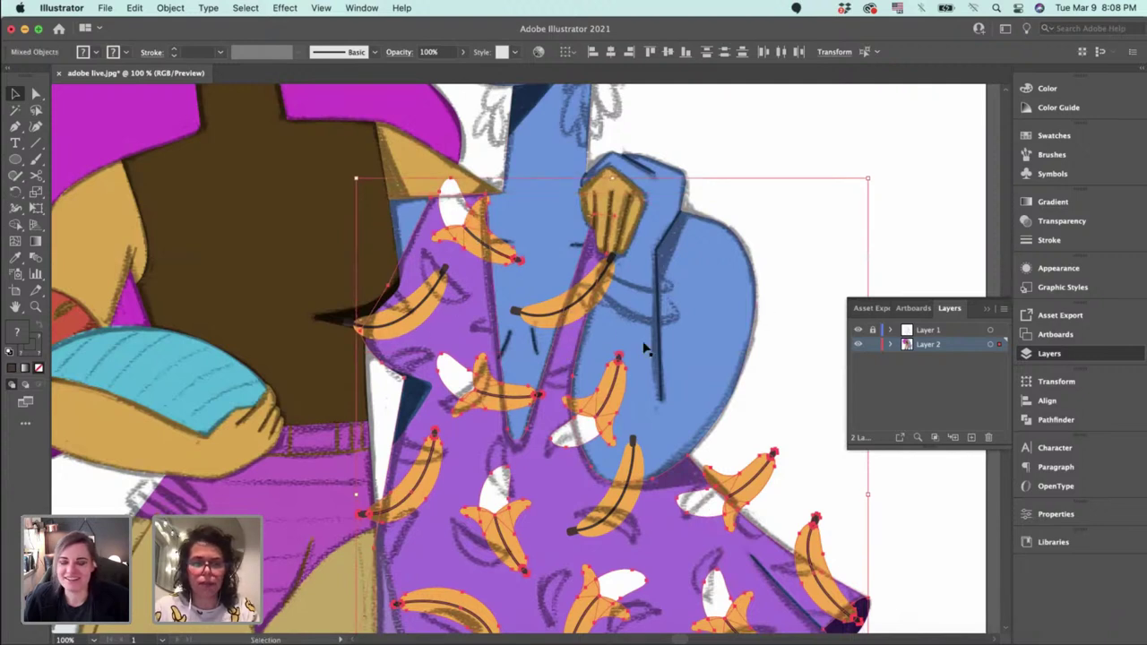
{"action": "key", "text": "super+g"}
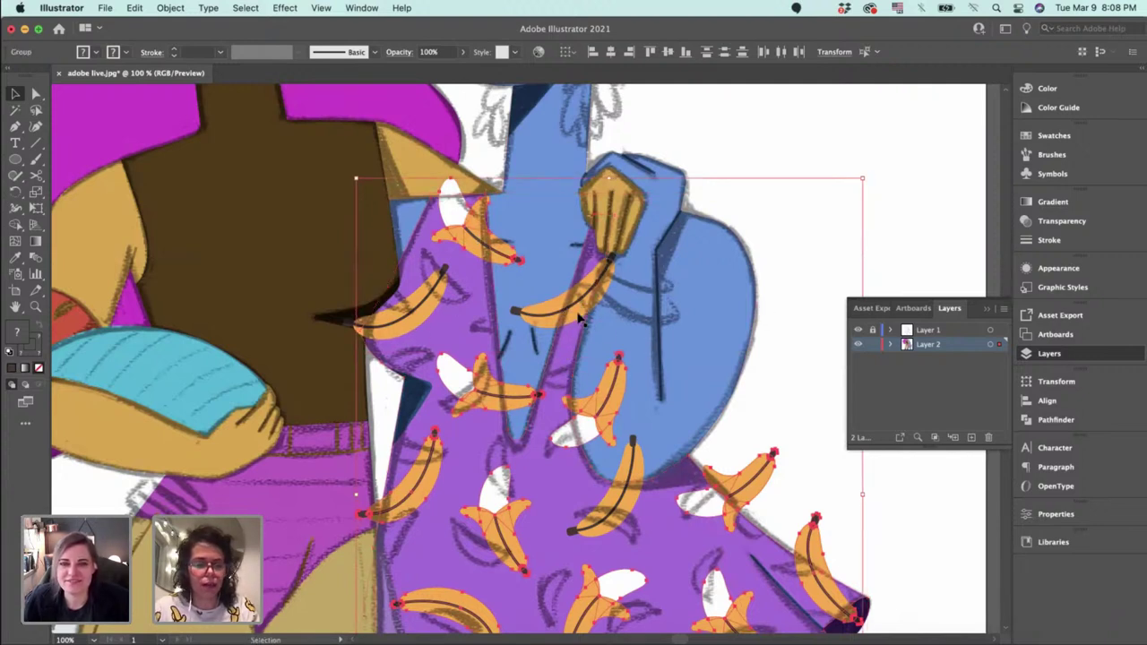
Add the whole bananas on the bodice edge and dress strap to the selection, group everything, and deselect.
{"action": "left_click", "coordinate": [421, 312], "text": "shift"}
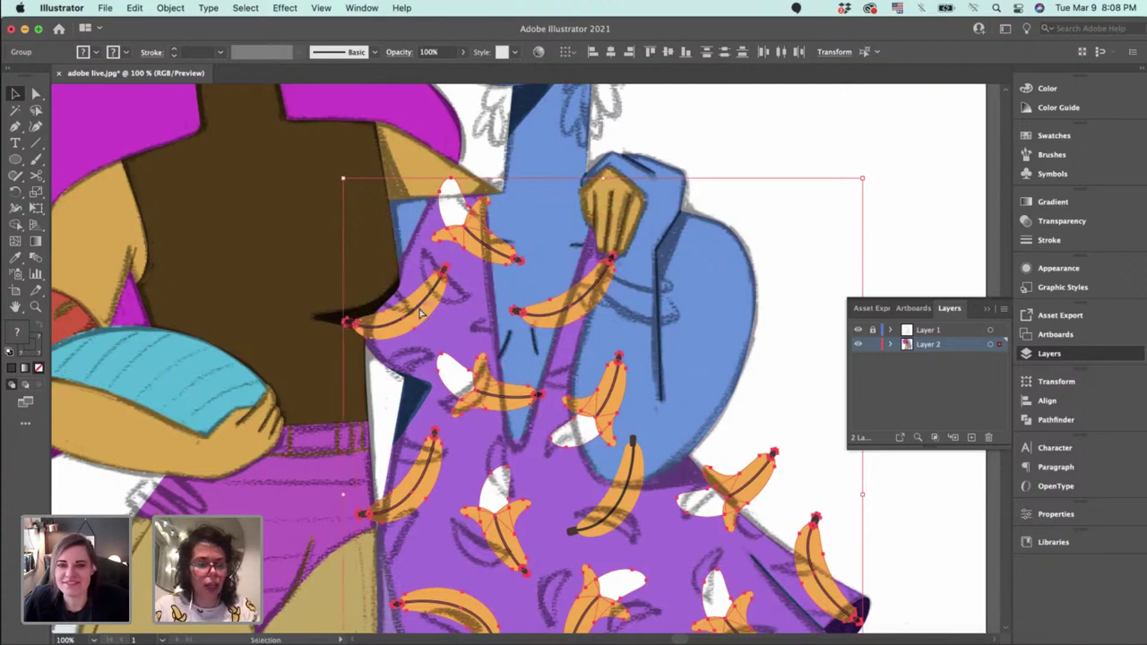
{"action": "key", "text": "super+g"}
{"action": "key", "text": "a"}
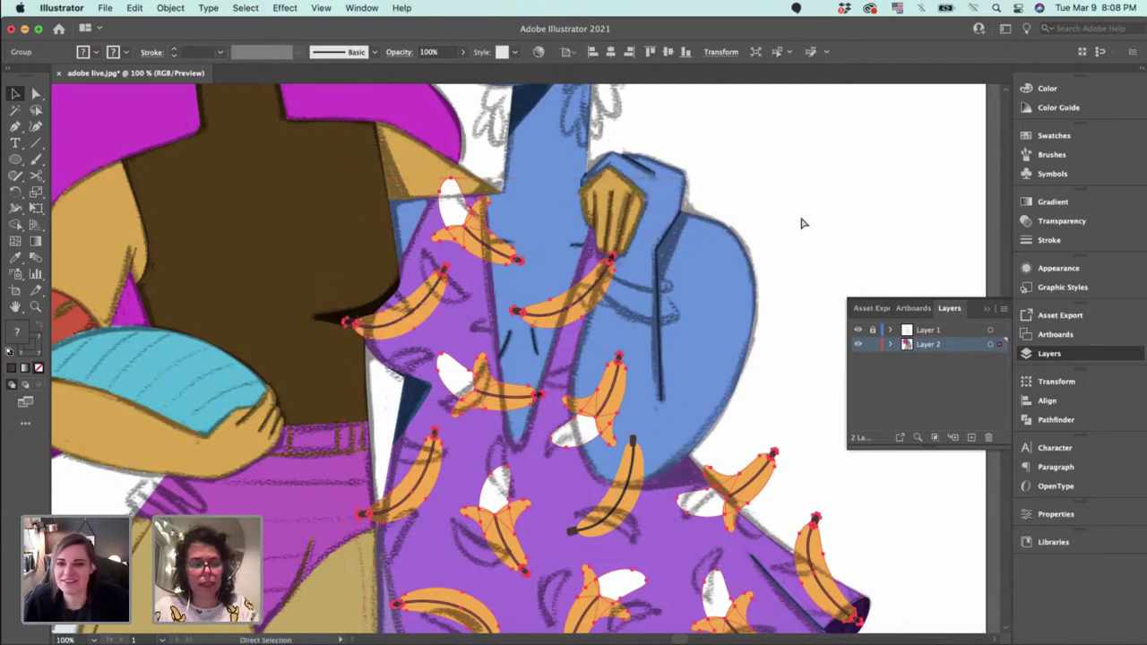
{"action": "key", "text": "v"}
{"action": "left_click", "coordinate": [800, 224]}
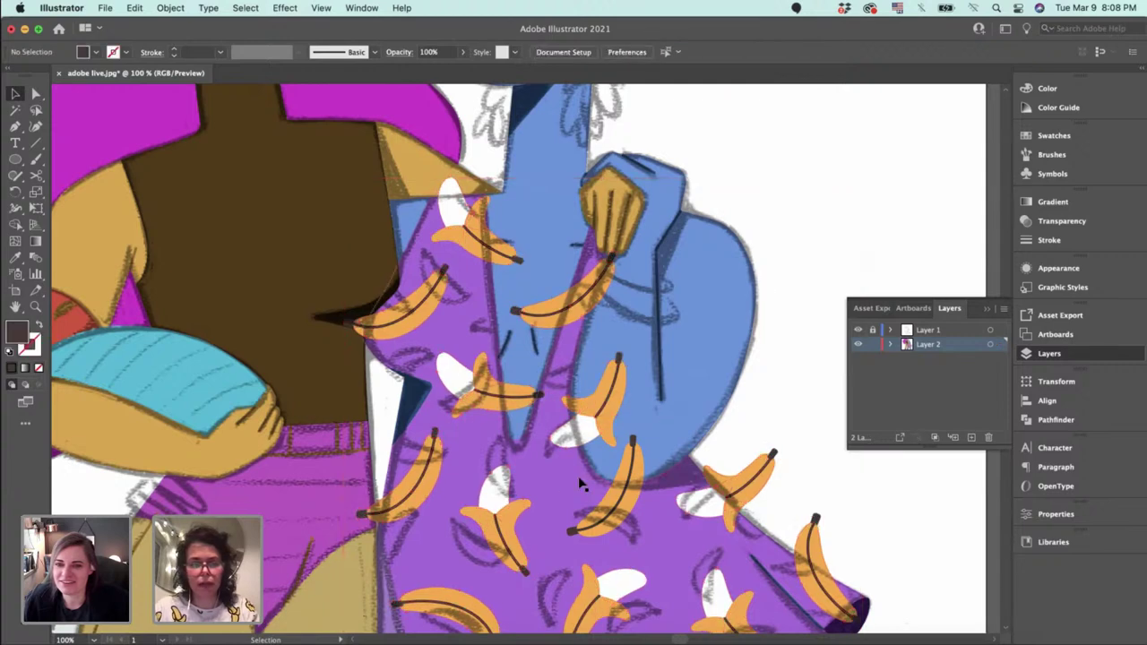
Copy the purple dress shape and place the duplicate in front of the bananas.
{"action": "left_click", "coordinate": [562, 480]}
{"action": "key", "text": "super+c"}
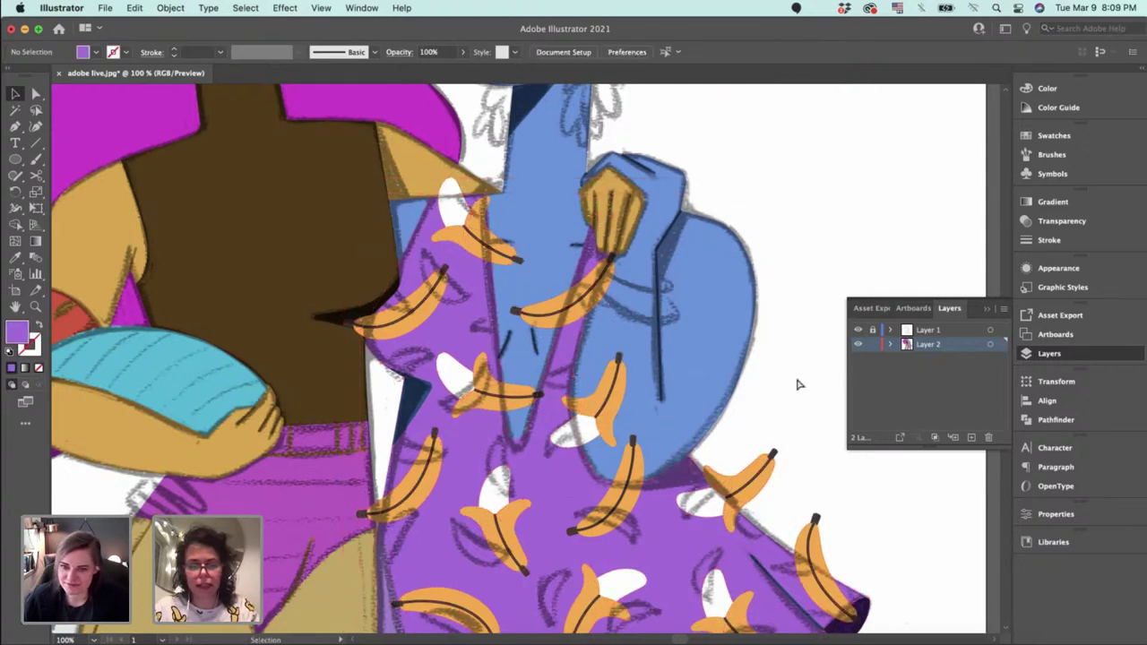
{"action": "key", "text": "super+shift+bracketright"}
{"action": "left_click_drag", "start_coordinate": [699, 384], "coordinate": [631, 256]}
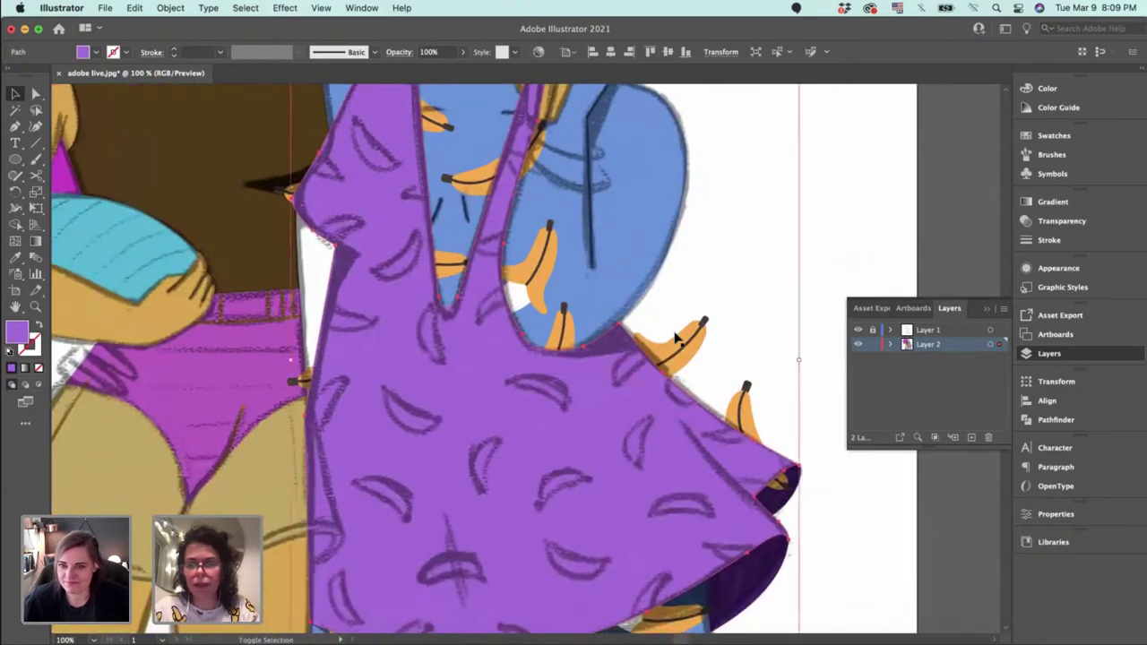
Make a clipping mask from the front dress shape and the banana group.
{"action": "key", "text": "super+a"}
{"action": "right_click", "coordinate": [649, 361]}
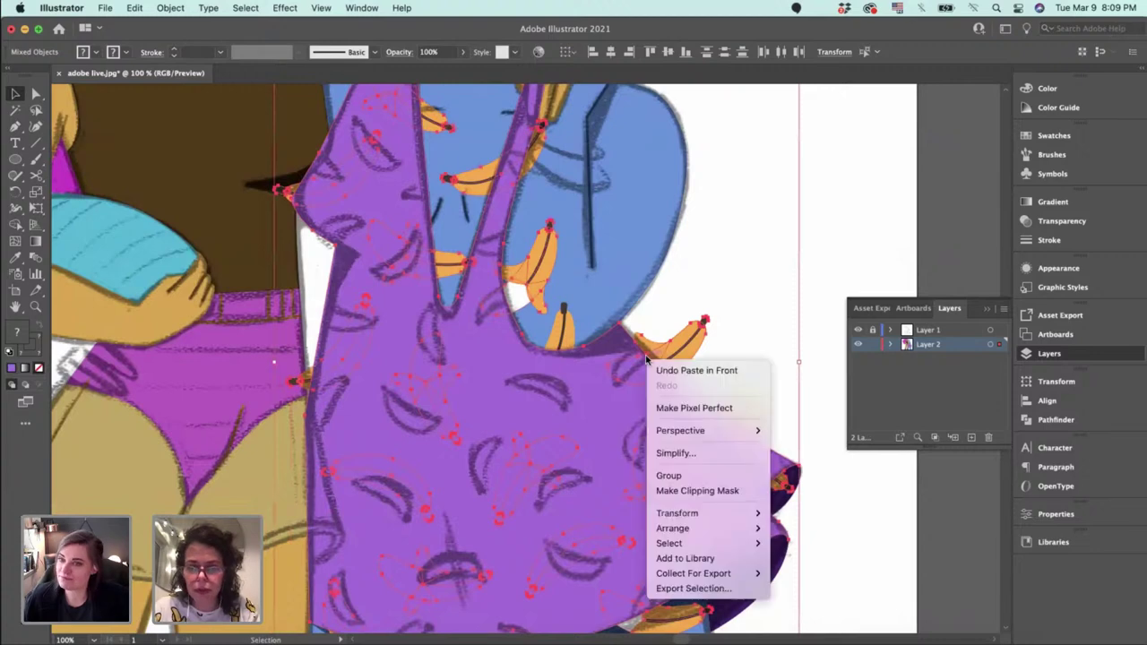
{"action": "left_click", "coordinate": [709, 492]}
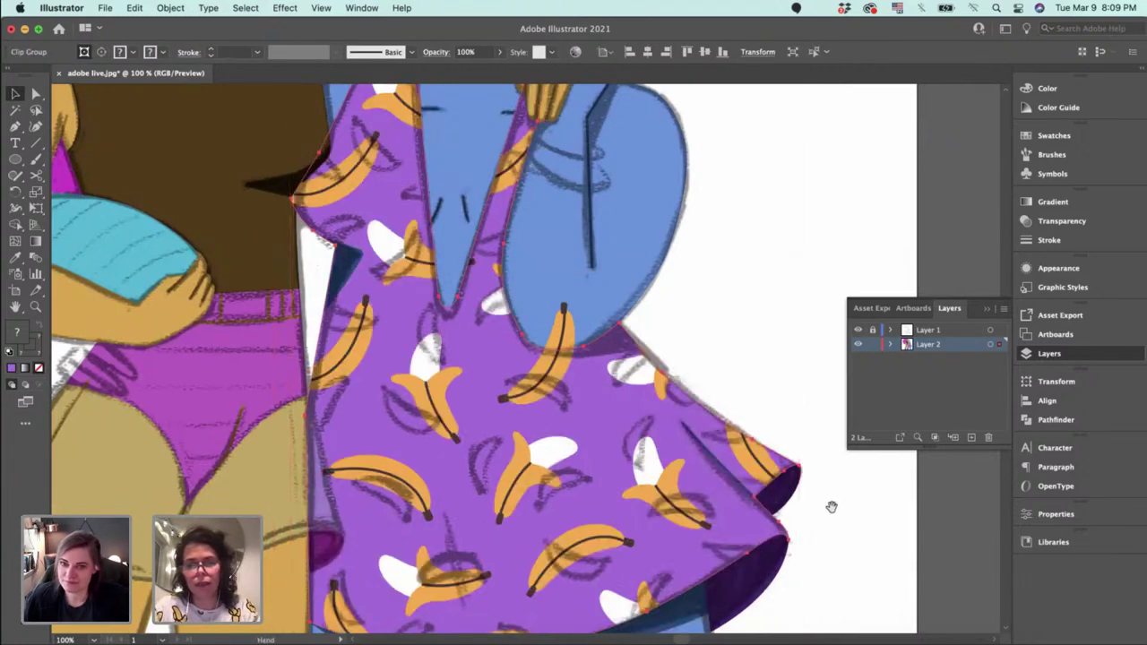
Select the unclipped whole banana overlapping the blue figure's elbow and cut it from the artwork.
{"action": "left_click_drag", "start_coordinate": [783, 516], "coordinate": [753, 448]}
{"action": "key", "text": "a"}
{"action": "left_click", "coordinate": [535, 318]}
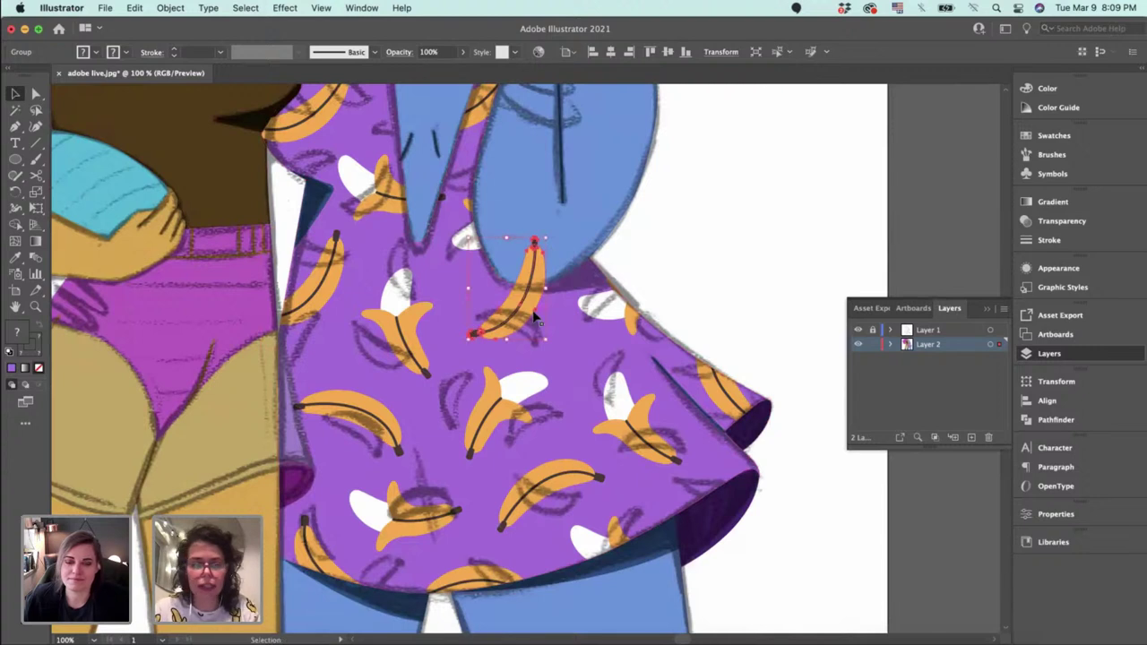
{"action": "key", "text": "a"}
{"action": "left_click", "coordinate": [533, 315]}
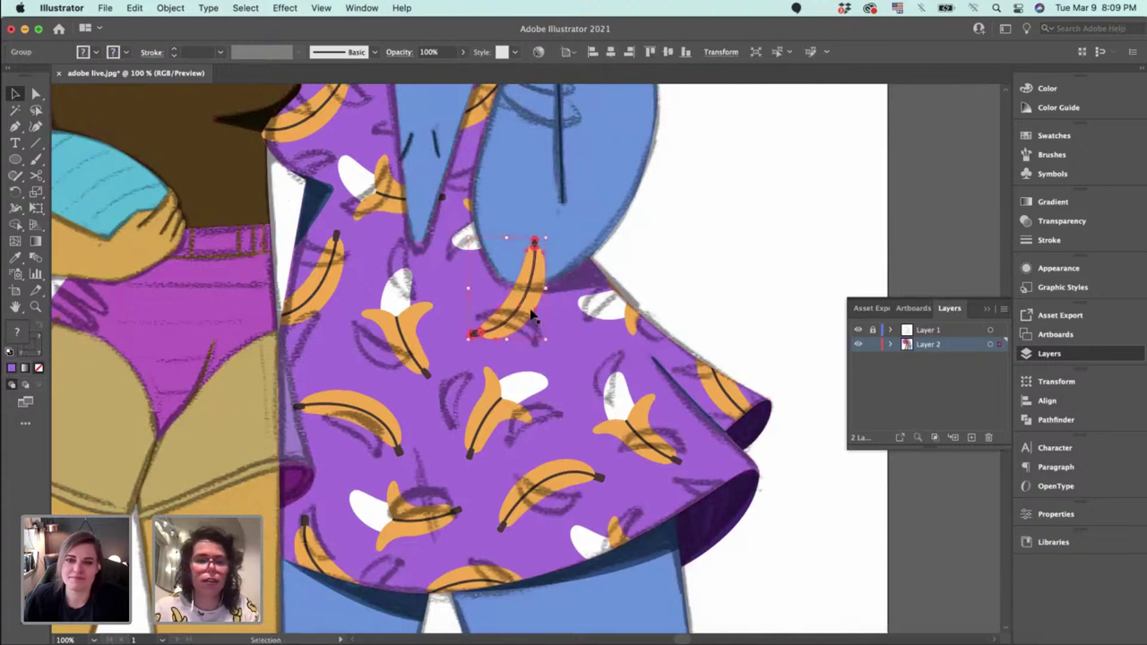
{"action": "left_click", "coordinate": [634, 267]}
{"action": "left_click", "coordinate": [519, 315]}
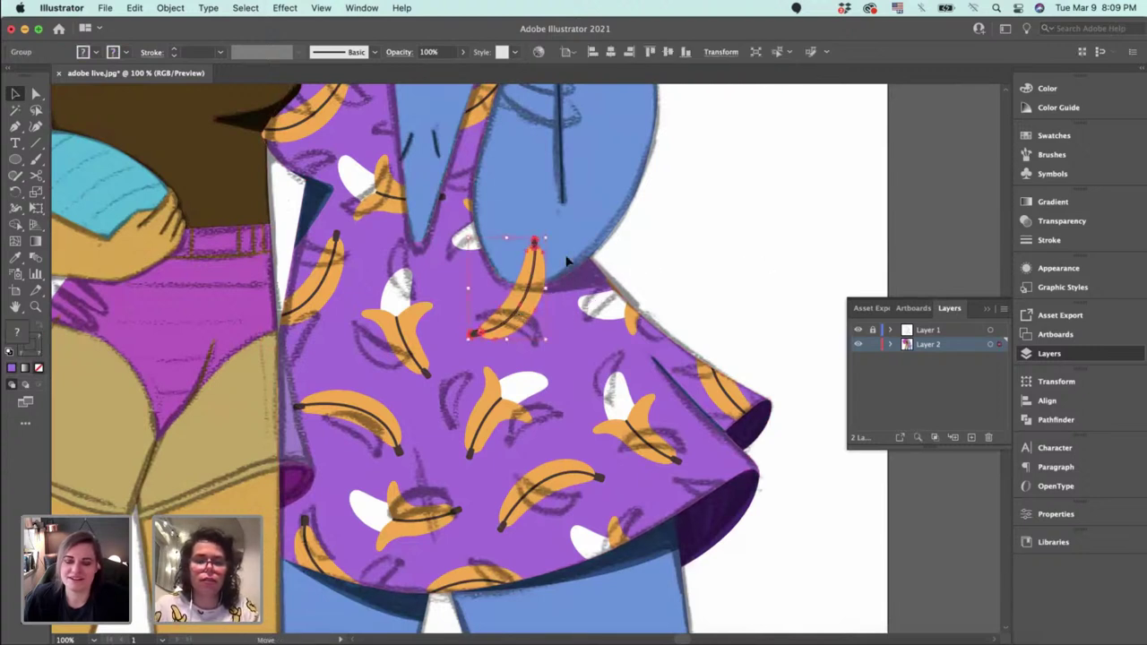
{"action": "key", "text": "a"}
{"action": "left_click", "coordinate": [512, 321]}
{"action": "key", "text": "super+x"}
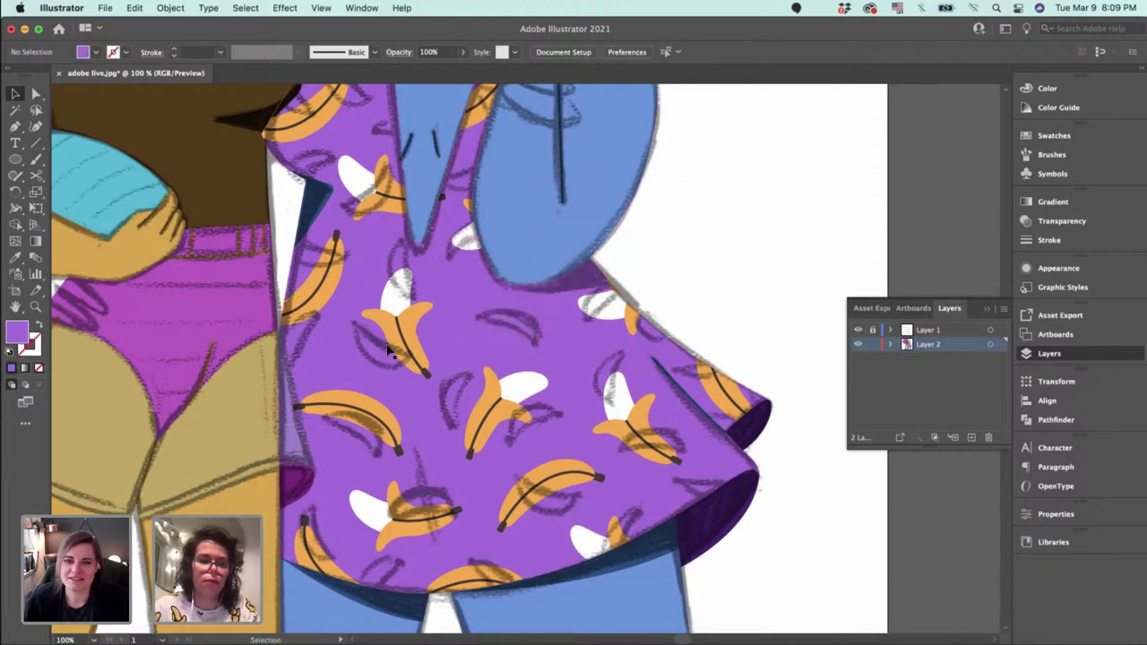
Paste the cut banana in front inside the dress's clip group, exit isolation mode, and hide the sketch on Layer 1.
{"action": "double_click", "coordinate": [400, 335]}
{"action": "key", "text": "super+f"}
{"action": "double_click", "coordinate": [687, 281]}
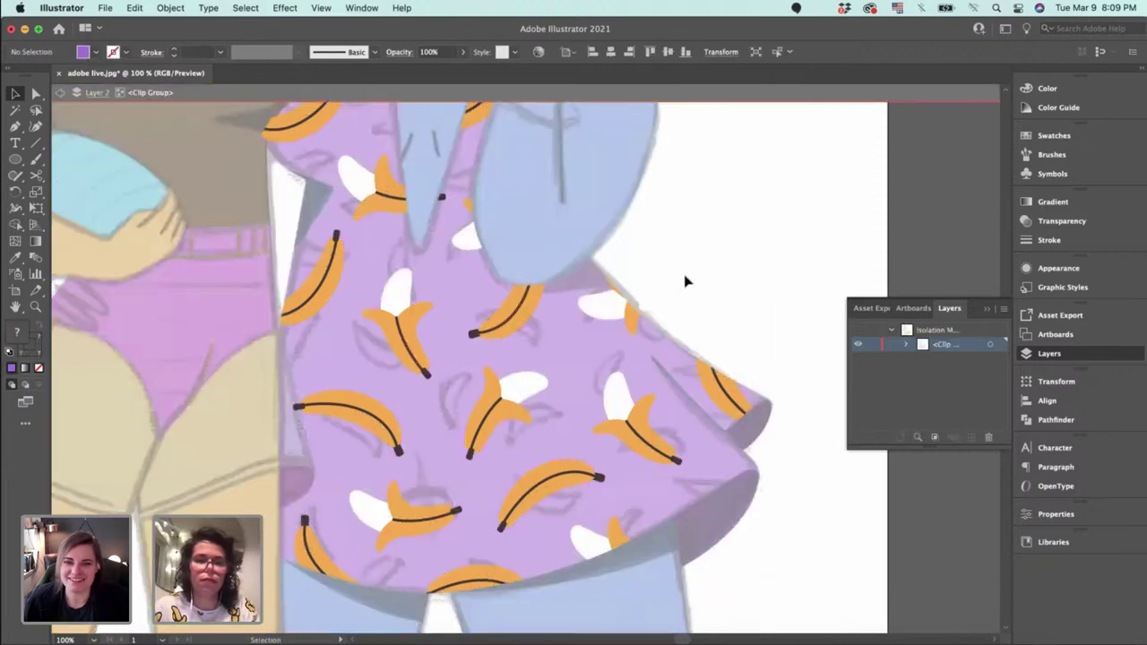
{"action": "left_click", "coordinate": [857, 331]}
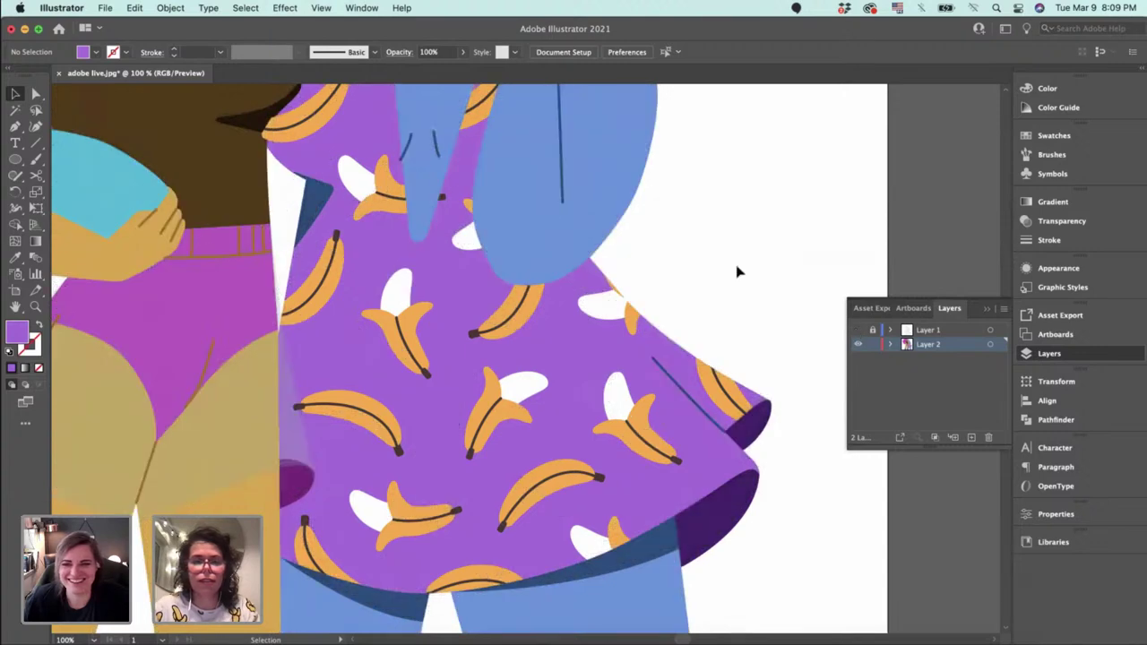
Show the sketch in Layer 1 and pick up the dark blue fill from the small shape beside the dress's waist.
{"action": "key", "text": "super+minus"}
{"action": "key", "text": "super+minus"}
{"action": "key", "text": "super+minus"}
{"action": "key", "text": "super+minus"}
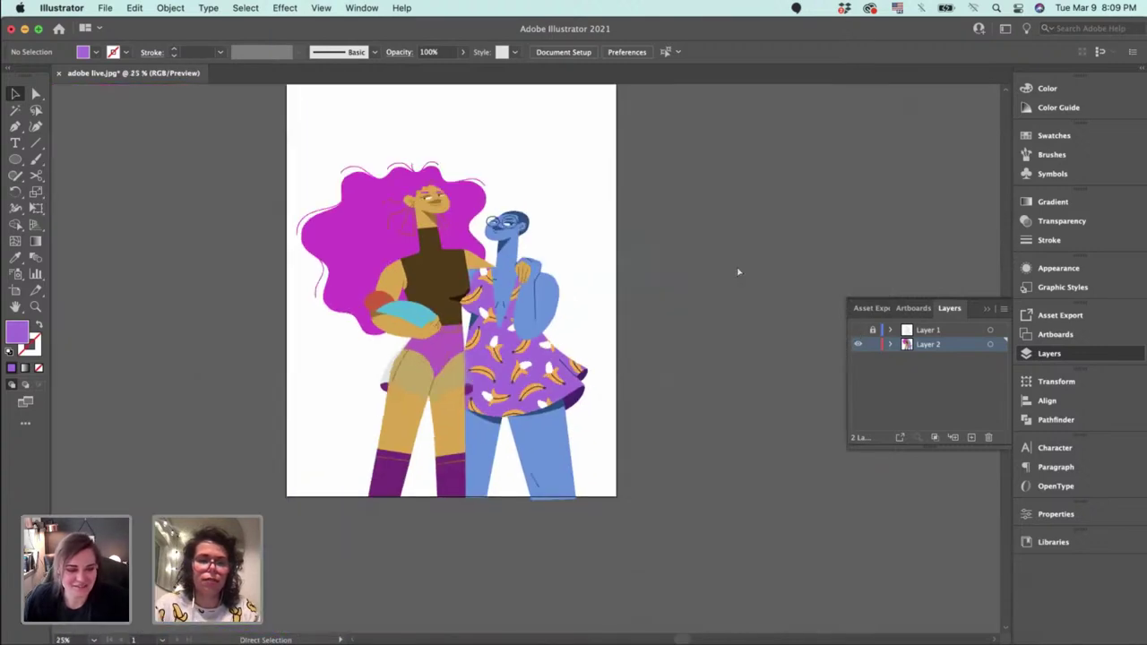
{"action": "key", "text": "super+equal"}
{"action": "key", "text": "super+equal"}
{"action": "key", "text": "super+equal"}
{"action": "key", "text": "super+equal"}
{"action": "key", "text": "super+equal"}
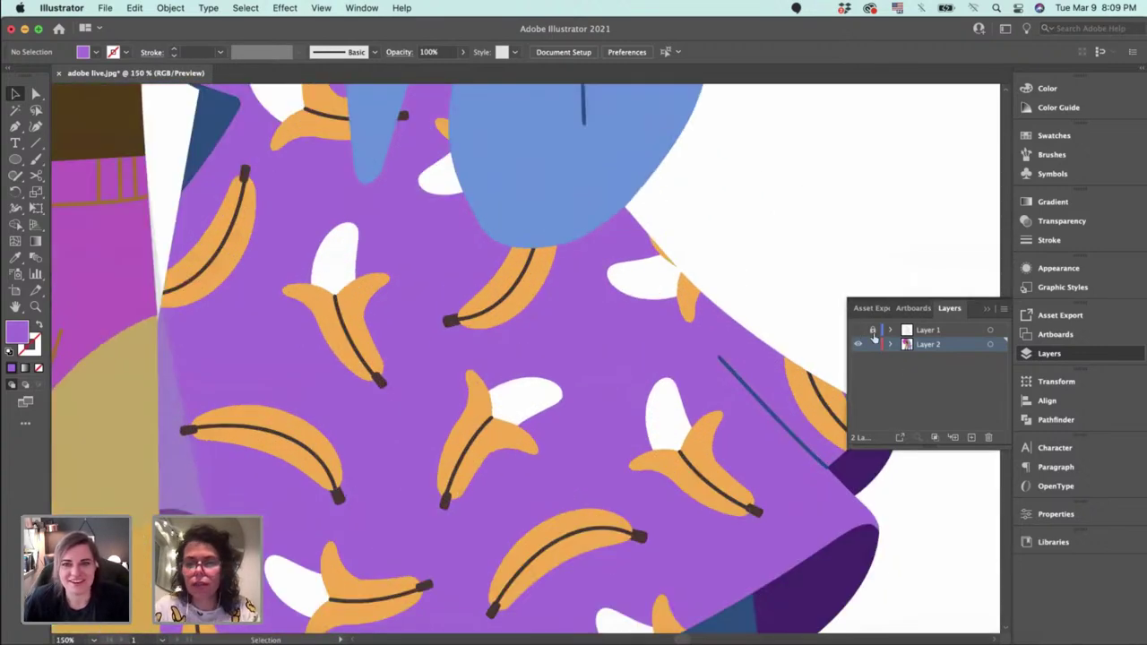
{"action": "left_click", "coordinate": [858, 330]}
{"action": "left_click_drag", "start_coordinate": [735, 350], "coordinate": [716, 410]}
{"action": "left_click_drag", "start_coordinate": [376, 313], "coordinate": [406, 389]}
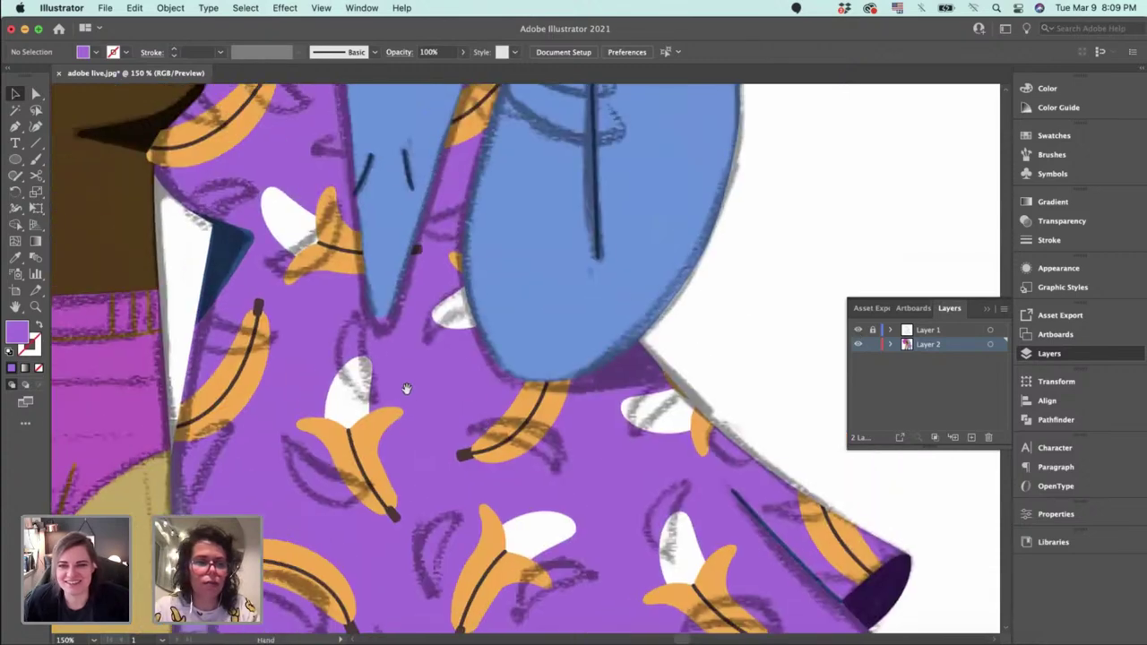
{"action": "double_click", "coordinate": [224, 261]}
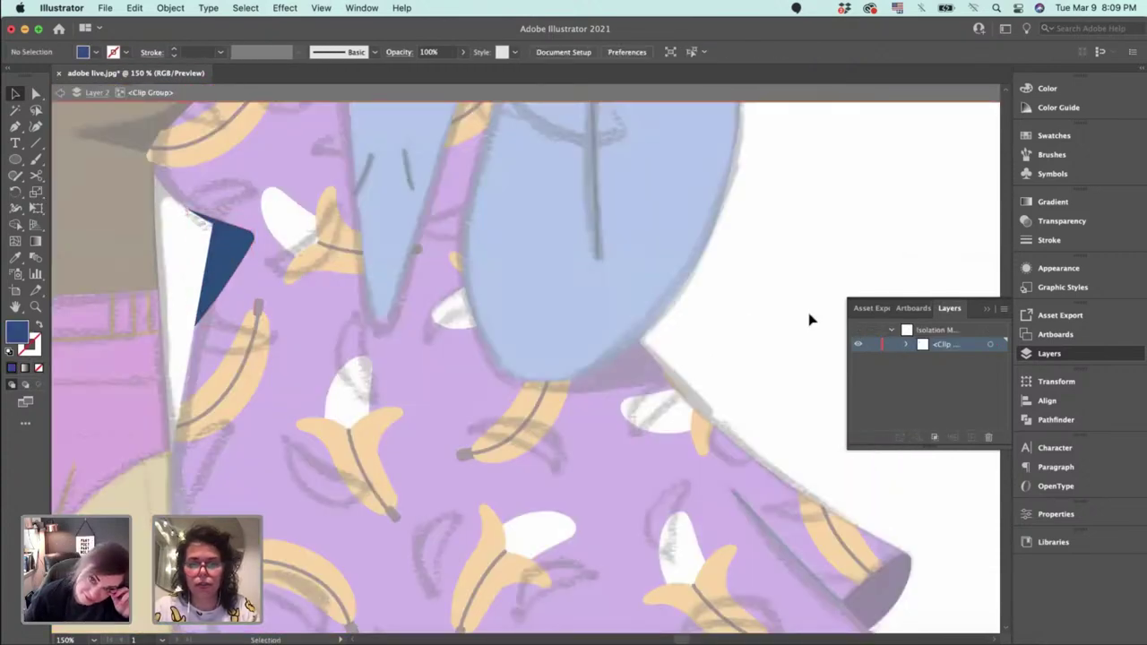
{"action": "key", "text": "Escape"}
{"action": "key", "text": "super+equal"}
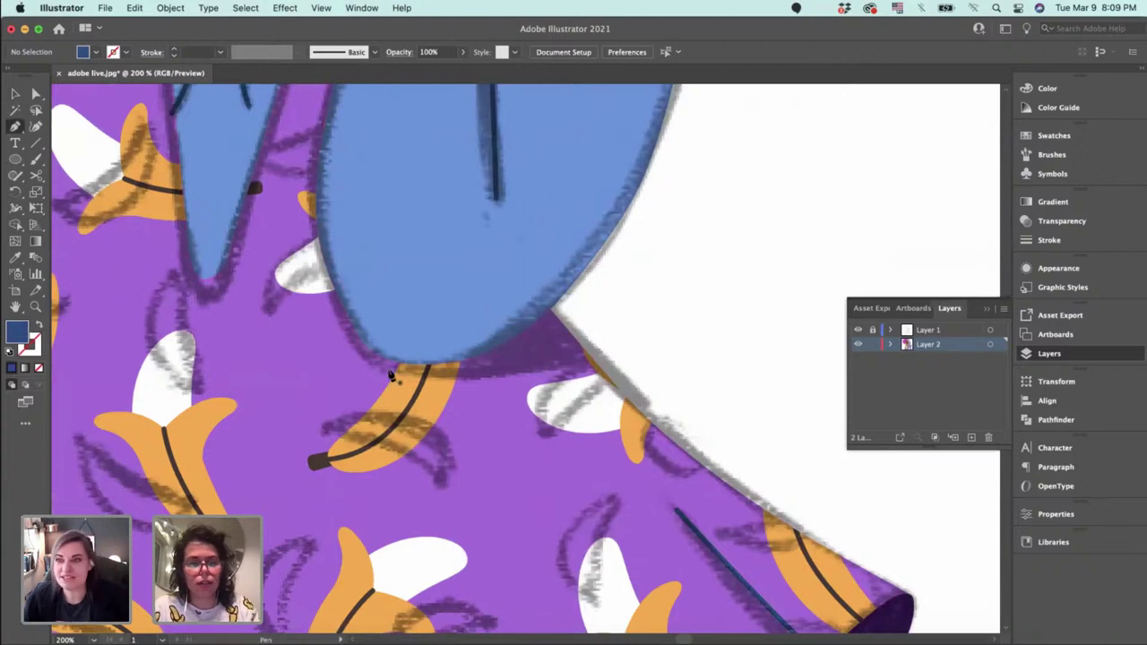
Draw a closed dark blue shadow under the blue figure's elbow with the Pen tool and extend its outer corner to the dress edge.
{"action": "left_click", "coordinate": [396, 363]}
{"action": "mouse_move", "coordinate": [588, 362]}
{"action": "left_mouse_down"}
{"action": "mouse_move", "coordinate": [640, 348]}
{"action": "mouse_move", "coordinate": [590, 375]}
{"action": "left_mouse_up"}
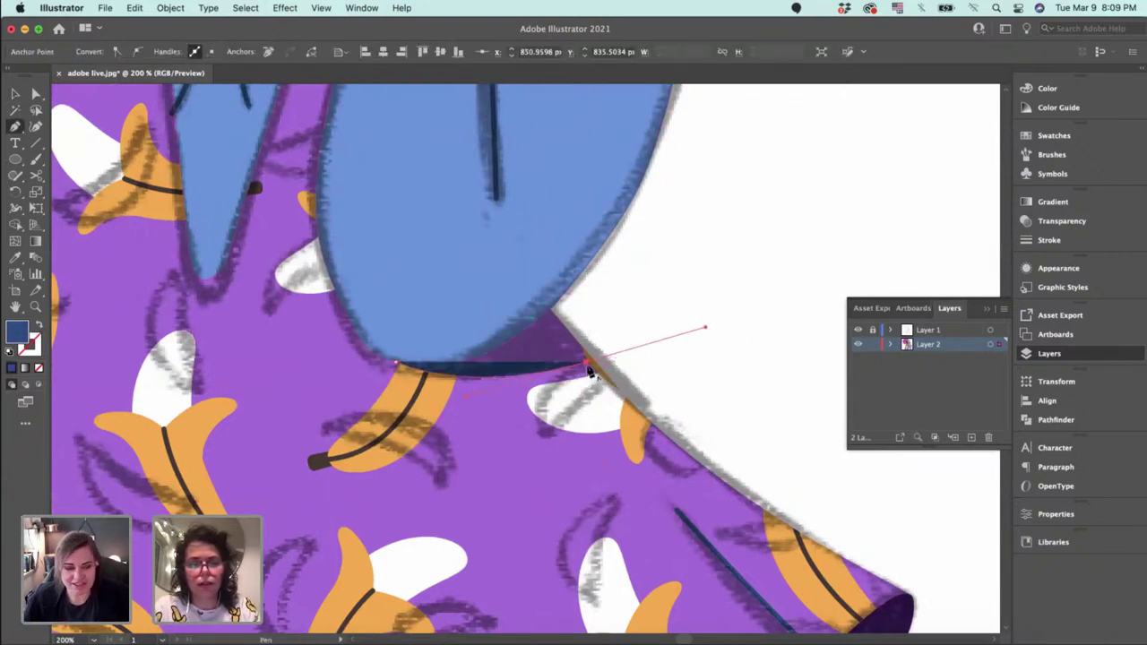
{"action": "left_click", "coordinate": [548, 312]}
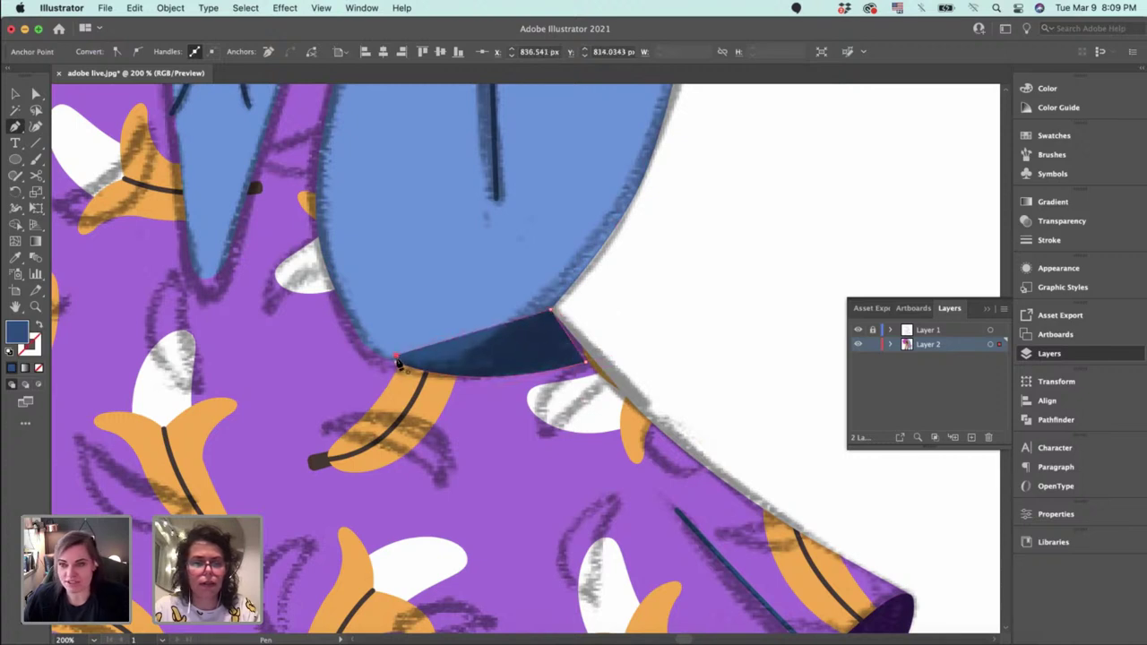
{"action": "left_click", "coordinate": [396, 363]}
{"action": "key", "text": "a"}
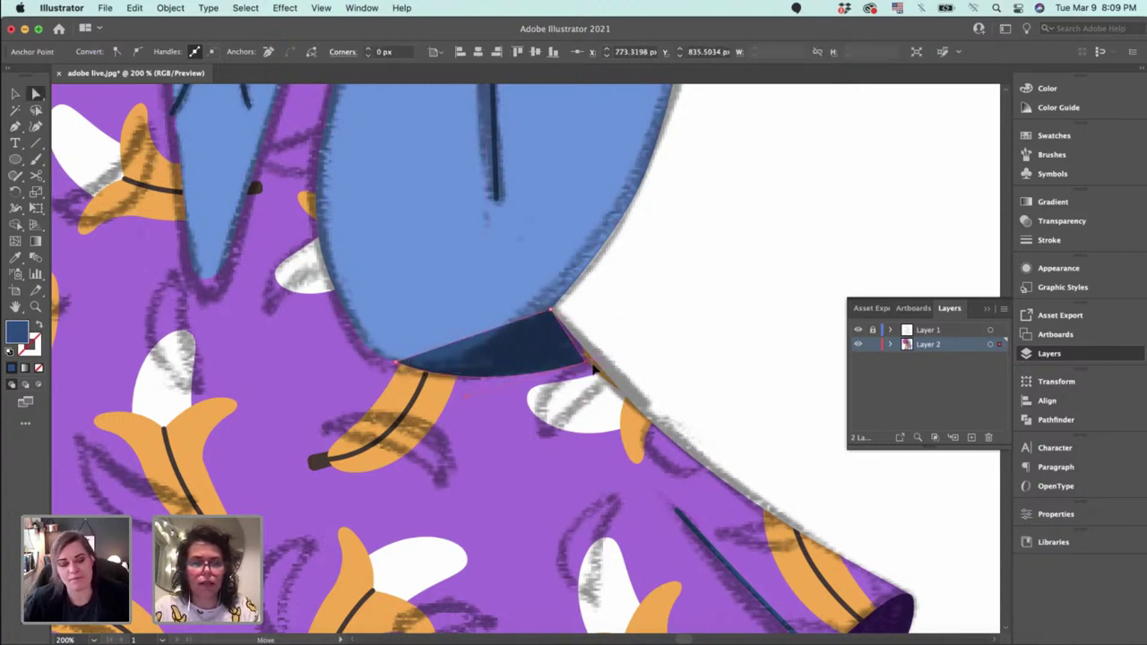
{"action": "left_click_drag", "start_coordinate": [593, 369], "coordinate": [598, 365]}
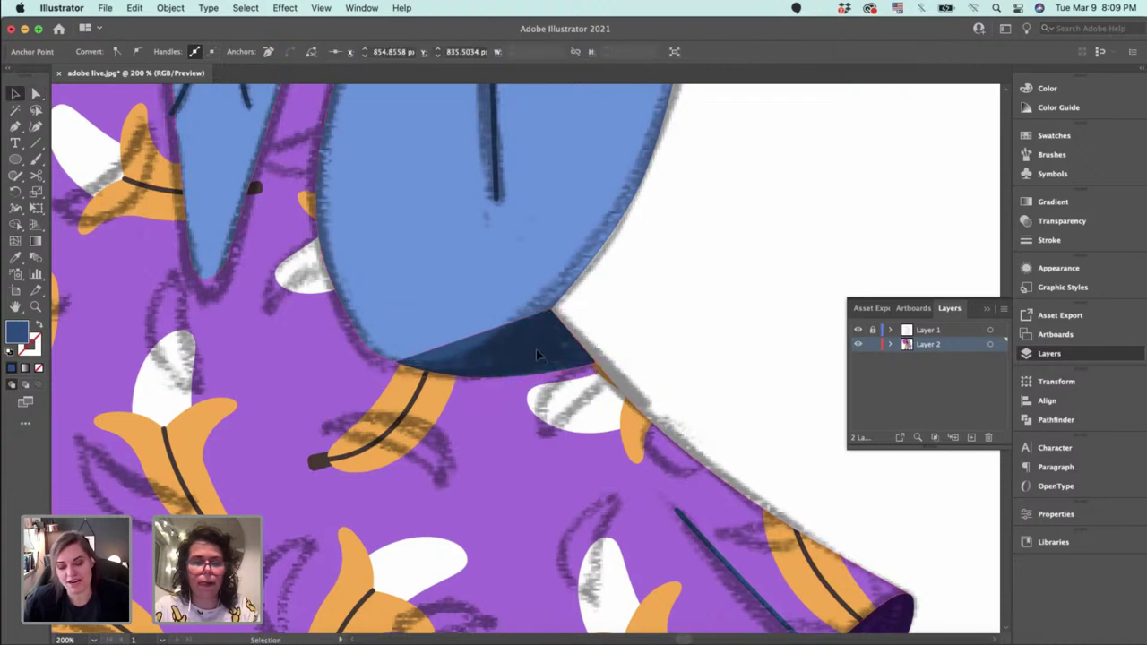
Move the elbow shadow shape behind the bananas in the stacking order.
{"action": "key", "text": "v"}
{"action": "key", "text": "shift+super+bracketleft"}
{"action": "left_click", "coordinate": [538, 354]}
{"action": "left_click", "coordinate": [537, 356]}
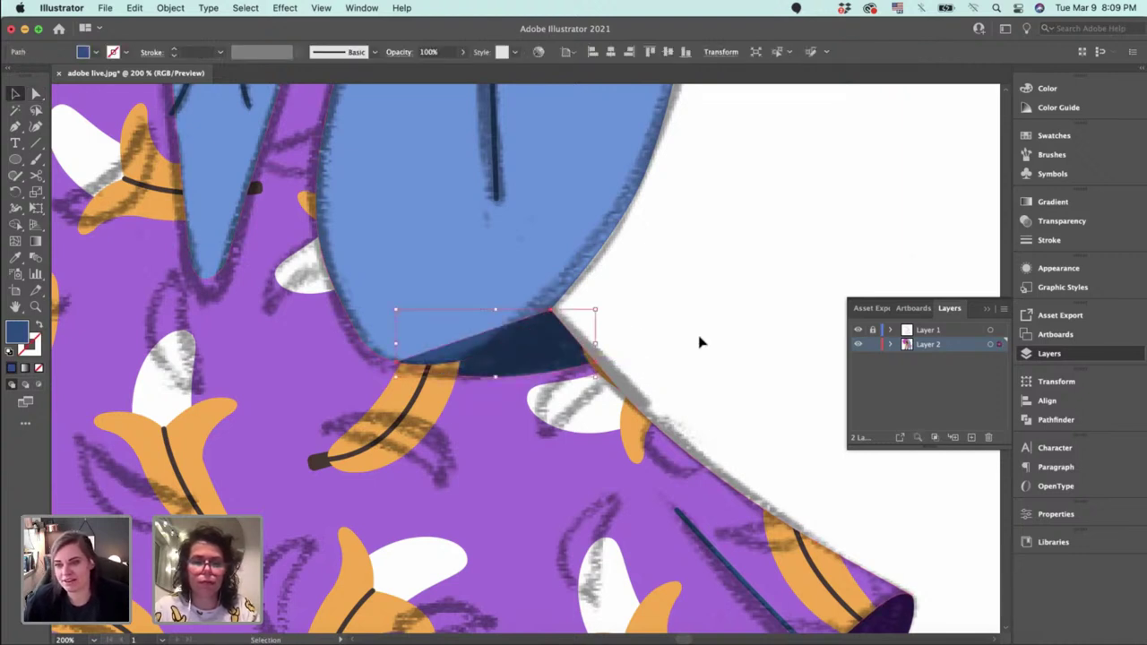
{"action": "key", "text": "a"}
{"action": "key", "text": "super+bracketright"}
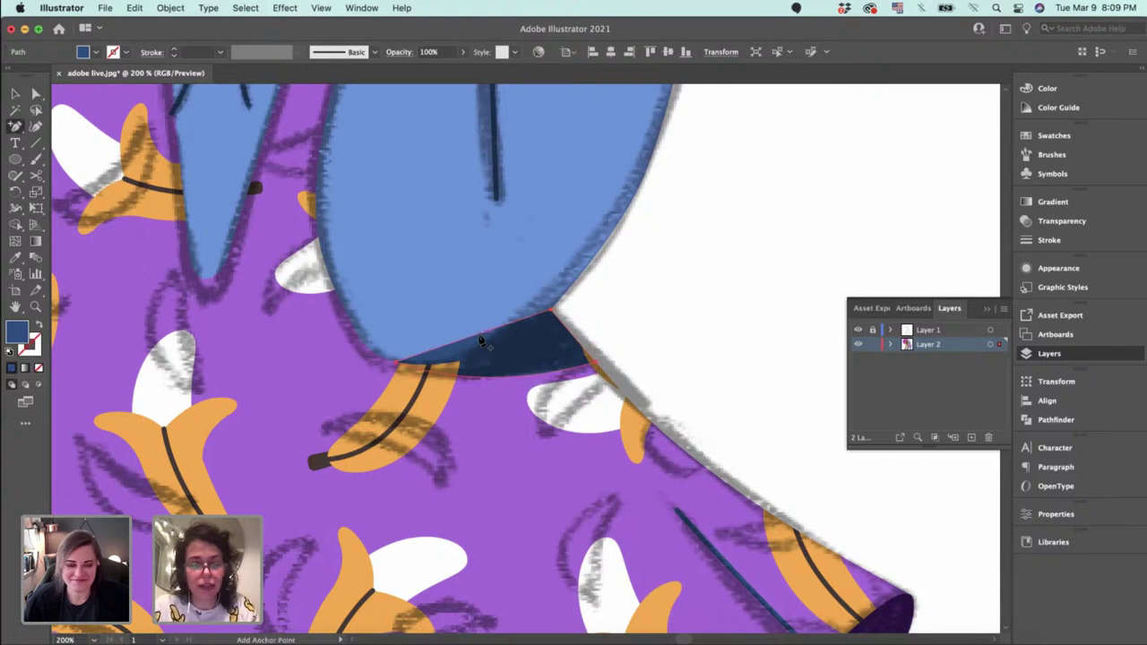
Bend the shadow's straight upper edge to follow the elbow outline and hide the sketch in Layer 1.
{"action": "left_click_drag", "start_coordinate": [474, 340], "coordinate": [479, 356]}
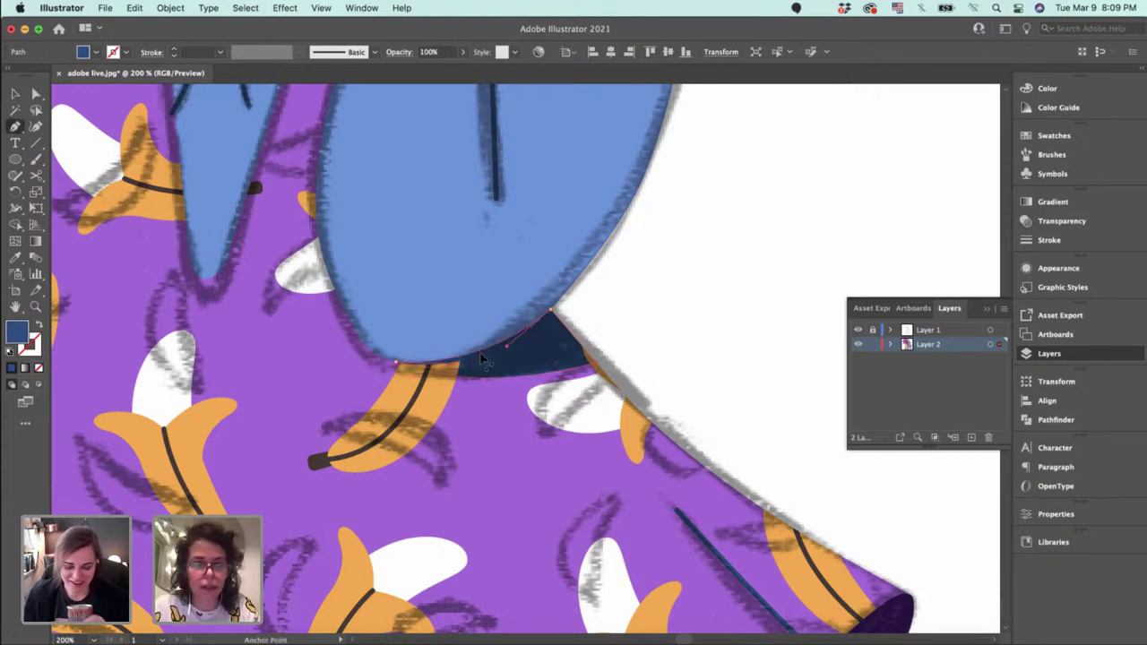
{"action": "key", "text": "v"}
{"action": "left_click", "coordinate": [689, 317]}
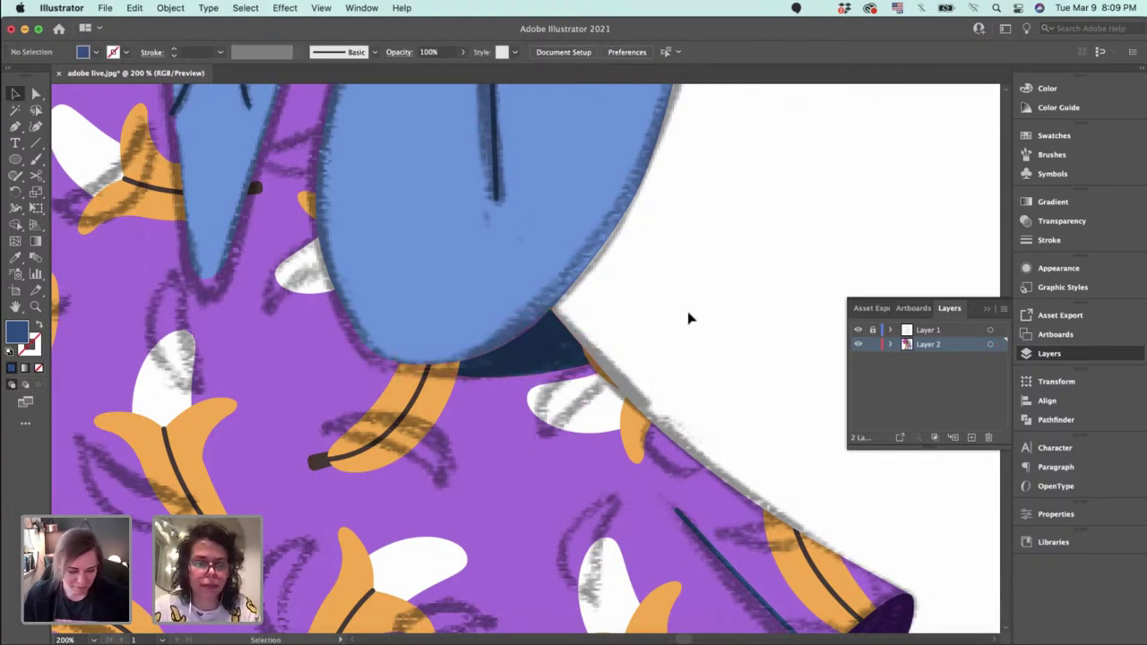
{"action": "left_click", "coordinate": [858, 331]}
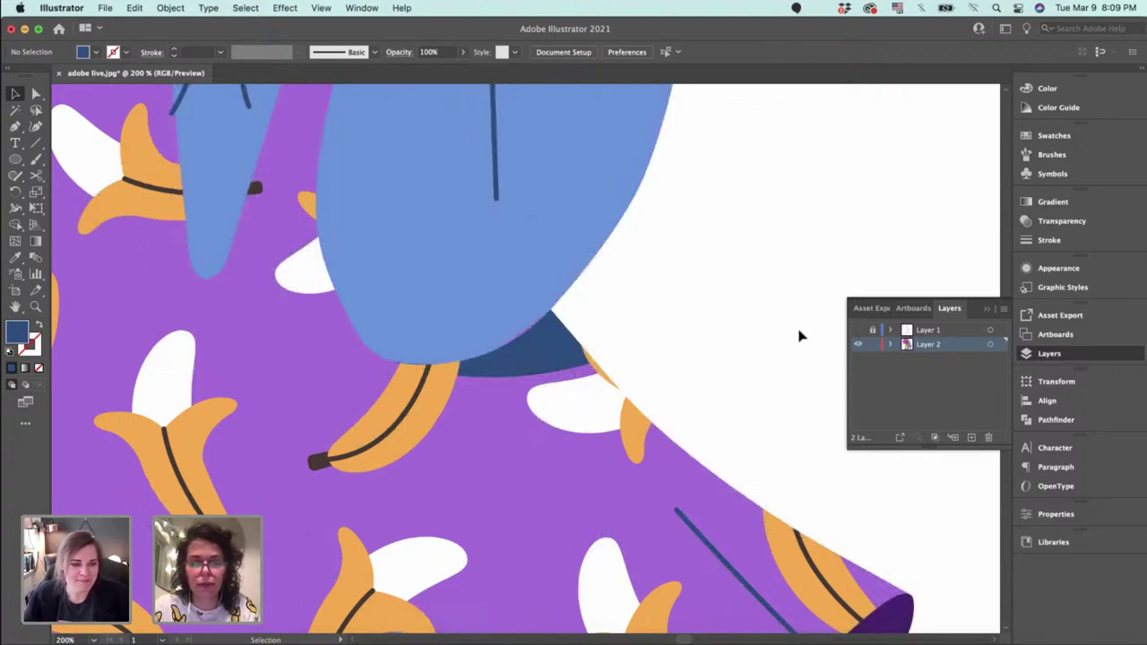
Cut the elbow shadow and paste it in front of the banana pattern on the dress.
{"action": "key", "text": "super+equal"}
{"action": "left_click", "coordinate": [584, 342]}
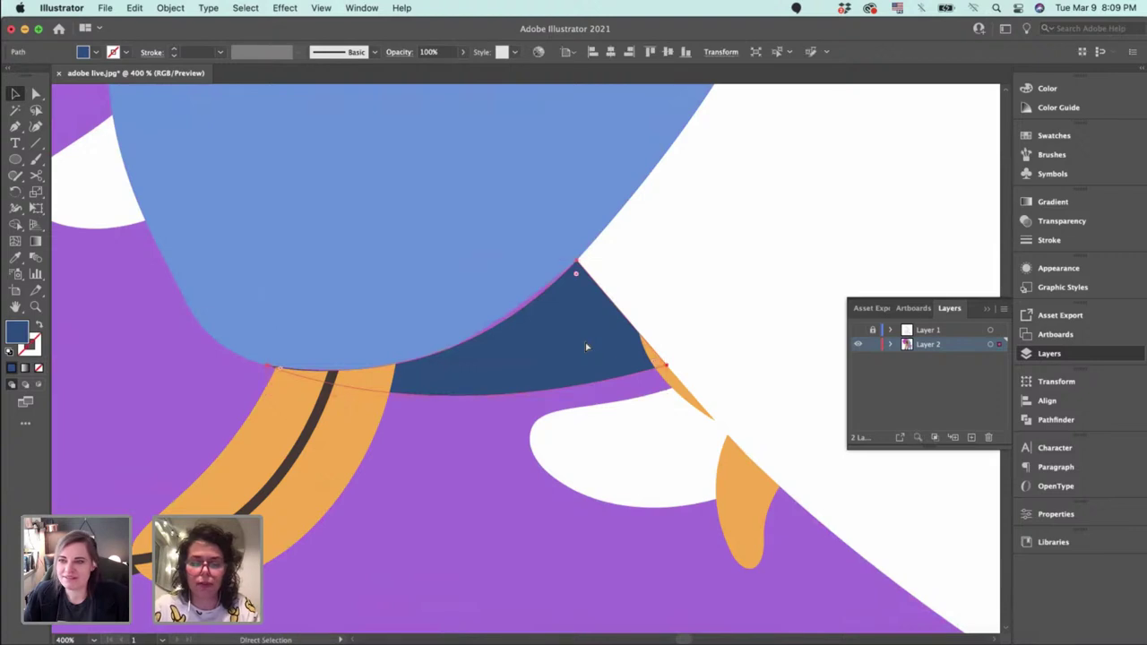
{"action": "key", "text": "super+x"}
{"action": "left_click", "coordinate": [314, 428]}
{"action": "key", "text": "super+f"}
Adjust the curve handles of the shadow's upper edge so it fits the arm contour.
{"action": "left_click", "coordinate": [586, 328]}
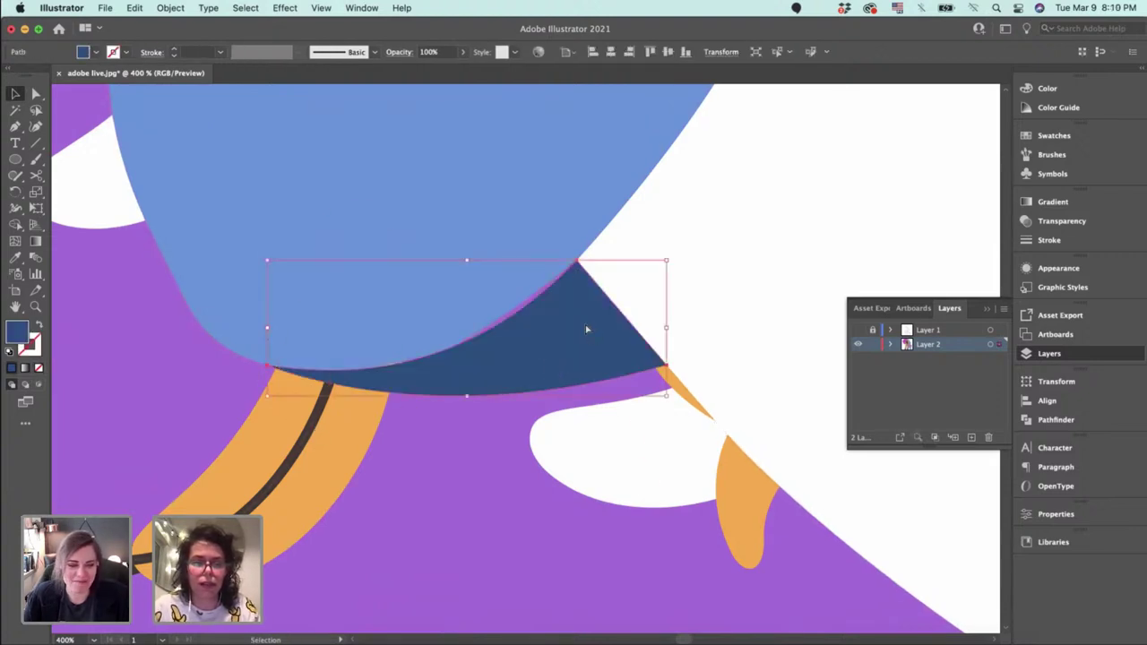
{"action": "key", "text": "a"}
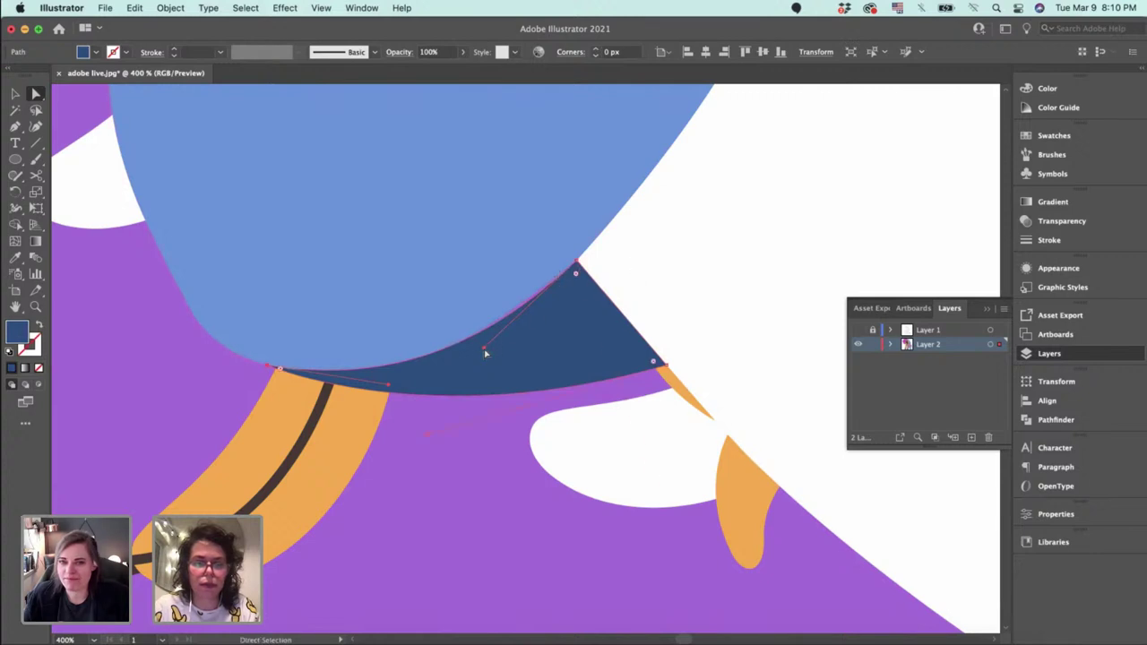
{"action": "left_click_drag", "start_coordinate": [533, 313], "coordinate": [516, 334]}
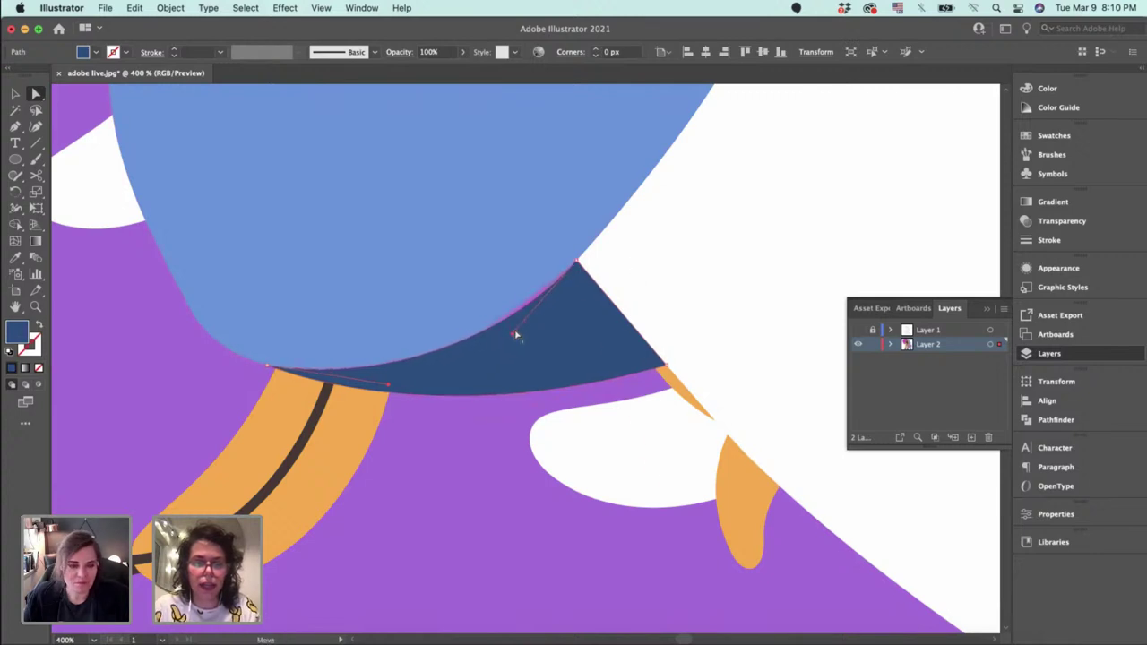
{"action": "left_click", "coordinate": [577, 265]}
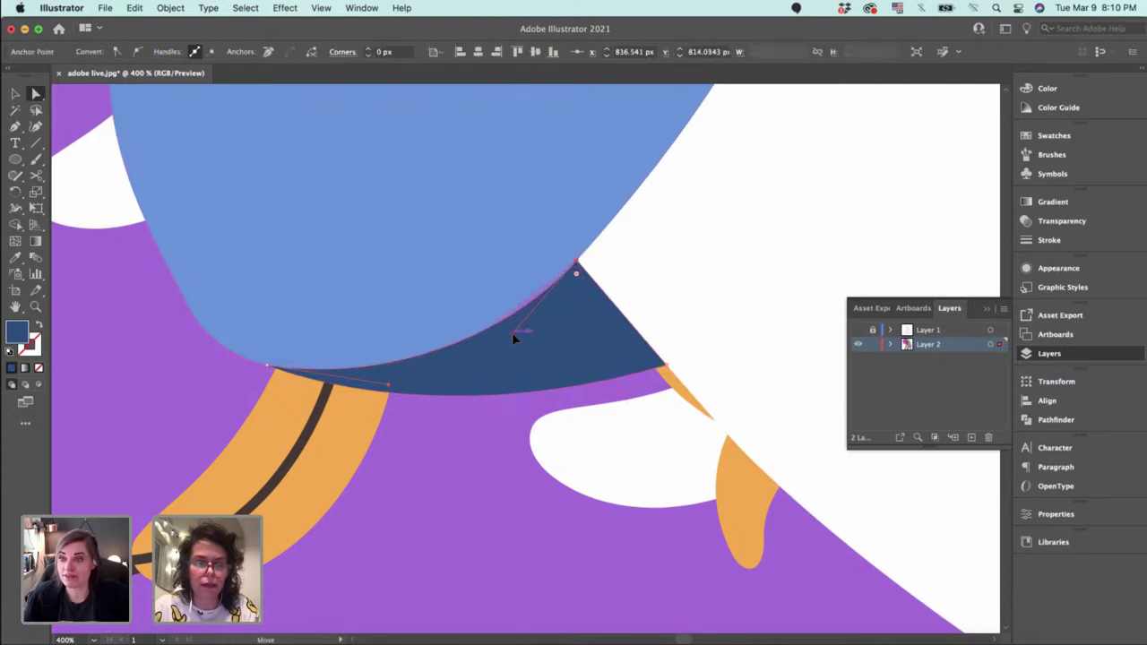
{"action": "left_click_drag", "start_coordinate": [511, 332], "coordinate": [514, 320]}
{"action": "left_click_drag", "start_coordinate": [389, 384], "coordinate": [426, 387]}
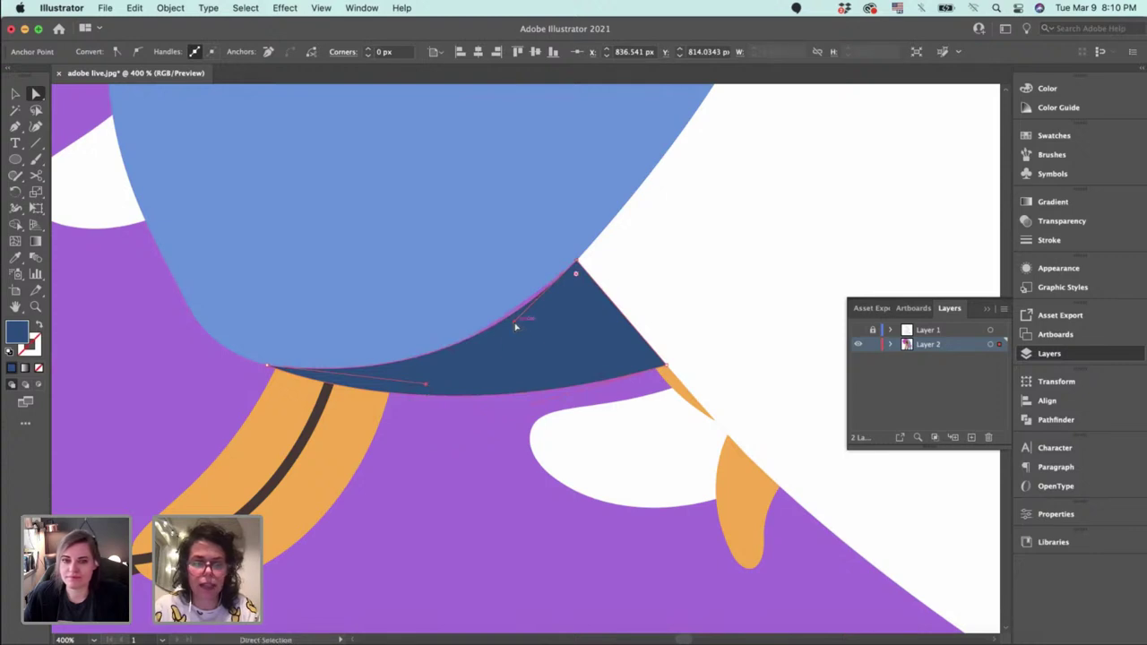
{"action": "left_click", "coordinate": [706, 294]}
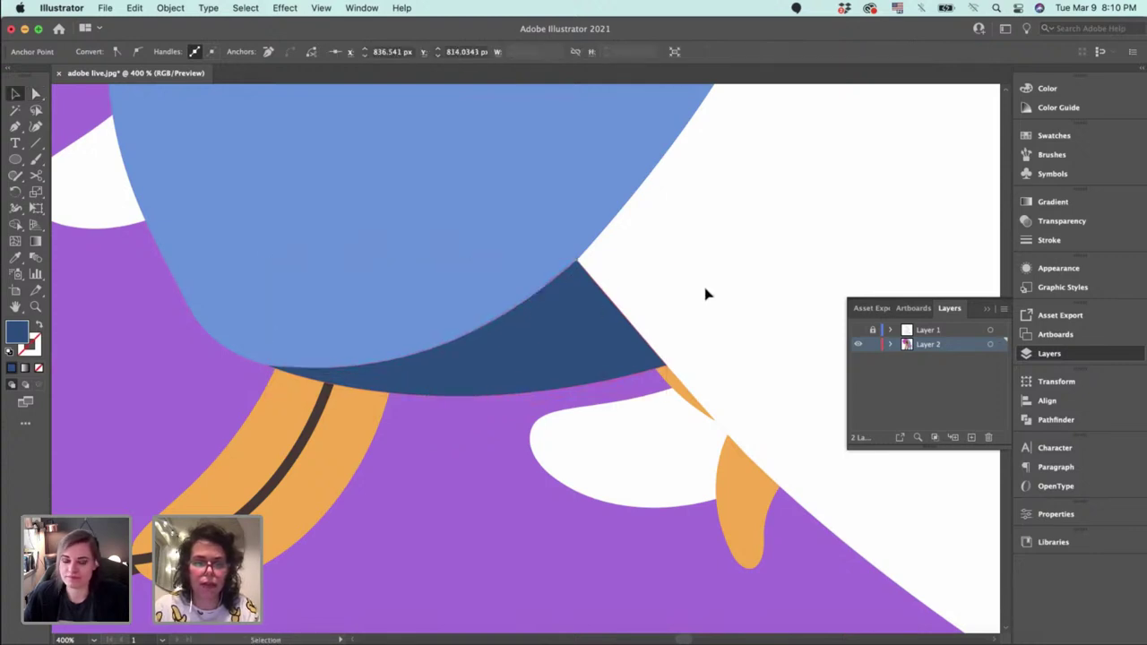
Examine the elbow shadow within the whole illustration and inspect the blue figure's arm and chest.
{"action": "key", "text": "super+minus"}
{"action": "key", "text": "super+minus"}
{"action": "key", "text": "super+minus"}
{"action": "key", "text": "super+minus"}
{"action": "key", "text": "super+minus"}
{"action": "key", "text": "super+minus"}
{"action": "key", "text": "super+minus"}
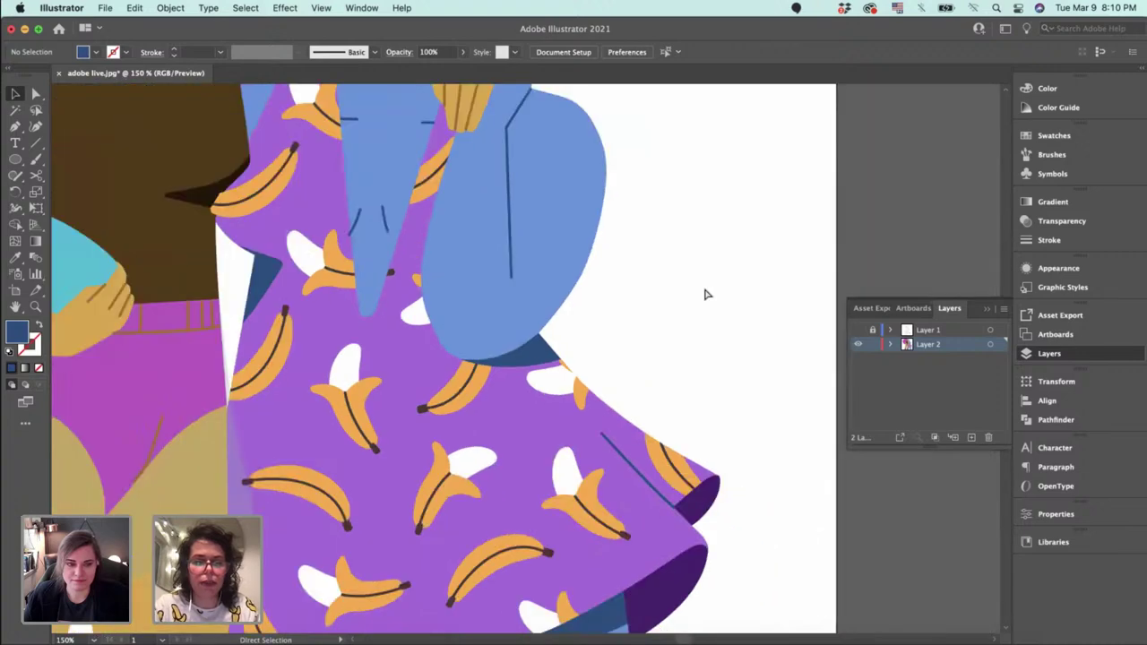
{"action": "key", "text": "super+equal"}
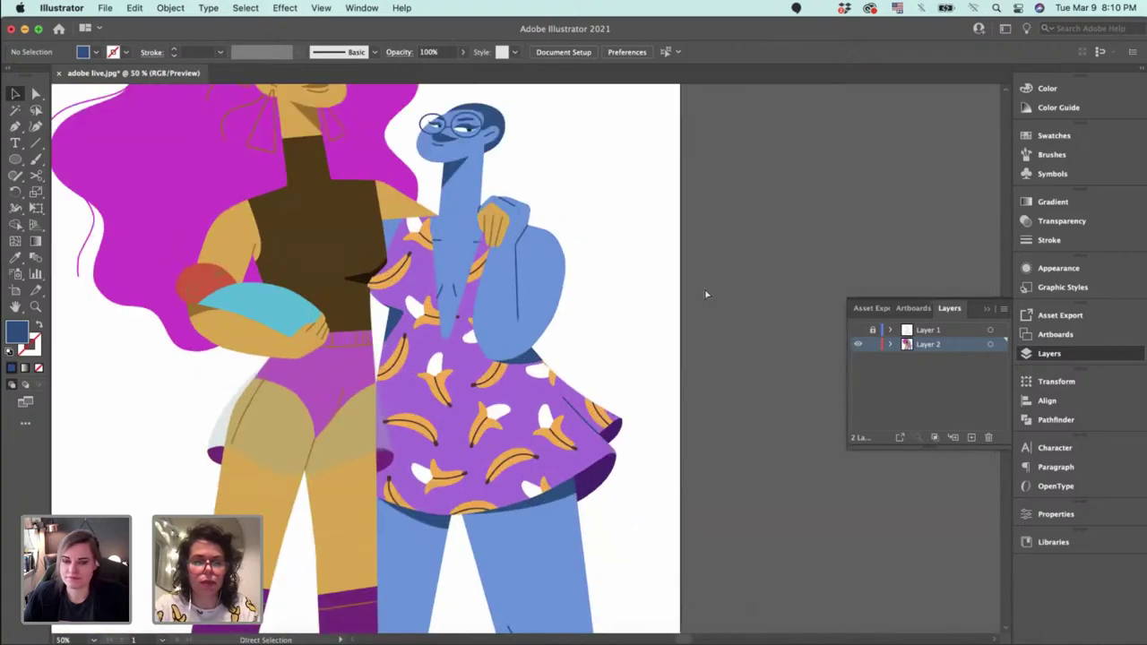
{"action": "key", "text": "super+equal"}
{"action": "key", "text": "super+equal"}
{"action": "left_click_drag", "start_coordinate": [476, 314], "coordinate": [423, 510]}
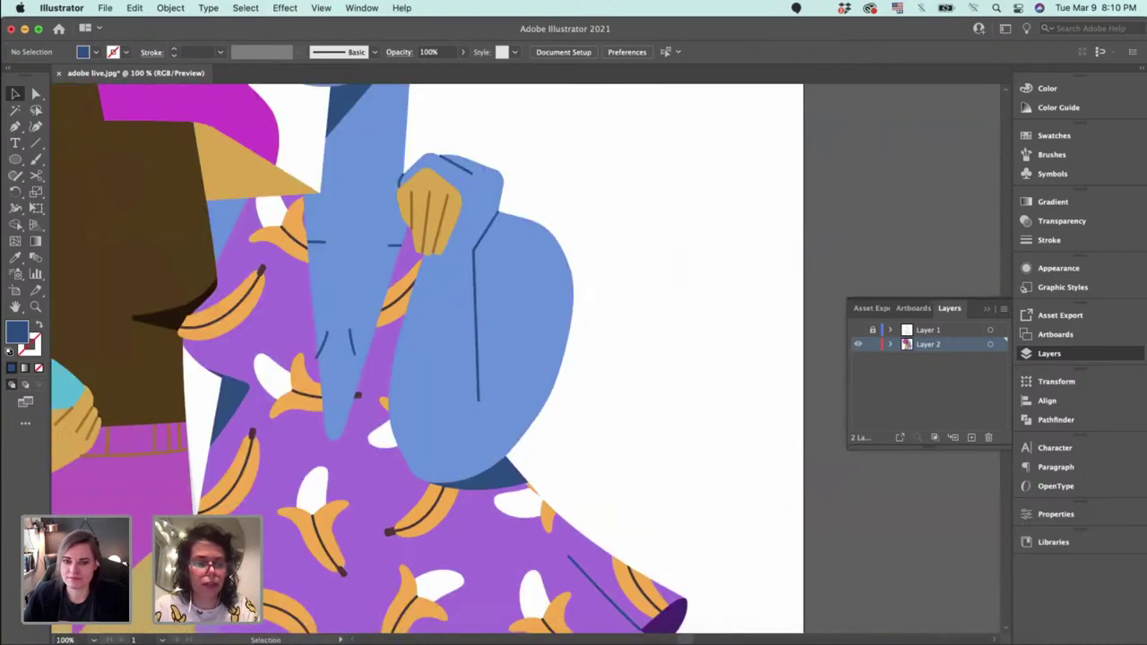
Switch to Chrome and search for "futursauvage" in a new tab.
{"action": "left_click", "coordinate": [214, 643]}
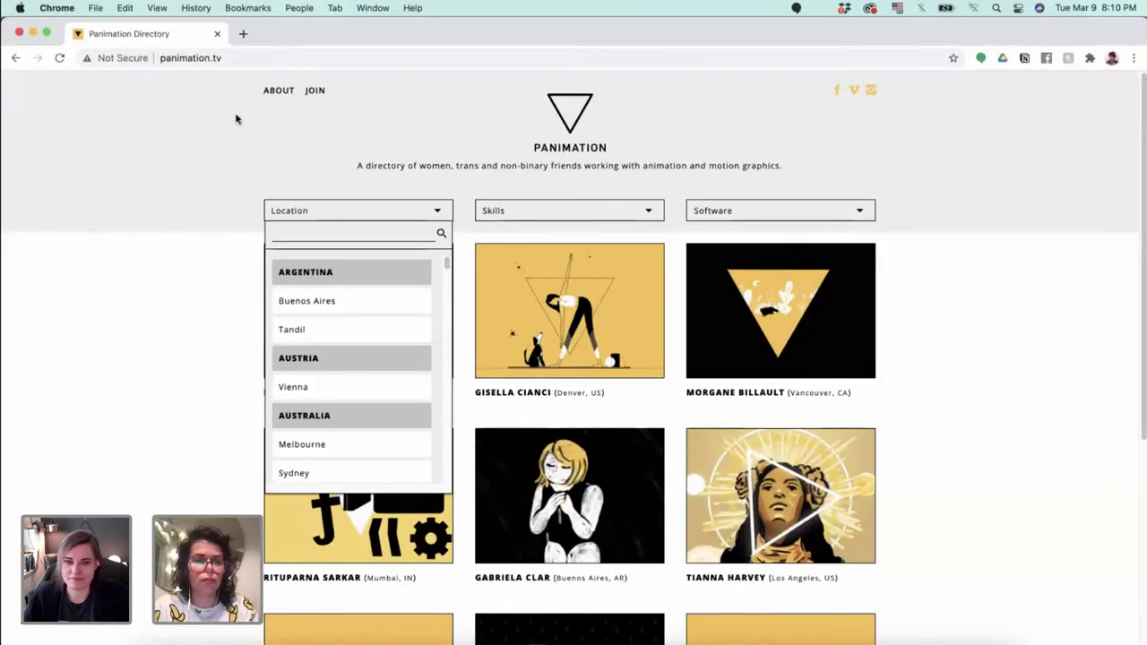
{"action": "left_click", "coordinate": [243, 34]}
{"action": "type", "text": "futursauvage"}
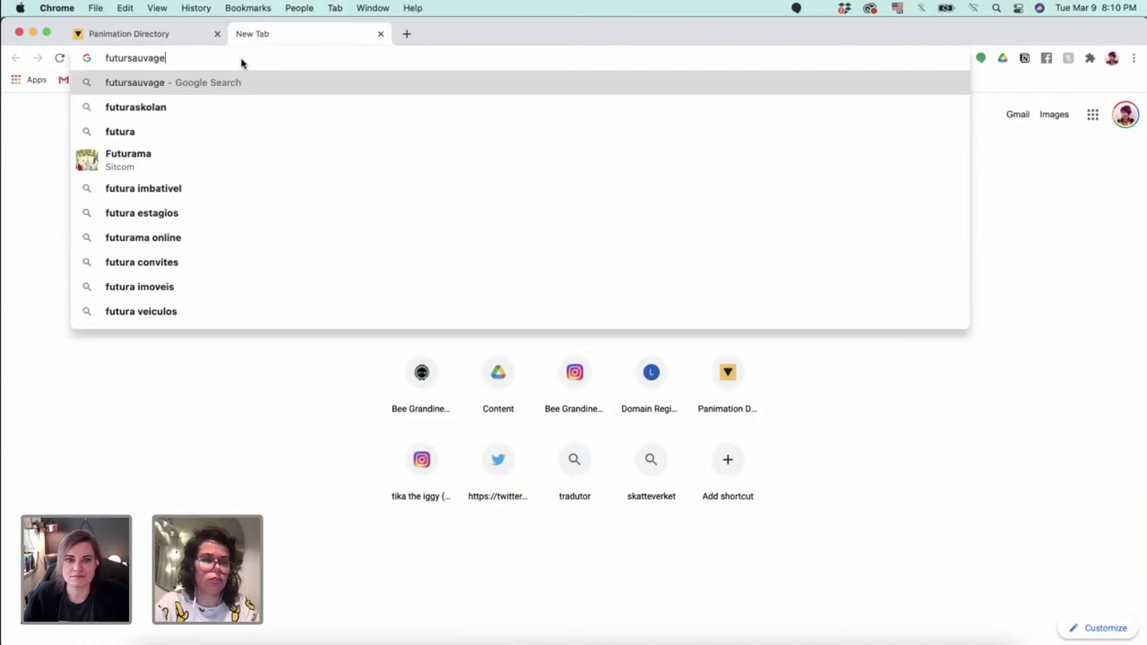
{"action": "key", "text": "Return"}
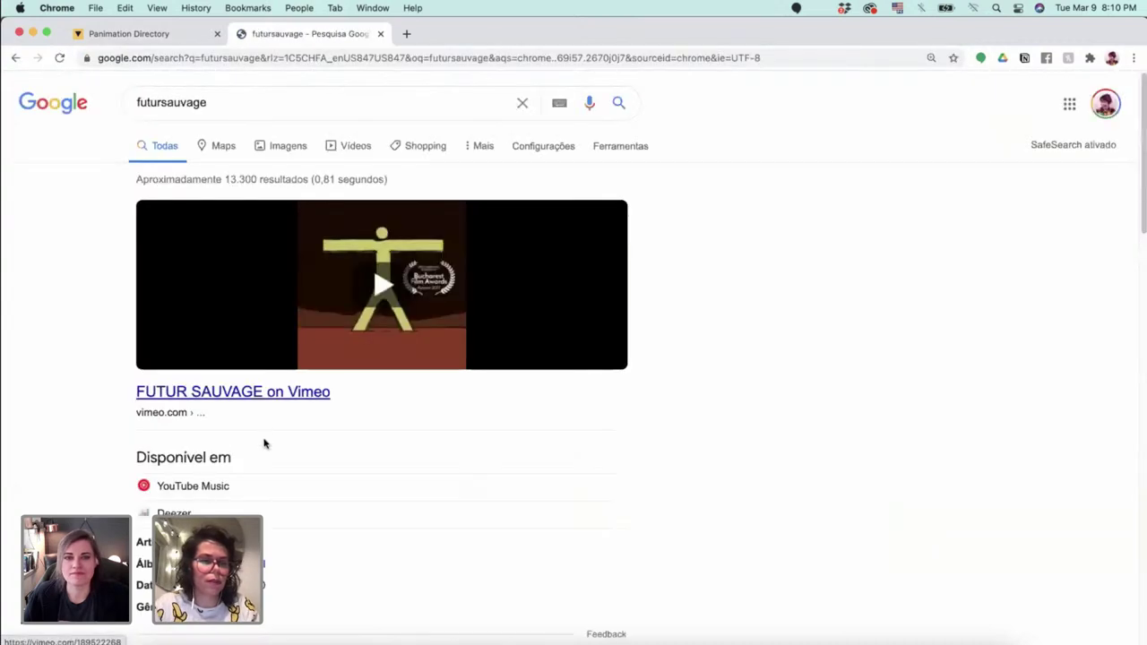
Open the artist's Instagram profile from the search results and browse the posts.
{"action": "scroll", "coordinate": [265, 430], "scroll_direction": "down", "scroll_amount": 5}
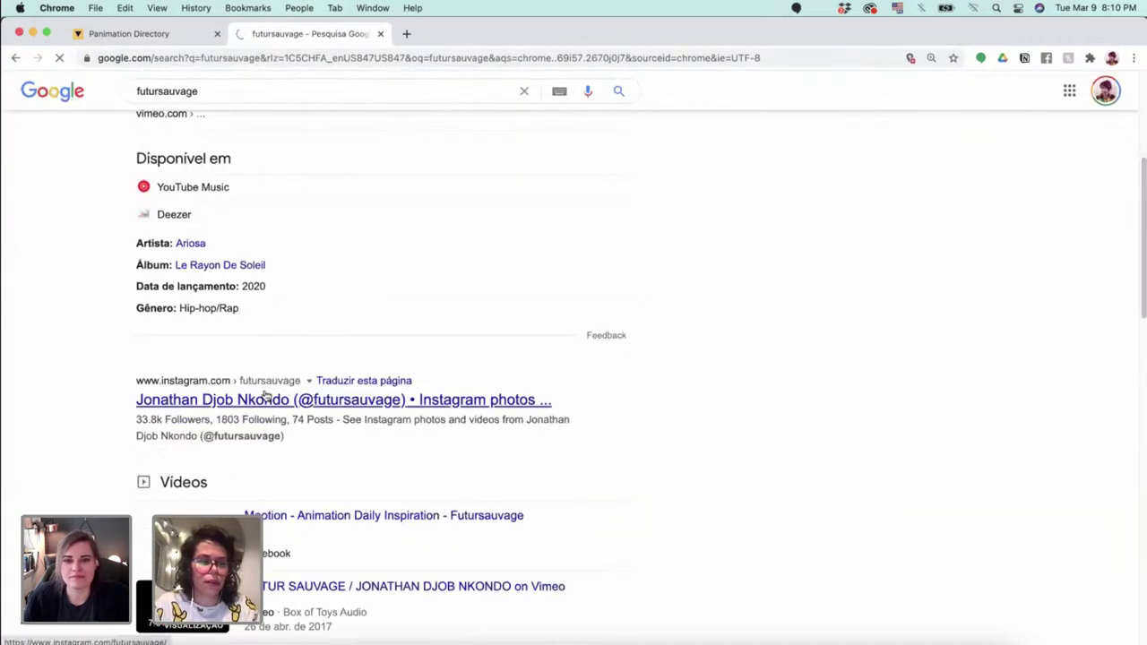
{"action": "left_click", "coordinate": [265, 397]}
{"action": "scroll", "coordinate": [315, 415], "scroll_direction": "down", "scroll_amount": 3}
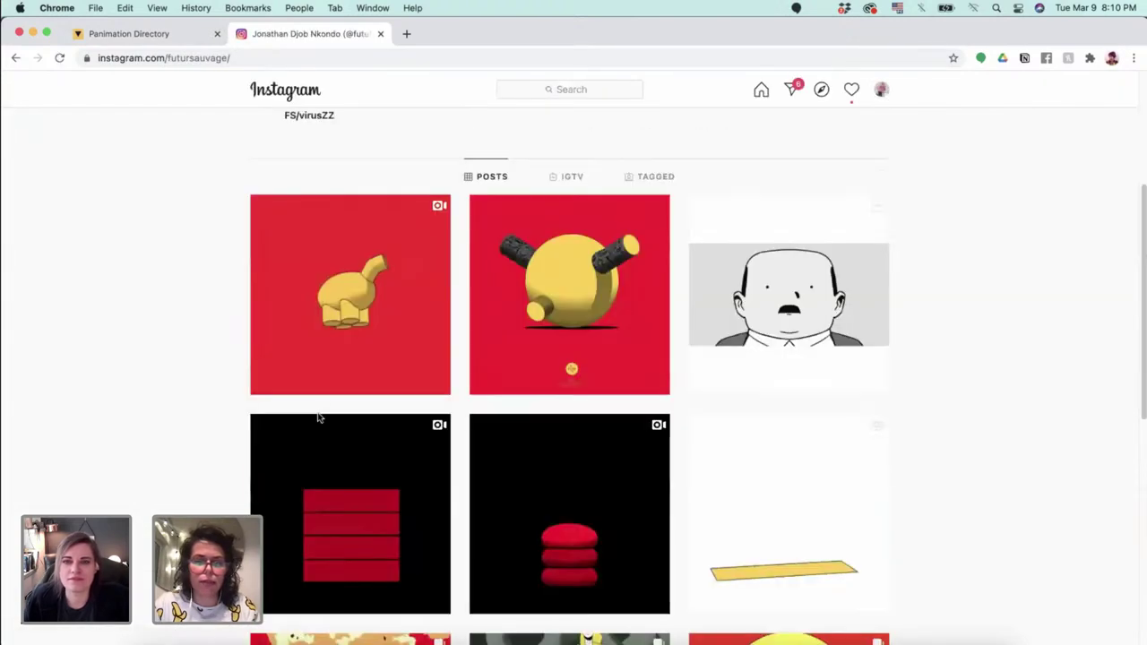
{"action": "scroll", "coordinate": [318, 418], "scroll_direction": "up", "scroll_amount": 3}
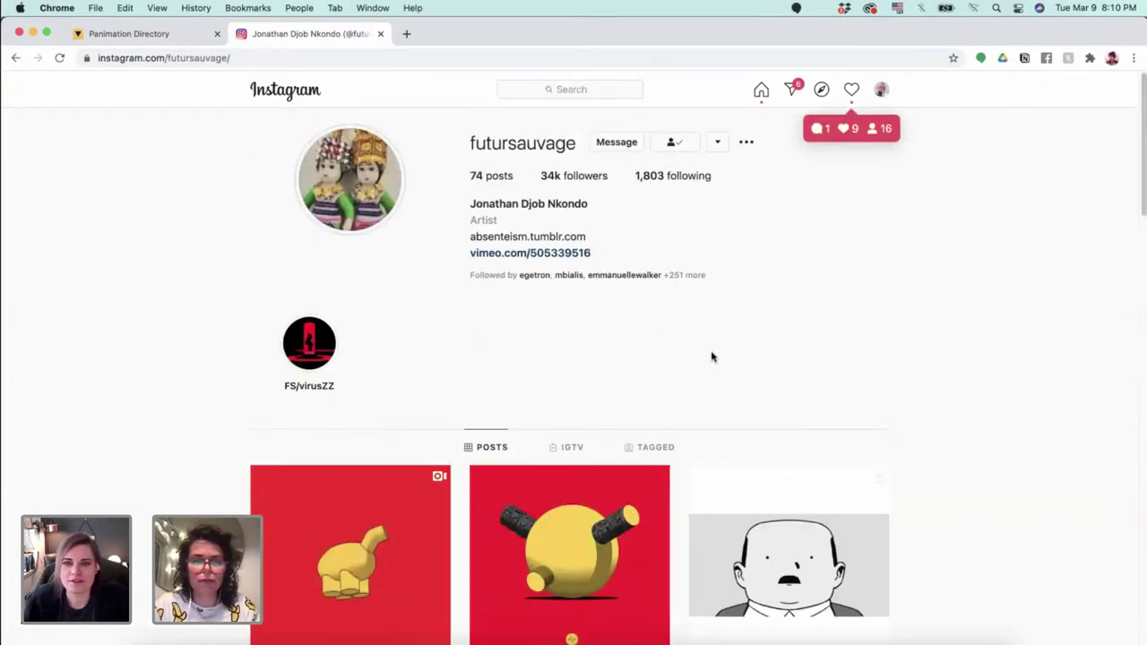
{"action": "scroll", "coordinate": [638, 363], "scroll_direction": "down", "scroll_amount": 2}
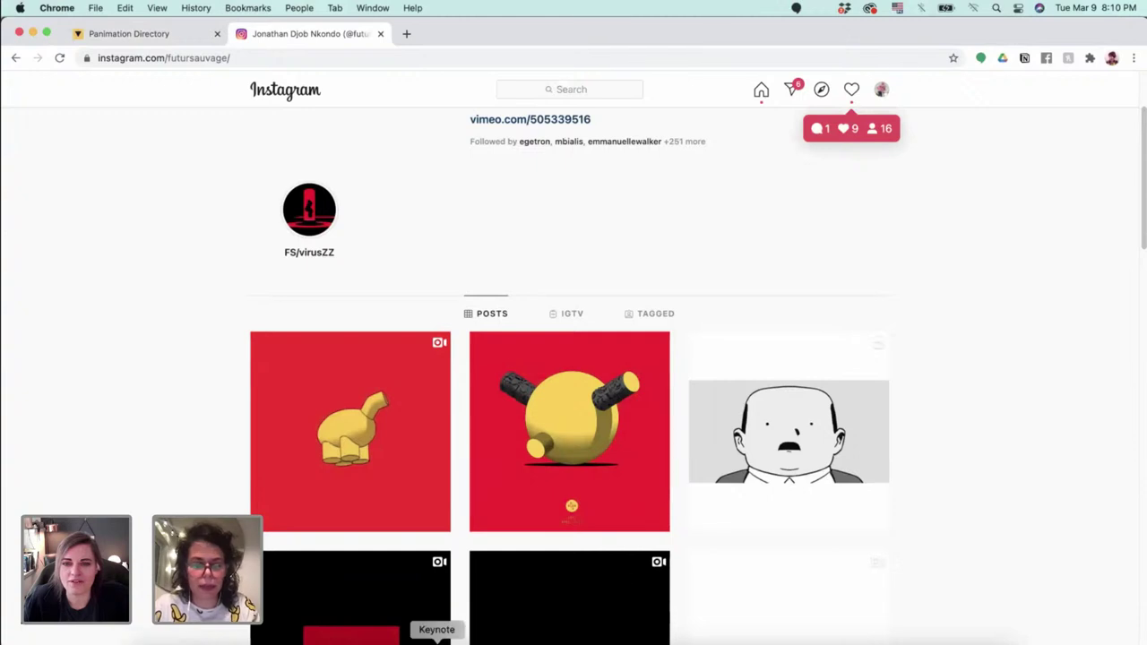
Switch back to the Illustrator document and inspect the purple-haired figure's torso and underarm up close.
{"action": "left_click", "coordinate": [381, 641]}
{"action": "scroll", "coordinate": [748, 425], "scroll_direction": "up", "scroll_amount": 3}
{"action": "scroll", "coordinate": [748, 425], "scroll_direction": "left", "scroll_amount": 4}
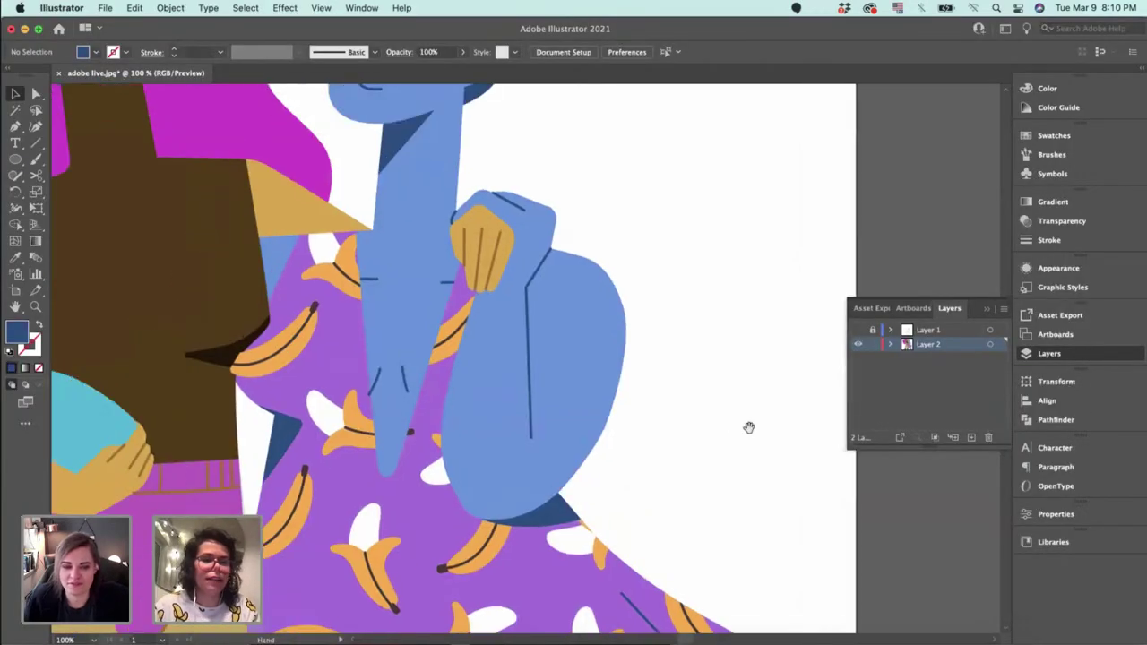
{"action": "left_click_drag", "start_coordinate": [314, 438], "coordinate": [470, 440]}
{"action": "left_click", "coordinate": [451, 413]}
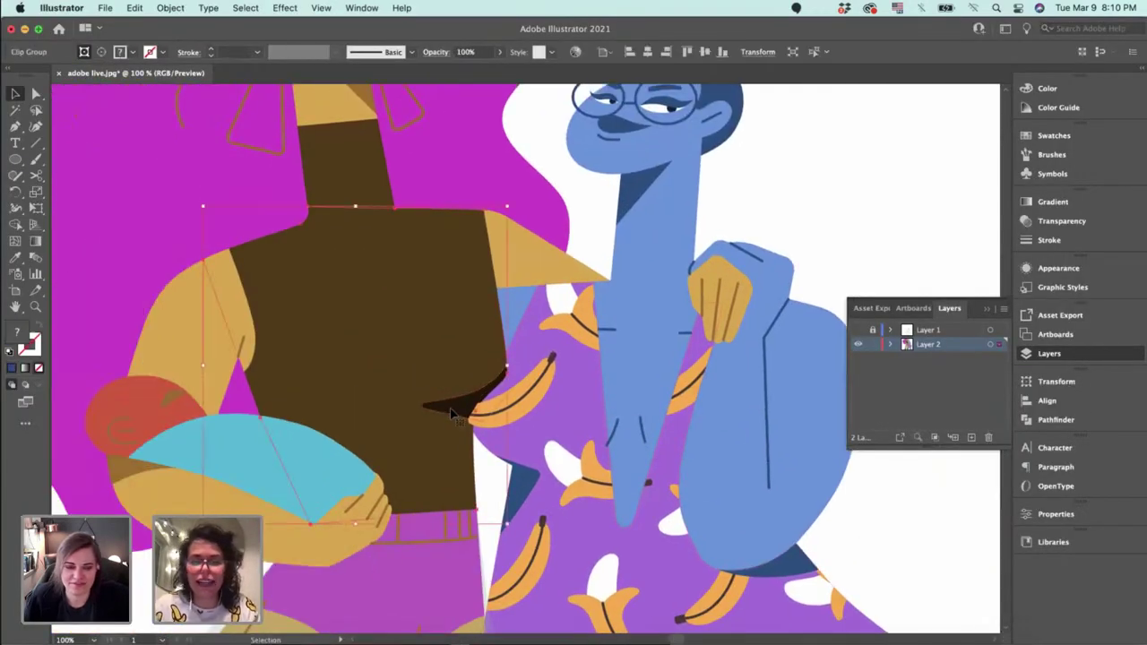
{"action": "key", "text": "super+="}
{"action": "key", "text": "super+equal"}
{"action": "key", "text": "super+equal"}
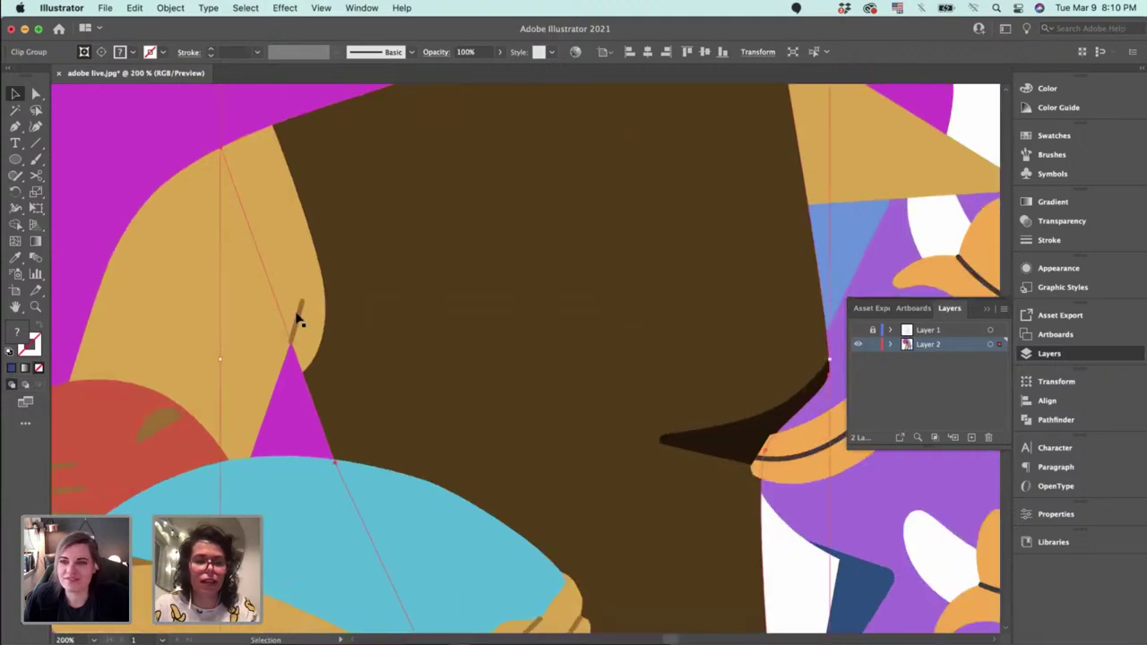
Draw a triangular shadow on the purple-haired figure's far arm beside the brown top, filled with the underarm line's brown and no stroke.
{"action": "left_click", "coordinate": [303, 319]}
{"action": "scroll", "coordinate": [594, 269], "scroll_direction": "right", "scroll_amount": 5}
{"action": "scroll", "coordinate": [594, 268], "scroll_direction": "up", "scroll_amount": 3}
{"action": "key", "text": "p"}
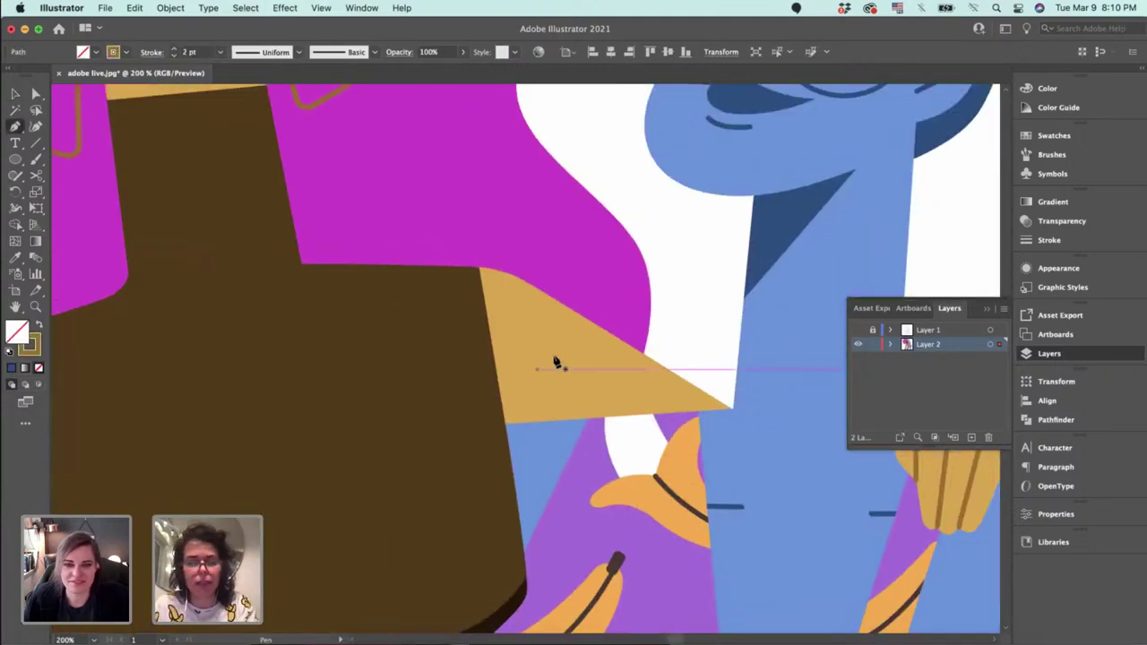
{"action": "left_click", "coordinate": [480, 267]}
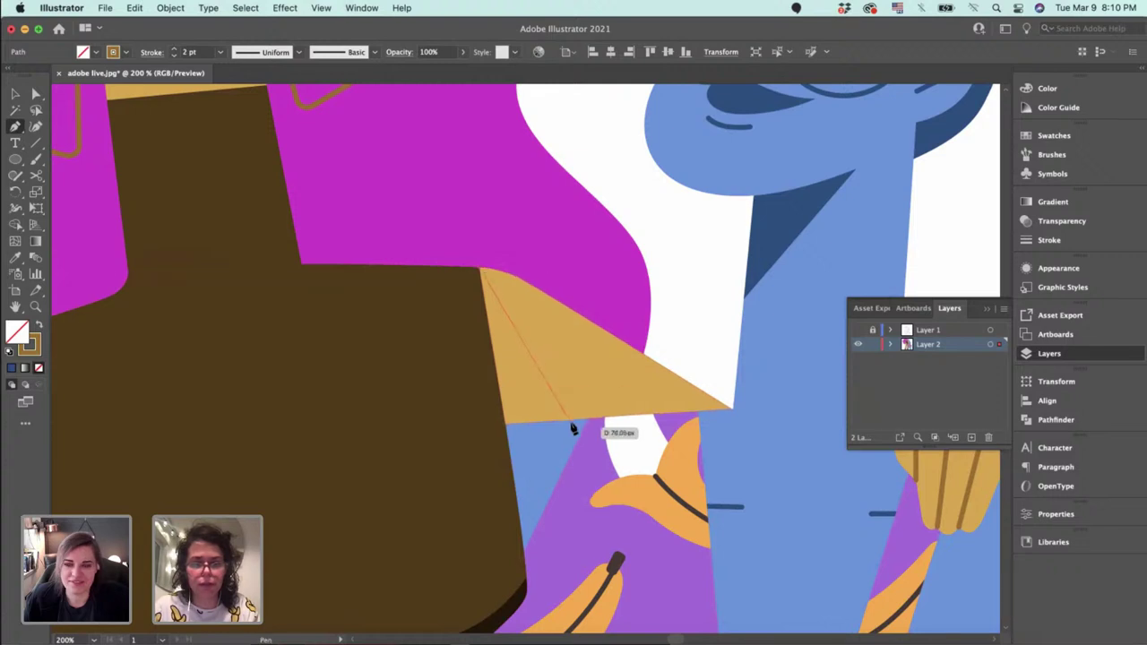
{"action": "left_click", "coordinate": [563, 425]}
{"action": "left_click", "coordinate": [504, 423]}
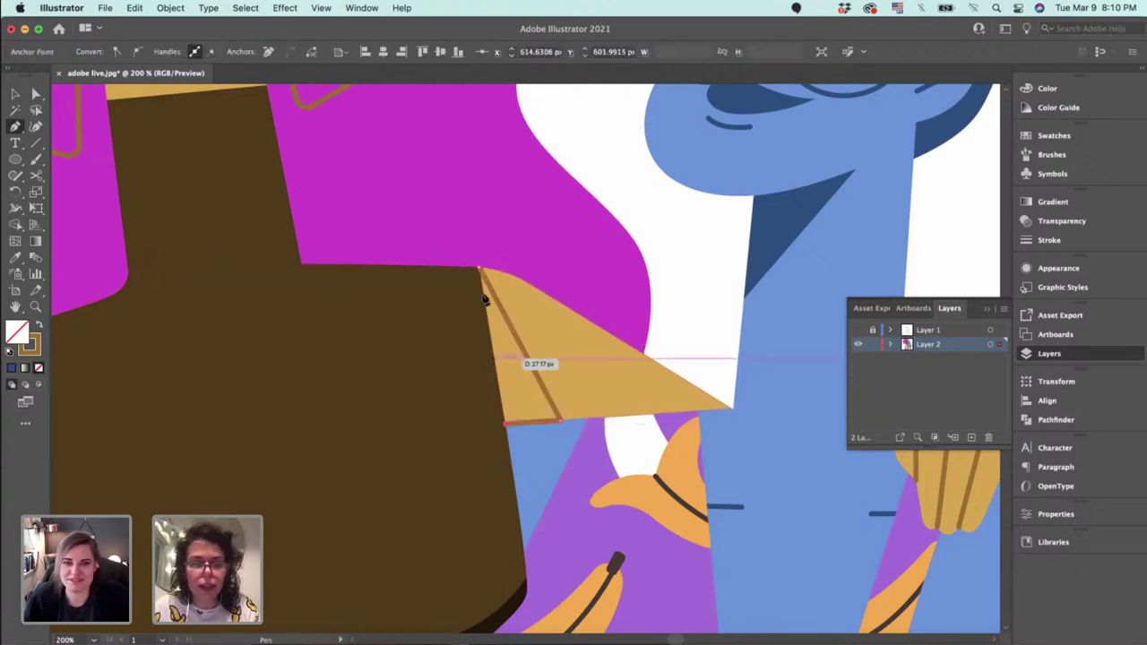
{"action": "left_click", "coordinate": [481, 267]}
{"action": "left_click", "coordinate": [39, 325]}
{"action": "key", "text": "v"}
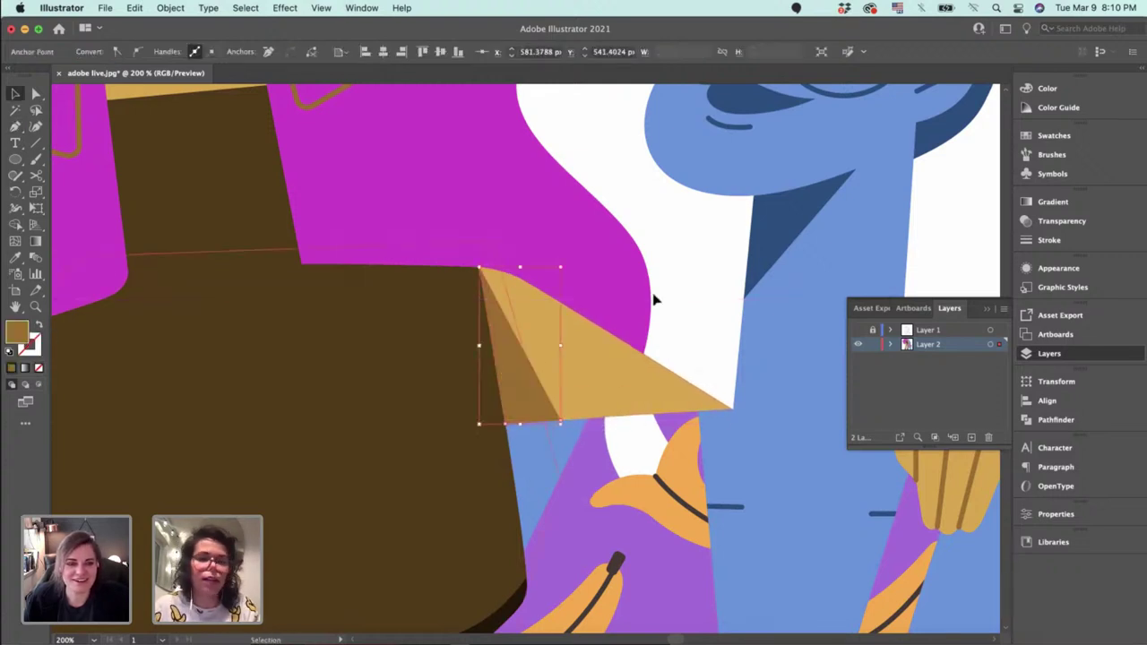
{"action": "left_click", "coordinate": [705, 298]}
Examine both figures with the new arm shadow across the whole artboard.
{"action": "key", "text": "super+minus"}
{"action": "key", "text": "super+minus"}
{"action": "key", "text": "super+minus"}
{"action": "key", "text": "super+minus"}
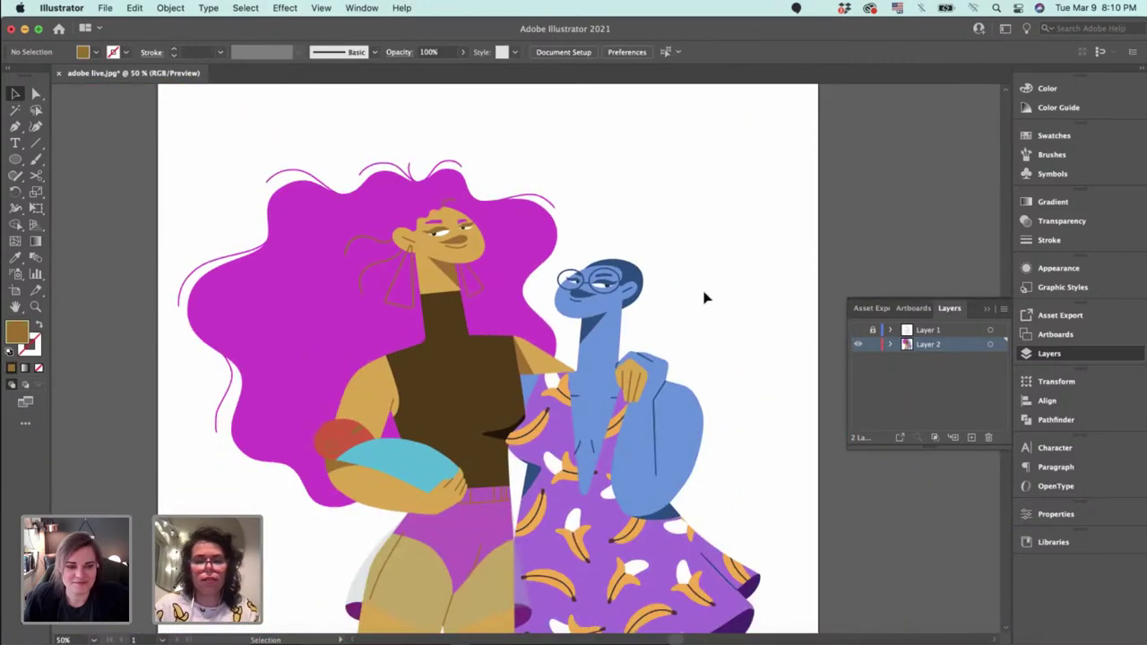
{"action": "key", "text": "super+minus"}
{"action": "left_click_drag", "start_coordinate": [763, 310], "coordinate": [779, 242]}
{"action": "left_click_drag", "start_coordinate": [779, 371], "coordinate": [778, 337]}
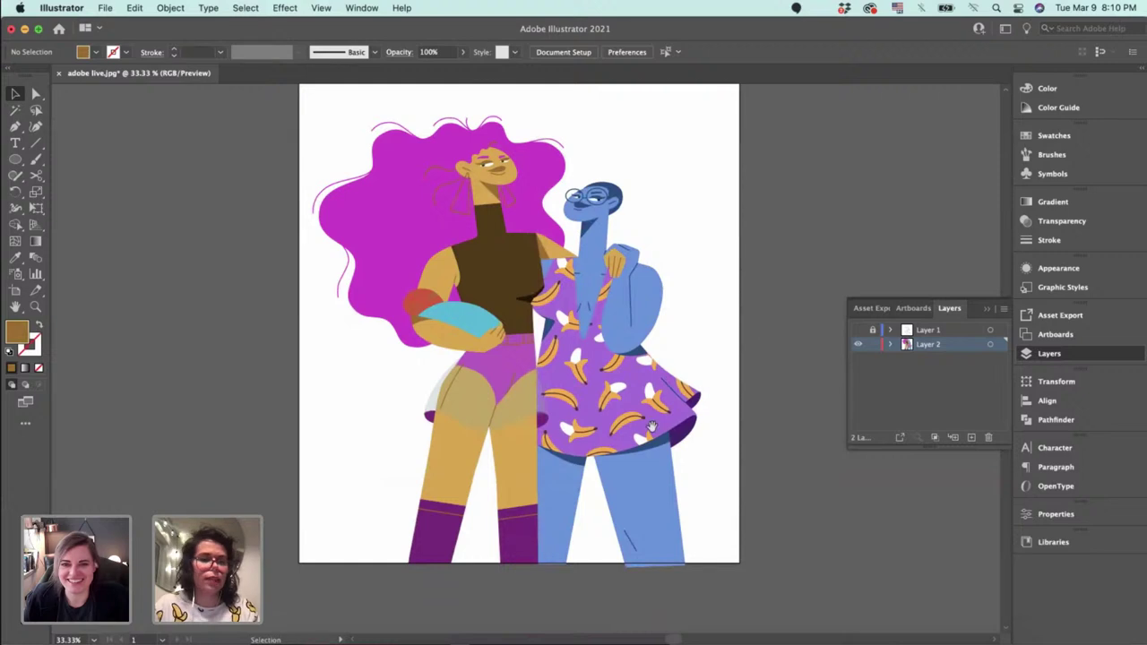
{"action": "left_click_drag", "start_coordinate": [652, 426], "coordinate": [624, 465]}
{"action": "left_click_drag", "start_coordinate": [708, 425], "coordinate": [700, 439]}
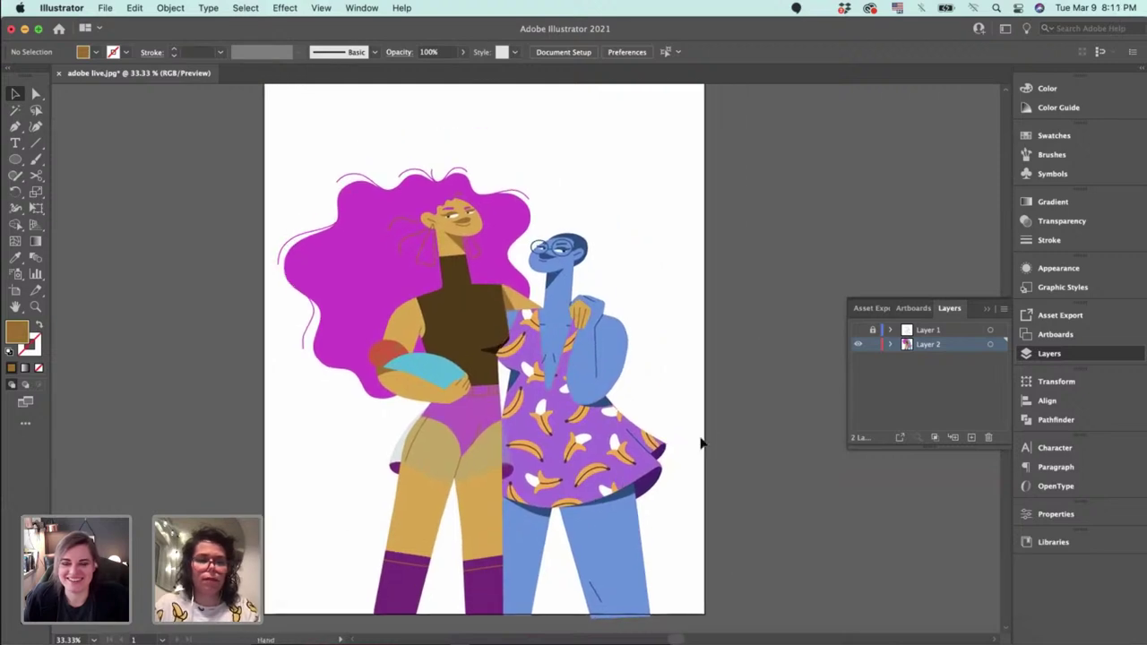
{"action": "key", "text": "super+minus"}
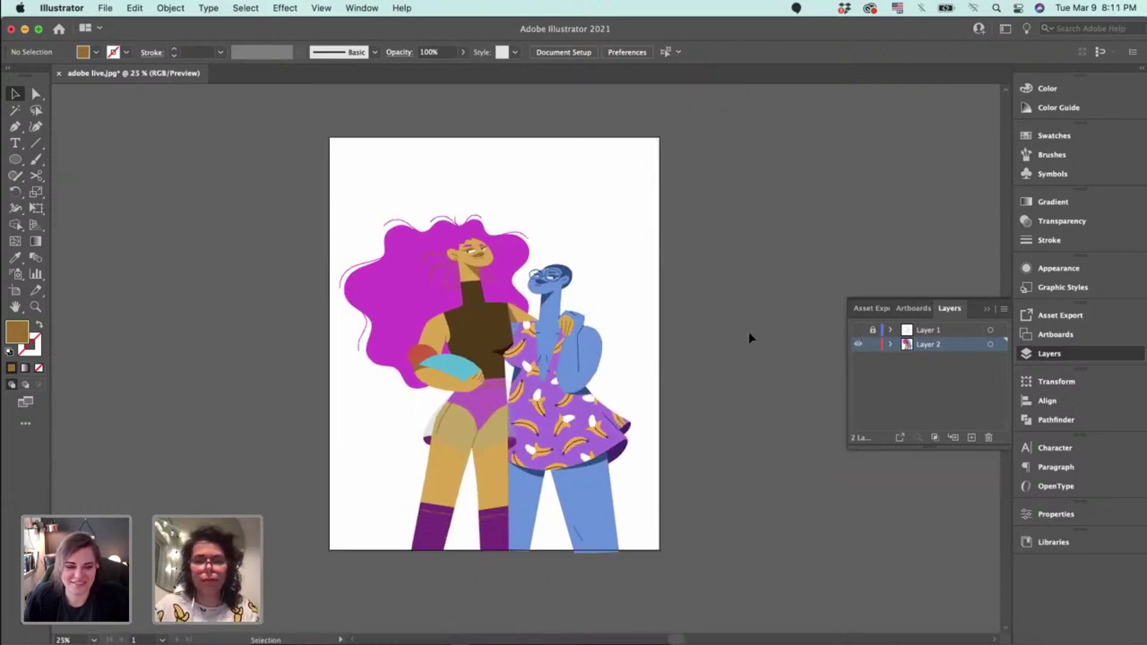
Add a new layer beneath the figures' layer and draw a rectangle on it covering the whole artboard.
{"action": "left_click", "coordinate": [971, 437]}
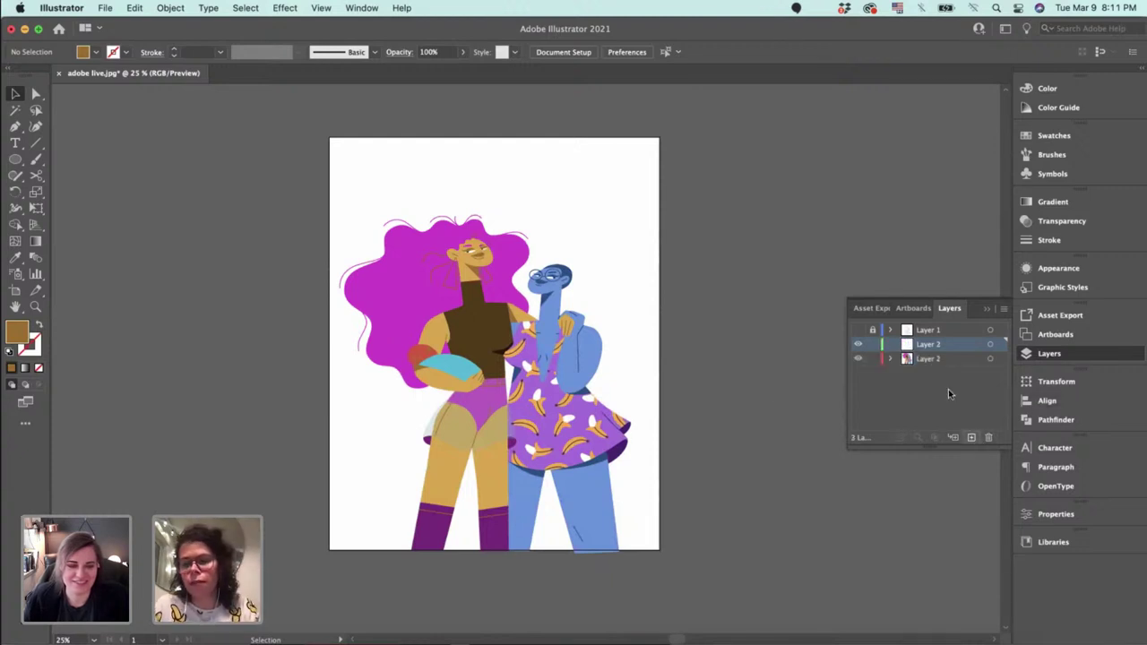
{"action": "left_click_drag", "start_coordinate": [929, 362], "coordinate": [929, 369]}
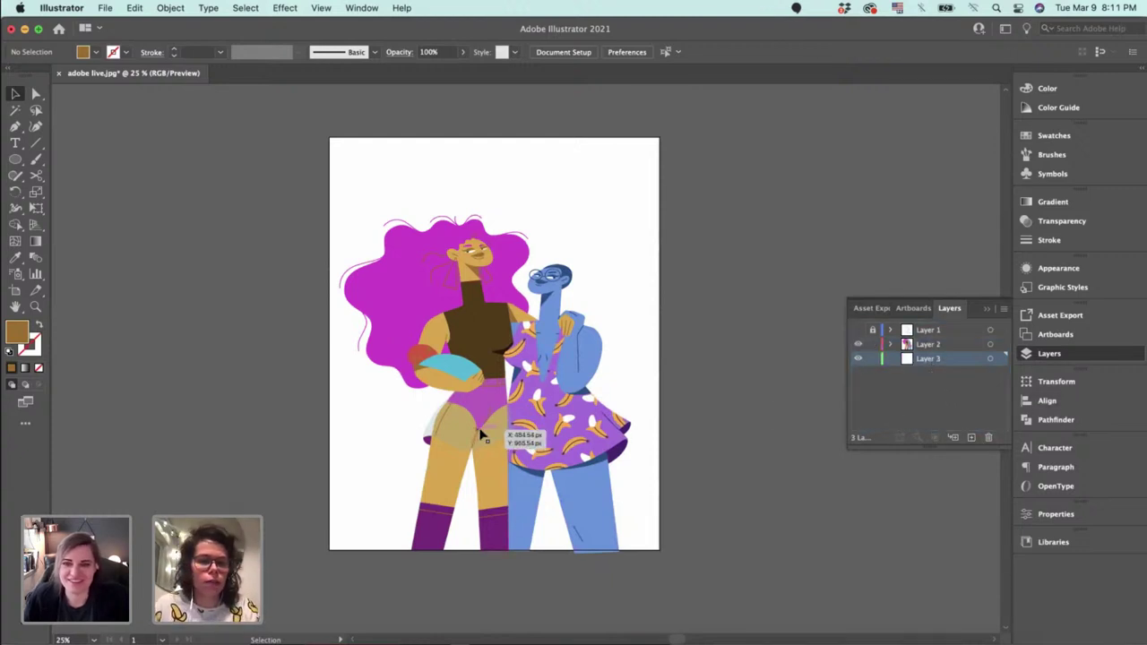
{"action": "left_click", "coordinate": [17, 161]}
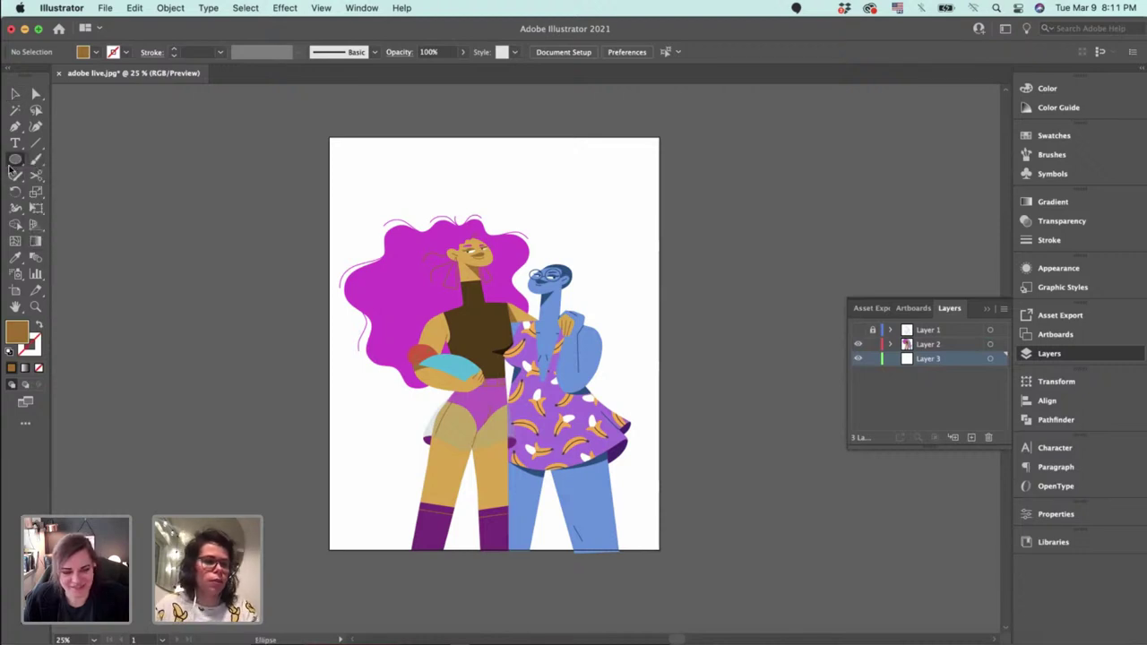
{"action": "left_click_drag", "start_coordinate": [24, 164], "coordinate": [46, 168]}
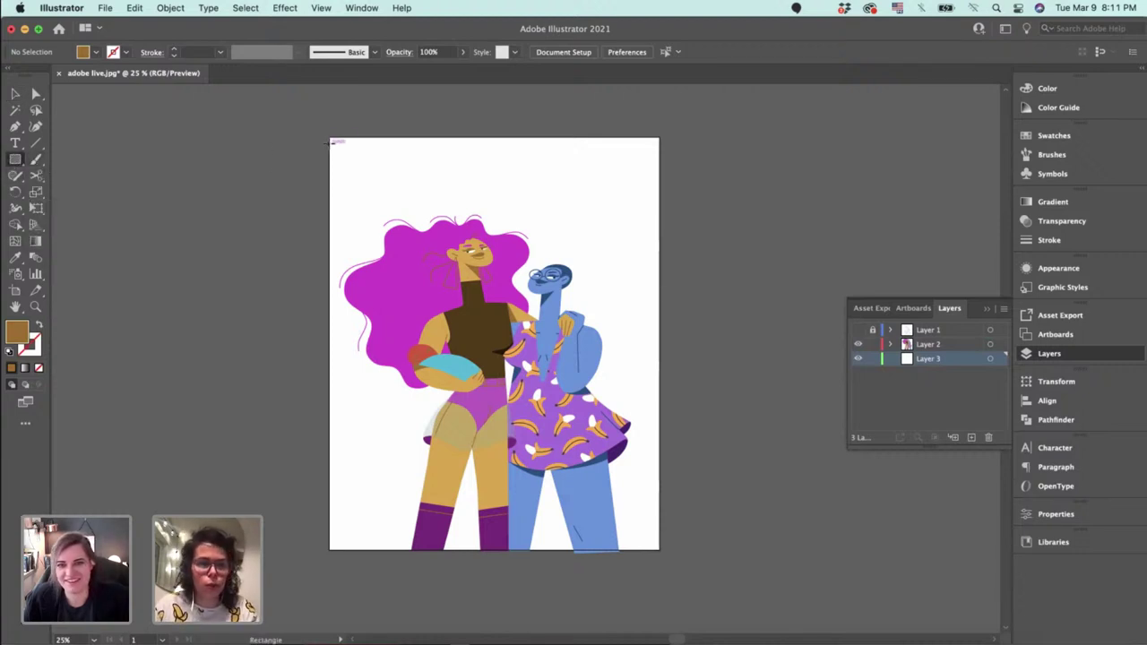
{"action": "left_click_drag", "start_coordinate": [330, 136], "coordinate": [661, 549]}
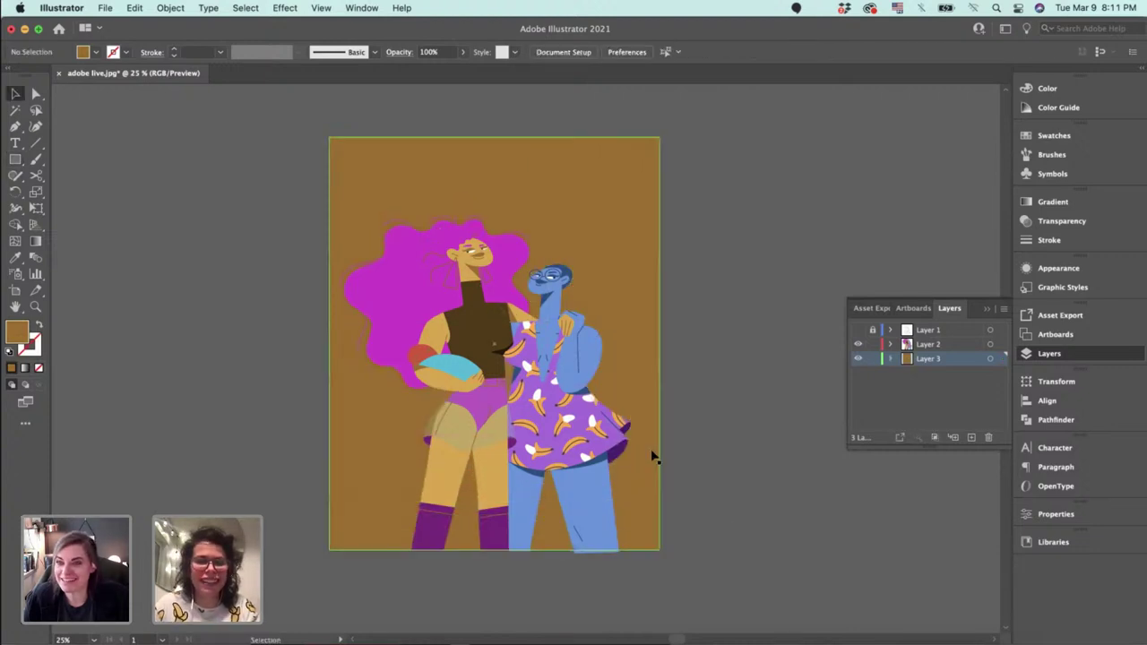
Set the background rectangle's fill to light green 81E570.
{"action": "key", "text": "v"}
{"action": "double_click", "coordinate": [13, 332]}
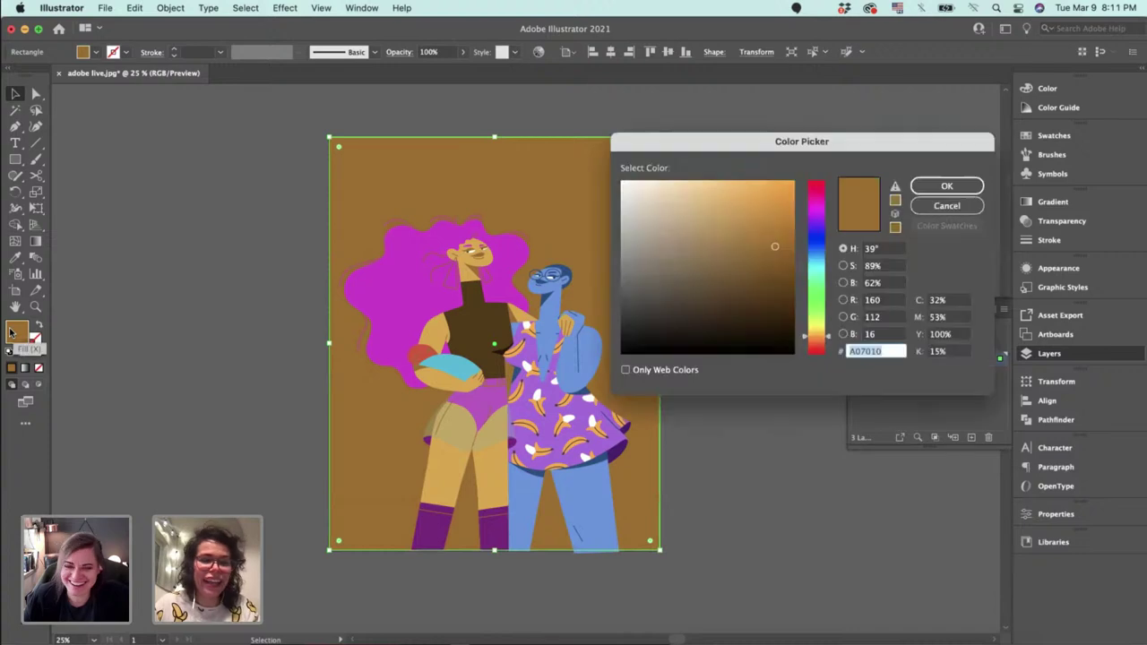
{"action": "left_click", "coordinate": [815, 302]}
{"action": "left_click_drag", "start_coordinate": [737, 216], "coordinate": [730, 200]}
{"action": "key", "text": "Return"}
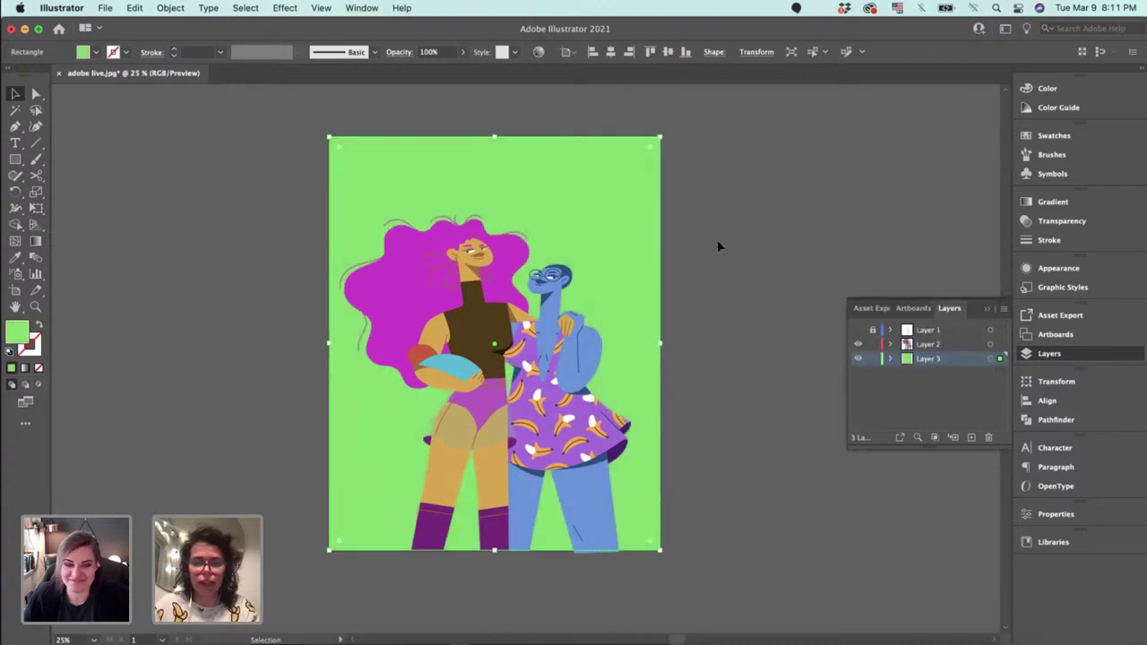
{"action": "double_click", "coordinate": [17, 332]}
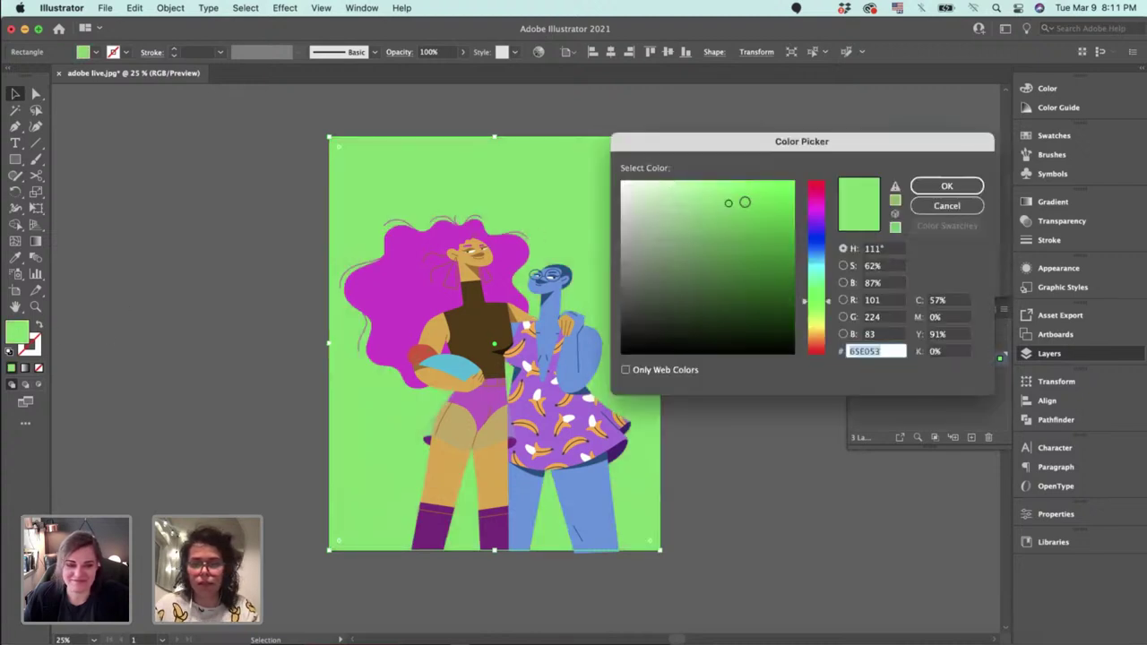
{"action": "left_click_drag", "start_coordinate": [721, 200], "coordinate": [711, 196]}
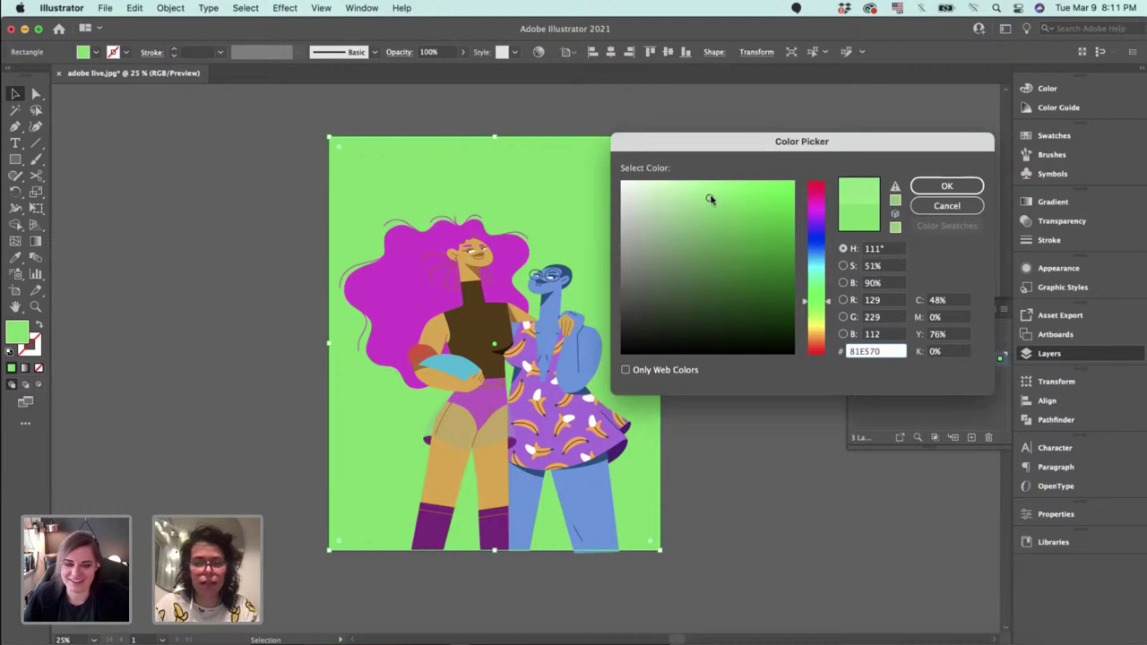
{"action": "key", "text": "Return"}
{"action": "left_click", "coordinate": [712, 208]}
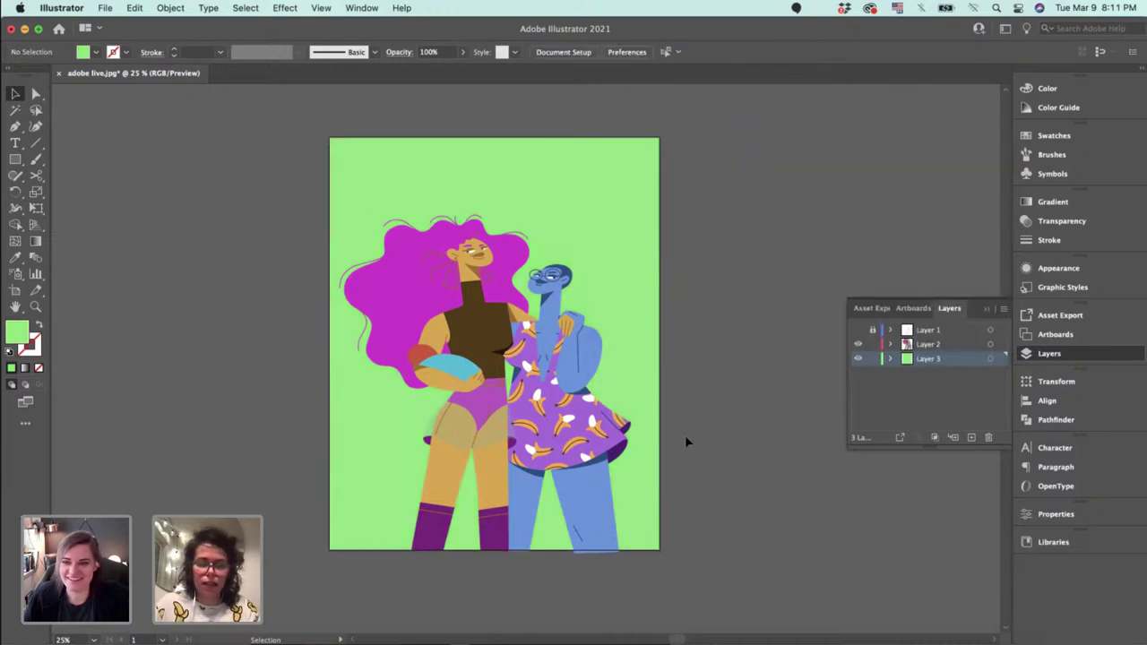
Select the purple-haired figure's tan legs, arms, neck, face and ear and set their fill to dark brown 3F3229.
{"action": "key", "text": "super+equal"}
{"action": "scroll", "coordinate": [685, 430], "scroll_direction": "down", "scroll_amount": 2}
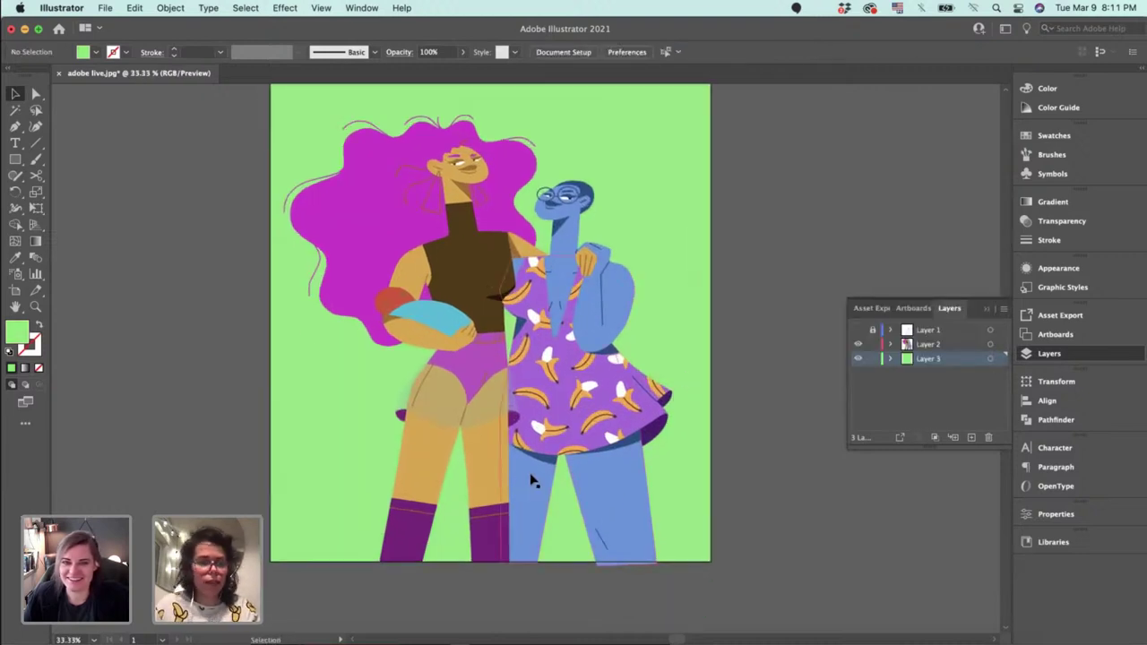
{"action": "left_click_drag", "start_coordinate": [530, 482], "coordinate": [544, 529]}
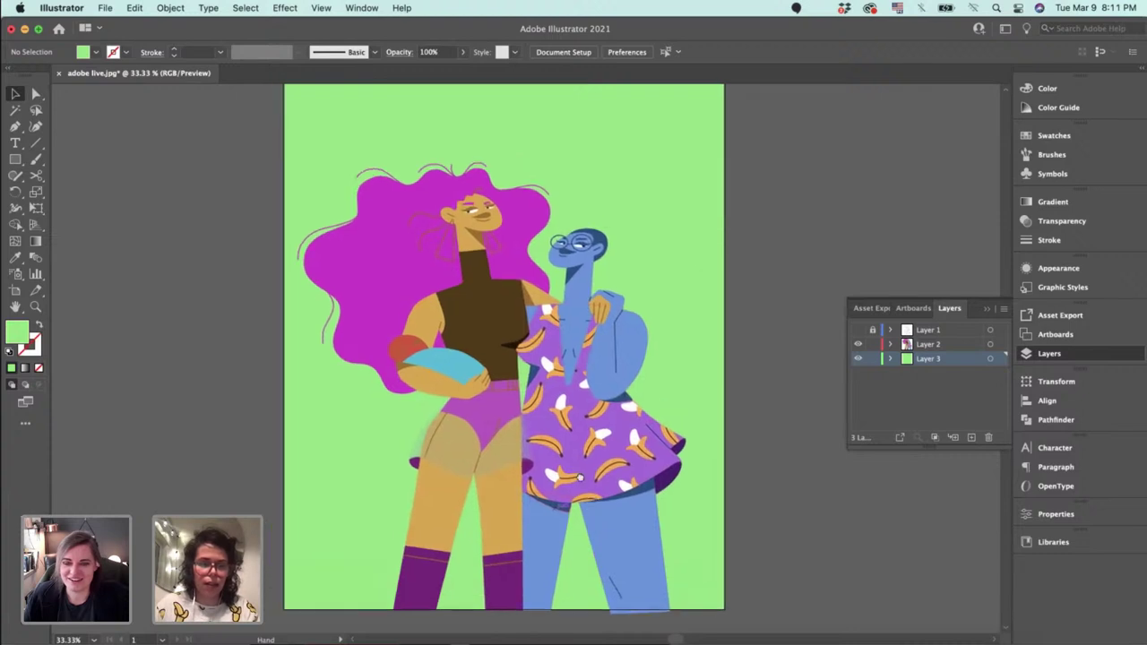
{"action": "left_click", "coordinate": [512, 516]}
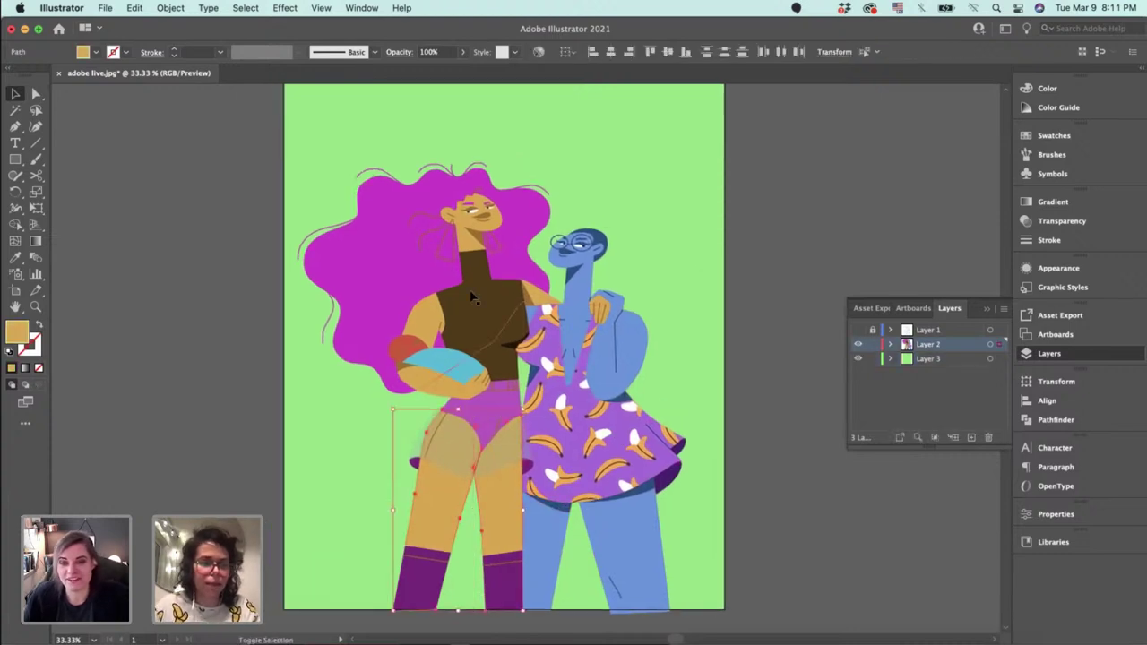
{"action": "left_click", "coordinate": [434, 318], "text": "shift"}
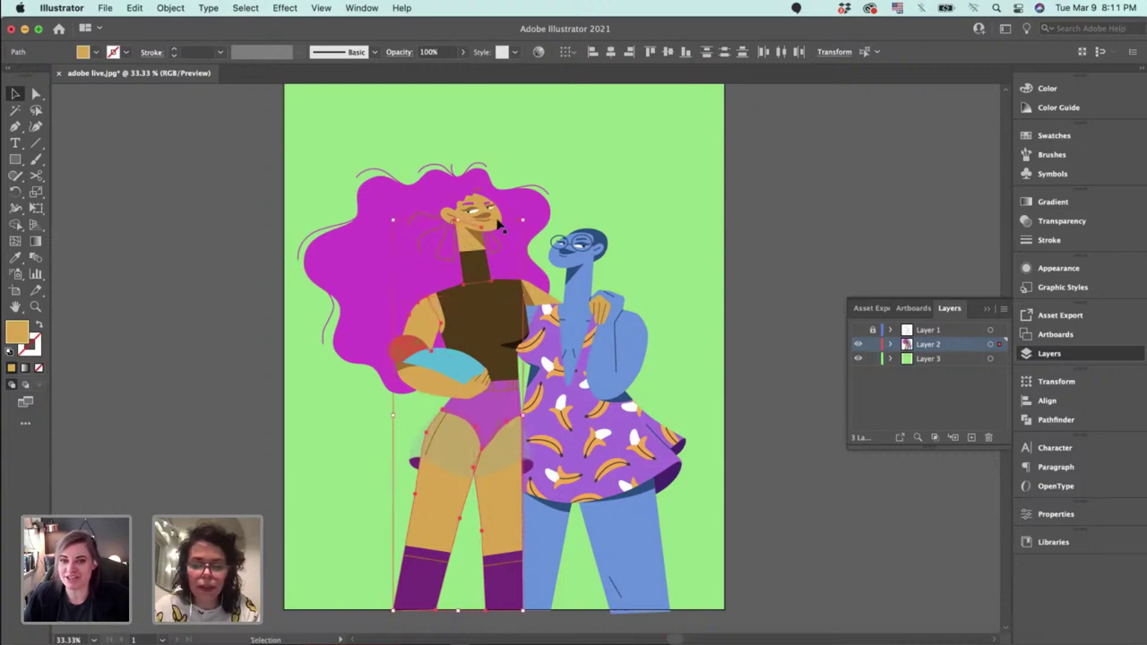
{"action": "key", "text": "super+1"}
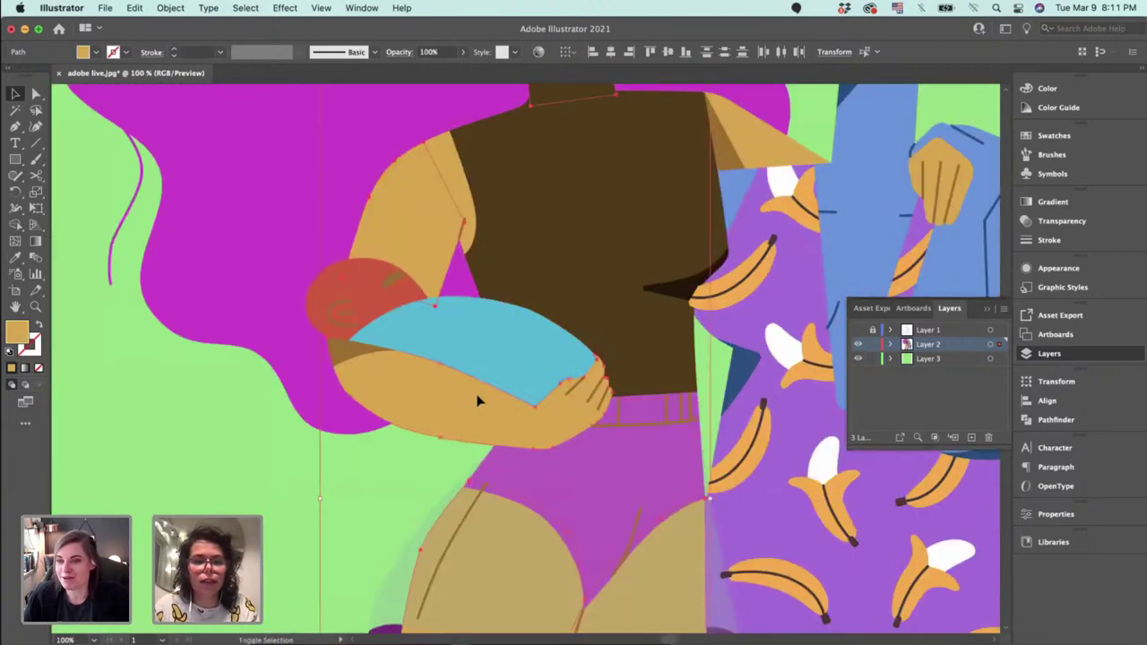
{"action": "scroll", "coordinate": [478, 400], "scroll_direction": "up", "scroll_amount": 6}
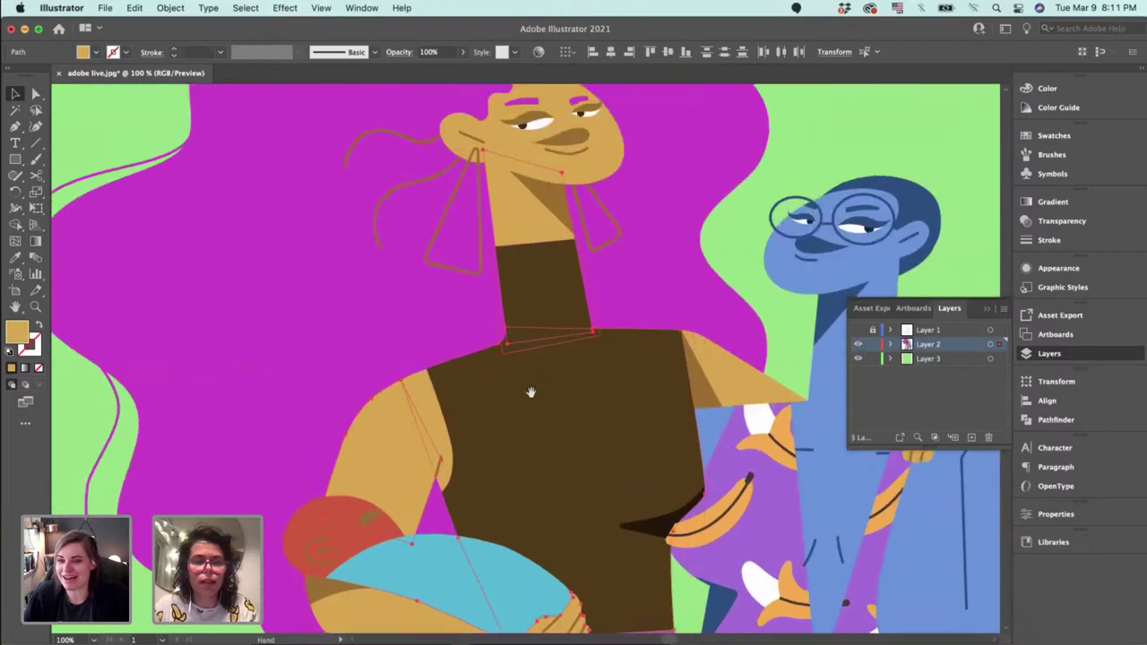
{"action": "scroll", "coordinate": [530, 391], "scroll_direction": "up", "scroll_amount": 3}
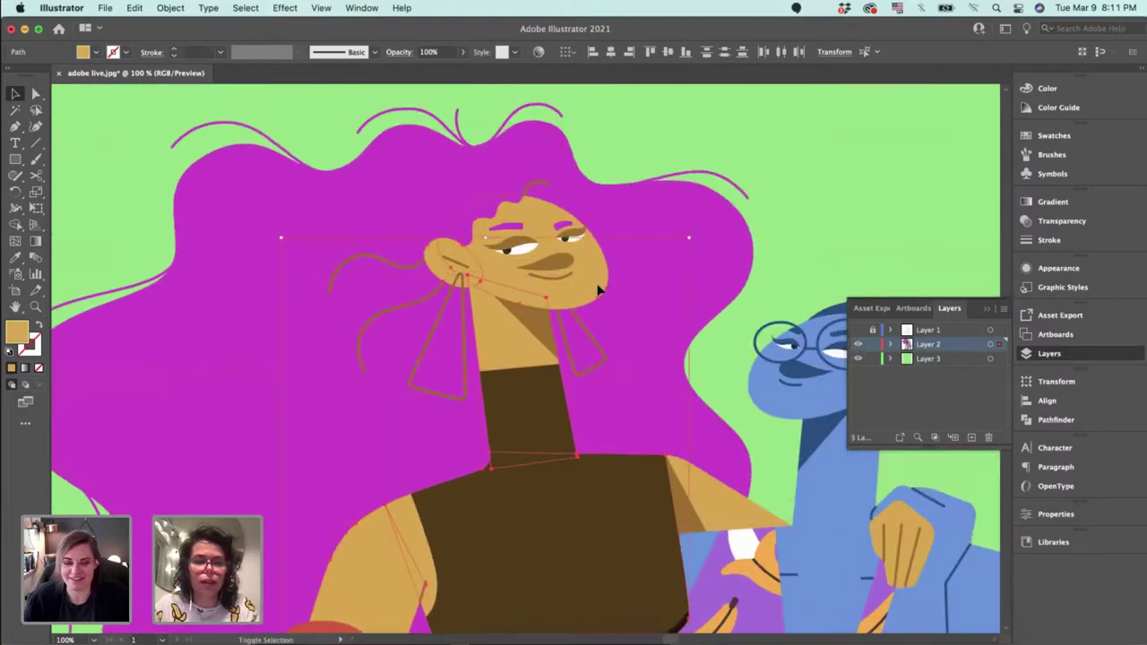
{"action": "scroll", "coordinate": [696, 389], "scroll_direction": "down", "scroll_amount": 3}
{"action": "scroll", "coordinate": [696, 389], "scroll_direction": "right", "scroll_amount": 2}
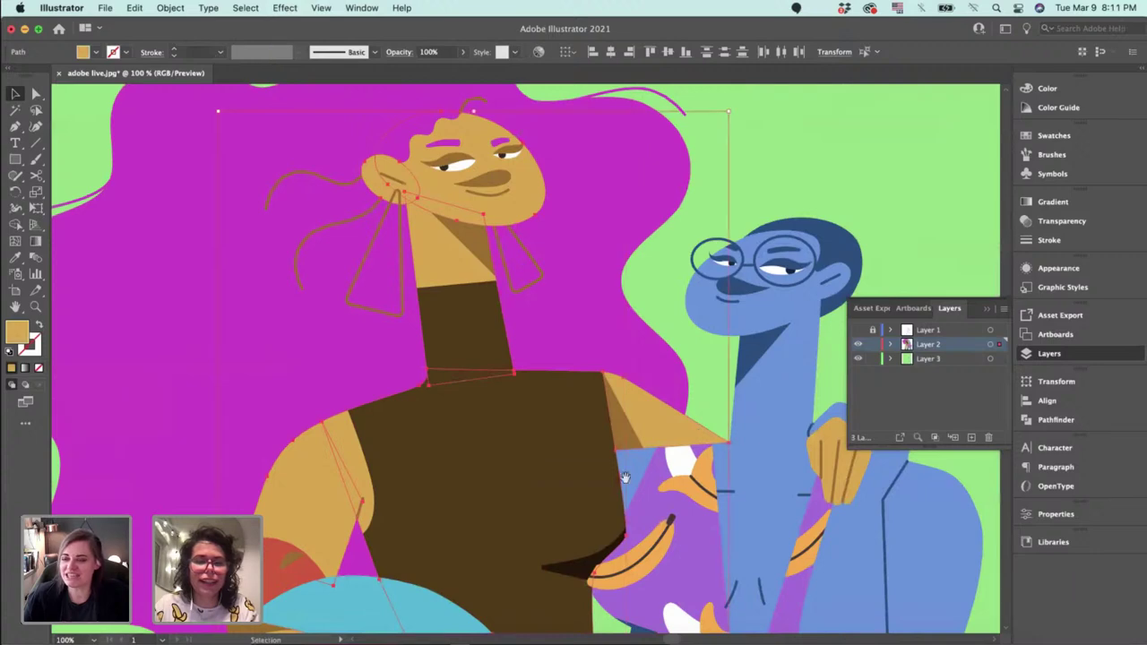
{"action": "scroll", "coordinate": [625, 477], "scroll_direction": "down", "scroll_amount": 10}
{"action": "key", "text": "super+minus"}
{"action": "key", "text": "super+minus"}
{"action": "key", "text": "super+minus"}
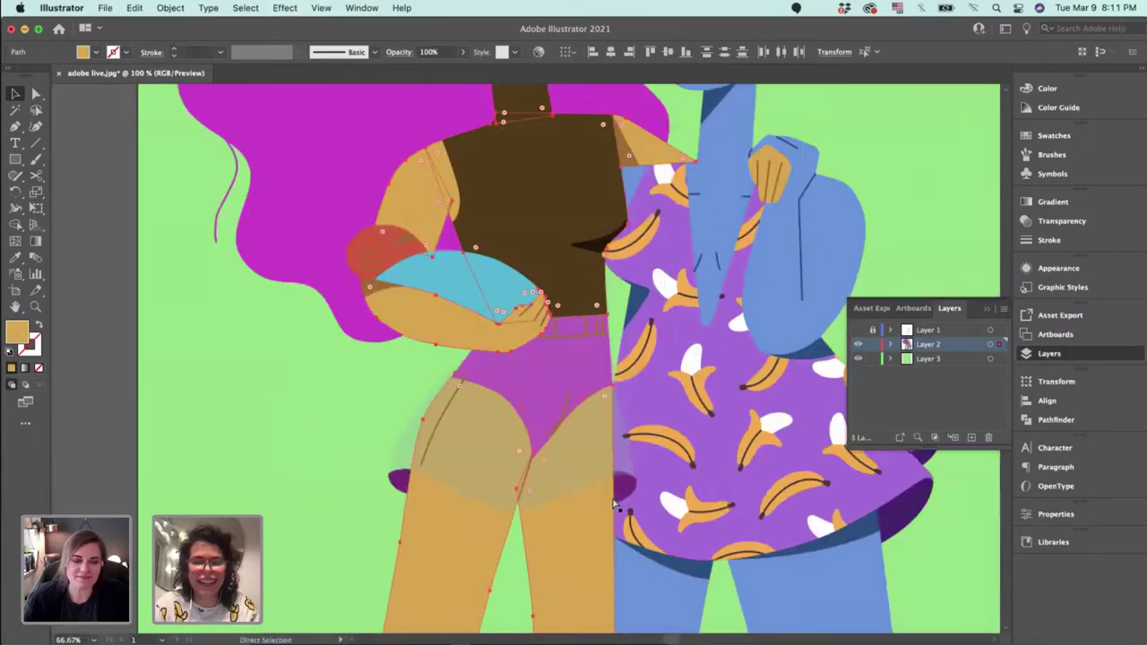
{"action": "scroll", "coordinate": [602, 180], "scroll_direction": "down", "scroll_amount": 1}
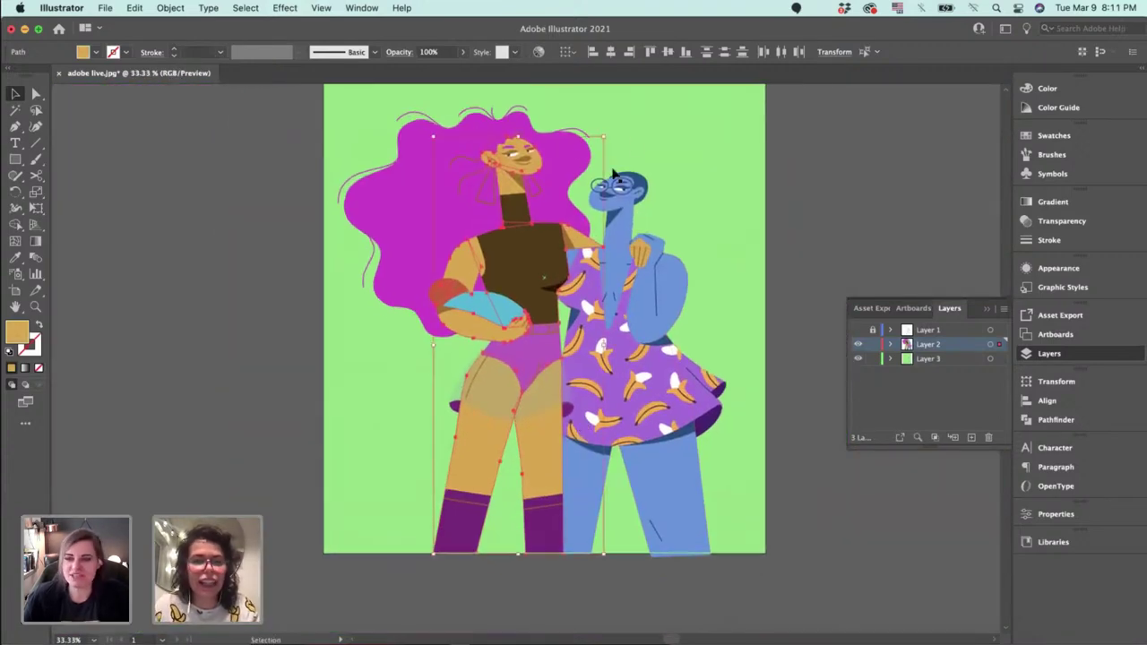
{"action": "double_click", "coordinate": [16, 333]}
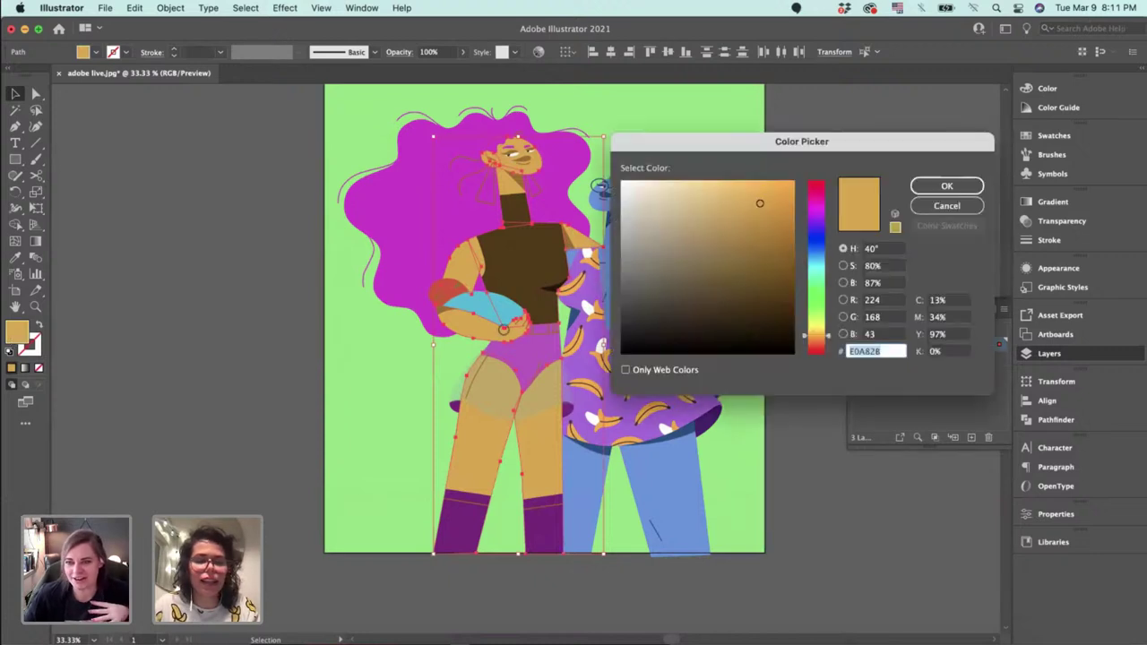
{"action": "type", "text": "42382C"}
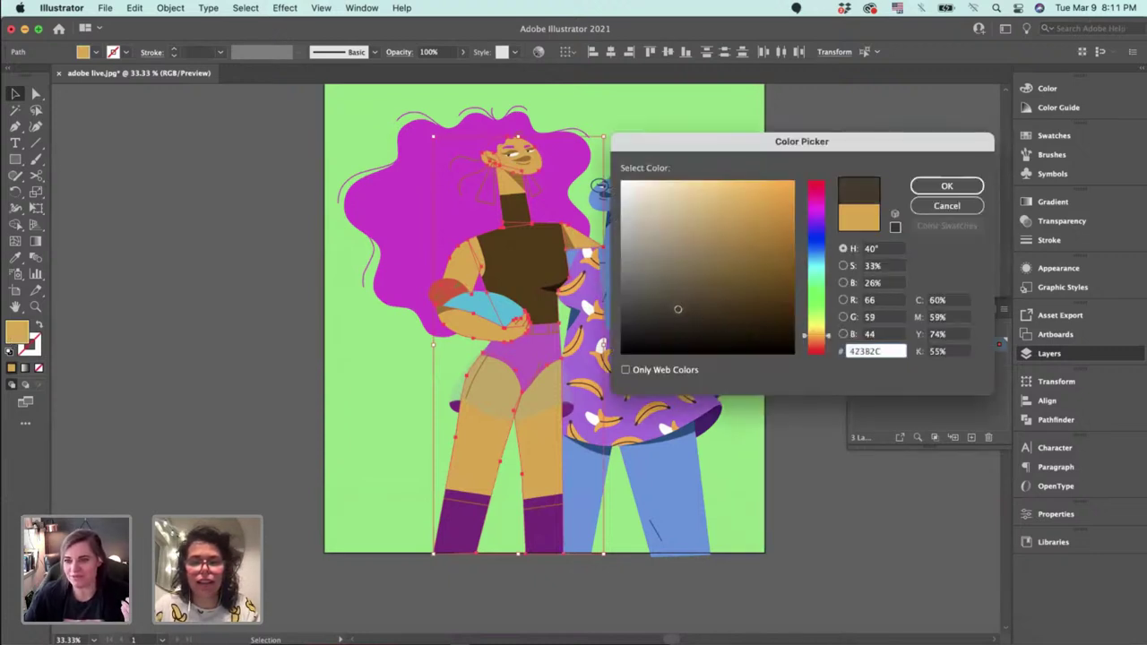
{"action": "left_click", "coordinate": [681, 311]}
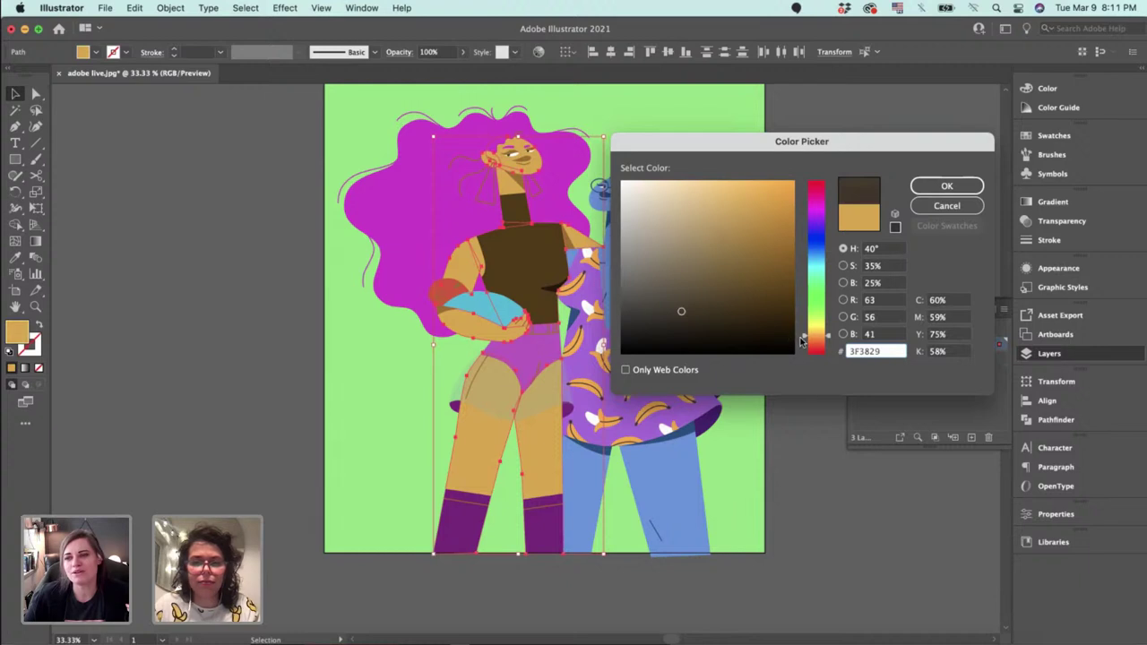
{"action": "left_click_drag", "start_coordinate": [802, 341], "coordinate": [804, 342]}
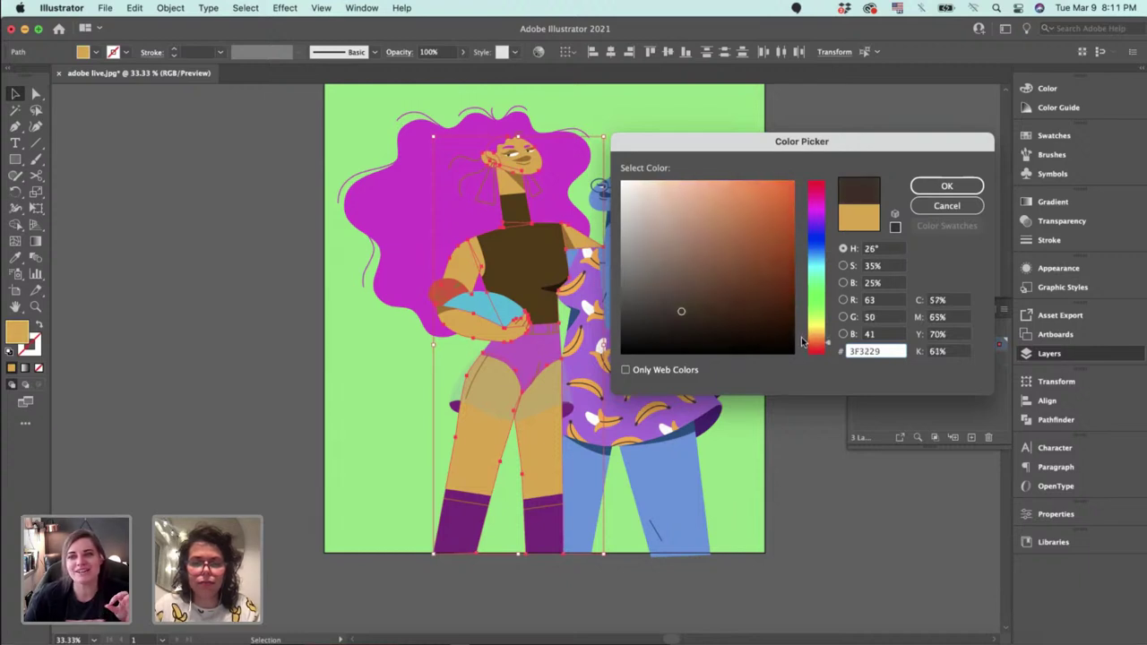
{"action": "key", "text": "Return"}
{"action": "left_click", "coordinate": [802, 175]}
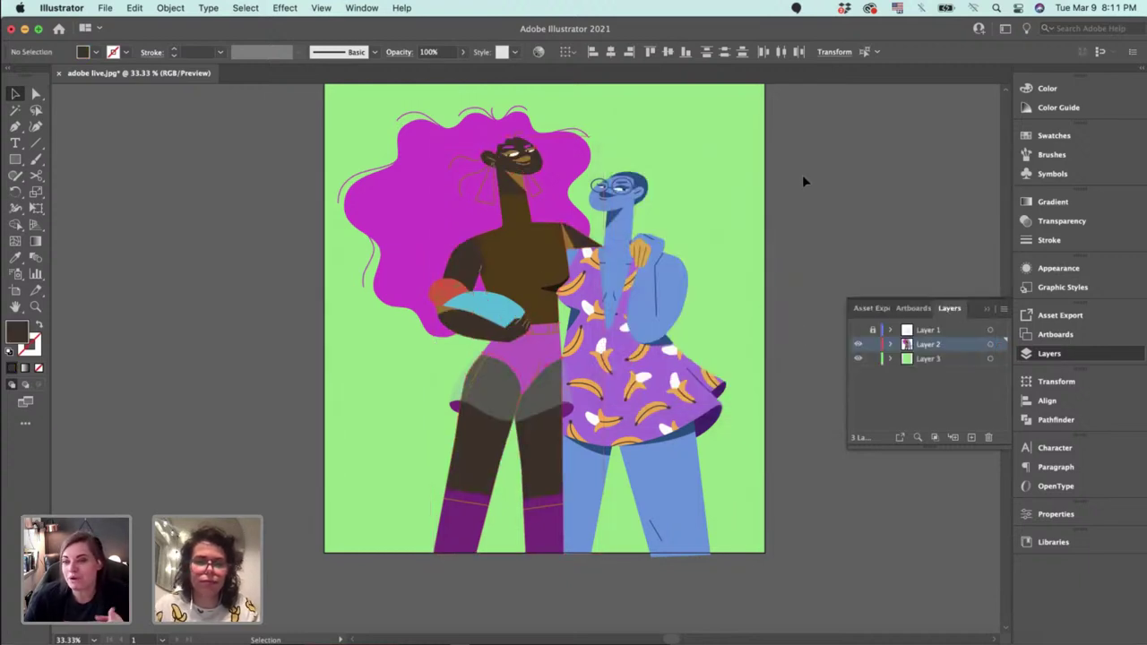
Select the purple-haired figure's neck shadow, nose, mouth, ear line, far-arm shadow, underarm line and three finger lines together.
{"action": "left_click_drag", "start_coordinate": [800, 179], "coordinate": [825, 303]}
{"action": "key", "text": "super+equal"}
{"action": "key", "text": "super+equal"}
{"action": "key", "text": "super+equal"}
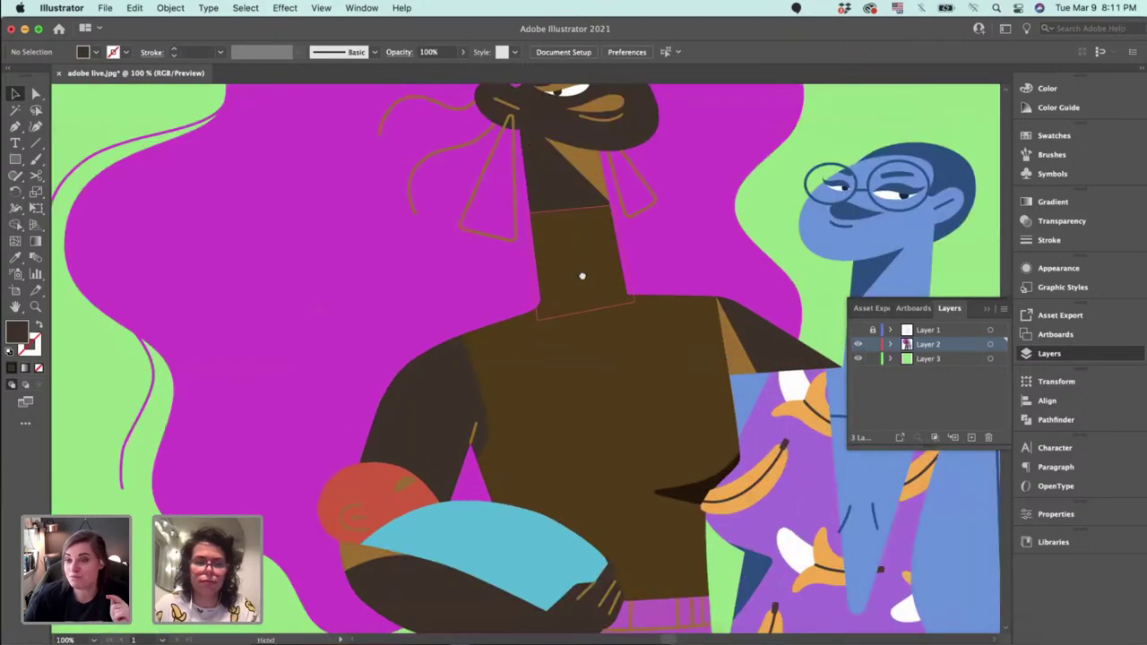
{"action": "left_click_drag", "start_coordinate": [582, 275], "coordinate": [483, 448]}
{"action": "left_click", "coordinate": [496, 338]}
{"action": "left_click", "coordinate": [507, 277], "text": "shift"}
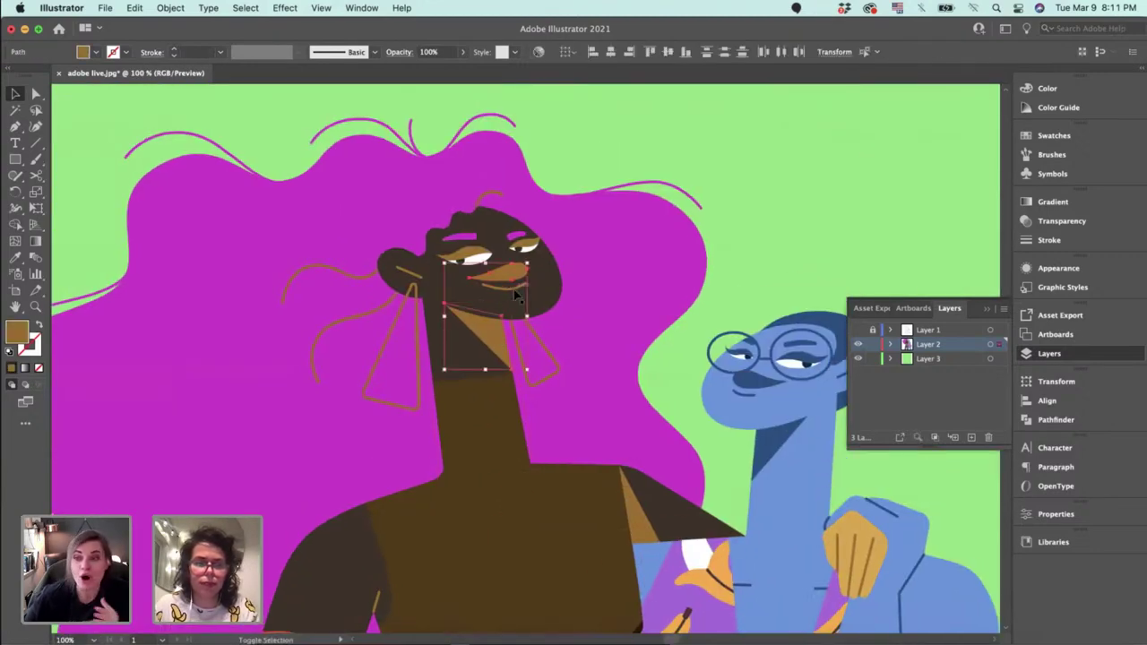
{"action": "left_click", "coordinate": [518, 287], "text": "shift"}
{"action": "left_click", "coordinate": [412, 271], "text": "shift"}
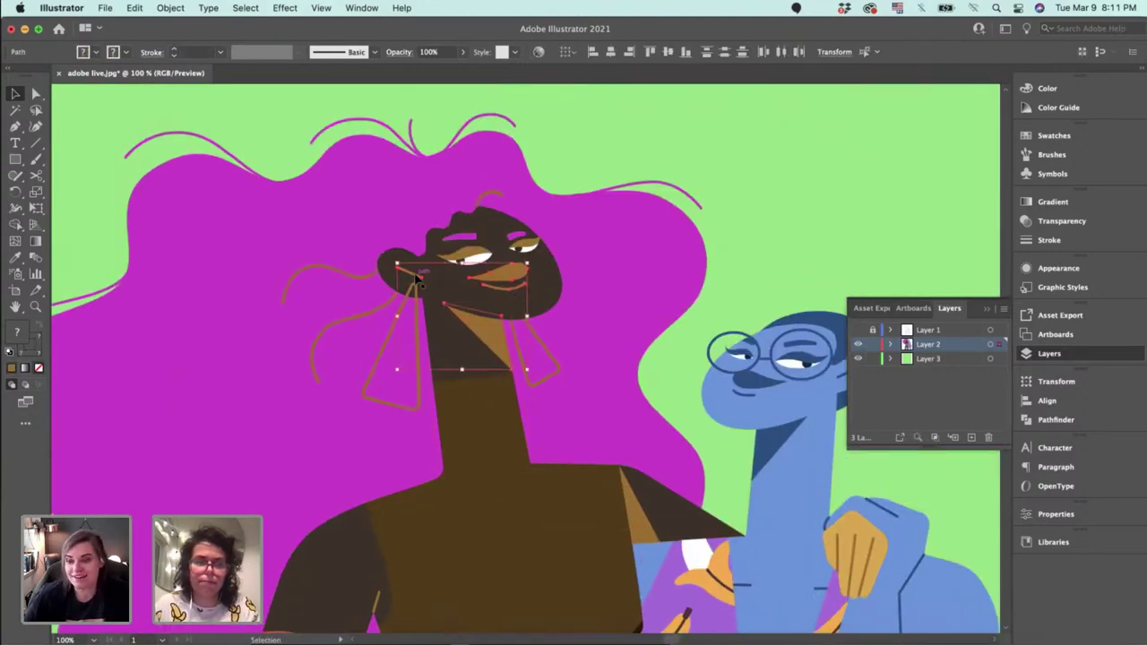
{"action": "left_click", "coordinate": [651, 524], "text": "shift"}
{"action": "scroll", "coordinate": [584, 522], "scroll_direction": "down", "scroll_amount": 6}
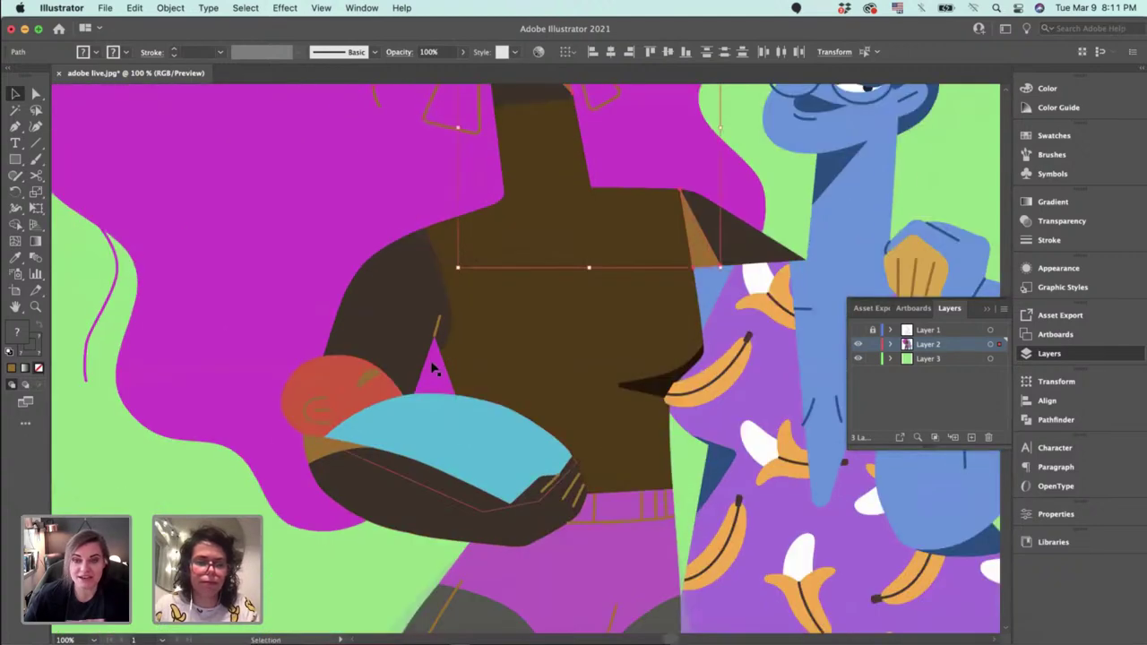
{"action": "left_click", "coordinate": [443, 325], "text": "shift"}
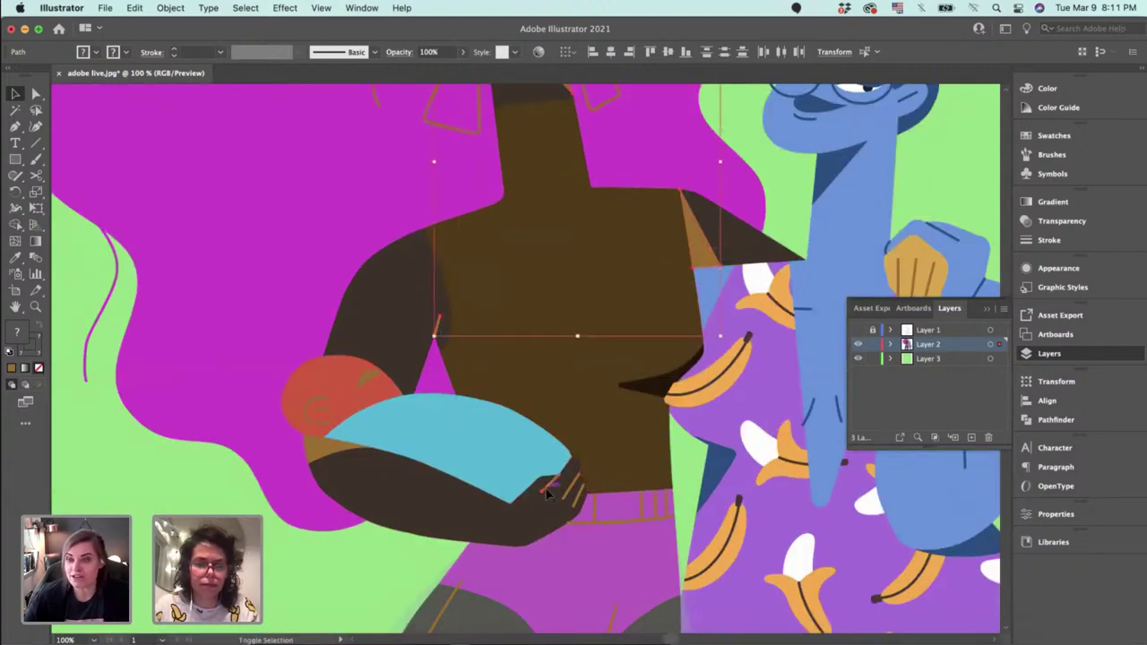
{"action": "left_click", "coordinate": [547, 492], "text": "shift"}
{"action": "left_click", "coordinate": [578, 496], "text": "shift"}
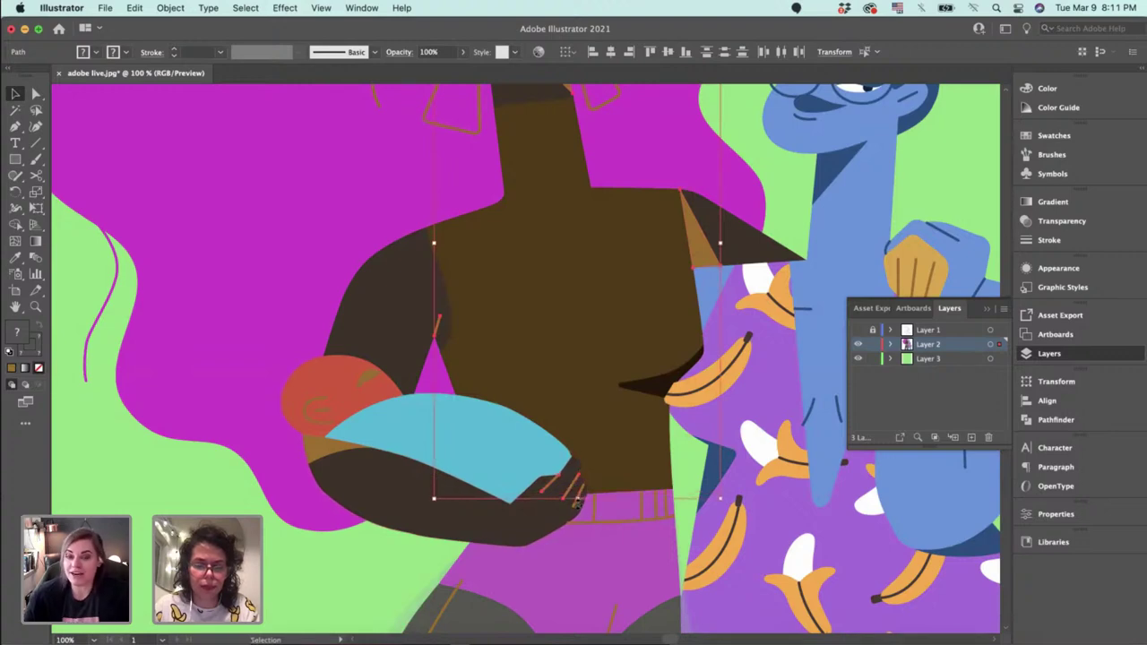
{"action": "key", "text": "super+equal"}
{"action": "left_click_drag", "start_coordinate": [578, 507], "coordinate": [703, 86]}
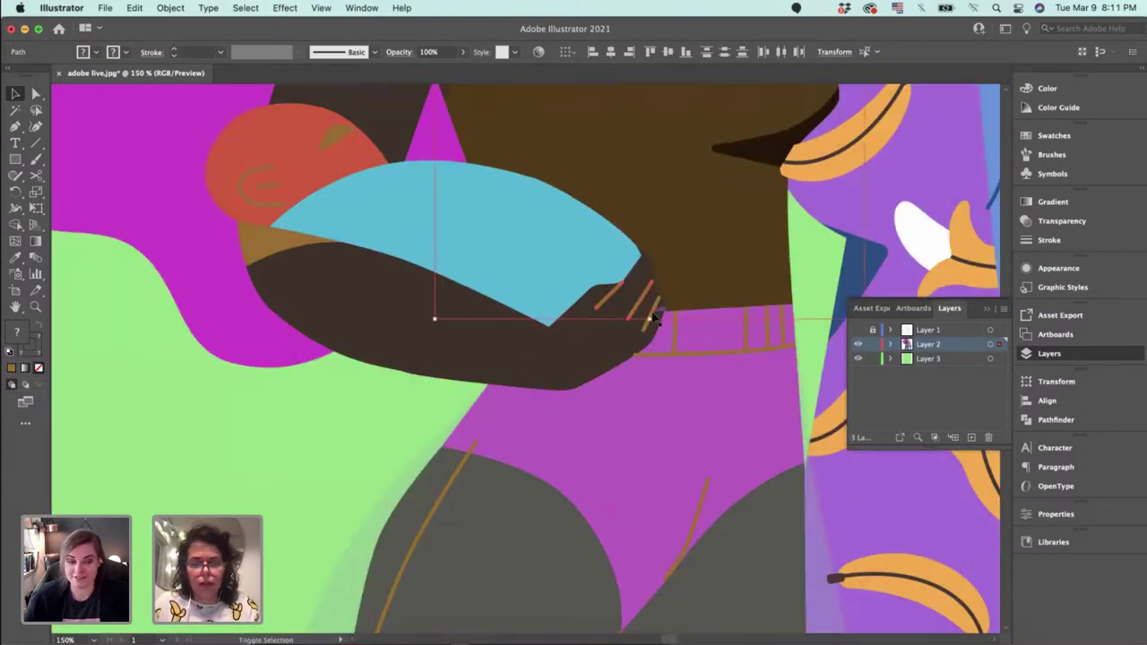
{"action": "left_click", "coordinate": [653, 311], "text": "shift"}
Add both eyelids to the selected shadows and lines and recolour them all black, with saturation 100% and brightness 0%.
{"action": "key", "text": "super+minus"}
{"action": "key", "text": "super+minus"}
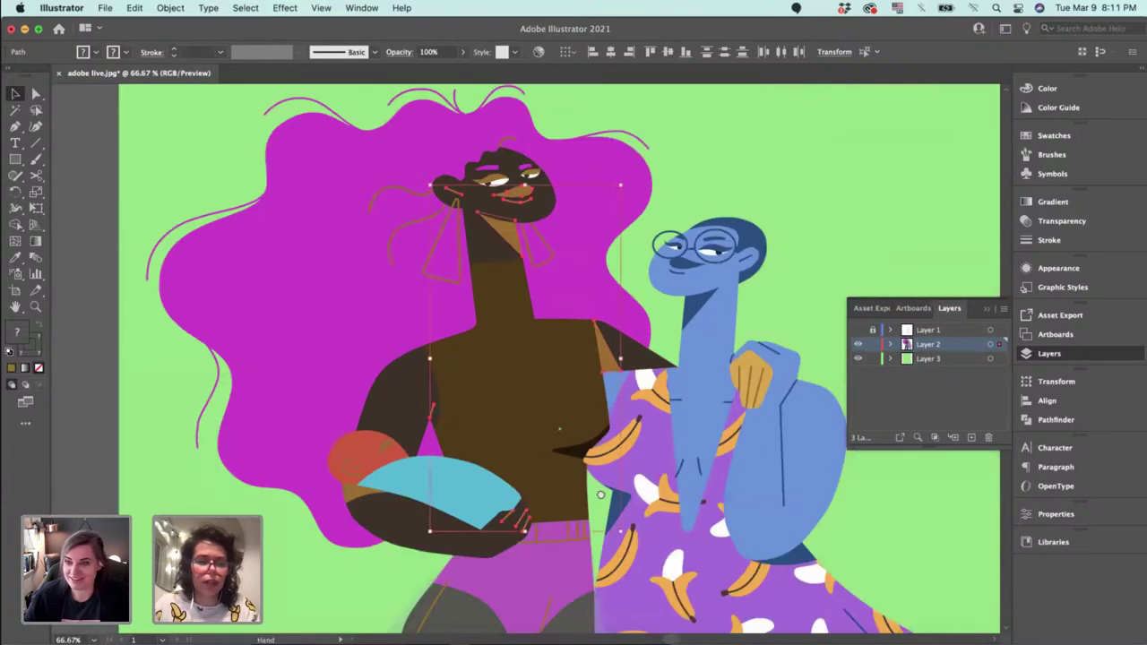
{"action": "left_click_drag", "start_coordinate": [634, 466], "coordinate": [656, 101]}
{"action": "left_click_drag", "start_coordinate": [624, 385], "coordinate": [636, 316]}
{"action": "left_click_drag", "start_coordinate": [653, 241], "coordinate": [658, 466]}
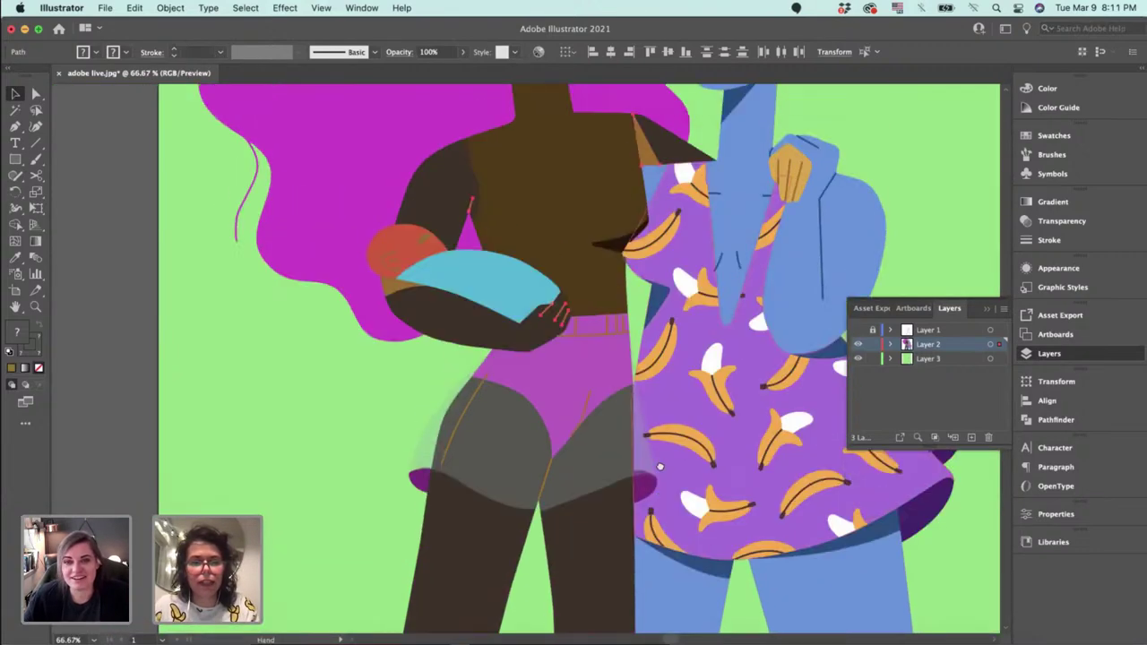
{"action": "left_click_drag", "start_coordinate": [654, 183], "coordinate": [663, 423]}
{"action": "scroll", "coordinate": [619, 341], "scroll_direction": "up", "scroll_amount": 2}
{"action": "left_click", "coordinate": [548, 236]}
{"action": "key", "text": "super+plus"}
{"action": "key", "text": "super+plus"}
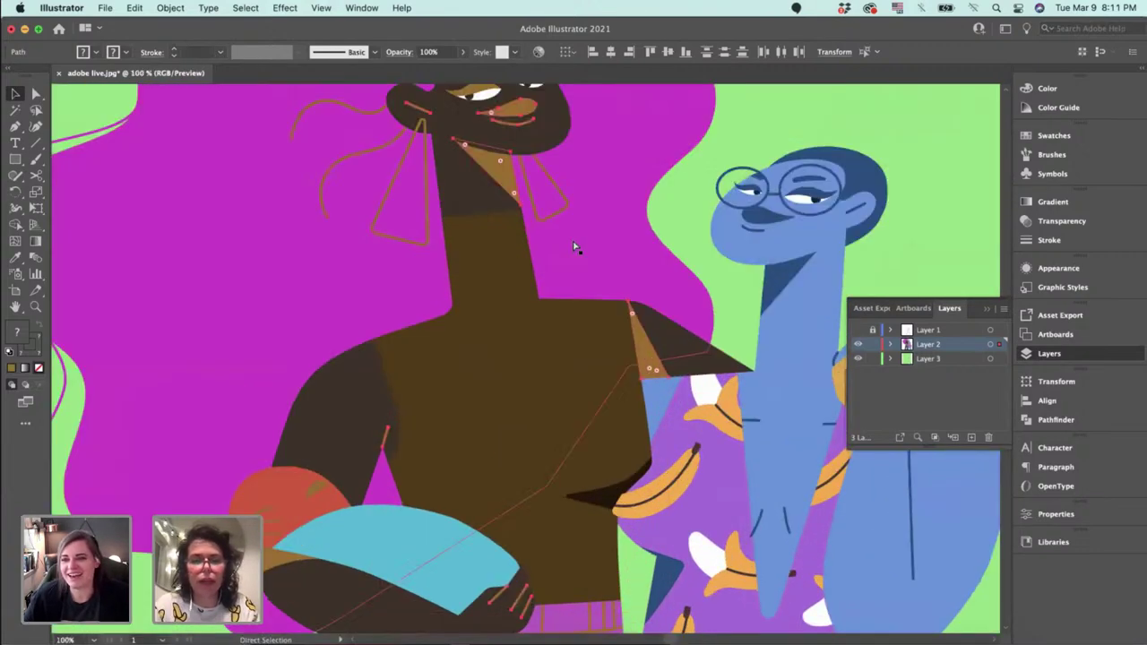
{"action": "left_click_drag", "start_coordinate": [587, 242], "coordinate": [641, 430]}
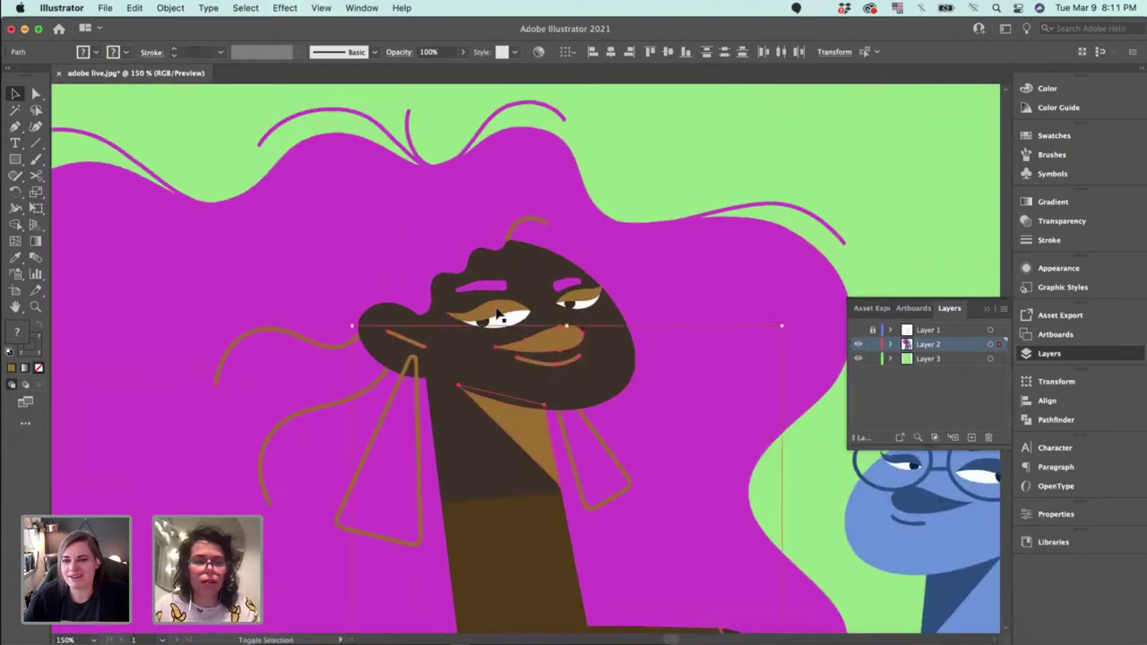
{"action": "left_click_drag", "start_coordinate": [498, 312], "coordinate": [515, 287]}
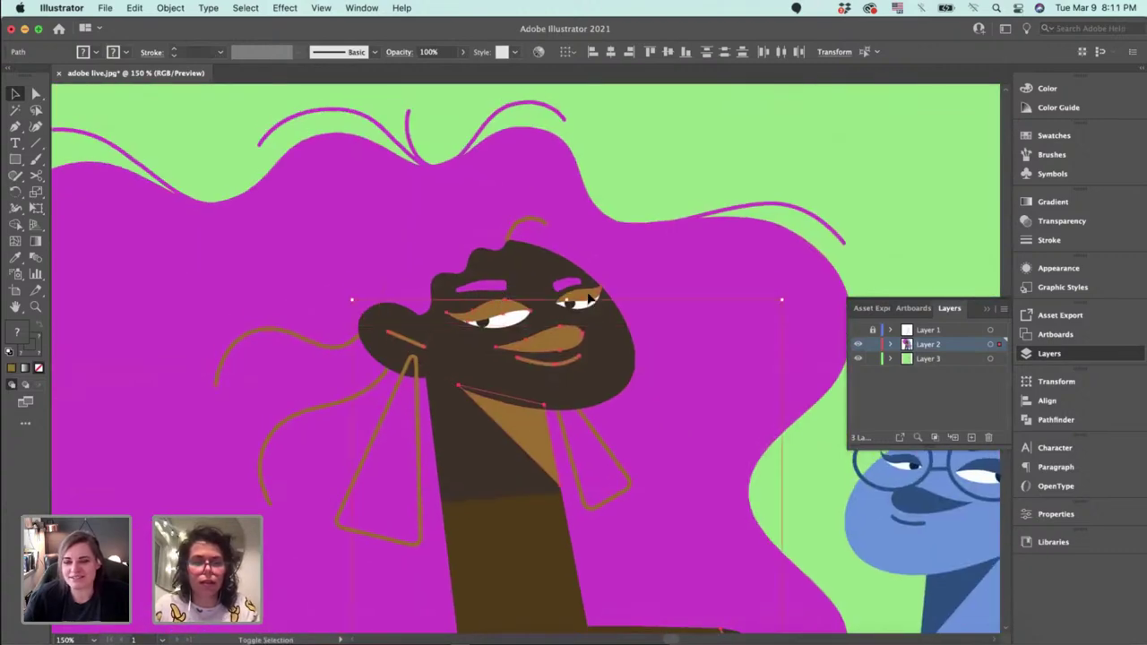
{"action": "left_click_drag", "start_coordinate": [590, 297], "coordinate": [589, 280]}
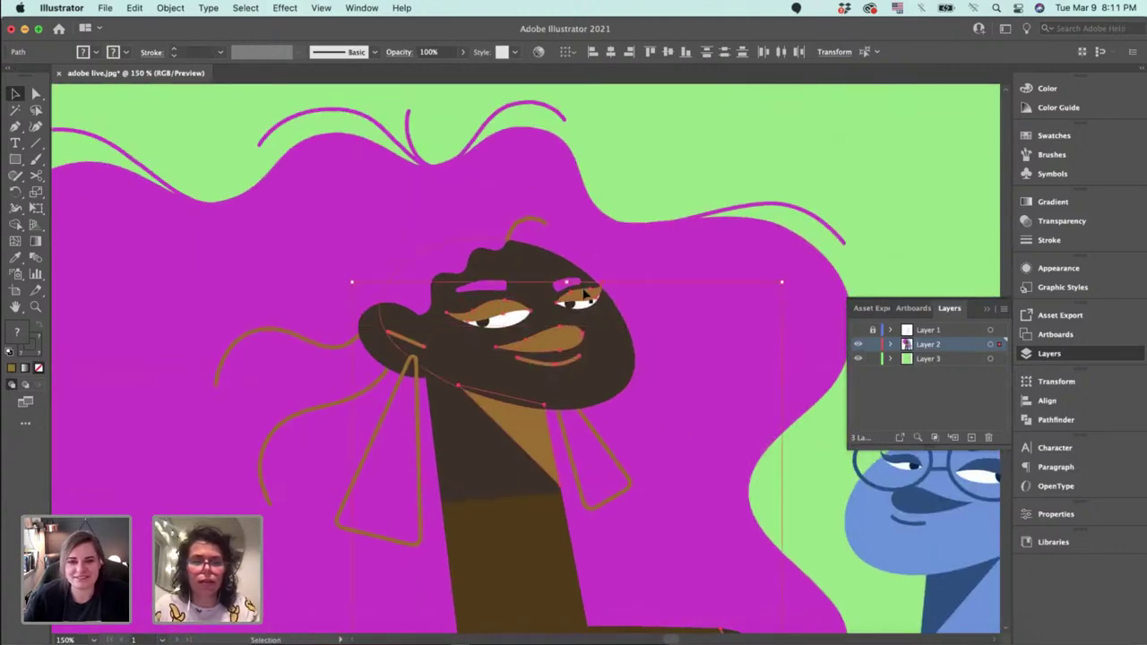
{"action": "left_click", "coordinate": [538, 54]}
{"action": "left_click", "coordinate": [558, 542]}
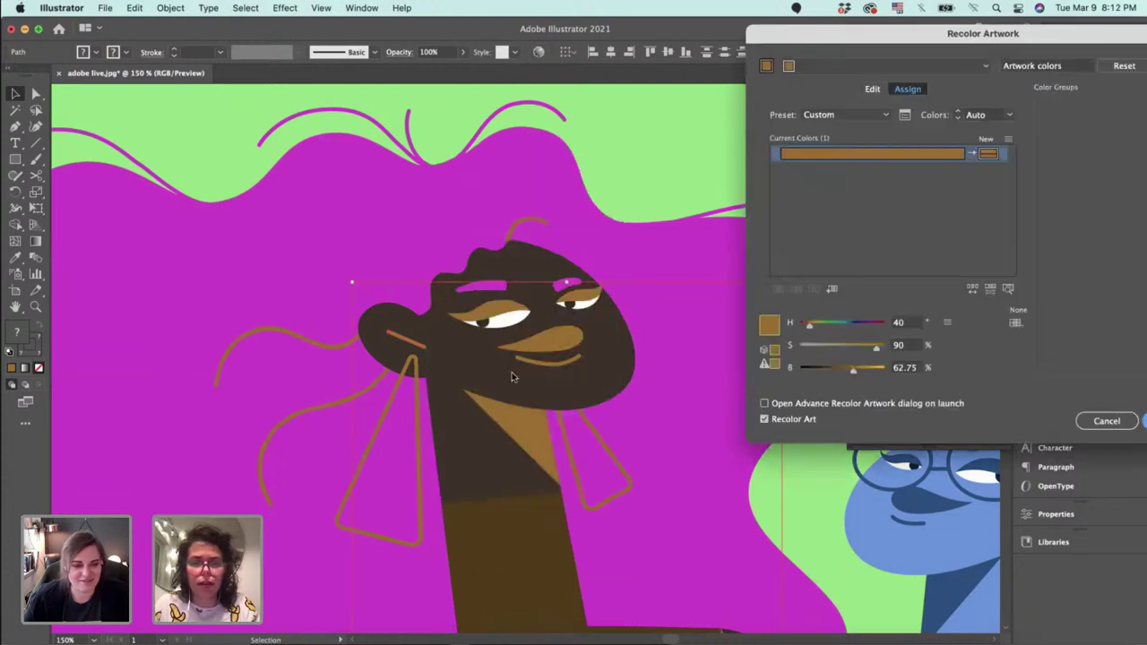
{"action": "left_click_drag", "start_coordinate": [853, 369], "coordinate": [752, 372]}
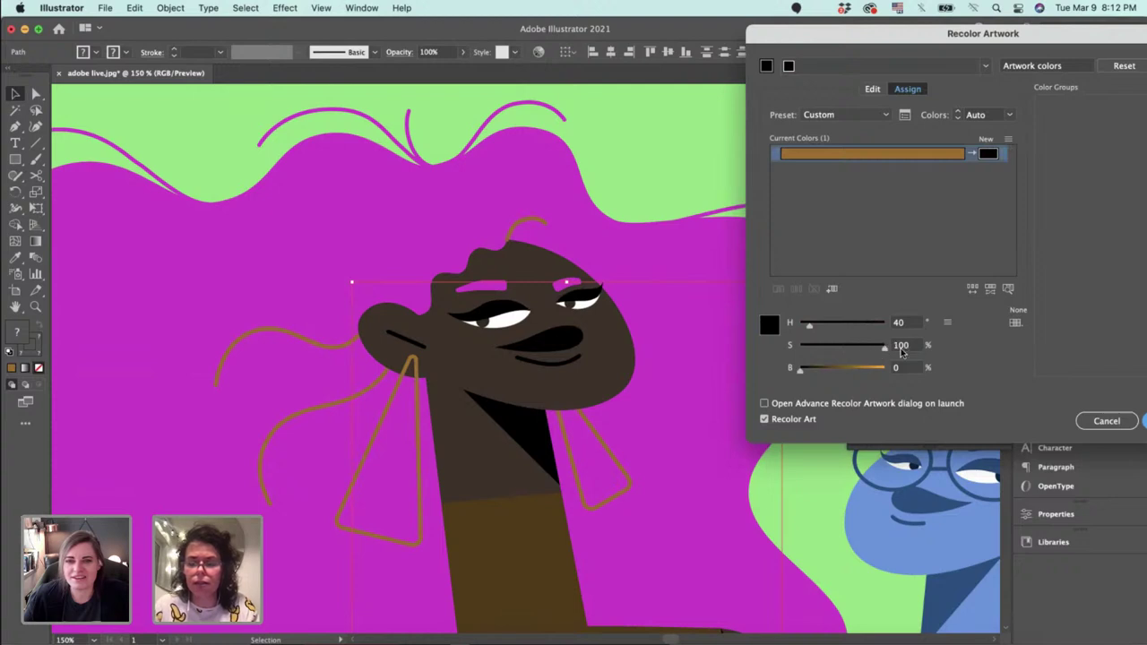
{"action": "key", "text": "Return"}
{"action": "left_click", "coordinate": [806, 152]}
Fill both of the purple-haired figure's eyebrows with the black sampled from the nose shadow.
{"action": "left_click", "coordinate": [493, 287]}
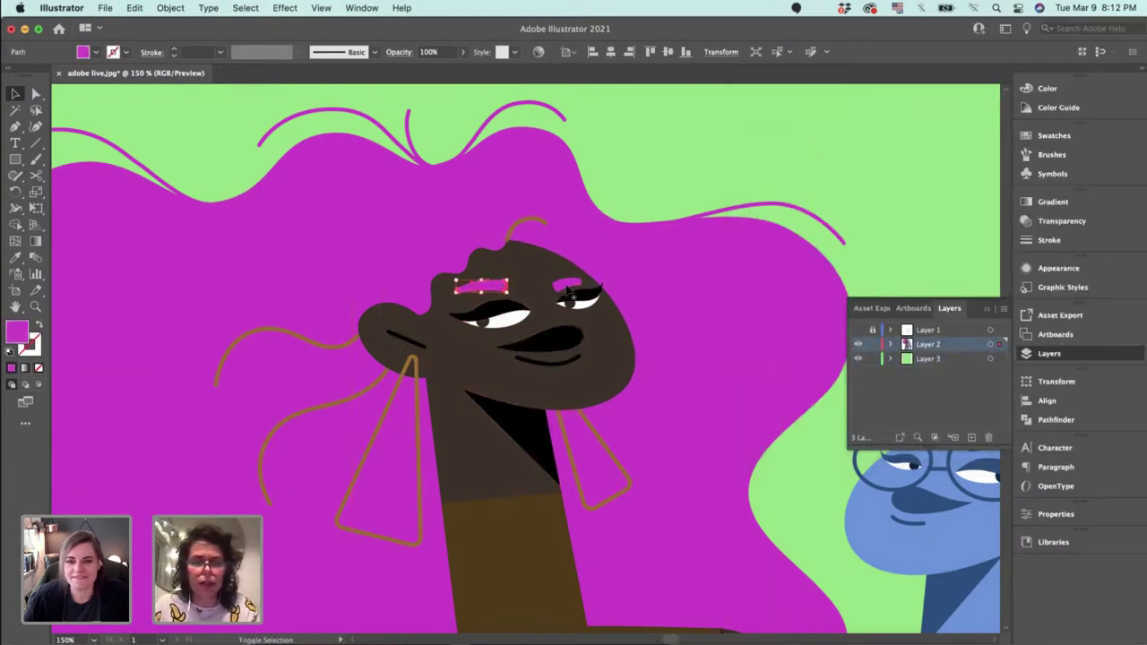
{"action": "key", "text": "i"}
{"action": "left_click", "coordinate": [561, 342]}
{"action": "key", "text": "v"}
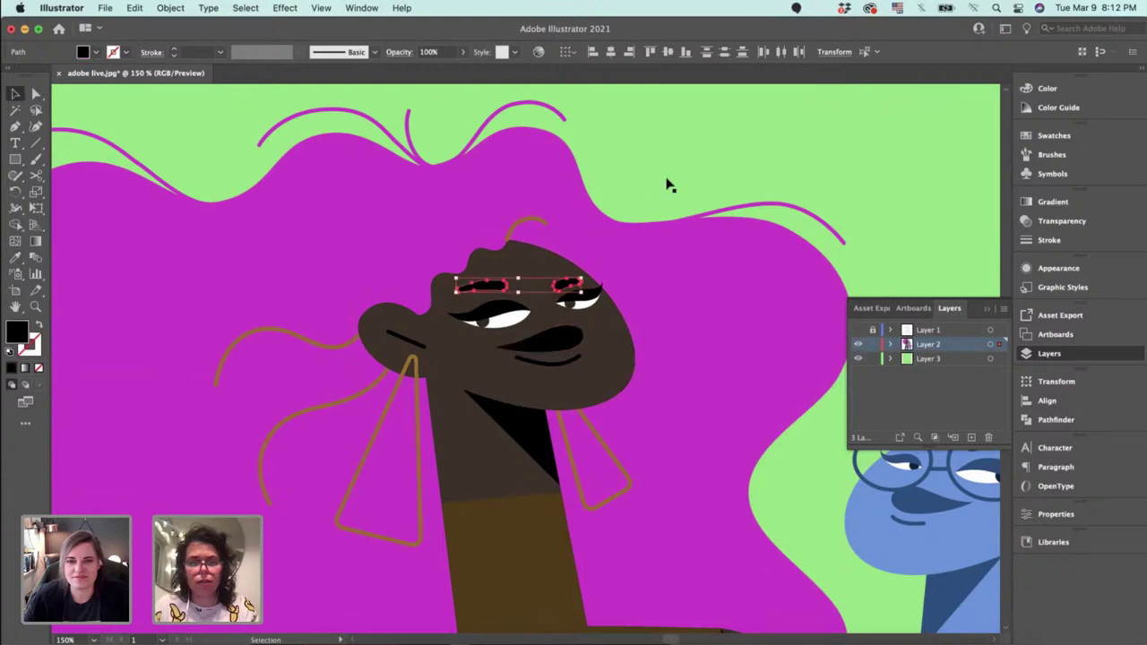
{"action": "left_click", "coordinate": [647, 154]}
{"action": "left_click", "coordinate": [539, 53]}
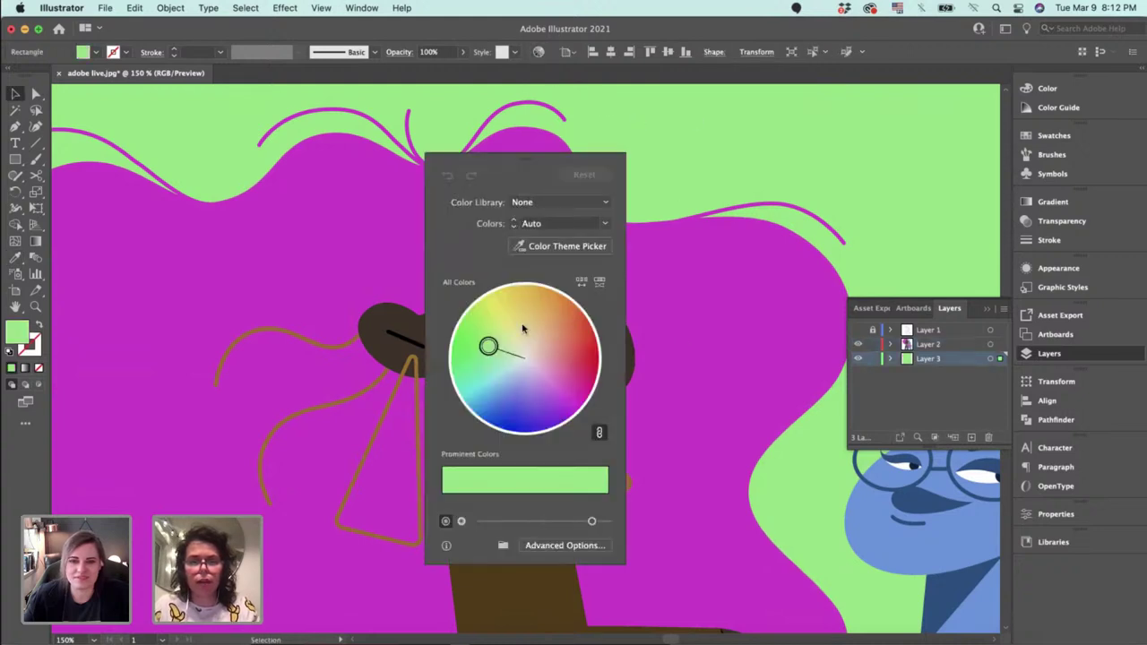
{"action": "left_click", "coordinate": [565, 545]}
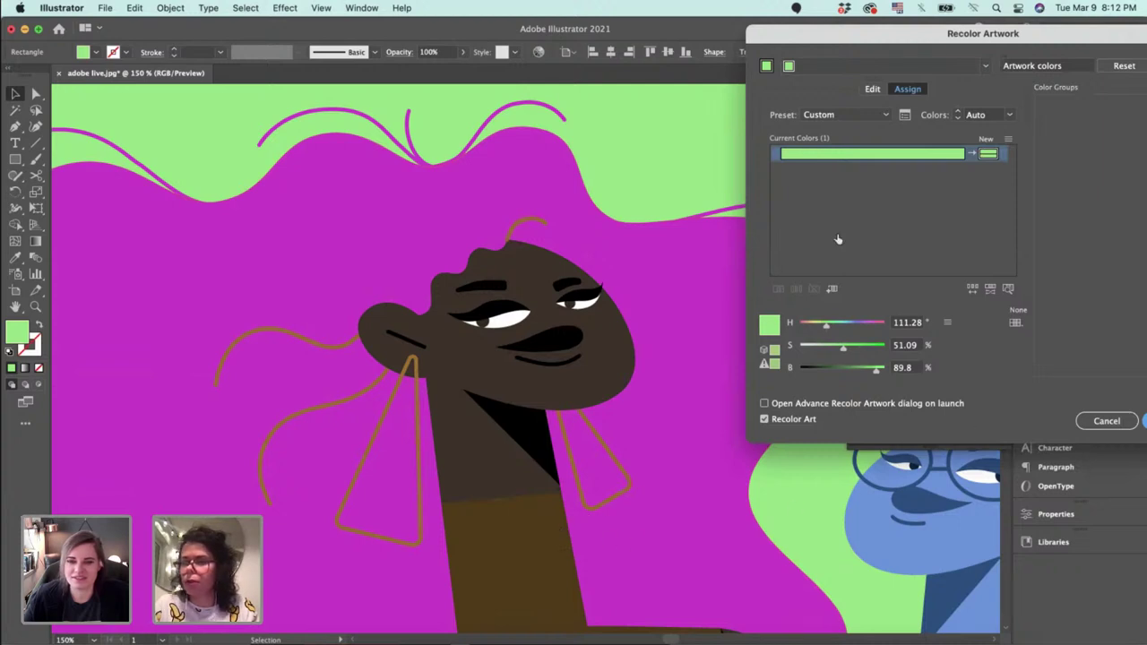
{"action": "left_click_drag", "start_coordinate": [905, 34], "coordinate": [820, 36]}
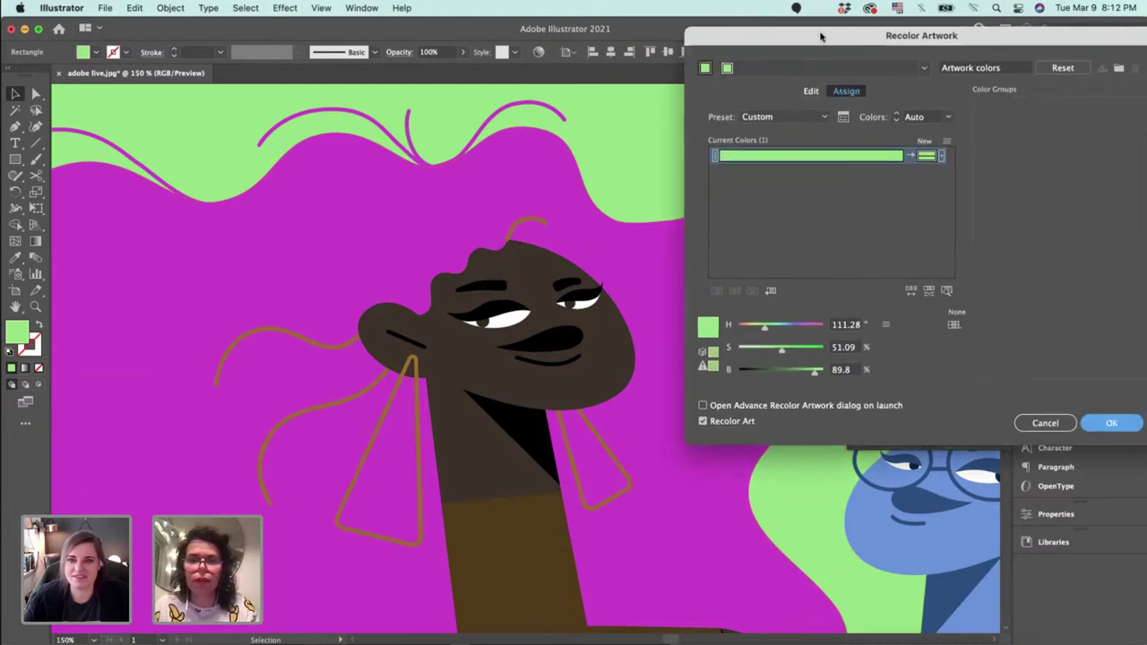
{"action": "left_click", "coordinate": [1042, 428]}
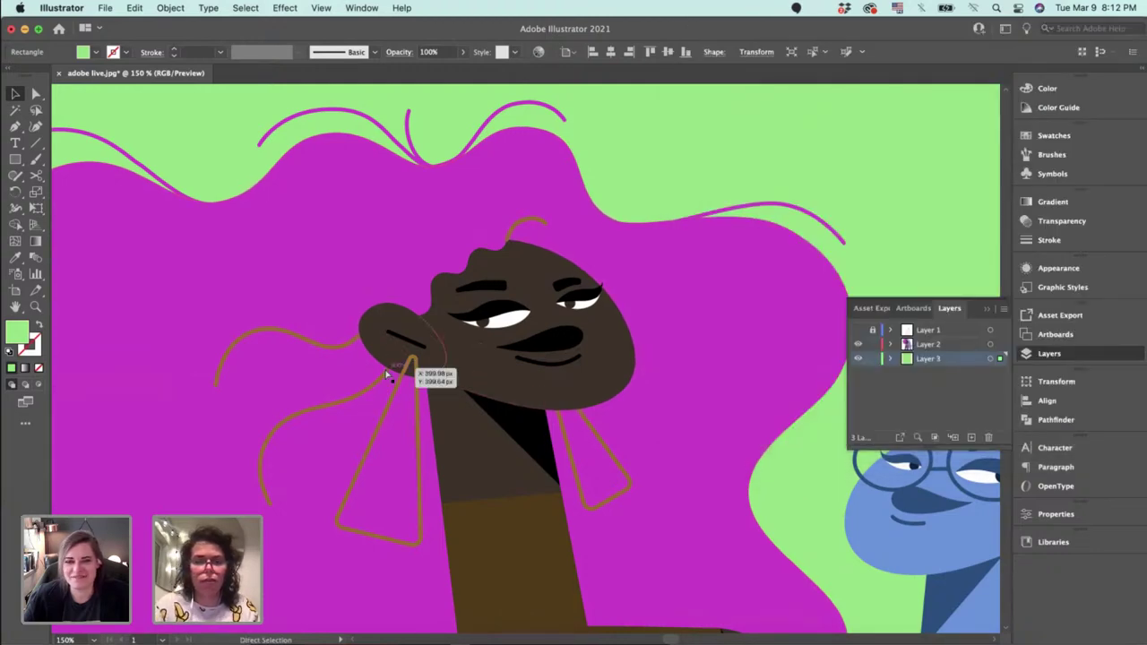
Select the purple-haired figure's brown torso and neck pieces and recolour the lighter brown to dark green with hue 155° and saturation 88%.
{"action": "key", "text": "super+0"}
{"action": "scroll", "coordinate": [647, 347], "scroll_direction": "down", "scroll_amount": 3}
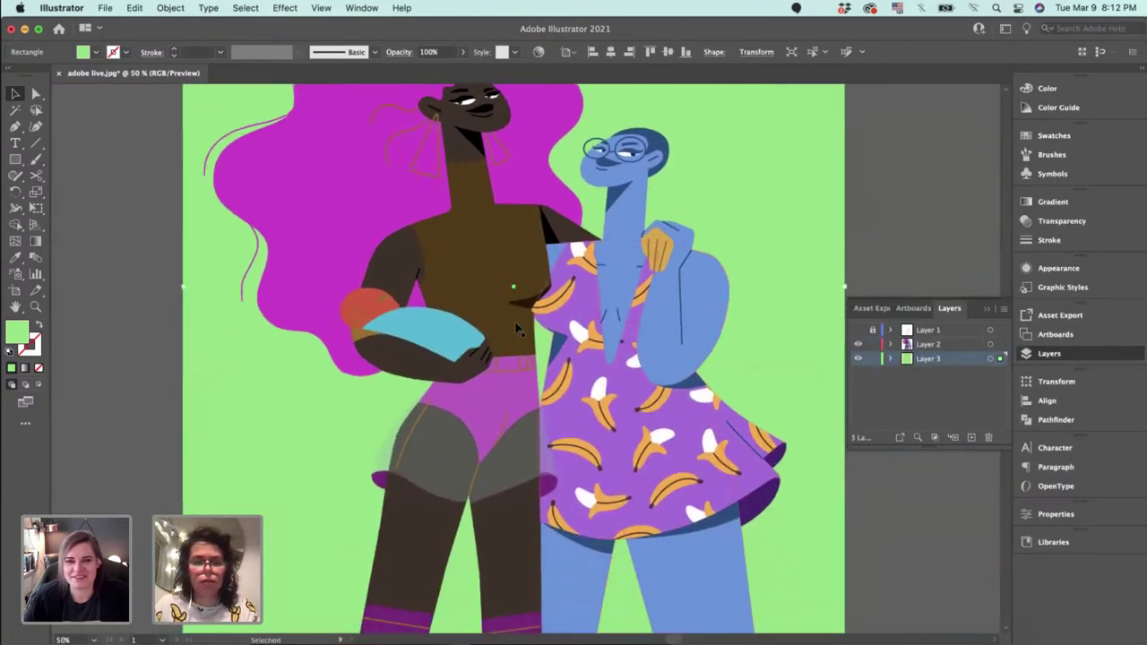
{"action": "left_click", "coordinate": [478, 285]}
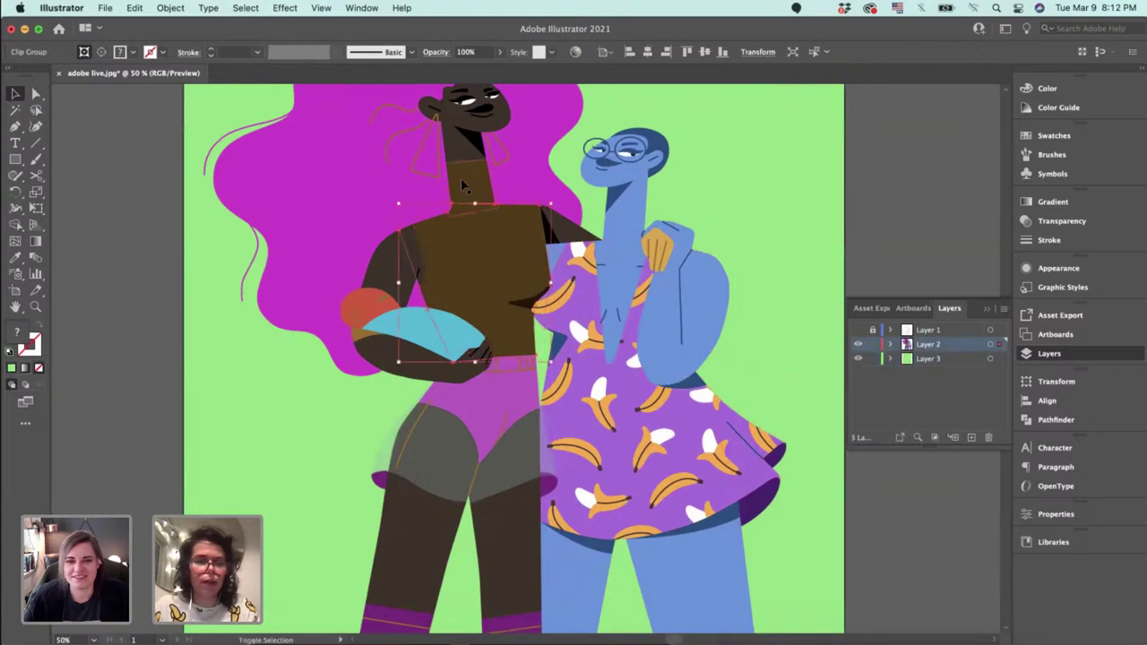
{"action": "left_click", "coordinate": [575, 53]}
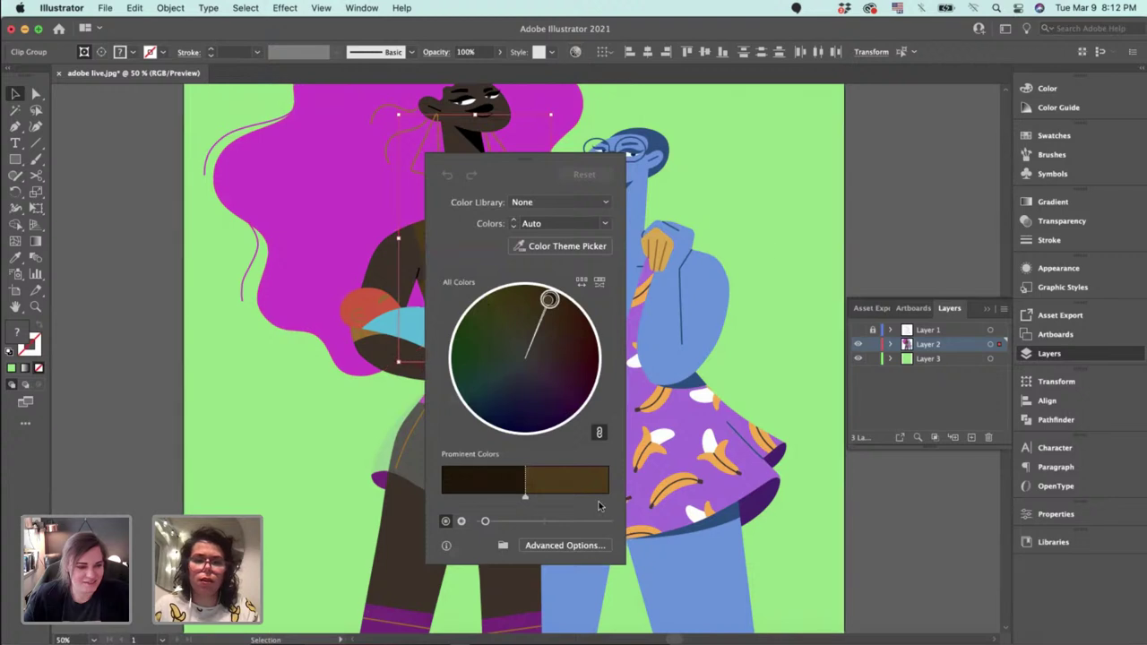
{"action": "left_click", "coordinate": [567, 547]}
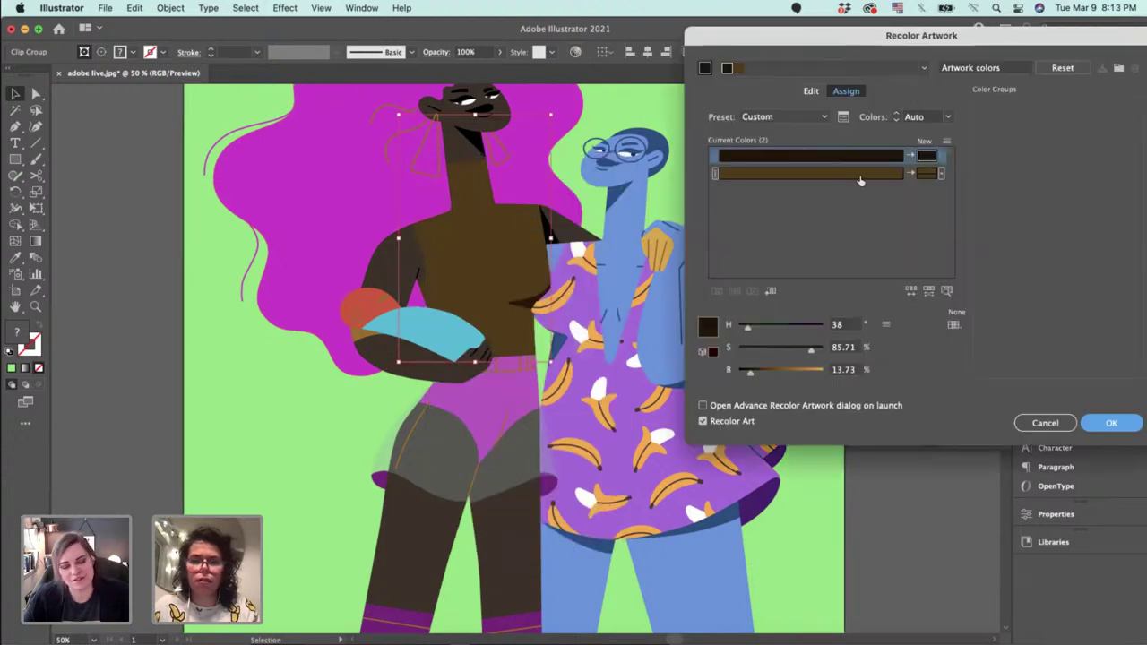
{"action": "left_click", "coordinate": [860, 181]}
{"action": "left_click", "coordinate": [770, 326]}
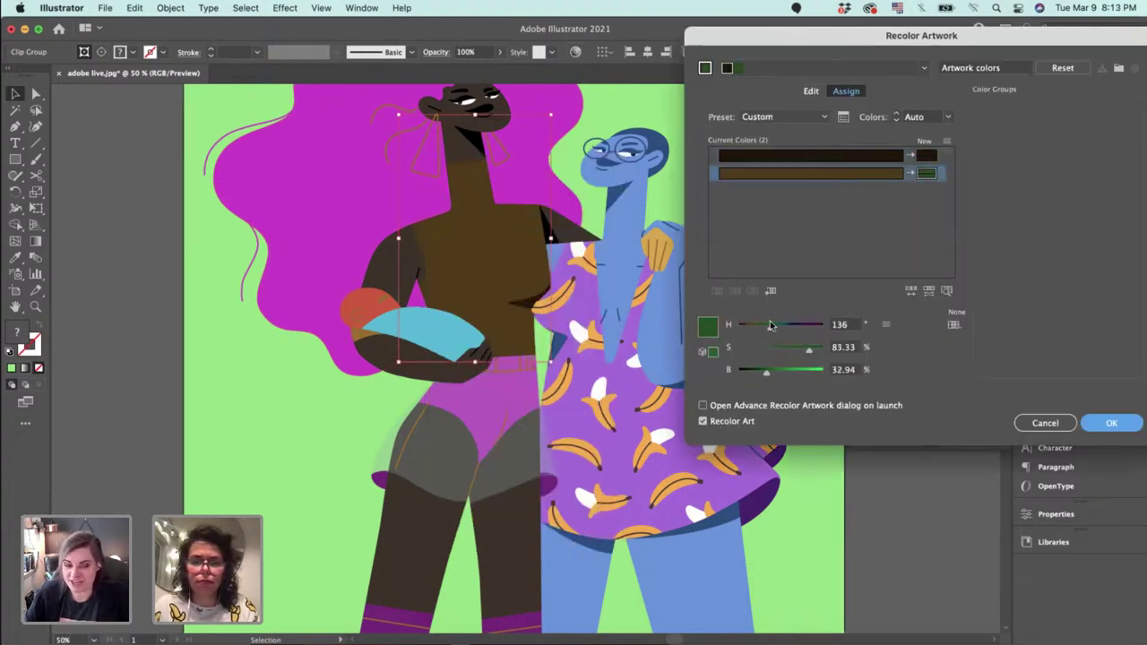
{"action": "left_click_drag", "start_coordinate": [768, 326], "coordinate": [777, 330]}
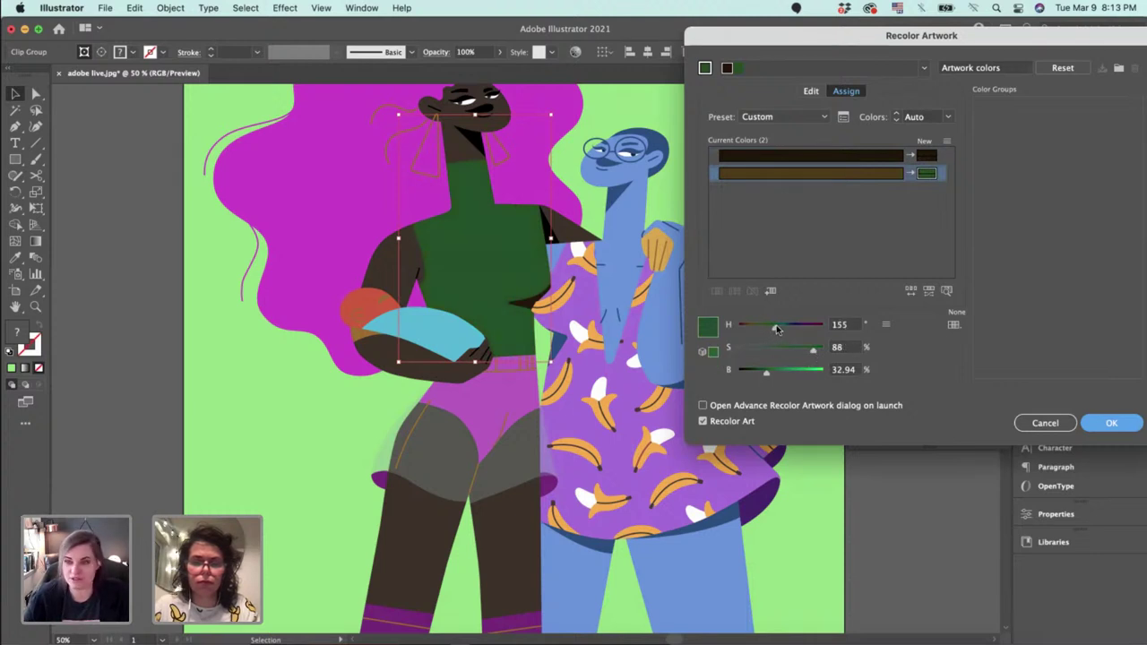
{"action": "key", "text": "Return"}
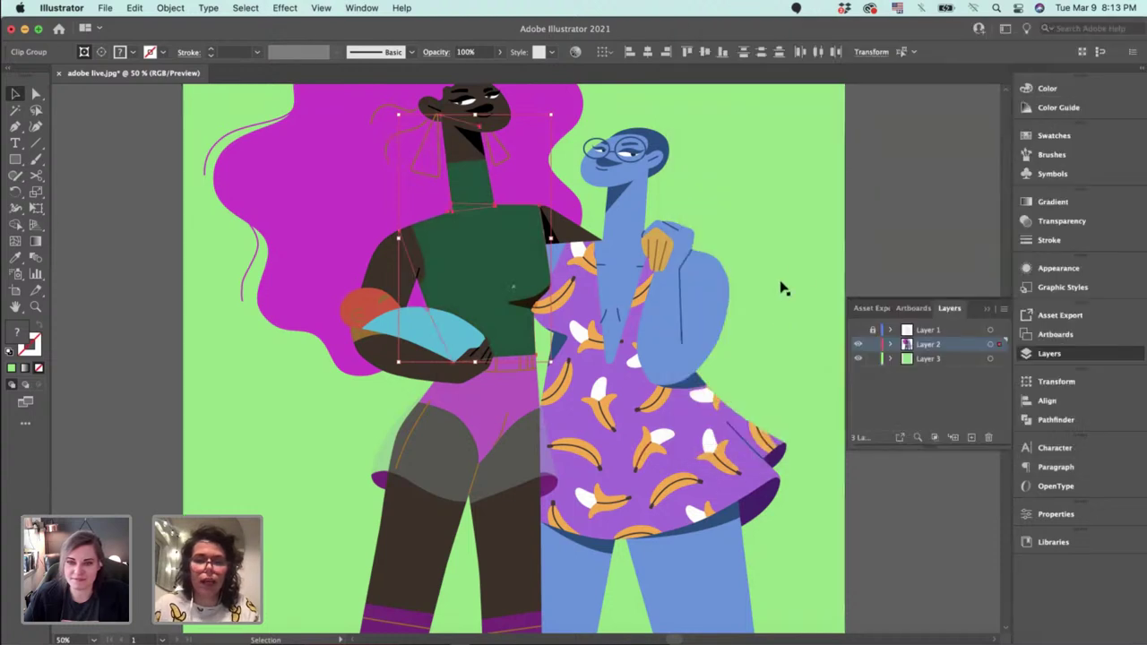
Isolate the green top's clip group, reshape the upper curve of the dark bust shadow, and leave isolation mode.
{"action": "left_click", "coordinate": [851, 231]}
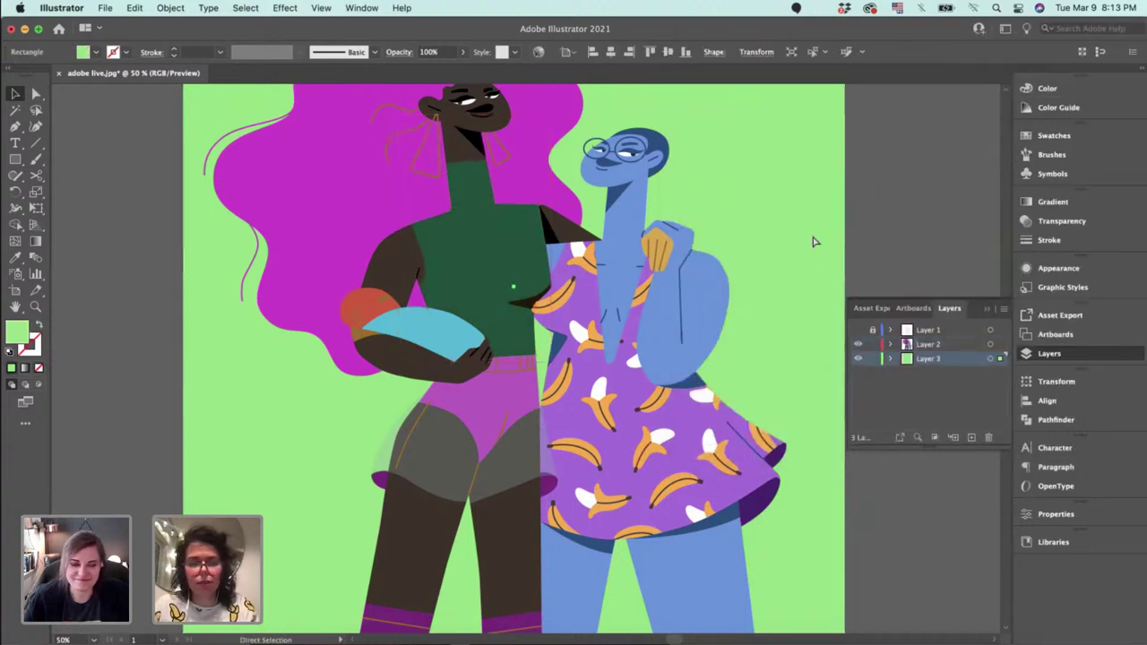
{"action": "scroll", "coordinate": [705, 236], "scroll_direction": "left", "scroll_amount": 5}
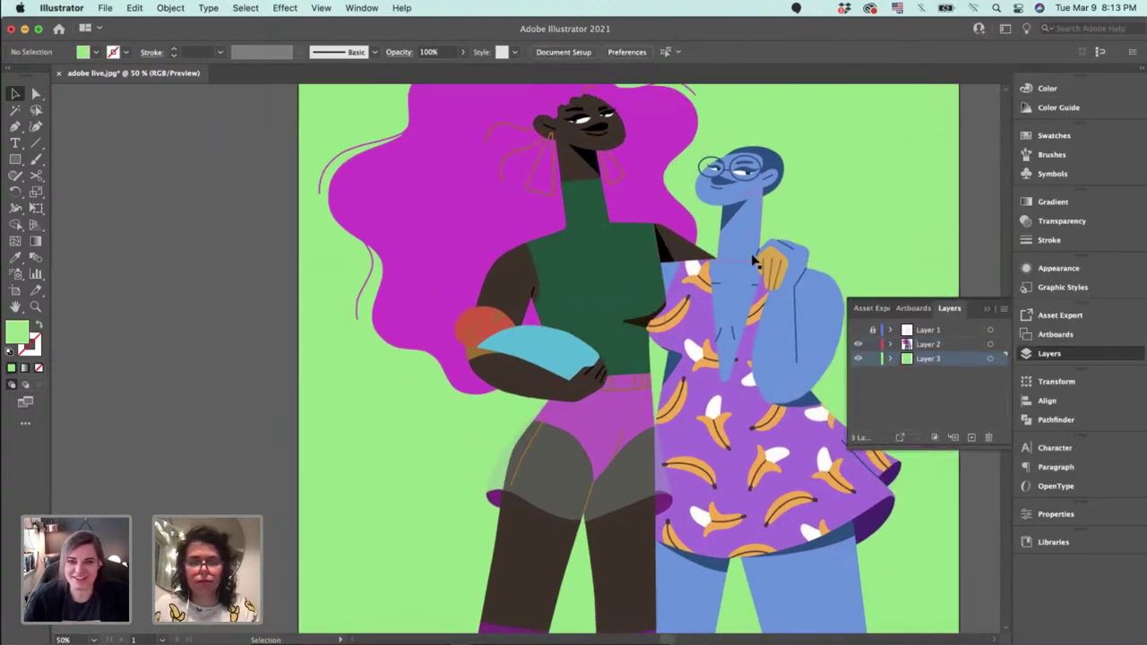
{"action": "scroll", "coordinate": [717, 260], "scroll_direction": "up", "scroll_amount": 5}
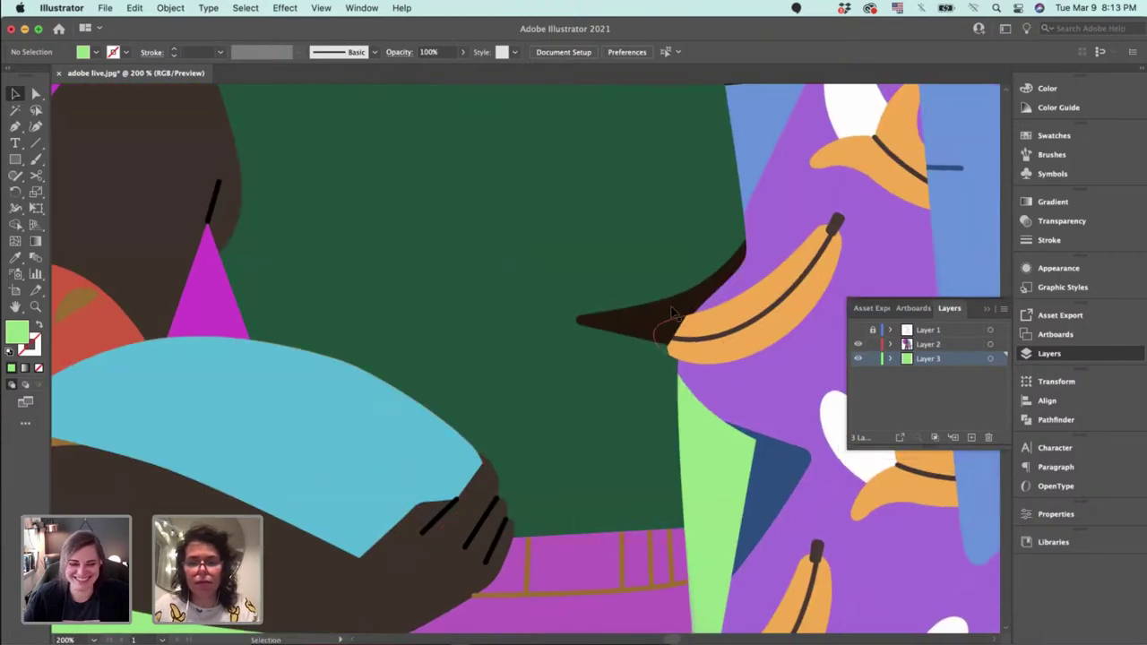
{"action": "key", "text": "a"}
{"action": "left_click", "coordinate": [677, 308]}
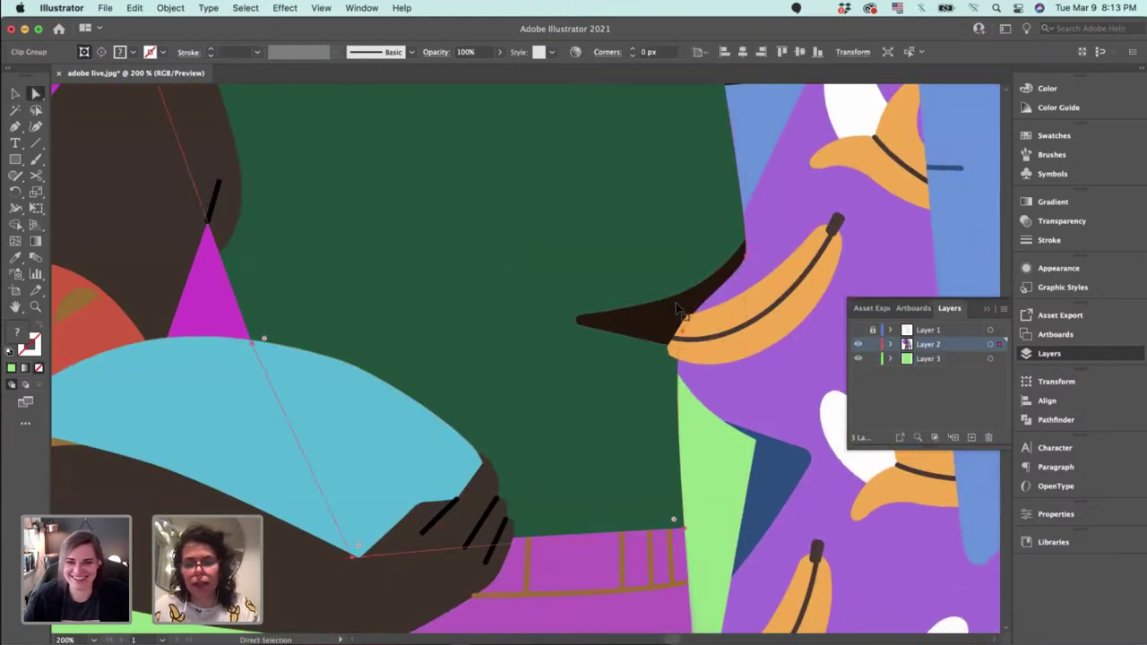
{"action": "double_click", "coordinate": [678, 309]}
{"action": "left_click", "coordinate": [670, 309]}
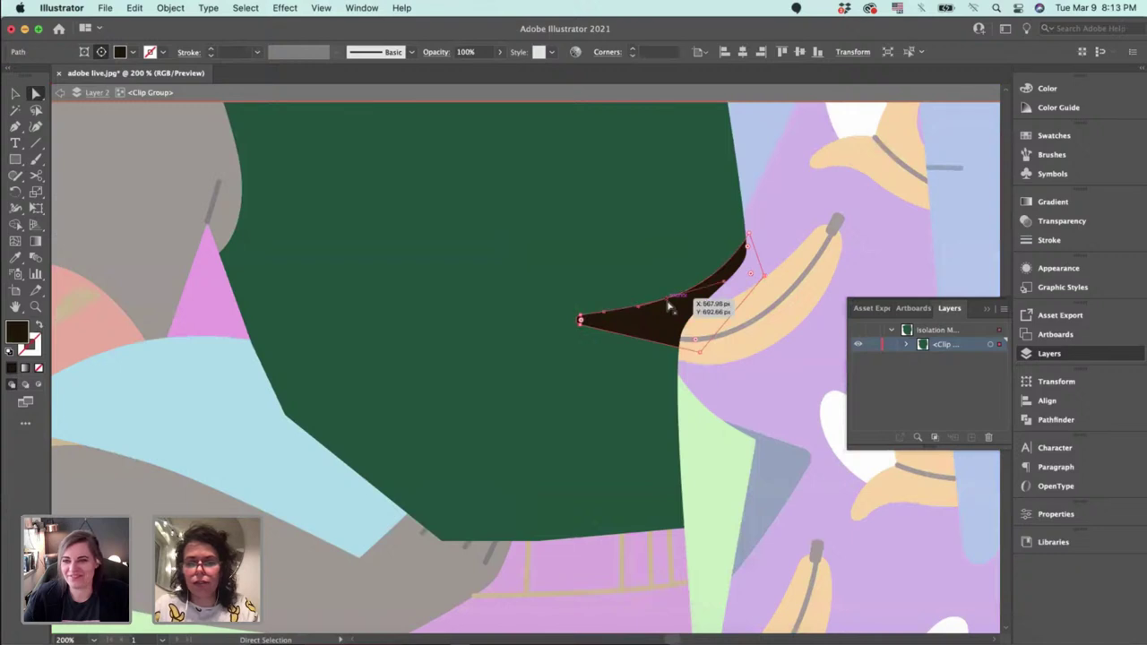
{"action": "left_click_drag", "start_coordinate": [668, 308], "coordinate": [733, 268]}
{"action": "key", "text": "v"}
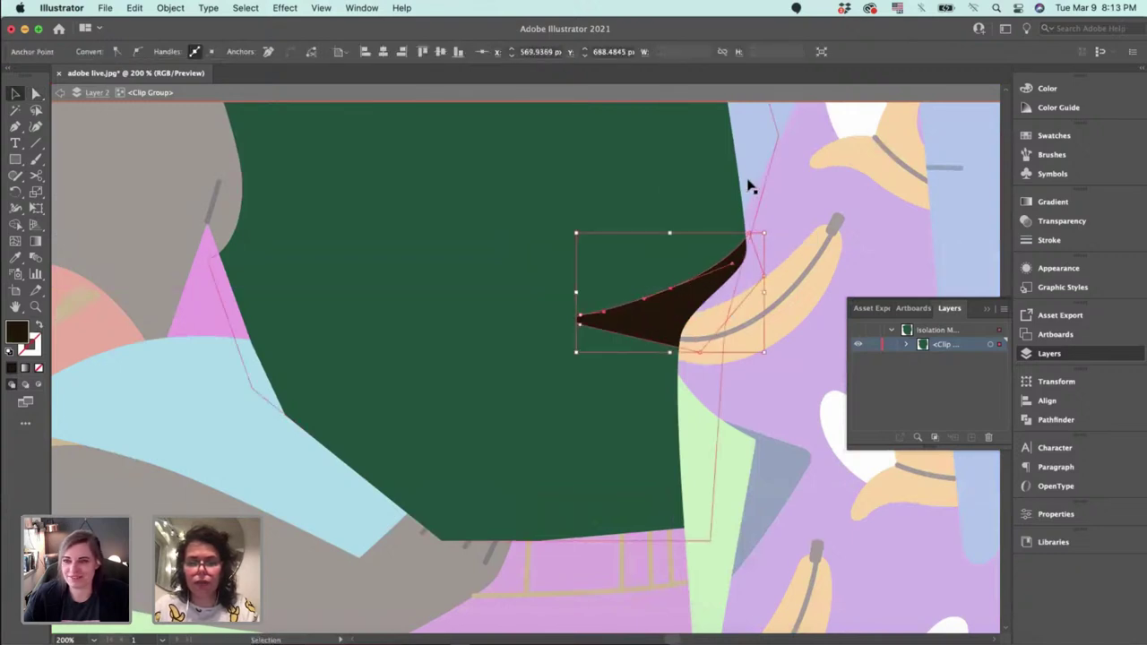
{"action": "left_click", "coordinate": [805, 218]}
{"action": "key", "text": "super+0"}
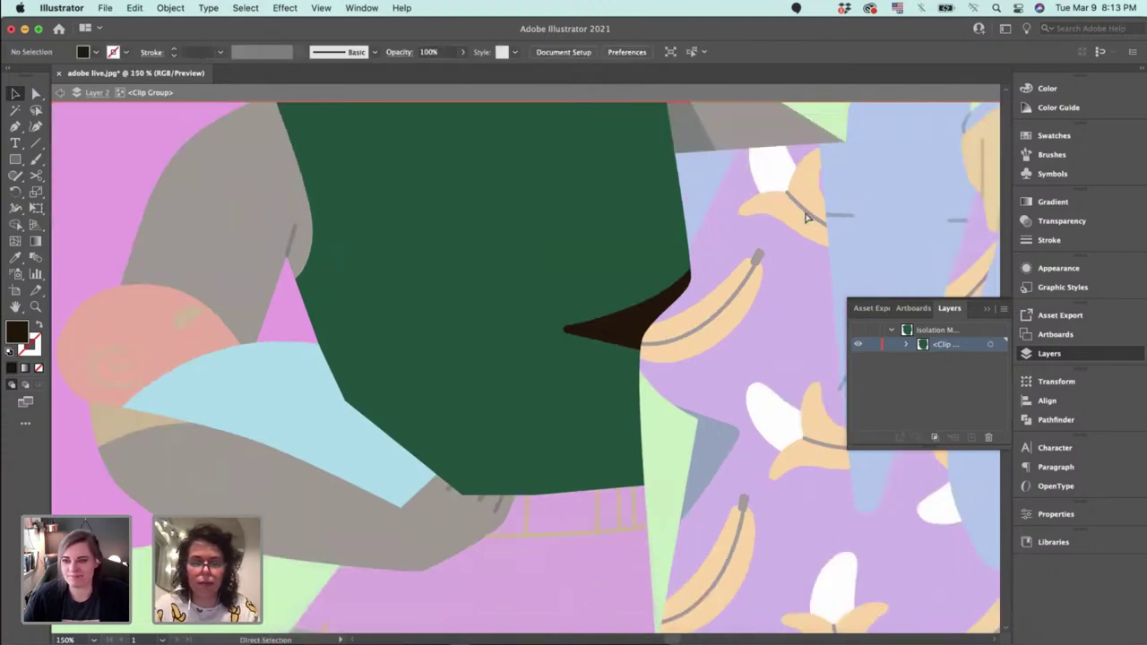
{"action": "key", "text": "Escape"}
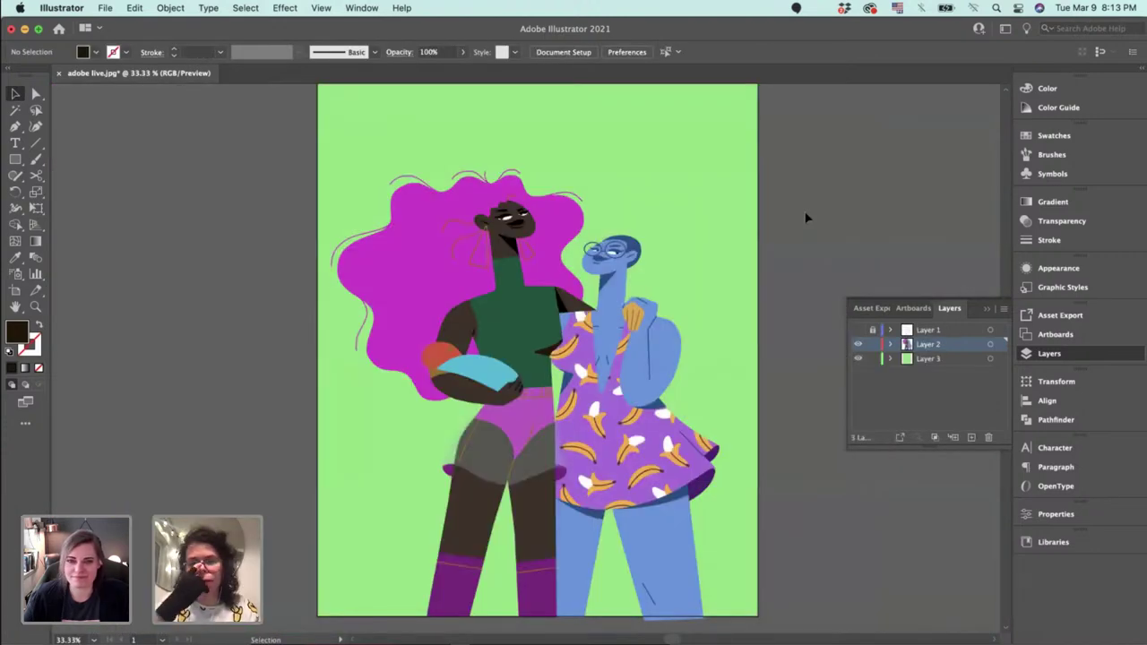
Set the fill of the semi-transparent overlay around the purple-haired figure's hips to white FFFFFF.
{"action": "left_click_drag", "start_coordinate": [761, 330], "coordinate": [787, 281]}
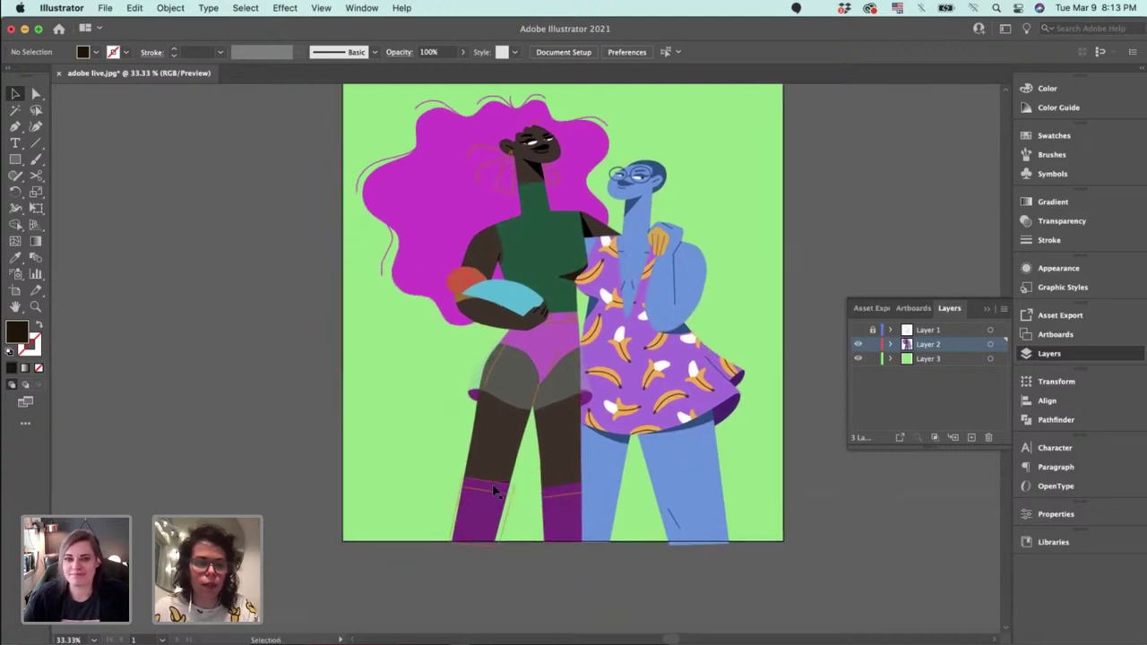
{"action": "scroll", "coordinate": [493, 491], "scroll_direction": "down", "scroll_amount": 2}
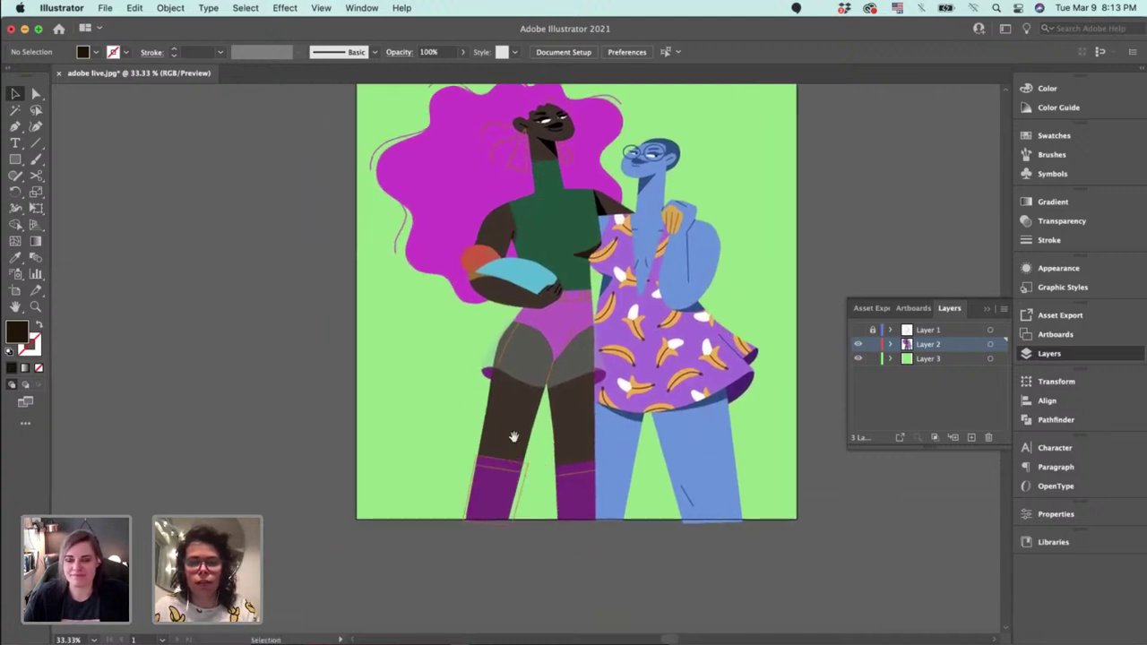
{"action": "scroll", "coordinate": [506, 475], "scroll_direction": "up", "scroll_amount": 4}
{"action": "left_click", "coordinate": [521, 408]}
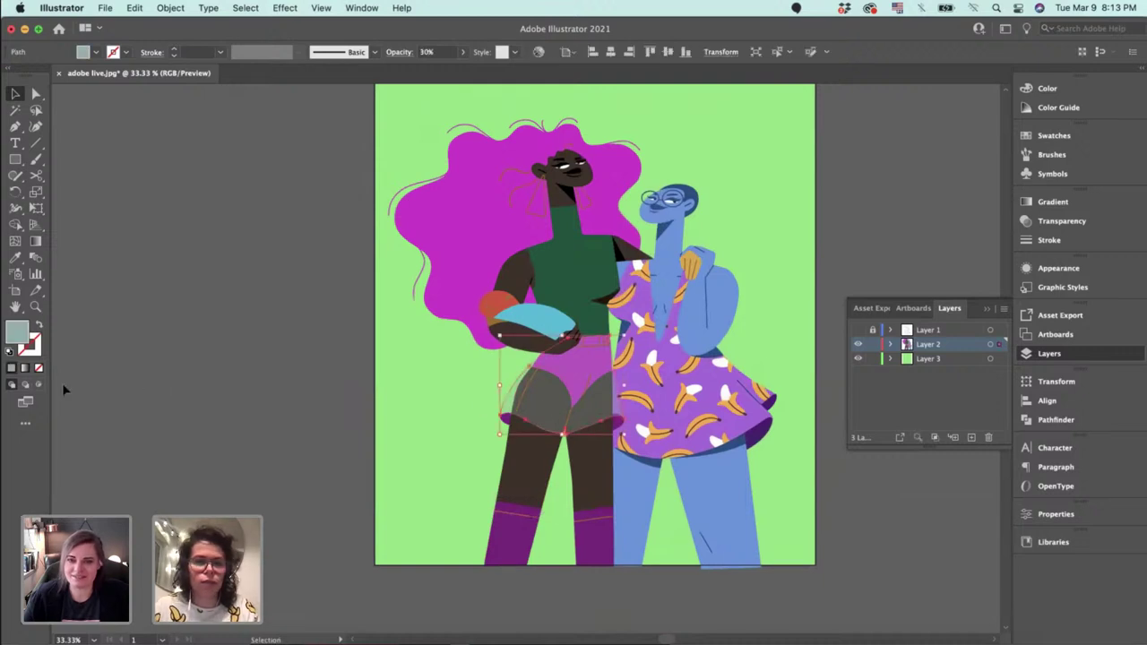
{"action": "double_click", "coordinate": [18, 332]}
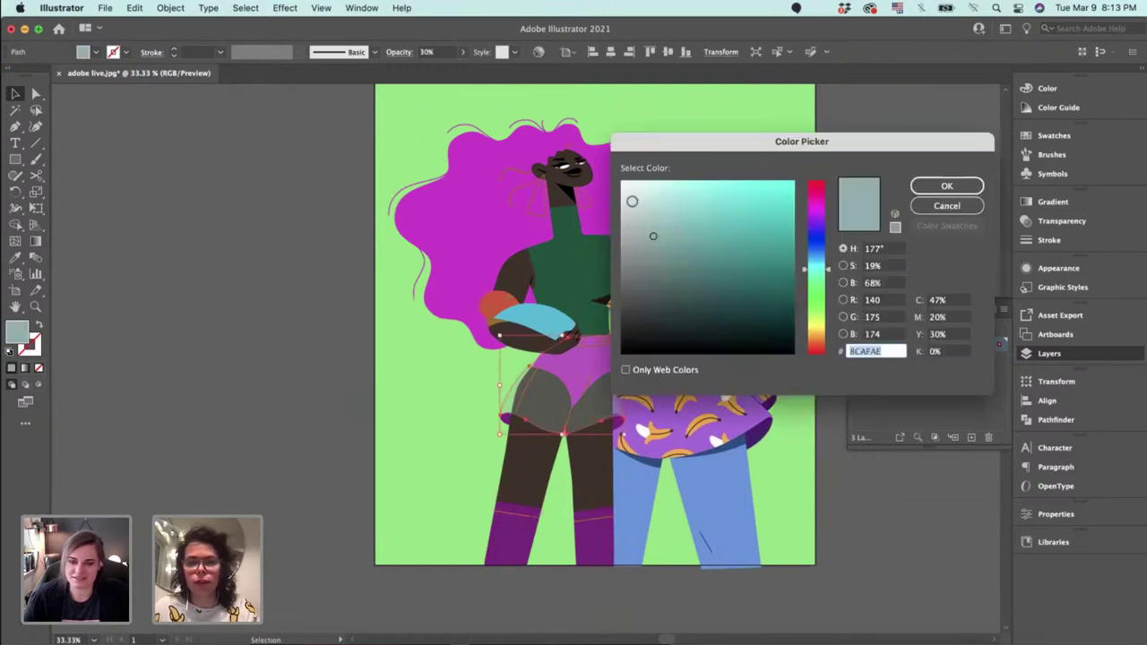
{"action": "type", "text": "ffffff"}
{"action": "key", "text": "Return"}
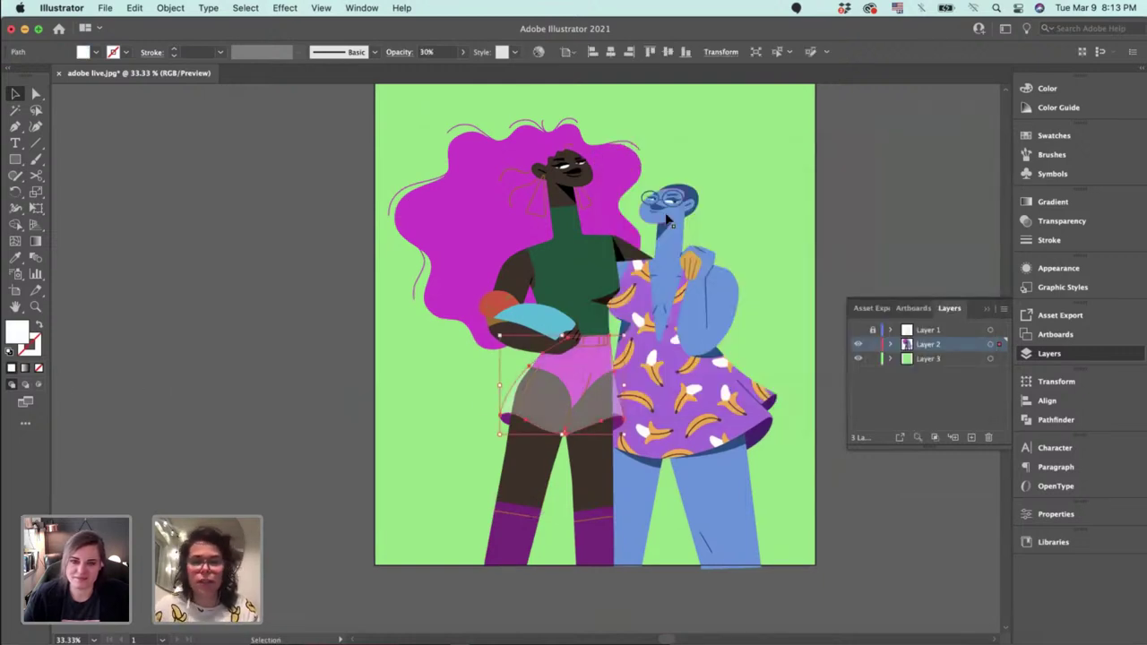
{"action": "left_click", "coordinate": [904, 238]}
Select the tan thigh, crotch and waistband lines on the purple-haired figure's shorts together and set their stroke to white FFFFFF.
{"action": "key", "text": "super+1"}
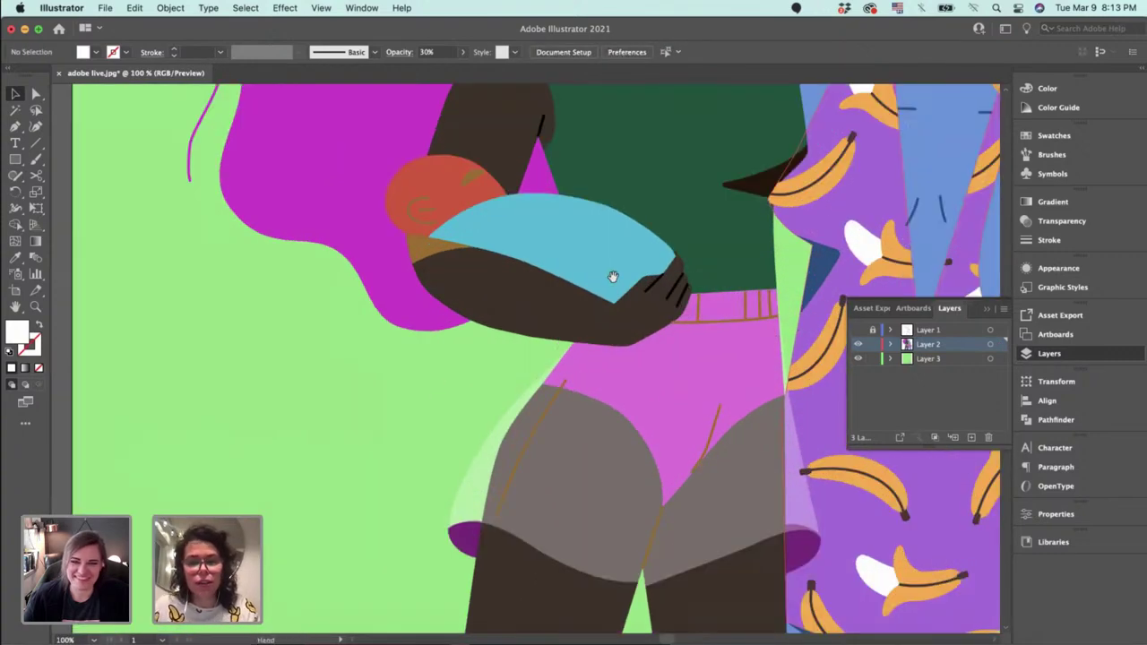
{"action": "left_click_drag", "start_coordinate": [613, 277], "coordinate": [506, 162]}
{"action": "left_click", "coordinate": [605, 314]}
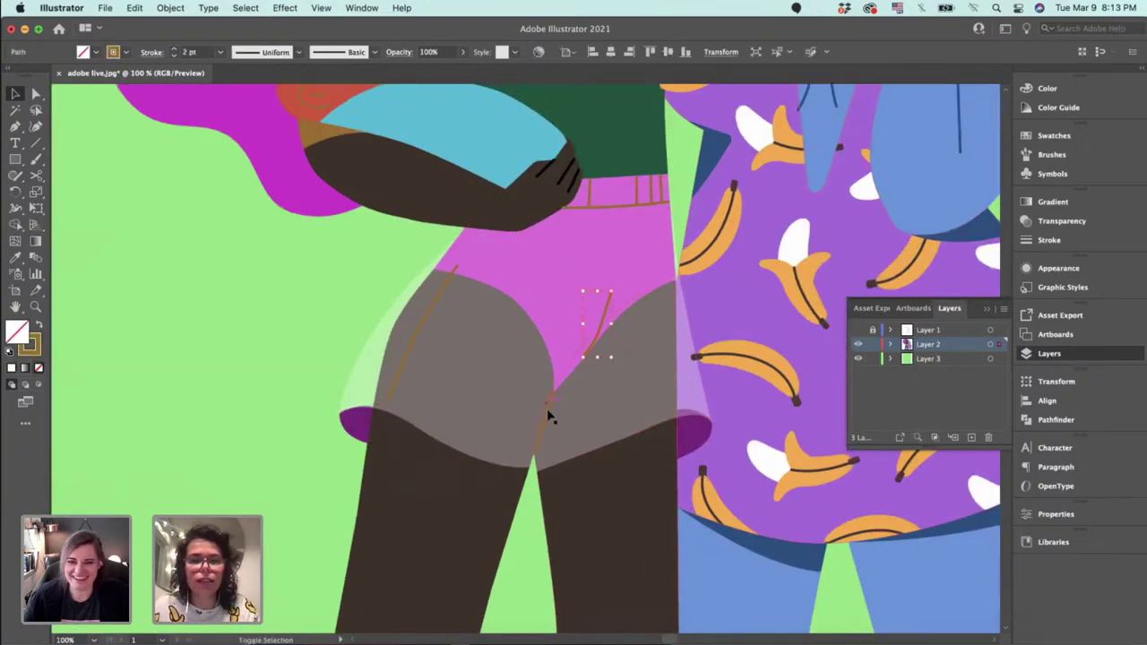
{"action": "left_click", "coordinate": [544, 413], "text": "shift"}
{"action": "left_click", "coordinate": [415, 350], "text": "shift"}
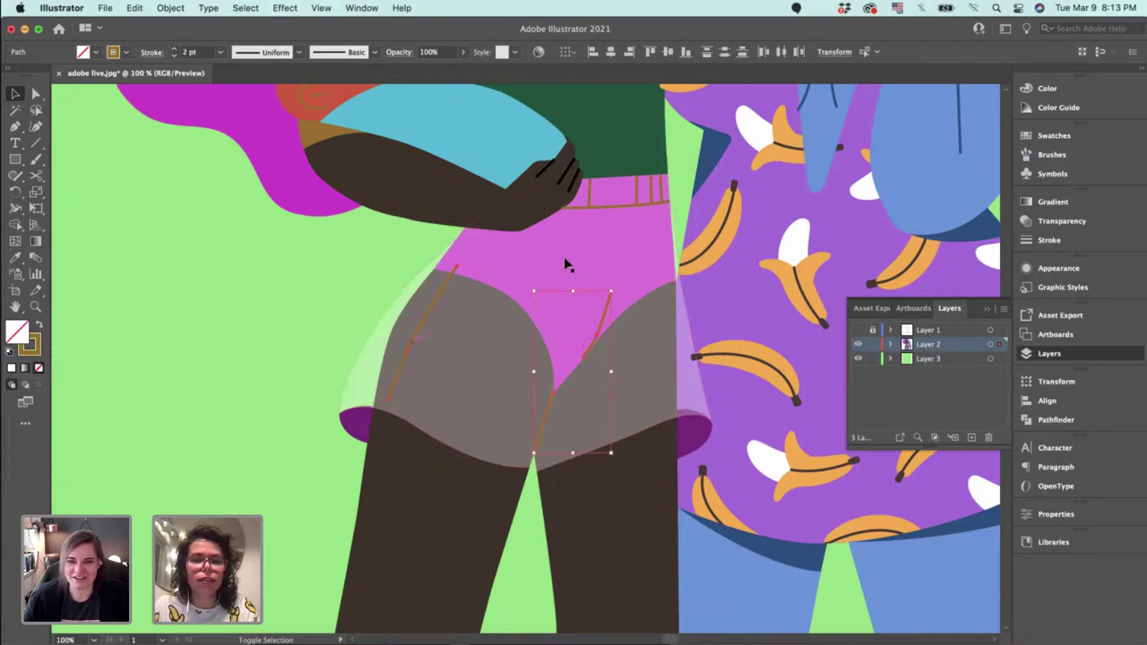
{"action": "left_click", "coordinate": [613, 208], "text": "shift"}
{"action": "key", "text": "super+equal"}
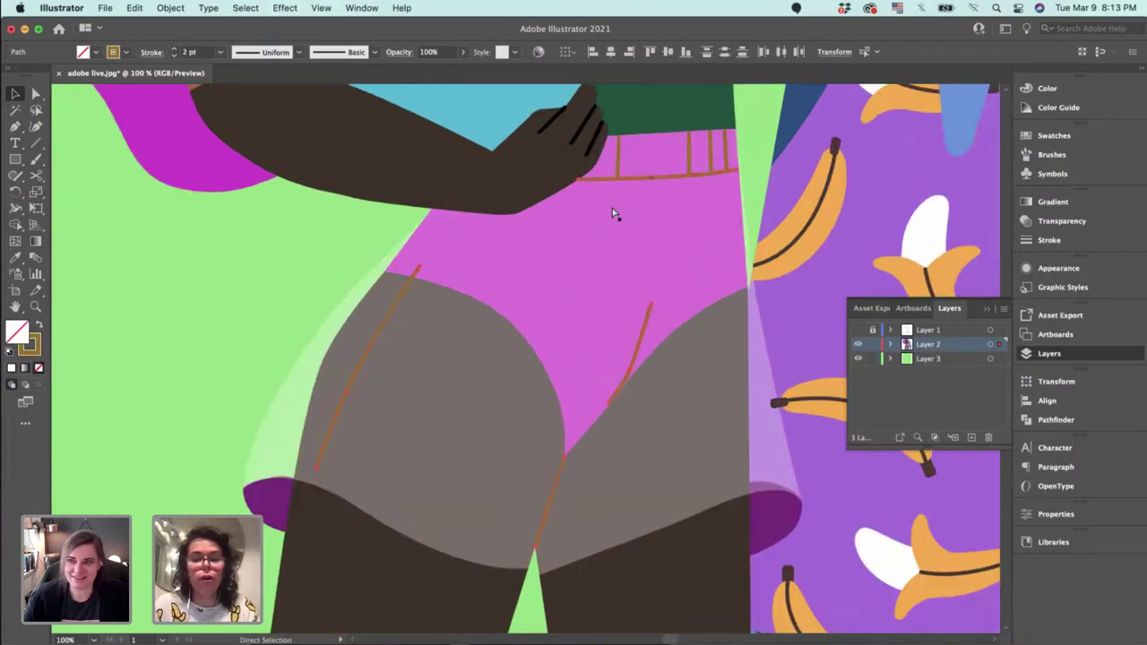
{"action": "left_click_drag", "start_coordinate": [614, 209], "coordinate": [570, 282]}
{"action": "left_click", "coordinate": [575, 235], "text": "shift"}
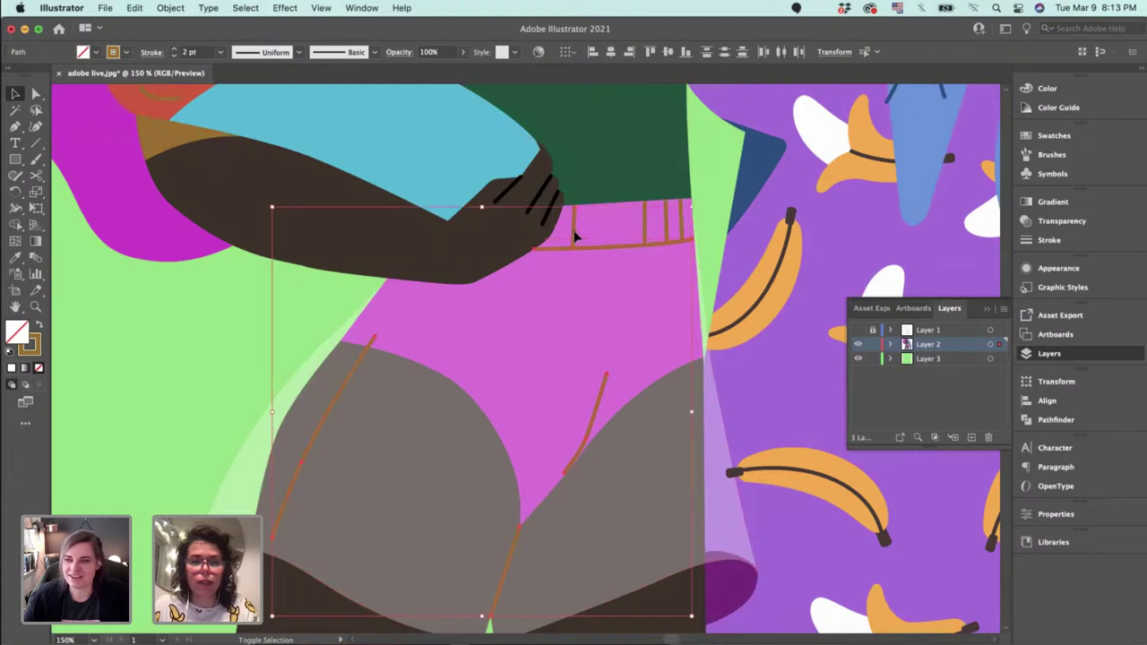
{"action": "left_click", "coordinate": [670, 231], "text": "shift"}
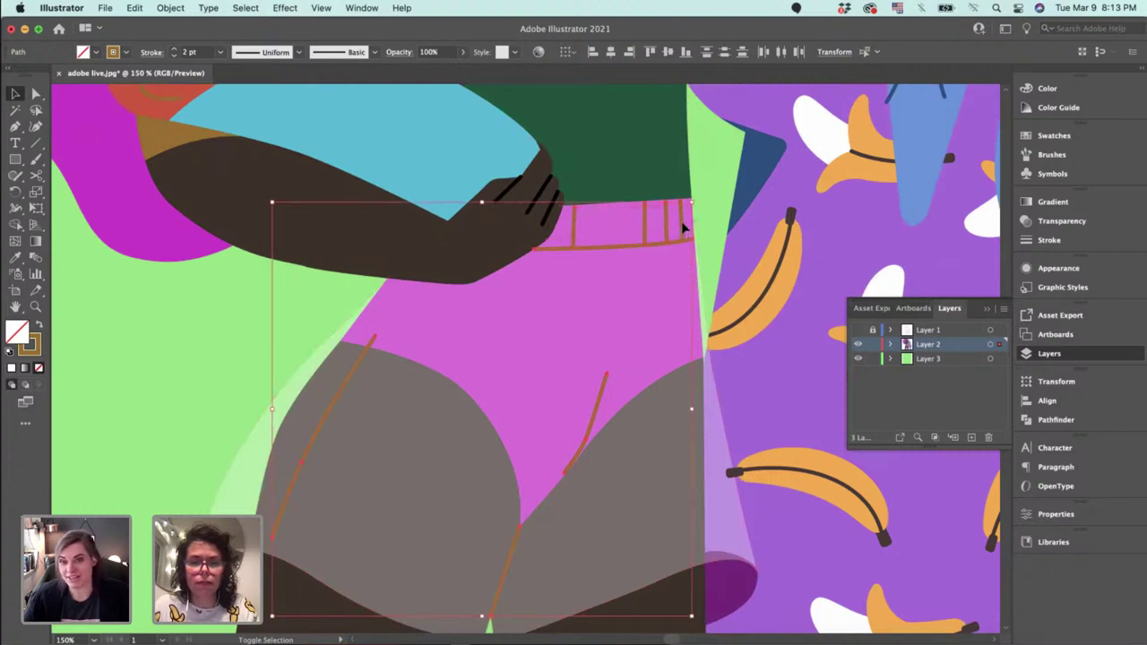
{"action": "left_click", "coordinate": [683, 229], "text": "shift"}
{"action": "double_click", "coordinate": [36, 351]}
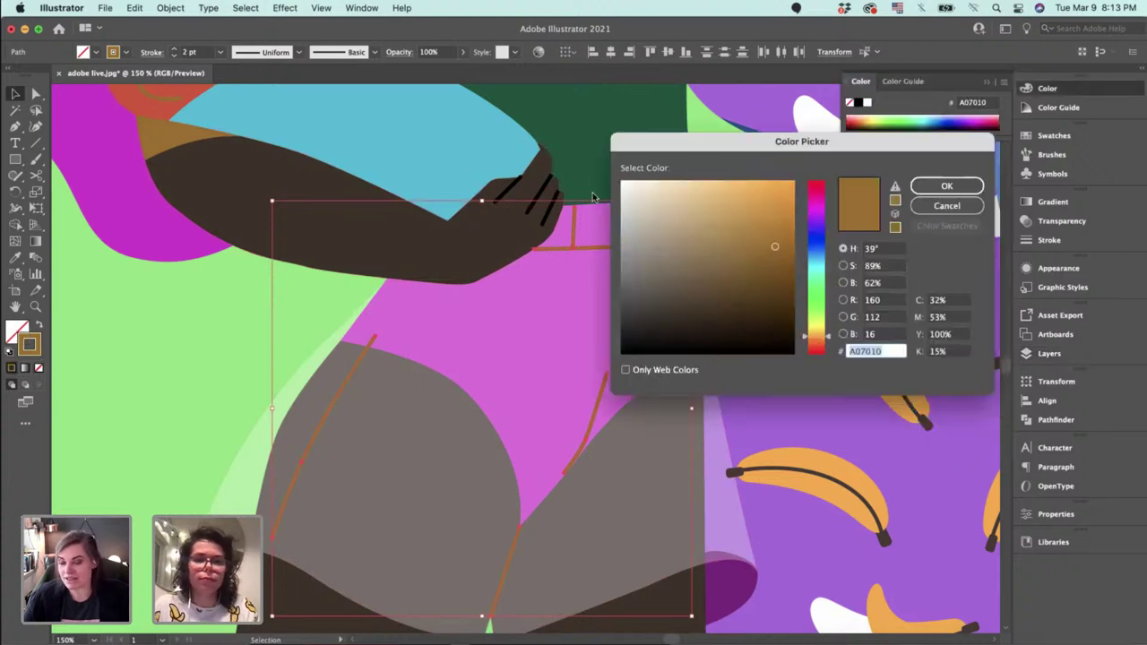
{"action": "type", "text": "FFFFFF"}
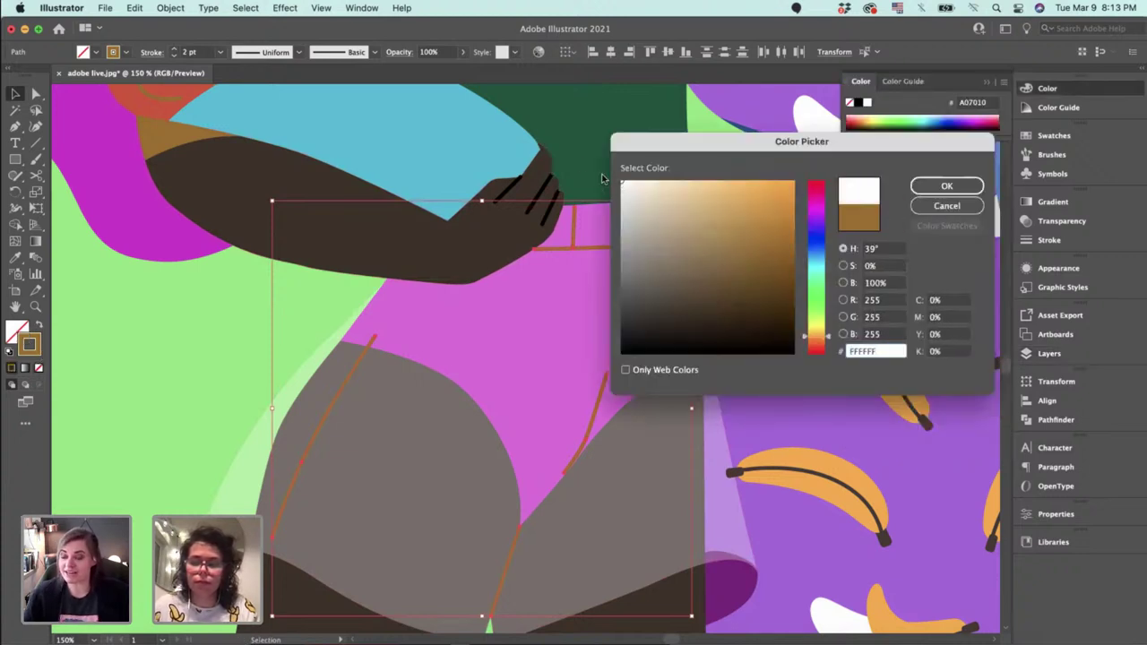
{"action": "key", "text": "Return"}
{"action": "left_click", "coordinate": [226, 338]}
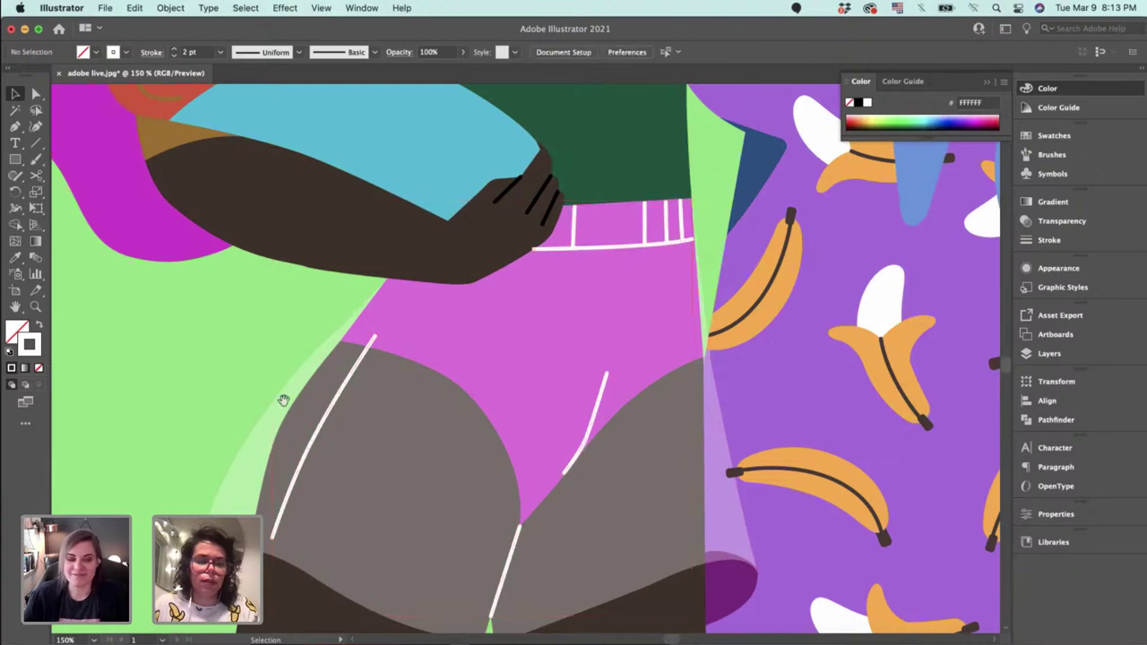
Select the two dark purple underside hem pieces at the sides of the shorts and set their fill to white FFFFFF.
{"action": "scroll", "coordinate": [281, 397], "scroll_direction": "down", "scroll_amount": 5}
{"action": "left_click", "coordinate": [235, 444]}
{"action": "left_click", "coordinate": [717, 463], "text": "shift"}
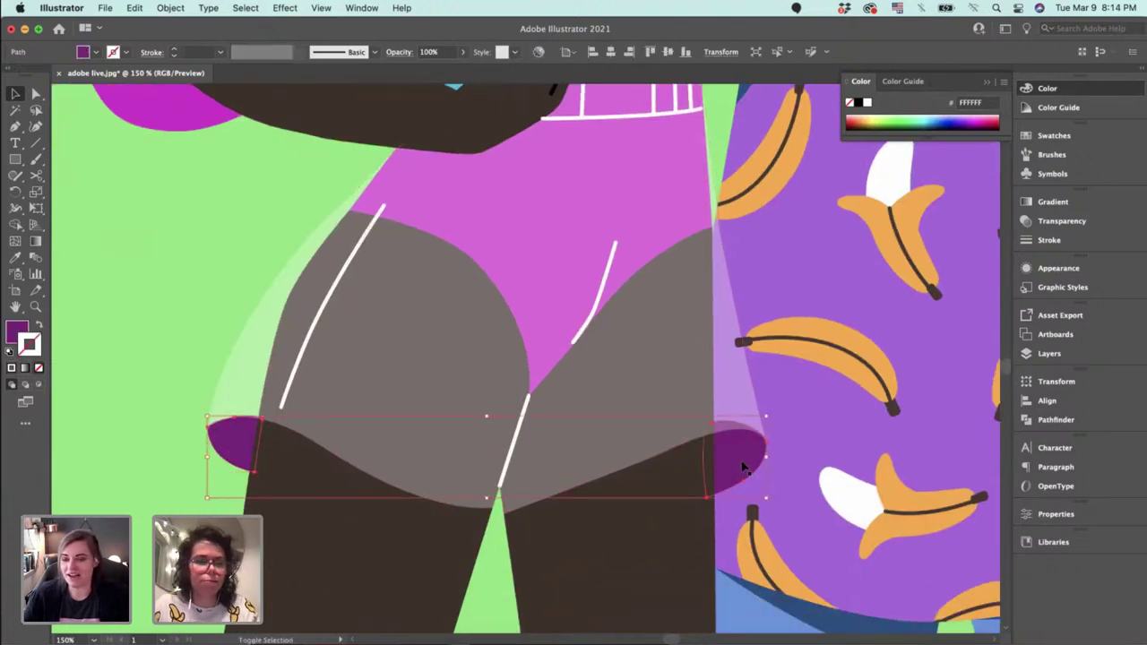
{"action": "double_click", "coordinate": [16, 333]}
{"action": "left_click_drag", "start_coordinate": [682, 192], "coordinate": [608, 173]}
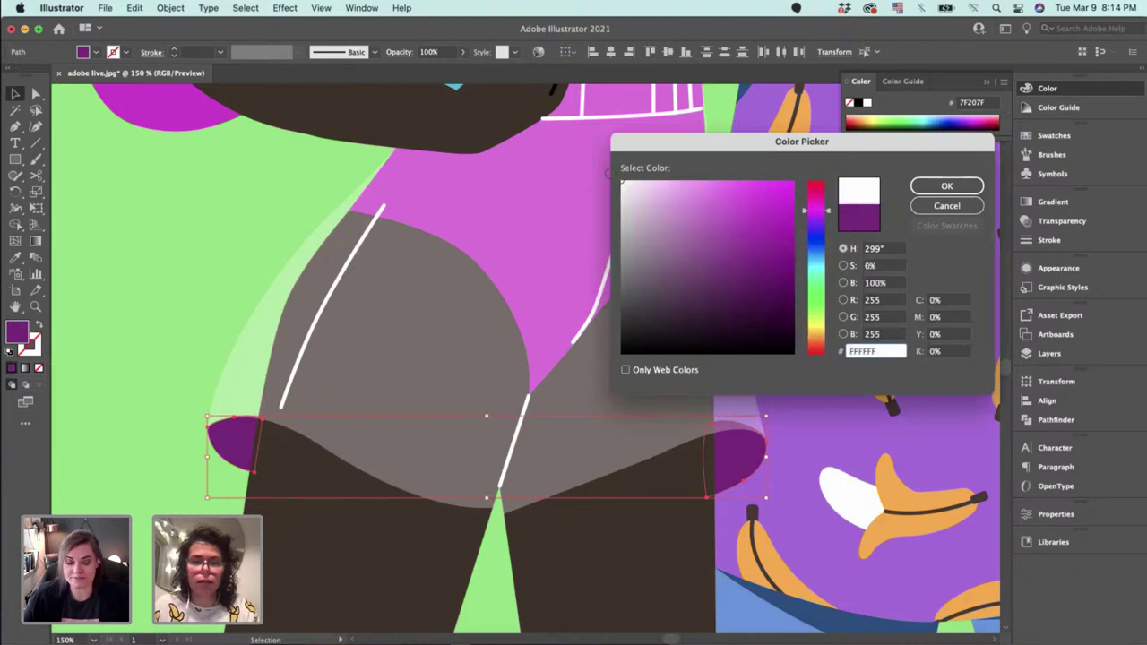
{"action": "key", "text": "Return"}
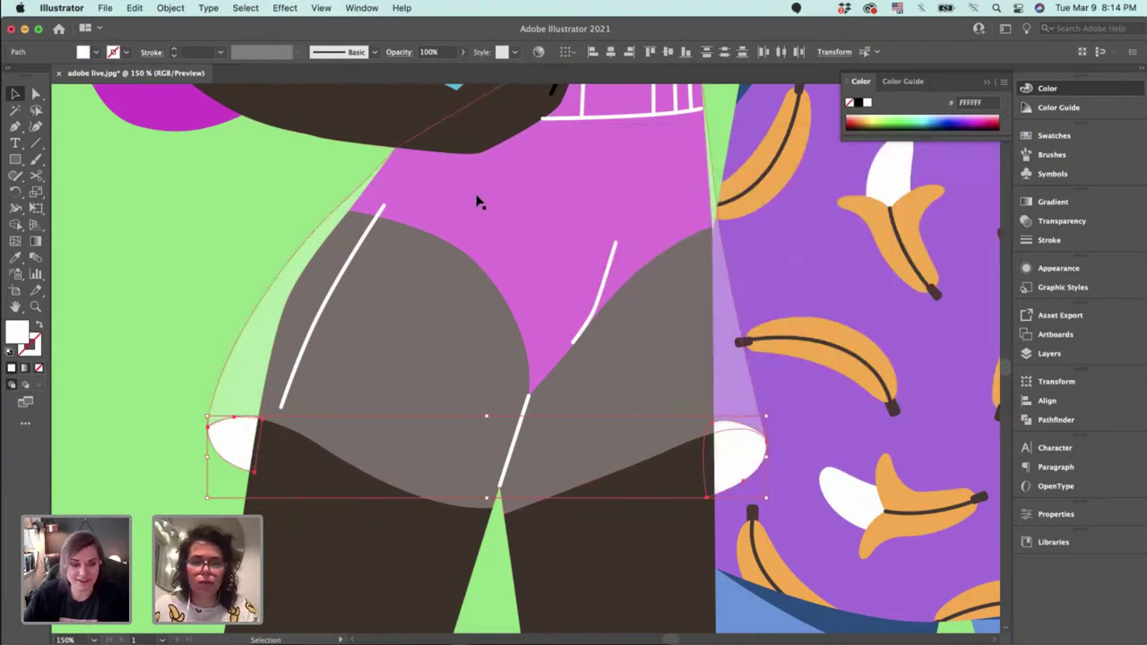
Set the opacity of the two white underside hem pieces to 70%.
{"action": "left_click", "coordinate": [449, 52]}
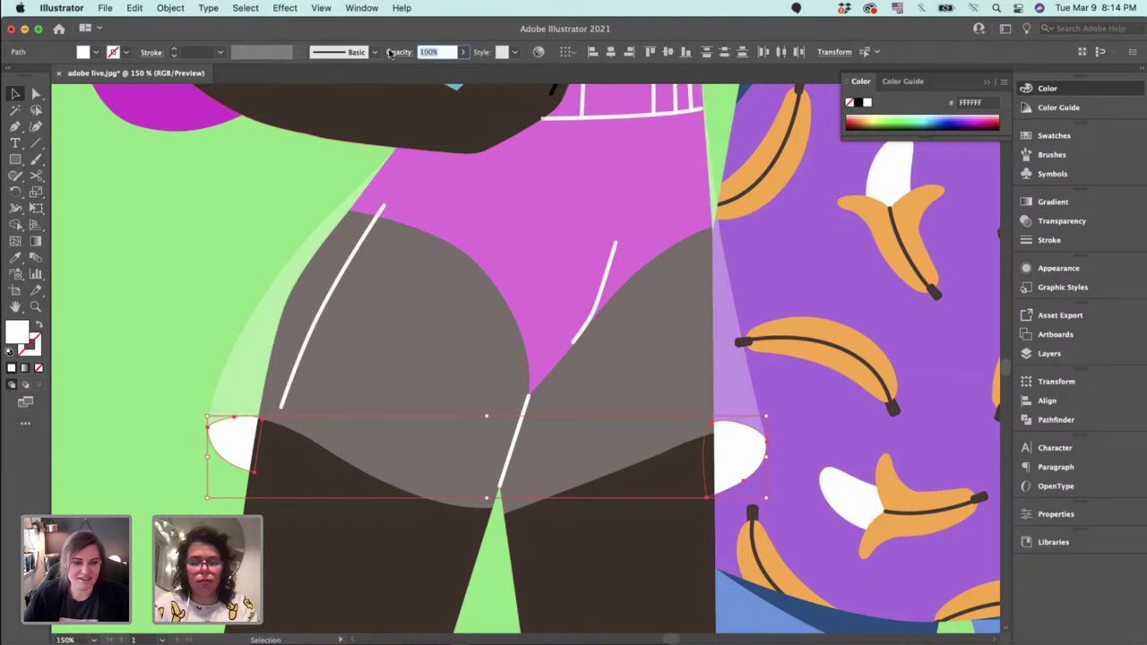
{"action": "key", "text": "Return"}
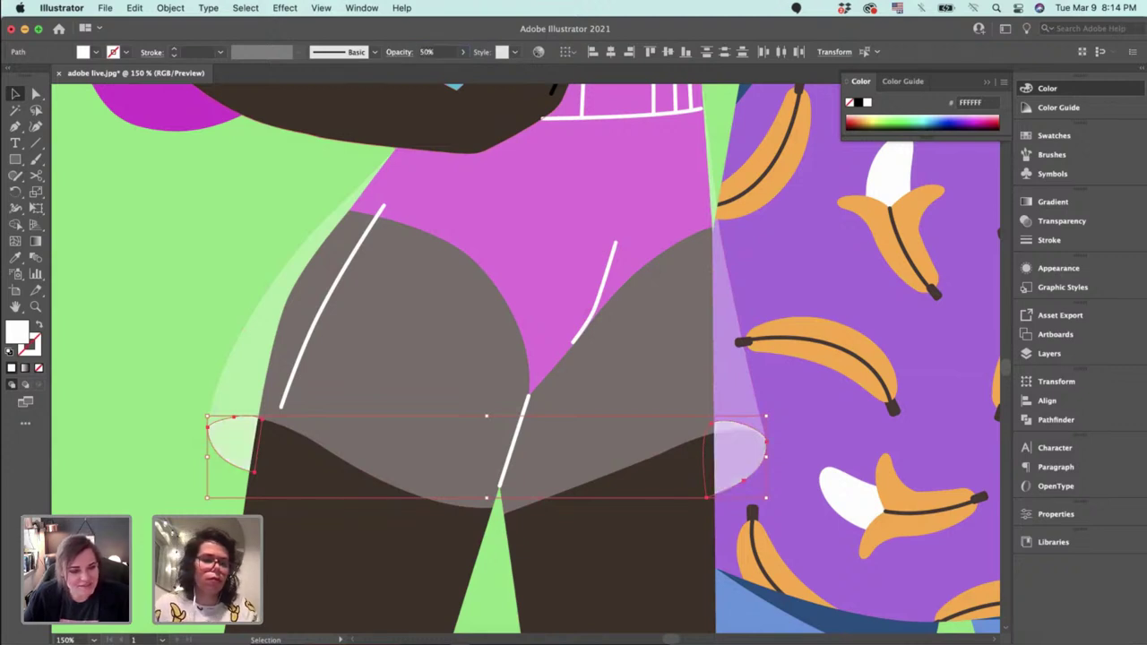
{"action": "left_click", "coordinate": [443, 47]}
{"action": "type", "text": "30"}
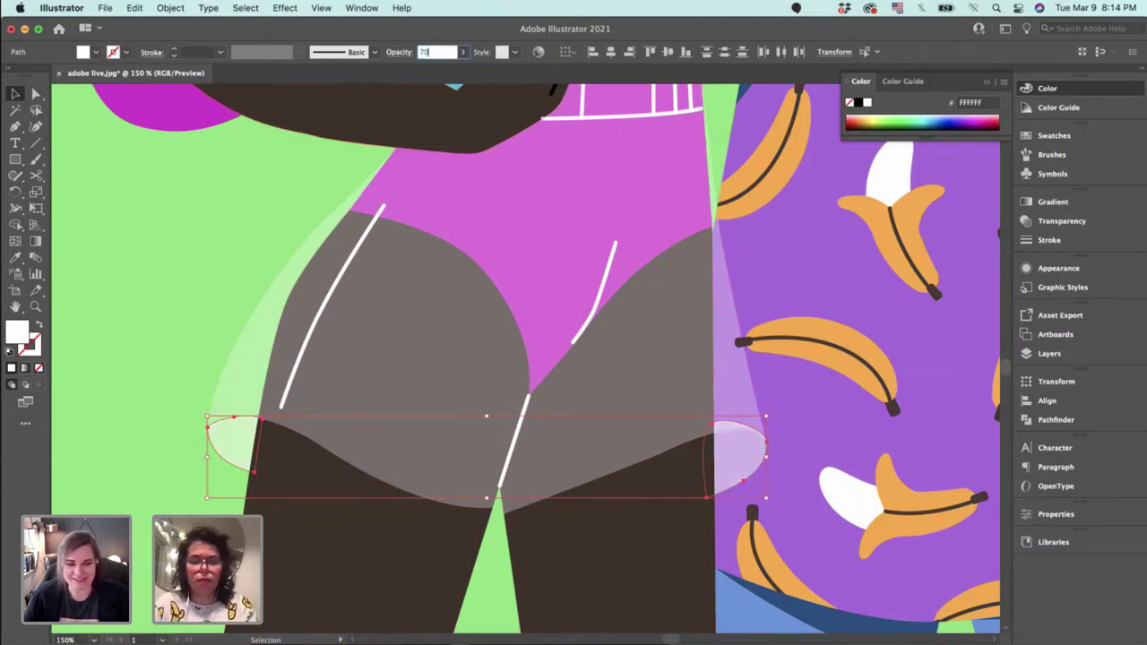
{"action": "key", "text": "Return"}
Duplicate the semi-transparent shorts overlay in place and give the copy the thigh line's white 2 pt stroke with no fill.
{"action": "key", "text": "a"}
{"action": "left_click", "coordinate": [263, 282]}
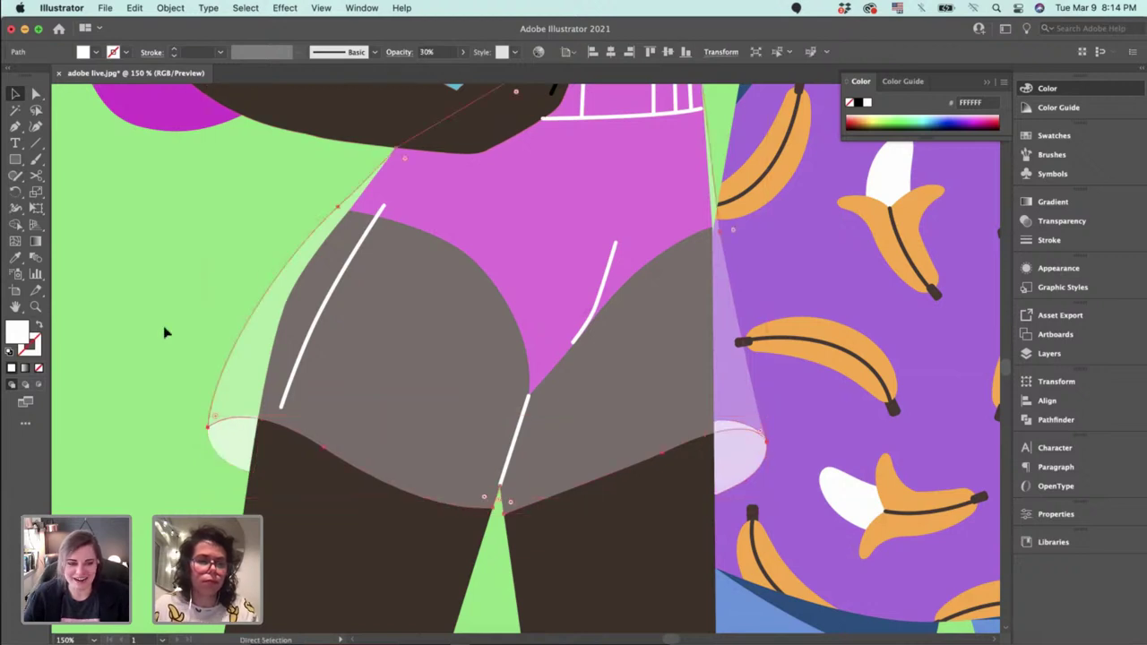
{"action": "left_click", "coordinate": [289, 320]}
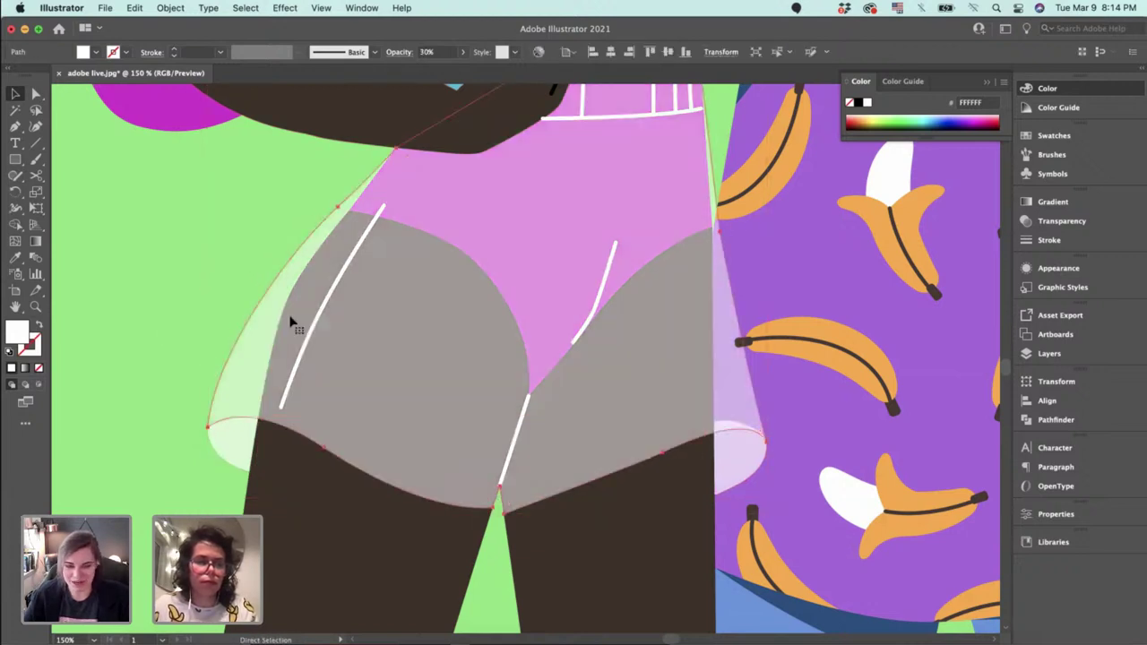
{"action": "key", "text": "i"}
{"action": "left_click", "coordinate": [310, 339]}
{"action": "key", "text": "v"}
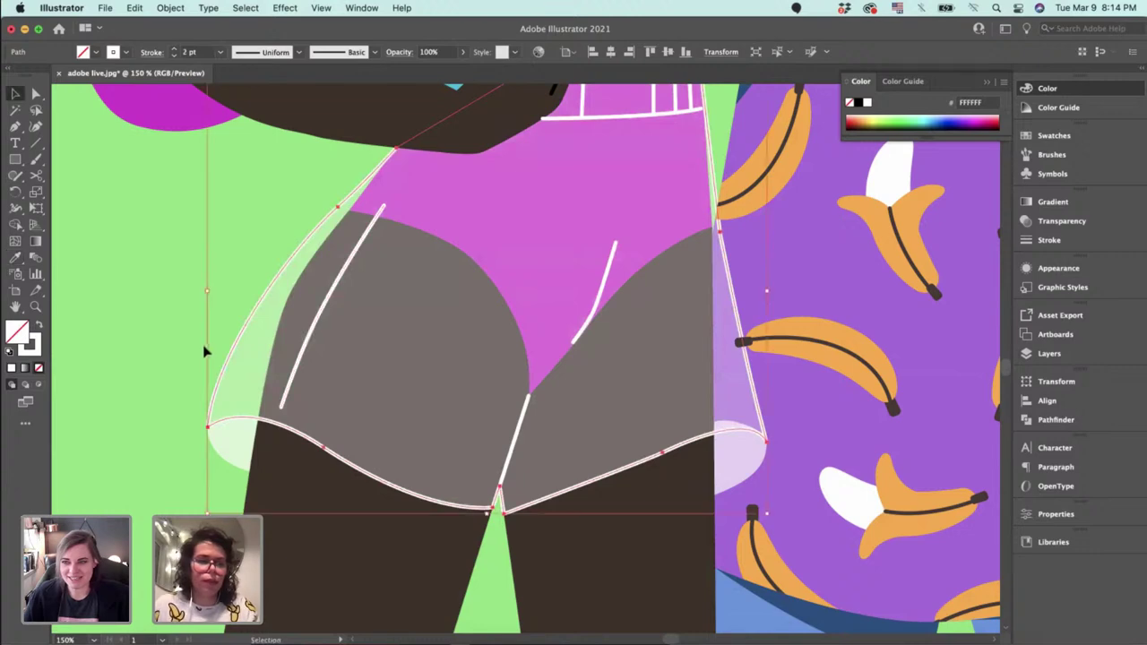
{"action": "left_click", "coordinate": [171, 410]}
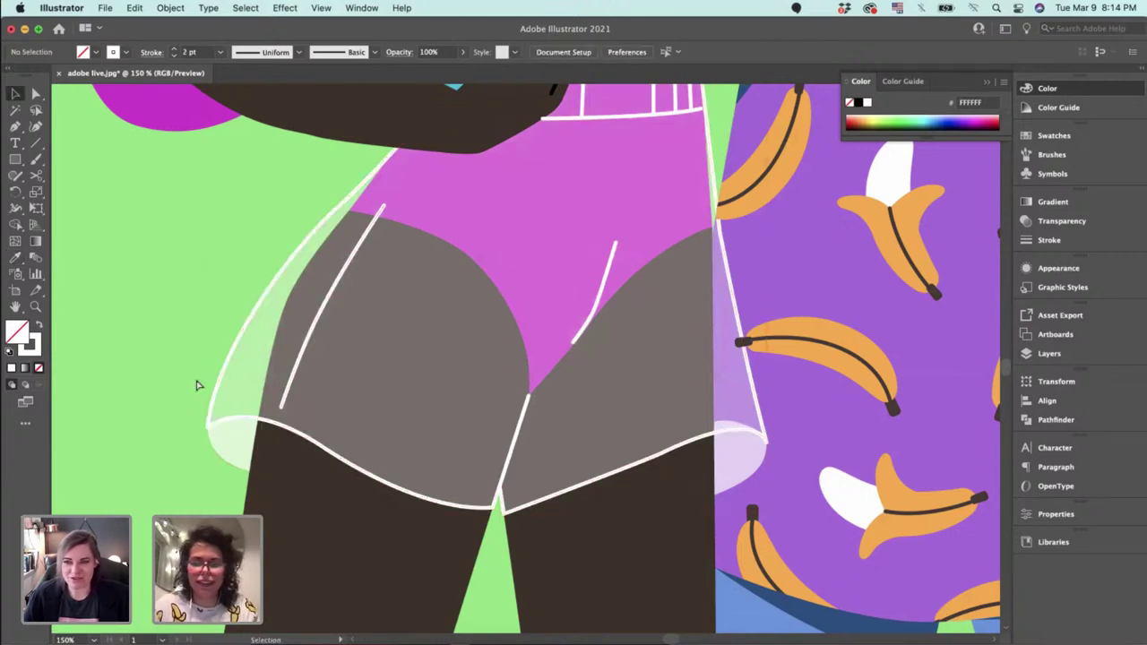
Move the upper inner anchor of the right underside hem piece down so its top edge follows the overlay's white outline.
{"action": "key", "text": "super+equal"}
{"action": "key", "text": "super+equal"}
{"action": "left_click_drag", "start_coordinate": [558, 466], "coordinate": [265, 267]}
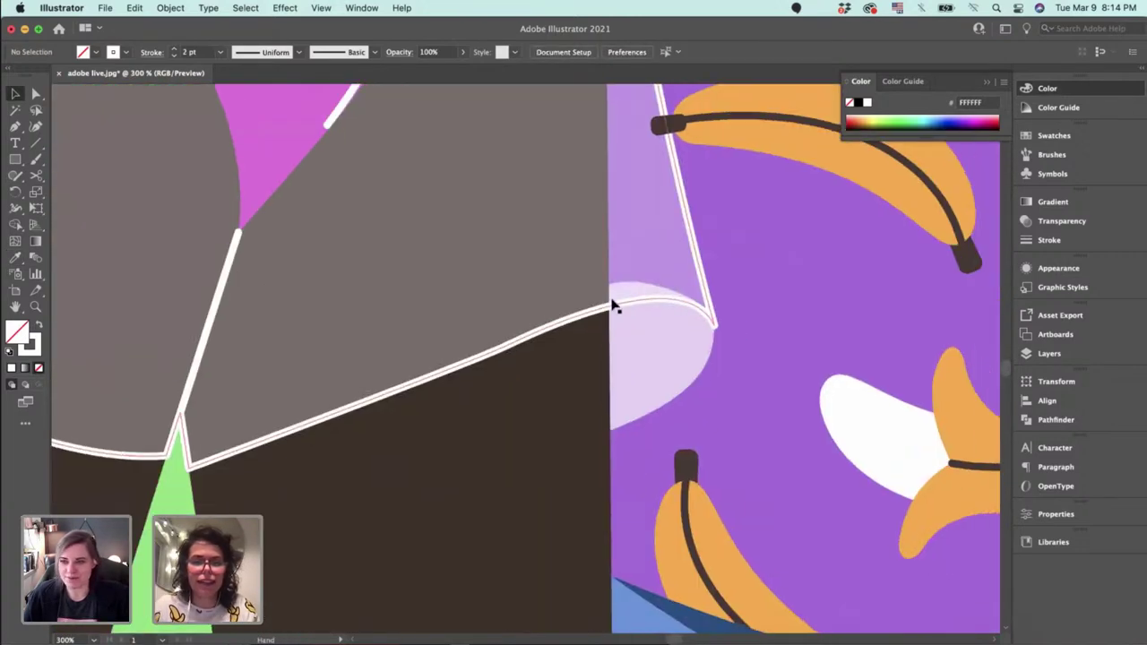
{"action": "key", "text": "a"}
{"action": "left_click", "coordinate": [613, 302]}
{"action": "left_click_drag", "start_coordinate": [603, 289], "coordinate": [600, 313]}
{"action": "key", "text": "v"}
Duplicate the right underside hem piece in place and give the copy the overlay outline's white 2 pt stroke with no fill.
{"action": "left_click", "coordinate": [665, 357], "text": "super"}
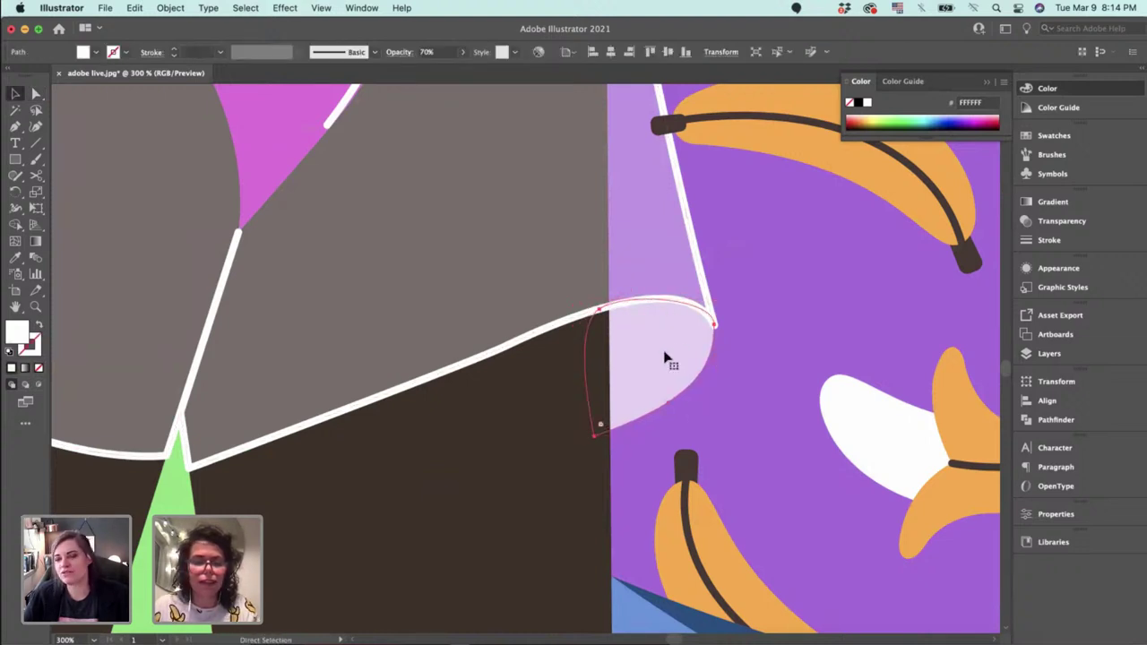
{"action": "left_click", "coordinate": [700, 383]}
{"action": "left_click", "coordinate": [668, 370], "text": "super"}
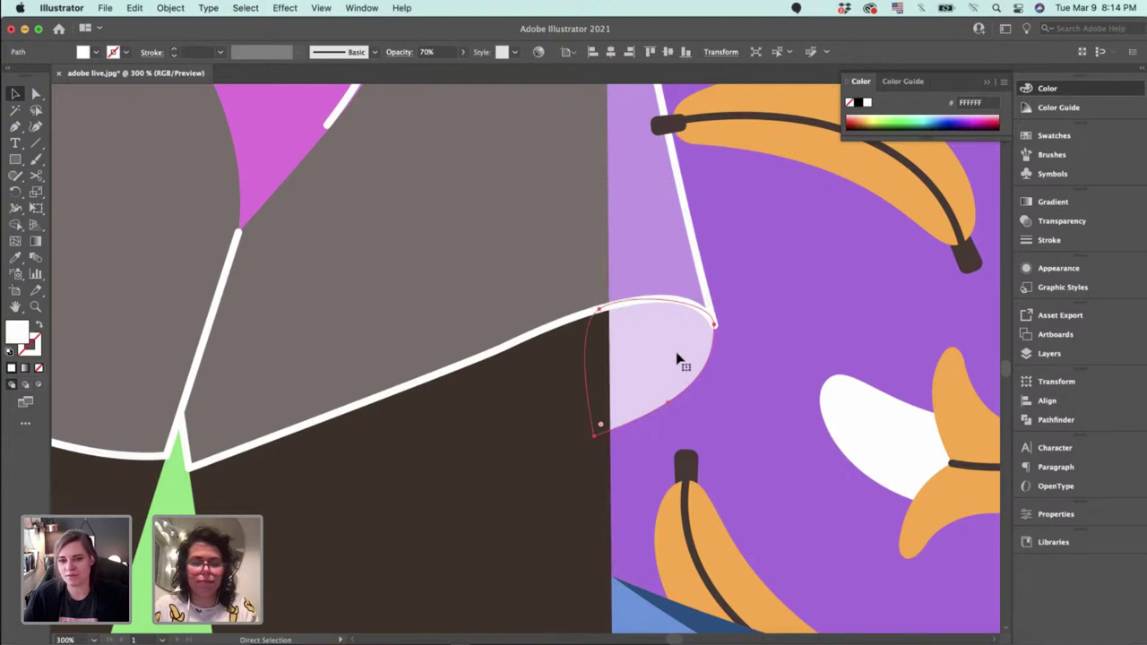
{"action": "key", "text": "i"}
{"action": "left_click", "coordinate": [696, 254]}
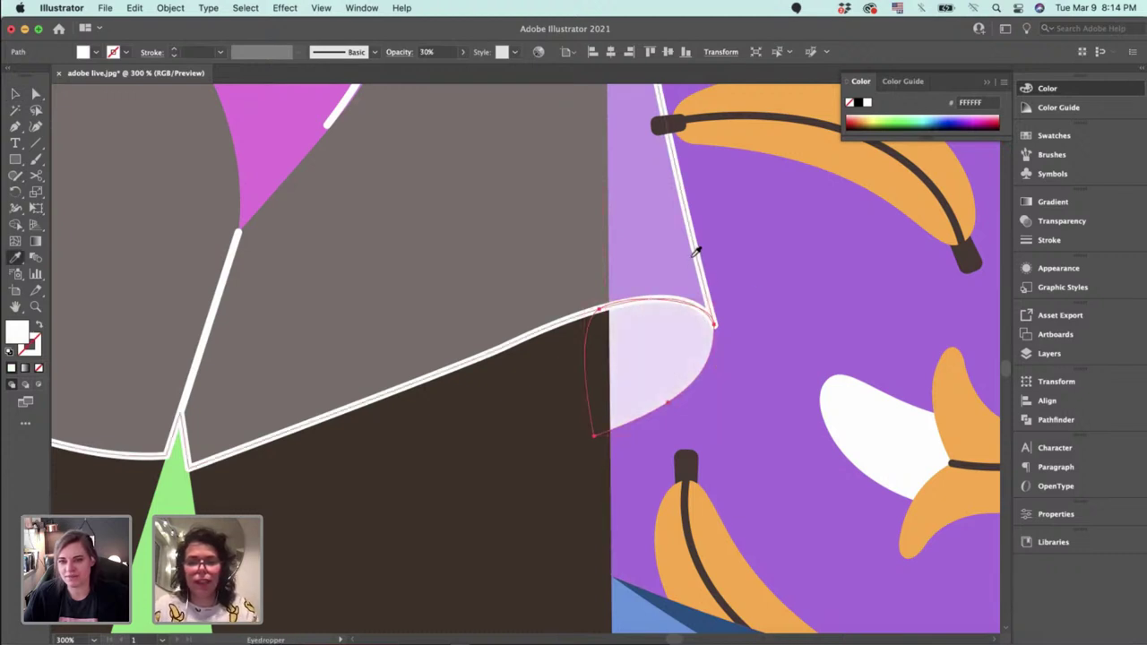
{"action": "left_click", "coordinate": [702, 252]}
{"action": "key", "text": "a"}
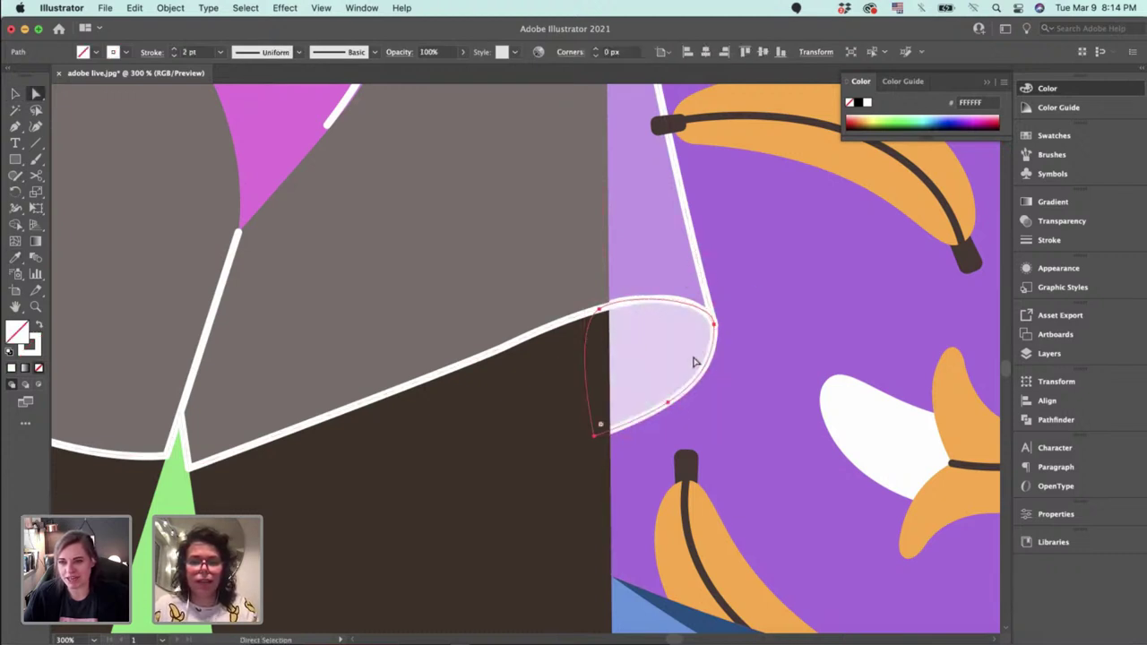
{"action": "key", "text": "v"}
{"action": "left_click", "coordinate": [732, 358]}
Duplicate the left underside hem piece in place and give the copy the same white 2 pt outline with no fill.
{"action": "left_click_drag", "start_coordinate": [436, 384], "coordinate": [784, 303]}
{"action": "left_click_drag", "start_coordinate": [373, 326], "coordinate": [856, 366]}
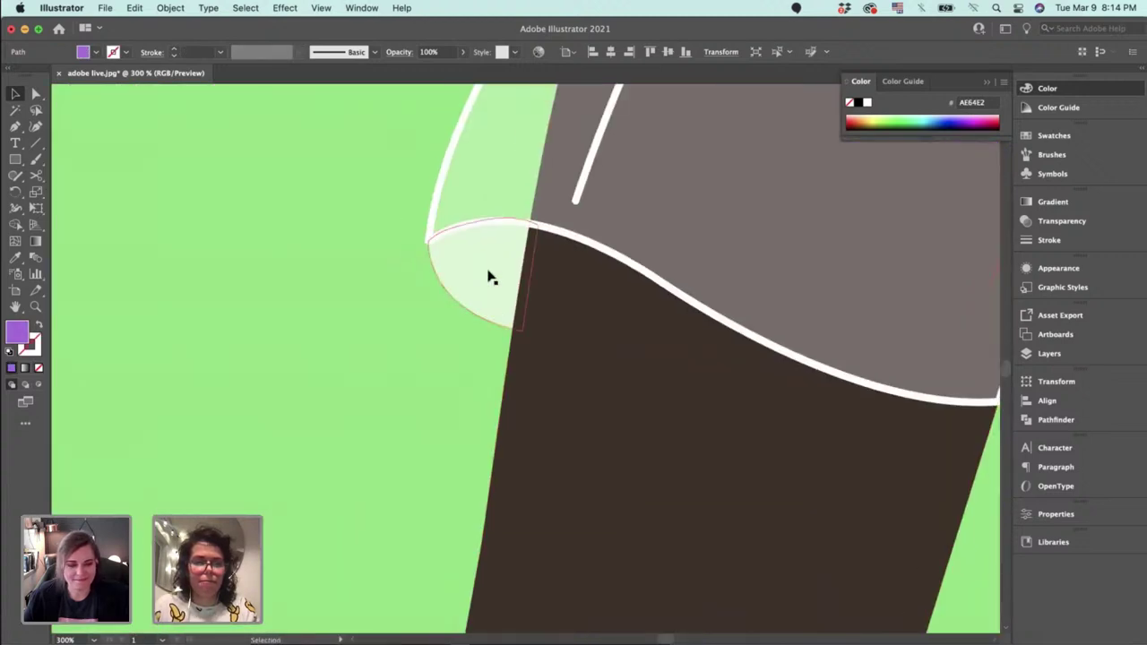
{"action": "left_click", "coordinate": [489, 277]}
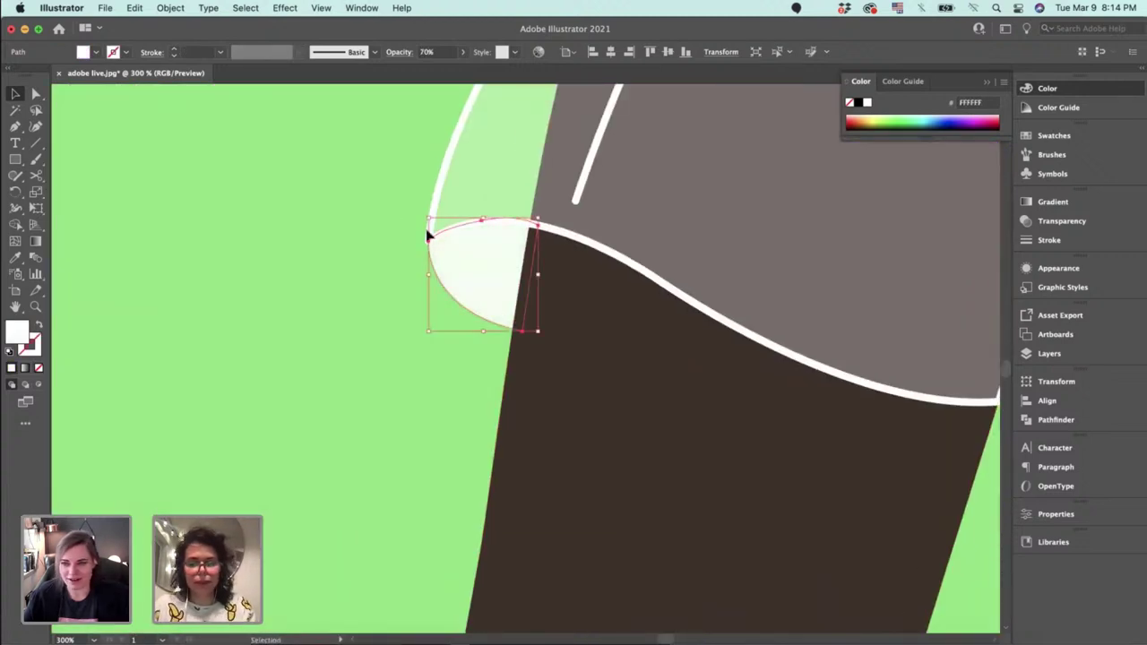
{"action": "key", "text": "i"}
{"action": "left_click", "coordinate": [440, 183]}
{"action": "key", "text": "v"}
{"action": "left_click", "coordinate": [381, 257]}
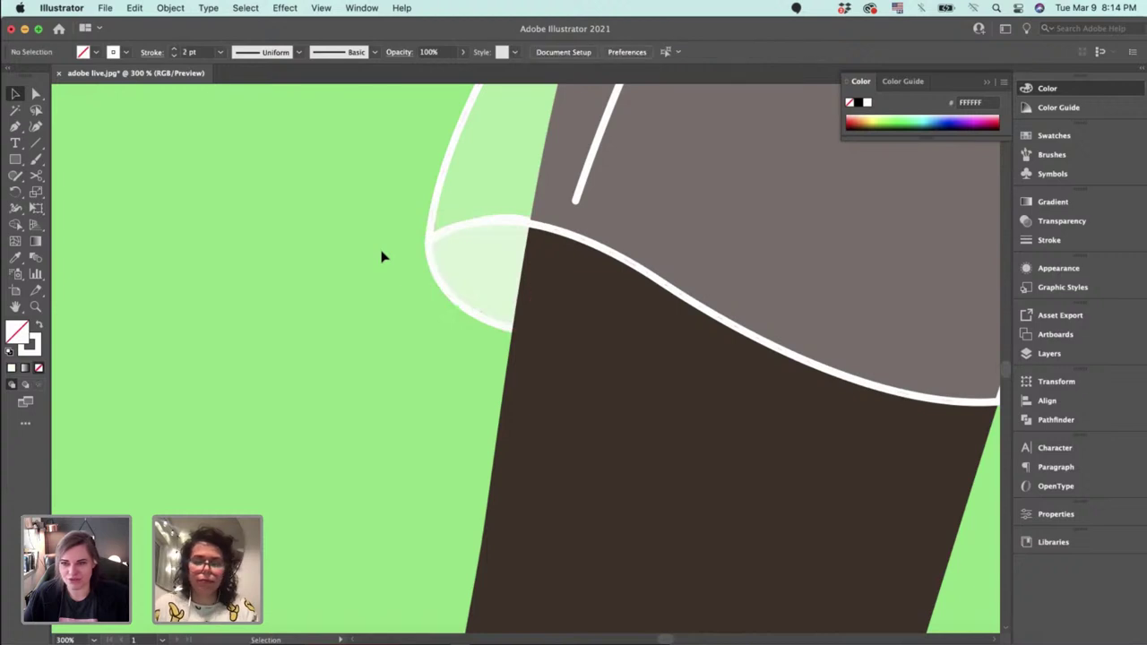
Delete the upper anchor of the left underside hem piece's white outline to remove its doubled top edge.
{"action": "key", "text": "super+equal"}
{"action": "key", "text": "super+equal"}
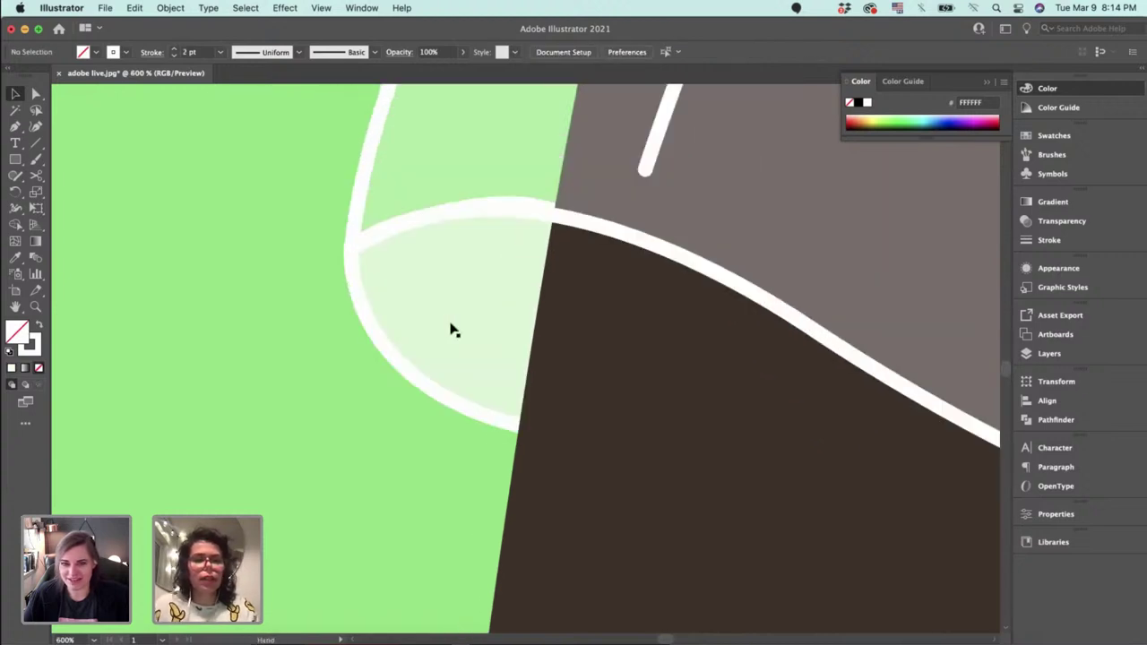
{"action": "key", "text": "a"}
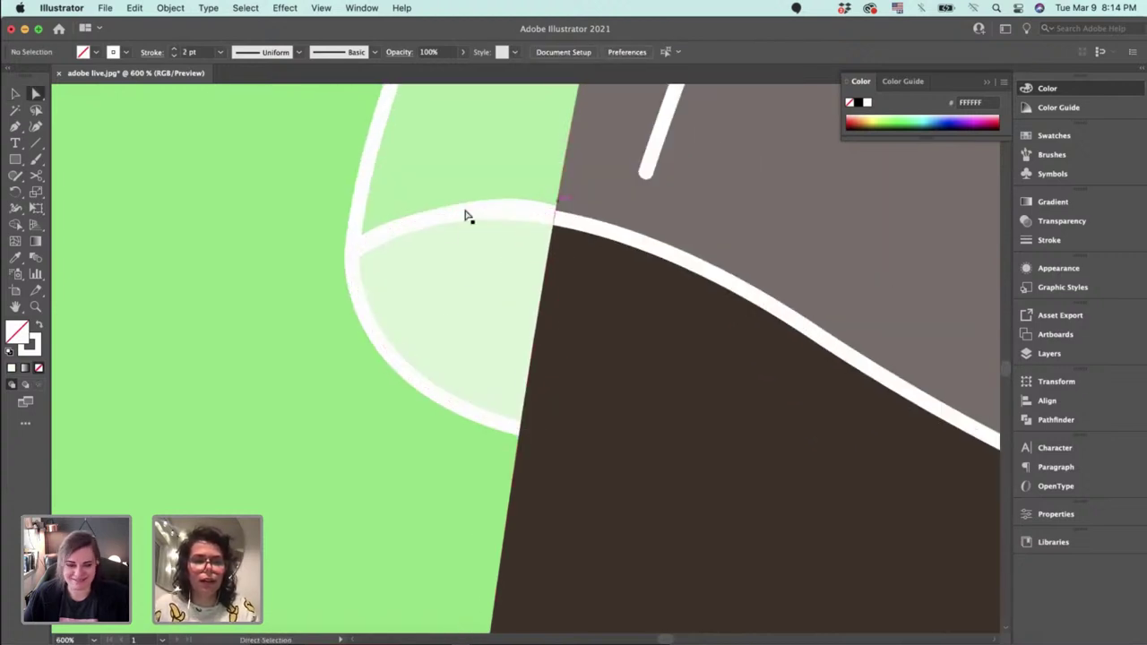
{"action": "left_click", "coordinate": [376, 329]}
{"action": "left_click", "coordinate": [458, 214]}
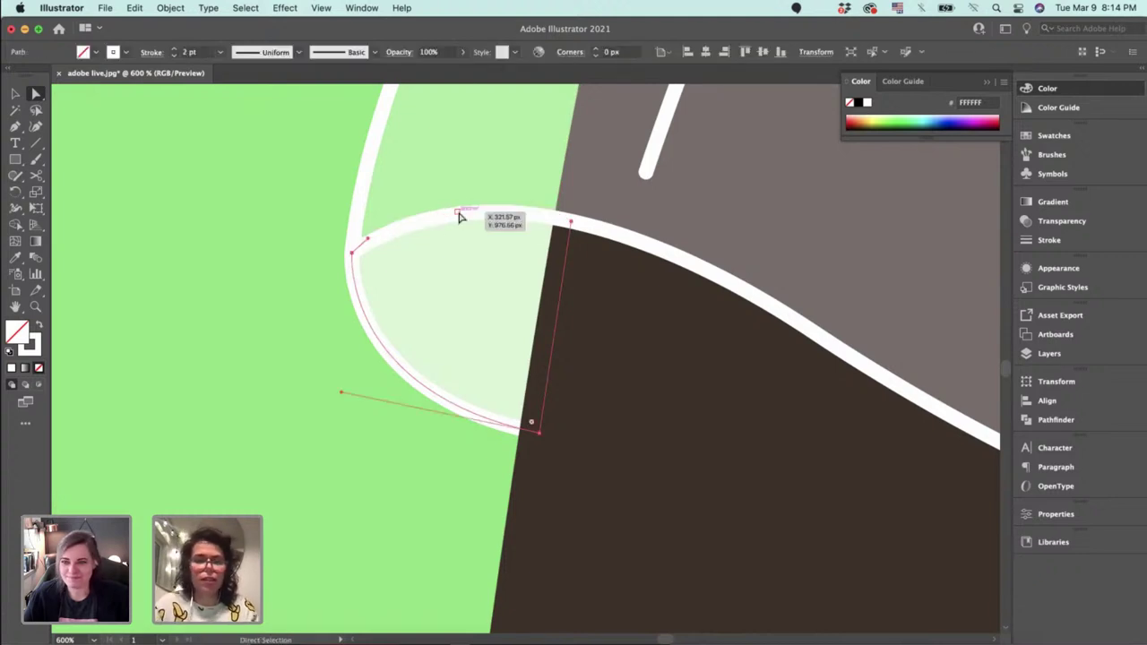
{"action": "key", "text": "v"}
{"action": "left_click", "coordinate": [334, 356]}
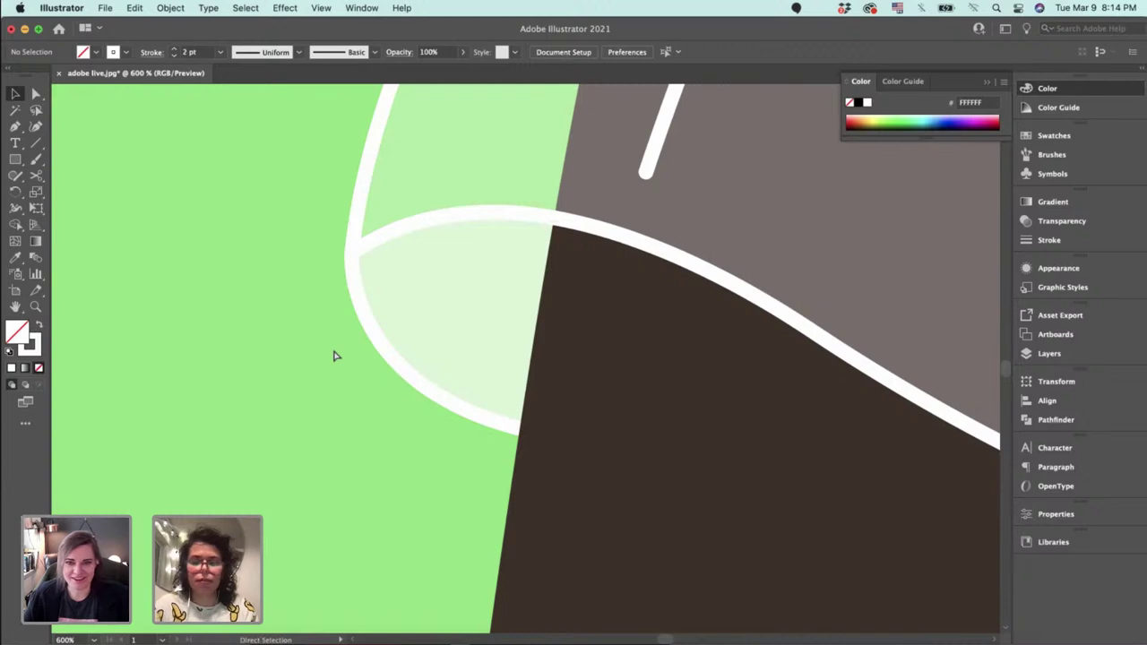
Delete the upper inner anchor of the right underside hem piece's white outline, keeping only the outer curve, and deselect it.
{"action": "key", "text": "super+minus"}
{"action": "key", "text": "super+minus"}
{"action": "key", "text": "super+minus"}
{"action": "scroll", "coordinate": [800, 334], "scroll_direction": "right", "scroll_amount": 10}
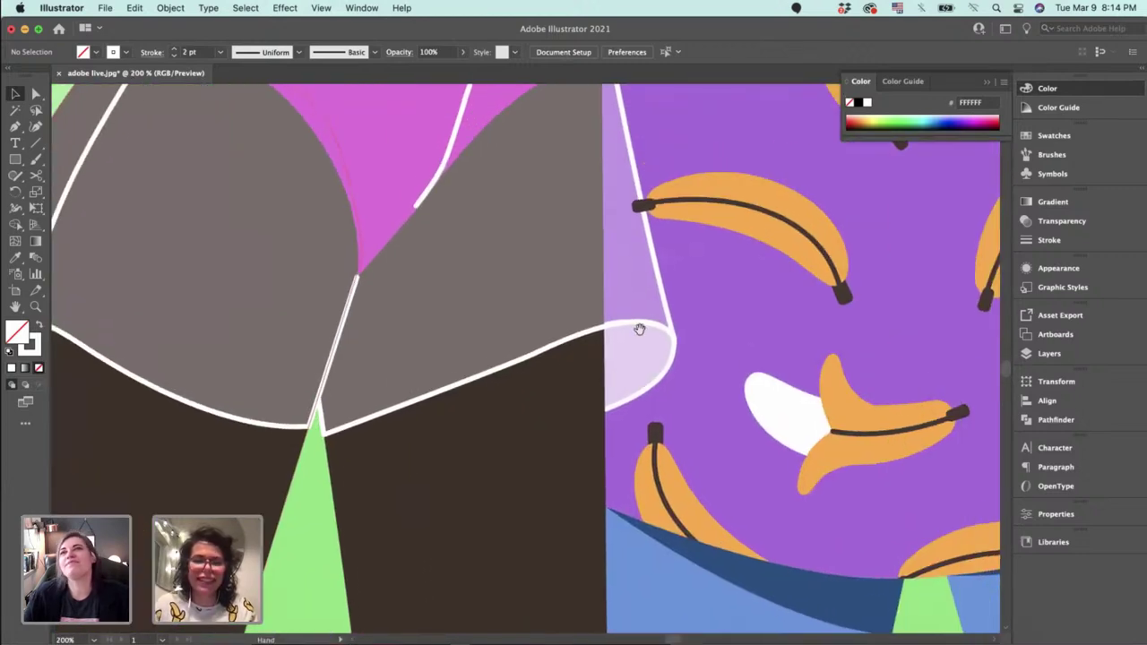
{"action": "scroll", "coordinate": [591, 376], "scroll_direction": "down", "scroll_amount": 3}
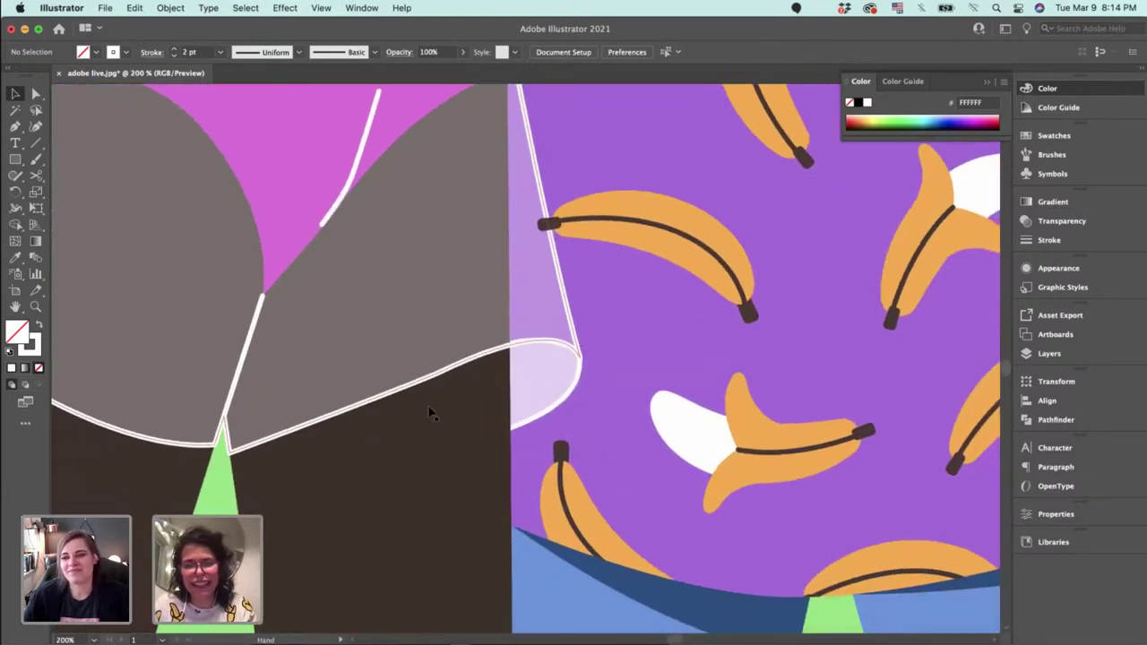
{"action": "scroll", "coordinate": [558, 364], "scroll_direction": "down", "scroll_amount": 1}
{"action": "key", "text": "a"}
{"action": "left_click", "coordinate": [574, 371]}
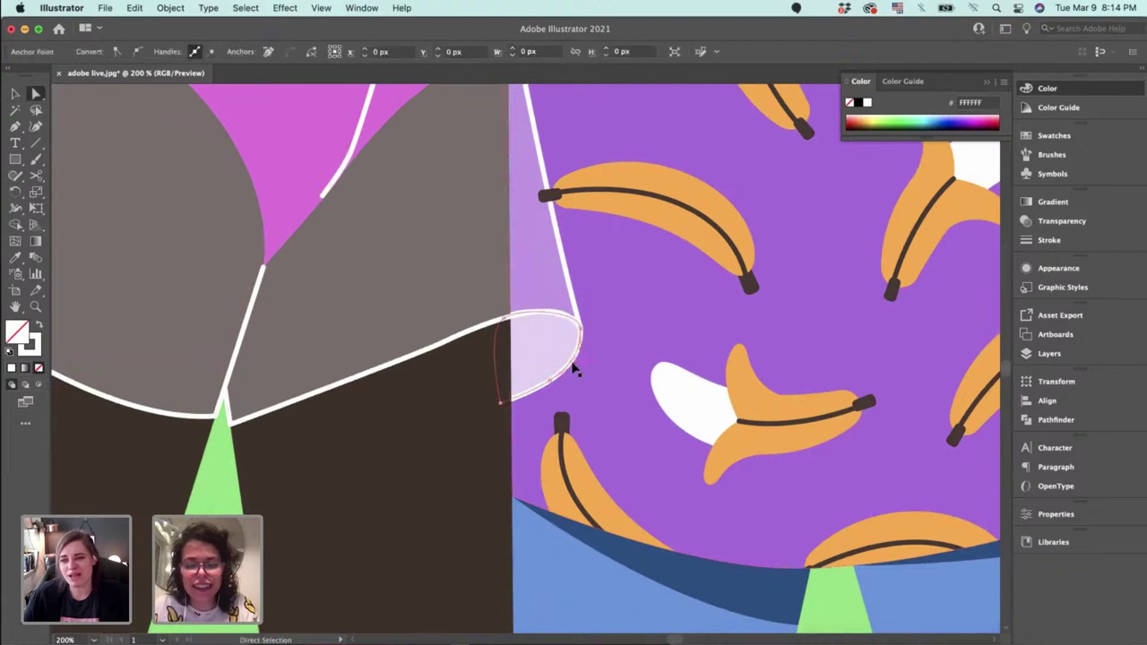
{"action": "scroll", "coordinate": [574, 371], "scroll_direction": "up", "scroll_amount": 2}
{"action": "left_click", "coordinate": [405, 288]}
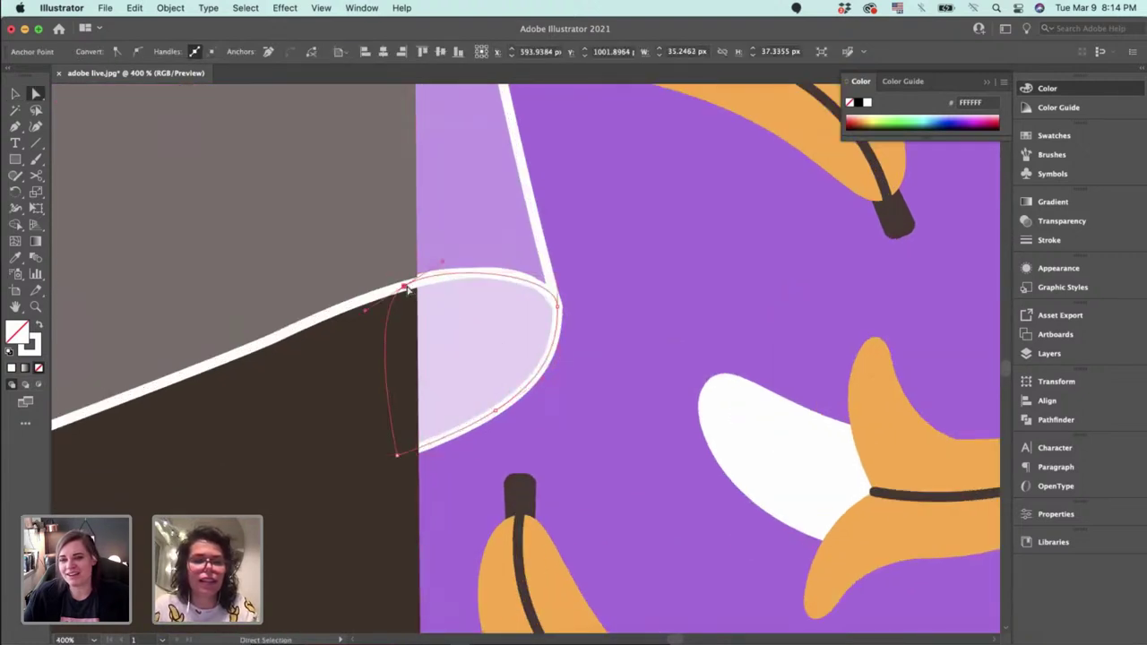
{"action": "key", "text": "Delete"}
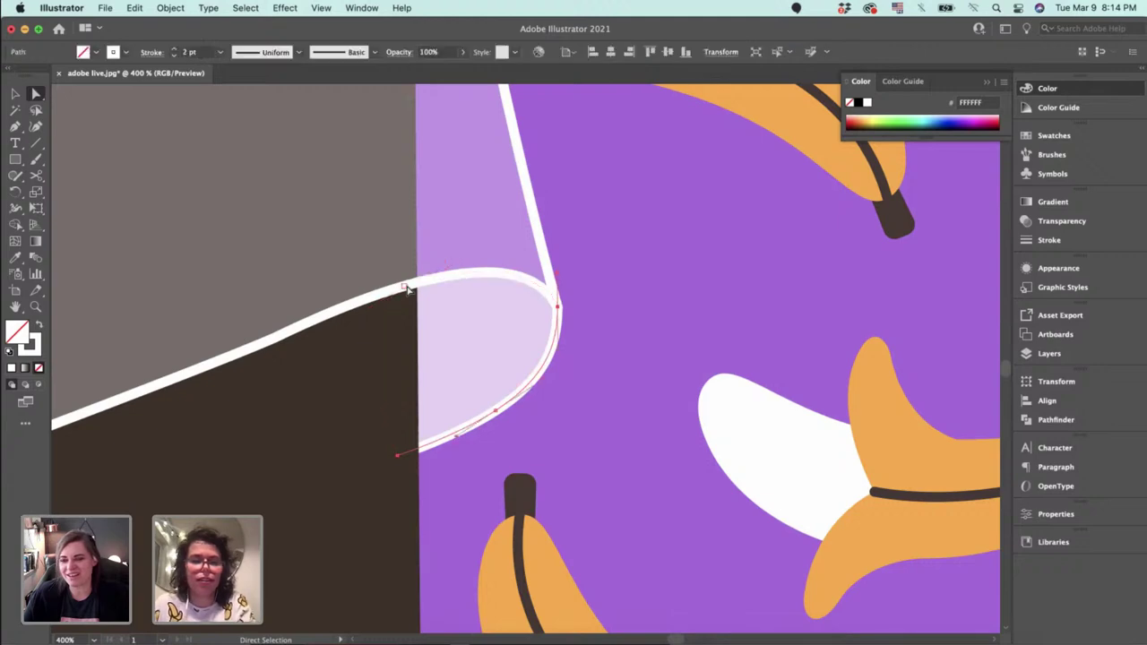
{"action": "key", "text": "super+minus"}
{"action": "key", "text": "super+minus"}
{"action": "key", "text": "super+minus"}
{"action": "scroll", "coordinate": [510, 353], "scroll_direction": "down", "scroll_amount": 4}
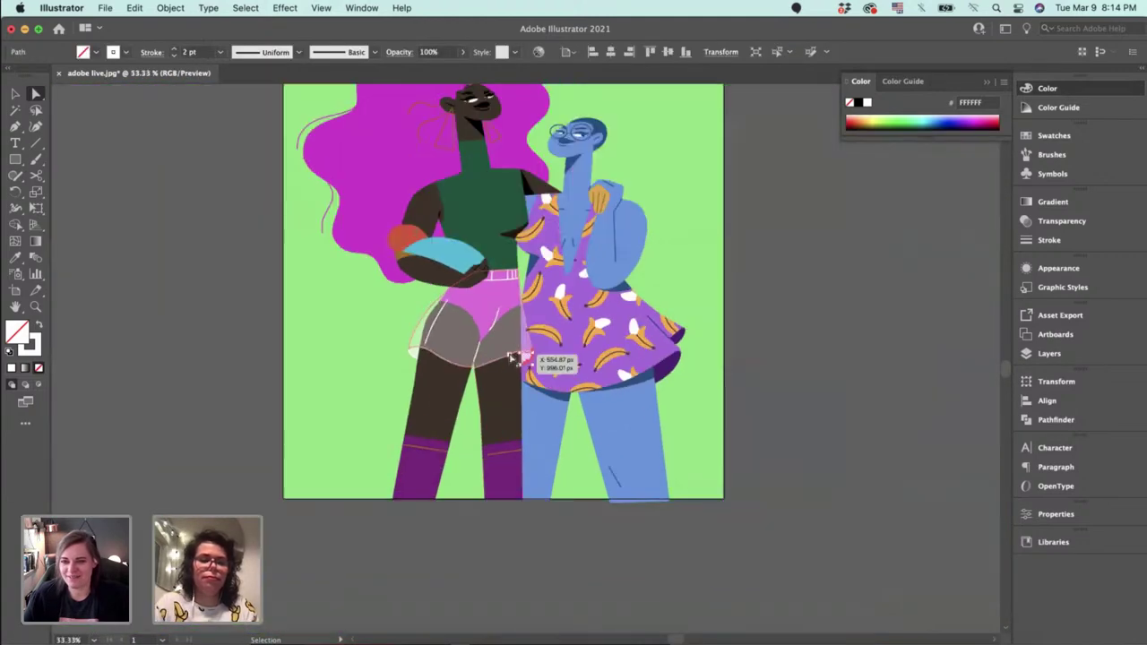
{"action": "left_click", "coordinate": [786, 439]}
Recolor the magenta hair shape together with its outer flyaway strands to blue with hue 245°, saturation 83% and brightness 90%.
{"action": "scroll", "coordinate": [799, 473], "scroll_direction": "up", "scroll_amount": 3}
{"action": "scroll", "coordinate": [798, 474], "scroll_direction": "left", "scroll_amount": 2}
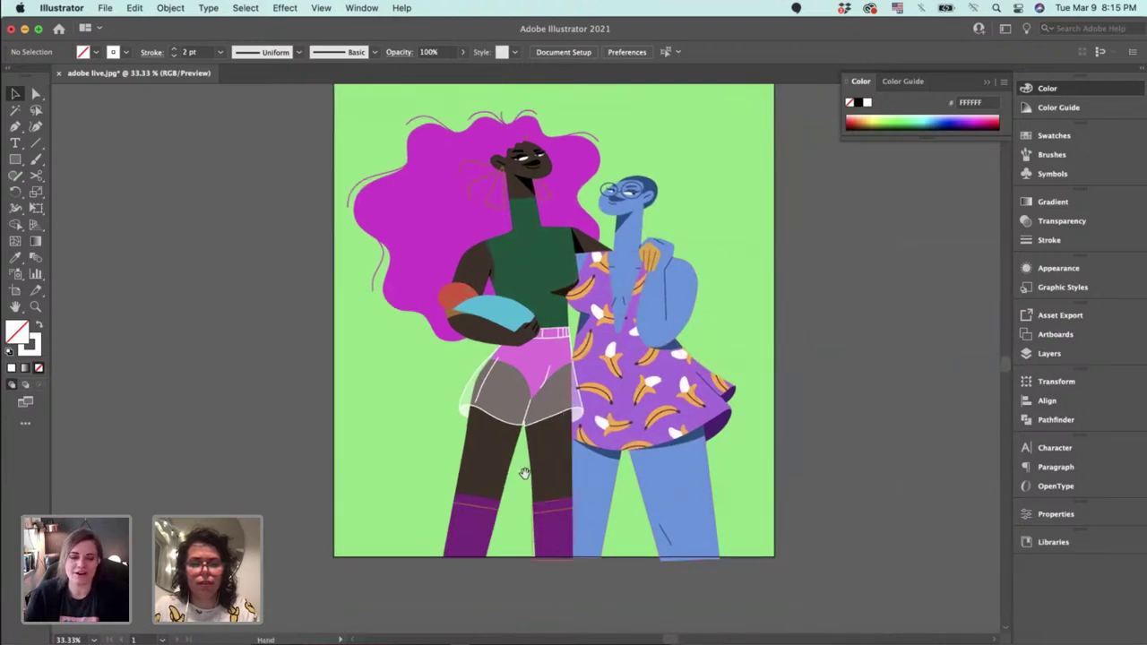
{"action": "left_click", "coordinate": [412, 215]}
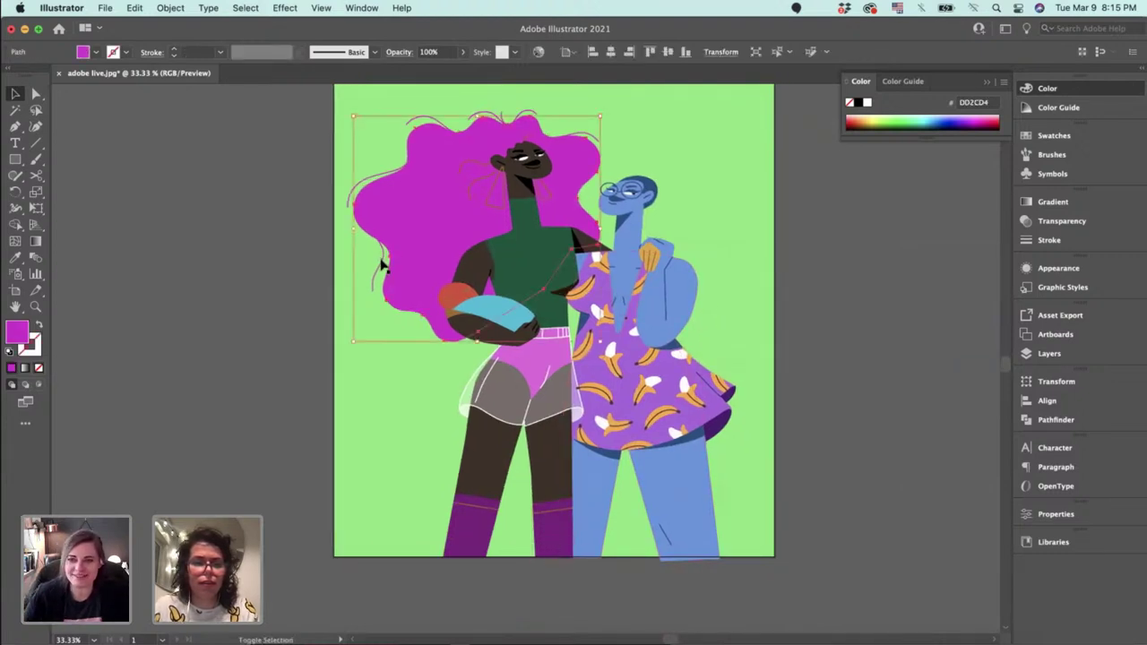
{"action": "left_click", "coordinate": [368, 170], "text": "shift"}
{"action": "left_click", "coordinate": [383, 173], "text": "shift"}
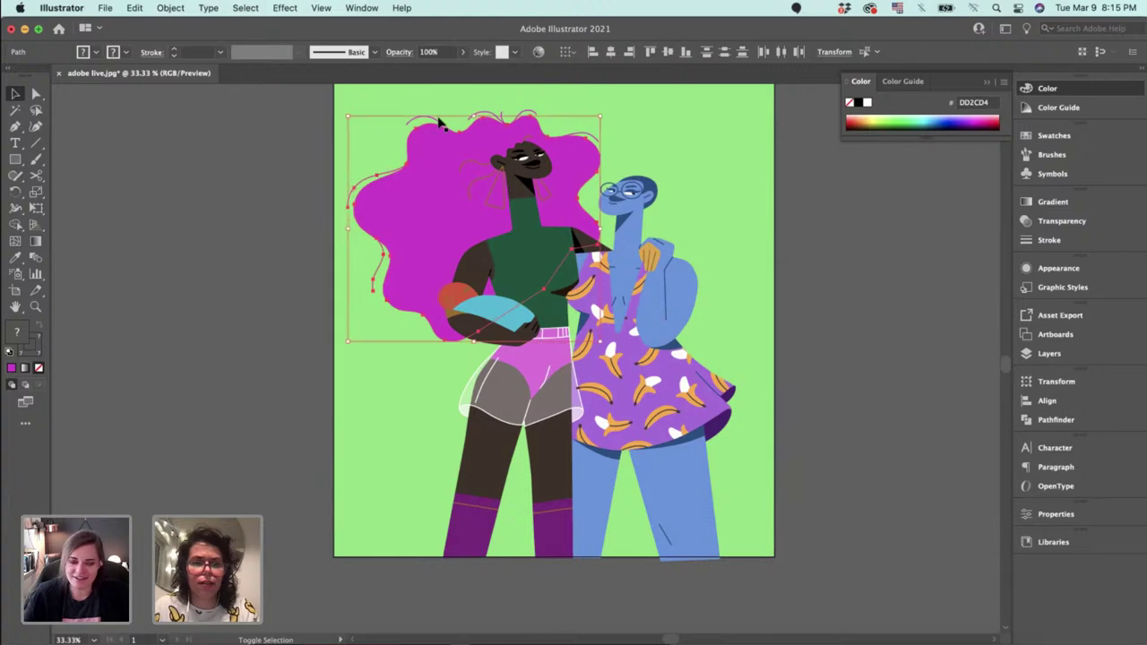
{"action": "left_click", "coordinate": [486, 113], "text": "shift"}
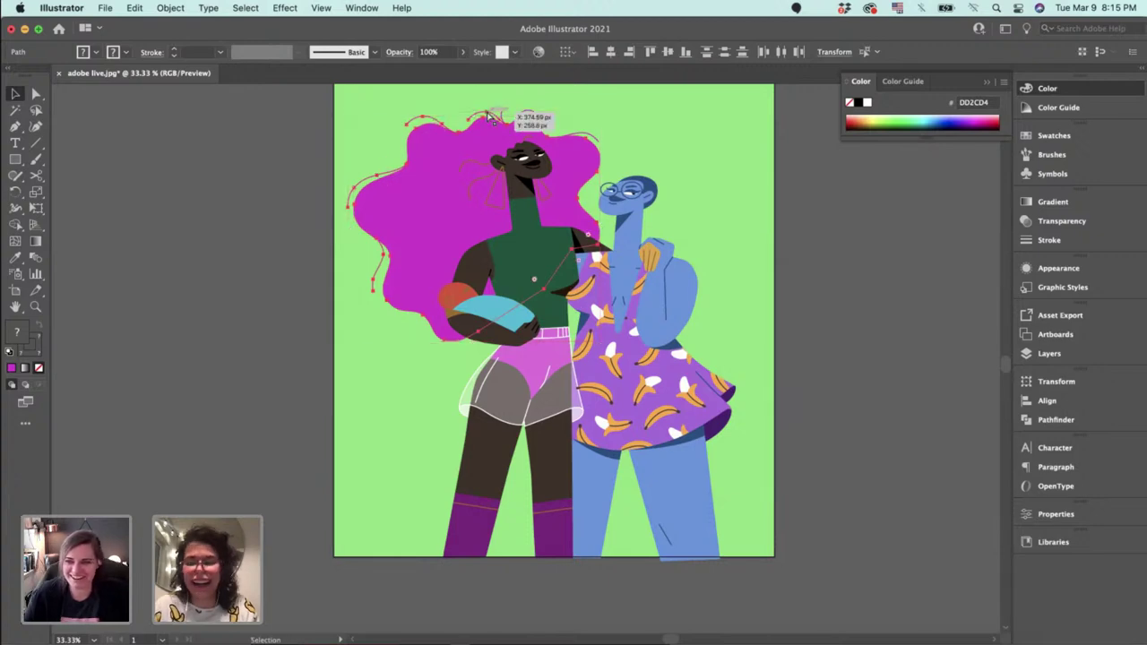
{"action": "key", "text": "super+equal"}
{"action": "key", "text": "super+equal"}
{"action": "key", "text": "super+equal"}
{"action": "left_click_drag", "start_coordinate": [487, 110], "coordinate": [384, 303]}
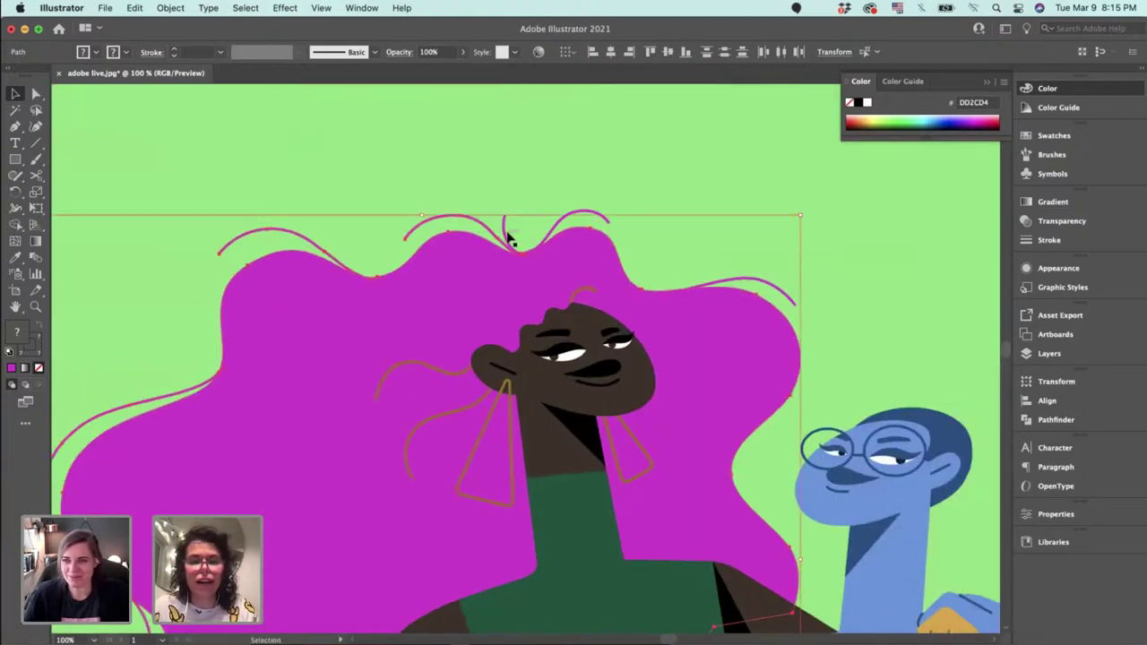
{"action": "left_click", "coordinate": [563, 218], "text": "shift"}
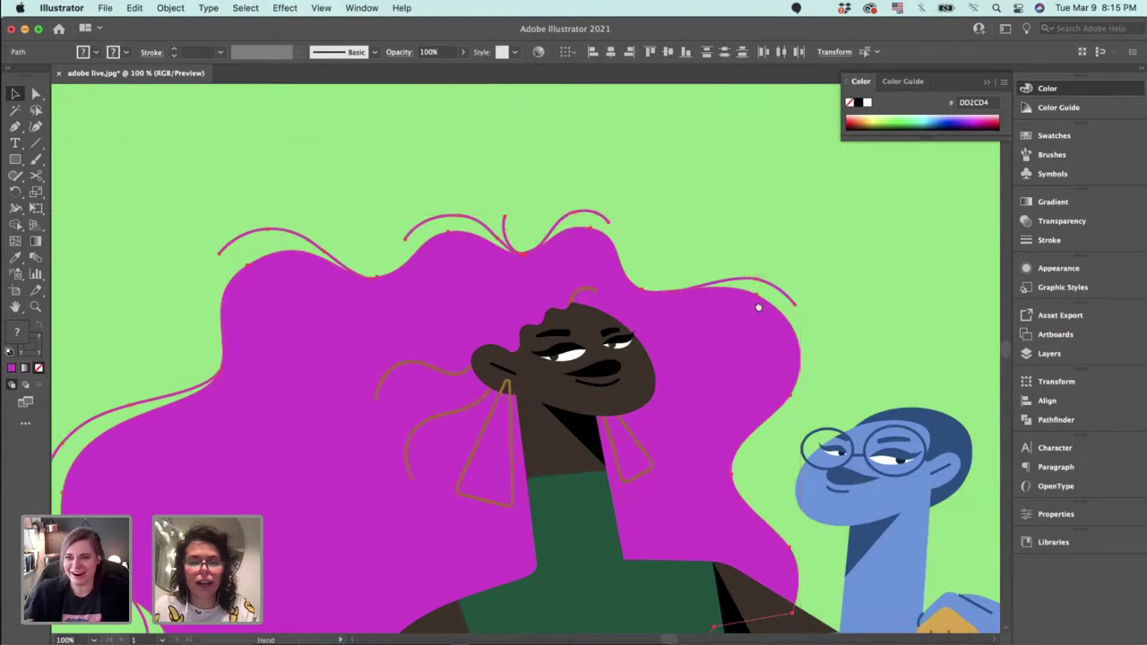
{"action": "scroll", "coordinate": [758, 302], "scroll_direction": "down", "scroll_amount": 3}
{"action": "left_click", "coordinate": [538, 51]}
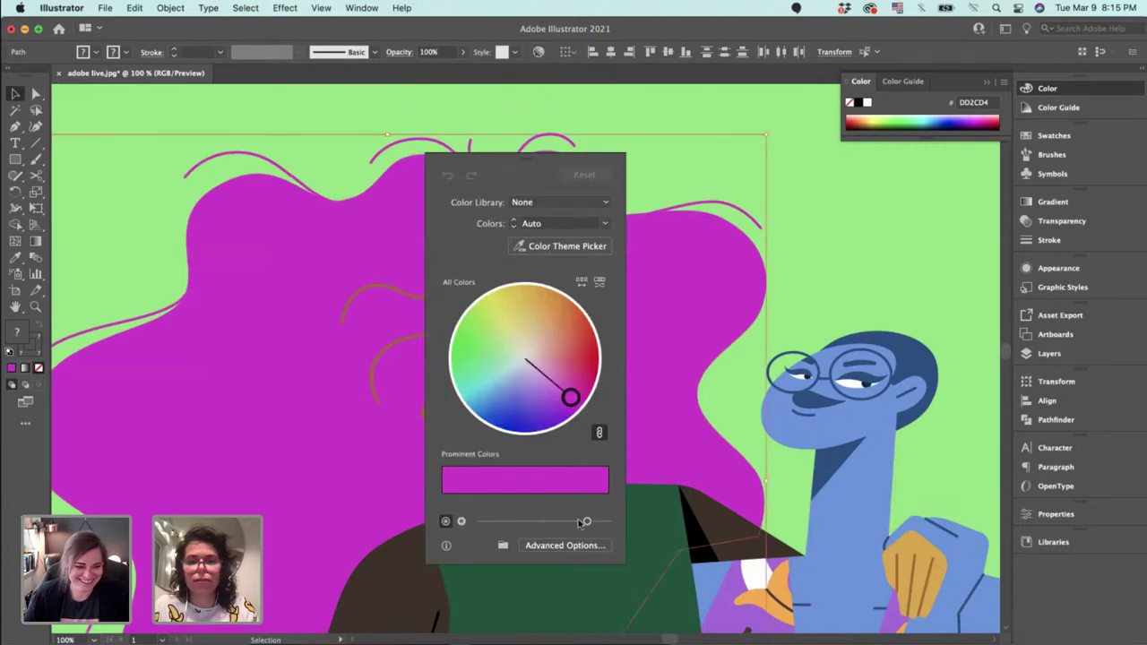
{"action": "left_click", "coordinate": [566, 546]}
{"action": "left_click_drag", "start_coordinate": [803, 329], "coordinate": [814, 353]}
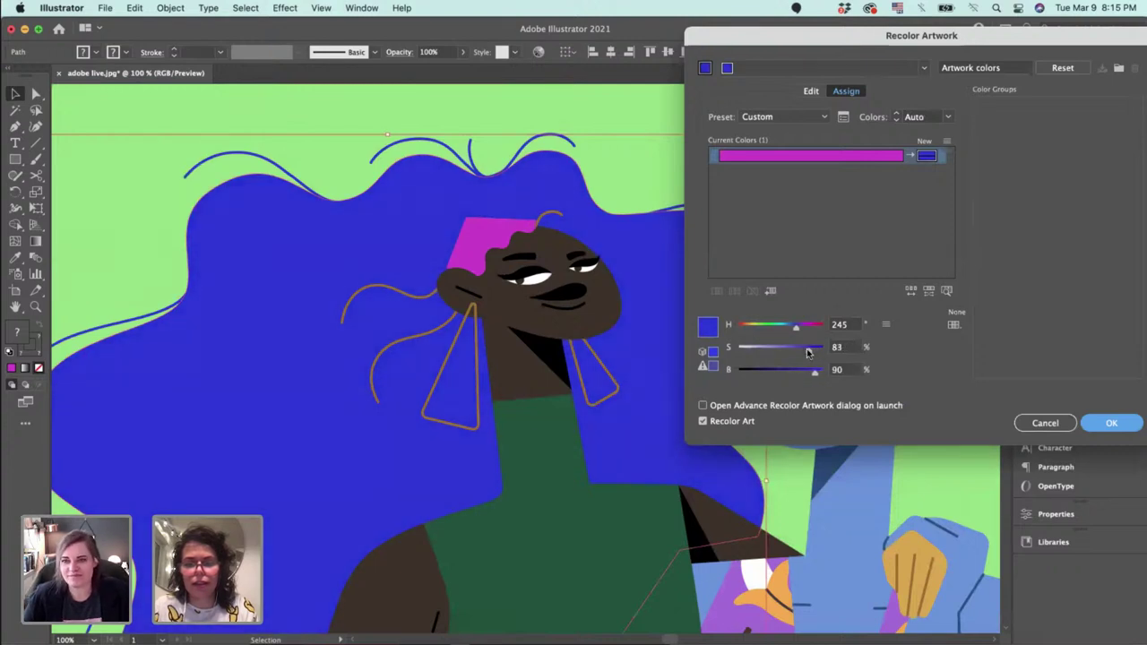
{"action": "left_click_drag", "start_coordinate": [811, 353], "coordinate": [813, 353]}
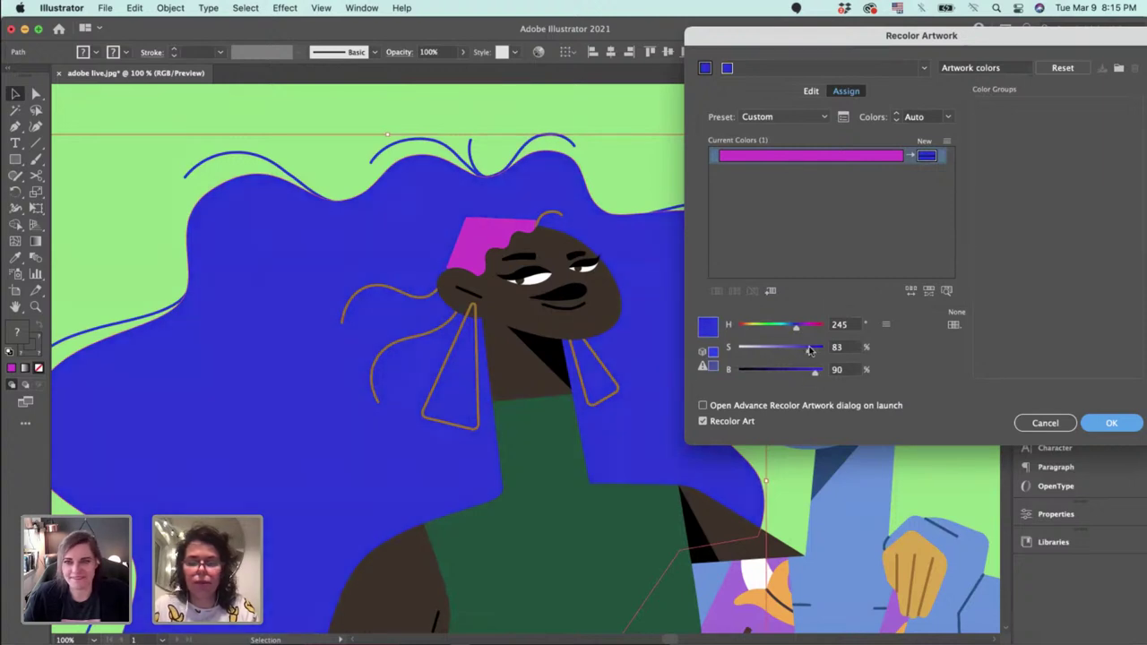
{"action": "key", "text": "Return"}
{"action": "left_click", "coordinate": [814, 230]}
Fill the magenta hairline piece above the long-haired figure's forehead with the blue sampled from the hair, and deselect it.
{"action": "left_click", "coordinate": [524, 230]}
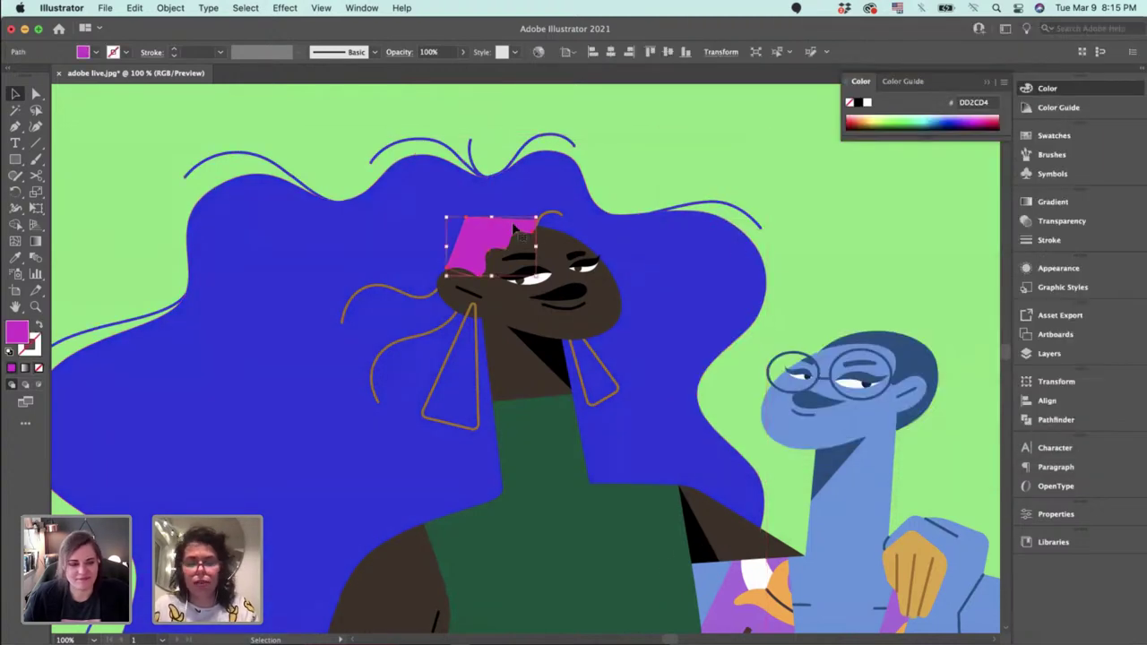
{"action": "key", "text": "i"}
{"action": "left_click", "coordinate": [653, 262]}
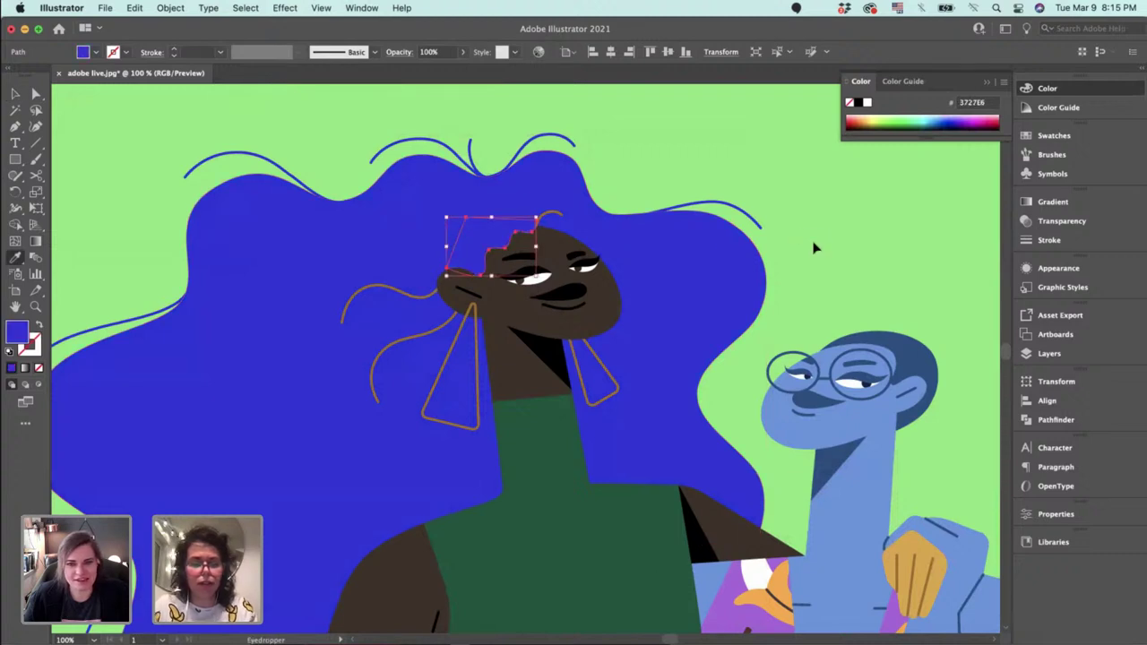
{"action": "key", "text": "v"}
{"action": "left_click", "coordinate": [813, 245]}
Match the three ochre hair strands around the face to the outer strands' stroke, darken their stroke colour to navy 18167F, and deselect them.
{"action": "left_click", "coordinate": [543, 218]}
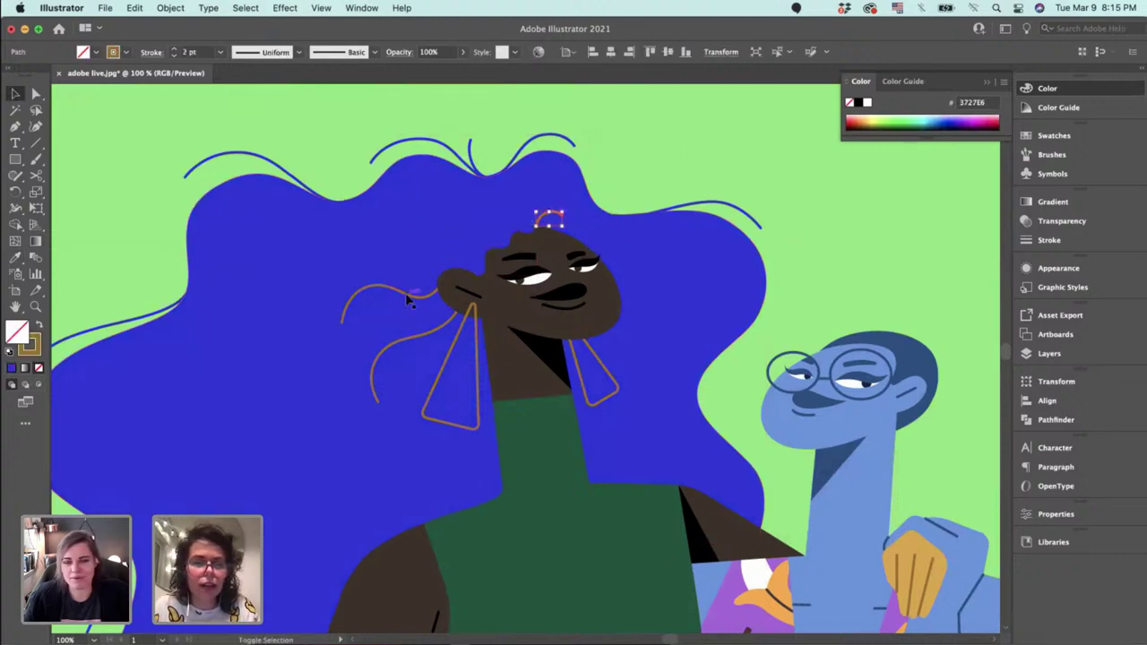
{"action": "left_click", "coordinate": [408, 298], "text": "shift"}
{"action": "left_click", "coordinate": [462, 333], "text": "shift"}
{"action": "key", "text": "i"}
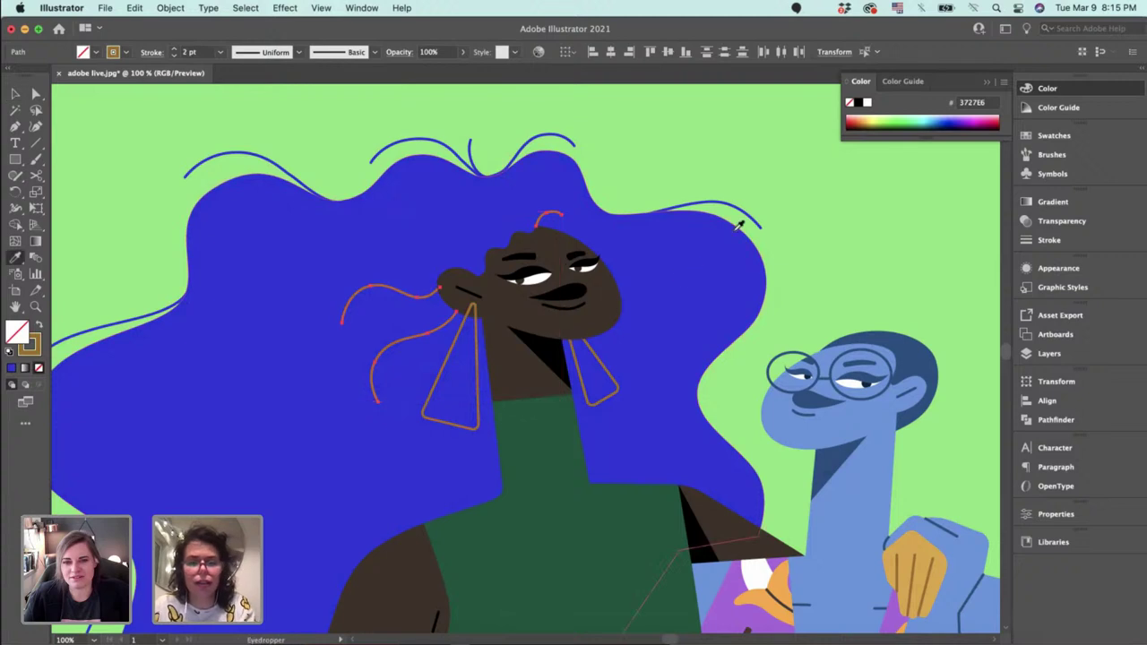
{"action": "left_click", "coordinate": [728, 197]}
{"action": "key", "text": "v"}
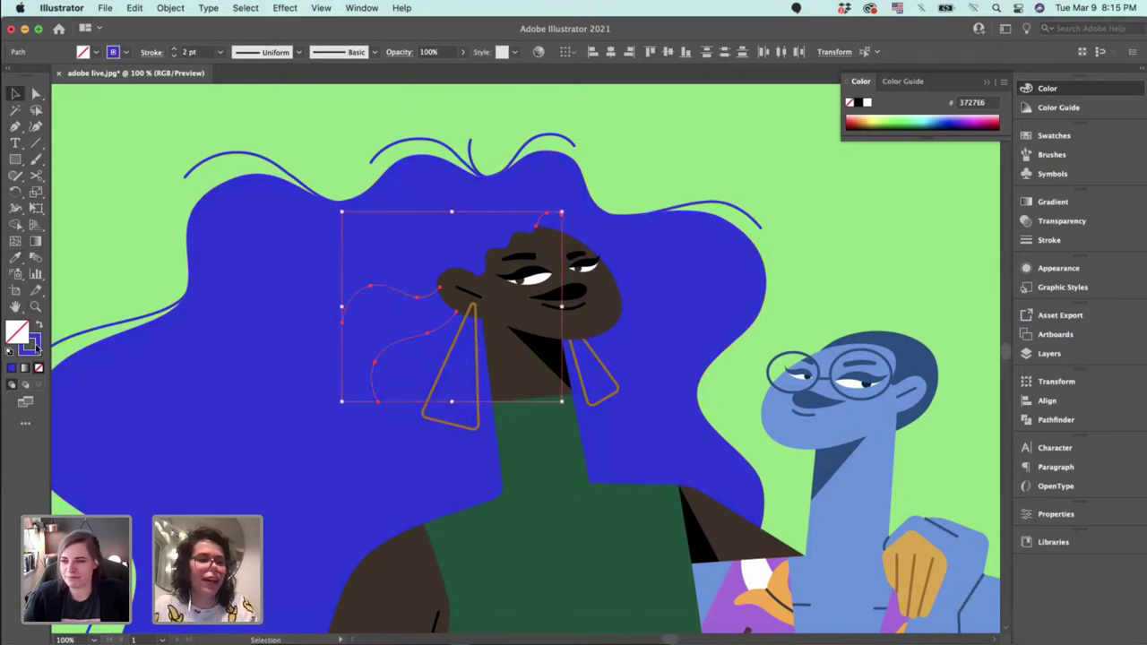
{"action": "double_click", "coordinate": [36, 350]}
{"action": "left_click", "coordinate": [766, 269]}
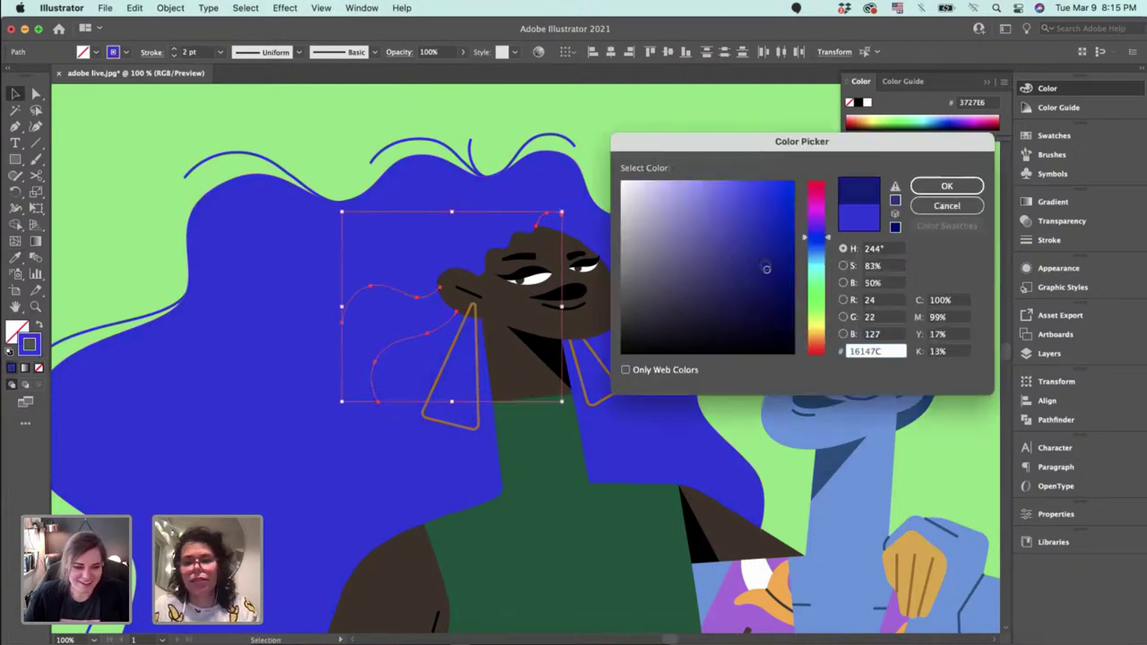
{"action": "key", "text": "Return"}
{"action": "left_click", "coordinate": [737, 169]}
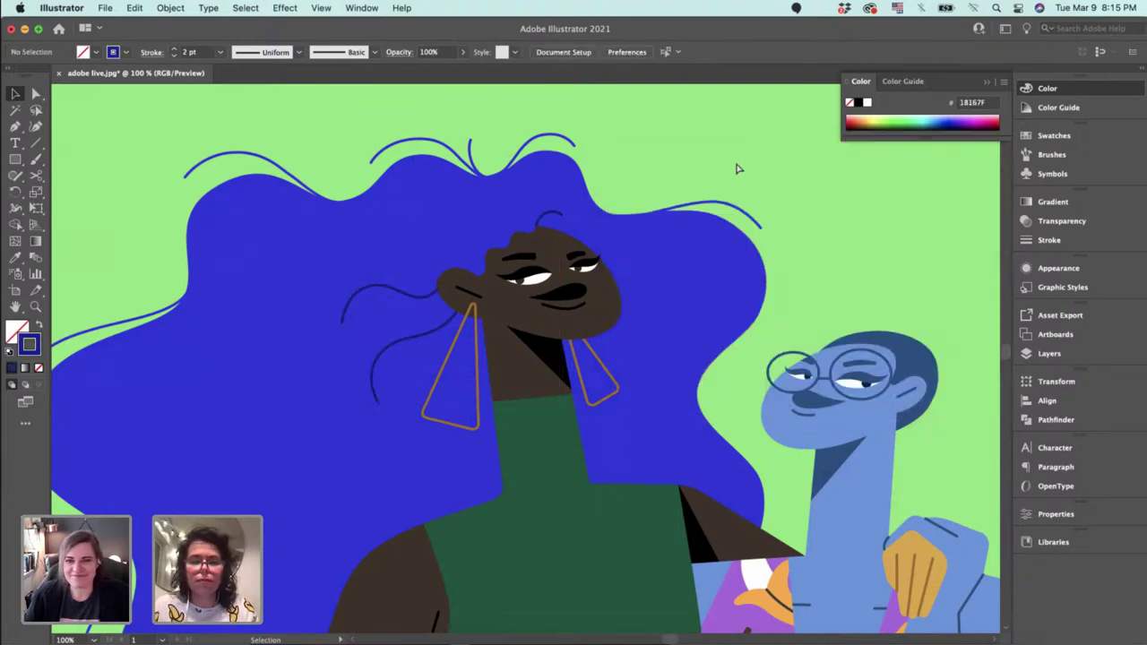
Change the stroke of both triangular earrings to white FFFFFF and deselect them.
{"action": "key", "text": "super+minus"}
{"action": "key", "text": "super+equal"}
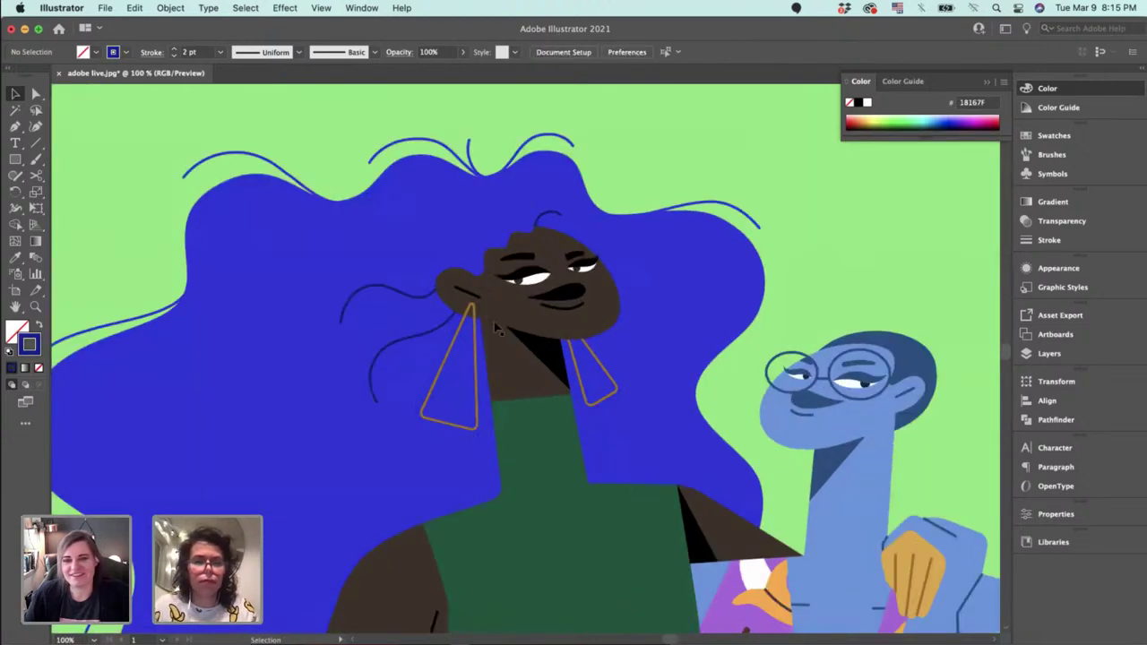
{"action": "left_click", "coordinate": [470, 424]}
{"action": "left_click", "coordinate": [601, 402], "text": "shift"}
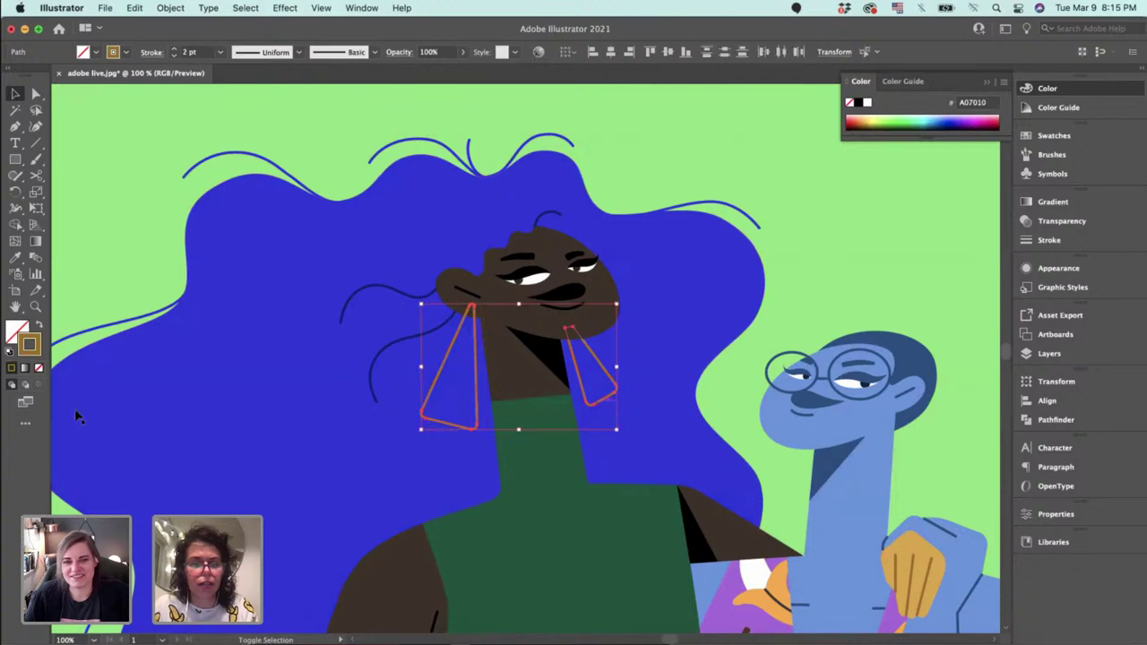
{"action": "double_click", "coordinate": [28, 348]}
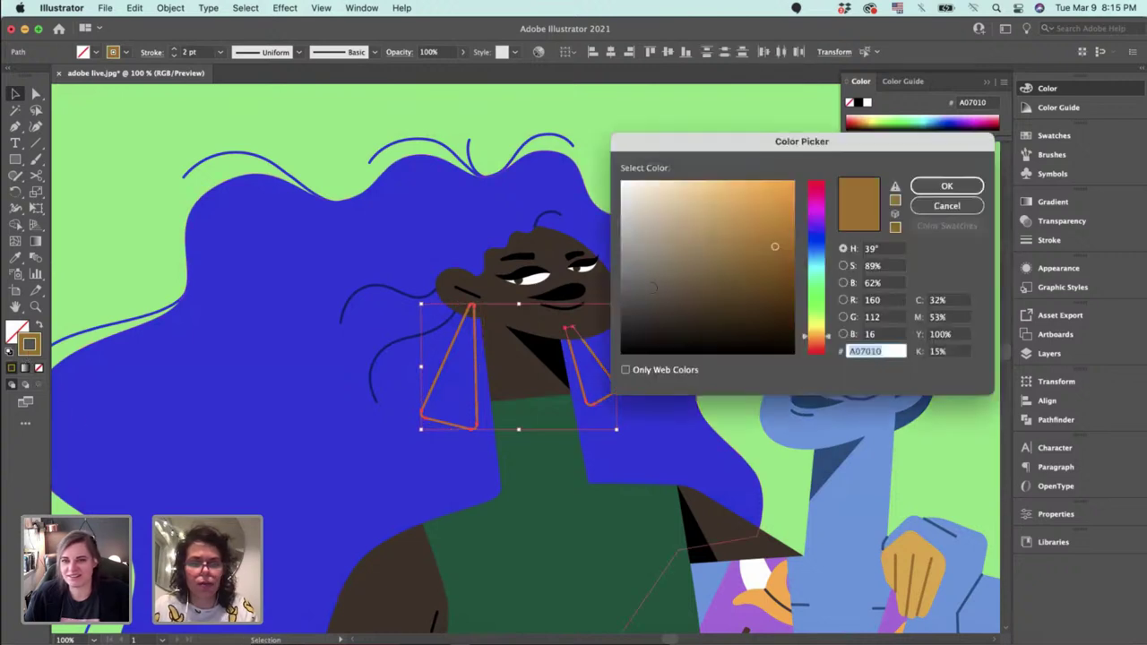
{"action": "left_click_drag", "start_coordinate": [622, 182], "coordinate": [606, 173]}
{"action": "key", "text": "Return"}
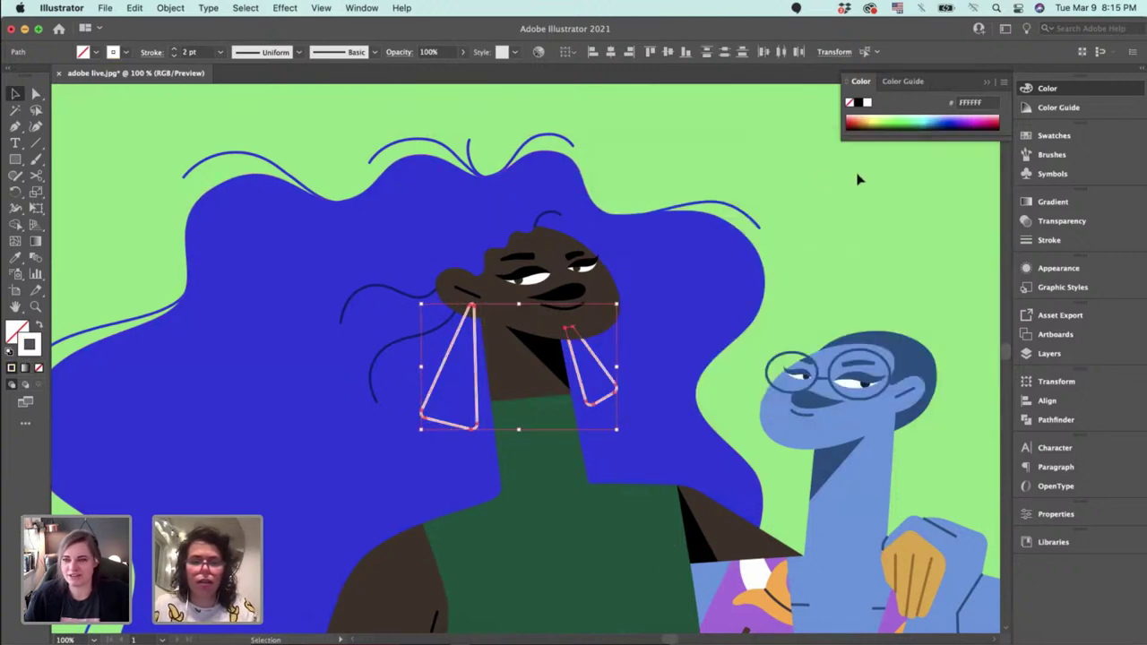
{"action": "left_click", "coordinate": [792, 214]}
Isolate the ochre shadow wedge between the baby's wrap and the forearm, fill it with the black sampled from the arm shadow, and exit isolation.
{"action": "scroll", "coordinate": [673, 389], "scroll_direction": "down", "scroll_amount": 5}
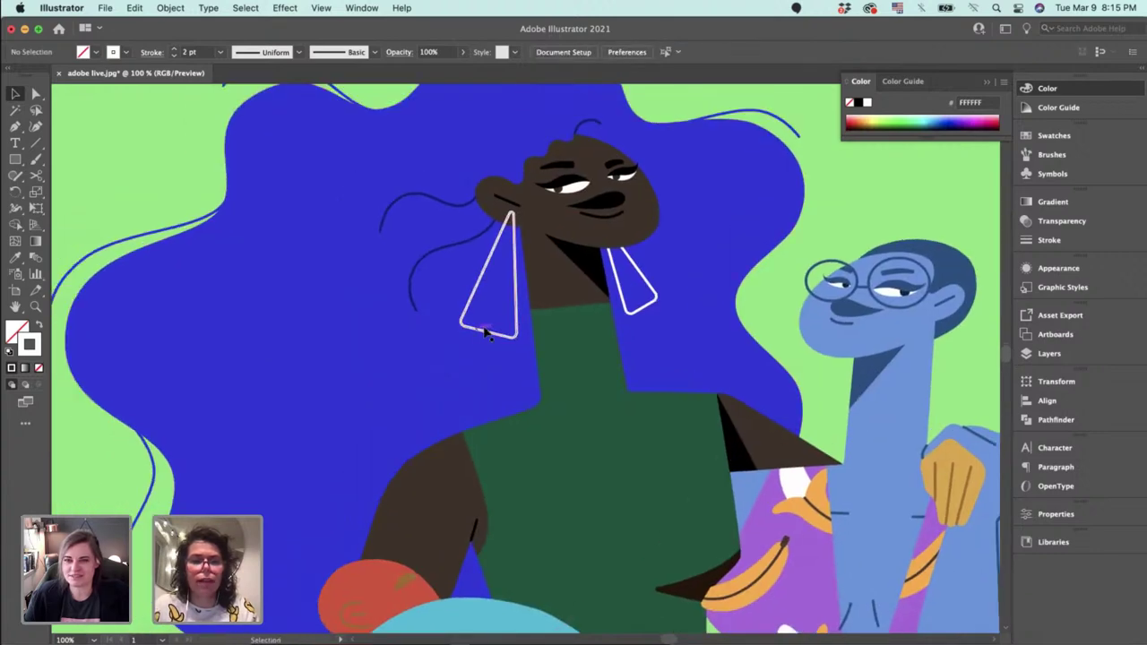
{"action": "left_click_drag", "start_coordinate": [484, 332], "coordinate": [506, 196]}
{"action": "scroll", "coordinate": [506, 196], "scroll_direction": "down", "scroll_amount": 5}
{"action": "left_click", "coordinate": [332, 315]}
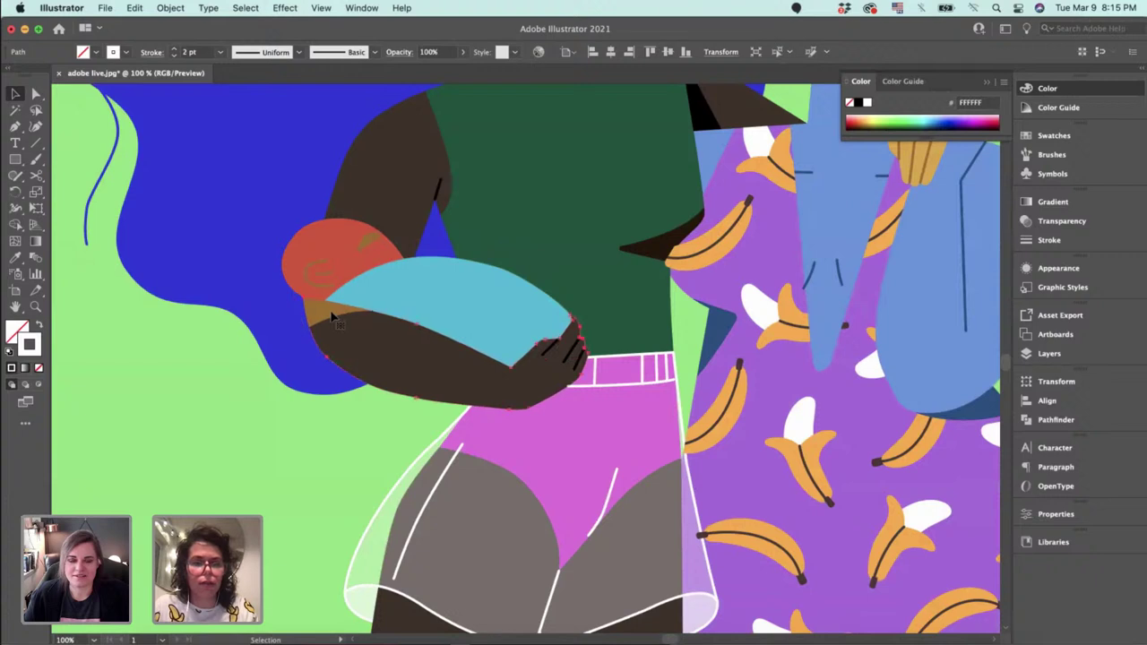
{"action": "double_click", "coordinate": [331, 315]}
{"action": "key", "text": "i"}
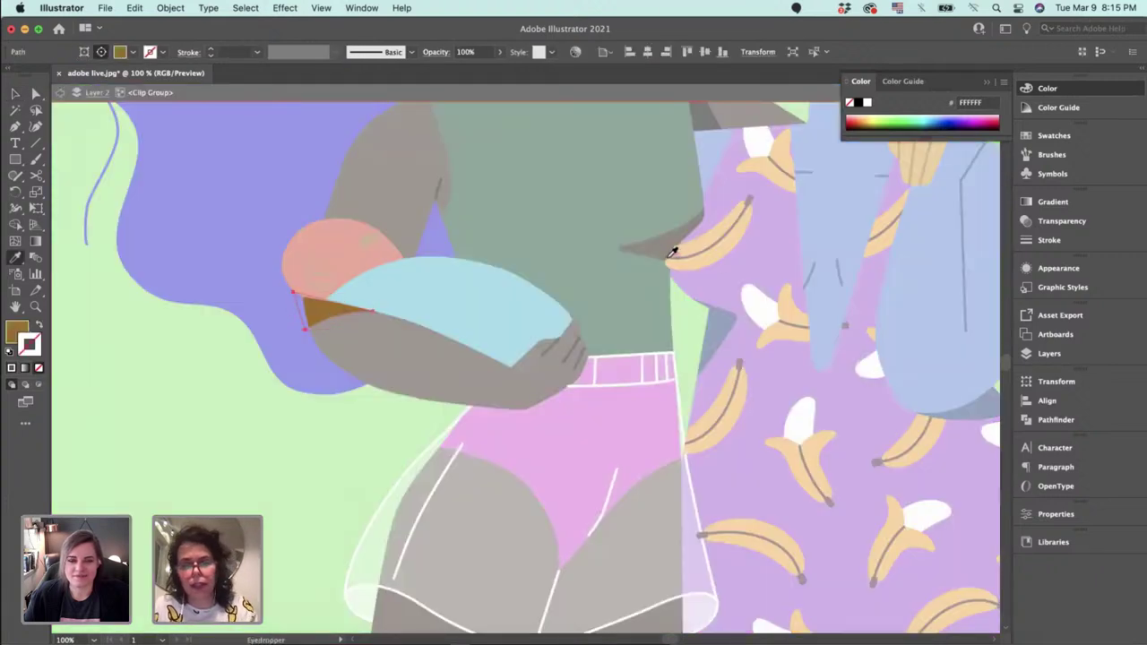
{"action": "left_click", "coordinate": [712, 122]}
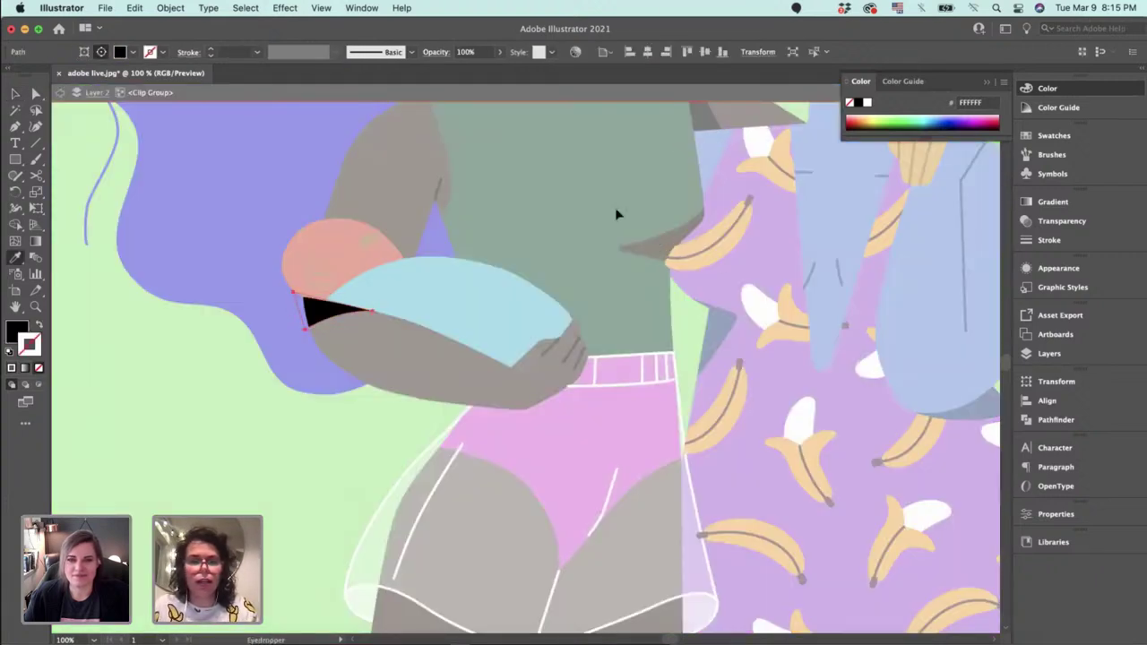
{"action": "key", "text": "v"}
{"action": "double_click", "coordinate": [384, 428]}
Replace the red fill of the baby's head with the arm's brown, lightened to 9E6743.
{"action": "left_click_drag", "start_coordinate": [360, 389], "coordinate": [323, 445]}
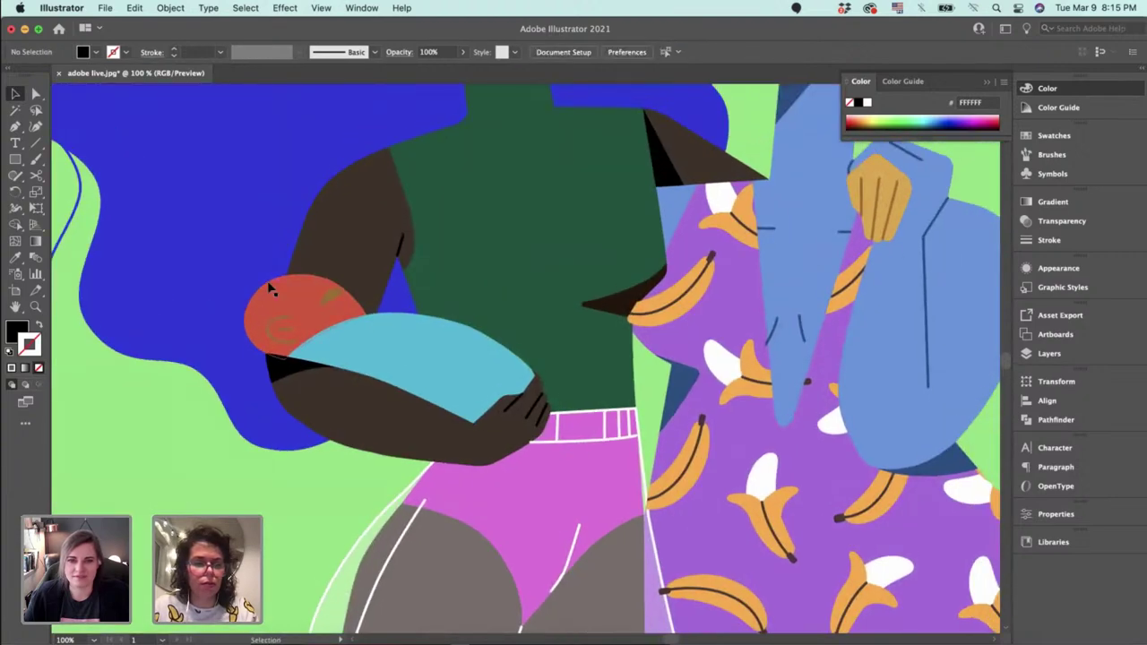
{"action": "left_click", "coordinate": [313, 307]}
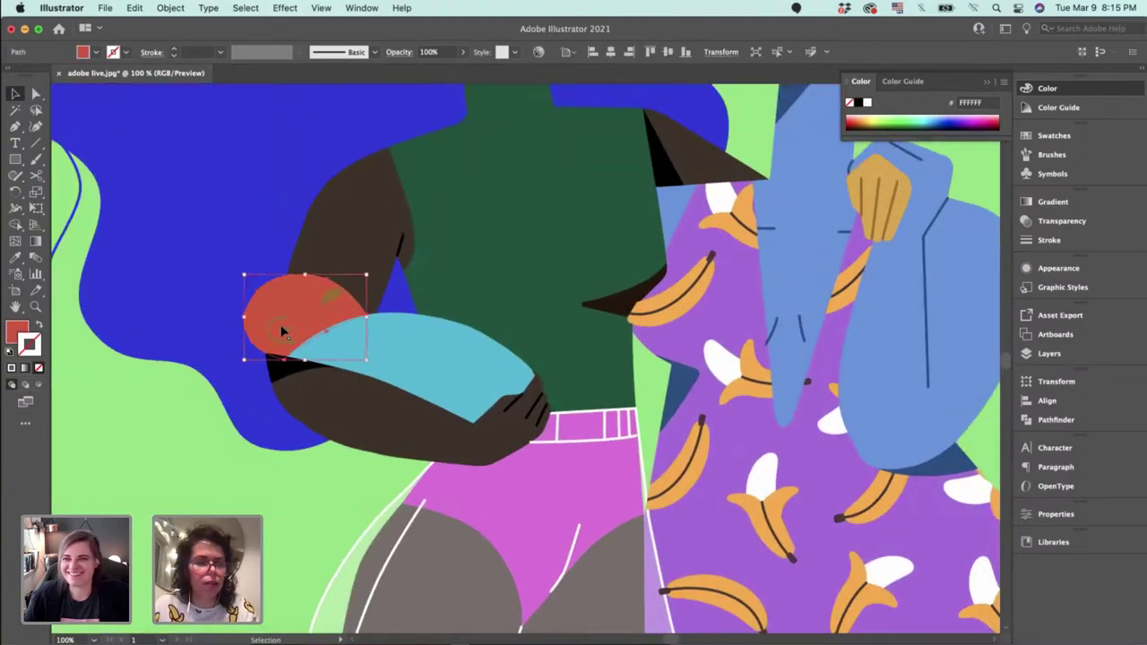
{"action": "key", "text": "i"}
{"action": "left_click", "coordinate": [366, 230]}
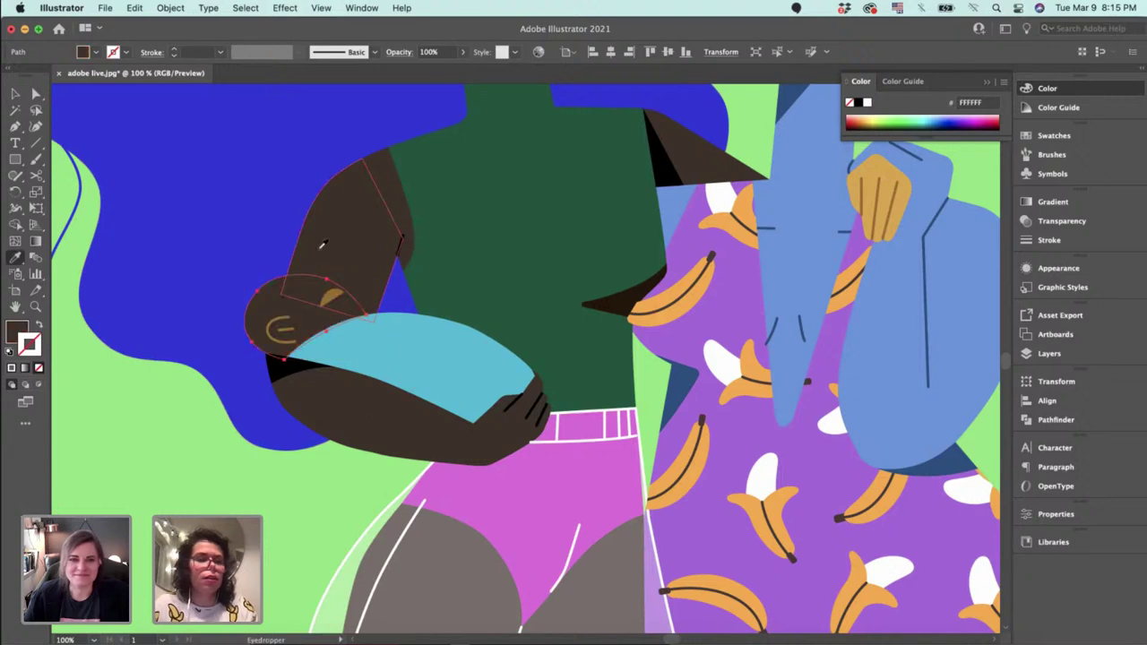
{"action": "double_click", "coordinate": [20, 330]}
{"action": "mouse_move", "coordinate": [663, 280]}
{"action": "left_mouse_down"}
{"action": "mouse_move", "coordinate": [719, 271]}
{"action": "mouse_move", "coordinate": [723, 245]}
{"action": "left_mouse_up"}
{"action": "left_click", "coordinate": [946, 186]}
{"action": "key", "text": "v"}
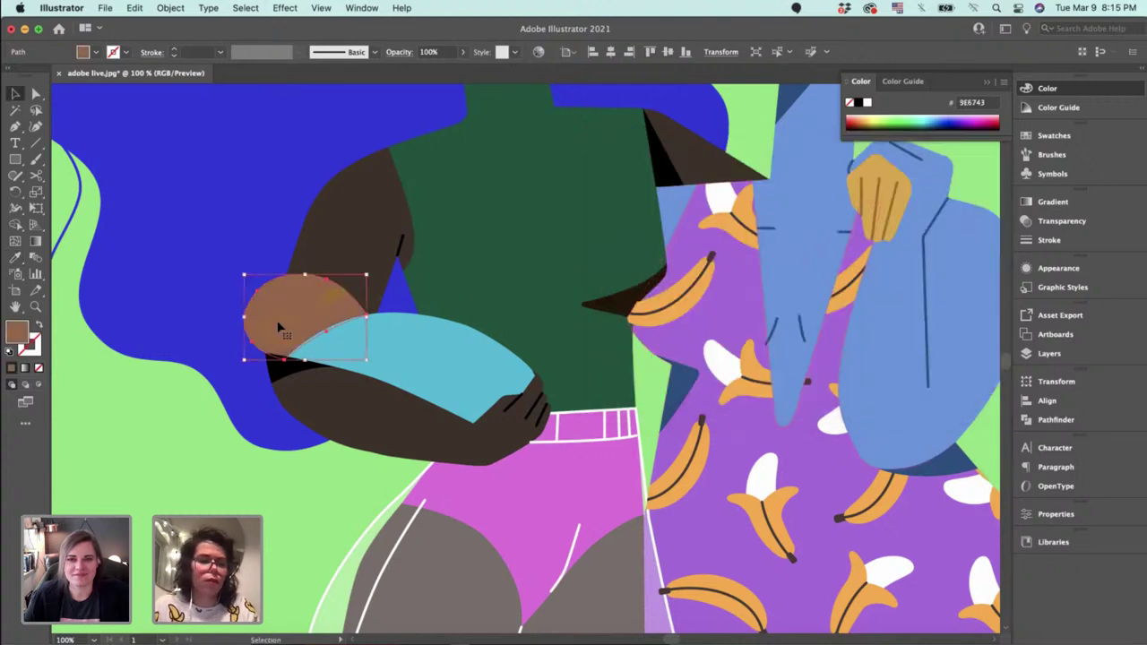
Recolor only the ochre ear lines and small facial detail on the baby's head to reddish brown, hue 23.74°, saturation 94%, brightness 50%, and deselect.
{"action": "left_click", "coordinate": [278, 329]}
{"action": "left_click", "coordinate": [359, 302], "text": "shift"}
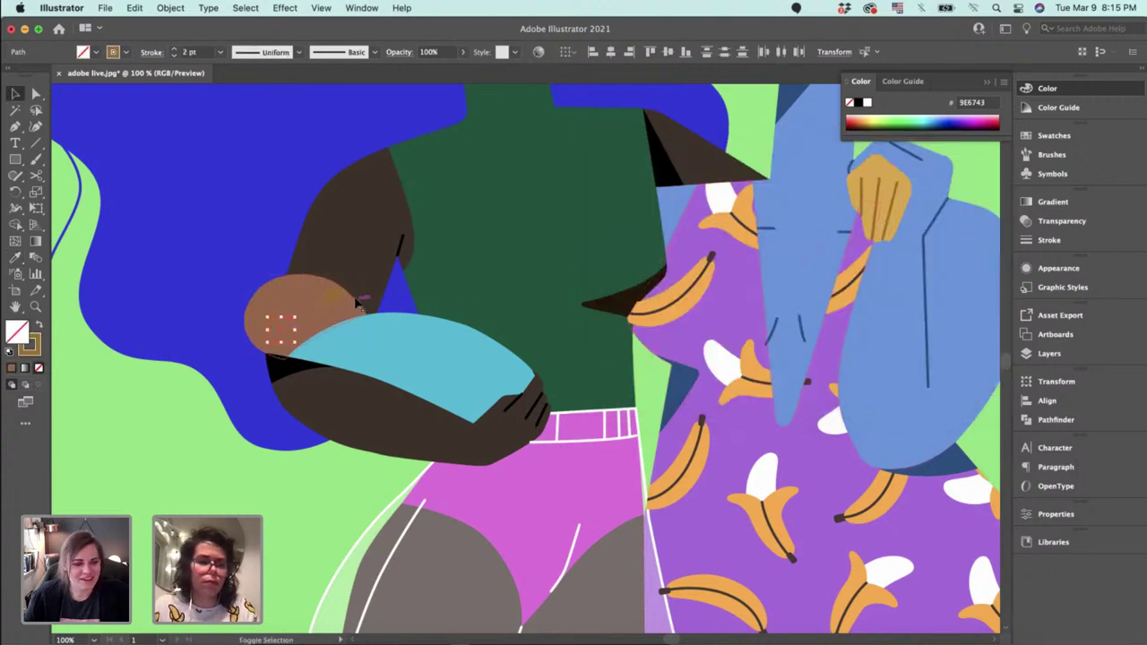
{"action": "left_click", "coordinate": [338, 299], "text": "shift"}
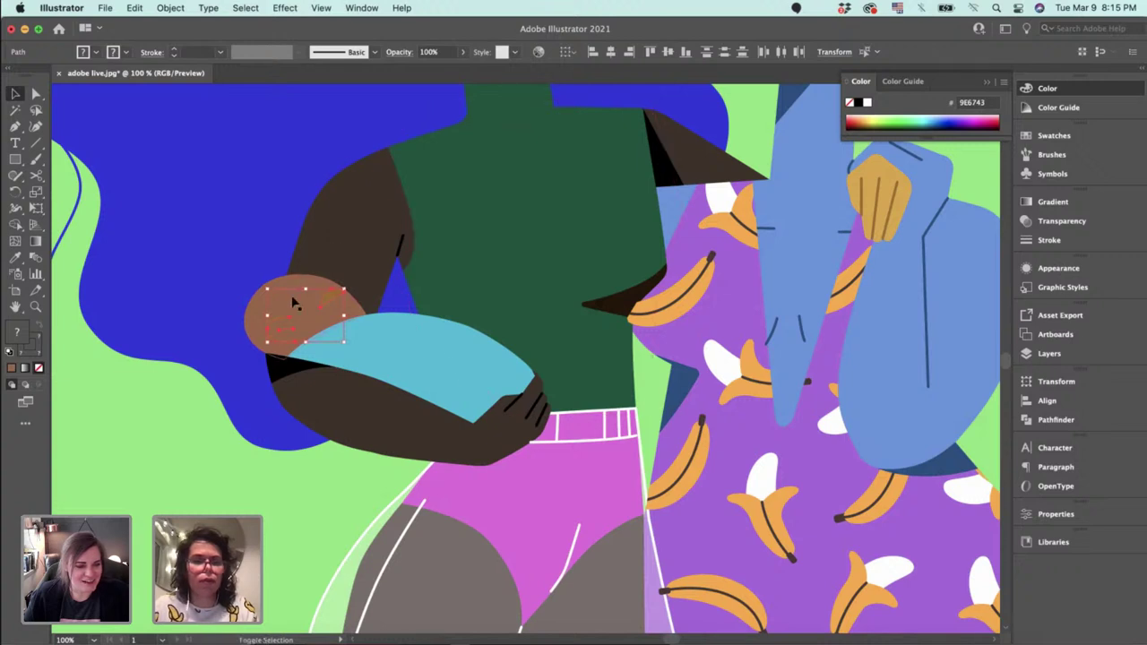
{"action": "left_click", "coordinate": [296, 300], "text": "shift"}
{"action": "left_click", "coordinate": [538, 51]}
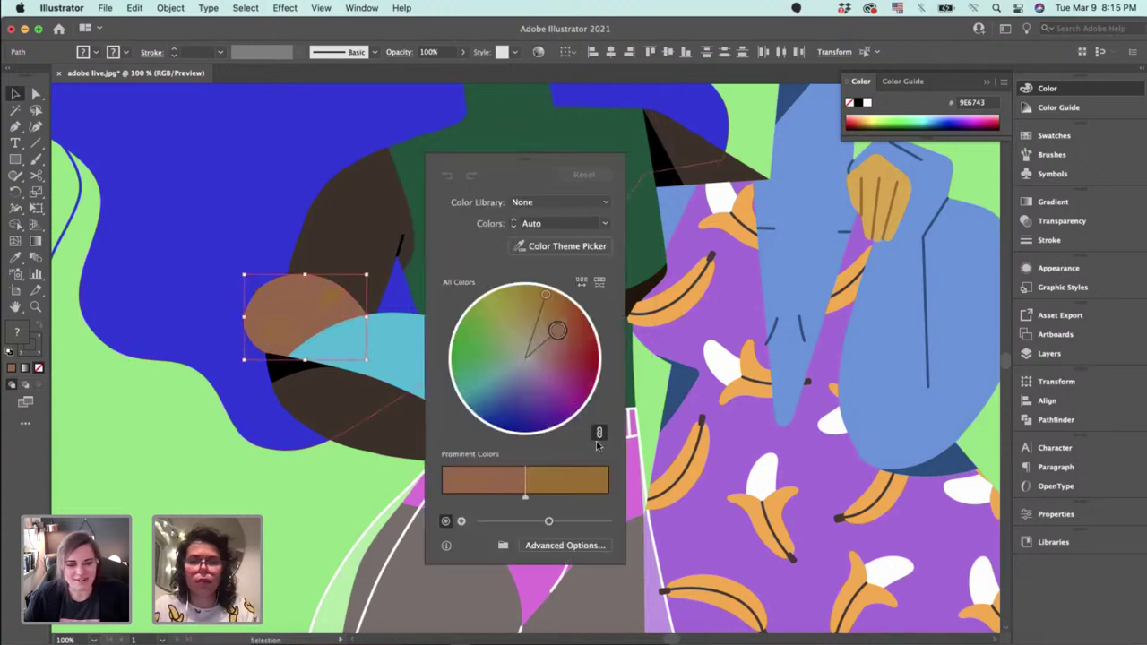
{"action": "left_click", "coordinate": [571, 543]}
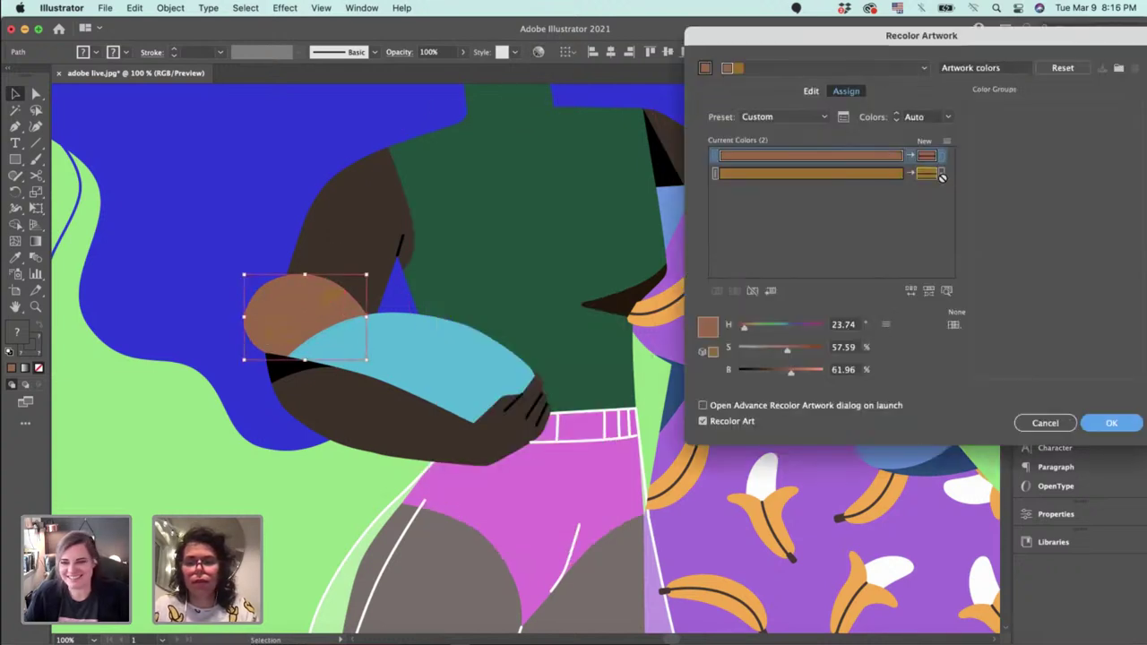
{"action": "left_click_drag", "start_coordinate": [930, 176], "coordinate": [926, 175]}
{"action": "left_click", "coordinate": [926, 174]}
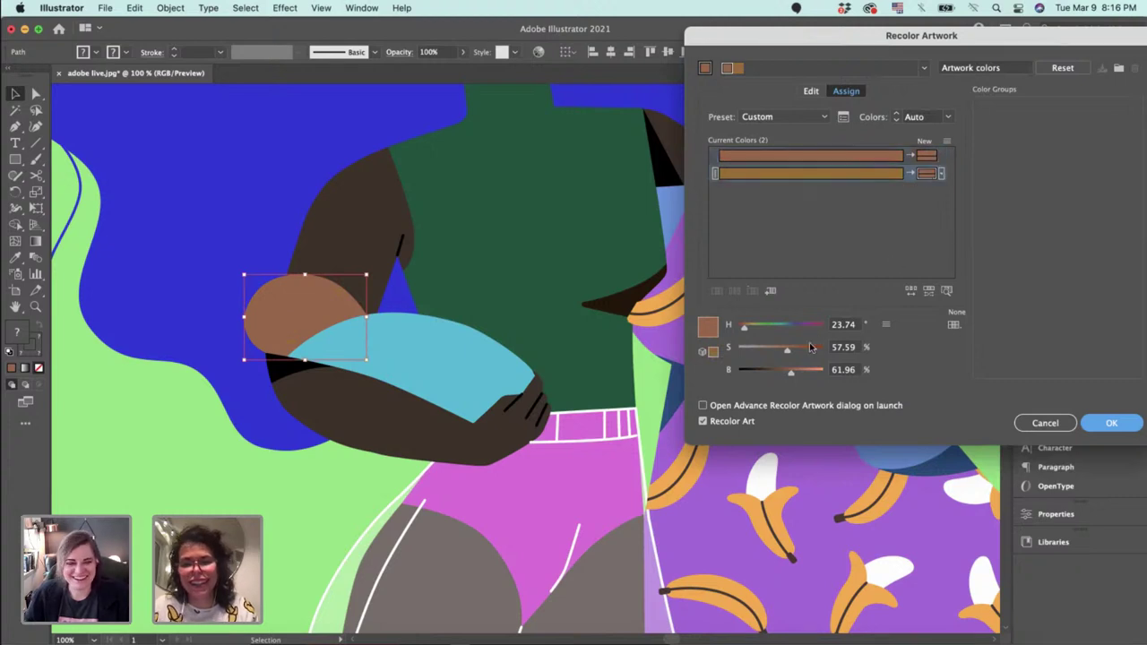
{"action": "left_click_drag", "start_coordinate": [787, 350], "coordinate": [816, 353]}
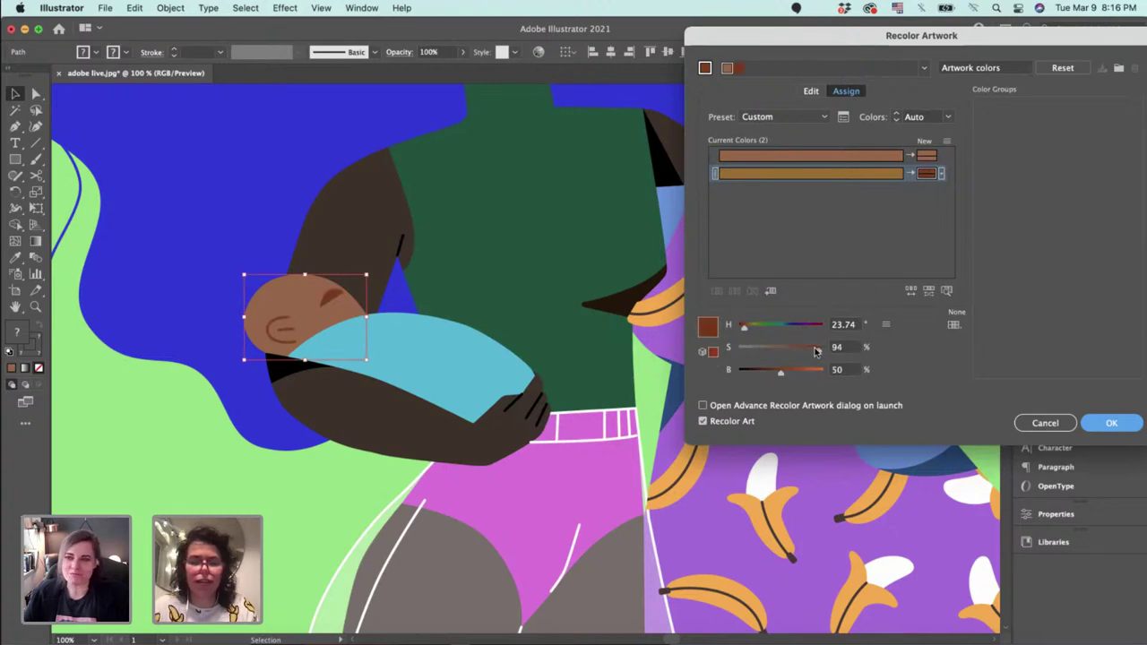
{"action": "key", "text": "Return"}
{"action": "left_click", "coordinate": [260, 494]}
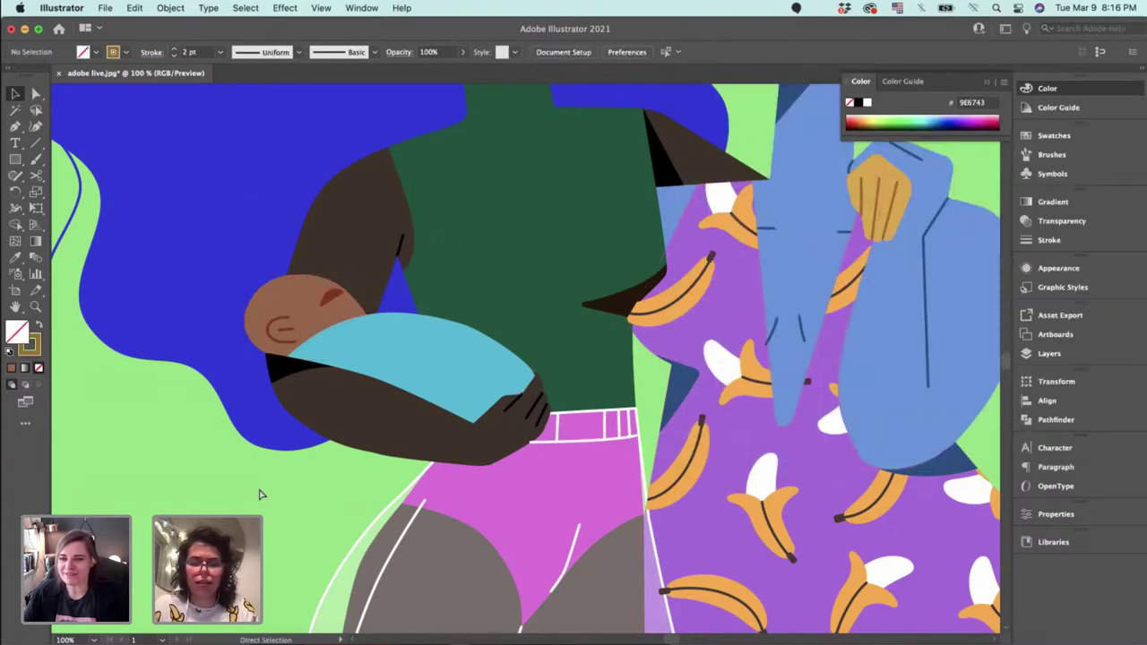
Examine the recoloured illustration as a whole and up close around the baby, arms and green top.
{"action": "key", "text": "super+minus"}
{"action": "key", "text": "super+minus"}
{"action": "key", "text": "super+minus"}
{"action": "scroll", "coordinate": [502, 430], "scroll_direction": "down", "scroll_amount": 5}
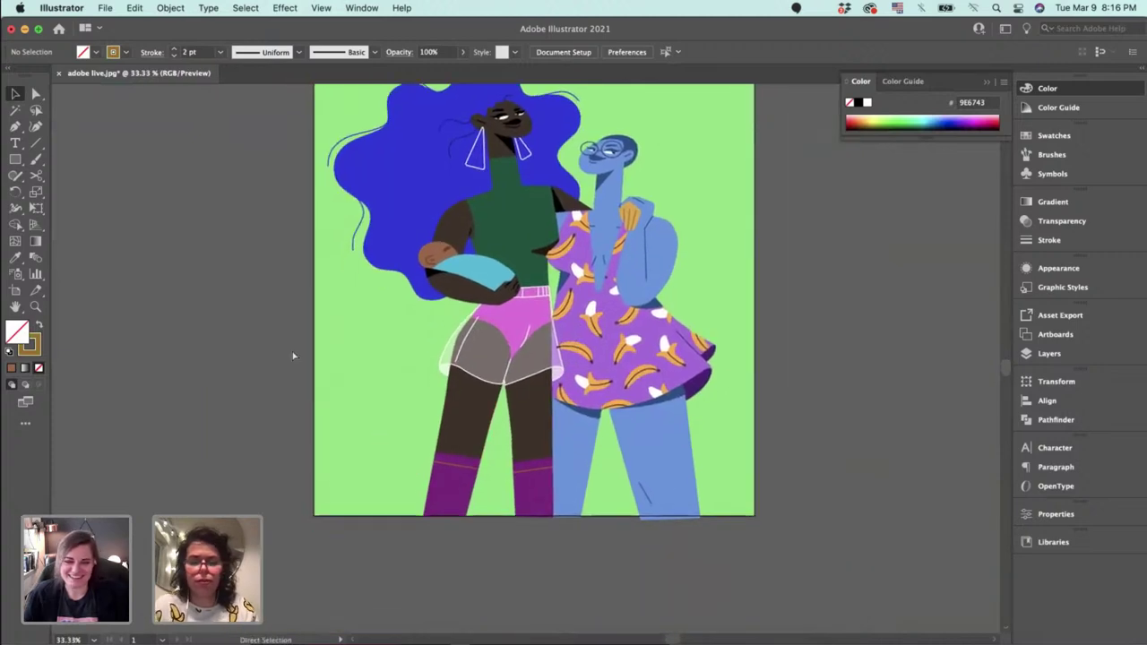
{"action": "key", "text": "super+plus"}
{"action": "key", "text": "super+plus"}
{"action": "key", "text": "super+plus"}
{"action": "scroll", "coordinate": [676, 525], "scroll_direction": "up", "scroll_amount": 8}
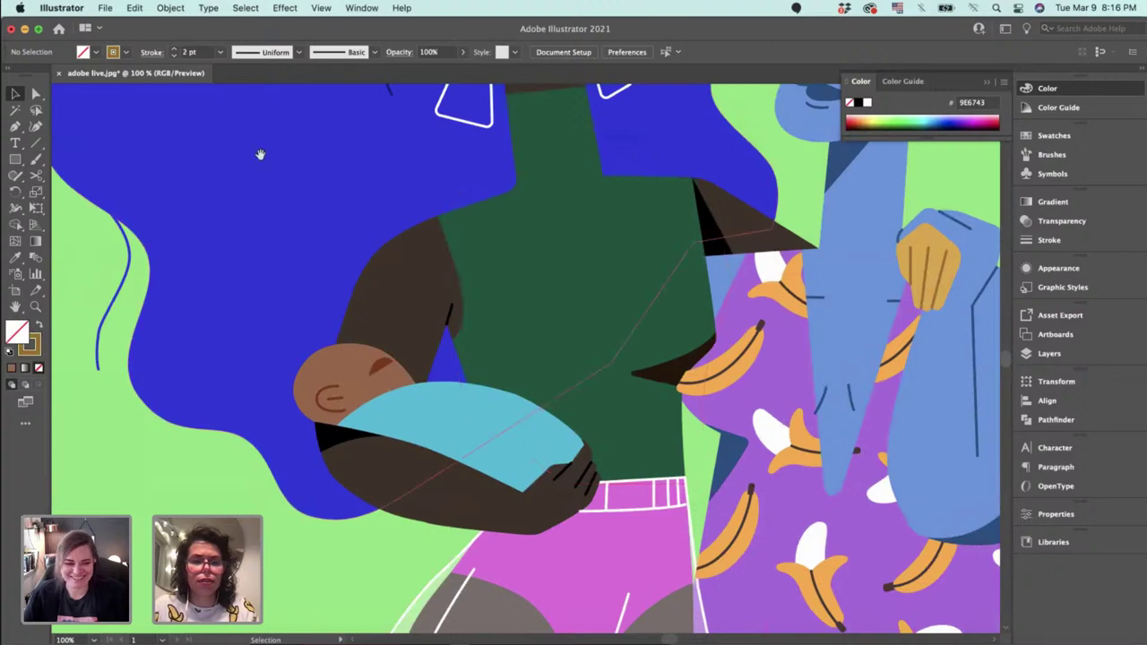
{"action": "key", "text": "super+plus"}
{"action": "key", "text": "super+plus"}
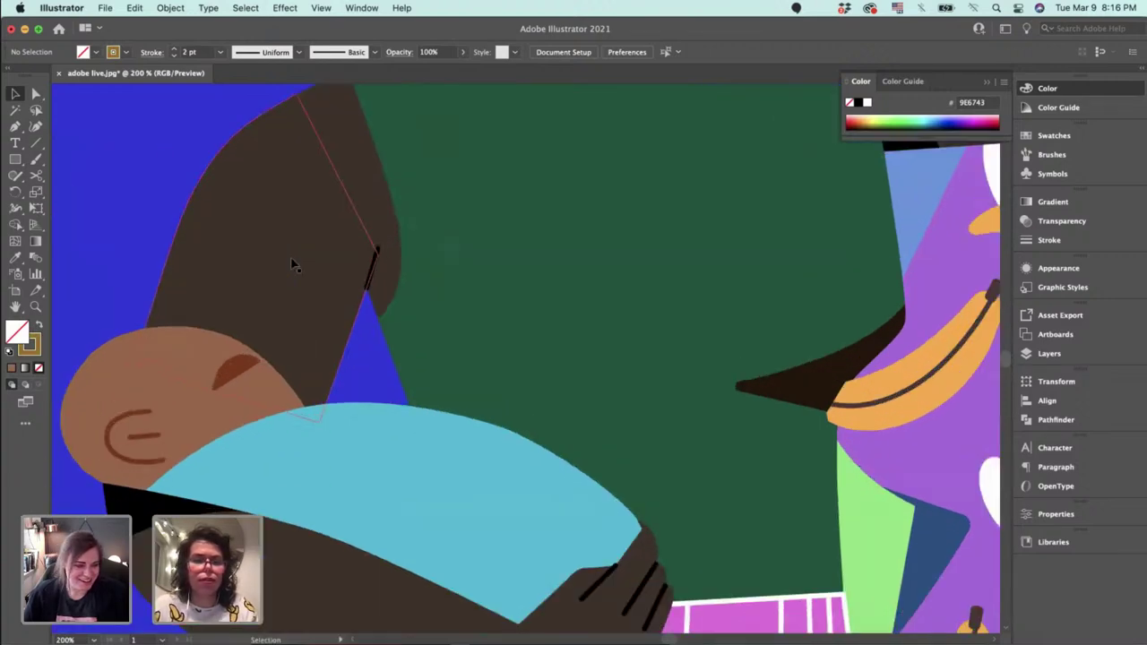
{"action": "scroll", "coordinate": [289, 259], "scroll_direction": "up", "scroll_amount": 6}
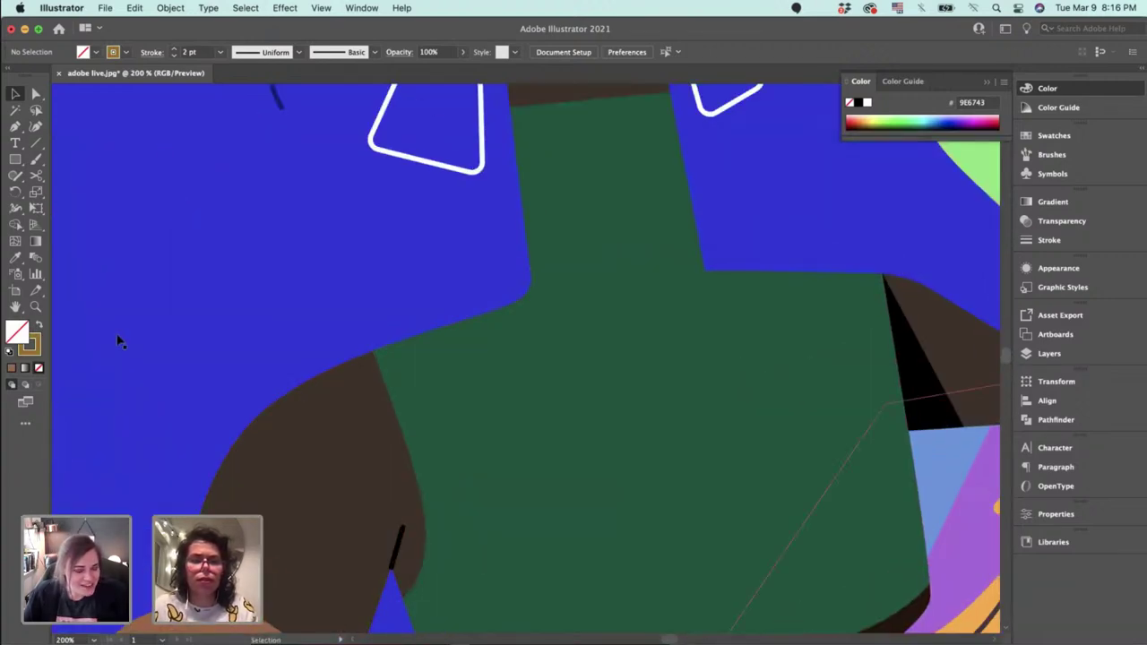
{"action": "key", "text": "super+minus"}
{"action": "key", "text": "super+minus"}
{"action": "key", "text": "super+minus"}
{"action": "key", "text": "super+minus"}
{"action": "key", "text": "super+minus"}
{"action": "key", "text": "super+minus"}
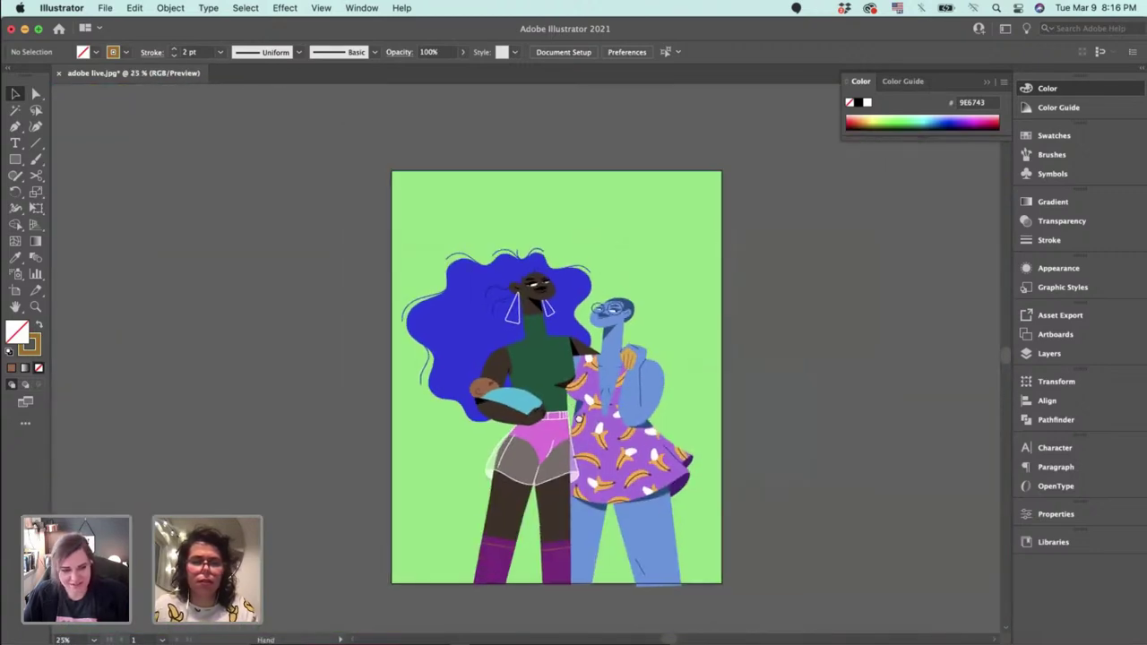
{"action": "scroll", "coordinate": [555, 376], "scroll_direction": "down", "scroll_amount": 4}
Recolor only the green of the taller figure's turtleneck, collar and torso together, to a darker green and deselect.
{"action": "left_click", "coordinate": [524, 296]}
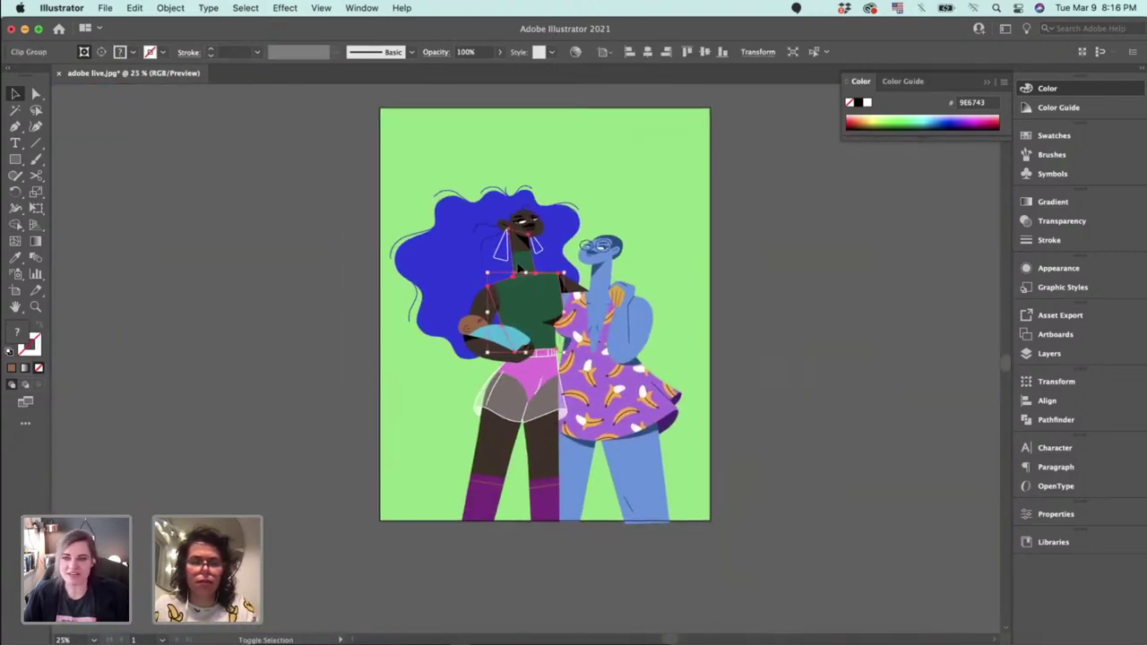
{"action": "left_click", "coordinate": [575, 51]}
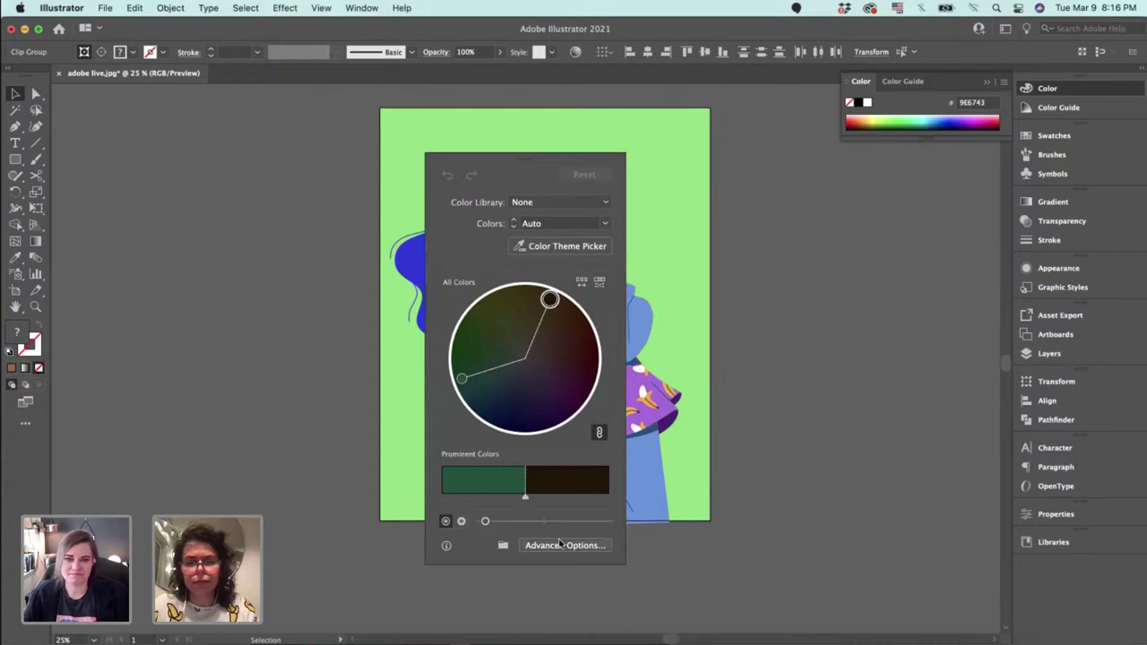
{"action": "left_click", "coordinate": [560, 544]}
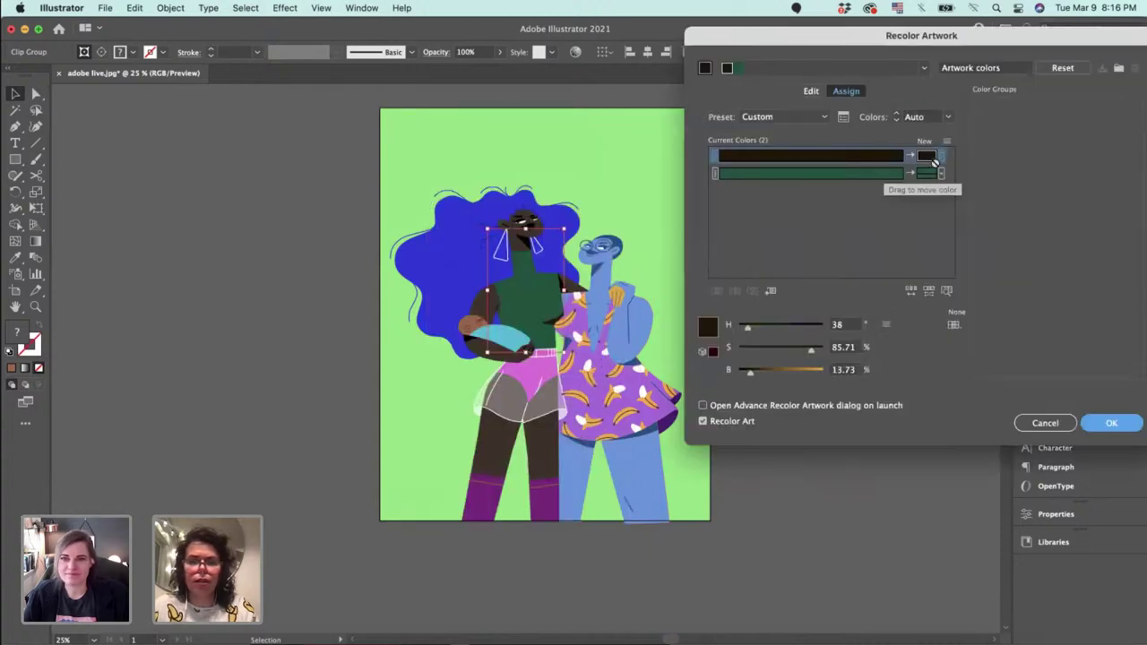
{"action": "mouse_move", "coordinate": [934, 163]}
{"action": "left_mouse_down"}
{"action": "mouse_move", "coordinate": [923, 172]}
{"action": "mouse_move", "coordinate": [934, 159]}
{"action": "left_mouse_up"}
{"action": "left_click", "coordinate": [877, 177]}
{"action": "left_click_drag", "start_coordinate": [762, 374], "coordinate": [762, 372]}
{"action": "key", "text": "Return"}
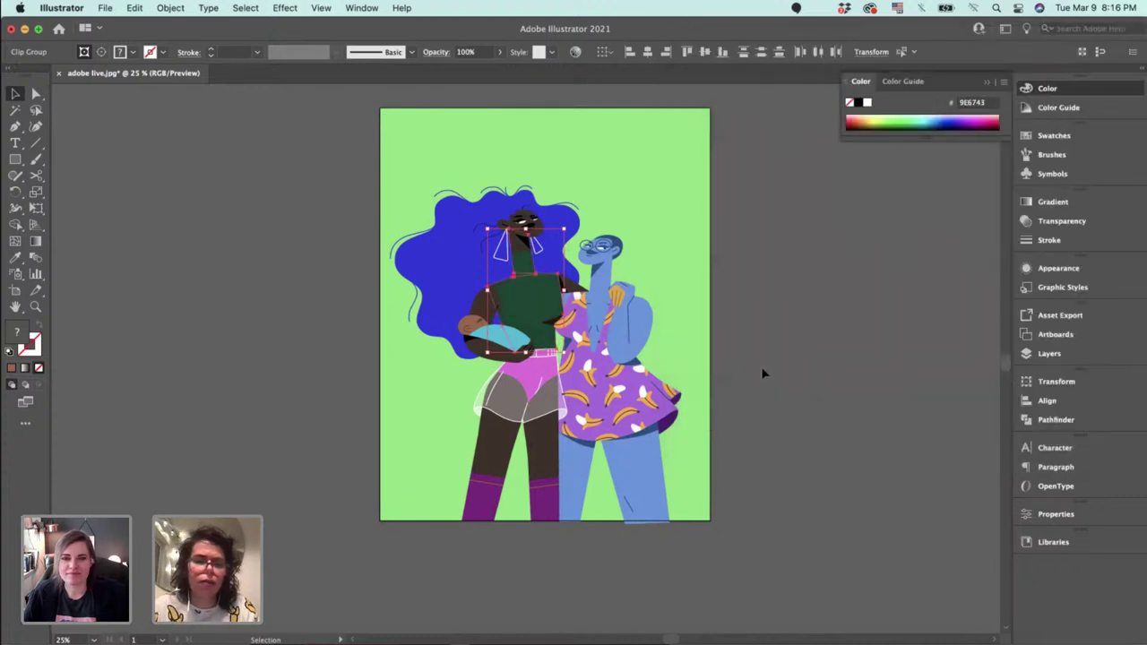
{"action": "left_click", "coordinate": [800, 411]}
Select the shorter figure's artwork without the hair and arm shapes behind, and recolor its light blue skin to hue 35°, saturation 32%, brightness 96%.
{"action": "key", "text": "super+equal"}
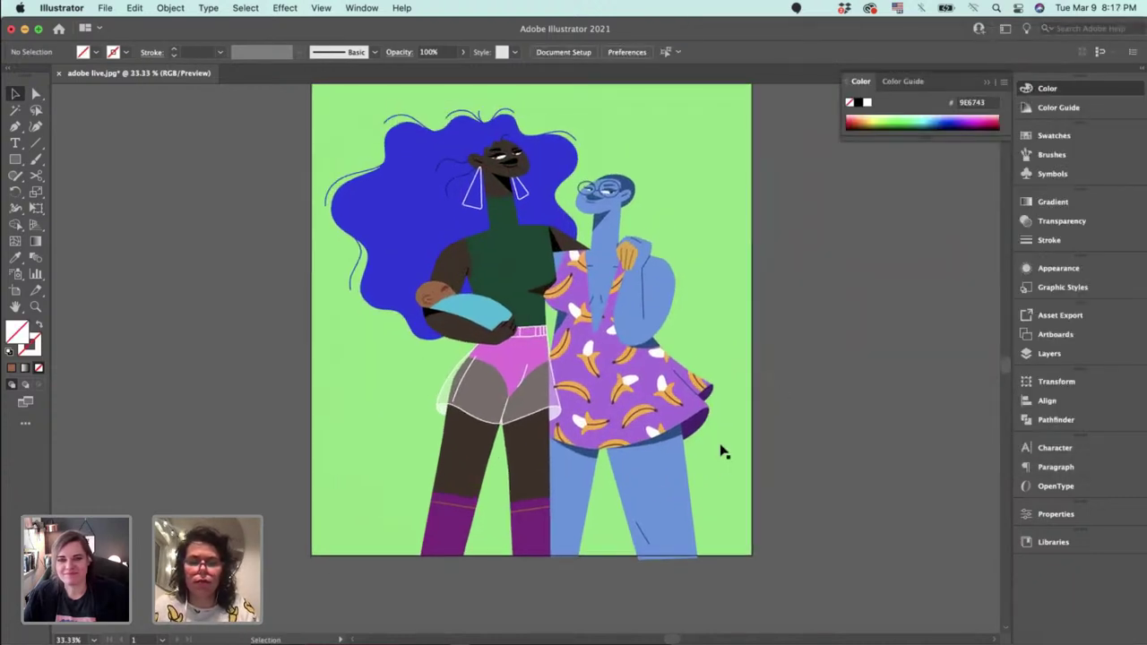
{"action": "left_click", "coordinate": [661, 494]}
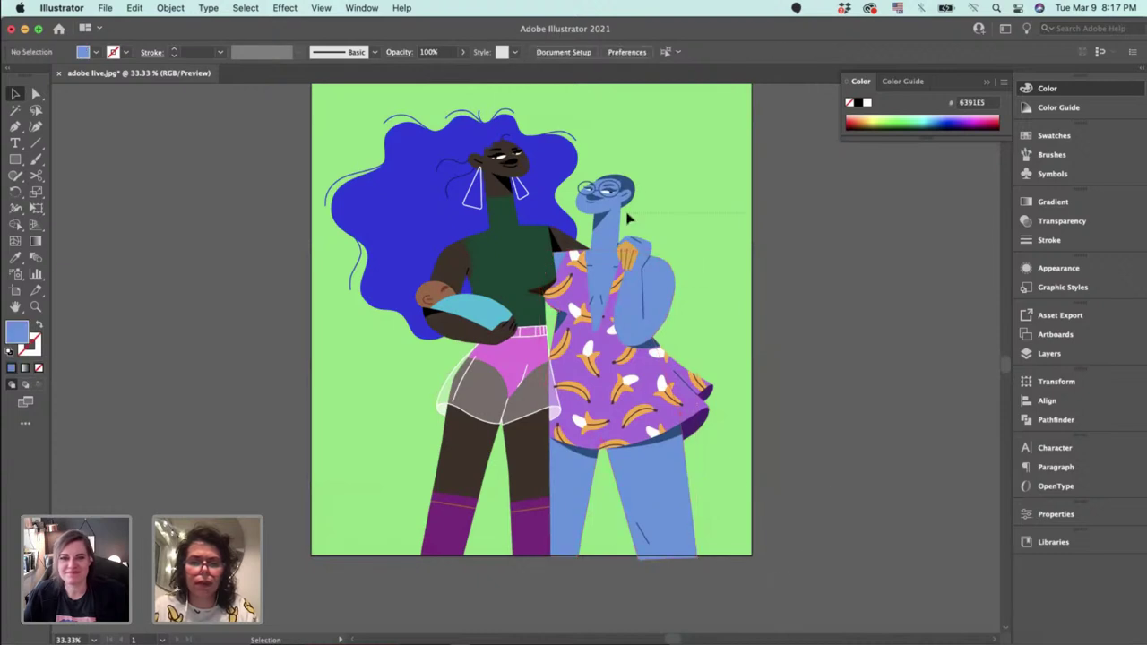
{"action": "key", "text": "super+a"}
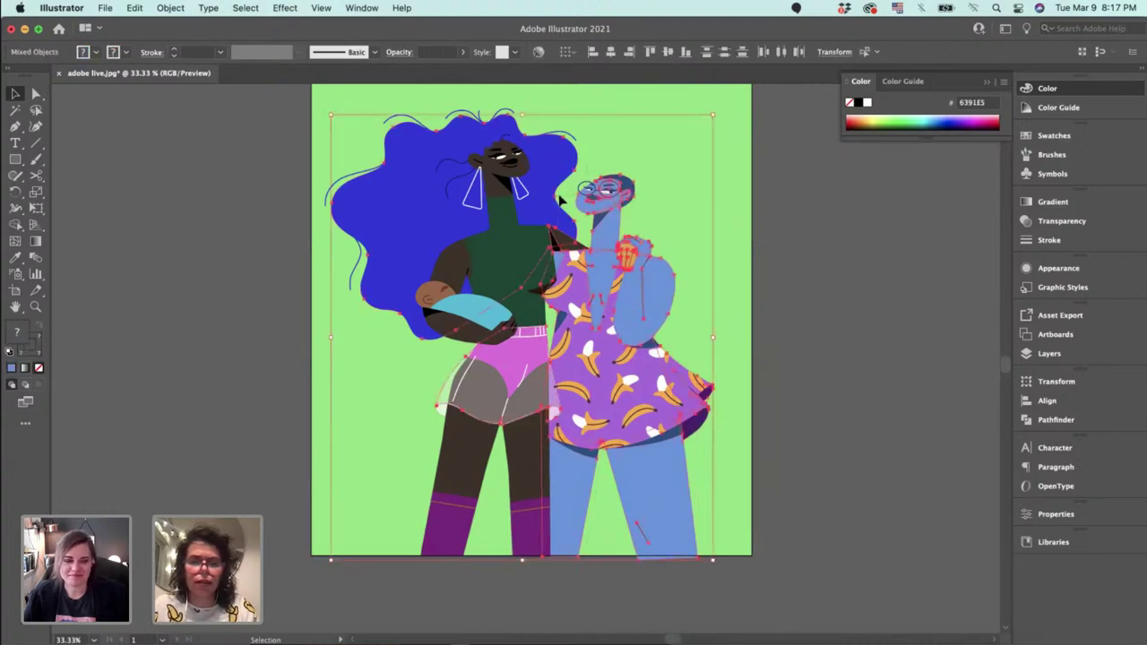
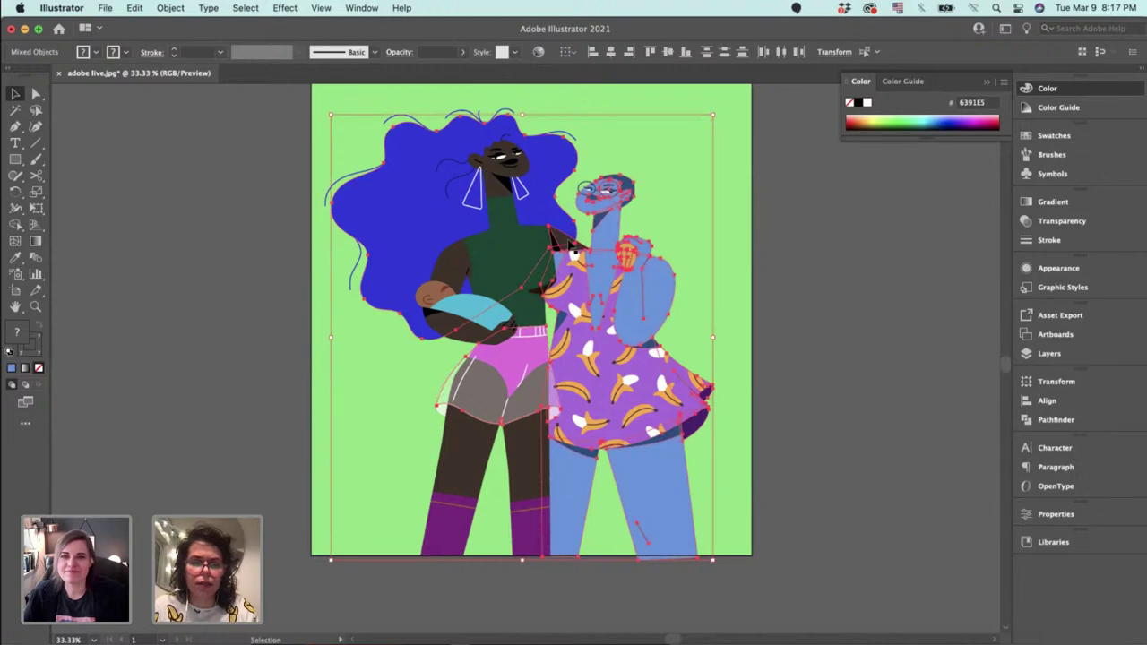
{"action": "left_click", "coordinate": [434, 337], "text": "shift"}
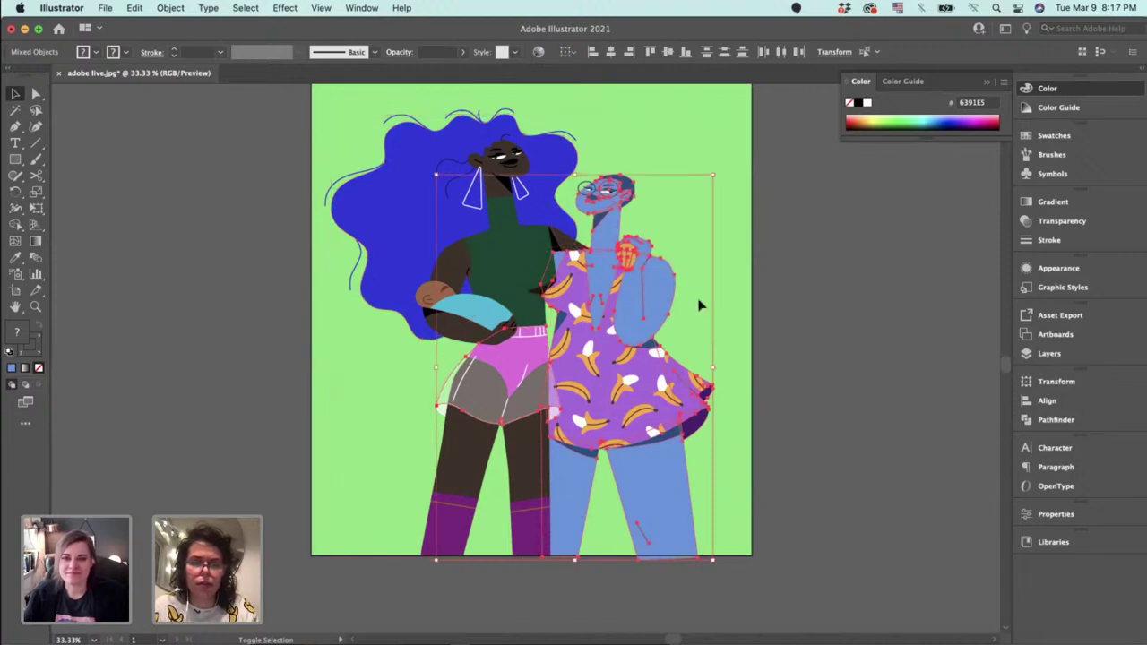
{"action": "left_click", "coordinate": [539, 52]}
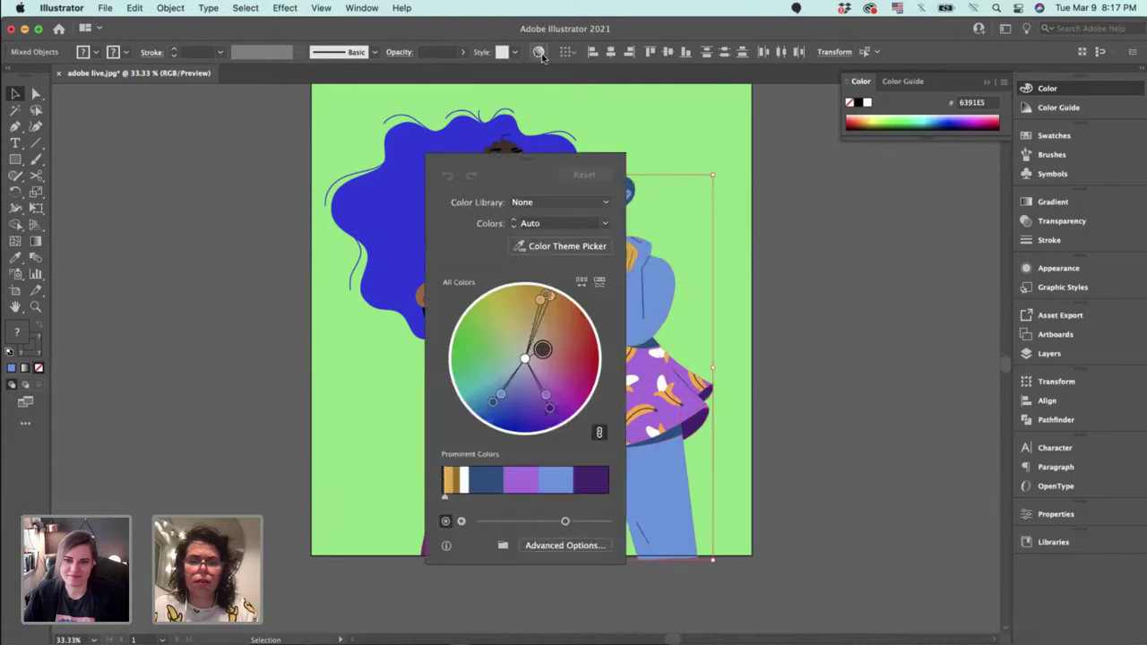
{"action": "left_click", "coordinate": [565, 545]}
{"action": "left_click", "coordinate": [807, 244]}
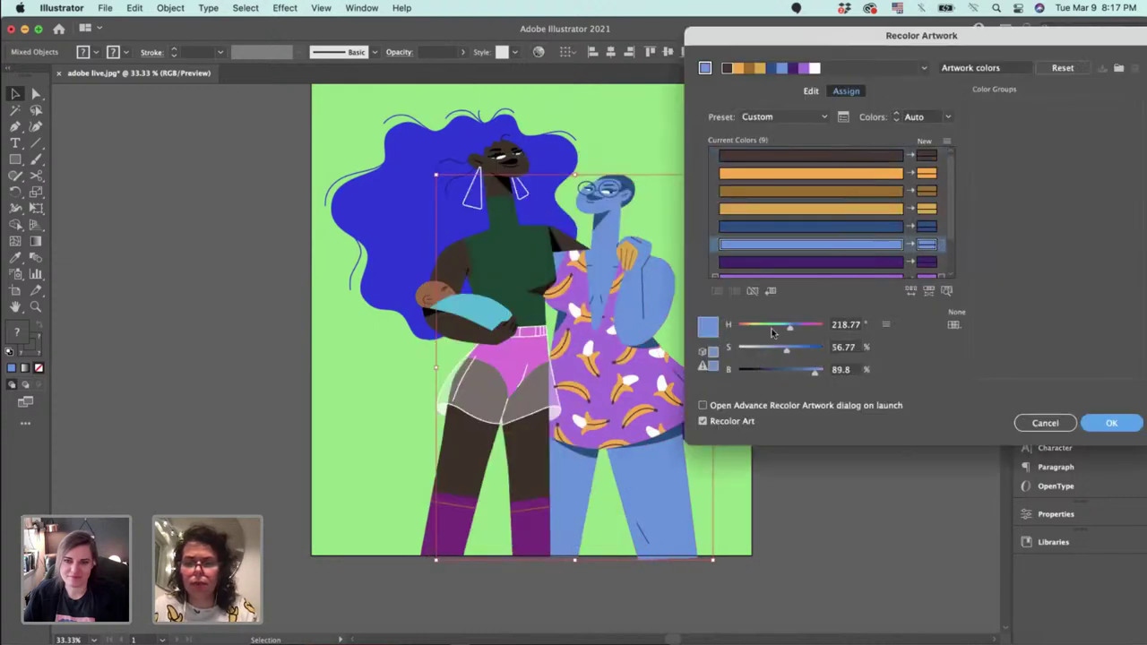
{"action": "mouse_move", "coordinate": [772, 333]}
{"action": "left_mouse_down"}
{"action": "mouse_move", "coordinate": [747, 327]}
{"action": "mouse_move", "coordinate": [780, 352]}
{"action": "mouse_move", "coordinate": [769, 354]}
{"action": "mouse_move", "coordinate": [821, 370]}
{"action": "mouse_move", "coordinate": [765, 350]}
{"action": "left_mouse_up"}
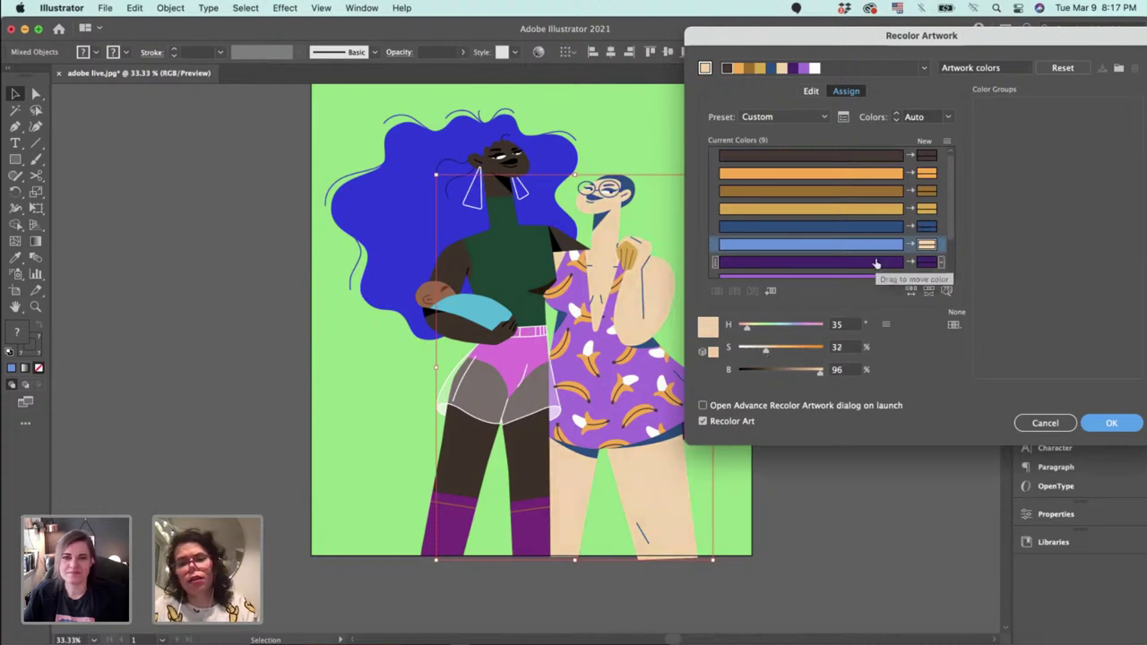
Recolor the shorter figure's dark blue hair, shadows and lines to pink with hue 338° and brightness 94%, apply the recoloring and deselect.
{"action": "left_click", "coordinate": [893, 225]}
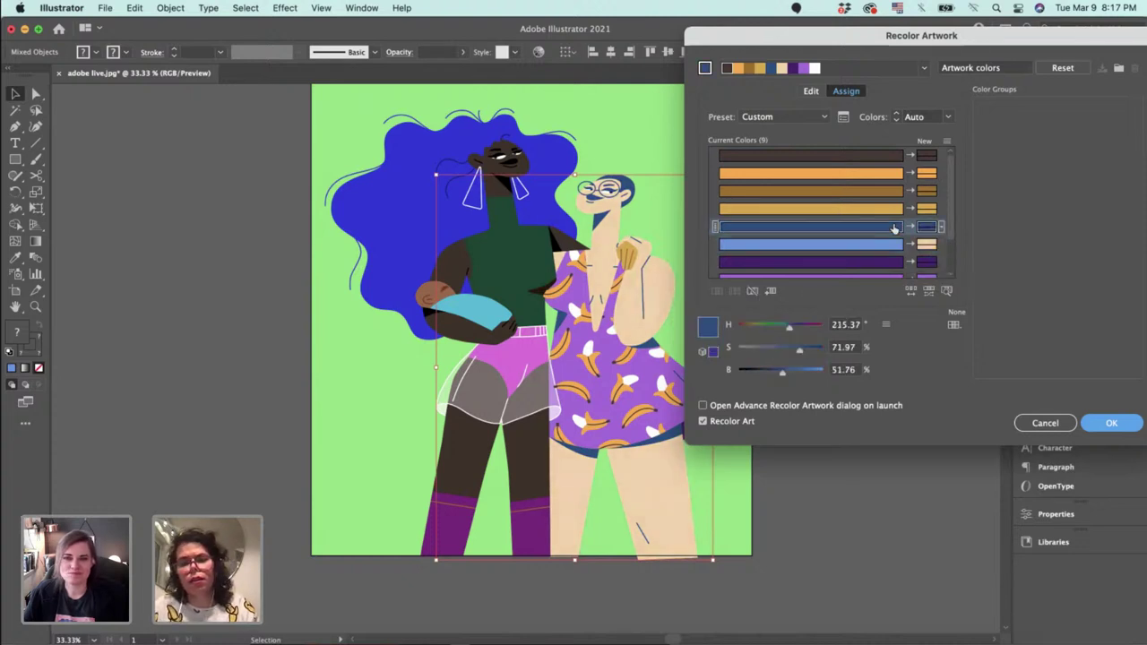
{"action": "left_click", "coordinate": [756, 327]}
{"action": "left_click_drag", "start_coordinate": [756, 327], "coordinate": [813, 324]}
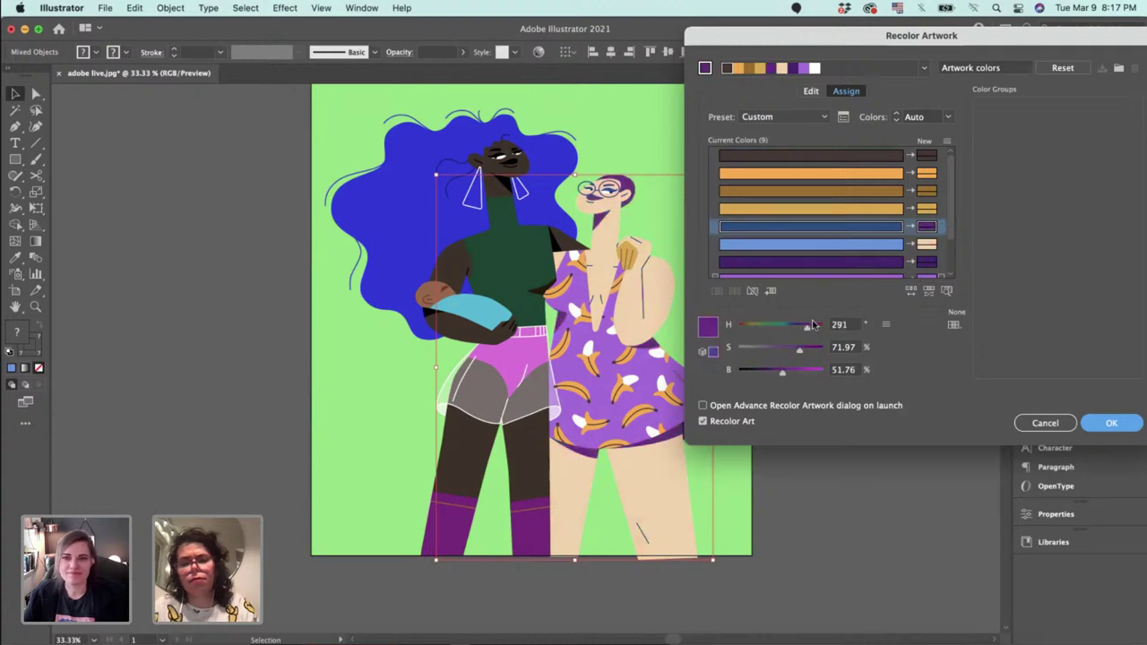
{"action": "left_click", "coordinate": [866, 224]}
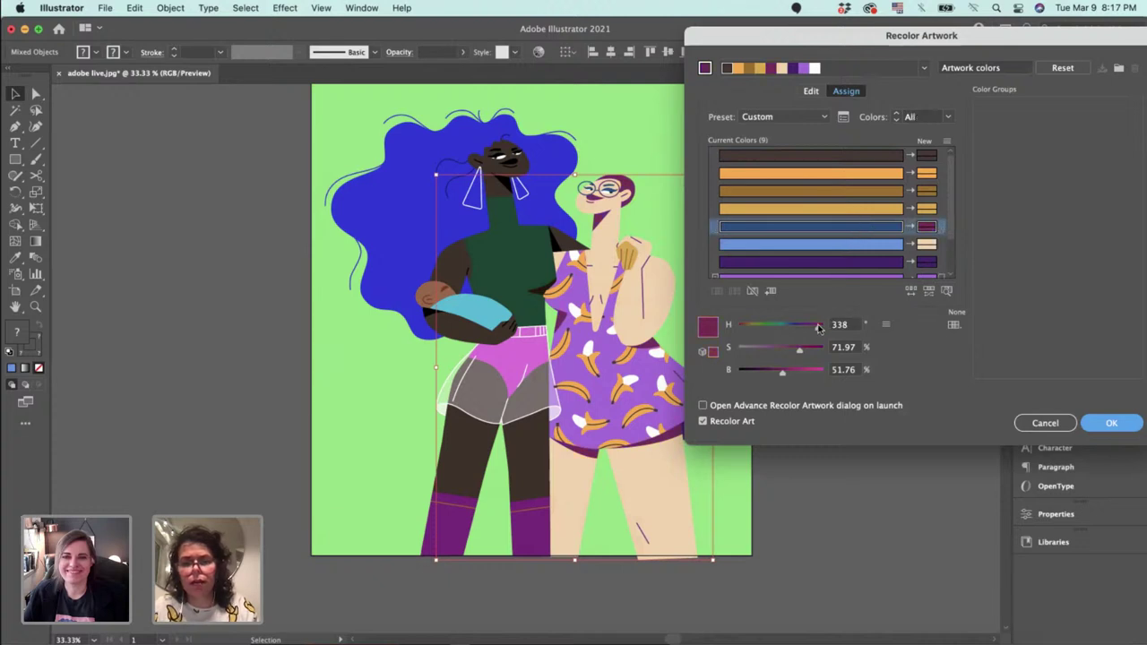
{"action": "left_click_drag", "start_coordinate": [792, 370], "coordinate": [814, 375]}
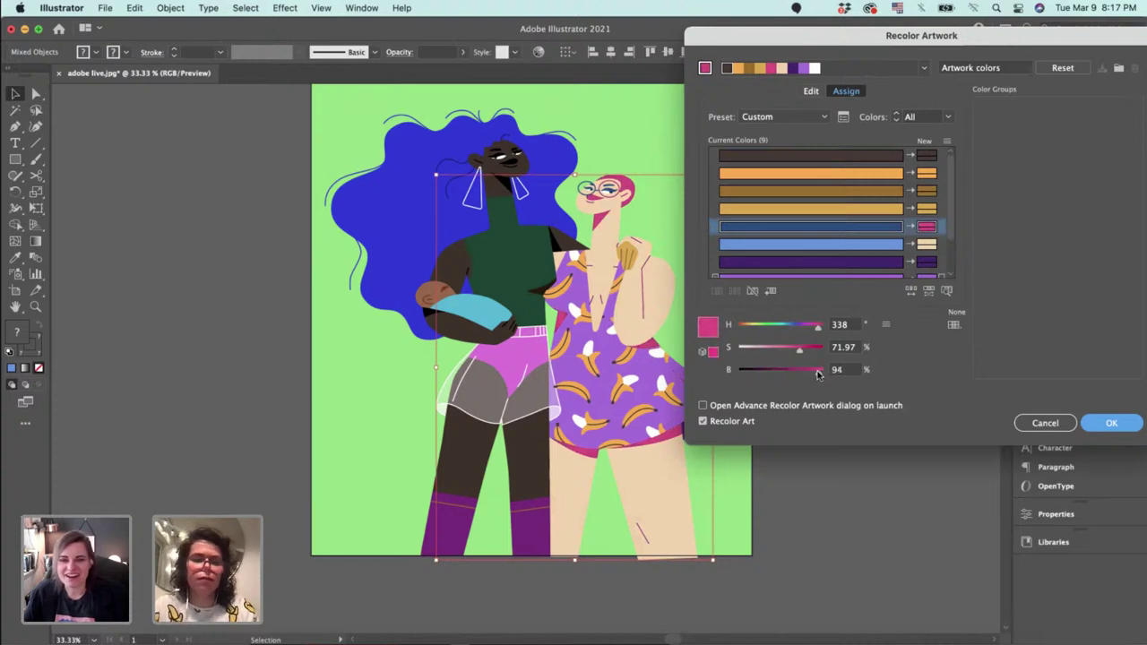
{"action": "key", "text": "Return"}
{"action": "left_click", "coordinate": [815, 371]}
Recolor the pink nose shadow and mouth line on the shorter figure's face to the blue of the large hair shape, and deselect.
{"action": "key", "text": "super+equal"}
{"action": "key", "text": "super+equal"}
{"action": "key", "text": "super+equal"}
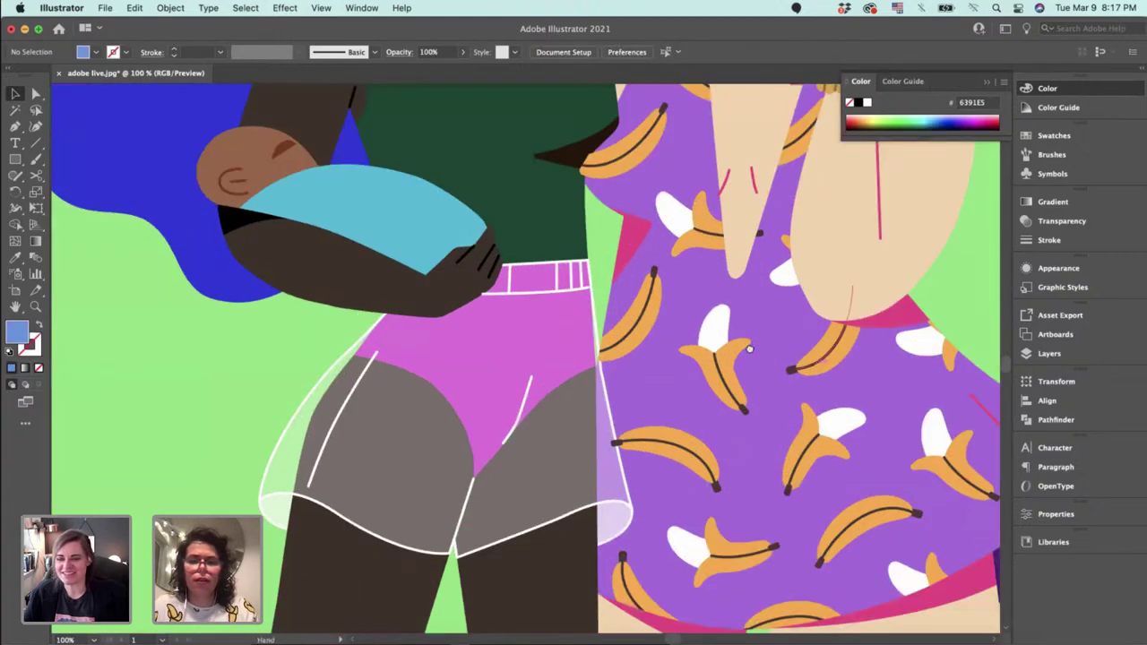
{"action": "left_click_drag", "start_coordinate": [750, 348], "coordinate": [629, 574]}
{"action": "left_click", "coordinate": [592, 217]}
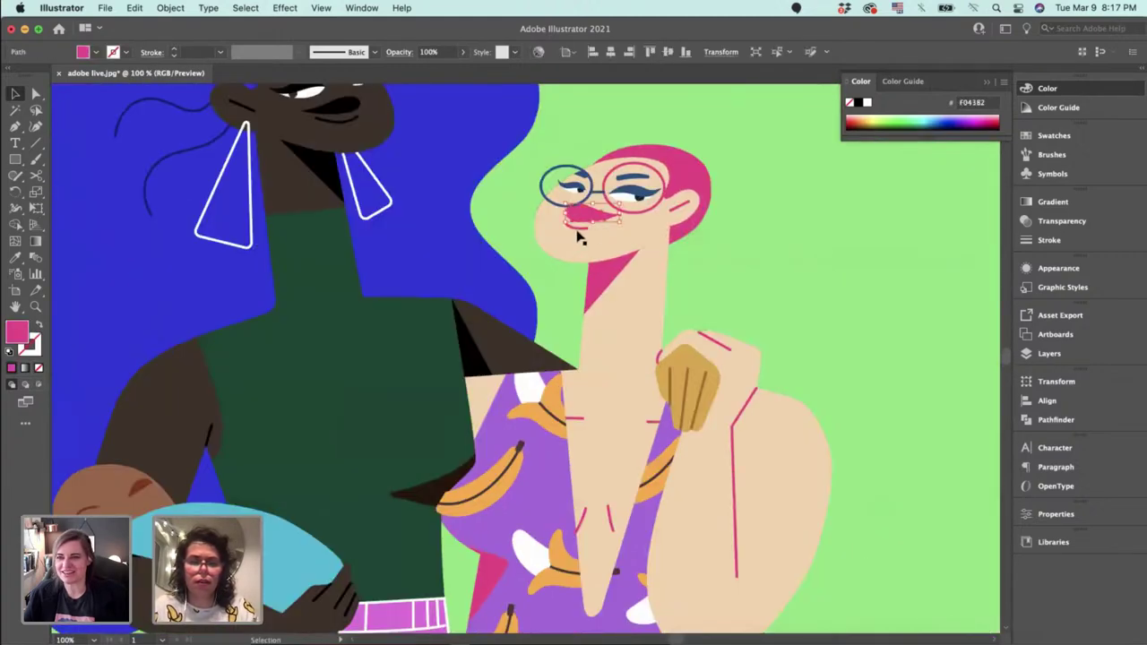
{"action": "left_click", "coordinate": [583, 229], "text": "shift"}
{"action": "left_click", "coordinate": [457, 264], "text": "shift"}
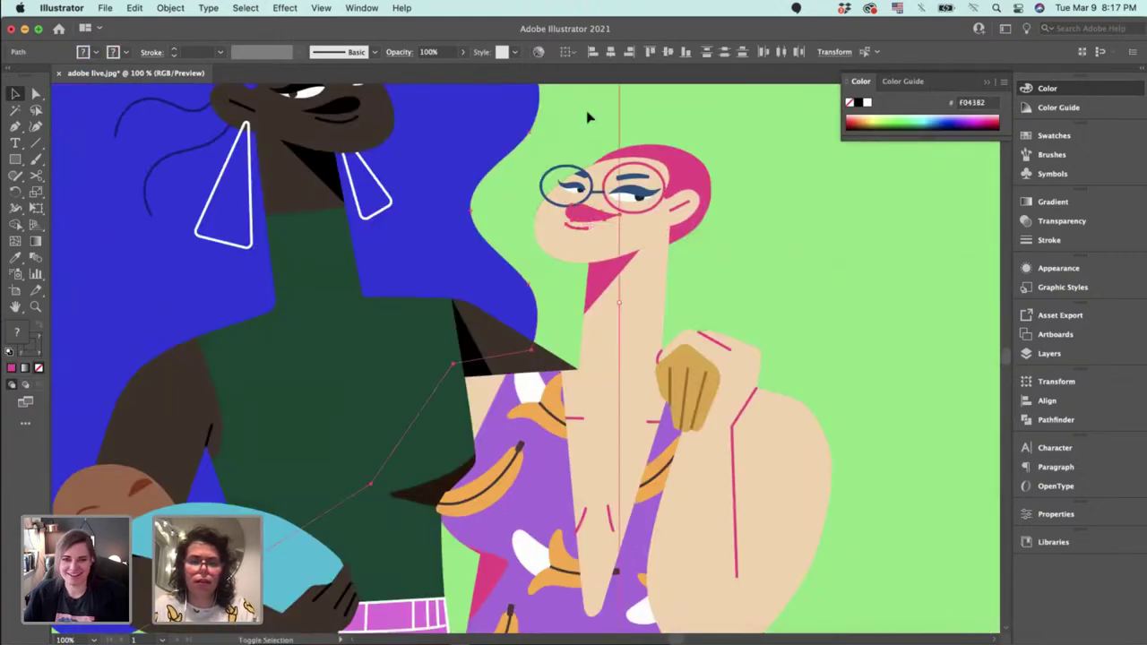
{"action": "left_click", "coordinate": [539, 52]}
{"action": "left_click", "coordinate": [582, 545]}
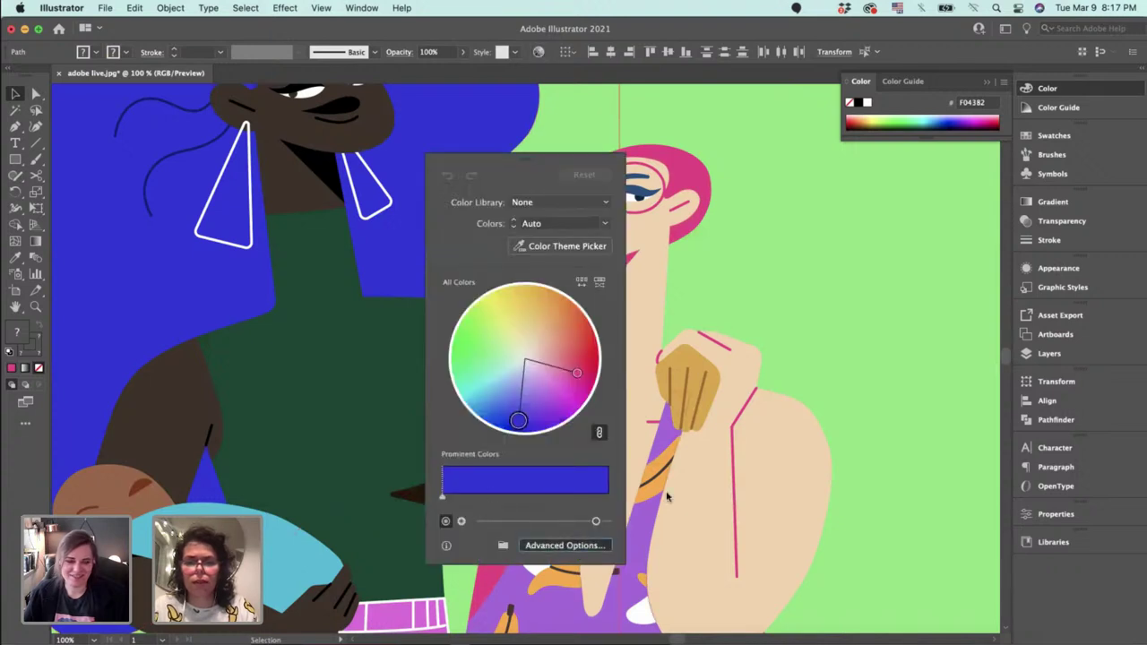
{"action": "left_click_drag", "start_coordinate": [921, 176], "coordinate": [923, 179]}
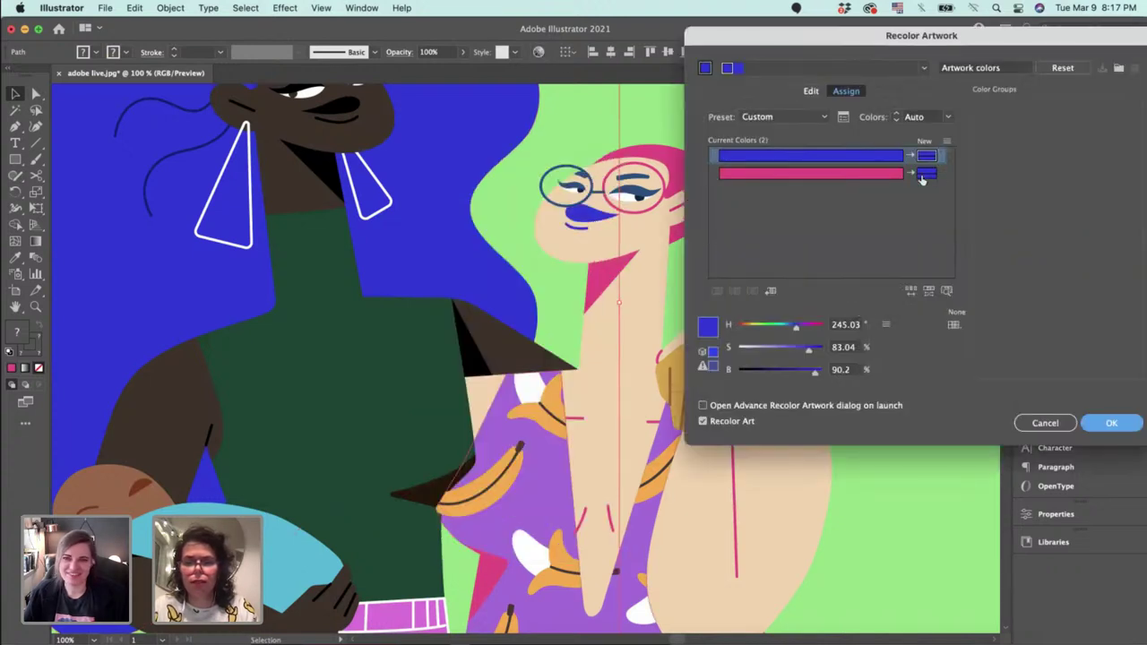
{"action": "key", "text": "Return"}
{"action": "left_click", "coordinate": [848, 207]}
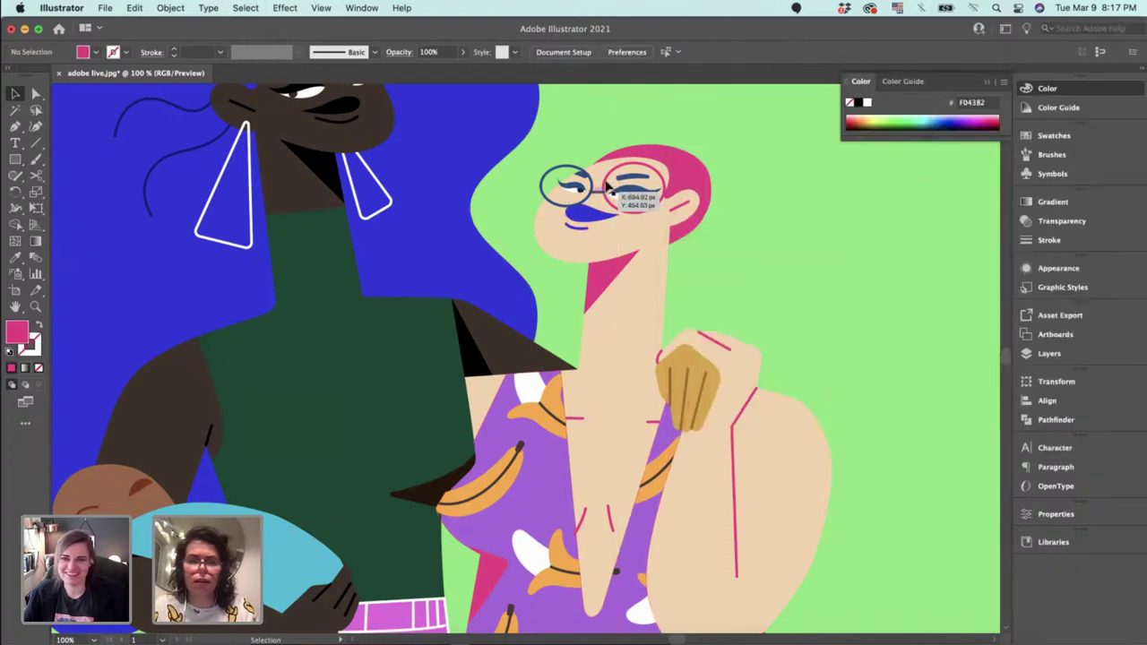
Give both lenses and the bridge of the glasses the white stroke sampled from the earring, and deselect.
{"action": "left_click", "coordinate": [612, 205]}
{"action": "left_click", "coordinate": [586, 204], "text": "shift"}
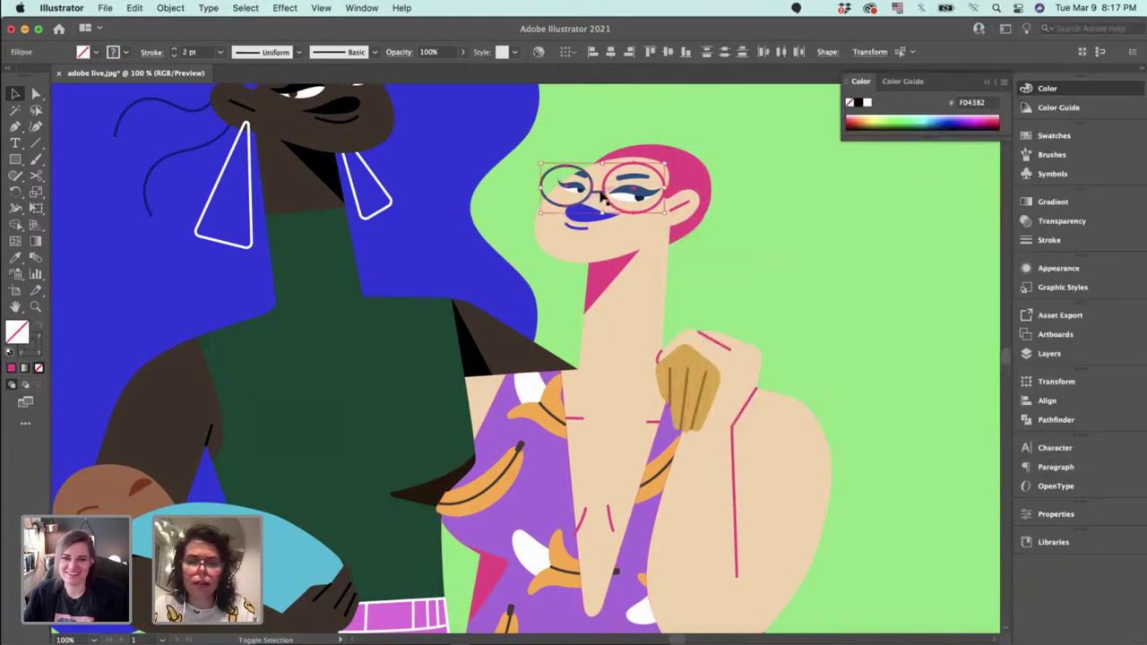
{"action": "left_click", "coordinate": [598, 191], "text": "shift"}
{"action": "key", "text": "i"}
{"action": "left_click", "coordinate": [391, 200]}
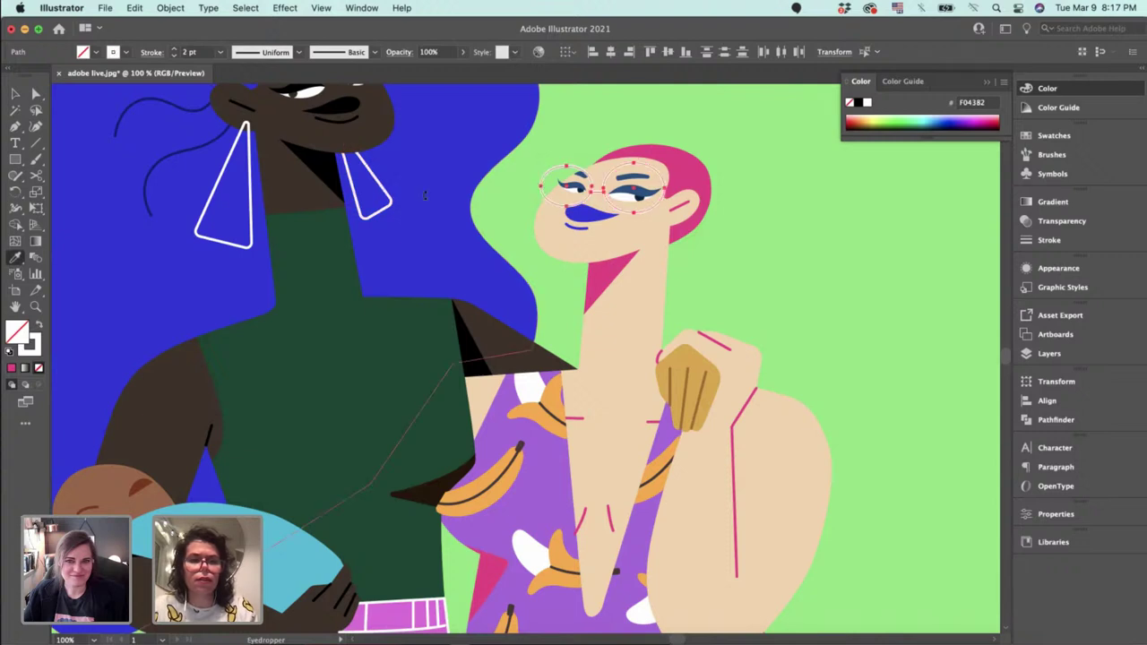
{"action": "key", "text": "v"}
{"action": "left_click", "coordinate": [585, 144]}
Fill both dark blue eyebrows of the shorter figure with the pink F04382 sampled from the hair.
{"action": "left_click", "coordinate": [635, 185]}
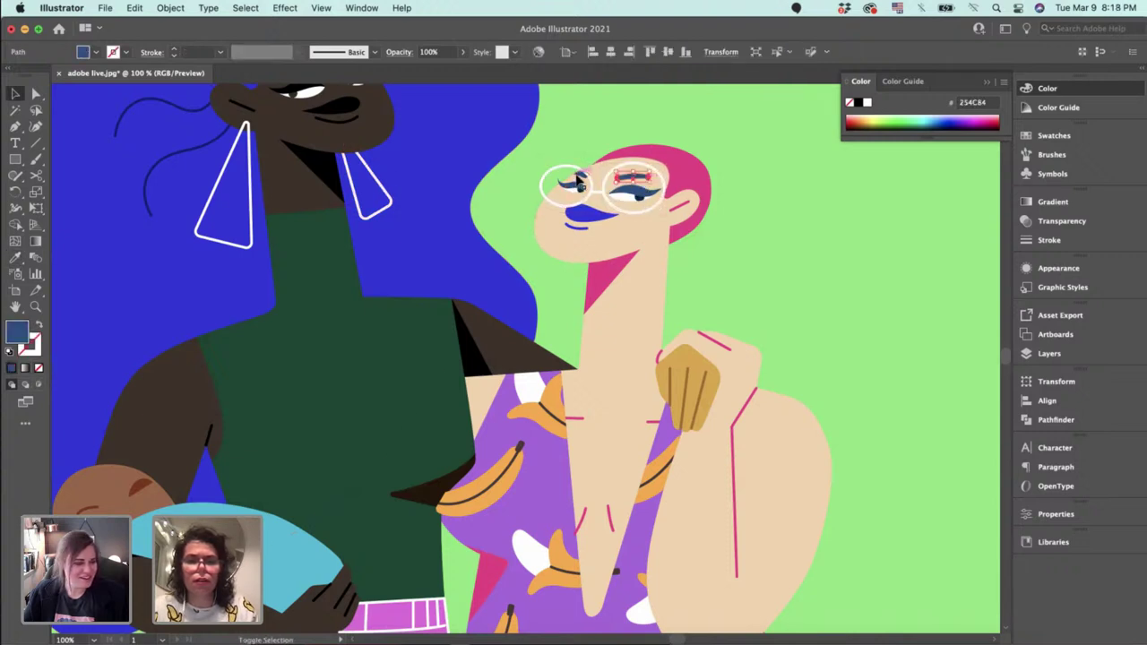
{"action": "left_click", "coordinate": [580, 179], "text": "shift"}
{"action": "key", "text": "i"}
{"action": "left_click", "coordinate": [694, 160]}
{"action": "key", "text": "v"}
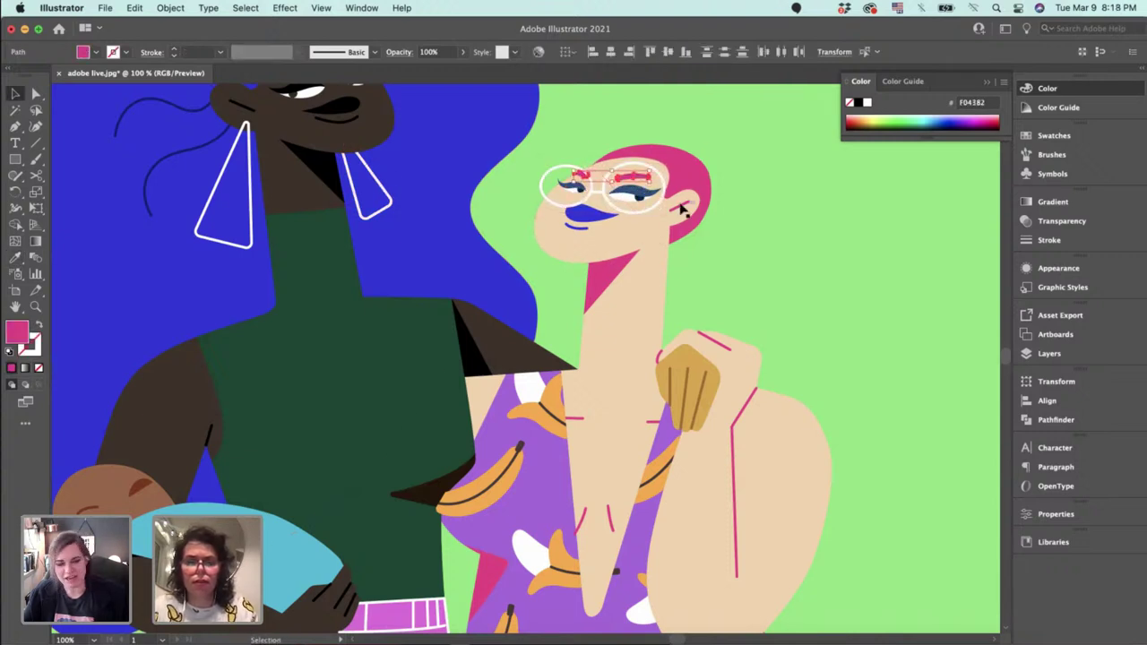
Select the pink skin shadows and detail lines on the shorter figure's ear, neck, hand, arm, chest and legs together.
{"action": "left_click", "coordinate": [681, 206]}
{"action": "left_click_drag", "start_coordinate": [570, 229], "coordinate": [688, 315]}
{"action": "left_click", "coordinate": [727, 354], "text": "shift"}
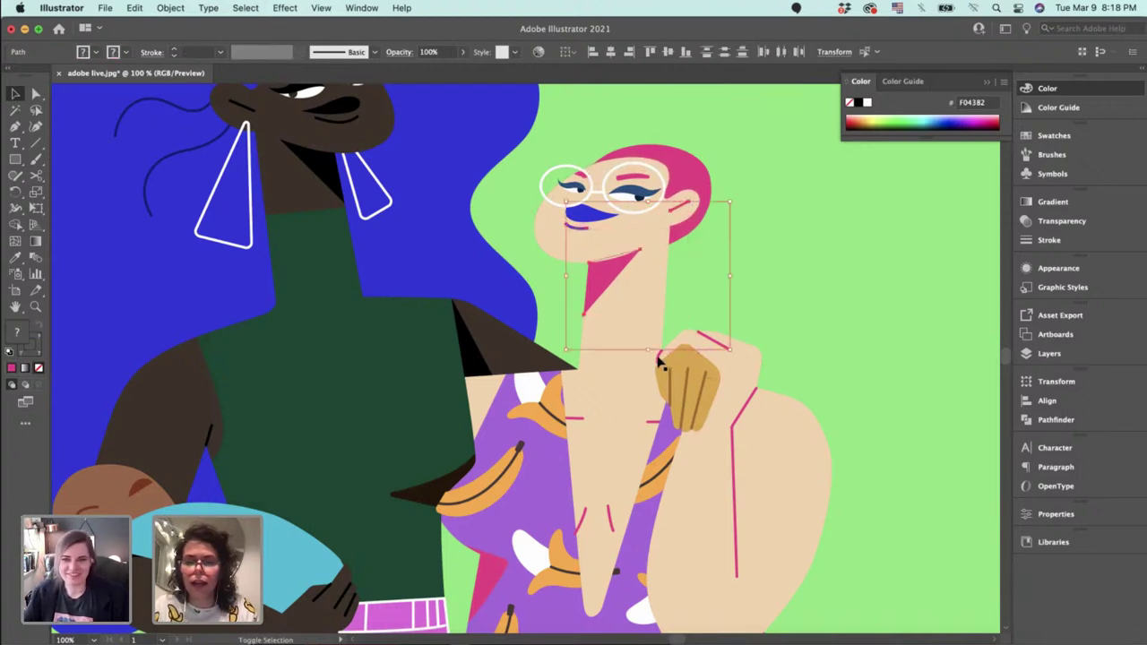
{"action": "left_click", "coordinate": [738, 478], "text": "shift"}
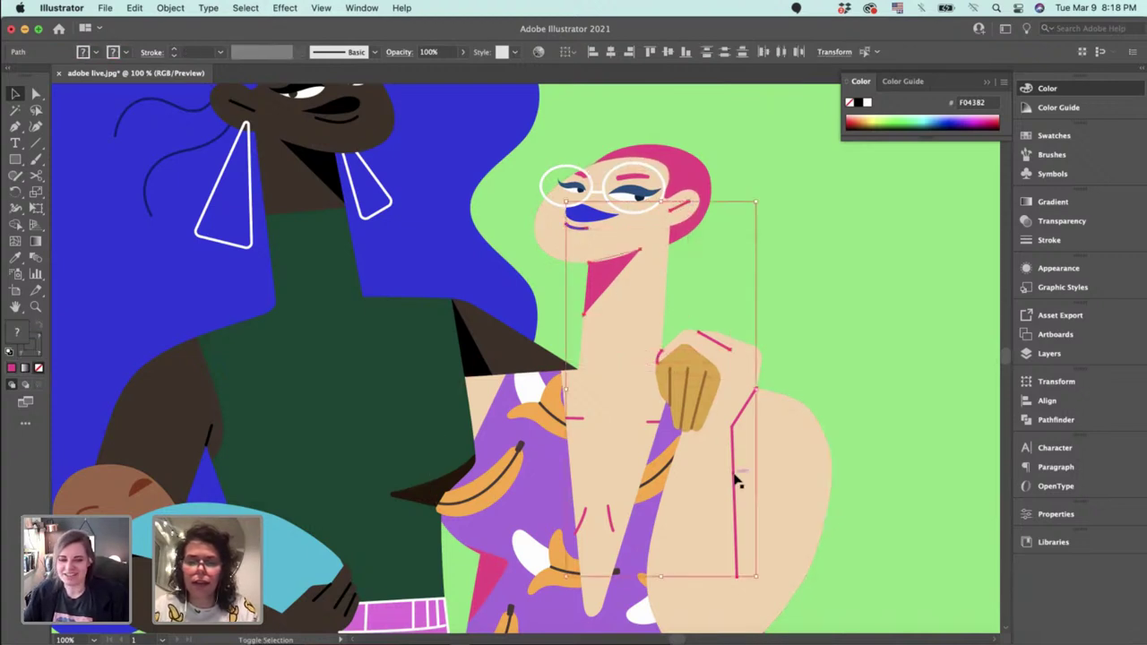
{"action": "left_click", "coordinate": [579, 419], "text": "shift"}
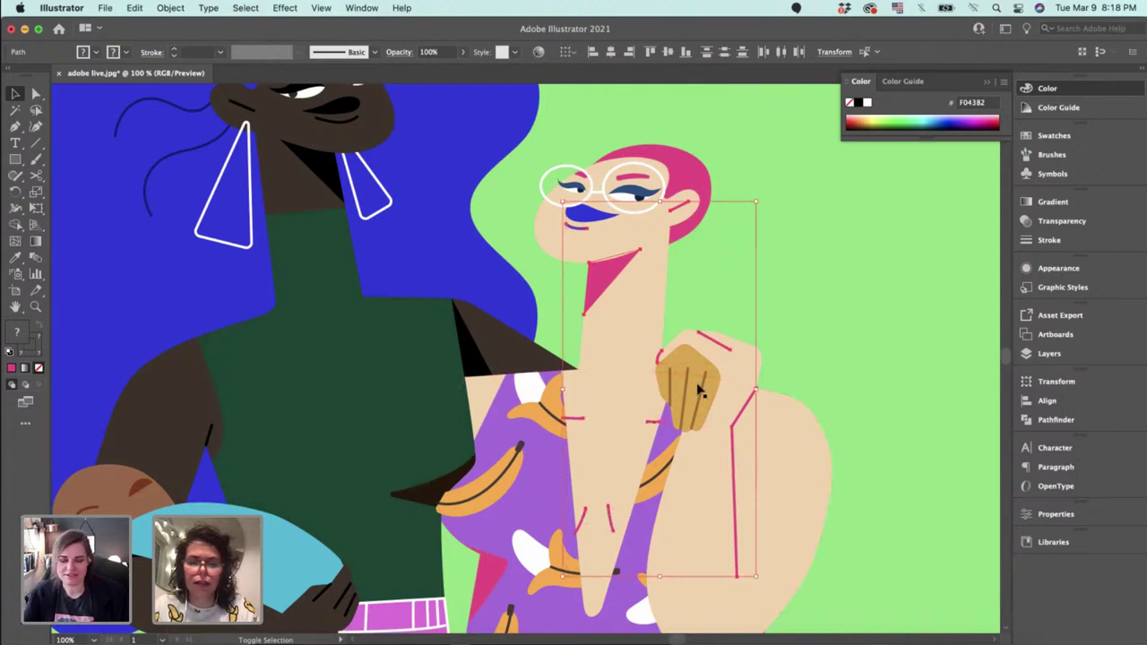
{"action": "key", "text": "super+minus"}
{"action": "key", "text": "super+minus"}
{"action": "scroll", "coordinate": [681, 187], "scroll_direction": "down", "scroll_amount": 5}
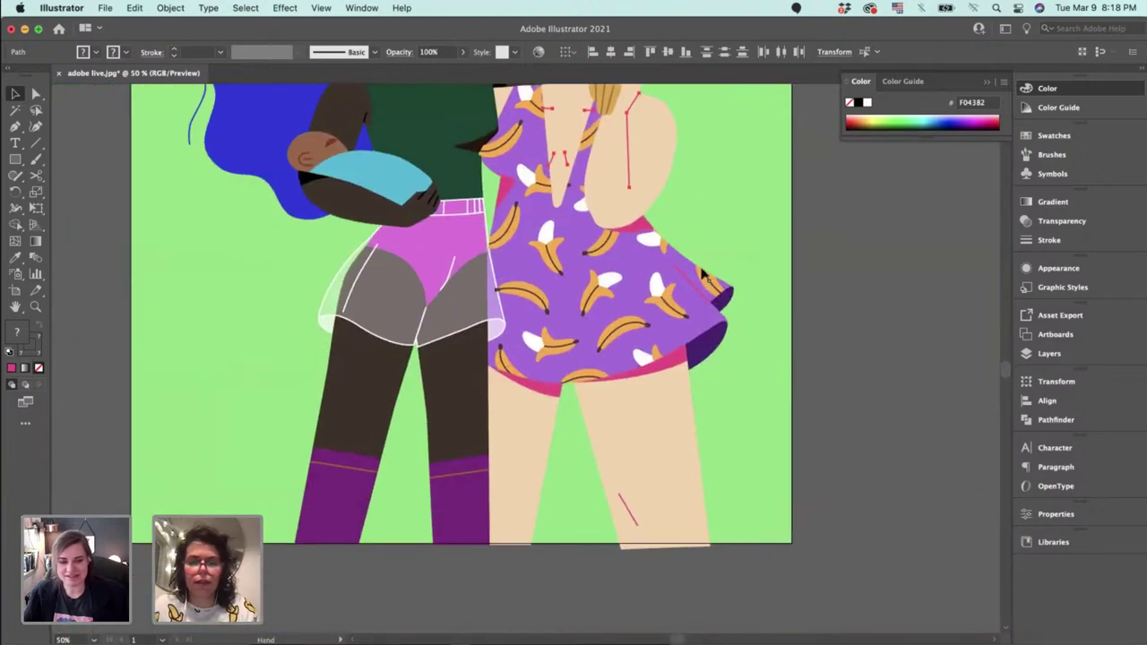
{"action": "left_click", "coordinate": [635, 518], "text": "shift"}
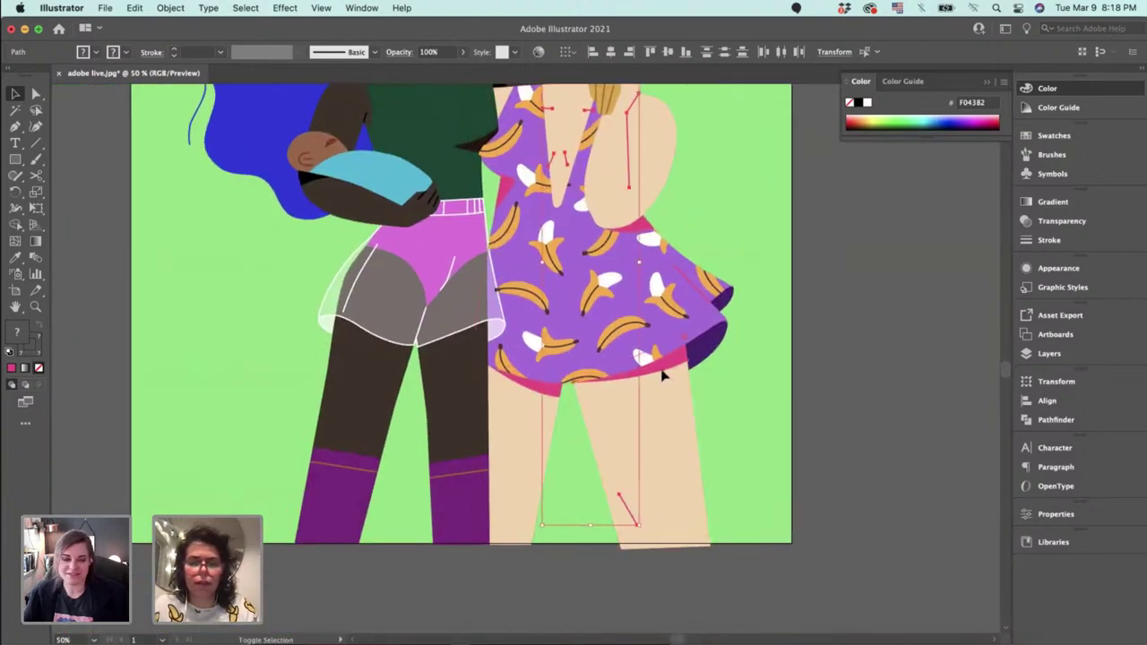
{"action": "left_click", "coordinate": [661, 369], "text": "shift"}
{"action": "left_click", "coordinate": [538, 51]}
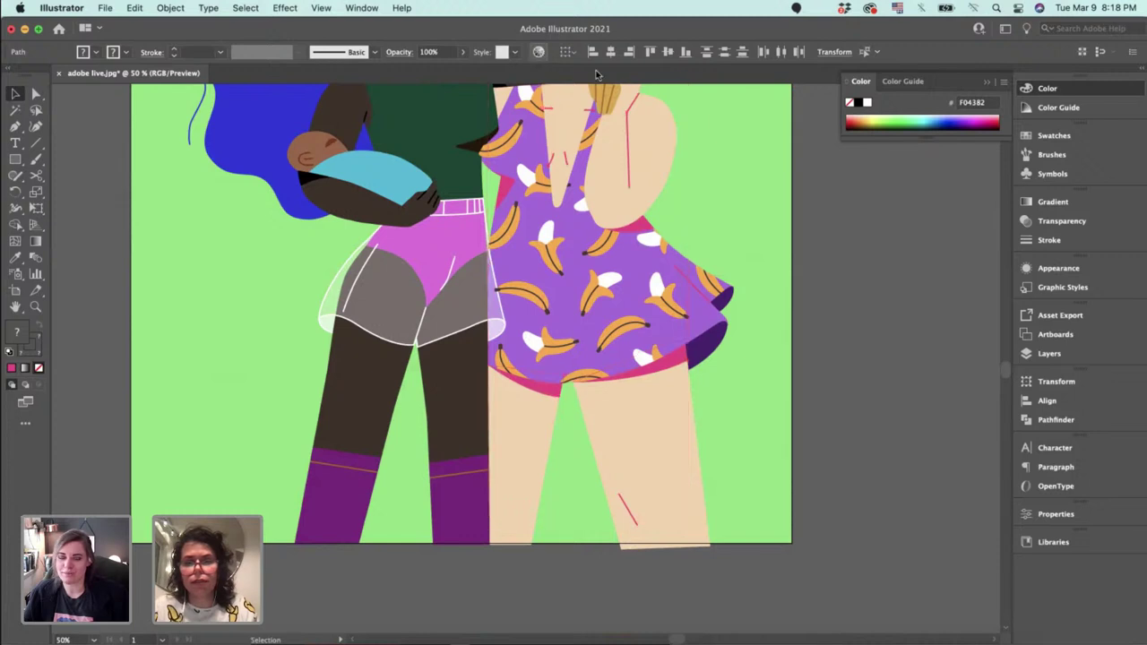
{"action": "left_click", "coordinate": [567, 546]}
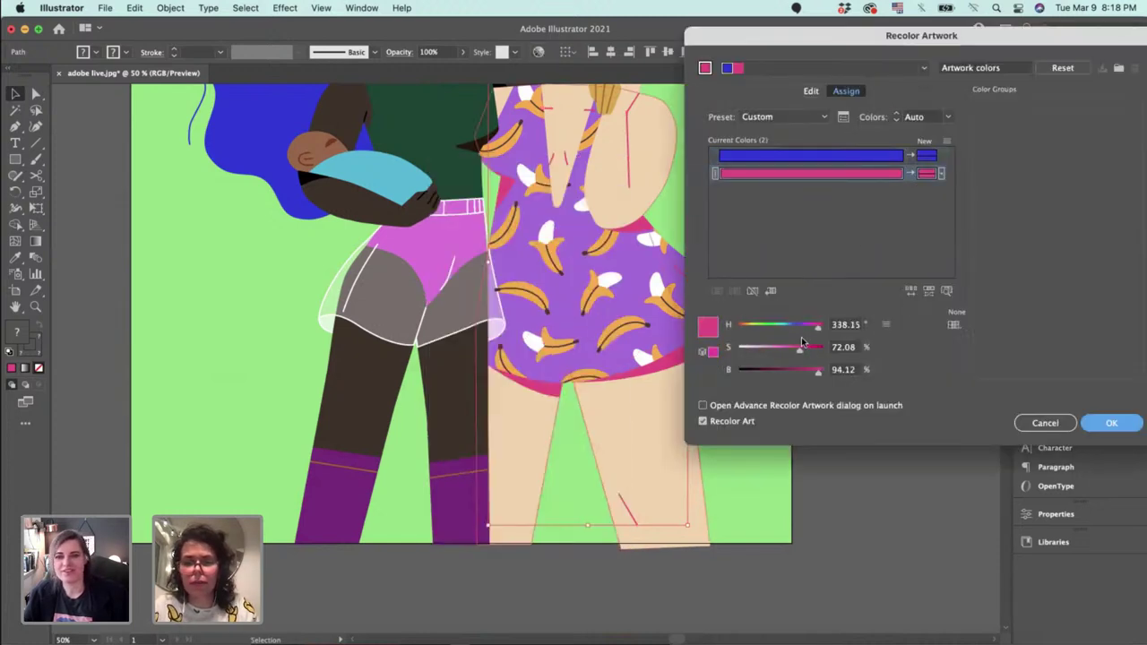
{"action": "left_click", "coordinate": [1038, 427]}
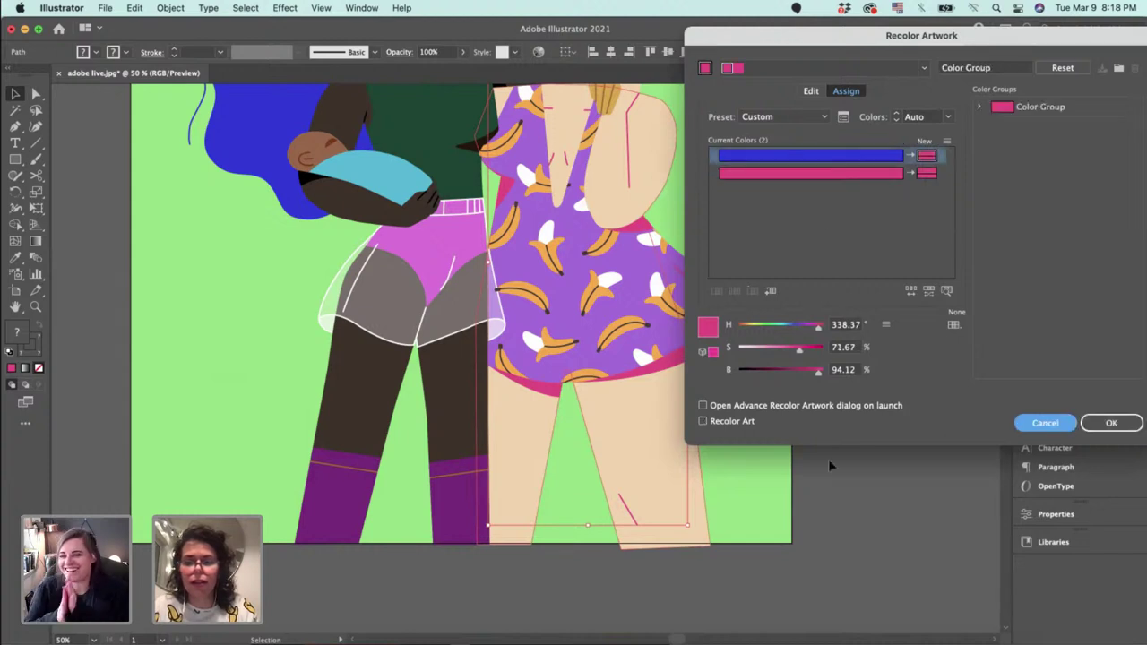
Assign the beige skin color to the pink shadows and lines in Recolor Artwork, keeping the skin itself at its original beige.
{"action": "left_click", "coordinate": [538, 52]}
{"action": "left_click", "coordinate": [567, 546]}
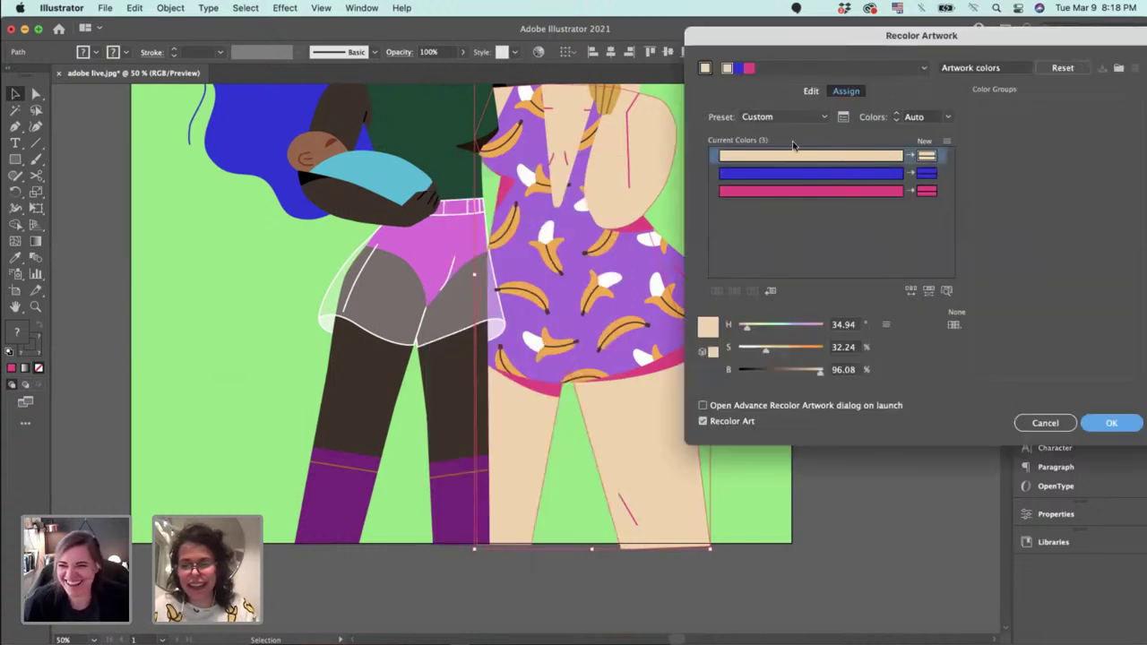
{"action": "left_click_drag", "start_coordinate": [885, 155], "coordinate": [927, 191]}
{"action": "left_click_drag", "start_coordinate": [766, 351], "coordinate": [798, 352]}
{"action": "left_click", "coordinate": [799, 352]}
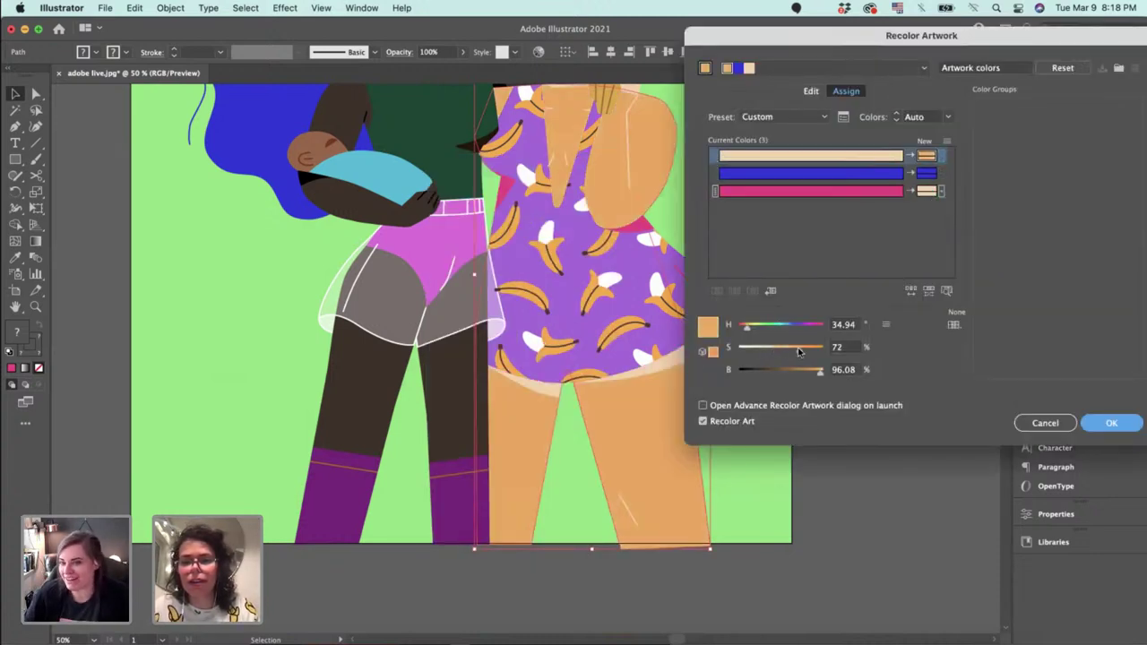
{"action": "left_click_drag", "start_coordinate": [894, 156], "coordinate": [926, 157]}
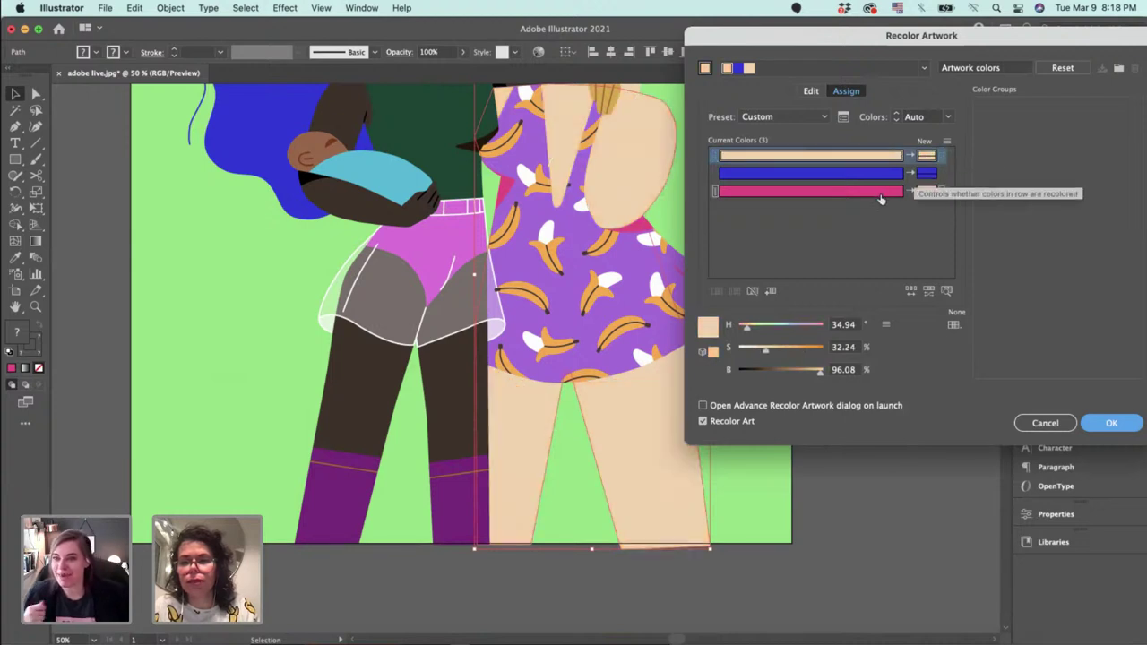
Set the replacement for the pink skin shadows and lines to hue 20°, saturation 60% and brightness 90%, apply the recoloring and deselect.
{"action": "left_click", "coordinate": [882, 194]}
{"action": "left_click_drag", "start_coordinate": [792, 352], "coordinate": [808, 351]}
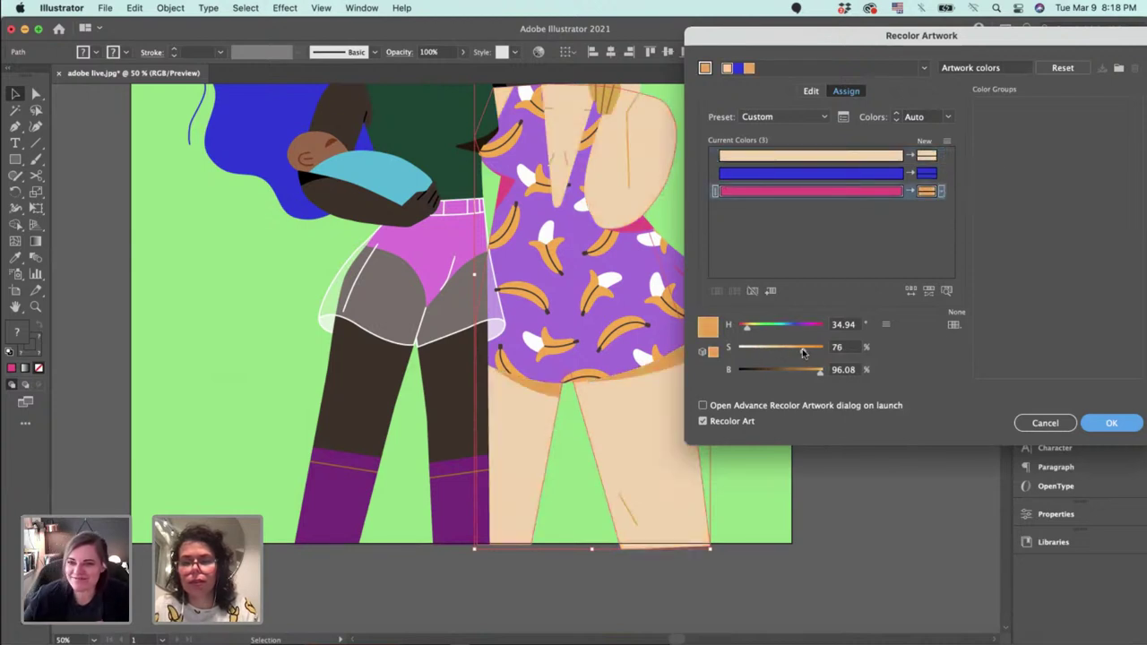
{"action": "left_click", "coordinate": [810, 369]}
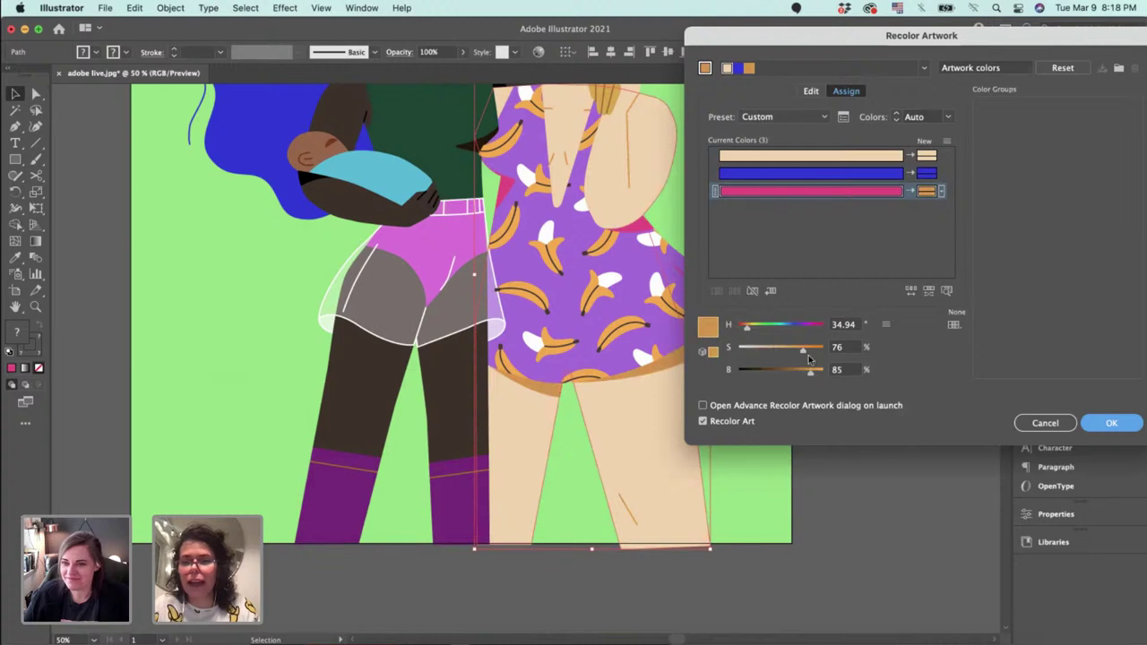
{"action": "left_click_drag", "start_coordinate": [748, 331], "coordinate": [746, 331]}
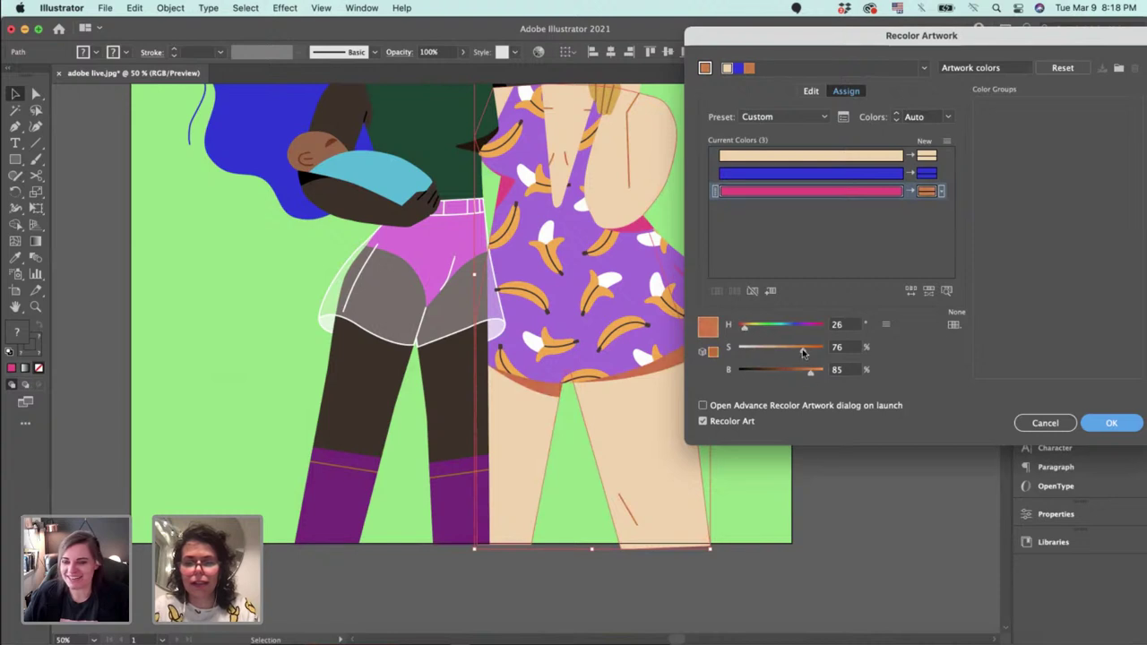
{"action": "left_click_drag", "start_coordinate": [814, 376], "coordinate": [818, 375]}
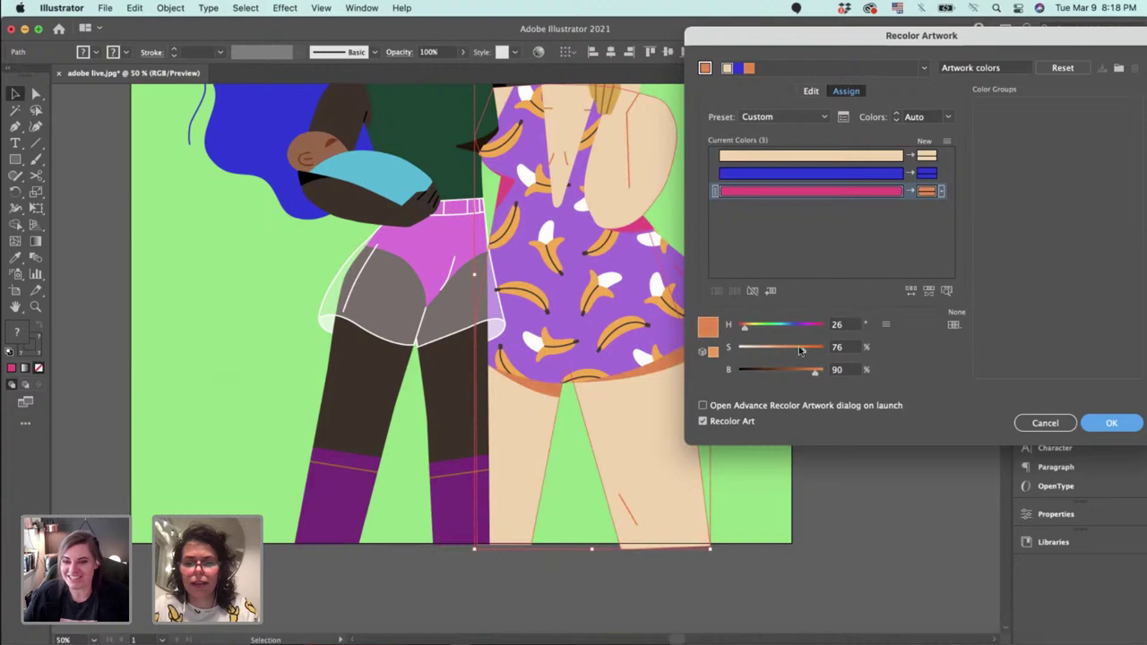
{"action": "left_click_drag", "start_coordinate": [744, 330], "coordinate": [742, 331]}
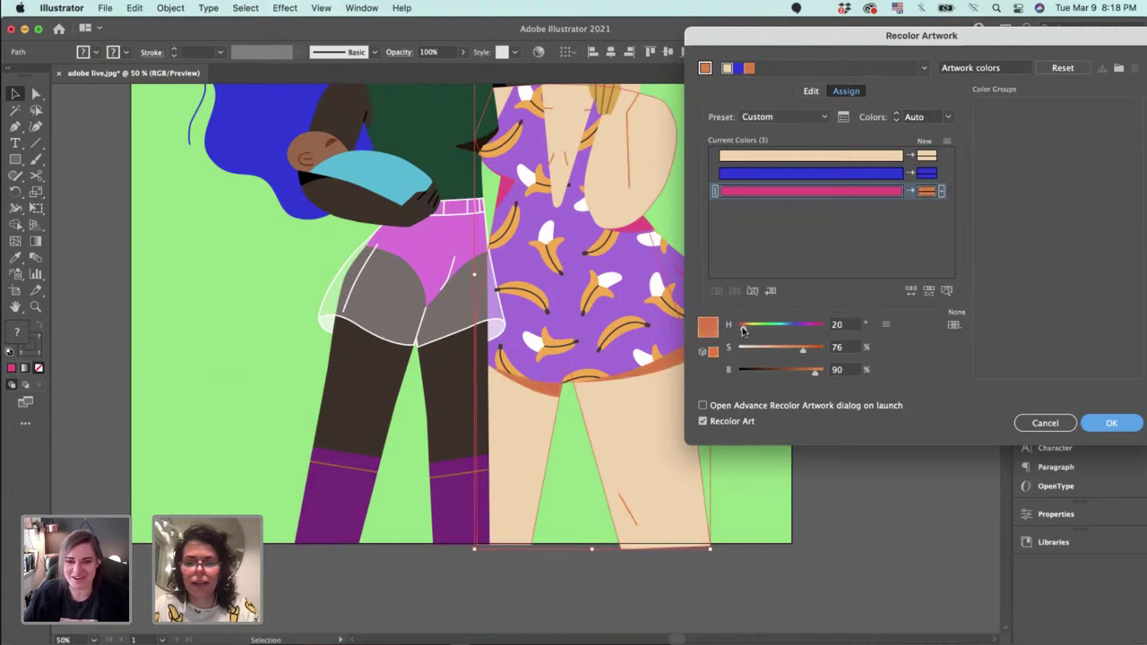
{"action": "left_click_drag", "start_coordinate": [802, 352], "coordinate": [789, 354]}
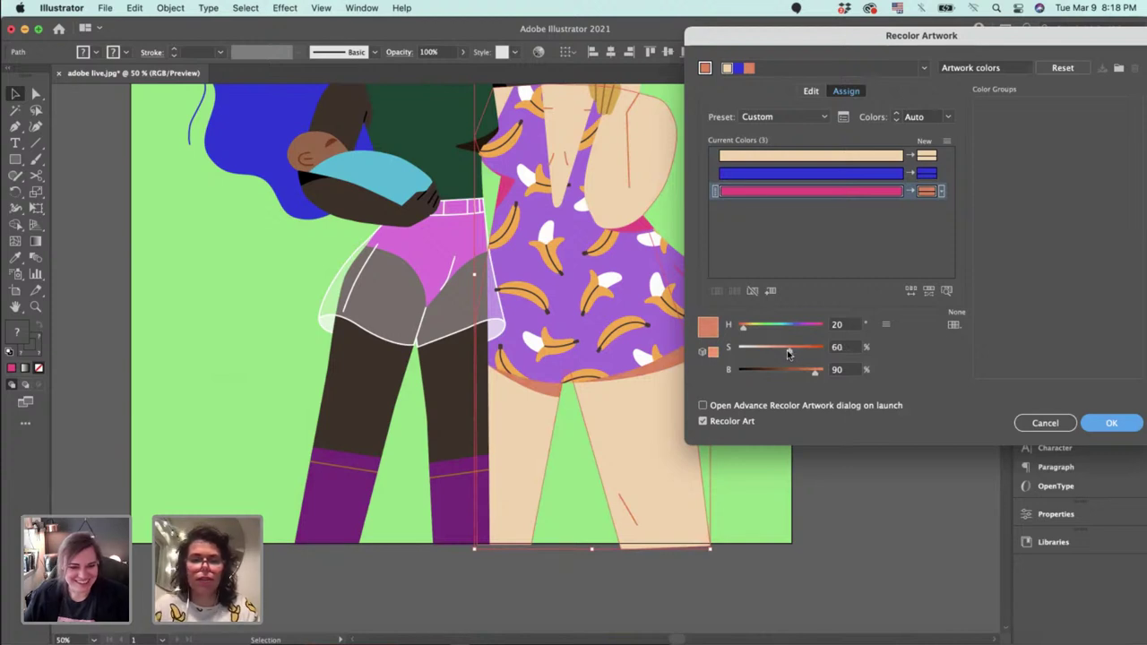
{"action": "key", "text": "Return"}
{"action": "left_click", "coordinate": [798, 328]}
Recolor the pink dress shadows and fold line to the blue of the large hair shape using Recolor Artwork, and deselect.
{"action": "key", "text": "space"}
{"action": "left_click_drag", "start_coordinate": [820, 308], "coordinate": [861, 397]}
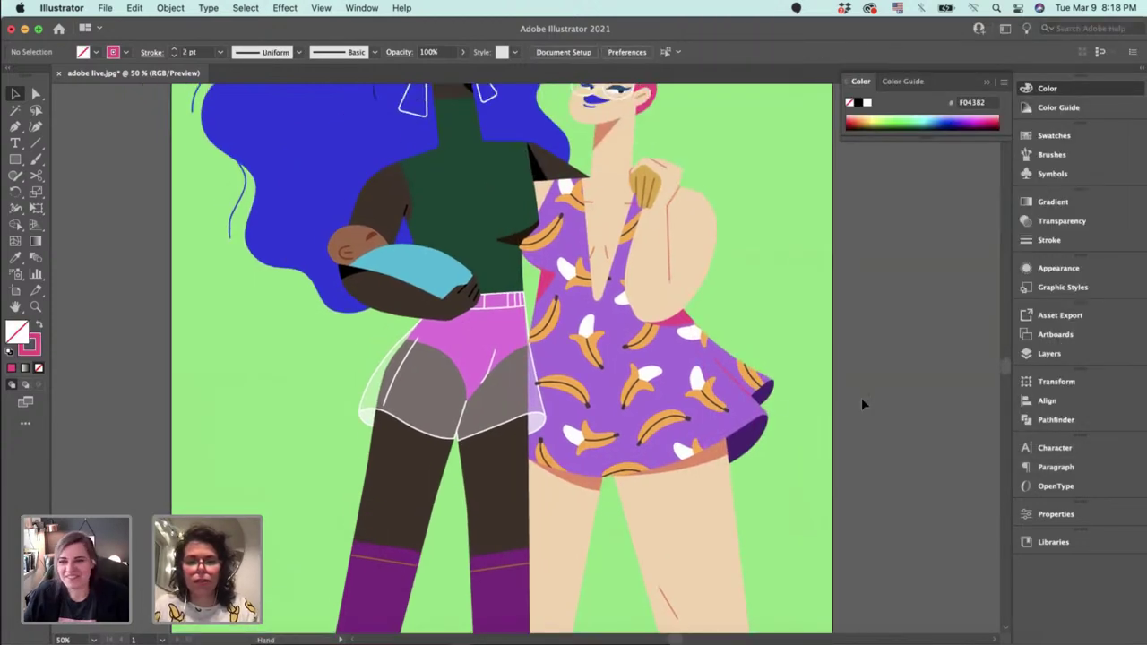
{"action": "left_click", "coordinate": [741, 389]}
{"action": "left_click", "coordinate": [685, 323], "text": "shift"}
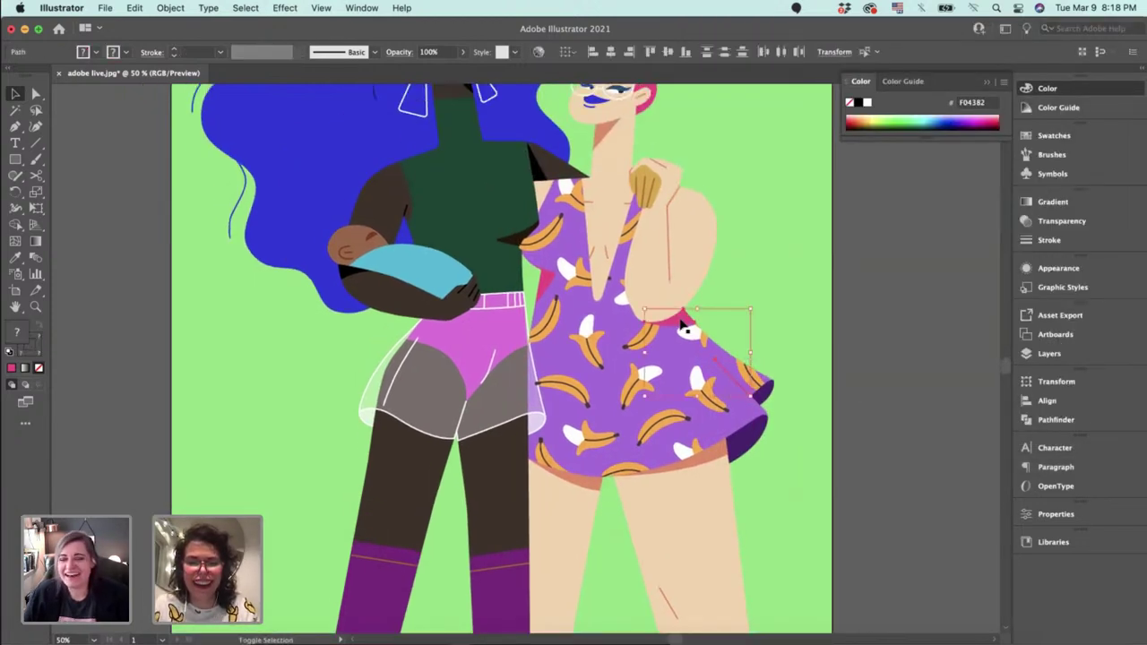
{"action": "left_click", "coordinate": [555, 277], "text": "shift"}
{"action": "left_click_drag", "start_coordinate": [556, 280], "coordinate": [570, 333]}
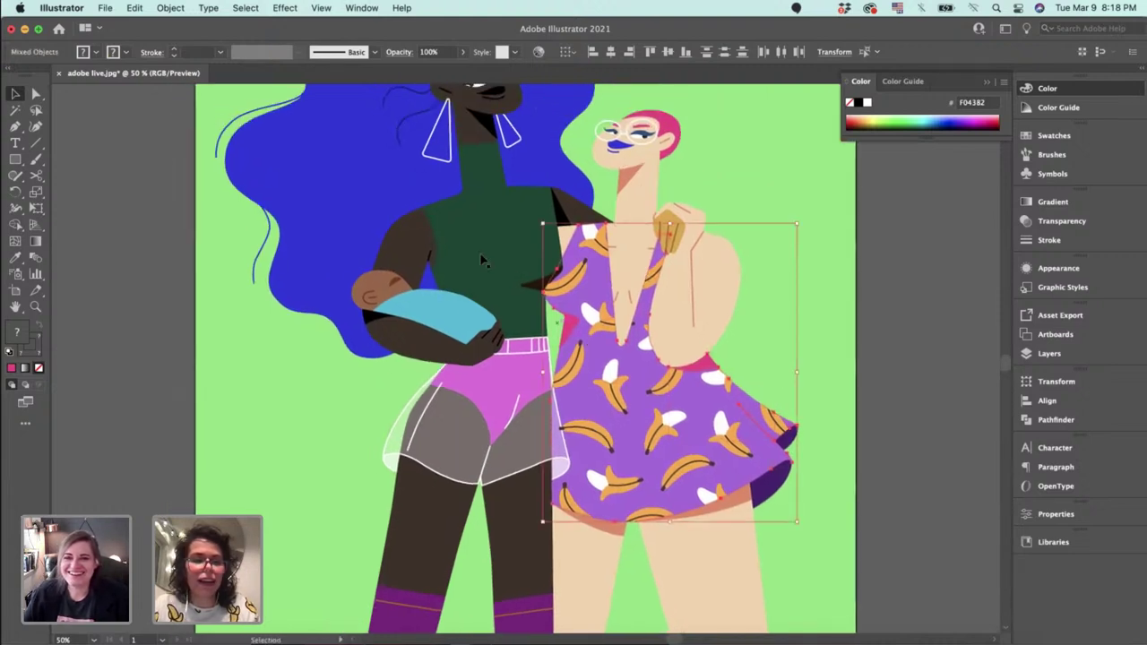
{"action": "left_click", "coordinate": [595, 102], "text": "shift"}
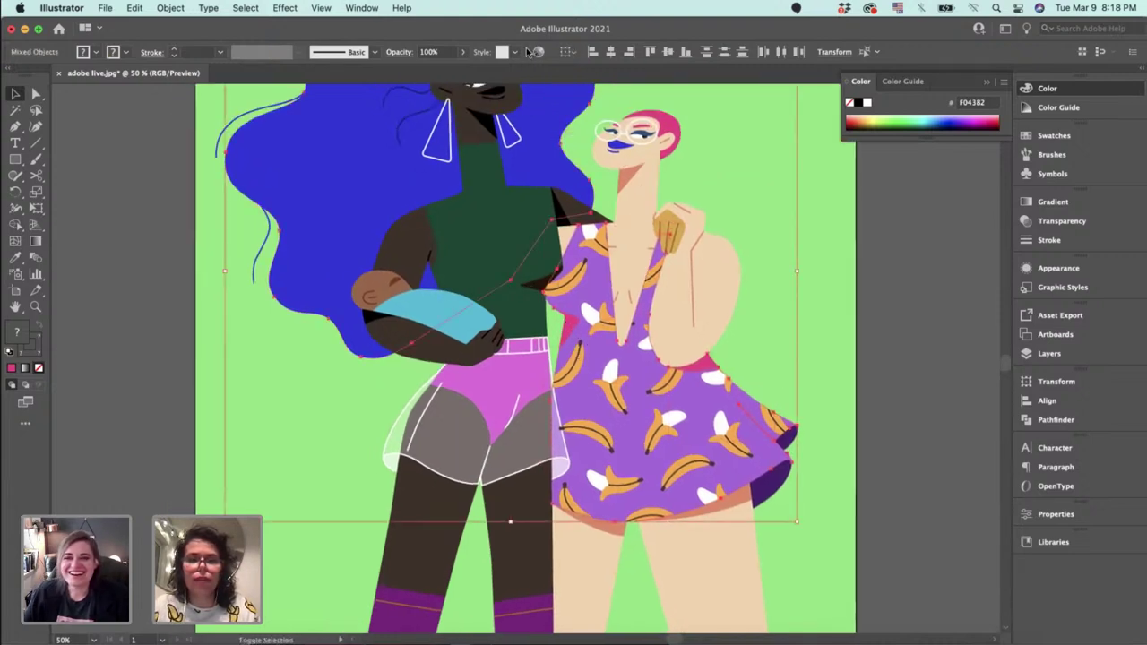
{"action": "left_click", "coordinate": [538, 51]}
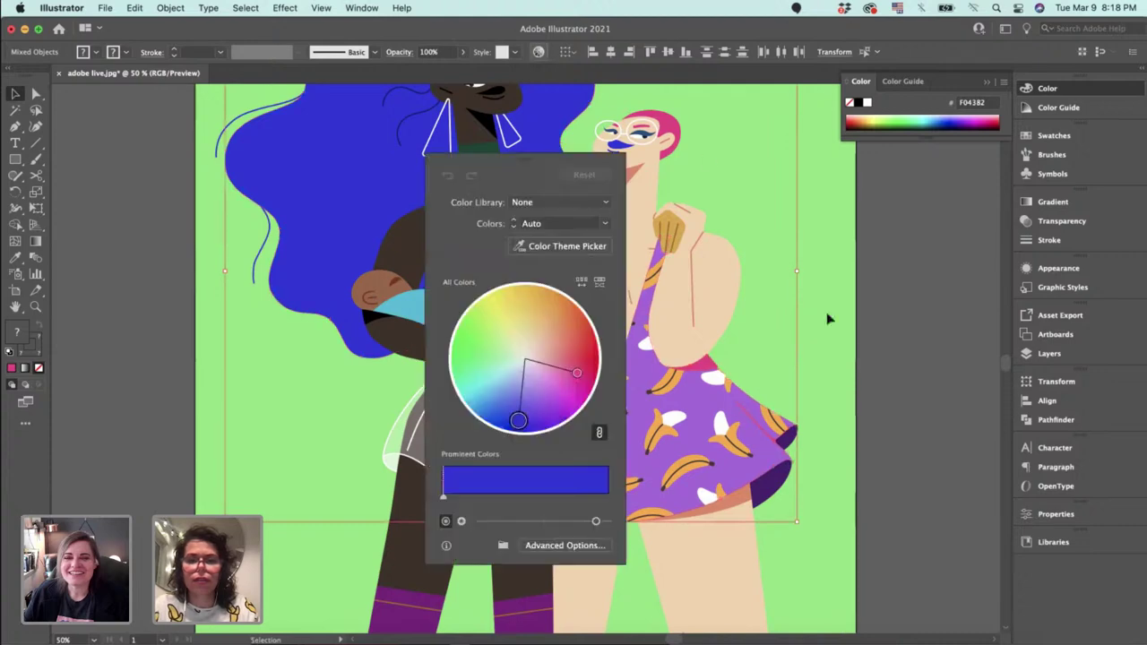
{"action": "left_click", "coordinate": [565, 545]}
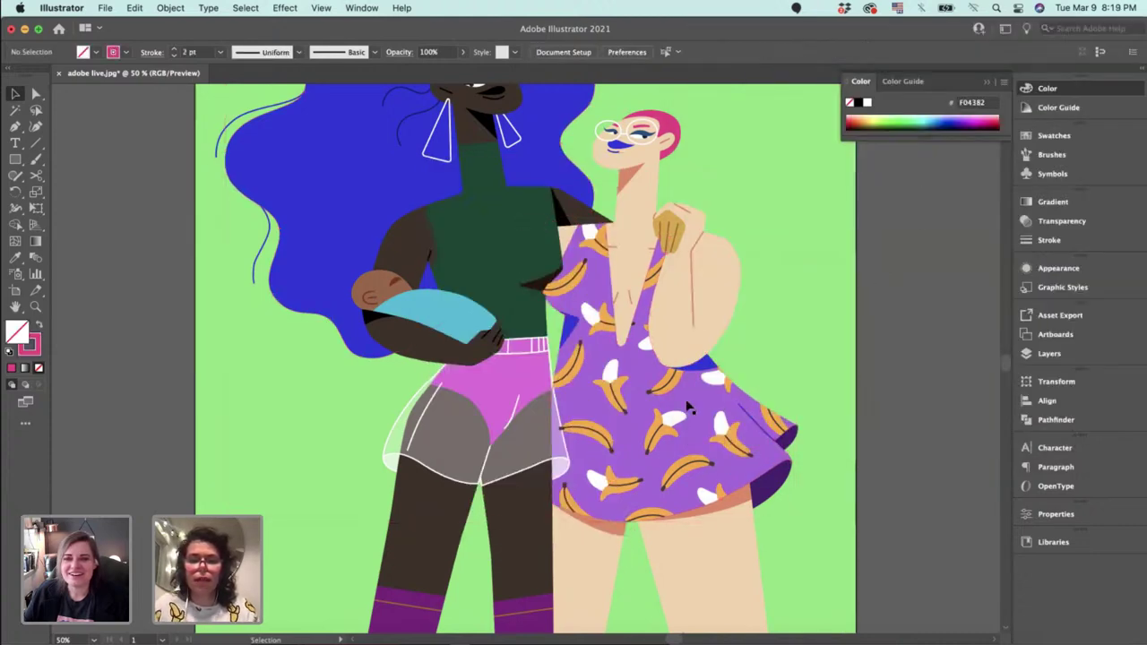
Recolor the purple banana-print dress to green with hue 164°, saturation 66% and brightness 77%, and apply the recoloring.
{"action": "left_click", "coordinate": [688, 408]}
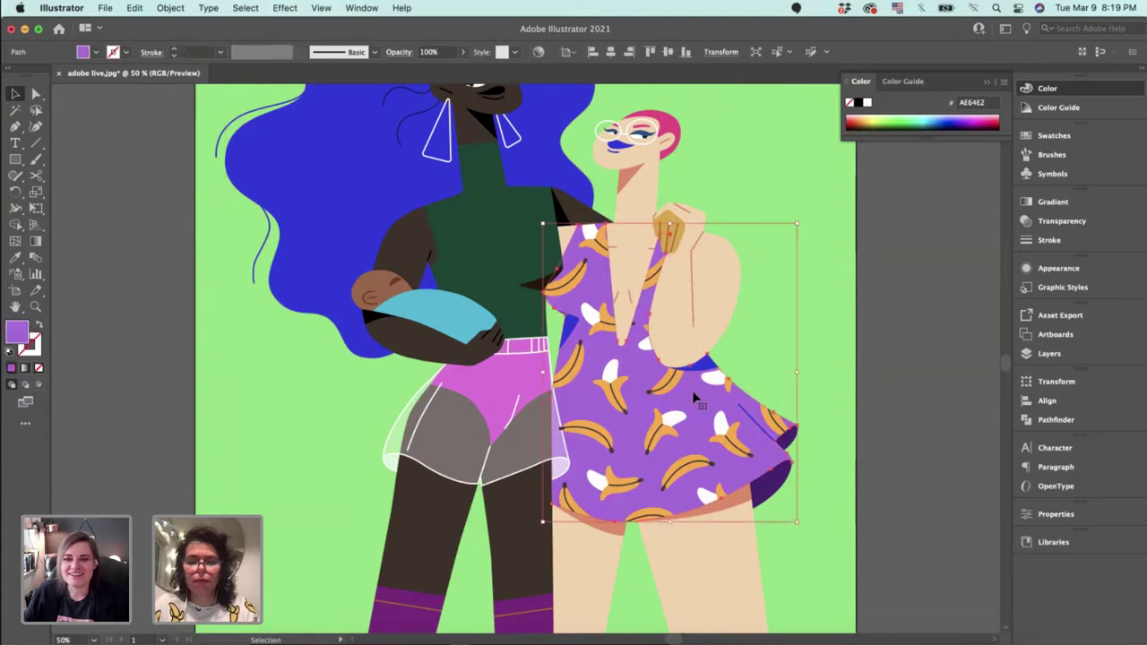
{"action": "left_click", "coordinate": [538, 52]}
{"action": "left_click", "coordinate": [567, 545]}
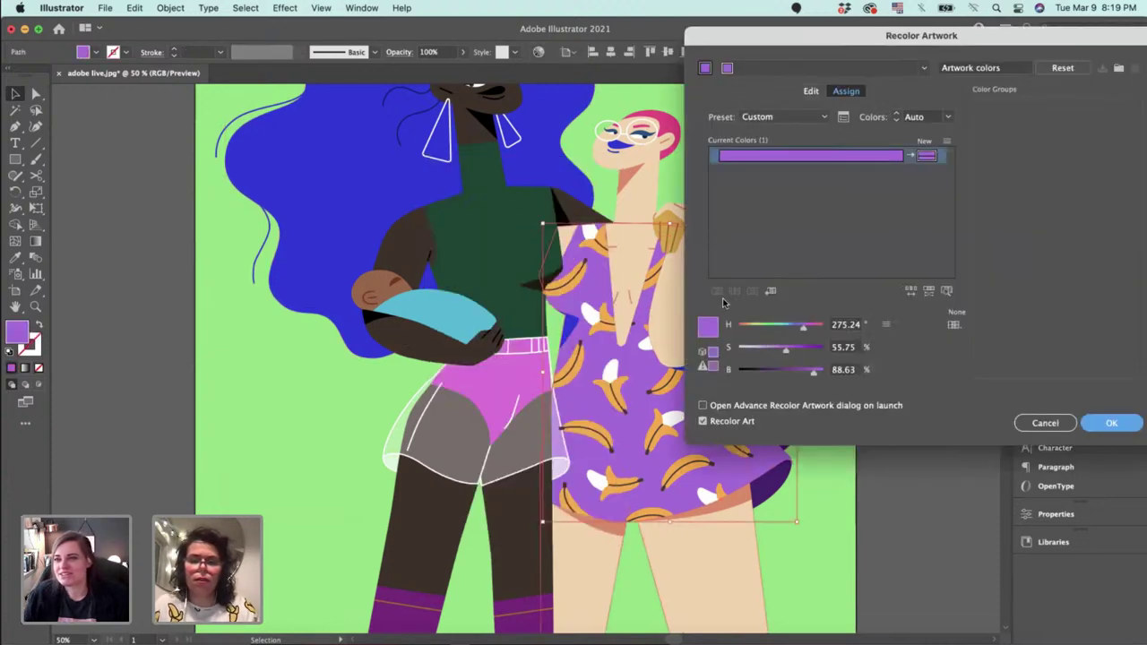
{"action": "left_click", "coordinate": [784, 329]}
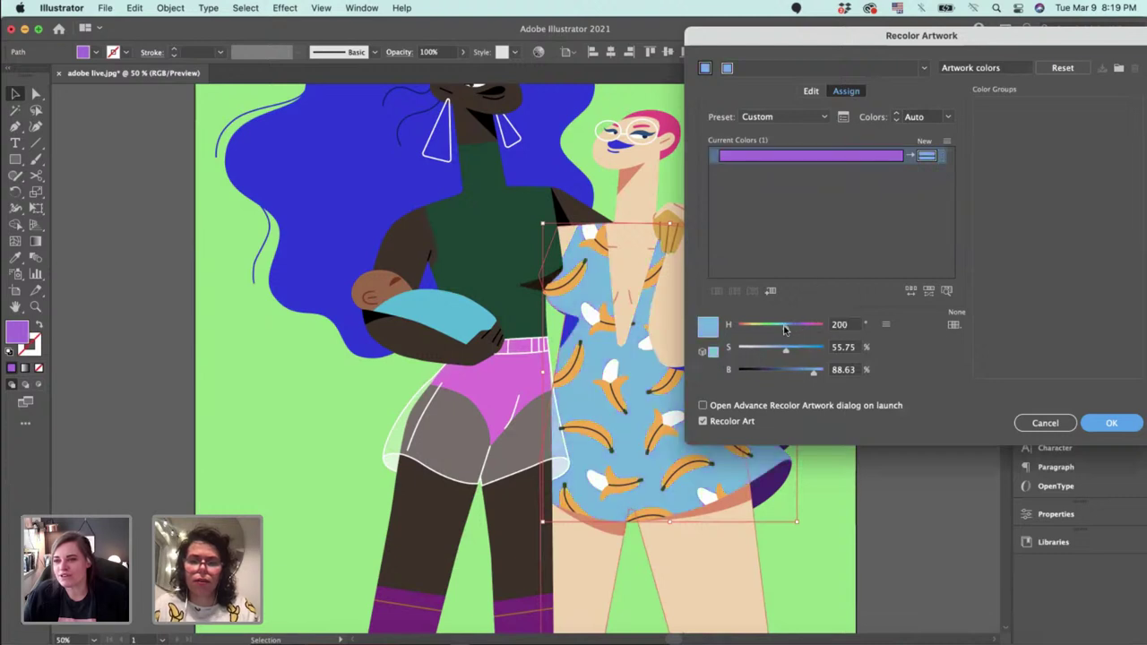
{"action": "left_click_drag", "start_coordinate": [791, 352], "coordinate": [777, 331]}
{"action": "left_click", "coordinate": [816, 373]}
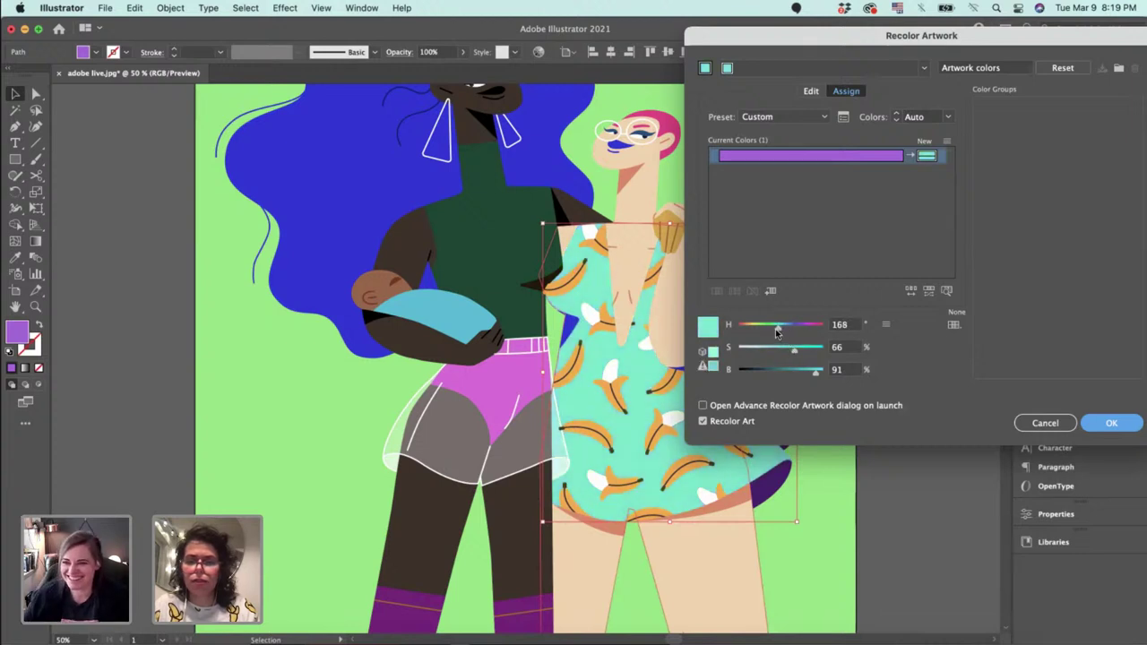
{"action": "left_click", "coordinate": [803, 370]}
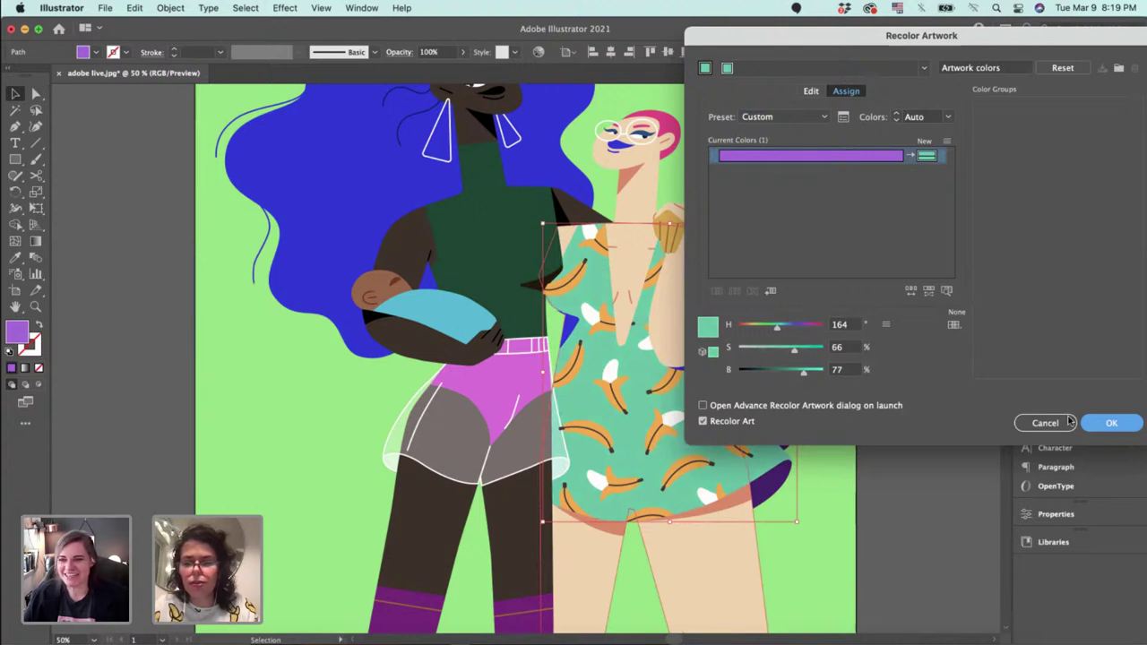
{"action": "left_click", "coordinate": [1111, 425]}
Fill both dark purple undersides of the dress hem with the blue 3727E6 sampled from the dress shadow below the elbow.
{"action": "left_click", "coordinate": [793, 443]}
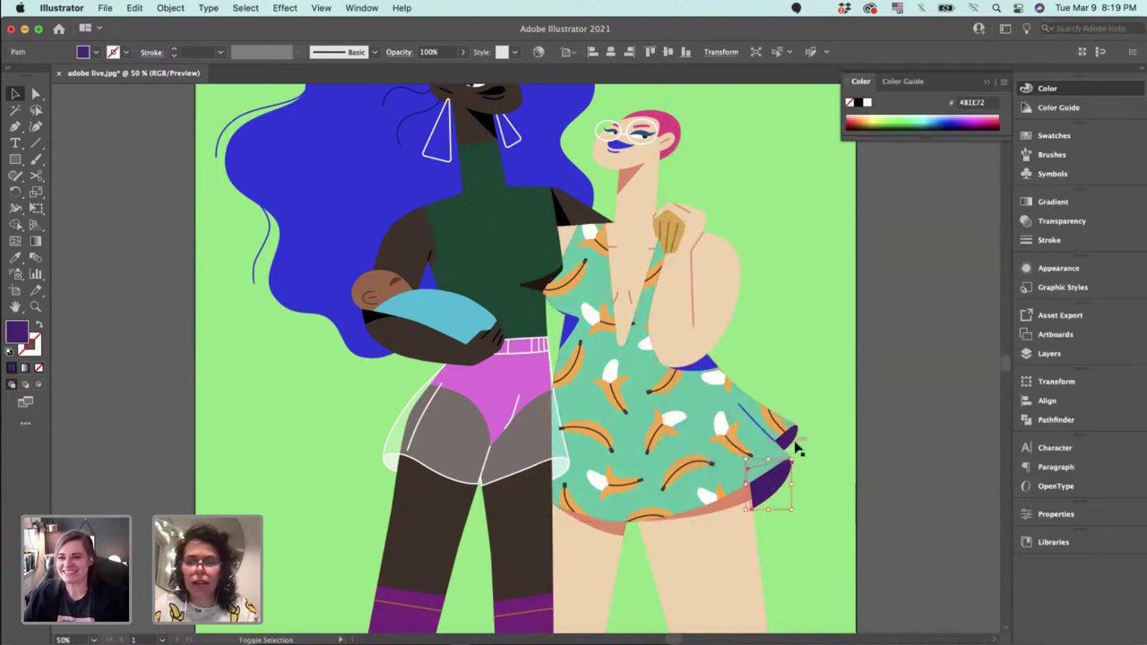
{"action": "key", "text": "i"}
{"action": "left_click", "coordinate": [699, 364]}
{"action": "key", "text": "v"}
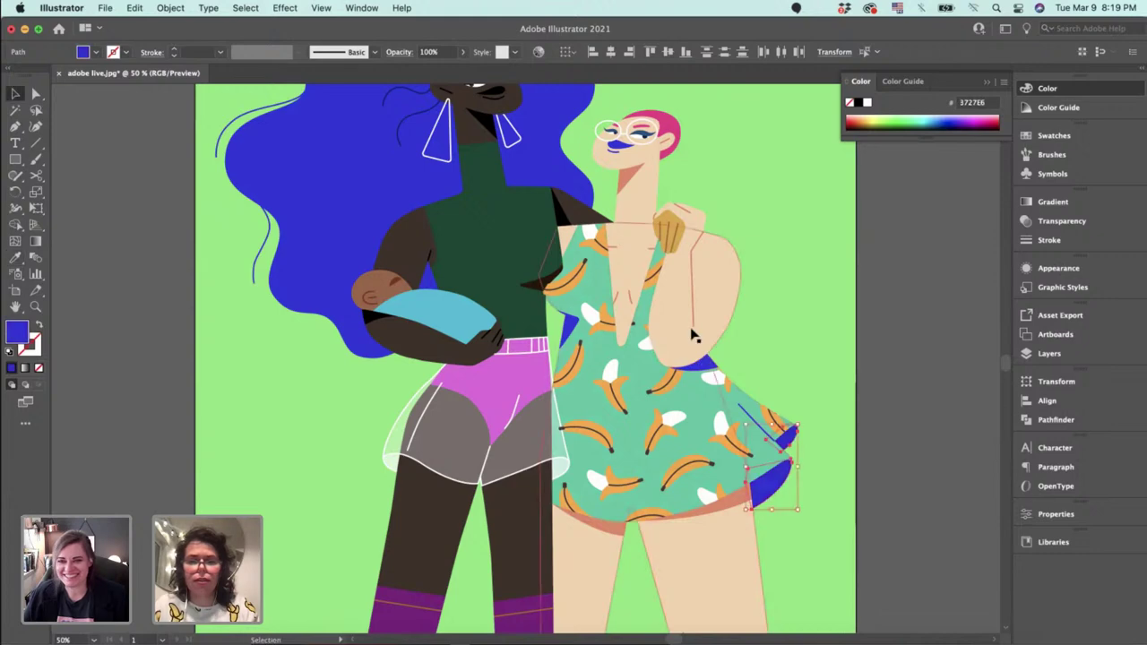
Give the shorter figure's mouth line and both blue eyelids the terracotta 2 pt stroke sampled from the ear line.
{"action": "left_click", "coordinate": [695, 306]}
{"action": "scroll", "coordinate": [892, 331], "scroll_direction": "up", "scroll_amount": 3}
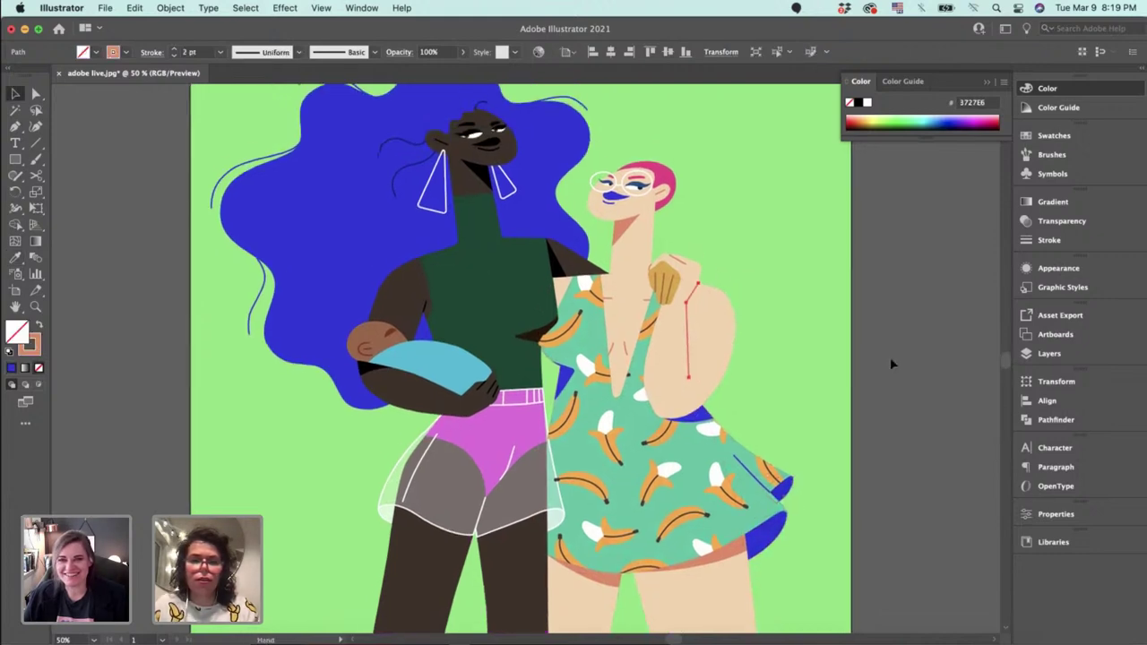
{"action": "left_click", "coordinate": [612, 209]}
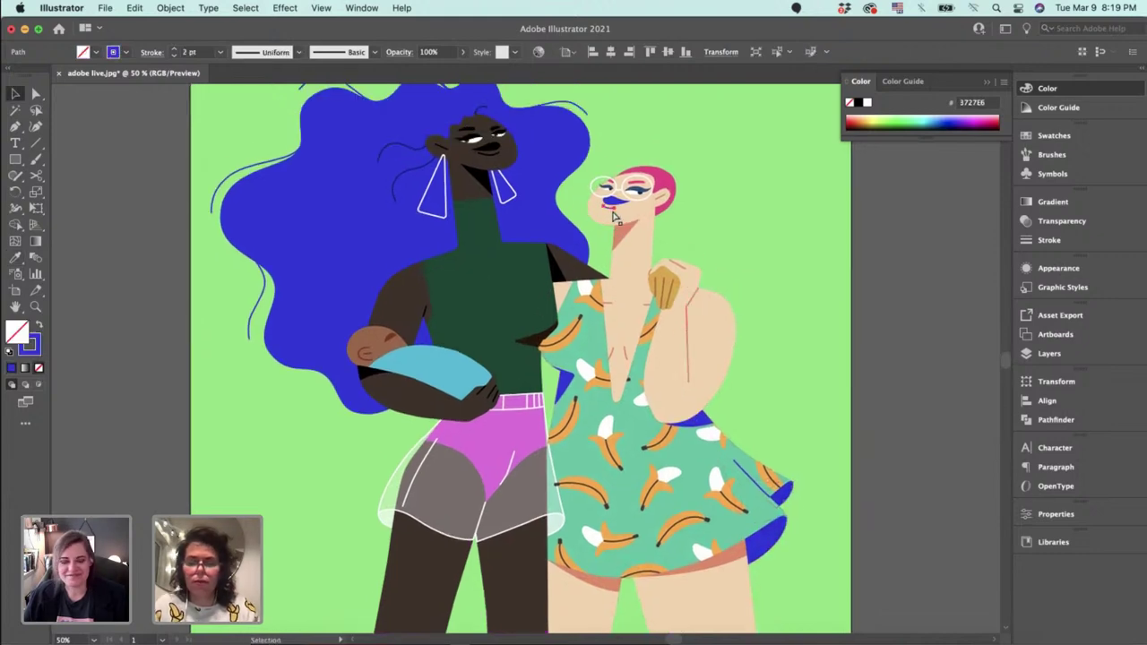
{"action": "key", "text": "super+equal"}
{"action": "key", "text": "super+equal"}
{"action": "key", "text": "super+equal"}
{"action": "left_click", "coordinate": [627, 307], "text": "shift"}
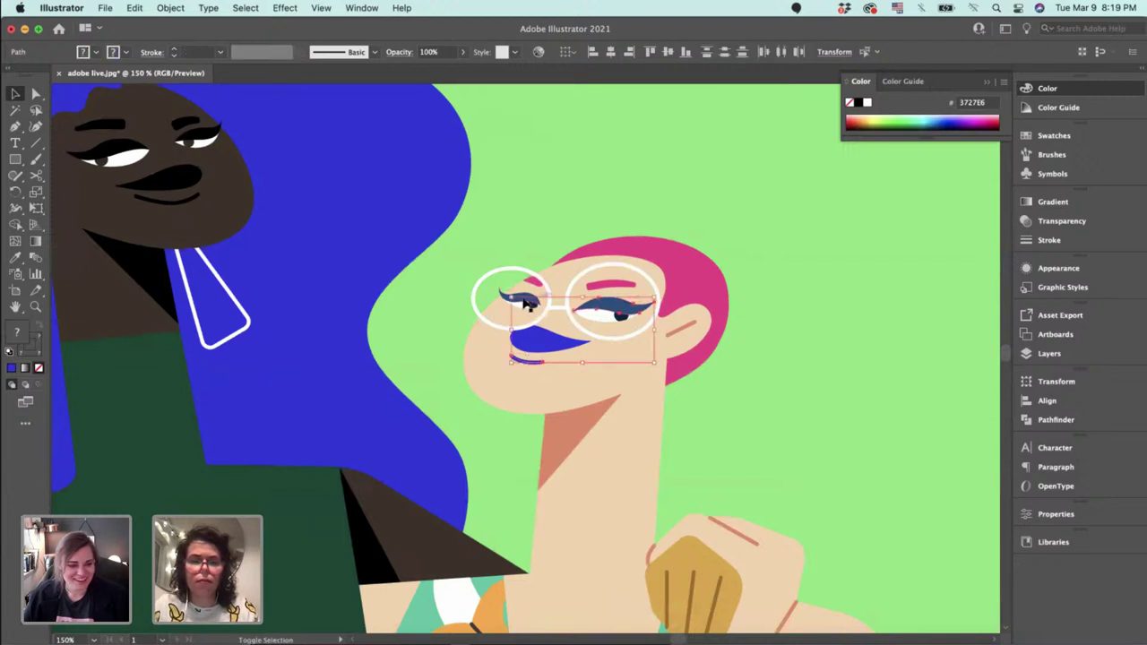
{"action": "left_click", "coordinate": [524, 305], "text": "shift"}
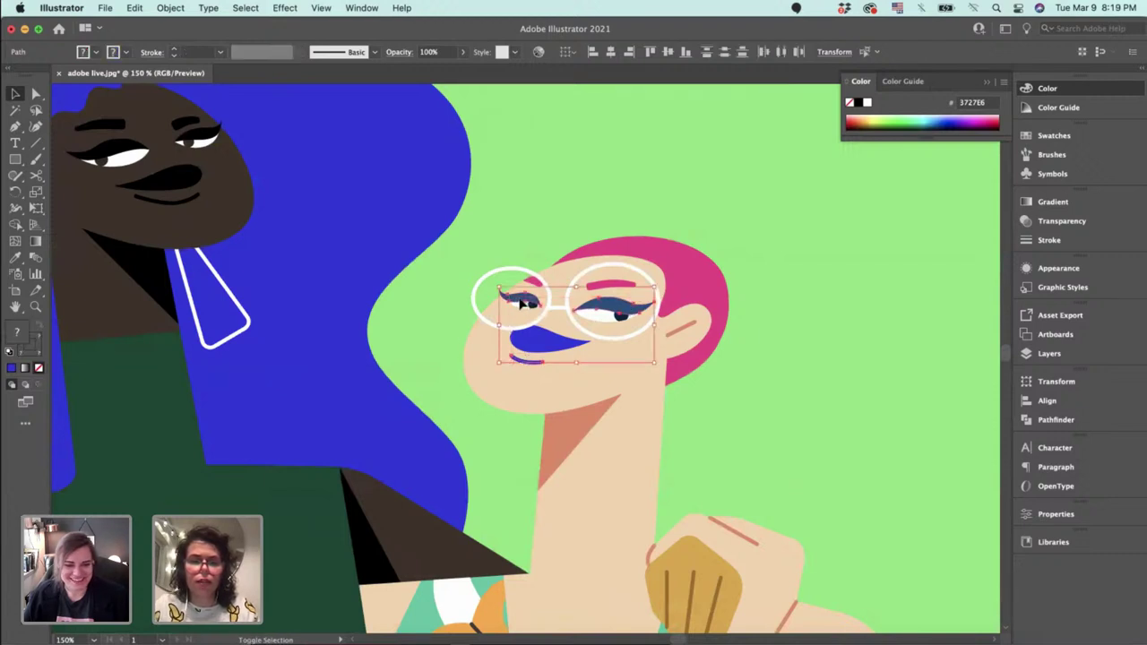
{"action": "key", "text": "i"}
{"action": "left_click", "coordinate": [691, 328]}
{"action": "key", "text": "v"}
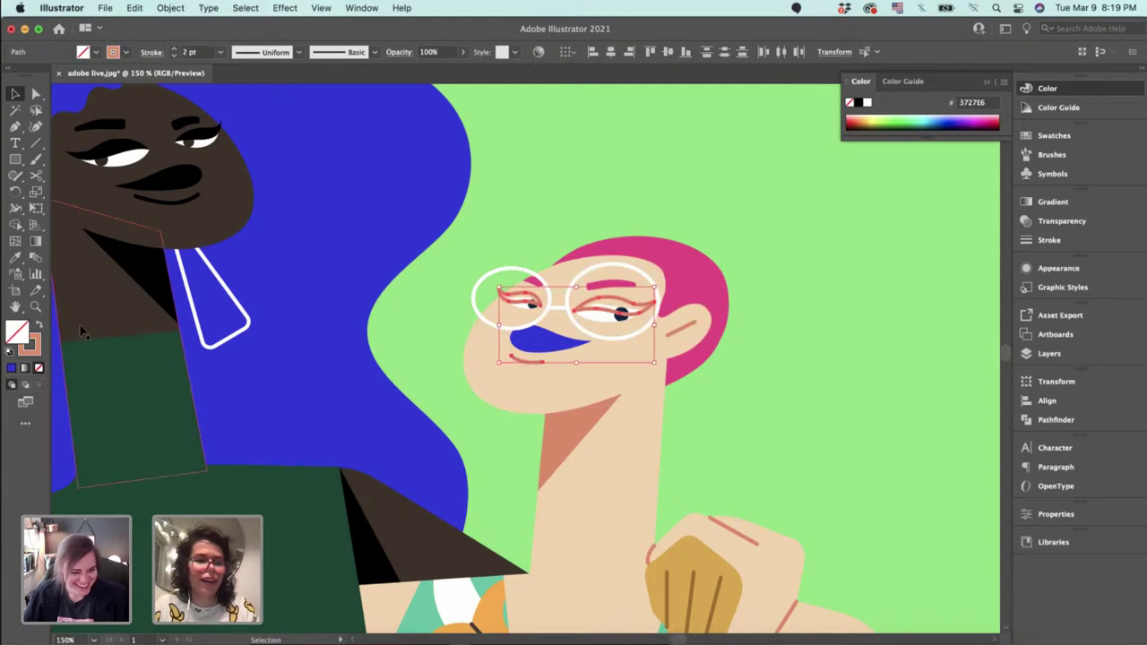
Swap fill and stroke on both of the shorter figure's eyelids so they are filled with terracotta E68A5C, and deselect.
{"action": "left_click", "coordinate": [739, 377]}
{"action": "left_click", "coordinate": [619, 309]}
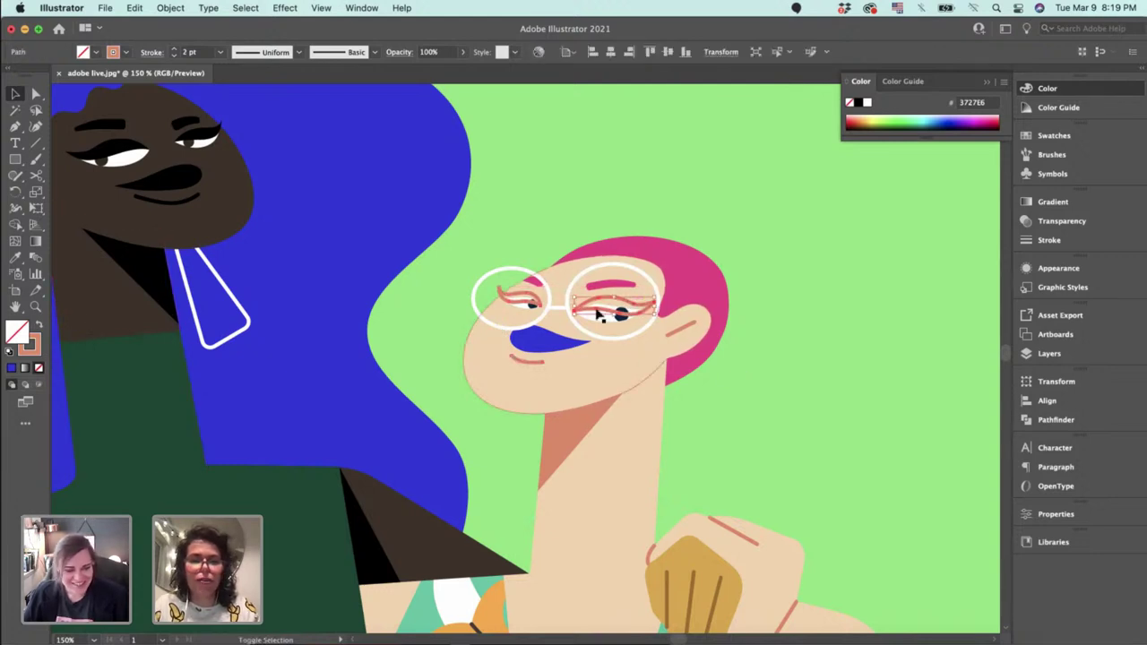
{"action": "left_click", "coordinate": [513, 296], "text": "shift"}
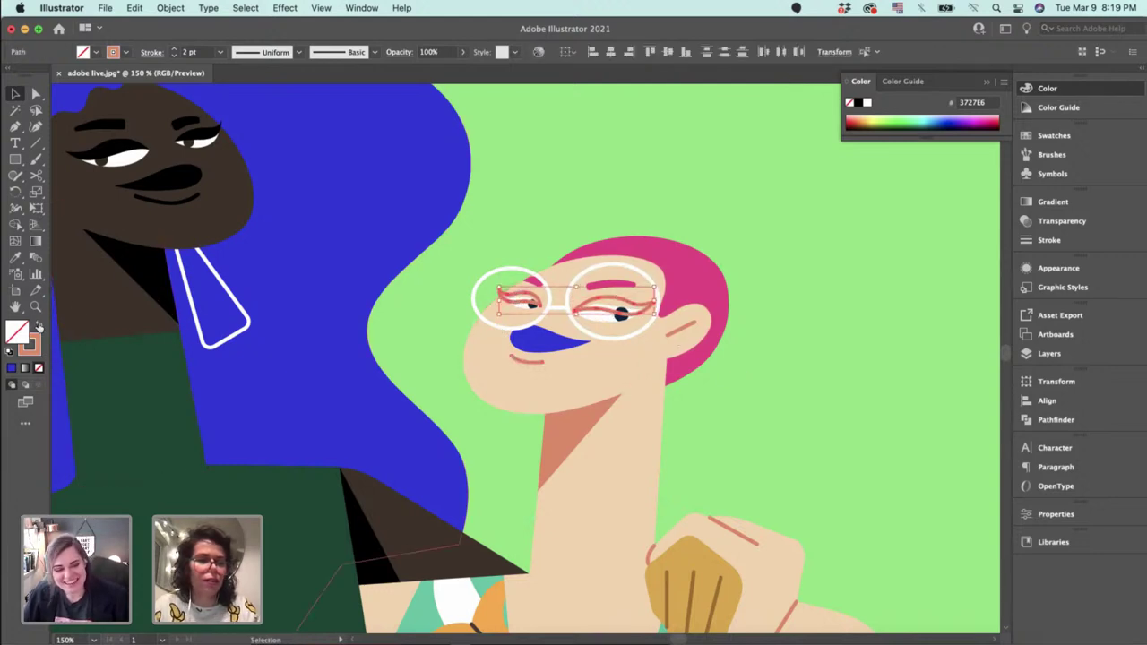
{"action": "key", "text": "shift+x"}
{"action": "left_click", "coordinate": [783, 326]}
{"action": "key", "text": "super+minus"}
{"action": "key", "text": "super+minus"}
{"action": "key", "text": "super+minus"}
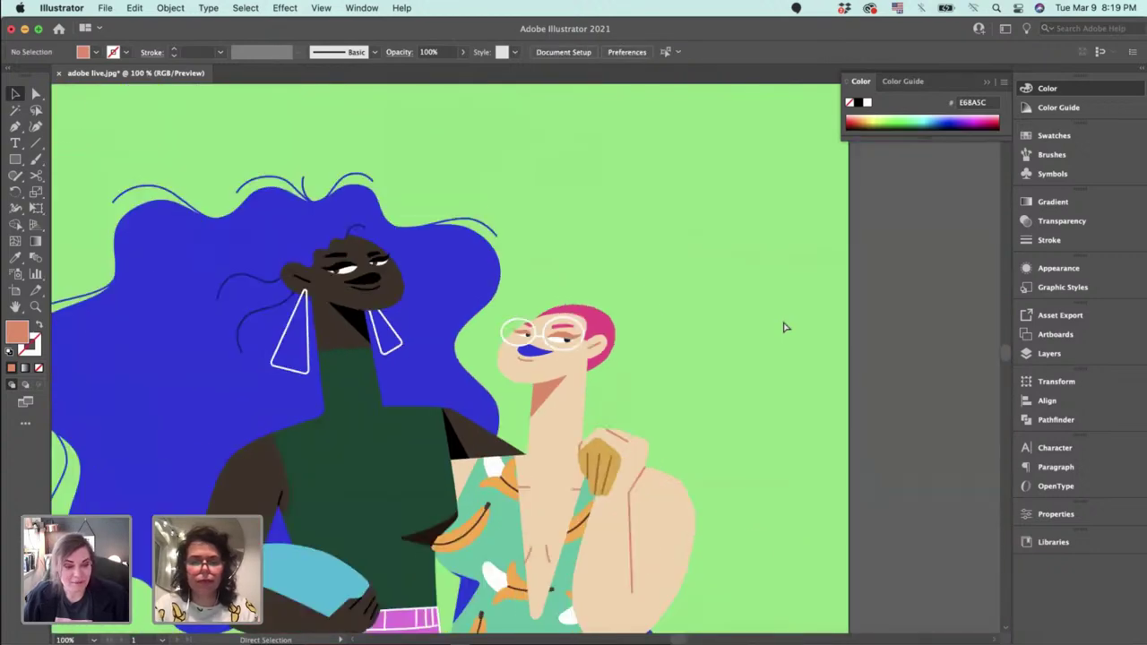
{"action": "left_click_drag", "start_coordinate": [763, 320], "coordinate": [819, 301]}
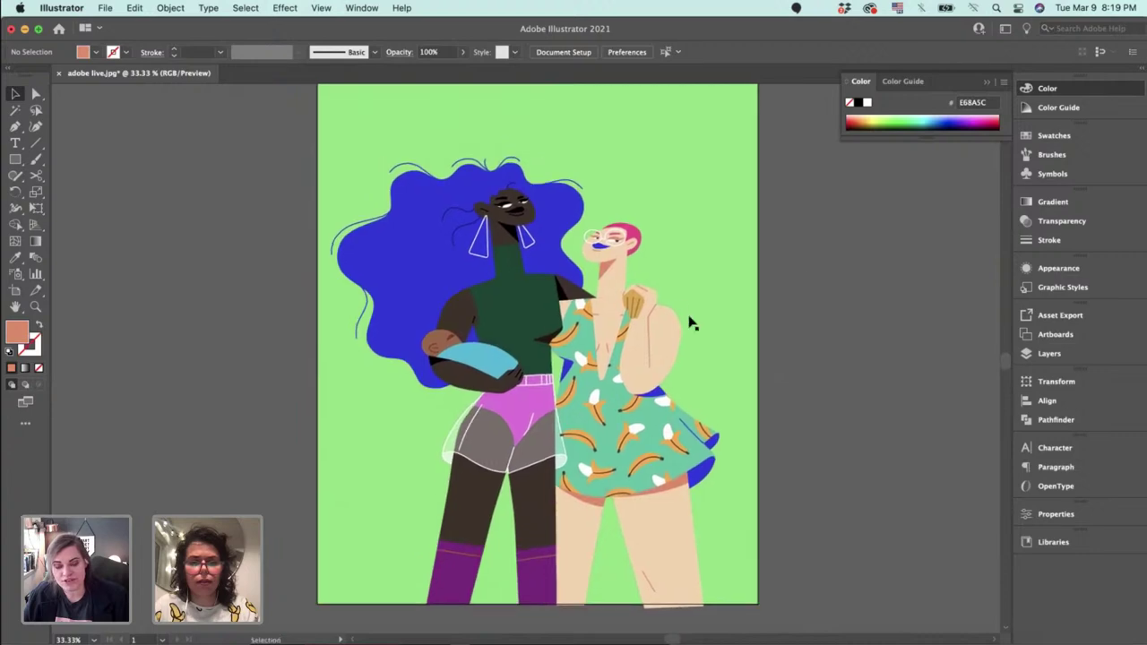
Isolate the green top's clip group and select the dark brown shadow under the bust.
{"action": "key", "text": "super+plus"}
{"action": "key", "text": "super+plus"}
{"action": "key", "text": "super+plus"}
{"action": "left_click_drag", "start_coordinate": [733, 258], "coordinate": [634, 374]}
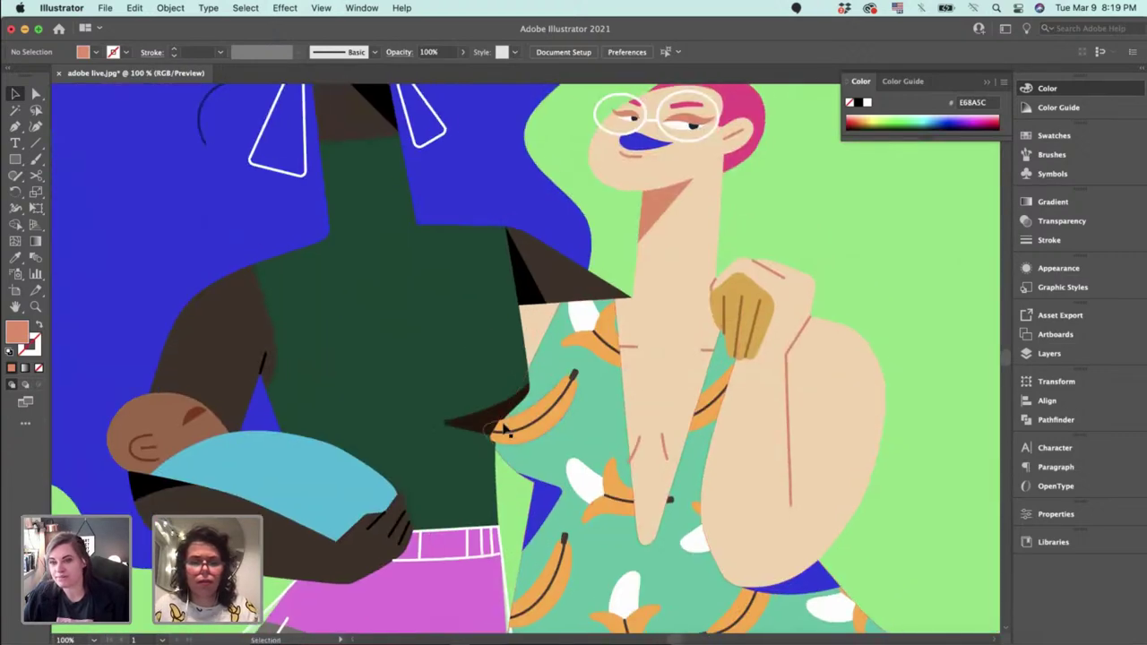
{"action": "left_click", "coordinate": [477, 429]}
{"action": "double_click", "coordinate": [478, 428]}
{"action": "left_click", "coordinate": [478, 426]}
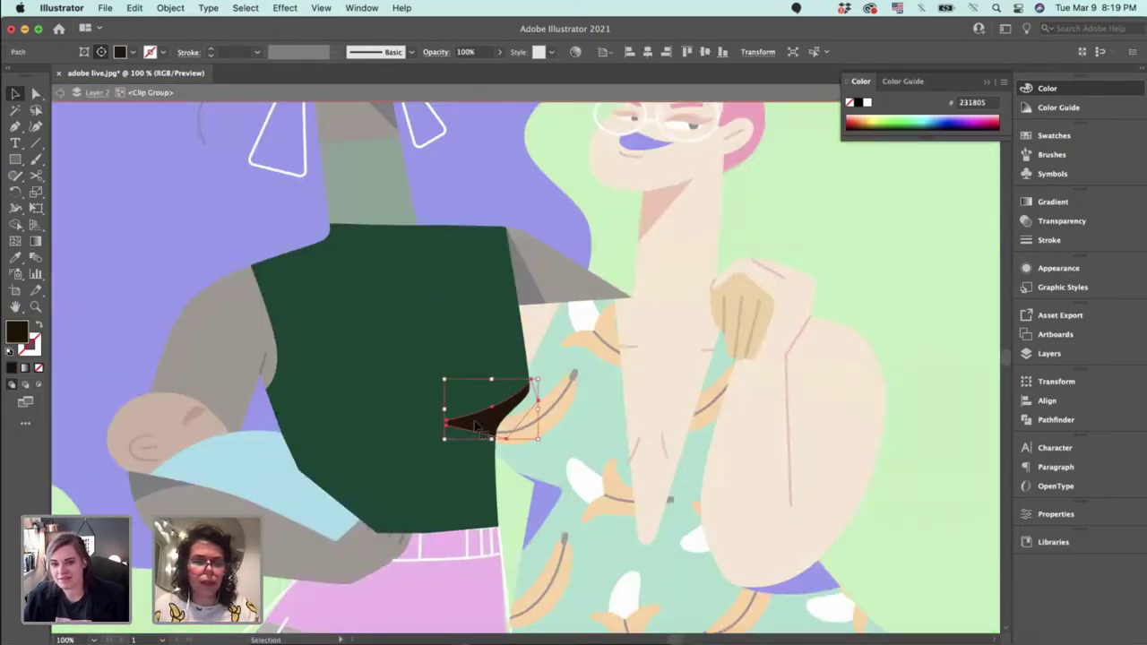
Try recolouring the bust shadow with a colour sampled beside the top's shoulder edge, and undo it.
{"action": "key", "text": "i"}
{"action": "left_click", "coordinate": [530, 275]}
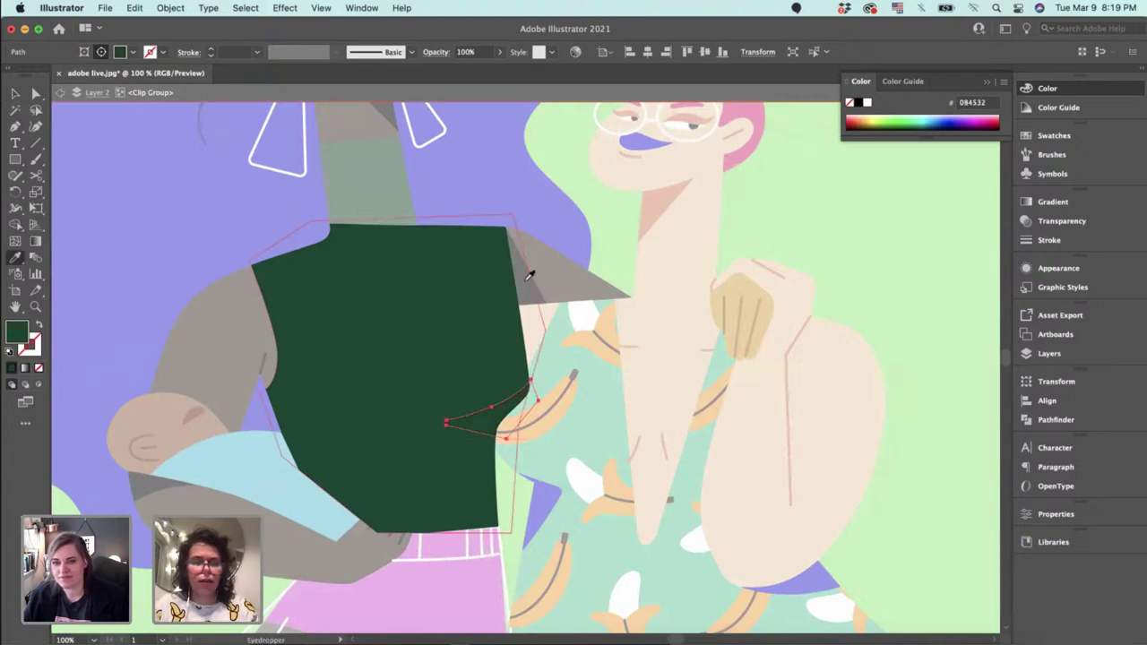
{"action": "key", "text": "super+z"}
{"action": "key", "text": "v"}
{"action": "left_click", "coordinate": [789, 250]}
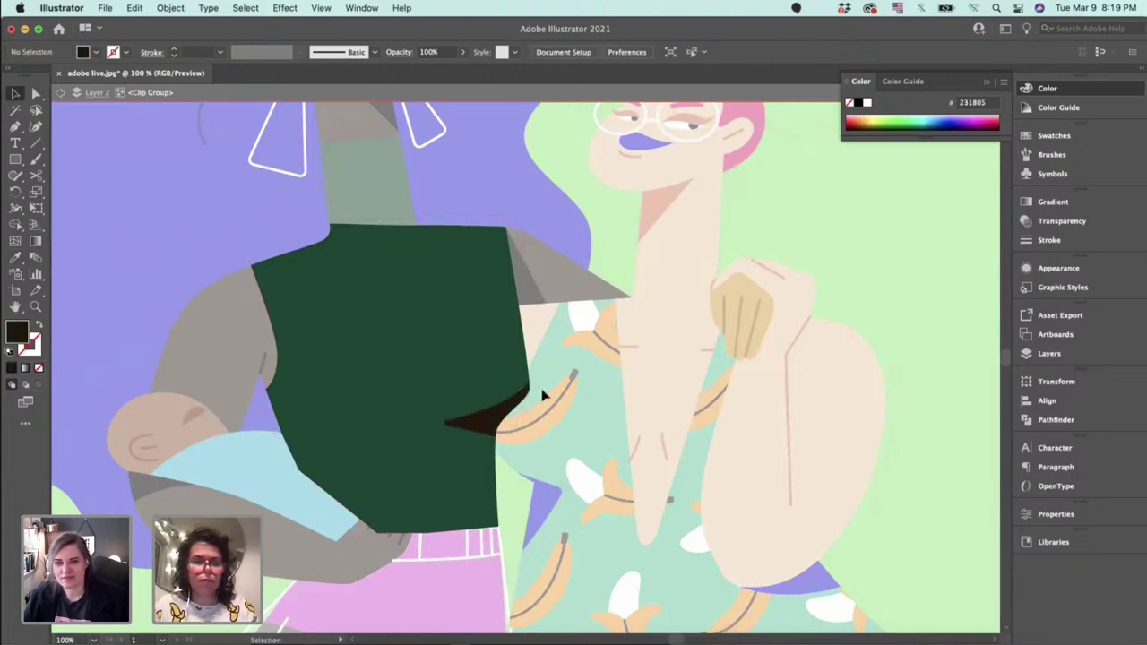
Fill the bust shadow on the green top with black 000000 and leave isolation mode.
{"action": "left_click", "coordinate": [509, 405]}
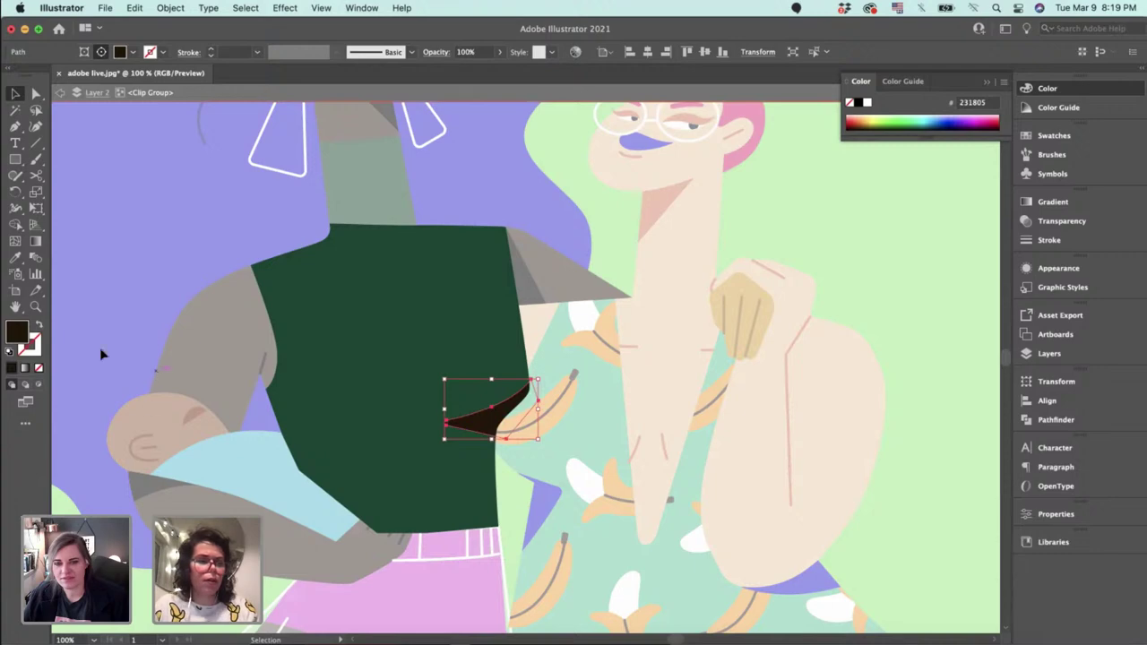
{"action": "double_click", "coordinate": [16, 332]}
{"action": "left_click_drag", "start_coordinate": [649, 346], "coordinate": [614, 365]}
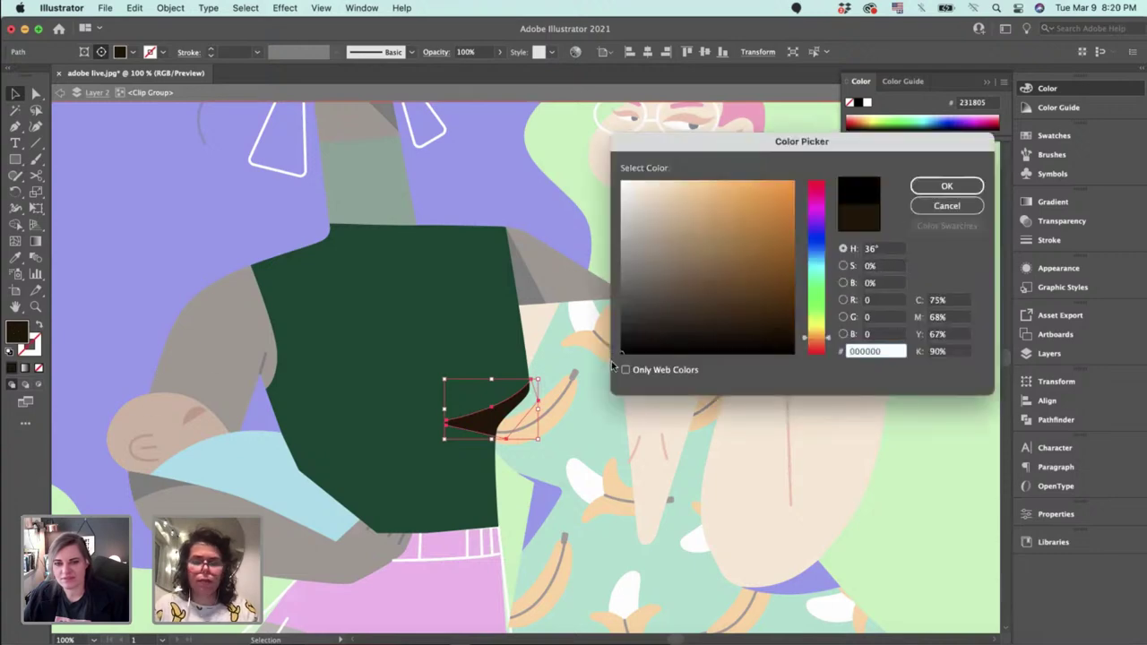
{"action": "key", "text": "Return"}
{"action": "double_click", "coordinate": [762, 205]}
Cut the banana pattern and paste it directly in front of the green dress shape.
{"action": "left_click_drag", "start_coordinate": [757, 276], "coordinate": [688, 262]}
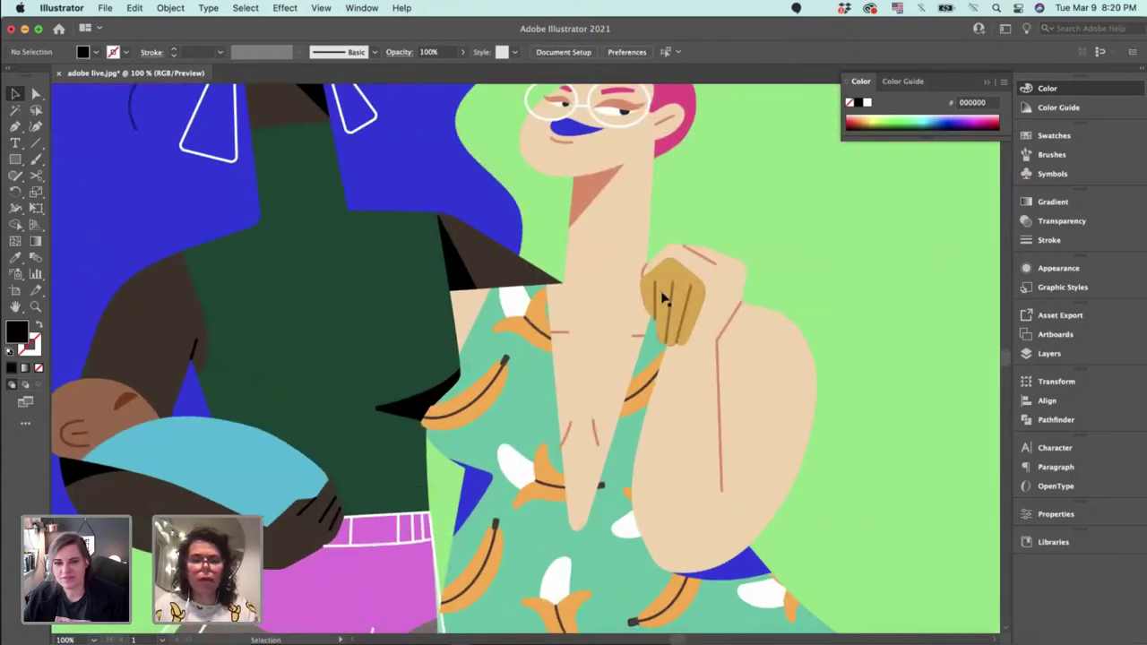
{"action": "left_click", "coordinate": [465, 420]}
{"action": "key", "text": "super+x"}
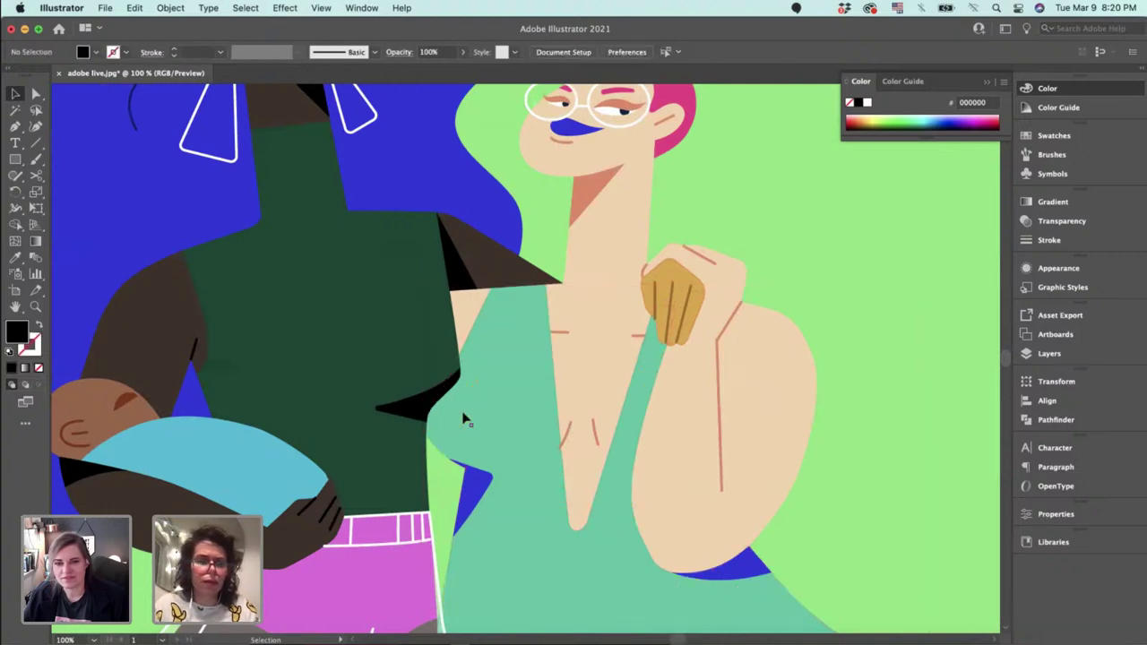
{"action": "left_click", "coordinate": [464, 415]}
{"action": "key", "text": "super+f"}
{"action": "left_click", "coordinate": [875, 355]}
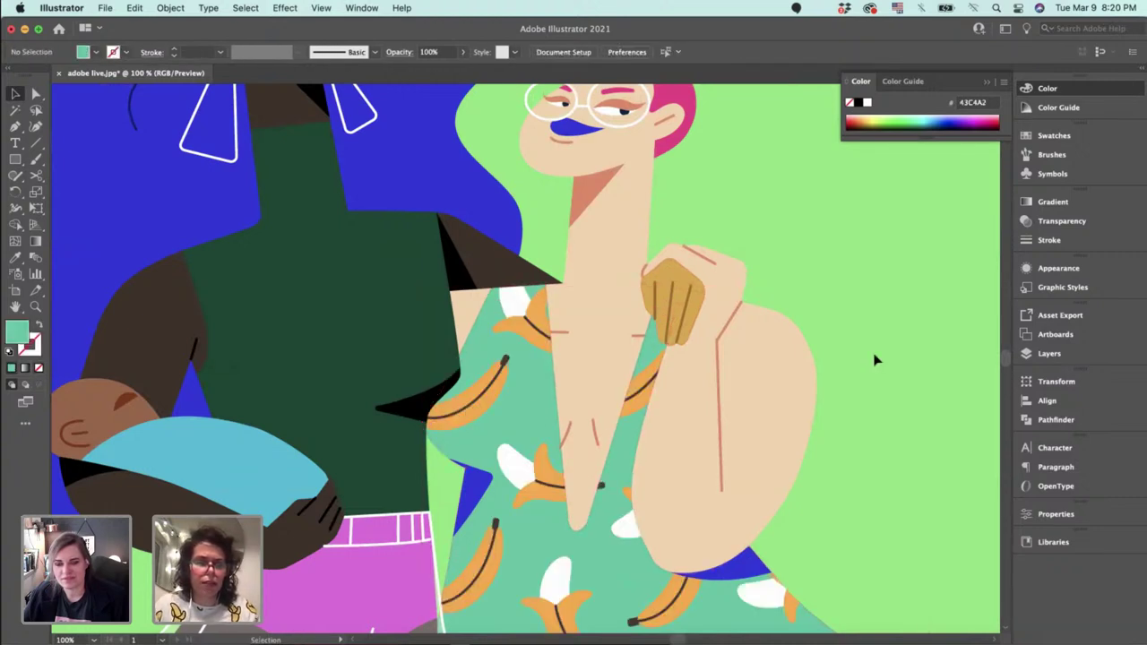
Rotate the peeled banana beside the tip of the dress neckline so its stem points down diagonally, and leave isolation mode.
{"action": "scroll", "coordinate": [878, 394], "scroll_direction": "down", "scroll_amount": 4}
{"action": "double_click", "coordinate": [524, 398]}
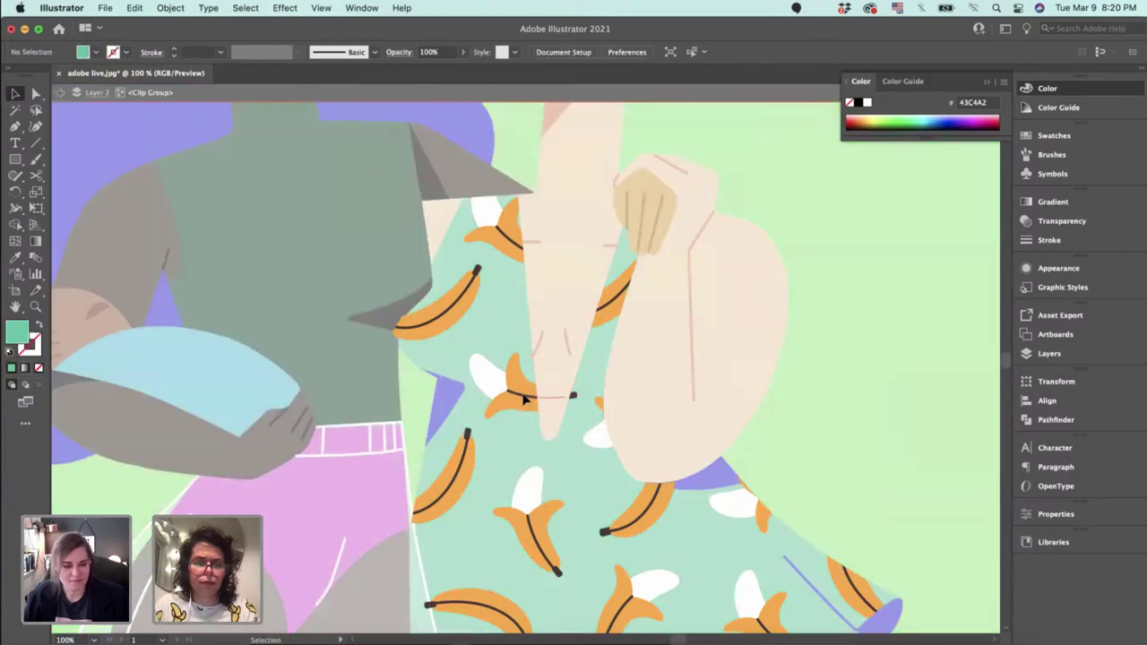
{"action": "left_click", "coordinate": [525, 400]}
{"action": "key", "text": "r"}
{"action": "key", "text": "v"}
{"action": "double_click", "coordinate": [522, 398]}
{"action": "left_click", "coordinate": [523, 399]}
{"action": "key", "text": "r"}
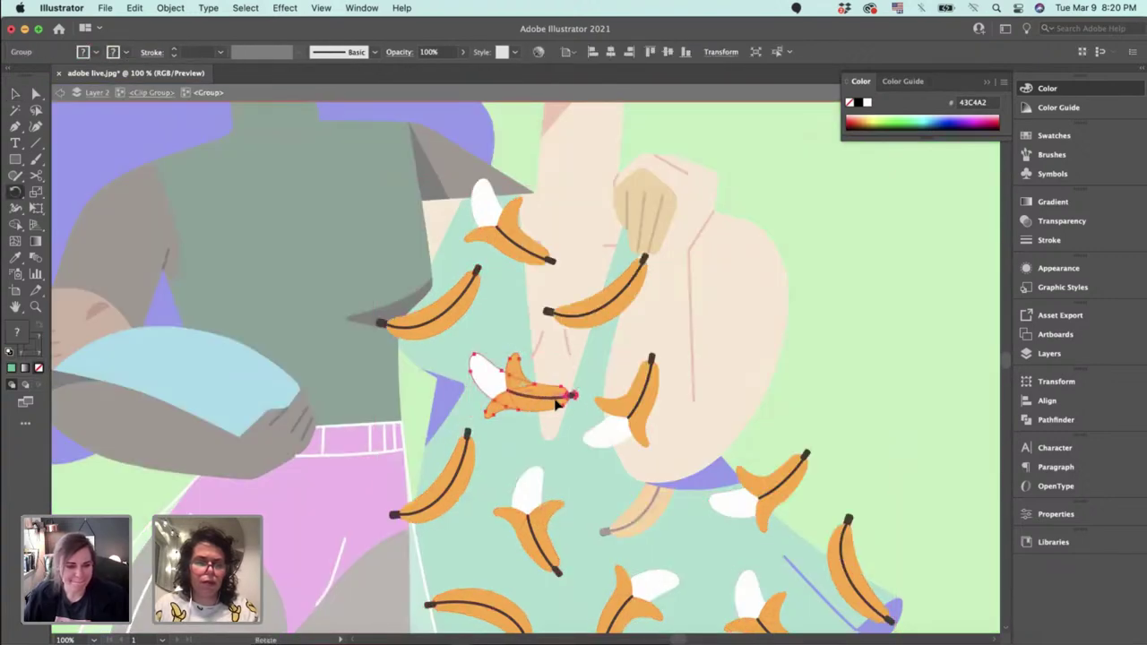
{"action": "left_click_drag", "start_coordinate": [556, 403], "coordinate": [528, 398]}
{"action": "key", "text": "v"}
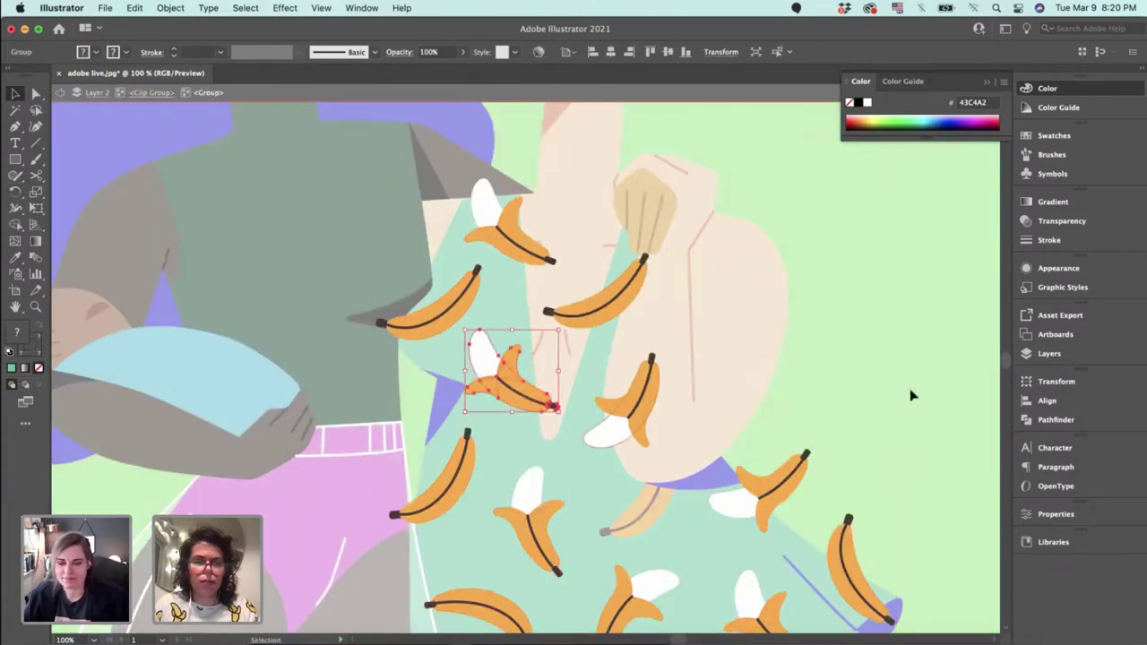
{"action": "key", "text": "Escape"}
Fill the ochre fingers held in the shorter figure's hand with dark brown 3F3229 sampled from the taller figure's arm.
{"action": "left_click", "coordinate": [646, 188]}
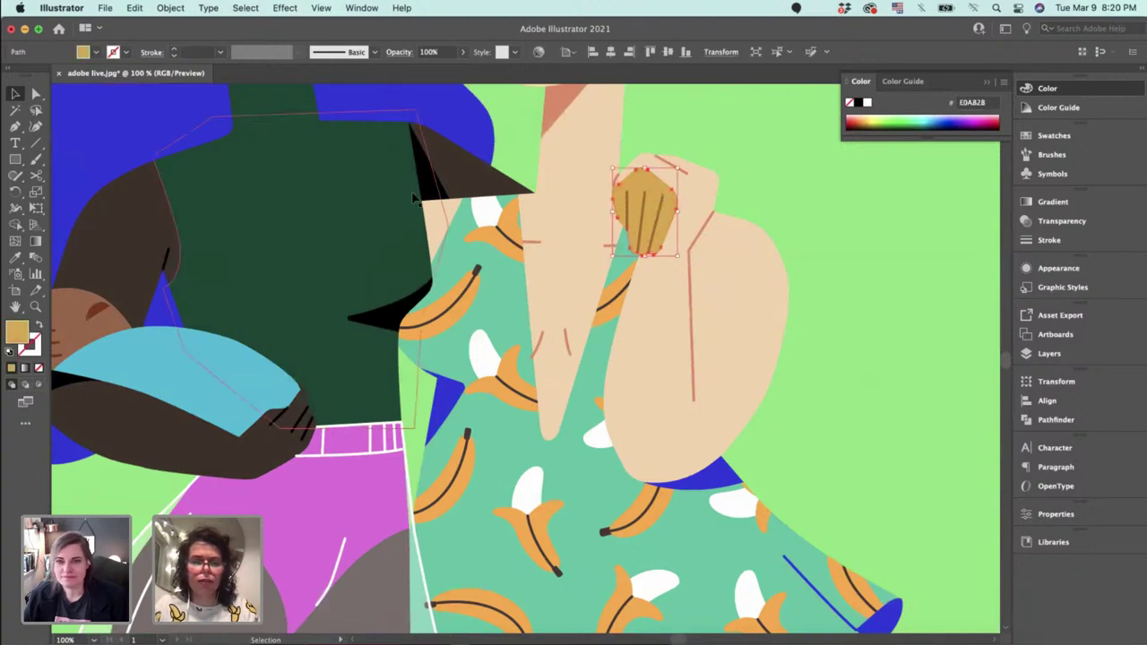
{"action": "key", "text": "i"}
{"action": "left_click", "coordinate": [469, 178]}
{"action": "key", "text": "v"}
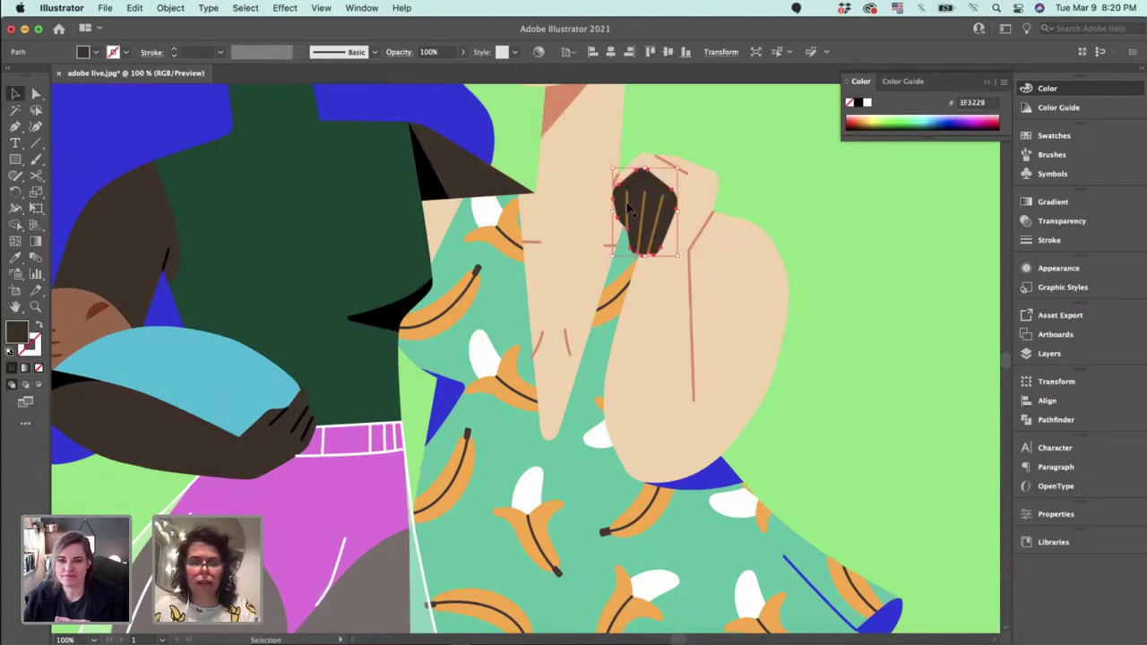
Give the three lines between the dark fingers the black 2 pt stroke sampled from the taller figure's mouth line, and deselect.
{"action": "left_click", "coordinate": [647, 216]}
{"action": "left_click", "coordinate": [647, 224], "text": "shift"}
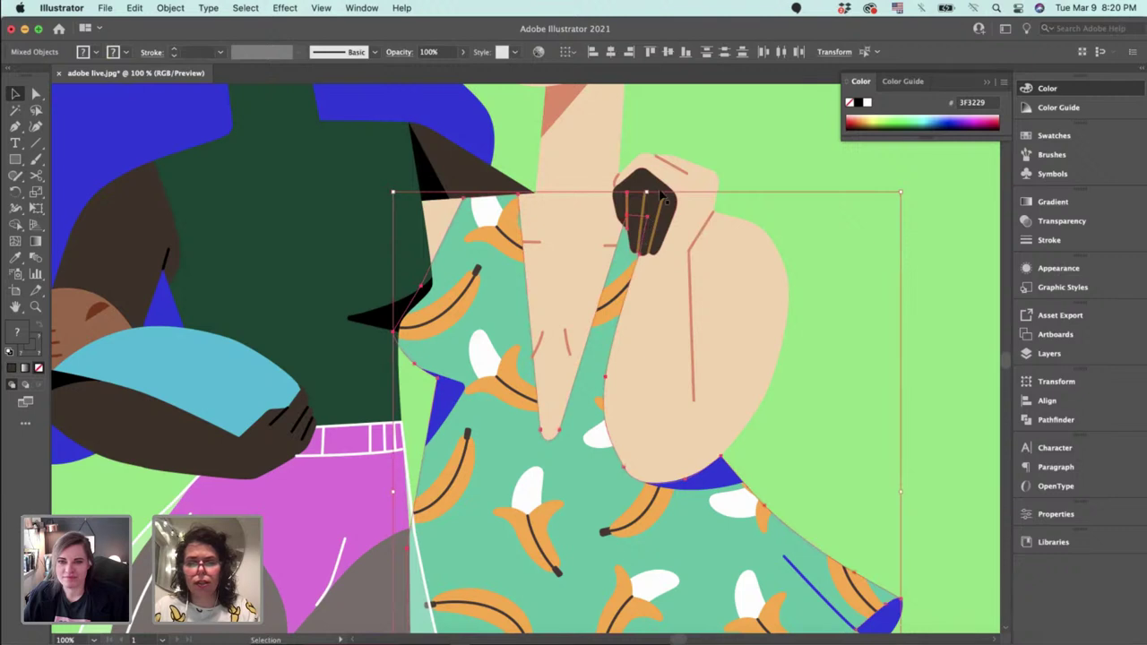
{"action": "left_click", "coordinate": [631, 212], "text": "shift"}
{"action": "left_click", "coordinate": [636, 221], "text": "shift"}
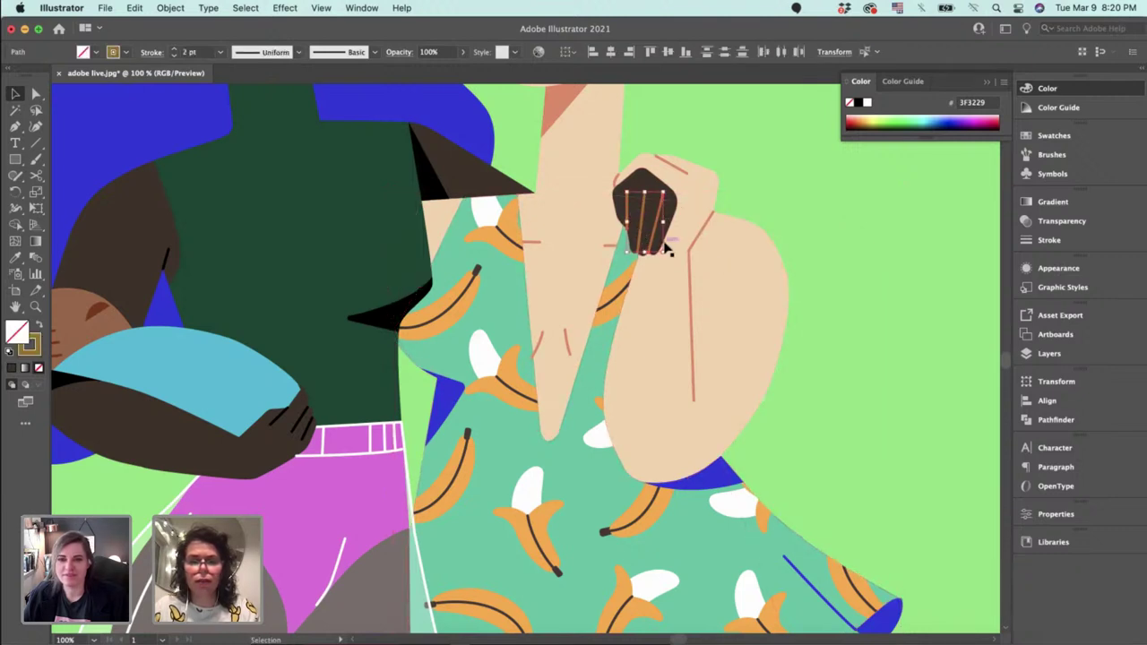
{"action": "scroll", "coordinate": [633, 222], "scroll_direction": "up", "scroll_amount": 10}
{"action": "scroll", "coordinate": [632, 222], "scroll_direction": "left", "scroll_amount": 5}
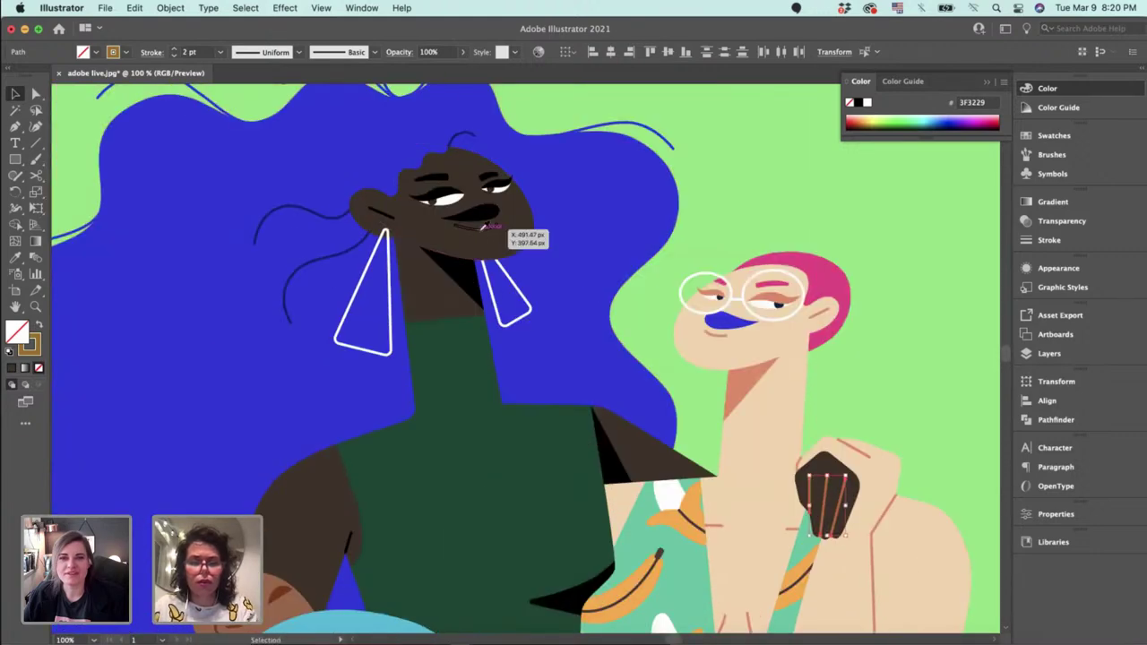
{"action": "key", "text": "i"}
{"action": "left_click", "coordinate": [508, 228]}
{"action": "key", "text": "v"}
{"action": "left_click", "coordinate": [812, 210]}
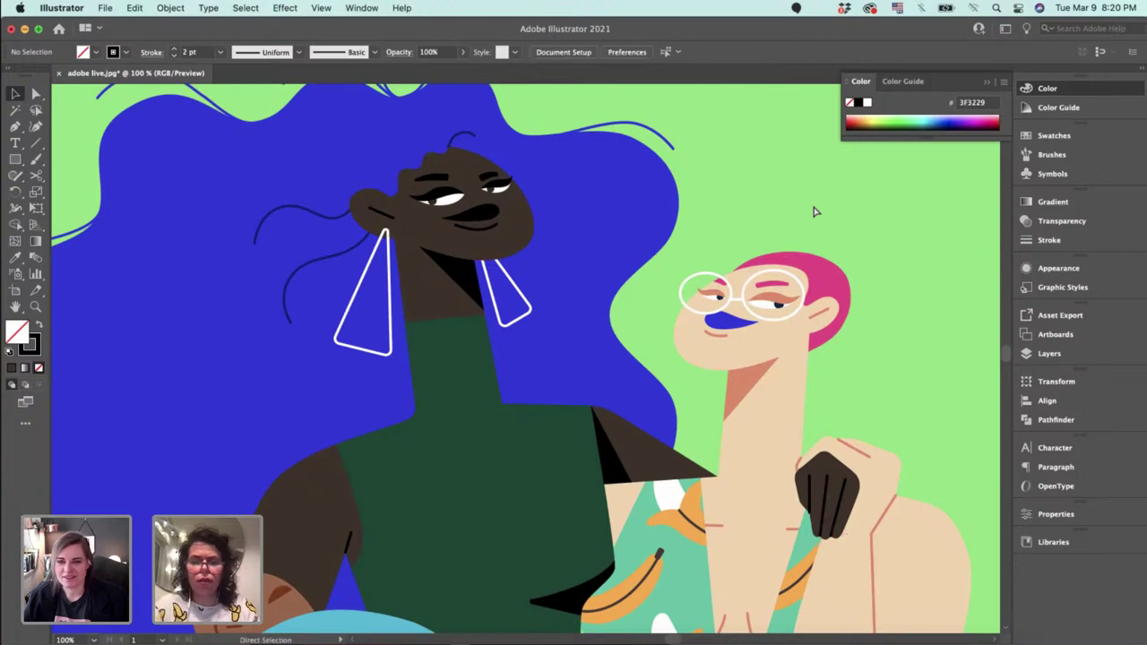
Recolor the taller figure's purple boots to the pink of the shorter figure's hair using Recolor Artwork, and deselect.
{"action": "key", "text": "super+0"}
{"action": "scroll", "coordinate": [837, 472], "scroll_direction": "down", "scroll_amount": 5}
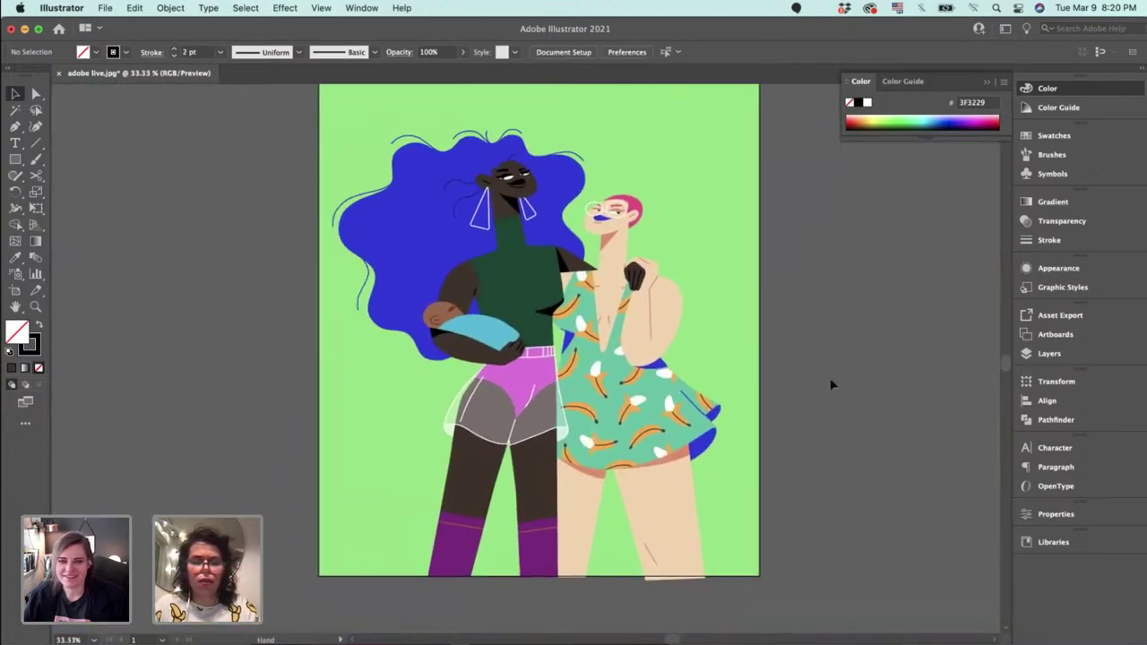
{"action": "left_click", "coordinate": [484, 578]}
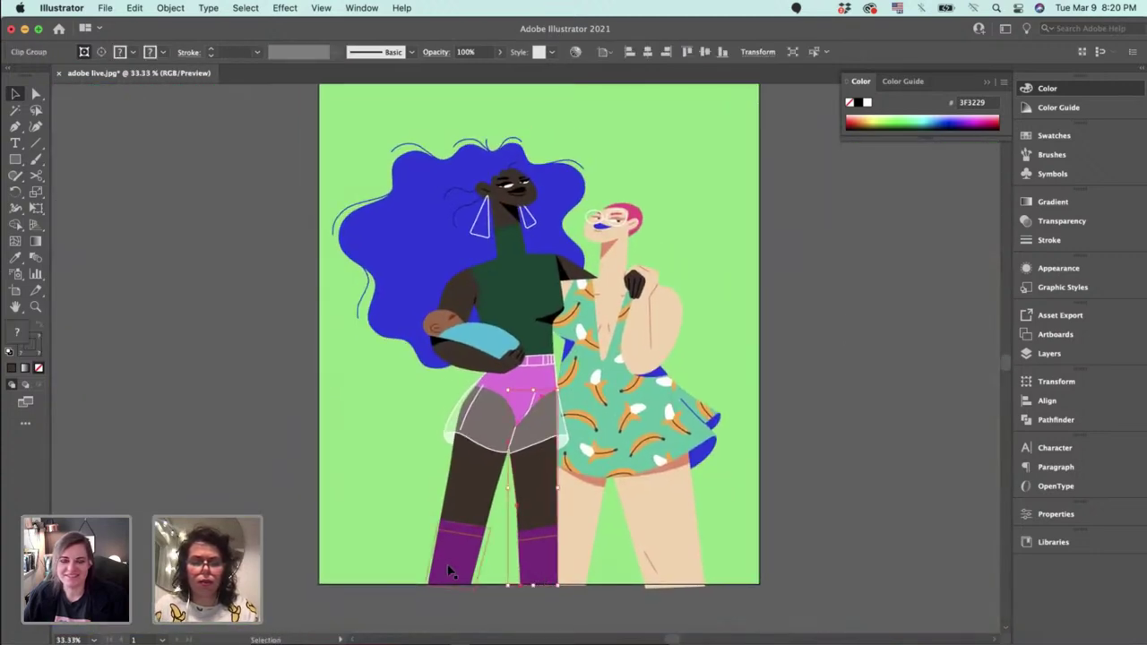
{"action": "left_click", "coordinate": [466, 563], "text": "shift"}
{"action": "left_click", "coordinate": [634, 215], "text": "shift"}
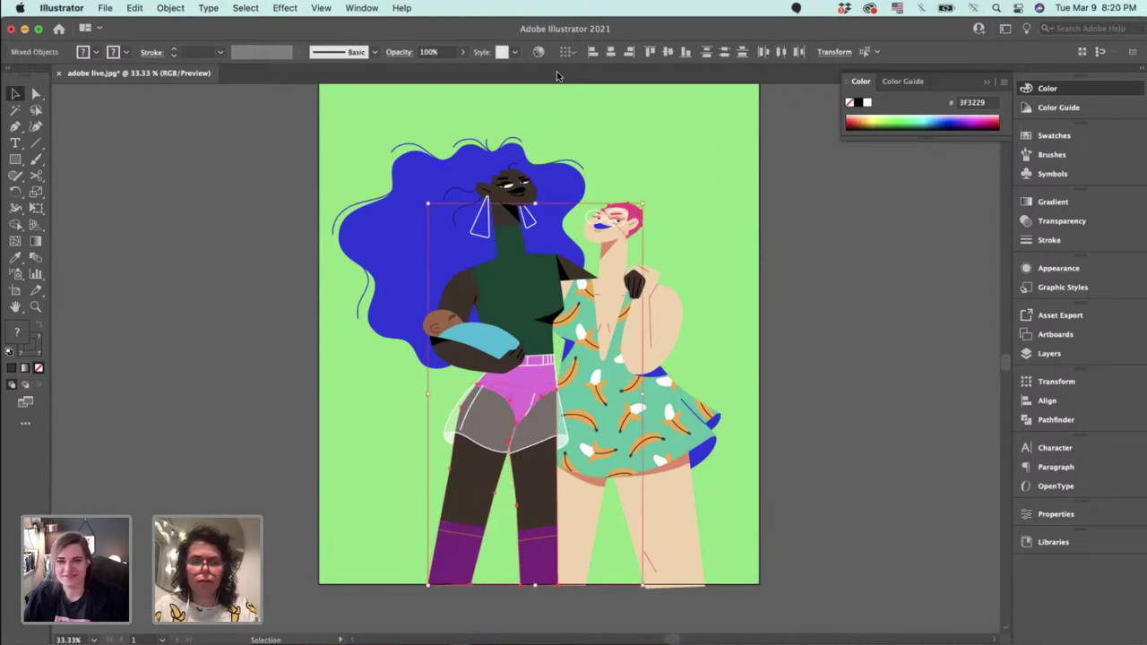
{"action": "left_click", "coordinate": [538, 52]}
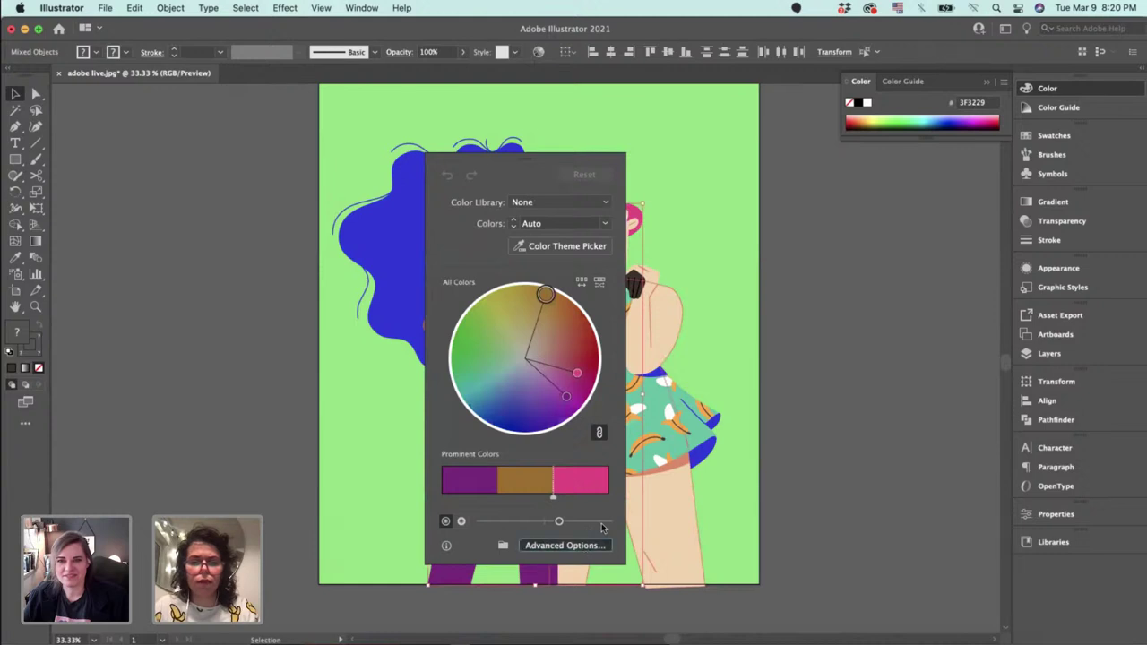
{"action": "left_click", "coordinate": [569, 545]}
{"action": "left_click", "coordinate": [891, 191]}
{"action": "left_click_drag", "start_coordinate": [926, 189], "coordinate": [926, 173]}
{"action": "key", "text": "Return"}
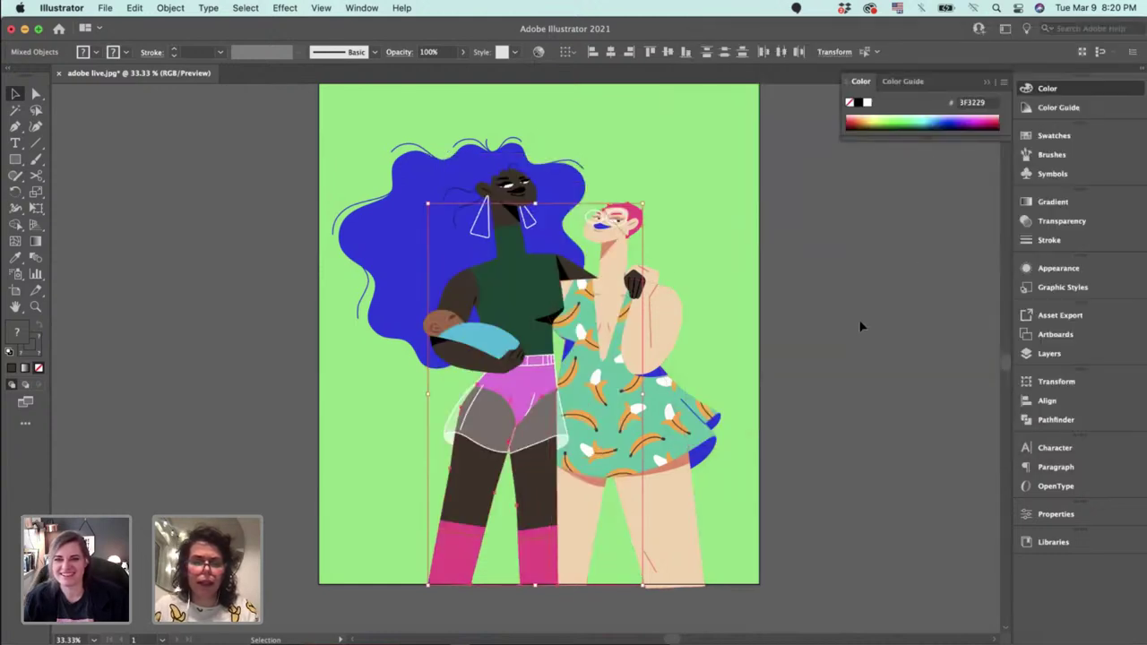
{"action": "left_click", "coordinate": [860, 326]}
Recolor the trim lines across both pink boots to white using Recolor Artwork, and deselect.
{"action": "left_click", "coordinate": [539, 541]}
{"action": "left_click", "coordinate": [455, 538], "text": "shift"}
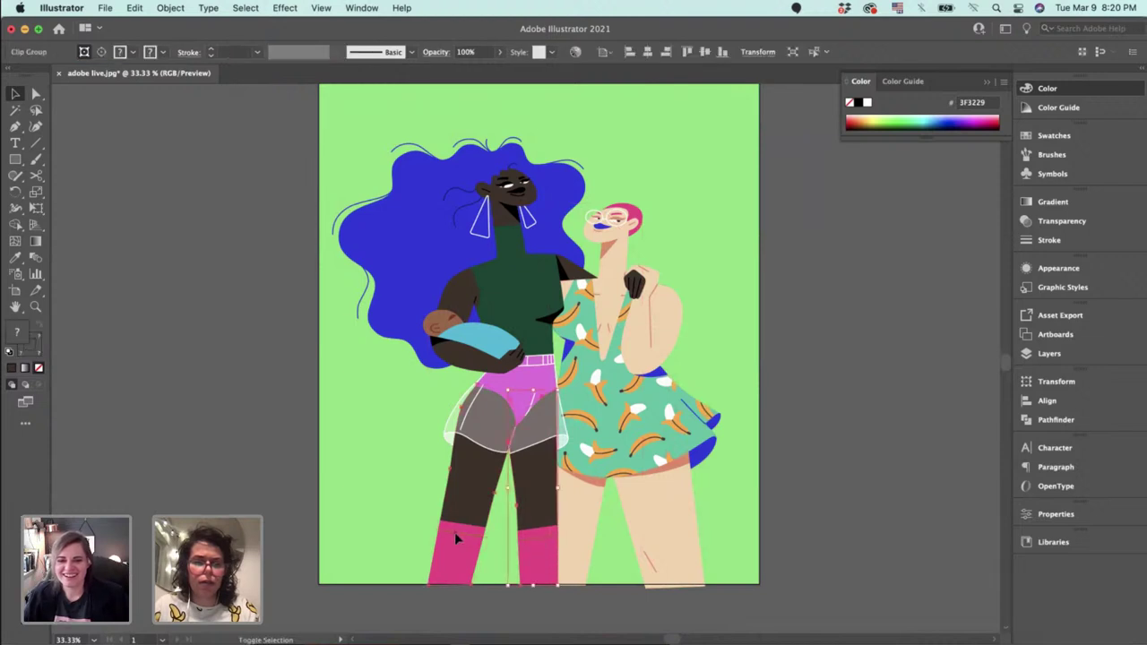
{"action": "left_click", "coordinate": [576, 52]}
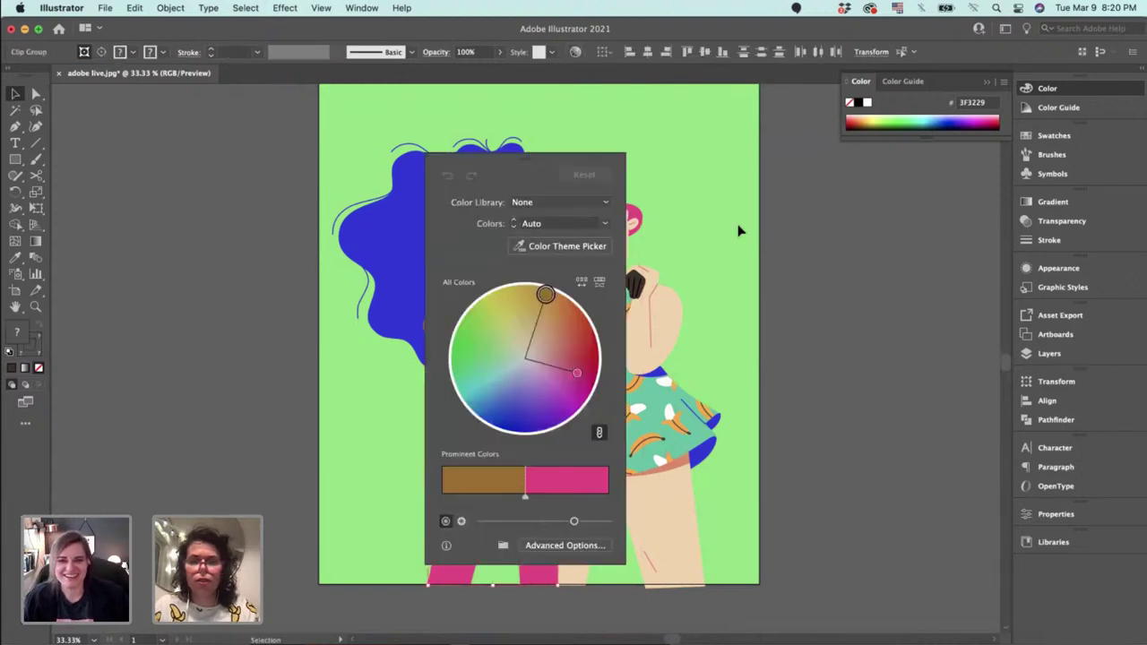
{"action": "left_click", "coordinate": [573, 549]}
{"action": "left_click", "coordinate": [847, 157]}
{"action": "left_click_drag", "start_coordinate": [815, 349], "coordinate": [852, 377]}
{"action": "key", "text": "Return"}
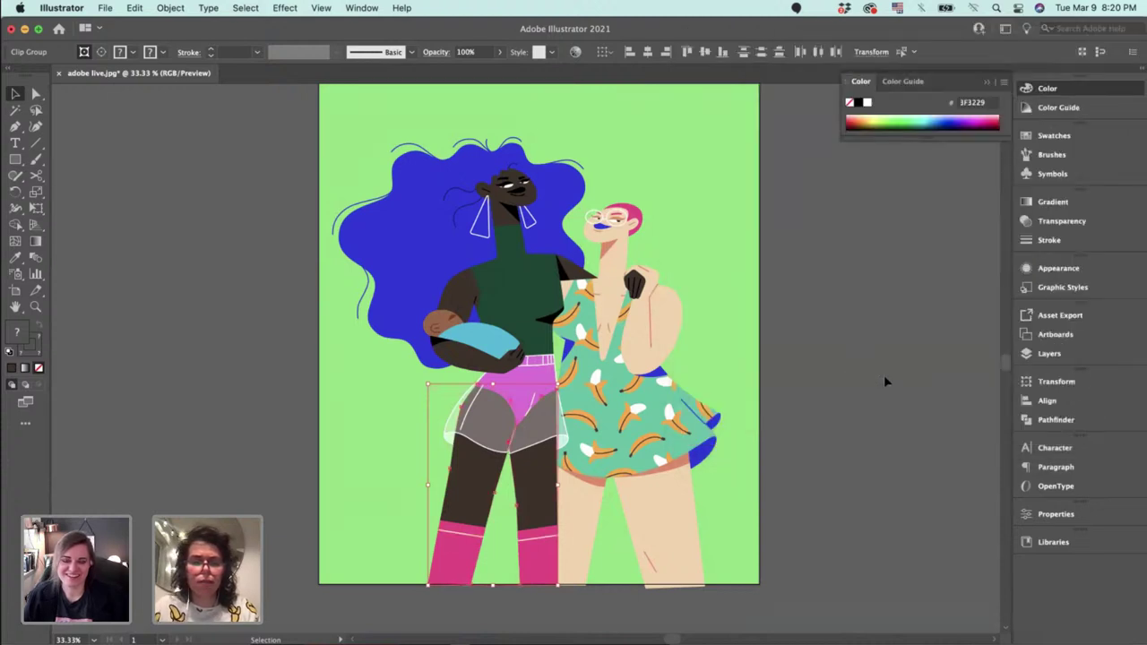
{"action": "left_click", "coordinate": [827, 382]}
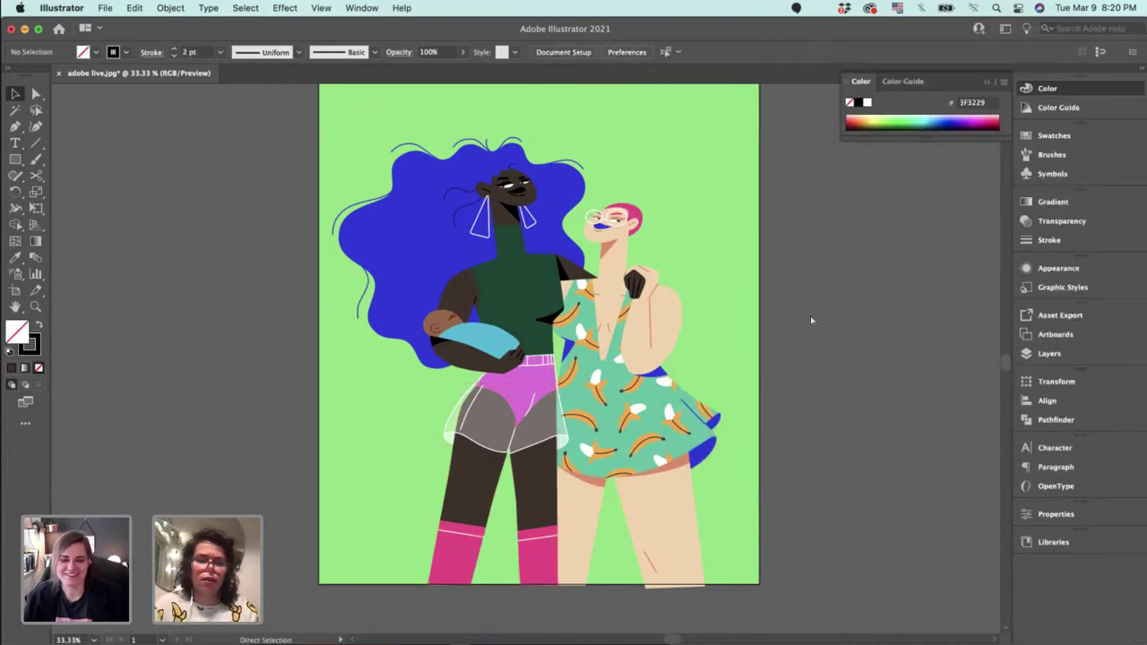
Fill the baby's blue blanket with orange FFAC1A sampled from a banana on the dress.
{"action": "key", "text": "super+equal"}
{"action": "key", "text": "super+equal"}
{"action": "key", "text": "super+equal"}
{"action": "key", "text": "super+equal"}
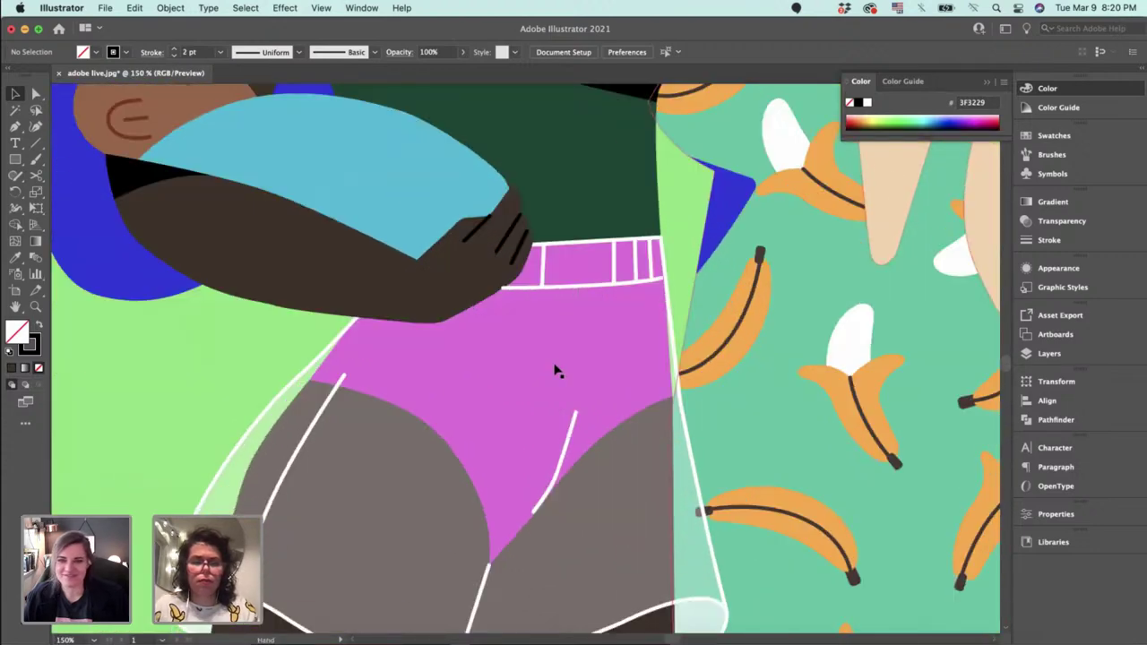
{"action": "left_click", "coordinate": [556, 365]}
{"action": "left_click", "coordinate": [551, 368], "text": "super"}
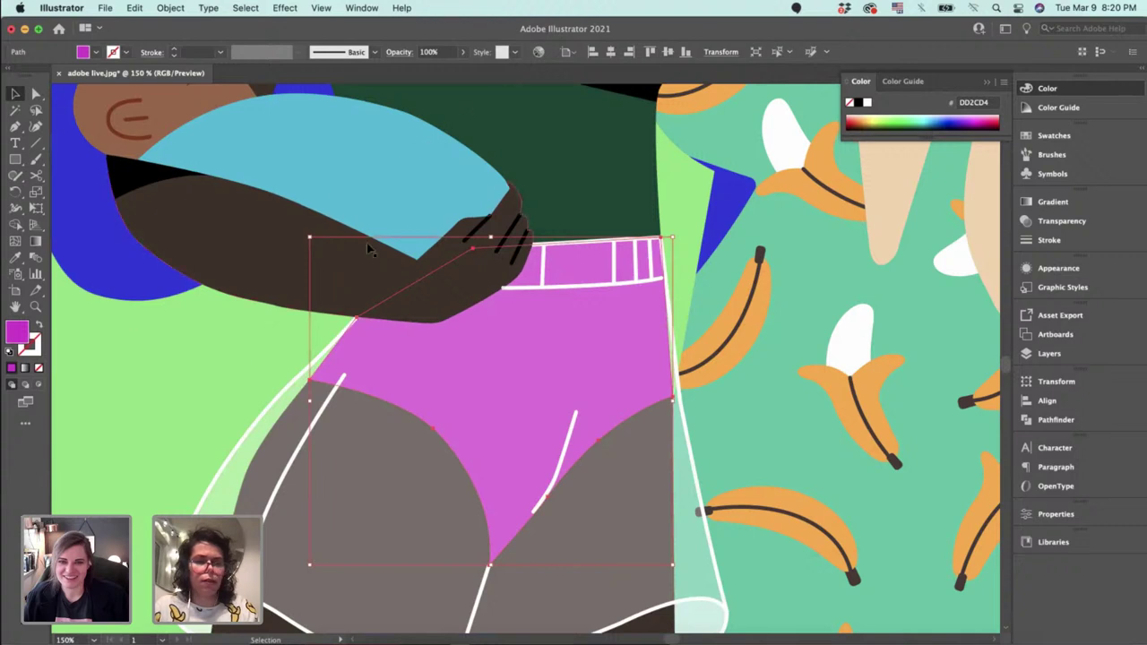
{"action": "scroll", "coordinate": [386, 271], "scroll_direction": "up", "scroll_amount": 3}
{"action": "left_click", "coordinate": [397, 260]}
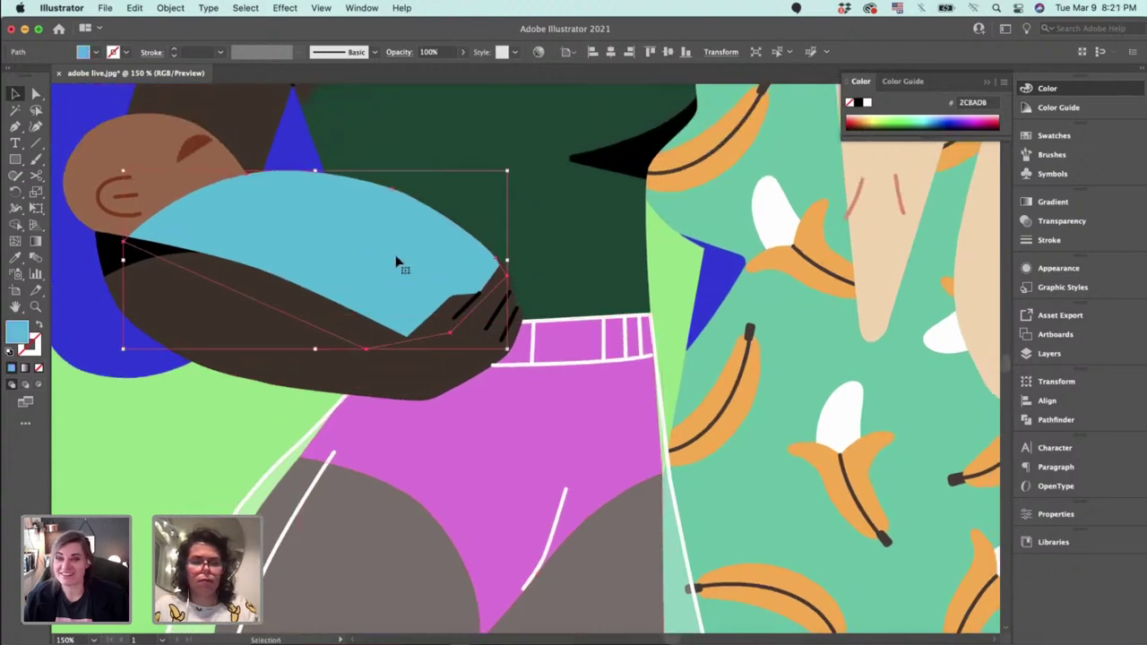
{"action": "key", "text": "i"}
{"action": "left_click", "coordinate": [647, 170]}
{"action": "left_click", "coordinate": [708, 173]}
{"action": "key", "text": "v"}
{"action": "scroll", "coordinate": [625, 328], "scroll_direction": "down", "scroll_amount": 3}
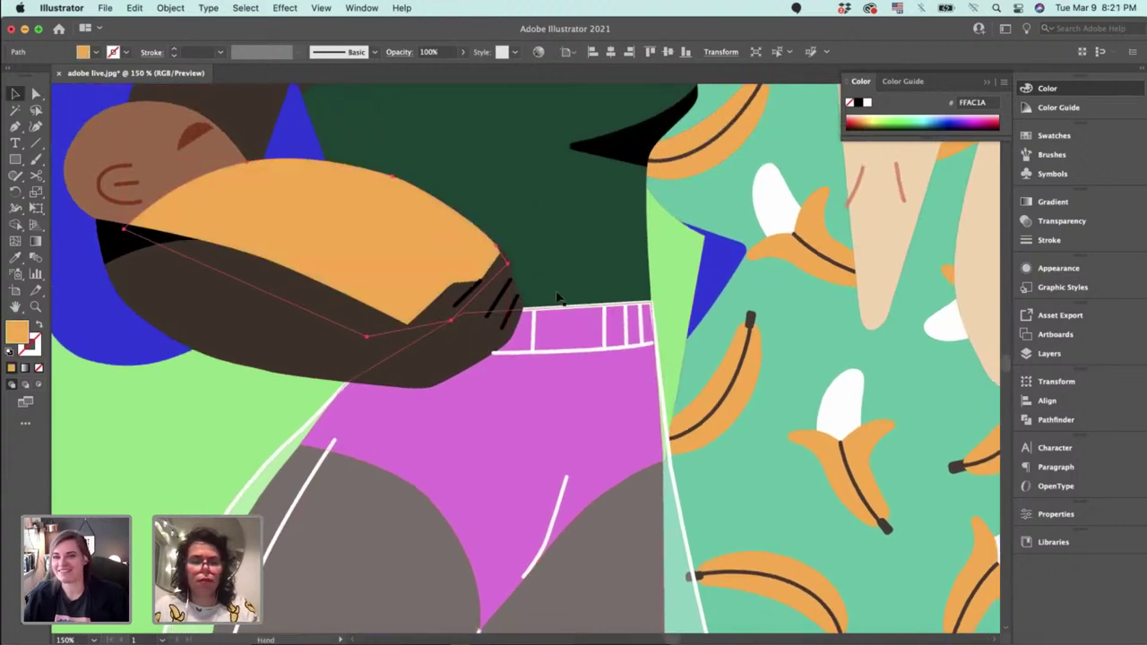
Adjust the direction handle on the upper edge of the orange blanket to smooth its curve.
{"action": "left_click", "coordinate": [625, 328]}
{"action": "left_click_drag", "start_coordinate": [413, 284], "coordinate": [446, 230]}
{"action": "key", "text": "a"}
{"action": "left_click", "coordinate": [437, 190]}
{"action": "left_click", "coordinate": [439, 182]}
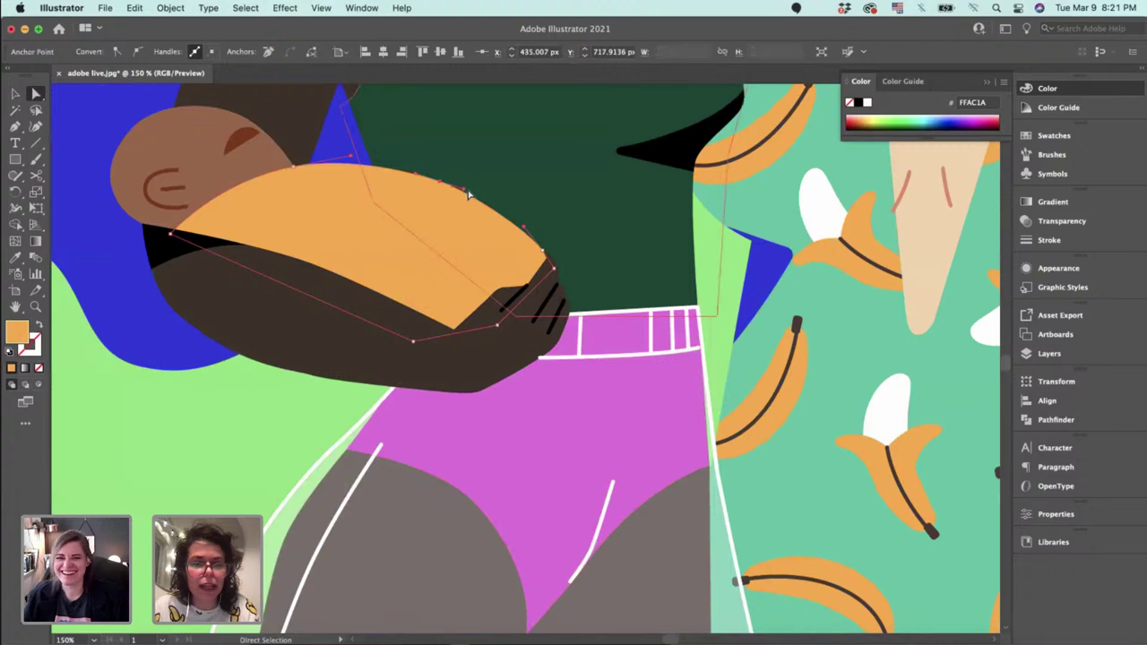
{"action": "left_click_drag", "start_coordinate": [467, 191], "coordinate": [485, 197]}
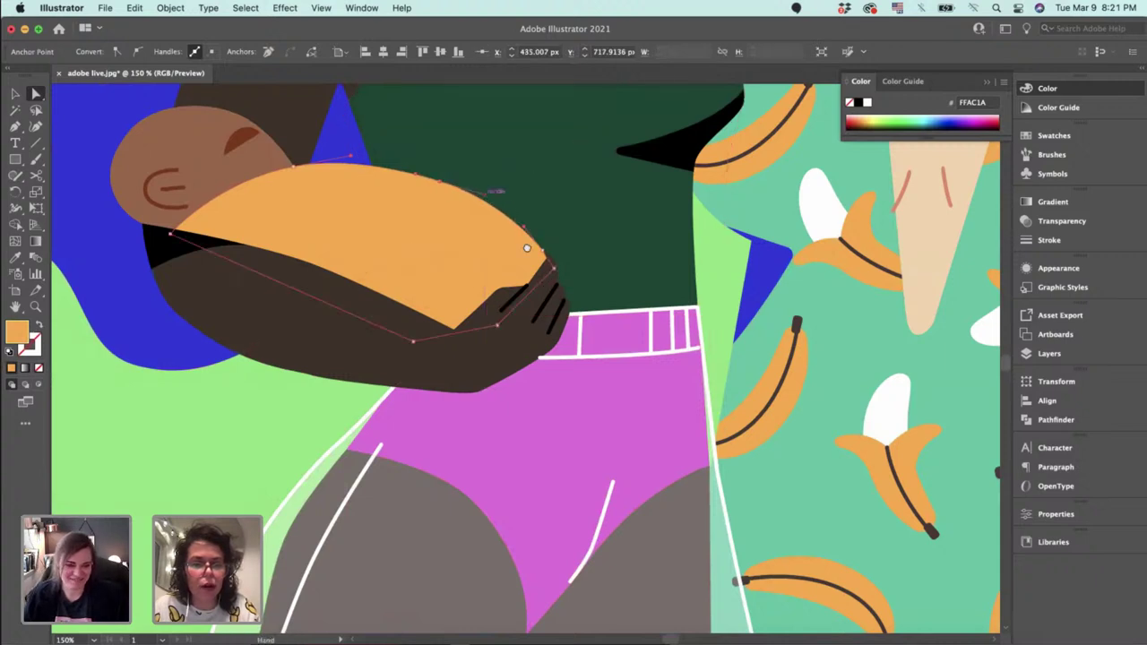
{"action": "left_click_drag", "start_coordinate": [527, 248], "coordinate": [508, 209]}
Fill the taller figure's purple underwear with light blue 40D3F4, and deselect.
{"action": "key", "text": "v"}
{"action": "left_click", "coordinate": [599, 397]}
{"action": "scroll", "coordinate": [461, 238], "scroll_direction": "down", "scroll_amount": 2}
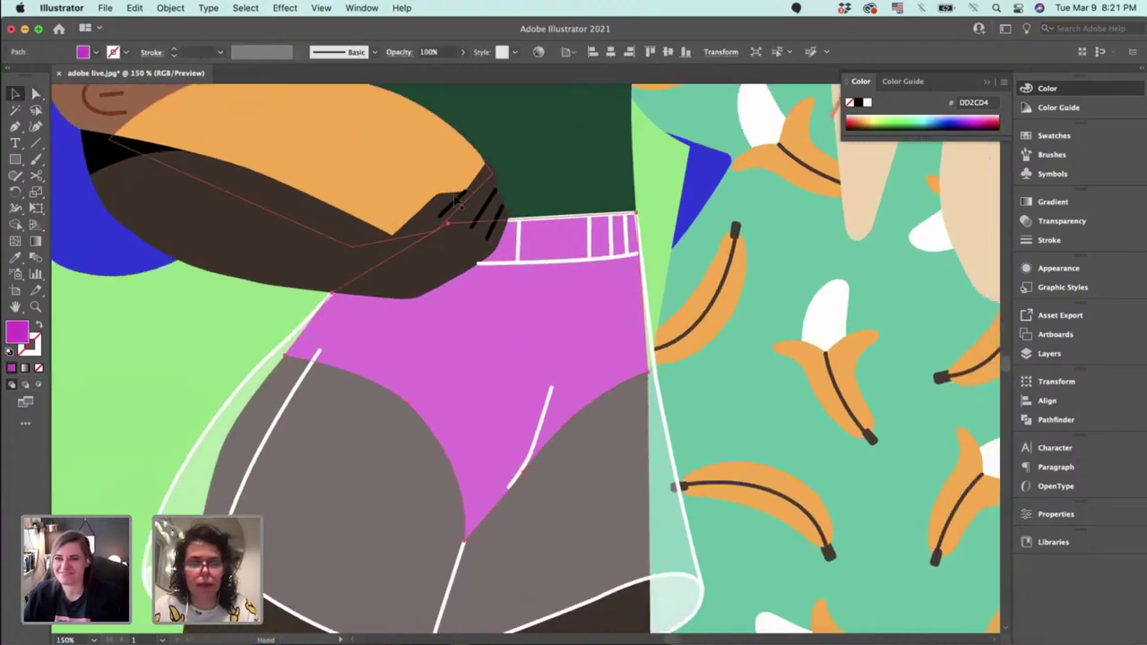
{"action": "left_click", "coordinate": [653, 257]}
{"action": "left_click", "coordinate": [487, 326]}
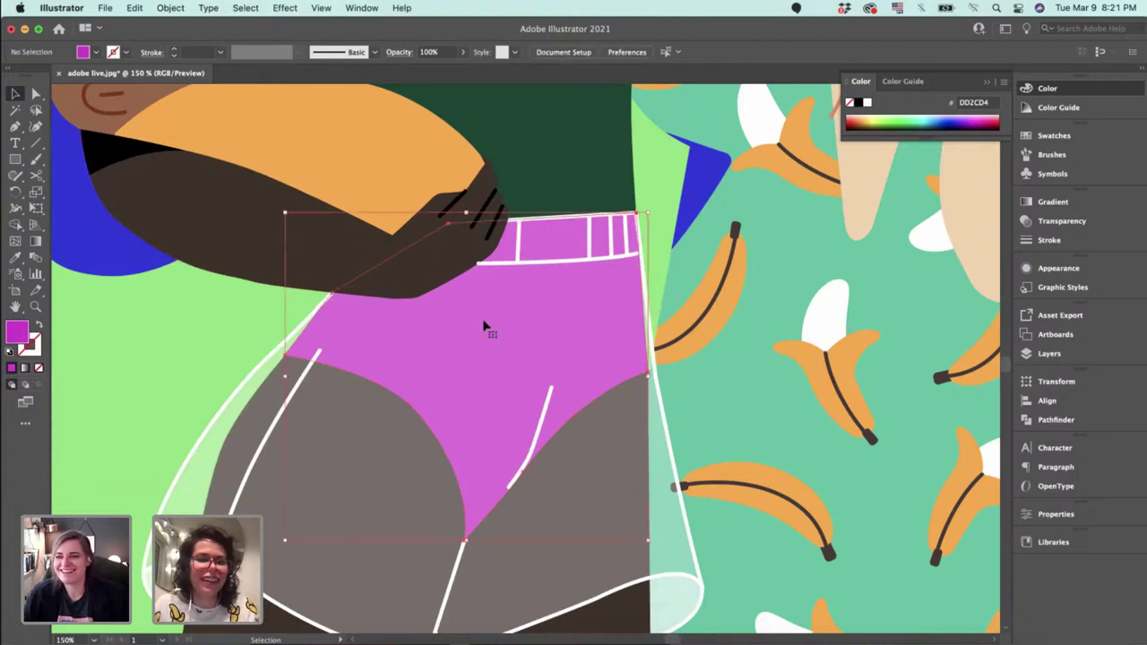
{"action": "double_click", "coordinate": [14, 330]}
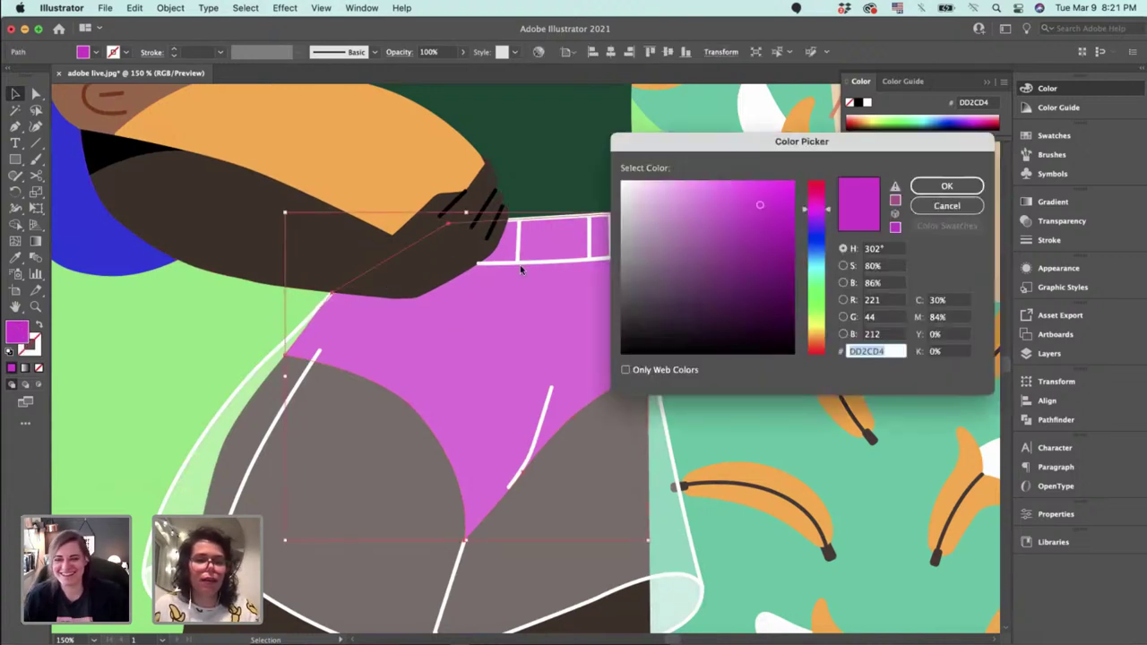
{"action": "left_click_drag", "start_coordinate": [816, 268], "coordinate": [818, 261]}
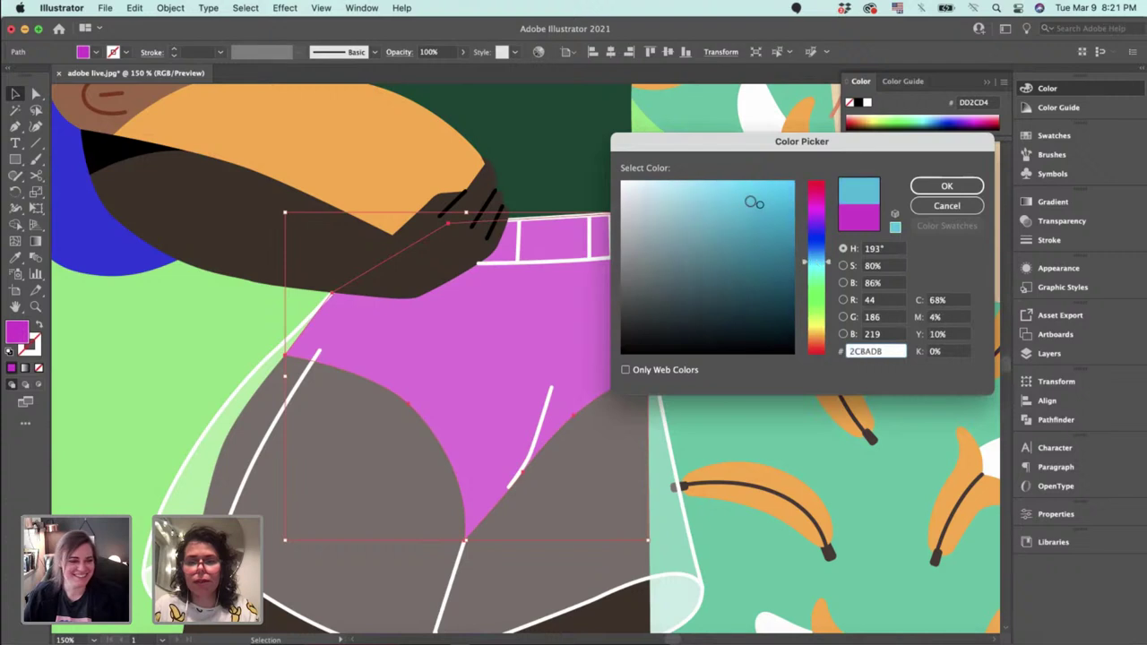
{"action": "left_click", "coordinate": [757, 189]}
{"action": "left_click_drag", "start_coordinate": [757, 189], "coordinate": [749, 186]}
{"action": "key", "text": "Return"}
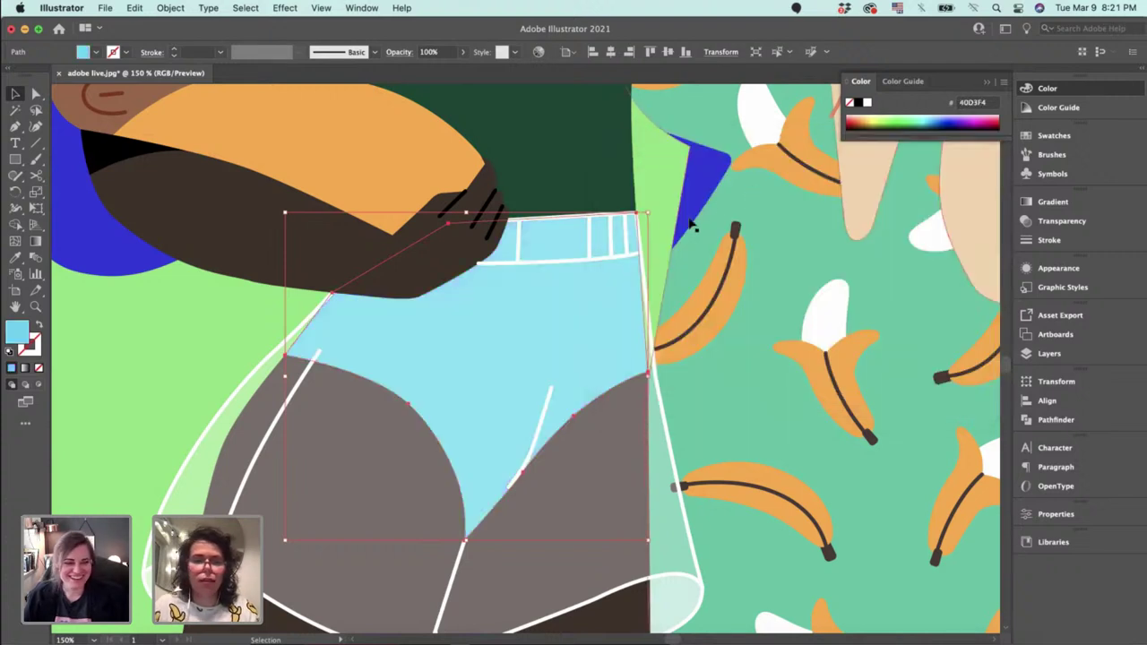
{"action": "scroll", "coordinate": [657, 183], "scroll_direction": "down", "scroll_amount": 1}
{"action": "left_click", "coordinate": [385, 251]}
Draw a closed curved band with the Pen tool across the light blue underwear, just below the waistband.
{"action": "key", "text": "p"}
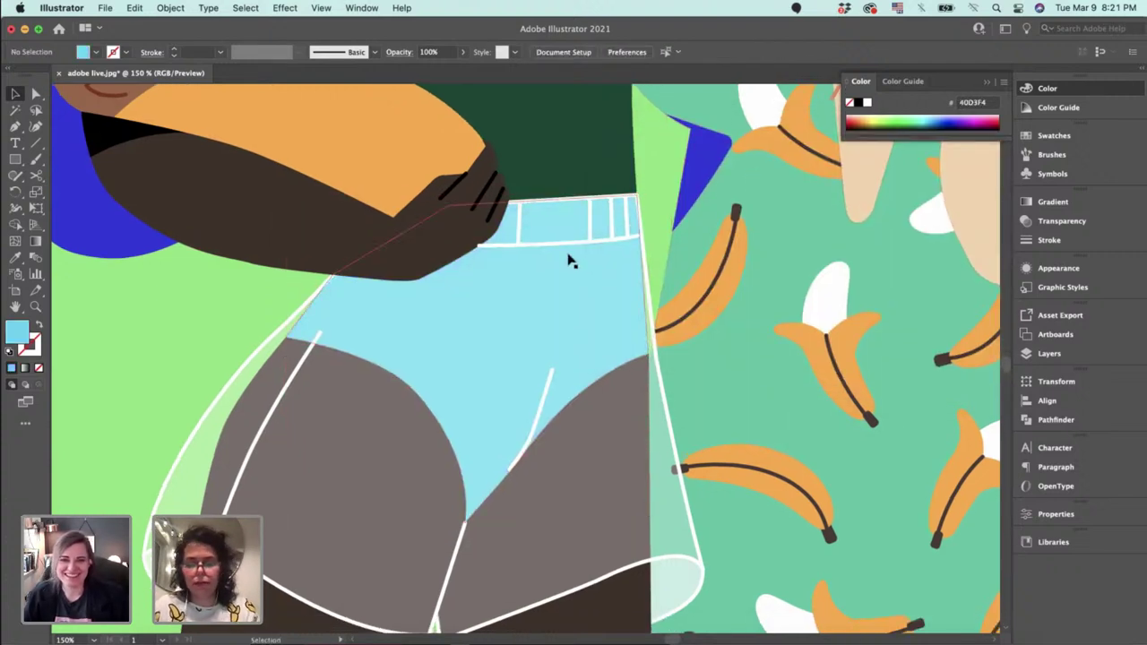
{"action": "left_click", "coordinate": [320, 253]}
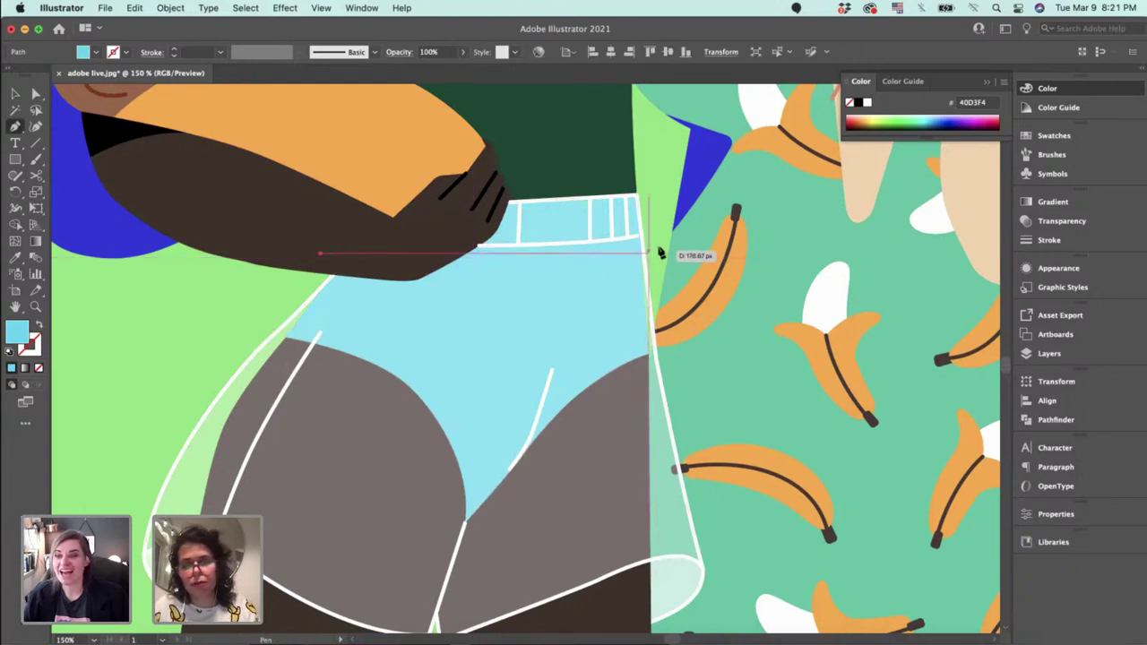
{"action": "left_click_drag", "start_coordinate": [655, 245], "coordinate": [753, 213]}
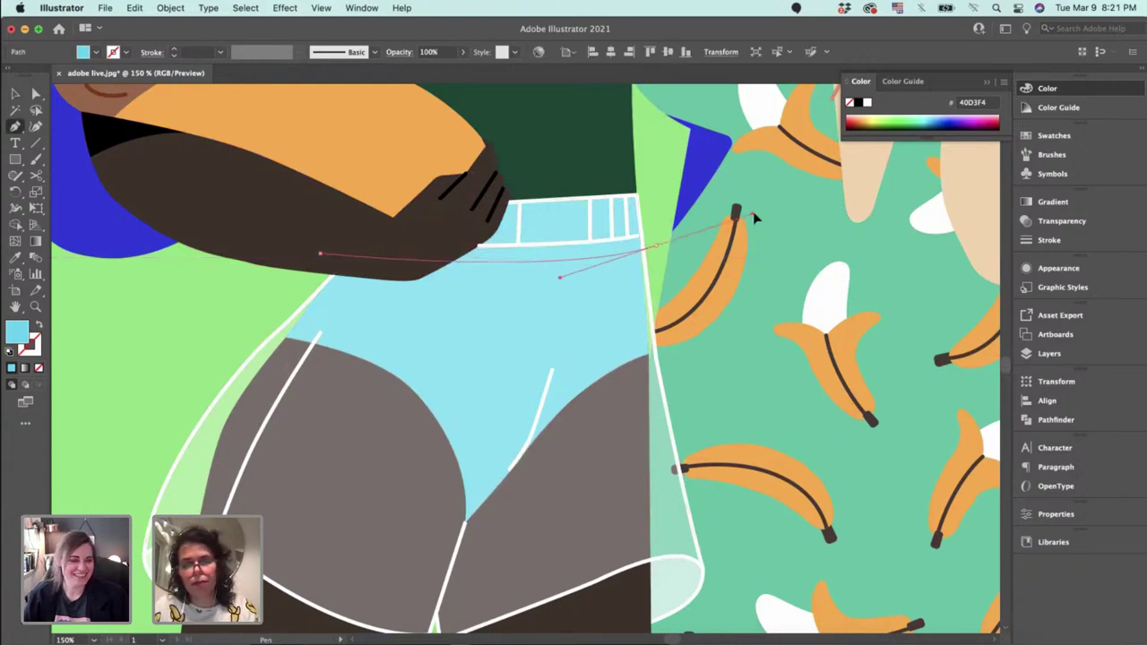
{"action": "left_click", "coordinate": [656, 246]}
{"action": "left_click", "coordinate": [658, 280]}
{"action": "left_click_drag", "start_coordinate": [499, 304], "coordinate": [435, 305]}
{"action": "left_click", "coordinate": [302, 281]}
{"action": "left_click", "coordinate": [321, 267]}
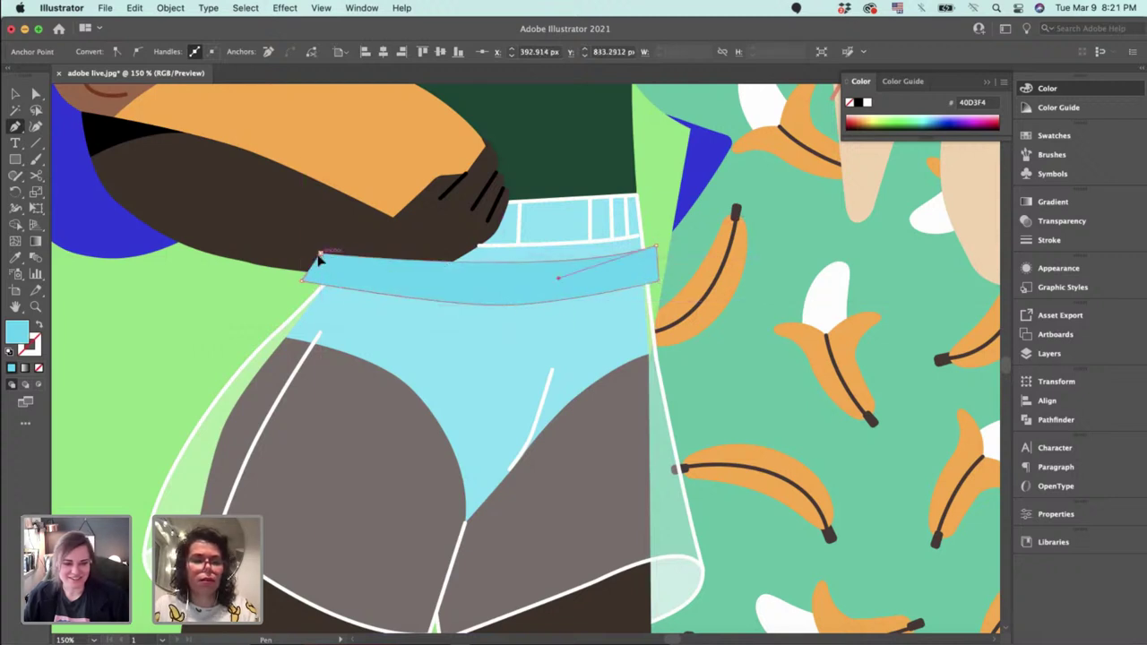
Lower the middle anchor of the new band's bottom edge to deepen its curve.
{"action": "key", "text": "a"}
{"action": "left_click_drag", "start_coordinate": [495, 311], "coordinate": [492, 317]}
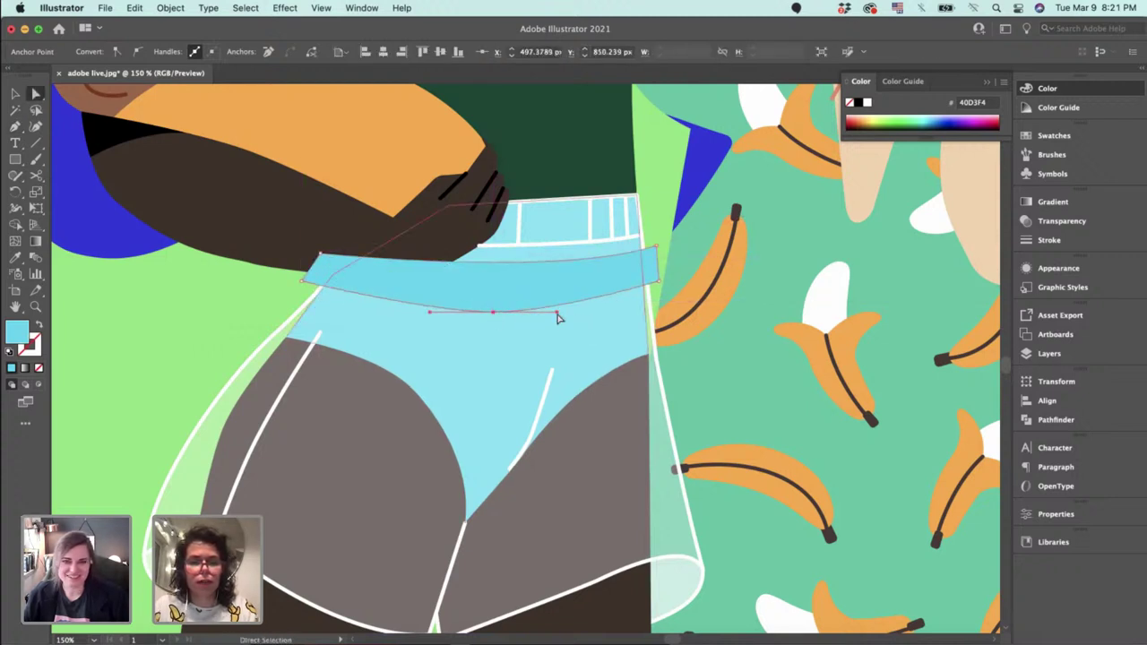
{"action": "key", "text": "v"}
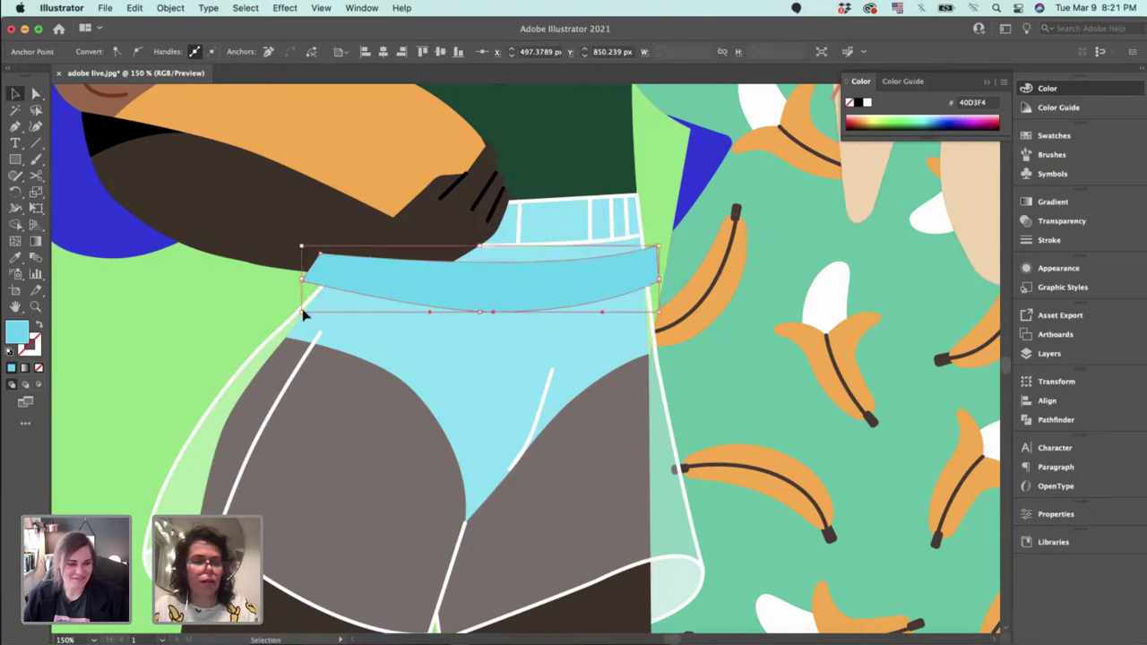
Fill the band with pink F04382 sampled from the shorter figure's hair.
{"action": "double_click", "coordinate": [19, 334]}
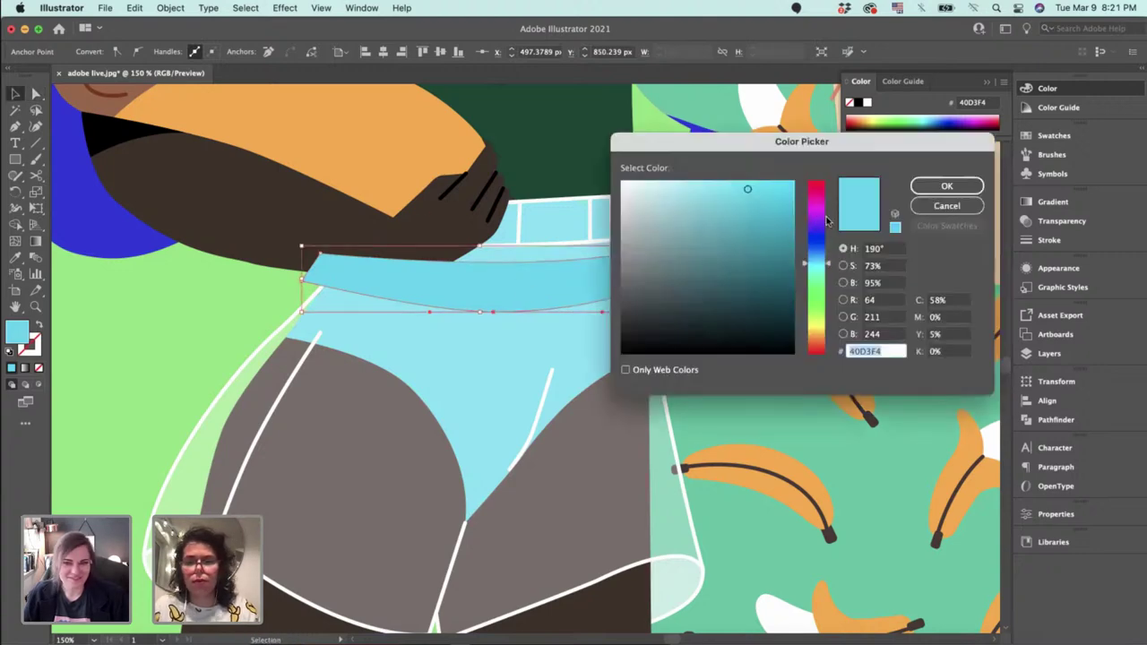
{"action": "left_click", "coordinate": [939, 207]}
{"action": "left_click_drag", "start_coordinate": [642, 290], "coordinate": [495, 538]}
{"action": "left_click_drag", "start_coordinate": [648, 315], "coordinate": [538, 627]}
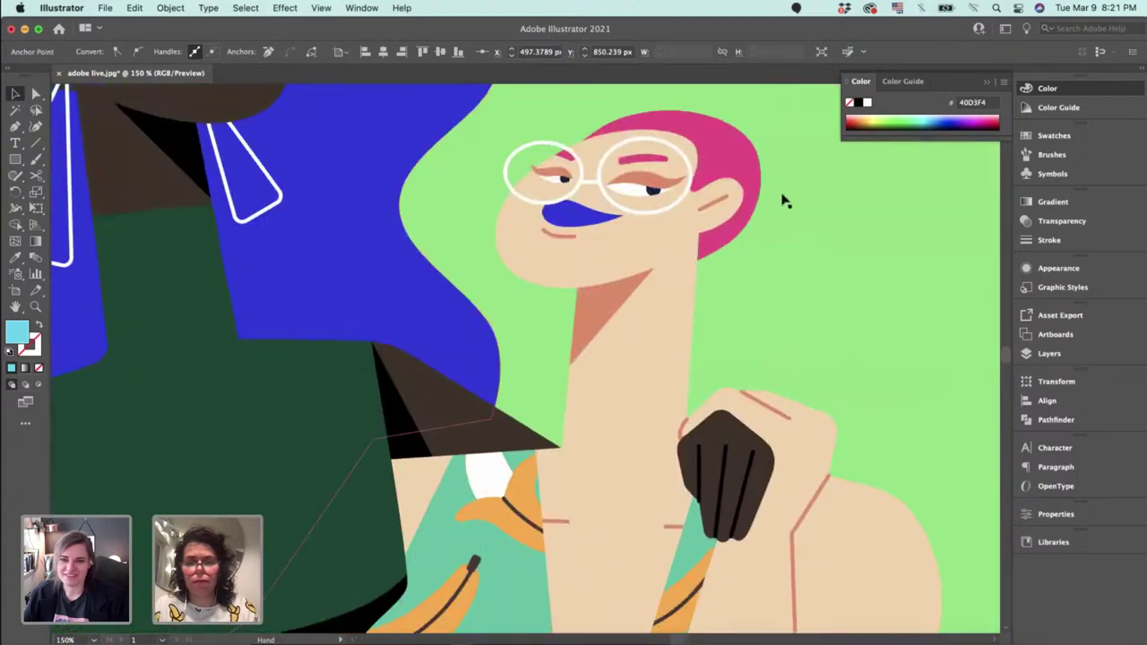
{"action": "key", "text": "i"}
{"action": "left_click", "coordinate": [717, 150]}
{"action": "scroll", "coordinate": [661, 358], "scroll_direction": "down", "scroll_amount": 15}
{"action": "scroll", "coordinate": [660, 359], "scroll_direction": "left", "scroll_amount": 5}
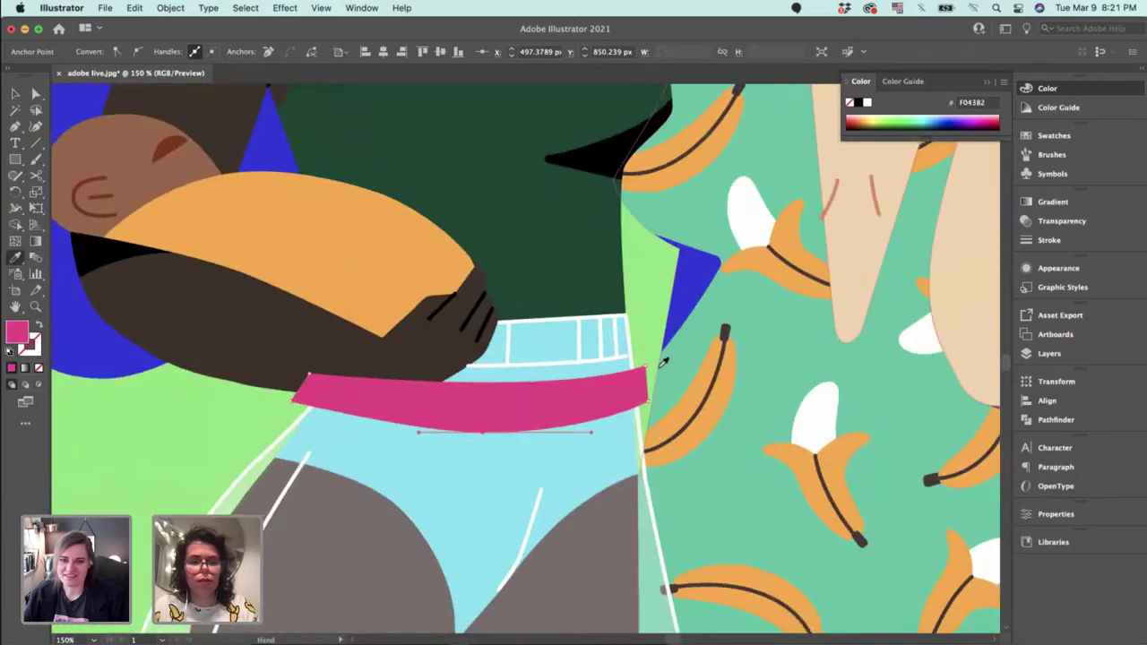
{"action": "scroll", "coordinate": [664, 362], "scroll_direction": "down", "scroll_amount": 3}
Reshape the pink band's top edge into a deeper curve and raise its upper-left corner.
{"action": "key", "text": "p"}
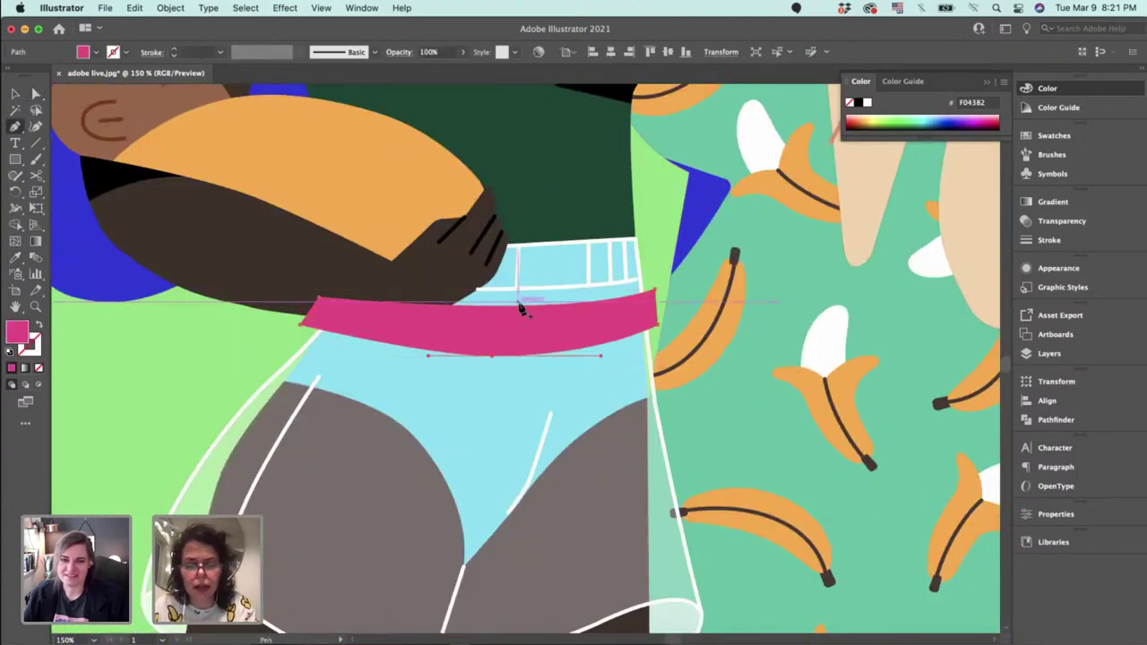
{"action": "left_click_drag", "start_coordinate": [514, 304], "coordinate": [512, 313]}
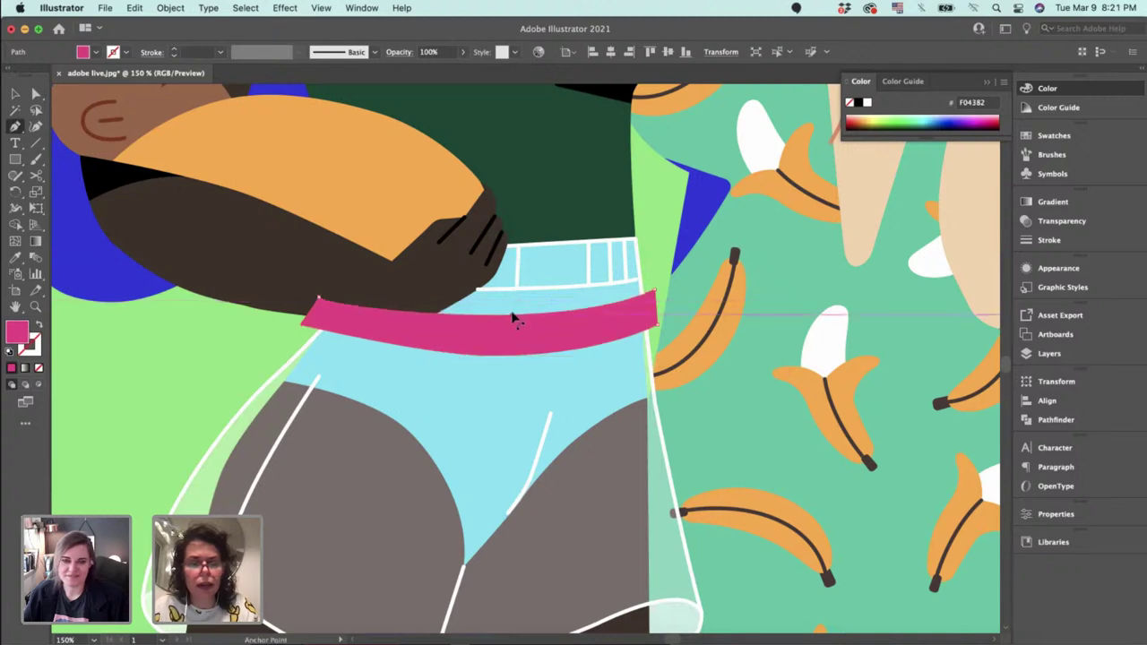
{"action": "key", "text": "a"}
{"action": "left_click", "coordinate": [320, 299]}
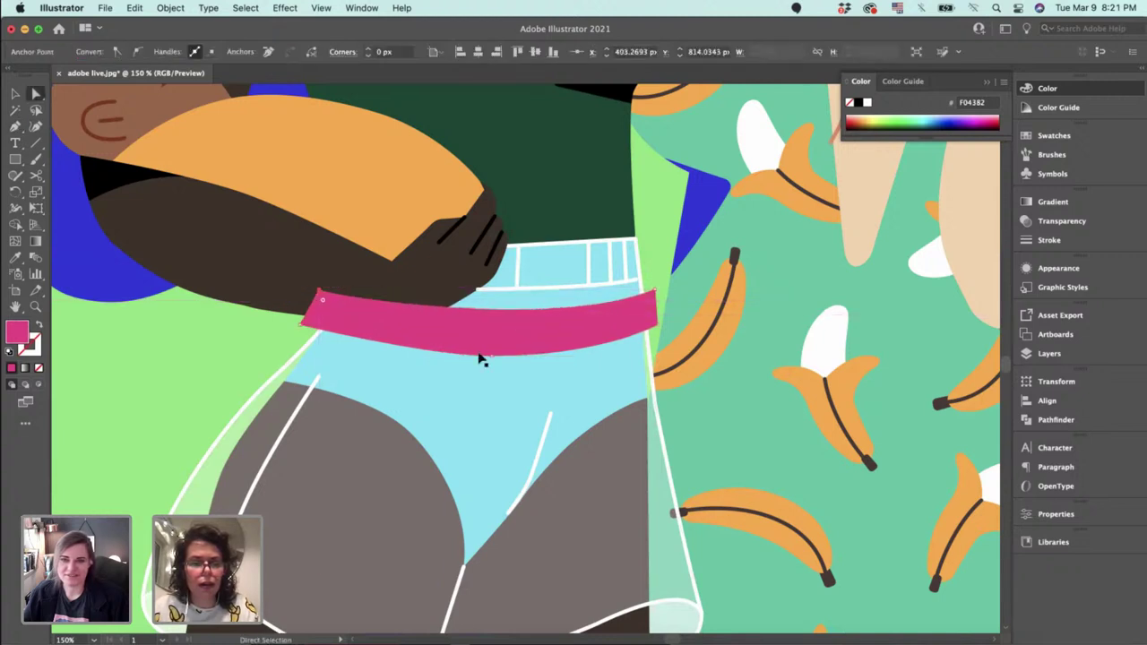
Duplicate the pink band lower across the hips and enlarge the copy to about 234 px wide by 43 px high.
{"action": "key", "text": "v"}
{"action": "left_click_drag", "start_coordinate": [536, 339], "coordinate": [497, 392]}
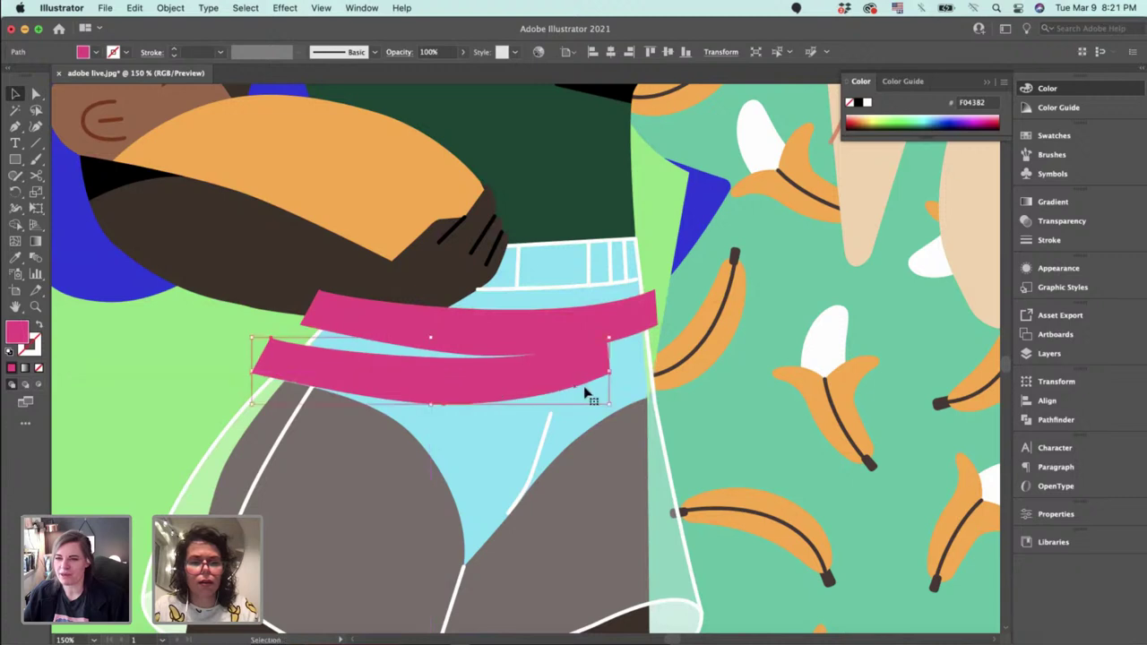
{"action": "left_click_drag", "start_coordinate": [608, 403], "coordinate": [683, 431]}
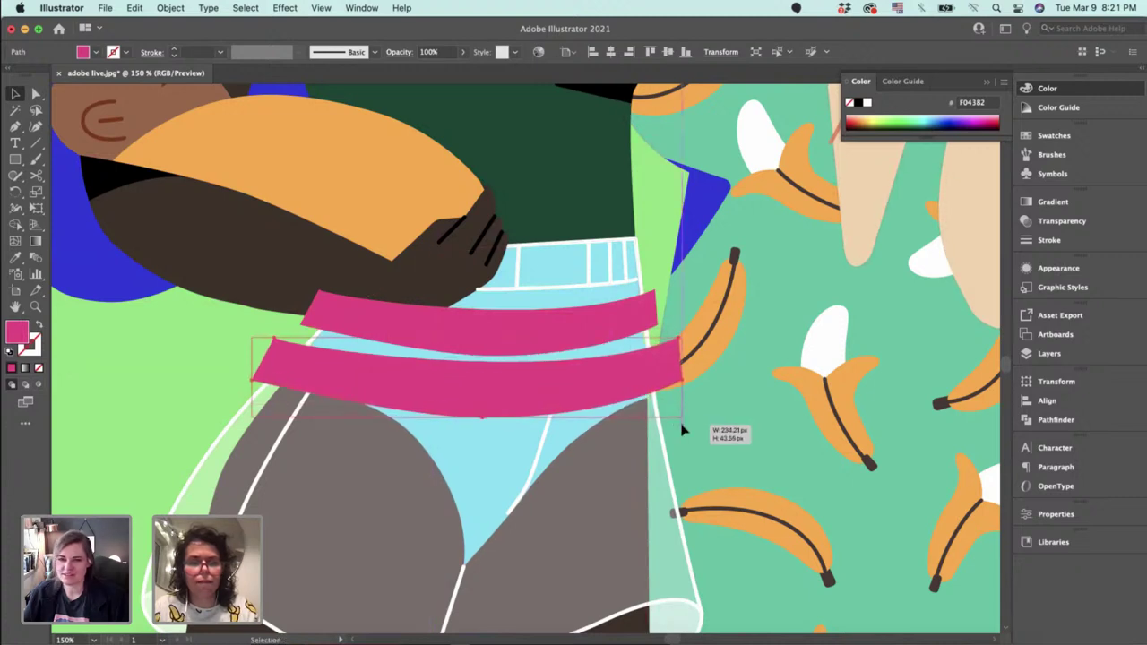
Deepen the top and bottom curves of the lower pink band and move it slightly down the hips.
{"action": "key", "text": "a"}
{"action": "key", "text": "p"}
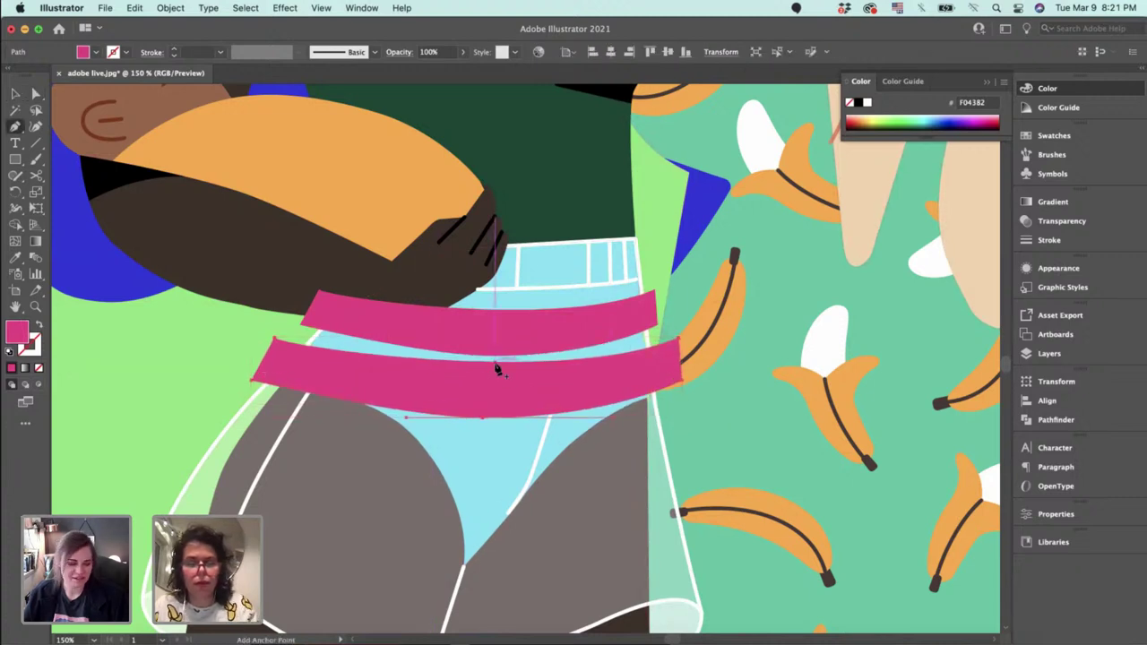
{"action": "left_click_drag", "start_coordinate": [497, 363], "coordinate": [497, 376]}
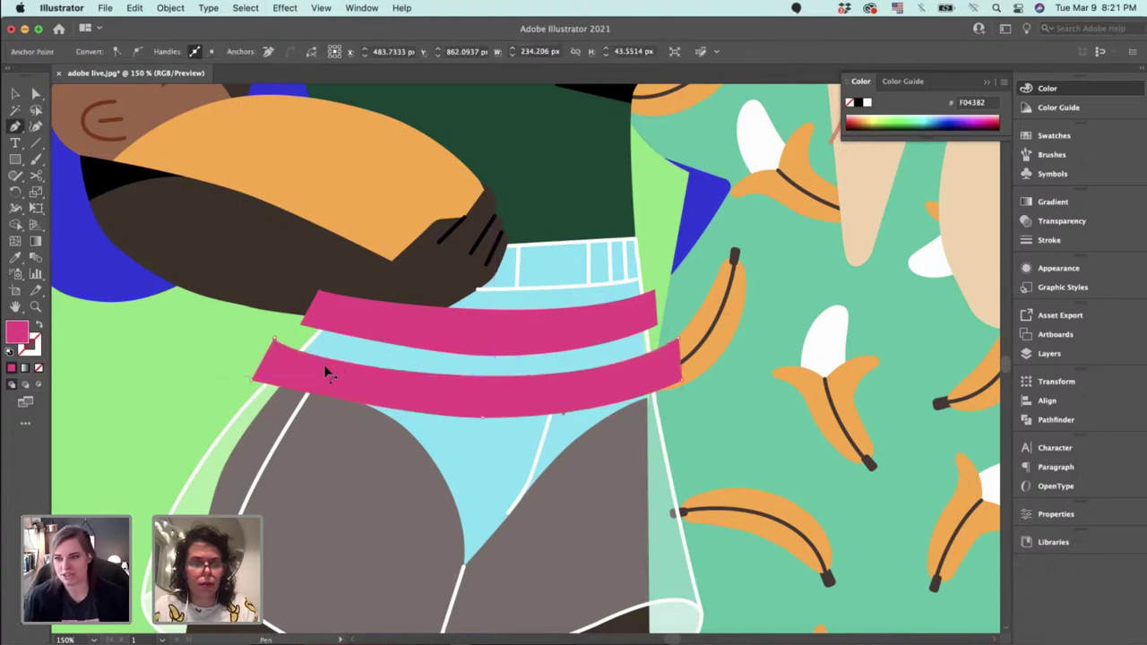
{"action": "key", "text": "a"}
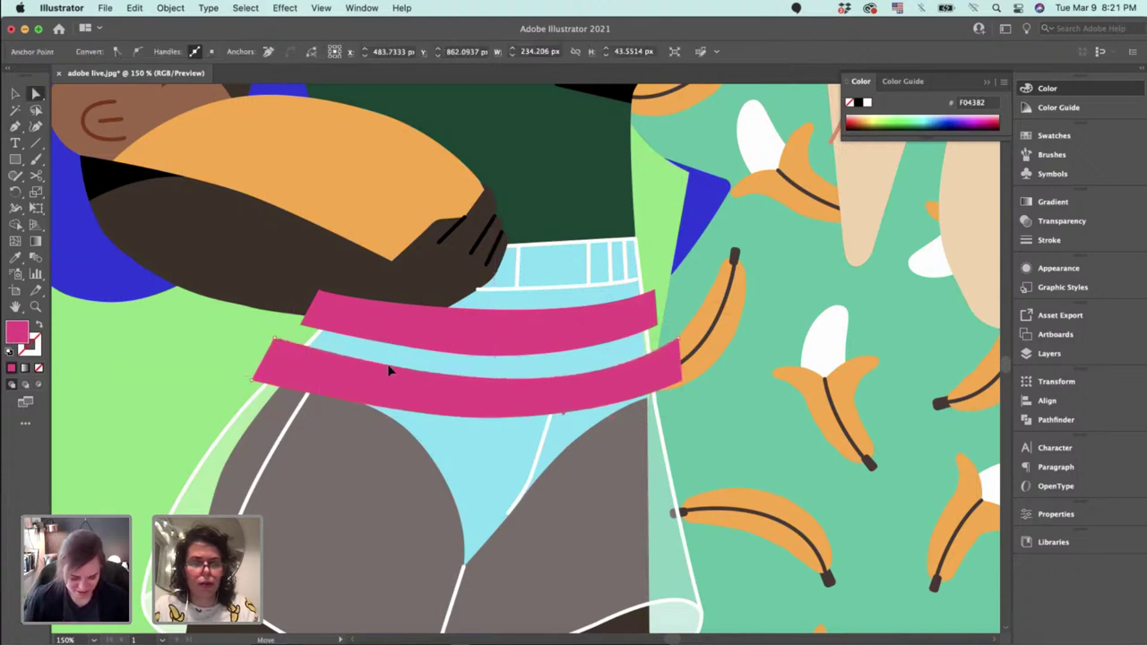
{"action": "key", "text": "v"}
{"action": "left_click_drag", "start_coordinate": [567, 408], "coordinate": [566, 425]}
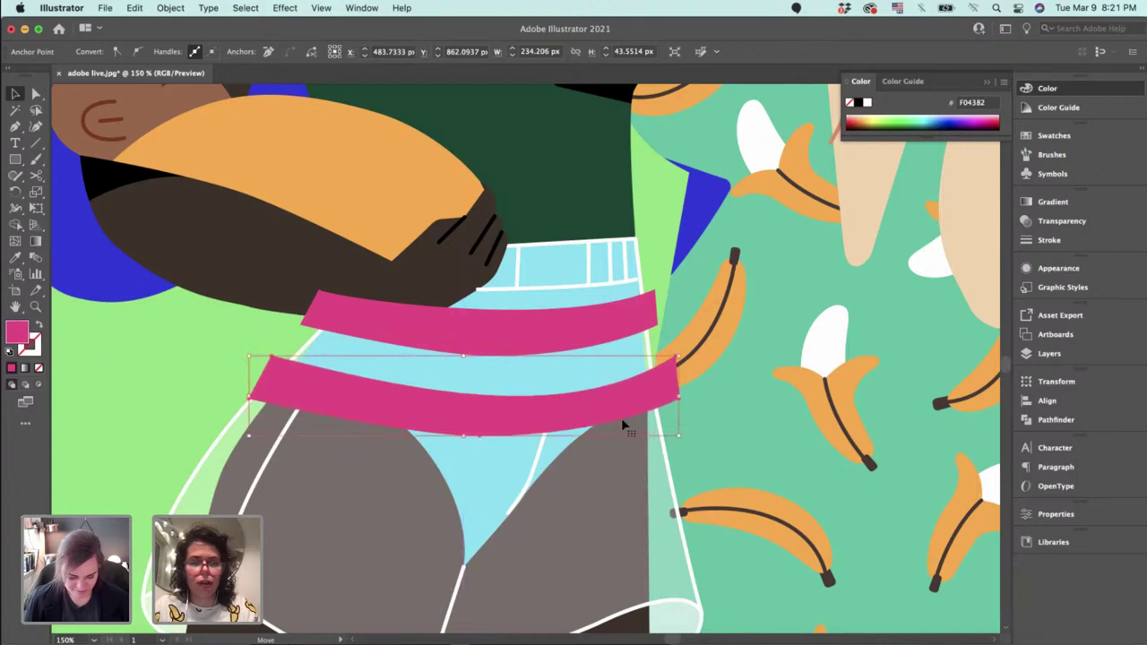
{"action": "key", "text": "a"}
{"action": "left_click_drag", "start_coordinate": [484, 443], "coordinate": [486, 460]}
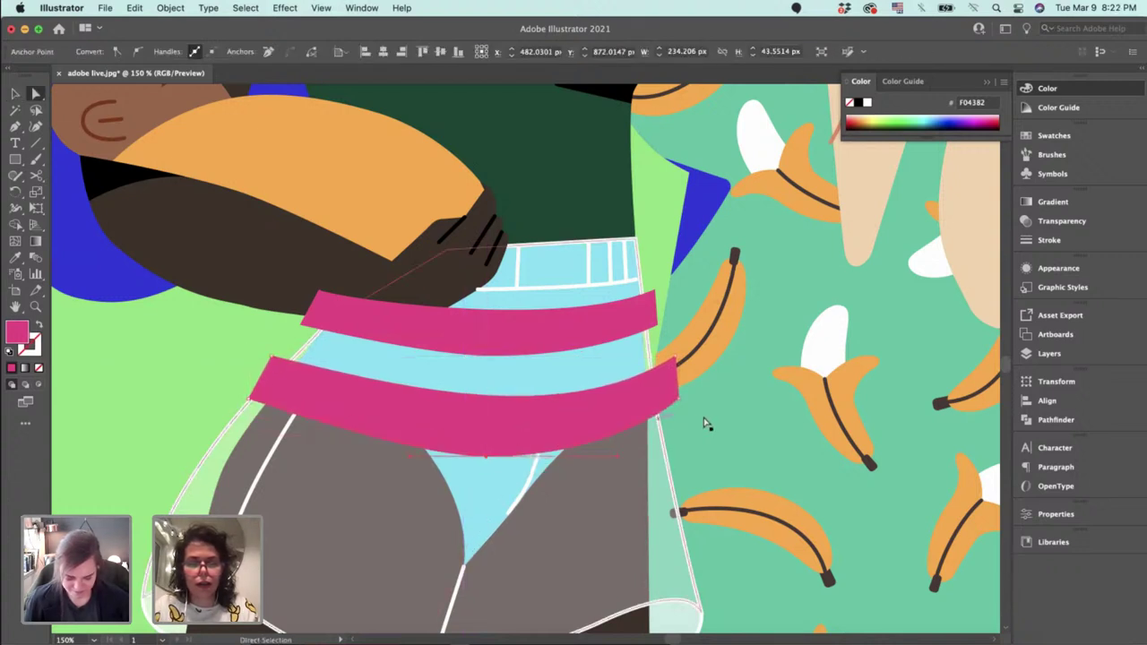
{"action": "key", "text": "v"}
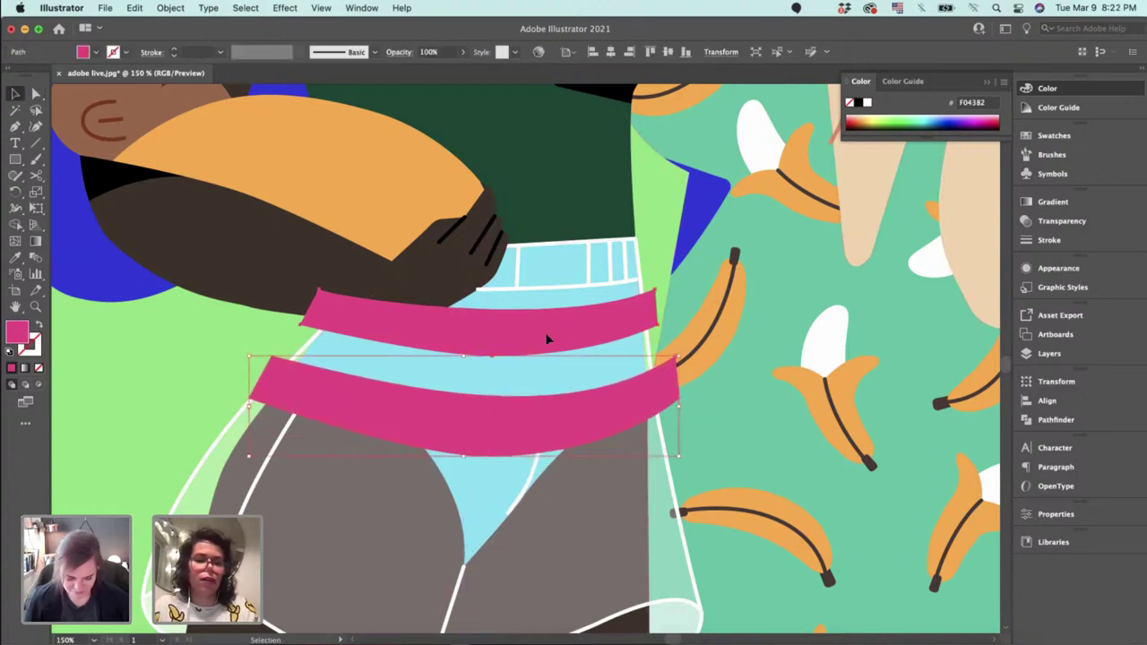
Duplicate the upper pink band into the gap between the two bands and stretch its right corners out to the hip edge.
{"action": "left_click_drag", "start_coordinate": [545, 335], "coordinate": [518, 371]}
{"action": "key", "text": "a"}
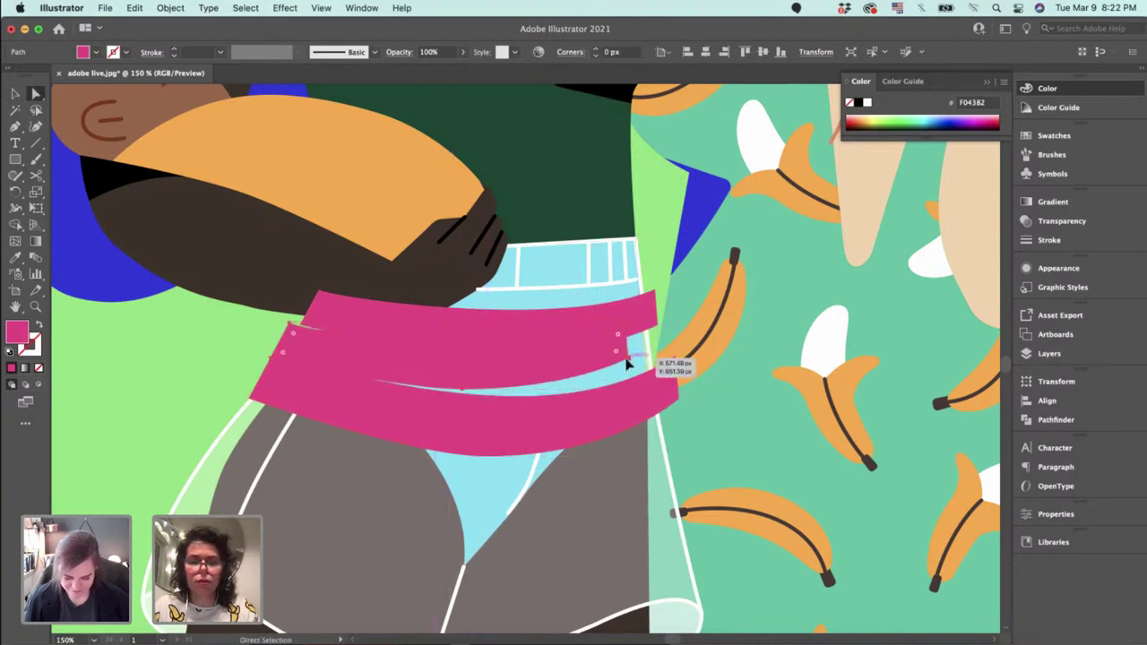
{"action": "left_click", "coordinate": [628, 363]}
{"action": "left_click_drag", "start_coordinate": [629, 390], "coordinate": [681, 396]}
{"action": "key", "text": "a"}
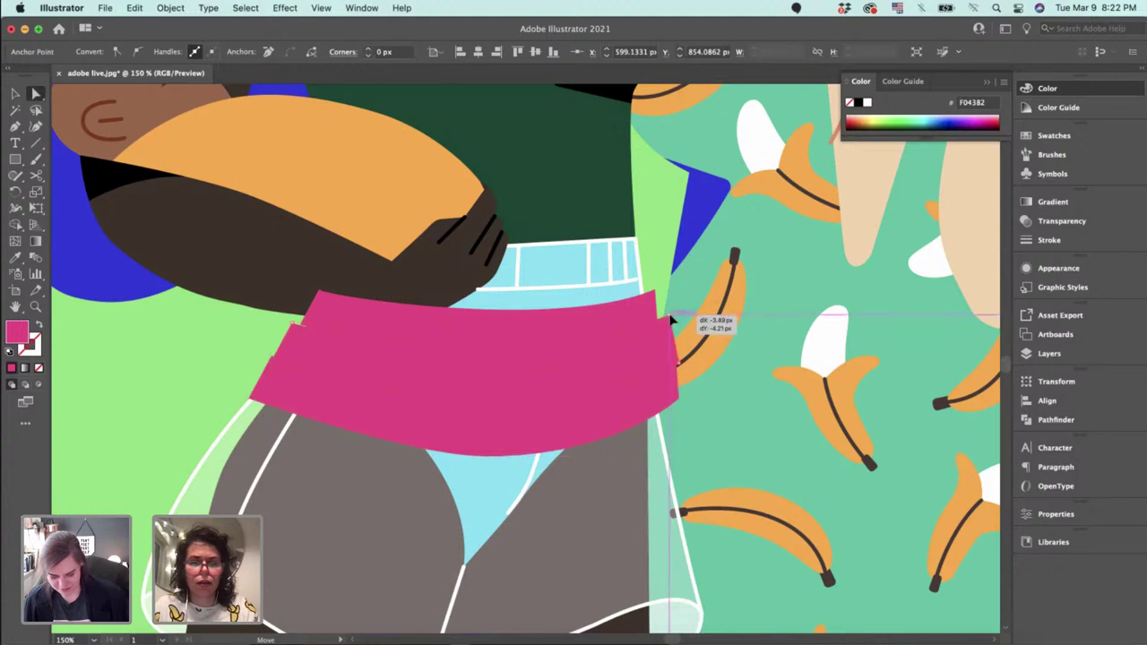
Fill the middle band with white FFFFFF.
{"action": "key", "text": "v"}
{"action": "double_click", "coordinate": [20, 337]}
{"action": "left_click_drag", "start_coordinate": [705, 240], "coordinate": [608, 179]}
{"action": "key", "text": "Return"}
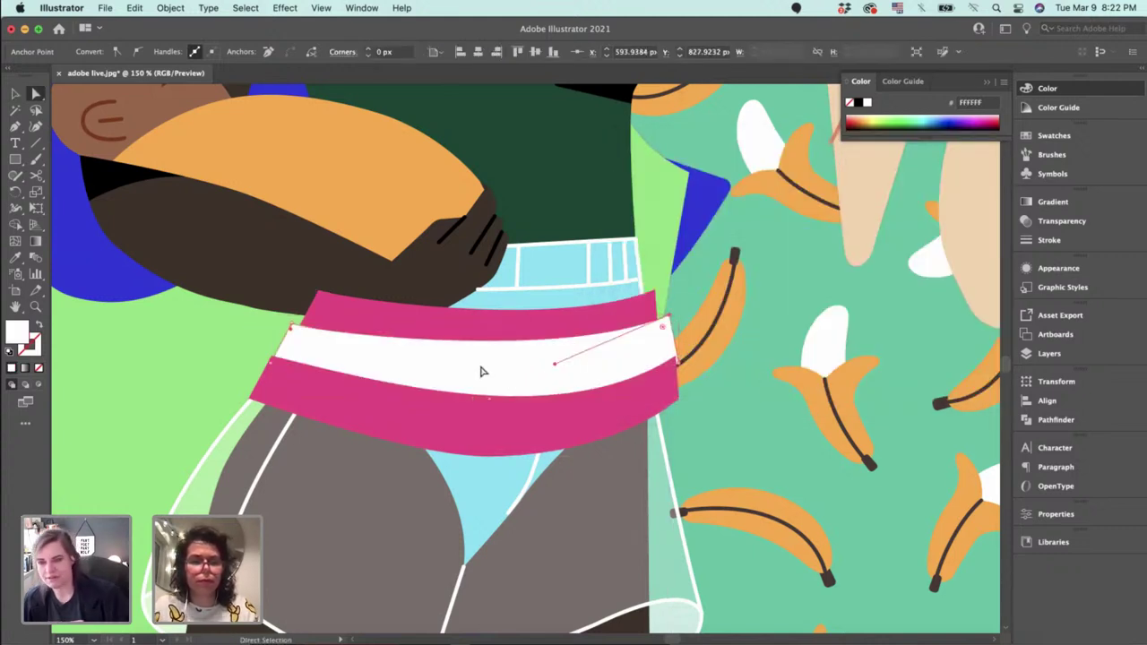
Pull the direction handle of the white band's top edge down so it follows the pink band's curve.
{"action": "key", "text": "a"}
{"action": "left_click_drag", "start_coordinate": [555, 365], "coordinate": [549, 383]}
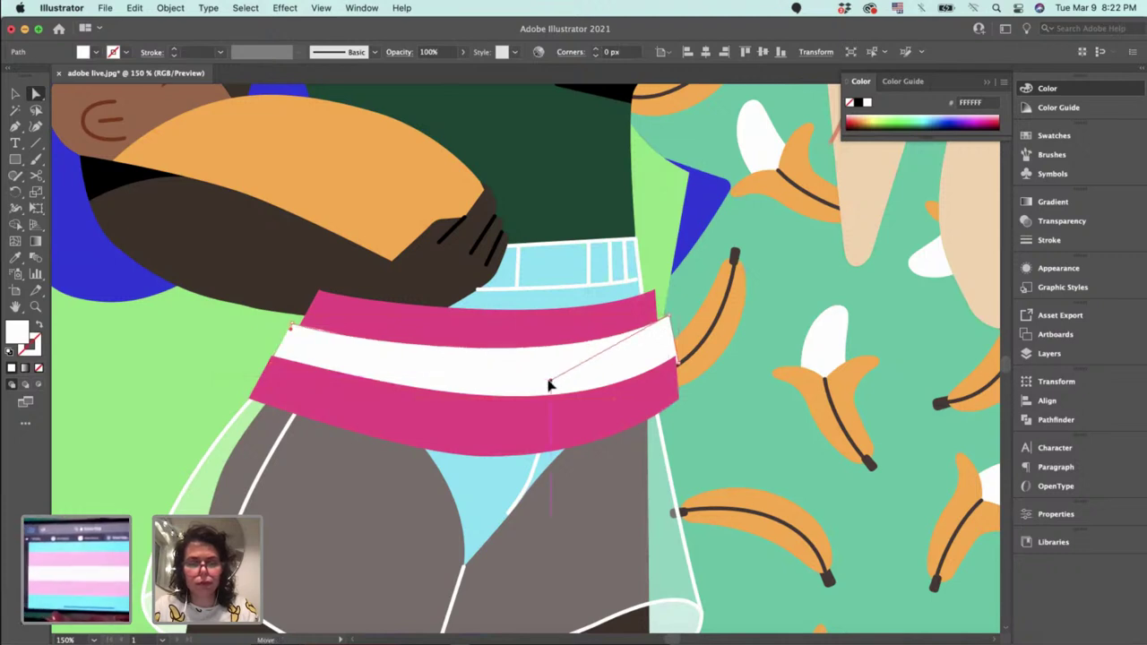
{"action": "key", "text": "v"}
Recolor the upper and lower pink bands to the lighter pink E588AD.
{"action": "left_click", "coordinate": [667, 285]}
{"action": "left_click", "coordinate": [602, 328]}
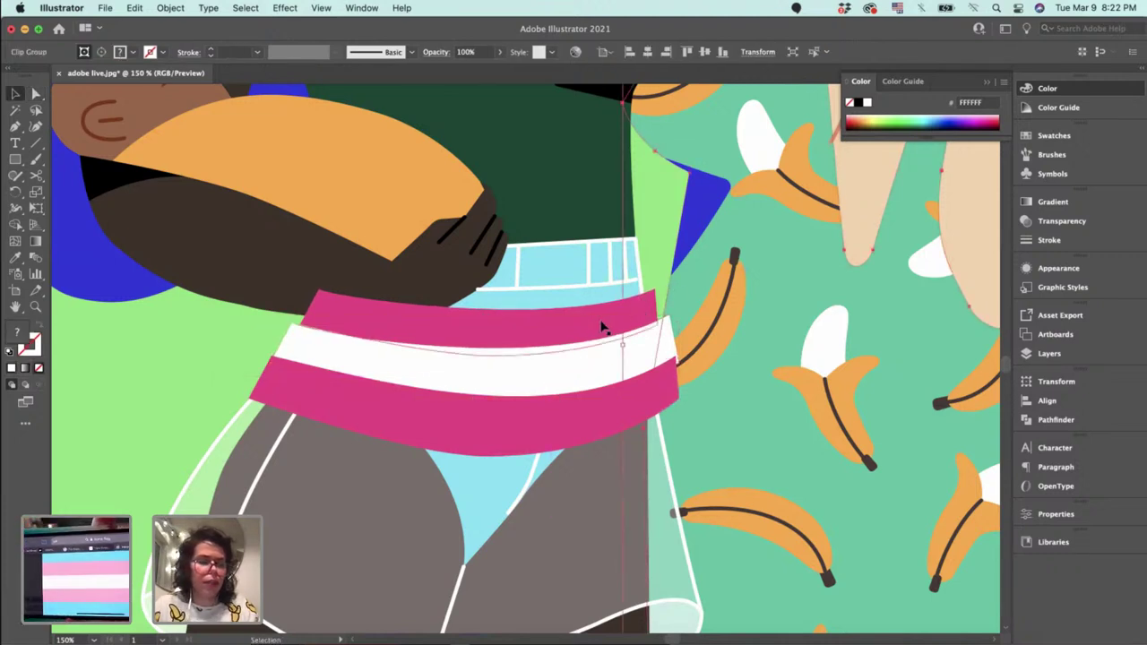
{"action": "left_click", "coordinate": [601, 404]}
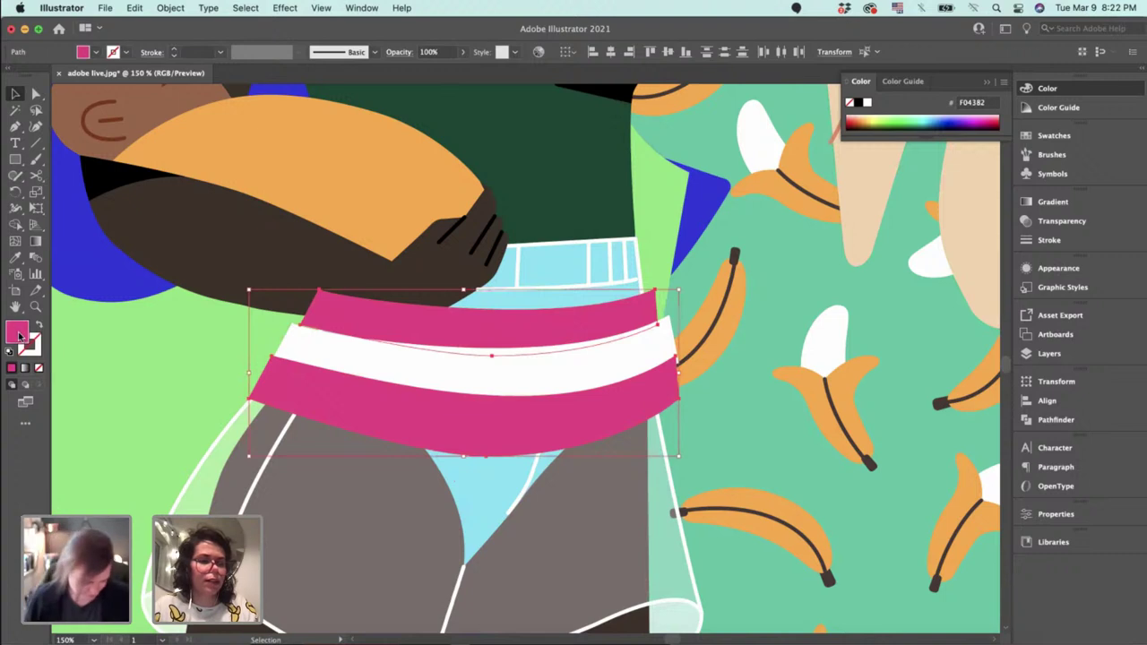
{"action": "left_click", "coordinate": [692, 196]}
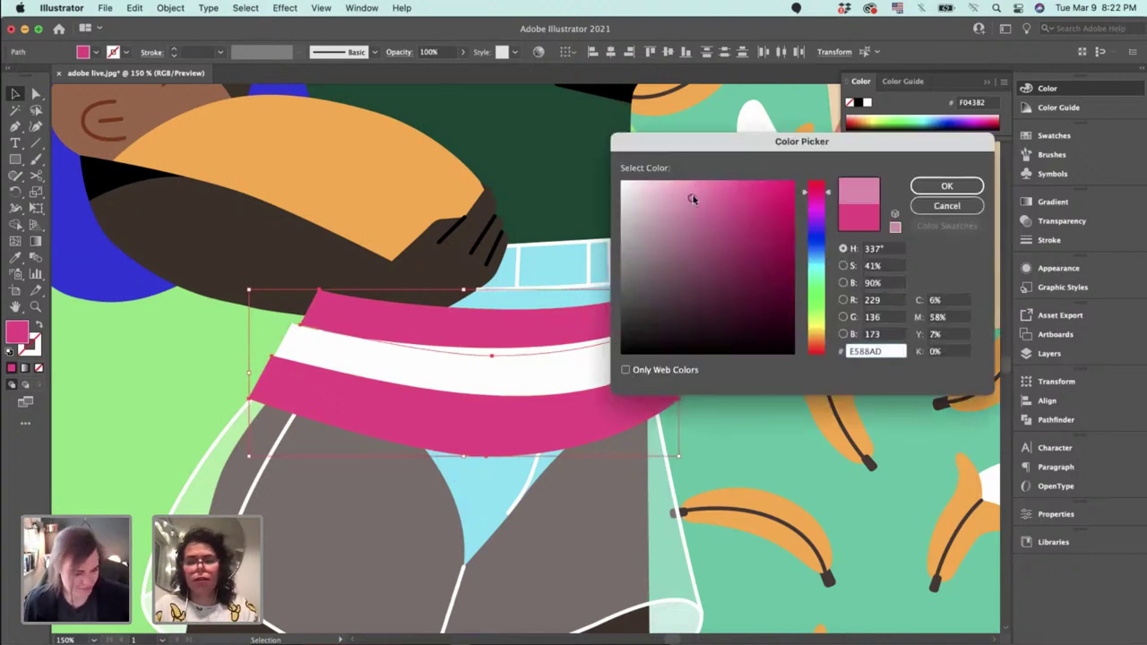
{"action": "key", "text": "Return"}
Try the darker pink CE6791 on the upper and lower bands.
{"action": "double_click", "coordinate": [16, 333]}
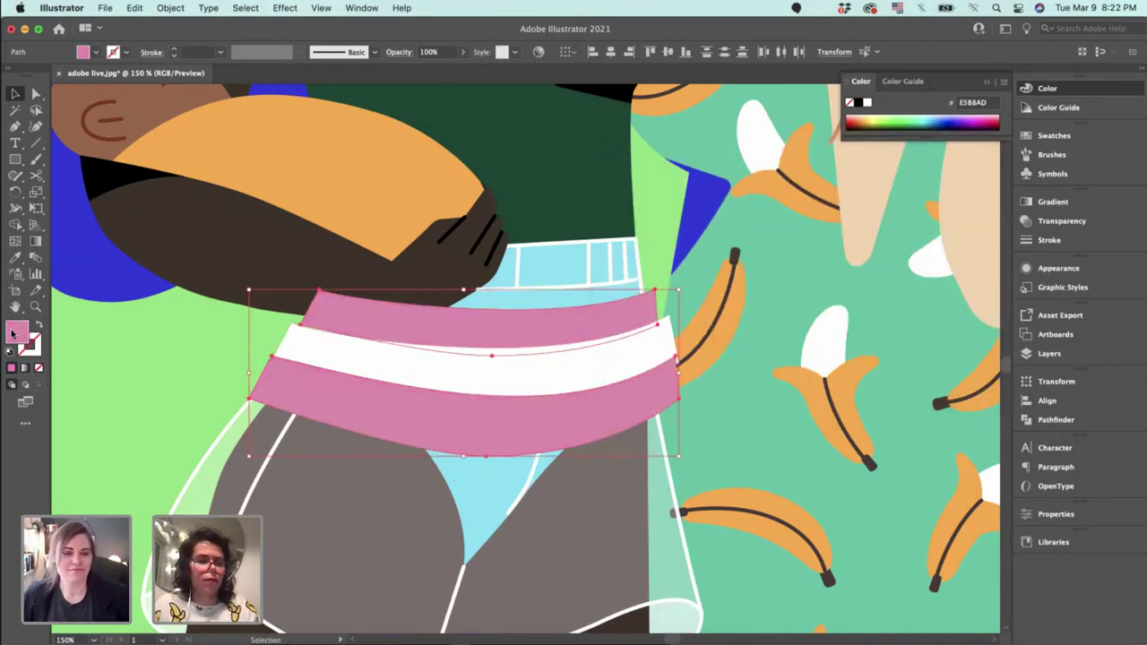
{"action": "left_click", "coordinate": [708, 212]}
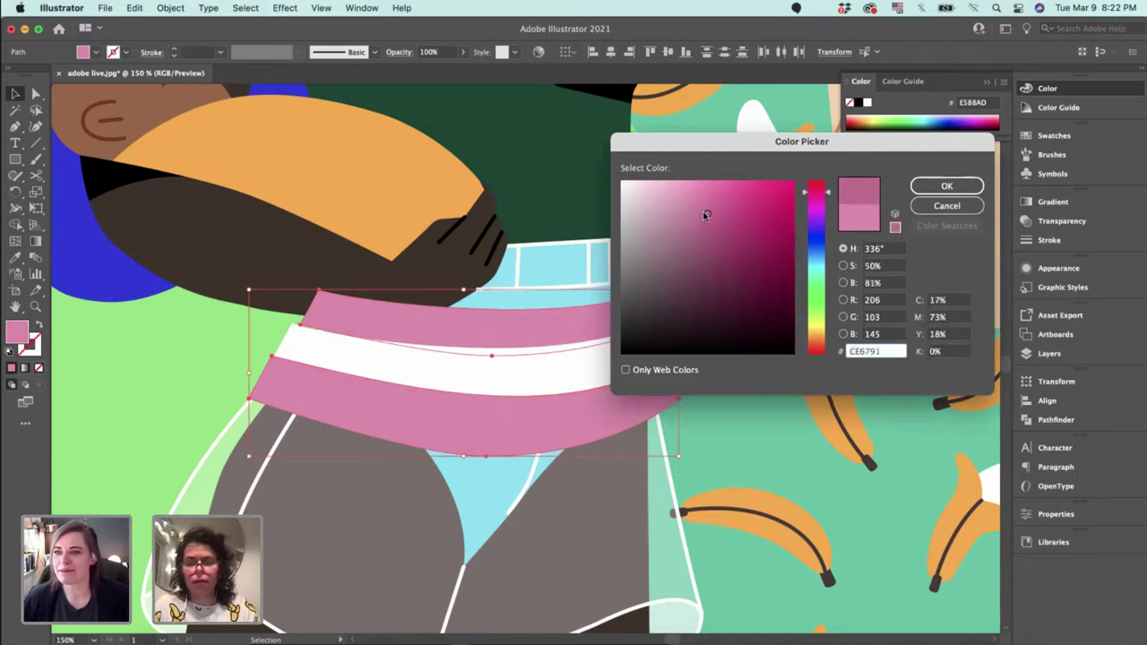
{"action": "key", "text": "Return"}
{"action": "key", "text": "a"}
{"action": "key", "text": "super+z"}
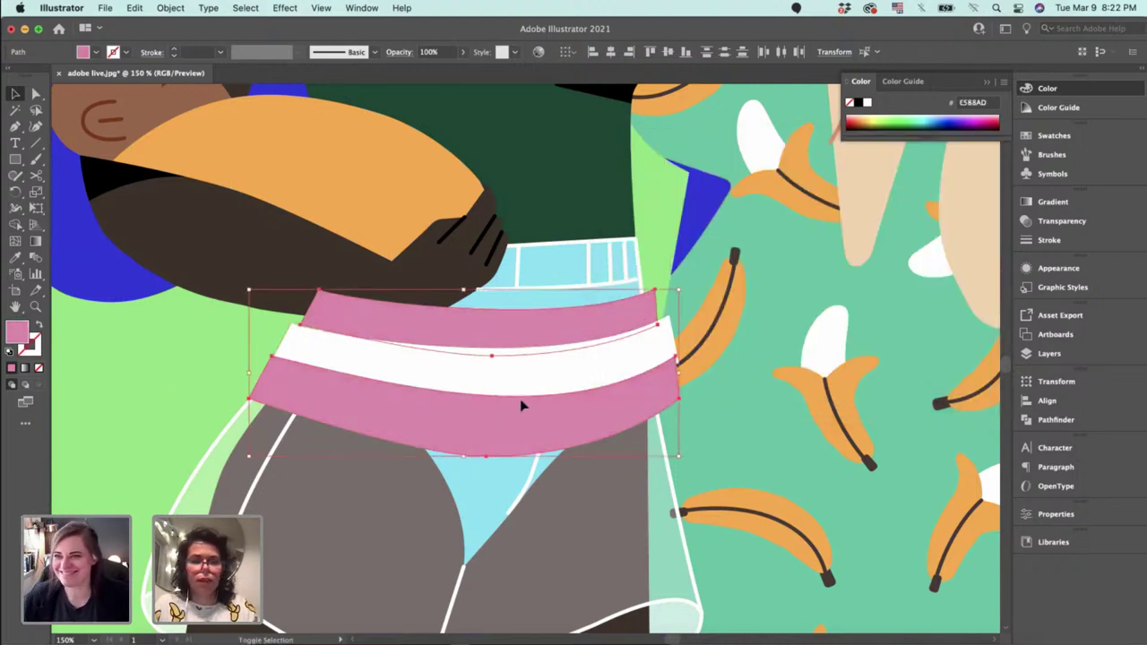
Cut all three bands and paste them directly in front of the blue underwear, beneath the sheer shorts.
{"action": "left_click", "coordinate": [526, 392], "text": "shift"}
{"action": "key", "text": "super+x"}
{"action": "left_click", "coordinate": [526, 397]}
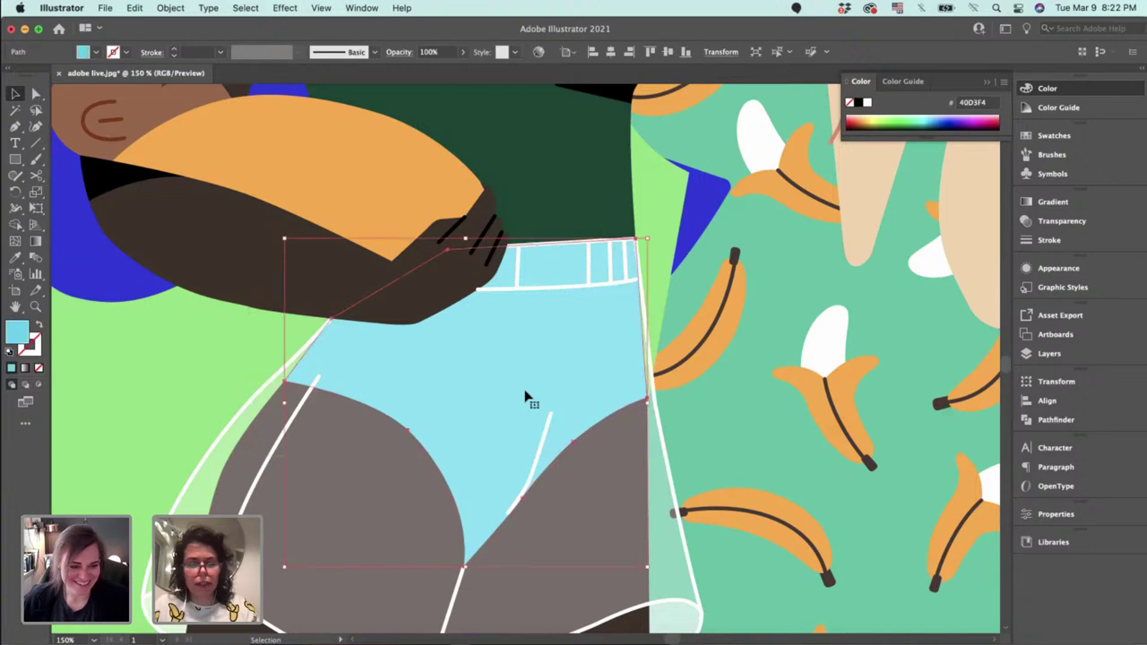
{"action": "key", "text": "ctrl+shift+z"}
{"action": "key", "text": "ctrl+shift+z"}
{"action": "key", "text": "ctrl+shift+z"}
{"action": "key", "text": "ctrl+shift+z"}
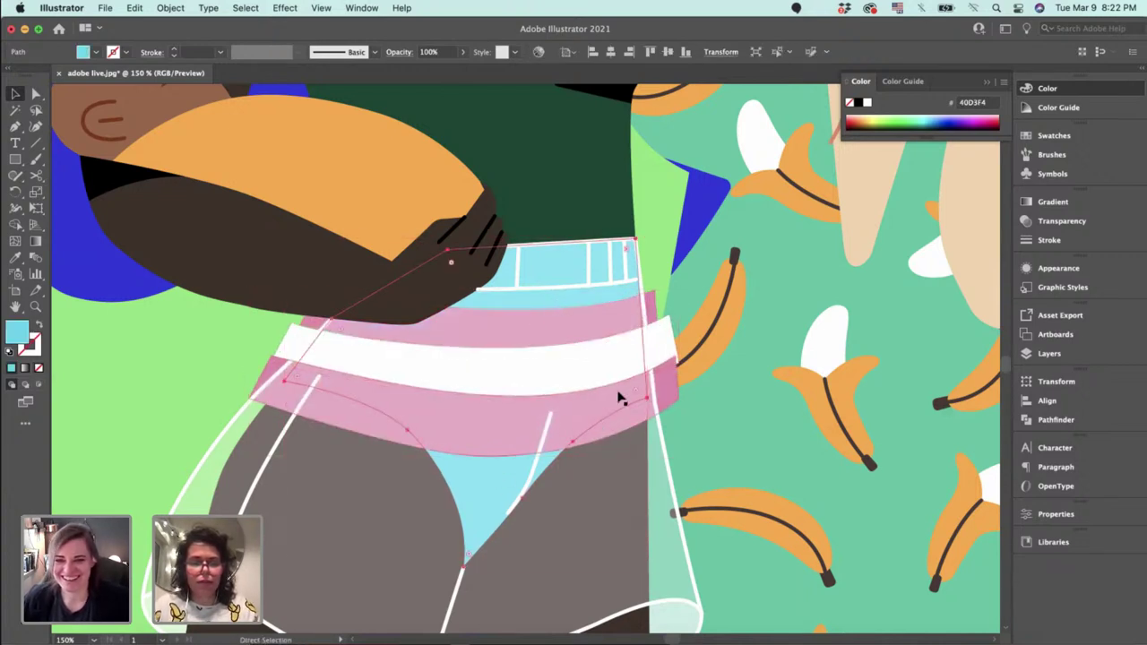
Paste a copy of the blue underwear shape in front and make it a clipping mask for the three bands.
{"action": "left_click", "coordinate": [555, 407]}
{"action": "key", "text": "ctrl+z"}
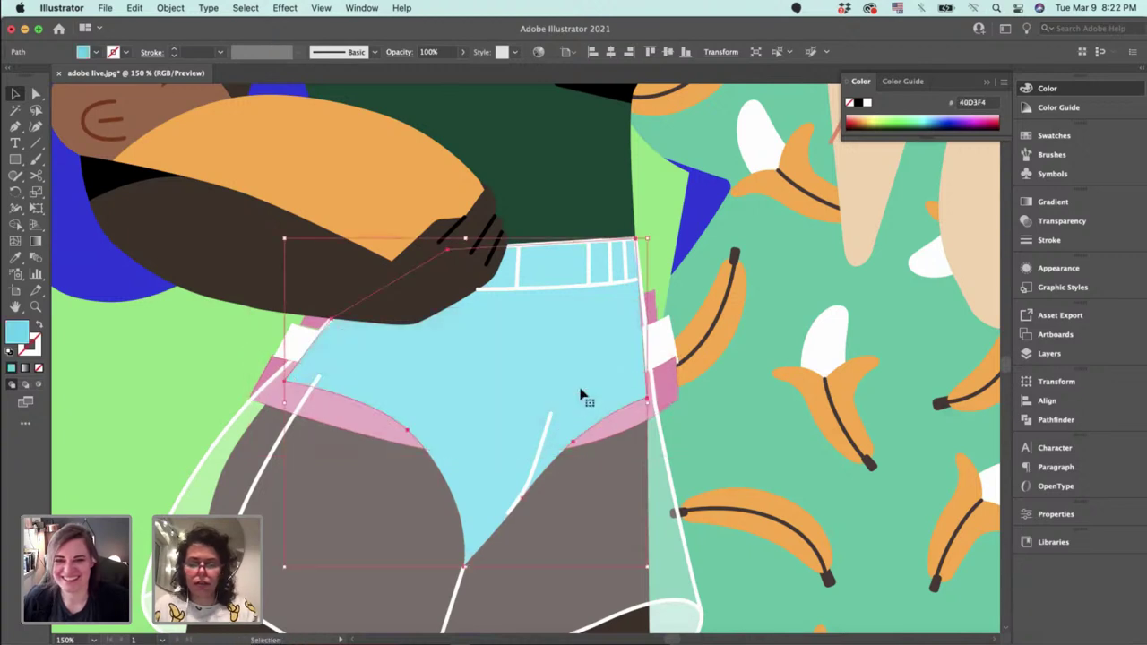
{"action": "left_click", "coordinate": [661, 383], "text": "shift"}
{"action": "left_click", "coordinate": [672, 350], "text": "shift"}
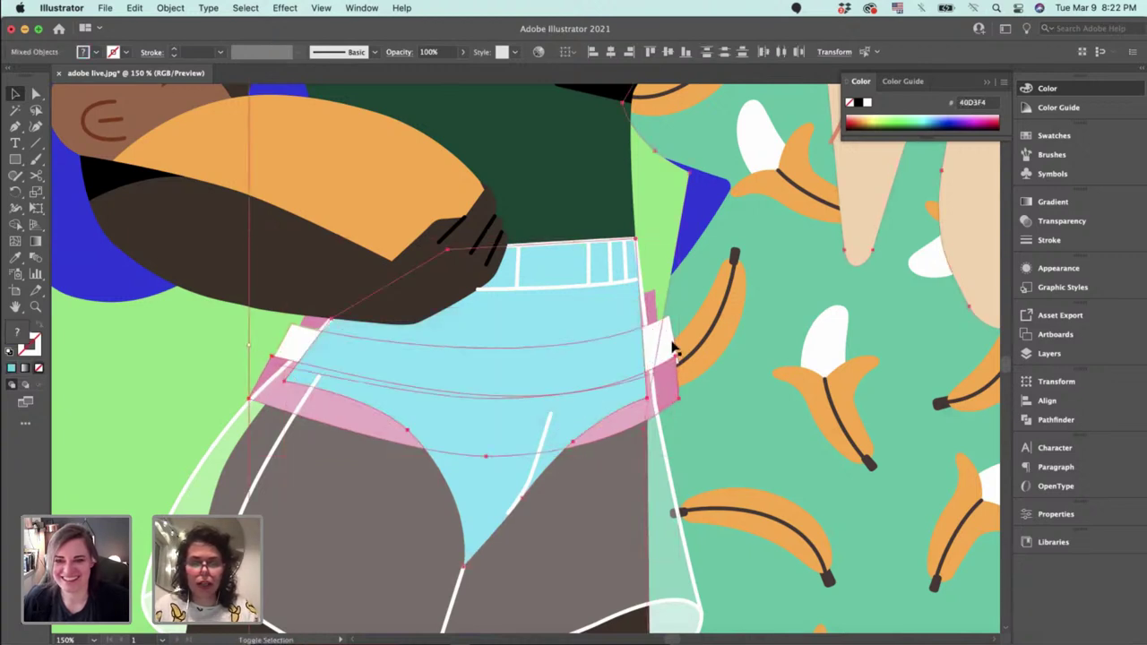
{"action": "left_click", "coordinate": [659, 301], "text": "shift"}
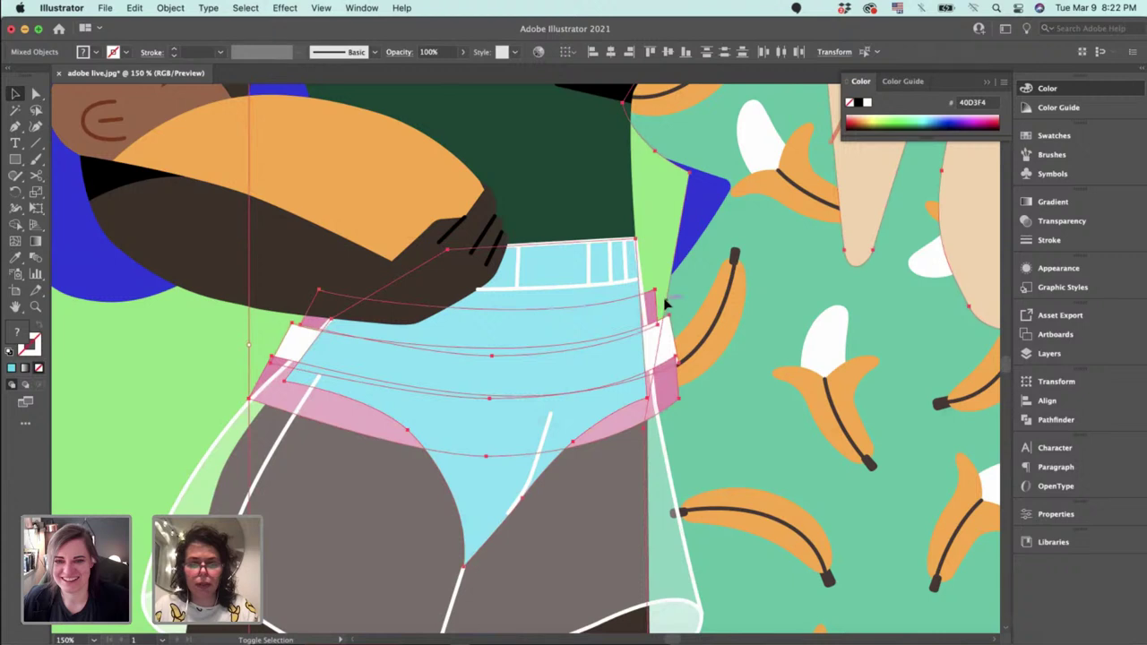
{"action": "right_click", "coordinate": [584, 348]}
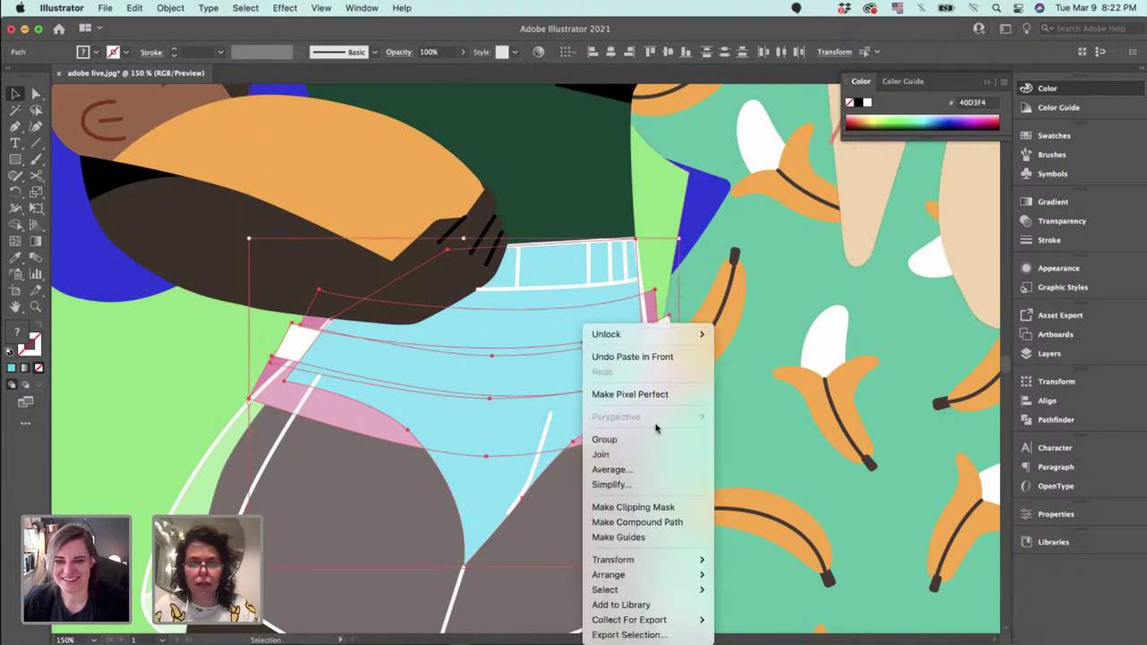
{"action": "left_click", "coordinate": [661, 507]}
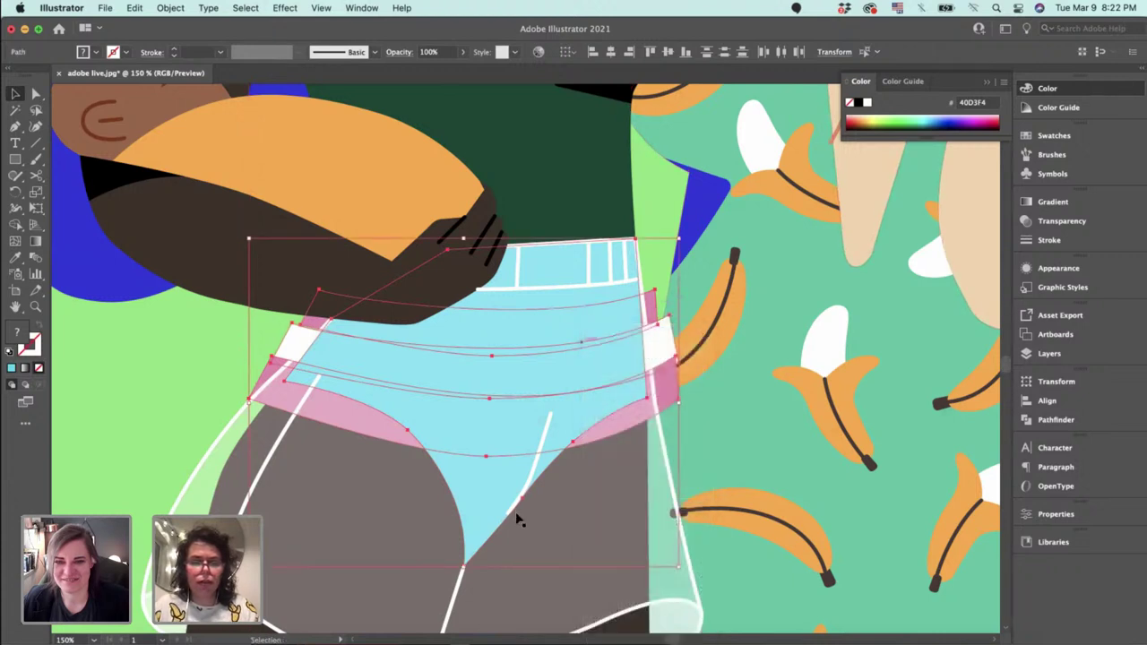
{"action": "left_click", "coordinate": [112, 408]}
Export the illustration as an RGB JPEG named adobe live_color.jpg to the Desktop's Adobe Live folder, at maximum quality 10 and 72 ppi.
{"action": "key", "text": "super+minus"}
{"action": "key", "text": "super+minus"}
{"action": "key", "text": "super+minus"}
{"action": "key", "text": "super+minus"}
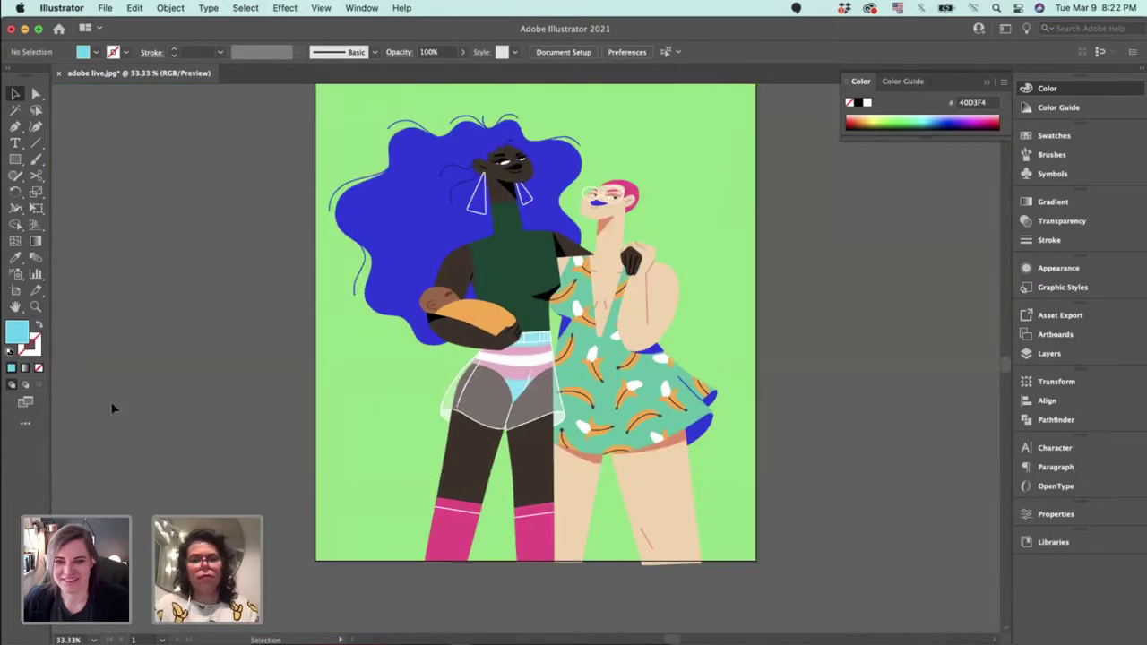
{"action": "scroll", "coordinate": [768, 391], "scroll_direction": "up", "scroll_amount": 3}
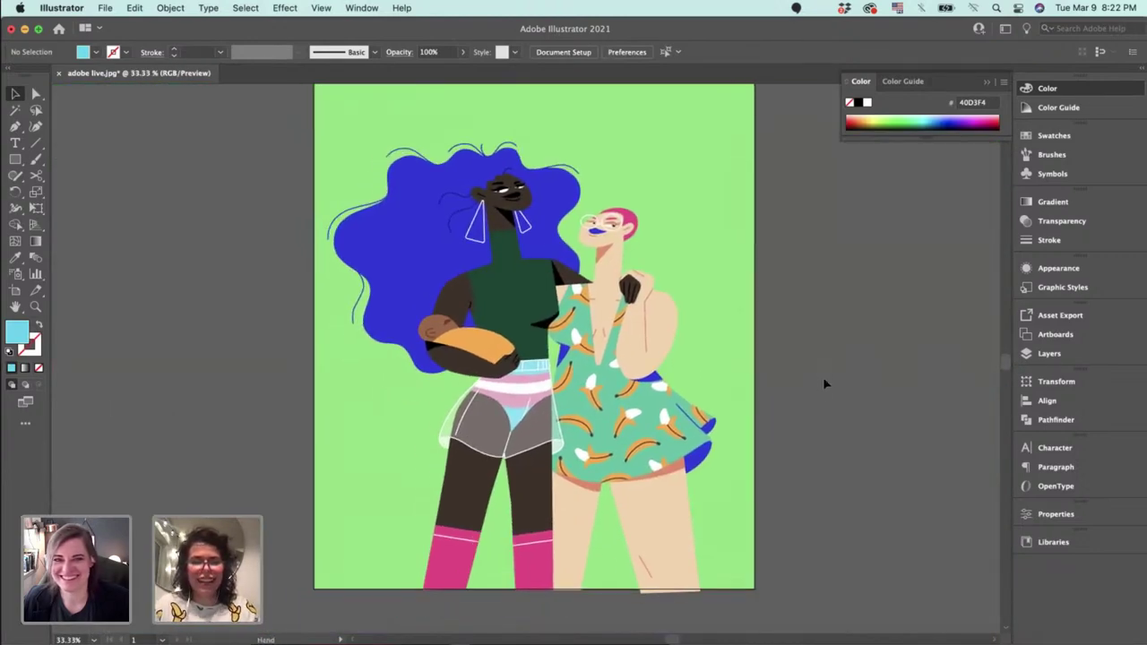
{"action": "left_click", "coordinate": [104, 9]}
{"action": "mouse_move", "coordinate": [151, 283]}
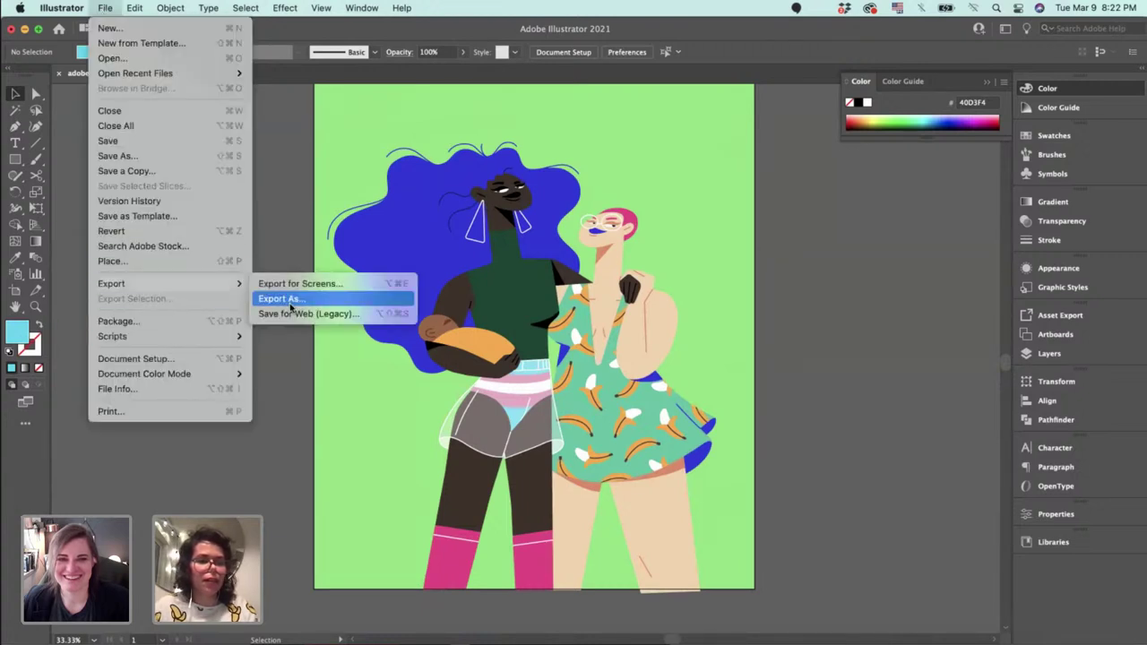
{"action": "left_click", "coordinate": [291, 299]}
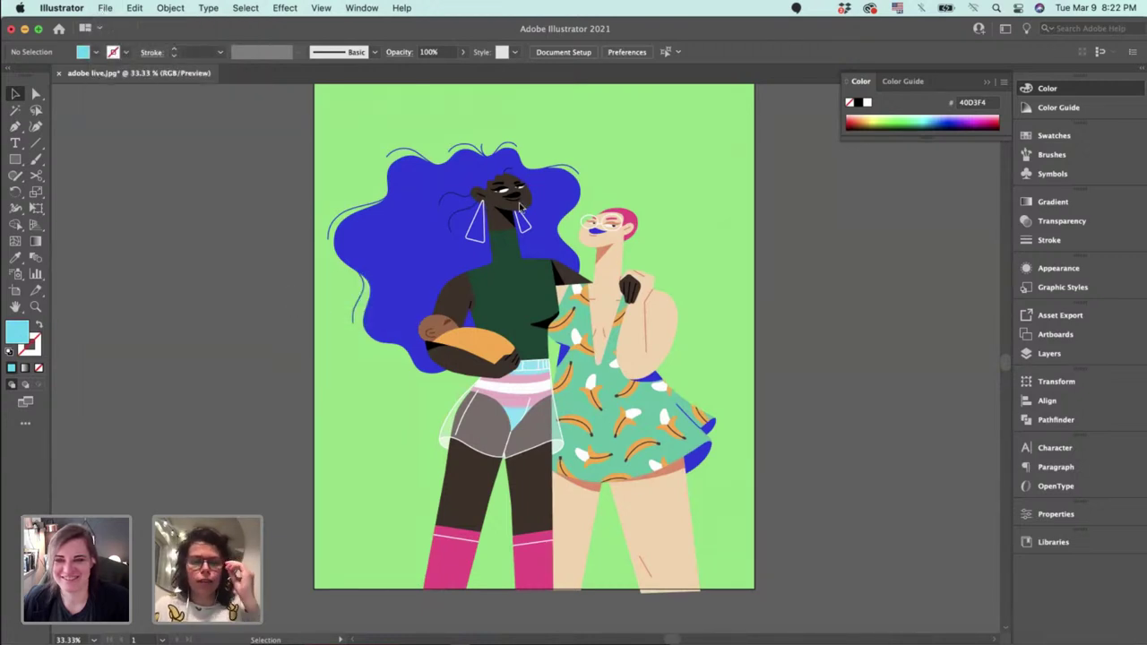
{"action": "left_click", "coordinate": [342, 282]}
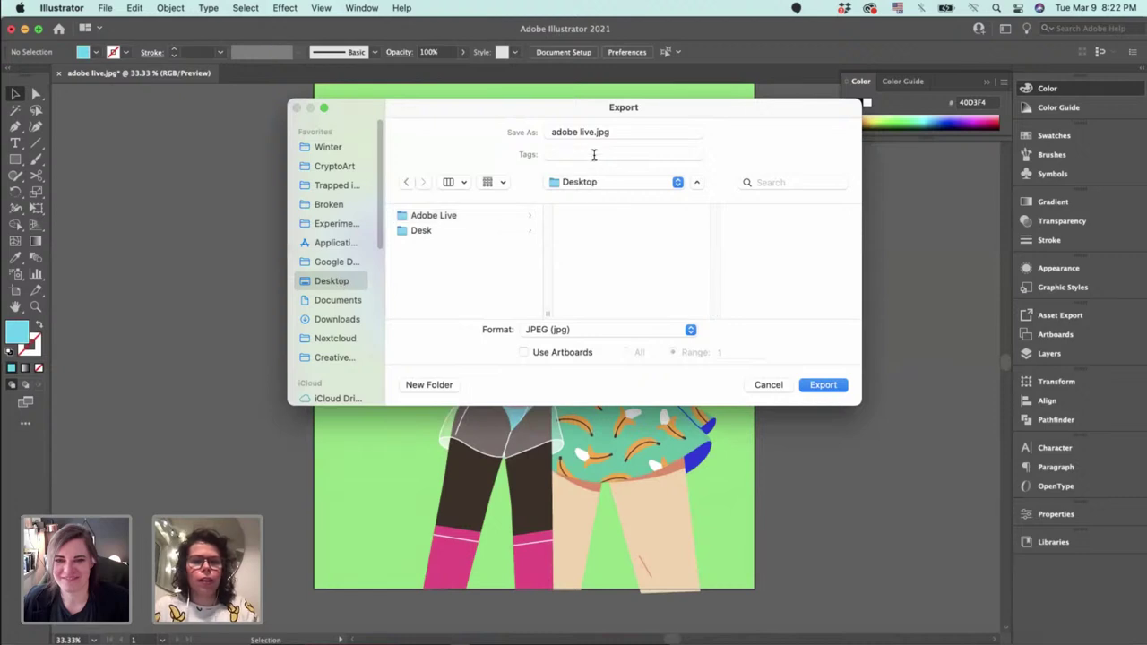
{"action": "left_click", "coordinate": [461, 219]}
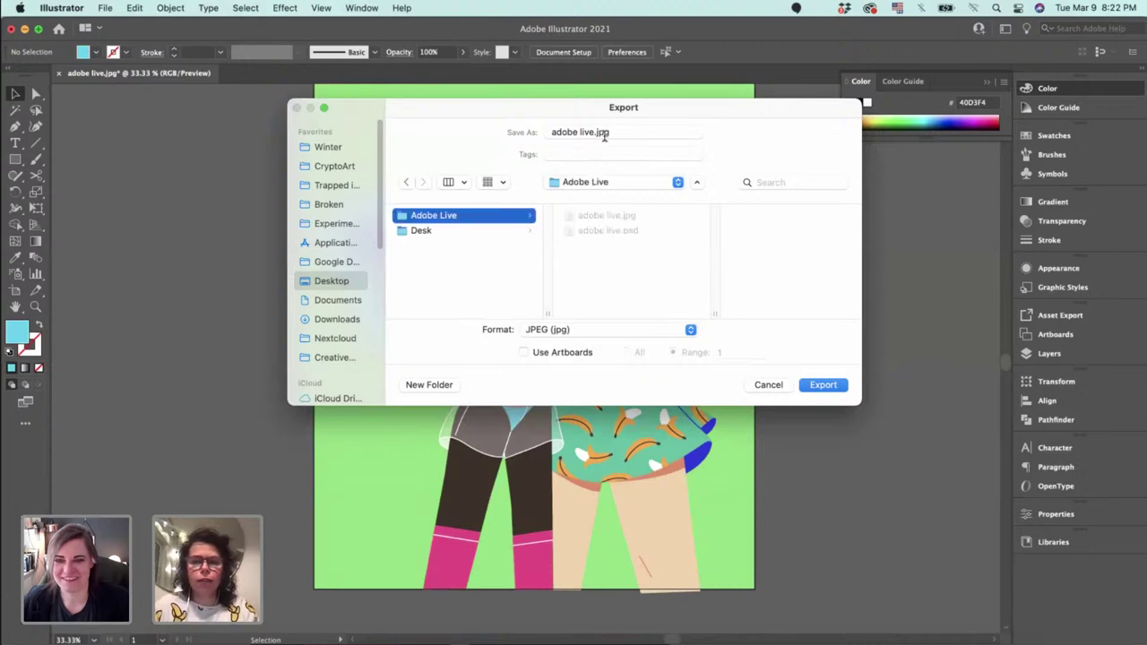
{"action": "left_click", "coordinate": [599, 132]}
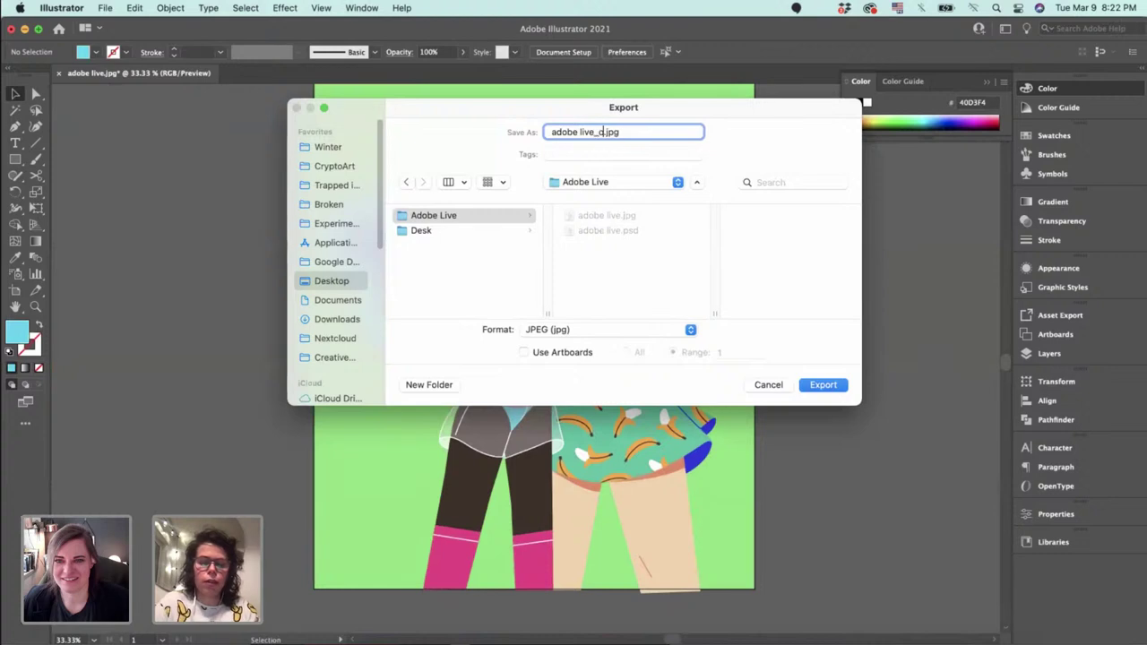
{"action": "key", "text": "Return"}
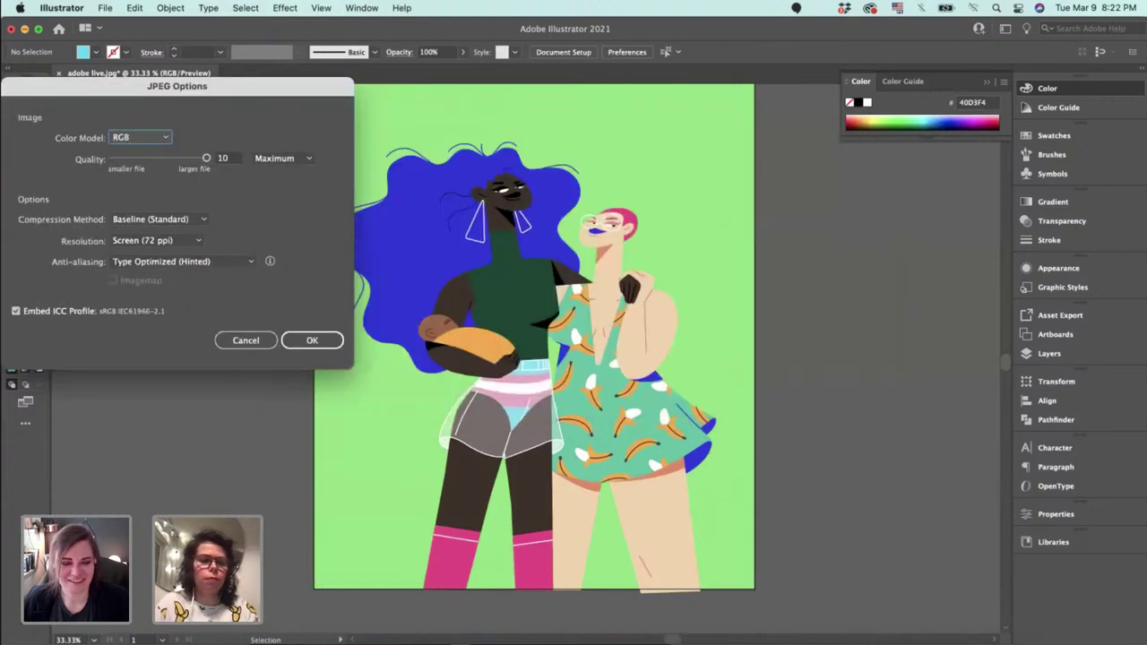
{"action": "key", "text": "Return"}
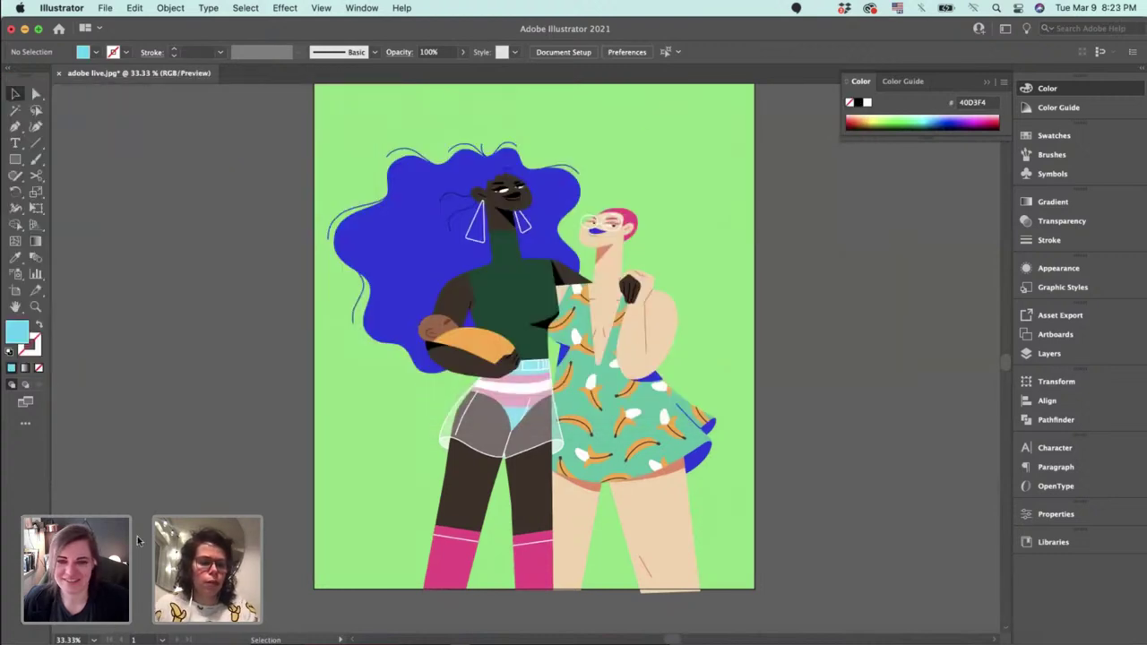
Open the exported adobe live_color.jpg in Photoshop and add a Selective Color adjustment layer.
{"action": "left_click", "coordinate": [156, 638]}
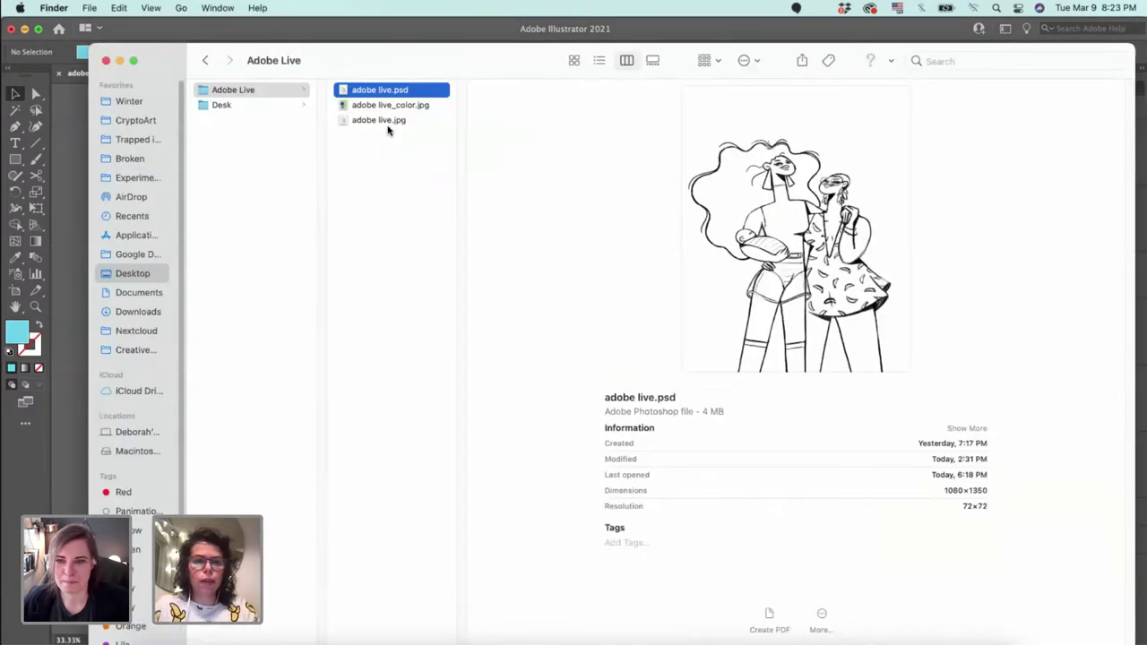
{"action": "left_click", "coordinate": [367, 638]}
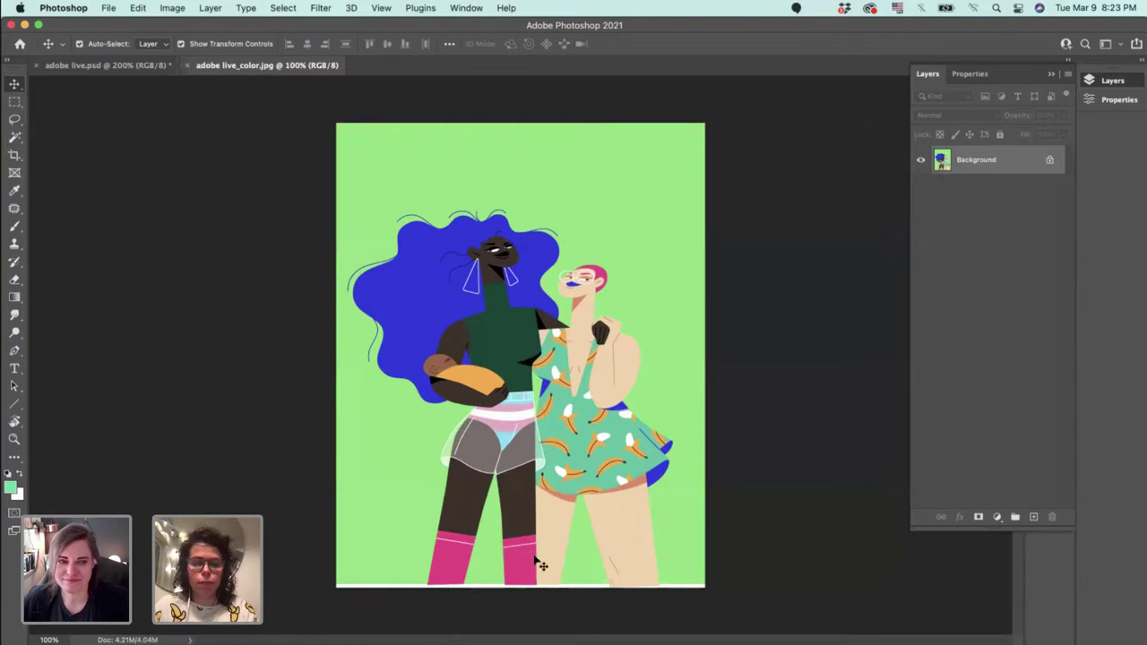
{"action": "left_click", "coordinate": [998, 518]}
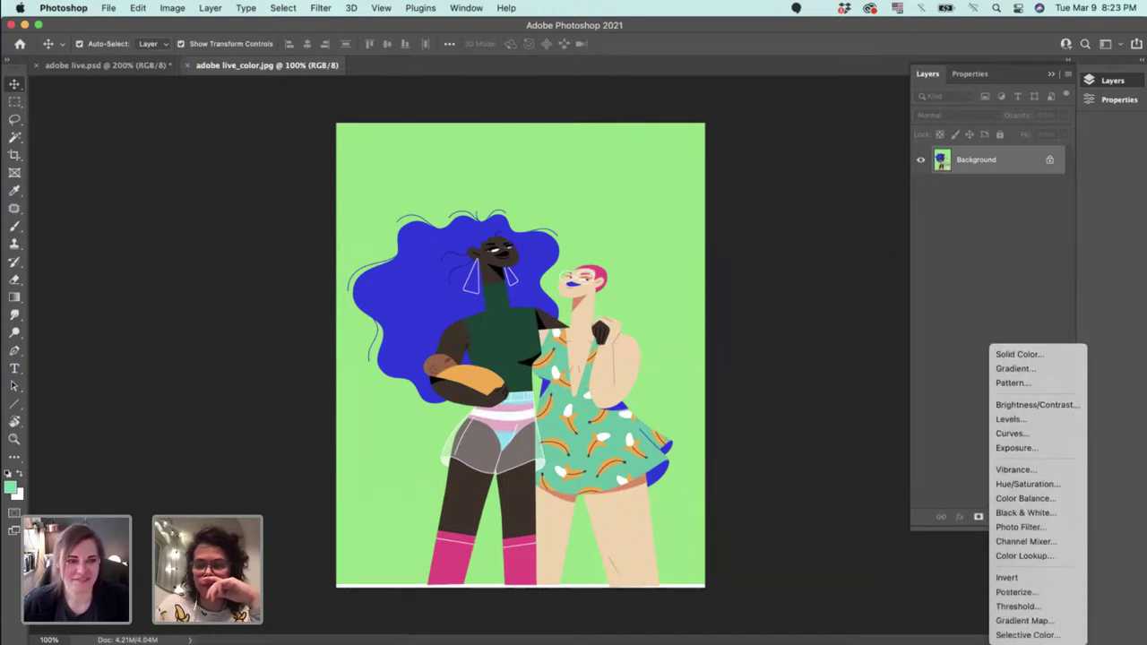
{"action": "left_click", "coordinate": [984, 506]}
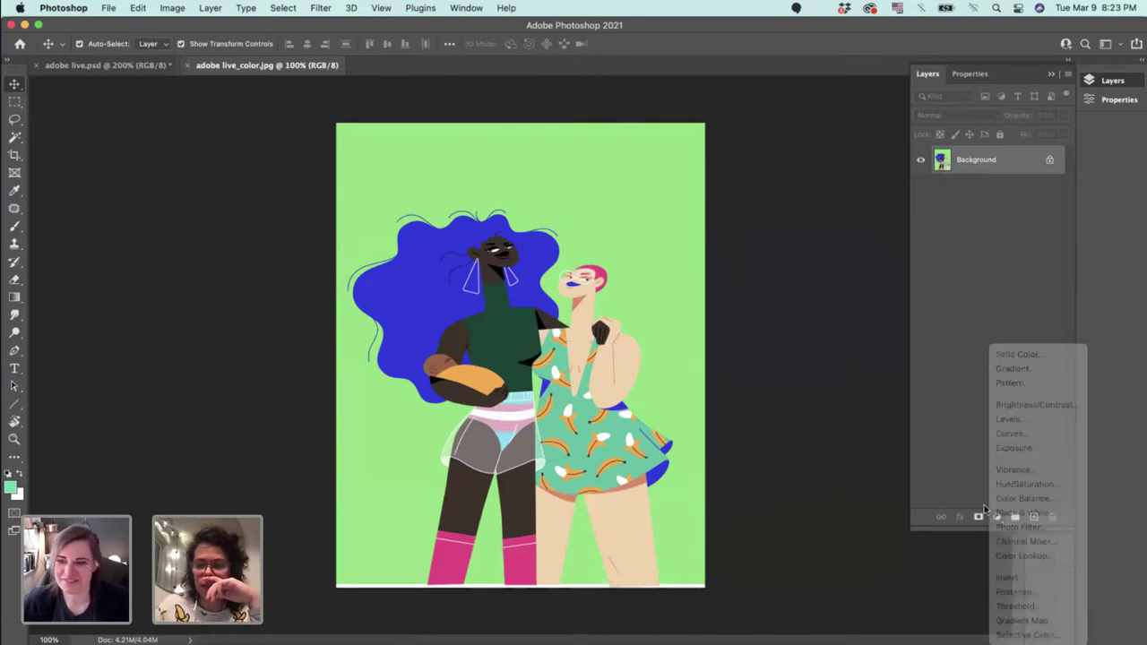
{"action": "left_click", "coordinate": [997, 518]}
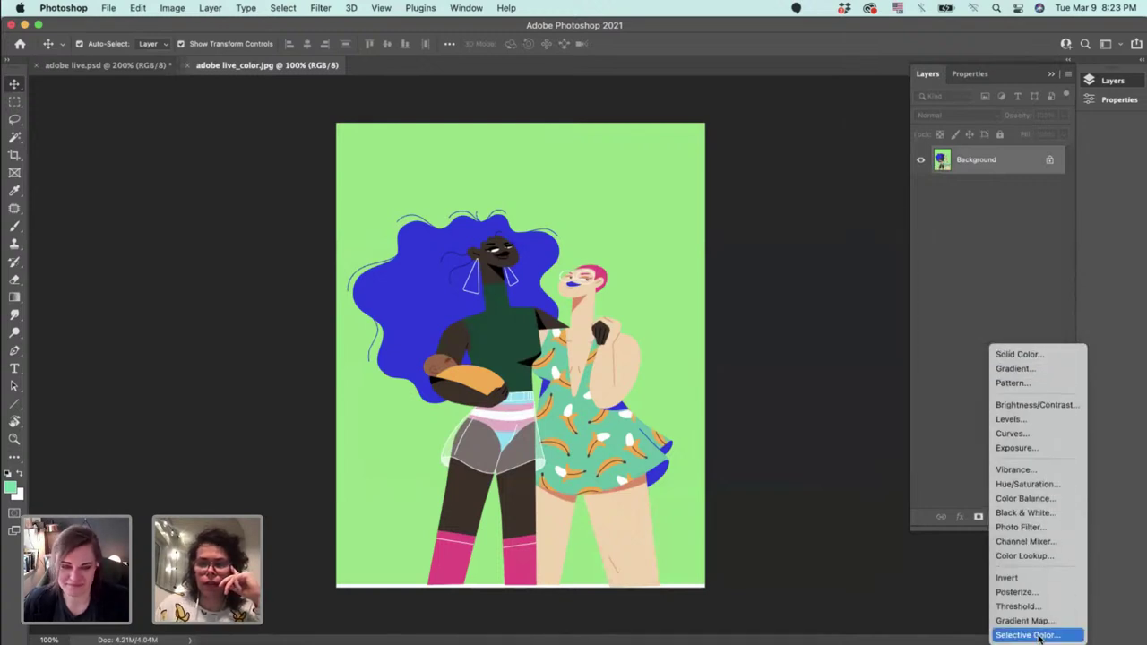
{"action": "left_click", "coordinate": [1031, 635]}
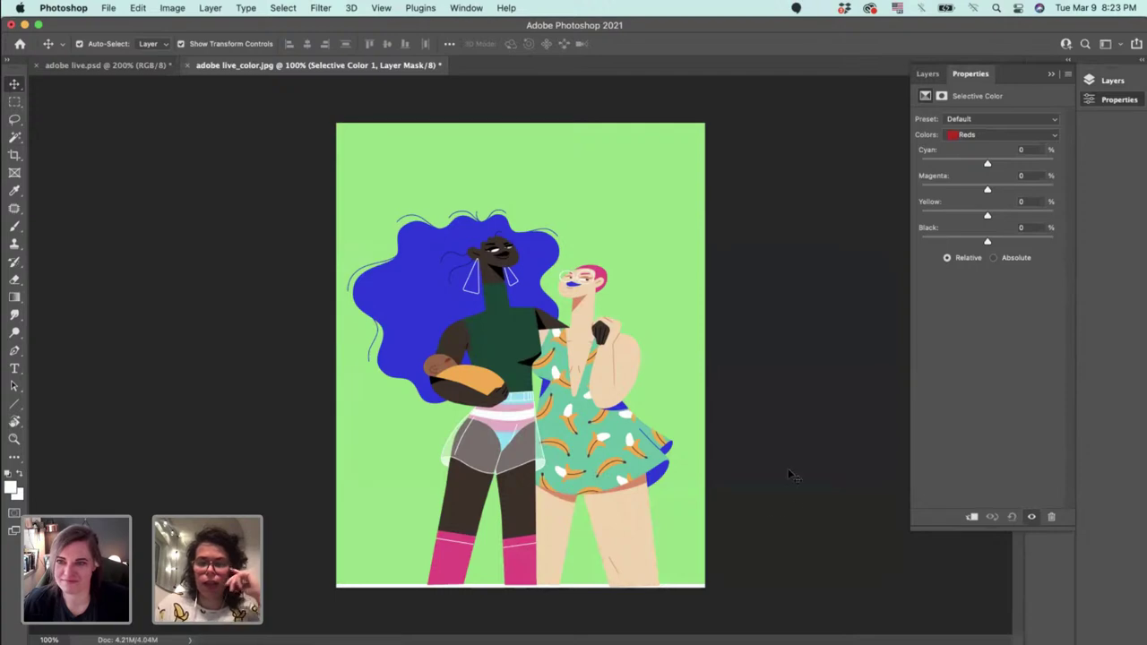
Adjust the Reds in Selective Color to cyan -67, magenta +10, yellow +53 and black -12 percent.
{"action": "key", "text": "super+plus"}
{"action": "key", "text": "super+minus"}
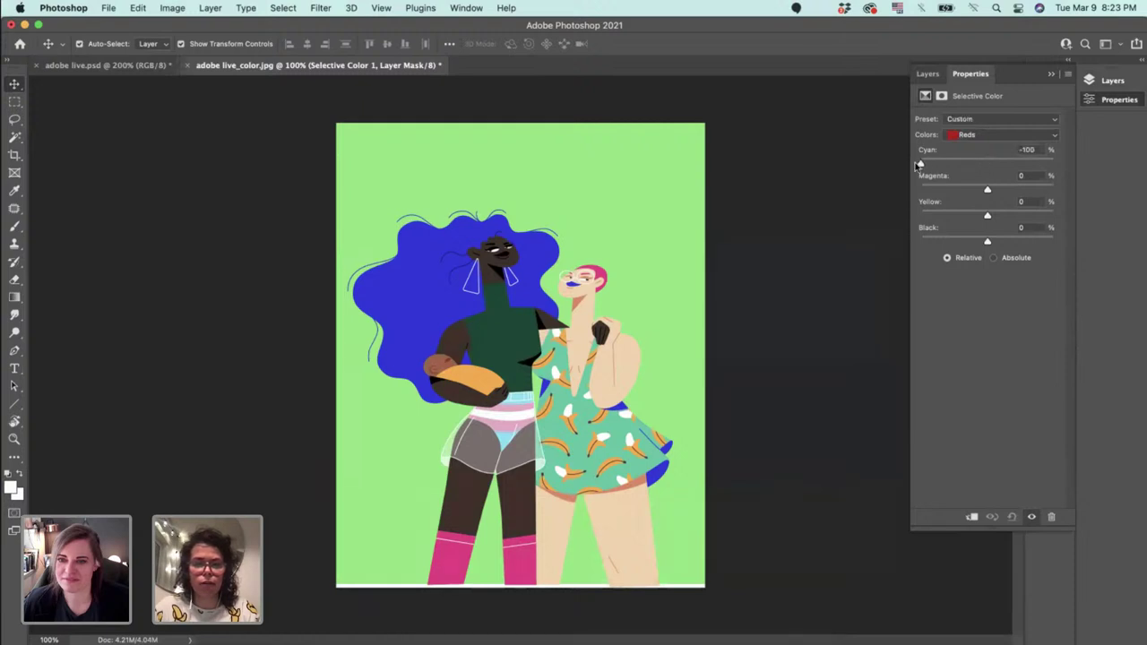
{"action": "left_click_drag", "start_coordinate": [945, 175], "coordinate": [1023, 215]}
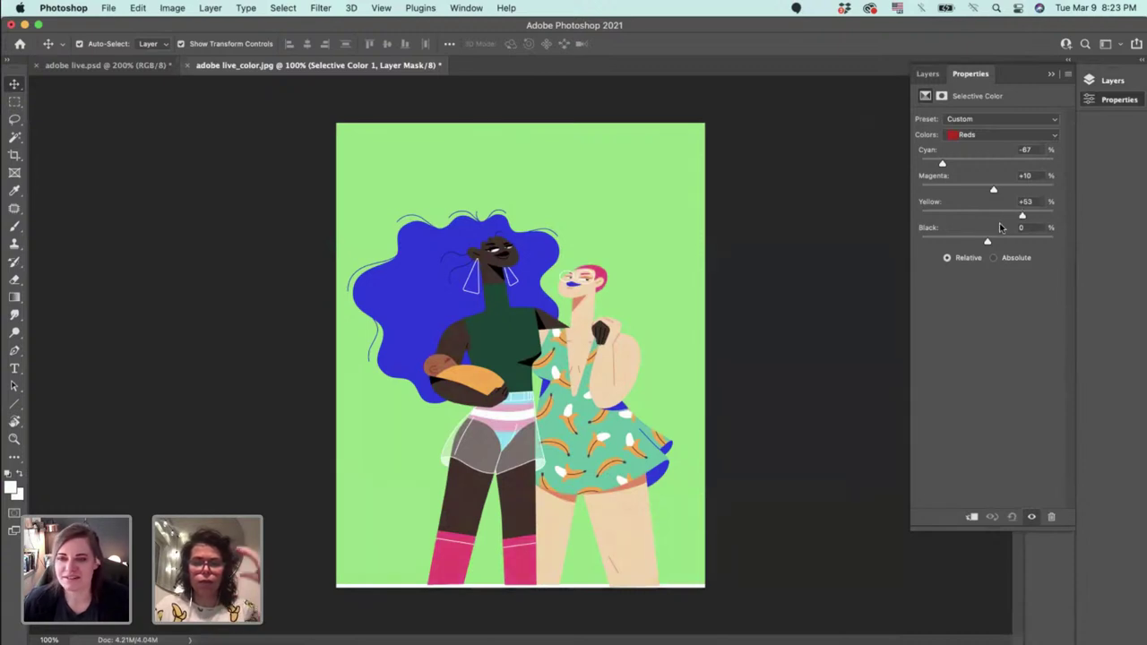
{"action": "mouse_move", "coordinate": [983, 242]}
{"action": "left_mouse_down"}
{"action": "mouse_move", "coordinate": [963, 243]}
{"action": "mouse_move", "coordinate": [979, 242]}
{"action": "left_mouse_up"}
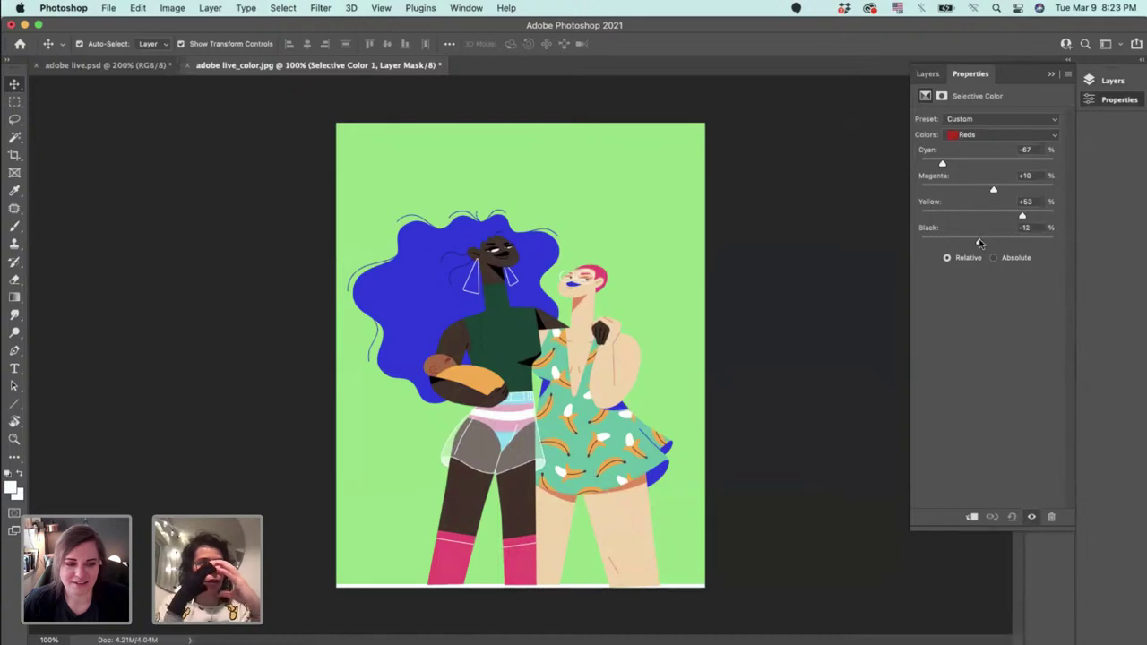
Adjust the Yellows in Selective Color to cyan -50, magenta -24, yellow -19 and black +13 percent.
{"action": "left_click", "coordinate": [991, 134]}
{"action": "left_click", "coordinate": [995, 145]}
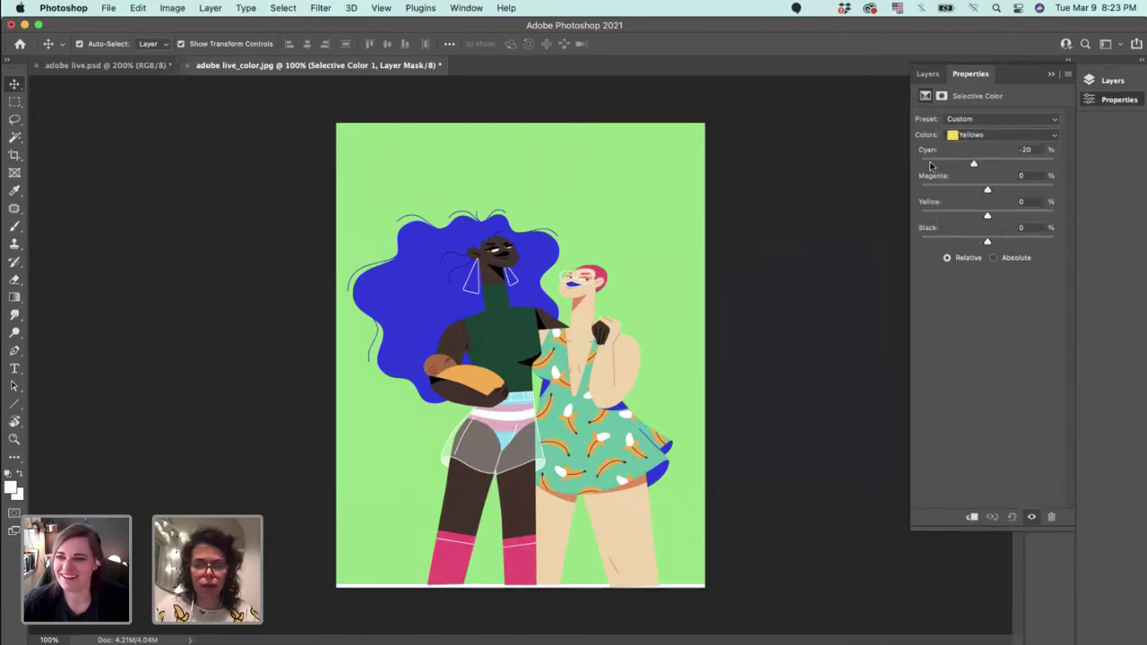
{"action": "mouse_move", "coordinate": [930, 166]}
{"action": "left_mouse_down"}
{"action": "mouse_move", "coordinate": [1019, 163]}
{"action": "mouse_move", "coordinate": [920, 168]}
{"action": "left_mouse_up"}
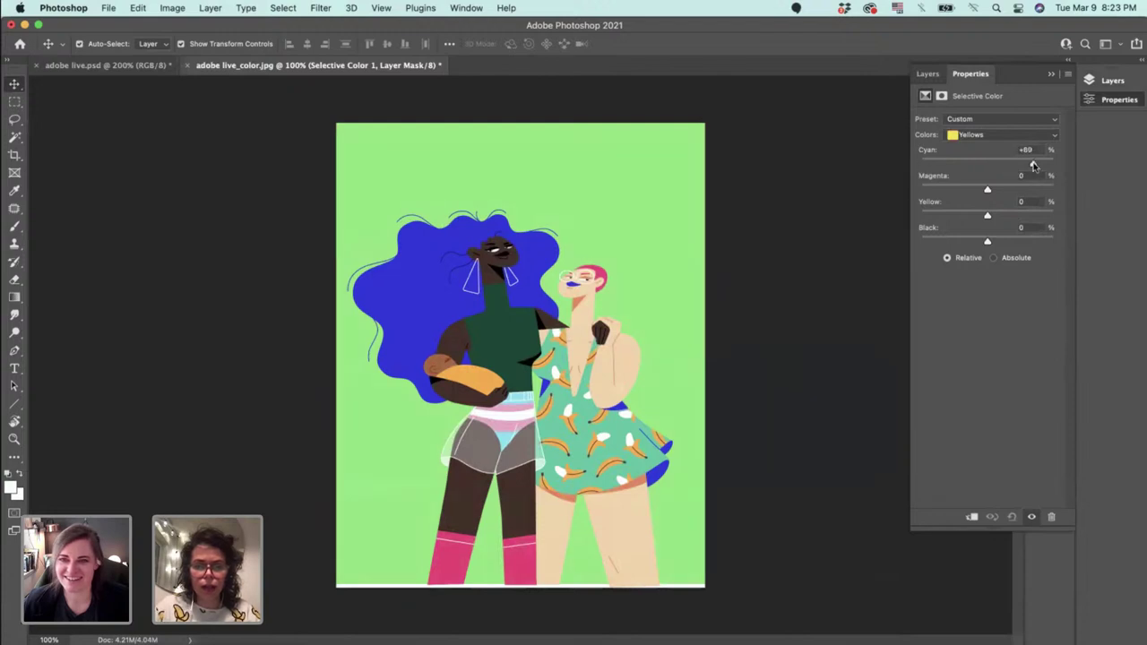
{"action": "left_click_drag", "start_coordinate": [1033, 166], "coordinate": [1000, 242]}
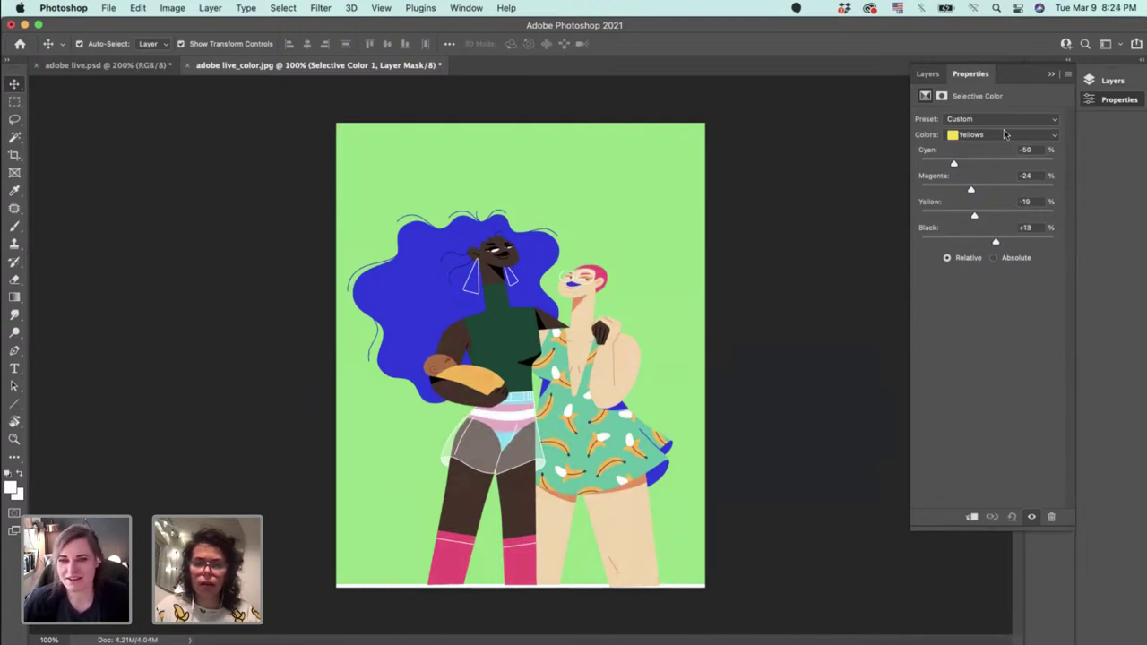
In Selective Color, reduce yellow and set black to -5 percent for the Greens, and set yellow to +4 percent for the Cyans.
{"action": "left_click", "coordinate": [1010, 134]}
{"action": "left_click", "coordinate": [993, 146]}
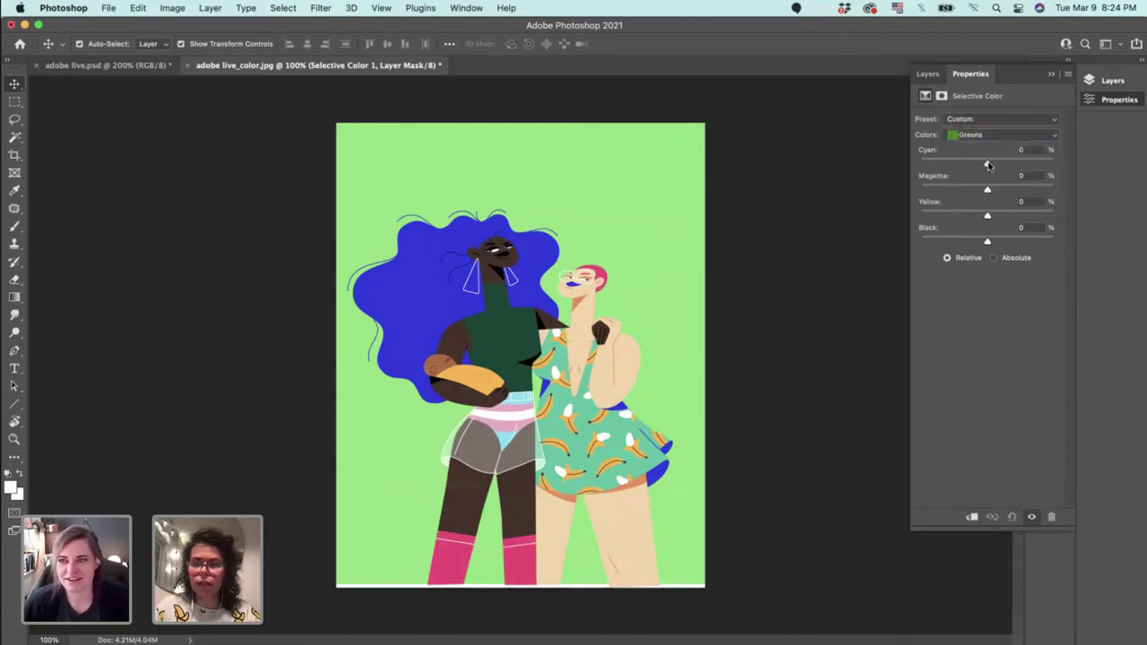
{"action": "left_click_drag", "start_coordinate": [988, 163], "coordinate": [986, 242]}
{"action": "left_click", "coordinate": [982, 136]}
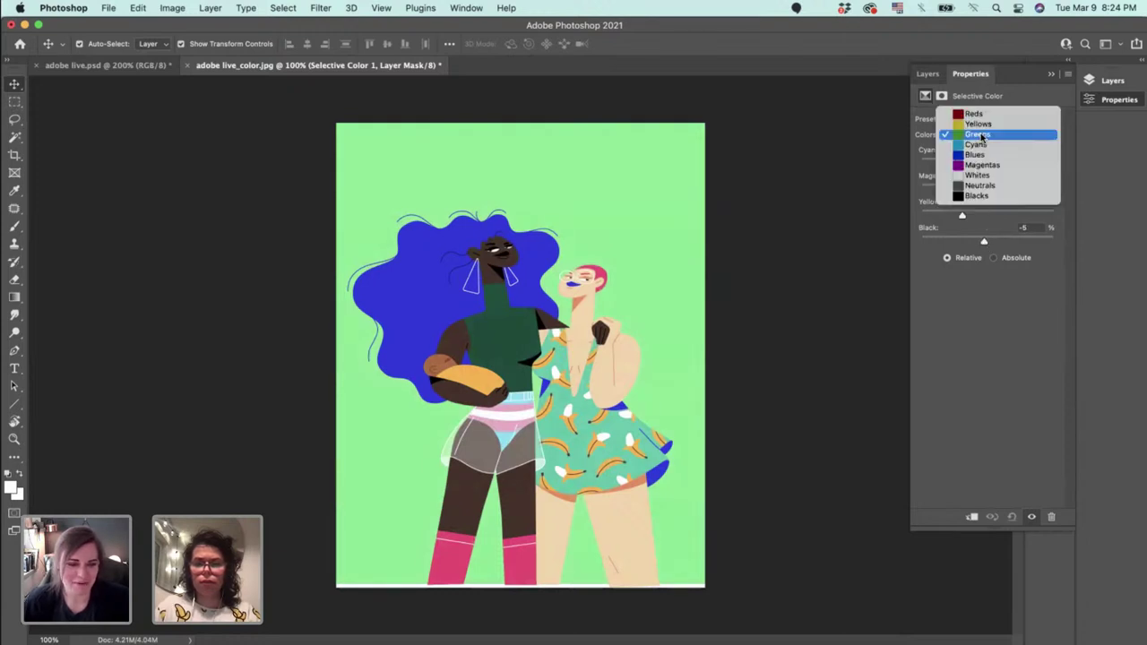
{"action": "left_click", "coordinate": [983, 147]}
{"action": "left_click_drag", "start_coordinate": [987, 165], "coordinate": [989, 217]}
Adjust the Blues to cyan +16, magenta -20 and yellow +7 percent, and the Whites to cyan -5, magenta -42 and yellow -1 percent.
{"action": "left_click", "coordinate": [1009, 138]}
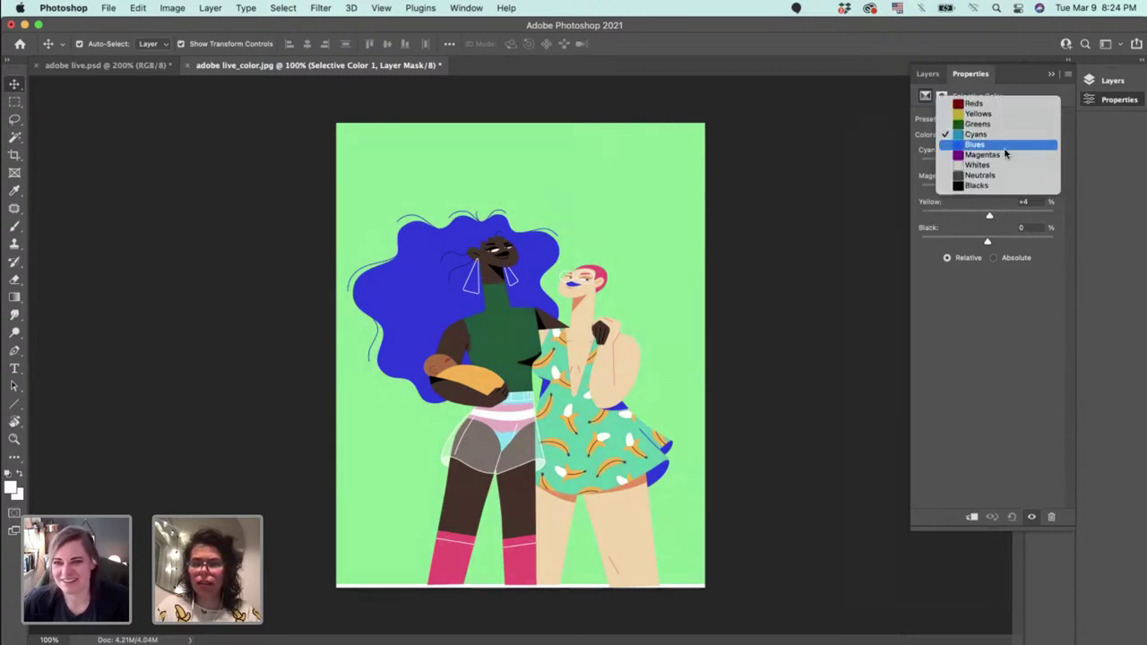
{"action": "left_click", "coordinate": [999, 147]}
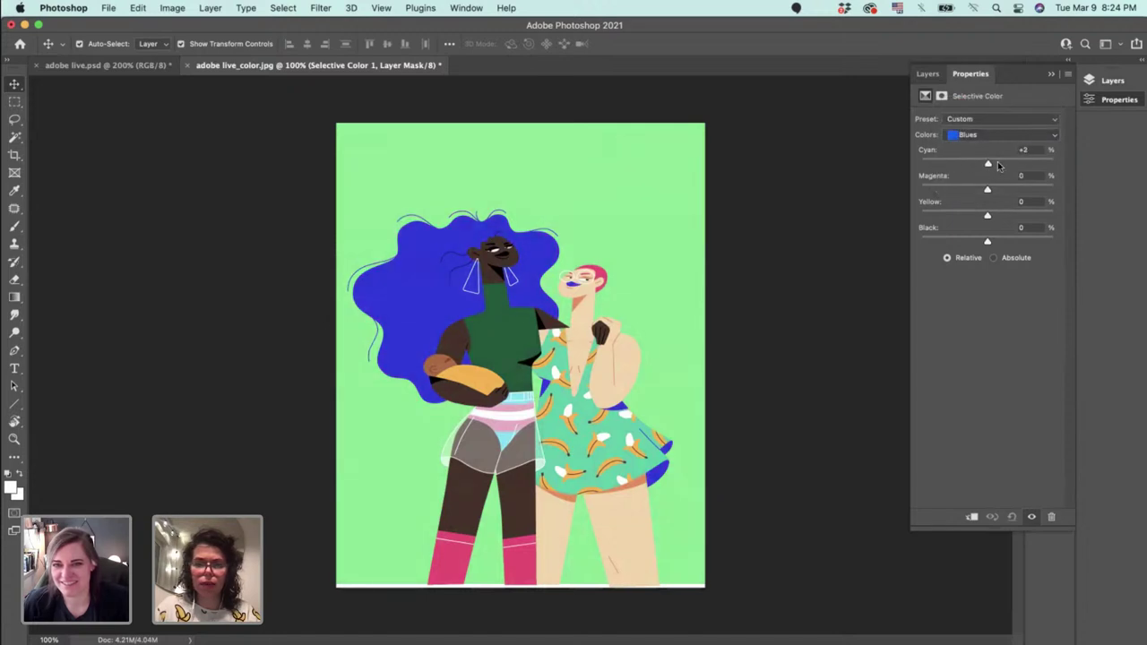
{"action": "left_click_drag", "start_coordinate": [987, 190], "coordinate": [992, 217]}
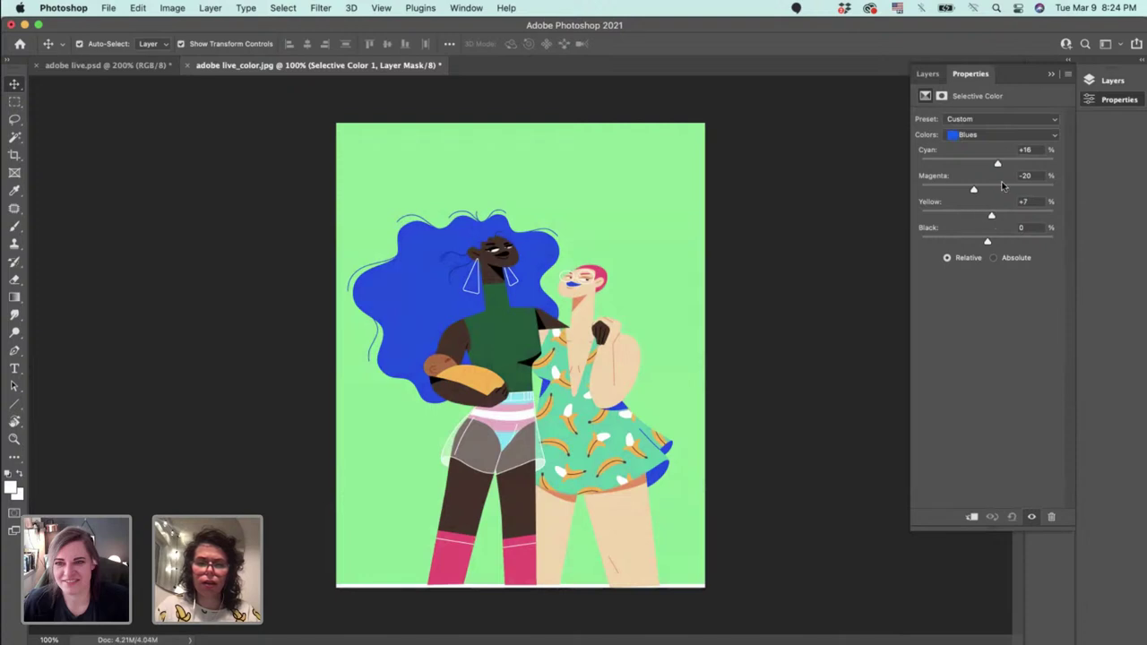
{"action": "left_click", "coordinate": [990, 134]}
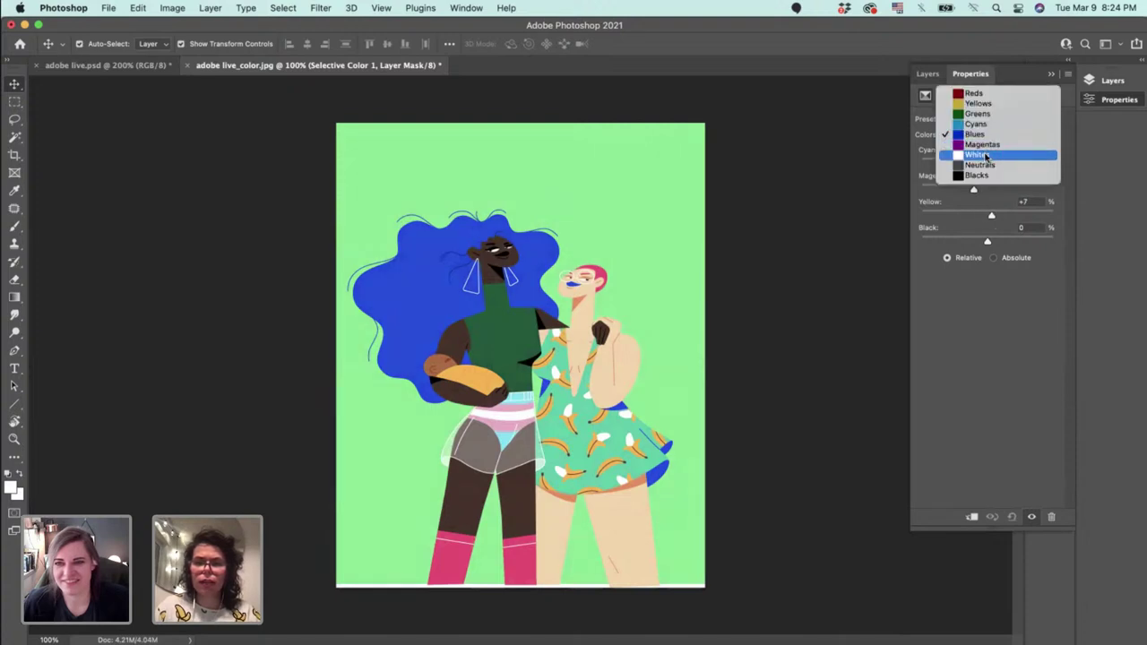
{"action": "left_click", "coordinate": [987, 157]}
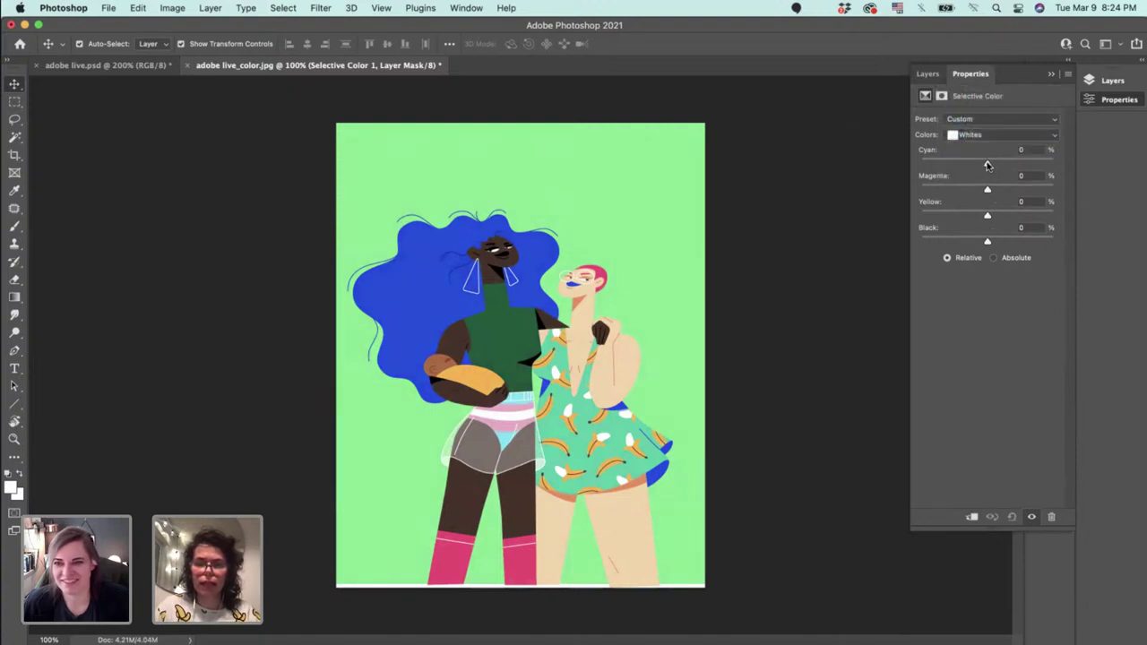
{"action": "left_click_drag", "start_coordinate": [987, 166], "coordinate": [1000, 216]}
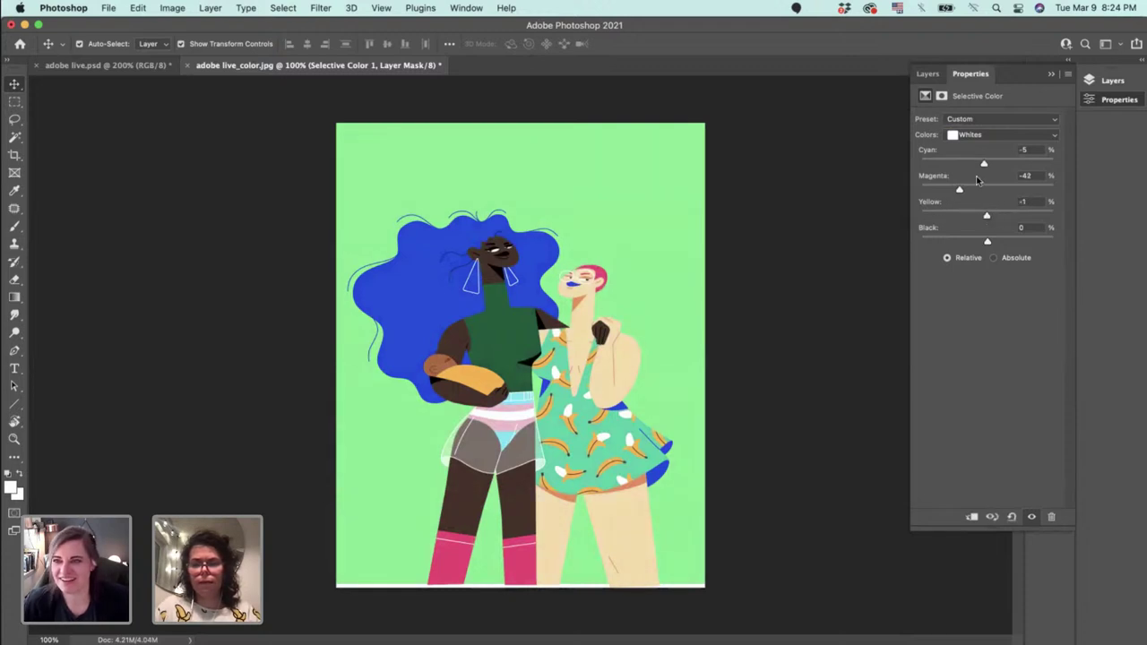
Adjust the Neutrals to cyan -47, magenta +1 and yellow +1 percent, and the Blacks to cyan -7 percent with reduced yellow.
{"action": "left_click", "coordinate": [982, 136]}
{"action": "left_click", "coordinate": [981, 147]}
{"action": "left_click_drag", "start_coordinate": [984, 164], "coordinate": [989, 218]}
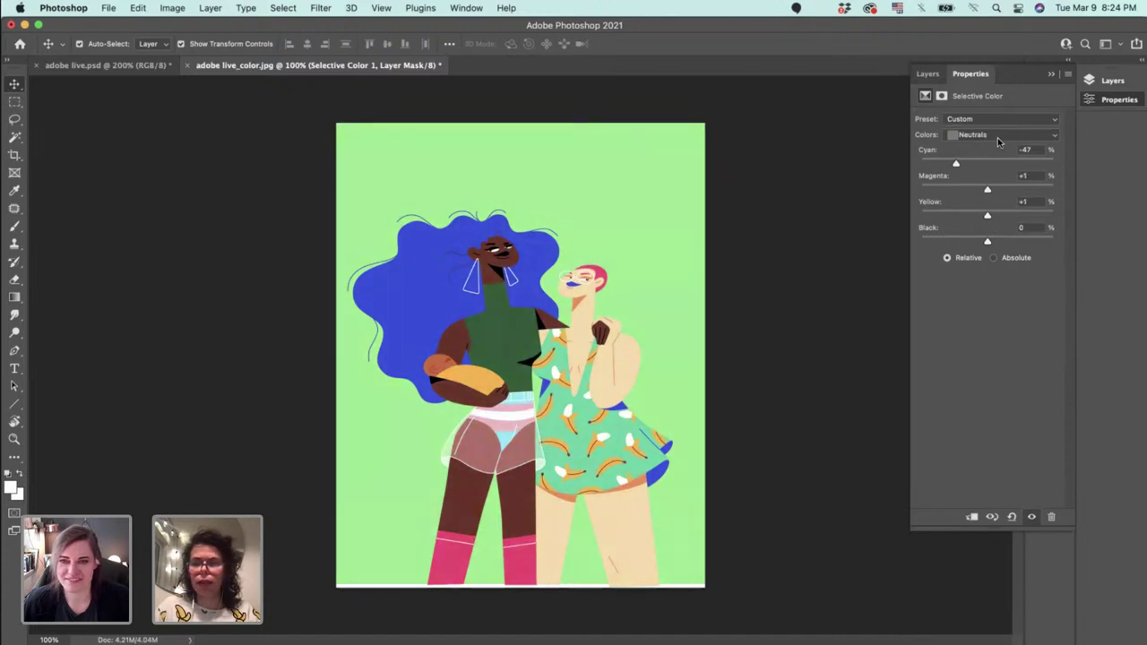
{"action": "left_click", "coordinate": [998, 137]}
{"action": "left_click", "coordinate": [990, 148]}
{"action": "mouse_move", "coordinate": [988, 165]}
{"action": "left_mouse_down"}
{"action": "mouse_move", "coordinate": [933, 166]}
{"action": "mouse_move", "coordinate": [984, 168]}
{"action": "left_mouse_up"}
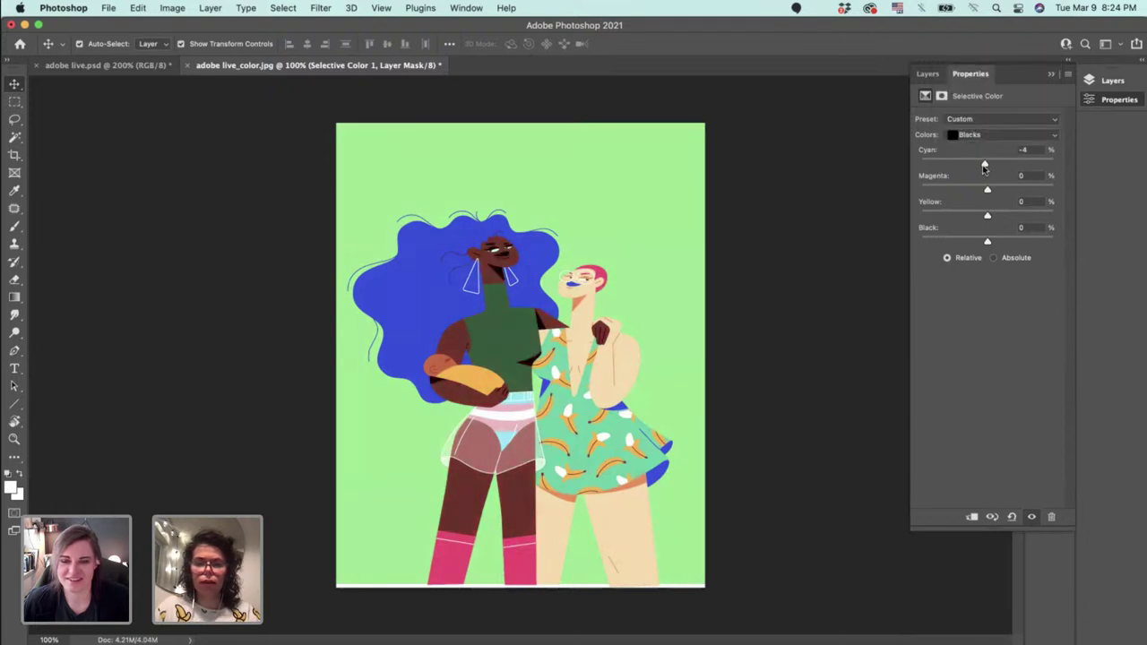
{"action": "mouse_move", "coordinate": [988, 218]}
{"action": "left_mouse_down"}
{"action": "mouse_move", "coordinate": [942, 217]}
{"action": "mouse_move", "coordinate": [979, 219]}
{"action": "left_mouse_up"}
{"action": "key", "text": "super+plus"}
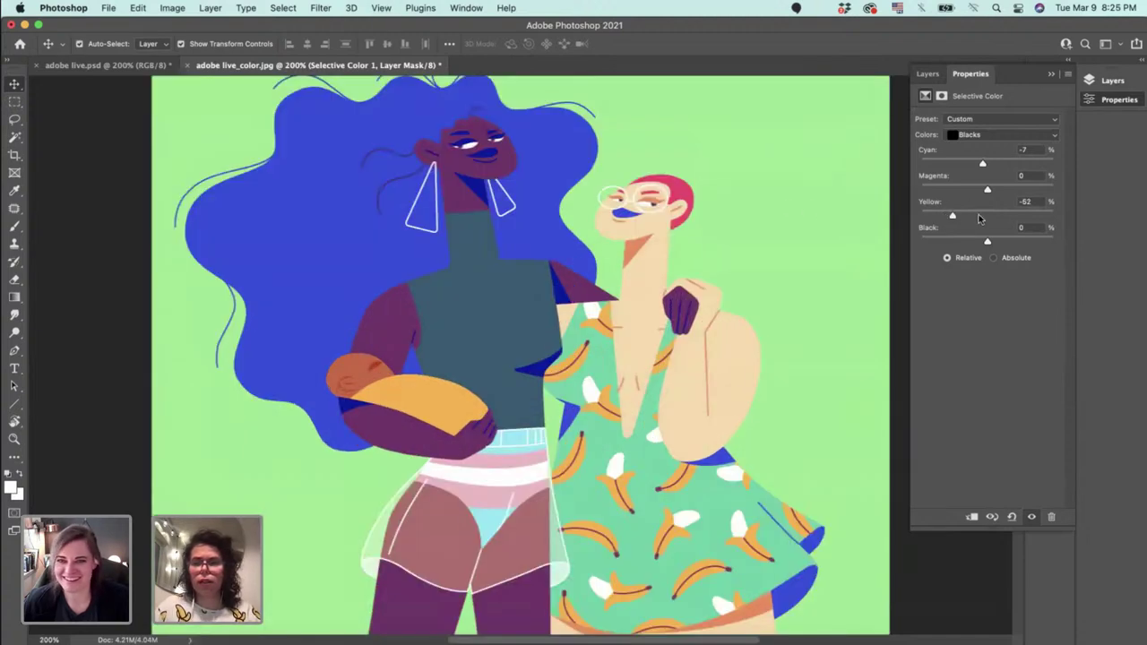
Toggle the Selective Color 1 layer's visibility repeatedly to compare the illustration before and after the colour adjustment.
{"action": "left_click", "coordinate": [1112, 81]}
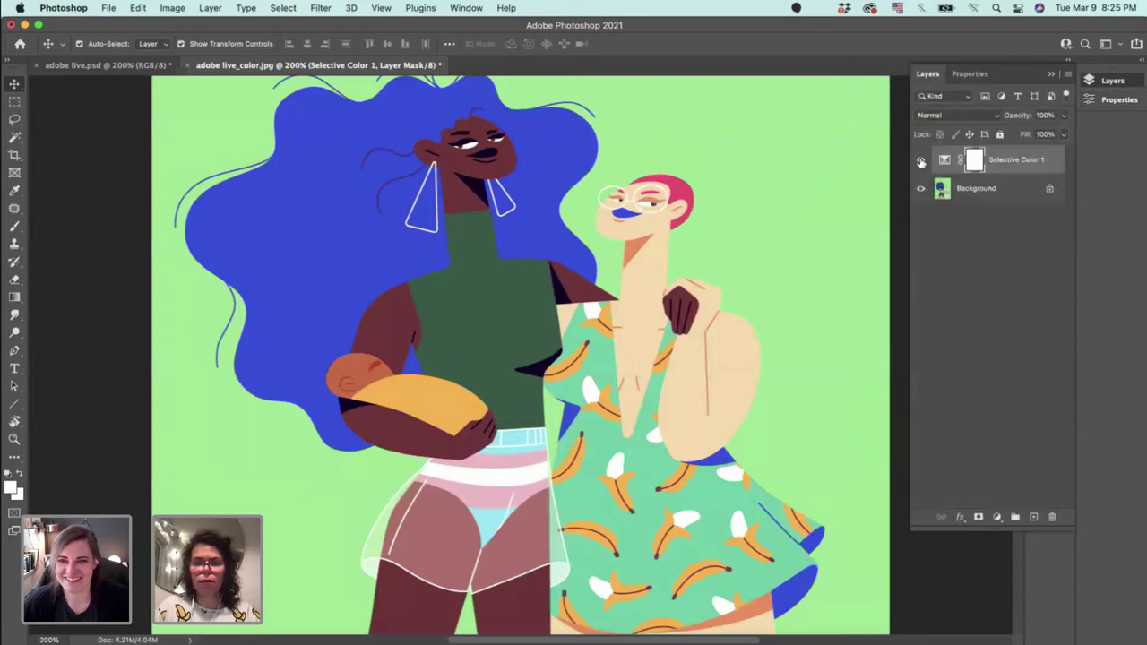
{"action": "left_click", "coordinate": [921, 162]}
{"action": "left_click", "coordinate": [921, 163]}
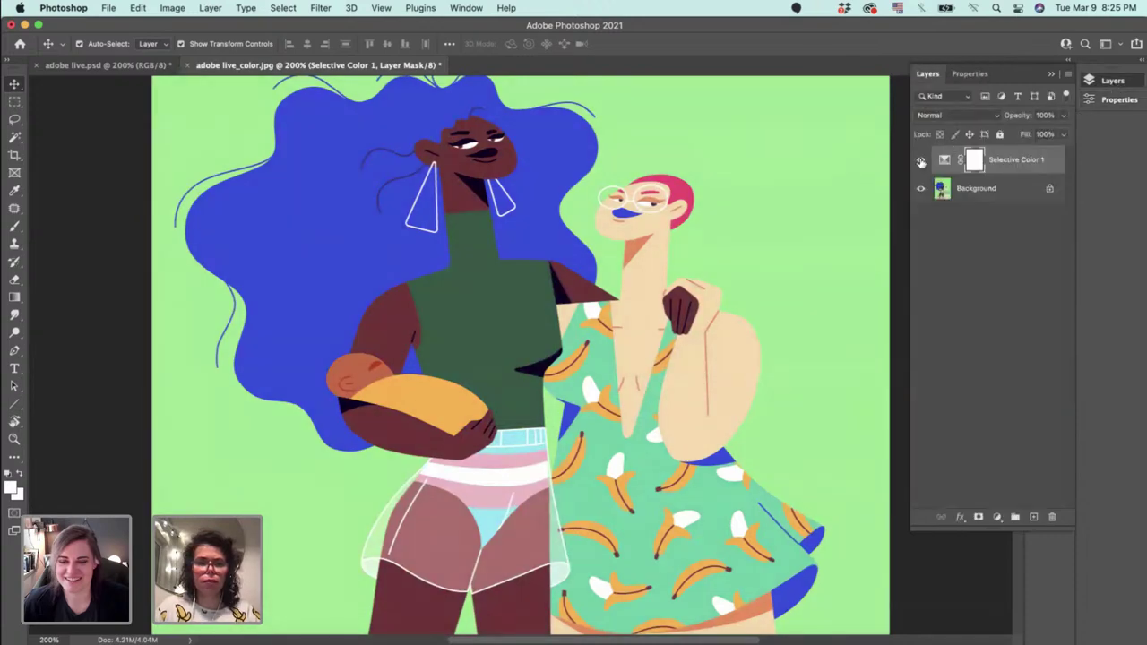
{"action": "left_click", "coordinate": [921, 163]}
{"action": "left_click", "coordinate": [921, 163]}
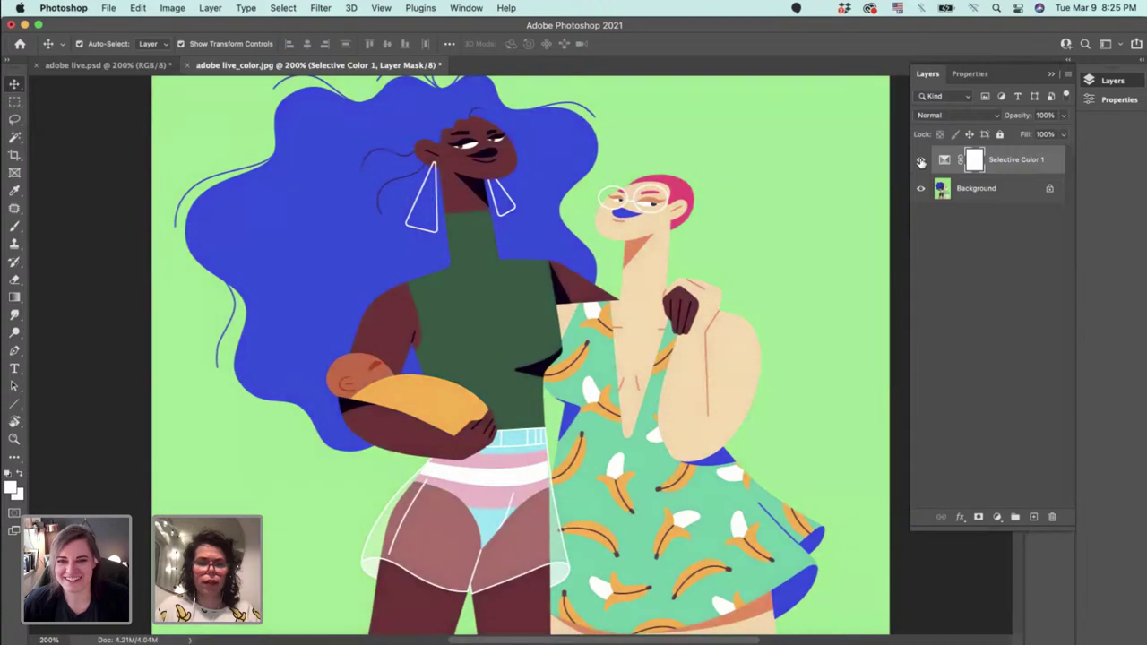
{"action": "left_click", "coordinate": [921, 162]}
{"action": "left_click", "coordinate": [921, 162]}
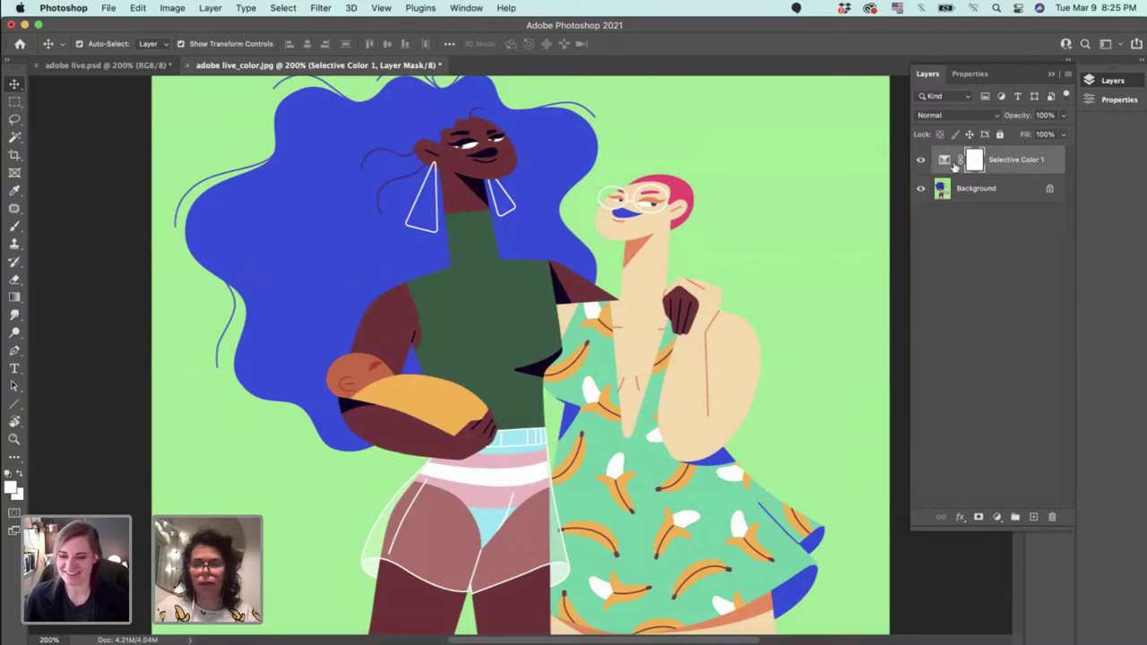
Add a second Selective Color adjustment layer above Selective Color 1.
{"action": "left_click", "coordinate": [997, 517]}
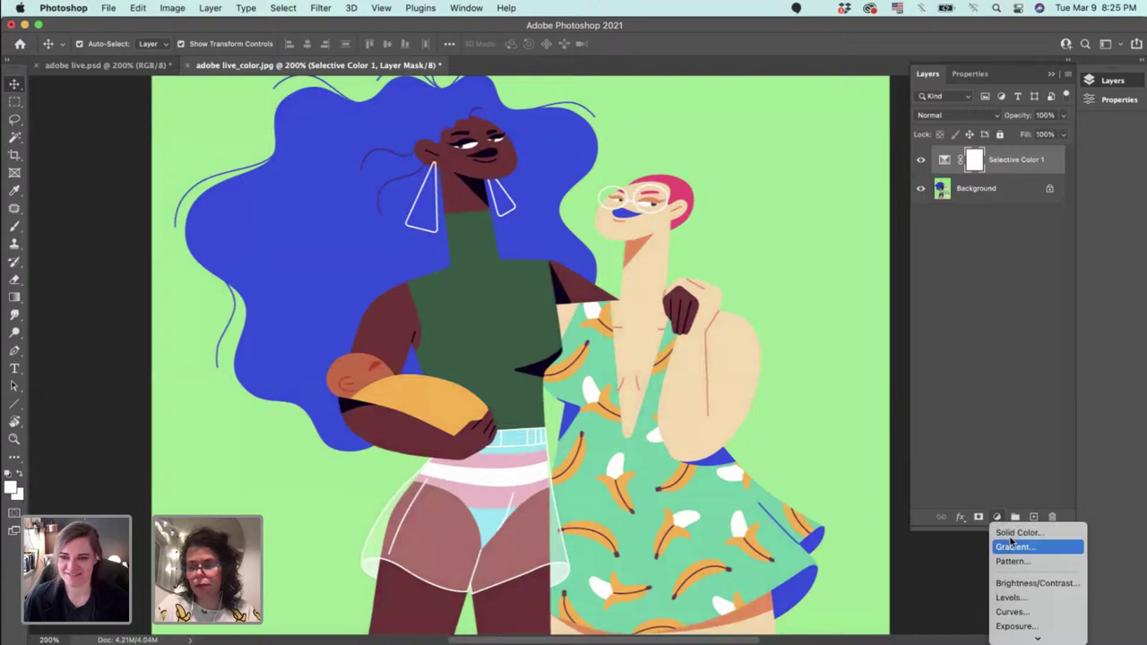
{"action": "left_click", "coordinate": [1037, 637]}
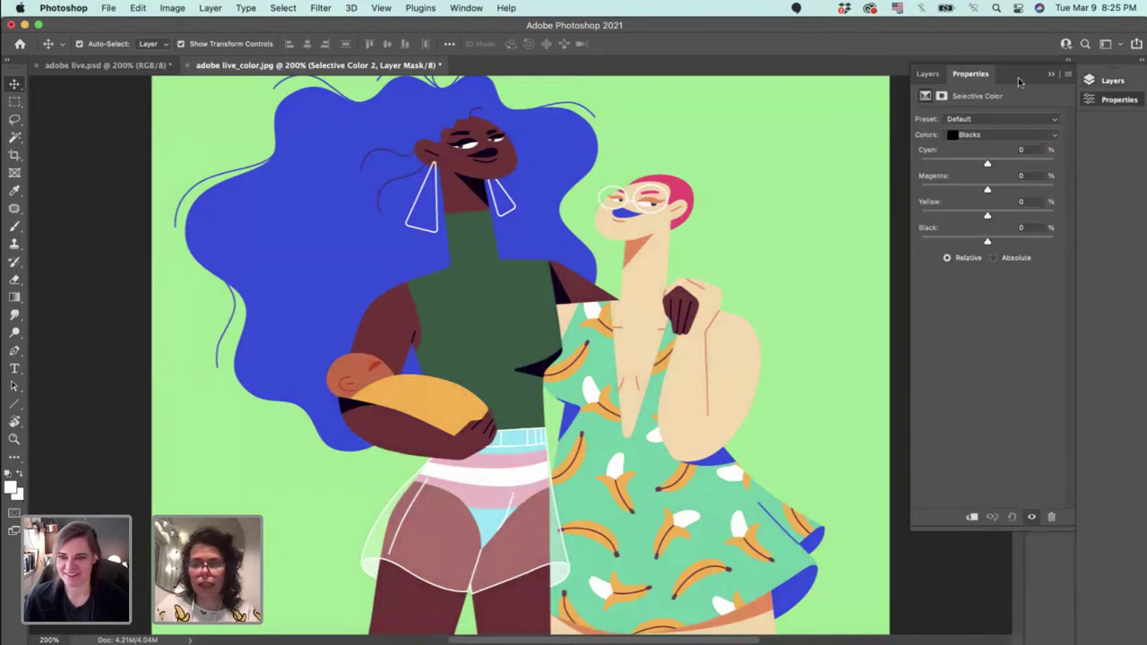